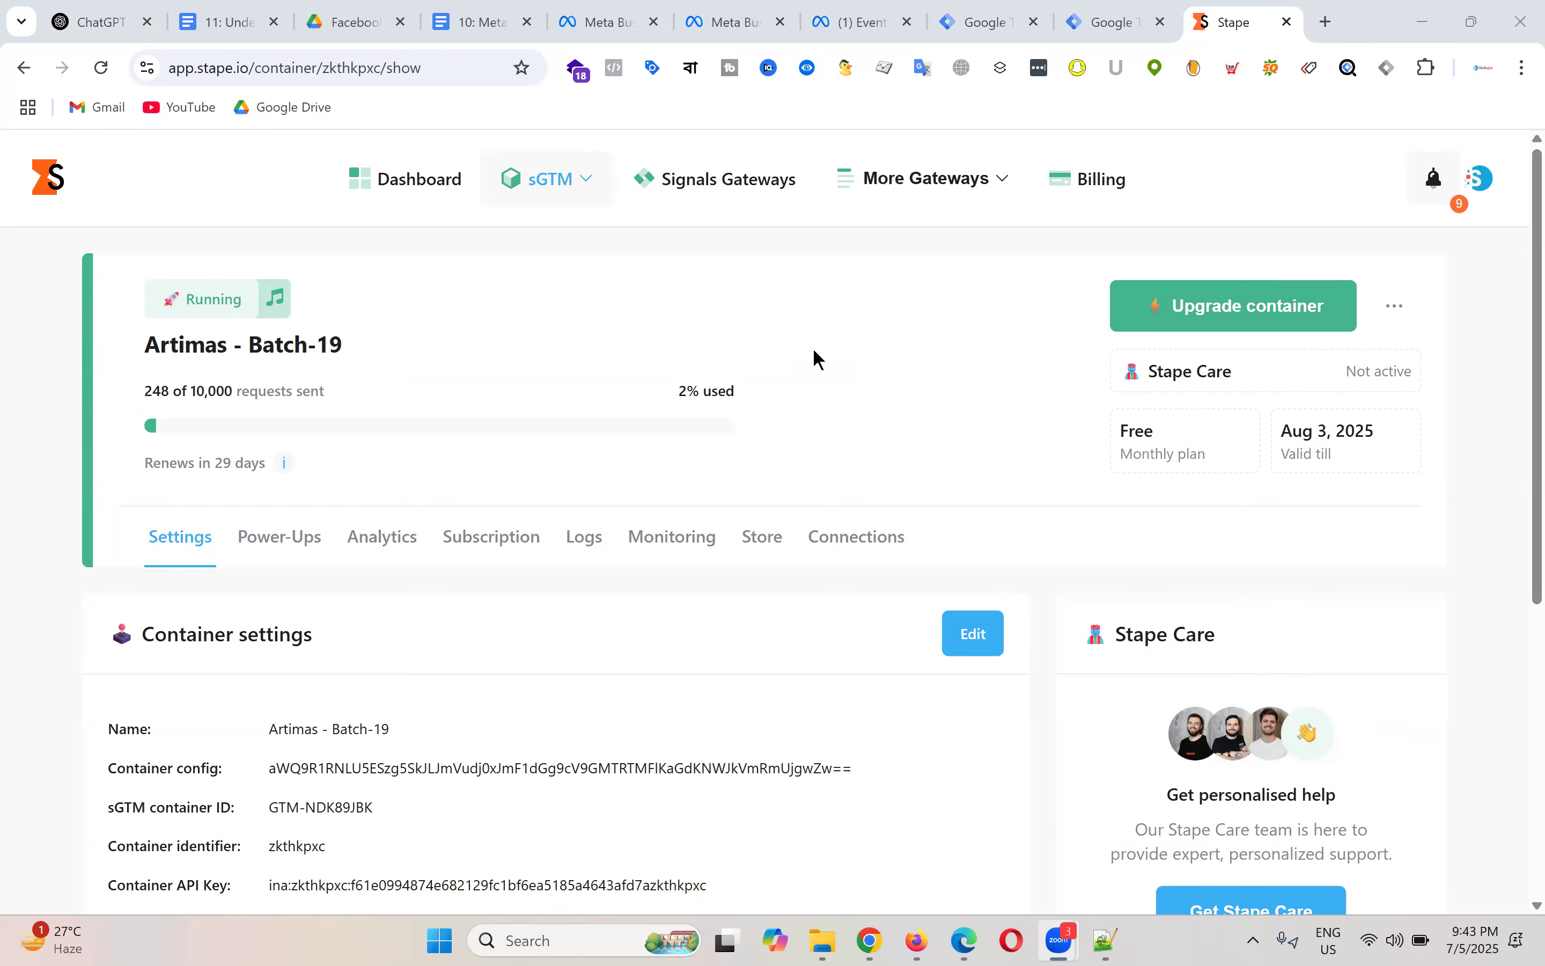
Step: Focus the browser on the Events Manager data sources page and open a new blank tab
click(861, 2)
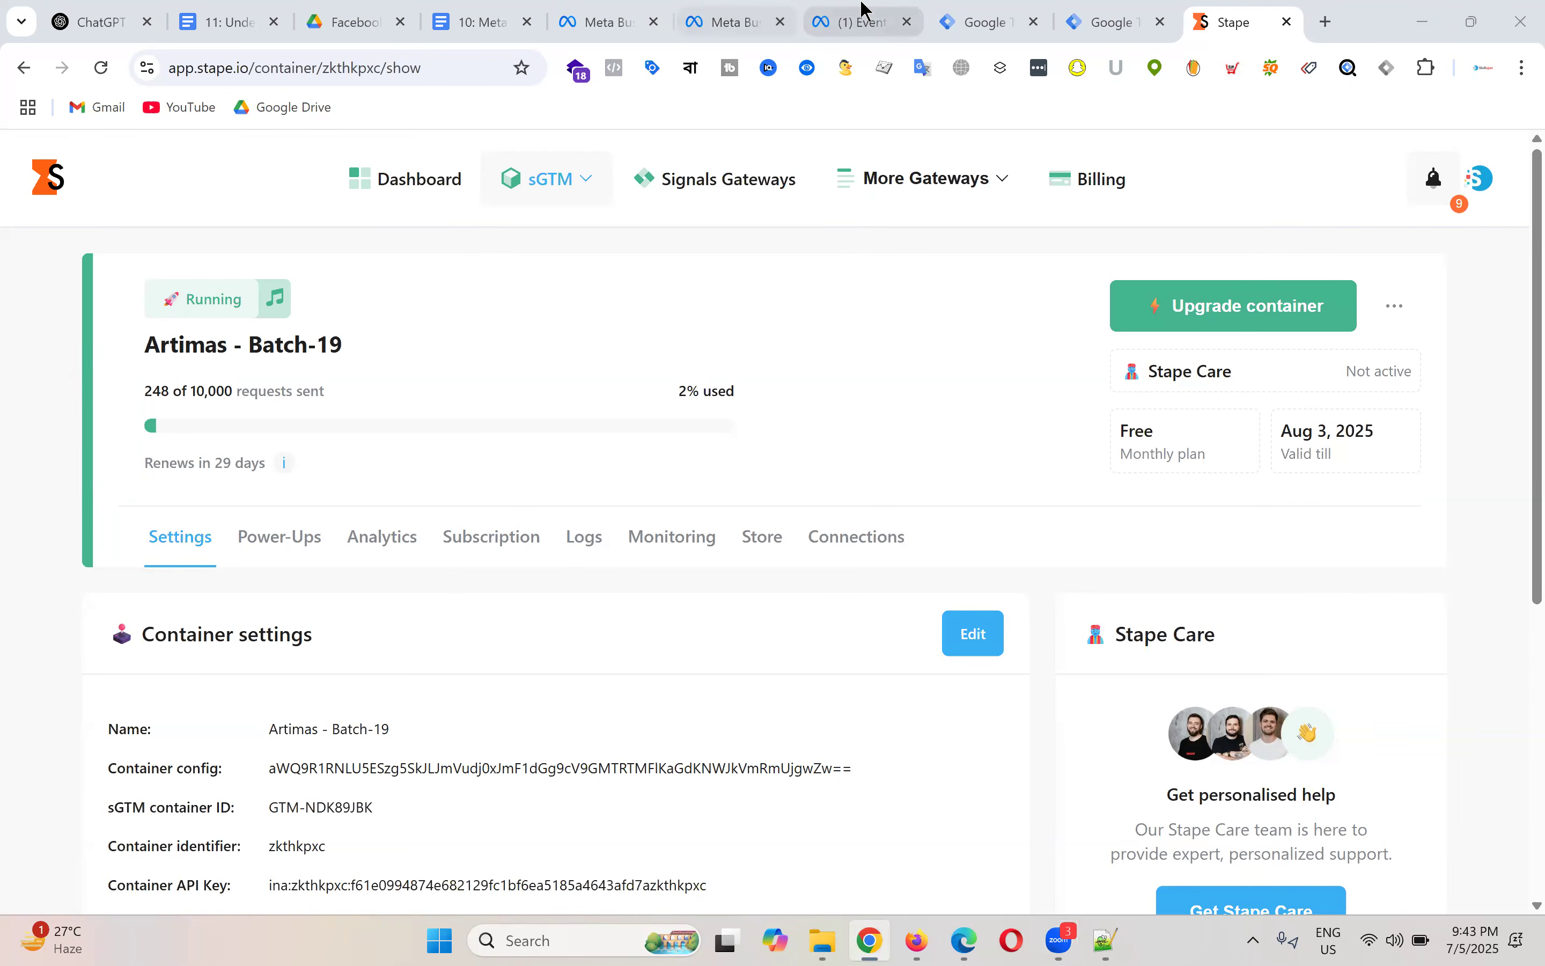
click(862, 7)
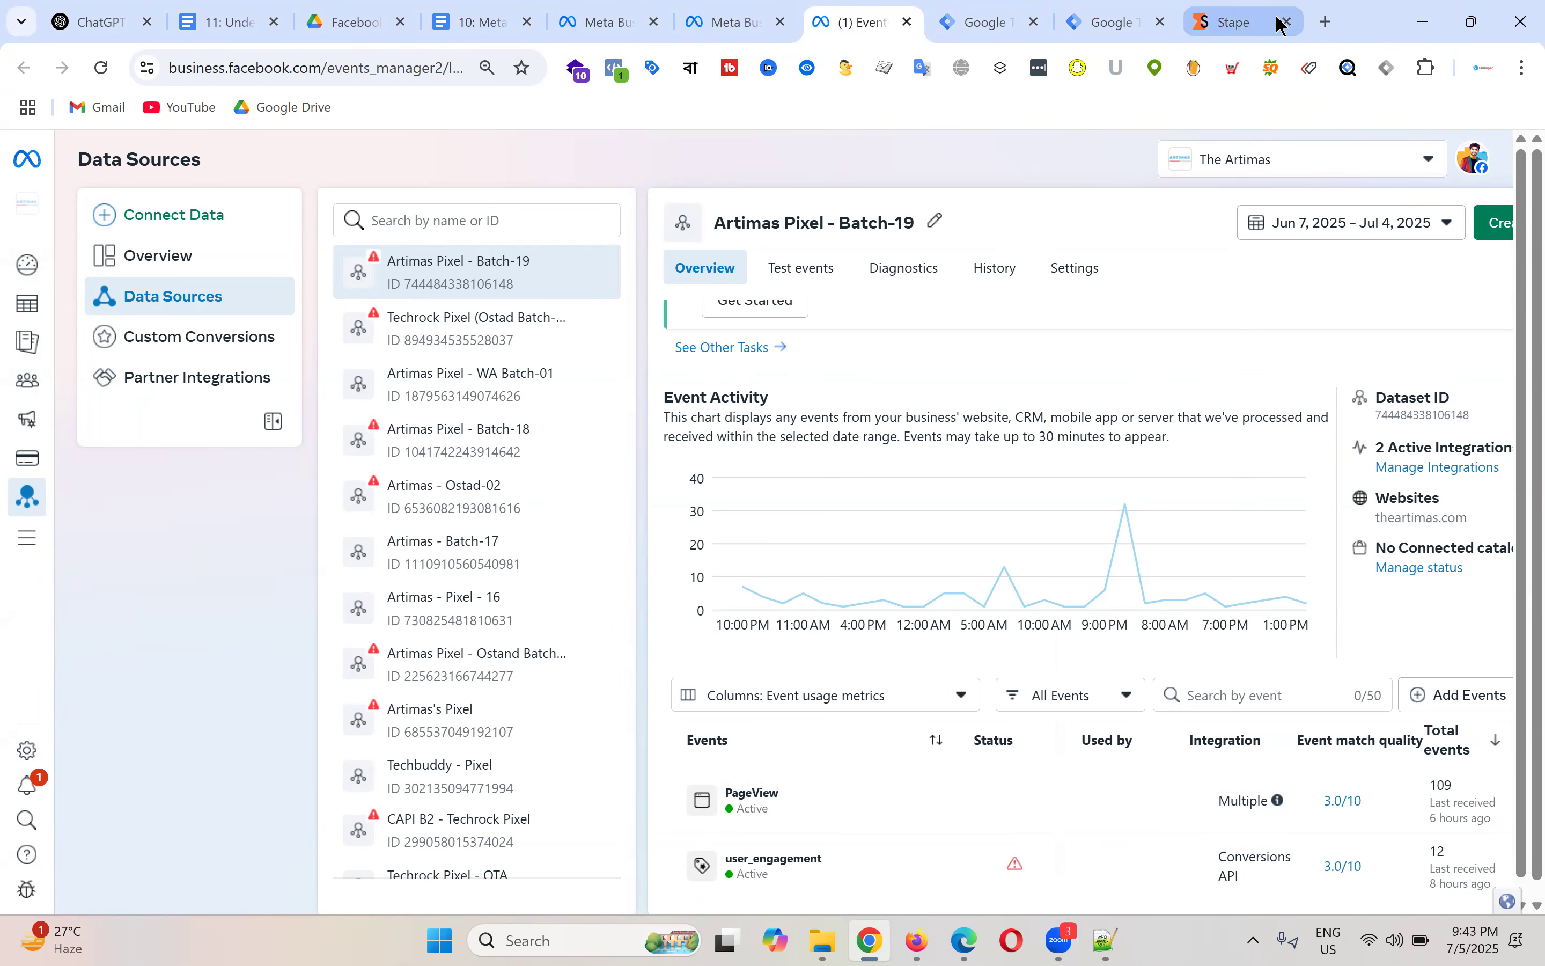
click(1314, 23)
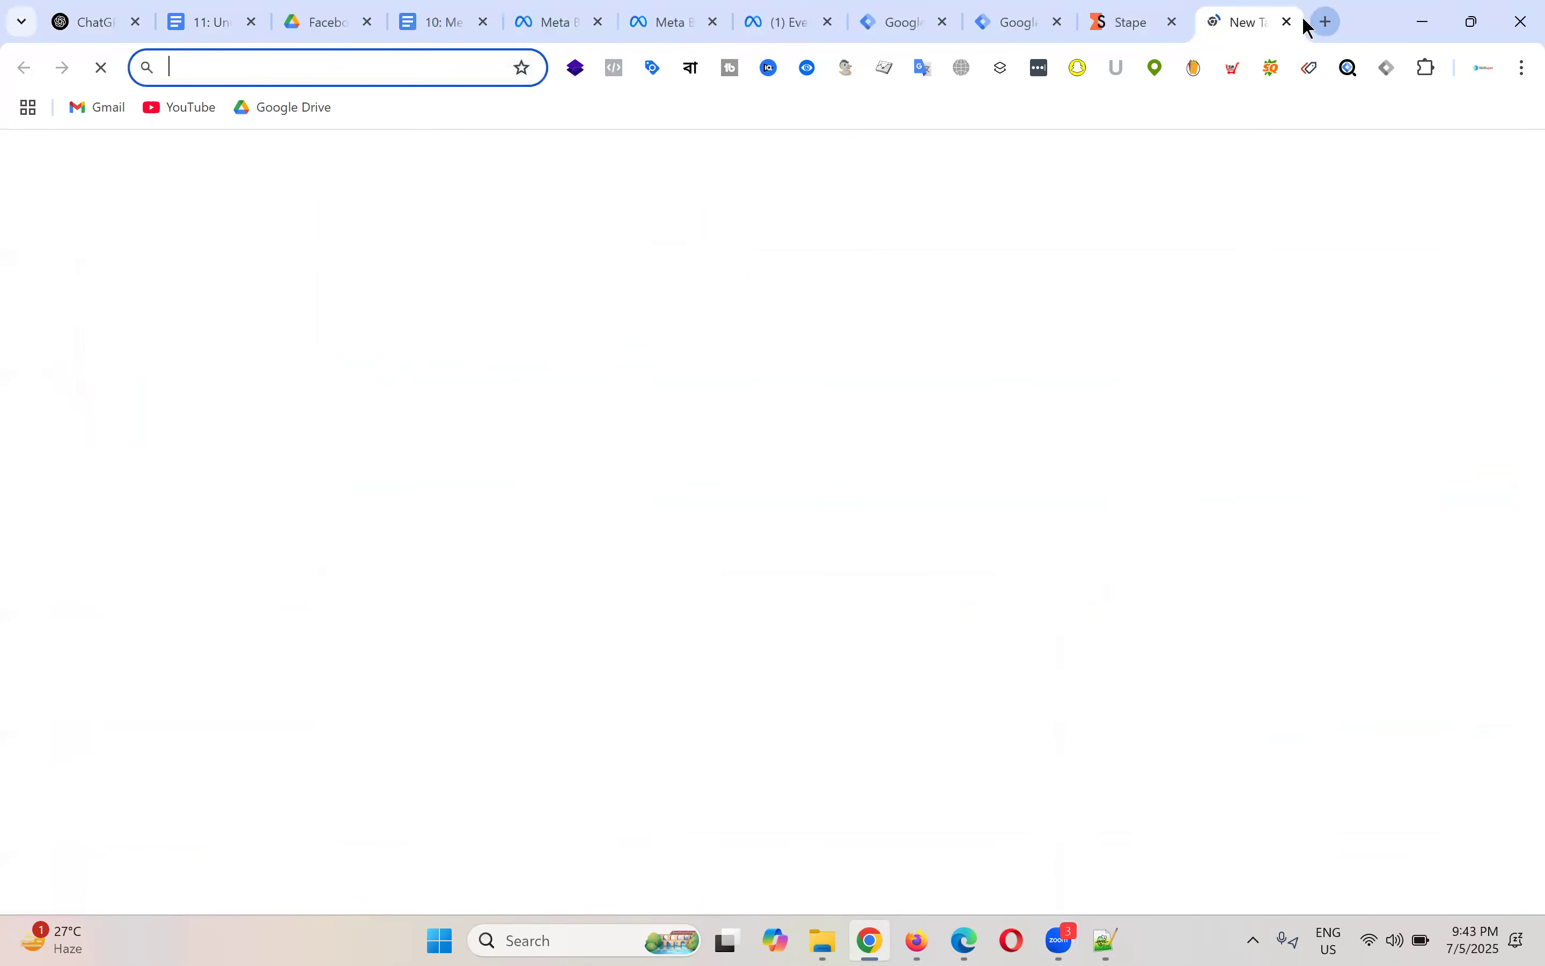
Step: Load theartimas.com, then go to its /wp-admin login page
text(ath)
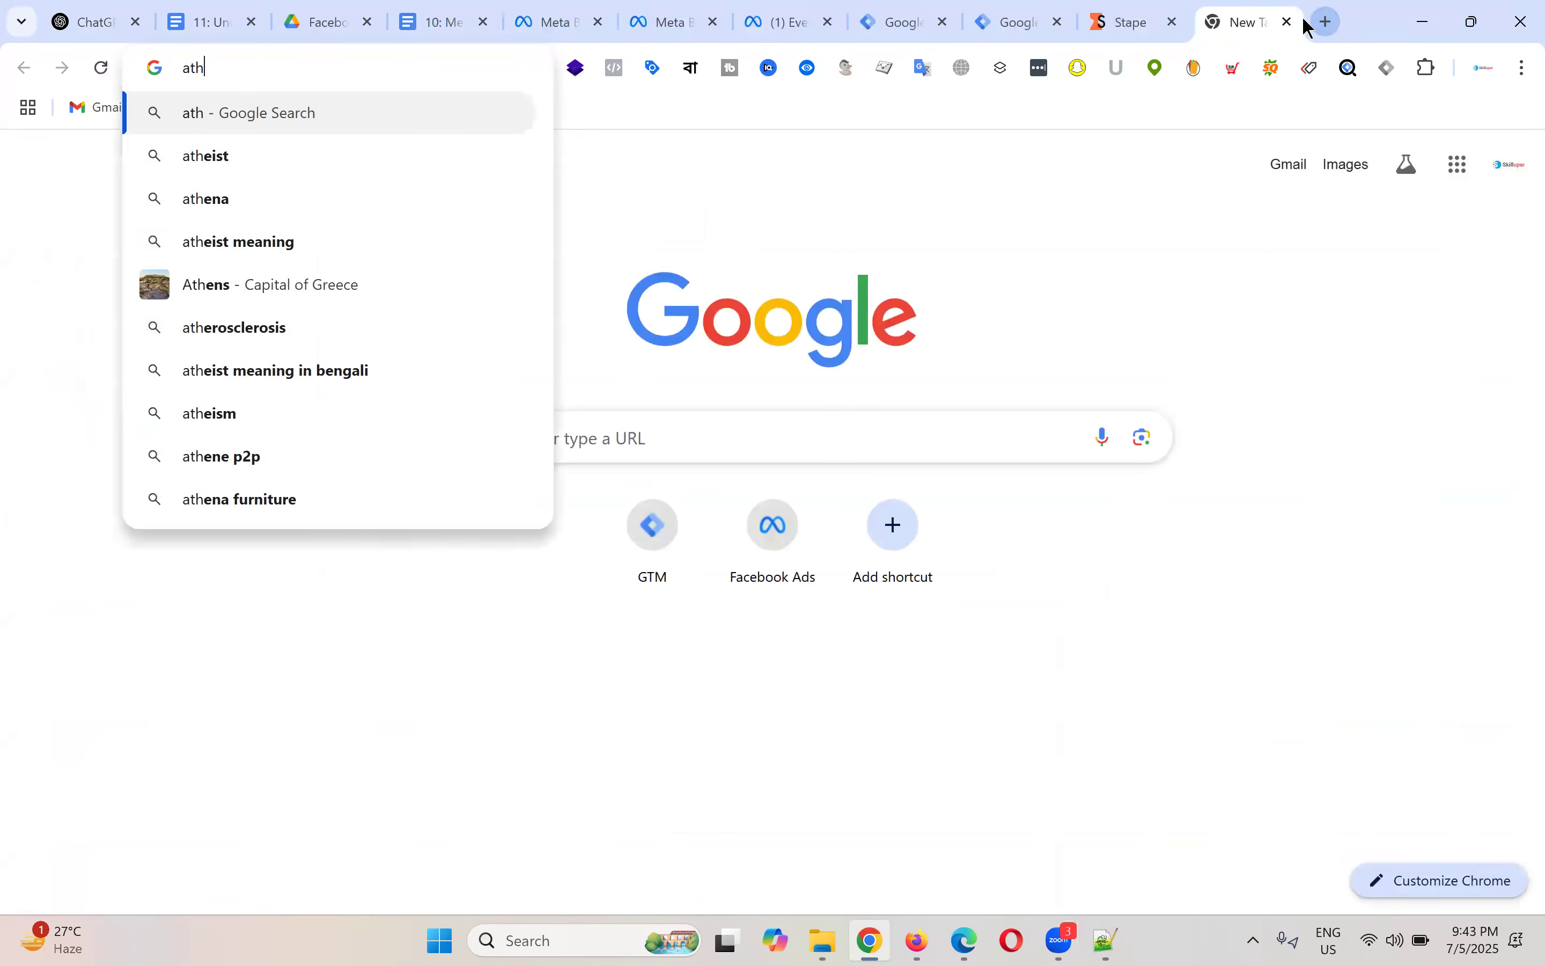
key(BackSpace)
key(BackSpace)
key(BackSpace)
text(the)
key(Return)
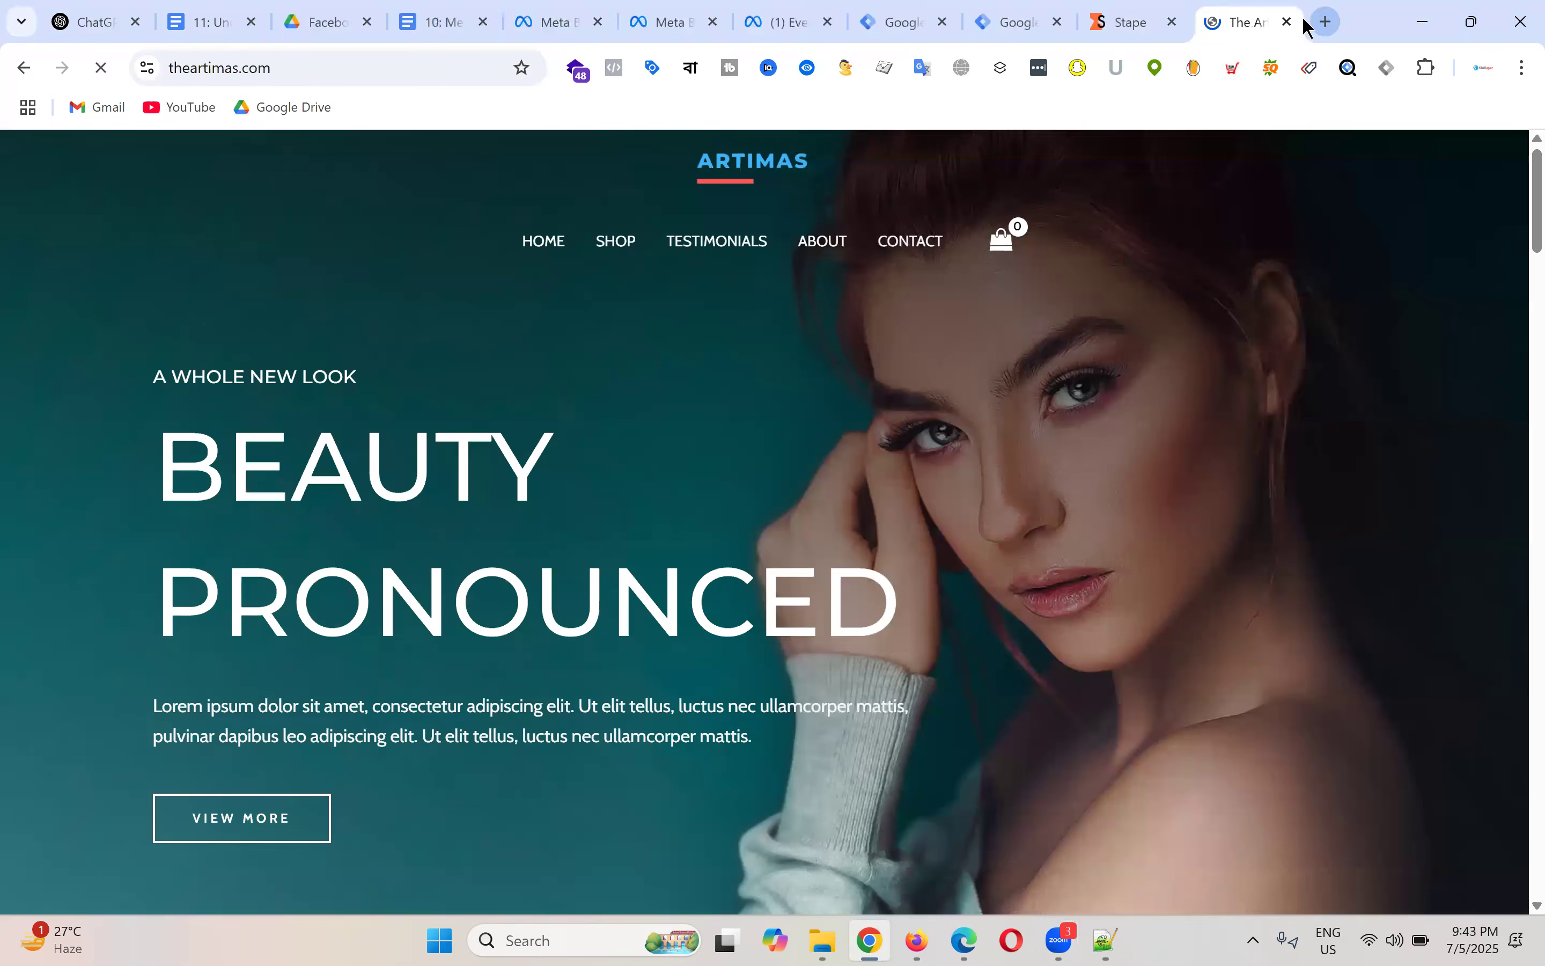
click(288, 64)
click(313, 70)
text(/wp-)
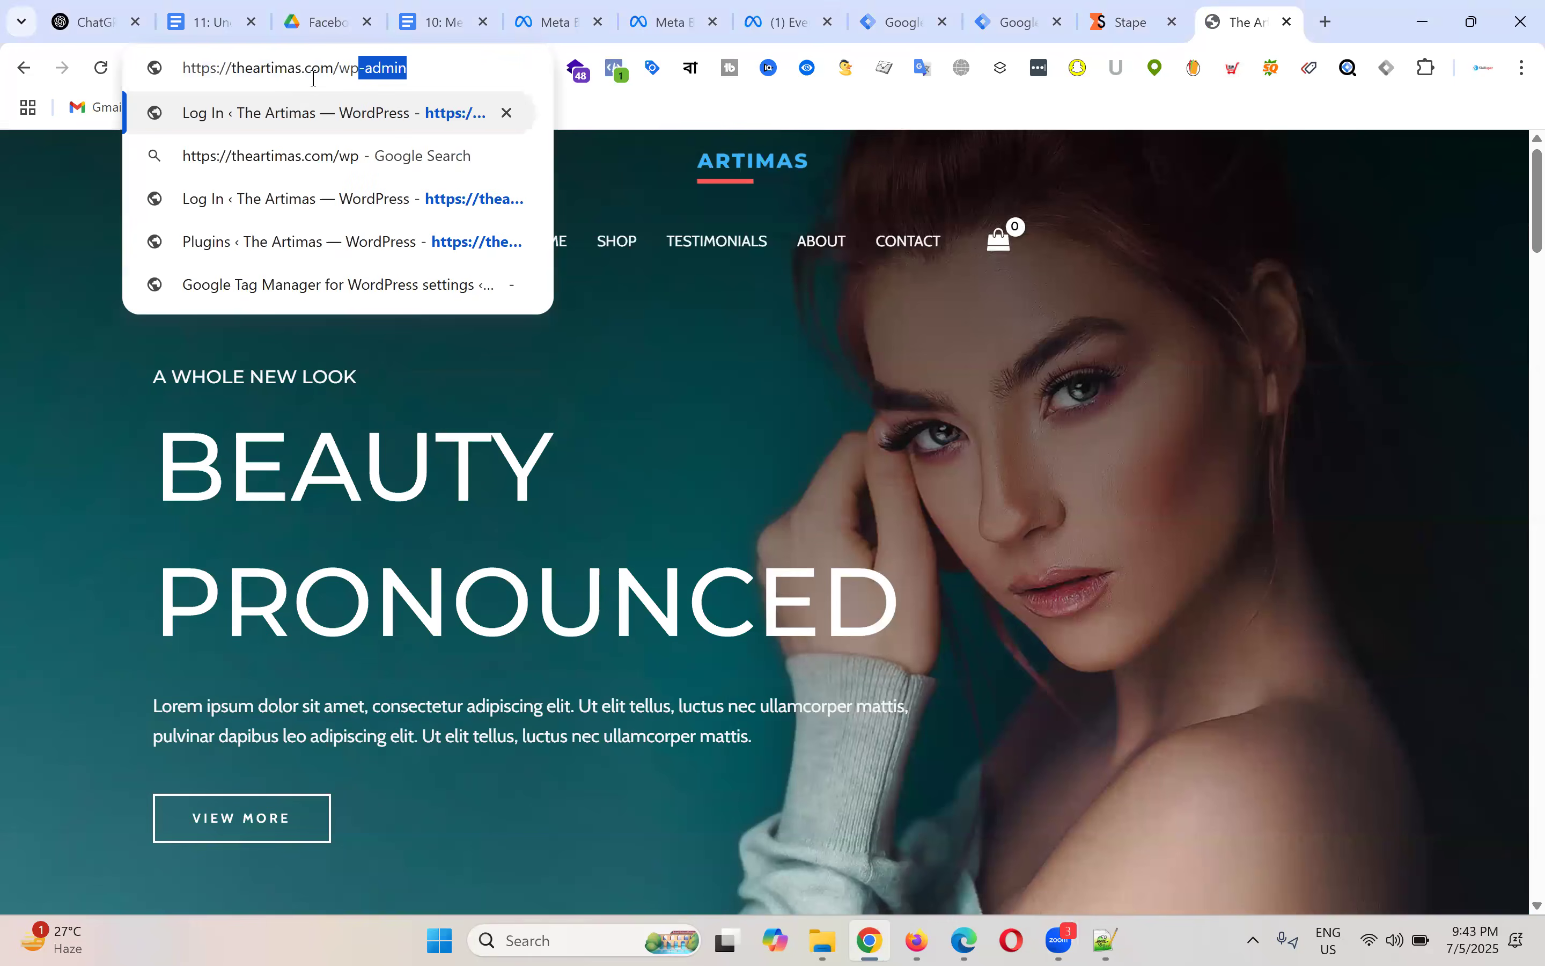
key(Return)
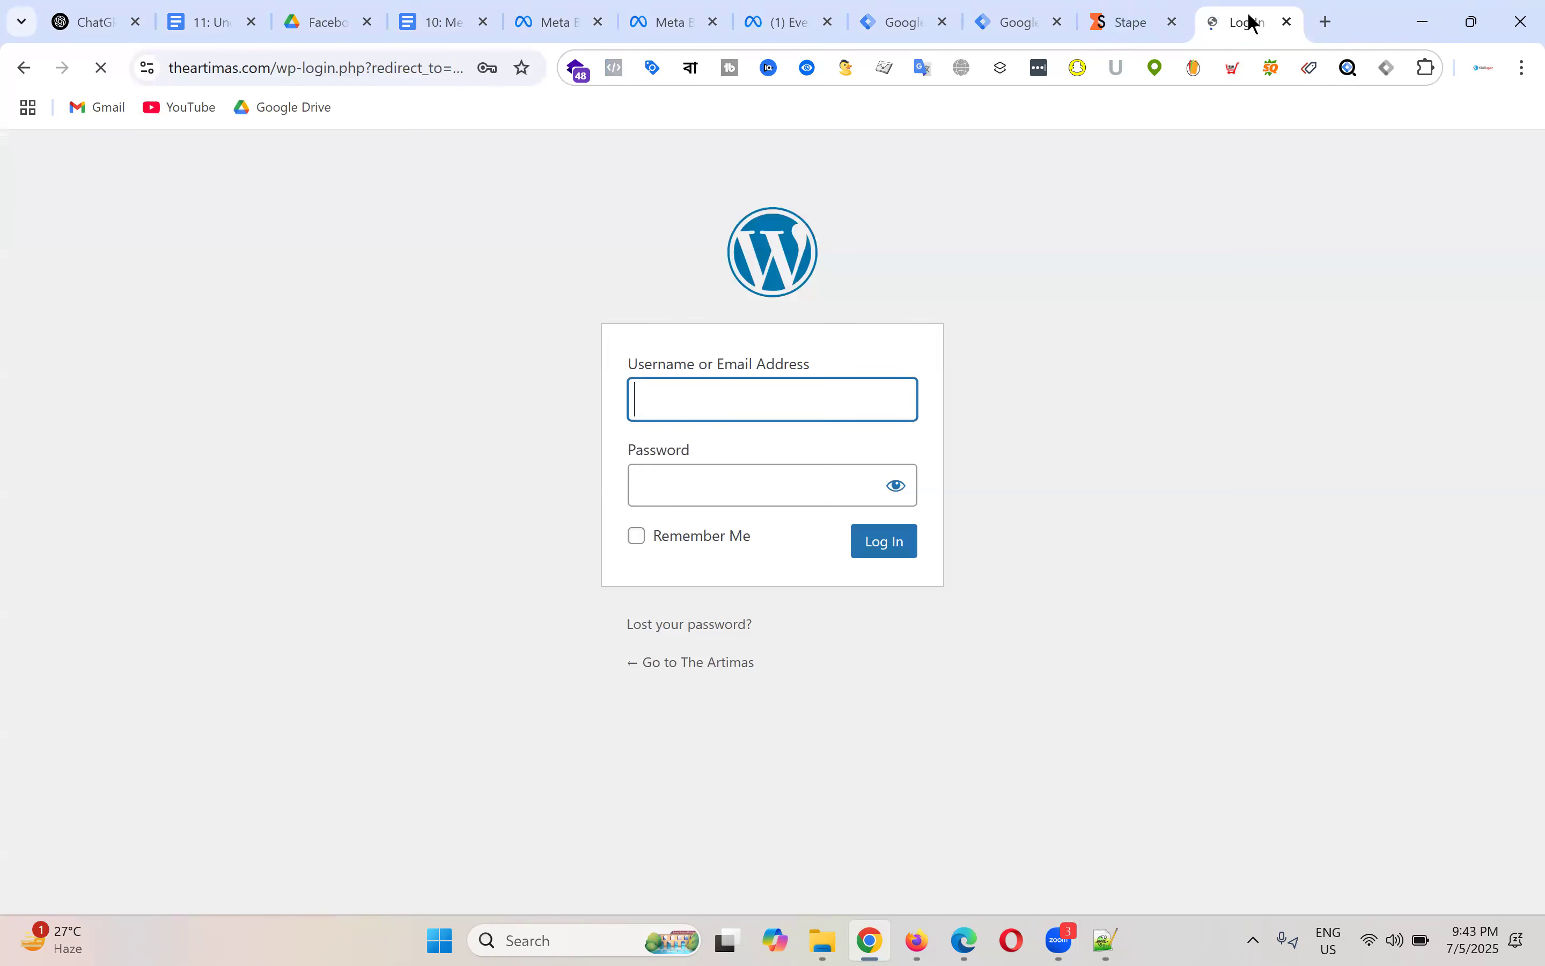
Step: Move the login tab to the front and load theartimas.com in a new tab
drag(1248, 21, 27, 41)
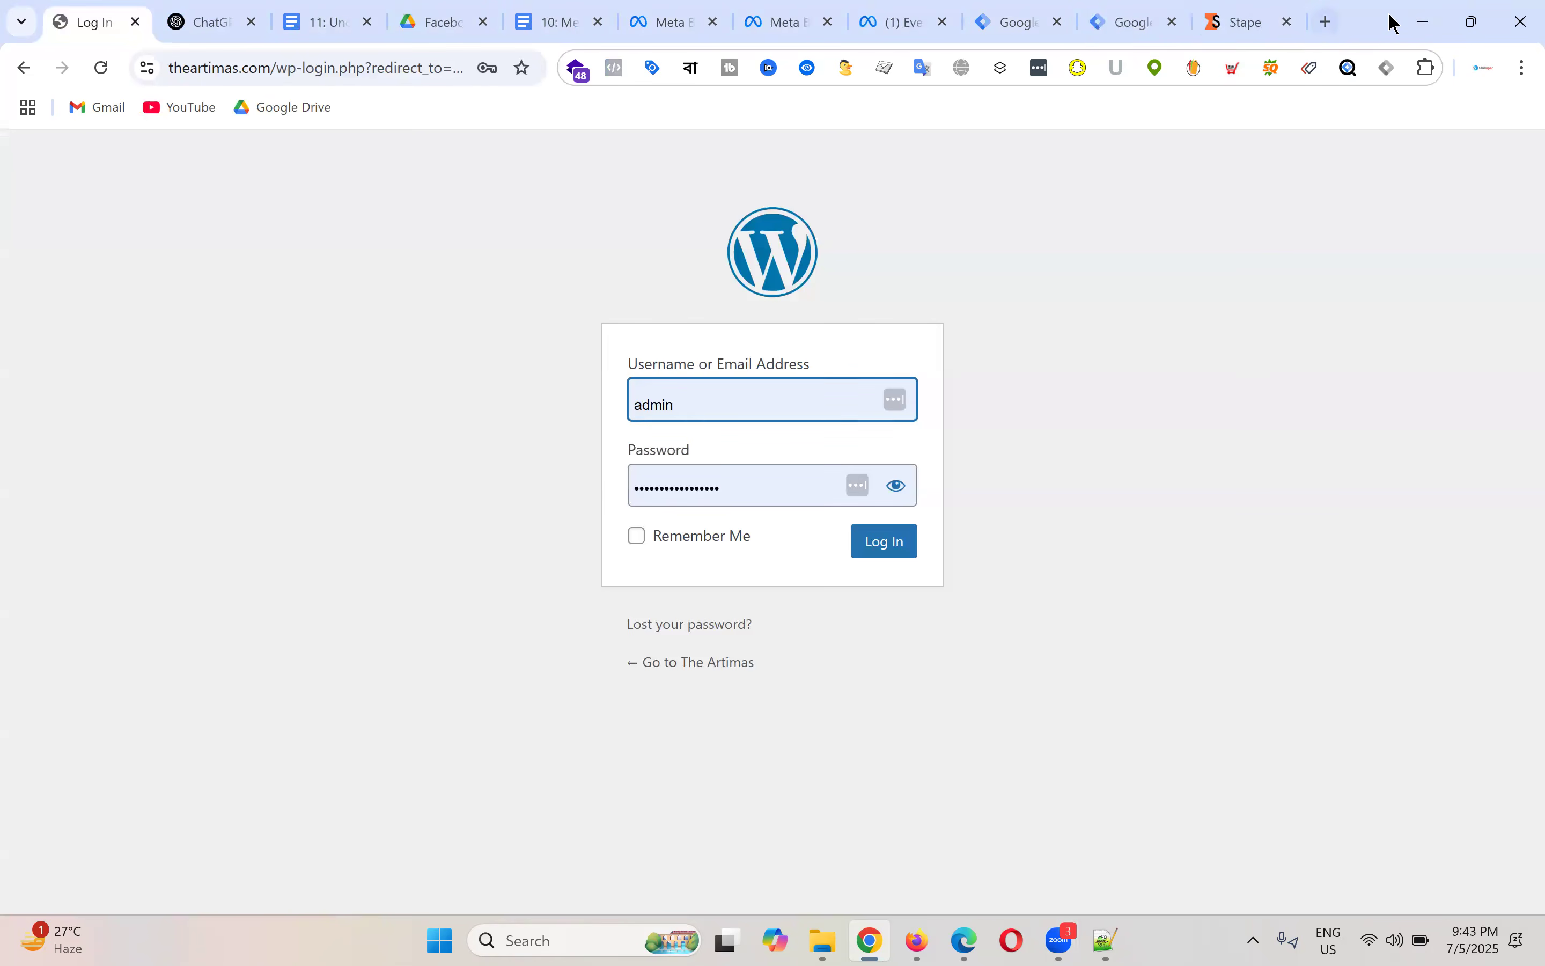
key(ctrl+t)
text(th)
key(Return)
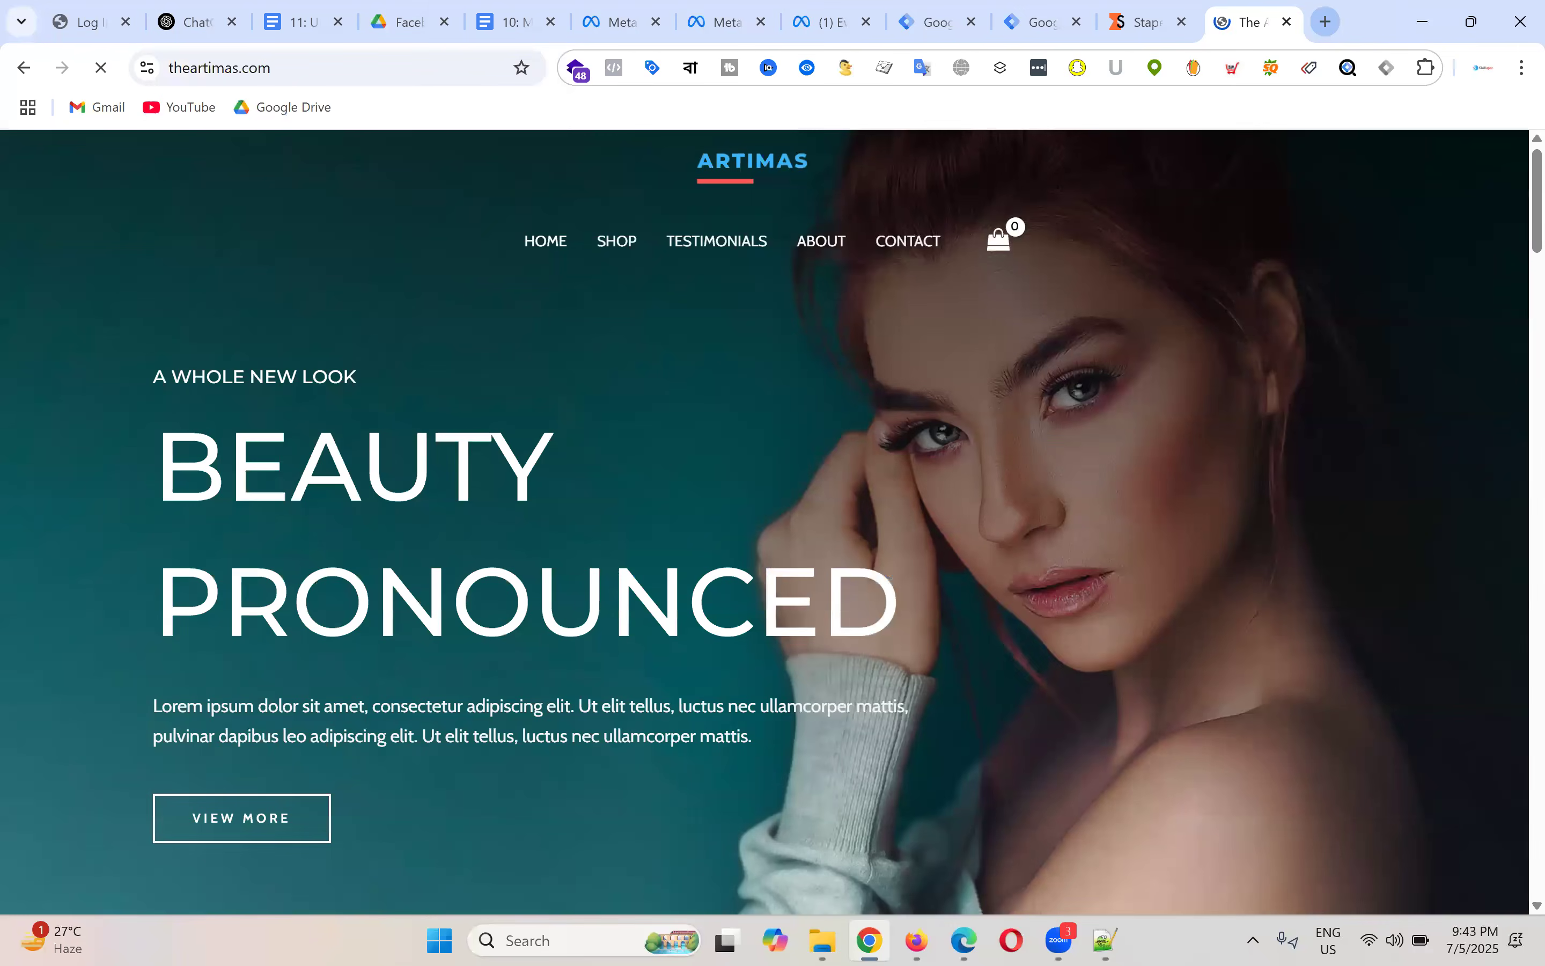
Step: Open the Daily Moisturiser product page and add it to the cart
scroll(268, 696, down, 10)
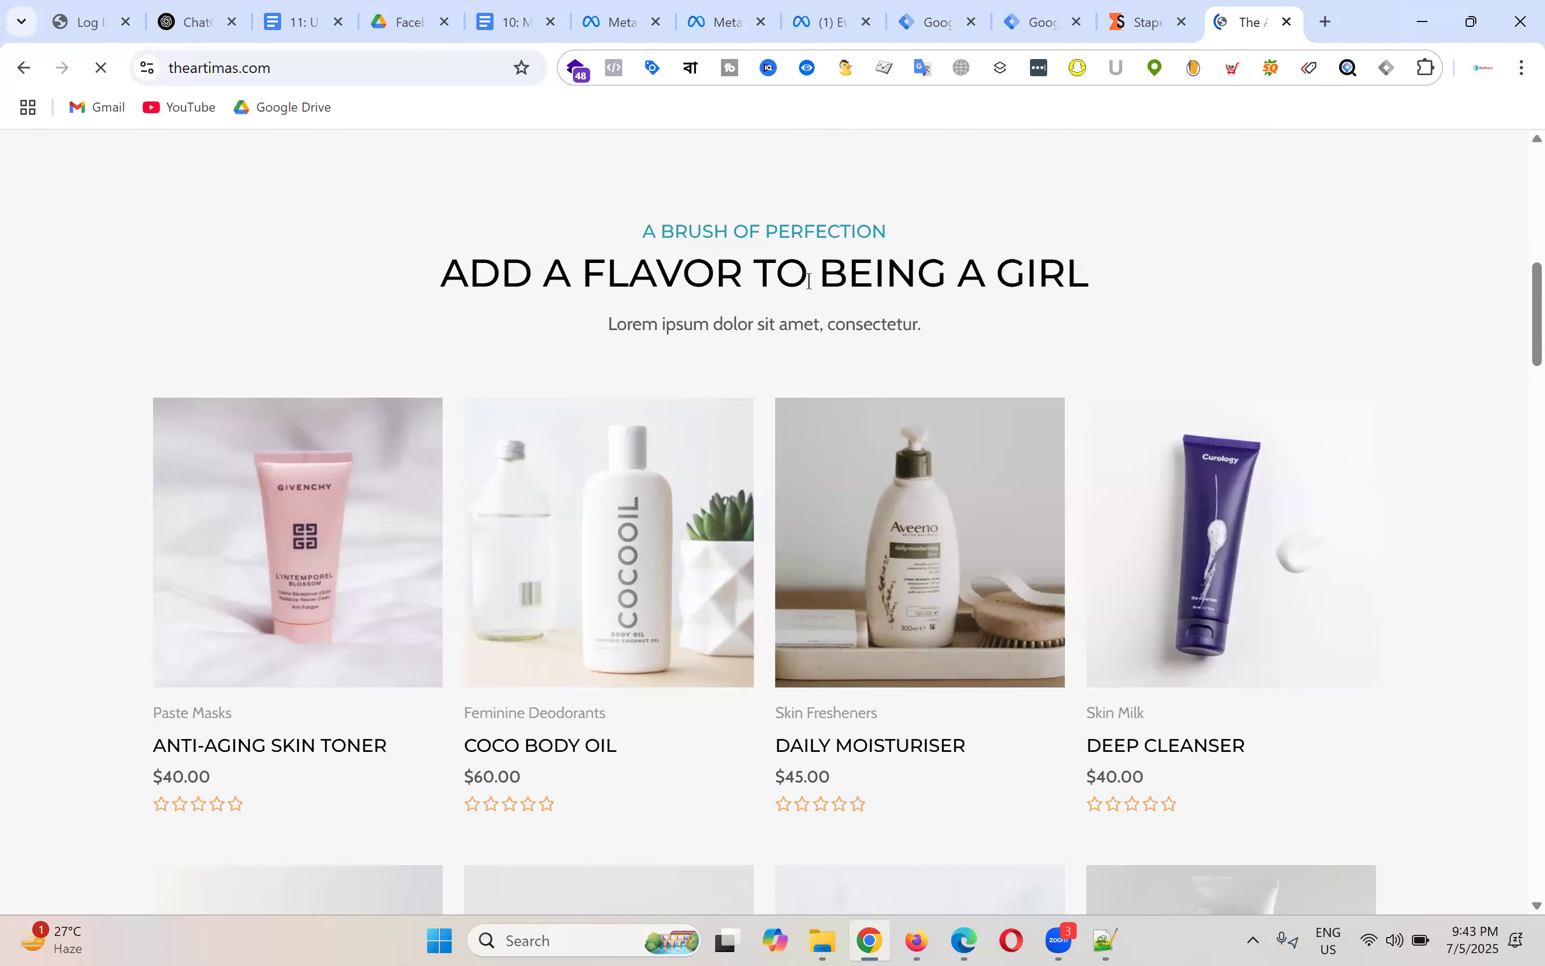
scroll(824, 242, down, 3)
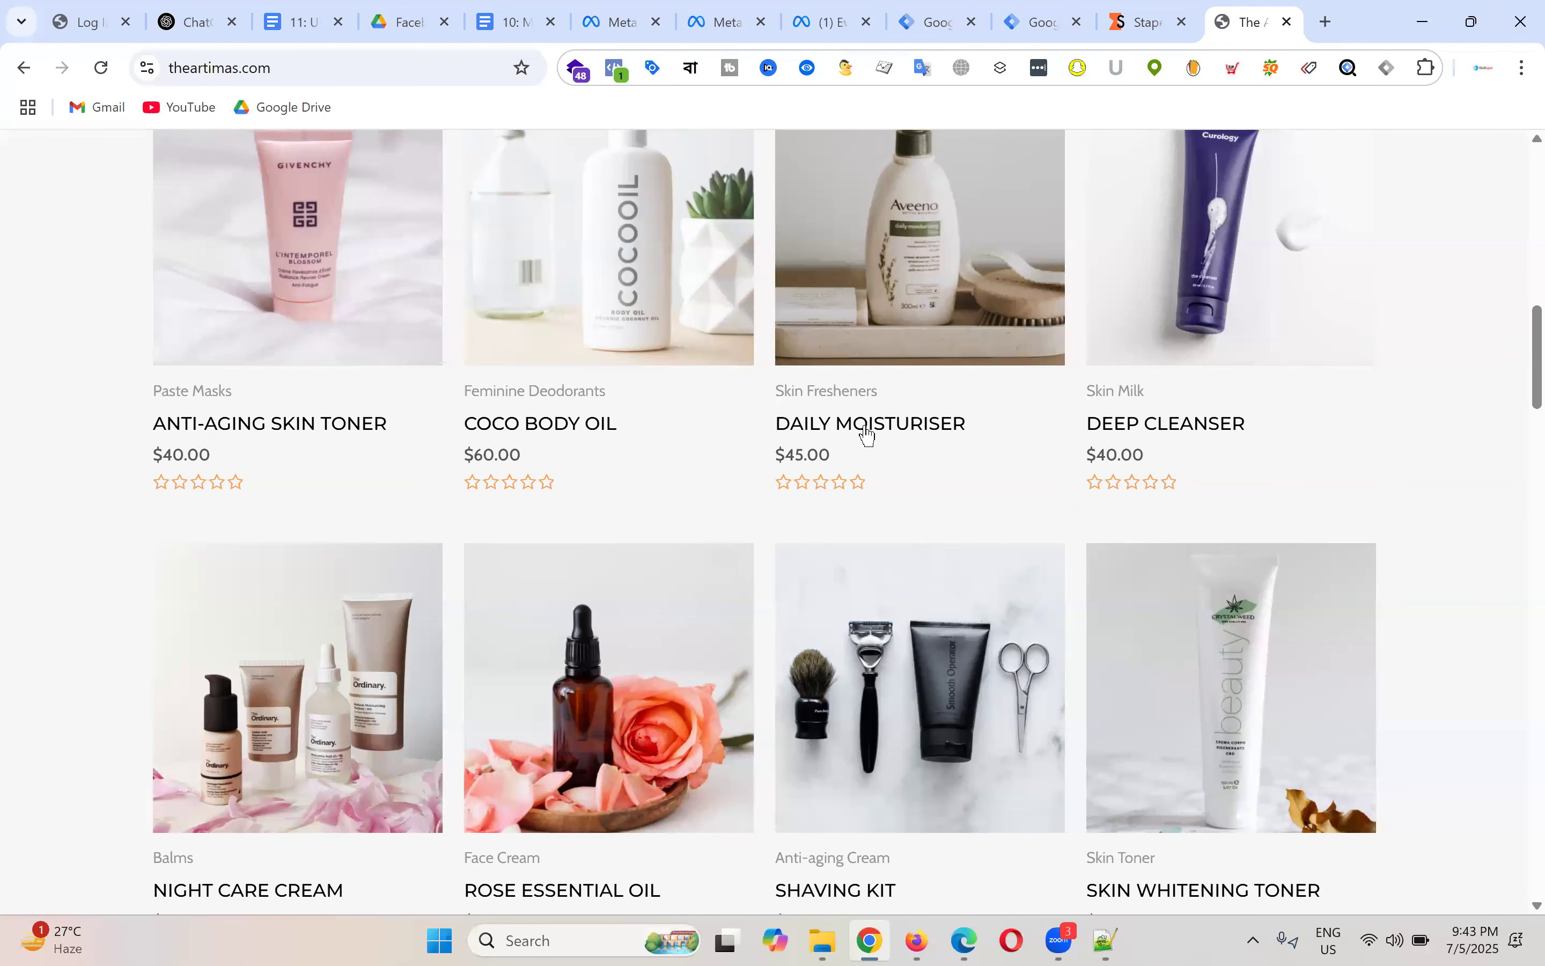
click(869, 432)
scroll(978, 383, down, 4)
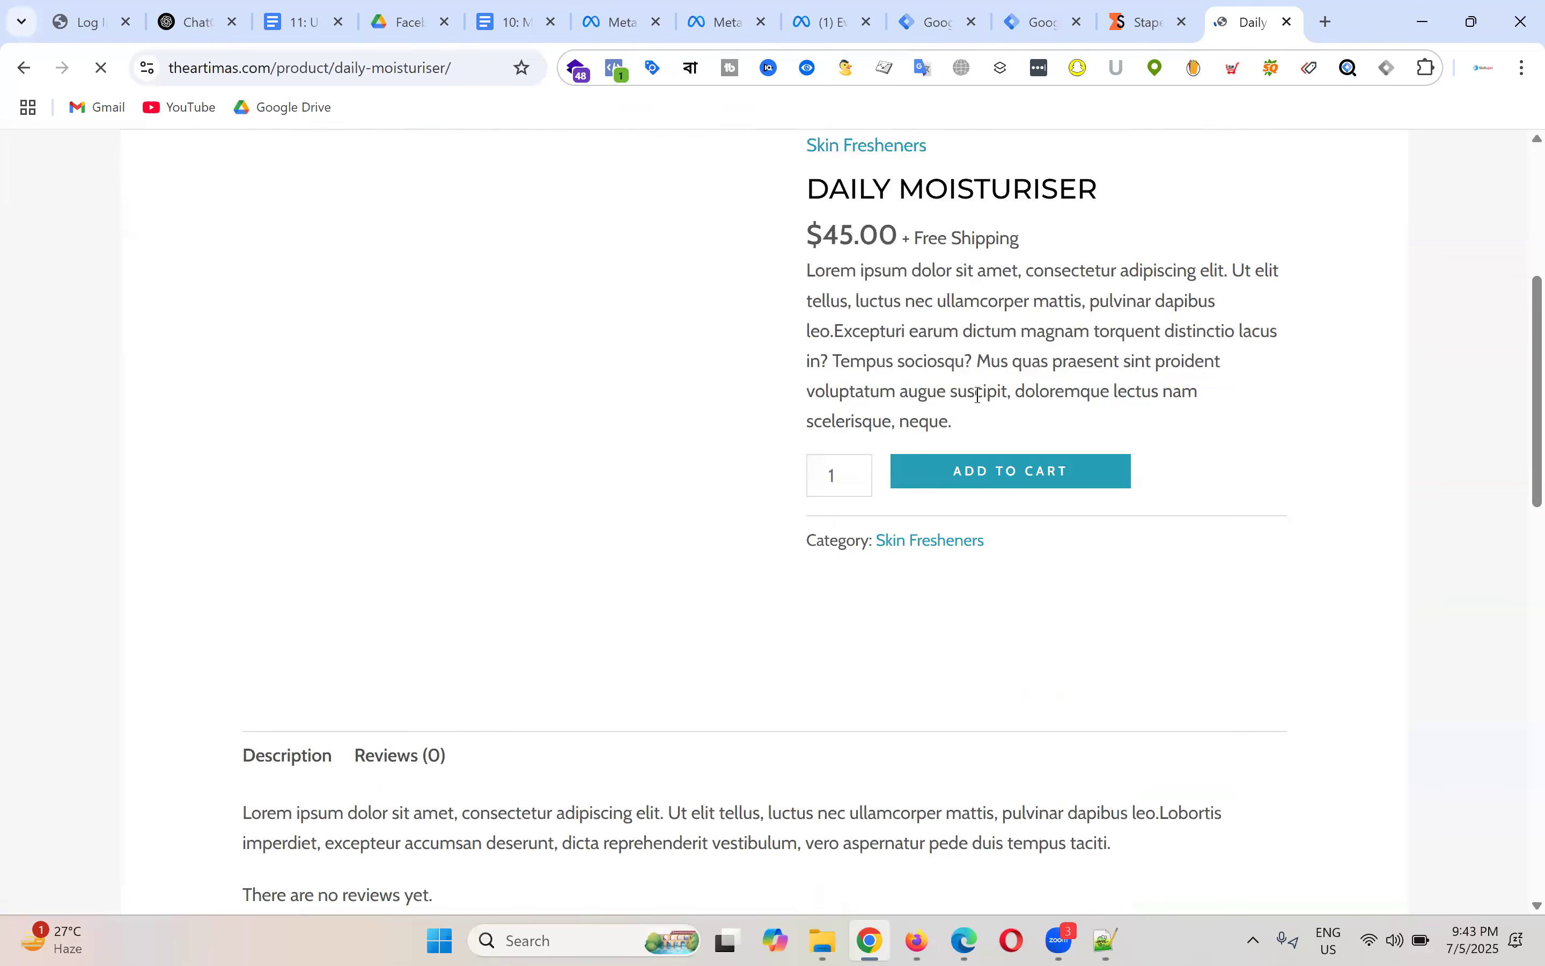
scroll(978, 395, up, 3)
scroll(1133, 609, down, 1)
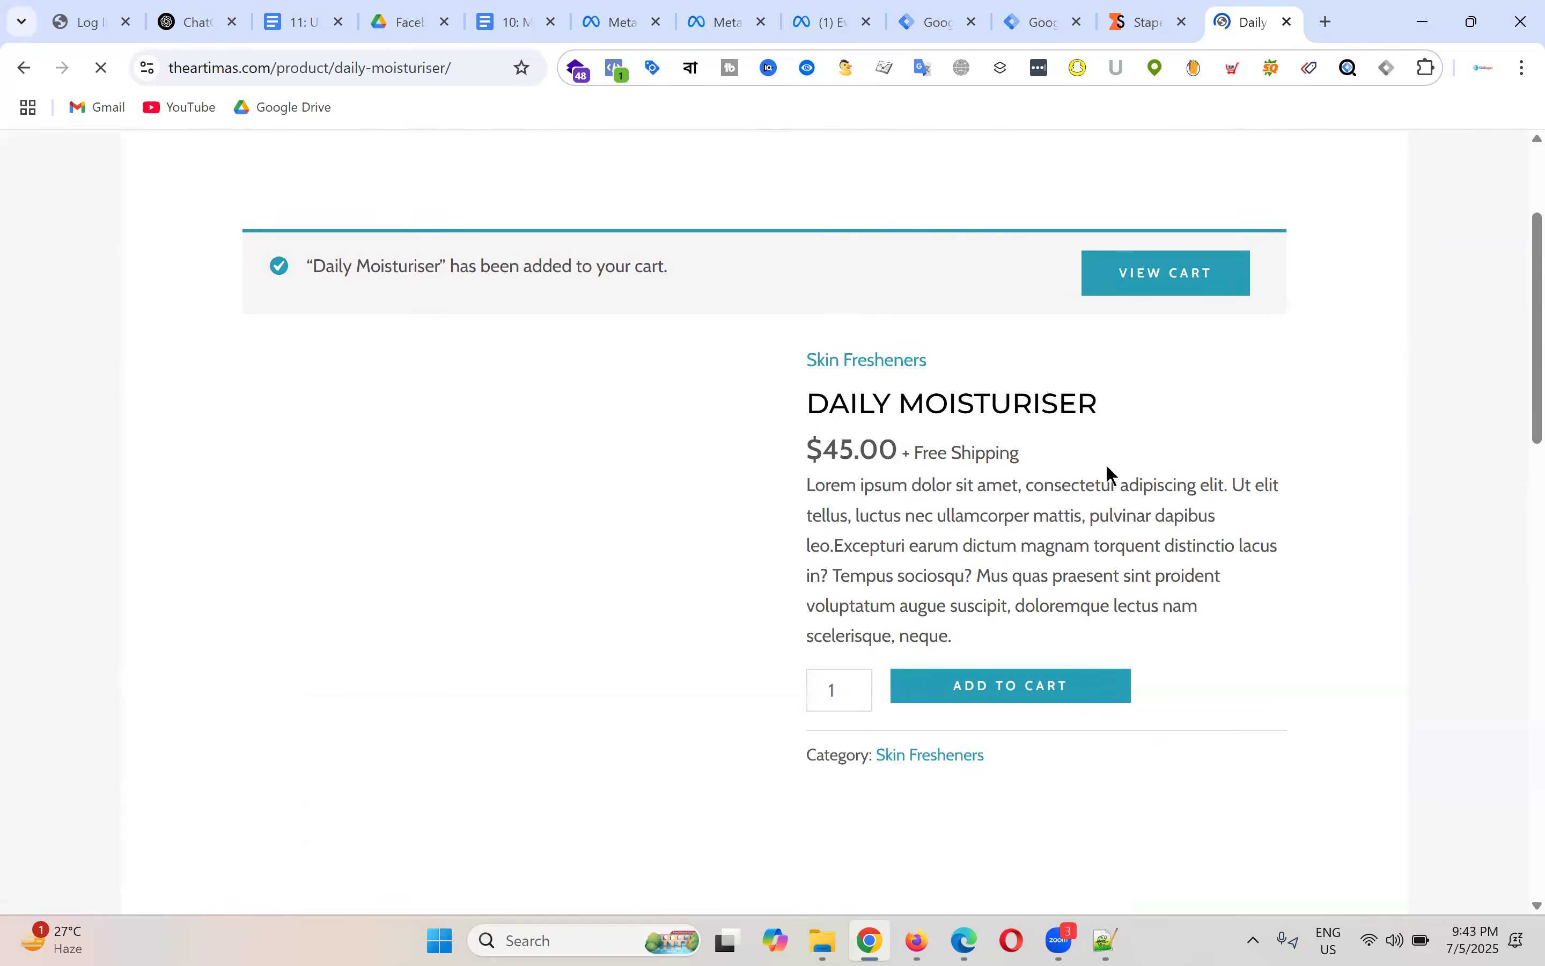
scroll(1141, 446, down, 2)
click(1069, 519)
scroll(971, 376, down, 3)
scroll(941, 396, down, 8)
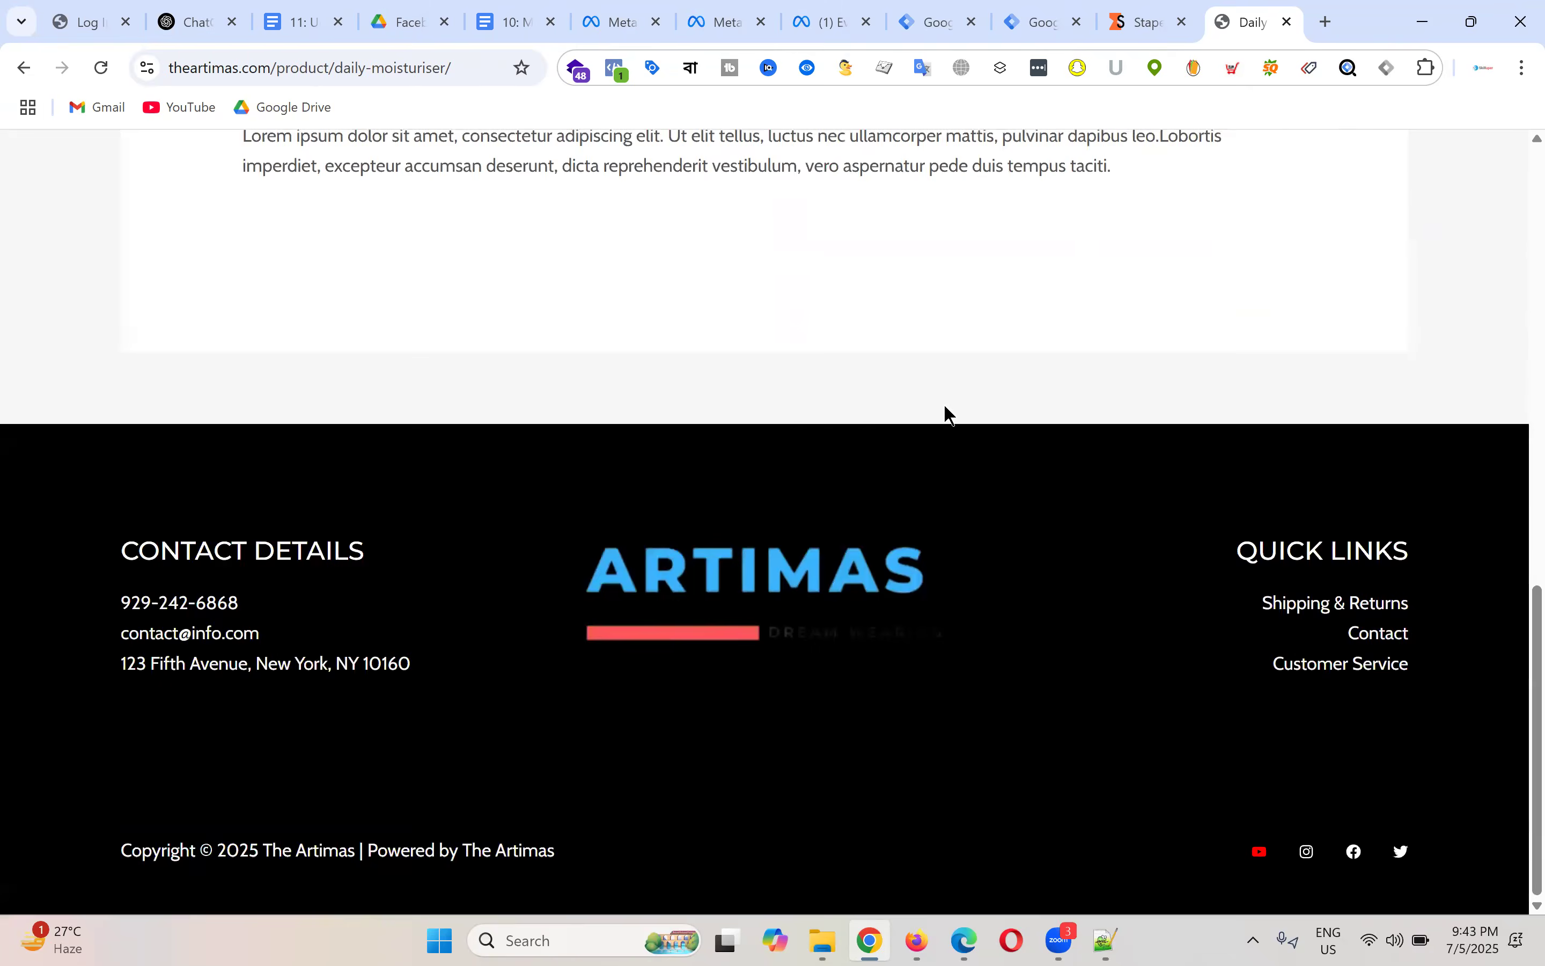
scroll(944, 403, up, 11)
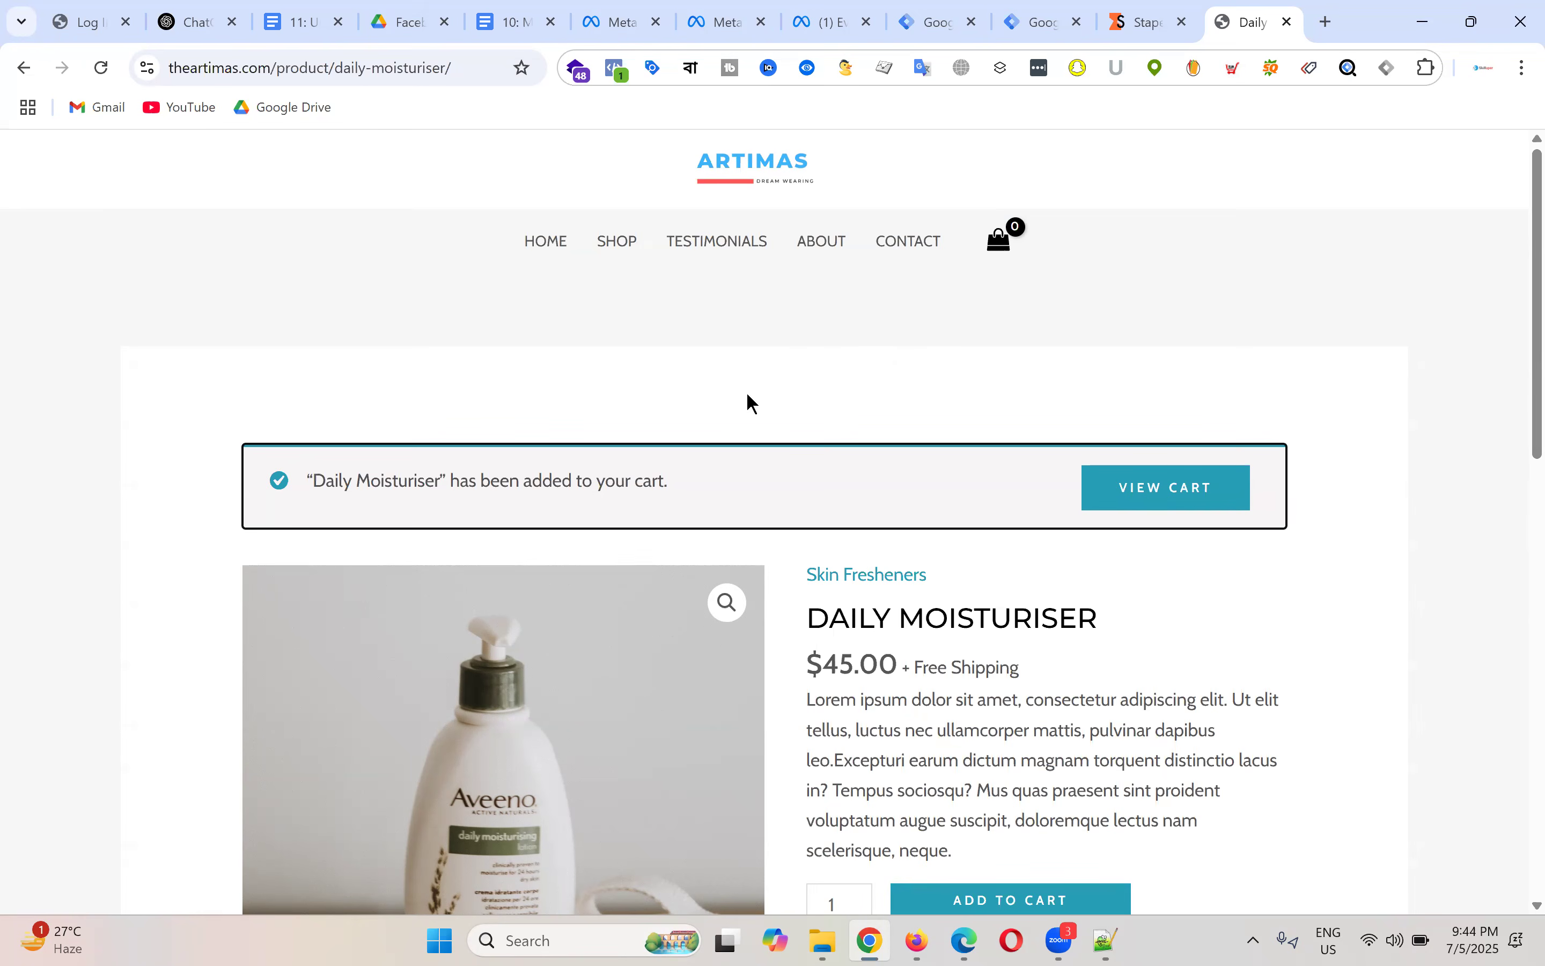
scroll(747, 396, down, 5)
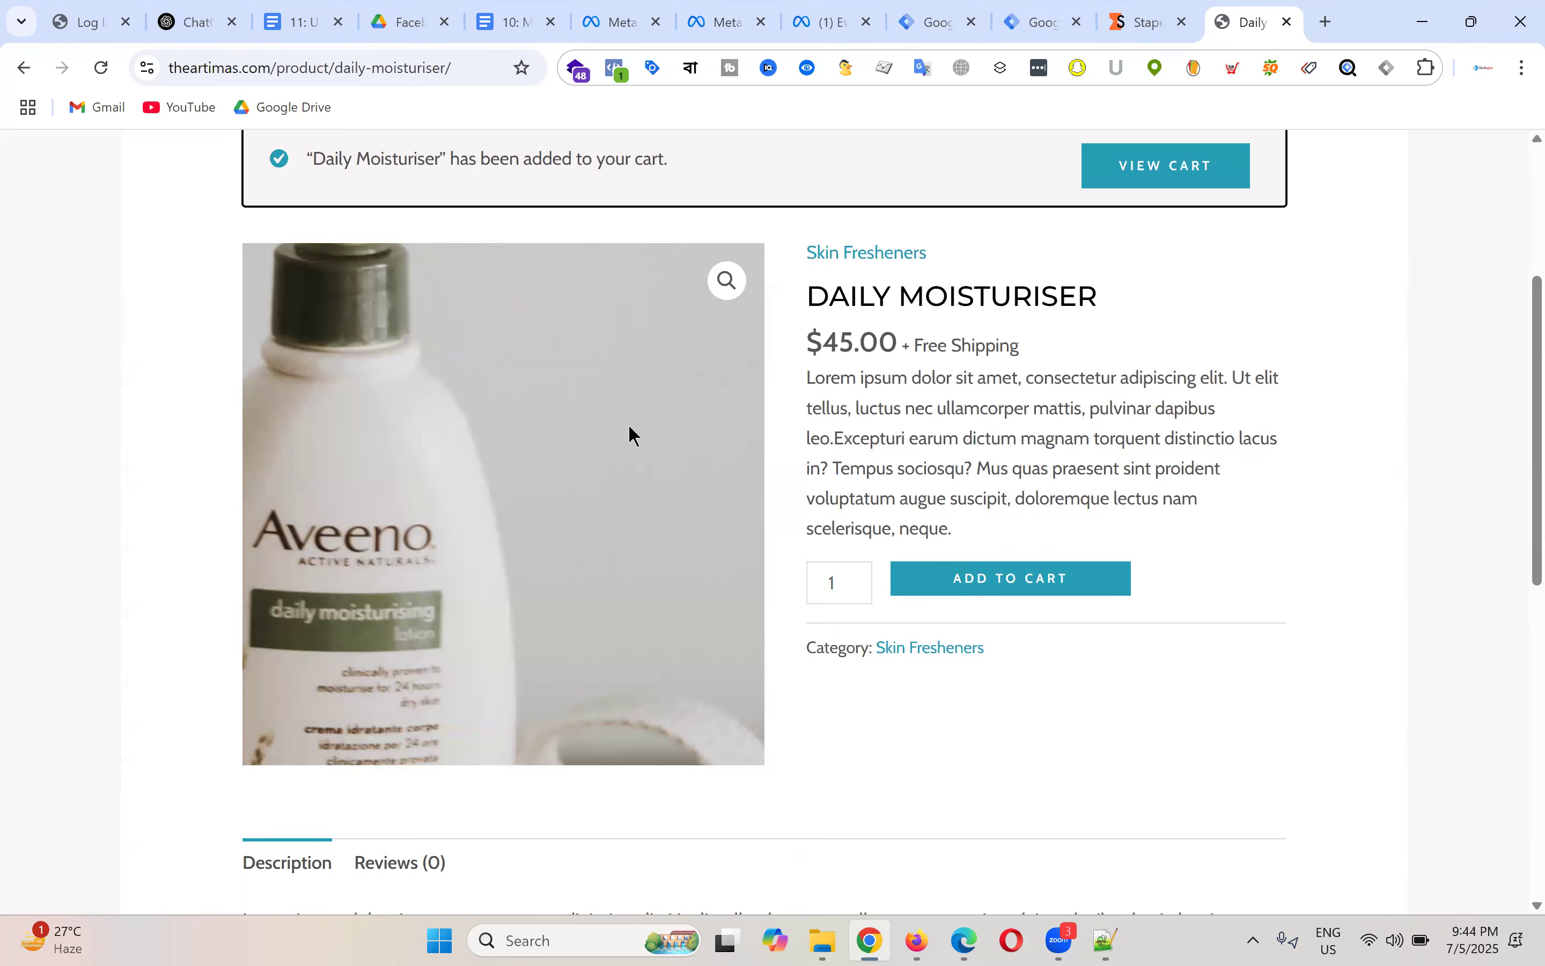
scroll(1249, 355, down, 3)
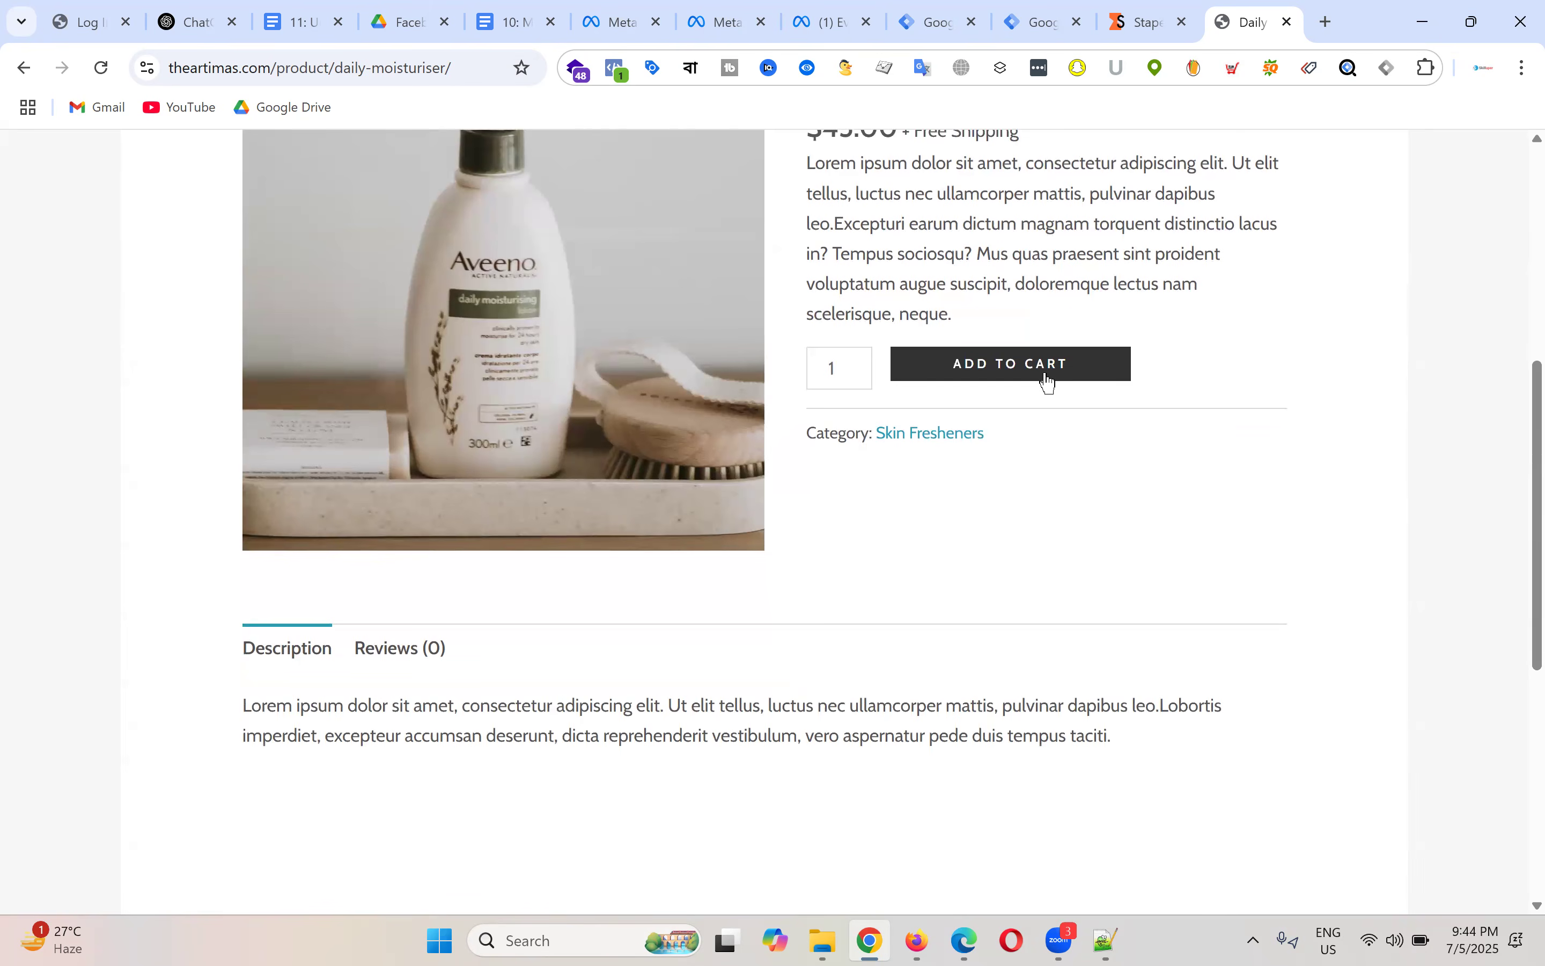
click(1048, 377)
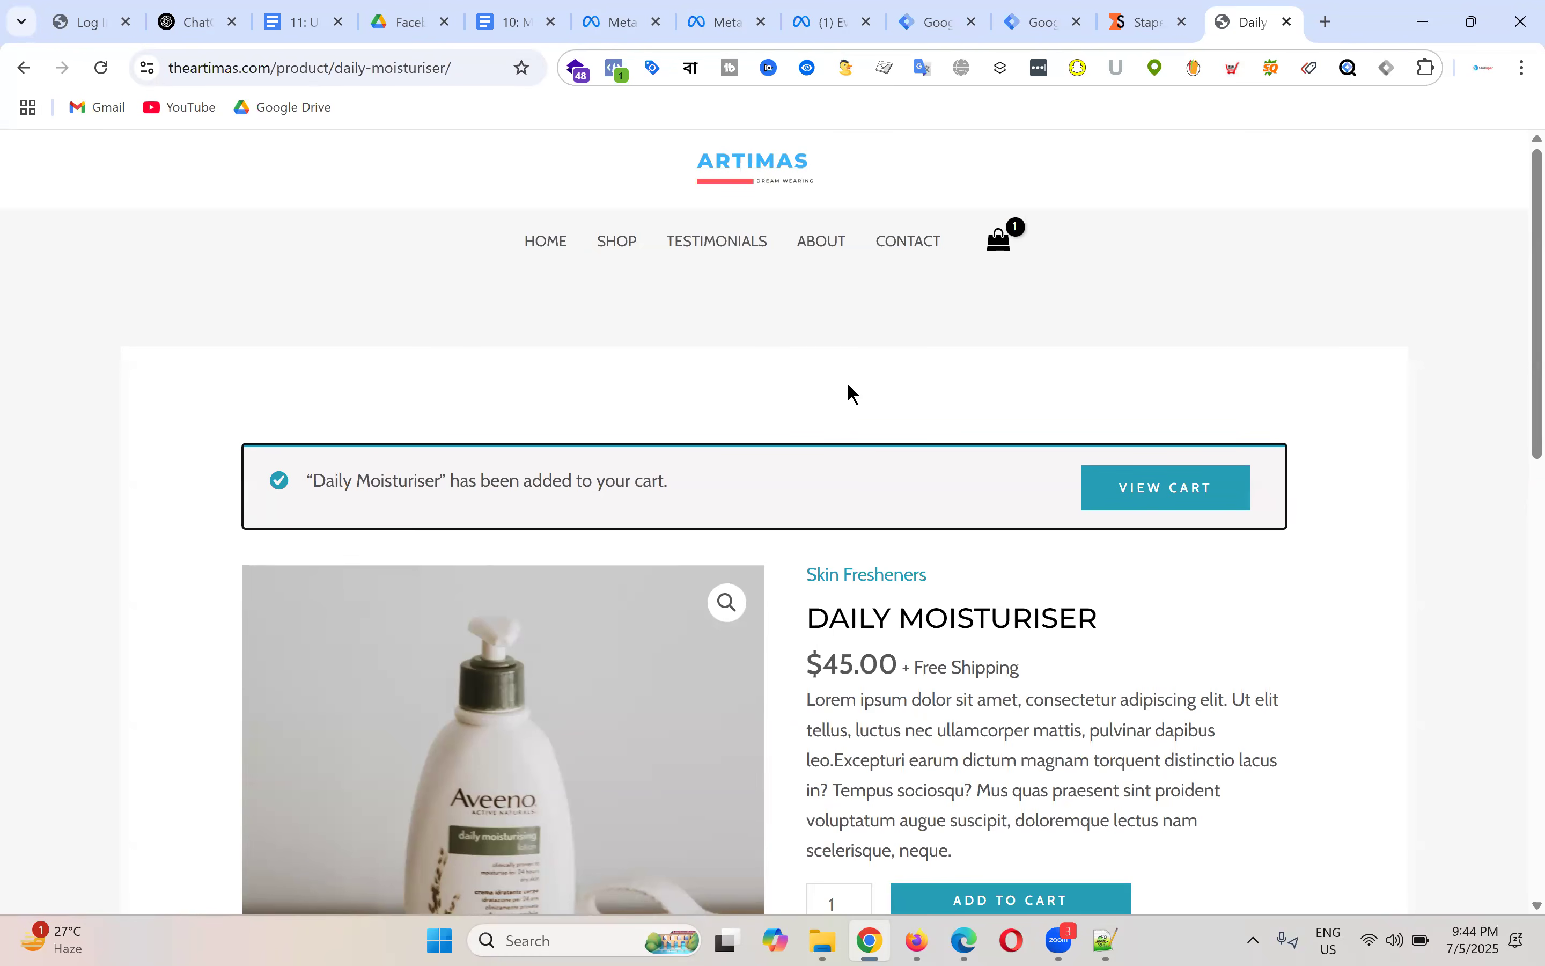
Step: Go to the cart page showing Daily Moisturiser at $45.00
scroll(854, 394, down, 7)
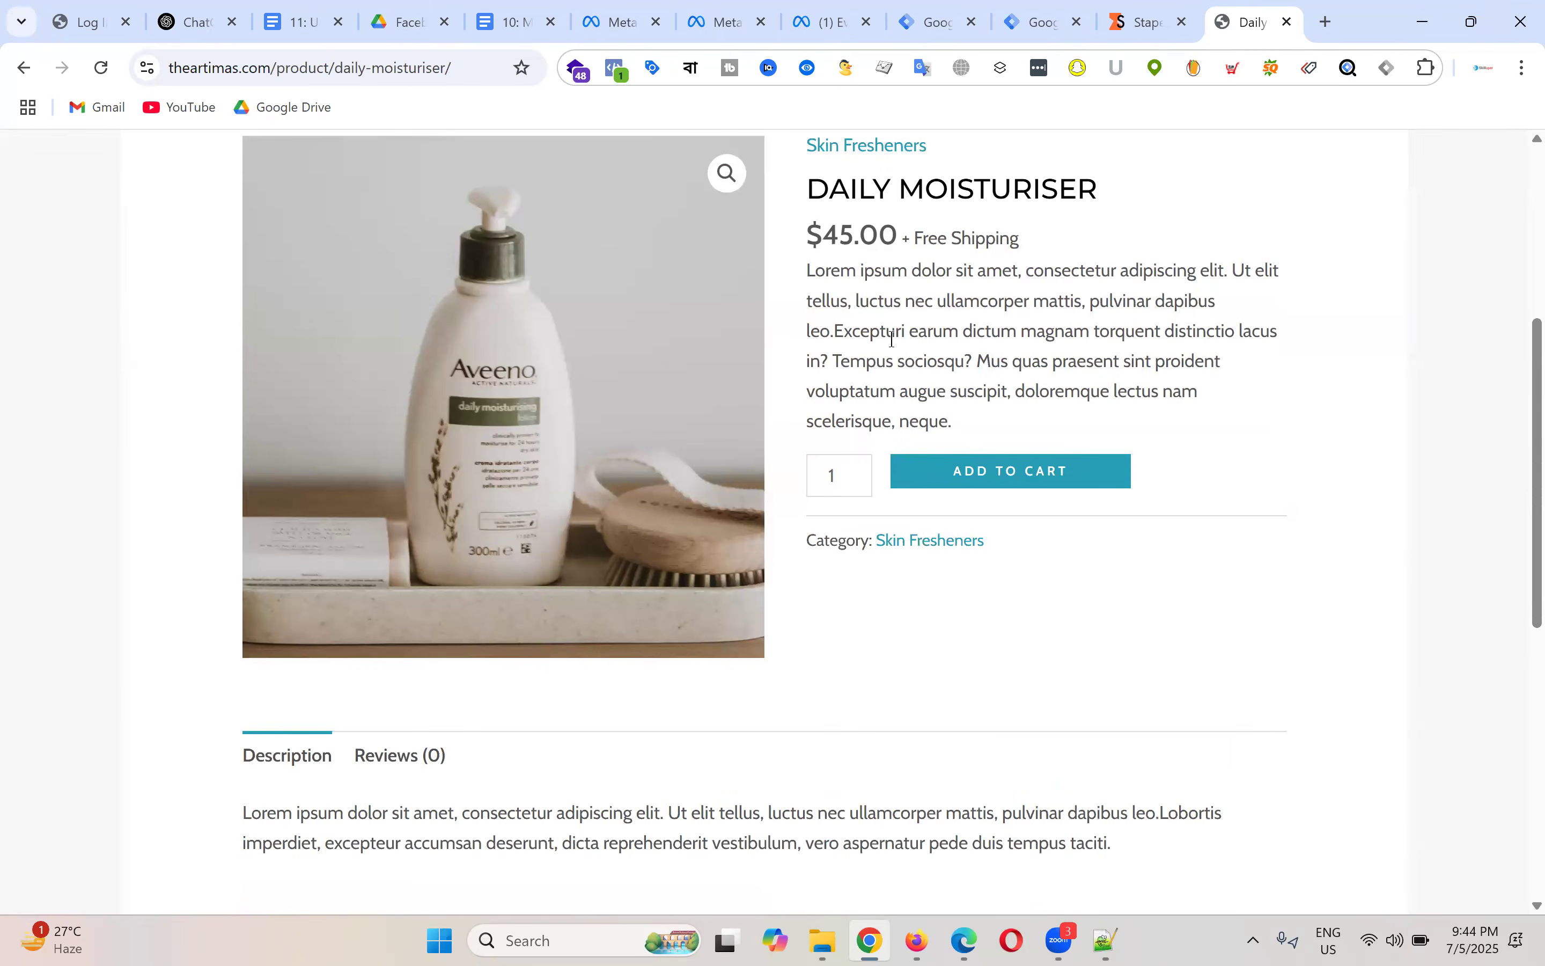
scroll(1114, 399, up, 5)
scroll(1114, 399, up, 1)
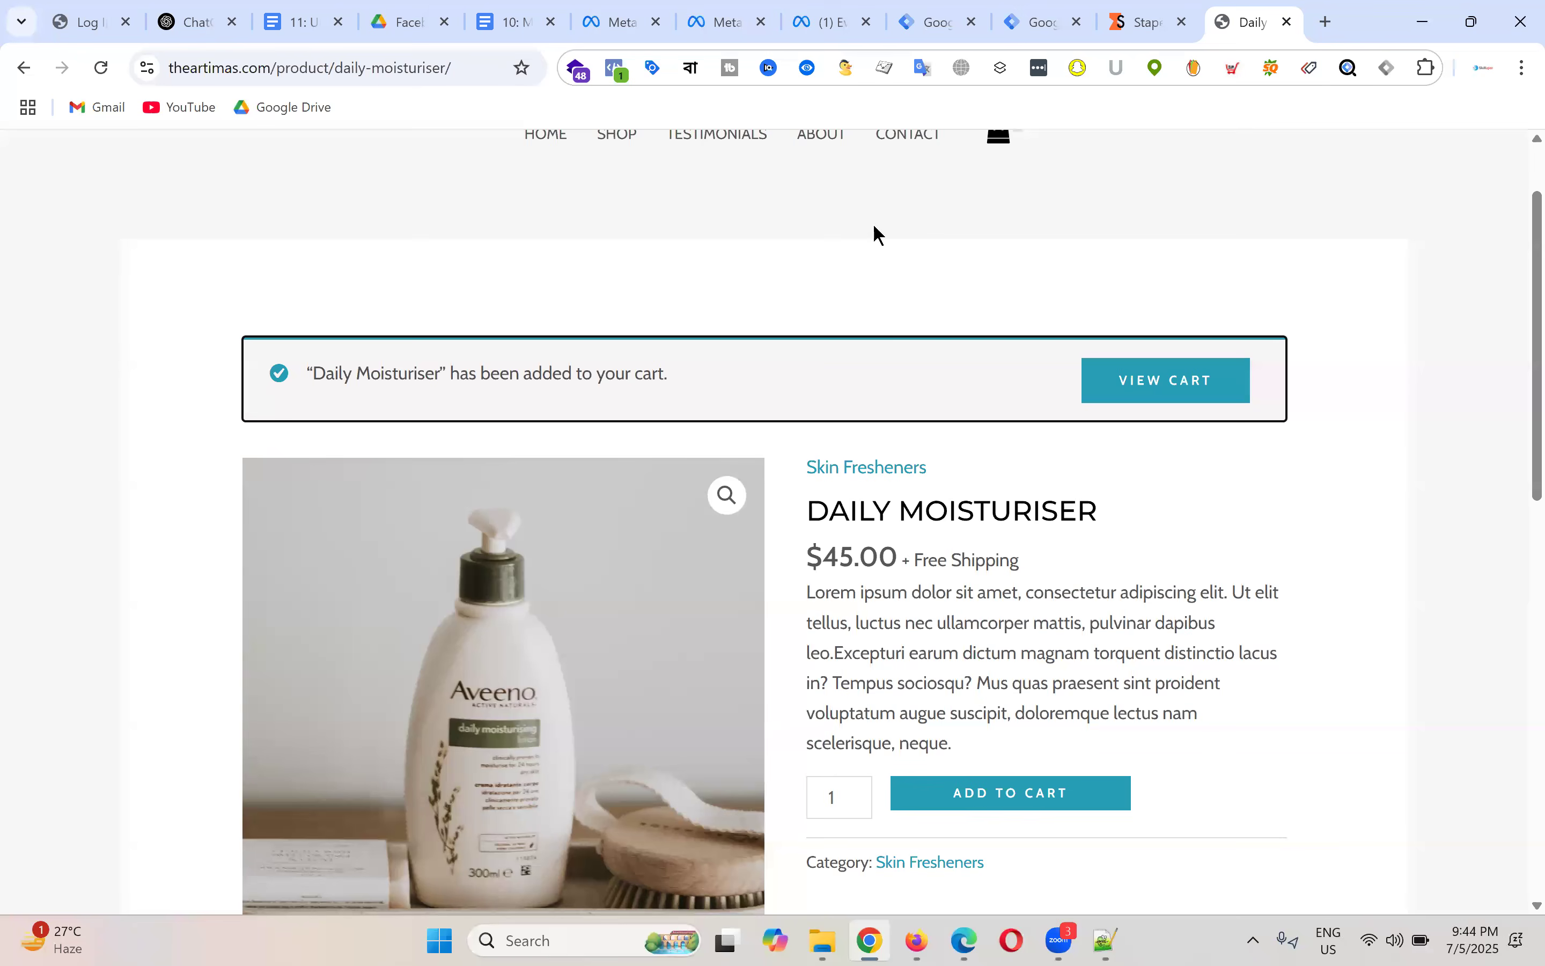
scroll(918, 322, down, 10)
scroll(1207, 428, up, 12)
click(1181, 487)
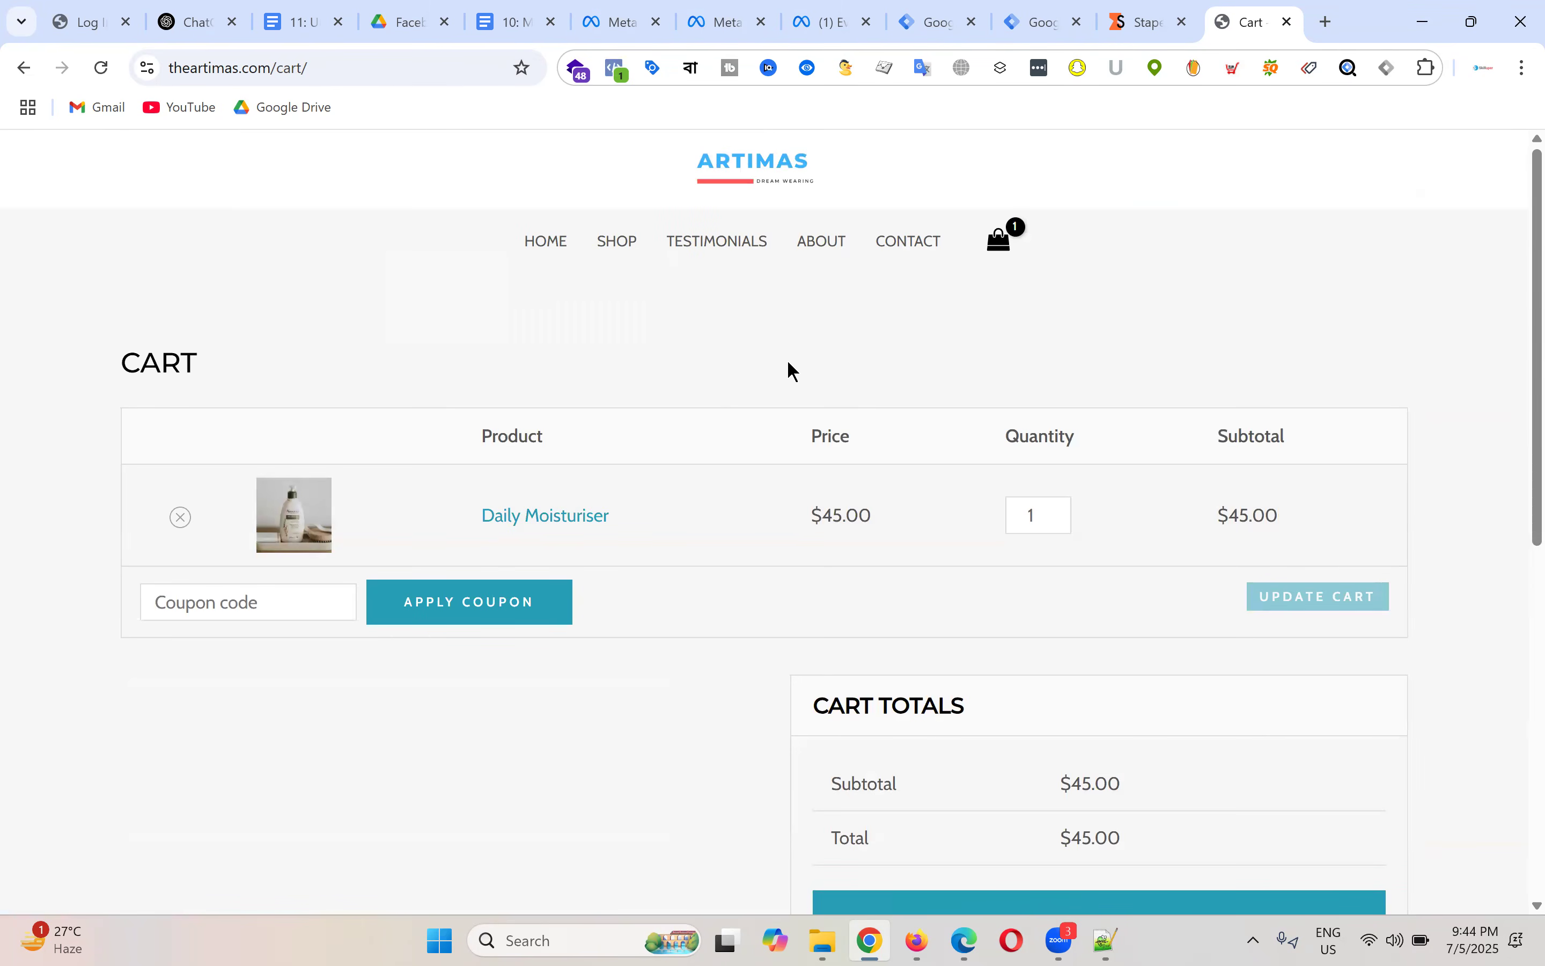
scroll(789, 363, down, 2)
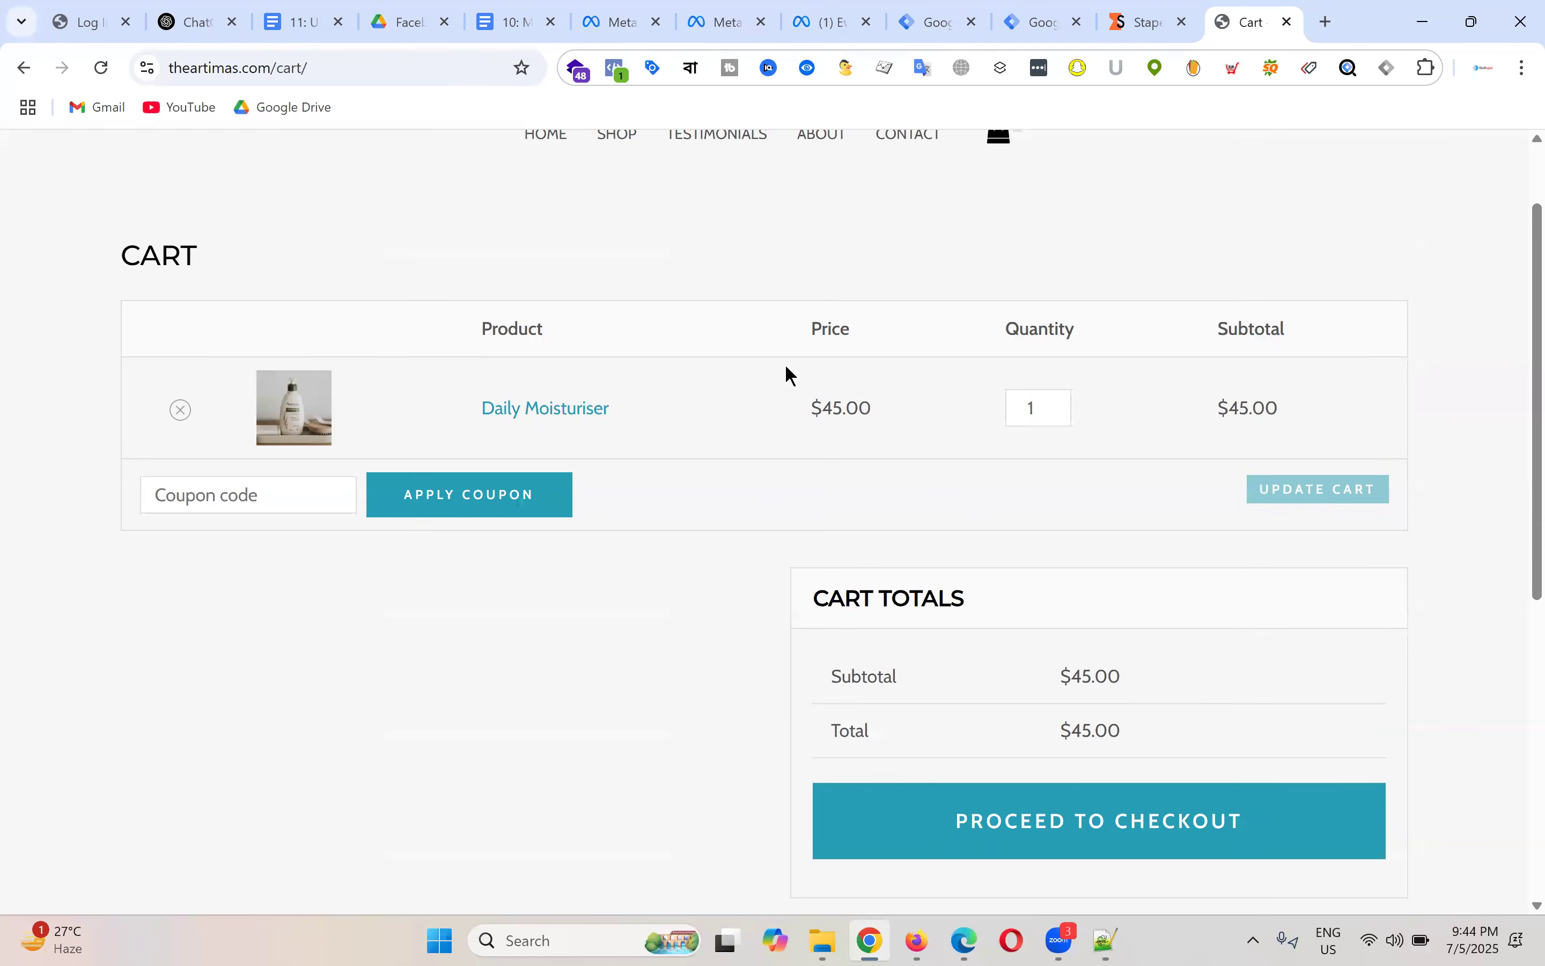
Step: Proceed from the cart to checkout and click into the billing First name field
scroll(872, 379, down, 5)
click(1116, 395)
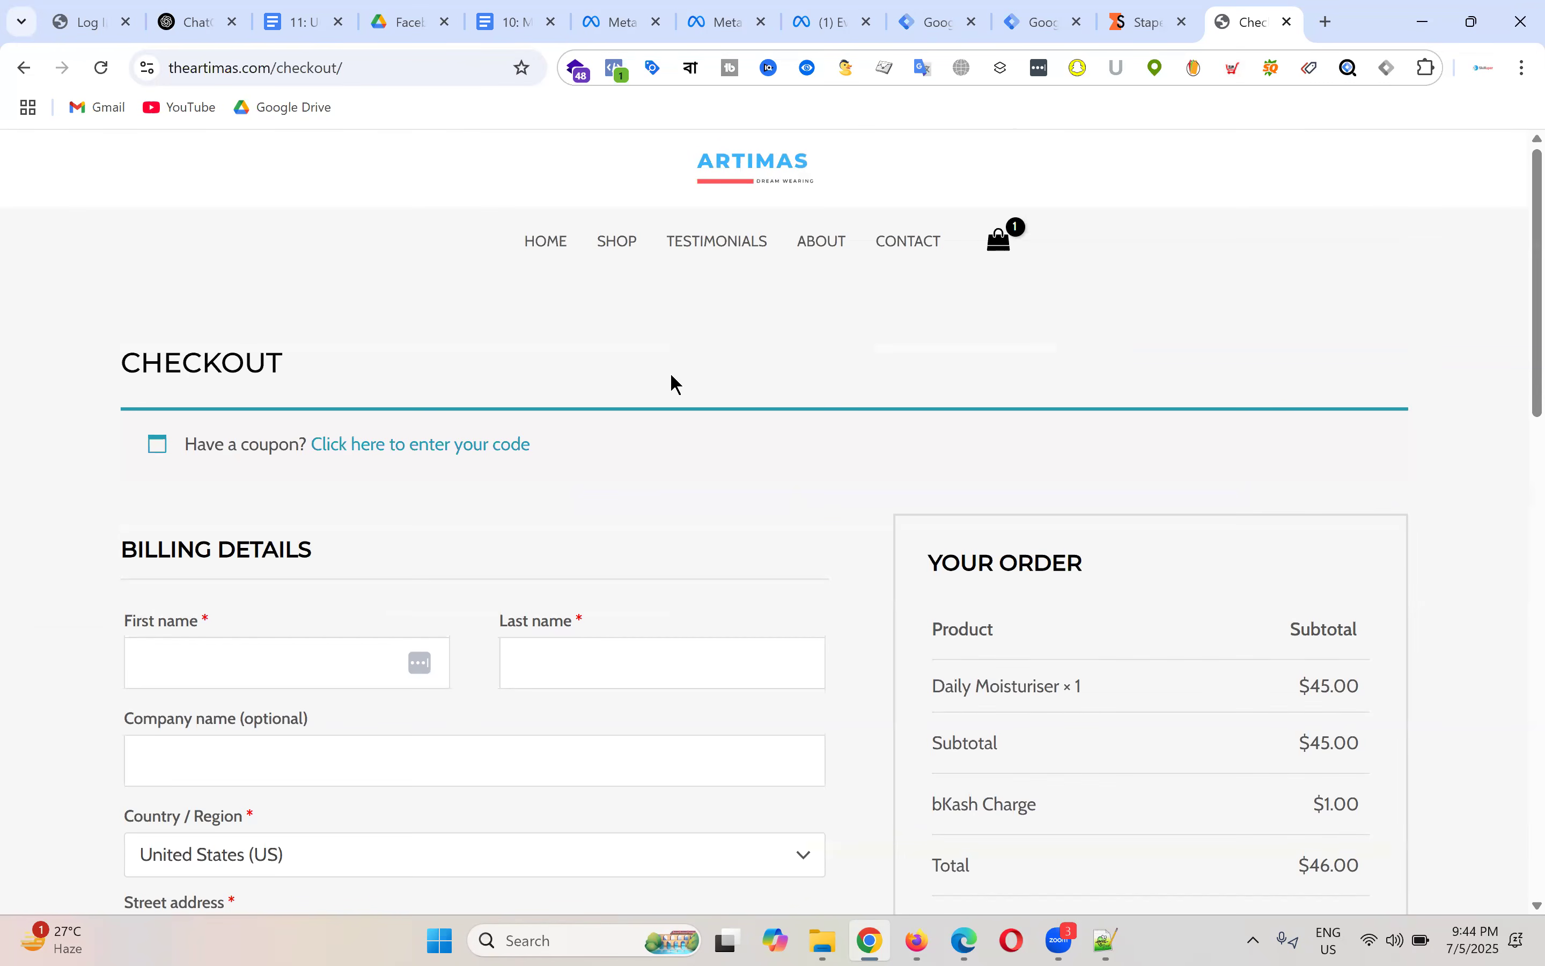
scroll(692, 422, down, 5)
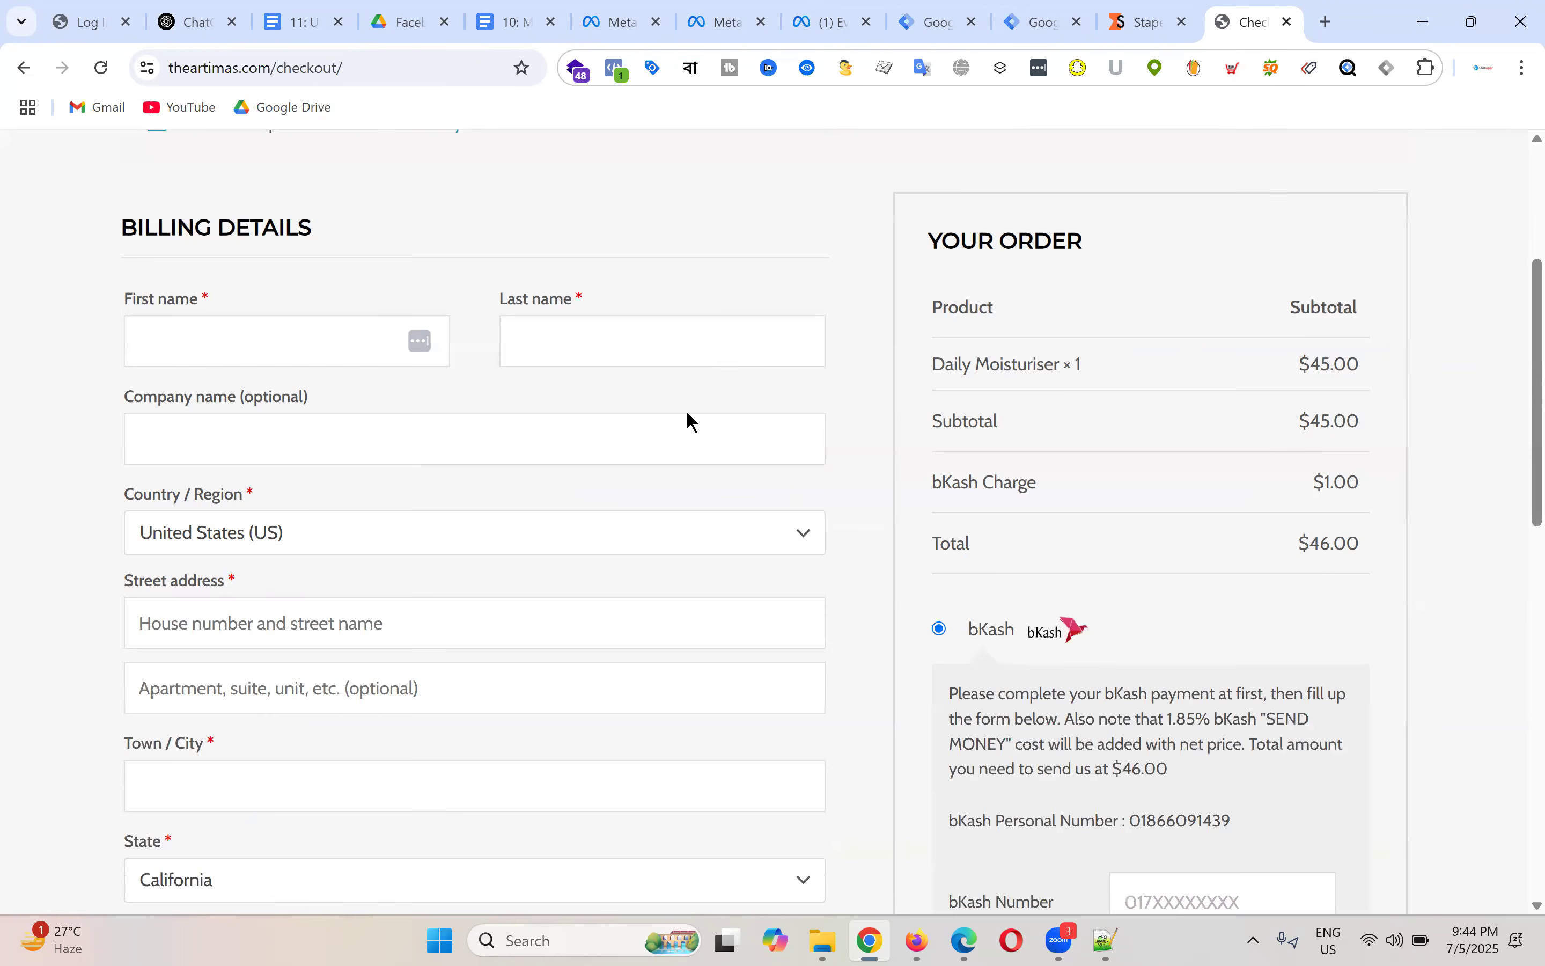
scroll(658, 456, down, 3)
scroll(710, 469, up, 5)
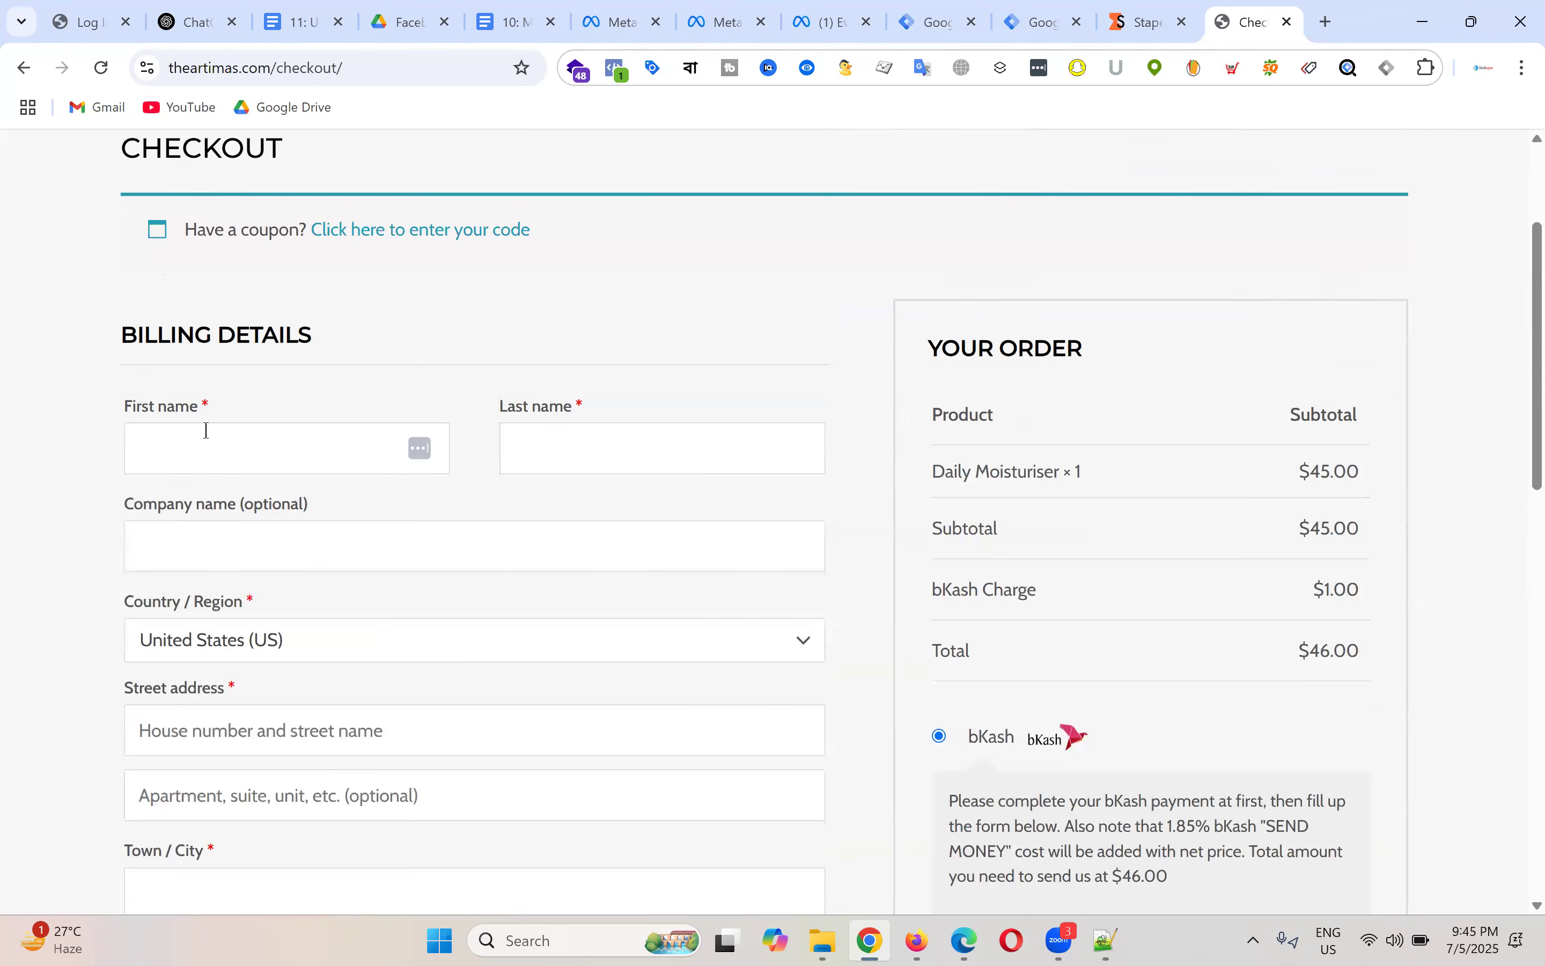
click(222, 442)
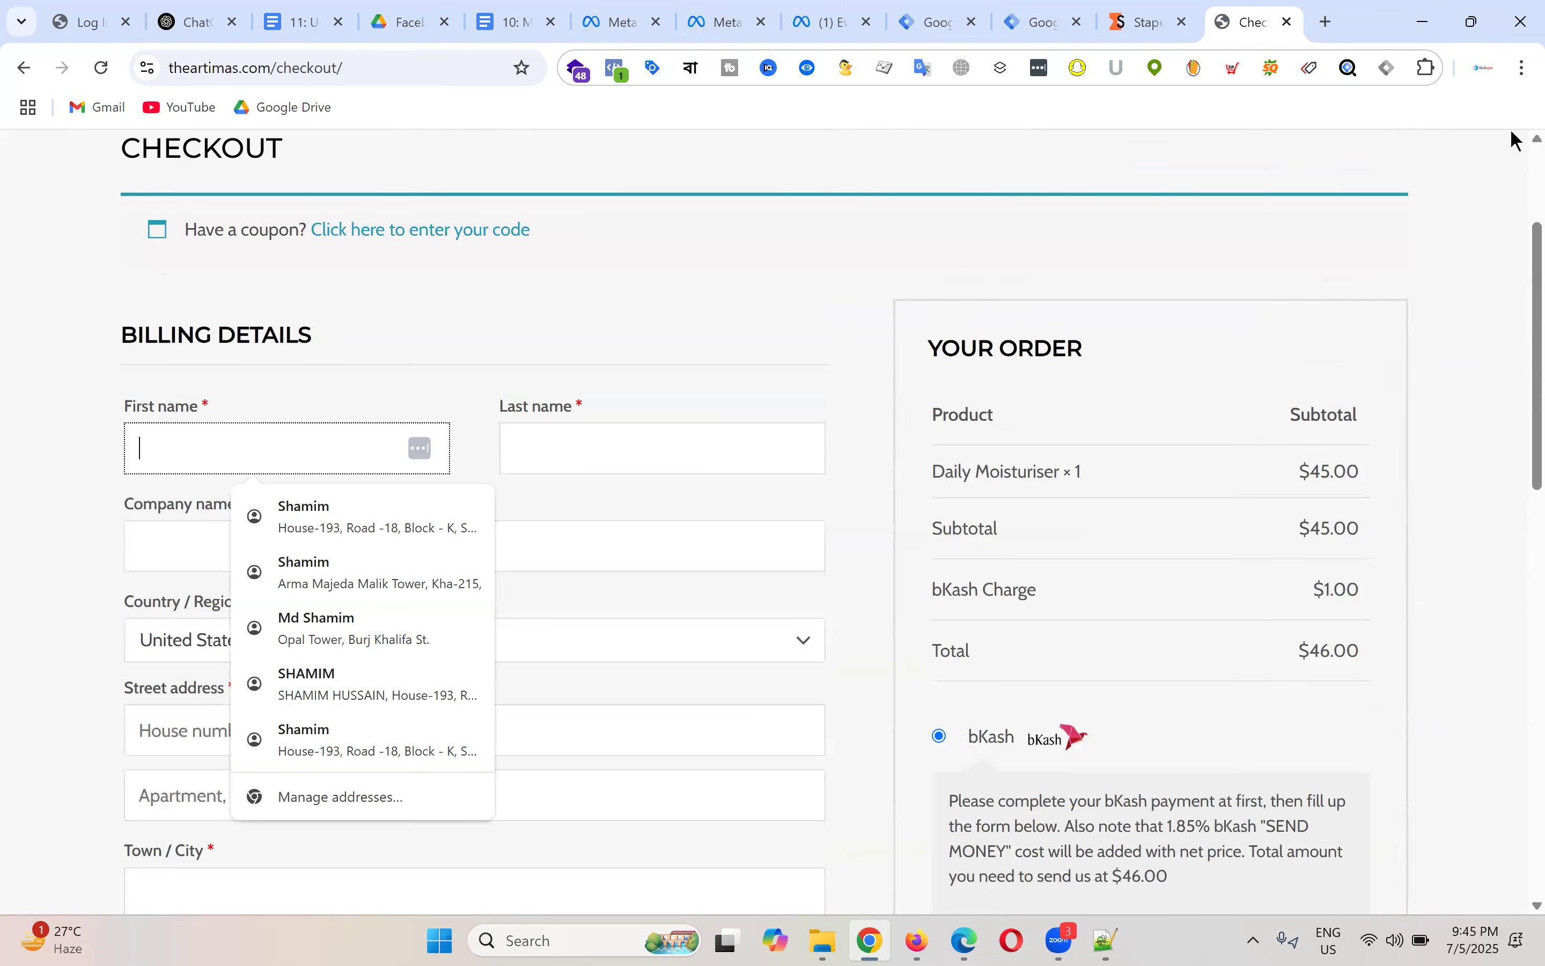
Step: Log in to the WordPress admin on the login tab, then return to checkout
click(72, 19)
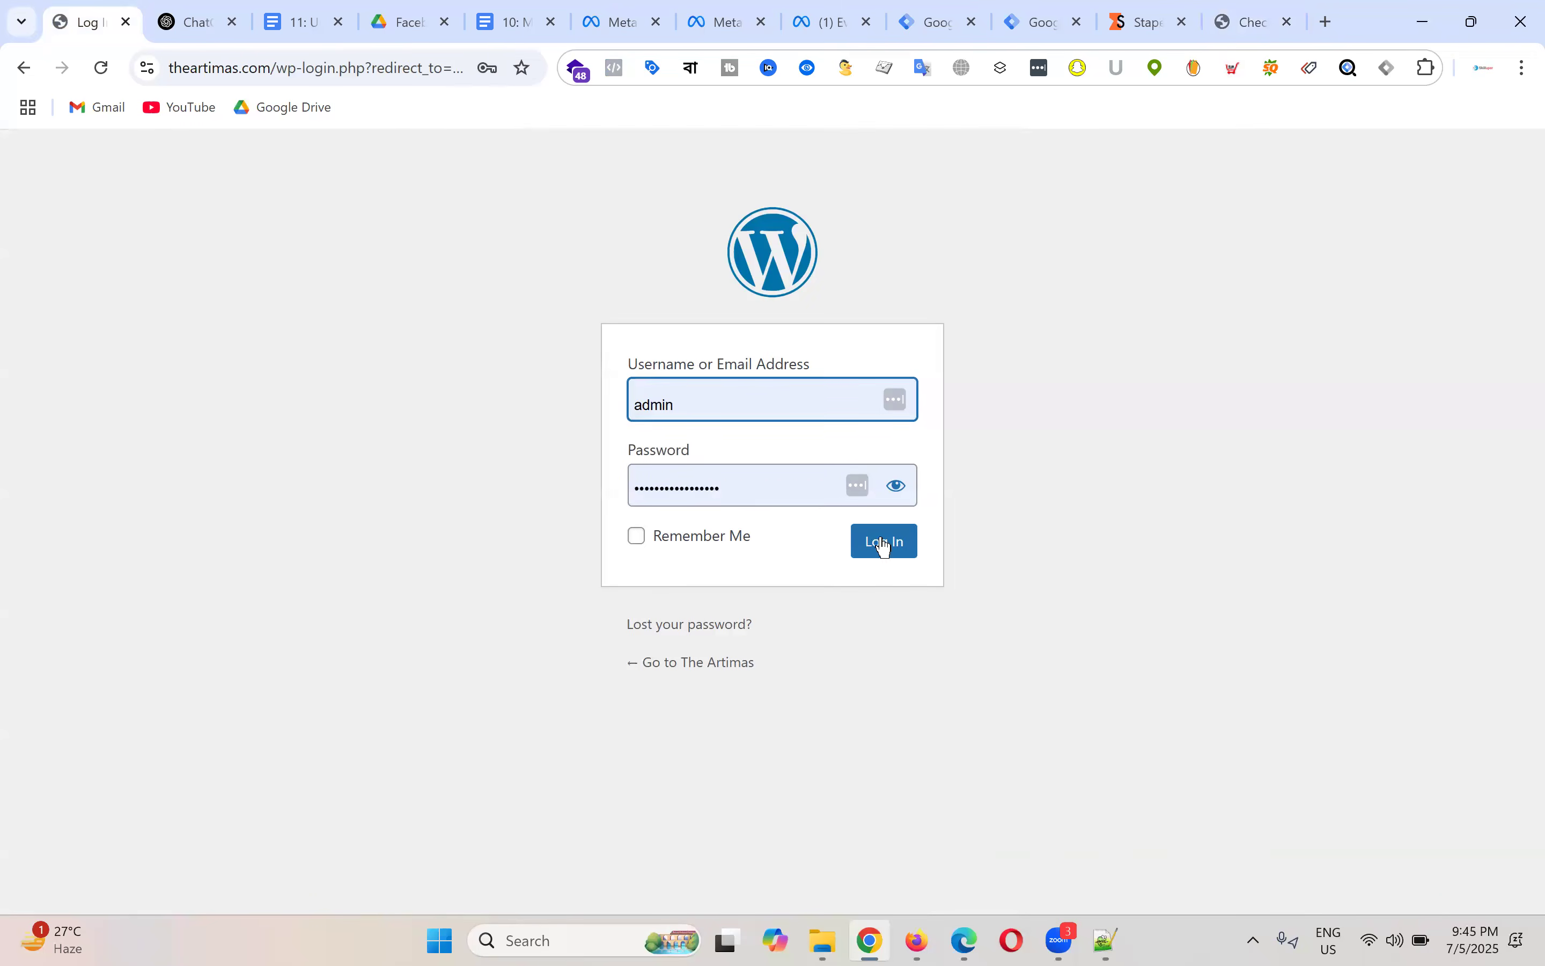
click(884, 543)
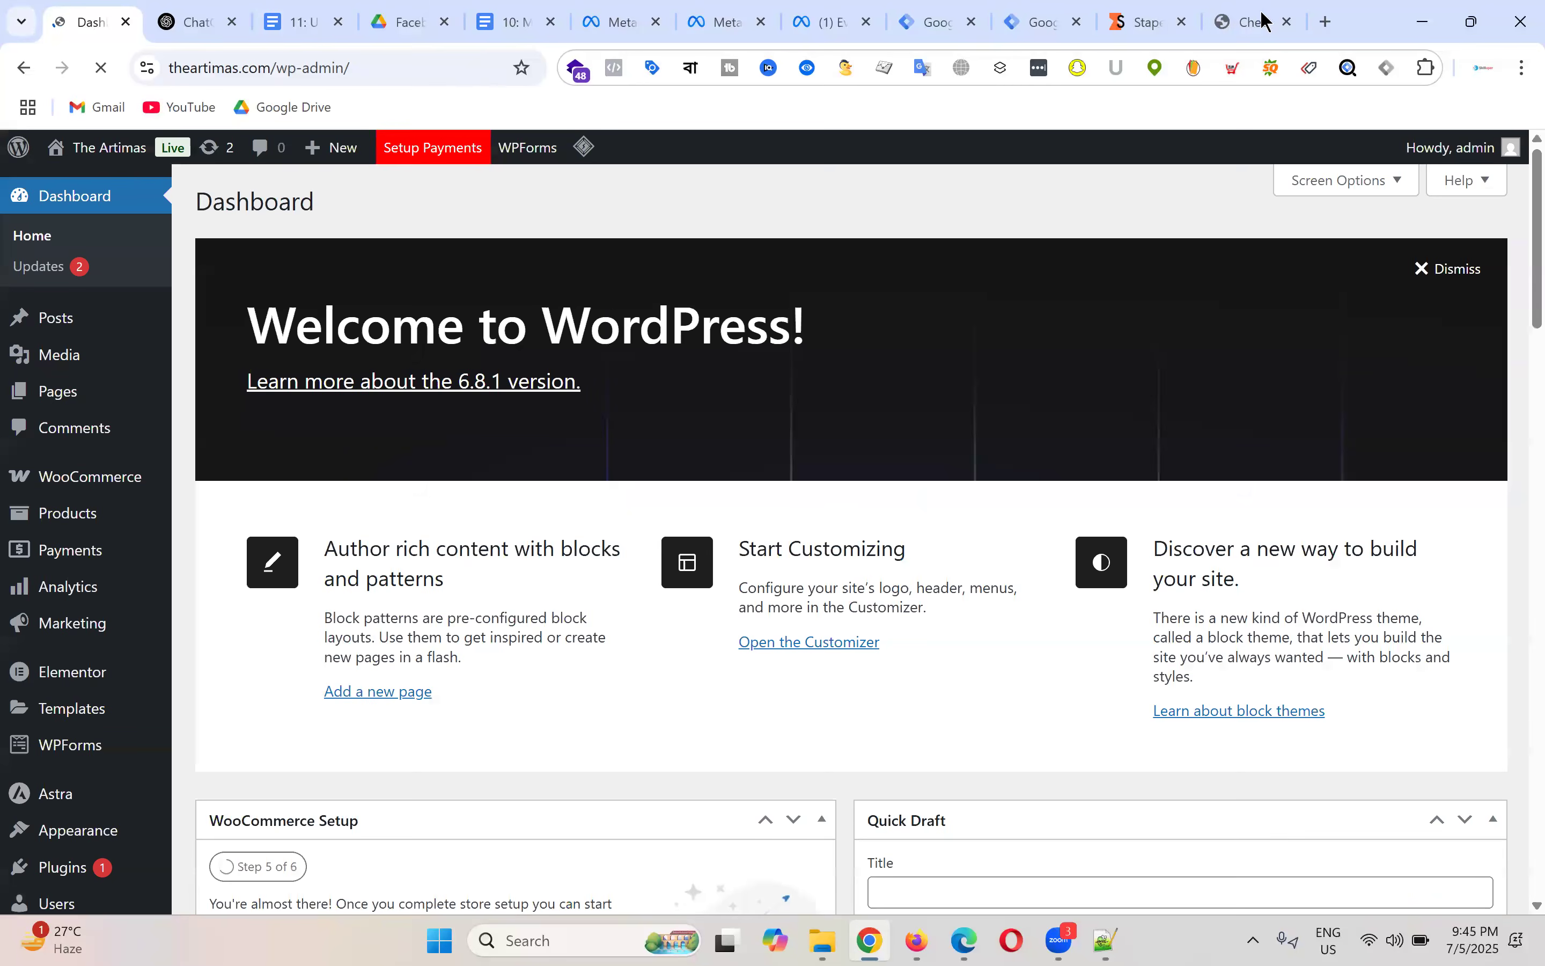
click(1264, 21)
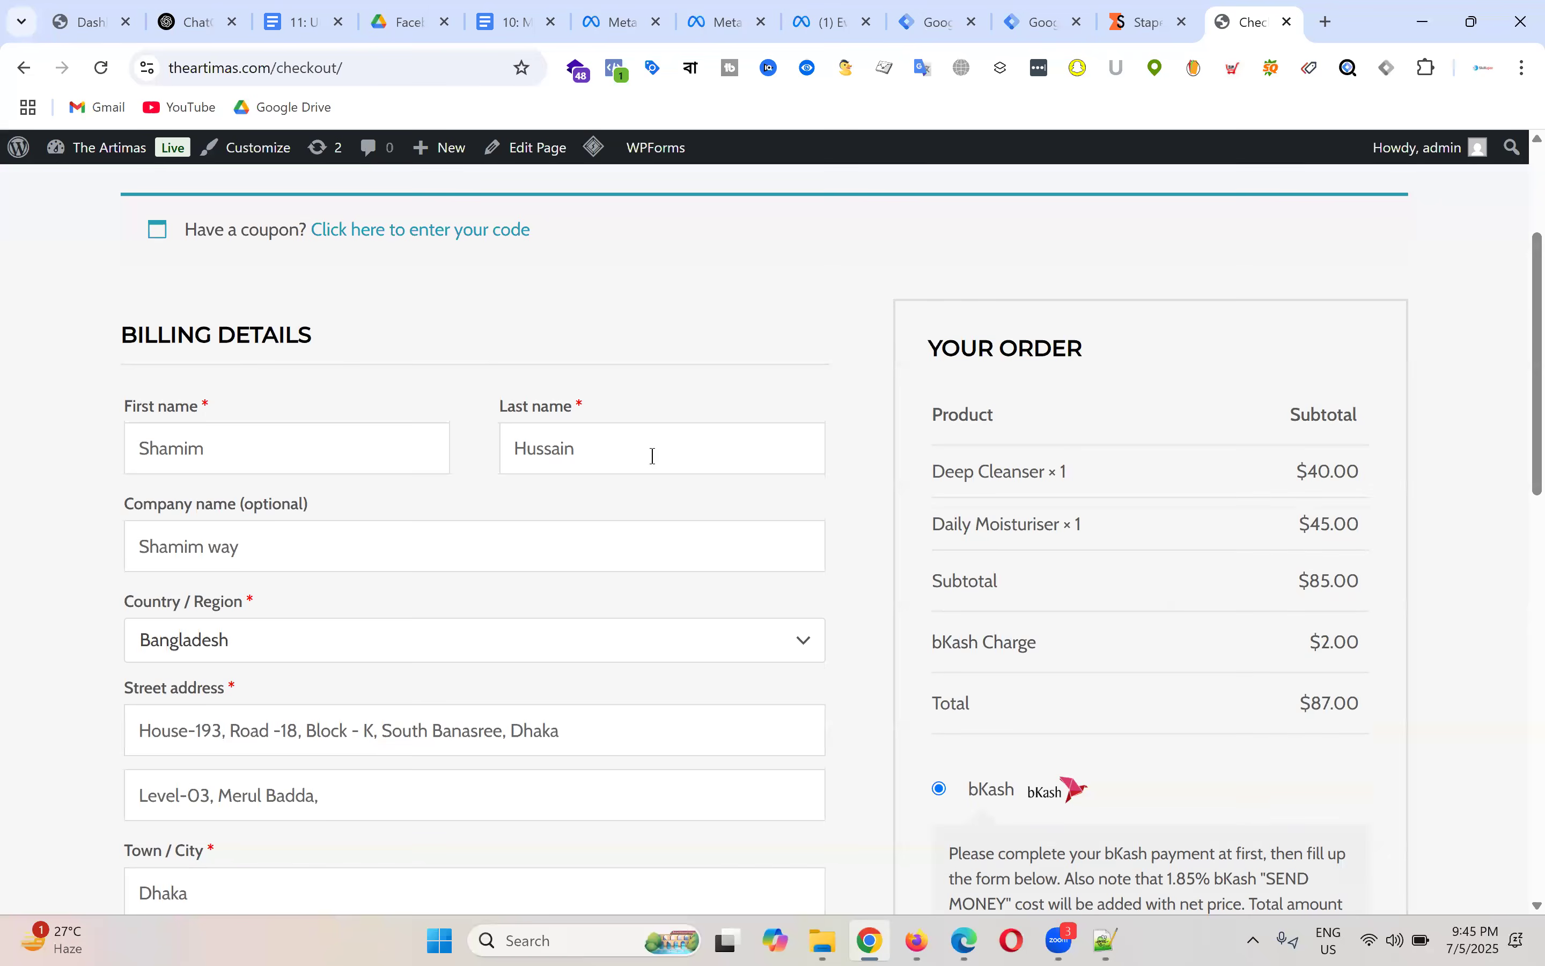
Step: Enter the bKash phone number in the checkout payment field
scroll(651, 442, down, 5)
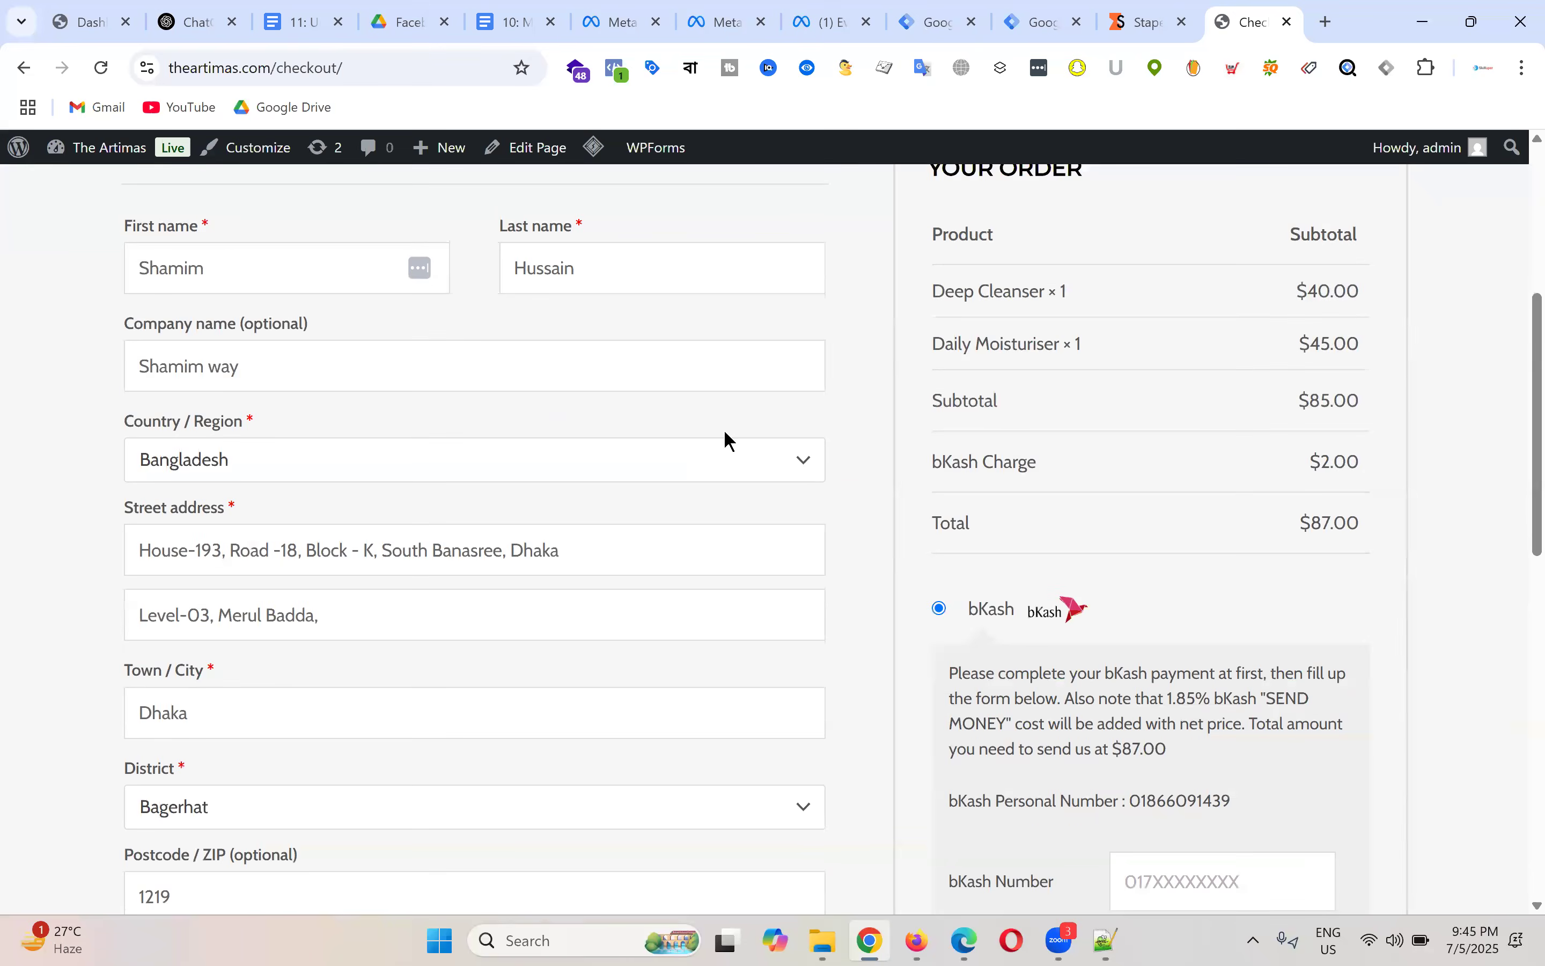
scroll(670, 383, up, 5)
scroll(406, 530, down, 10)
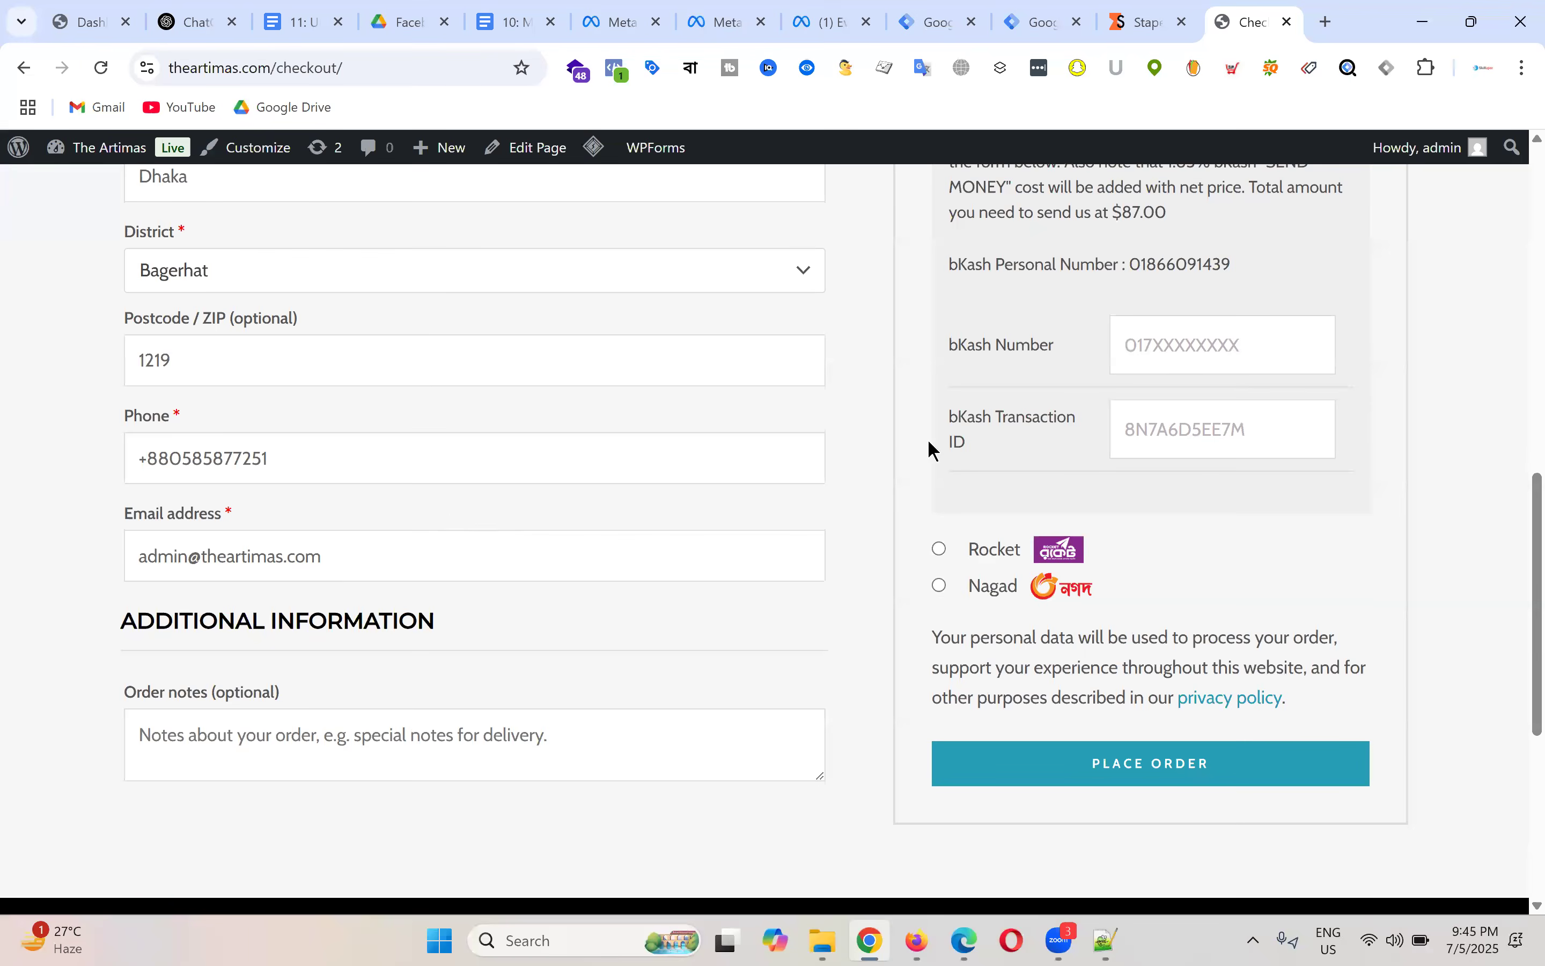
scroll(1281, 549, up, 3)
click(1215, 562)
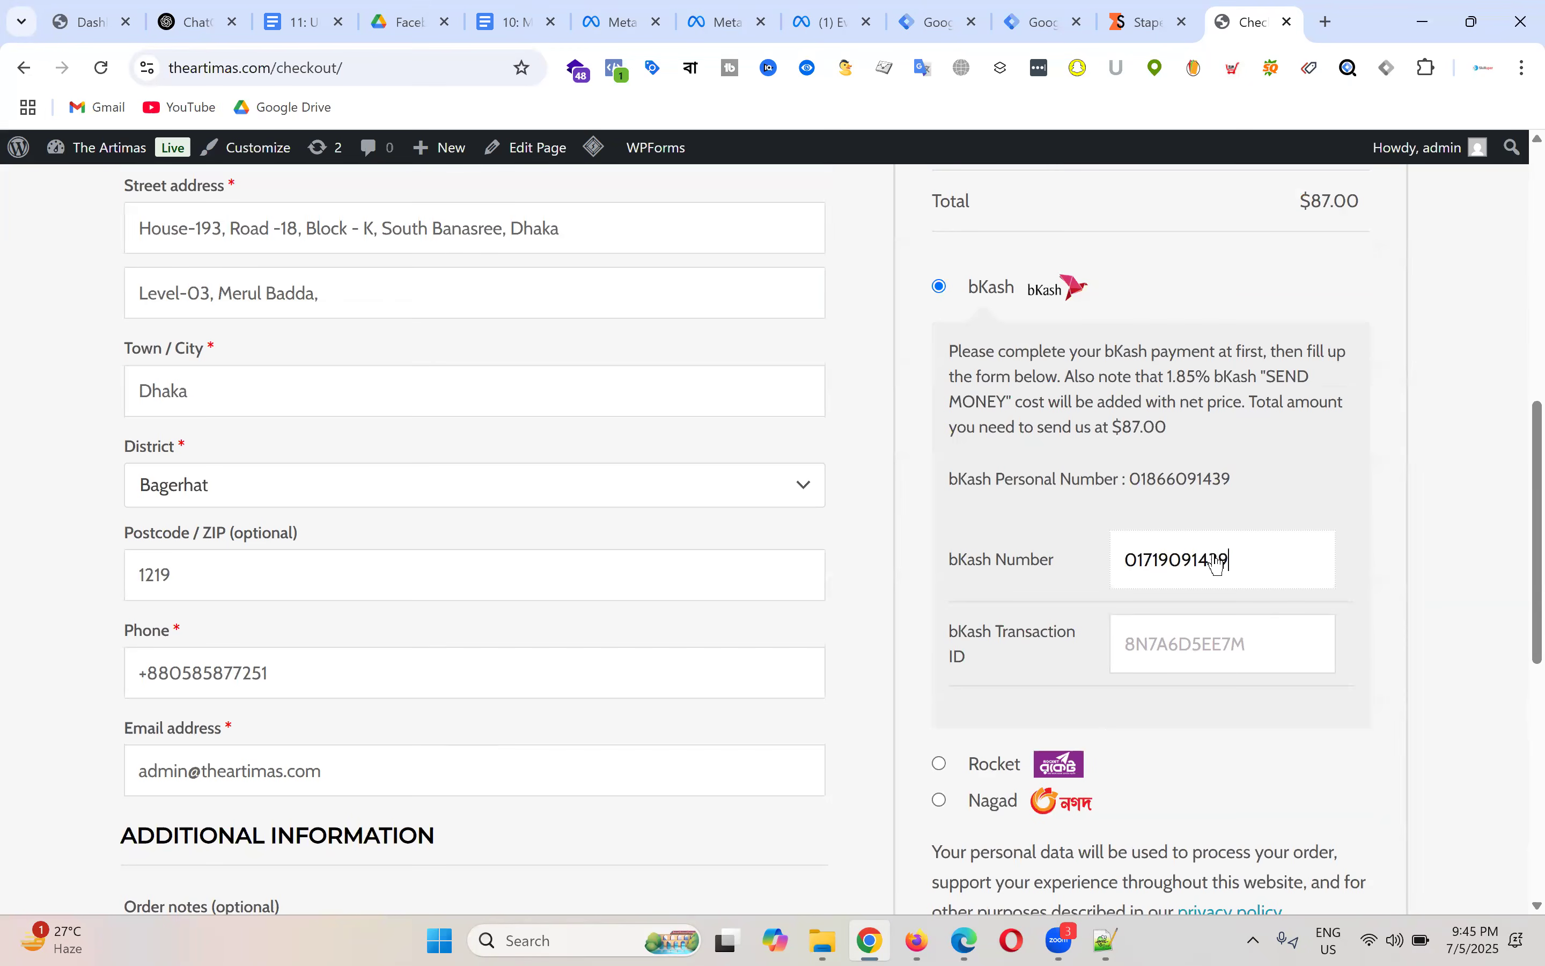
text(79)
Step: Copy the number into the bKash Transaction ID field and place the order
double_click(1323, 573)
key(ctrl+c)
click(1176, 644)
key(ctrl+v)
scroll(1081, 607, down, 8)
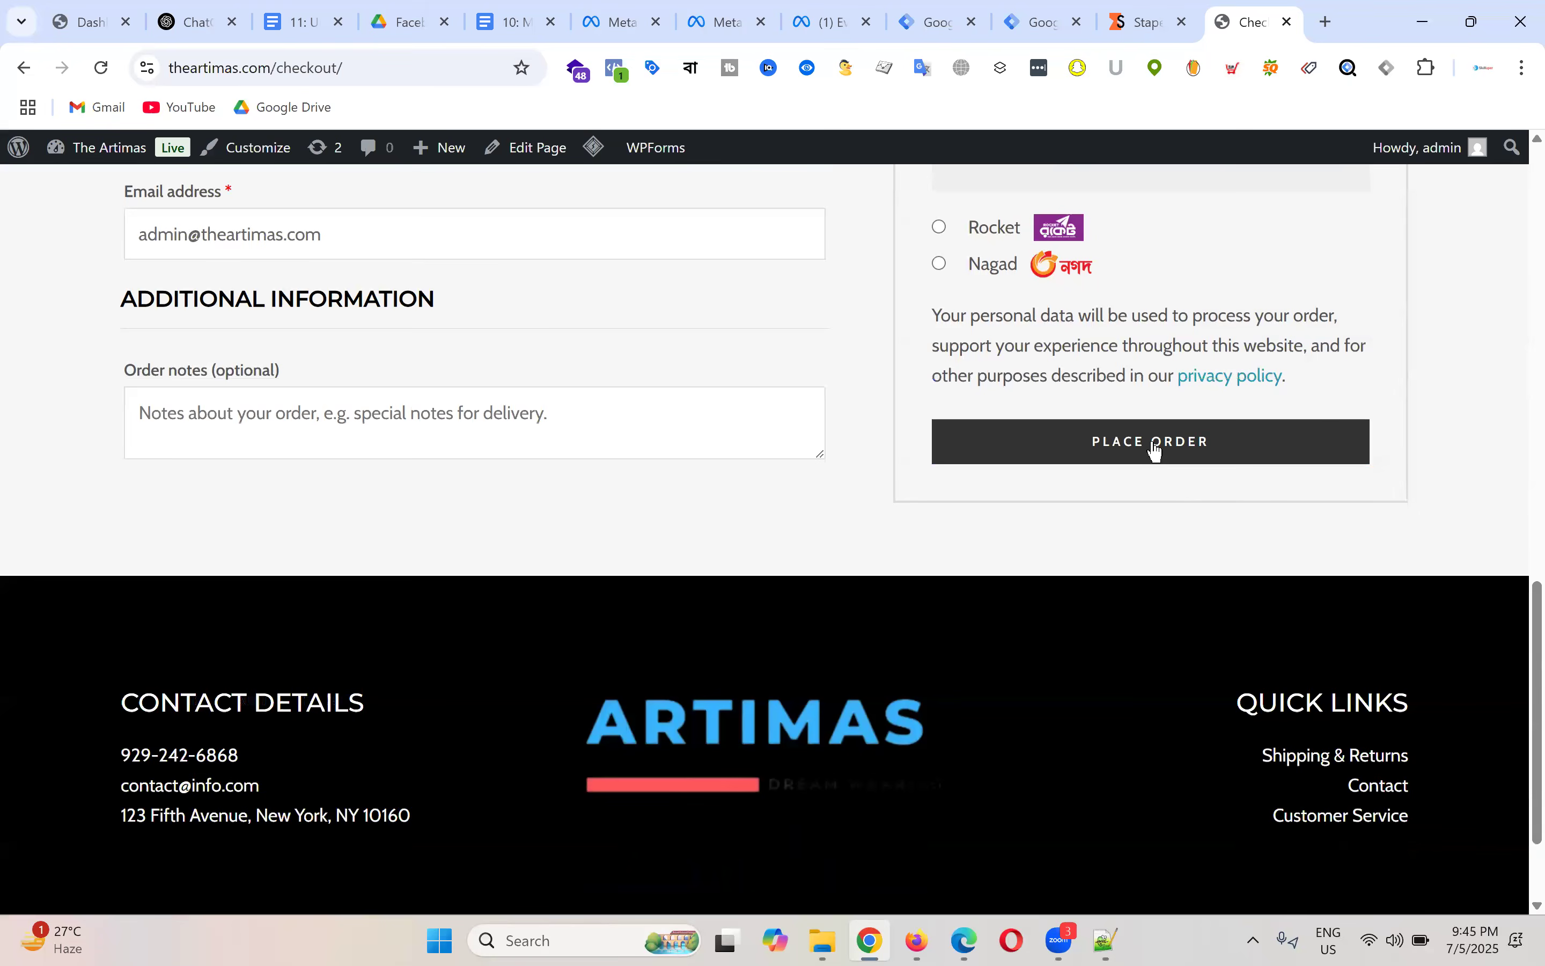
click(1160, 447)
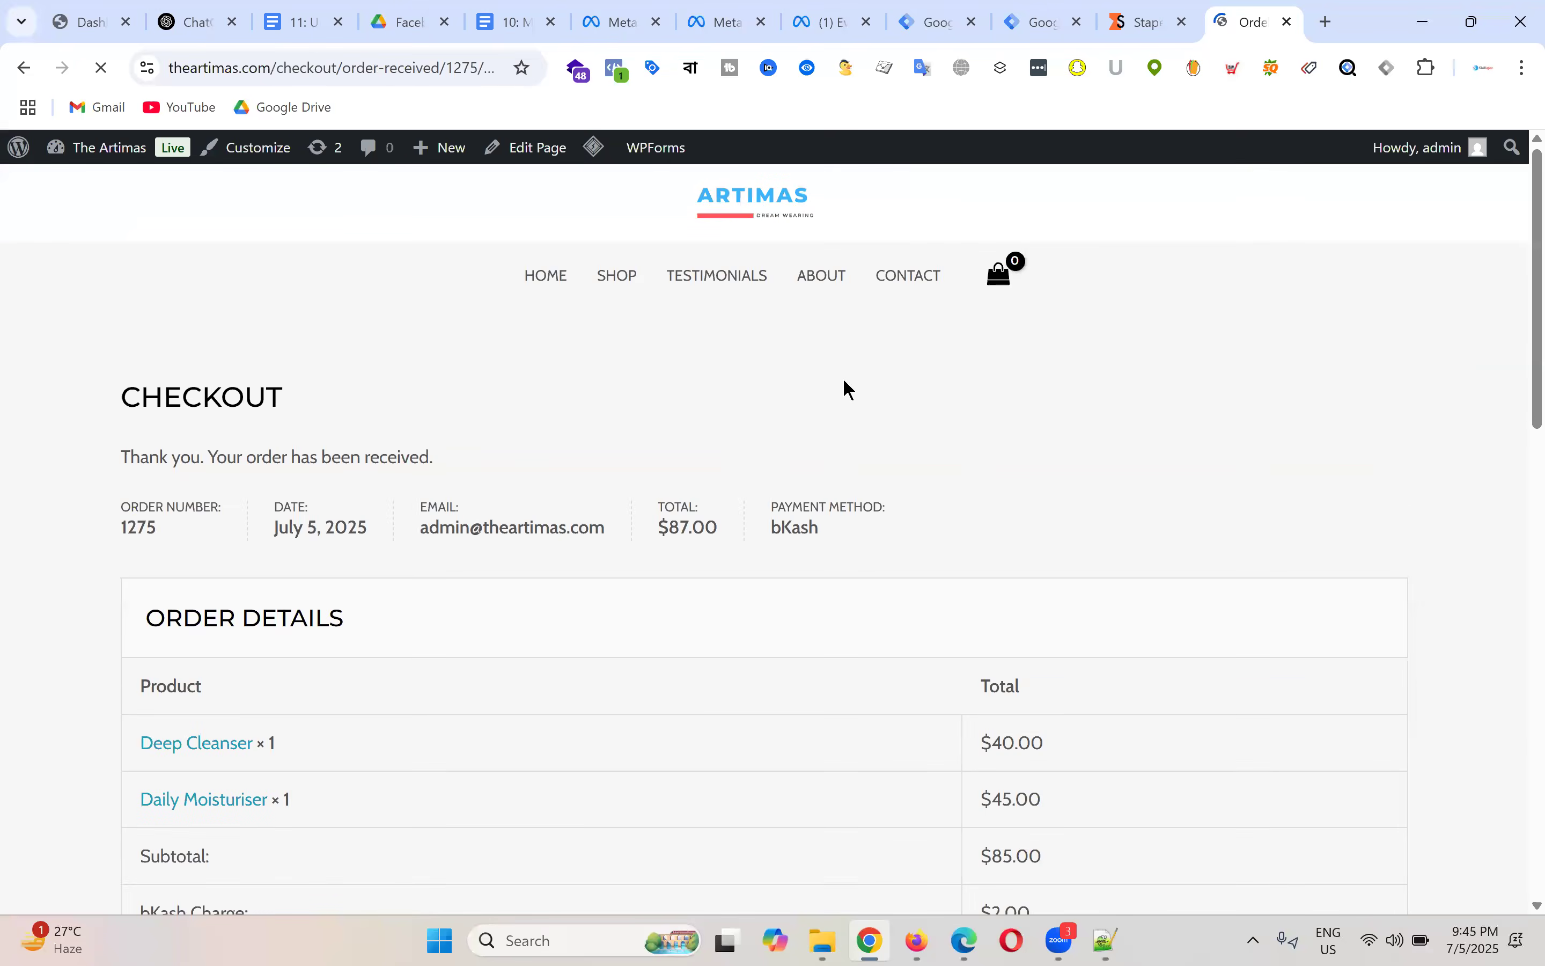
Step: Scroll the order-received page and highlight the $87.00 order total
scroll(902, 319, down, 3)
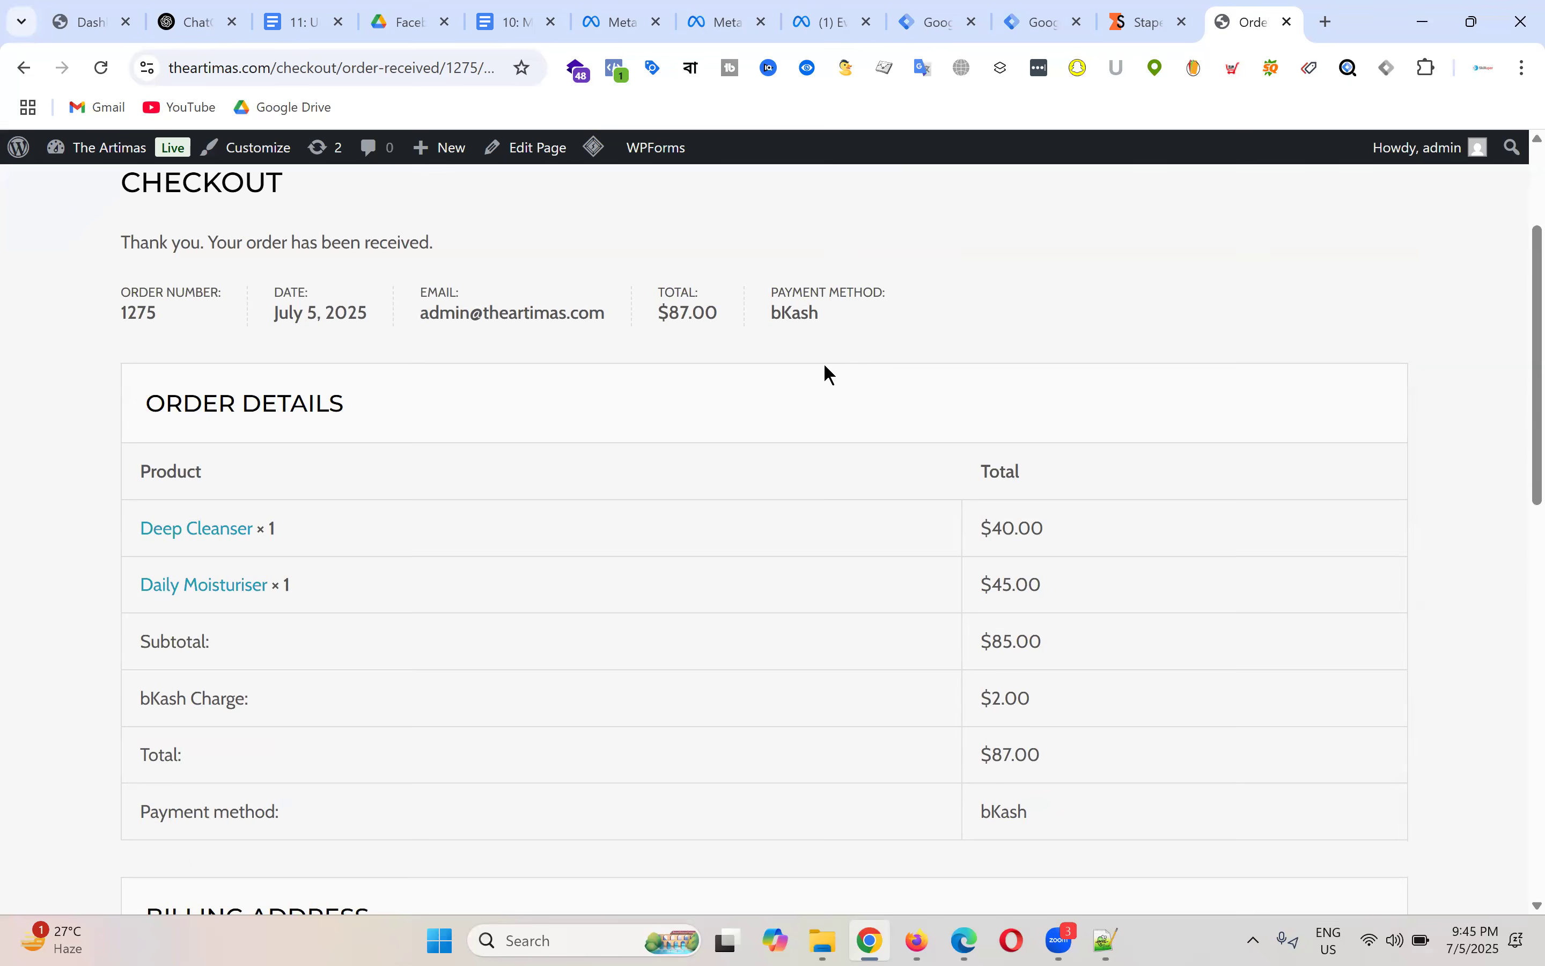
scroll(826, 366, down, 3)
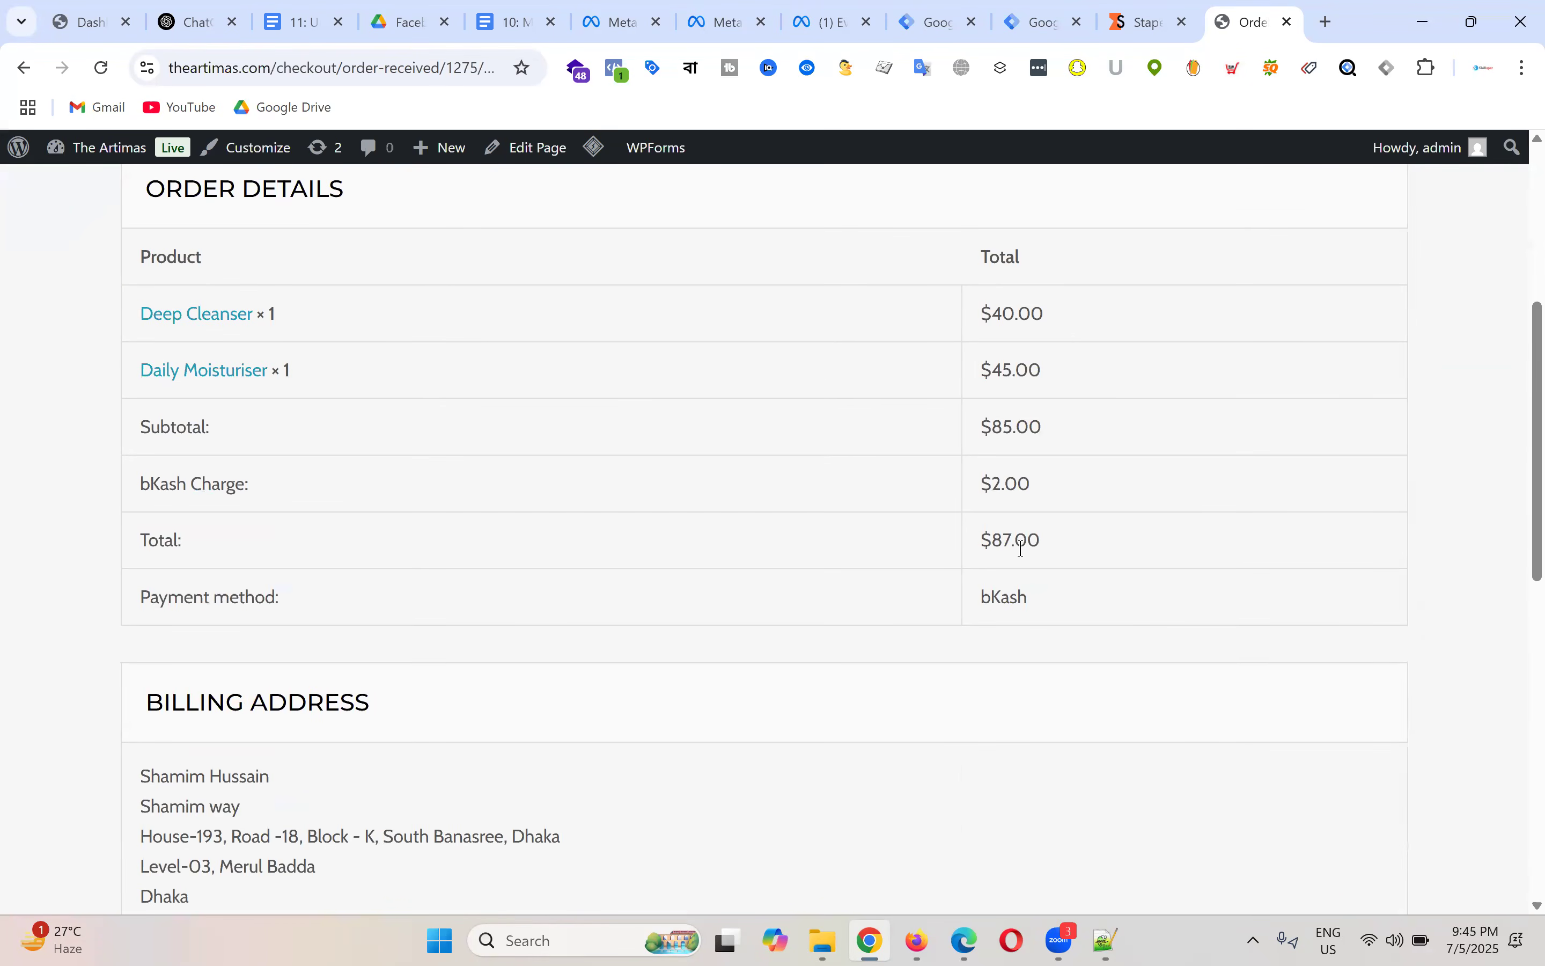
drag(981, 542, 1069, 536)
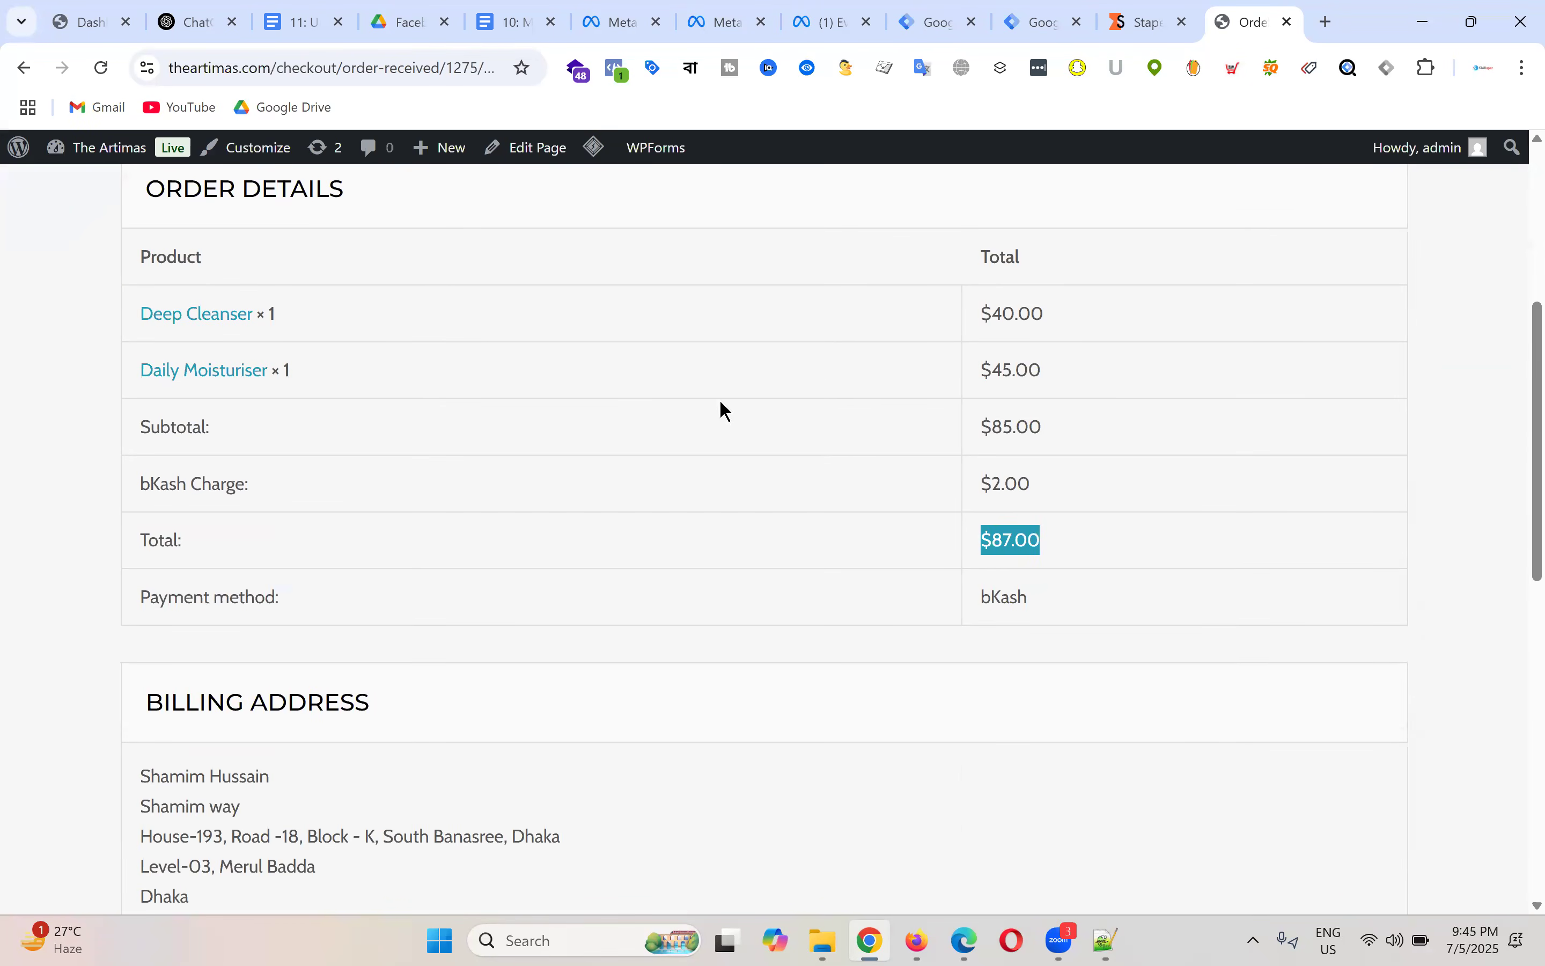
scroll(734, 409, down, 3)
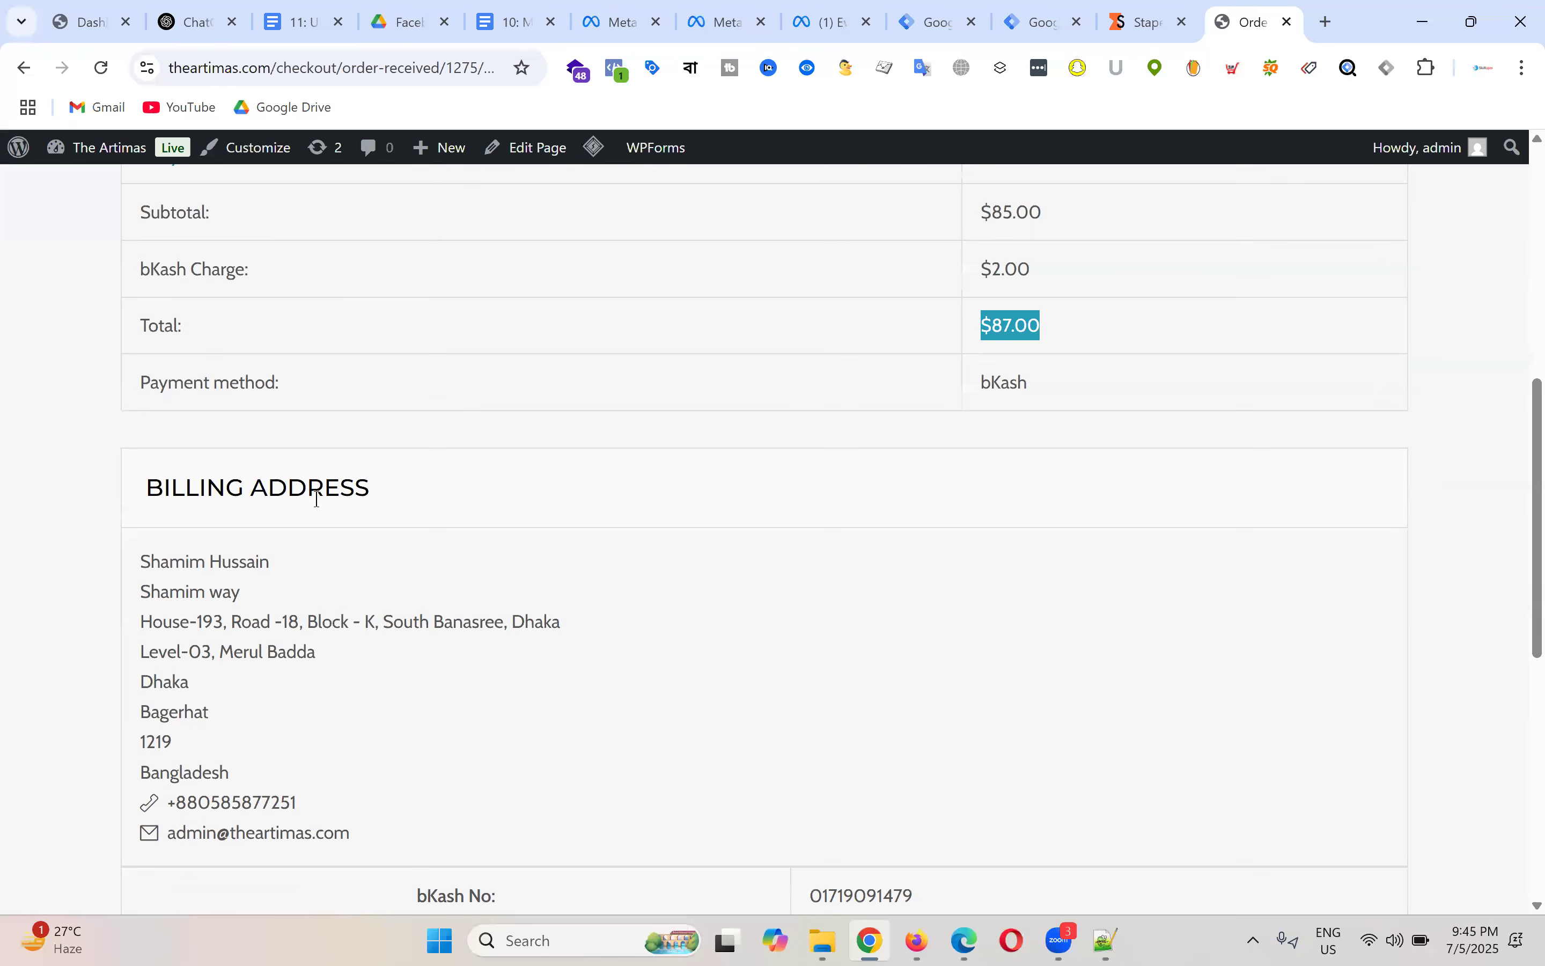
Step: Highlight the billing address lines one by one: name, street, city, district, postcode, country, contact
drag(136, 562, 366, 828)
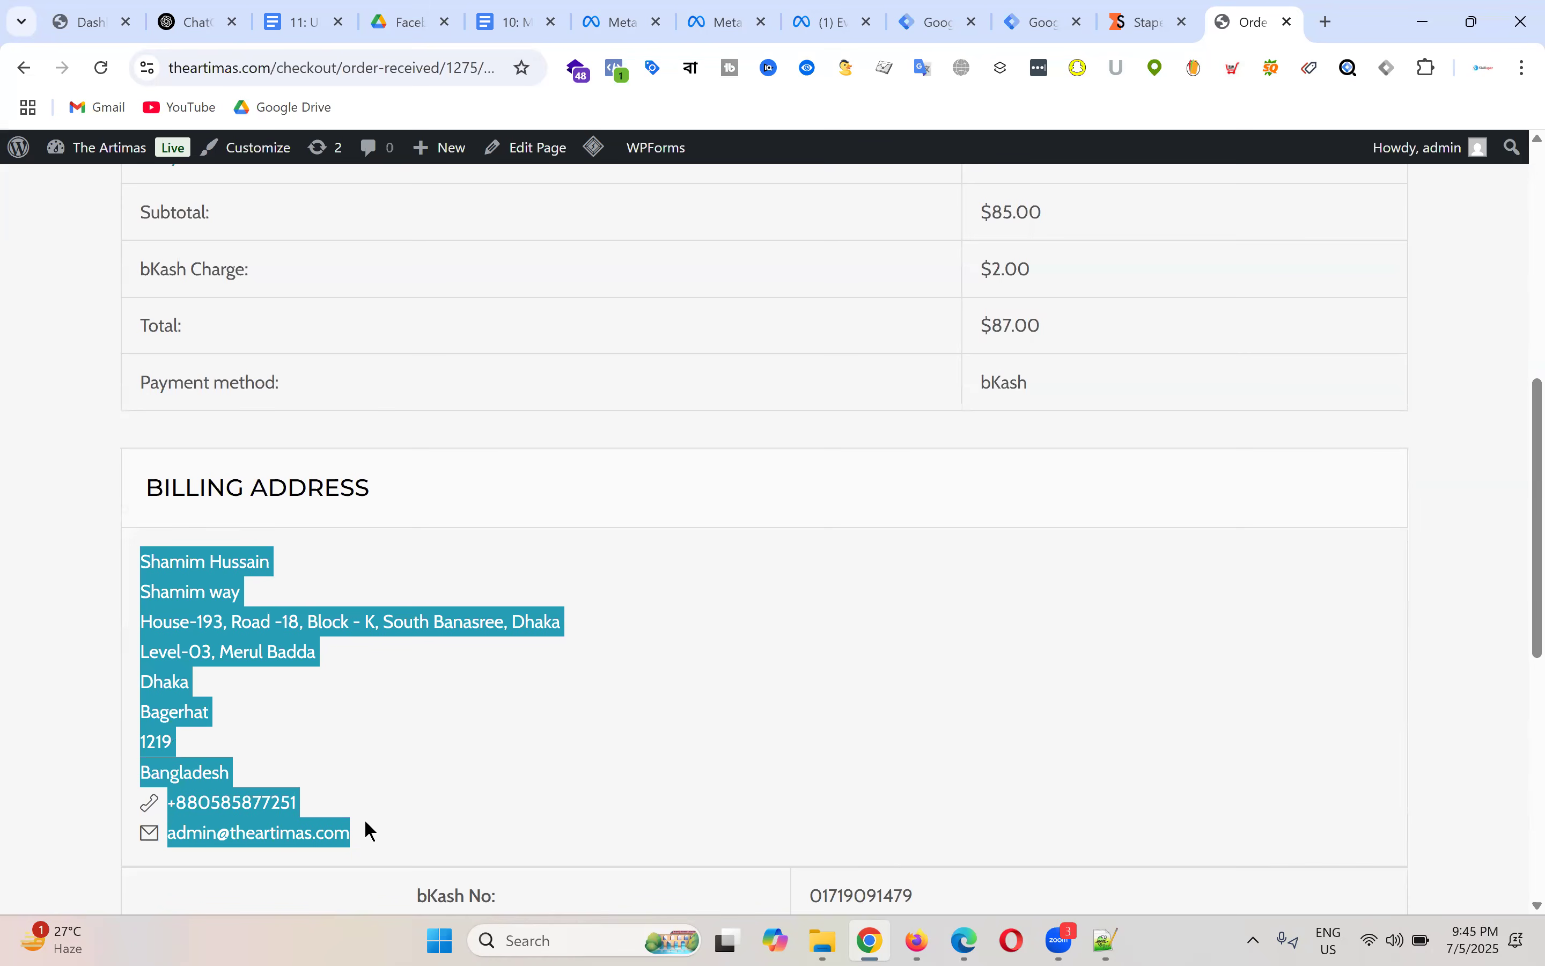
click(143, 554)
drag(142, 554, 338, 565)
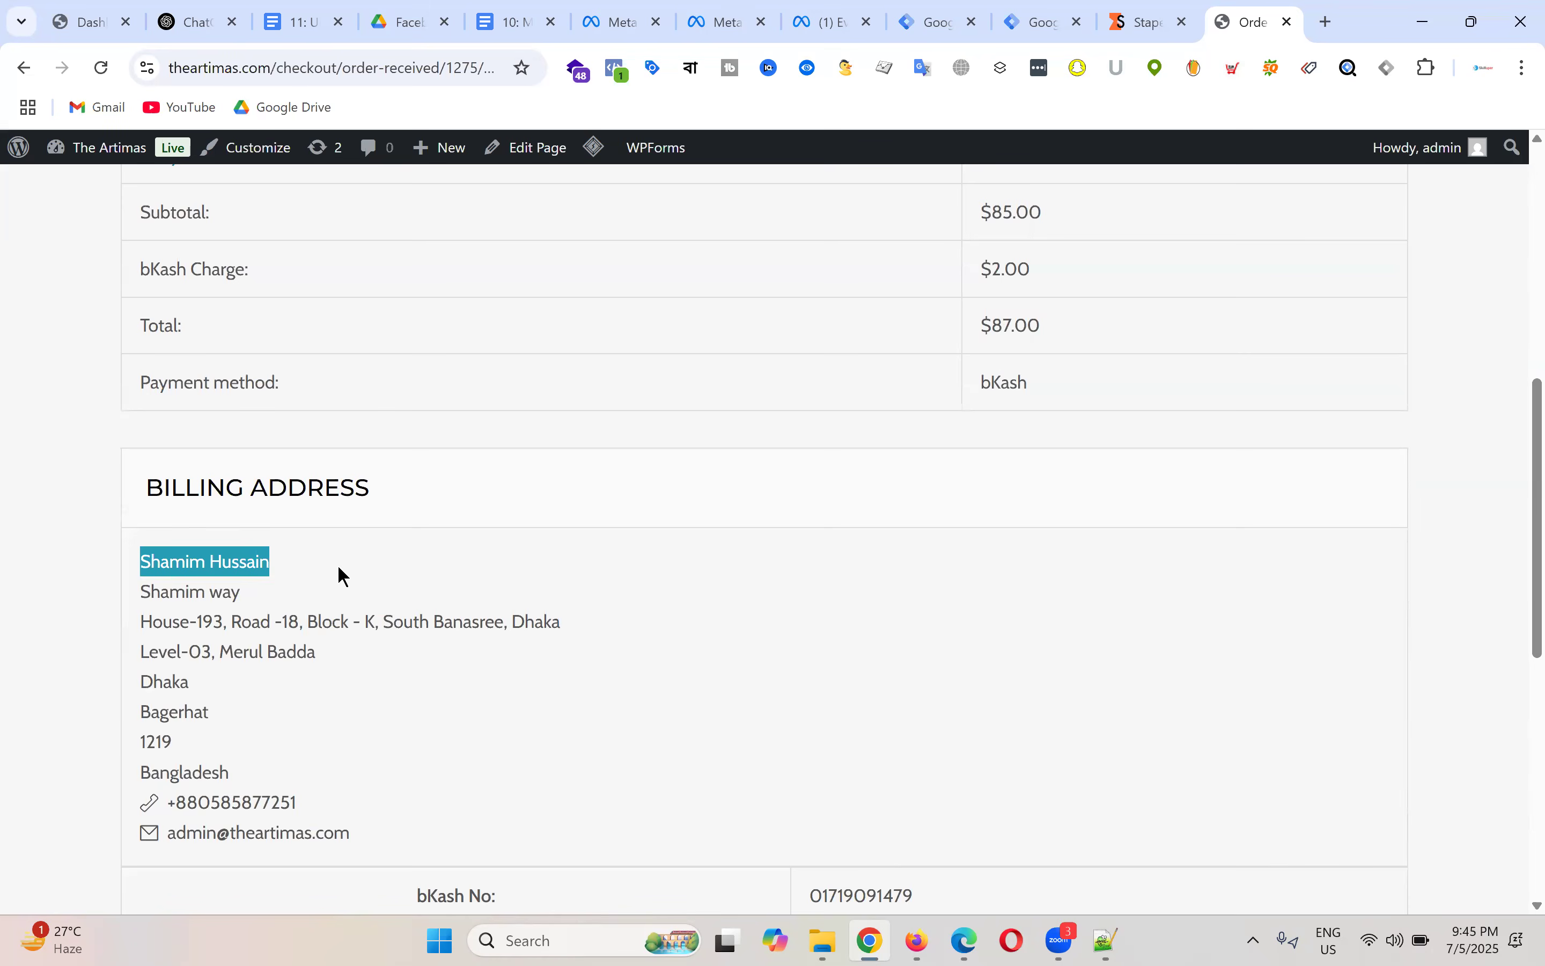
drag(138, 585, 381, 623)
click(183, 636)
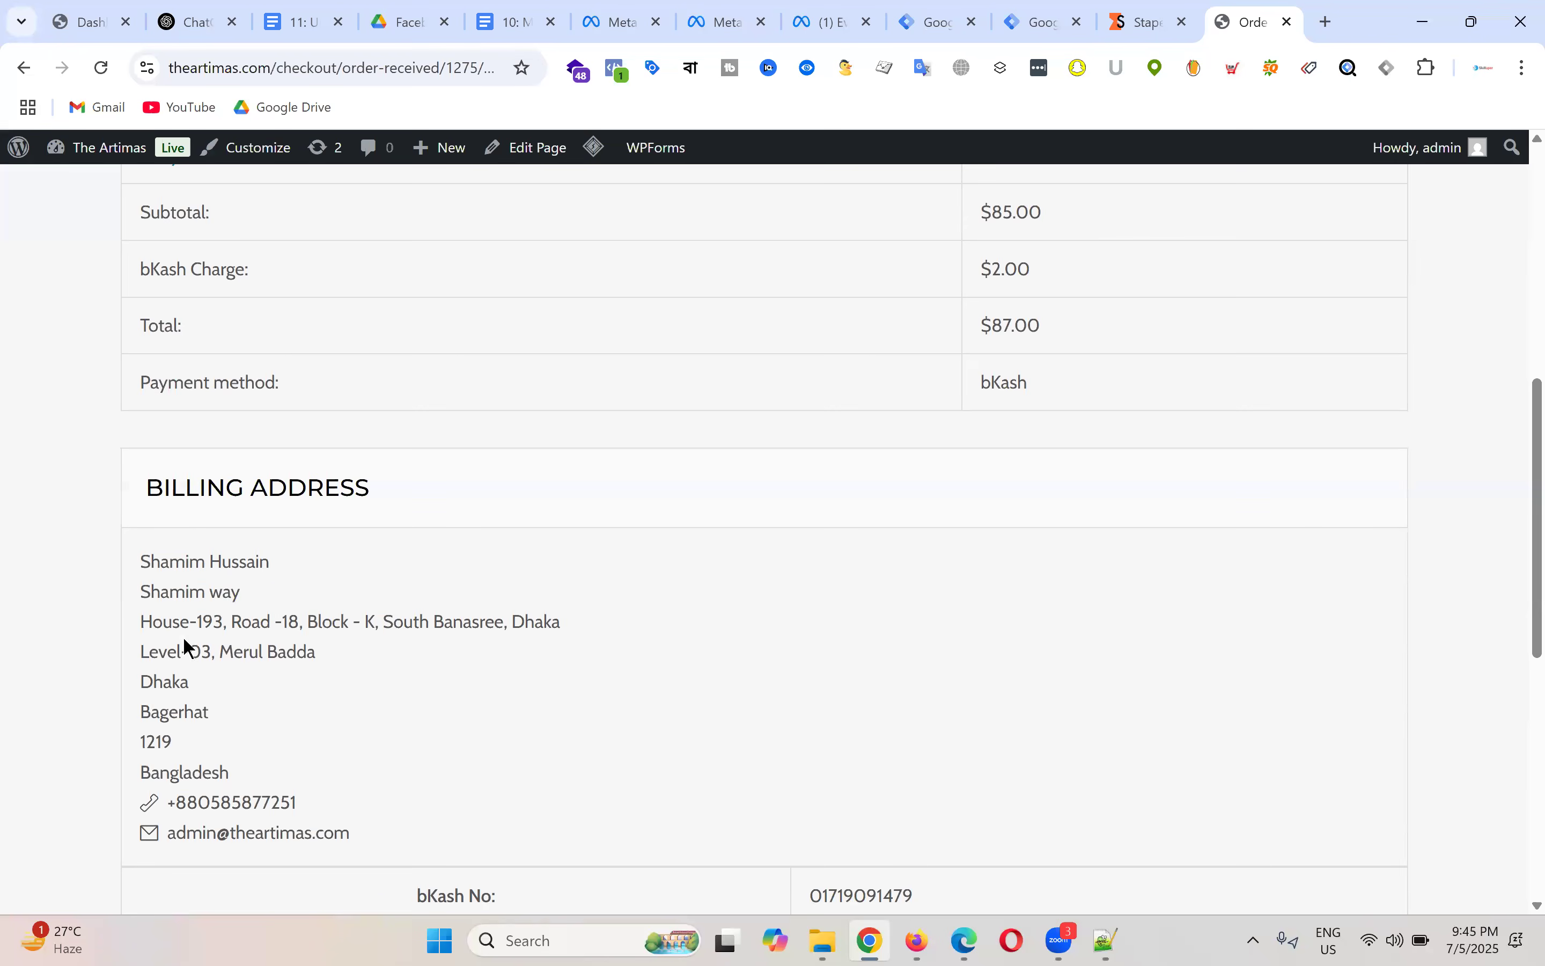
drag(140, 623, 498, 651)
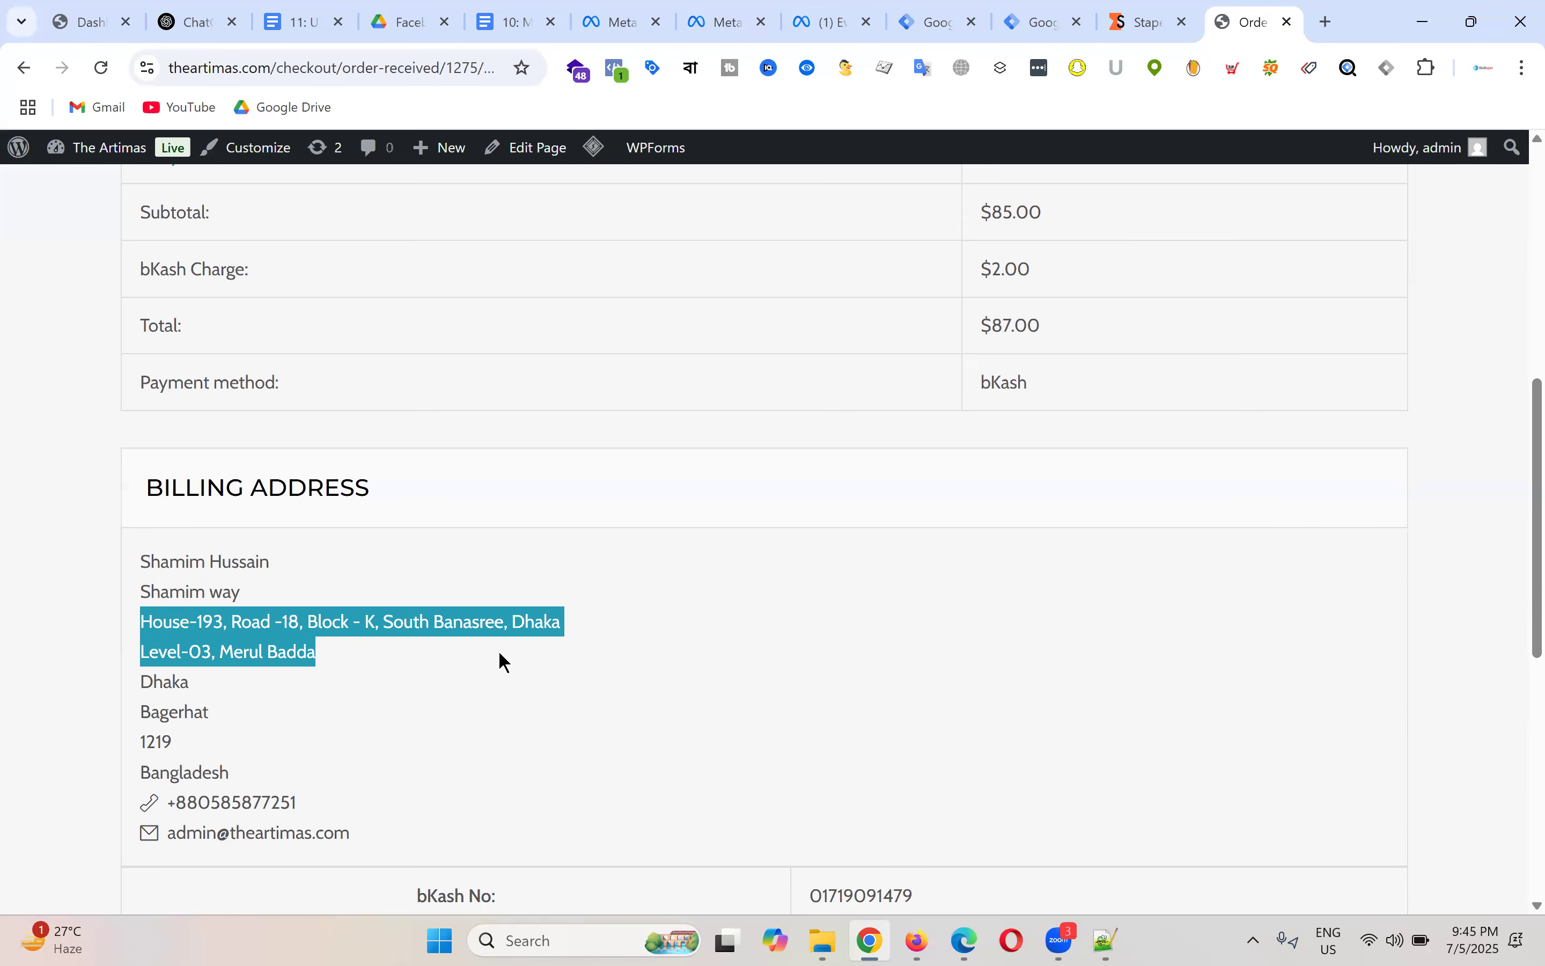
double_click(187, 683)
drag(138, 710, 295, 714)
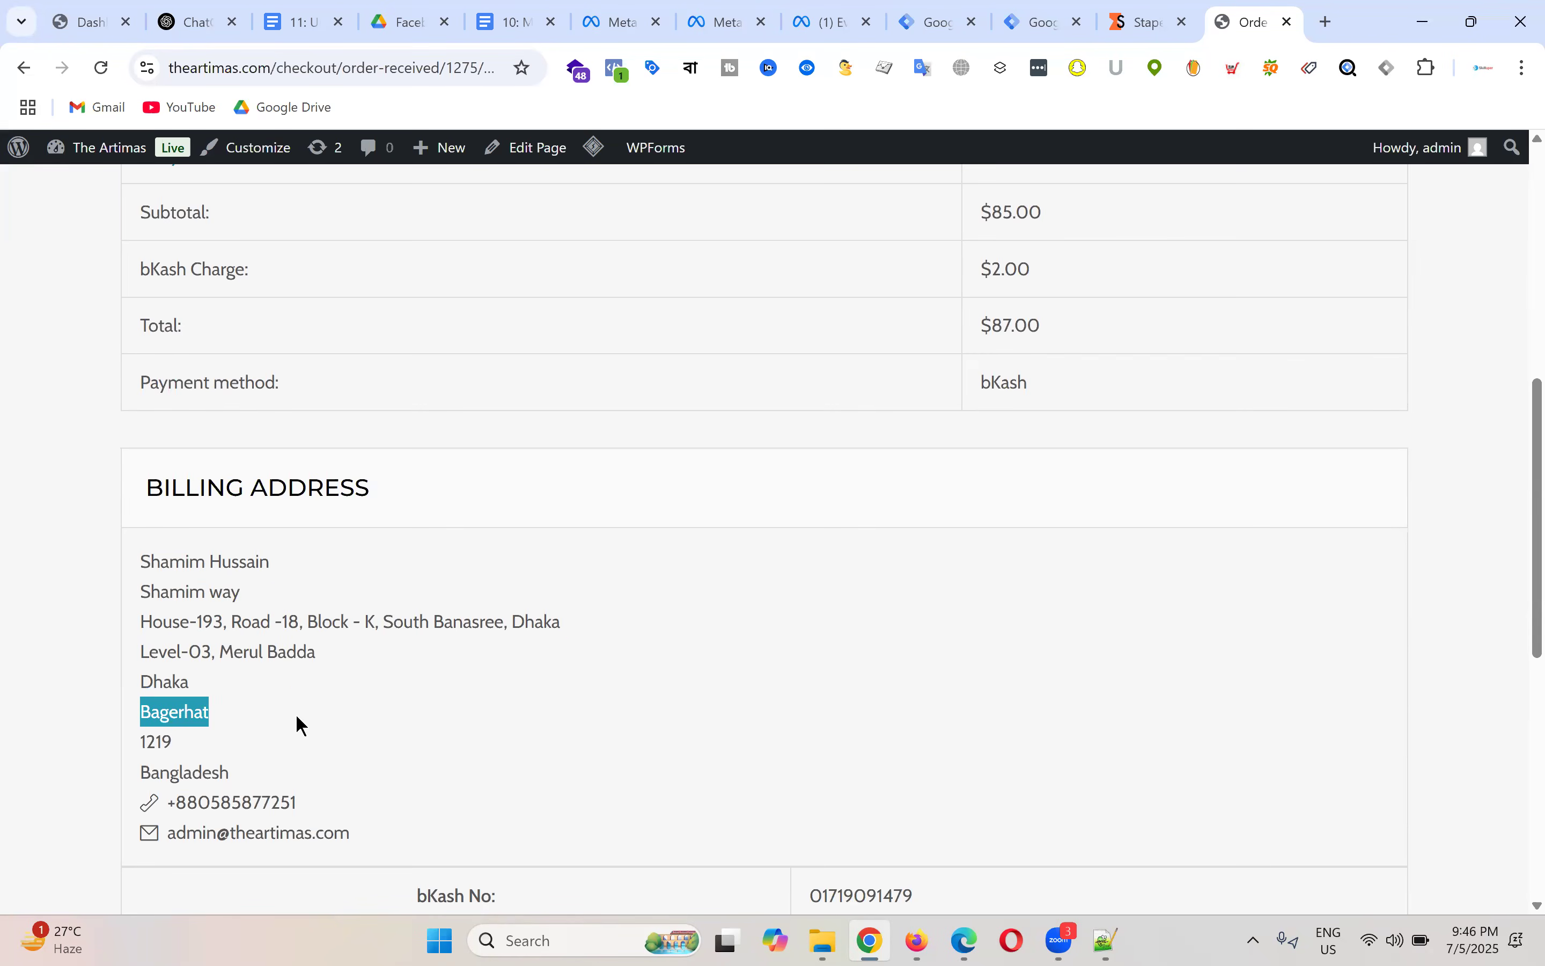
click(307, 725)
double_click(157, 743)
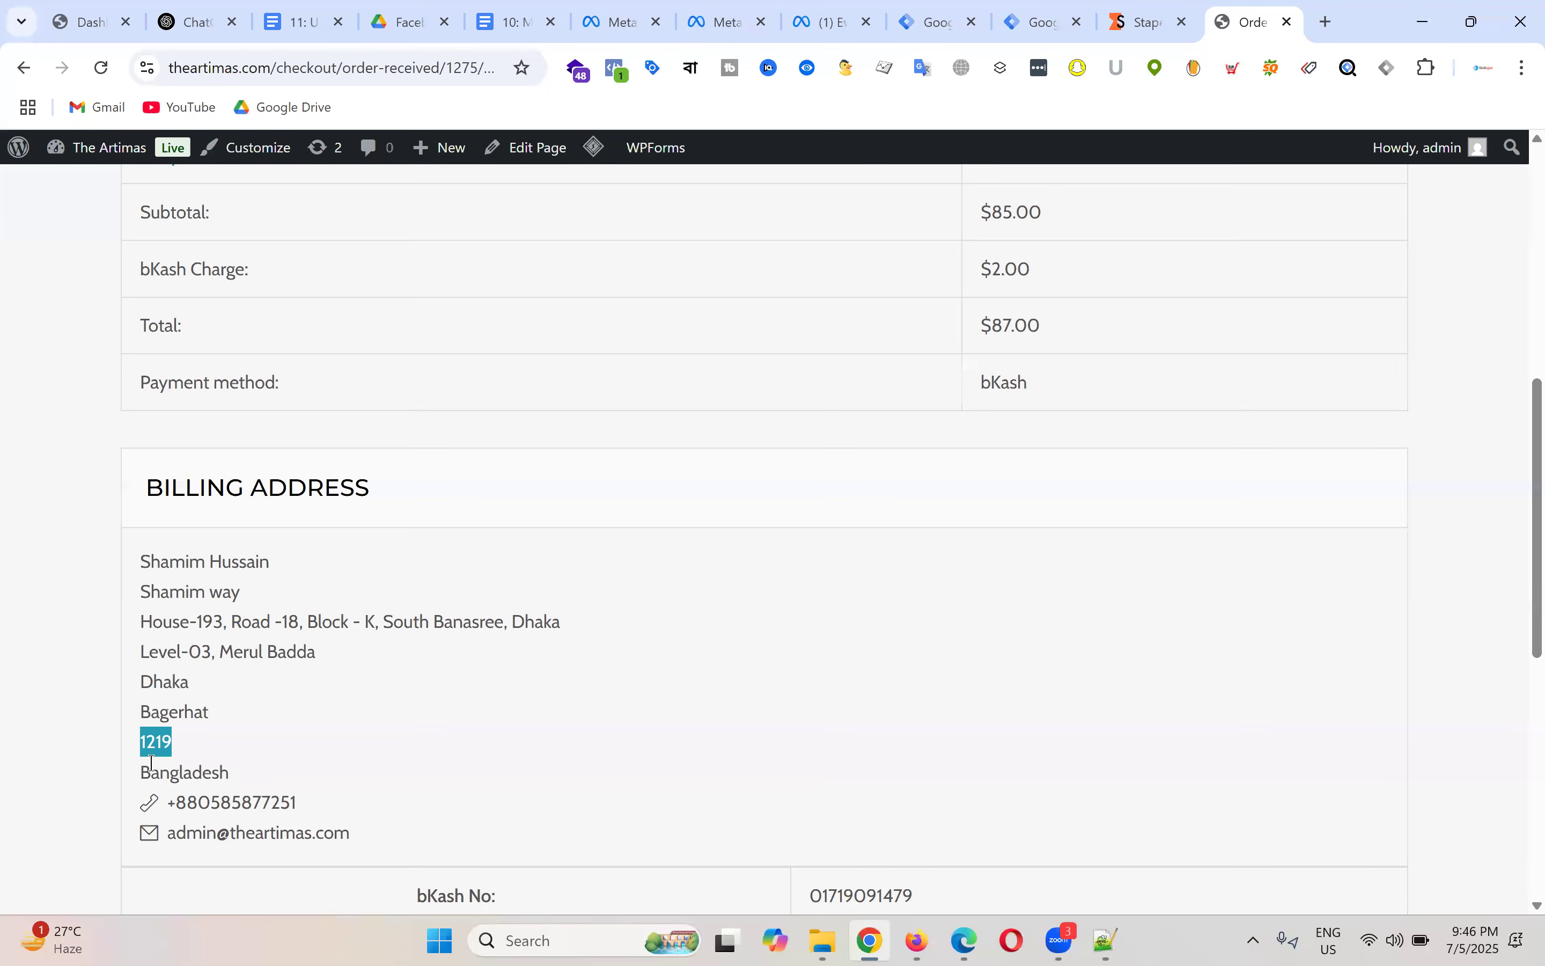
drag(139, 772, 339, 786)
drag(169, 802, 141, 571)
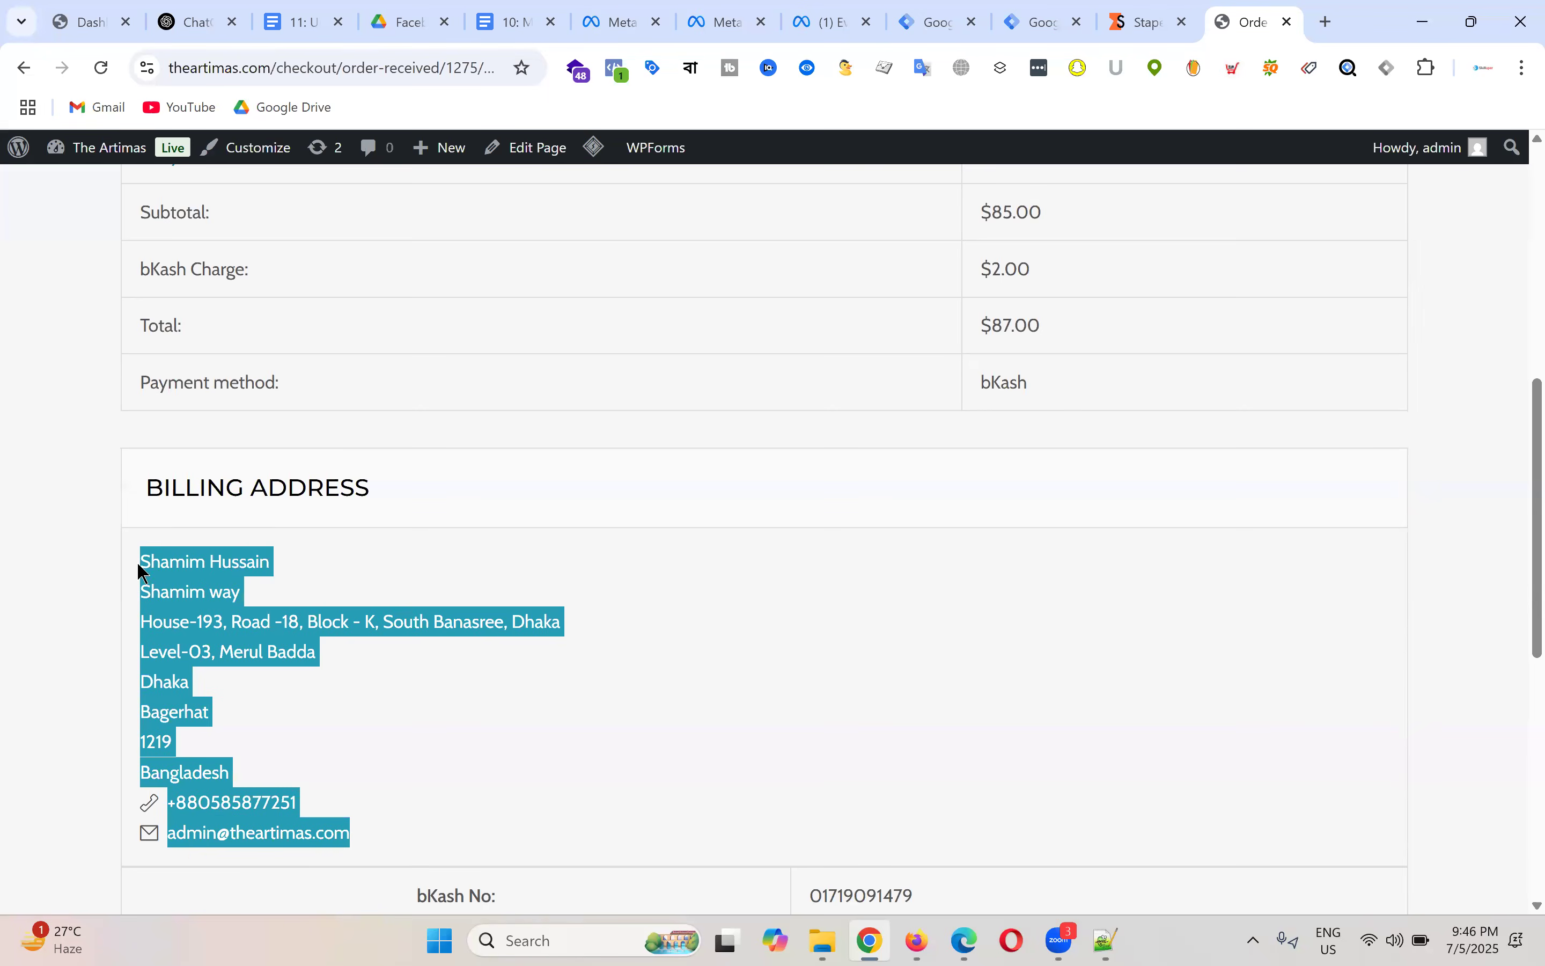
Step: Review the order details again and switch to the Artimas - Web Tag Manager workspace
scroll(958, 402, up, 8)
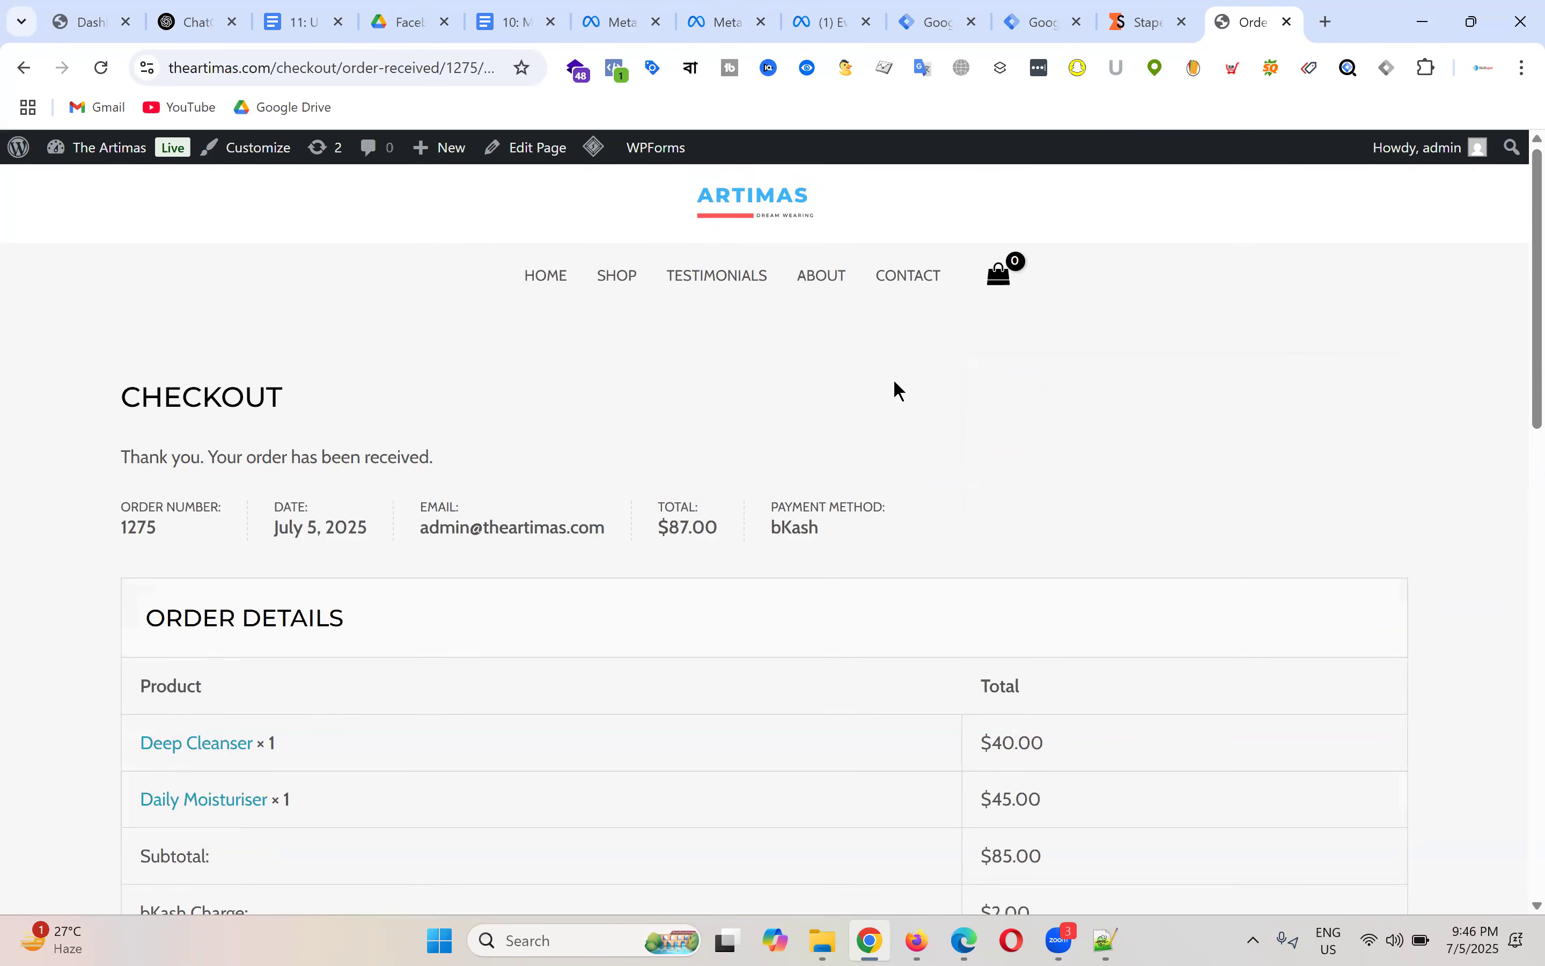
scroll(896, 374, down, 10)
scroll(898, 365, up, 10)
scroll(846, 328, down, 8)
scroll(901, 410, up, 10)
click(958, 17)
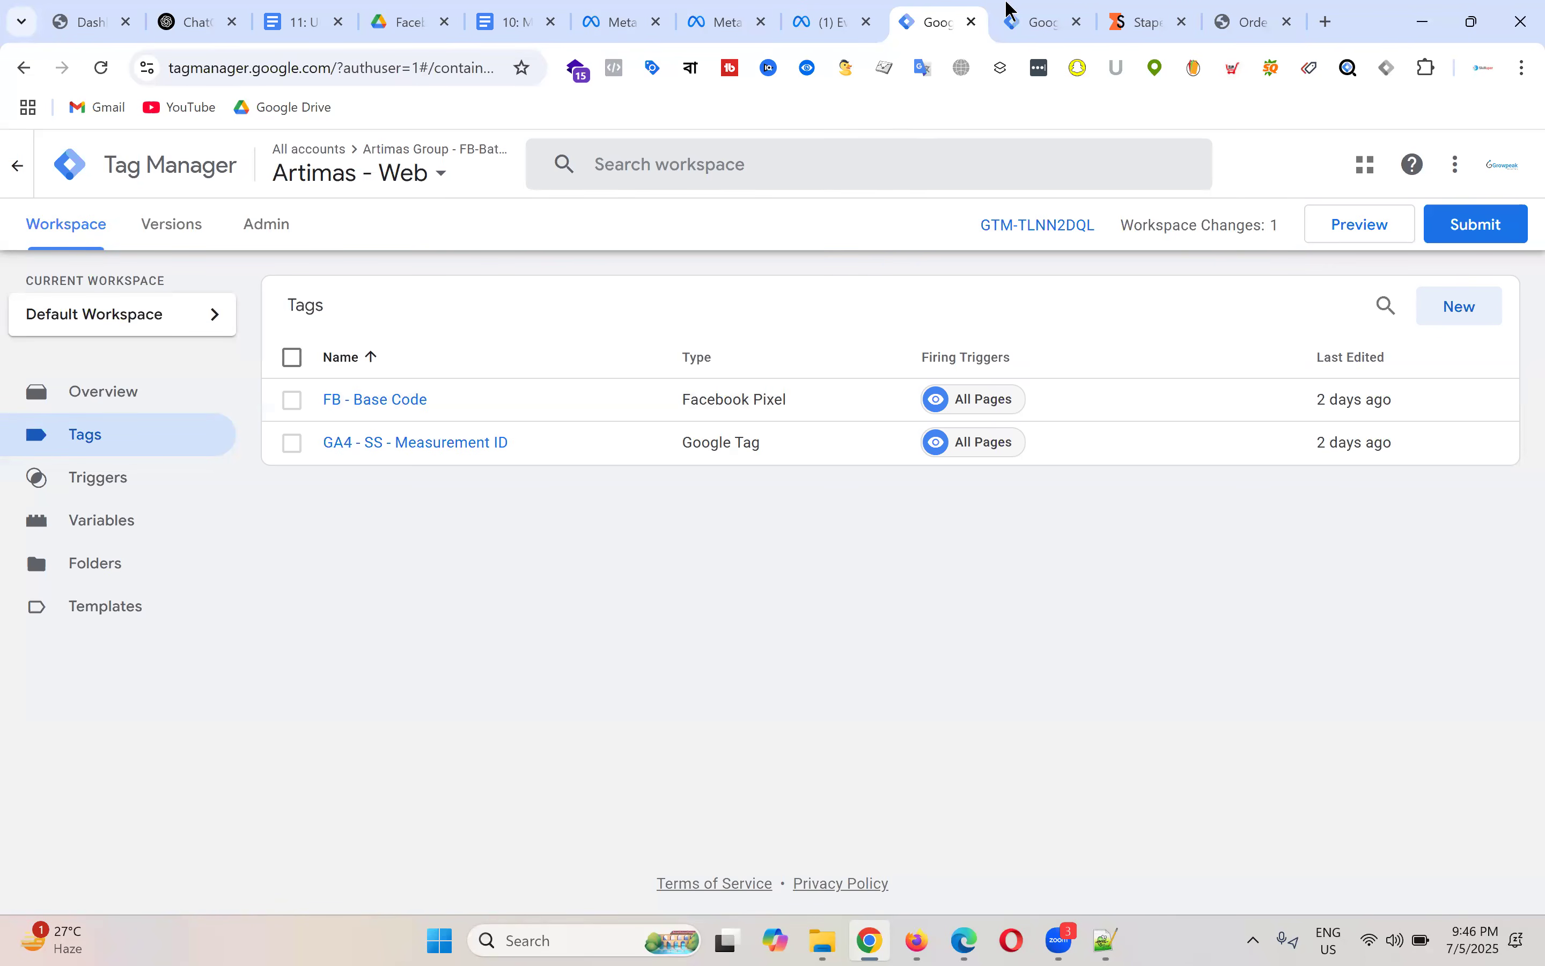
click(1060, 13)
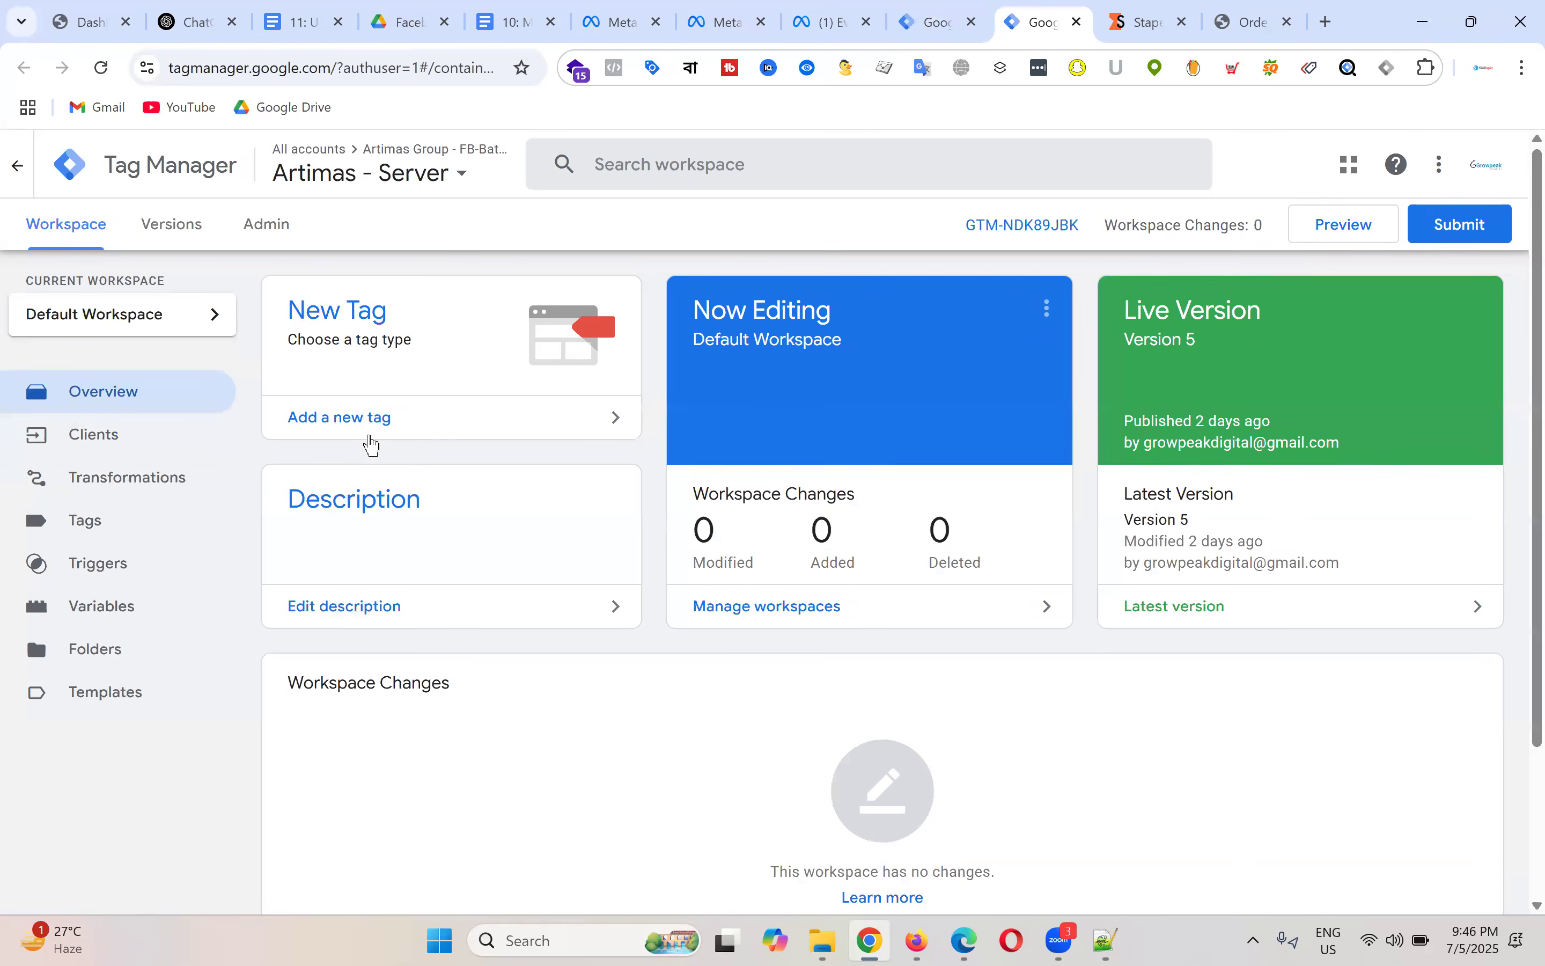
click(89, 523)
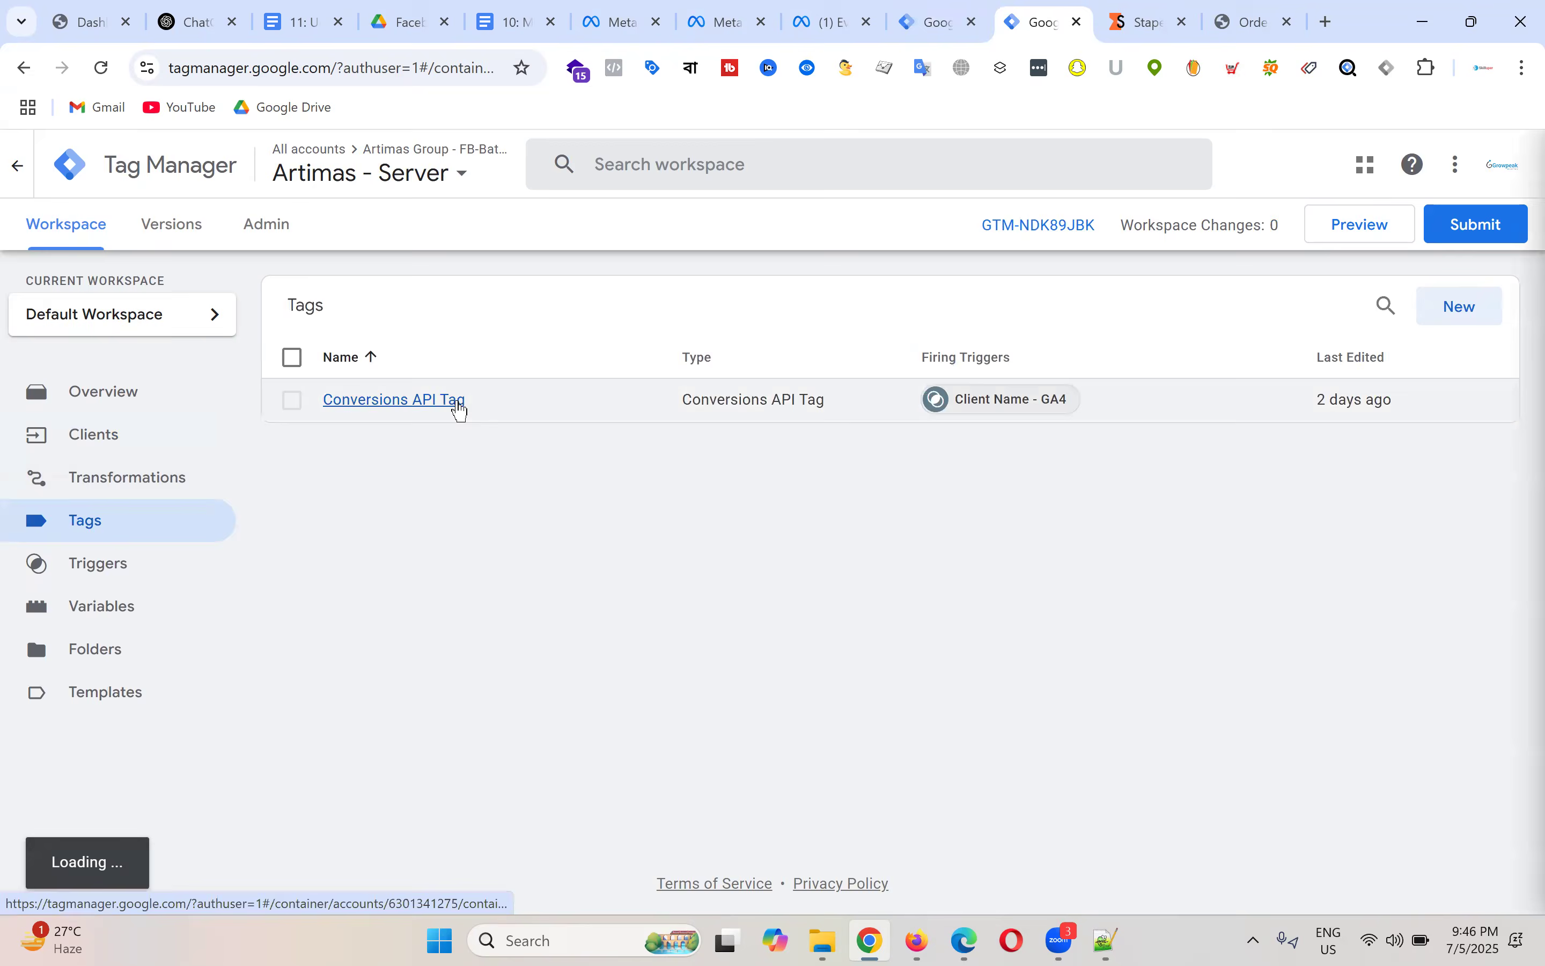
click(460, 402)
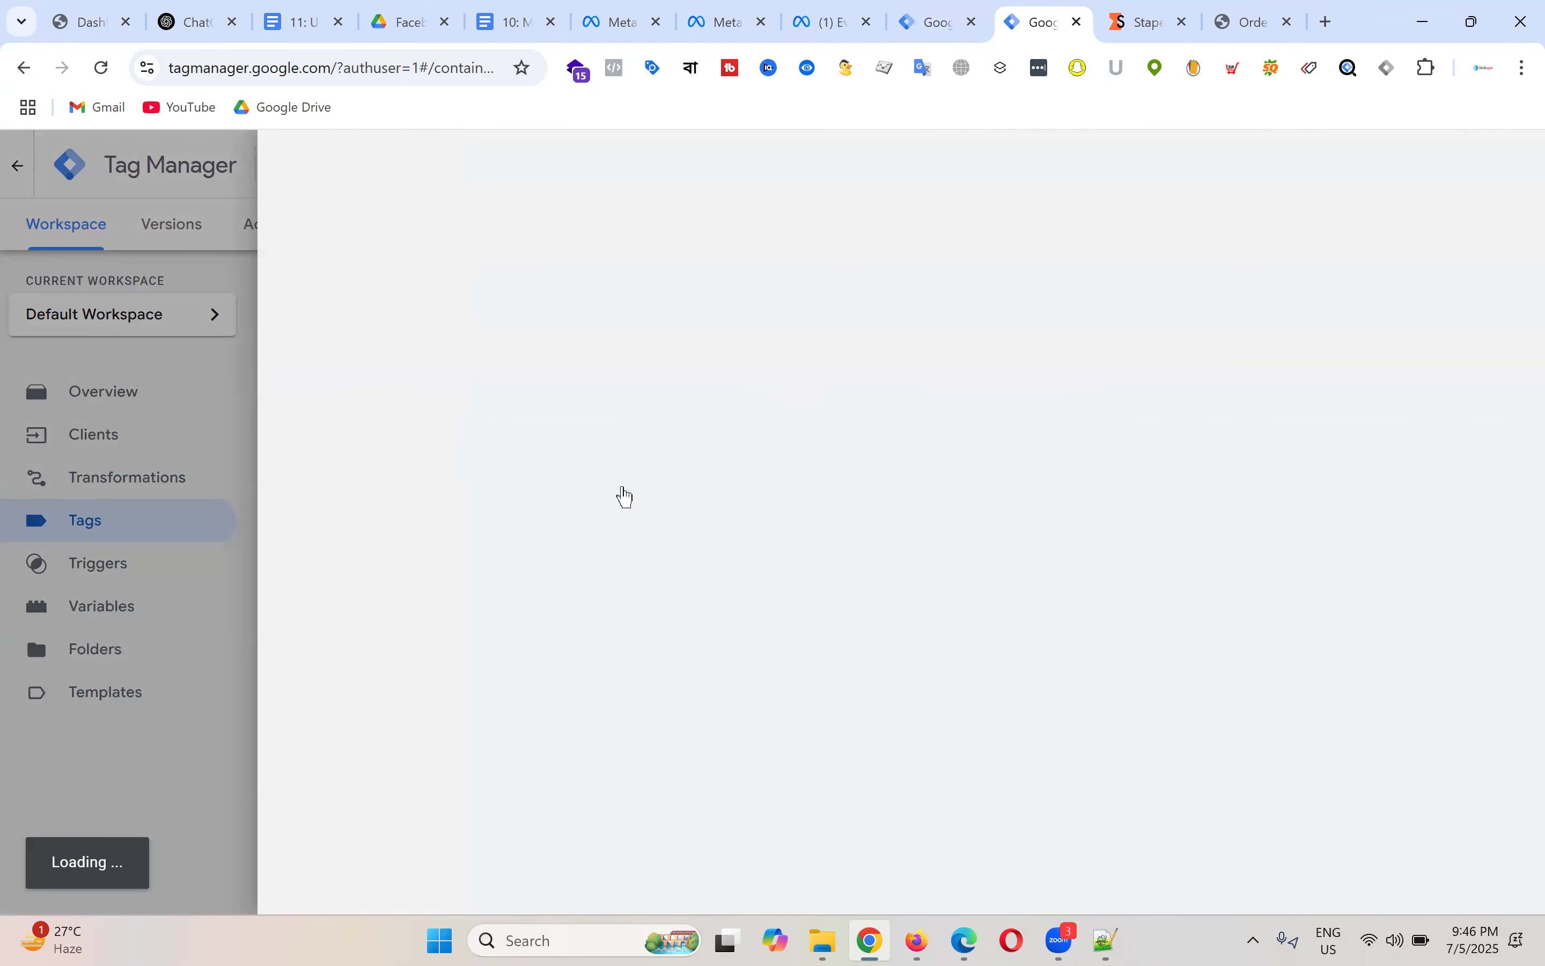
scroll(709, 510, down, 4)
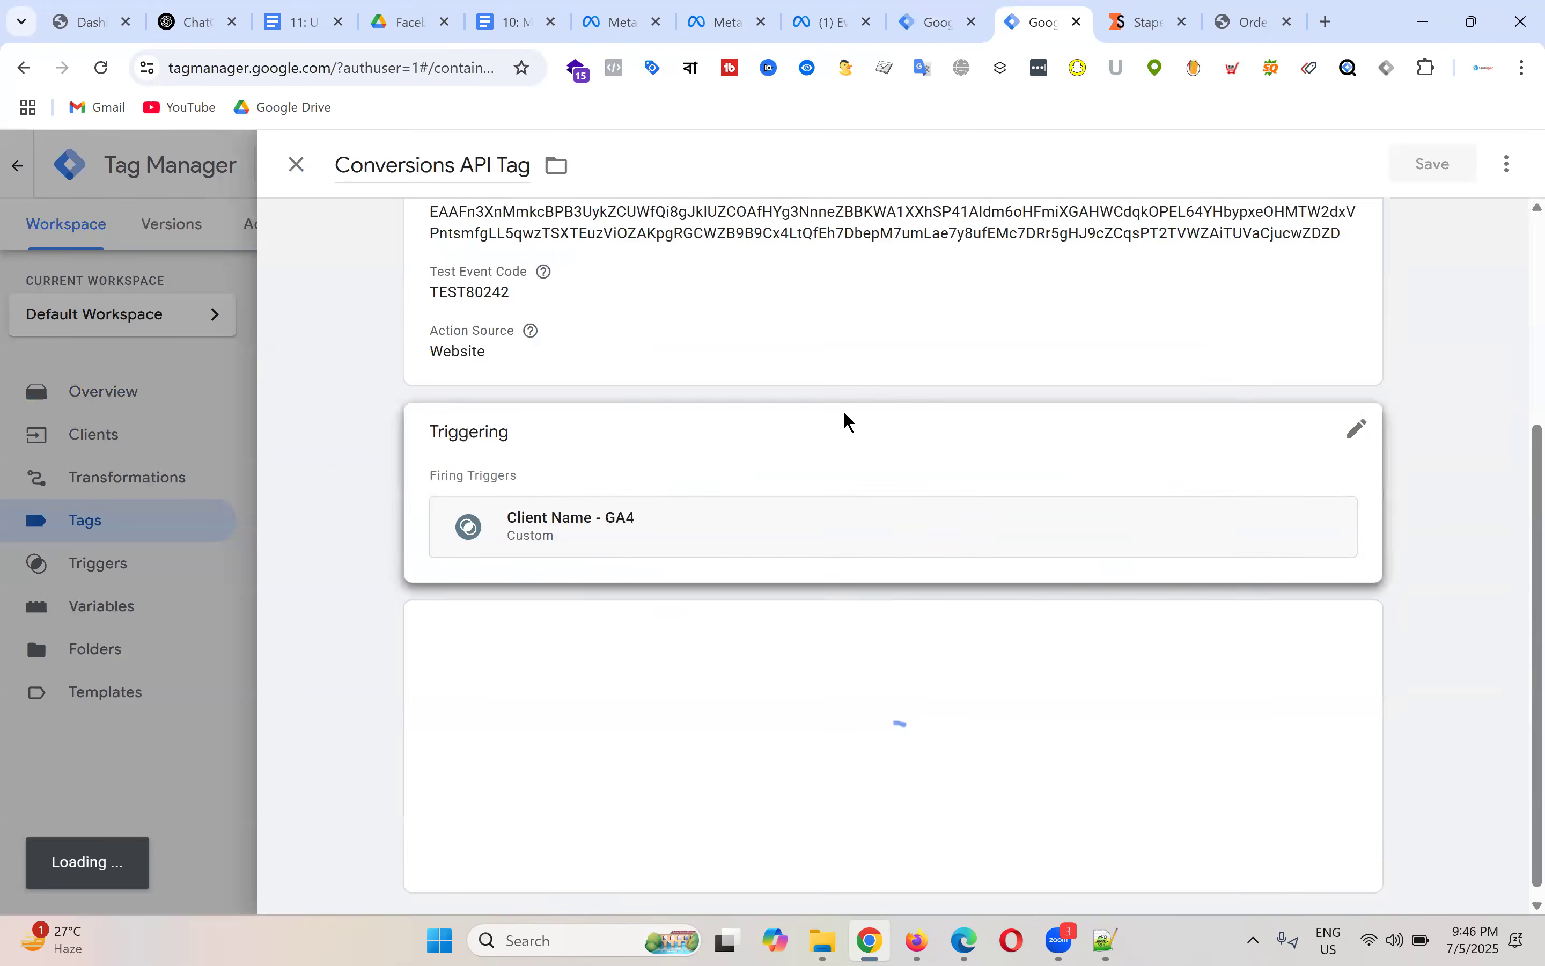
click(298, 167)
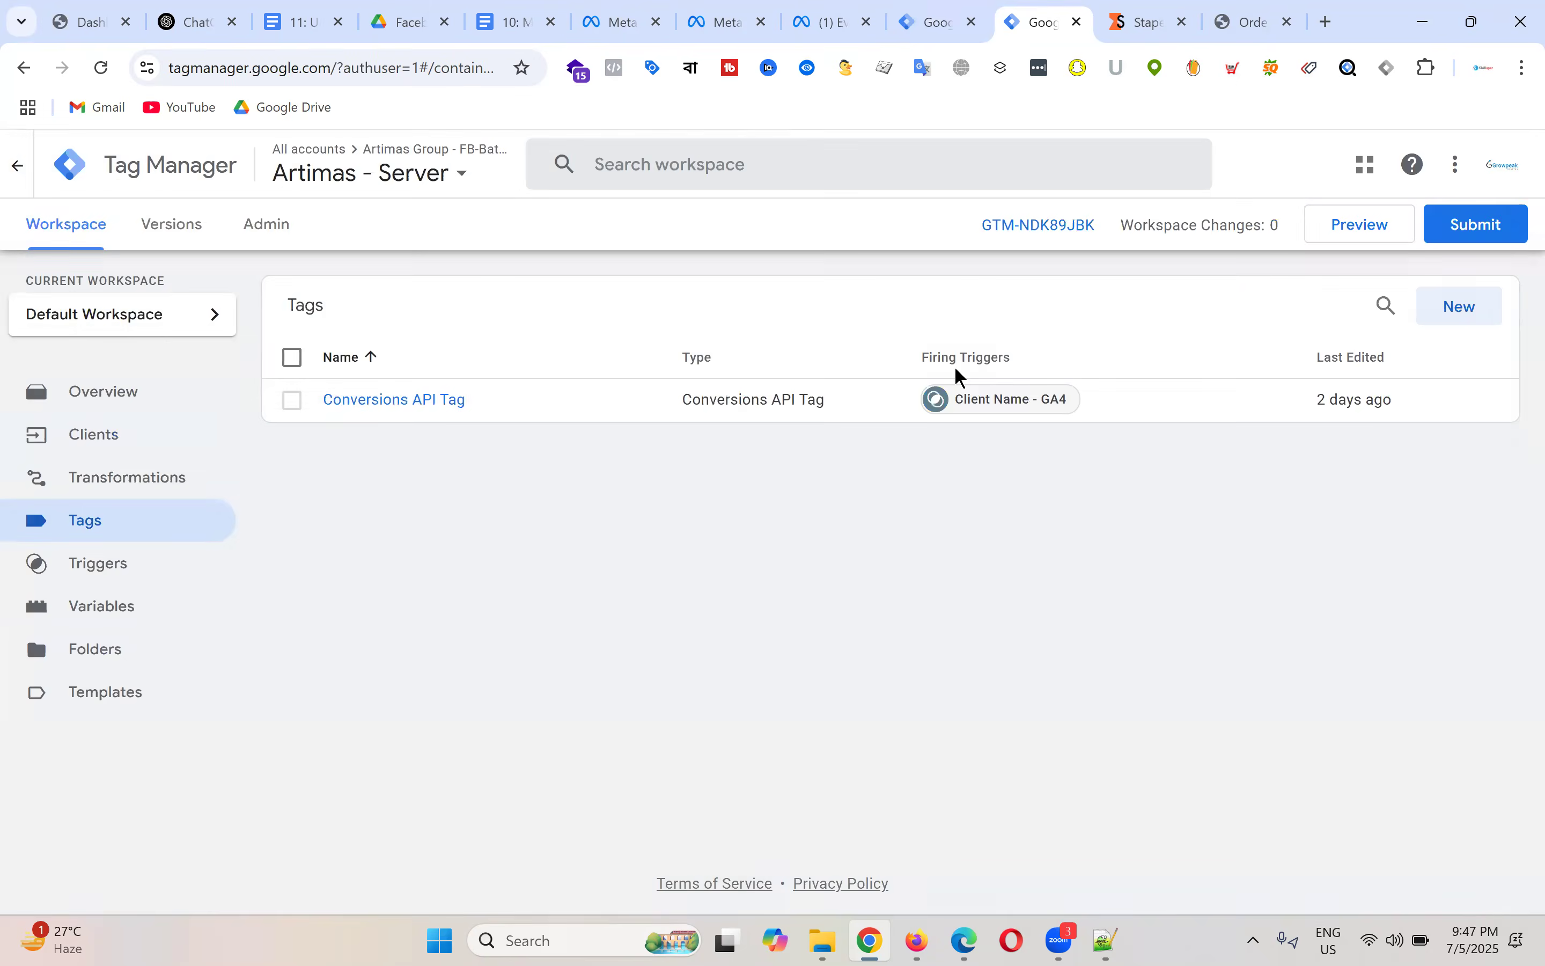
click(964, 9)
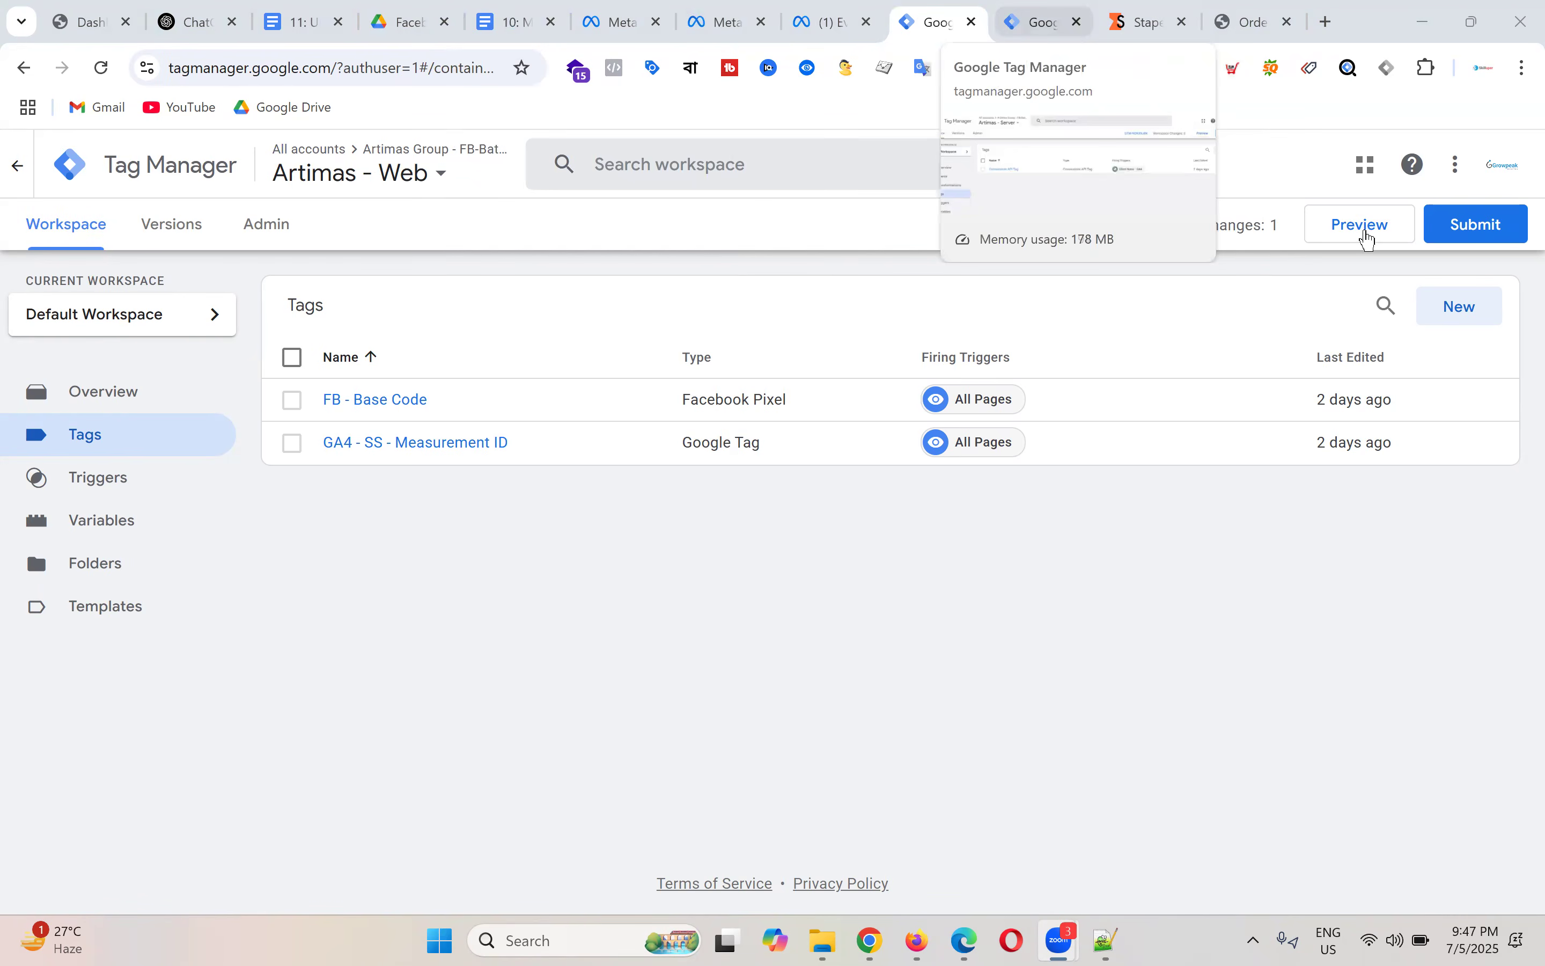
click(1368, 236)
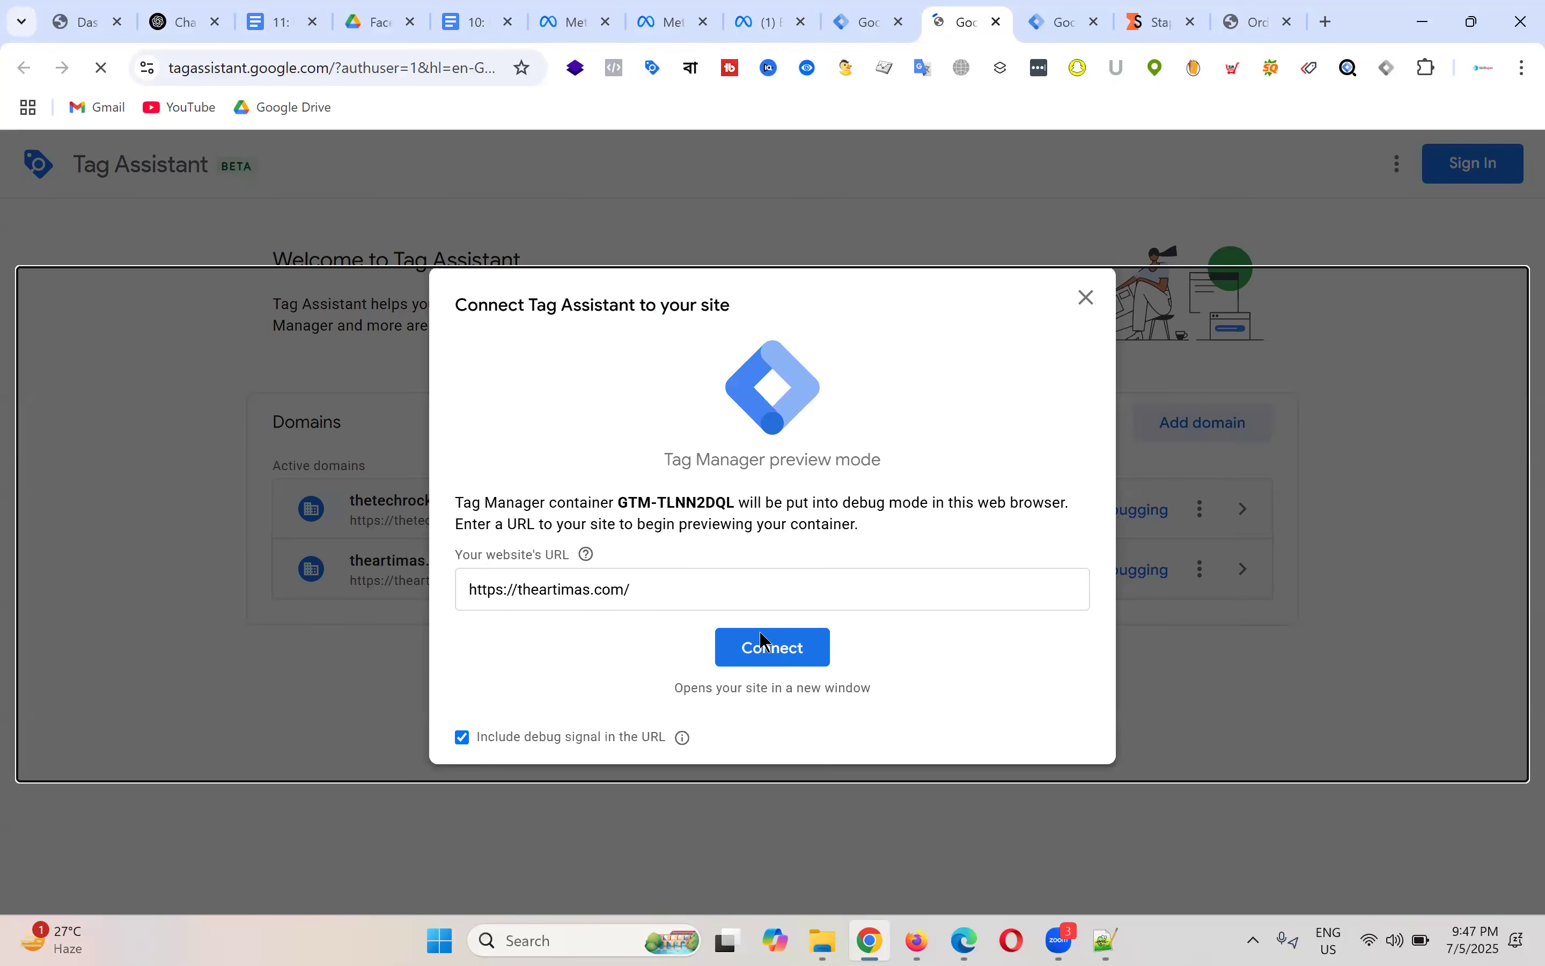
click(786, 647)
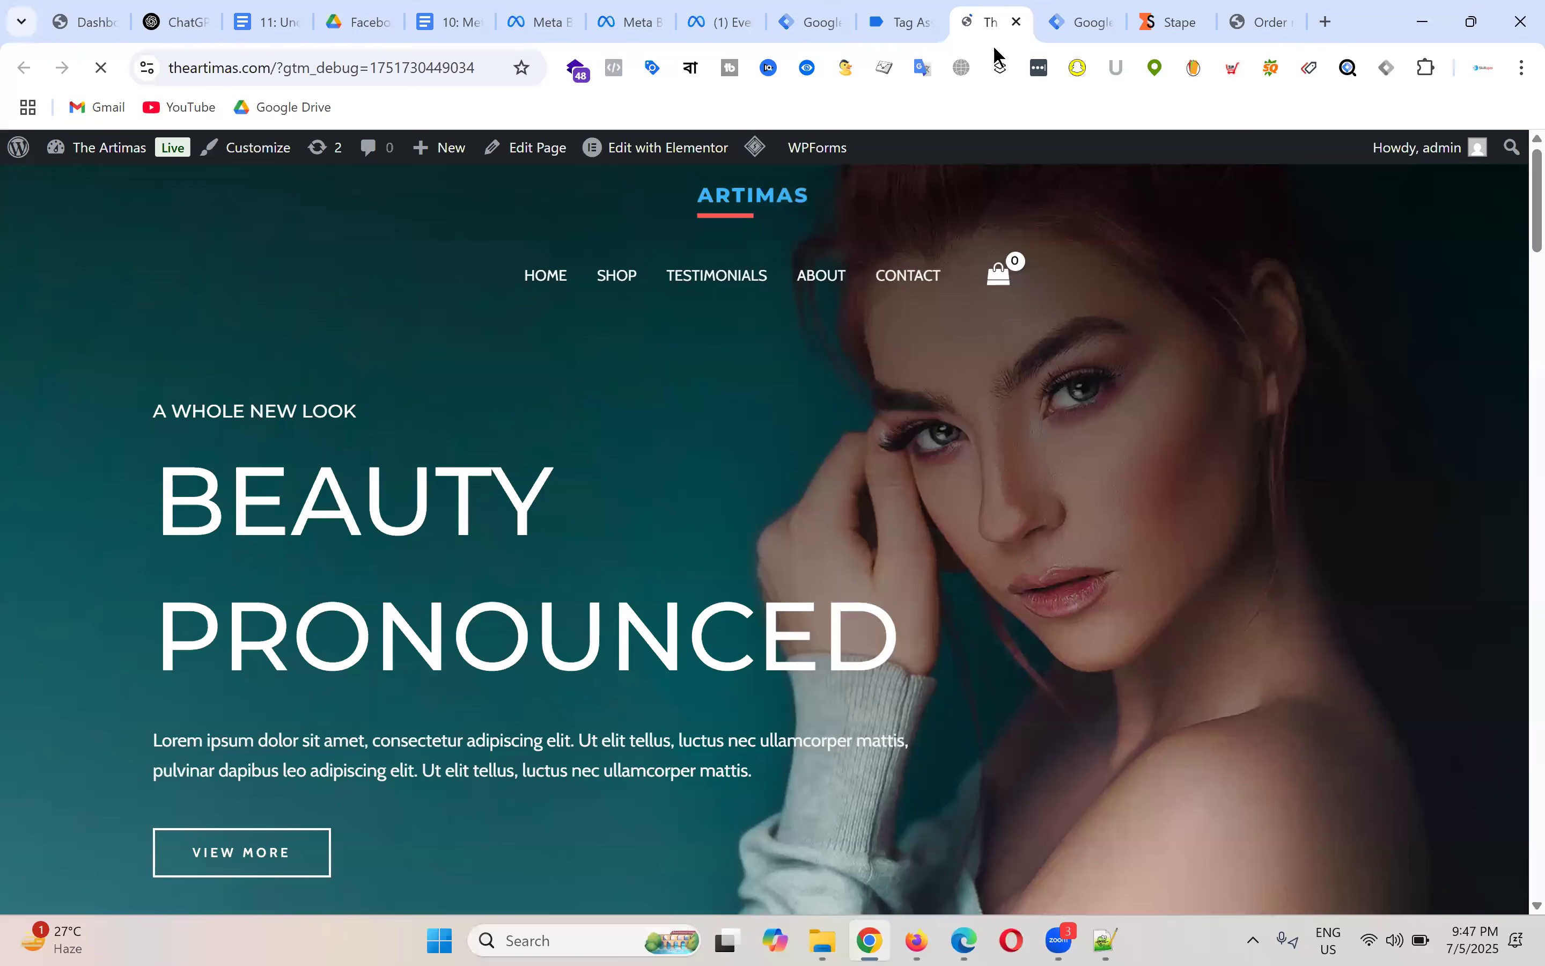
click(1097, 11)
click(918, 12)
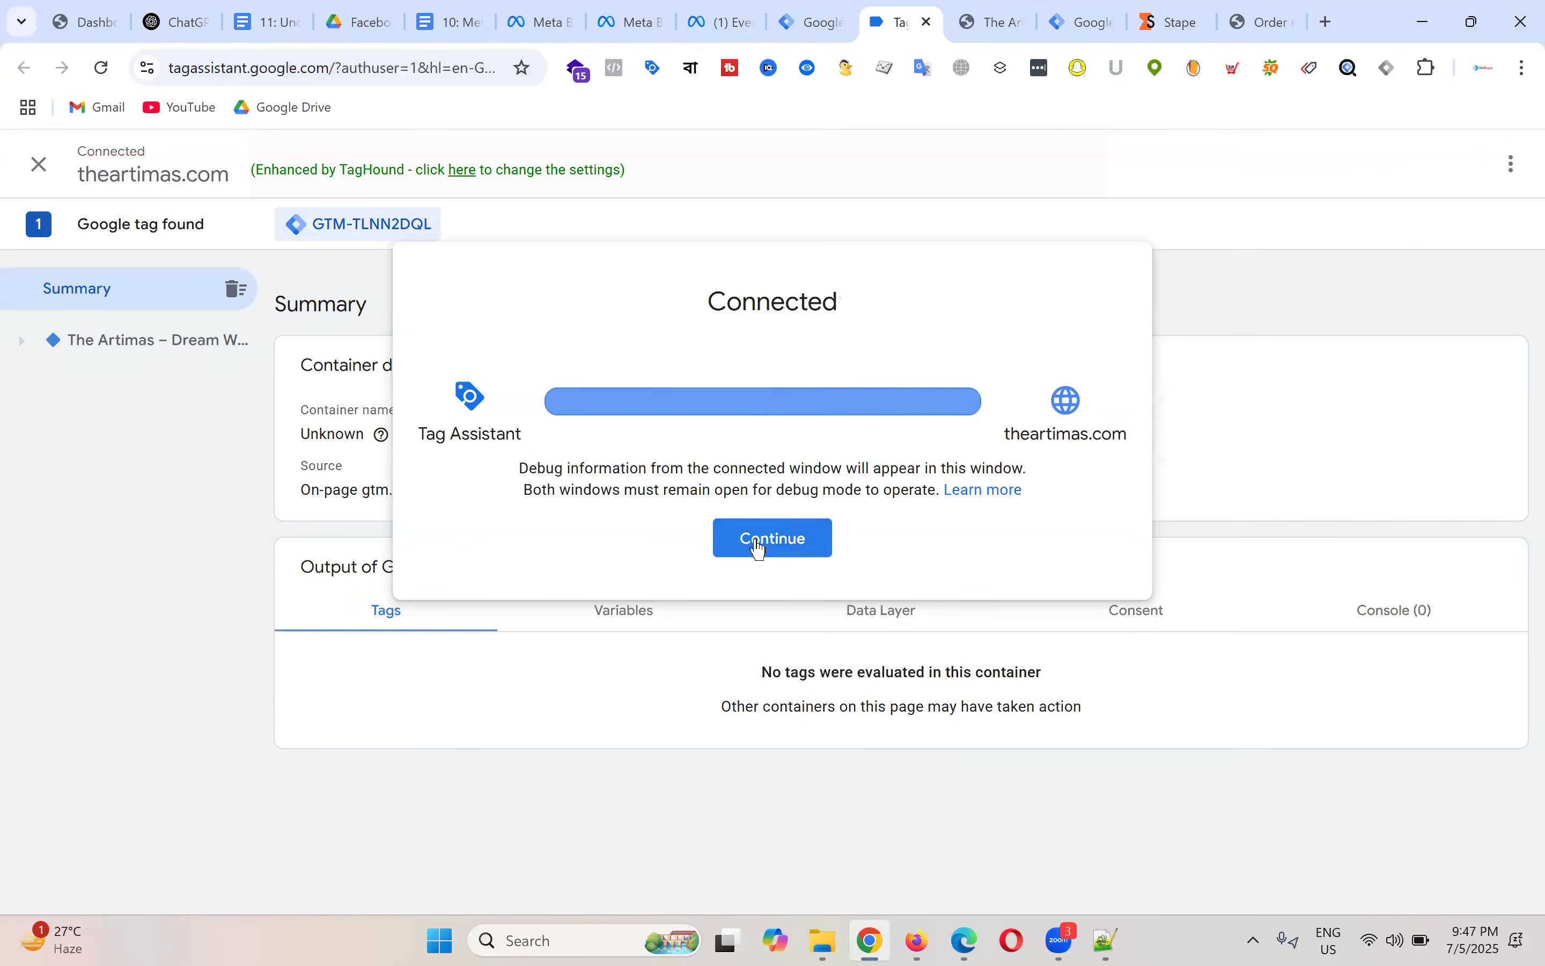
click(776, 538)
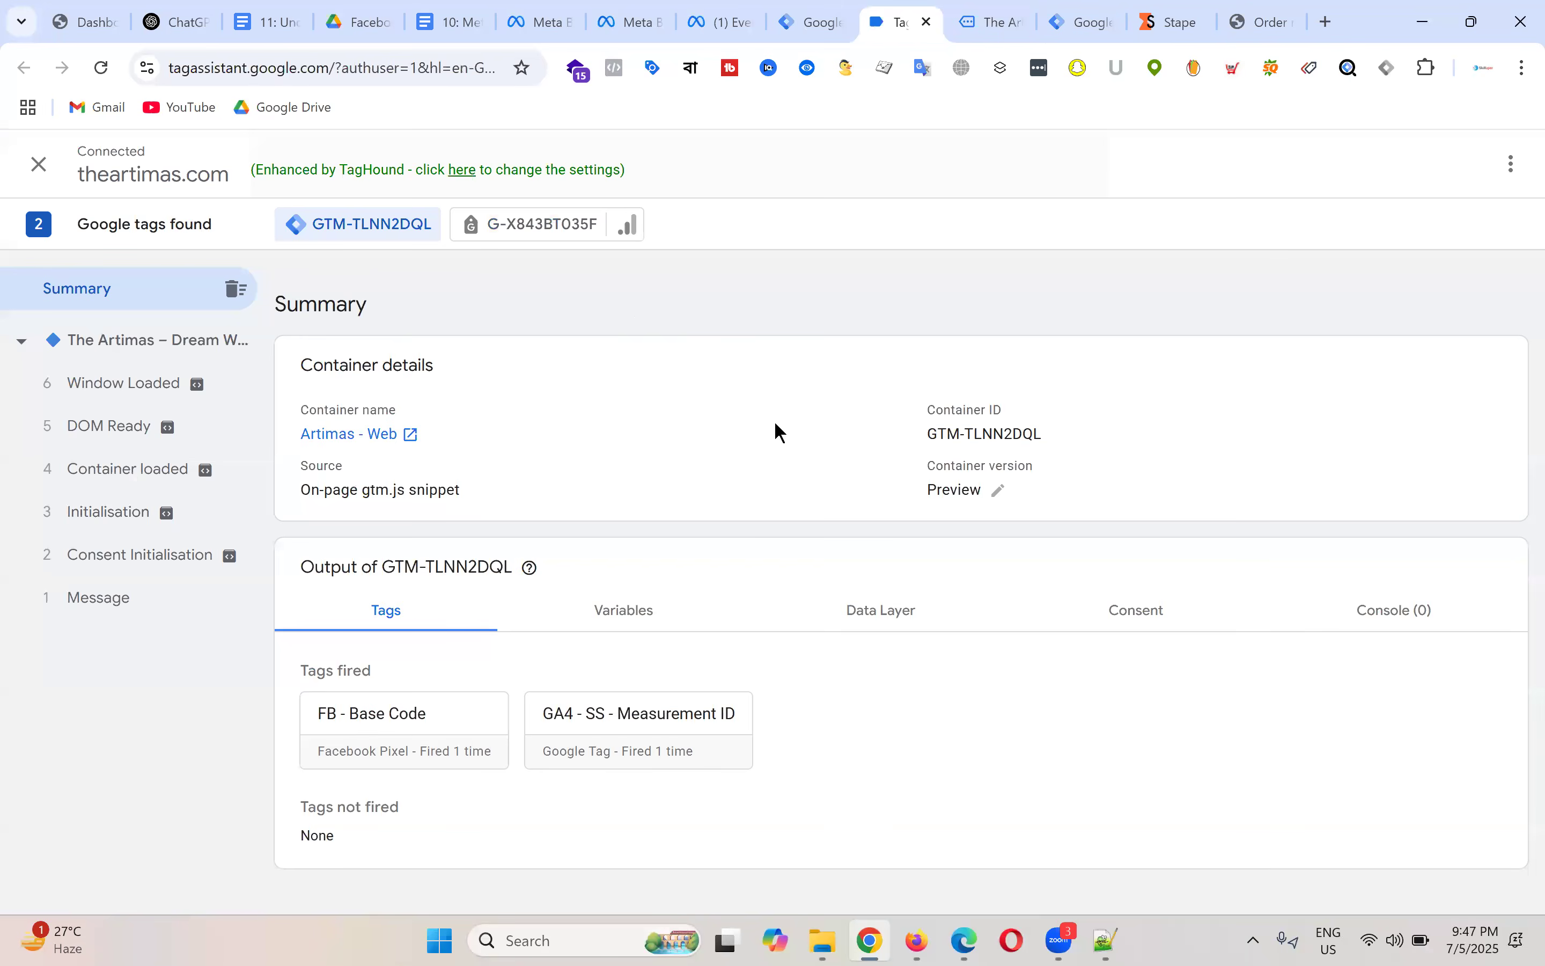
key(ctrl+Tab)
Step: Open the Coco Body Oil product page and check its summary in Tag Assistant
click(571, 457)
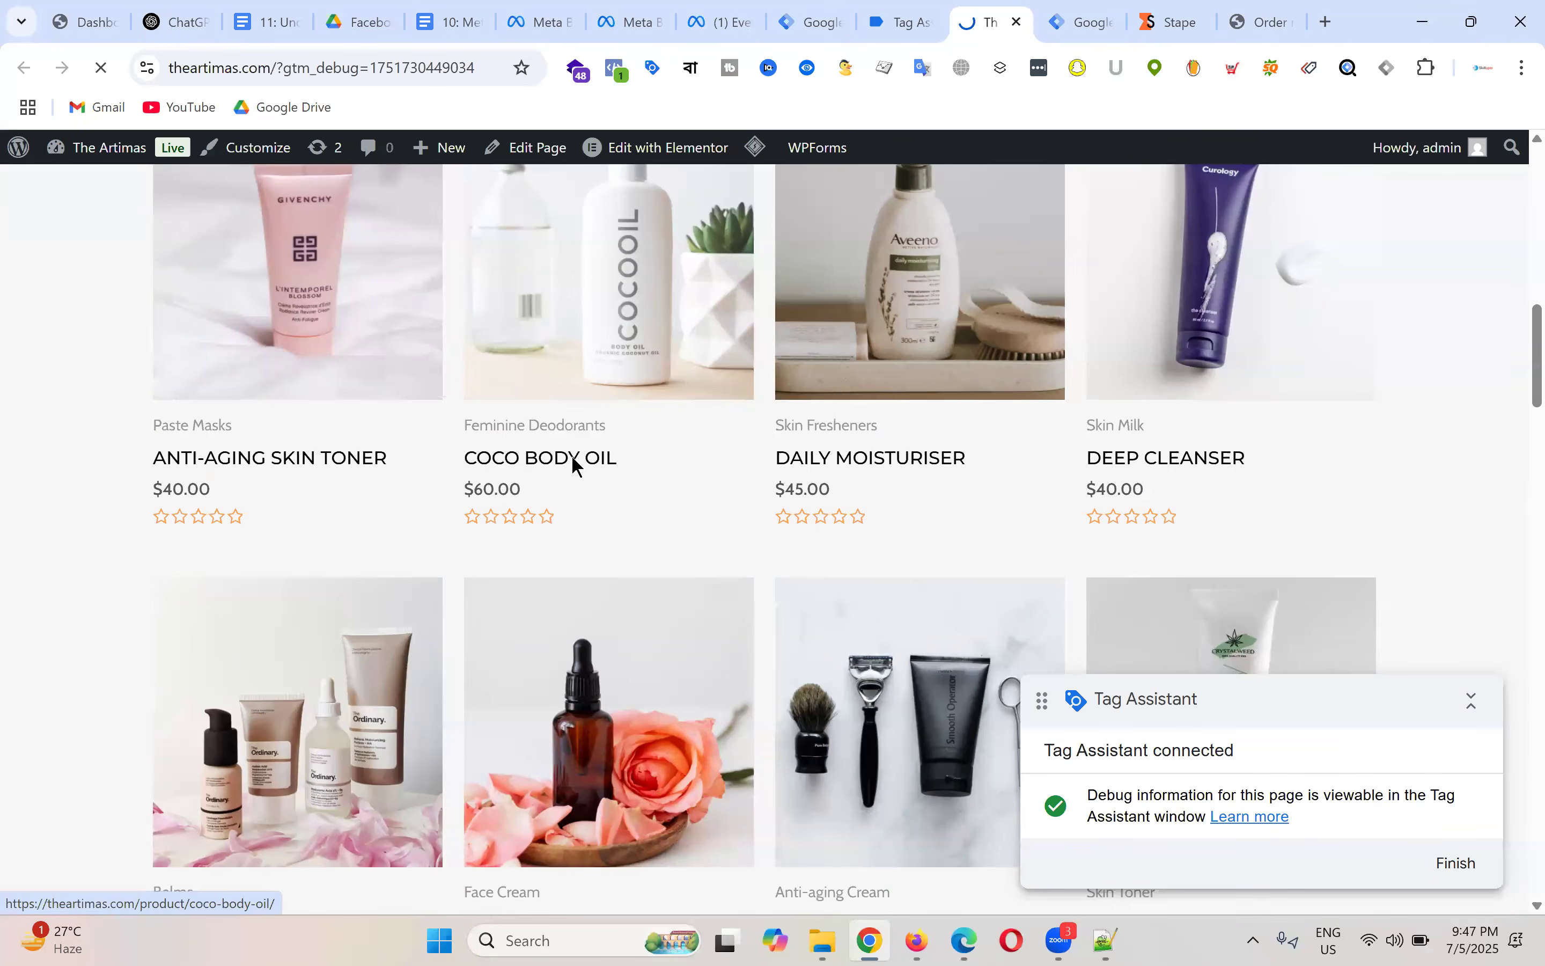
click(894, 20)
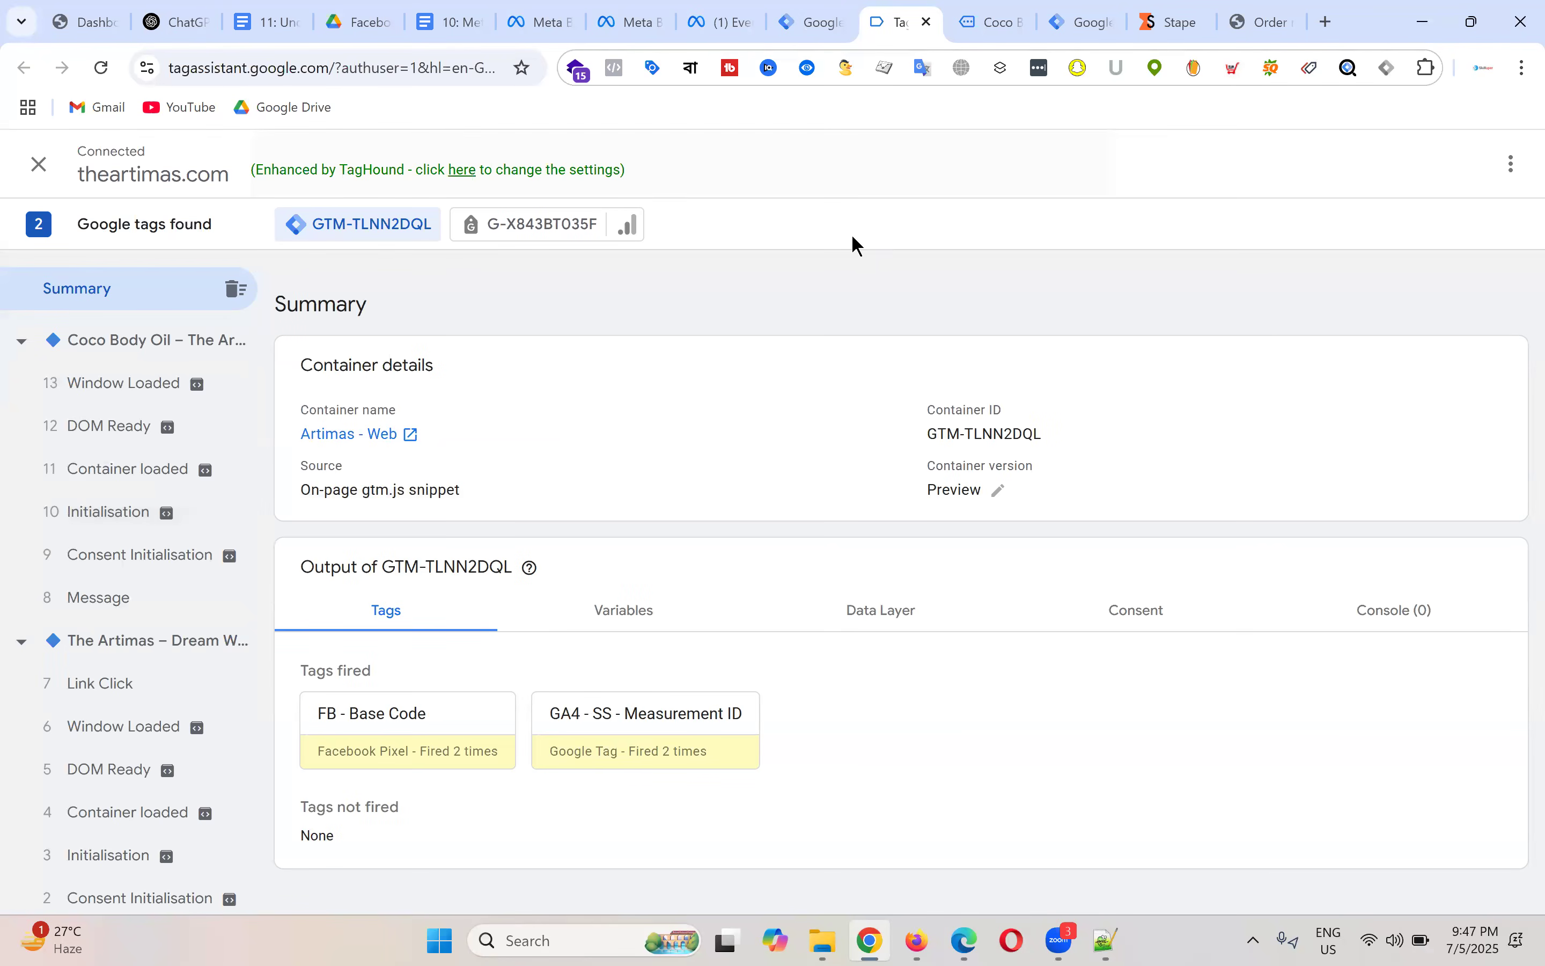
click(990, 19)
click(907, 18)
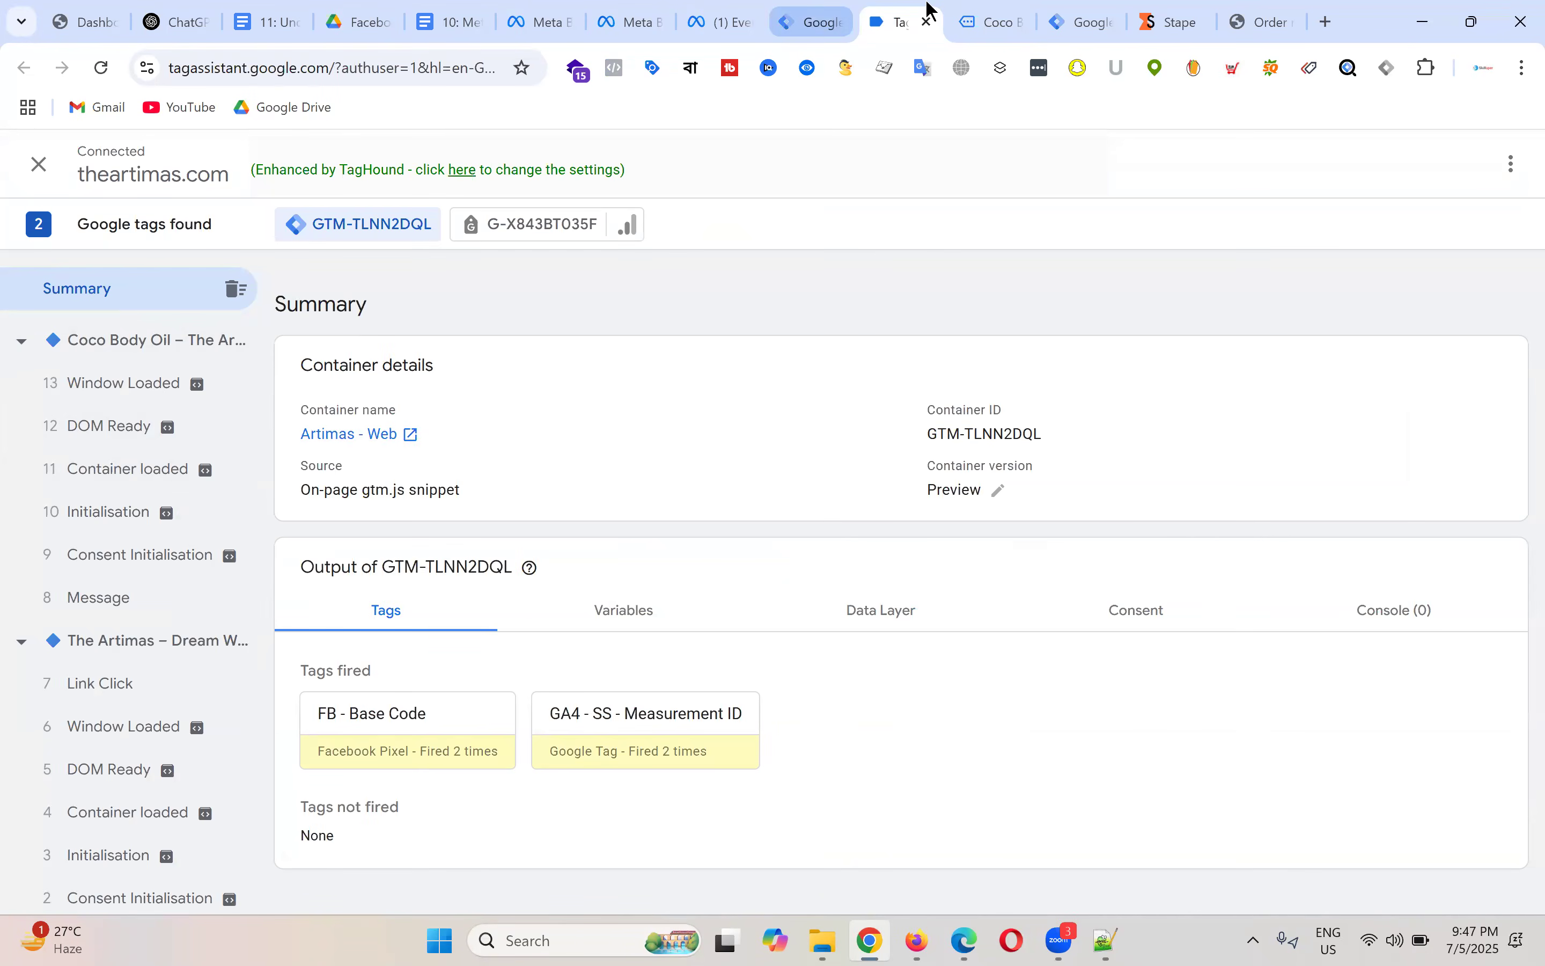
click(998, 11)
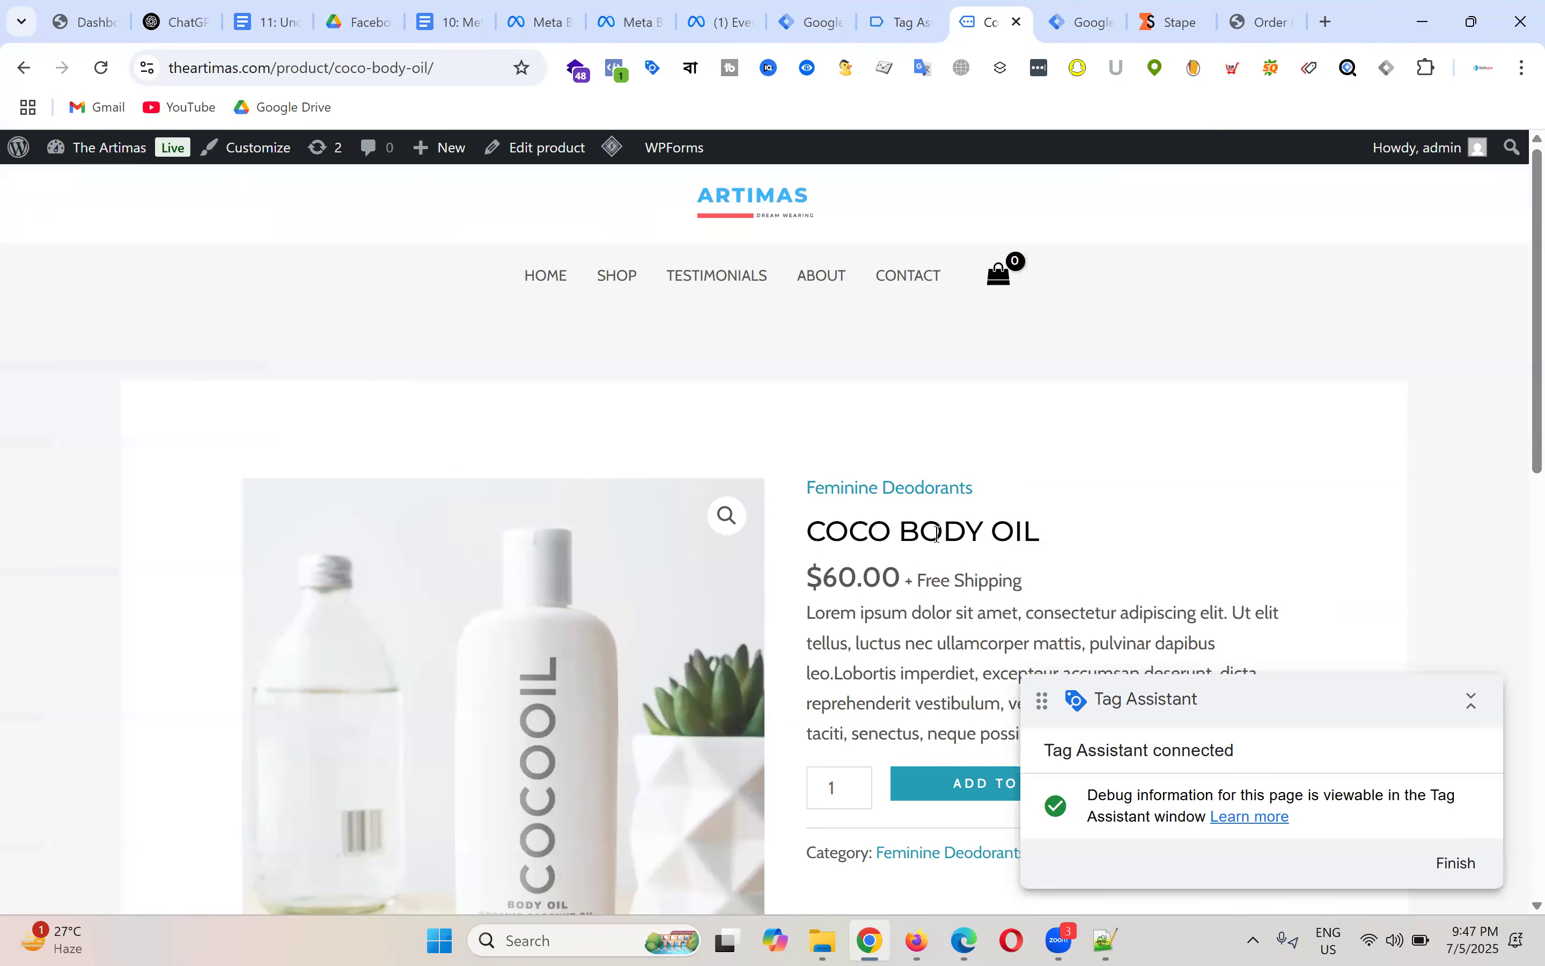
click(904, 11)
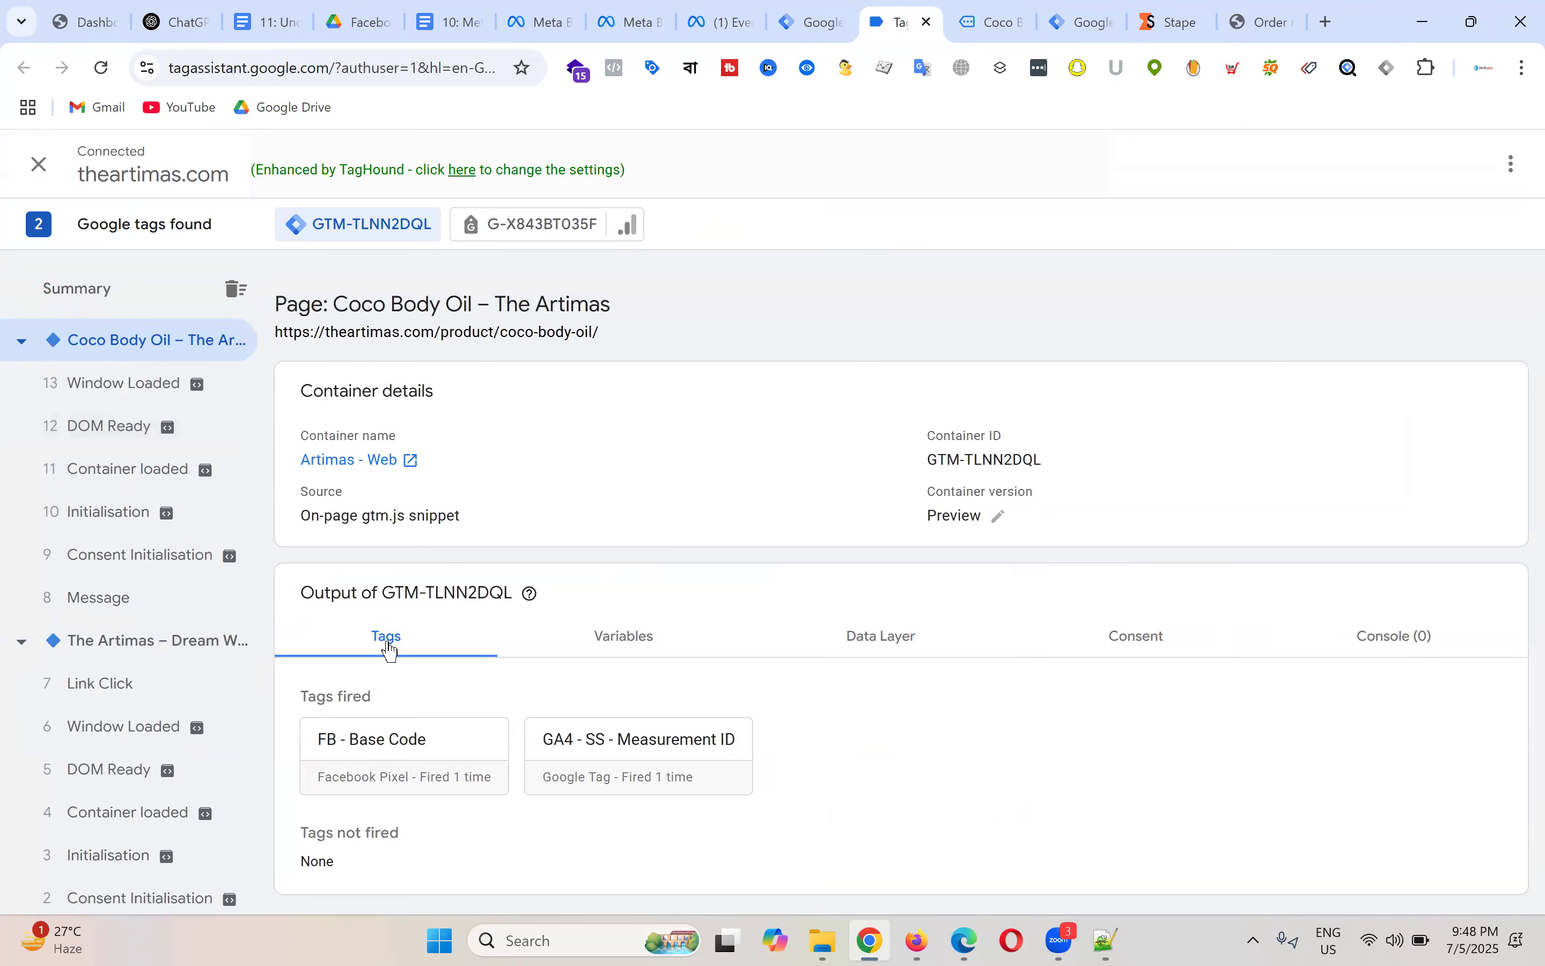
Step: Browse the Variables, Data Layer, Consent and Console tabs for the Coco Body Oil page
click(644, 638)
click(886, 638)
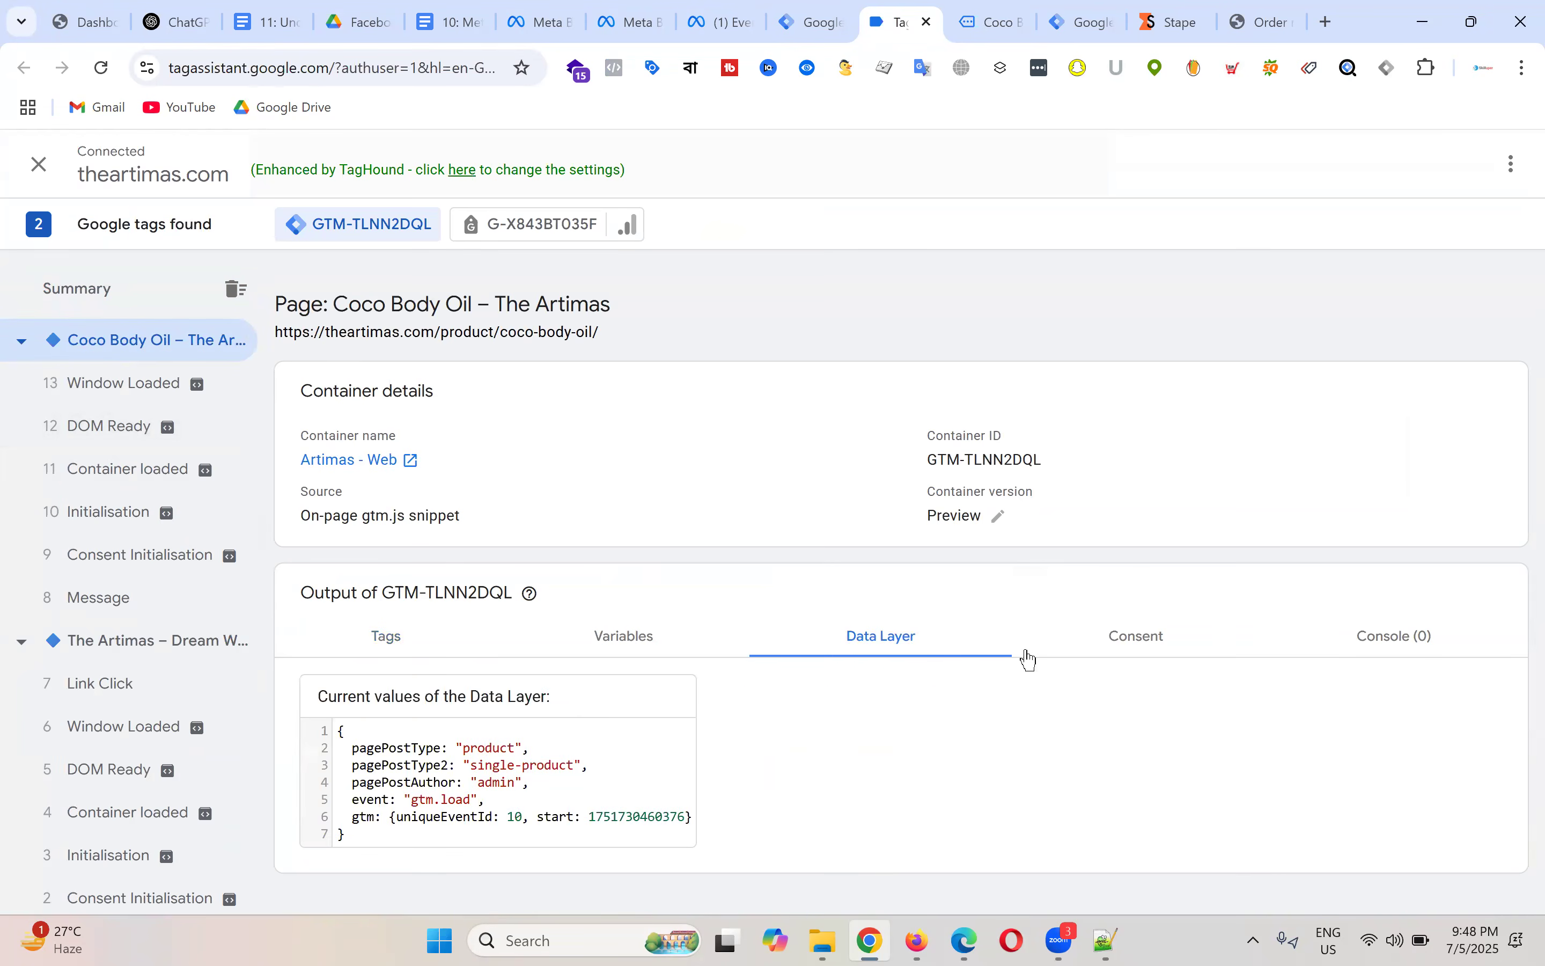
click(1149, 651)
click(1389, 644)
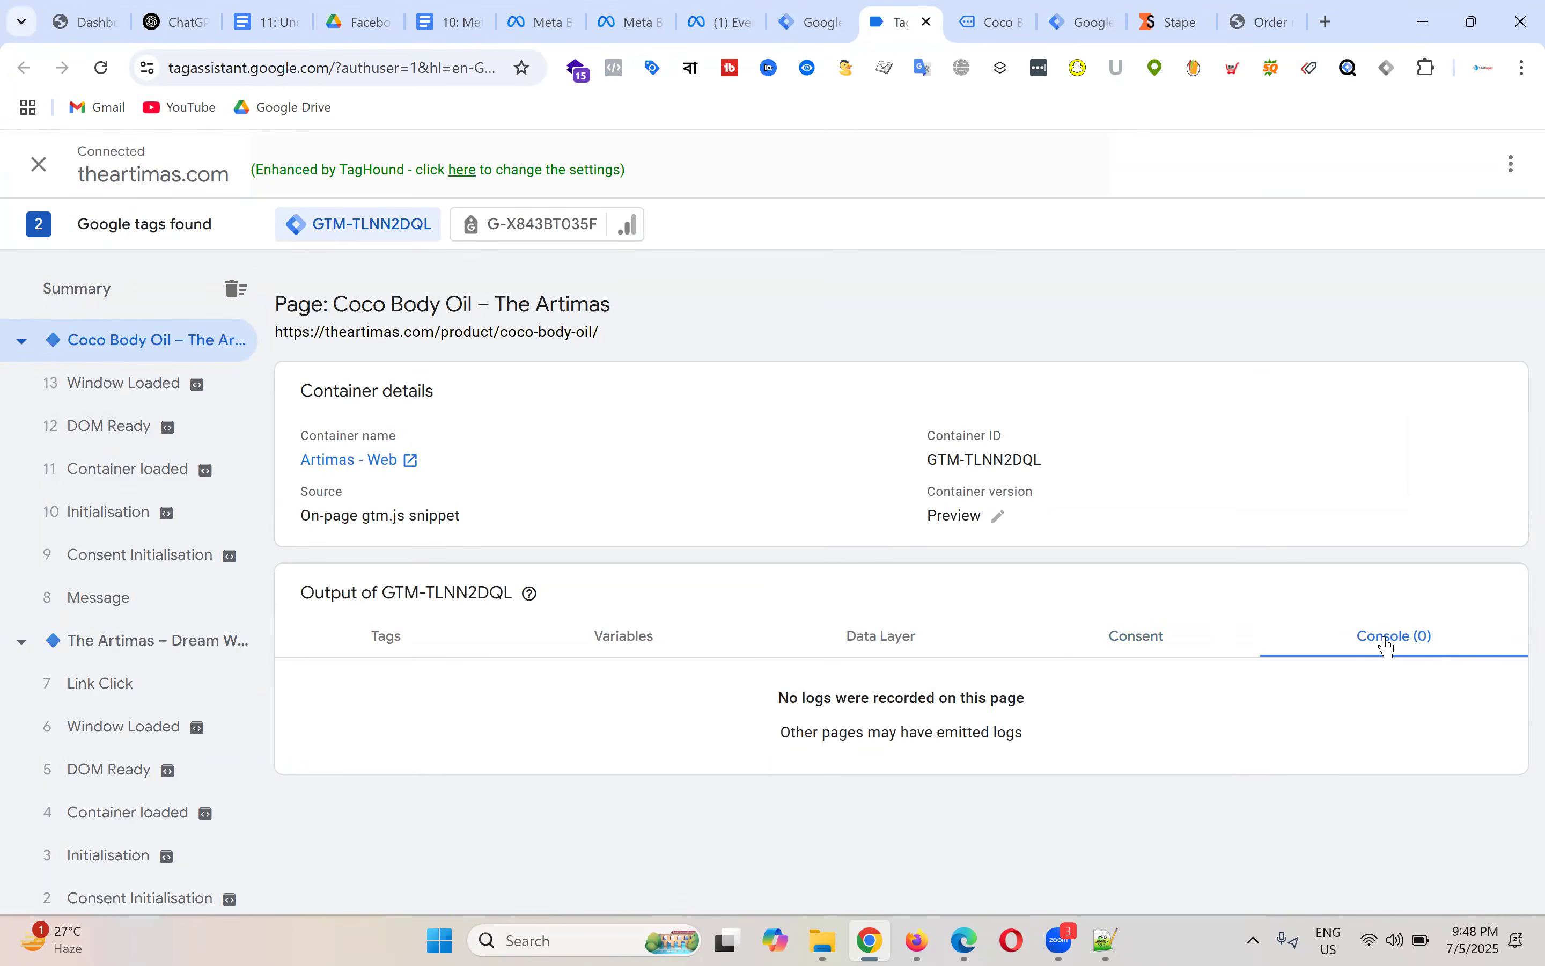
click(646, 638)
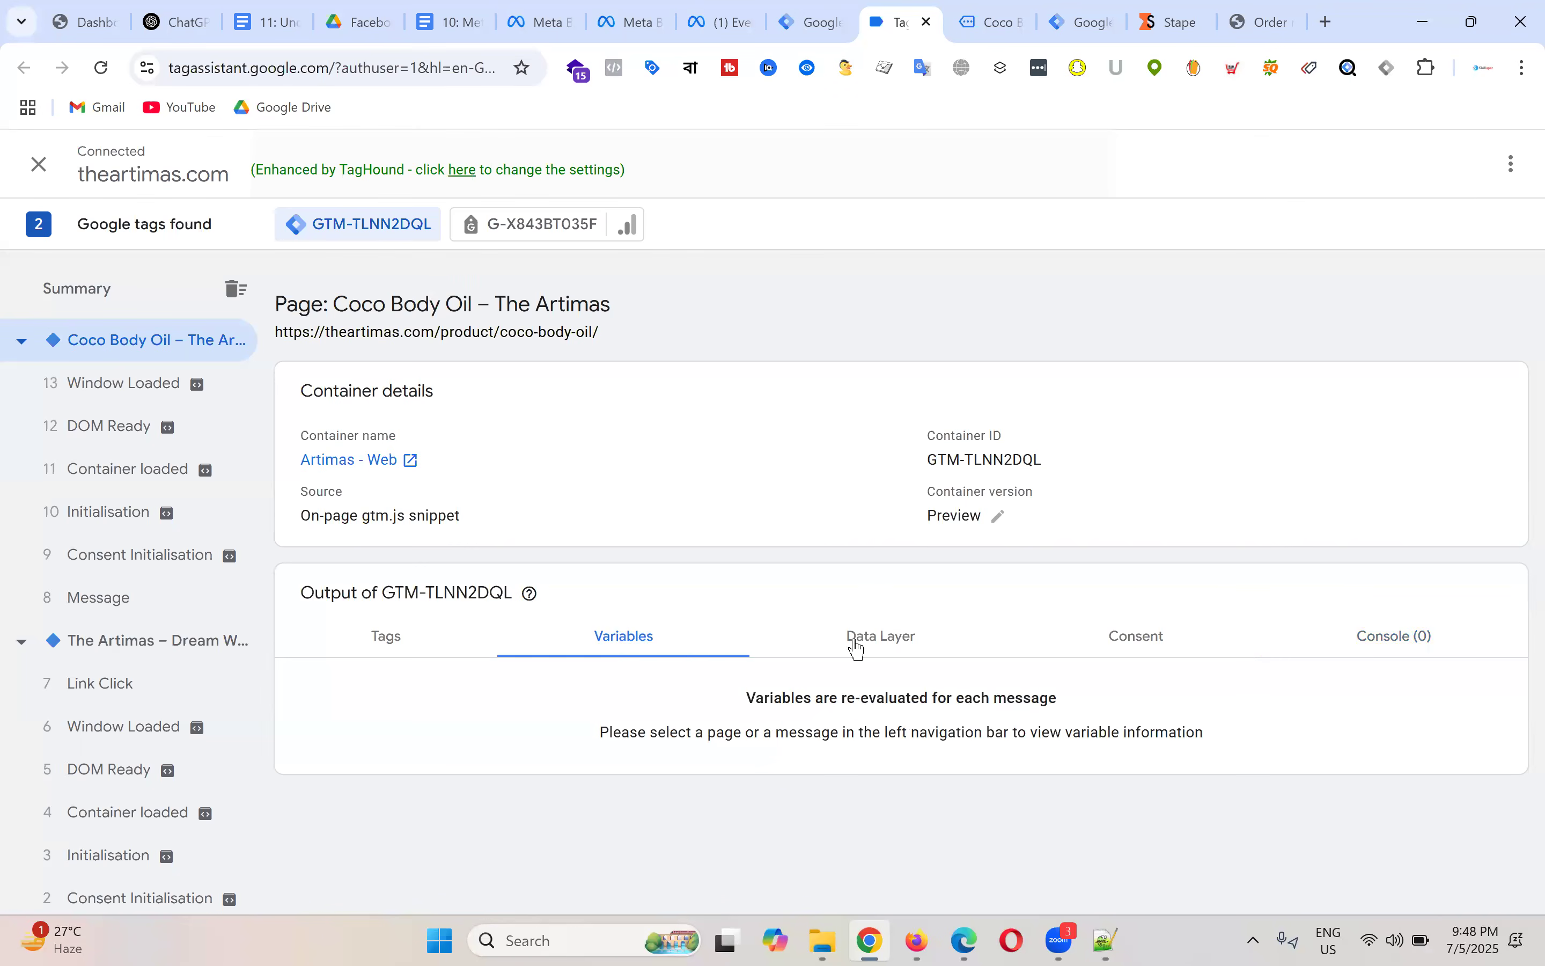
click(858, 648)
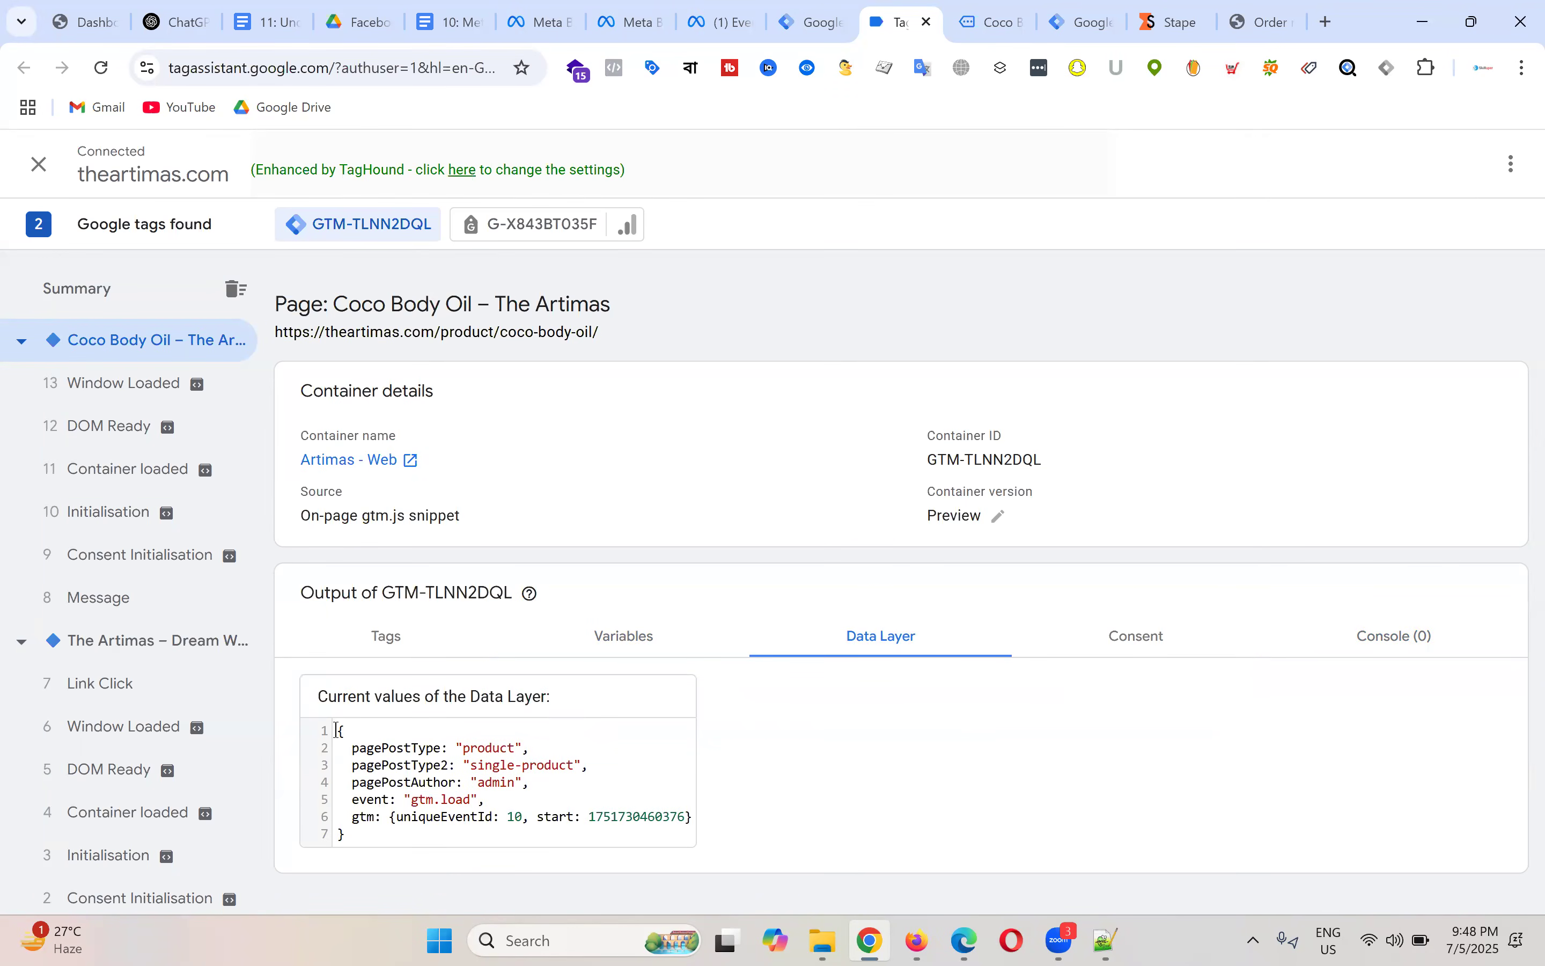
Step: Select the whole gtm.load data layer object in the Data Layer tab
drag(337, 729, 469, 730)
click(531, 812)
click(469, 731)
drag(339, 736, 389, 844)
click(491, 816)
Step: Highlight the pagePostType, pagePostAuthor, gtm.load event and event ID lines, then return to the product page
drag(450, 754, 590, 738)
drag(397, 768, 620, 755)
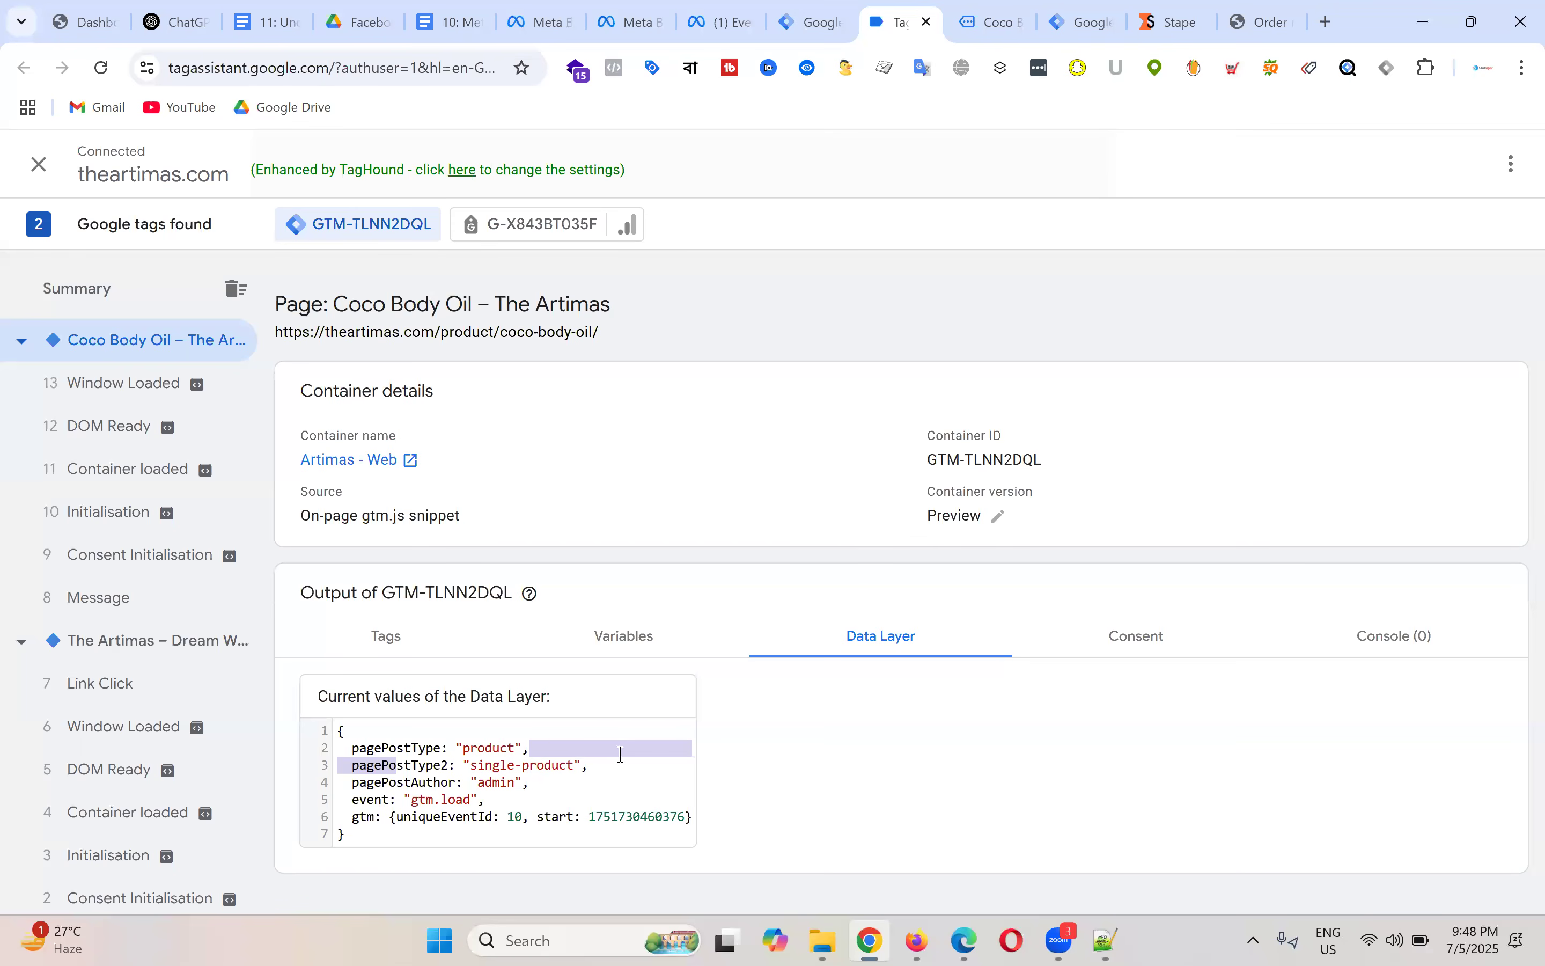
drag(352, 783, 600, 785)
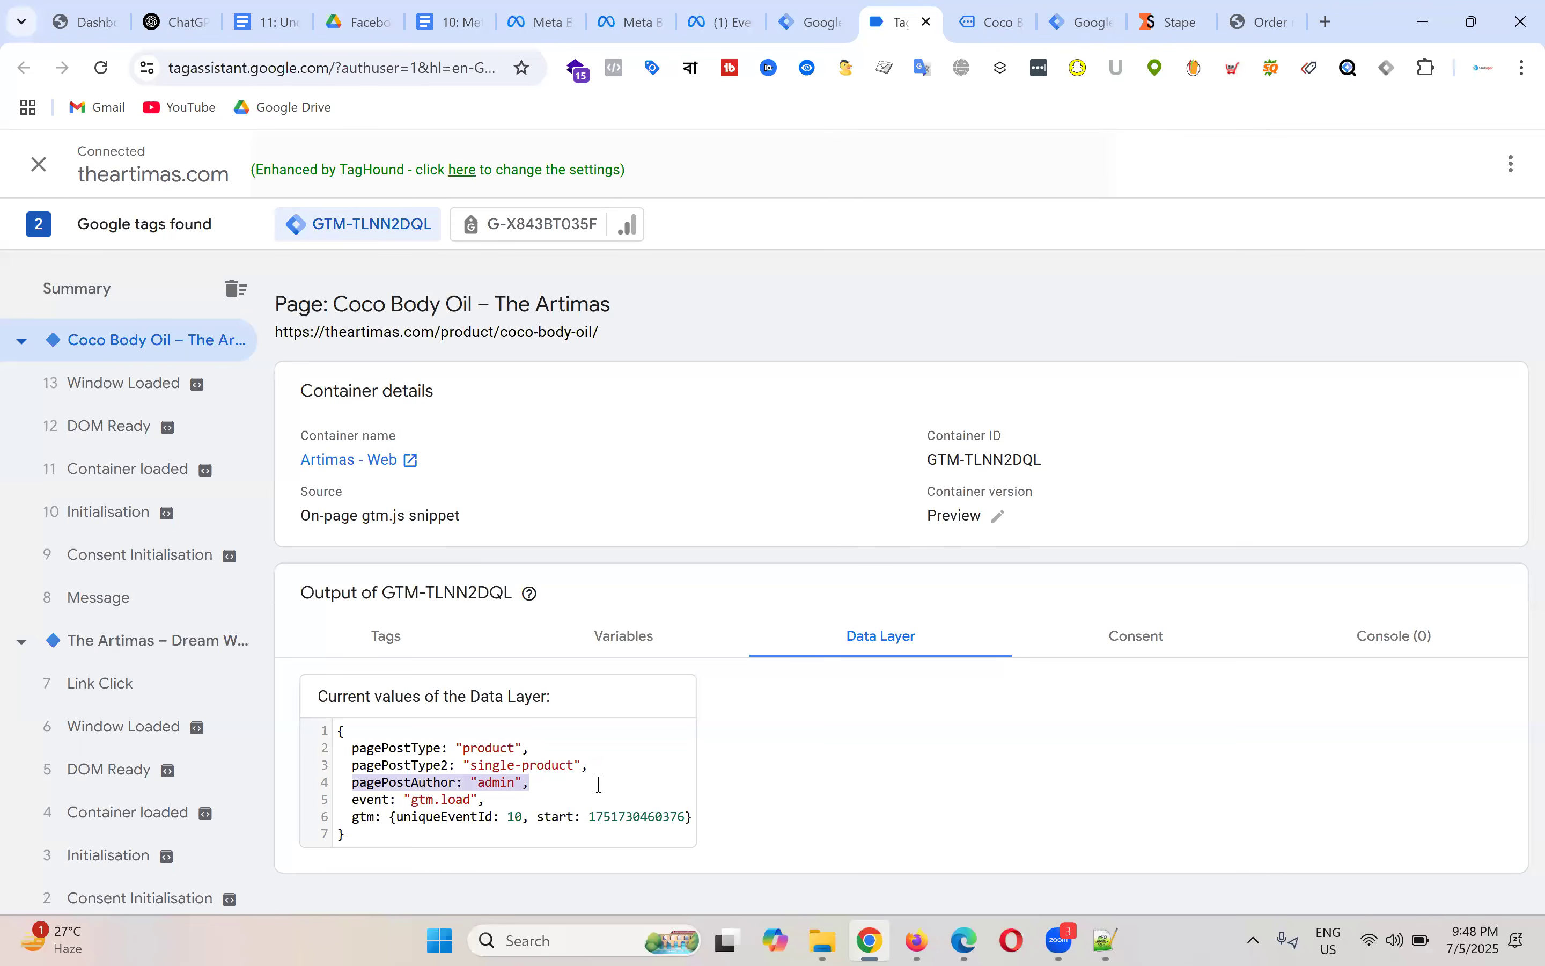
click(625, 778)
drag(348, 802, 537, 797)
click(595, 769)
drag(345, 819, 683, 818)
click(573, 821)
drag(401, 831, 338, 728)
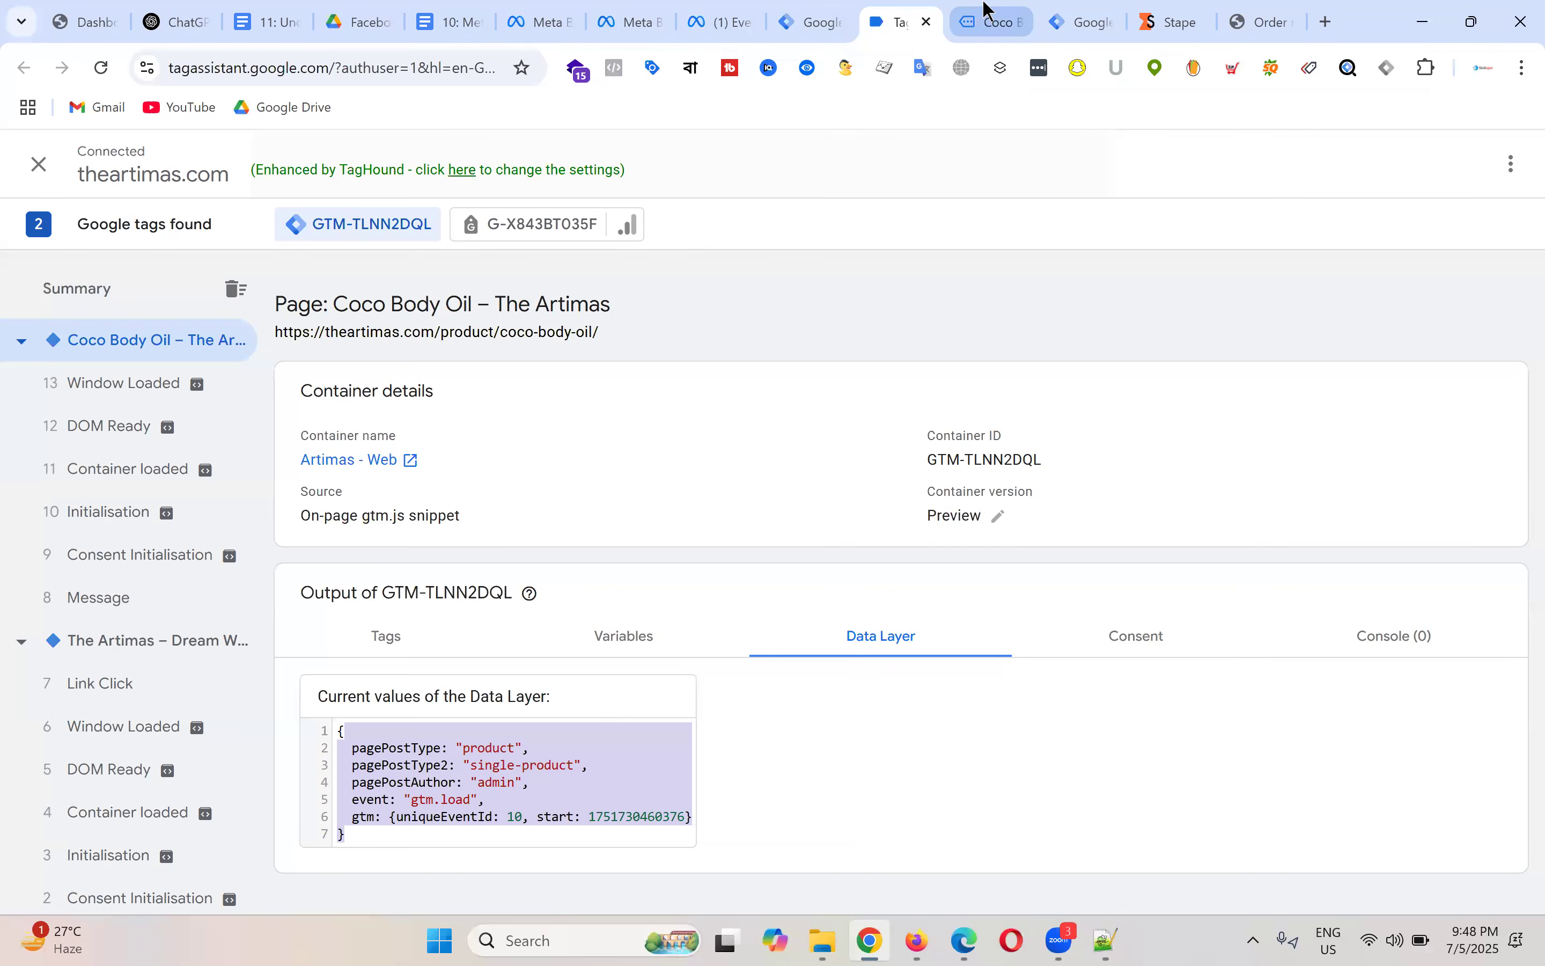
click(988, 9)
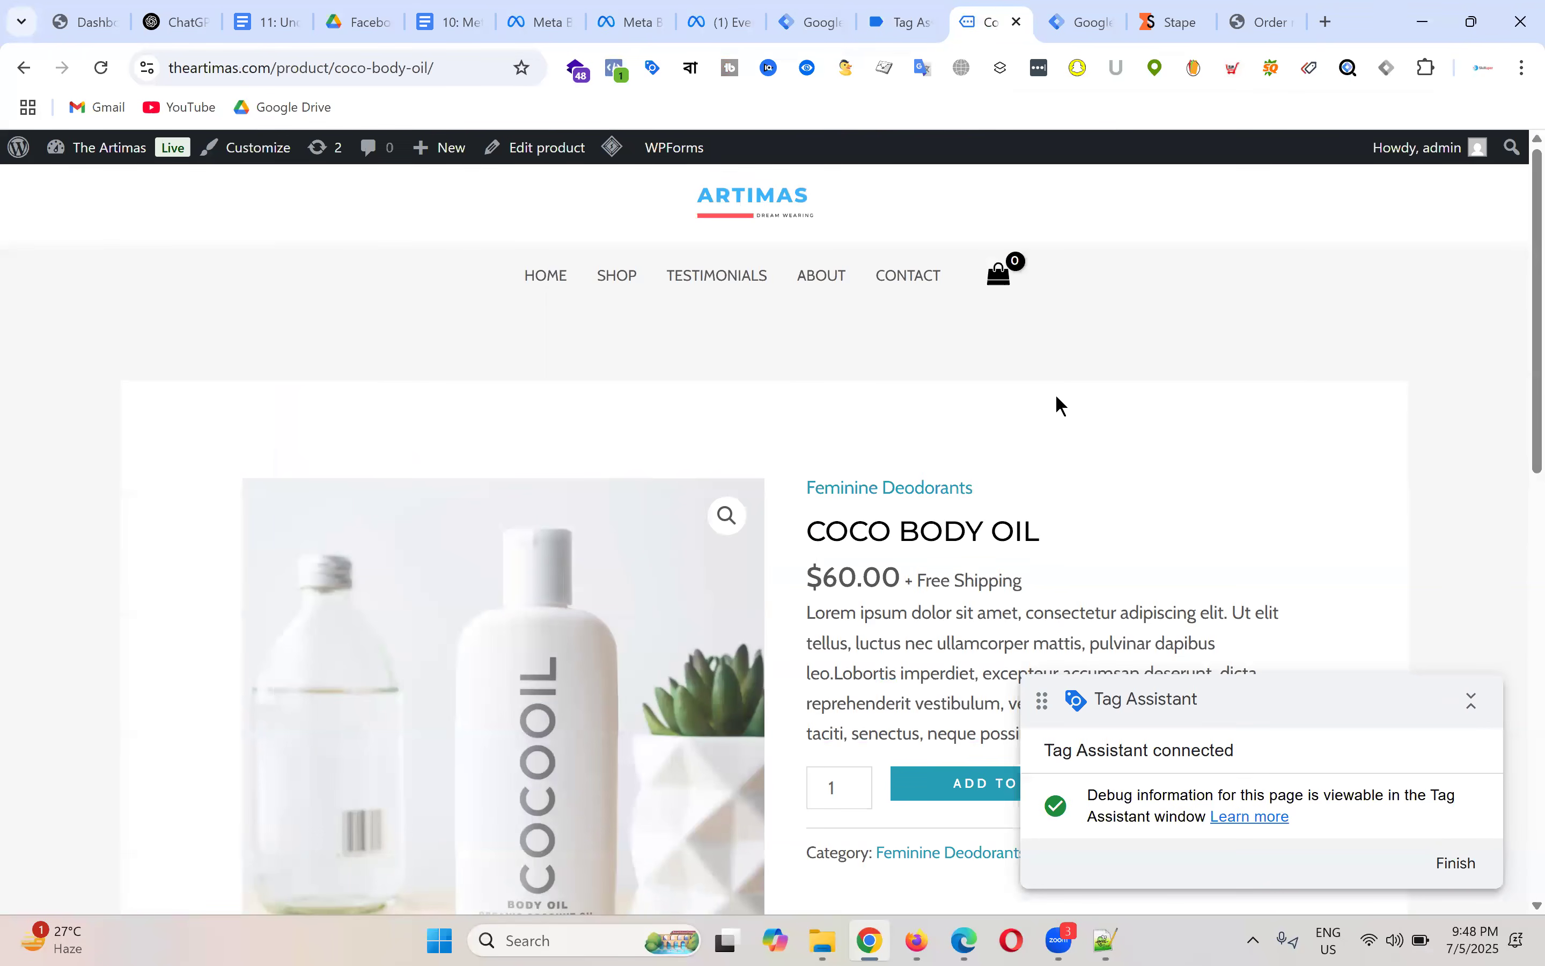
Step: Collapse the Tag Assistant notice and highlight the COCO BODY OIL title and $60.00 price
click(1472, 700)
scroll(1099, 370, down, 5)
scroll(1124, 376, up, 5)
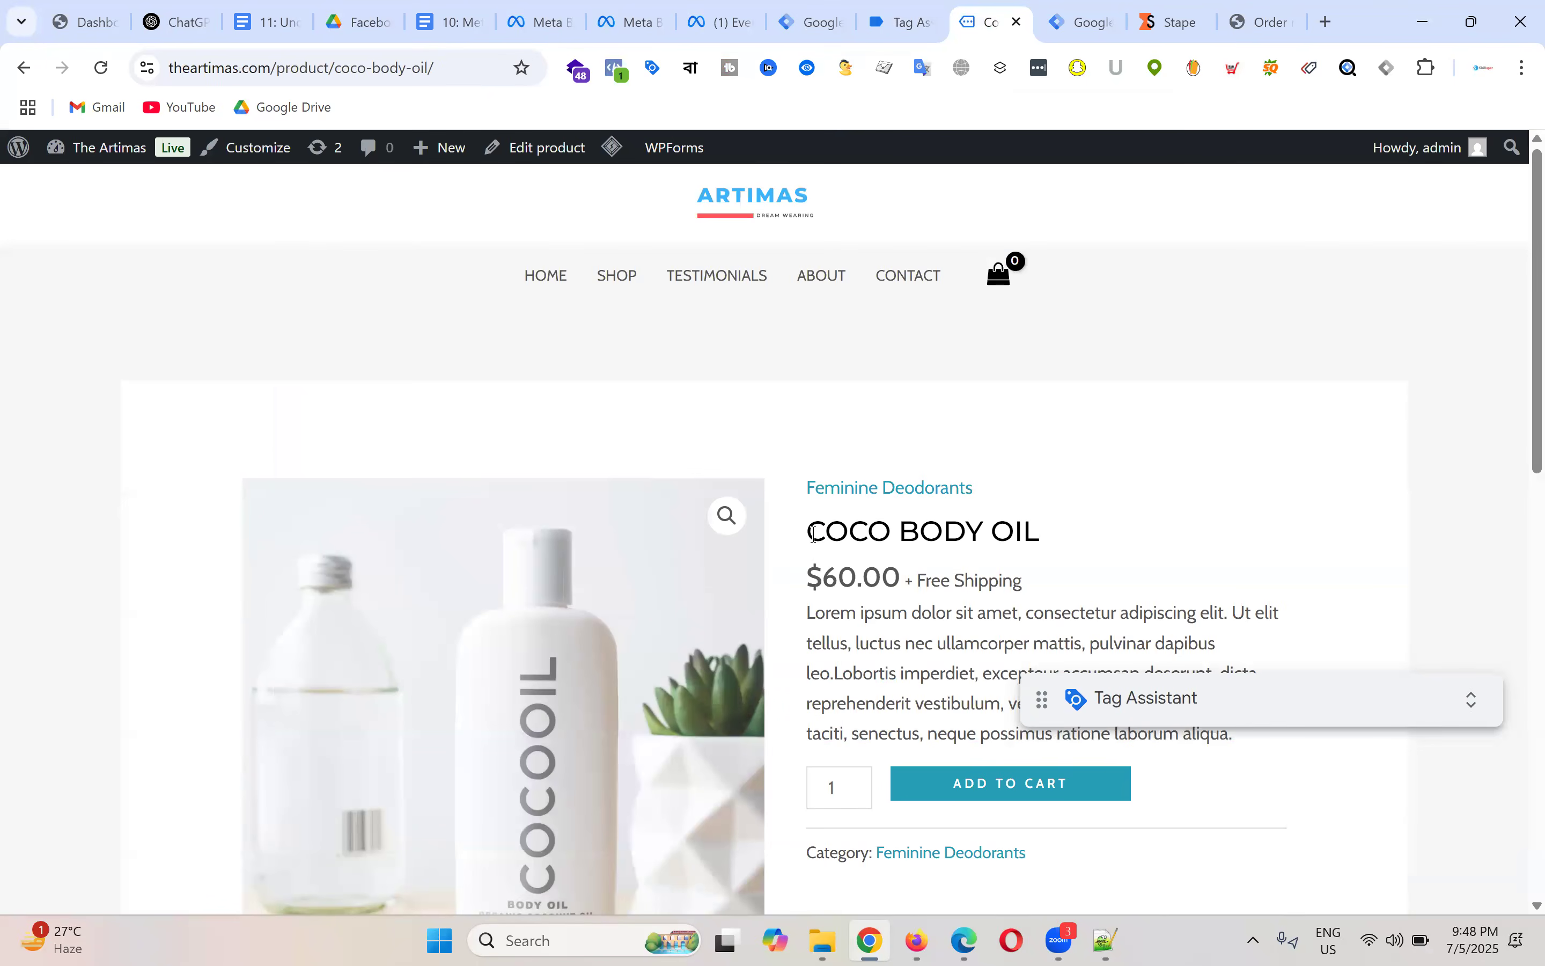
drag(814, 533, 1114, 535)
drag(802, 589, 1108, 587)
click(935, 579)
Step: Scroll down the product page and toggle between the Reviews and Description tabs
scroll(1257, 593, down, 2)
drag(1274, 631, 789, 513)
scroll(1168, 453, down, 2)
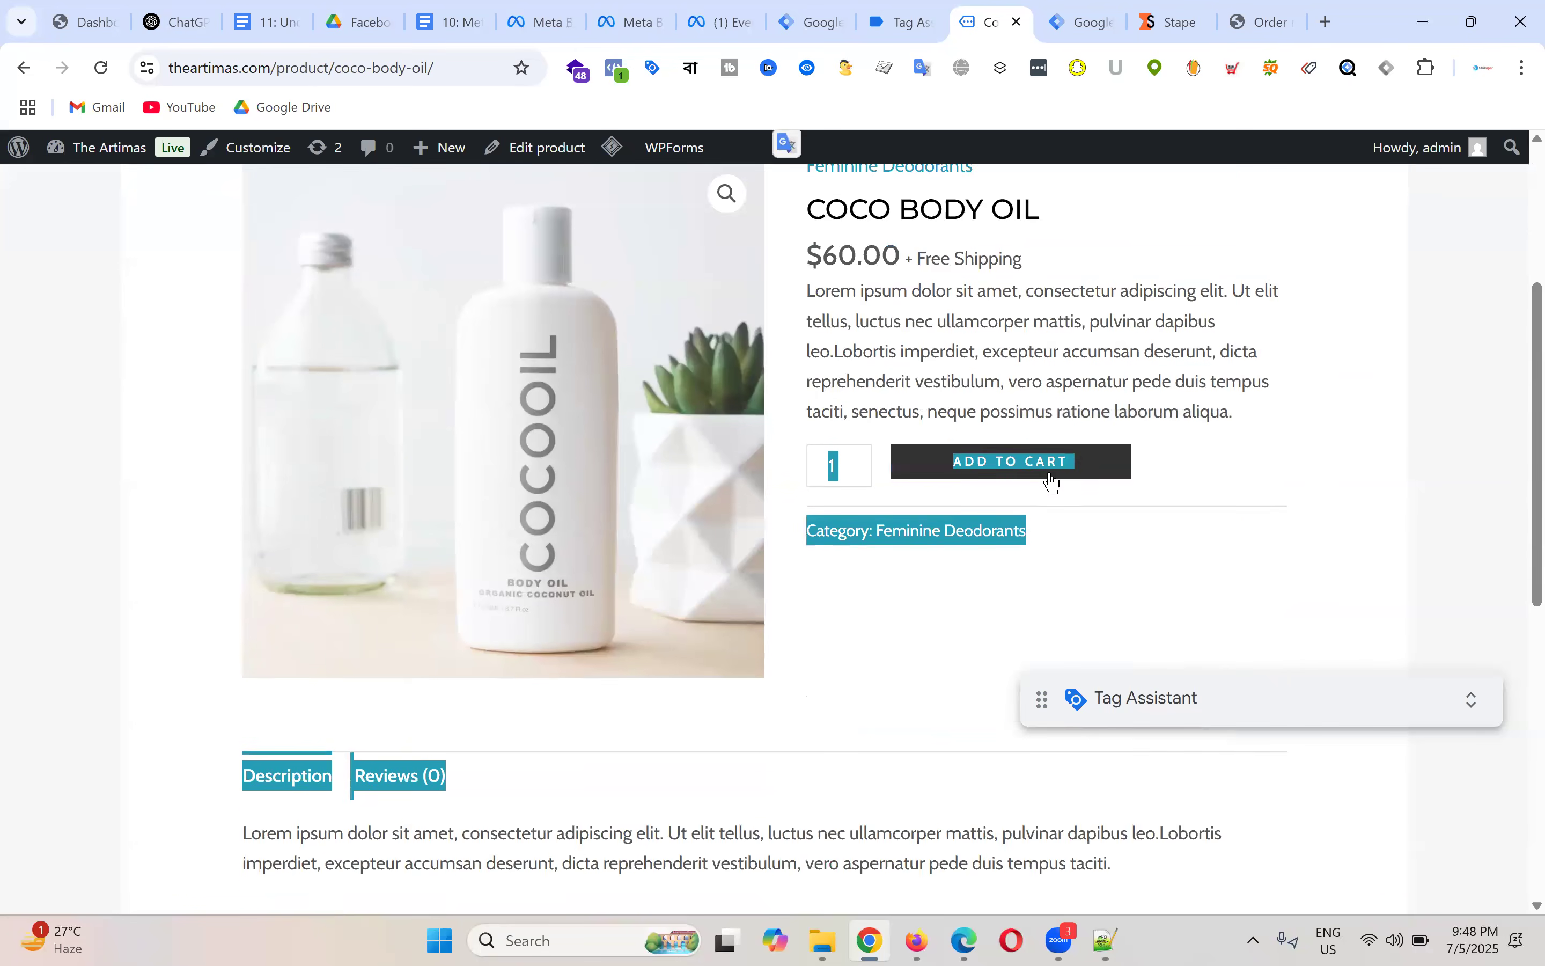
scroll(957, 504, down, 1)
click(345, 669)
click(383, 671)
click(293, 670)
Step: Scroll back up and re-highlight the product title, price and description lines
scroll(807, 545, down, 4)
scroll(850, 581, up, 6)
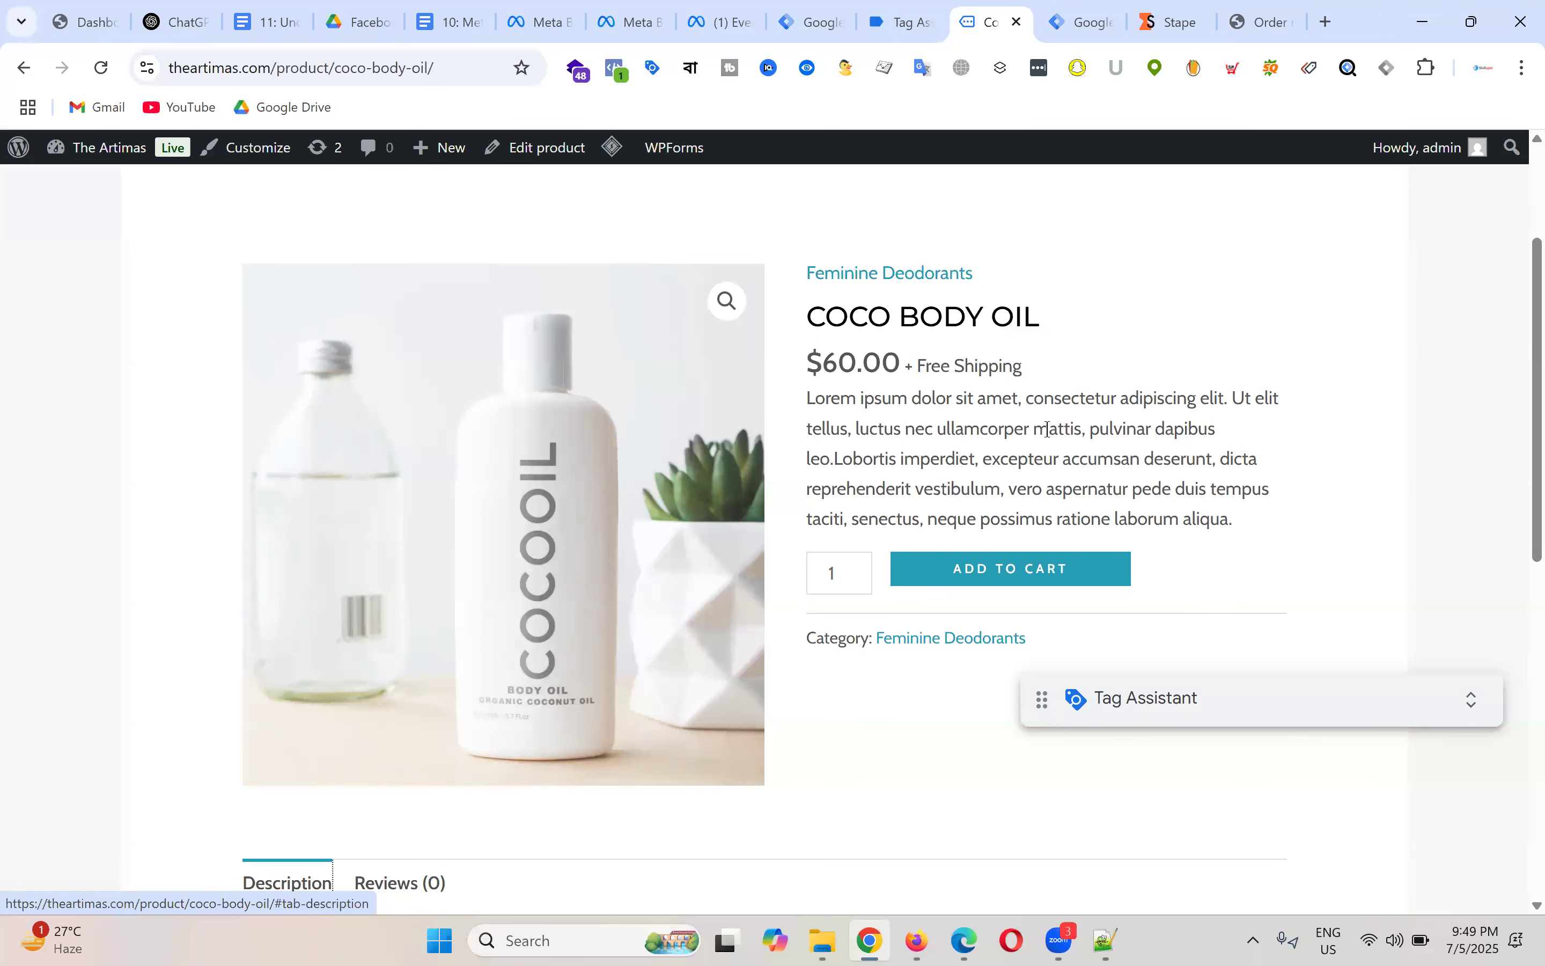
scroll(1092, 365, up, 3)
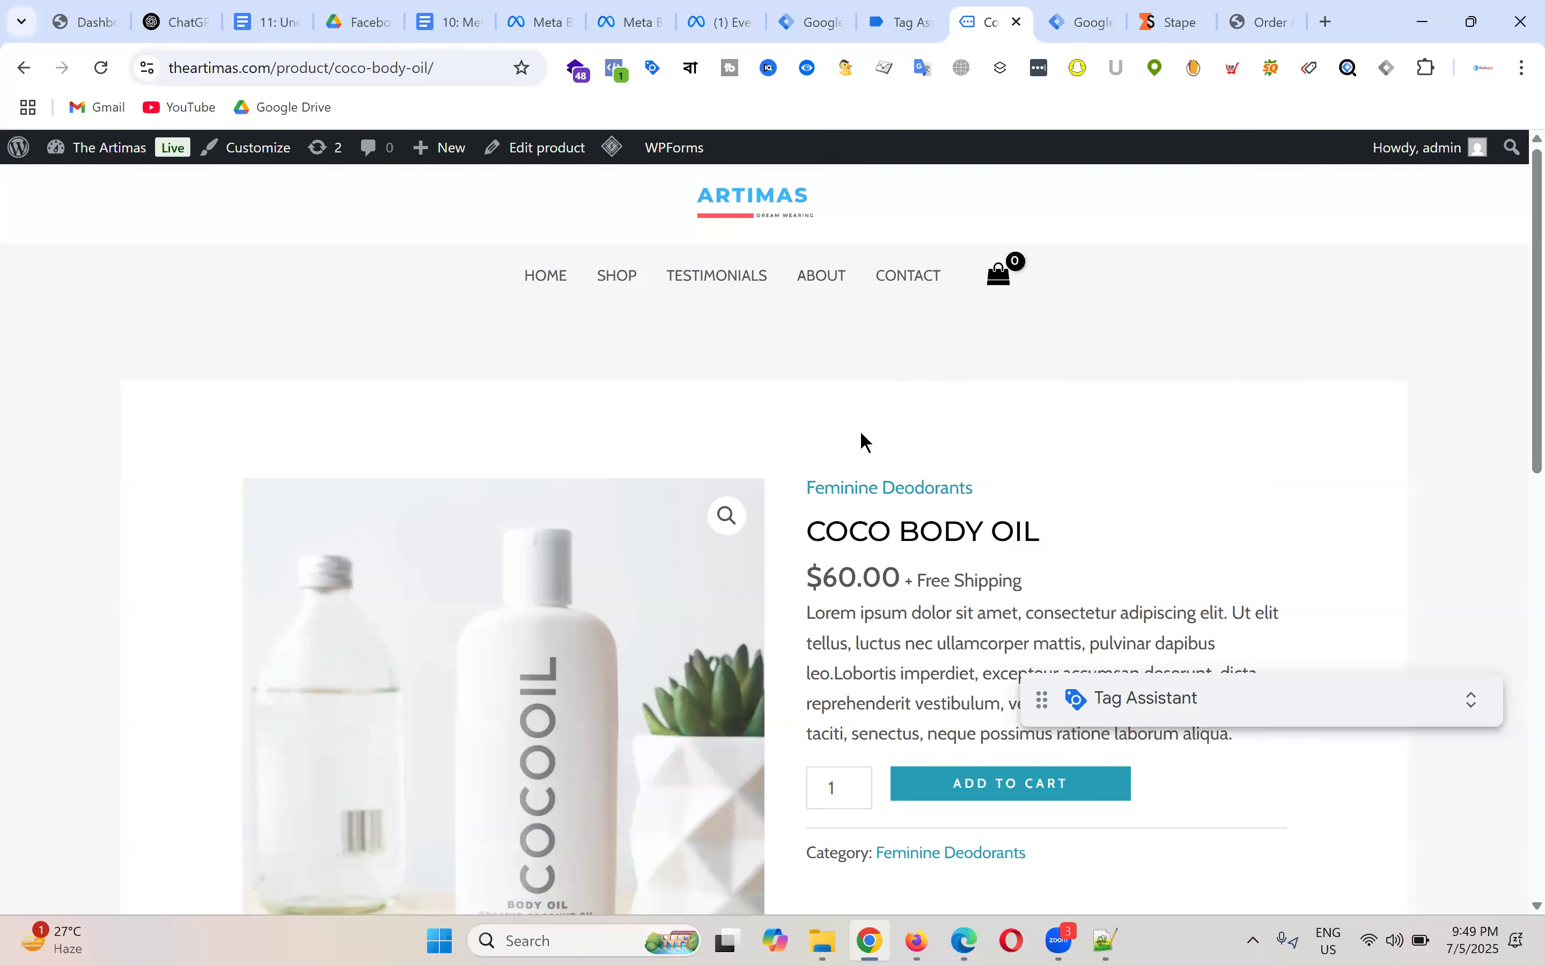
scroll(917, 590, down, 7)
scroll(1049, 343, up, 6)
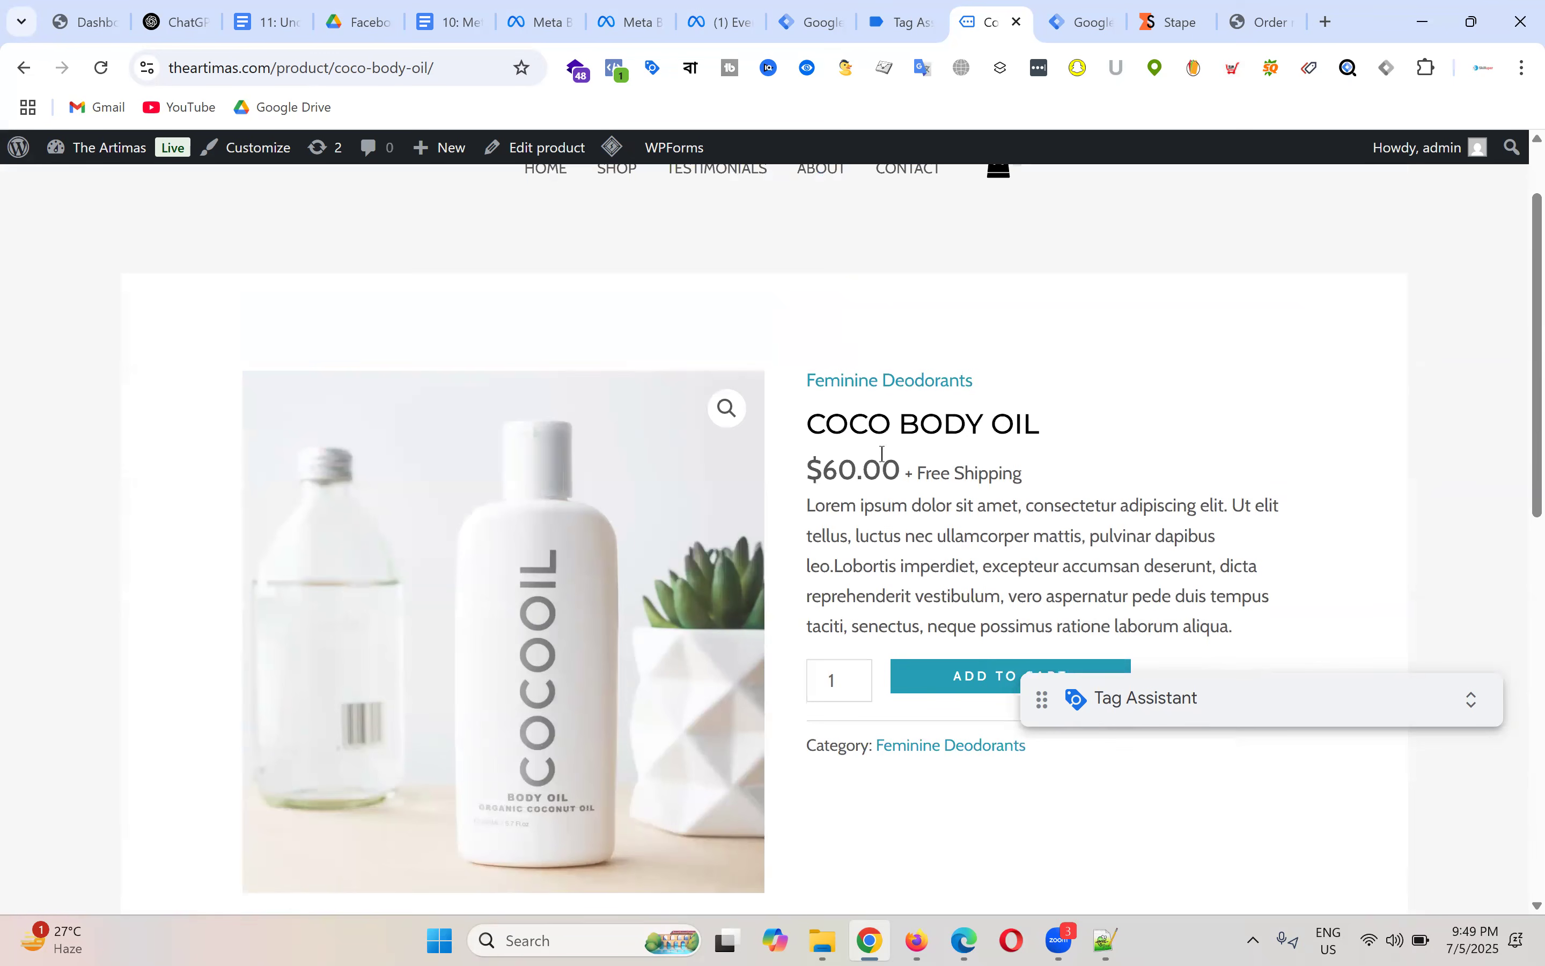
drag(808, 428, 1041, 422)
drag(809, 423, 1050, 422)
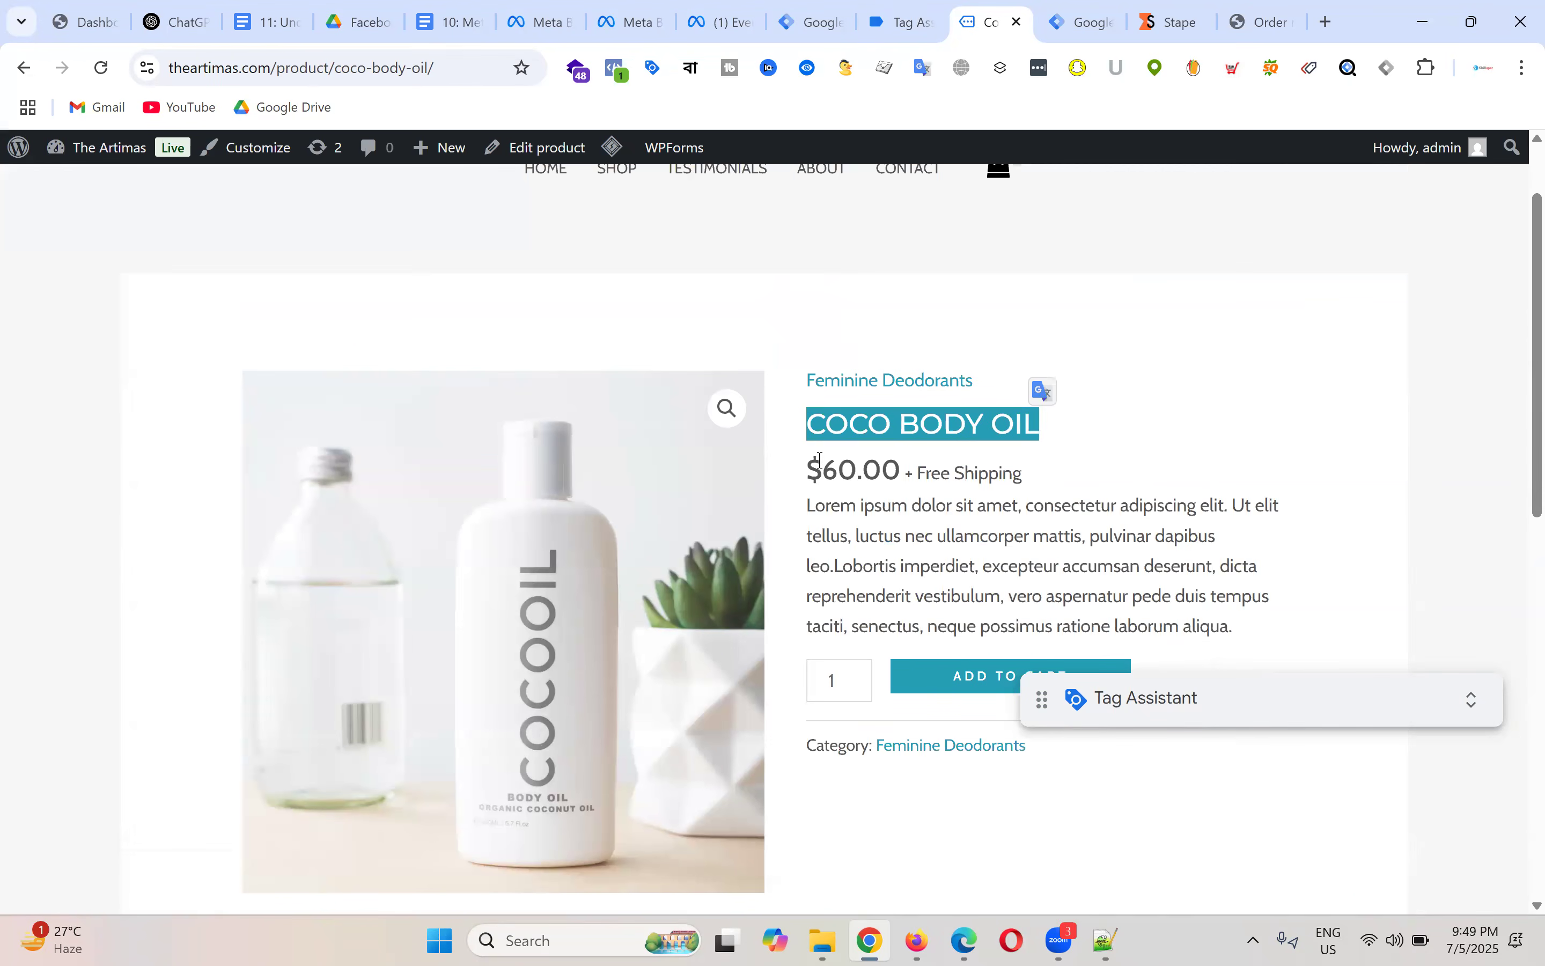
drag(809, 470, 905, 463)
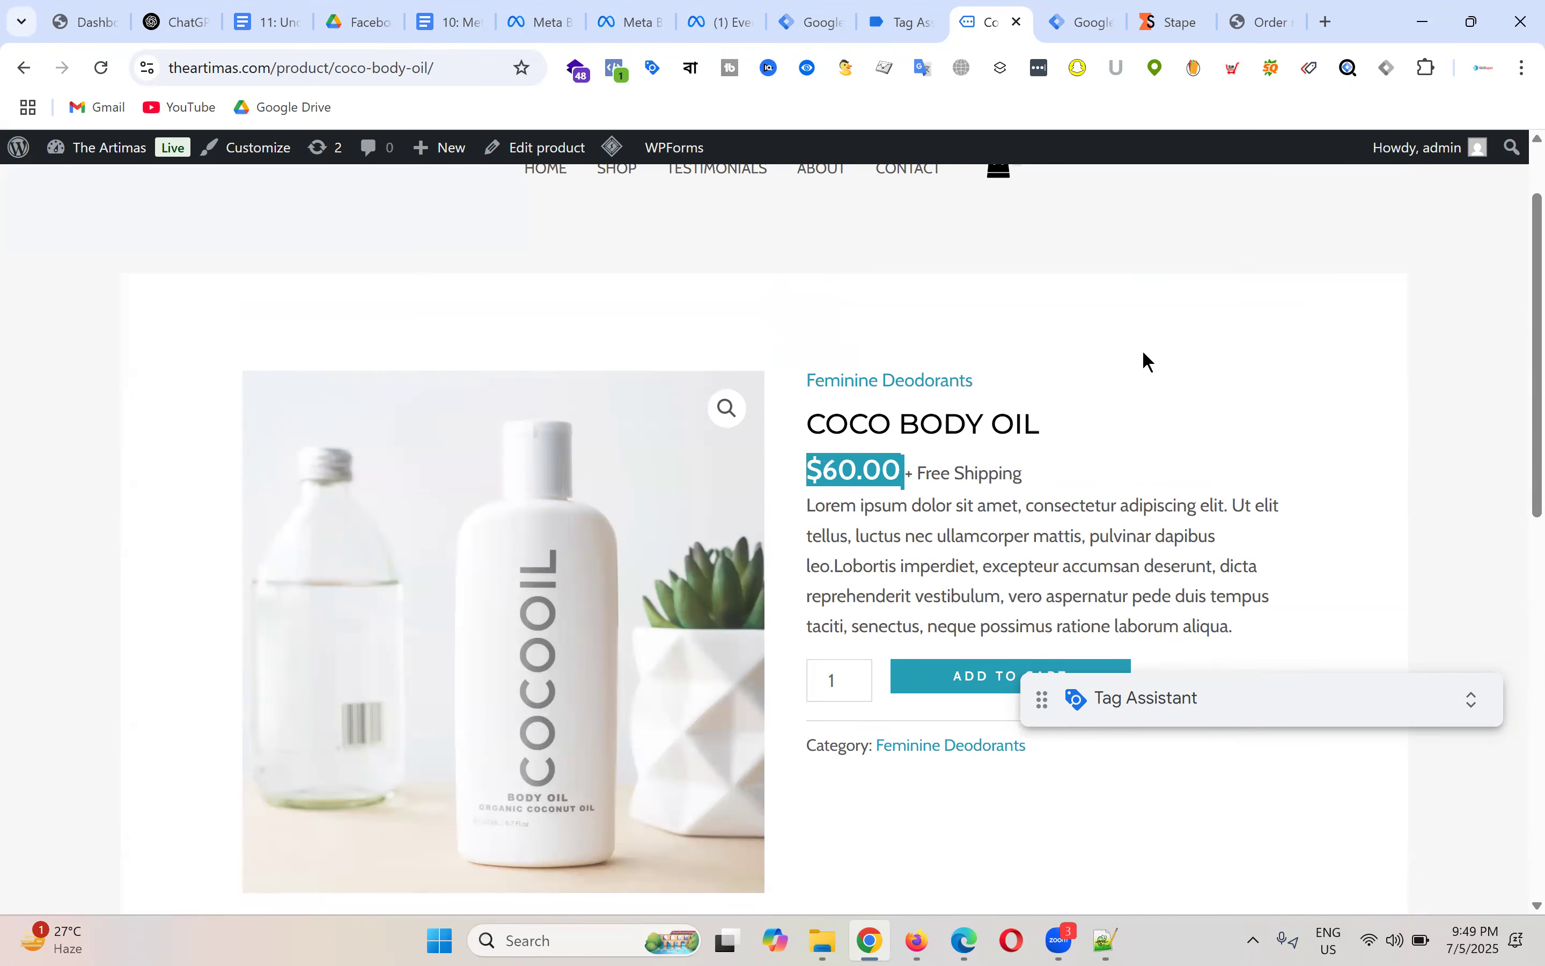
click(981, 461)
drag(801, 472, 980, 459)
click(1170, 444)
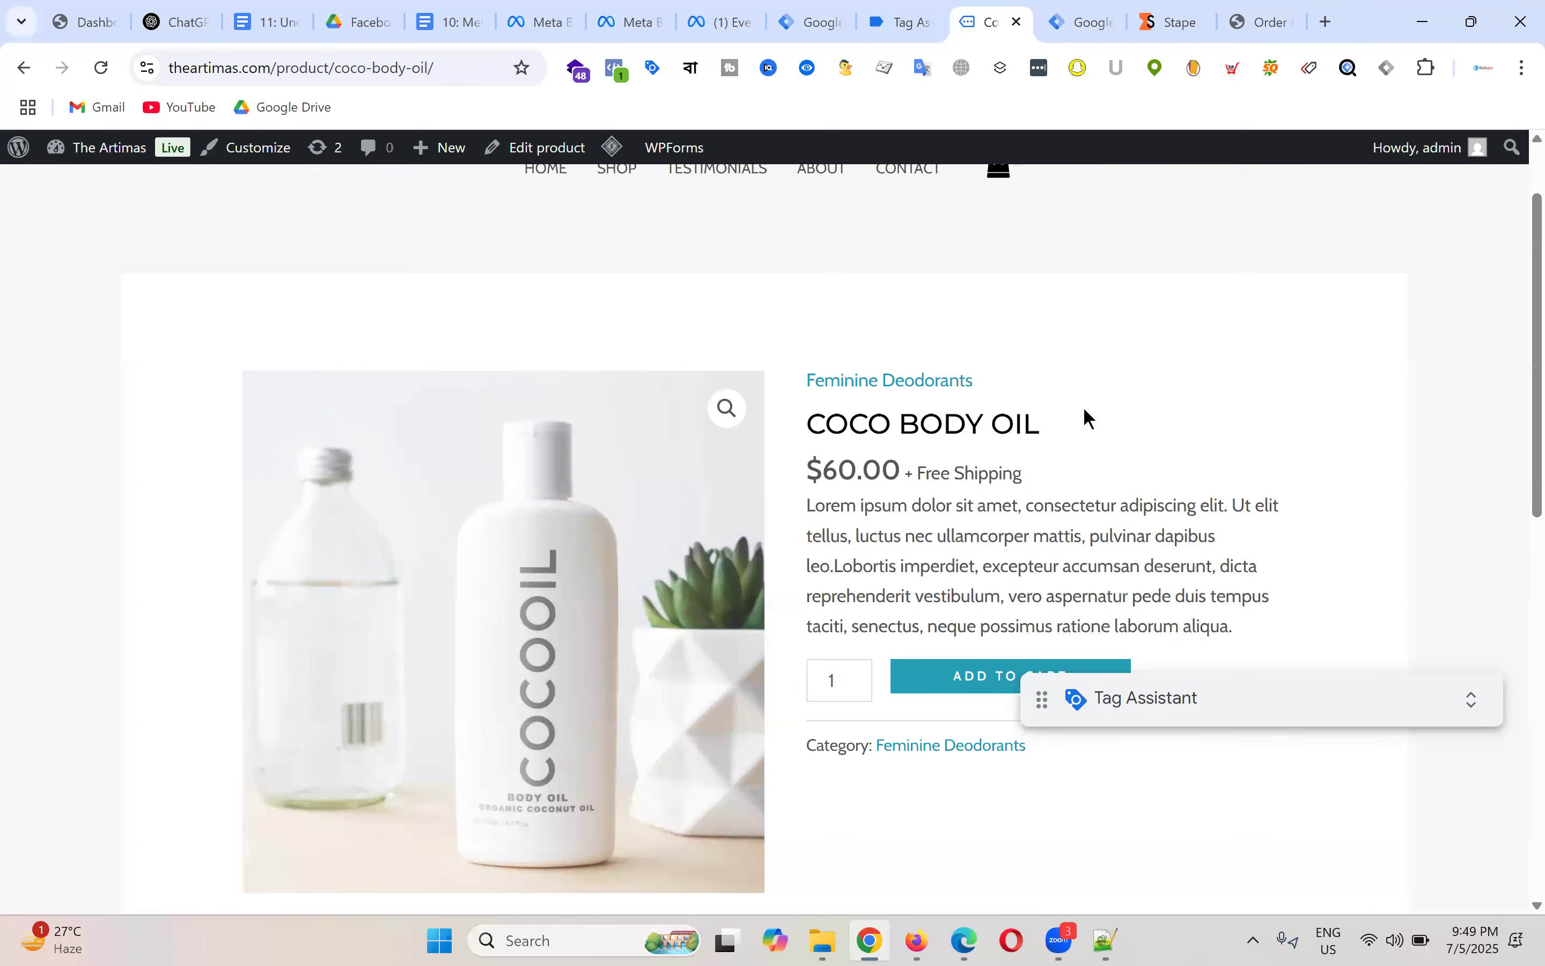
drag(809, 426, 1119, 411)
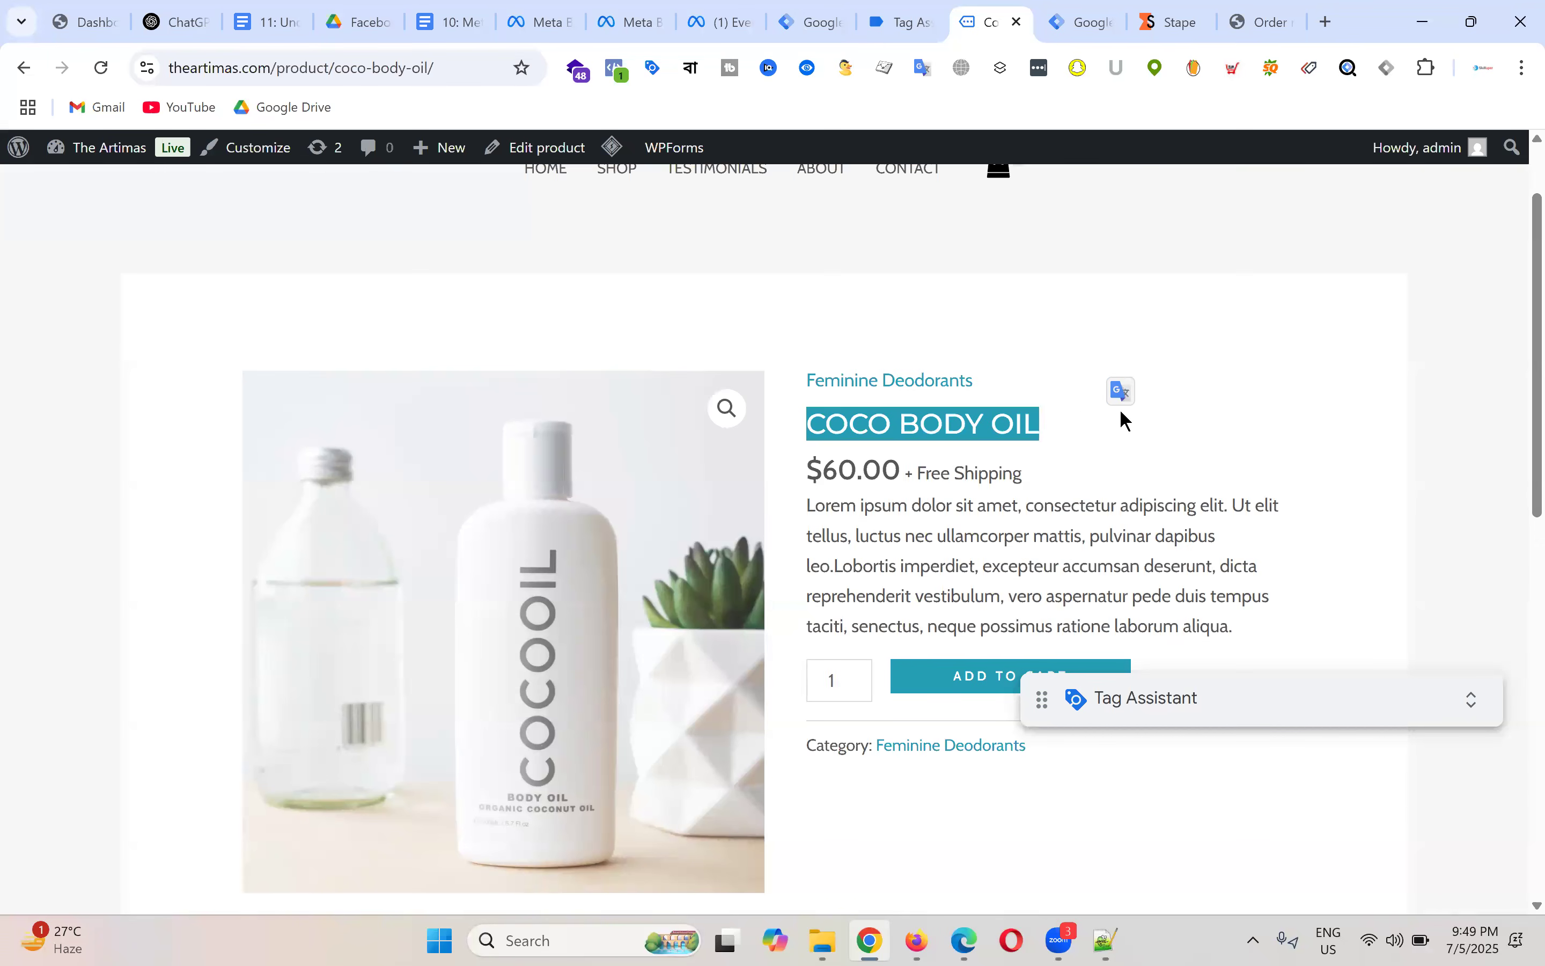
click(1182, 436)
click(828, 425)
drag(809, 421, 1068, 429)
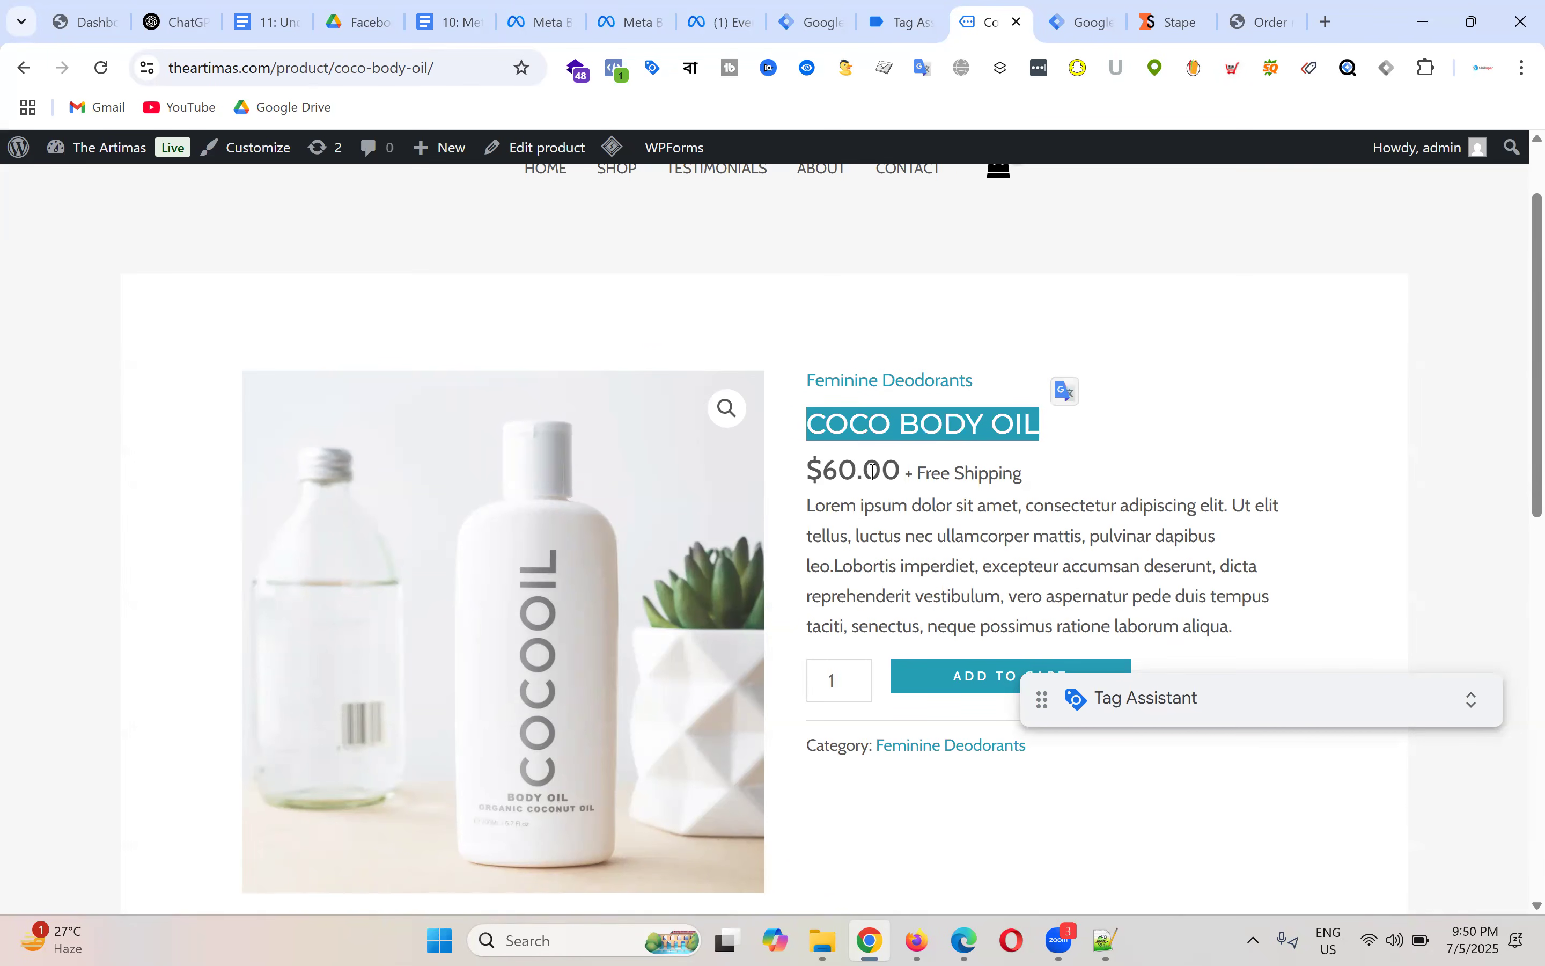
drag(809, 466, 884, 468)
click(1154, 416)
scroll(853, 463, down, 1)
scroll(853, 463, down, 10)
scroll(1290, 466, up, 12)
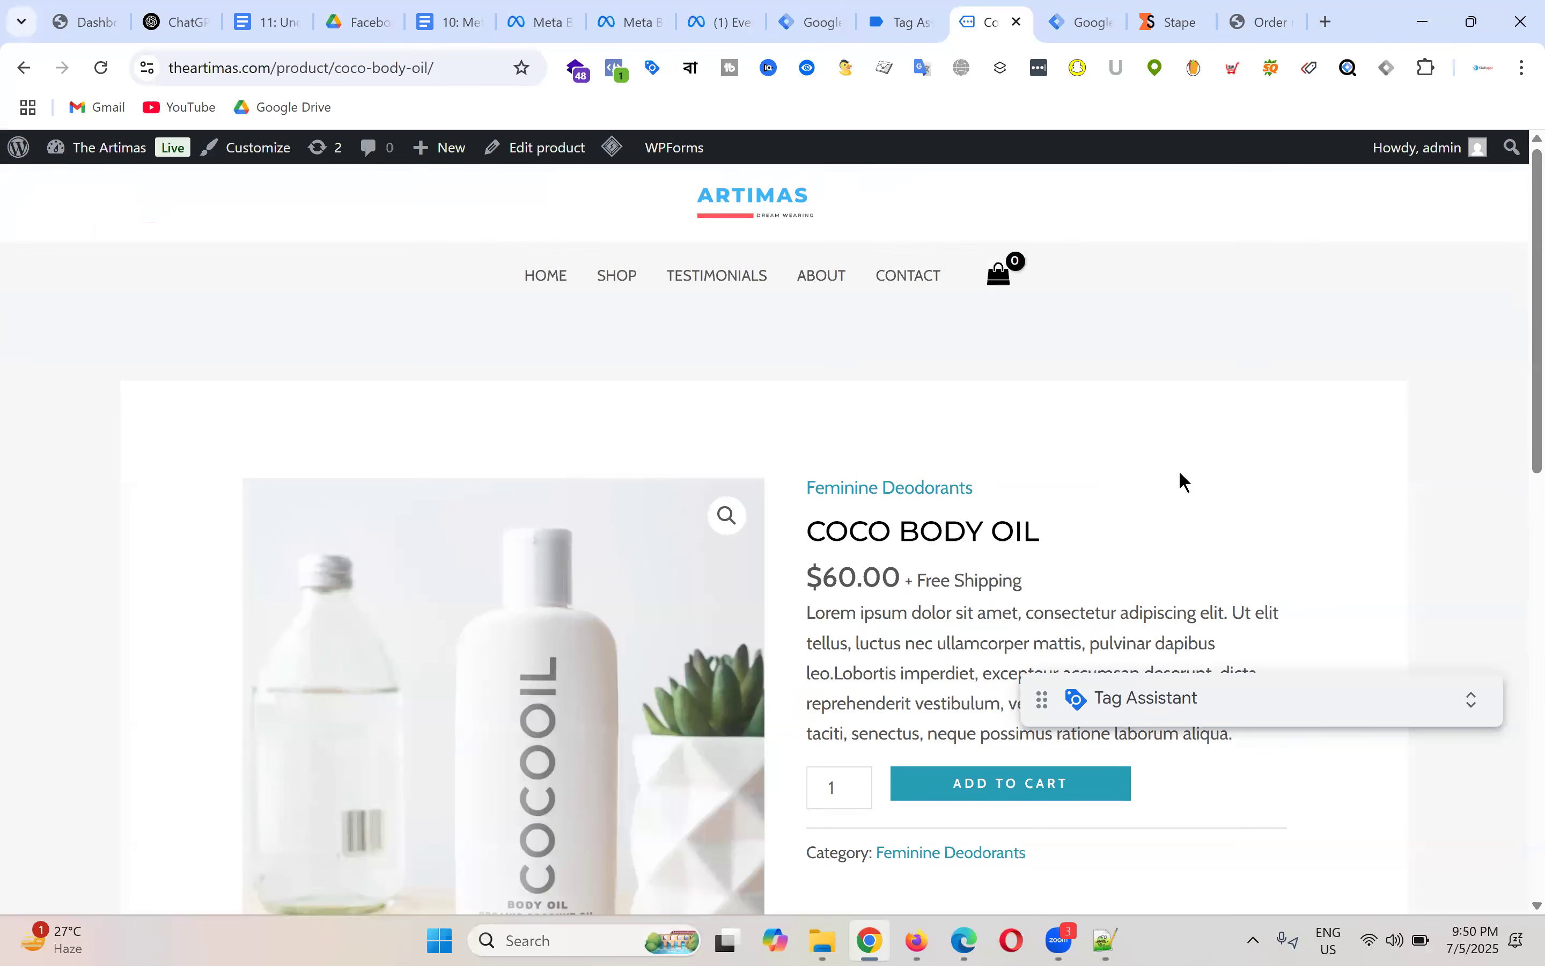
scroll(1179, 476, down, 3)
drag(810, 316, 1120, 316)
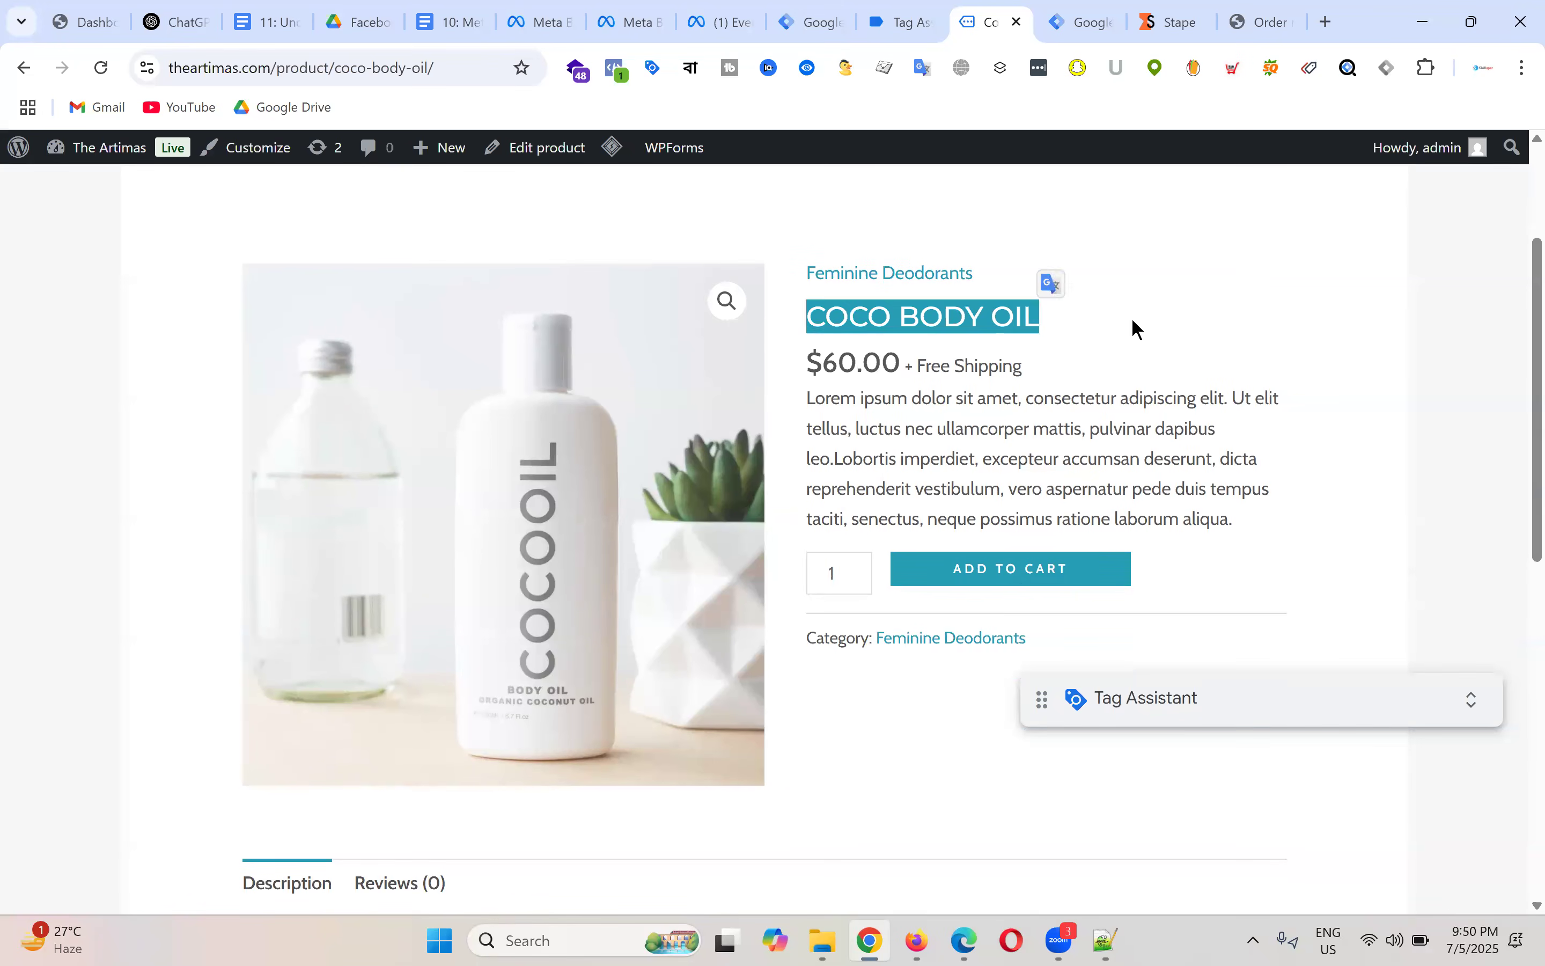
click(1132, 318)
drag(896, 361, 903, 360)
click(1155, 339)
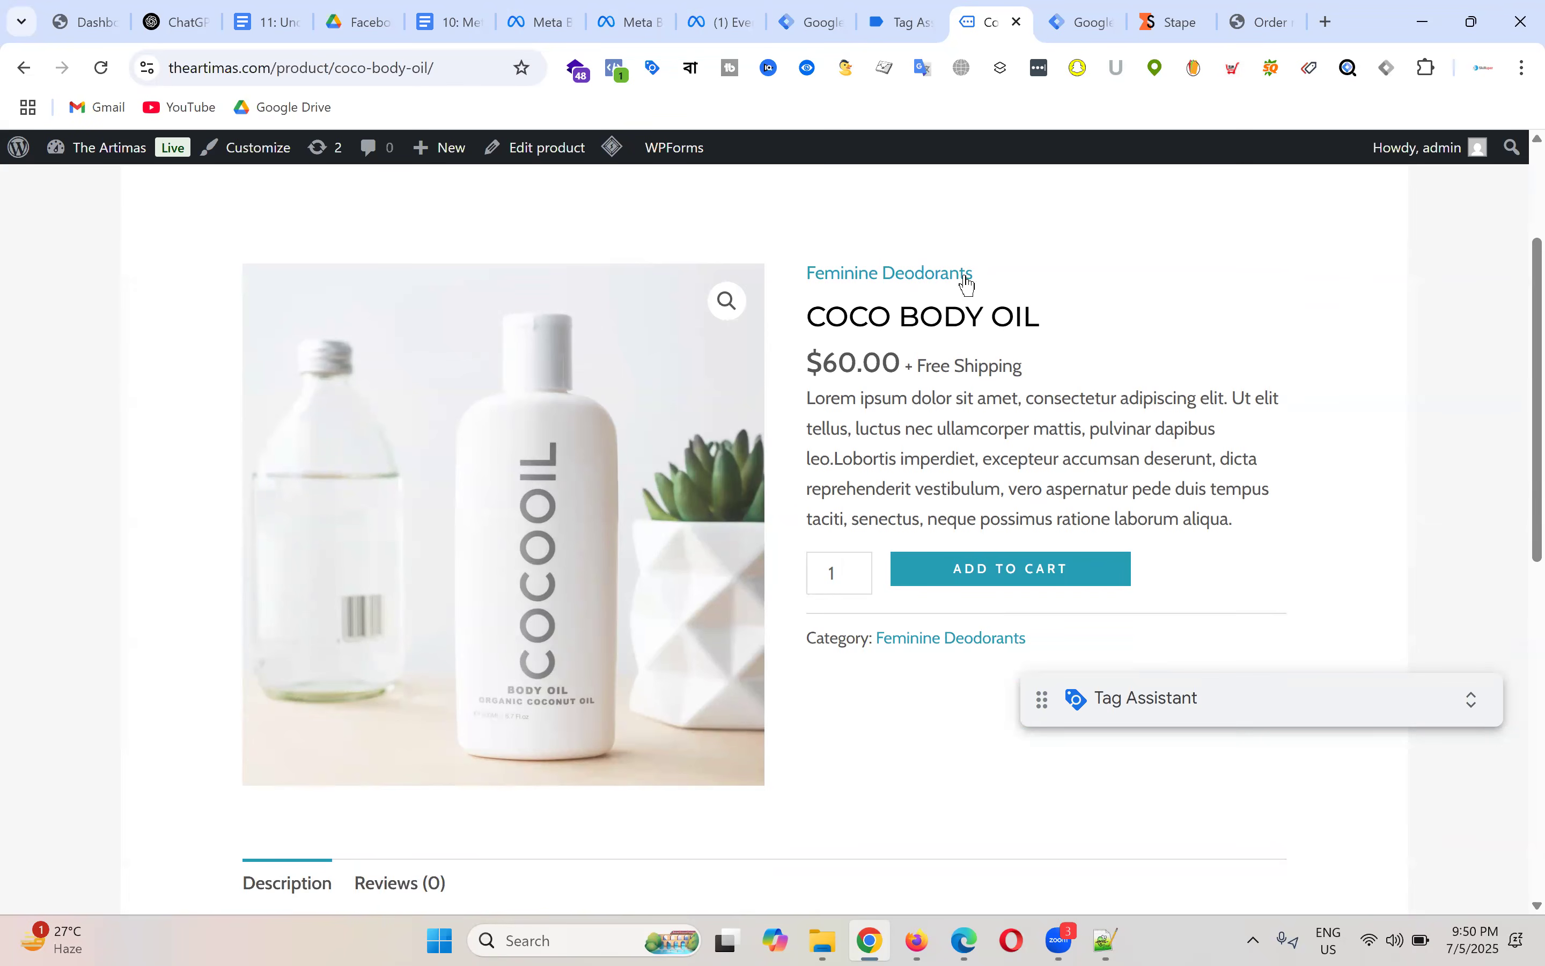
Step: Inspect the scroll event JSON (percent_scrolled 90, G-X843BT035F) in Tag Assistant's Data Layer output
click(900, 24)
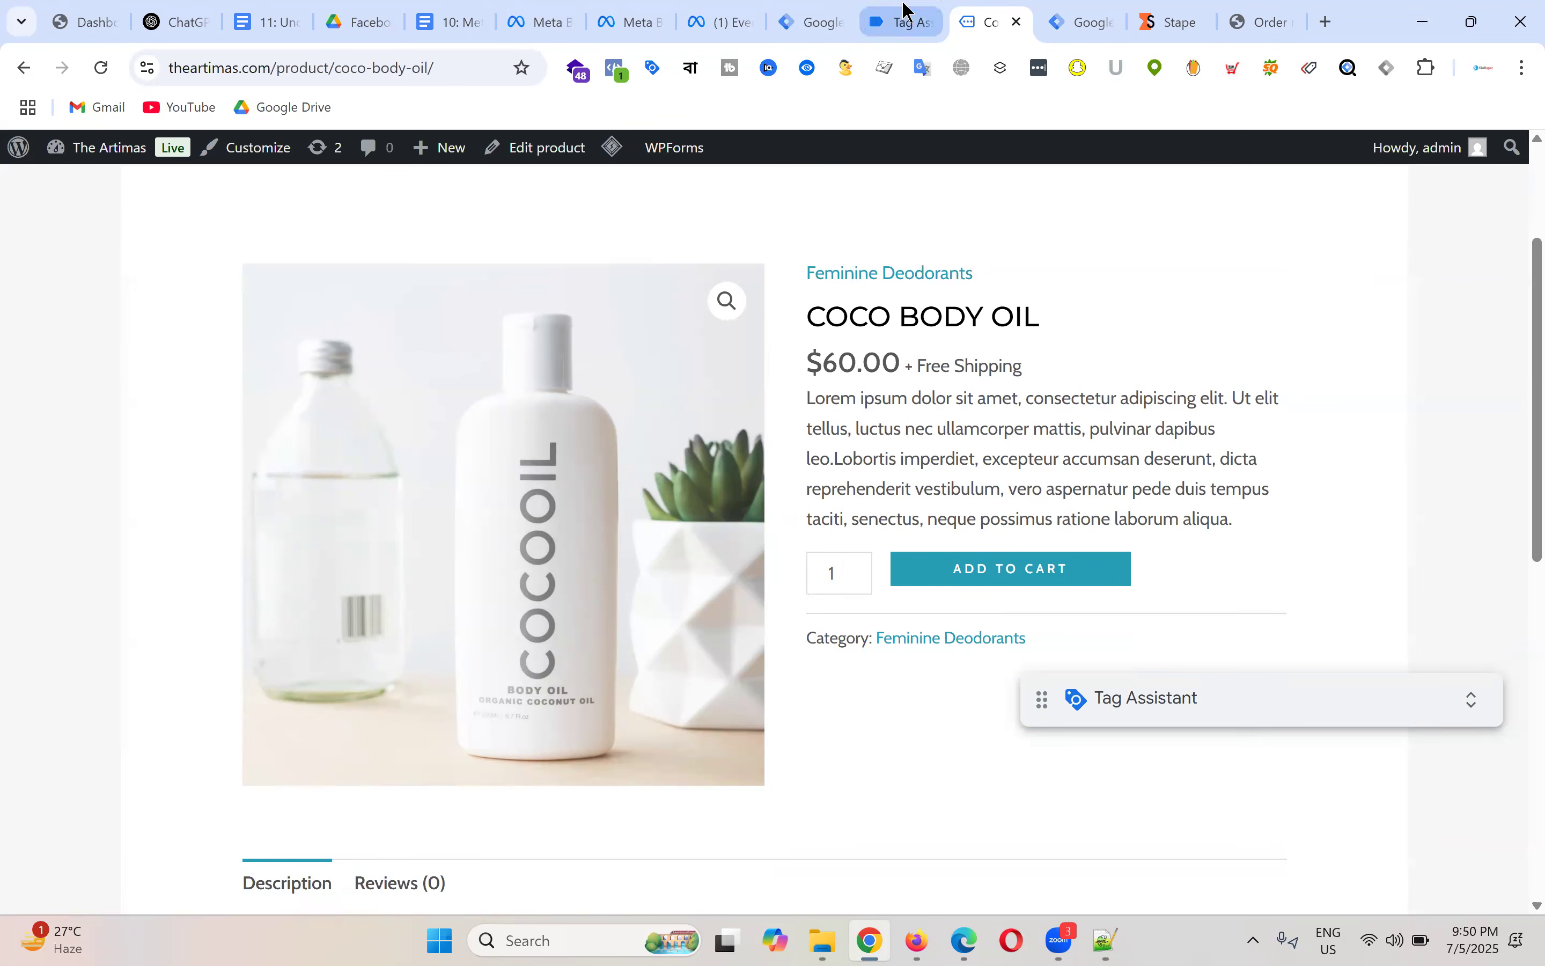
scroll(562, 707, down, 2)
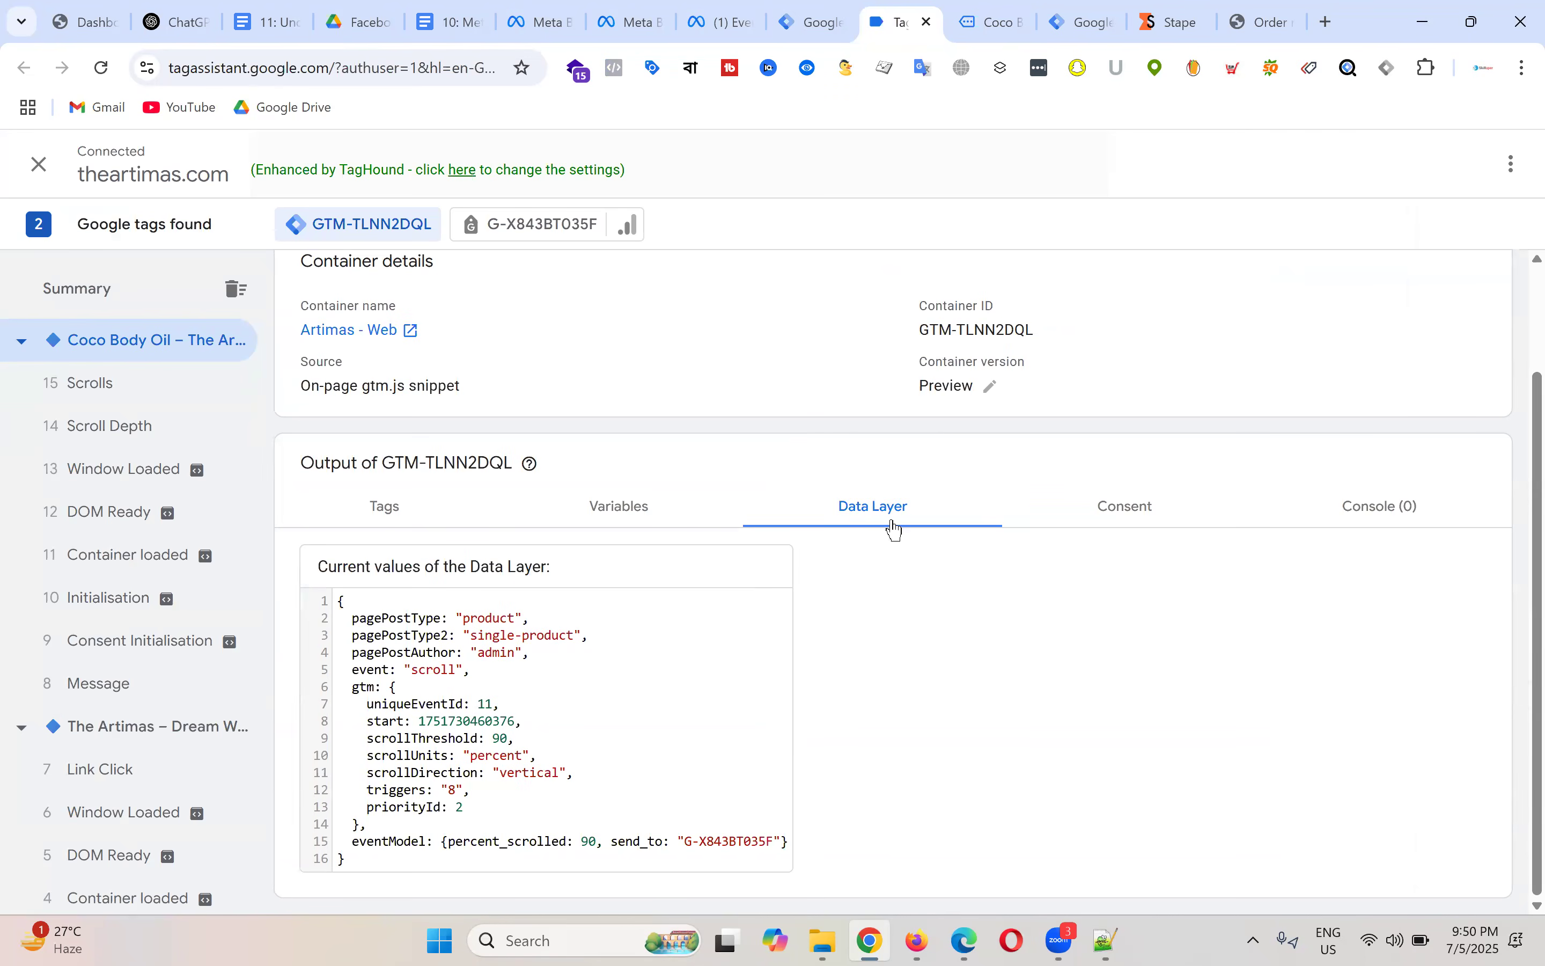
drag(336, 600, 508, 884)
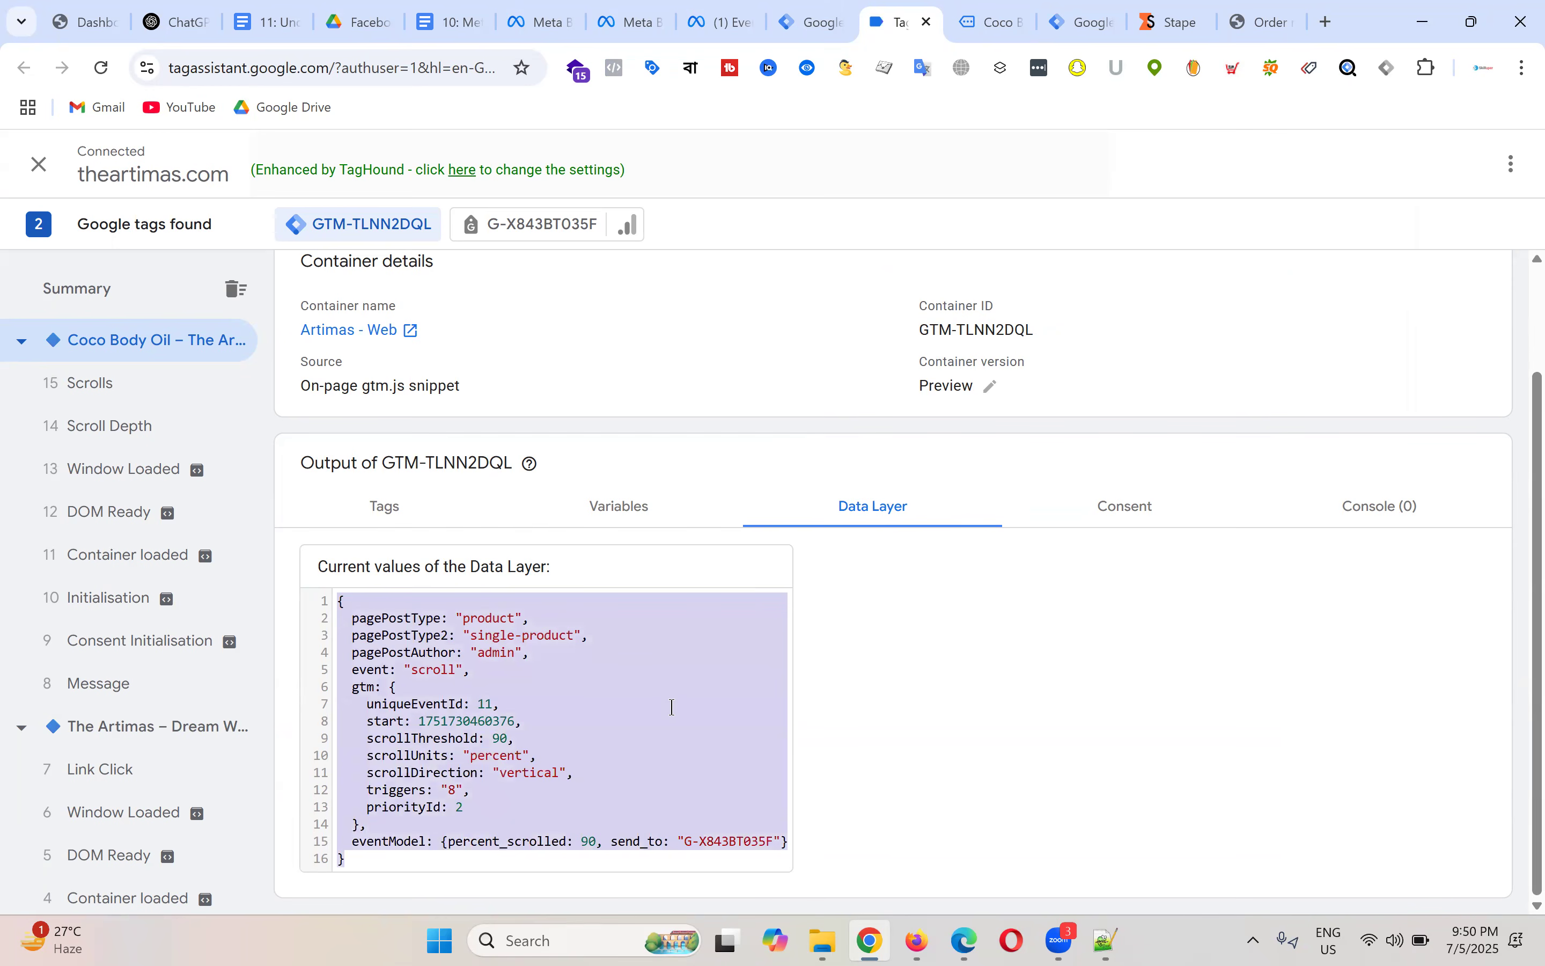
click(660, 645)
drag(340, 604, 606, 875)
click(317, 603)
drag(335, 604, 577, 889)
click(637, 790)
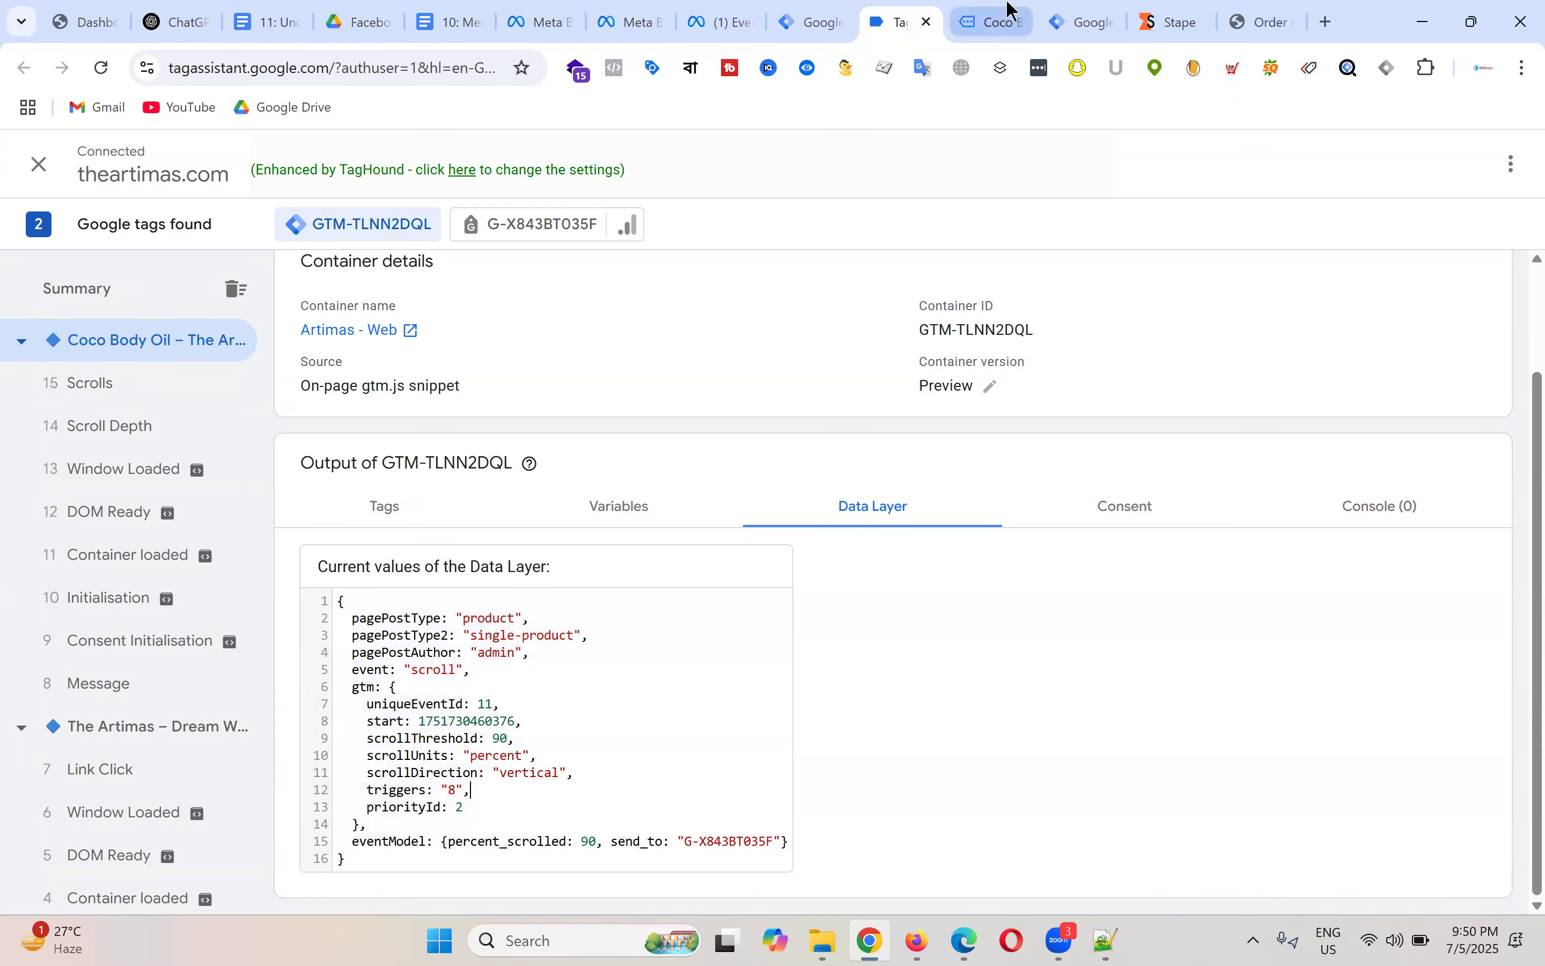
Step: Highlight the COCO BODY OIL title and product text on the product page
click(993, 21)
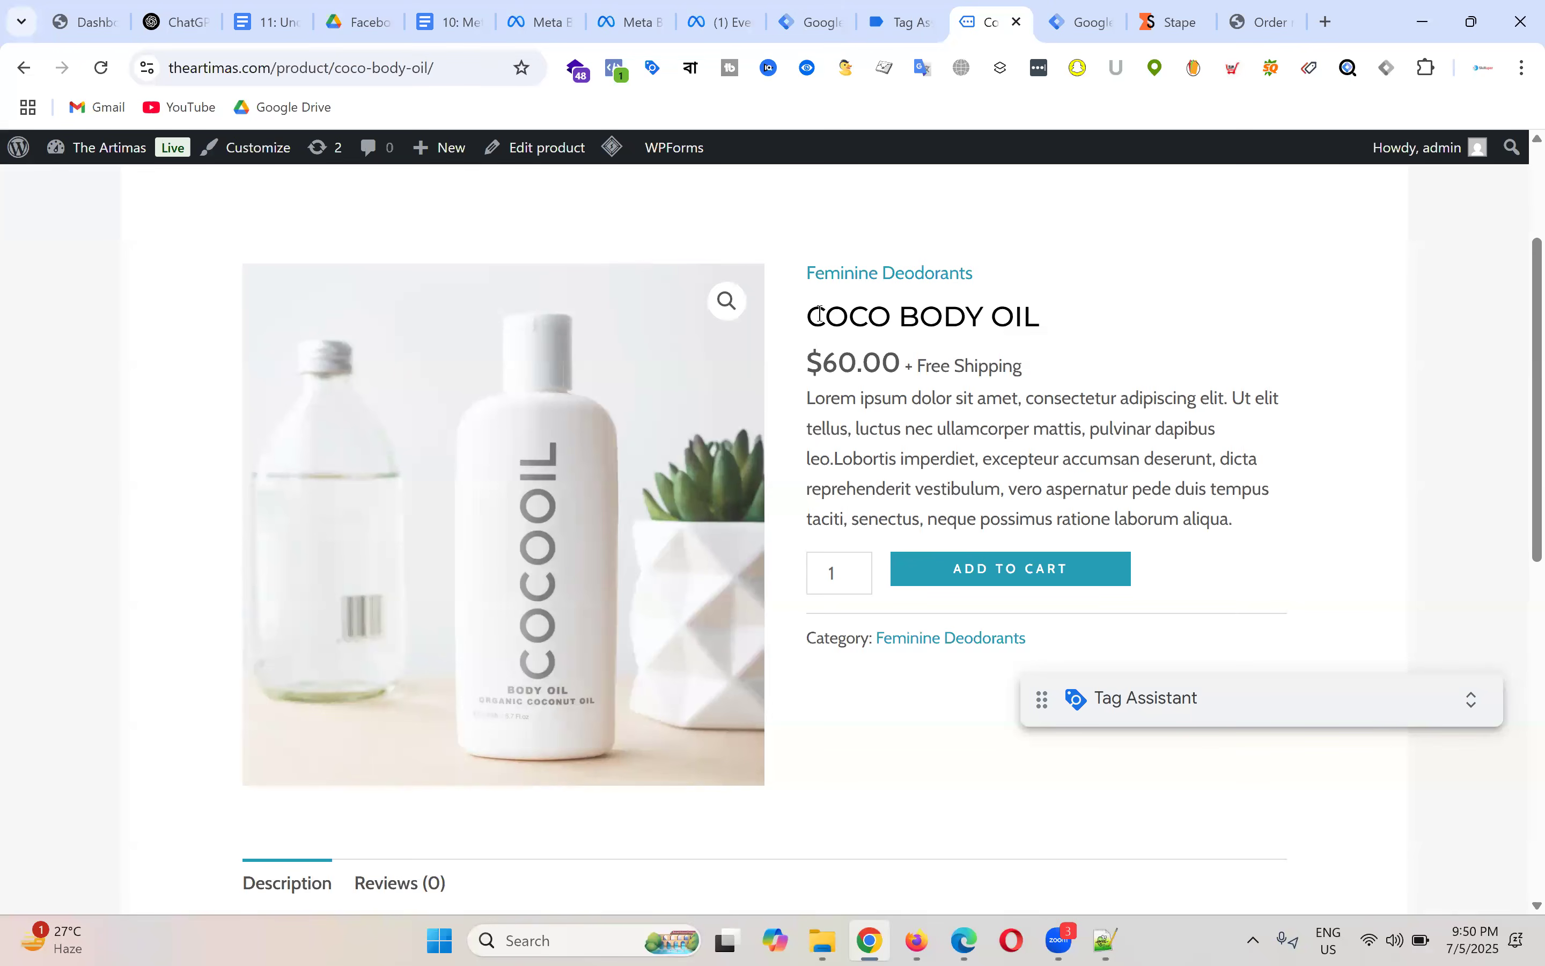
drag(1055, 318, 1128, 304)
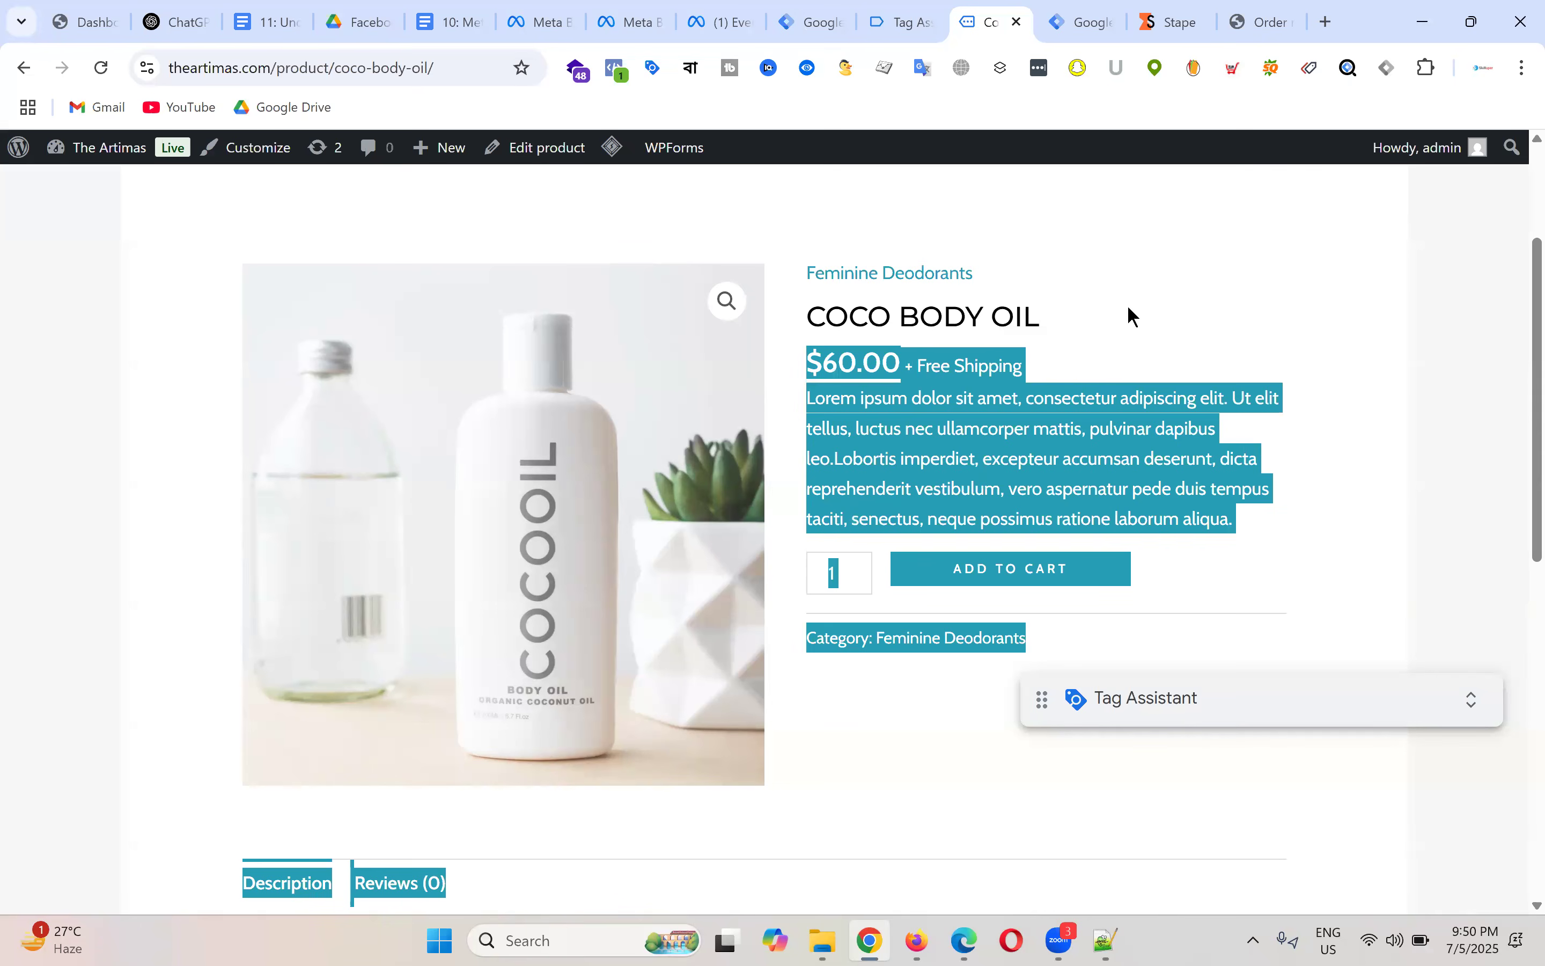
click(850, 312)
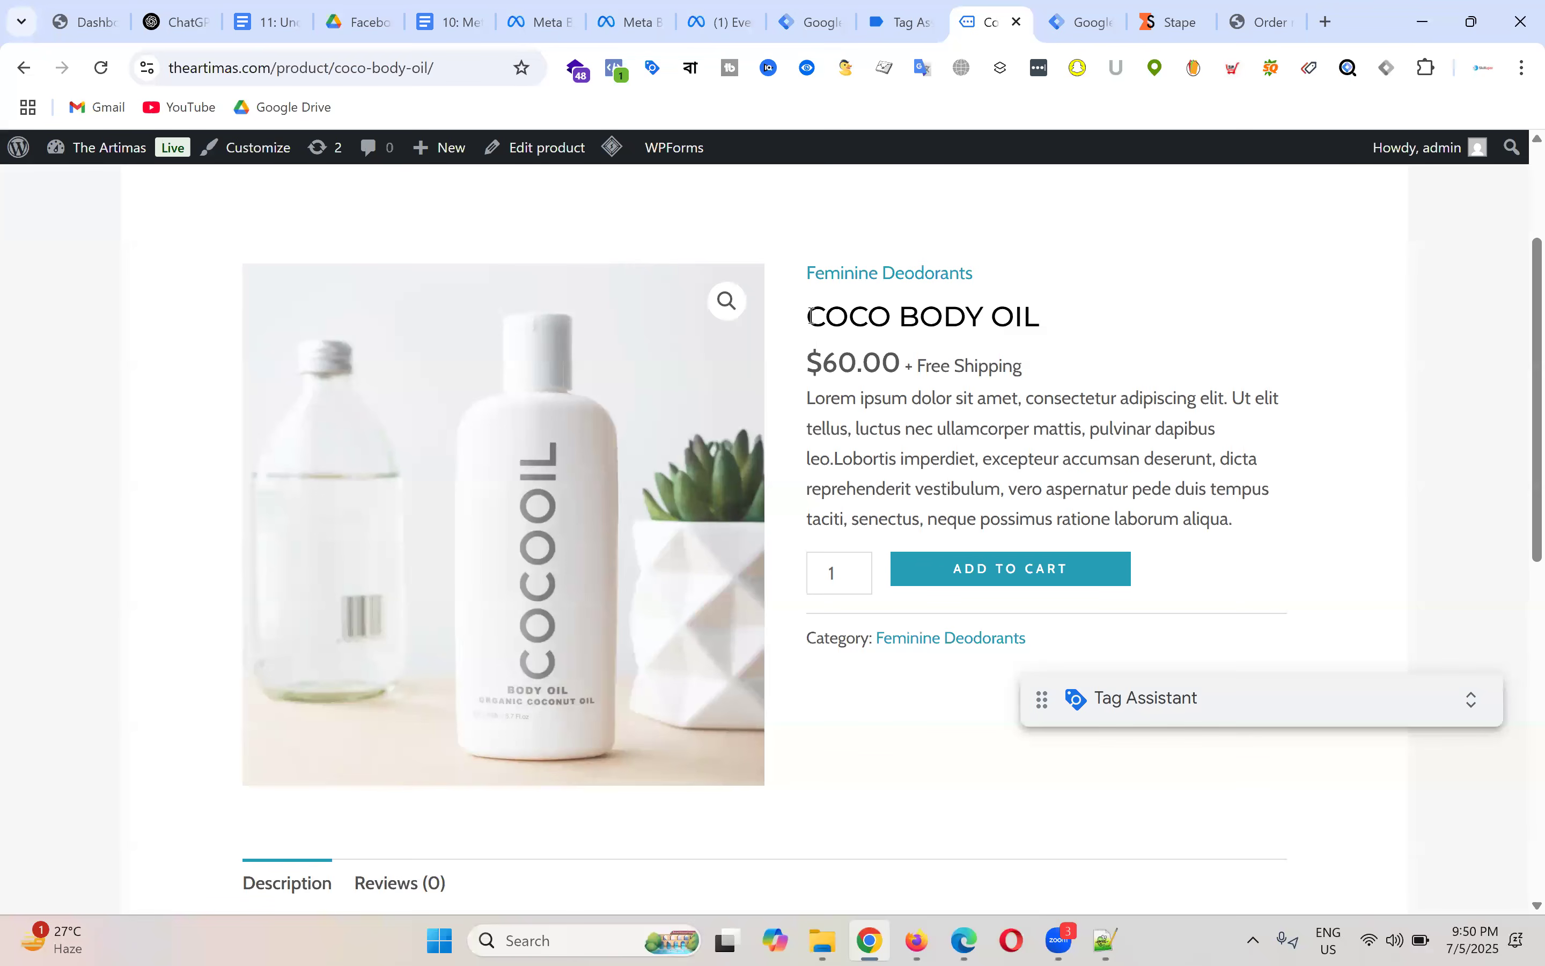
drag(808, 317, 1047, 326)
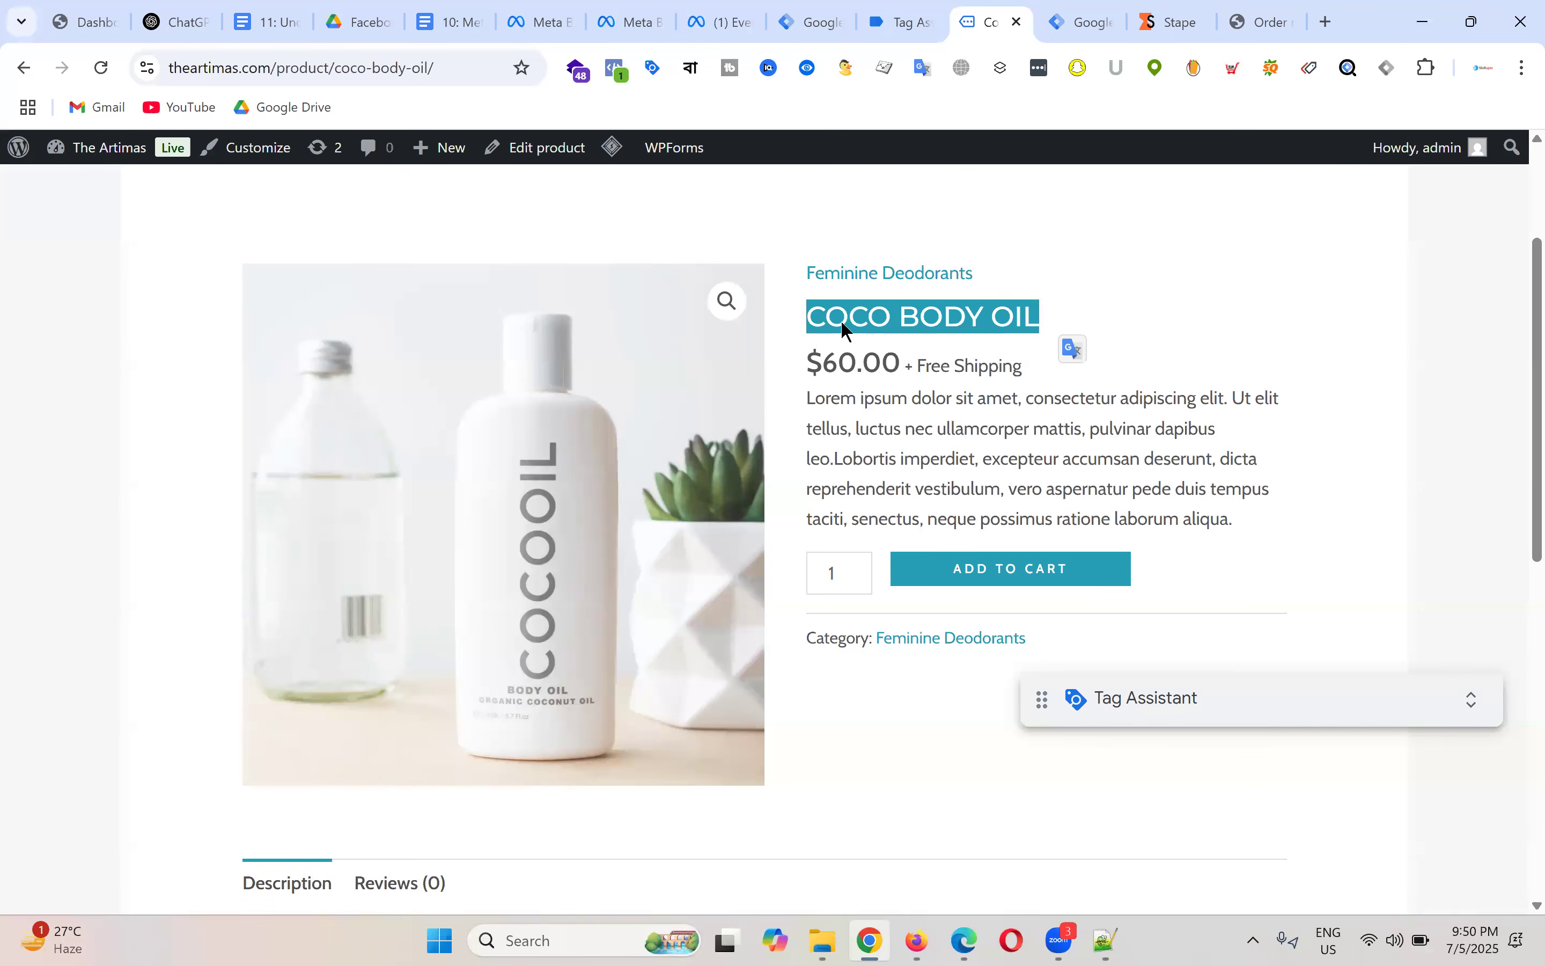
Step: Compare Tag Assistant's data layer with the product page's title, price, description and quantity
click(903, 19)
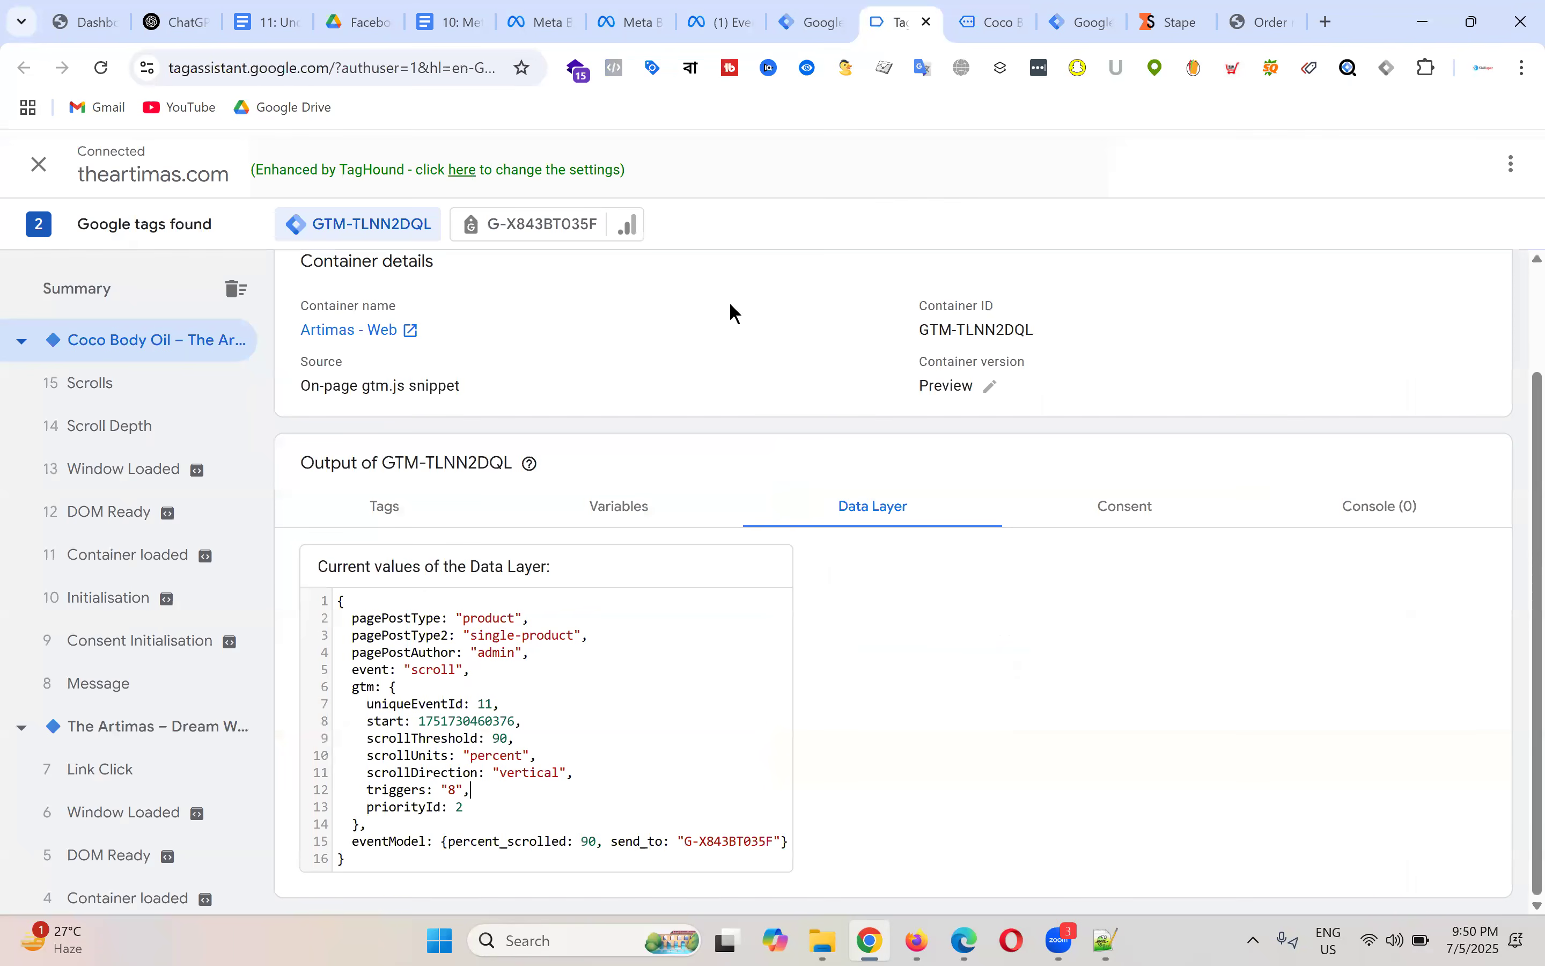
click(994, 20)
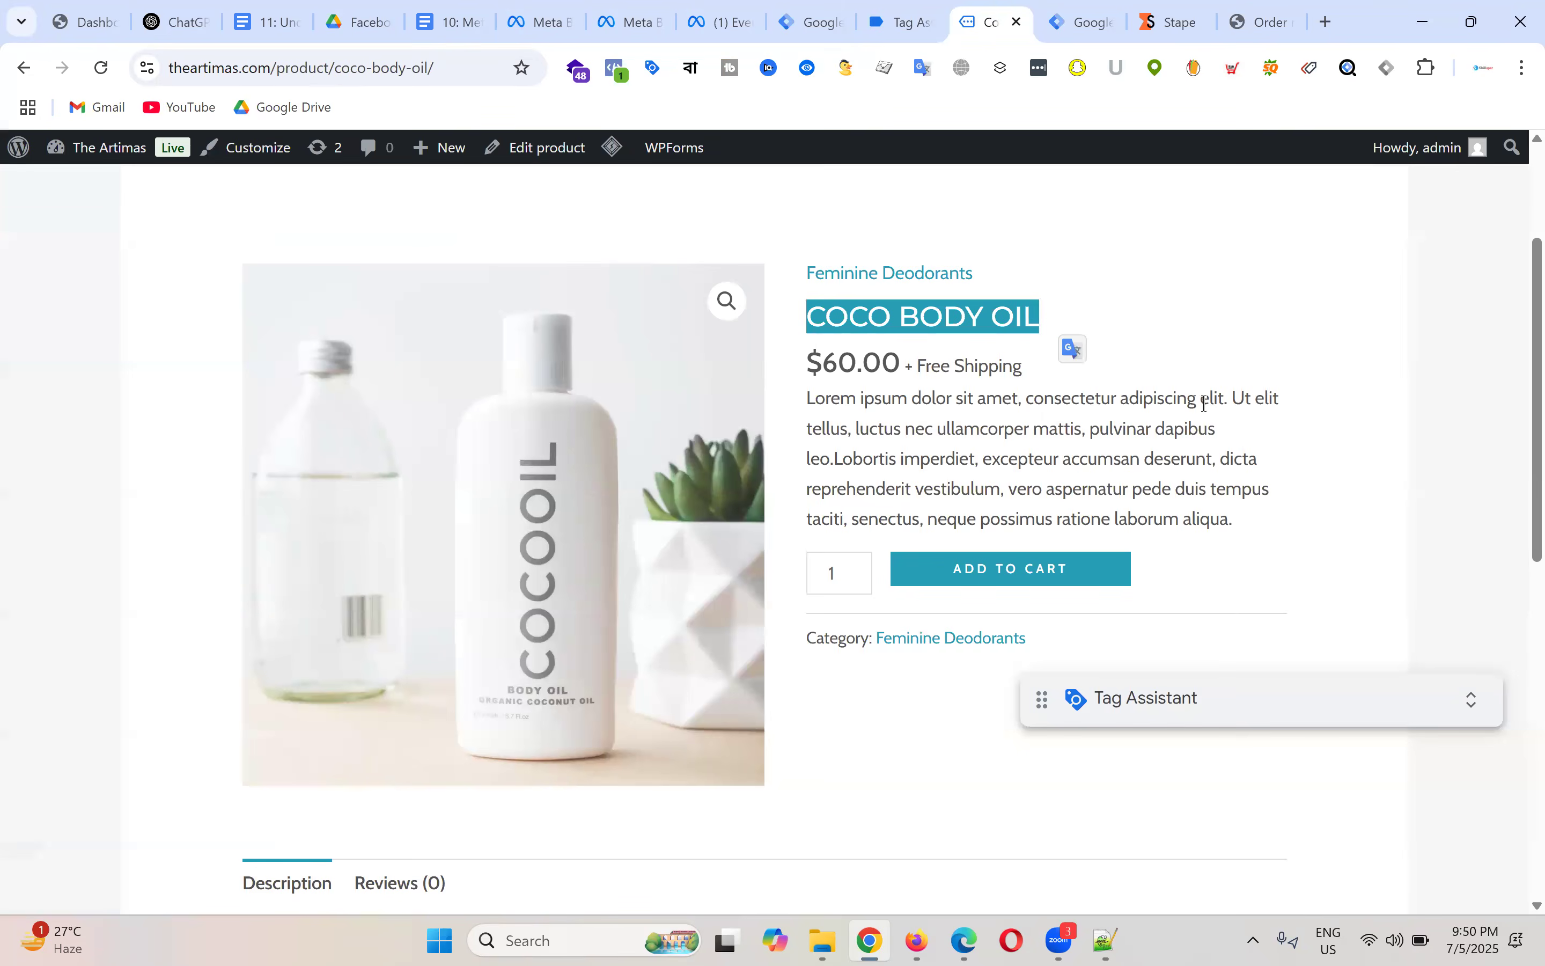
click(1238, 349)
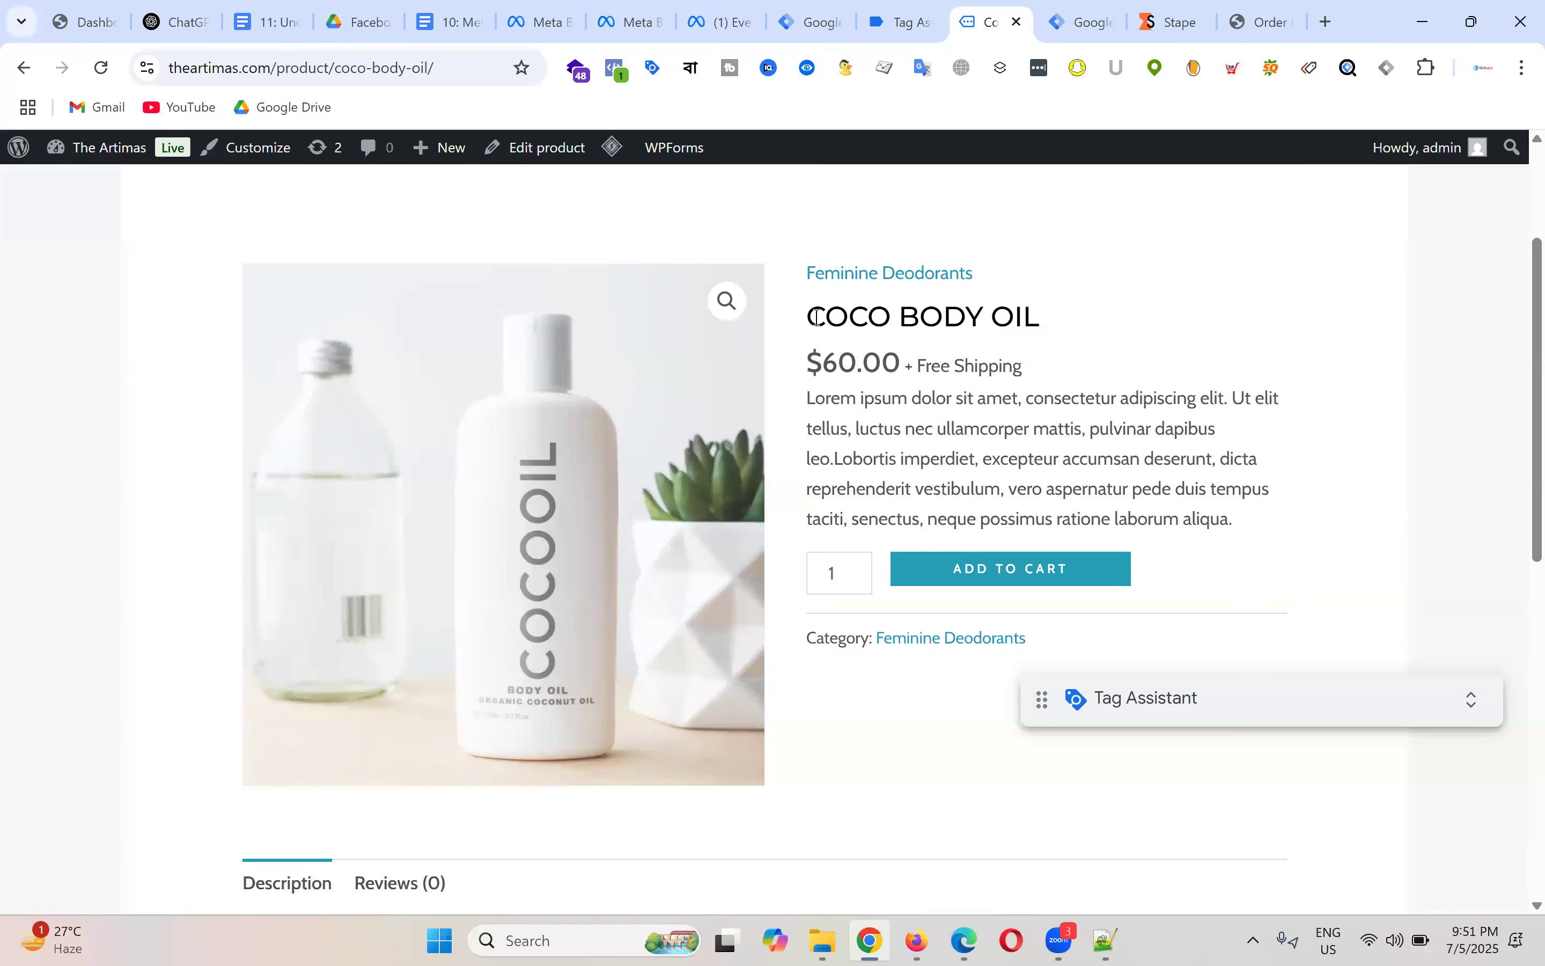
drag(807, 318, 1236, 520)
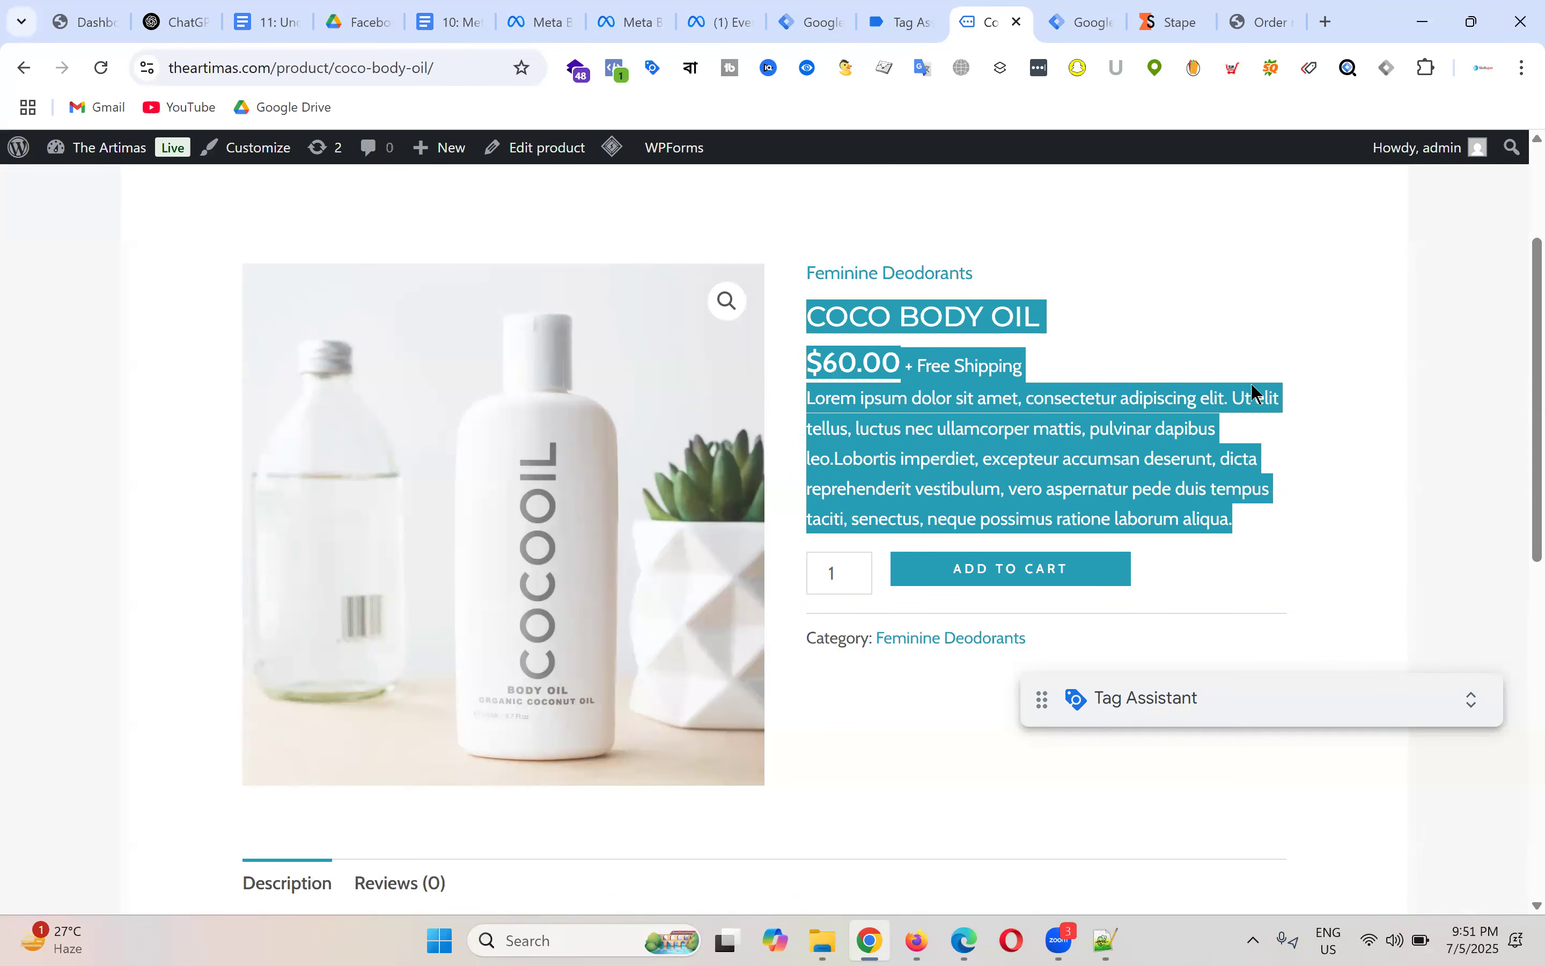
click(1115, 360)
drag(852, 336, 1050, 457)
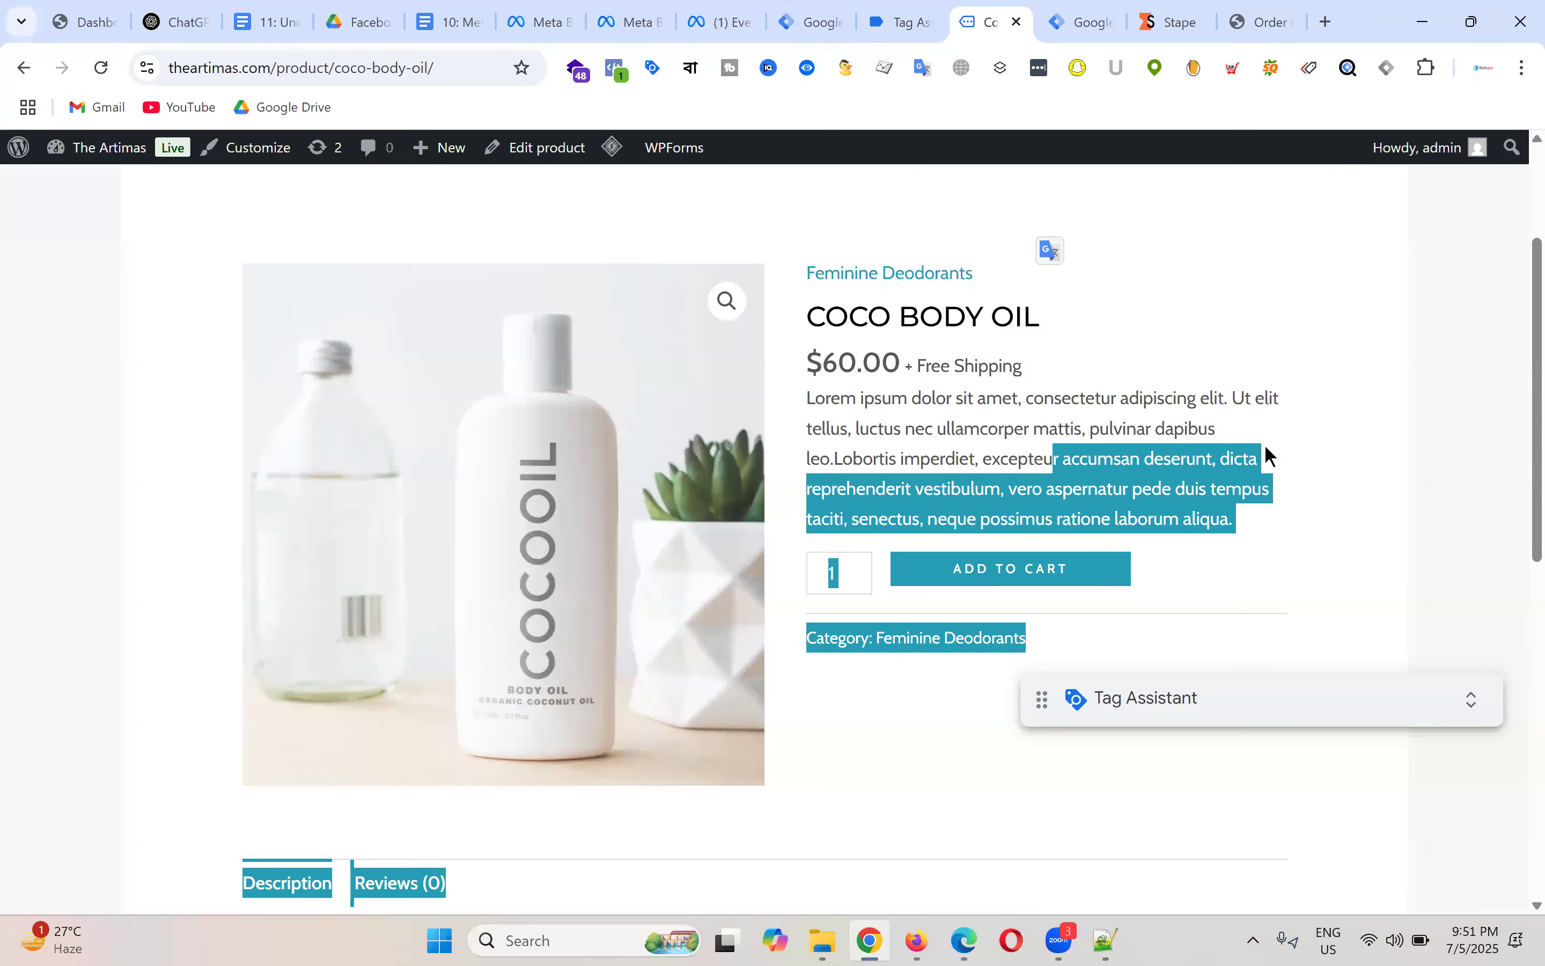
click(1310, 451)
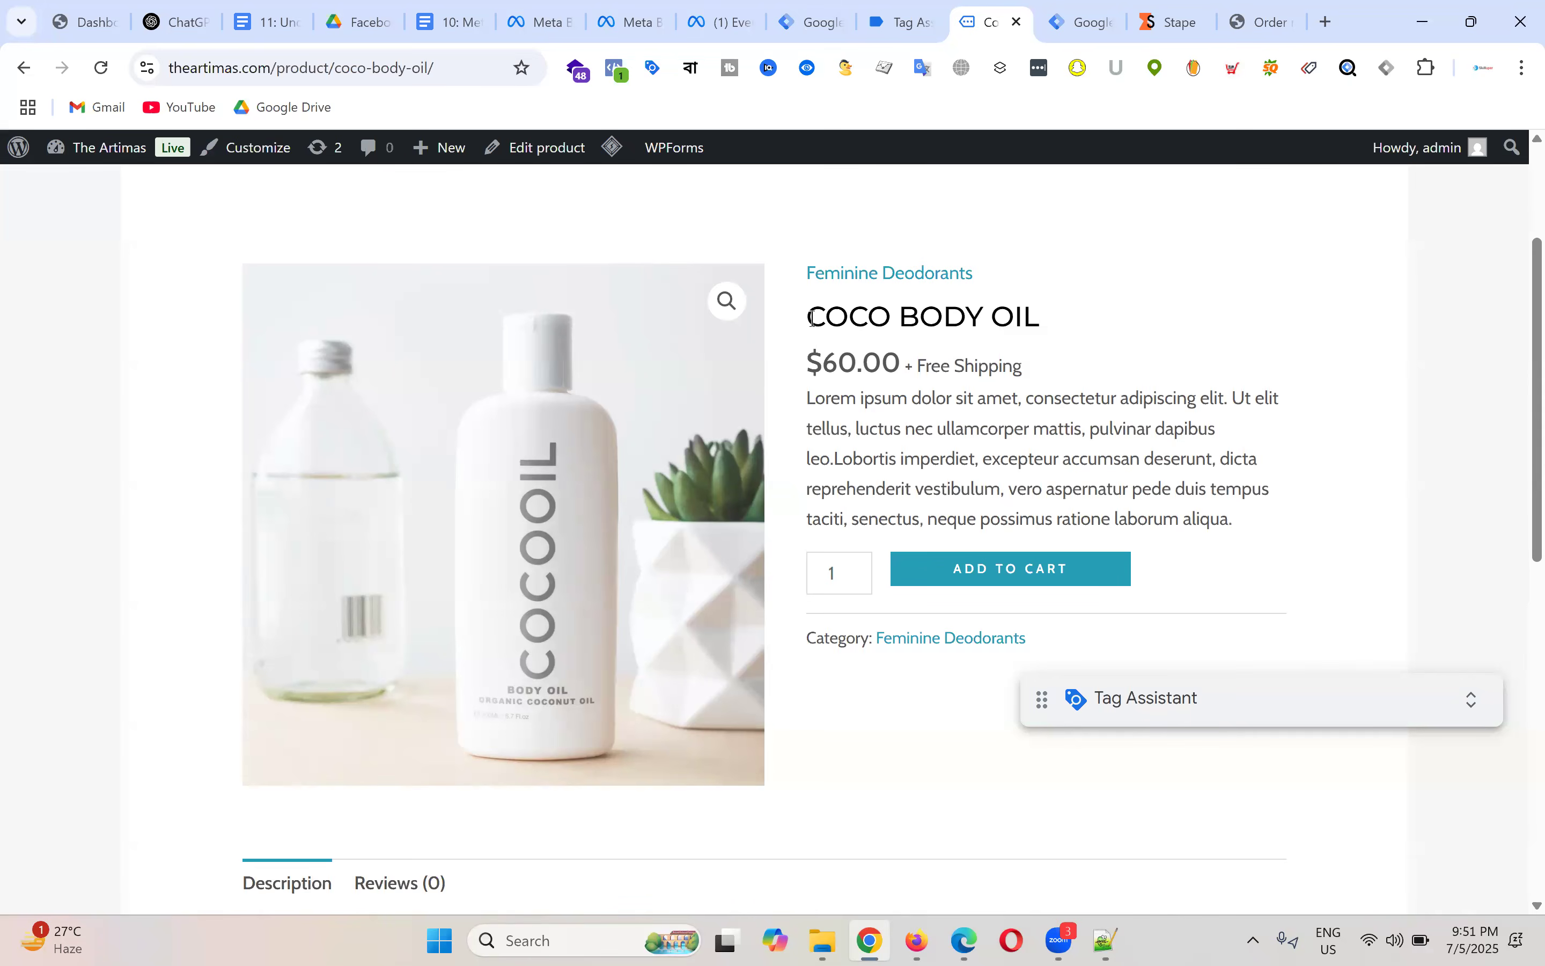
drag(810, 313, 1250, 551)
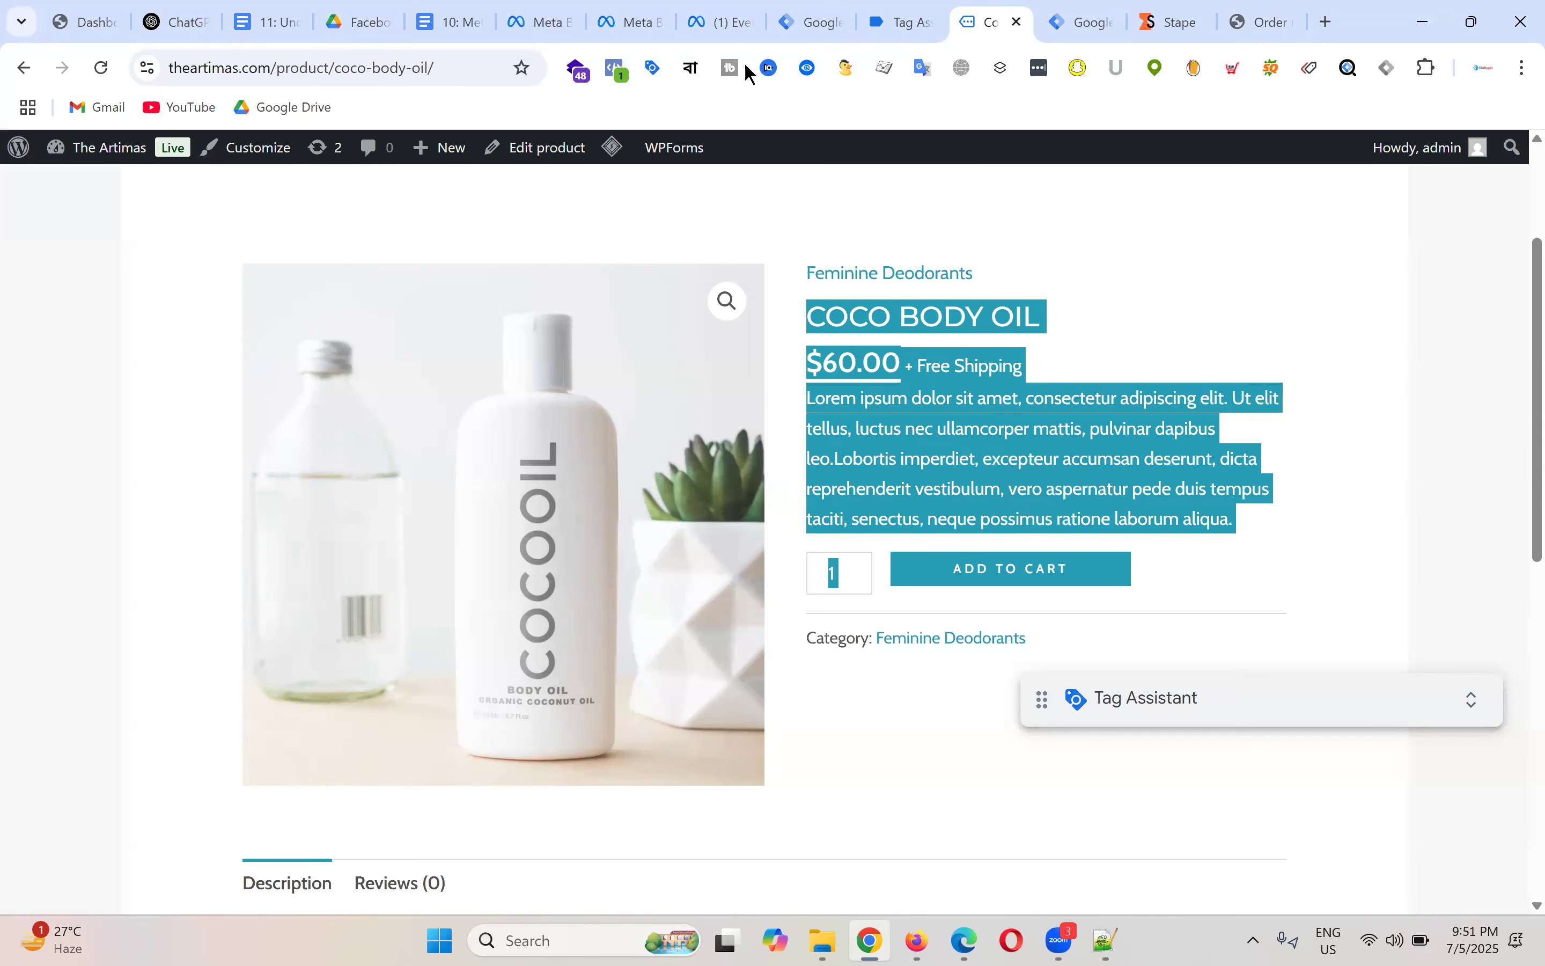
Step: Review the current data layer values in Tag Assistant, then go to the WordPress admin Dashboard
click(902, 22)
drag(336, 603, 614, 866)
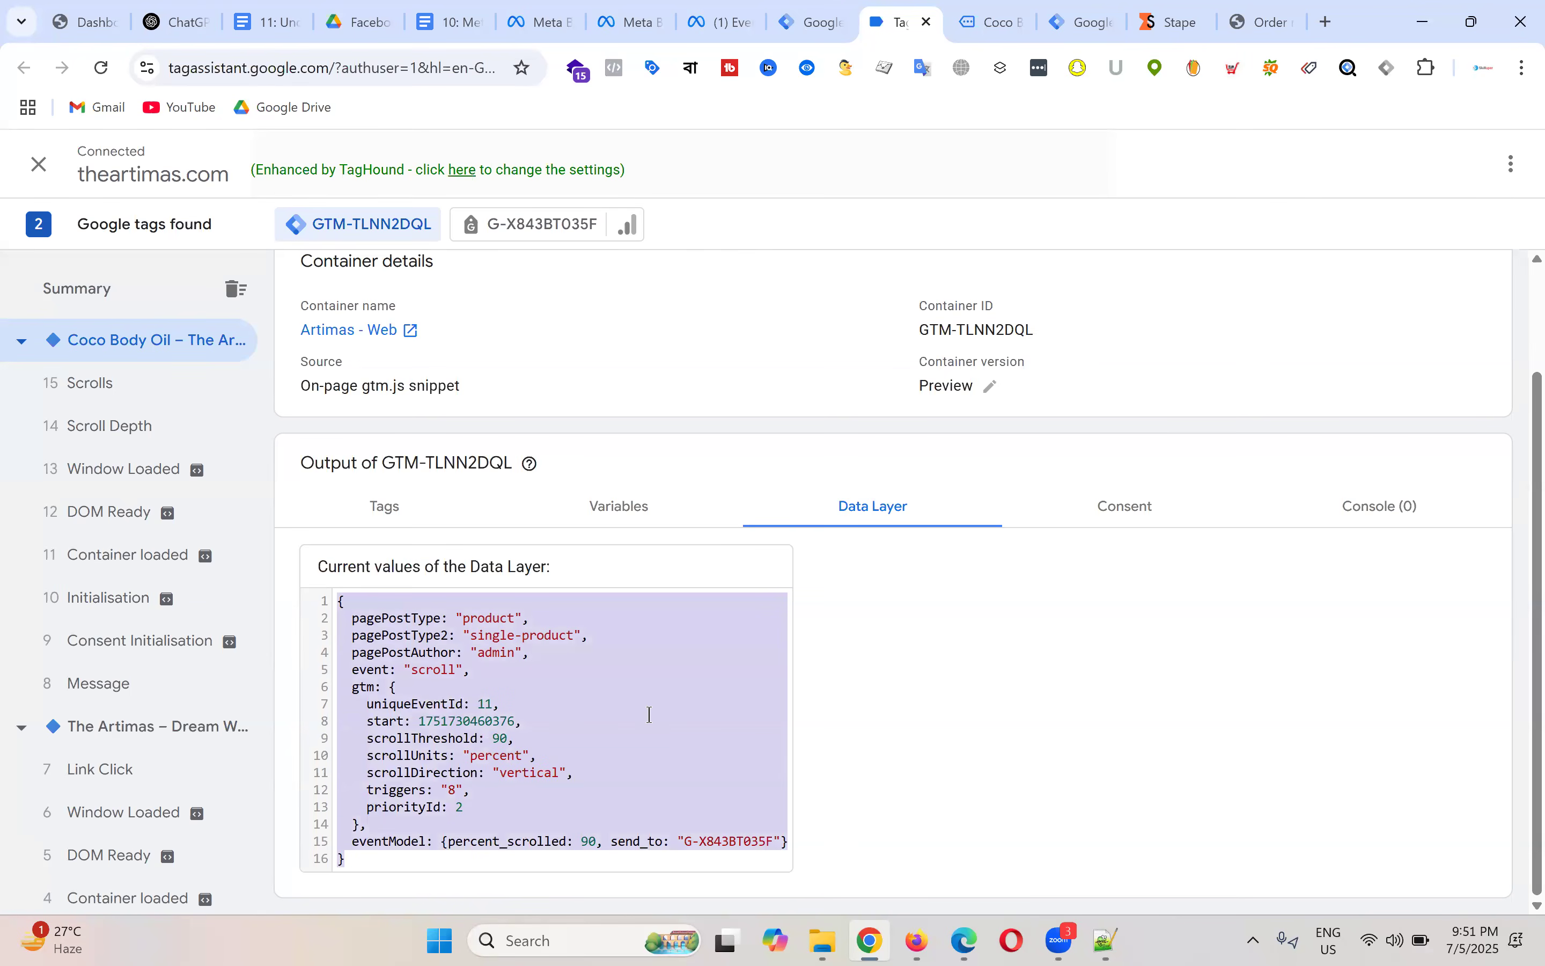
click(631, 700)
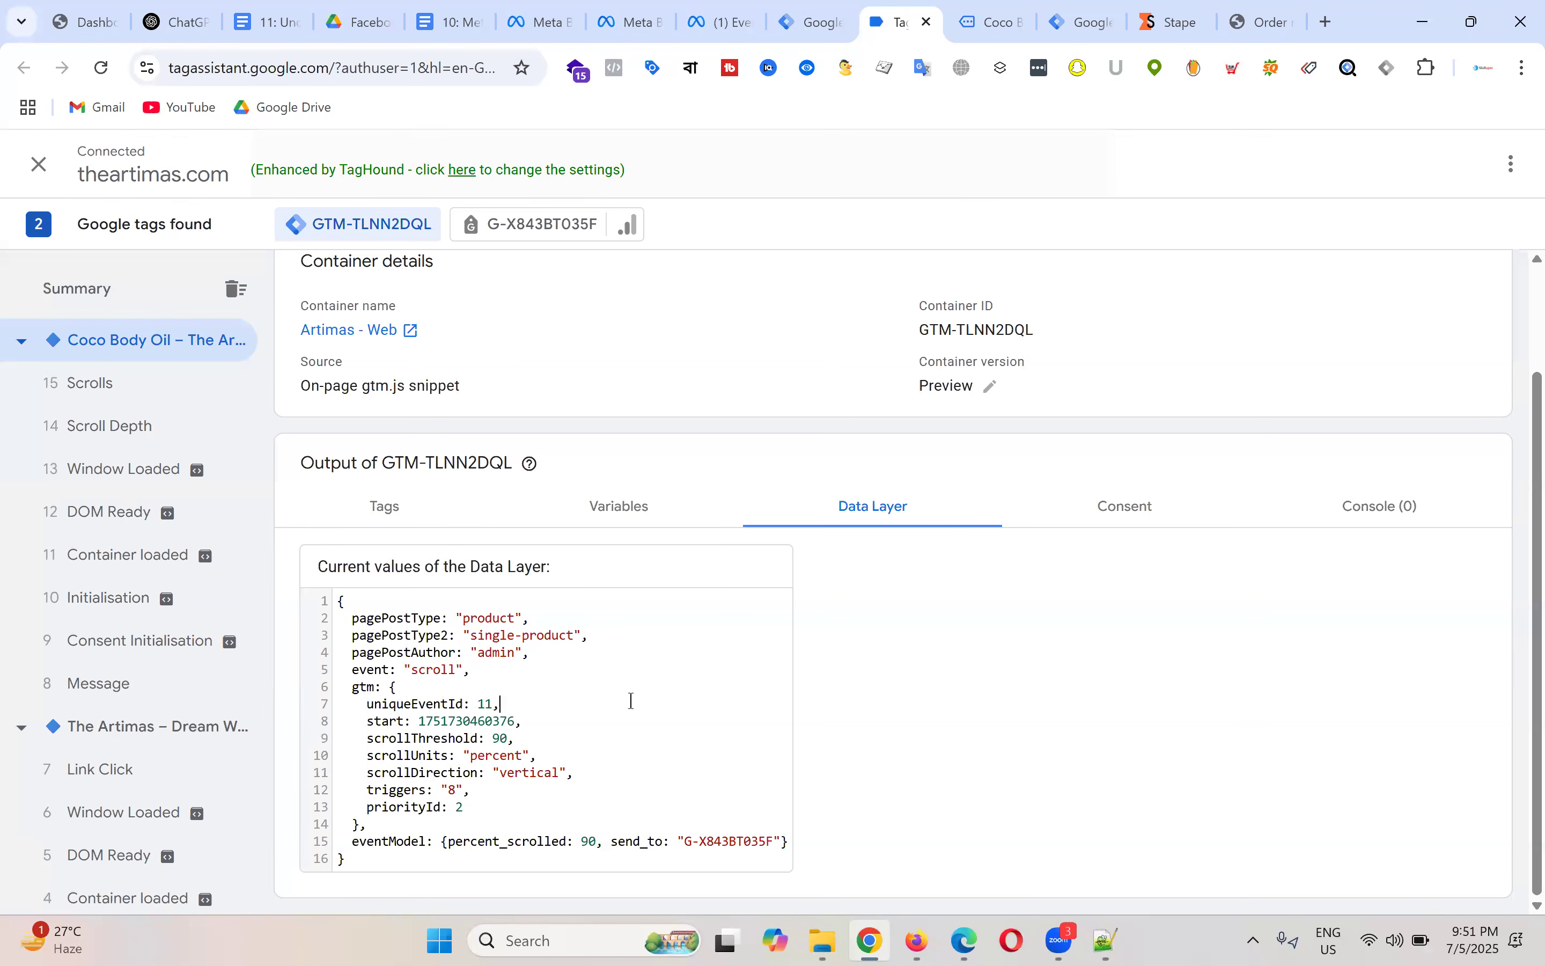
click(90, 20)
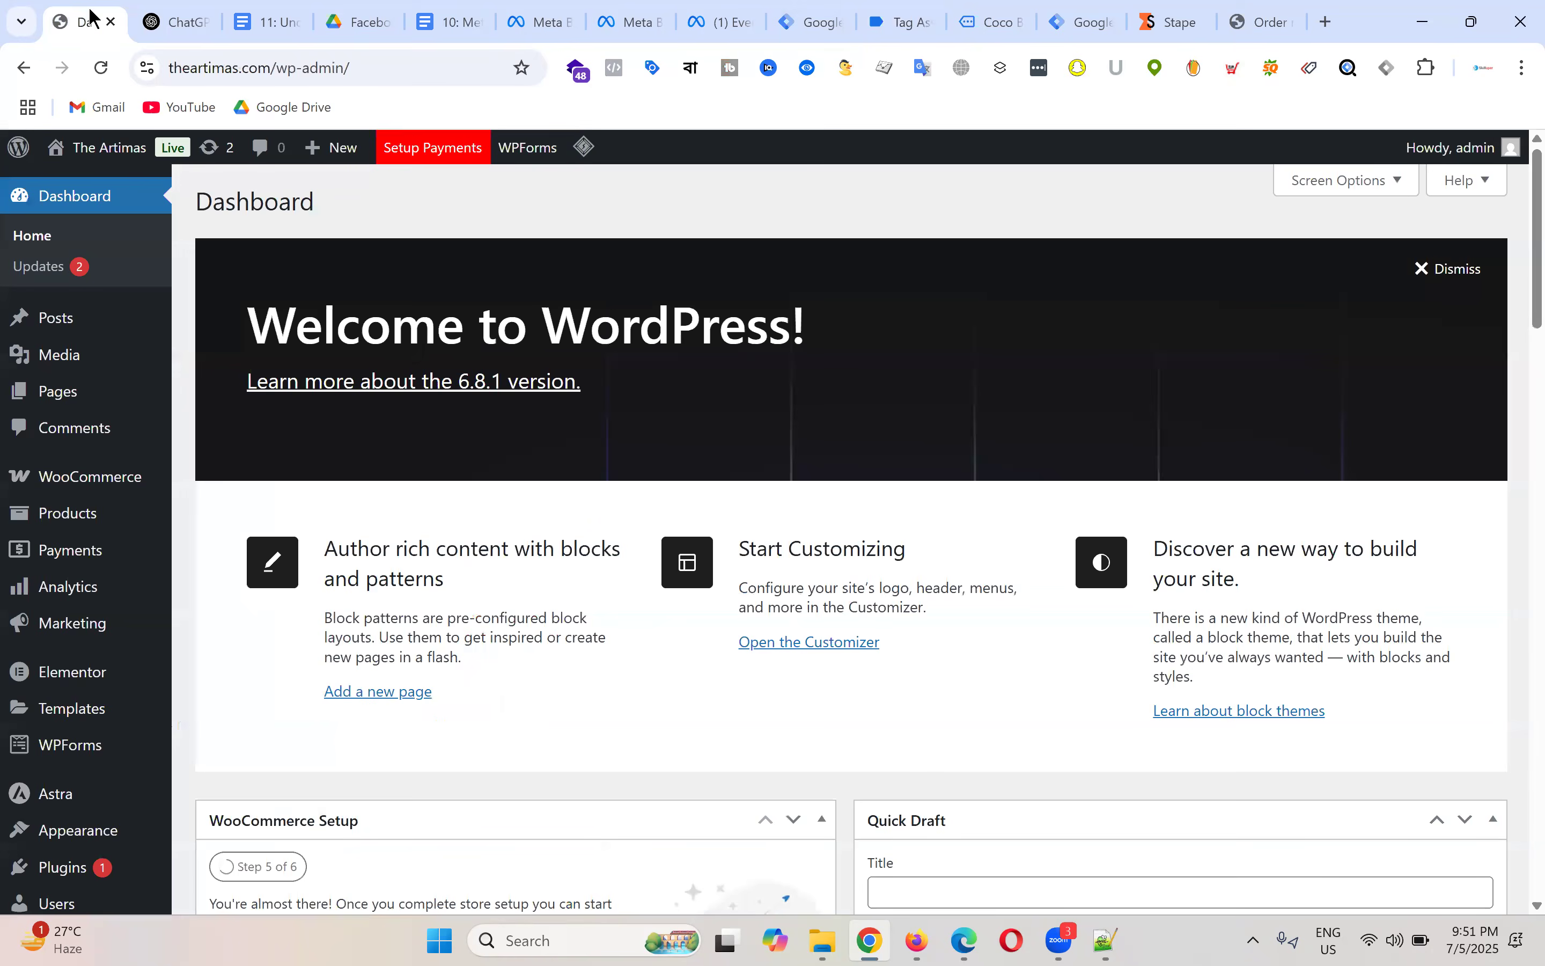
Step: Go to Plugins > Installed Plugins and open the GTM4WP plugin's Settings page
scroll(115, 547, down, 5)
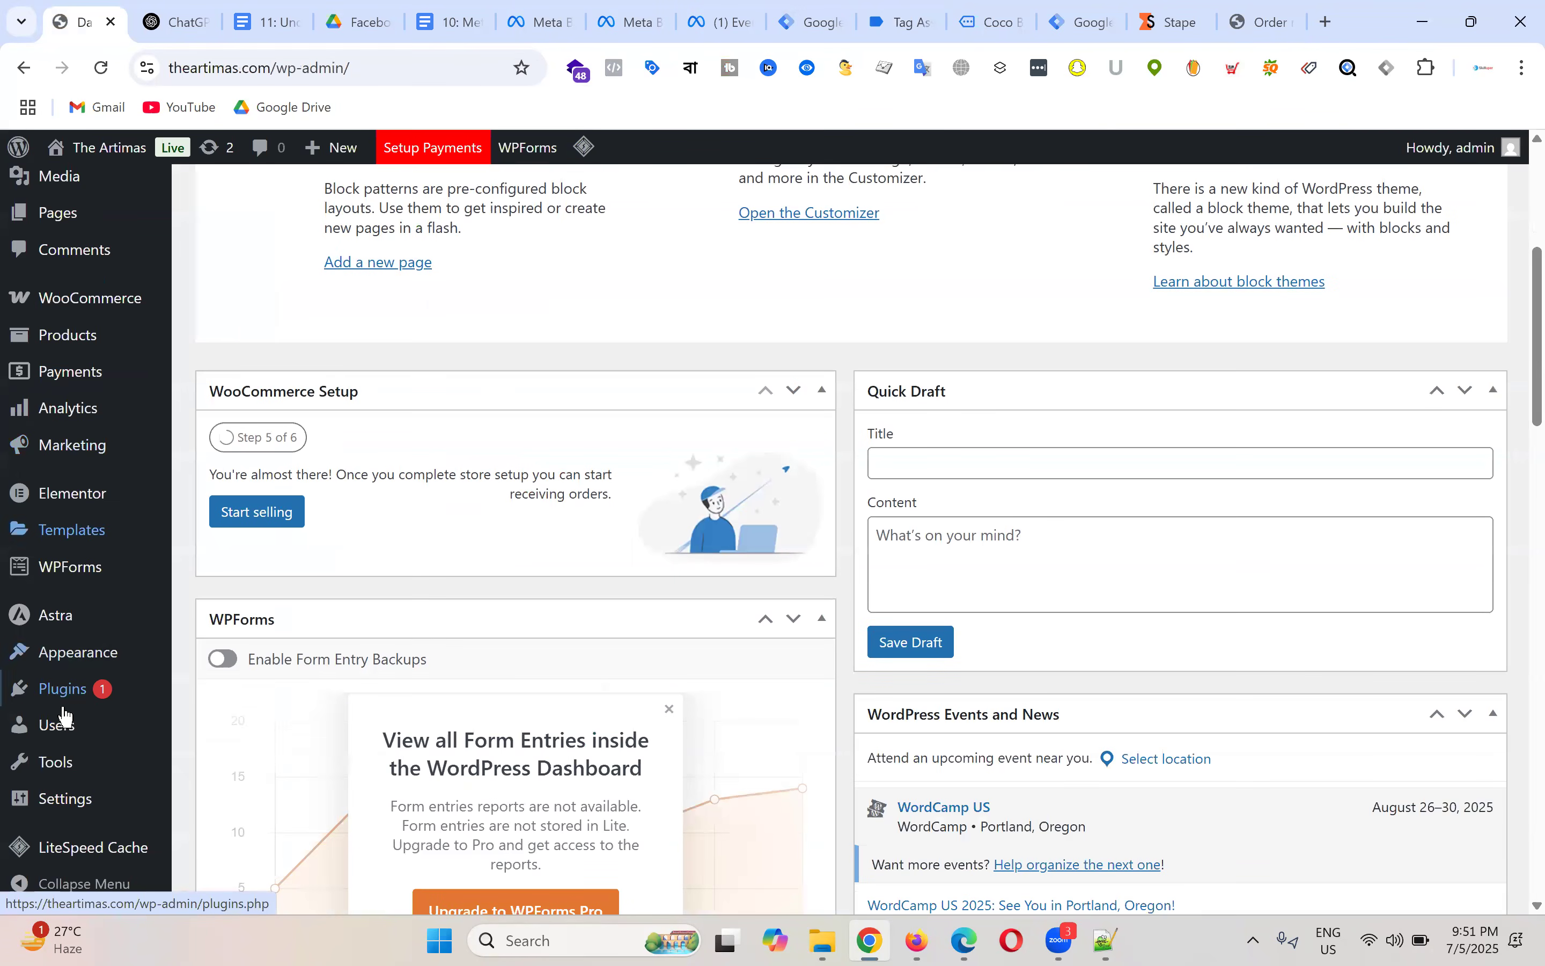
mouse_move(63, 706)
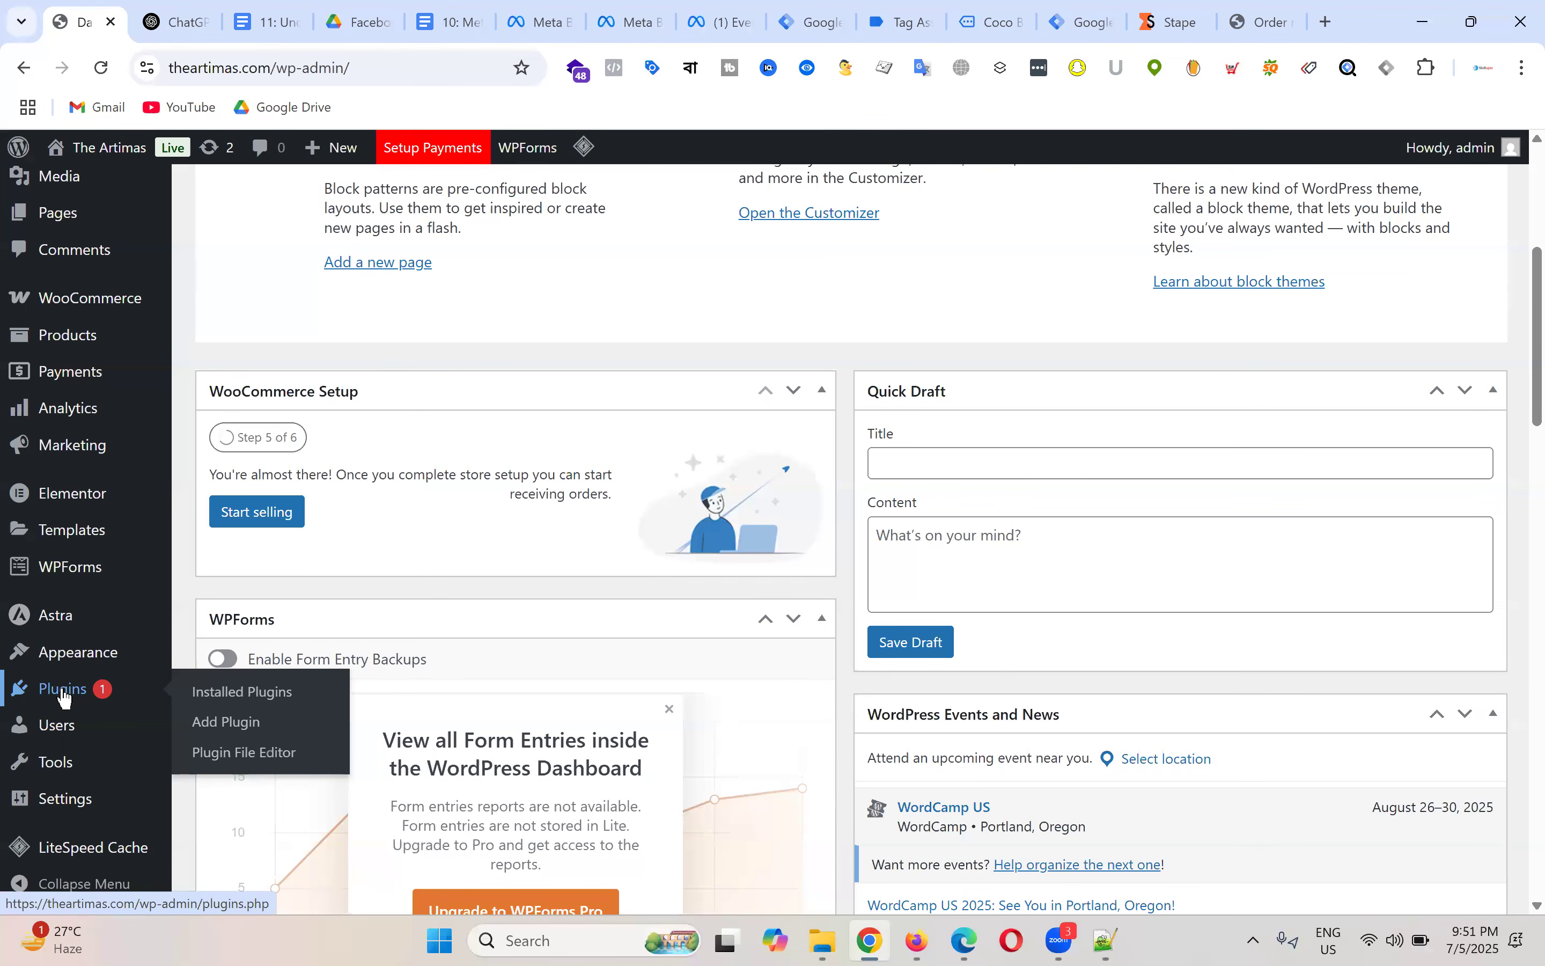
click(249, 703)
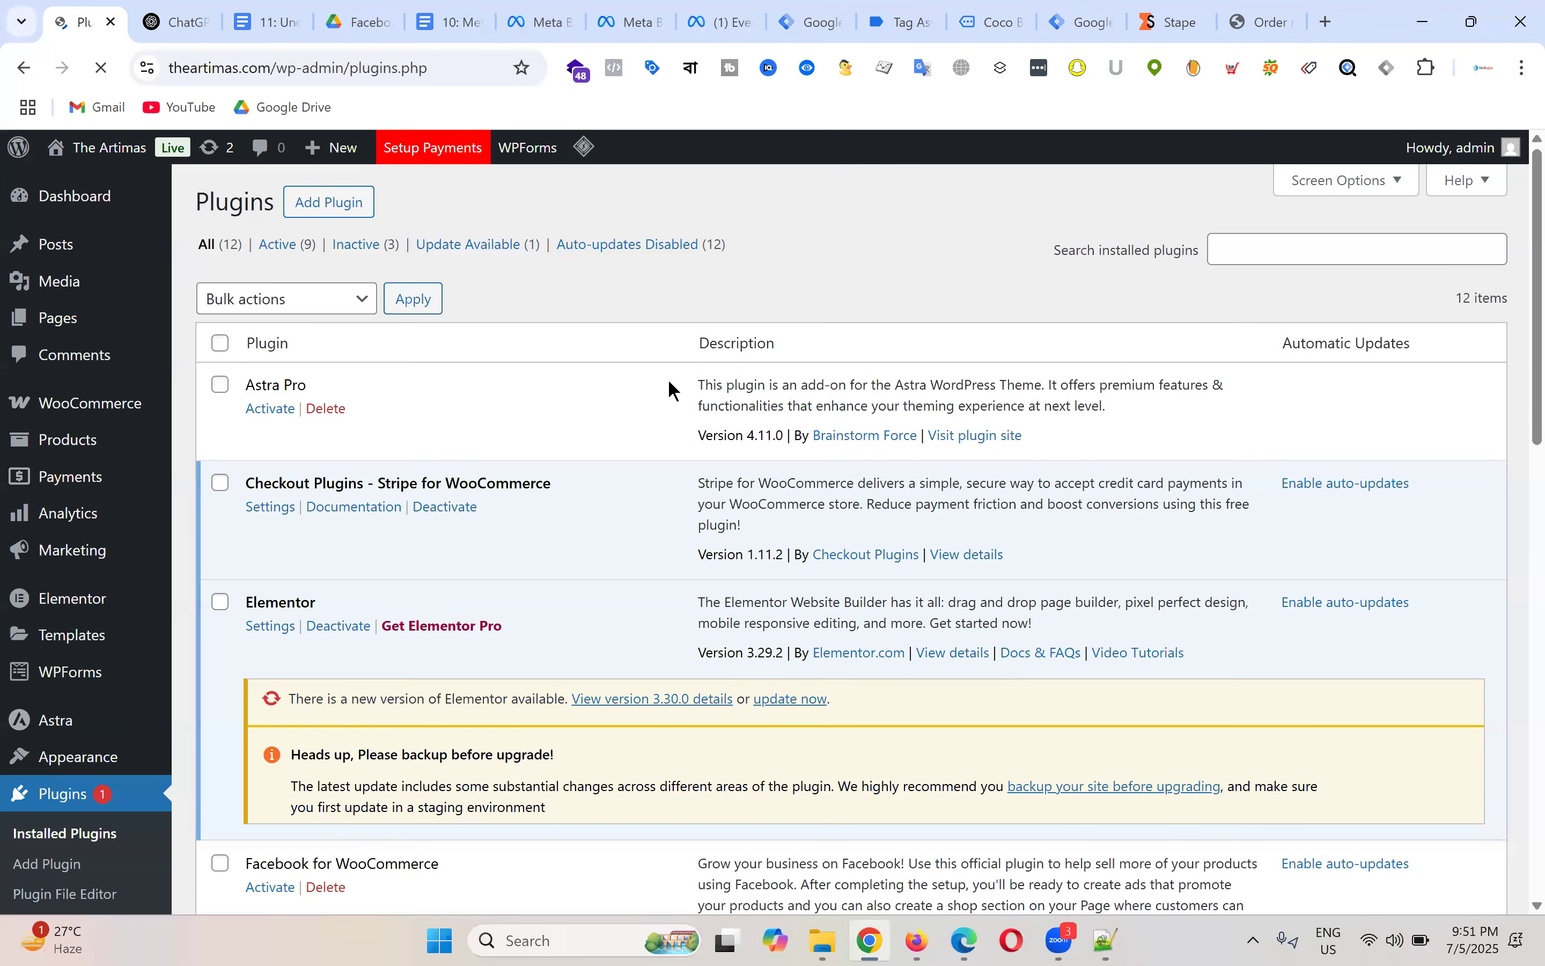
scroll(668, 383, down, 7)
scroll(552, 359, down, 1)
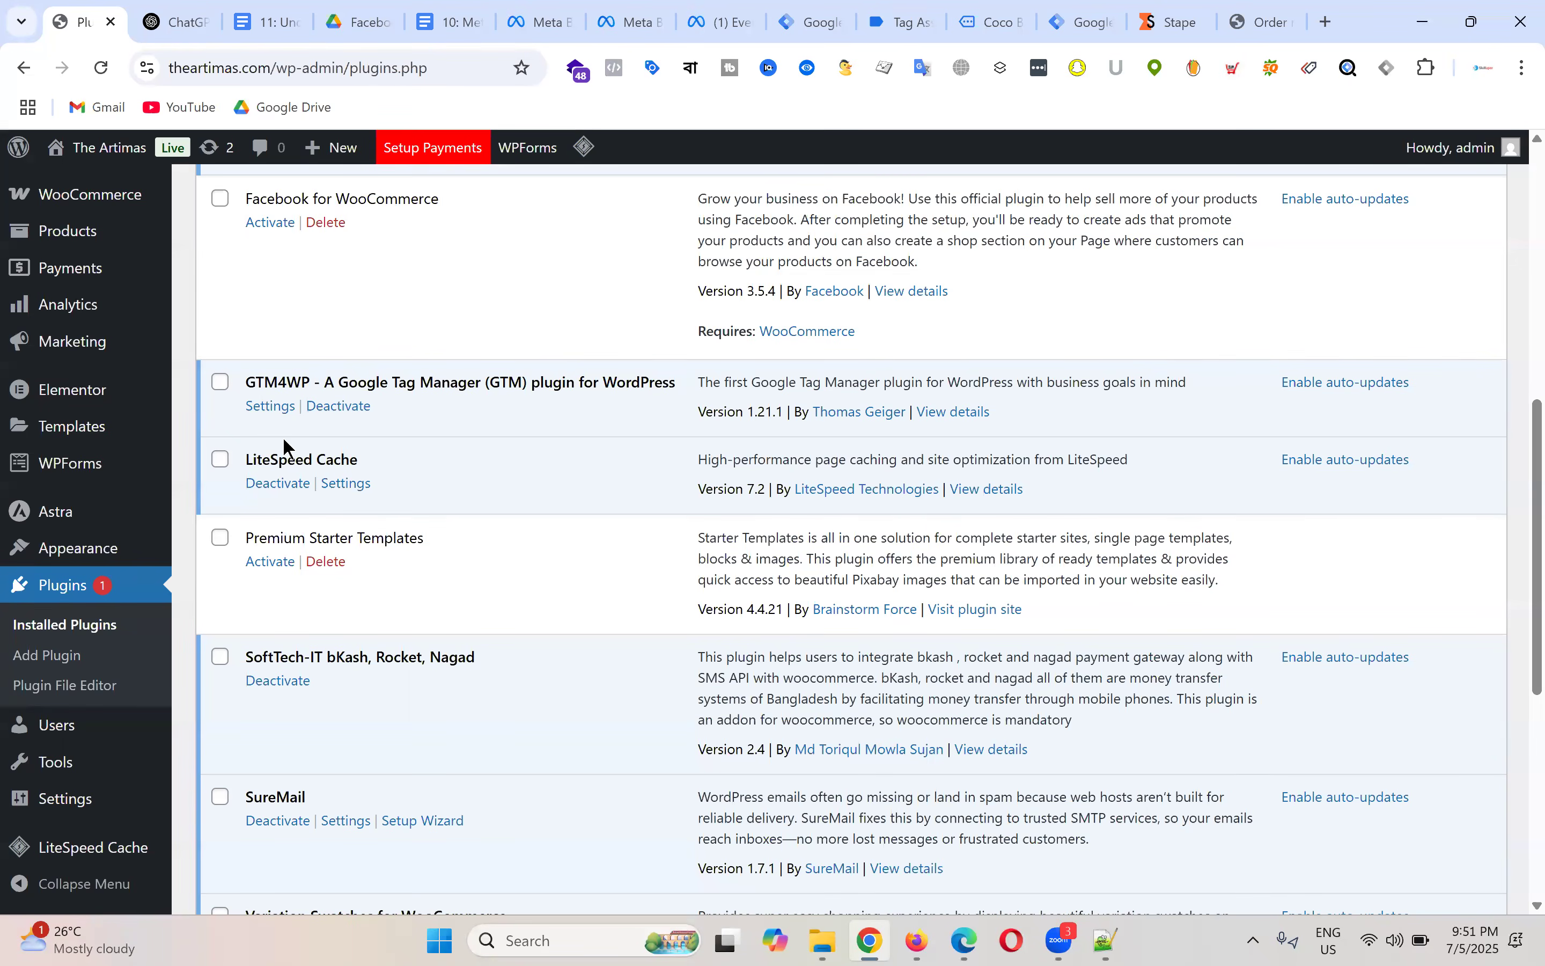
click(284, 408)
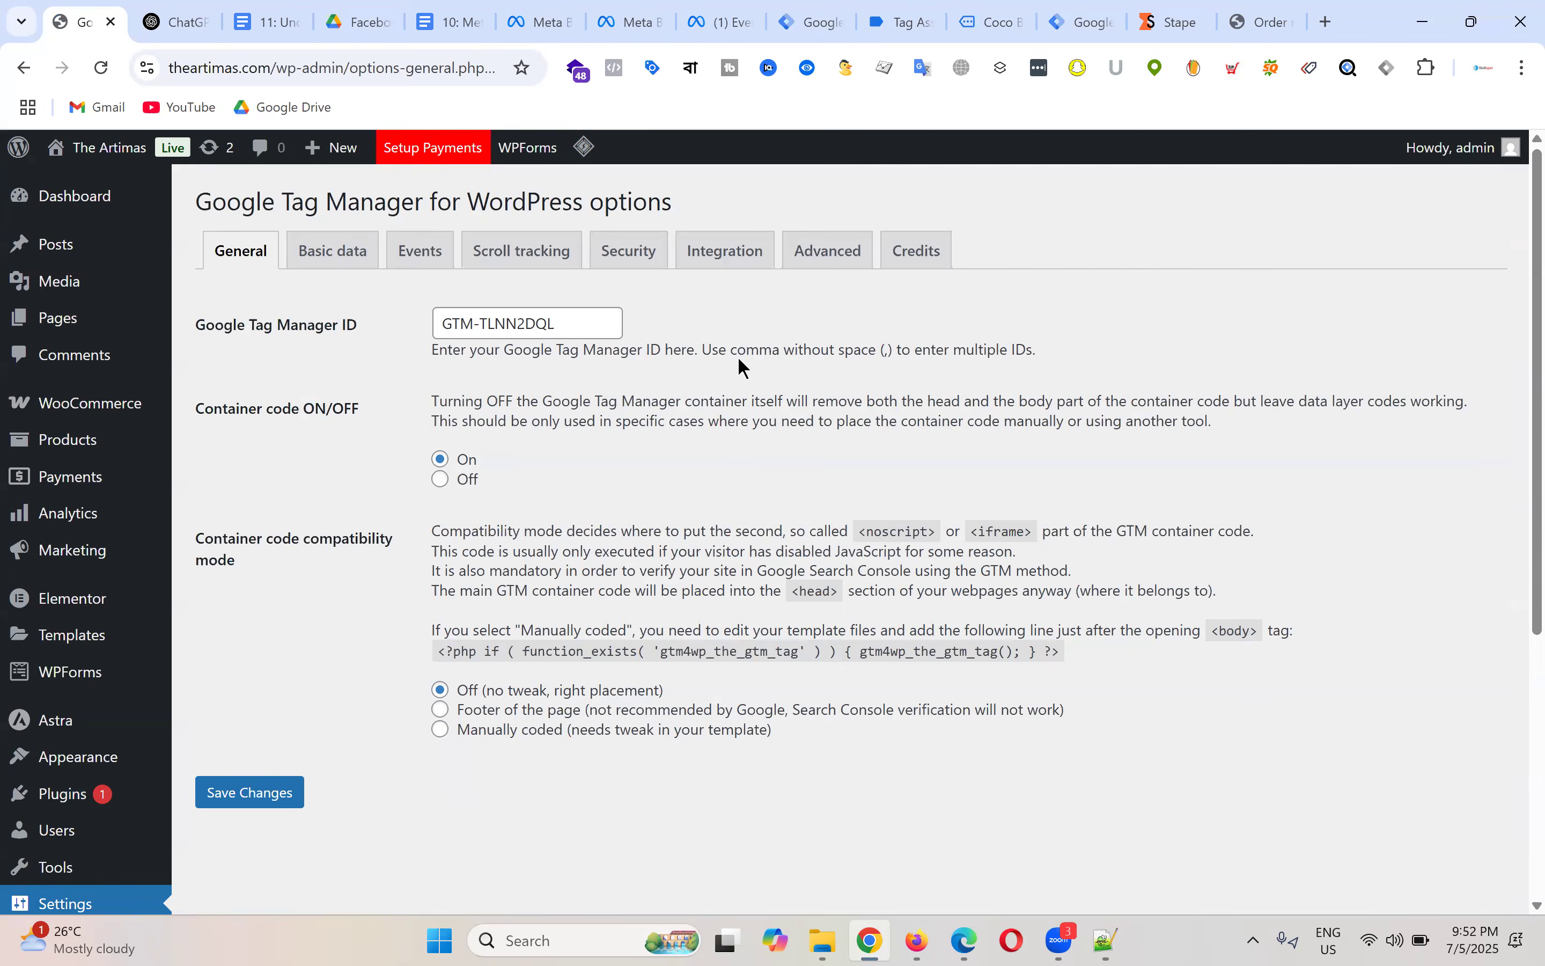
Step: Enable Track e-commerce under GTM4WP's WooCommerce integration, save, and start a Tag Manager preview
click(728, 252)
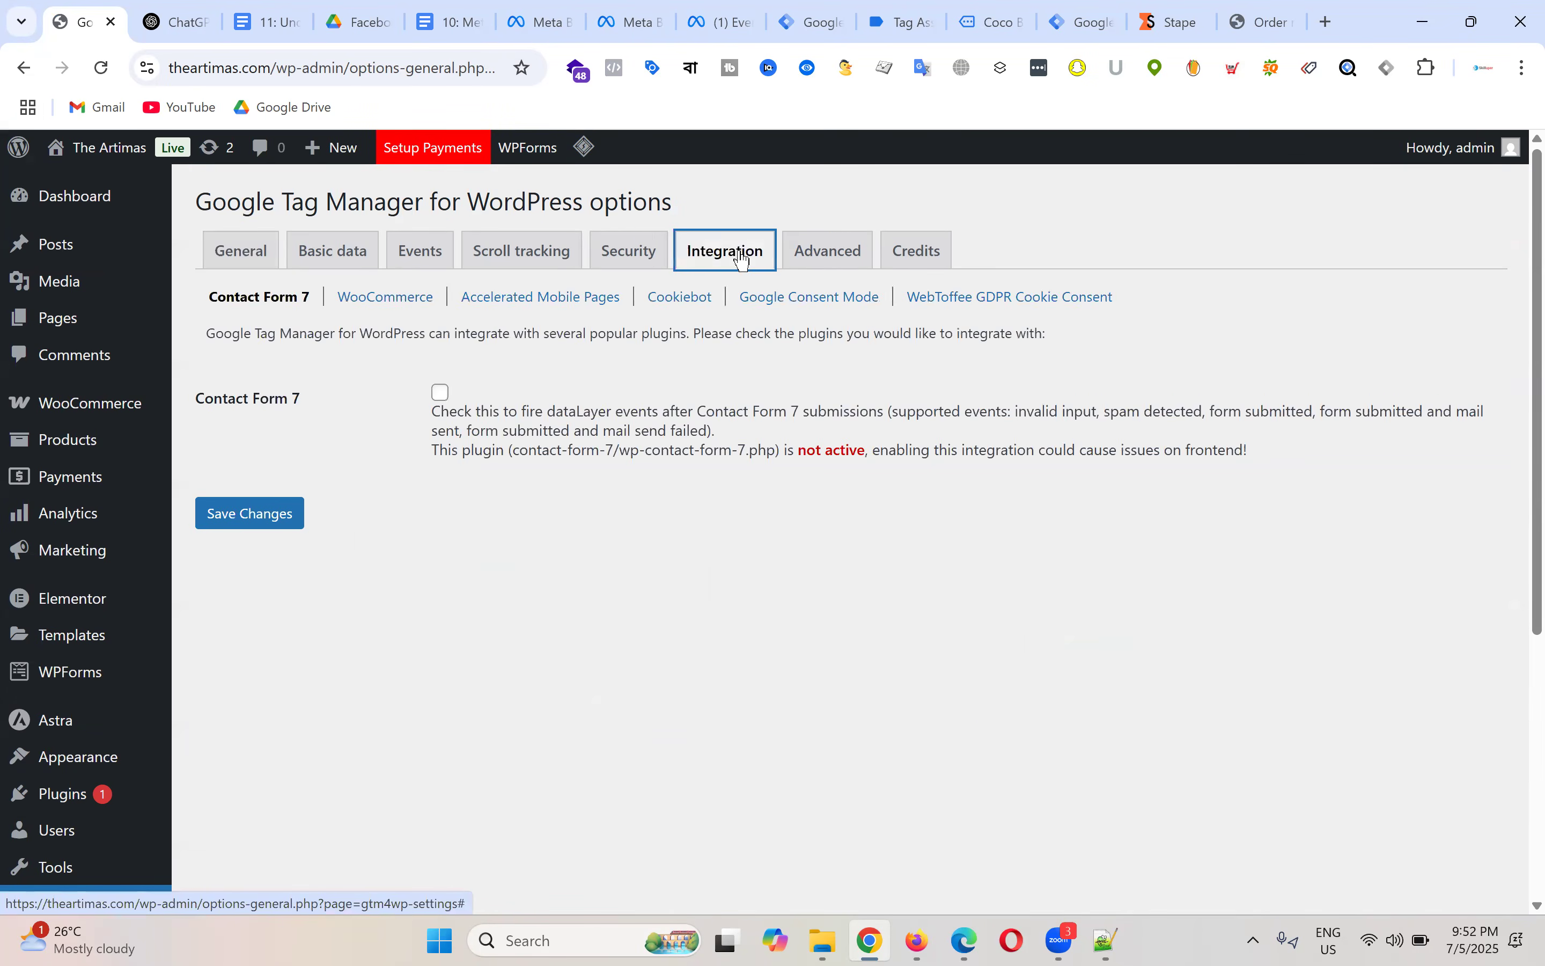
click(399, 299)
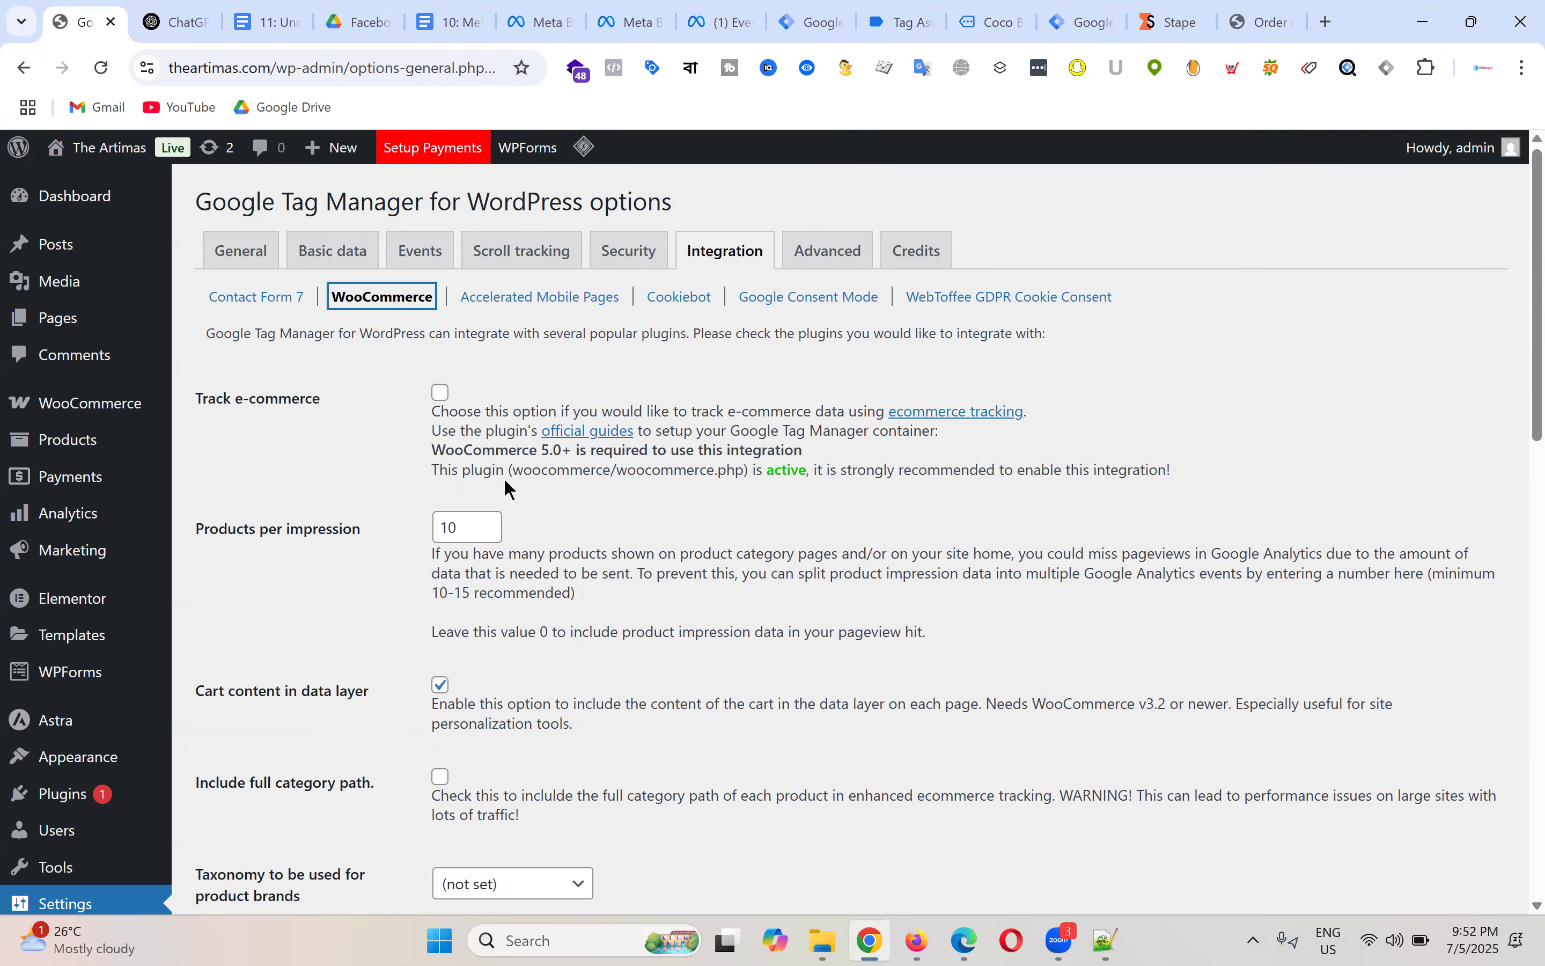
click(442, 391)
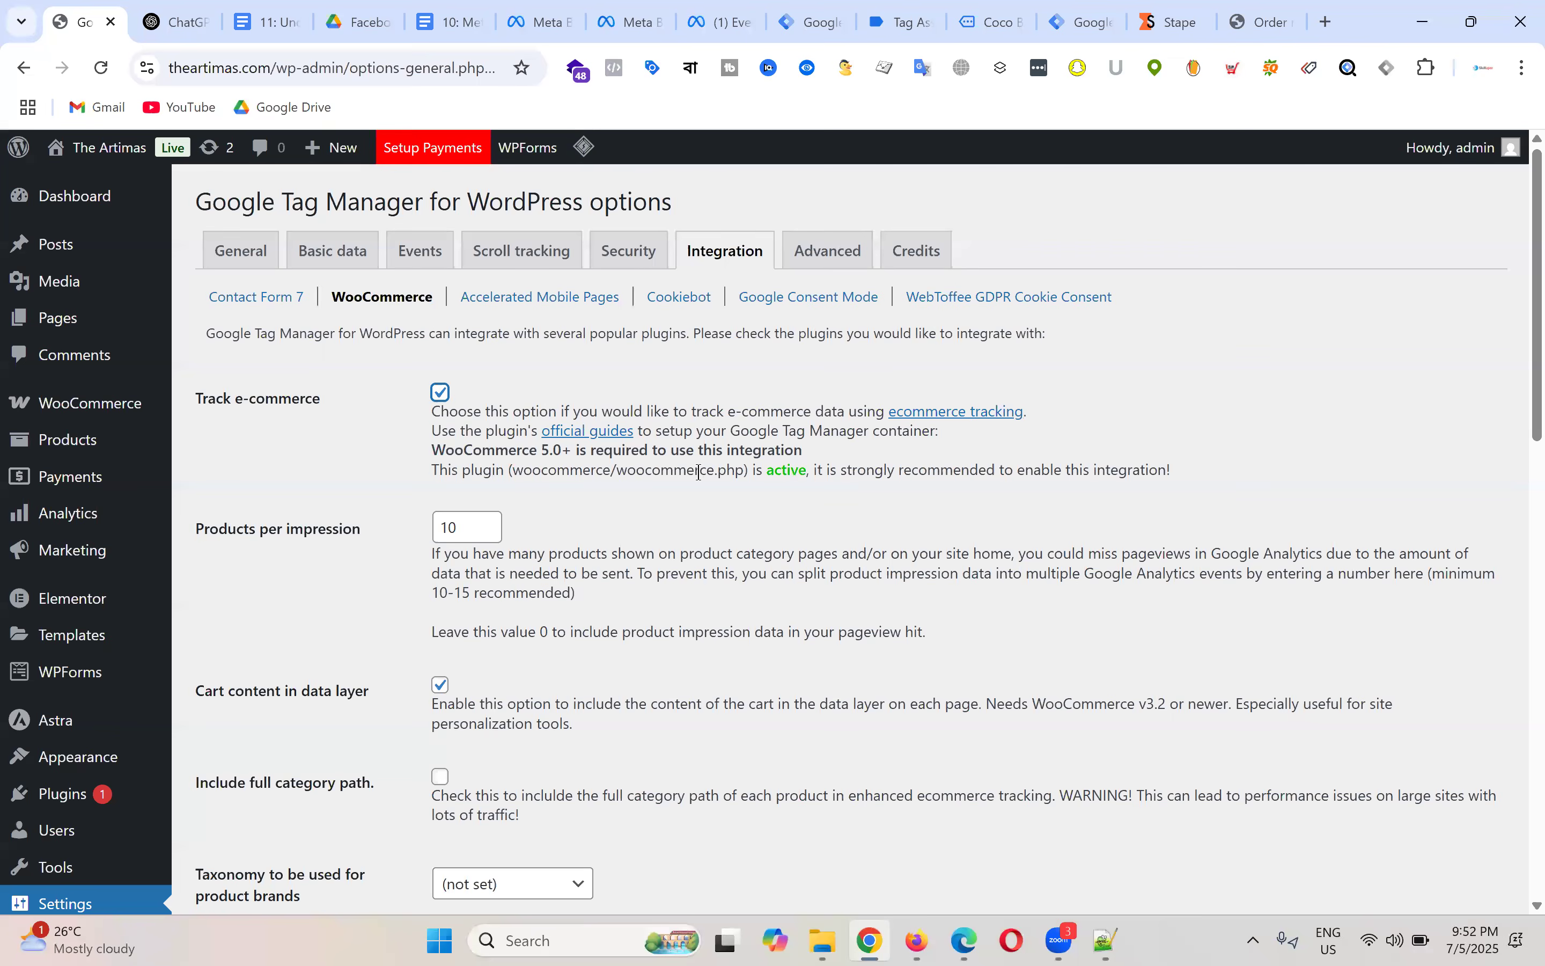
scroll(700, 473, down, 15)
click(233, 803)
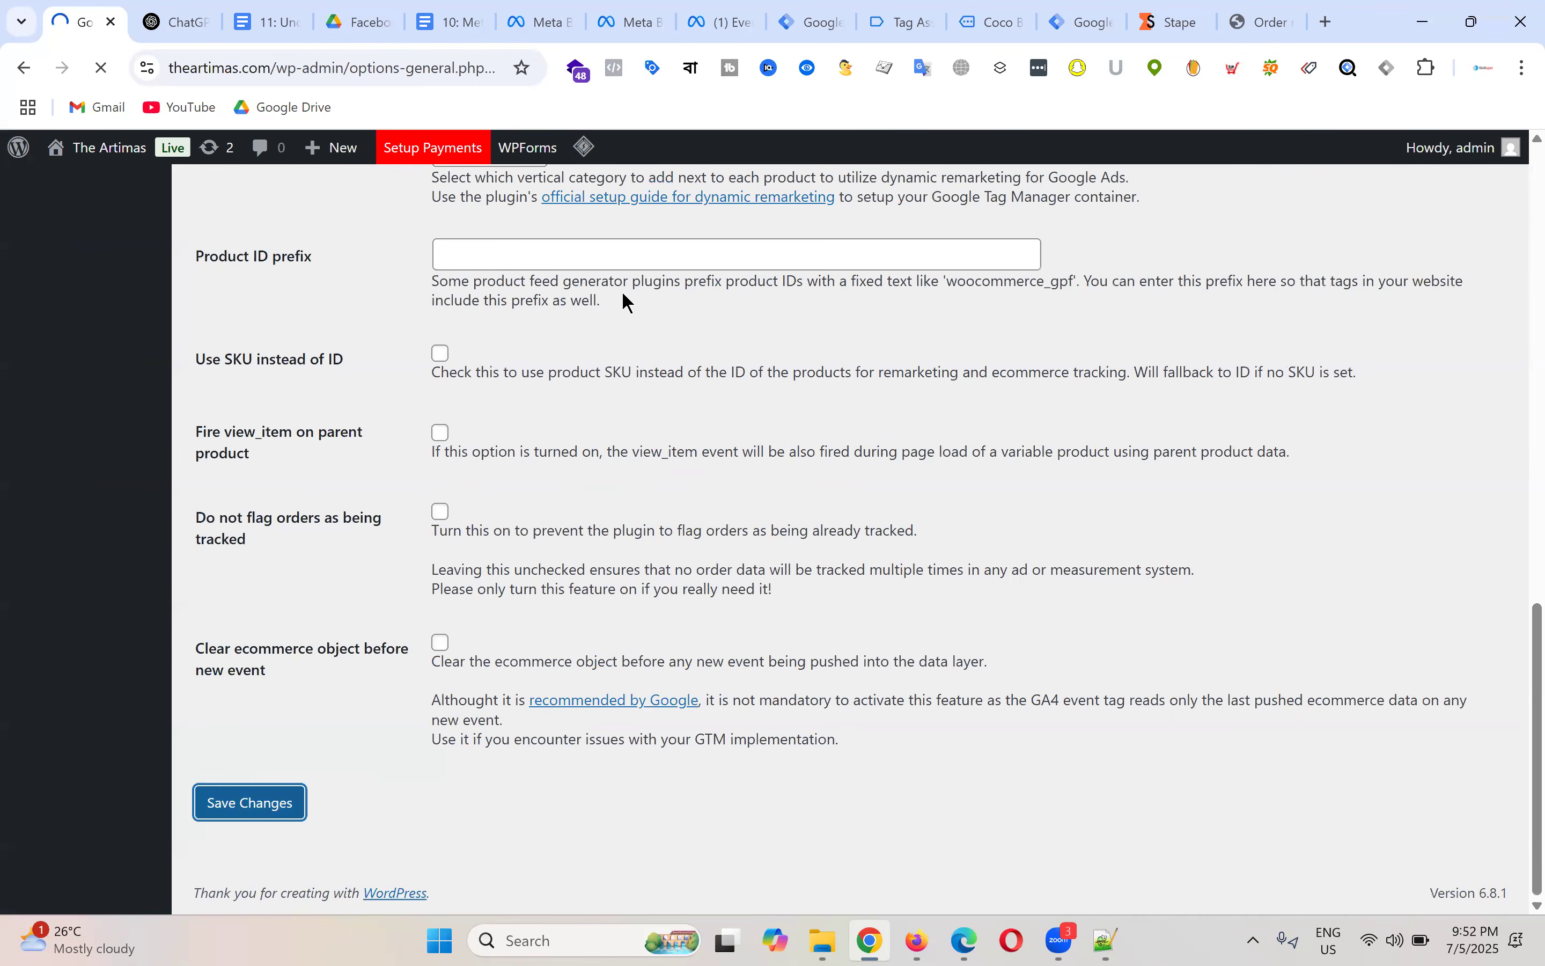
click(823, 16)
click(1373, 238)
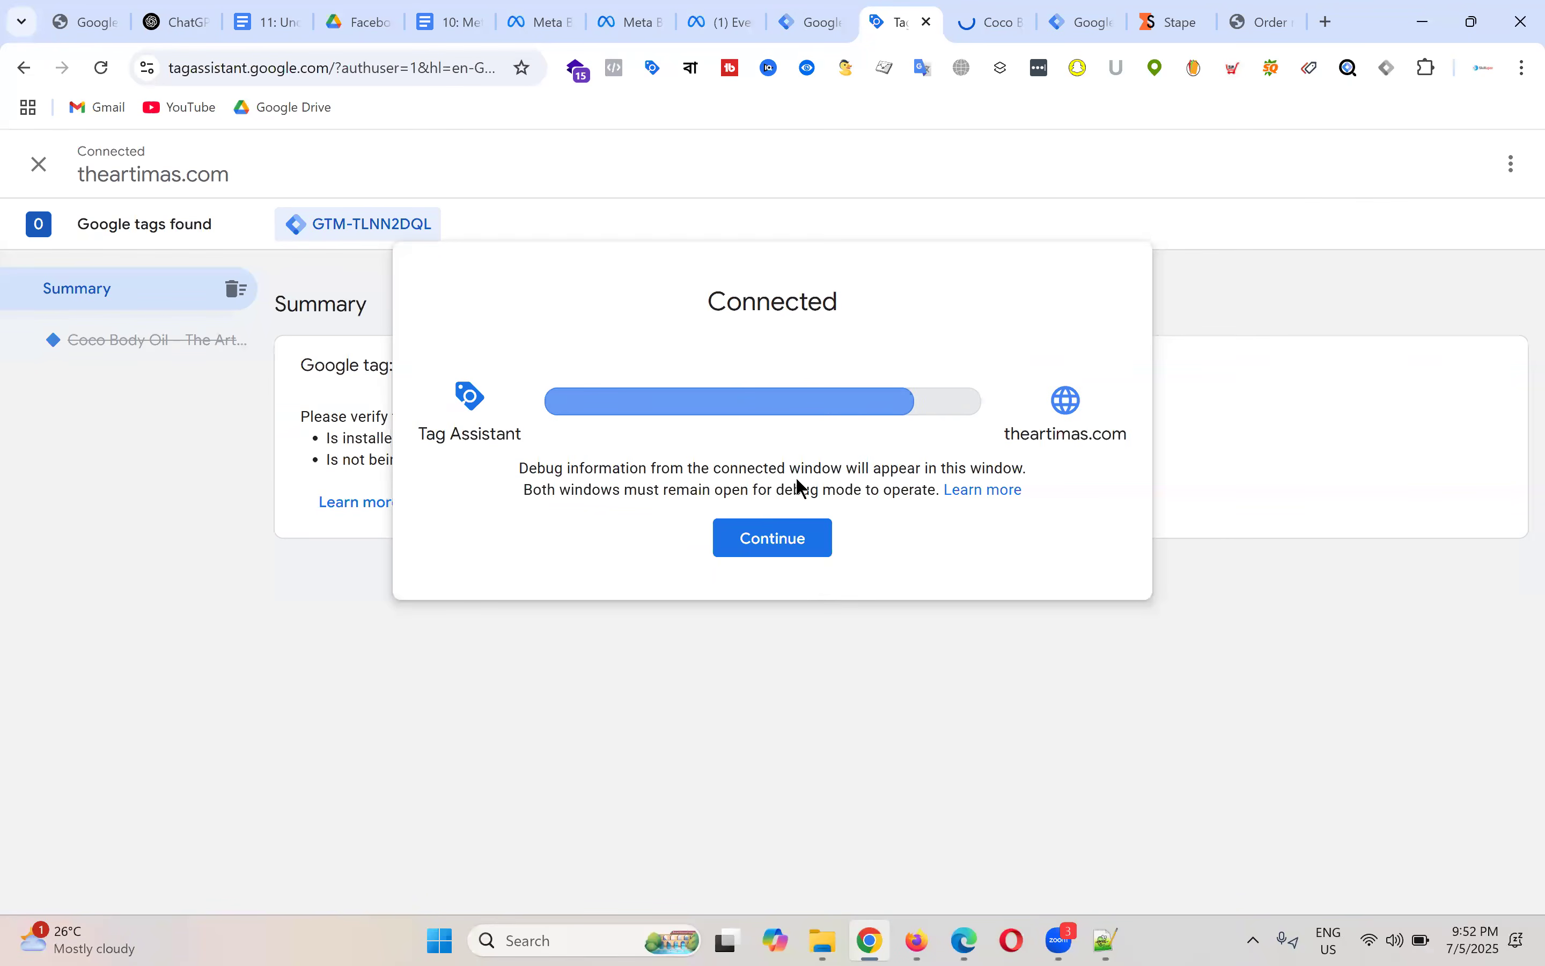
Step: Continue past the connection notice and open the Coco Body Oil product on the debug-mode store
click(799, 551)
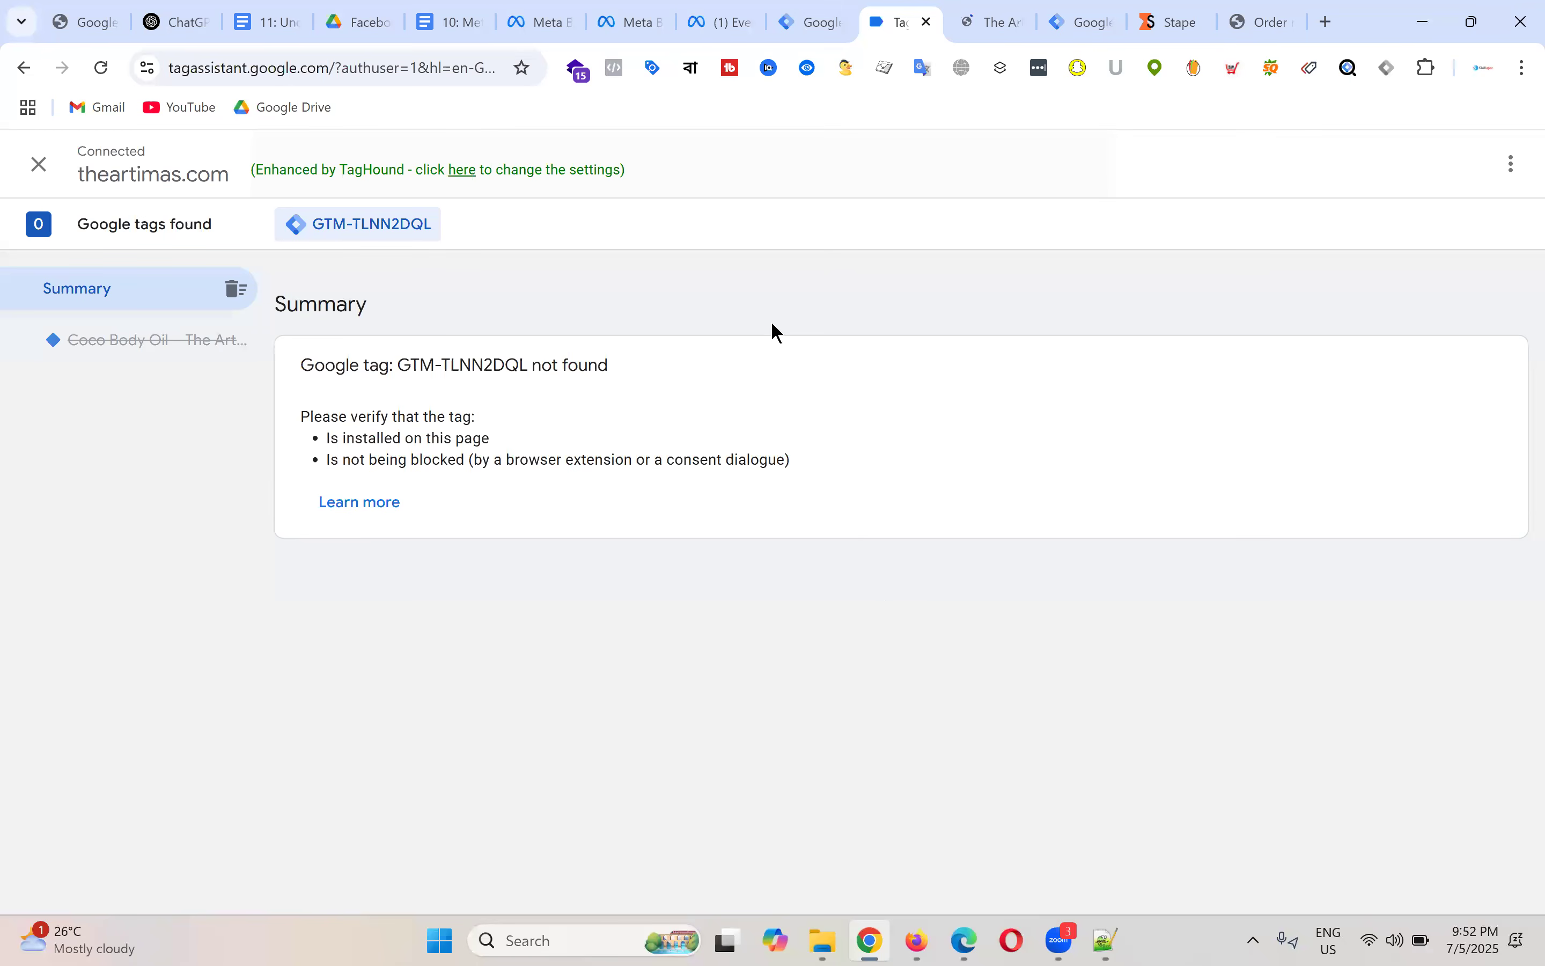
click(1001, 10)
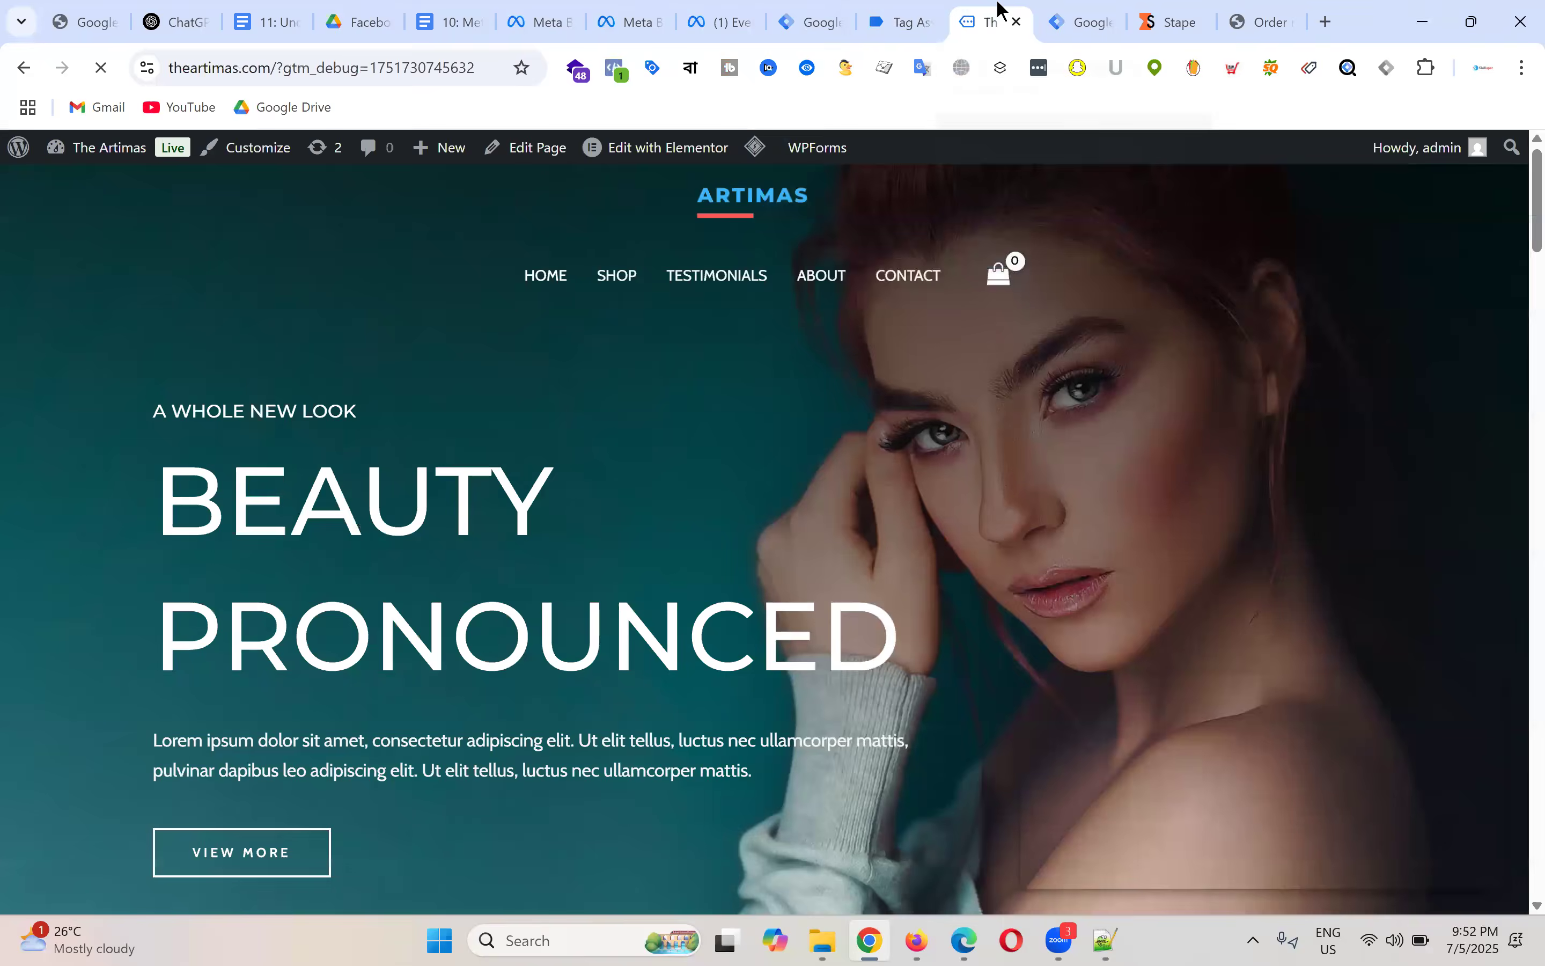
scroll(759, 566, down, 10)
scroll(759, 566, down, 1)
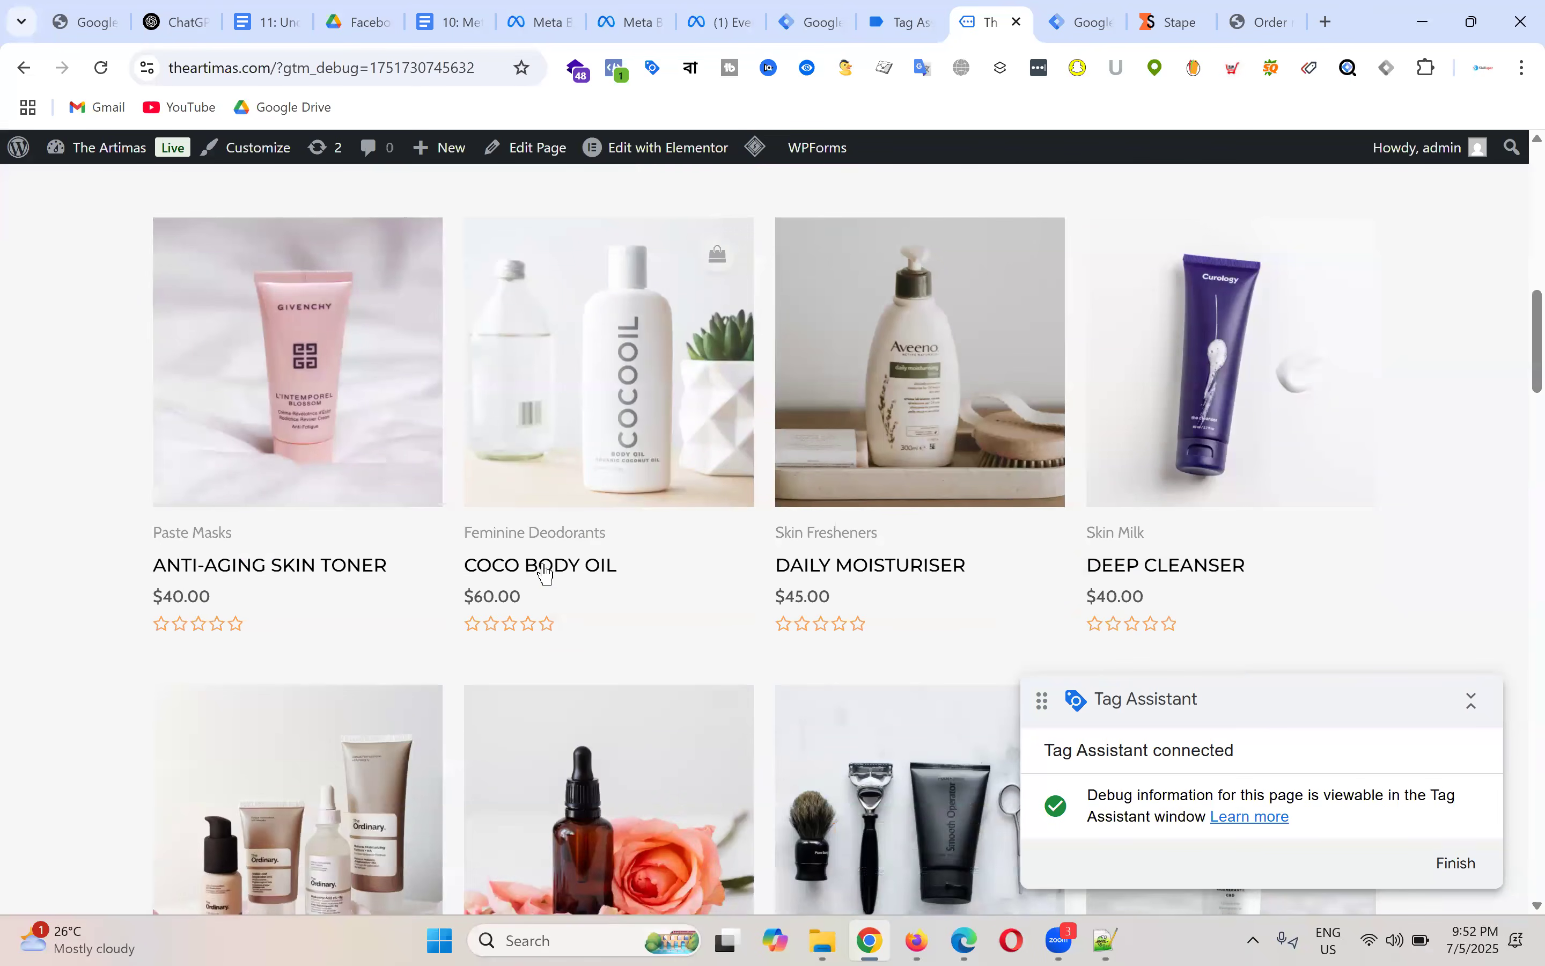
click(547, 570)
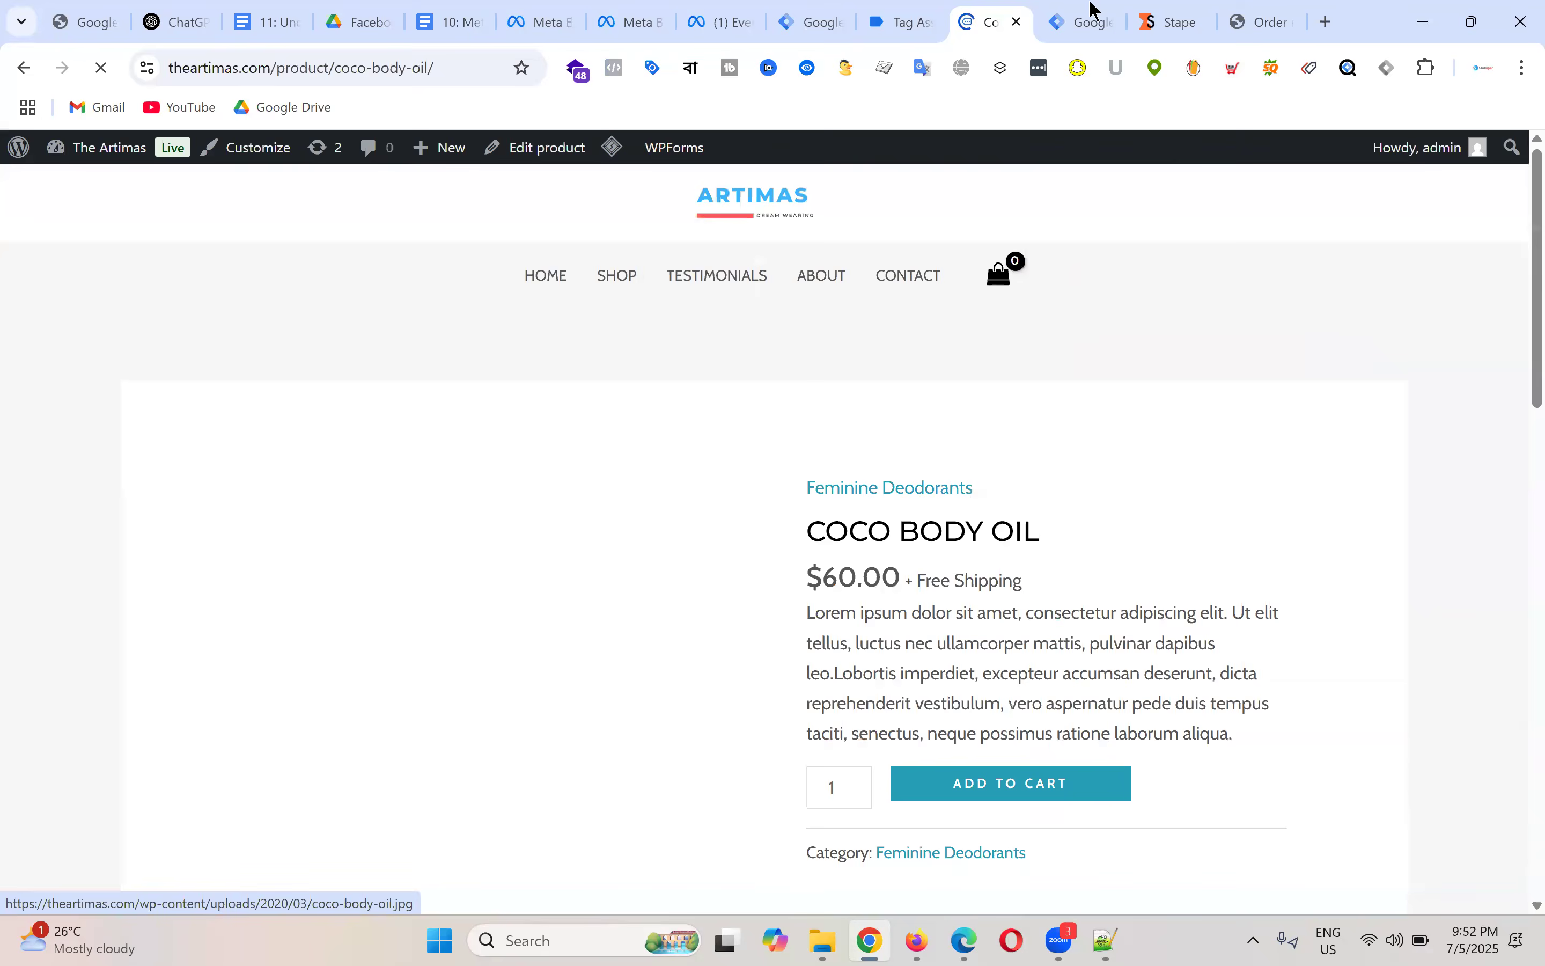
Step: Review Tag Assistant's recorded events with 2 Google tags found, then return to the product page
click(906, 17)
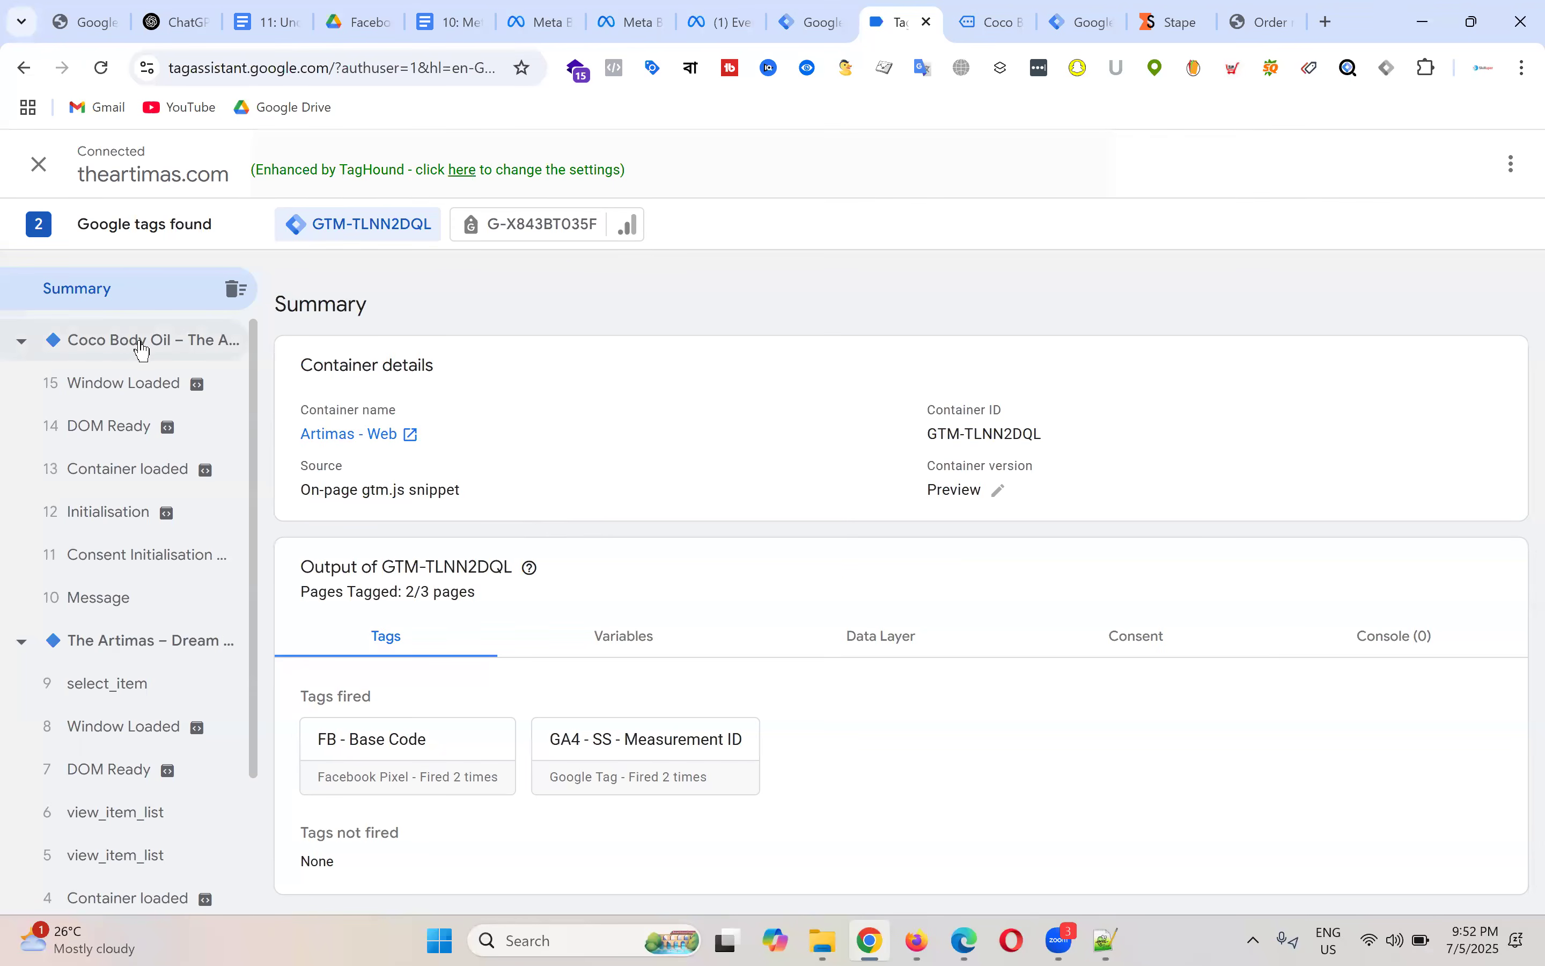
scroll(154, 489, down, 3)
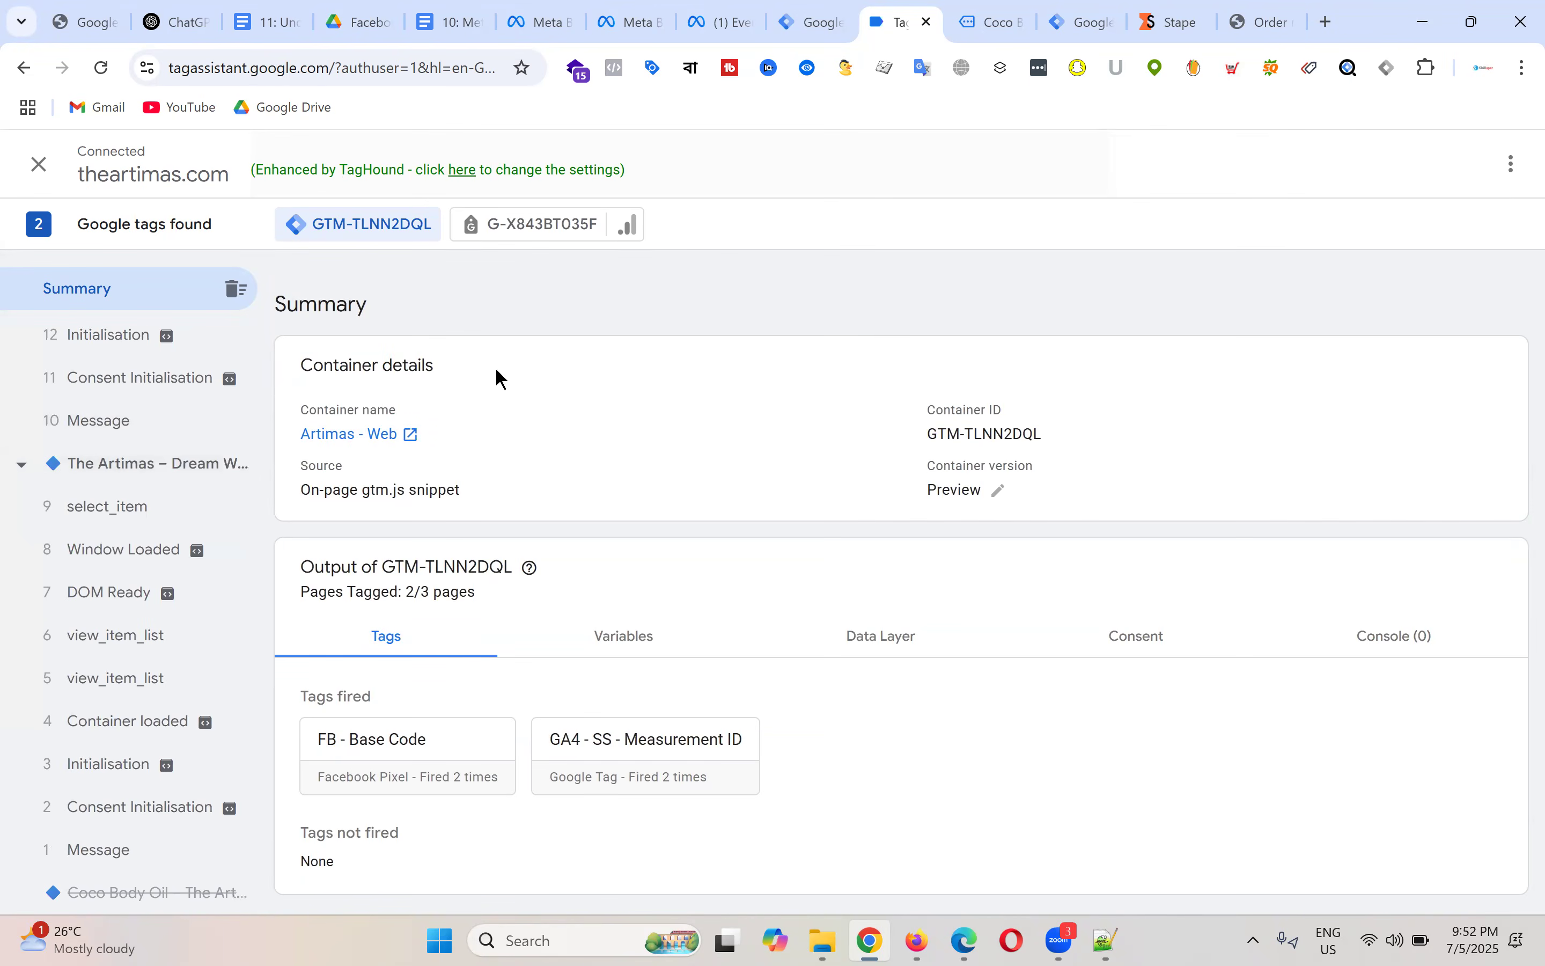
scroll(162, 577, up, 3)
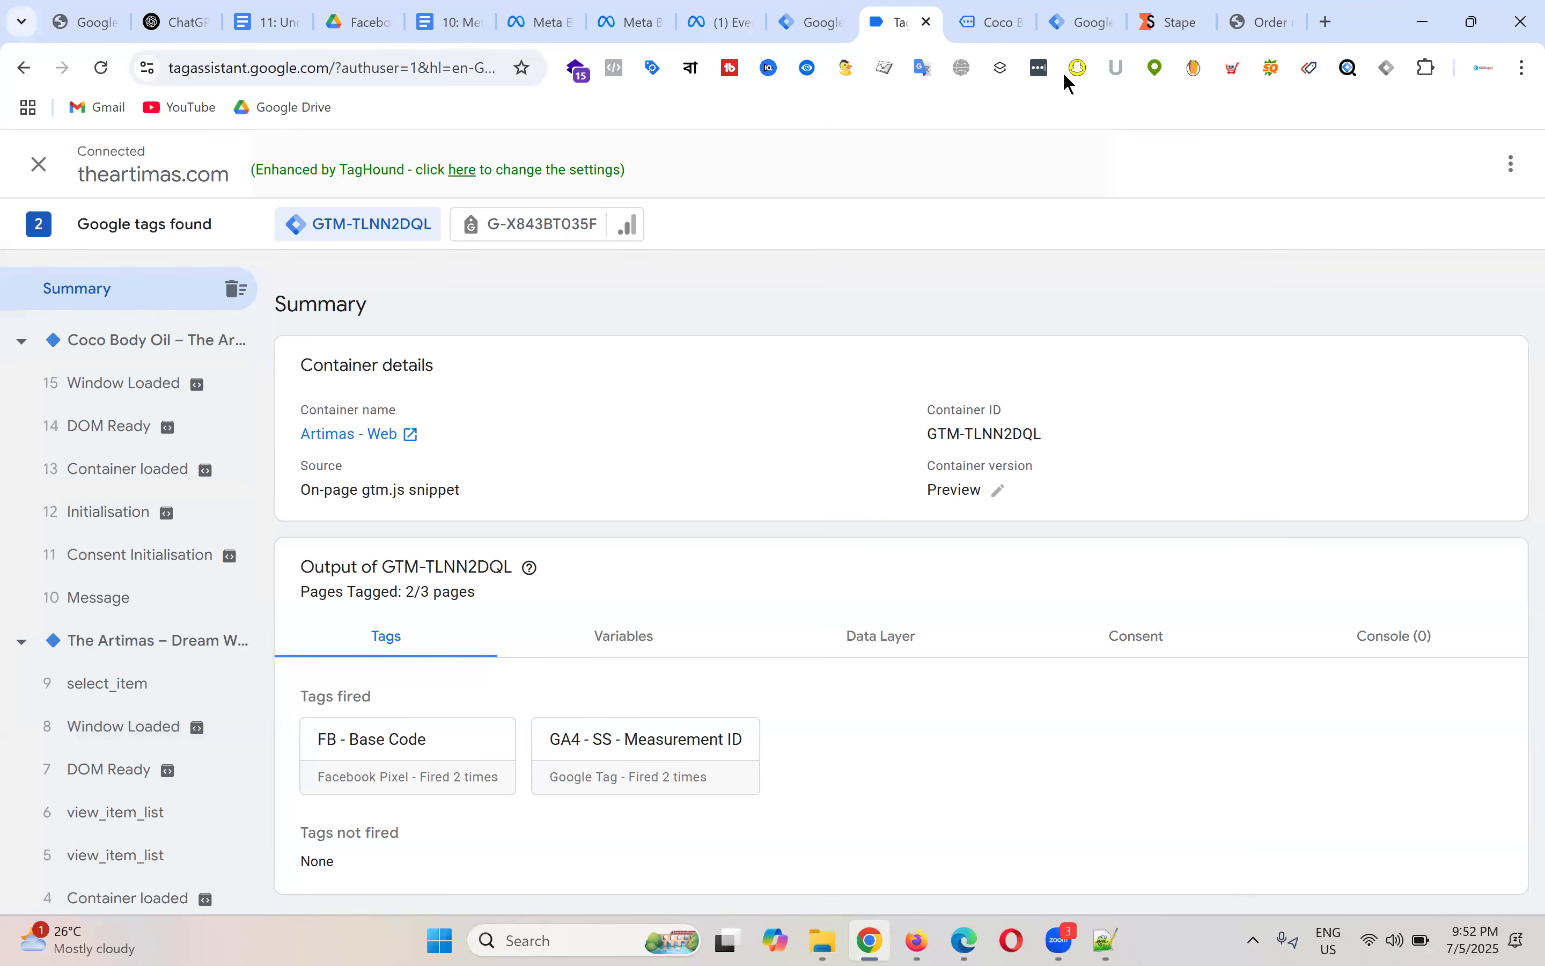
click(992, 23)
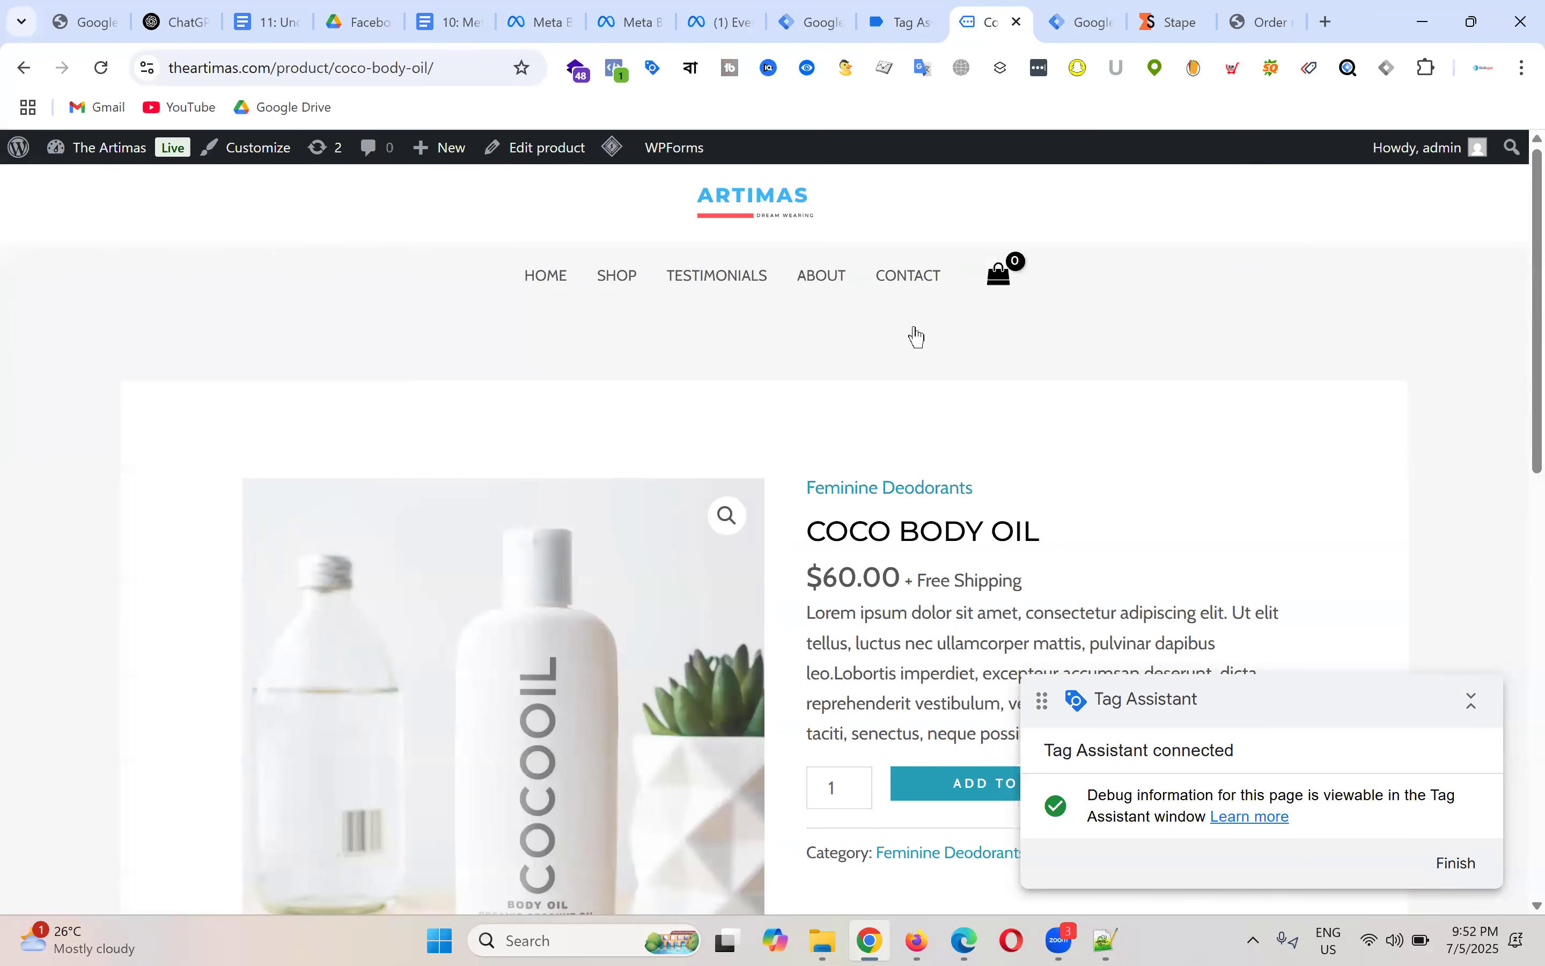
Step: Add Coco Body Oil to the cart and review the new events in Tag Assistant
scroll(972, 514, down, 5)
click(1006, 461)
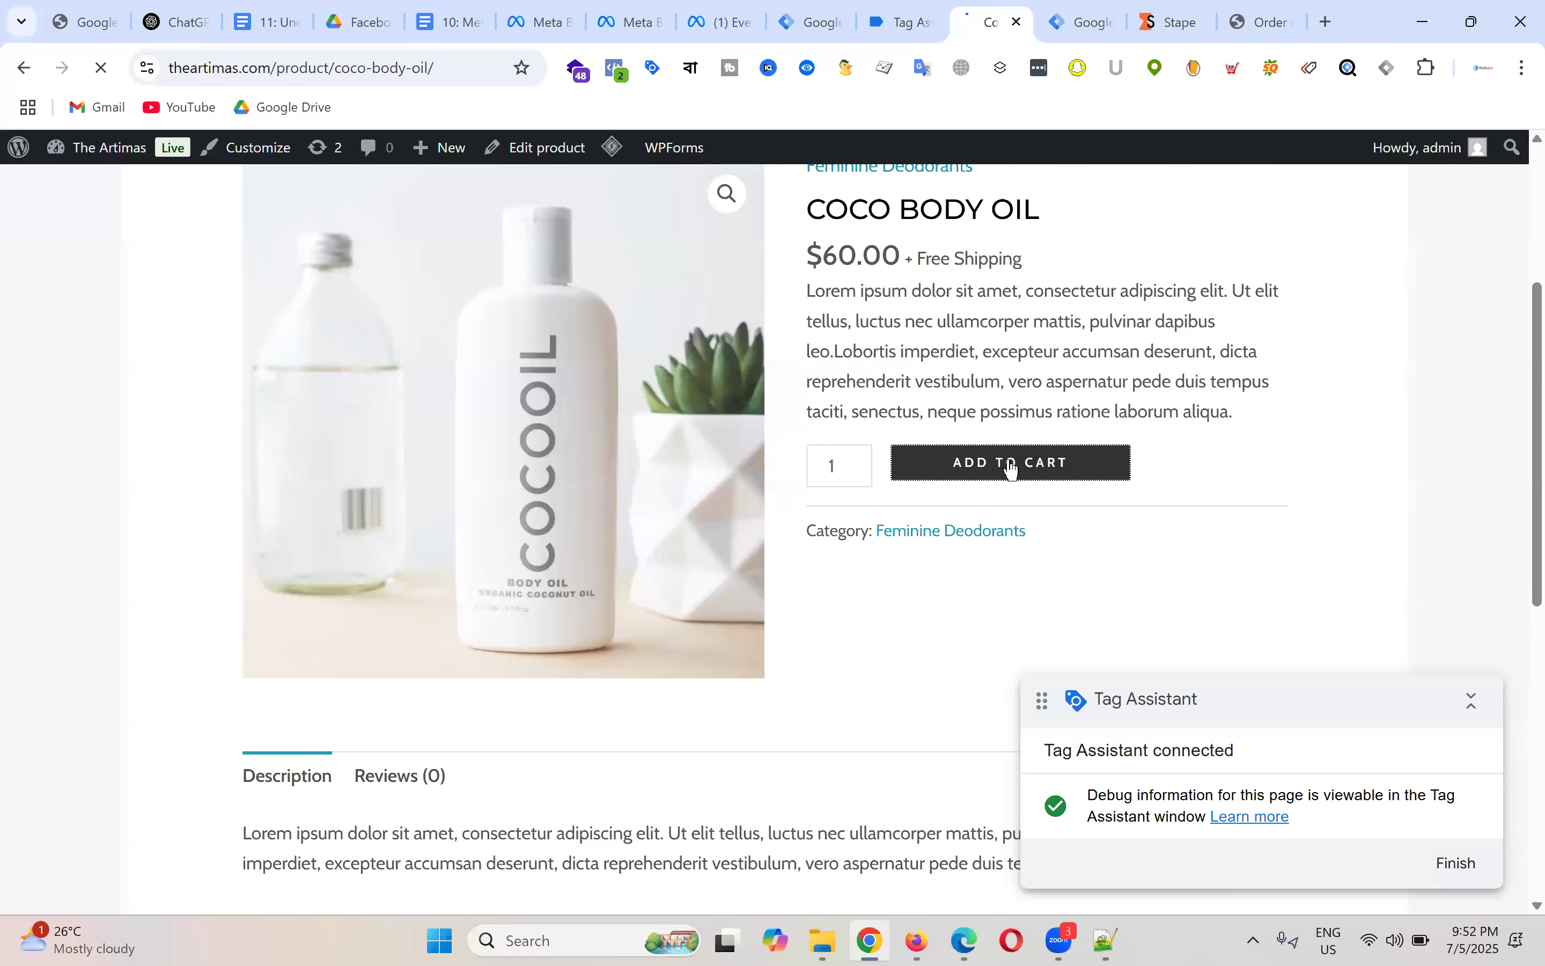
click(876, 24)
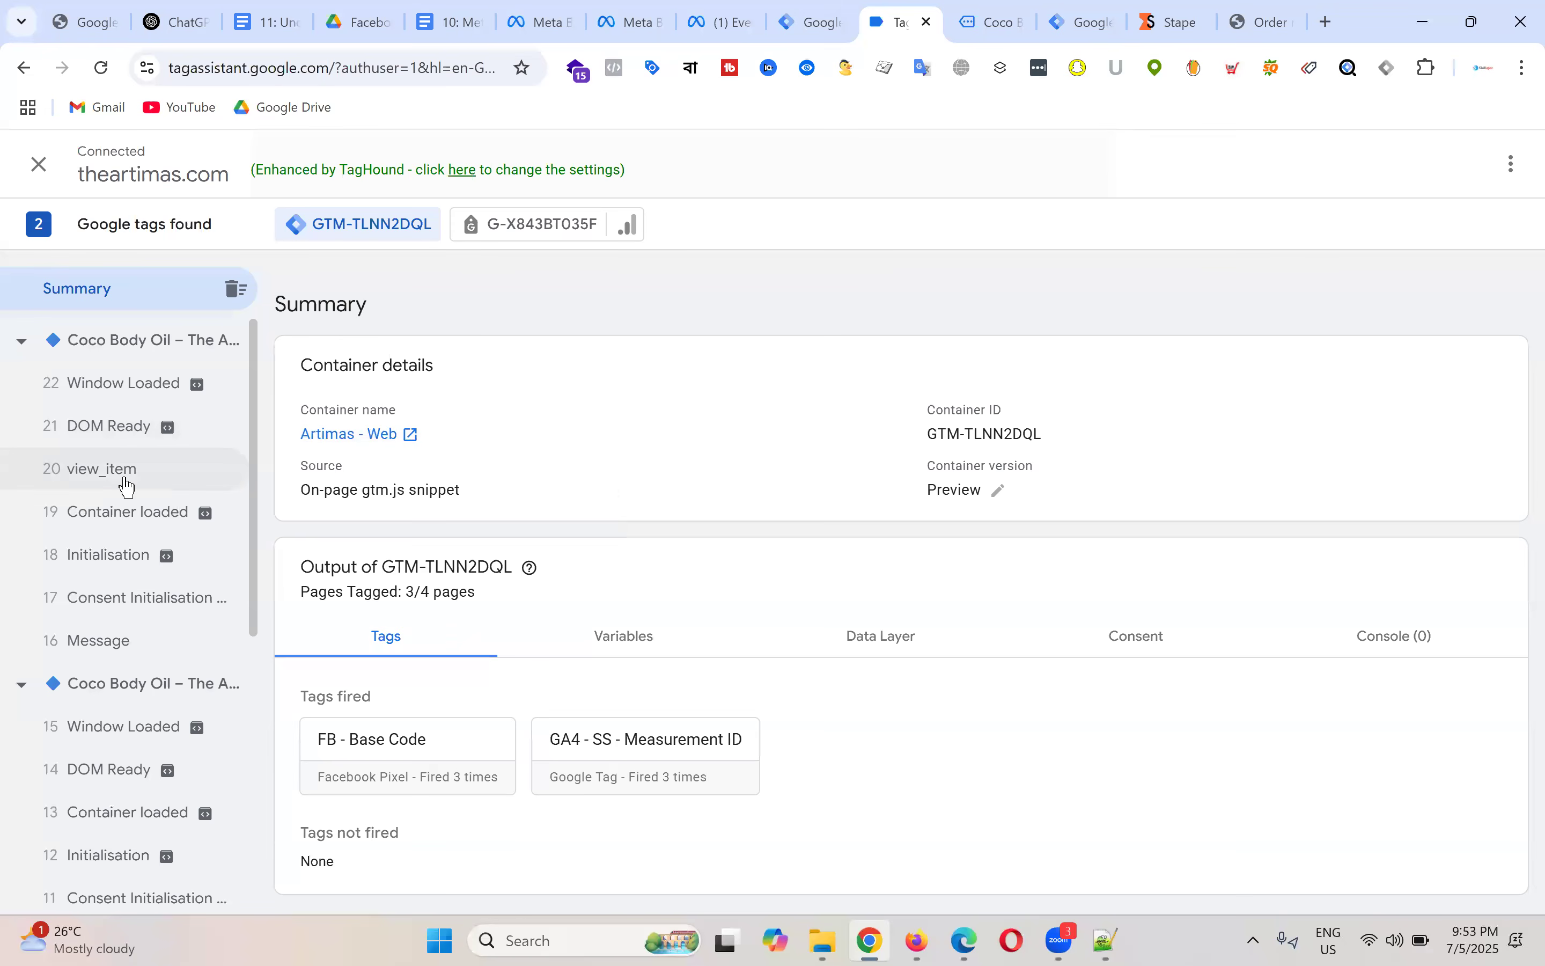
scroll(155, 613, down, 6)
scroll(160, 612, up, 6)
Step: Add Coco Body Oil to the cart again and open the '20 view_item' event details
click(994, 9)
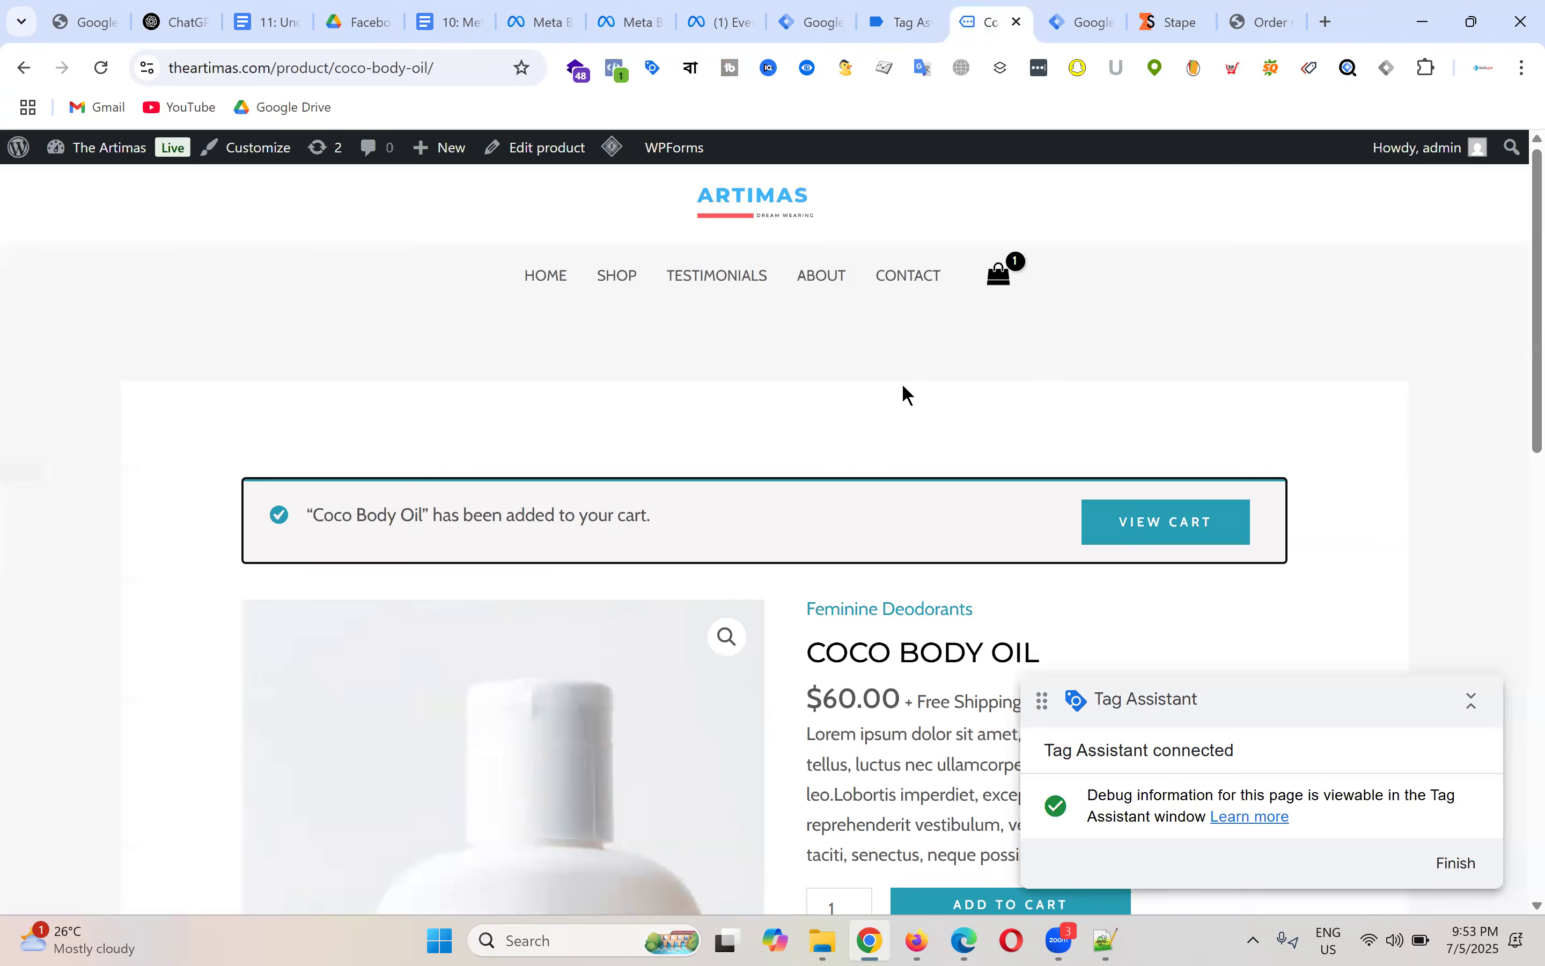
scroll(903, 393, down, 7)
scroll(906, 391, up, 2)
click(913, 413)
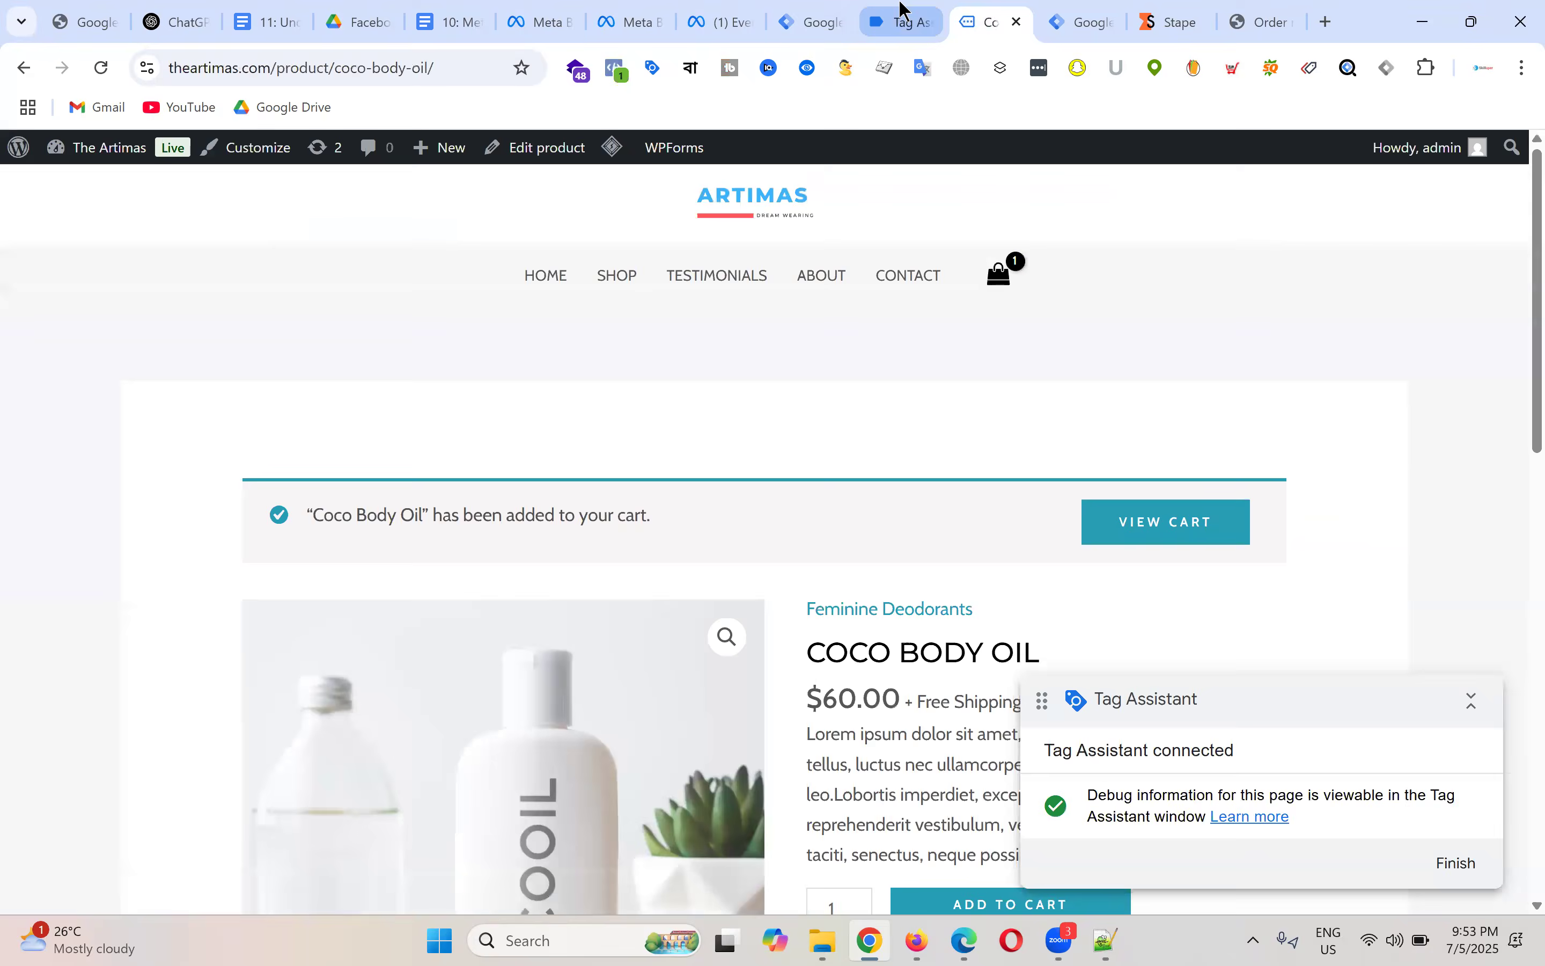
click(901, 20)
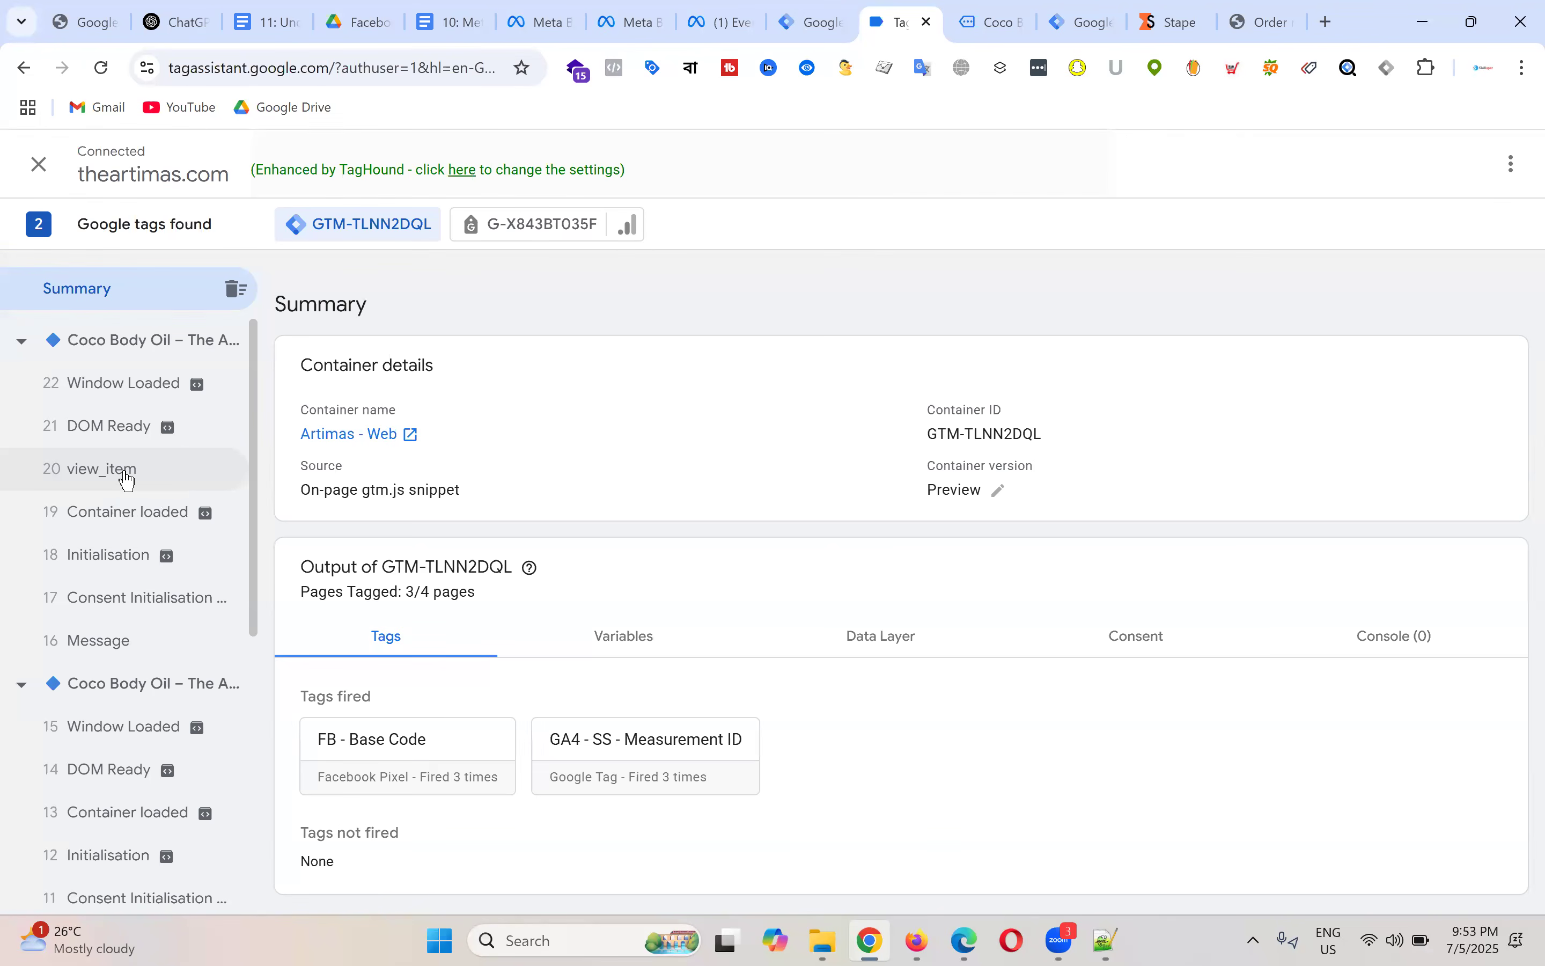
click(127, 481)
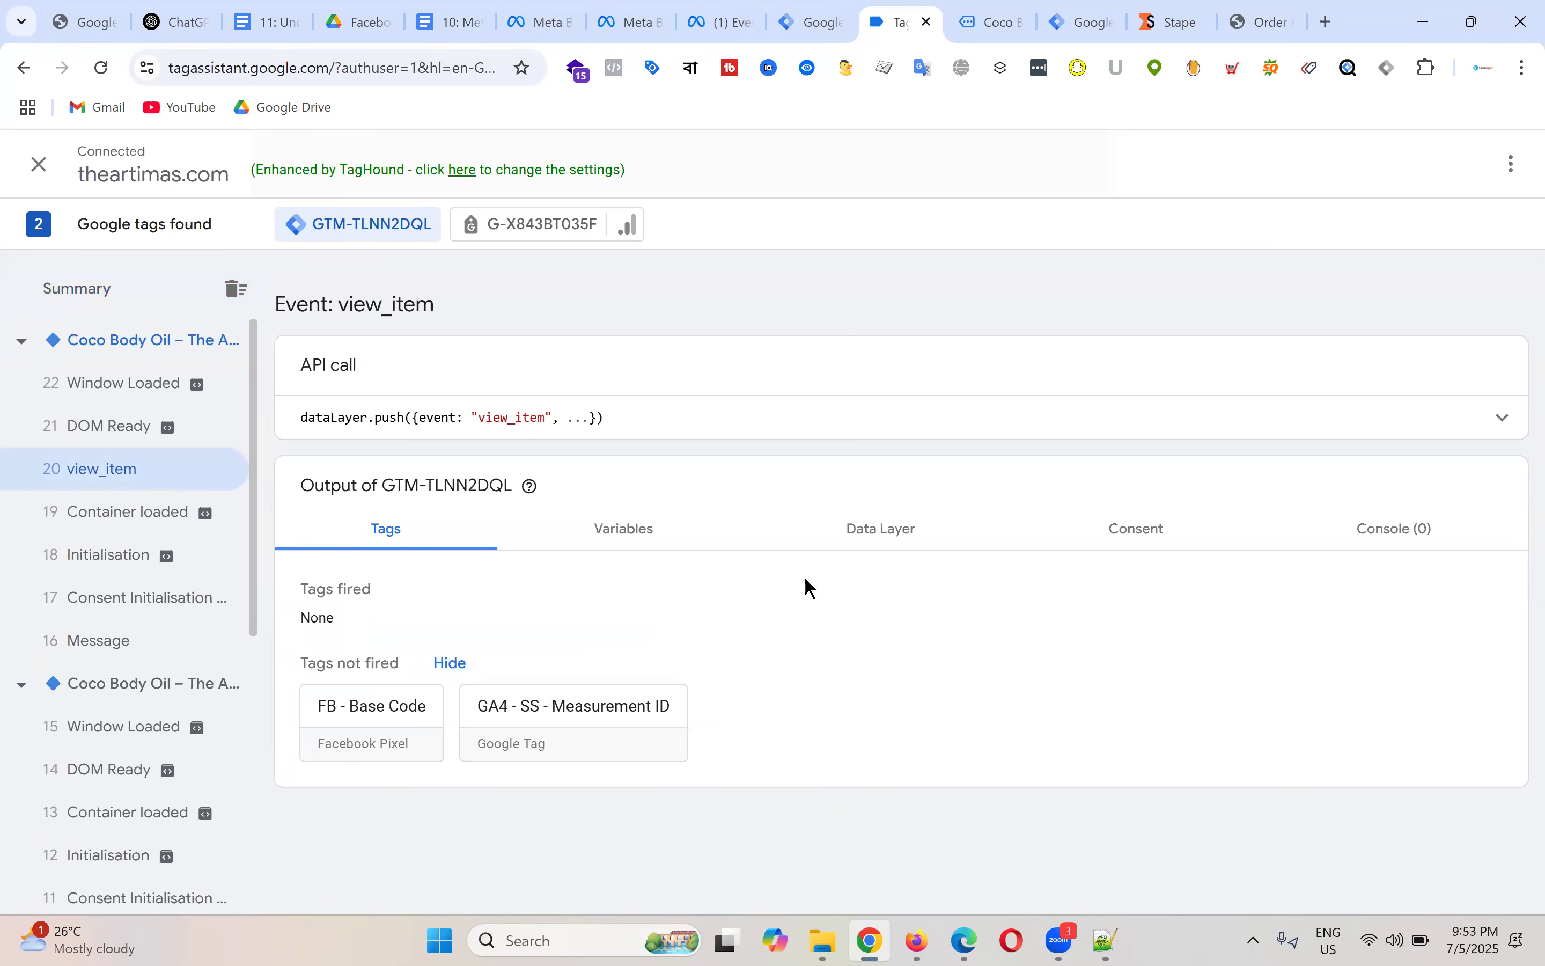
Step: Show the view_item event's Data Layer and expand the full dataLayer.push API call code
click(906, 540)
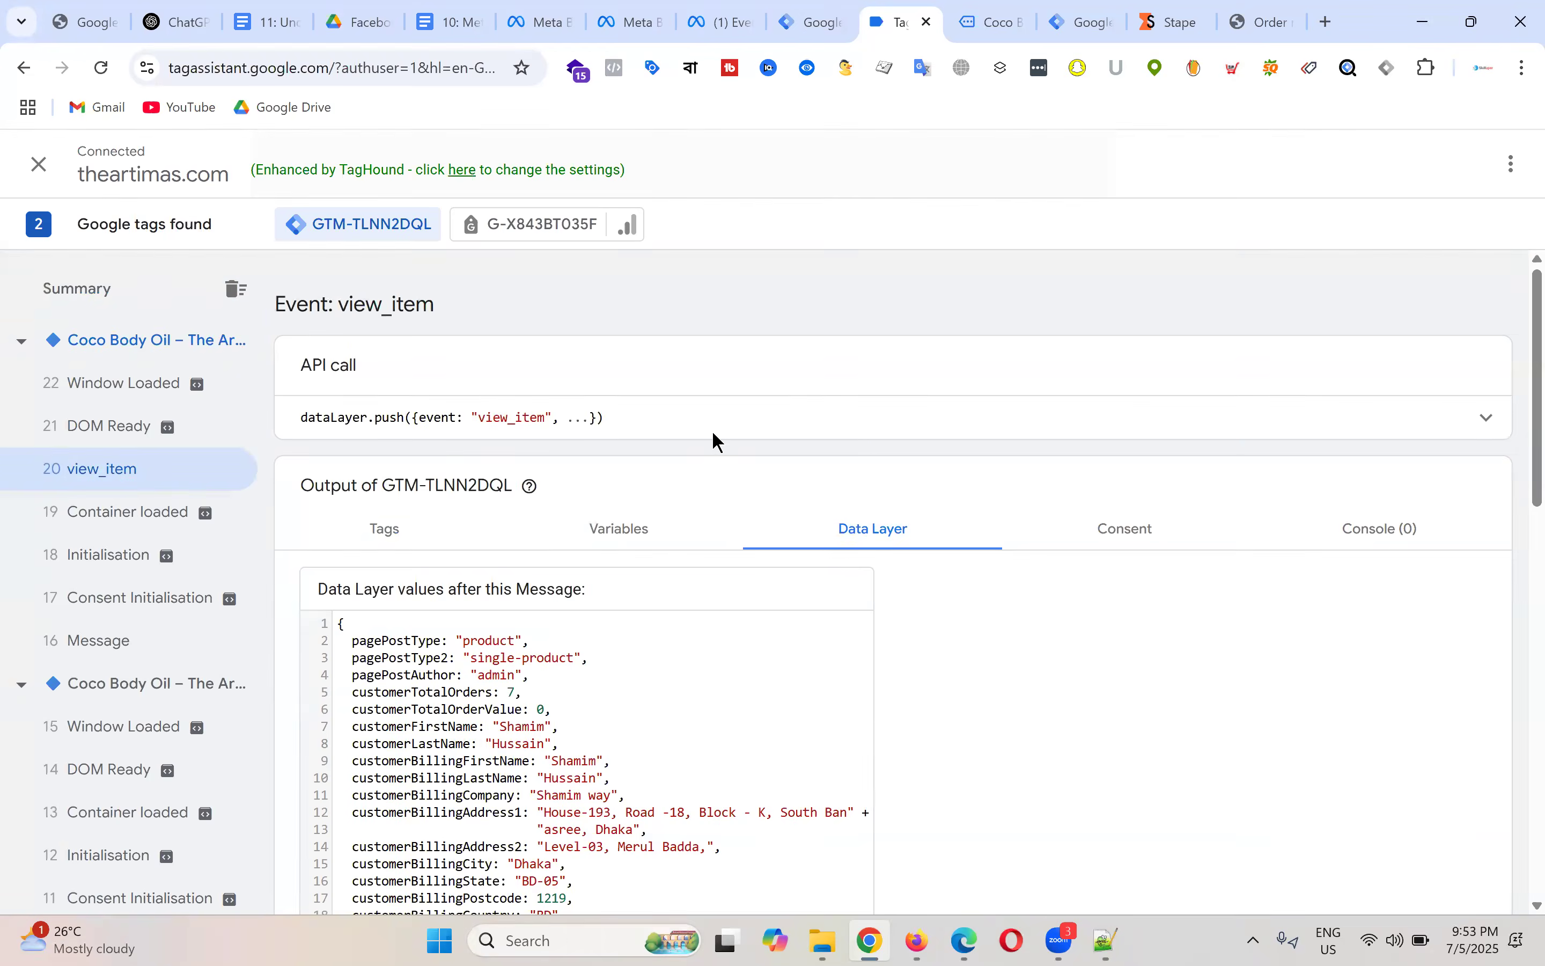
scroll(622, 483, down, 5)
scroll(598, 455, down, 10)
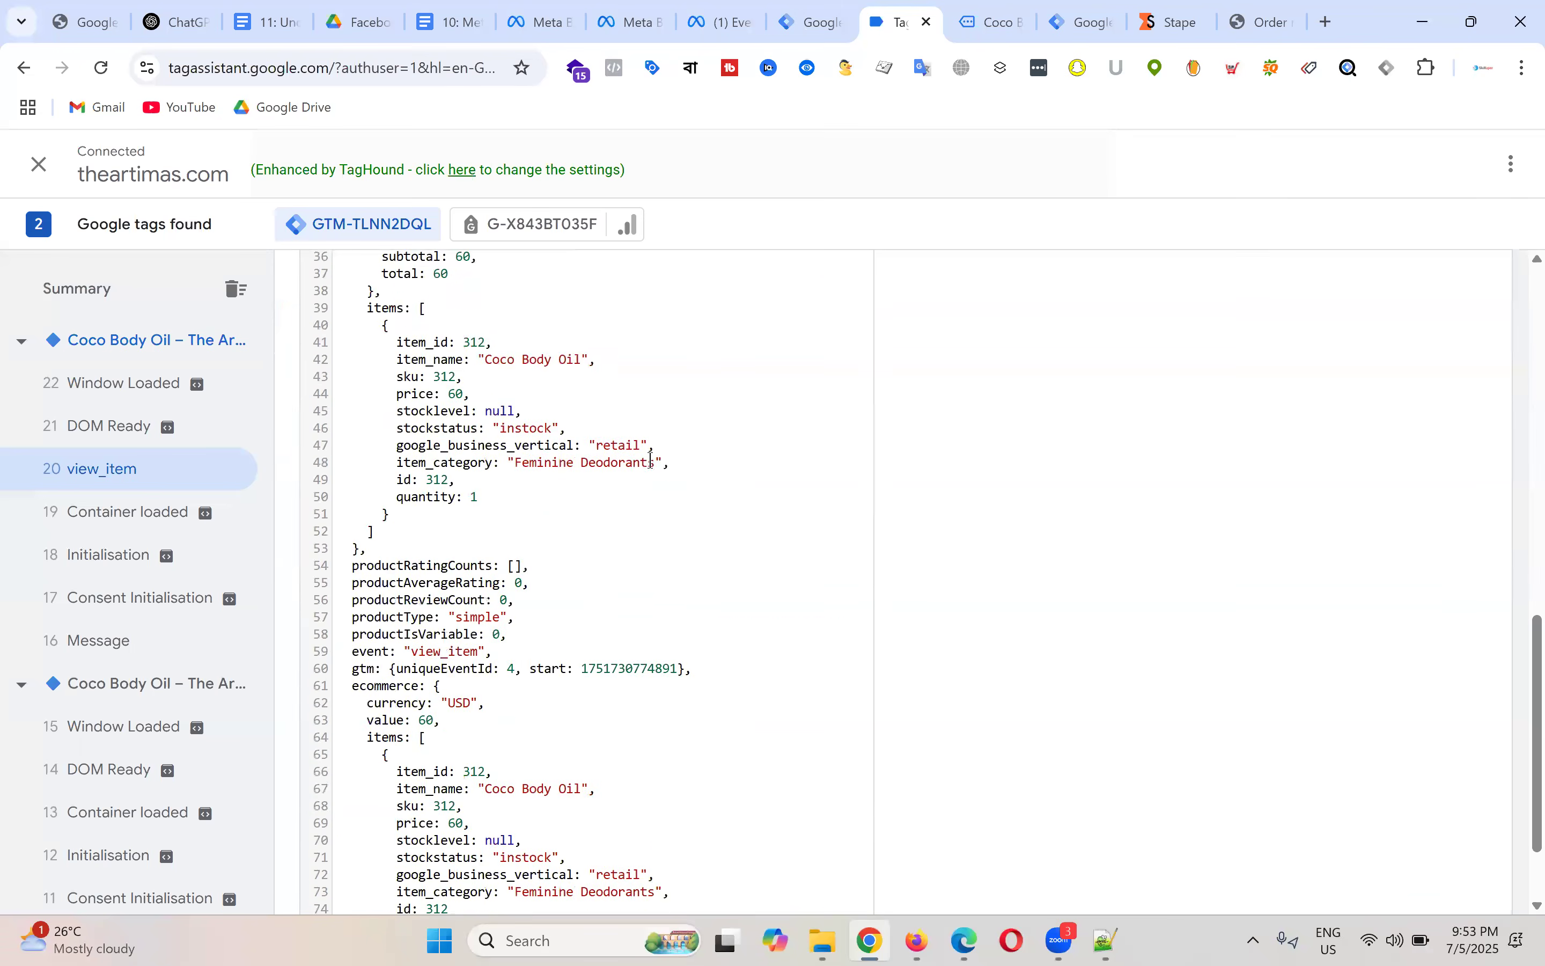
scroll(771, 552, up, 15)
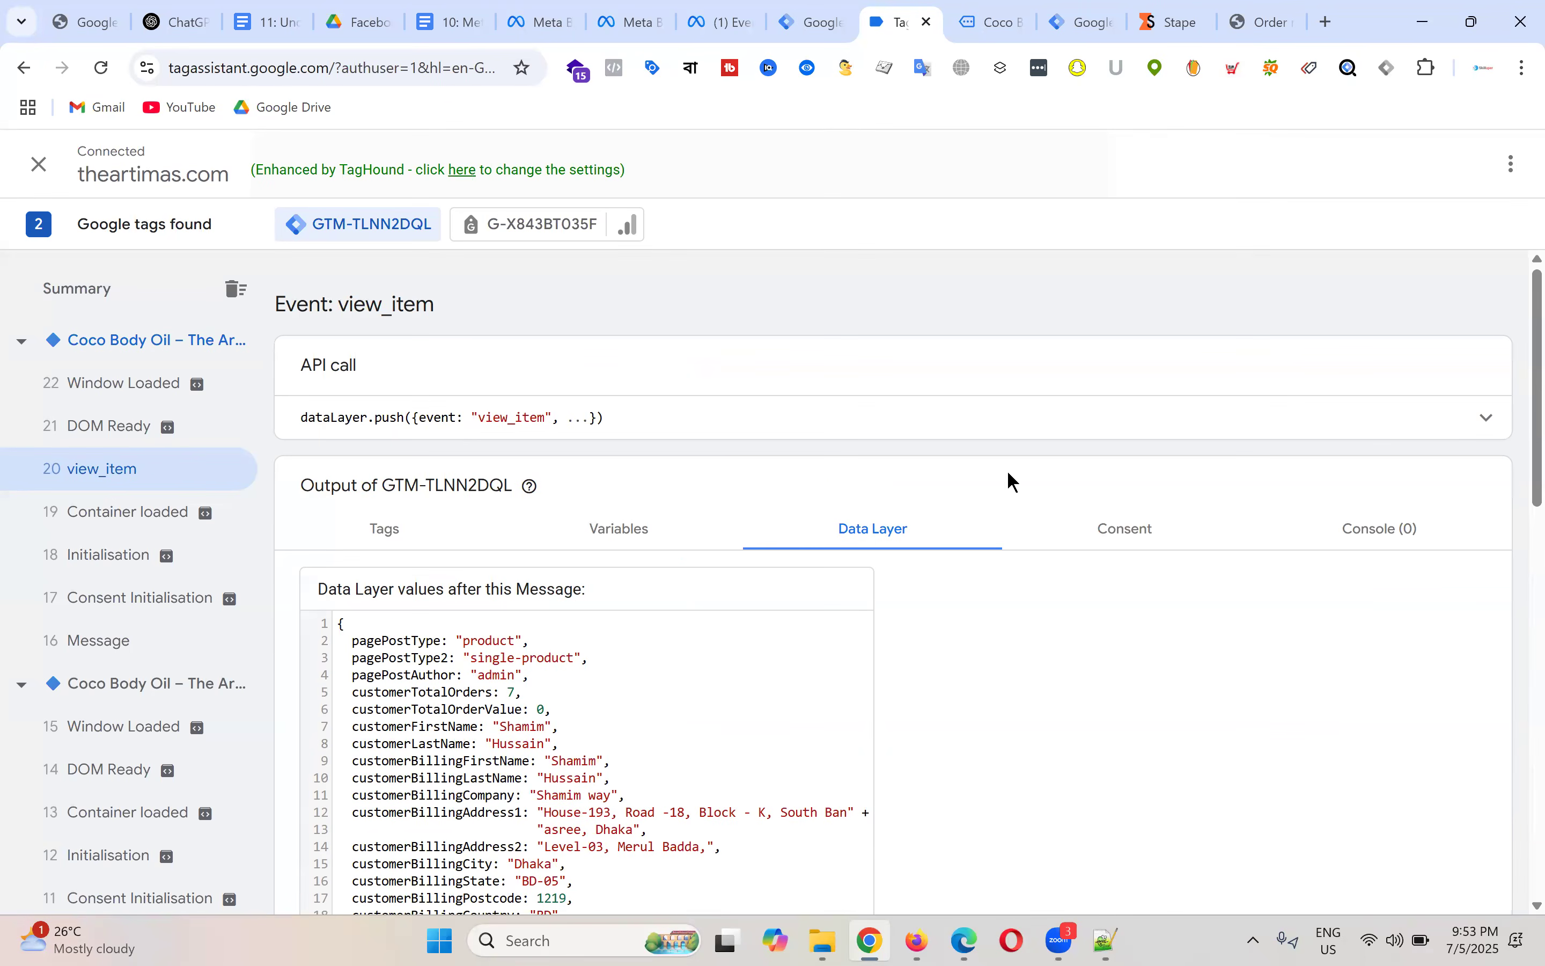
click(1488, 419)
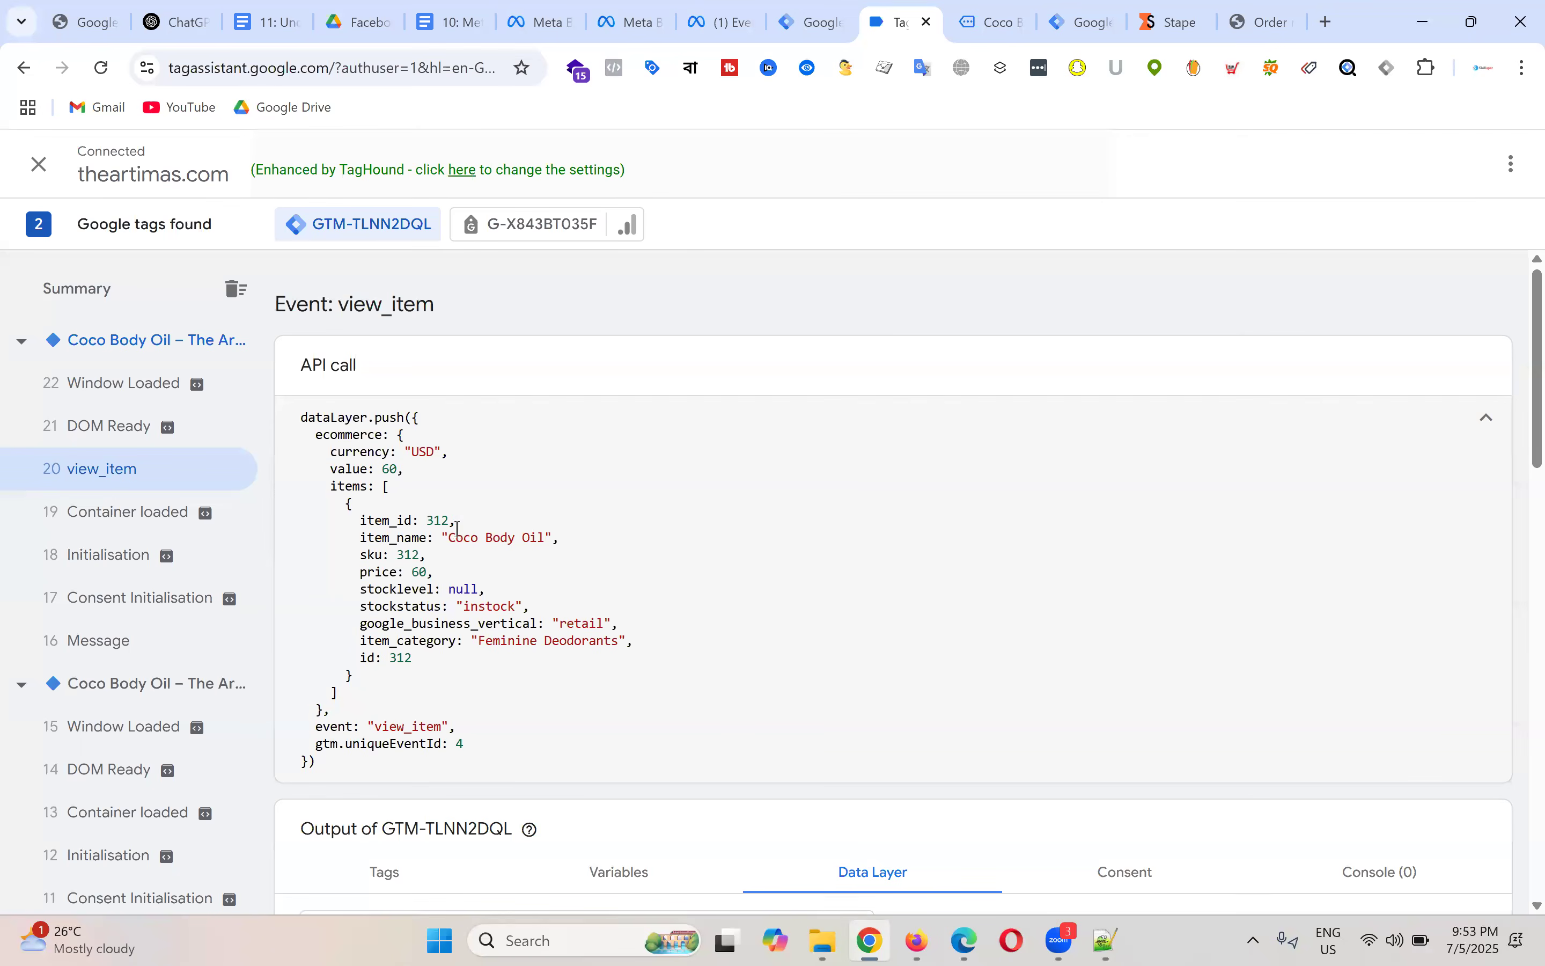
drag(302, 414, 593, 761)
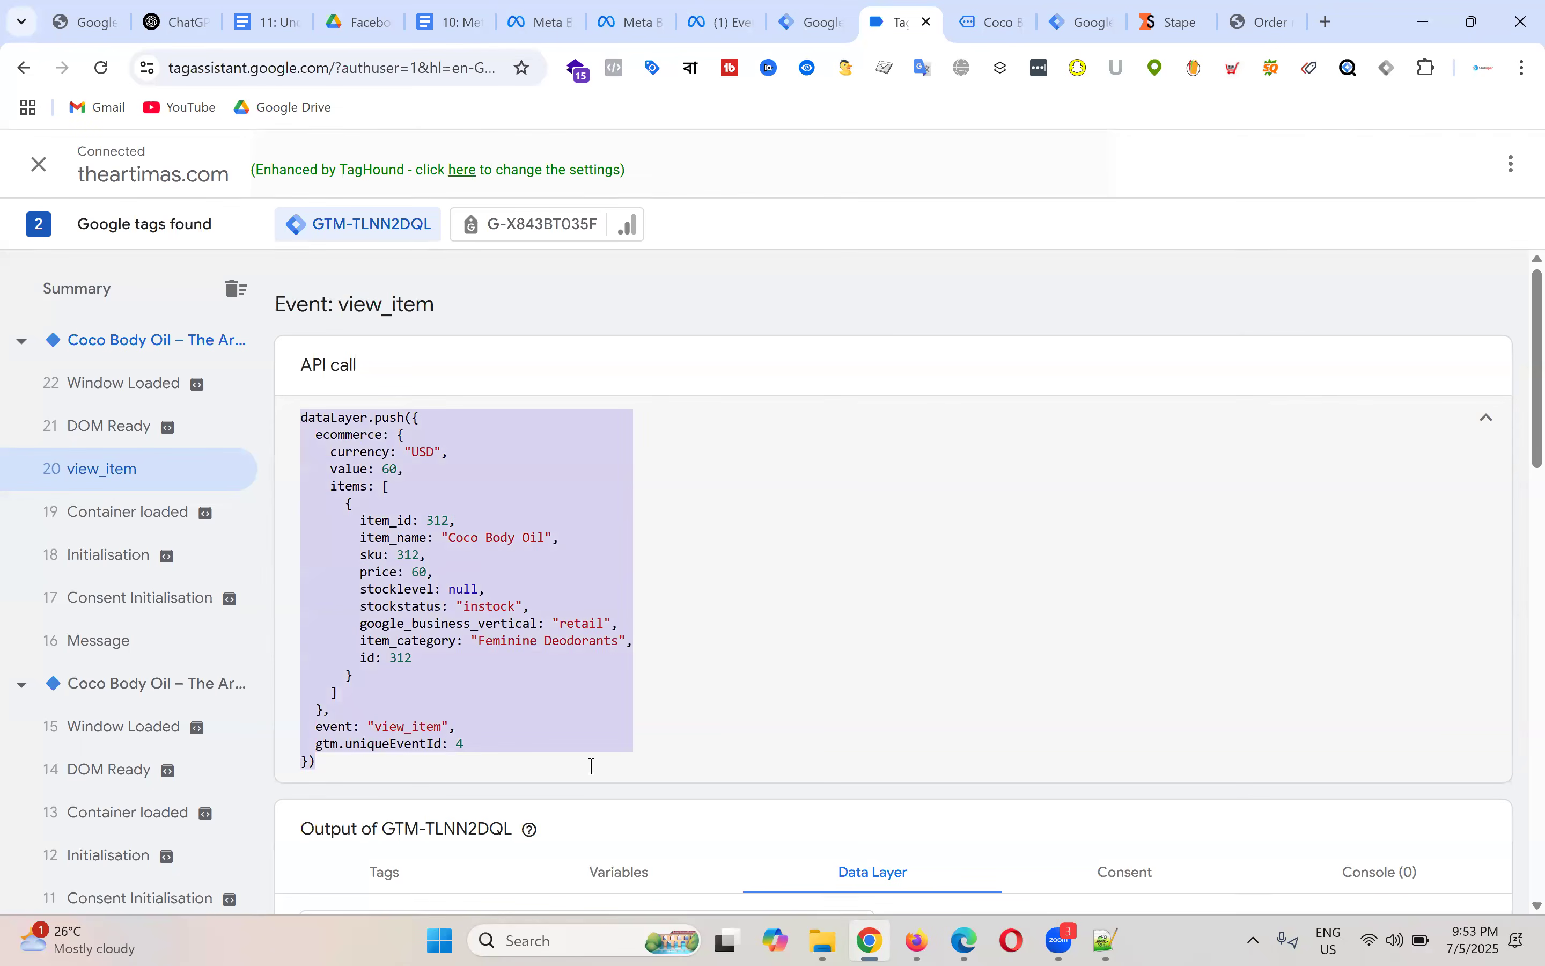
click(277, 484)
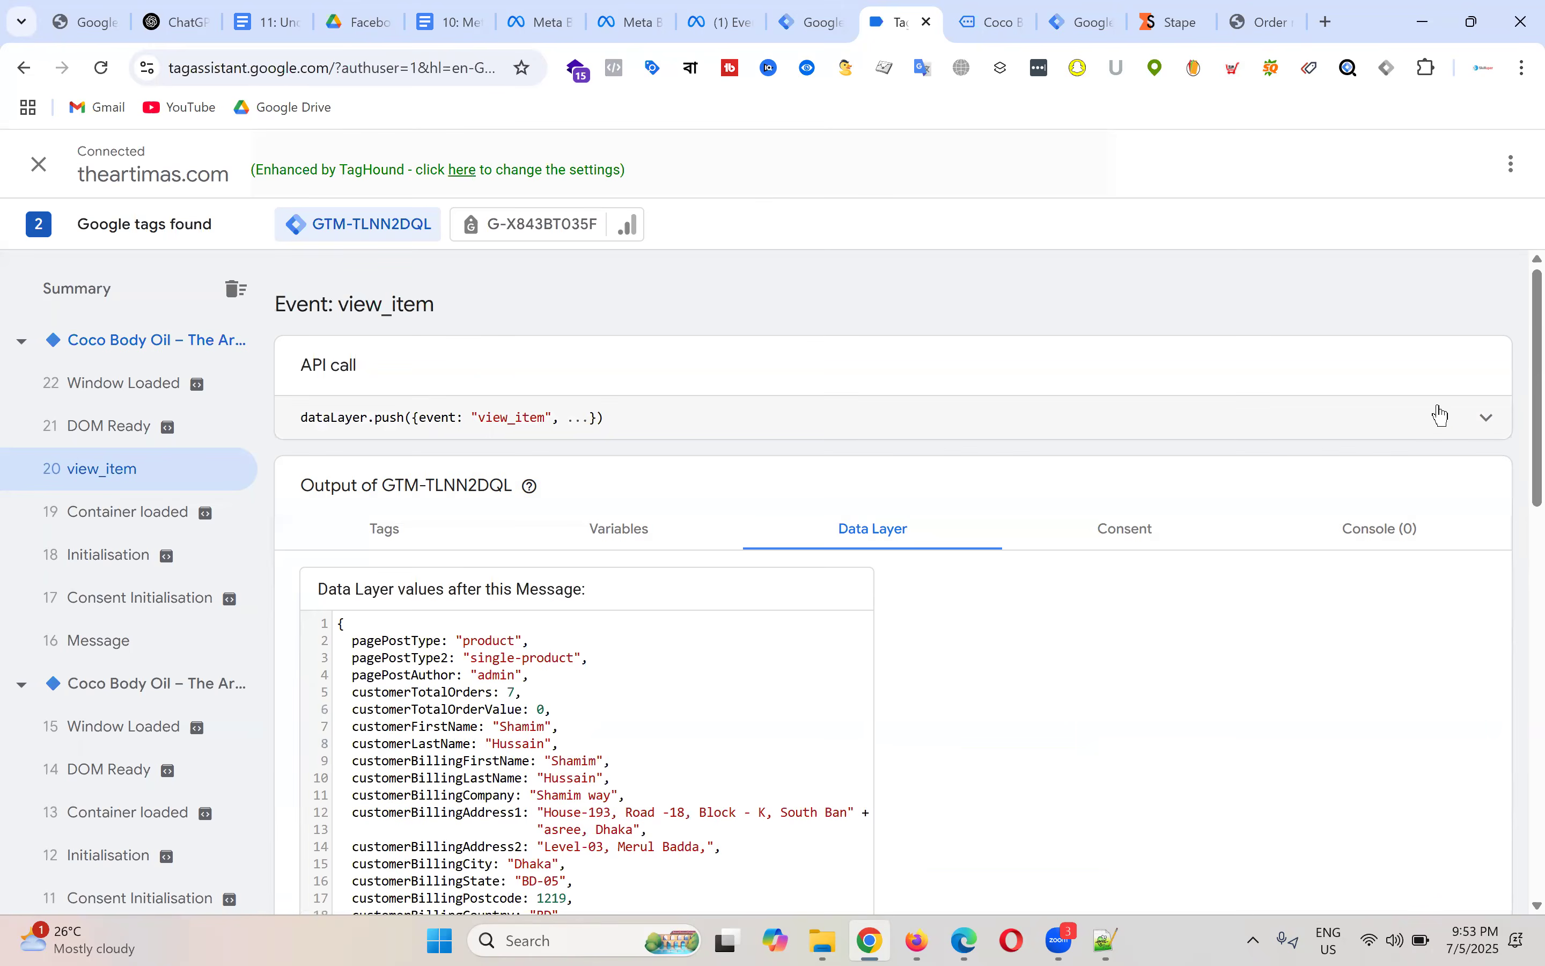
click(1488, 419)
click(471, 430)
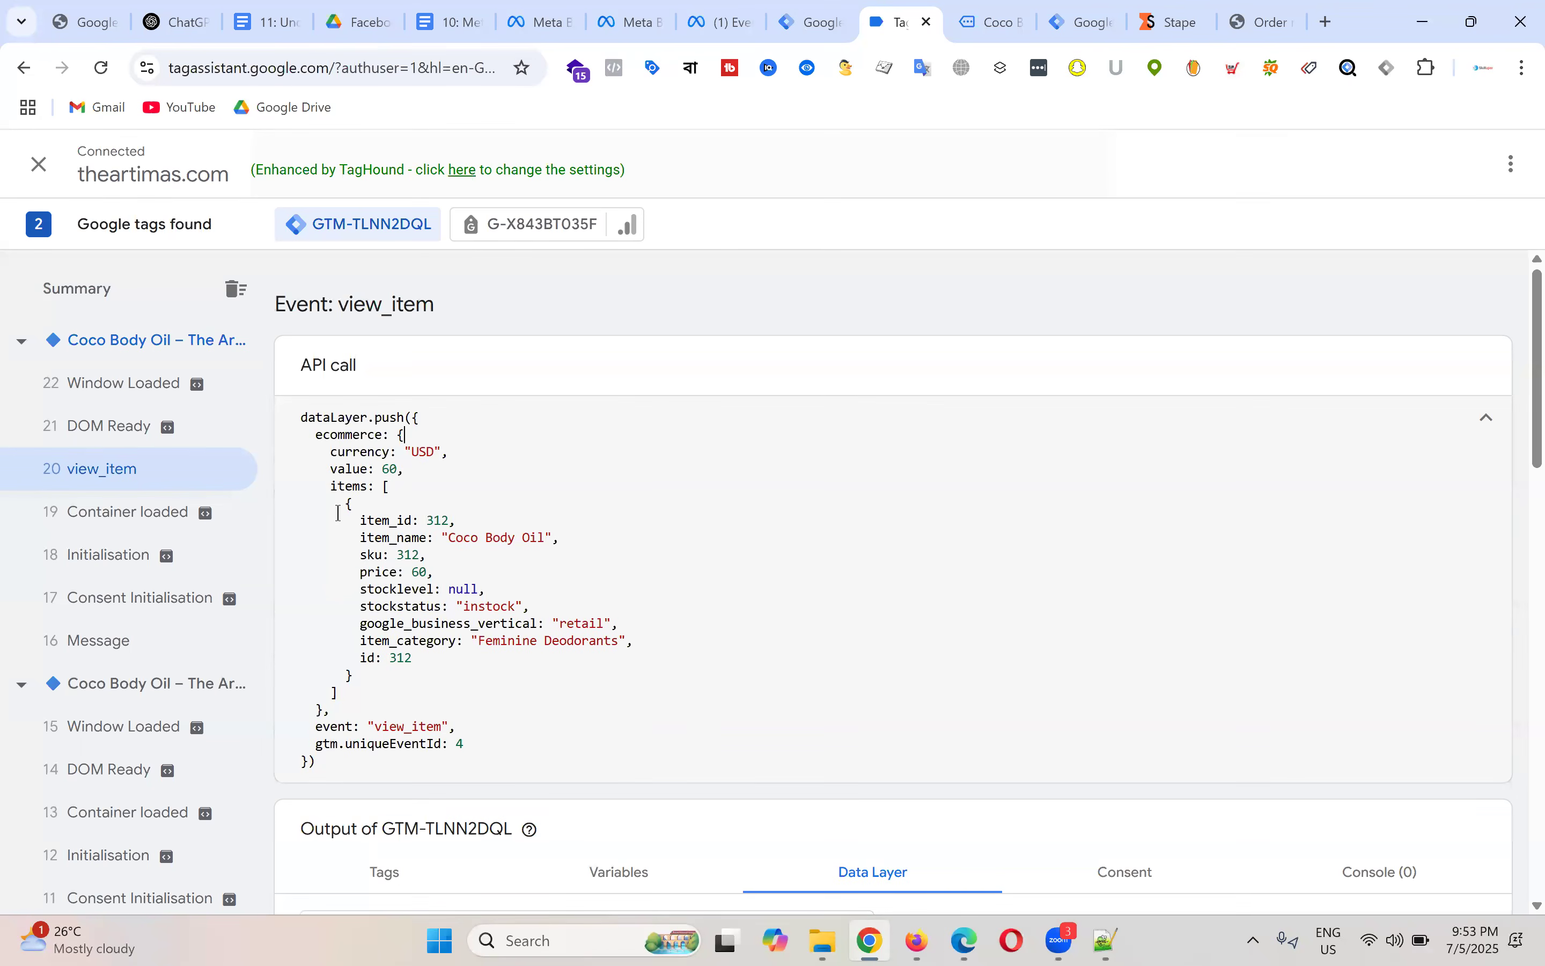
Step: Highlight the payload fields: currency USD, value 60, item_id, item_name Coco Body Oil, sku, price 60, item_category
drag(330, 453, 453, 452)
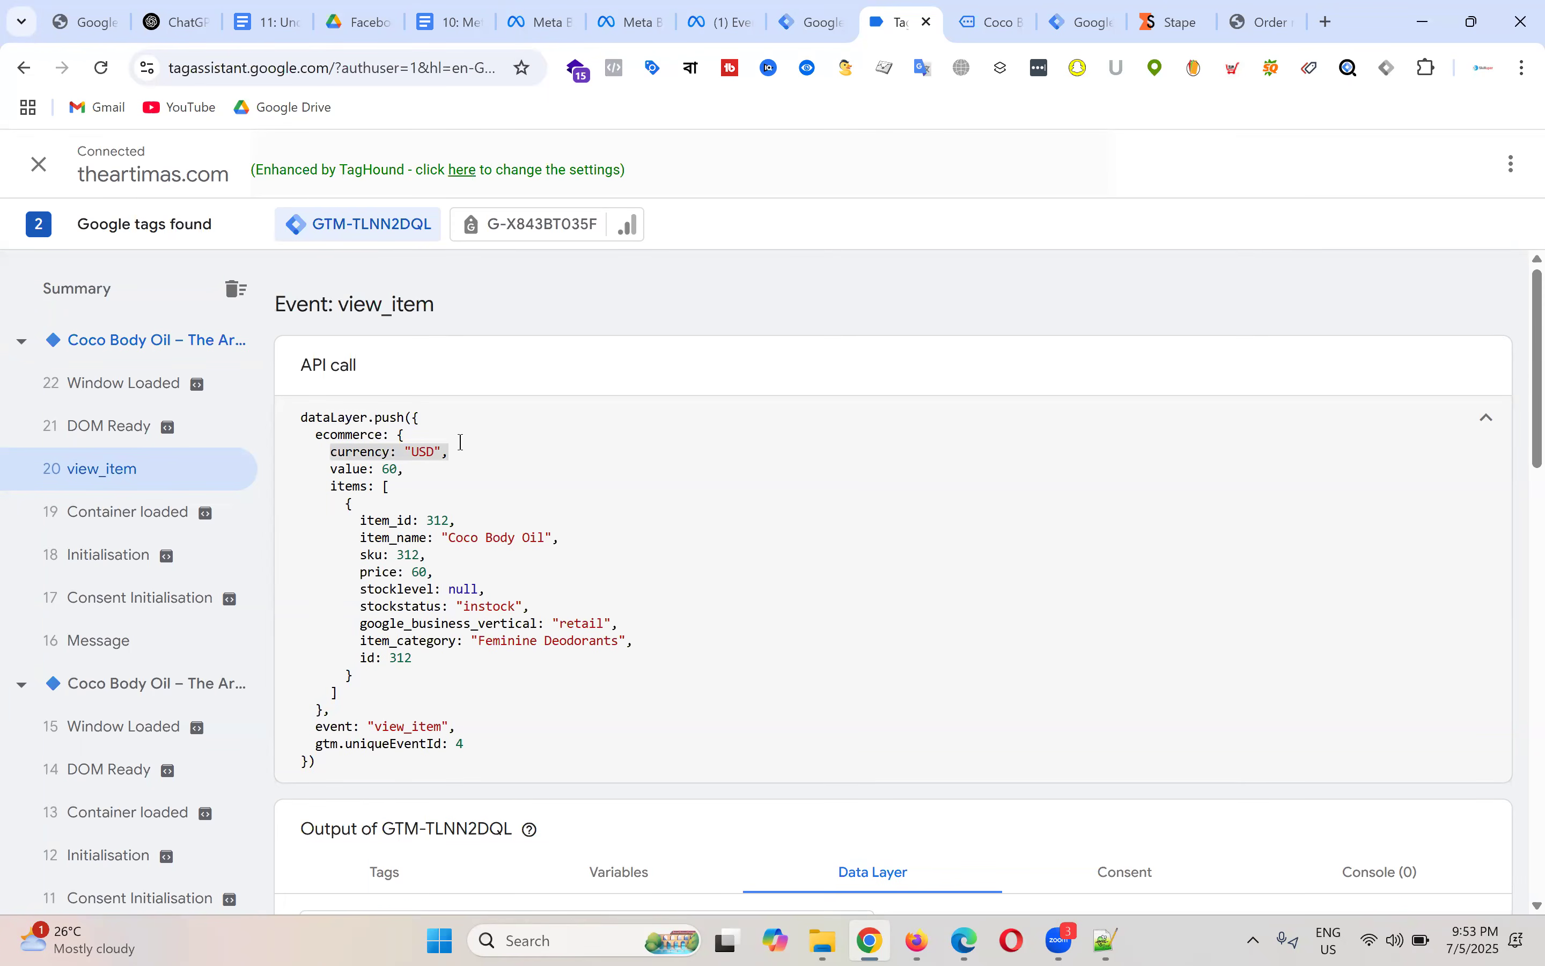
drag(329, 470, 419, 472)
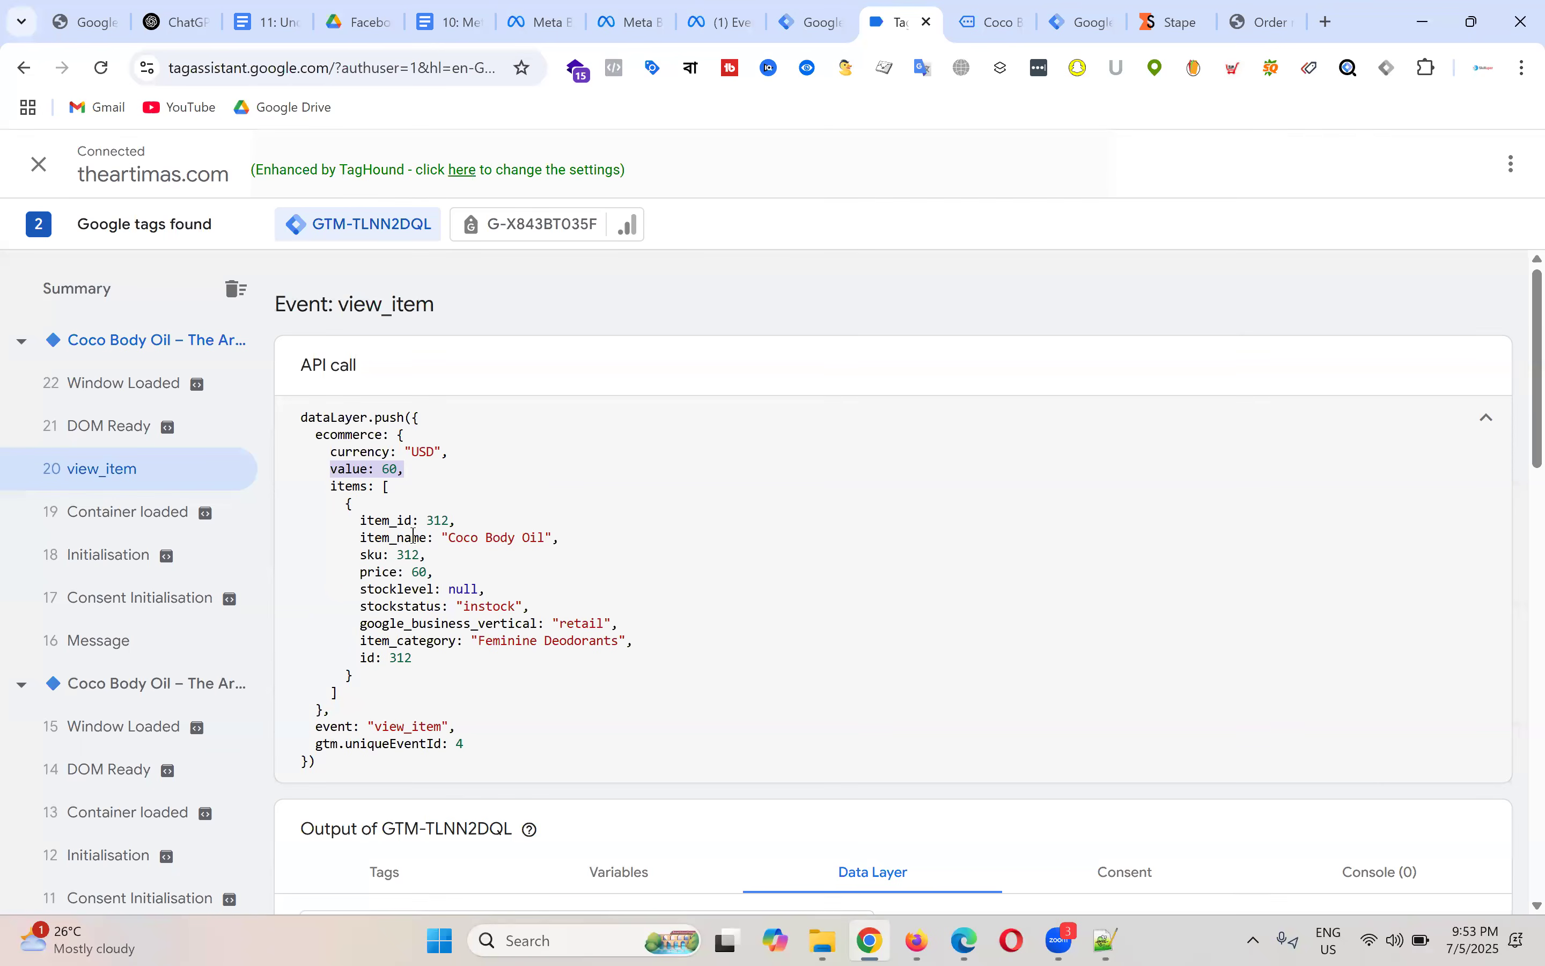
drag(360, 520, 454, 520)
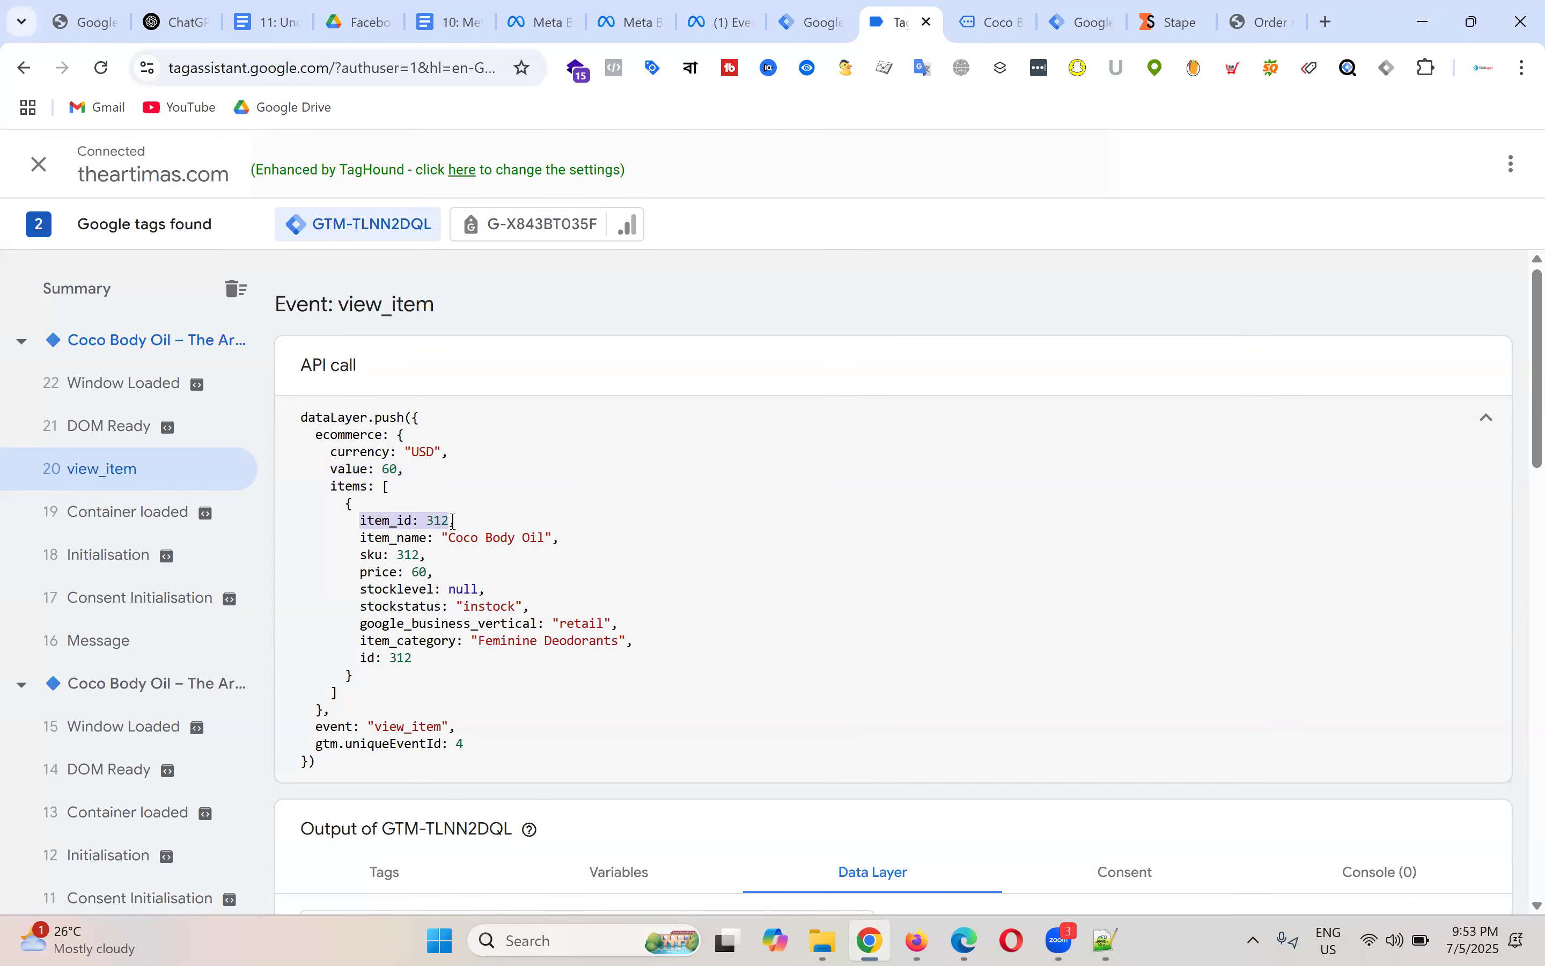
drag(360, 537, 560, 538)
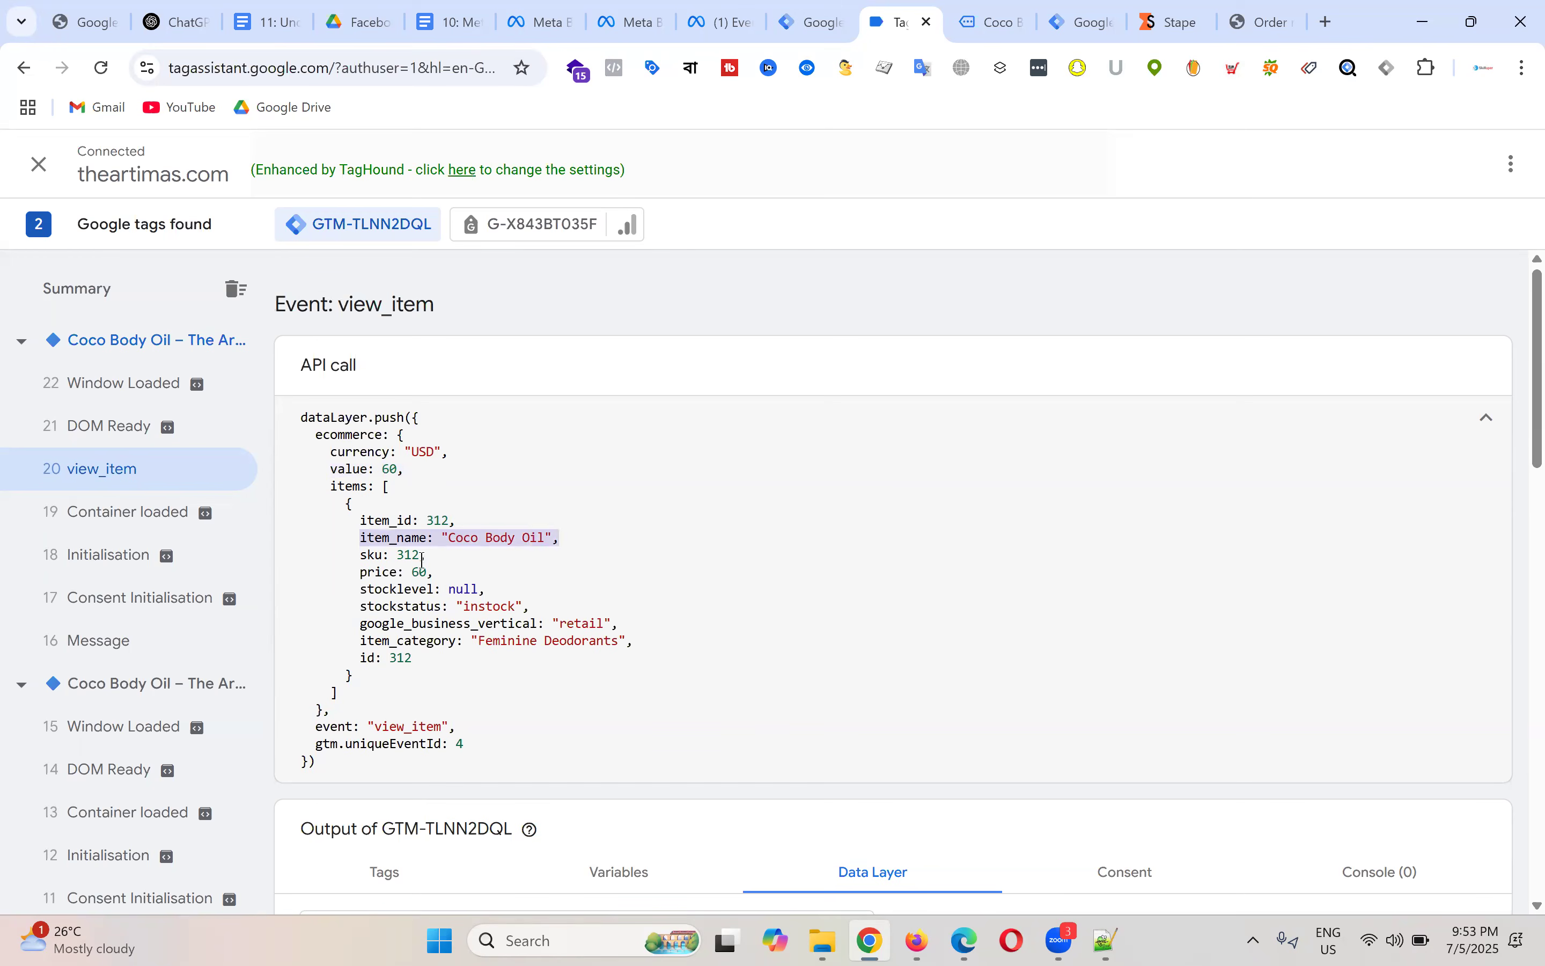
drag(356, 555, 456, 521)
click(503, 576)
drag(362, 571, 434, 571)
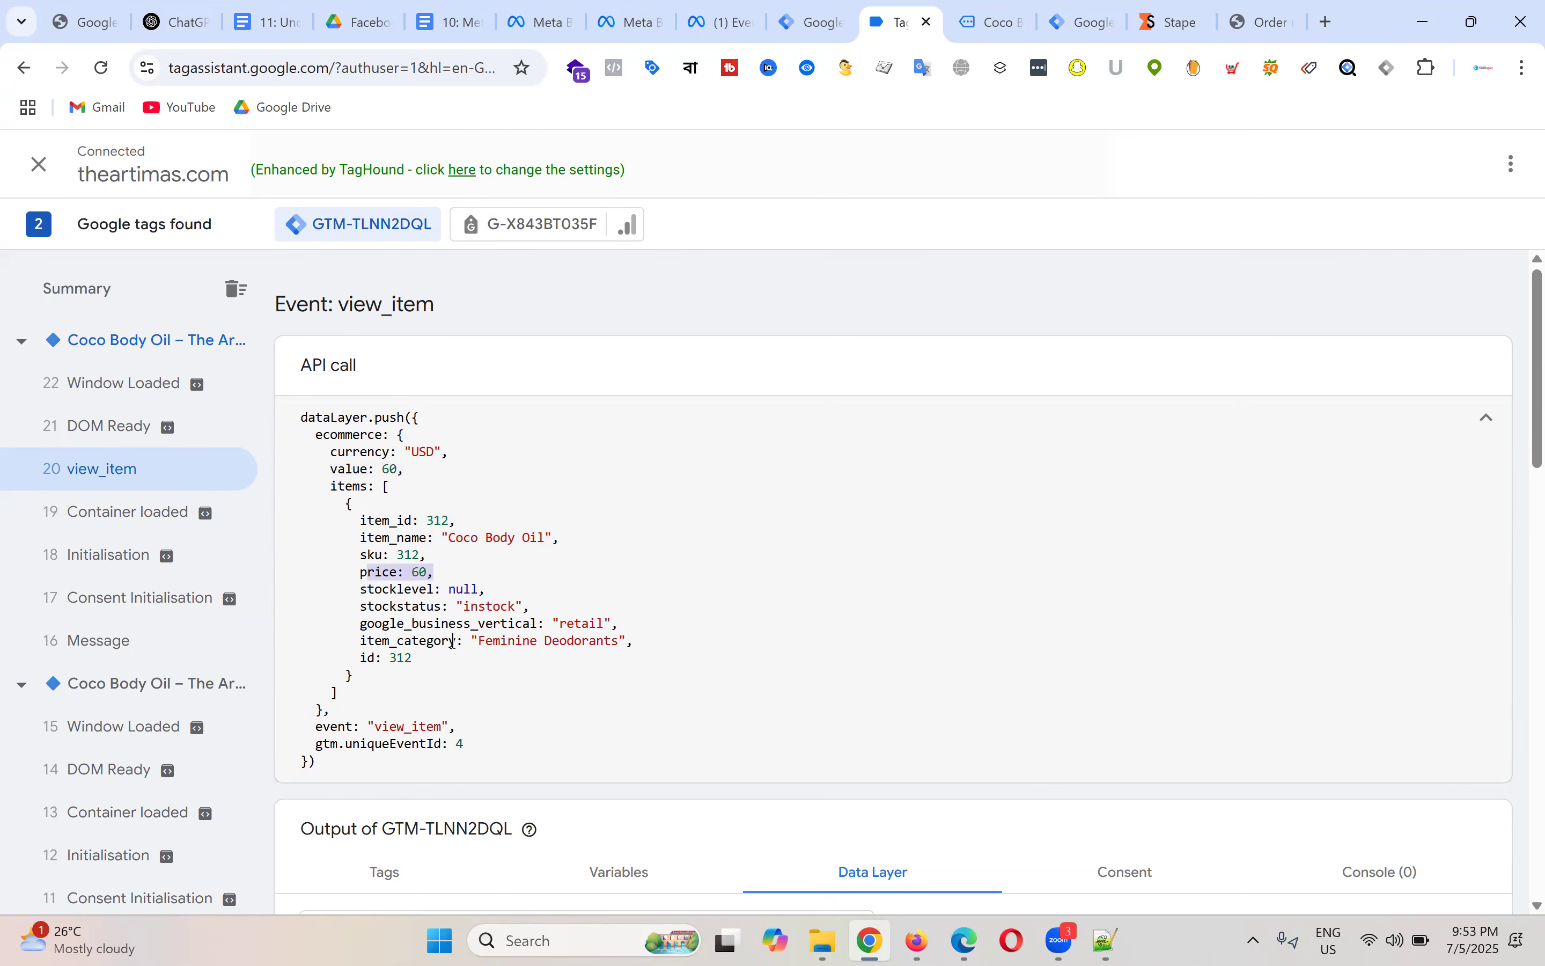
drag(634, 641, 338, 516)
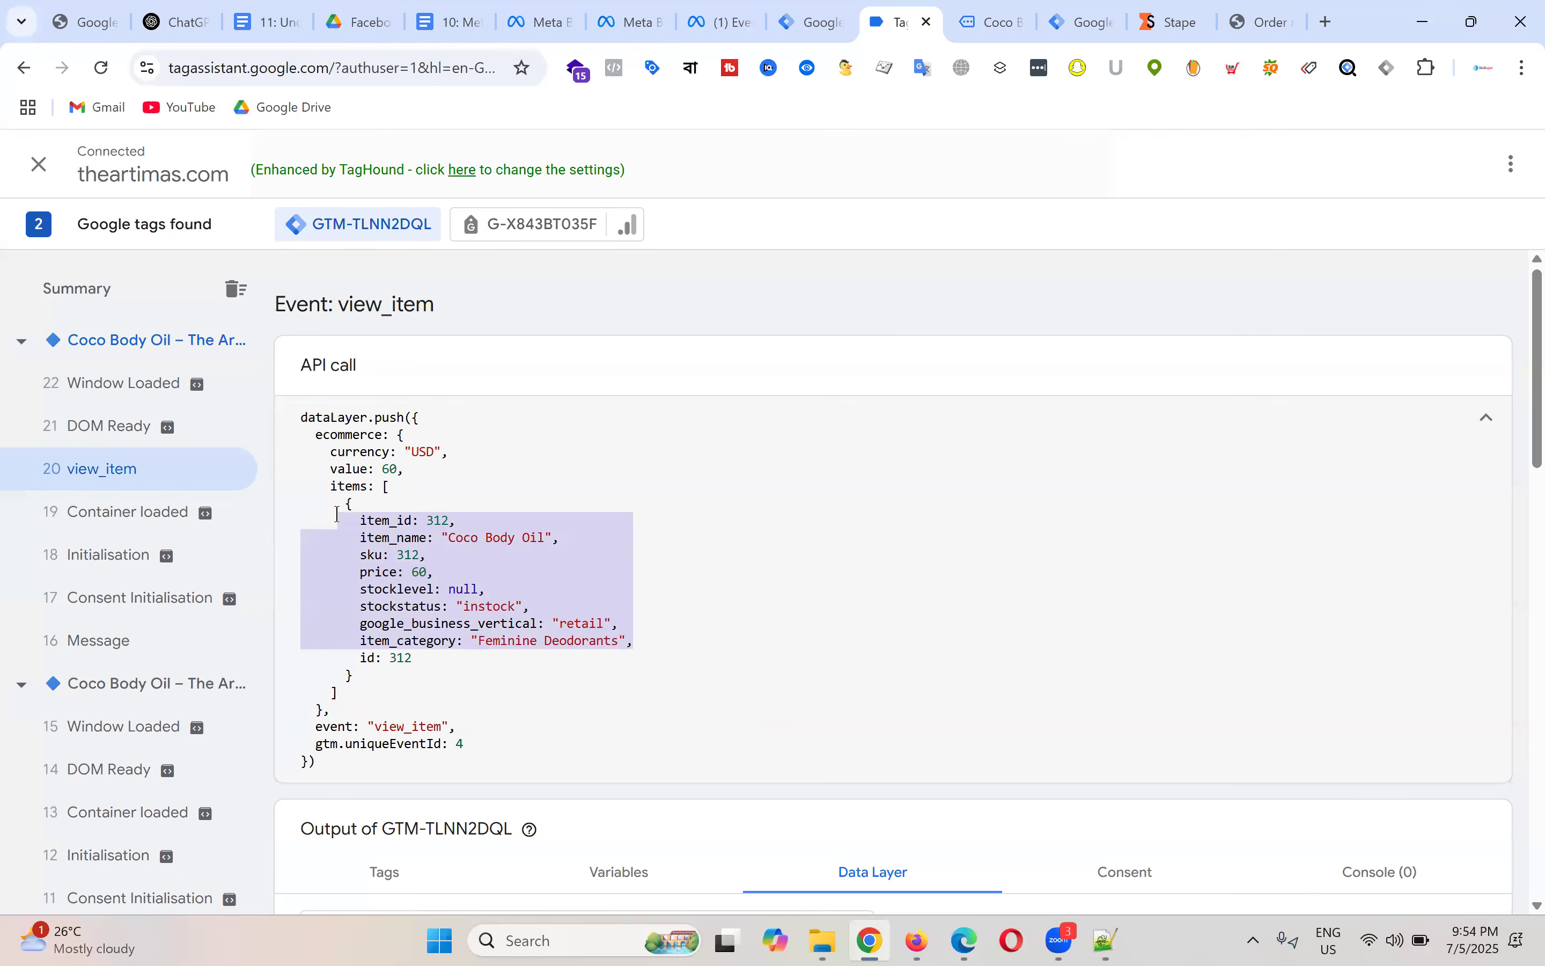
Step: Clear the highlighted item fields and open a new Chrome tab on the Google start page
click(447, 557)
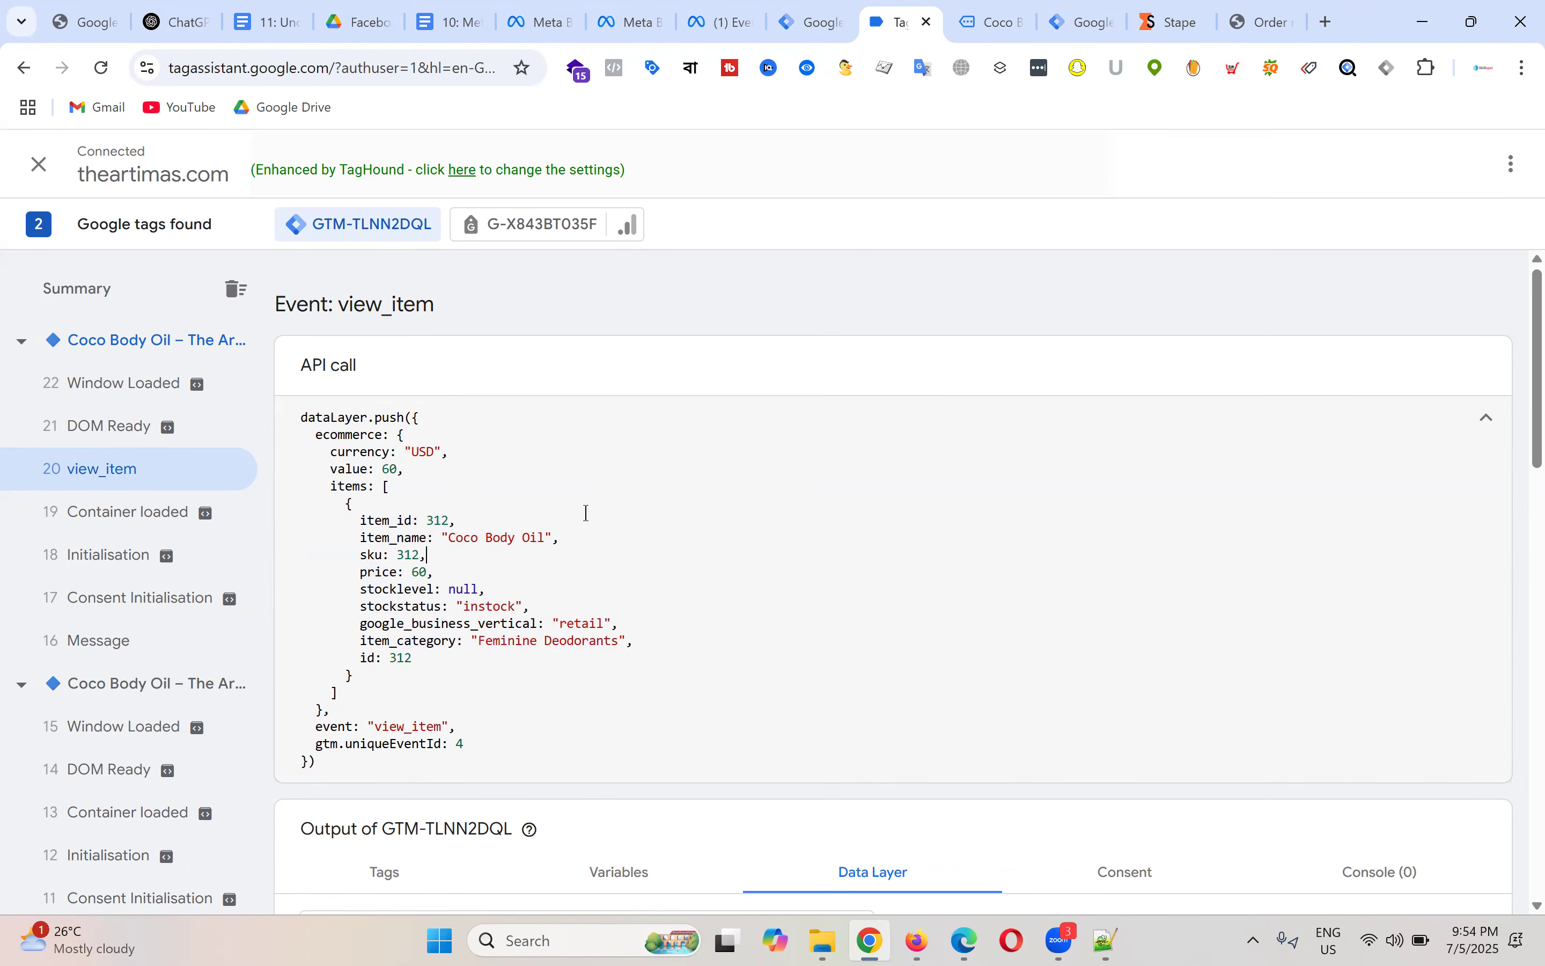
click(1328, 24)
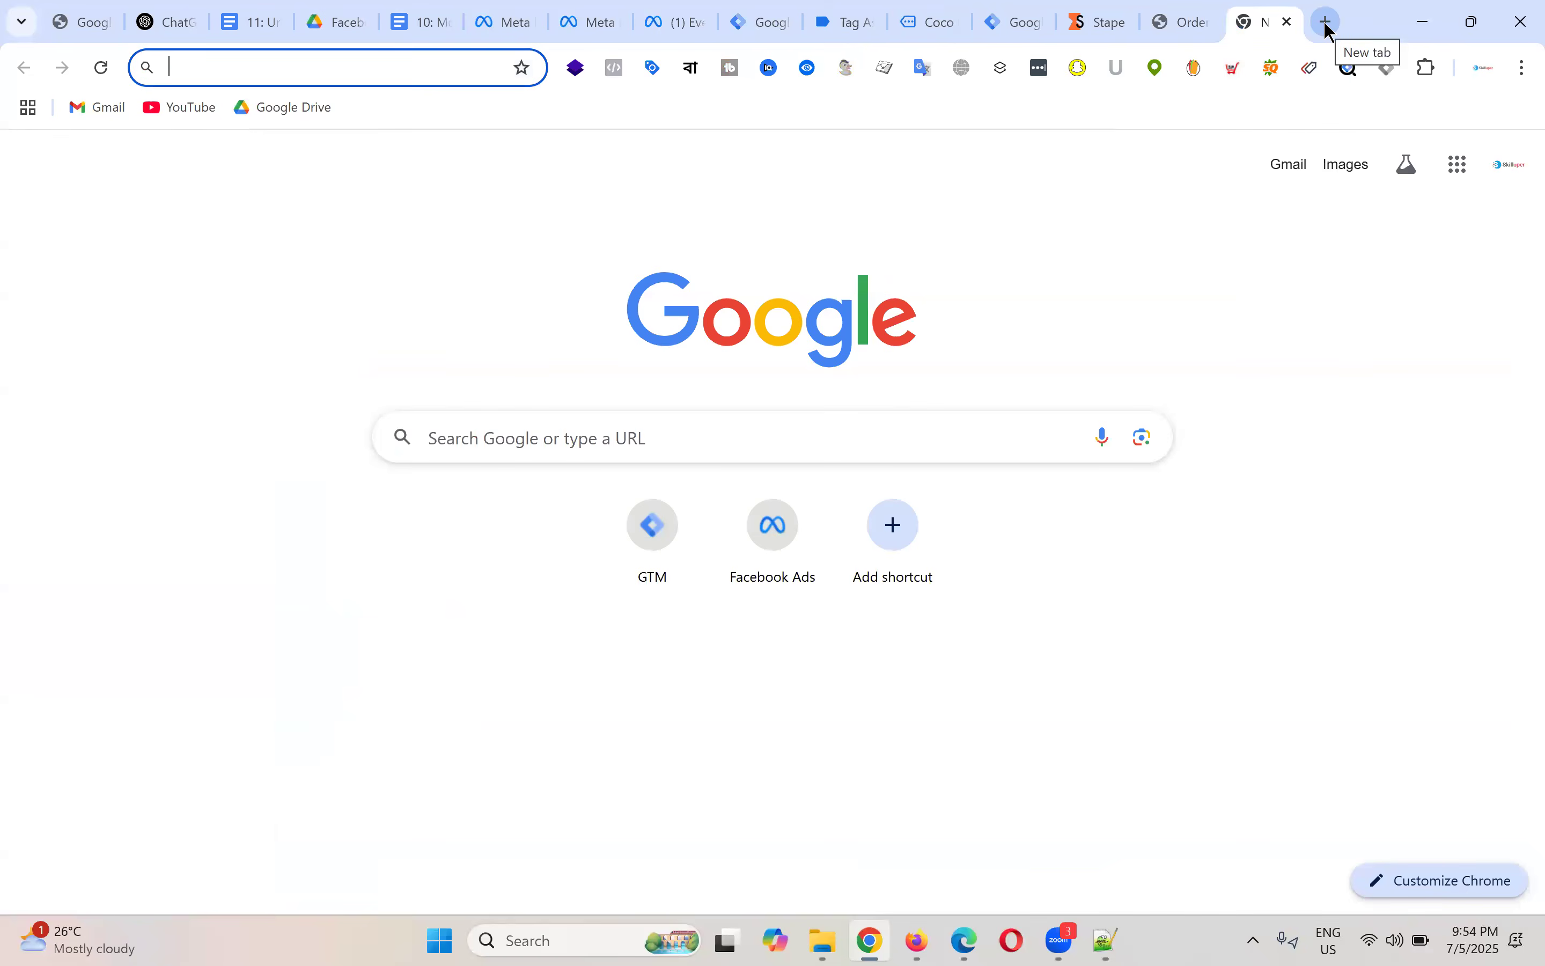
Step: Search 'ga4 ecommerce data layer' and open the Analytics Measure ecommerce developer guide
text(ga4)
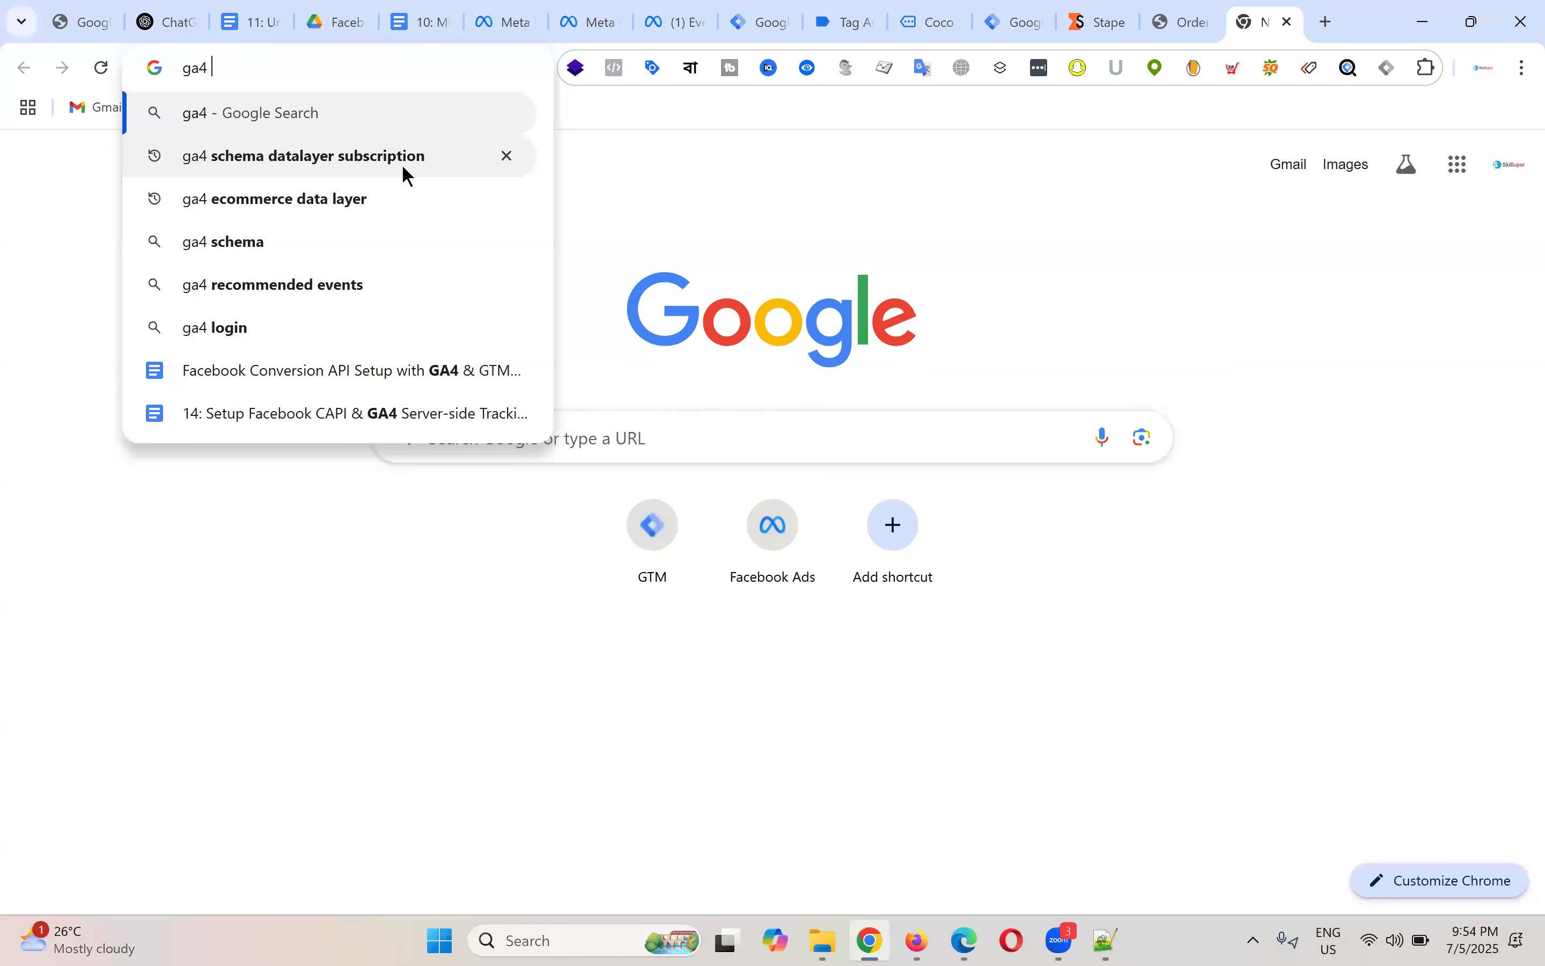
click(288, 199)
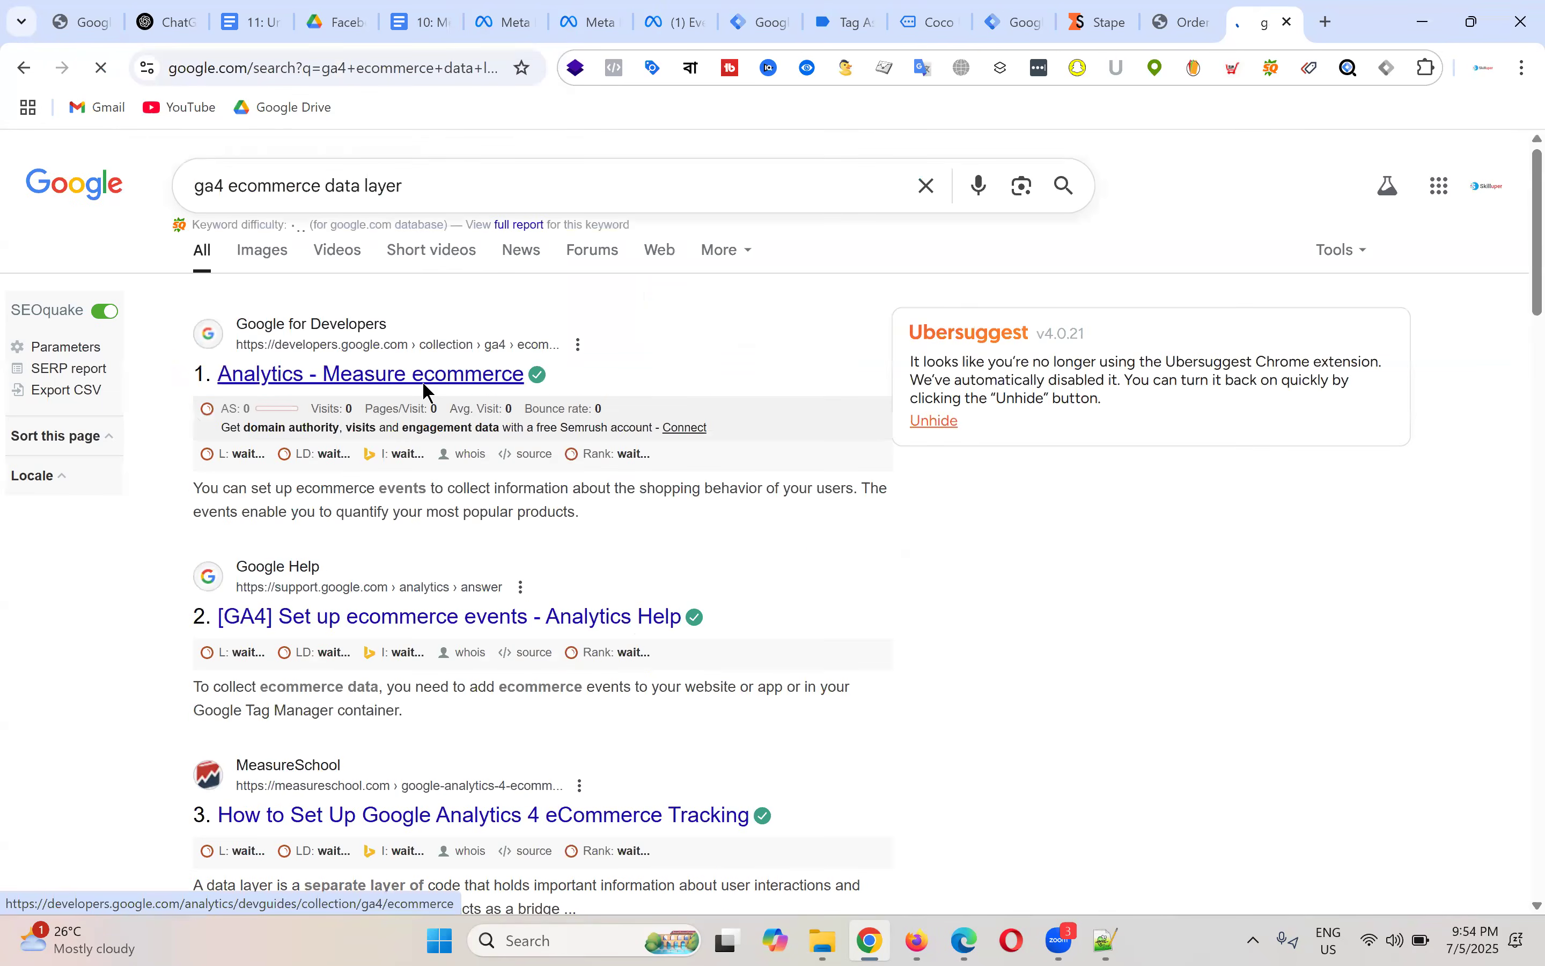
click(423, 382)
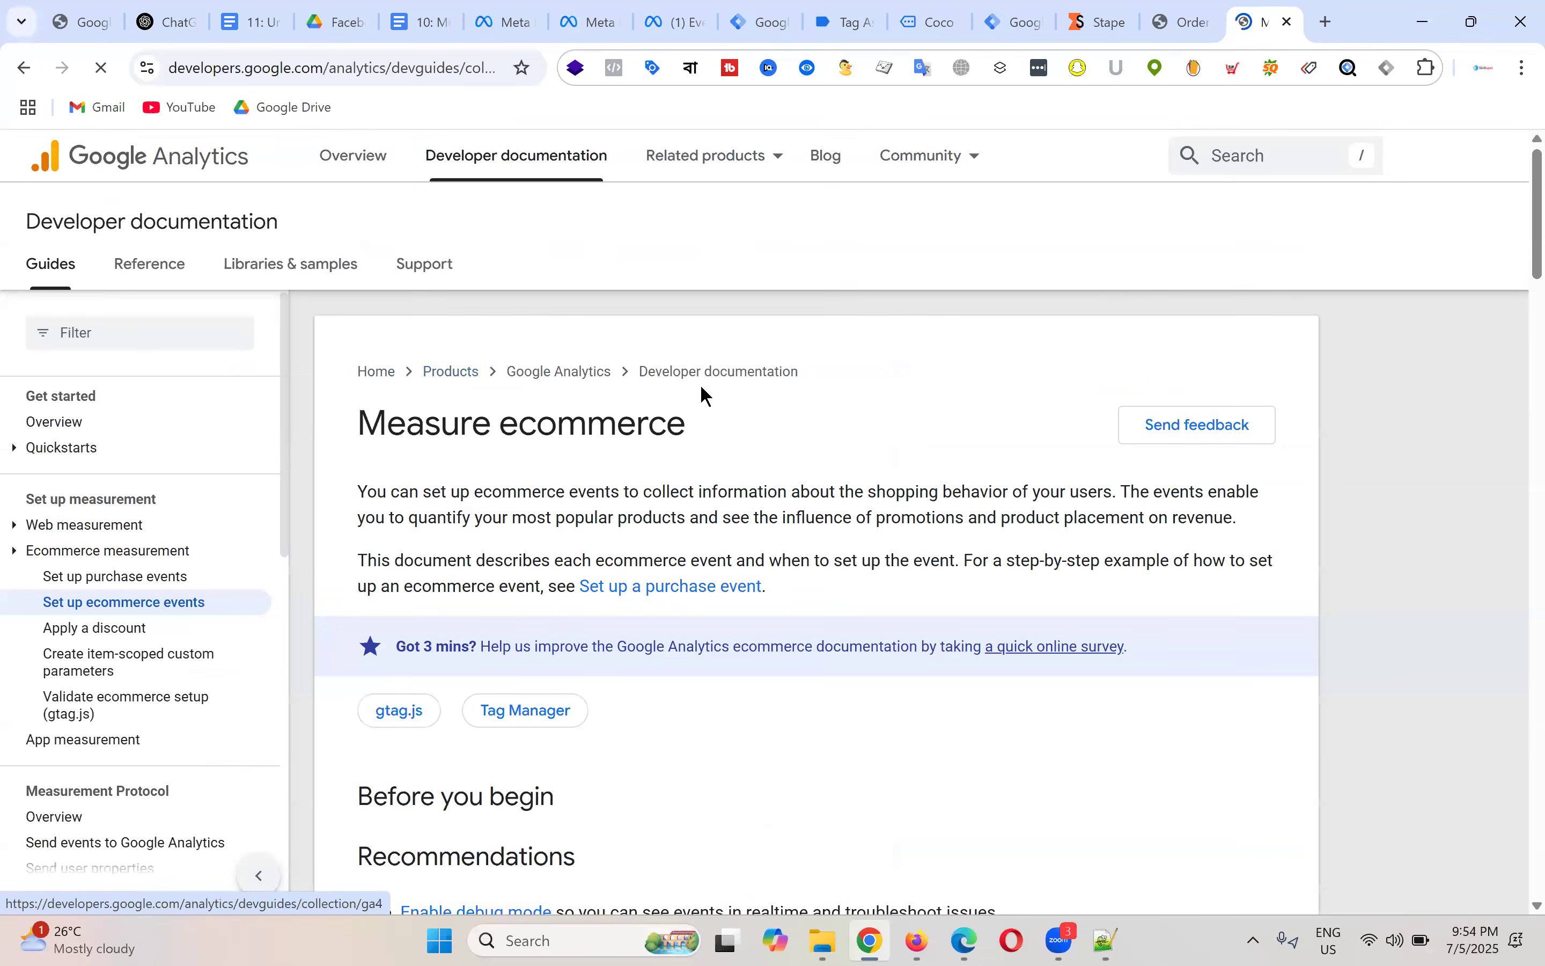
scroll(701, 383, down, 10)
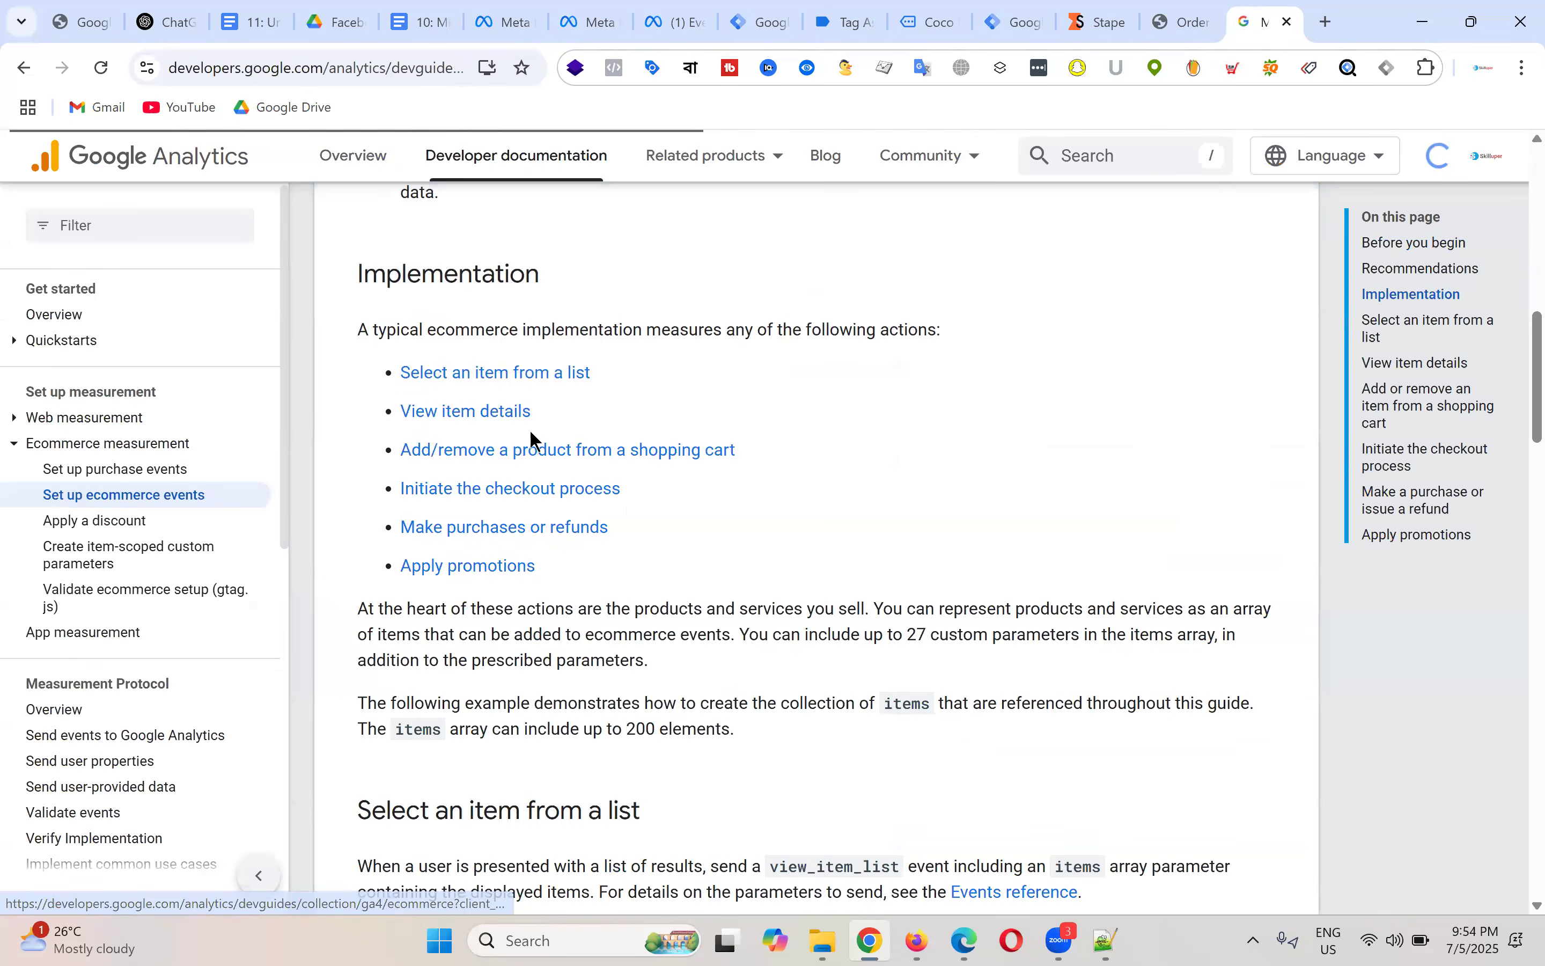
scroll(712, 475, down, 3)
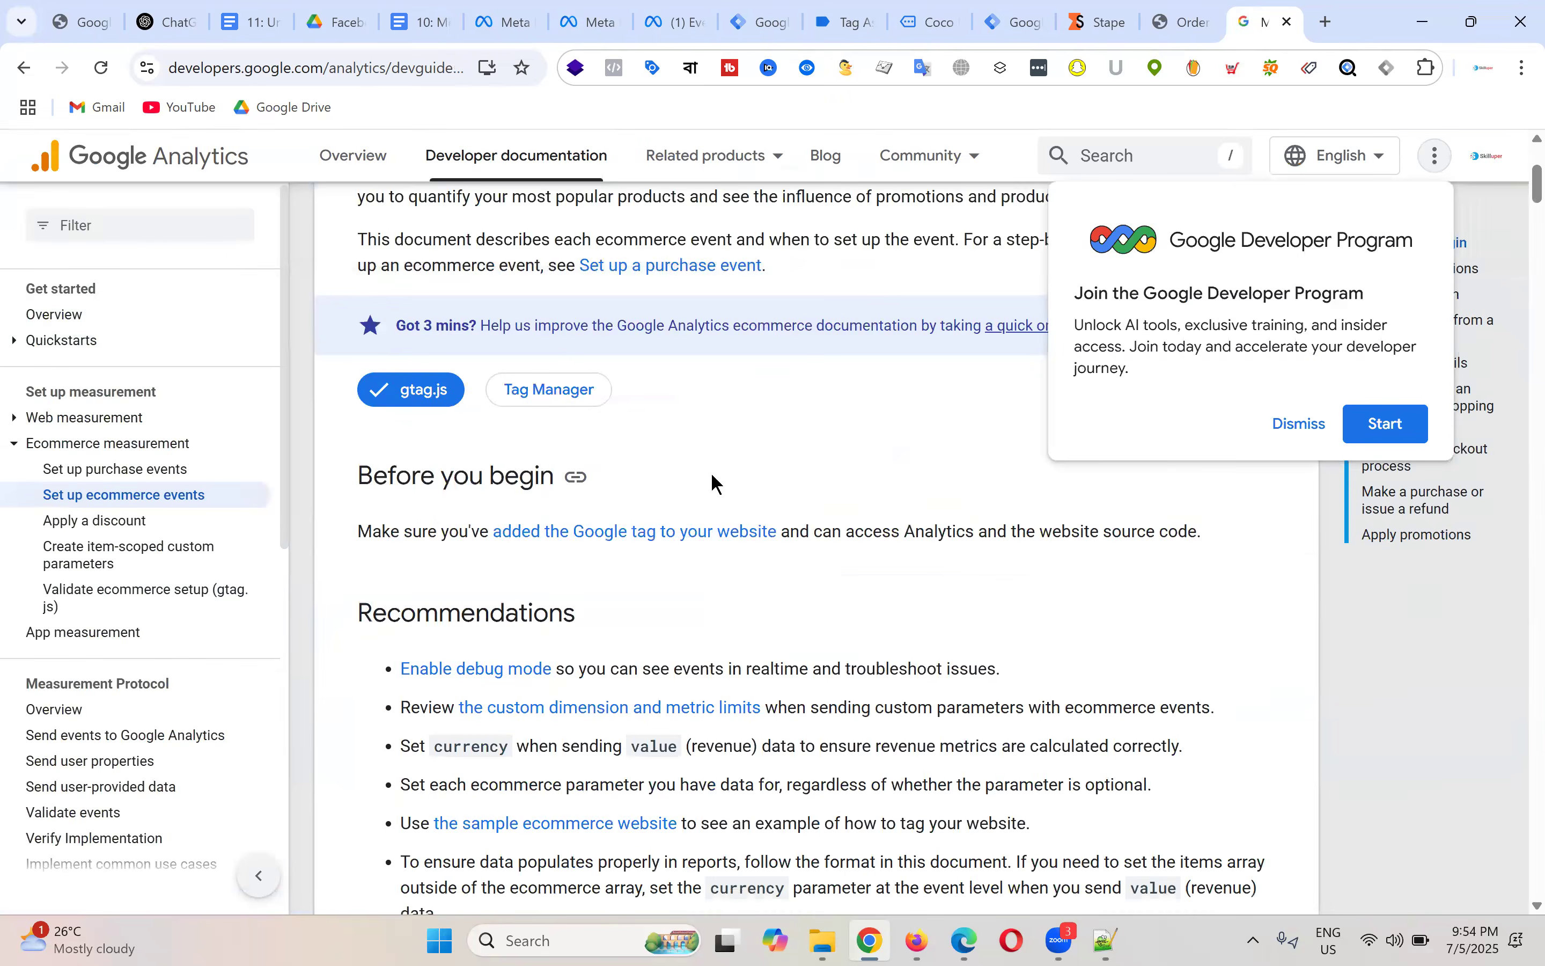
scroll(712, 472, down, 3)
Step: Dismiss the Developer Program popup and select the View item details gtag code sample
click(1306, 424)
scroll(554, 490, down, 3)
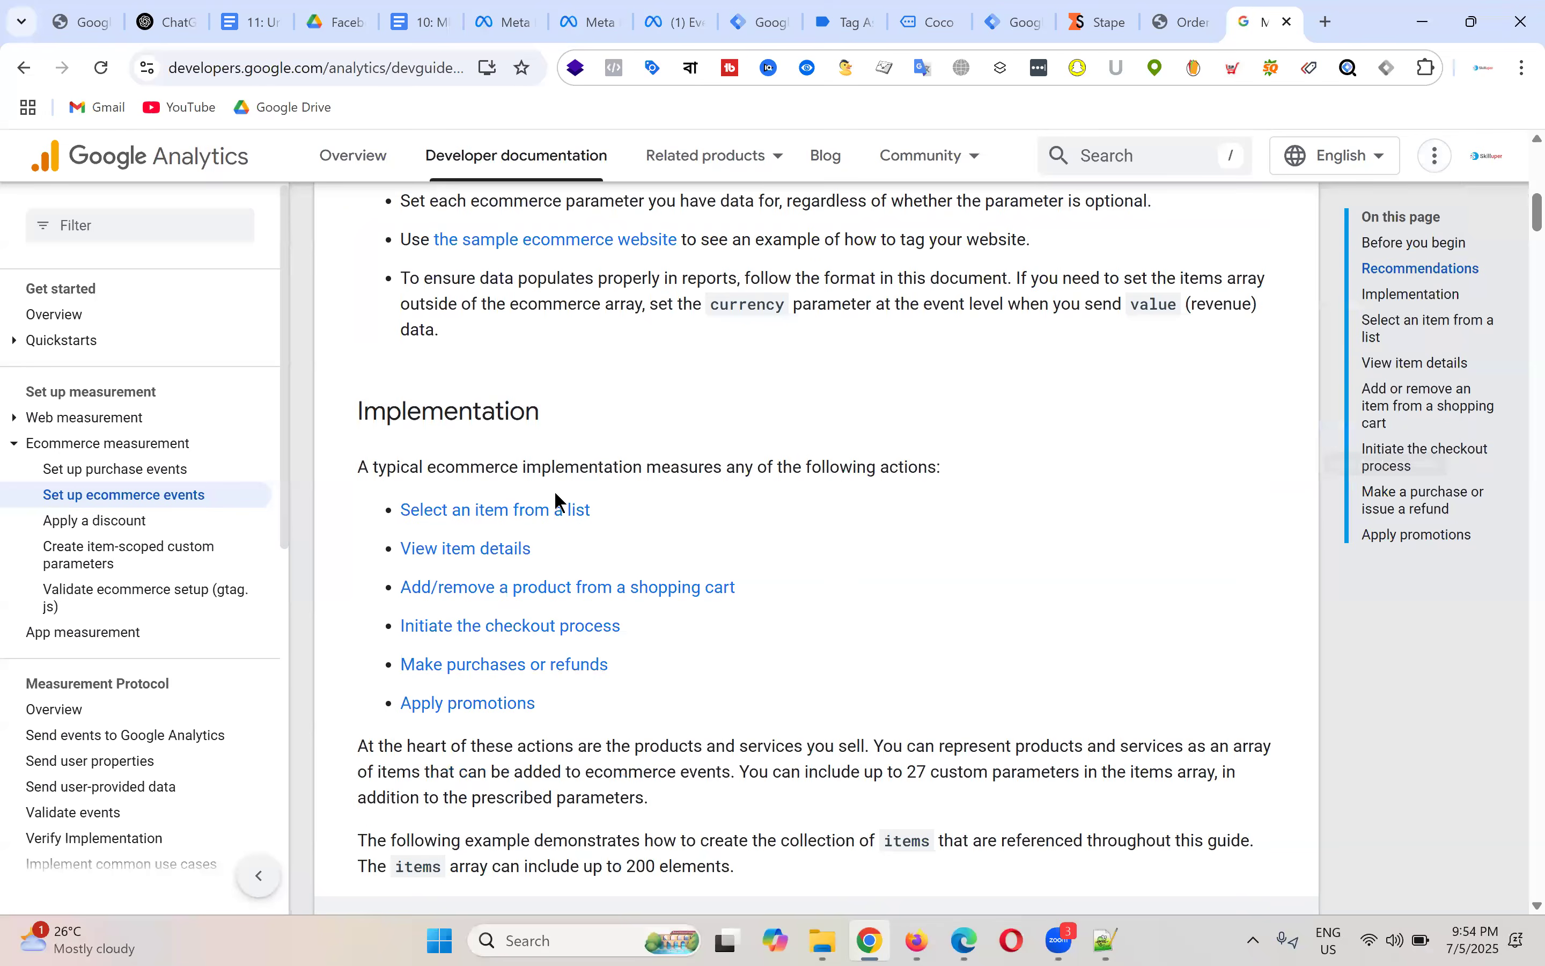
click(497, 486)
scroll(830, 460, down, 5)
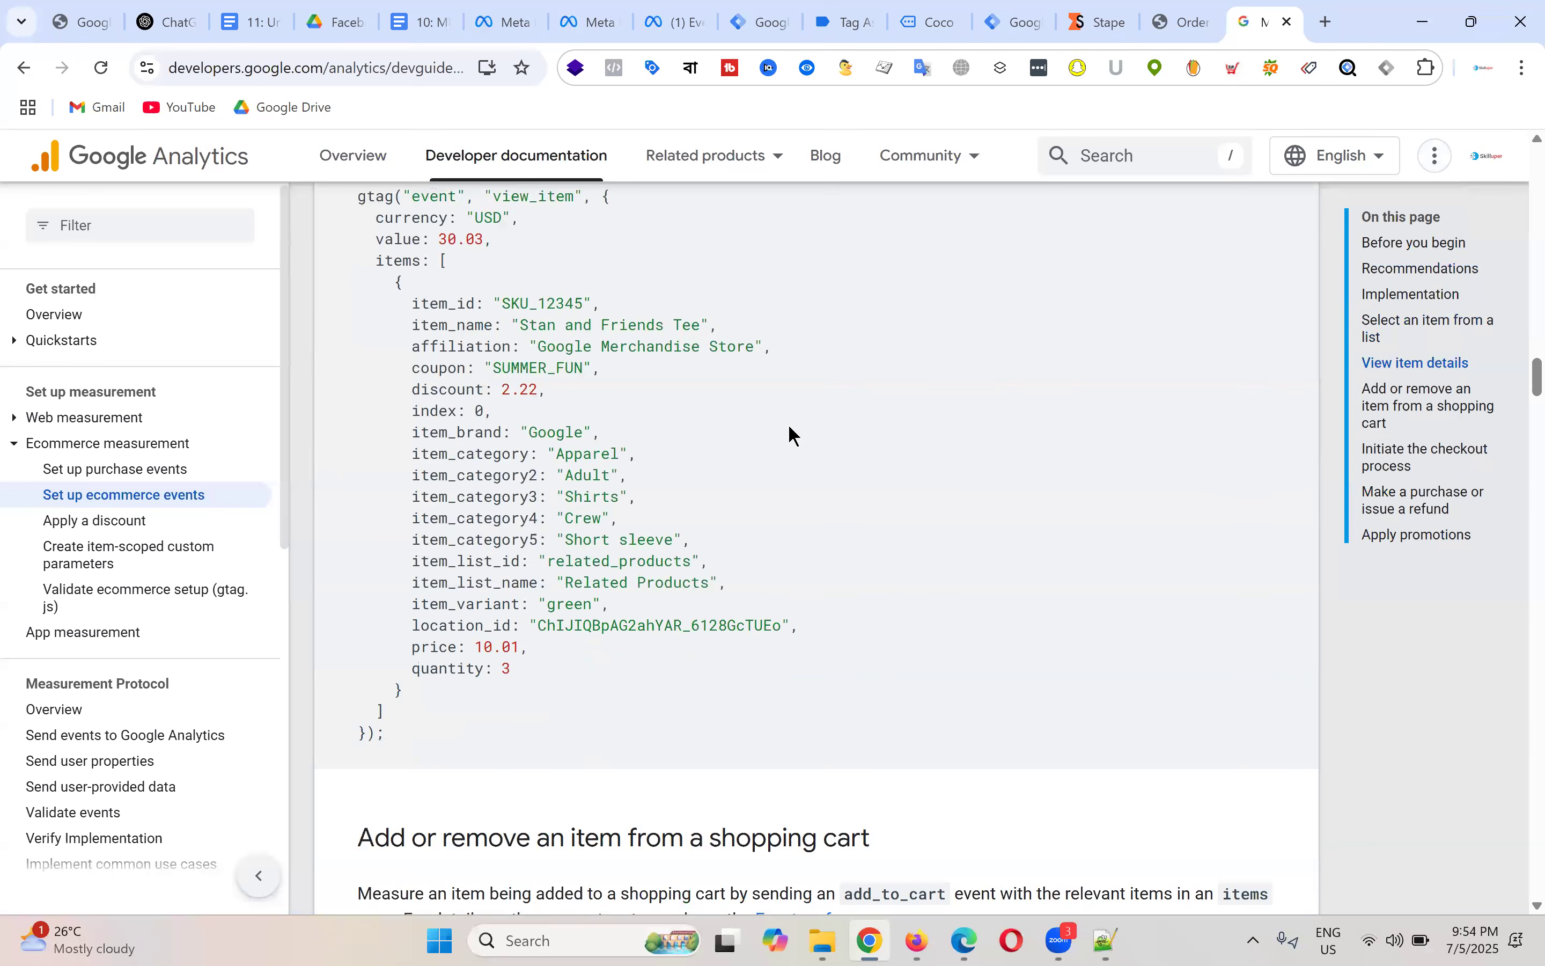
scroll(811, 422, up, 2)
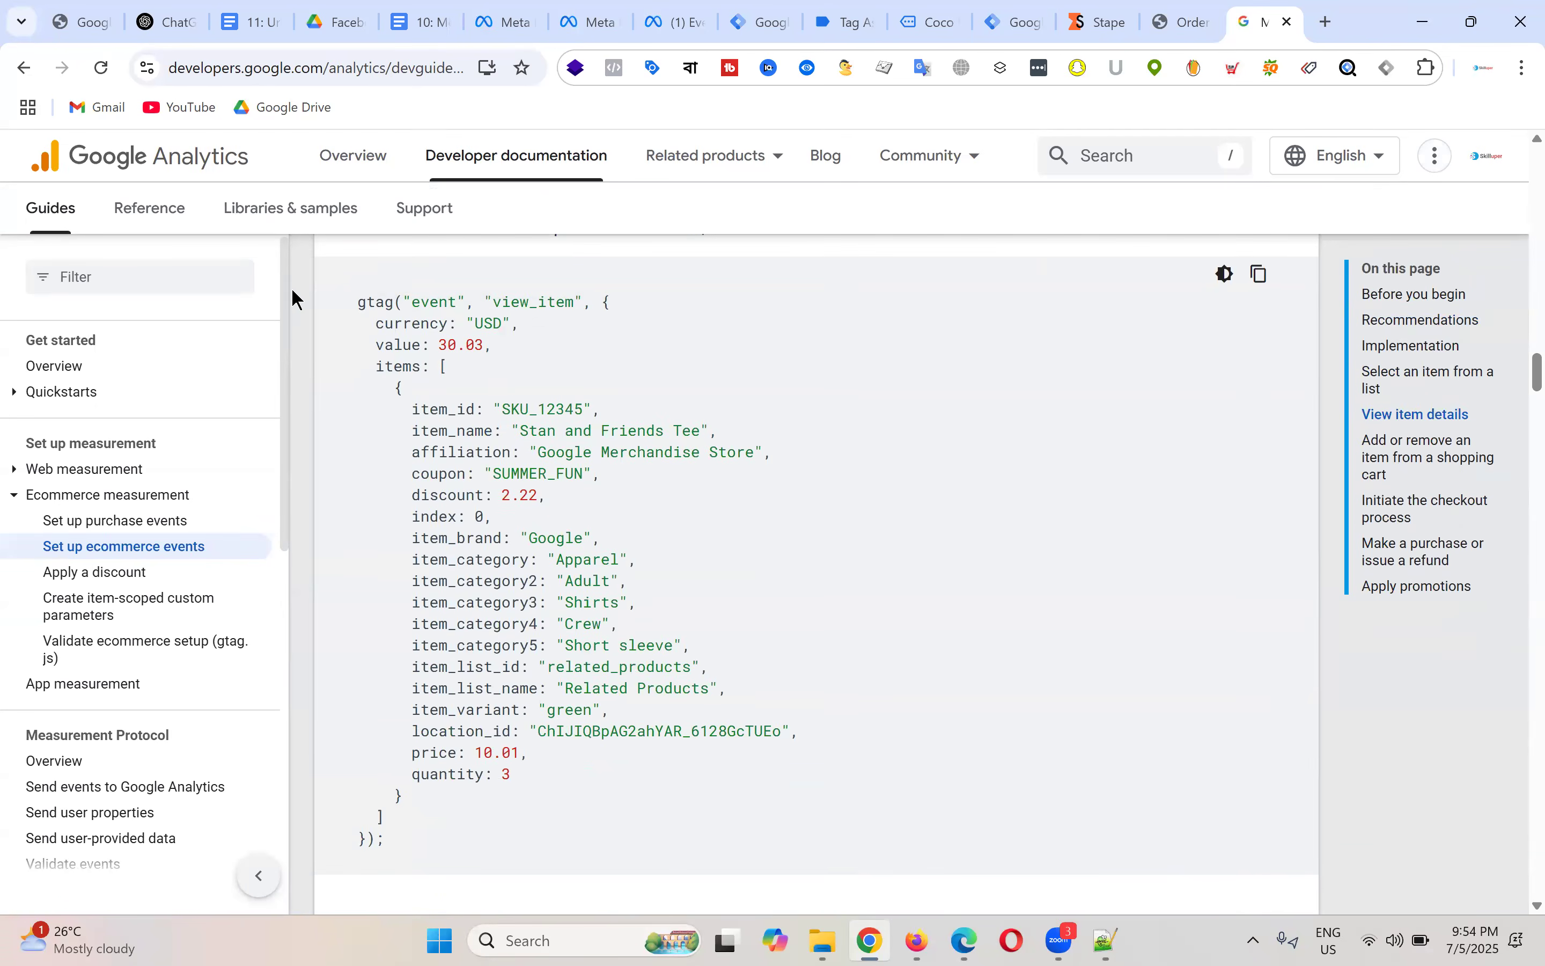
drag(359, 302, 549, 845)
click(479, 596)
Step: Review the Coco Body Oil page's cart confirmation, highlighting its title, price and description
click(858, 20)
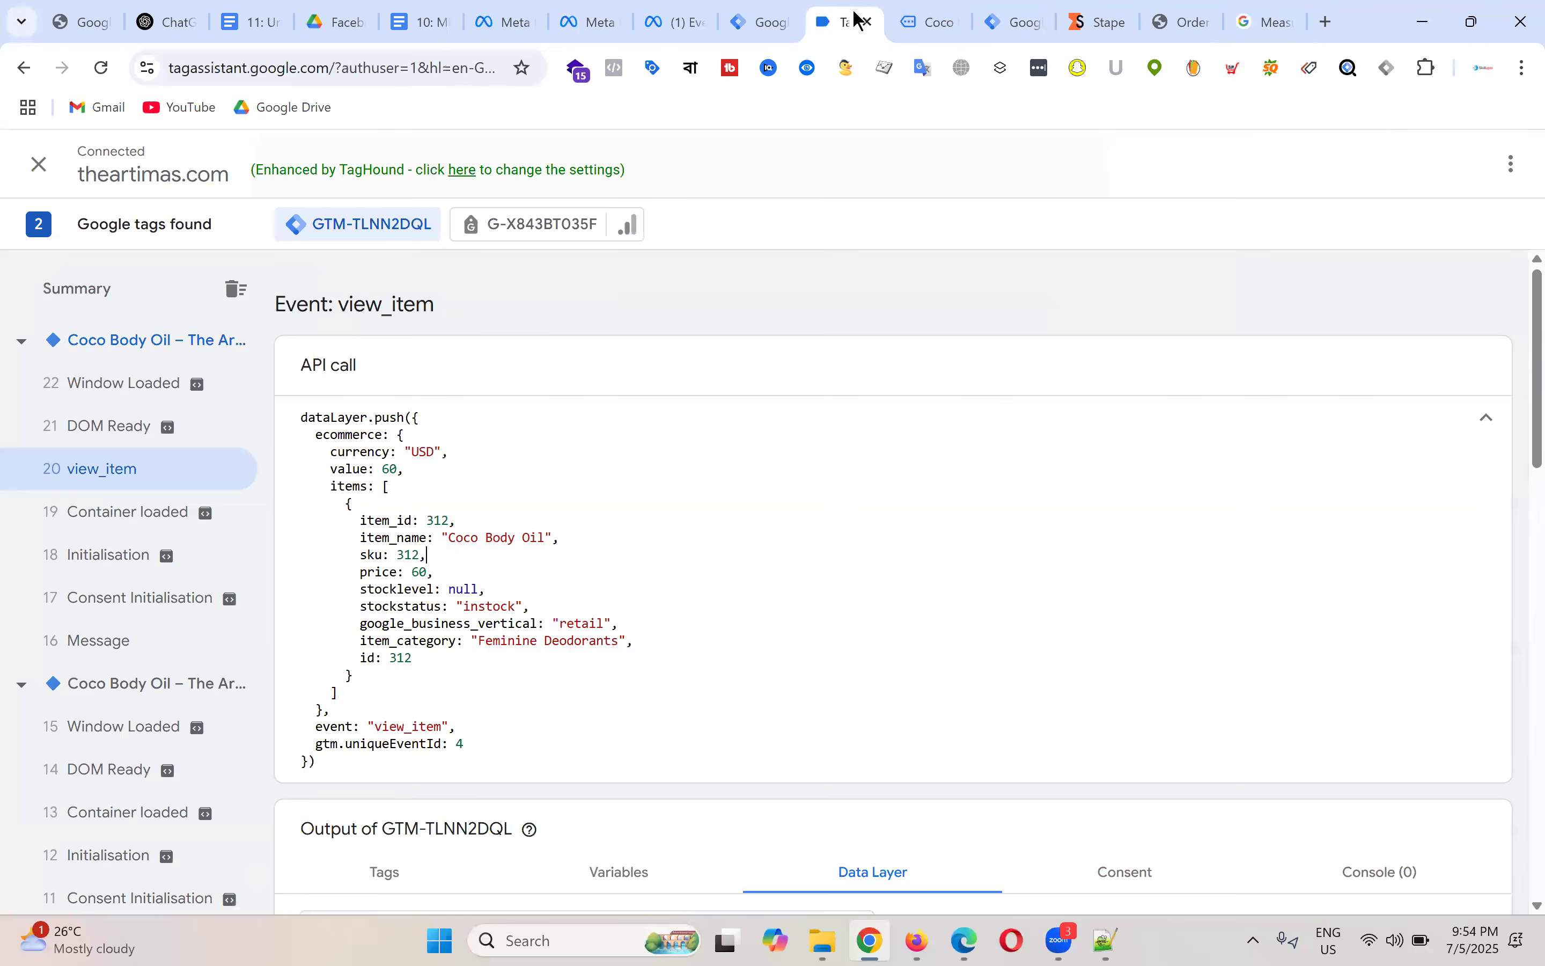
click(931, 19)
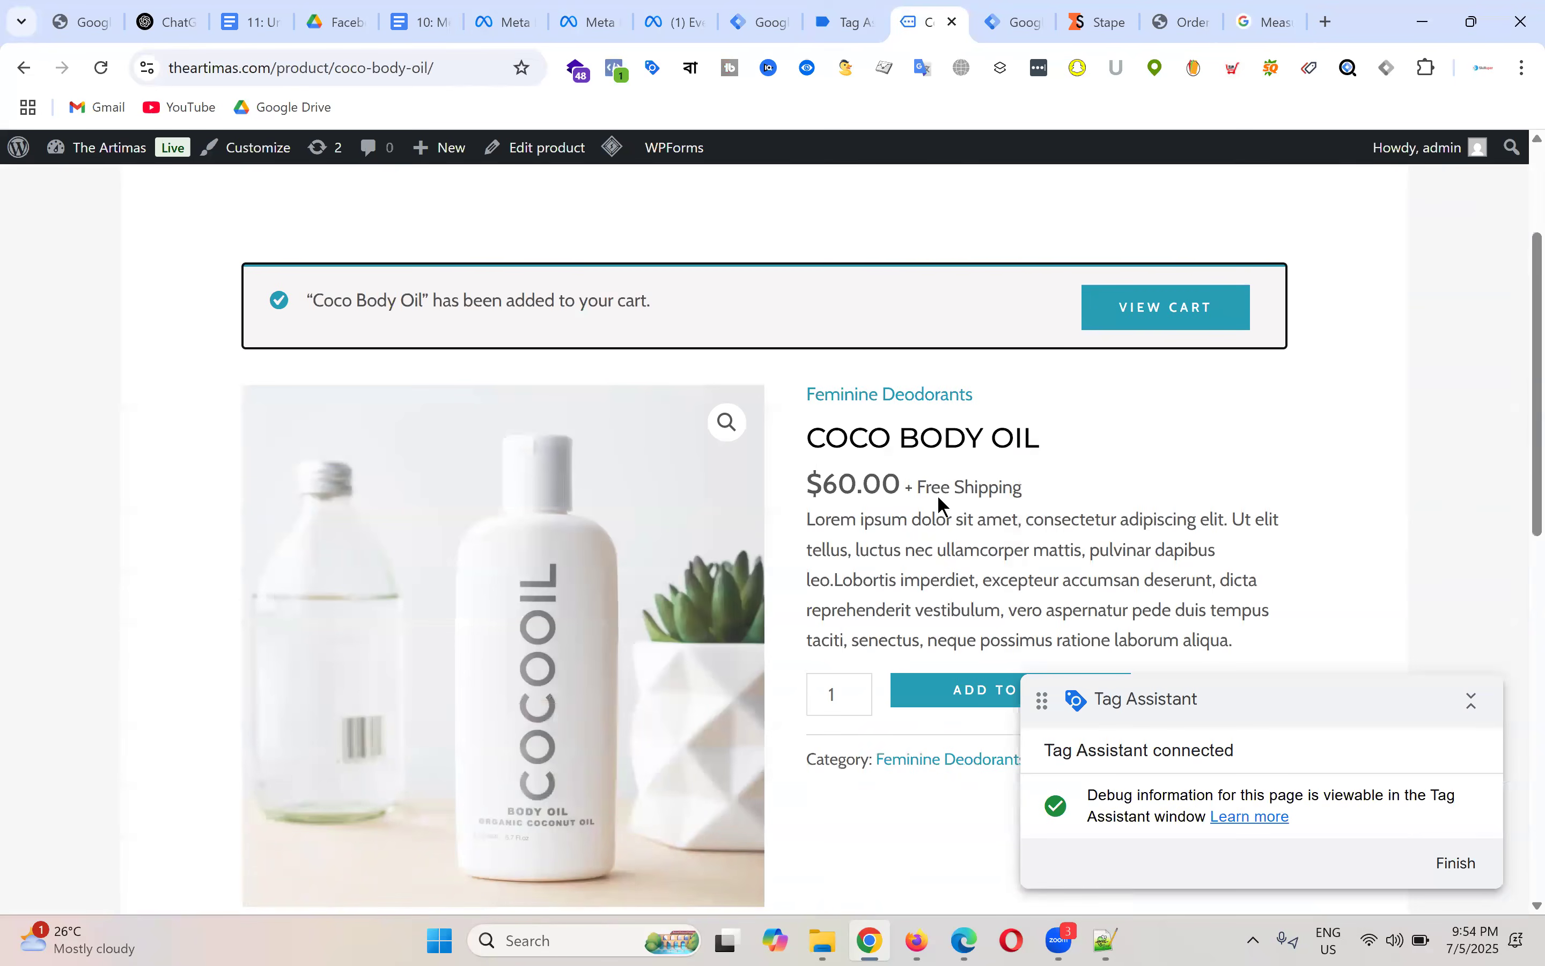
scroll(944, 504, down, 1)
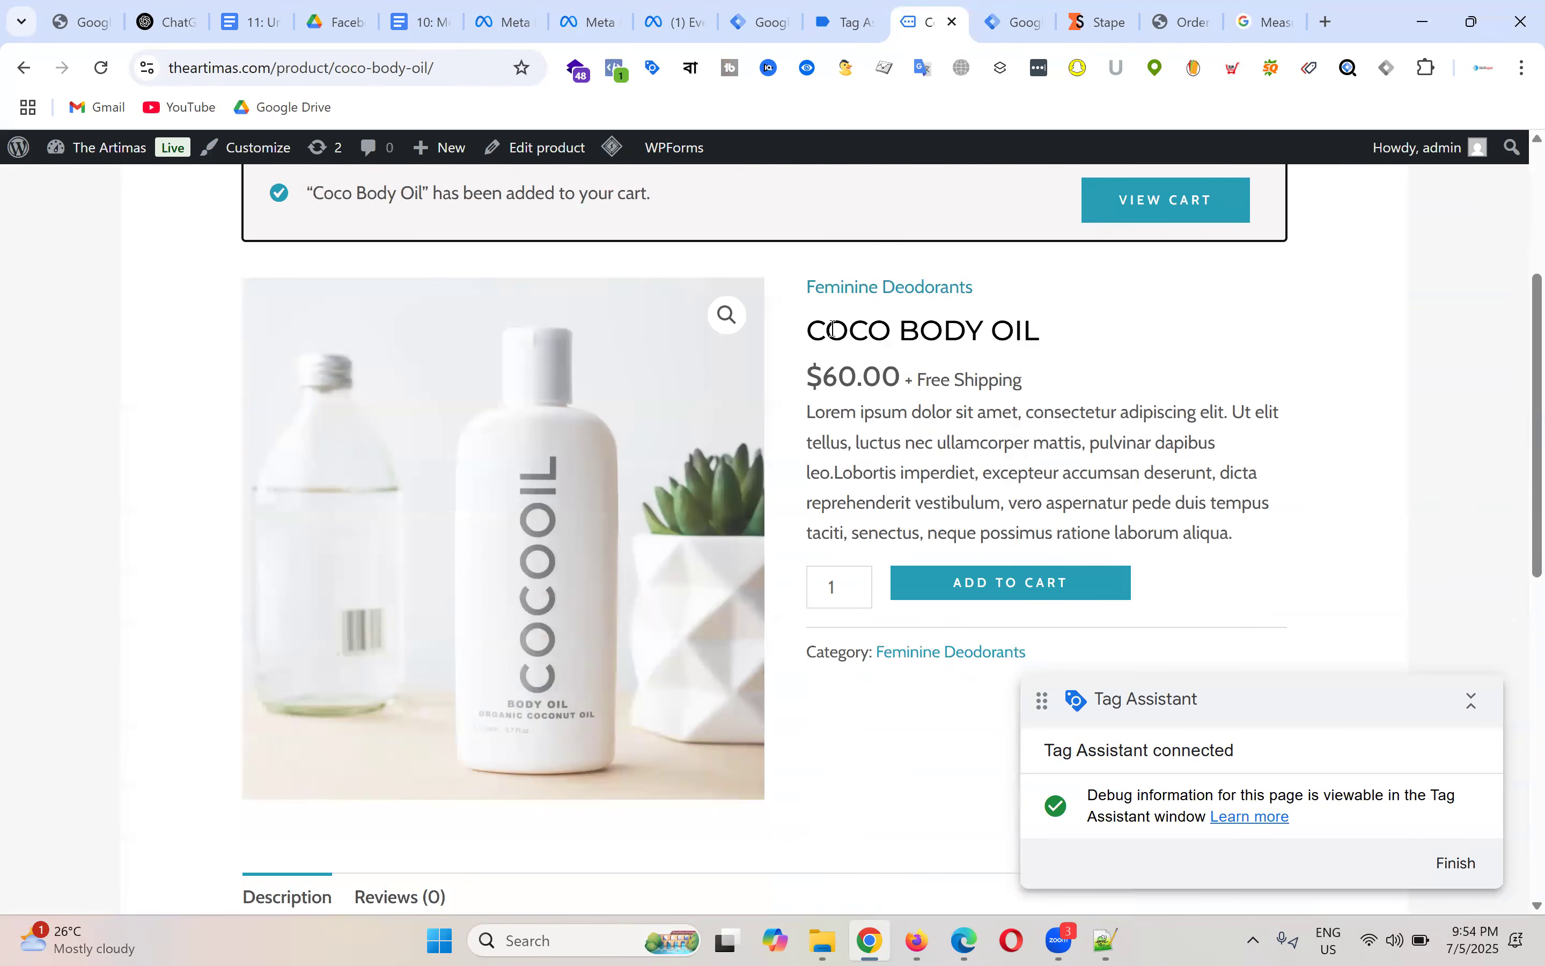
drag(1074, 331, 1067, 330)
click(881, 324)
drag(802, 331, 1017, 334)
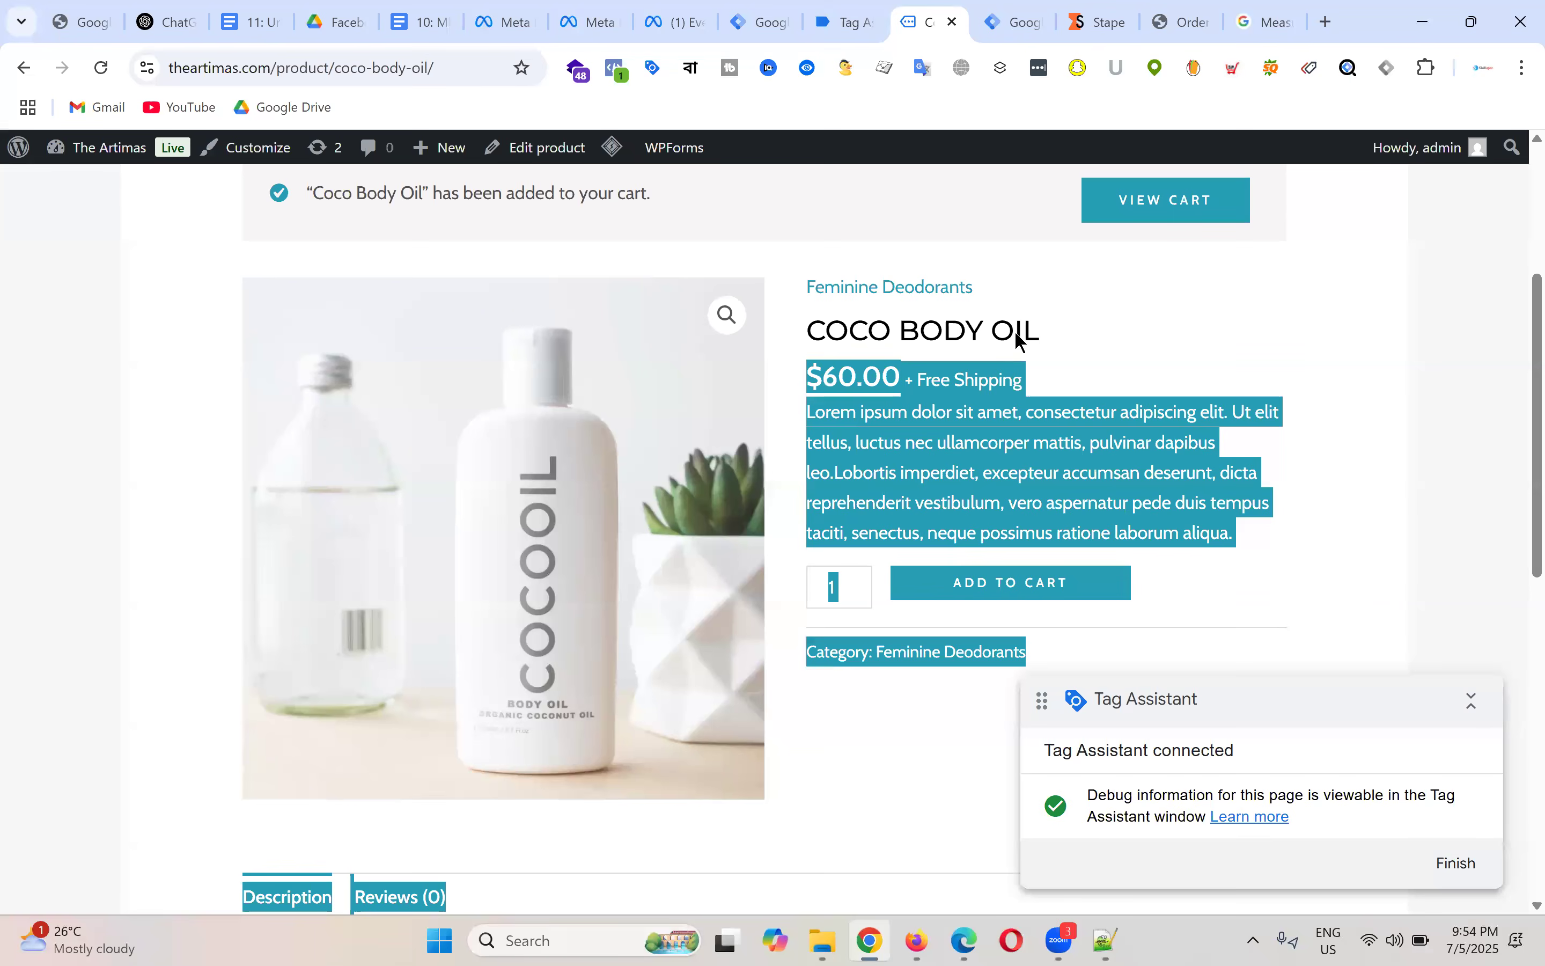
click(1112, 500)
drag(1216, 544, 806, 331)
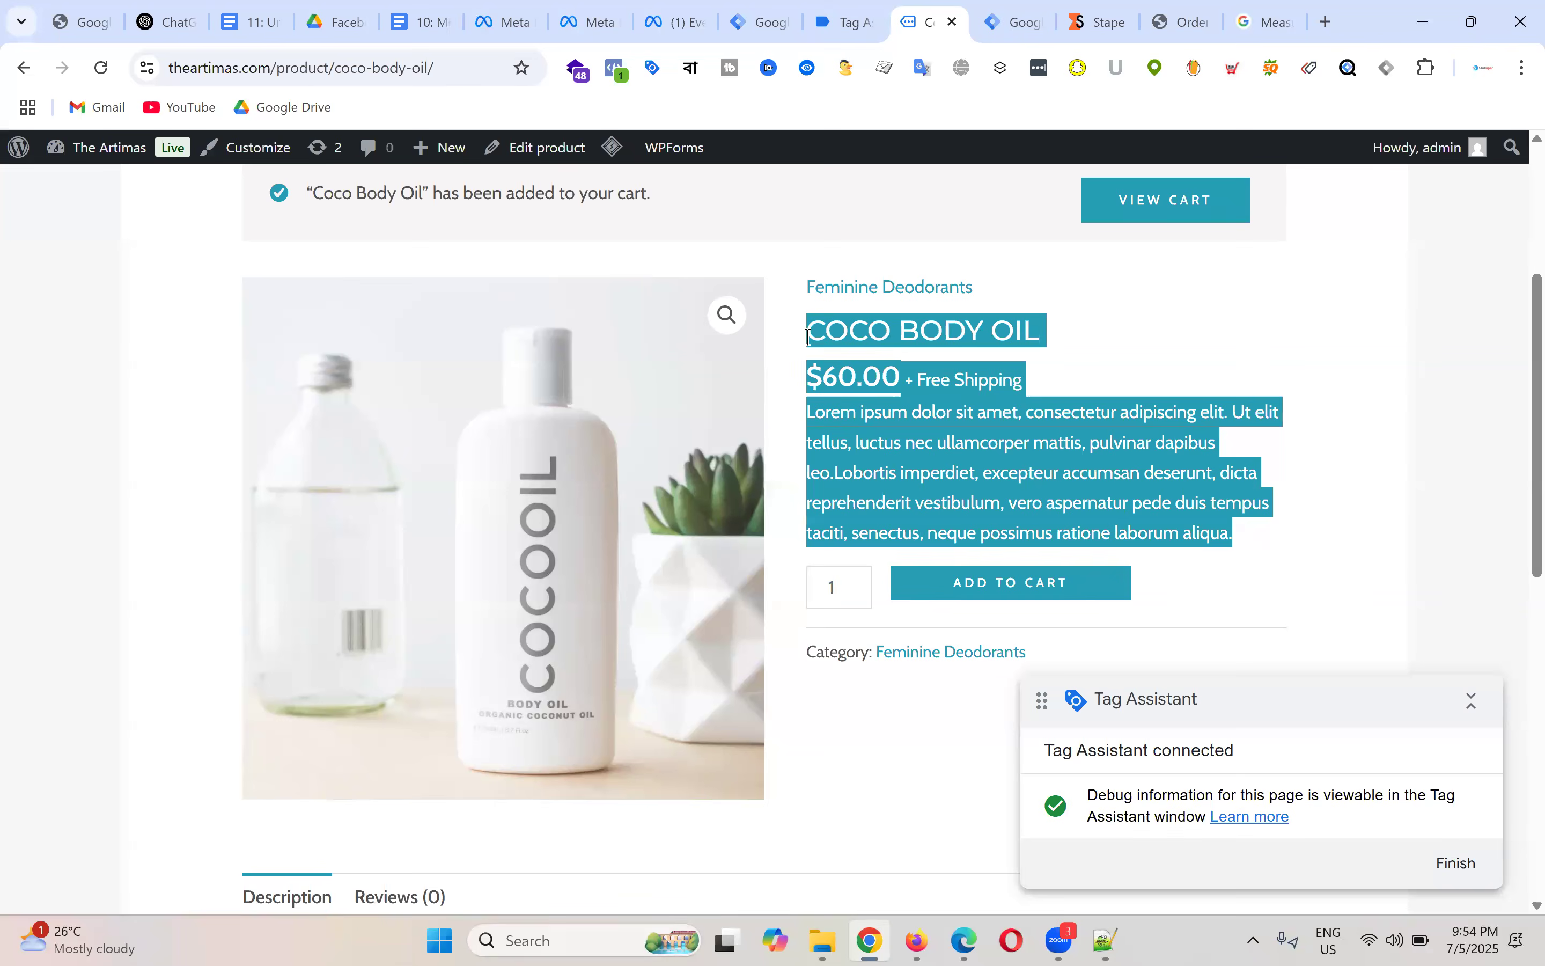
click(1036, 346)
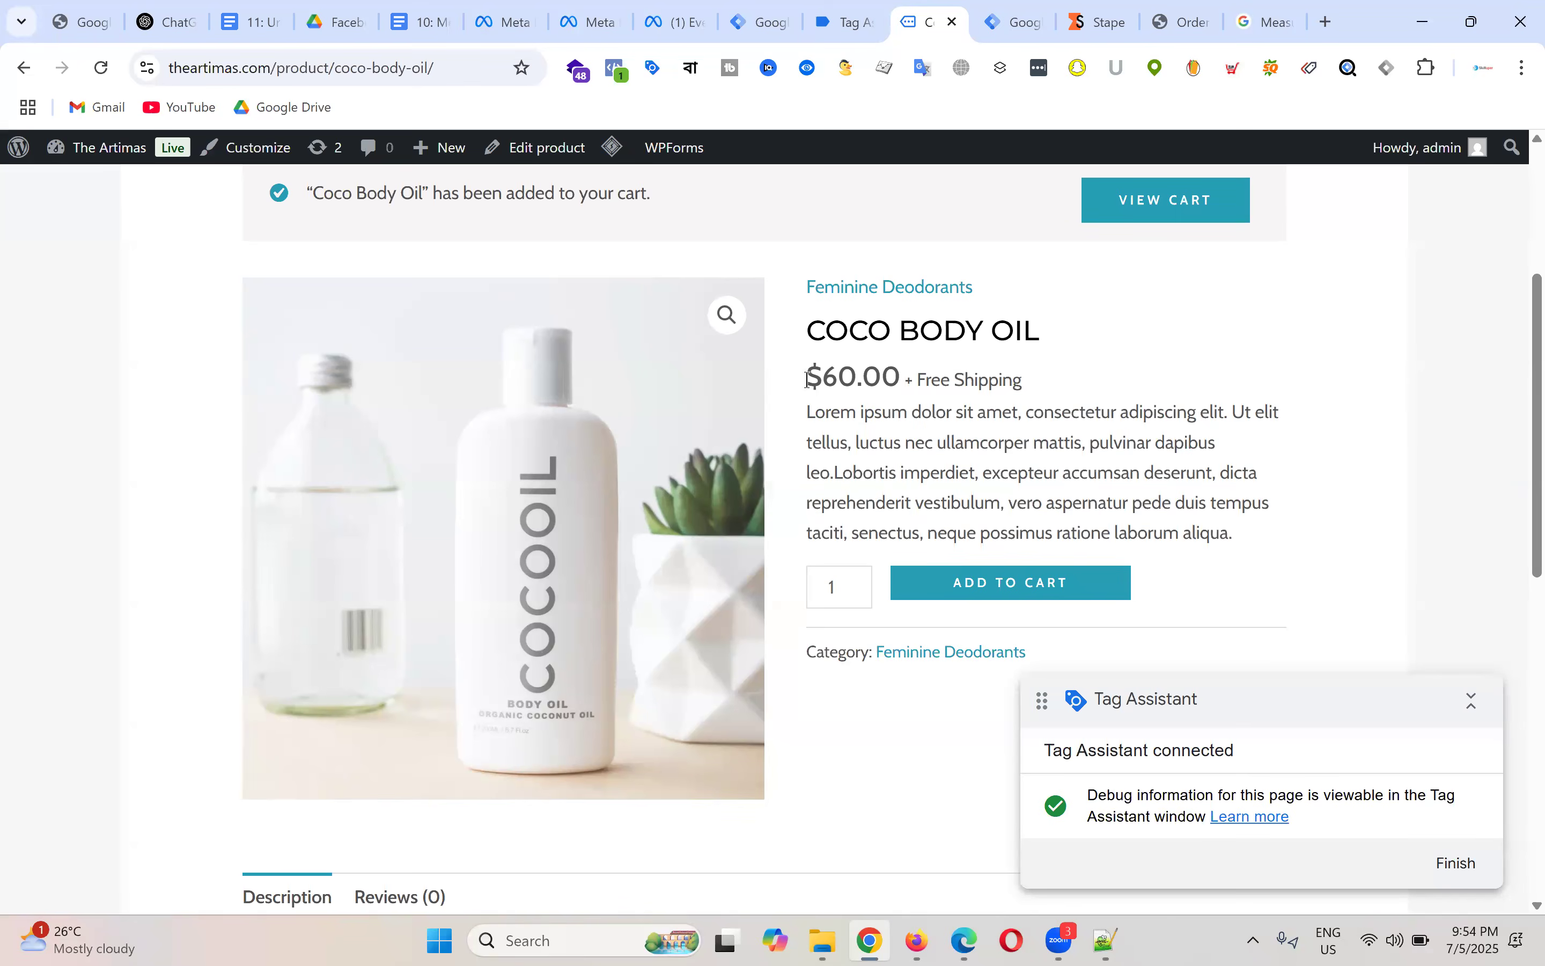
scroll(1089, 492, down, 1)
scroll(1098, 510, up, 2)
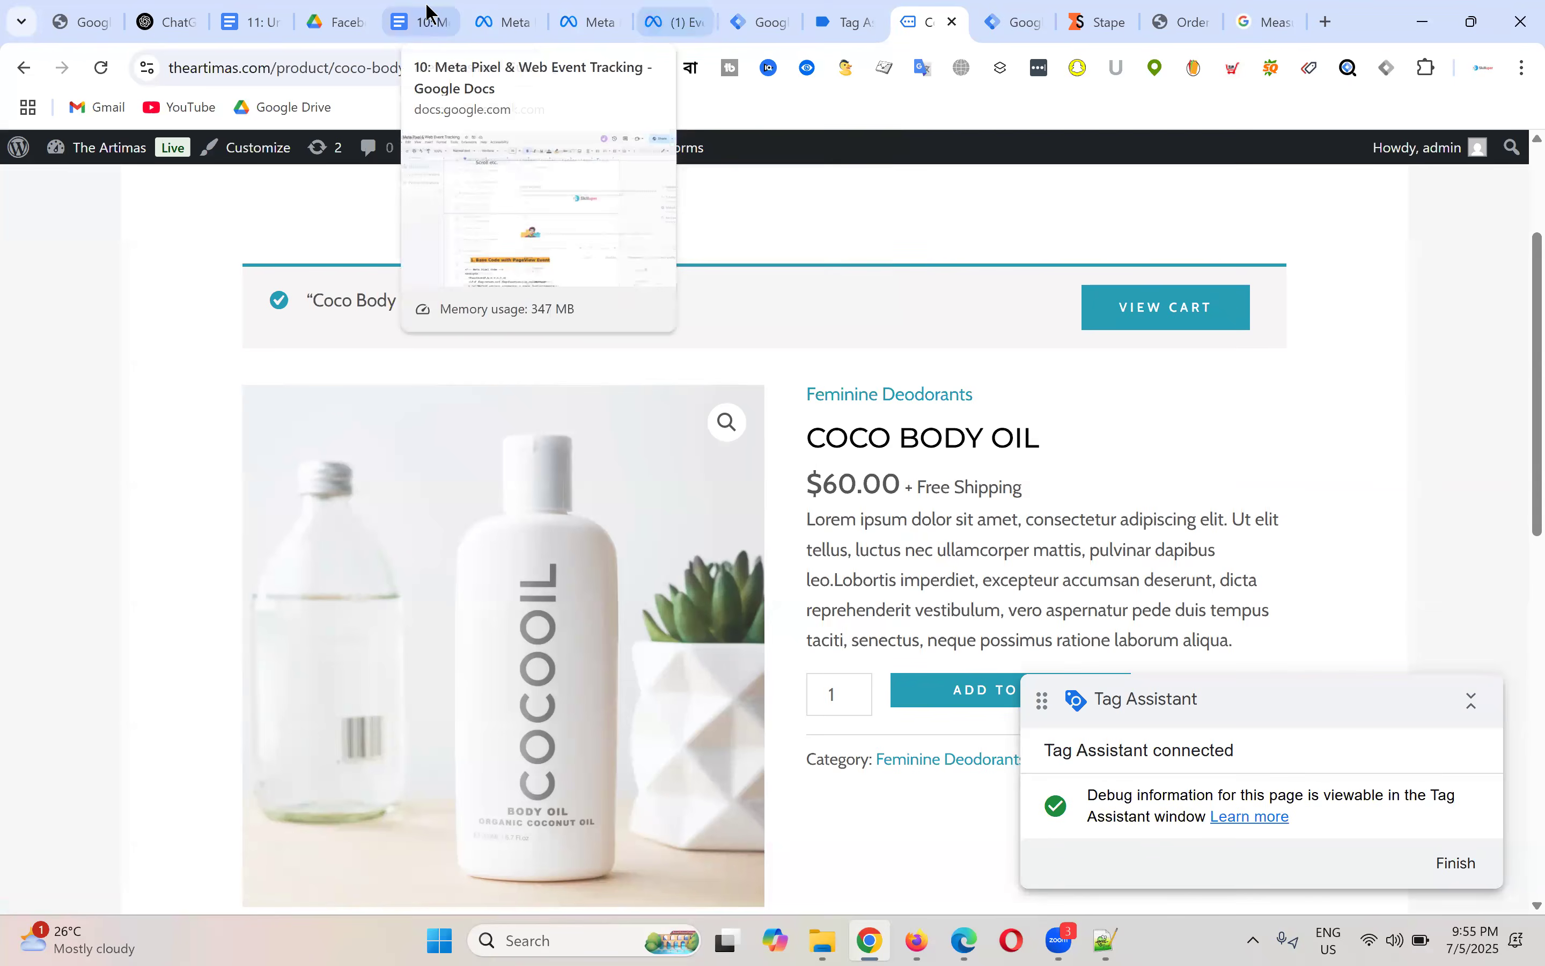
Step: Read through the Meta Pixel & Web Event Tracking notes
click(438, 19)
scroll(865, 462, up, 8)
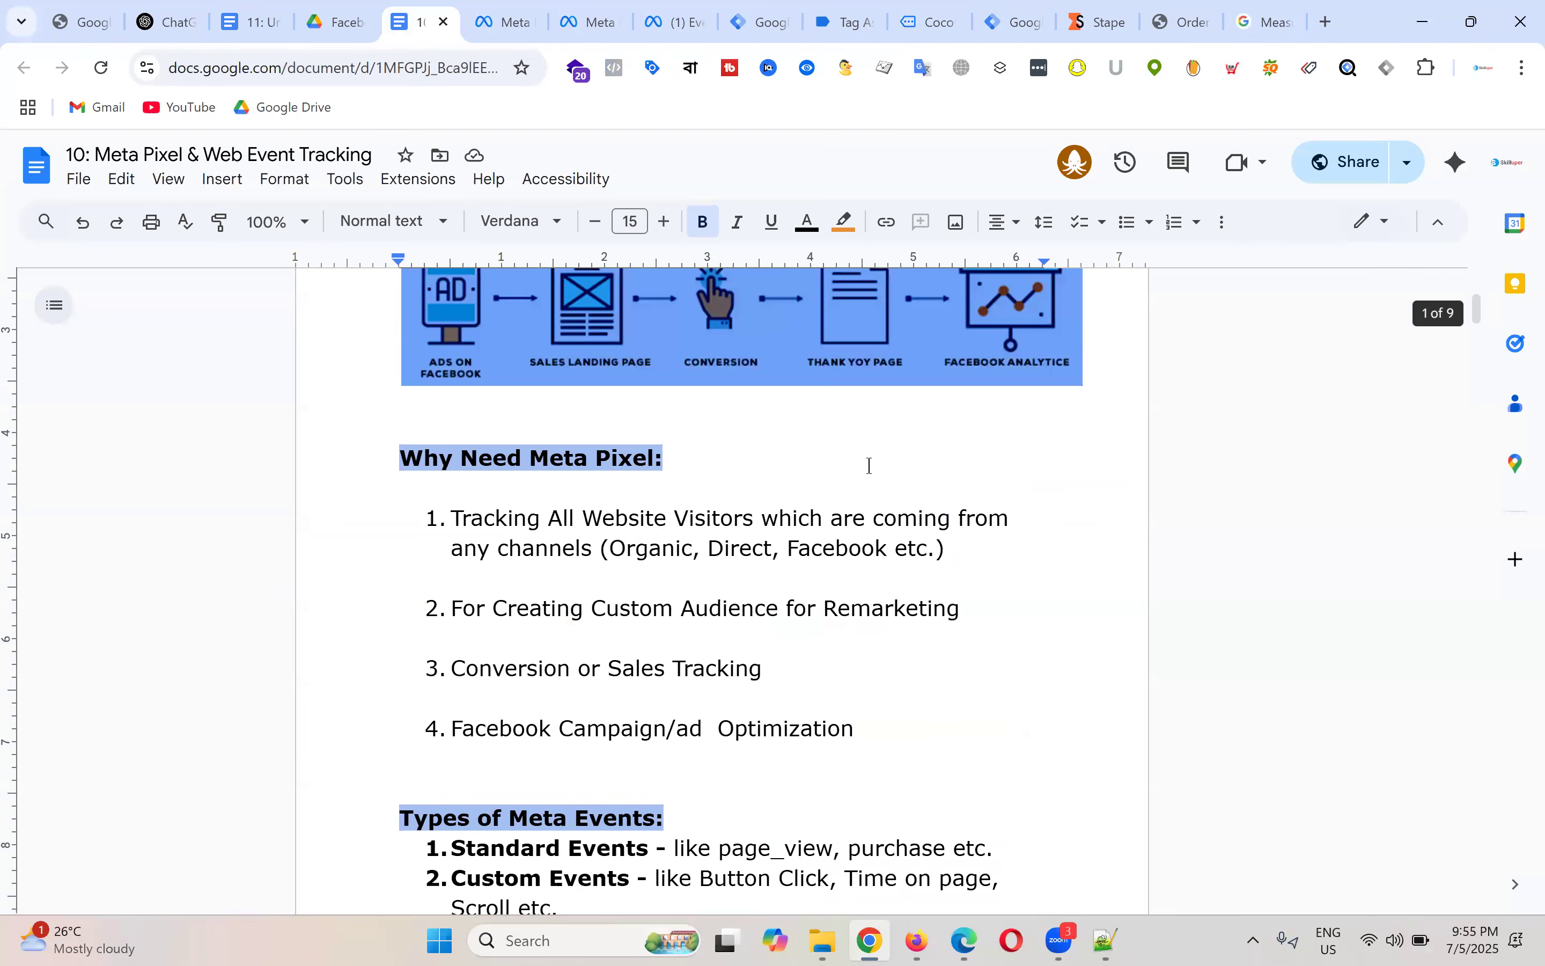
scroll(669, 486, down, 7)
scroll(683, 493, down, 11)
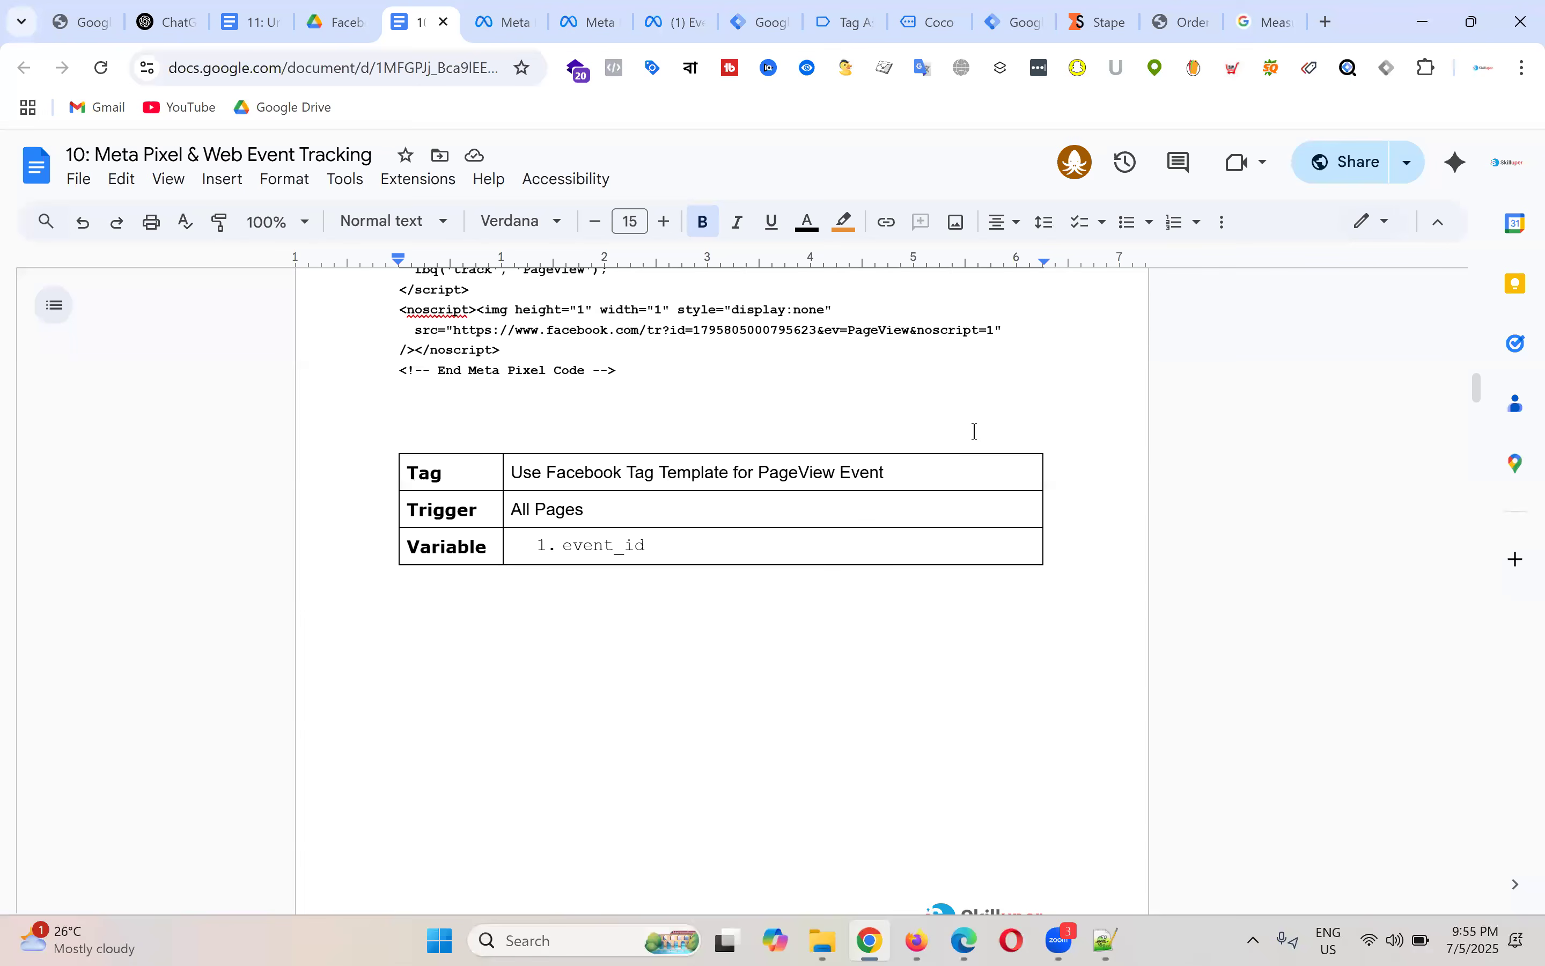
Step: Check the GTM server container, then bring up the view_item event details in Tag Assistant
click(1021, 9)
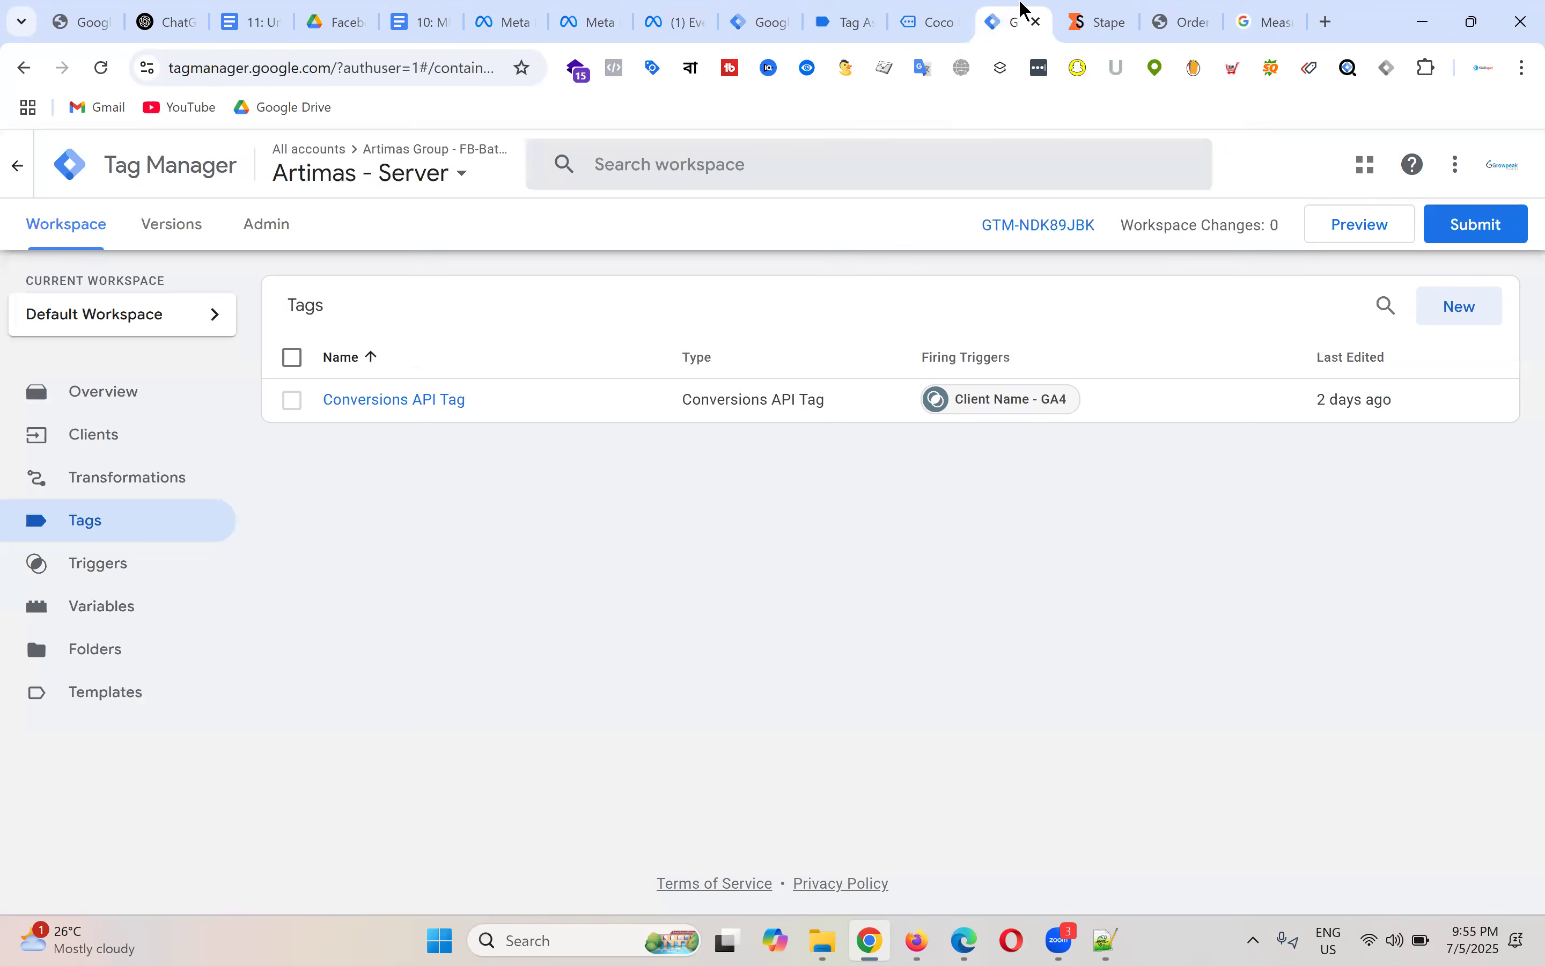
click(950, 11)
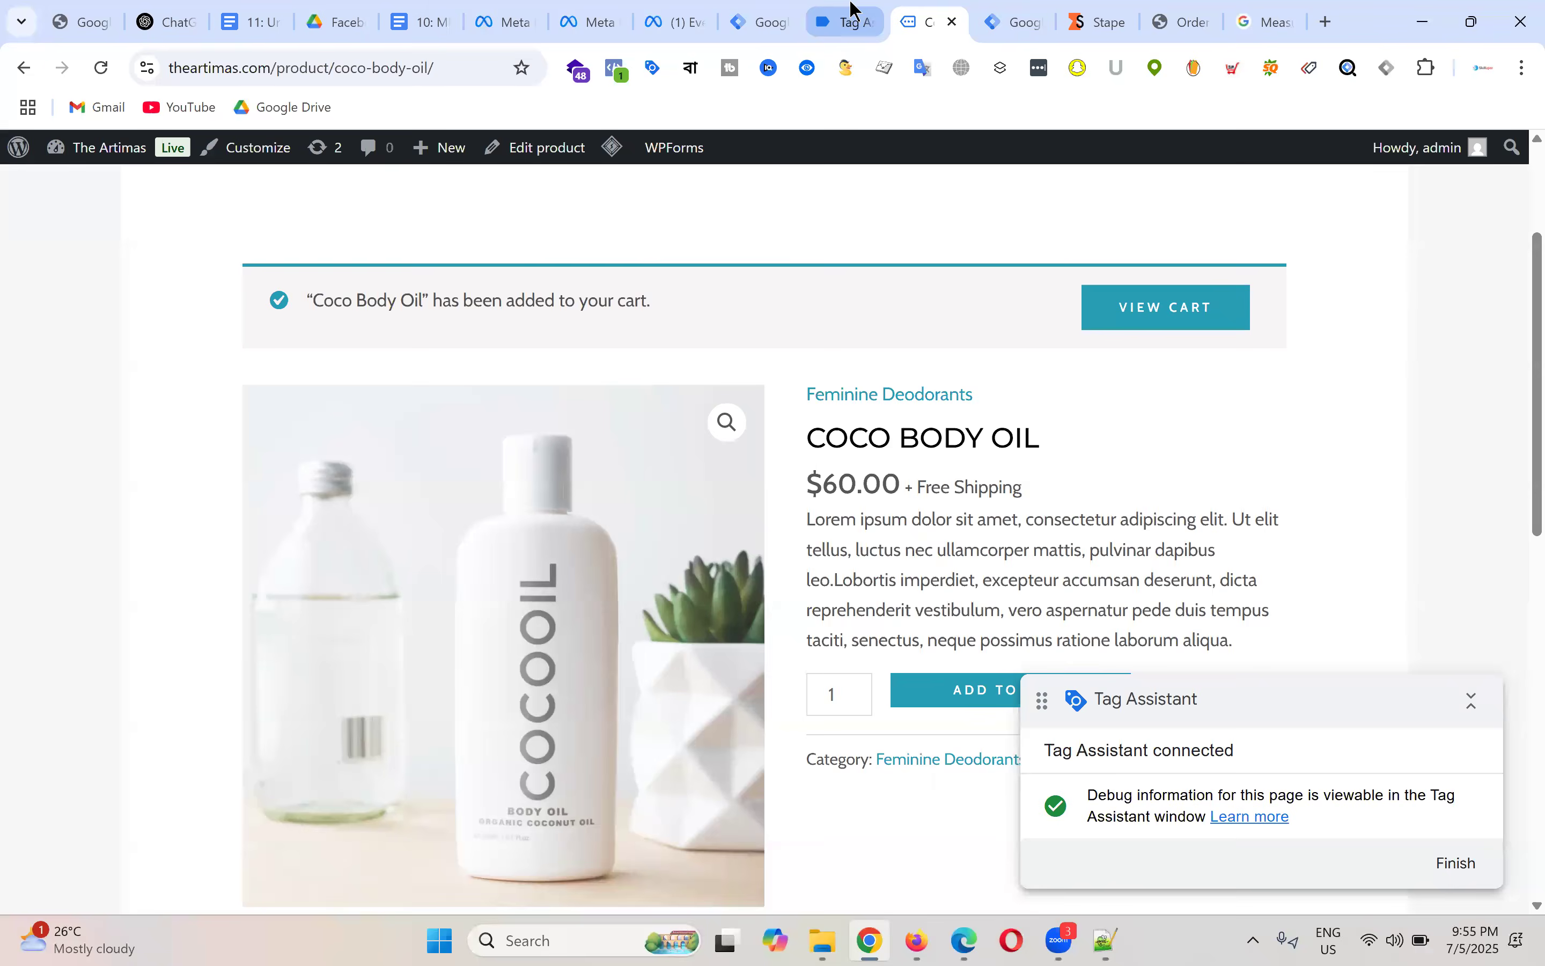
click(846, 19)
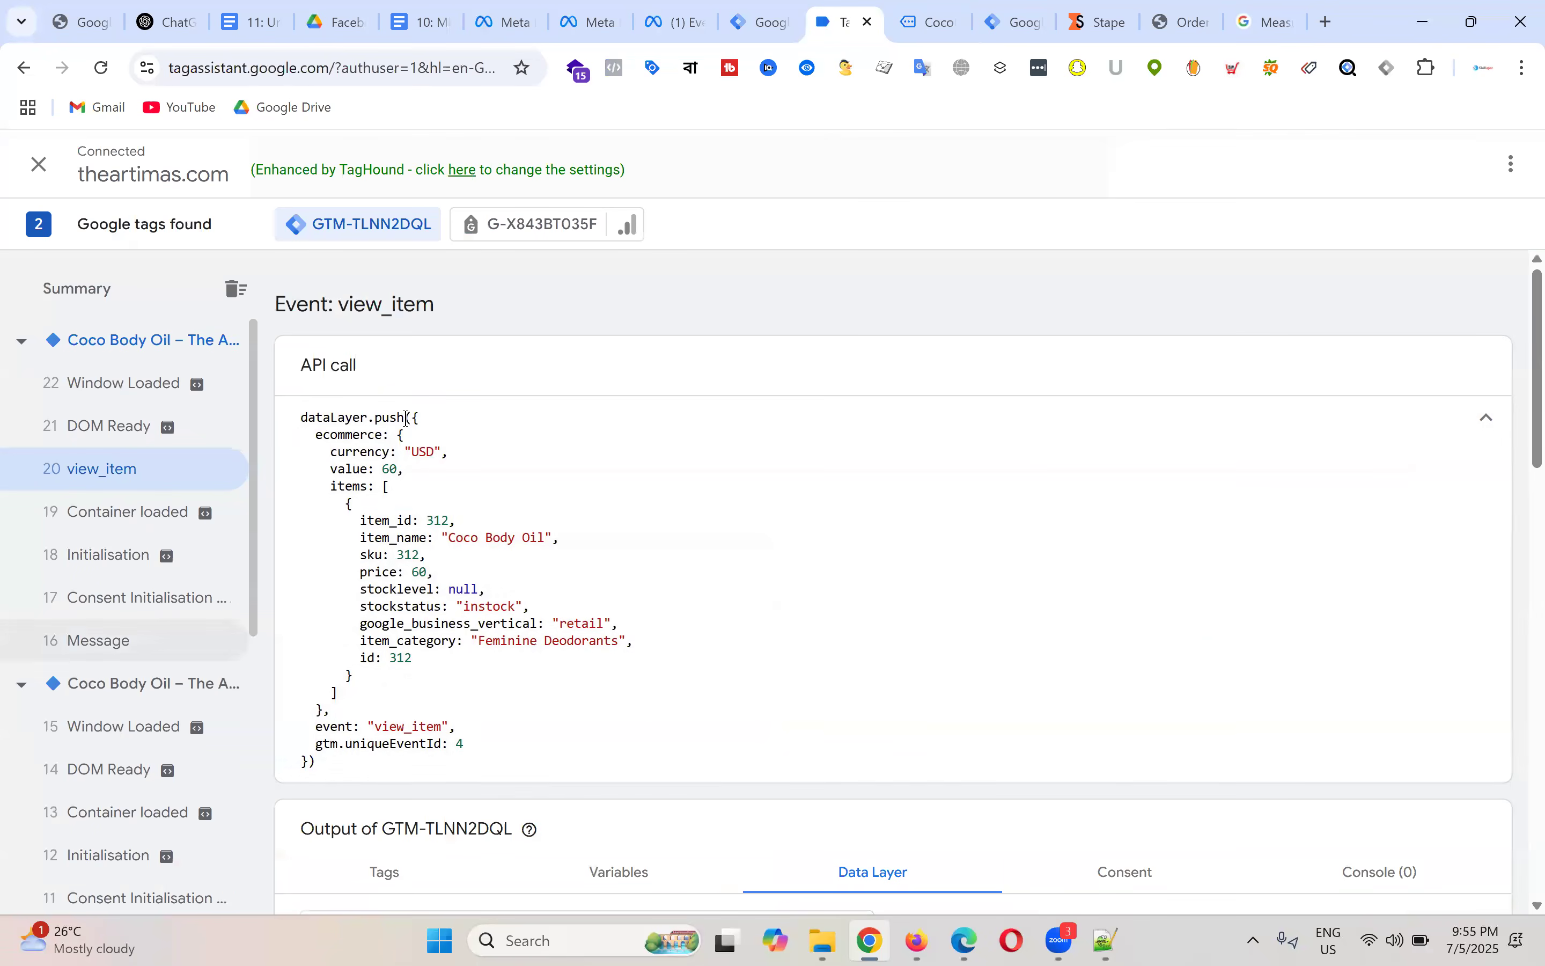
Step: Review the view_item dataLayer push code, then return to the GA4 gtag view_item example
drag(300, 418, 523, 776)
click(524, 776)
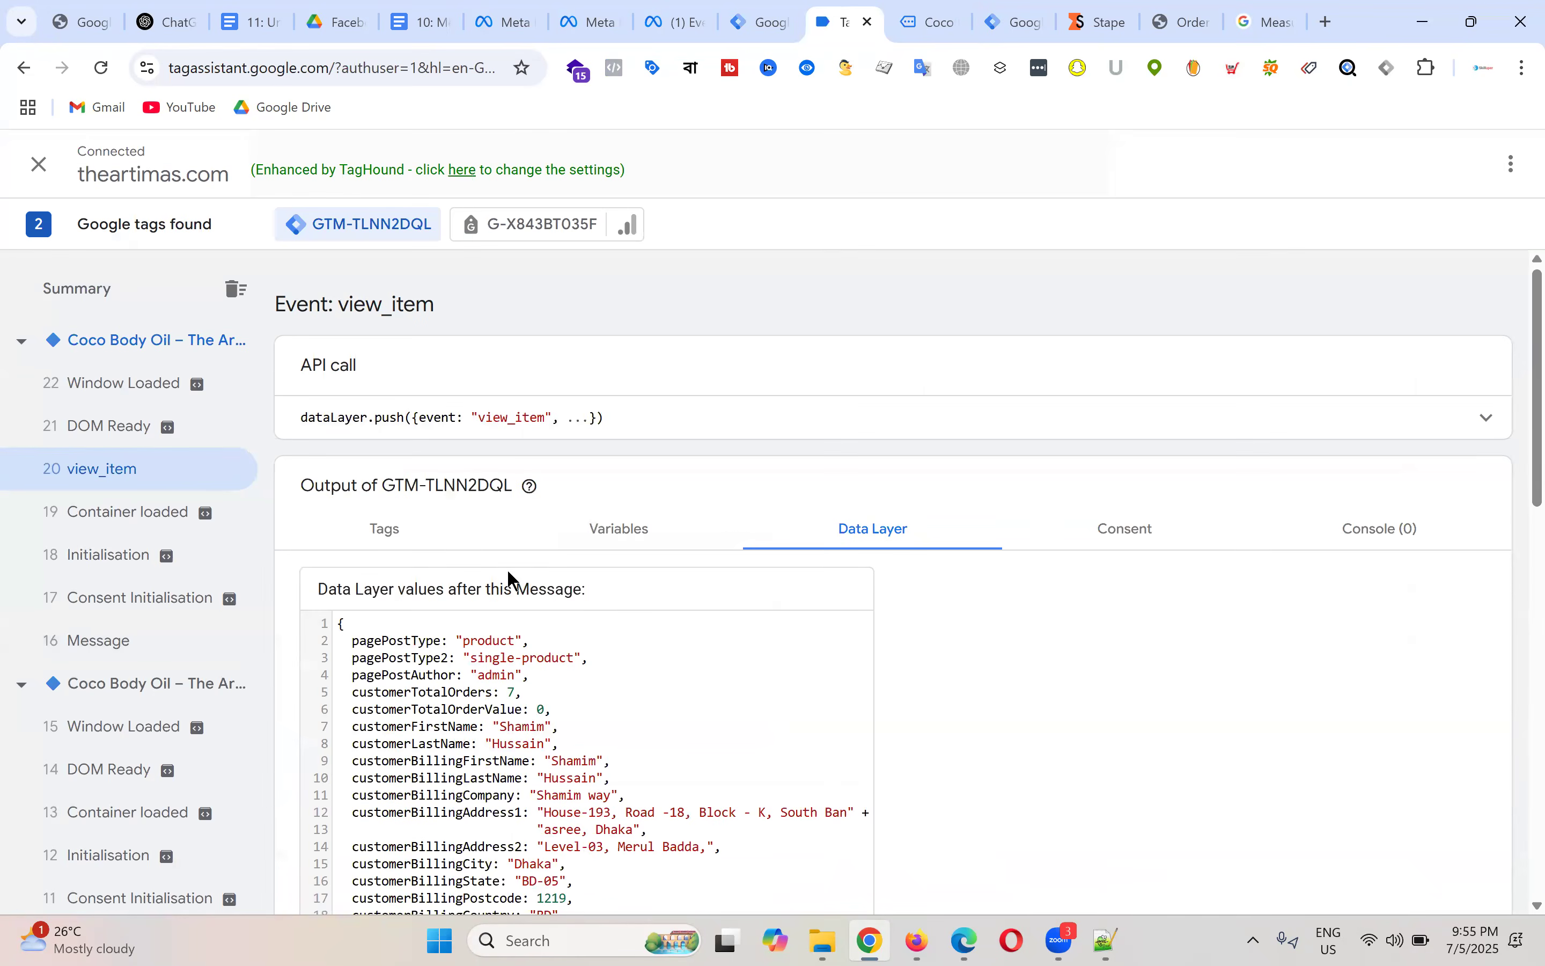
click(1485, 420)
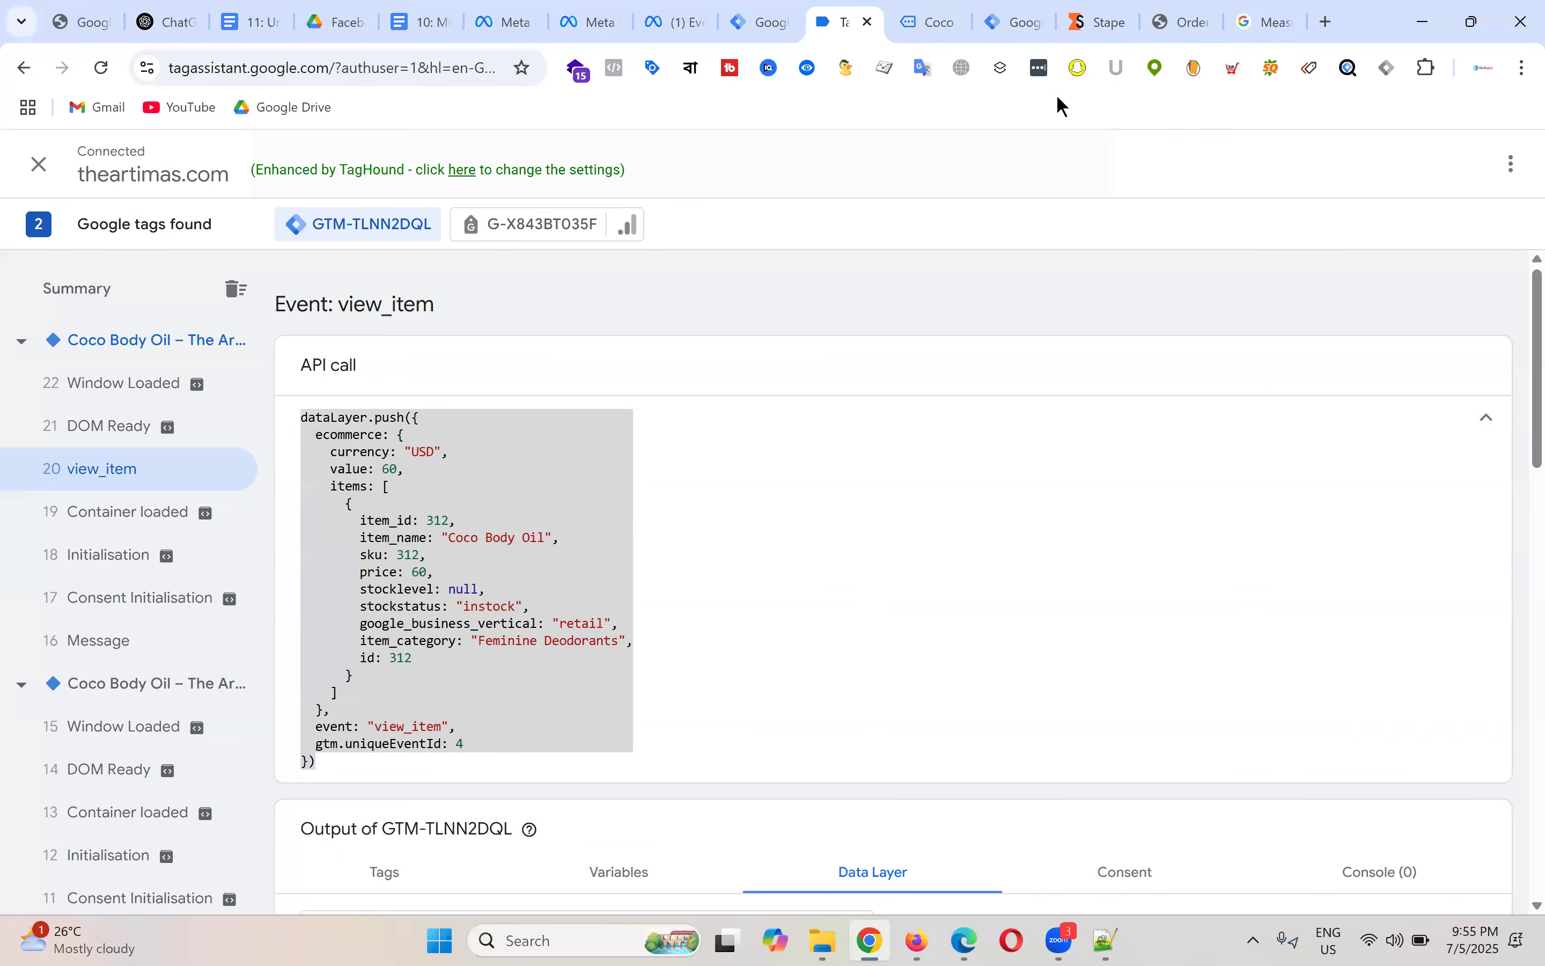
click(1266, 21)
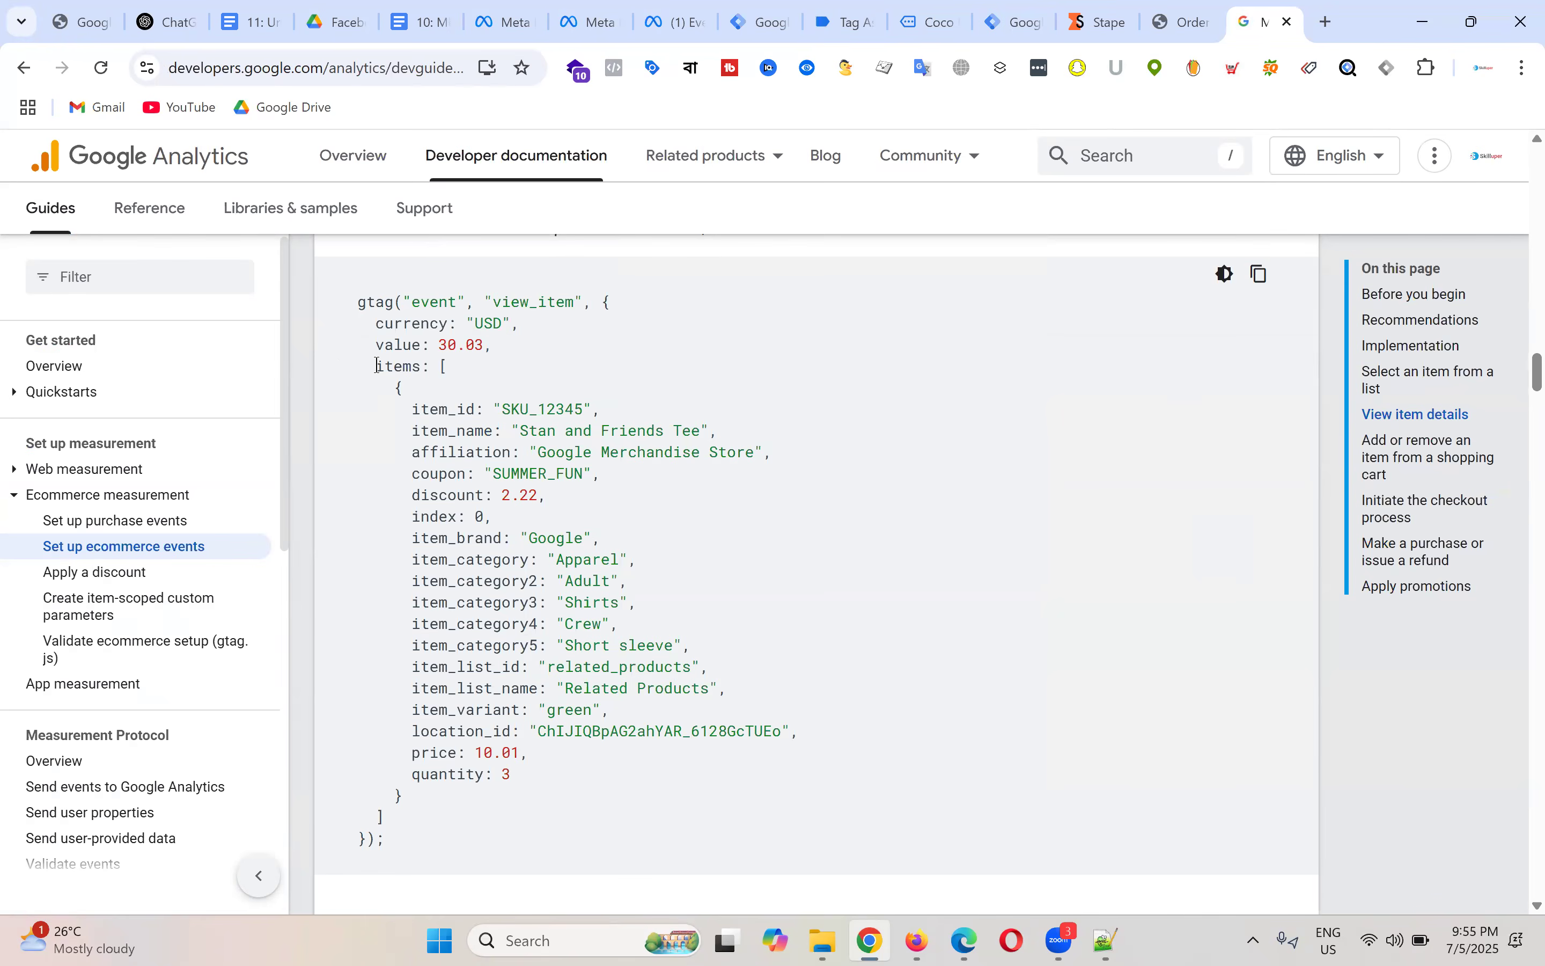
Step: Highlight the items array, currency line and value 30.03 line of the gtag view_item example
drag(378, 366, 677, 808)
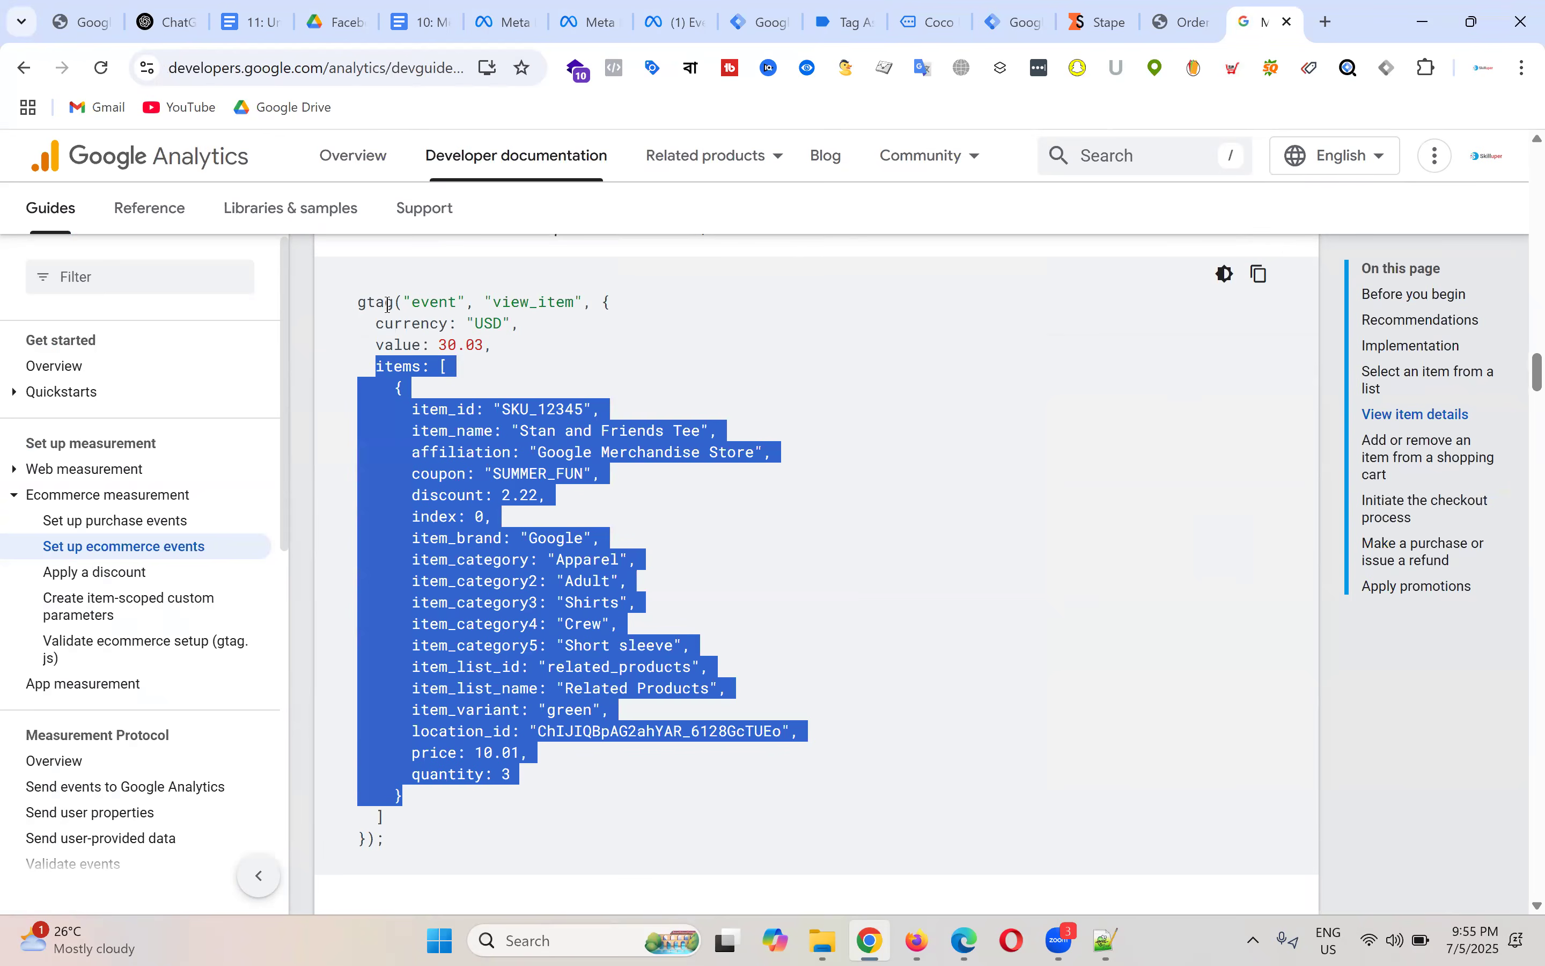
drag(376, 324, 528, 319)
click(544, 341)
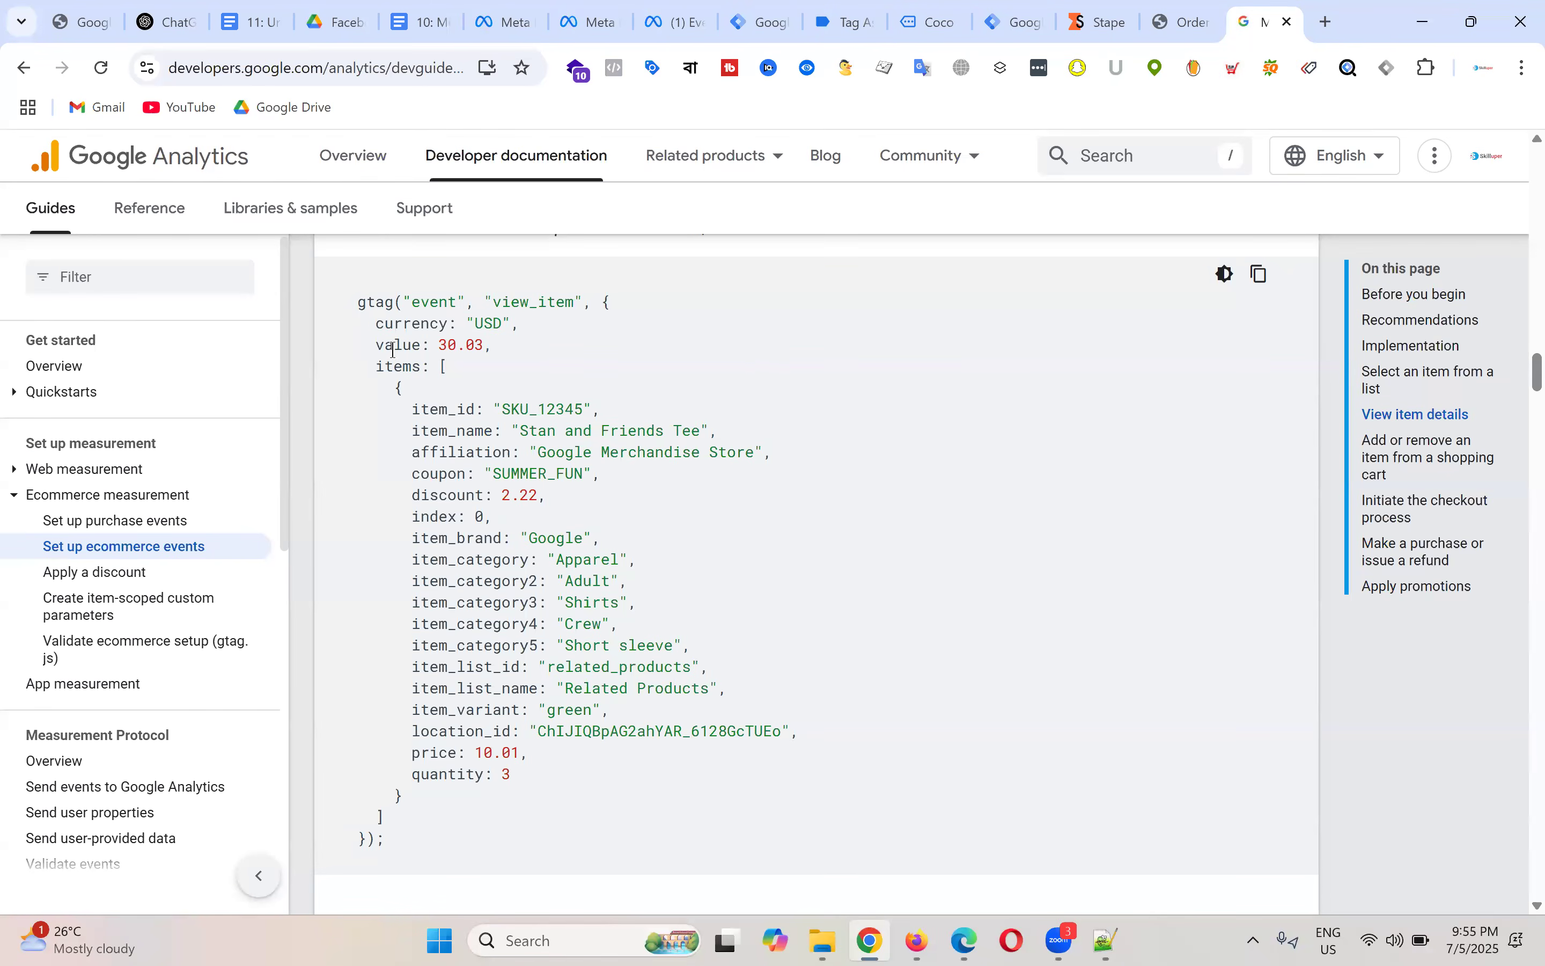
drag(377, 345, 532, 346)
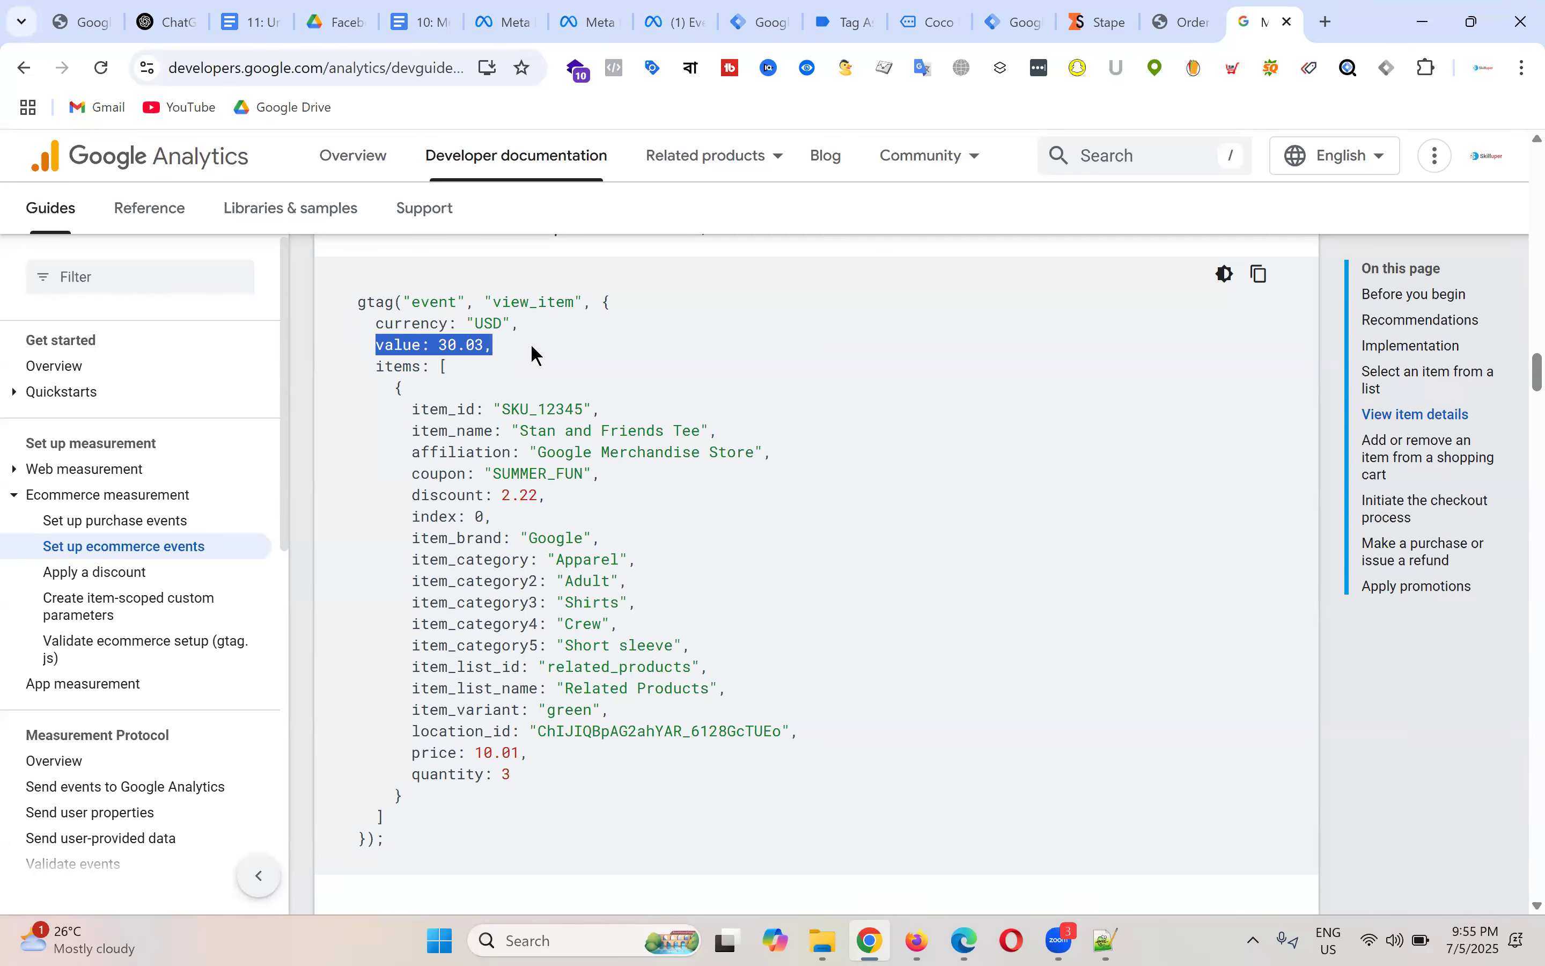
drag(369, 366, 723, 827)
click(390, 385)
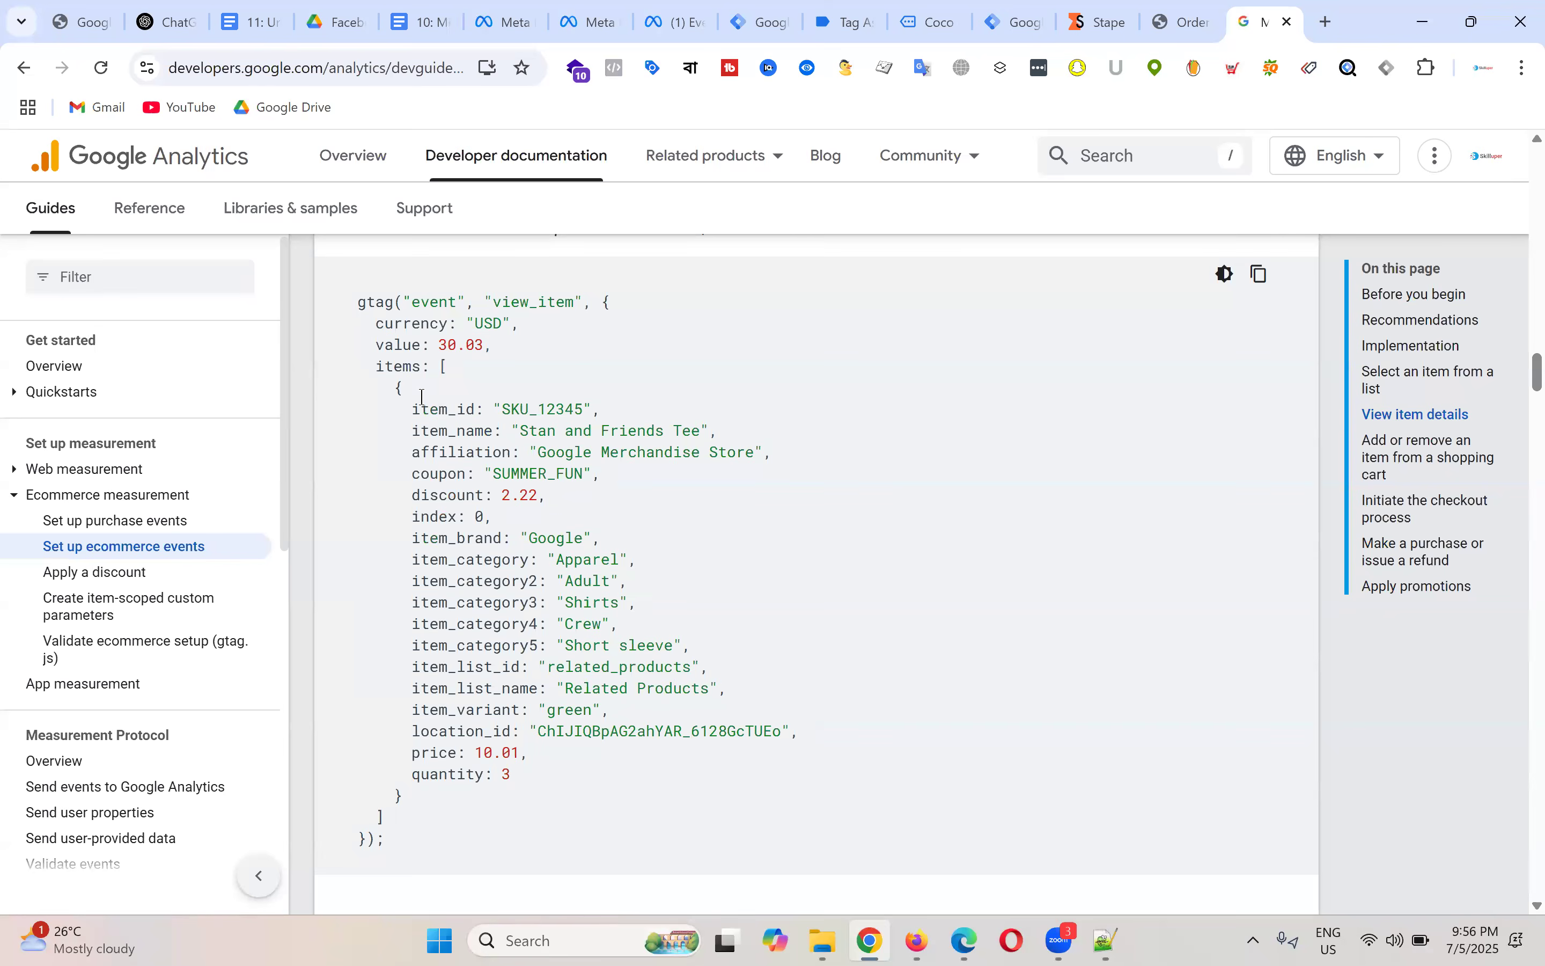
Step: Select the whole gtag example again, then select the docs page's URL
drag(363, 301, 714, 849)
click(775, 585)
drag(362, 302, 753, 845)
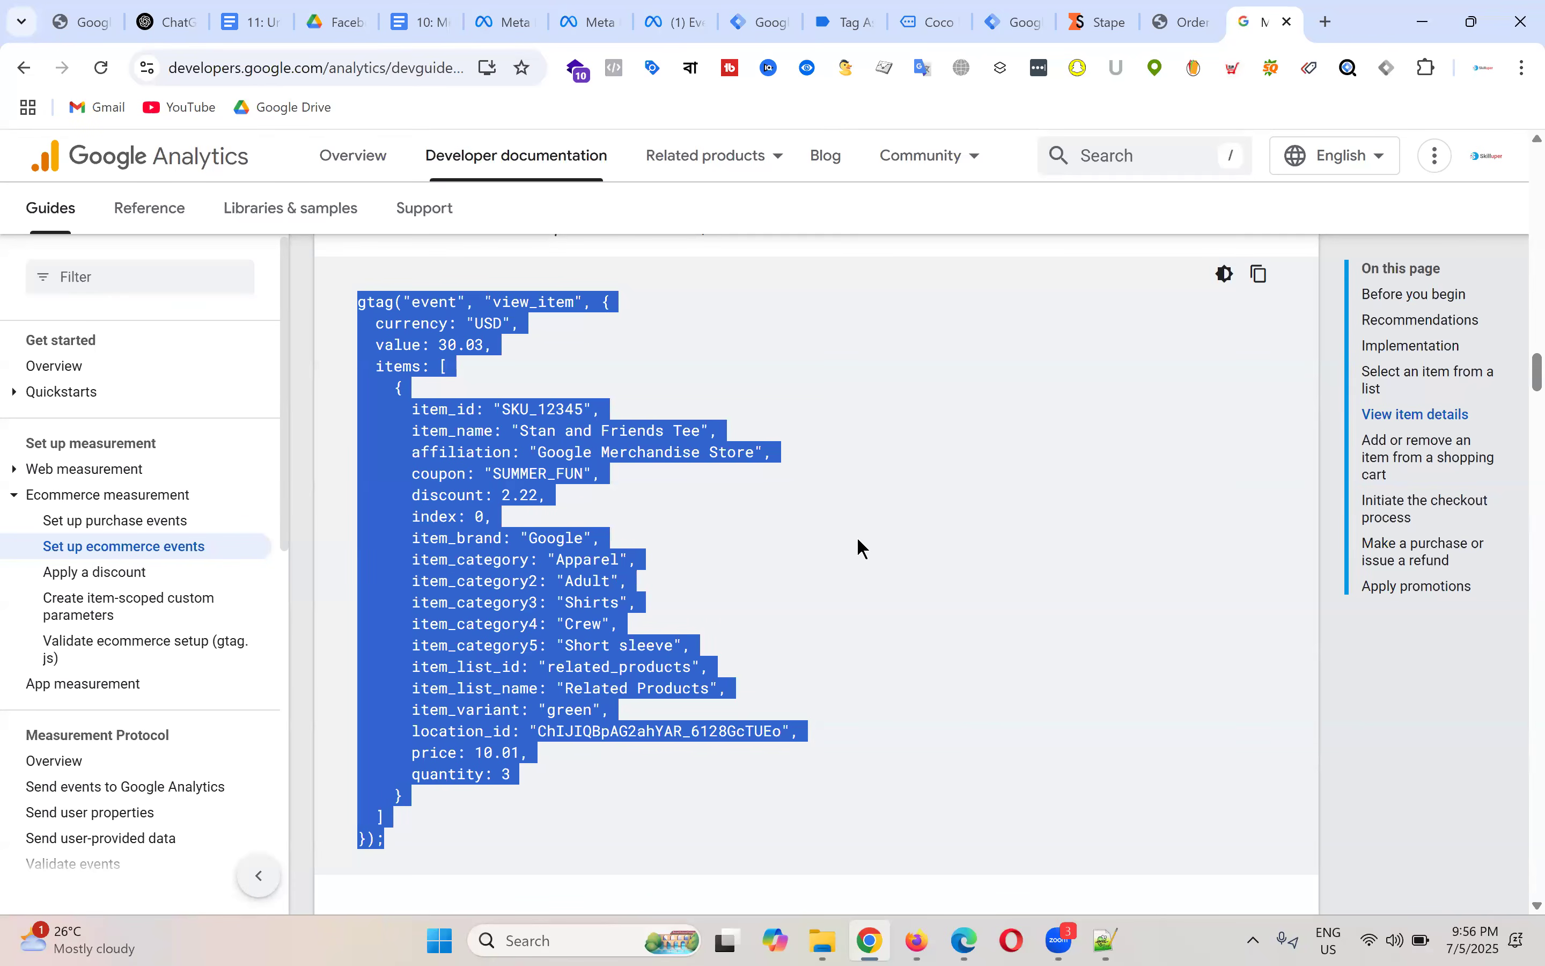
click(864, 567)
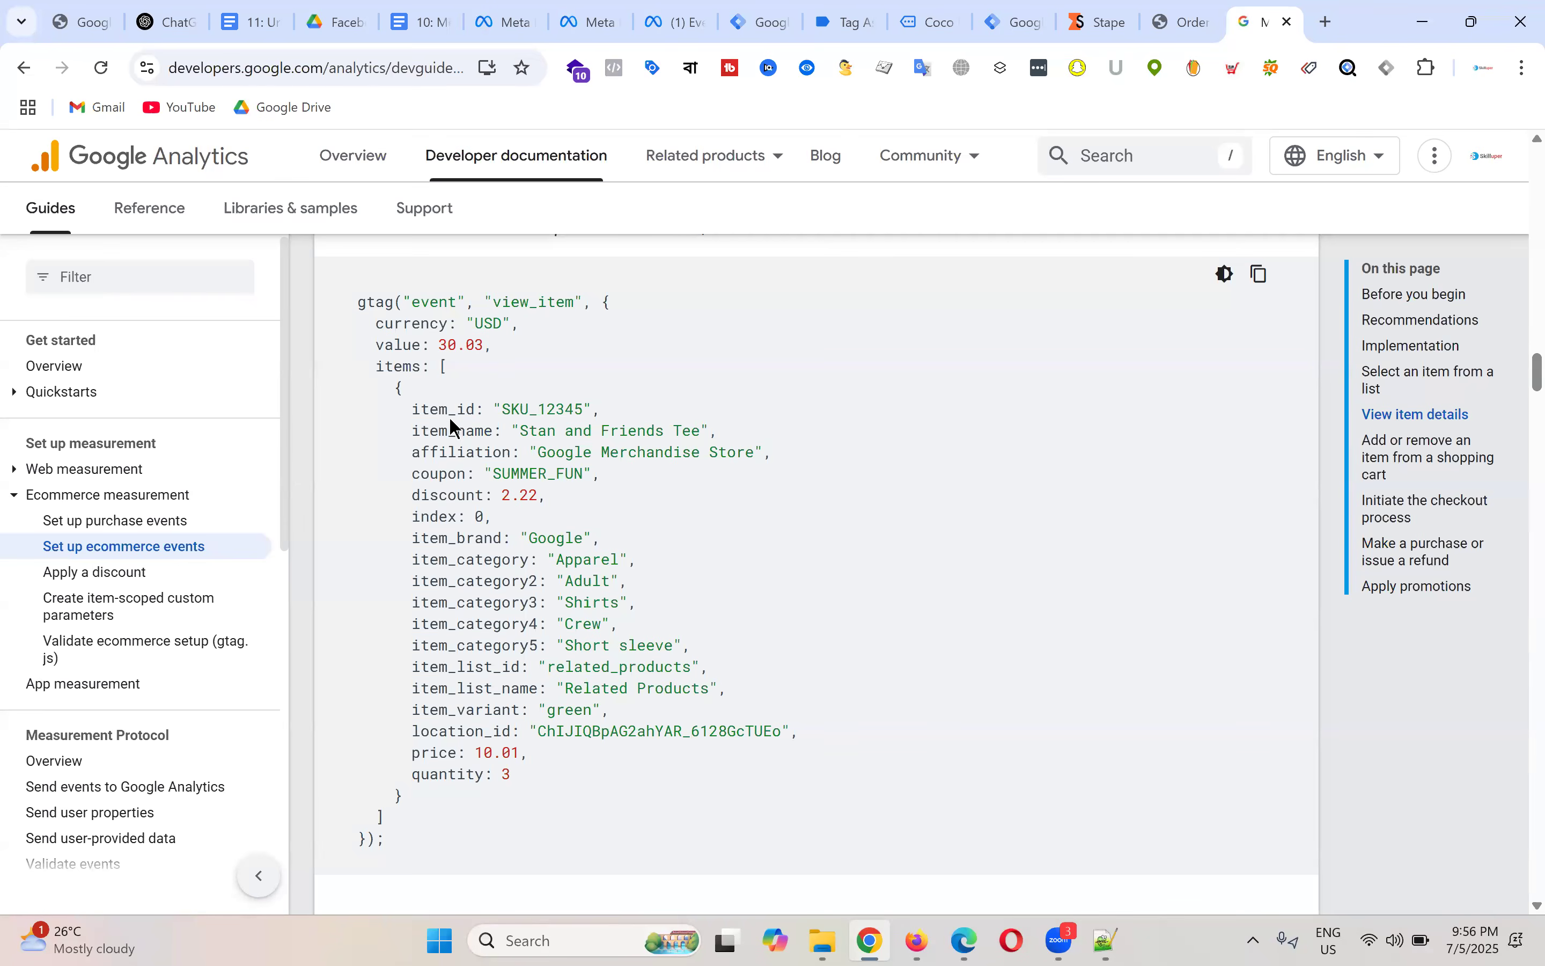
click(293, 66)
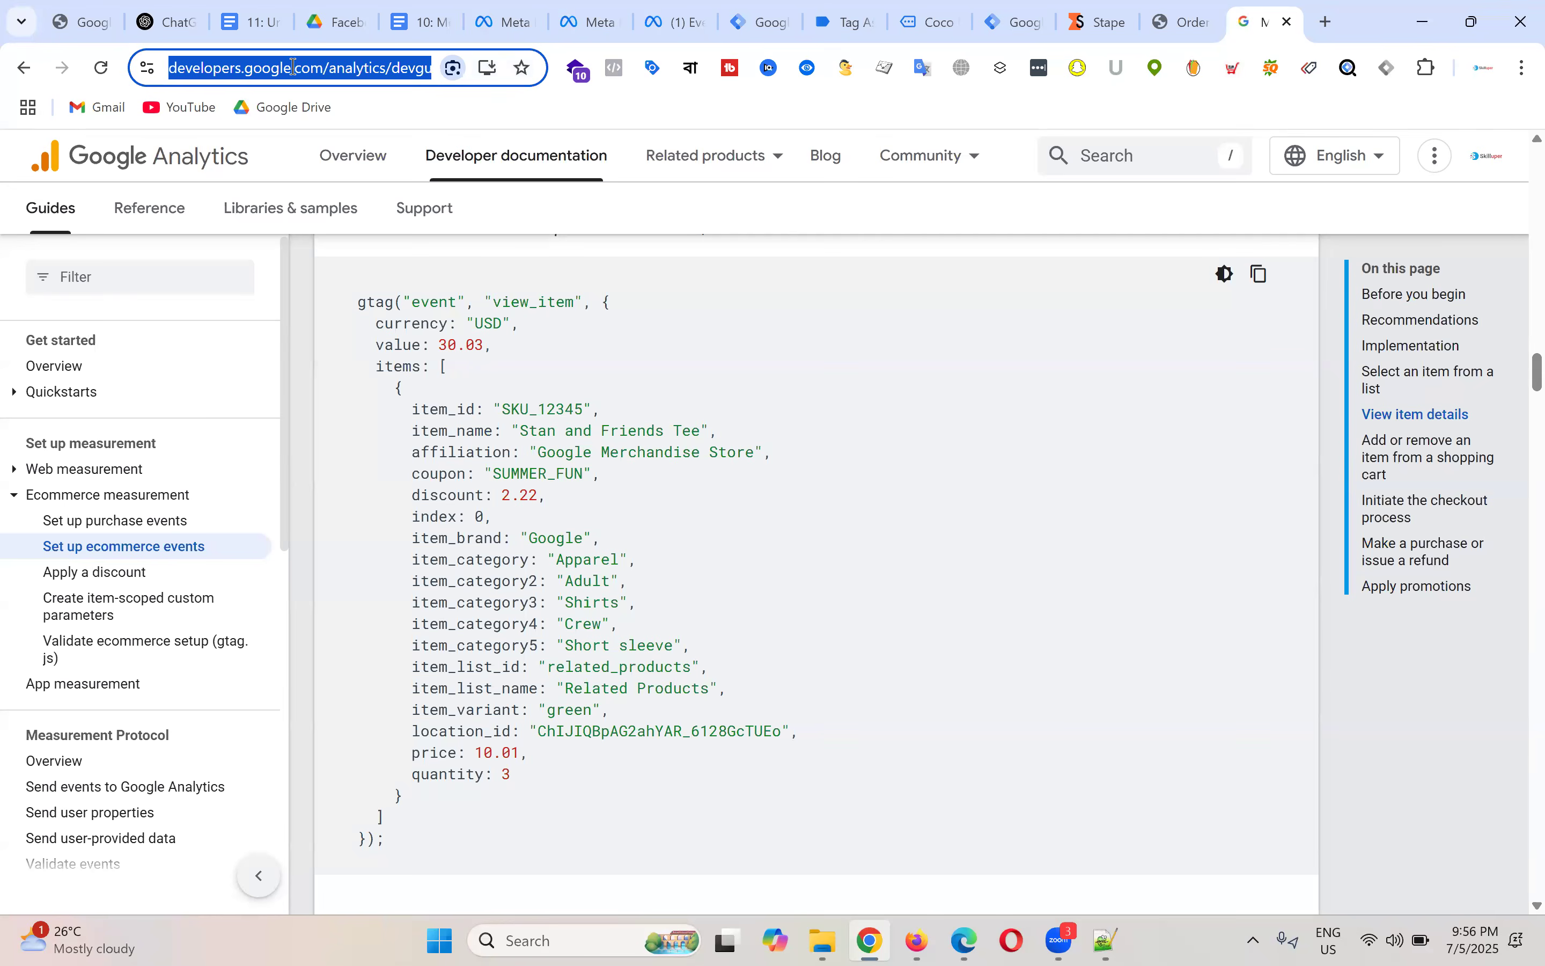
Step: Search Drive for 'class n' and open the Class Note - Batch-19 (Meta Ads) document
click(338, 19)
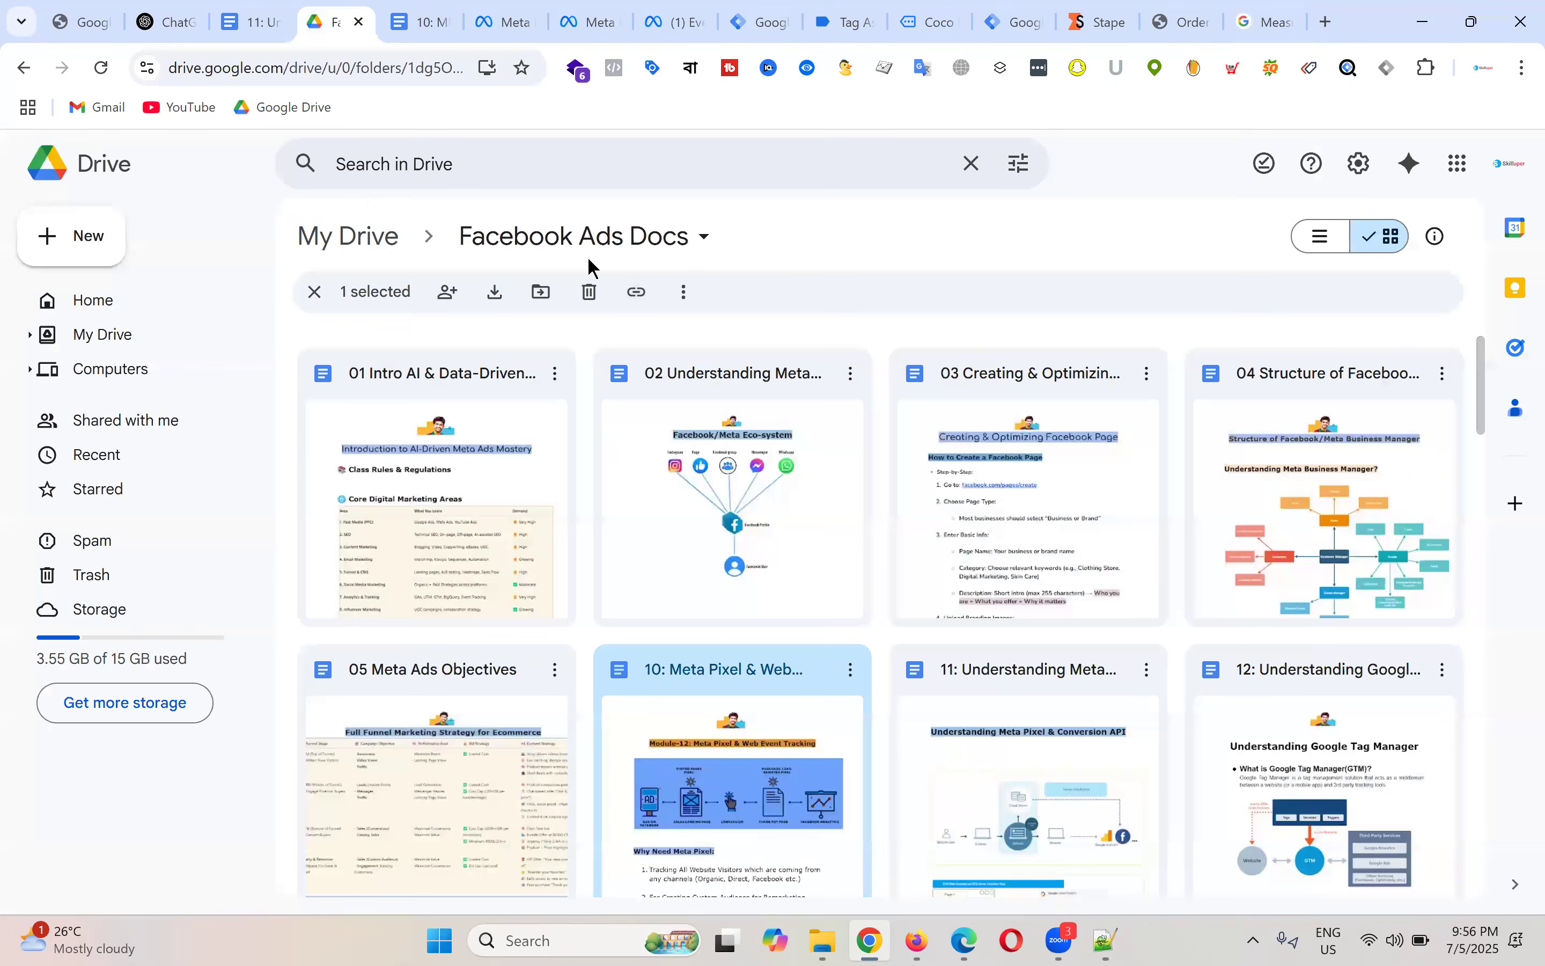
text(cal)
key(BackSpace)
key(BackSpace)
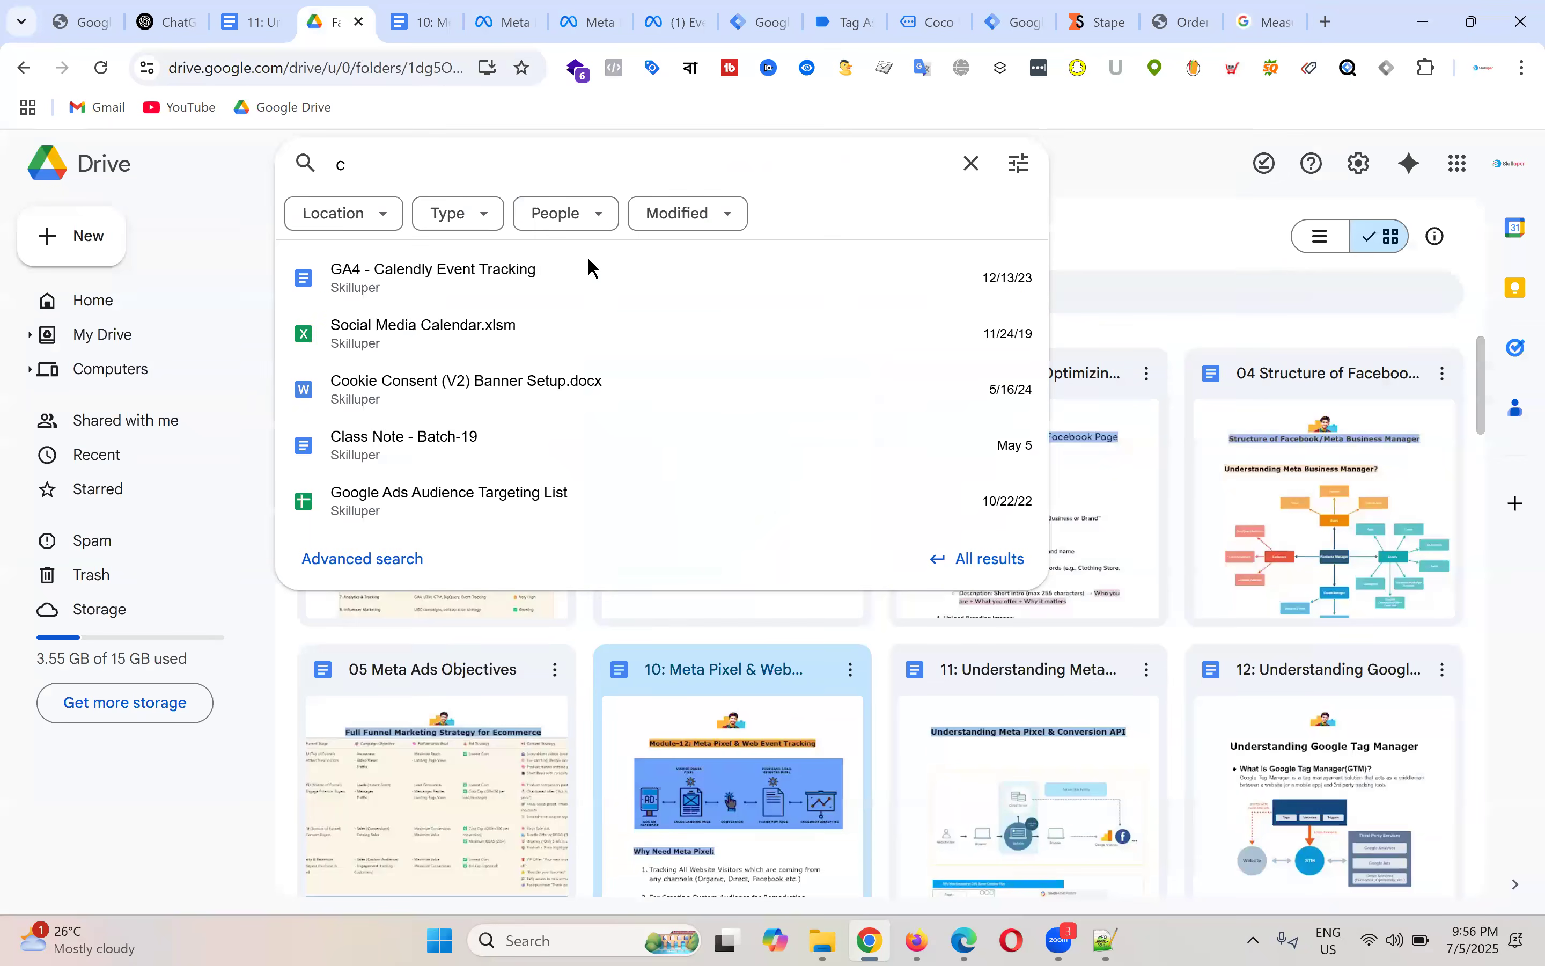
text(lass nt)
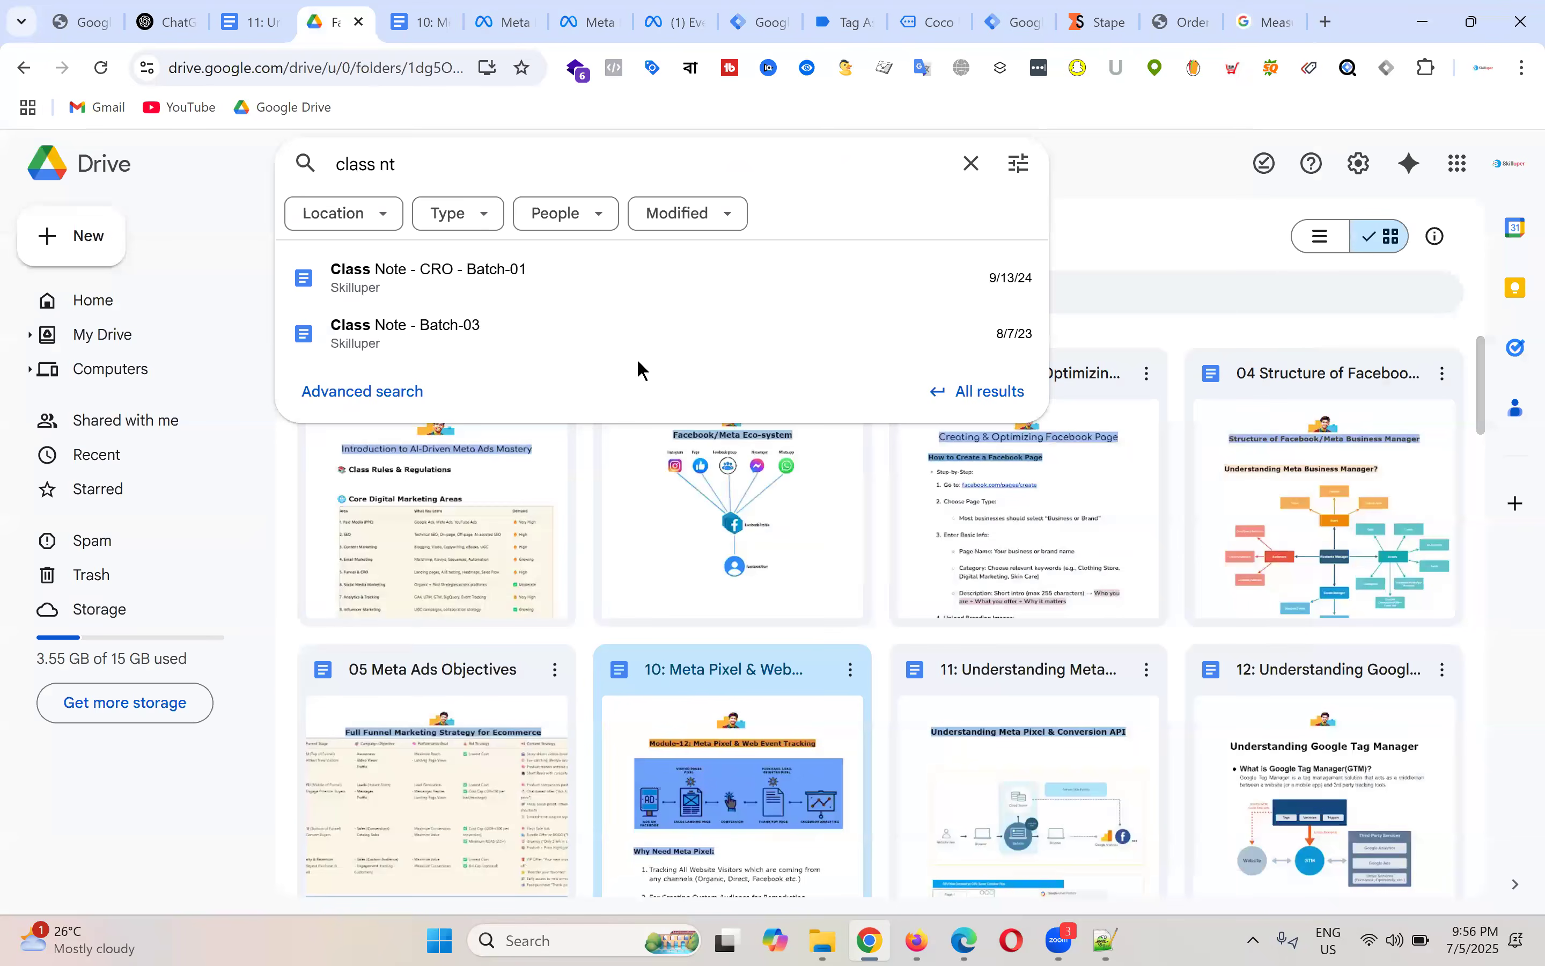
key(BackSpace)
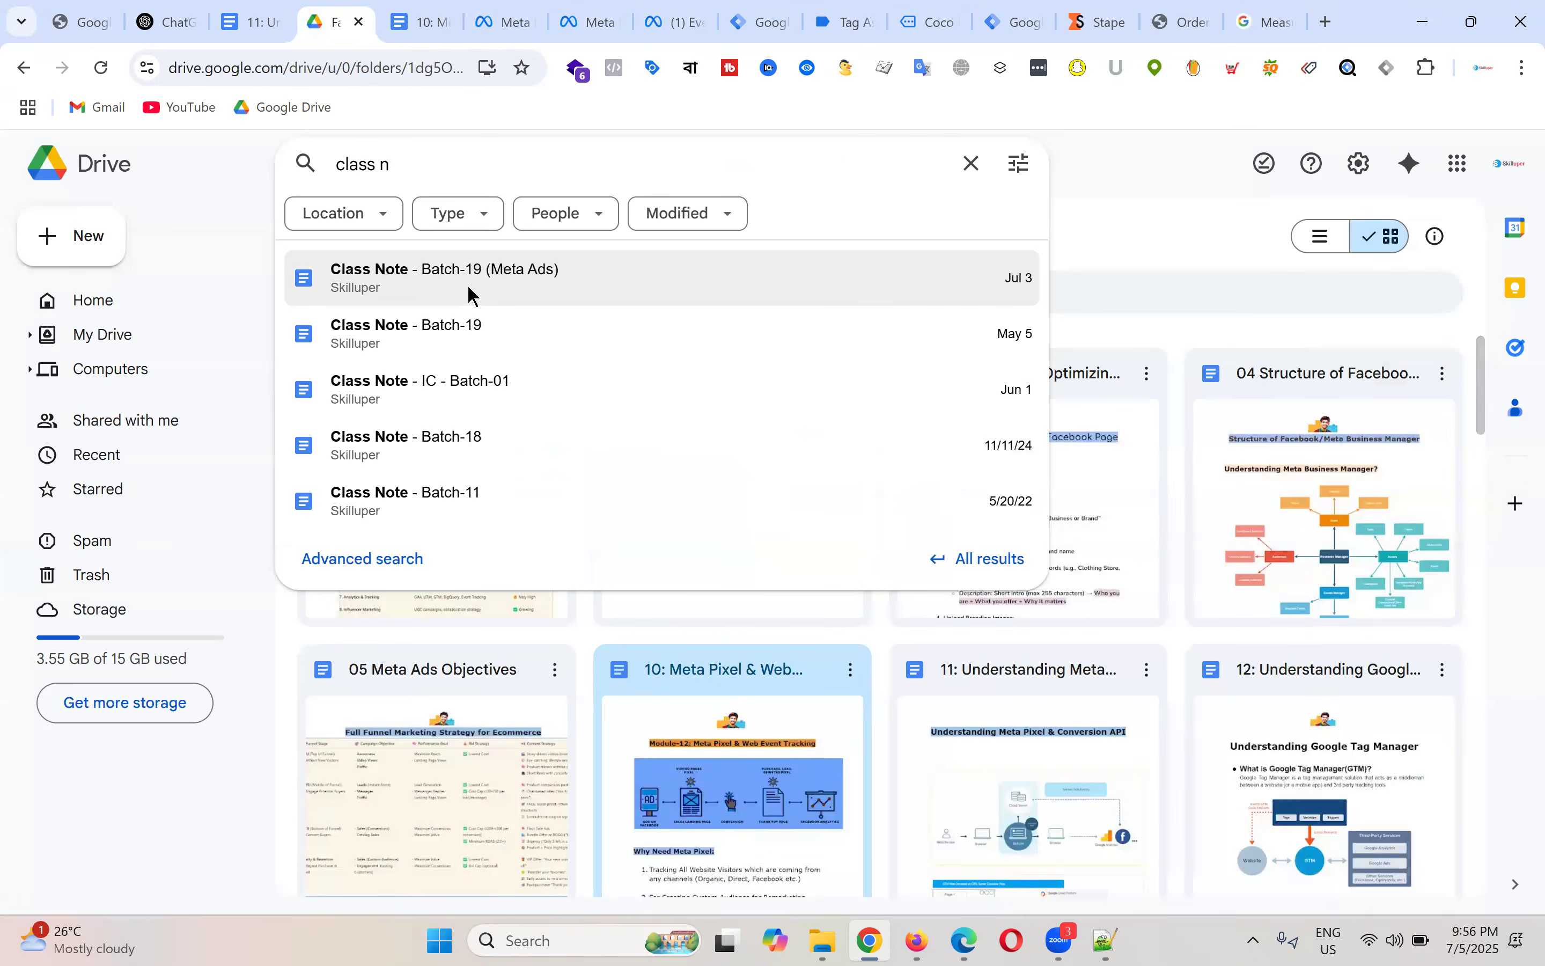
click(467, 285)
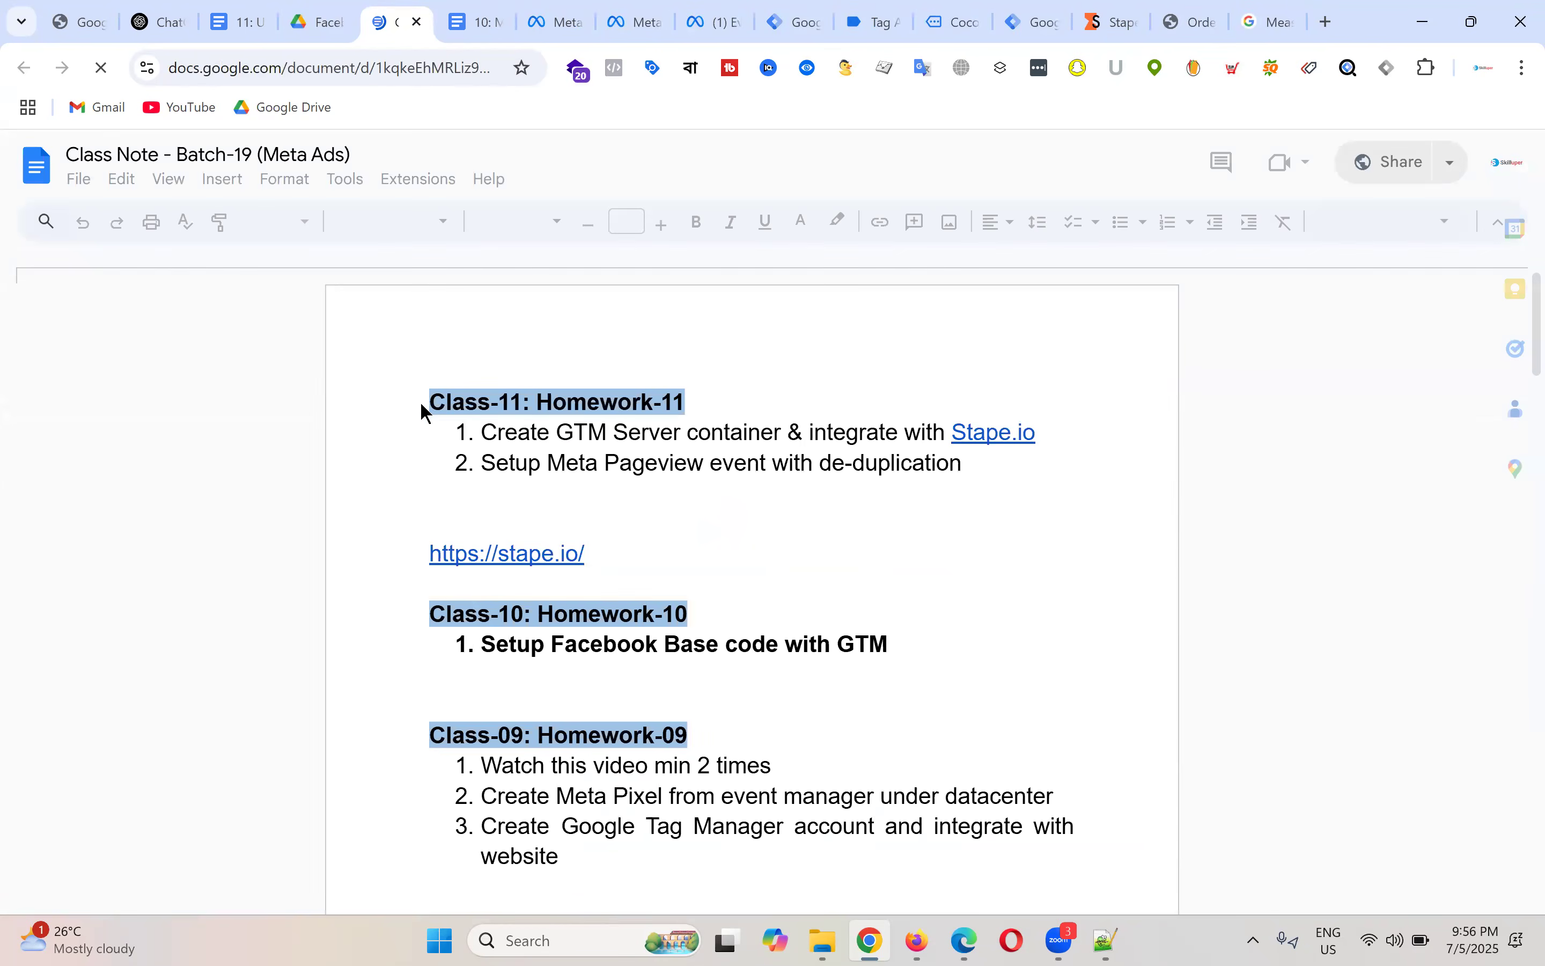
Step: Paste the GA4 view_item_details documentation link on a new line above the Class-11 heading
click(430, 401)
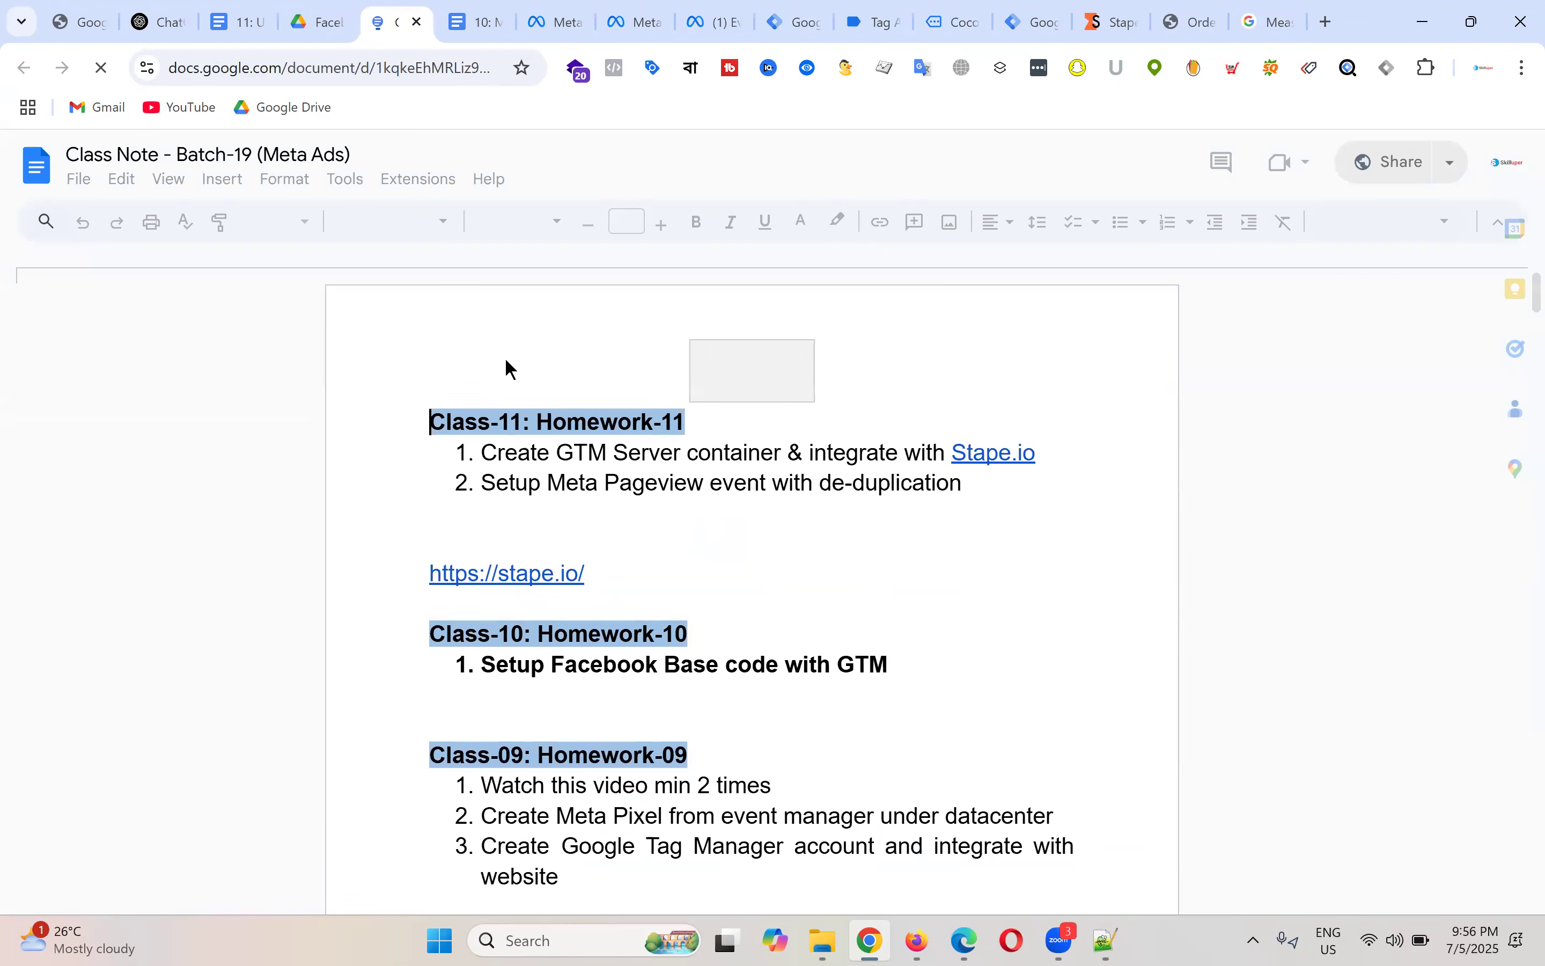
key(Return)
key(Return)
key(Return)
key(Return)
key(Return)
key(Return)
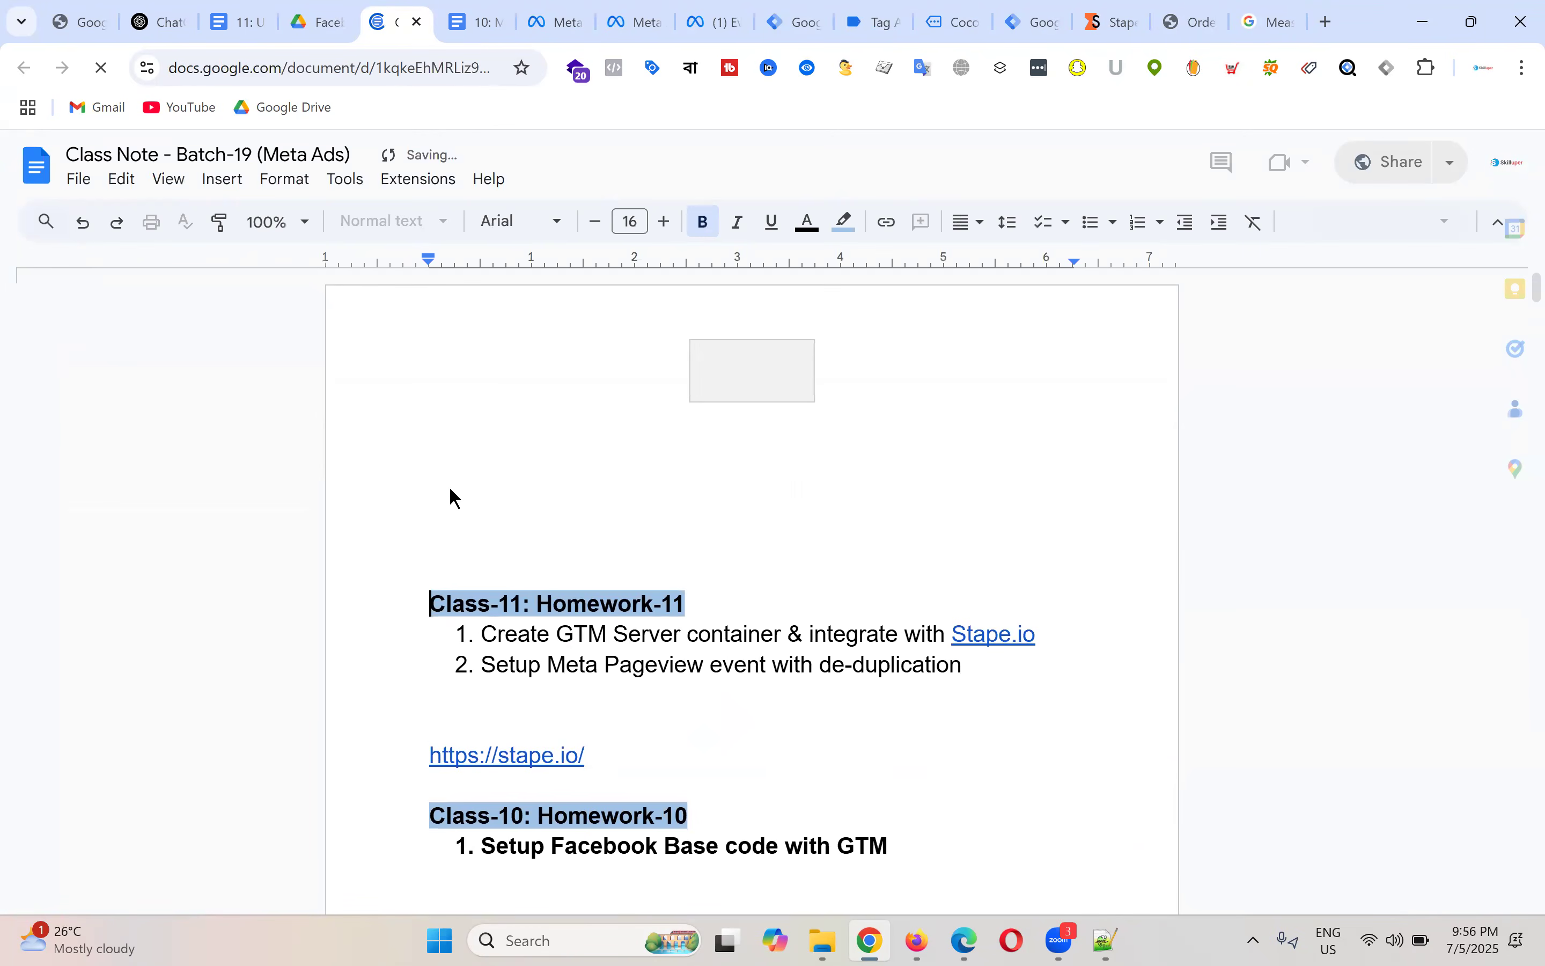
click(449, 486)
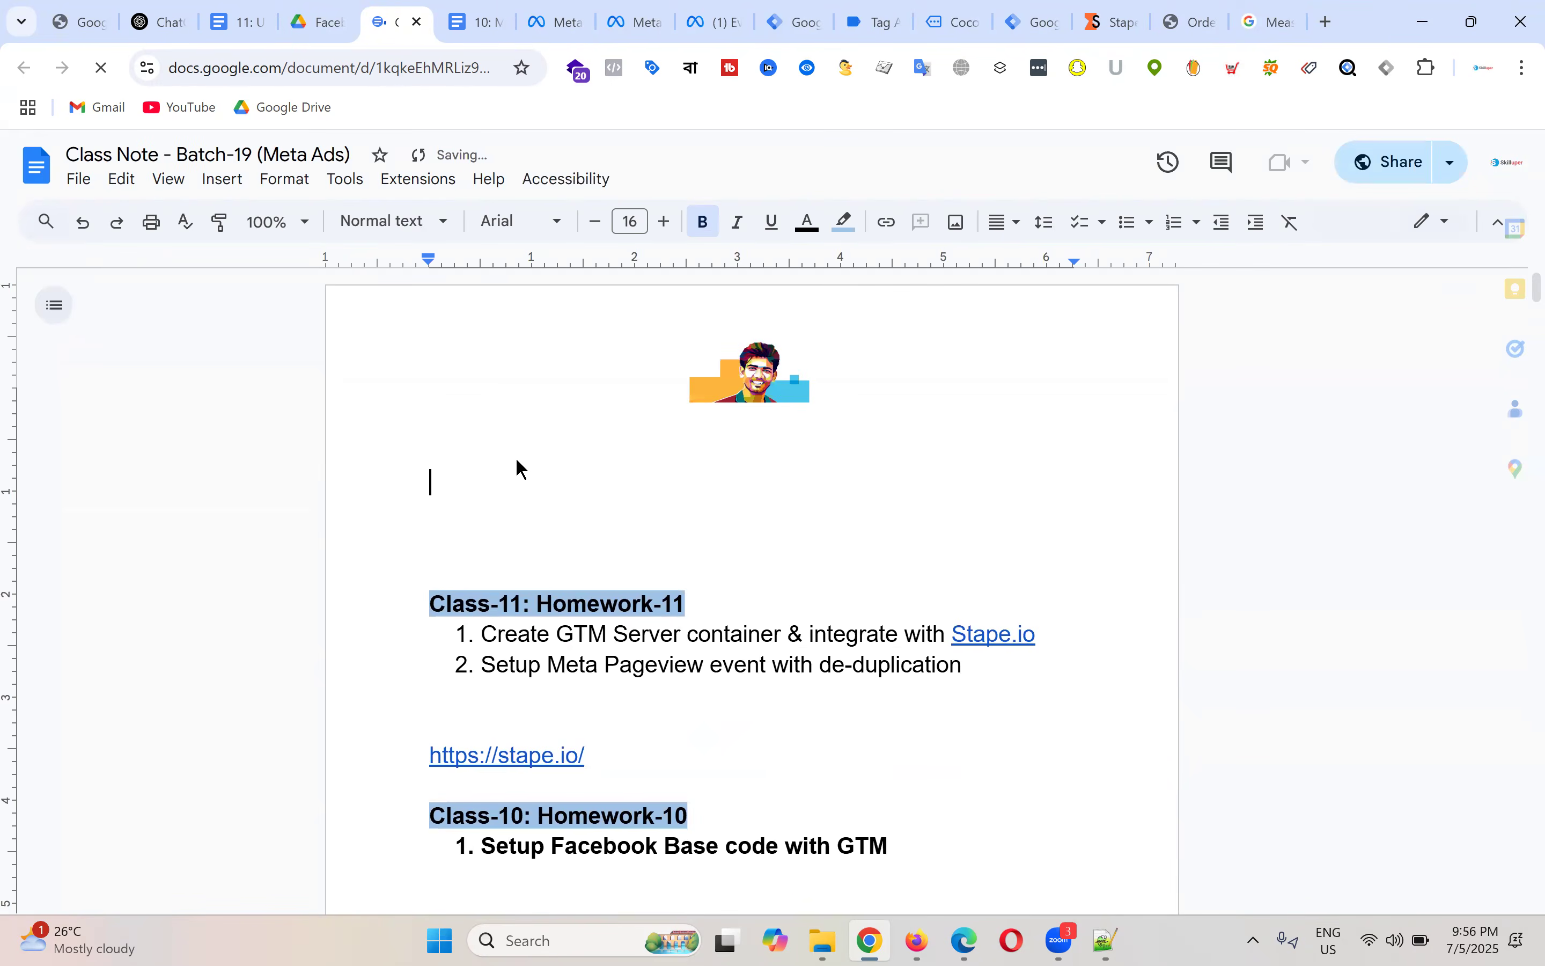
text(https://developers.google.com/analytics/devguides/collection/ga4/ecommerce?client_type=gtag#view_item_details)
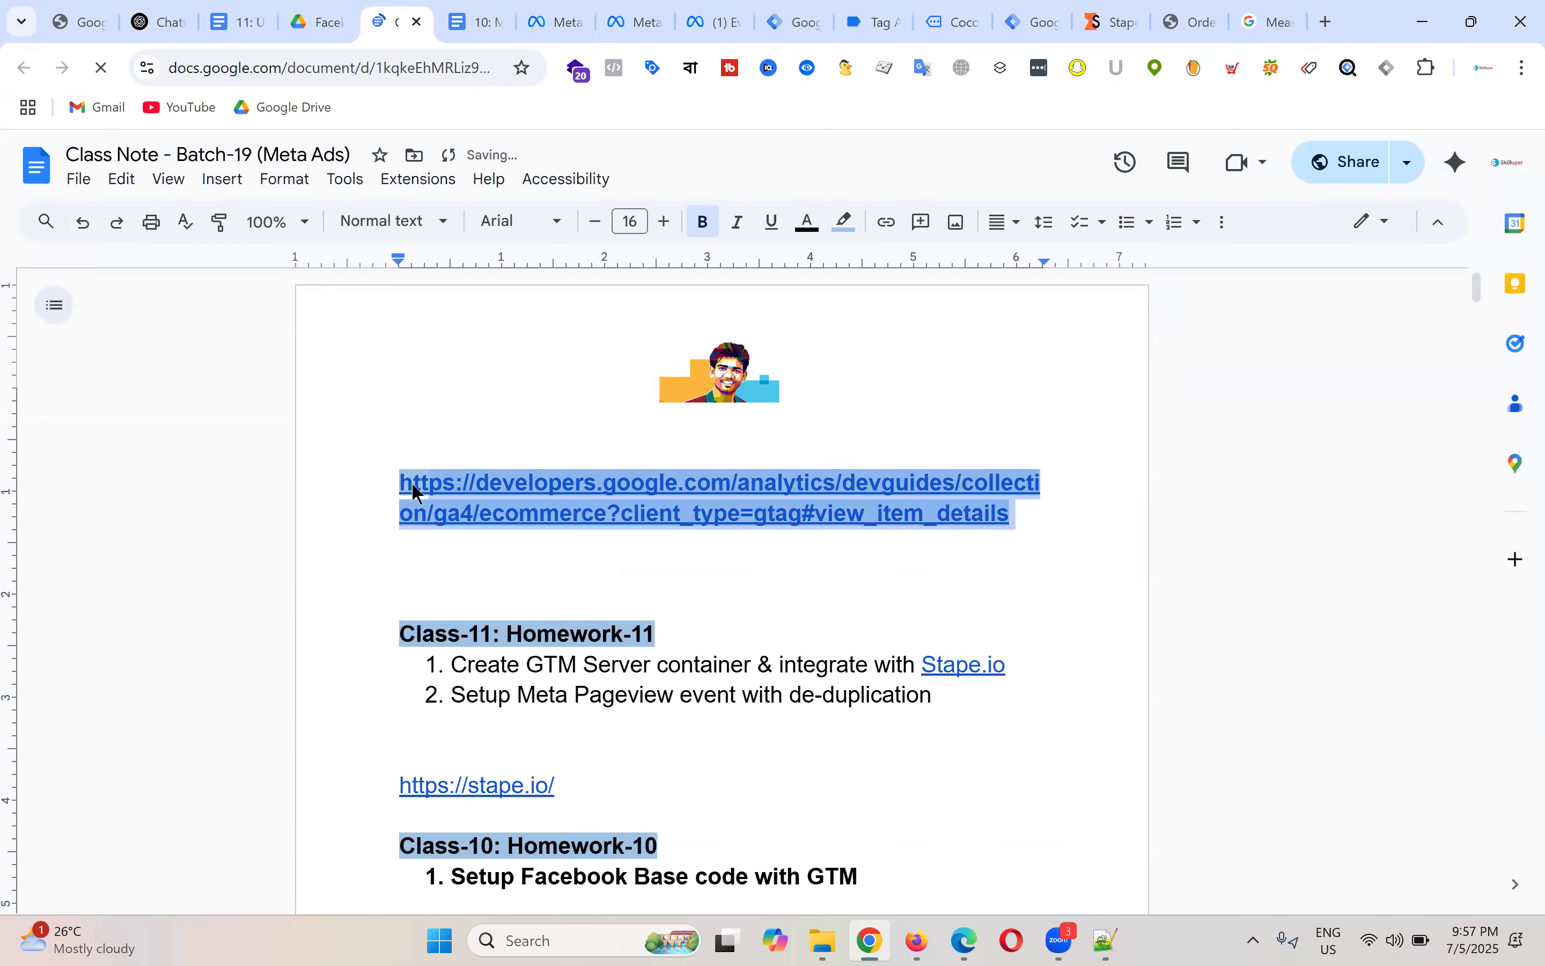
Step: Give the pasted link a white highlight and remove its bold formatting
click(848, 224)
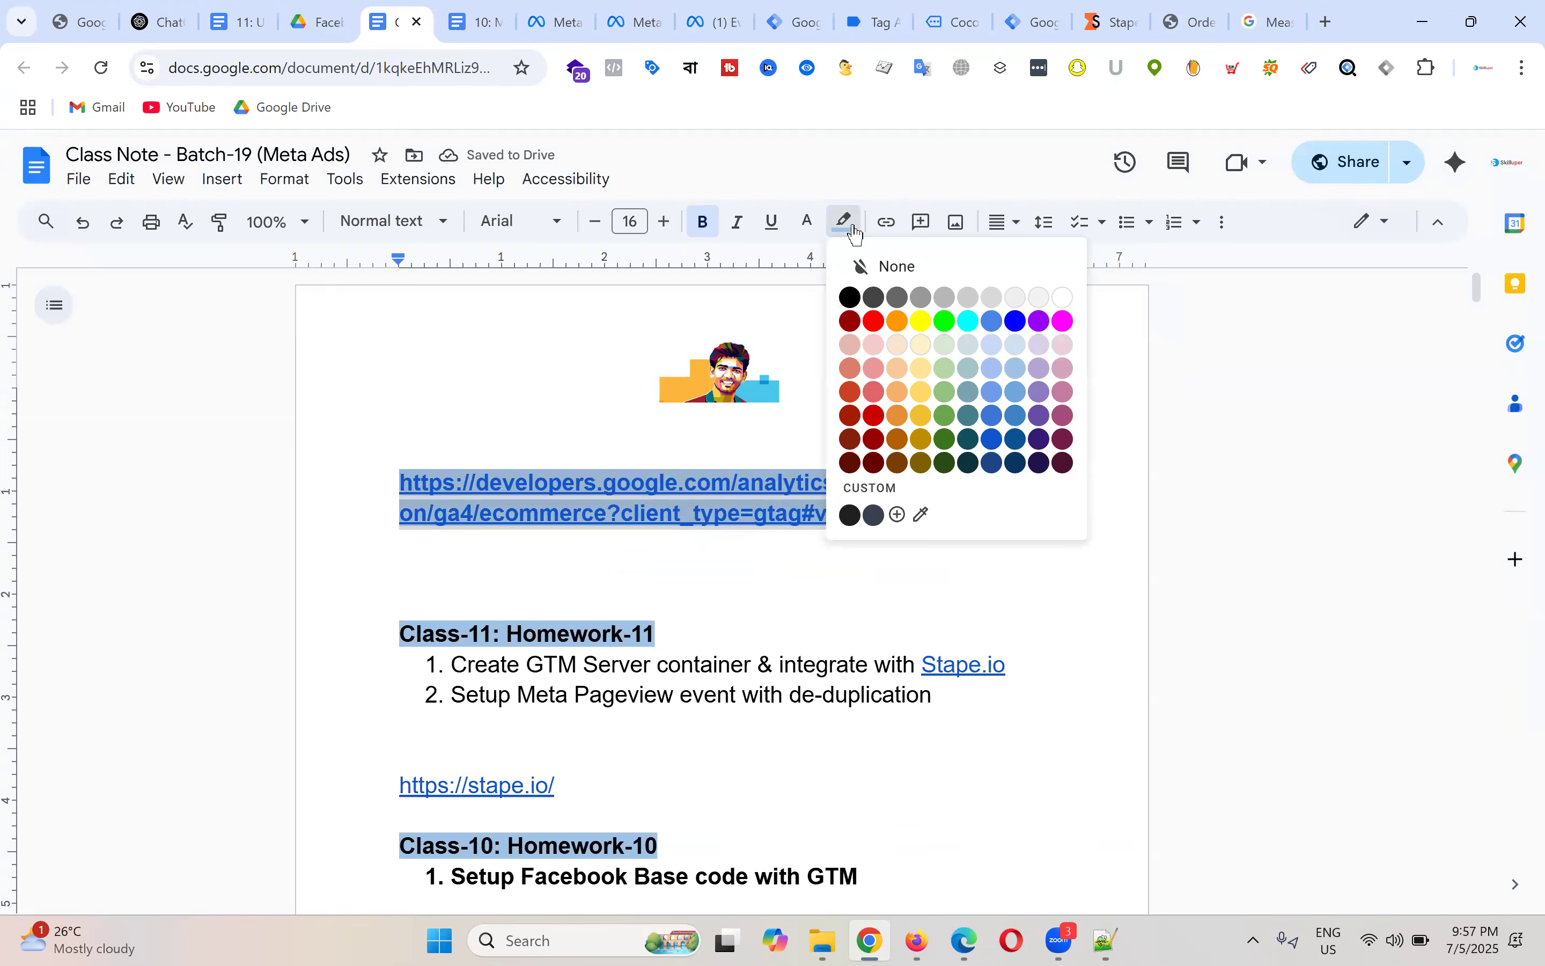
click(1064, 298)
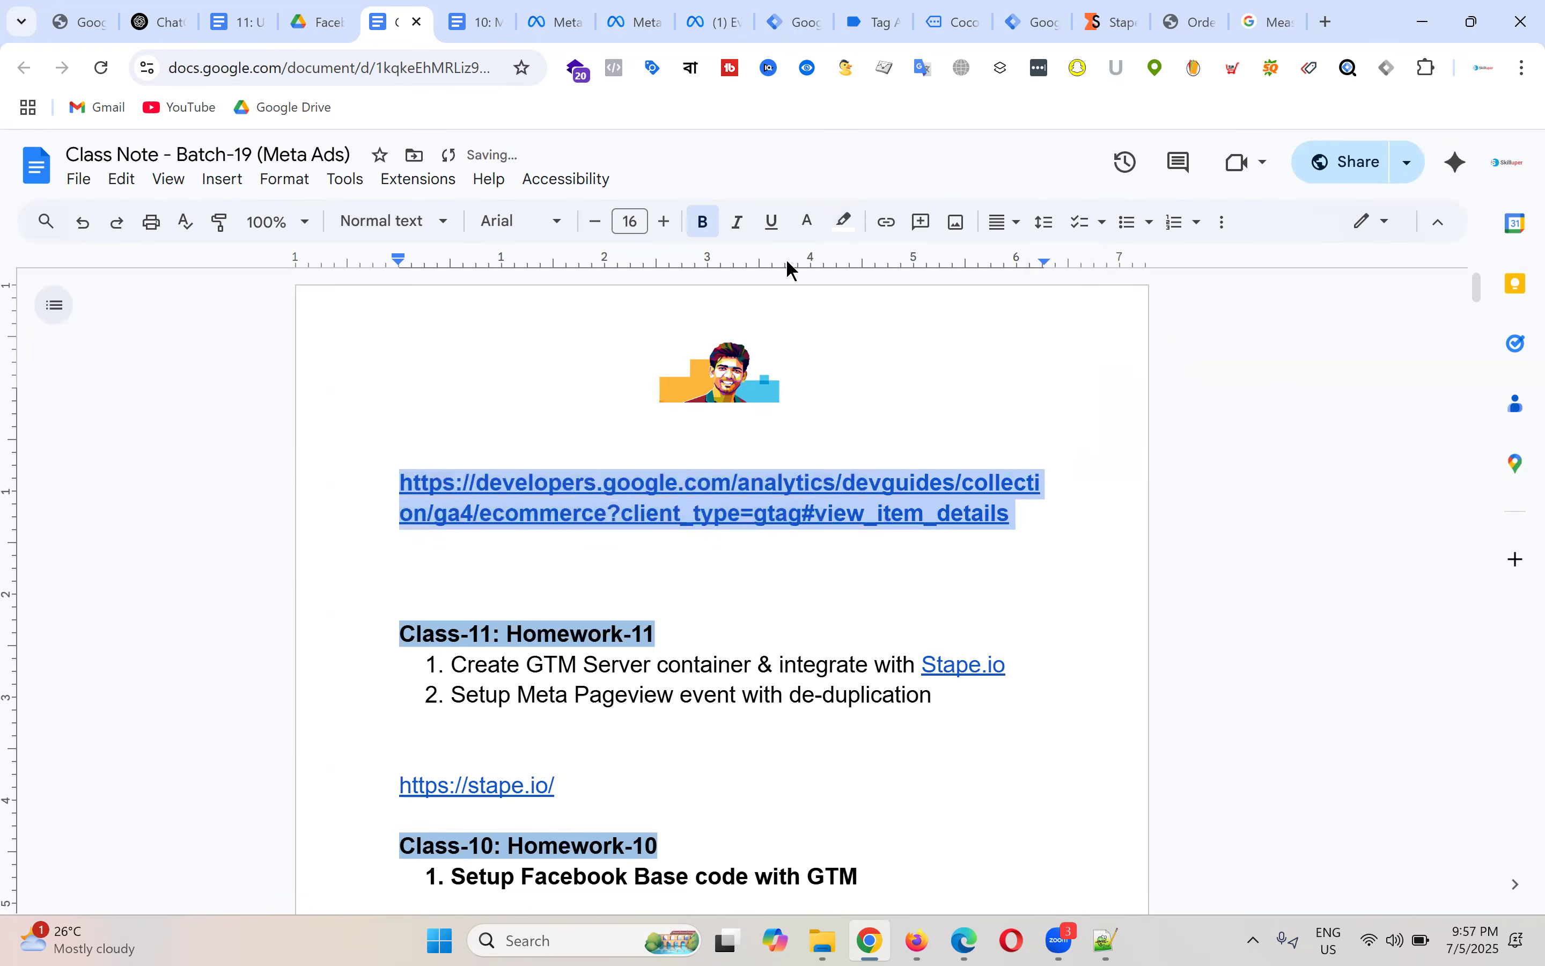
click(703, 221)
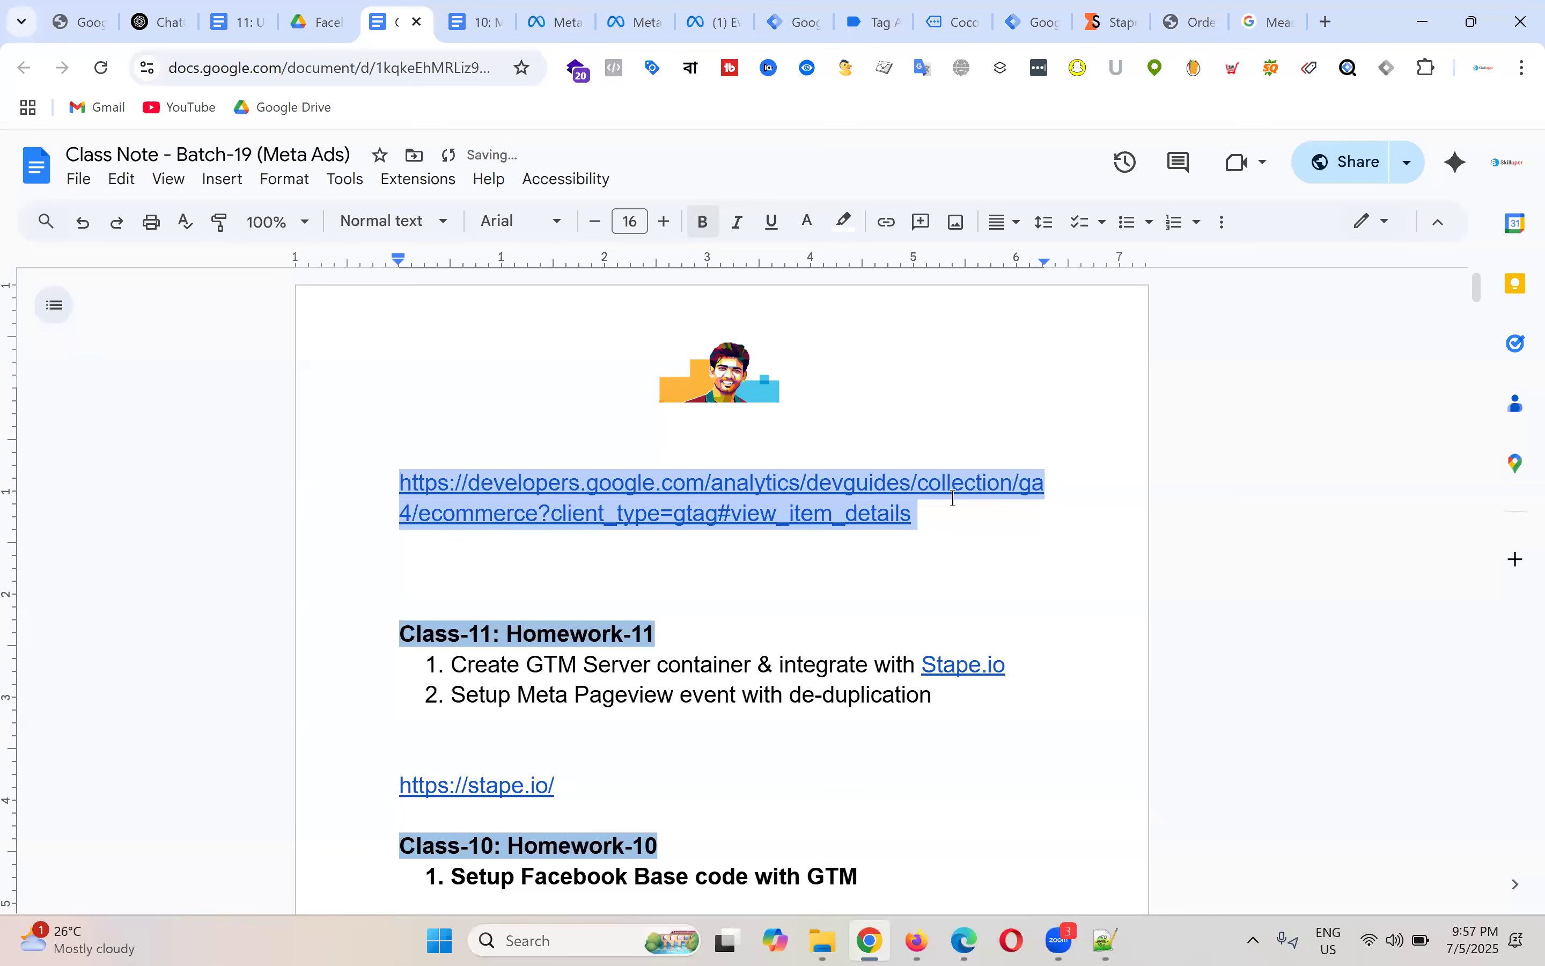
click(957, 527)
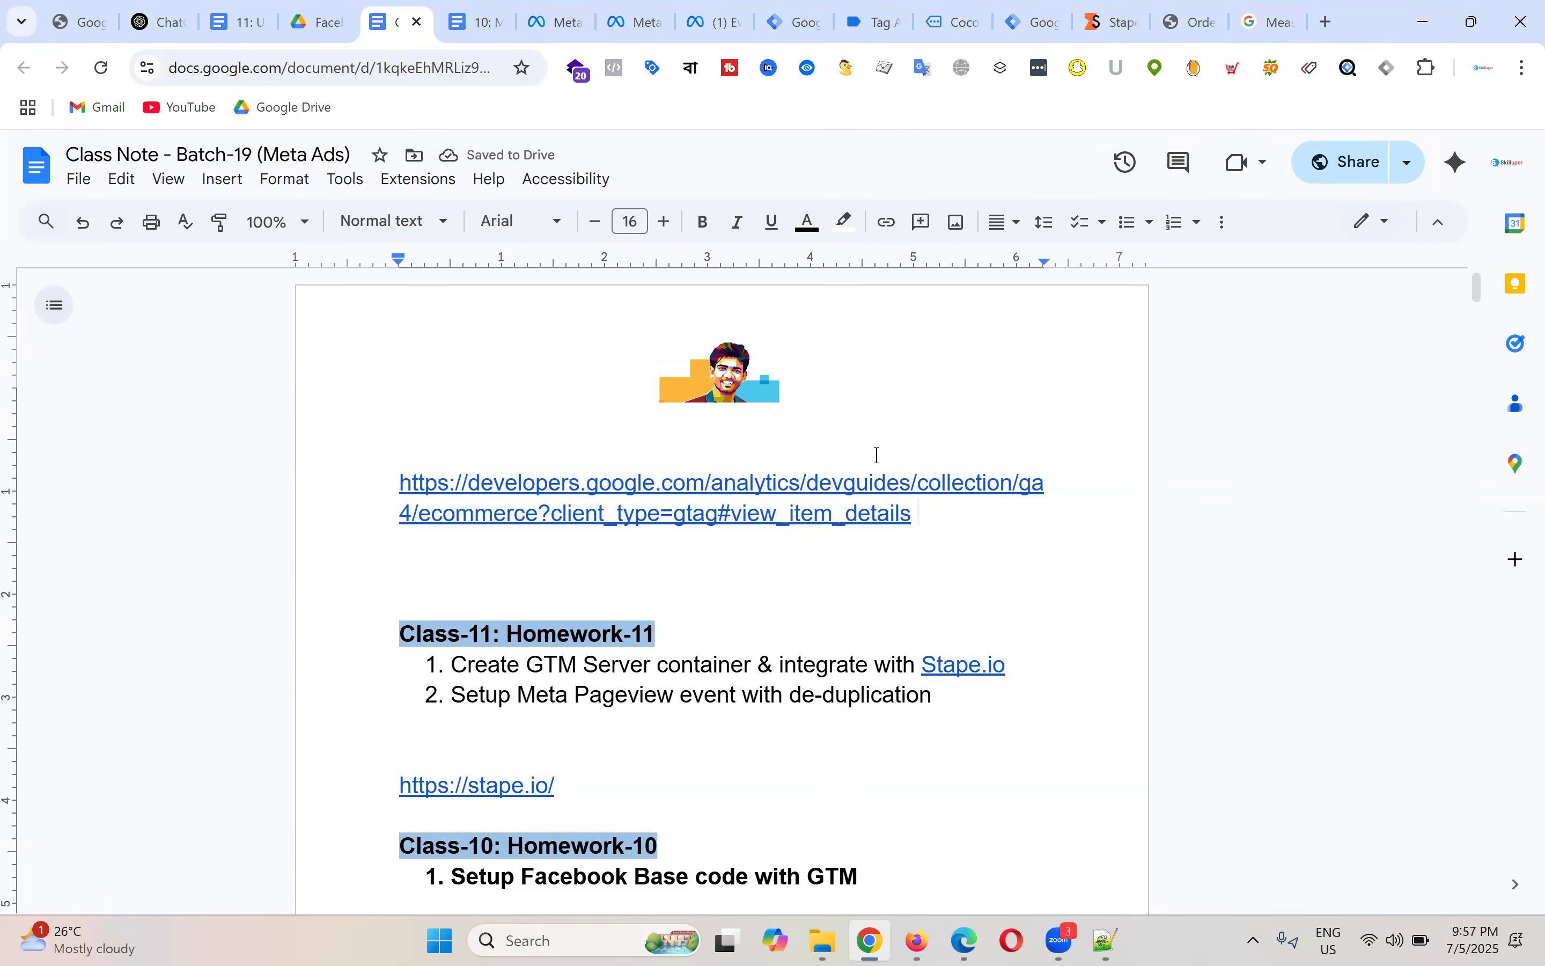
click(880, 9)
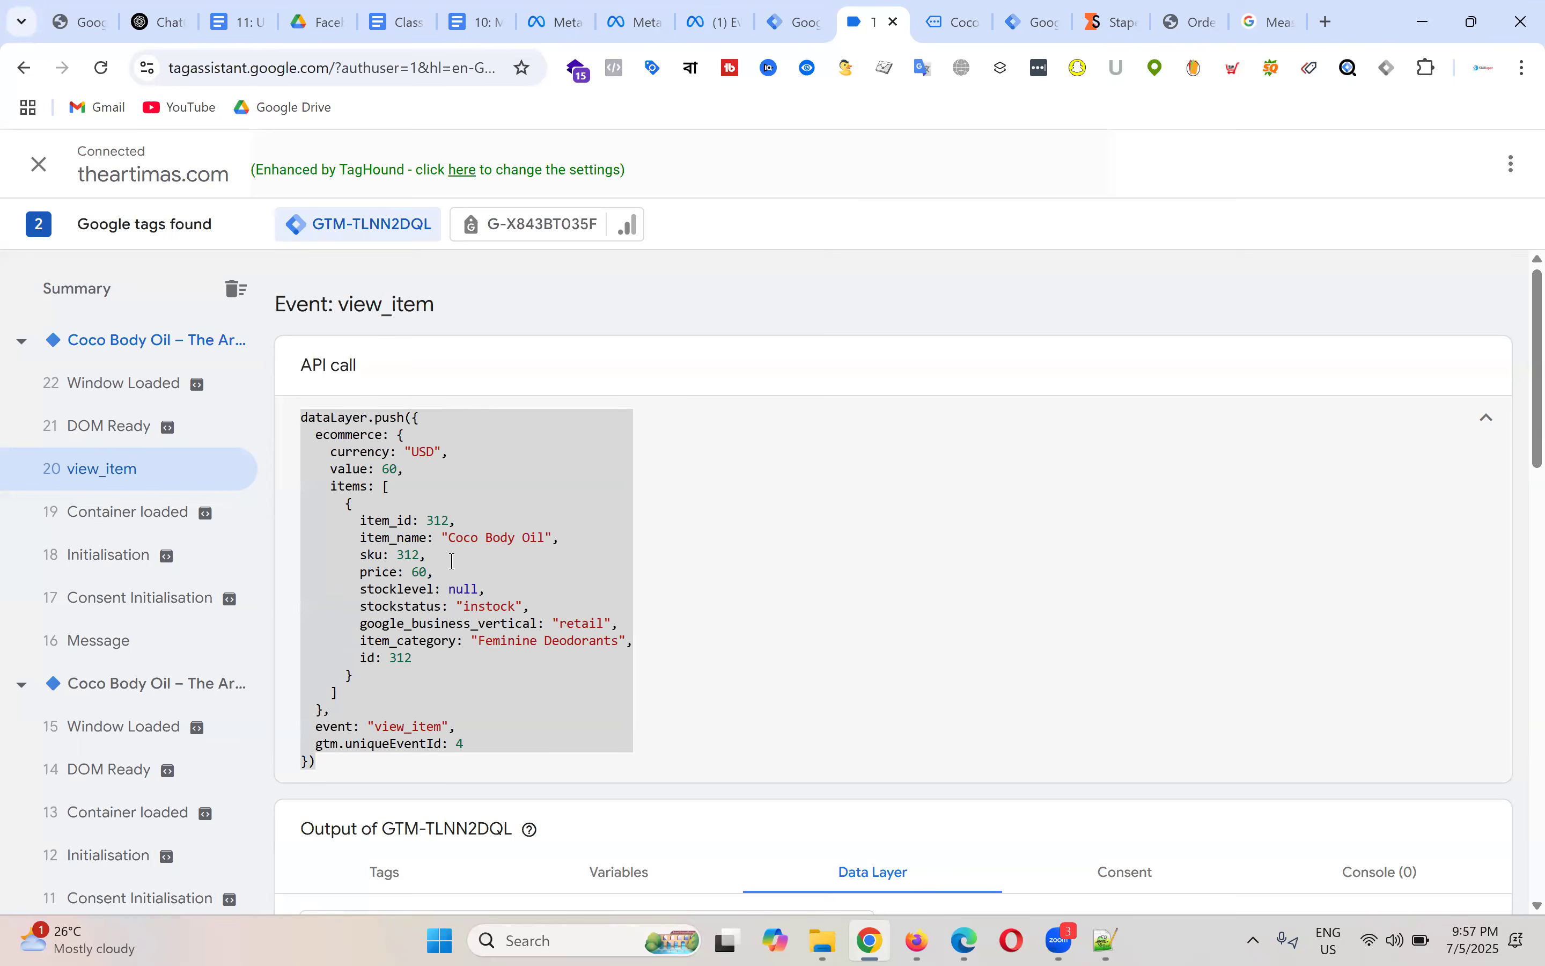
Step: Back in the GA4 ecommerce guide, mark the view_item event name in its example
click(1270, 18)
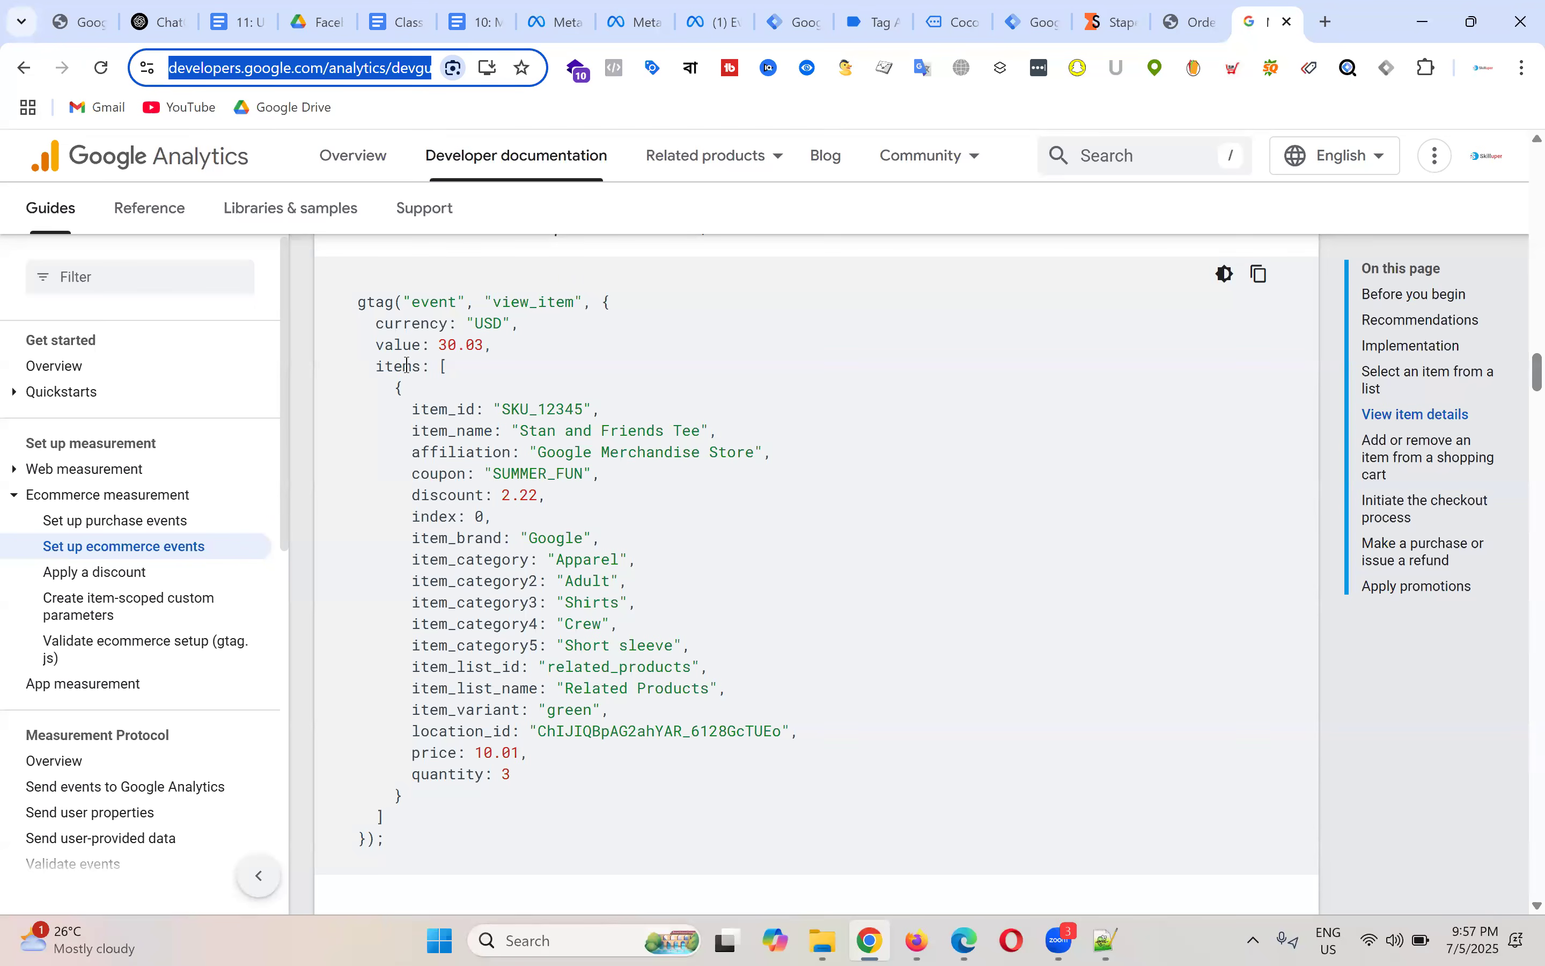
scroll(586, 397, down, 4)
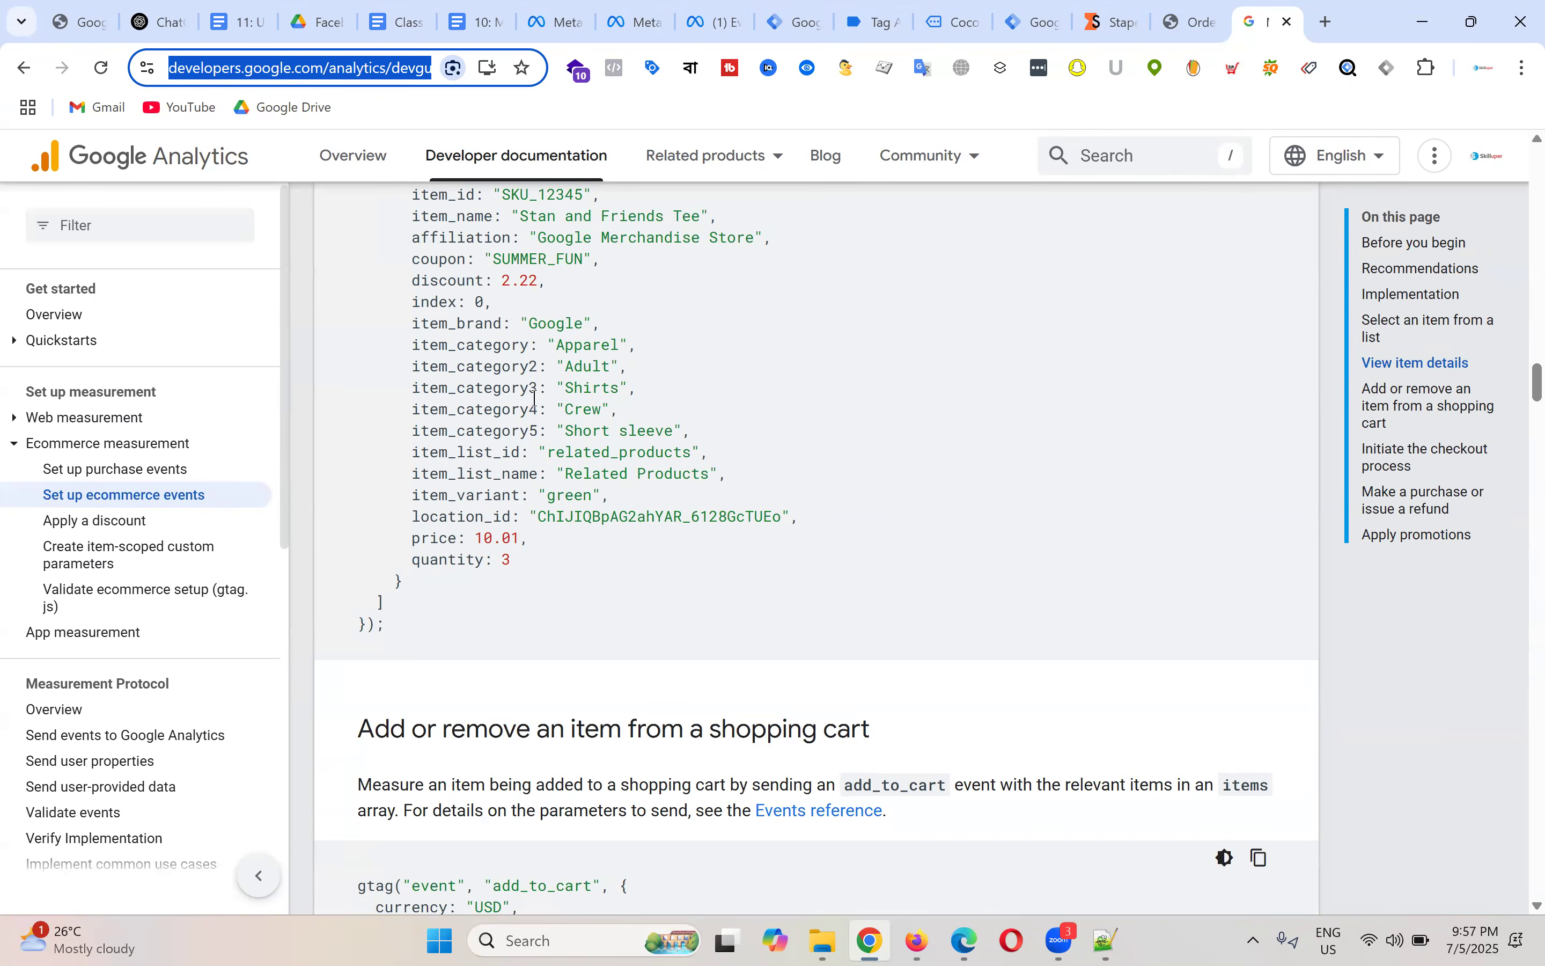
scroll(535, 399, up, 5)
drag(494, 413, 592, 404)
click(535, 412)
Step: Scroll down the guide, highlighting each following event name such as add_to_cart, view_cart and begin_checkout
scroll(646, 472, down, 4)
scroll(645, 469, down, 5)
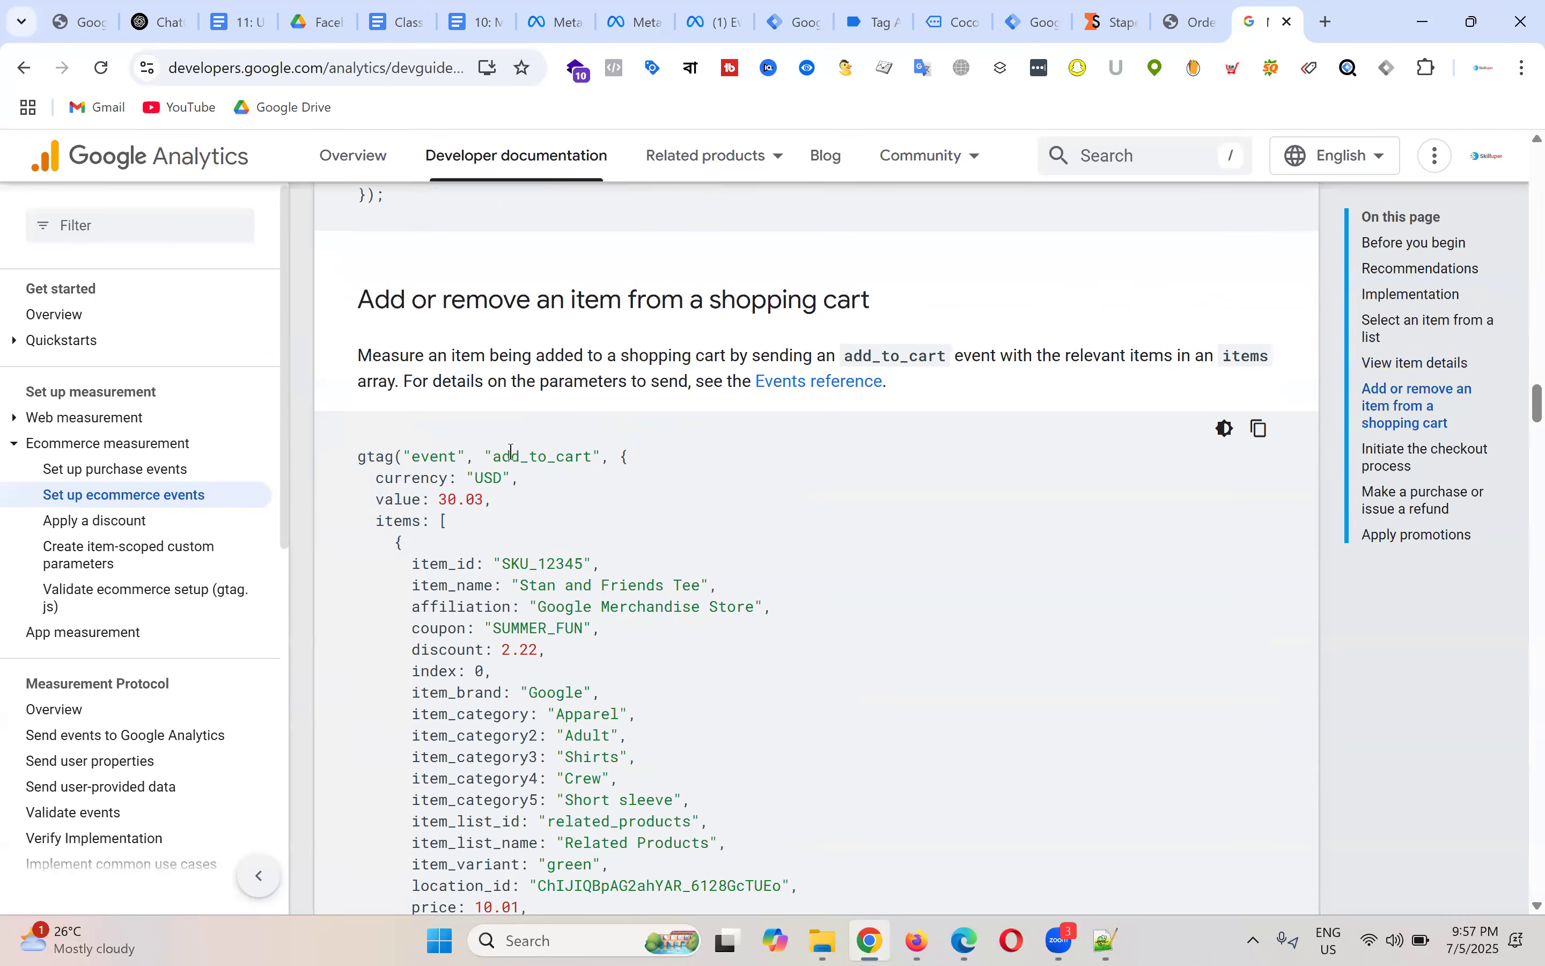
drag(494, 456, 614, 459)
scroll(676, 474, down, 10)
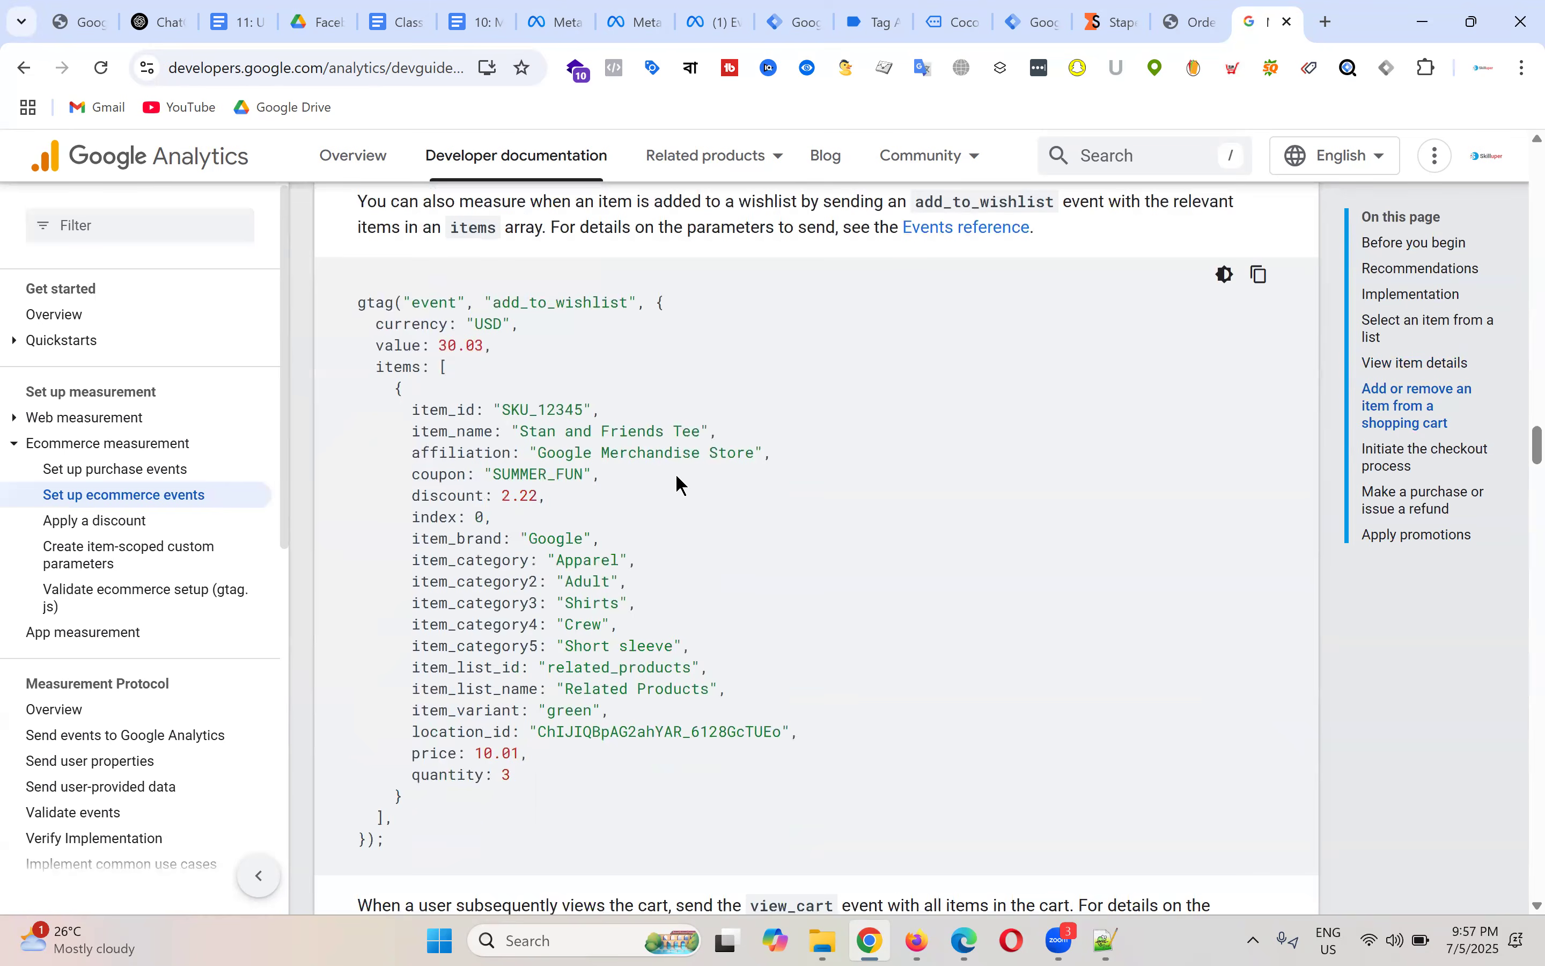
drag(493, 302, 638, 305)
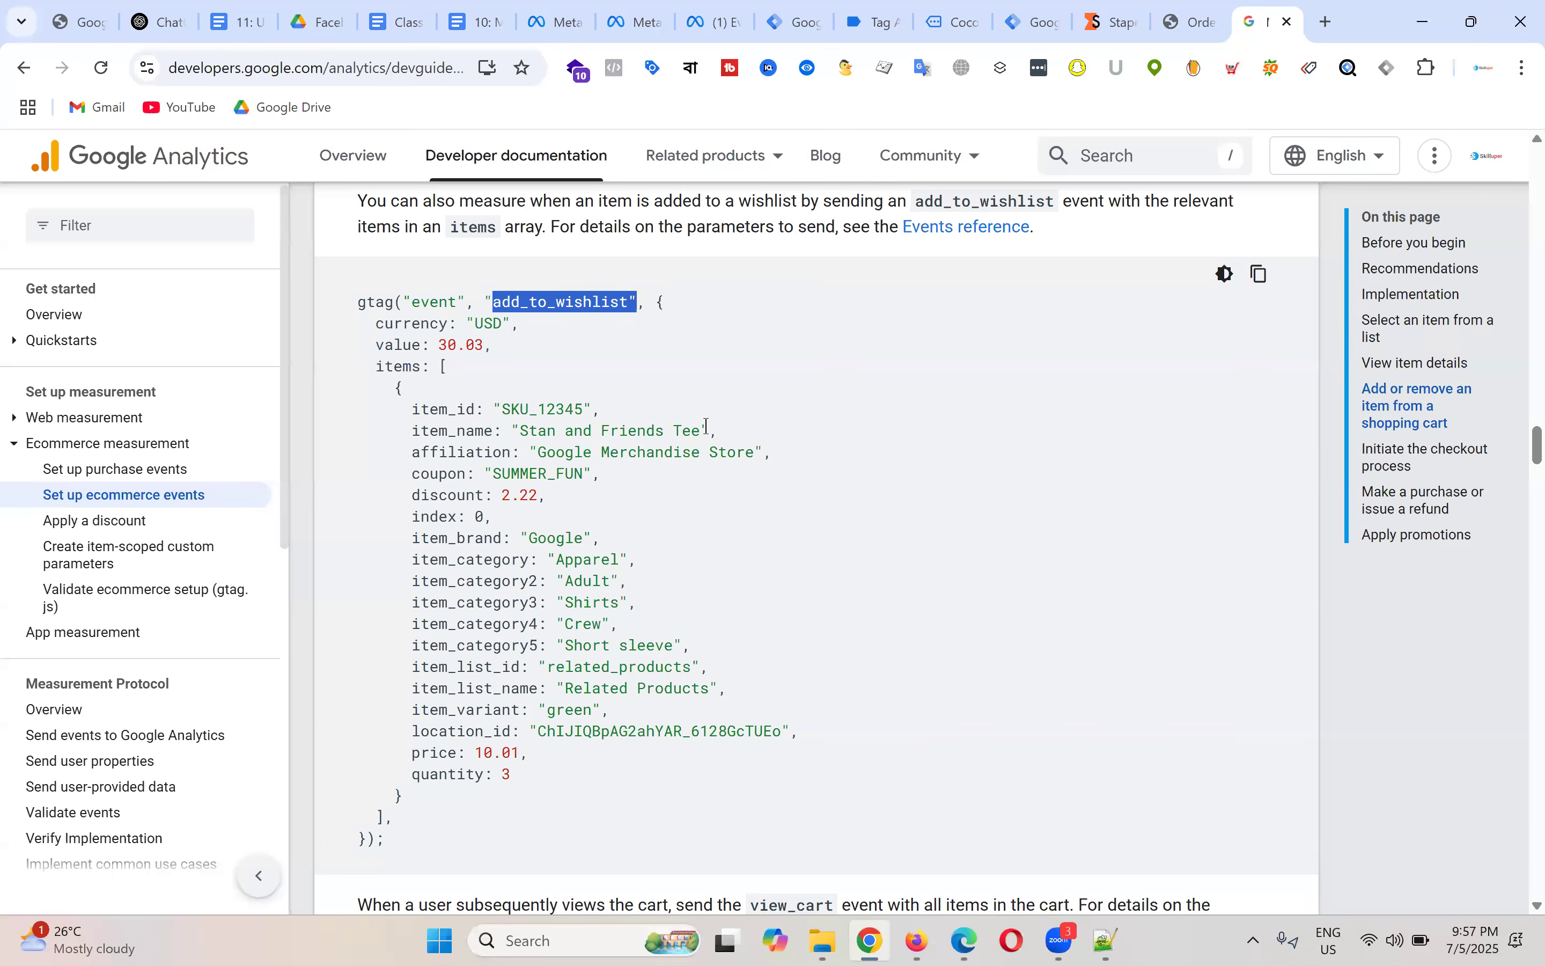
scroll(712, 429, down, 8)
drag(484, 469, 604, 469)
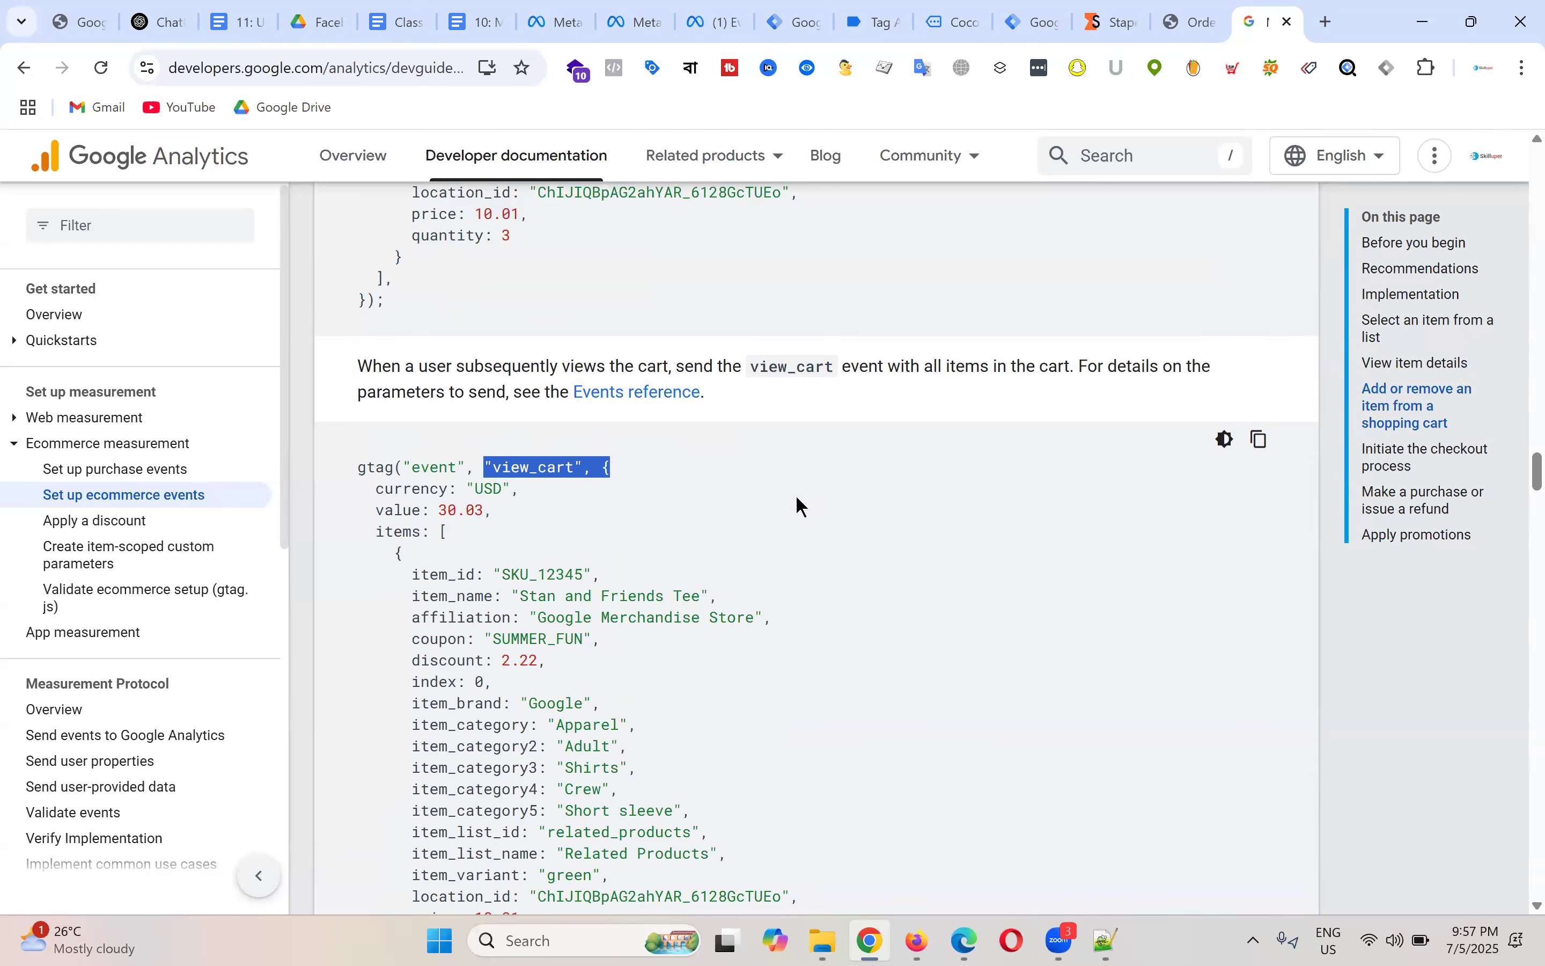
scroll(621, 466, down, 10)
drag(490, 423, 638, 423)
scroll(766, 504, down, 10)
drag(495, 516, 679, 527)
Step: Scroll on to the purchase example with value 72.05, tax 3.60 and shipping 5.99
scroll(783, 535, down, 10)
scroll(750, 500, down, 15)
scroll(715, 407, down, 7)
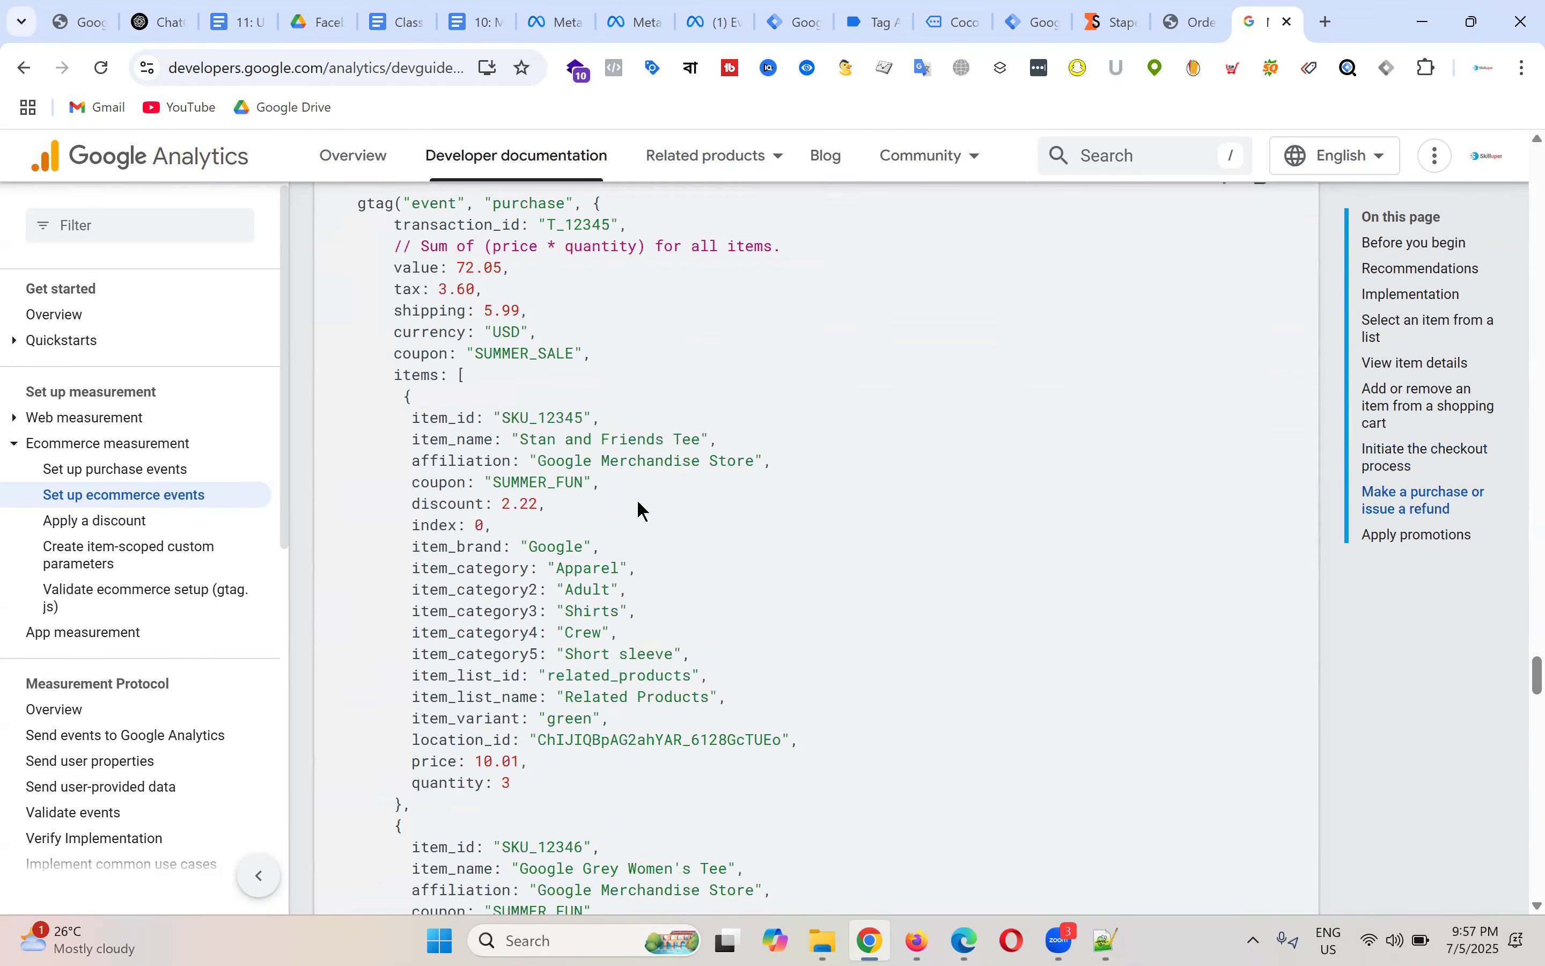
scroll(752, 552, down, 4)
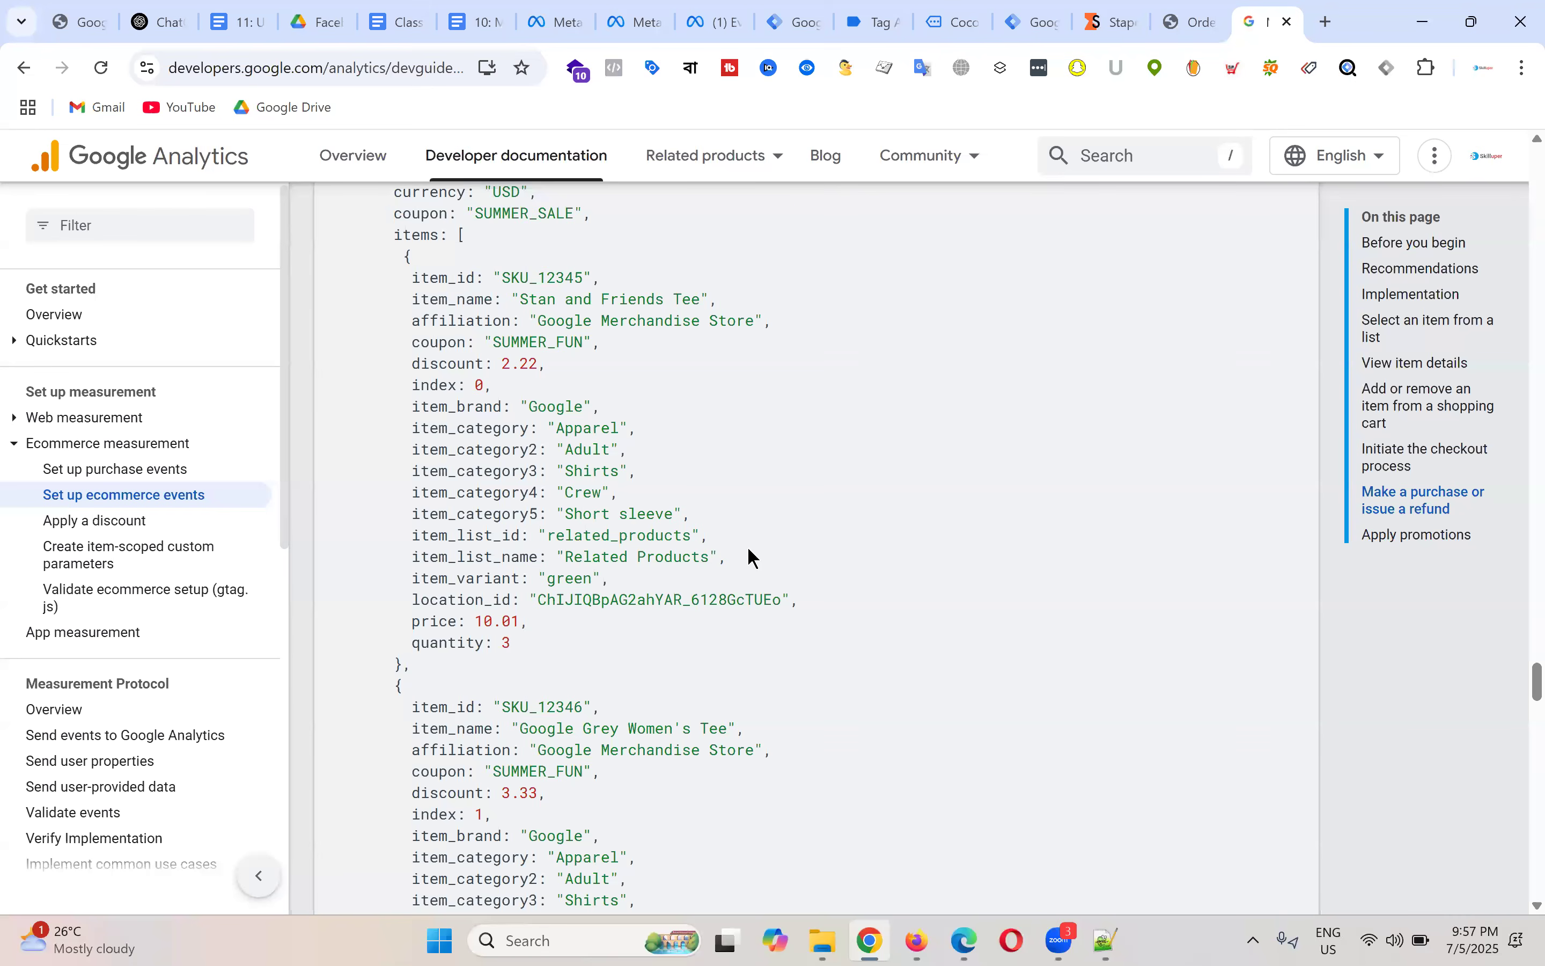
scroll(843, 466, down, 5)
scroll(862, 476, up, 5)
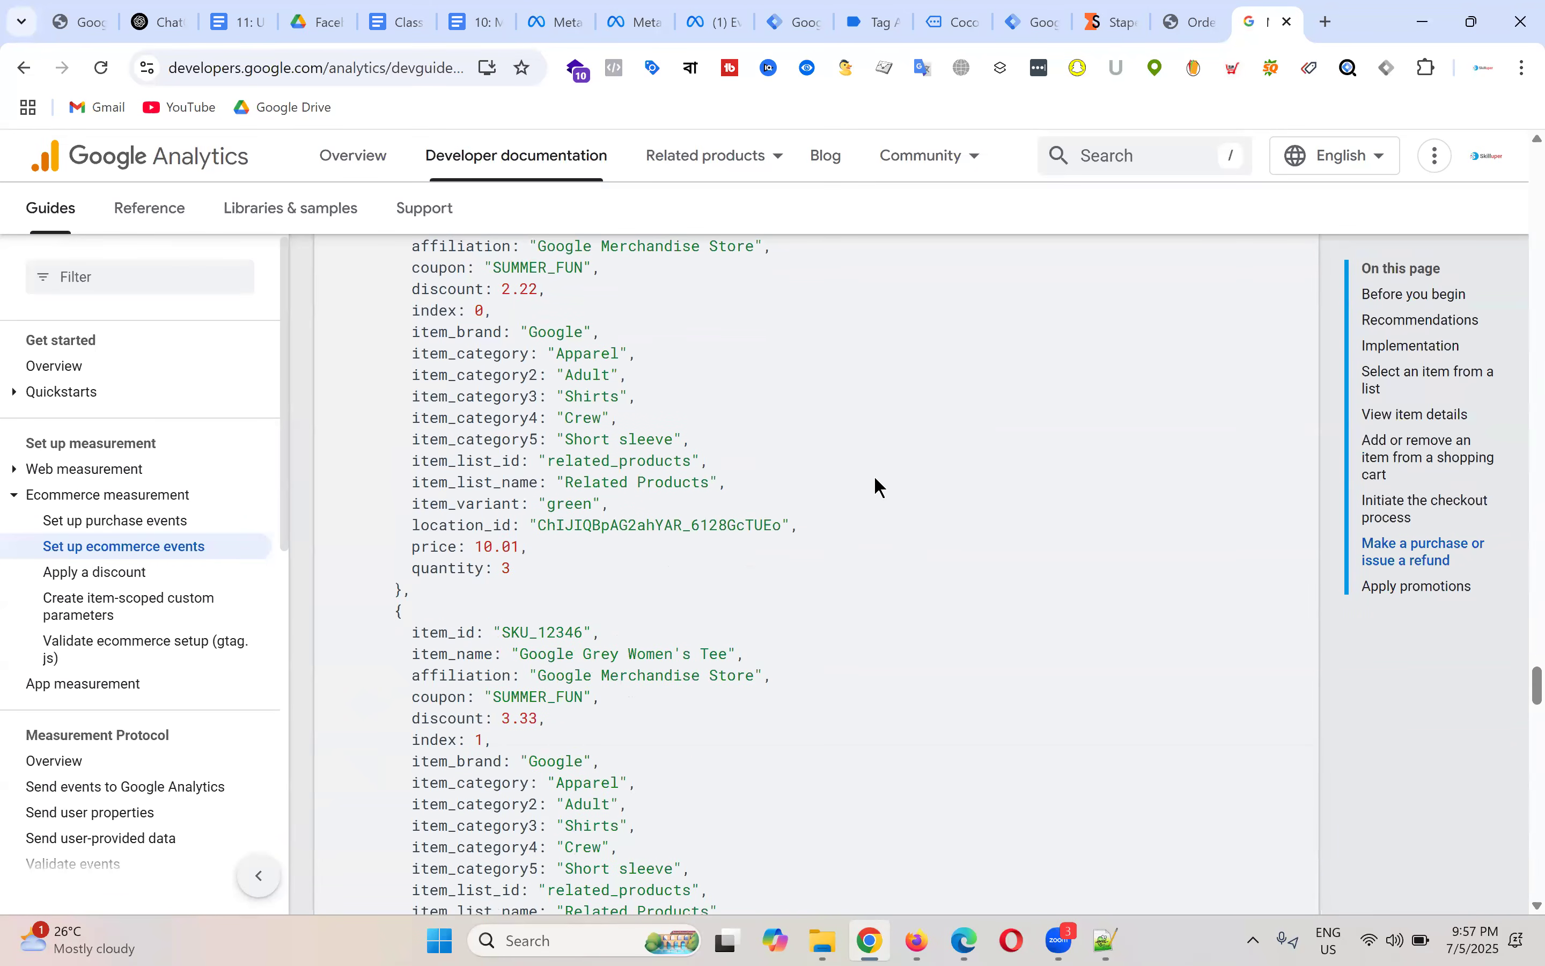
Step: Highlight the purchase example's shipping 5.99, tax 3.60 and item name Stan and Friends Tee
scroll(579, 535, up, 5)
scroll(648, 523, up, 1)
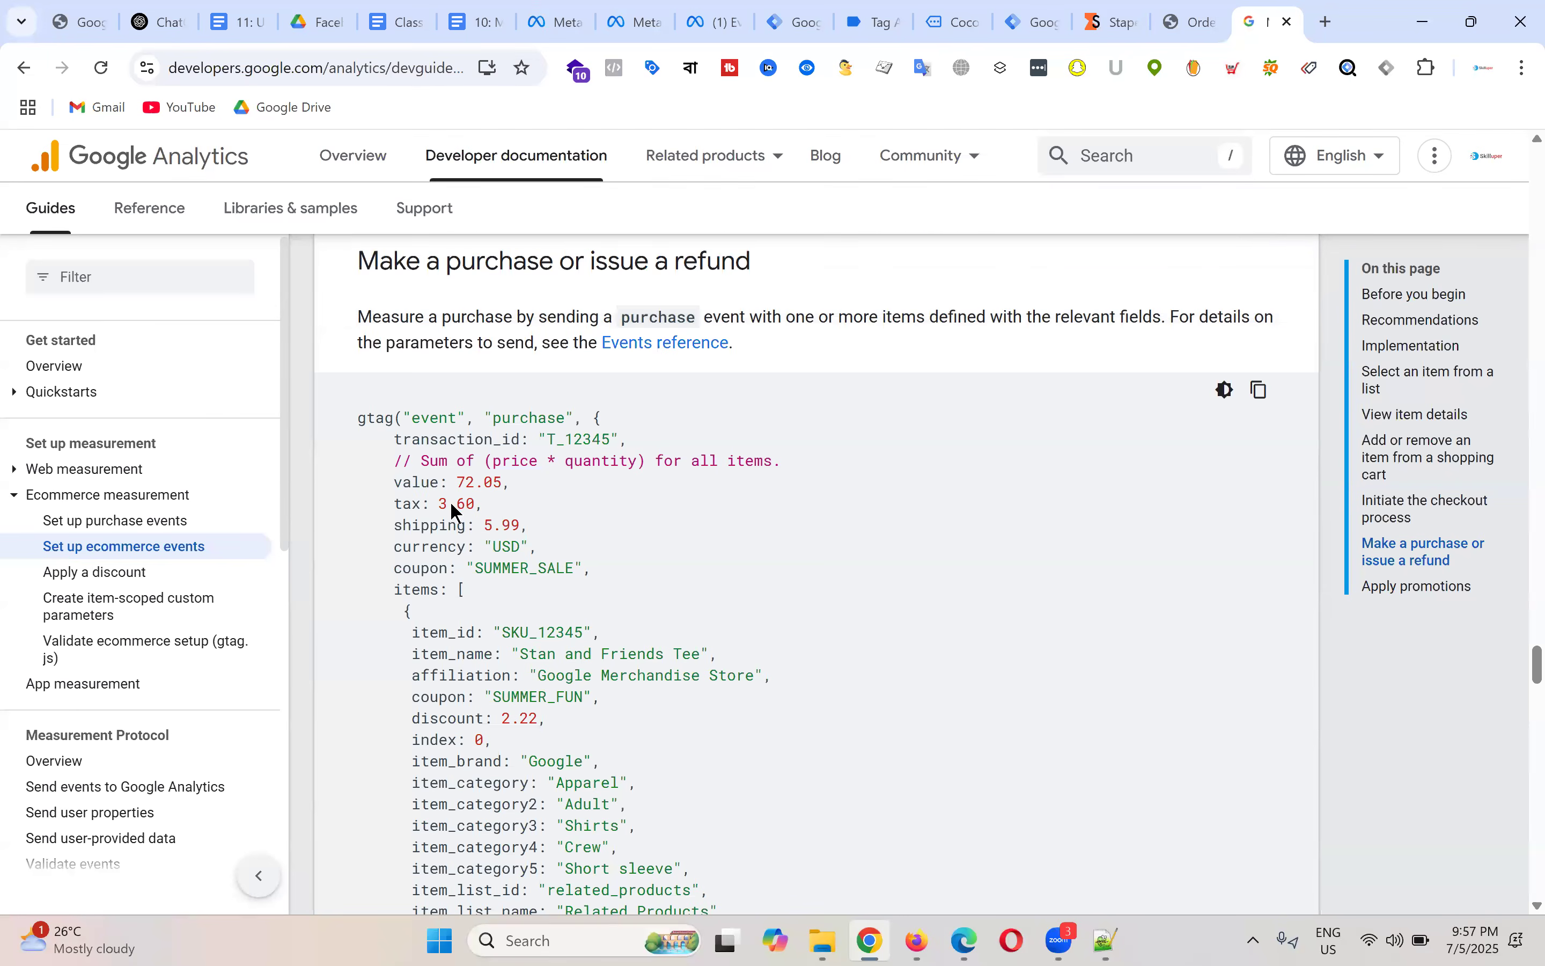
scroll(450, 501, down, 2)
drag(356, 312, 621, 905)
click(820, 549)
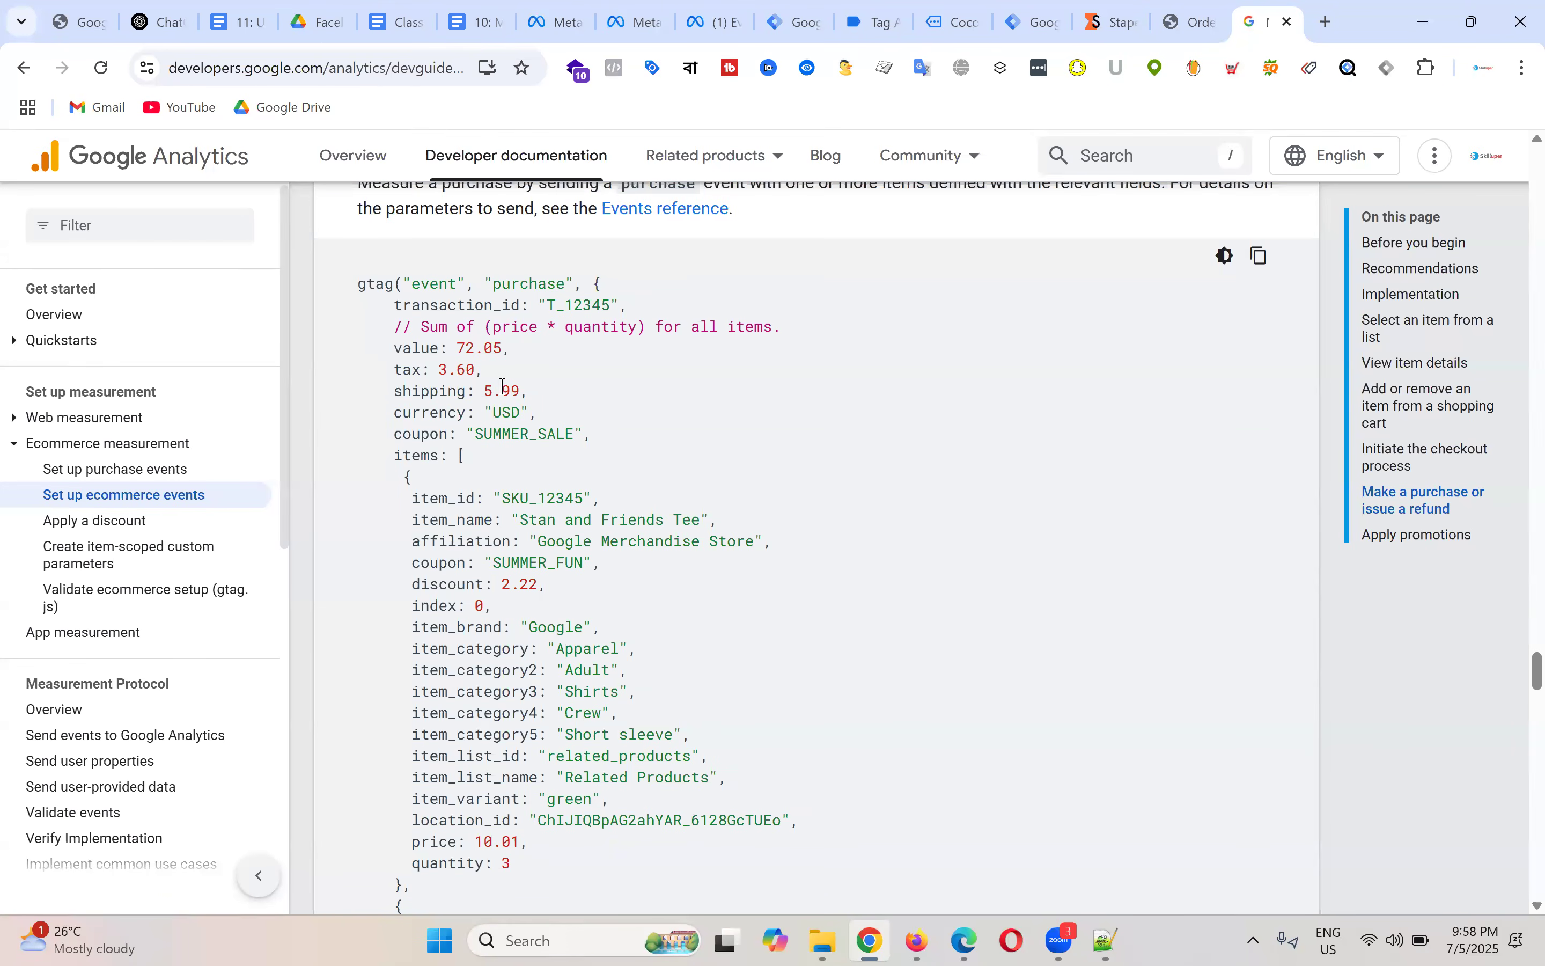
drag(484, 392, 641, 392)
click(642, 392)
drag(421, 371, 577, 373)
drag(520, 521, 767, 514)
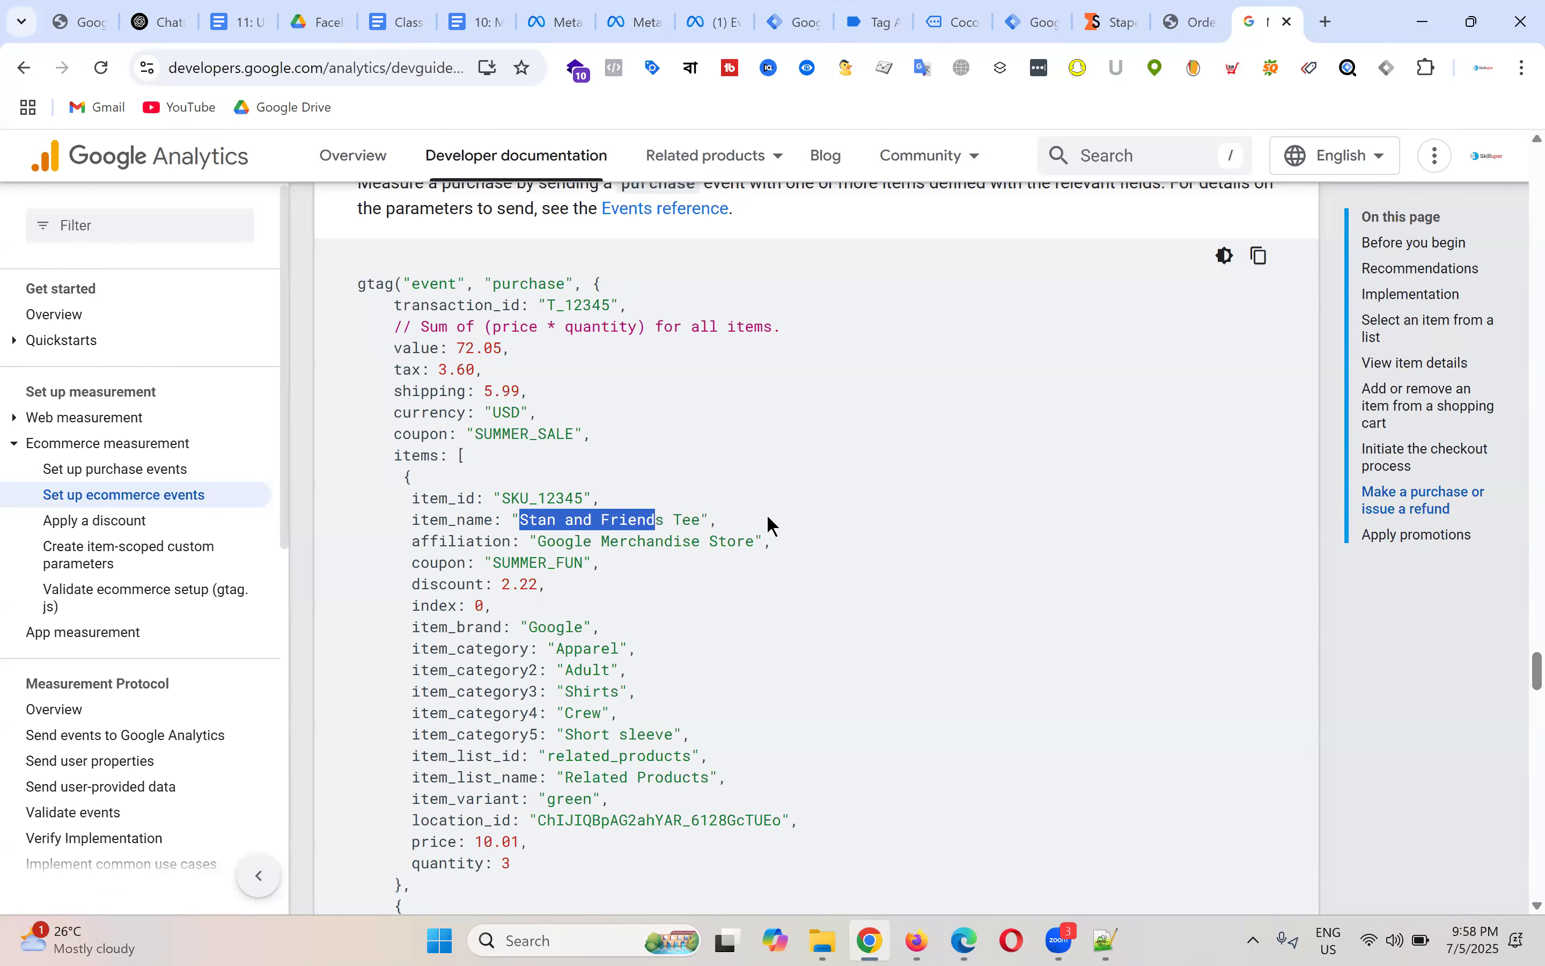
click(843, 426)
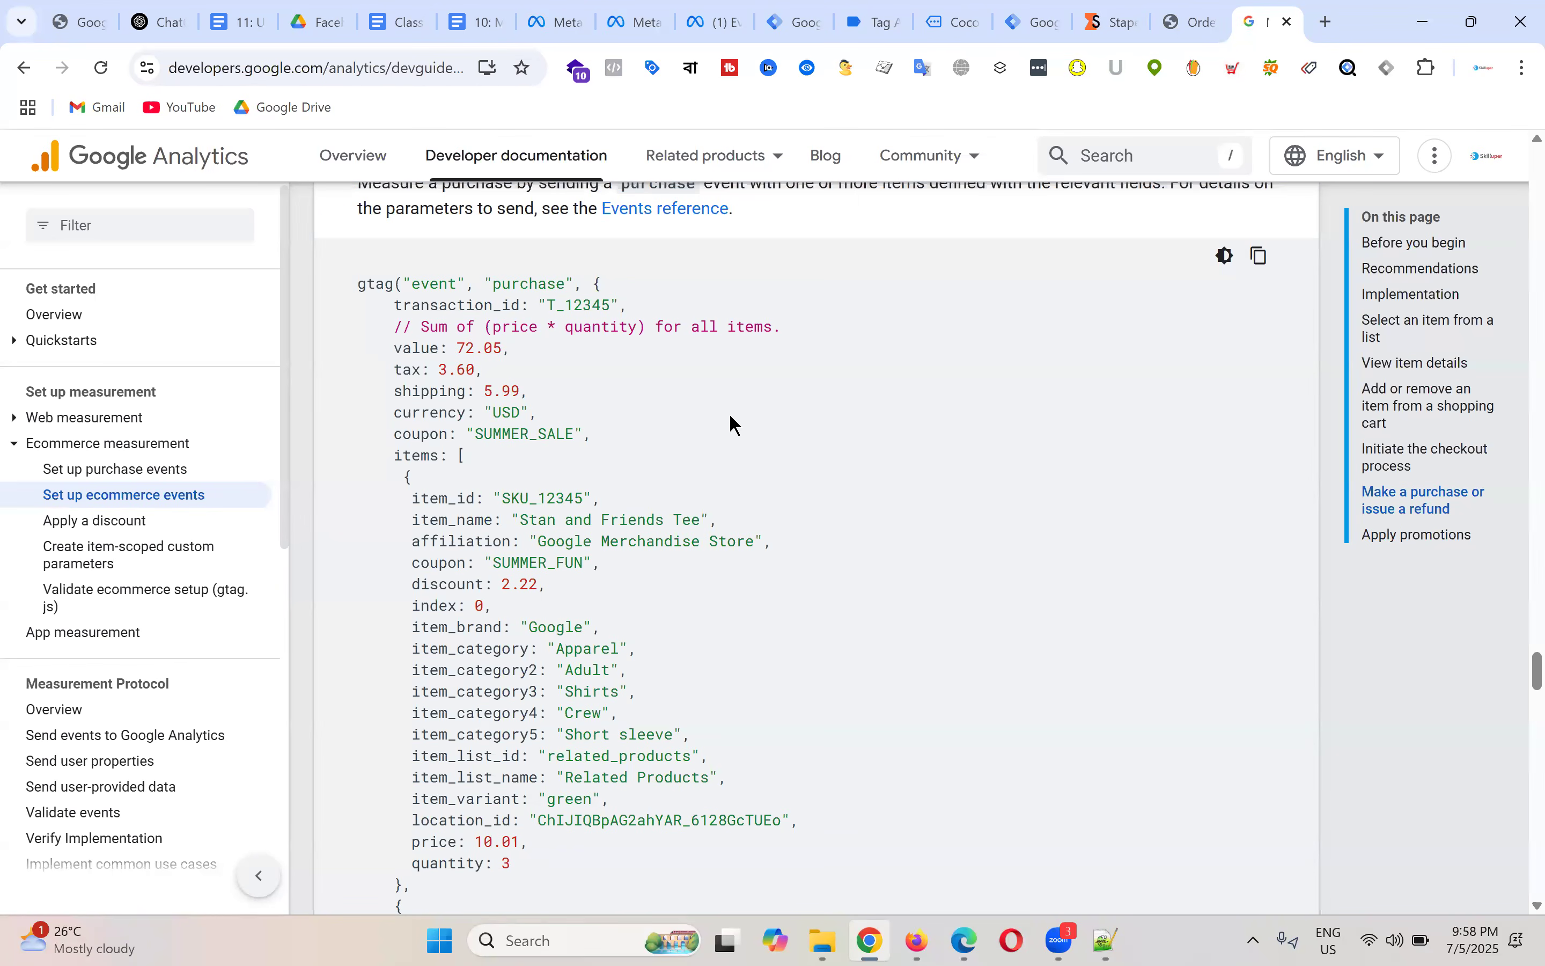
Step: Examine the second item's fields: id SKU_12346, affiliation, coupon and item_category2 Adult
scroll(729, 428, down, 2)
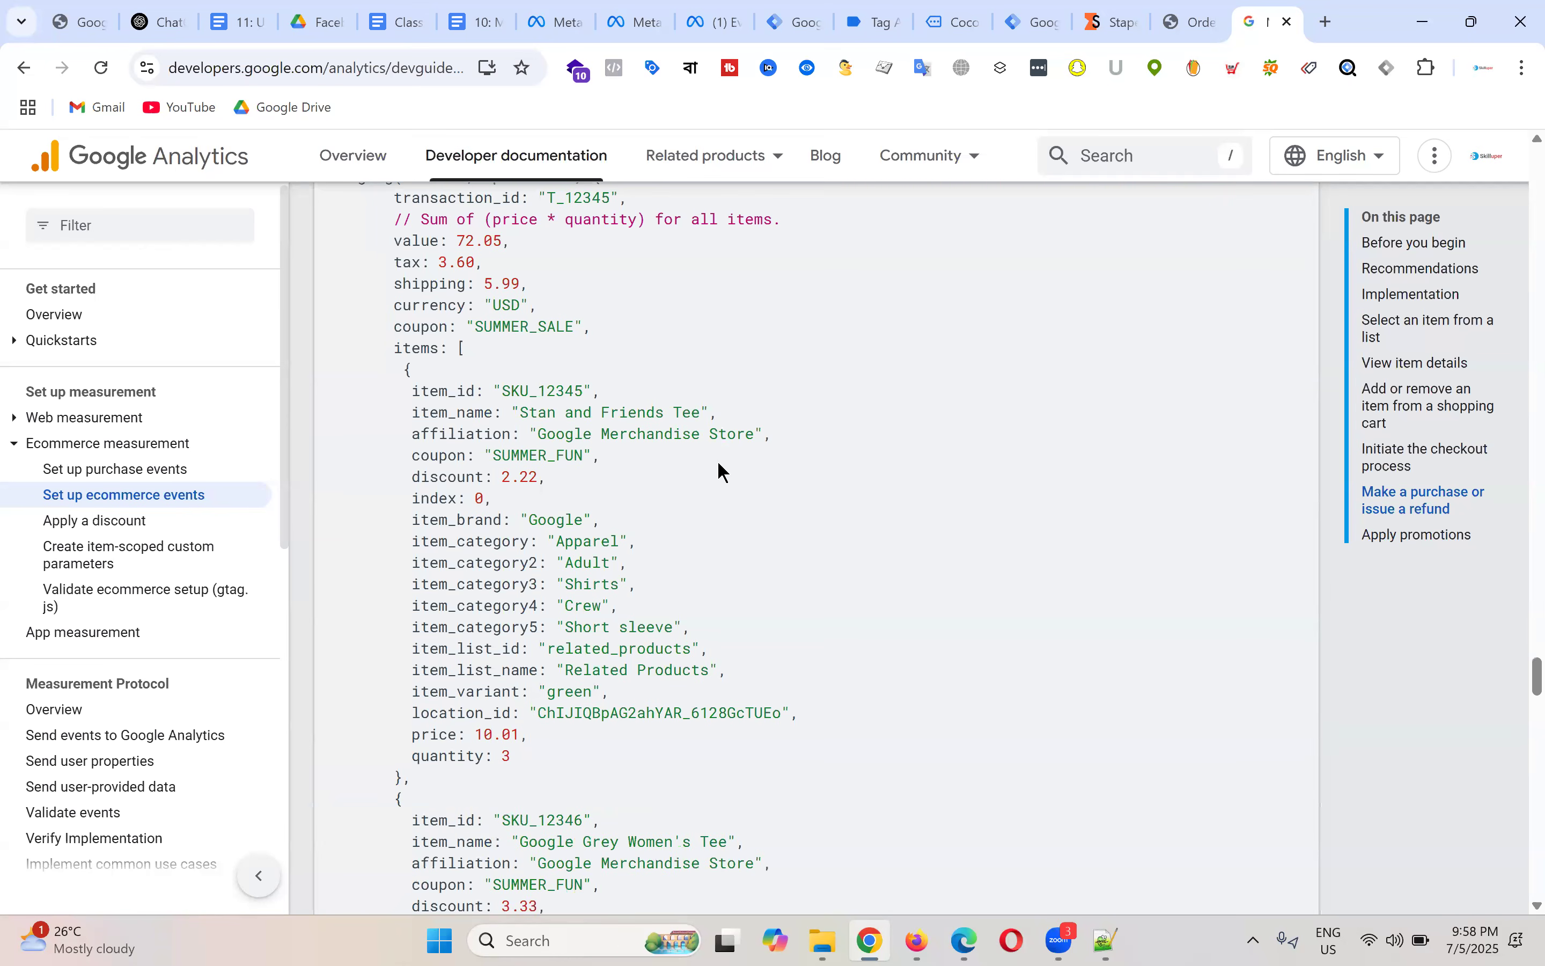
scroll(854, 453, down, 4)
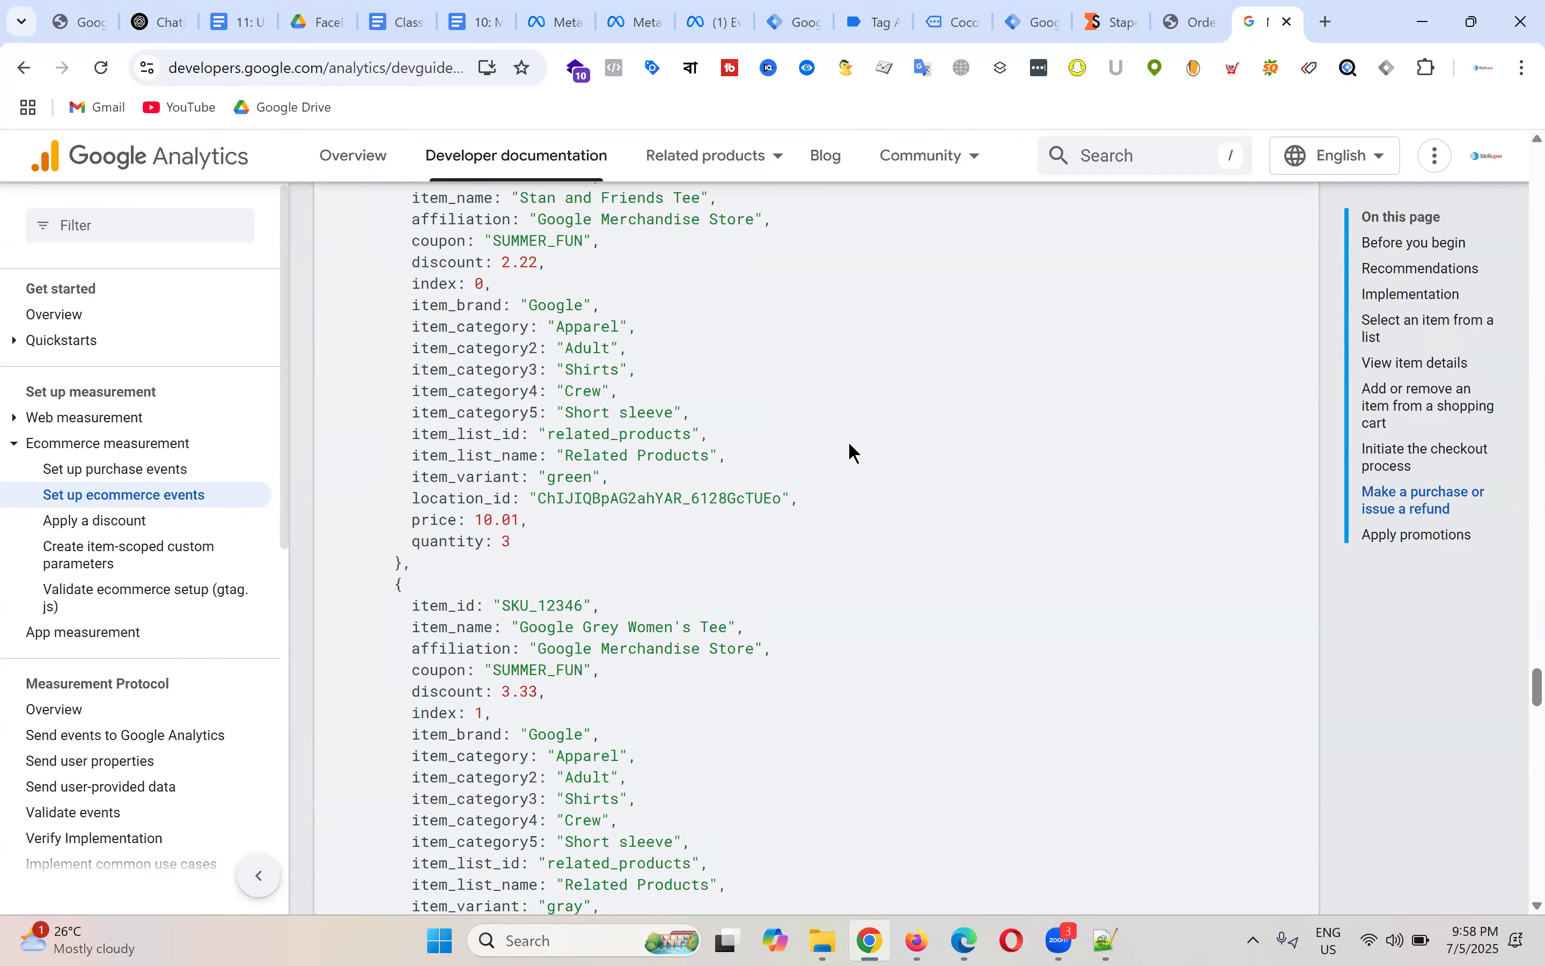
scroll(834, 449, down, 6)
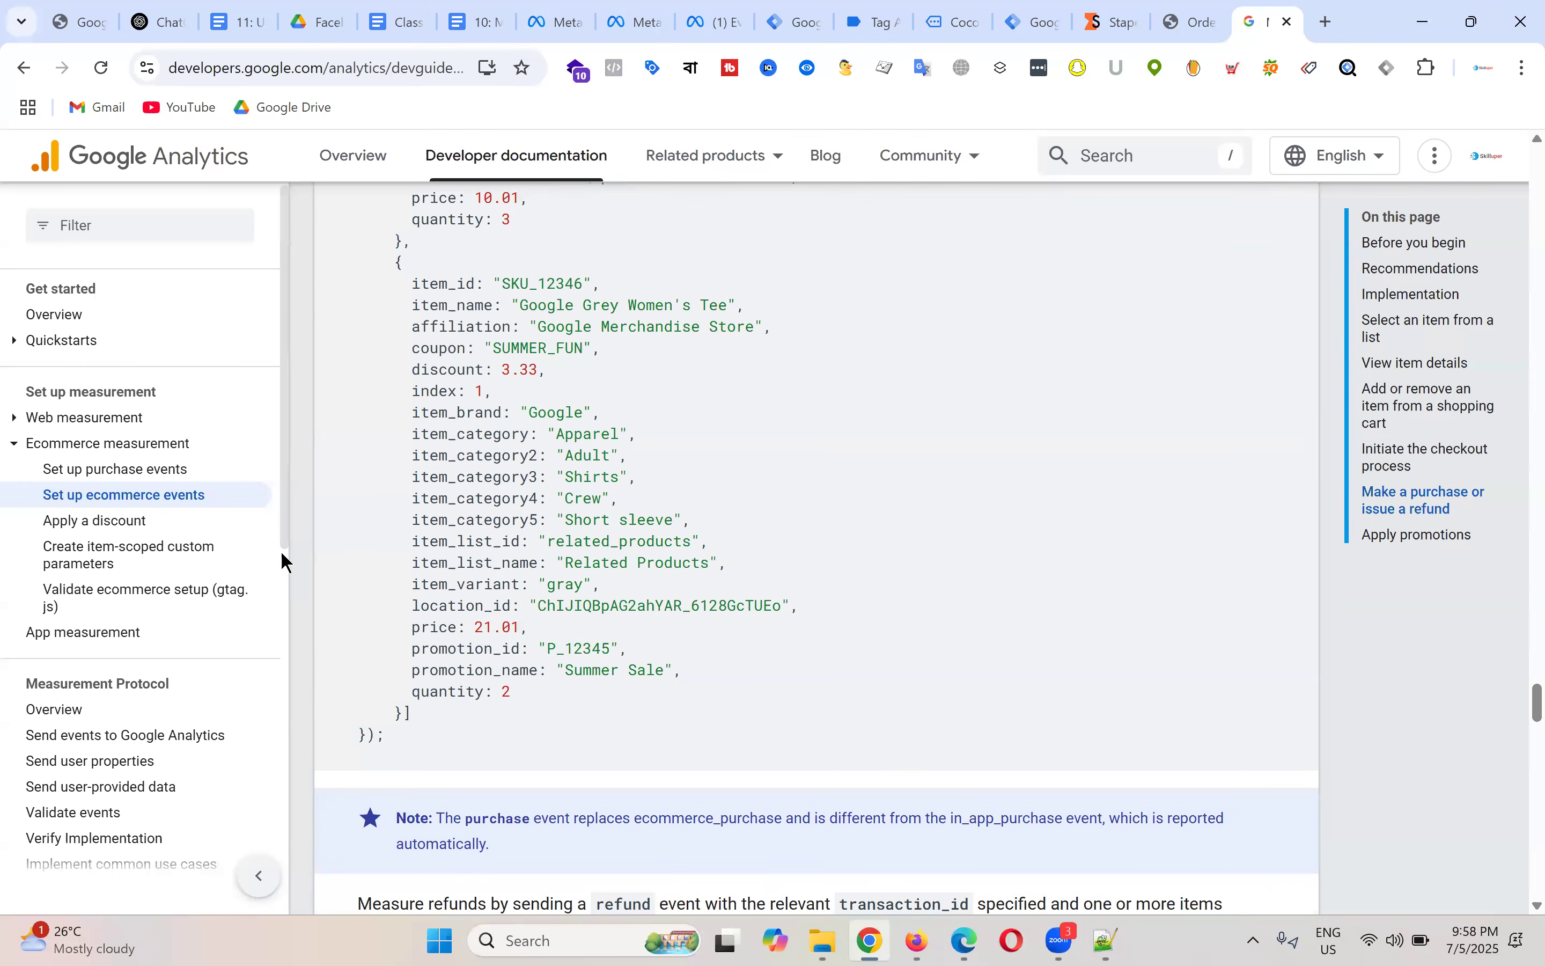
drag(412, 284, 637, 730)
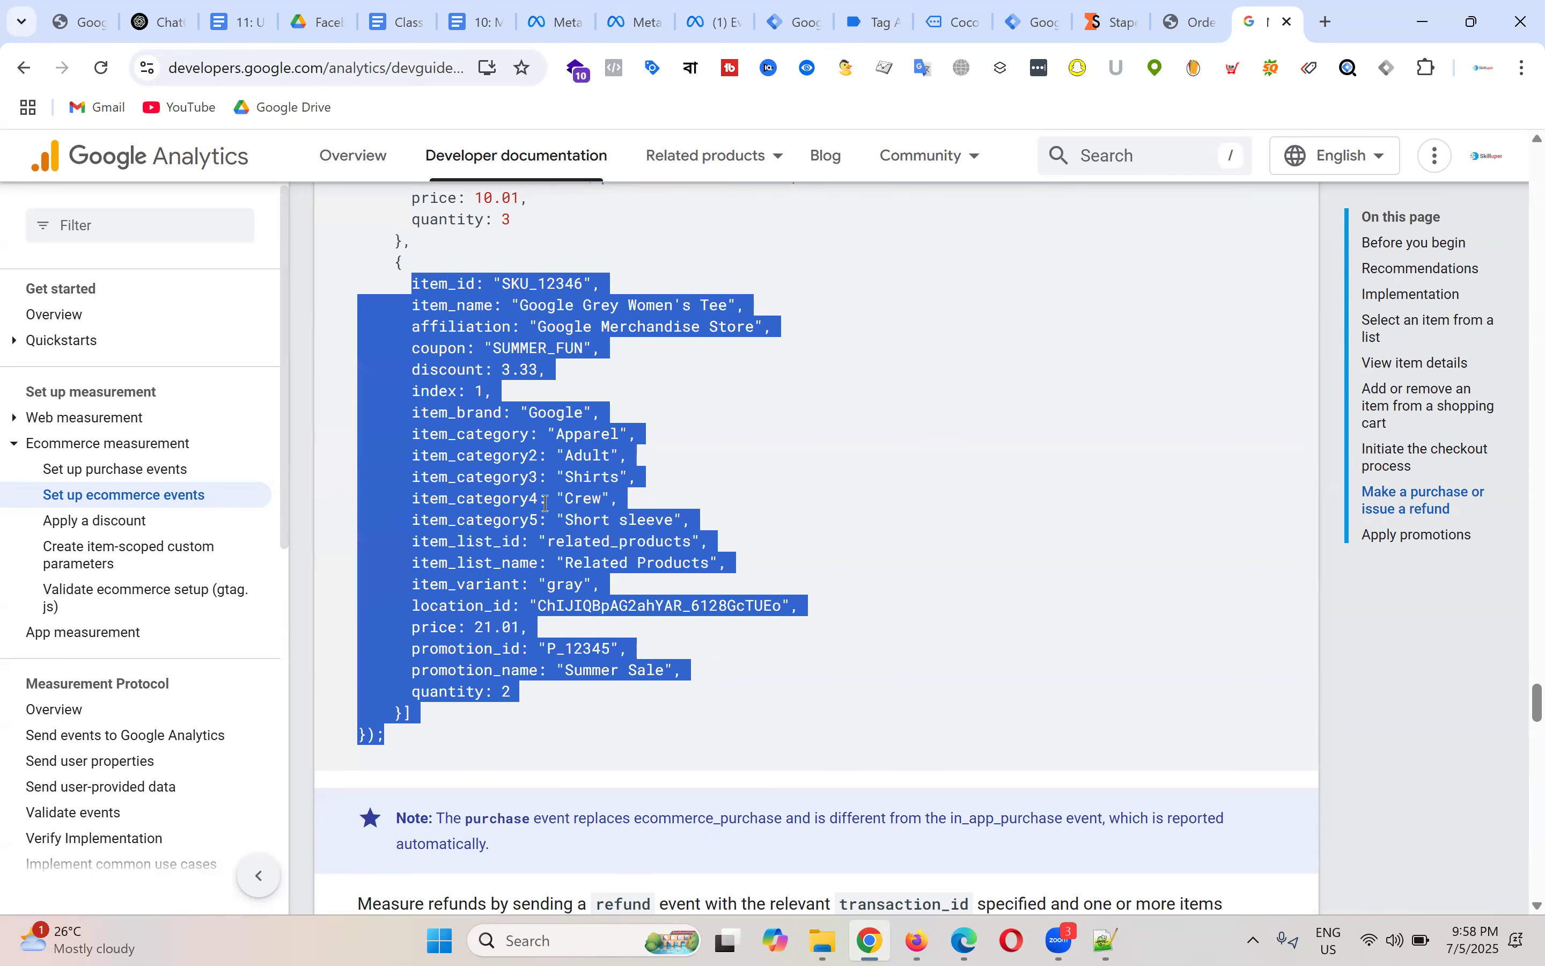
click(624, 421)
drag(505, 282, 736, 305)
drag(528, 326, 602, 349)
drag(538, 456, 708, 461)
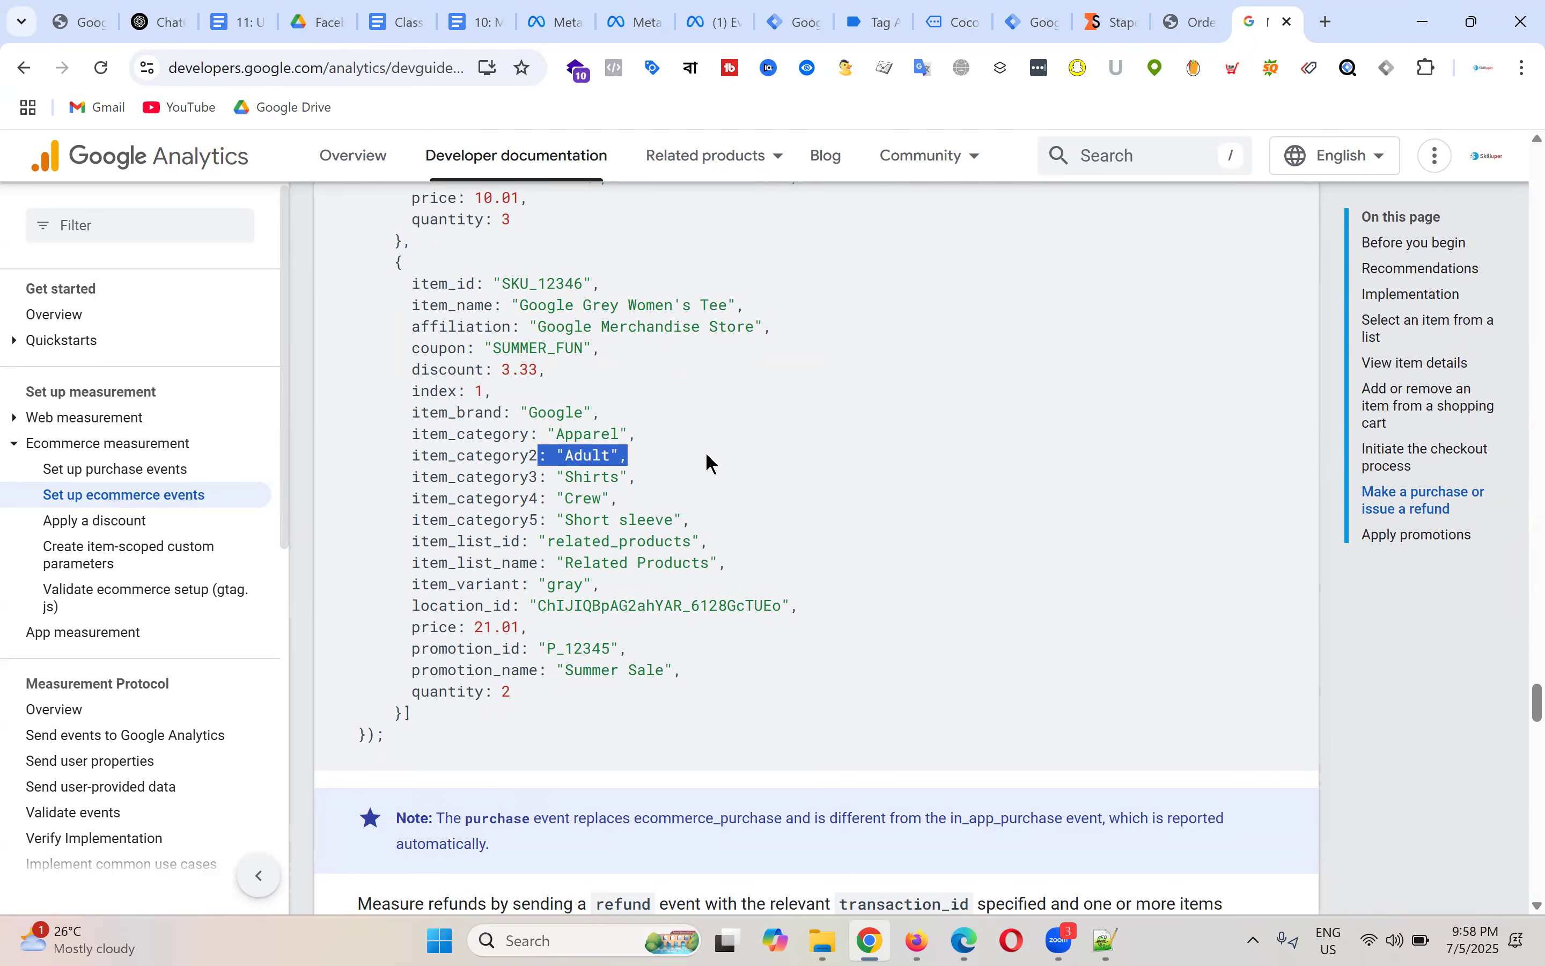
Step: Scroll back up and highlight the whole view_item example snippet
scroll(708, 470, up, 5)
scroll(778, 576, up, 5)
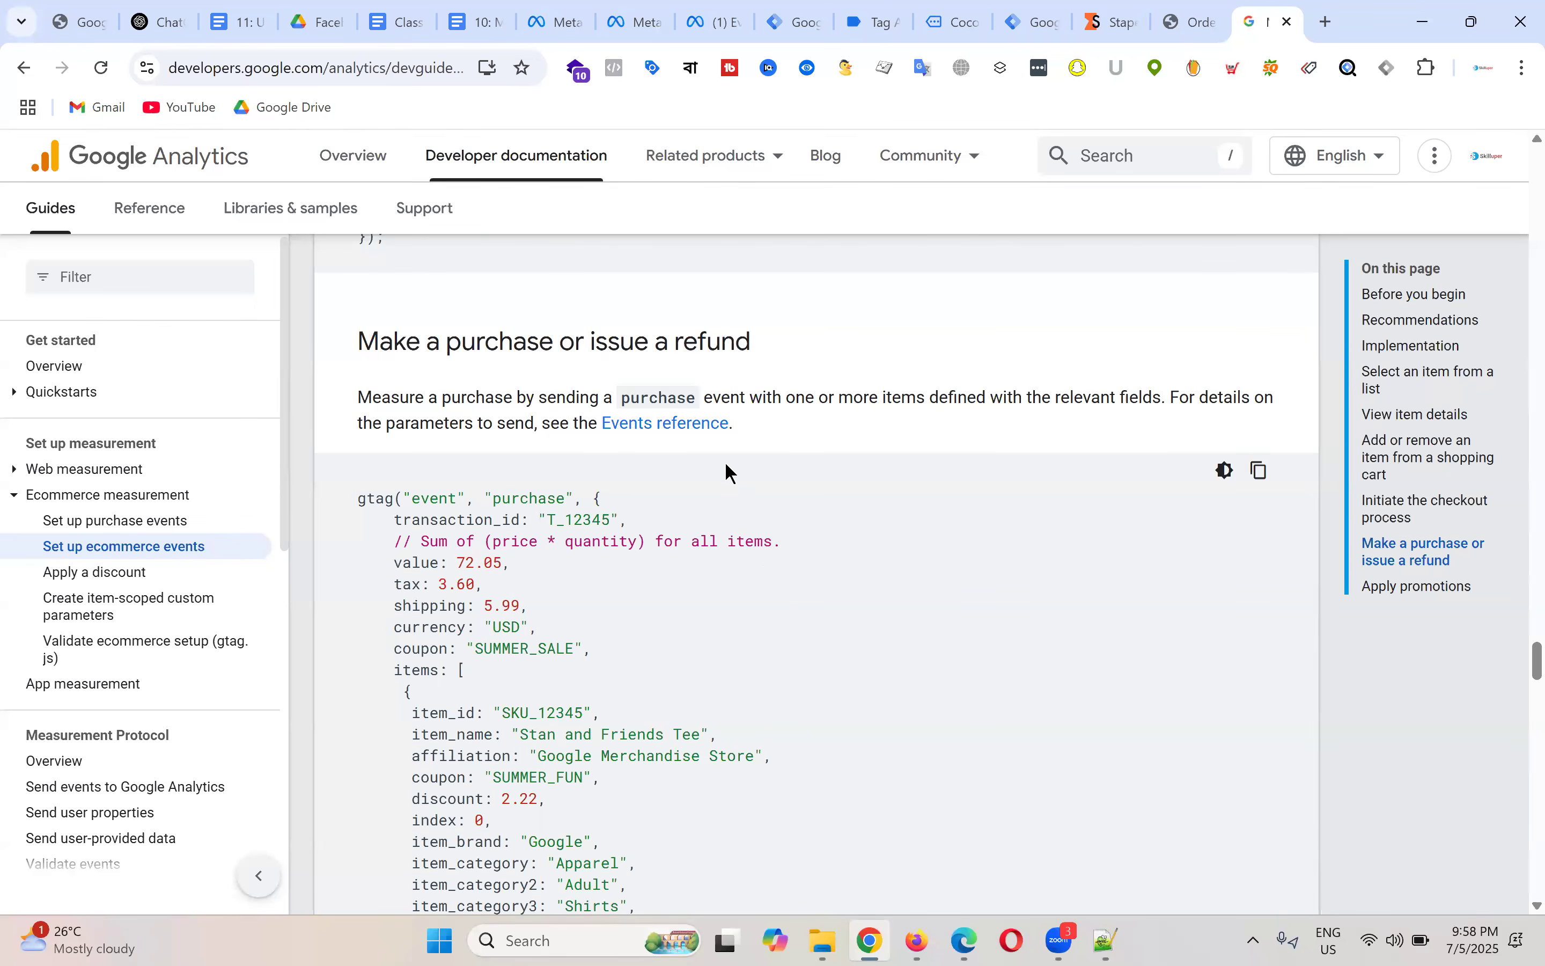
scroll(731, 473, up, 15)
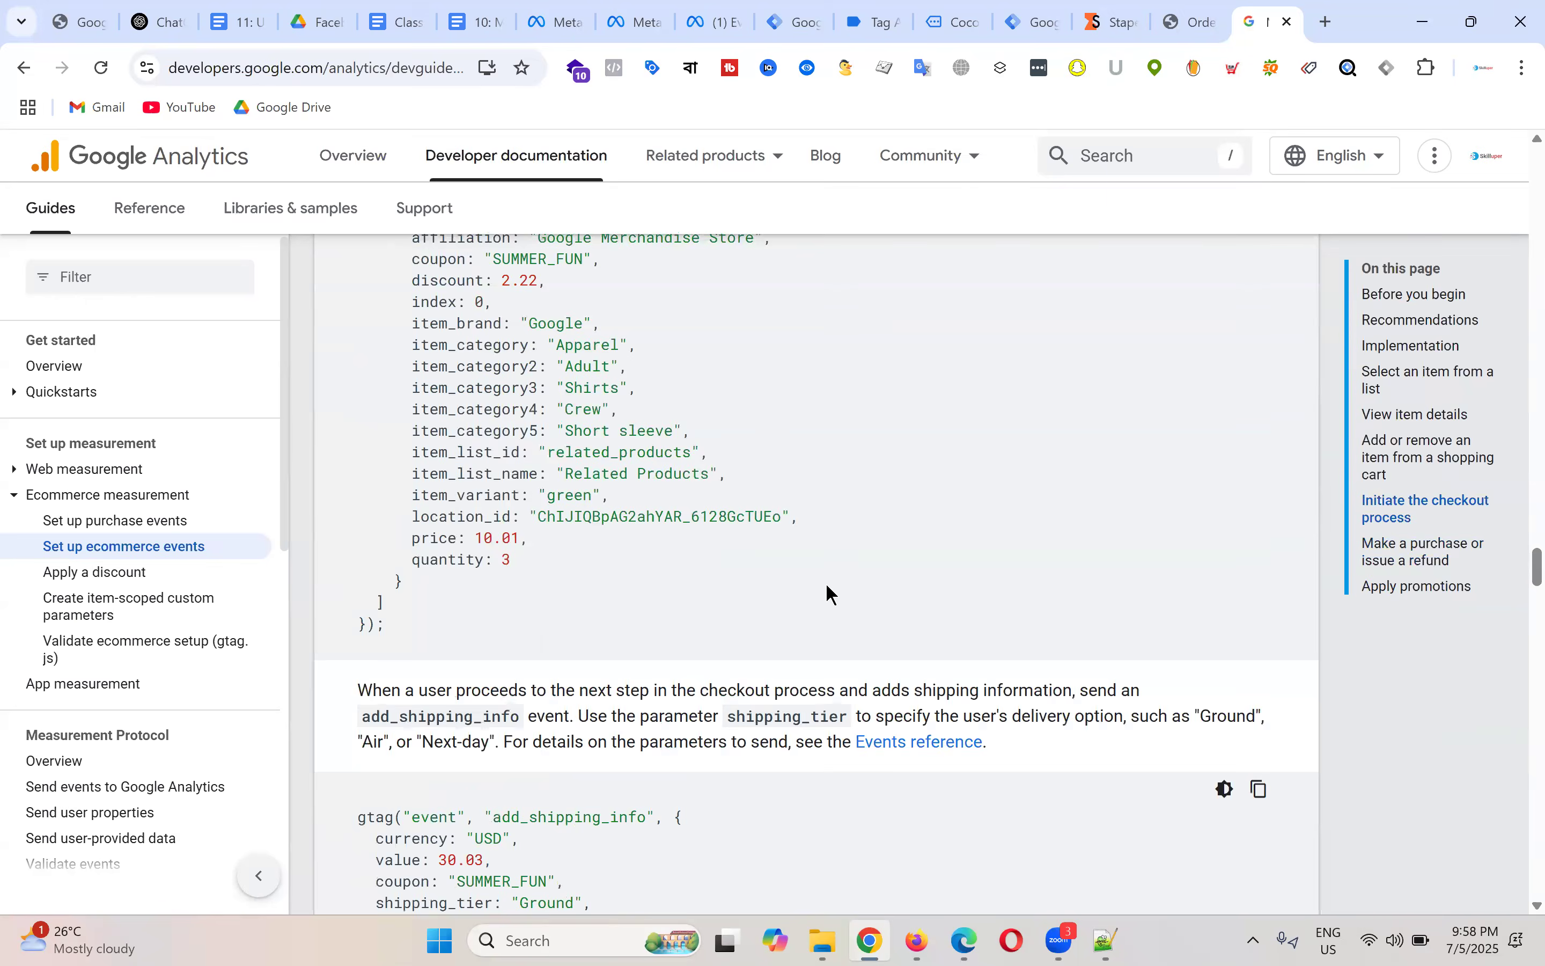
scroll(830, 593, up, 15)
scroll(881, 508, up, 5)
scroll(880, 507, up, 20)
scroll(880, 508, up, 7)
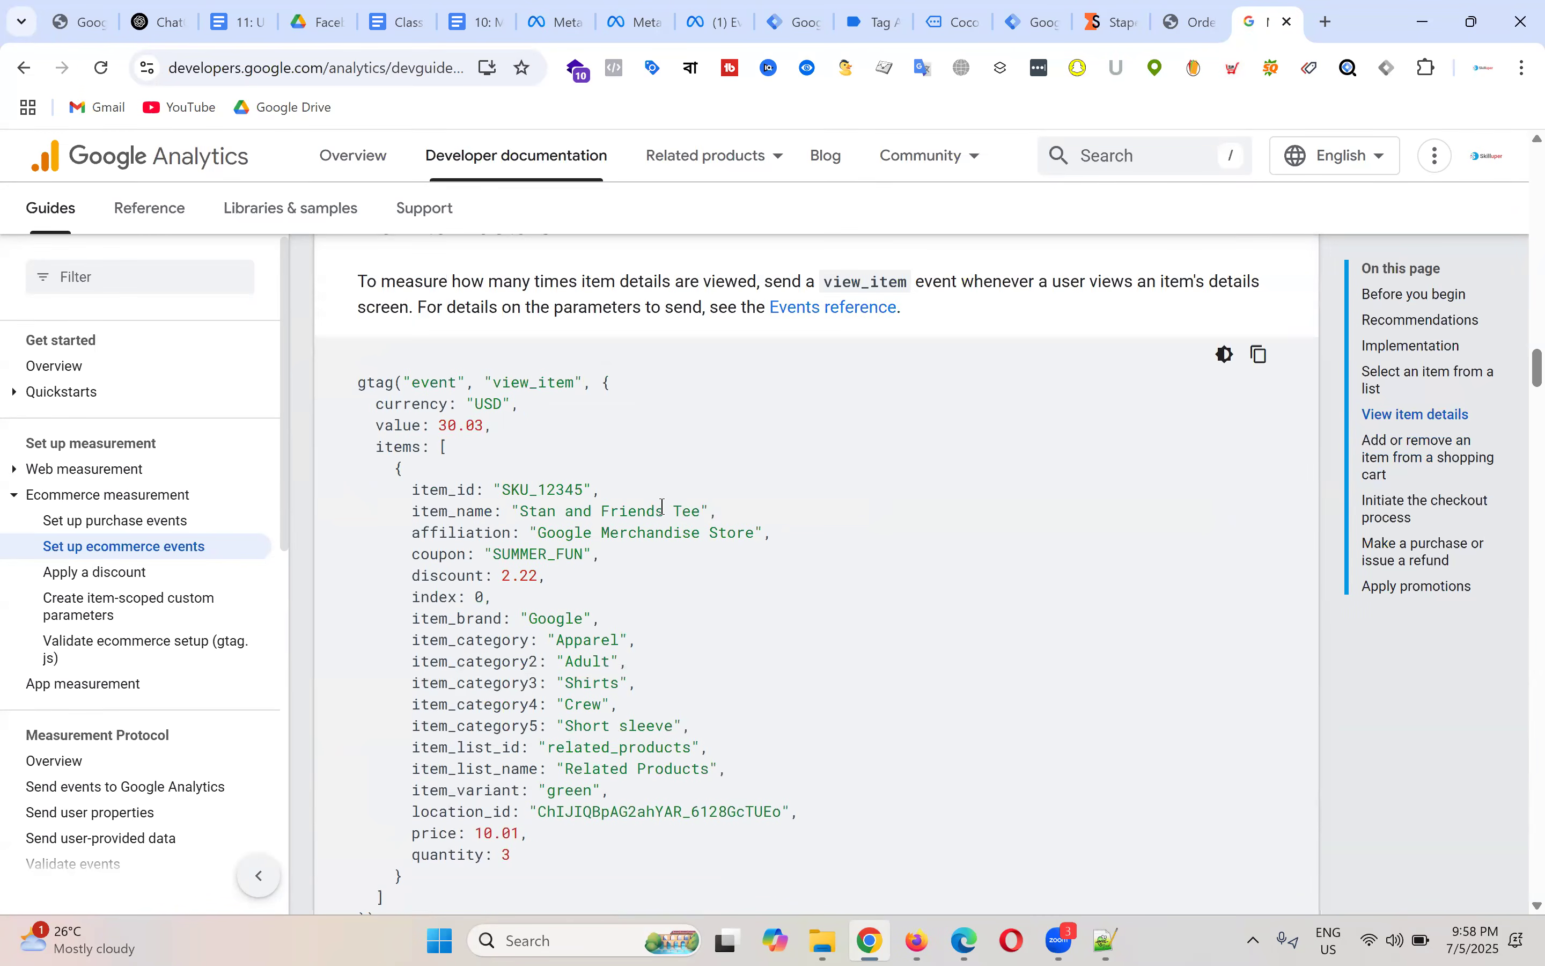
drag(352, 385, 582, 899)
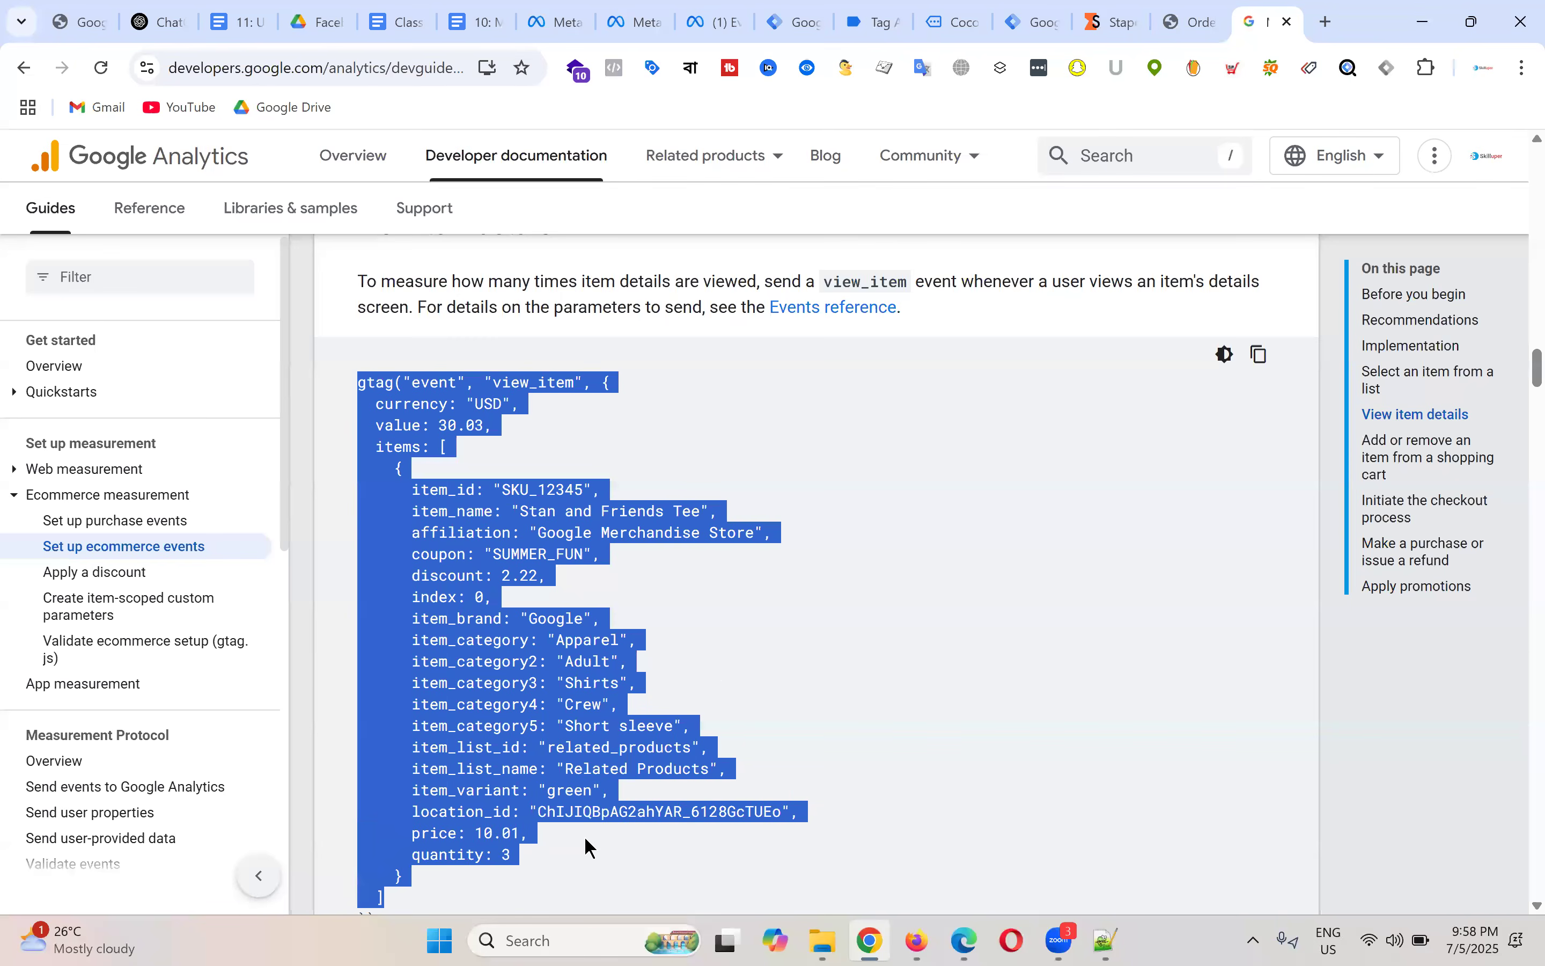
click(715, 659)
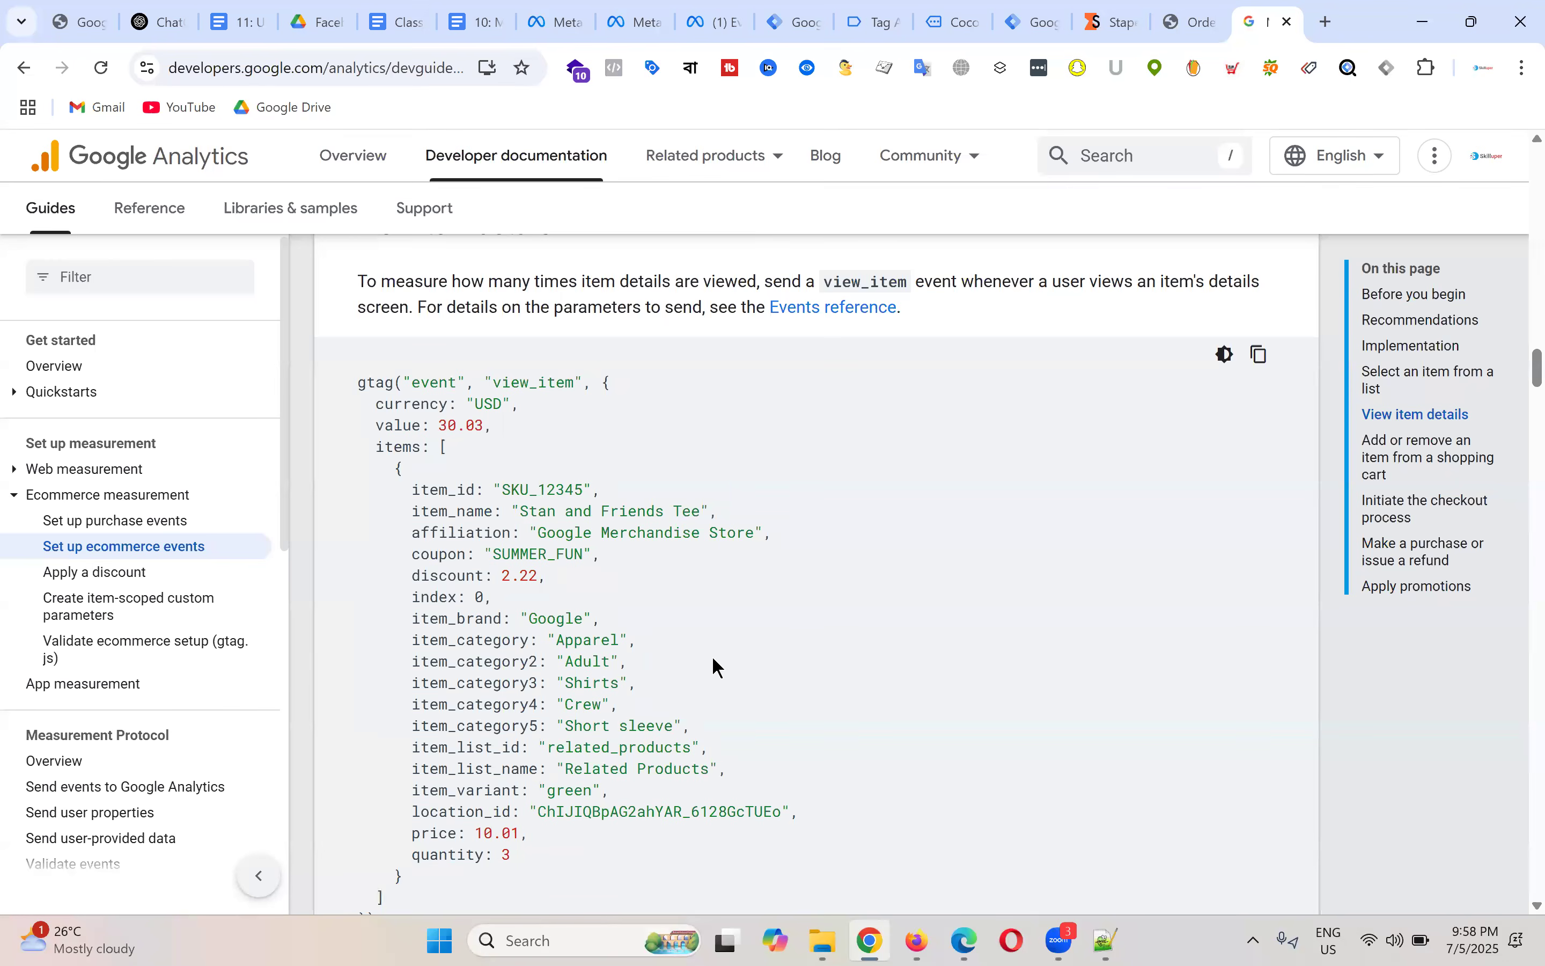
Step: Compare the store's view_item dataLayer push: USD value 60 for Coco Body Oil, item 312
click(885, 9)
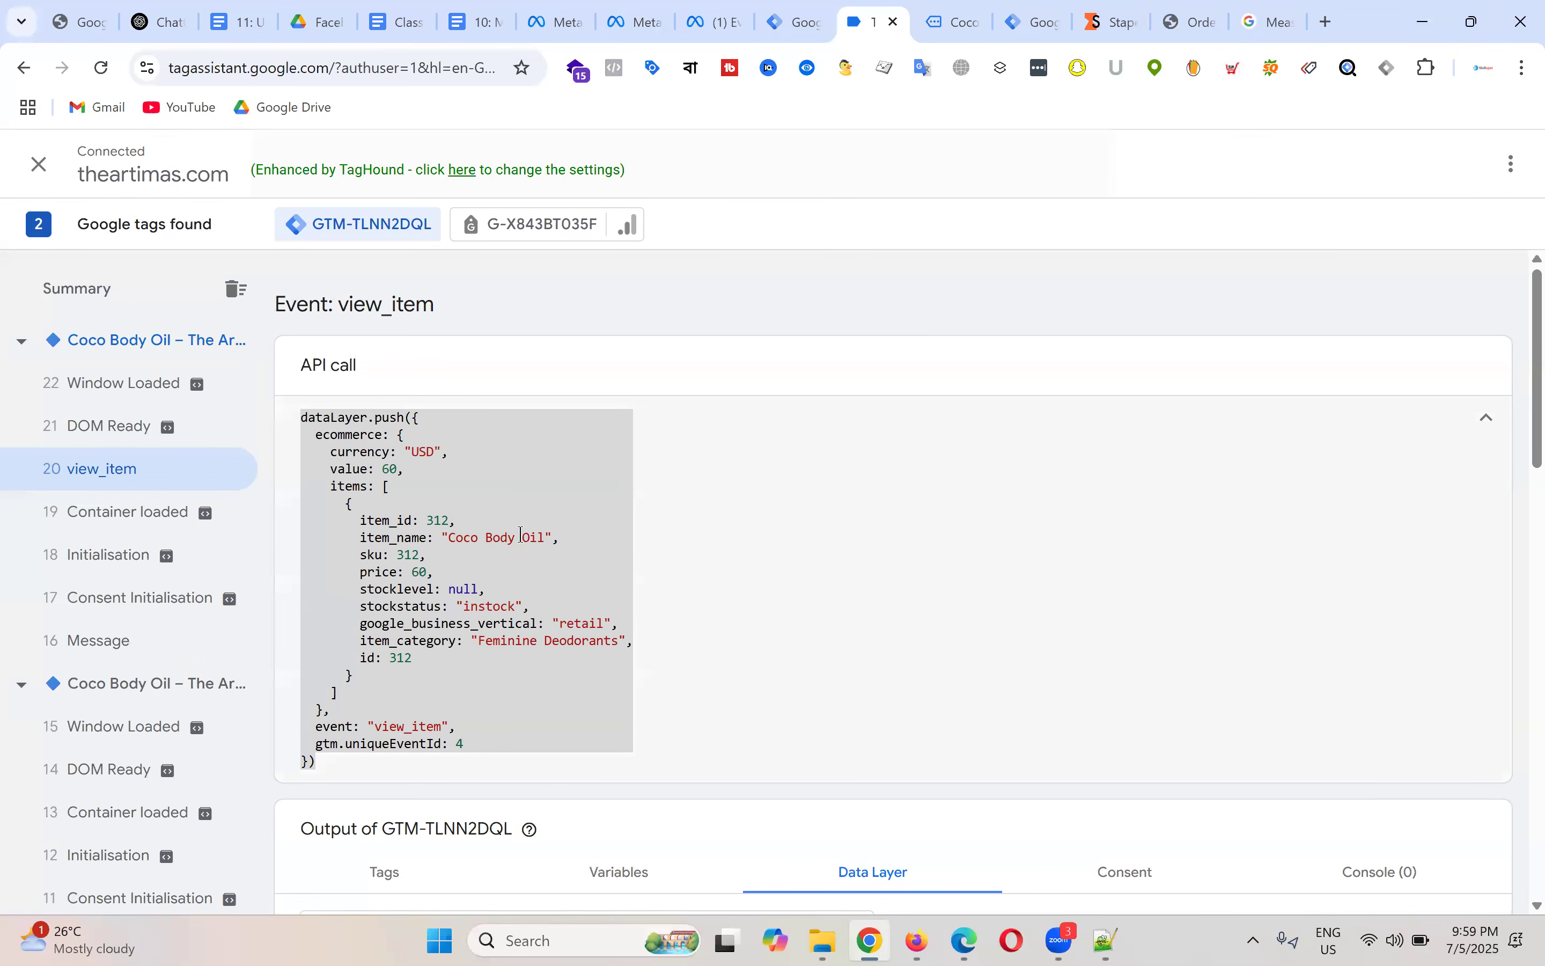
click(356, 440)
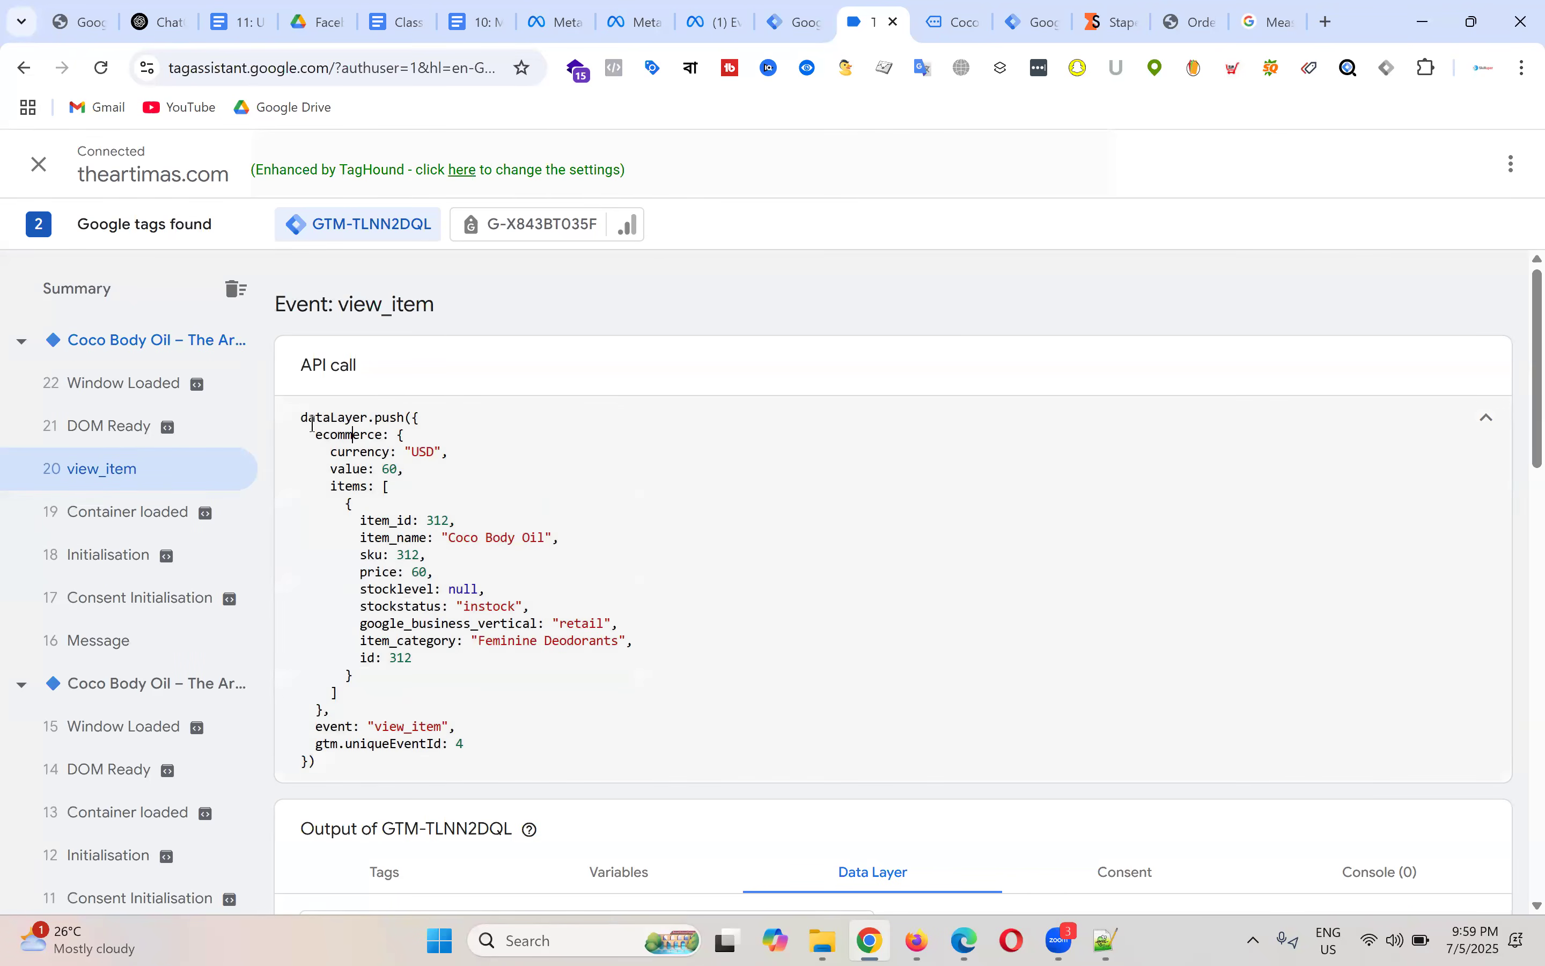
drag(300, 416, 517, 760)
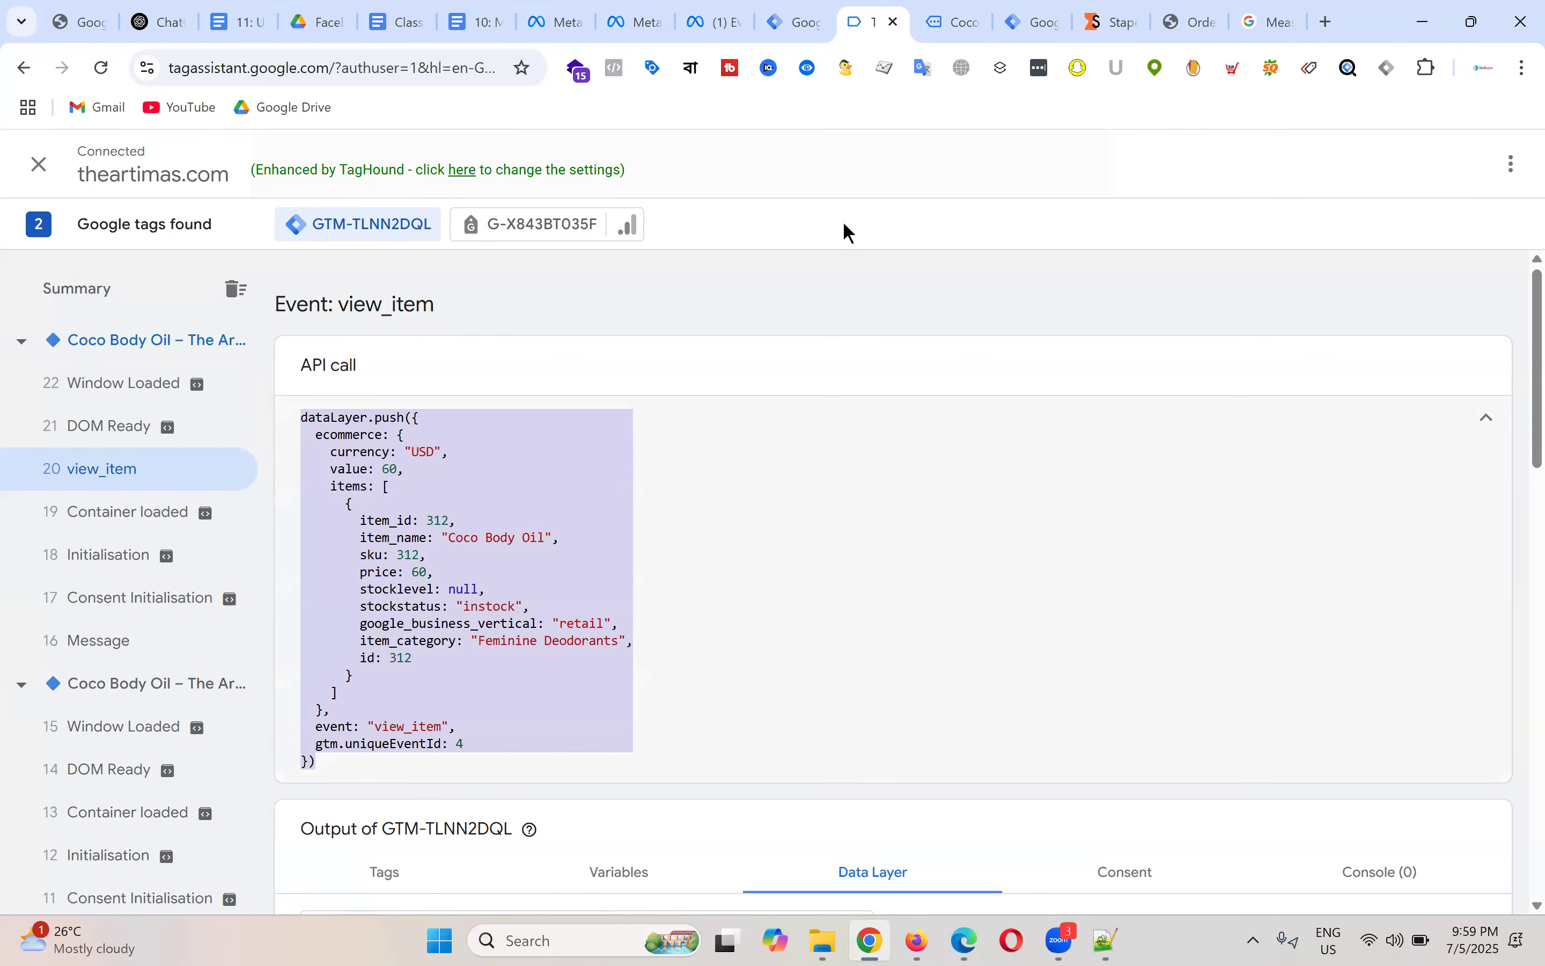
key(alt+Tab)
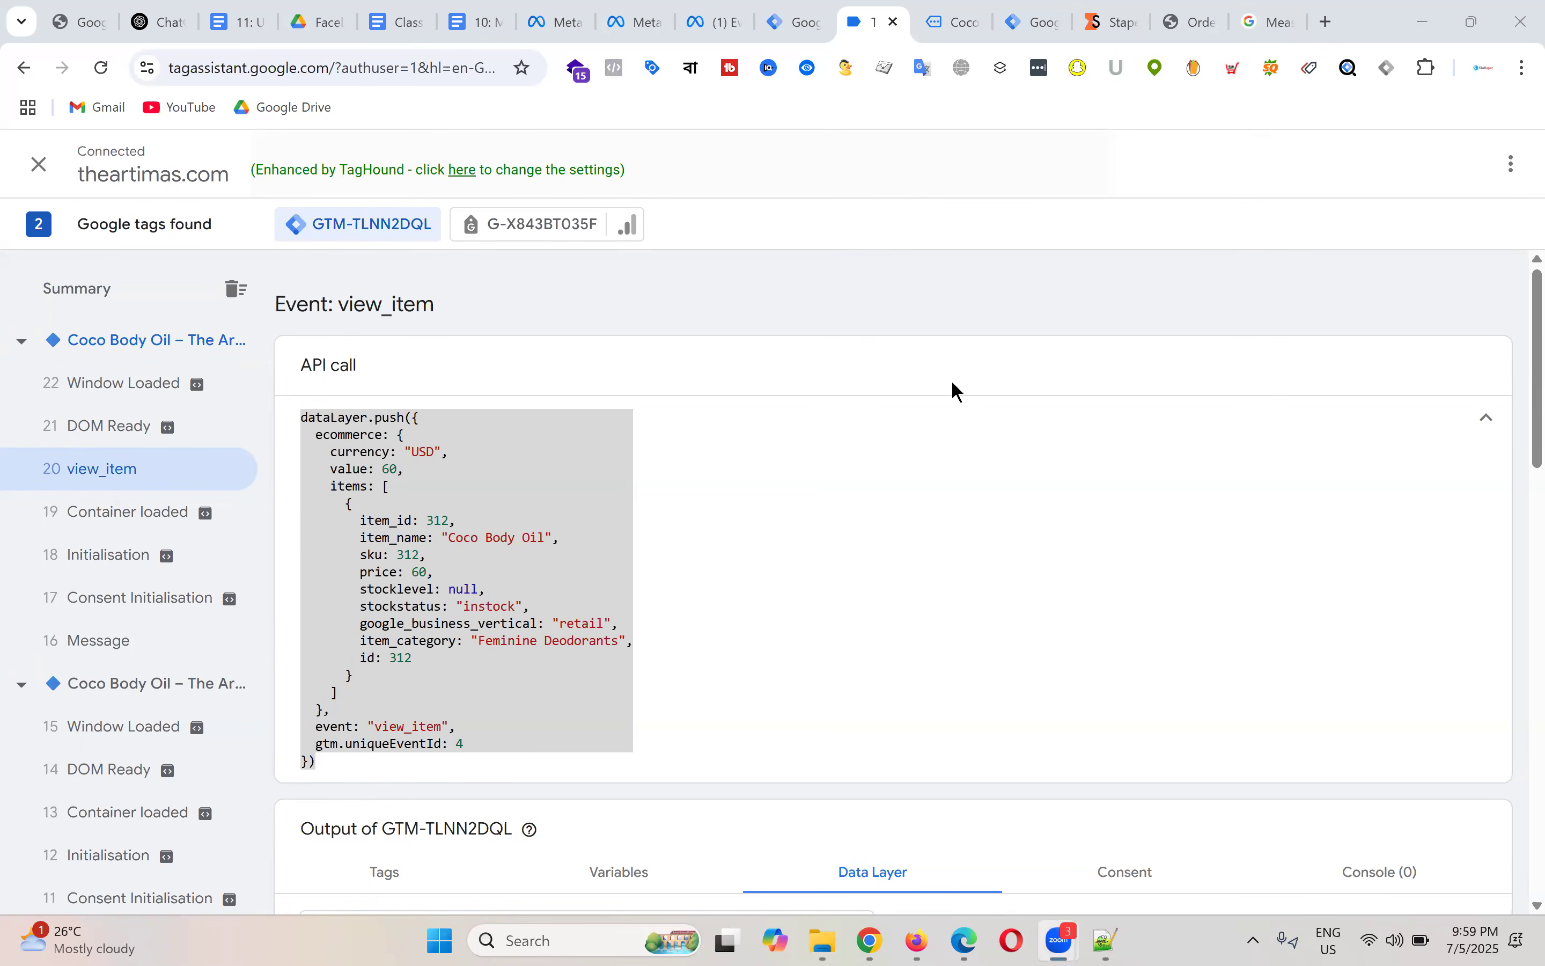
click(589, 515)
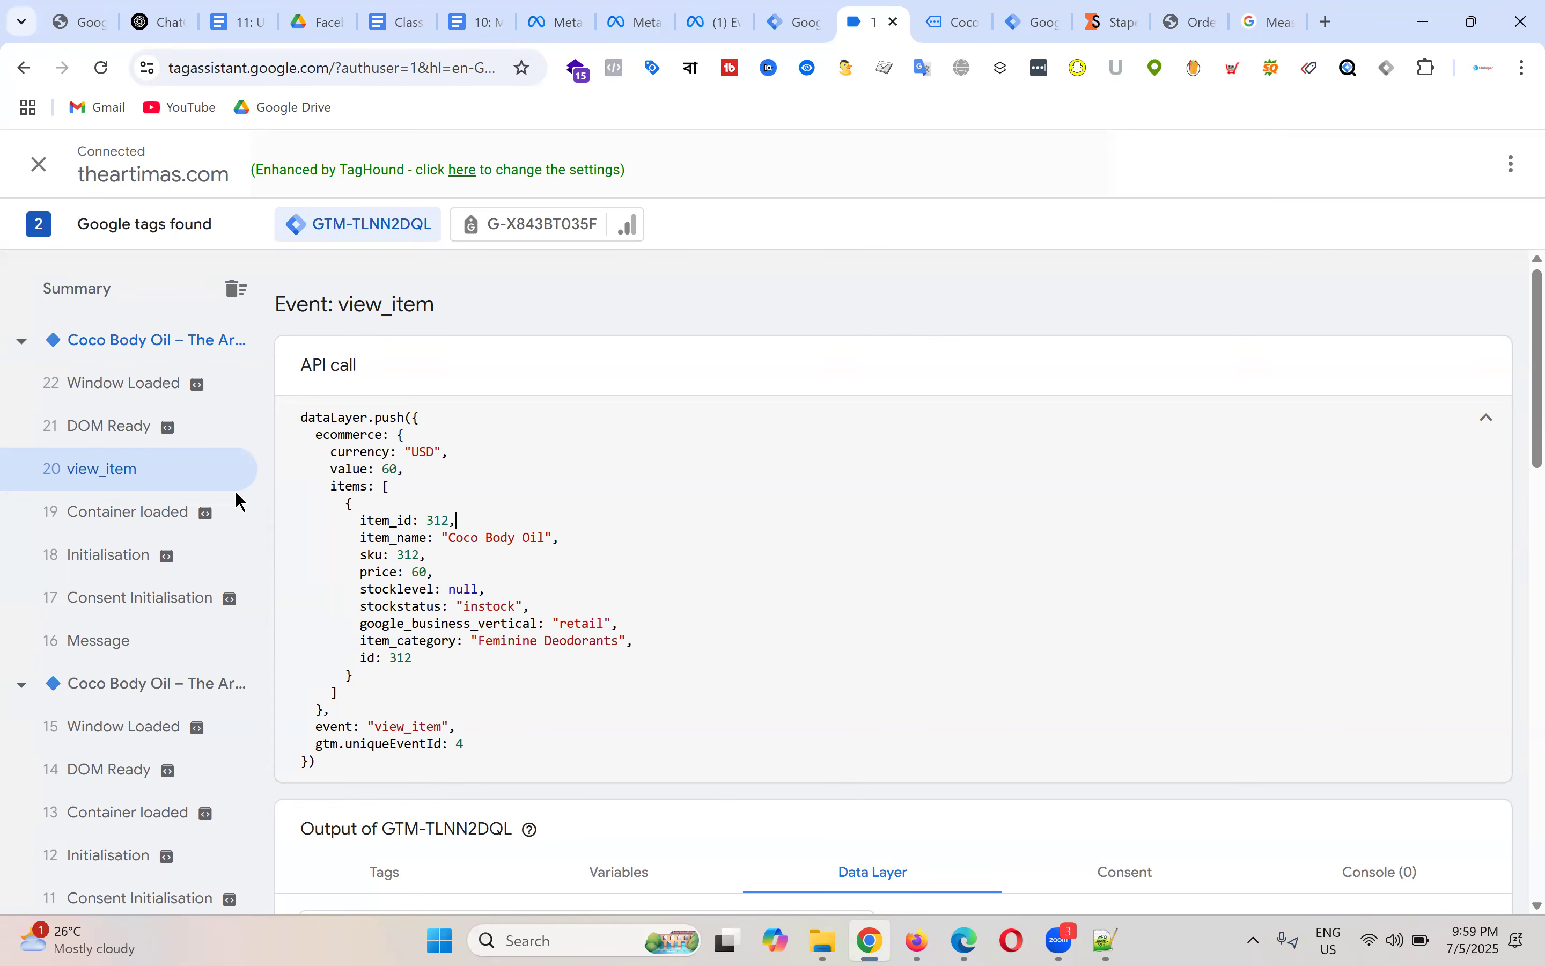
drag(298, 414, 503, 761)
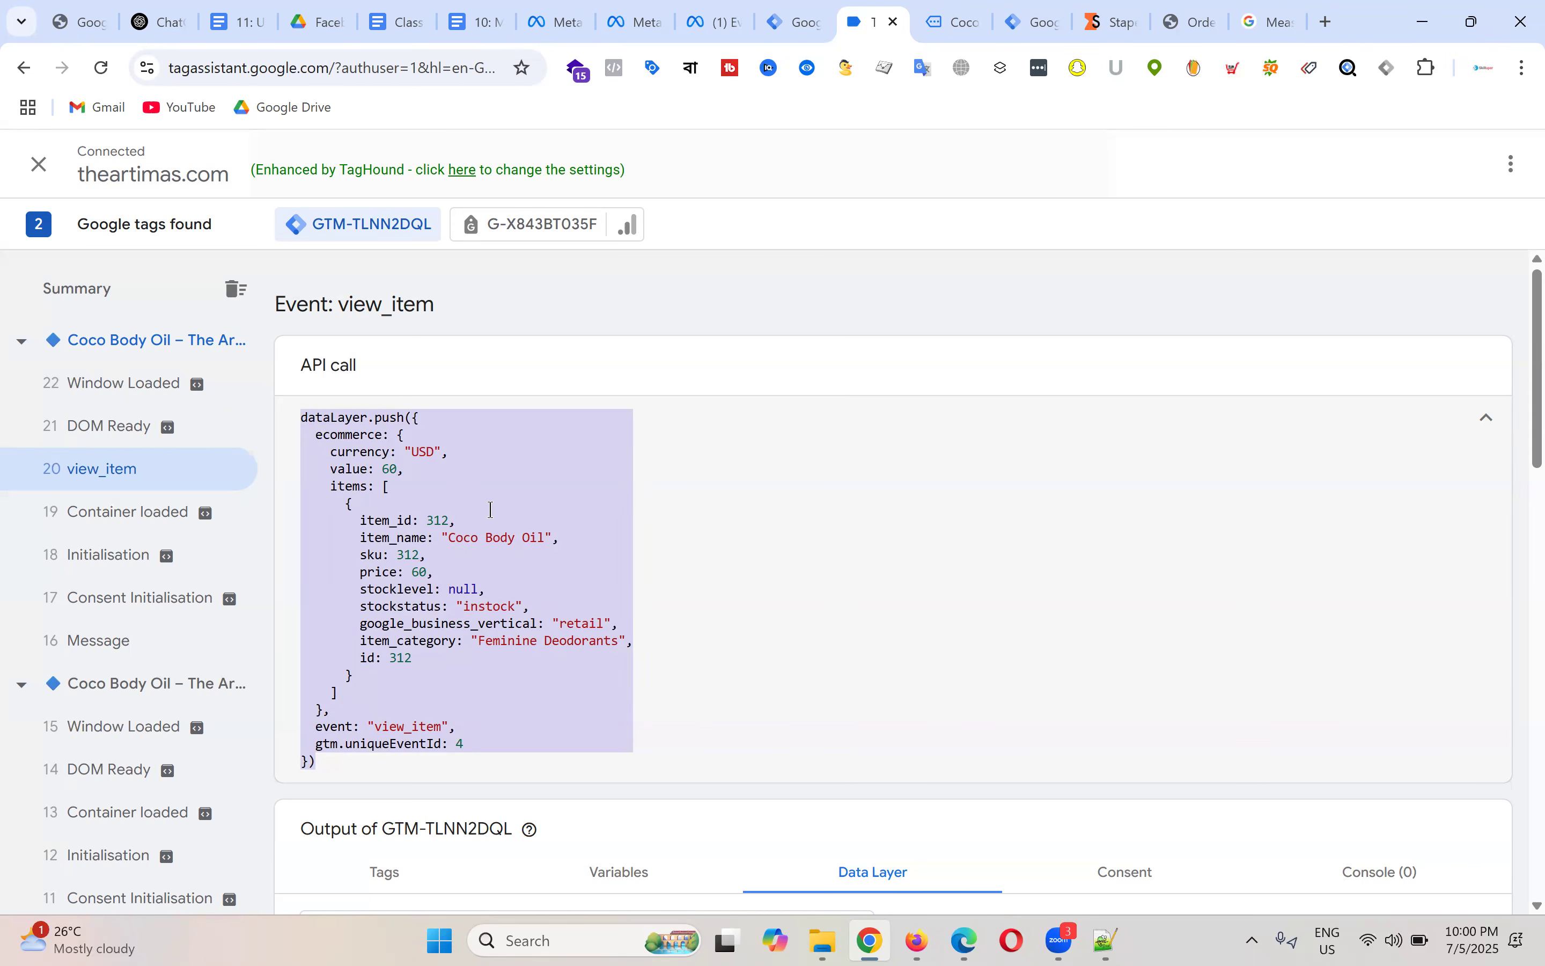
click(511, 508)
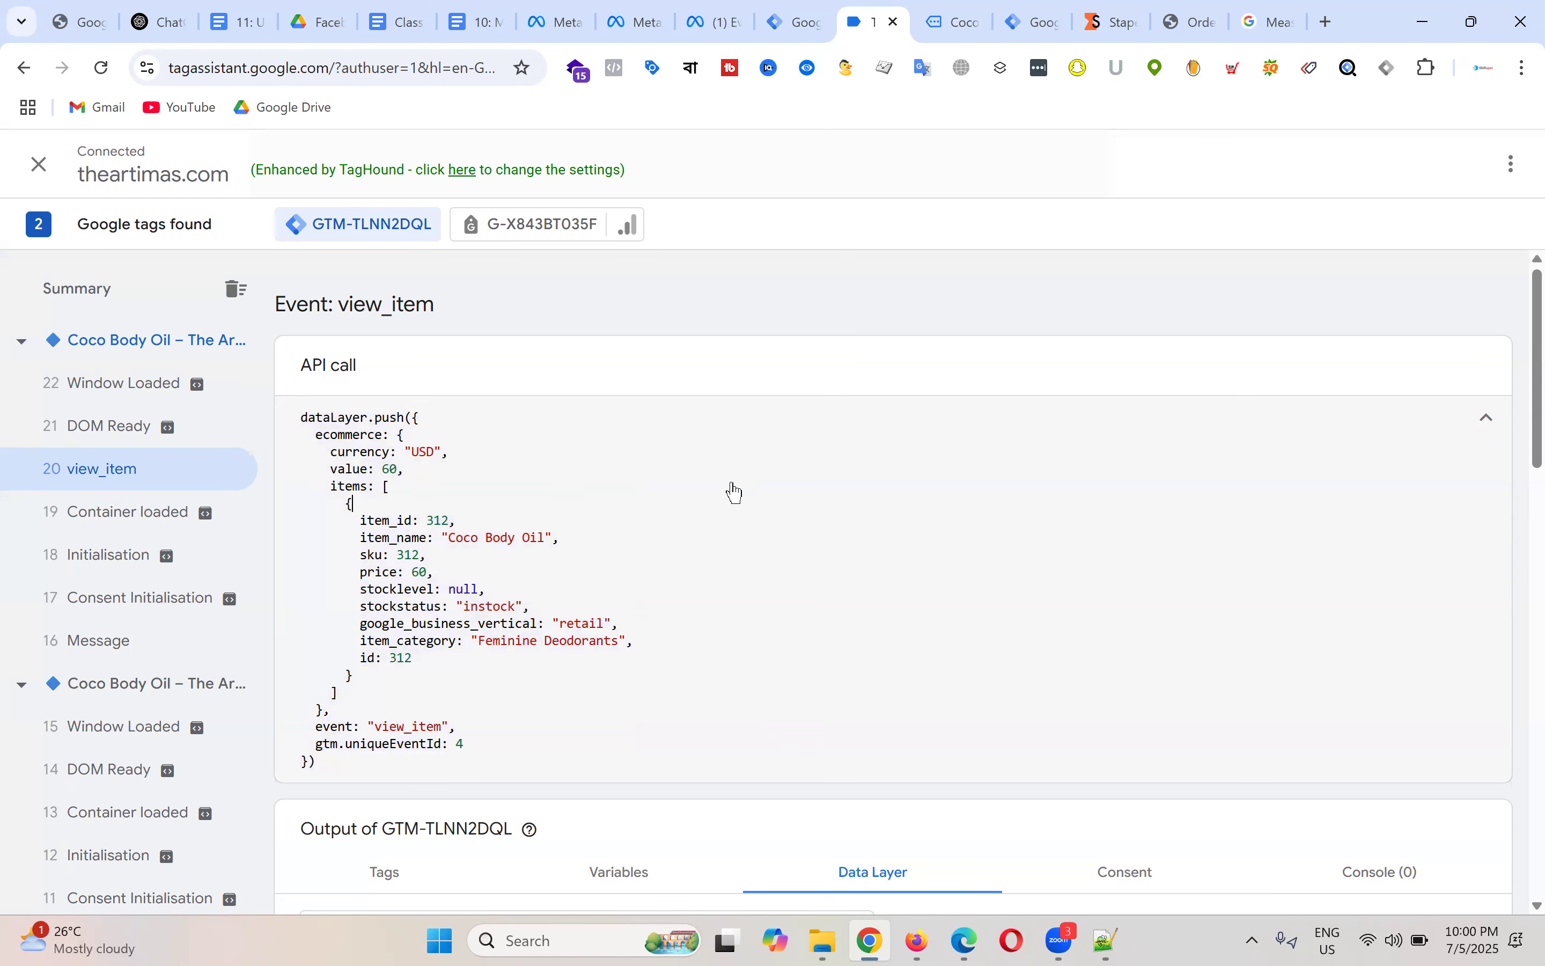
Step: Open the cart page and inspect its DOM Ready and view_cart events in Tag Assistant
click(978, 14)
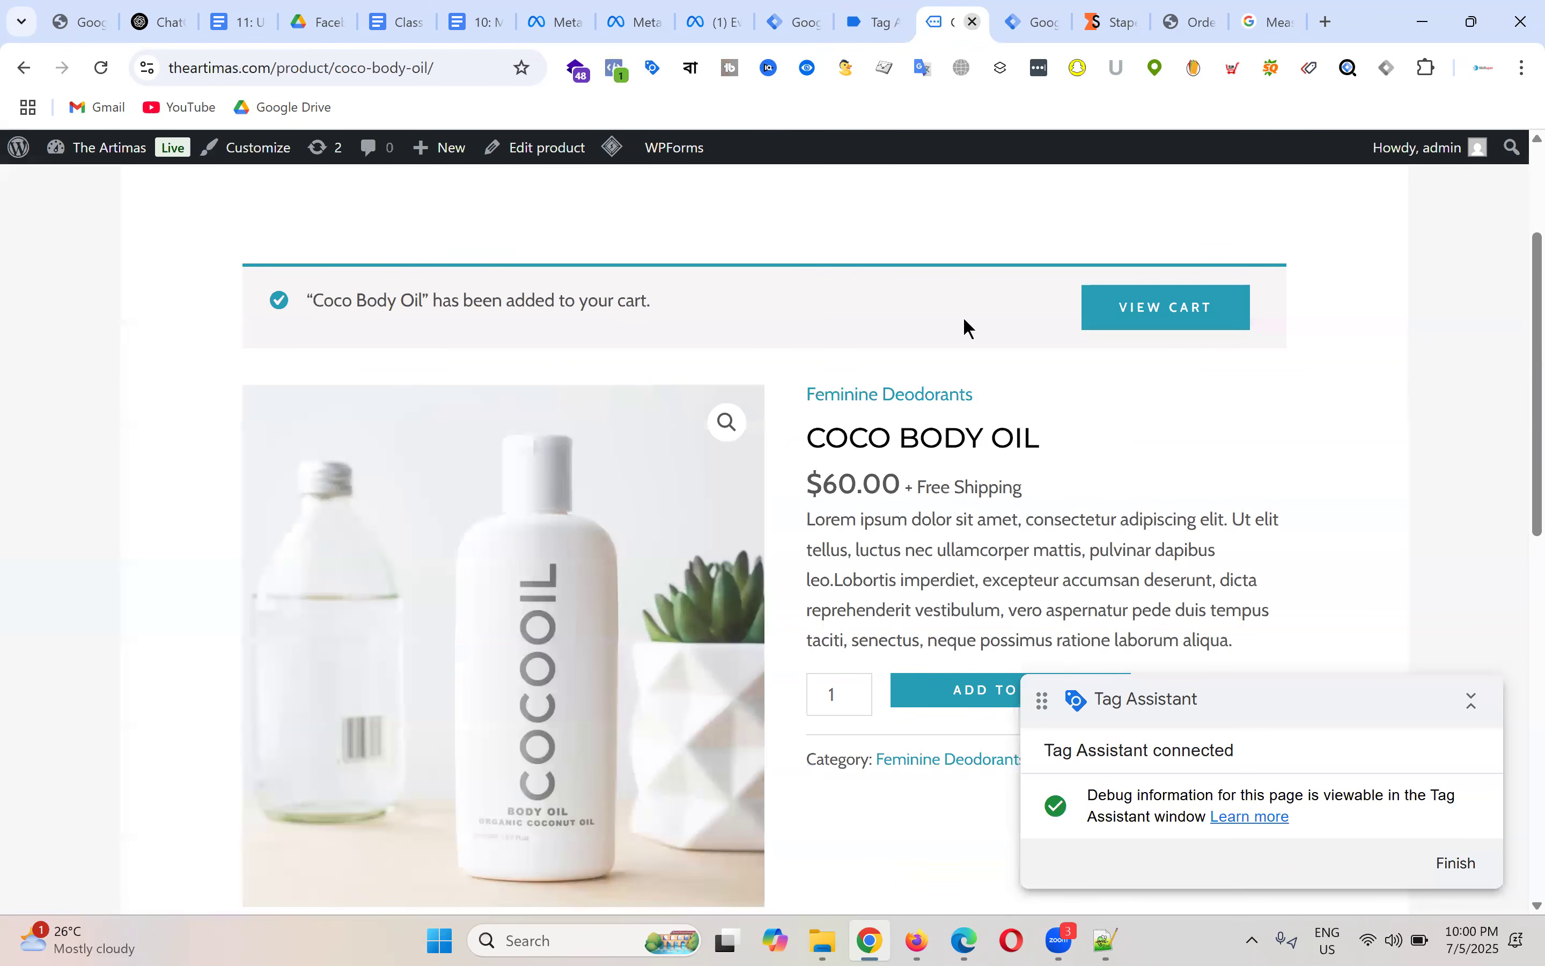
click(1192, 309)
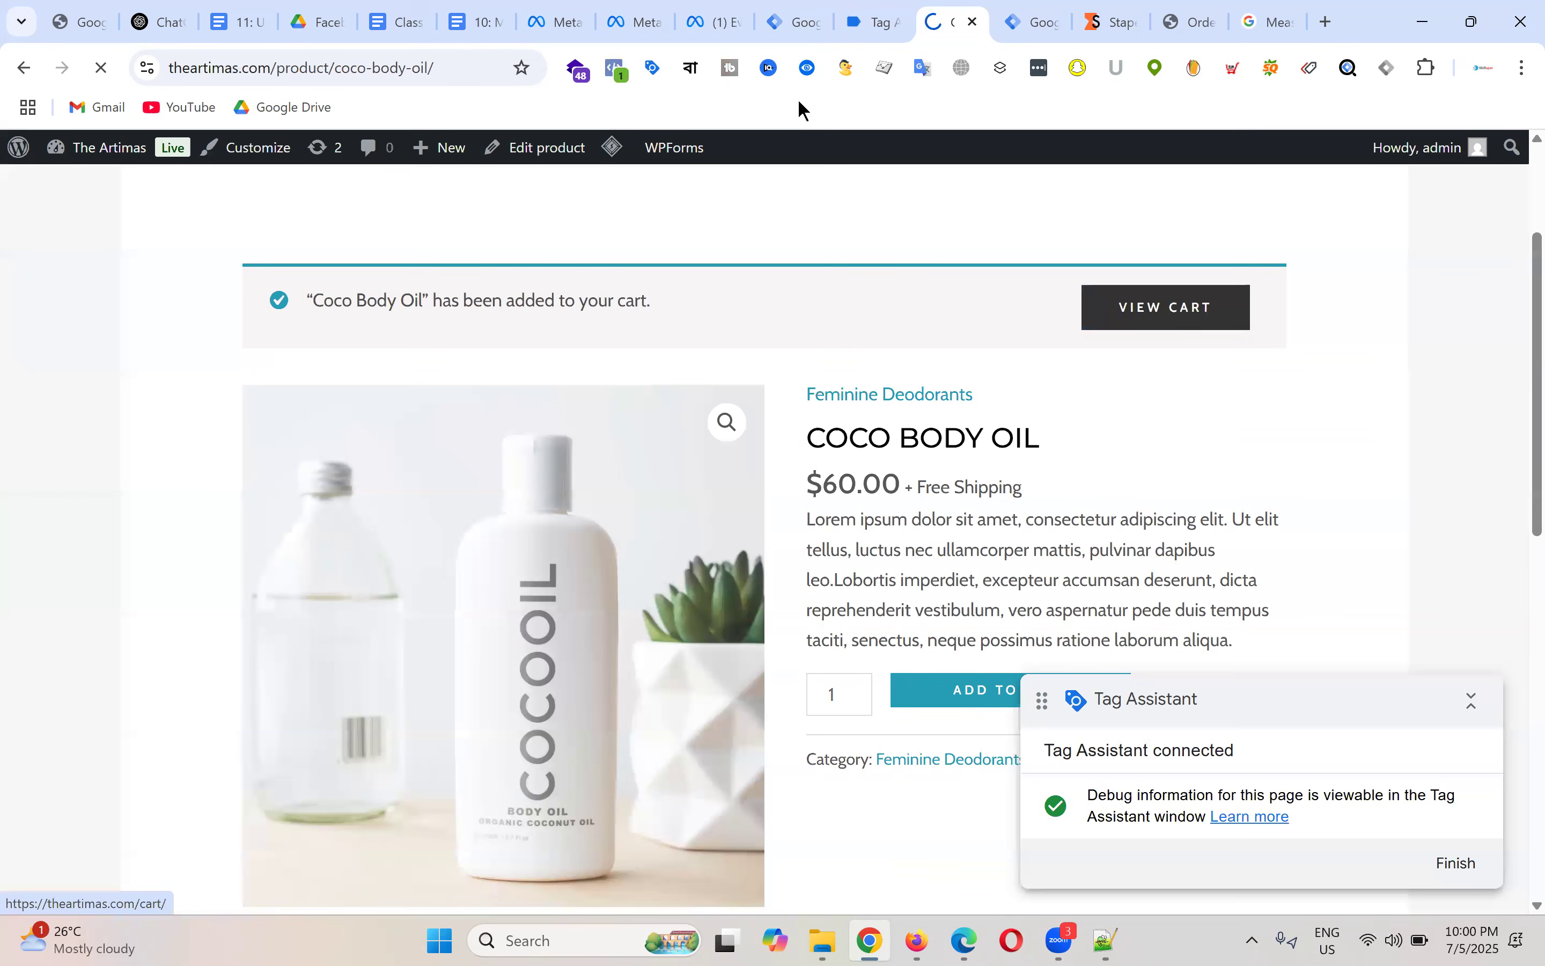
click(890, 14)
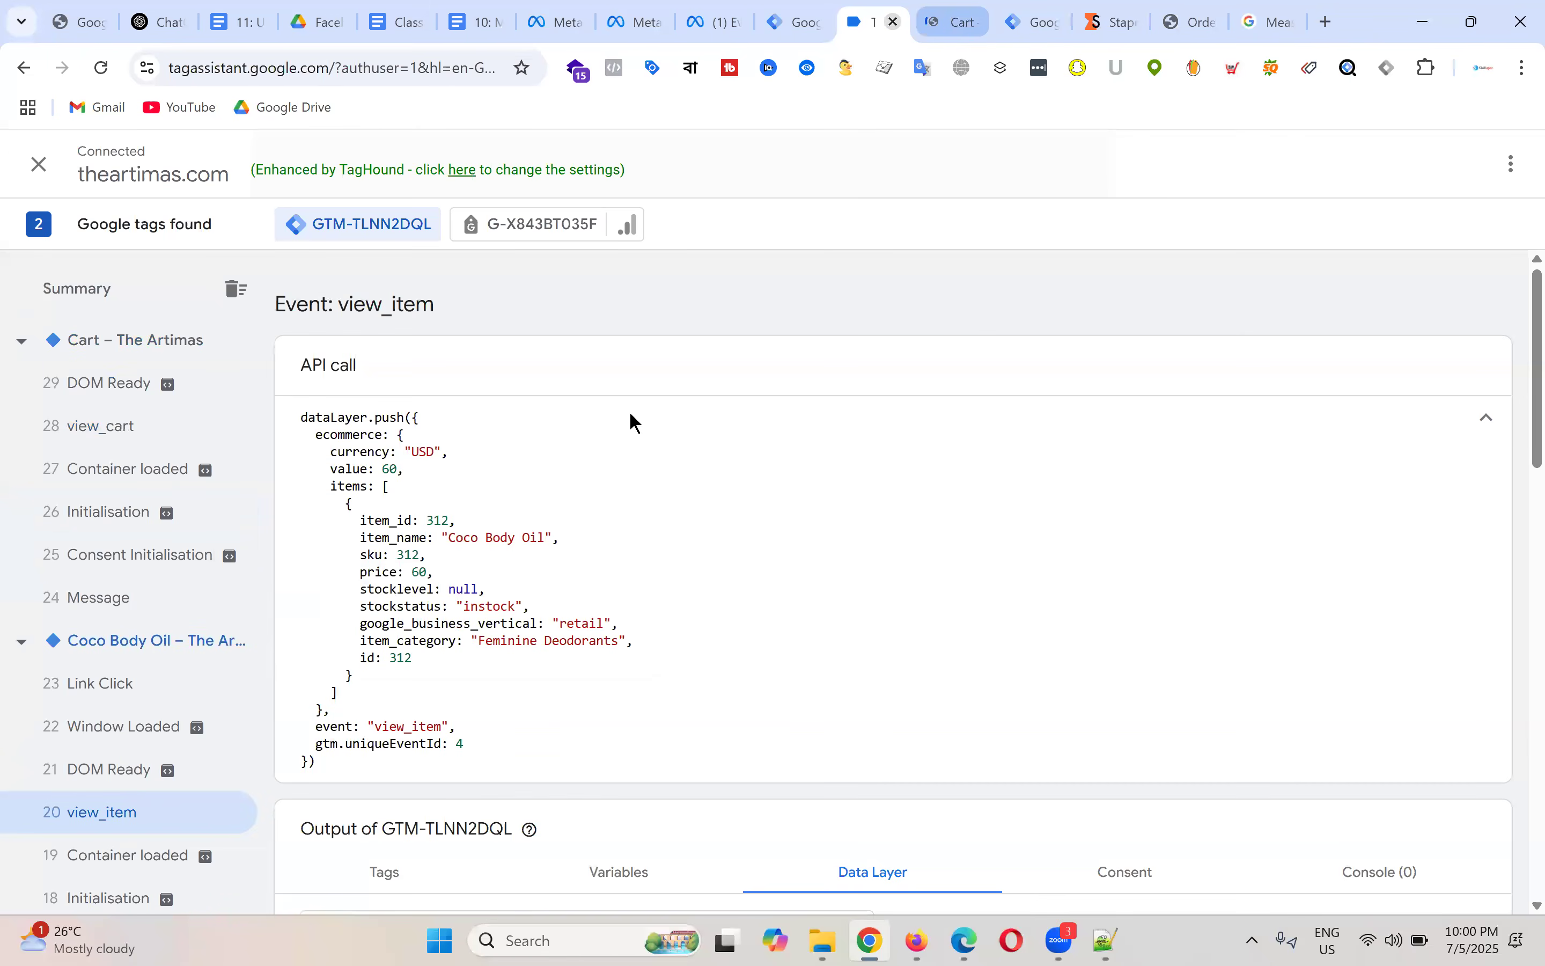
click(120, 440)
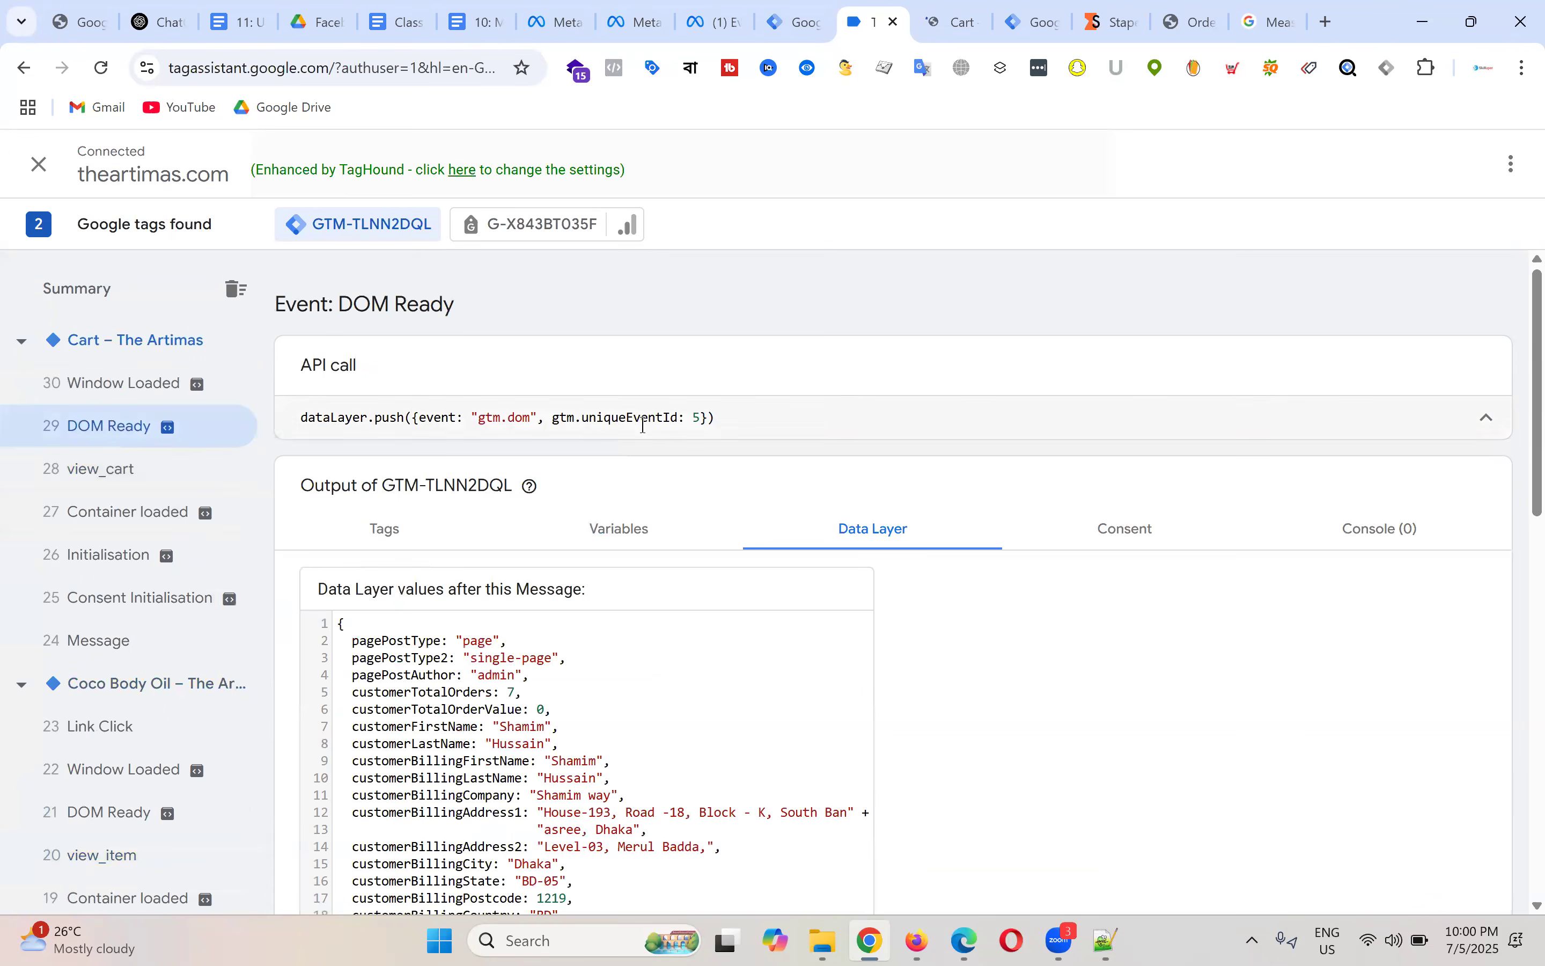
click(105, 479)
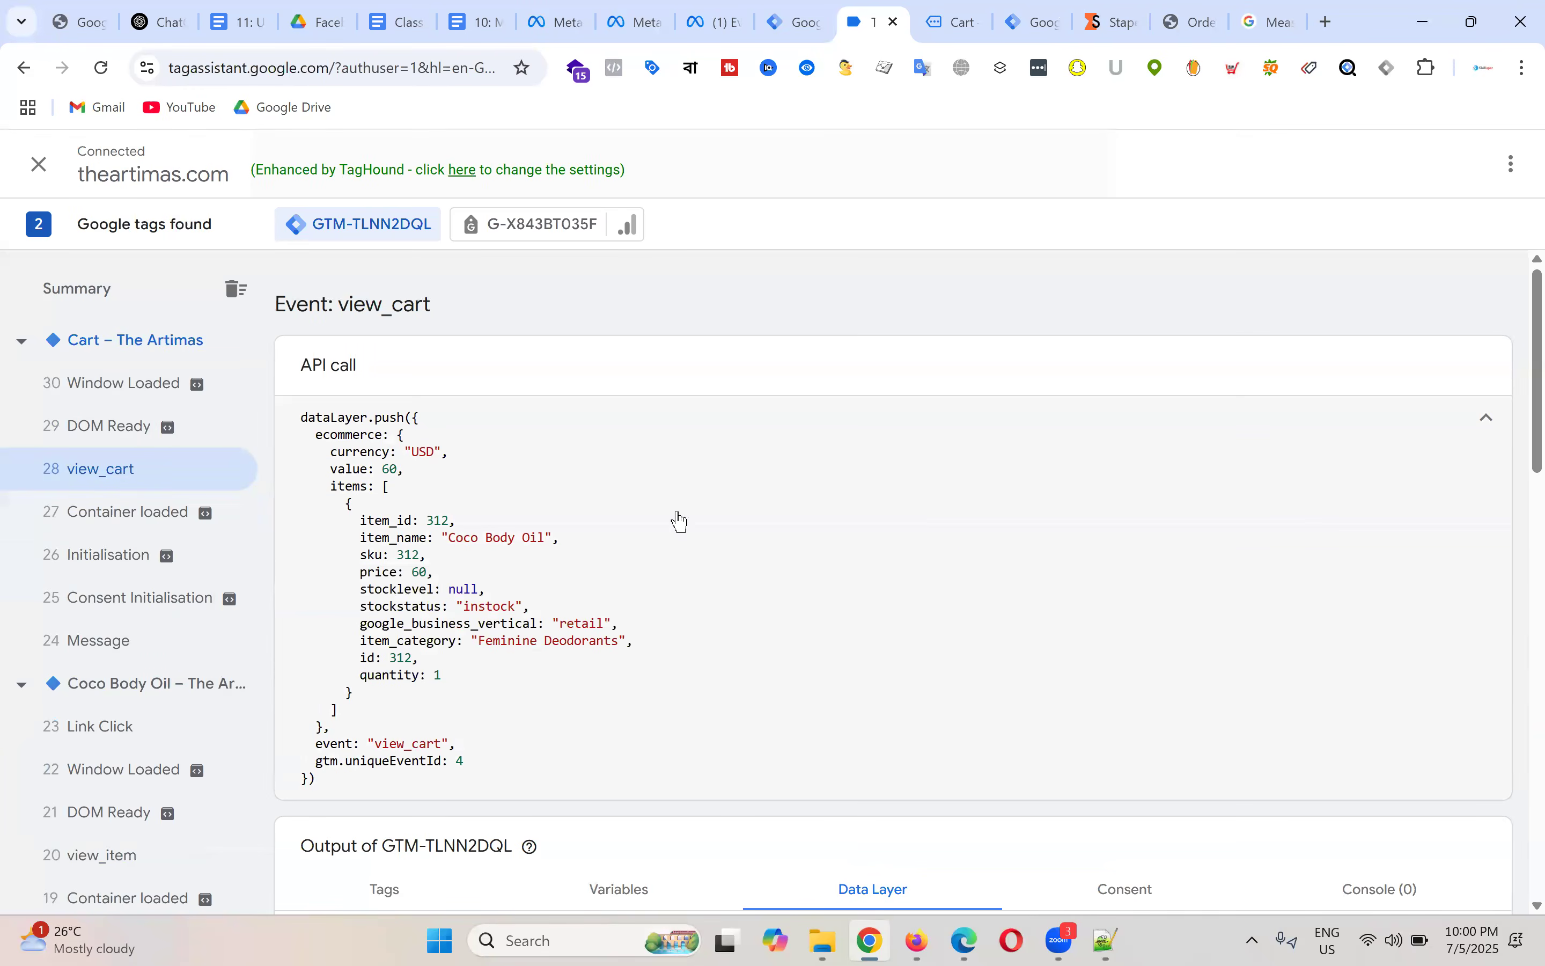
double_click(402, 744)
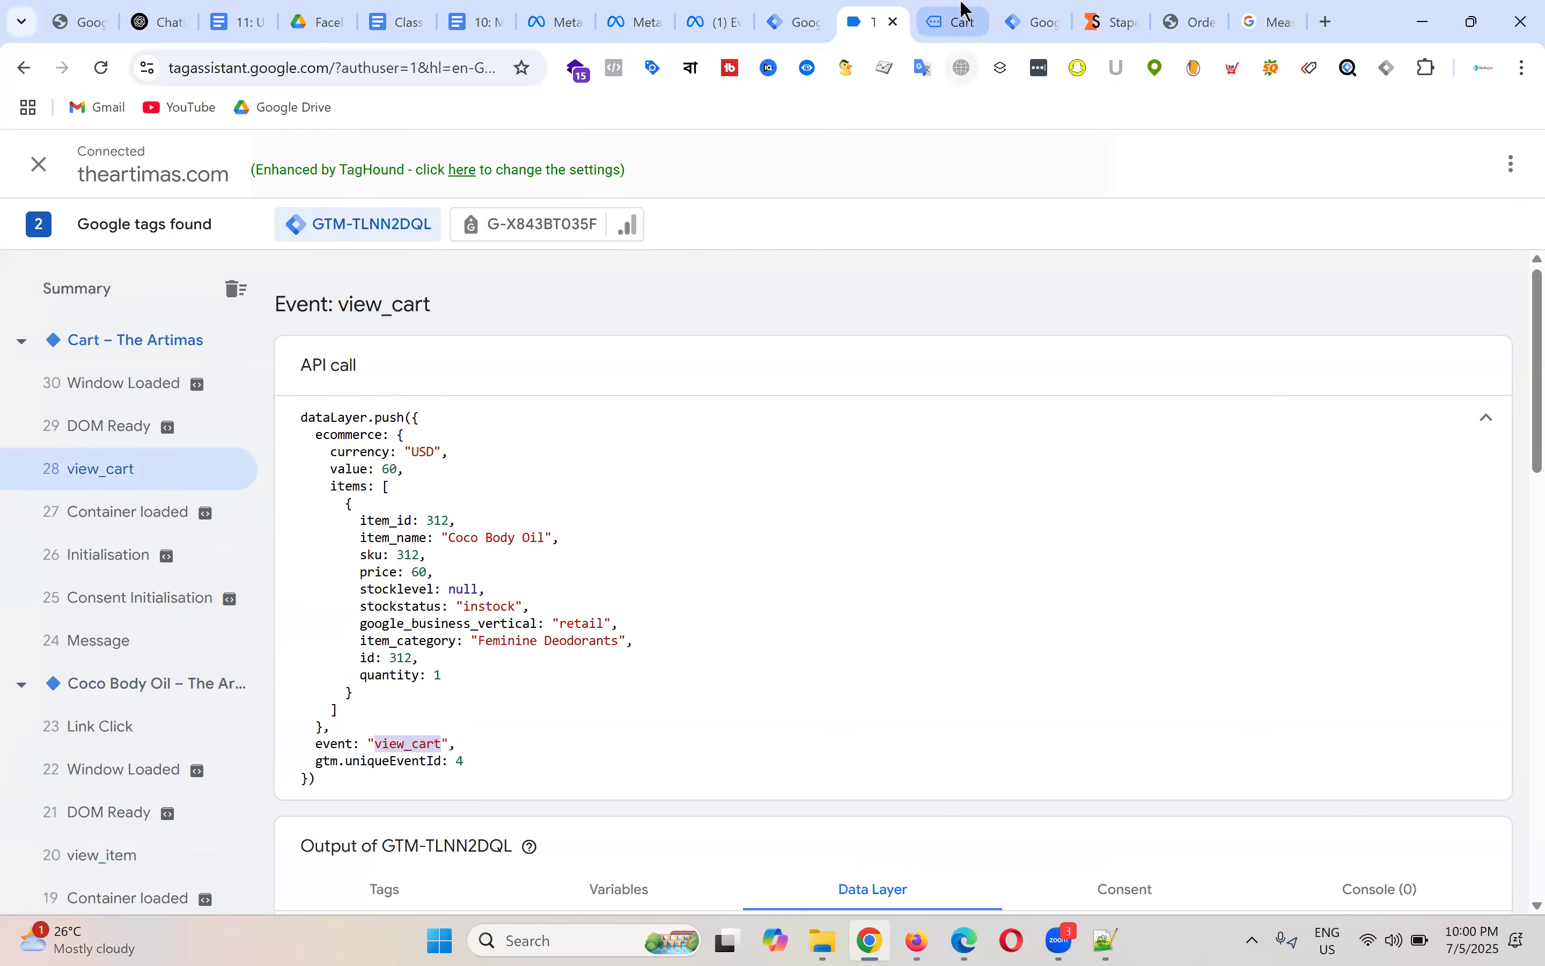
Step: Proceed from the cart to checkout, then return to Tag Assistant for begin_checkout
click(961, 19)
scroll(1086, 395, down, 5)
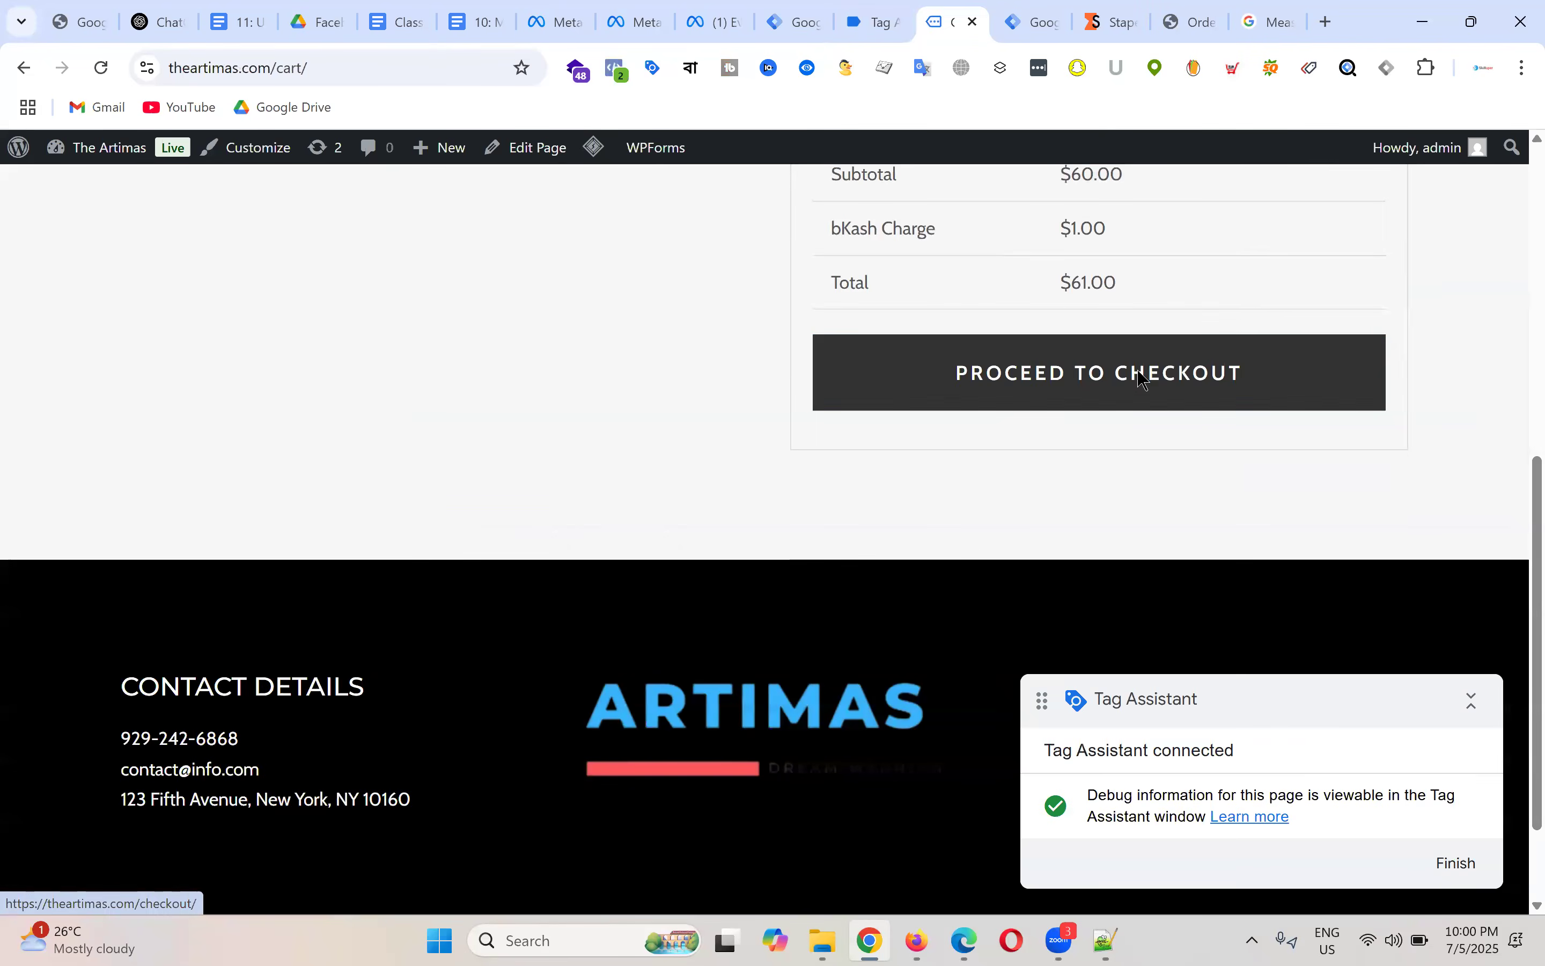
click(1138, 374)
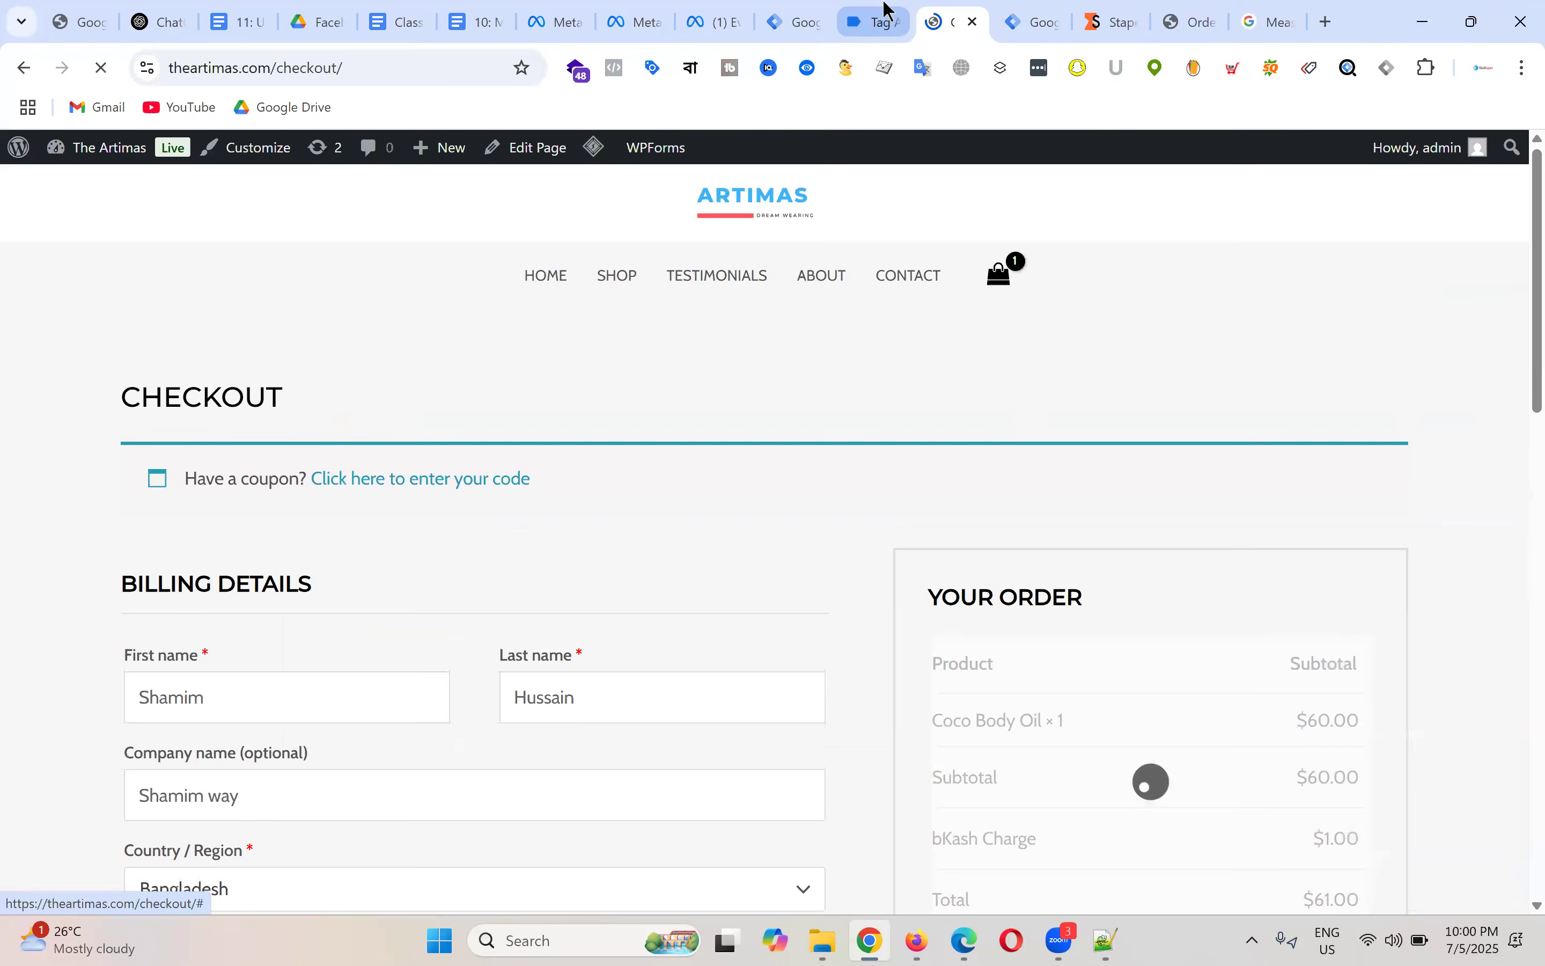
click(885, 26)
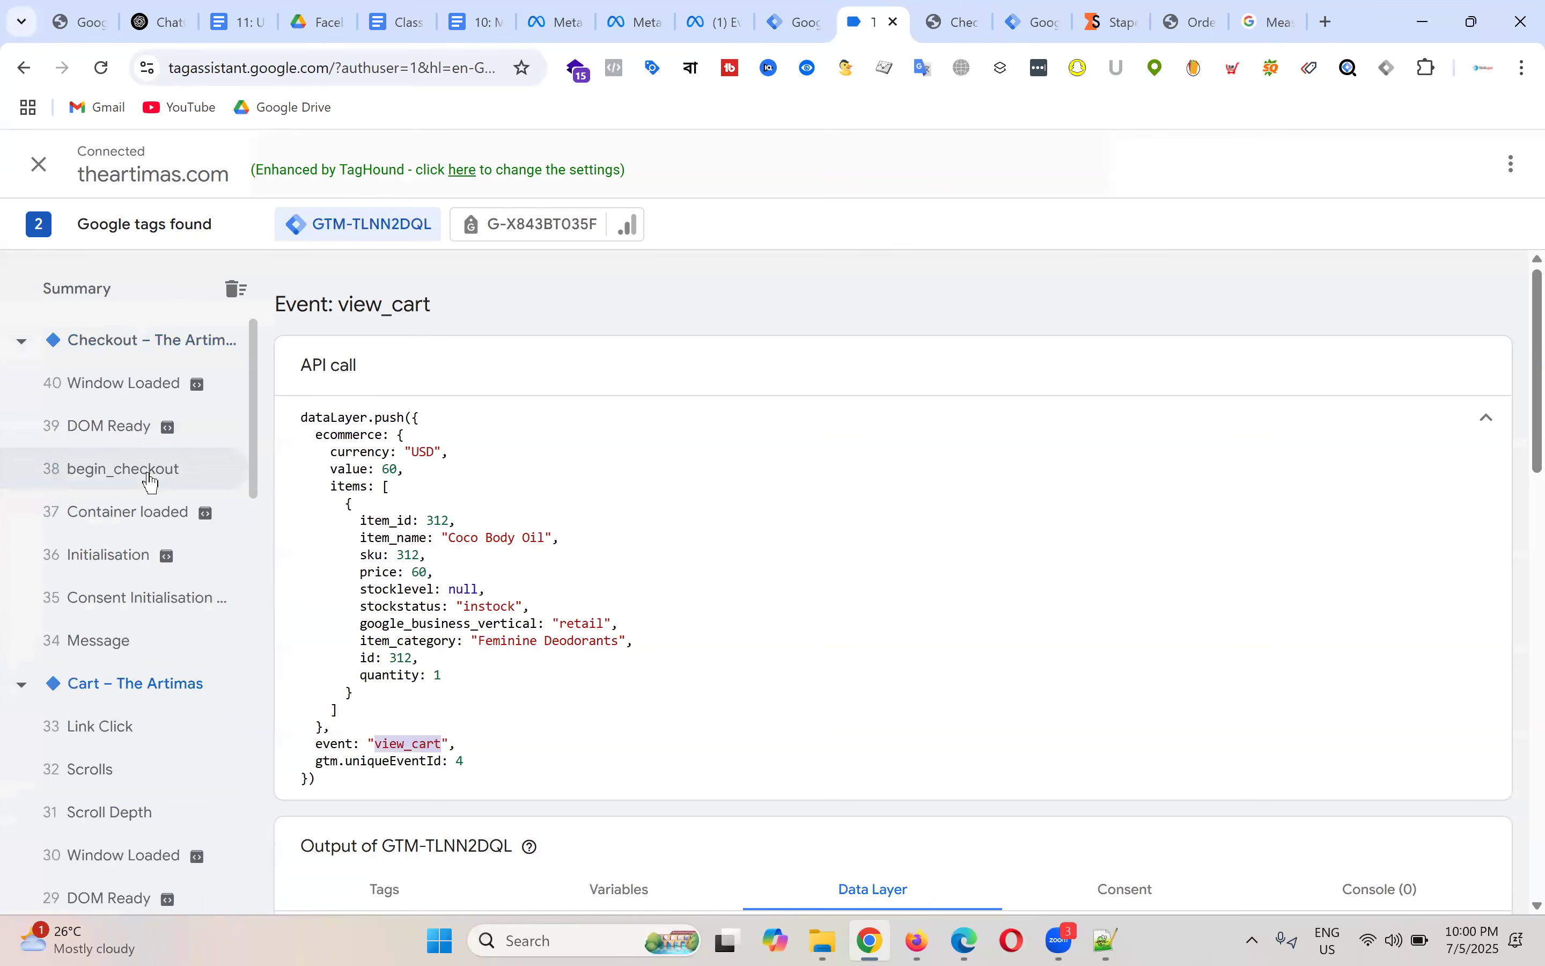
Step: Review the begin_checkout dataLayer push: USD value 60, Coco Body Oil item 312, quantity 1
click(138, 473)
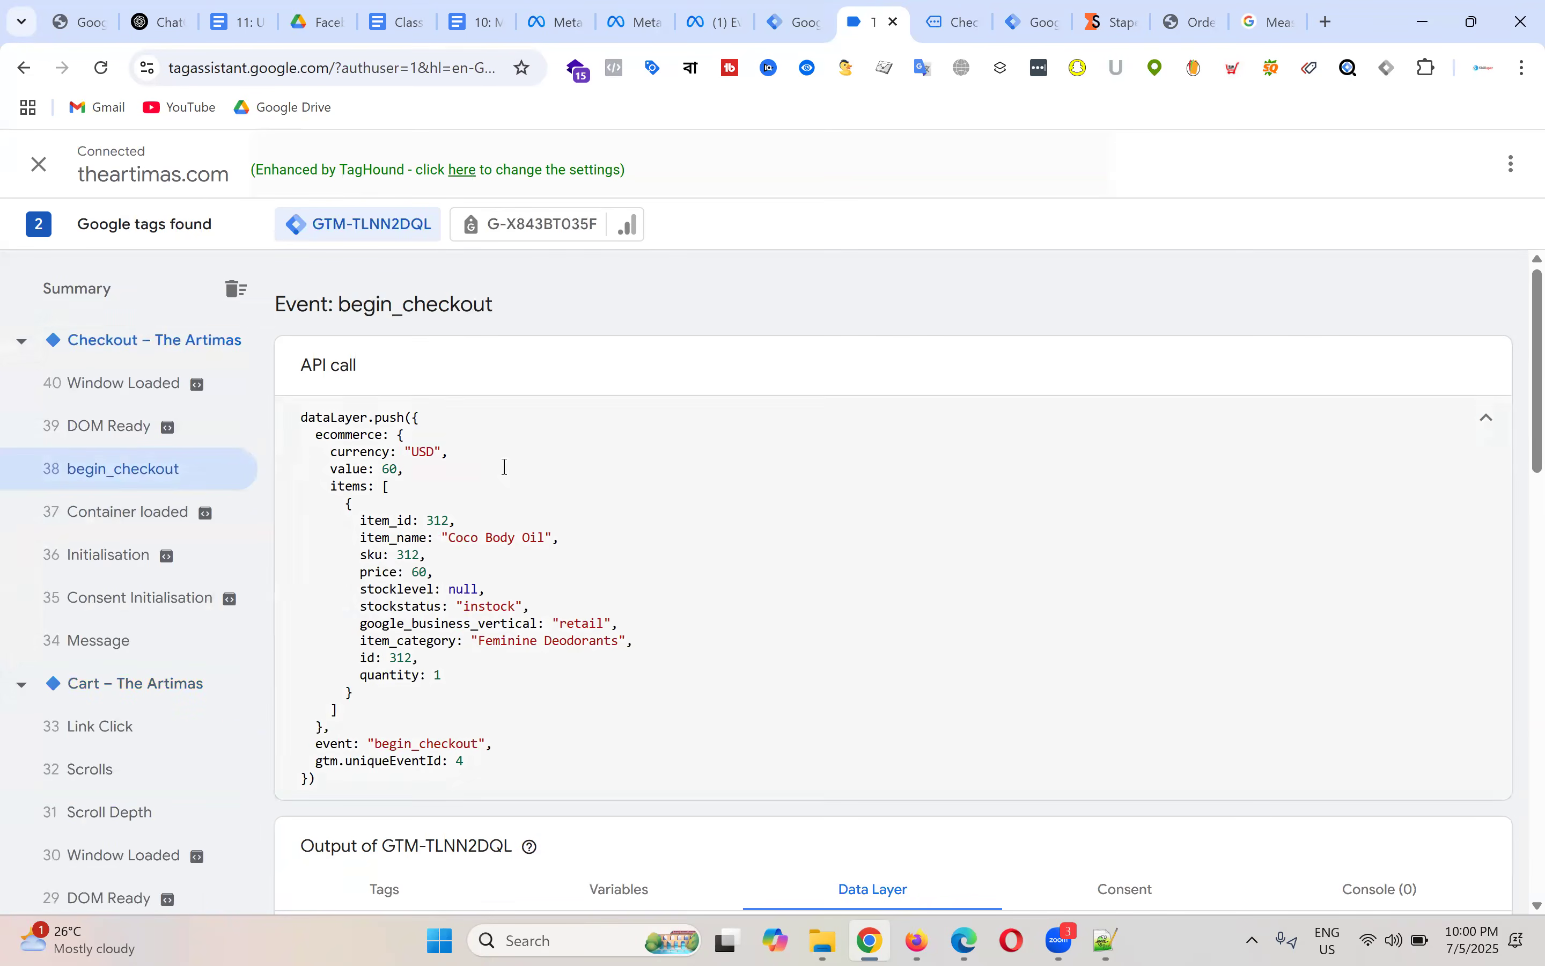
drag(374, 743, 480, 739)
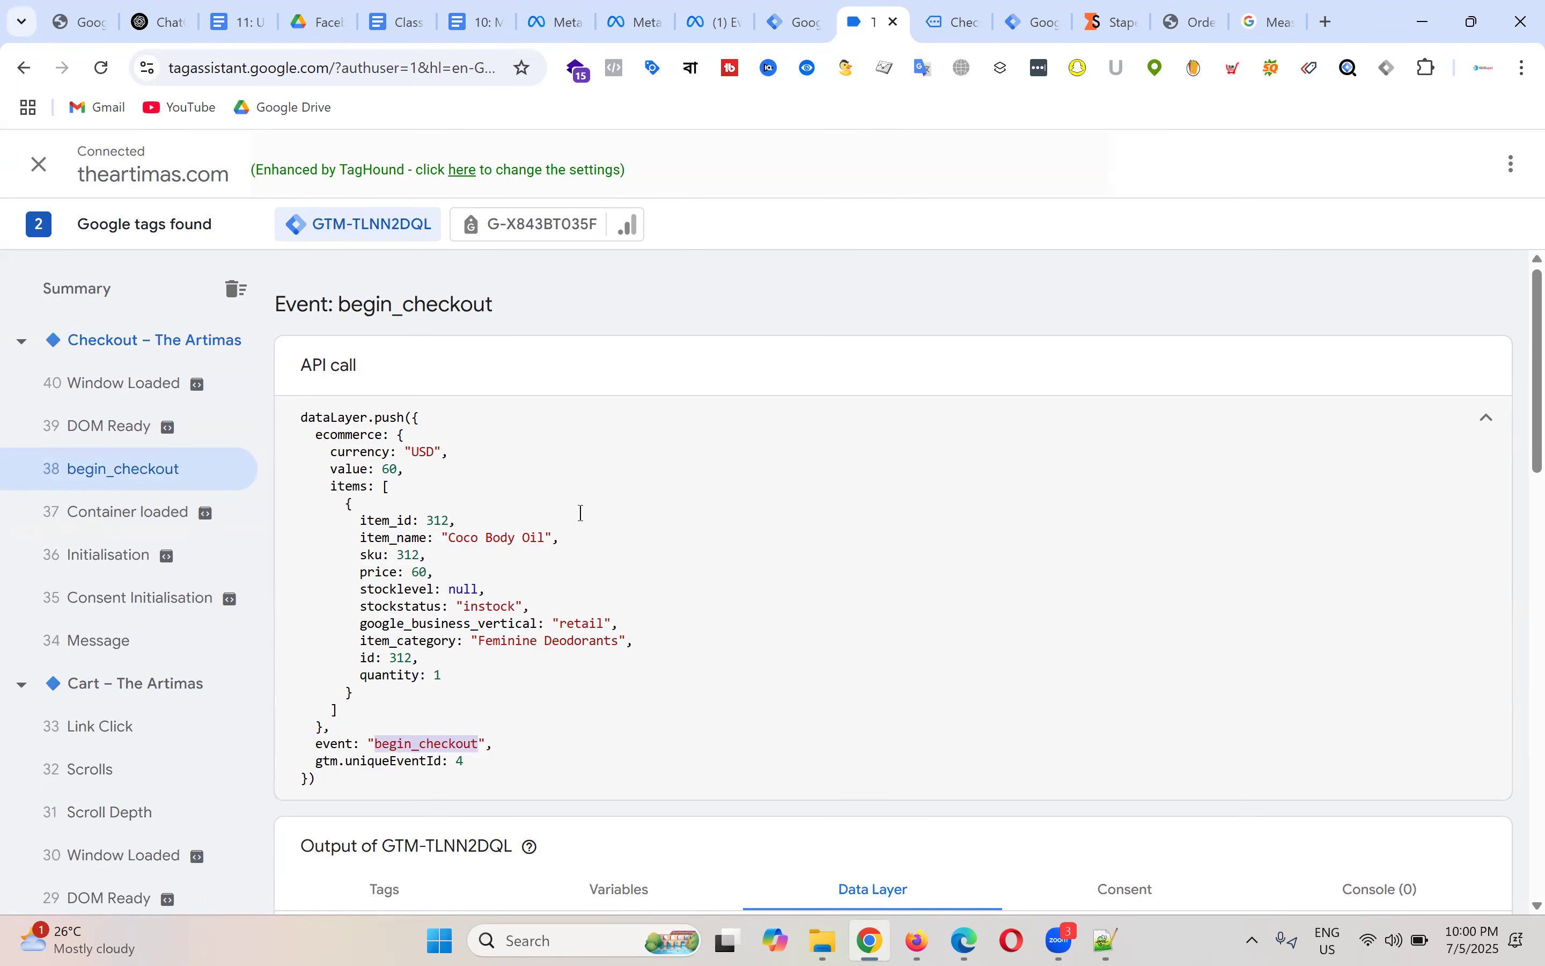
drag(302, 419, 558, 779)
click(483, 734)
drag(339, 778, 294, 425)
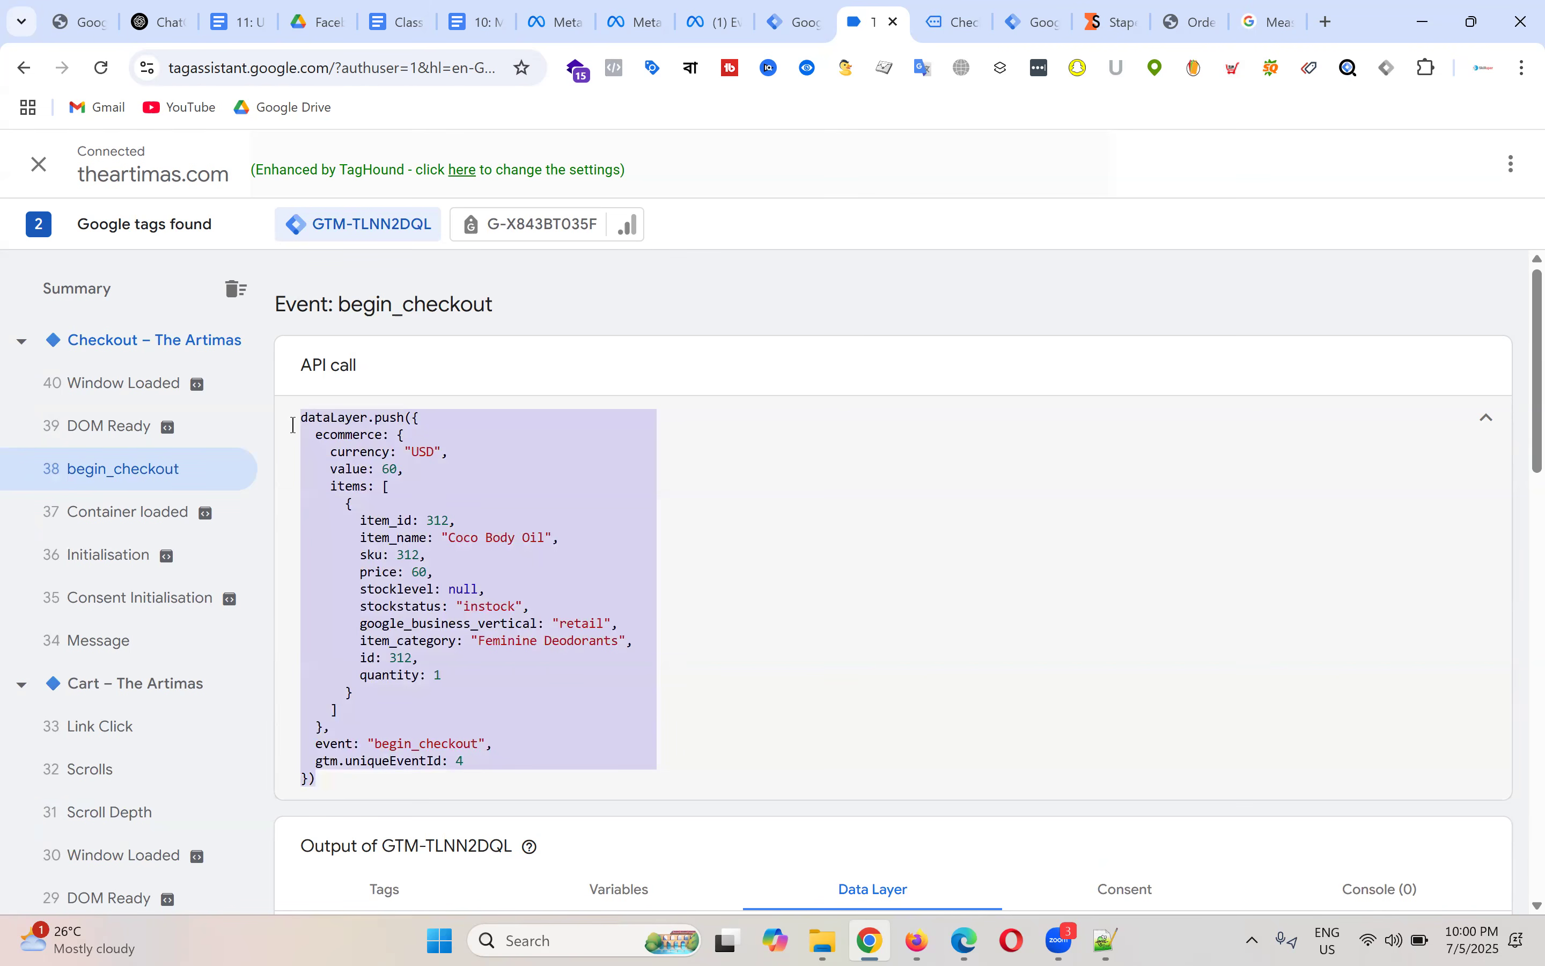
click(454, 492)
drag(302, 423, 498, 780)
click(449, 589)
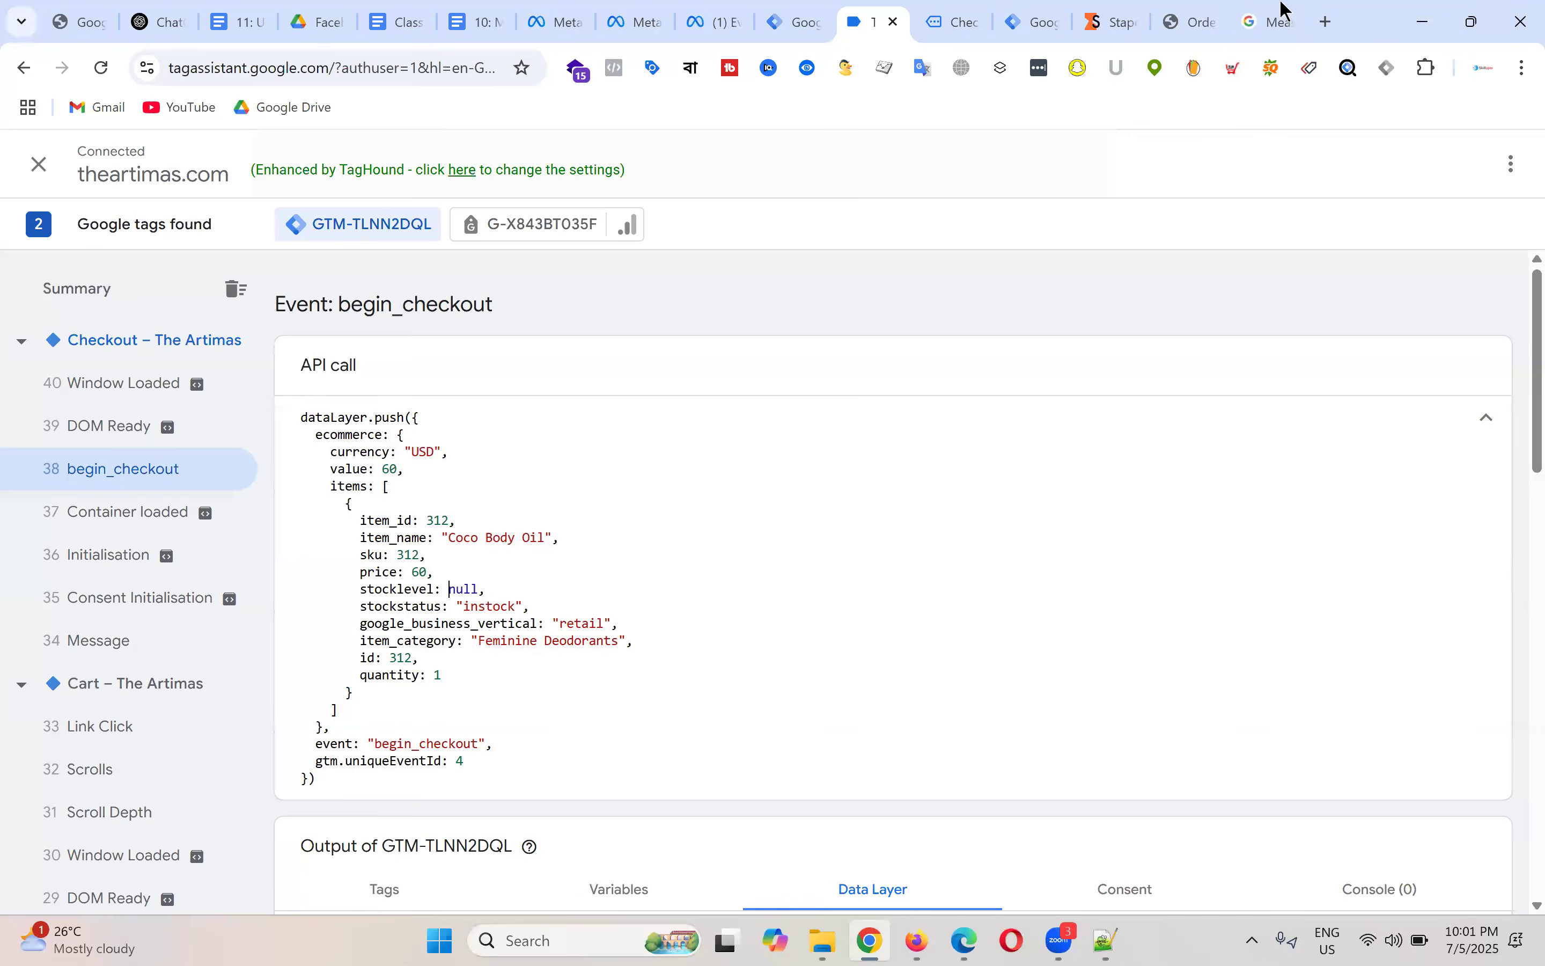
click(1280, 16)
Step: Close the Related products menu and select the gtag view_item example code block
click(1079, 504)
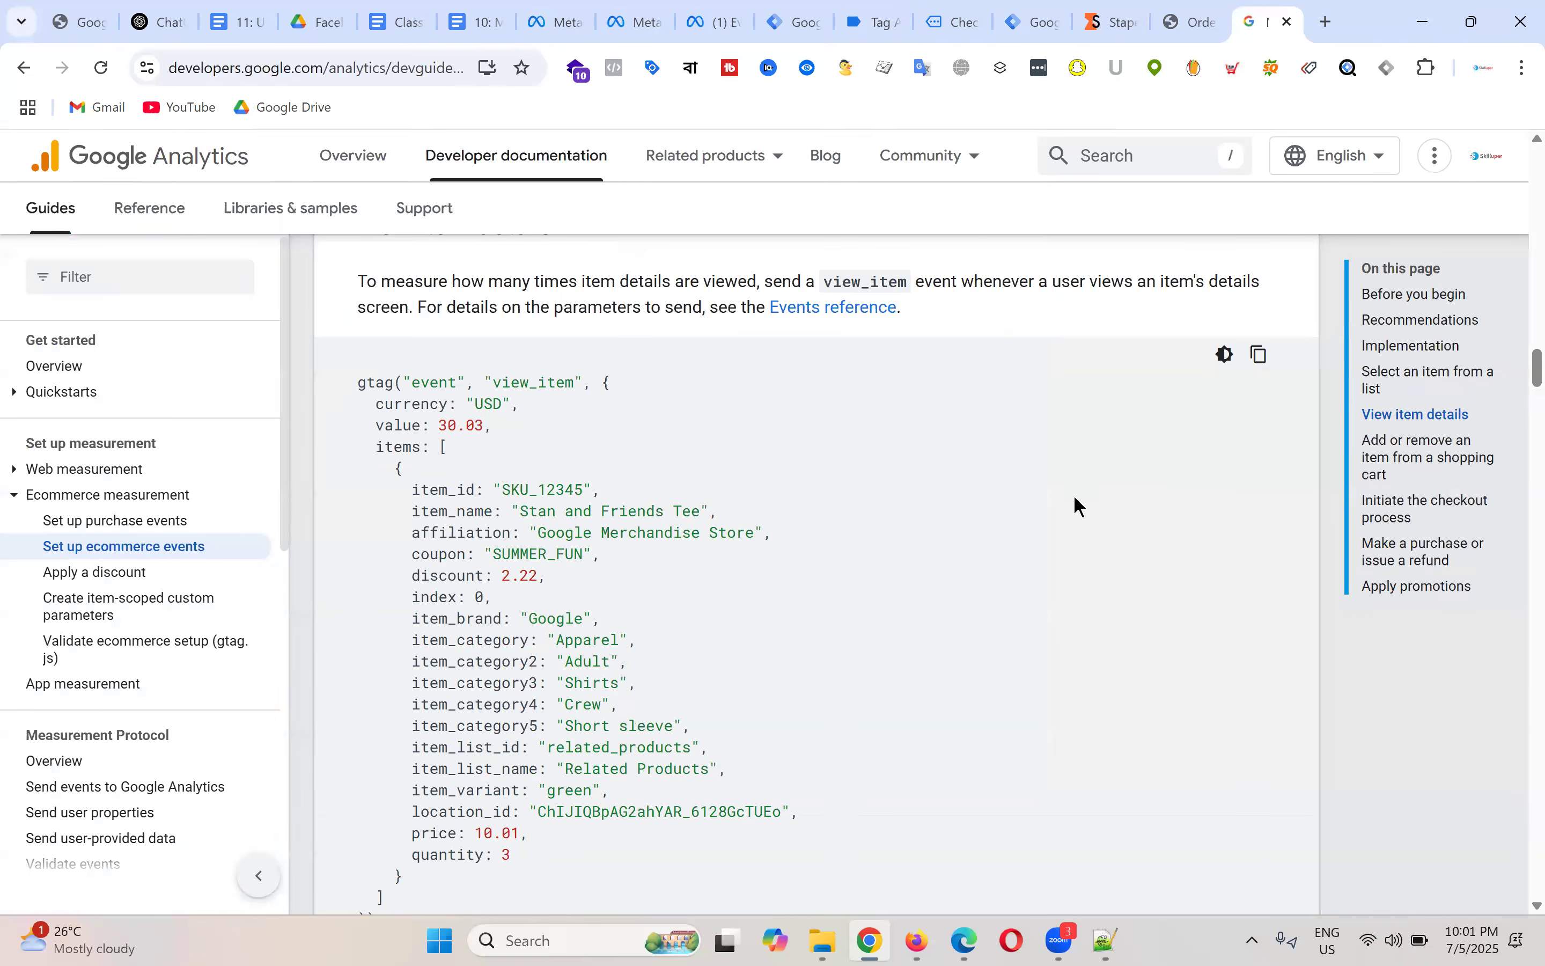
drag(356, 385, 672, 853)
click(898, 657)
drag(357, 382, 629, 869)
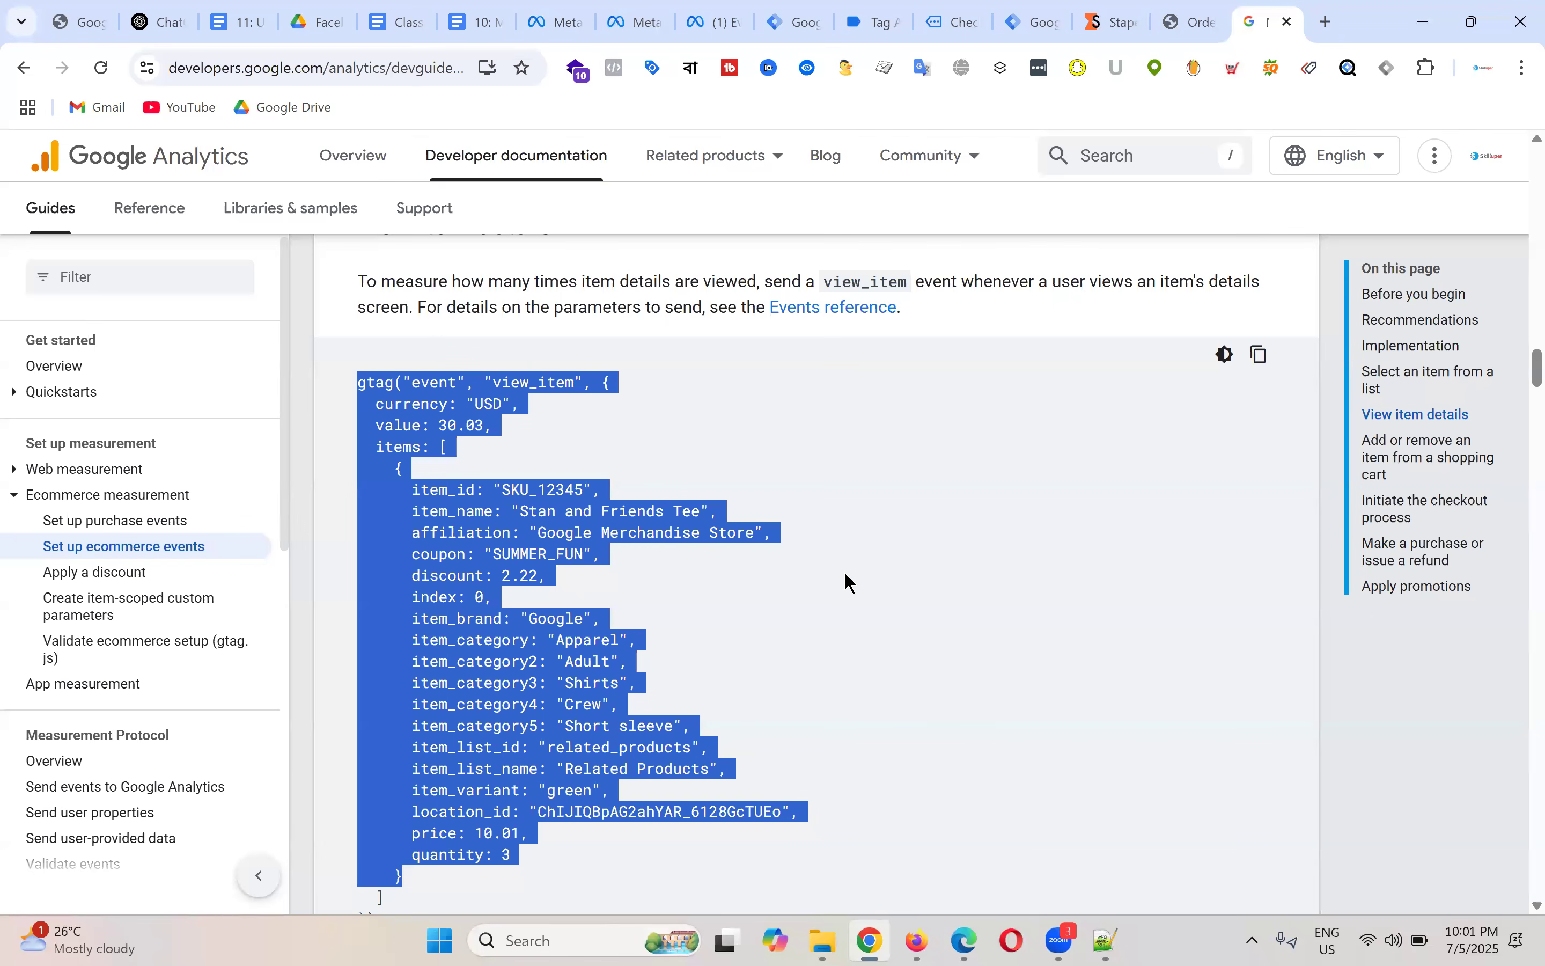
click(805, 601)
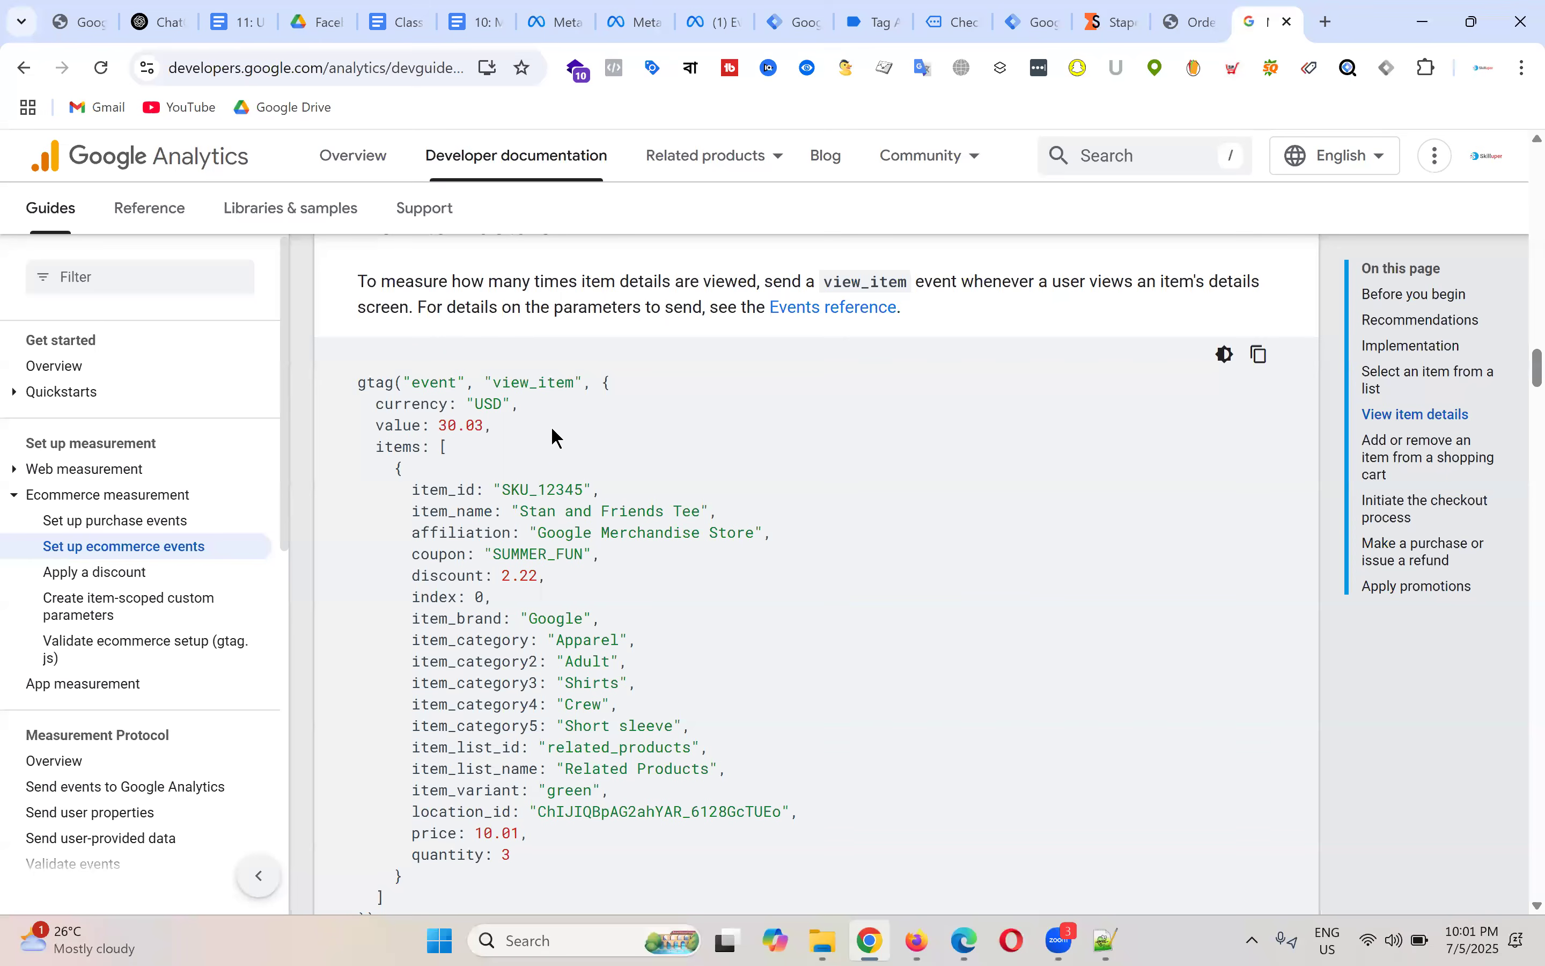
Step: Highlight the view_item event name in the gtag example code
drag(494, 382, 573, 379)
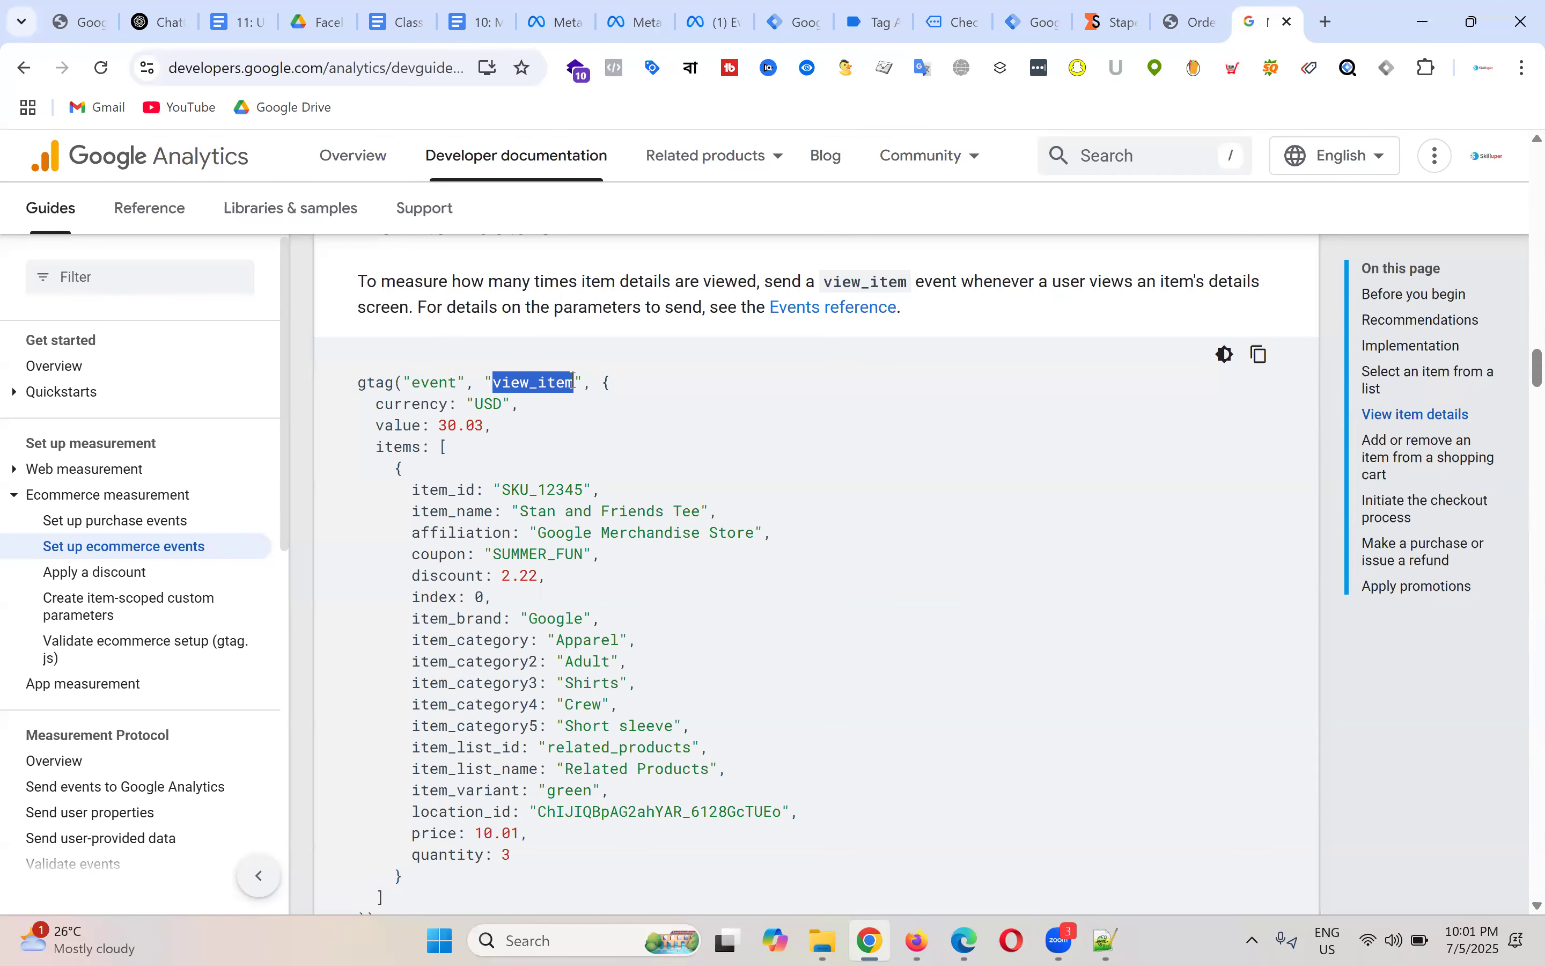
click(546, 387)
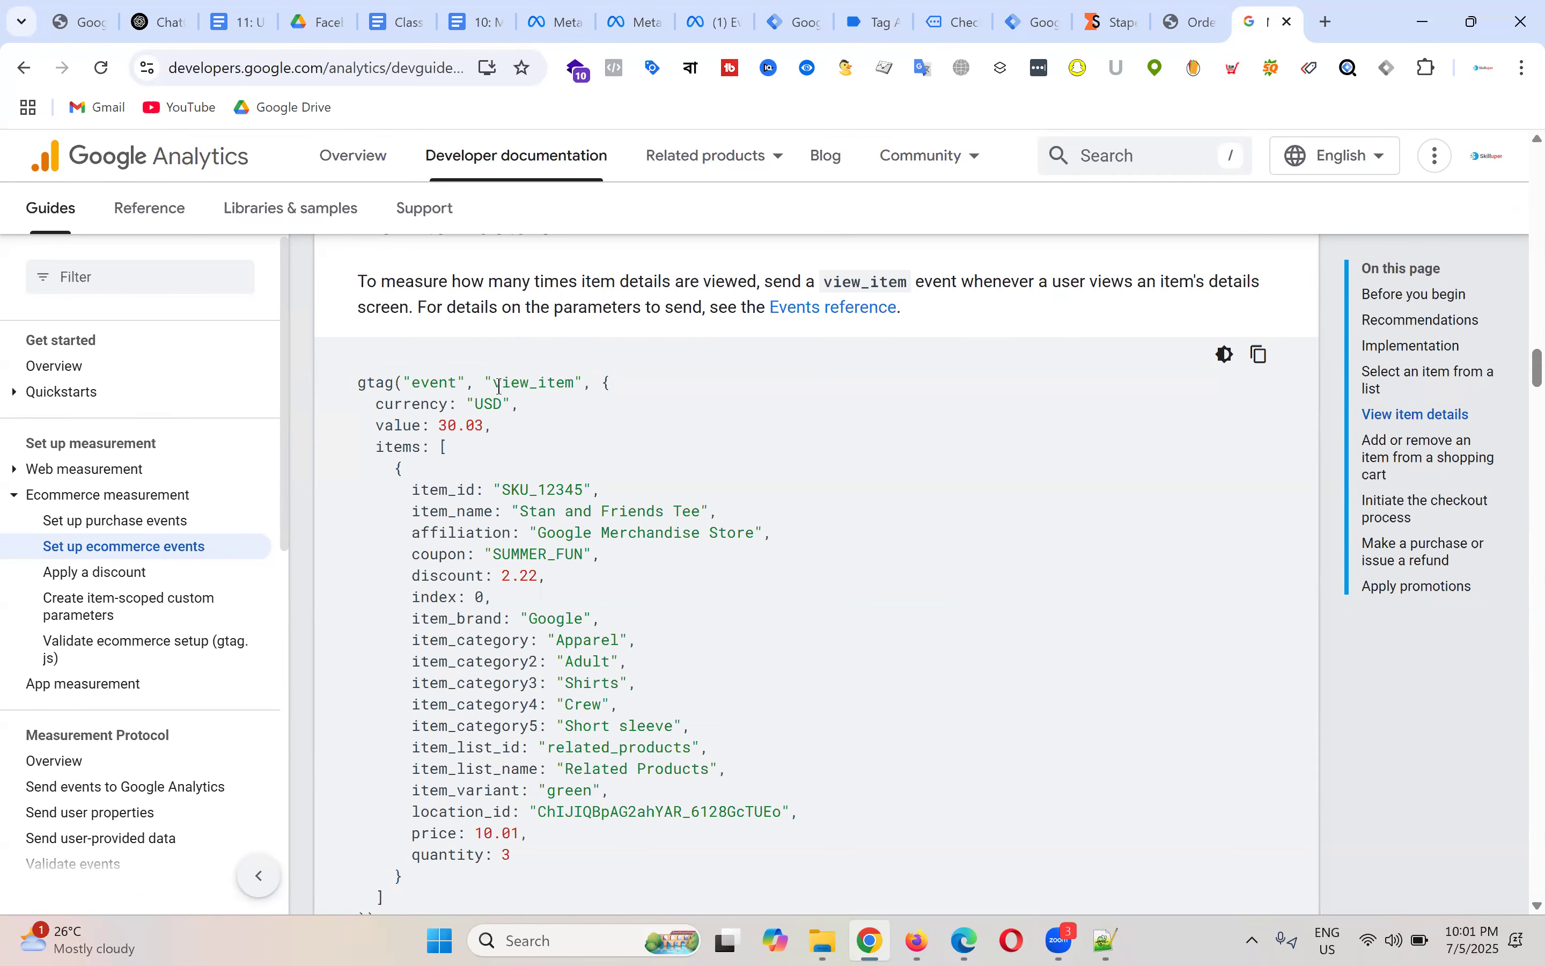
double_click(571, 383)
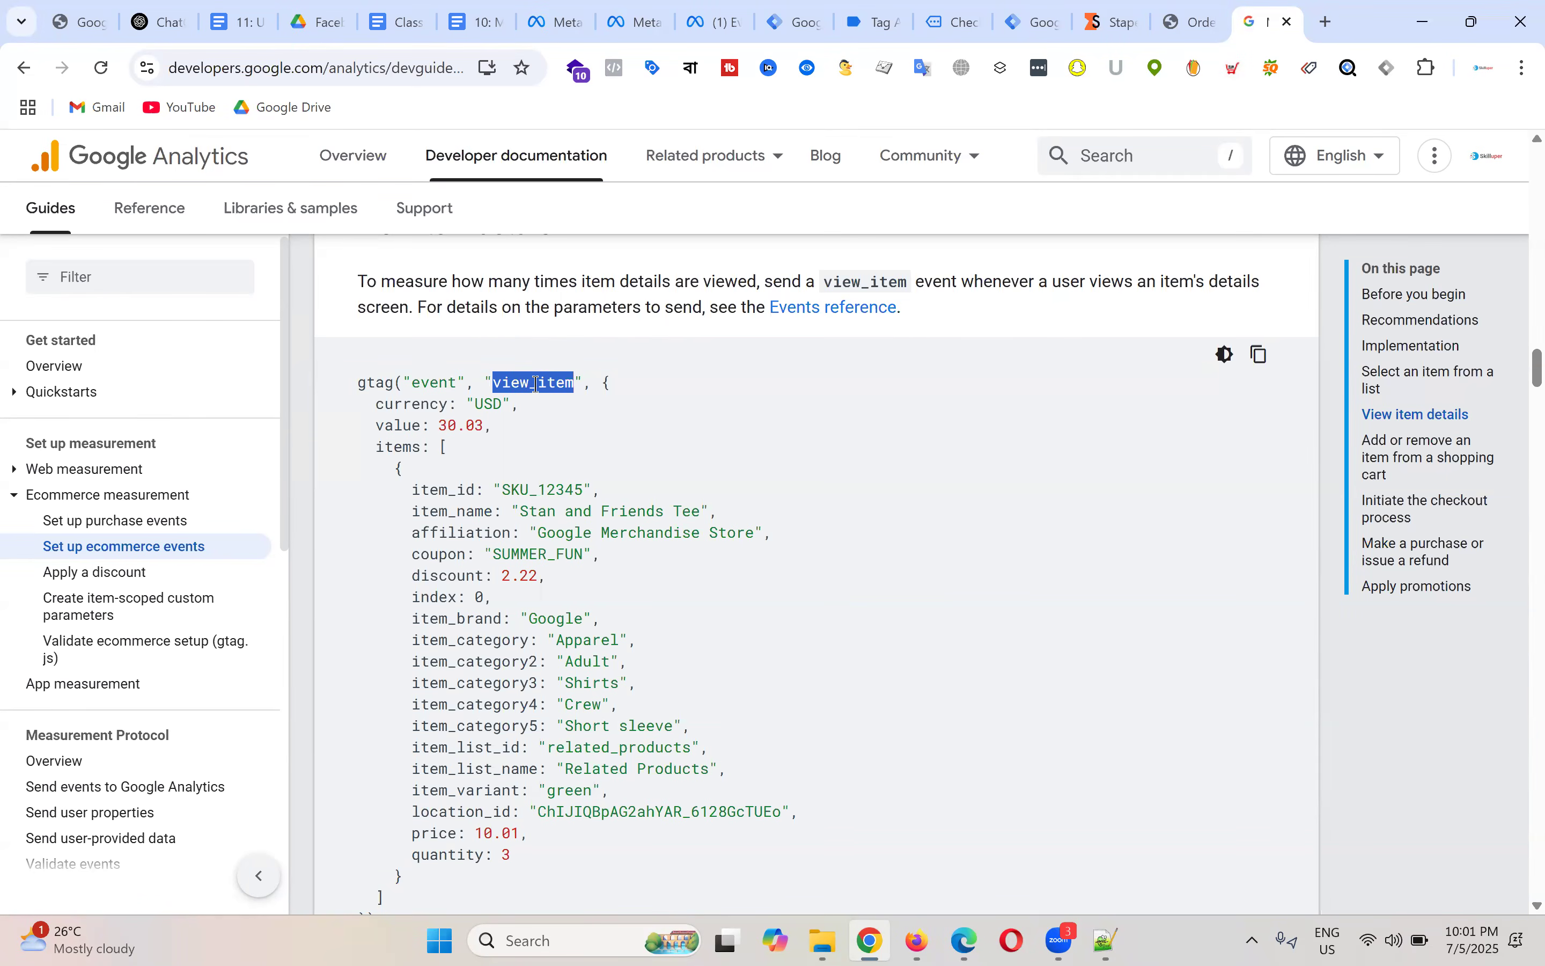
click(534, 383)
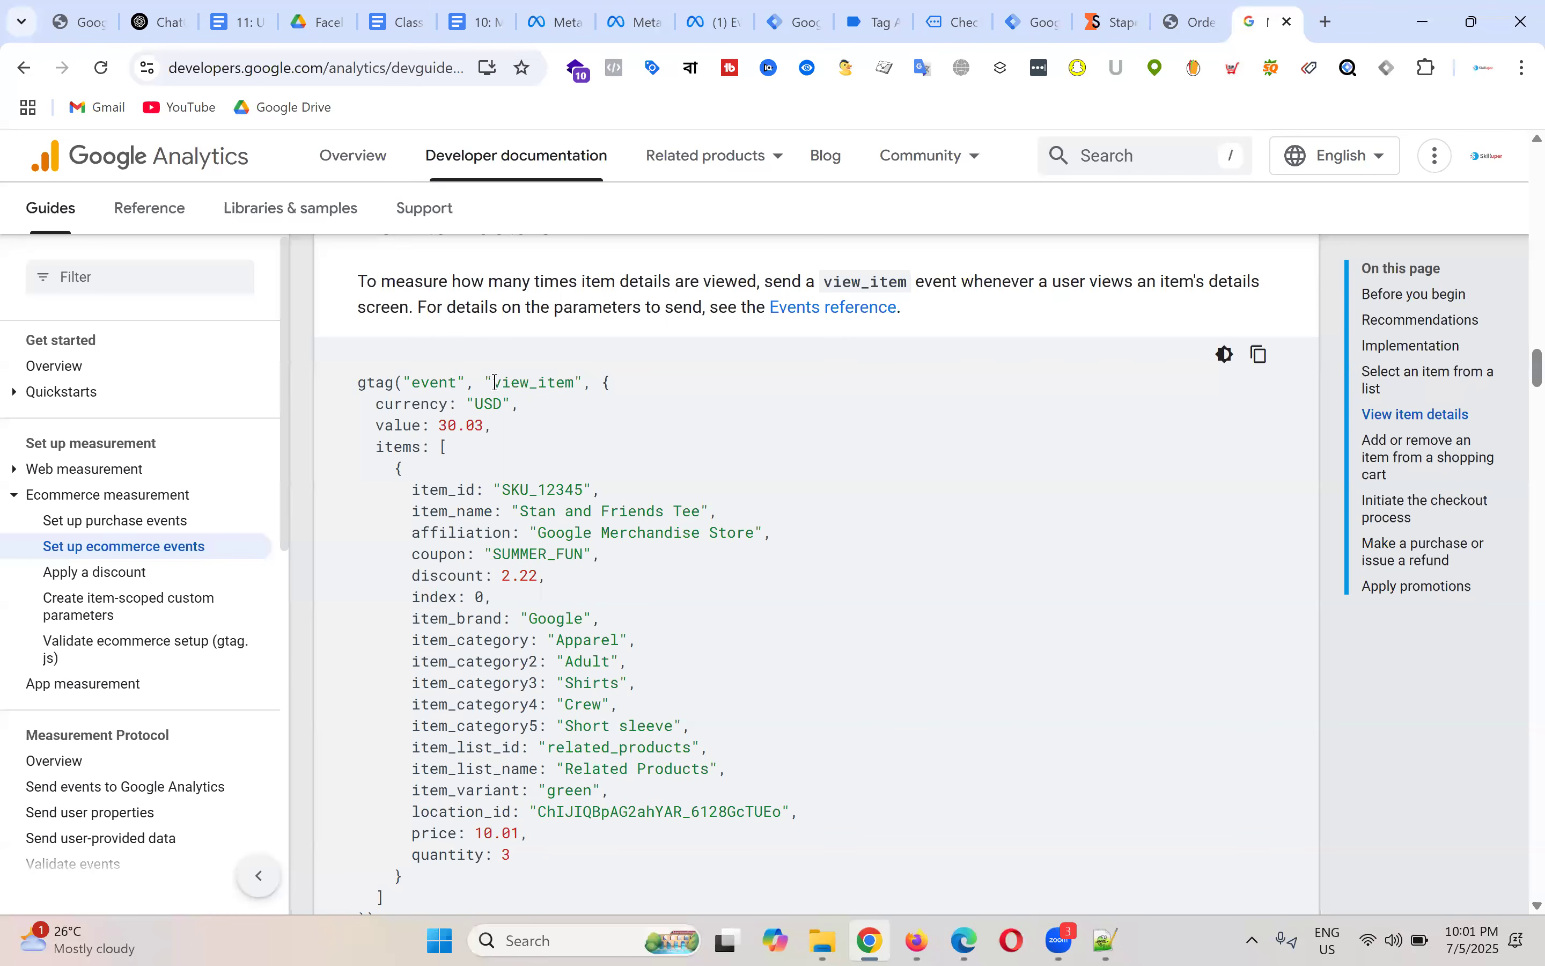
drag(496, 382, 576, 378)
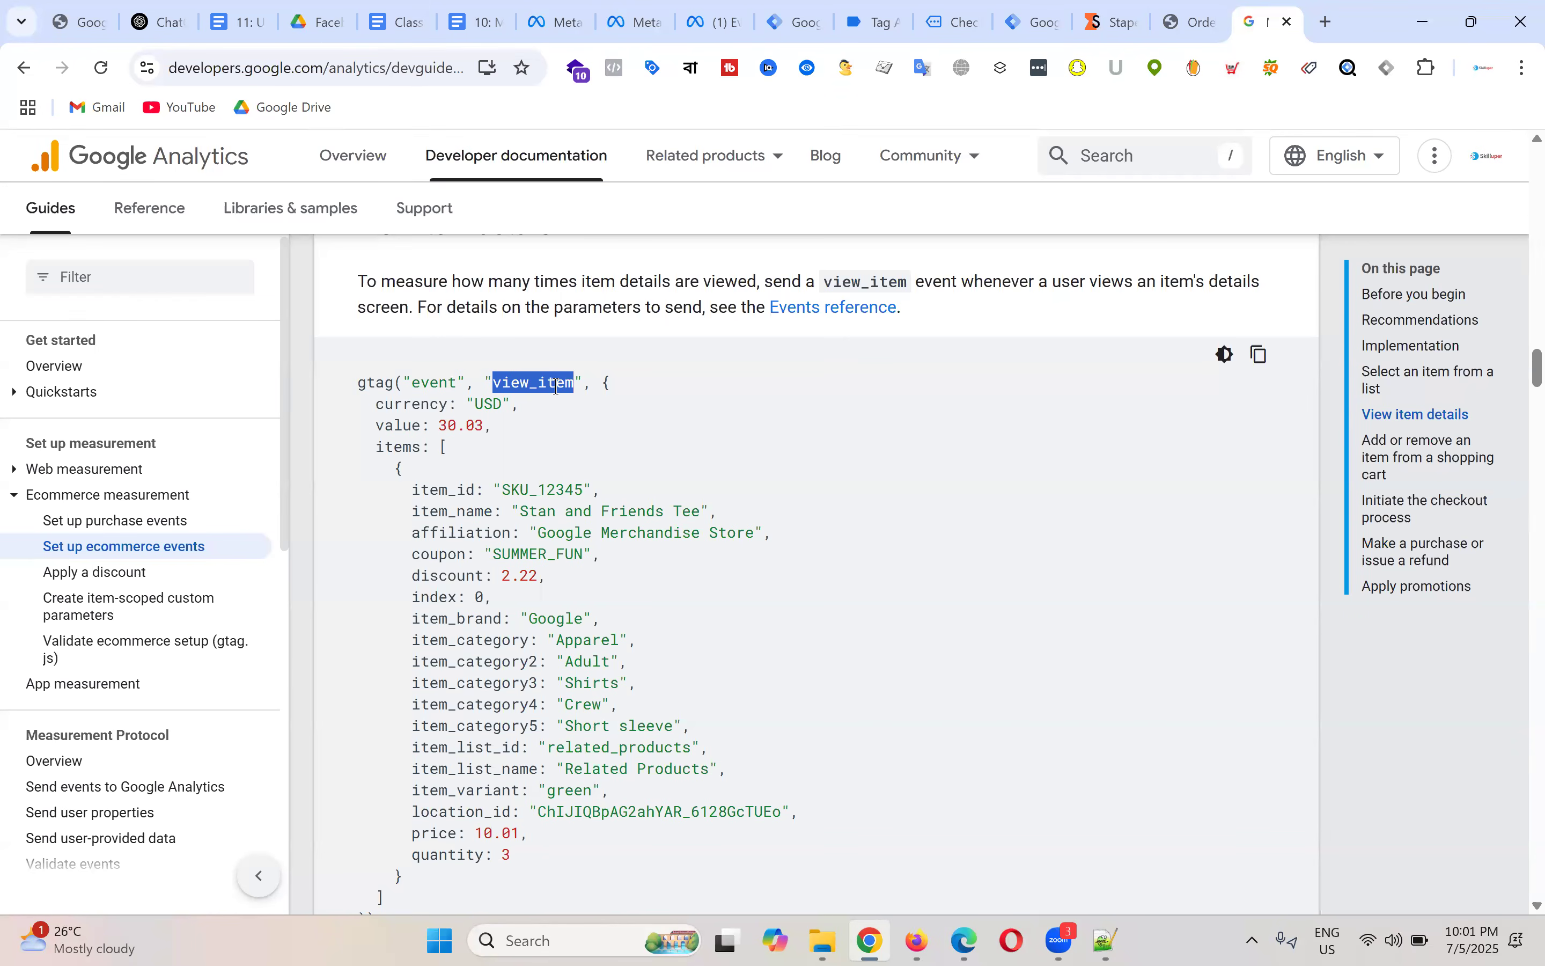
click(557, 386)
drag(493, 384, 572, 381)
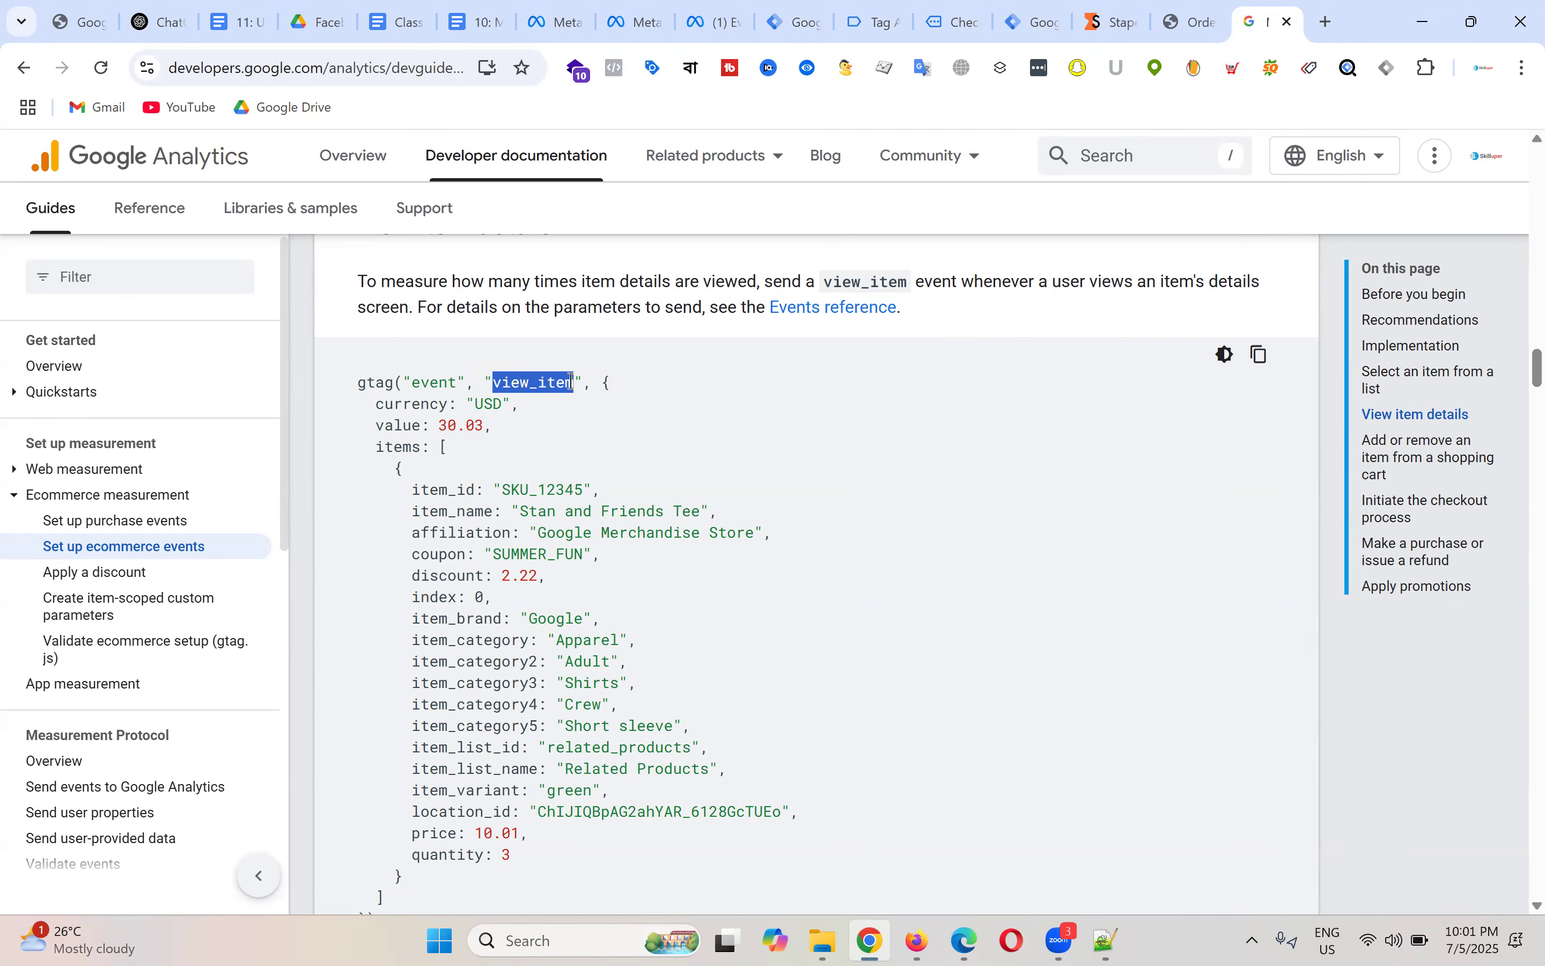
Step: Search Google for 'meta pixel event' in a new tab and open the Meta Pixel reference page
click(1327, 24)
text(meta )
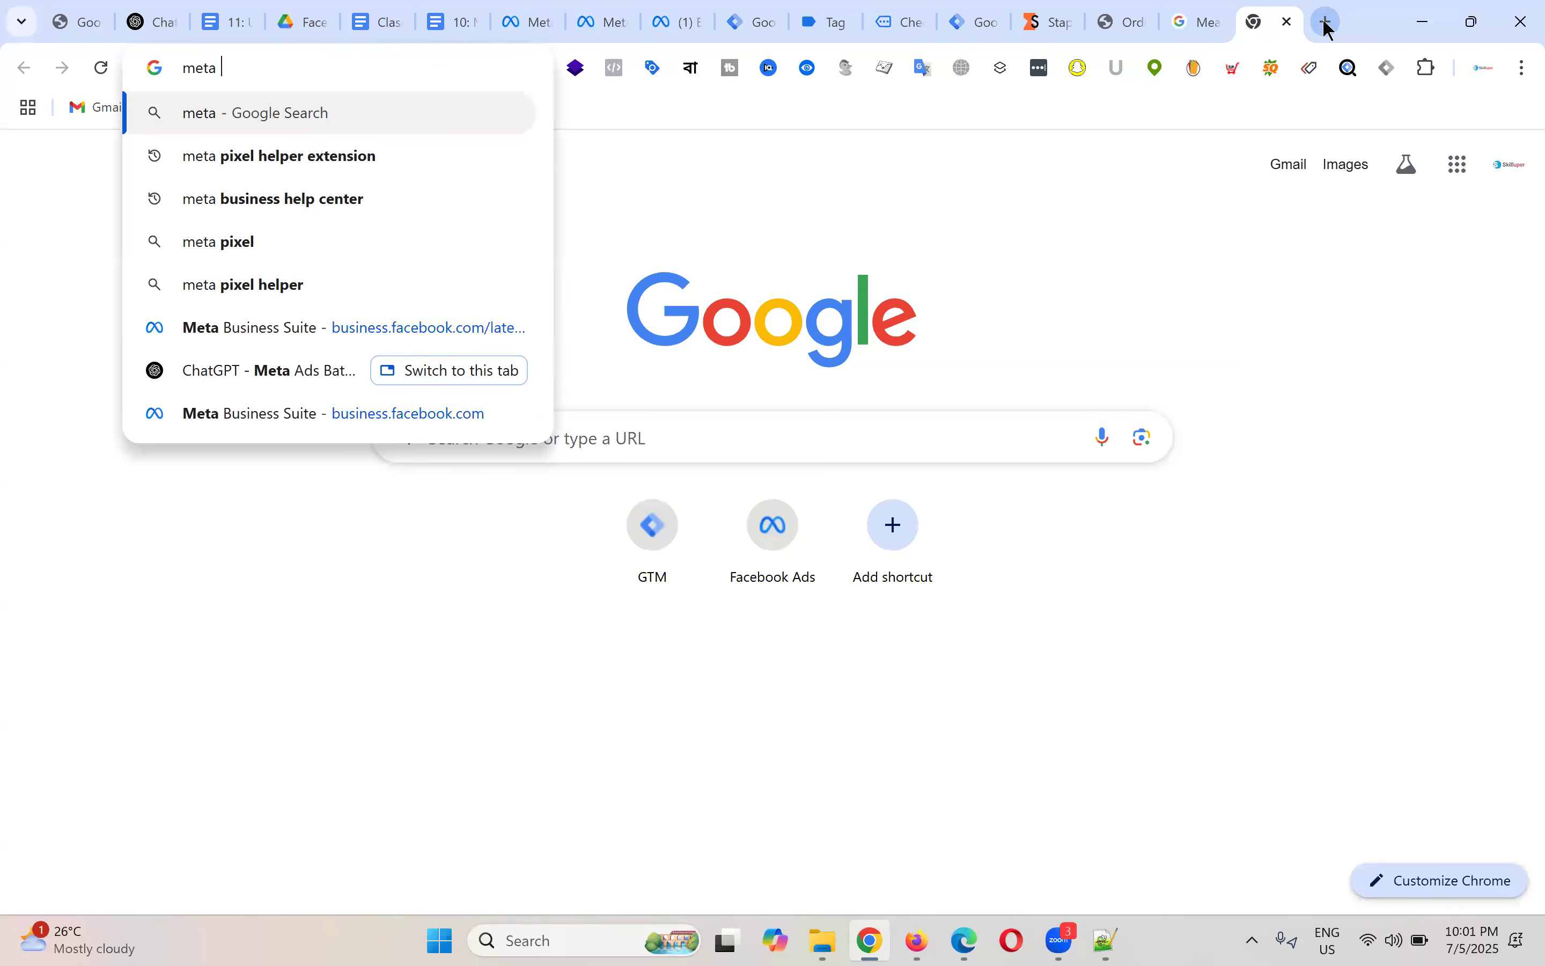
text(pixel event)
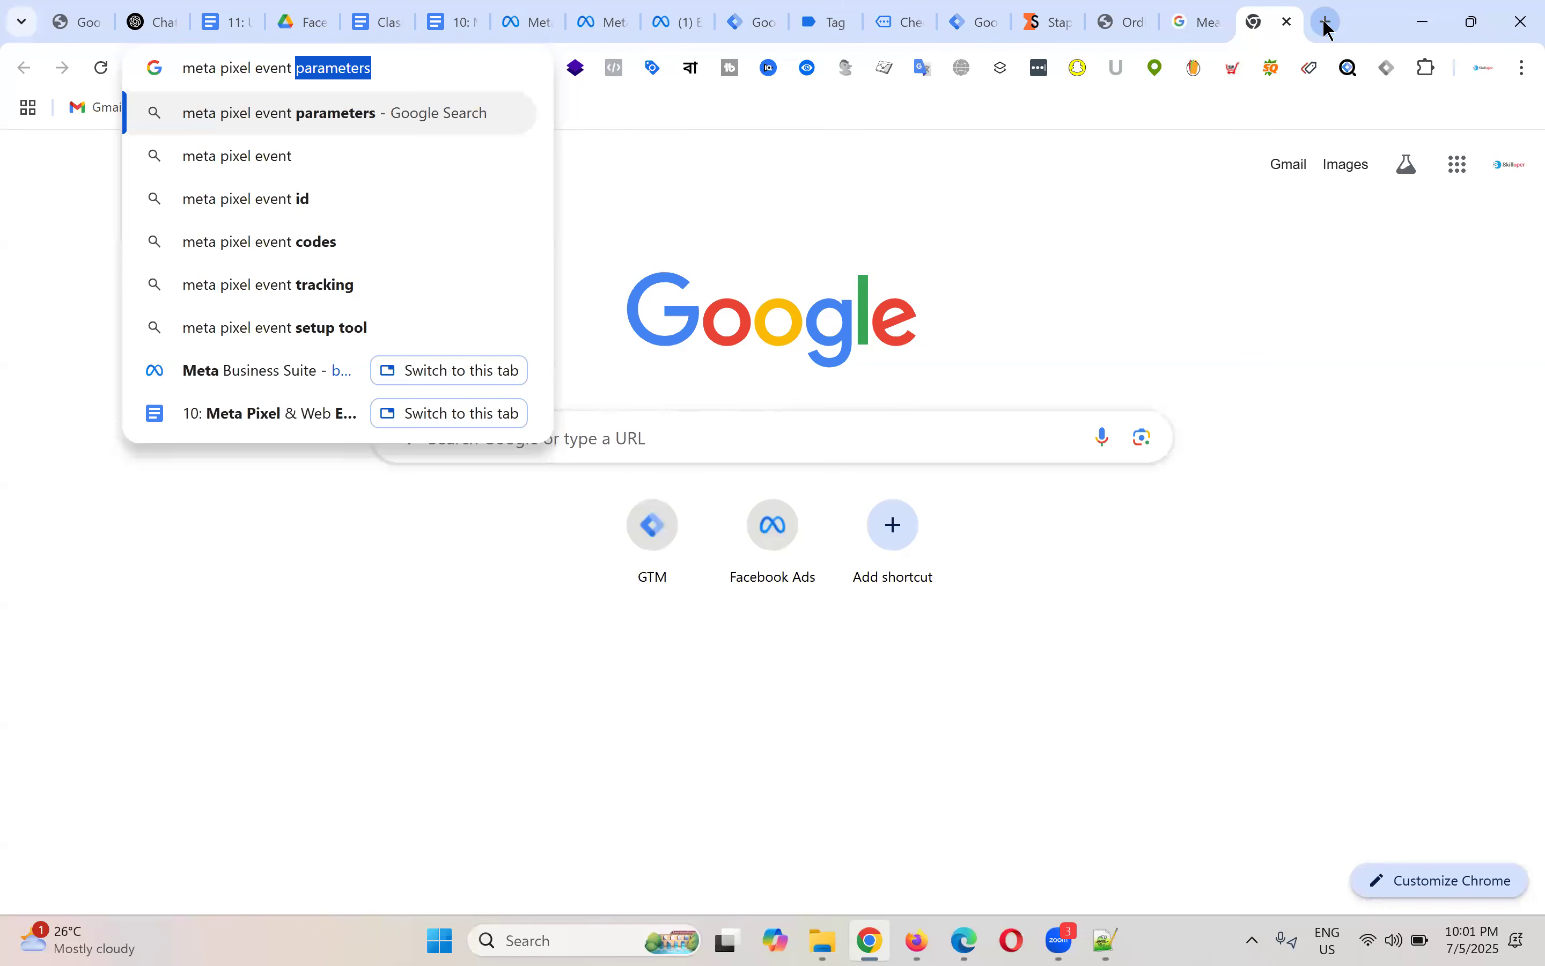
key(Return)
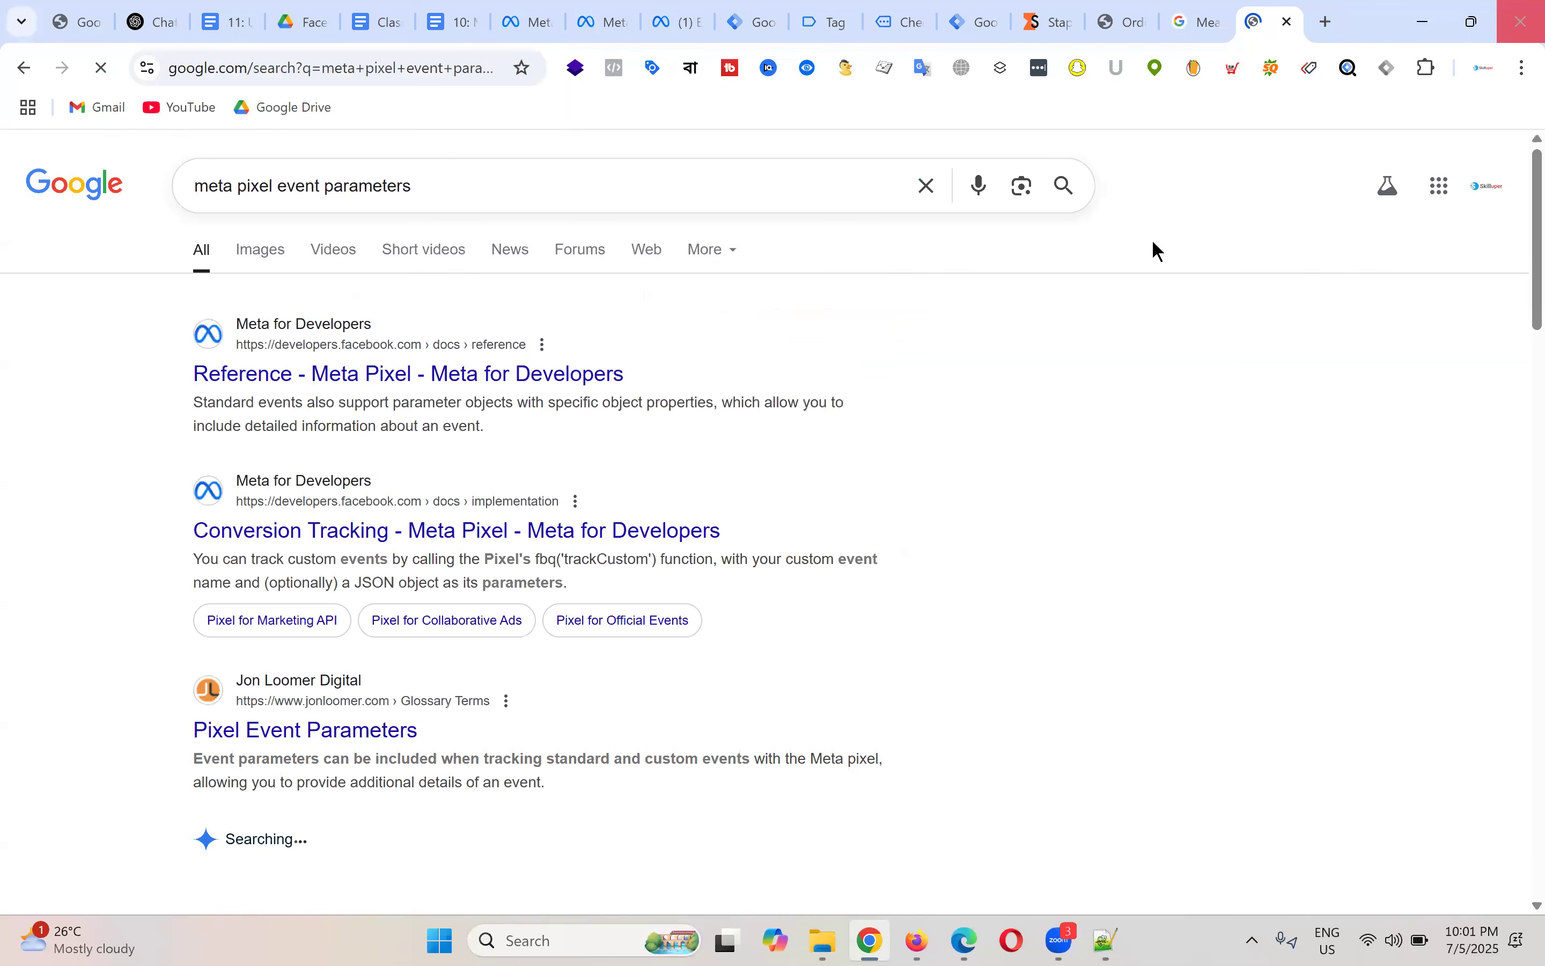
click(427, 379)
Step: Scroll the Standard Events table down to InitiateCheckout and highlight that event name
scroll(740, 362, down, 5)
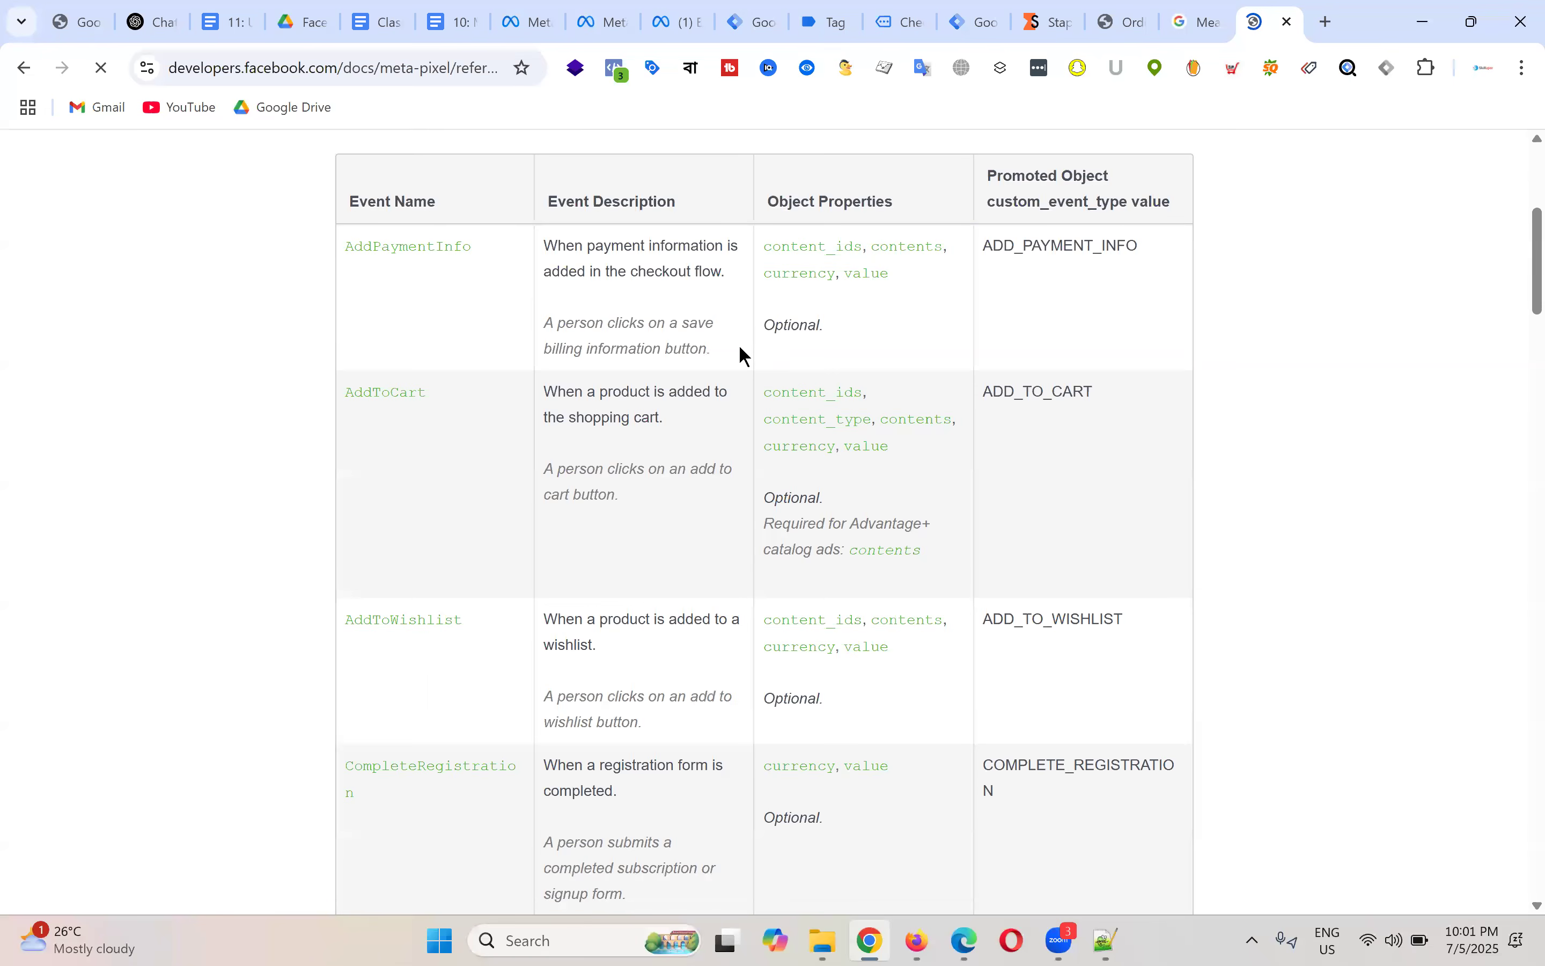
scroll(432, 456, up, 1)
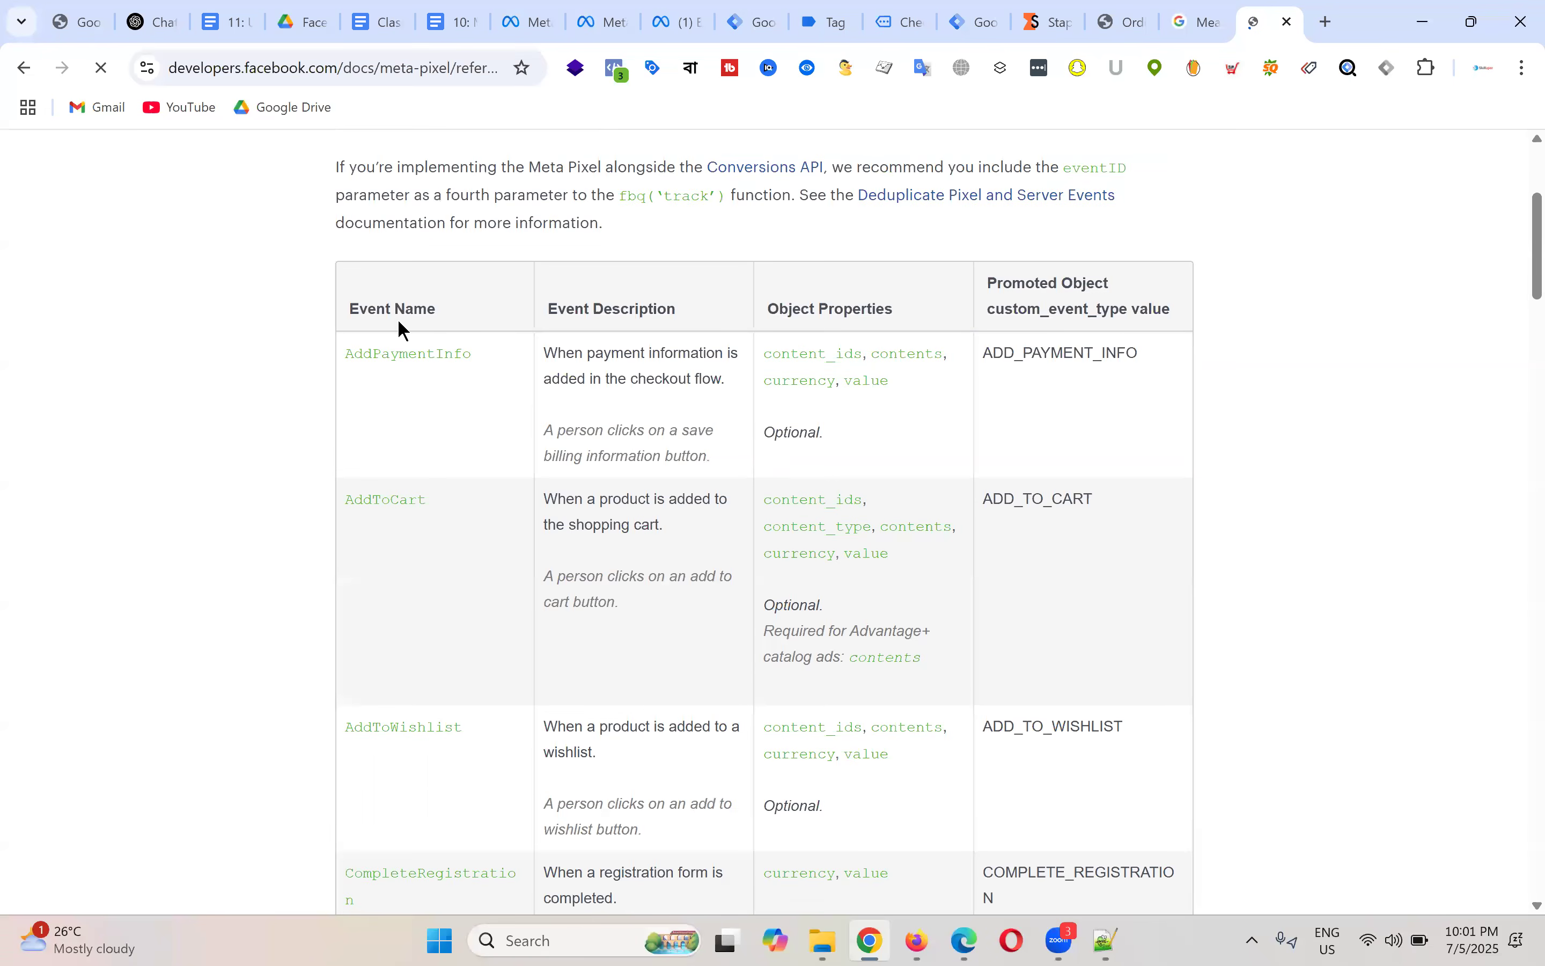
drag(438, 504, 330, 497)
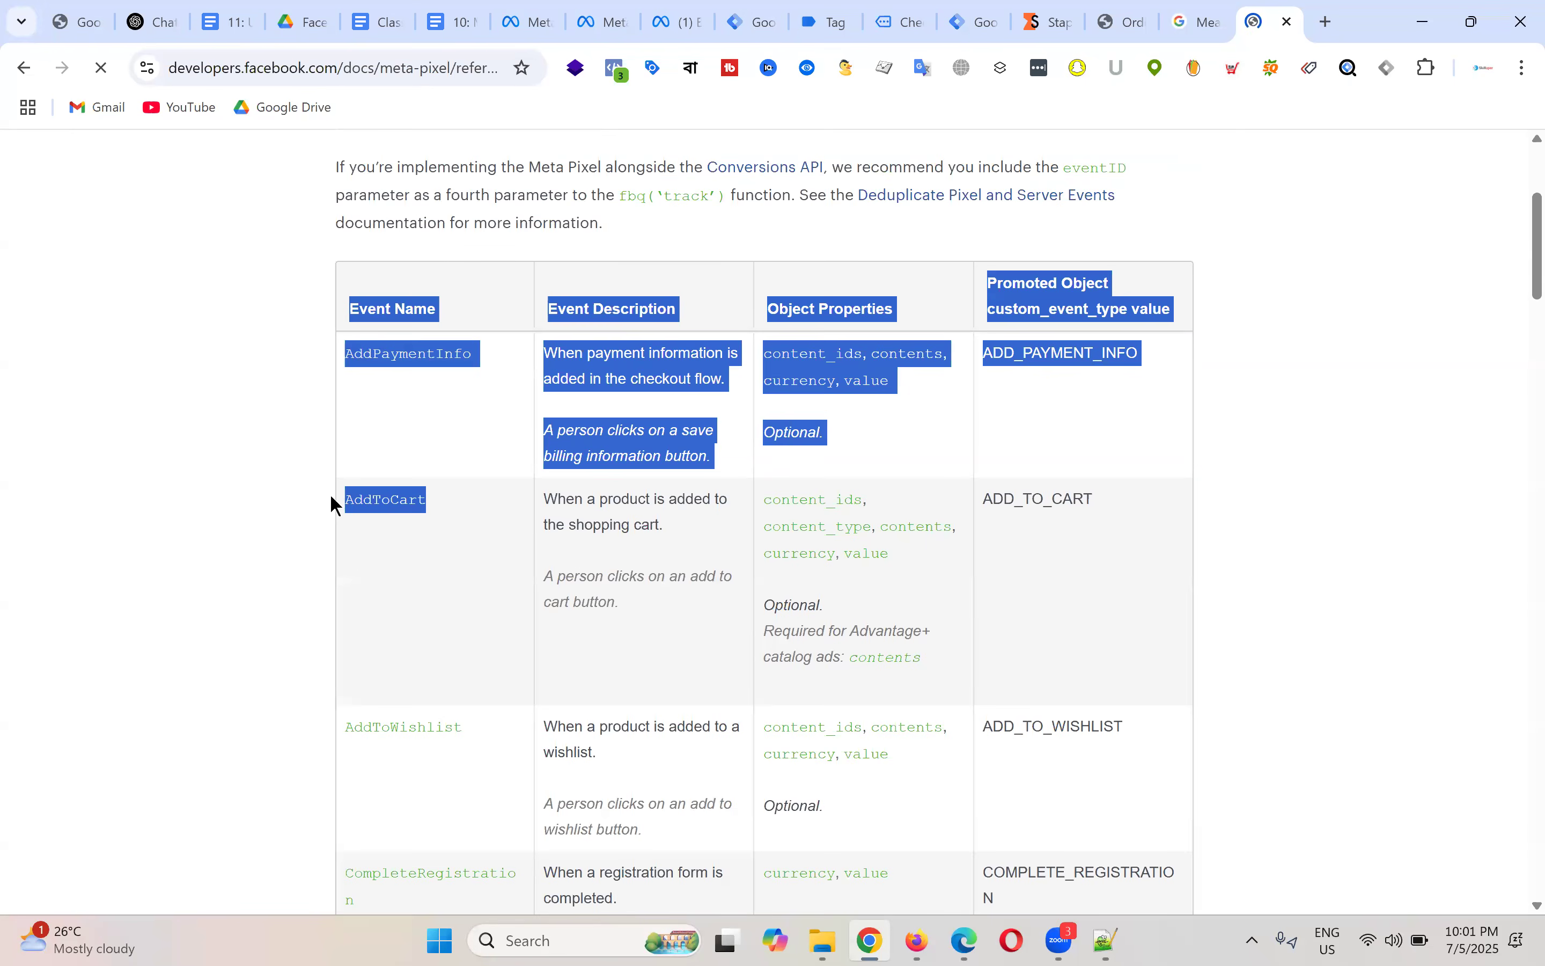
click(437, 579)
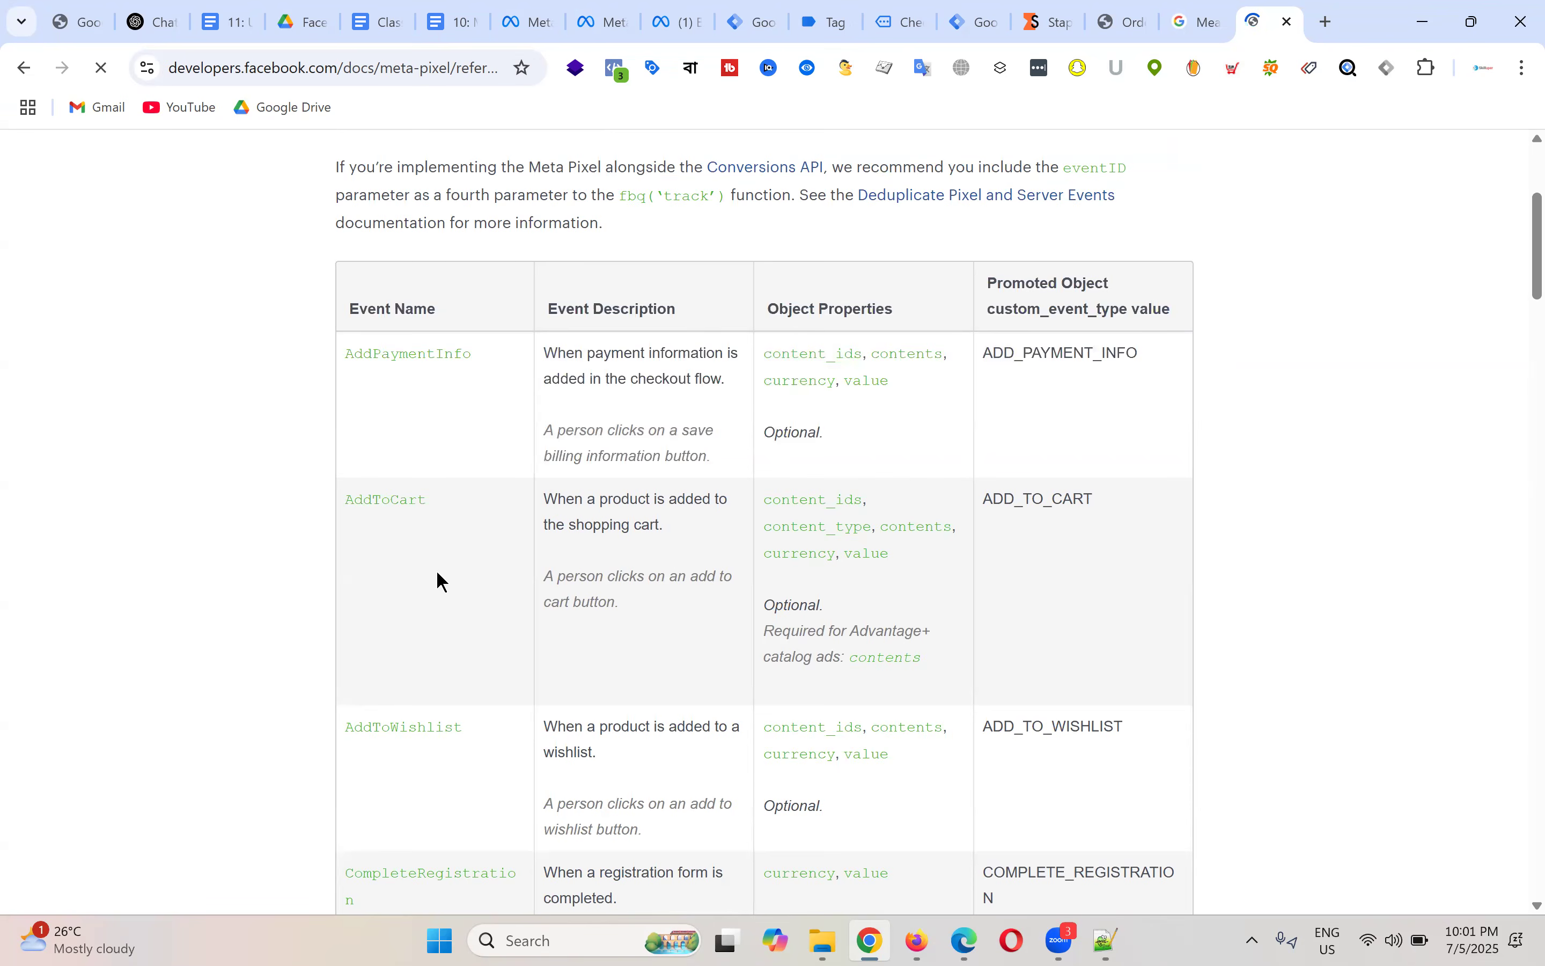
scroll(438, 572, down, 2)
drag(319, 518, 485, 509)
scroll(483, 523, down, 3)
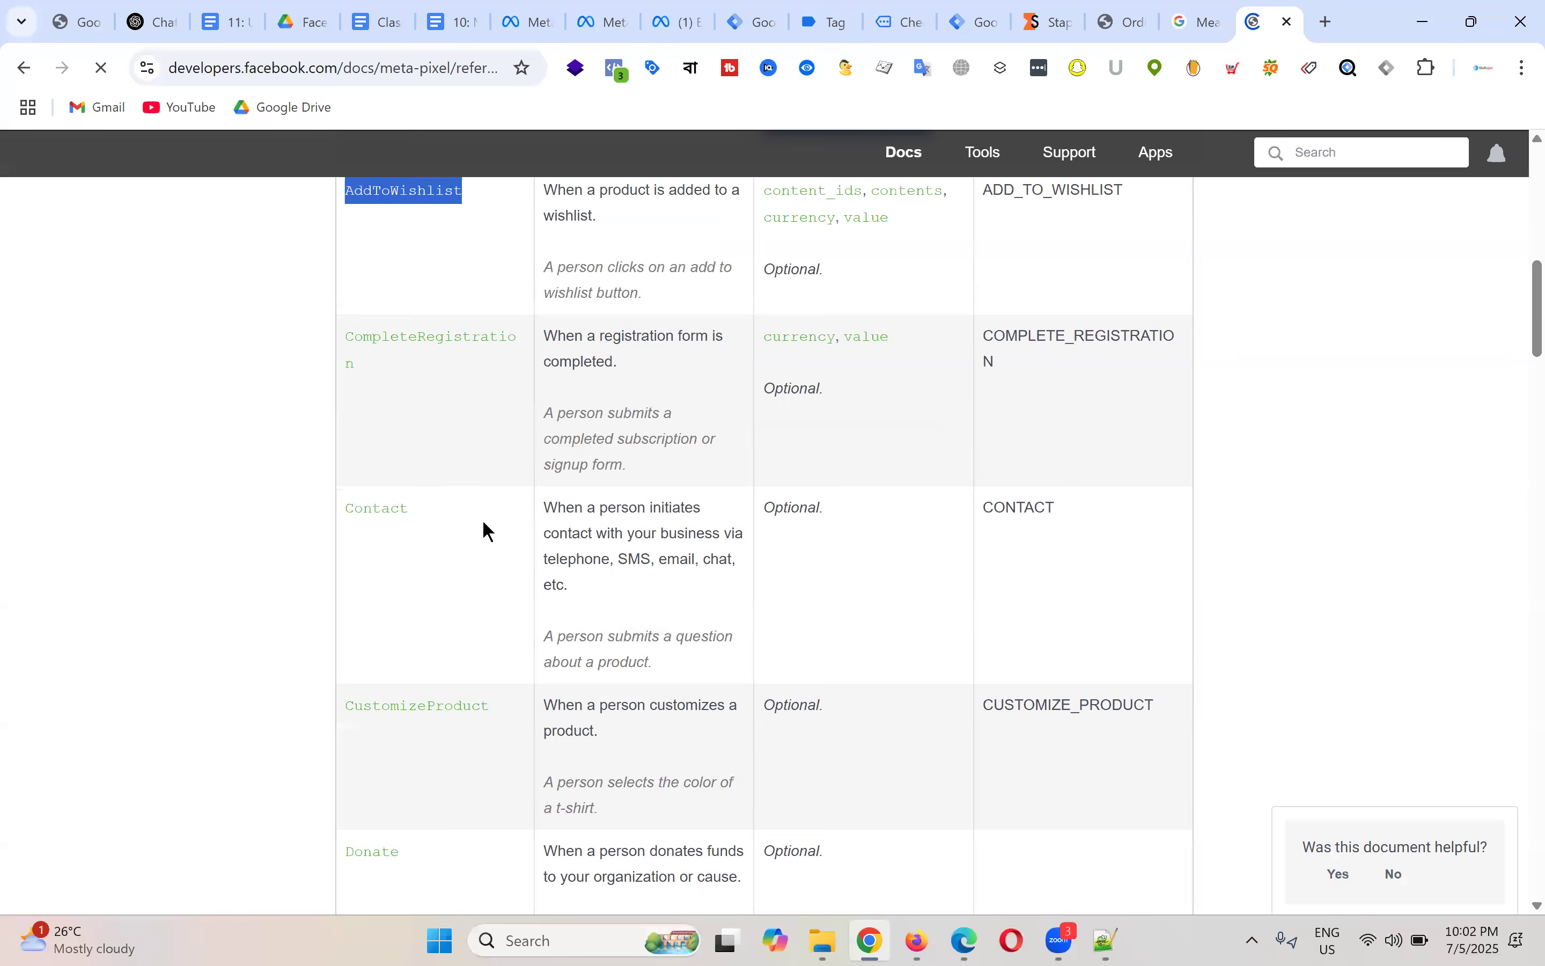
scroll(454, 514, down, 8)
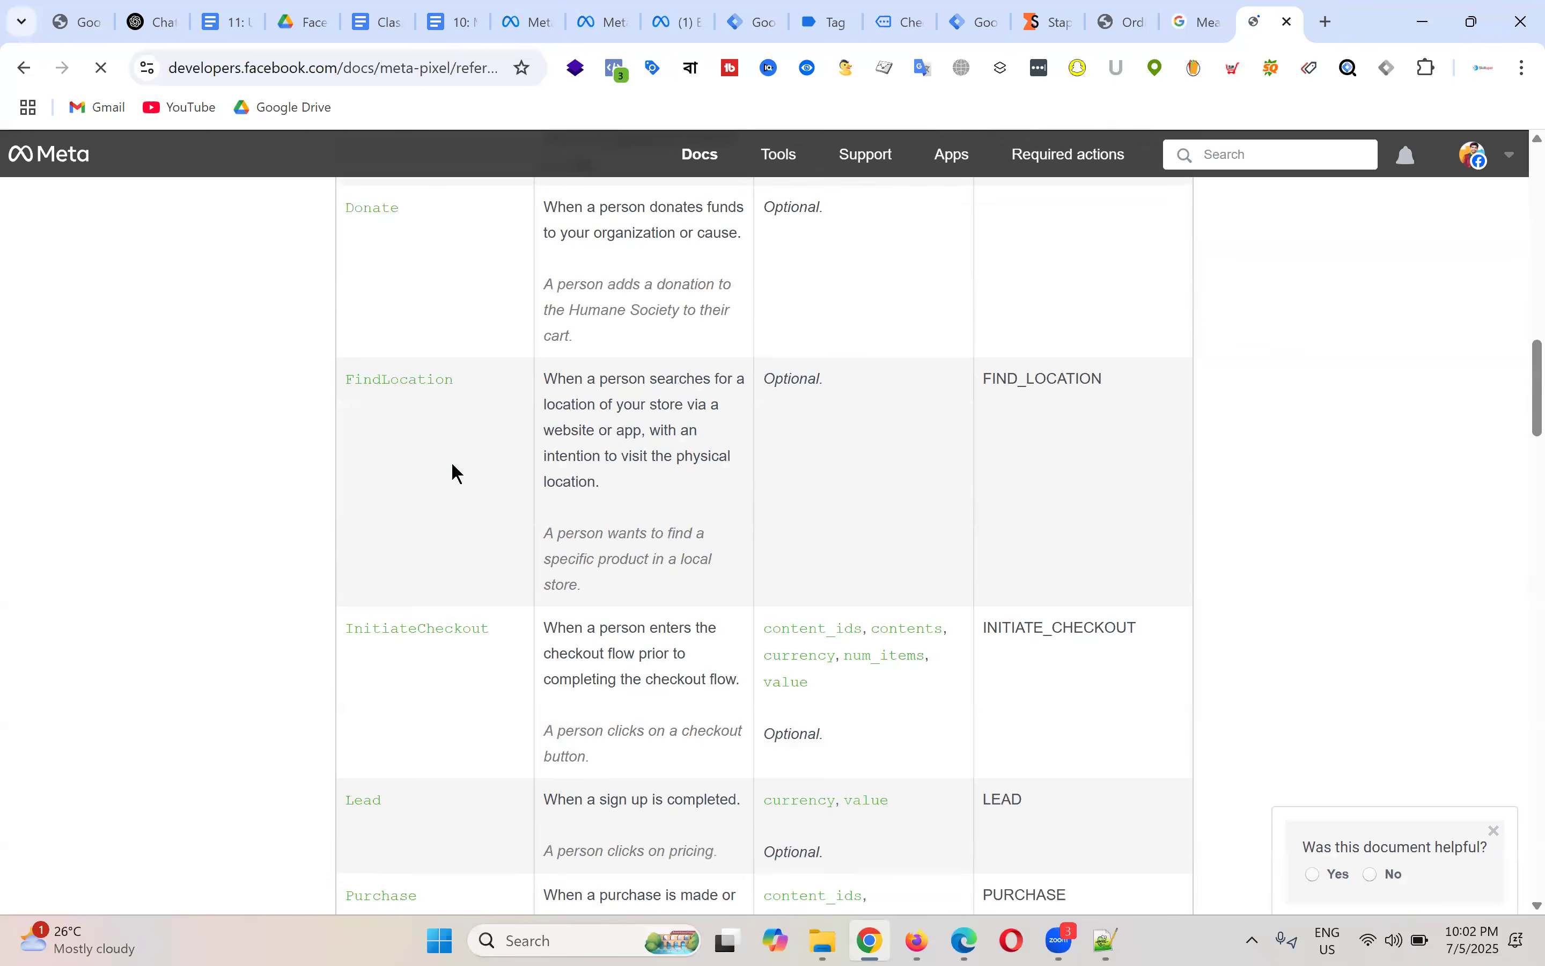
scroll(453, 464, down, 3)
drag(490, 416, 345, 416)
click(405, 450)
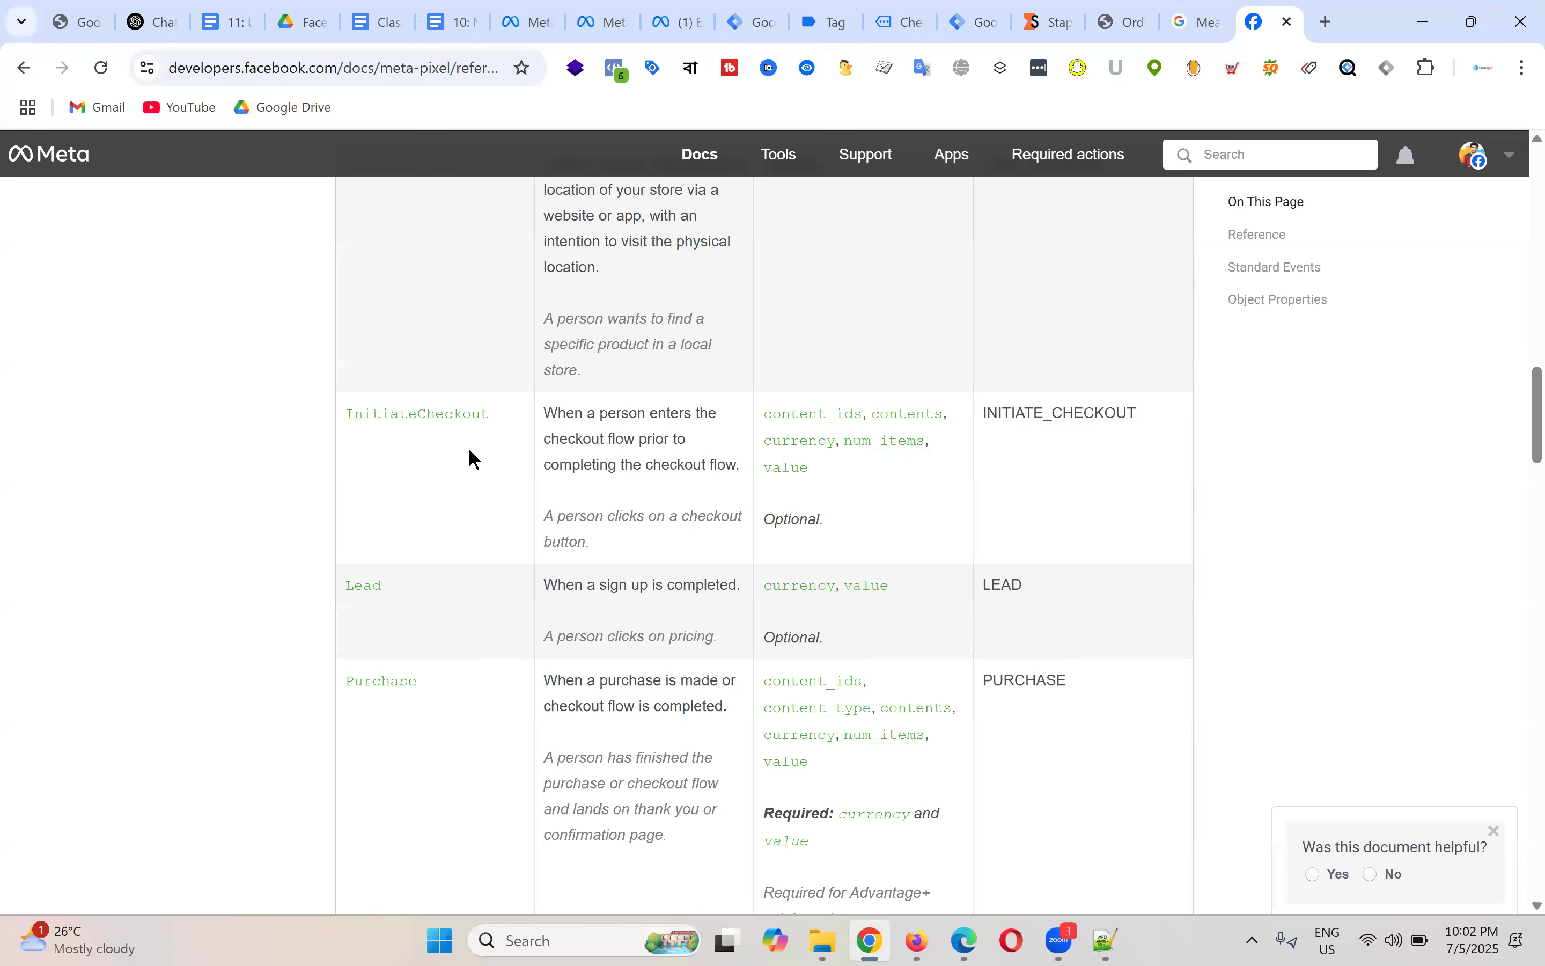
drag(490, 414, 348, 413)
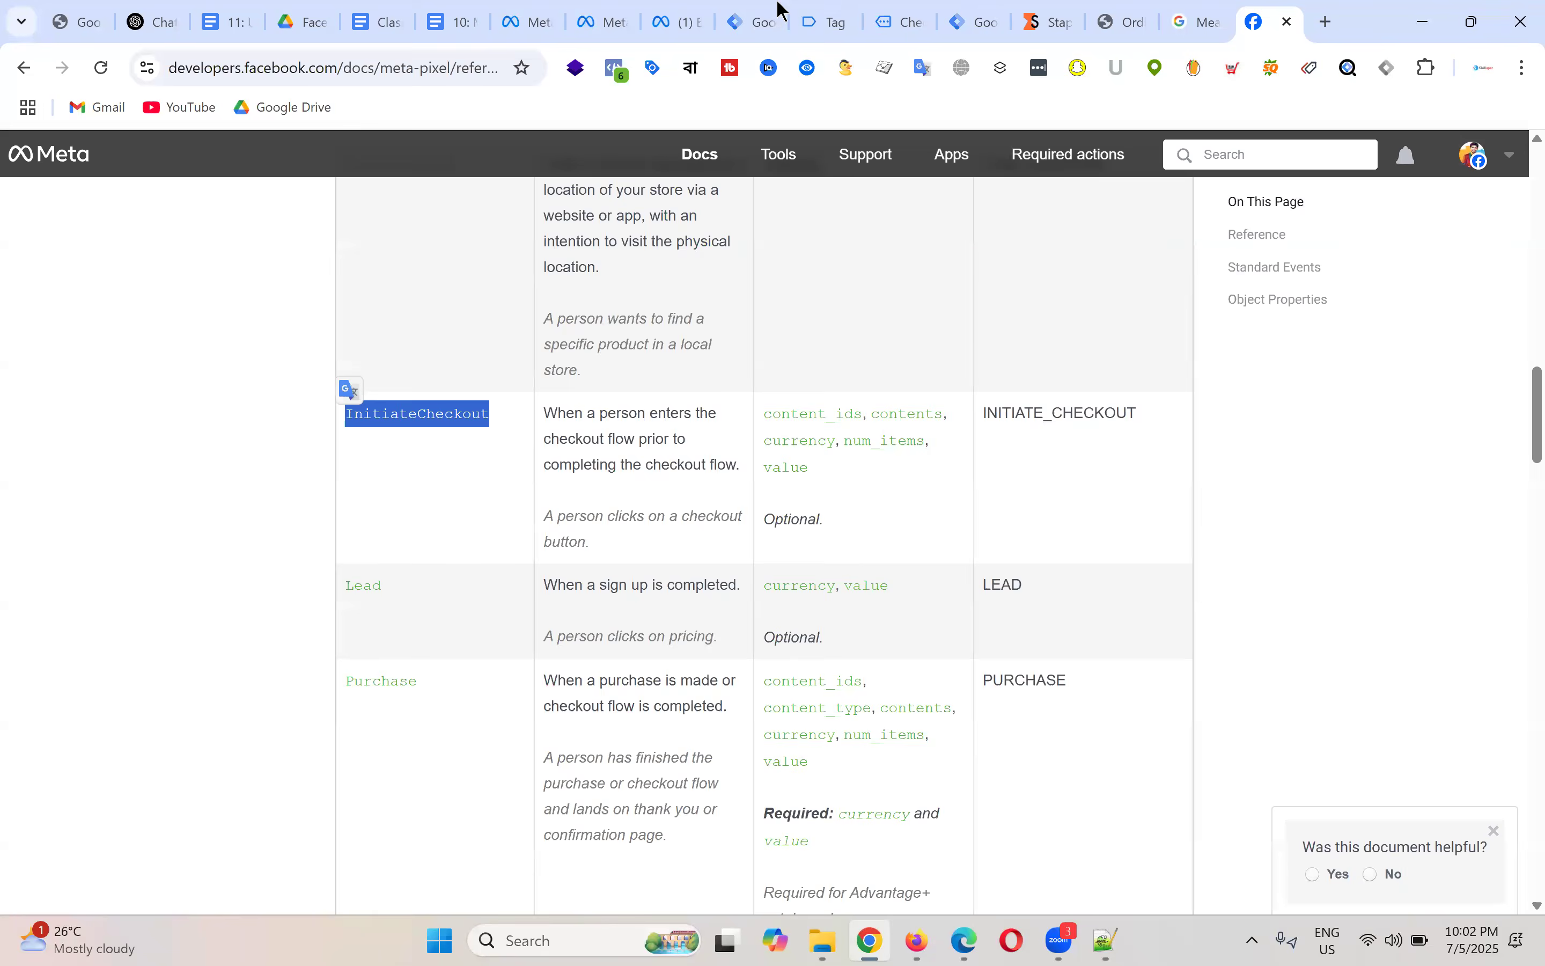
click(826, 14)
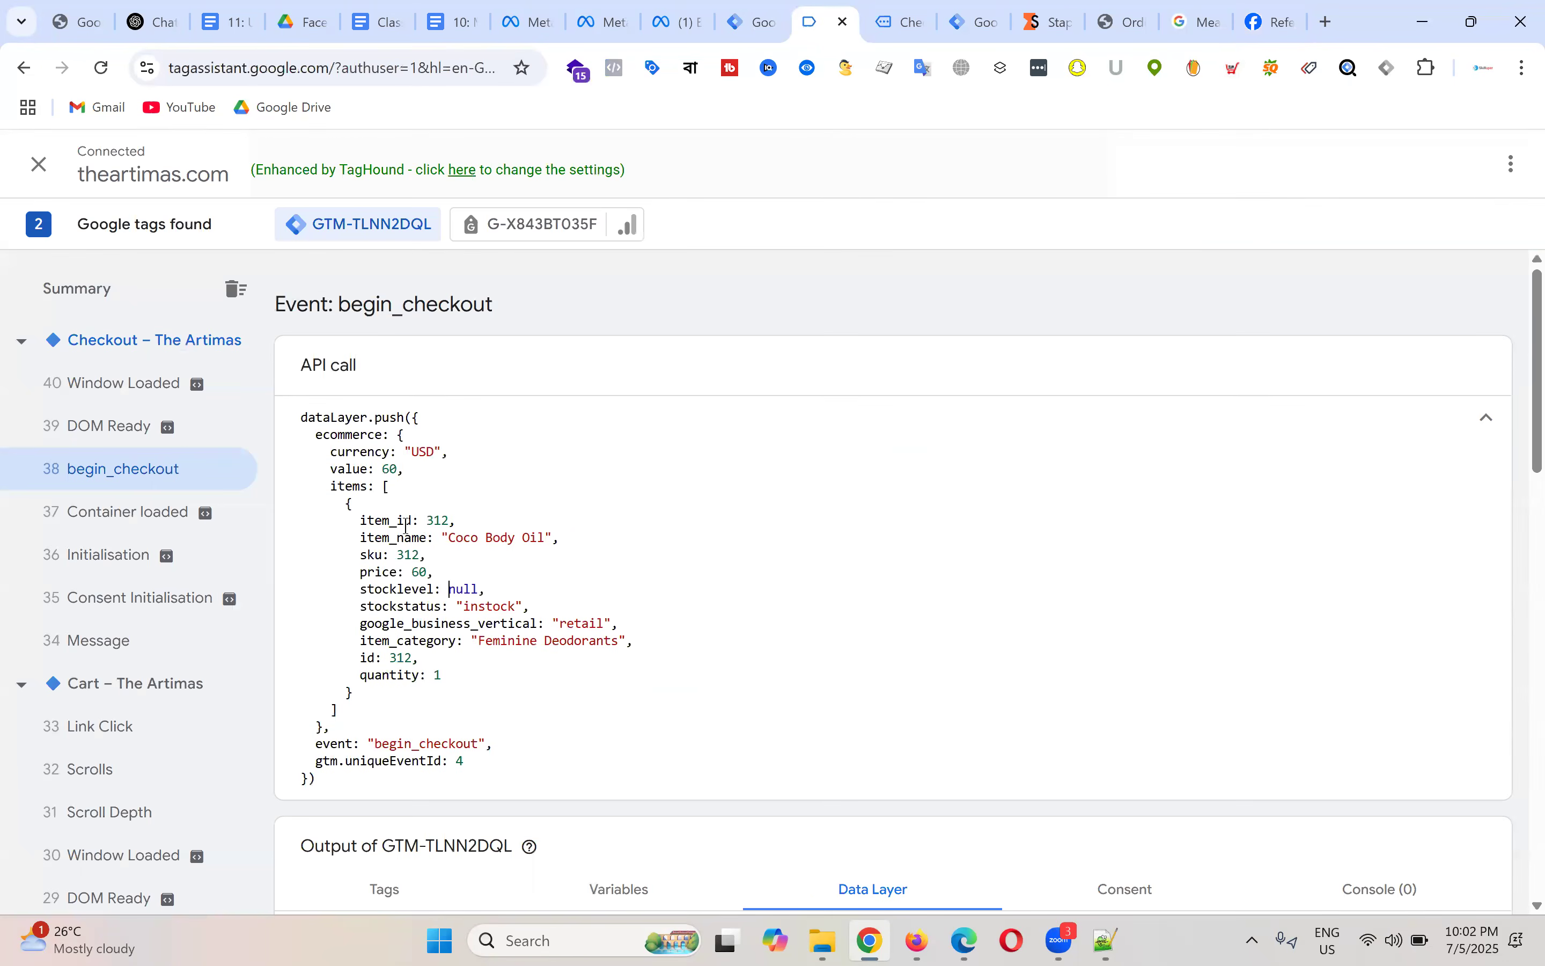
drag(375, 743, 475, 733)
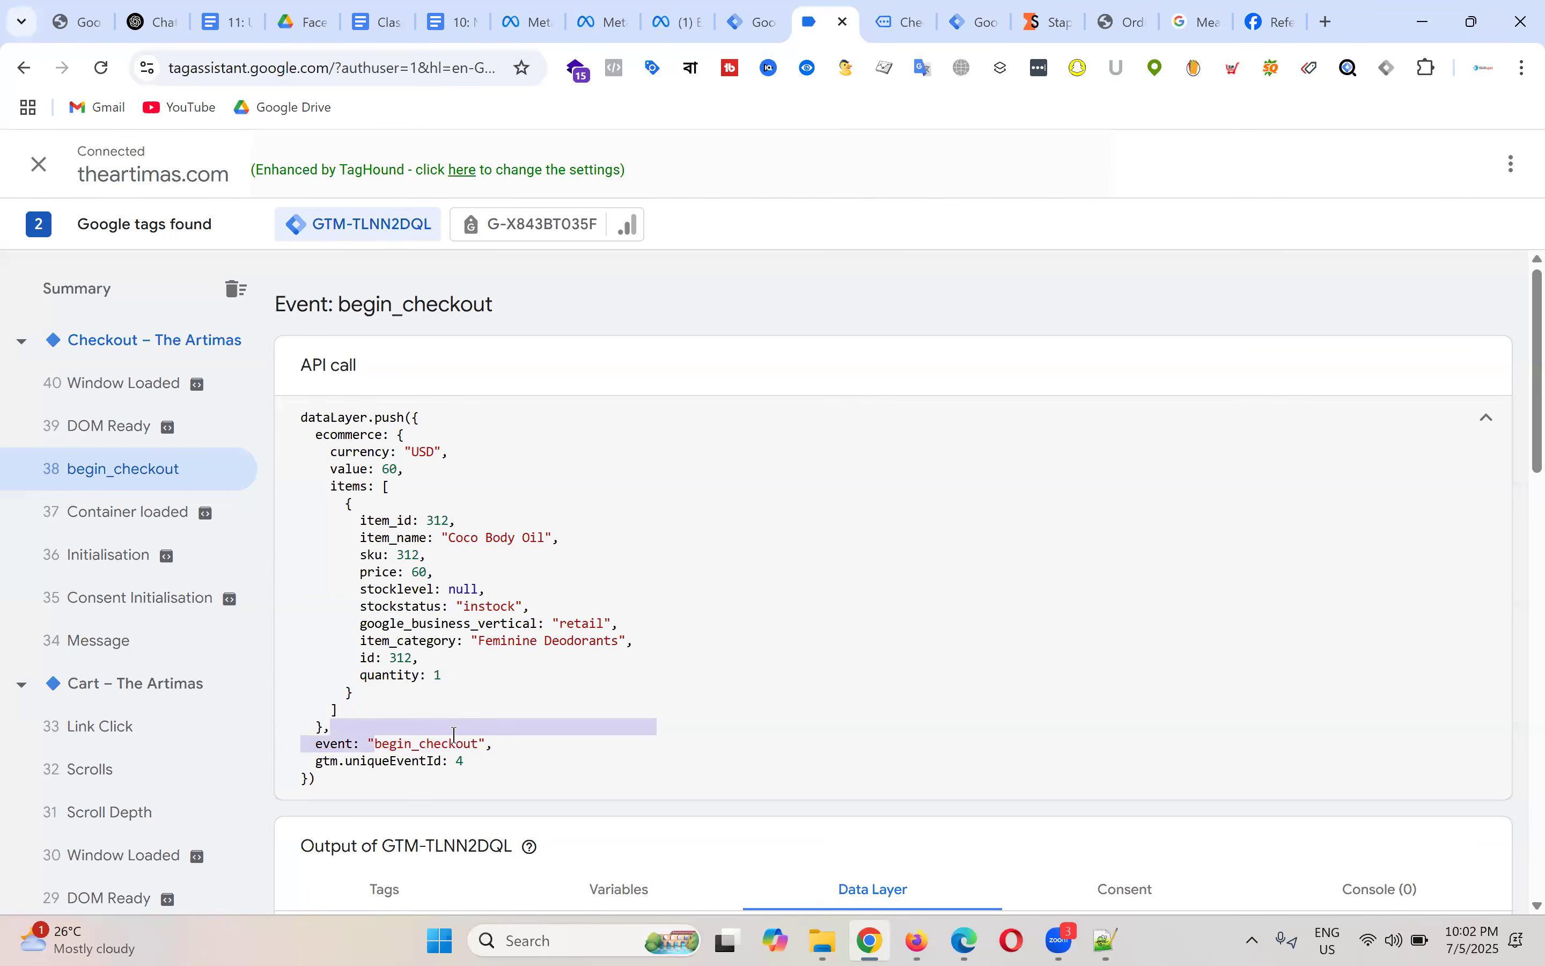
click(455, 739)
drag(376, 743, 481, 740)
click(1257, 21)
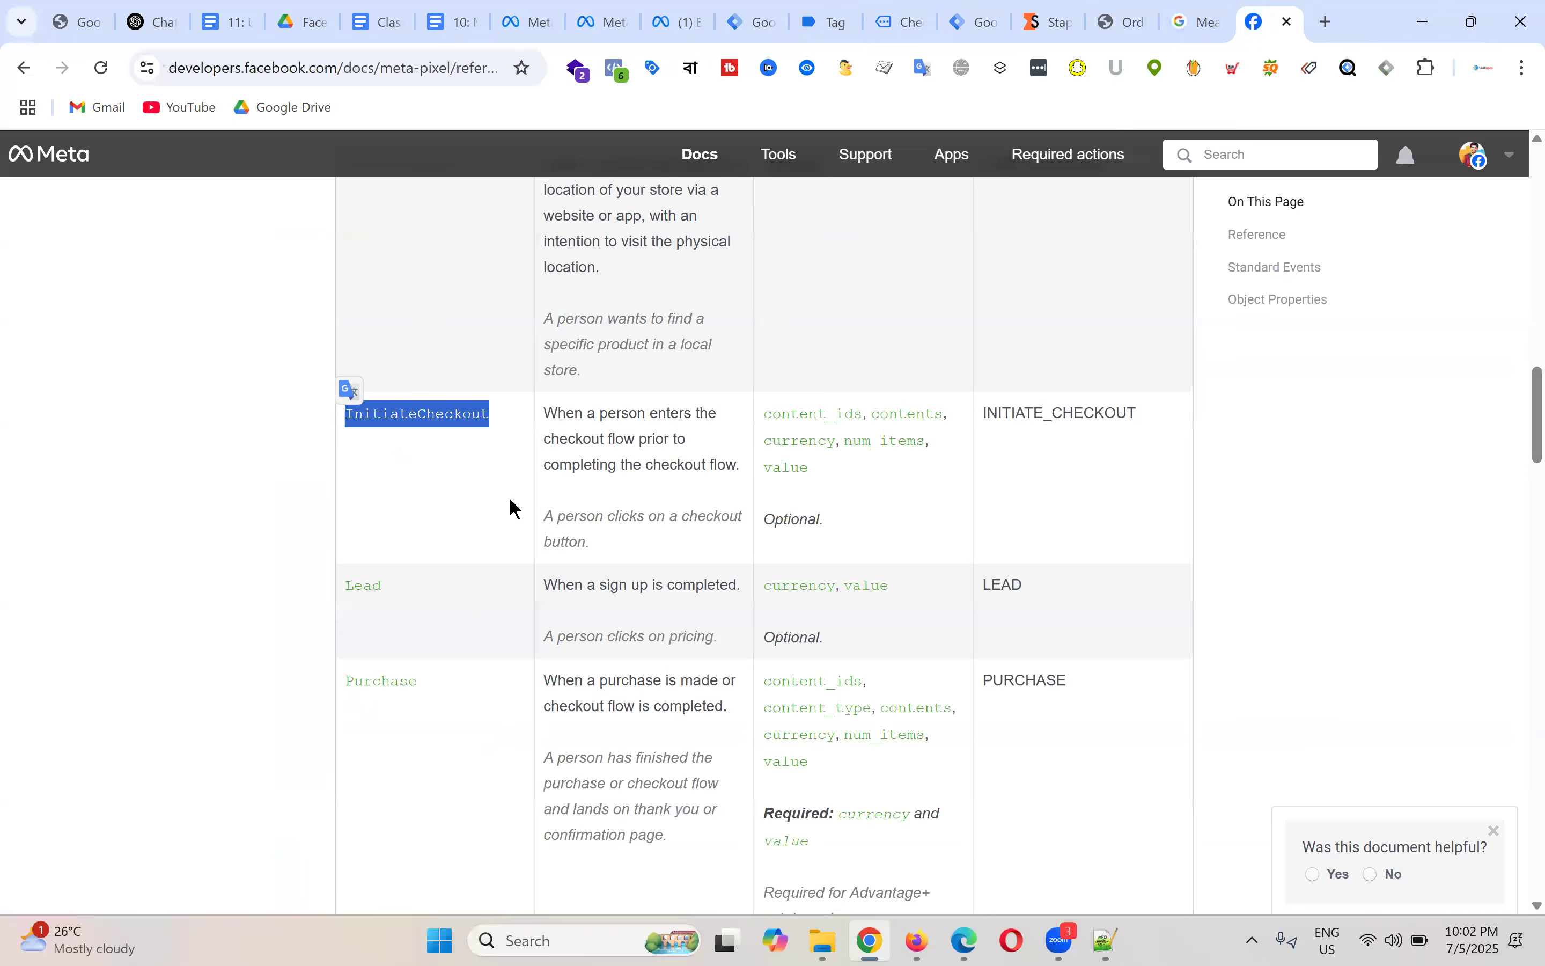
drag(345, 414, 480, 406)
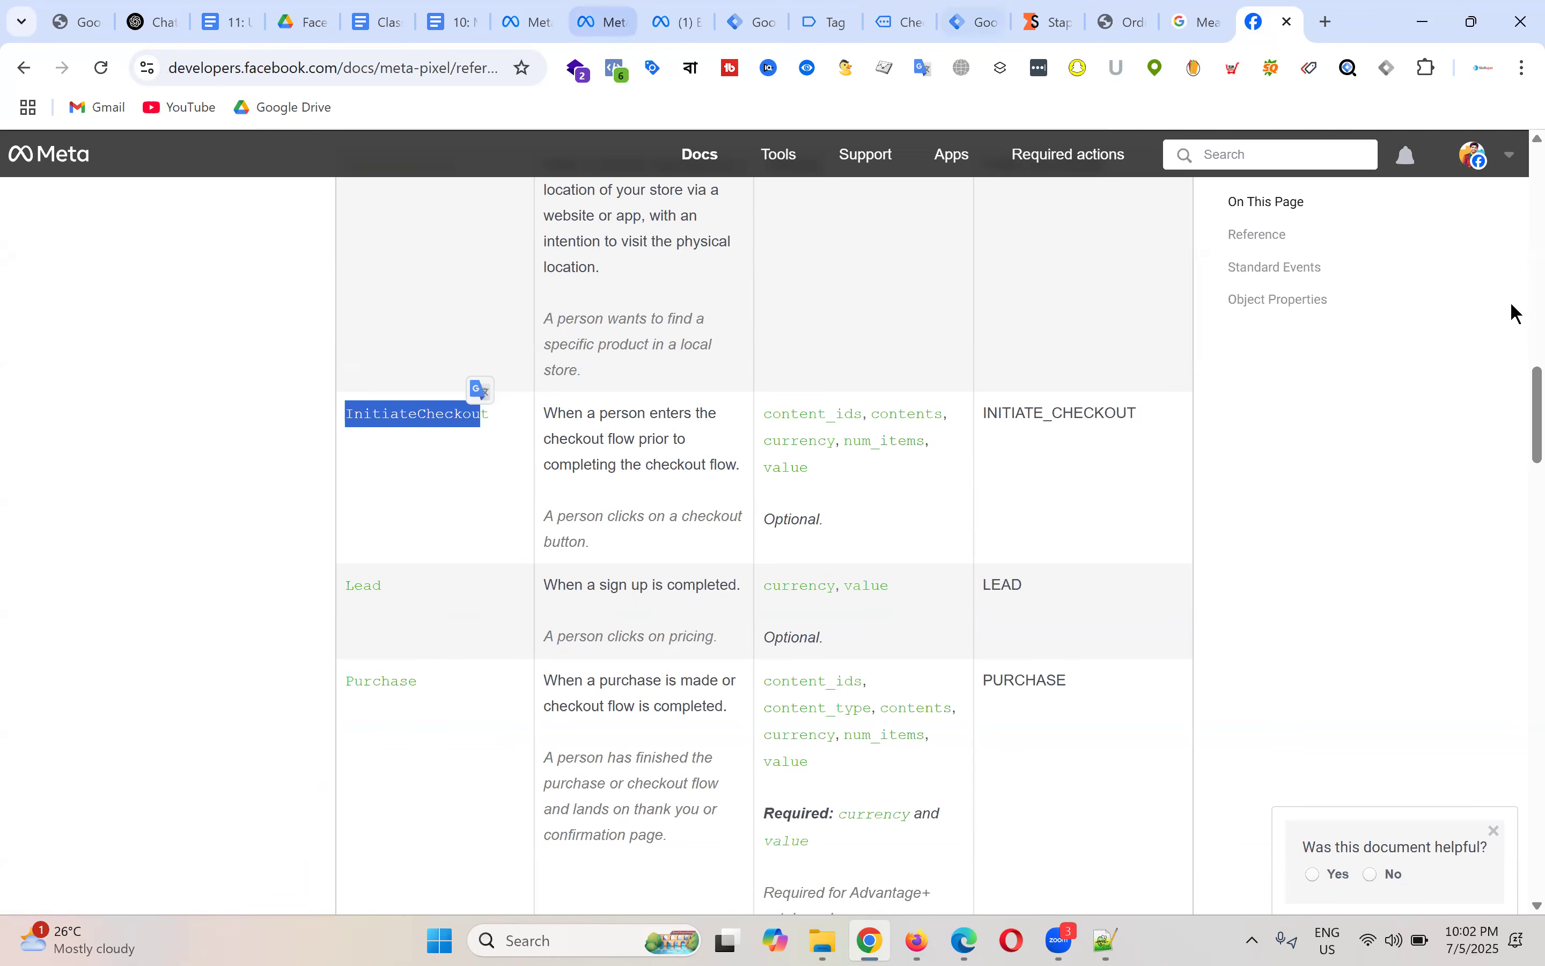
click(776, 9)
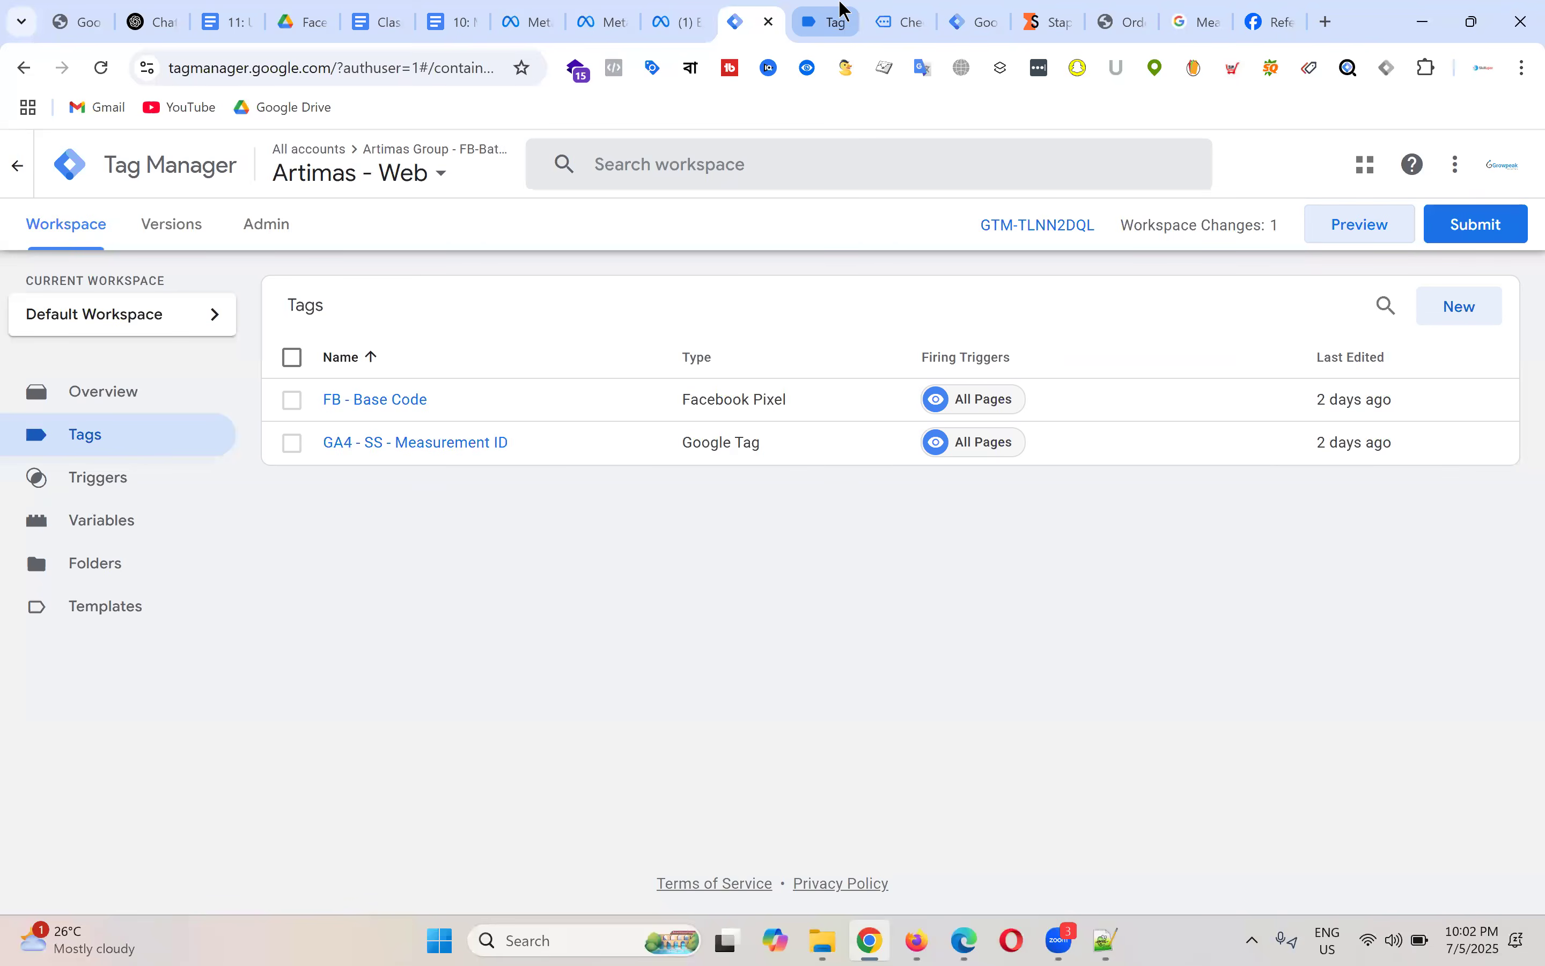
click(844, 9)
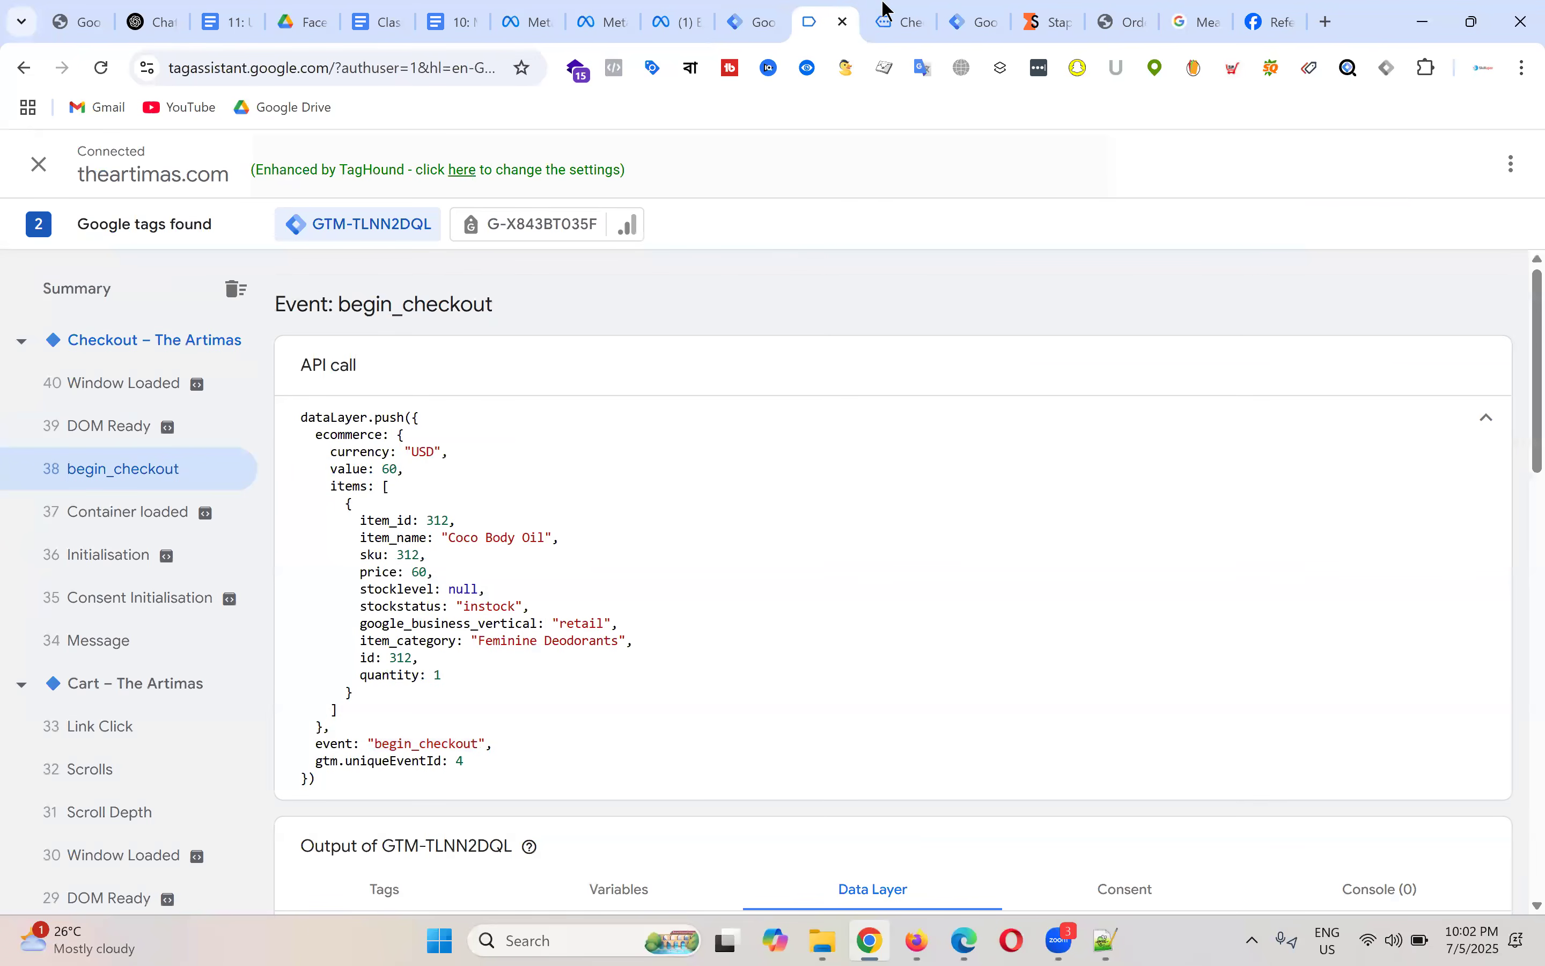
click(893, 22)
Step: Enter the bKash mobile number in the checkout's bKash Number field, correcting a typo
scroll(1014, 457, down, 10)
scroll(685, 428, down, 5)
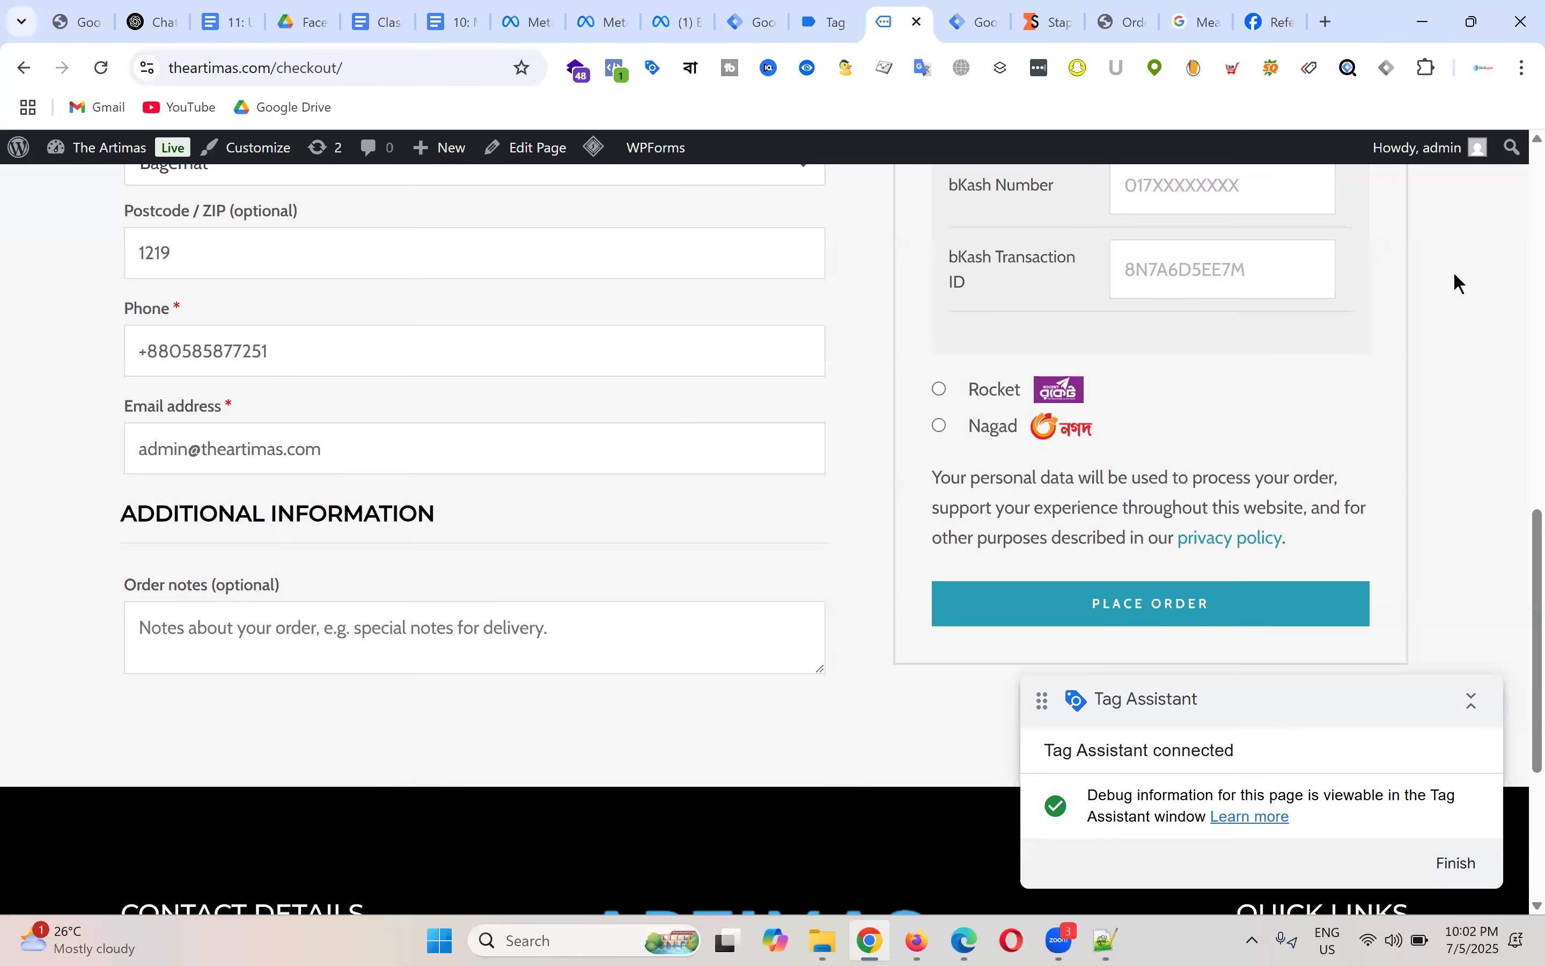
scroll(1173, 424, up, 3)
click(1188, 399)
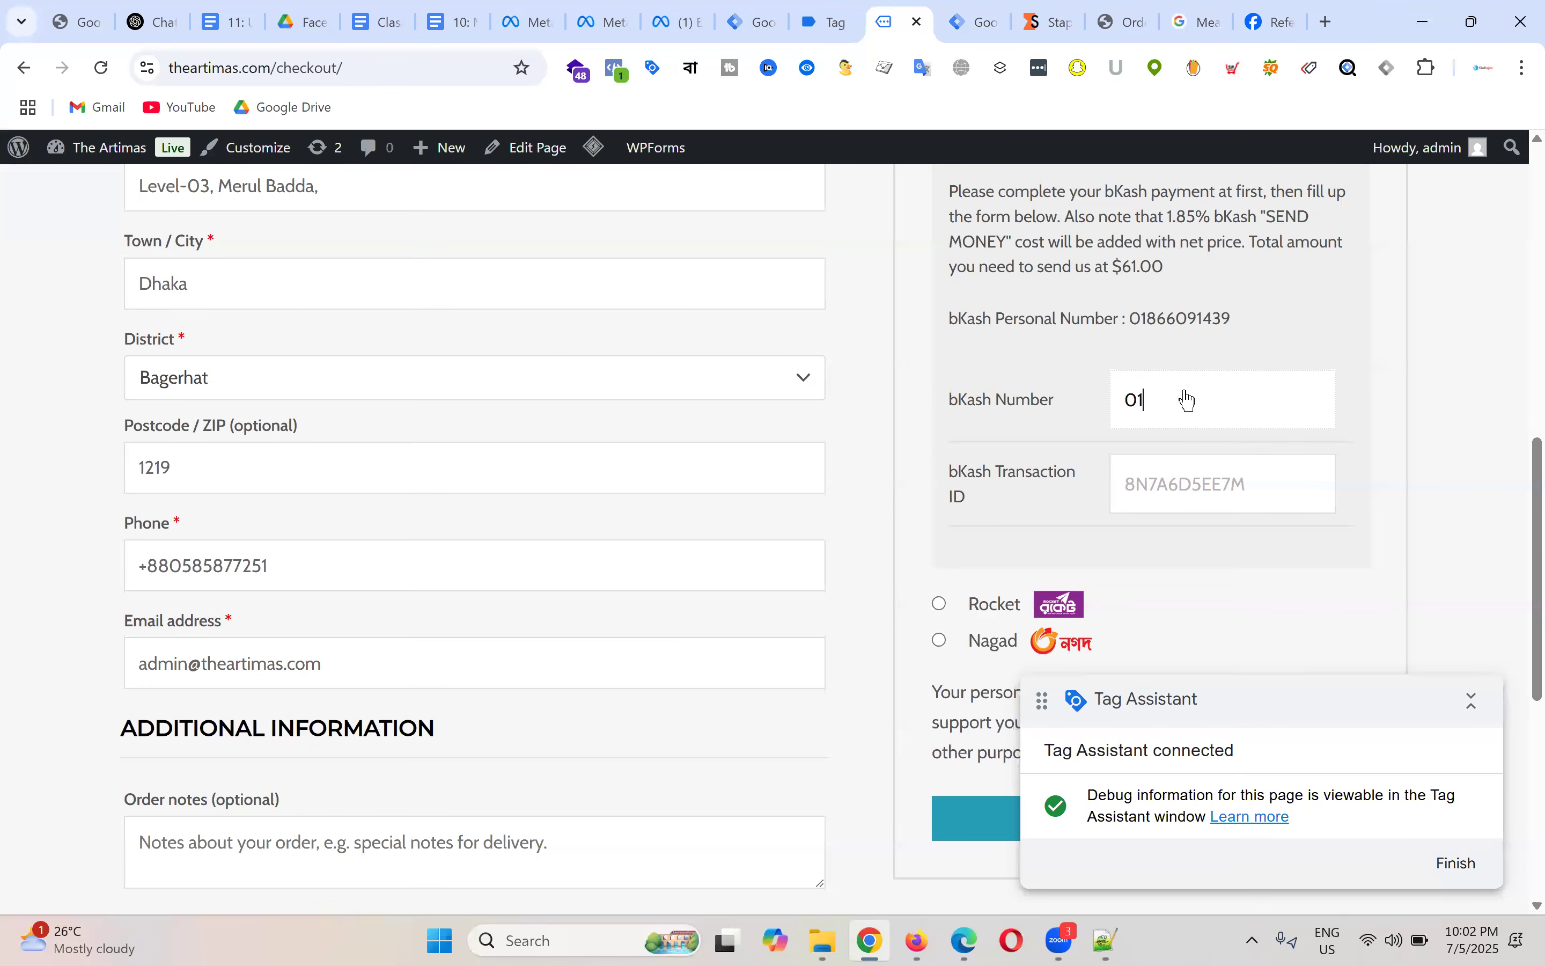
Step: Copy the number into the bKash Transaction ID field and place the Coco Body Oil order
key(ctrl+a)
key(ctrl+c)
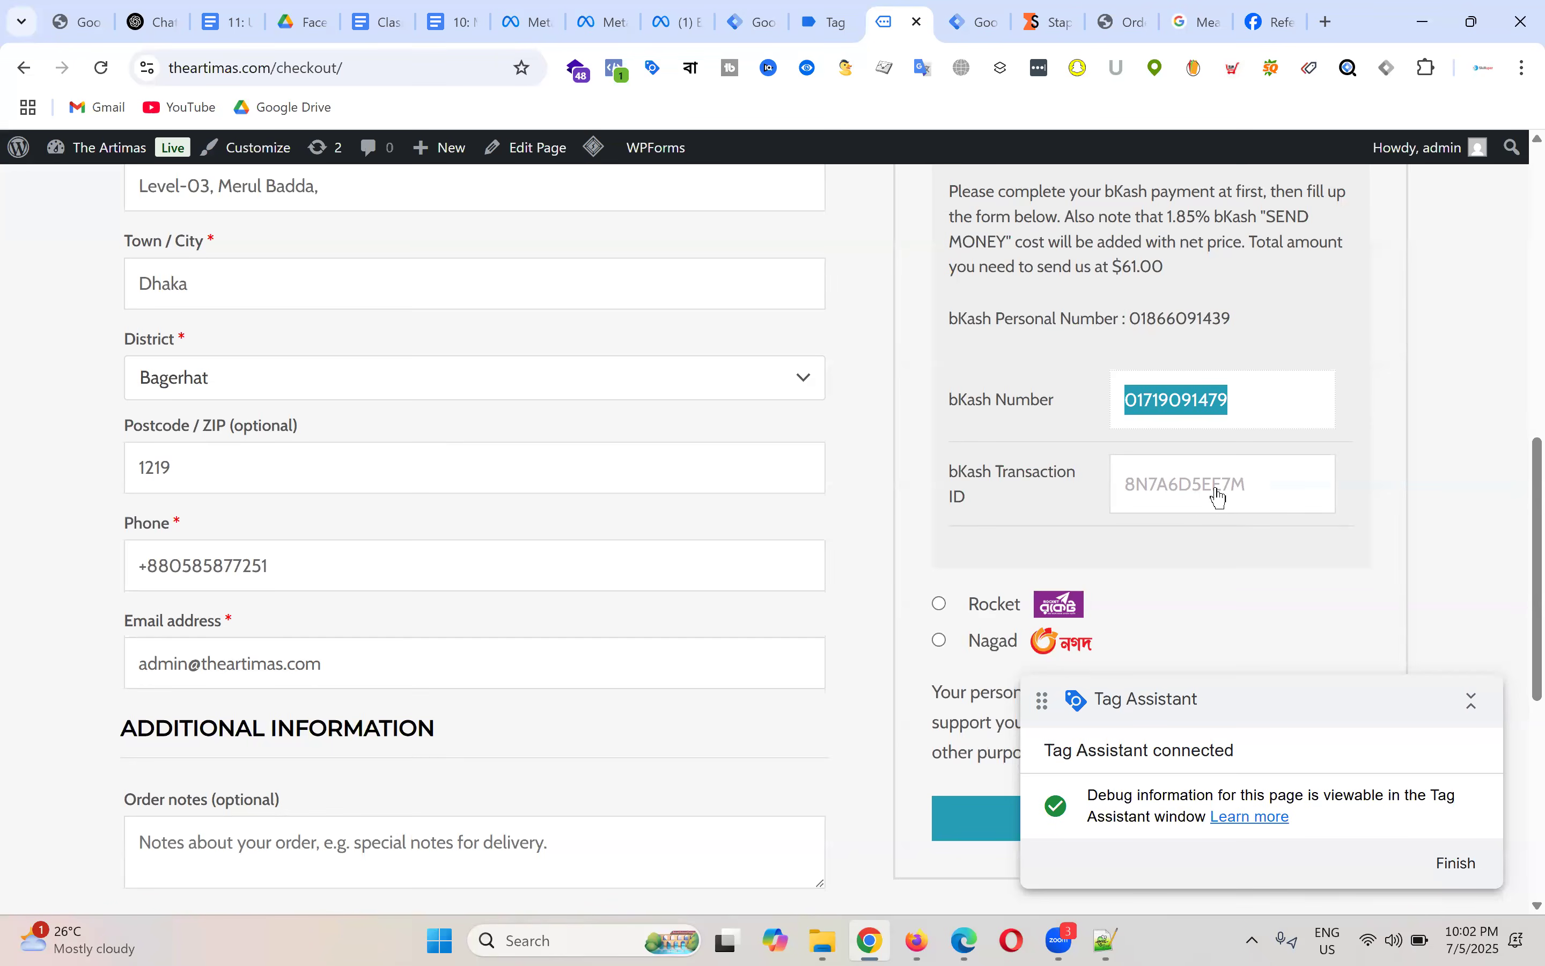
click(1214, 486)
key(ctrl+v)
scroll(987, 665, down, 3)
click(1047, 606)
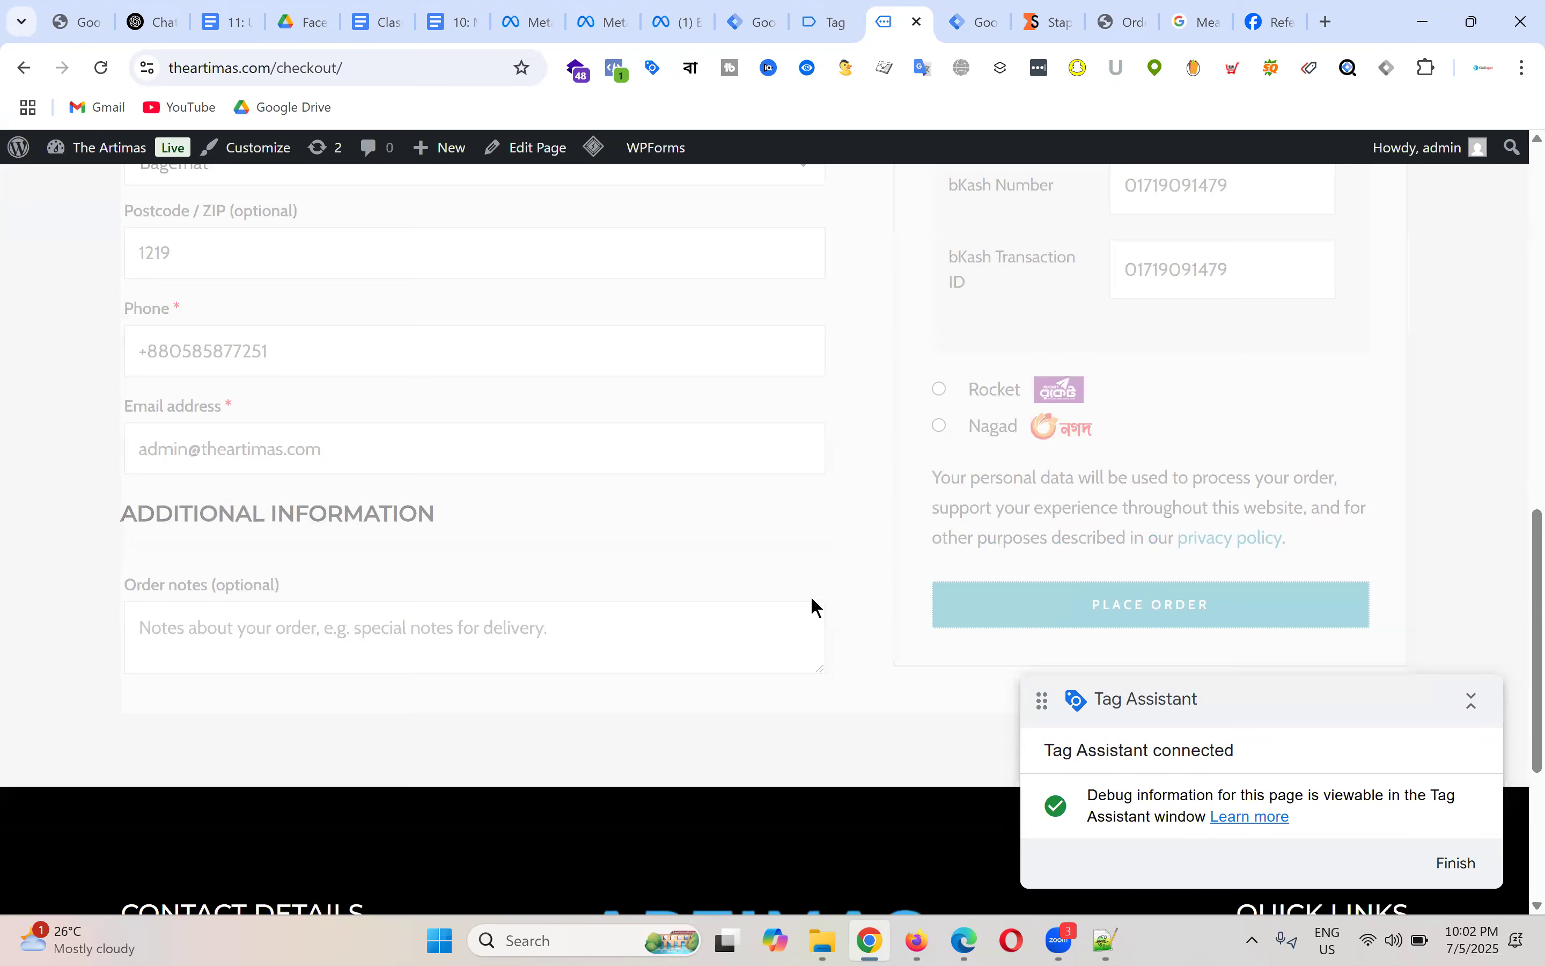
click(832, 10)
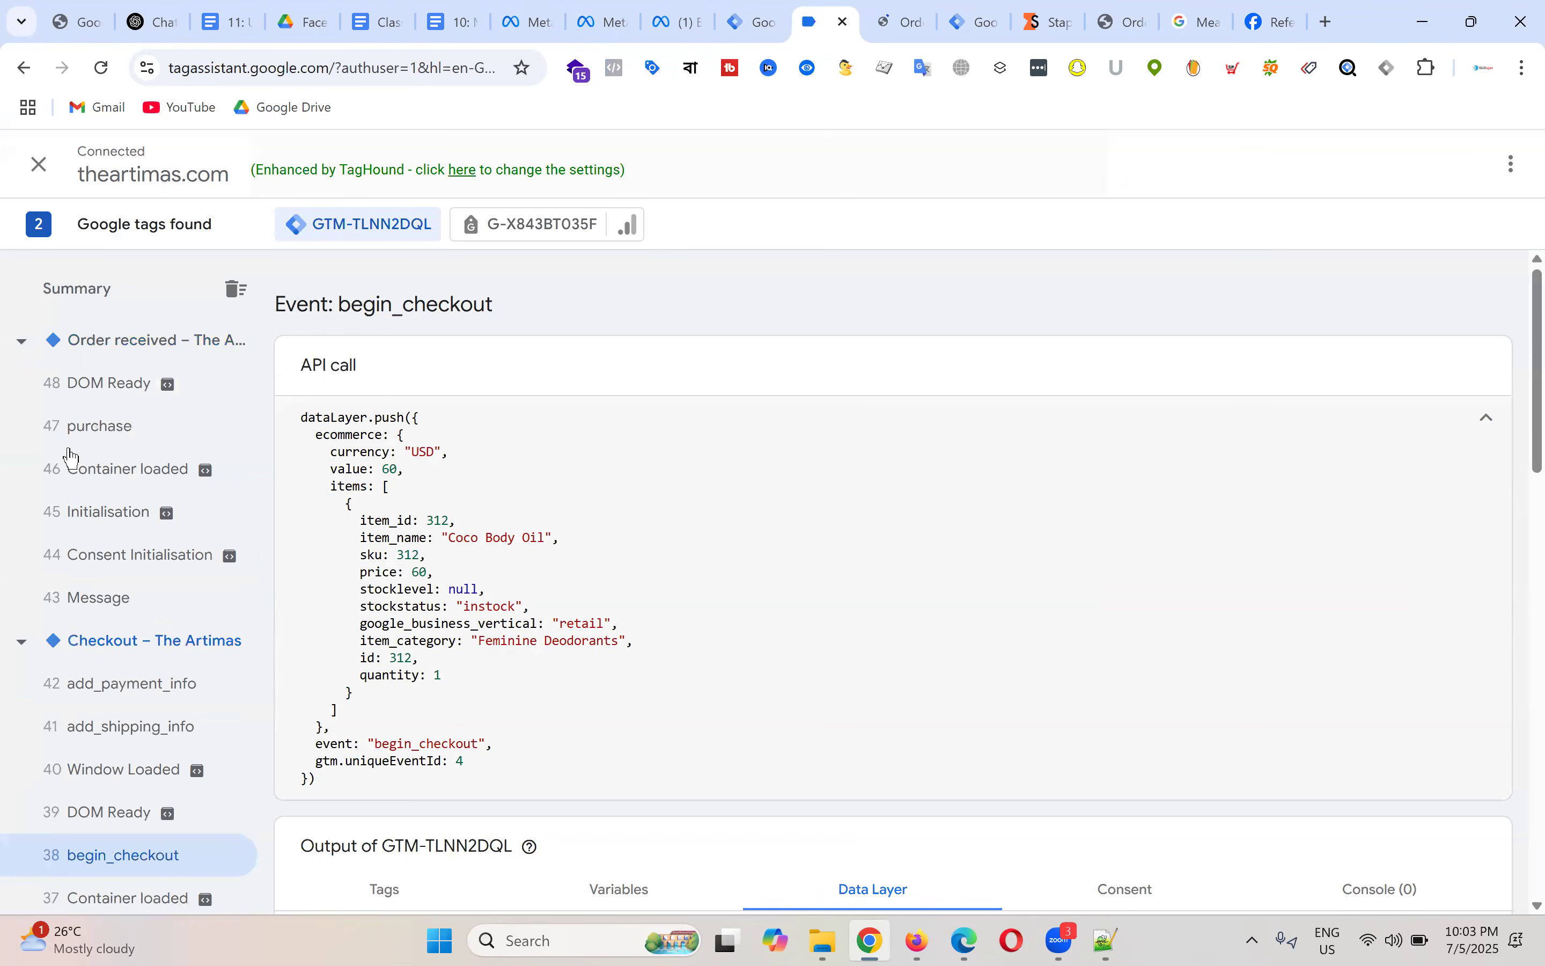
Step: Inspect the purchase event's dataLayer push and compare it with the order-received page
click(90, 433)
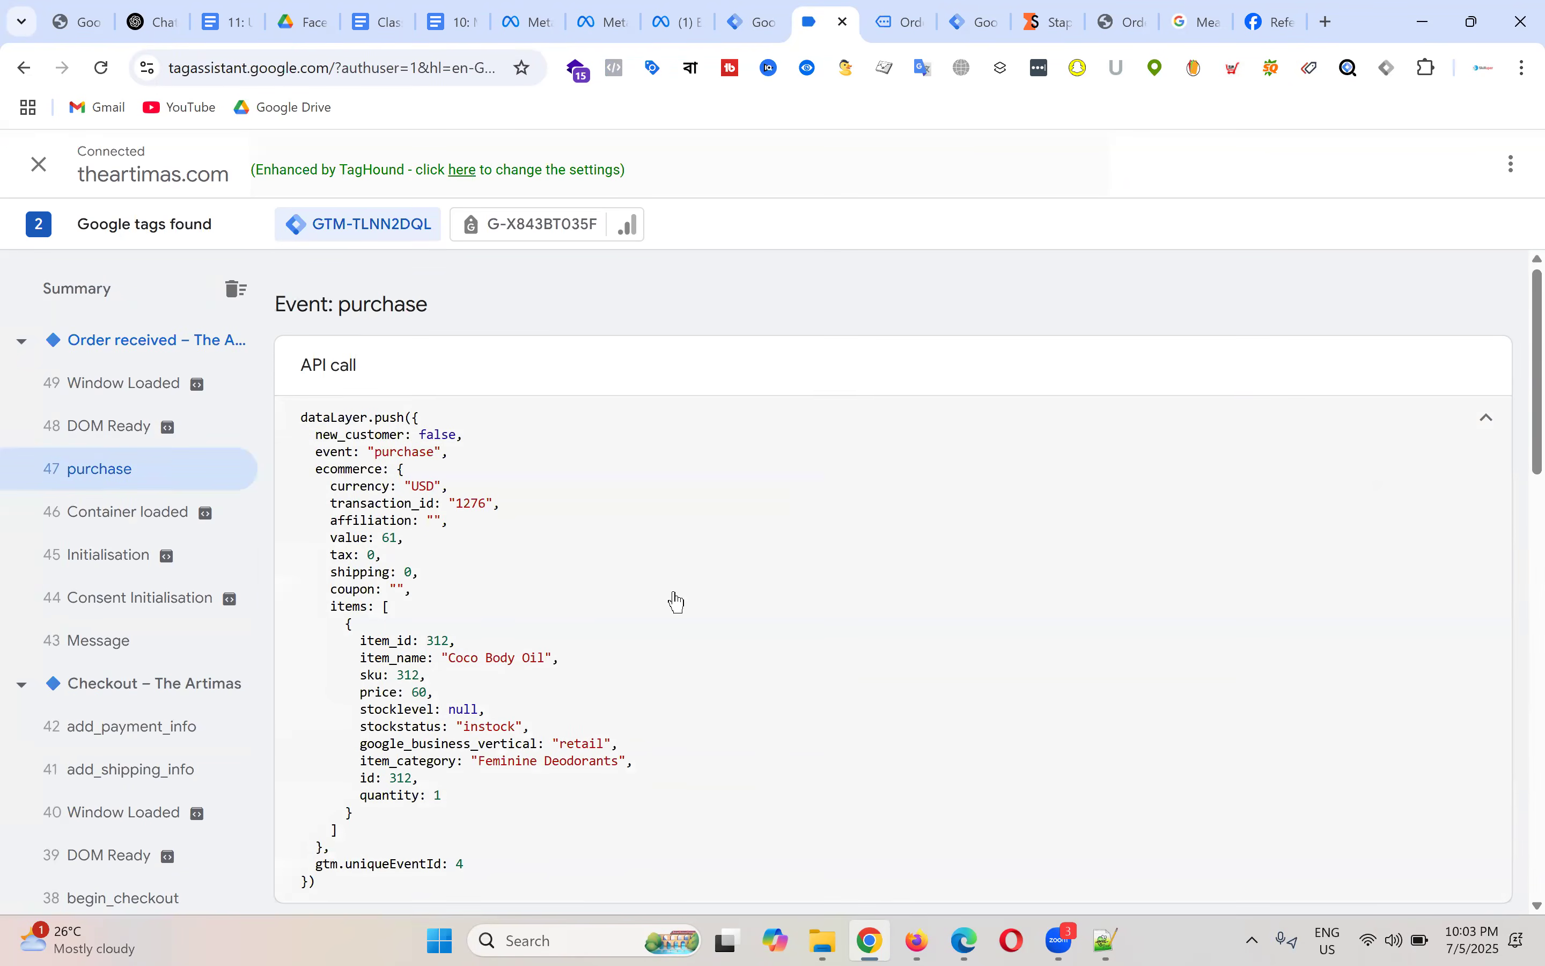
scroll(639, 600, down, 2)
scroll(601, 556, up, 2)
double_click(409, 450)
click(592, 477)
click(903, 20)
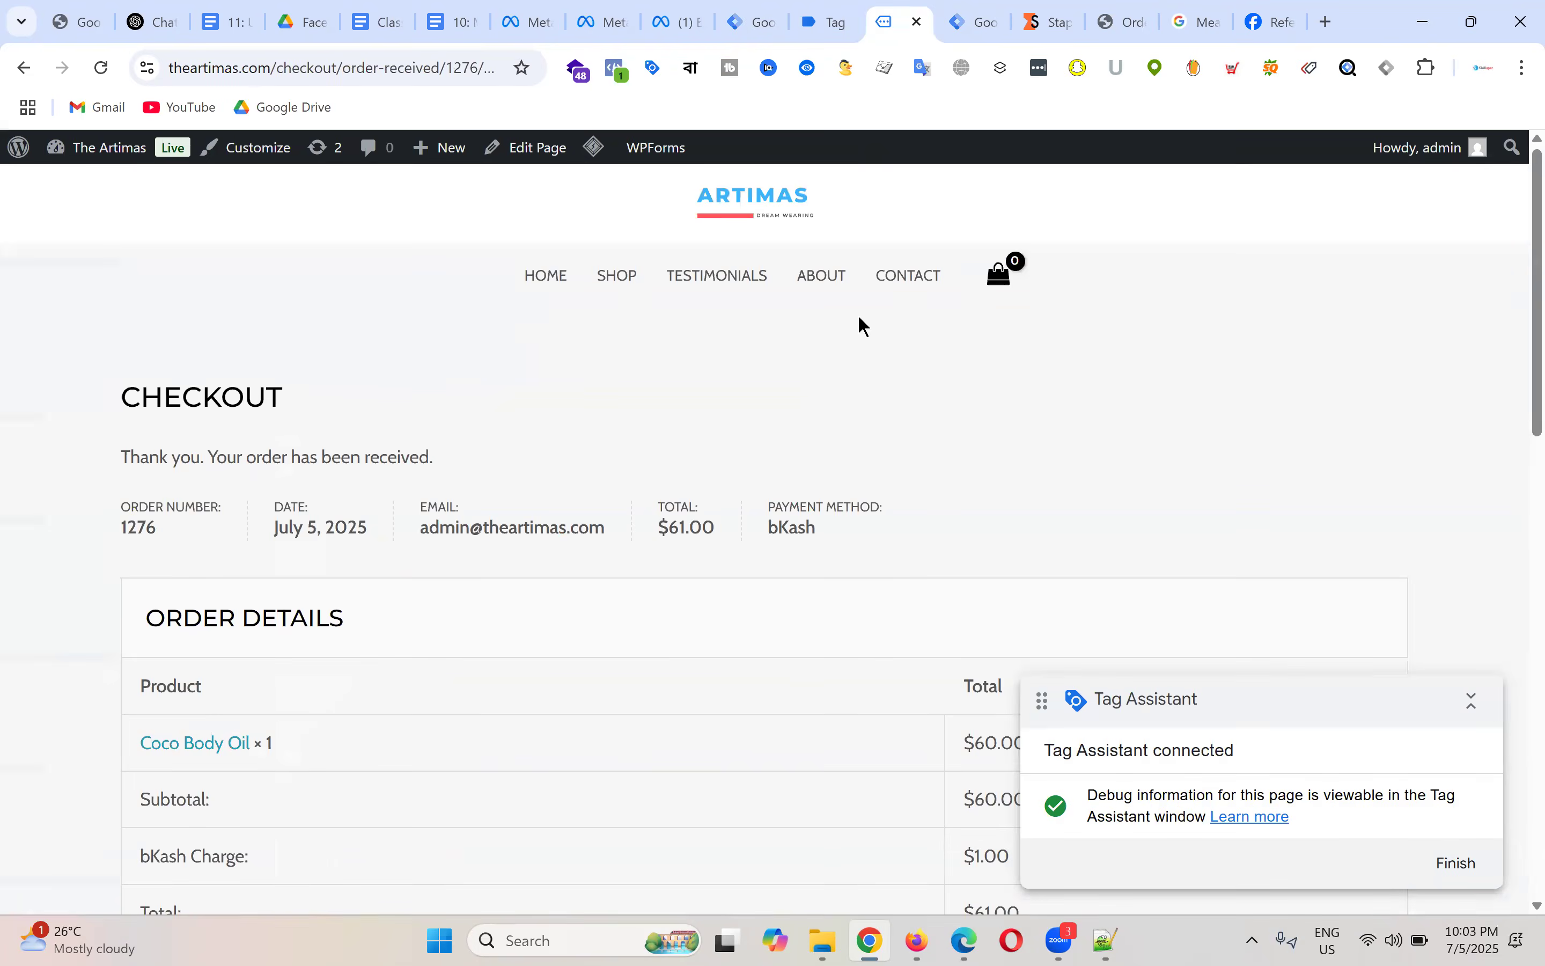
scroll(858, 314, down, 10)
click(830, 19)
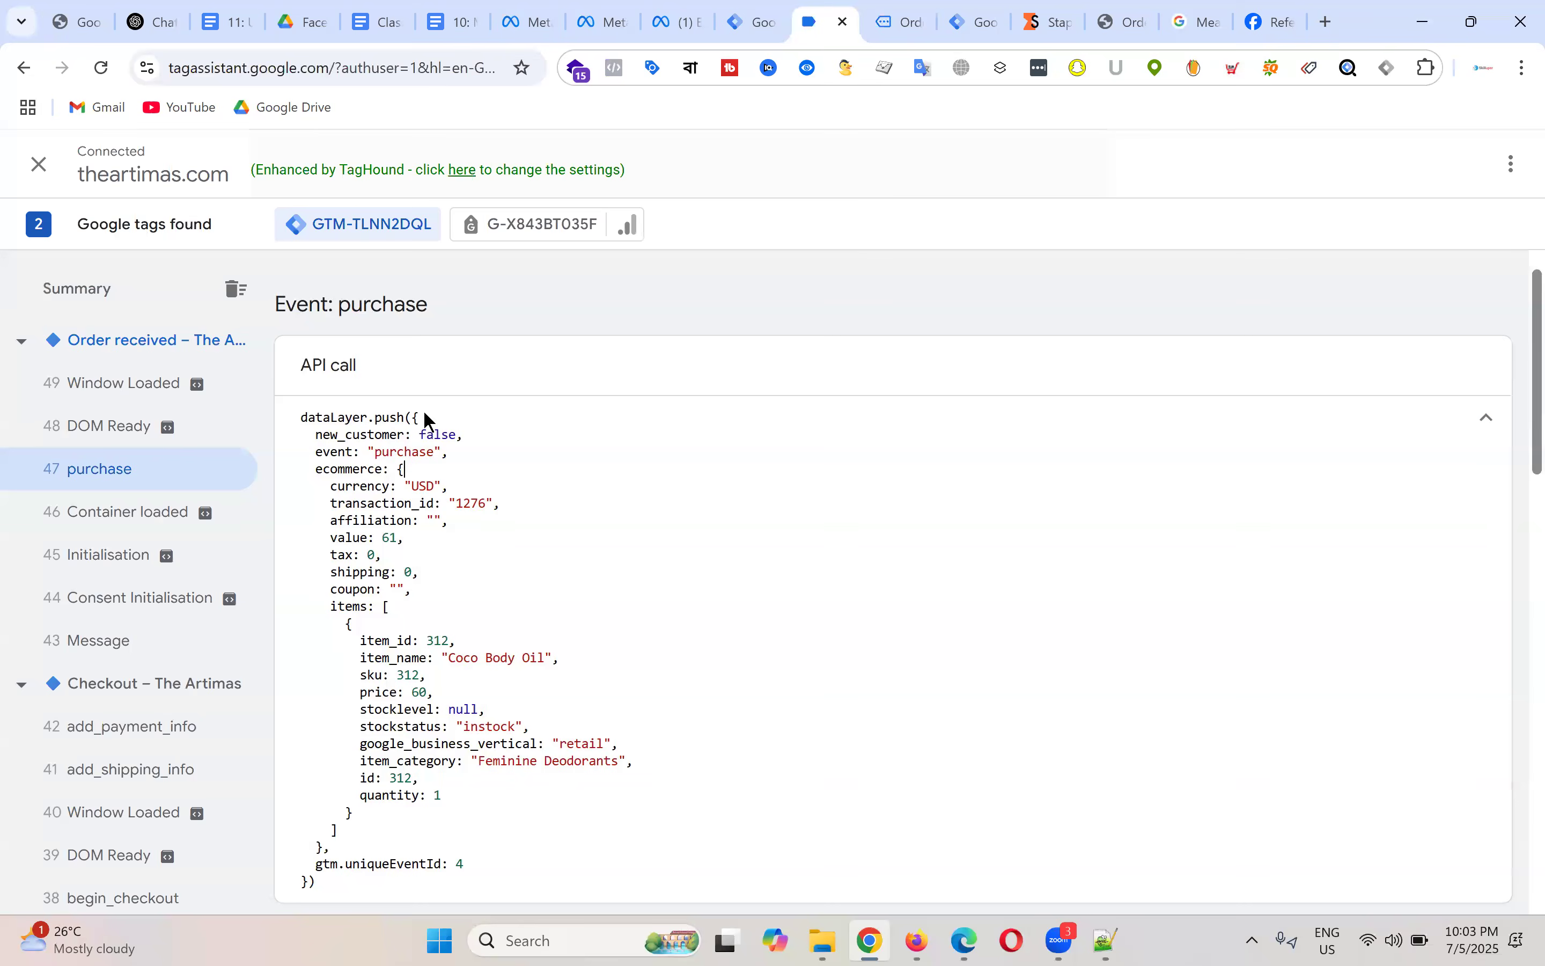
double_click(404, 452)
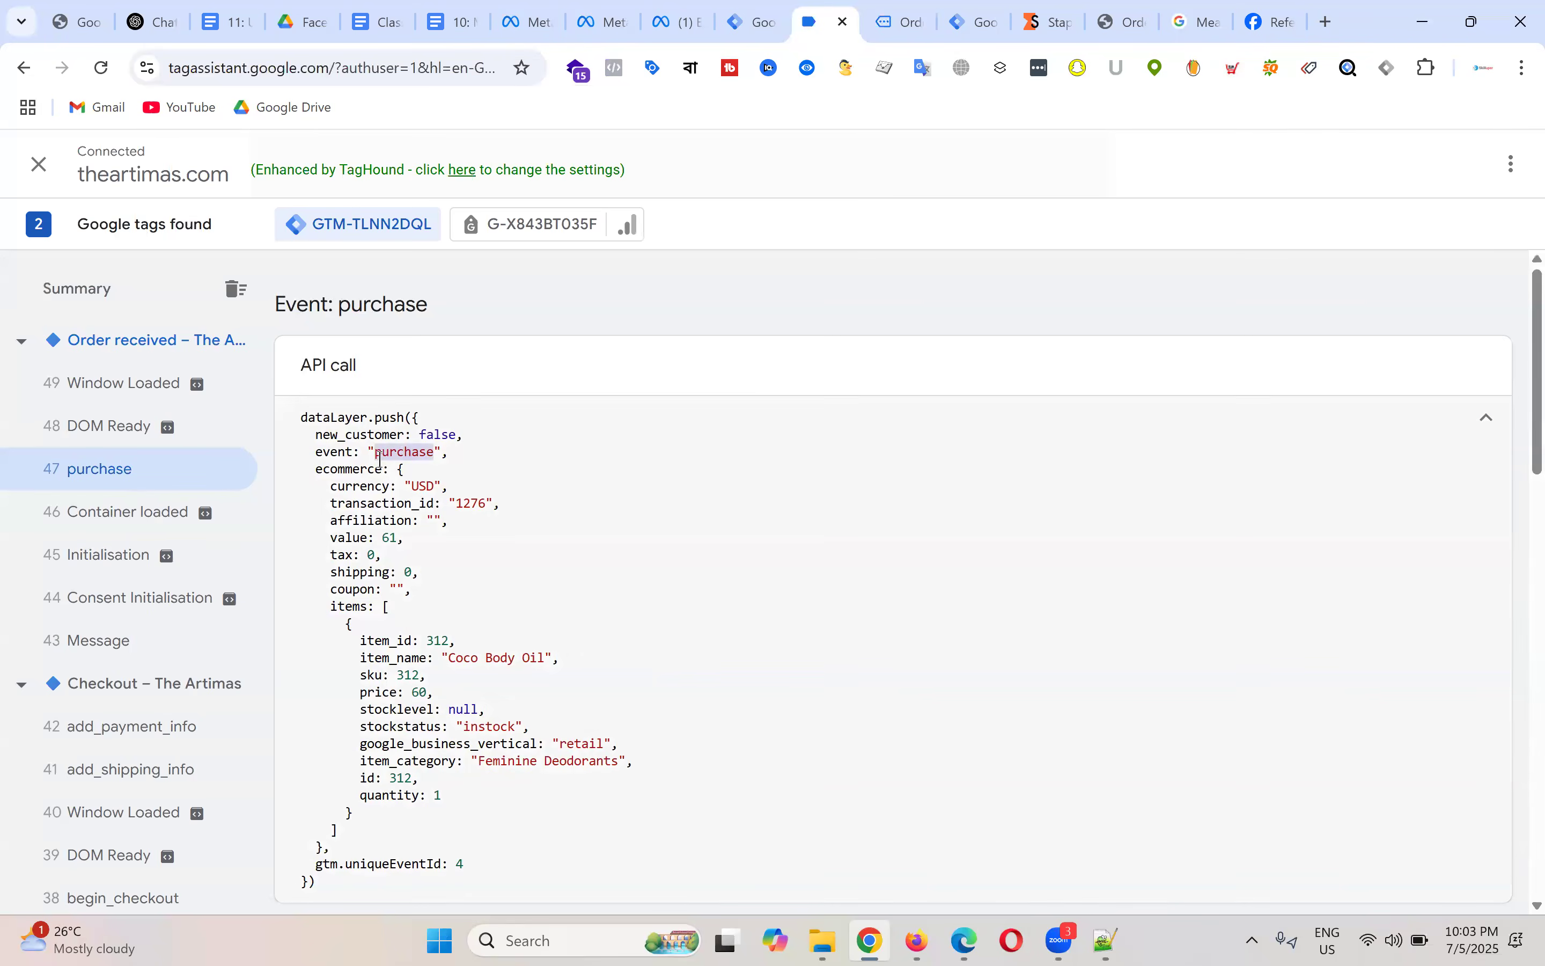
Step: Open the view_cart and view_item events and highlight their event names
scroll(160, 562, down, 6)
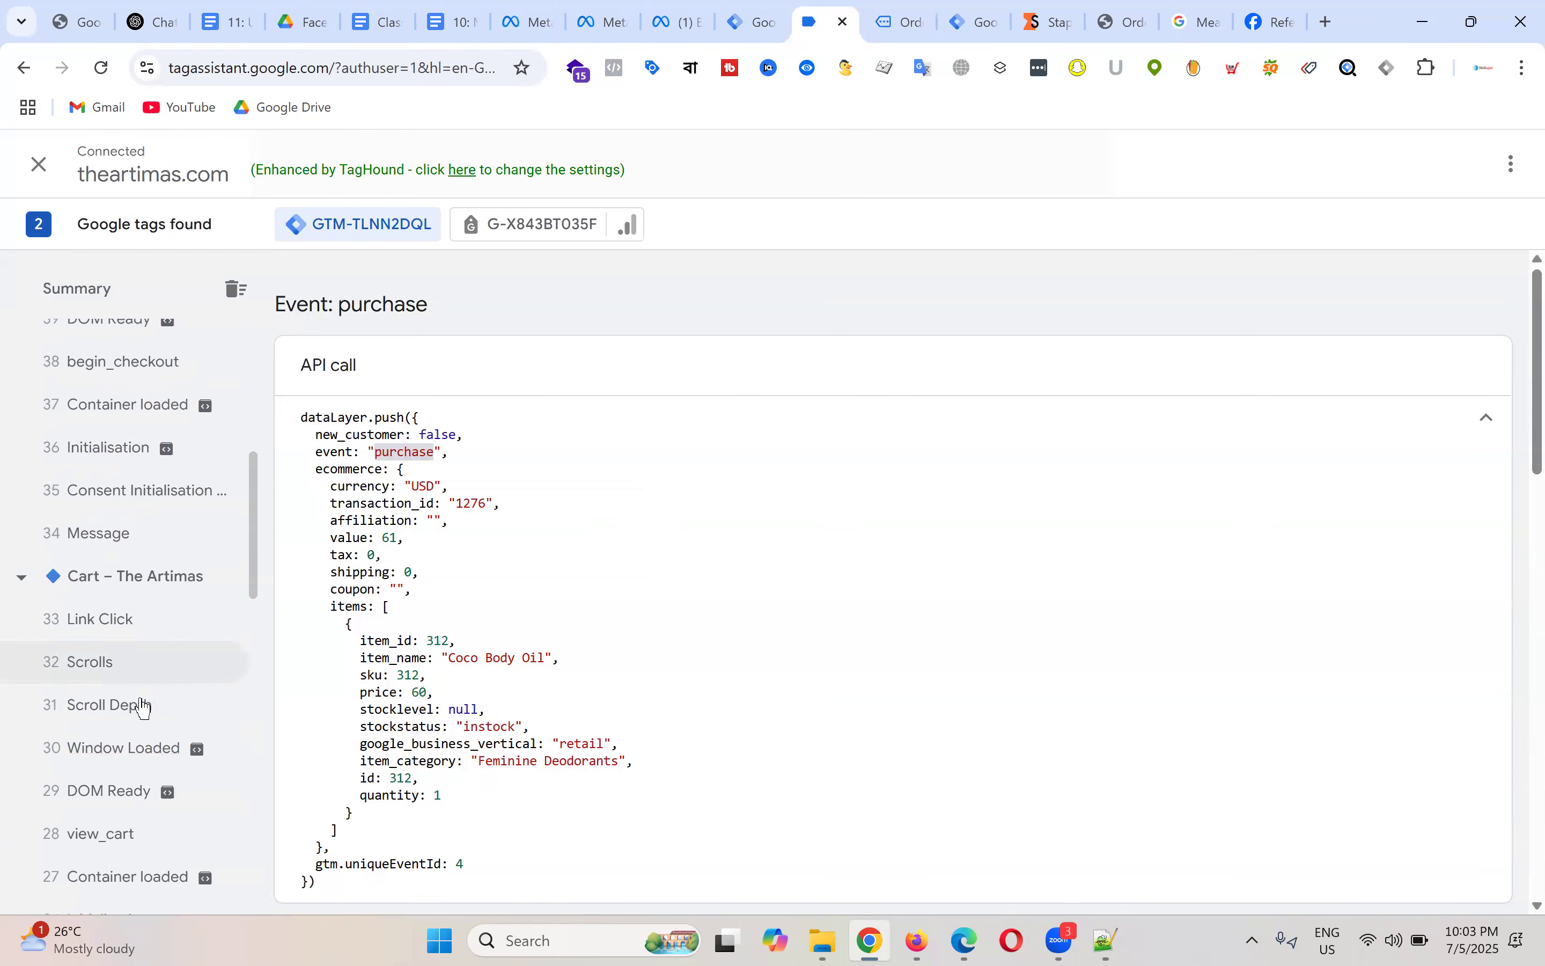
scroll(160, 569, down, 4)
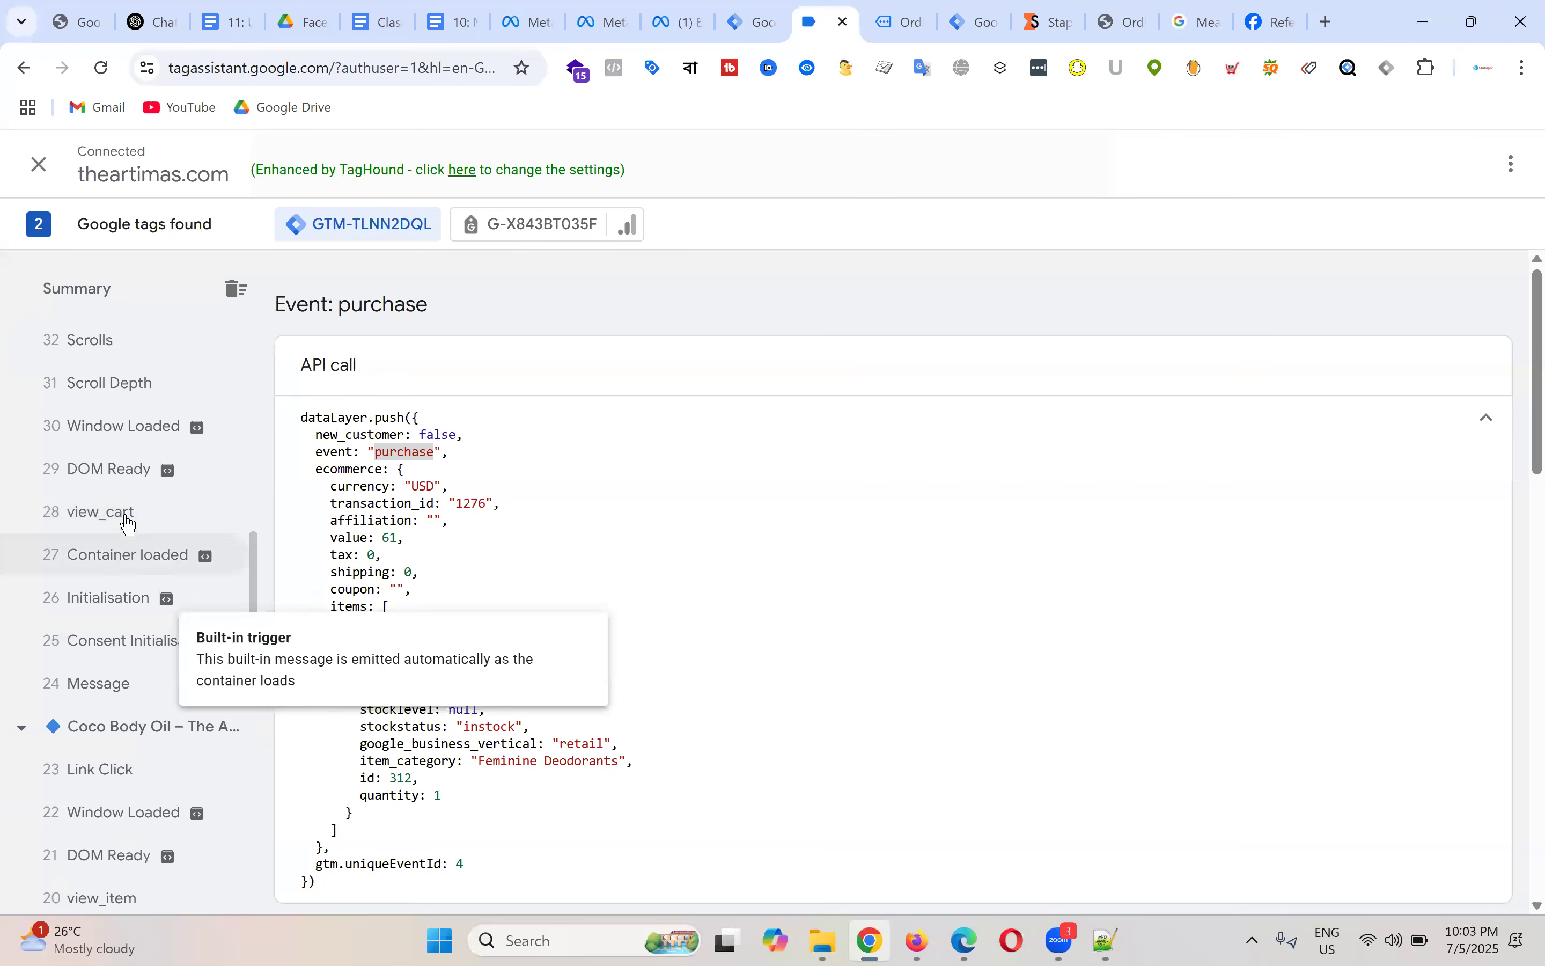
click(122, 516)
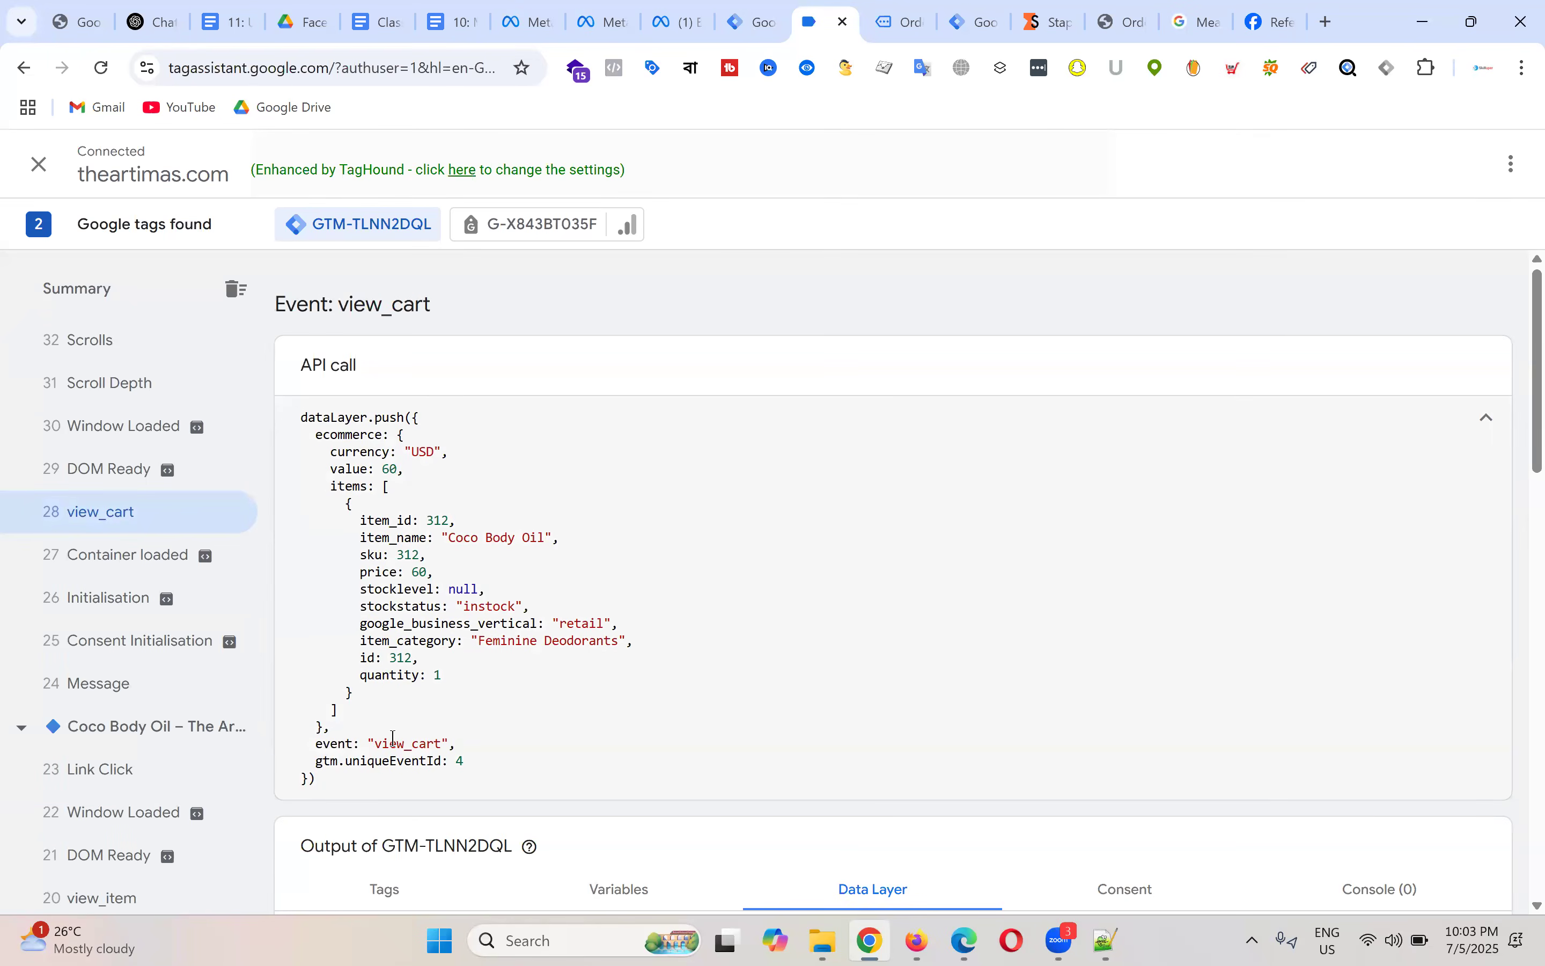
double_click(392, 742)
scroll(114, 514, down, 6)
click(131, 476)
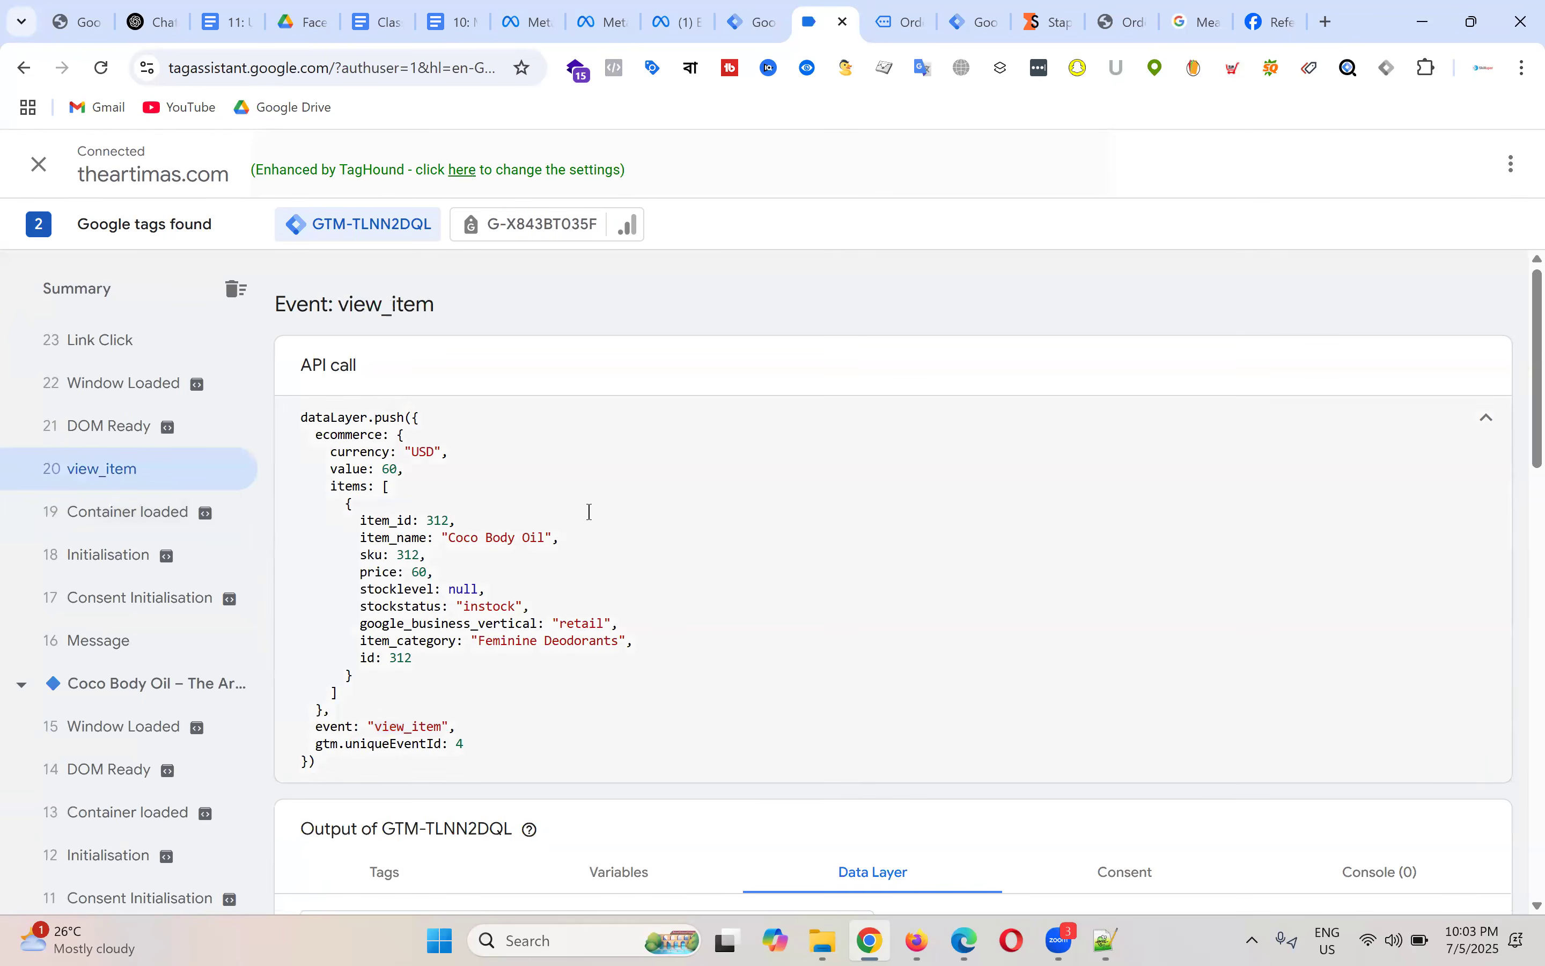
double_click(392, 726)
scroll(127, 563, up, 10)
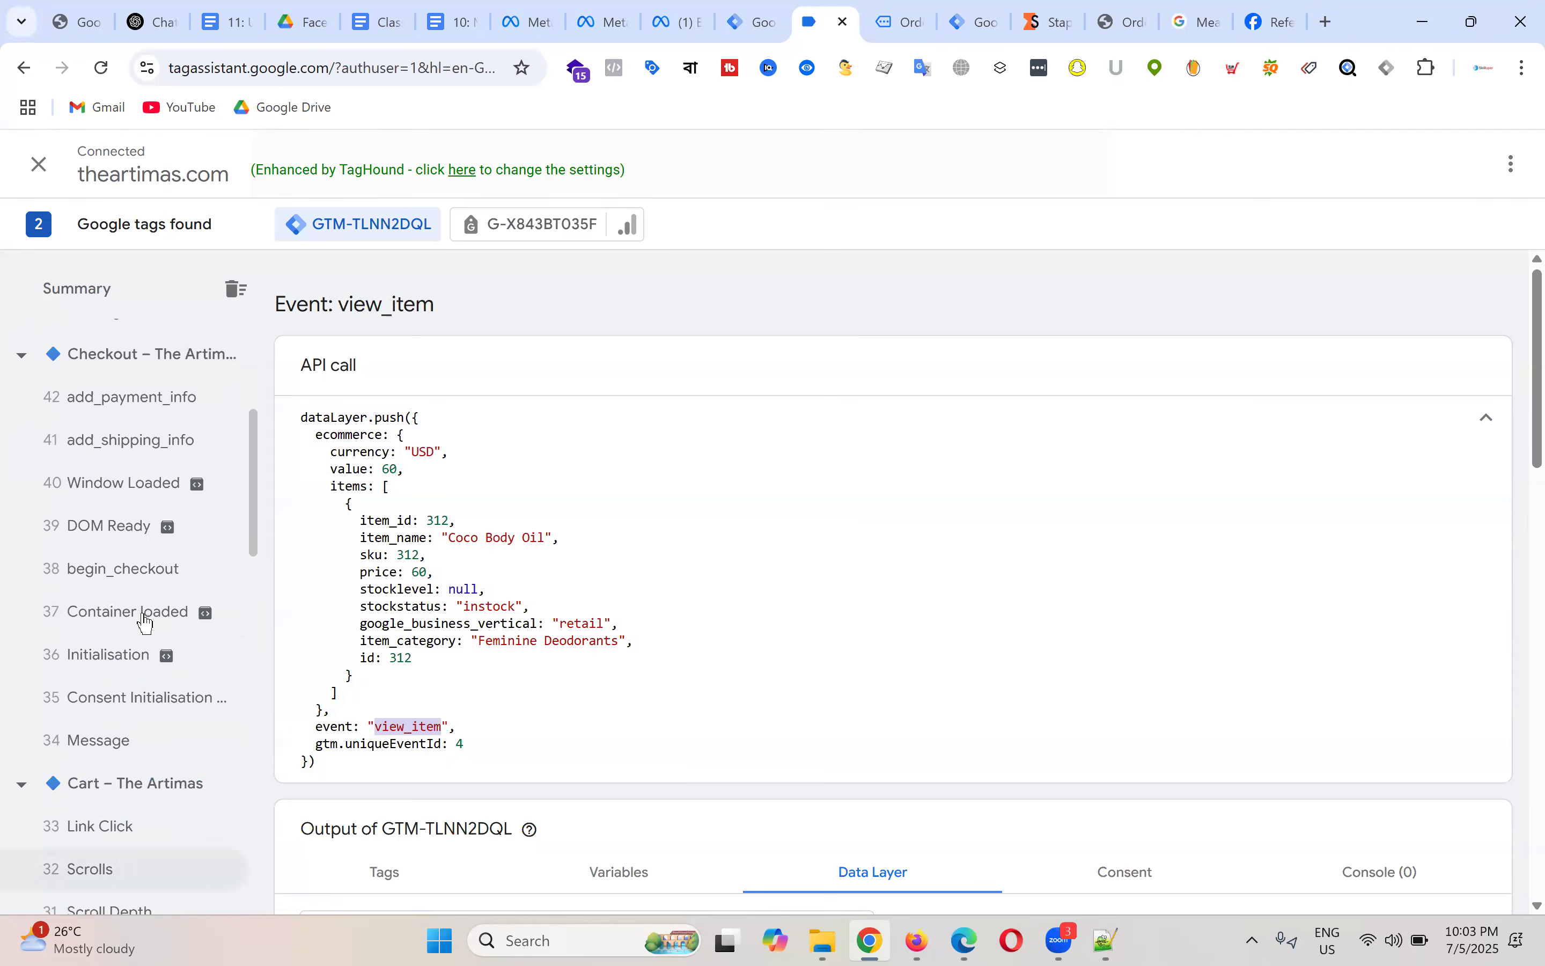
Step: Open the begin_checkout event and highlight its event name in the dataLayer push
click(128, 577)
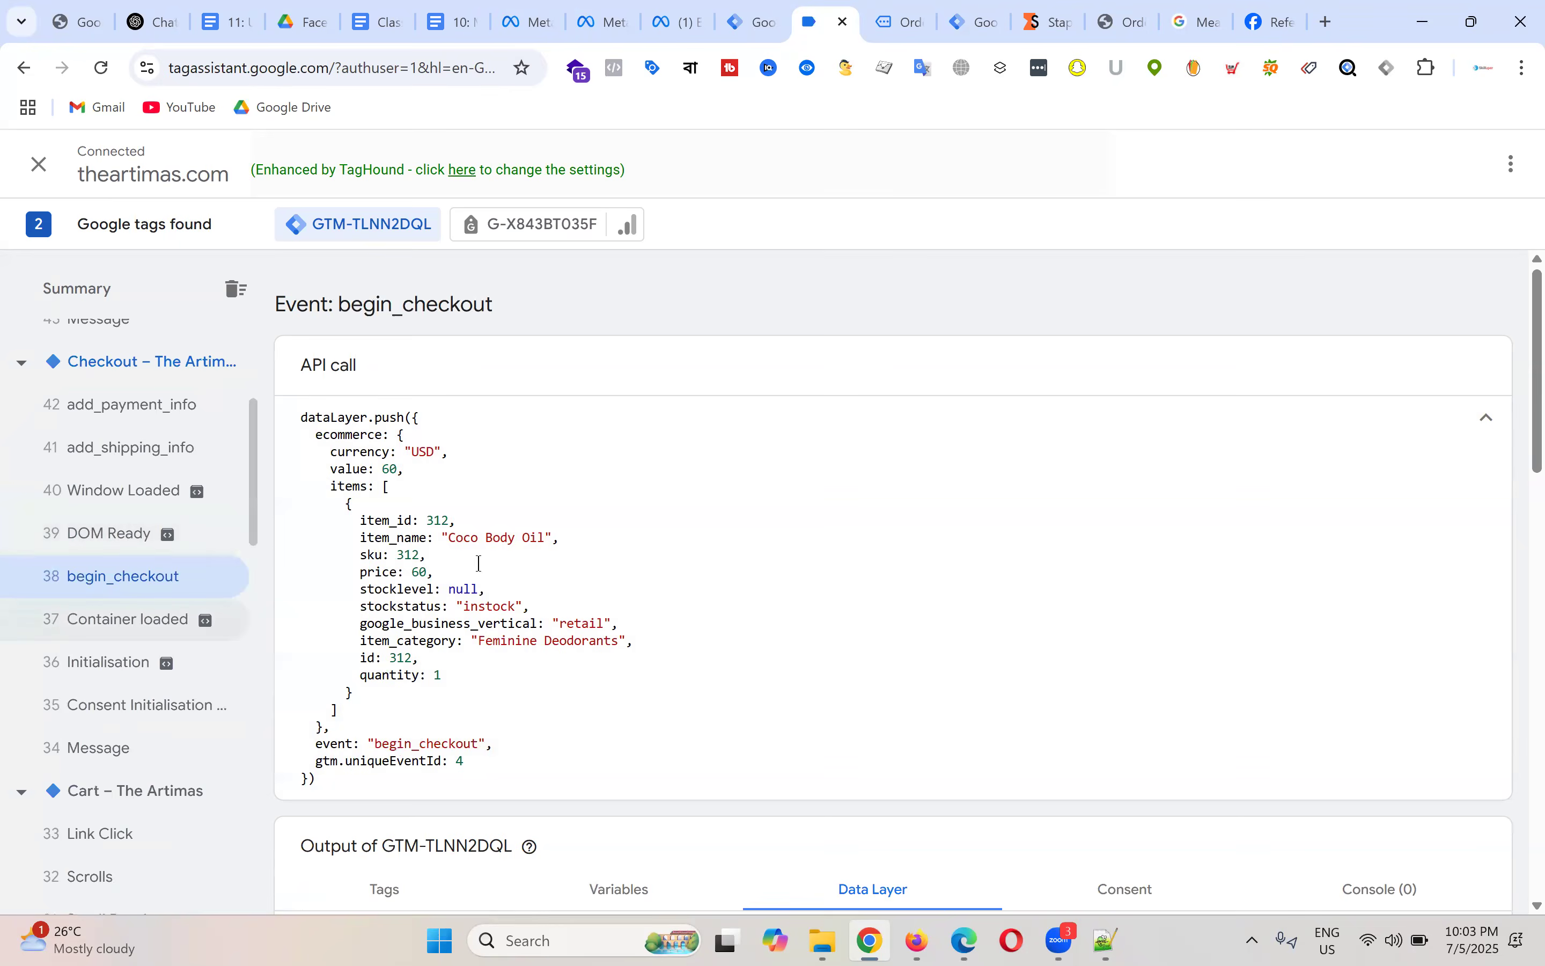
double_click(447, 743)
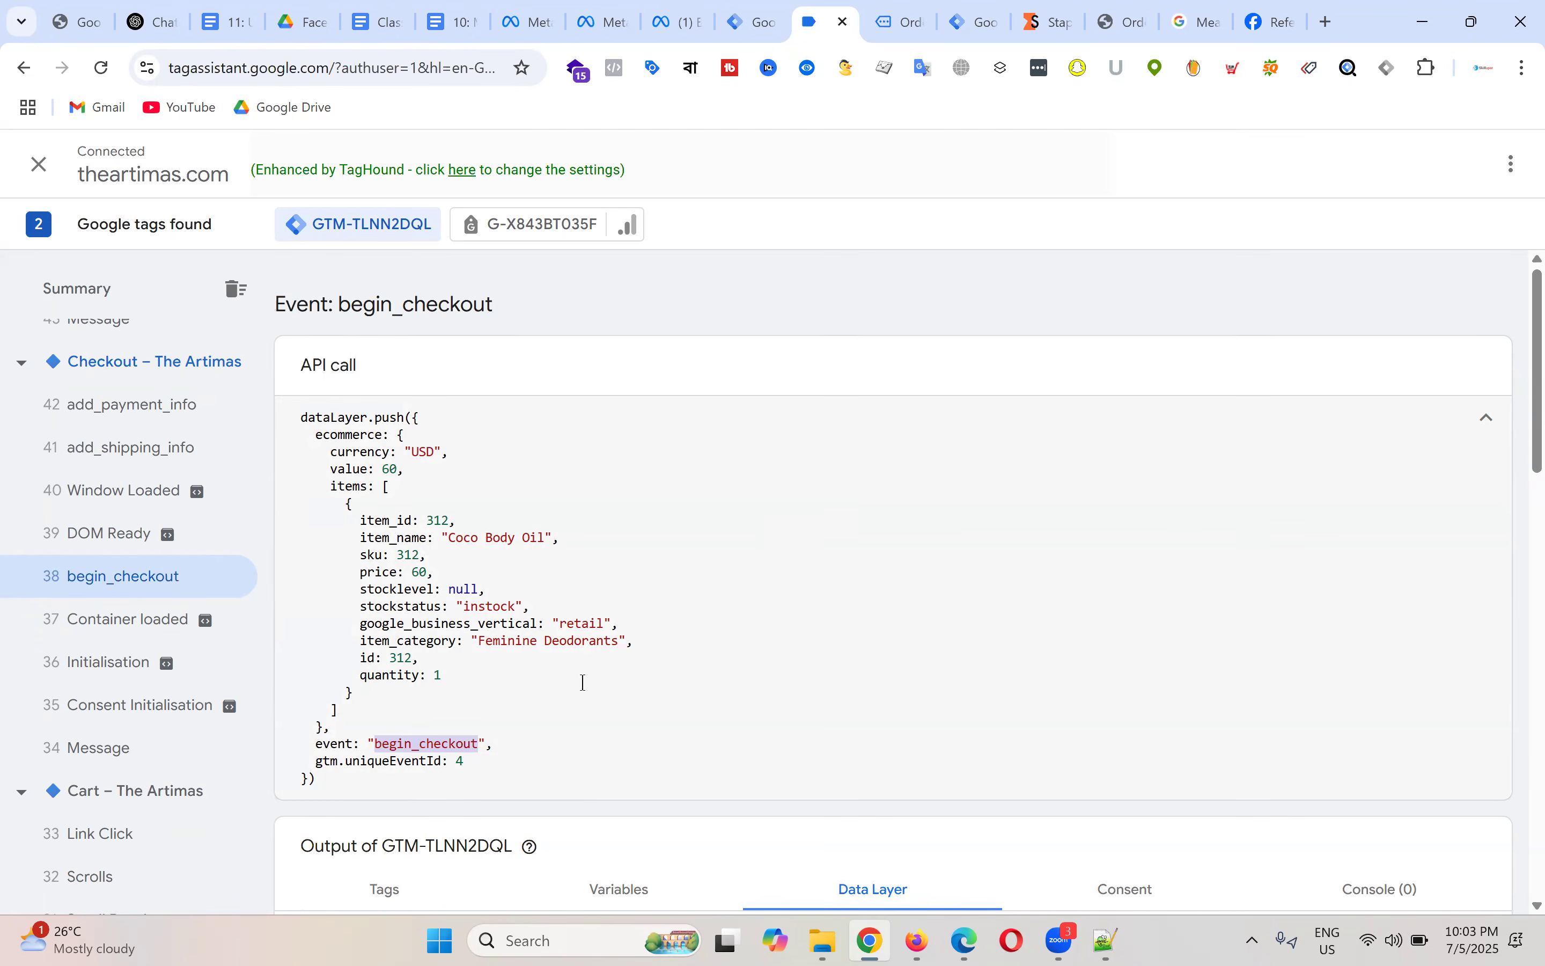
double_click(450, 741)
double_click(429, 745)
click(392, 749)
drag(375, 744, 481, 742)
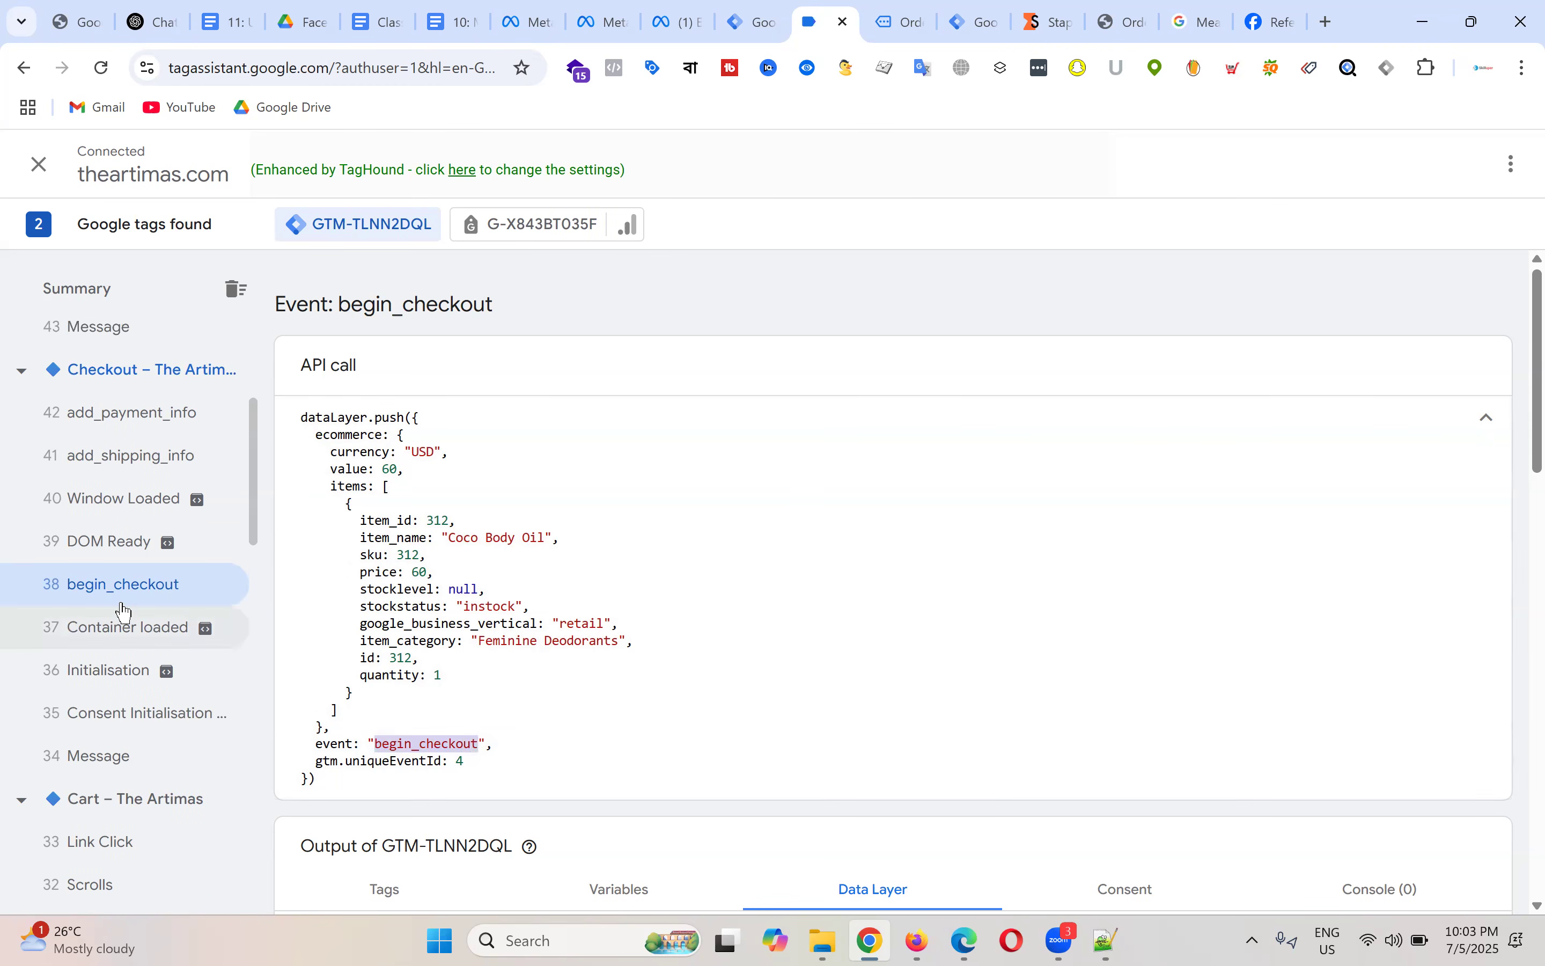
scroll(138, 562, up, 5)
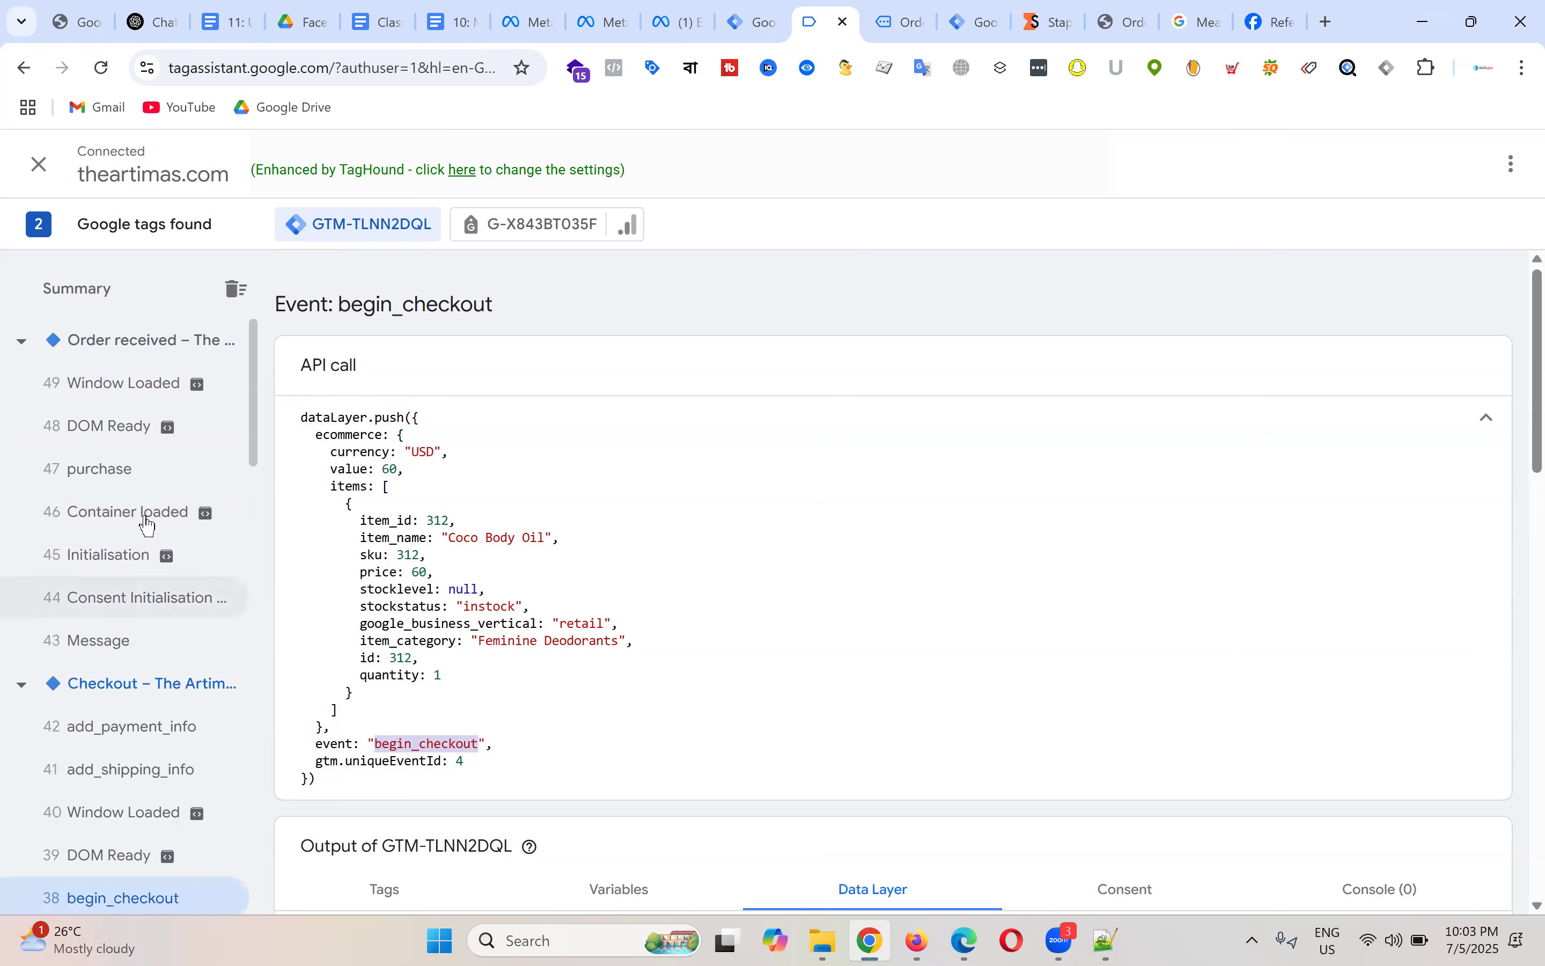
Step: Reopen the purchase event, showing value 61 USD for one Coco Body Oil, and highlight its name
click(165, 474)
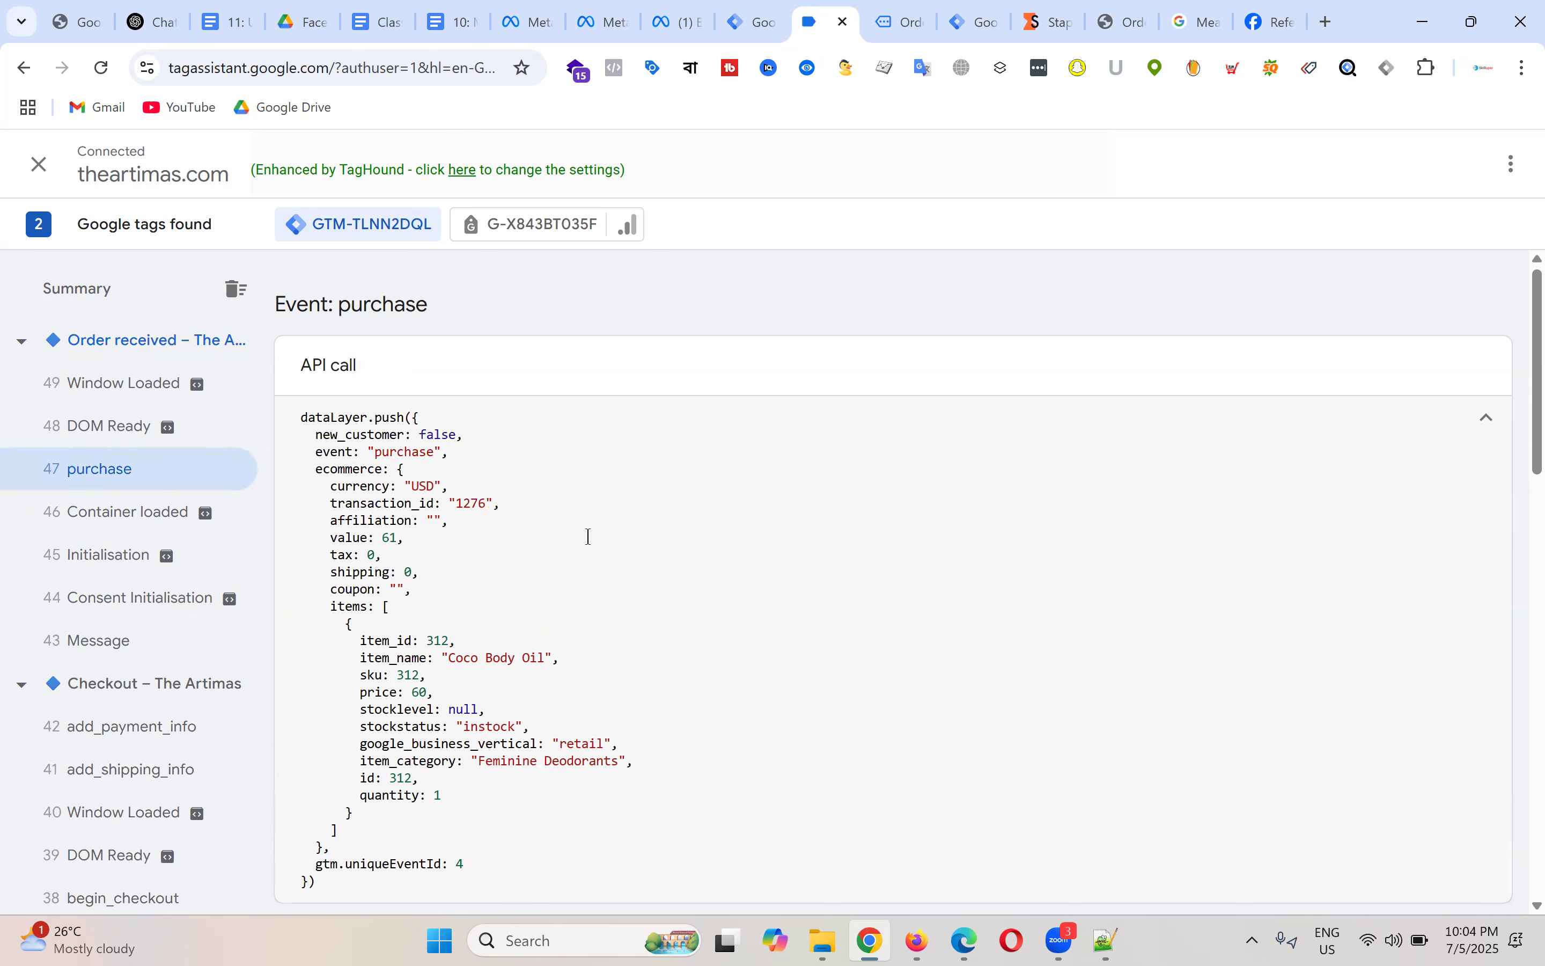
scroll(588, 536, down, 3)
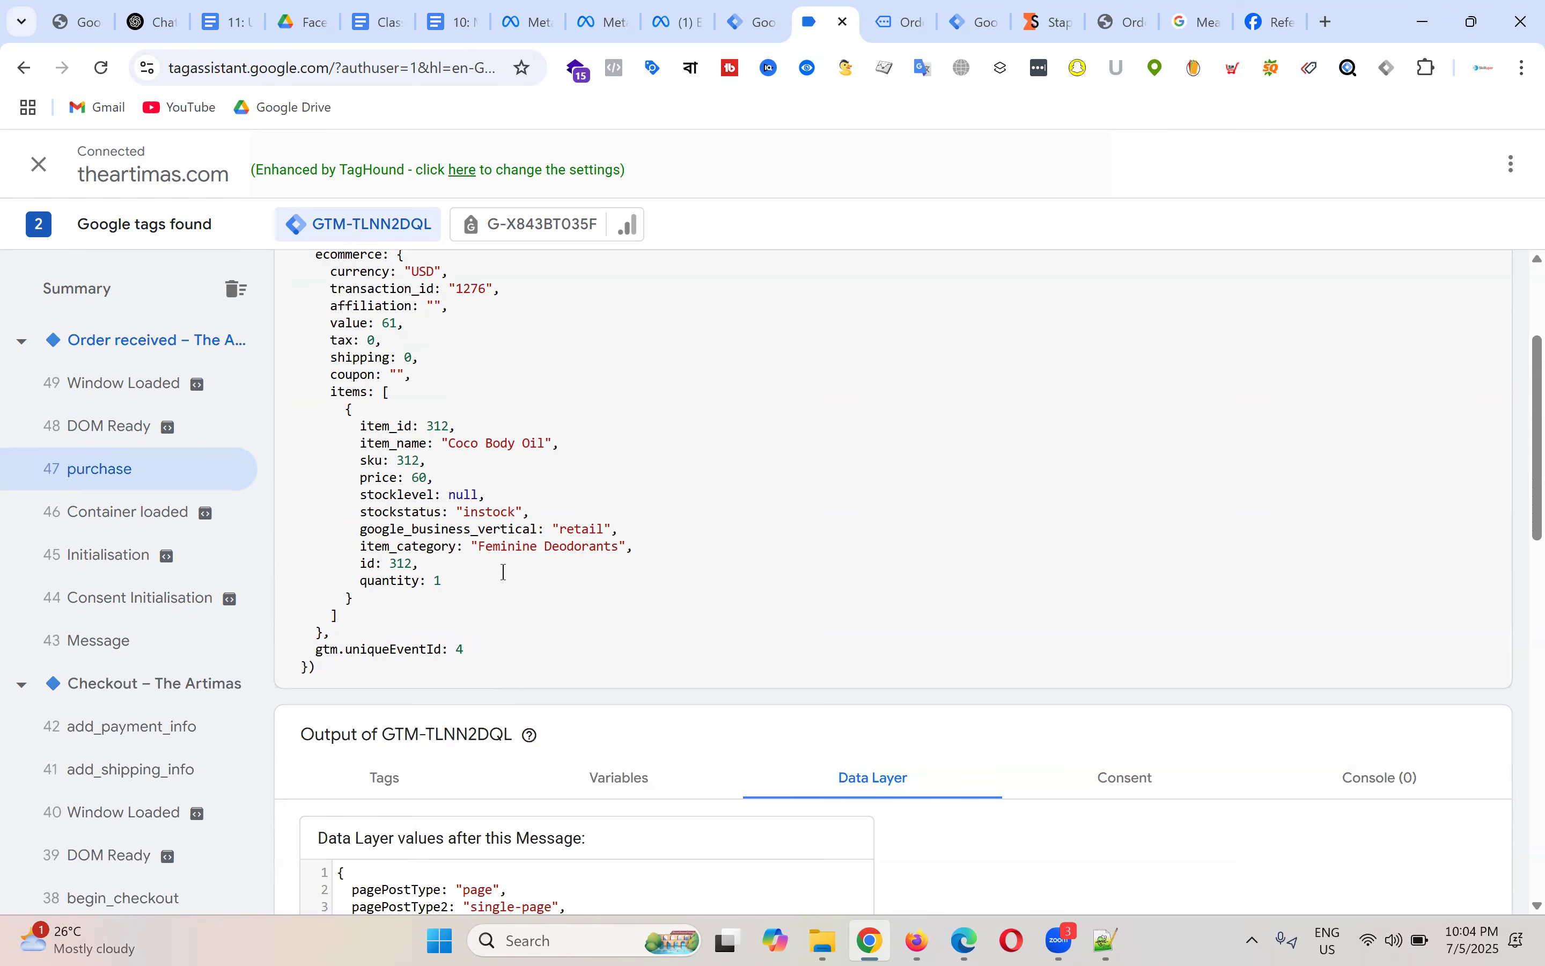
scroll(548, 579, up, 3)
double_click(406, 453)
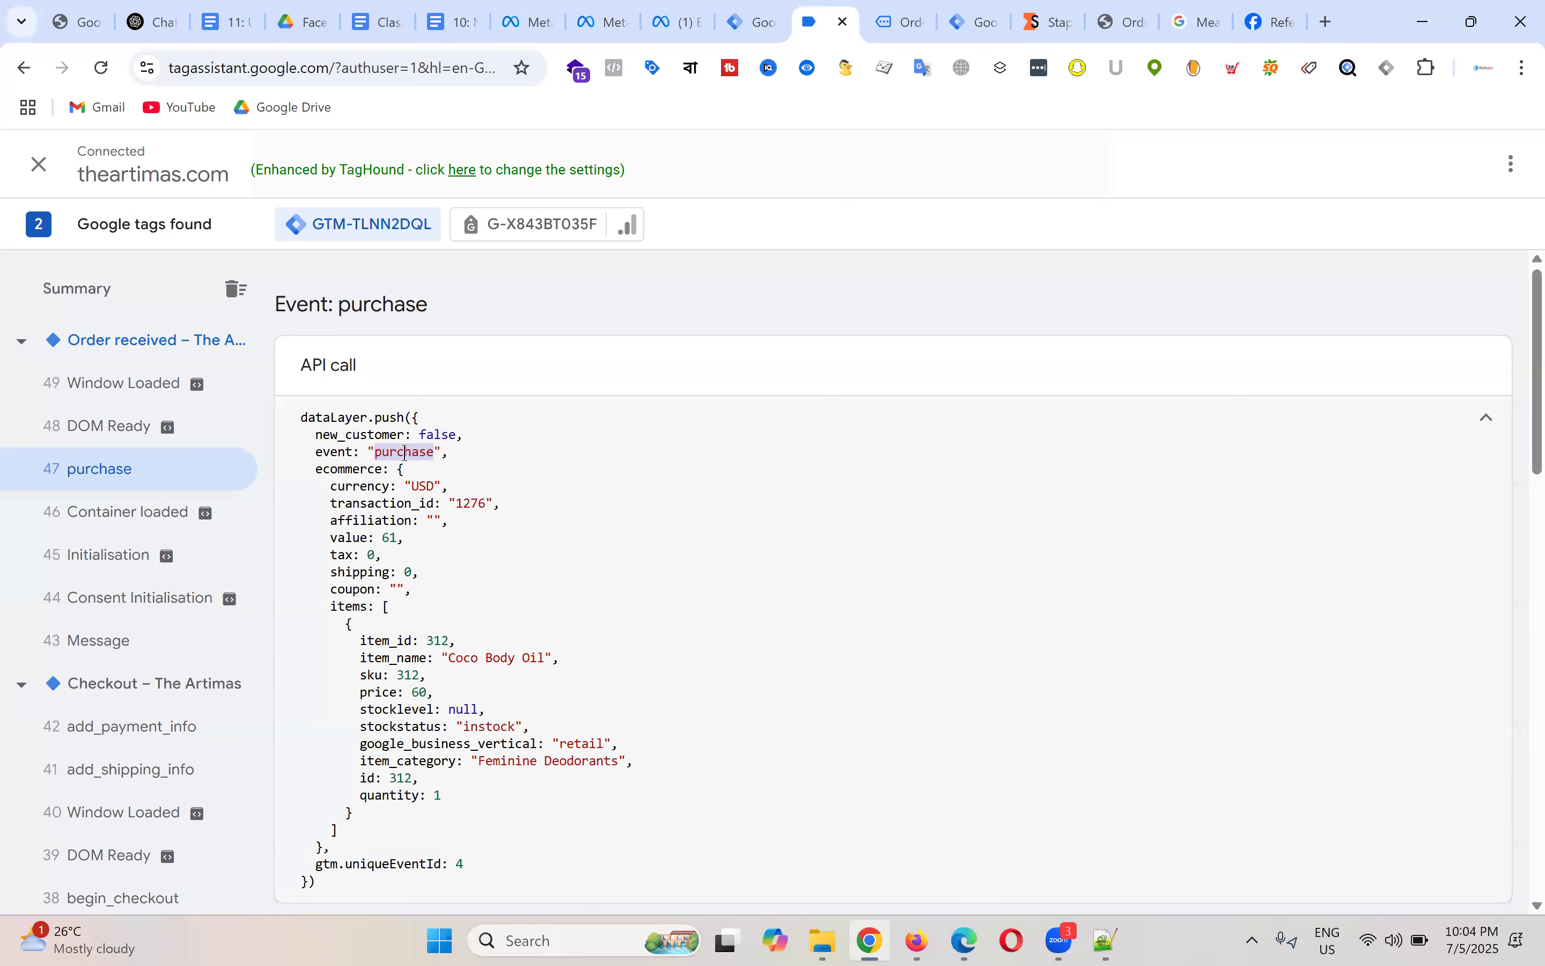
click(894, 3)
click(824, 3)
double_click(403, 453)
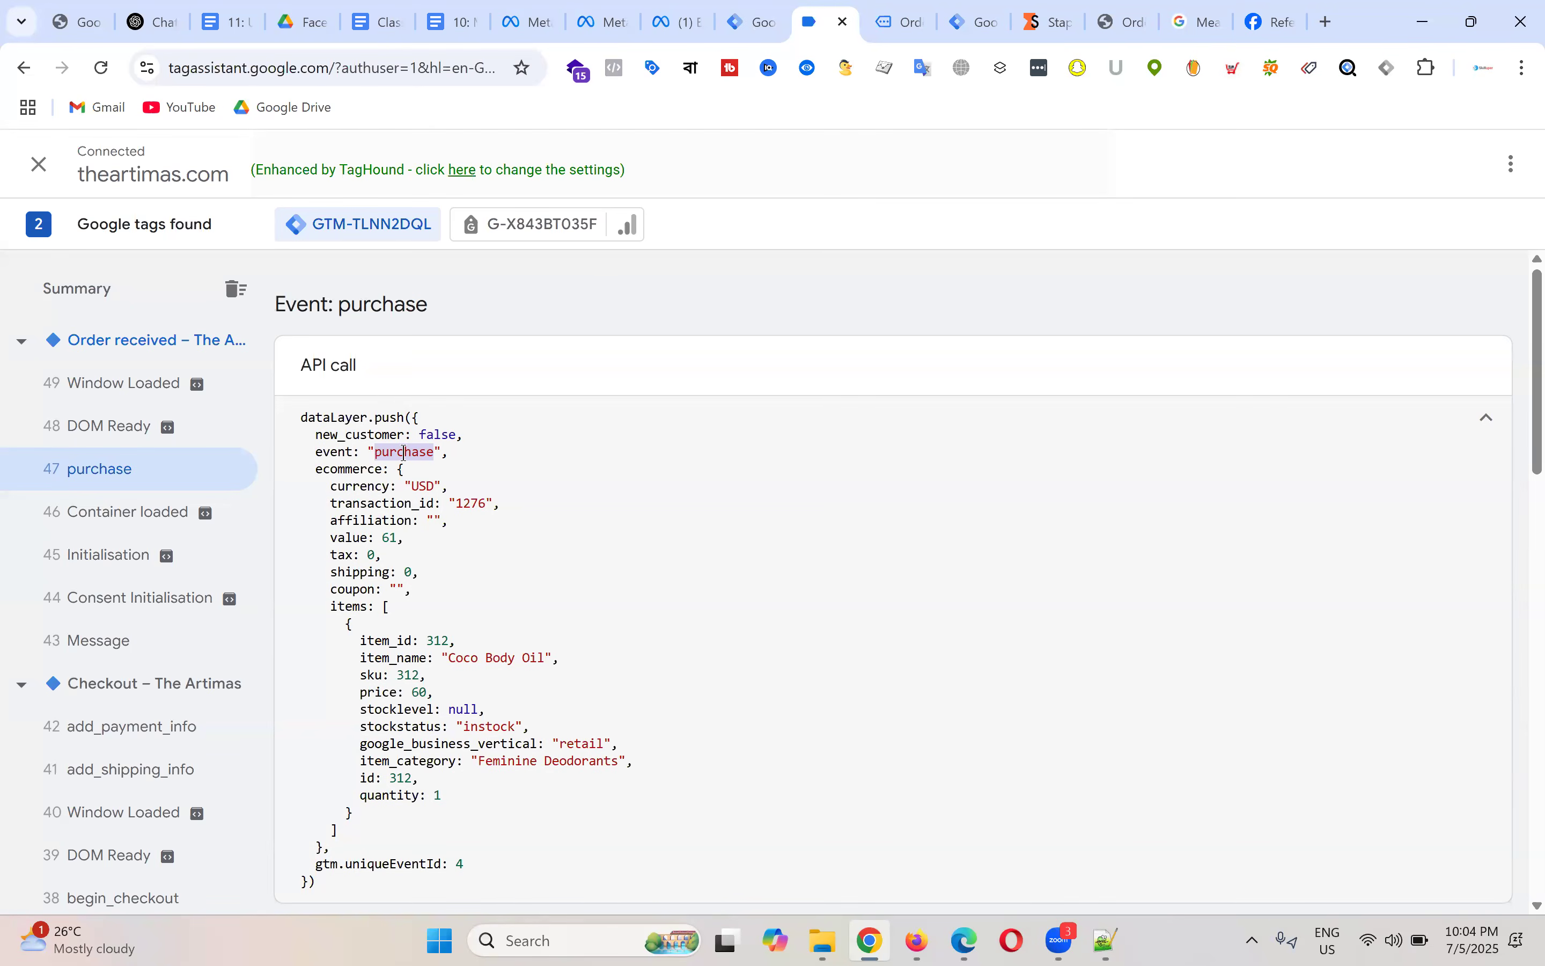
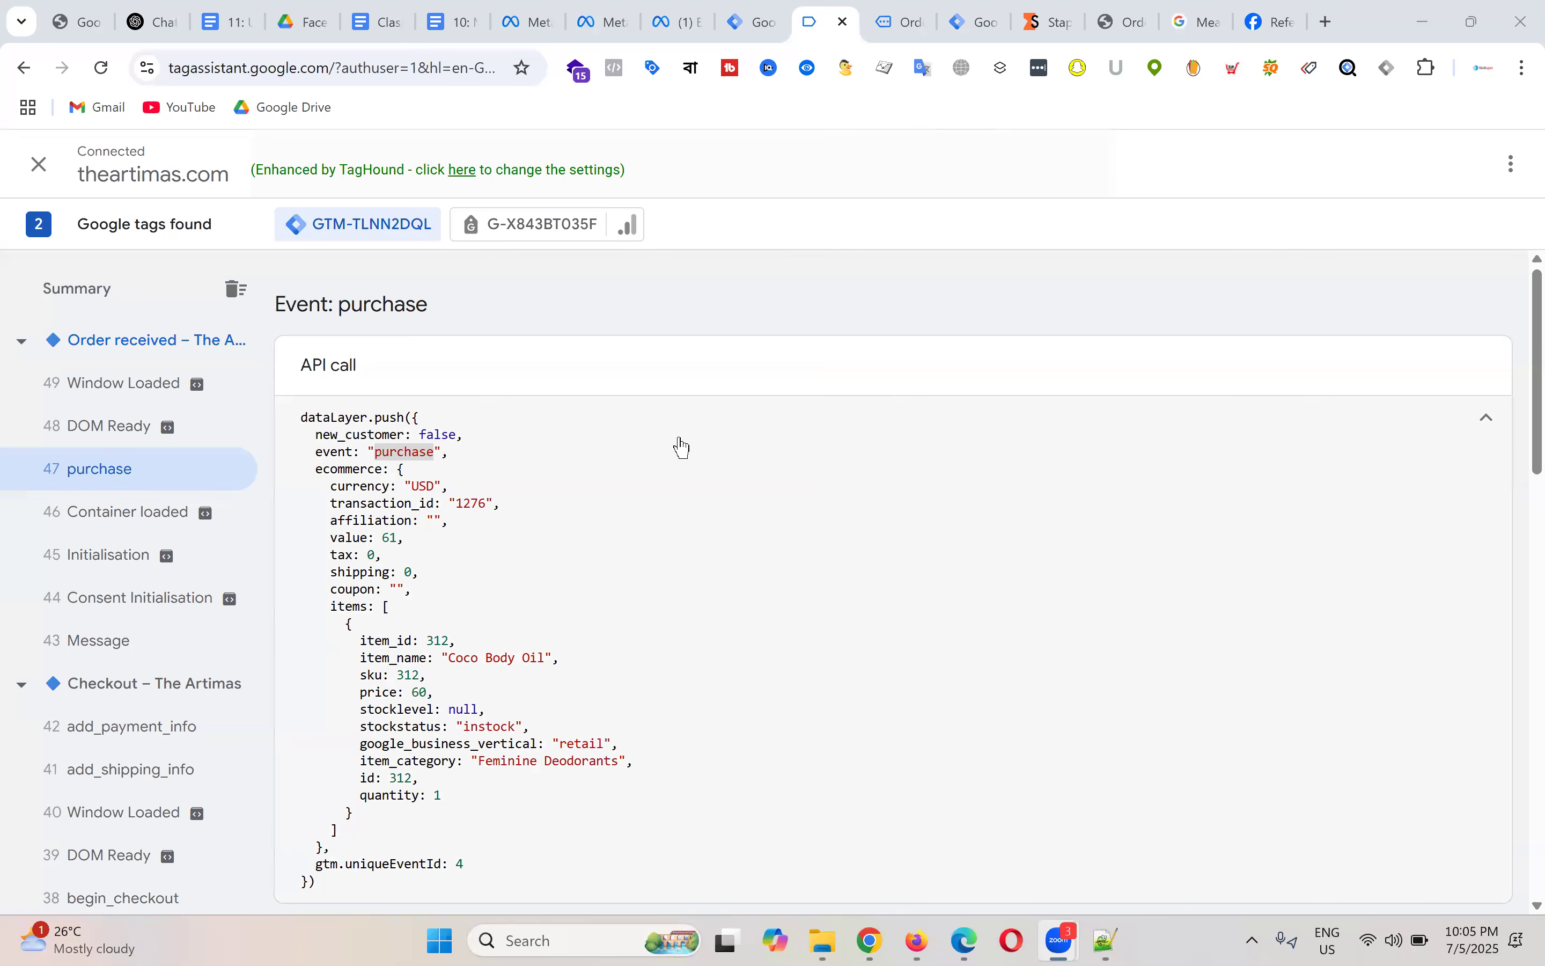
Step: Copy the view_item event's full dataLayer.push code from Tag Assistant
scroll(688, 465, down, 3)
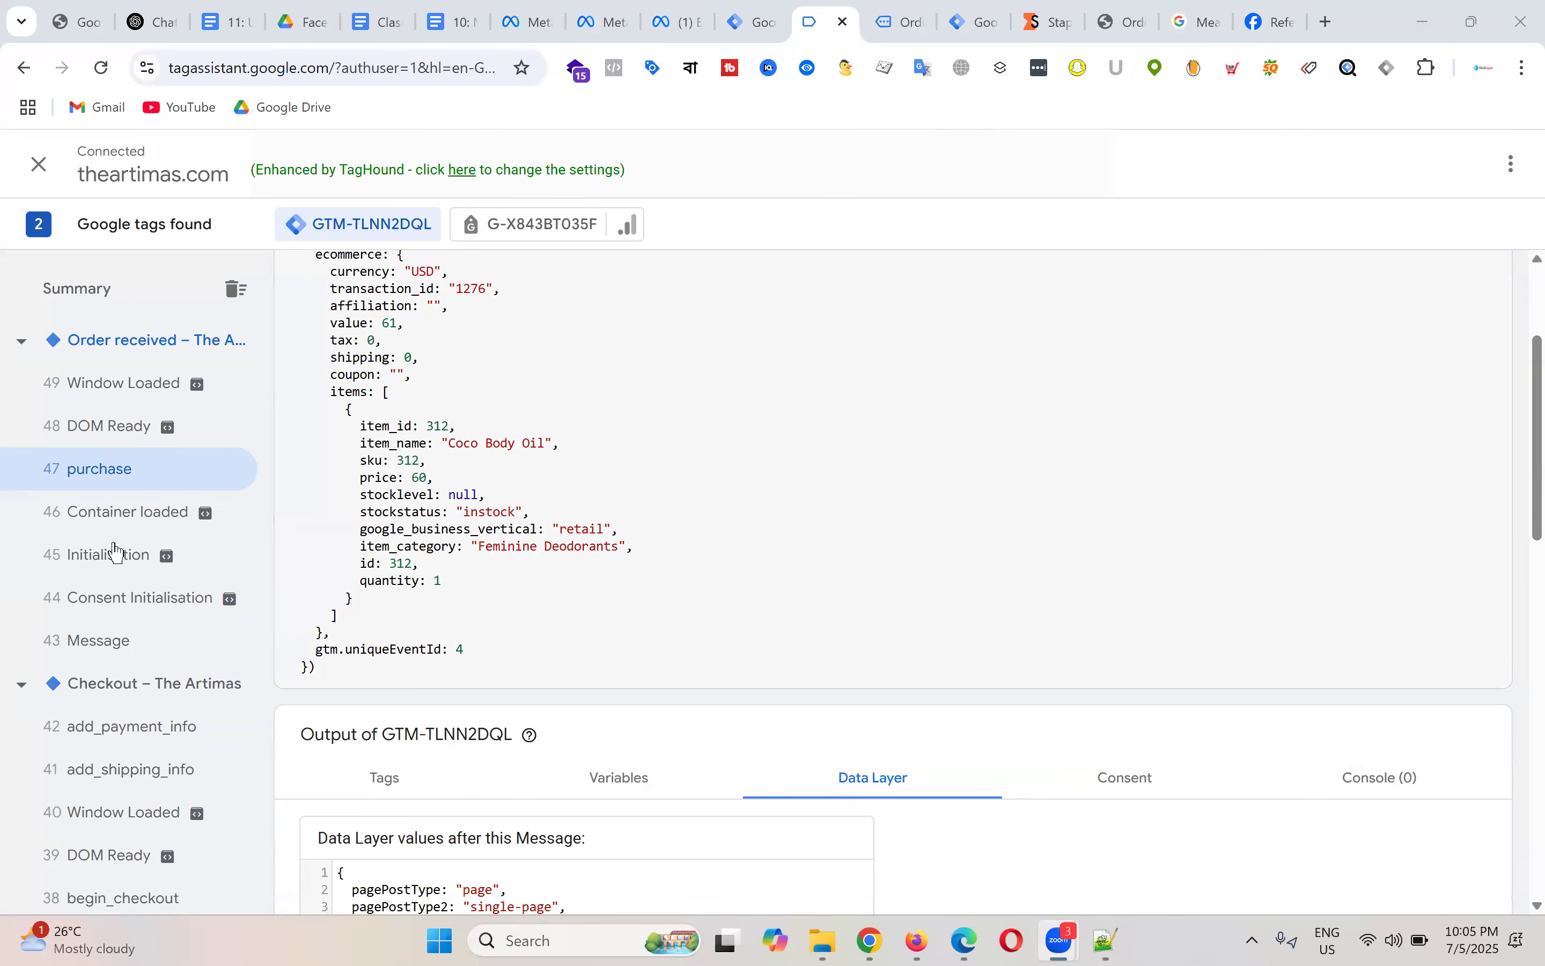
scroll(128, 544, down, 10)
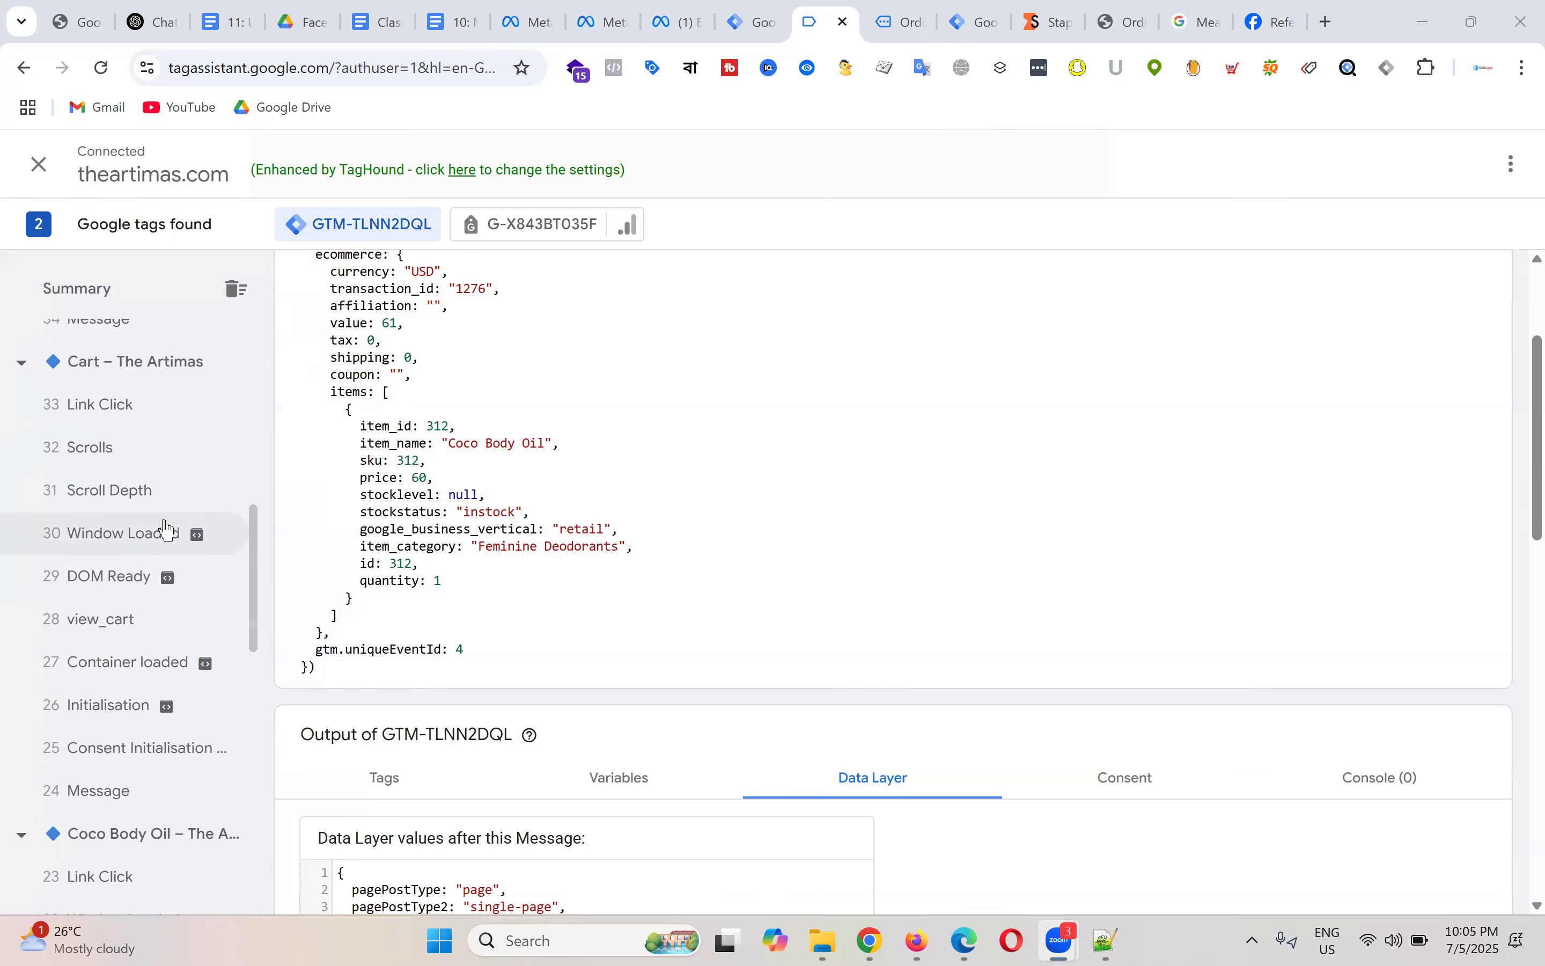
scroll(137, 544, down, 5)
click(122, 577)
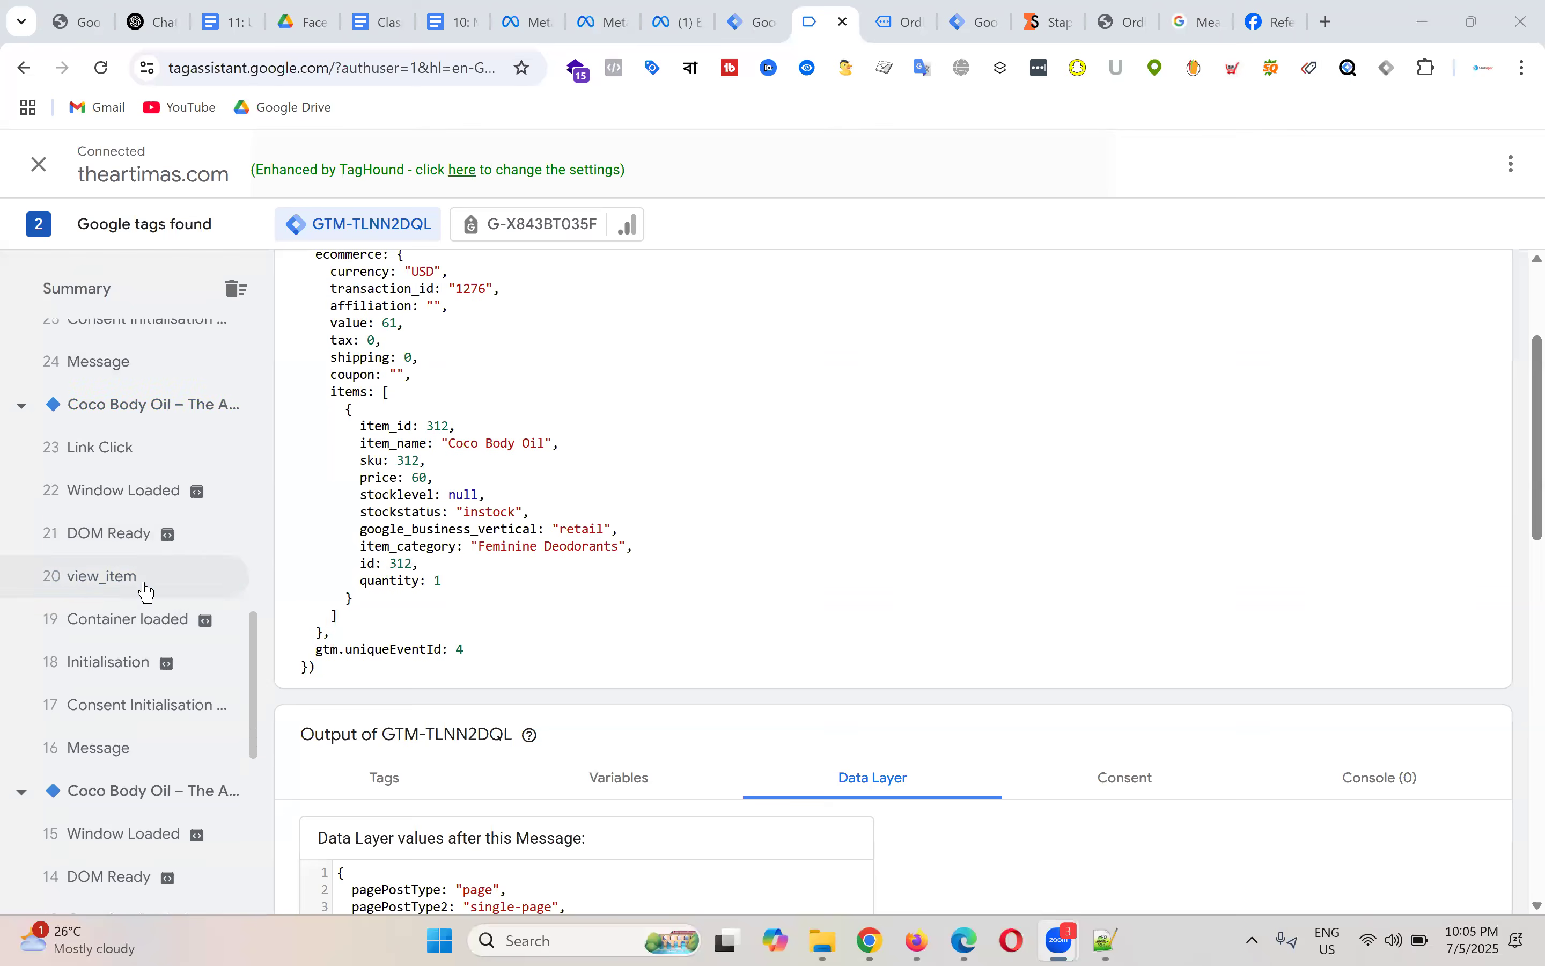
scroll(741, 407, up, 5)
drag(302, 419, 568, 767)
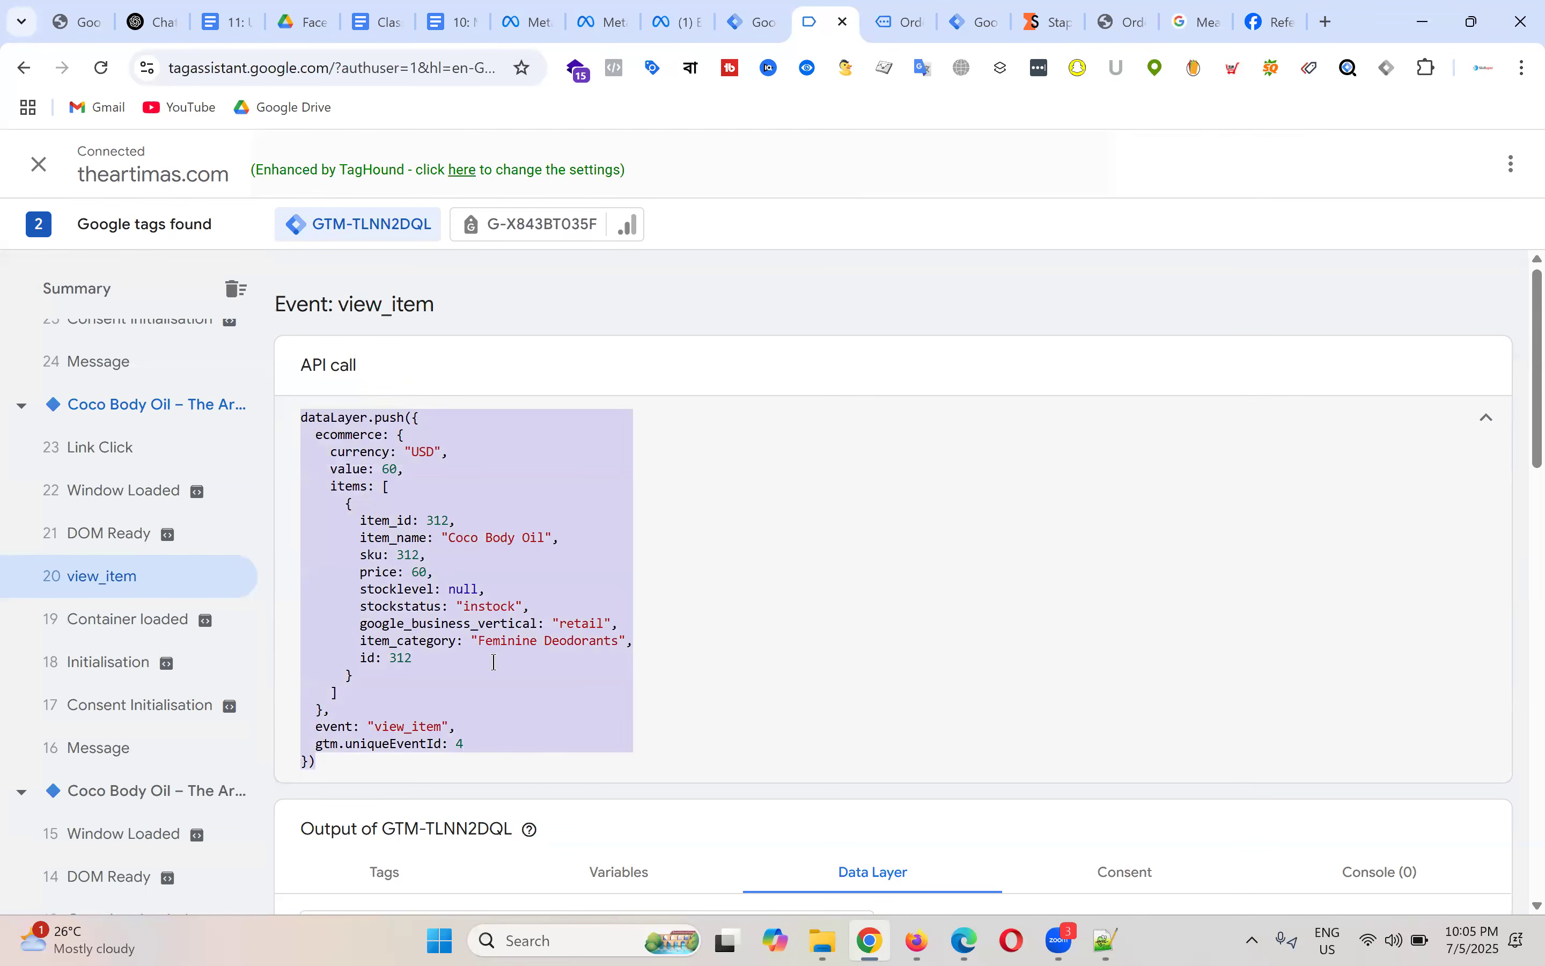
right_click(364, 499)
click(448, 525)
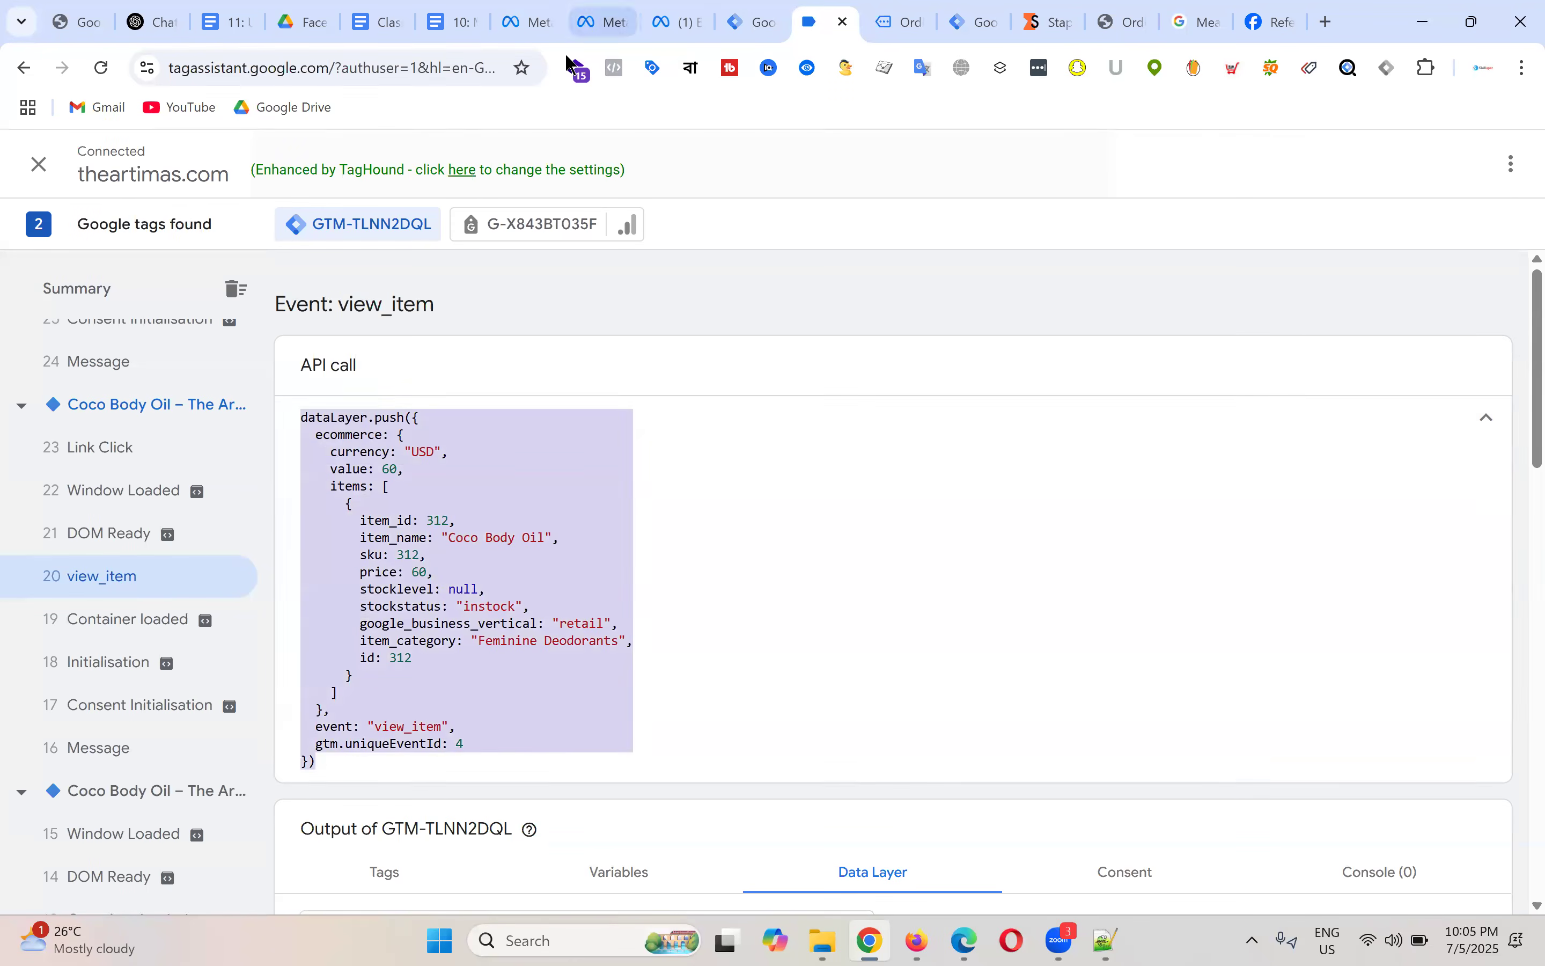
click(388, 13)
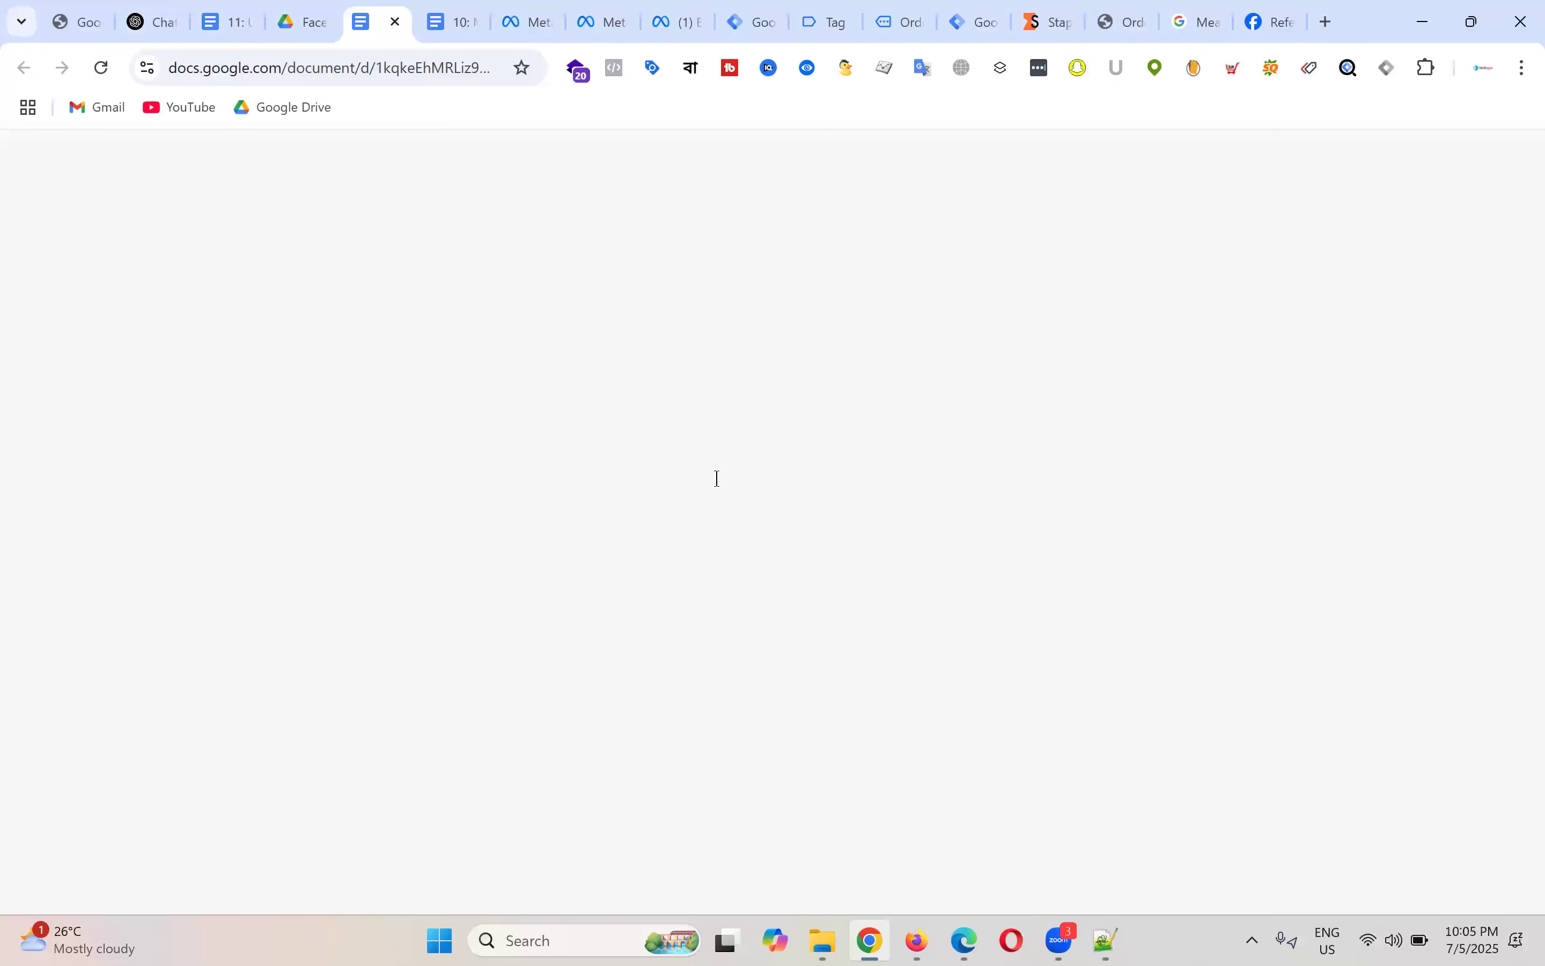
Step: Insert a 1x1 table below the image and paste the view_item code into it
click(577, 432)
key(Return)
key(Return)
key(Return)
key(Return)
key(Return)
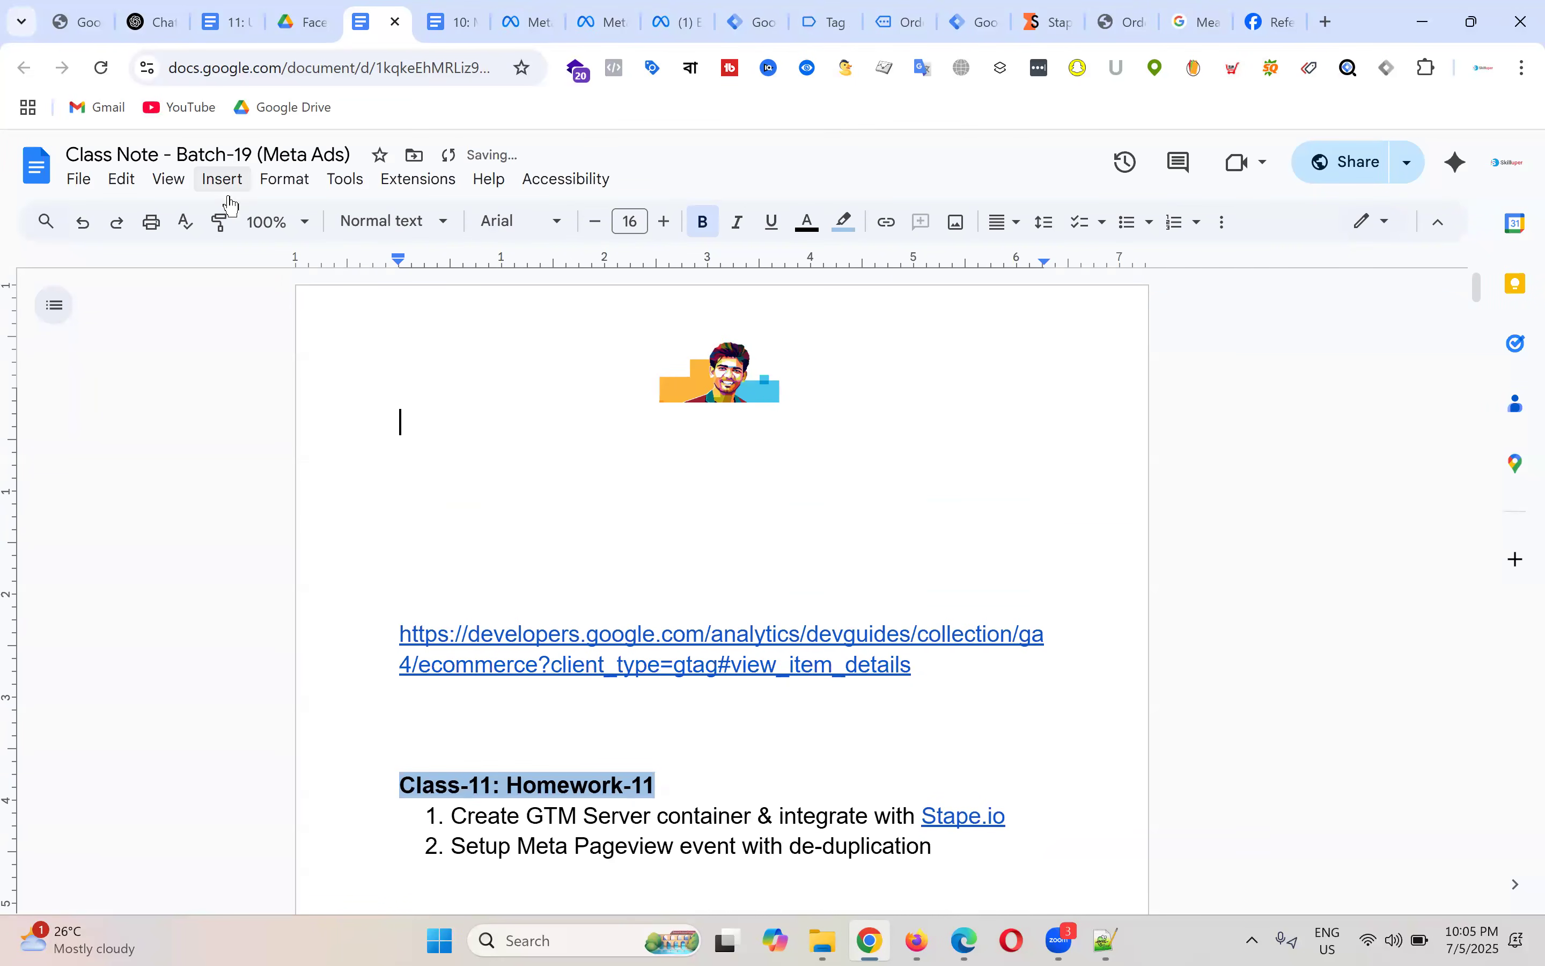
click(222, 181)
mouse_move(269, 262)
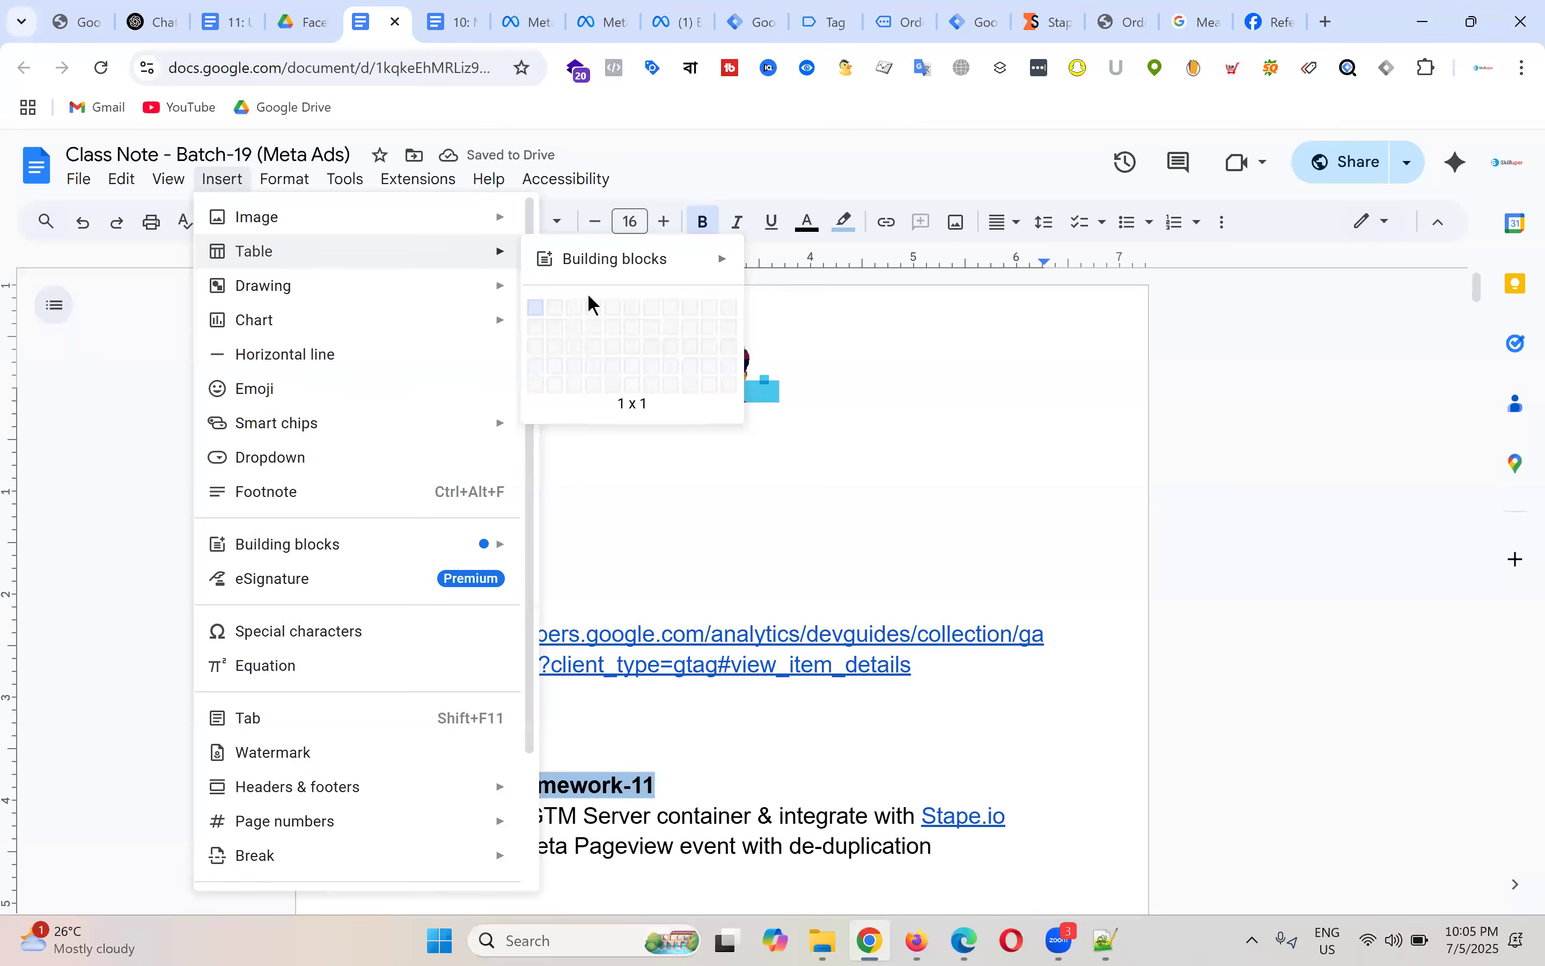
click(537, 309)
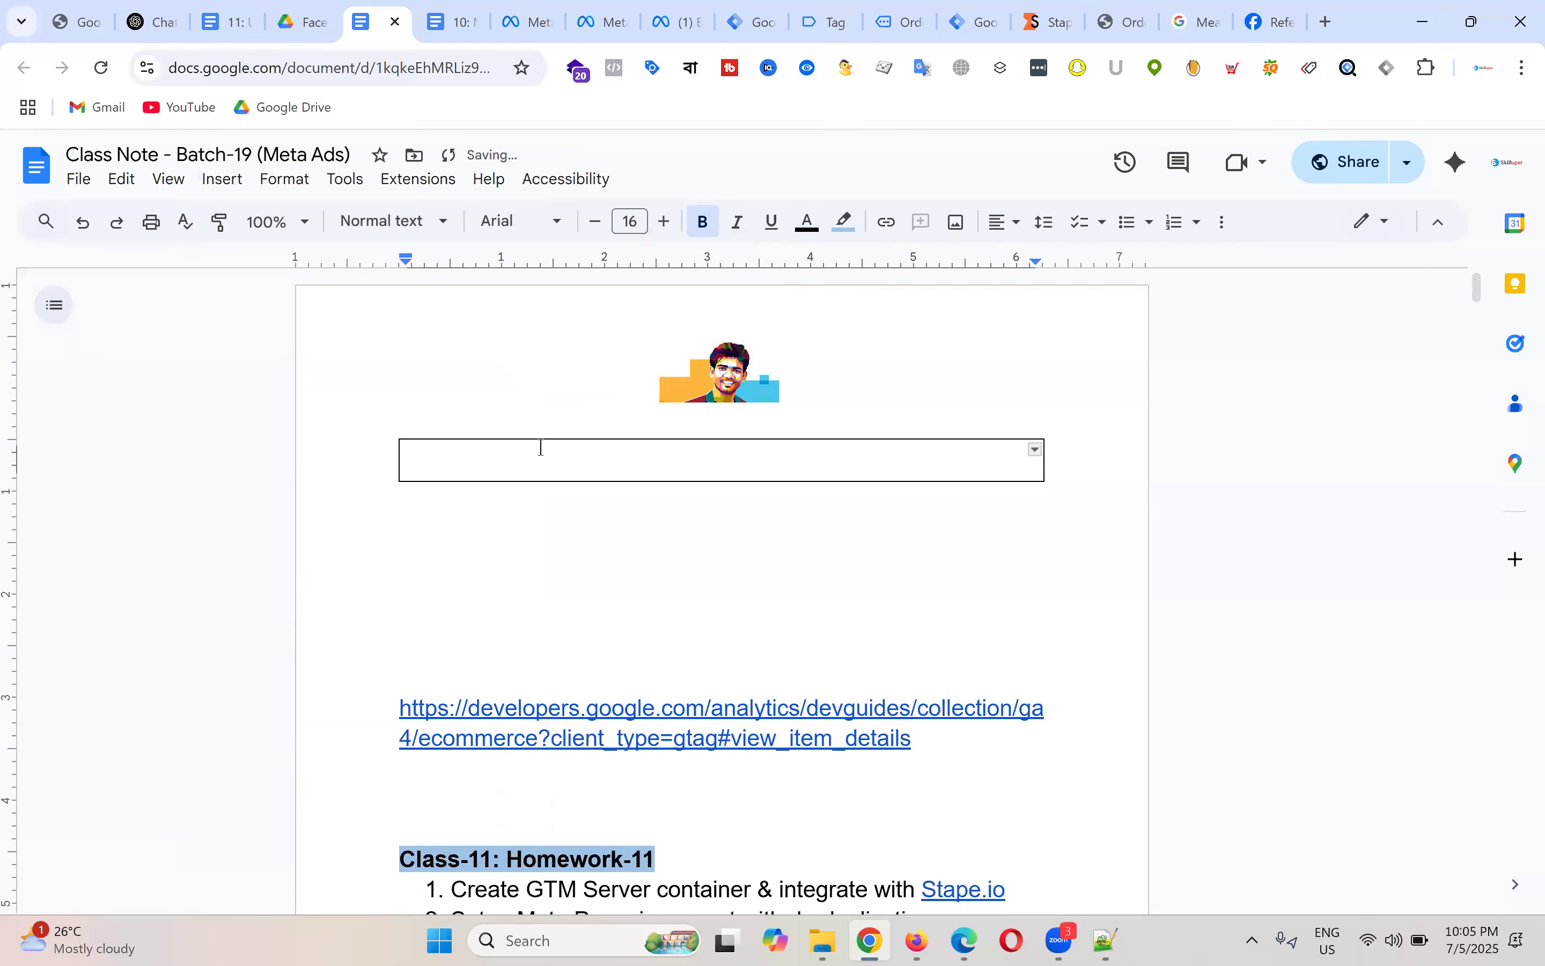
key(ctrl+v)
scroll(659, 486, up, 3)
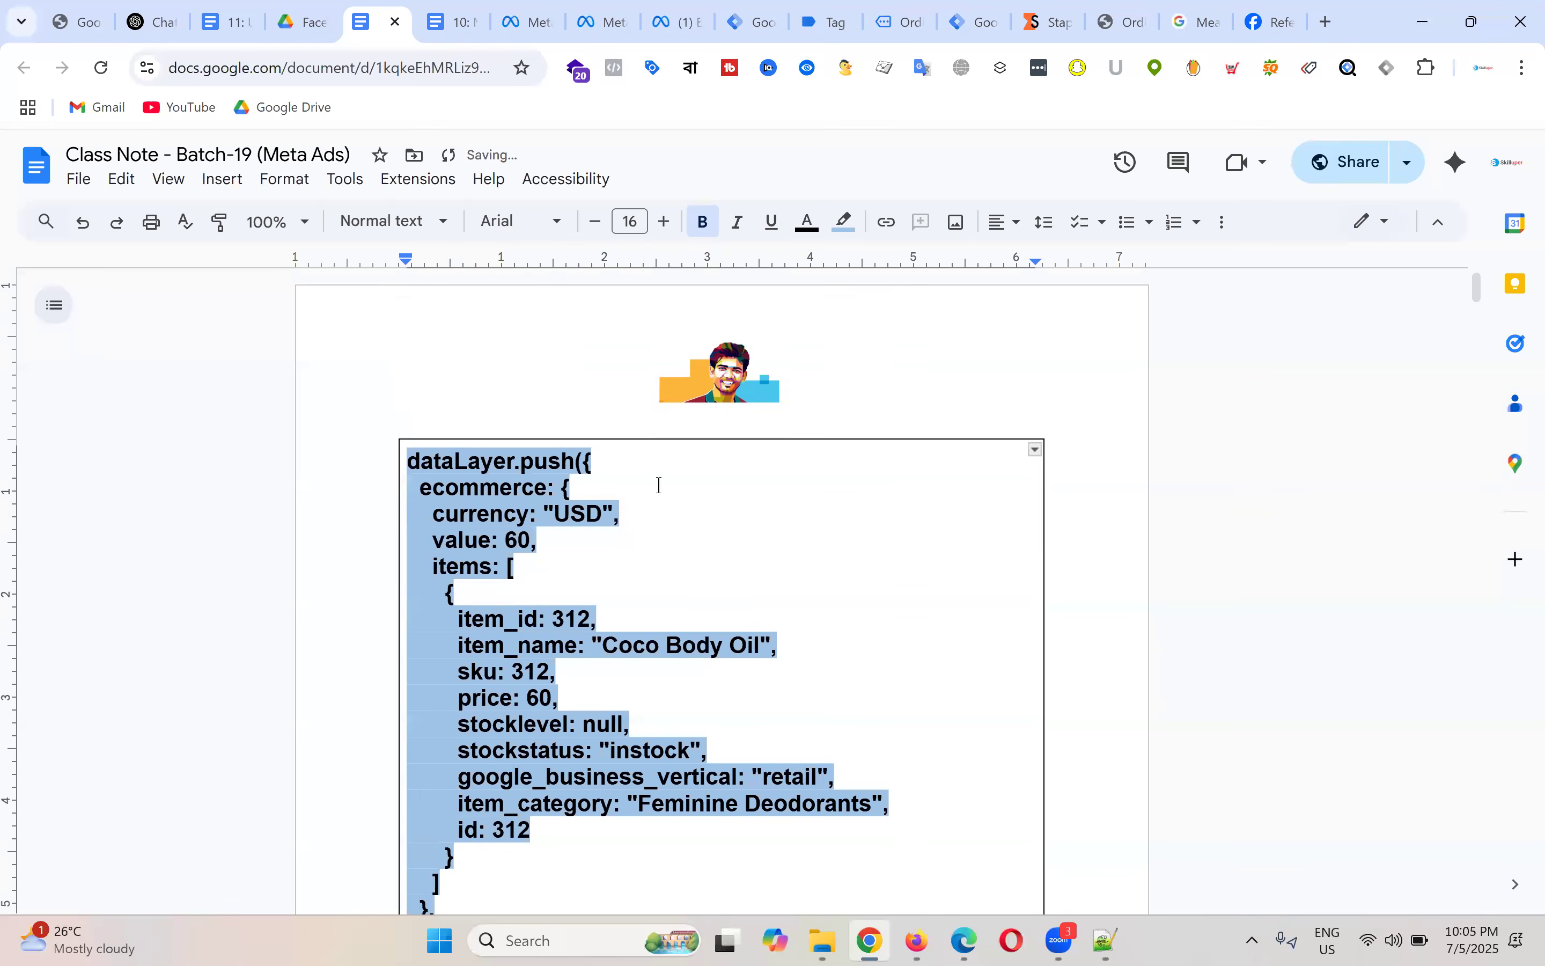
scroll(643, 787, down, 3)
Step: Format the pasted code with white highlight, Courier New font and no bold
key(ctrl+a)
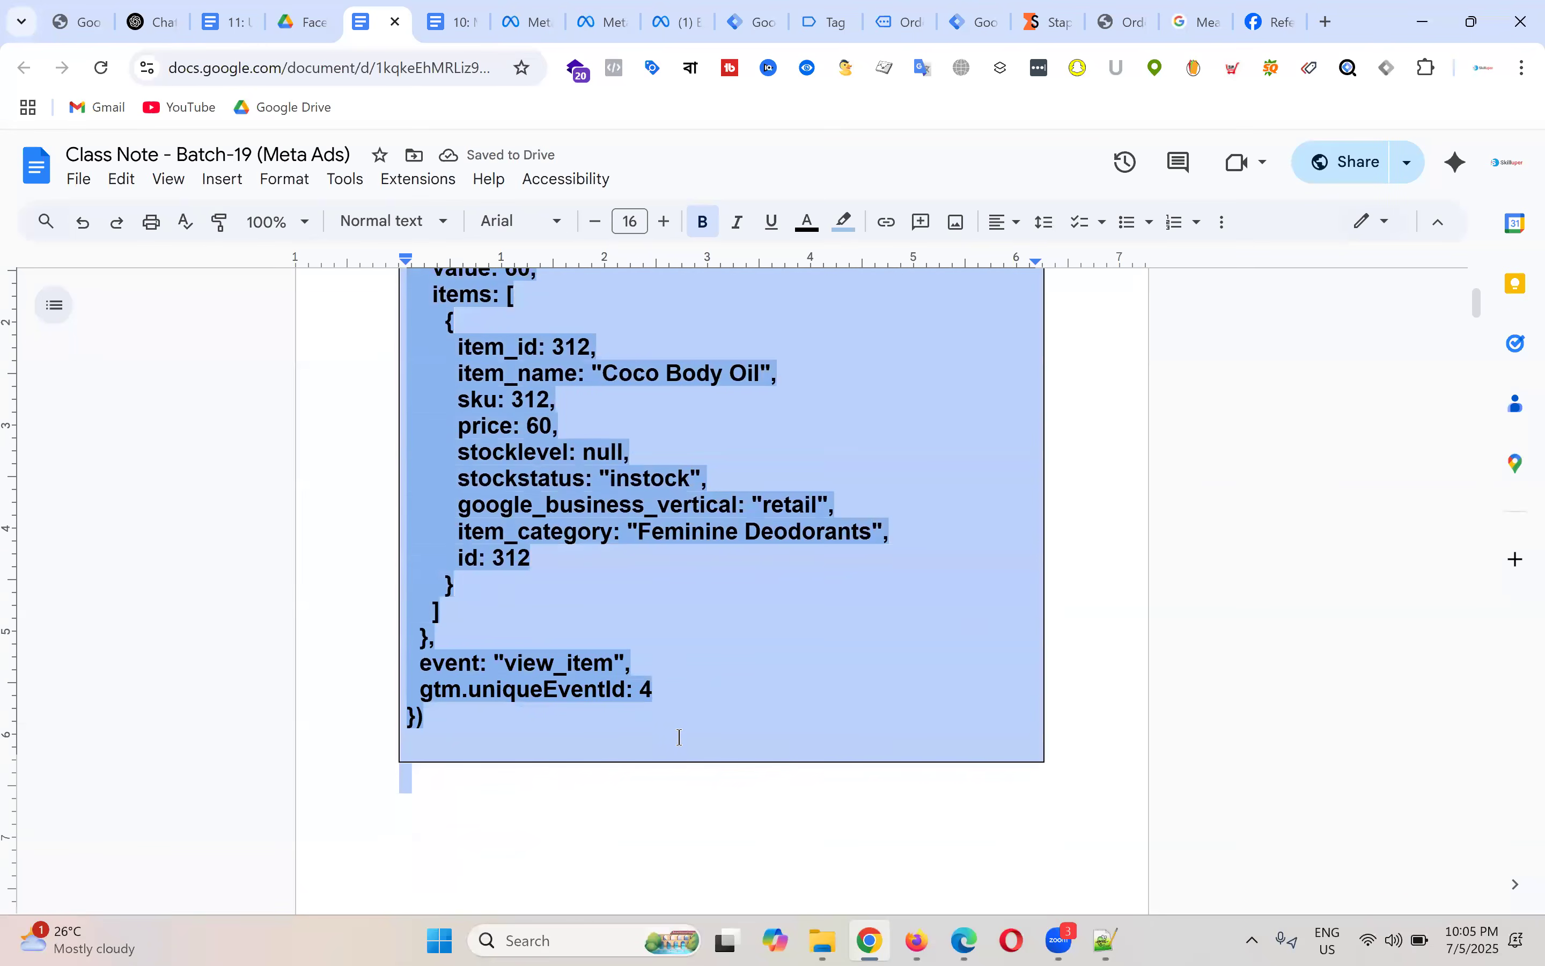
click(844, 222)
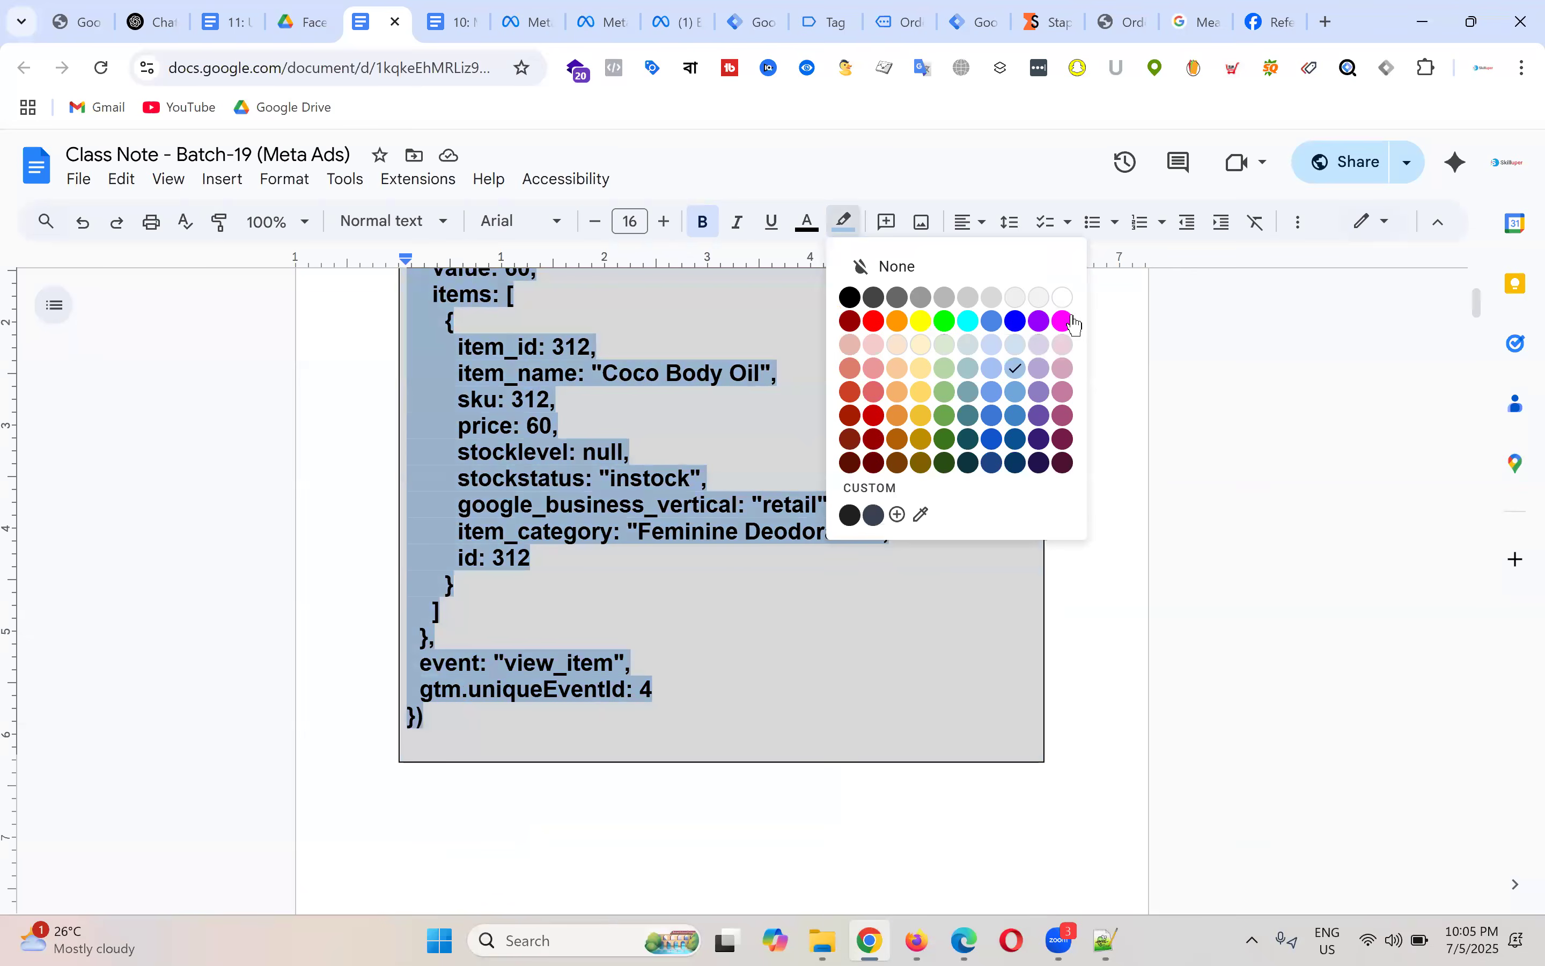
click(1064, 296)
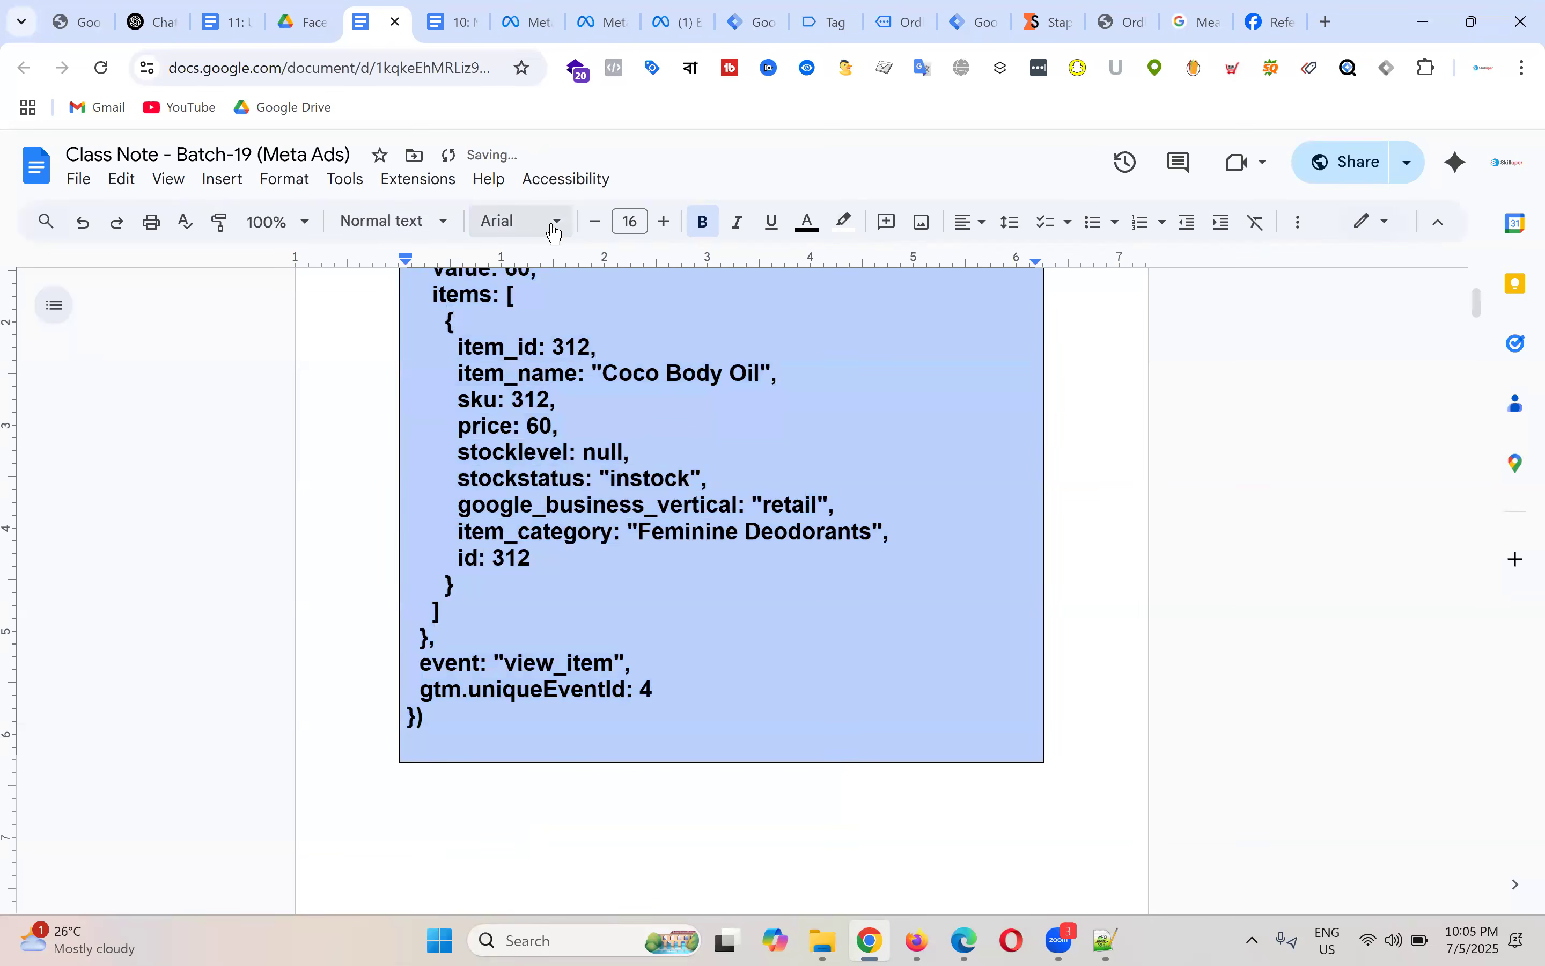
click(544, 223)
mouse_move(570, 434)
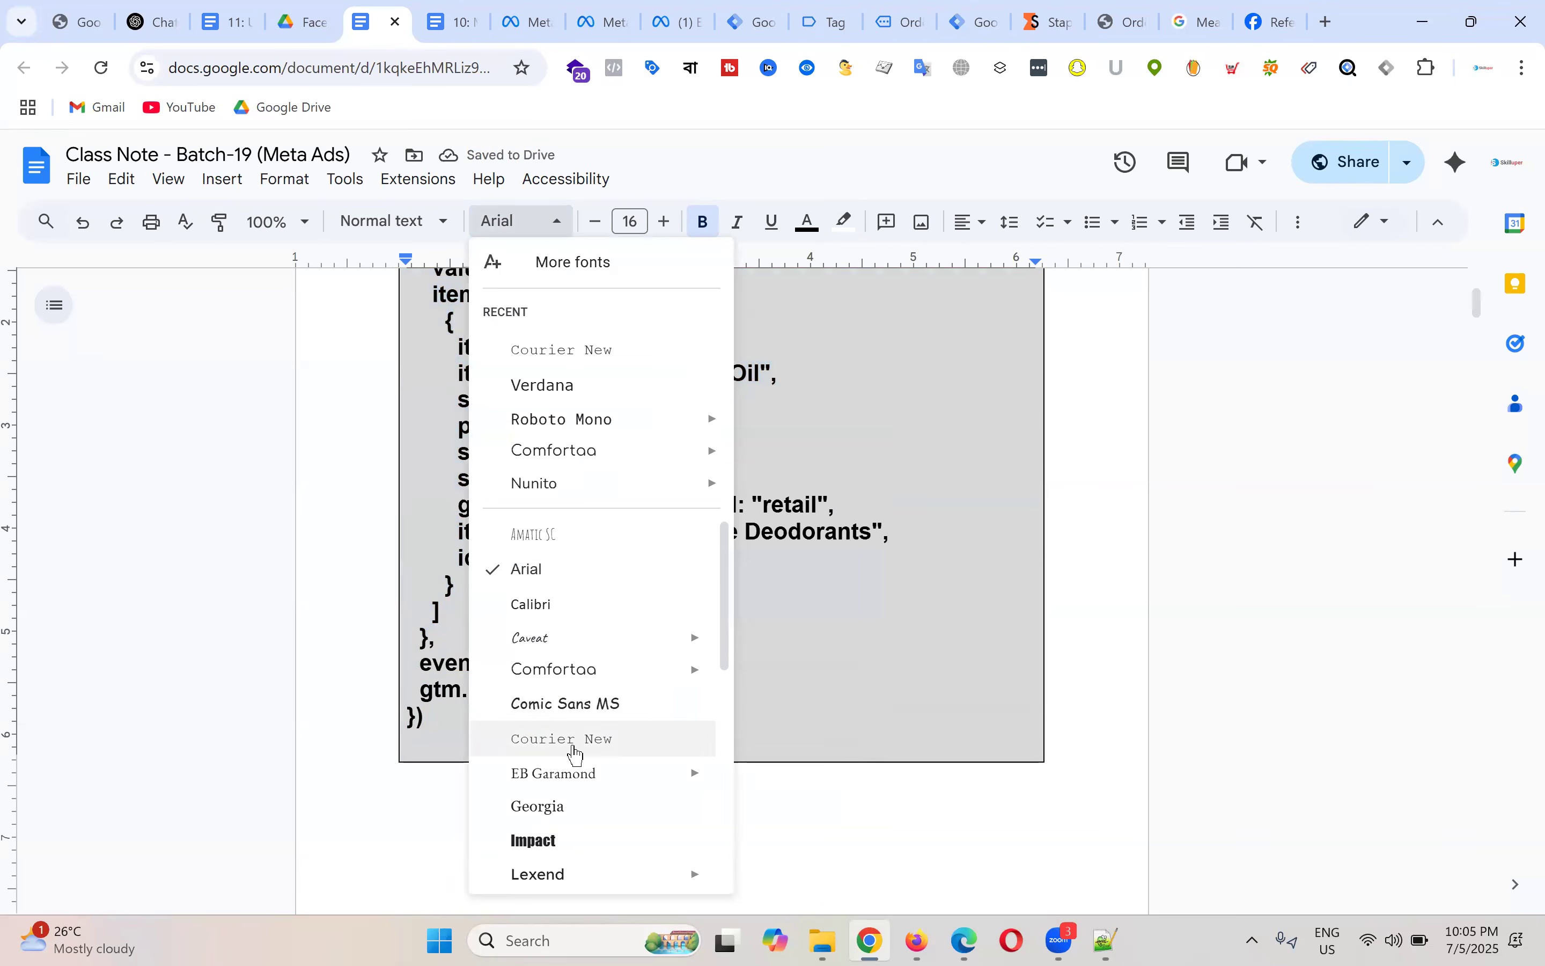
click(576, 739)
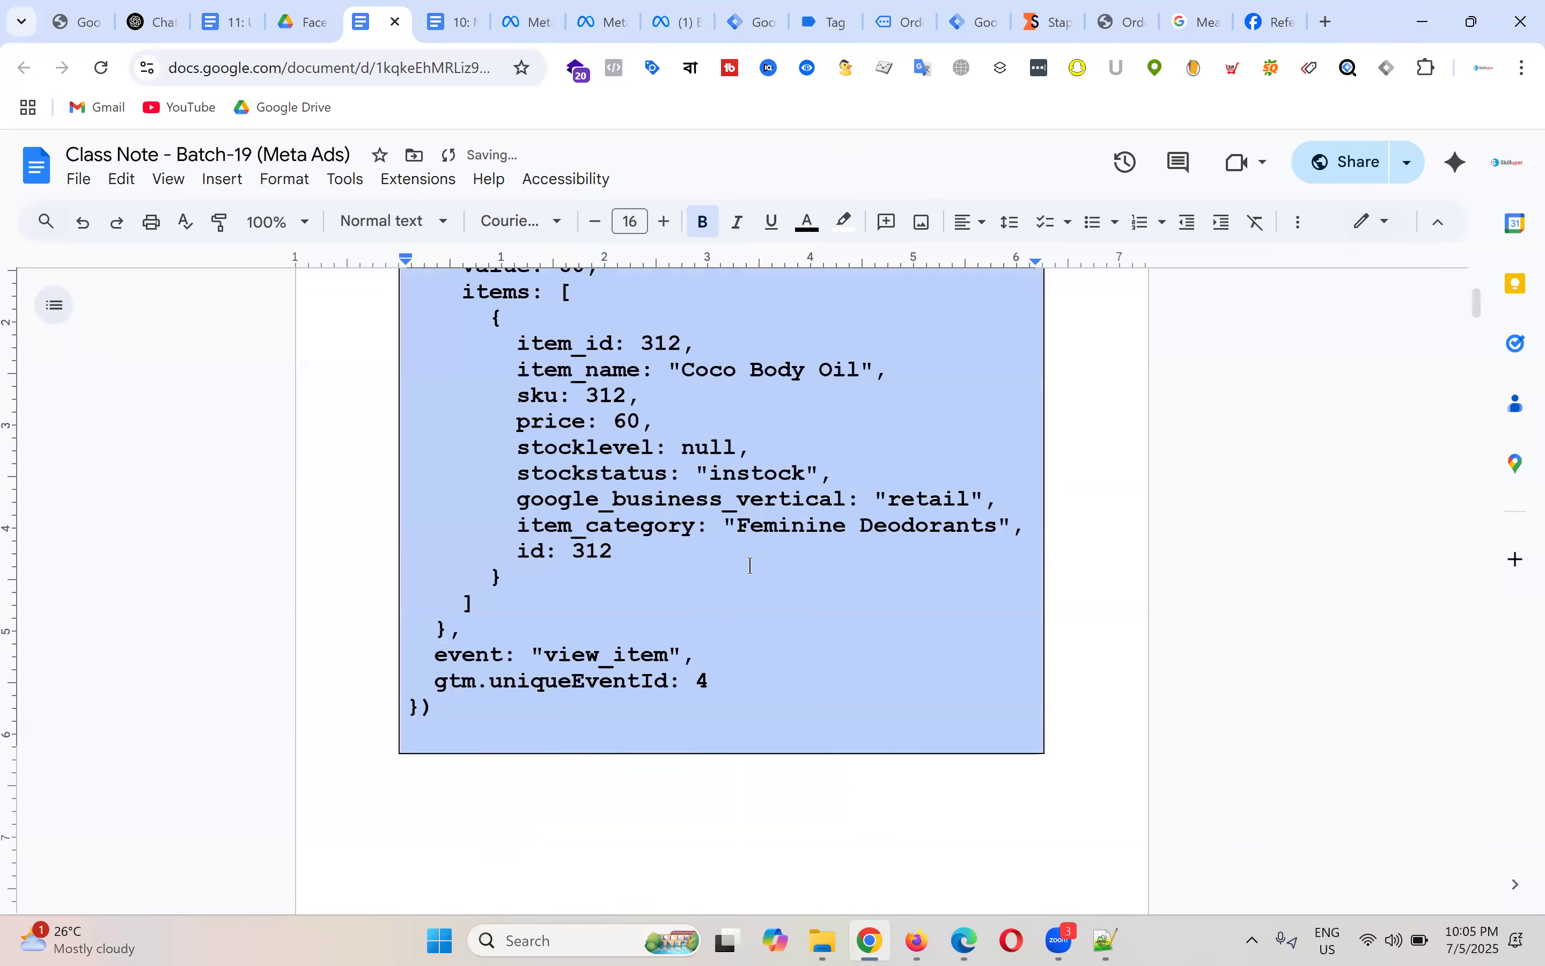
scroll(866, 536, up, 4)
click(703, 222)
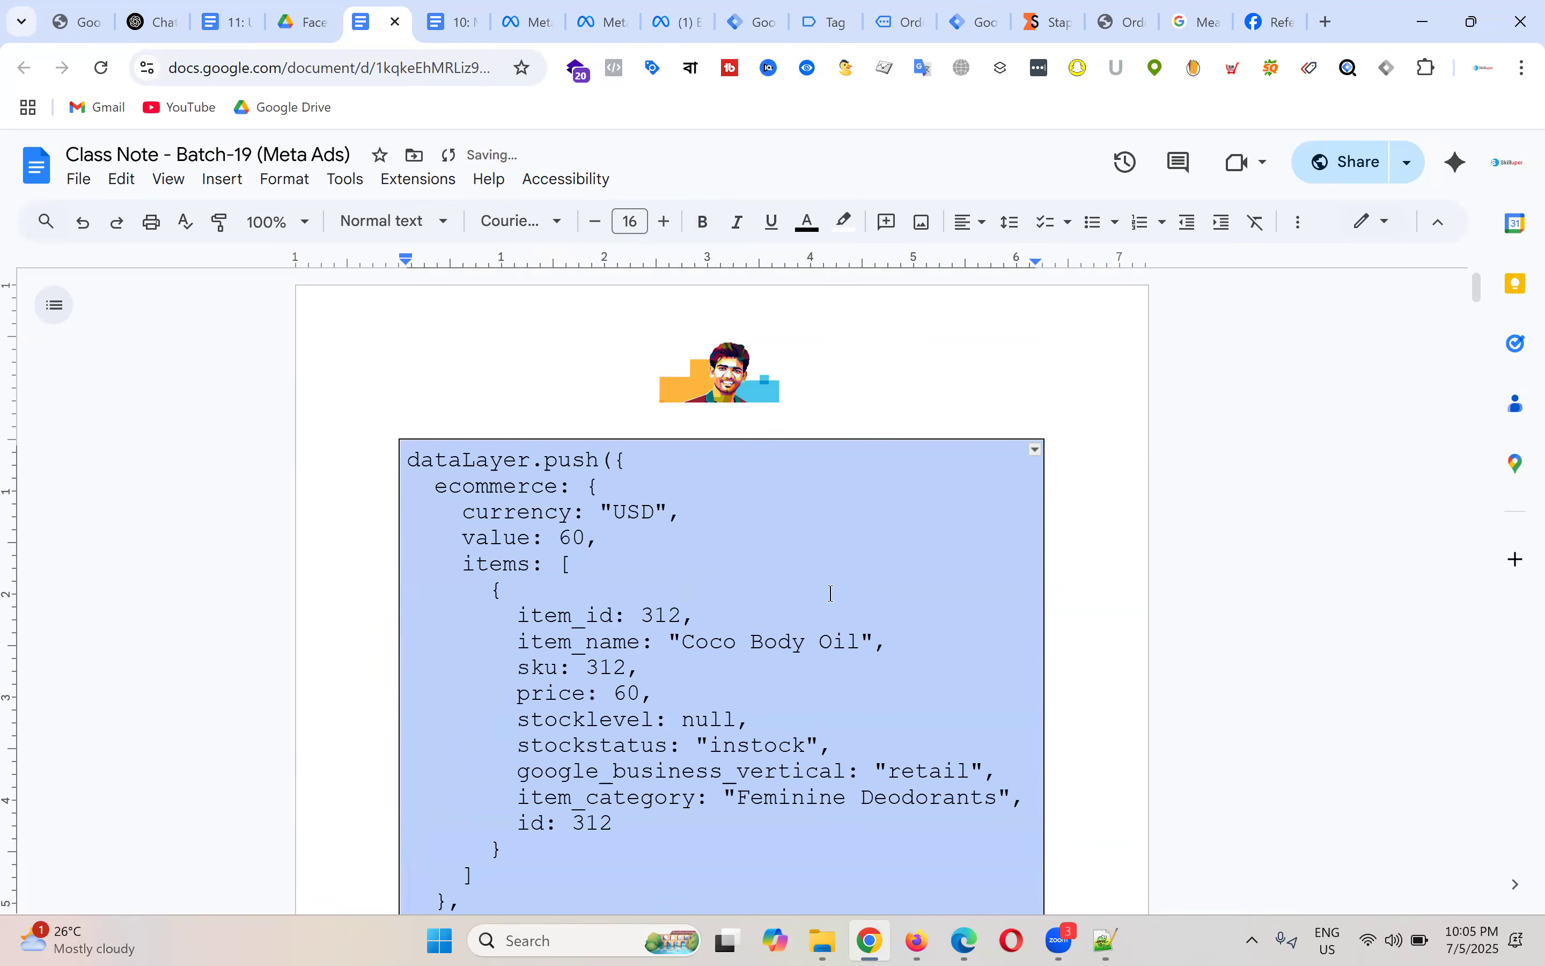
click(781, 590)
scroll(788, 556, down, 2)
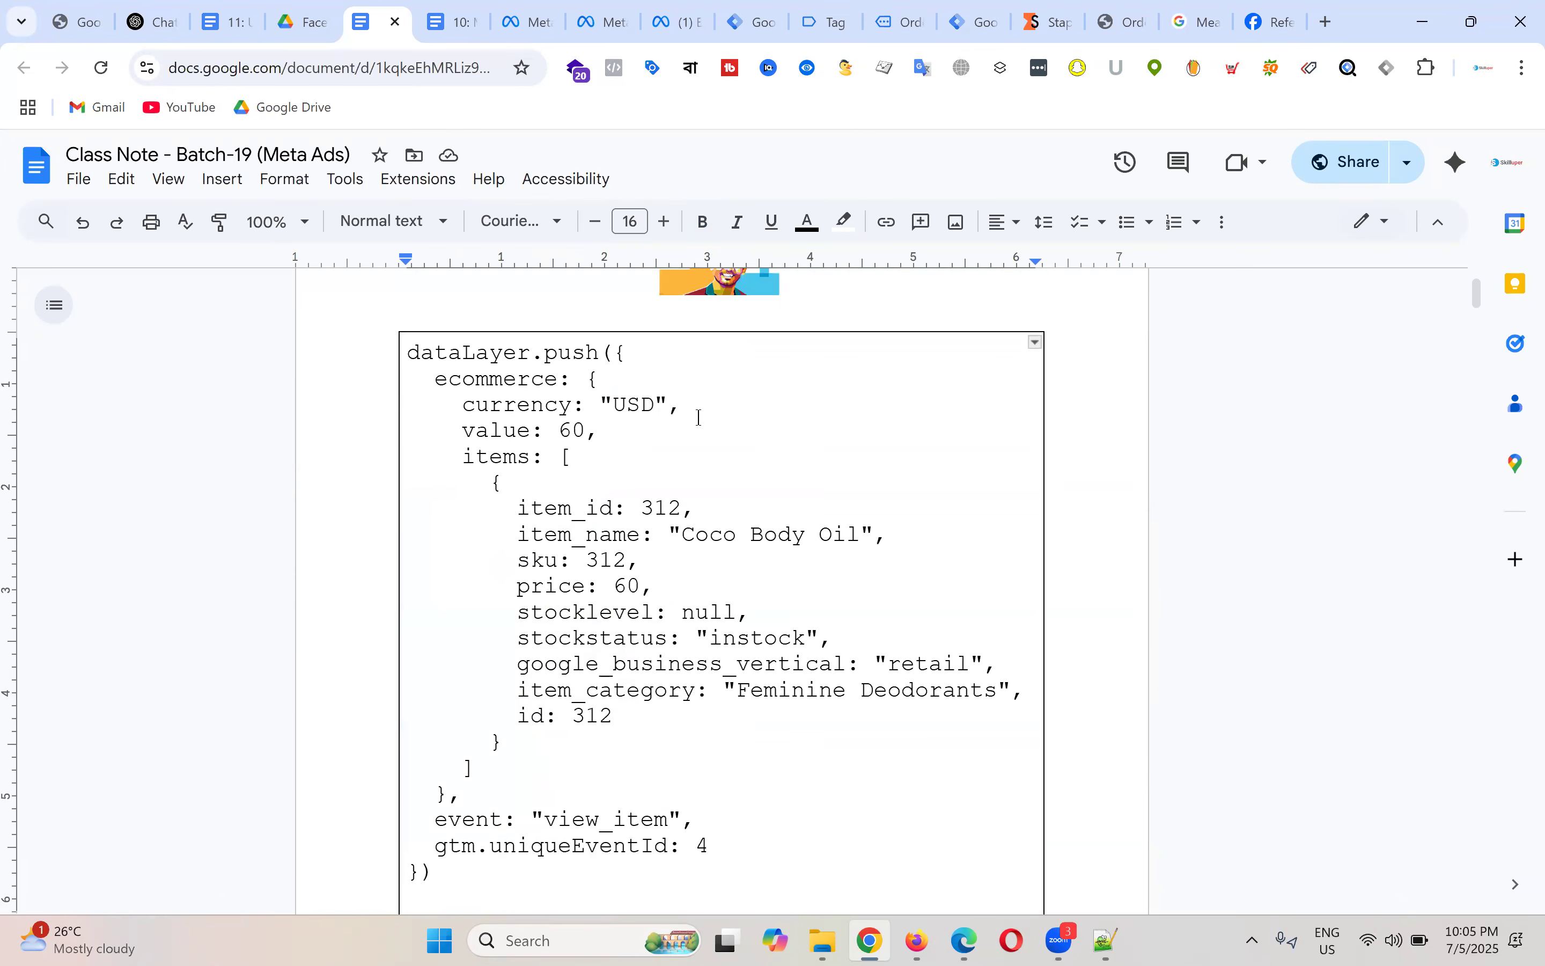
scroll(700, 417, down, 2)
scroll(800, 510, up, 2)
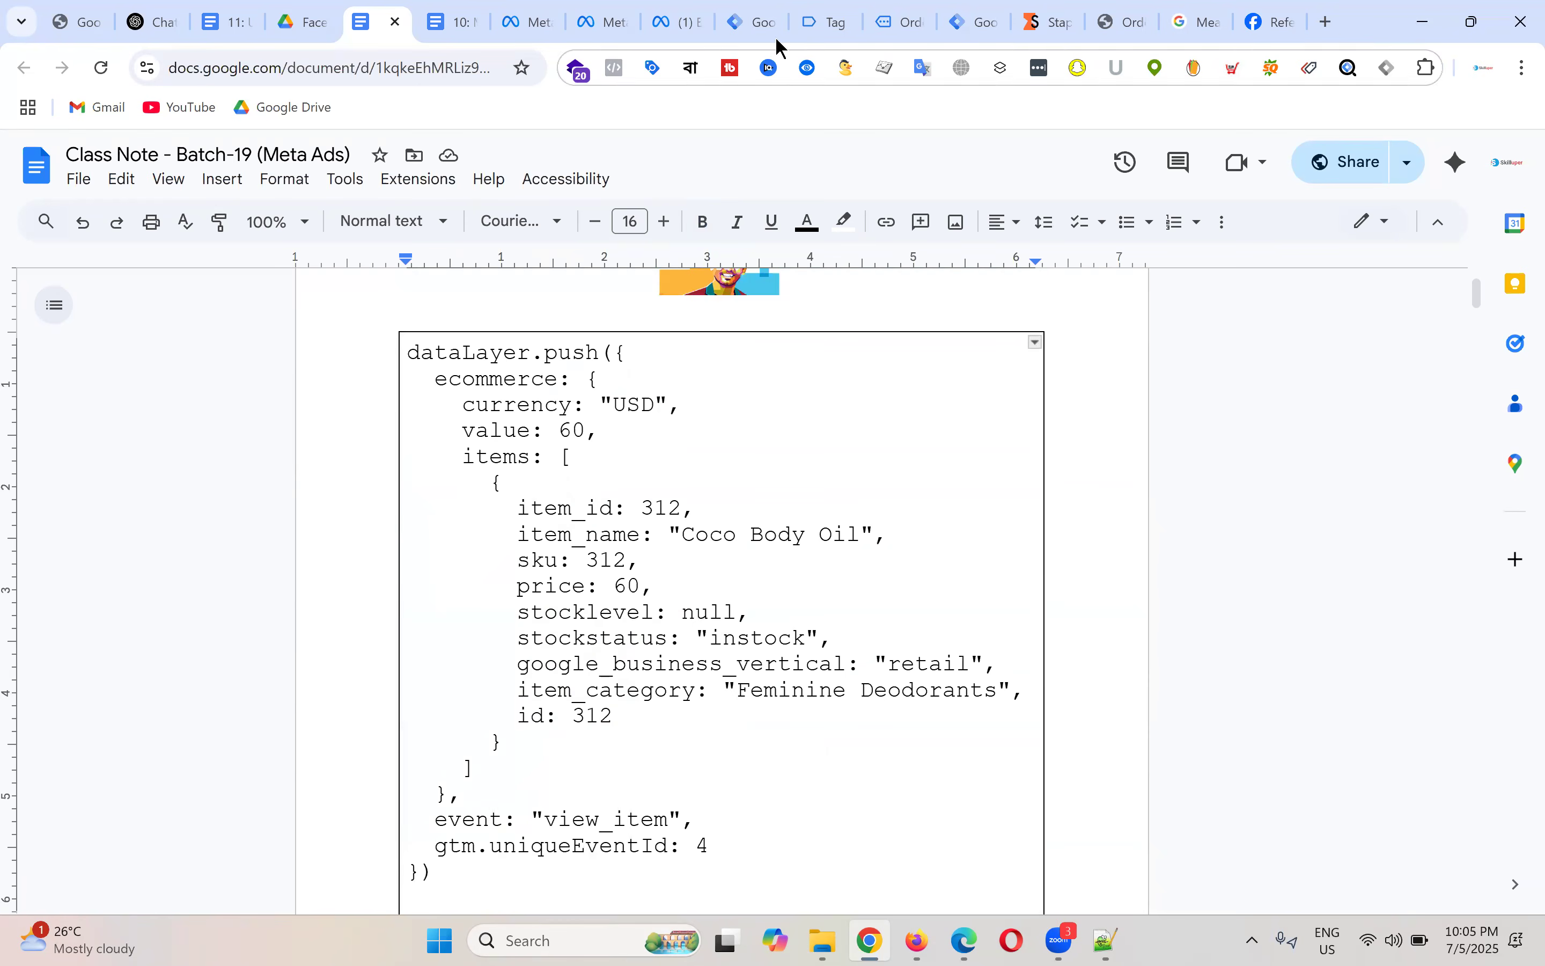
click(757, 23)
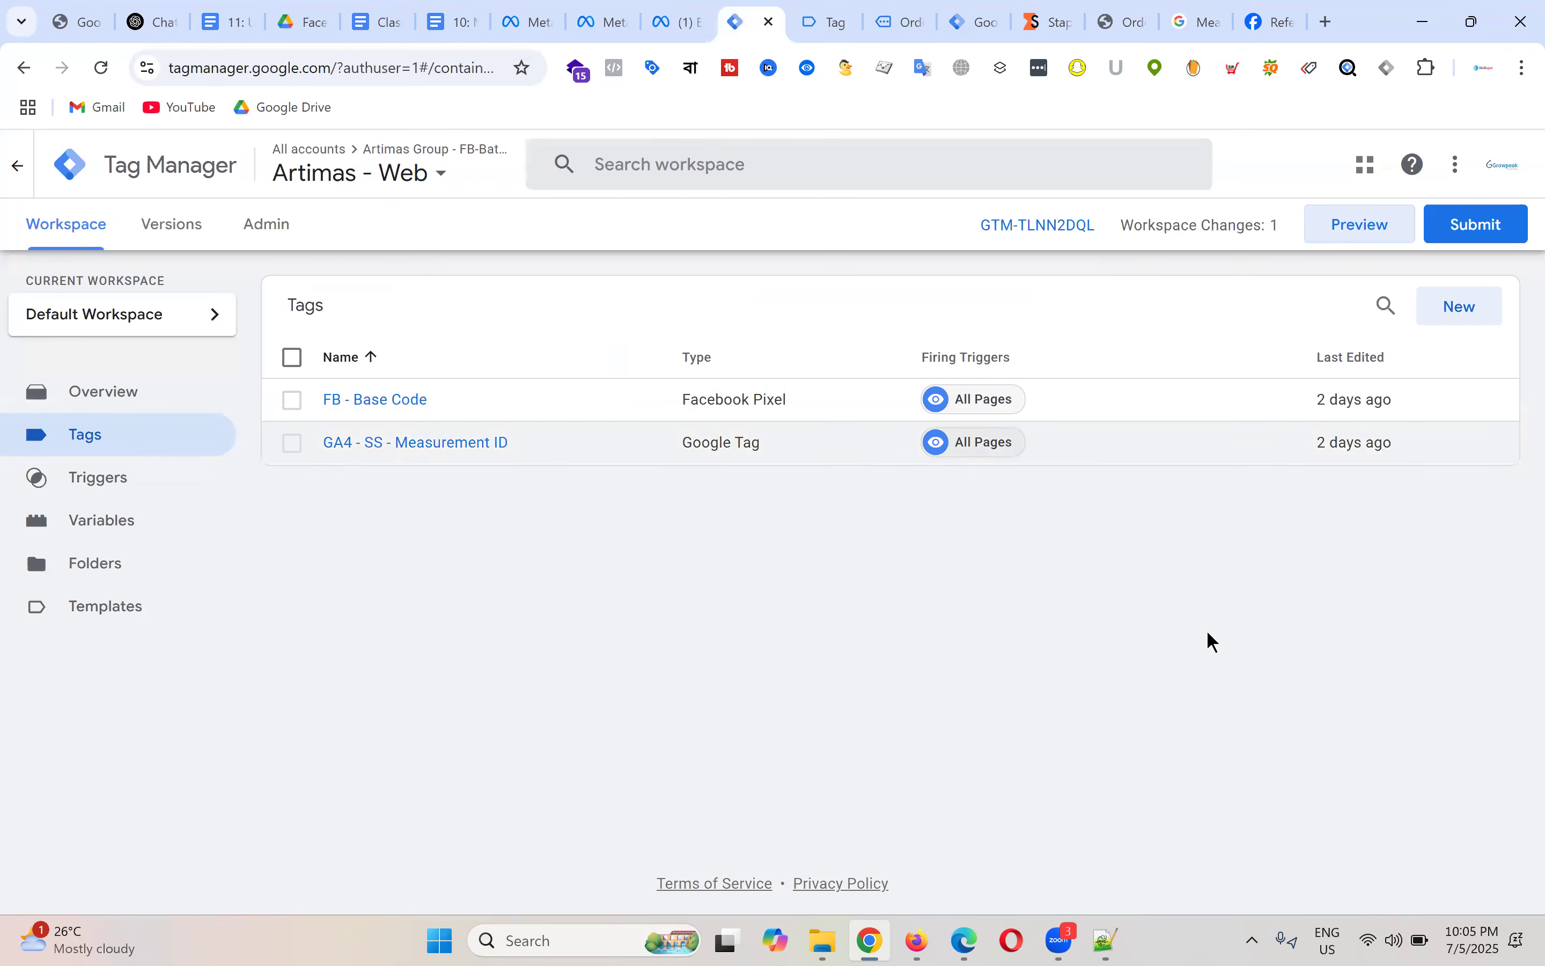
Step: Start a new tag, then browse the store to the ANTI-AGING SKIN TONER product page
click(1475, 312)
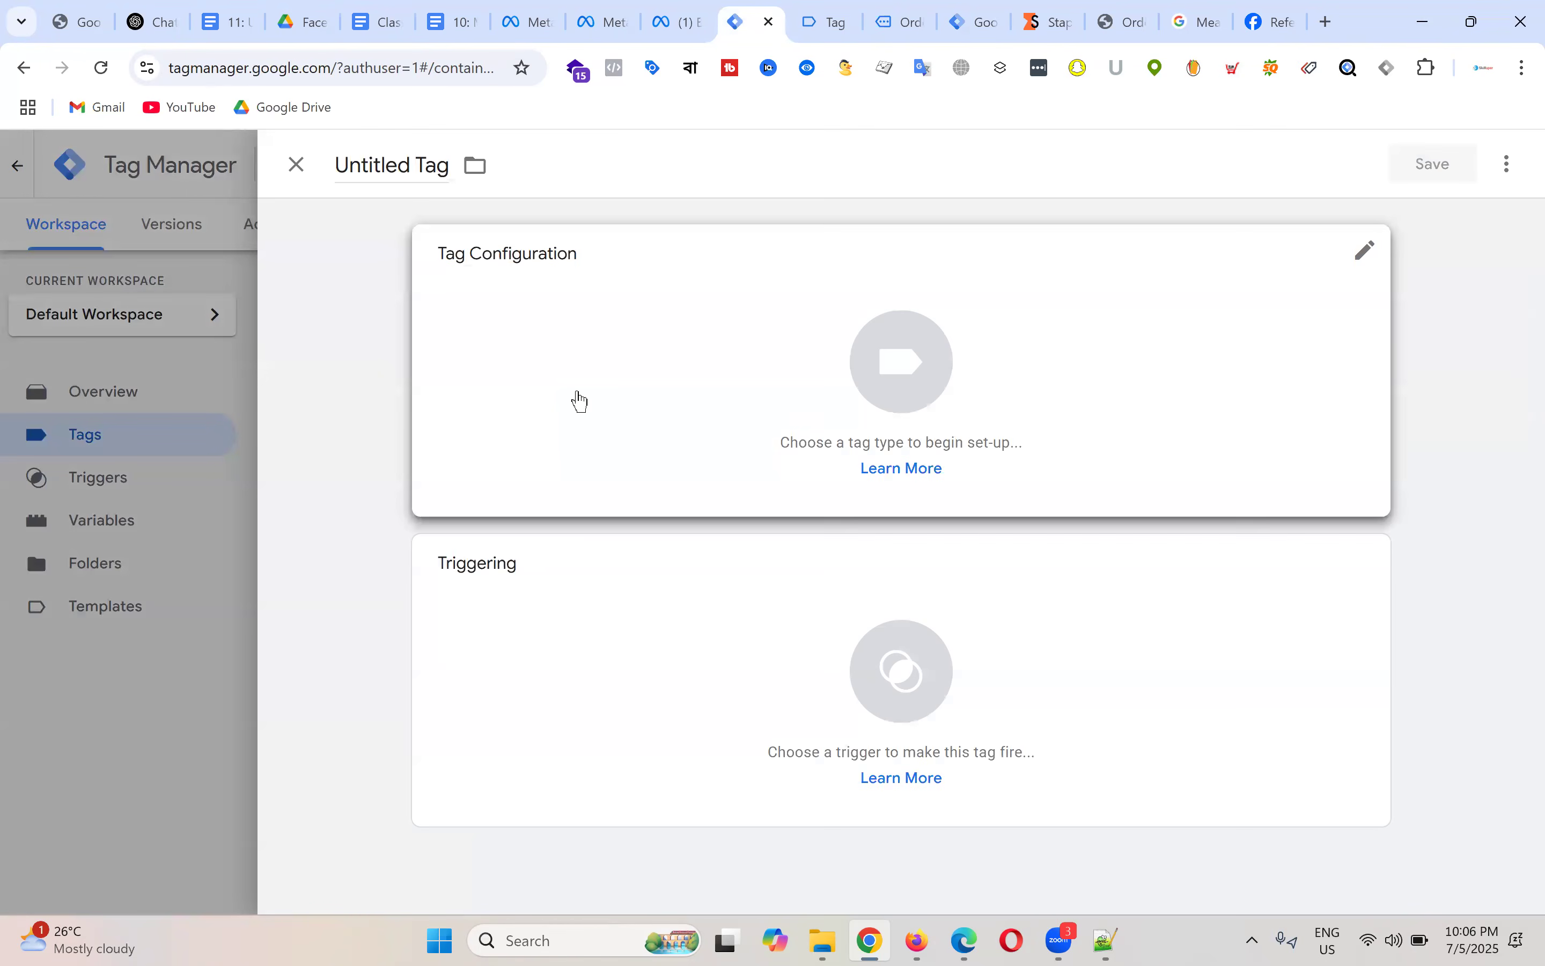
click(827, 9)
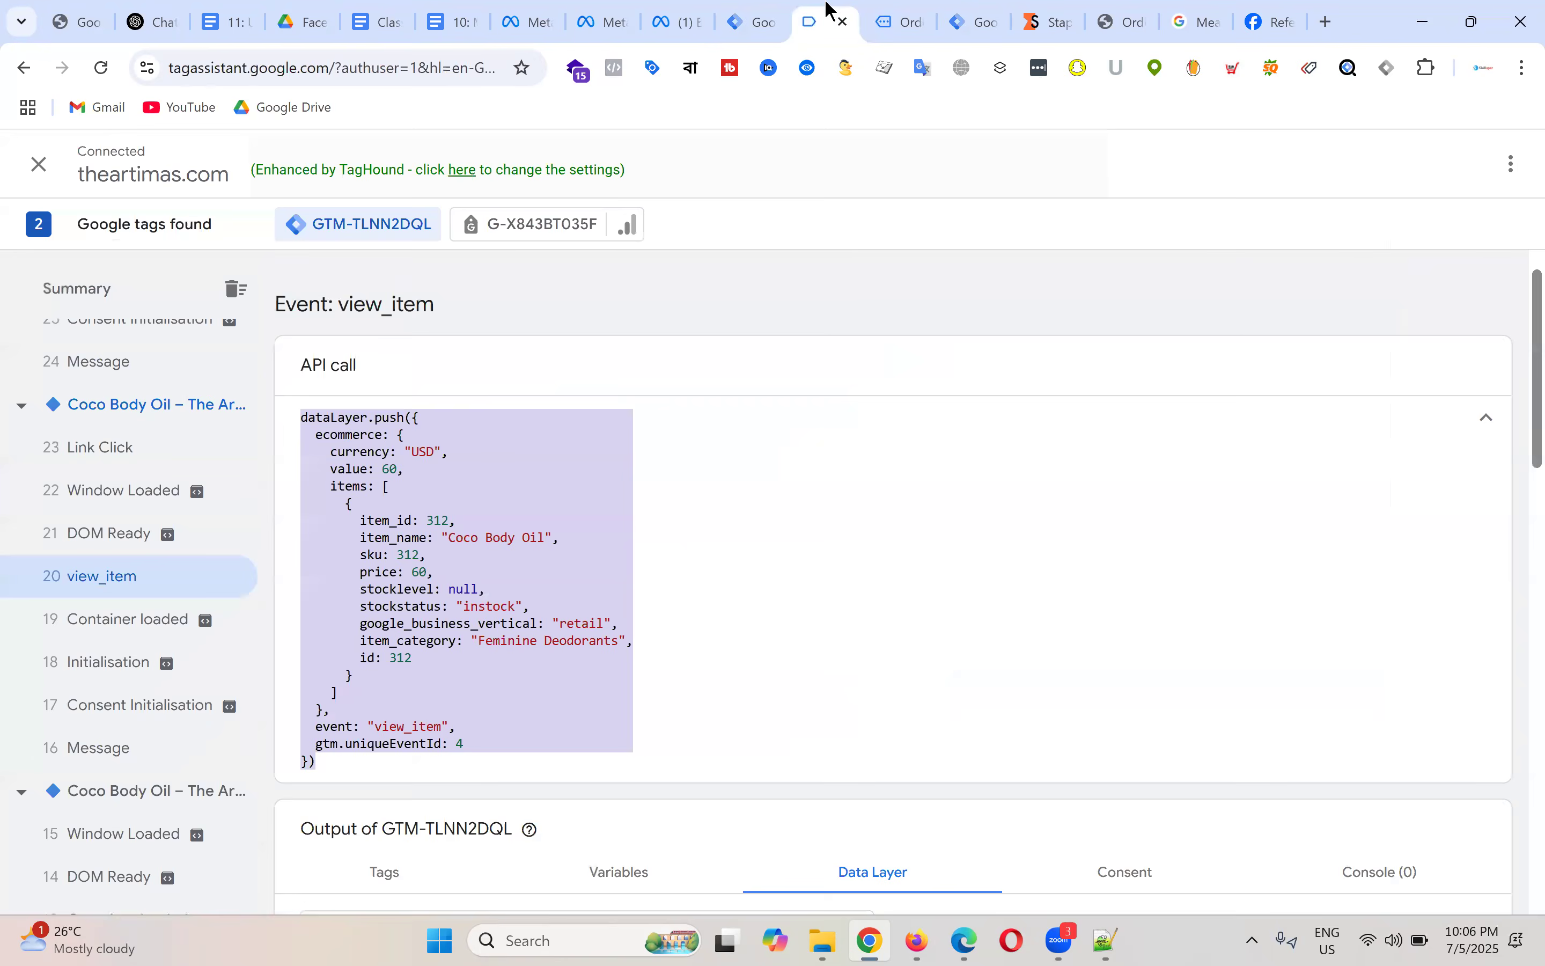
click(912, 10)
scroll(651, 516, up, 10)
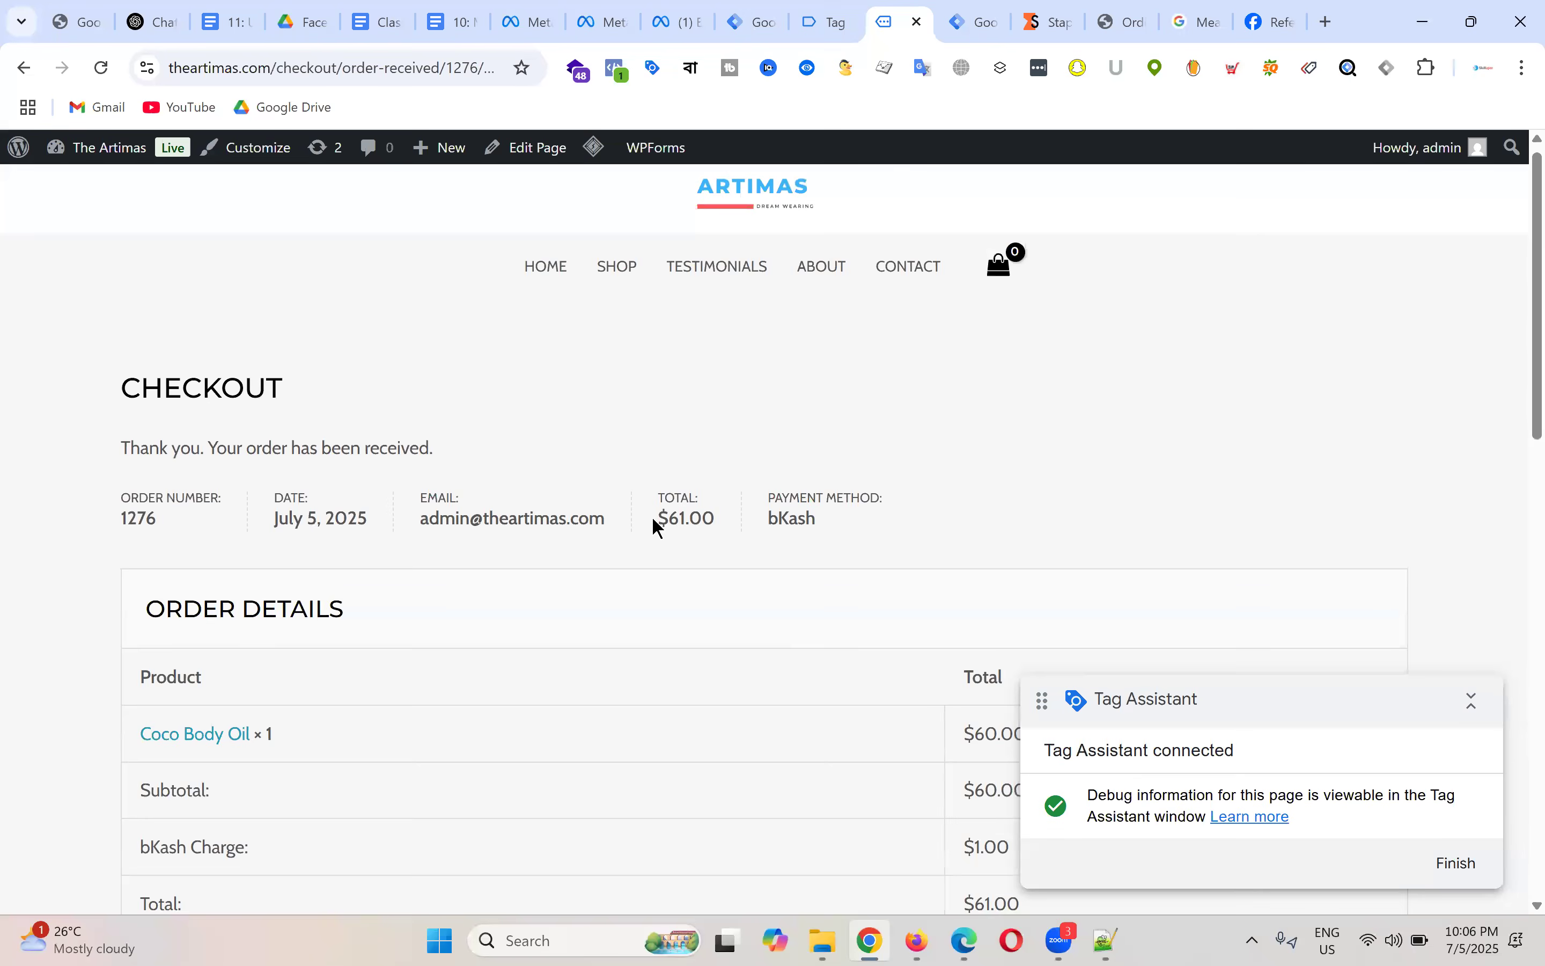
click(546, 278)
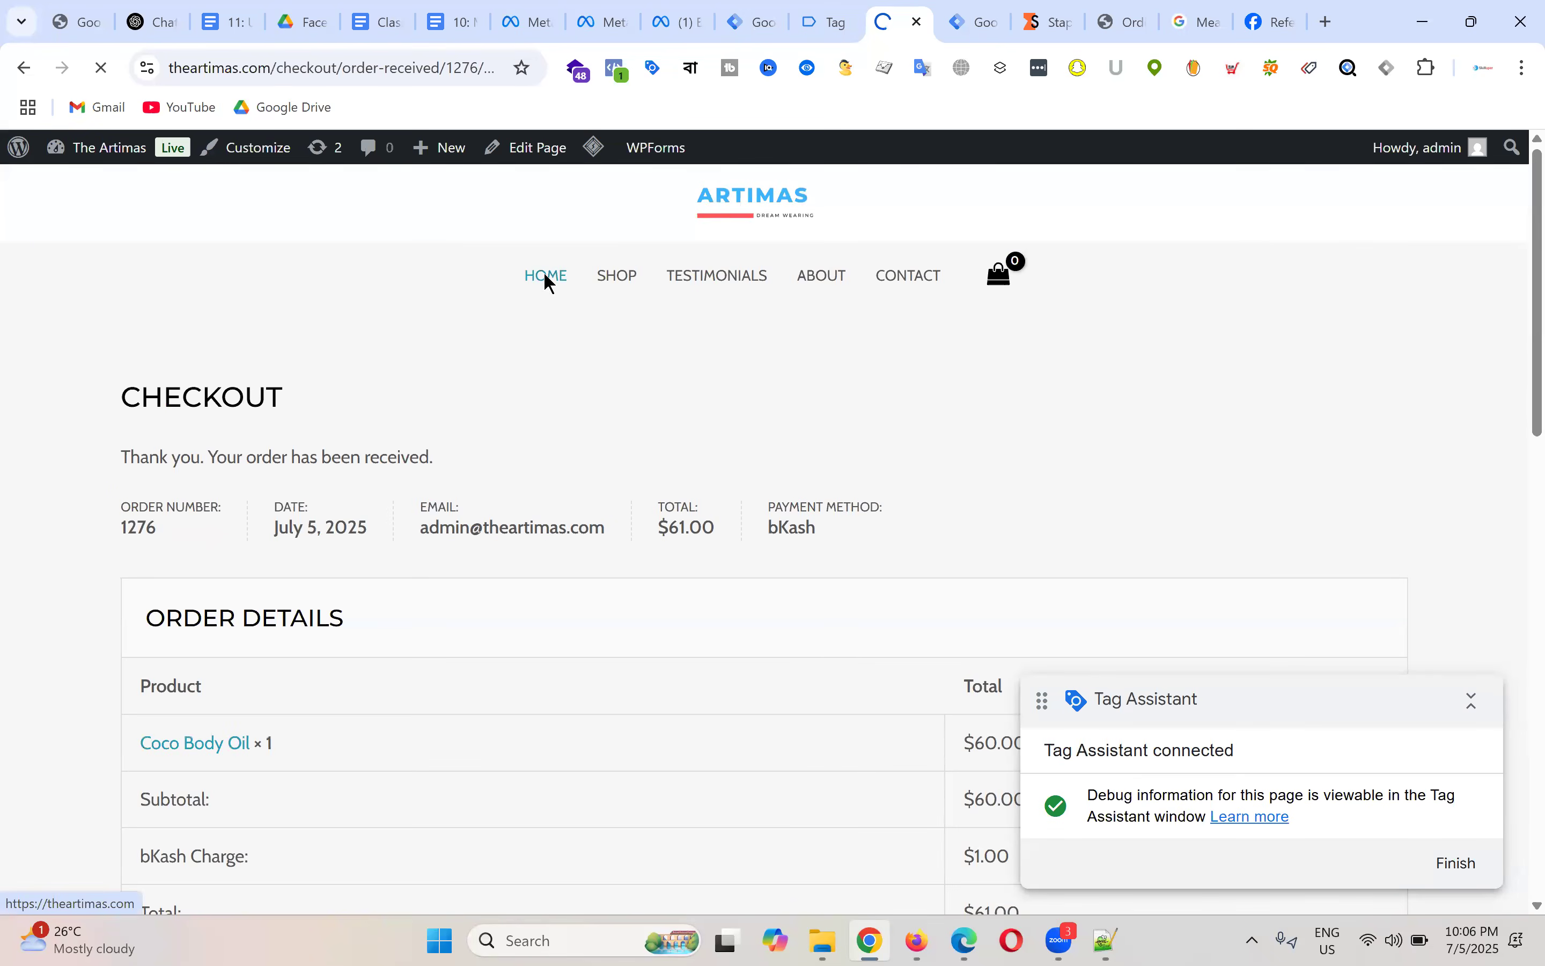
scroll(730, 485, down, 10)
scroll(731, 485, down, 4)
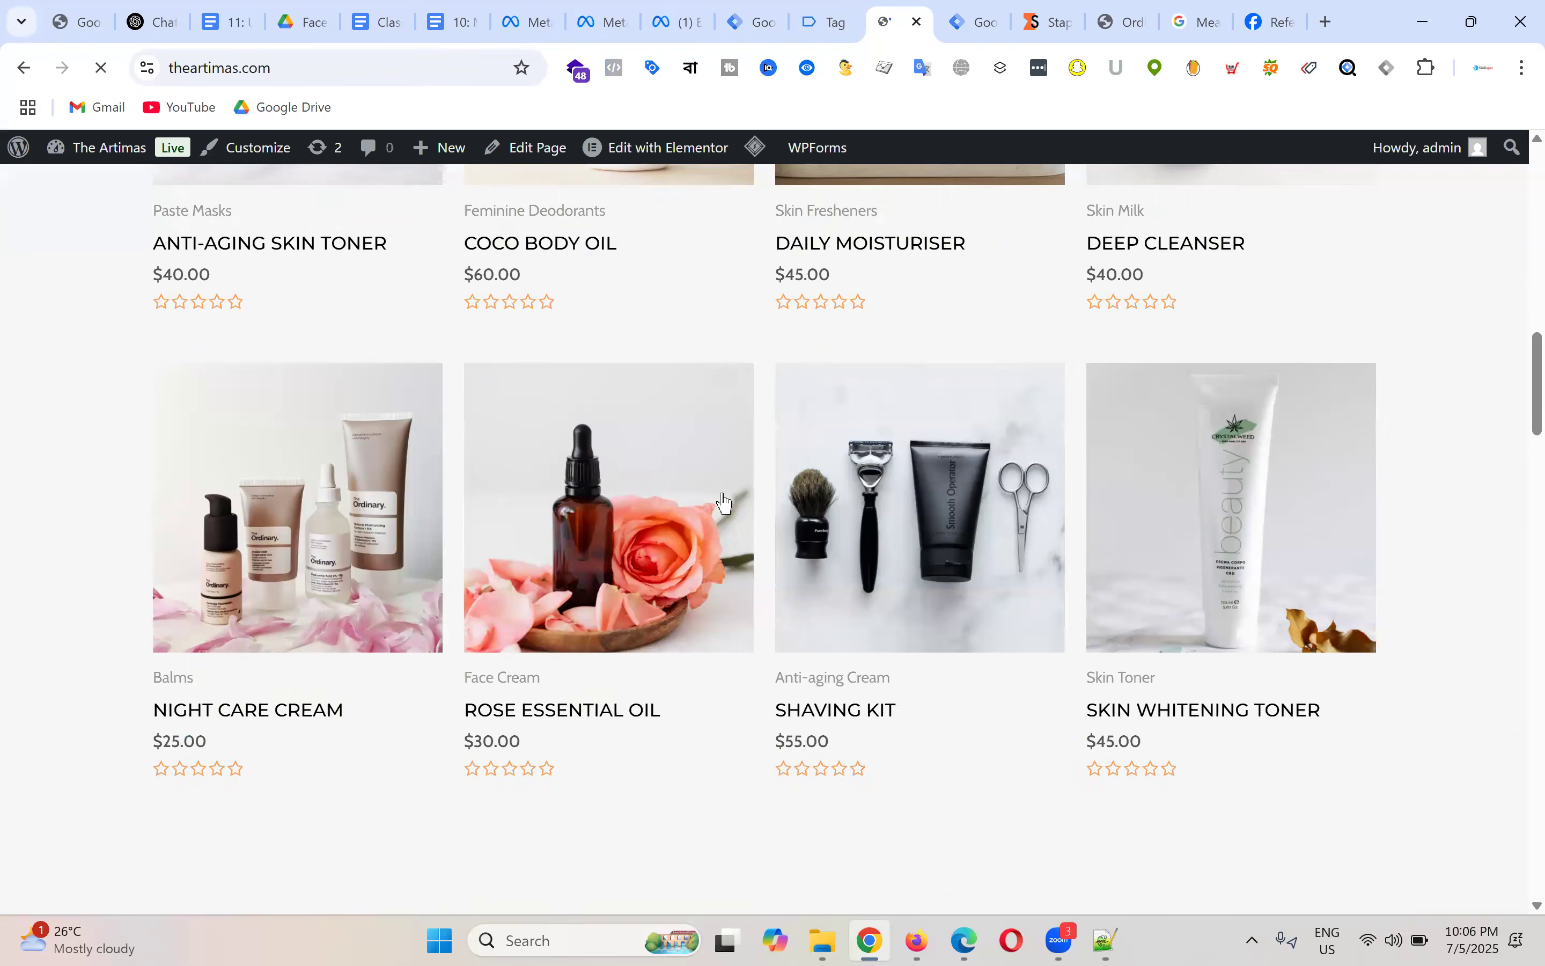
scroll(241, 355, up, 1)
click(273, 357)
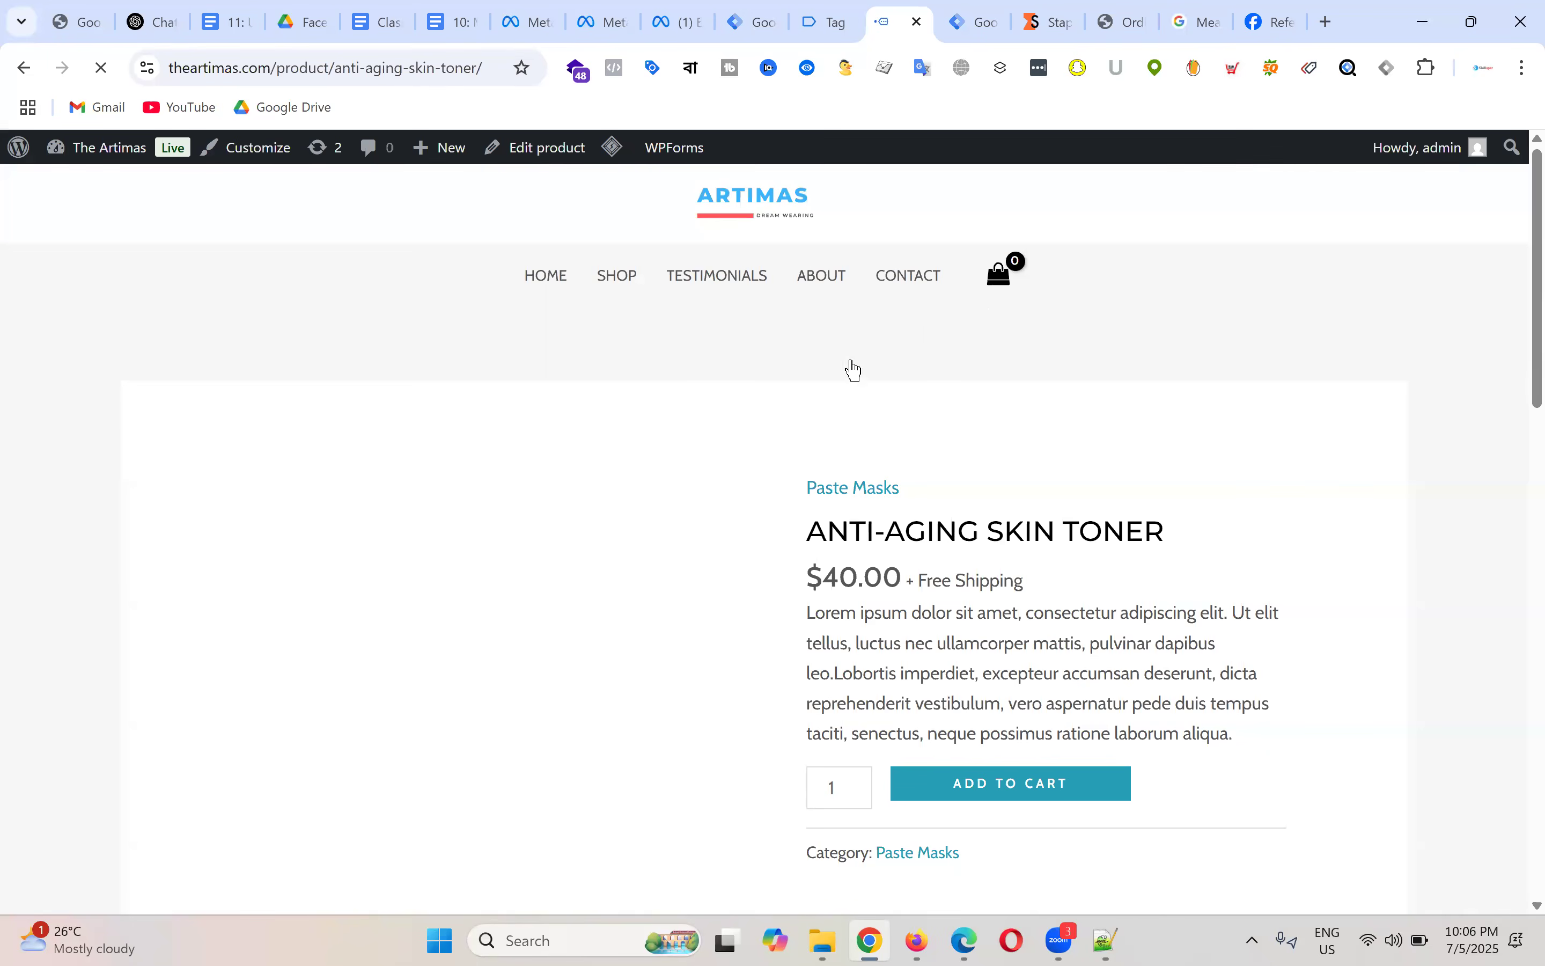
scroll(852, 369, down, 4)
scroll(767, 385, down, 5)
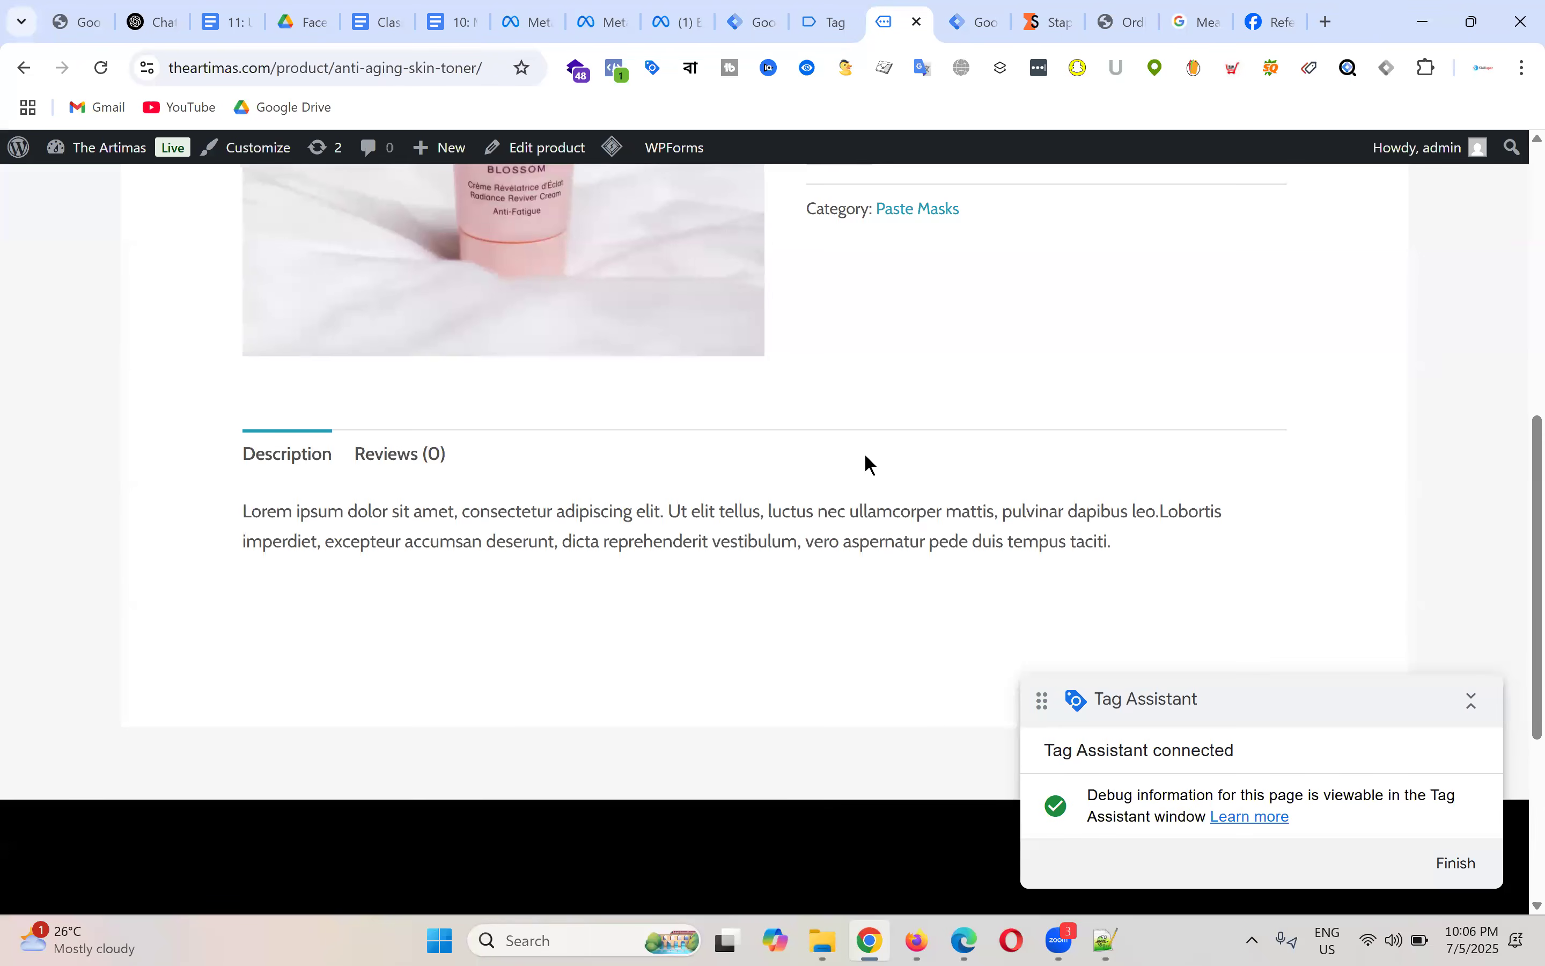
scroll(679, 483, up, 10)
Step: Check the events in Tag Assistant and close the empty new tag without saving
click(837, 9)
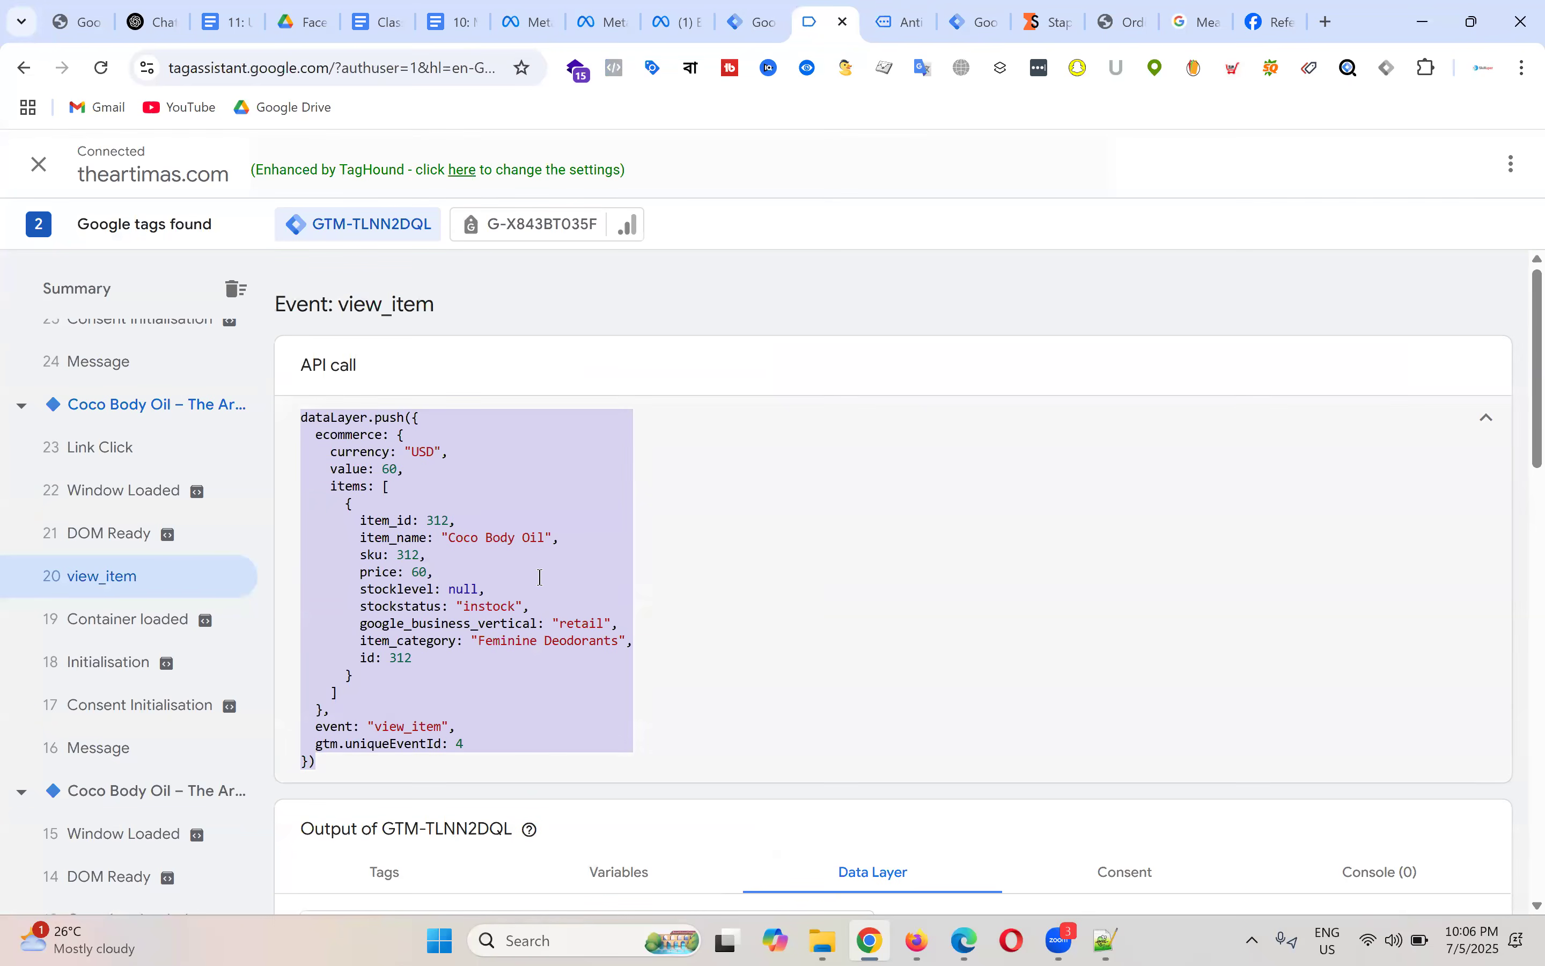
click(768, 9)
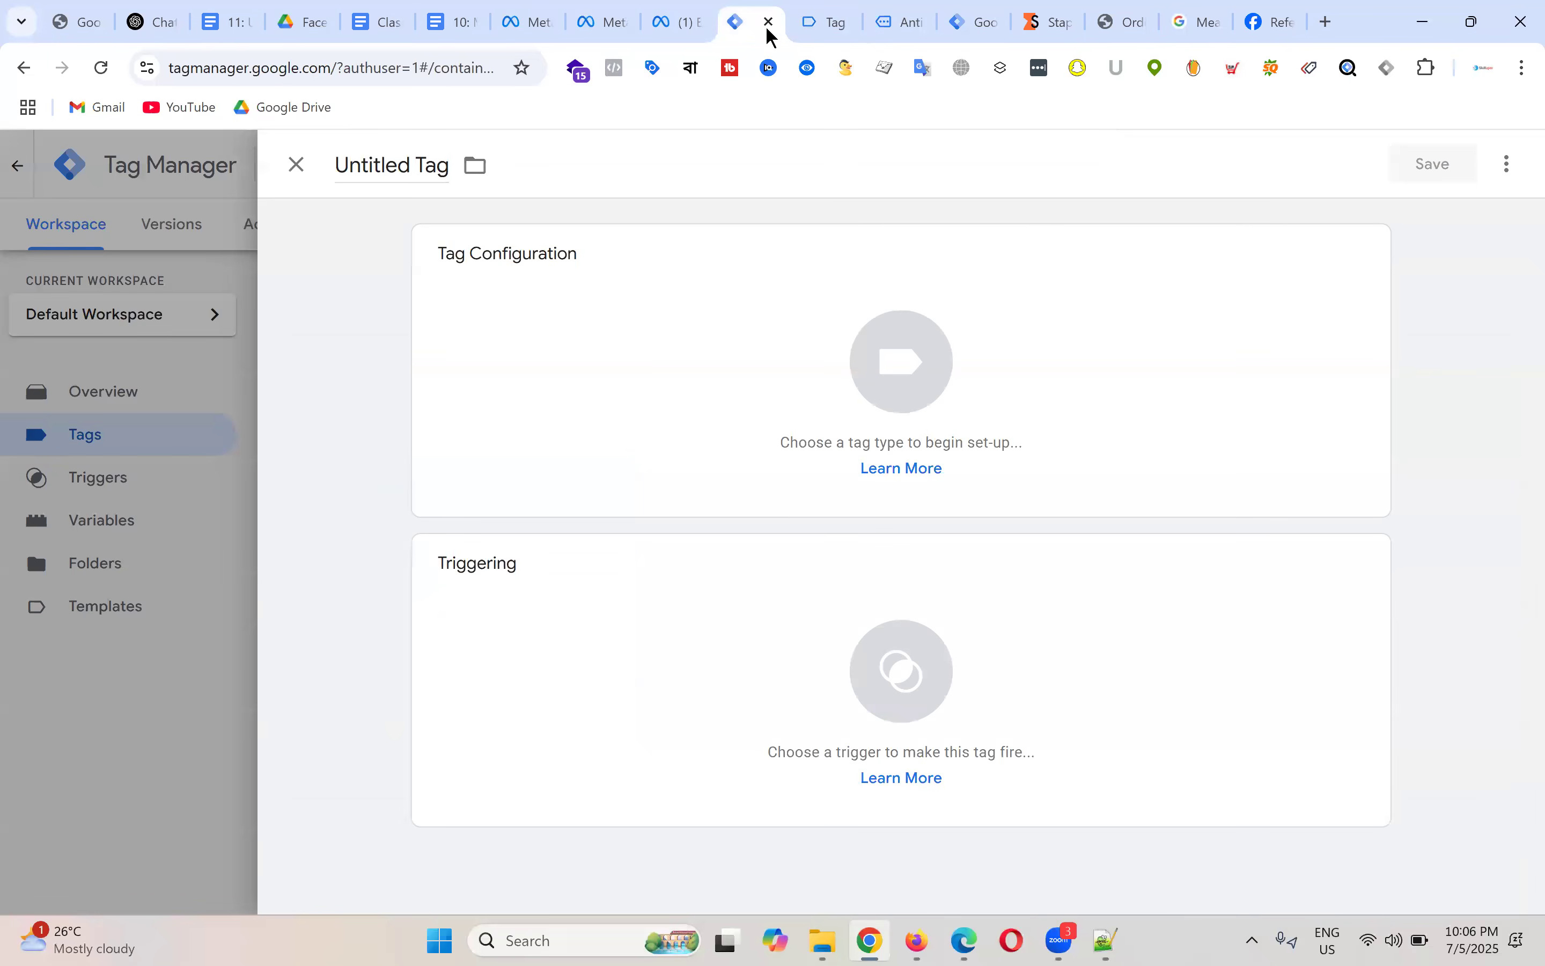
click(296, 165)
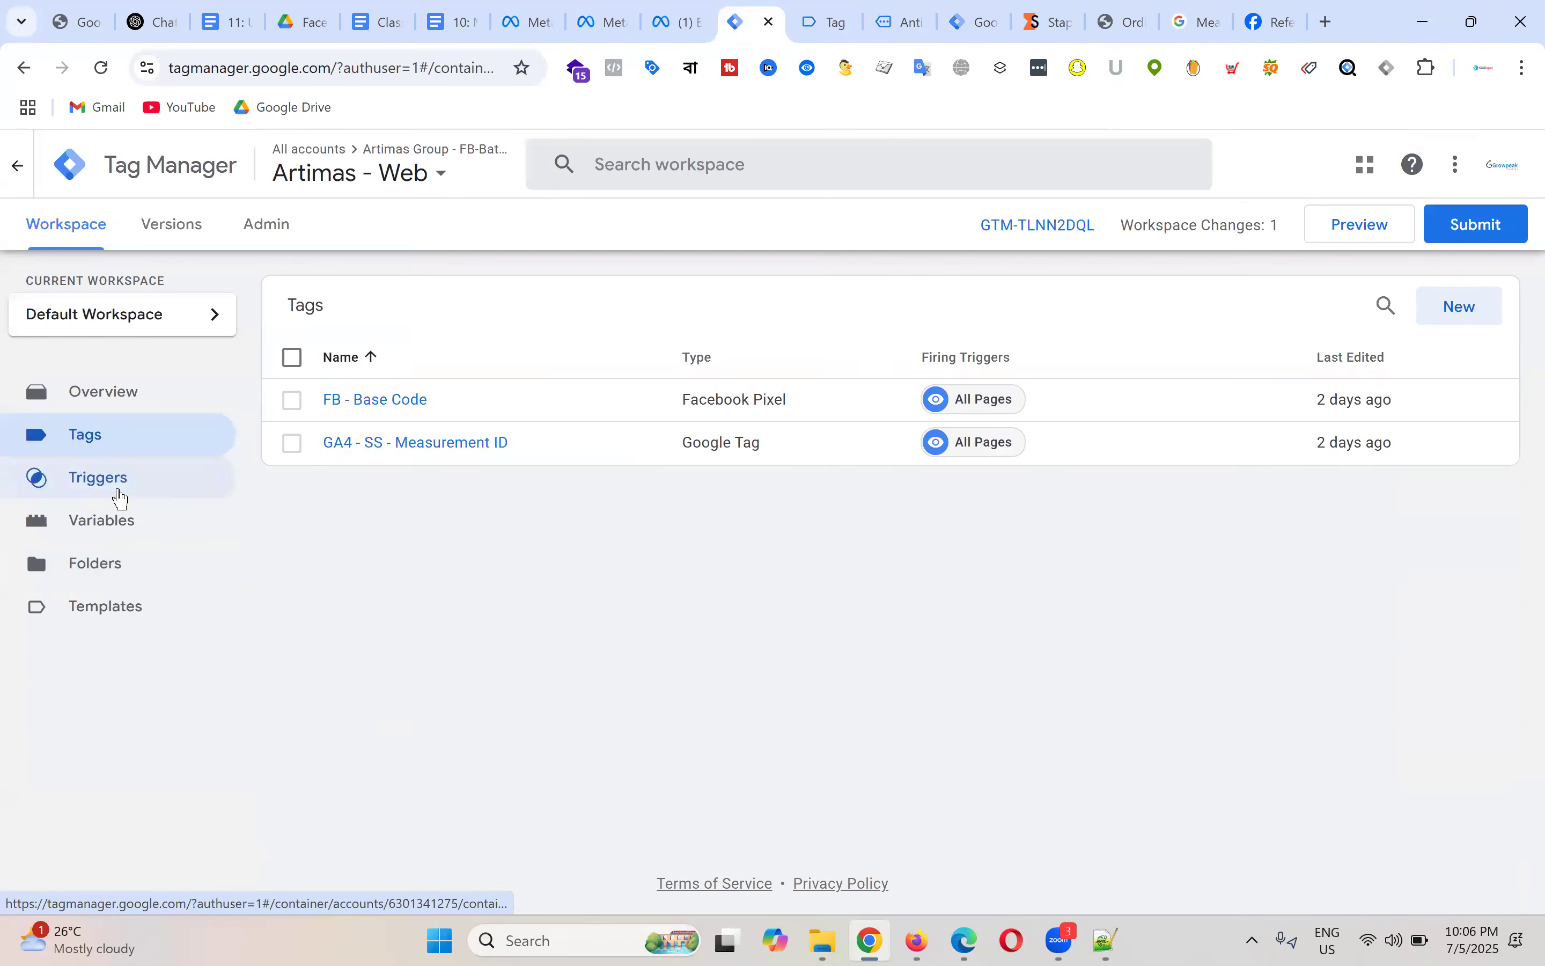
Step: Create a new Custom Event trigger, checking the event key in the view_item push
click(121, 497)
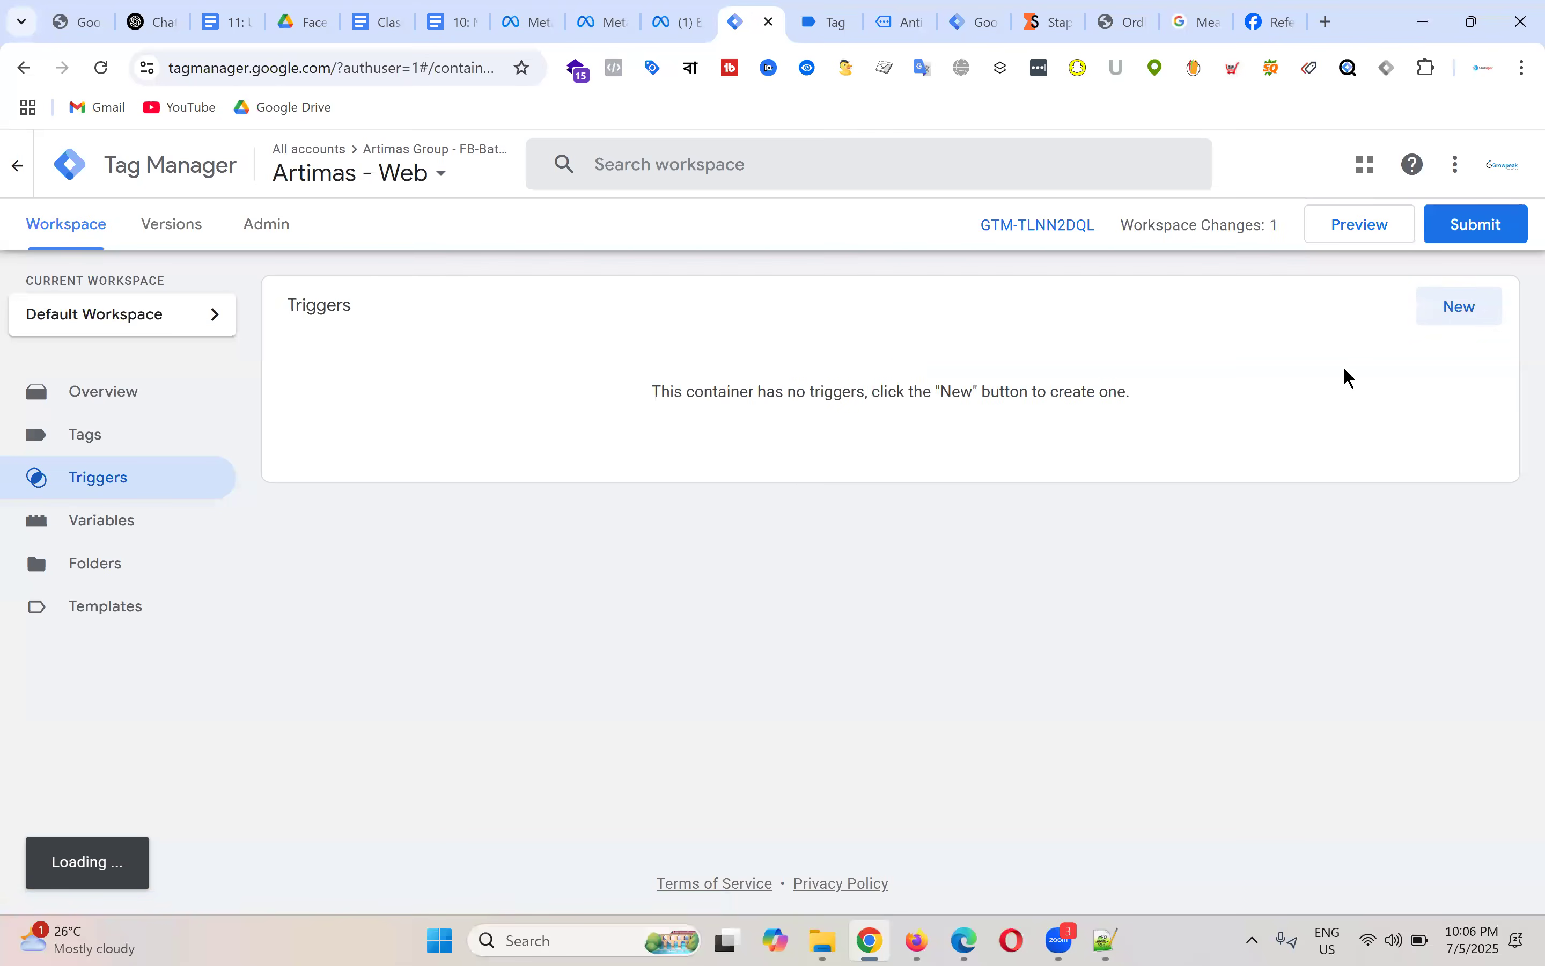
click(1454, 315)
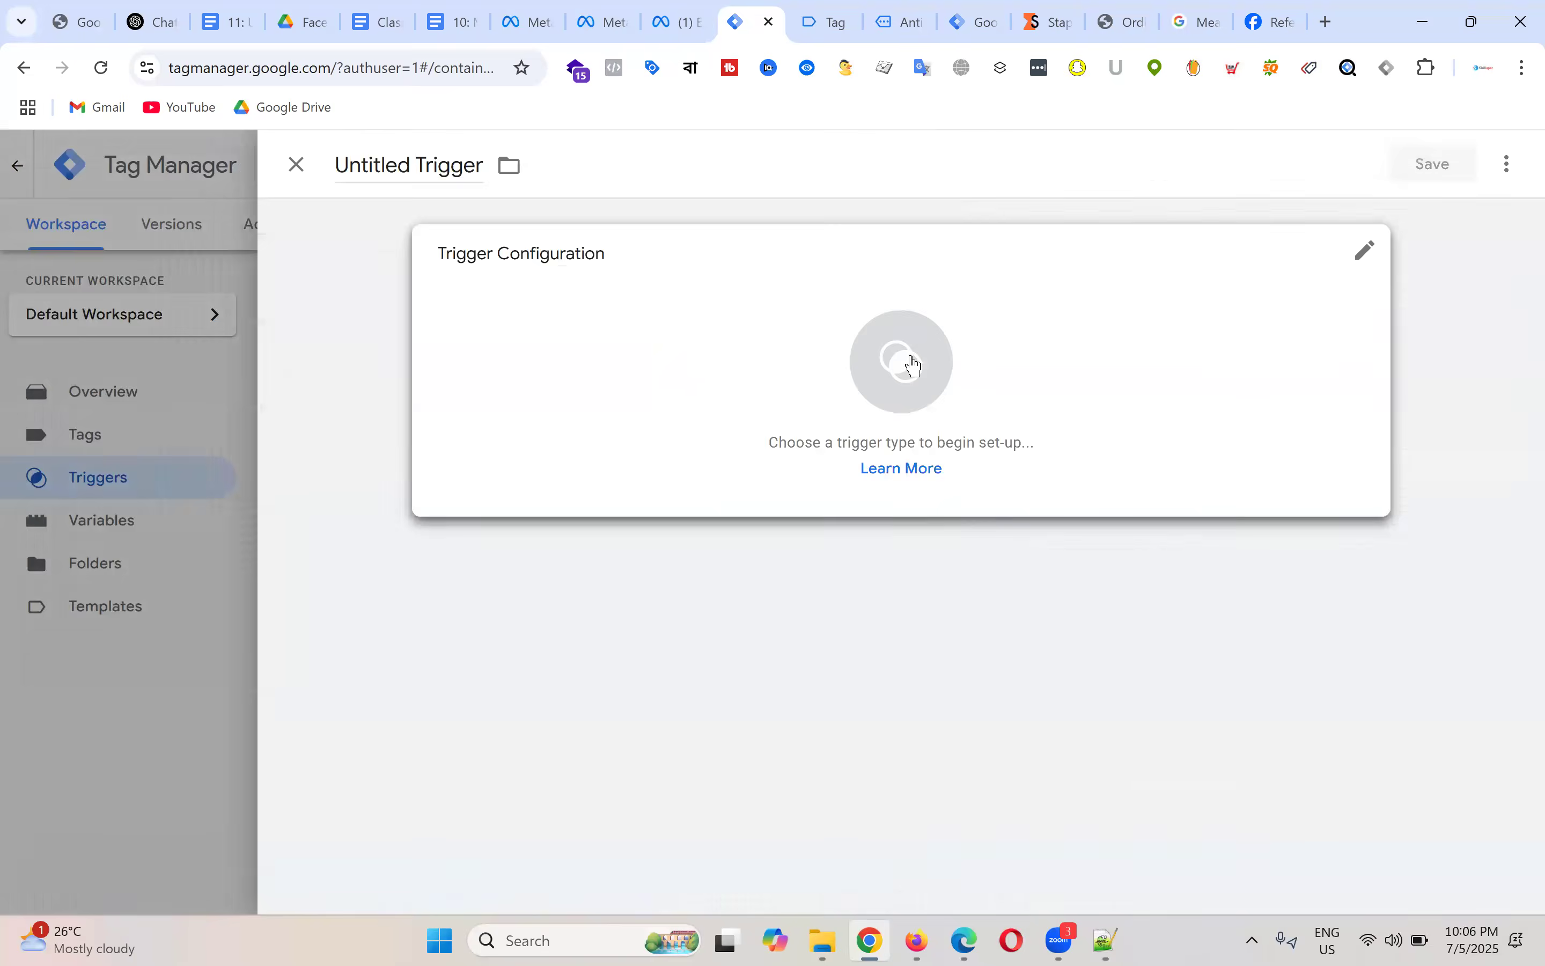
click(907, 365)
scroll(1197, 428, down, 5)
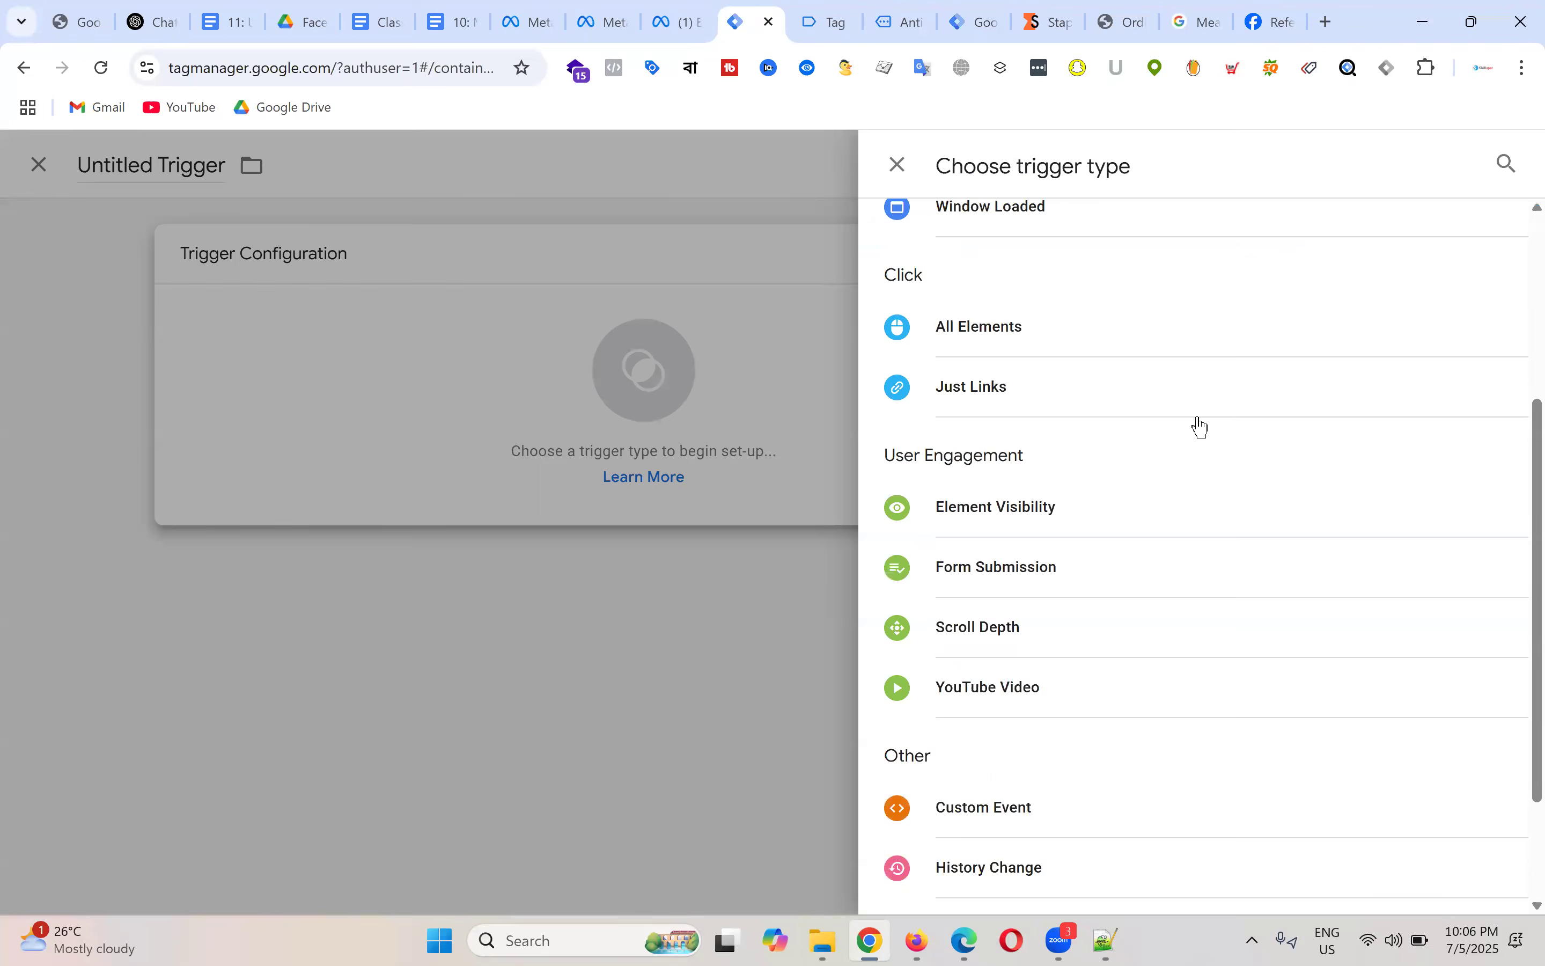
click(805, 13)
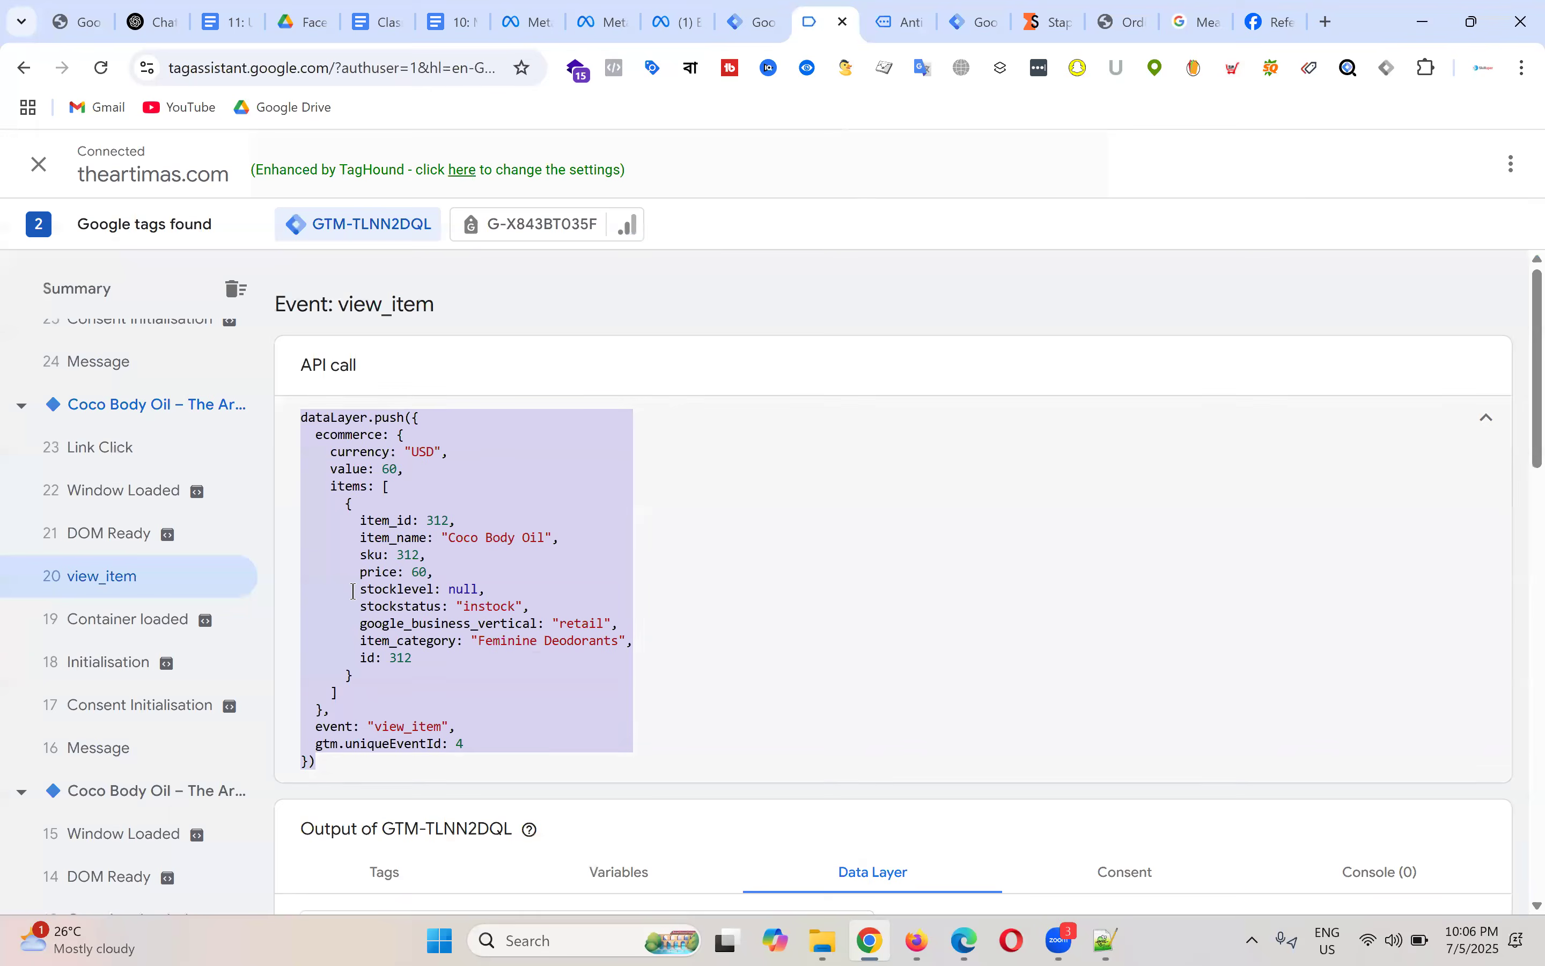
double_click(407, 728)
double_click(329, 728)
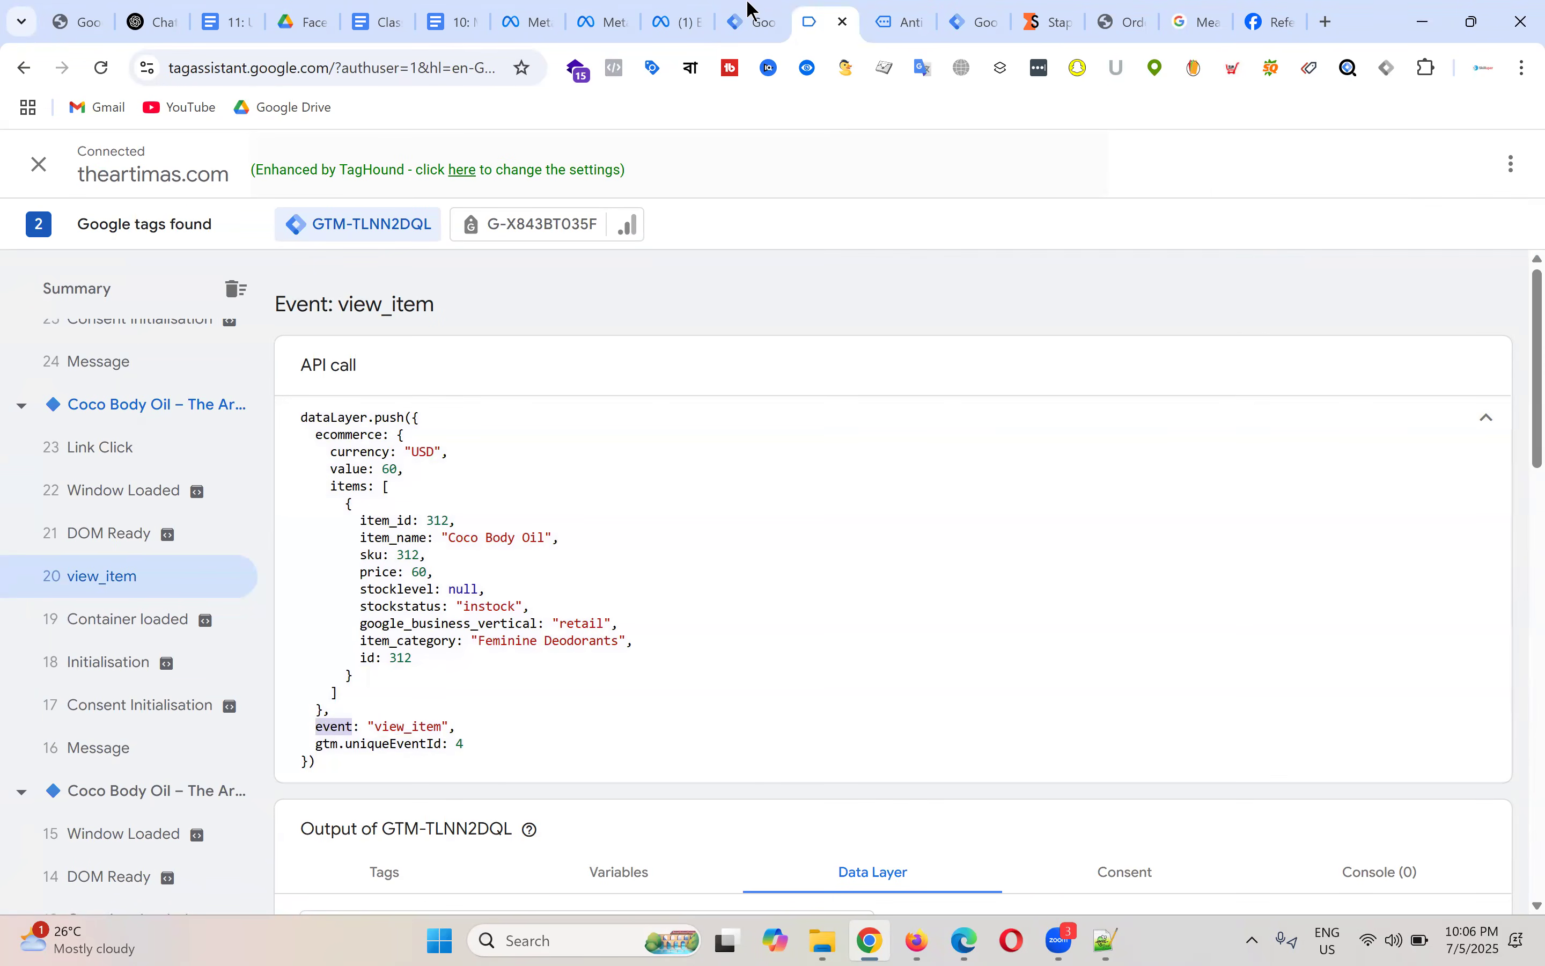
key(ctrl+Page_Up)
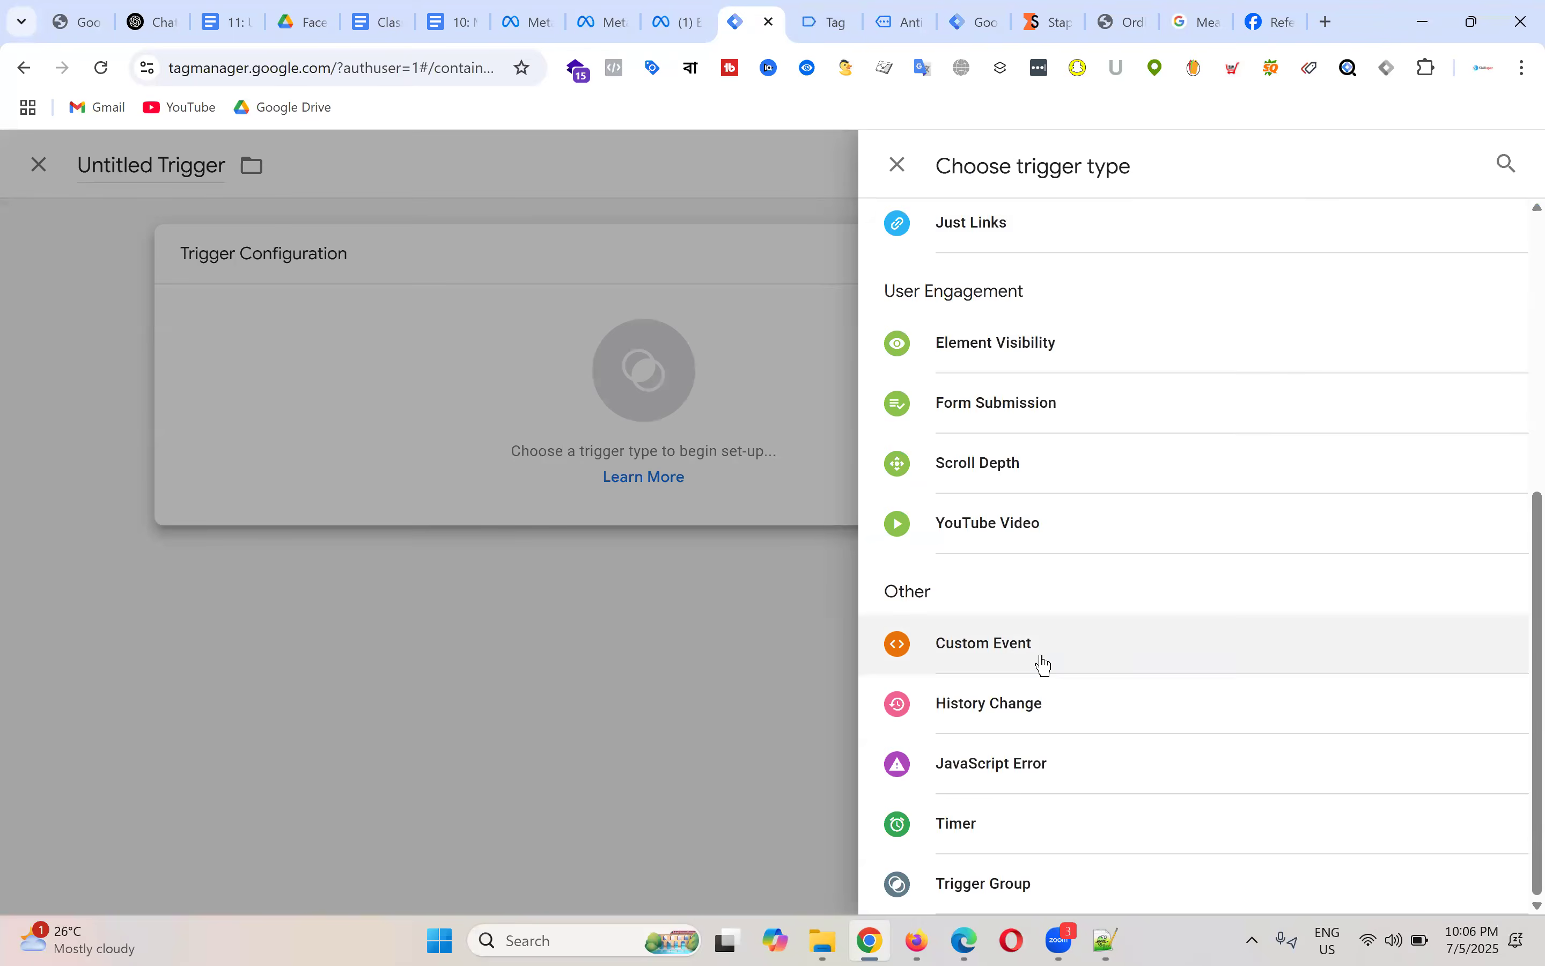
click(1041, 652)
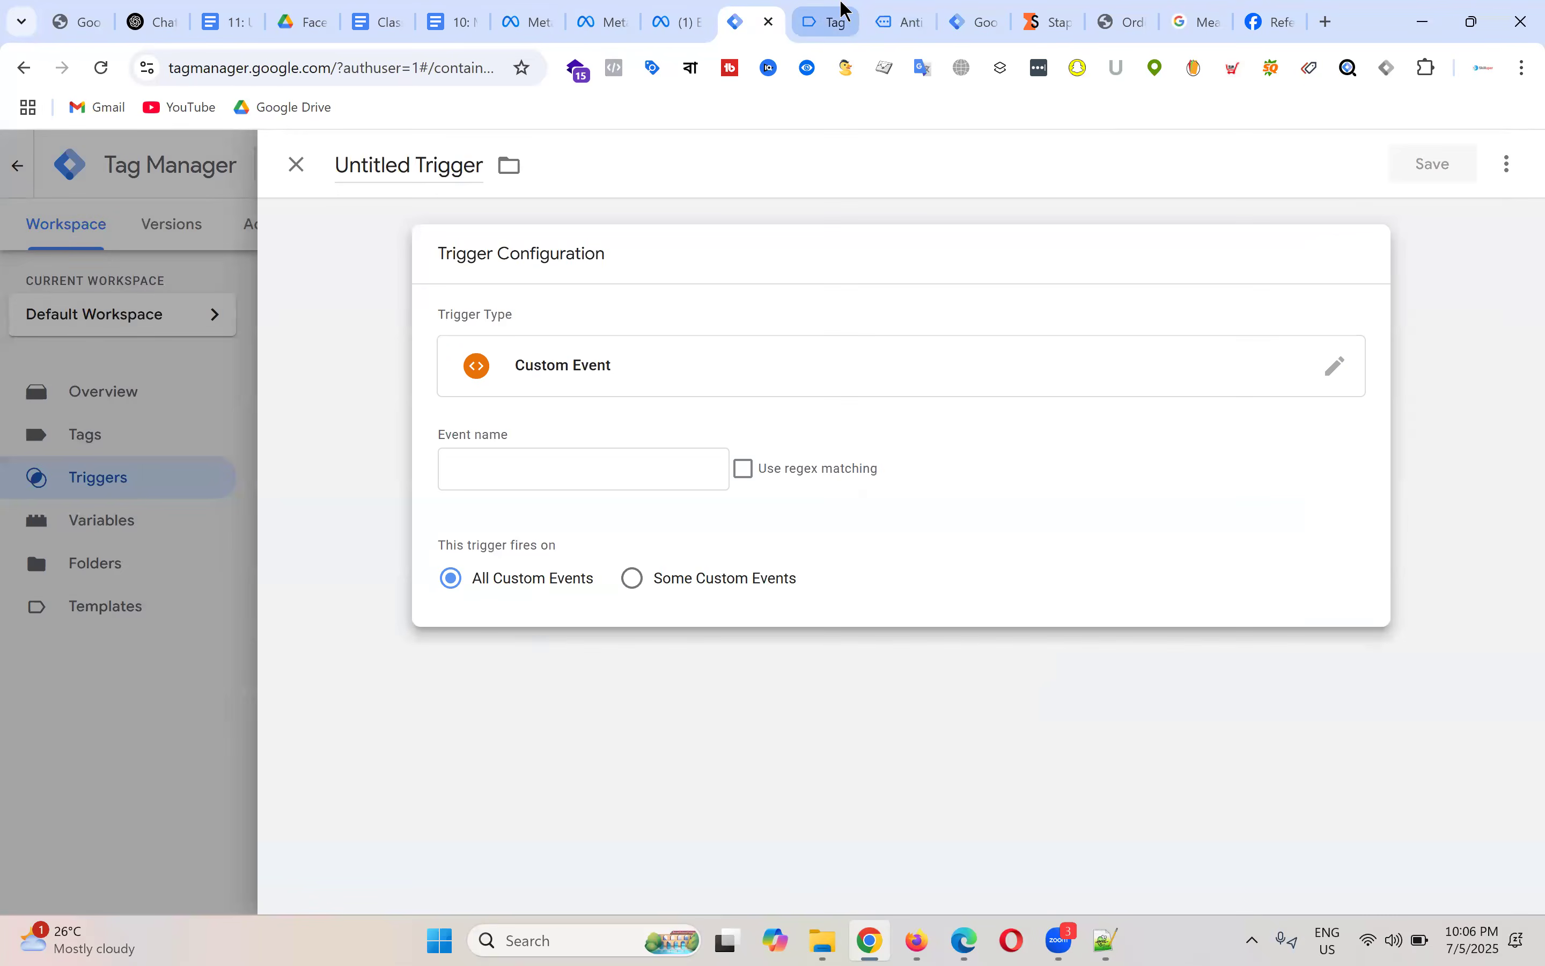
Step: Copy view_item from Tag Assistant and paste it as the trigger's Event name
click(840, 9)
double_click(408, 726)
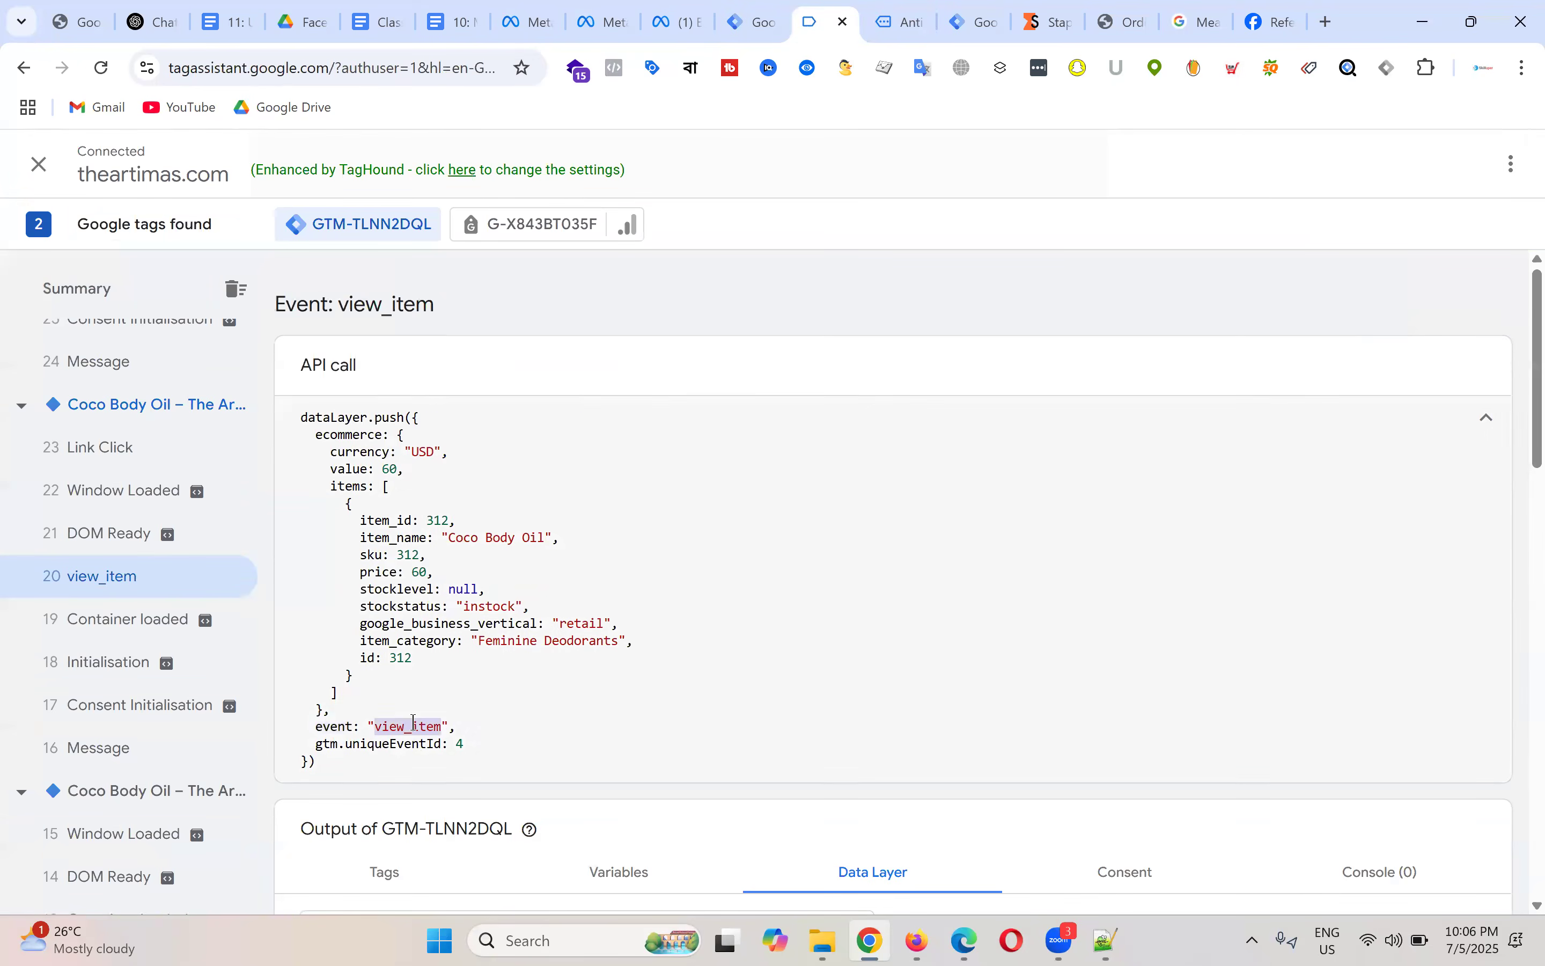
right_click(409, 726)
click(487, 422)
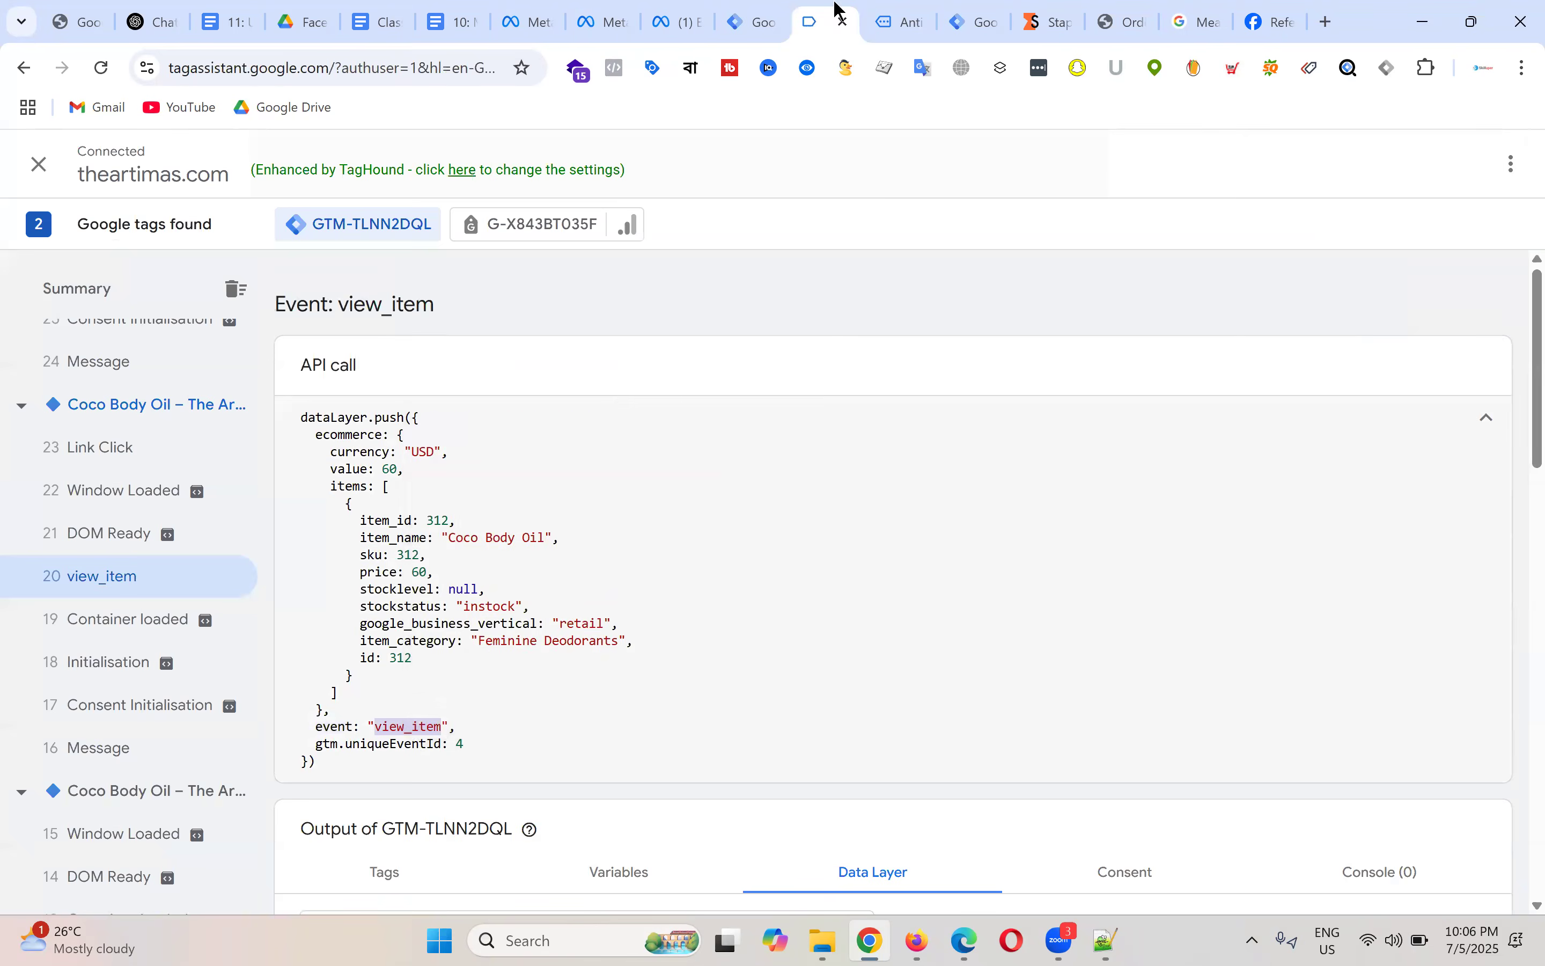
click(763, 13)
click(503, 473)
key(ctrl+v)
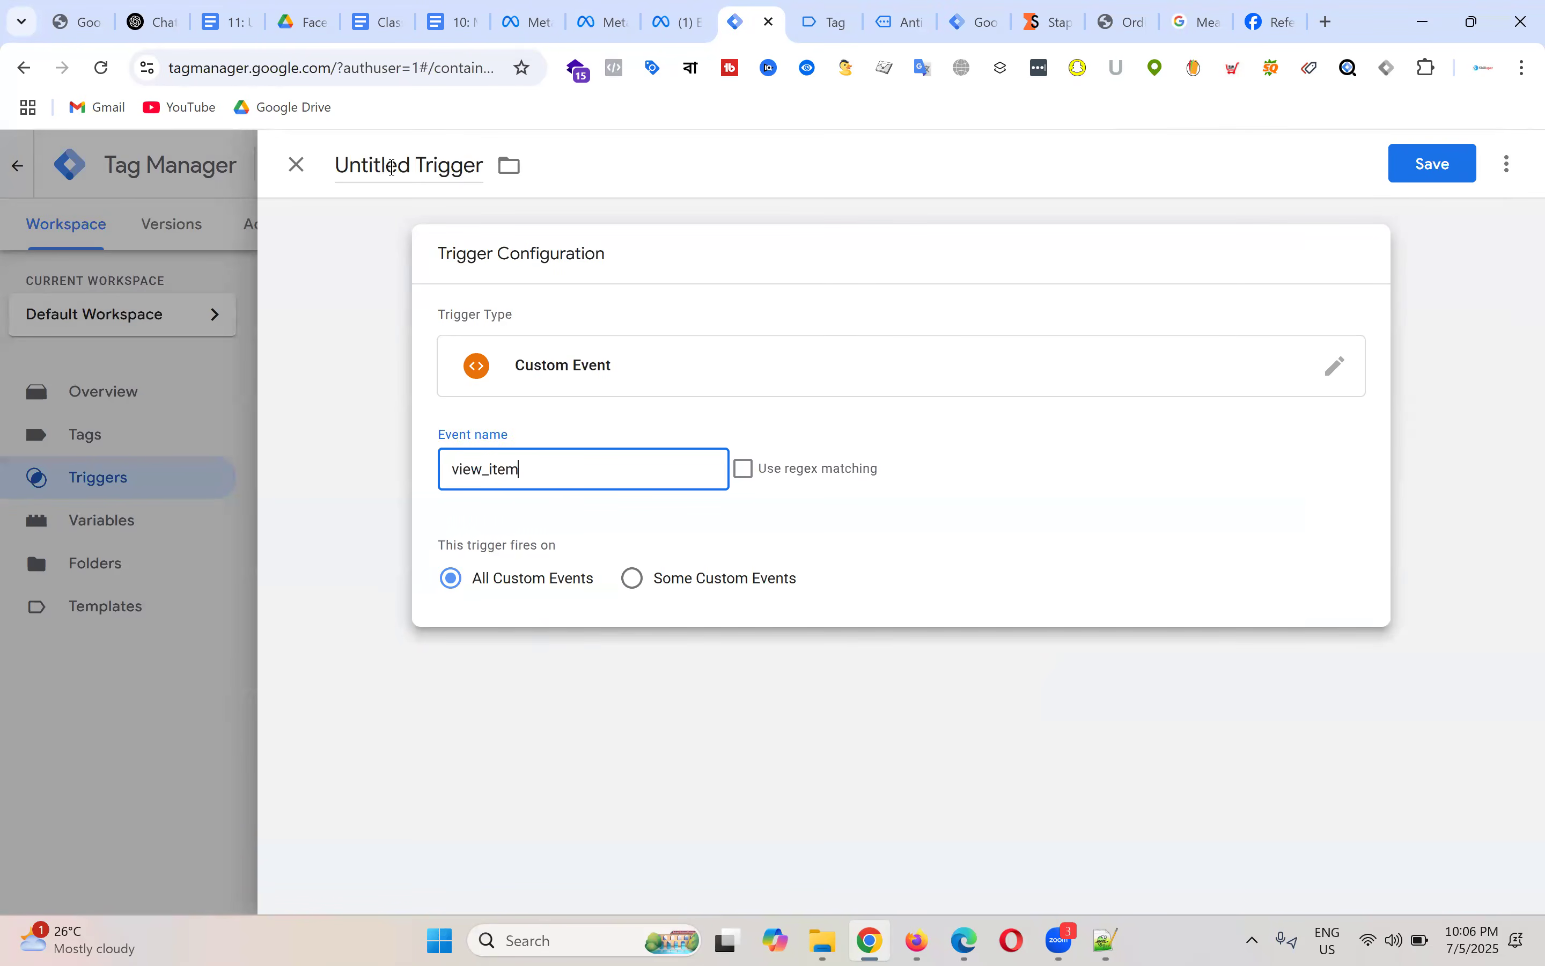
Step: Name the trigger 'FB - View Content - Trigger' and save it
click(393, 167)
text(B )
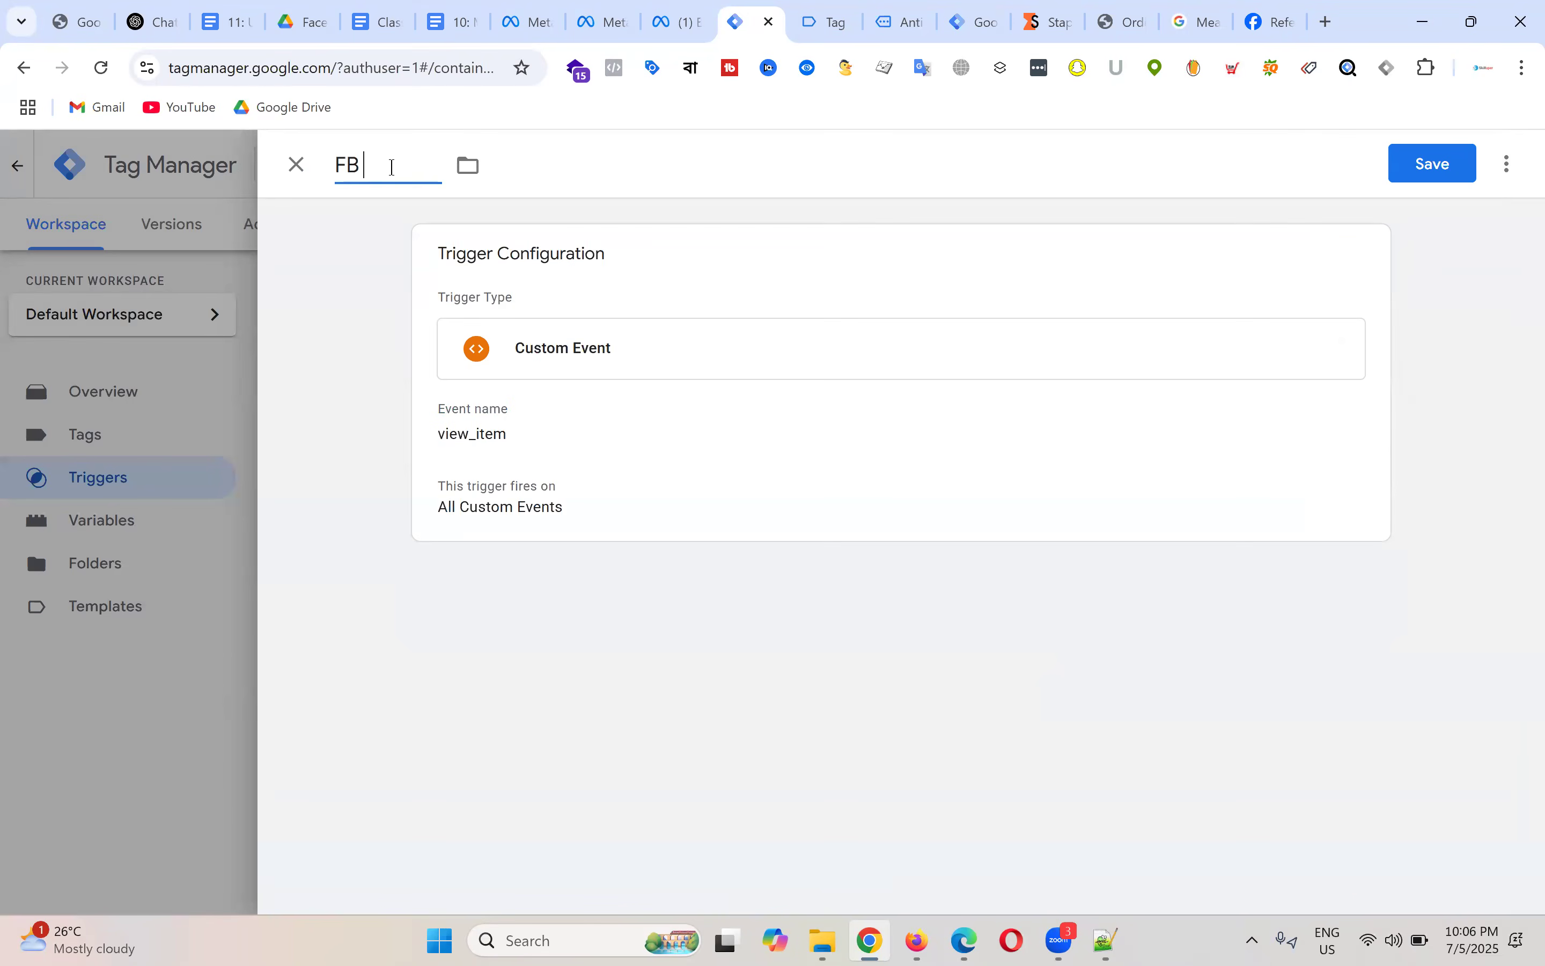
text(- View Content - )
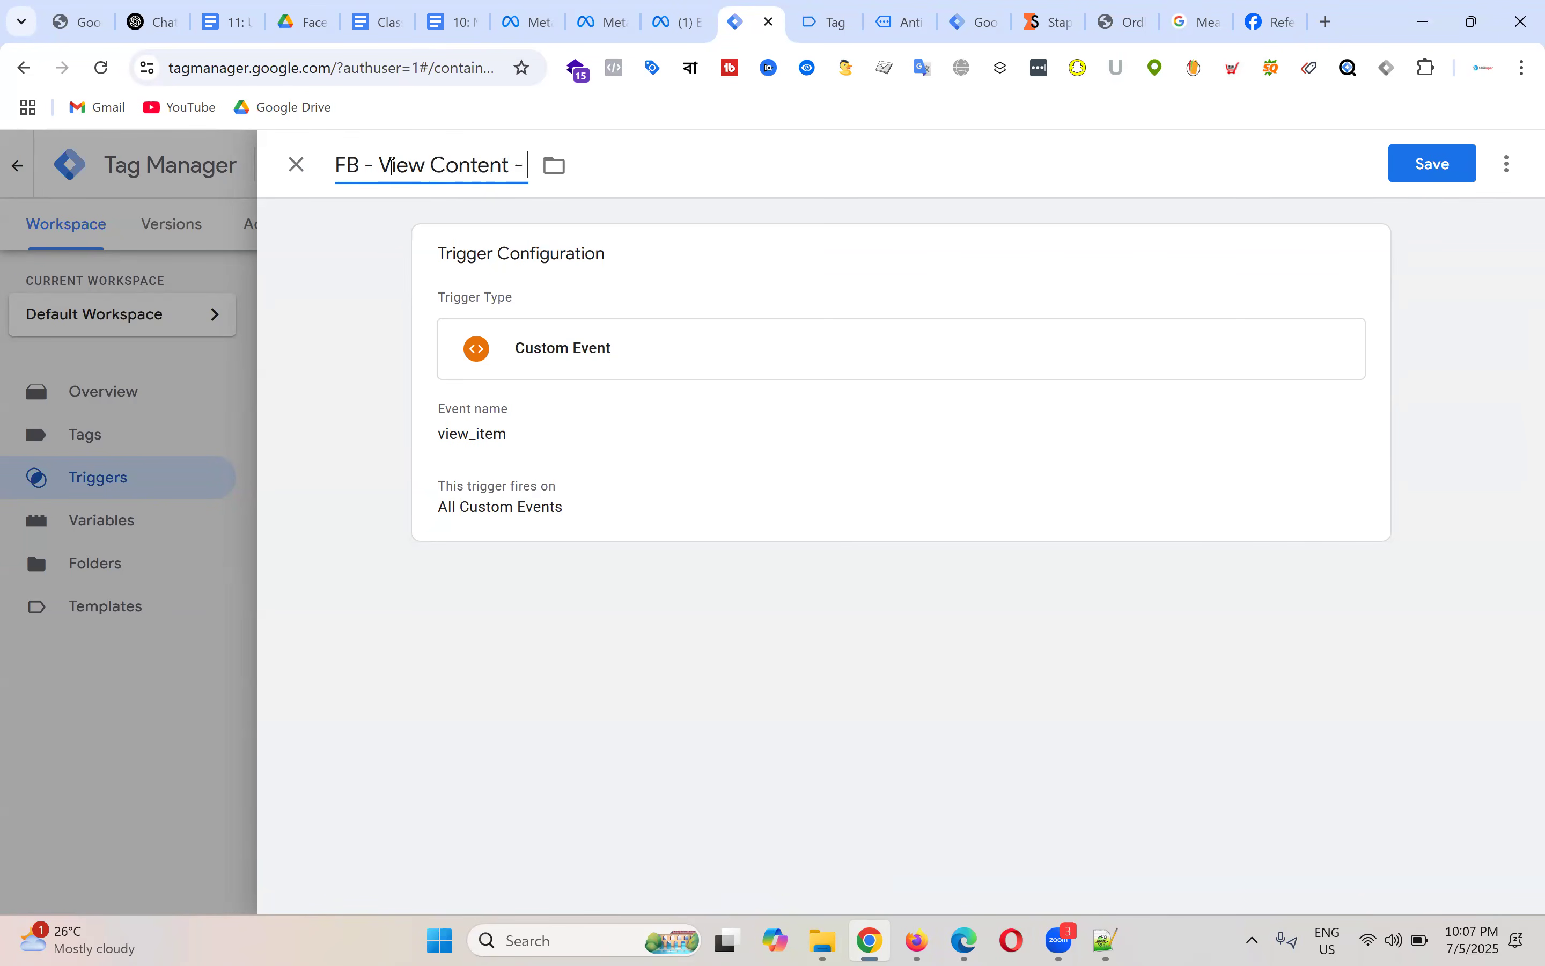
text(Trigger)
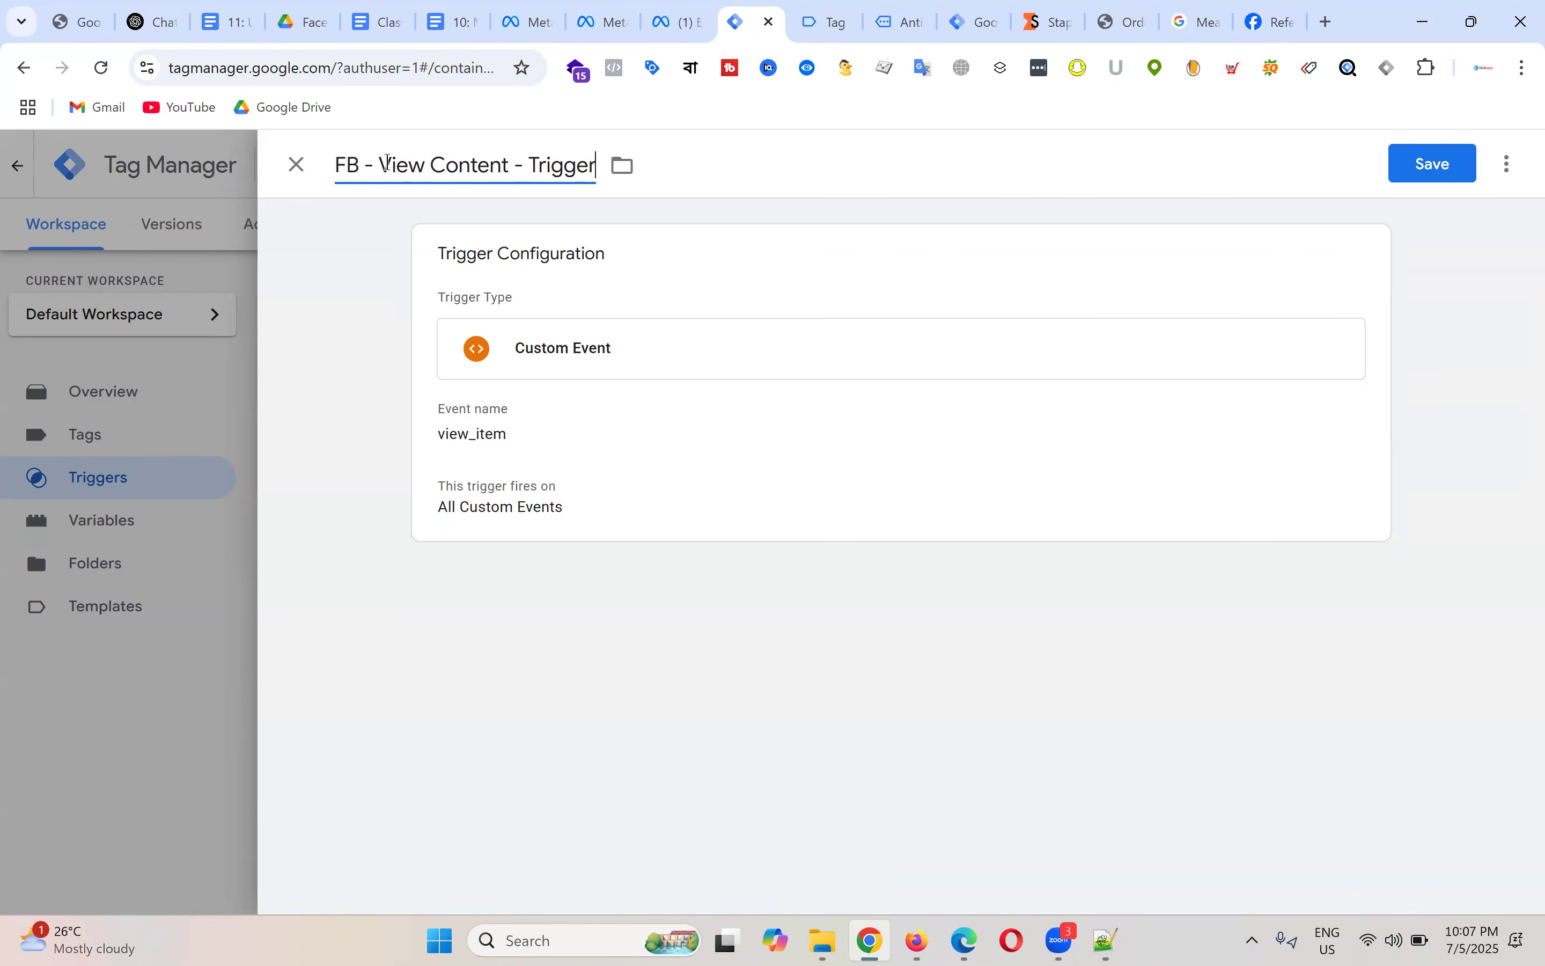
drag(380, 166, 510, 167)
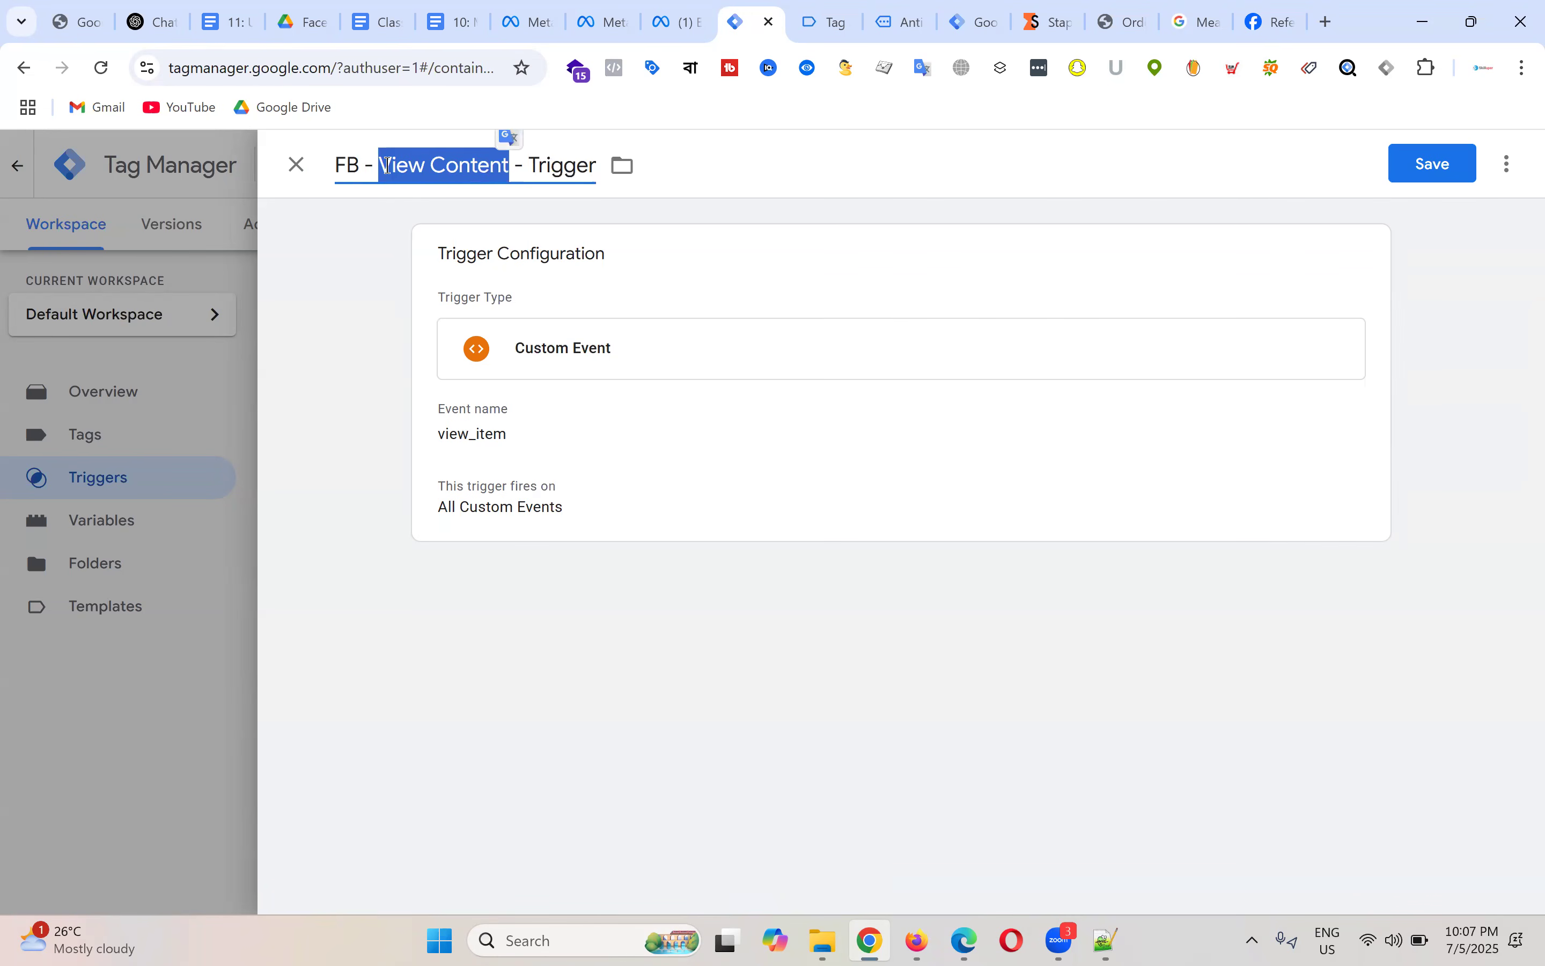
click(470, 166)
drag(334, 165, 514, 164)
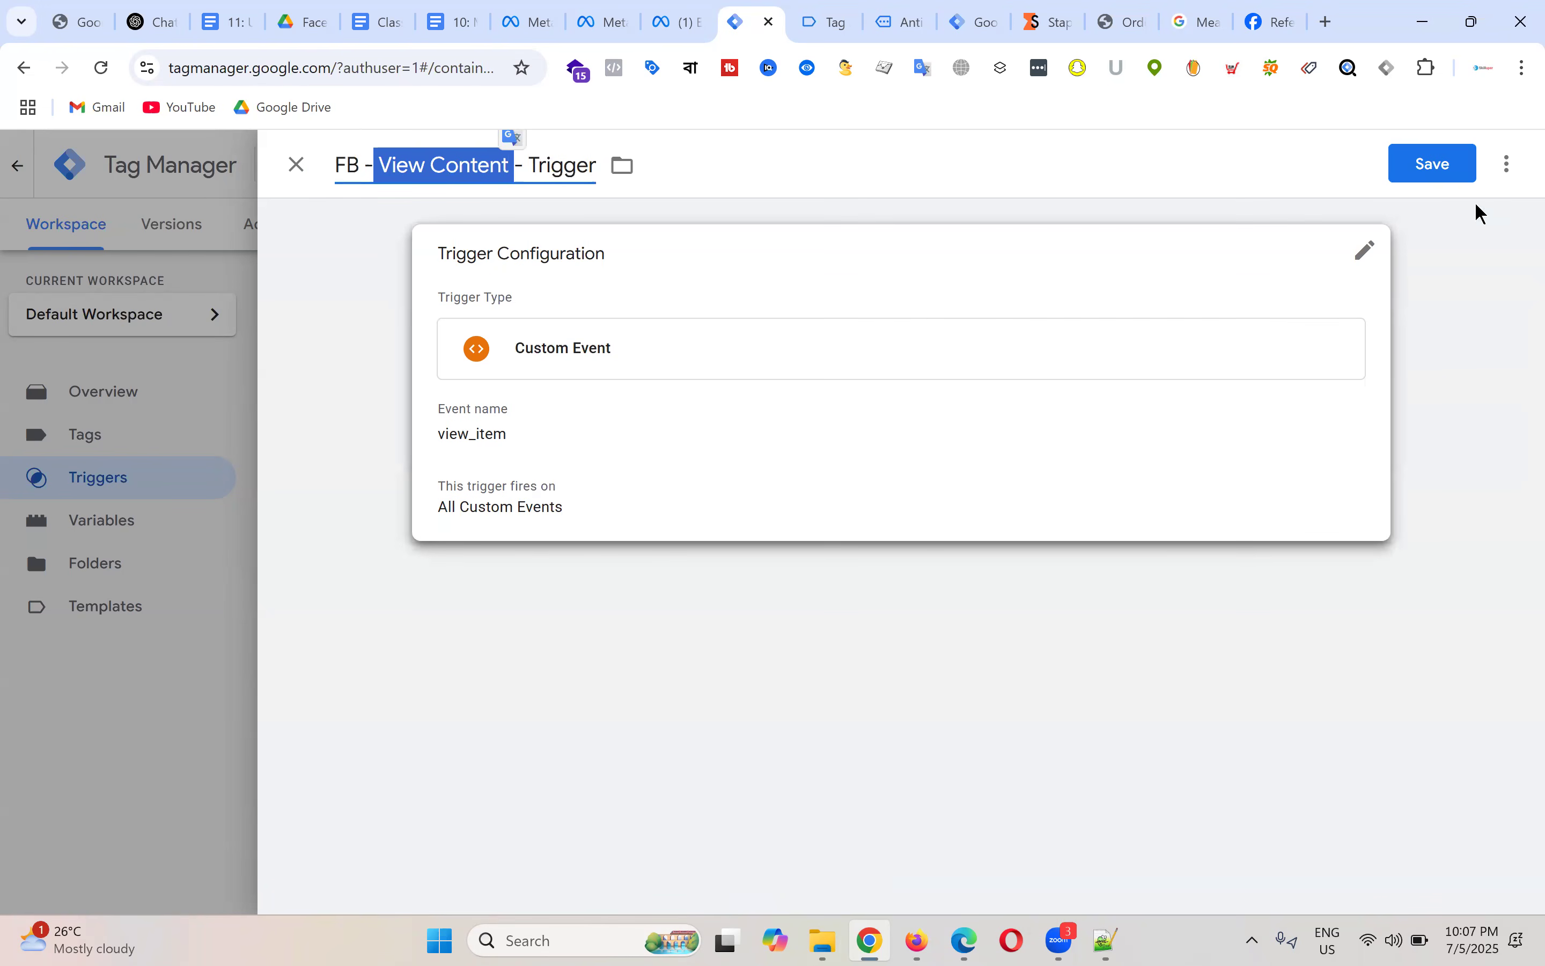
click(1429, 164)
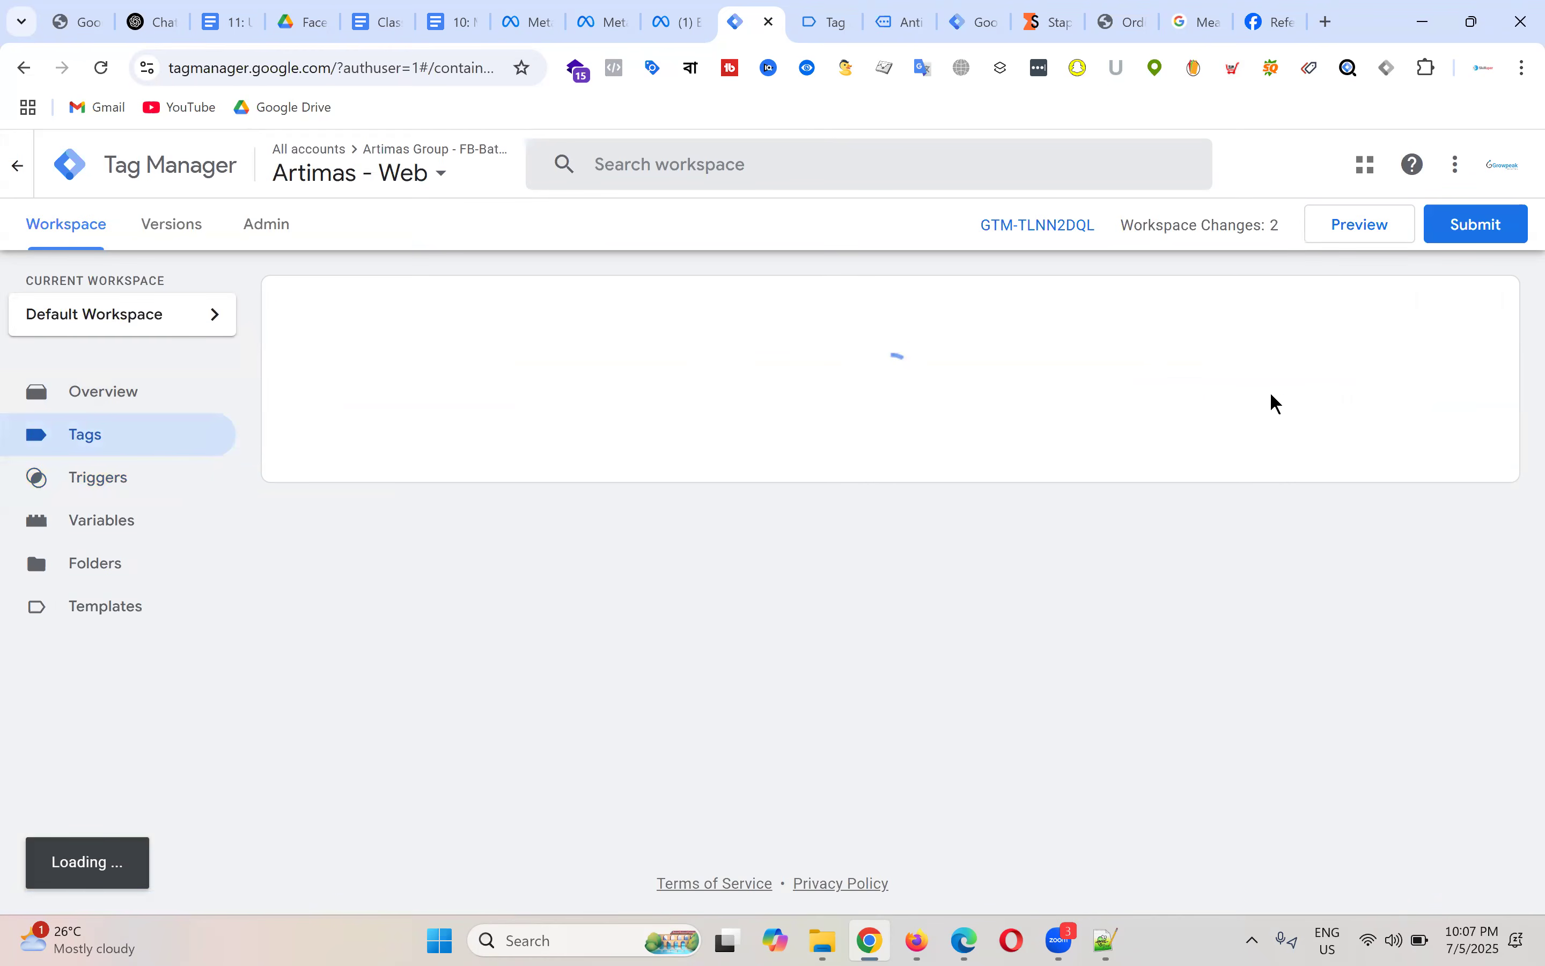
Step: Begin a Facebook Pixel tag, then discard it without saving
click(1478, 306)
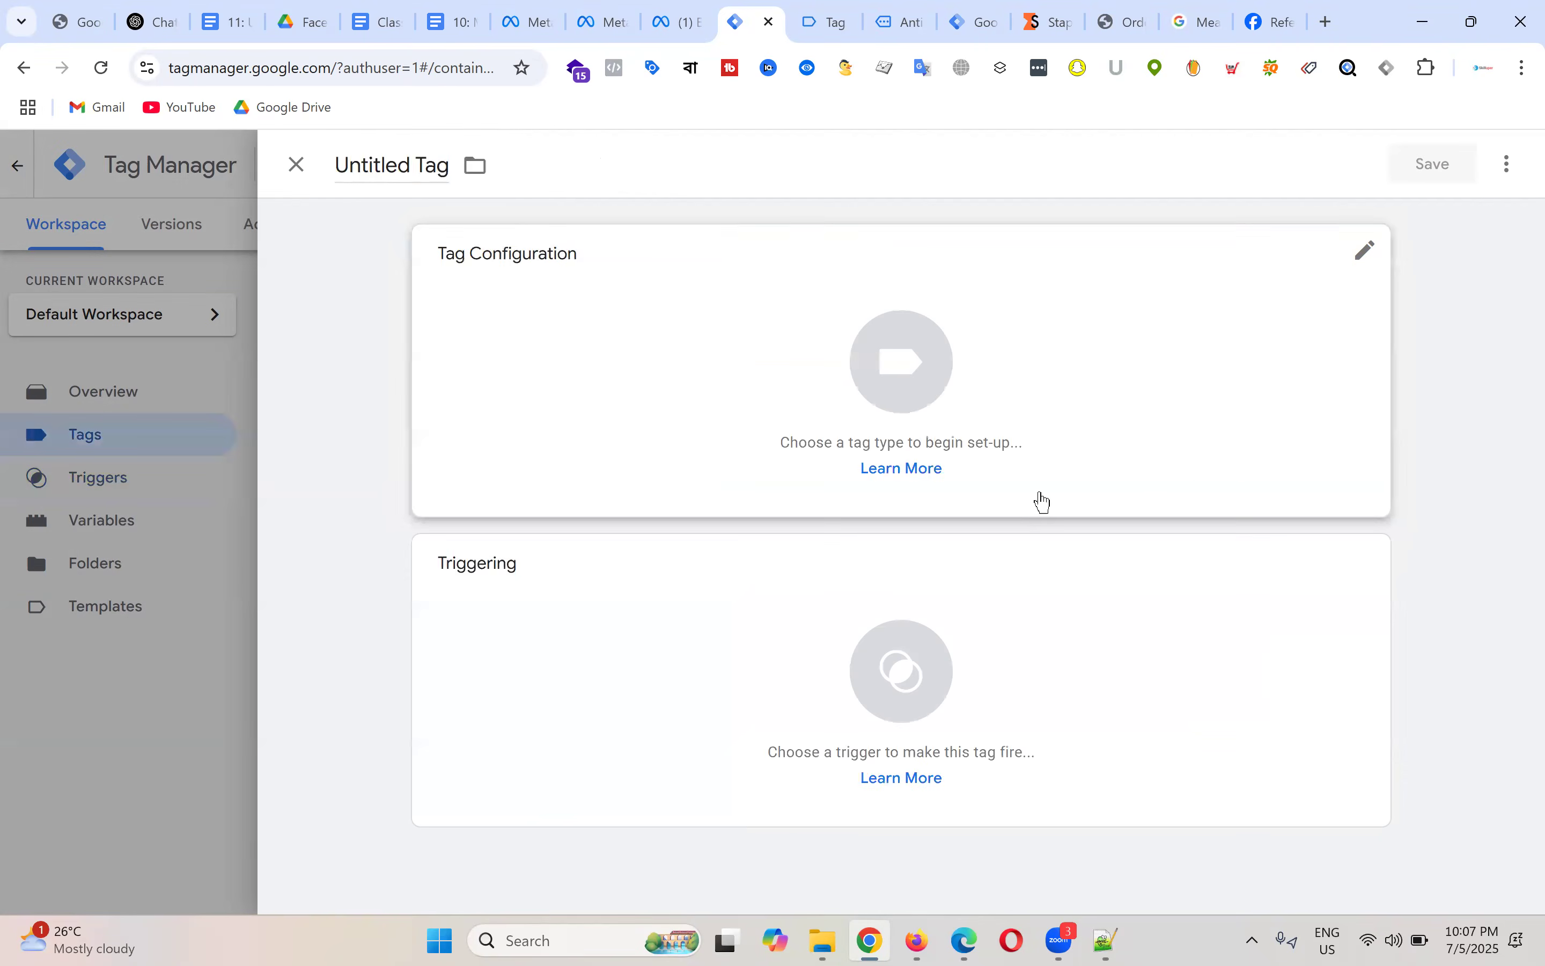
click(935, 392)
scroll(1207, 447, down, 3)
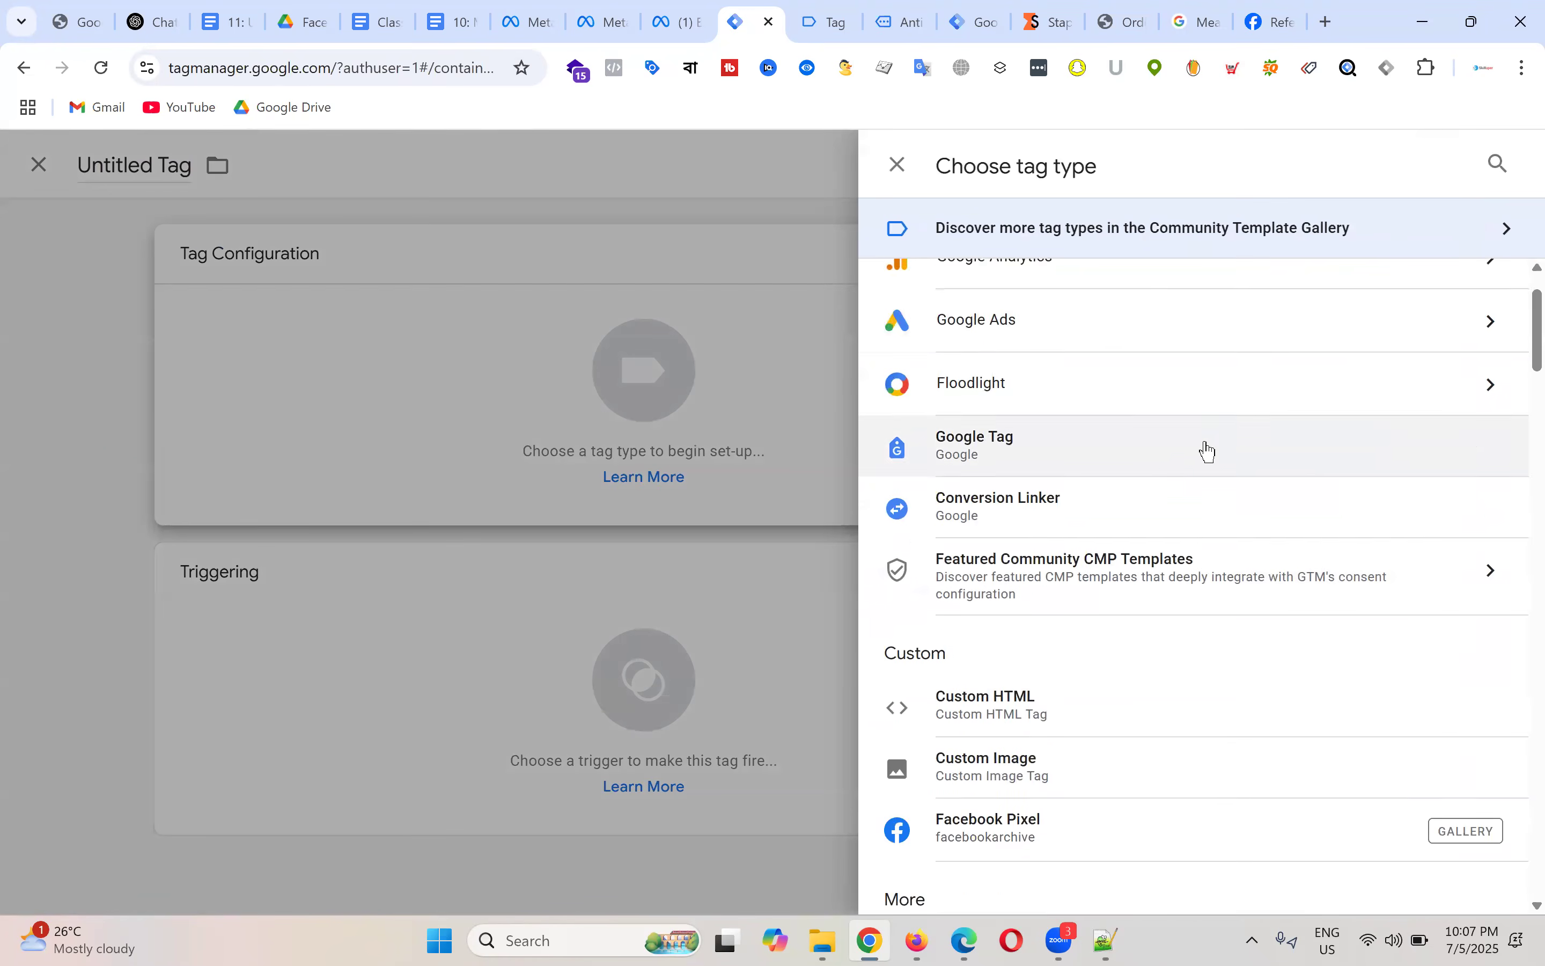
scroll(1182, 499, down, 2)
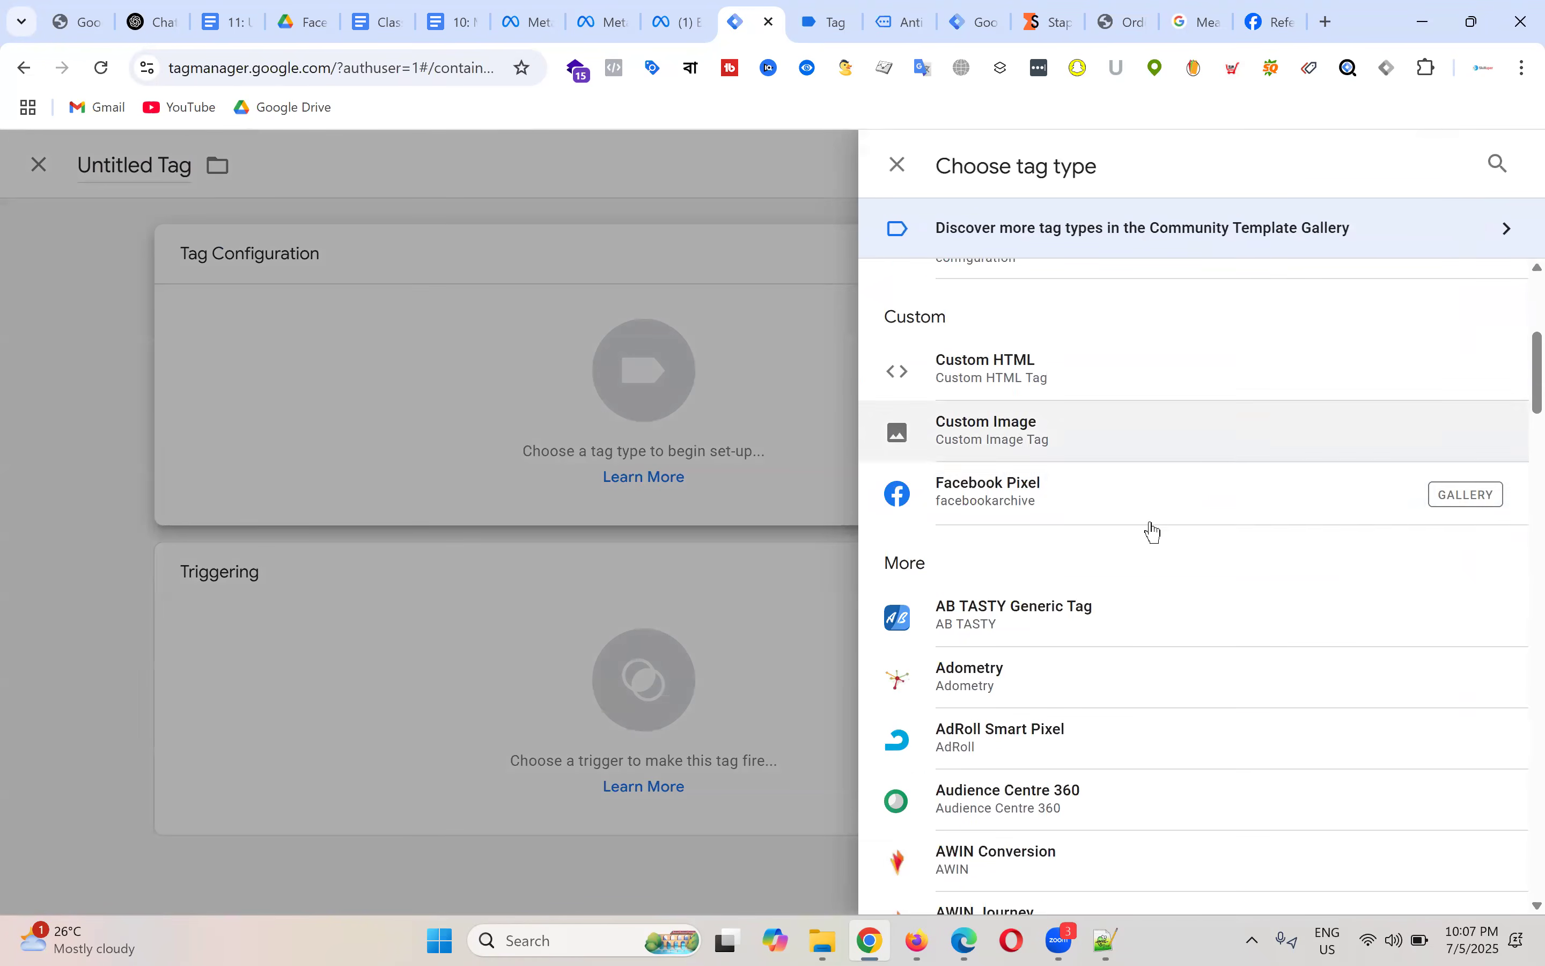
click(1095, 496)
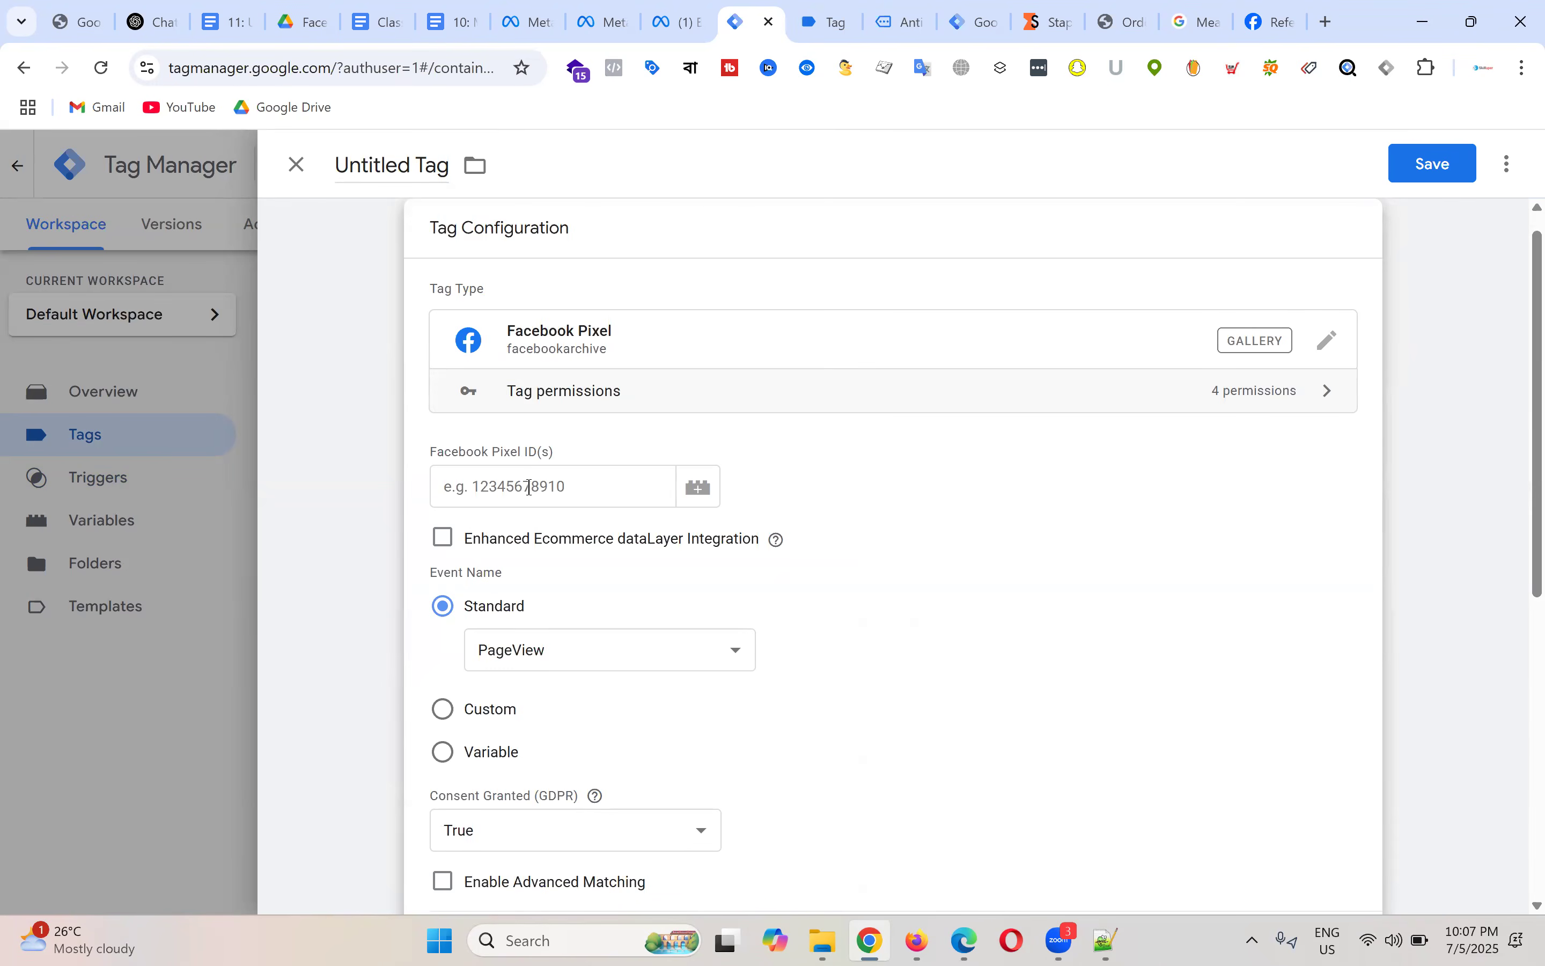
click(531, 489)
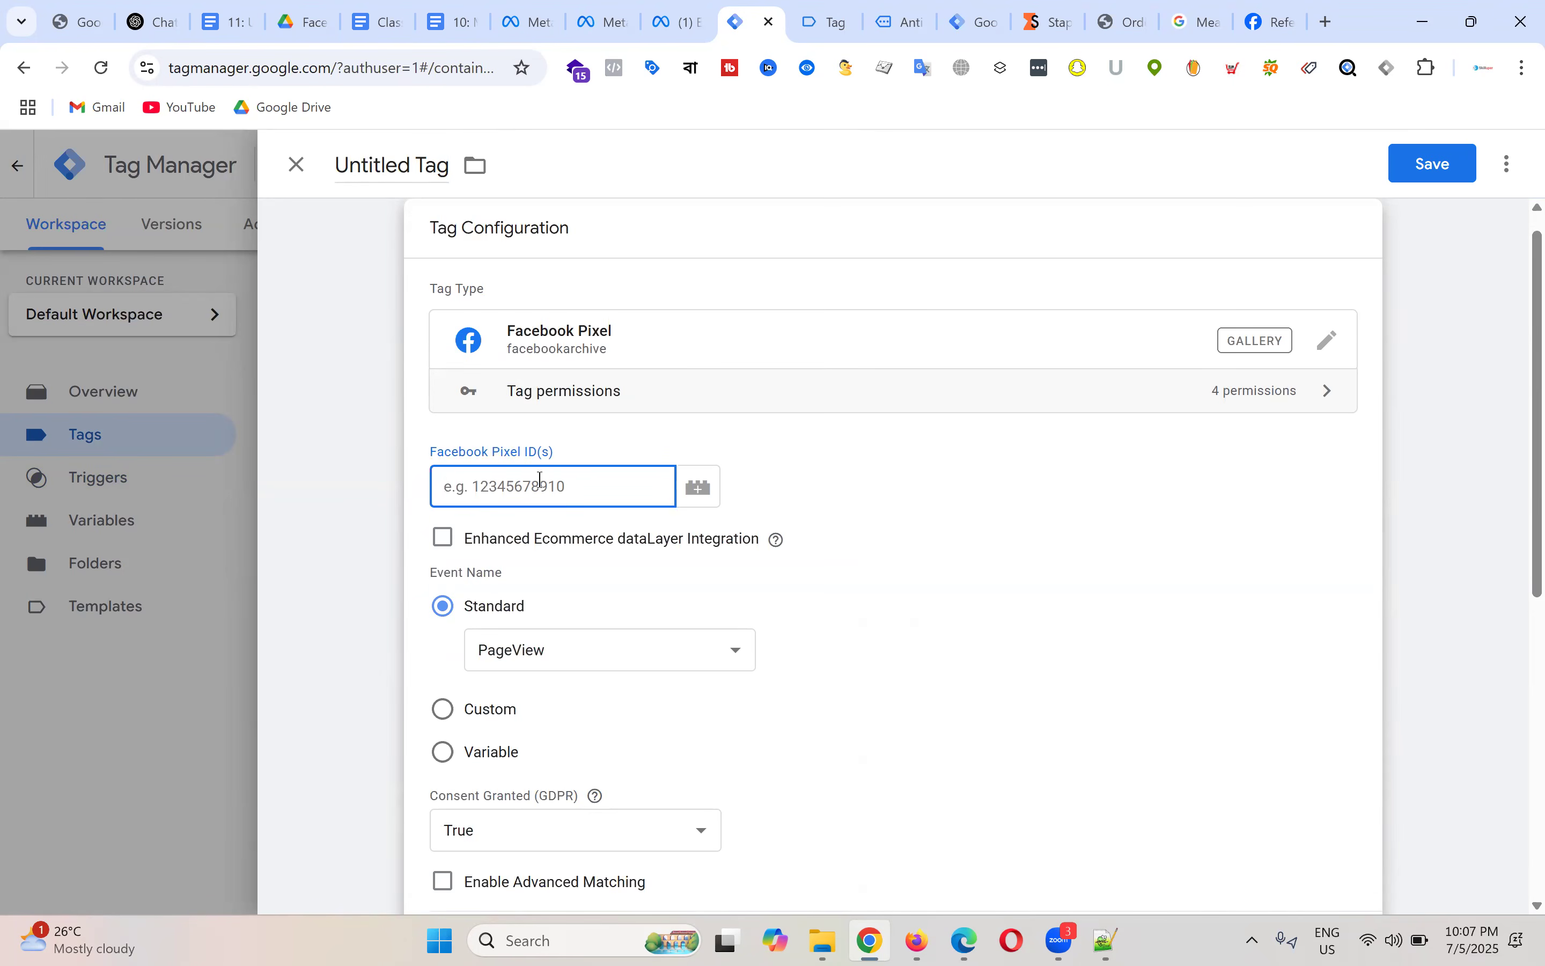
click(298, 167)
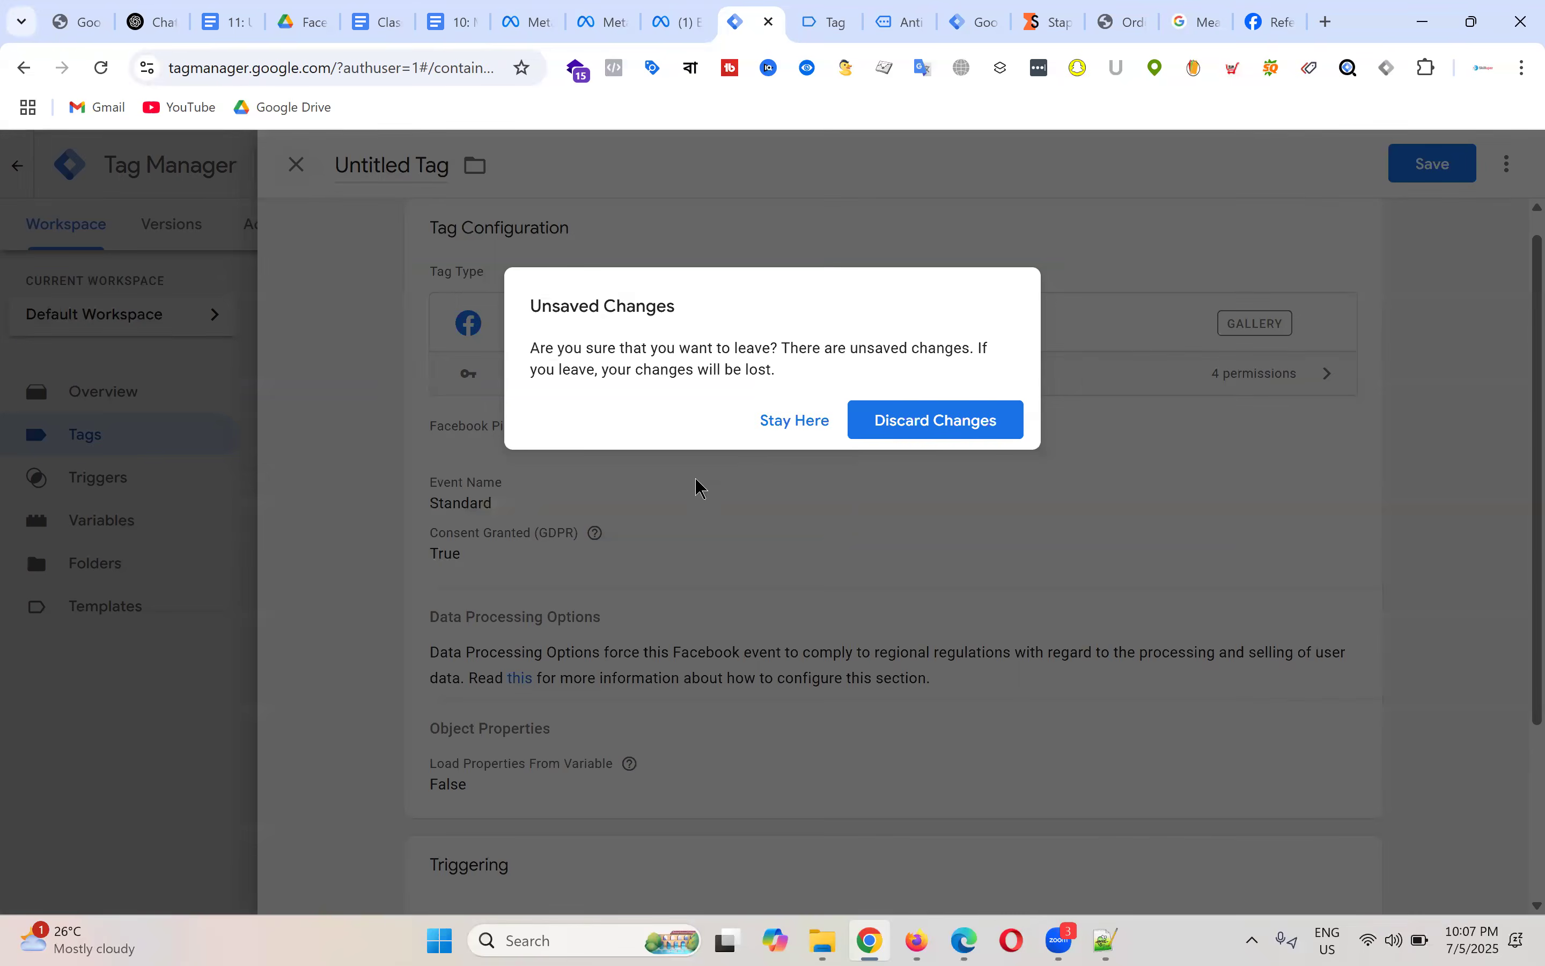
click(920, 430)
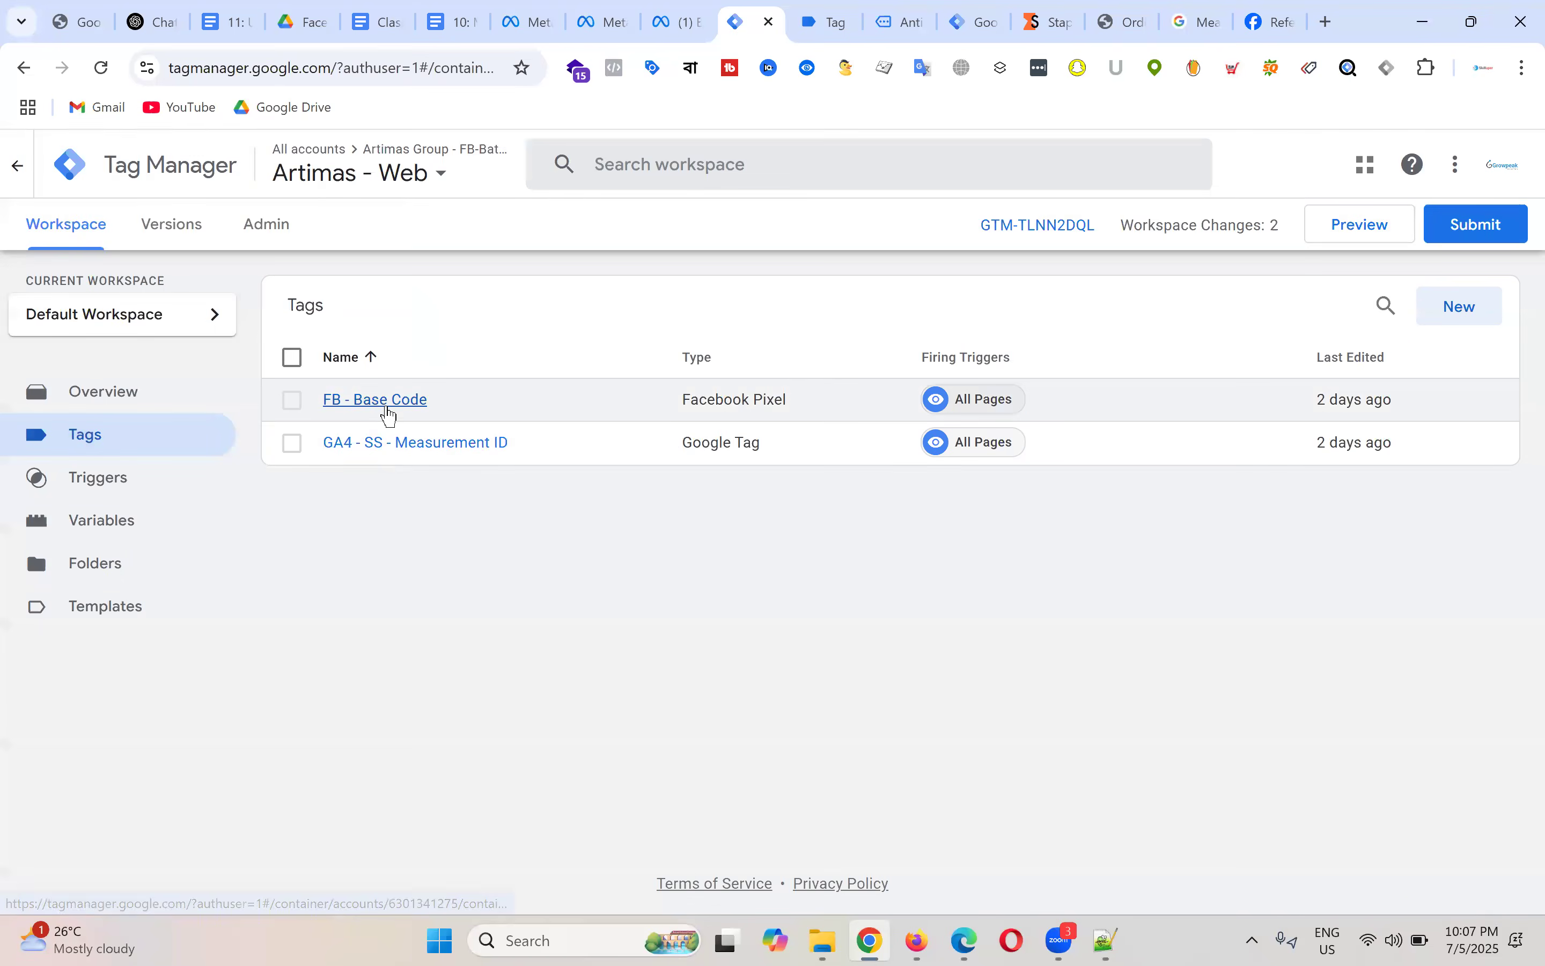
Step: Check the Facebook Pixel ID in the FB - Base Code tag and close it unchanged
click(389, 409)
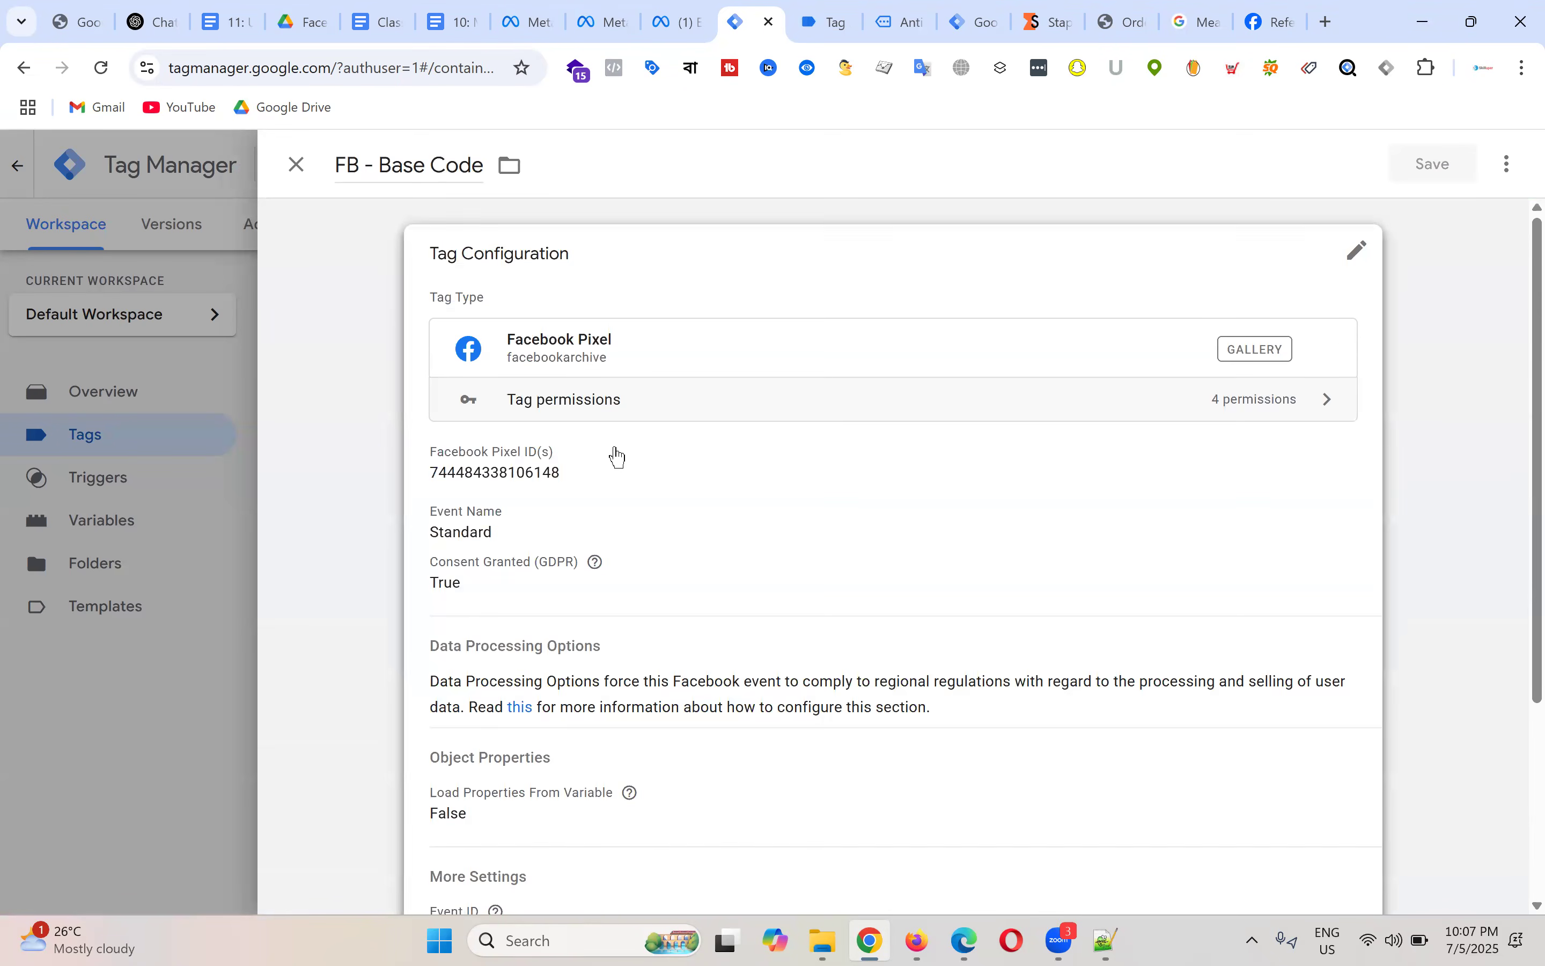
click(616, 450)
click(588, 509)
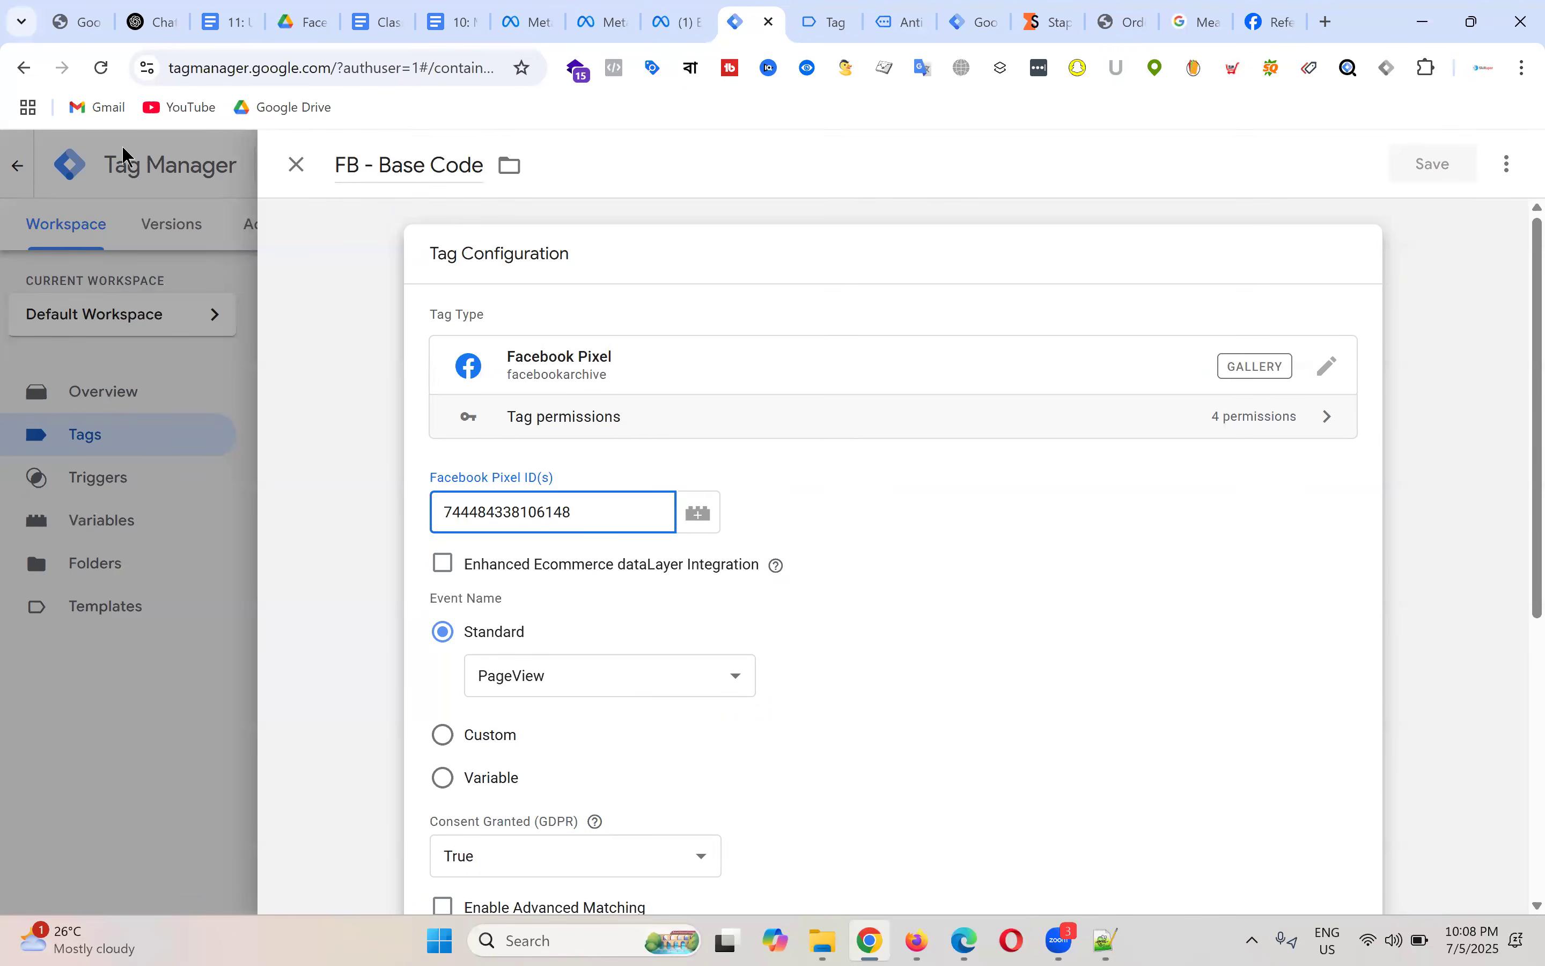
click(296, 165)
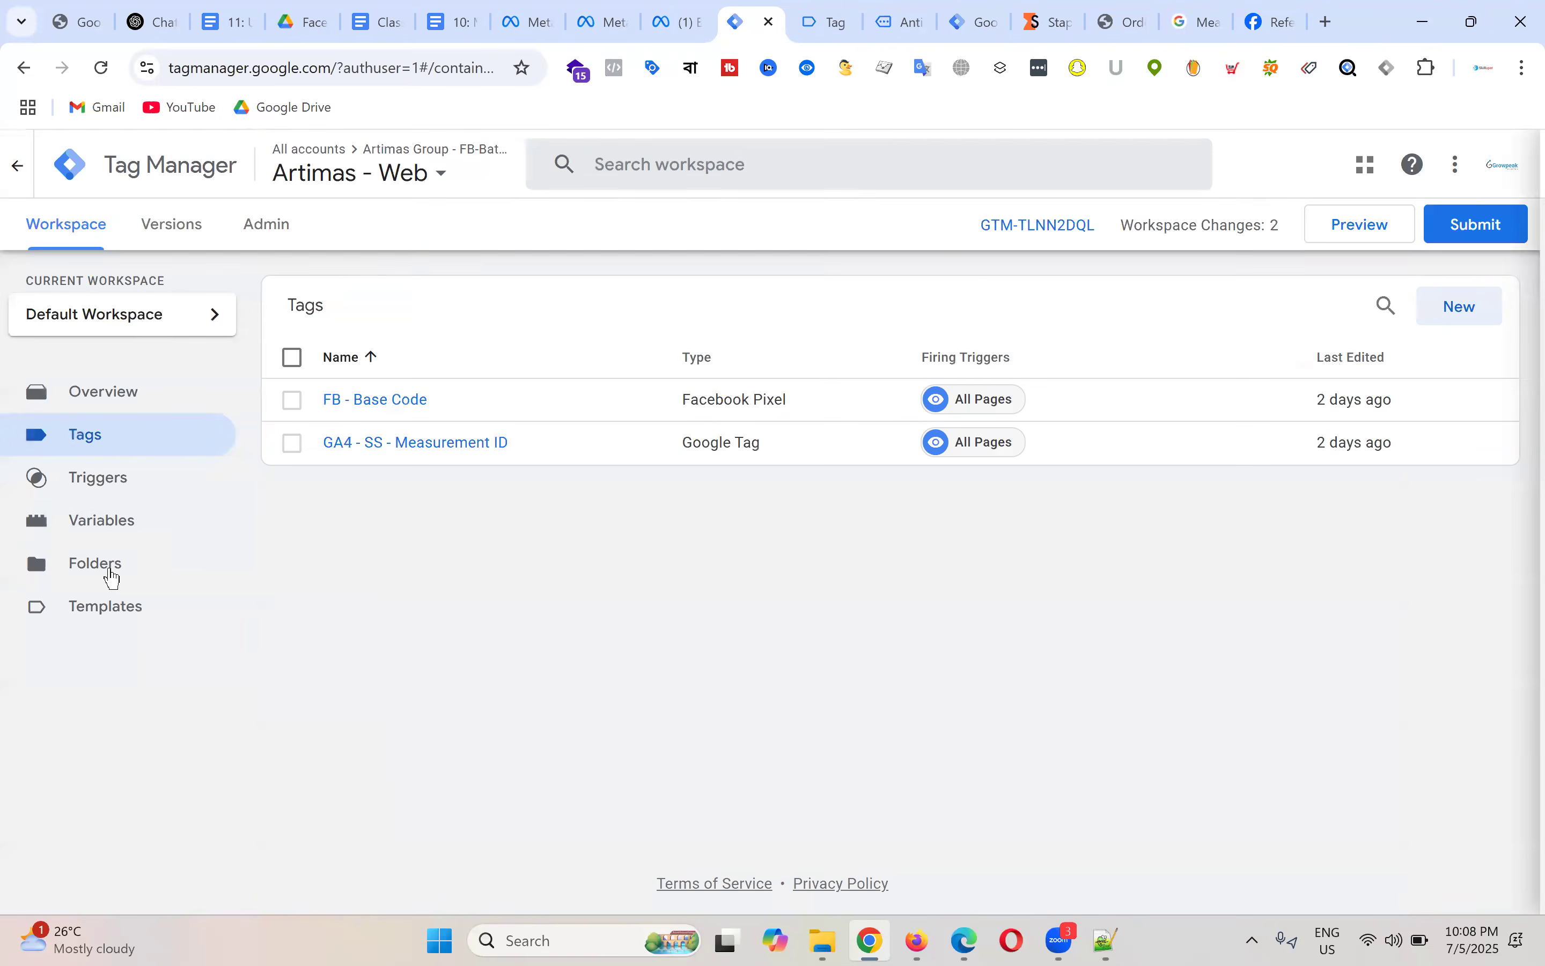
click(121, 529)
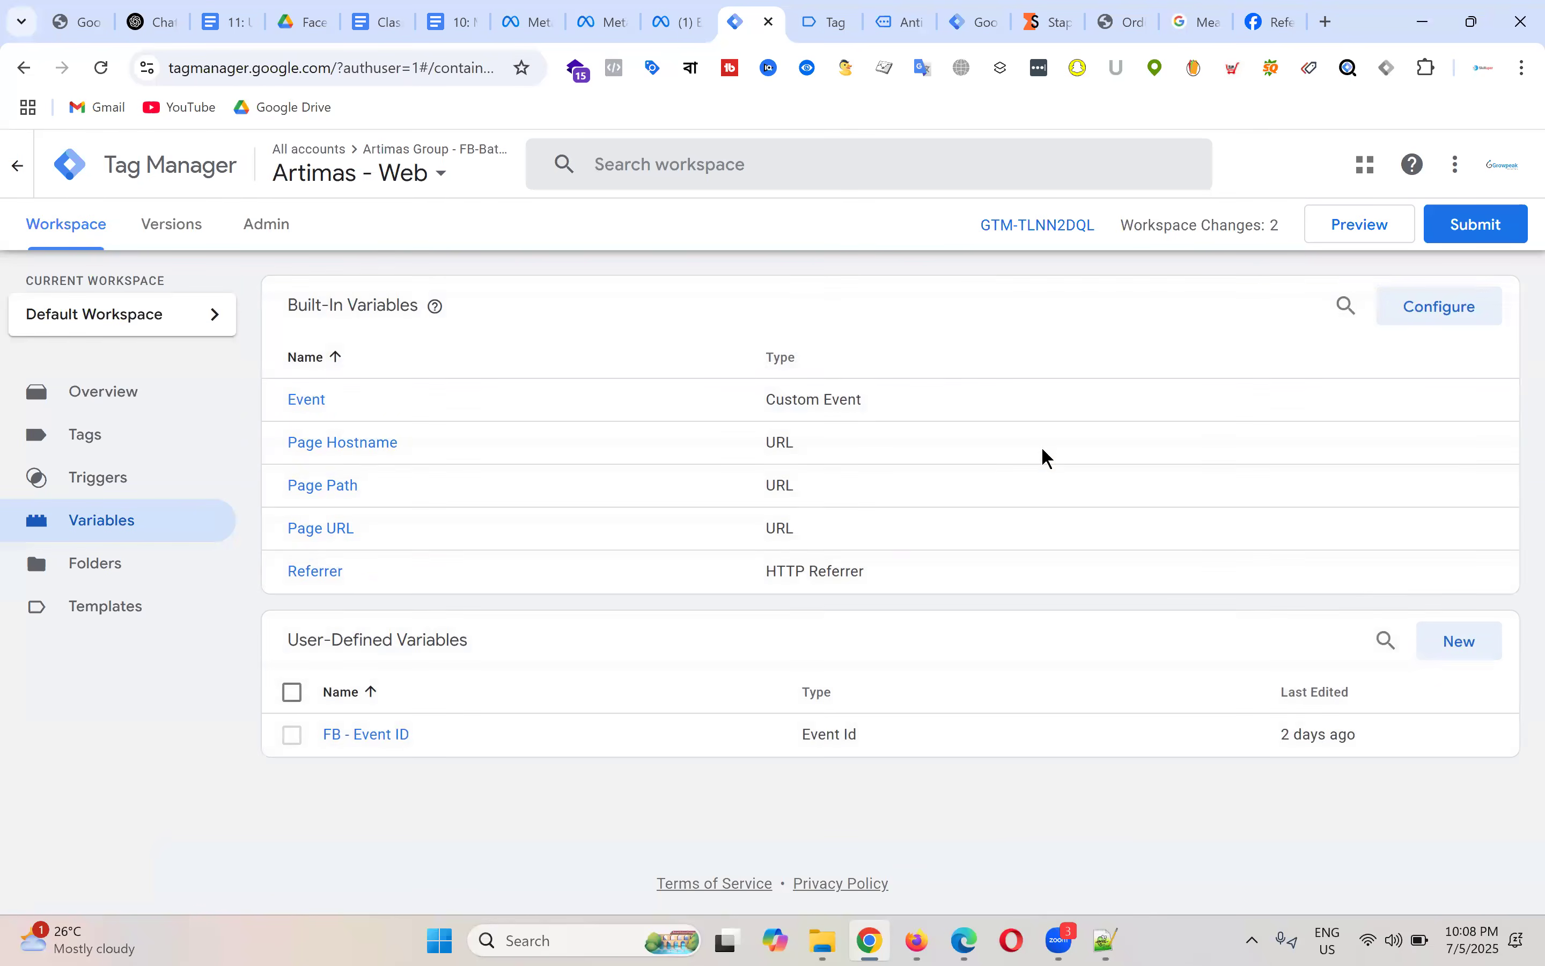
Step: Start a new user-defined variable of type Constant, then go to Meta Events Manager
click(1475, 654)
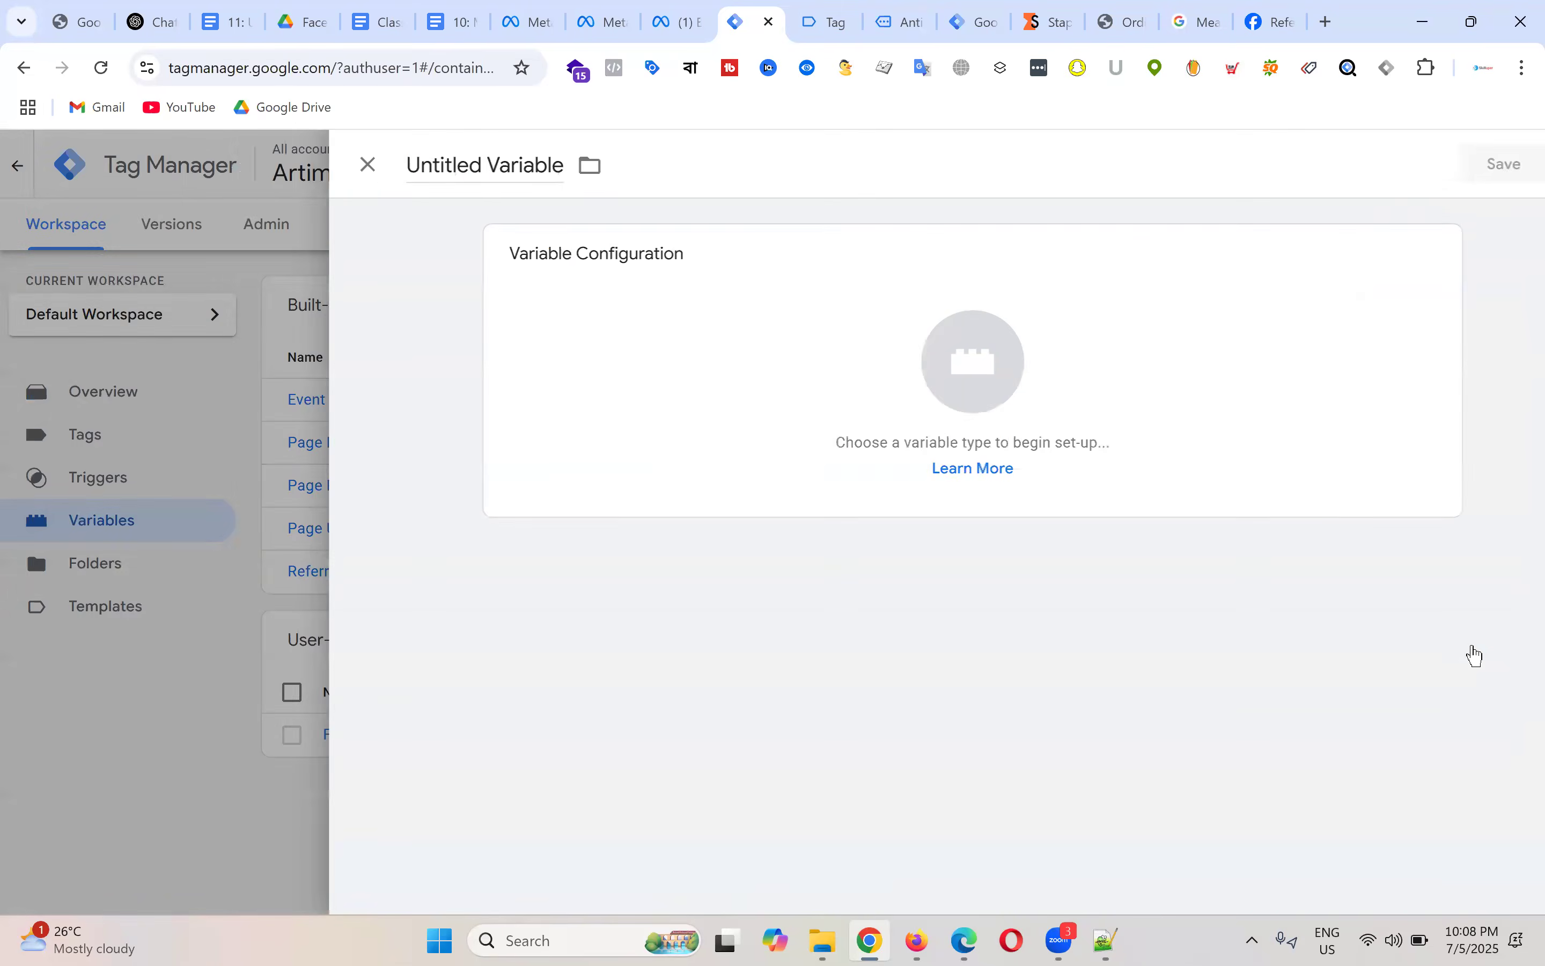
click(921, 379)
scroll(1277, 428, down, 1)
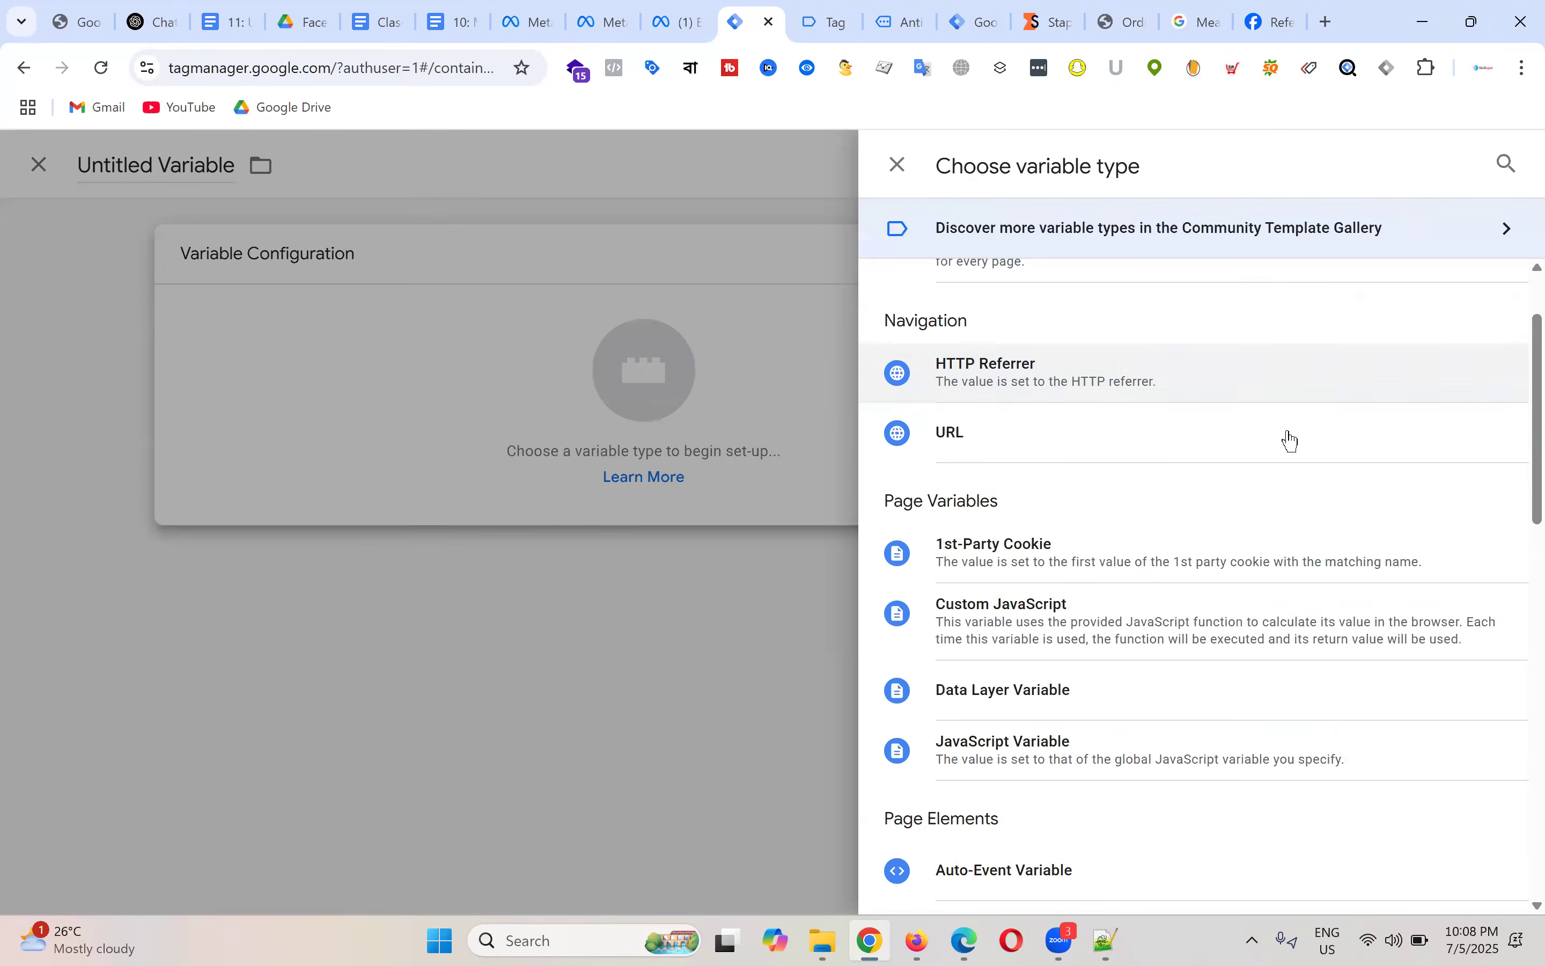
scroll(1290, 440, down, 8)
click(1050, 507)
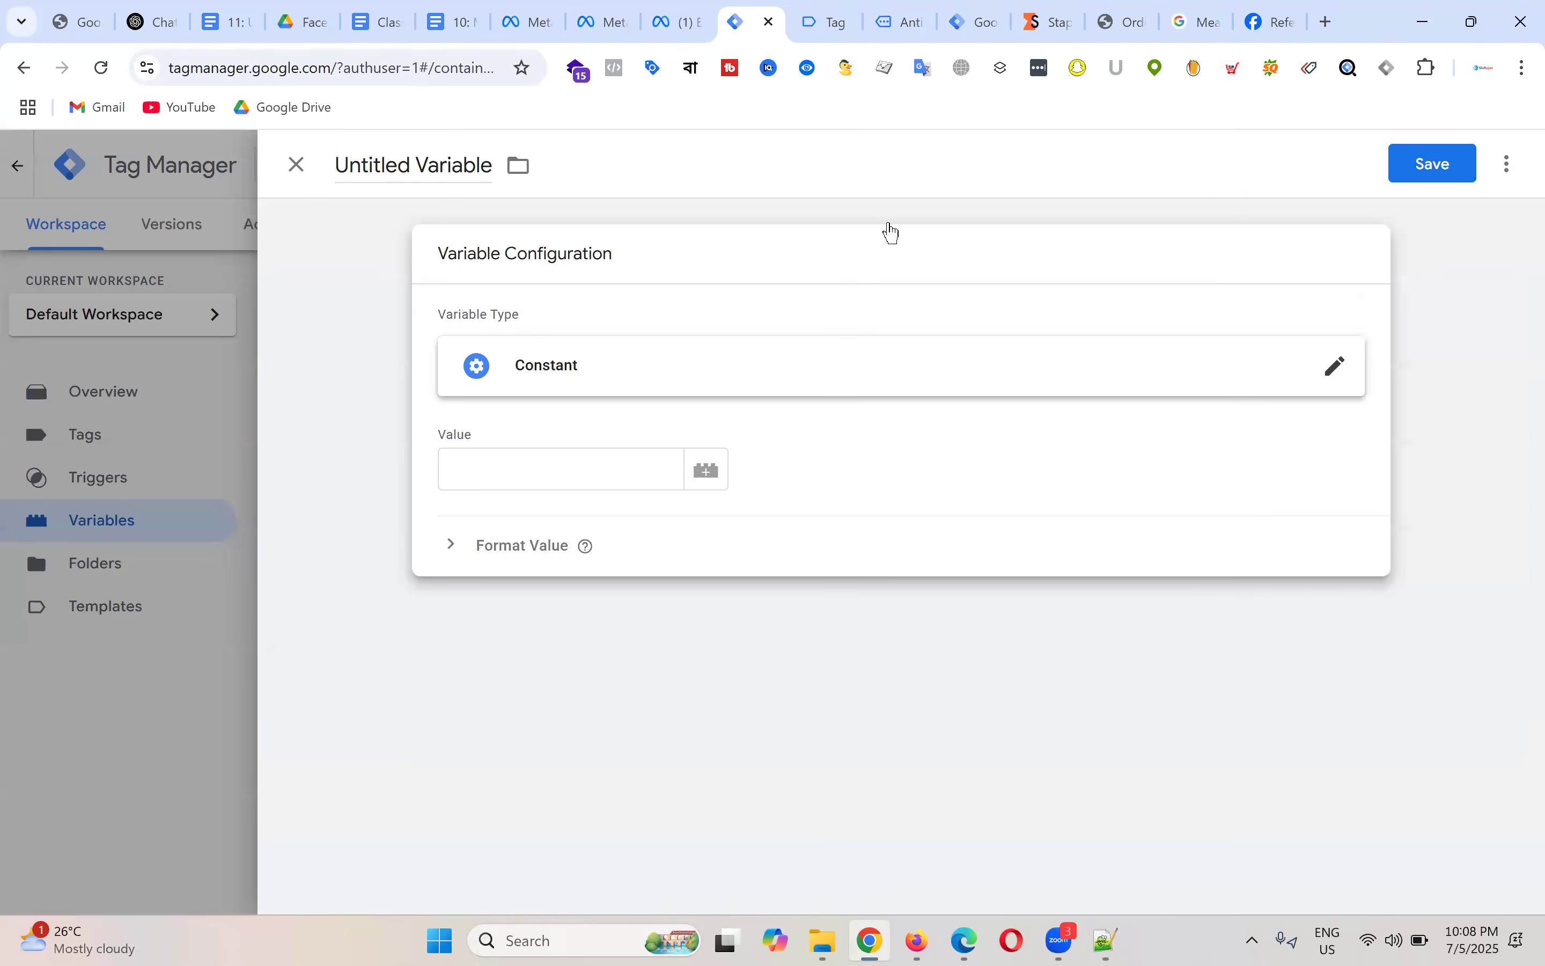
click(680, 18)
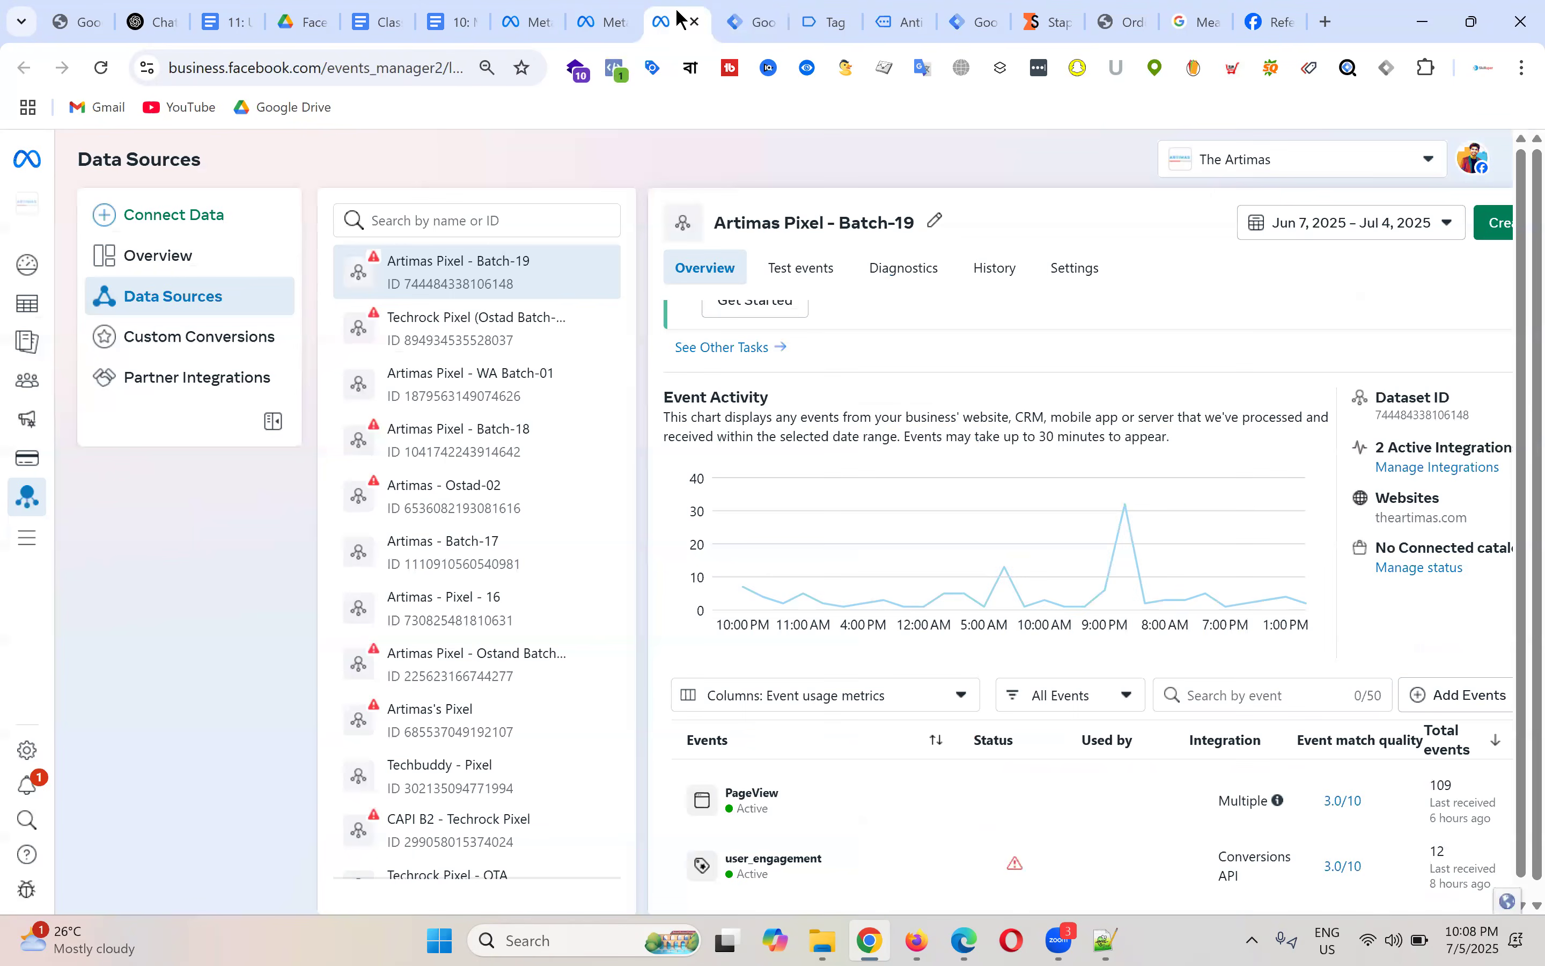
Step: Copy the Artimas Pixel - Batch-19 dataset ID from its Settings in Meta Events Manager
scroll(1054, 447, up, 2)
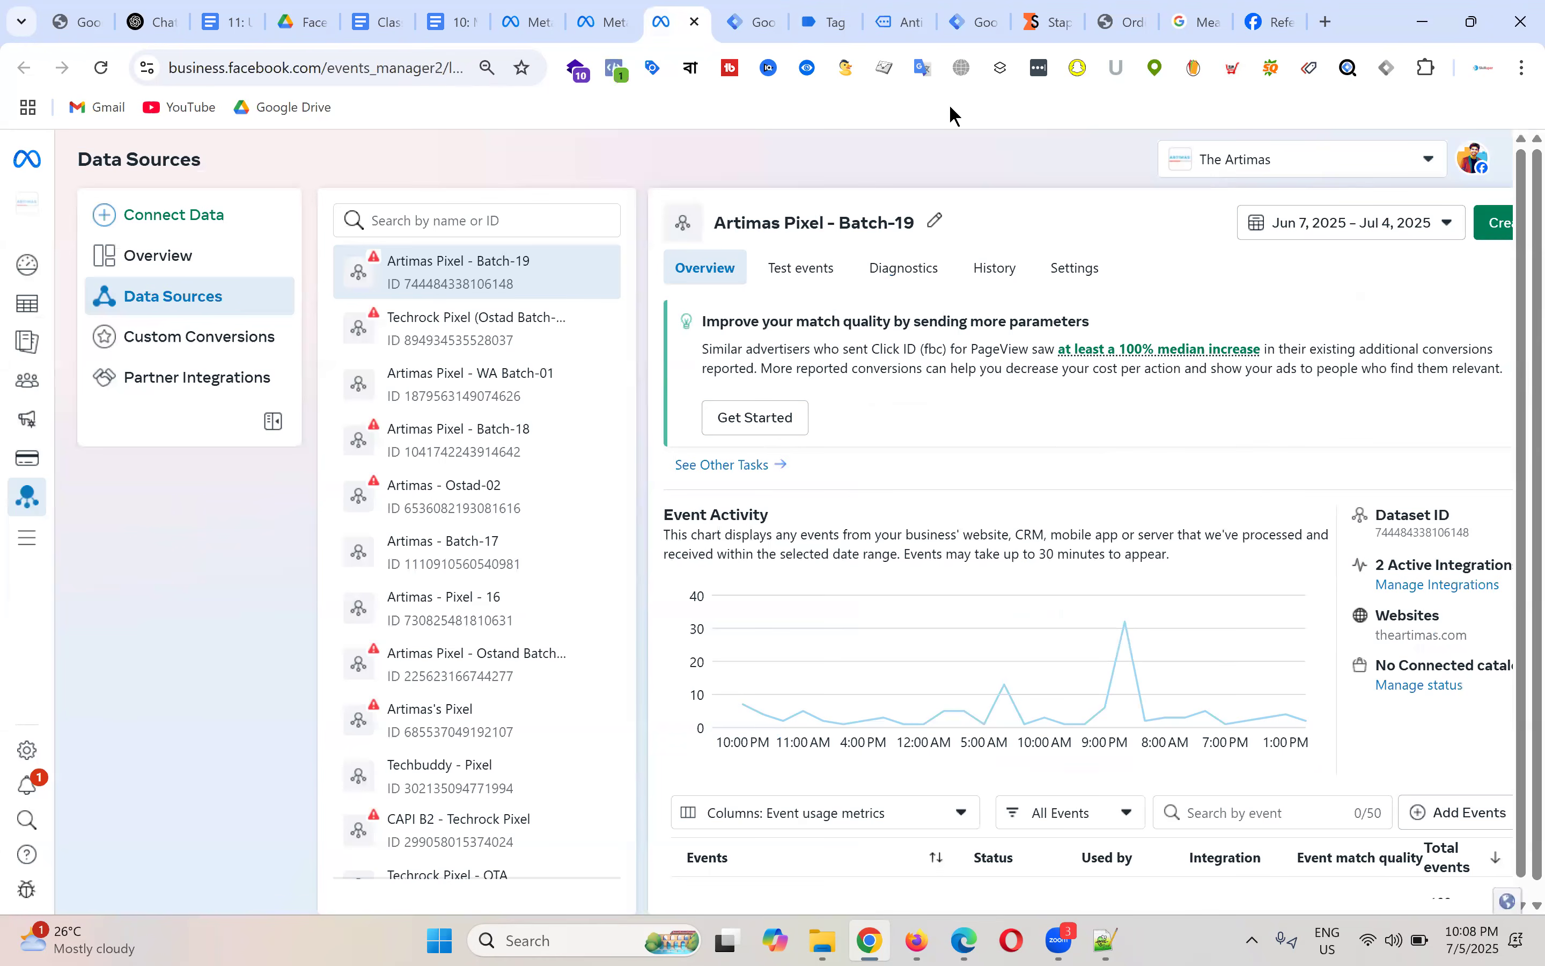
click(1098, 263)
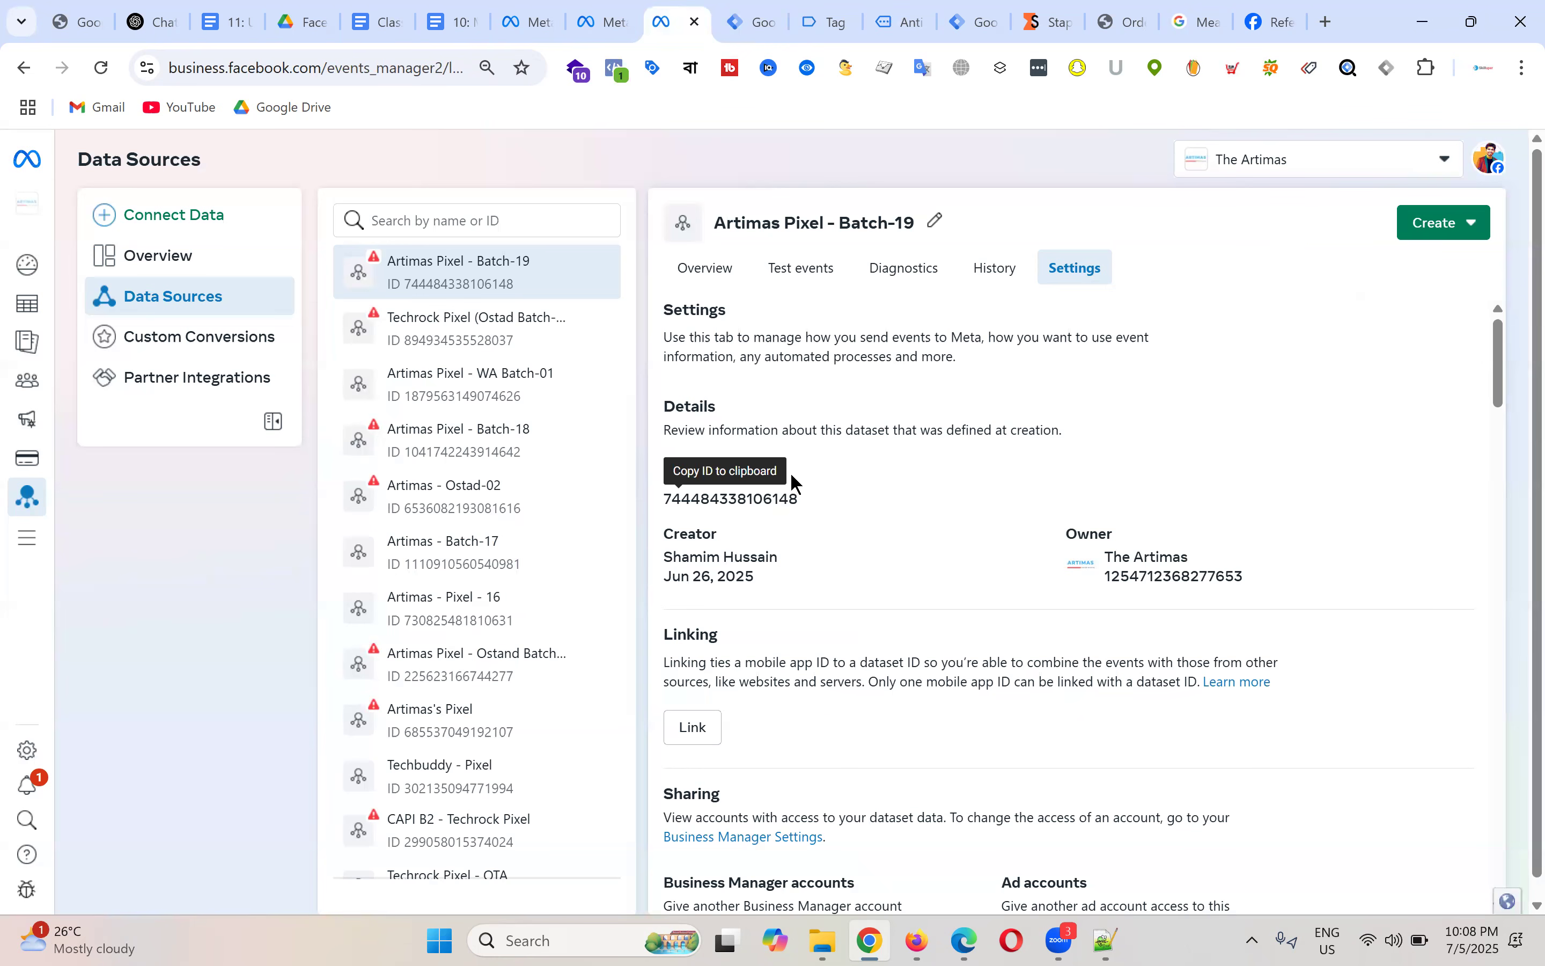
click(766, 509)
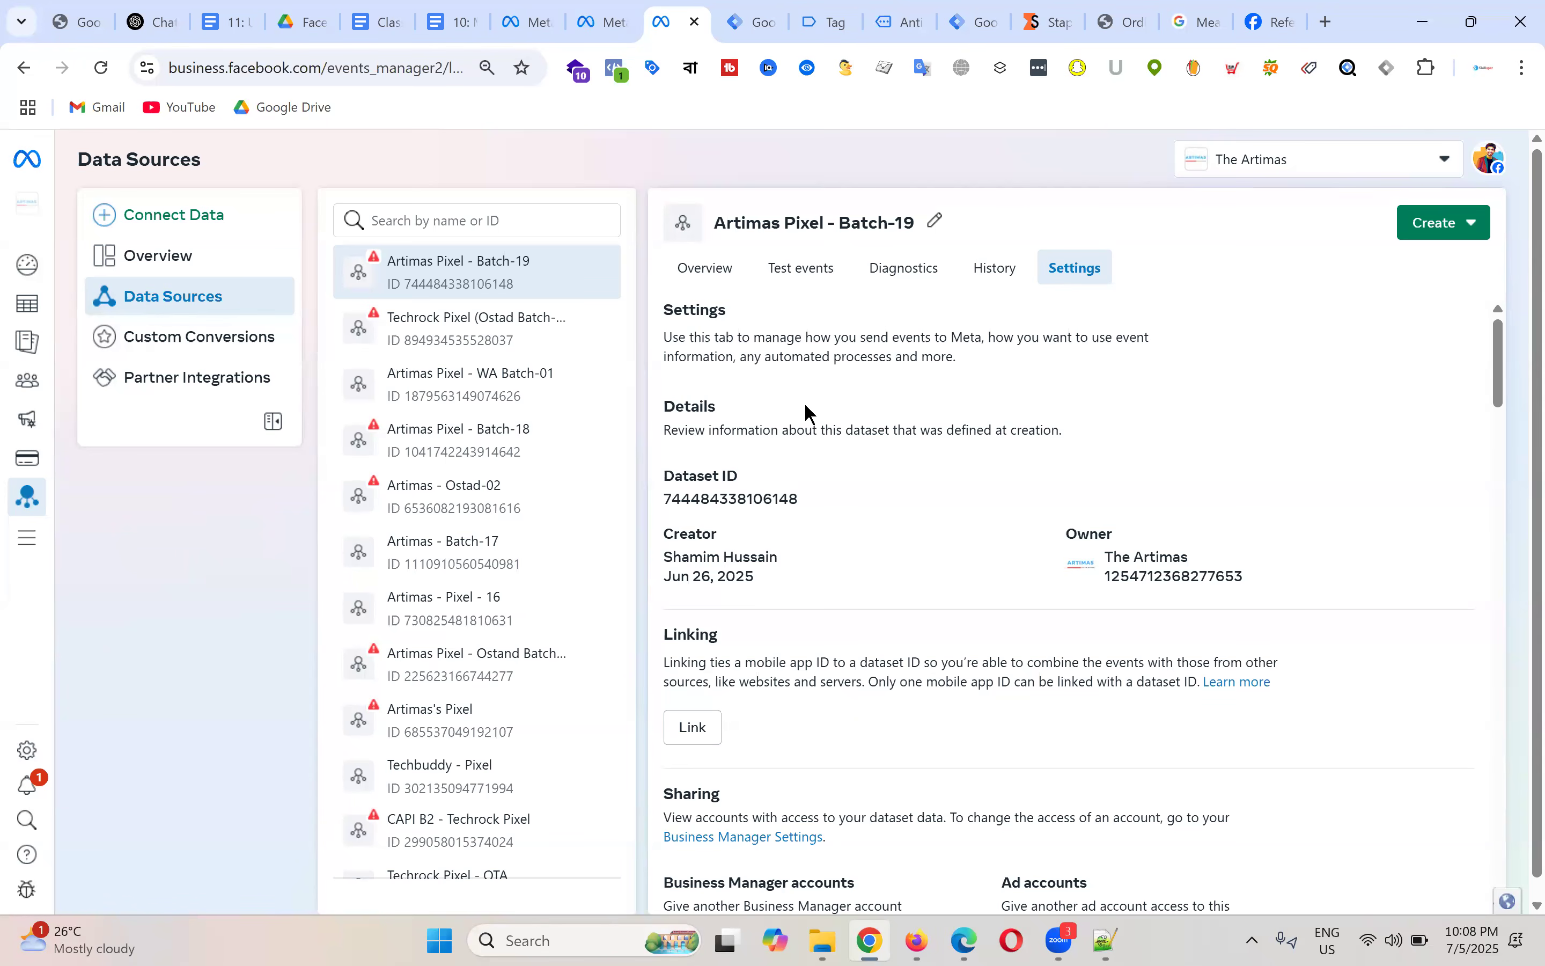
click(774, 14)
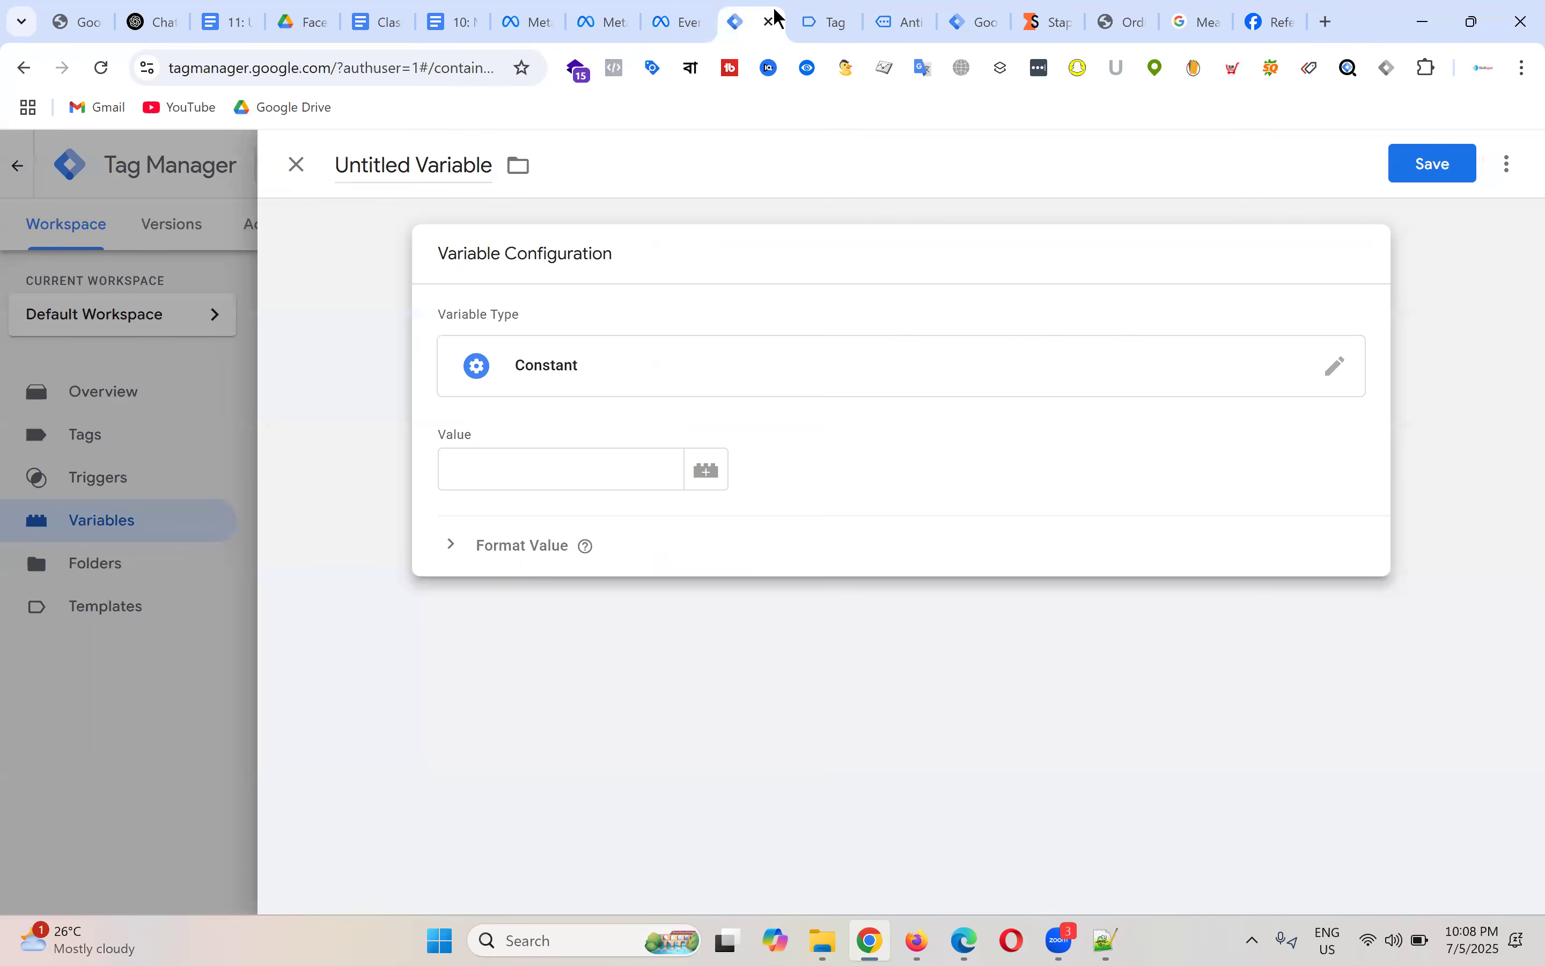
Step: Paste the dataset ID as the Constant's value, name it 'FB - Pixel ID', and save
click(504, 468)
key(ctrl+v)
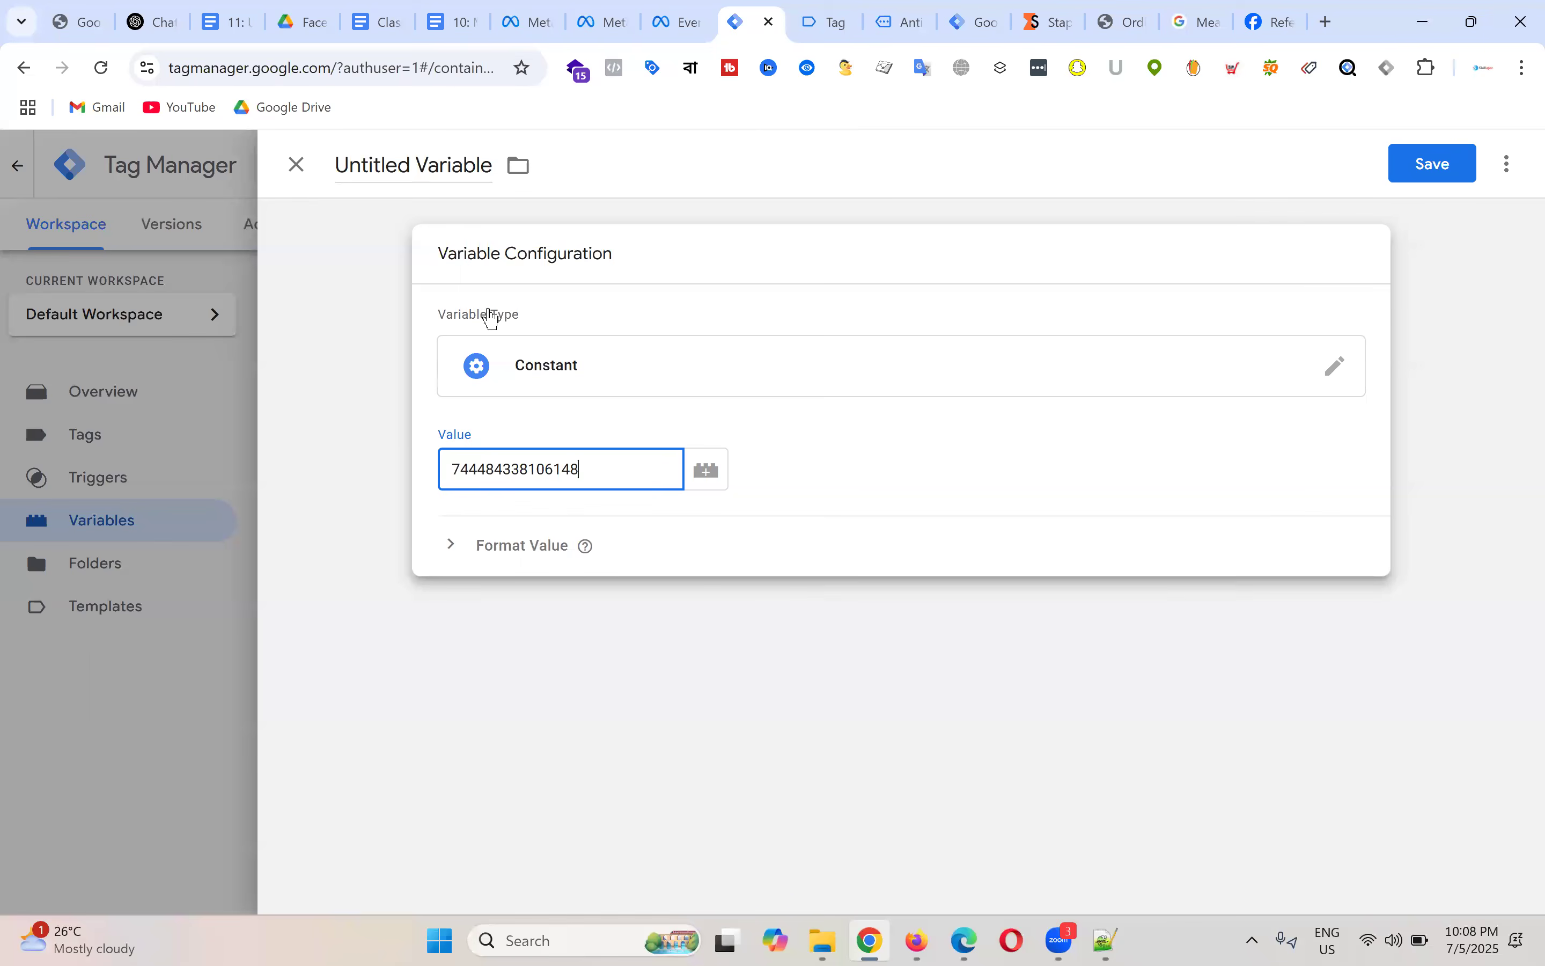
click(401, 164)
key(ctrl+a)
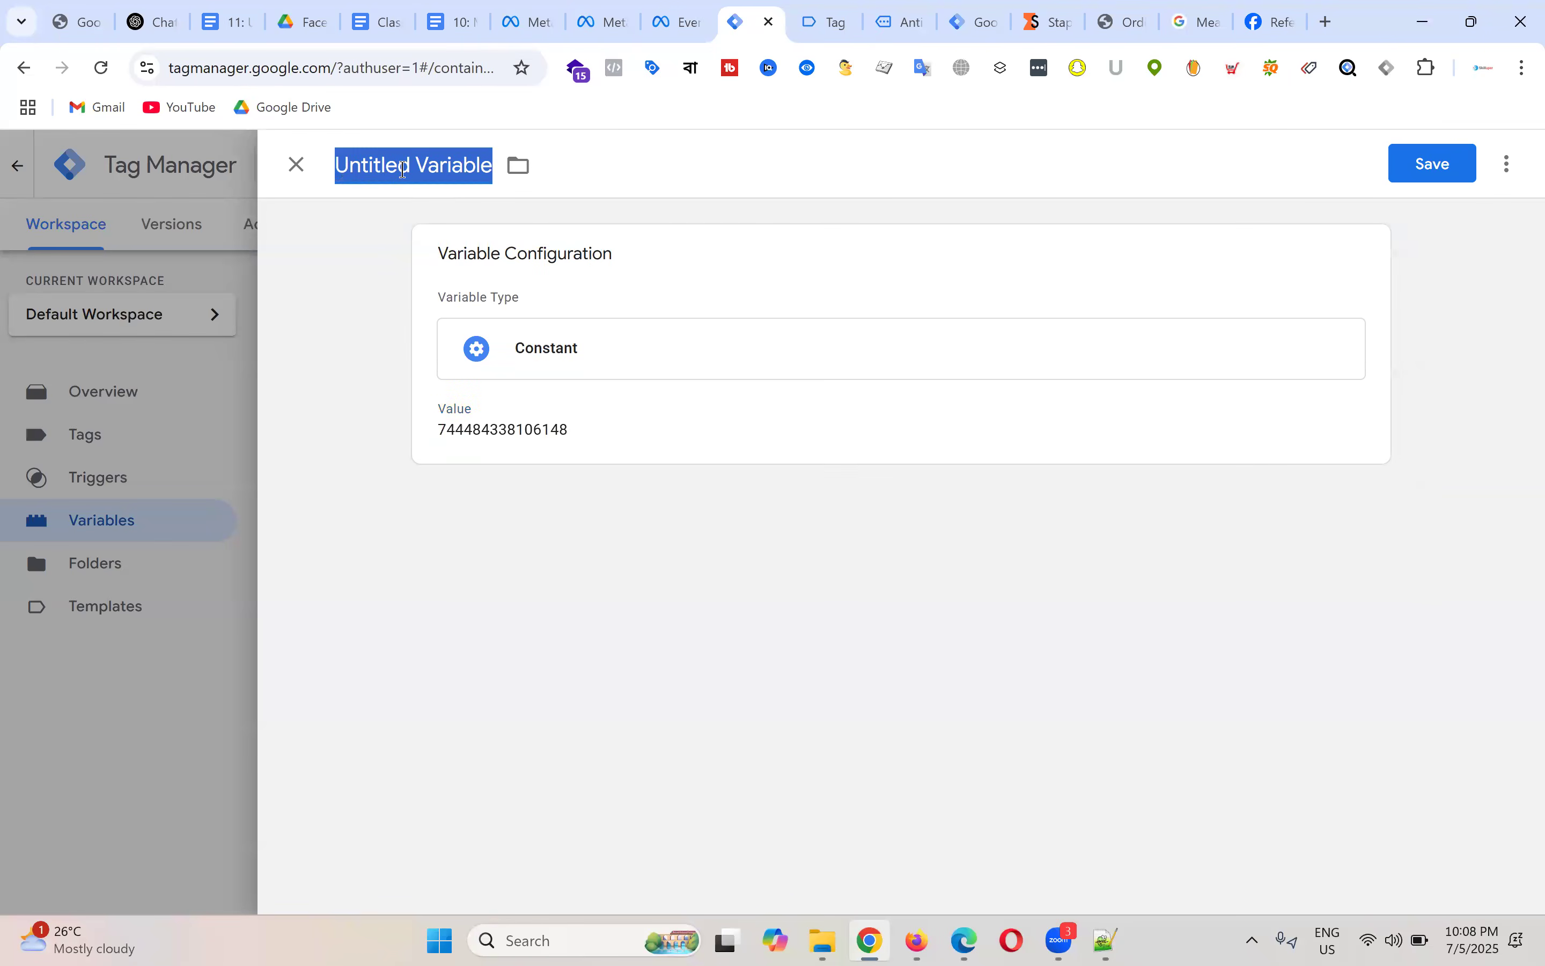
text(FB - Pixel ID)
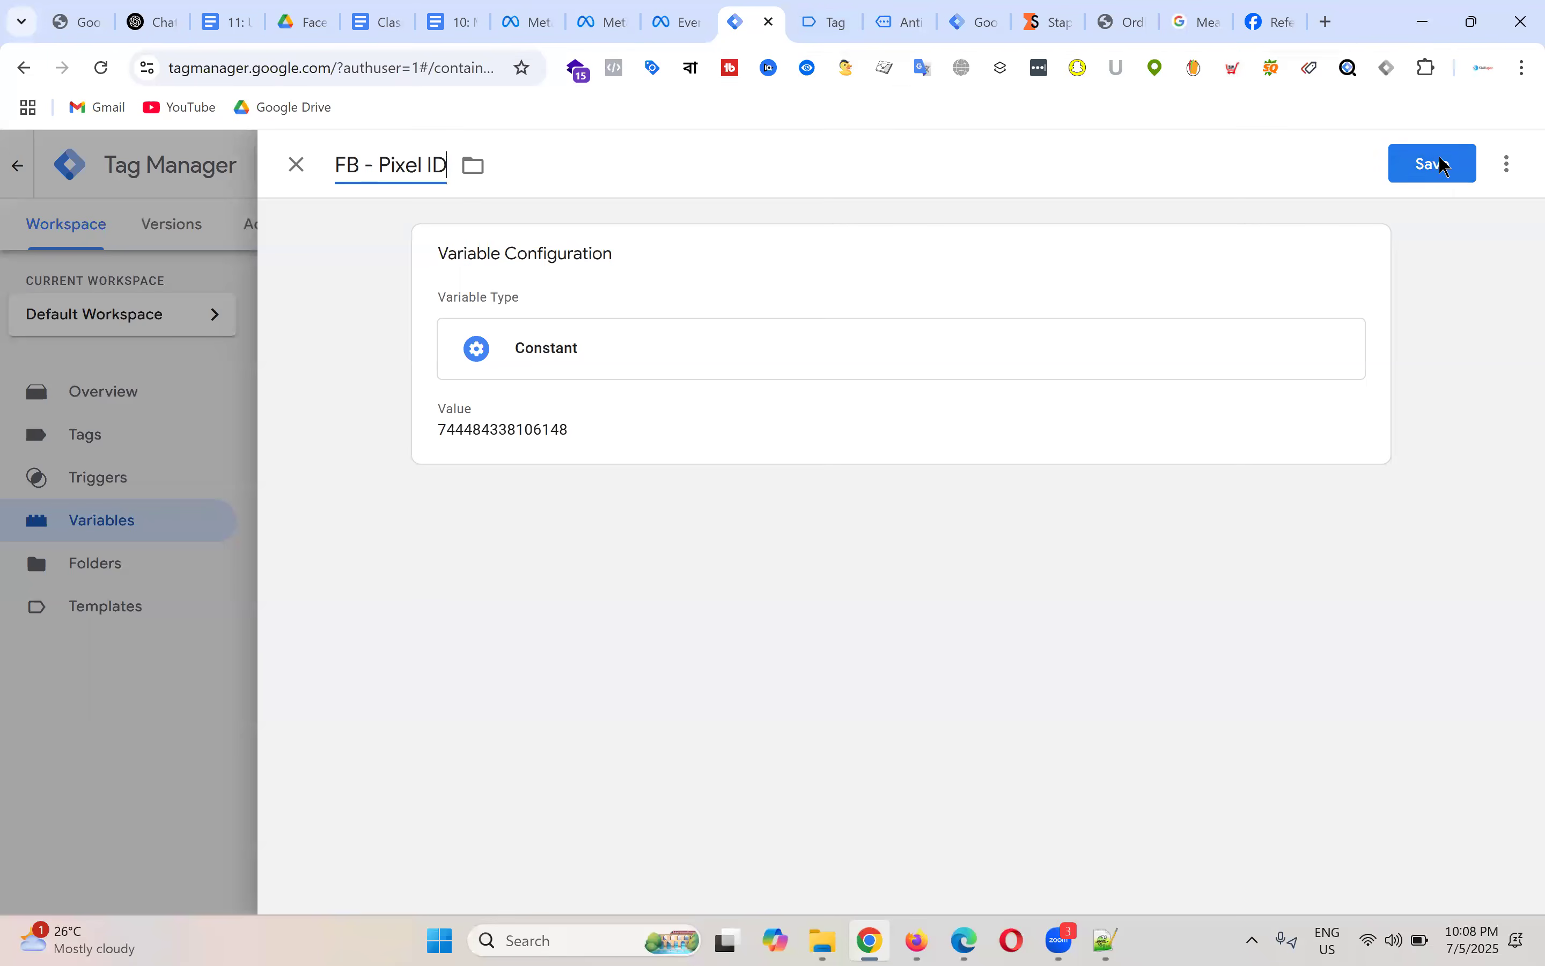
click(1444, 164)
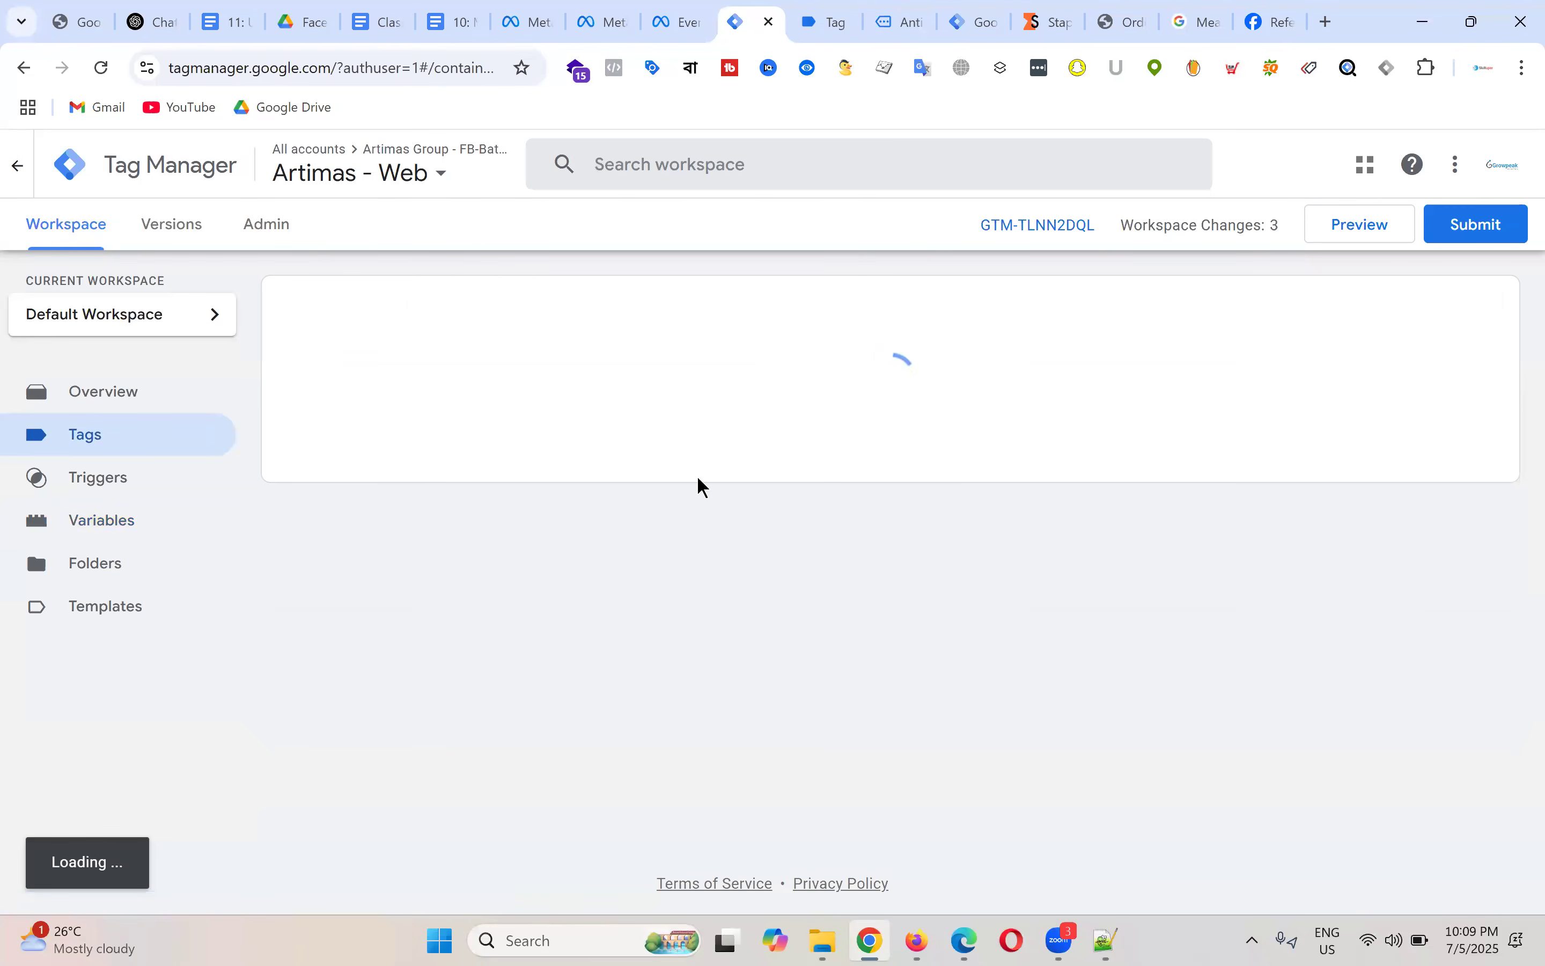
Step: Replace FB - Base Code's hard-coded pixel ID with {{FB - Pixel ID}} and save the tag
click(376, 400)
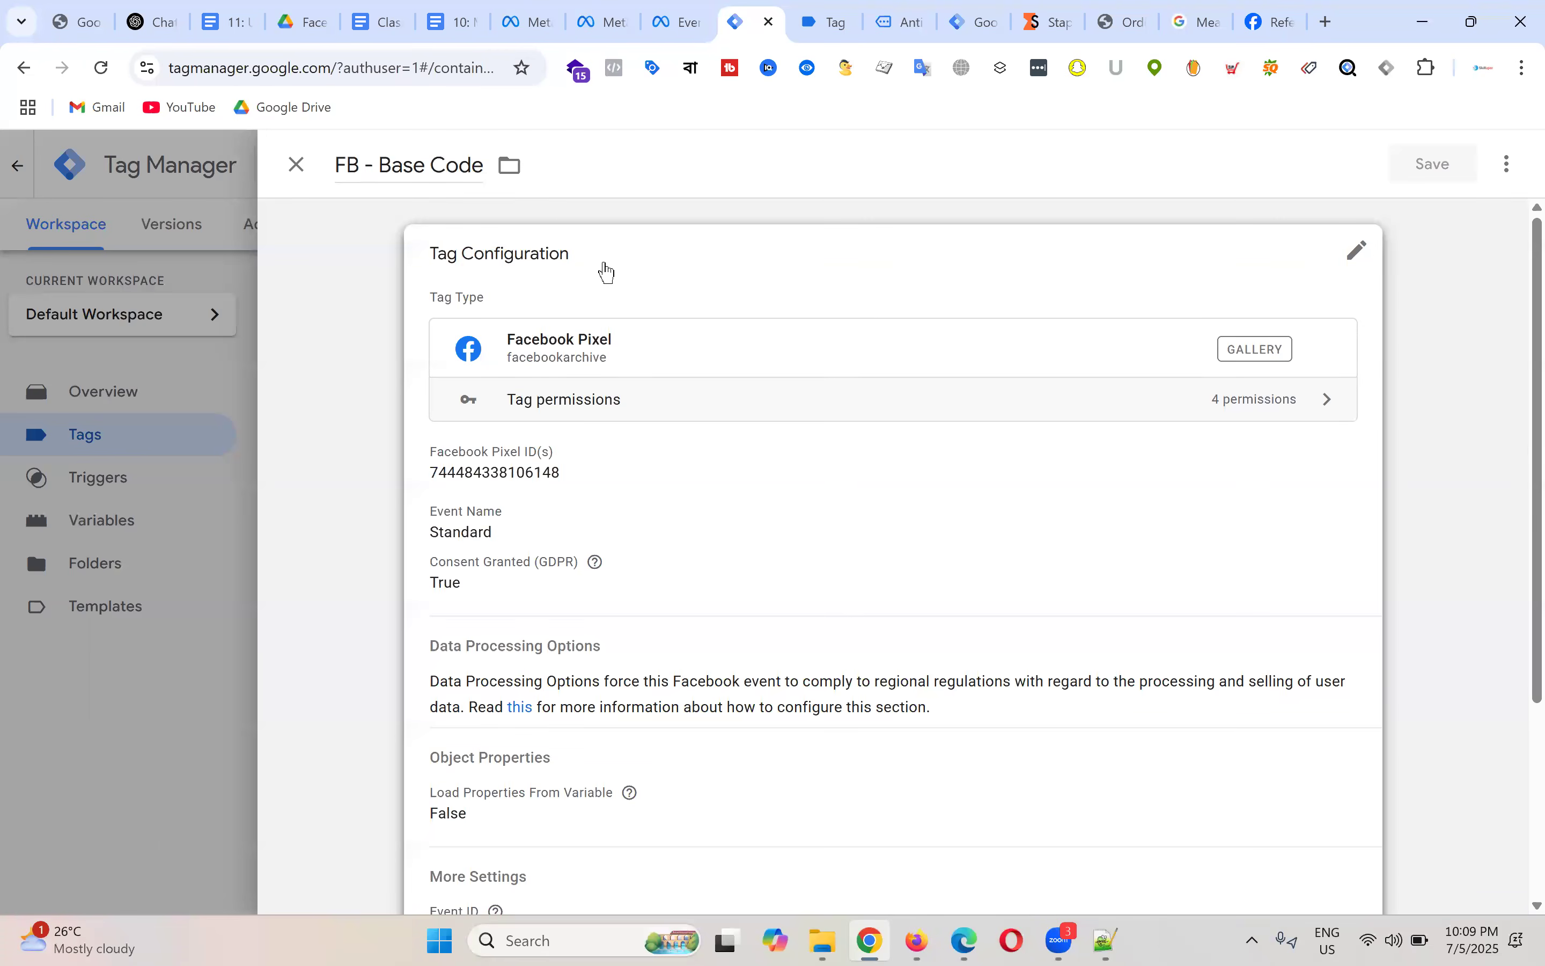
click(564, 474)
click(599, 511)
key(BackSpace)
key(BackSpace)
key(BackSpace)
key(BackSpace)
key(BackSpace)
key(BackSpace)
key(BackSpace)
key(BackSpace)
key(BackSpace)
key(BackSpace)
key(BackSpace)
key(BackSpace)
key(BackSpace)
key(BackSpace)
key(BackSpace)
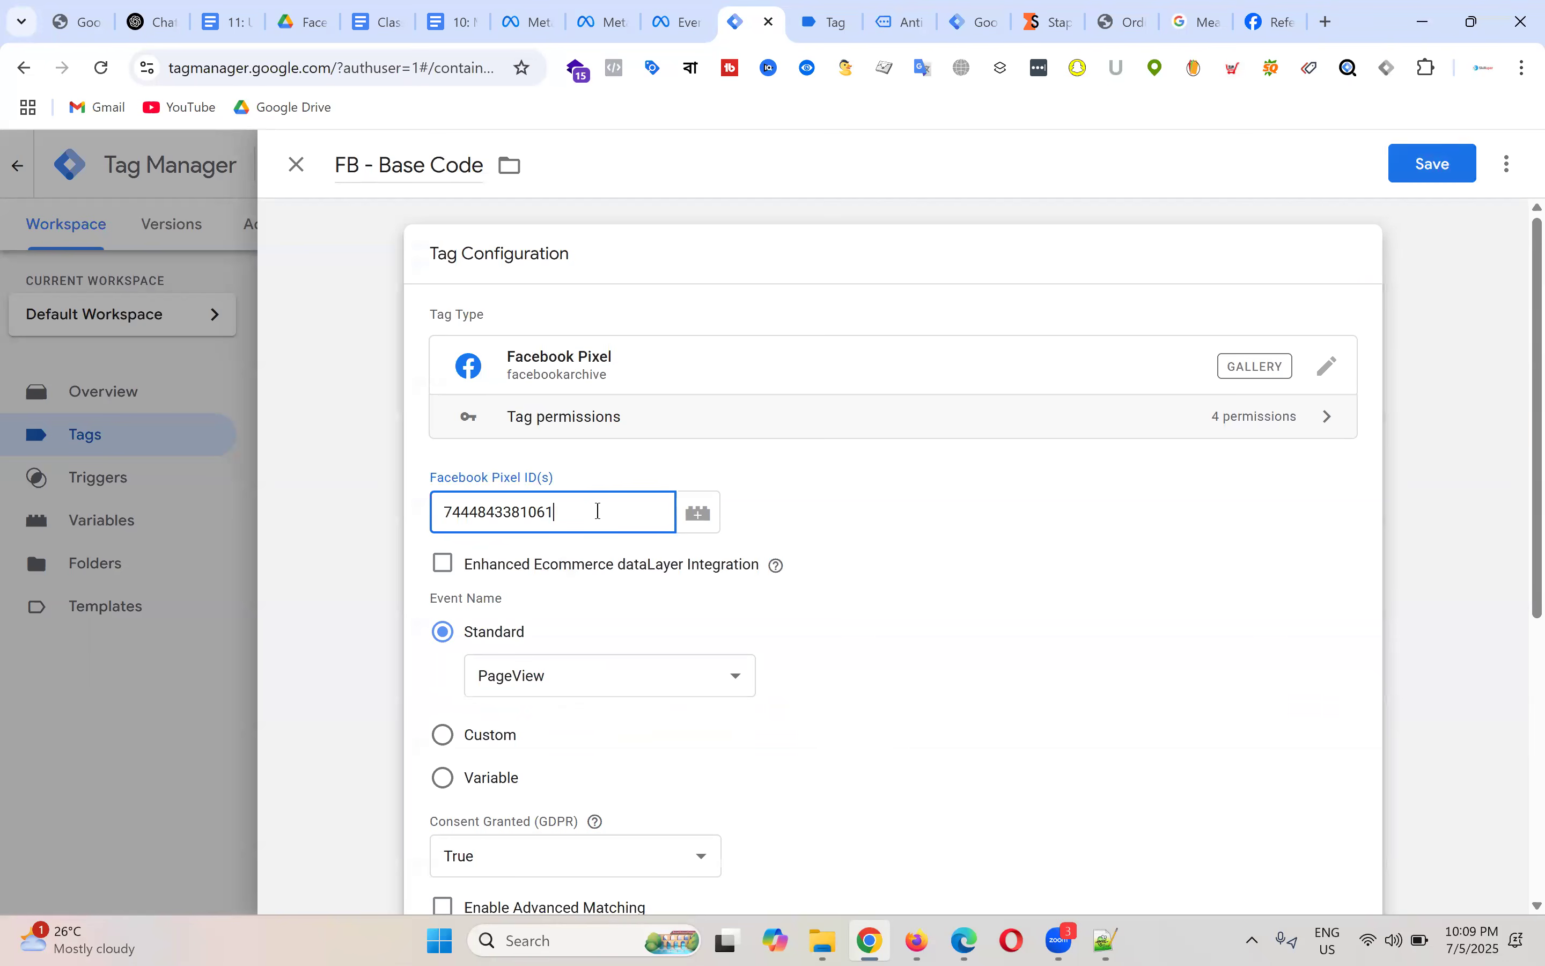
text({{FB - Pixel ID)
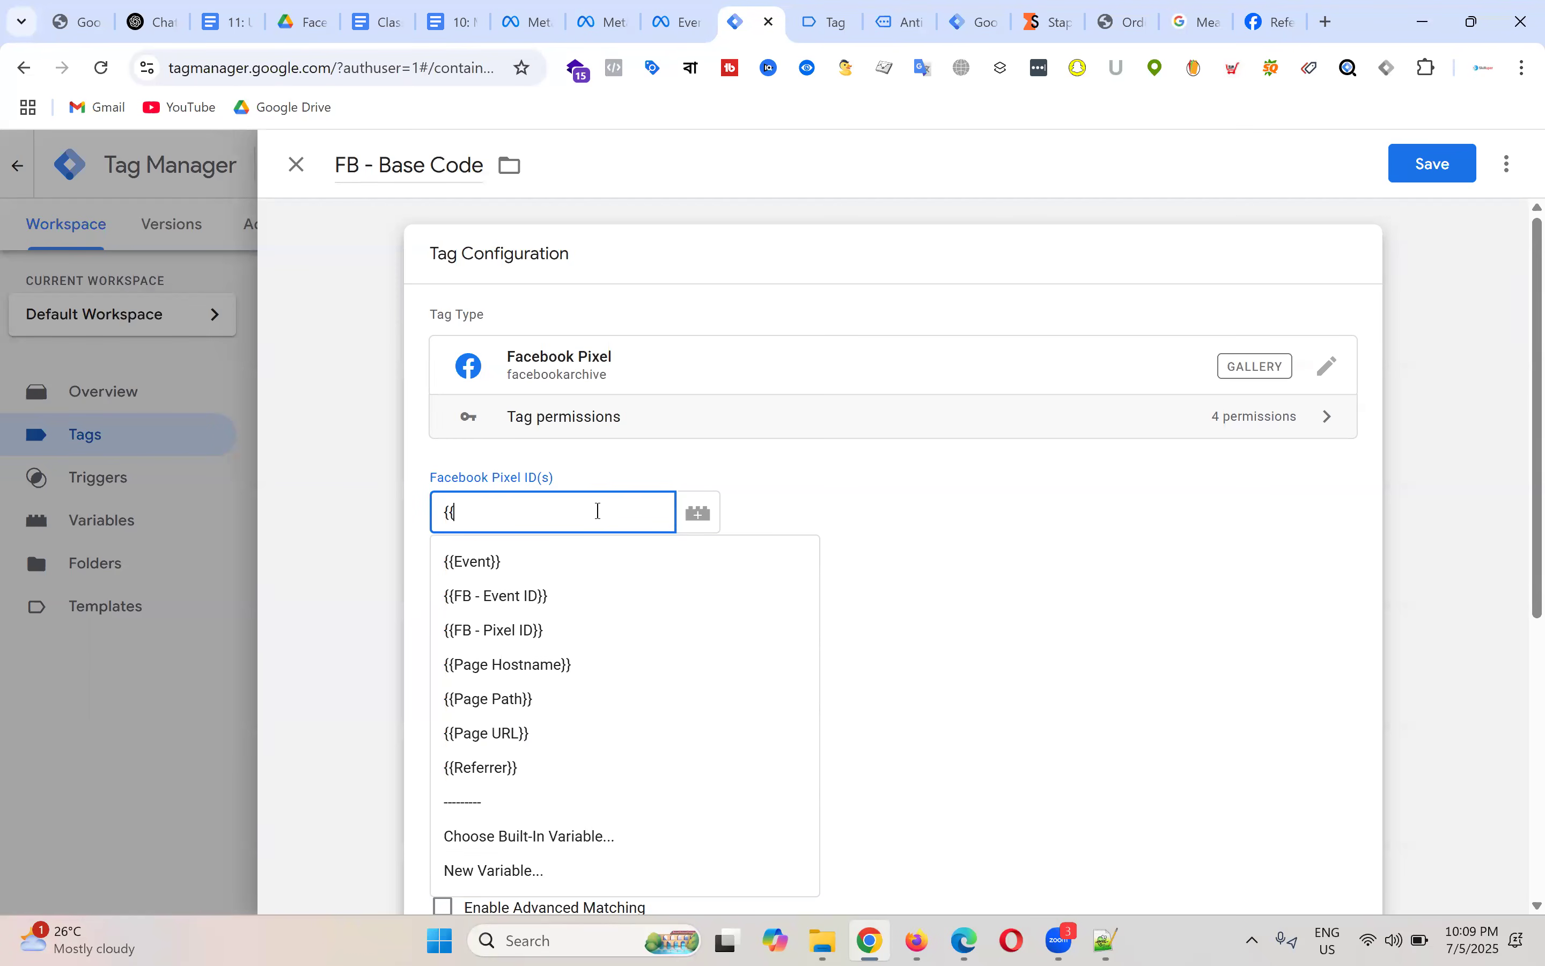
click(532, 630)
click(1432, 168)
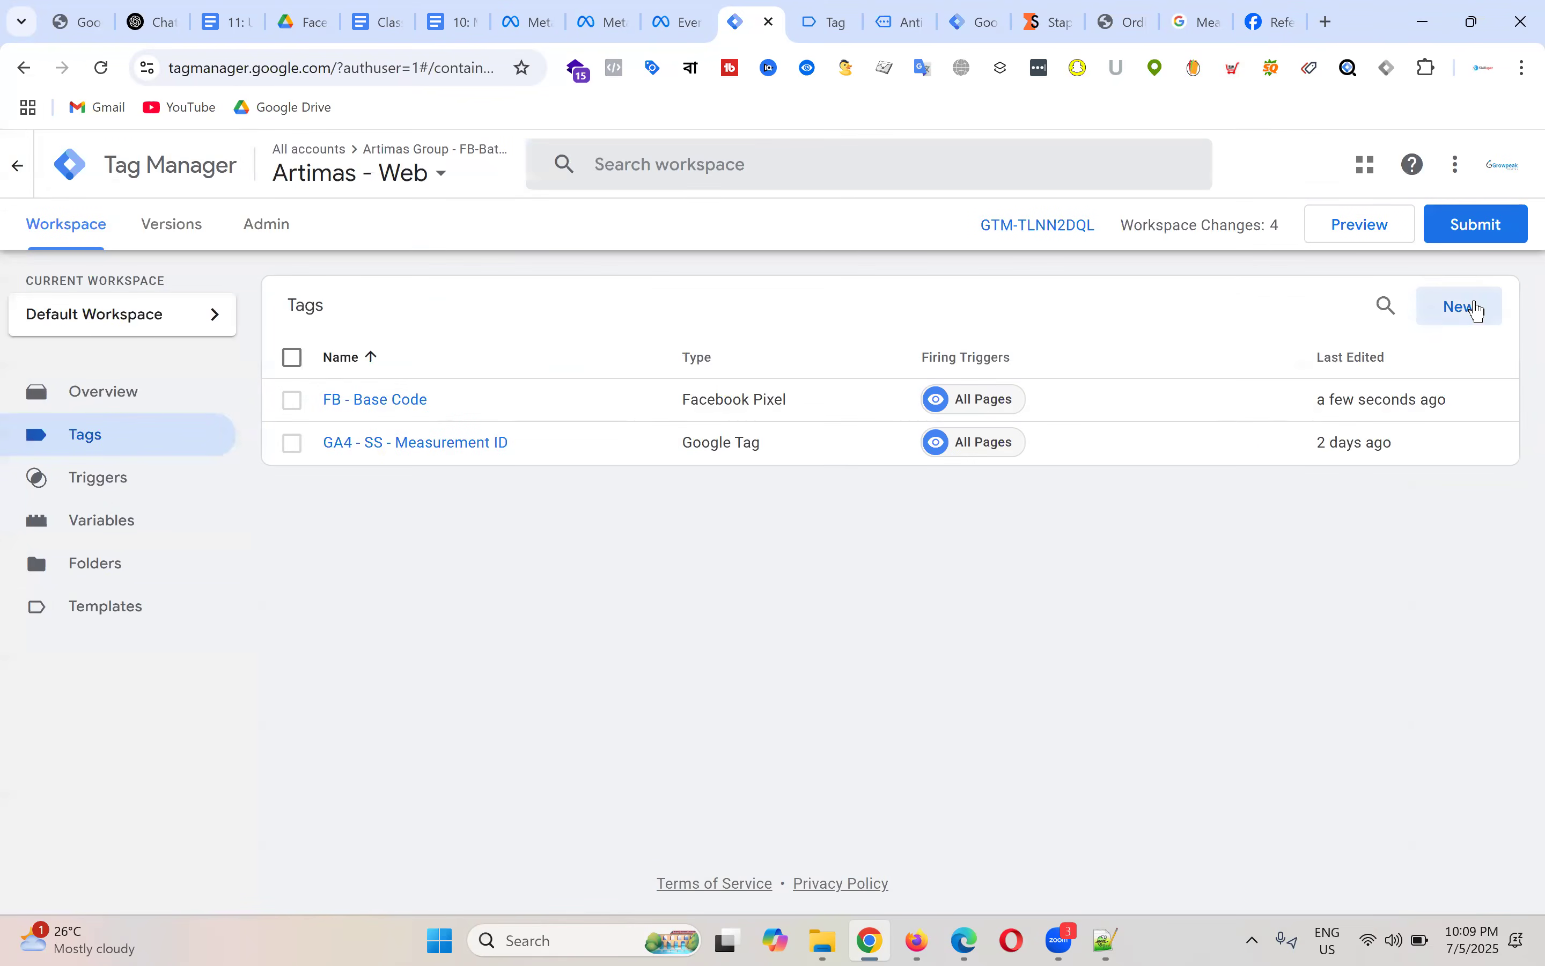
Step: Create a new Facebook Pixel tag using {{FB - Pixel ID}} as its pixel ID
click(1479, 311)
click(871, 370)
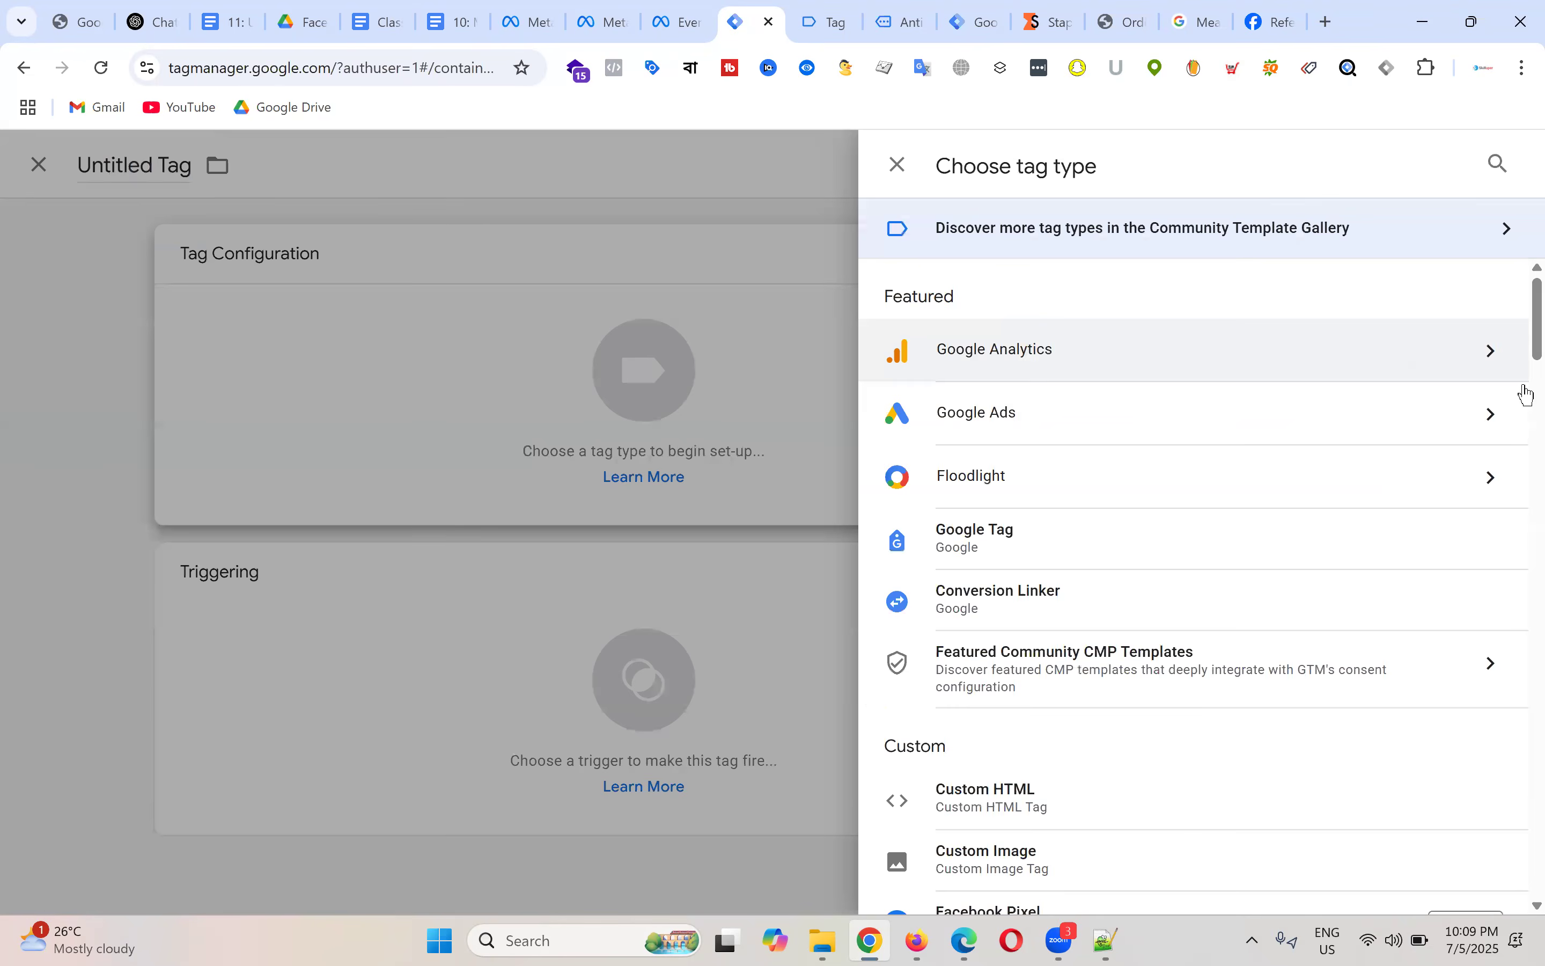
scroll(1018, 544, down, 3)
click(1028, 709)
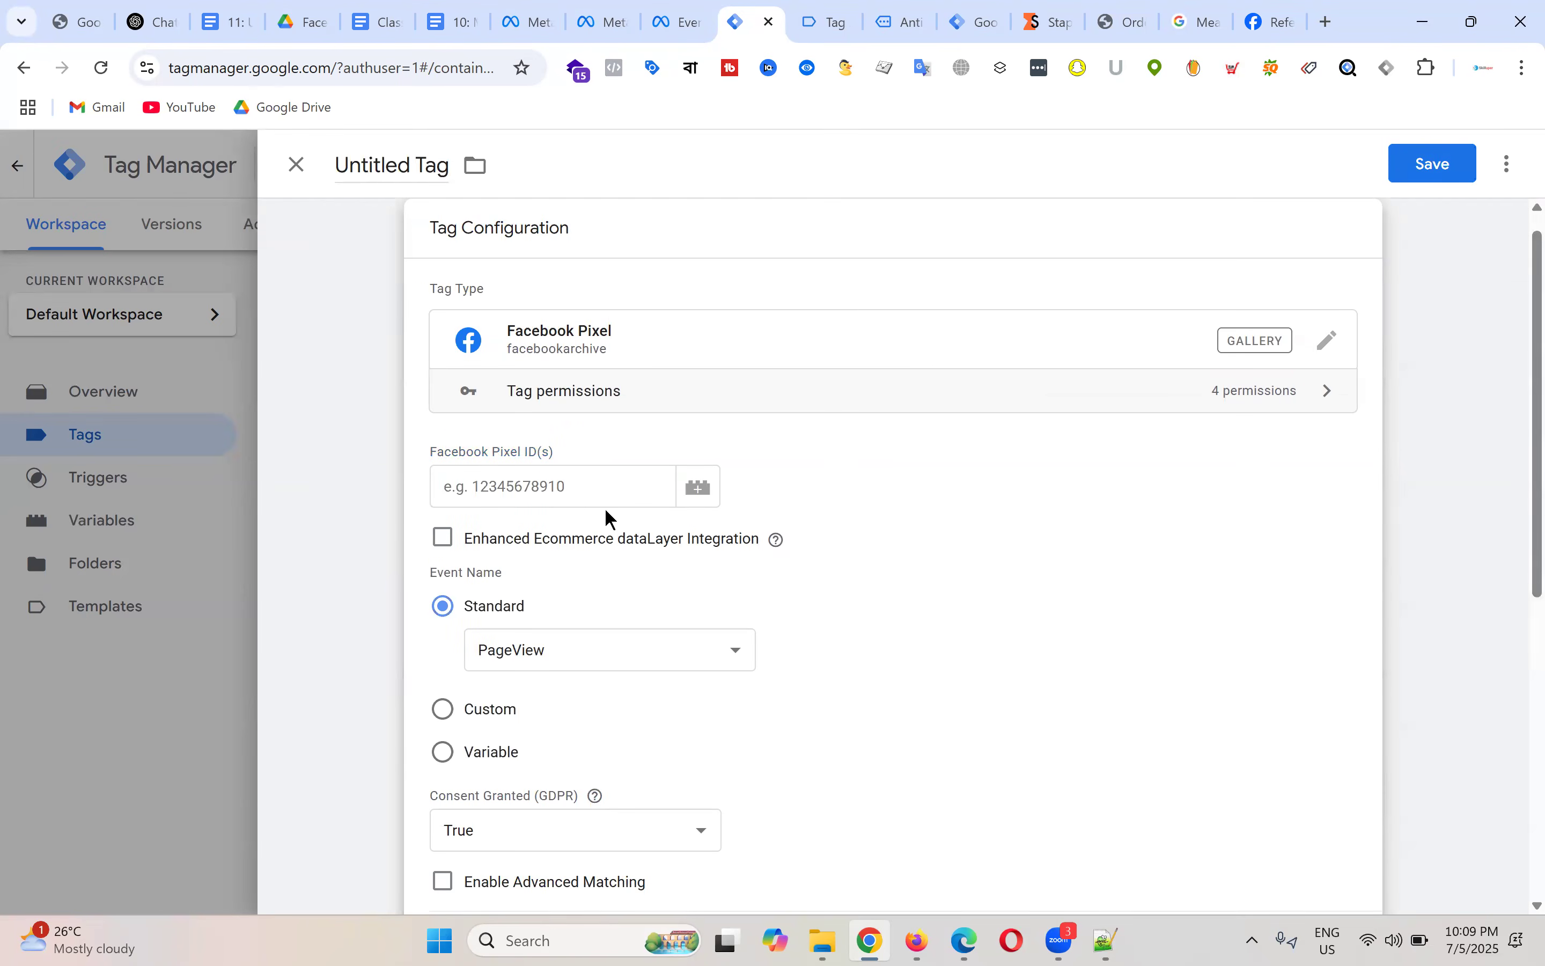
click(597, 499)
text({)
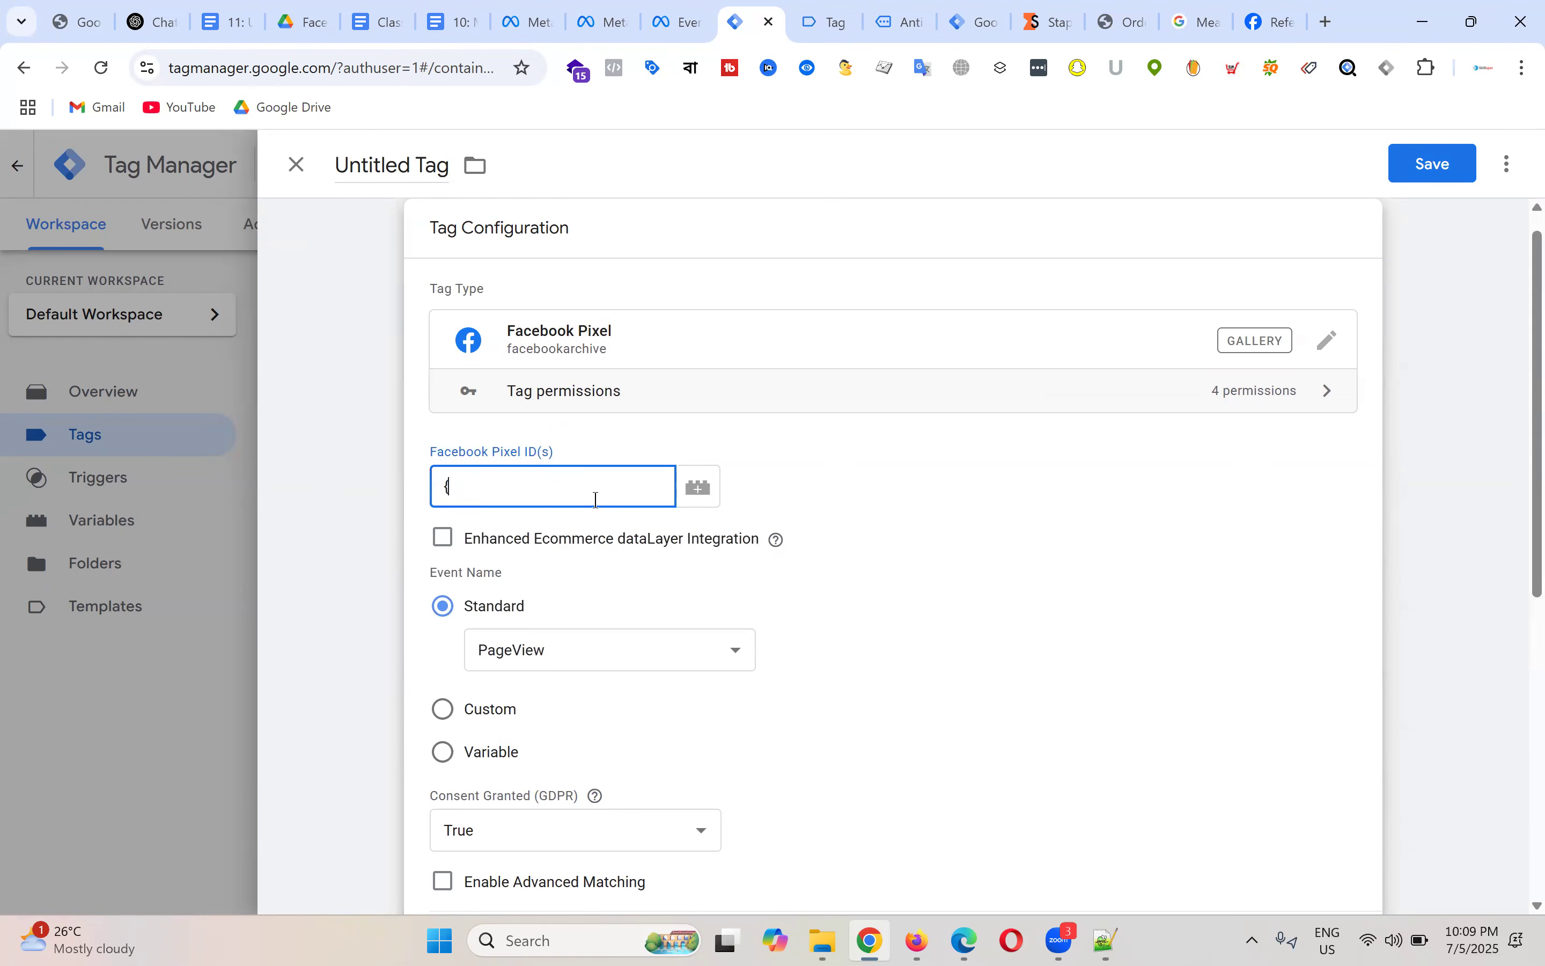
text({)
click(542, 601)
Step: Set the tag's standard event to ViewContent
scroll(846, 447, down, 3)
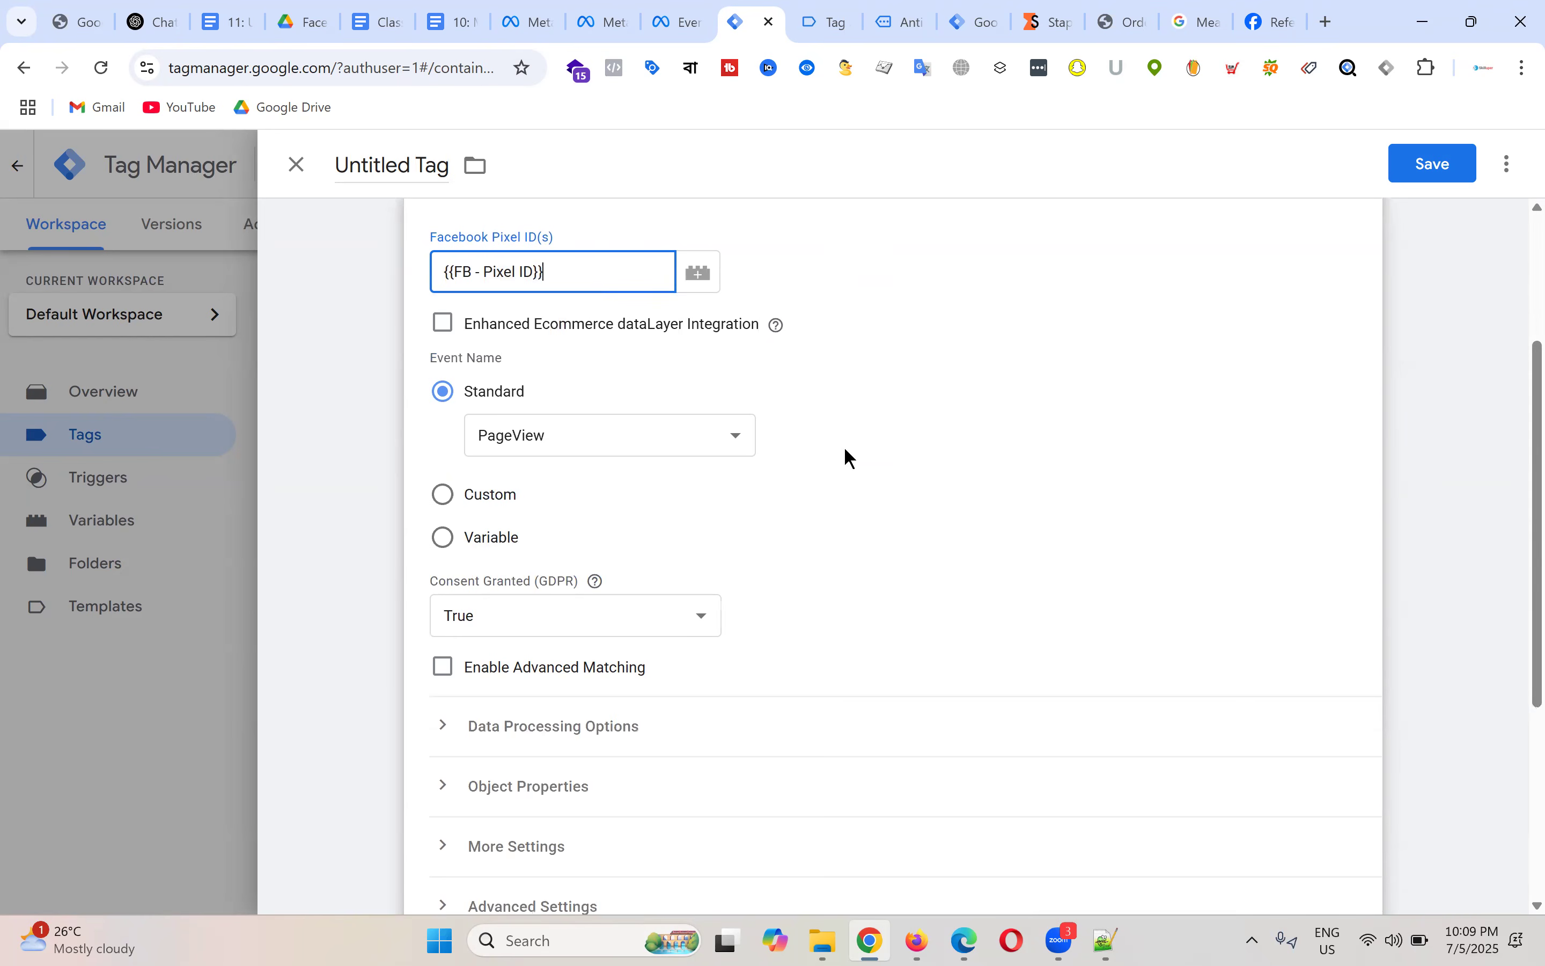
click(592, 446)
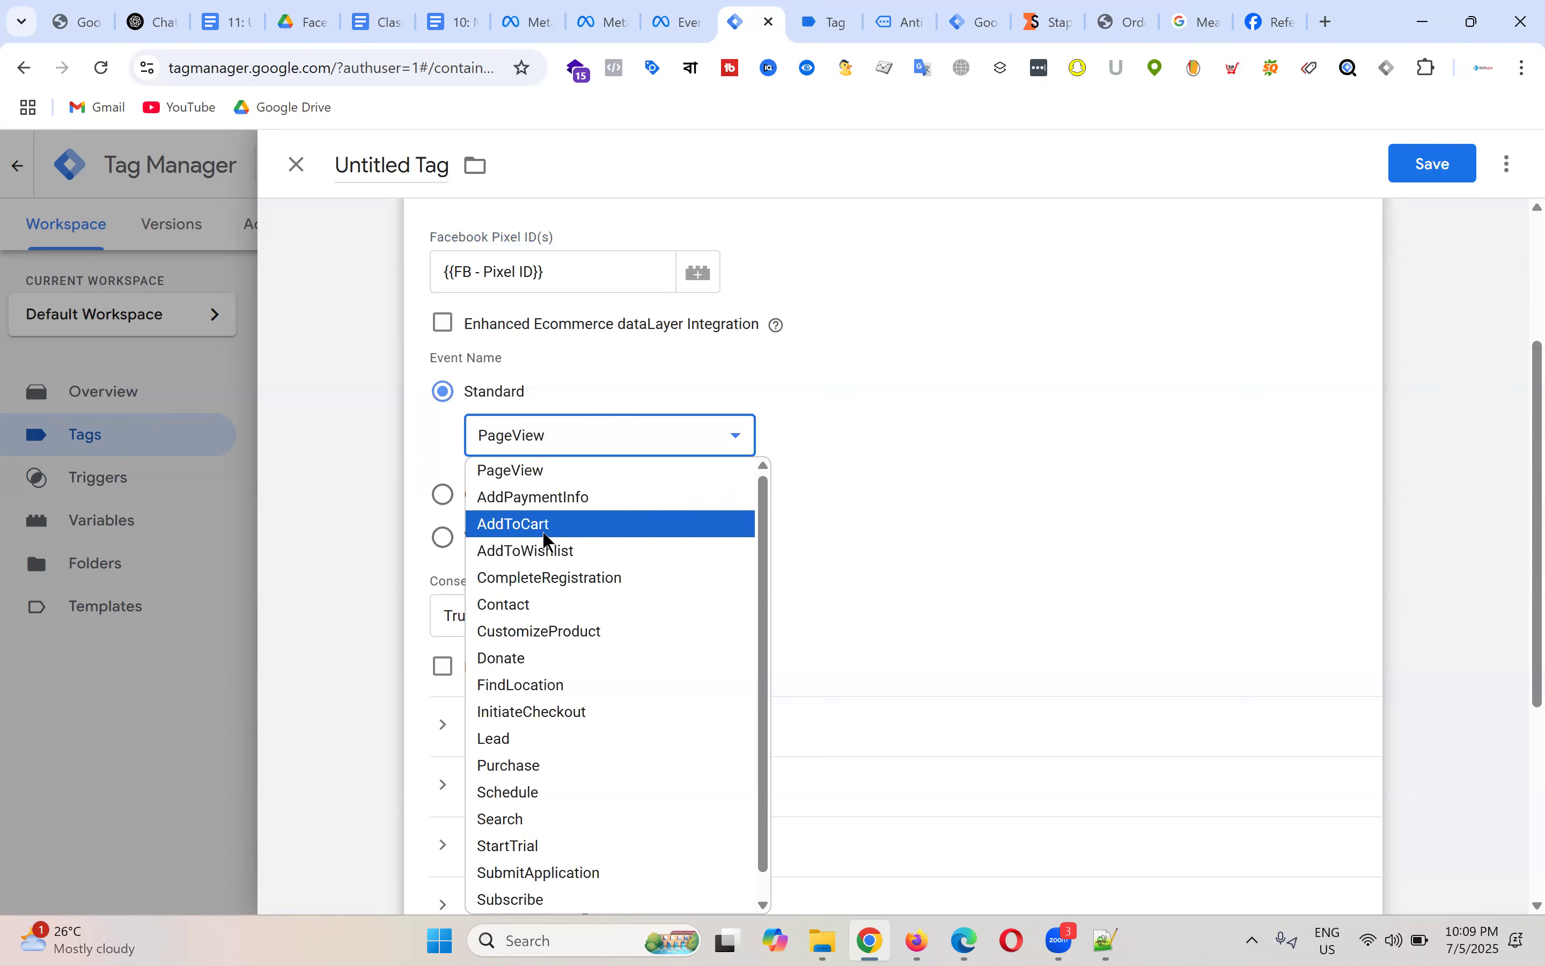
scroll(648, 583, down, 1)
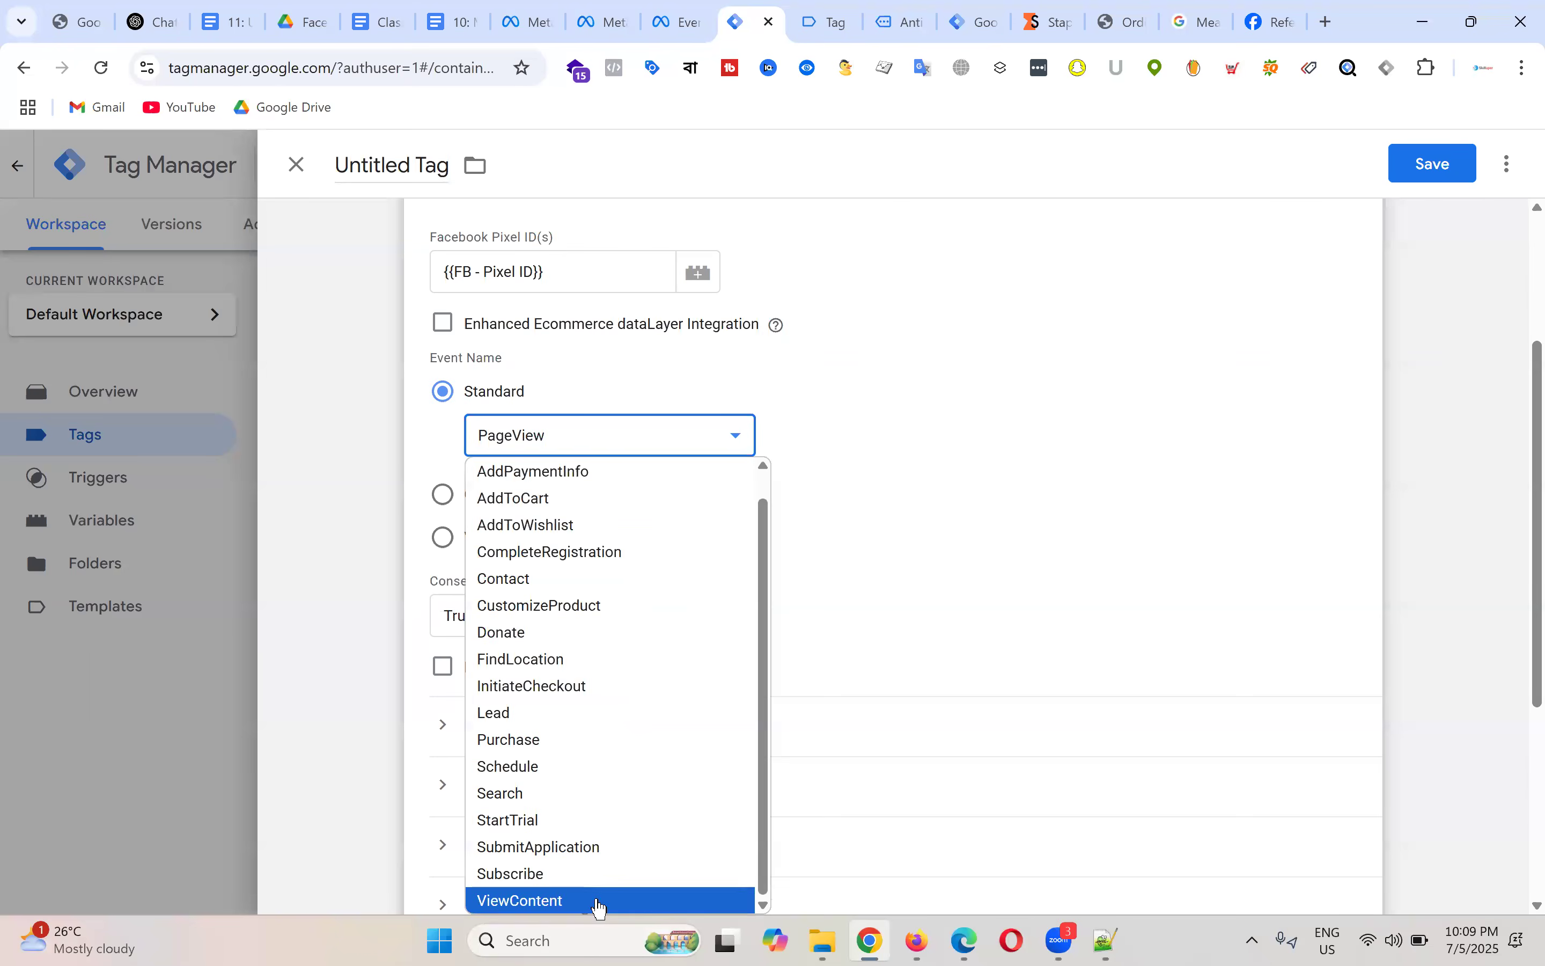
click(599, 901)
scroll(977, 447, down, 5)
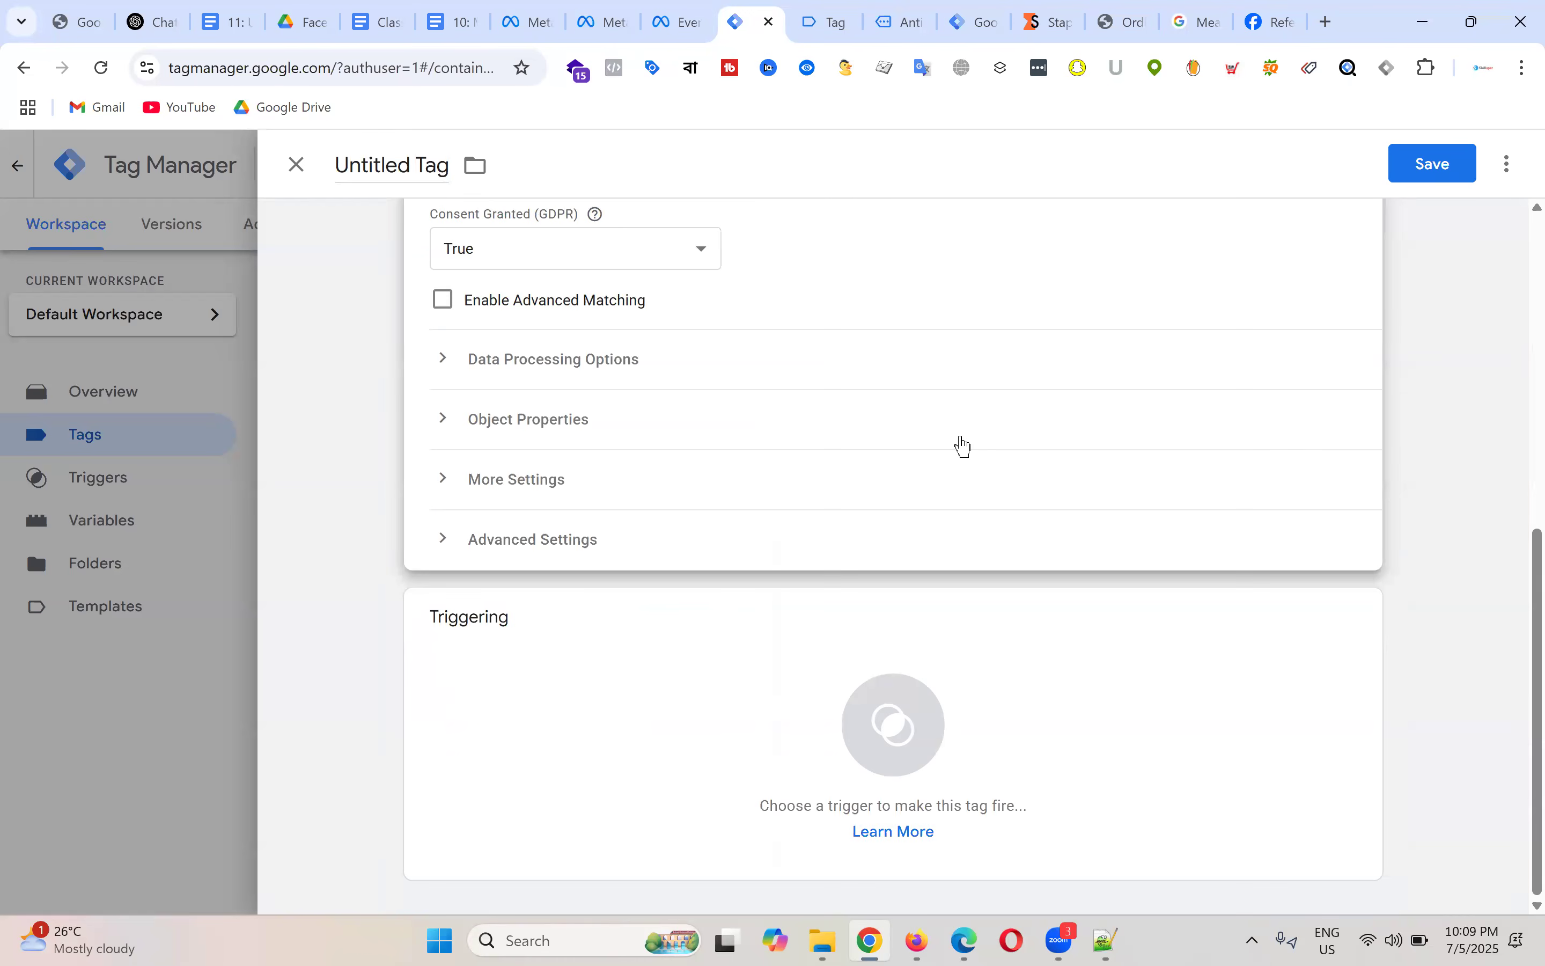
scroll(964, 443, up, 7)
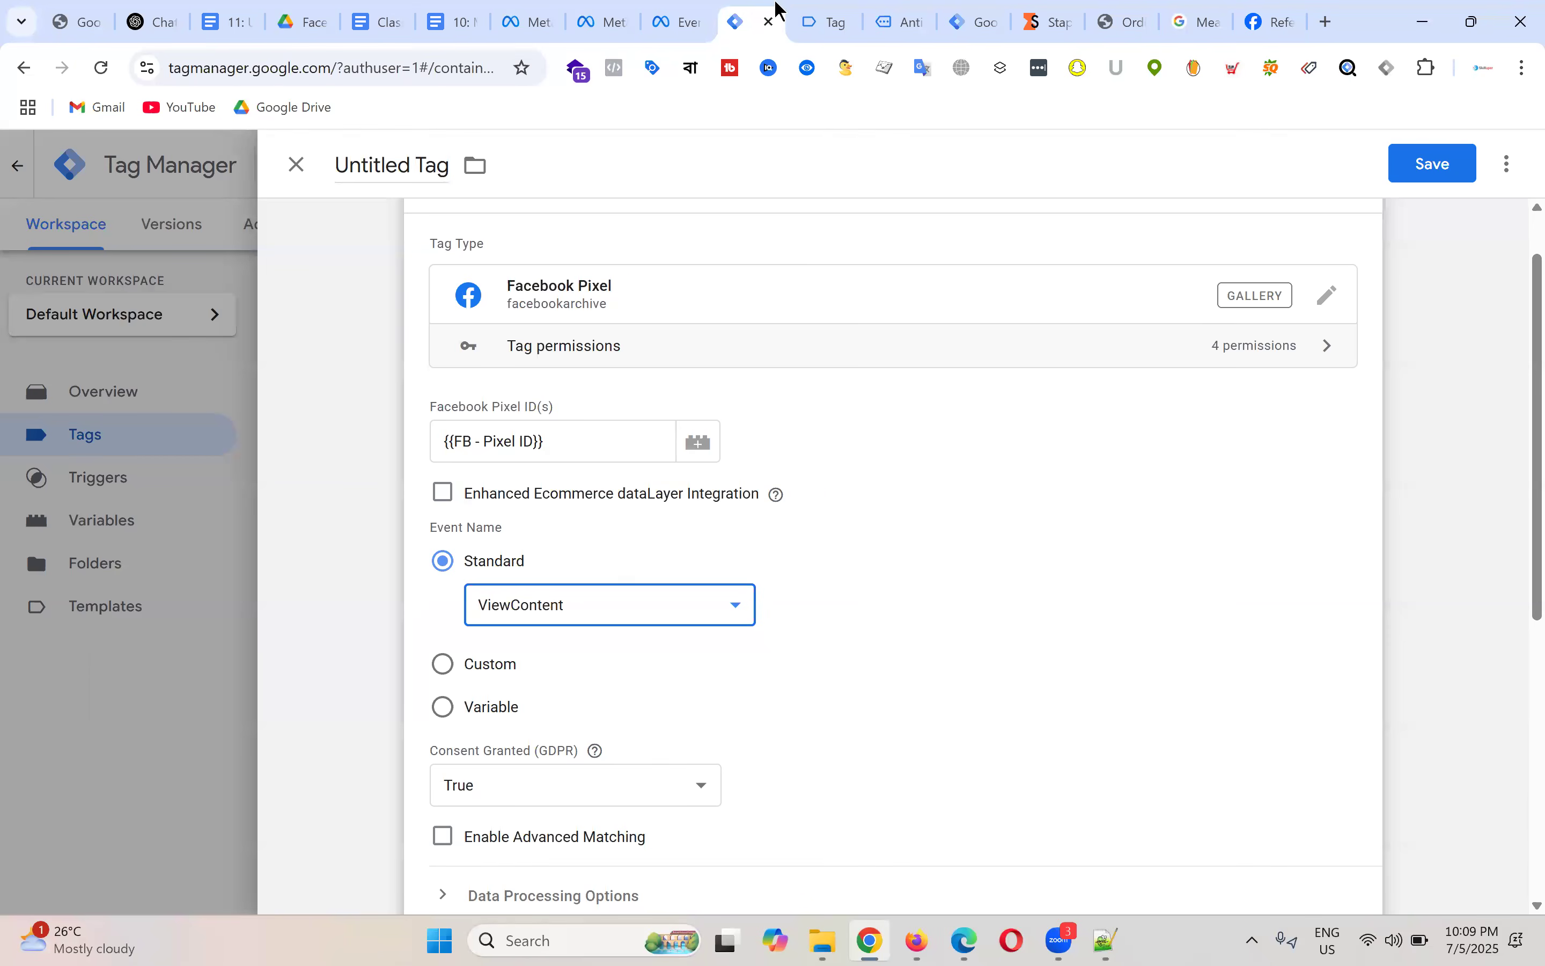
Step: Compare the view_item event in Tag Assistant with the Anti-Aging Skin Toner product page
click(826, 22)
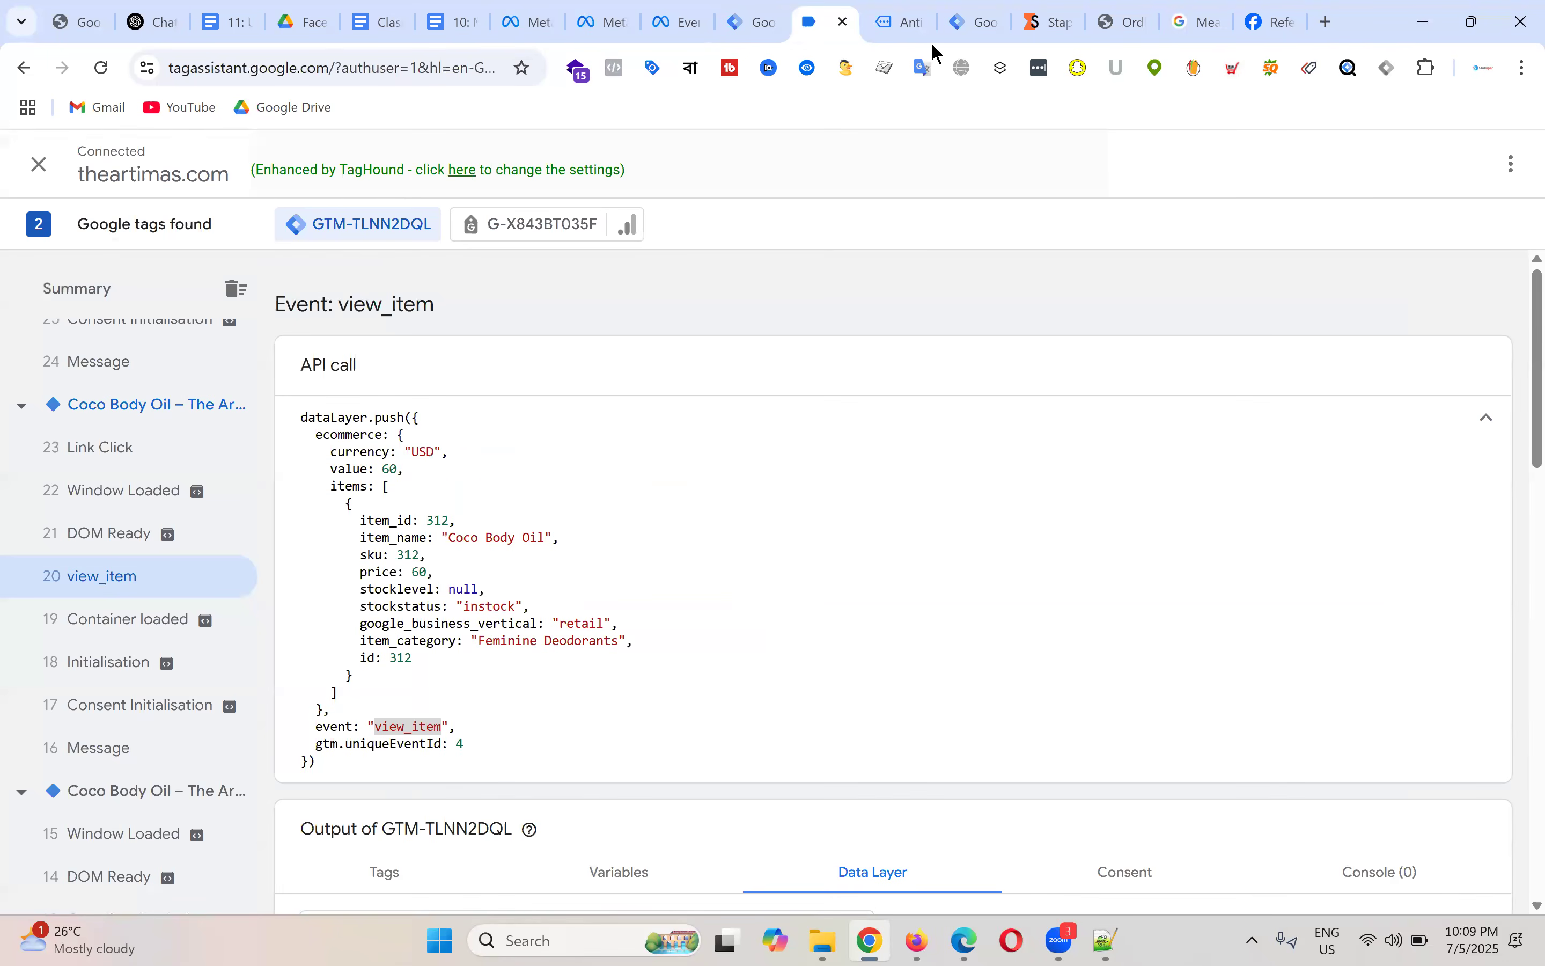
key(ctrl+Tab)
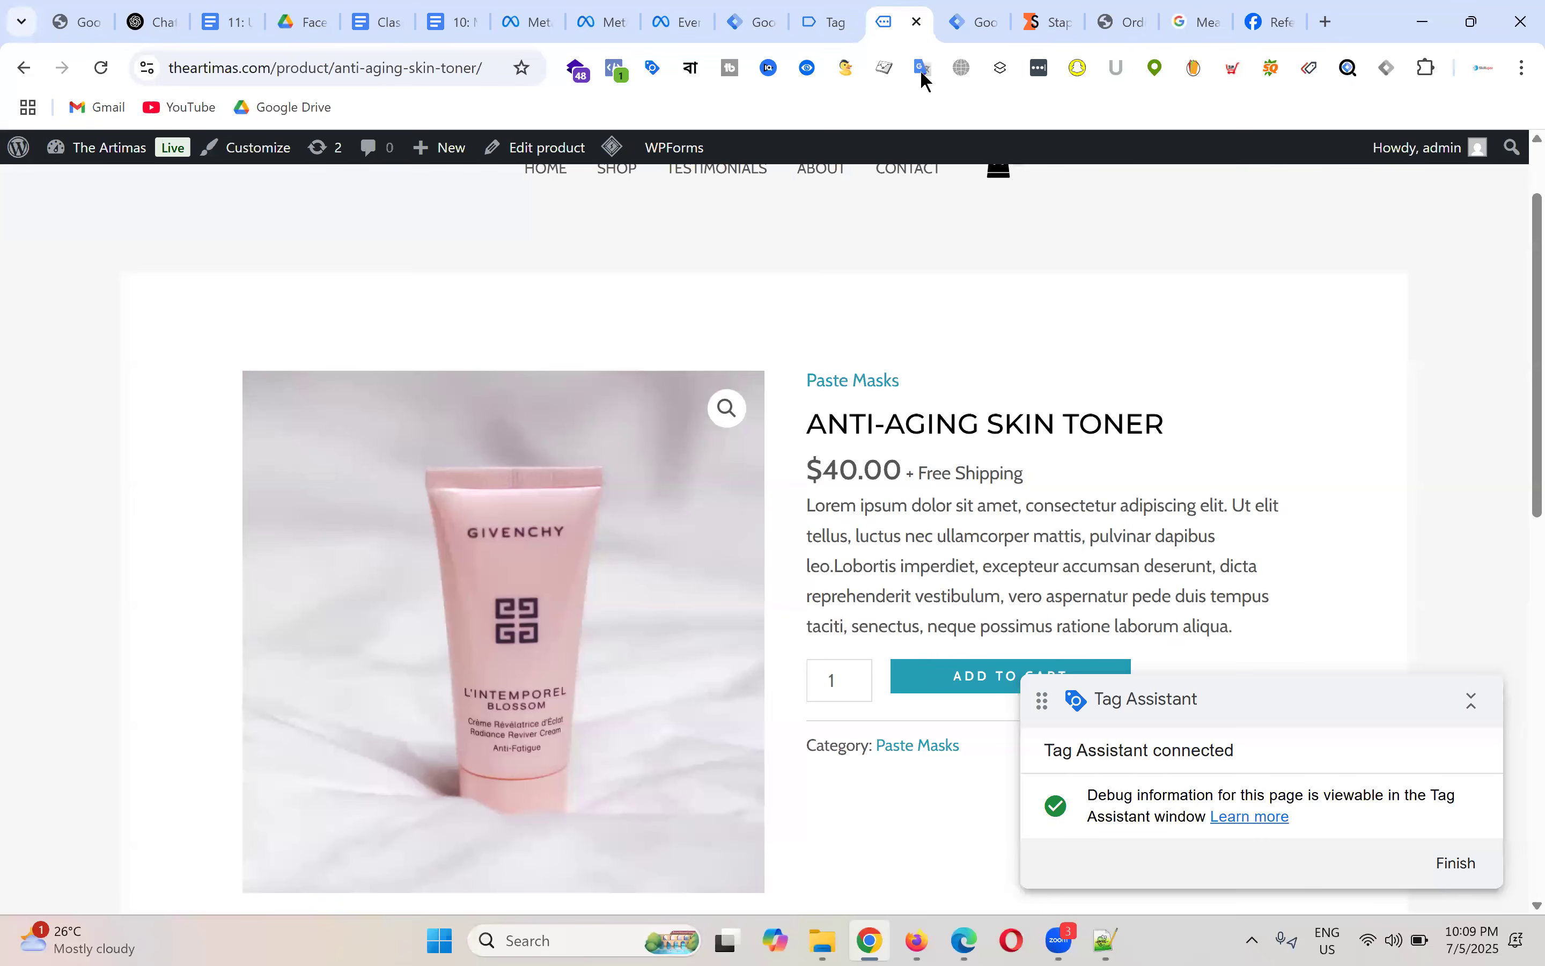
key(ctrl+shift+Tab)
double_click(427, 727)
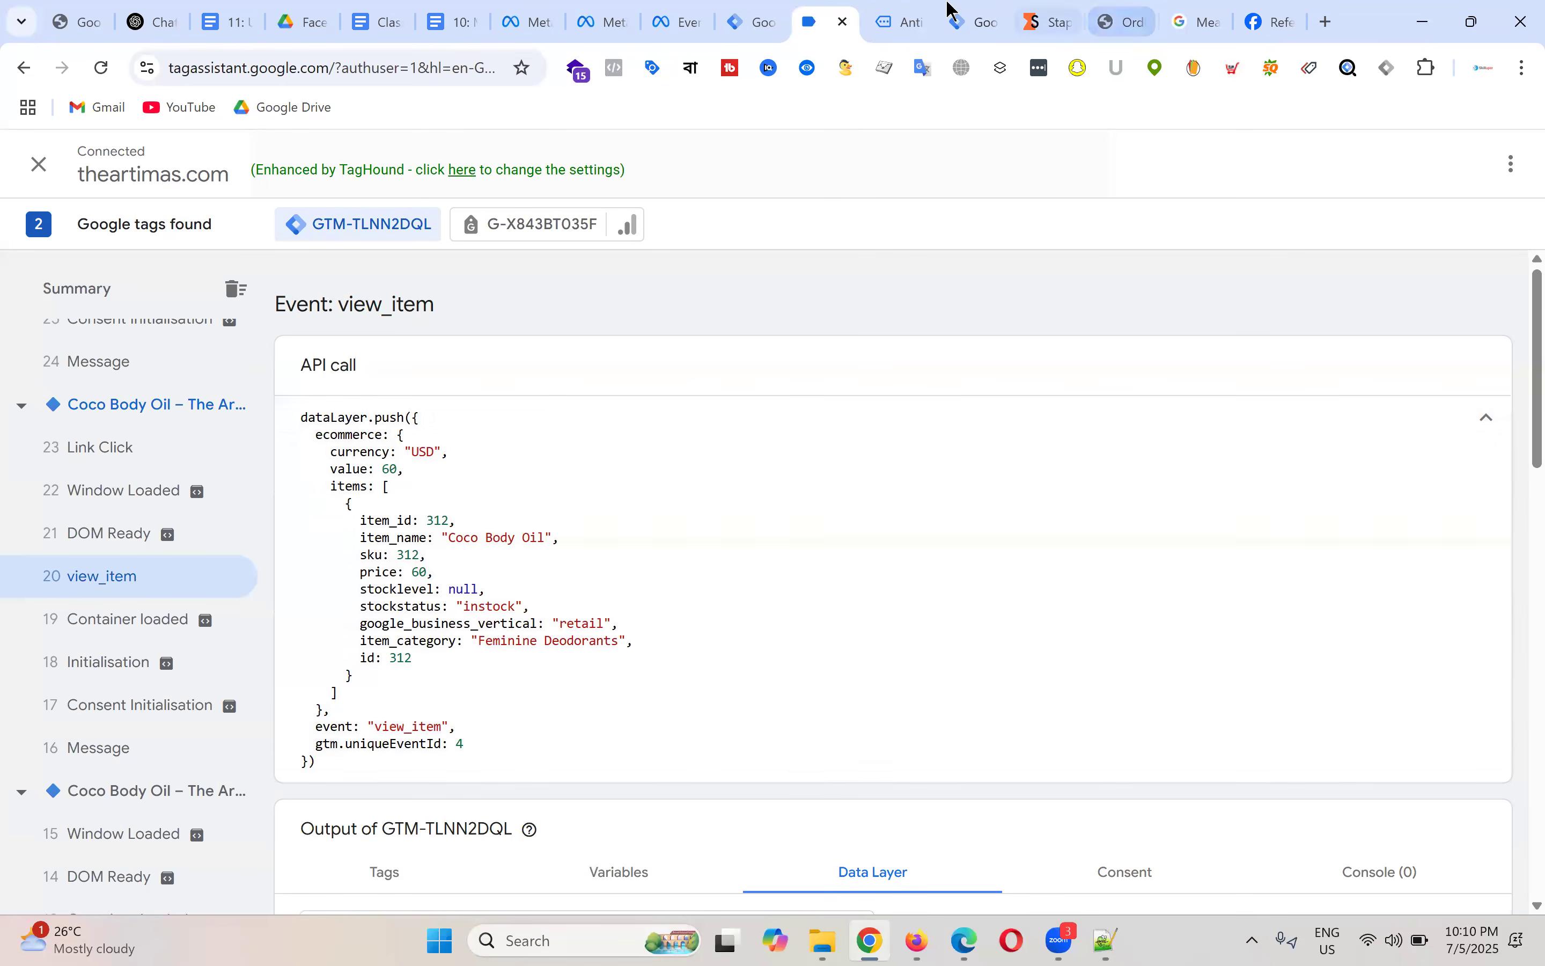
click(930, 21)
click(744, 14)
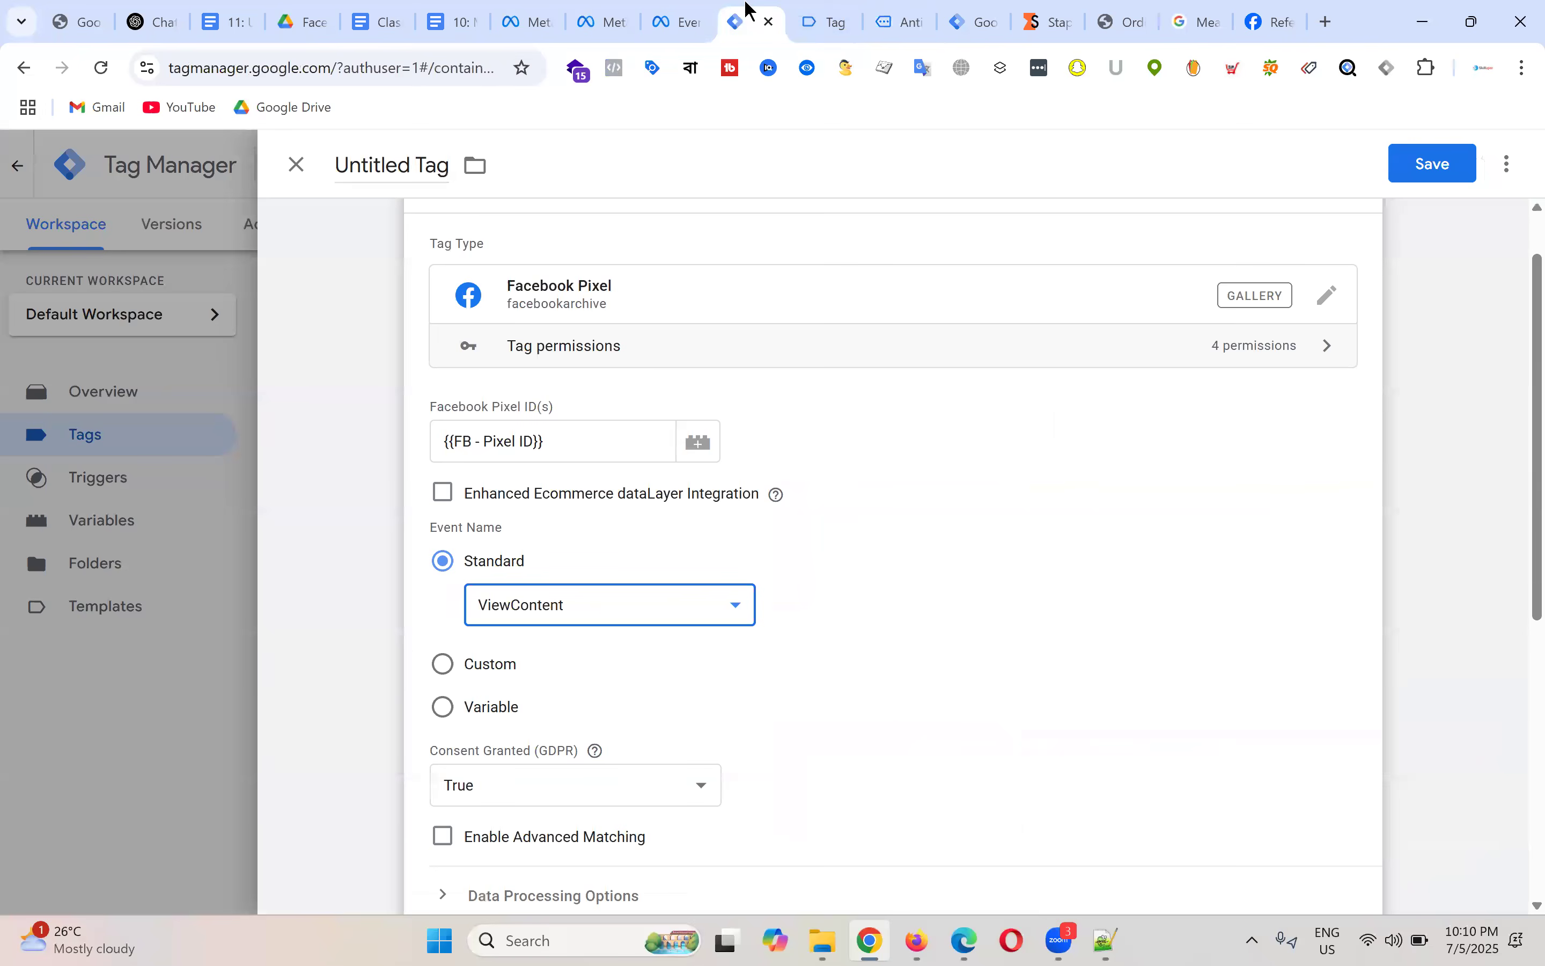
Step: Set FB - View Content - Trigger as the tag's firing trigger
scroll(867, 724, down, 7)
click(867, 724)
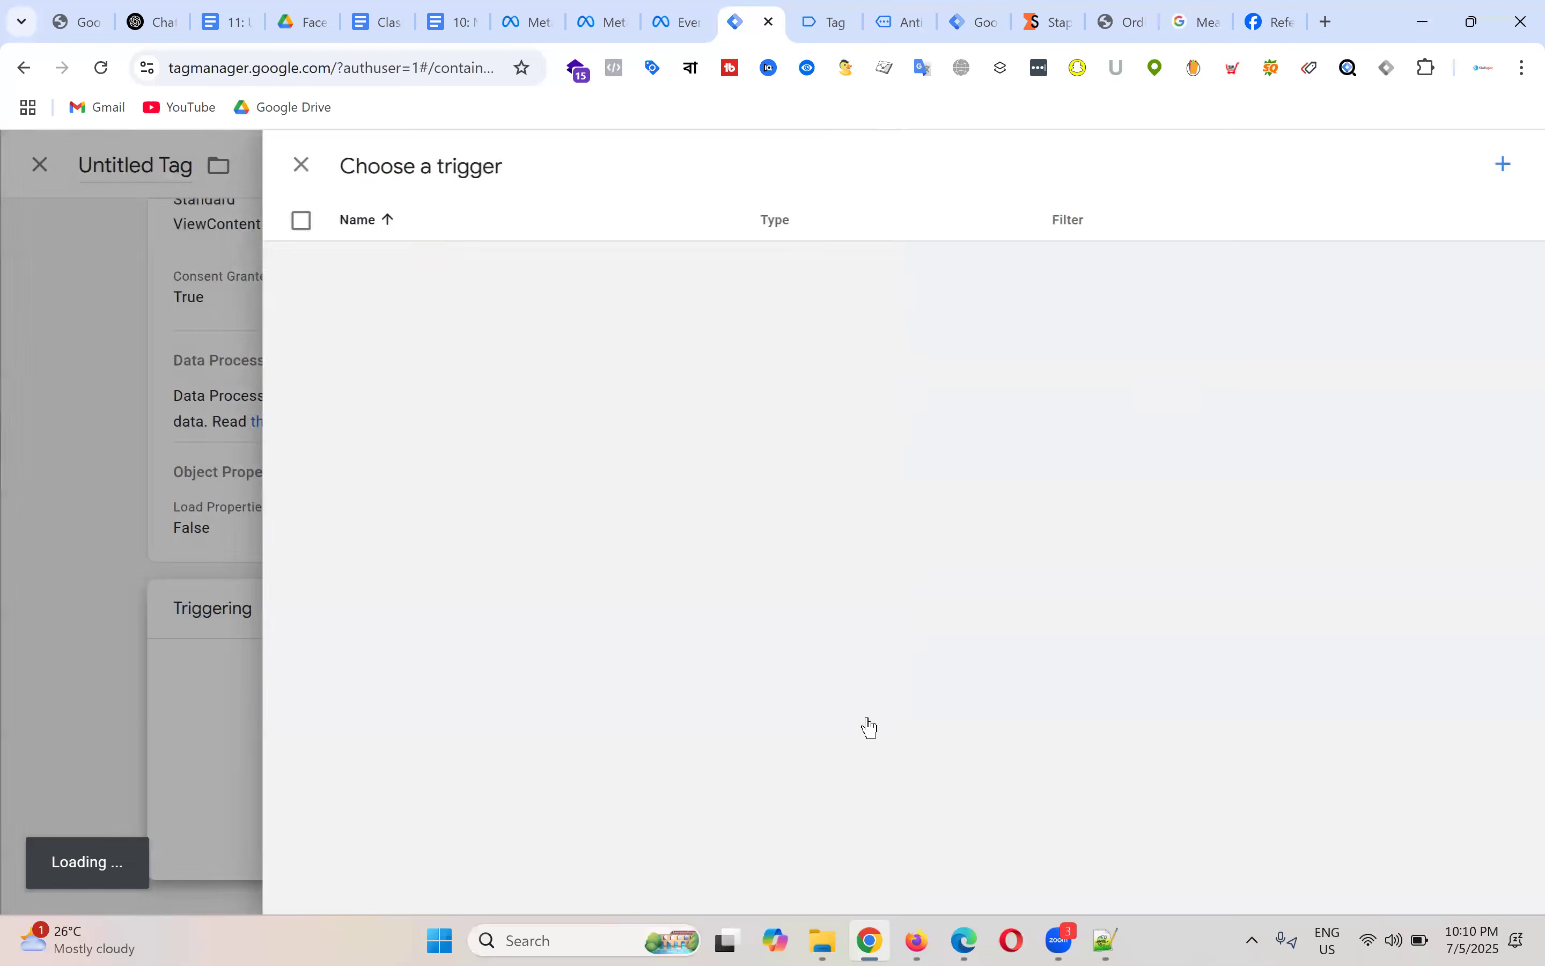
click(453, 359)
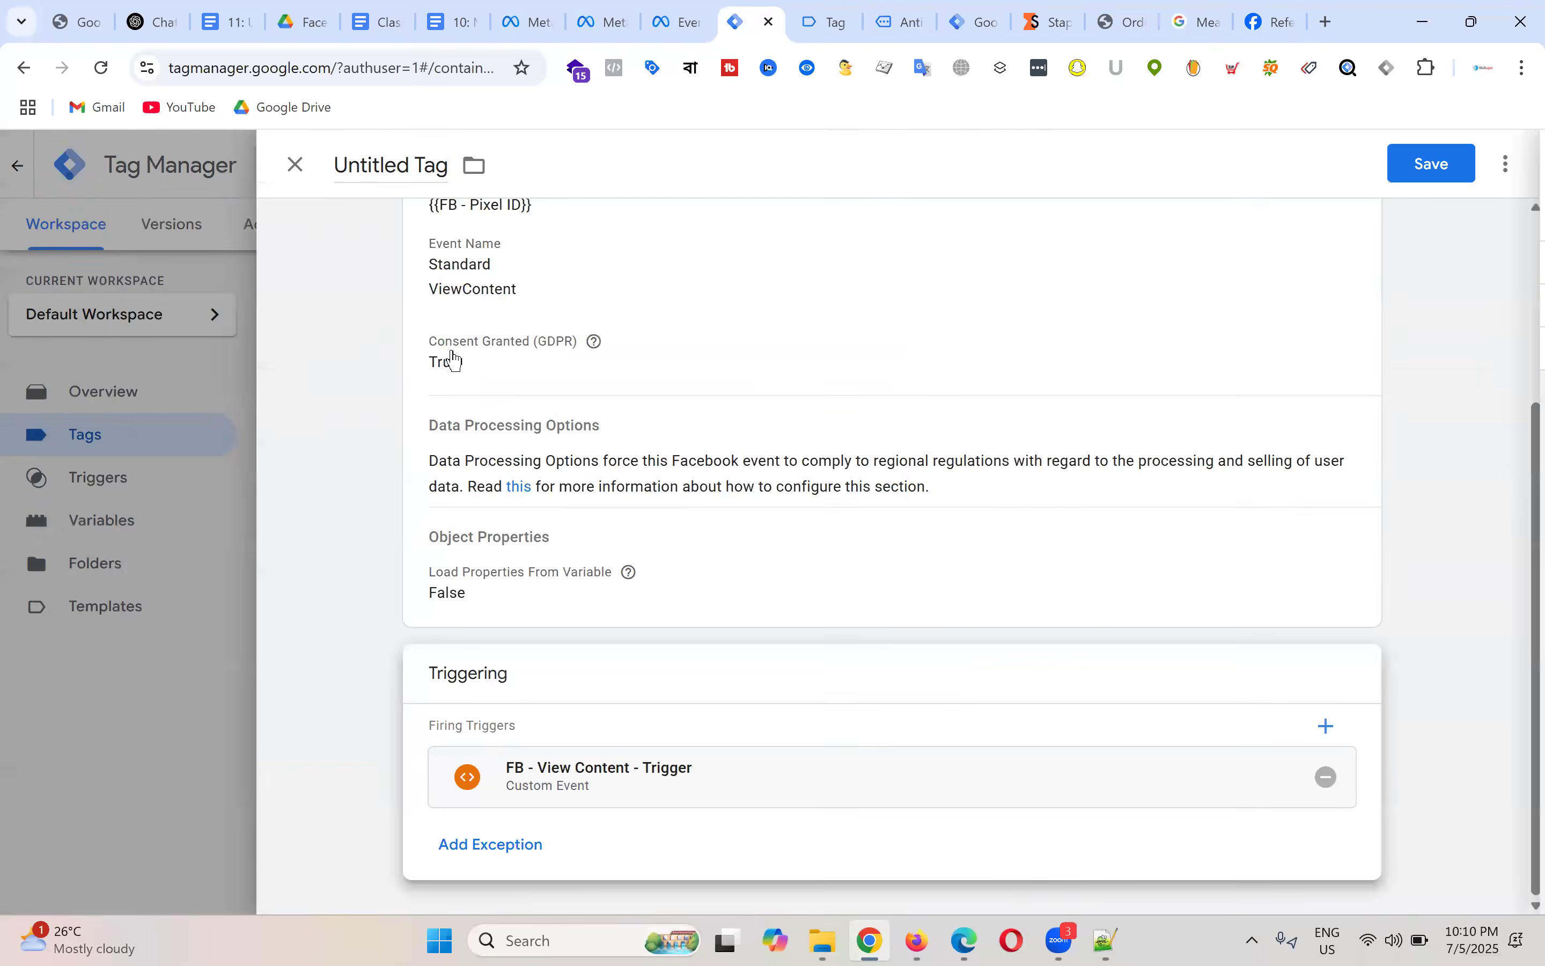
Step: Name the tag 'FB - ViewContent - Tag' and save it
scroll(958, 306, up, 4)
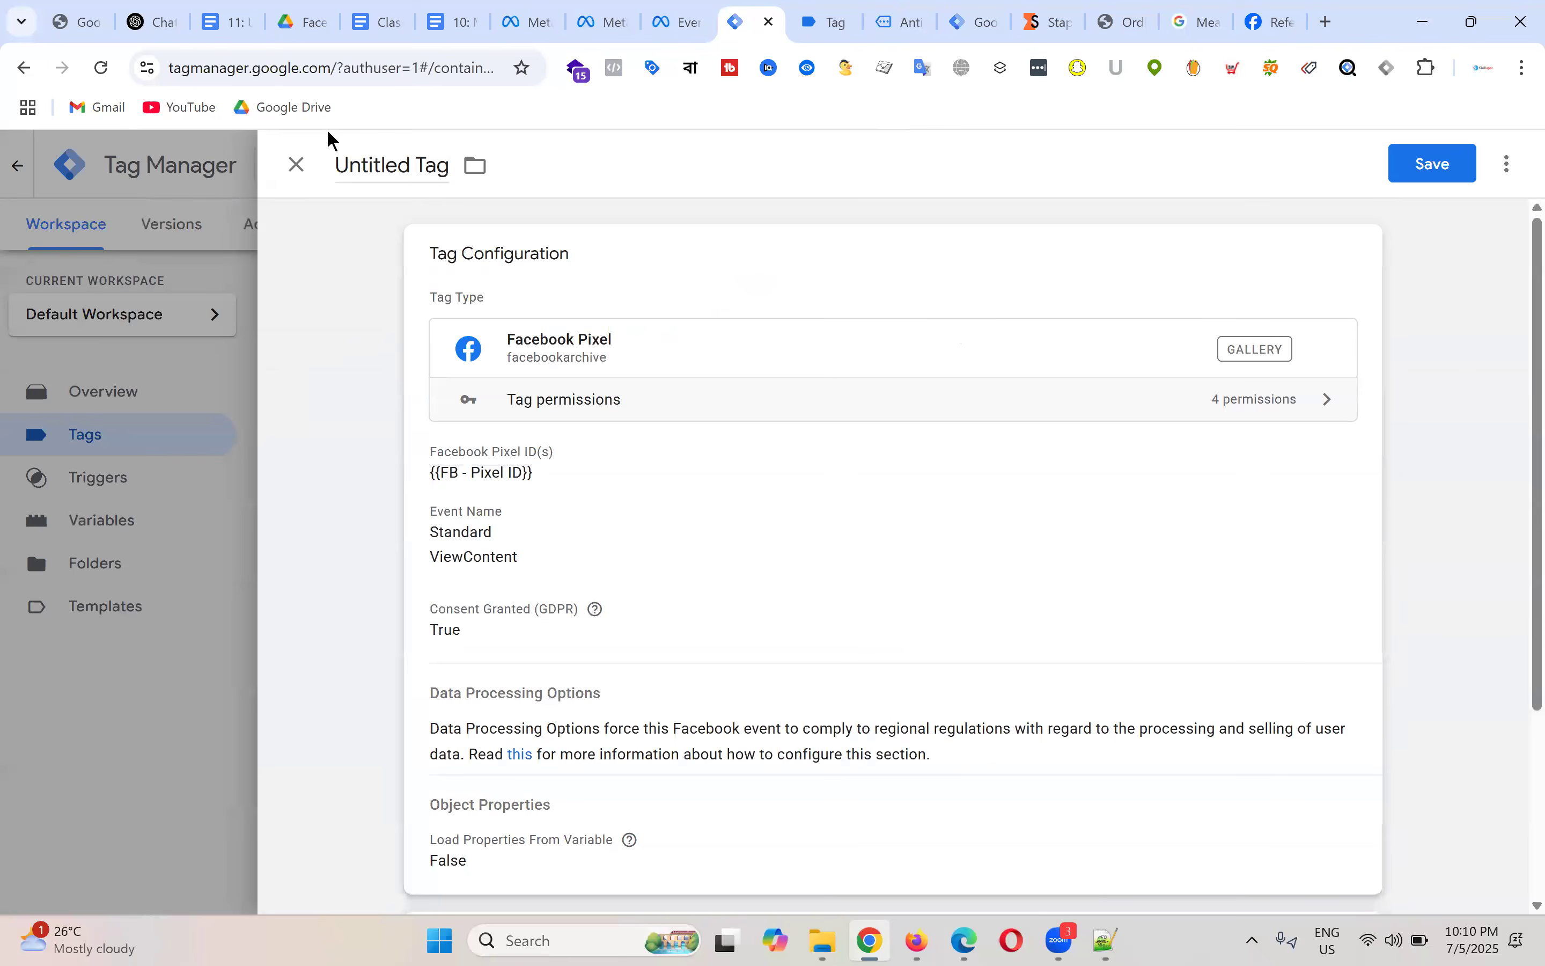
click(388, 164)
text(FB)
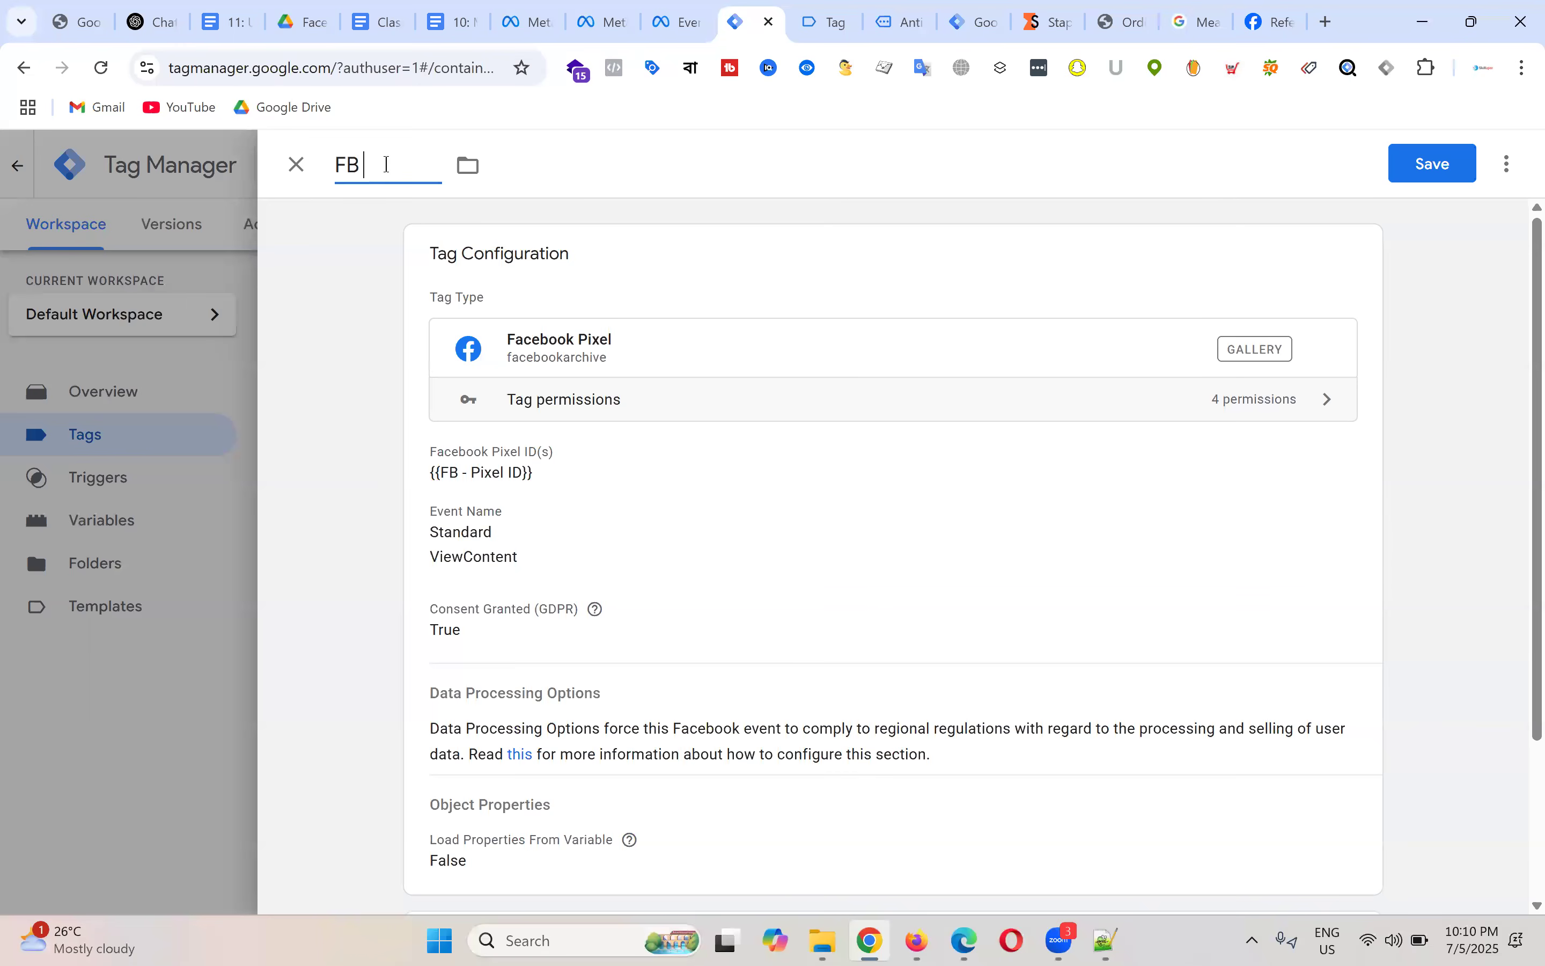
text( - ViewC)
text(en)
key(BackSpace)
key(BackSpace)
key(BackSpace)
key(BackSpace)
key(BackSpace)
text(ontent)
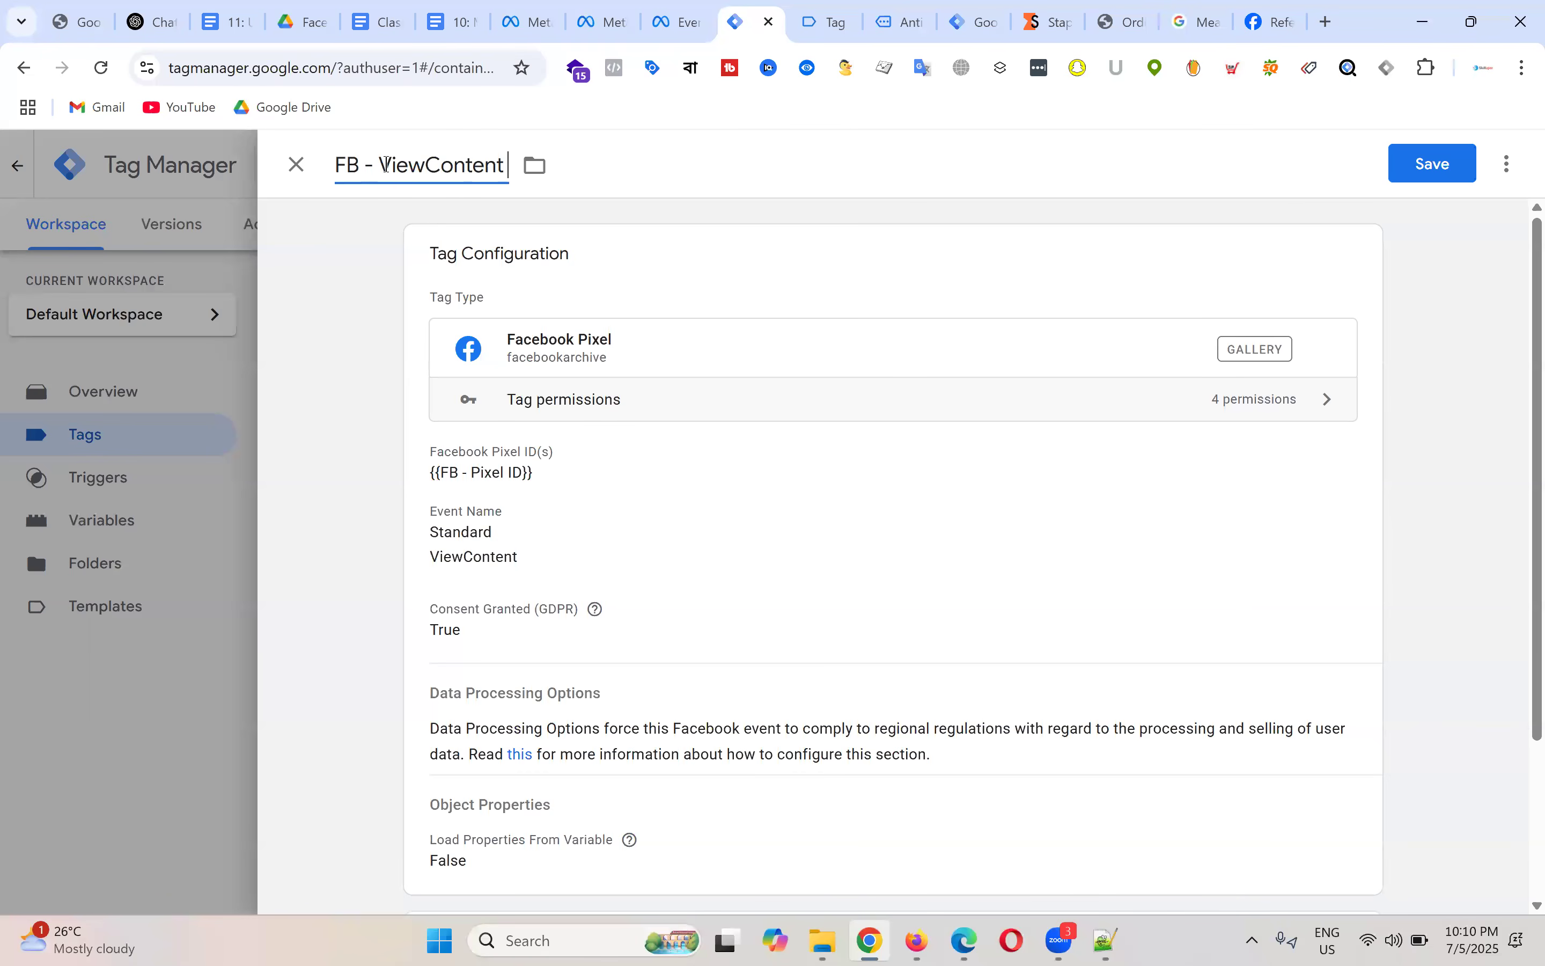
text( - Tag)
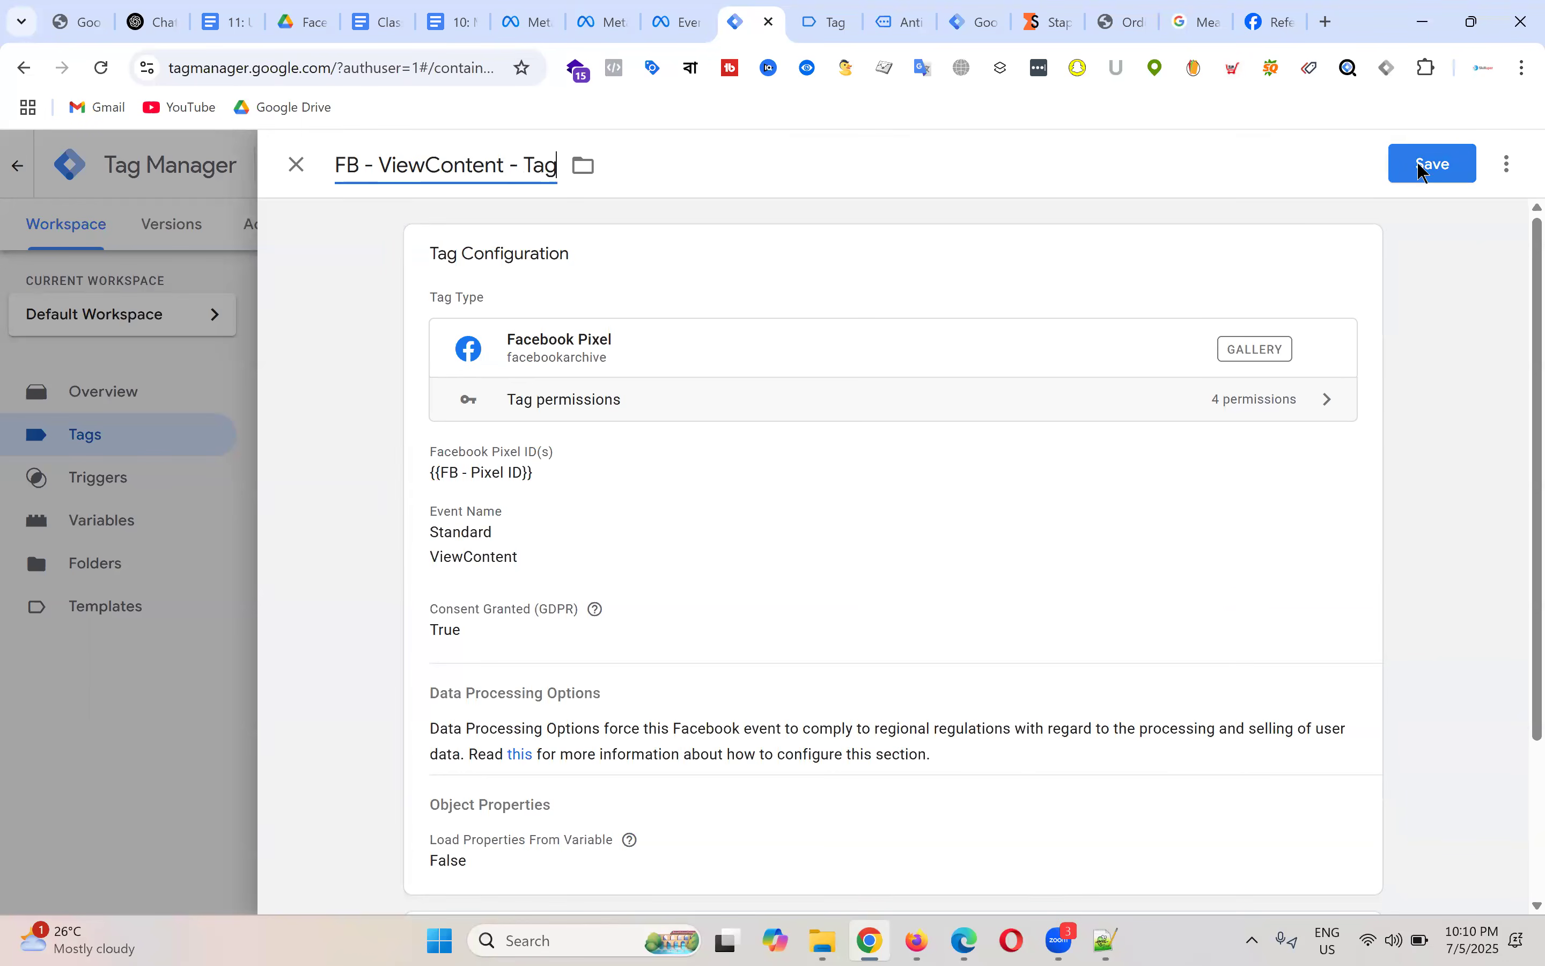
click(1425, 171)
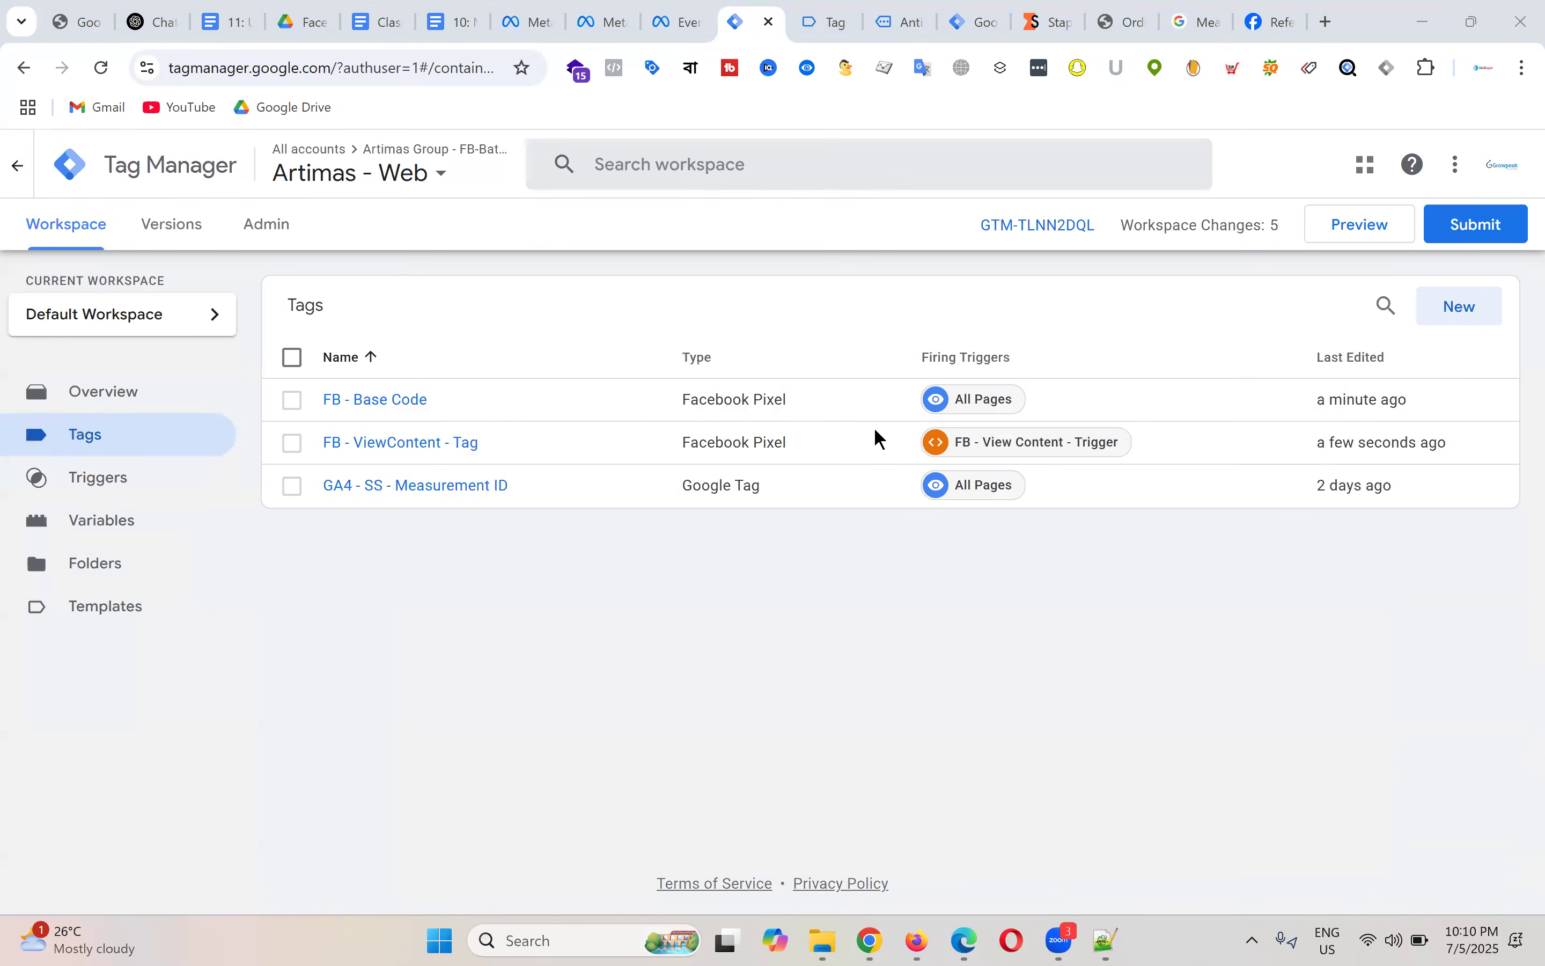
Step: Reopen FB - ViewContent - Tag from the Tags list to review it
click(503, 427)
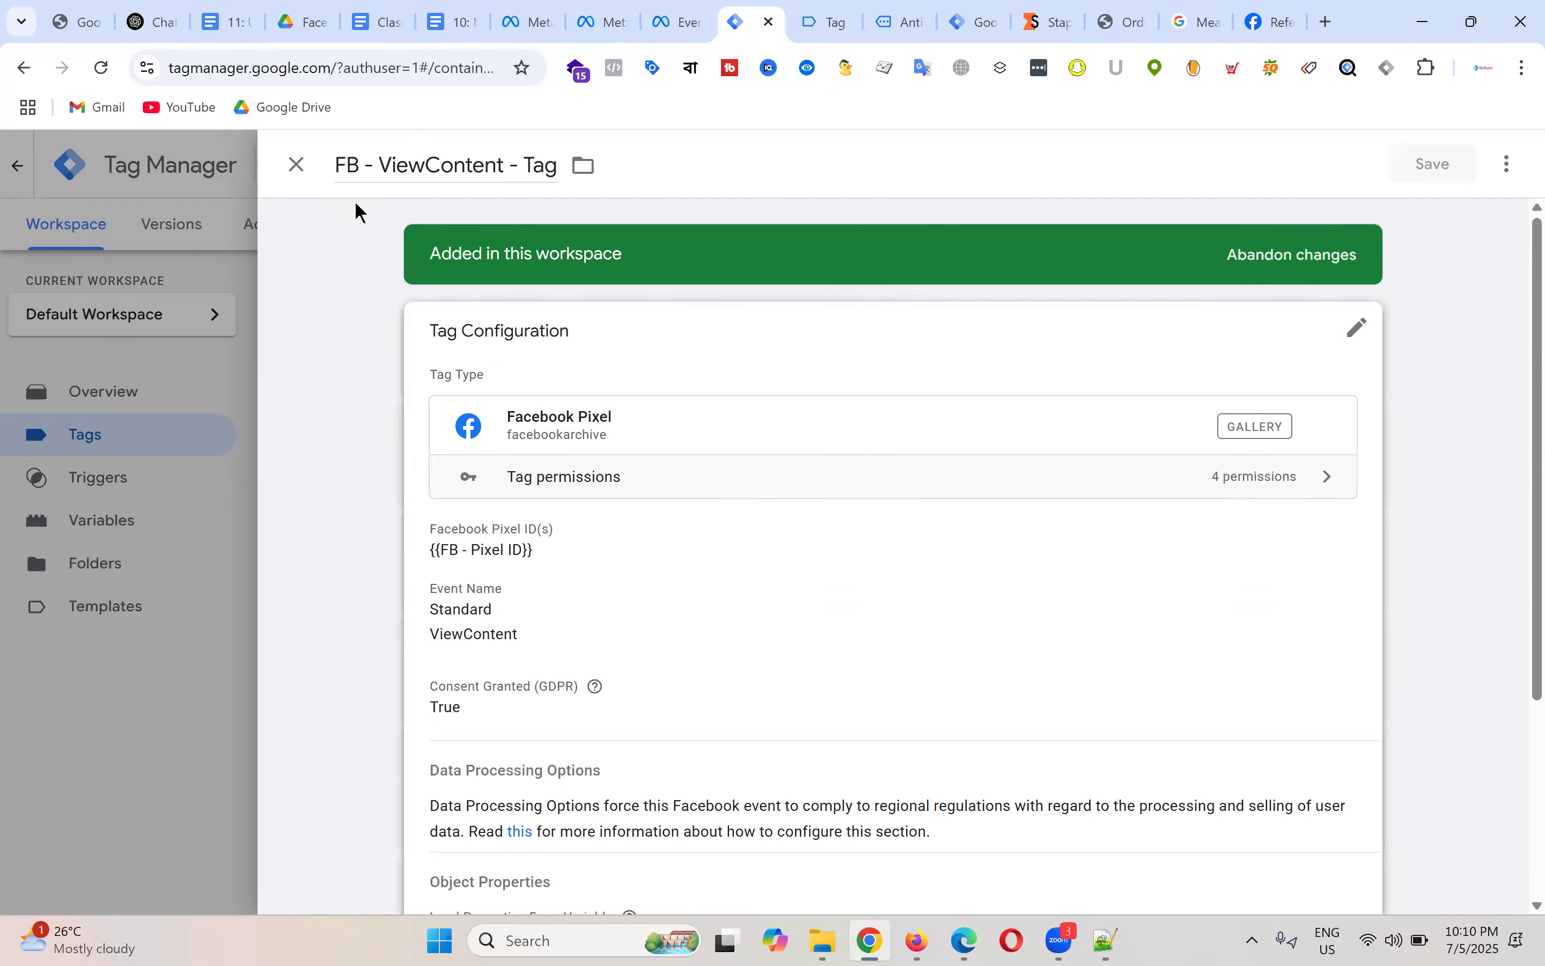
click(295, 163)
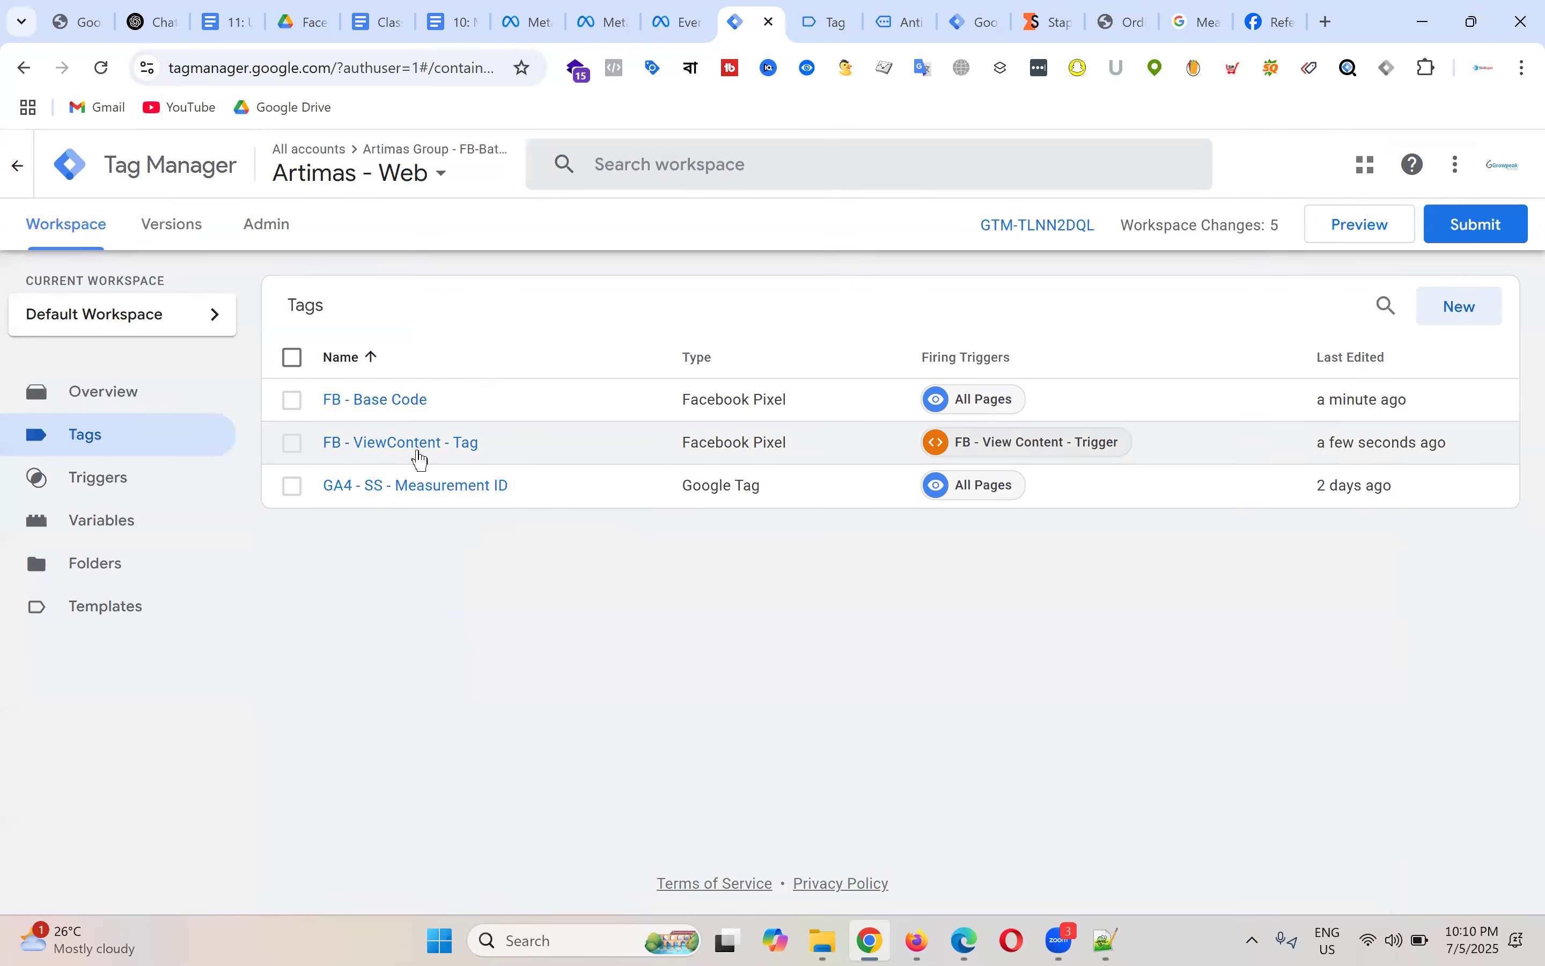
click(419, 451)
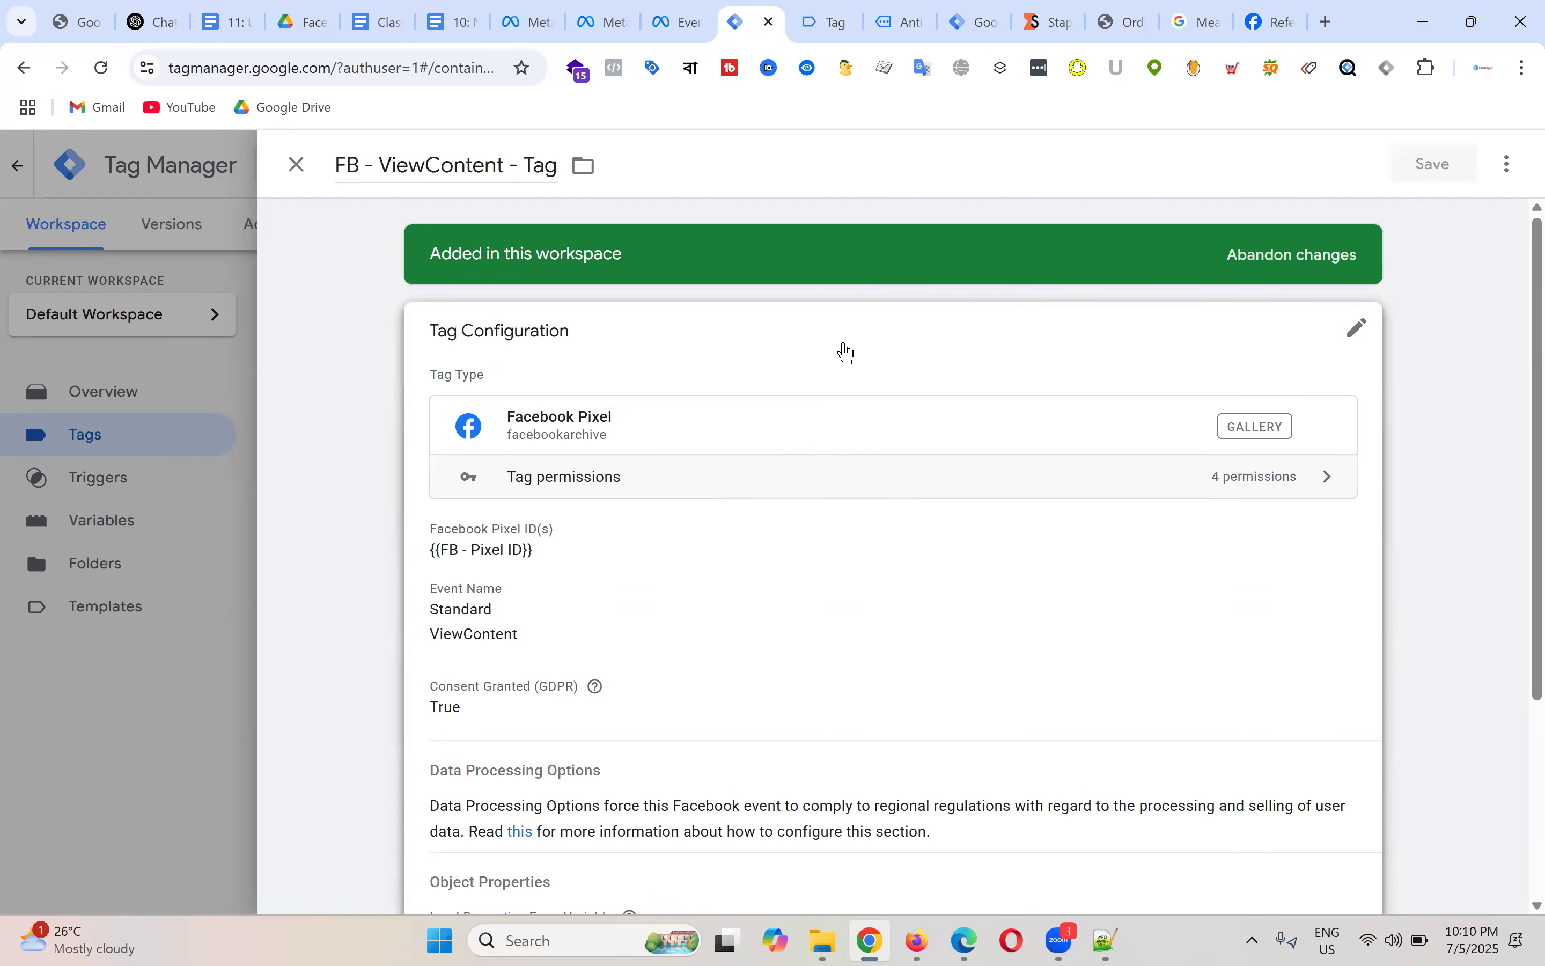
click(917, 10)
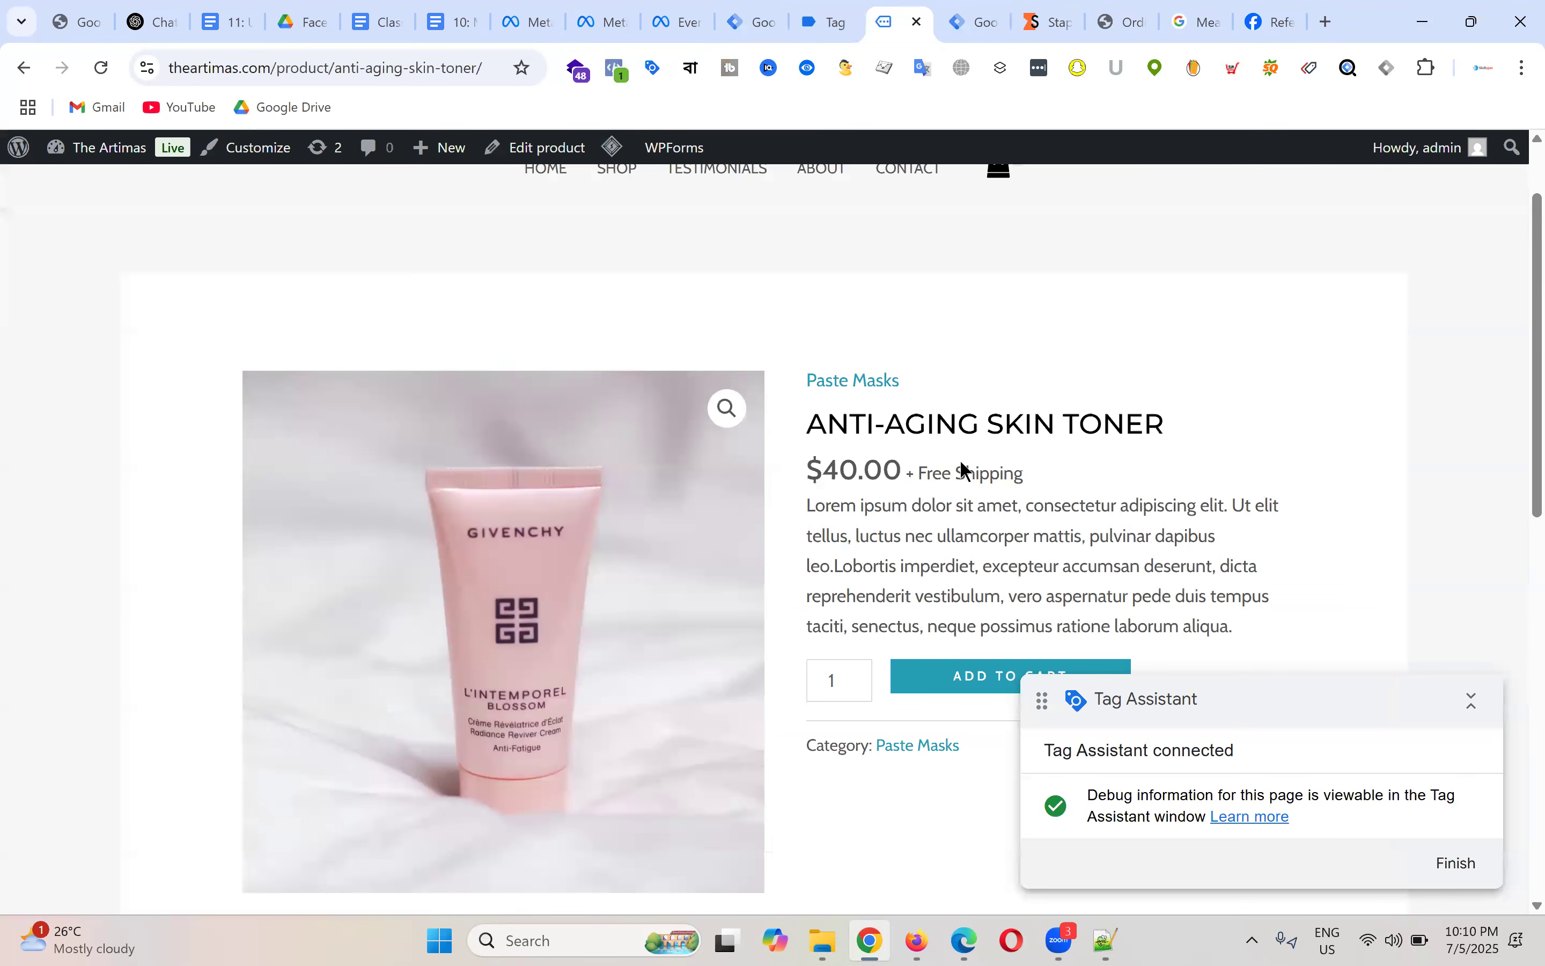
Step: Go to the store's home page and open the DEEP CLEANSER product page
scroll(965, 469, down, 2)
scroll(966, 469, up, 5)
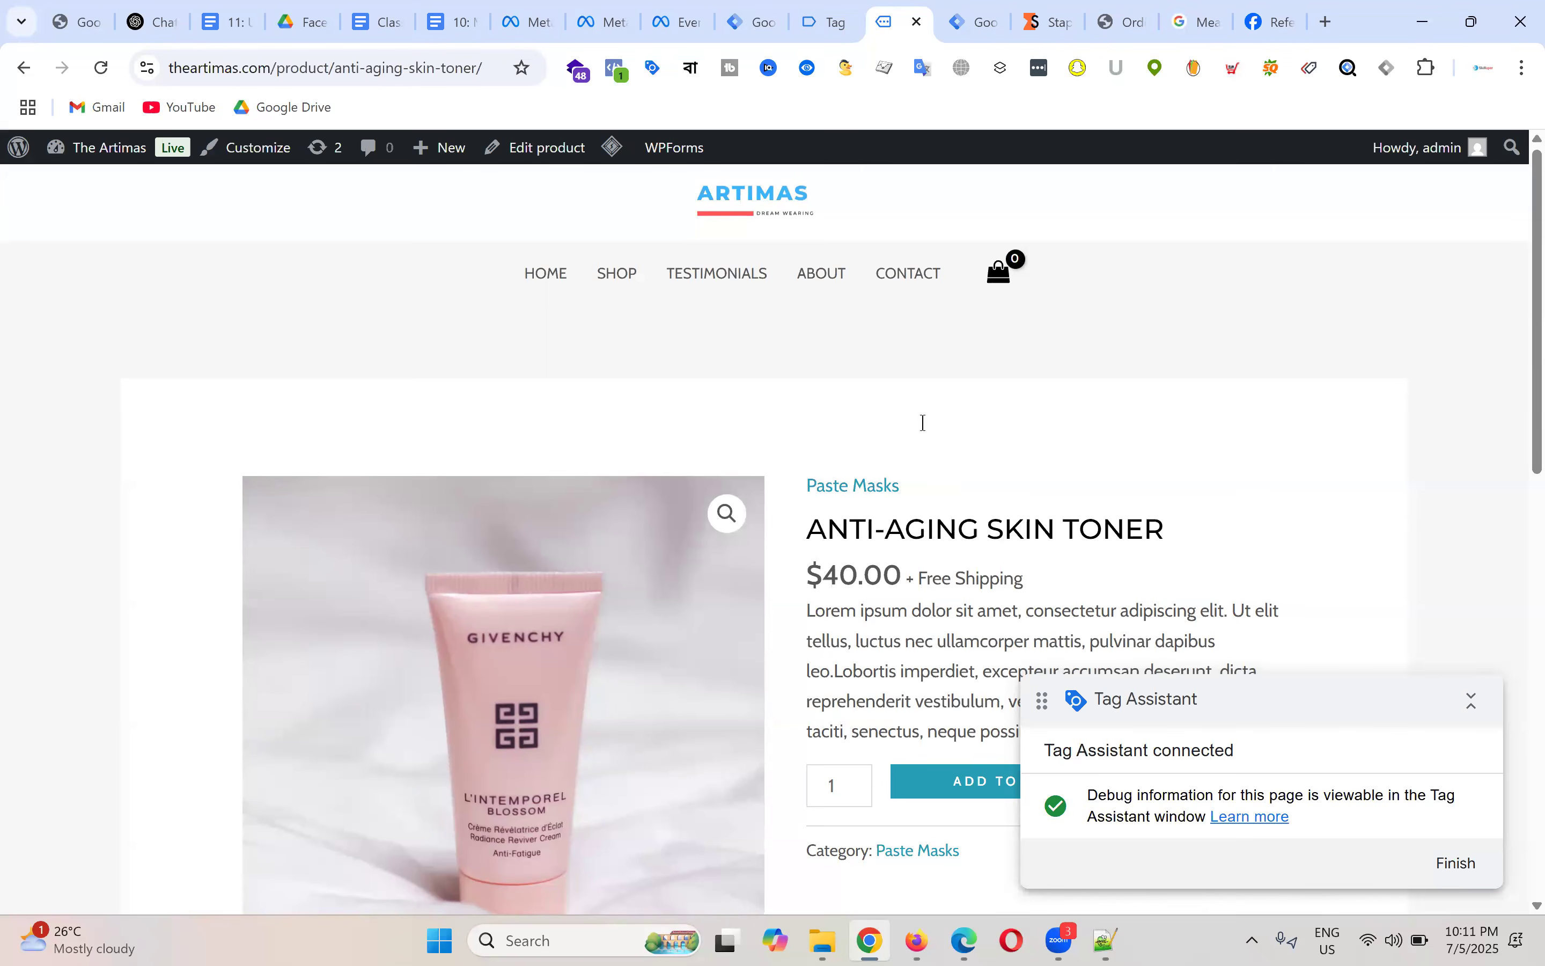
scroll(926, 434, down, 15)
scroll(931, 441, up, 15)
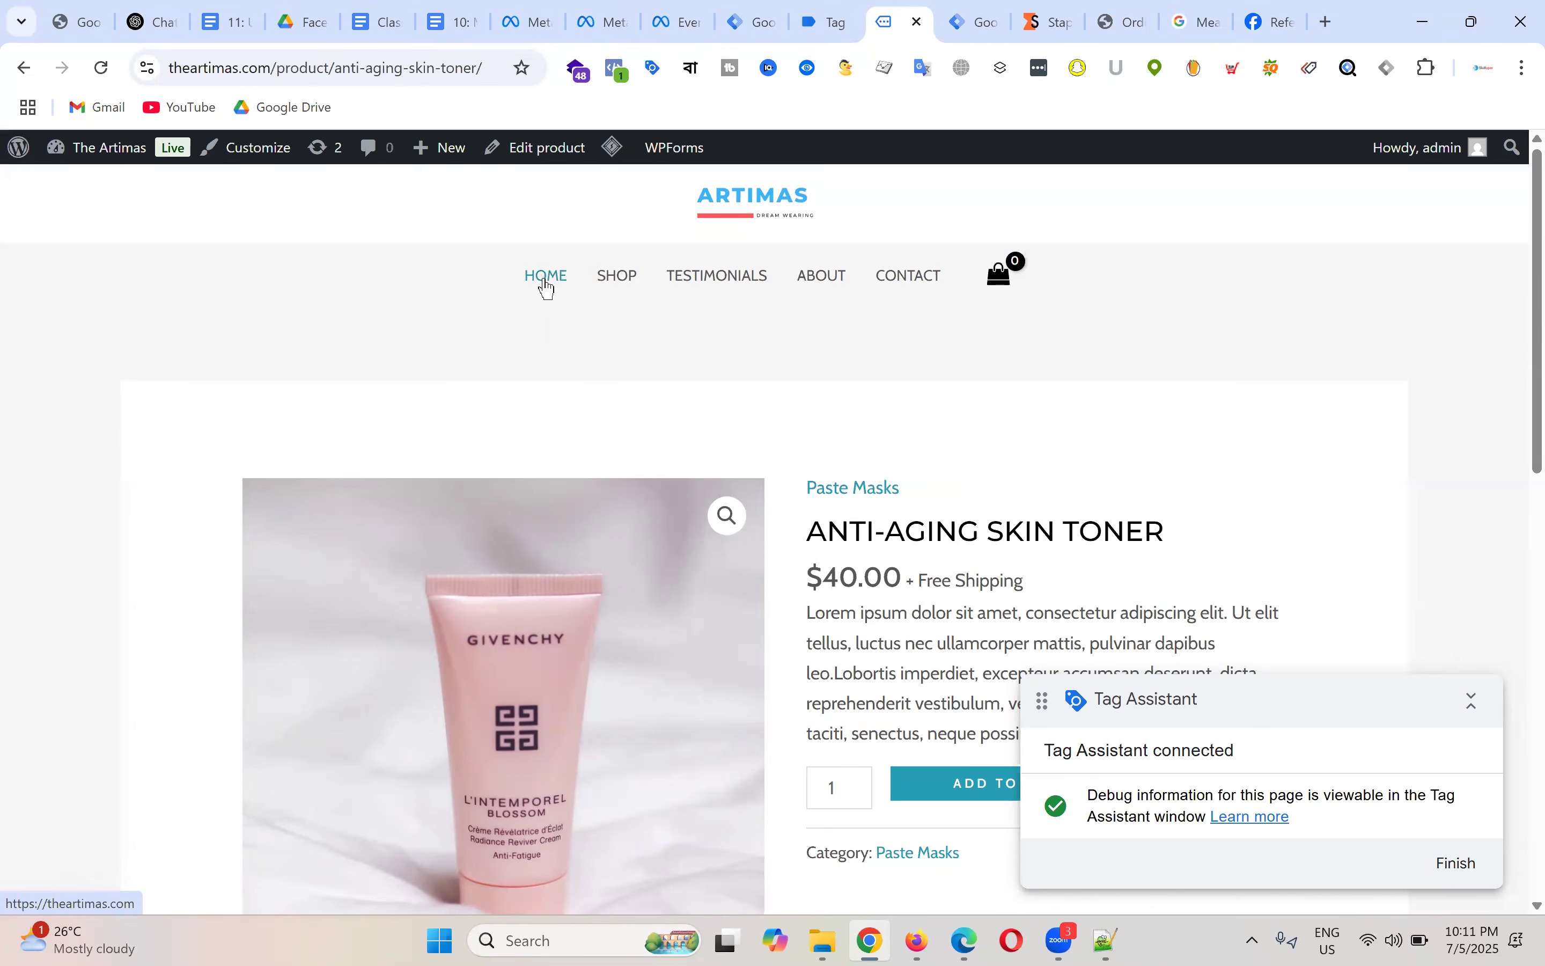
click(547, 275)
scroll(710, 503, down, 10)
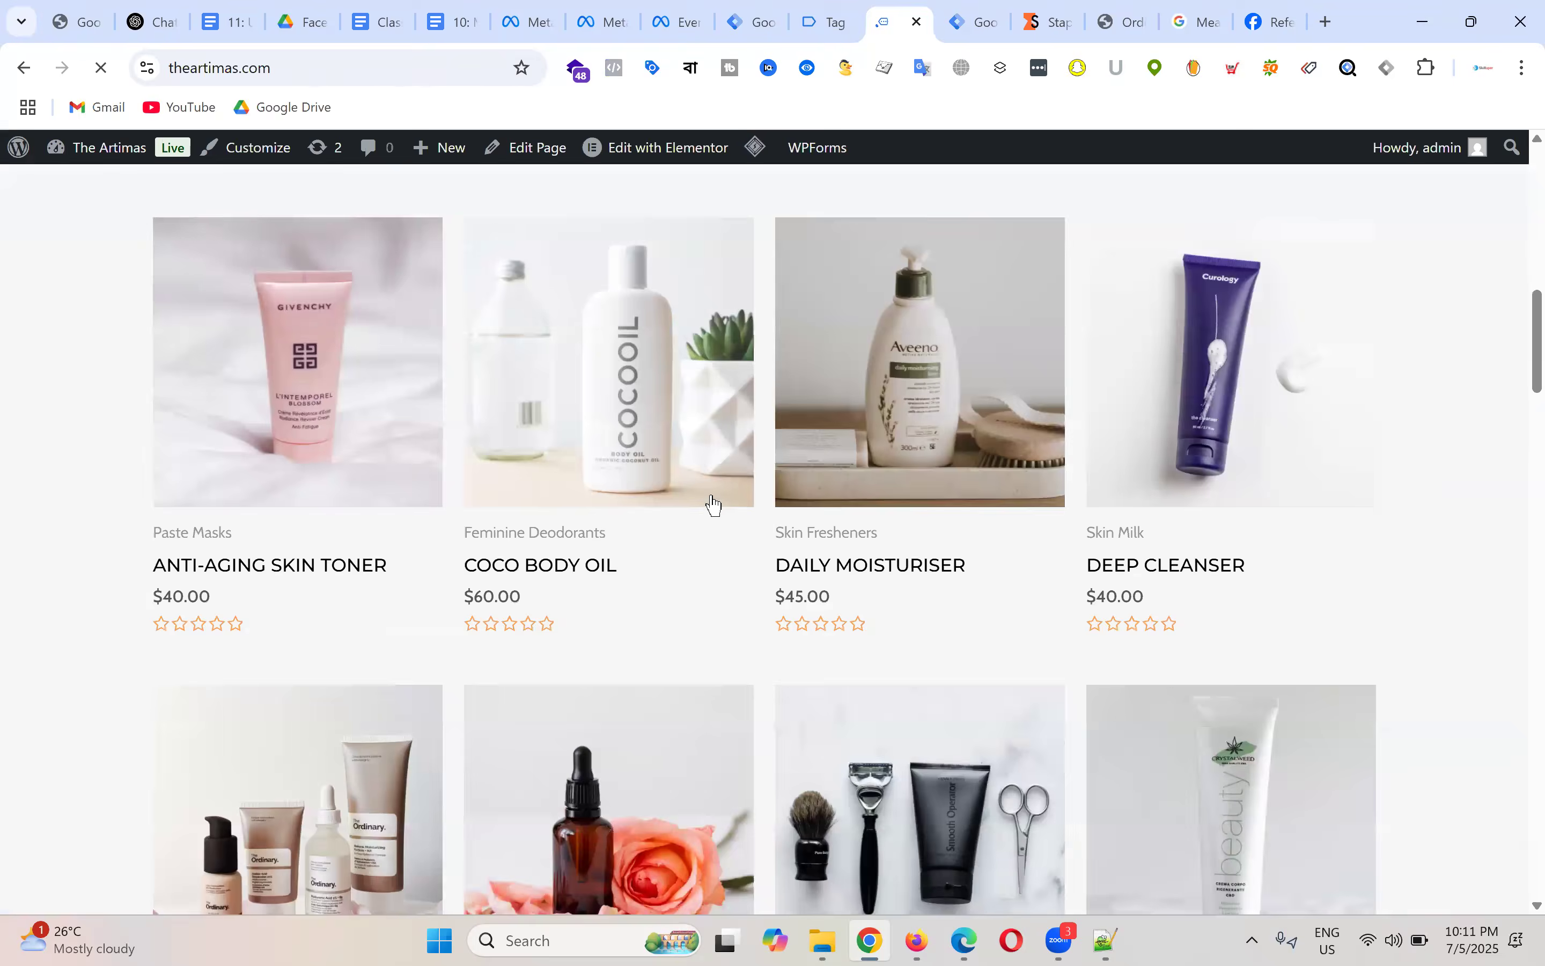
click(1175, 571)
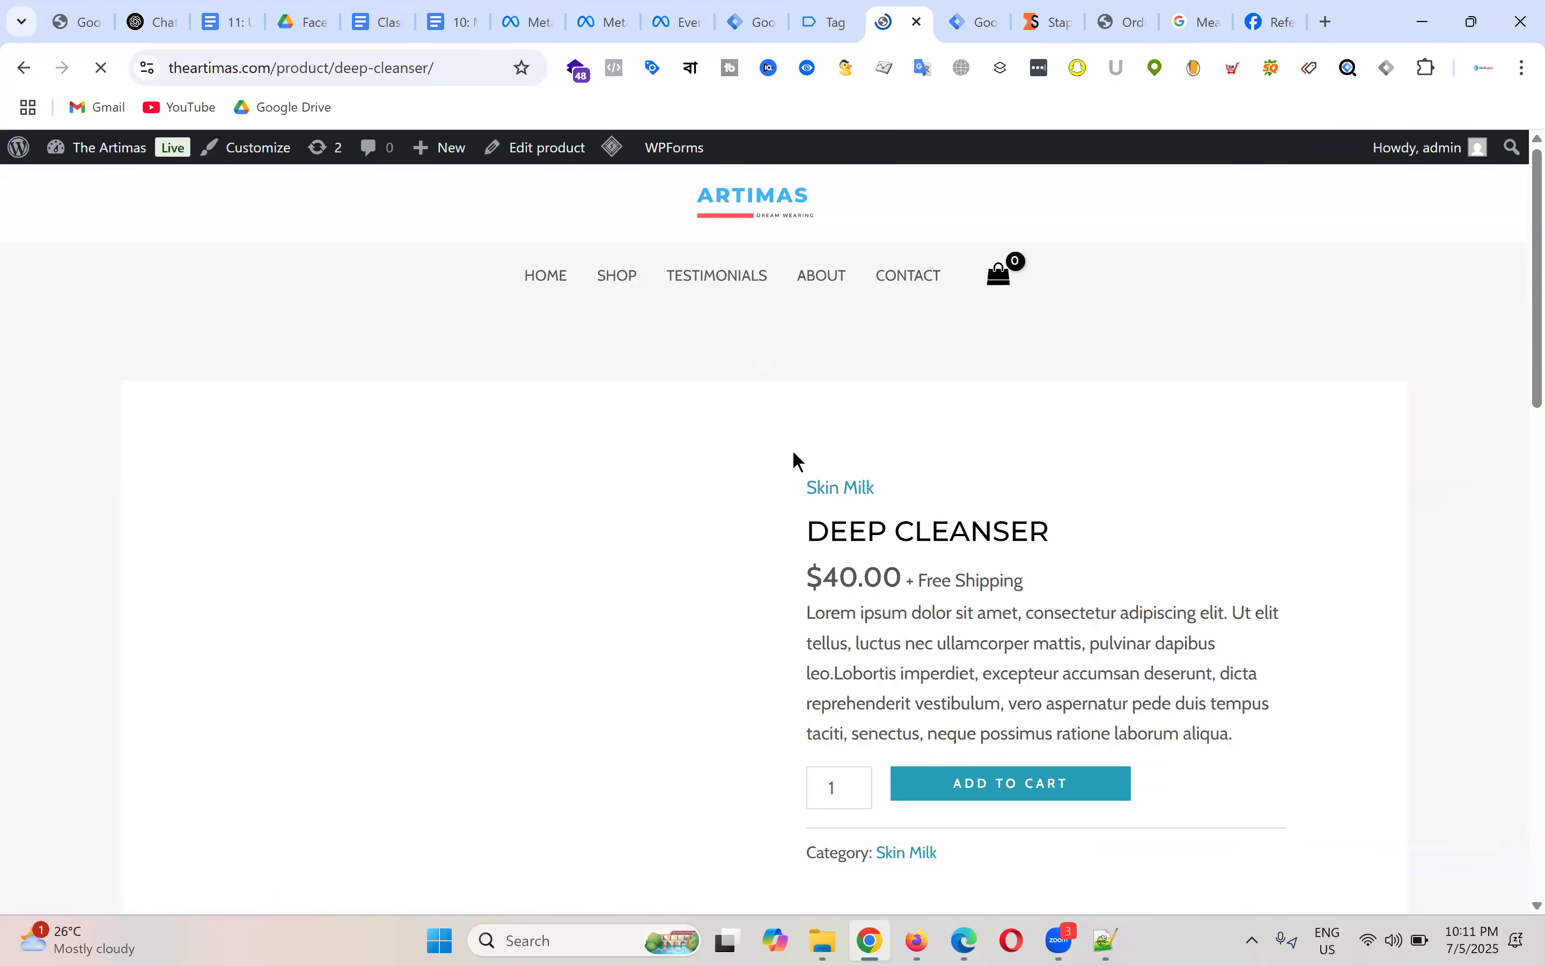
Step: Highlight the DEEP CLEANSER title, product details and $40.00 price on the page
scroll(947, 378, down, 3)
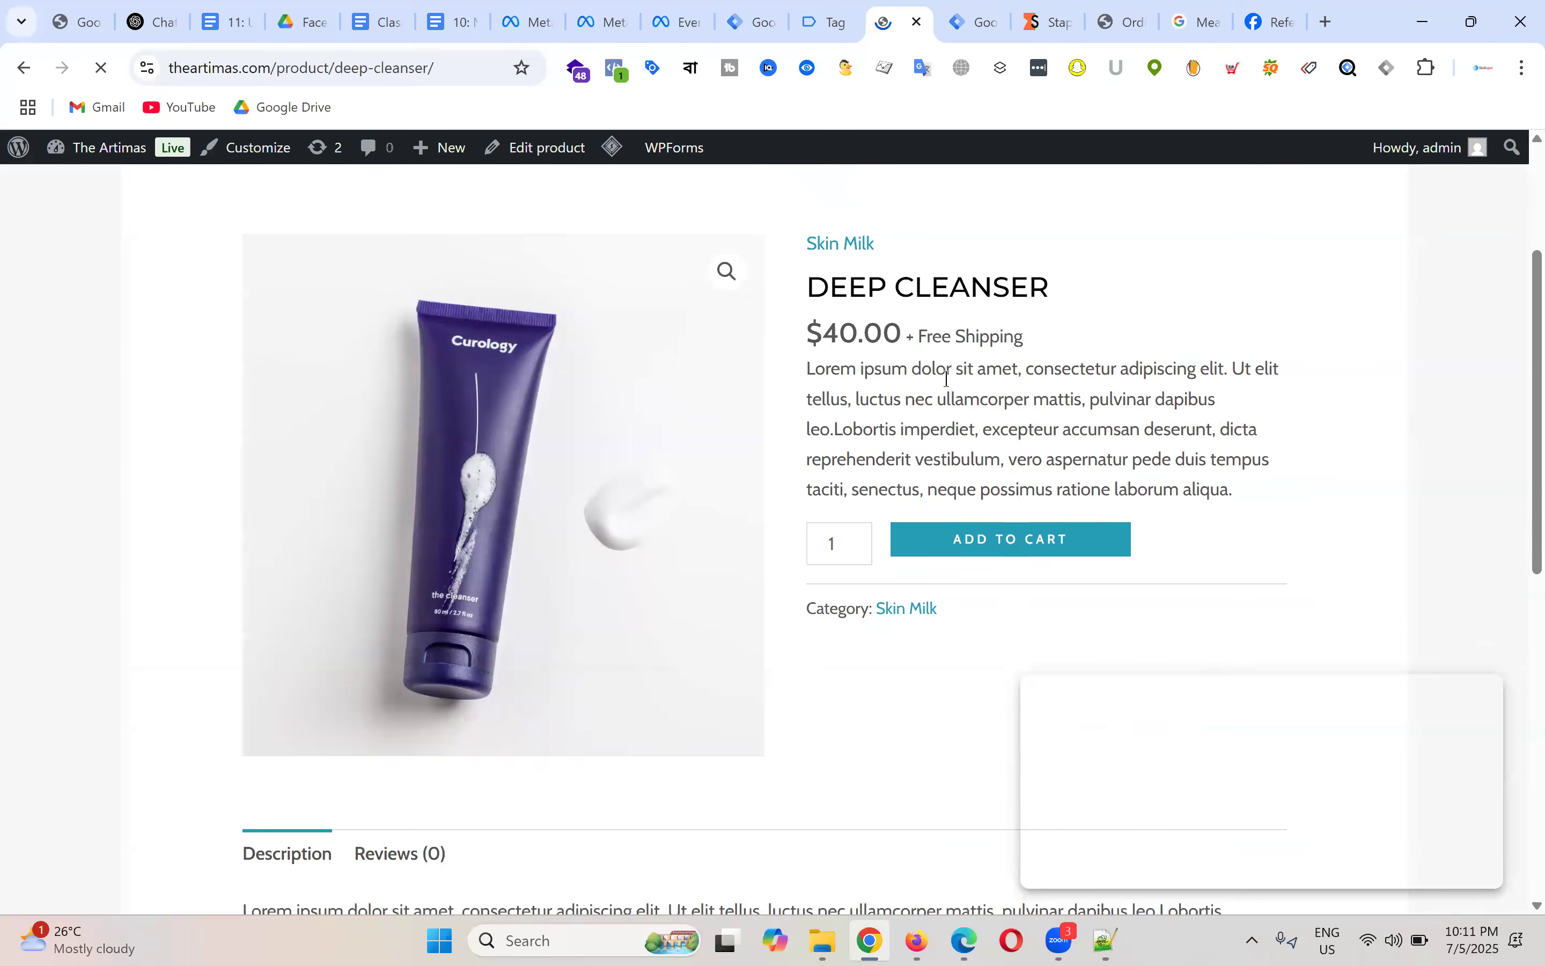
scroll(1025, 393, up, 3)
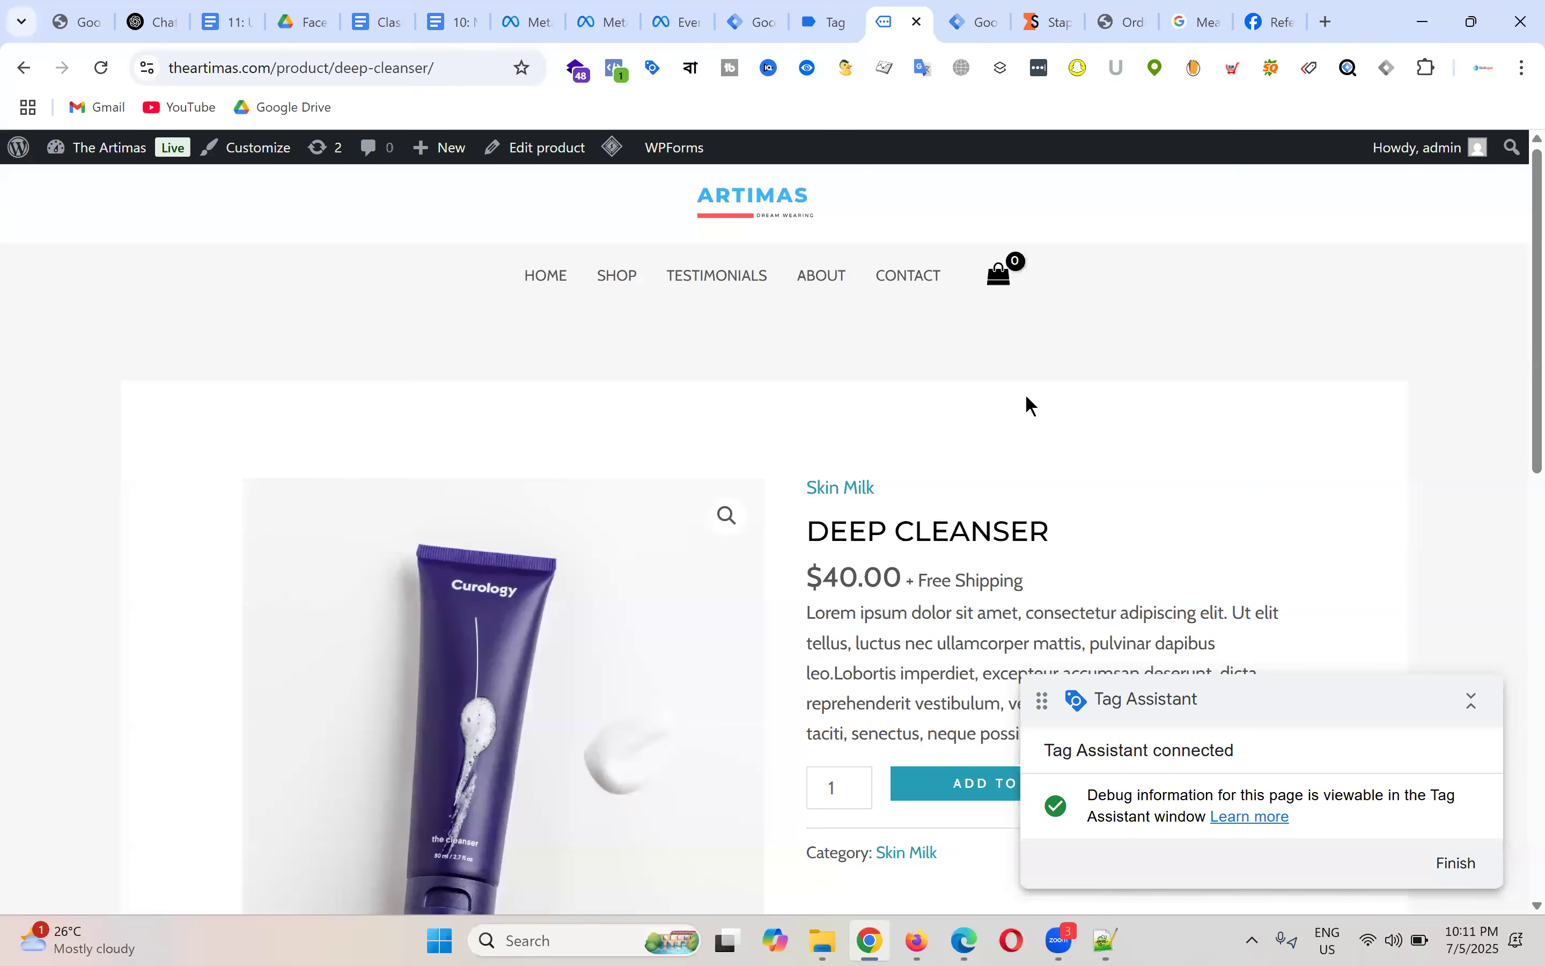
scroll(1027, 397, down, 3)
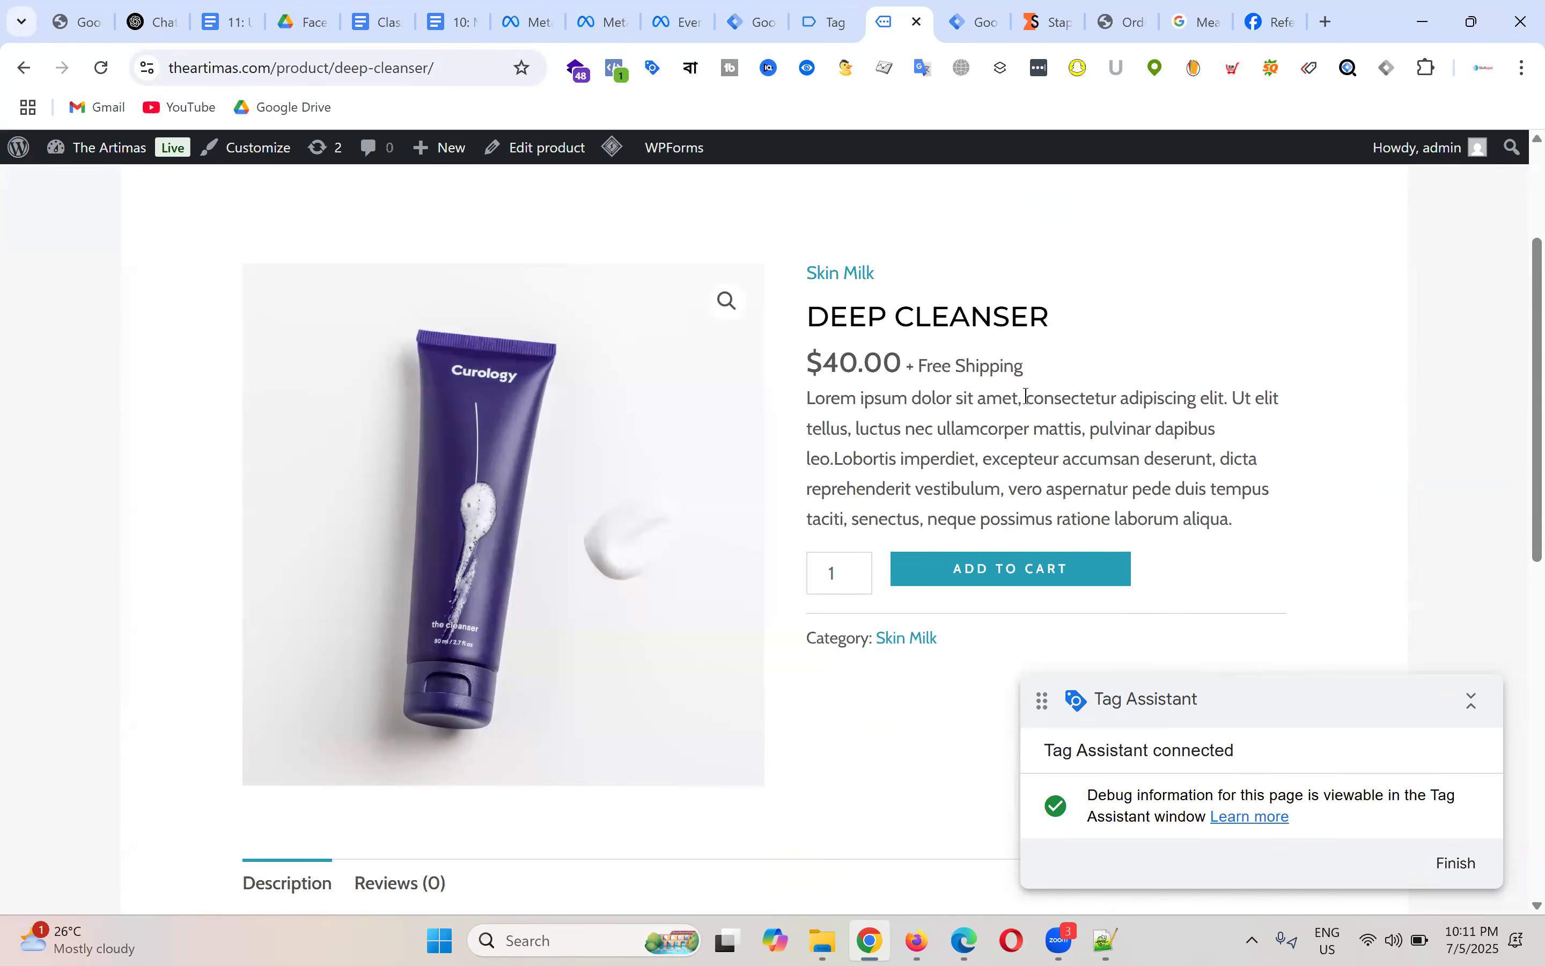
drag(810, 319, 1095, 335)
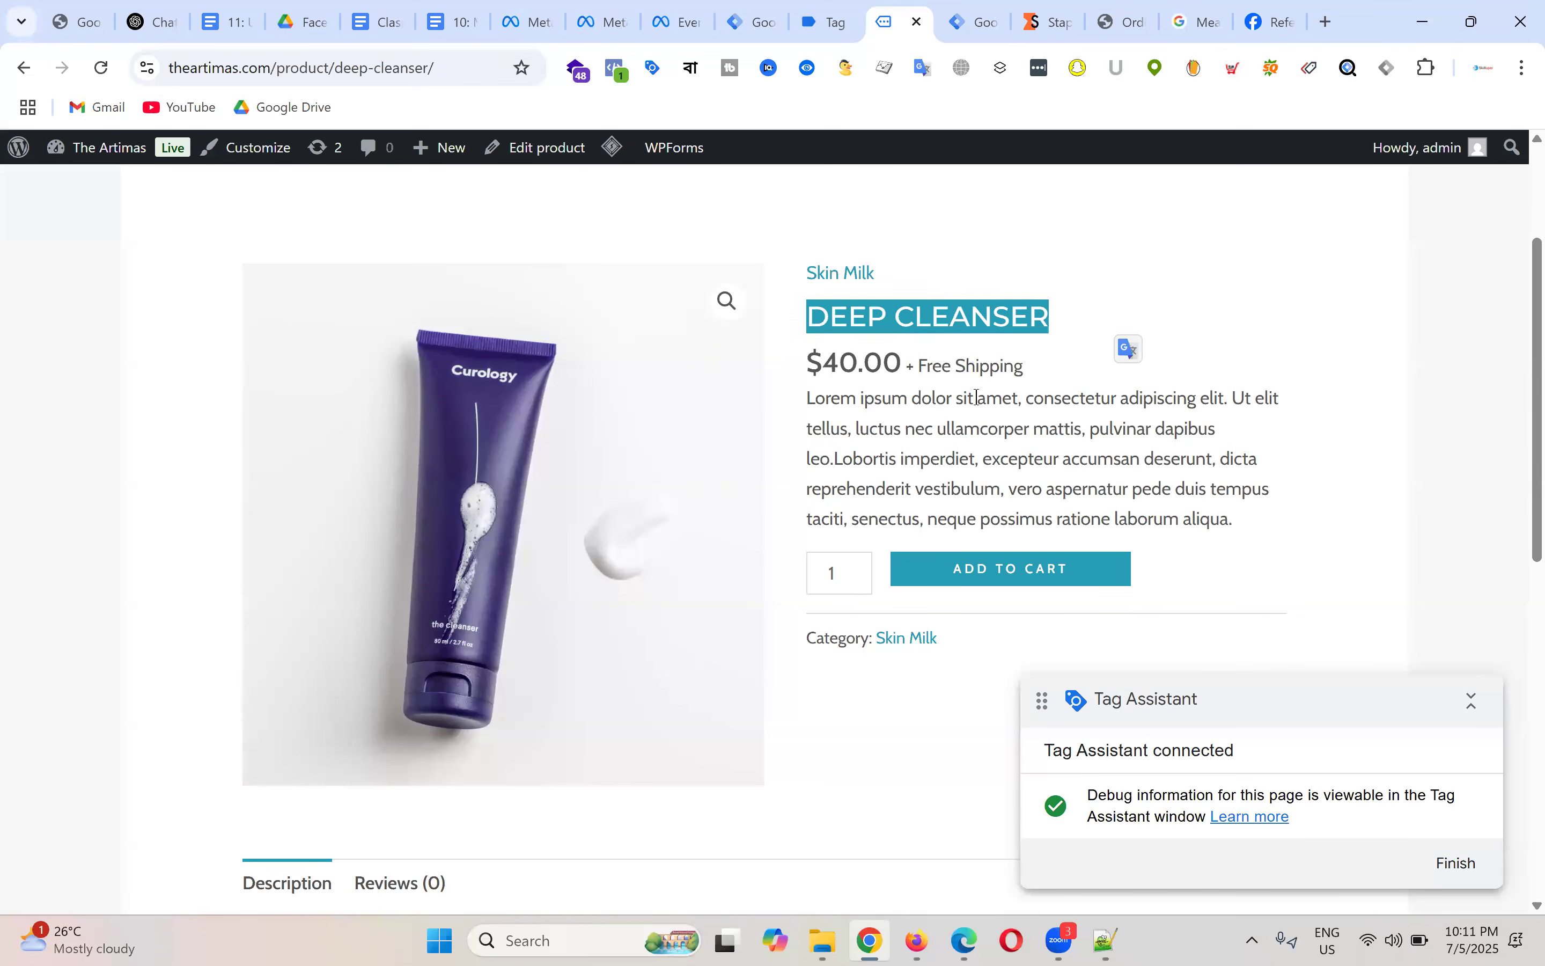
click(1107, 298)
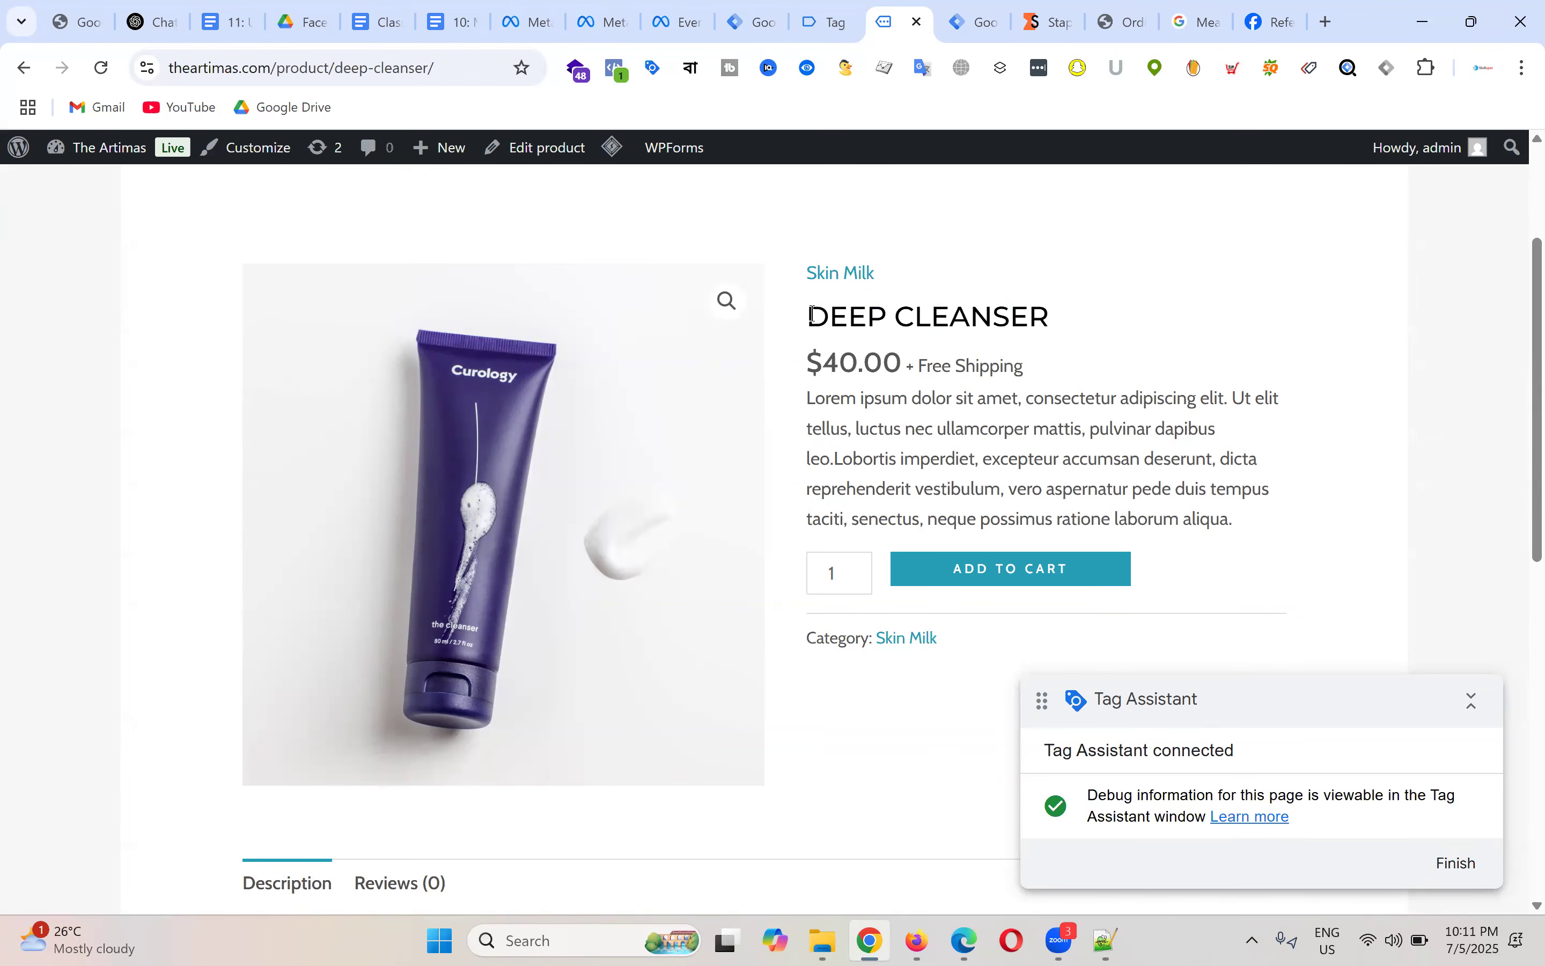
drag(814, 318, 1103, 362)
click(1104, 363)
drag(825, 362, 813, 362)
scroll(1061, 351, down, 3)
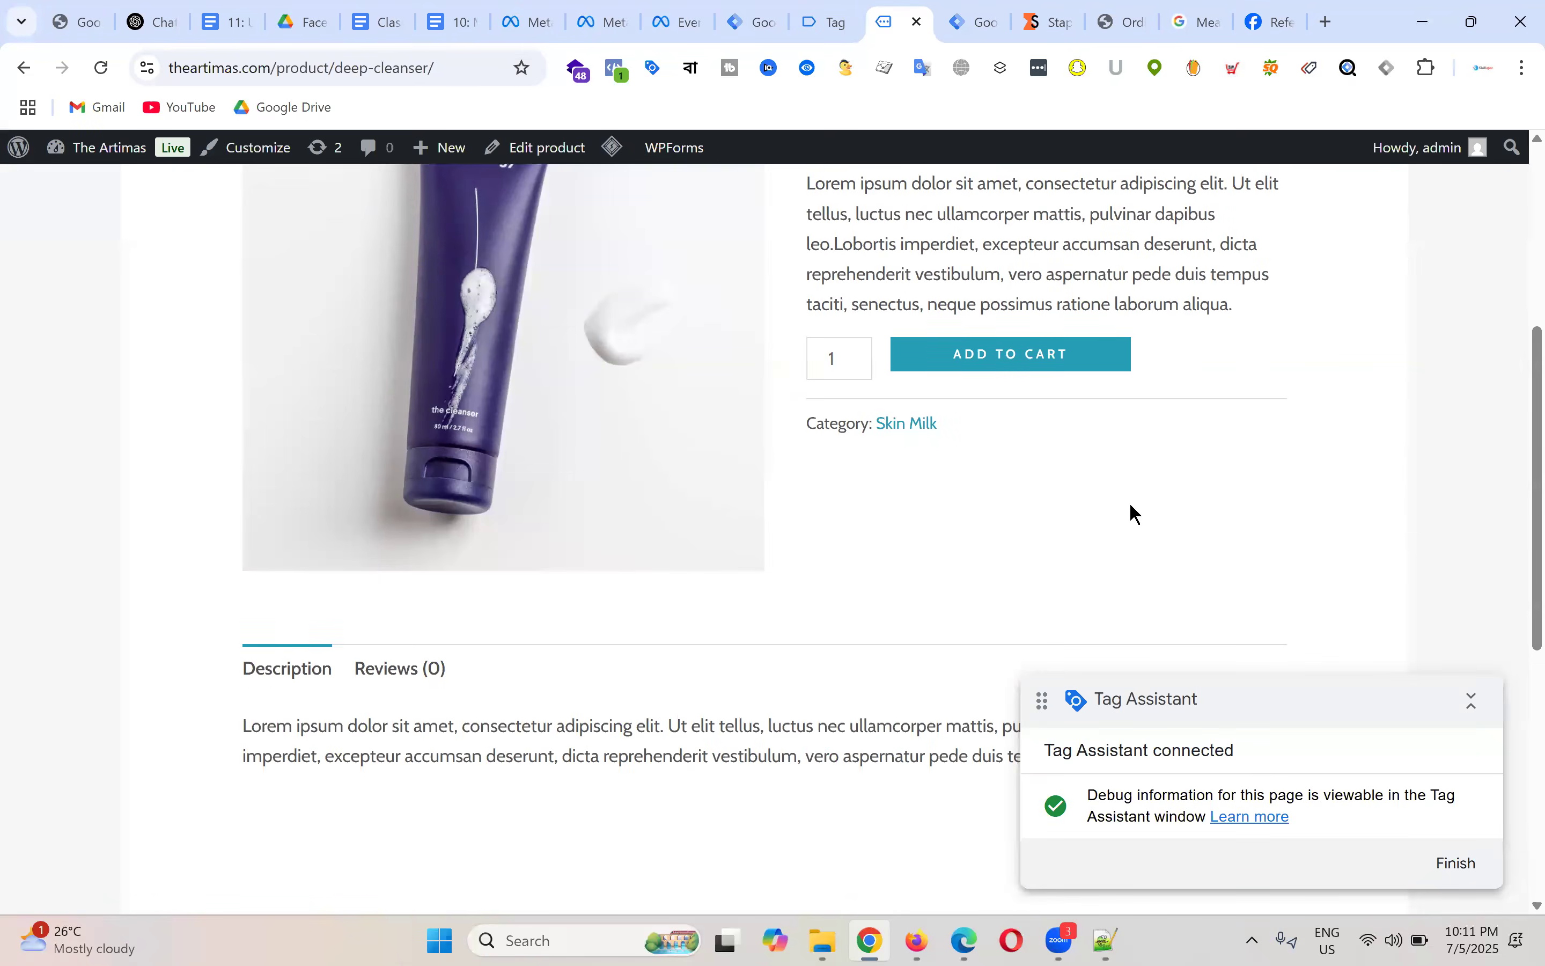
scroll(1131, 510, up, 4)
scroll(1023, 449, down, 1)
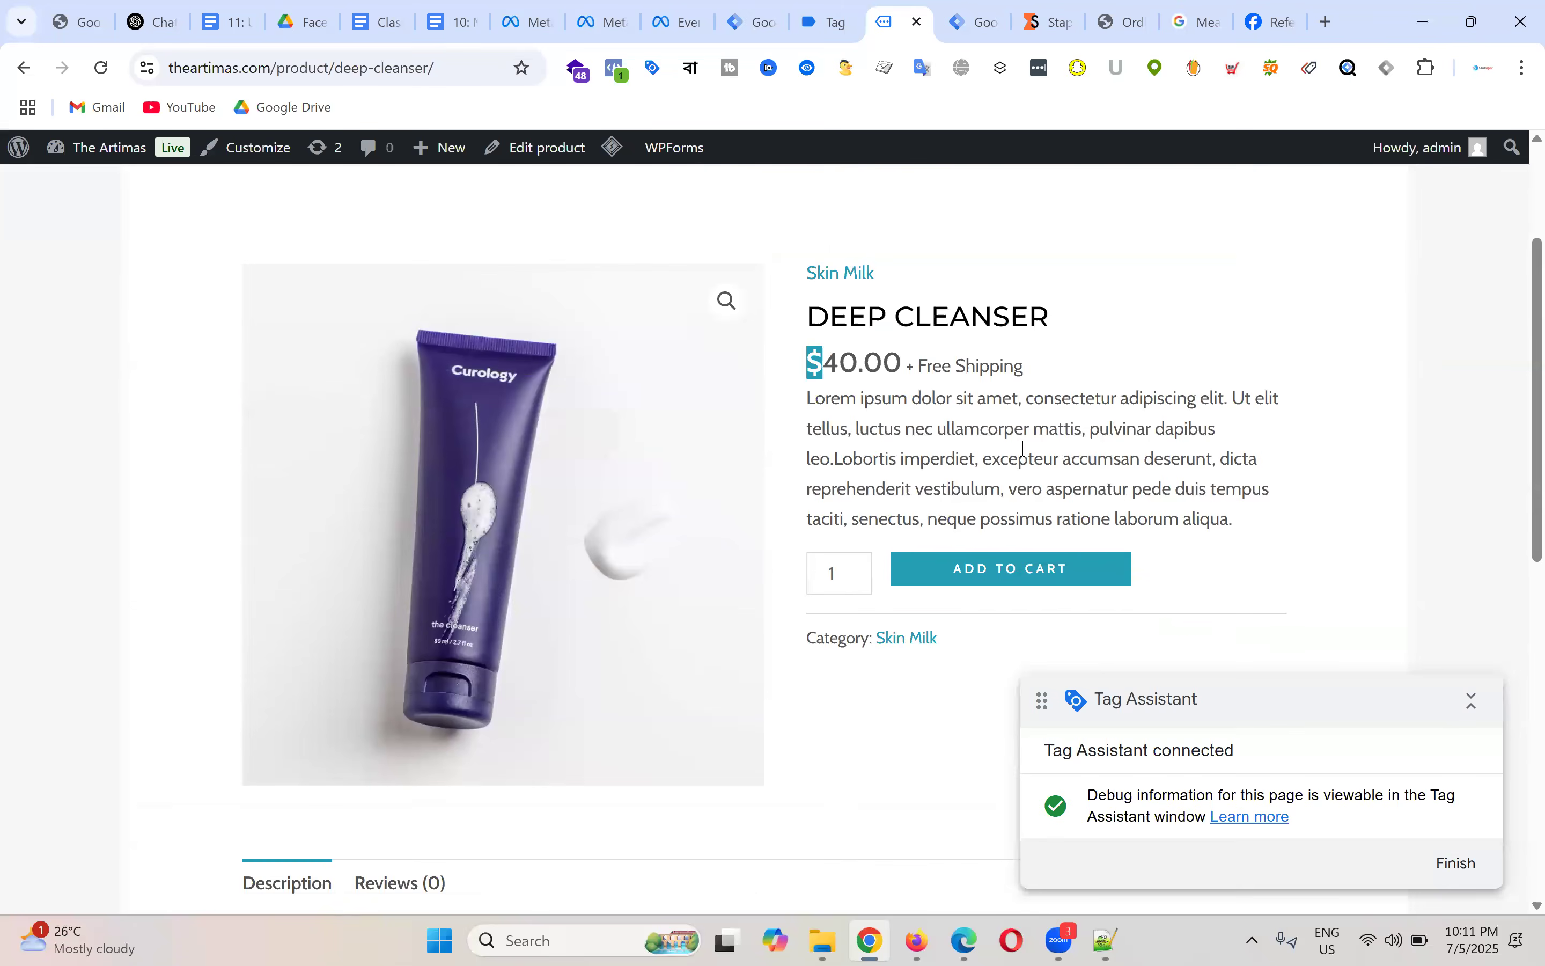
click(843, 358)
Step: In Tag Assistant, highlight the view_item push's item_id 312, item_name, price 60 and currency USD
click(842, 9)
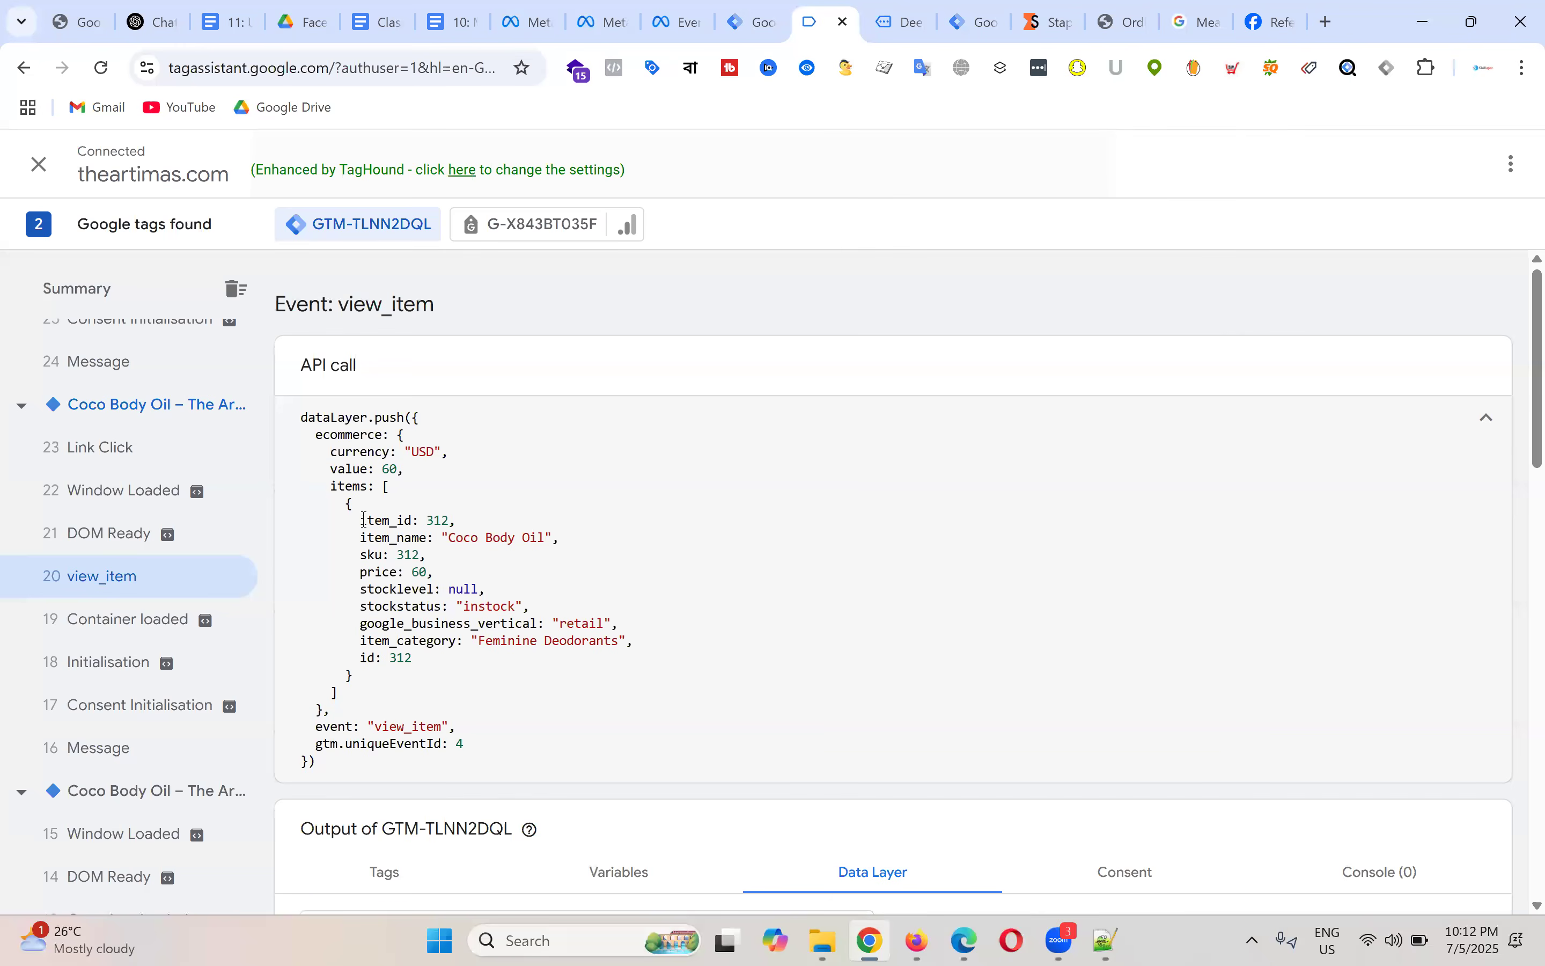
drag(359, 520, 418, 521)
double_click(434, 520)
click(353, 504)
drag(360, 538, 508, 538)
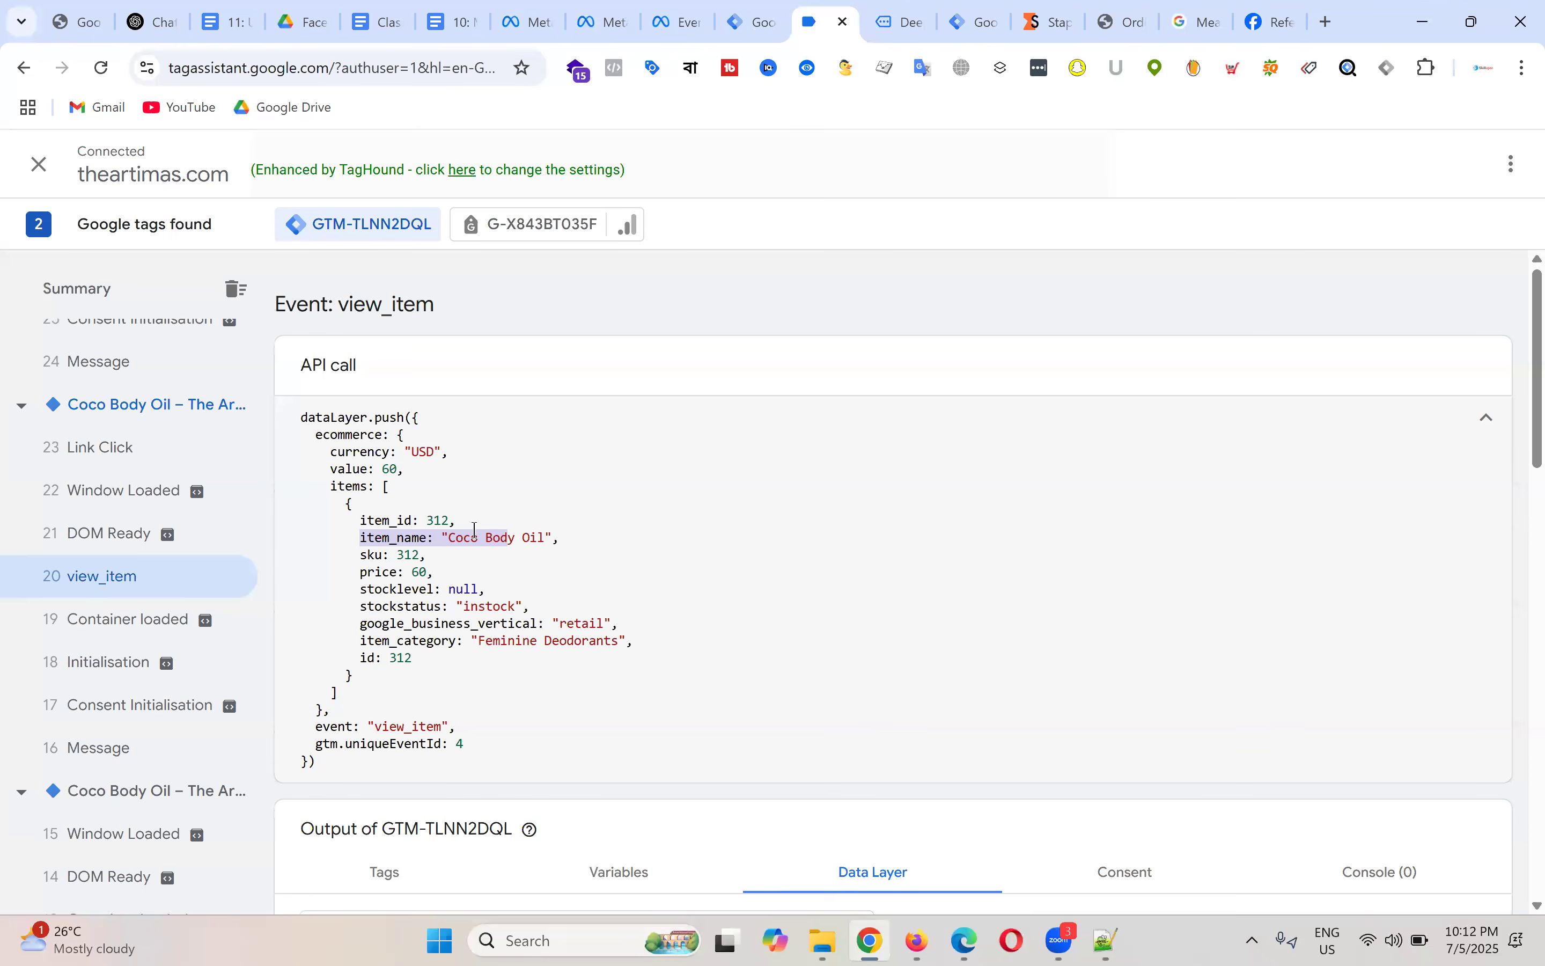
drag(361, 572, 438, 568)
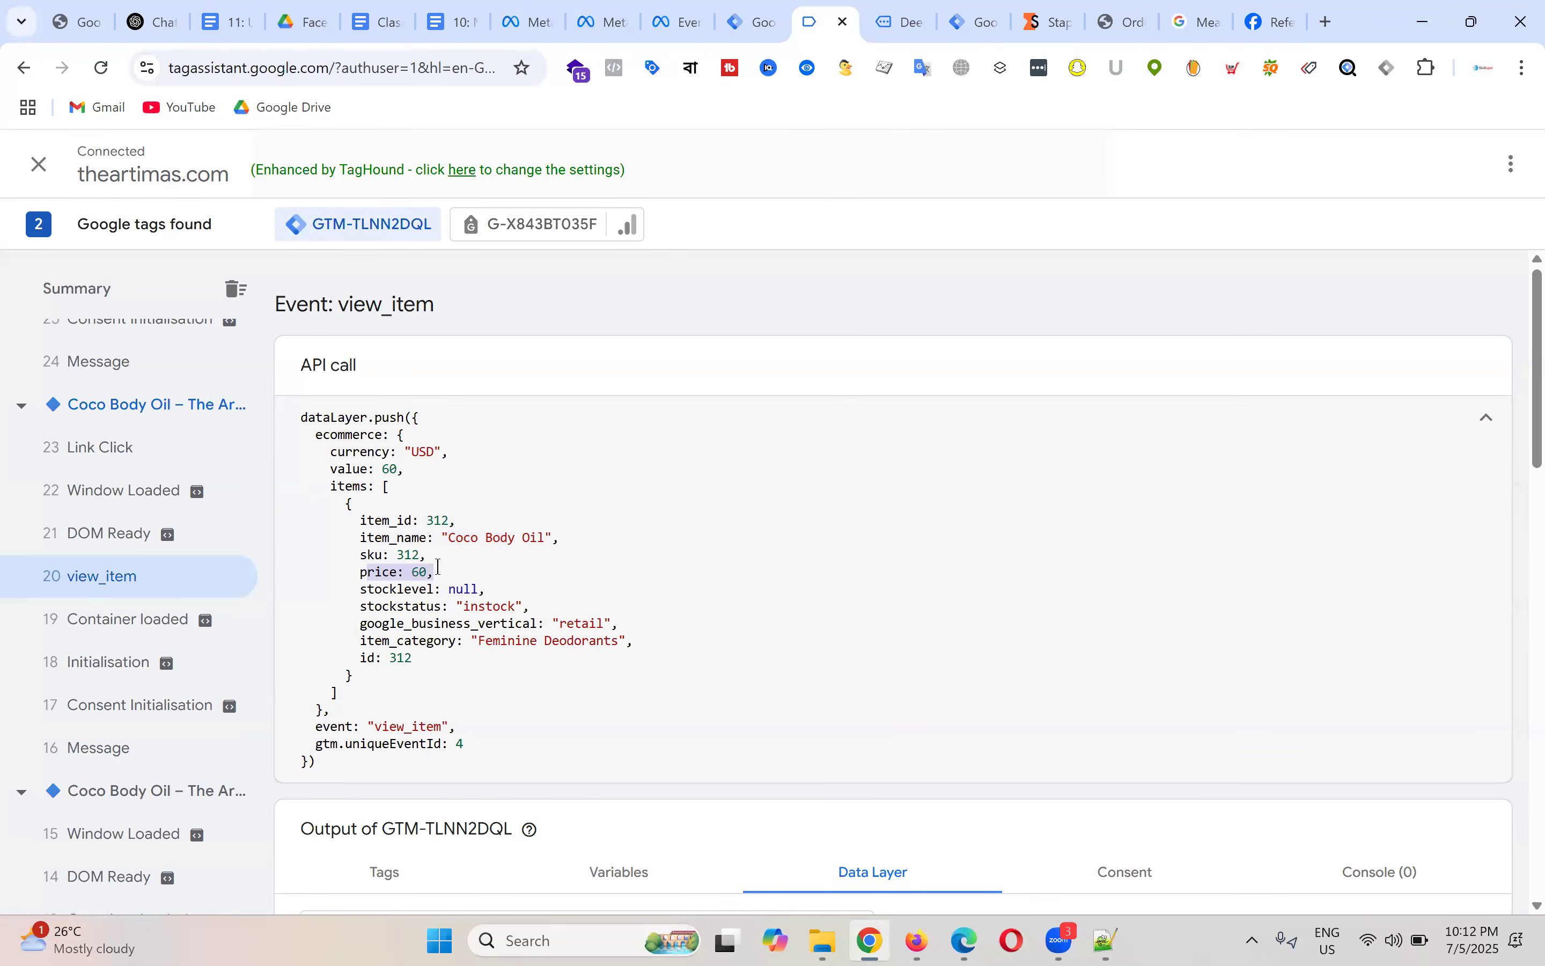
drag(333, 452, 463, 452)
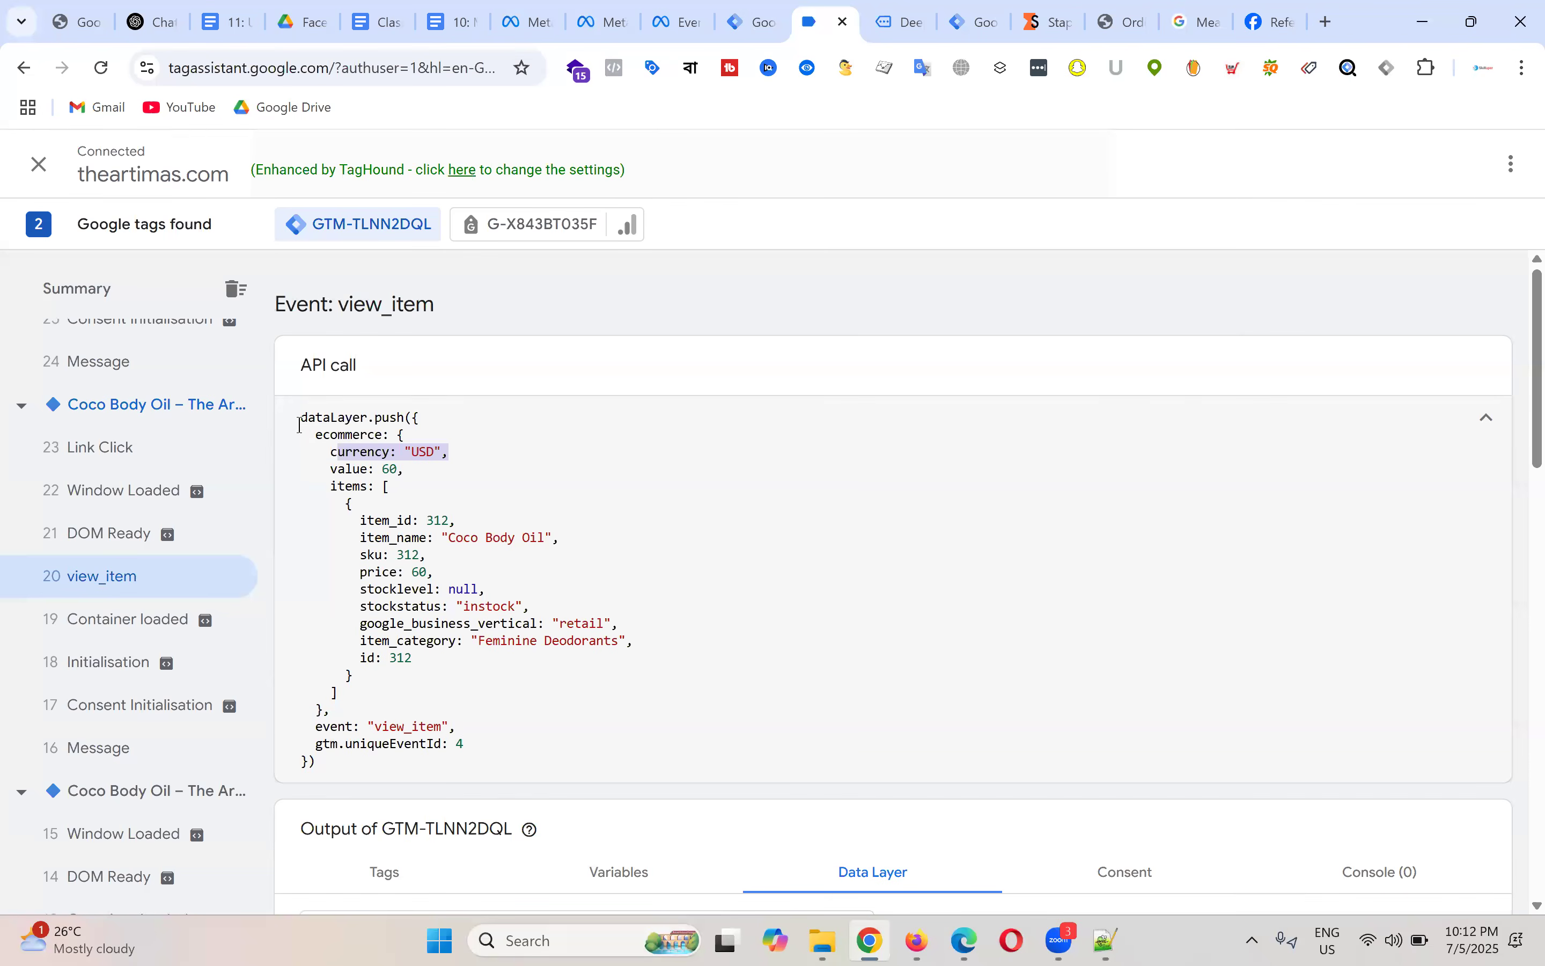
click(383, 21)
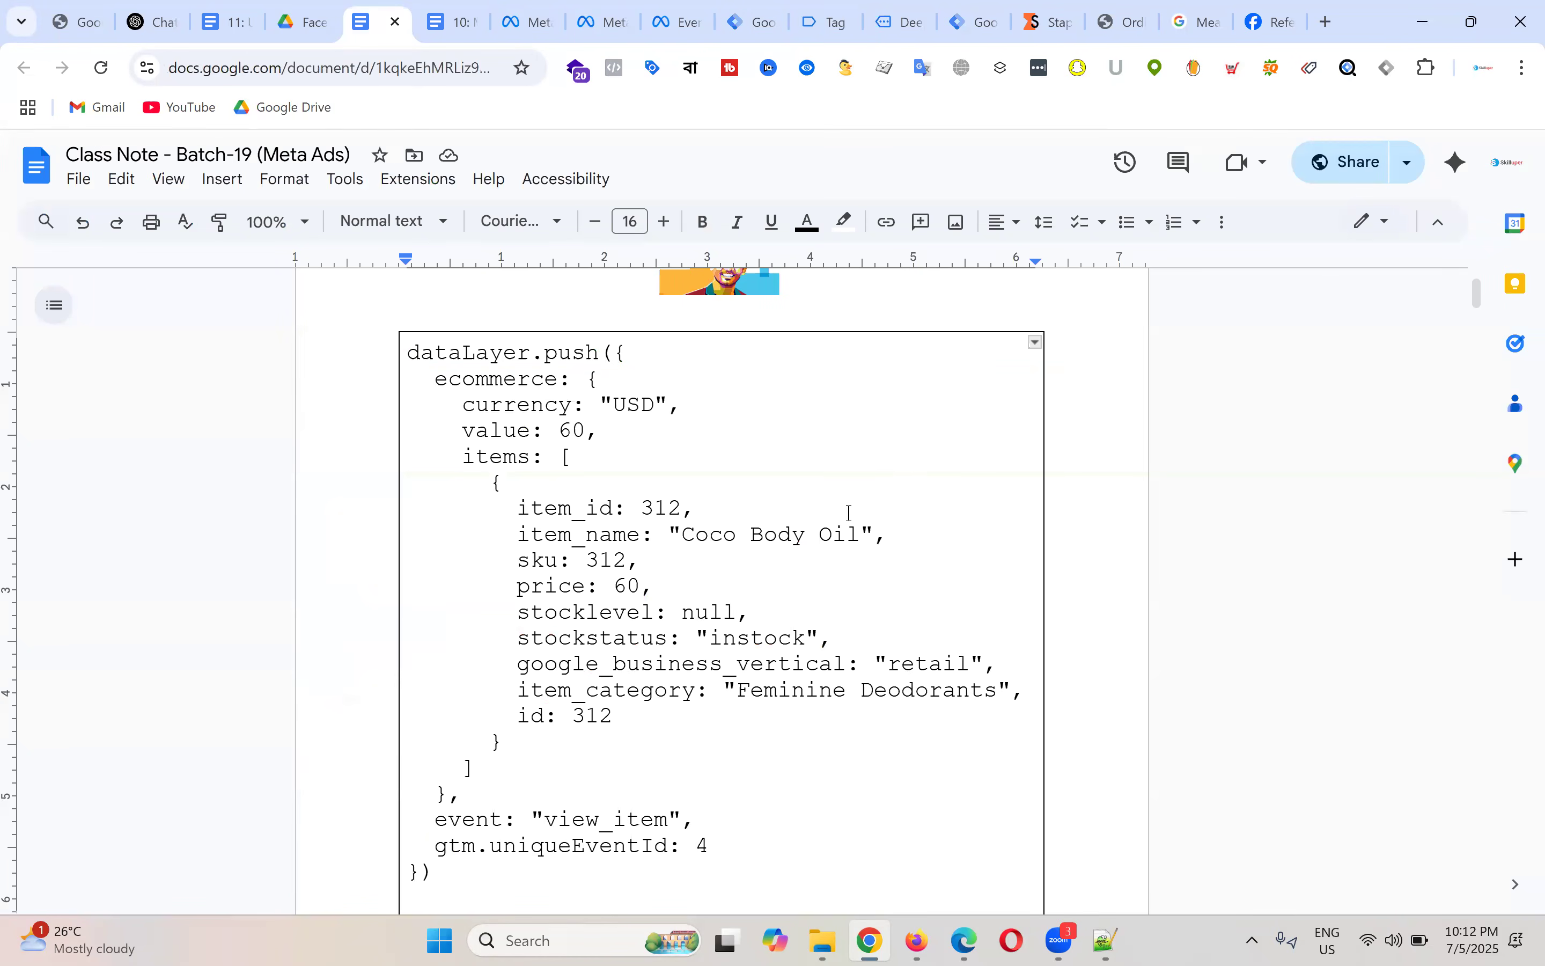
Step: Reduce the whole dataLayer code block to 14 pt
scroll(550, 552, down, 1)
scroll(616, 469, up, 1)
drag(409, 353, 677, 900)
click(597, 221)
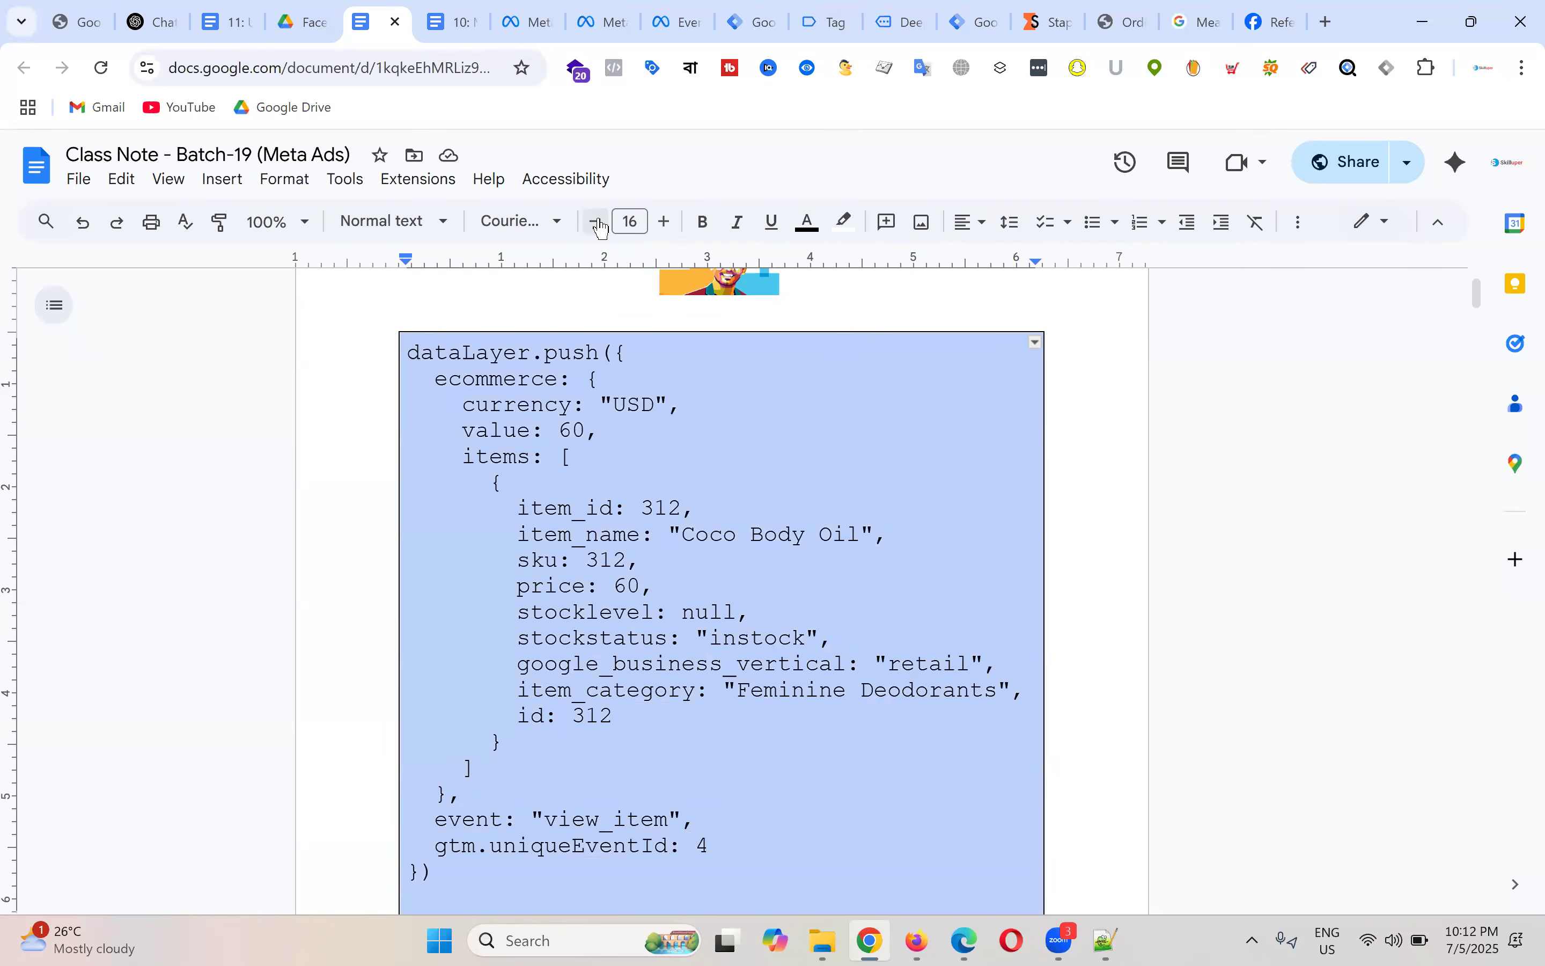
click(598, 222)
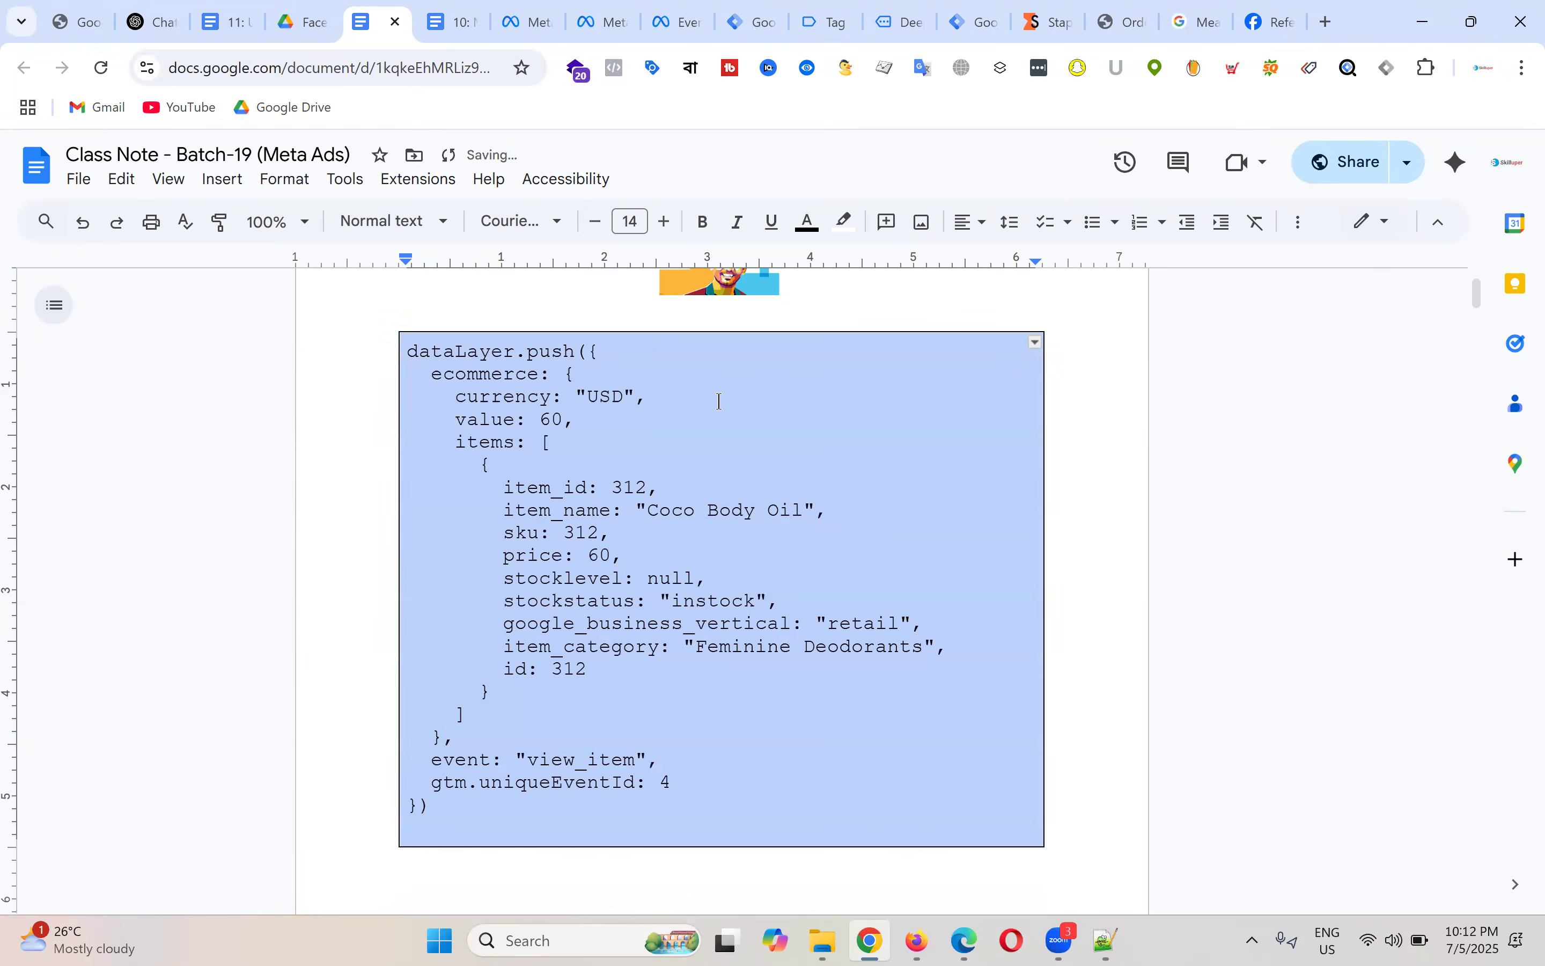
click(867, 438)
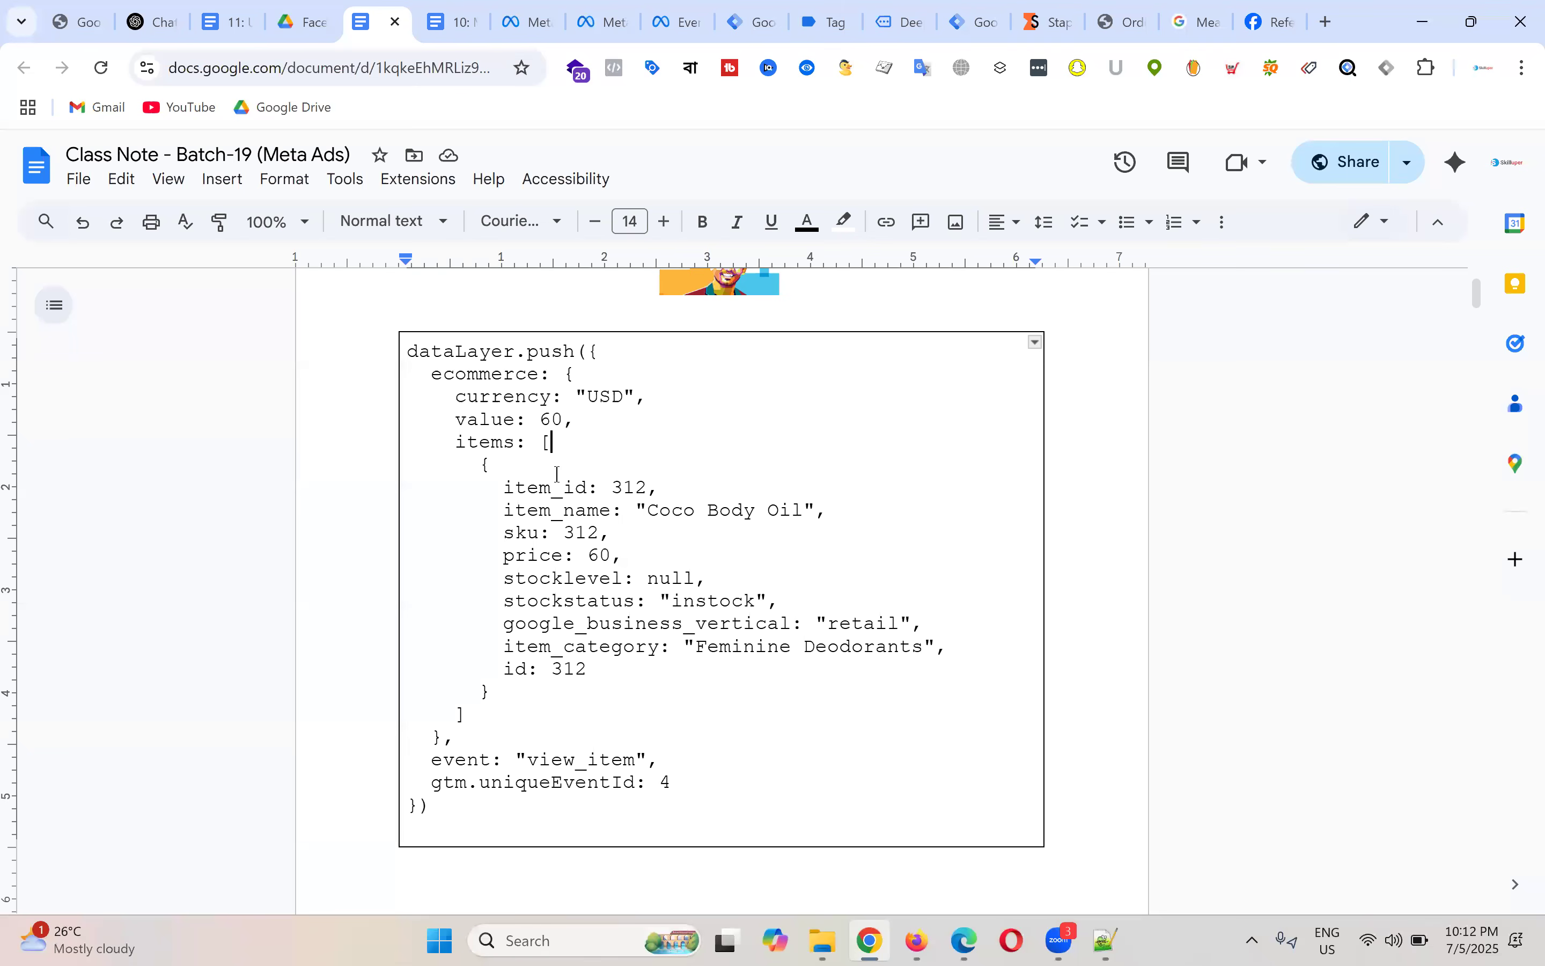
Step: Select the opening parenthesis after dataLayer.push, restoring it after an accidental deletion
drag(410, 355, 594, 353)
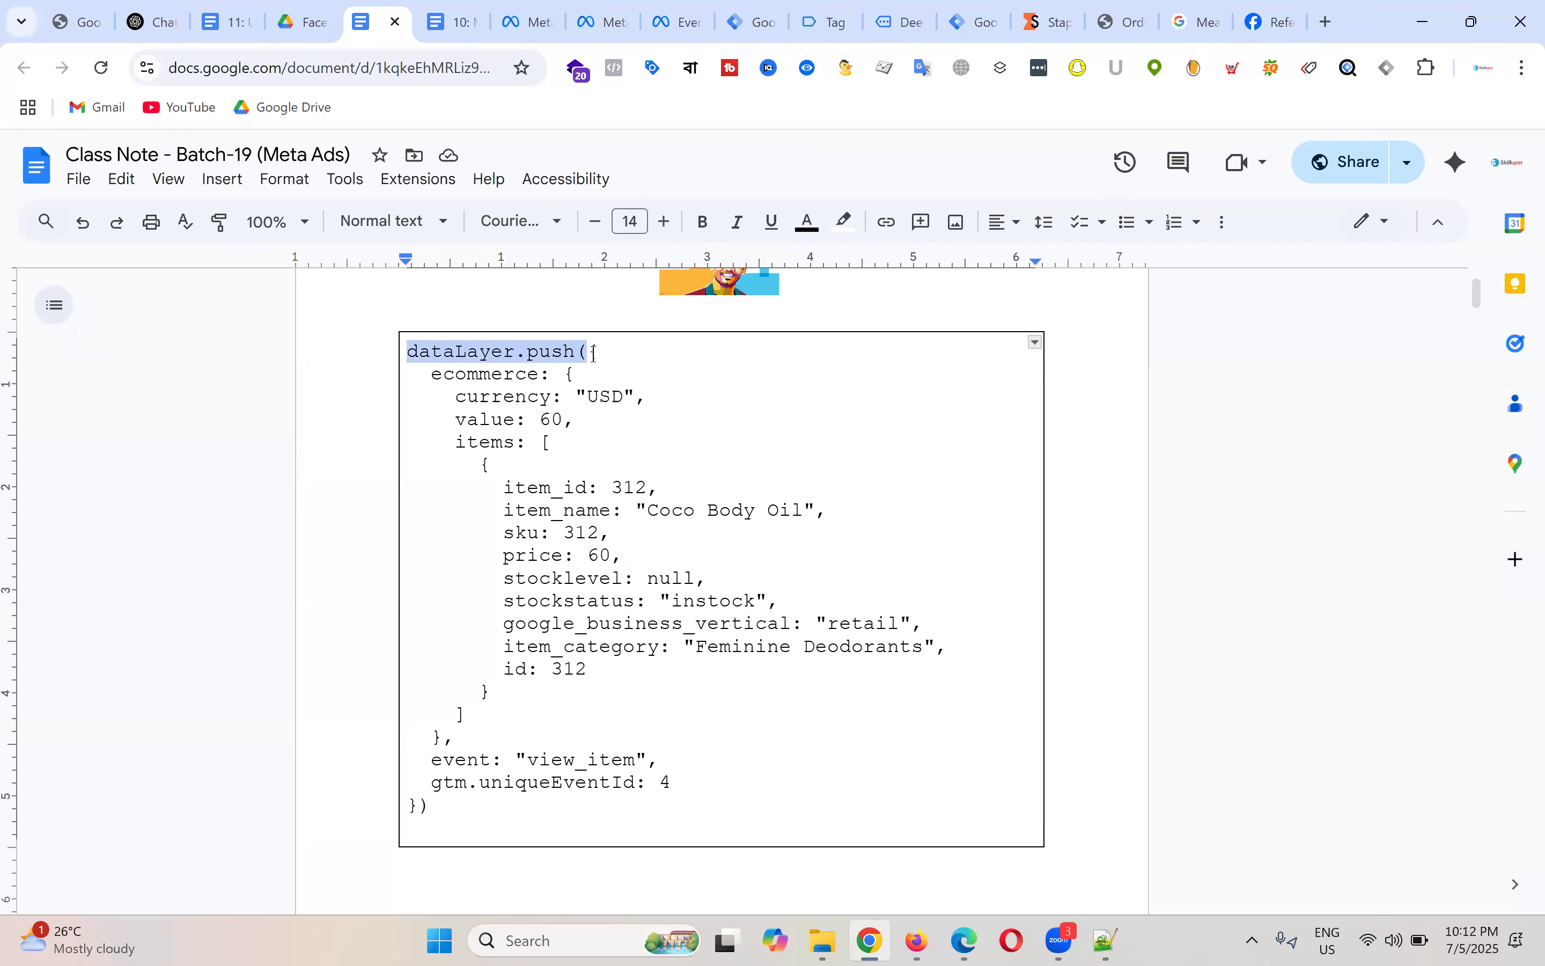
drag(604, 355, 585, 355)
click(675, 404)
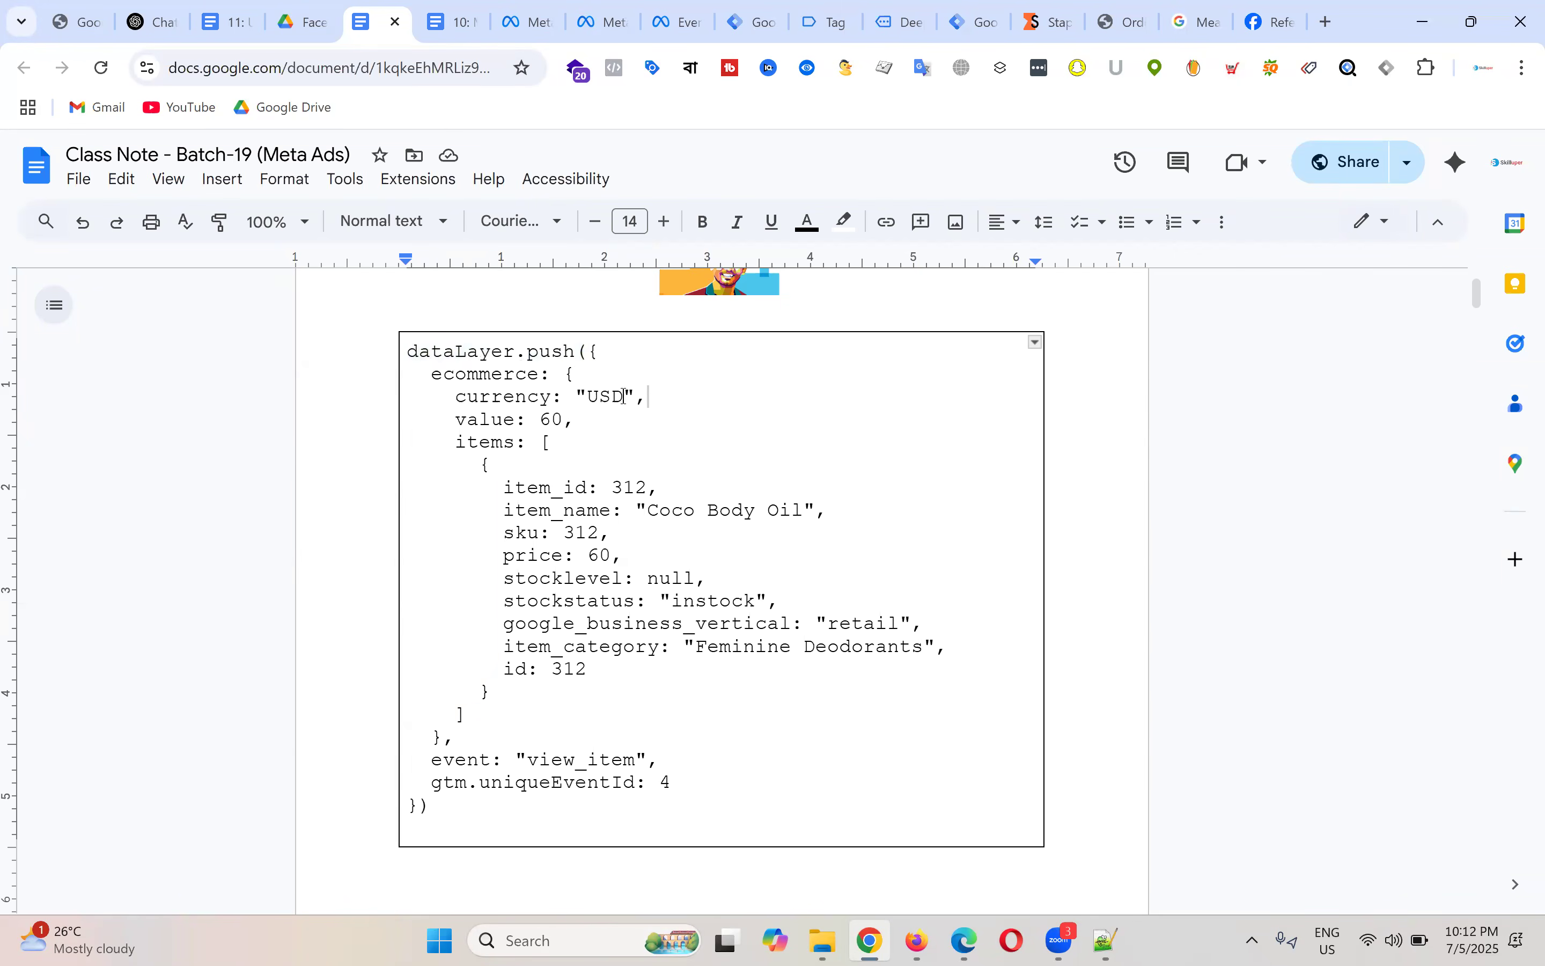
click(409, 352)
shift+click(580, 351)
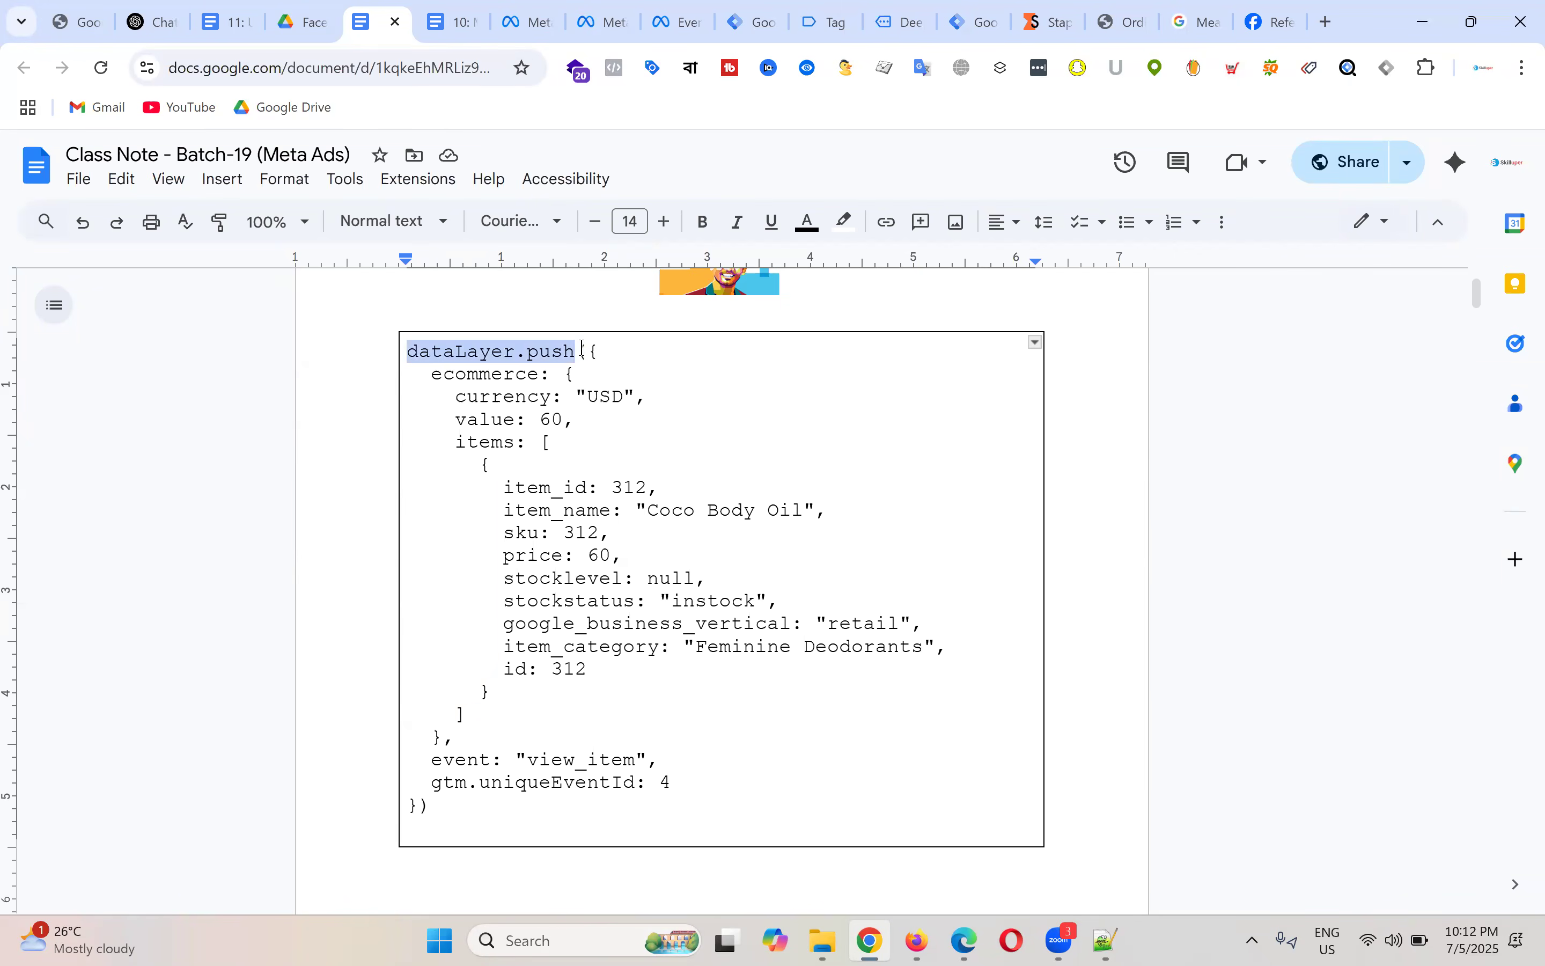
key(Down)
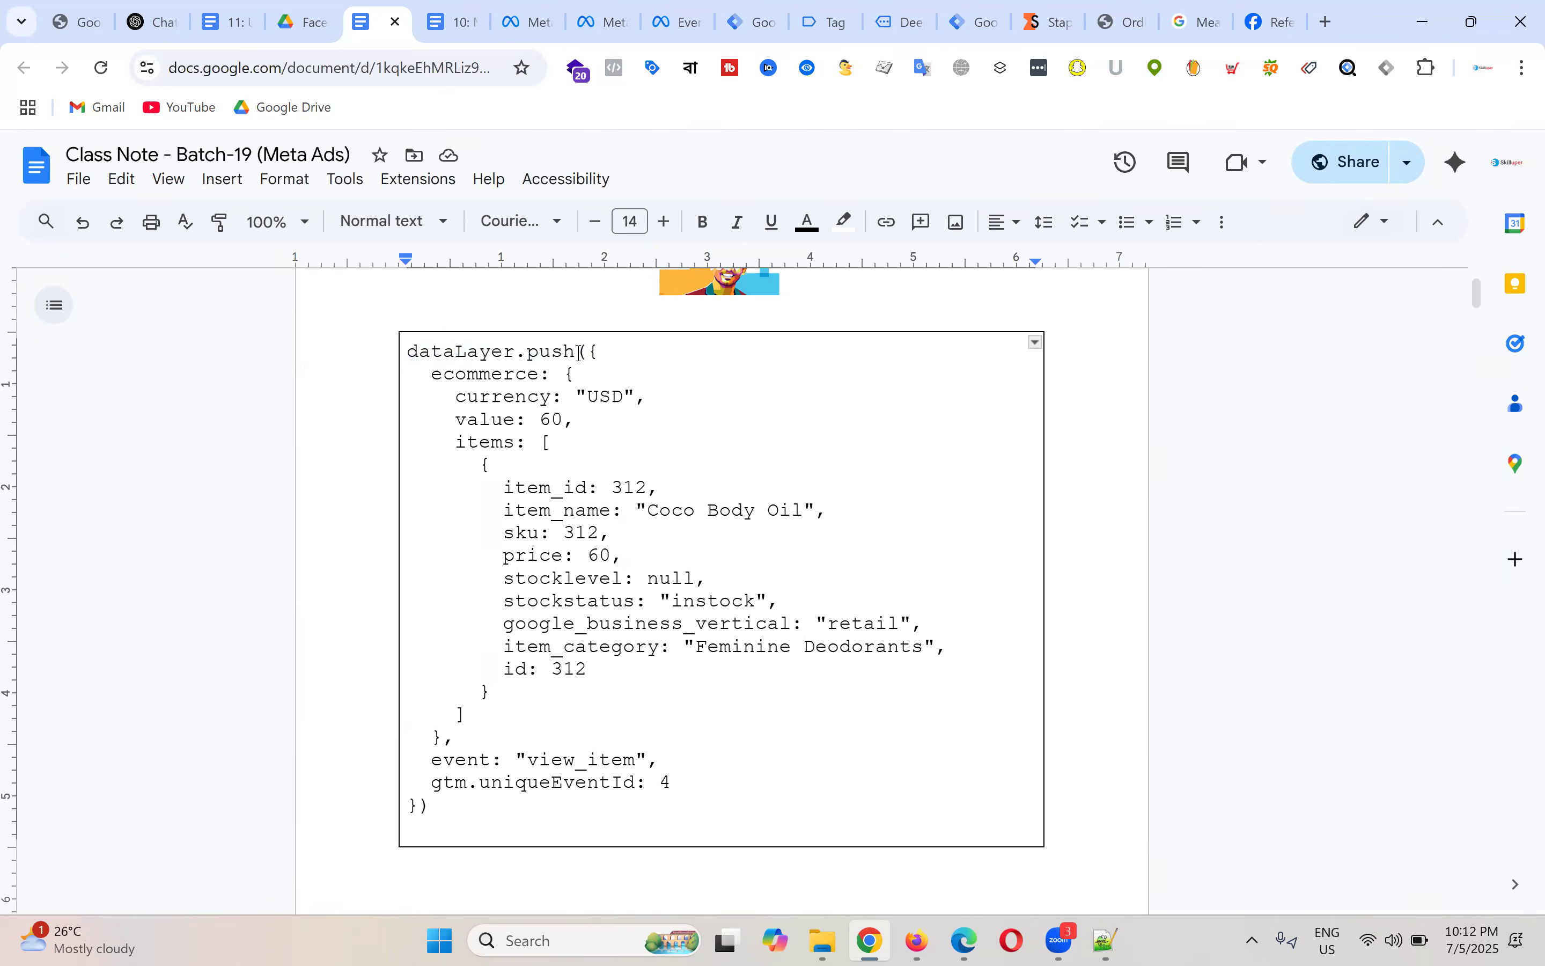
drag(583, 351, 592, 351)
key(BackSpace)
key(shift+Right)
Step: Locate the matching opening '(' and closing ')' at the code's start and end
drag(421, 374, 729, 783)
click(621, 444)
drag(578, 352, 585, 352)
drag(433, 808, 424, 813)
drag(578, 352, 585, 352)
drag(429, 807, 418, 808)
drag(579, 352, 591, 354)
Step: Highlight the opening '(' and final ')' in red
click(845, 222)
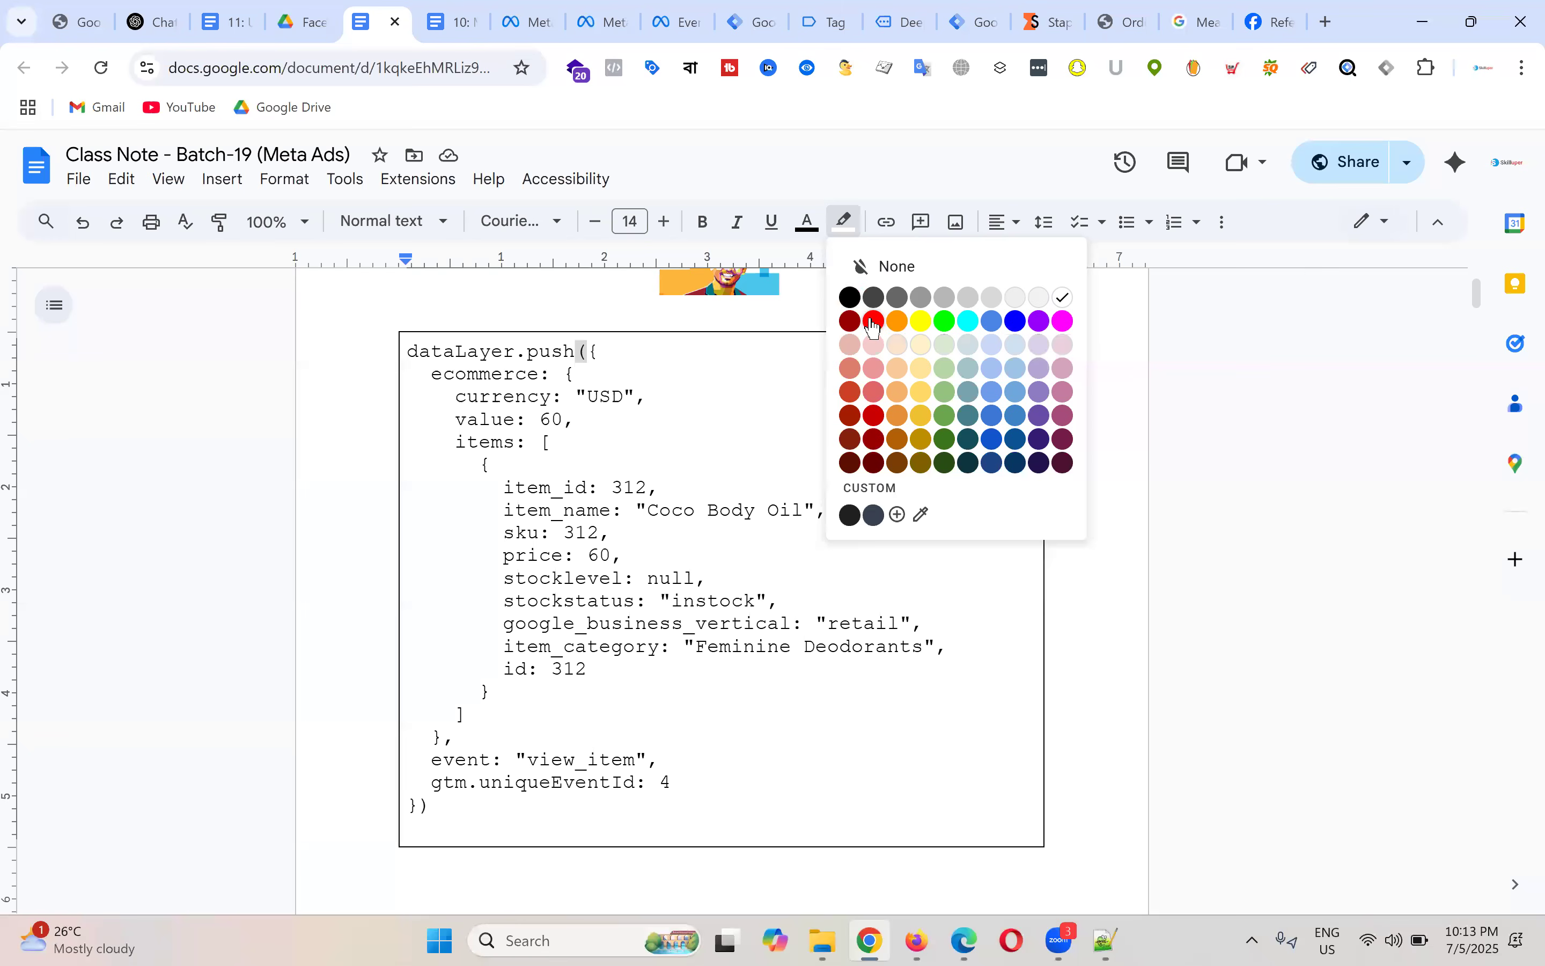
click(873, 322)
drag(419, 805, 432, 807)
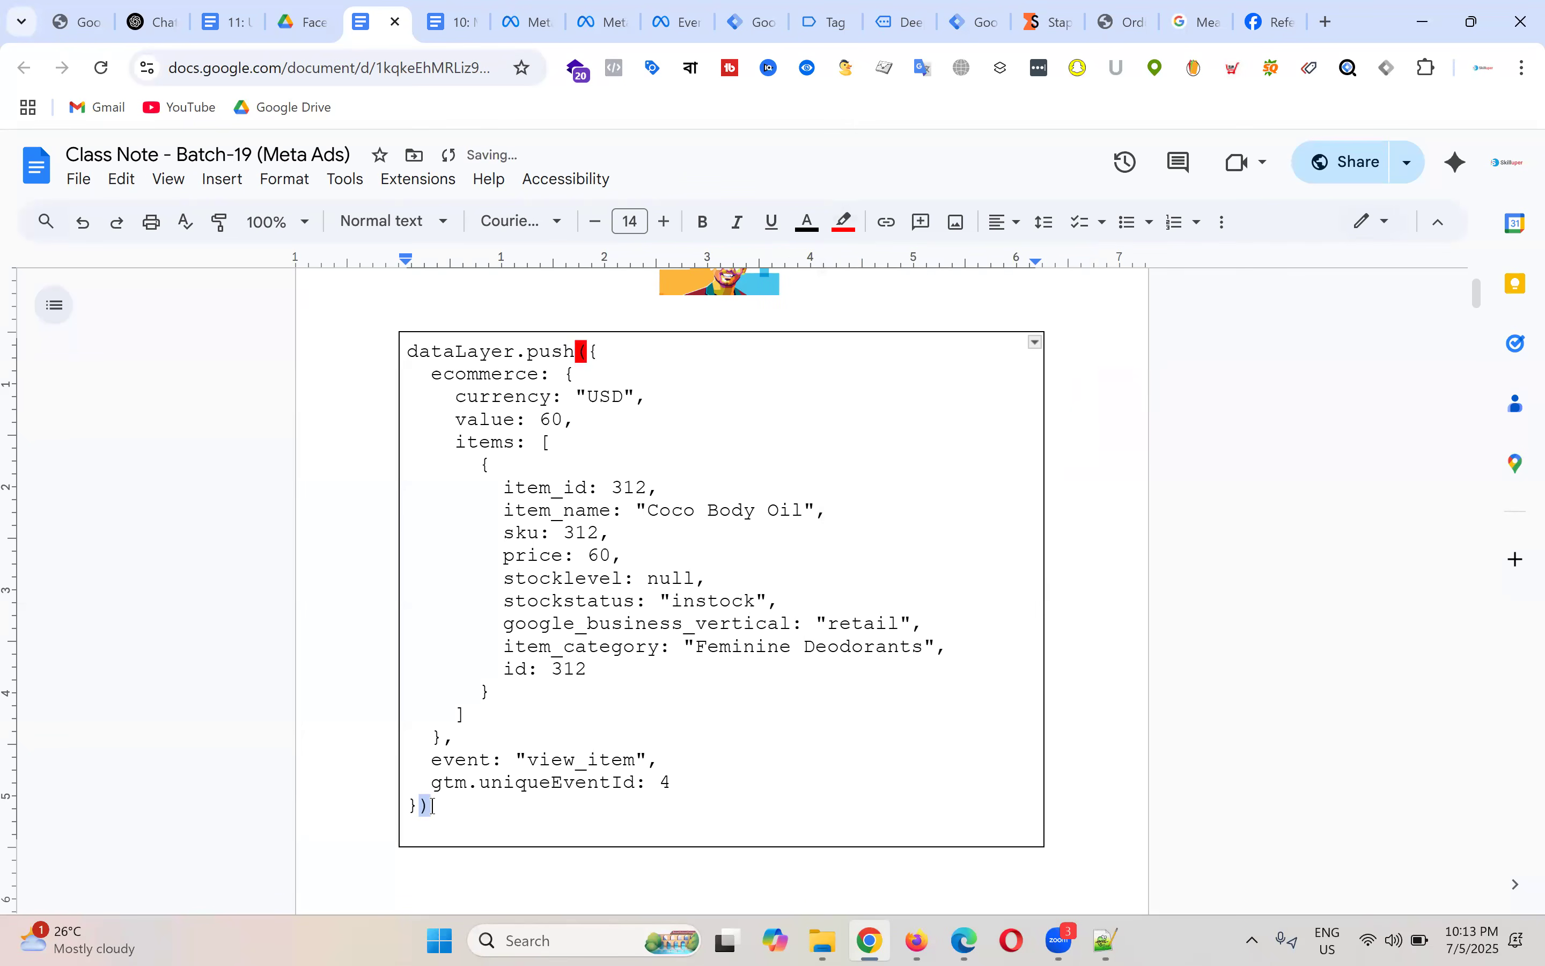
click(845, 221)
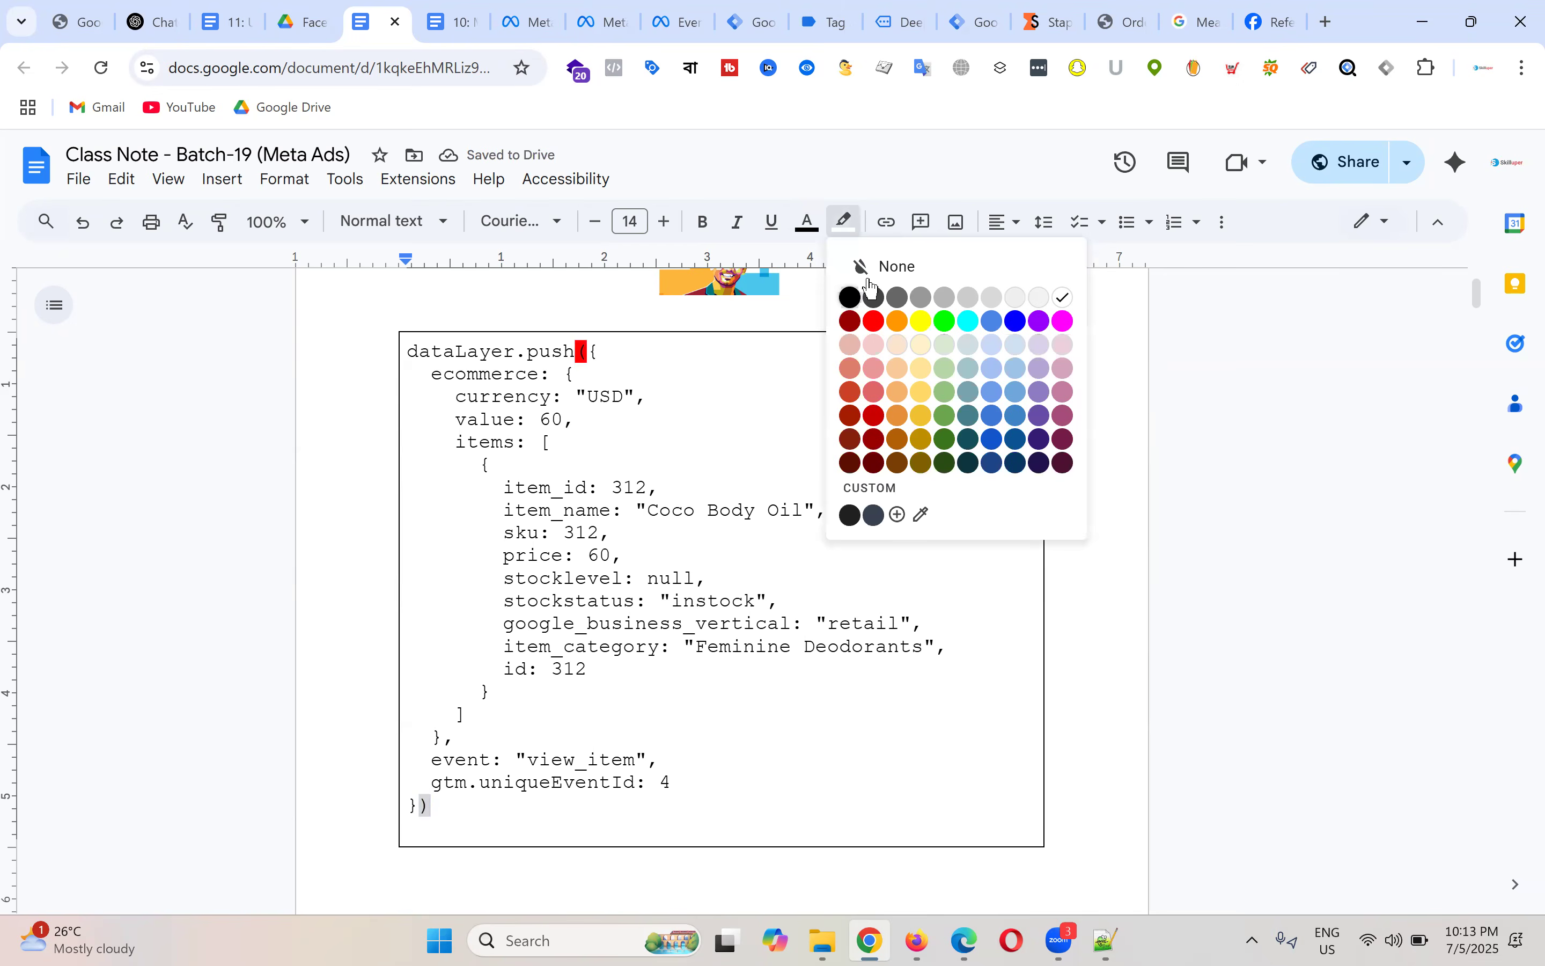
click(874, 322)
click(826, 567)
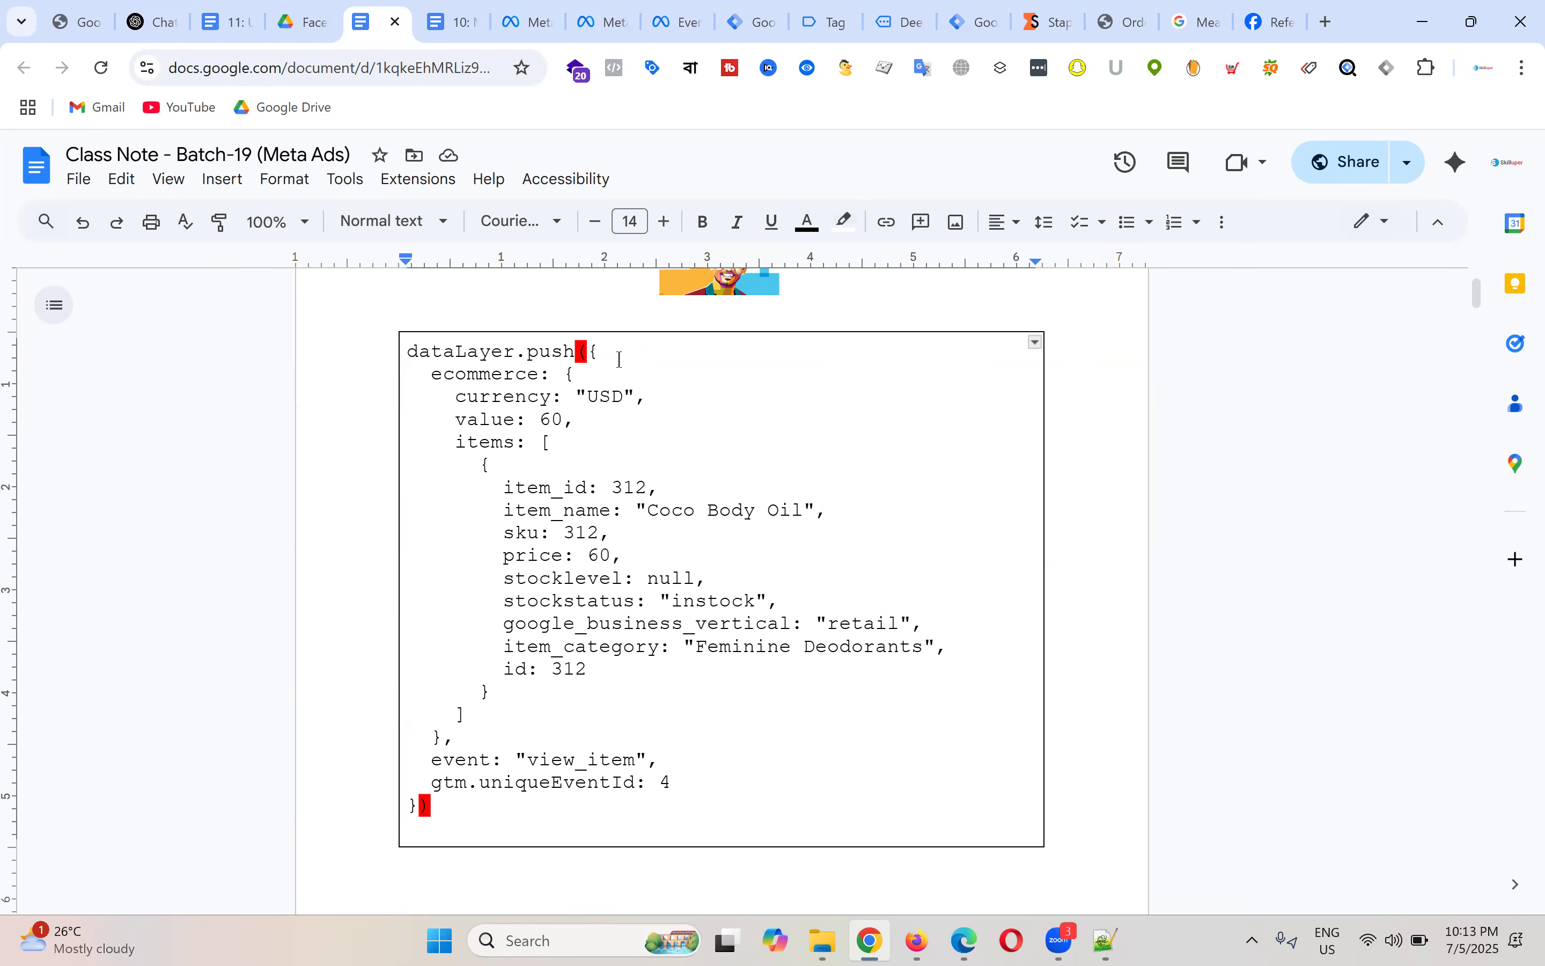
Step: Extend the red highlight to cover the full '({' and '})' brackets
drag(577, 352, 597, 351)
click(844, 221)
click(873, 321)
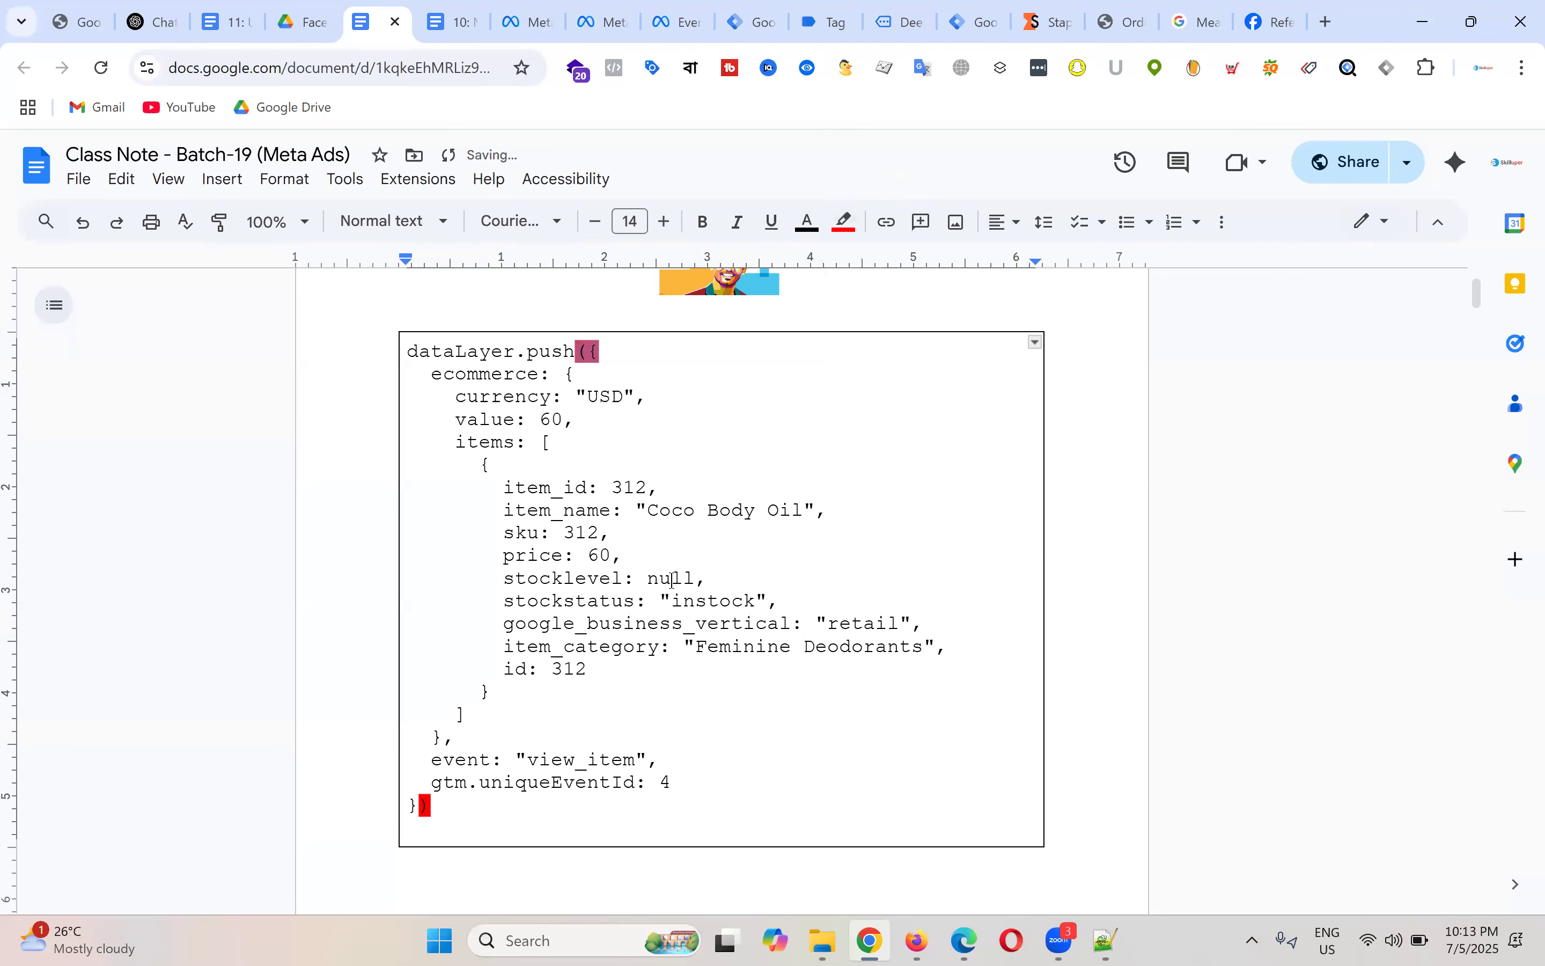
click(432, 806)
drag(432, 806, 397, 802)
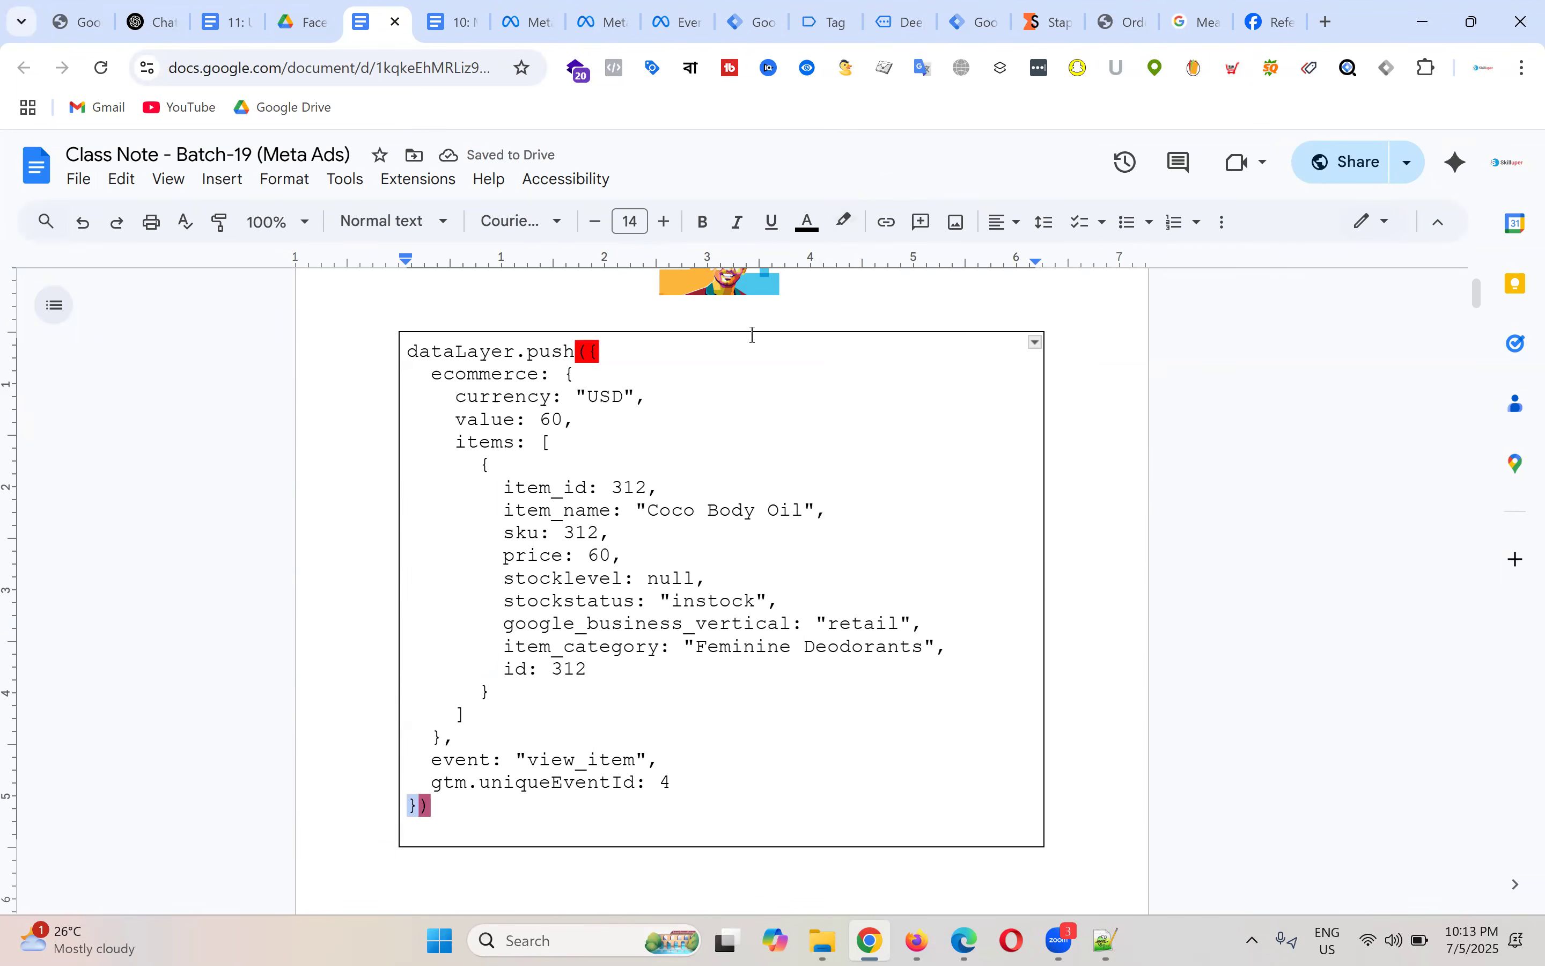
click(844, 221)
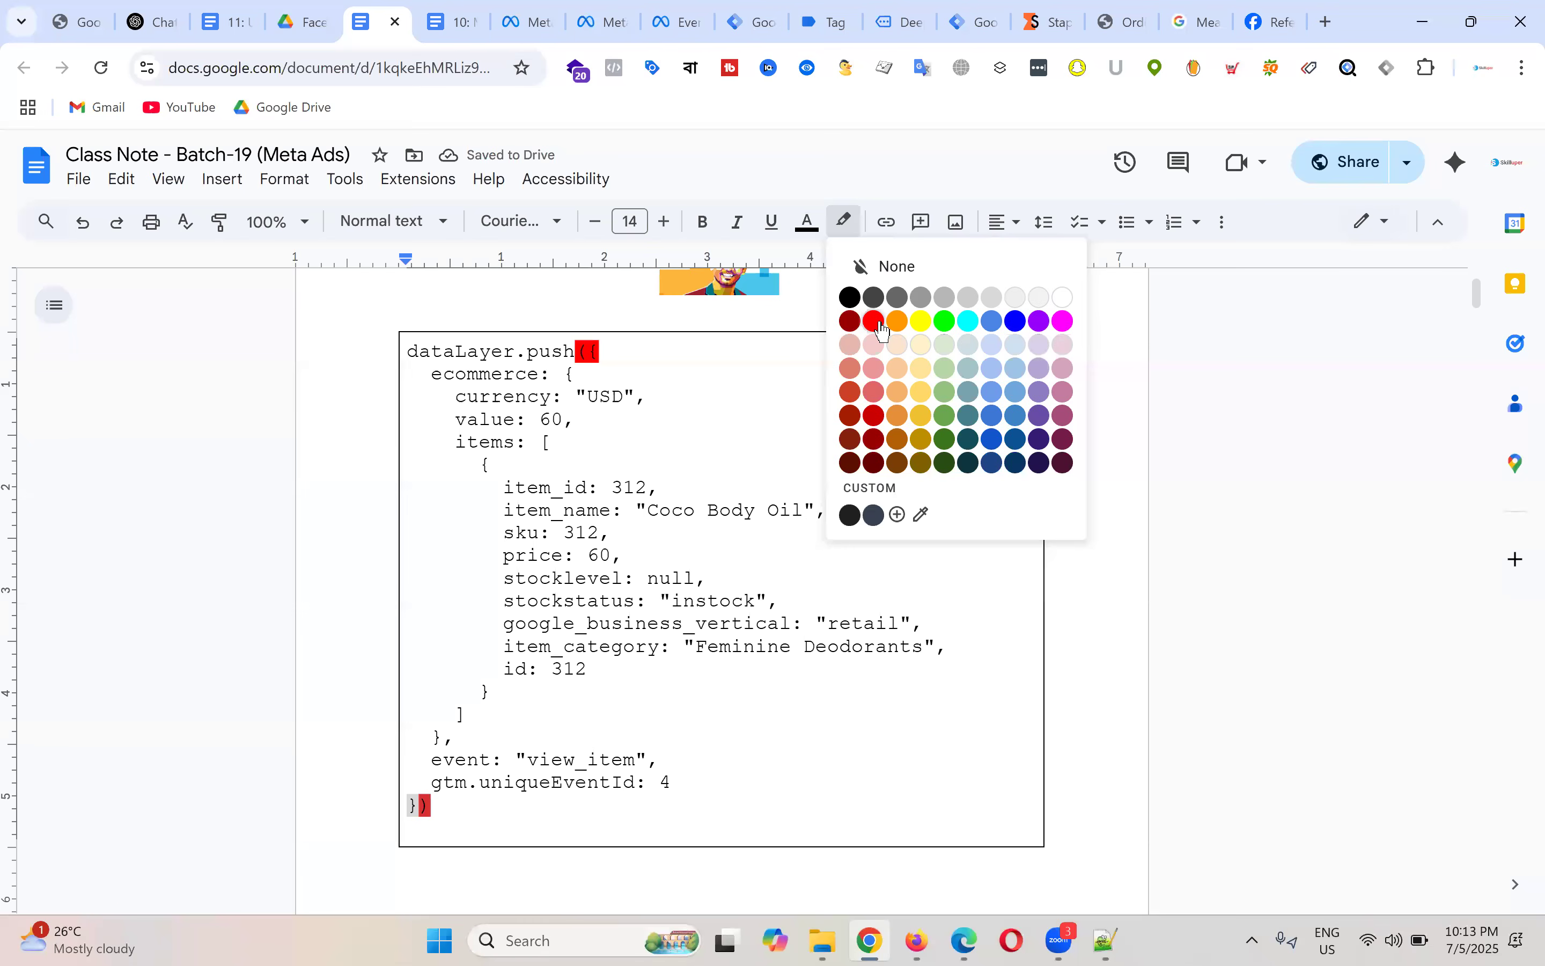
click(879, 324)
click(704, 737)
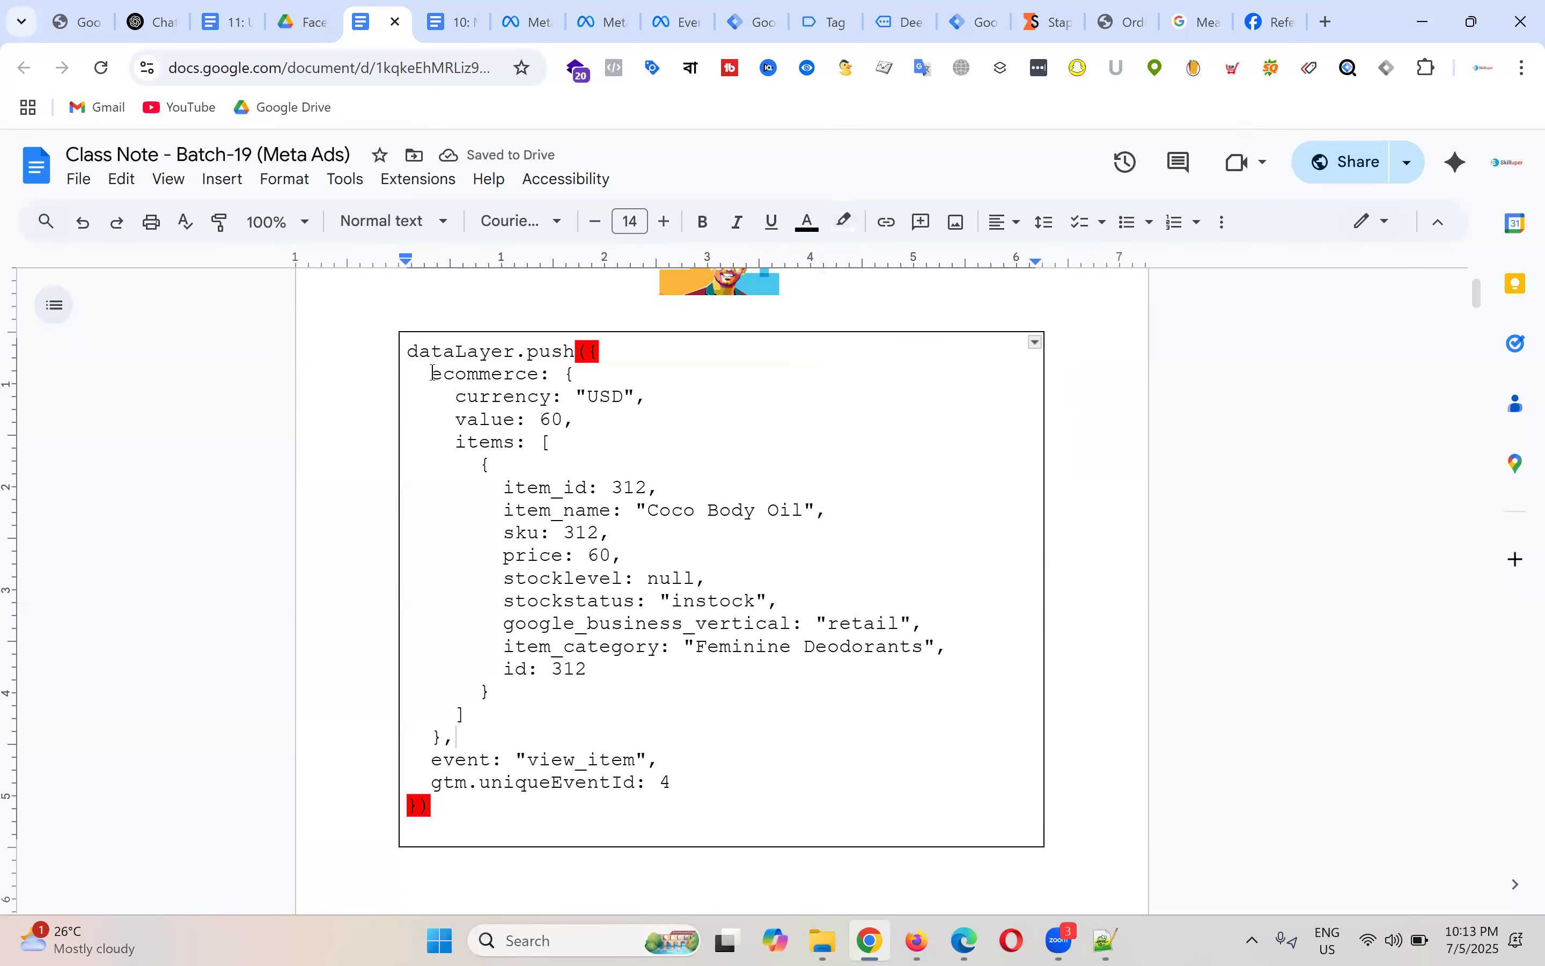
Step: Identify the ecommerce object's opening and closing braces and its 'ecommerce:' key
drag(431, 373, 706, 775)
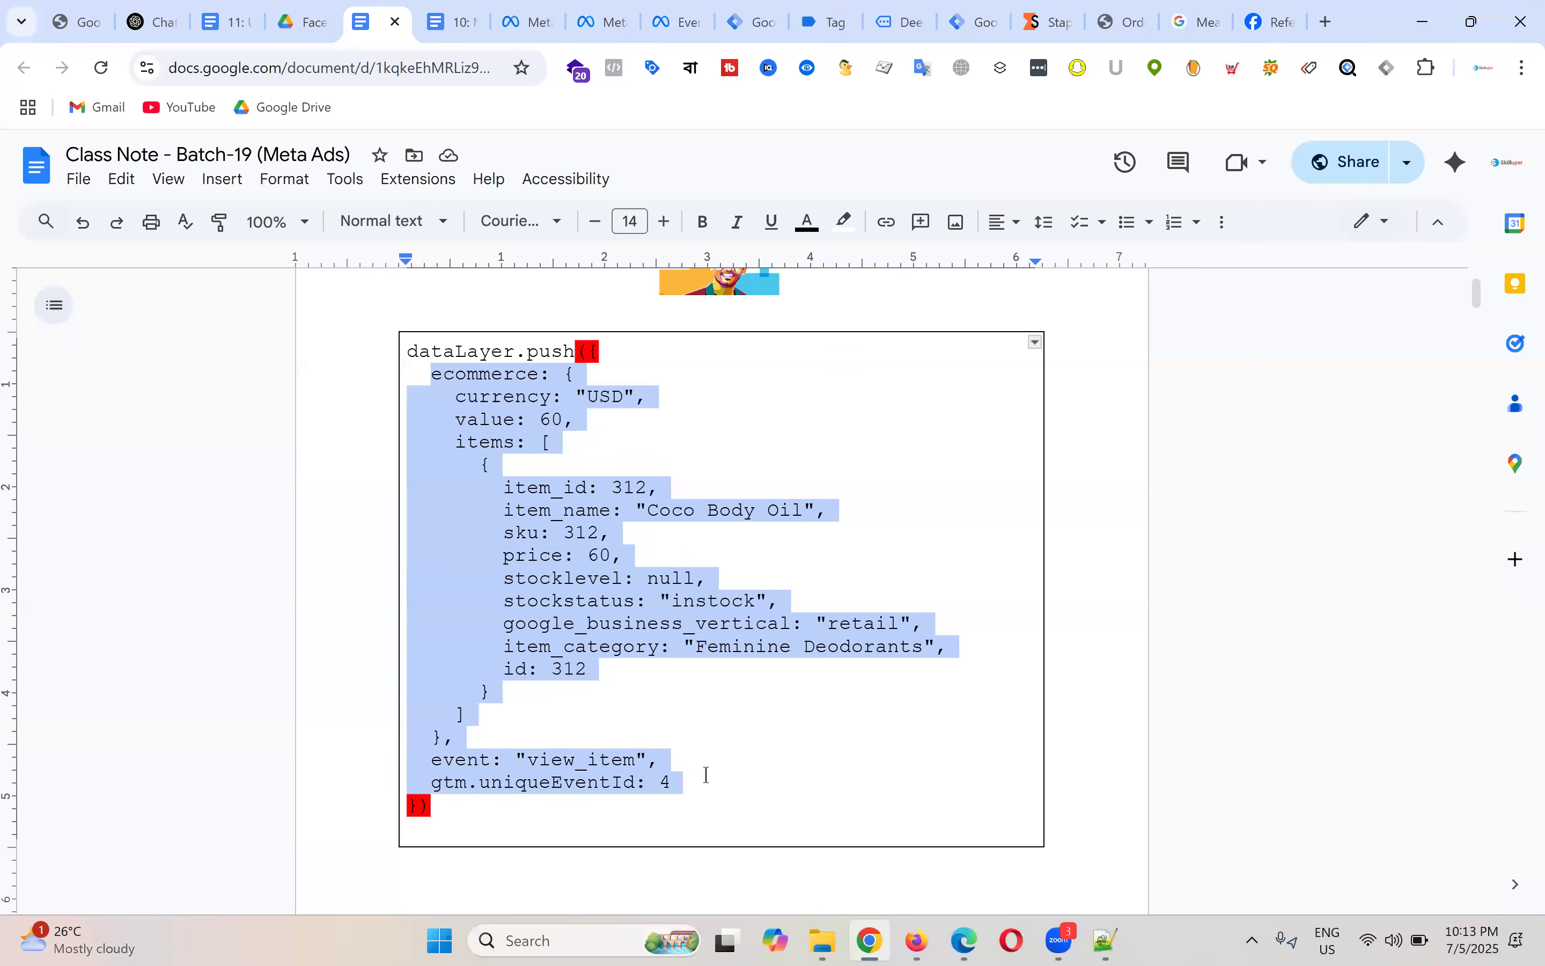
click(616, 338)
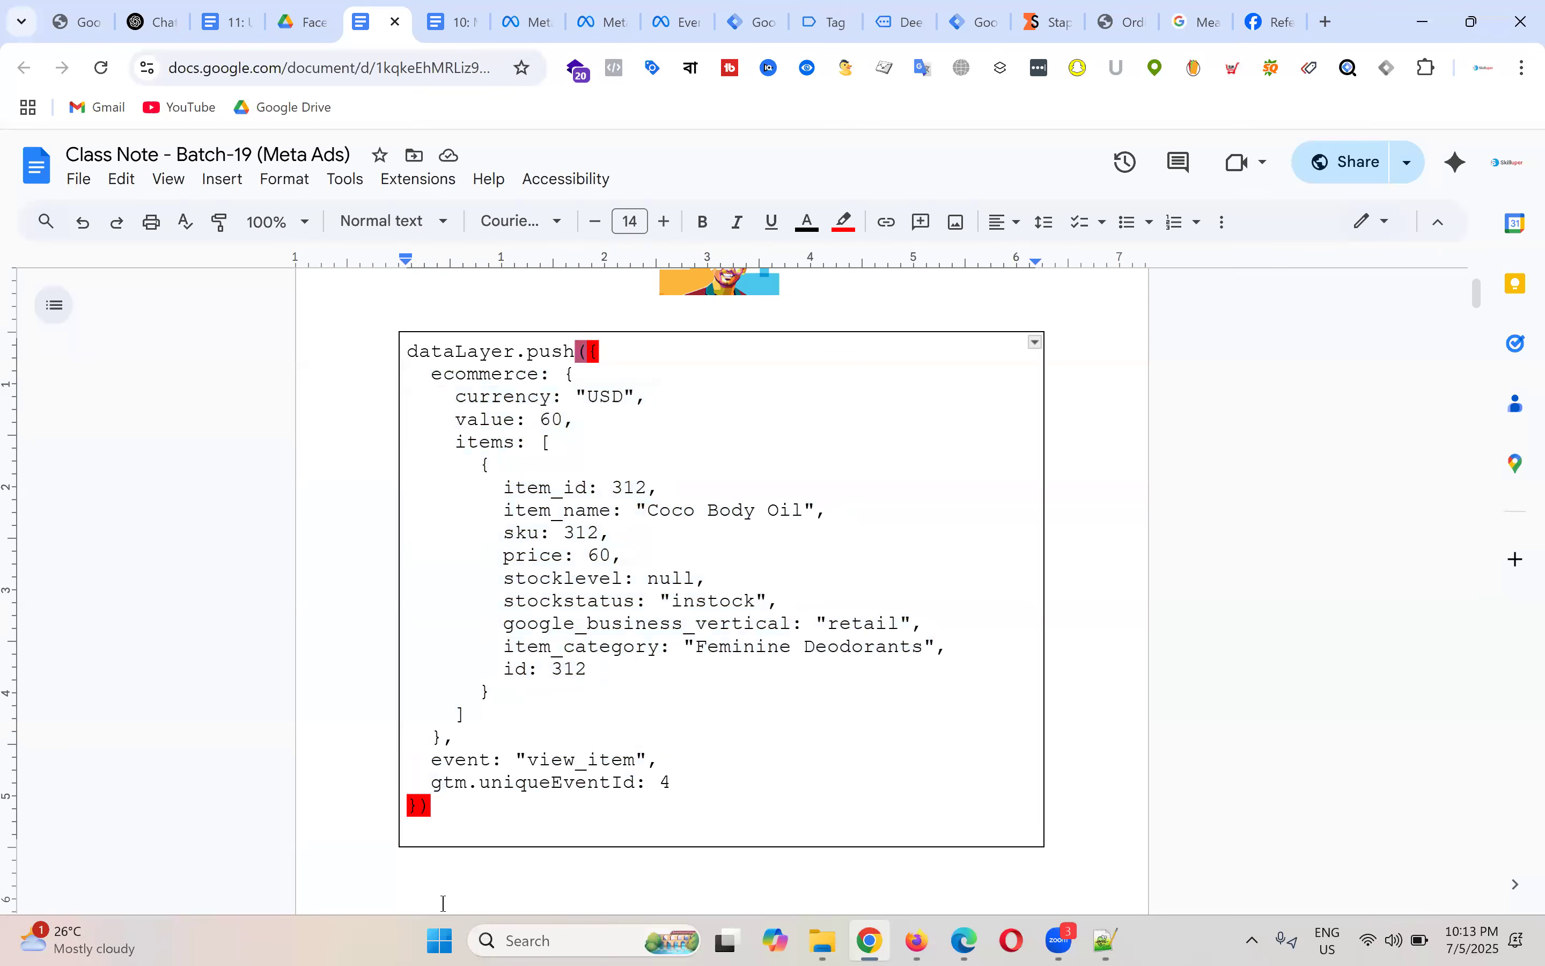
click(609, 366)
drag(588, 349, 600, 350)
drag(419, 803, 407, 804)
drag(588, 351, 603, 352)
drag(421, 803, 405, 803)
double_click(771, 561)
drag(432, 373, 552, 373)
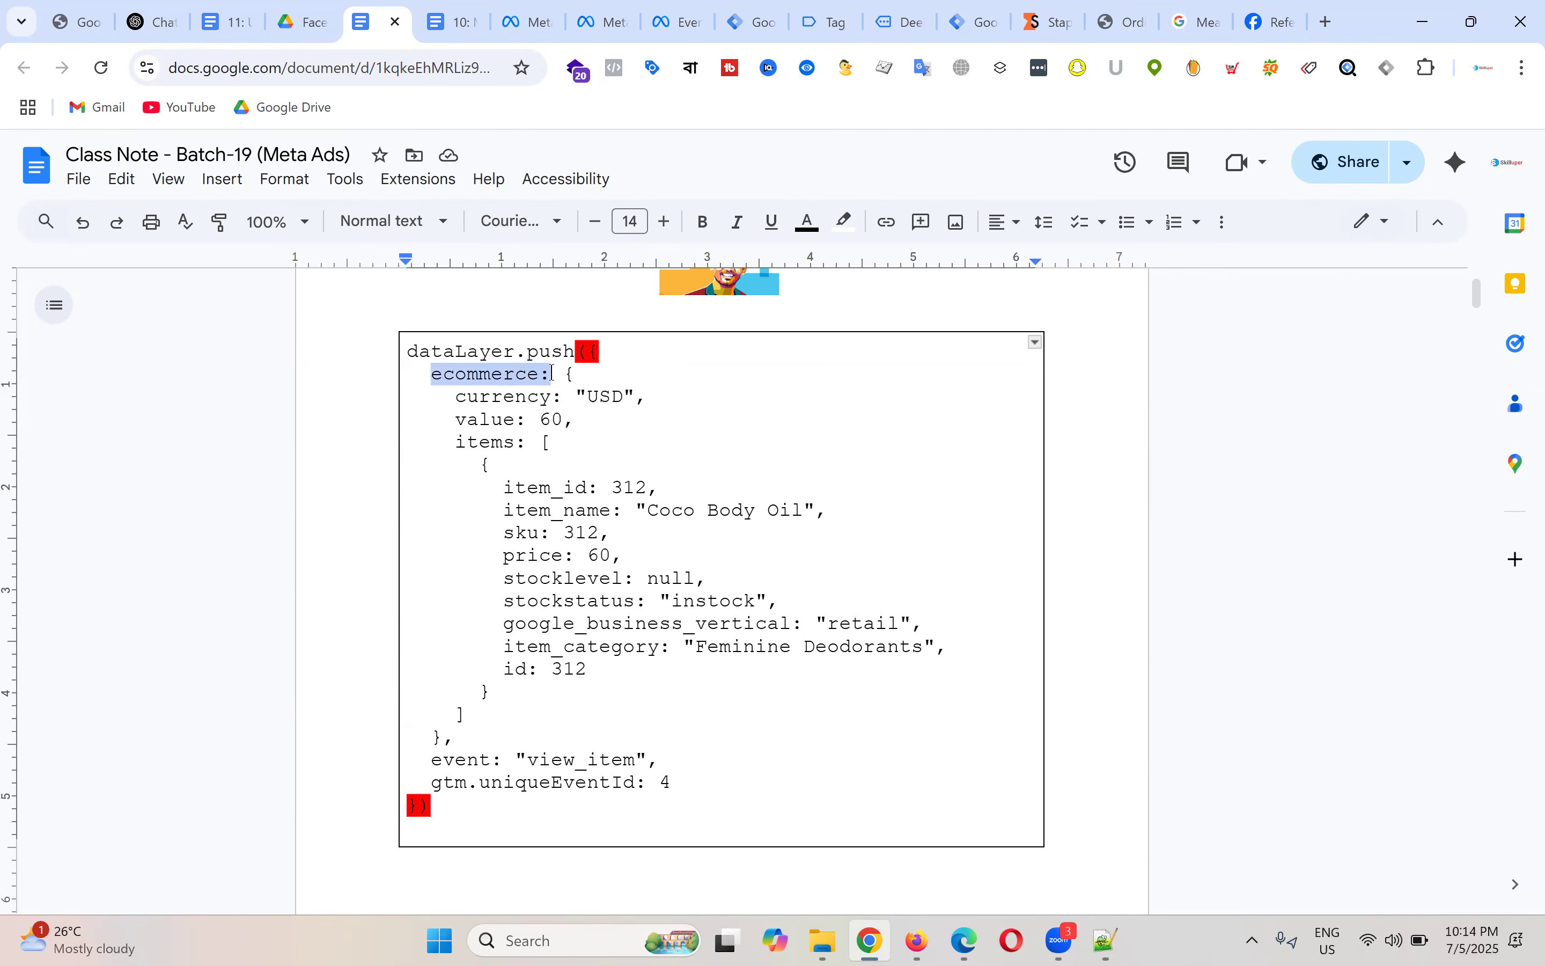
click(534, 373)
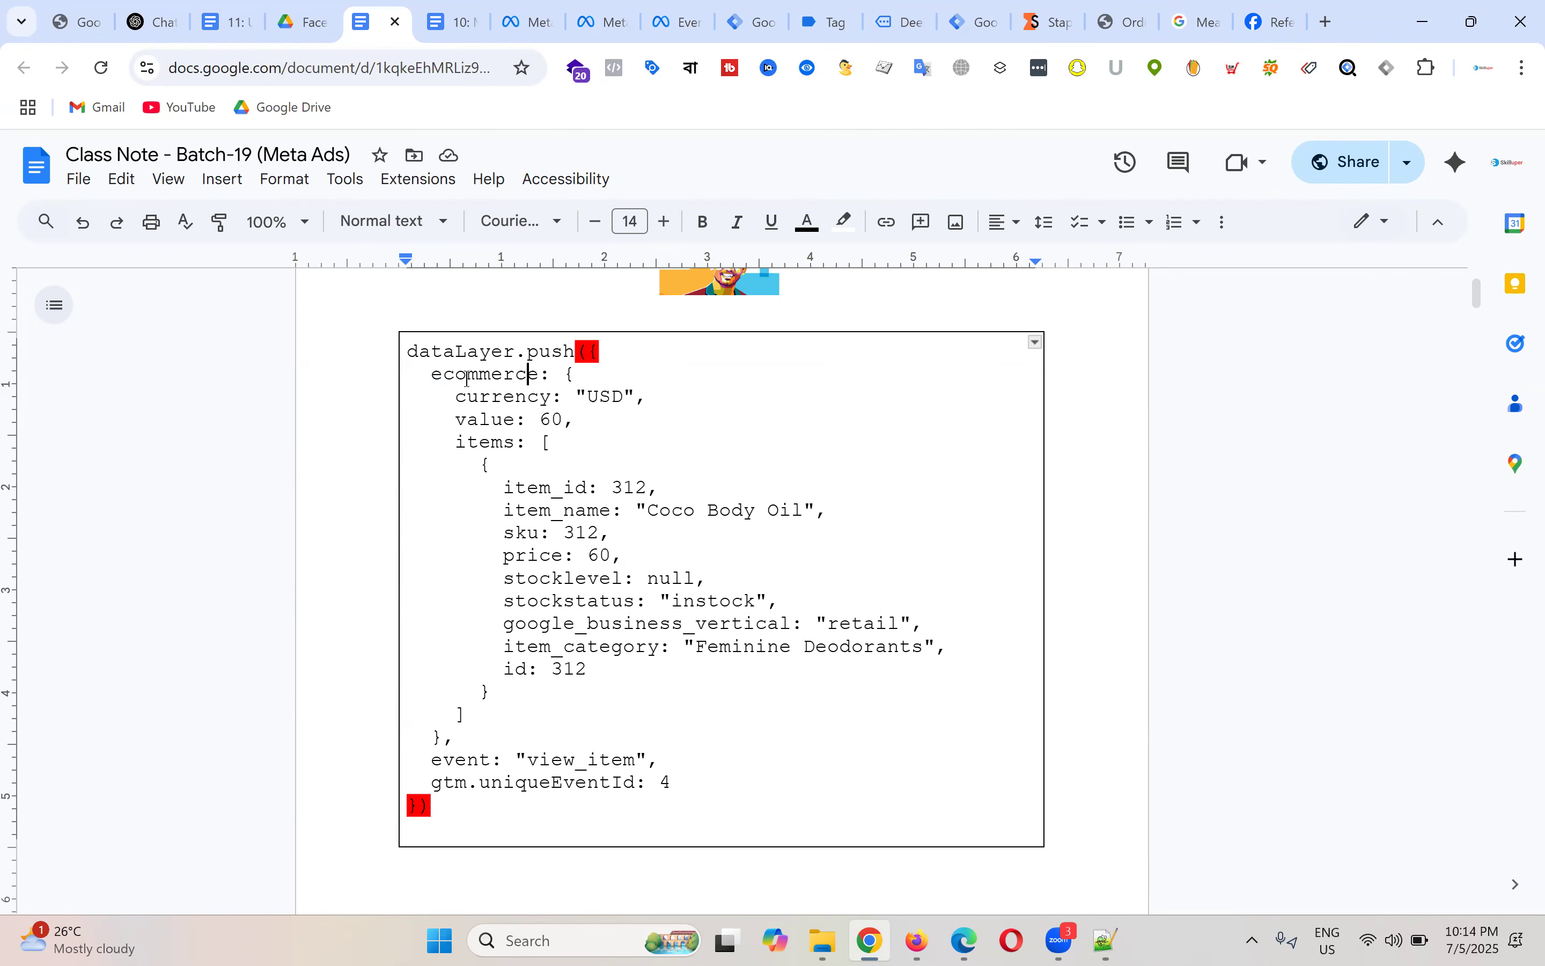
drag(432, 374, 576, 374)
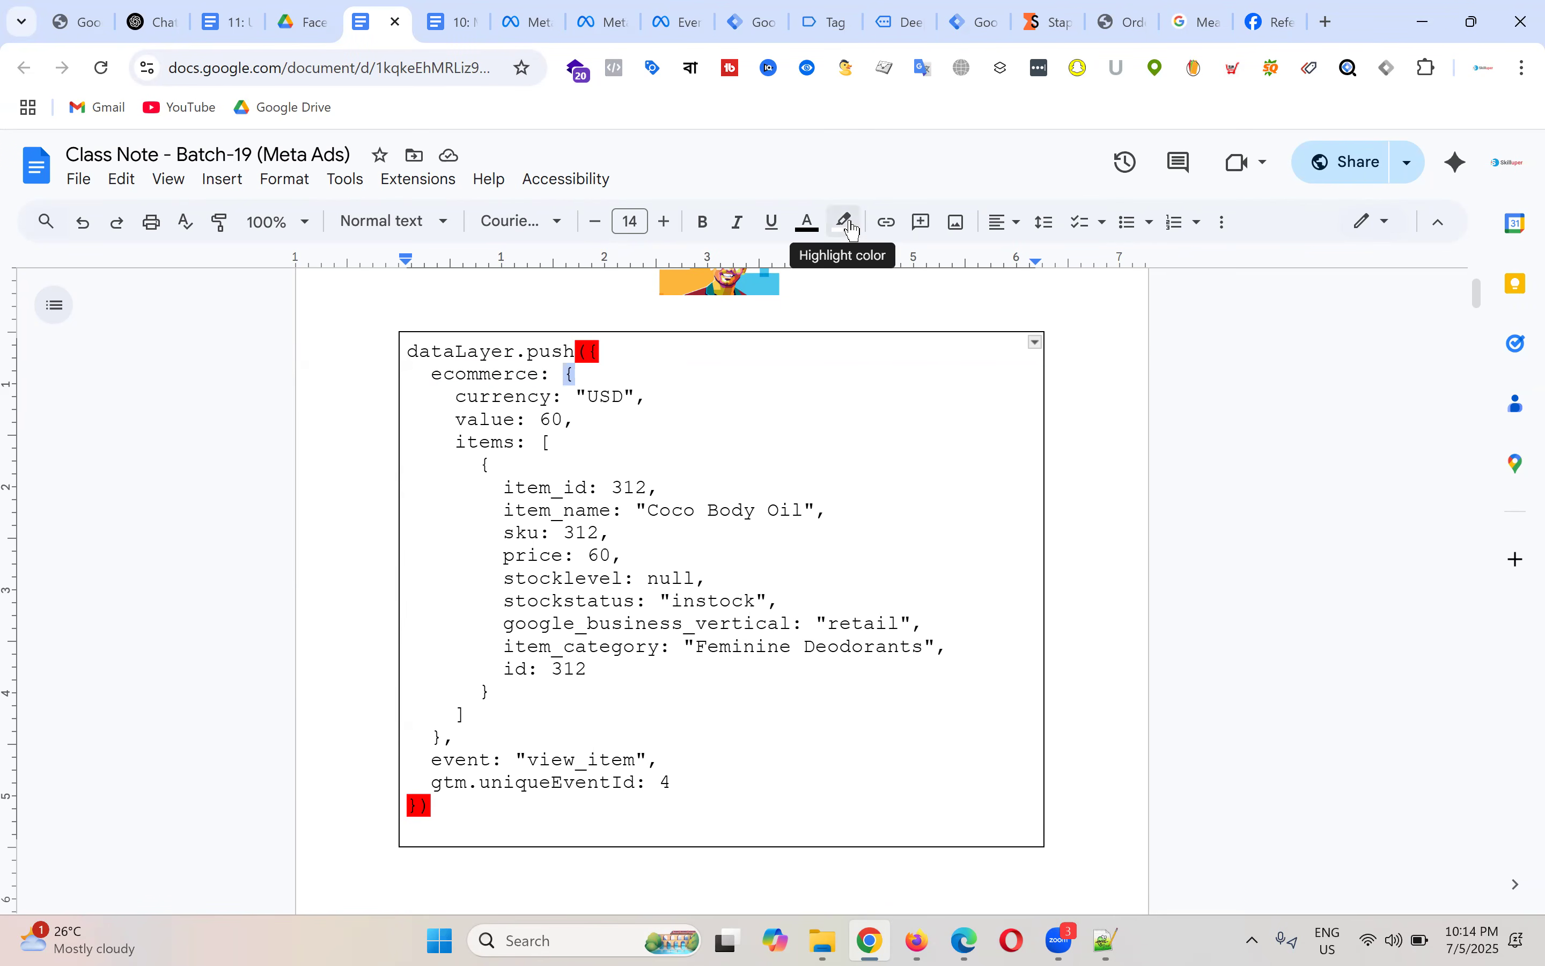
click(709, 452)
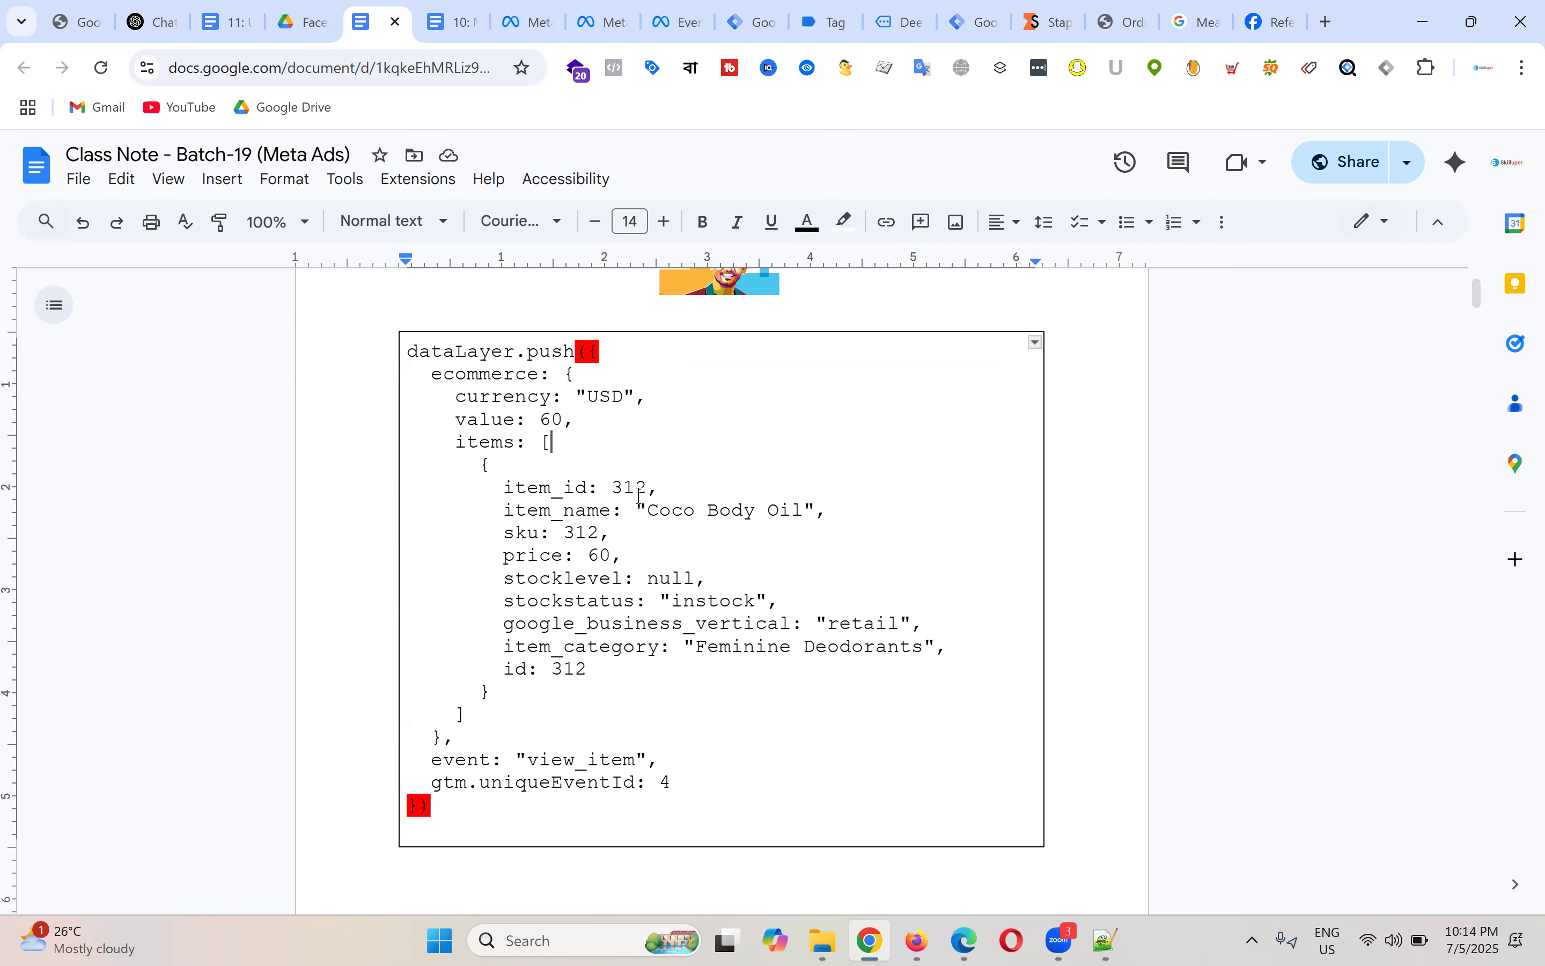
Step: Select the opening '[' of the items array
drag(463, 445, 550, 446)
click(546, 445)
double_click(564, 445)
click(552, 450)
double_click(564, 445)
click(547, 446)
drag(541, 445, 565, 445)
Step: Highlight the items array's '[' and ']' in cyan
click(845, 223)
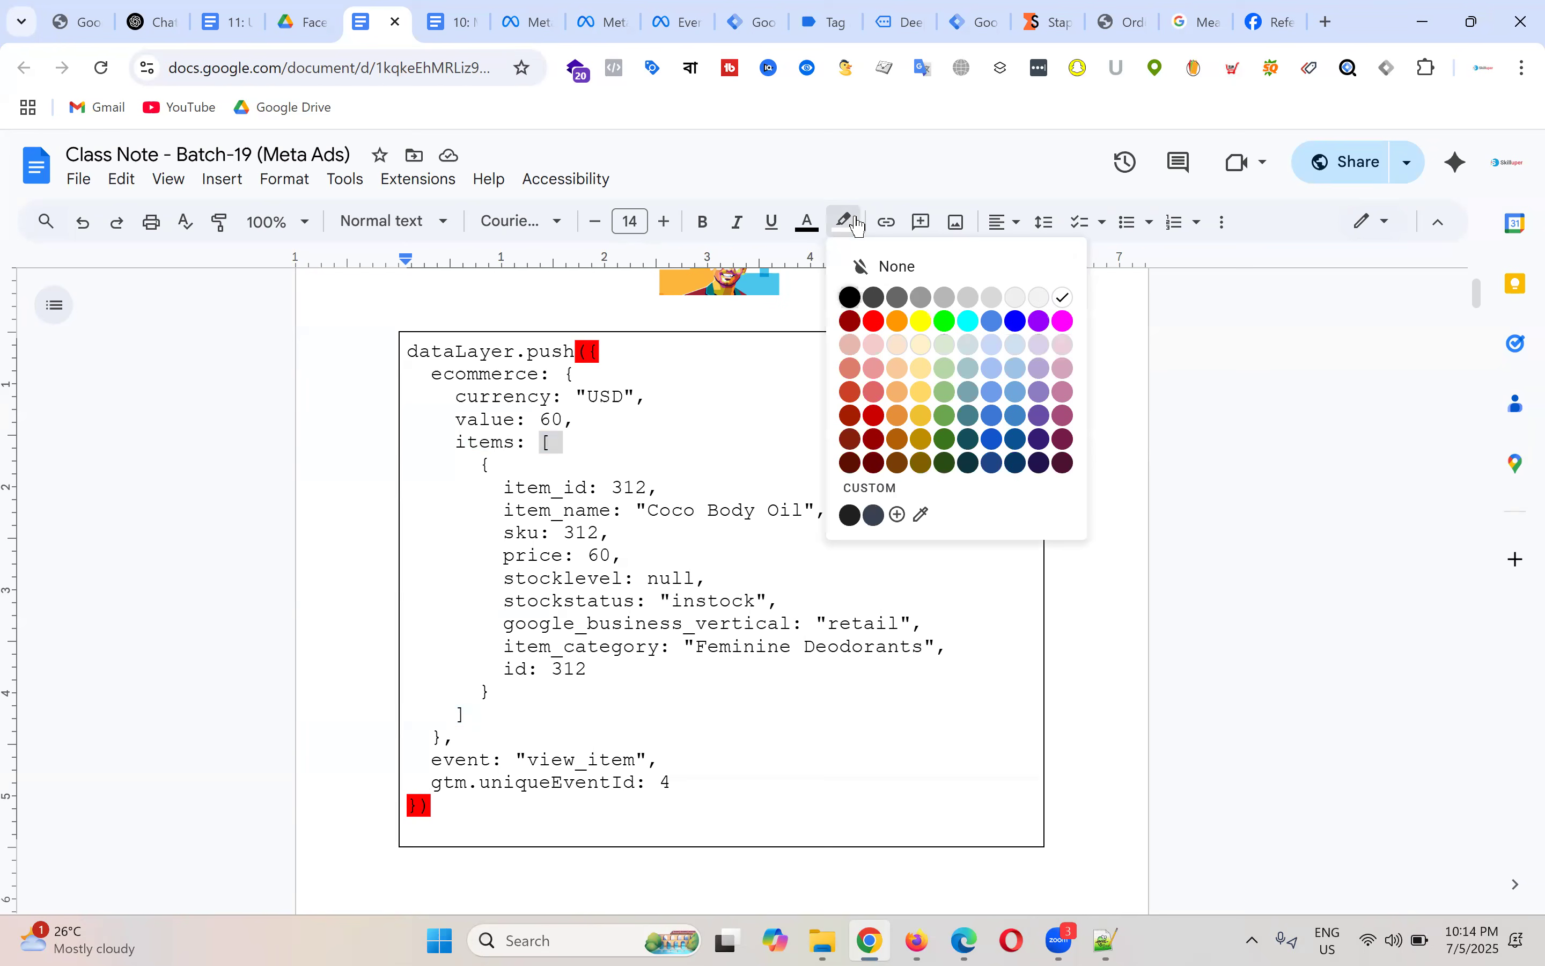
click(968, 321)
drag(469, 714, 444, 715)
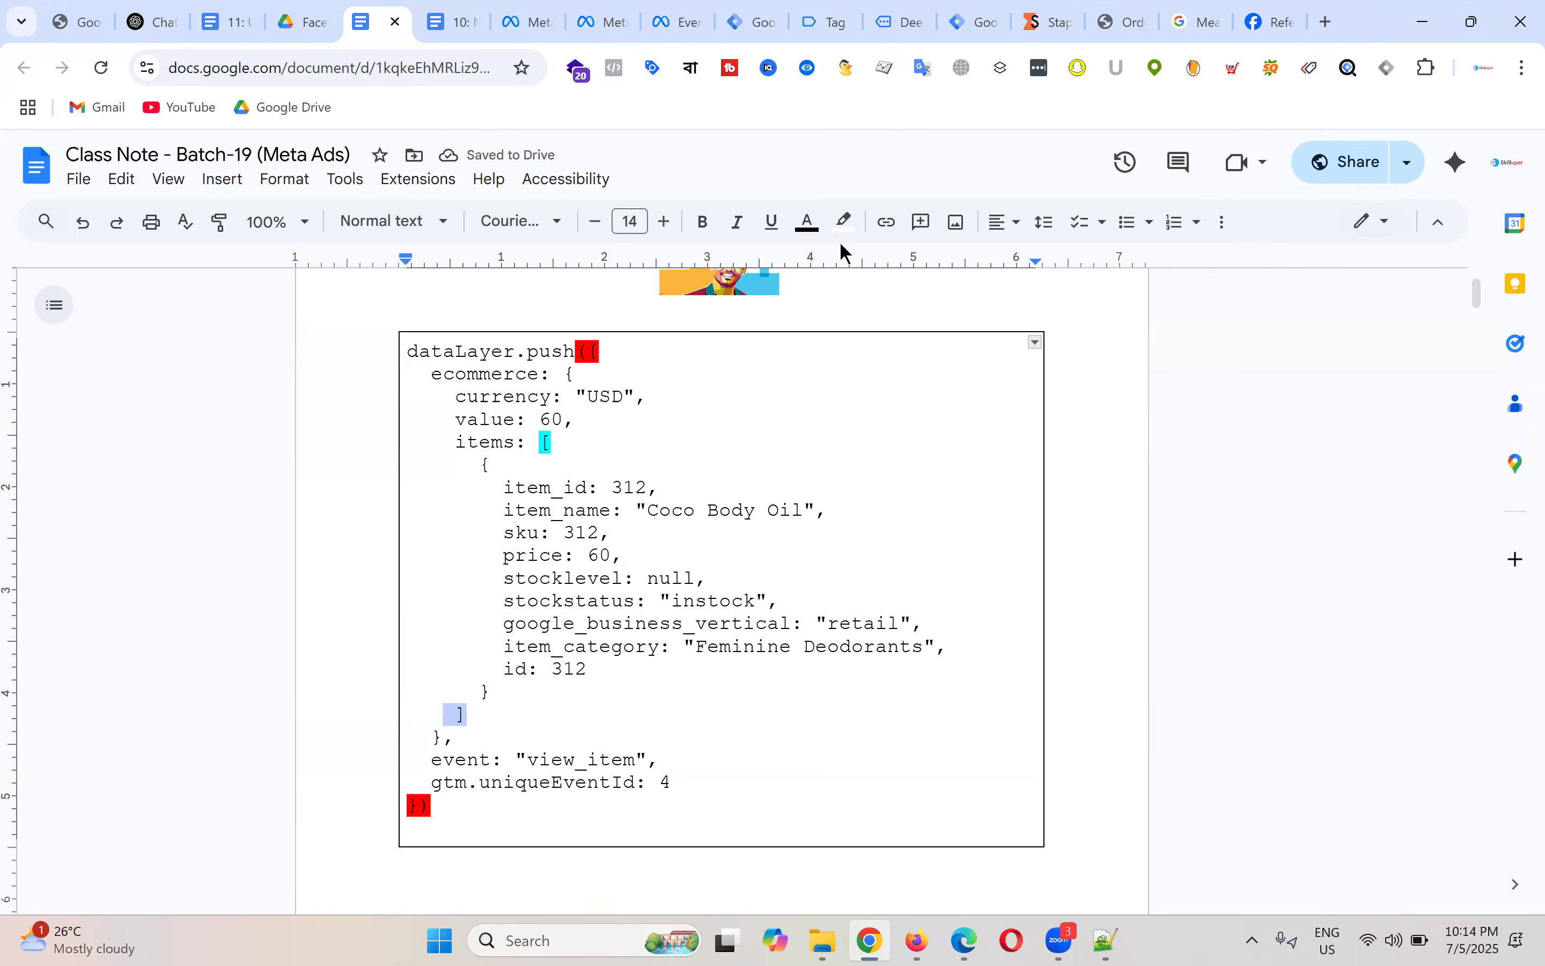
click(845, 222)
click(969, 321)
Step: Highlight the item object's opening '{' and closing '}' in yellow
triple_click(515, 466)
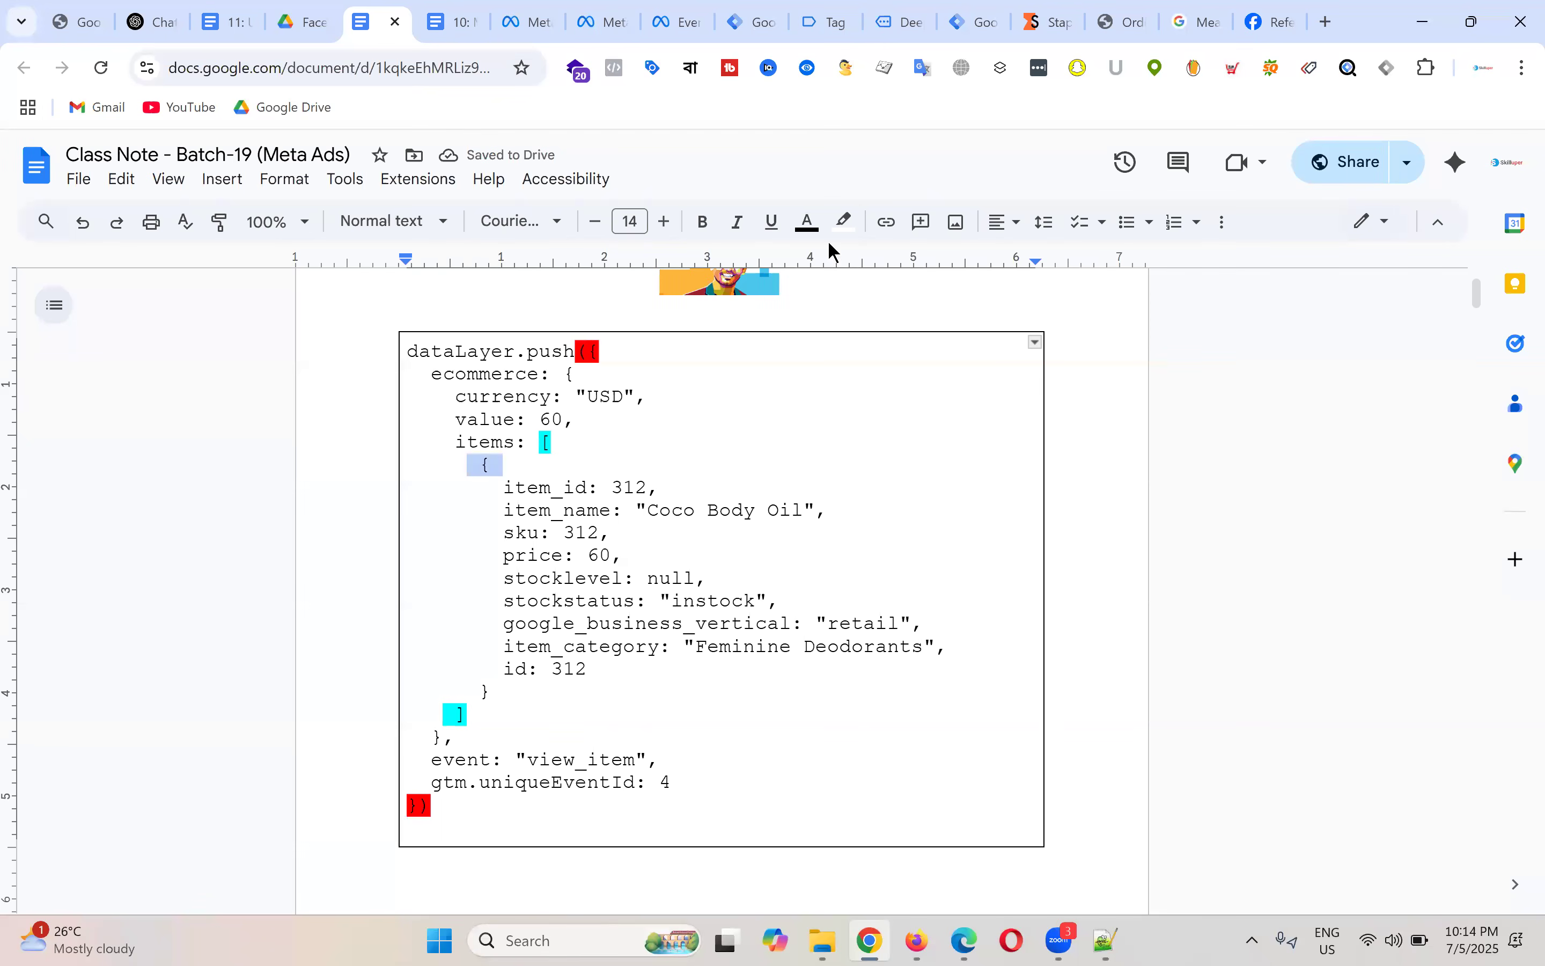
click(845, 222)
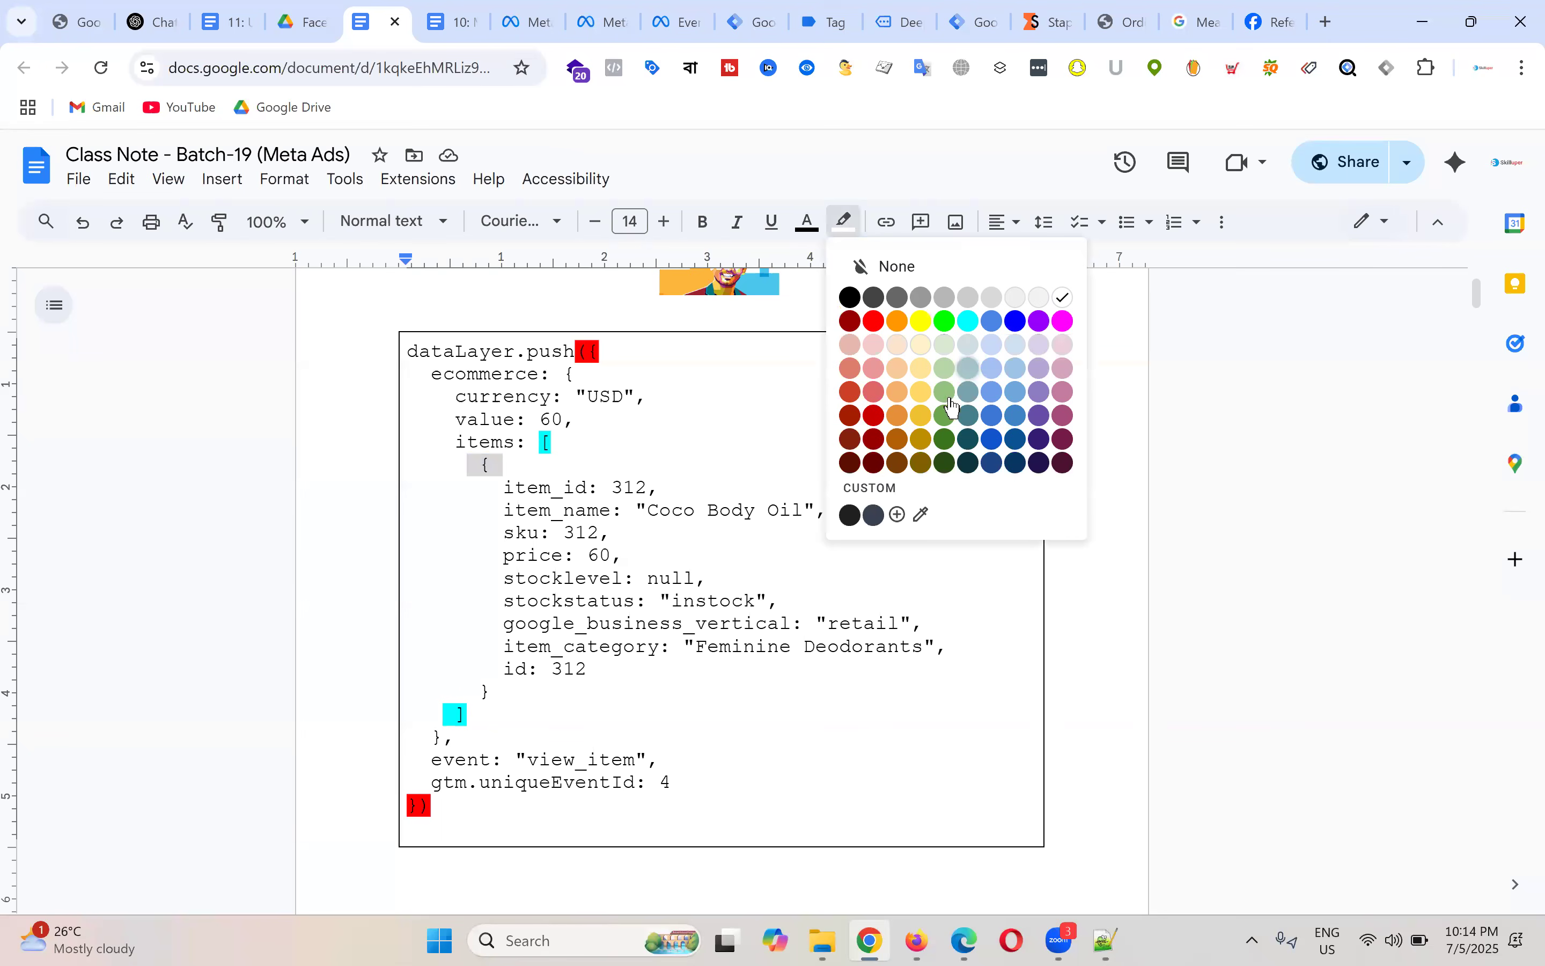
click(922, 415)
triple_click(496, 701)
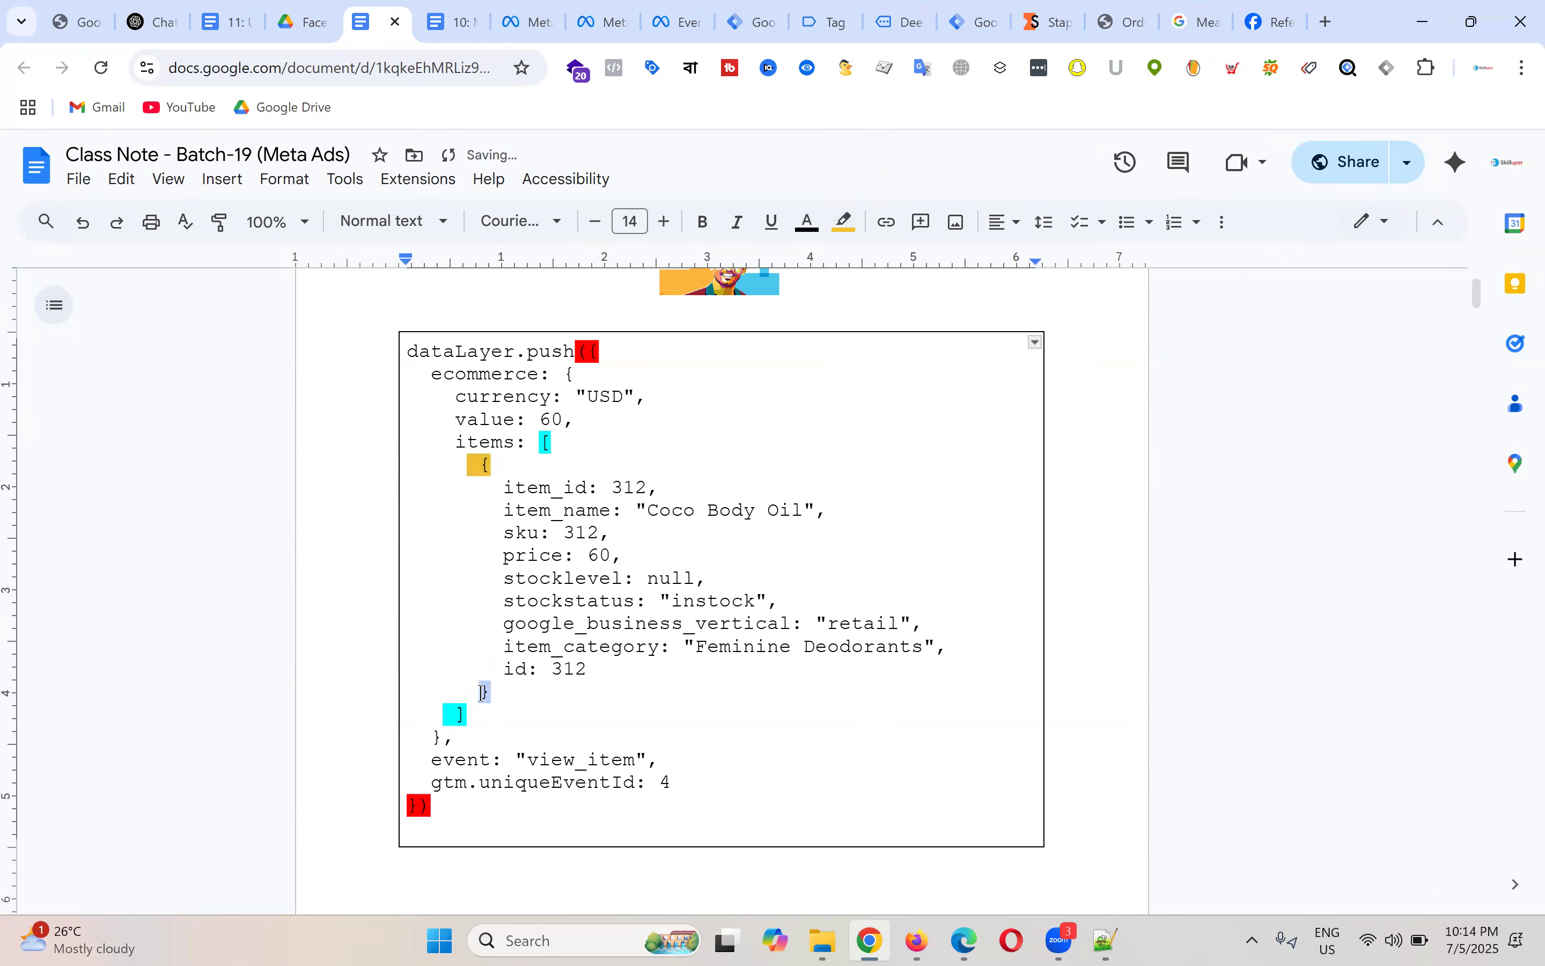
click(845, 222)
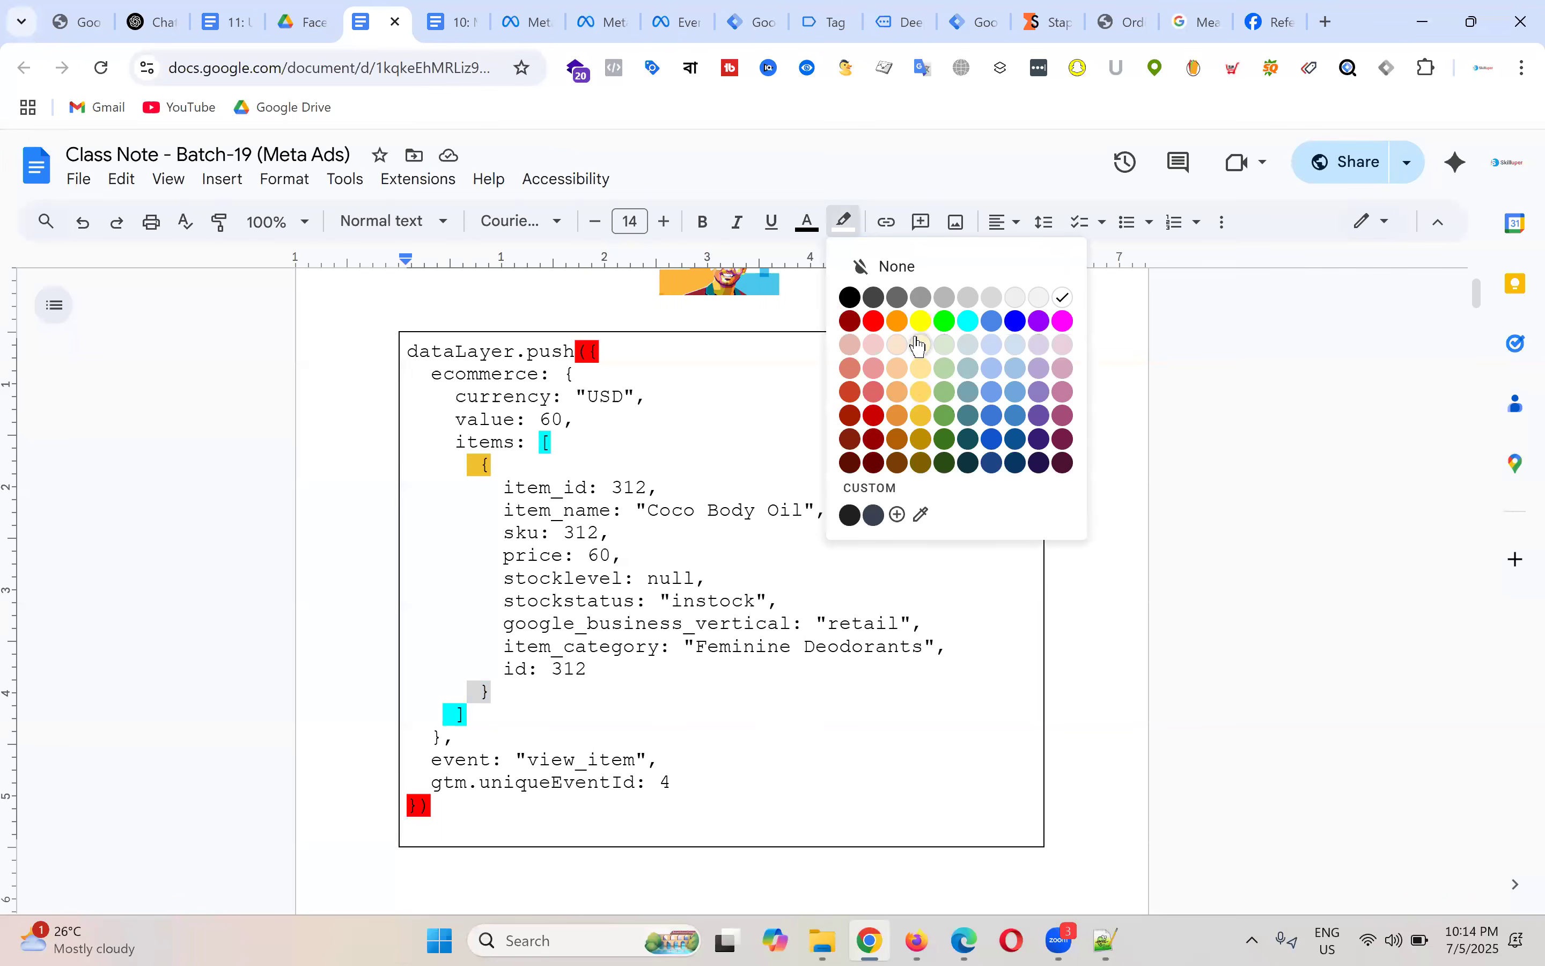
click(922, 396)
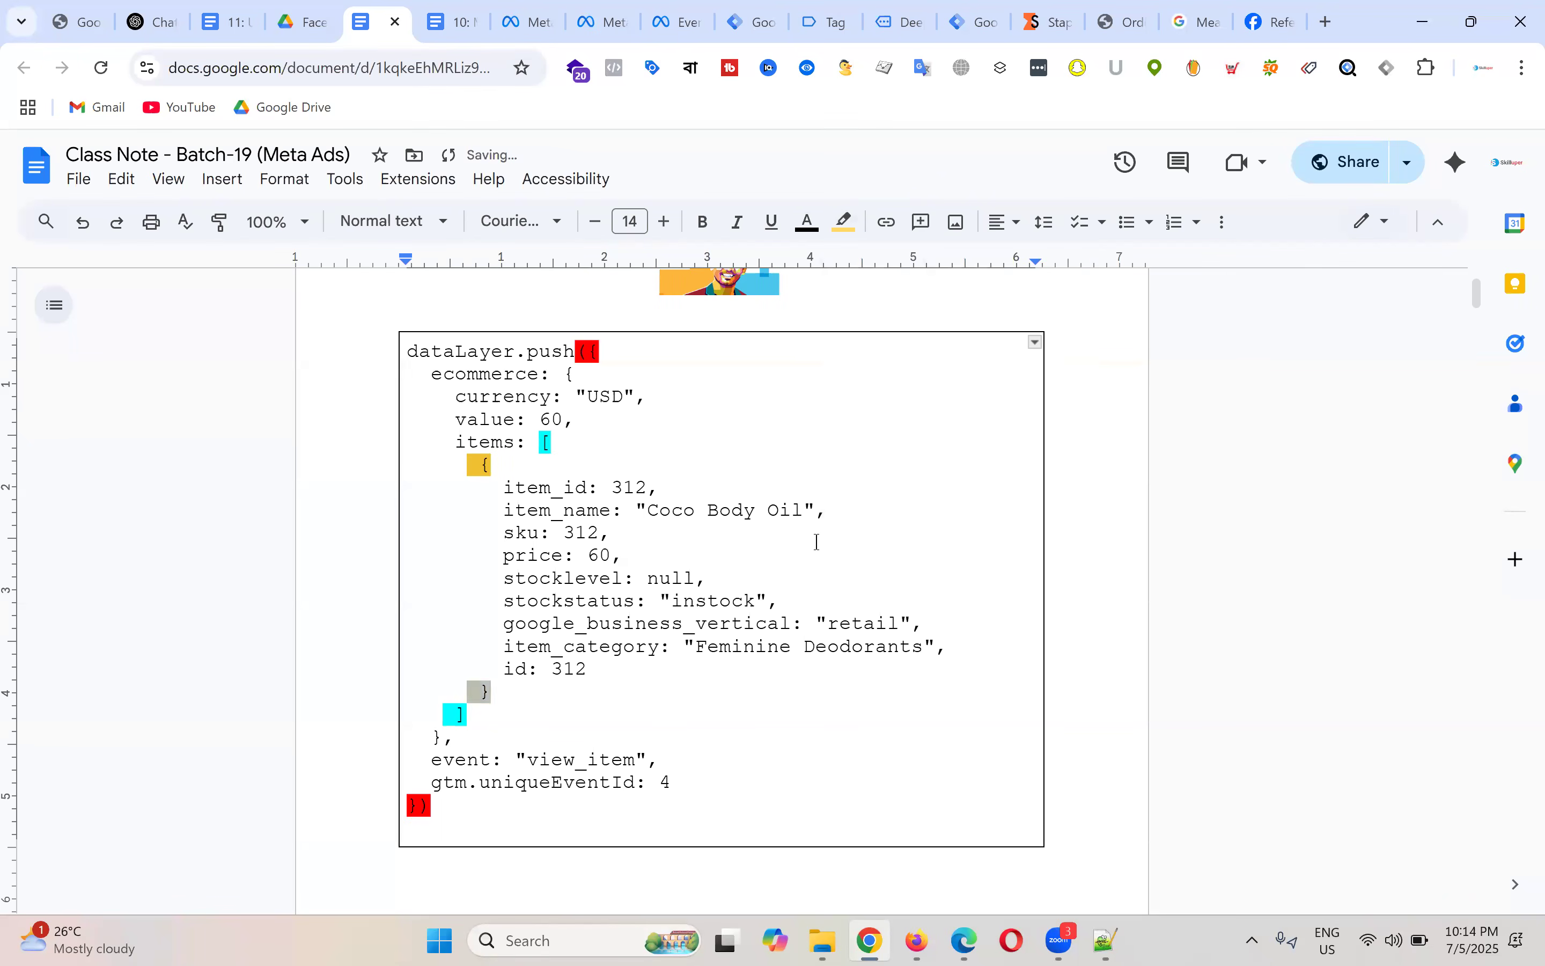
click(735, 694)
drag(501, 473, 468, 466)
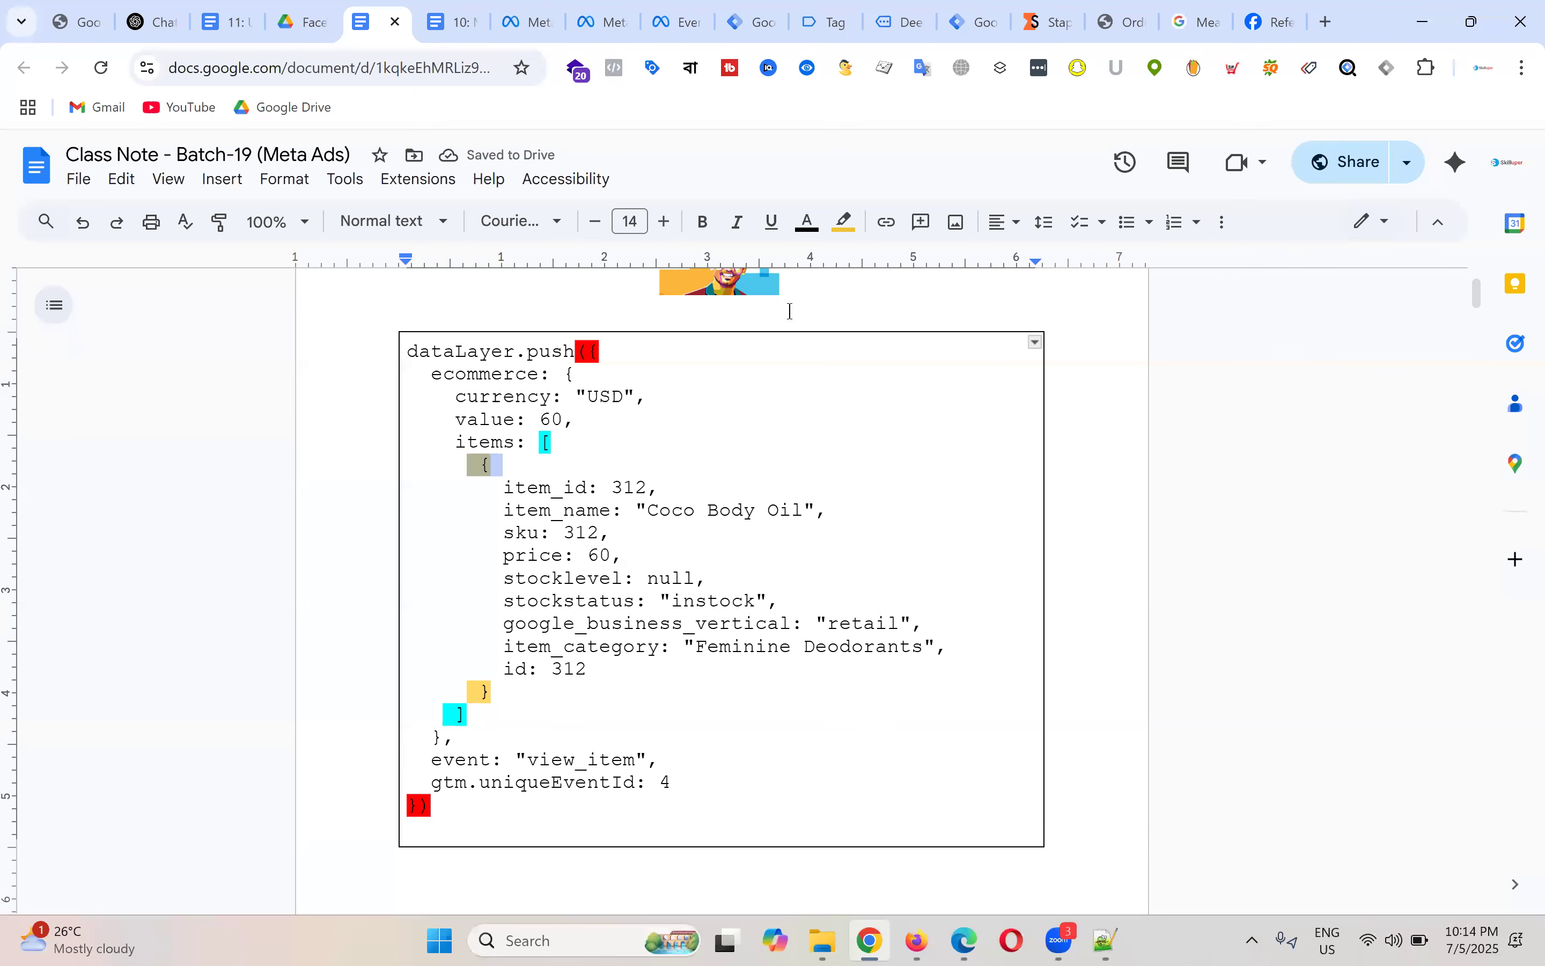
click(844, 221)
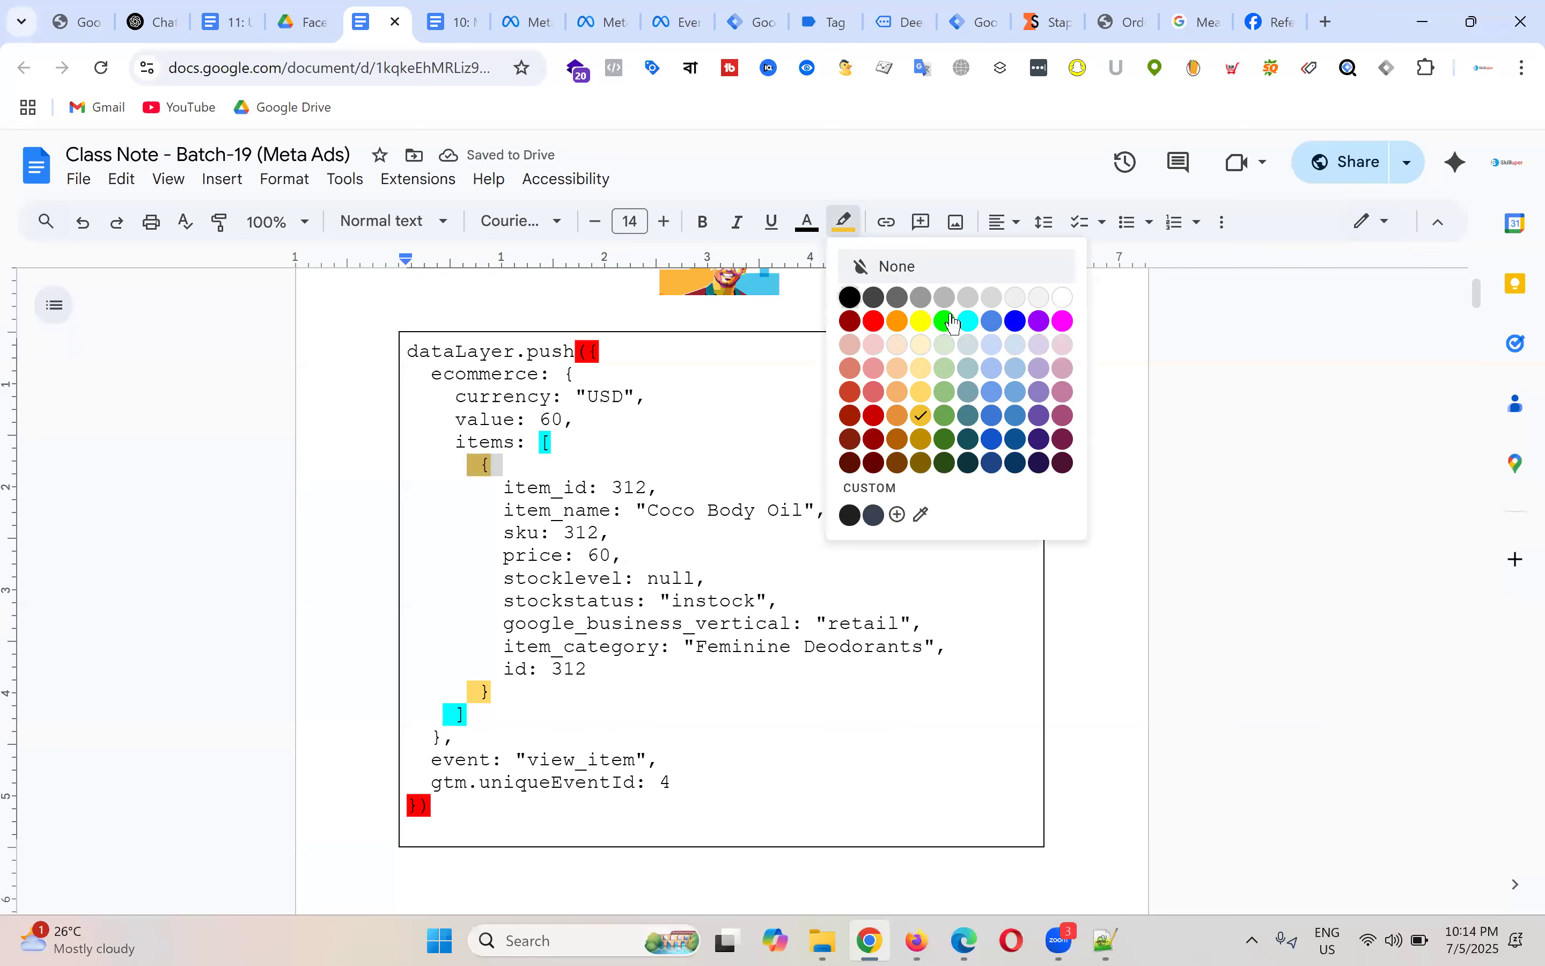
click(796, 550)
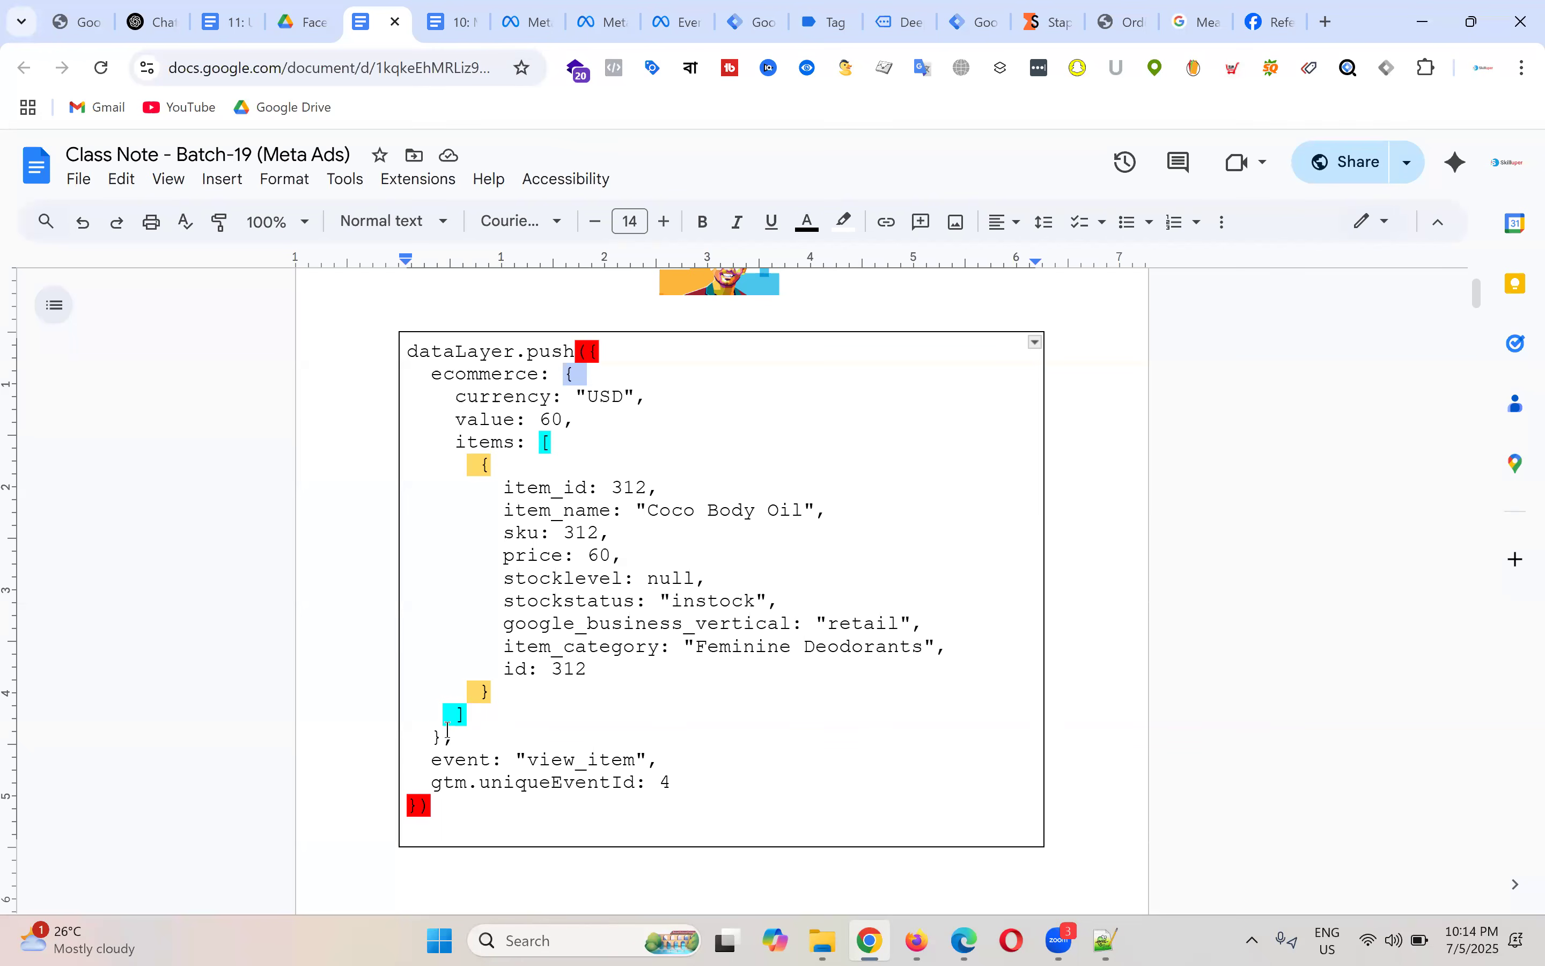
Step: Highlight the ecommerce object's opening and closing braces in green
drag(455, 738, 407, 738)
click(685, 510)
drag(565, 375, 584, 375)
drag(463, 734, 417, 730)
drag(565, 375, 614, 376)
click(844, 222)
click(947, 416)
click(456, 740)
drag(426, 743, 456, 740)
click(845, 222)
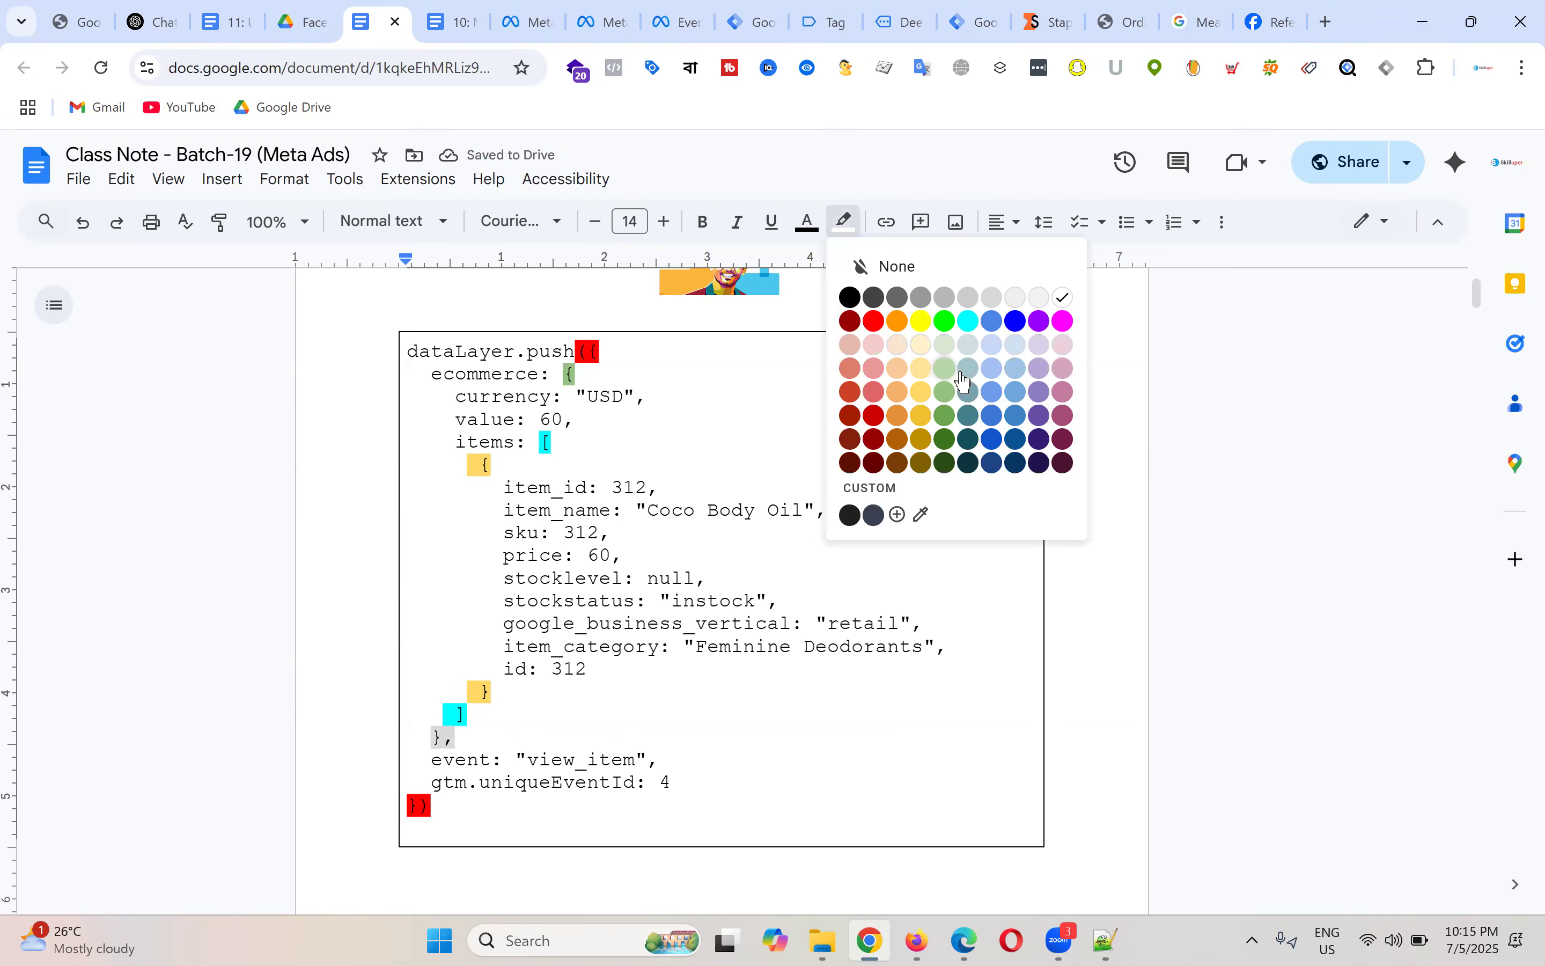
click(968, 392)
double_click(839, 737)
double_click(832, 715)
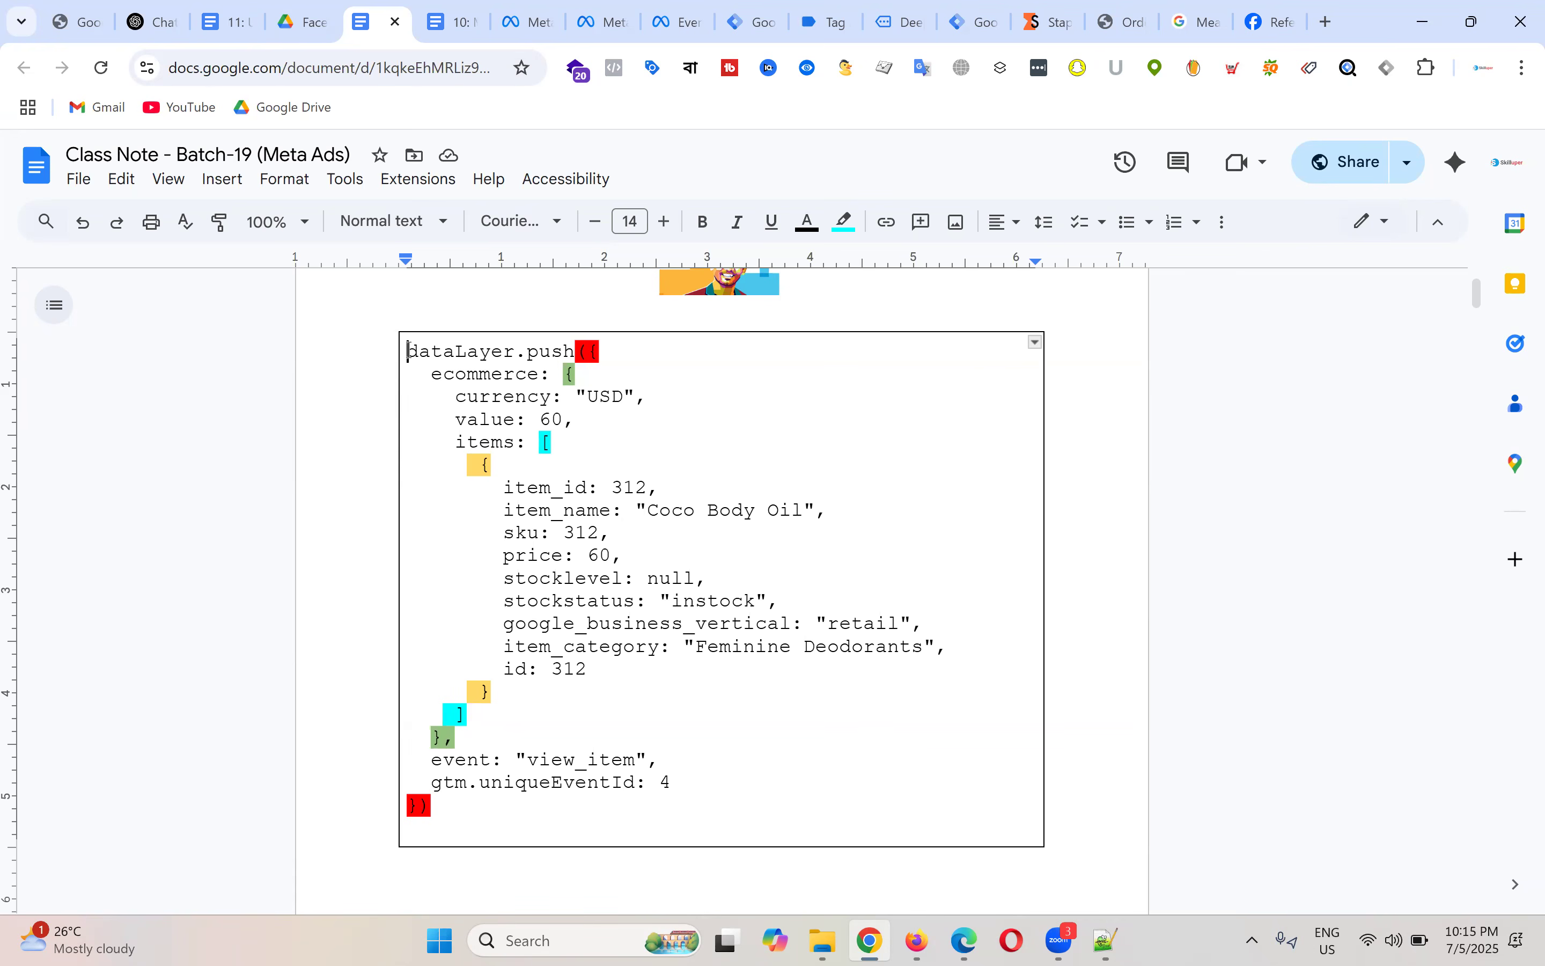
Step: Delete the 'dataLayer.push({' first line and the closing '})'
drag(407, 351, 616, 353)
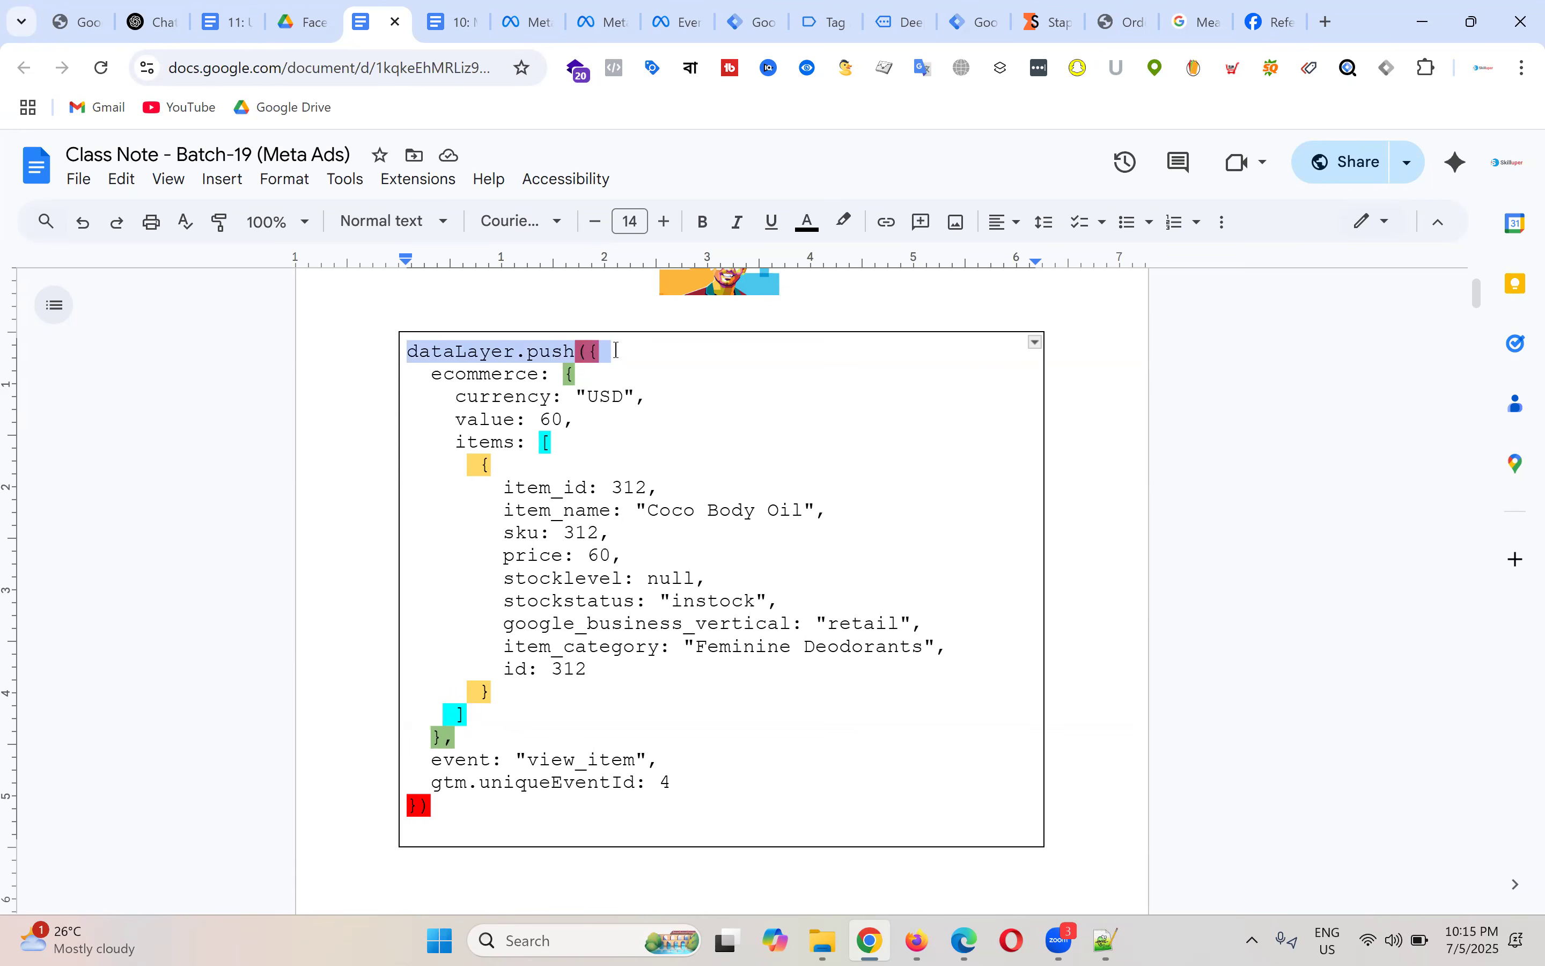
key(BackSpace)
drag(453, 791, 377, 782)
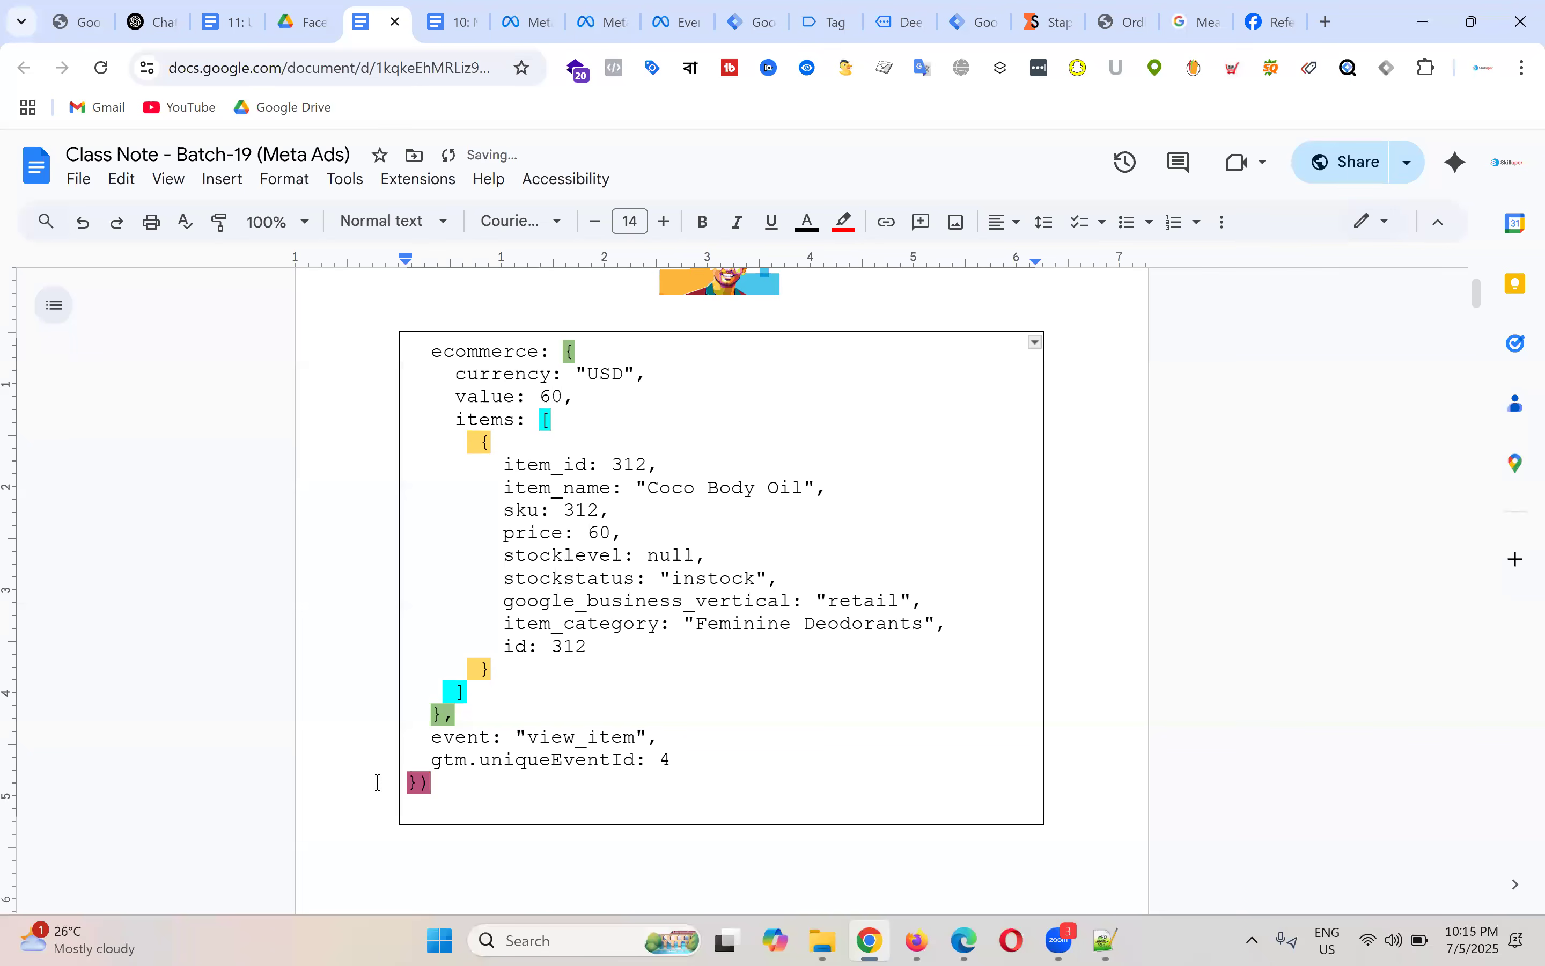
key(BackSpace)
Step: Review the remaining ecommerce object, selecting its braces, value and items keys
drag(564, 352, 582, 352)
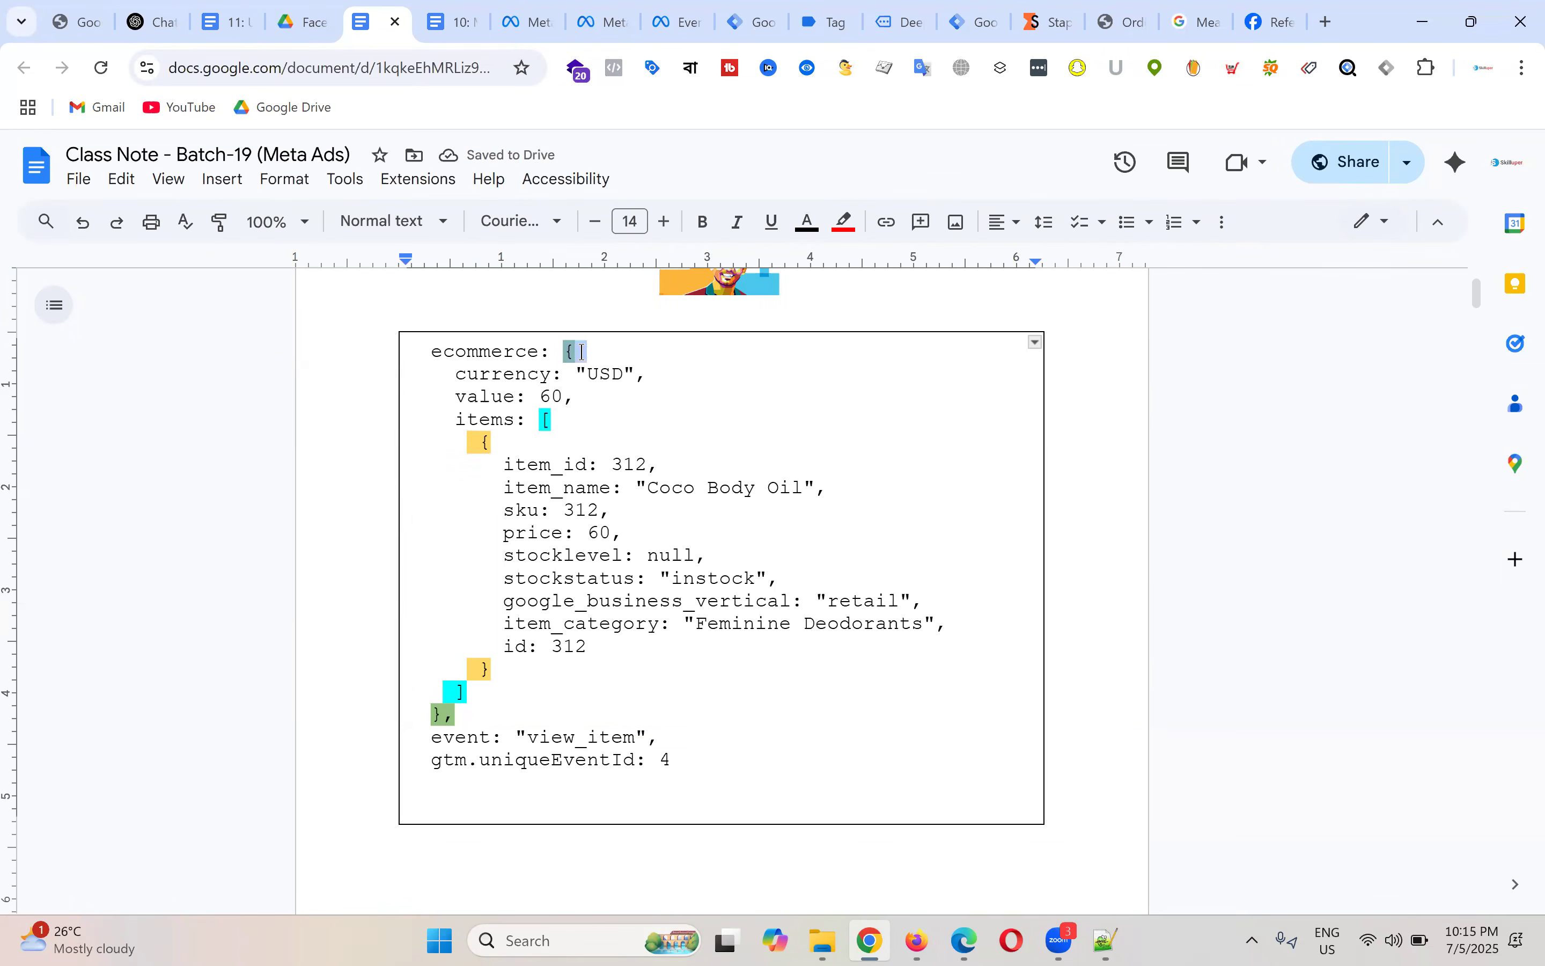
drag(456, 715, 426, 718)
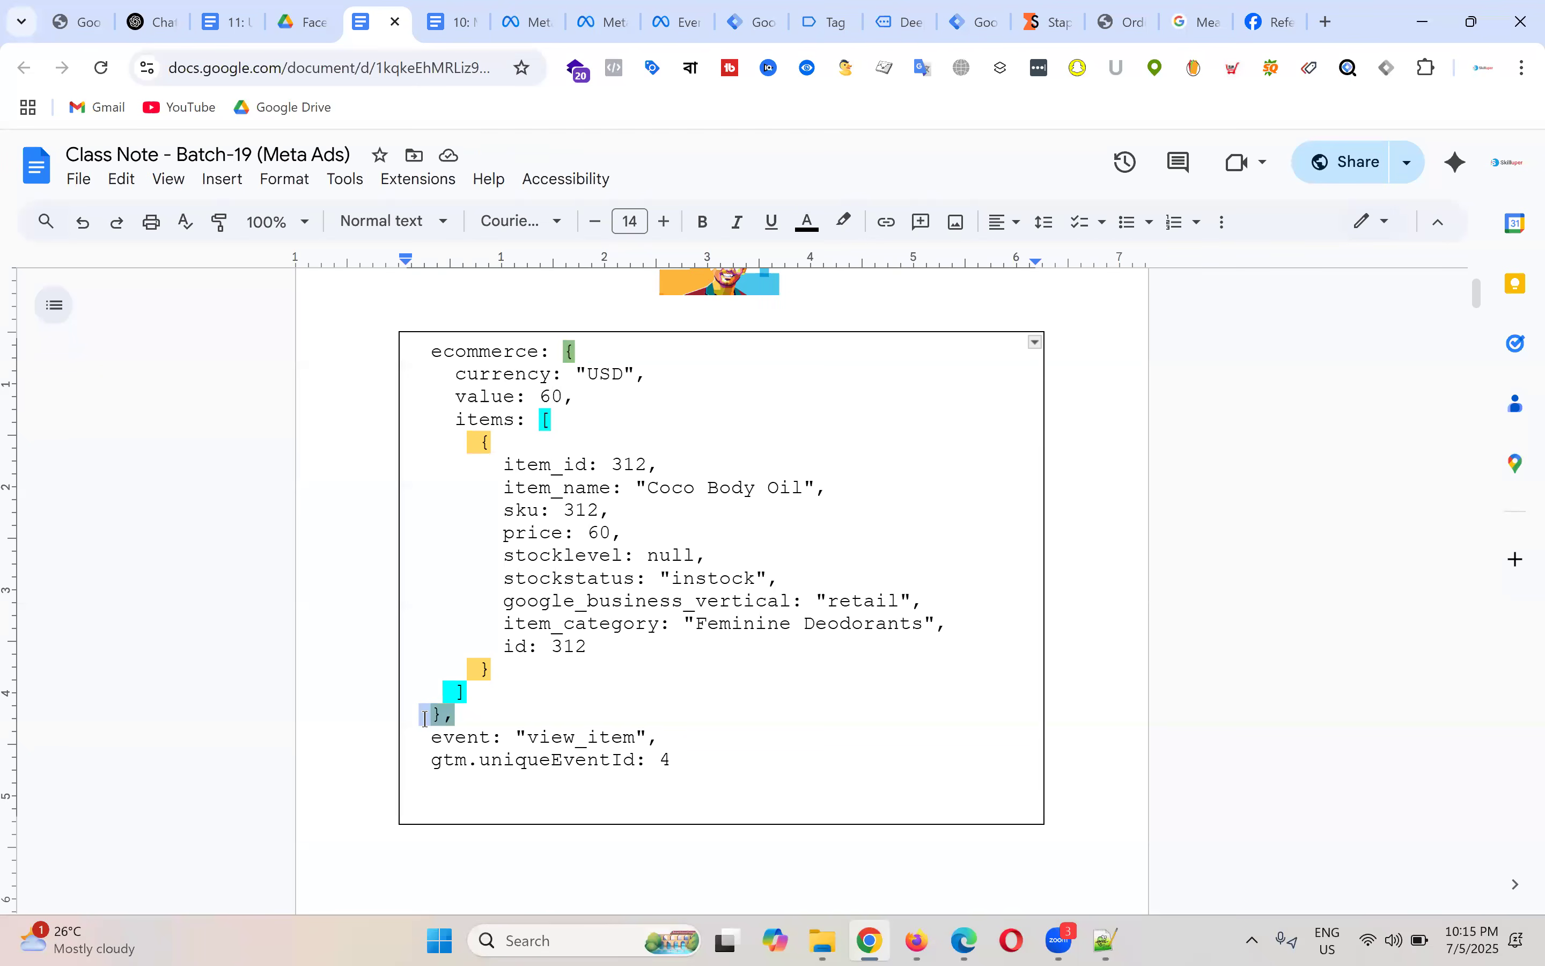
click(558, 396)
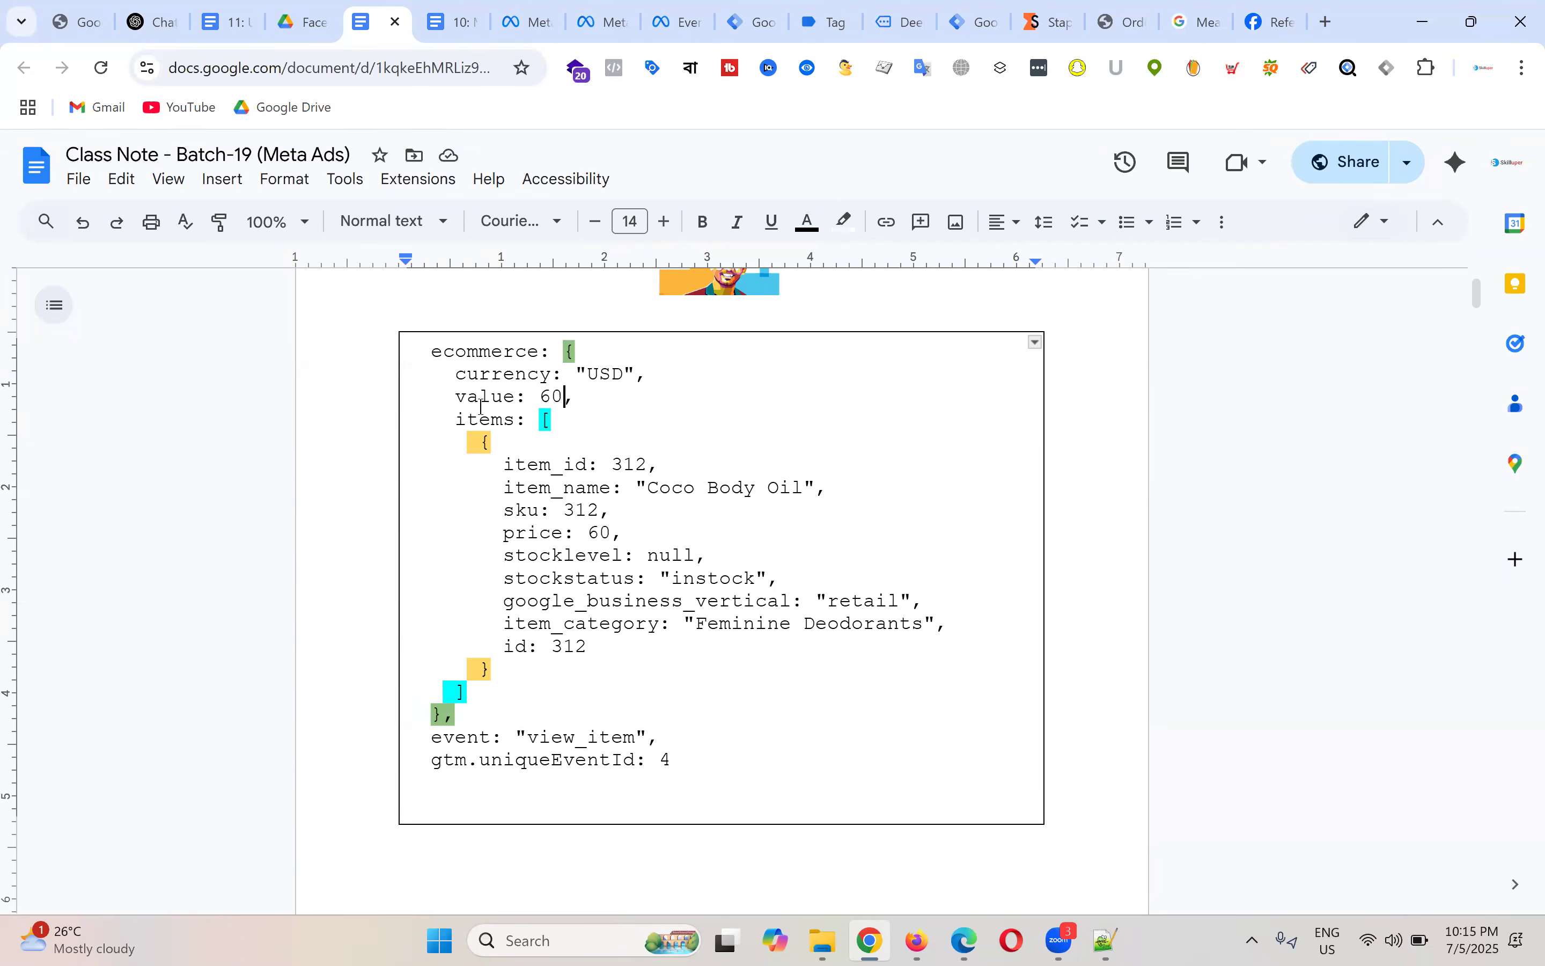
drag(419, 351, 443, 353)
drag(447, 419, 514, 420)
drag(454, 373, 530, 419)
drag(625, 546, 639, 670)
click(647, 516)
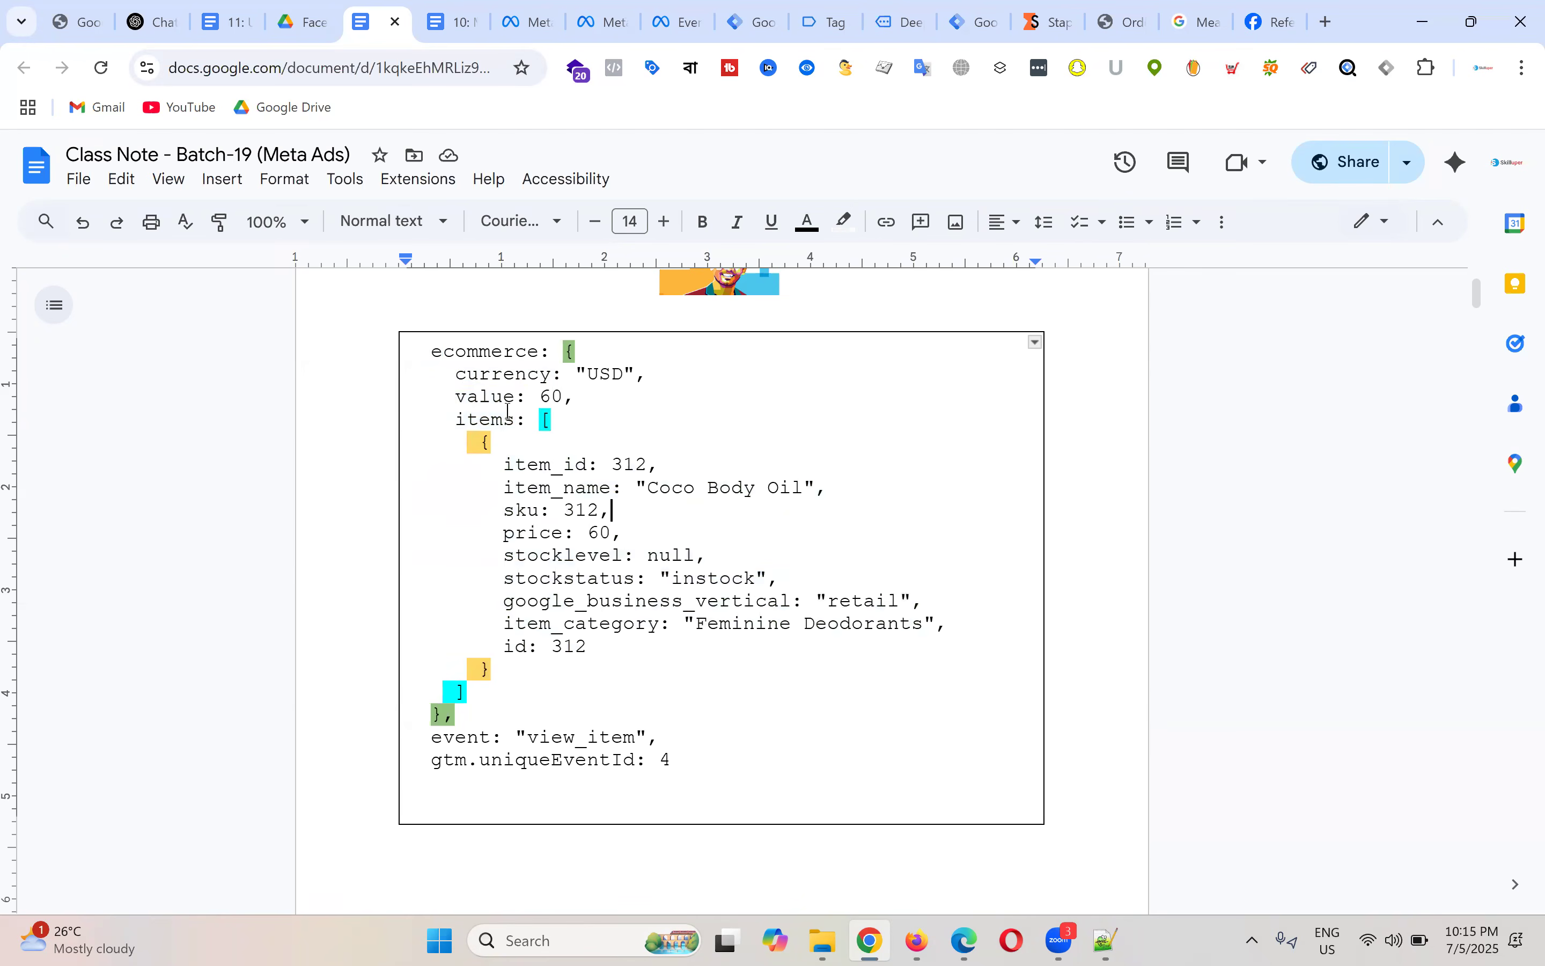
double_click(521, 352)
click(600, 374)
drag(568, 352, 535, 710)
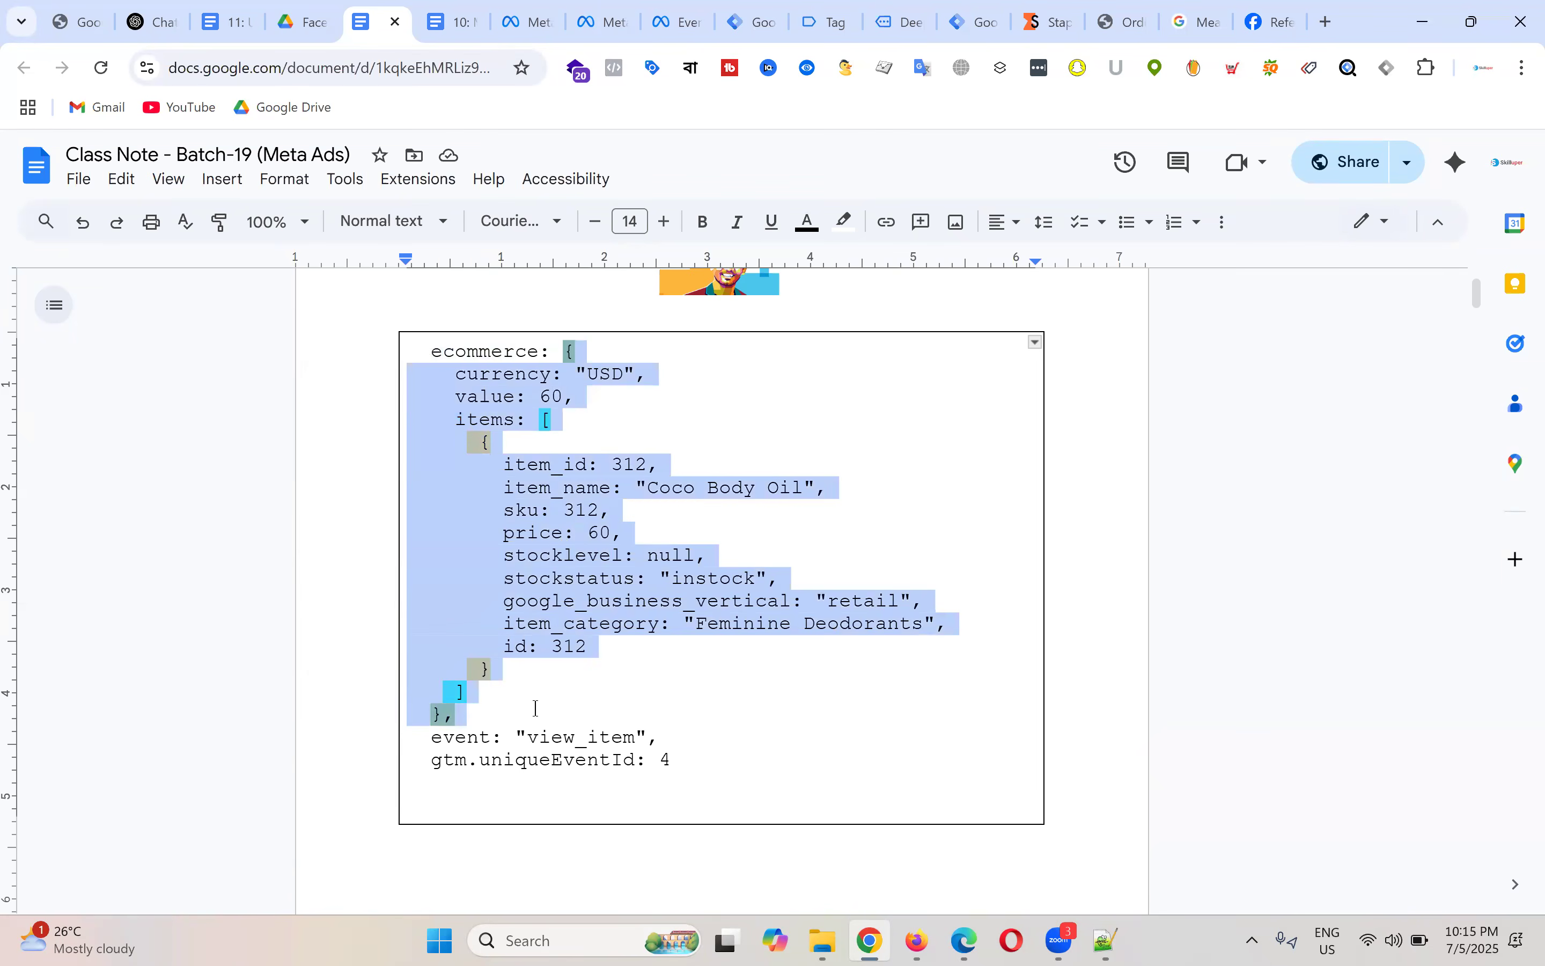
click(464, 718)
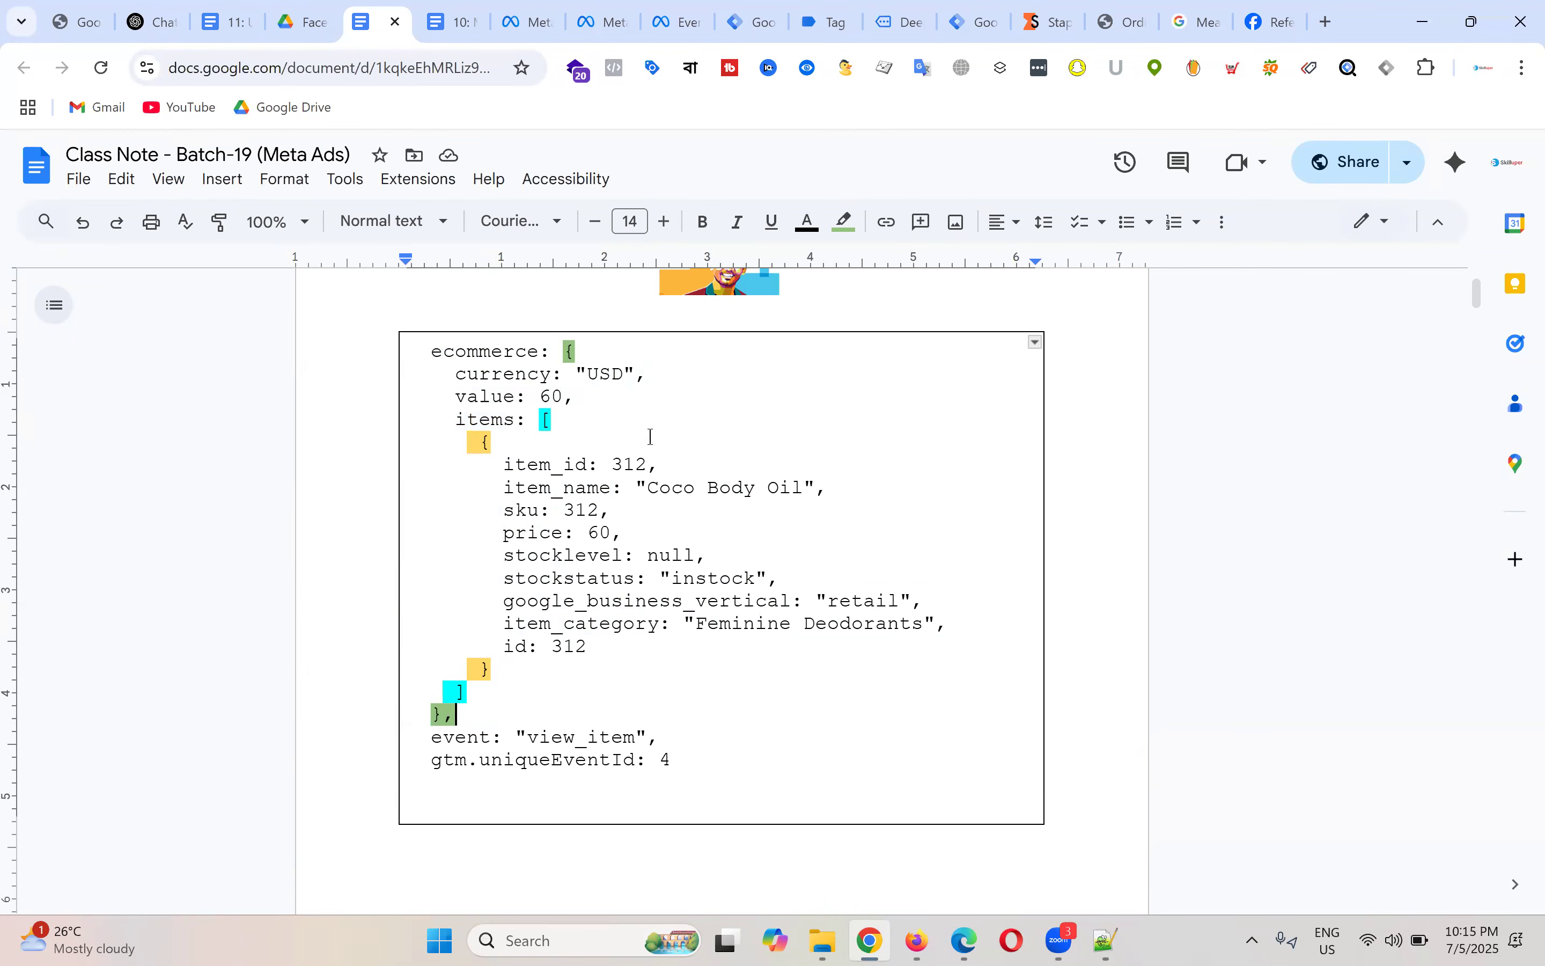
drag(584, 352, 564, 353)
drag(455, 720, 416, 716)
click(562, 351)
drag(560, 348, 624, 707)
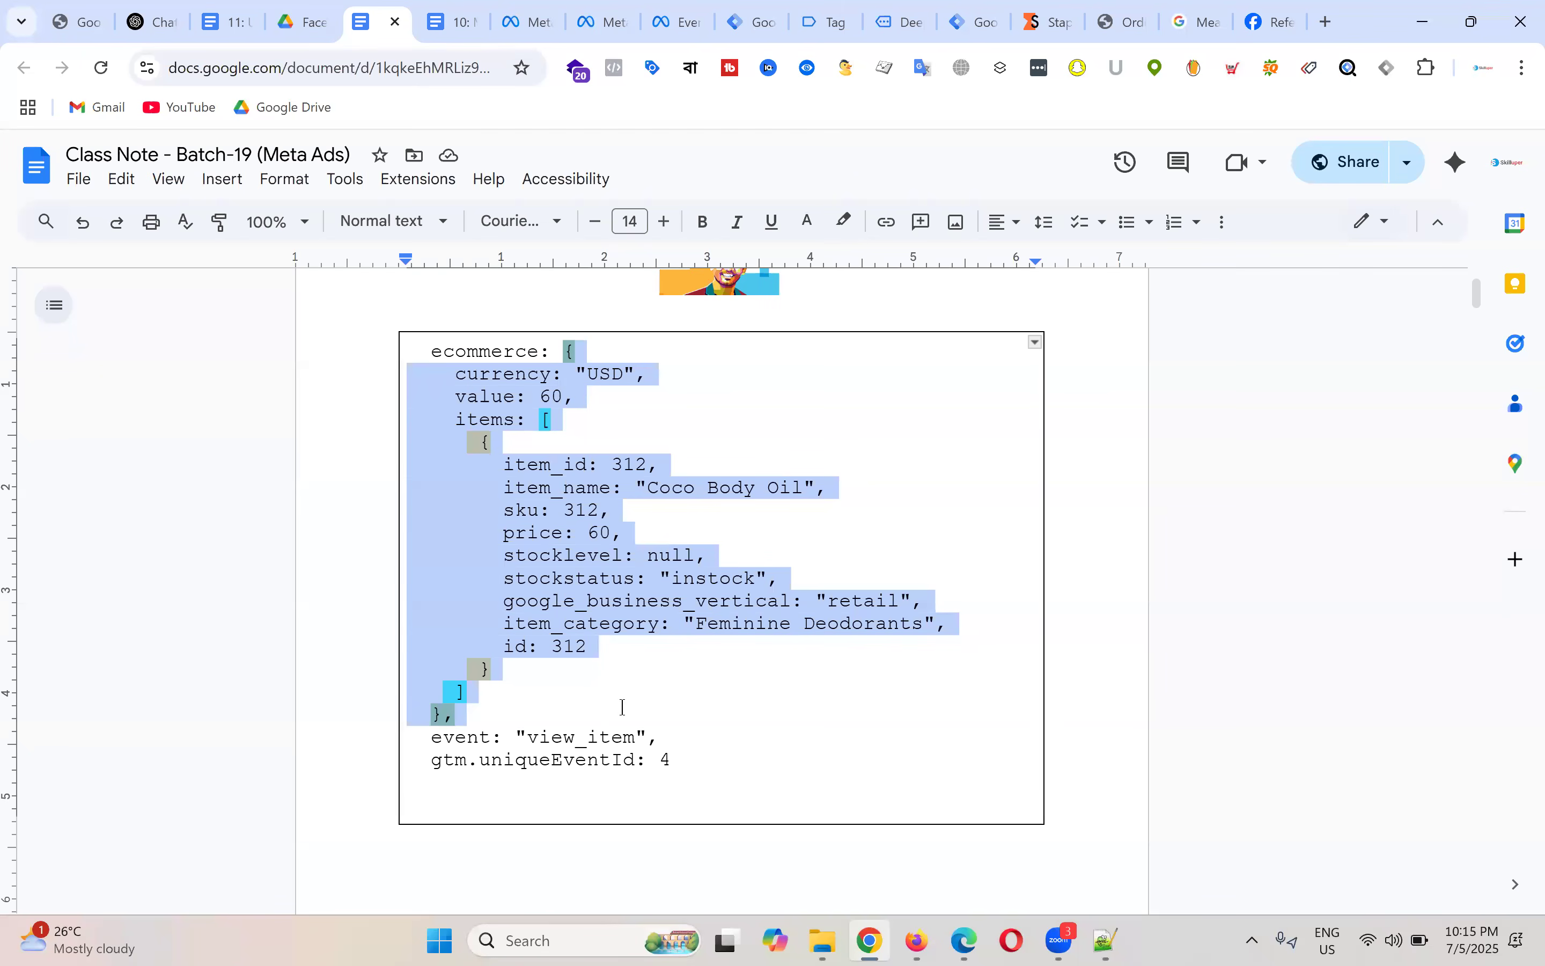
click(843, 474)
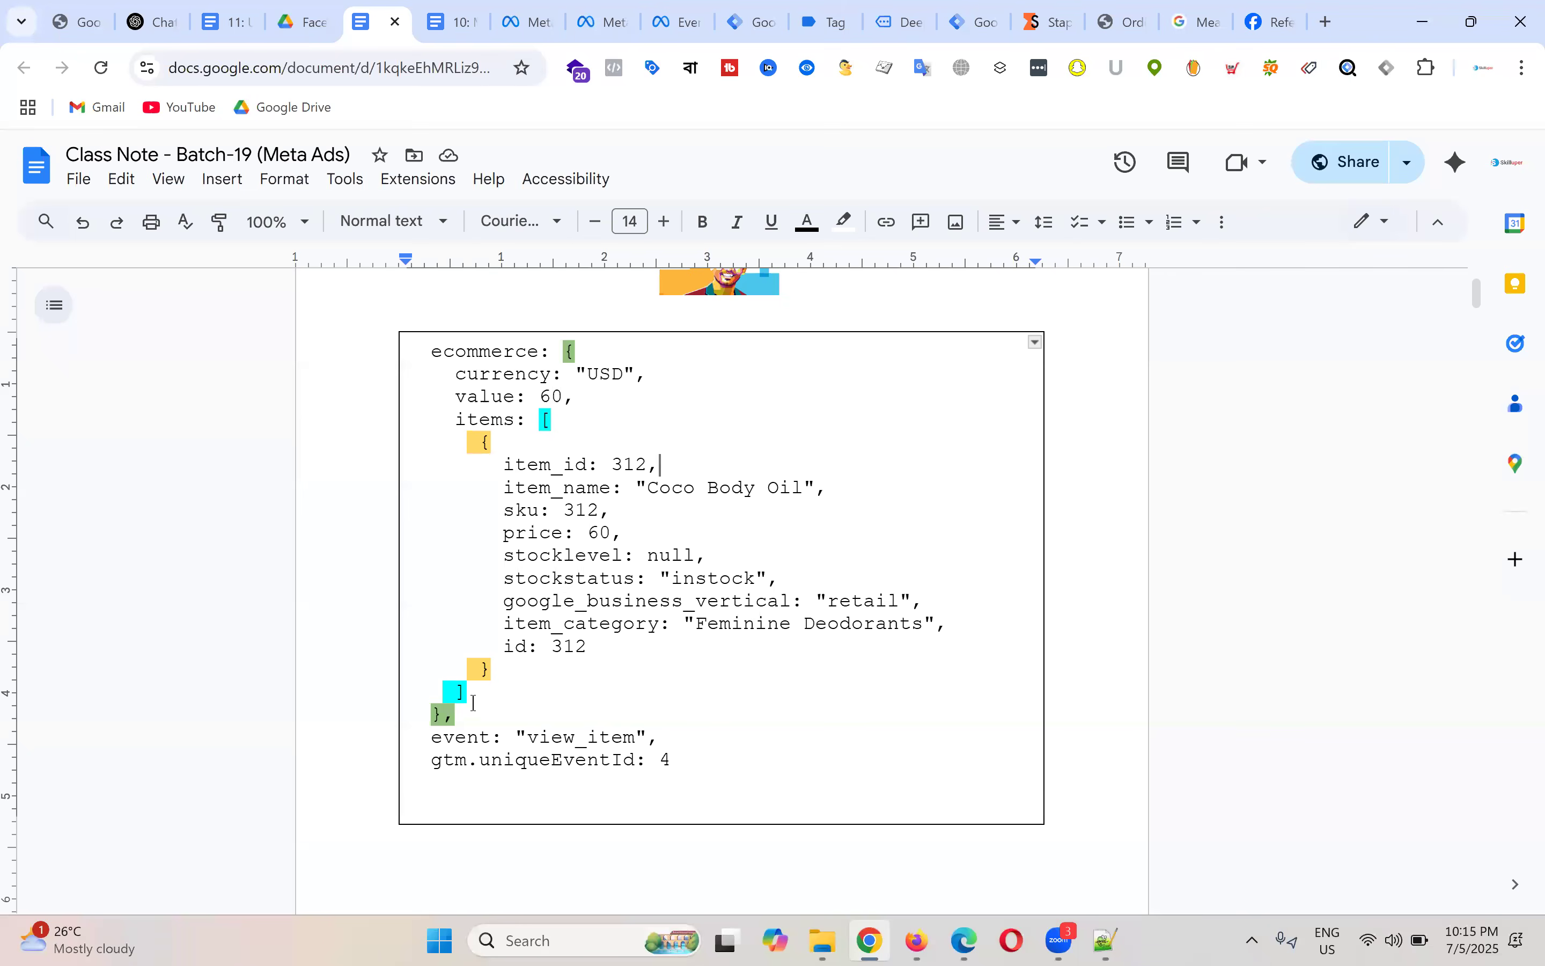
drag(456, 714, 418, 341)
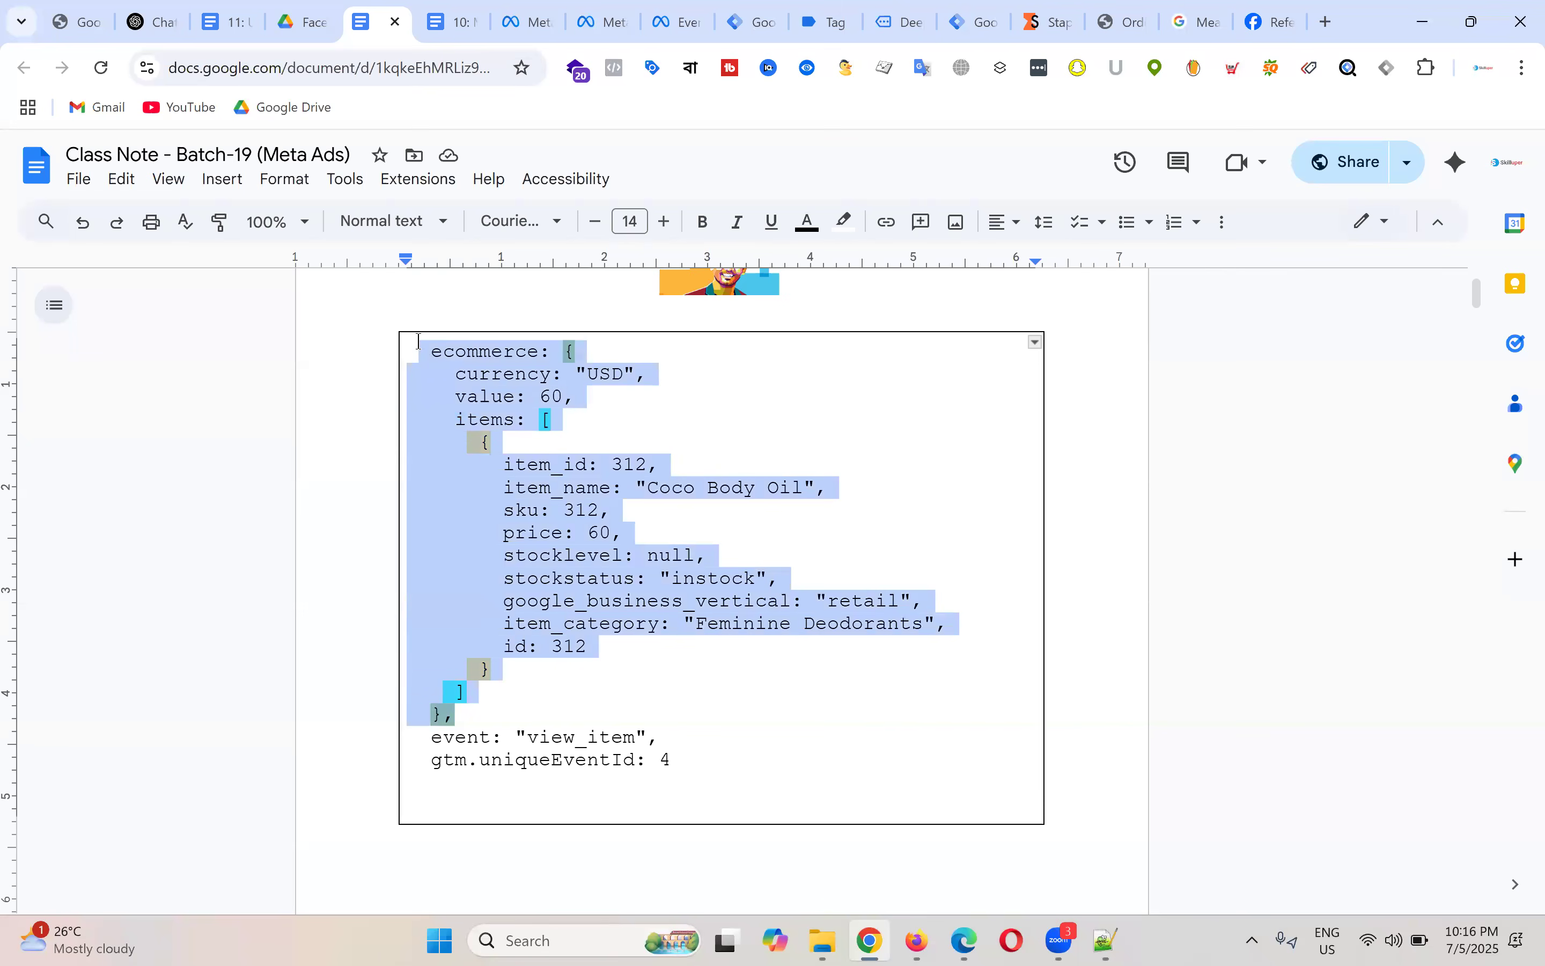
click(709, 438)
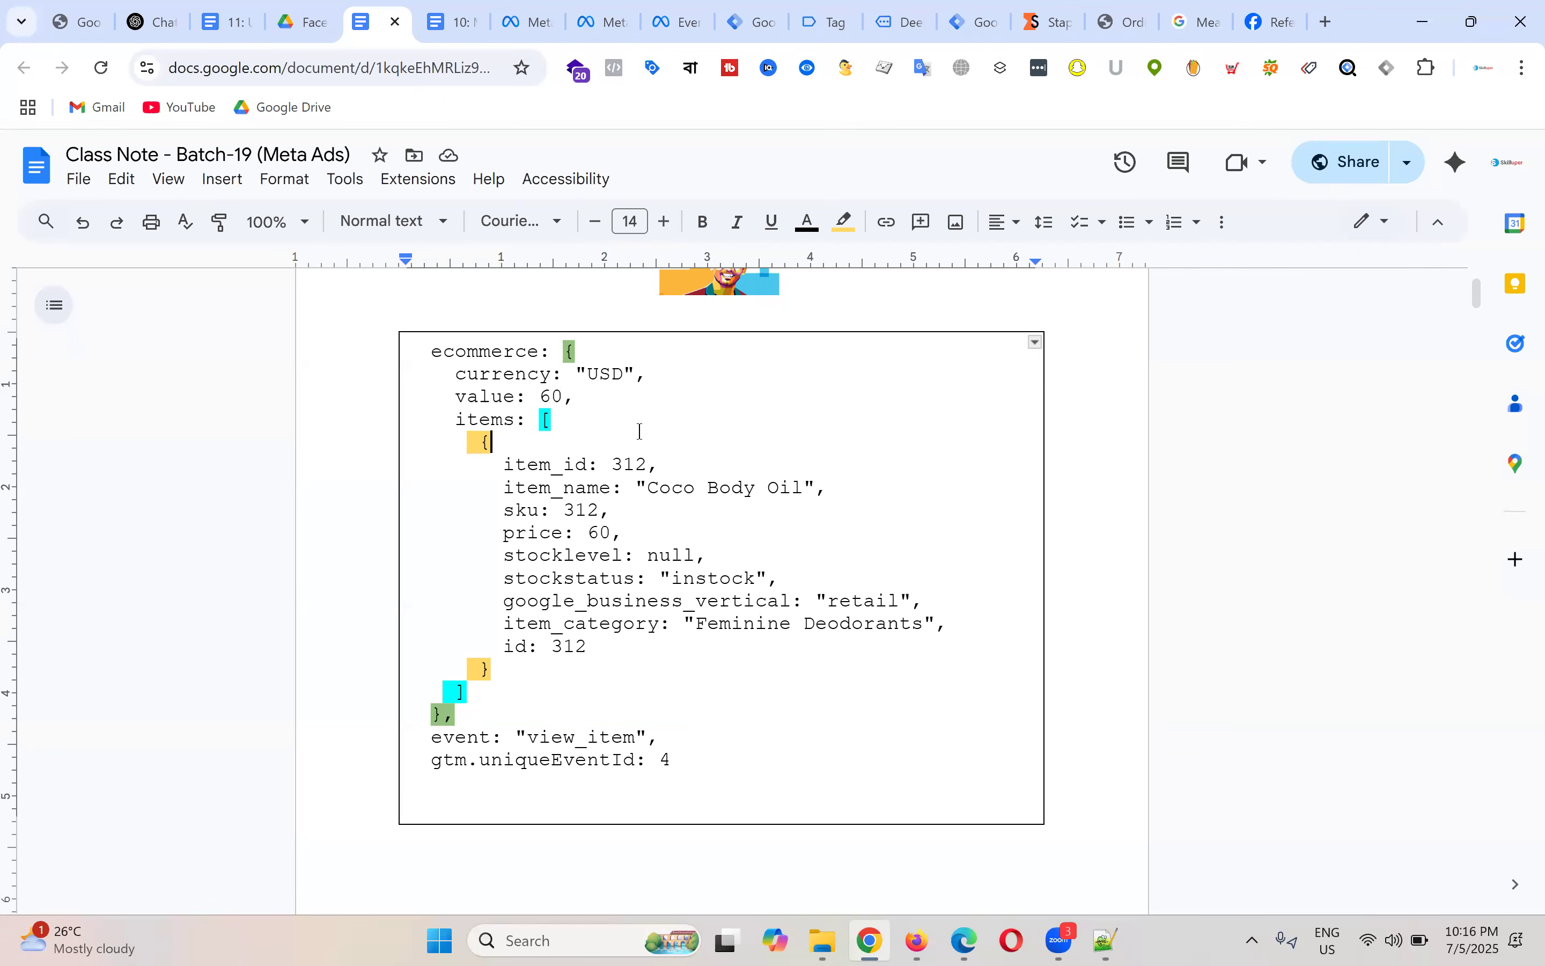
double_click(679, 438)
click(597, 450)
drag(427, 355, 540, 351)
double_click(585, 350)
drag(431, 352, 588, 351)
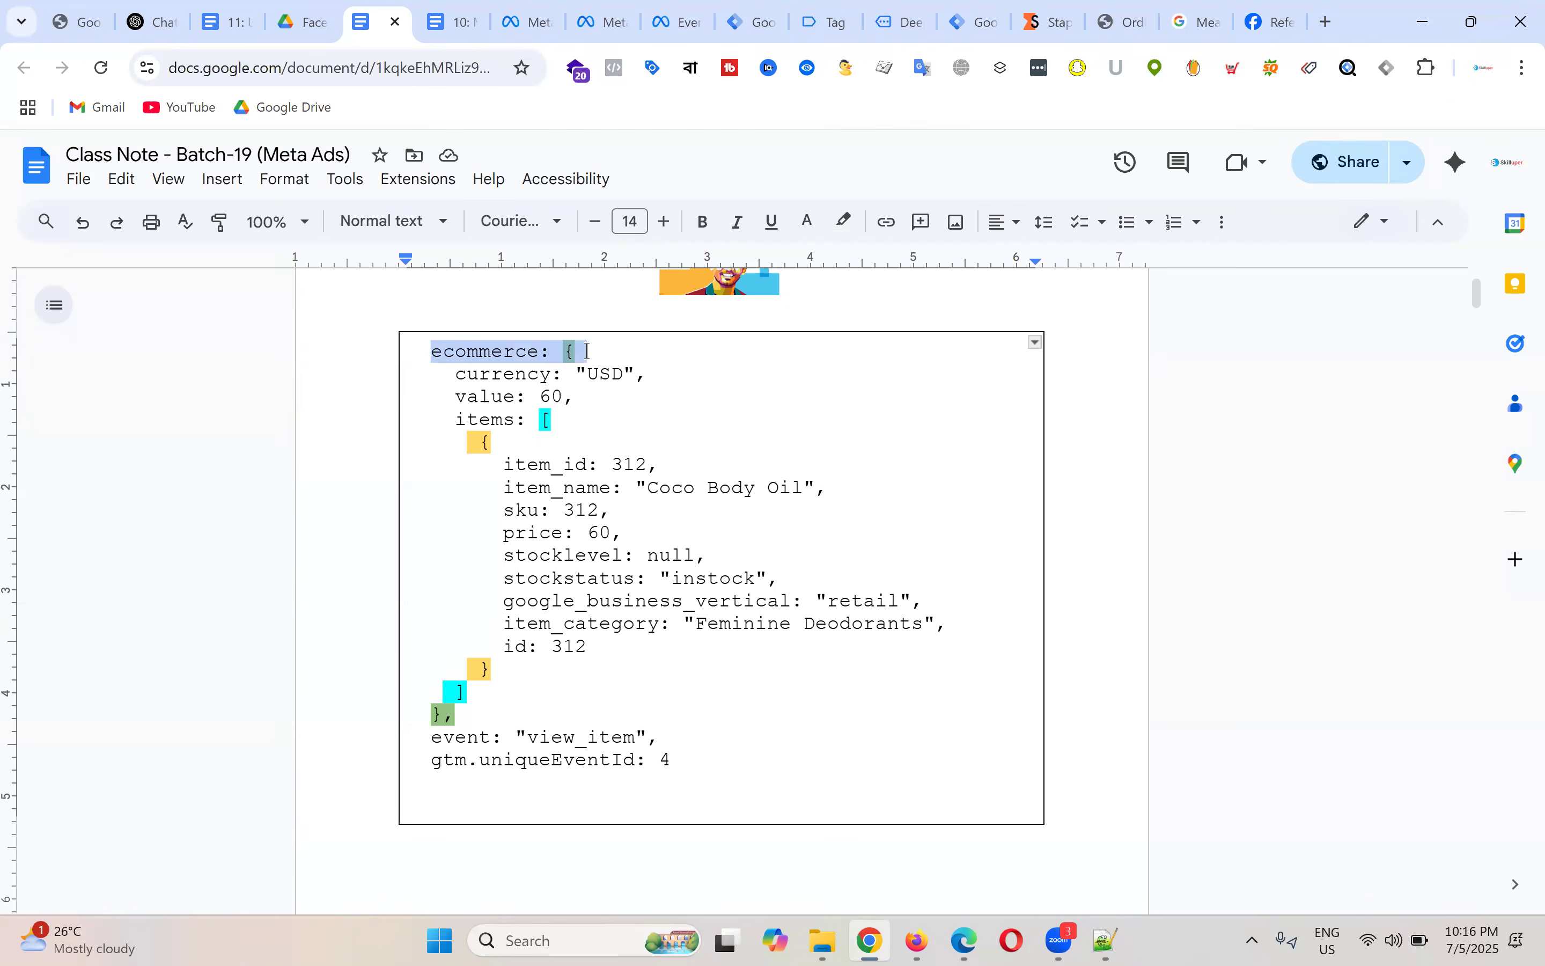
click(576, 351)
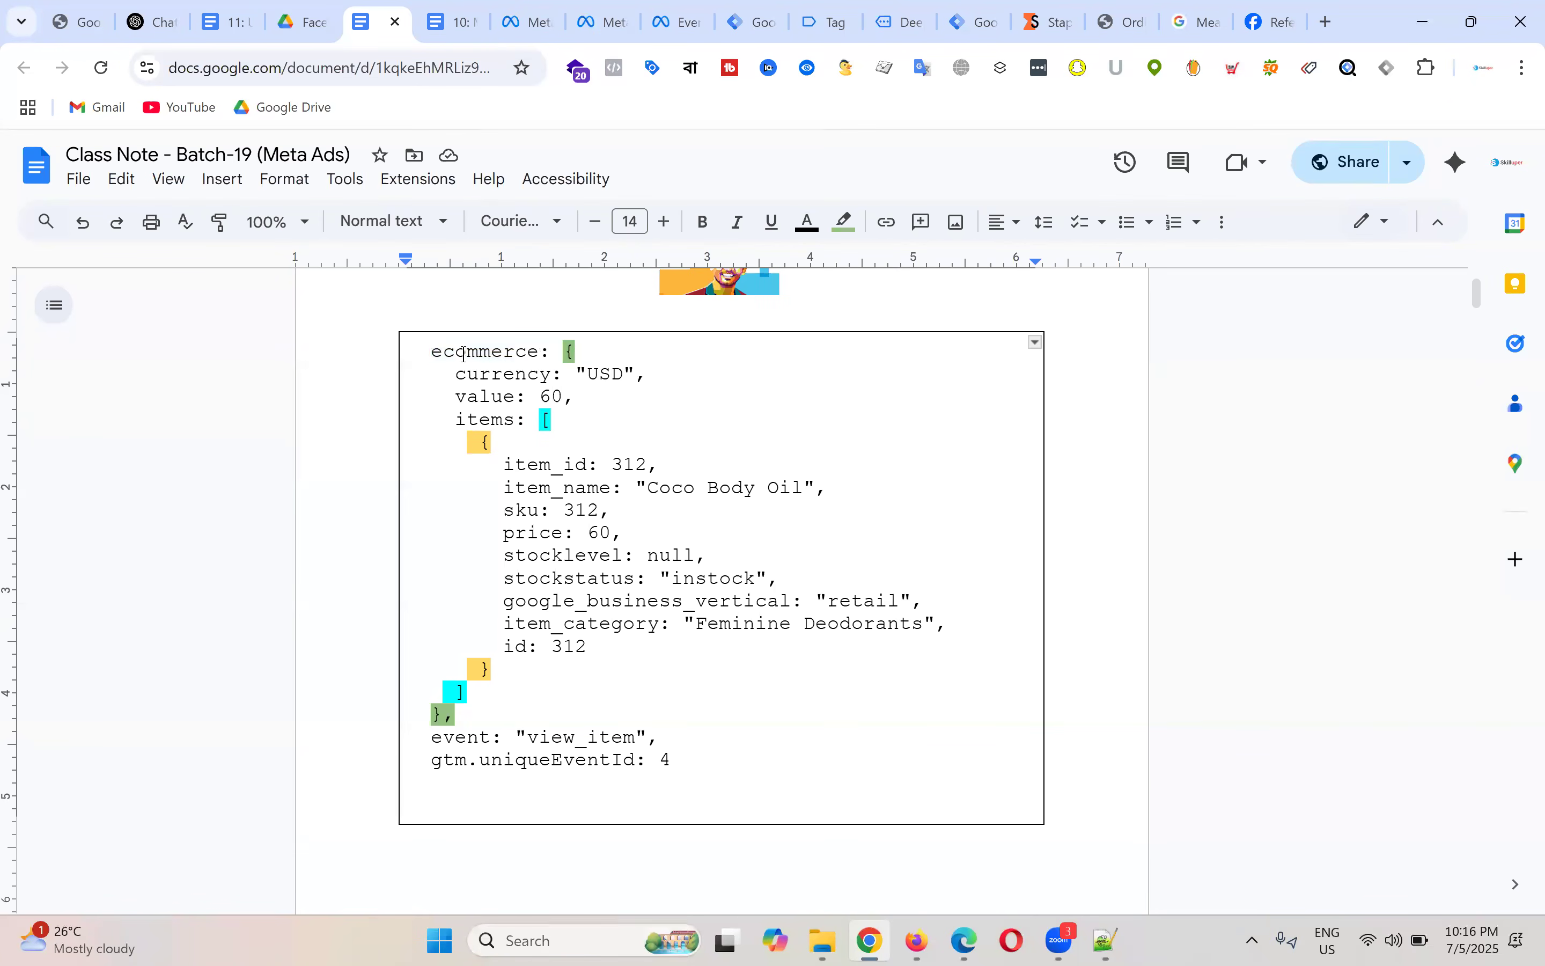
drag(422, 353, 566, 350)
click(597, 373)
drag(432, 351, 528, 350)
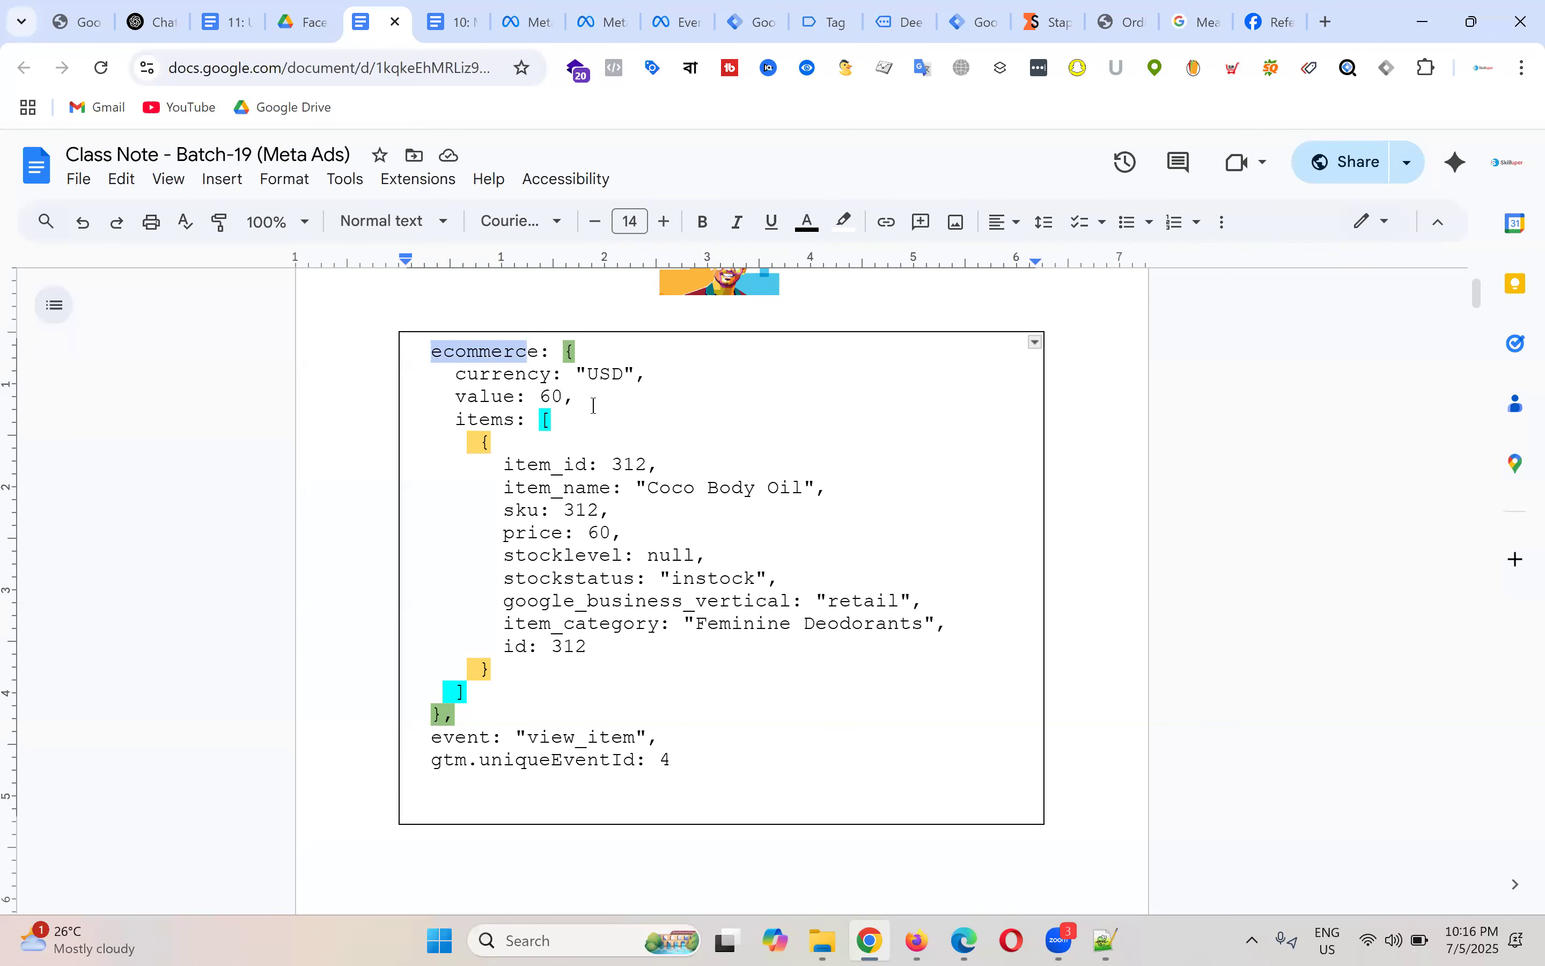
click(471, 353)
double_click(474, 351)
drag(530, 352, 582, 353)
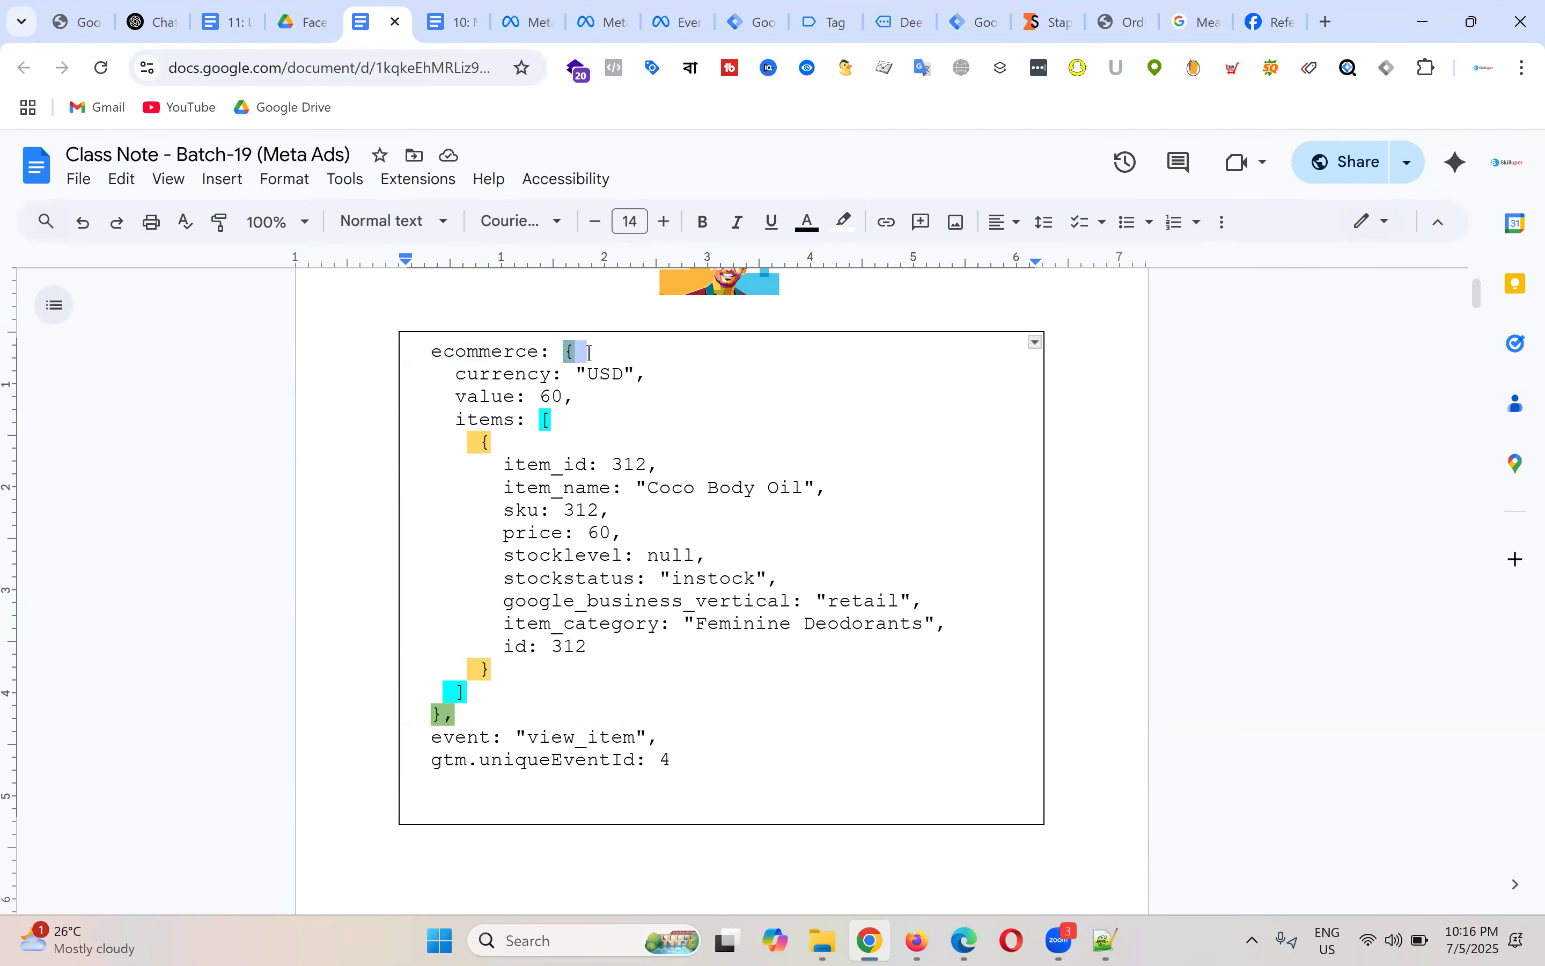
click(518, 355)
drag(420, 356, 598, 355)
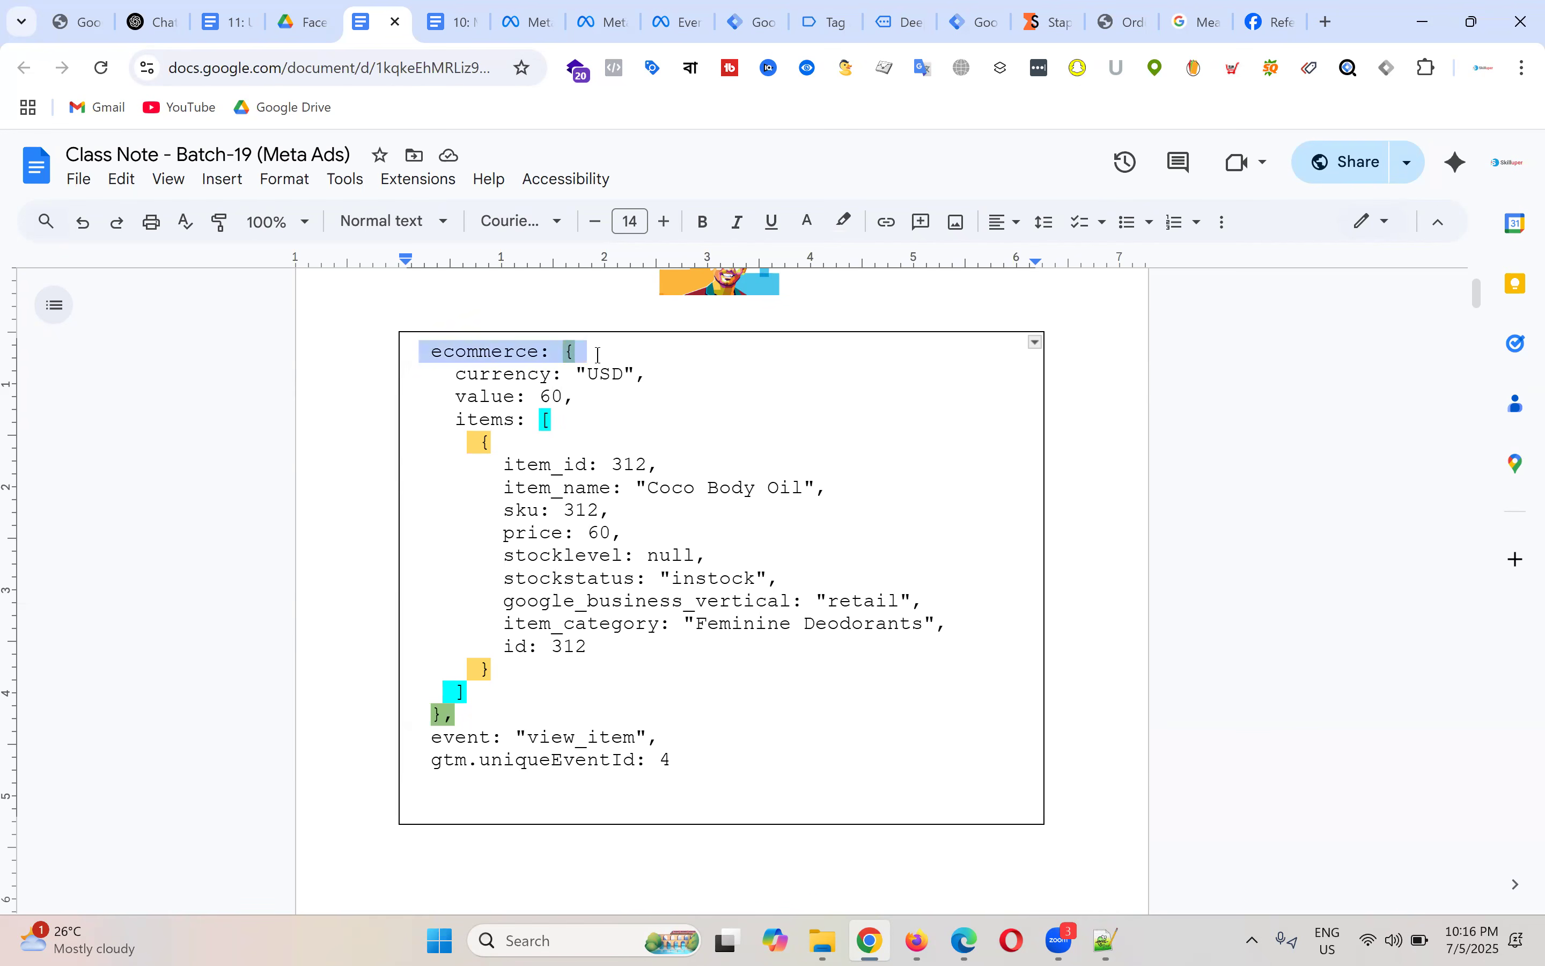
drag(431, 356, 562, 356)
drag(420, 352, 687, 665)
click(556, 401)
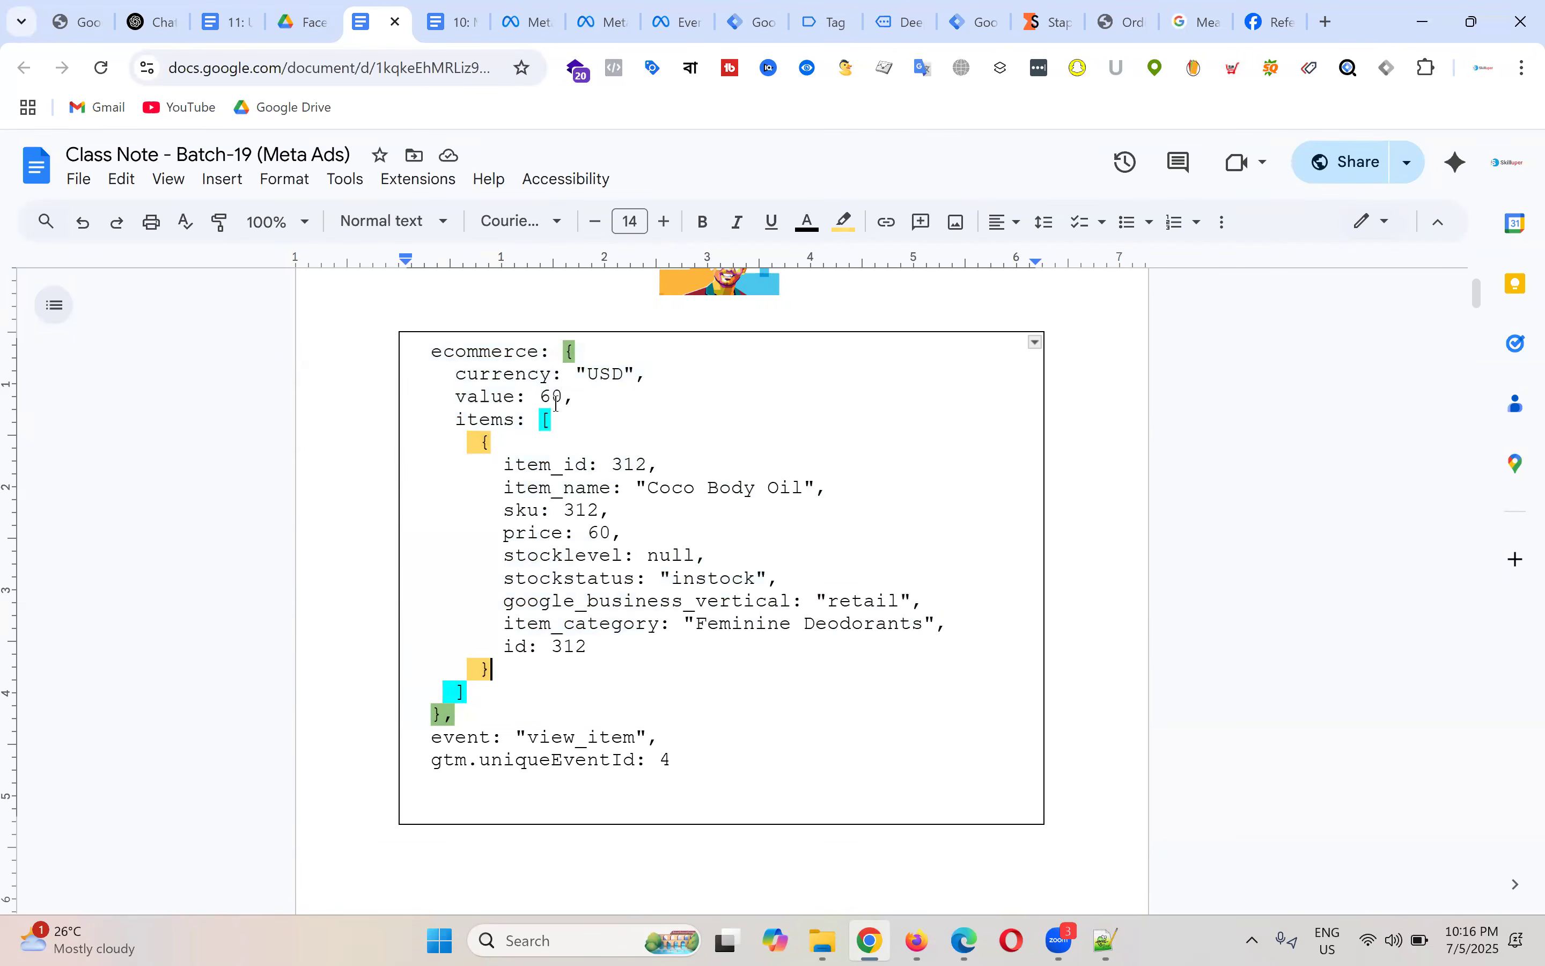
drag(458, 380, 560, 382)
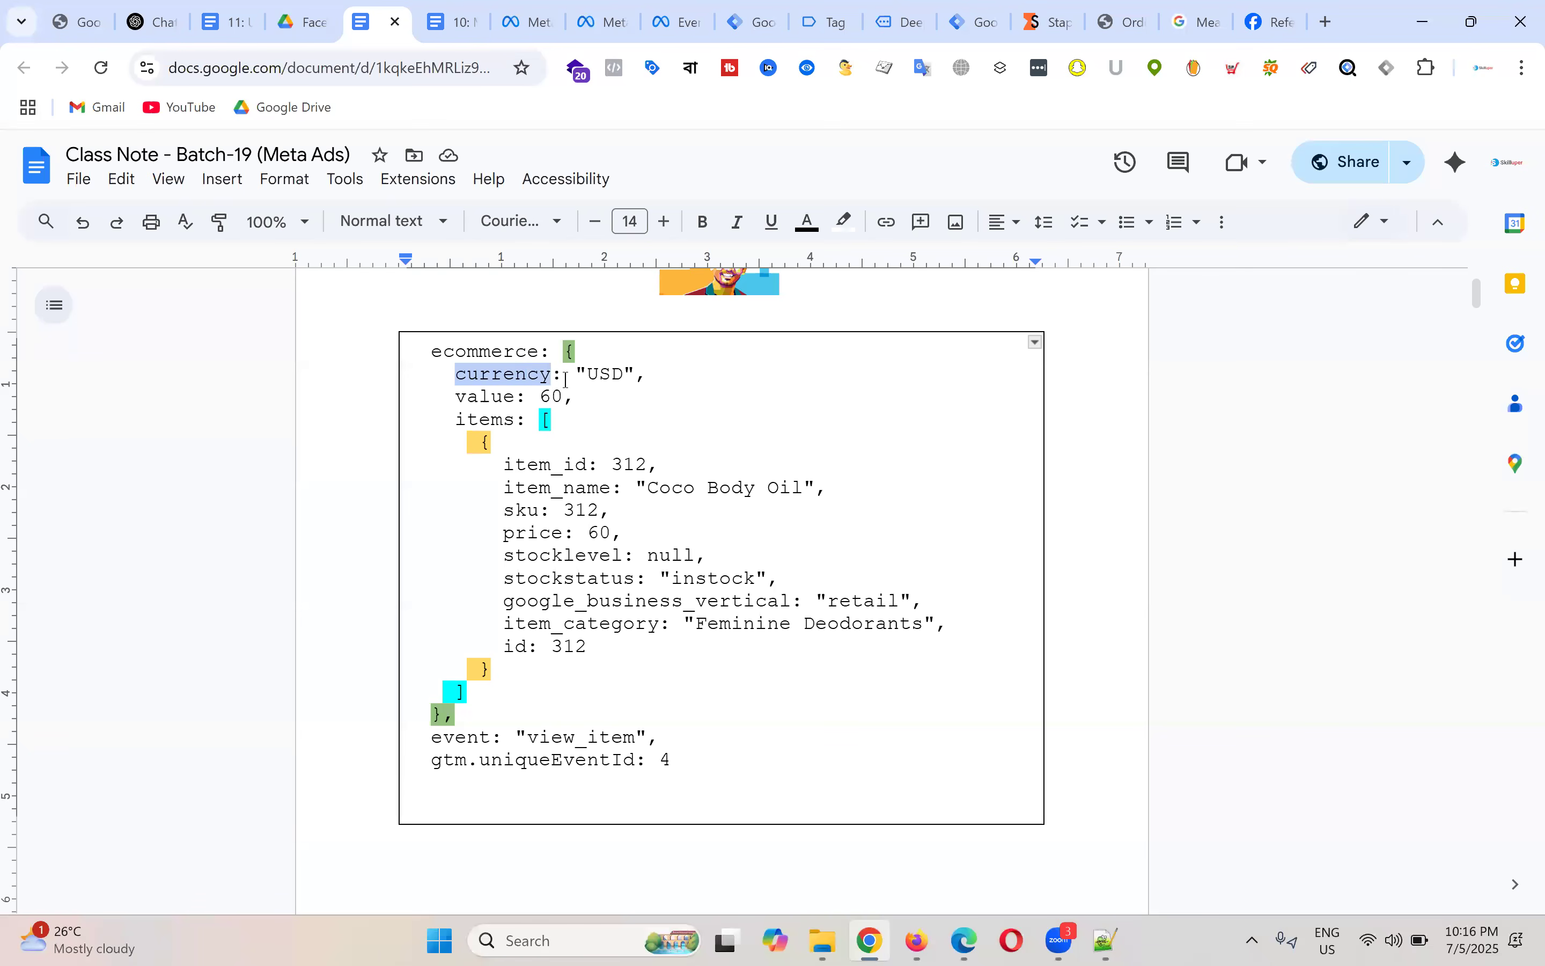
double_click(558, 380)
double_click(593, 388)
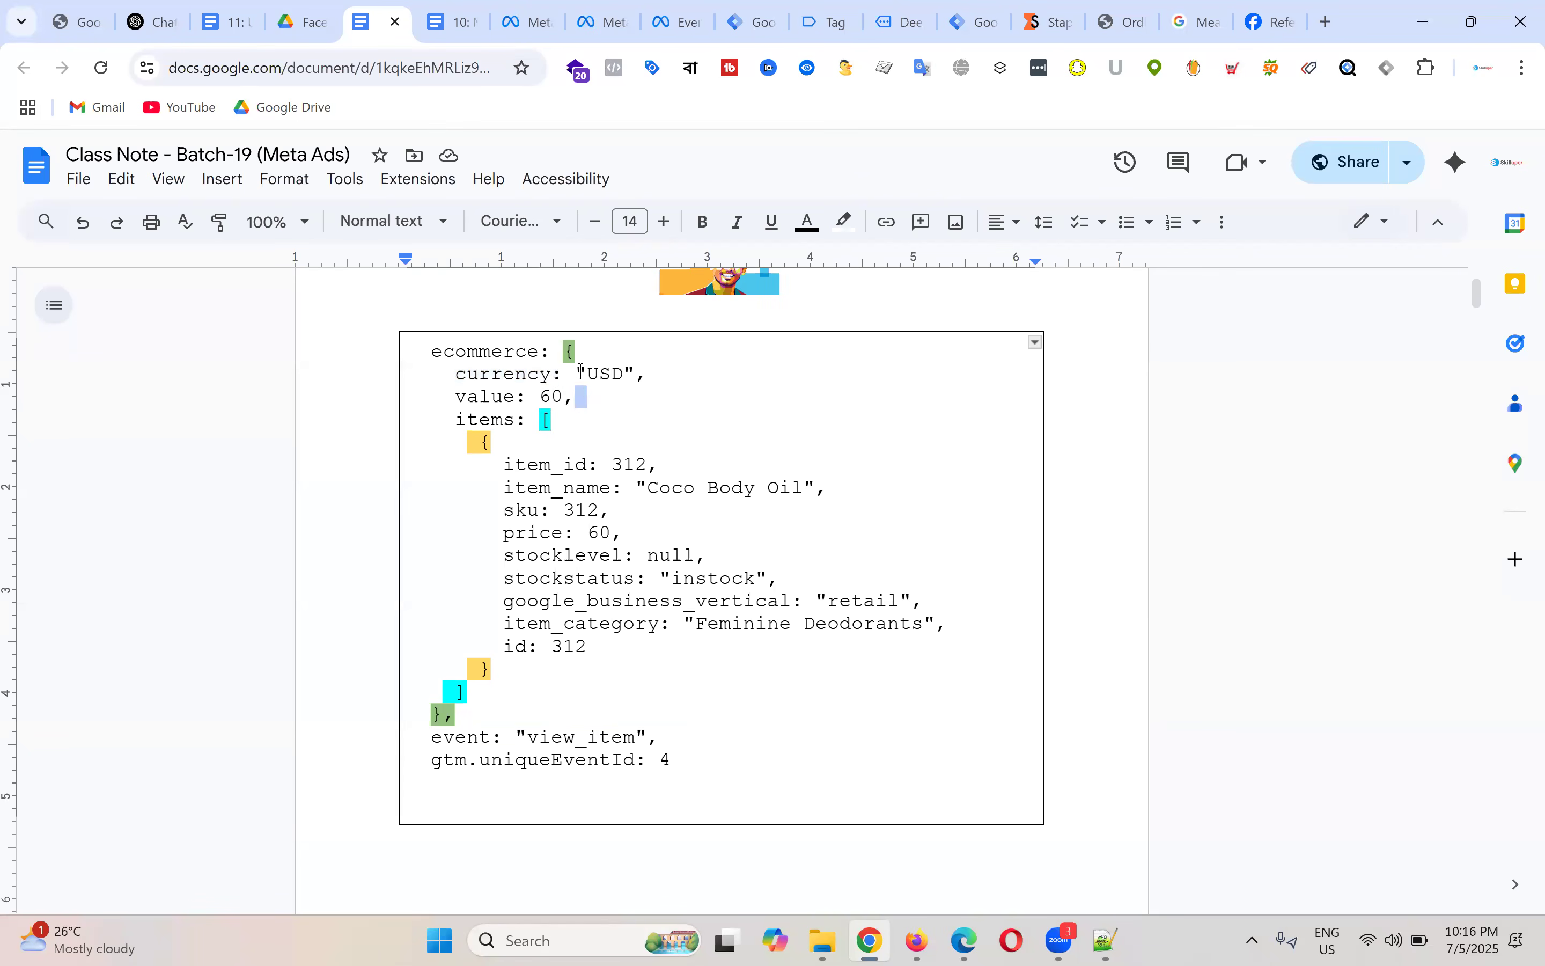
drag(576, 373, 638, 375)
click(677, 375)
drag(455, 376, 629, 372)
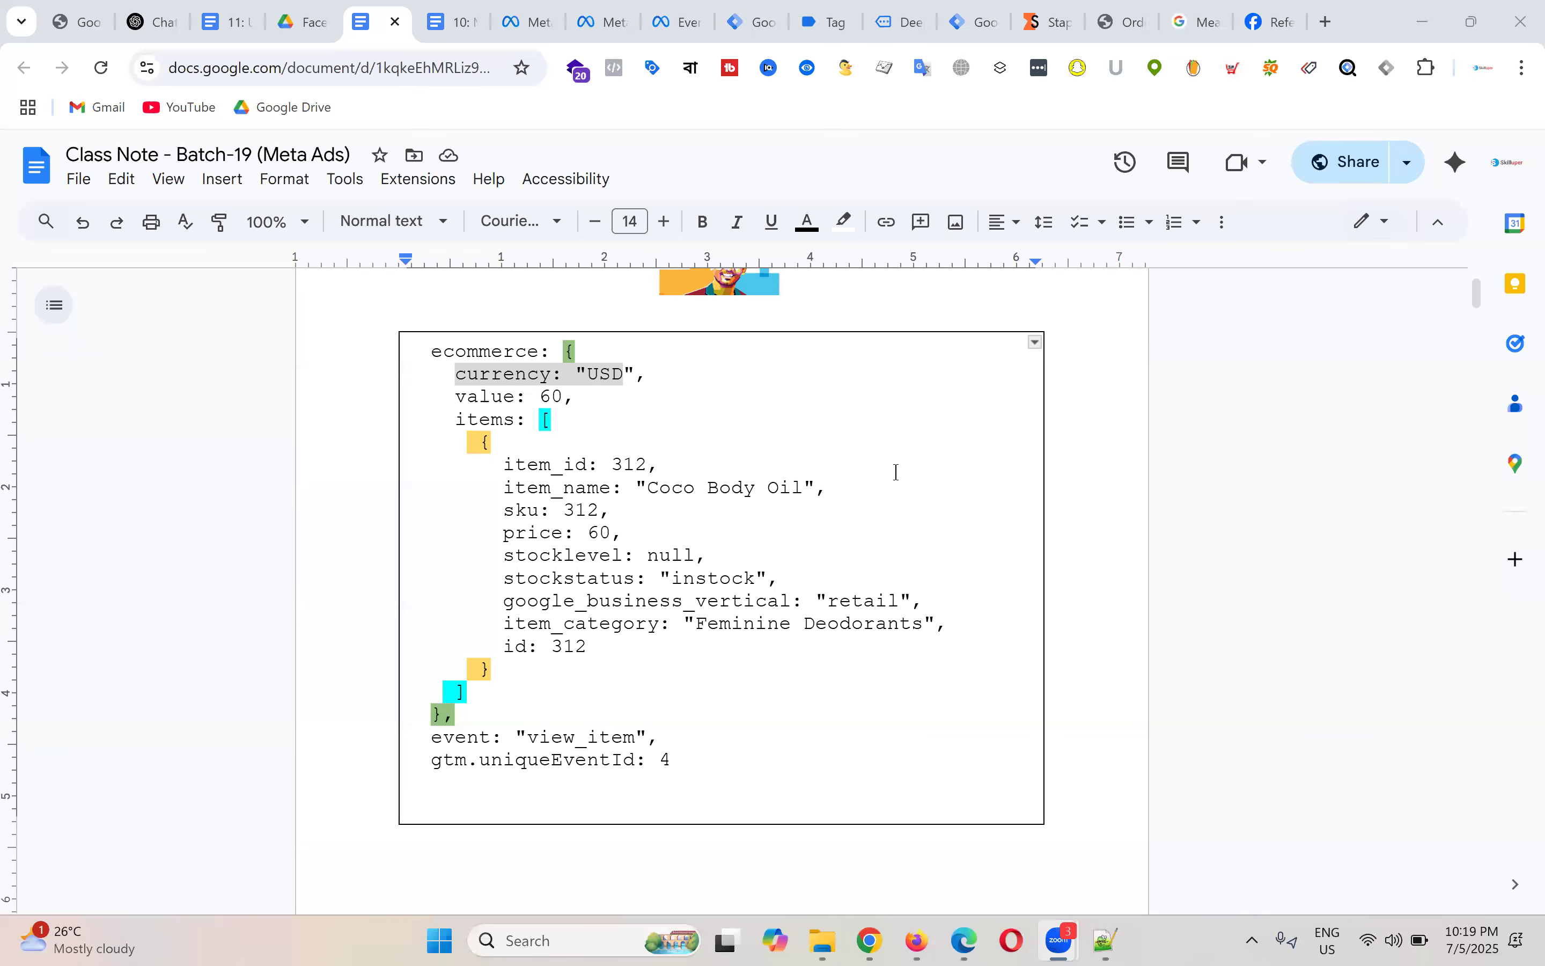
click(821, 442)
drag(461, 377, 540, 375)
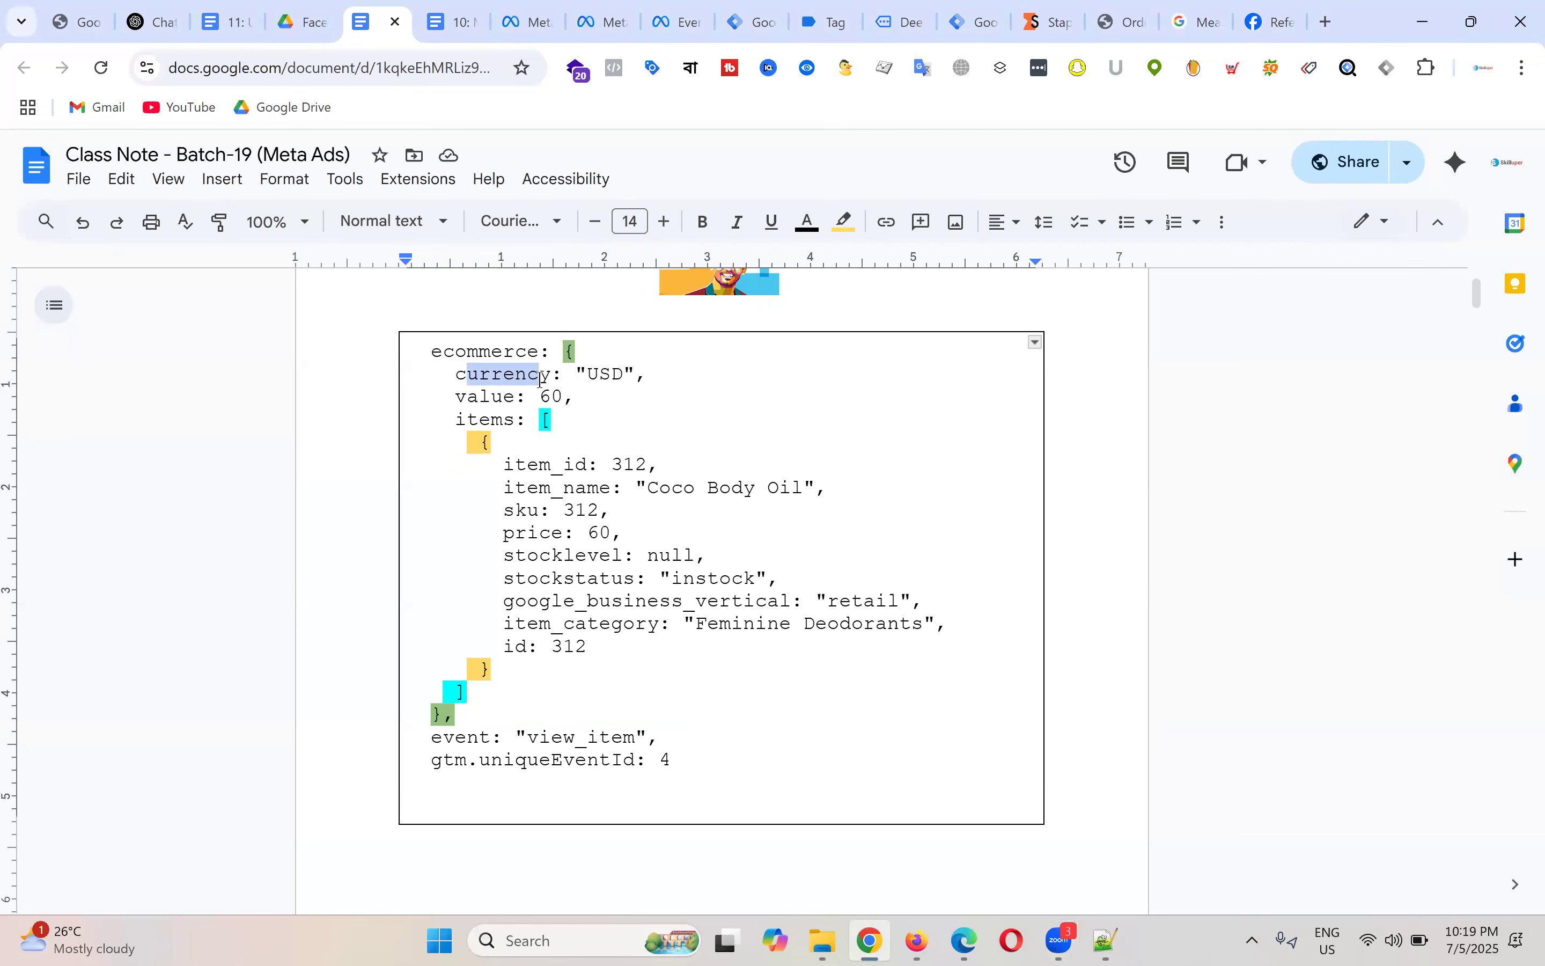
click(528, 374)
double_click(527, 373)
drag(575, 373, 632, 372)
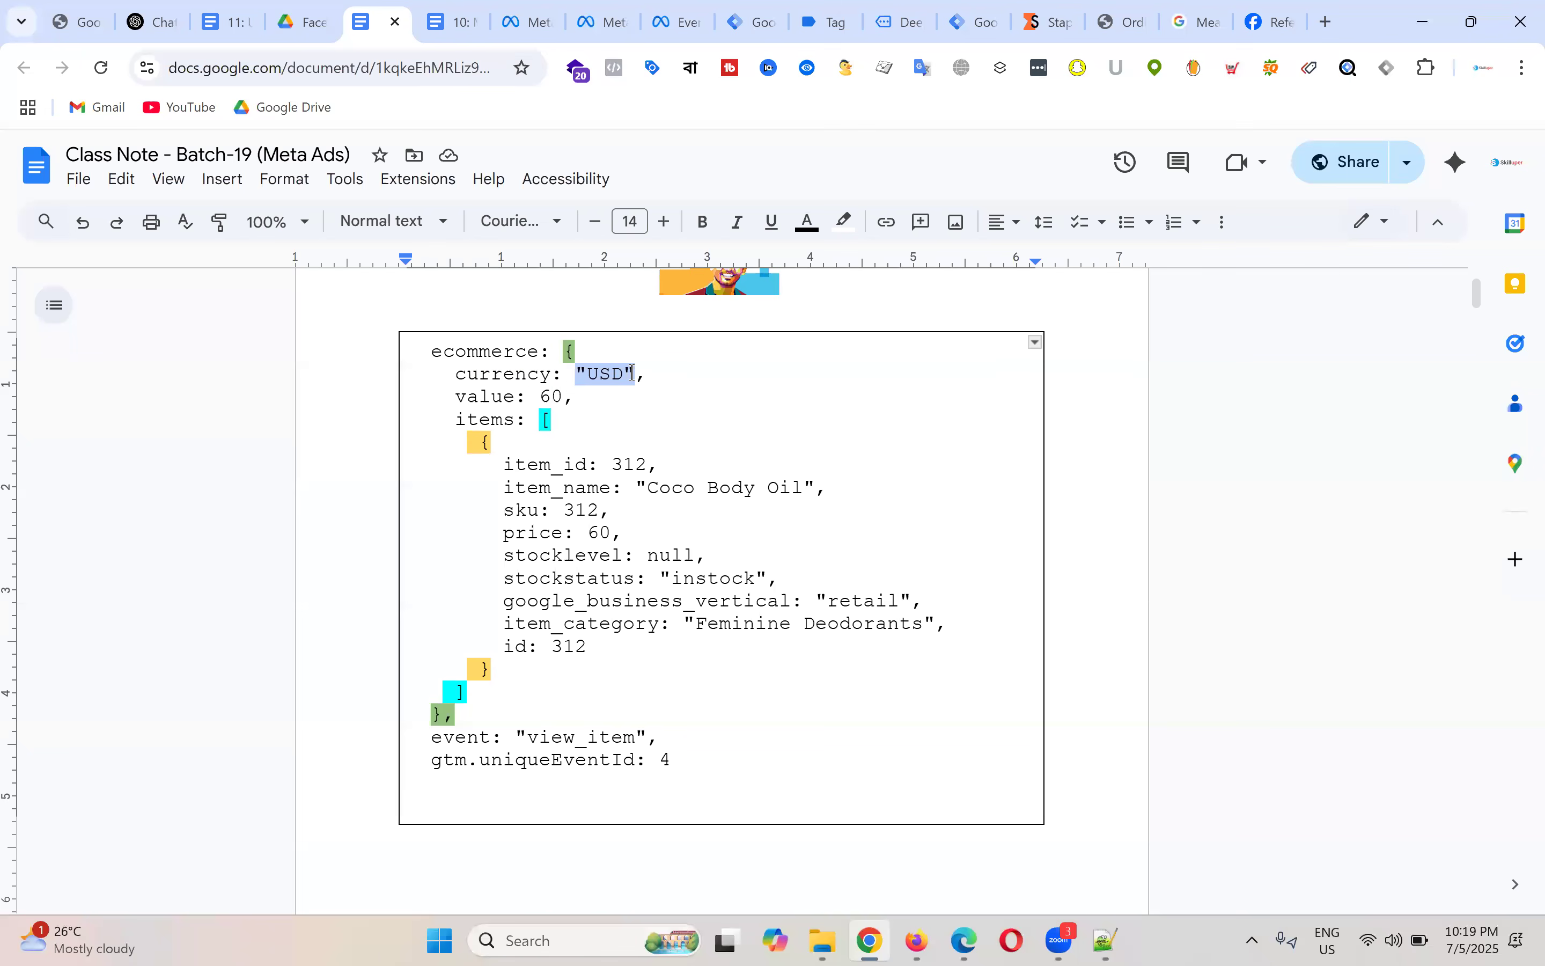
click(806, 412)
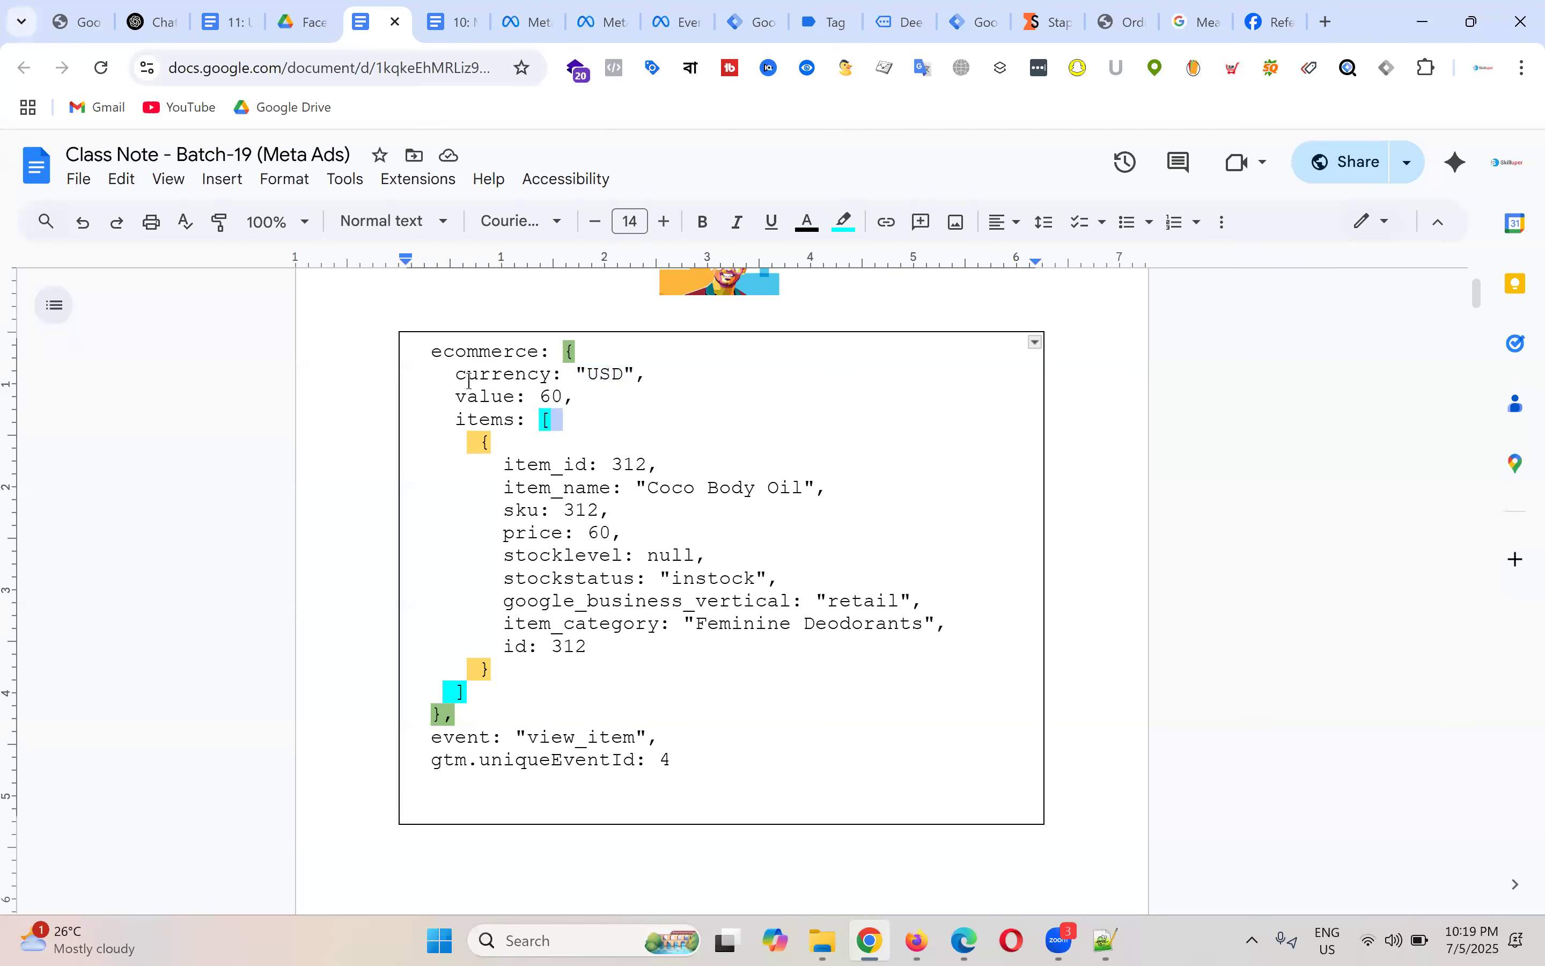
drag(456, 376, 557, 375)
click(456, 397)
drag(456, 397, 513, 398)
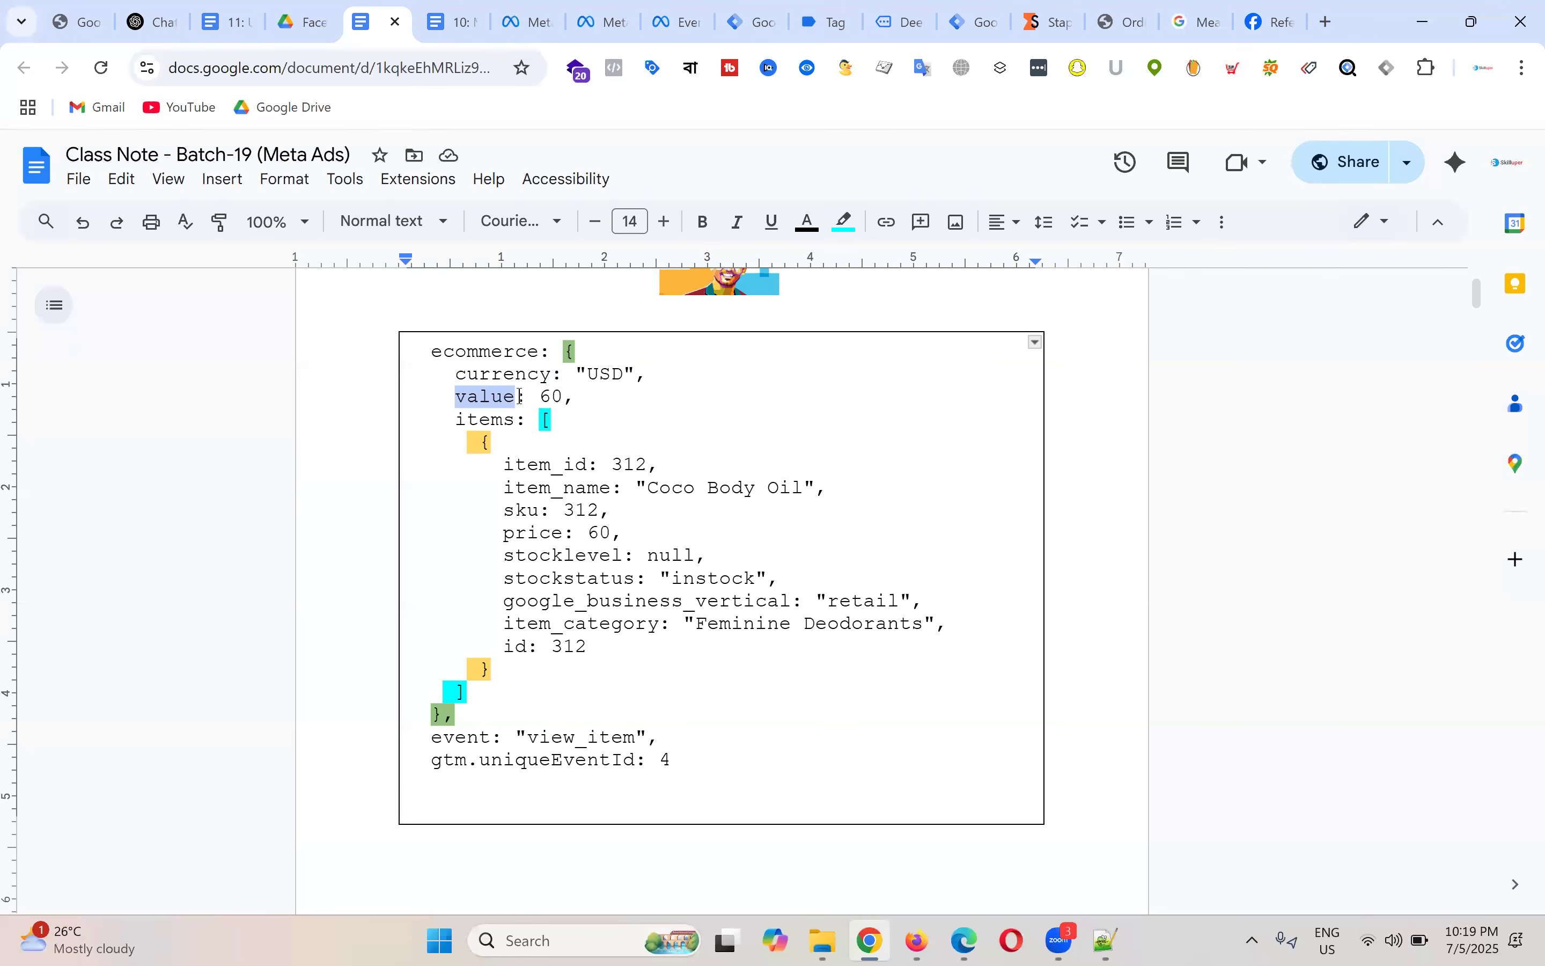
drag(540, 396, 561, 395)
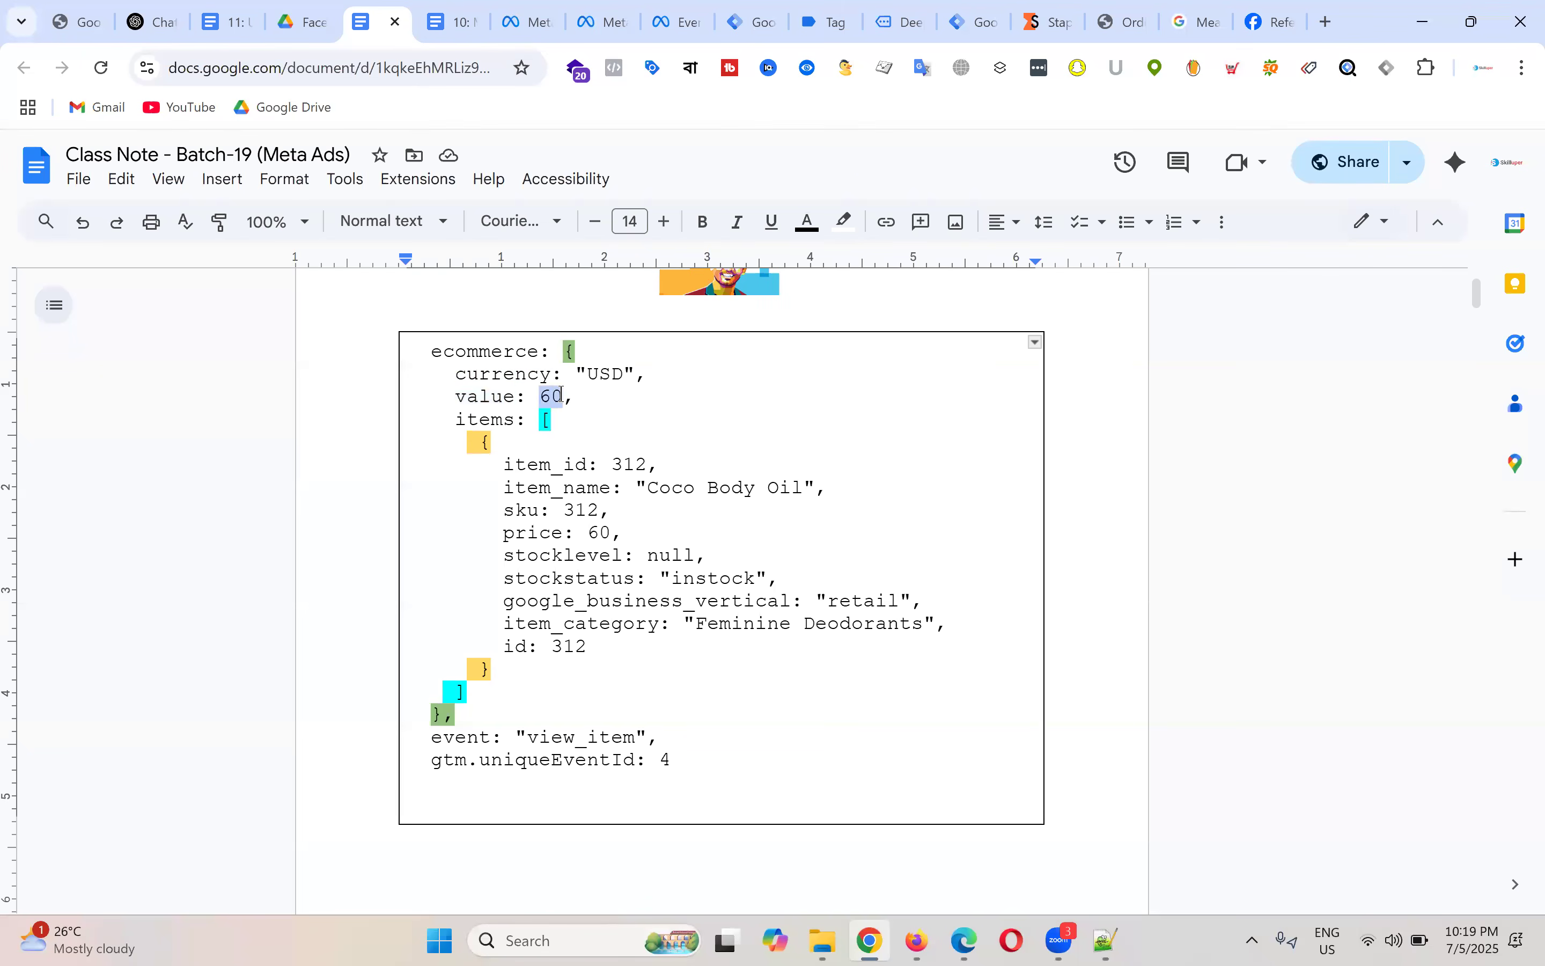
click(664, 403)
click(558, 420)
drag(463, 425, 544, 420)
click(549, 419)
click(553, 419)
click(540, 419)
drag(459, 421, 712, 678)
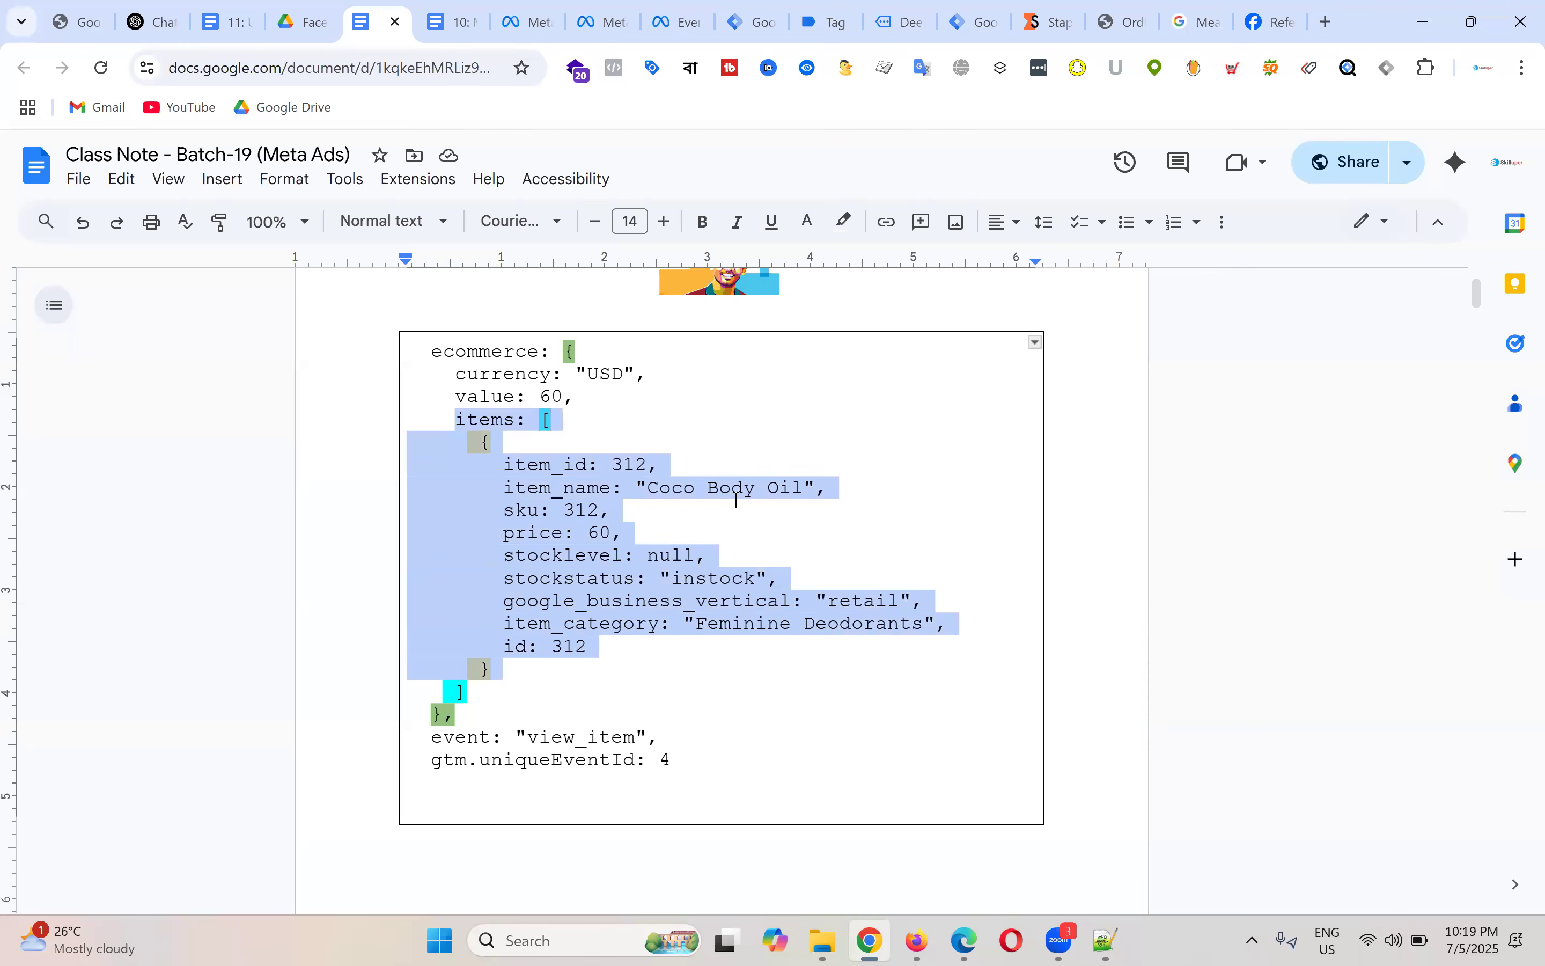
click(655, 434)
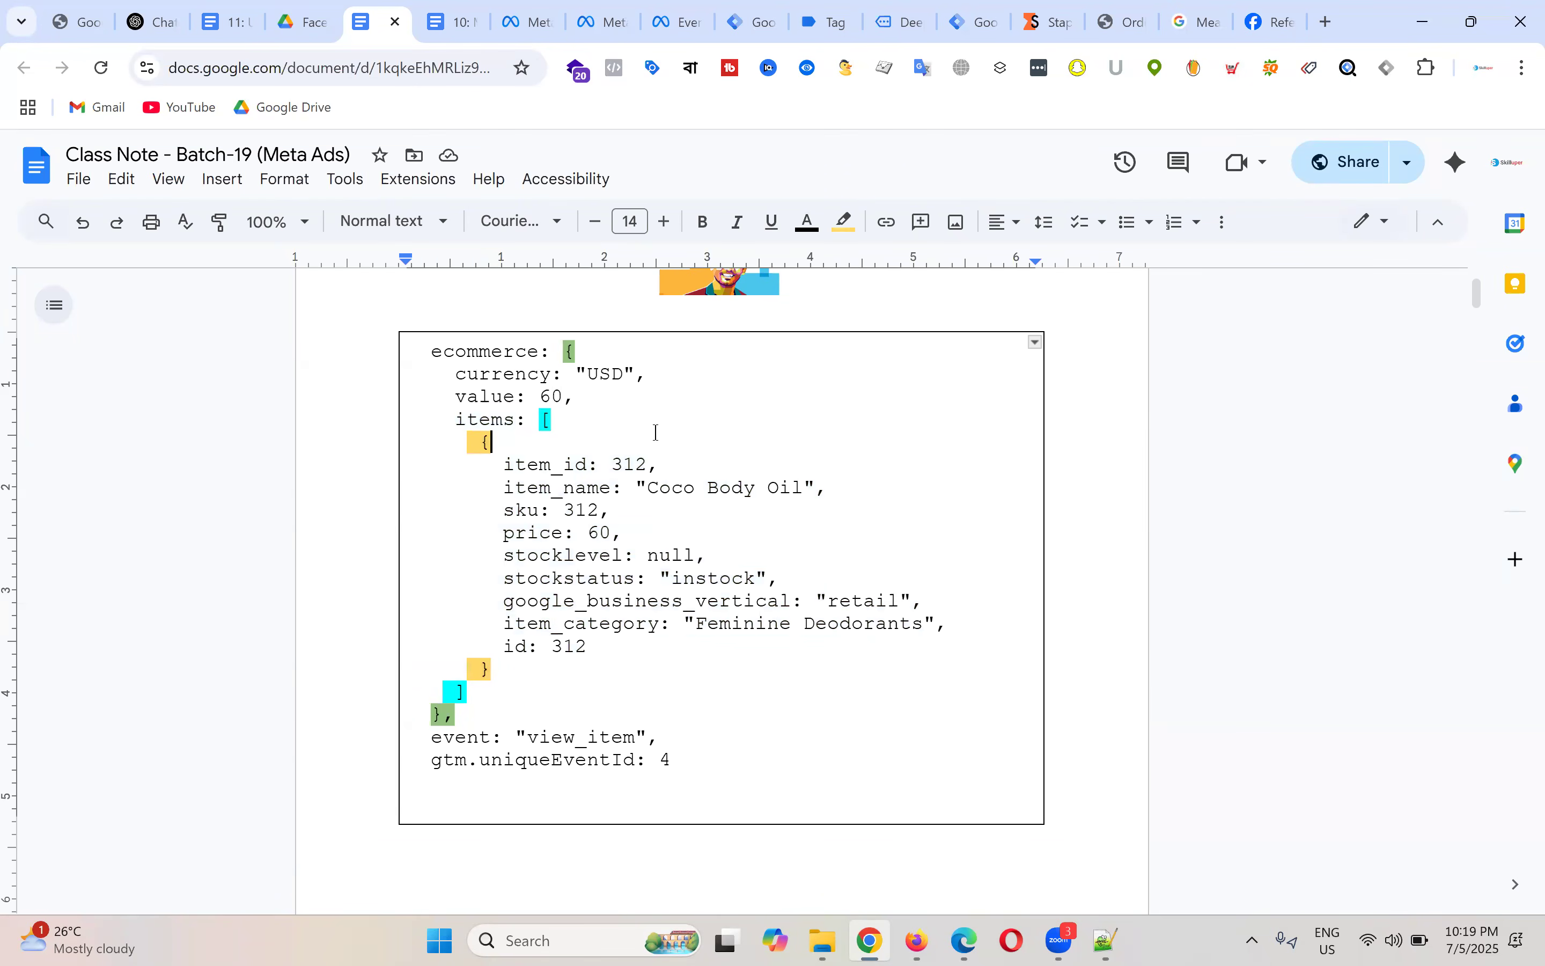
drag(433, 358, 543, 355)
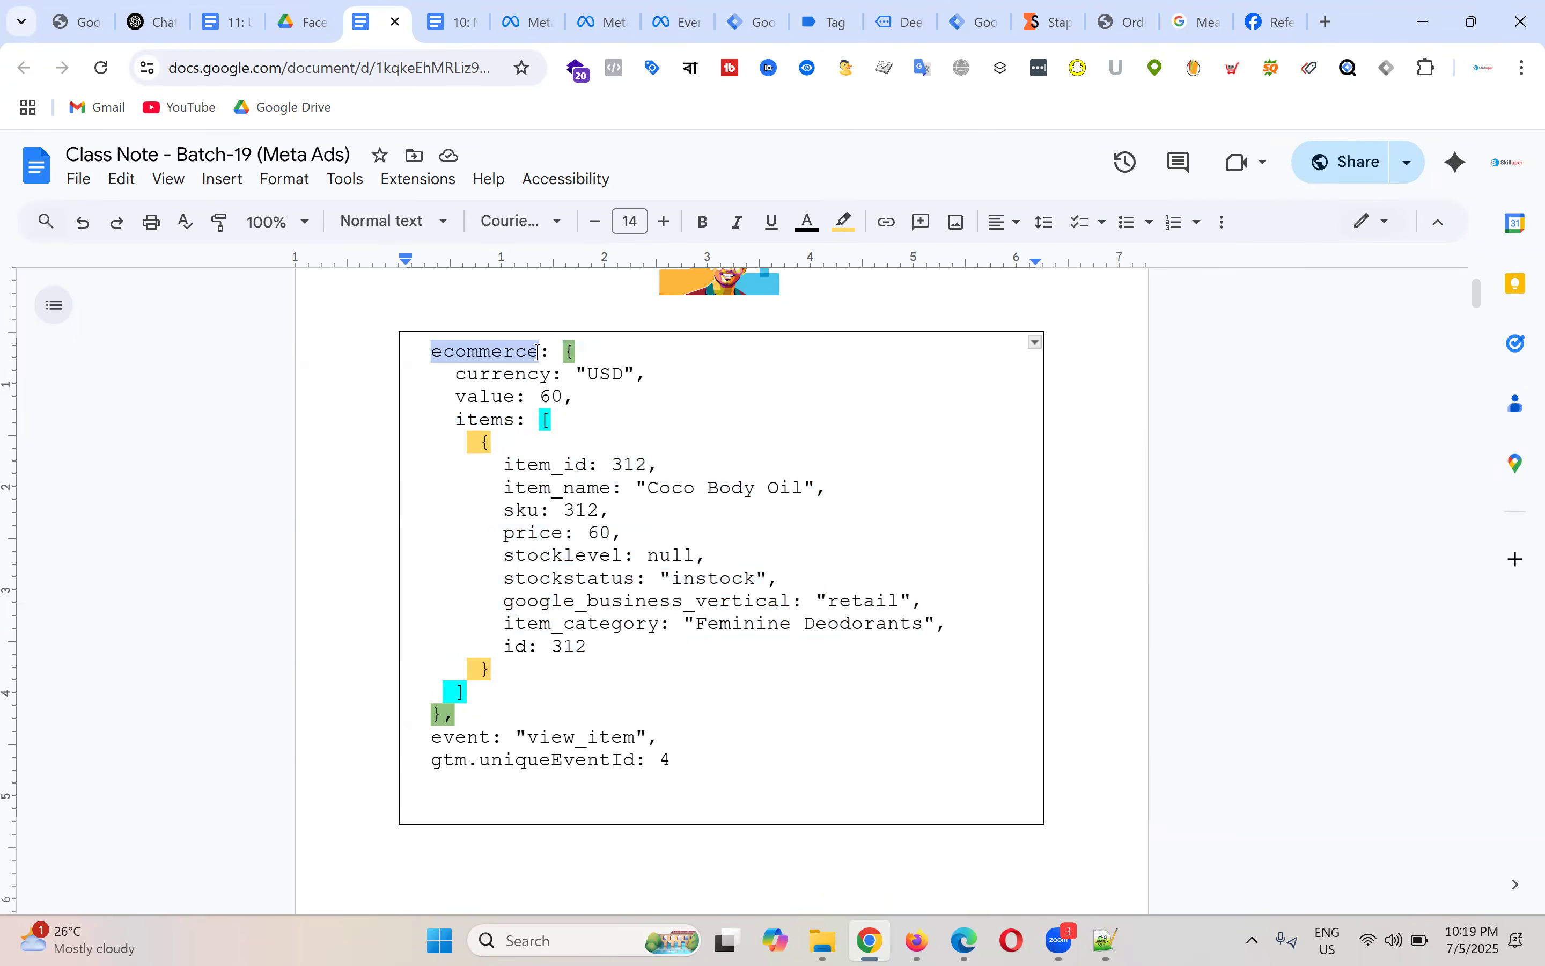
click(586, 349)
drag(419, 351, 605, 356)
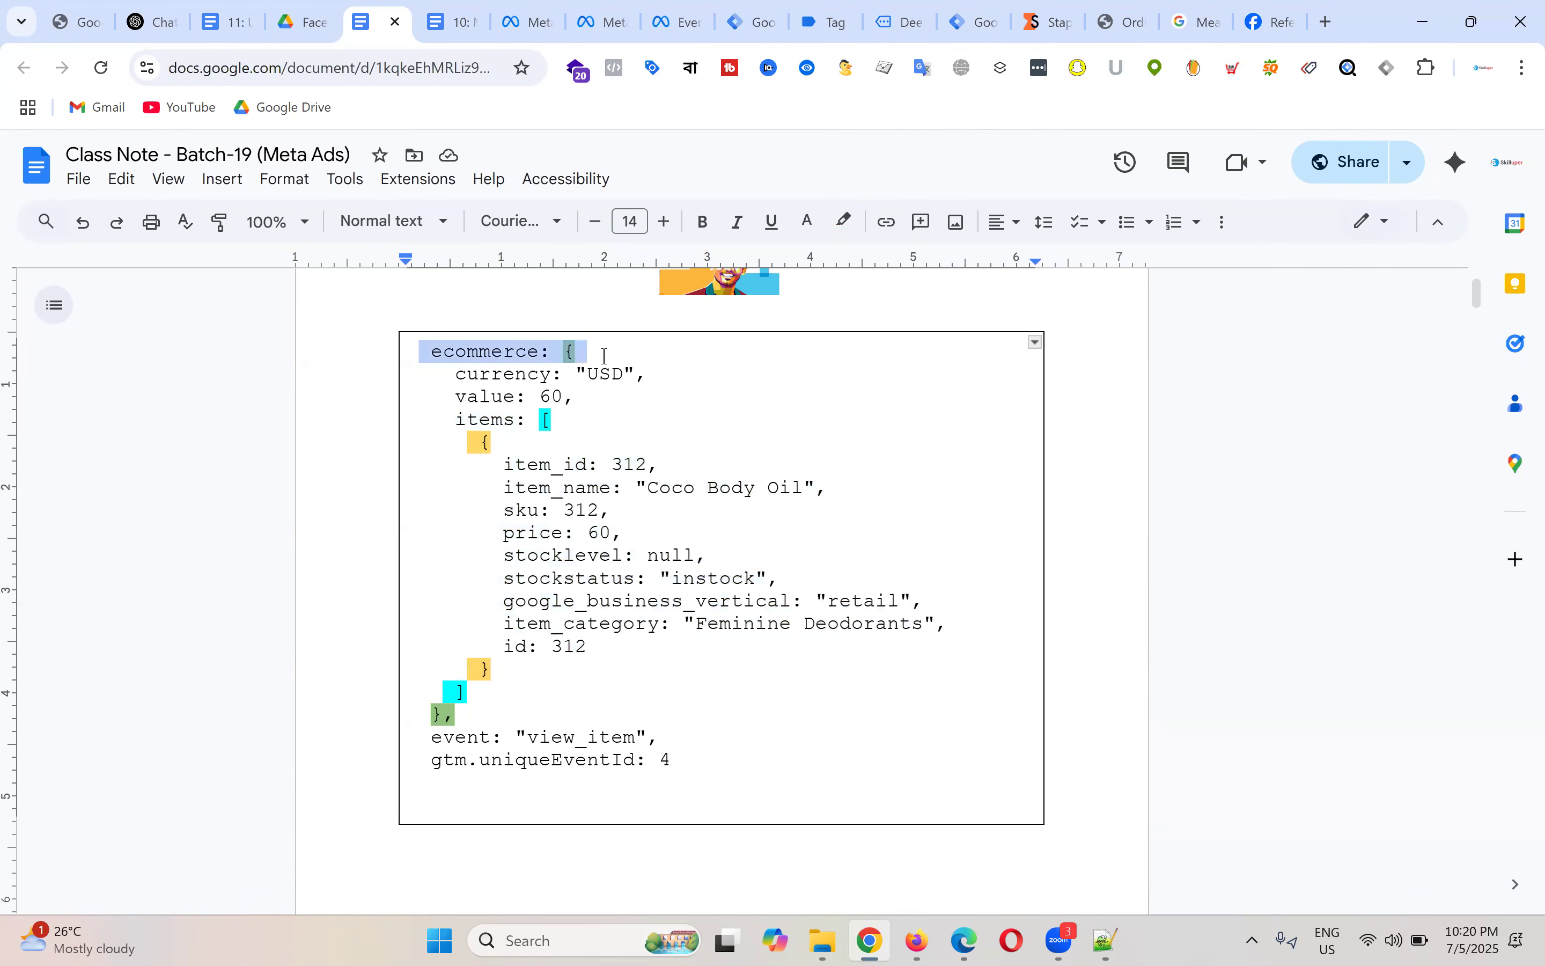
click(423, 353)
drag(456, 375, 628, 369)
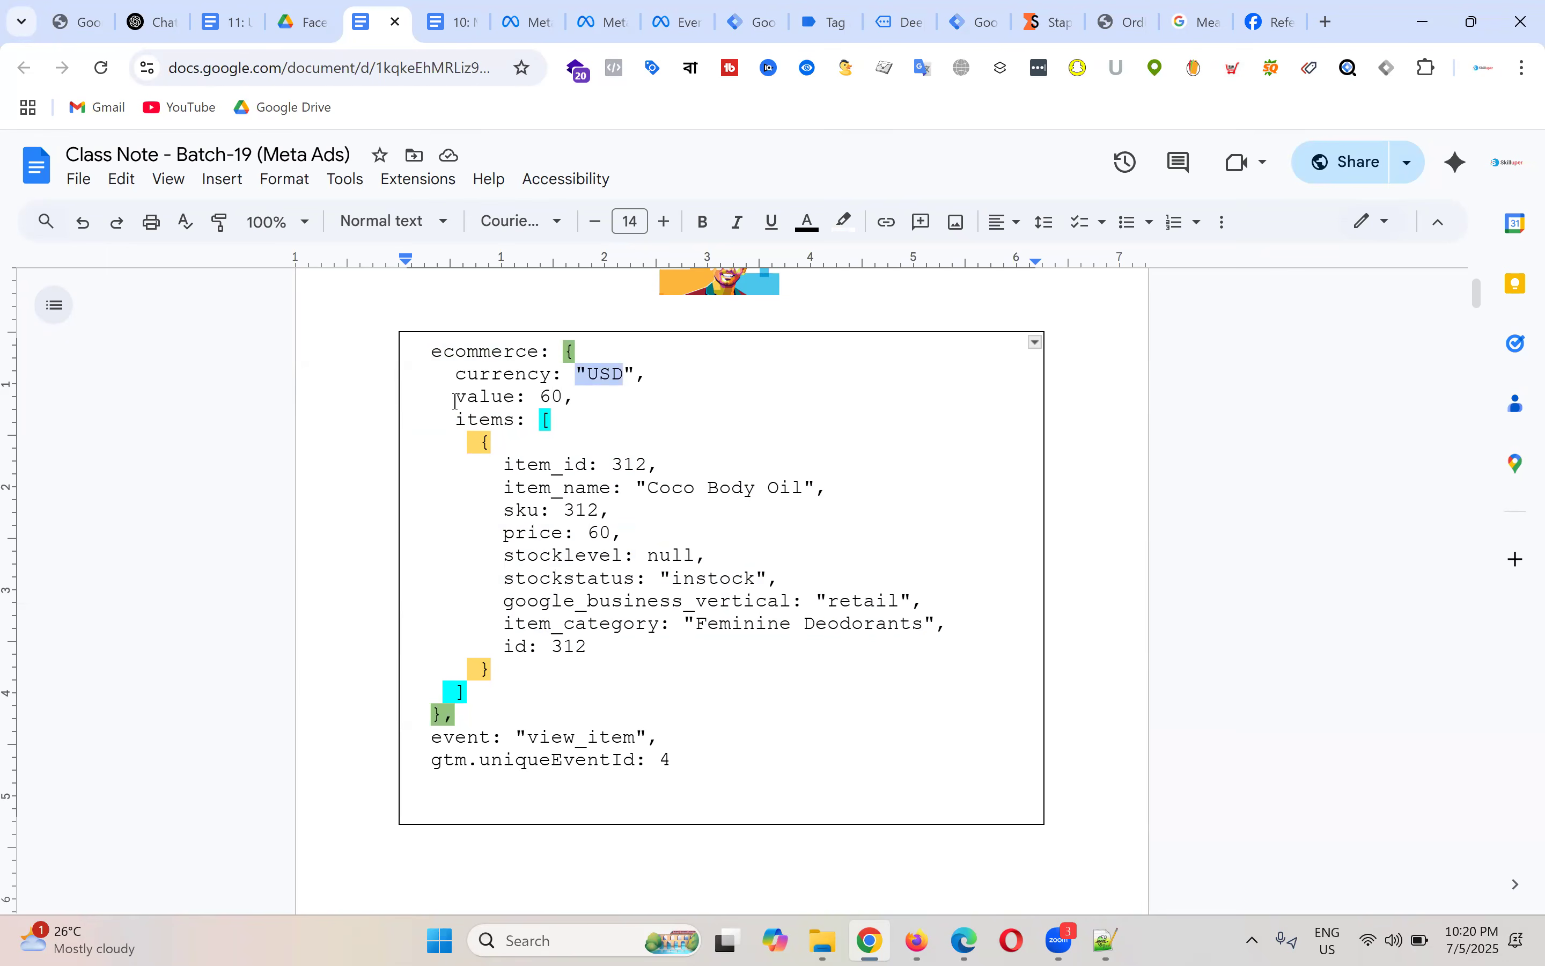
drag(455, 397, 566, 397)
drag(456, 420, 688, 689)
click(540, 420)
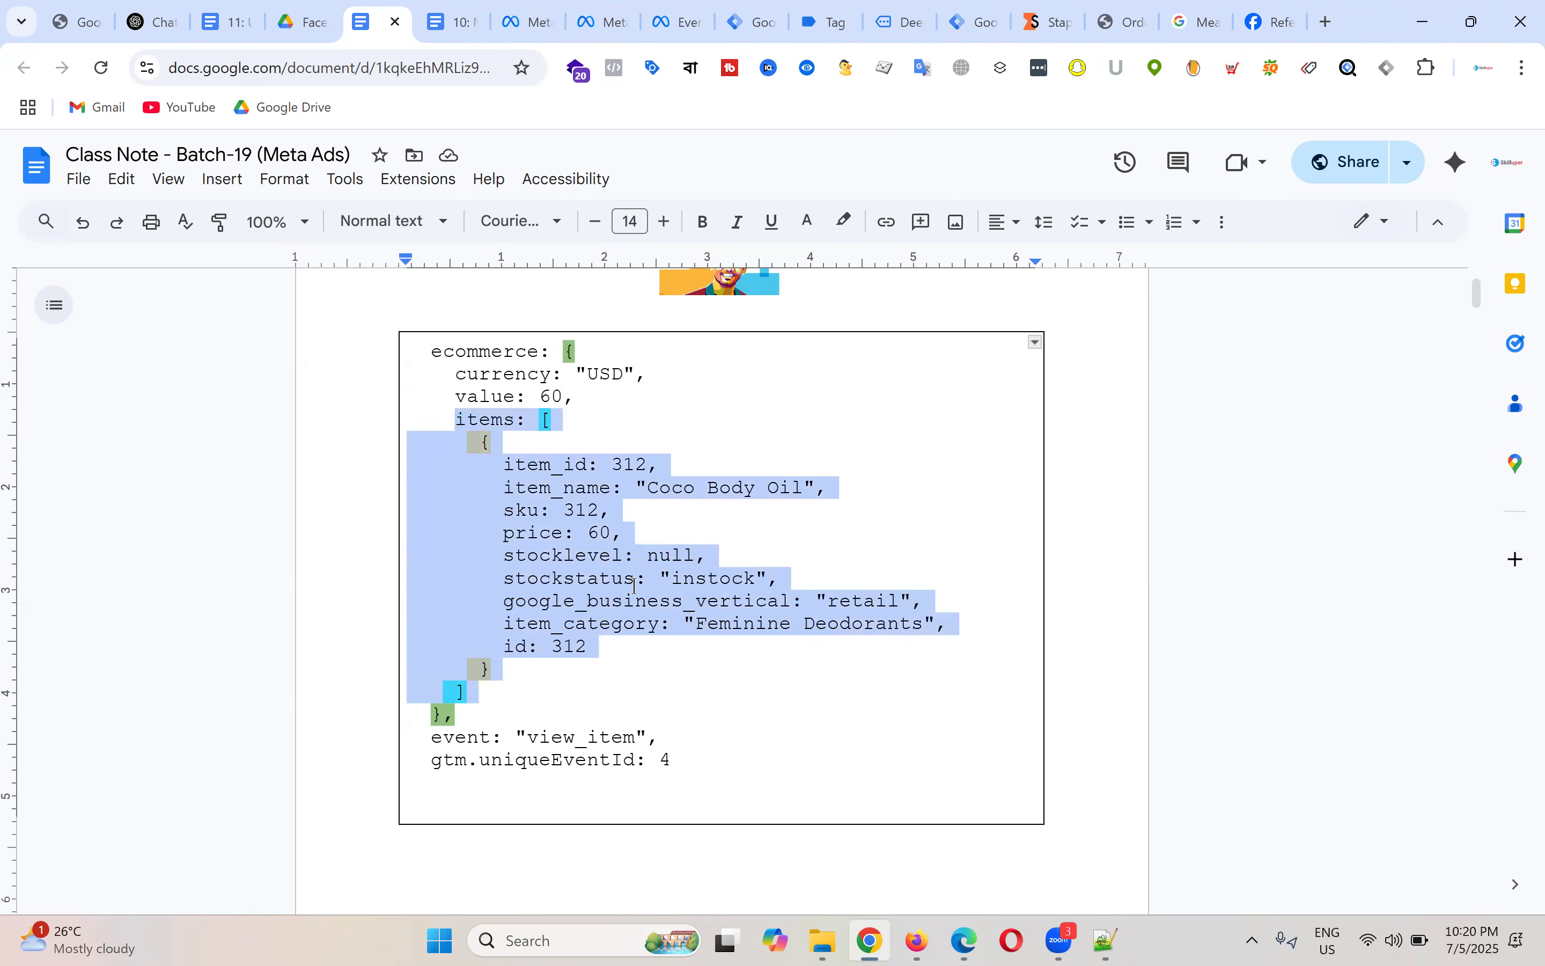
click(629, 490)
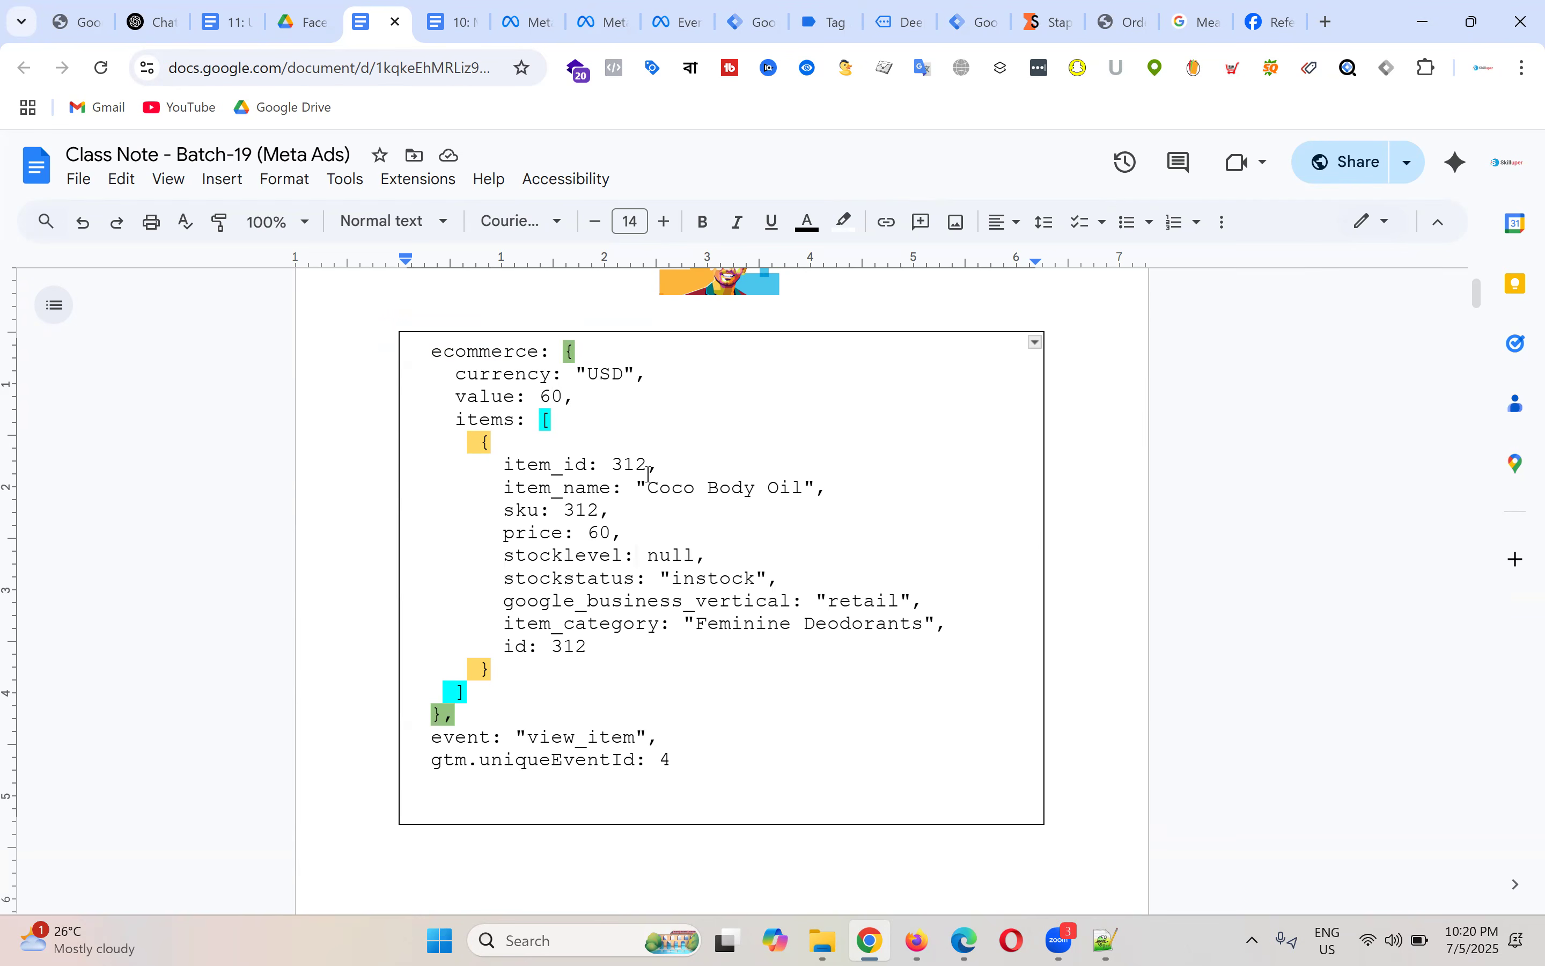
click(596, 440)
drag(460, 425, 524, 426)
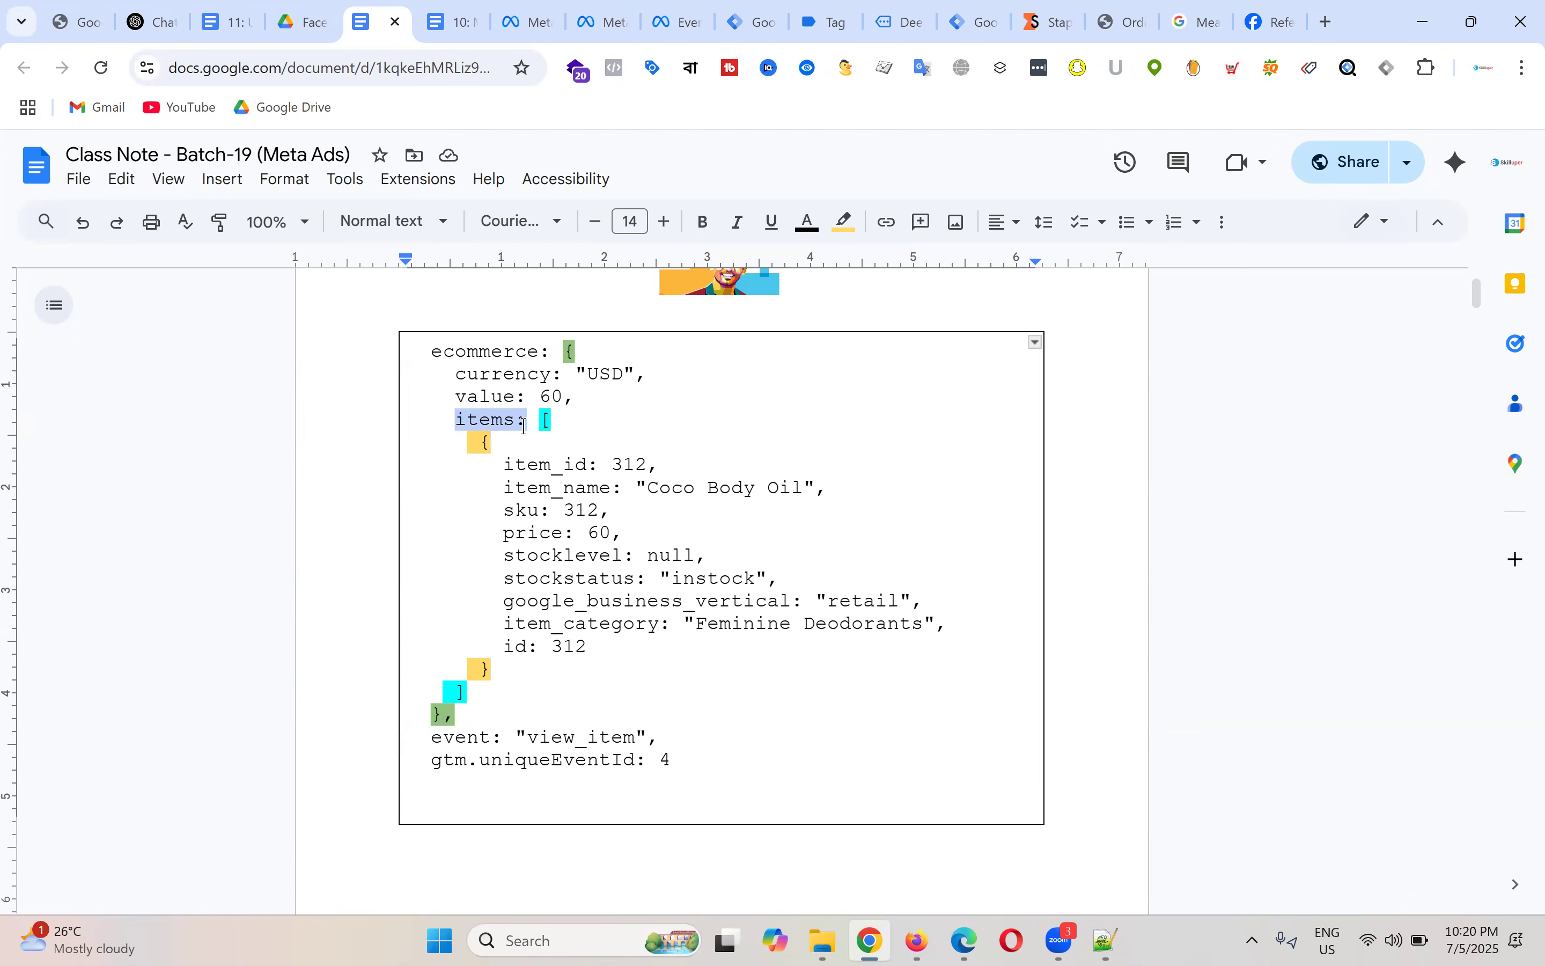
click(660, 429)
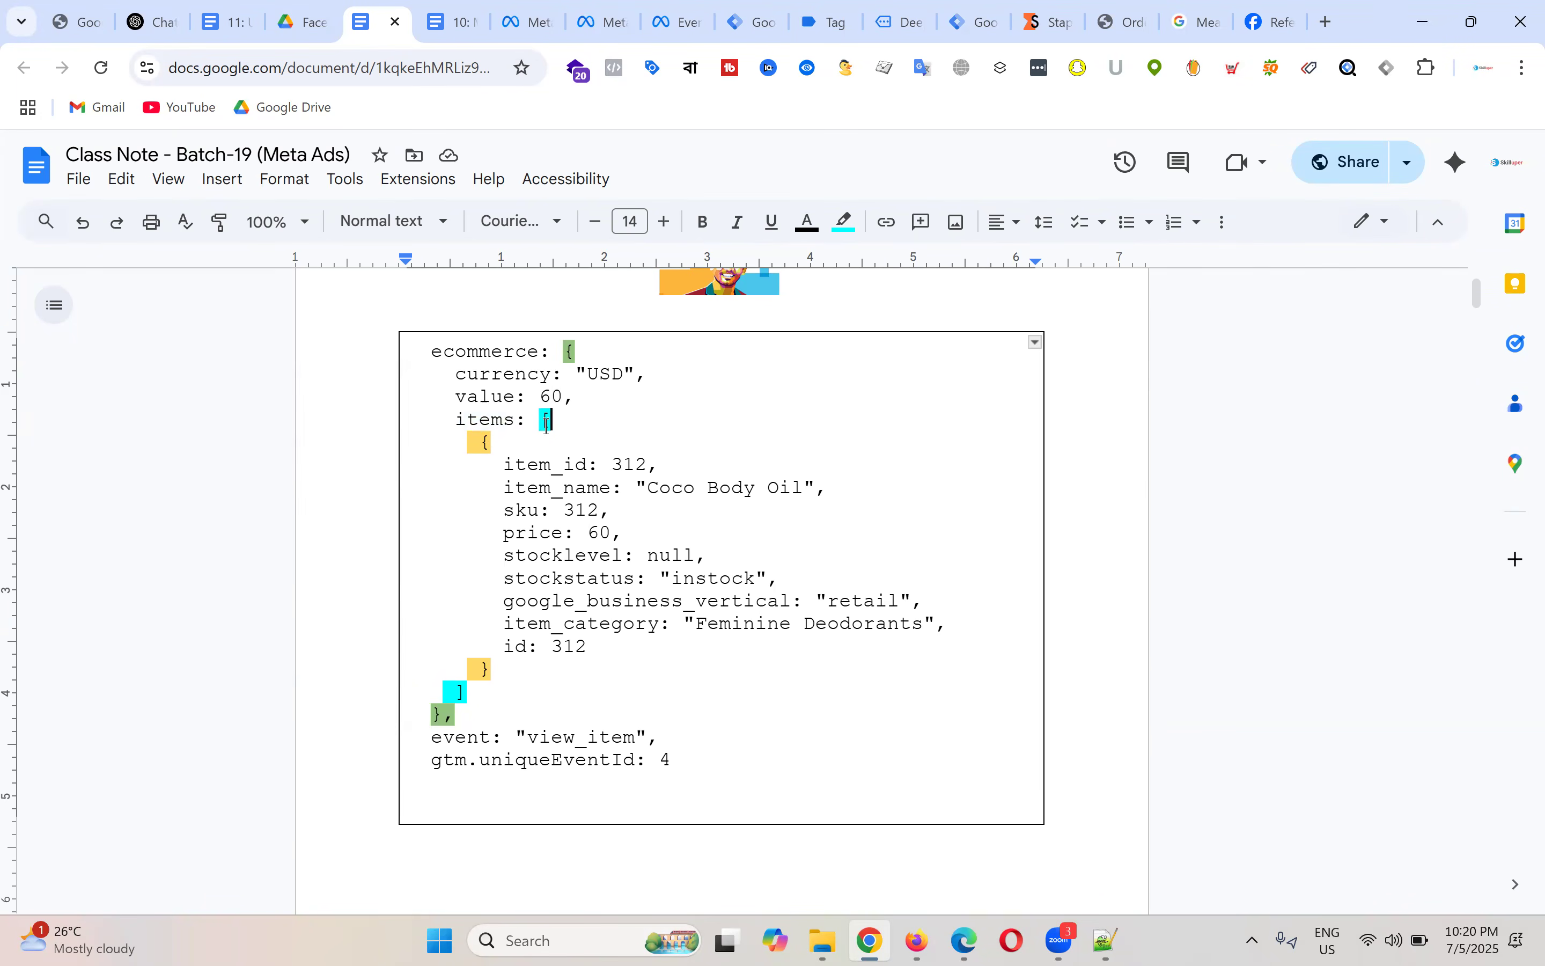
drag(476, 446, 640, 668)
click(645, 546)
drag(480, 445, 676, 664)
click(651, 554)
drag(450, 428, 578, 426)
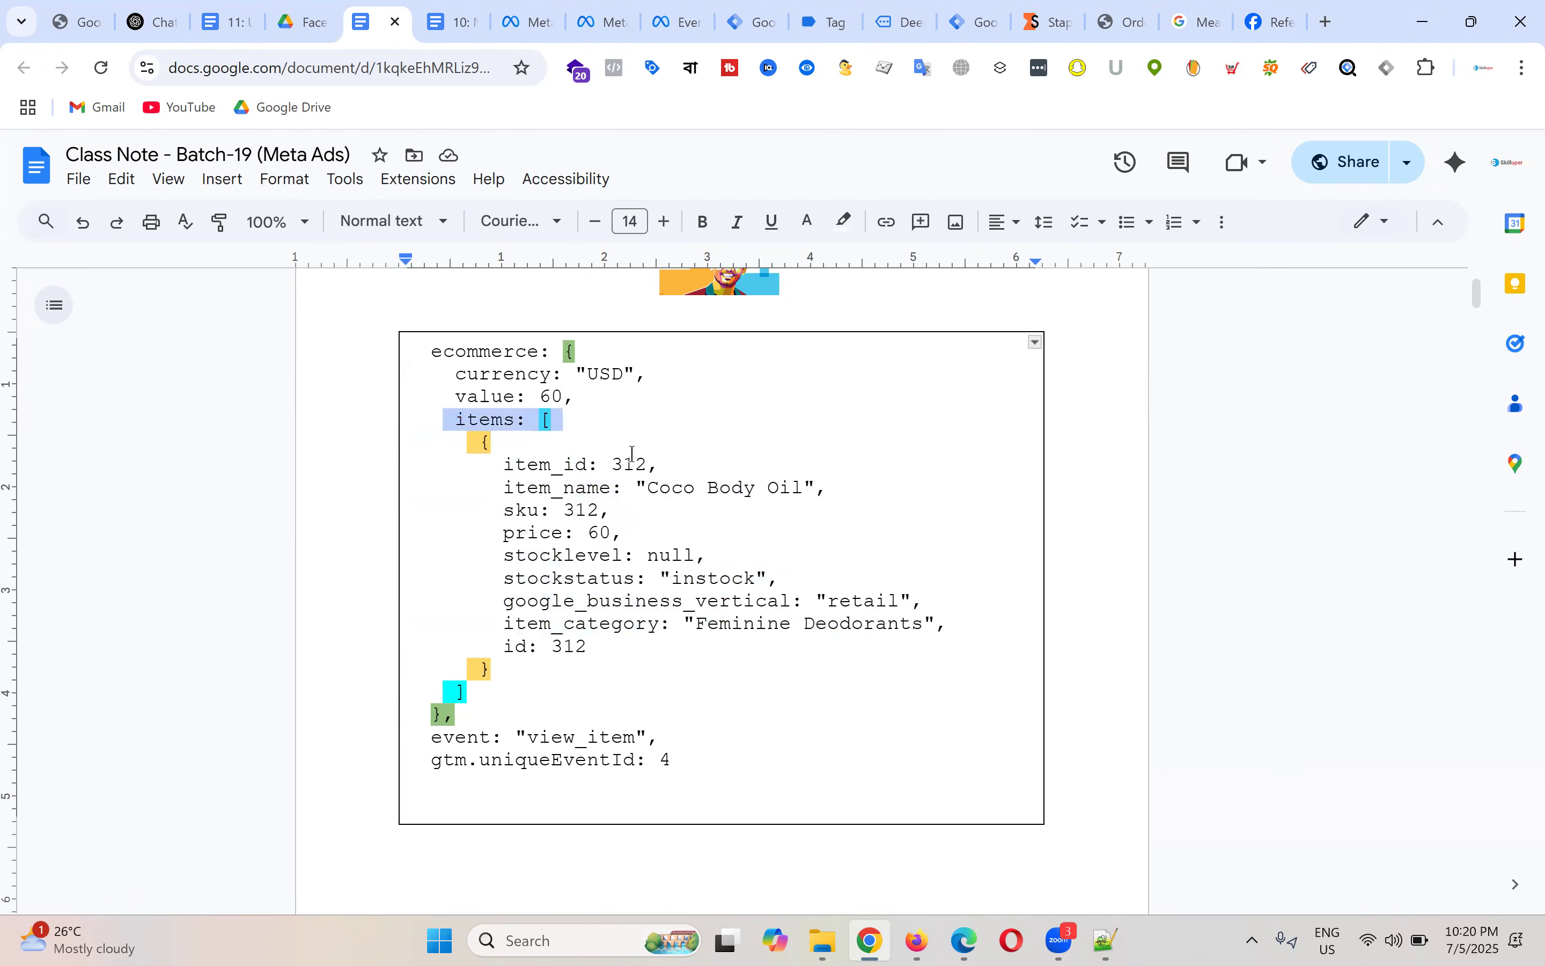
click(636, 464)
drag(505, 465, 638, 458)
click(638, 459)
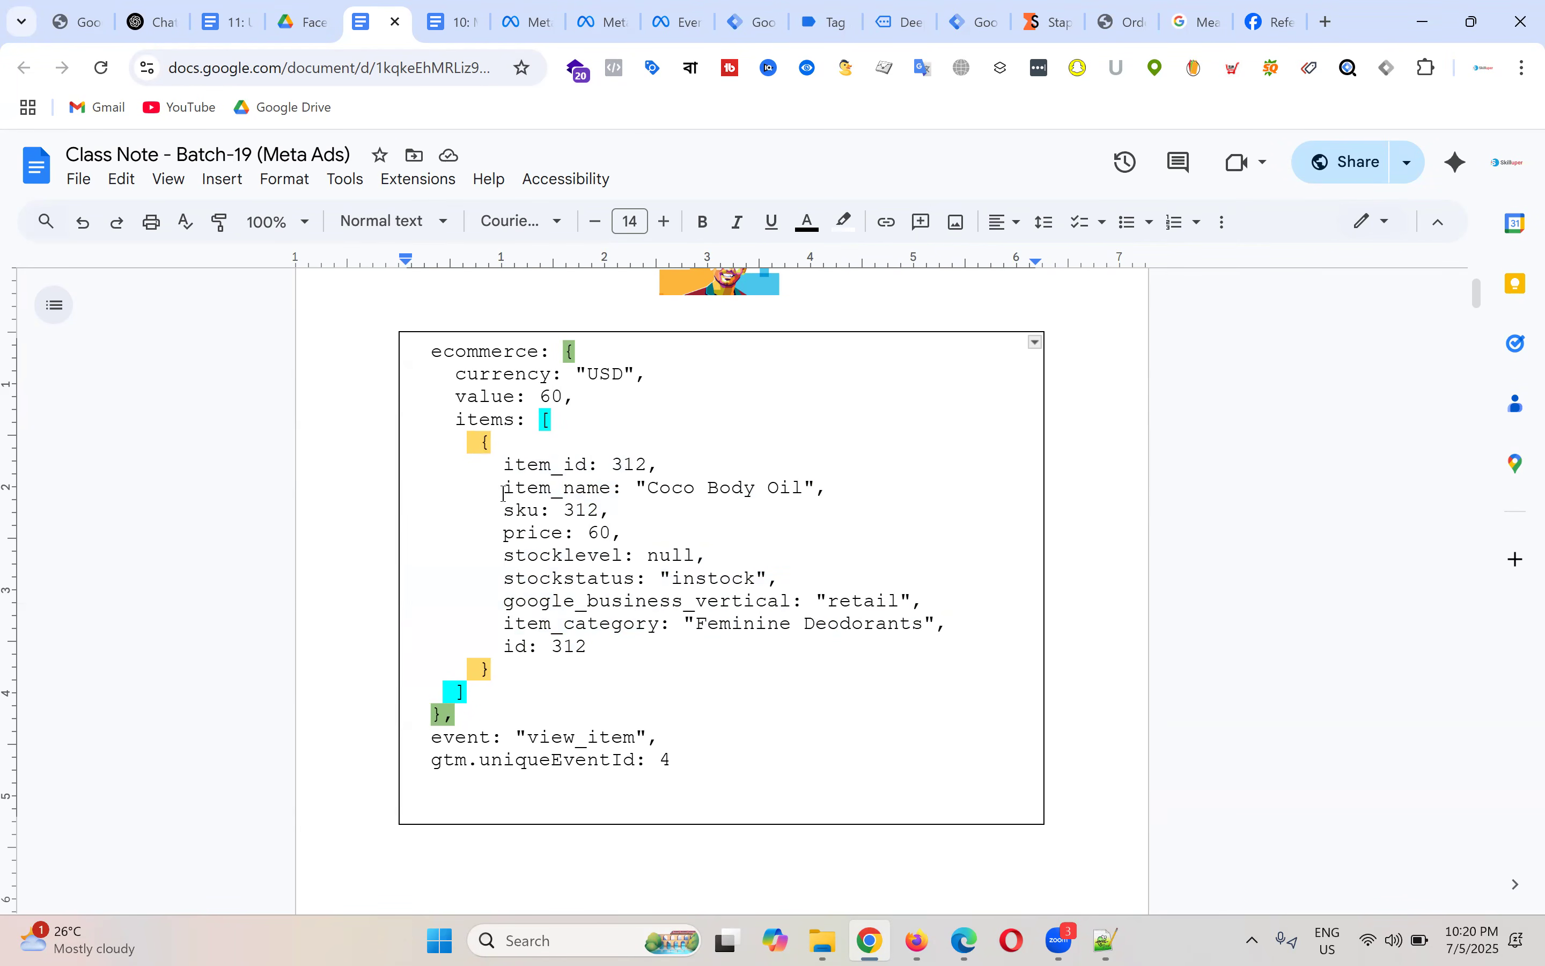
drag(503, 489, 620, 490)
click(504, 470)
drag(506, 465, 672, 633)
drag(455, 421, 698, 670)
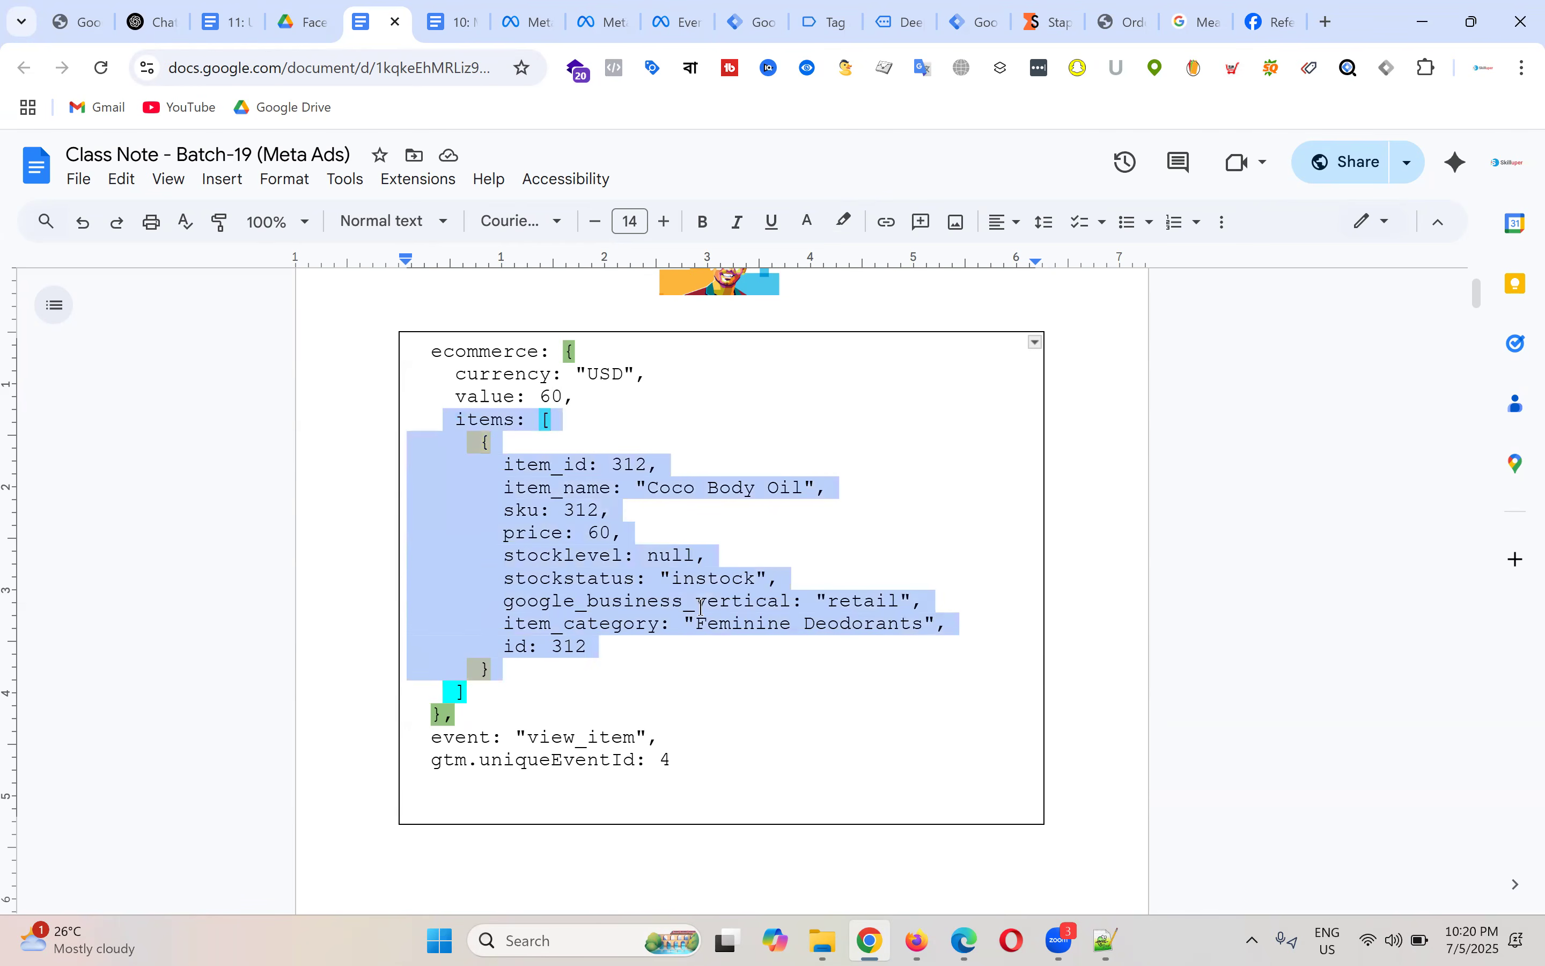
click(760, 456)
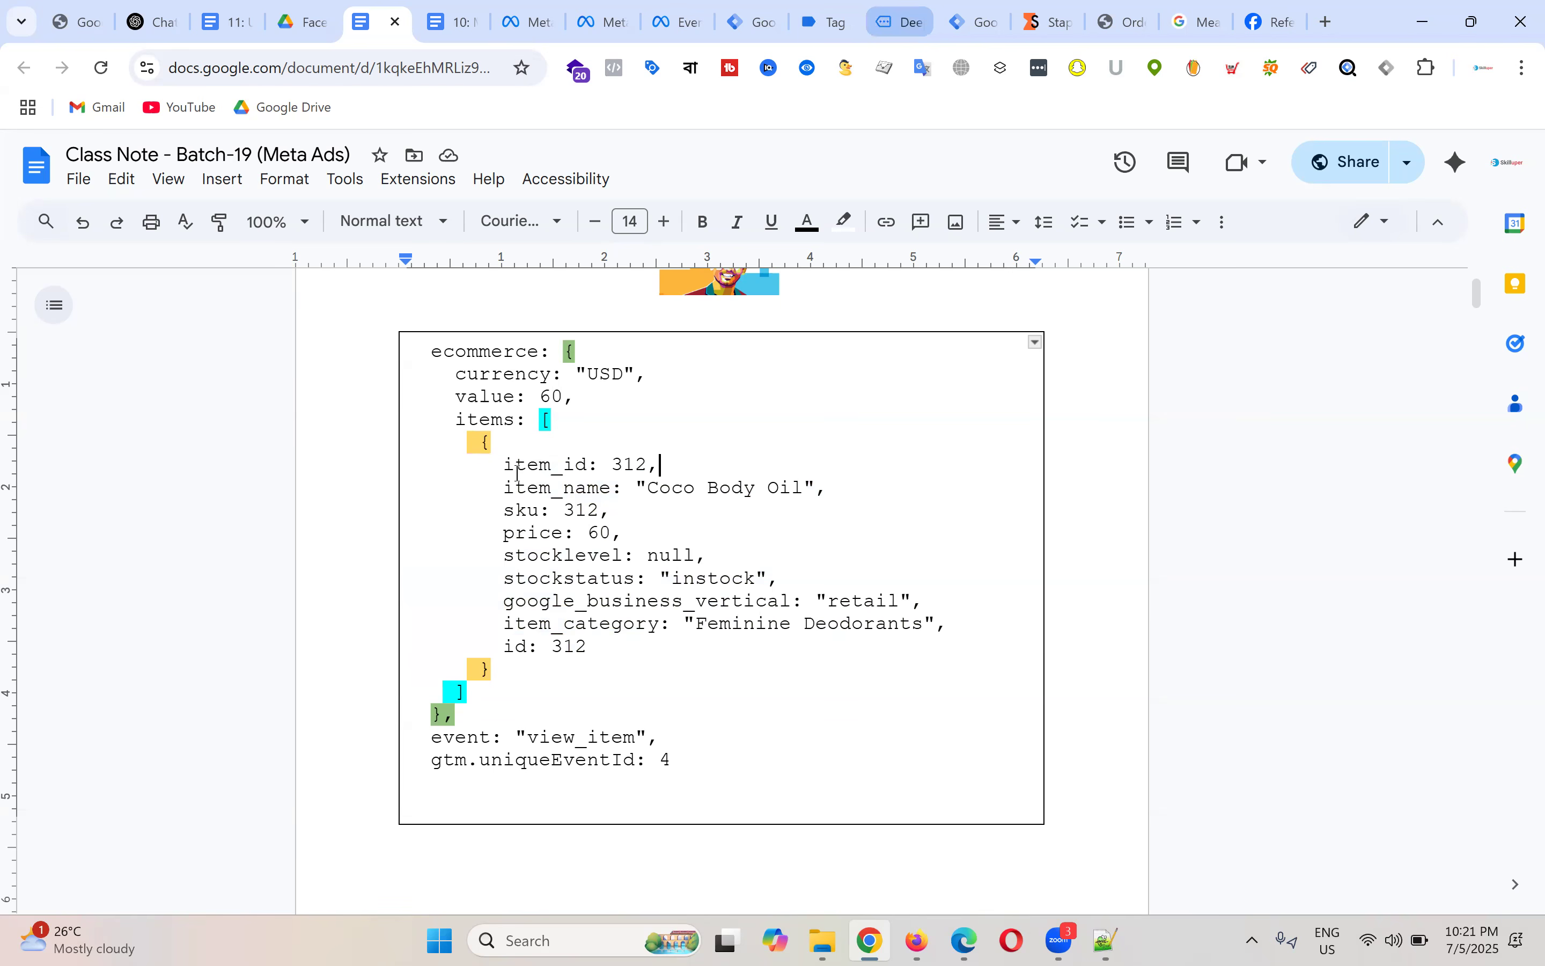
Step: Highlight the item_id 312, item_name Coco Body Oil and price 60 lines, then the whole ecommerce object
drag(506, 465, 662, 467)
click(717, 454)
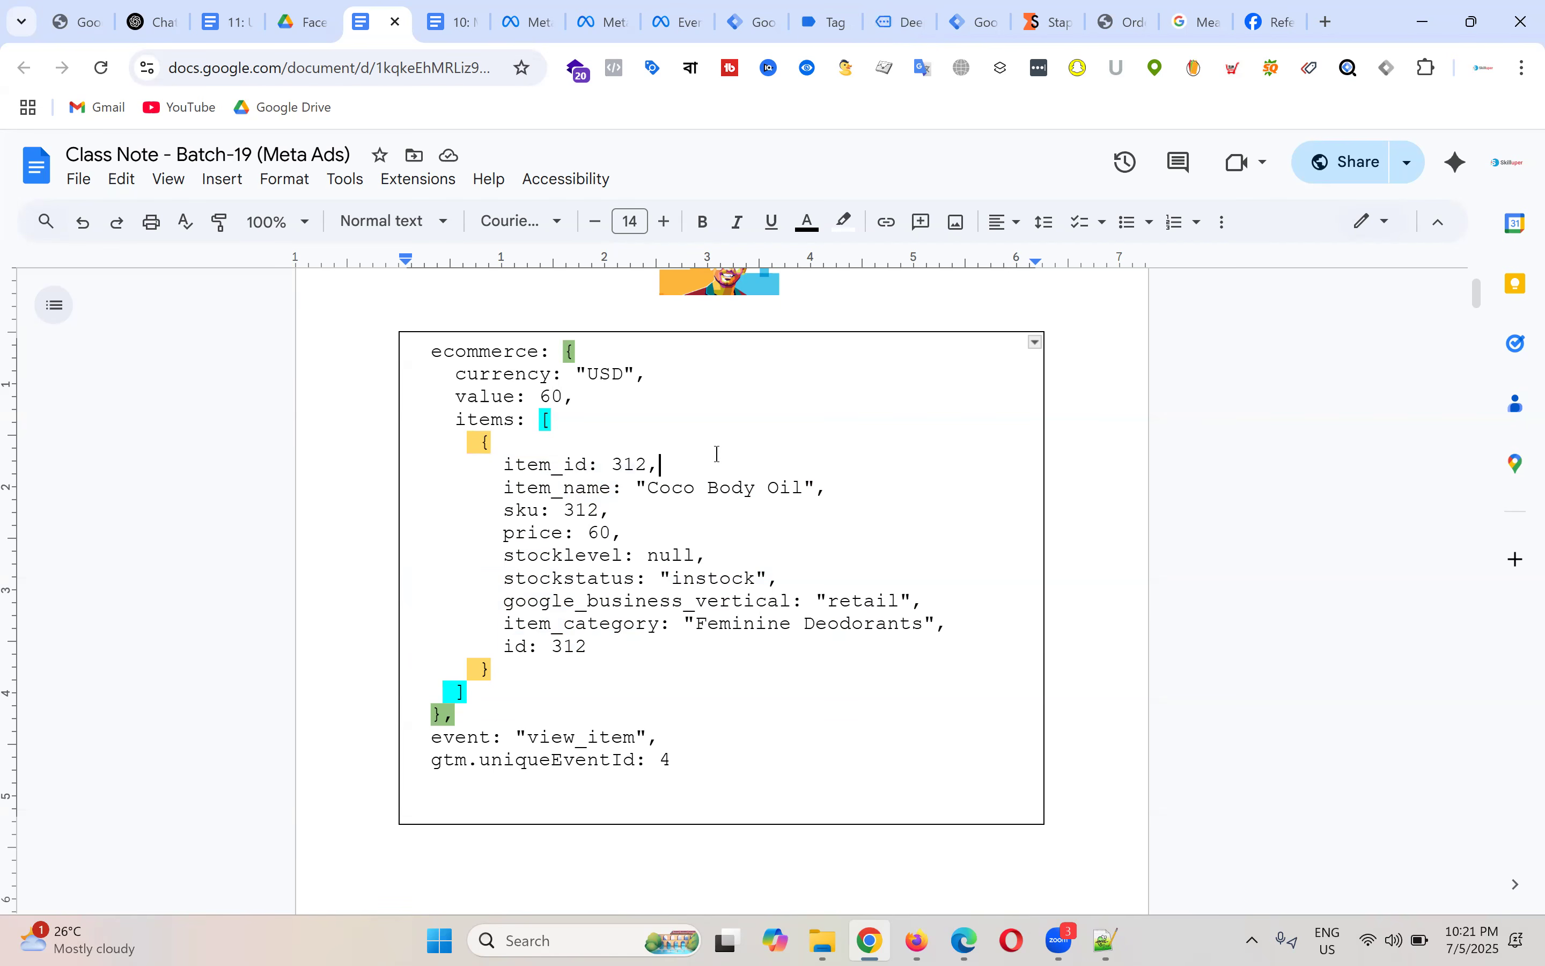
drag(506, 489, 814, 495)
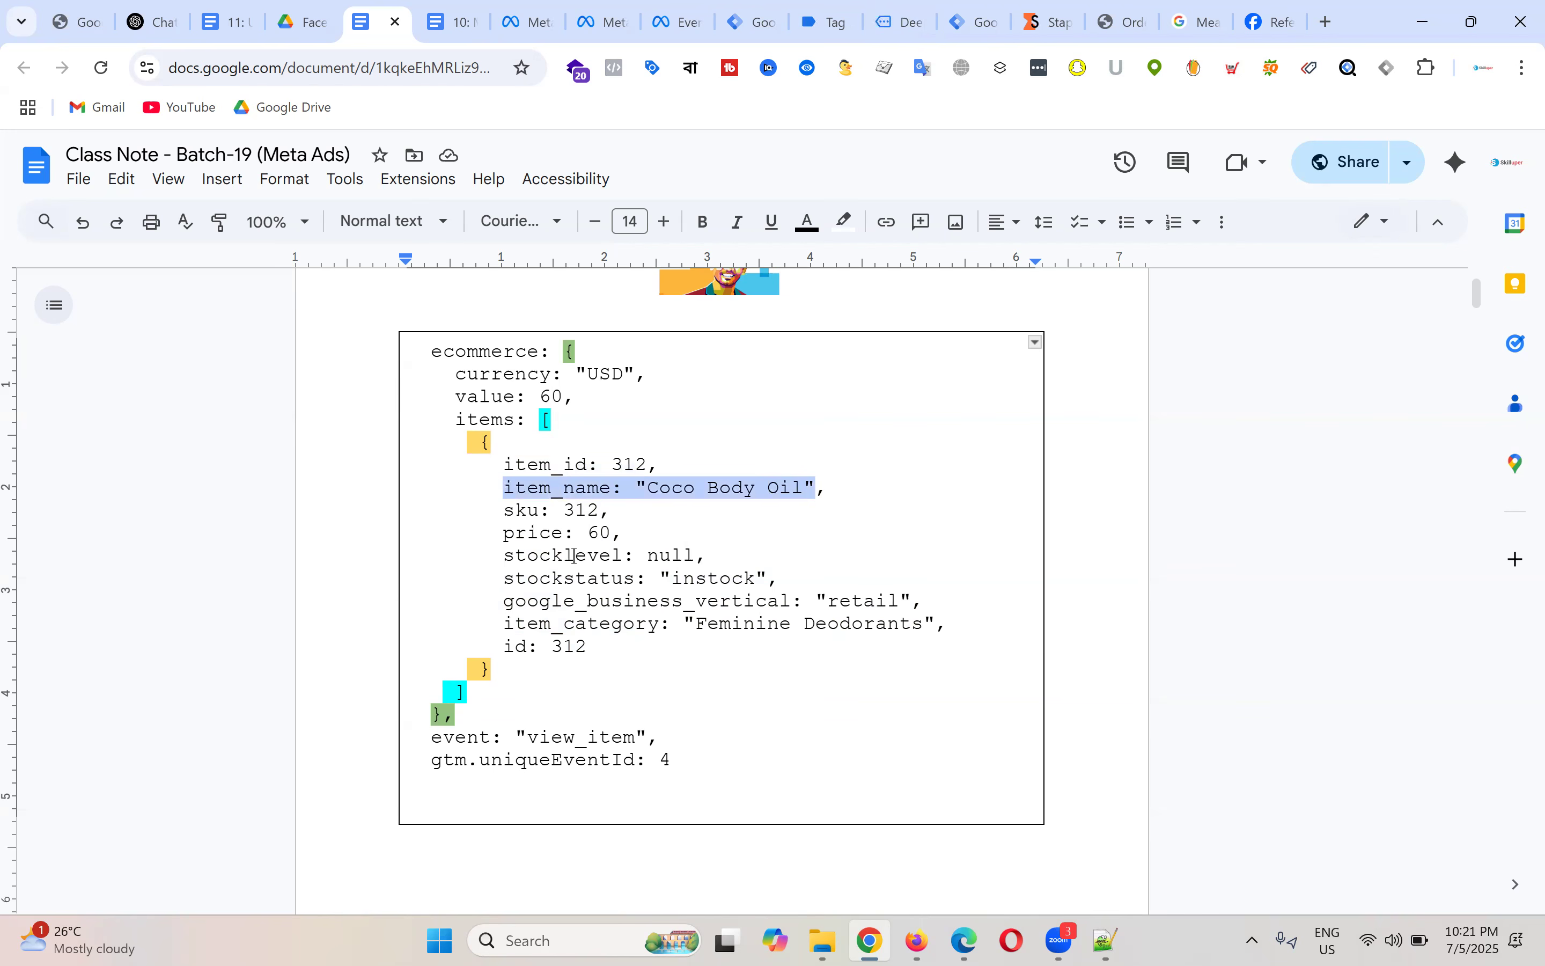
drag(503, 534, 635, 536)
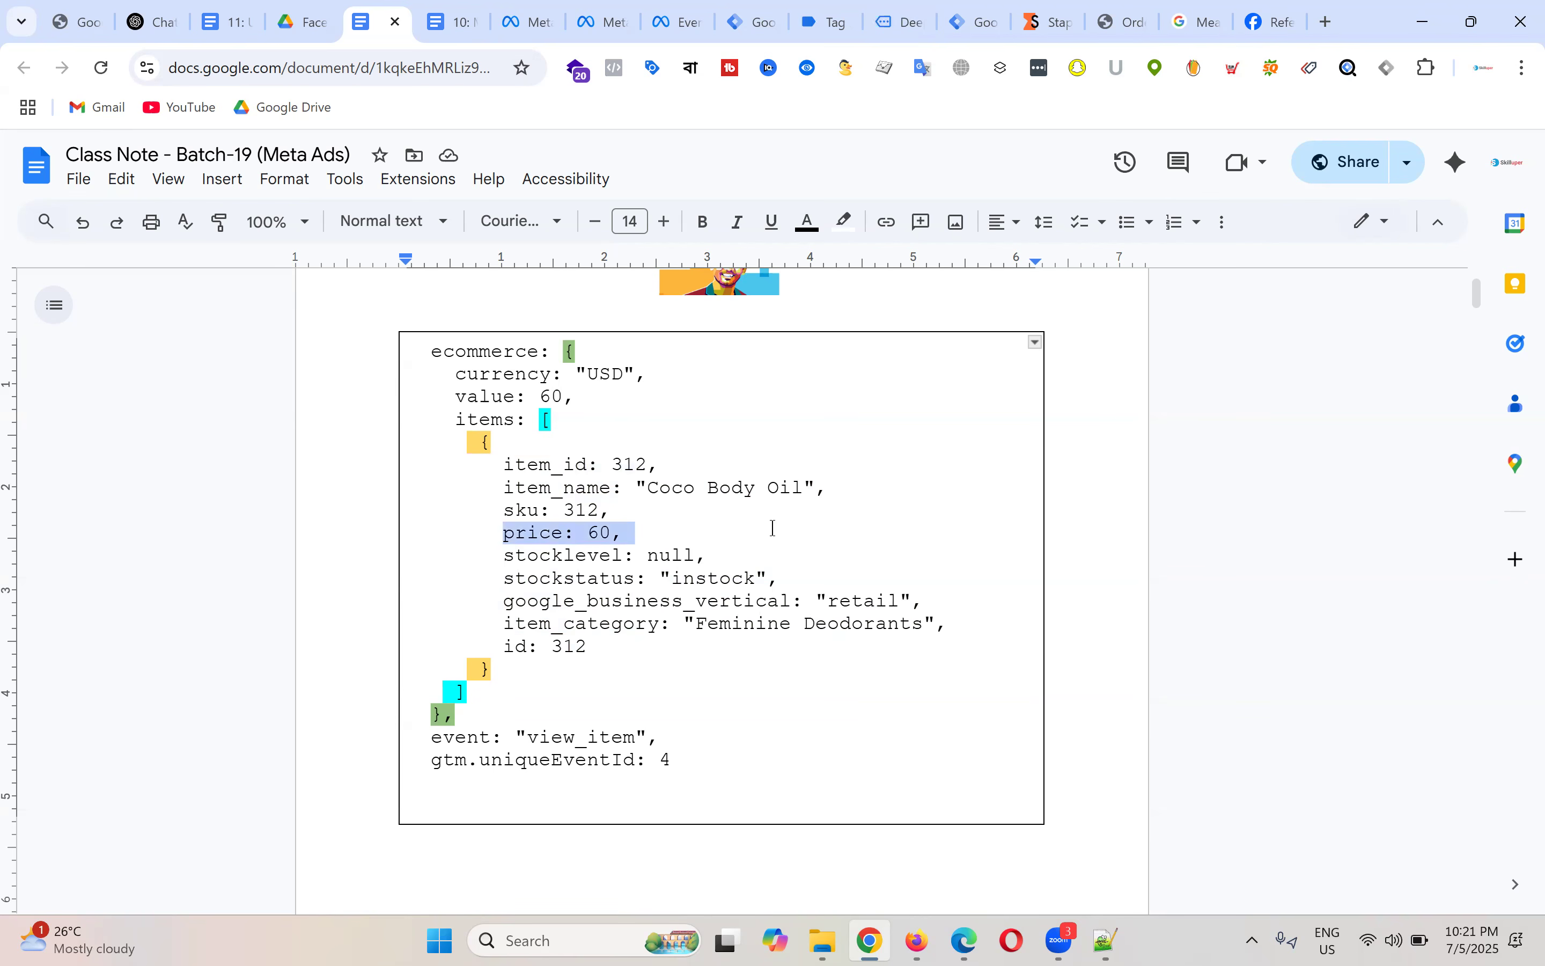
drag(430, 352, 704, 724)
click(794, 461)
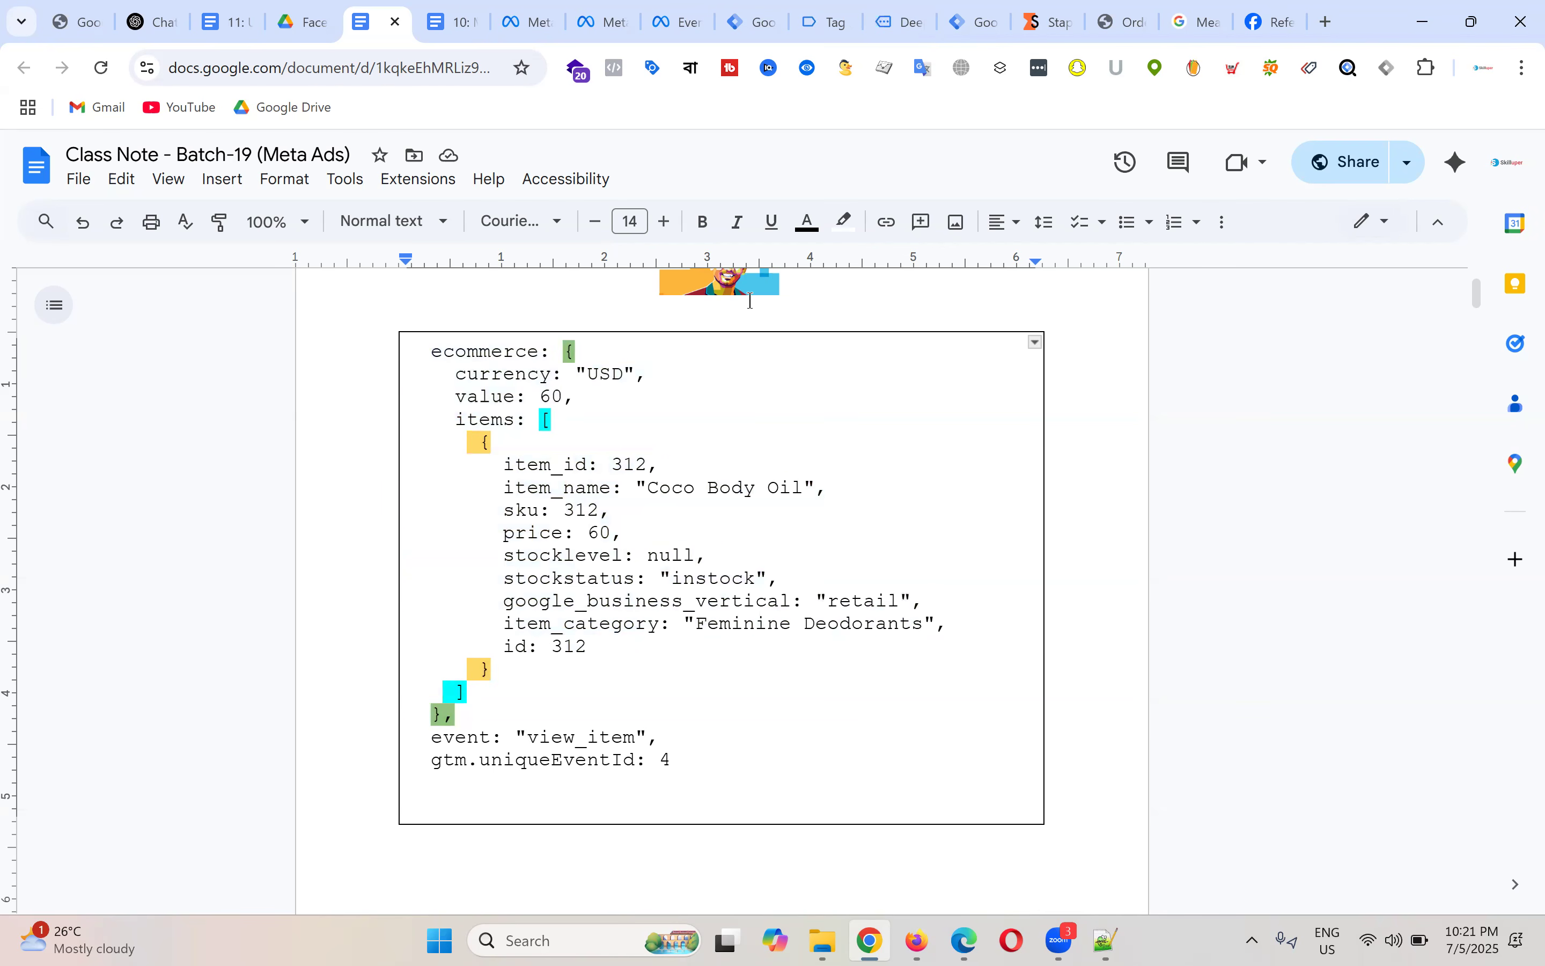
Step: Highlight the value 60 in the ecommerce object, then return to the Tag Manager tab
click(580, 443)
drag(541, 396, 580, 398)
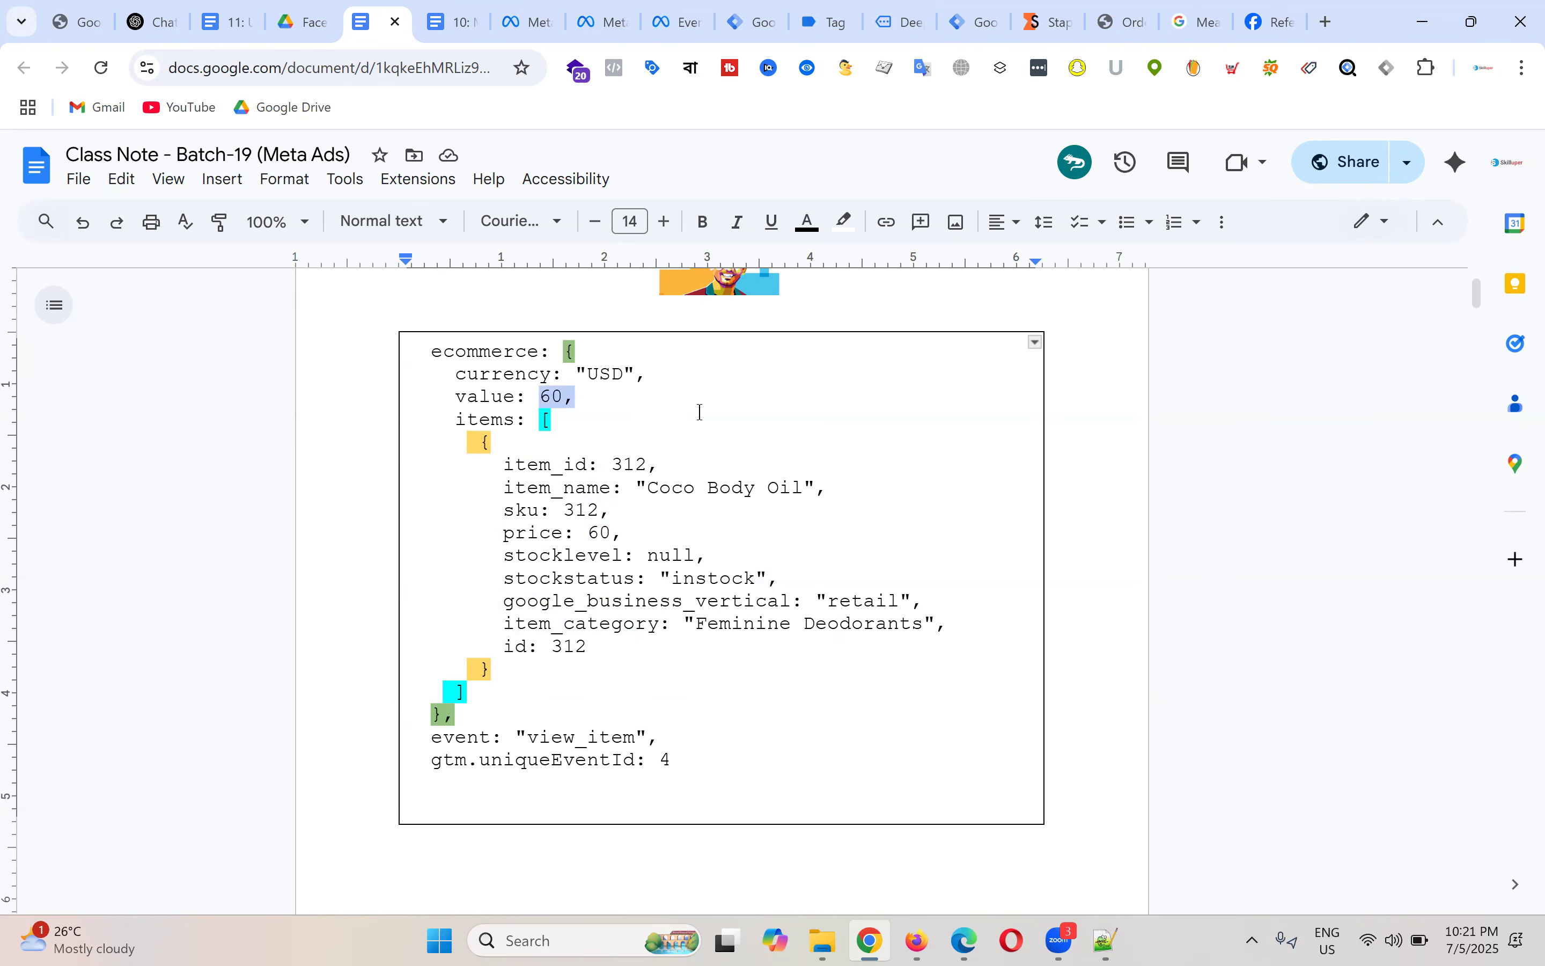
drag(538, 396, 601, 391)
click(582, 396)
click(545, 420)
click(707, 405)
drag(533, 392, 605, 403)
click(753, 444)
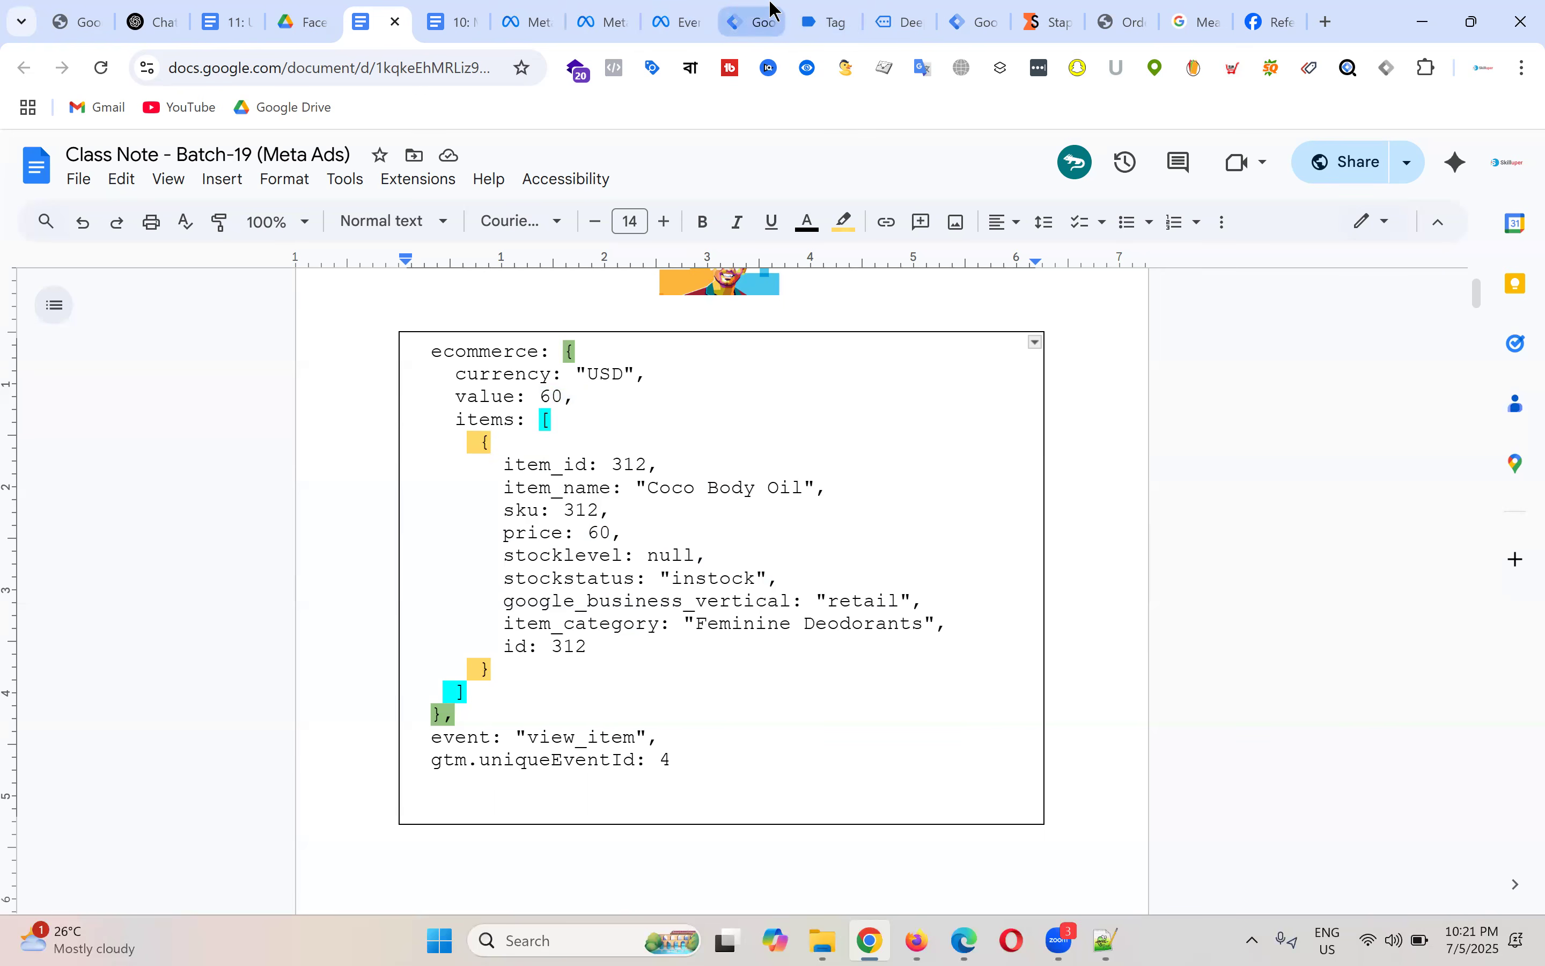
click(753, 14)
Step: Close the FB - ViewContent - Tag and open Variables, briefly viewing the built-in variables configuration
click(296, 165)
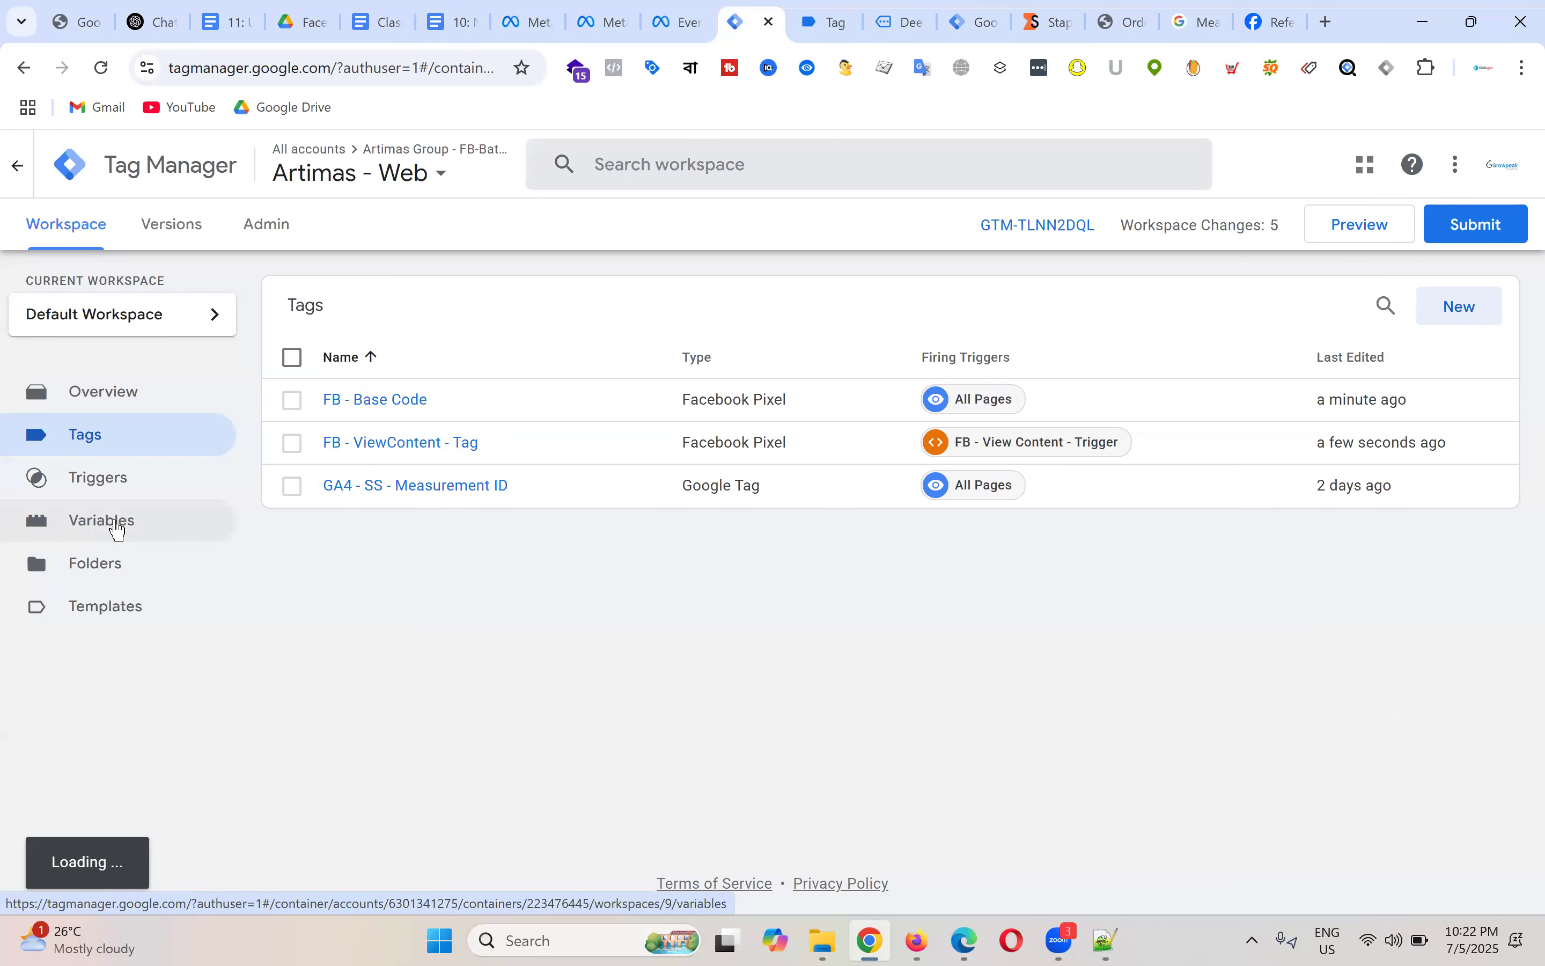
click(118, 529)
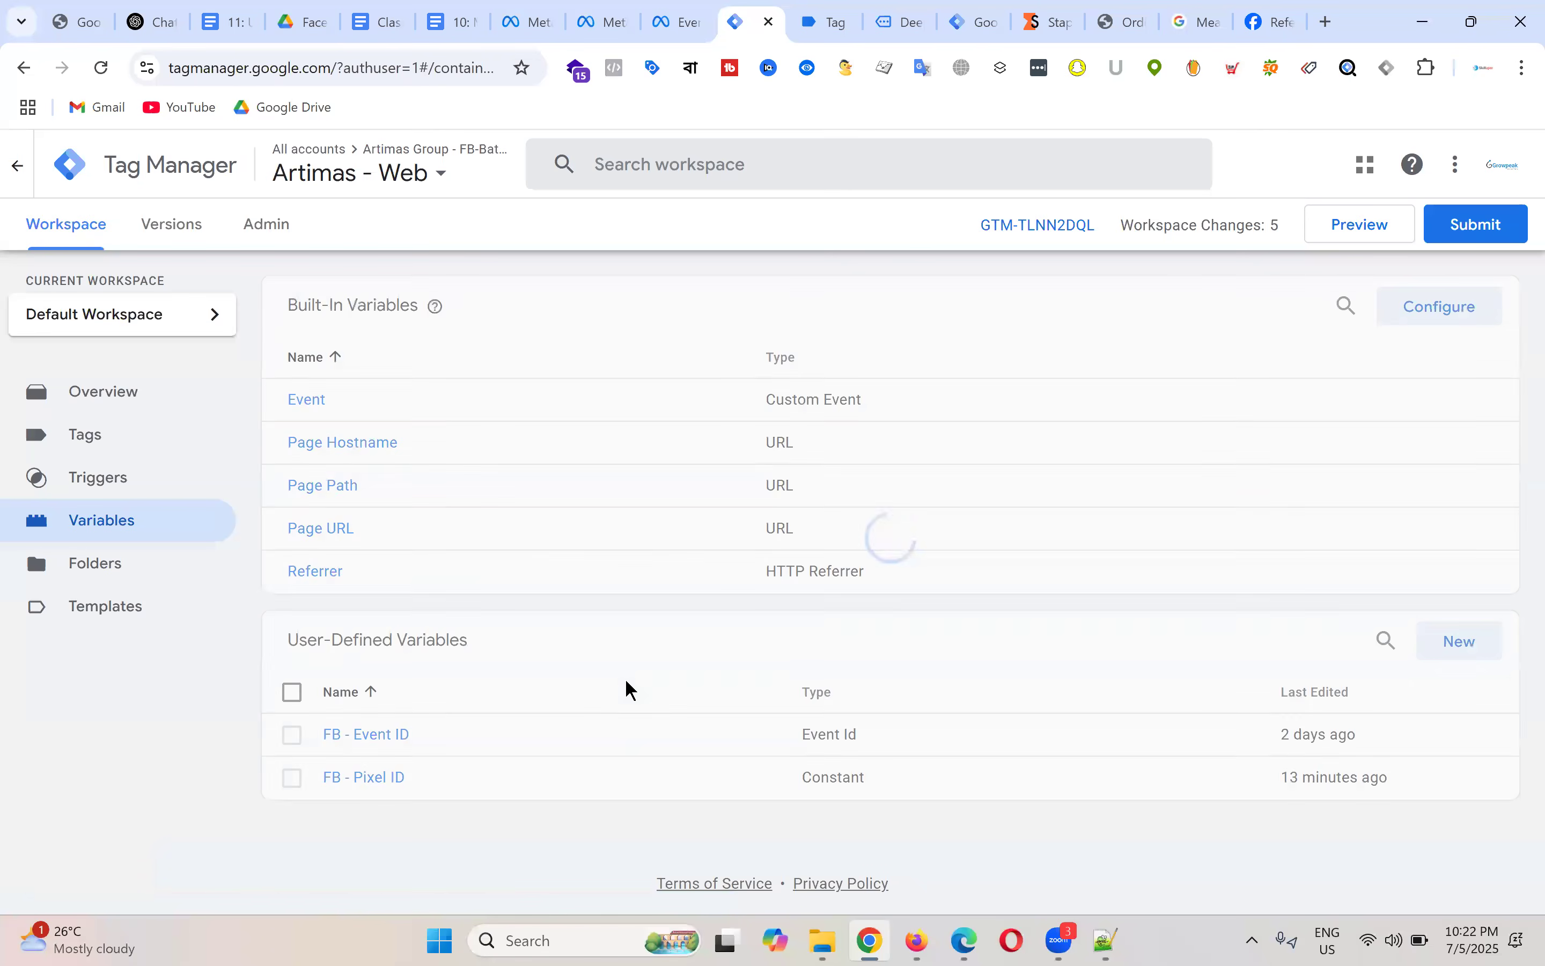
triple_click(511, 645)
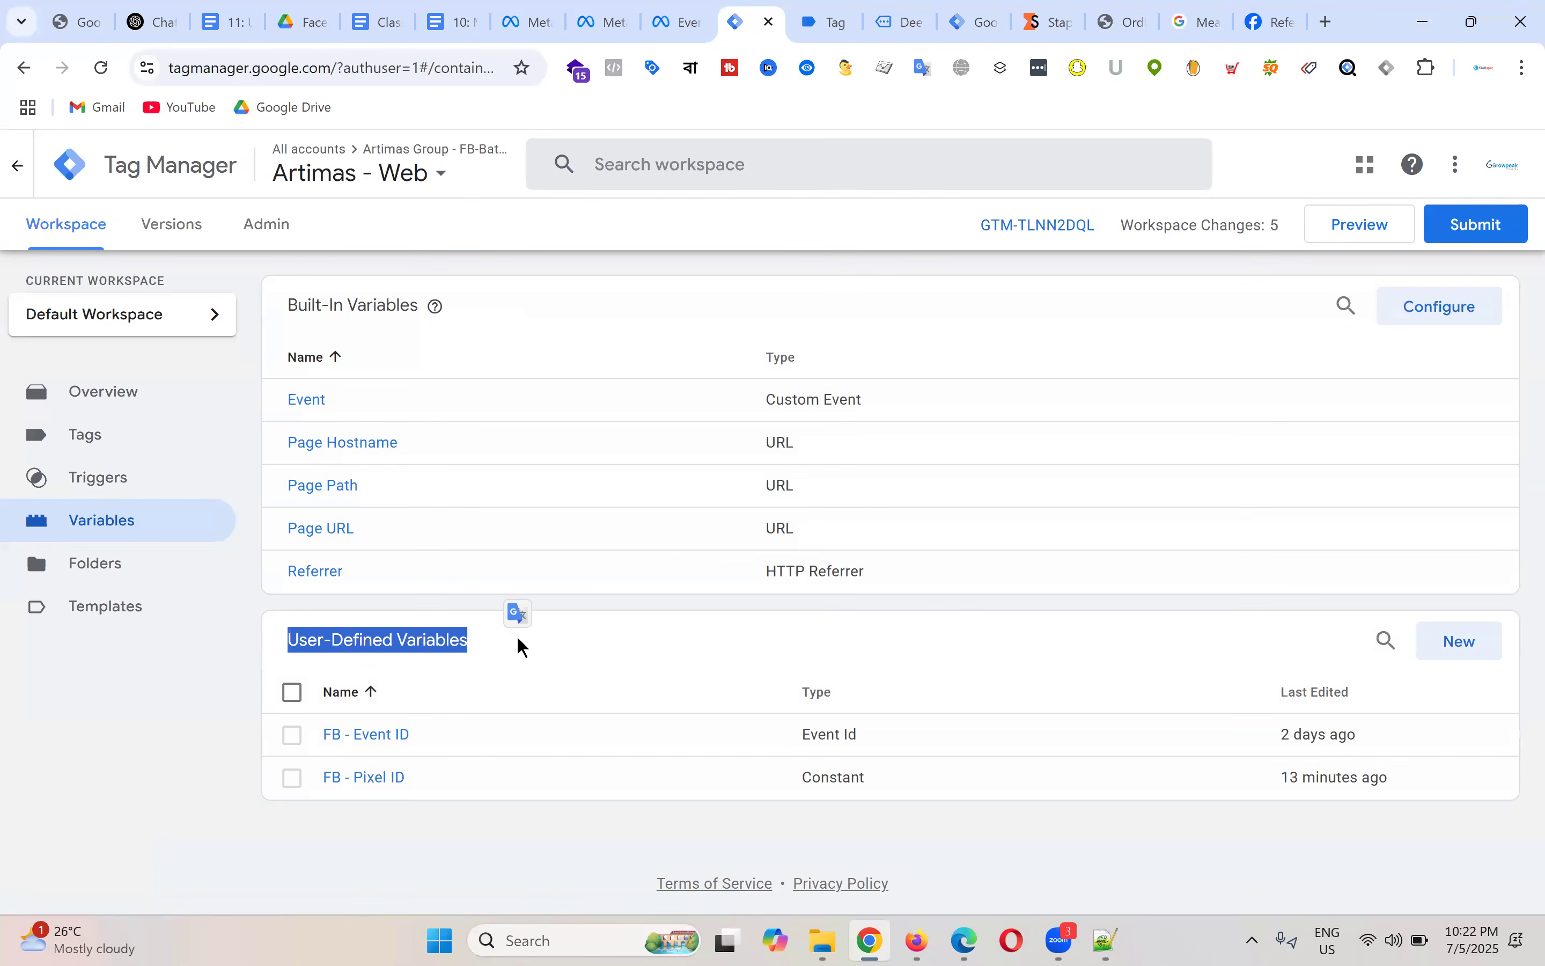
click(543, 323)
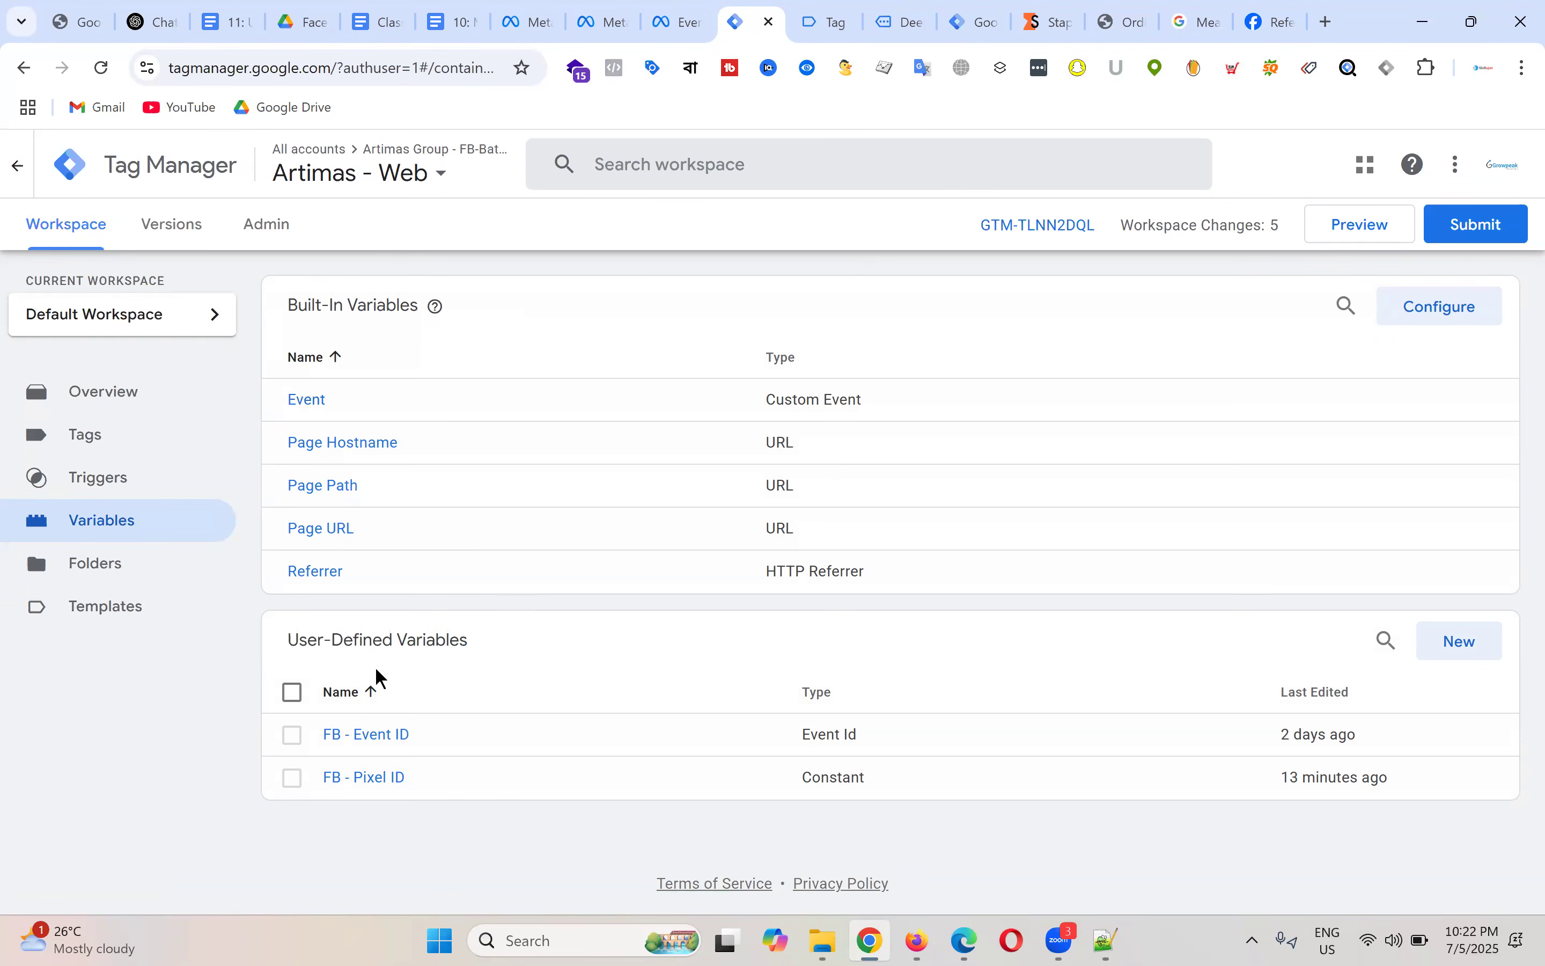
click(1424, 307)
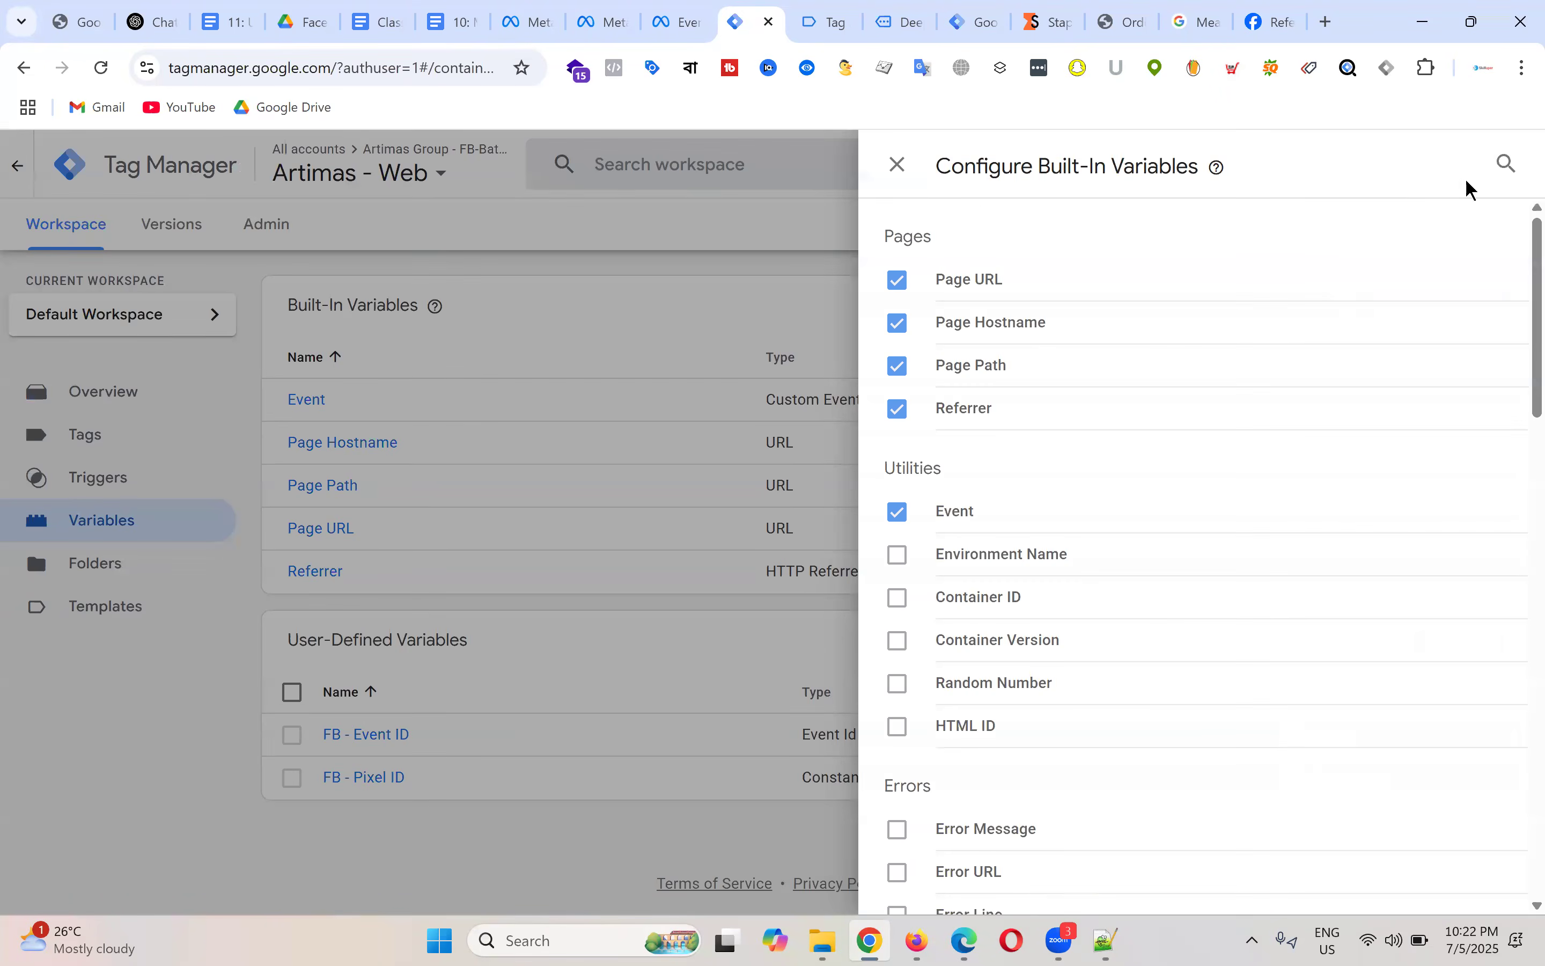
click(463, 779)
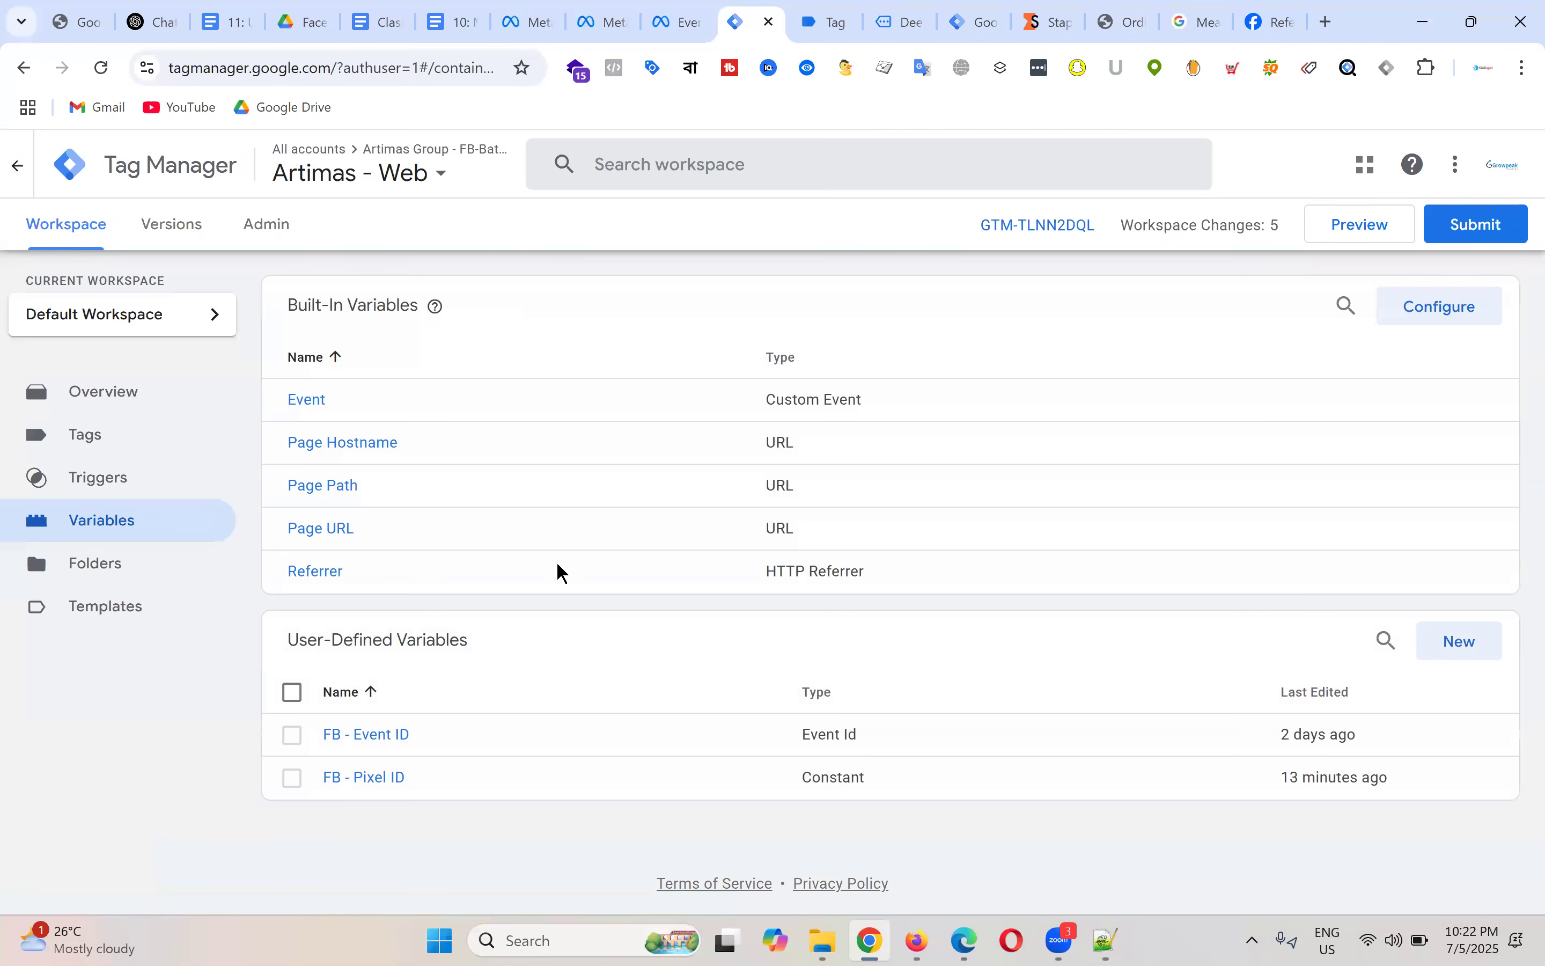
Step: Start a new user-defined variable and set its type to Data Layer Variable
click(1470, 646)
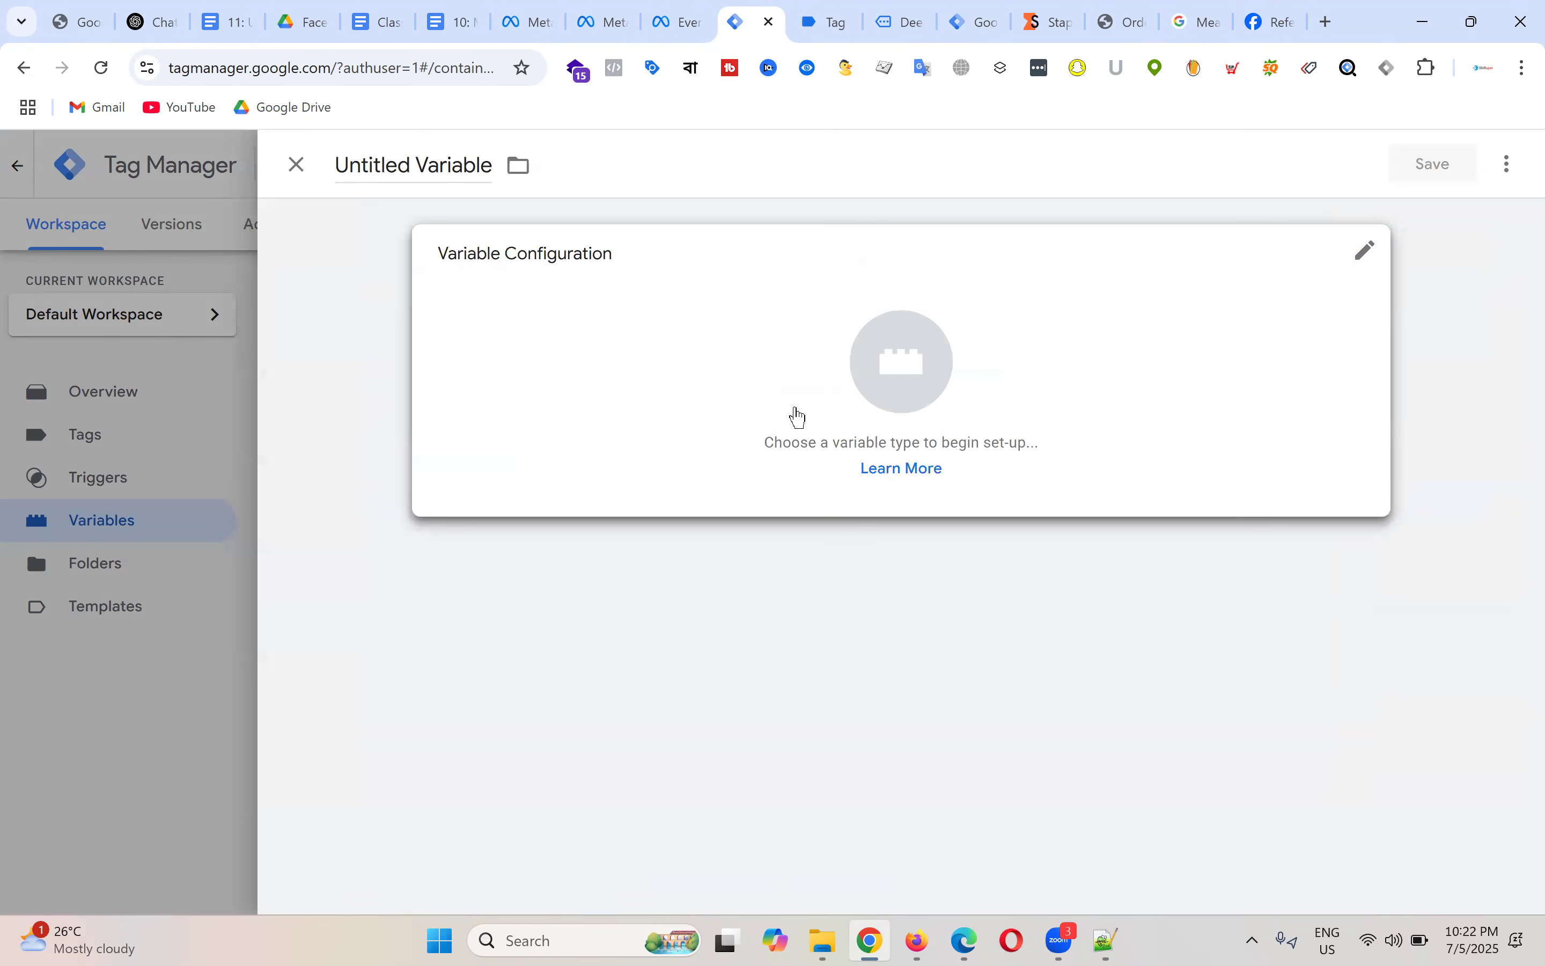
click(899, 379)
scroll(1142, 502, down, 1)
scroll(1149, 511, down, 2)
click(1058, 601)
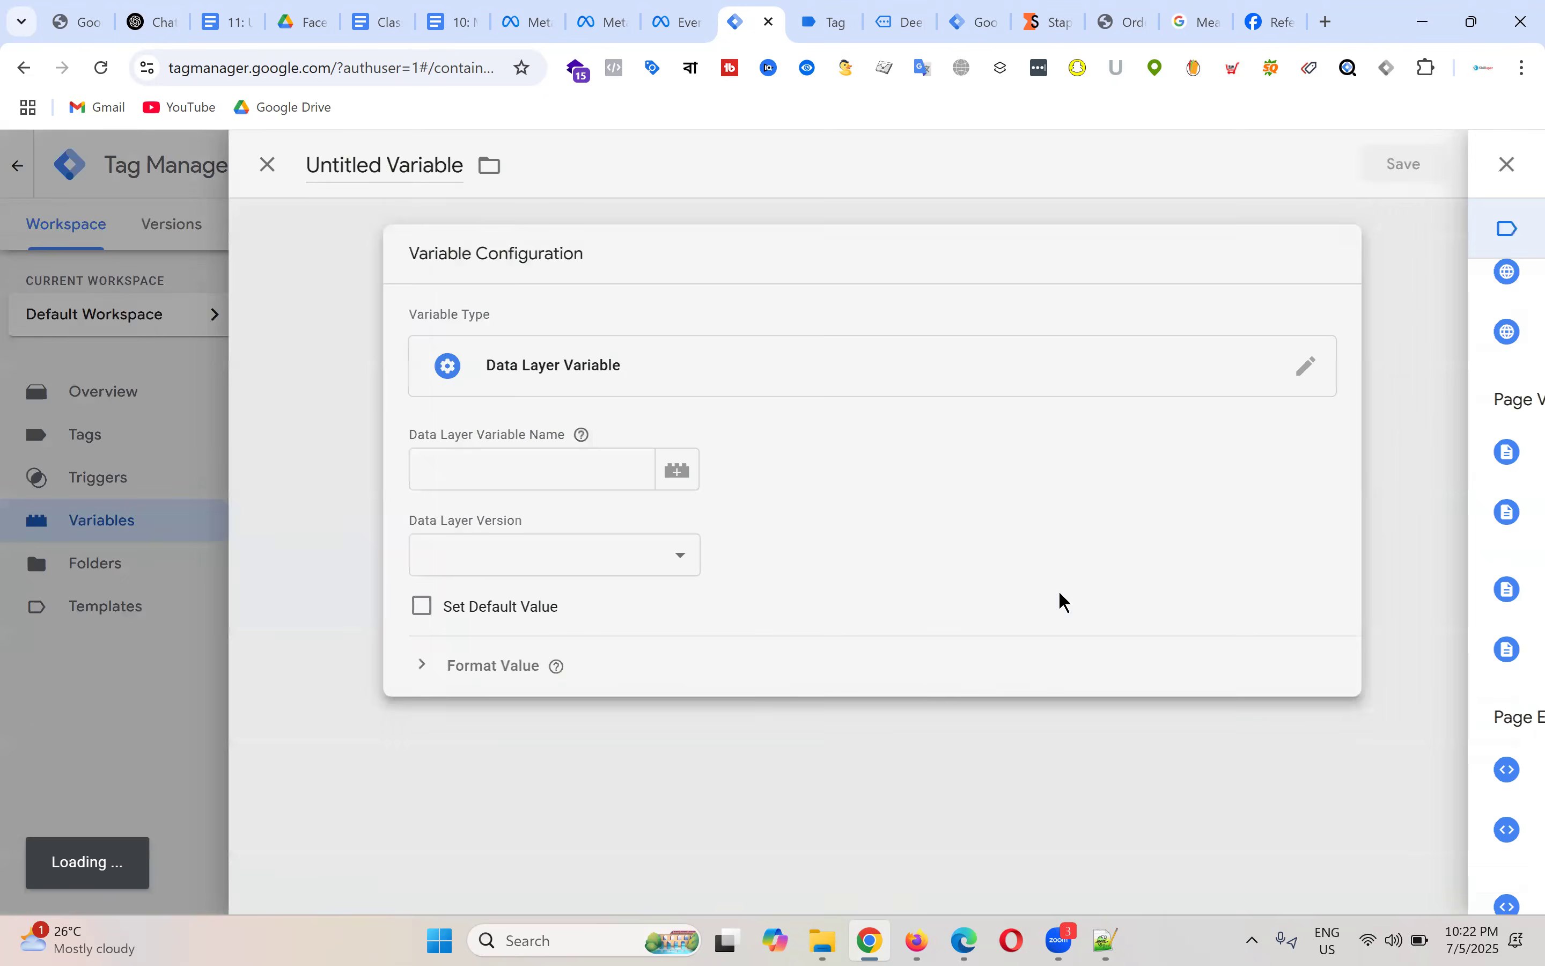
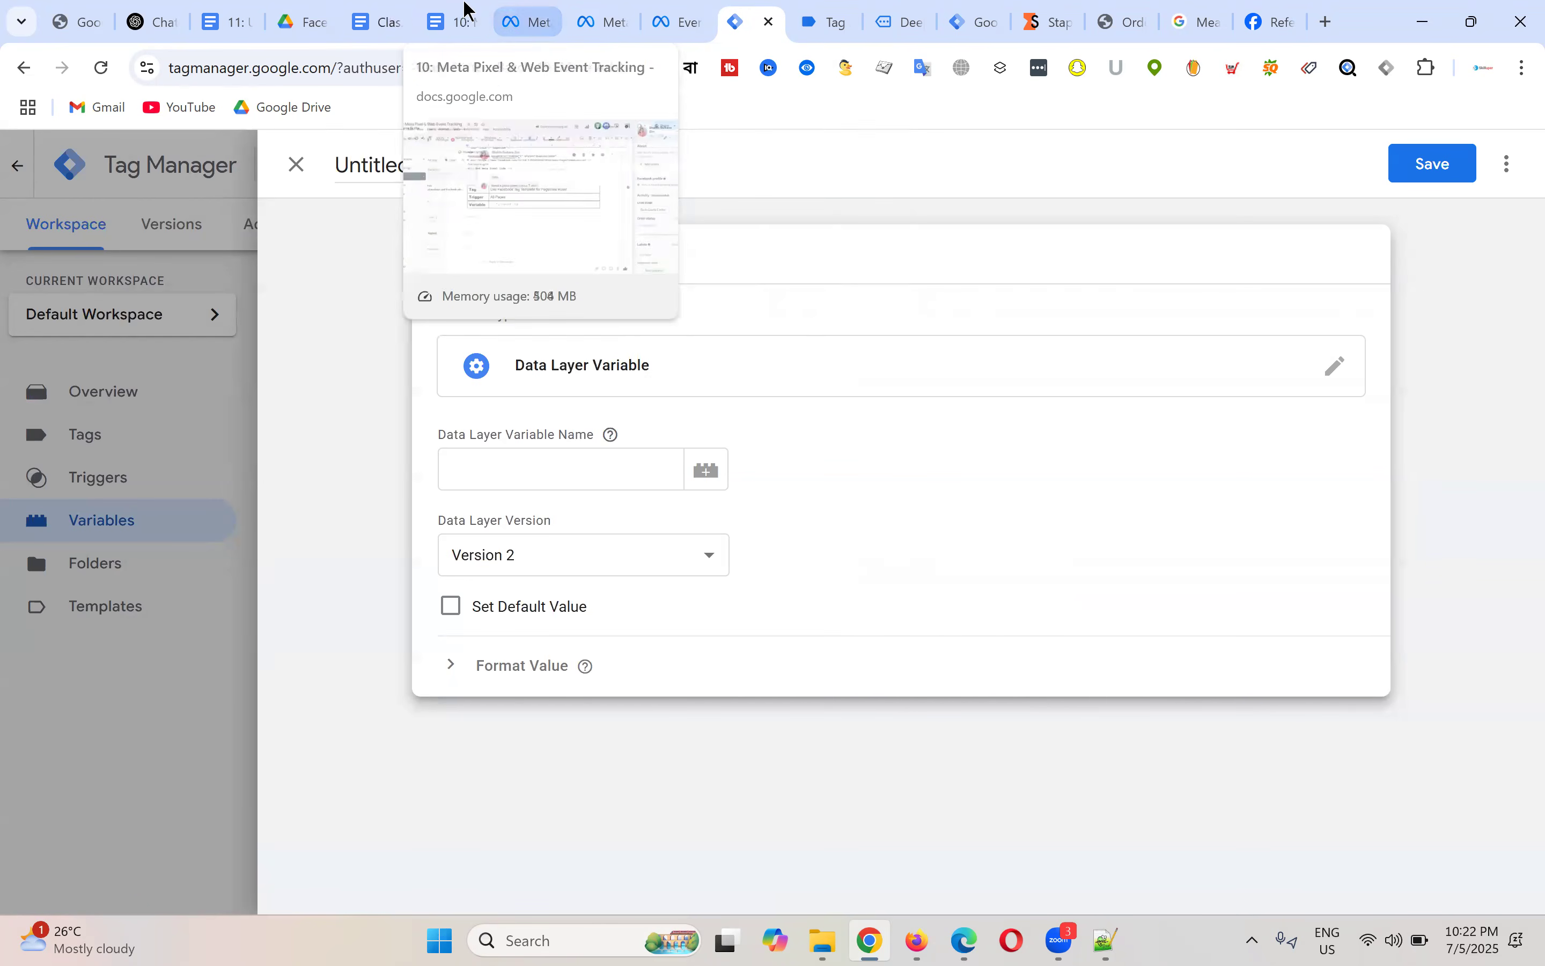
Step: In Tag Assistant, highlight the currency "USD" and ecommerce lines of the view_item push, then go to the class note
click(837, 14)
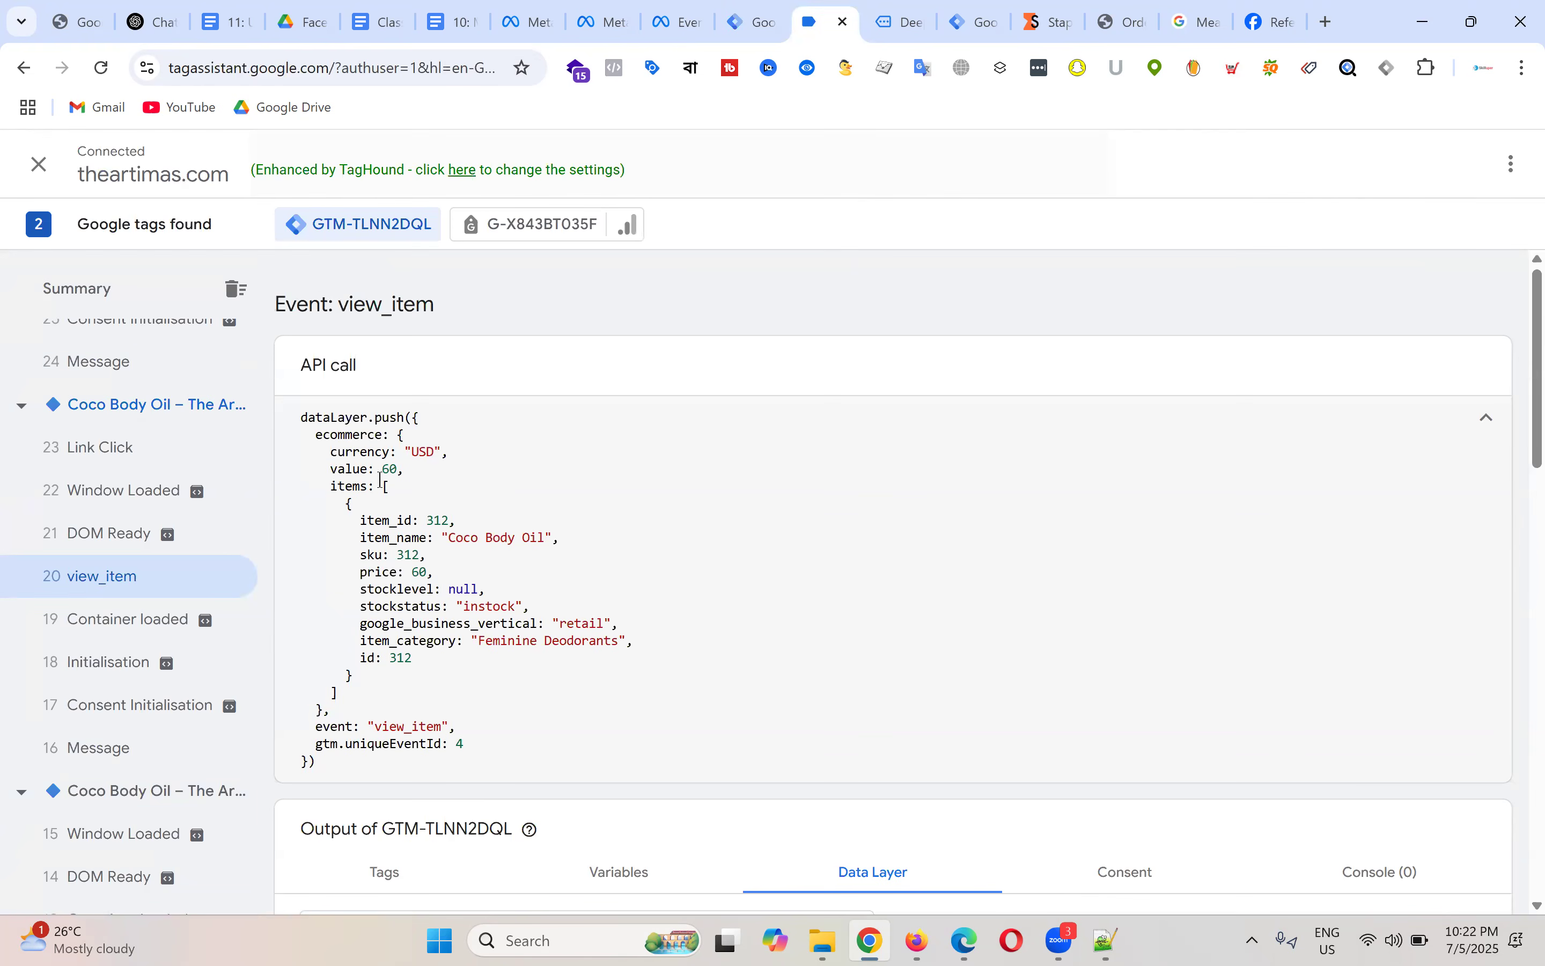
drag(337, 453, 445, 442)
click(443, 453)
drag(332, 452, 457, 452)
click(454, 452)
drag(307, 435, 440, 435)
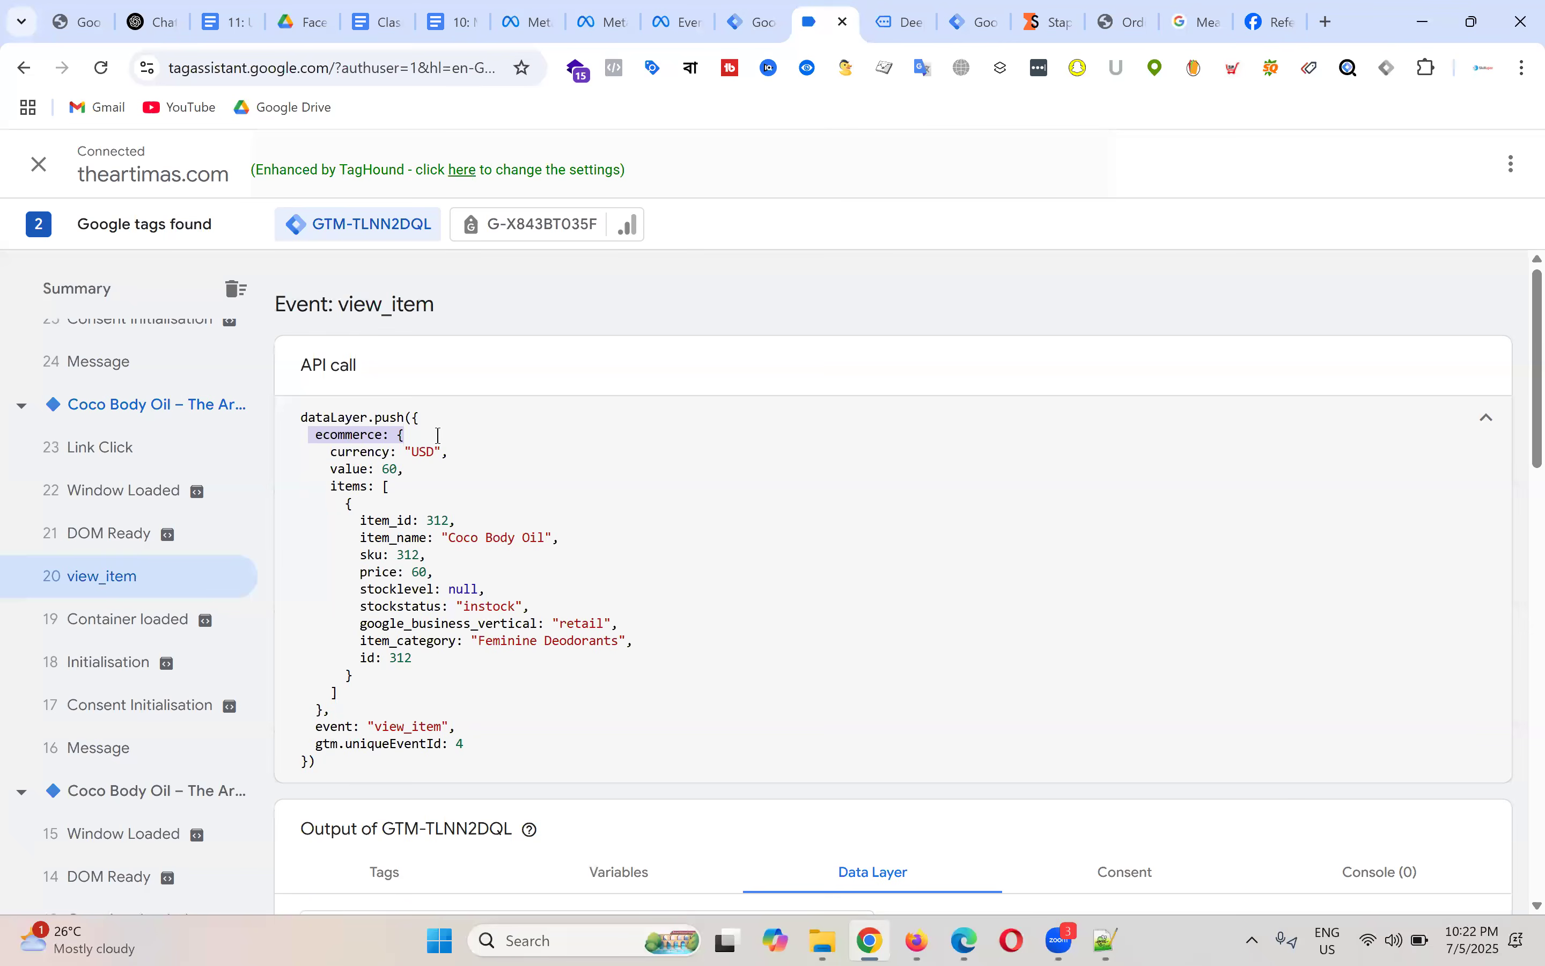
click(387, 14)
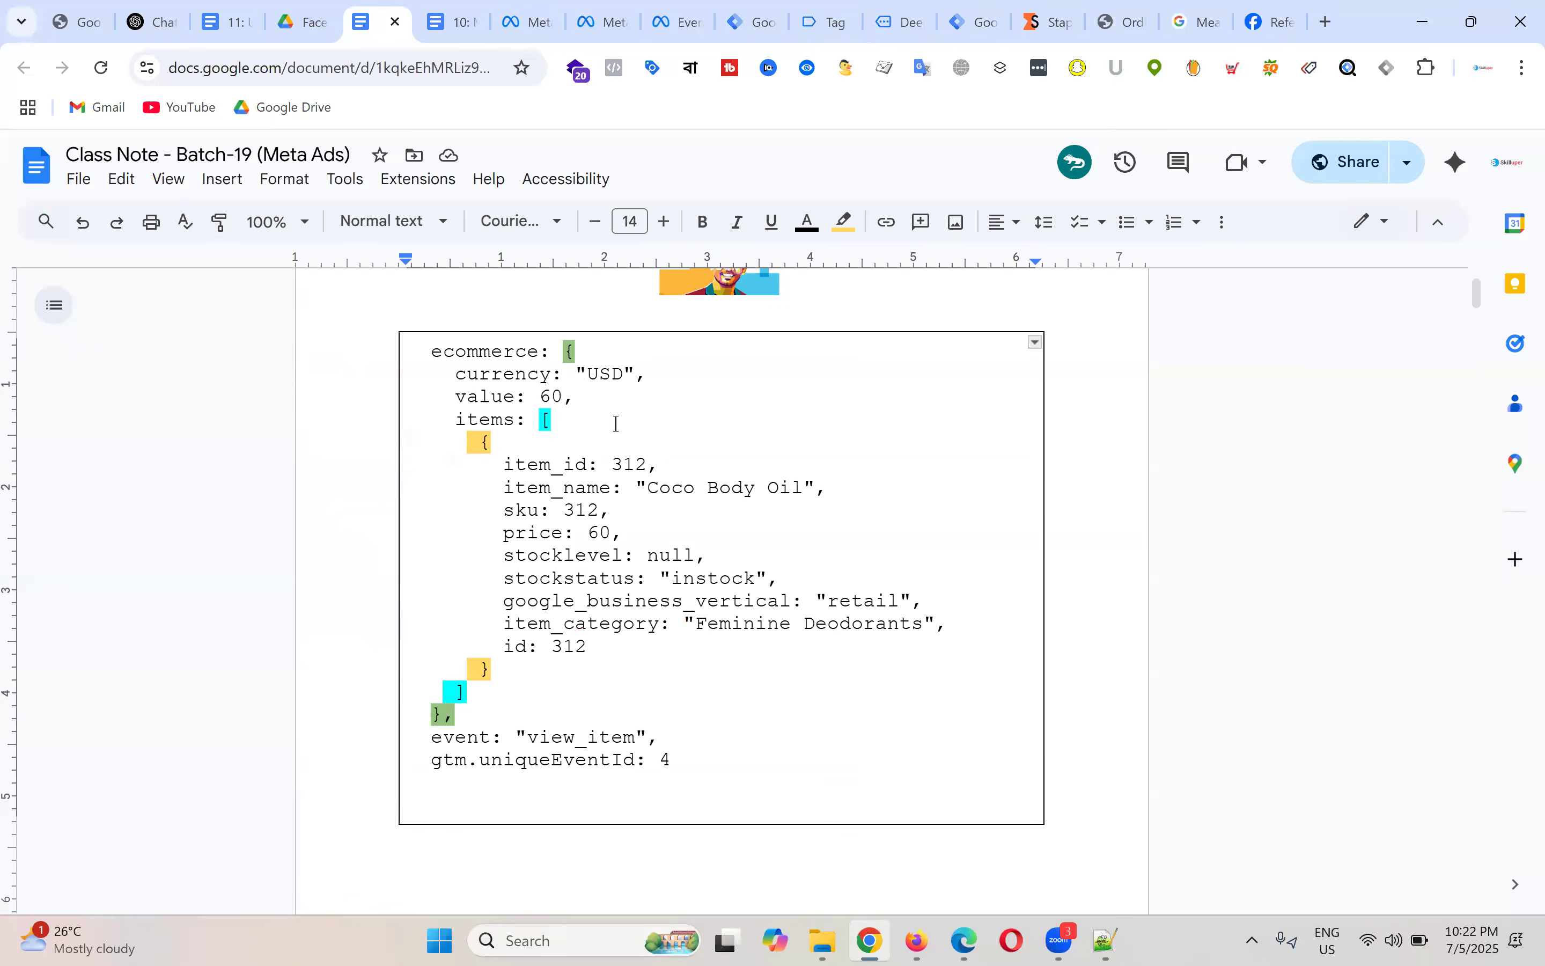
Step: In the class note, highlight the ecommerce object, its braces, the items array and the currency "USD" line
drag(456, 375, 577, 352)
drag(431, 352, 617, 714)
click(577, 577)
drag(563, 357, 582, 356)
drag(455, 714, 438, 552)
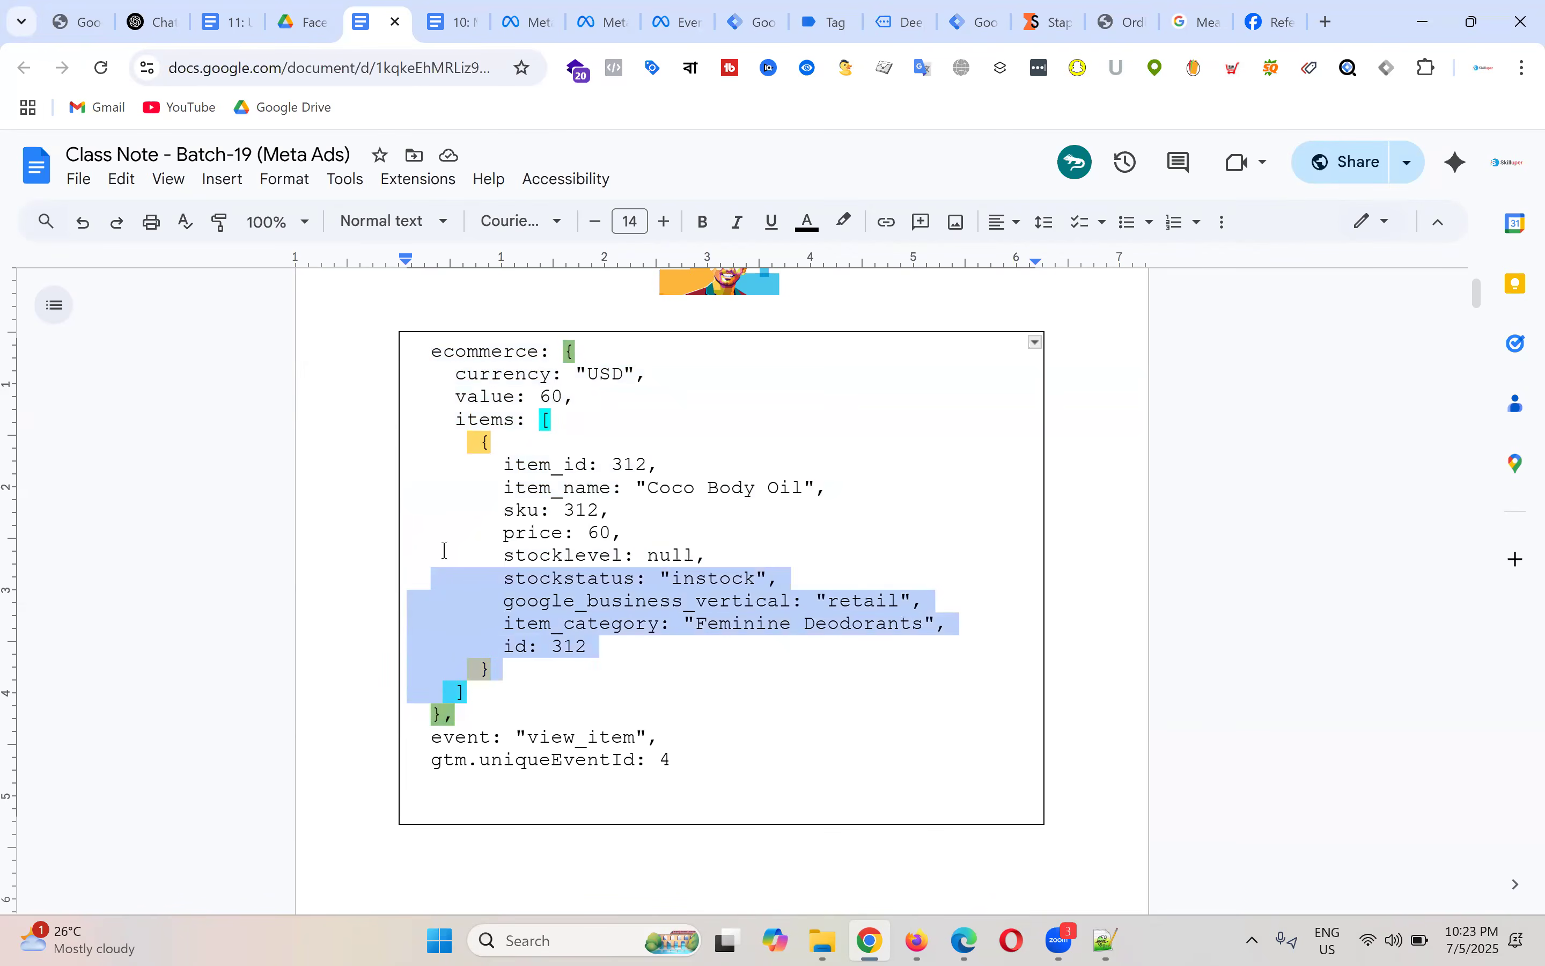
click(456, 419)
drag(457, 419, 609, 687)
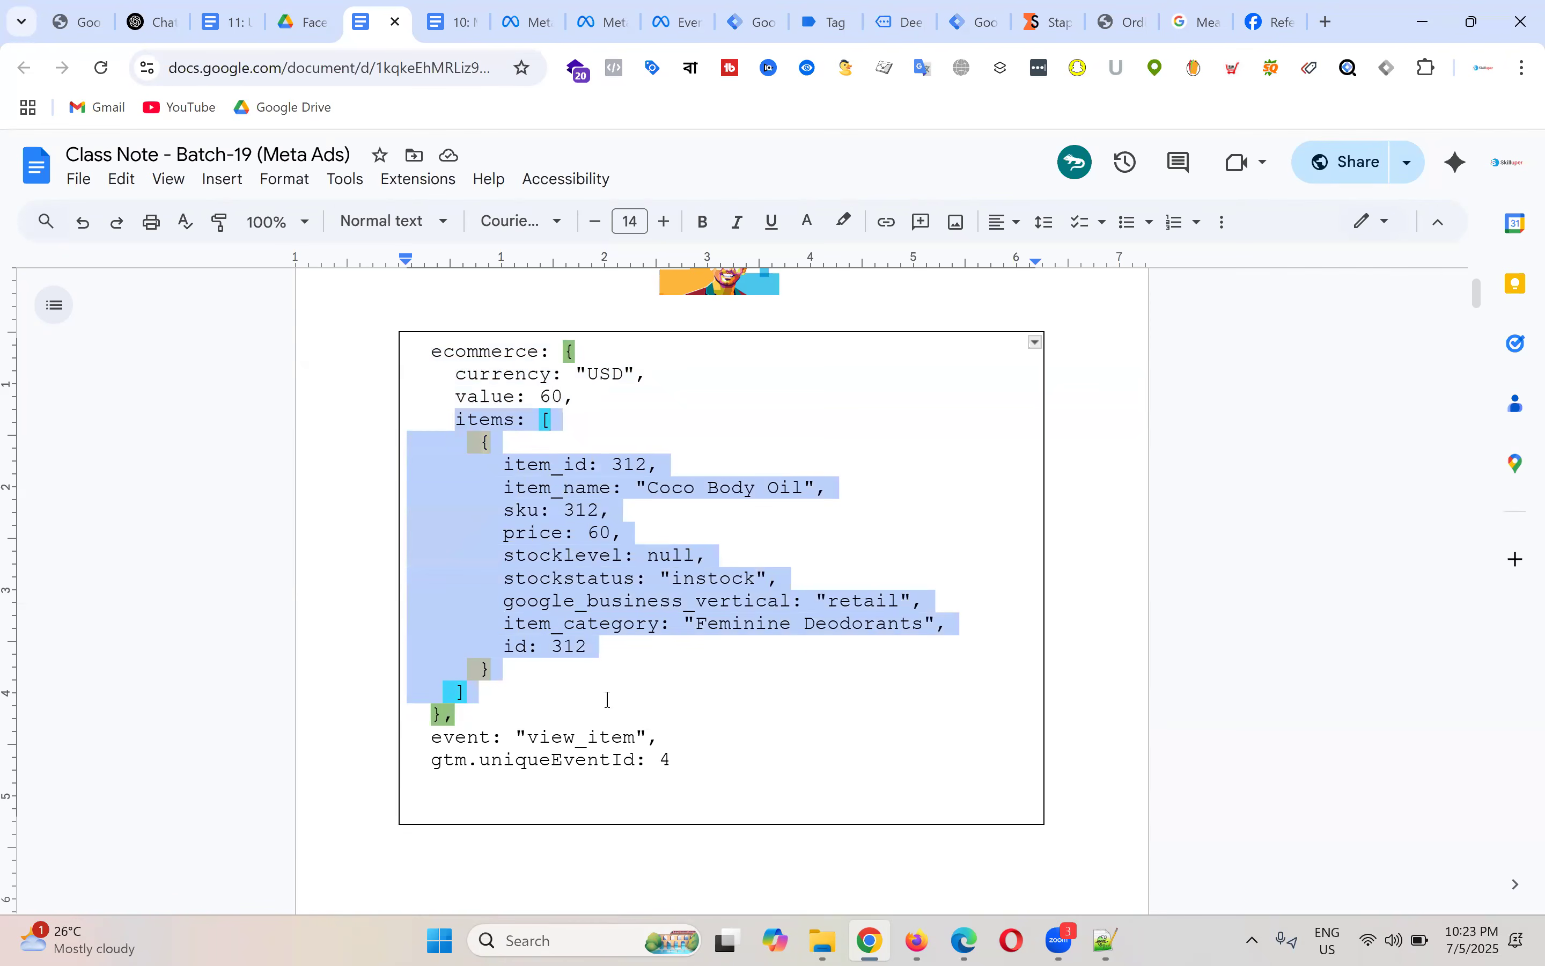
double_click(444, 342)
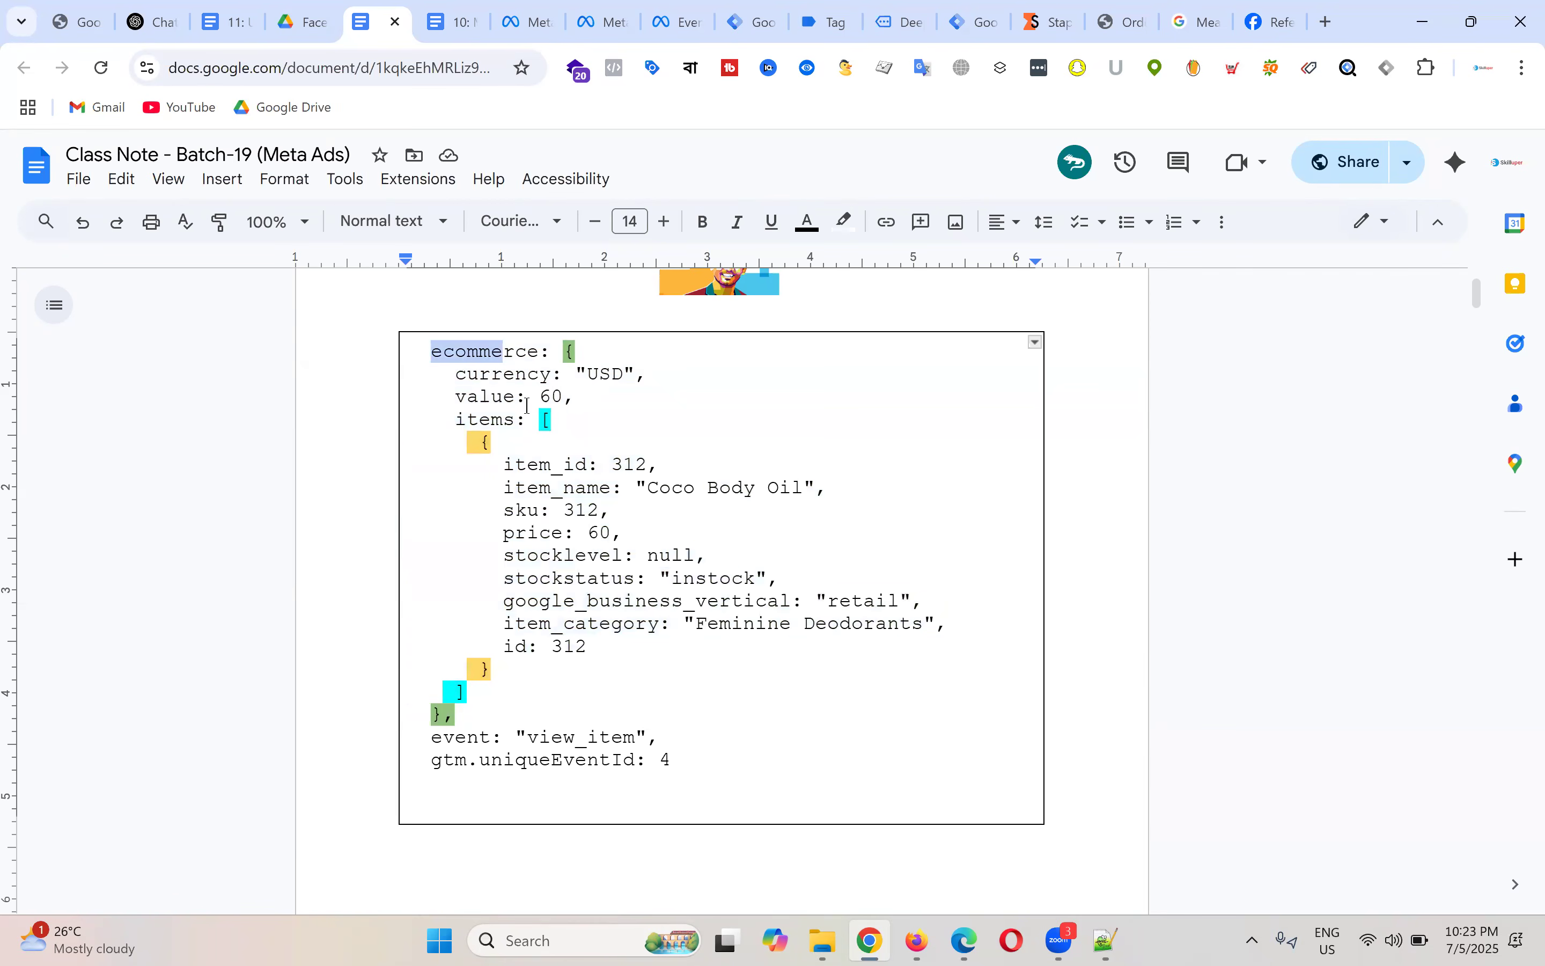
click(457, 396)
shift+click(586, 396)
double_click(438, 348)
drag(457, 373, 613, 378)
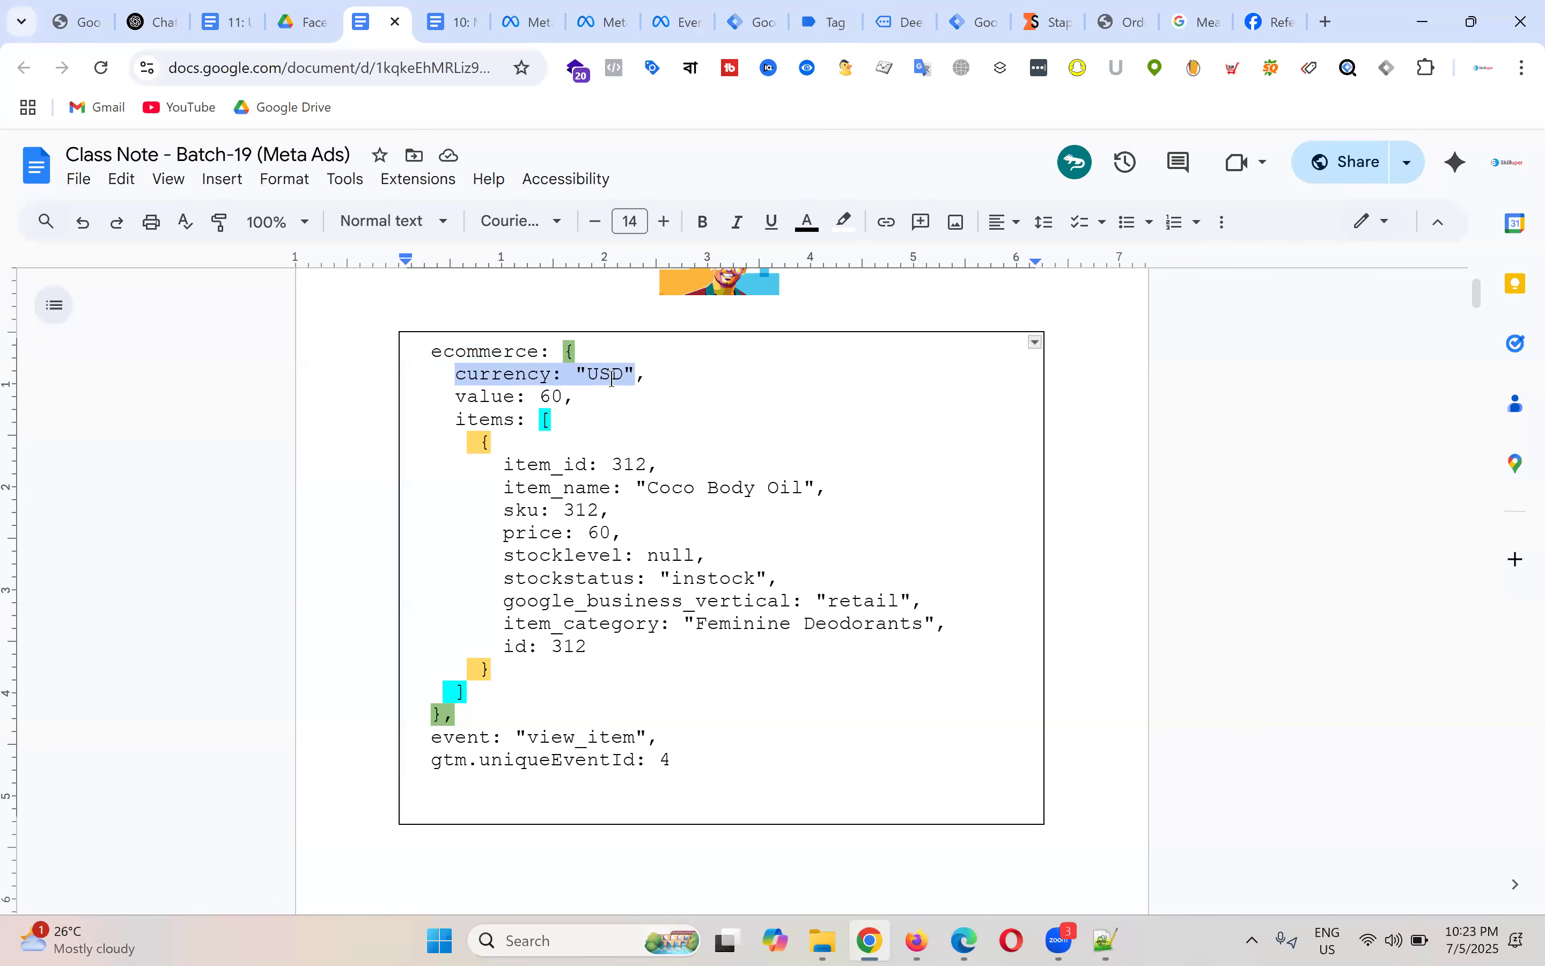
click(485, 349)
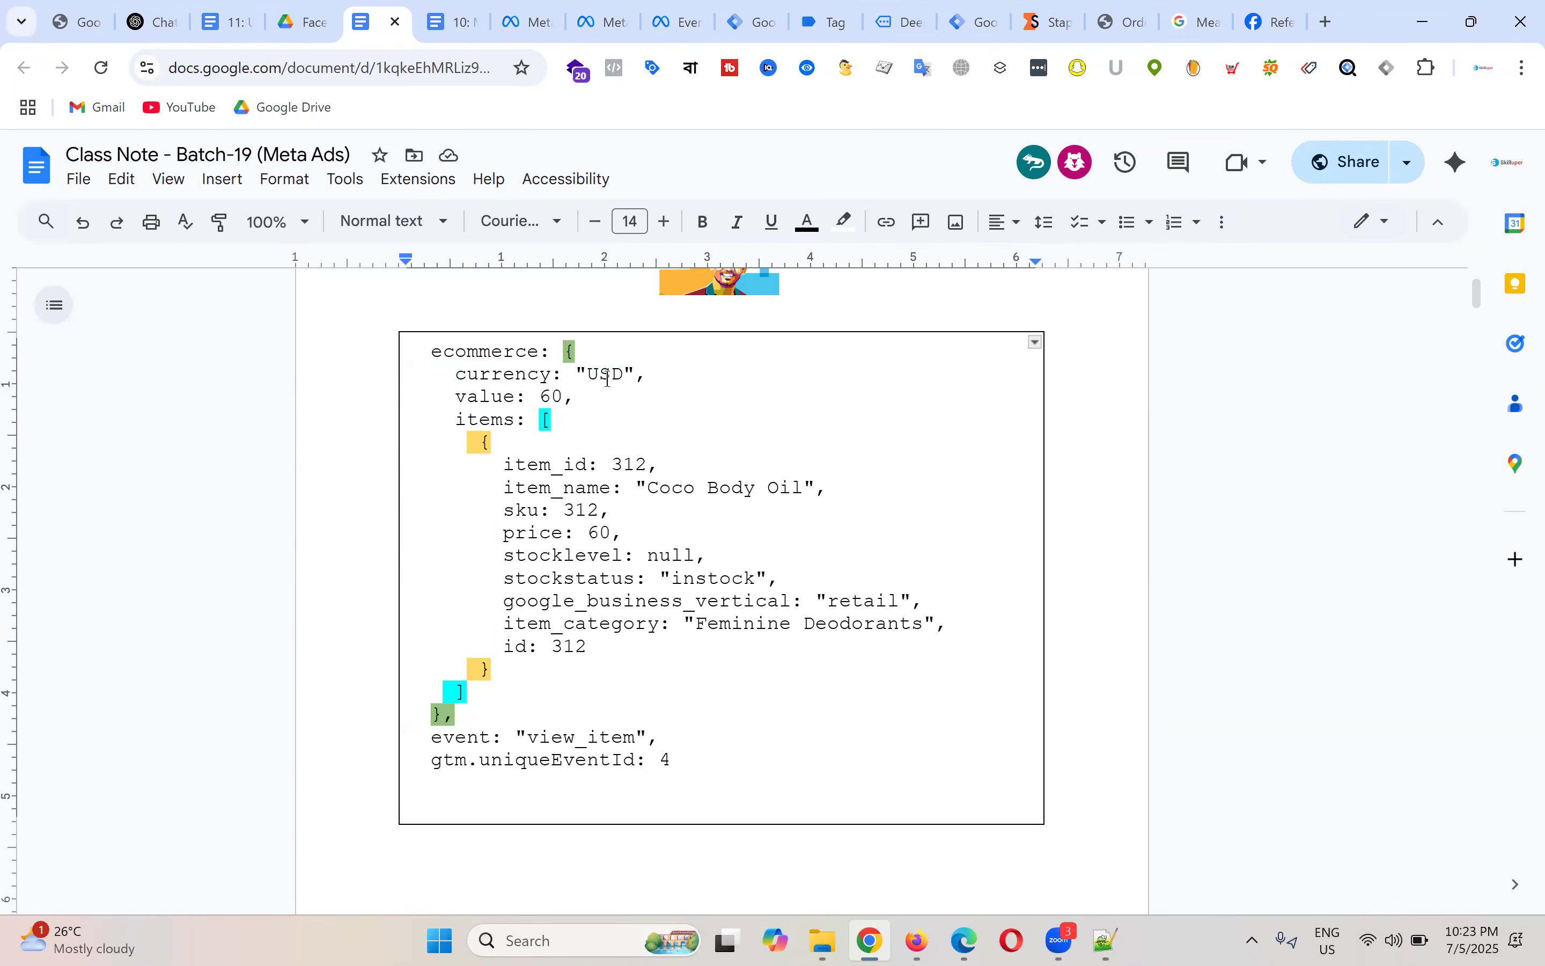
Step: Highlight currency, ecommerce and the value: 60 line again, then return to Tag Assistant
double_click(523, 378)
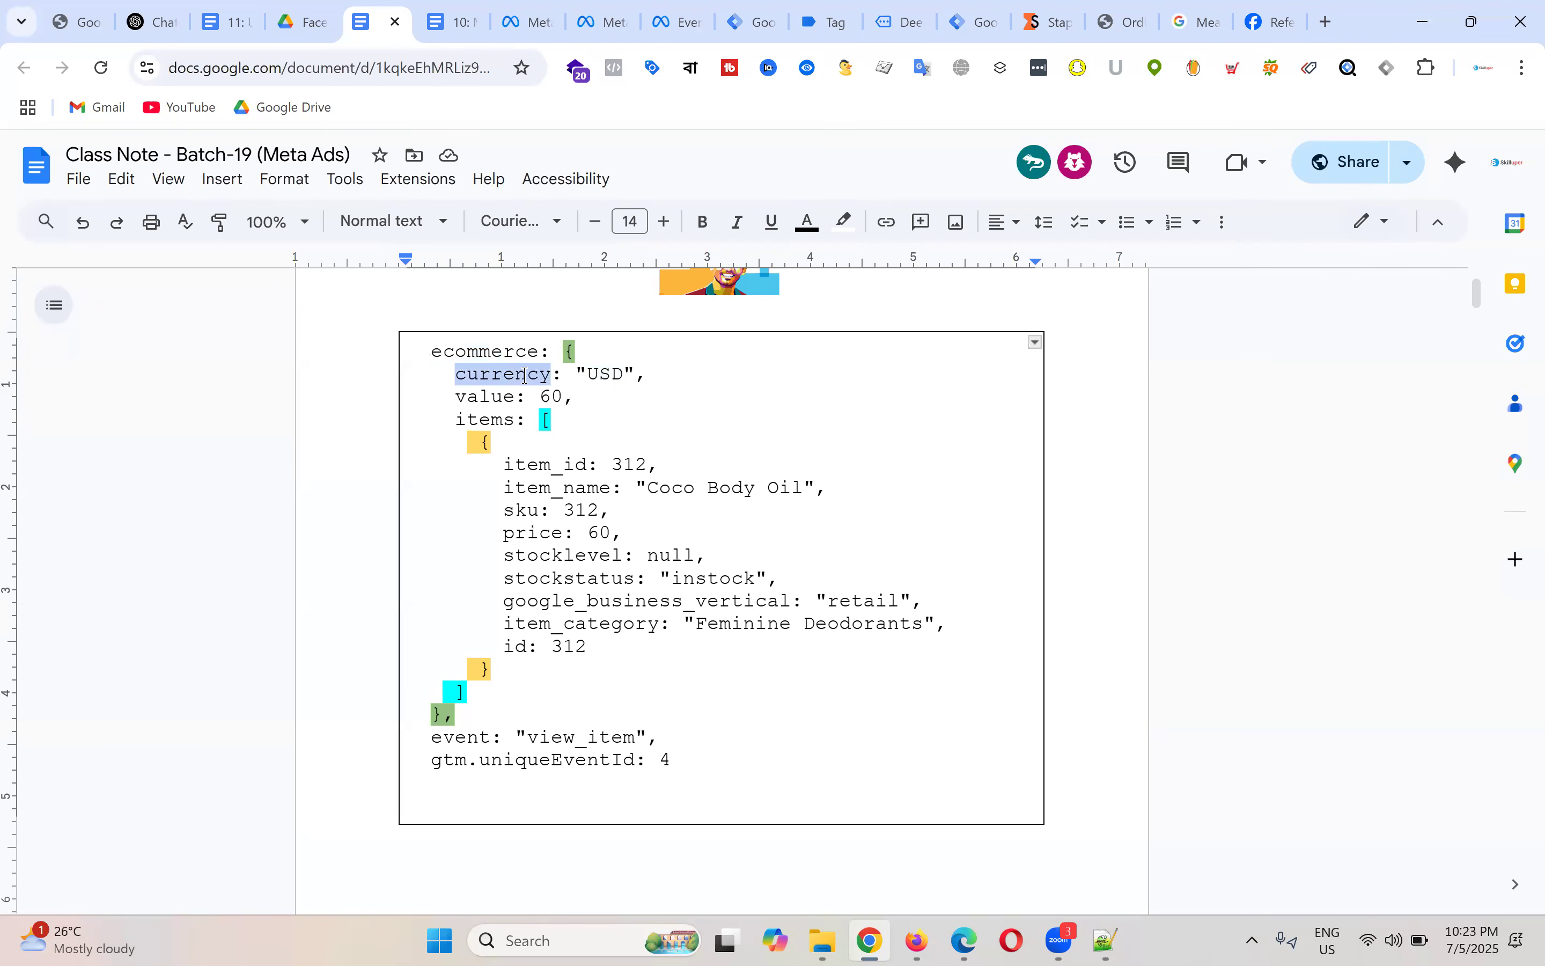
double_click(525, 378)
drag(431, 353, 541, 353)
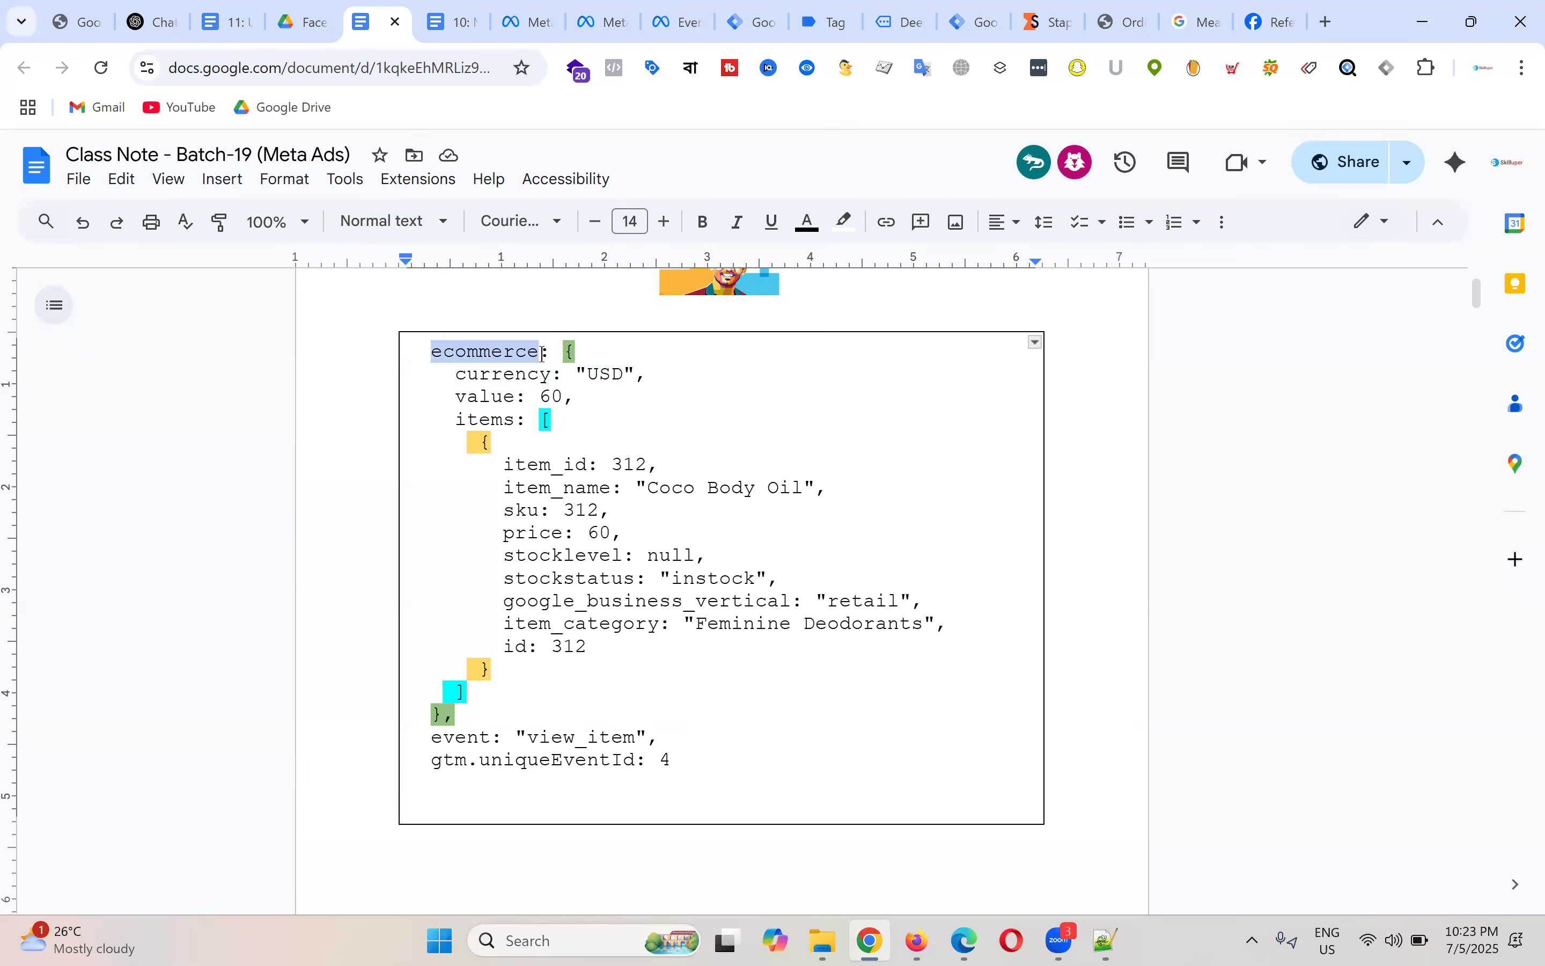
double_click(513, 397)
triple_click(507, 397)
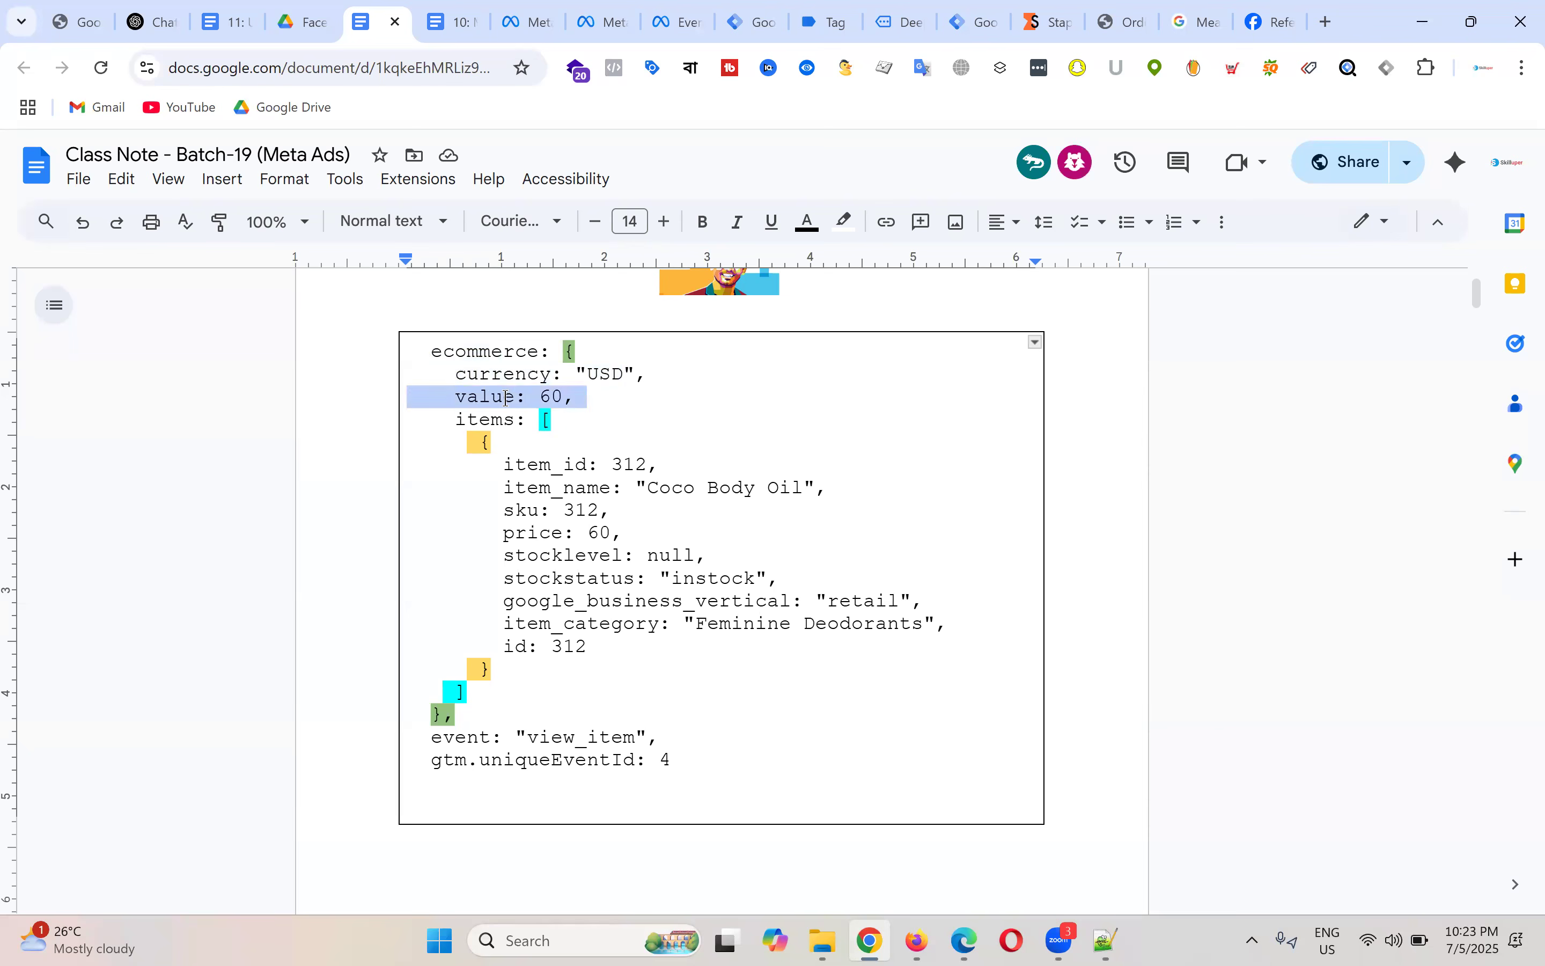
double_click(505, 397)
drag(427, 353, 563, 352)
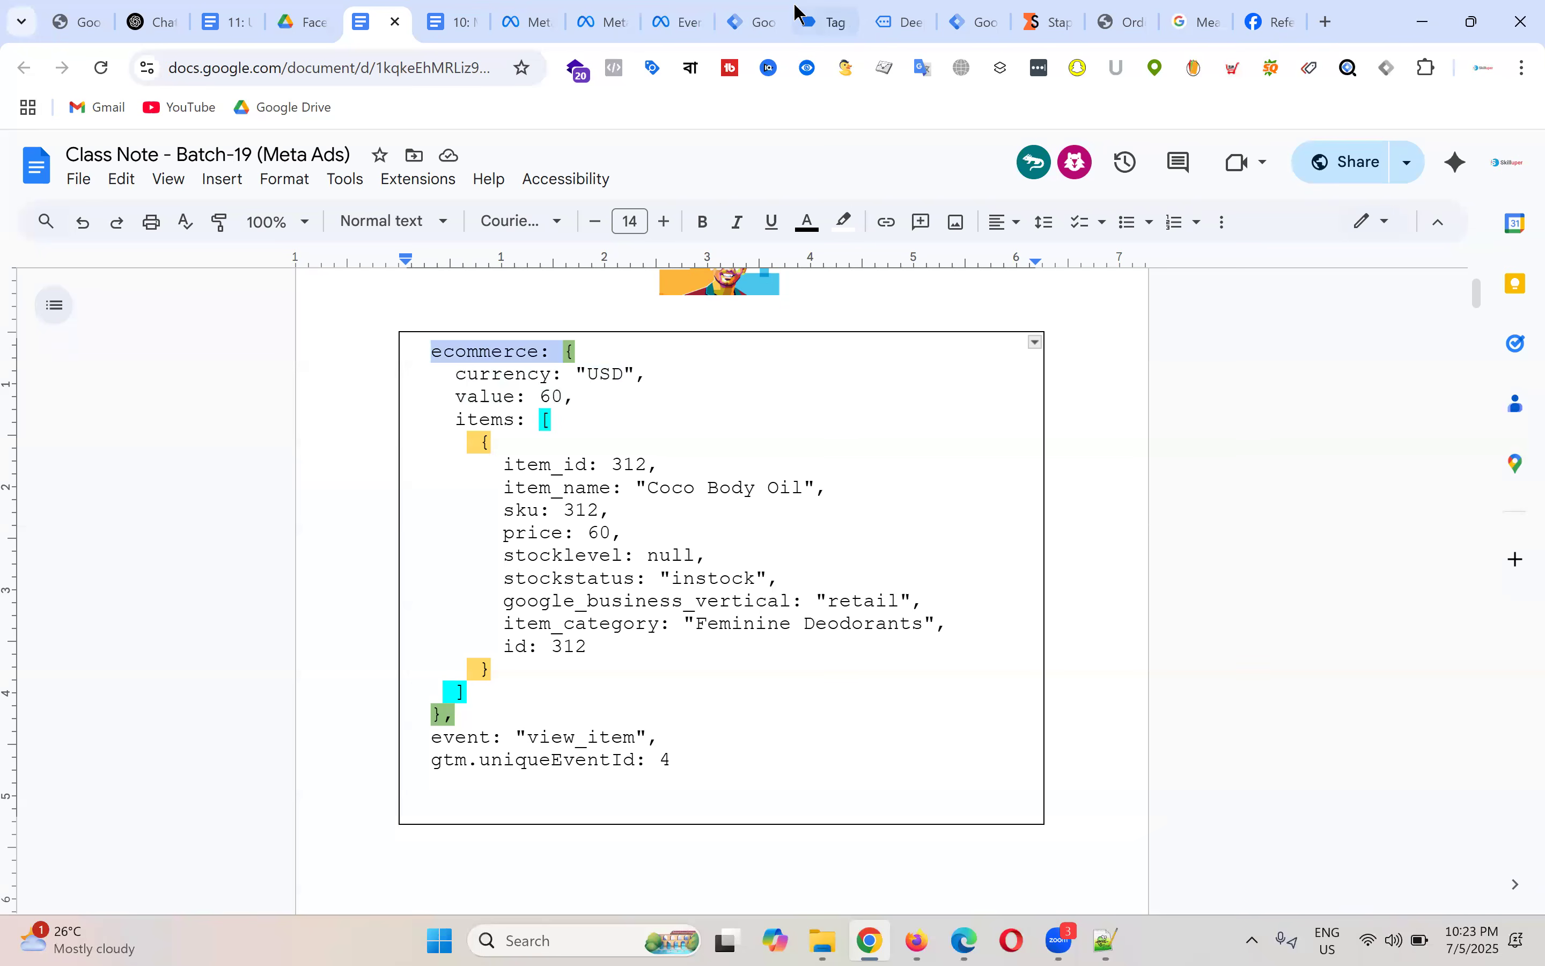
click(839, 9)
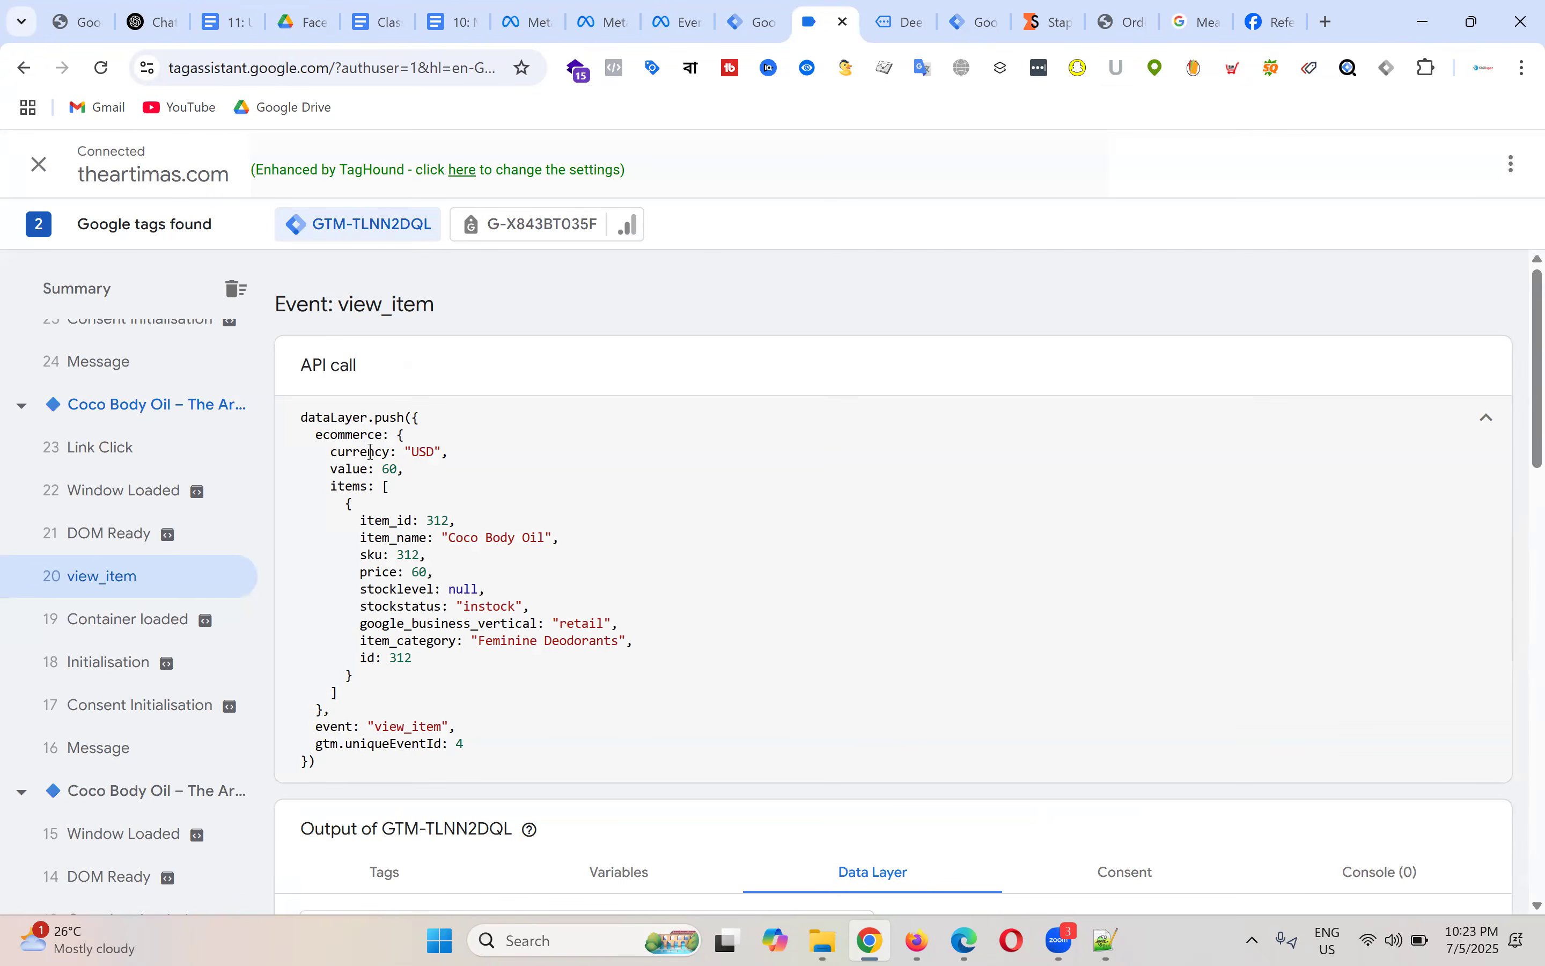
Step: Set the Data Layer Variable Name to ecommerce.currency using keys copied from Tag Assistant
drag(331, 451, 396, 446)
double_click(357, 436)
right_click(359, 439)
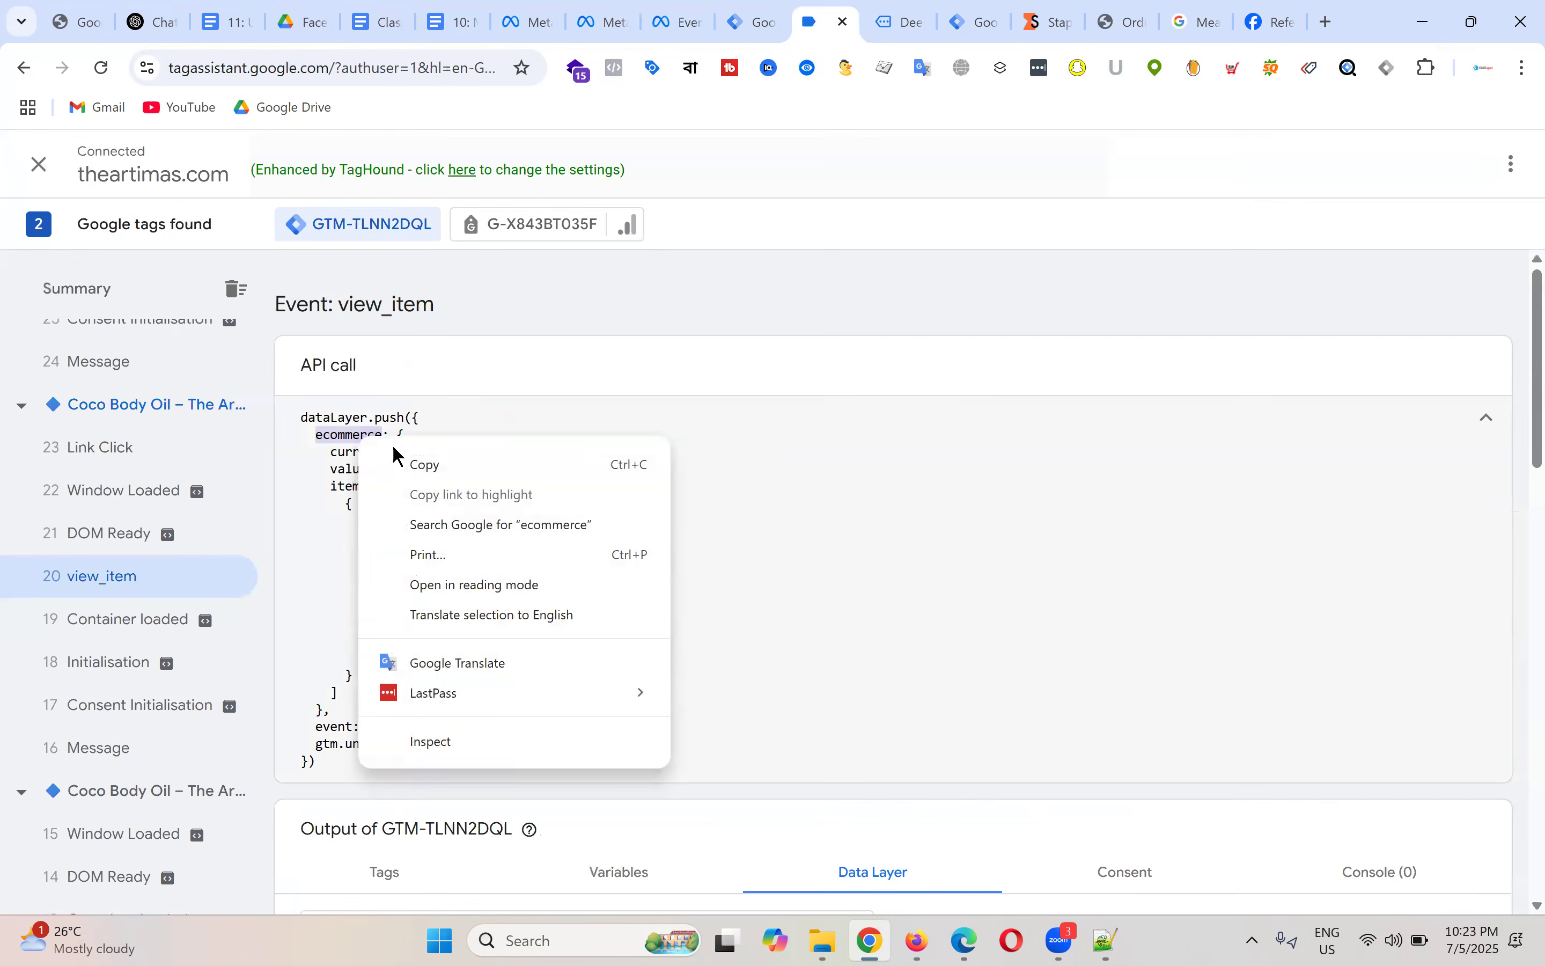
click(421, 466)
click(744, 21)
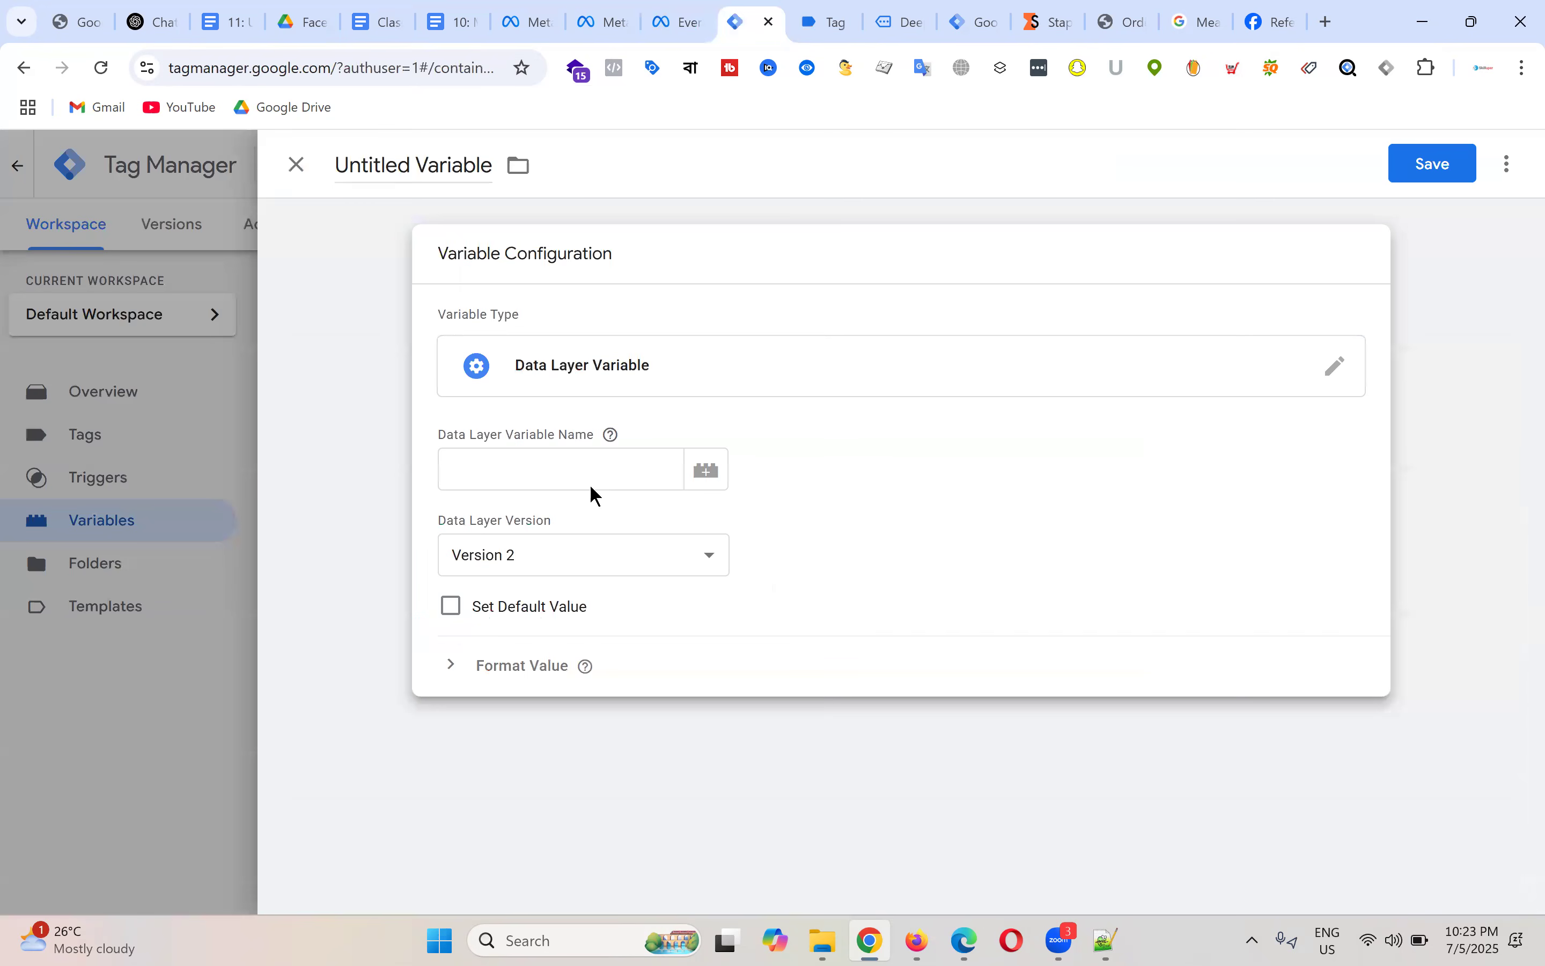
click(500, 469)
key(ctrl+v)
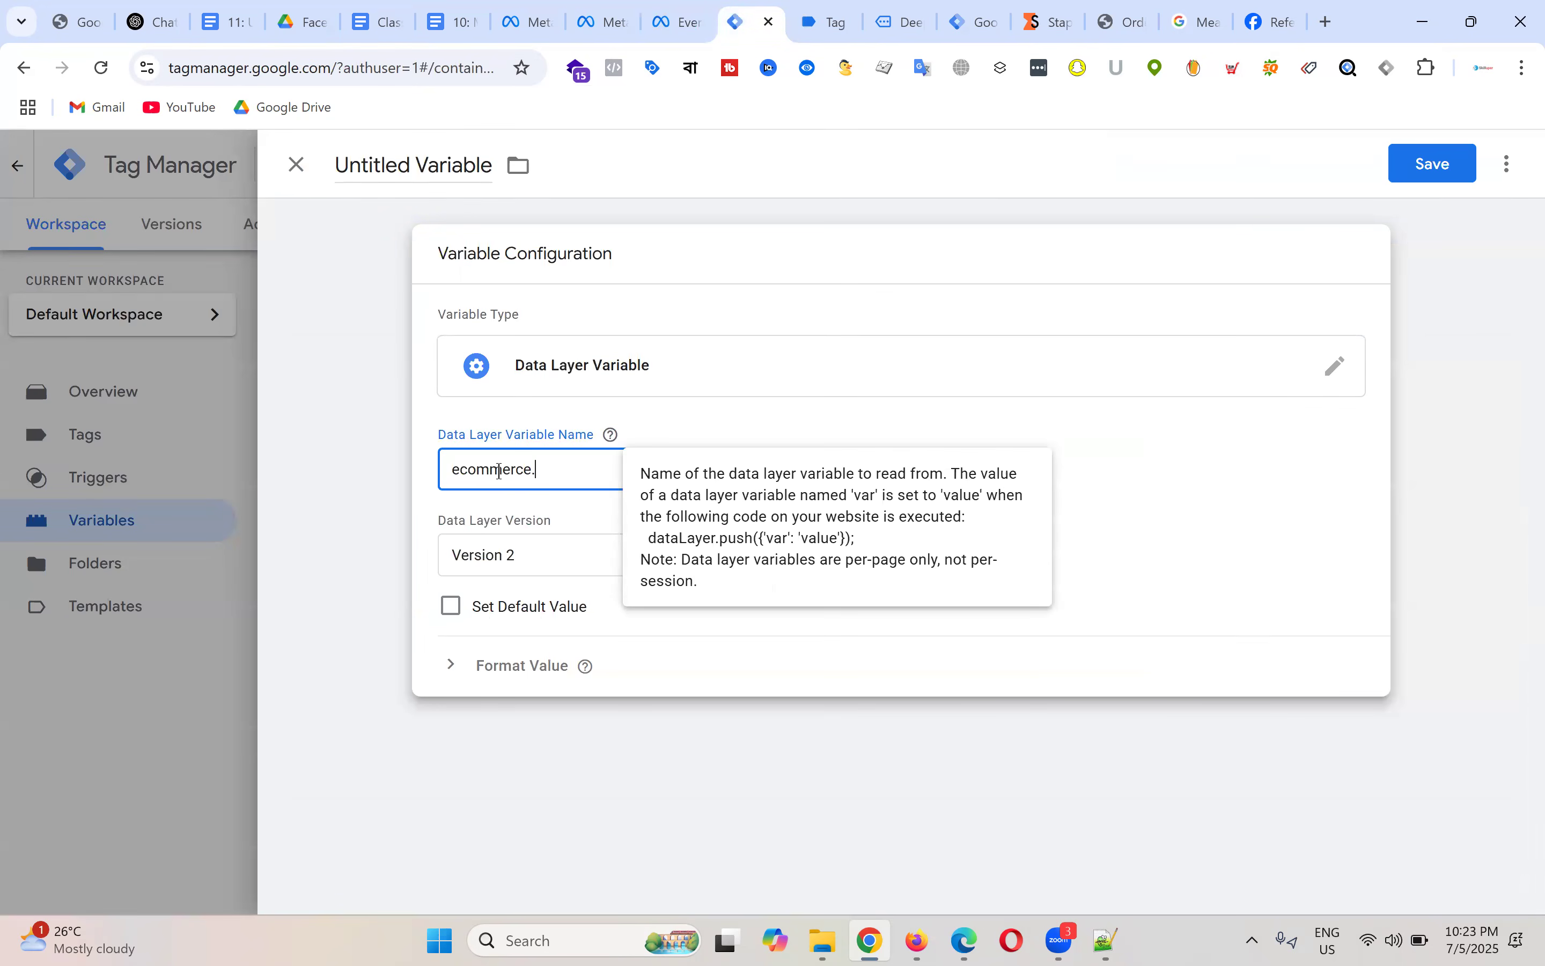
text(.)
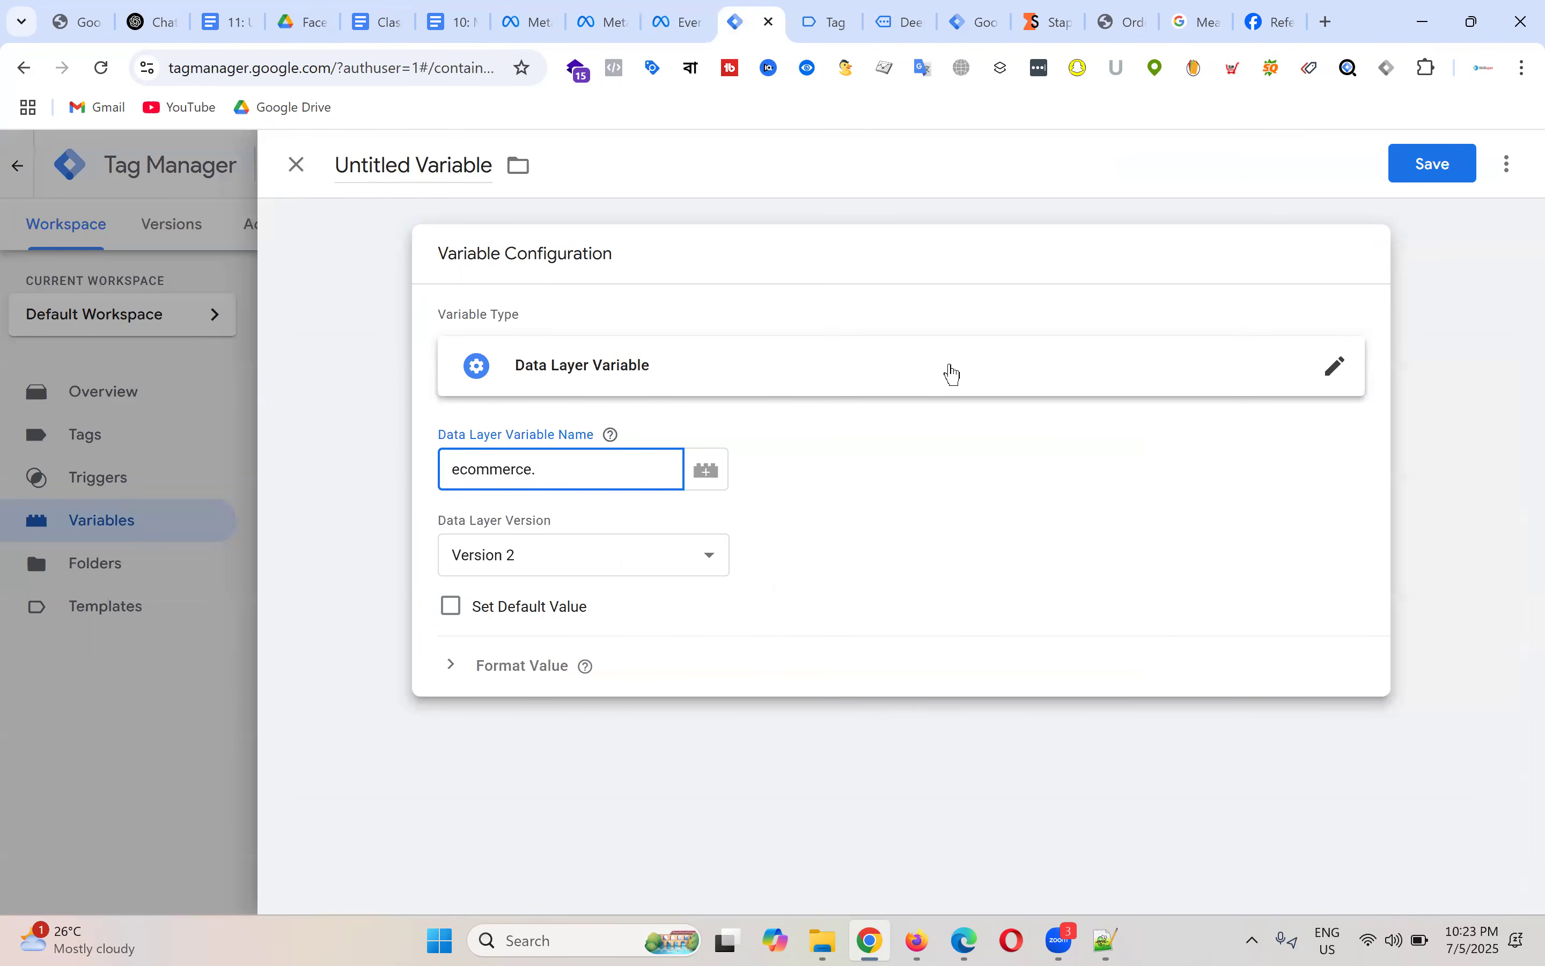
click(835, 10)
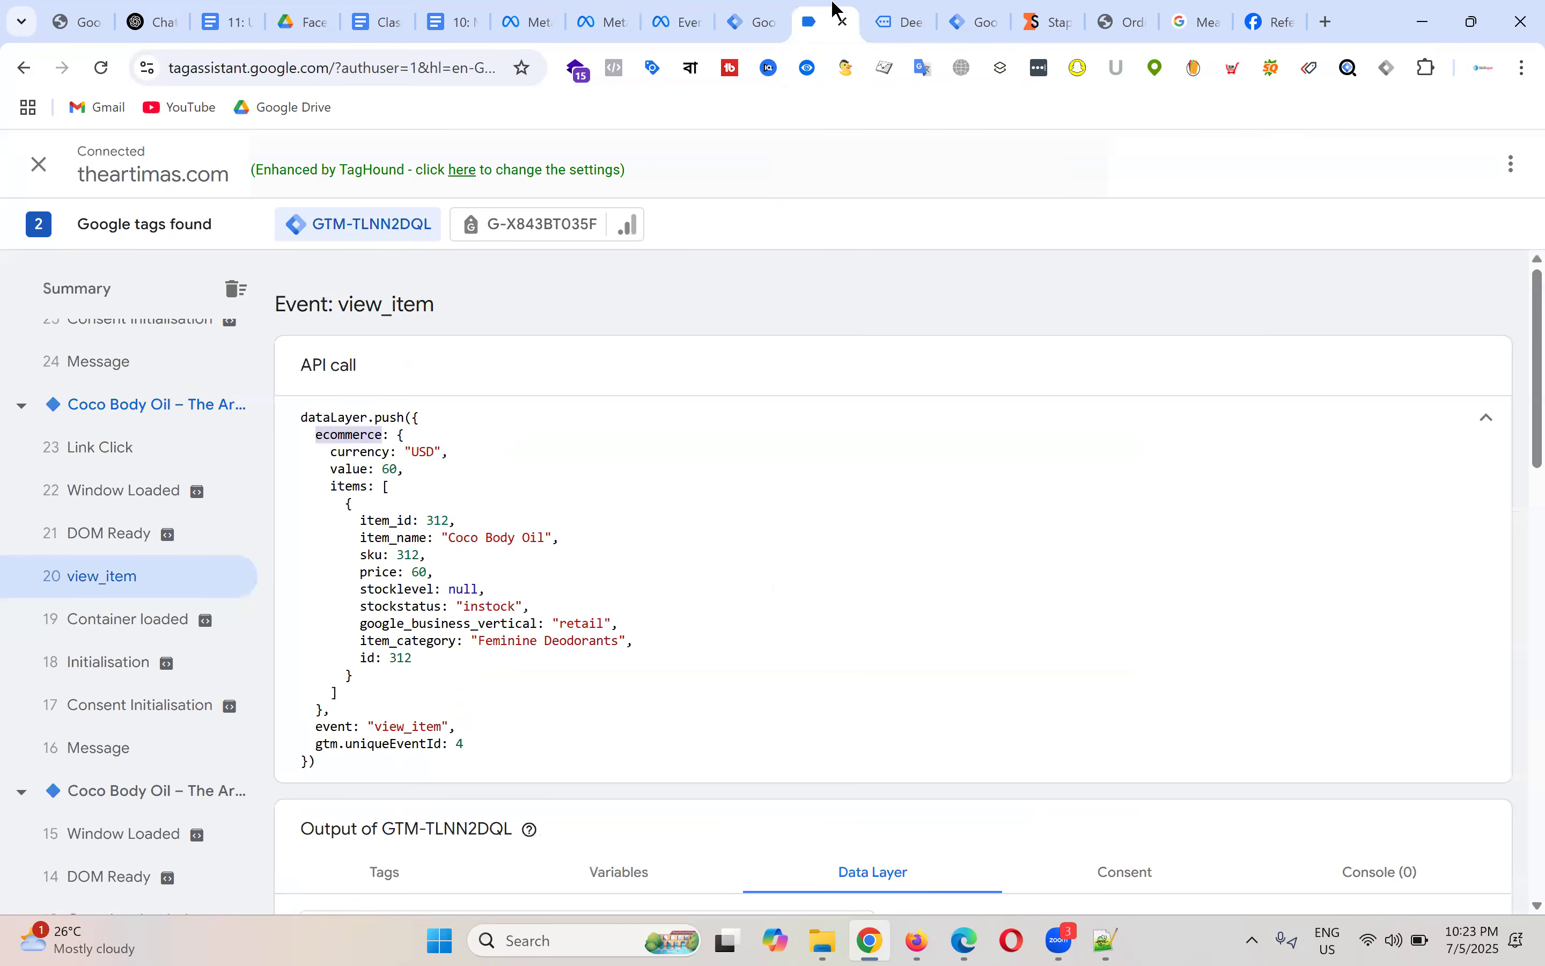
double_click(362, 452)
right_click(366, 451)
click(450, 476)
click(753, 21)
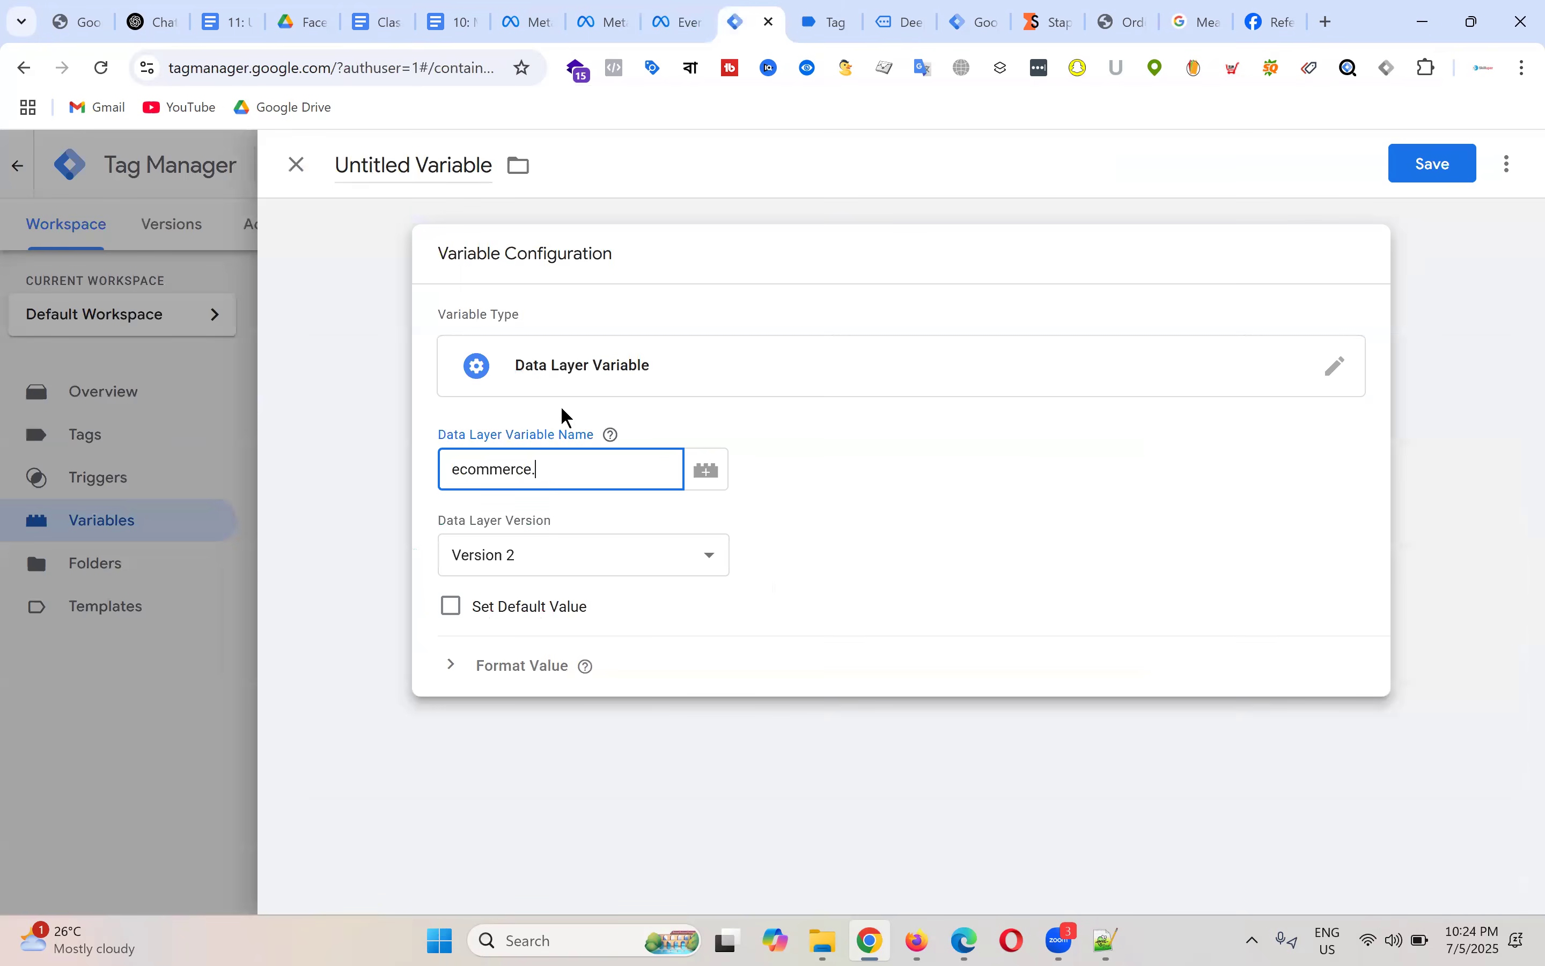
key(ctrl+v)
Step: Rename the variable 'dlv - currency' and save it
click(411, 164)
key(ctrl+a)
text(dl)
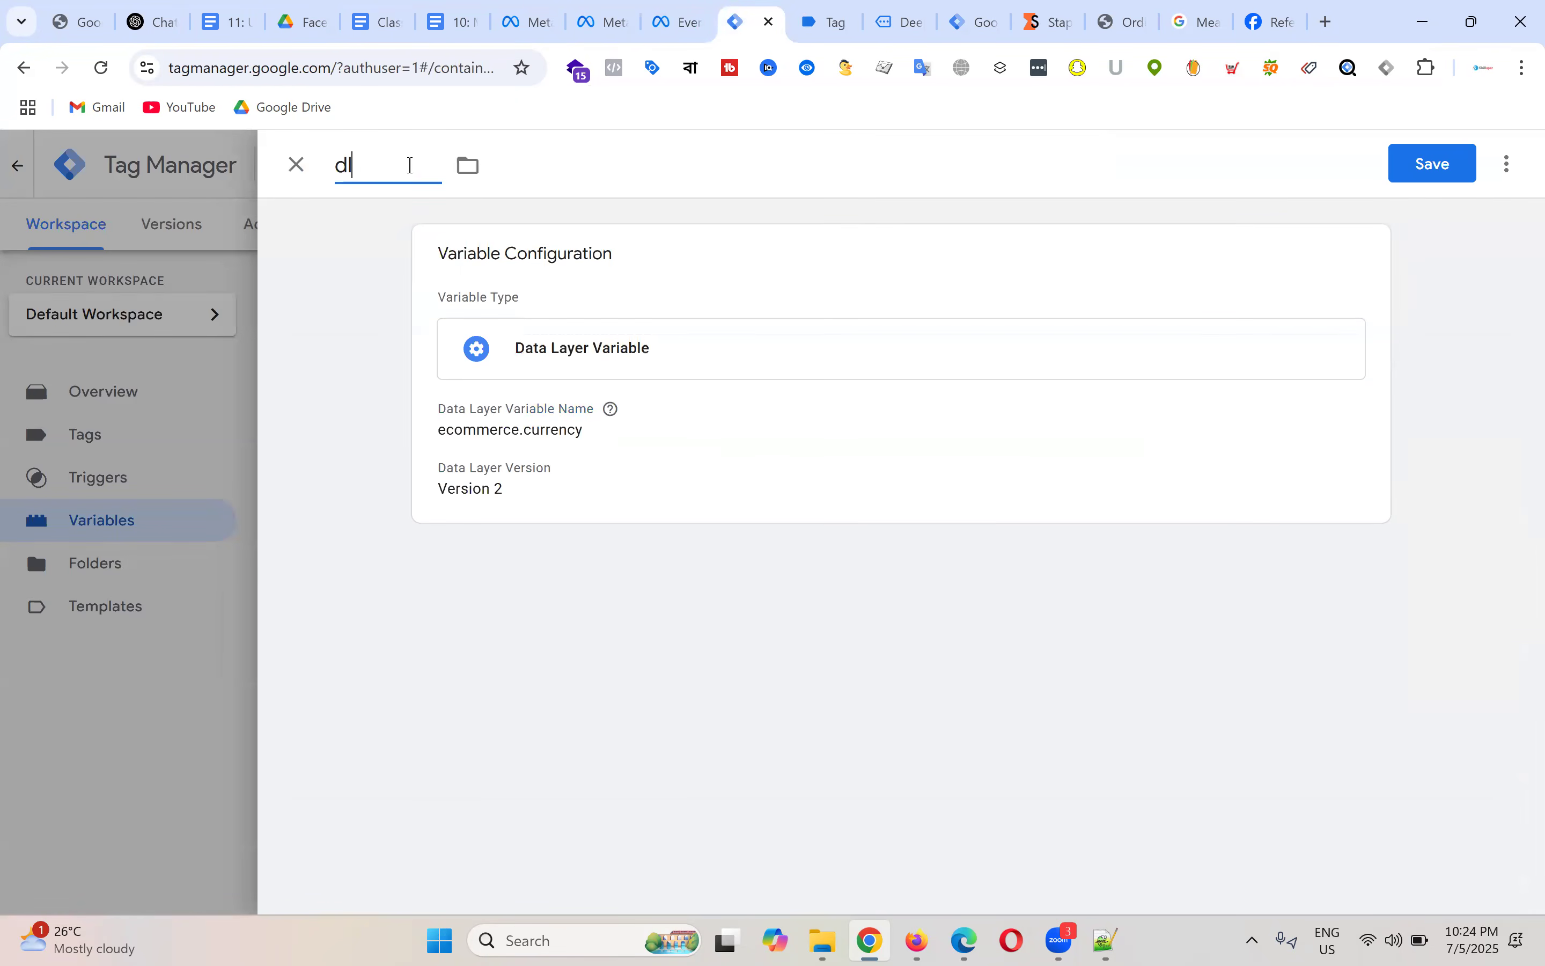
text(v - Cu)
key(BackSpace)
key(BackSpace)
text(currency)
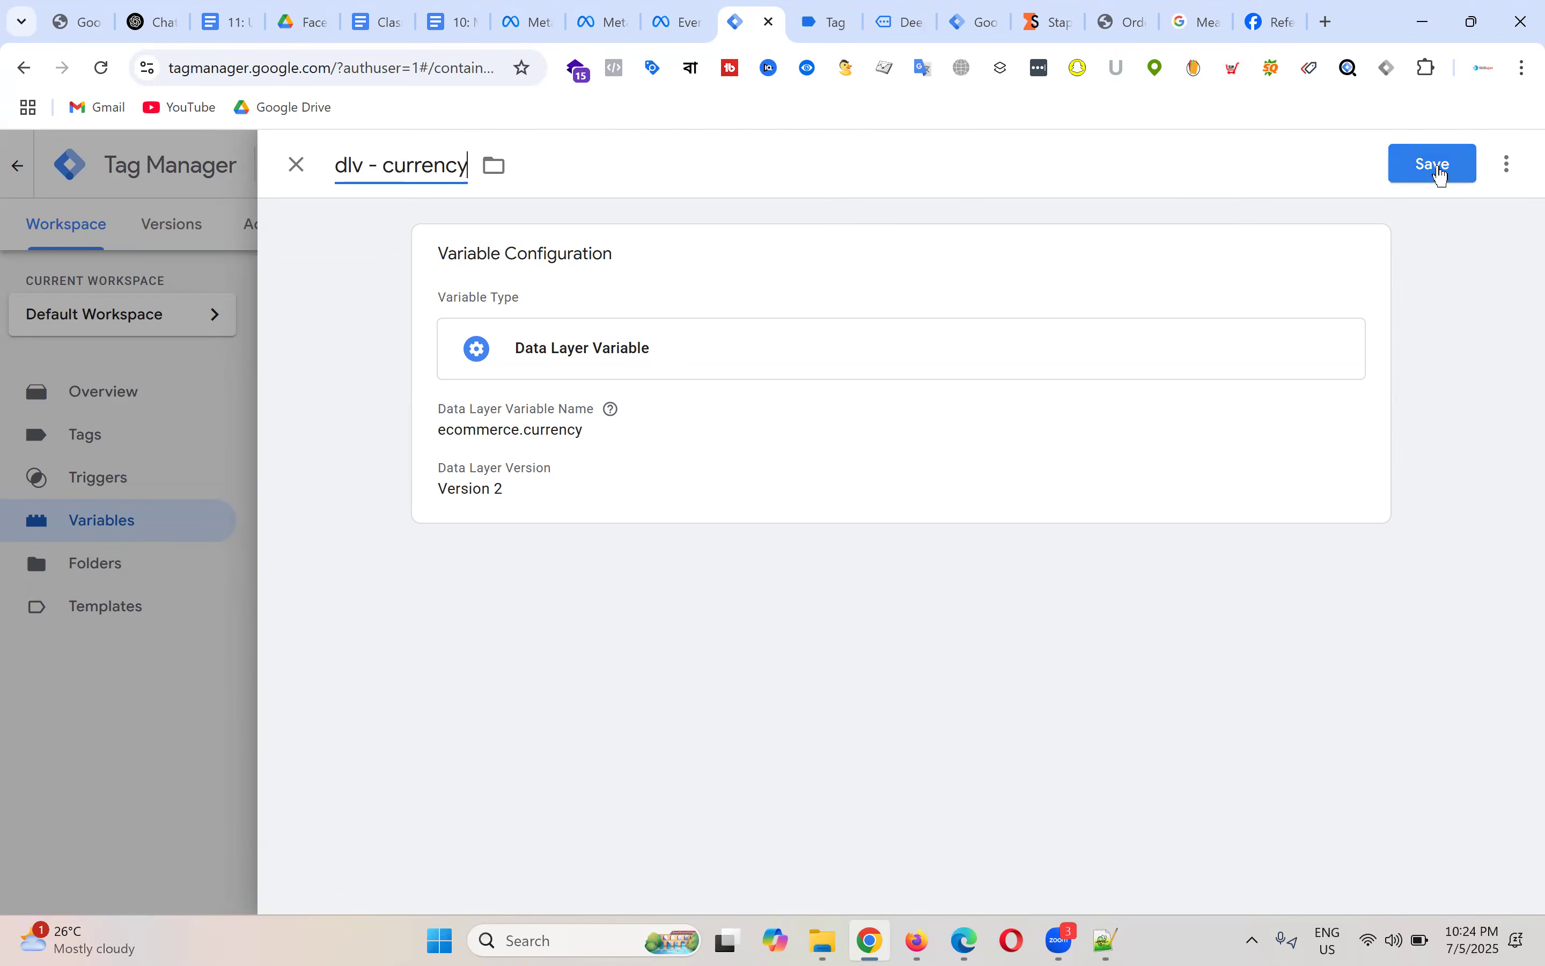
click(1441, 174)
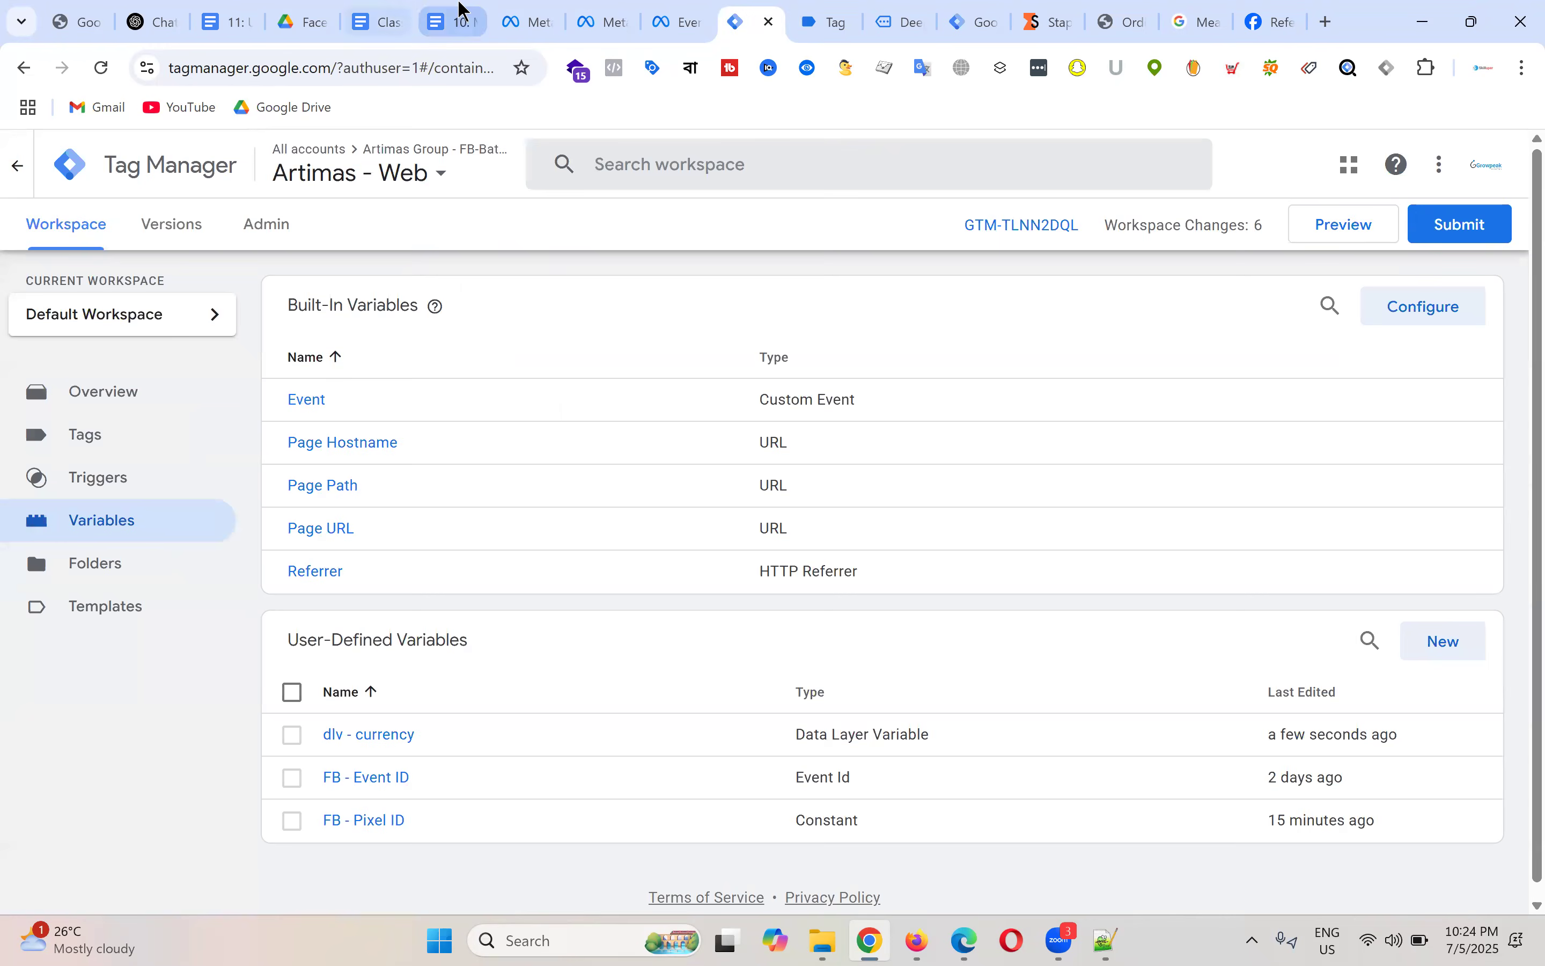
Step: Review the ViewContent Event's content_type, content_ids, content_name and value parameters in the Meta Pixel notes
click(459, 19)
scroll(651, 452, down, 10)
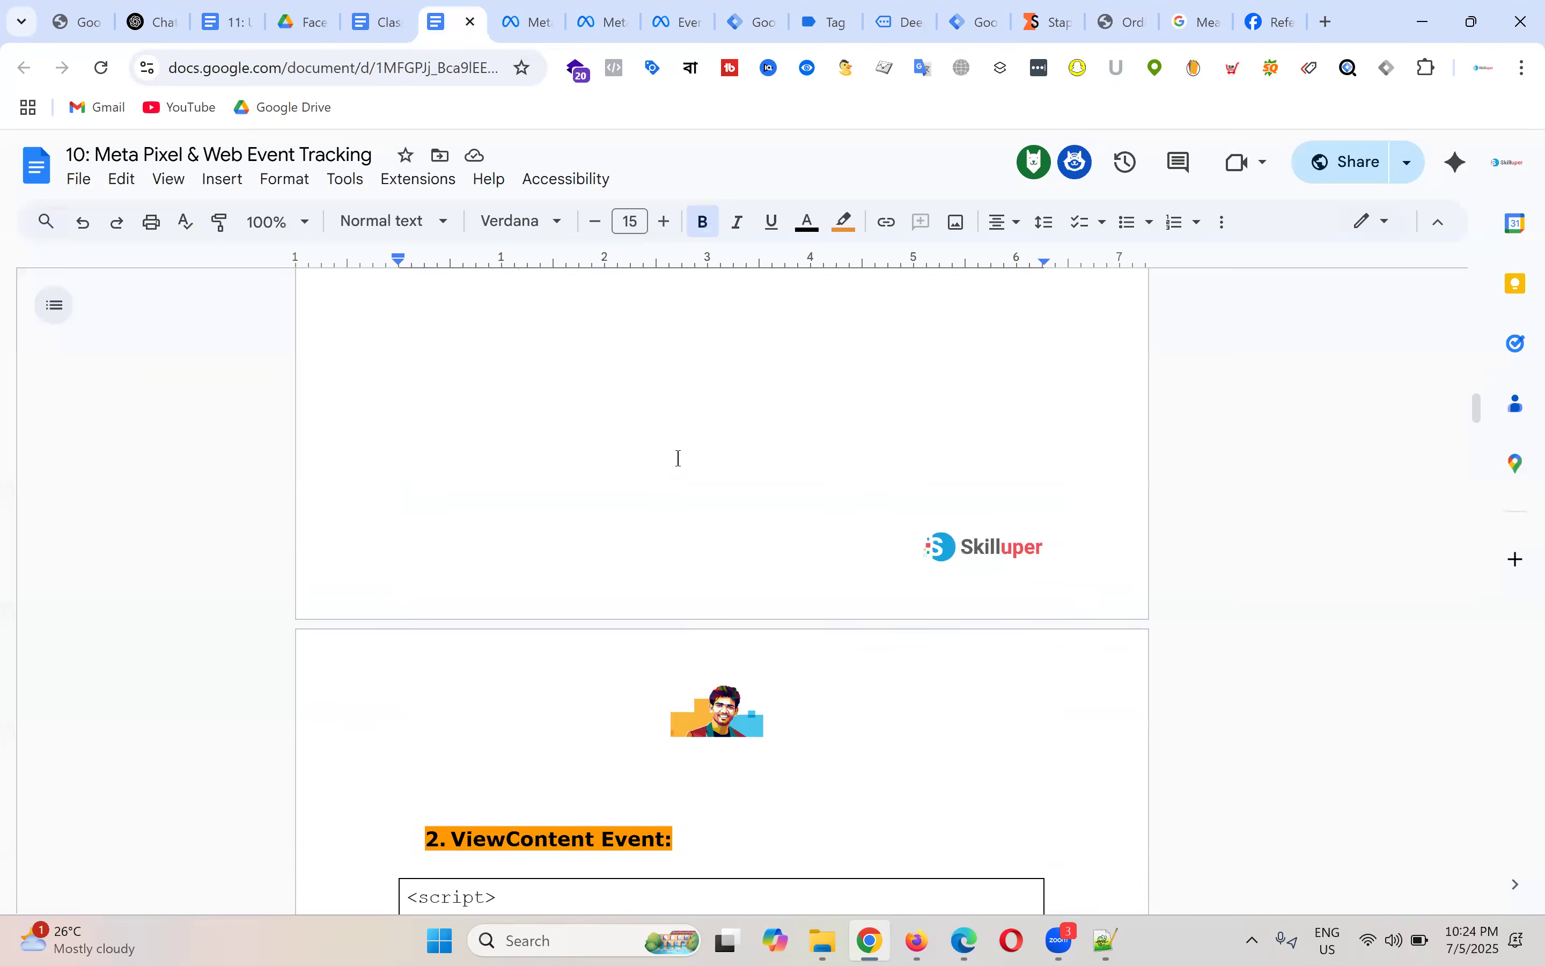
scroll(686, 456, down, 2)
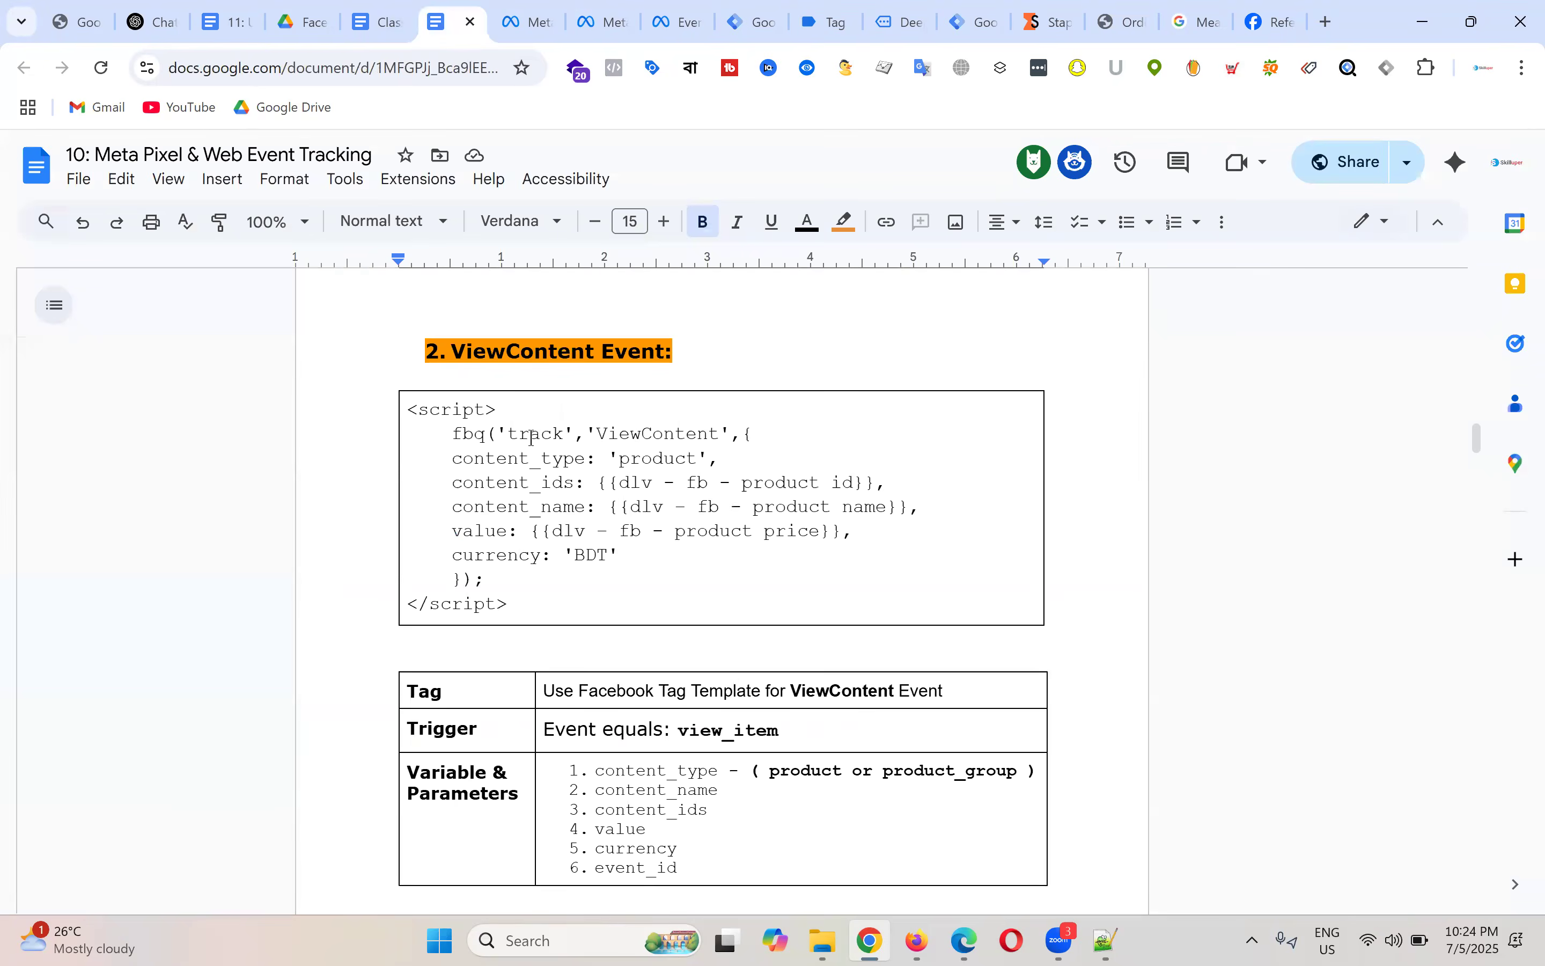
drag(581, 468, 586, 508)
double_click(548, 489)
drag(453, 530, 536, 556)
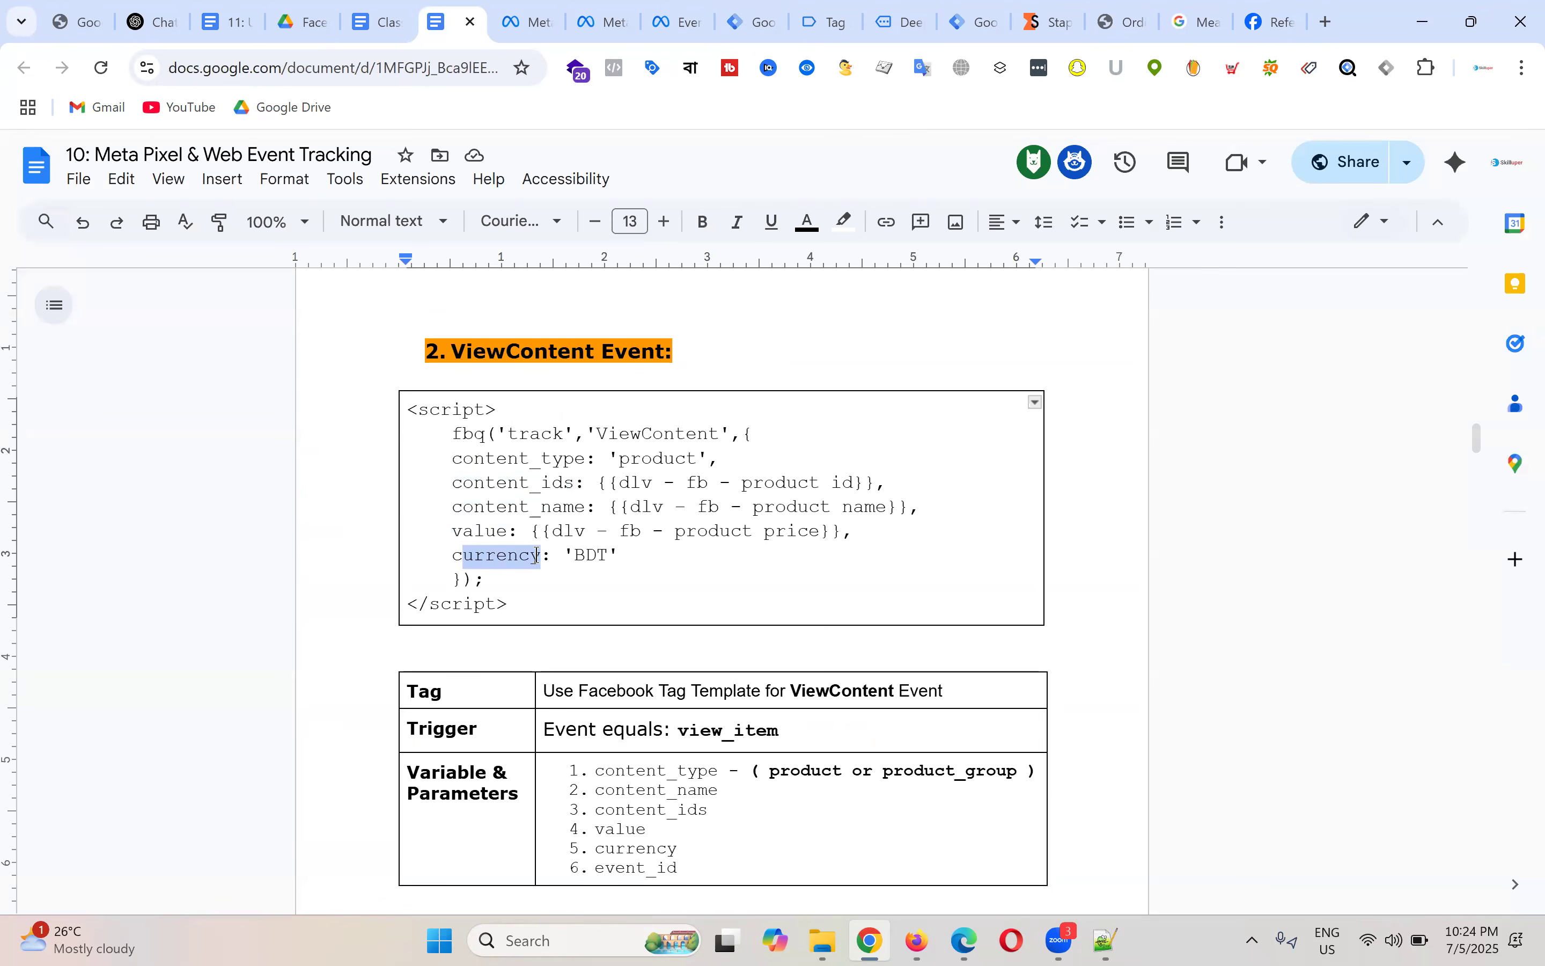
double_click(496, 530)
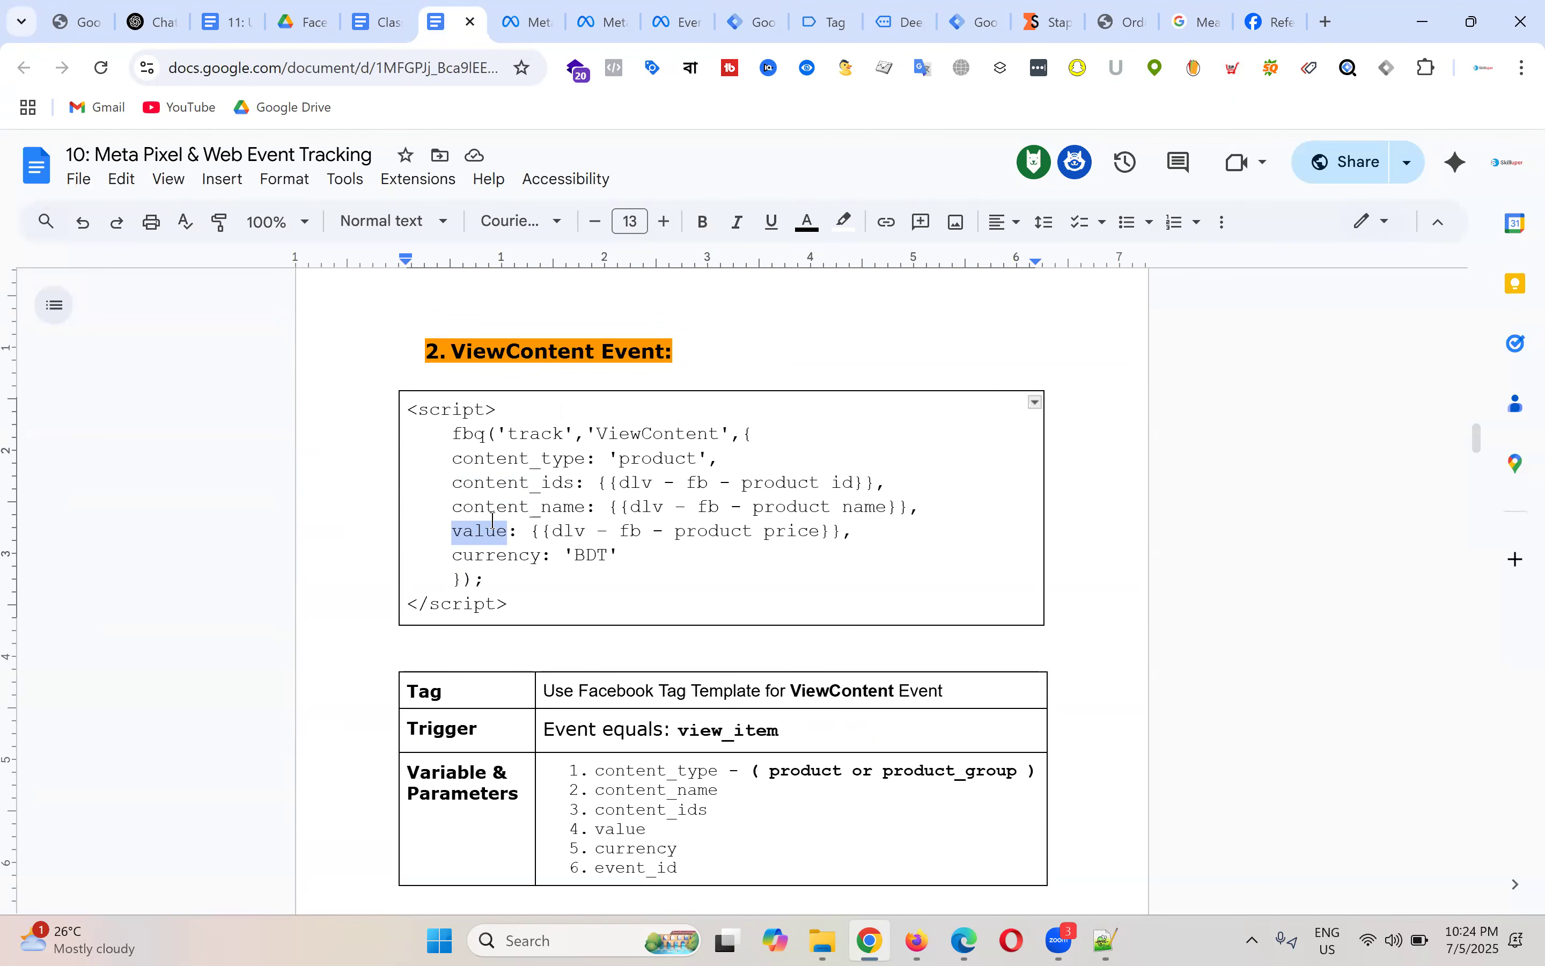
click(827, 21)
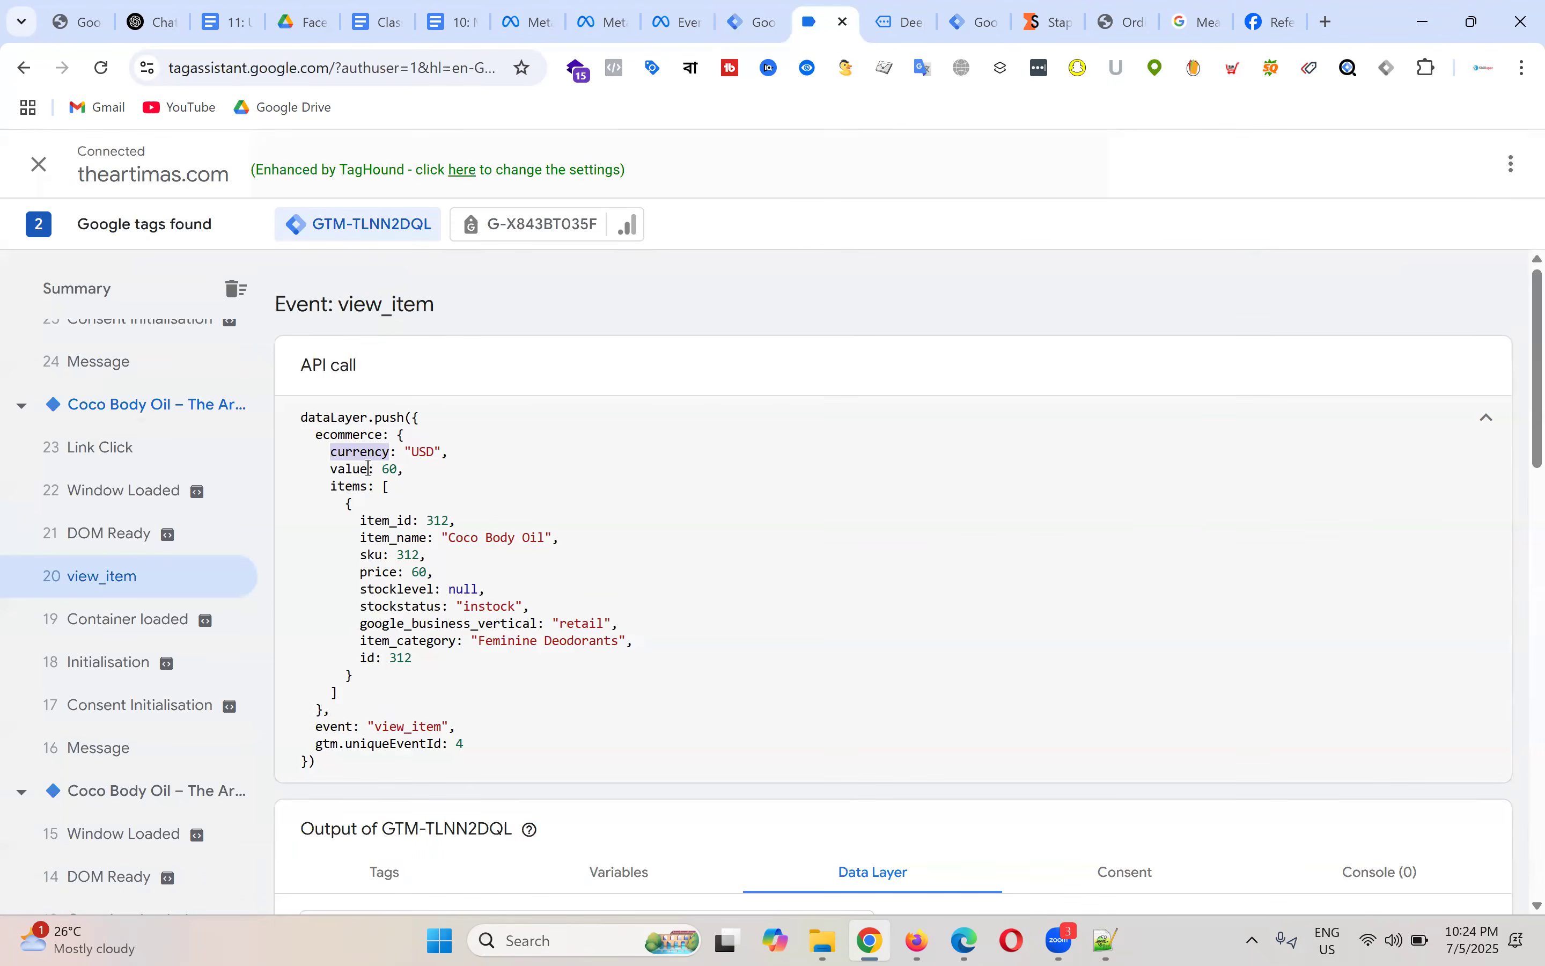
Step: Highlight value 60, then open the Anti-aging Skin Toner view_item event in Tag Assistant
double_click(389, 469)
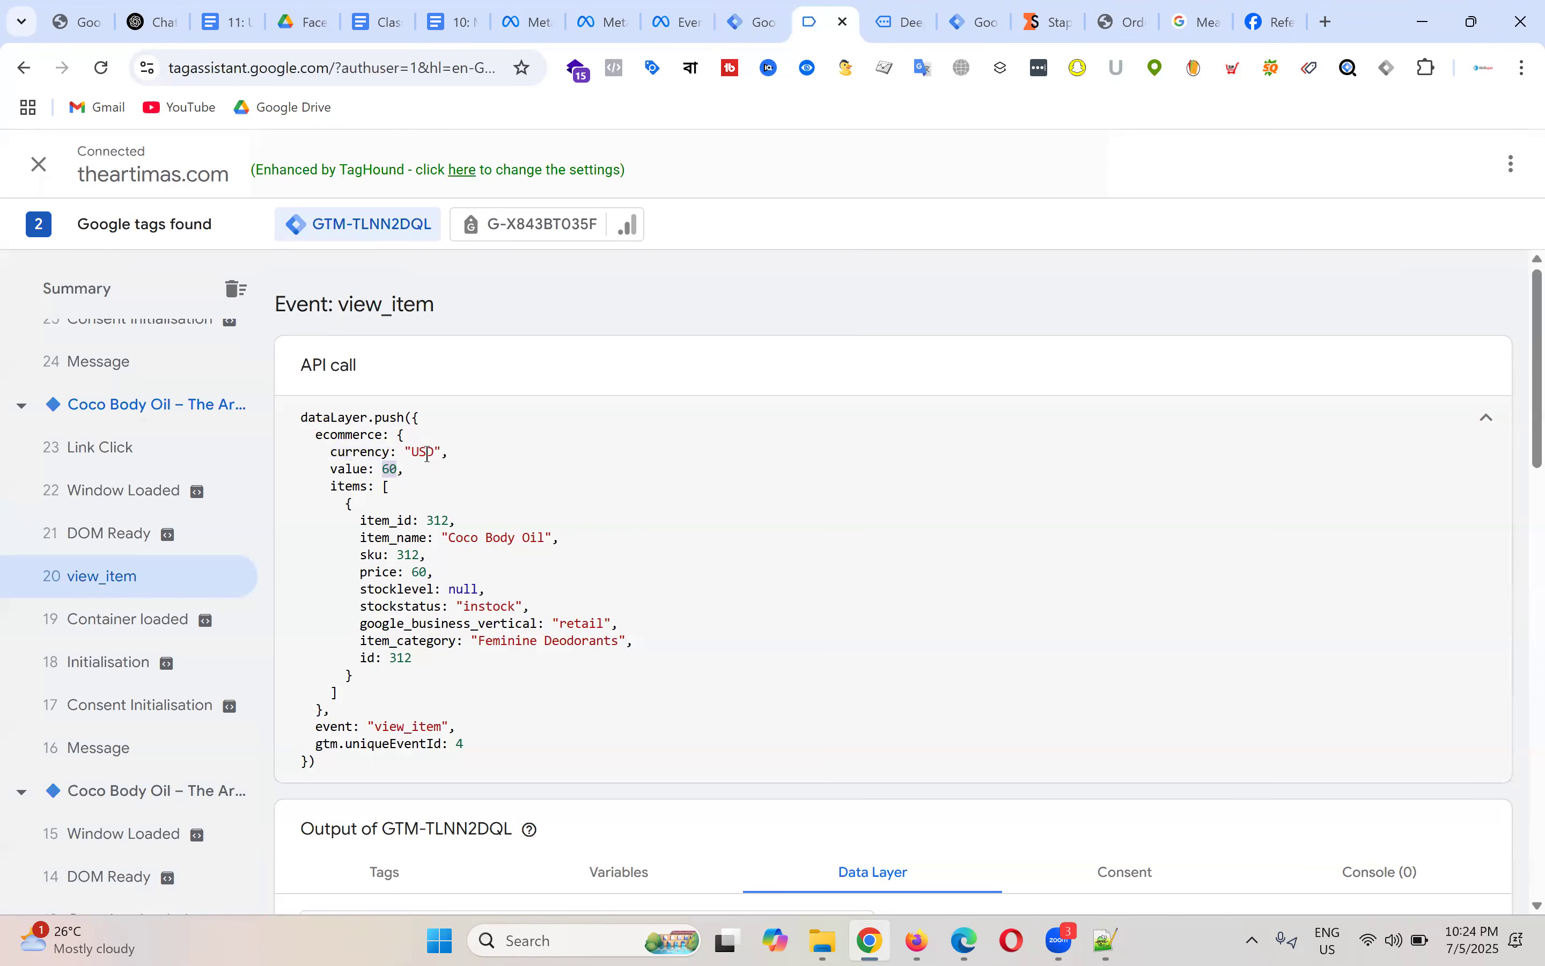
key(ctrl+Tab)
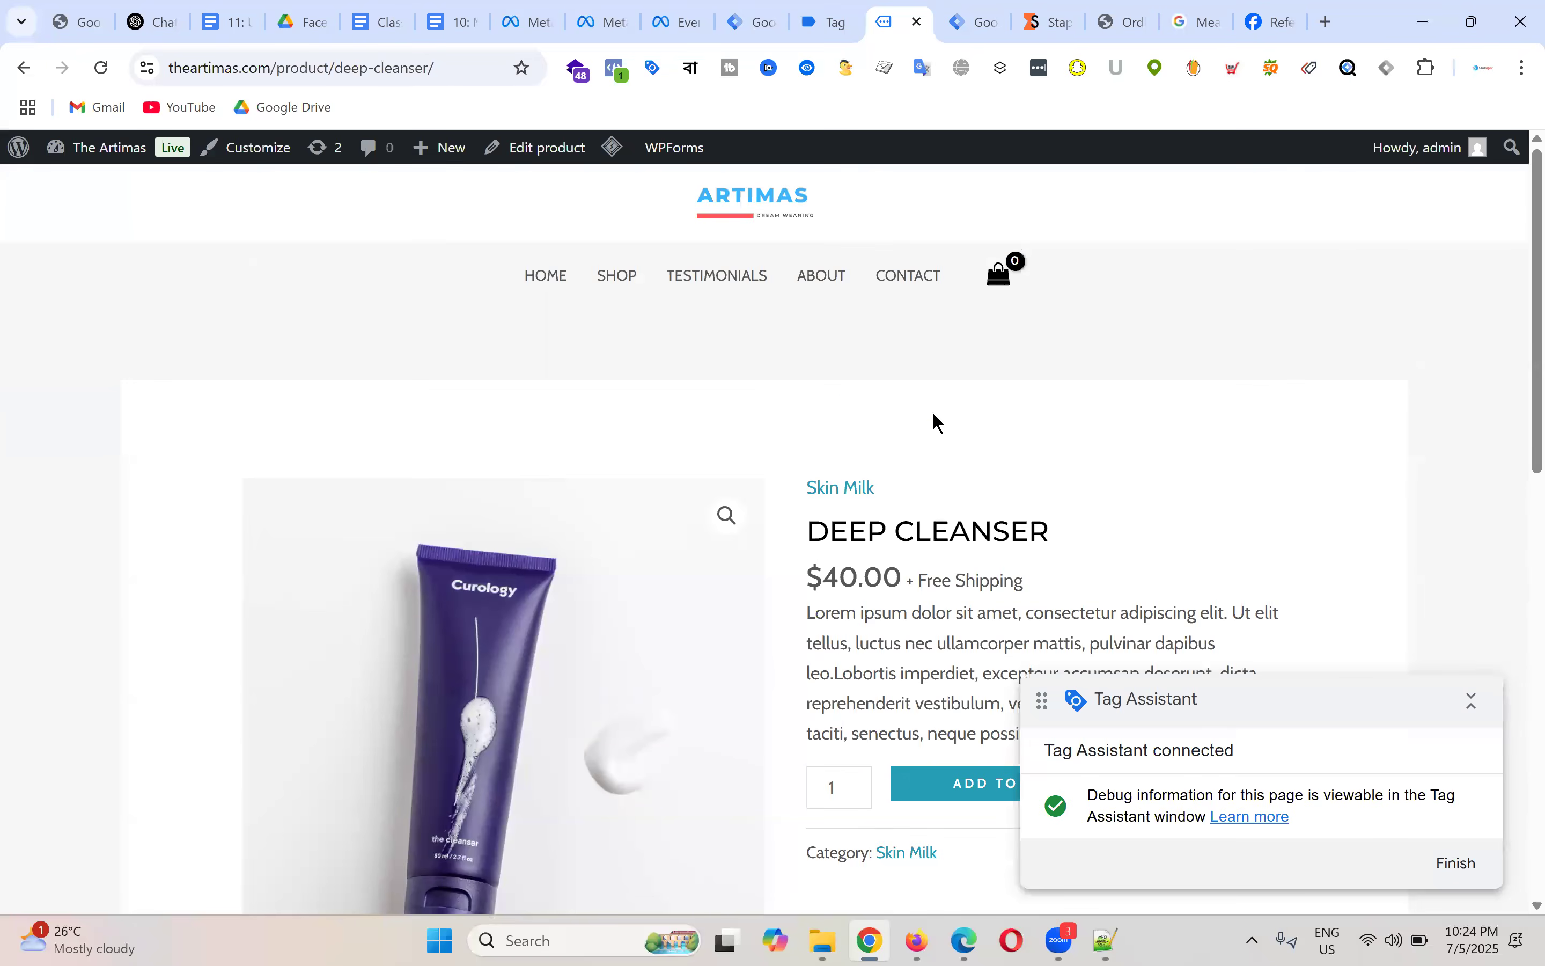
click(836, 26)
scroll(155, 530, up, 10)
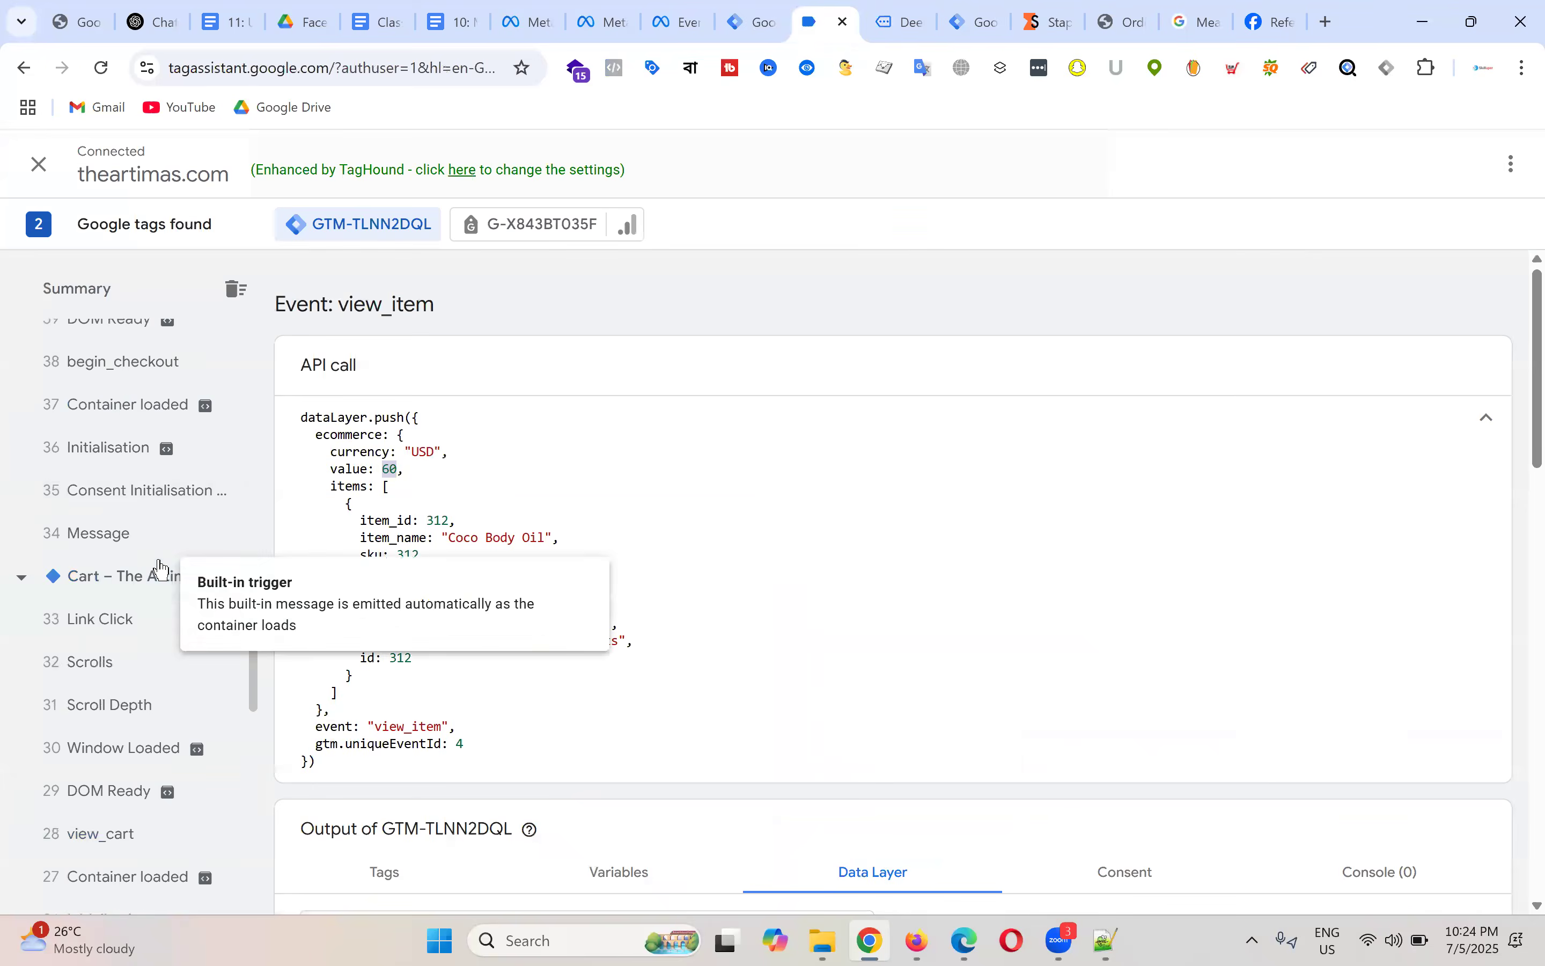
scroll(224, 552, up, 8)
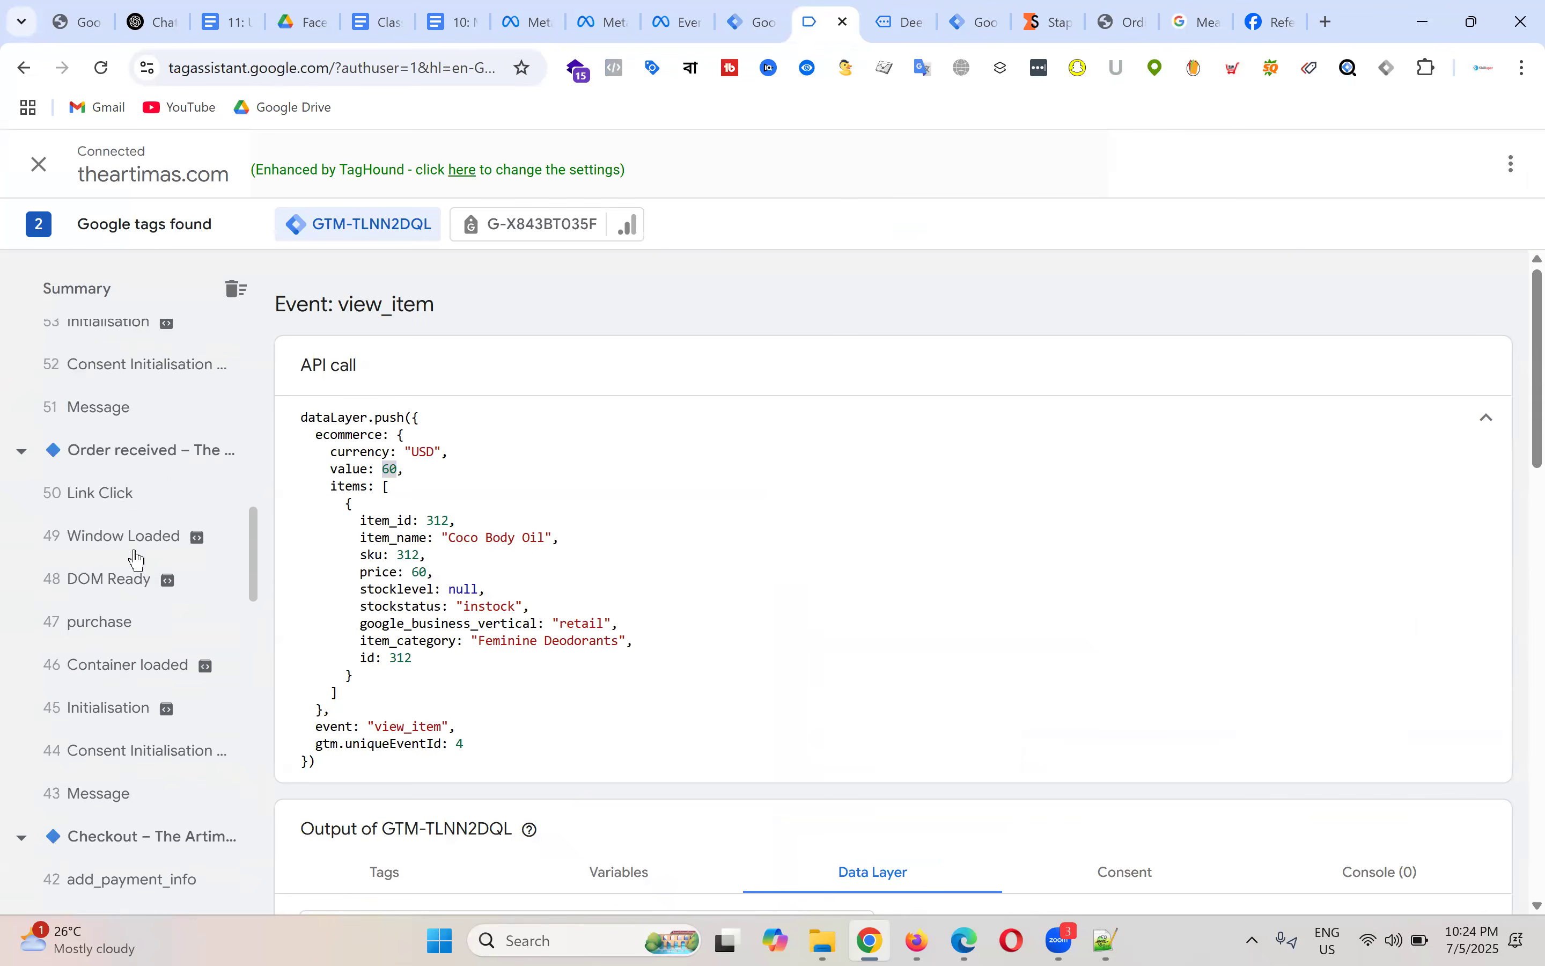
scroll(136, 559, up, 10)
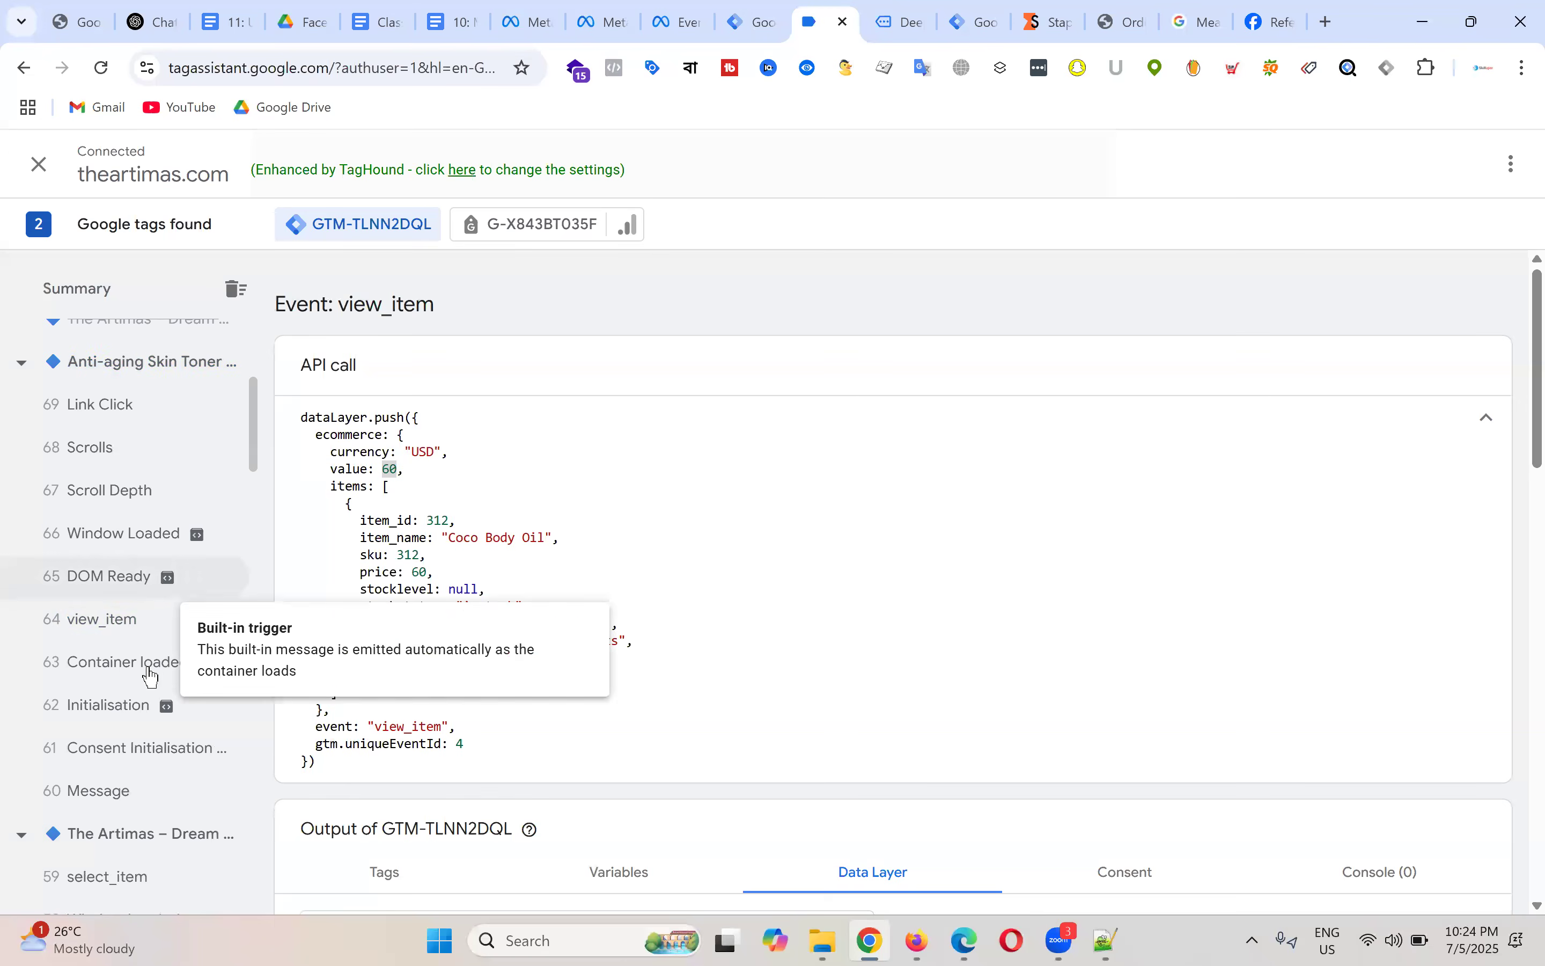
click(130, 630)
Step: Inspect the value 40 and ecommerce keys, then start a new user-defined variable in Tag Manager
double_click(392, 471)
double_click(352, 469)
double_click(357, 435)
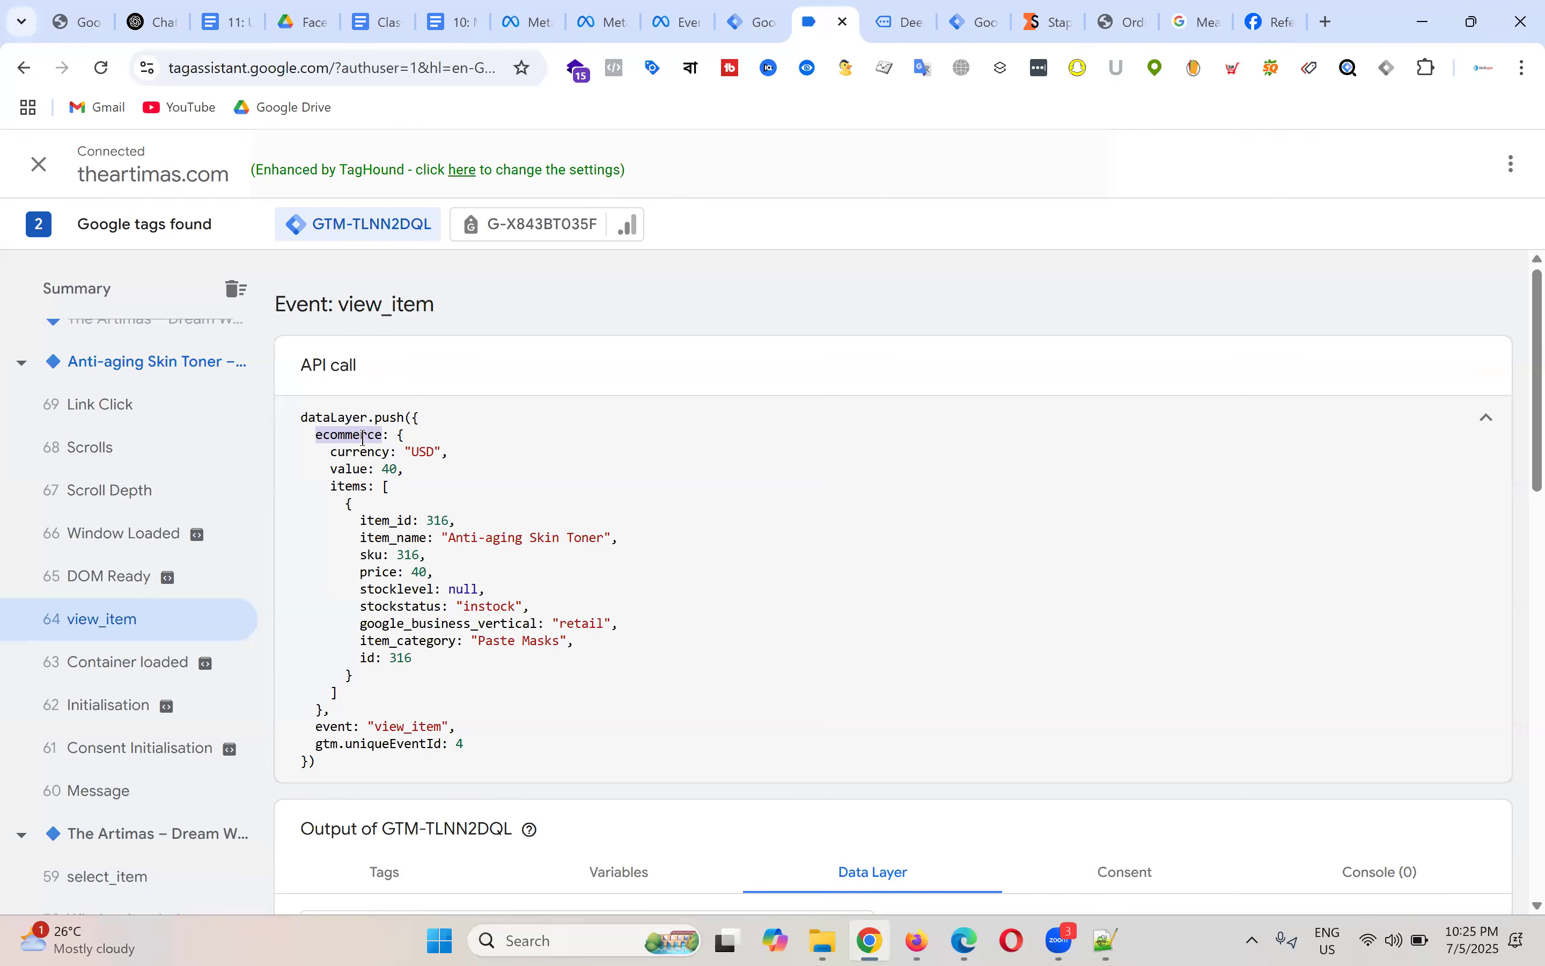
click(756, 16)
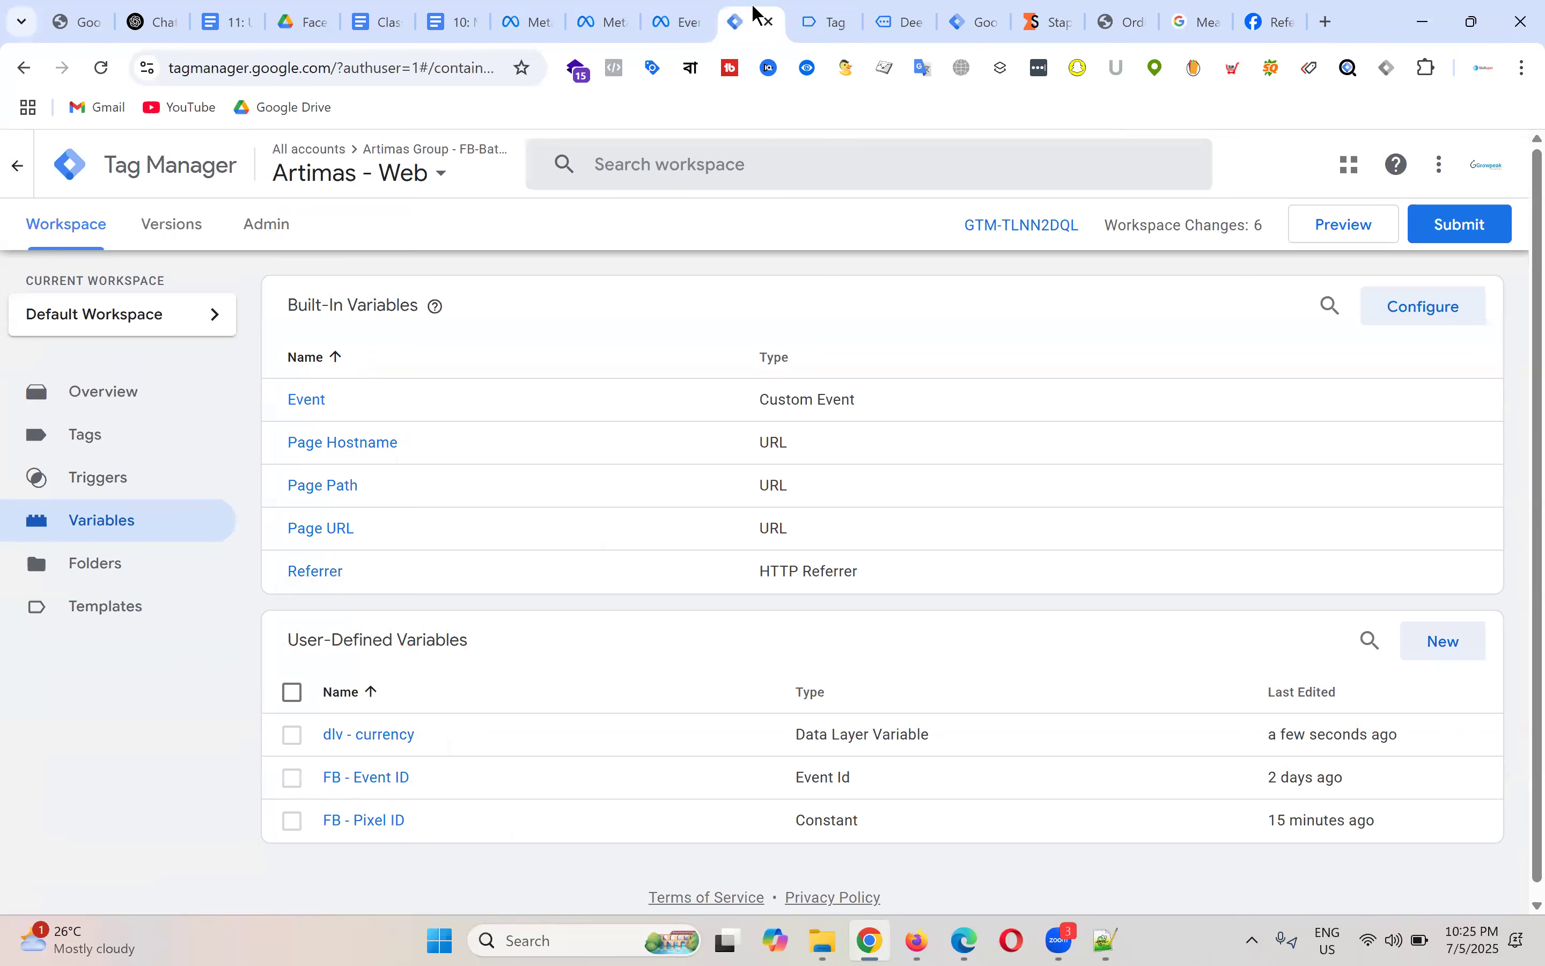
click(1444, 642)
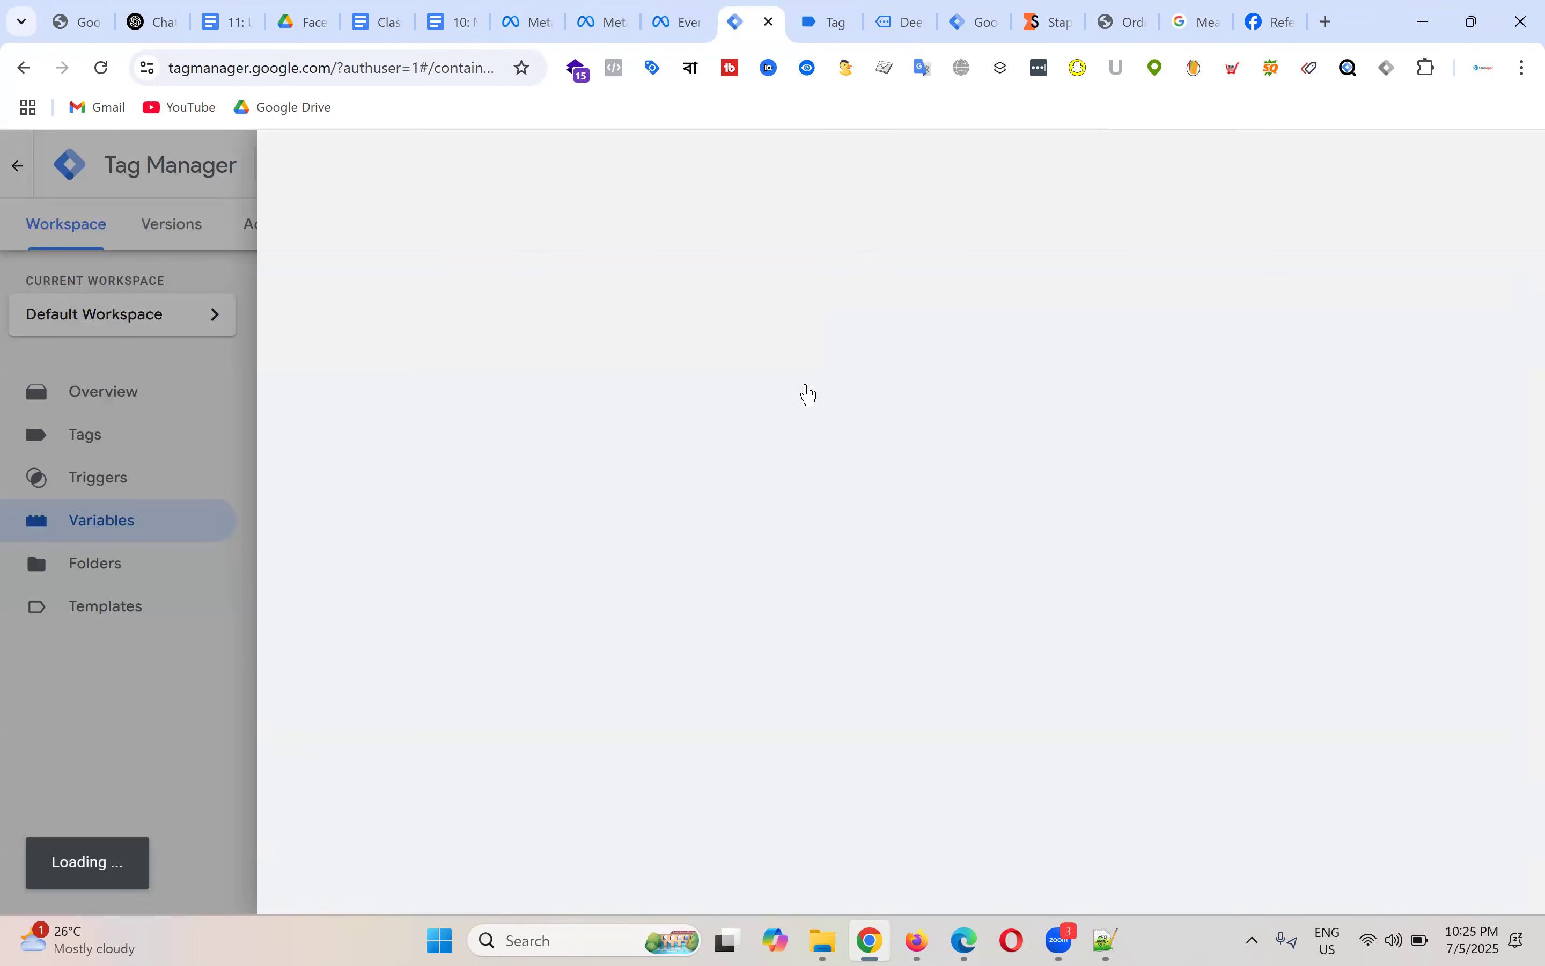
Step: Set the new variable's type to Data Layer Variable
click(942, 349)
scroll(1205, 562, down, 2)
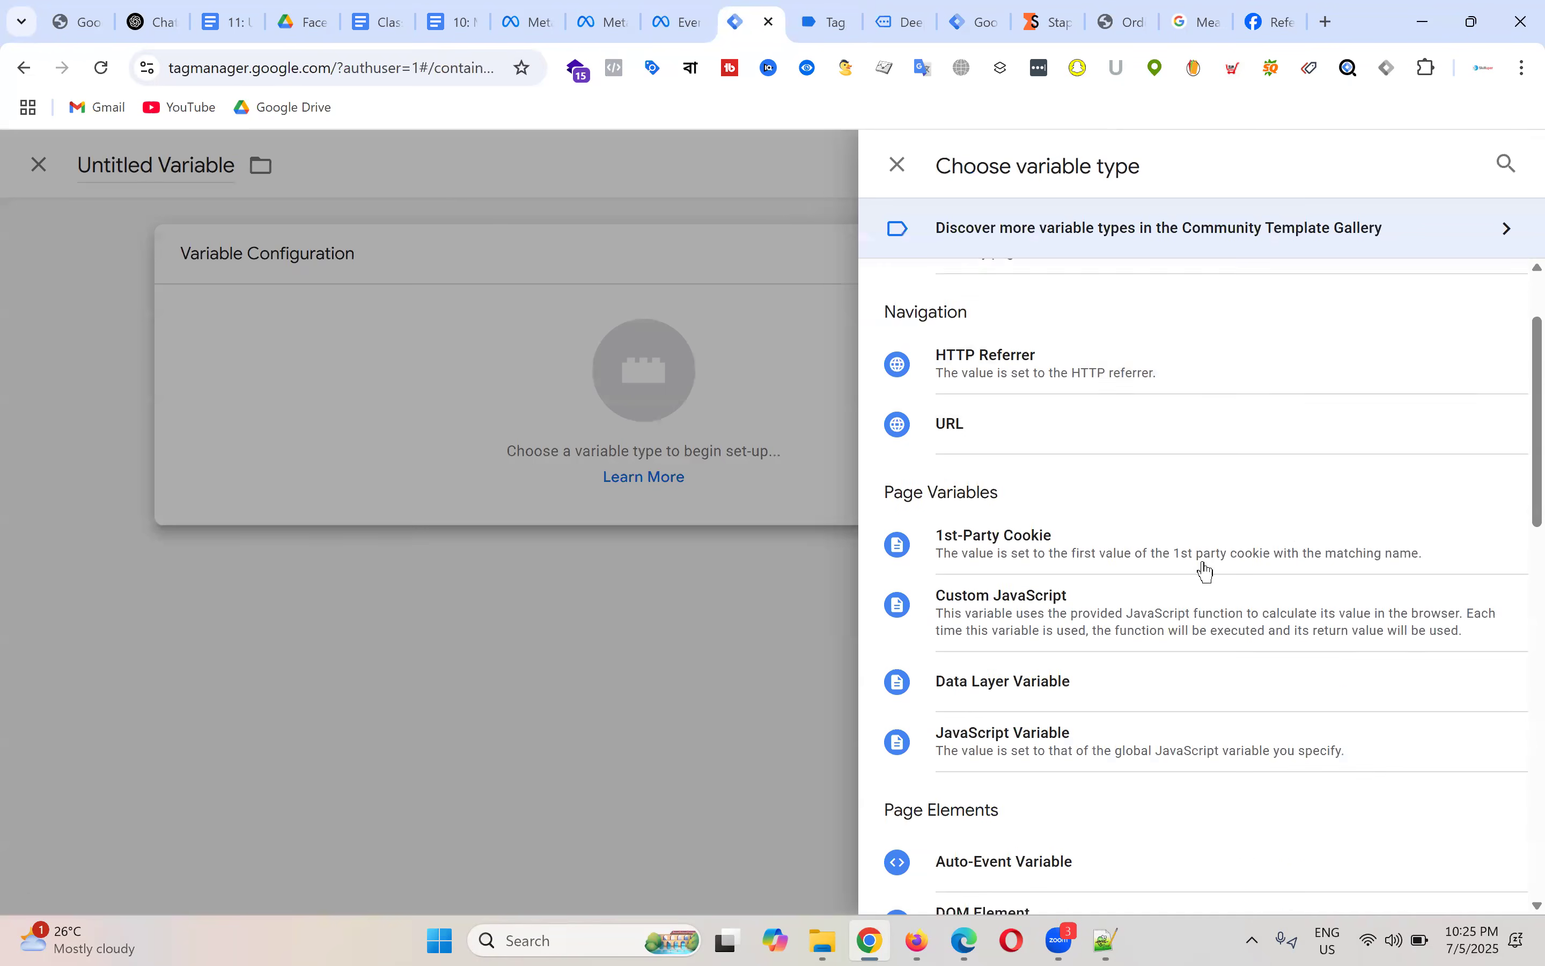
scroll(1206, 571, down, 1)
click(1048, 593)
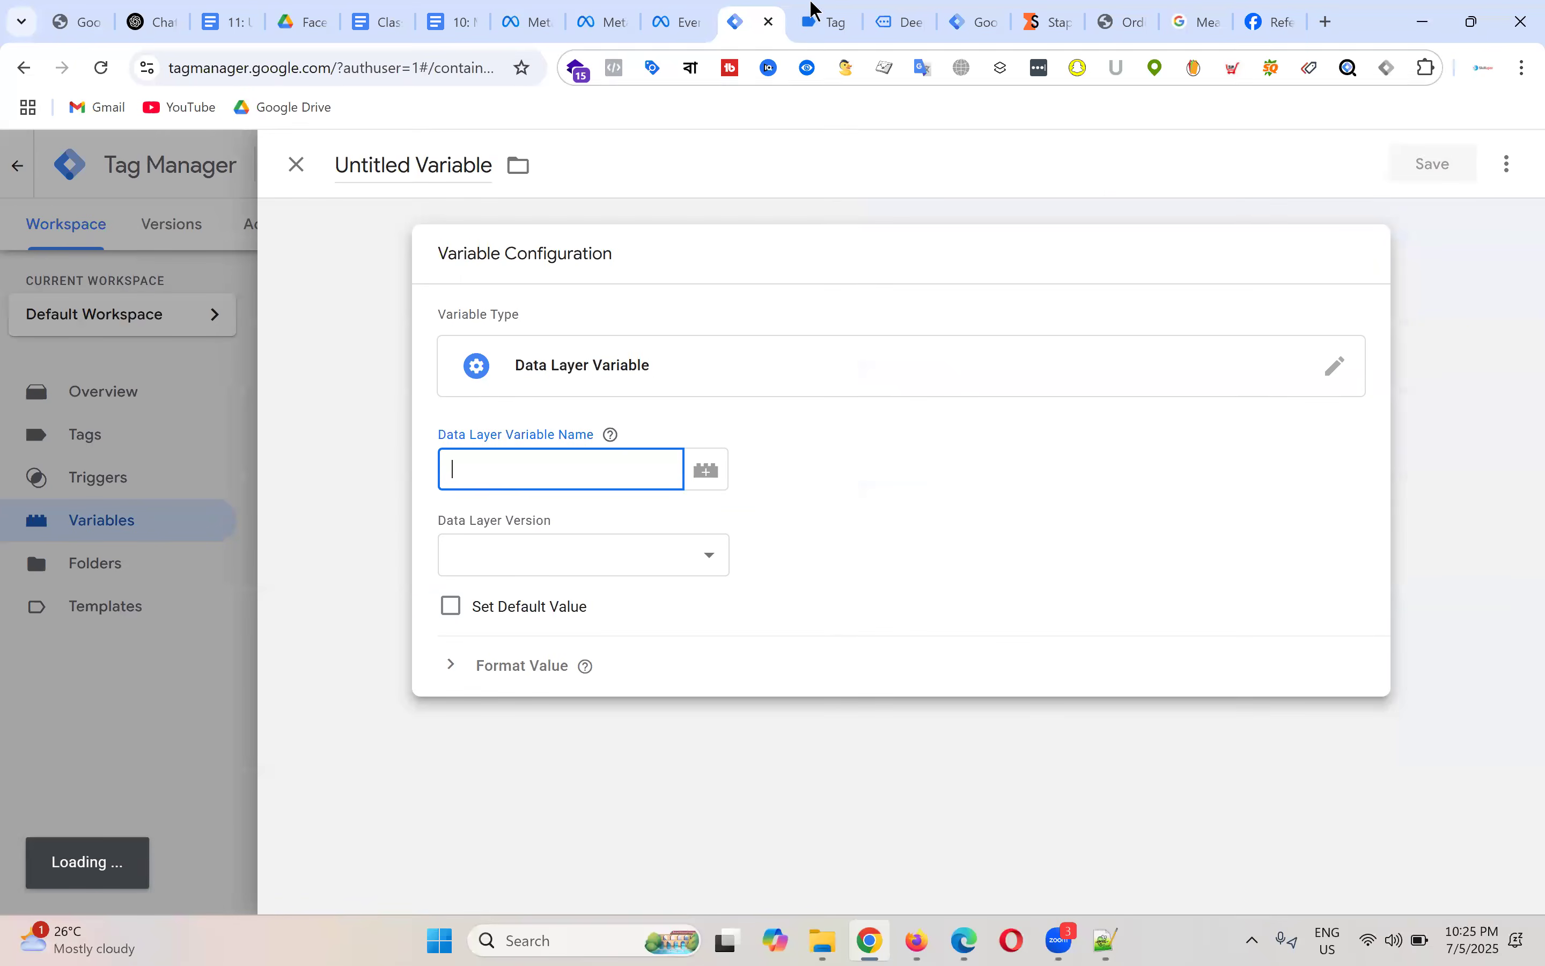
Step: Enter 'ecommerce.' in the Data Layer Variable Name, copied from the view_item push
click(817, 16)
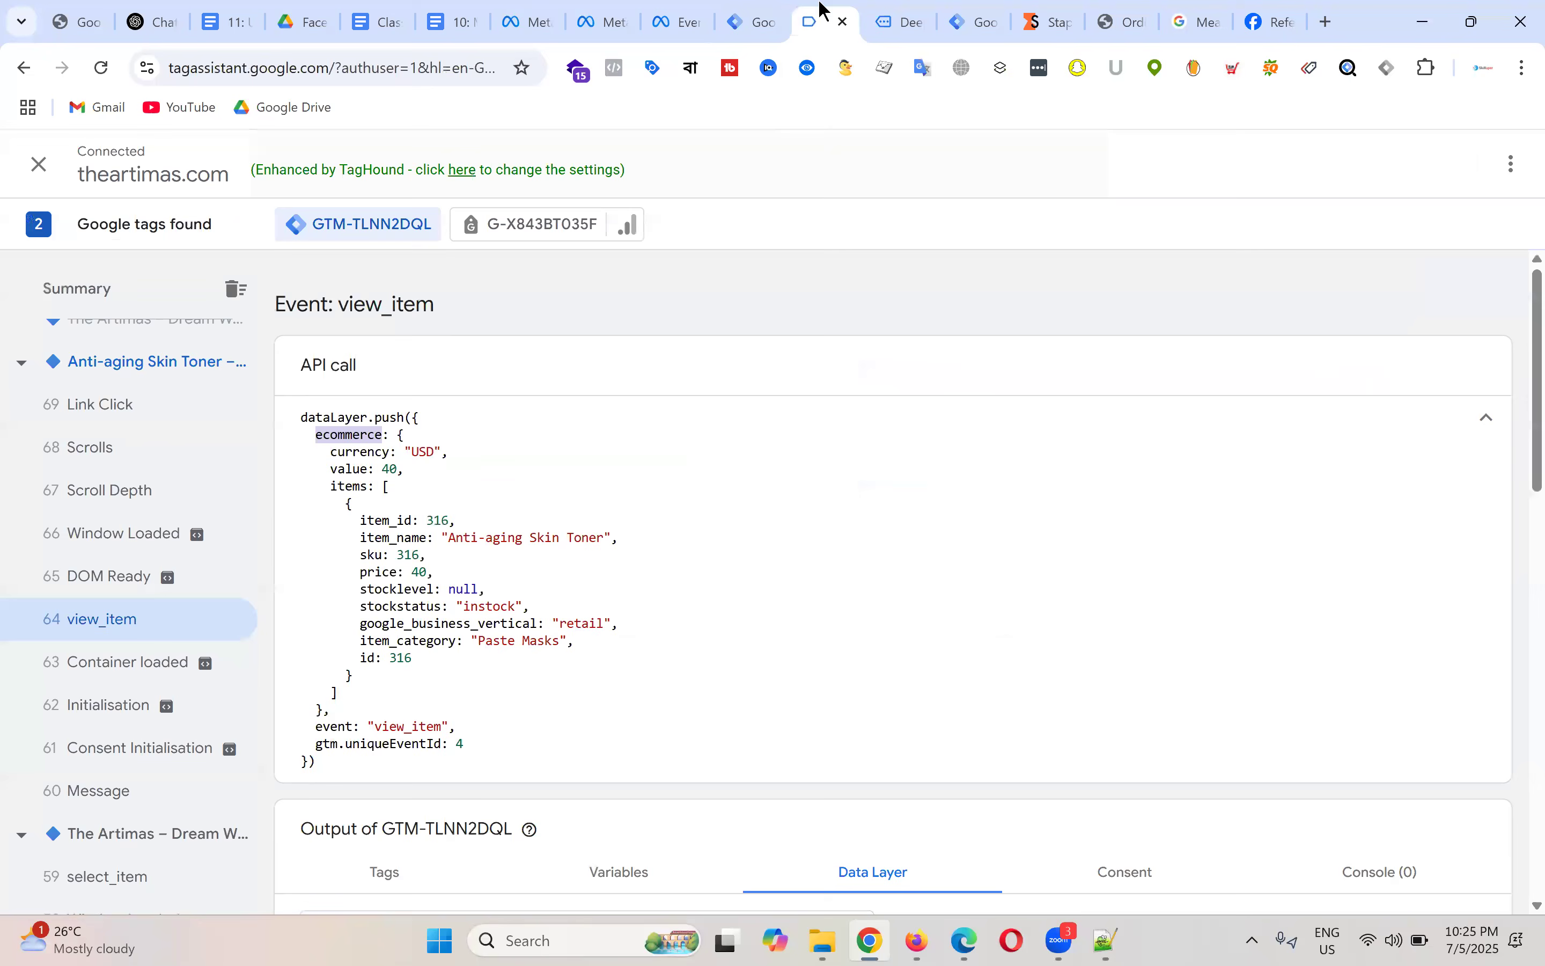
double_click(350, 469)
right_click(350, 469)
click(406, 492)
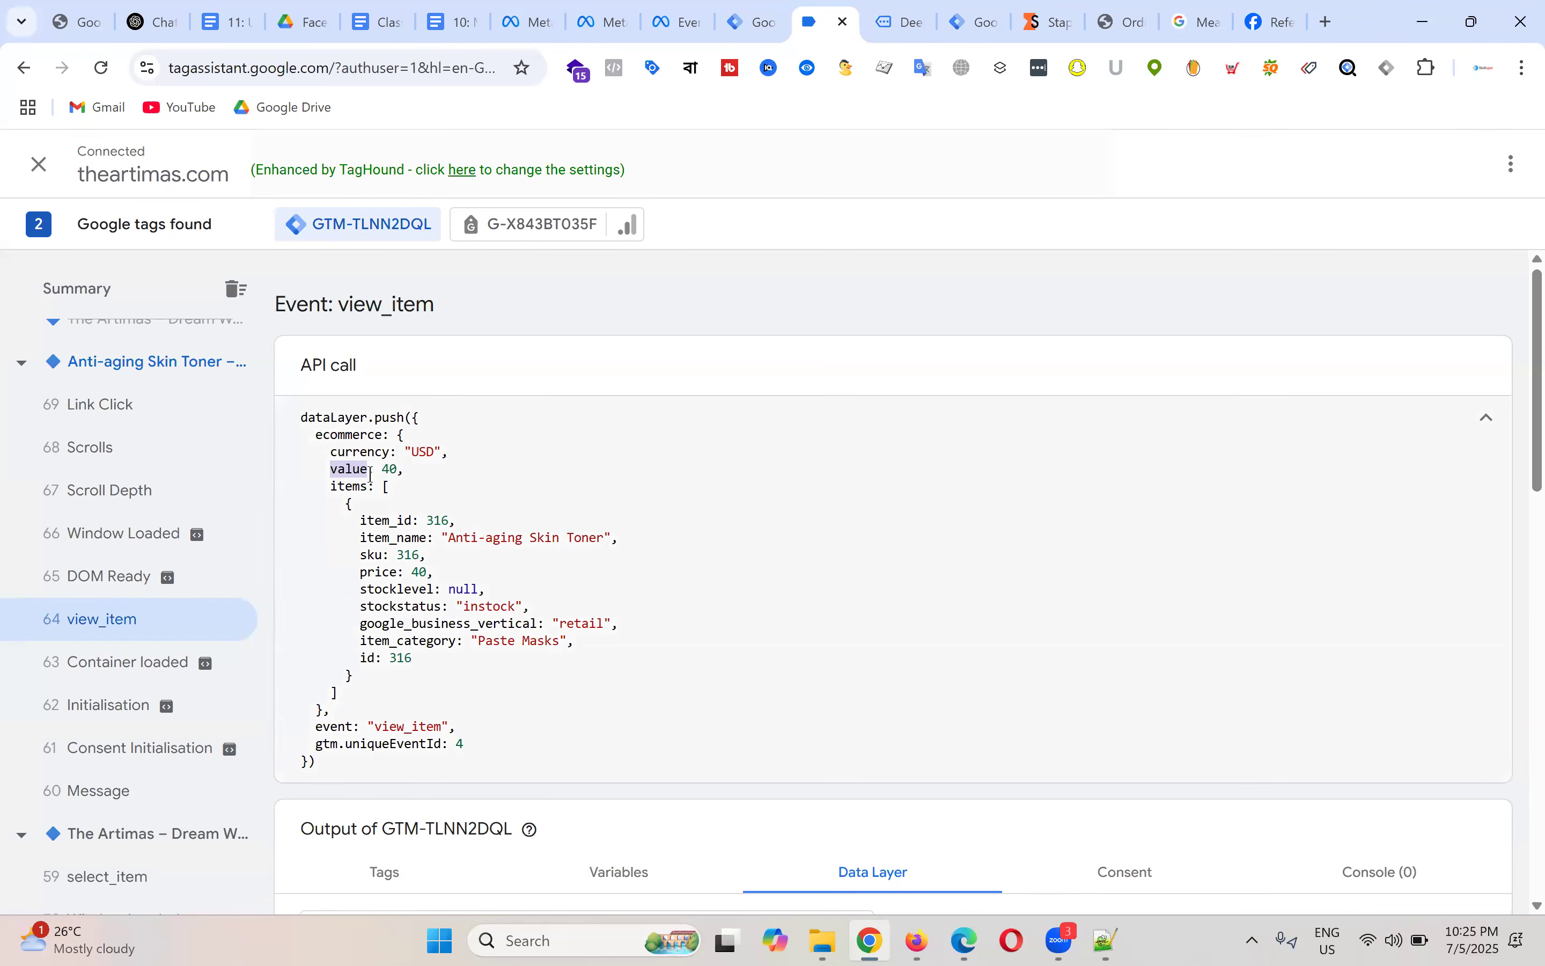
click(345, 426)
double_click(345, 418)
double_click(348, 435)
right_click(351, 441)
click(422, 470)
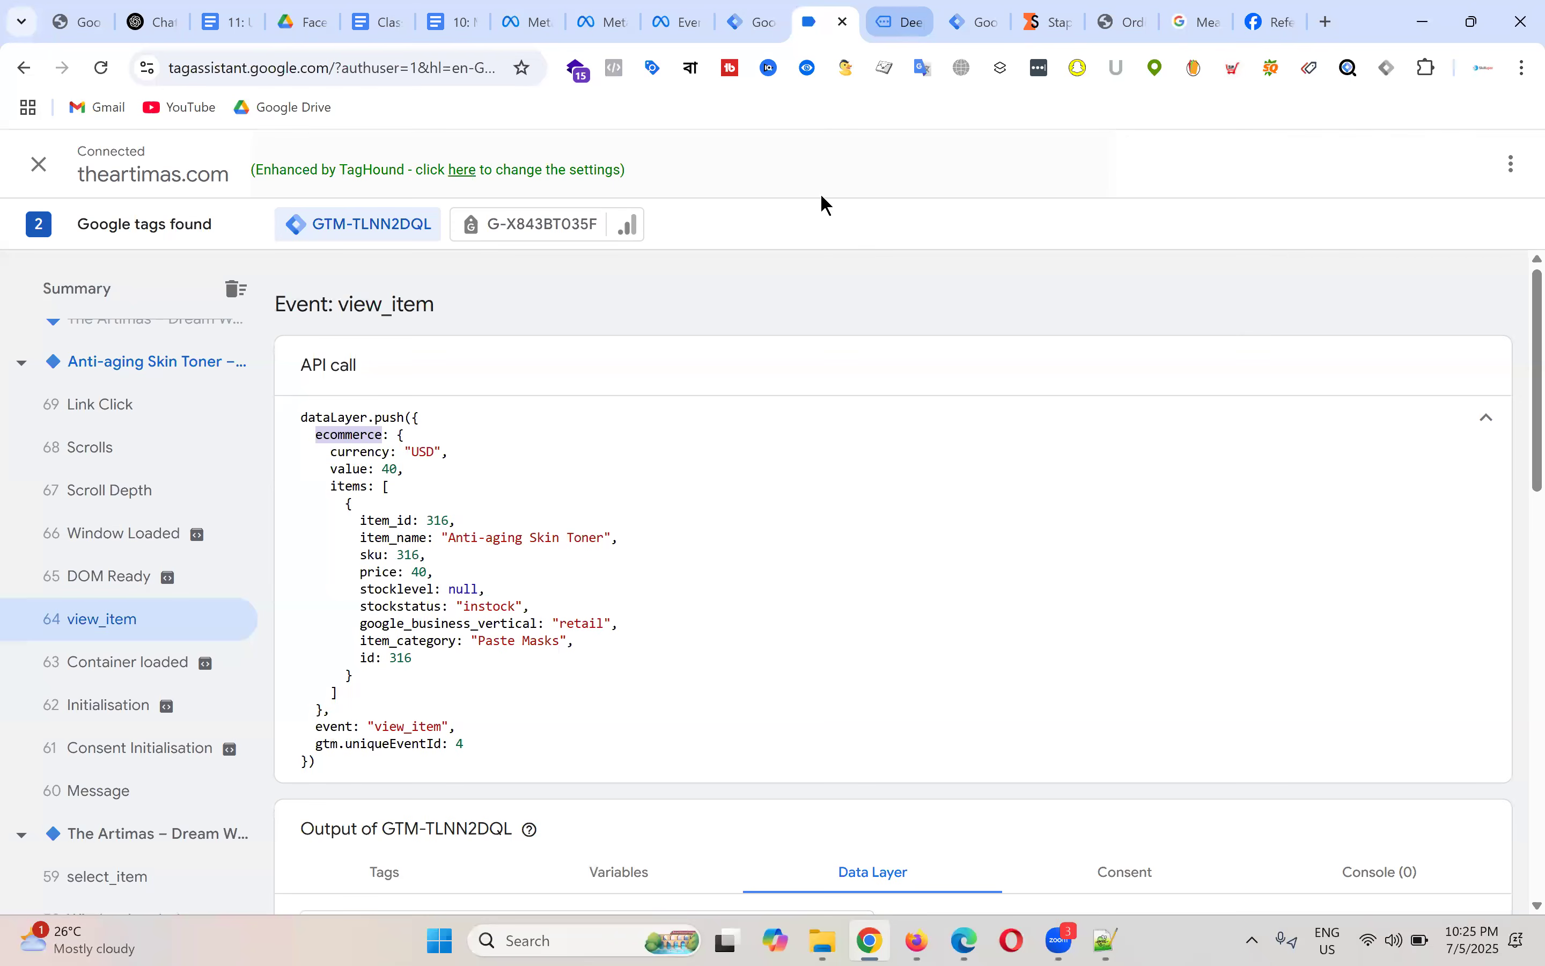
click(757, 23)
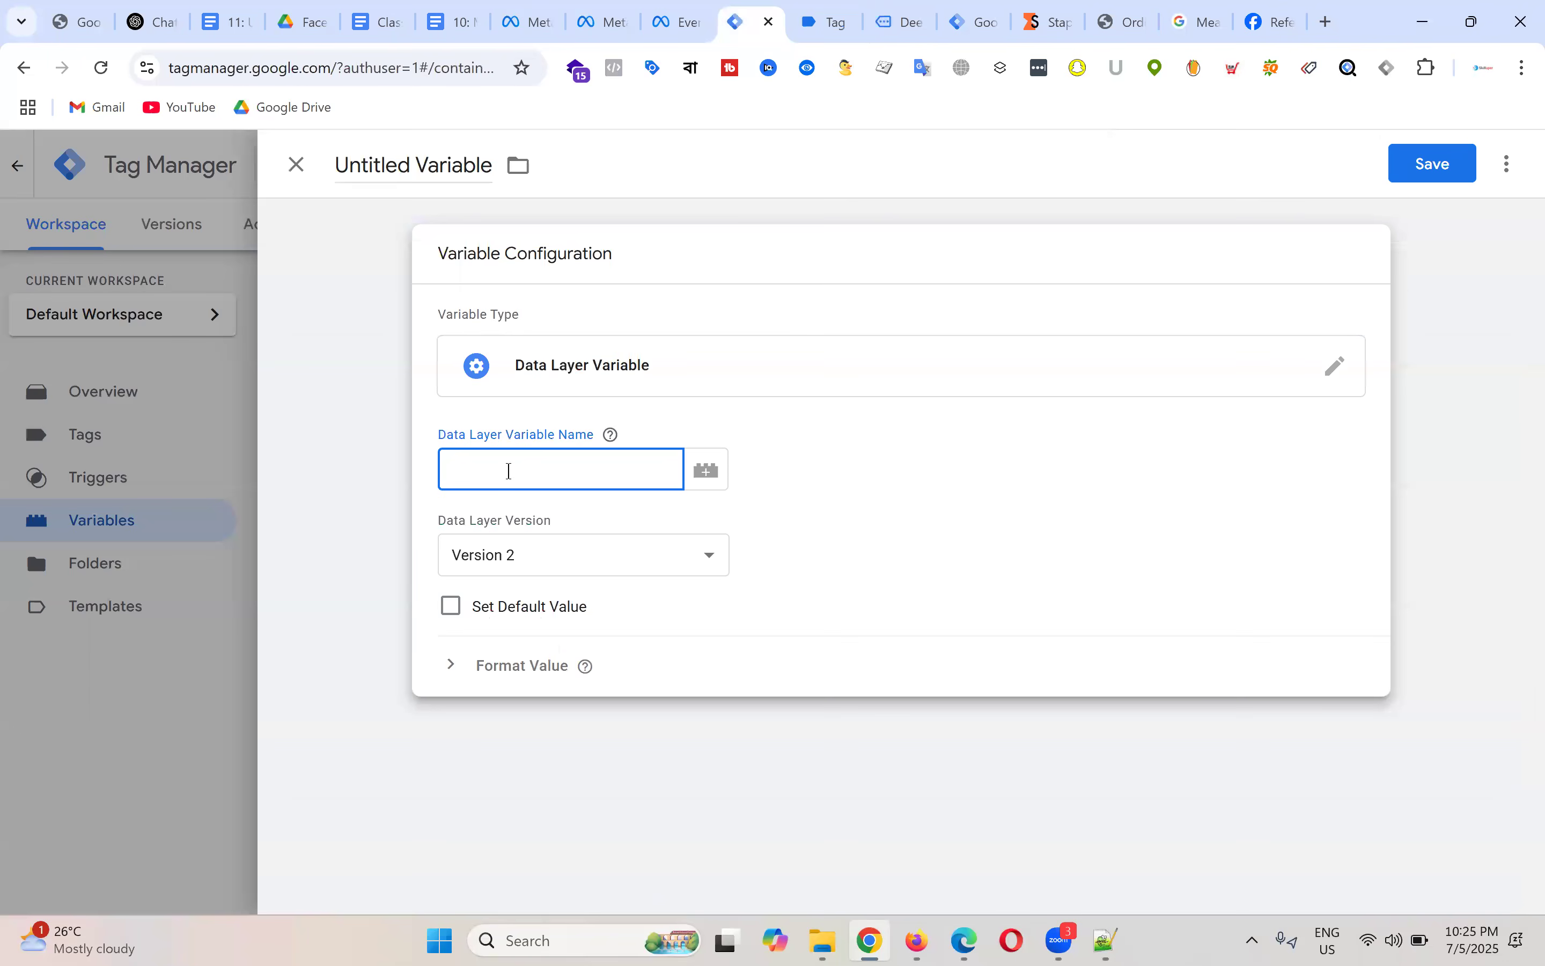
key(ctrl+v)
text(.)
Step: Append the key value so the name reads ecommerce.value
click(843, 14)
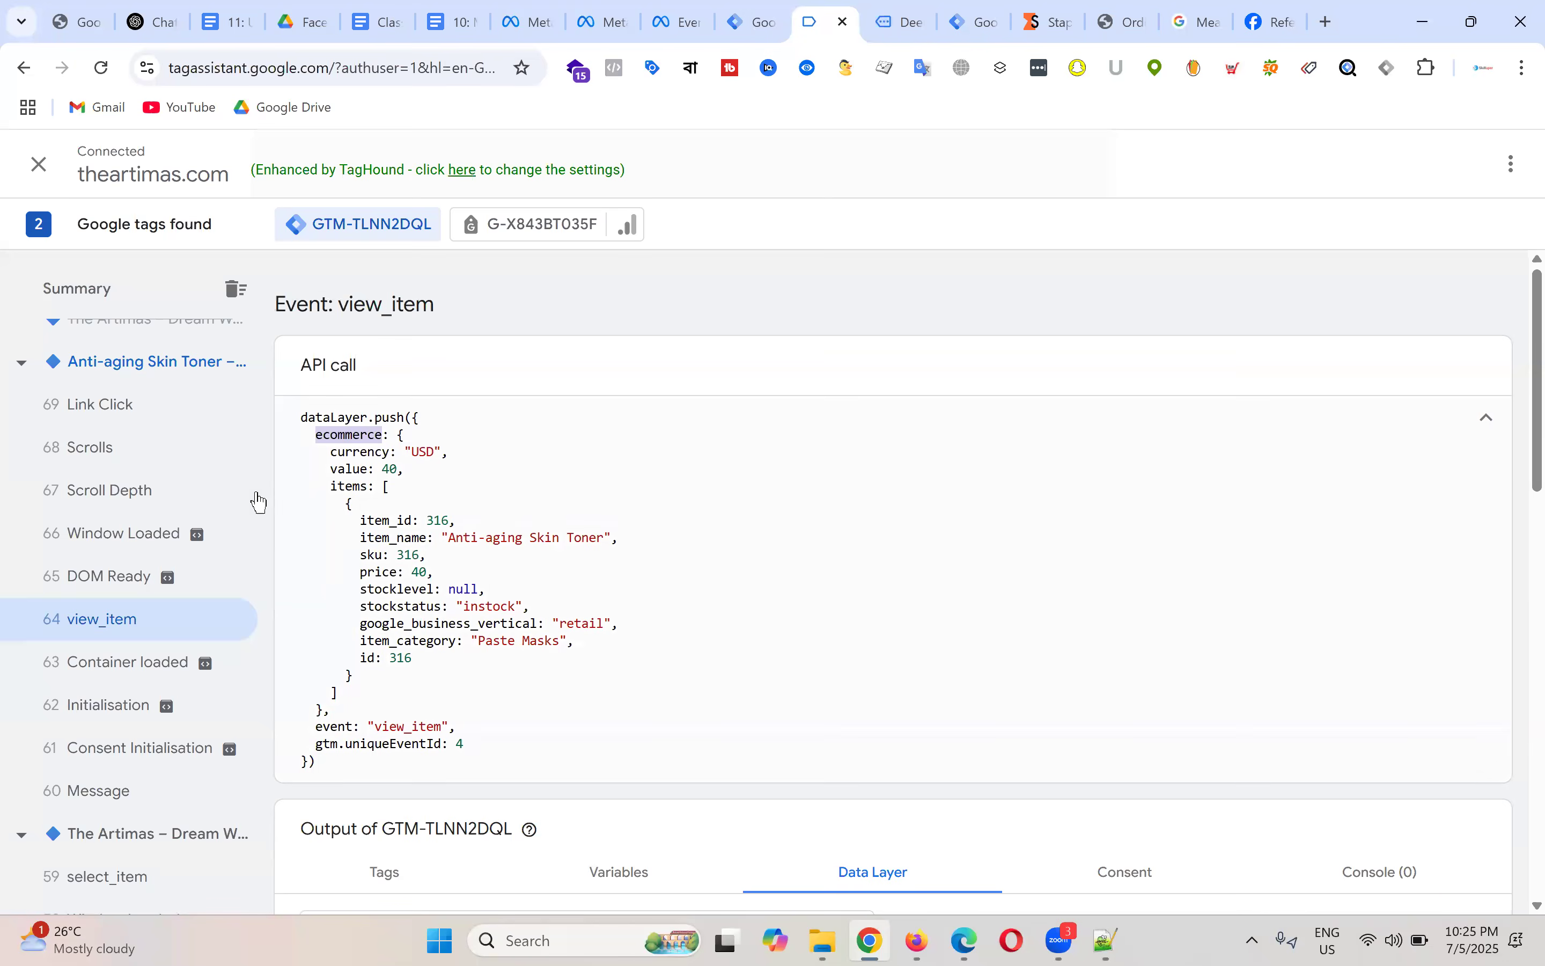
double_click(349, 469)
right_click(349, 472)
click(434, 490)
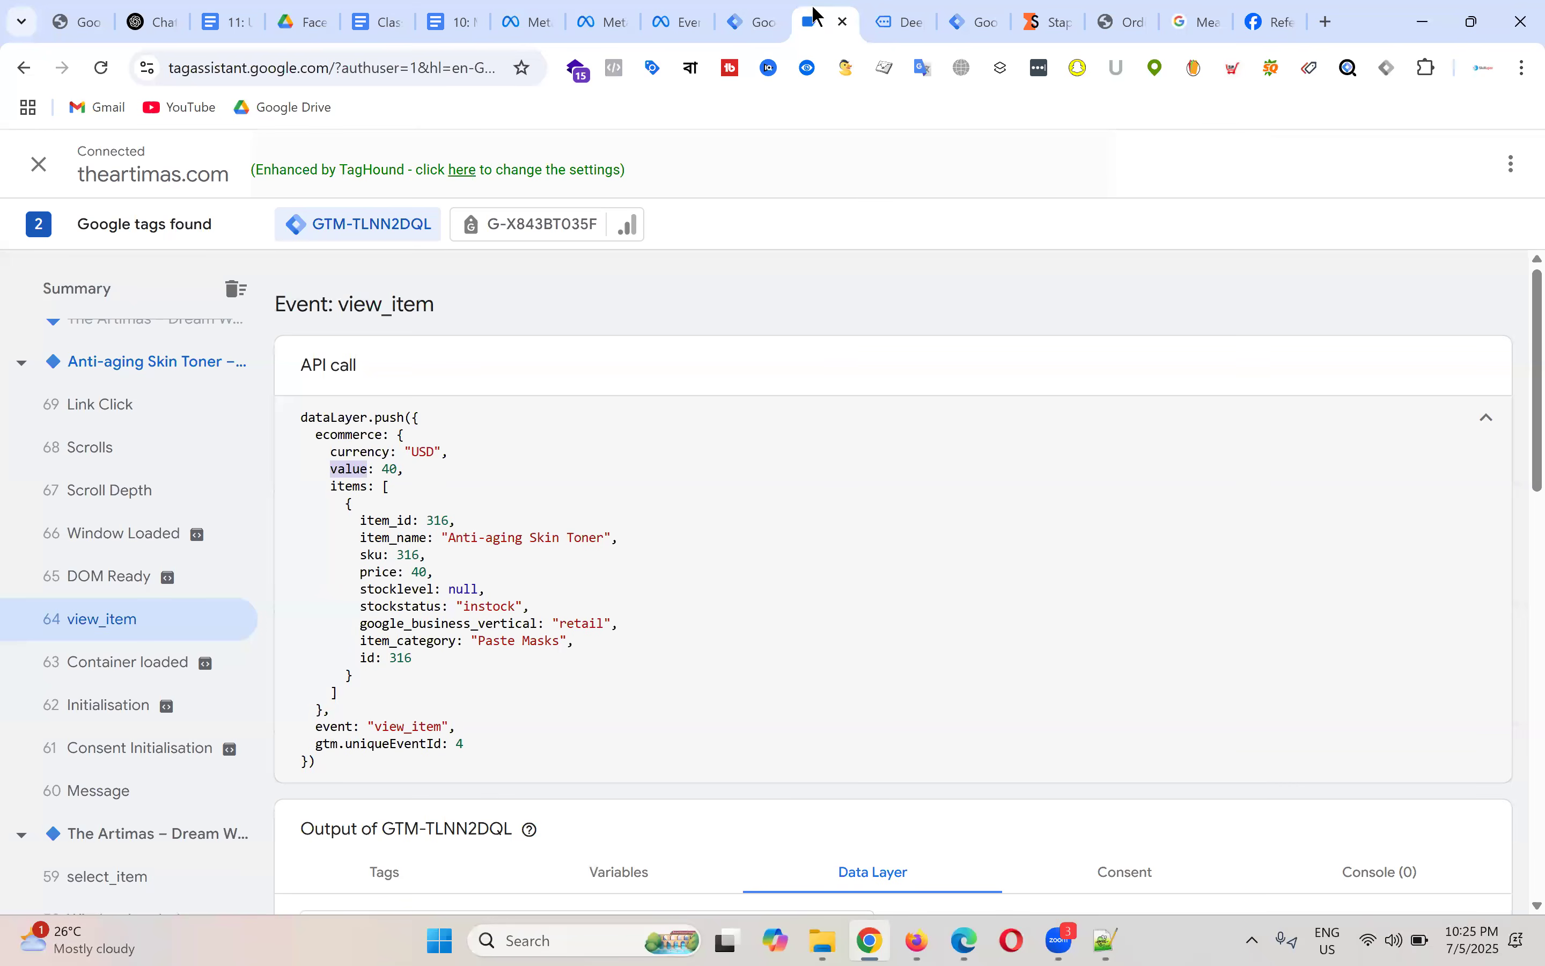
key(ctrl+shift+Tab)
click(570, 477)
key(ctrl+v)
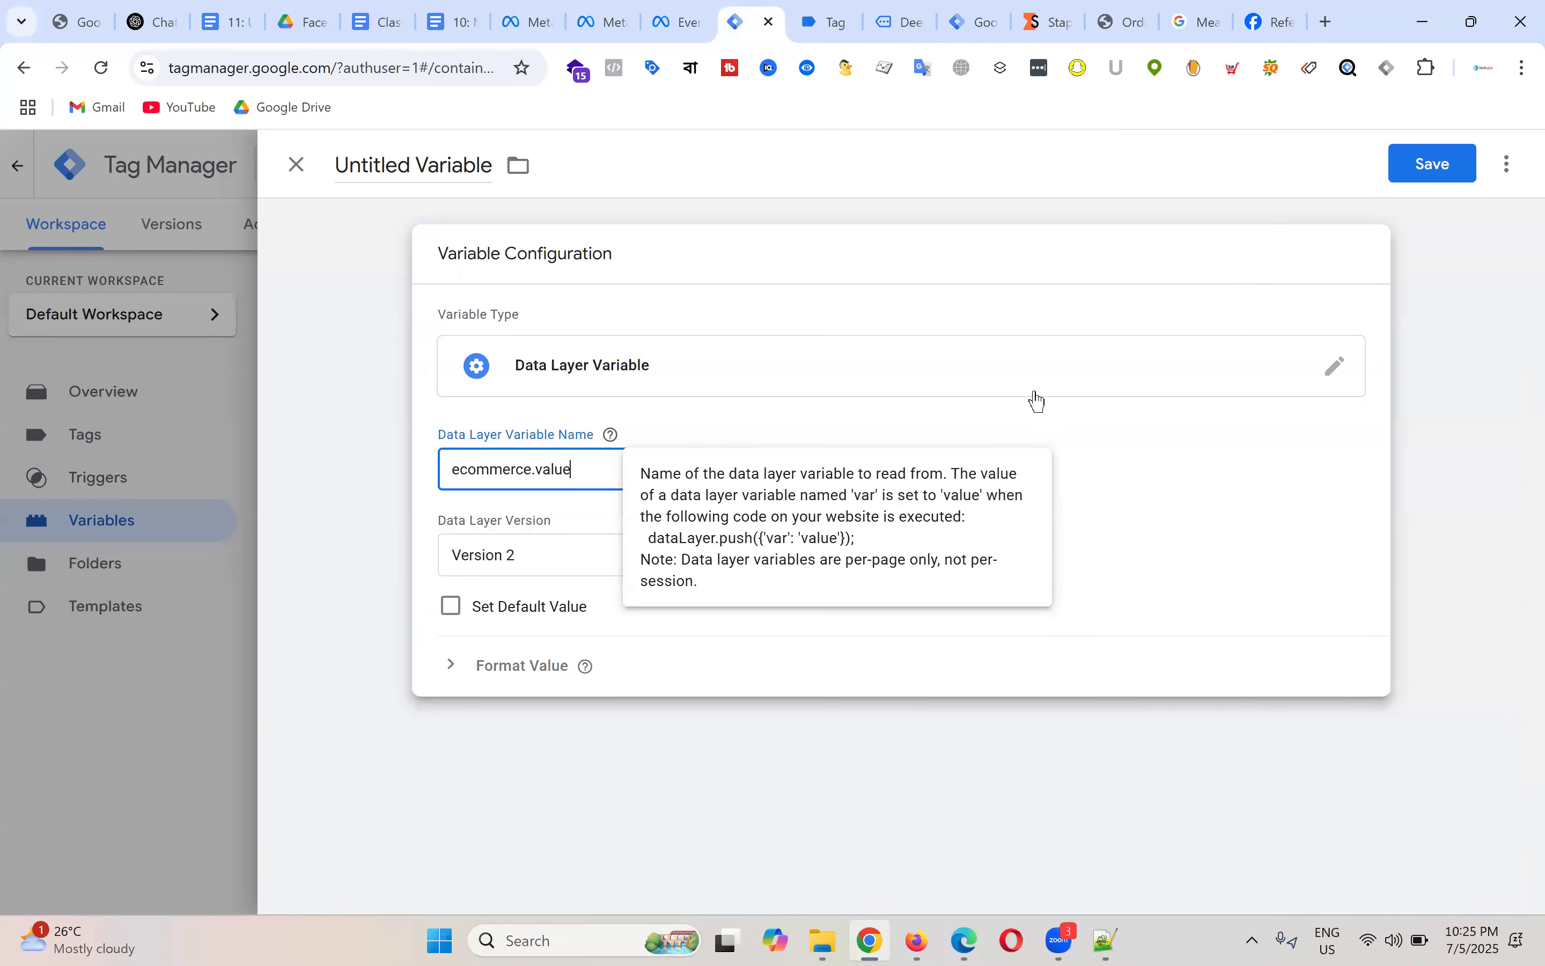
Step: Rename the variable 'dlv - product price' and save it
click(400, 164)
key(ctrl+a)
text(dlv)
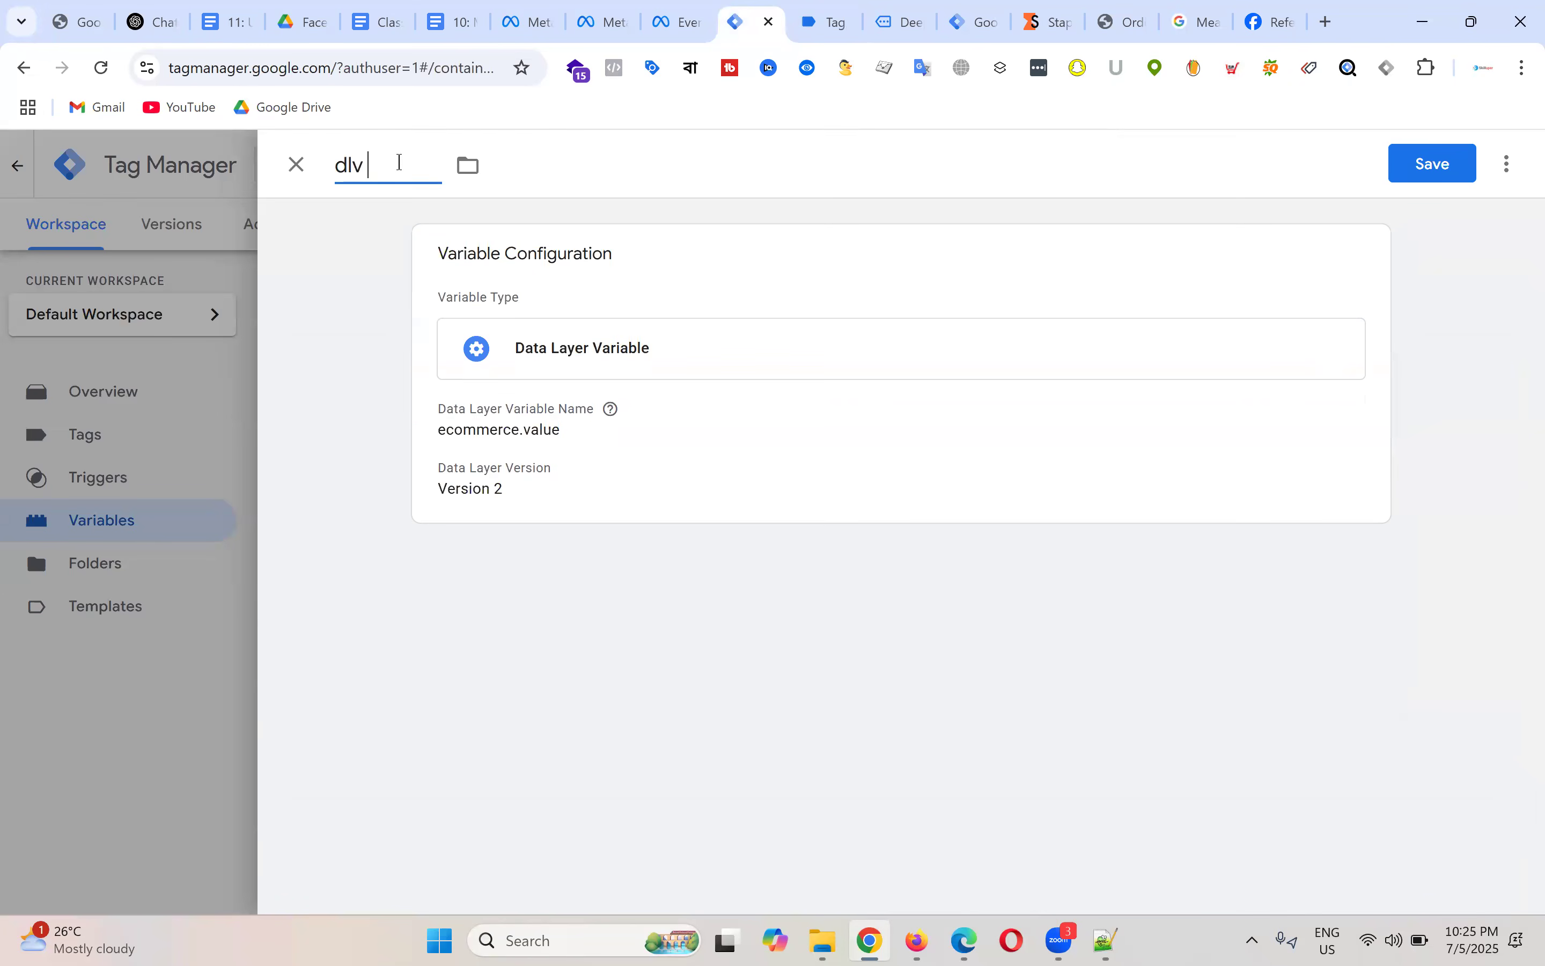
text( - product price)
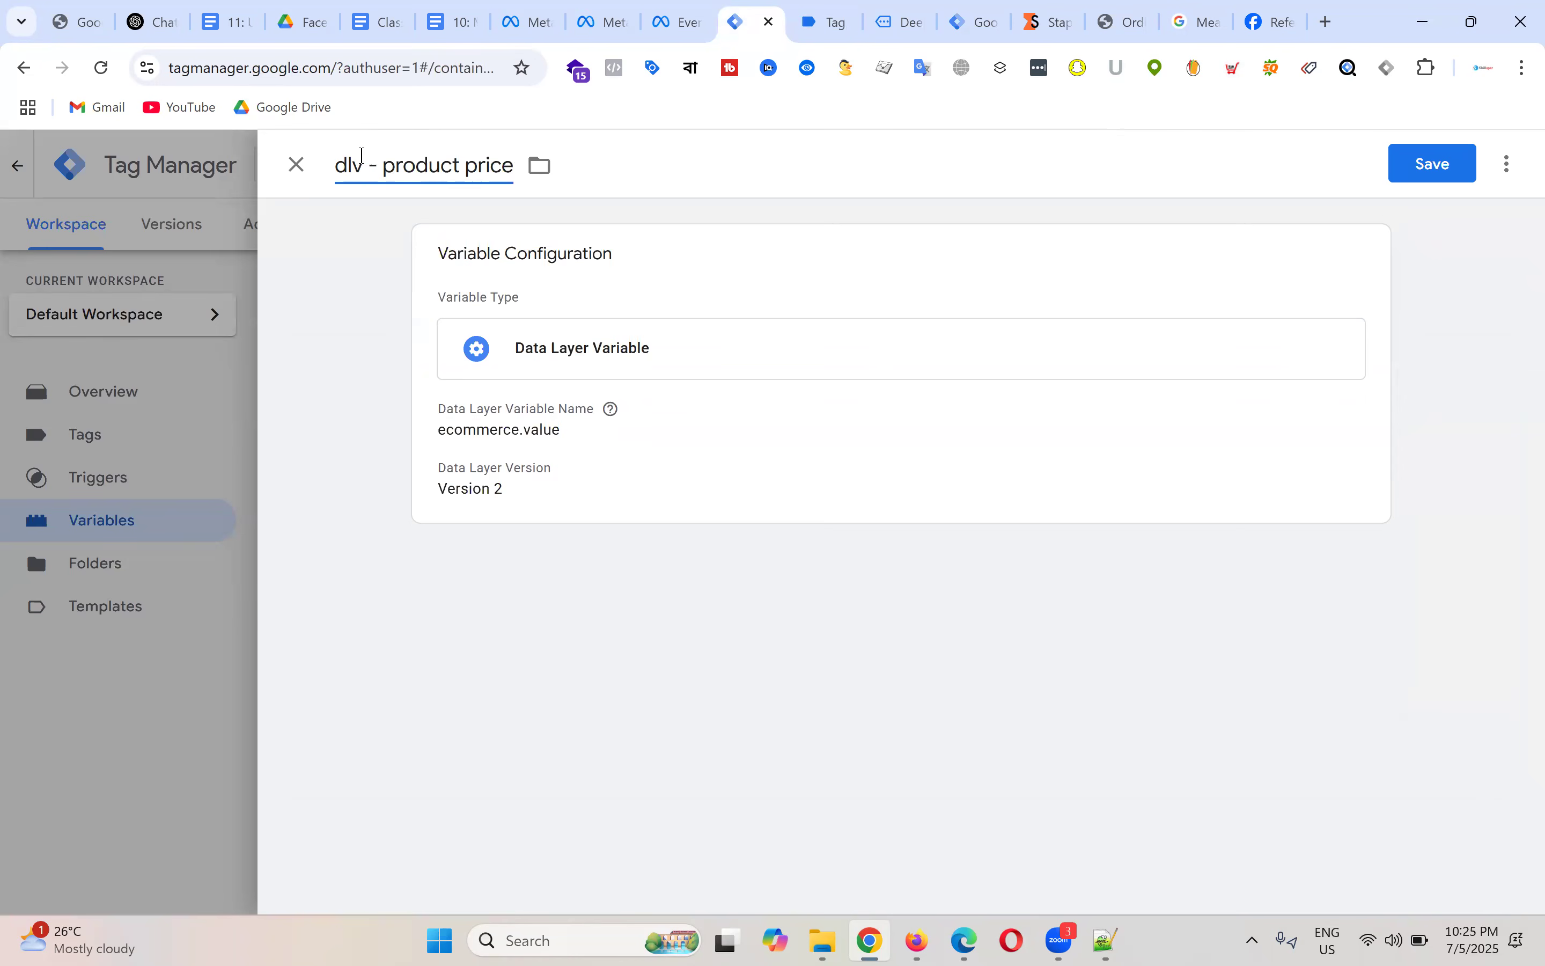
click(1433, 167)
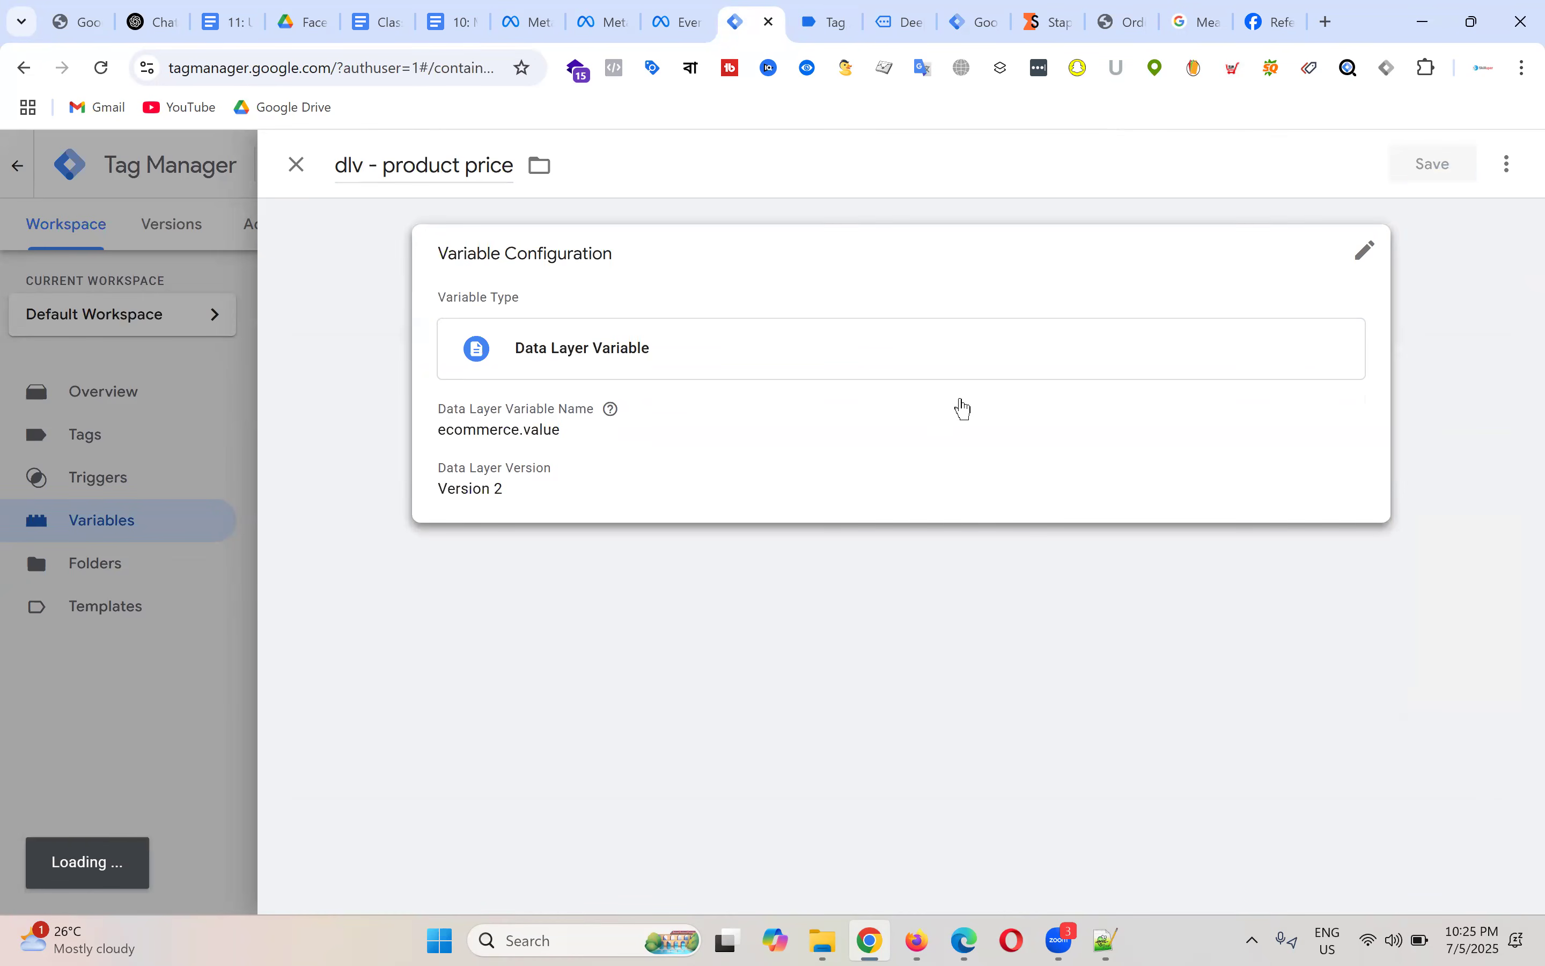
Step: Start another user-defined variable of type Data Layer Variable
scroll(457, 671, down, 1)
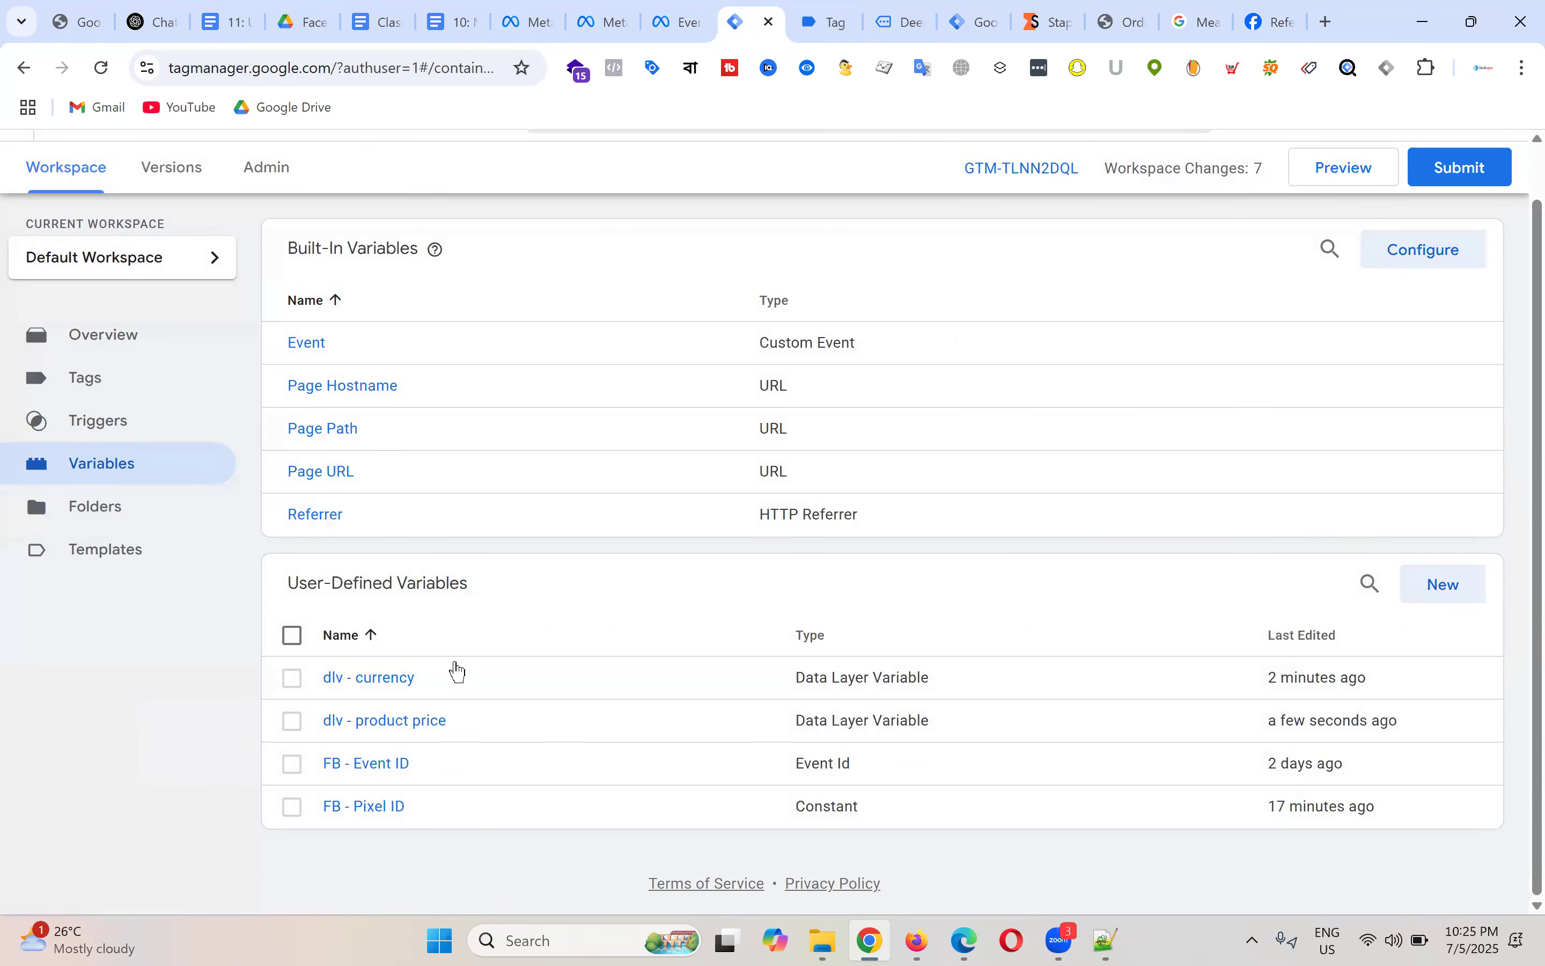
click(1447, 587)
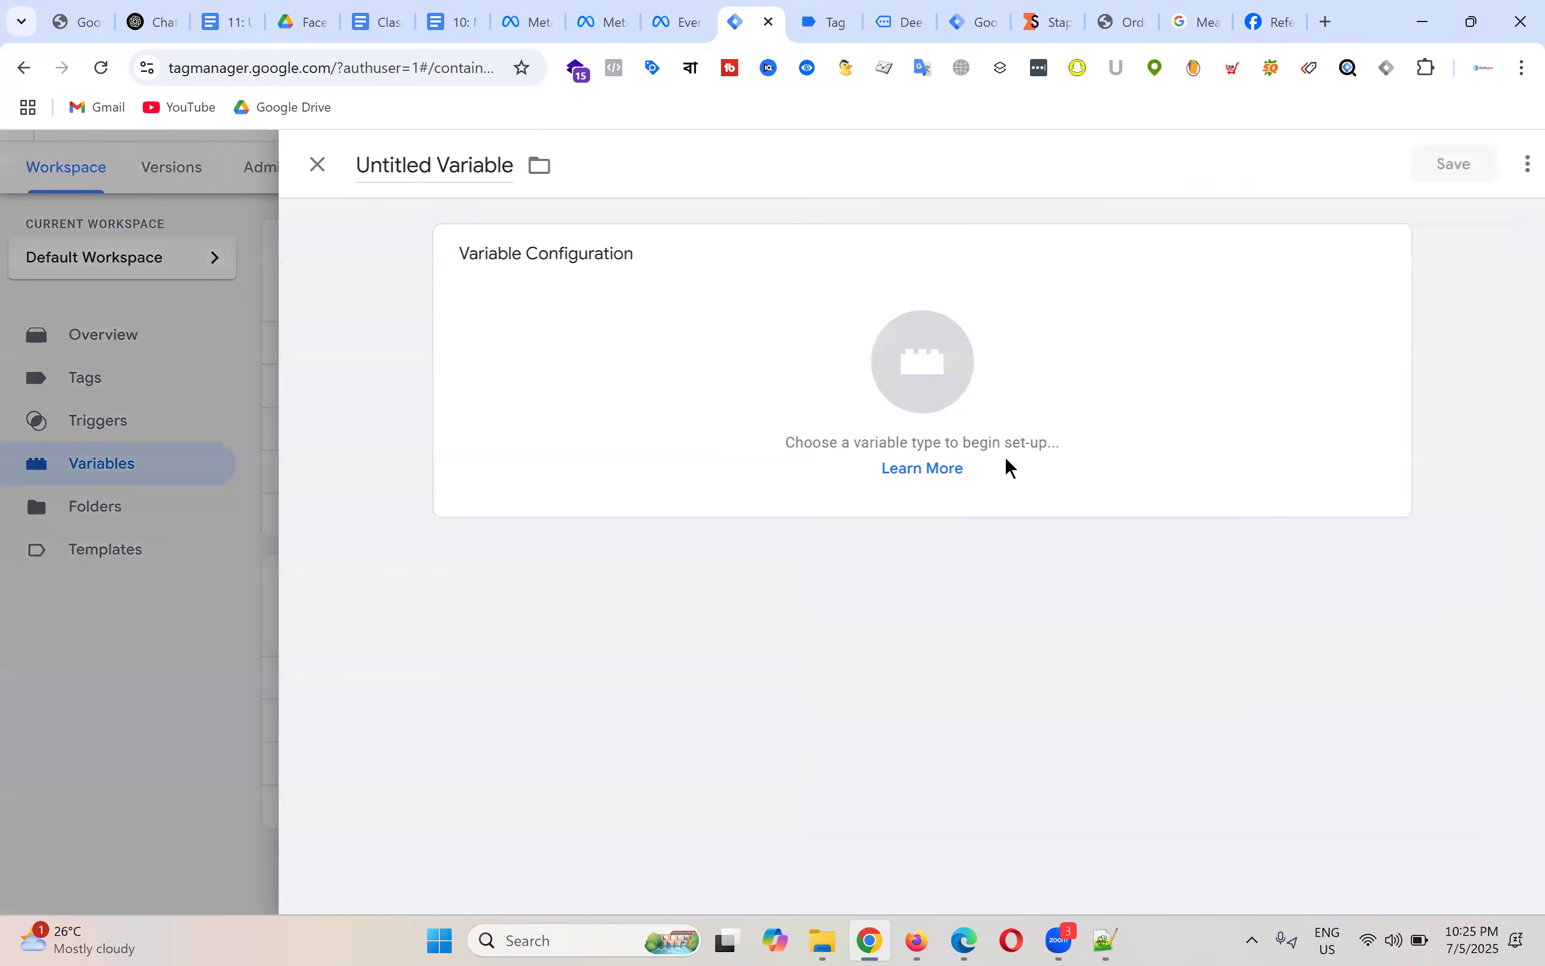
click(921, 370)
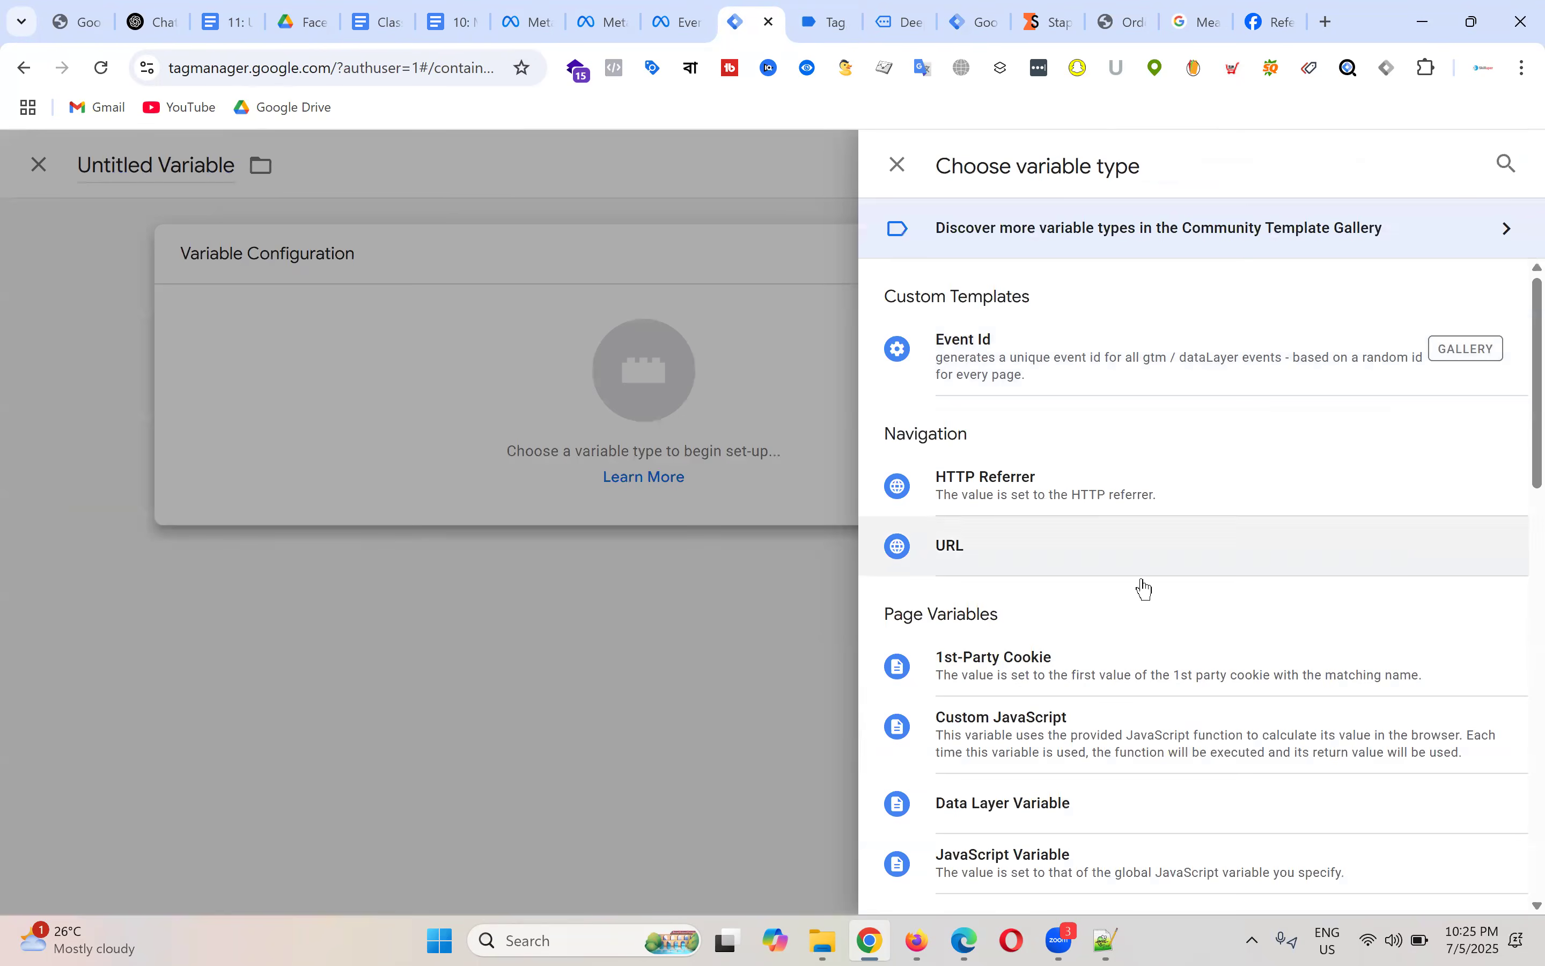
click(1058, 806)
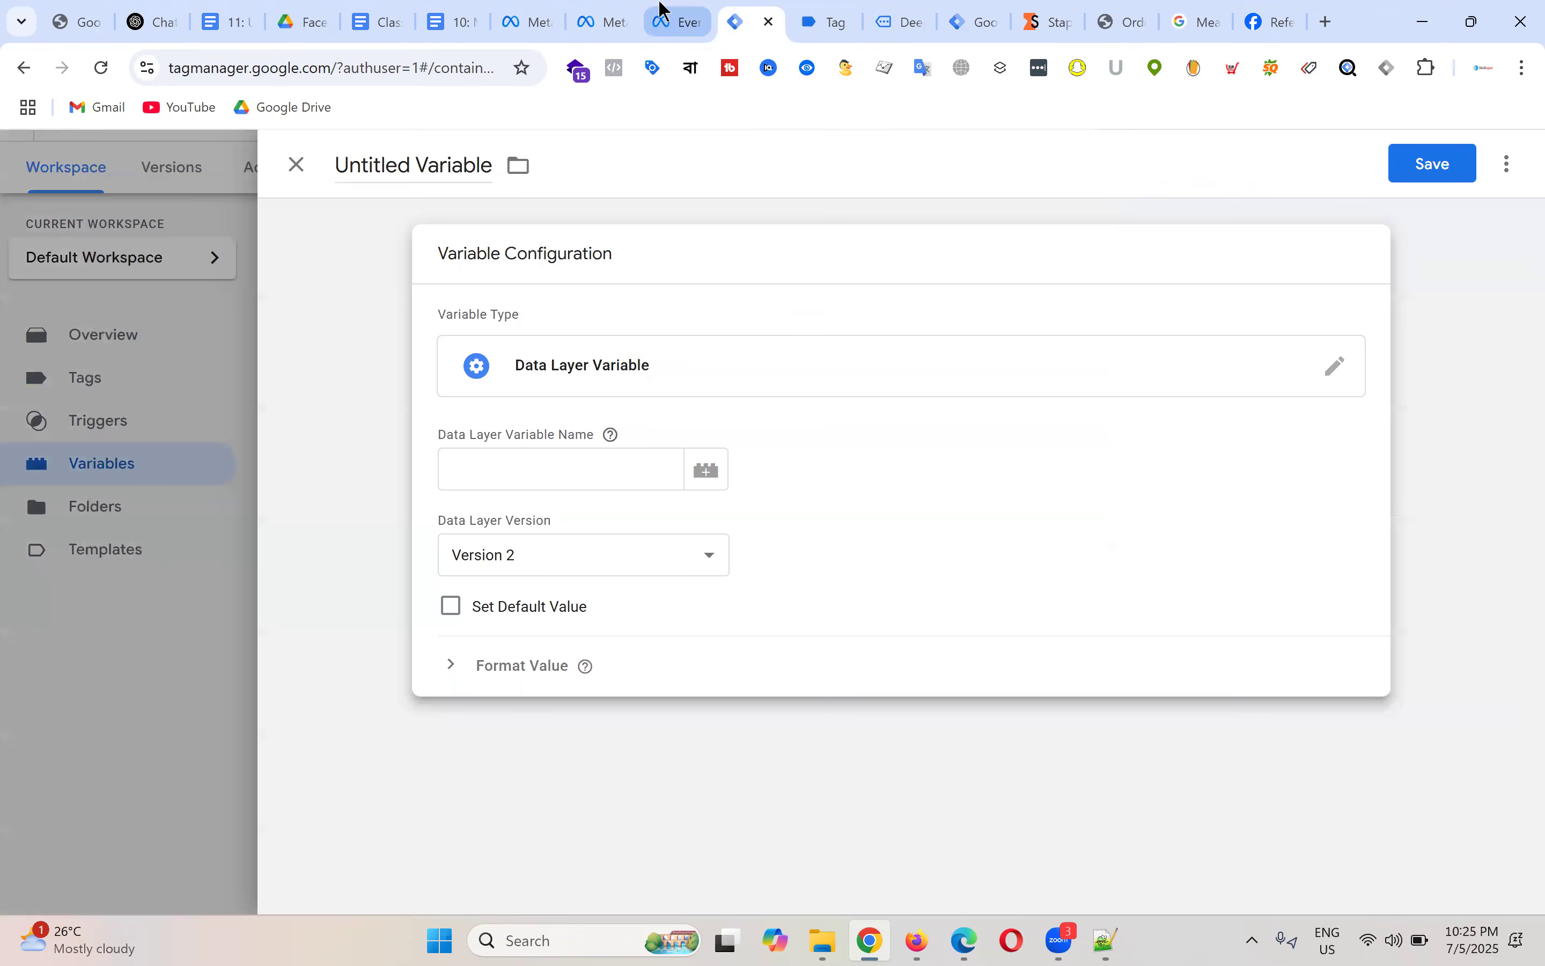
click(841, 9)
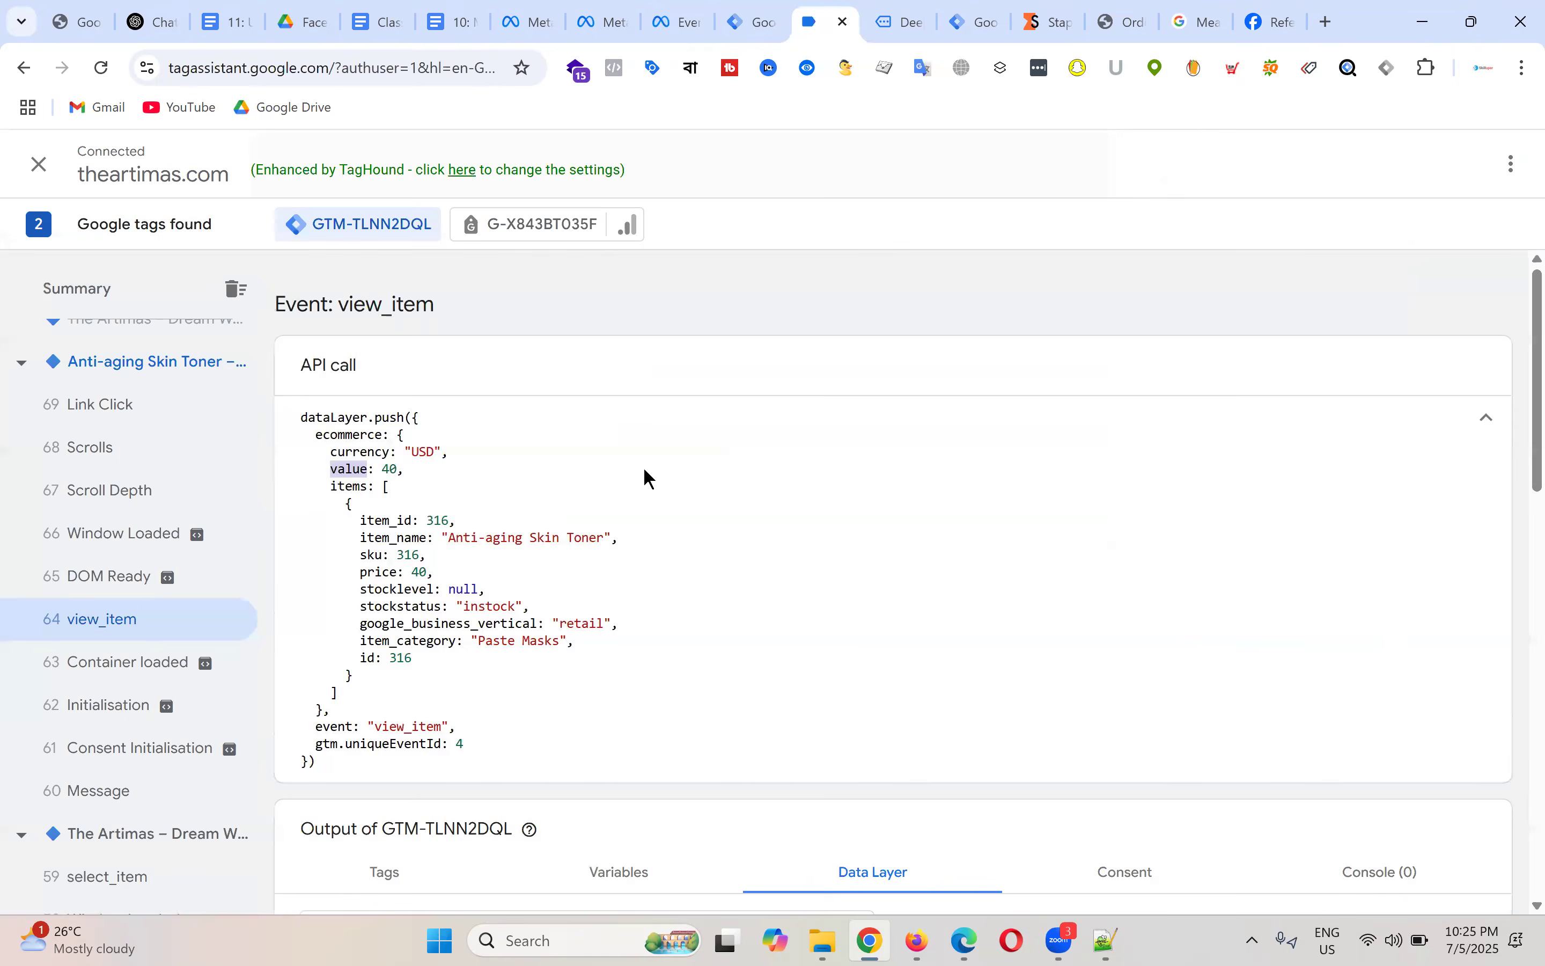
click(479, 492)
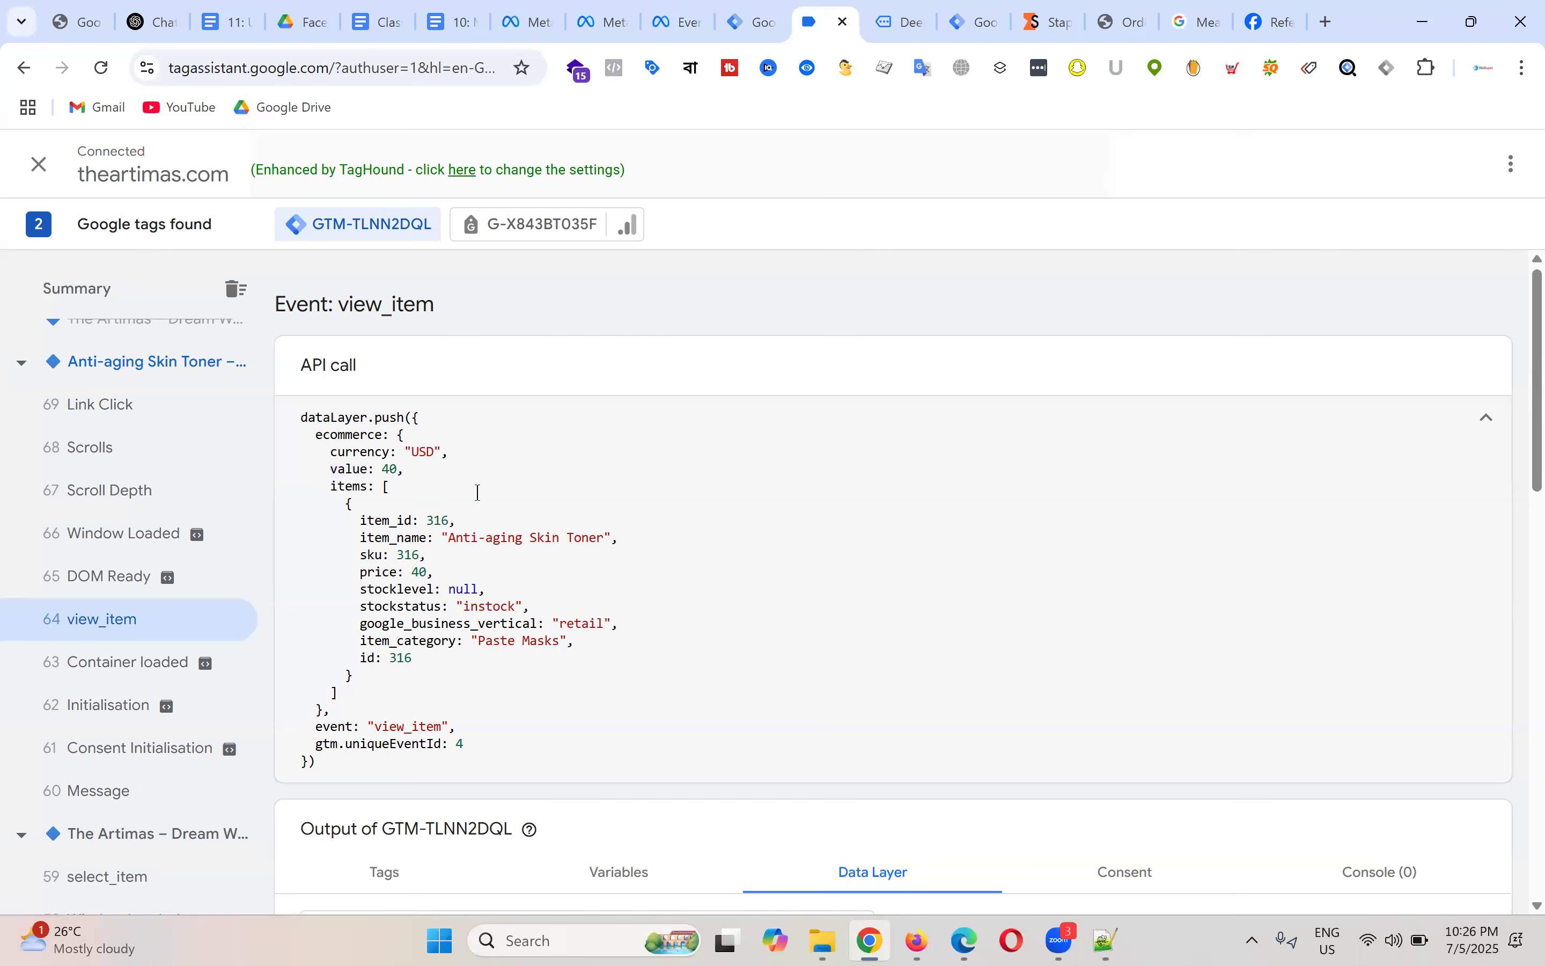
double_click(365, 446)
double_click(349, 469)
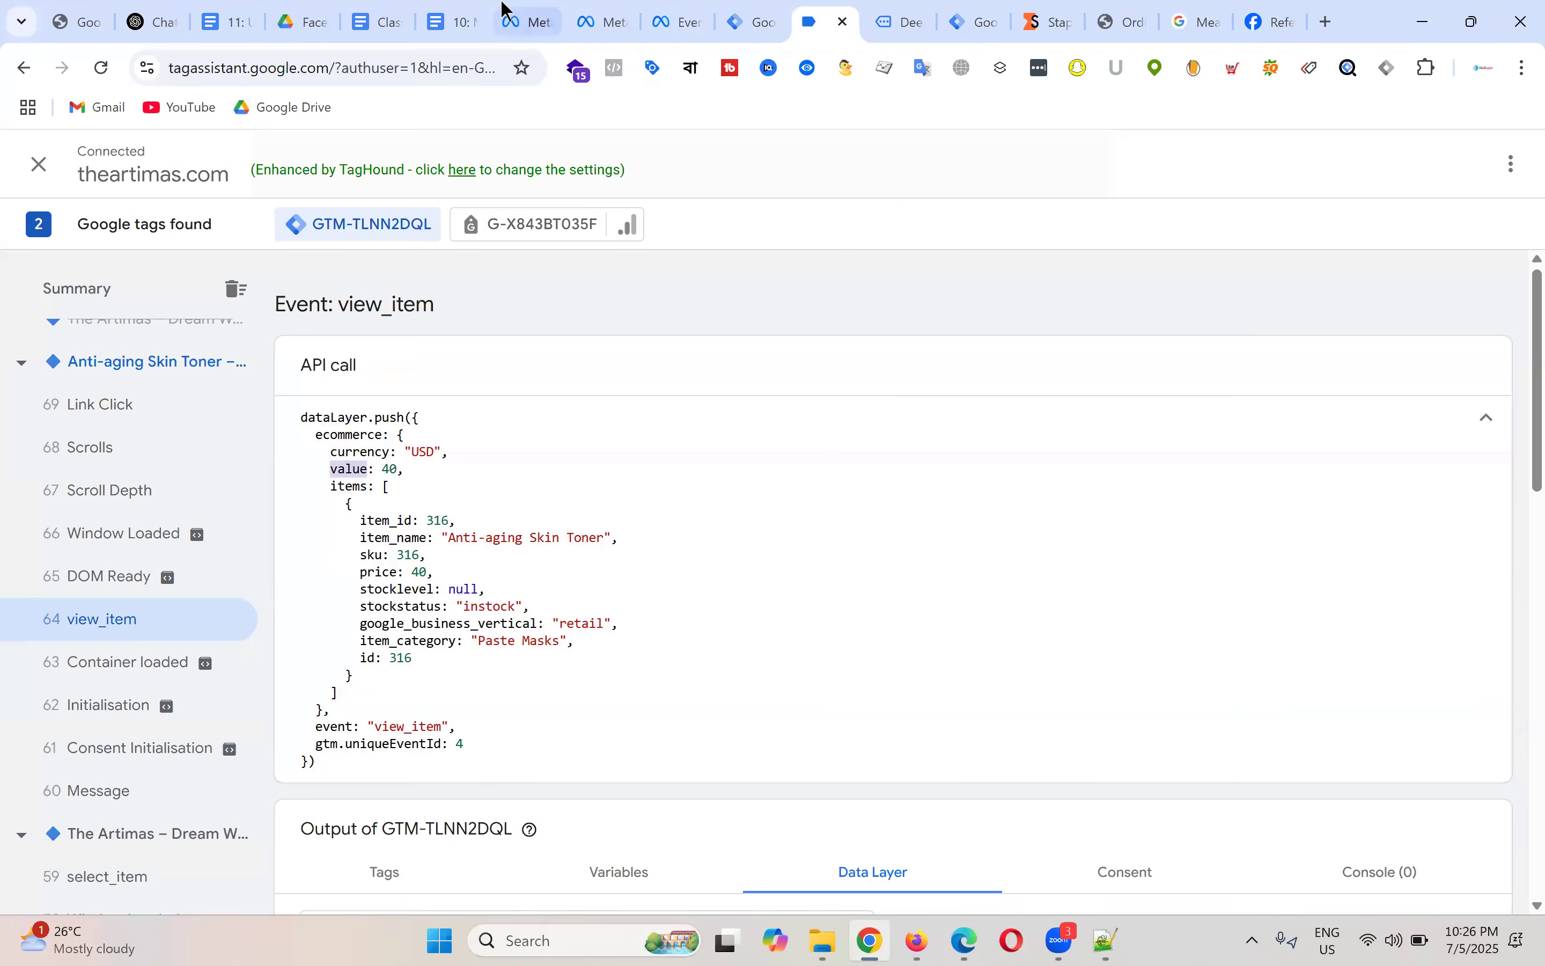
click(461, 10)
double_click(498, 553)
click(487, 509)
double_click(498, 532)
double_click(502, 507)
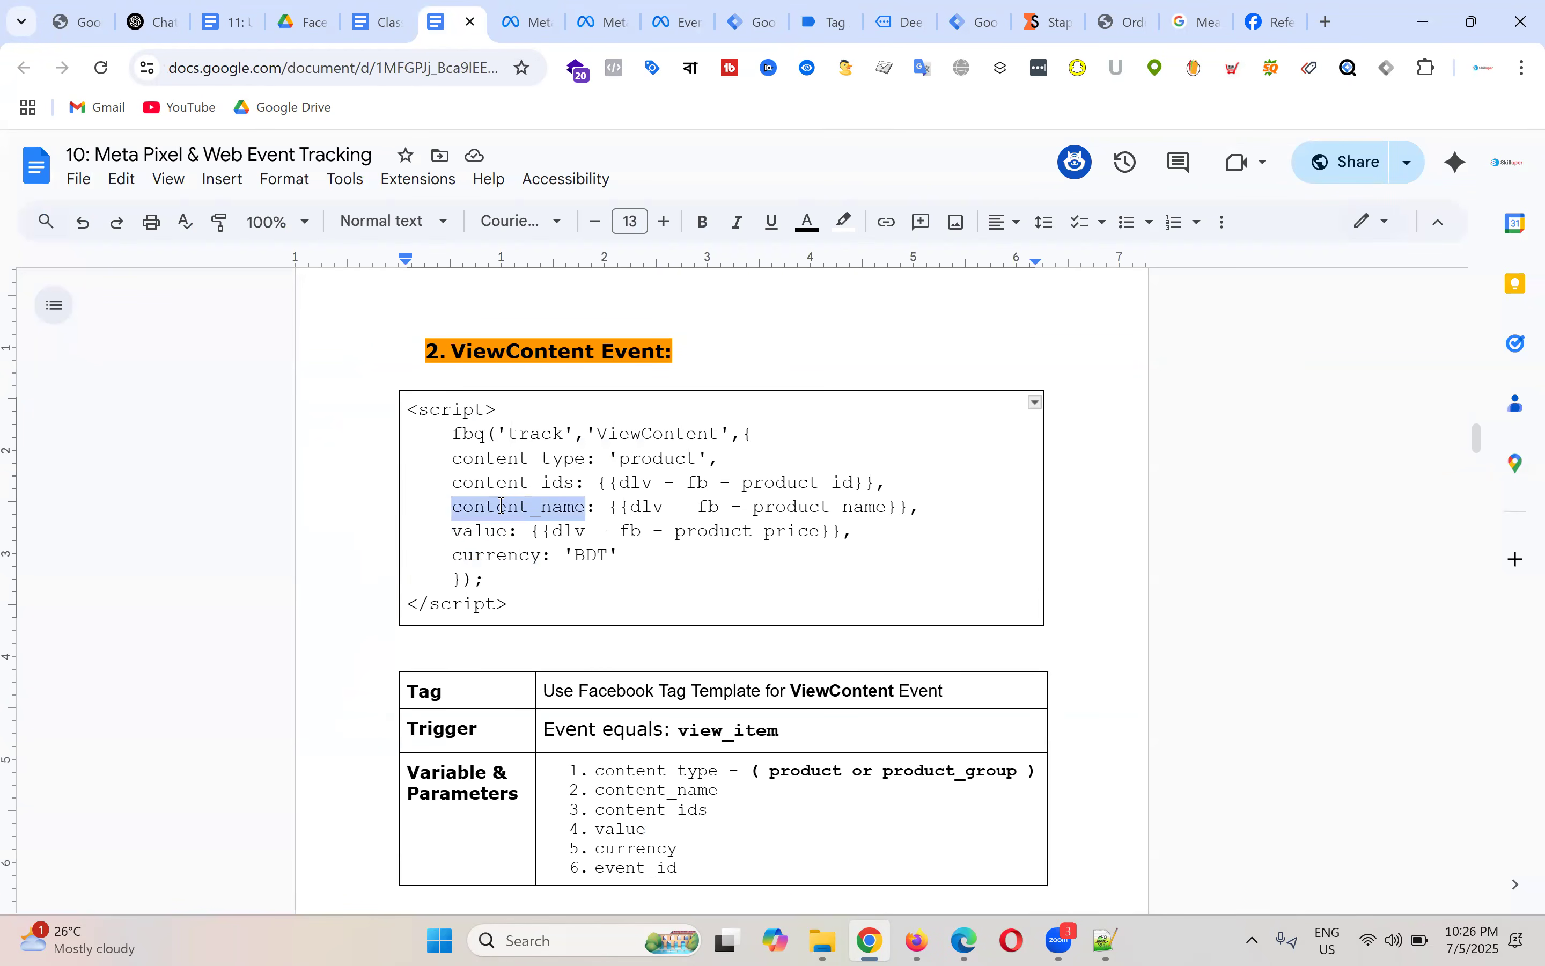
click(838, 19)
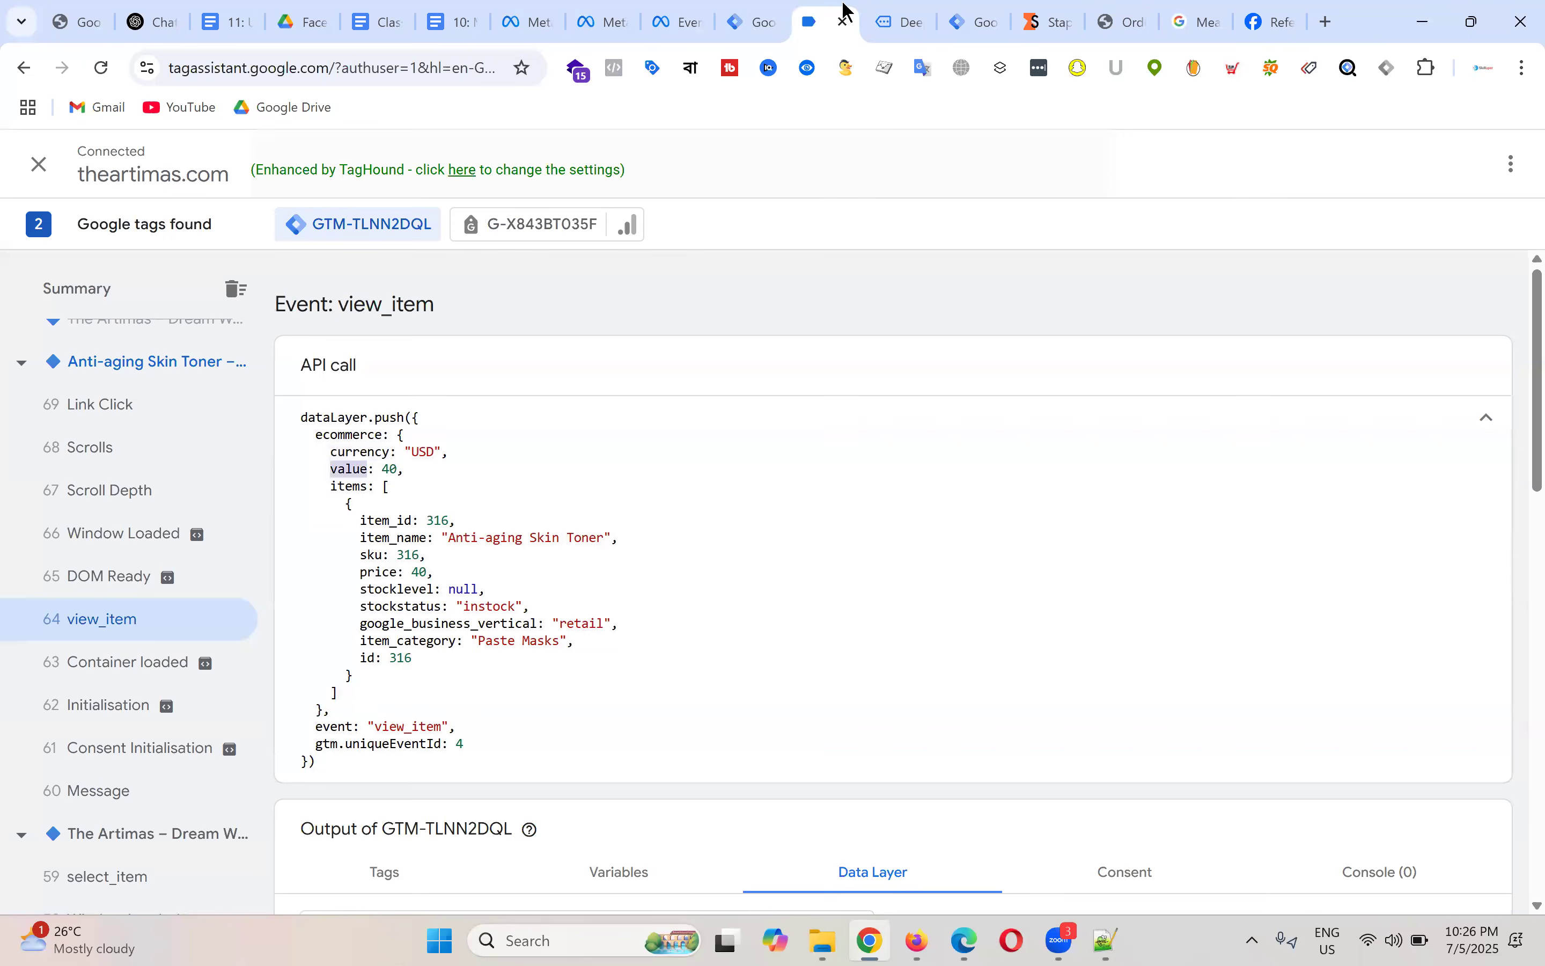
click(456, 493)
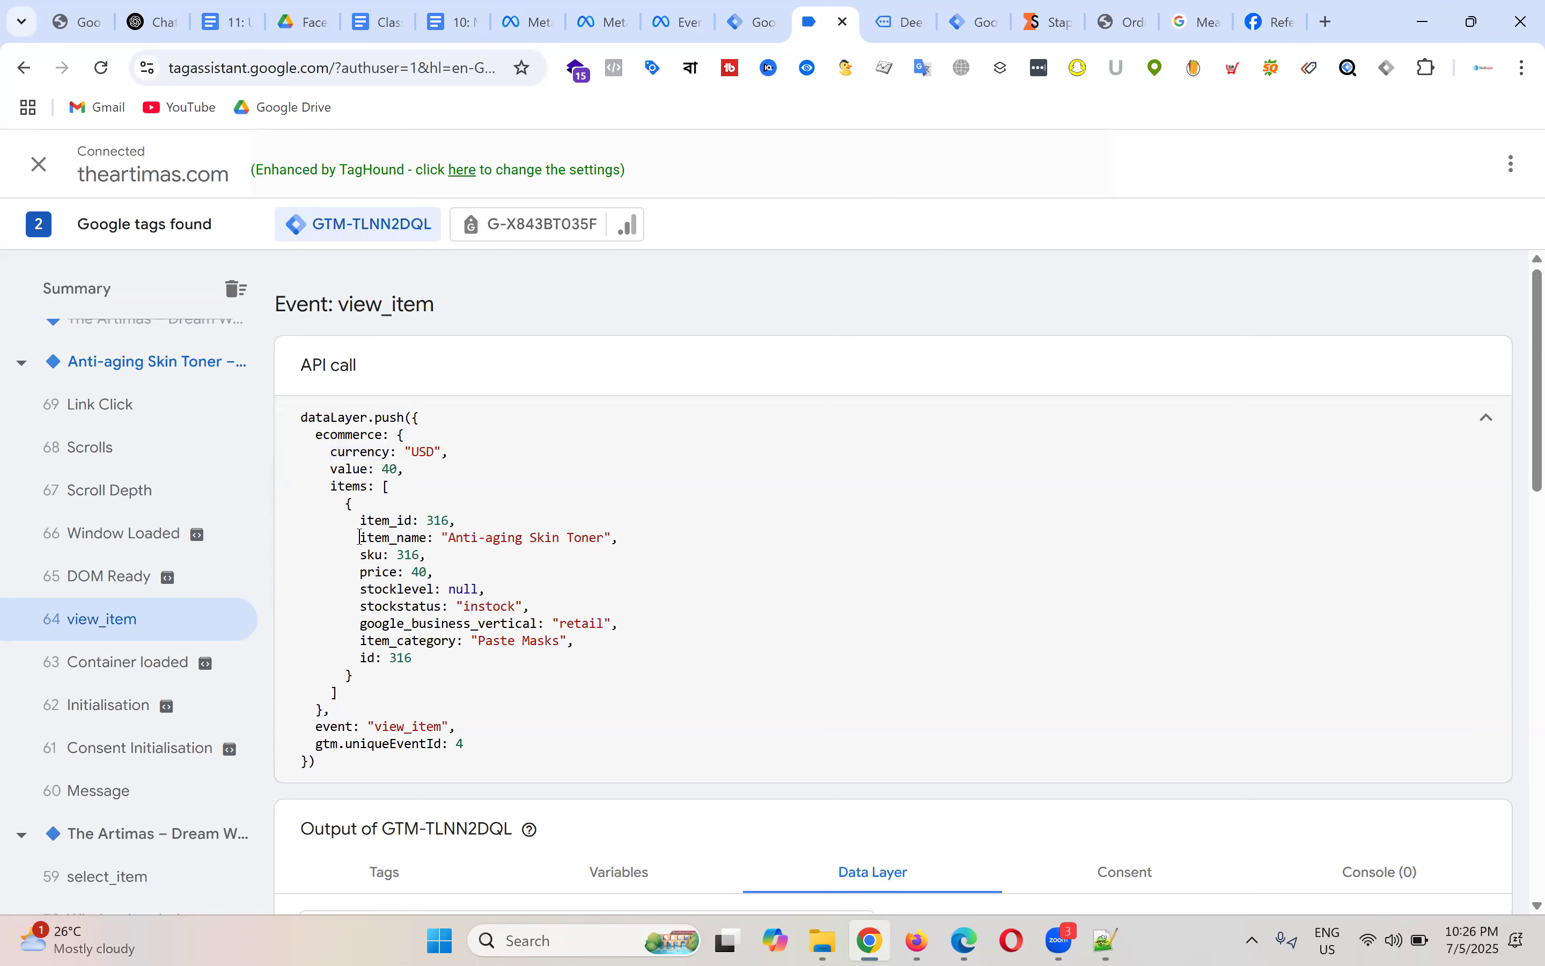
drag(360, 537, 431, 536)
drag(431, 536, 435, 537)
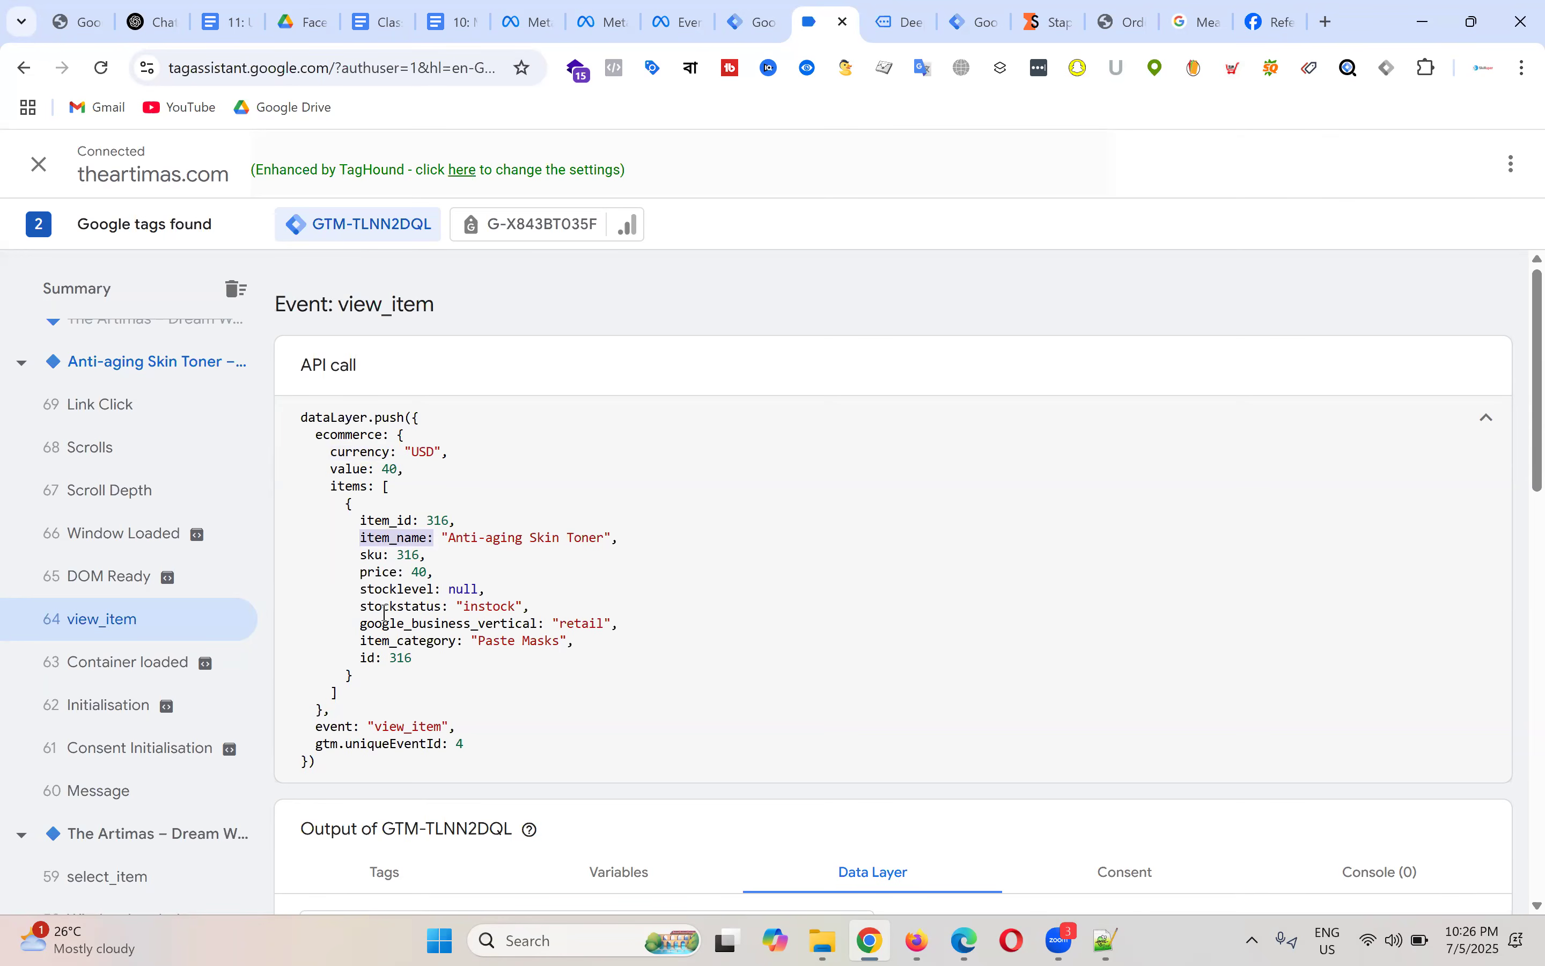
click(444, 537)
double_click(388, 543)
drag(393, 435, 419, 490)
click(383, 489)
shift+click(403, 489)
click(410, 490)
drag(359, 538, 434, 539)
drag(315, 486, 400, 496)
click(438, 496)
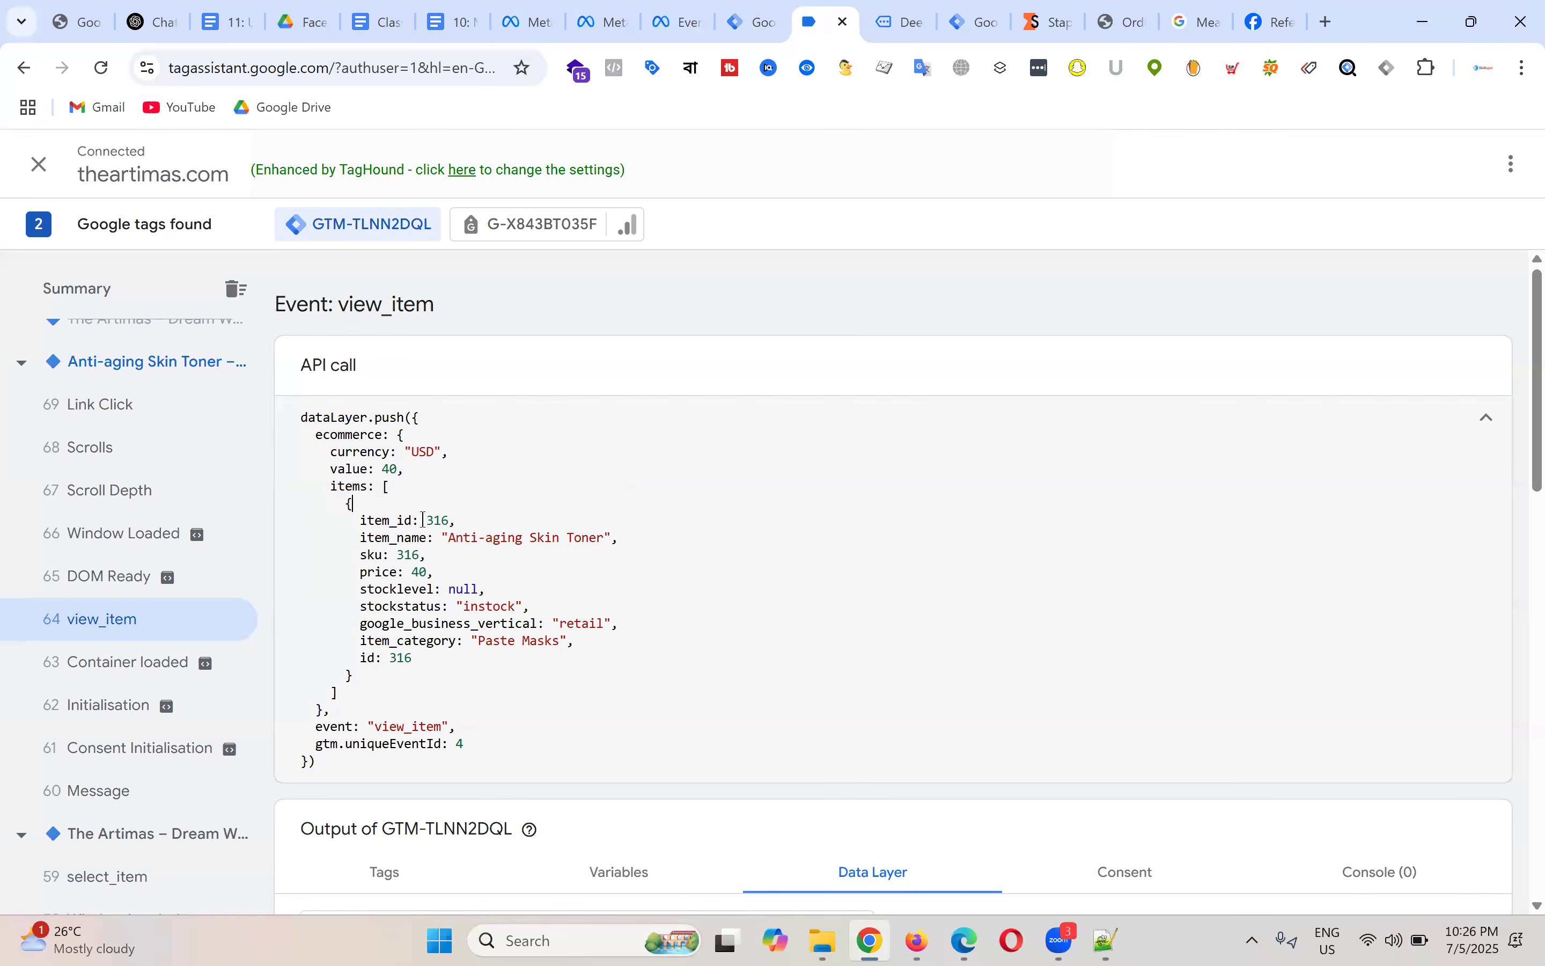
click(363, 538)
drag(360, 538, 315, 439)
click(419, 538)
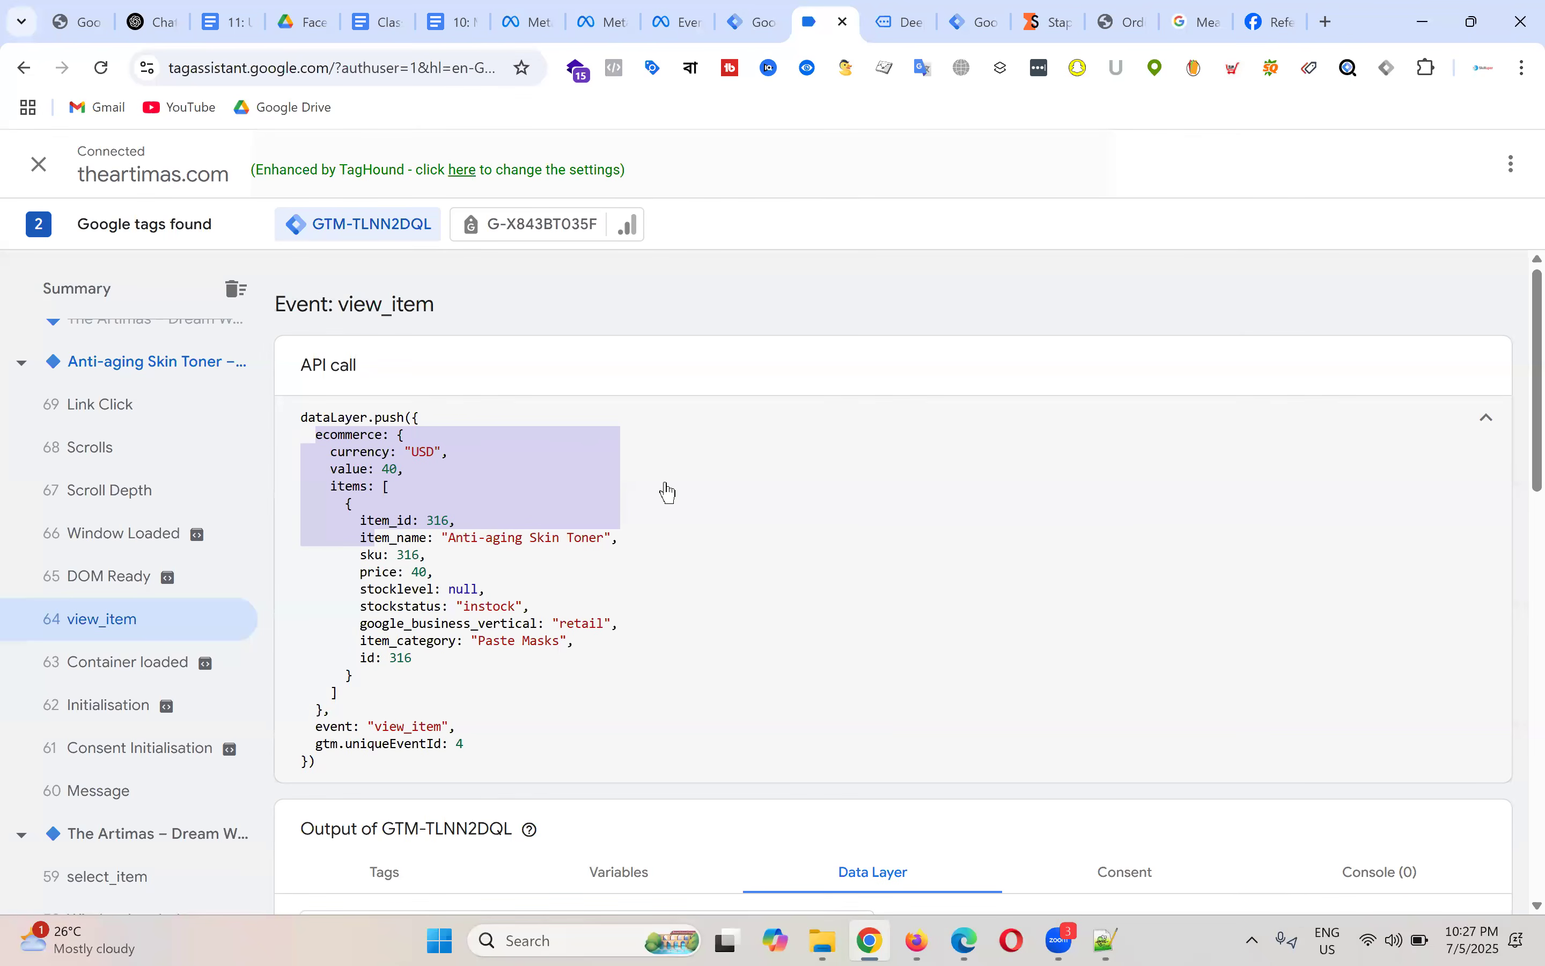
click(386, 487)
double_click(361, 435)
key(ctrl+c)
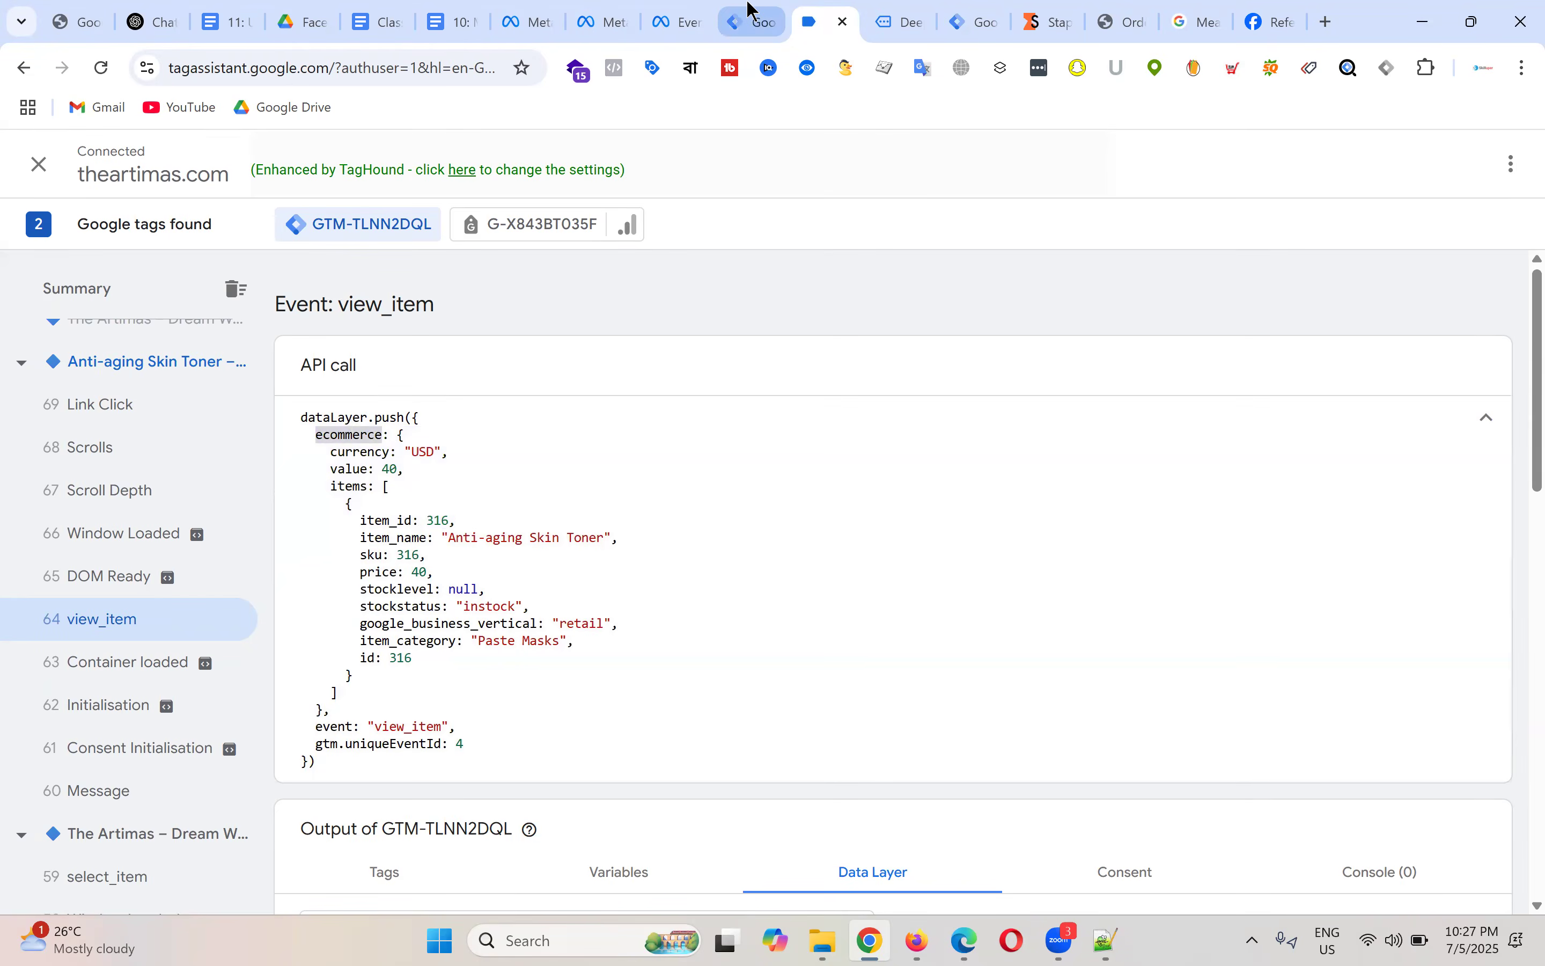
click(750, 20)
Step: Enter 'ecommerce.items.' in the Data Layer Variable Name field
click(527, 472)
key(ctrl+v)
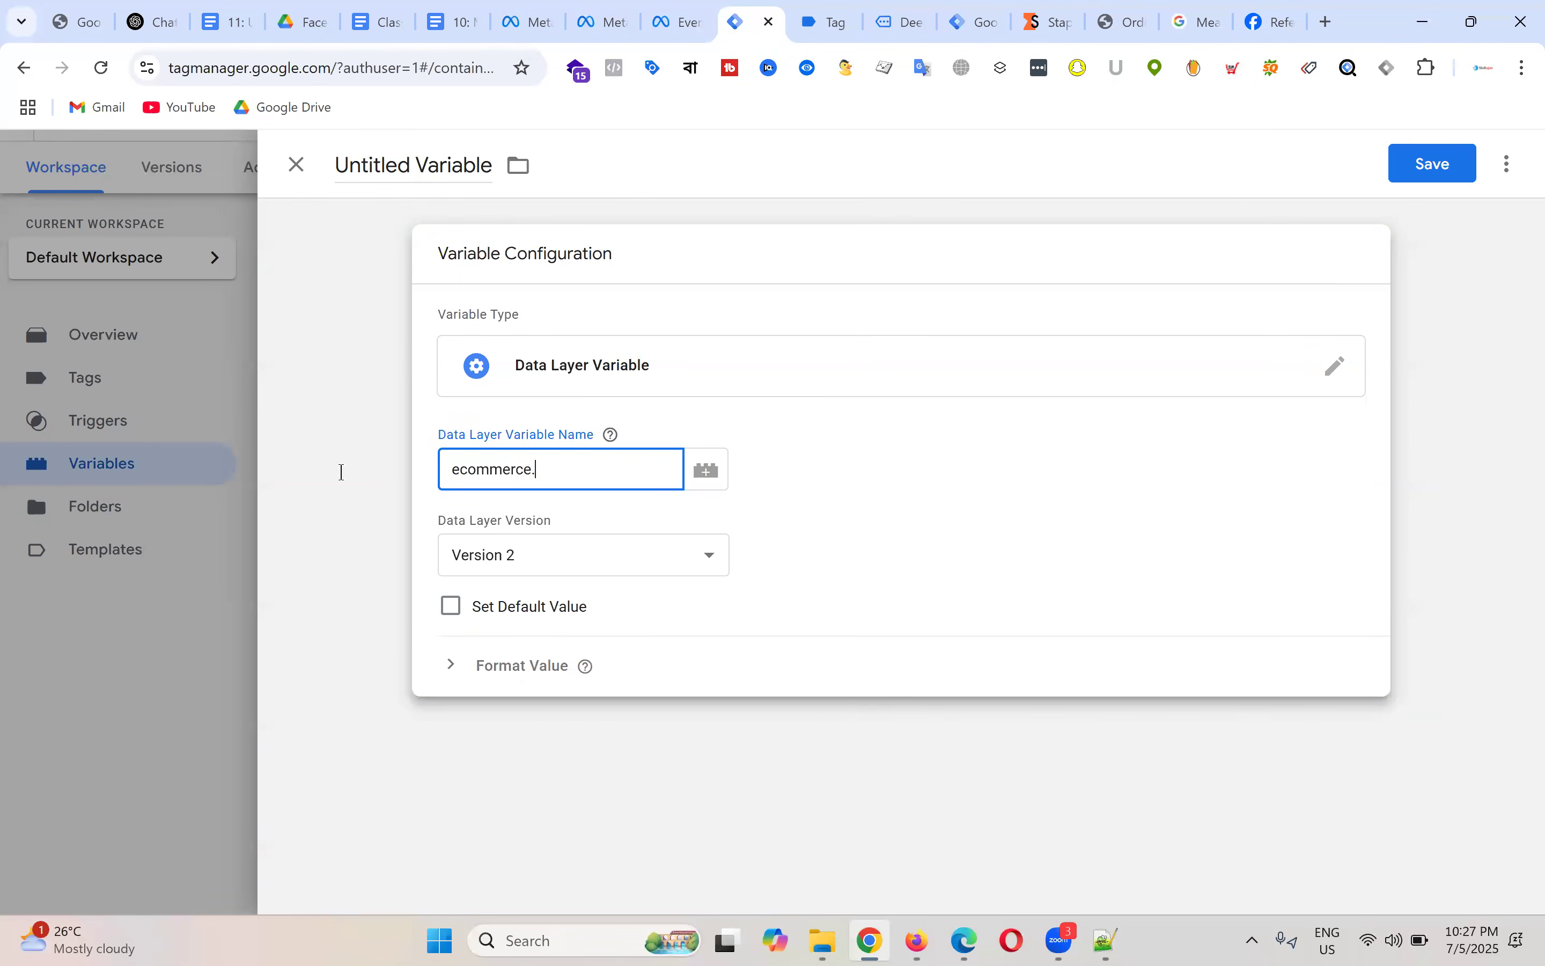
text(.)
key(ctrl+Tab)
double_click(348, 488)
key(ctrl+c)
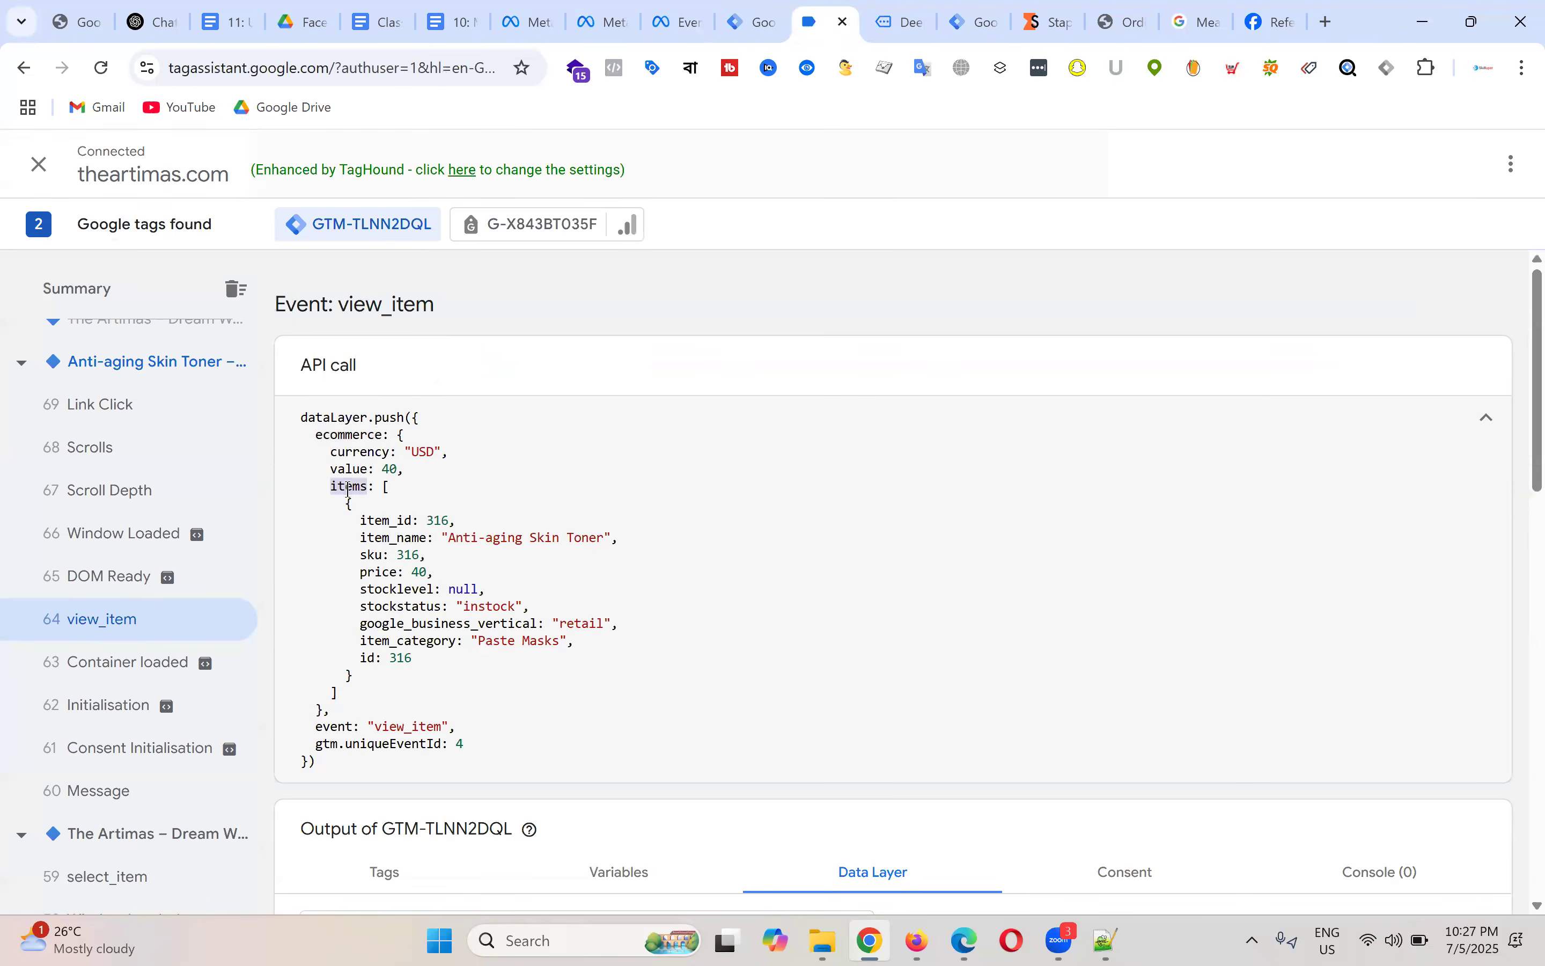
key(ctrl+shift+Tab)
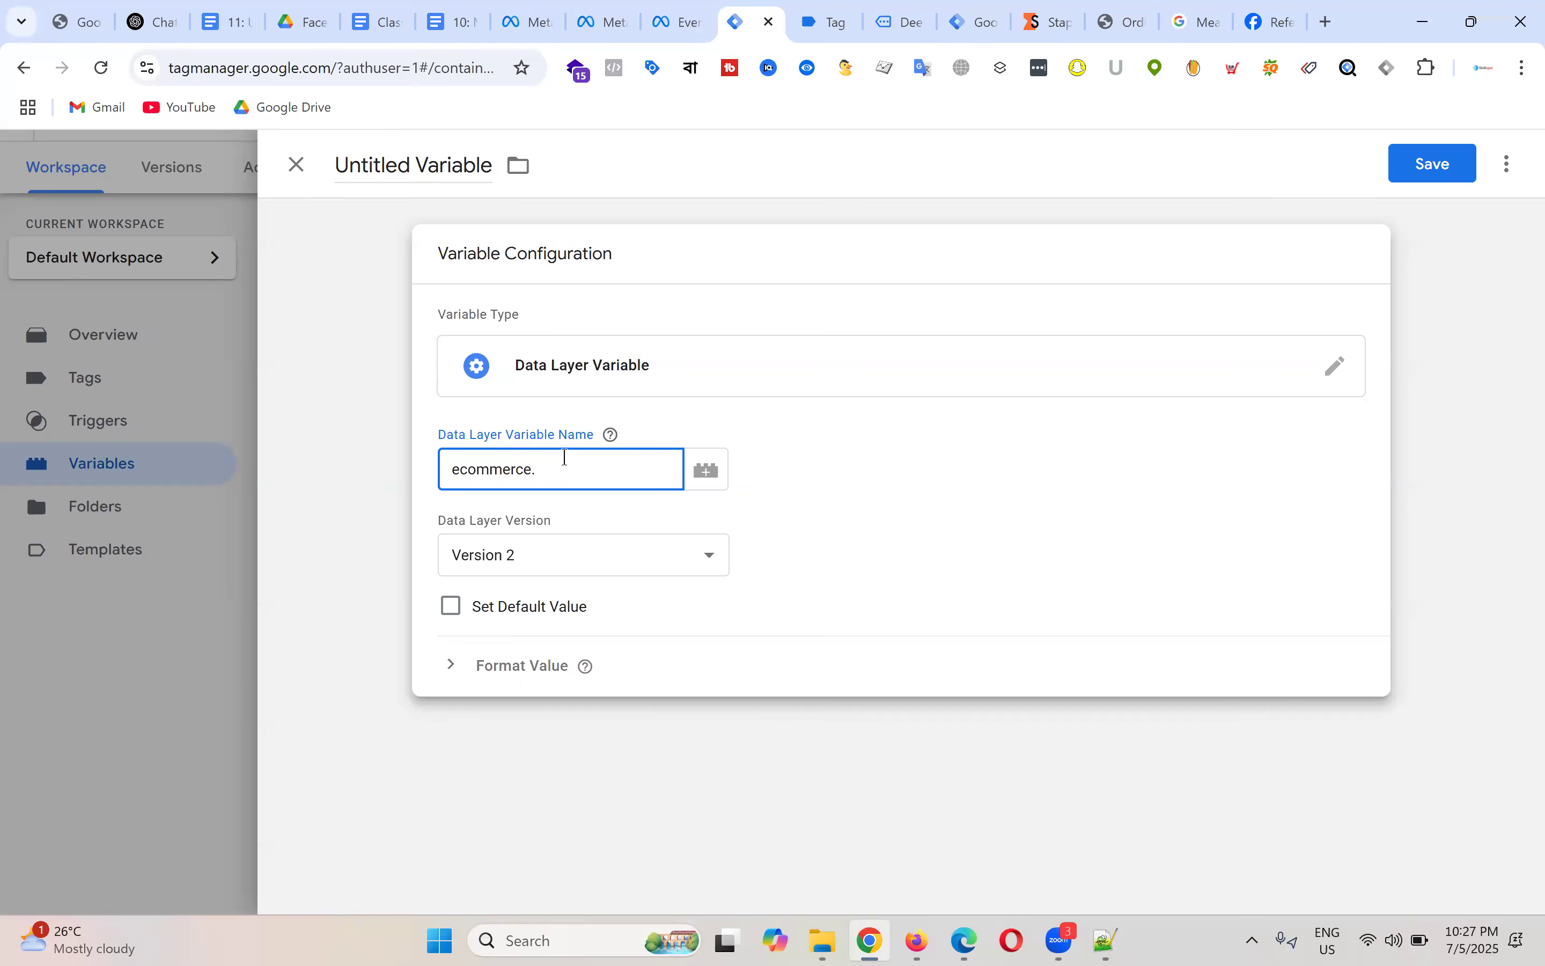
key(ctrl+v)
text(.)
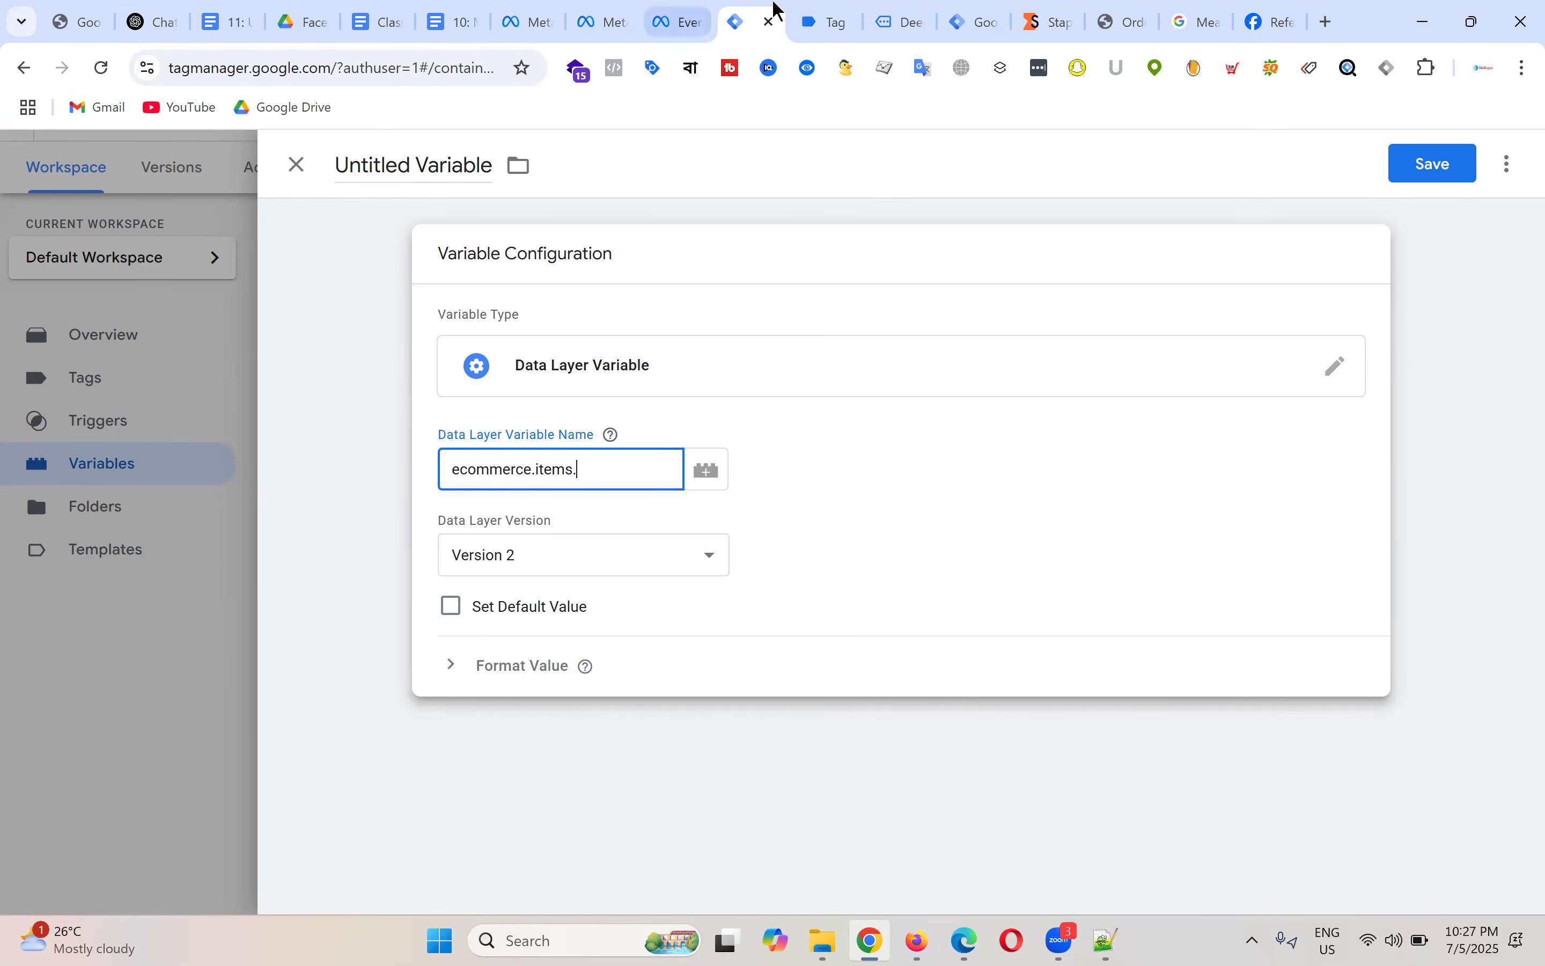
Step: Append item_name copied from Tag Assistant, completing ecommerce.items.item_name
click(828, 23)
click(493, 480)
drag(360, 541, 414, 548)
right_click(414, 548)
click(485, 570)
click(771, 10)
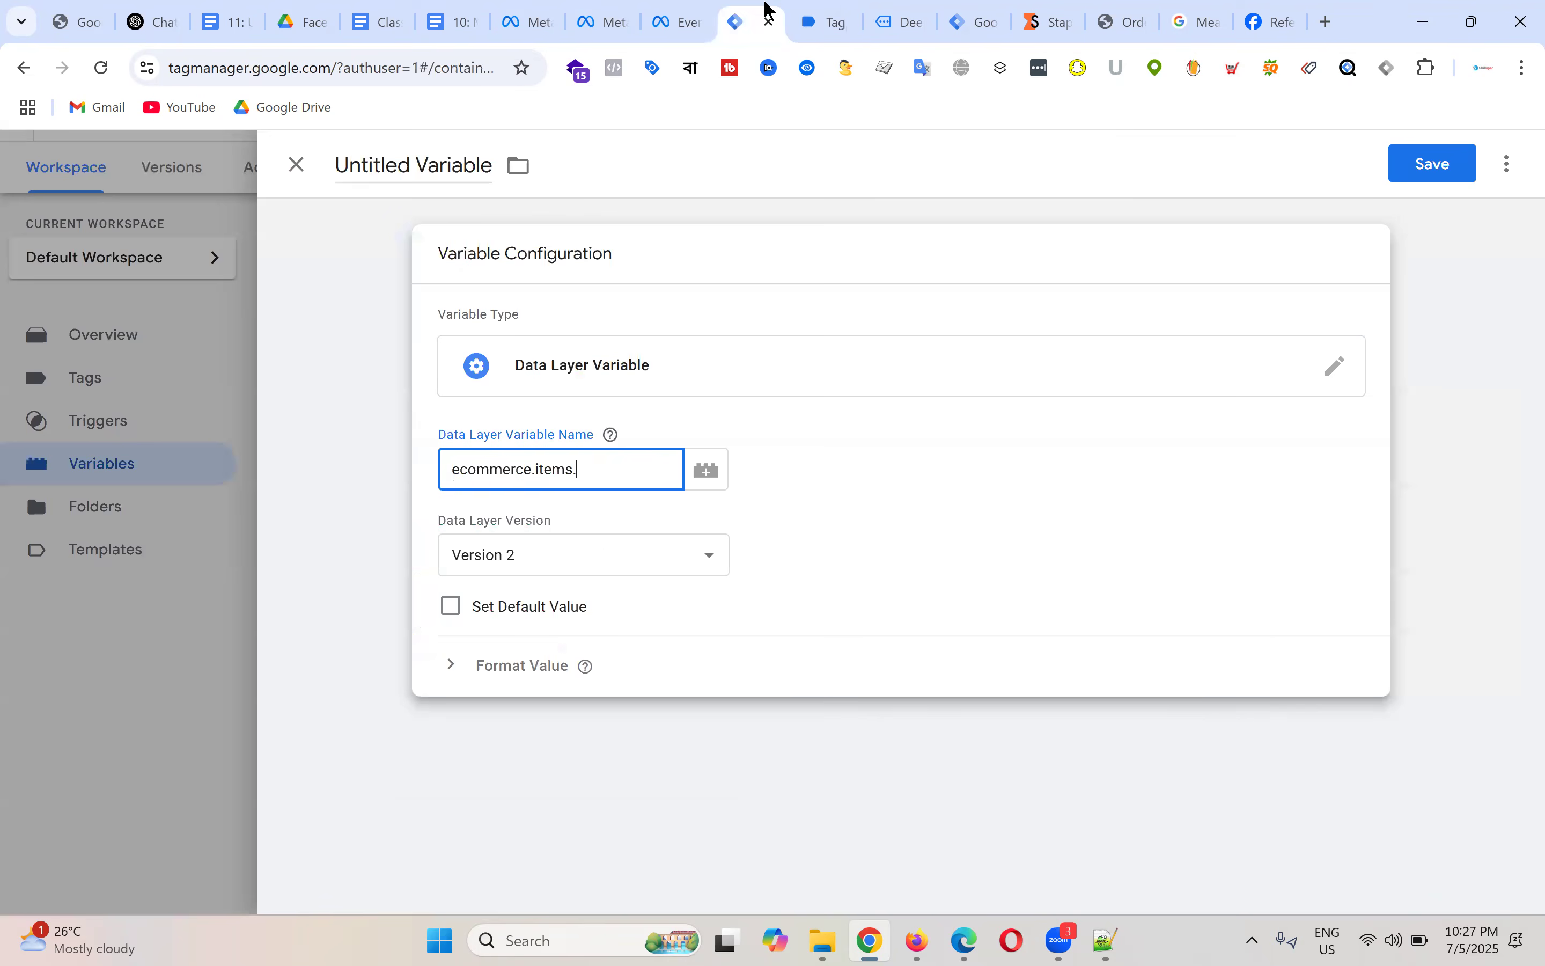
key(ctrl+v)
drag(658, 470, 579, 472)
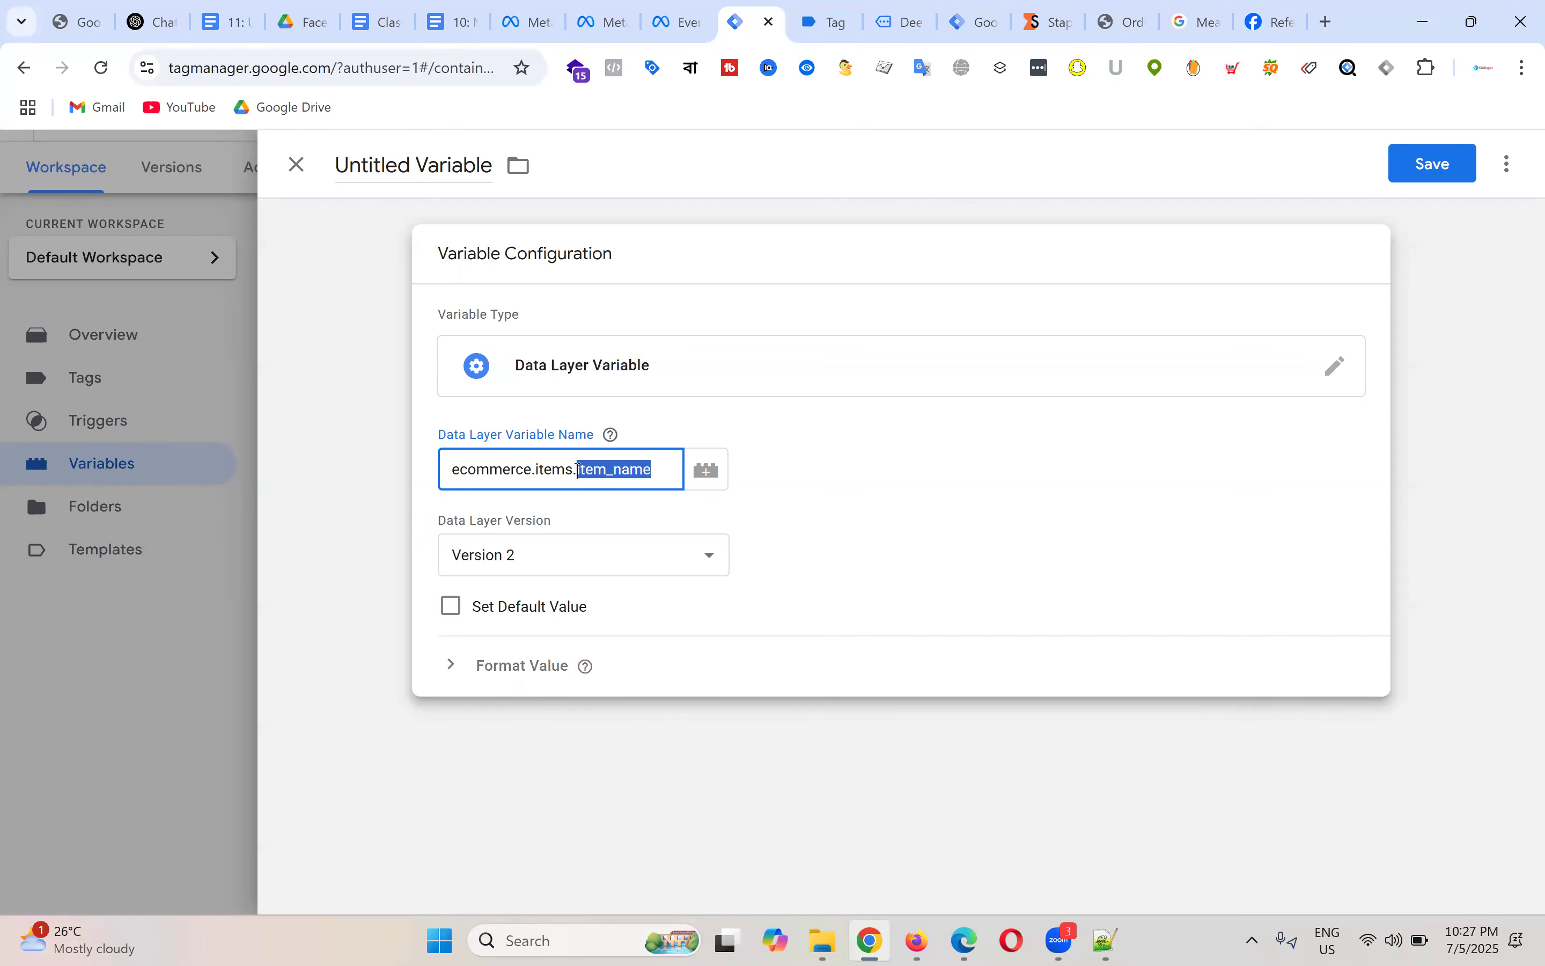
double_click(562, 470)
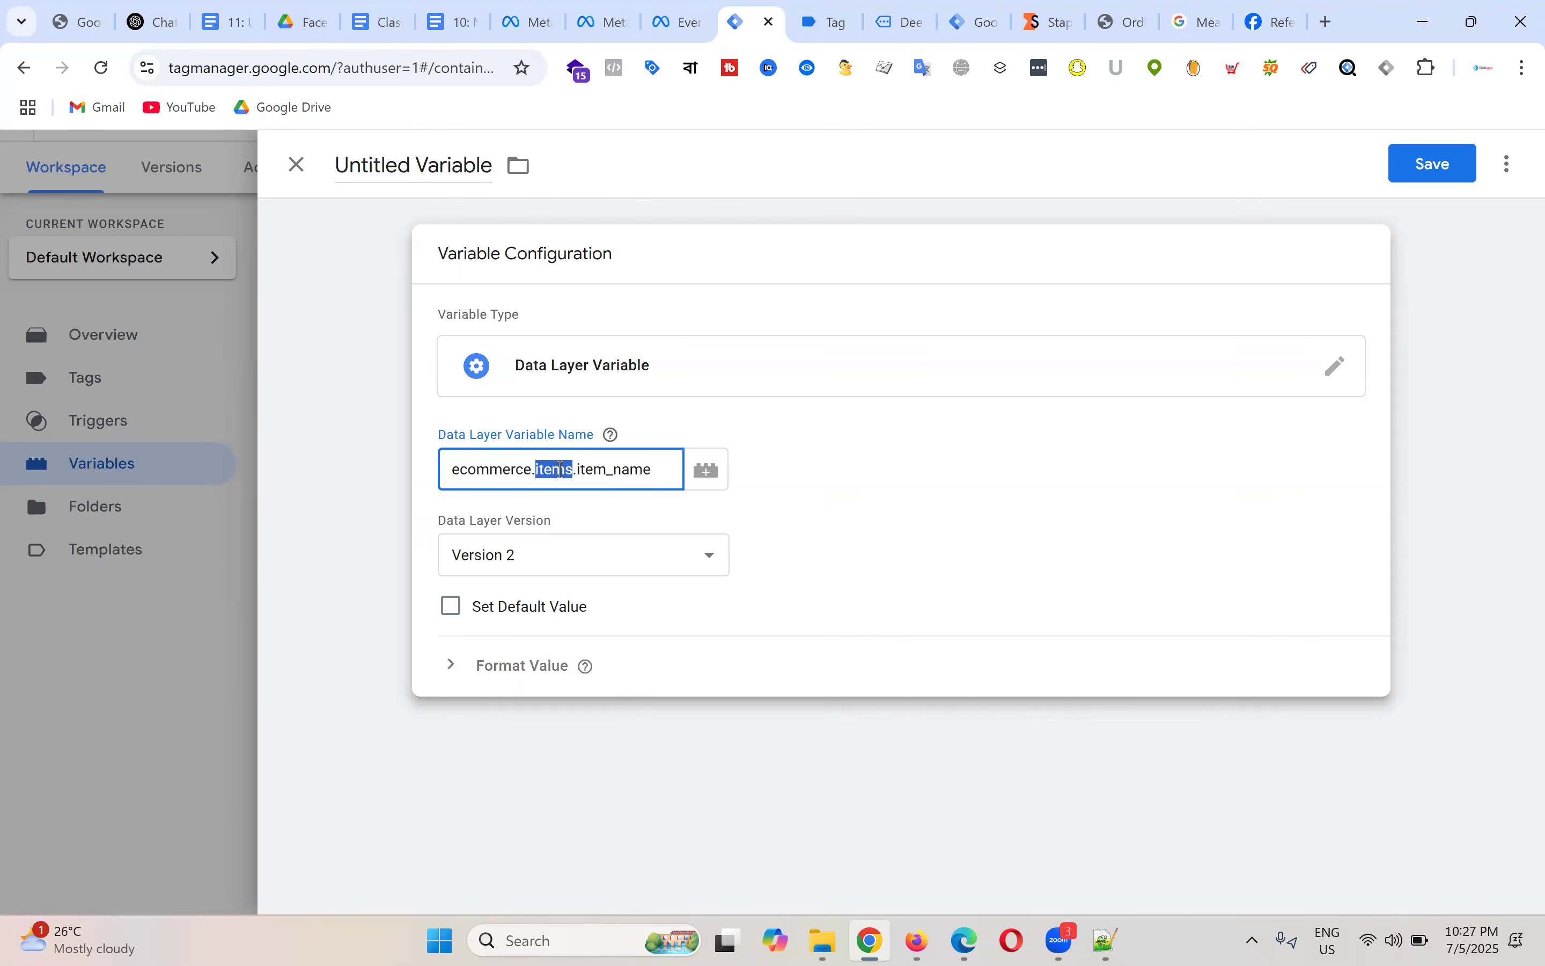
double_click(493, 470)
click(604, 470)
Step: Review the items array in Tag Assistant's dataLayer code and open a blank browser tab
click(823, 23)
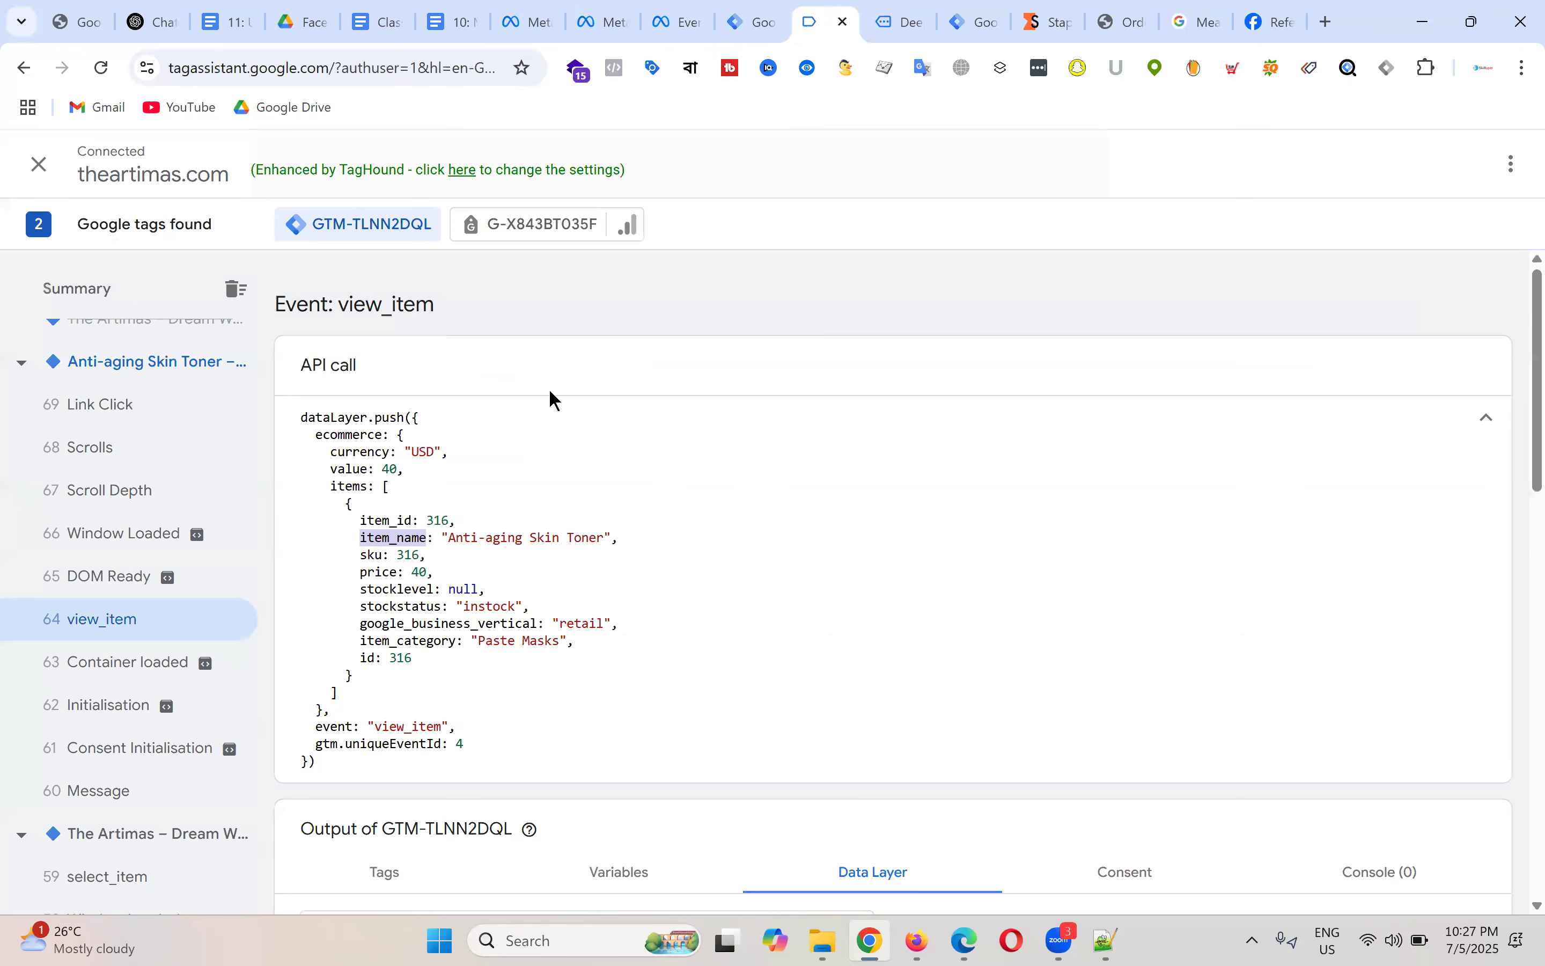
click(360, 527)
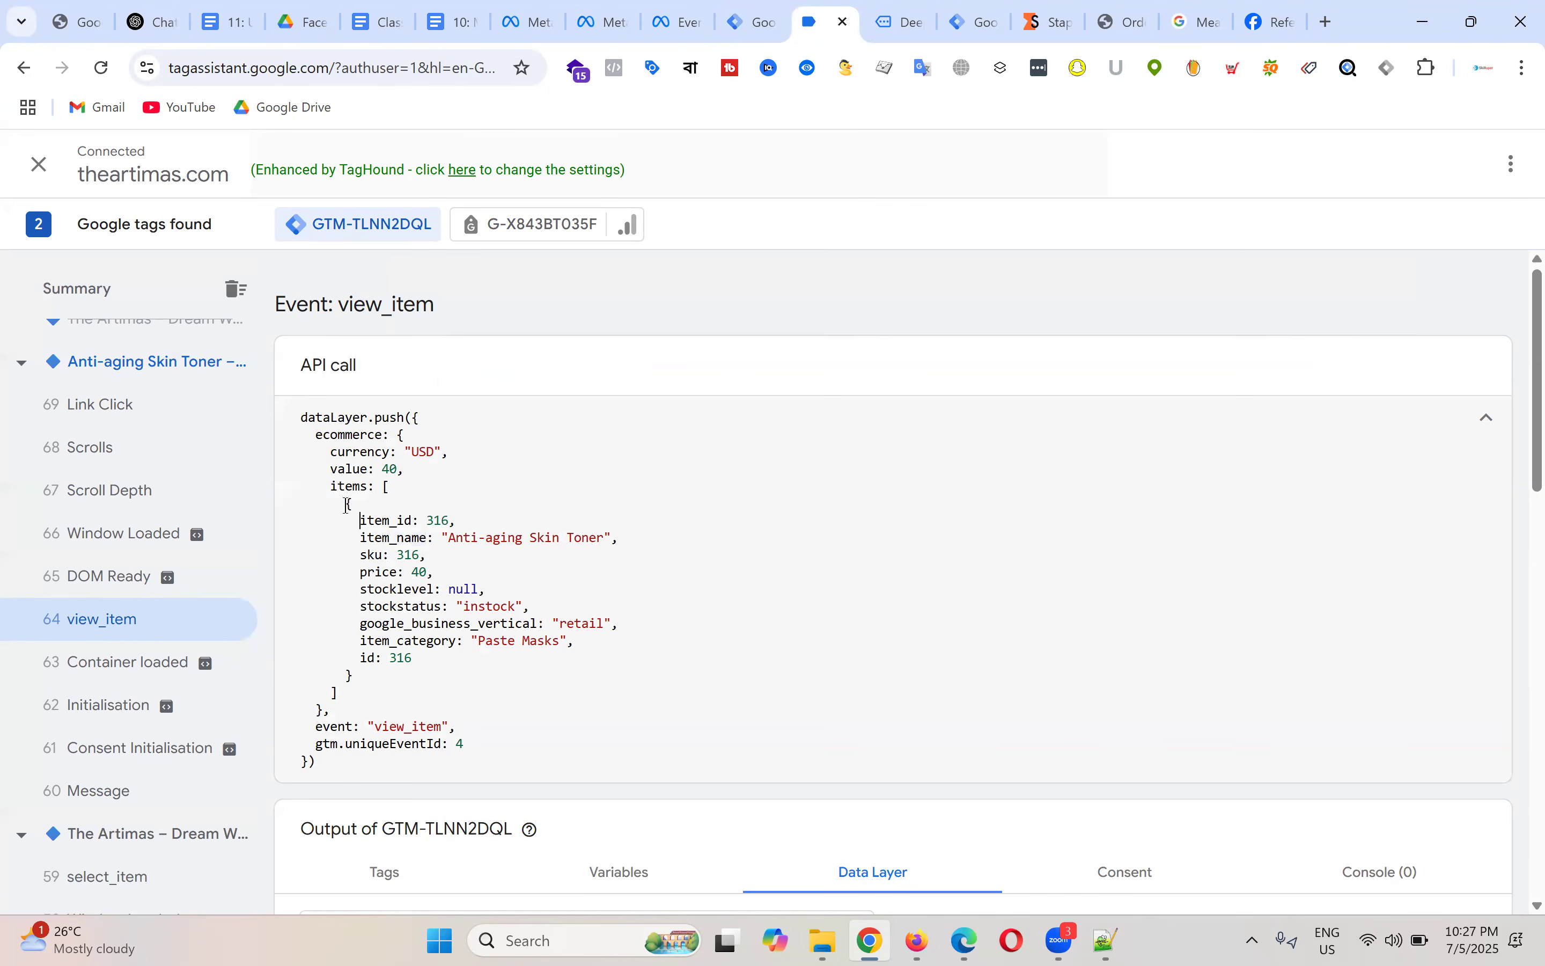
click(397, 525)
drag(332, 491, 468, 700)
click(540, 588)
click(1327, 23)
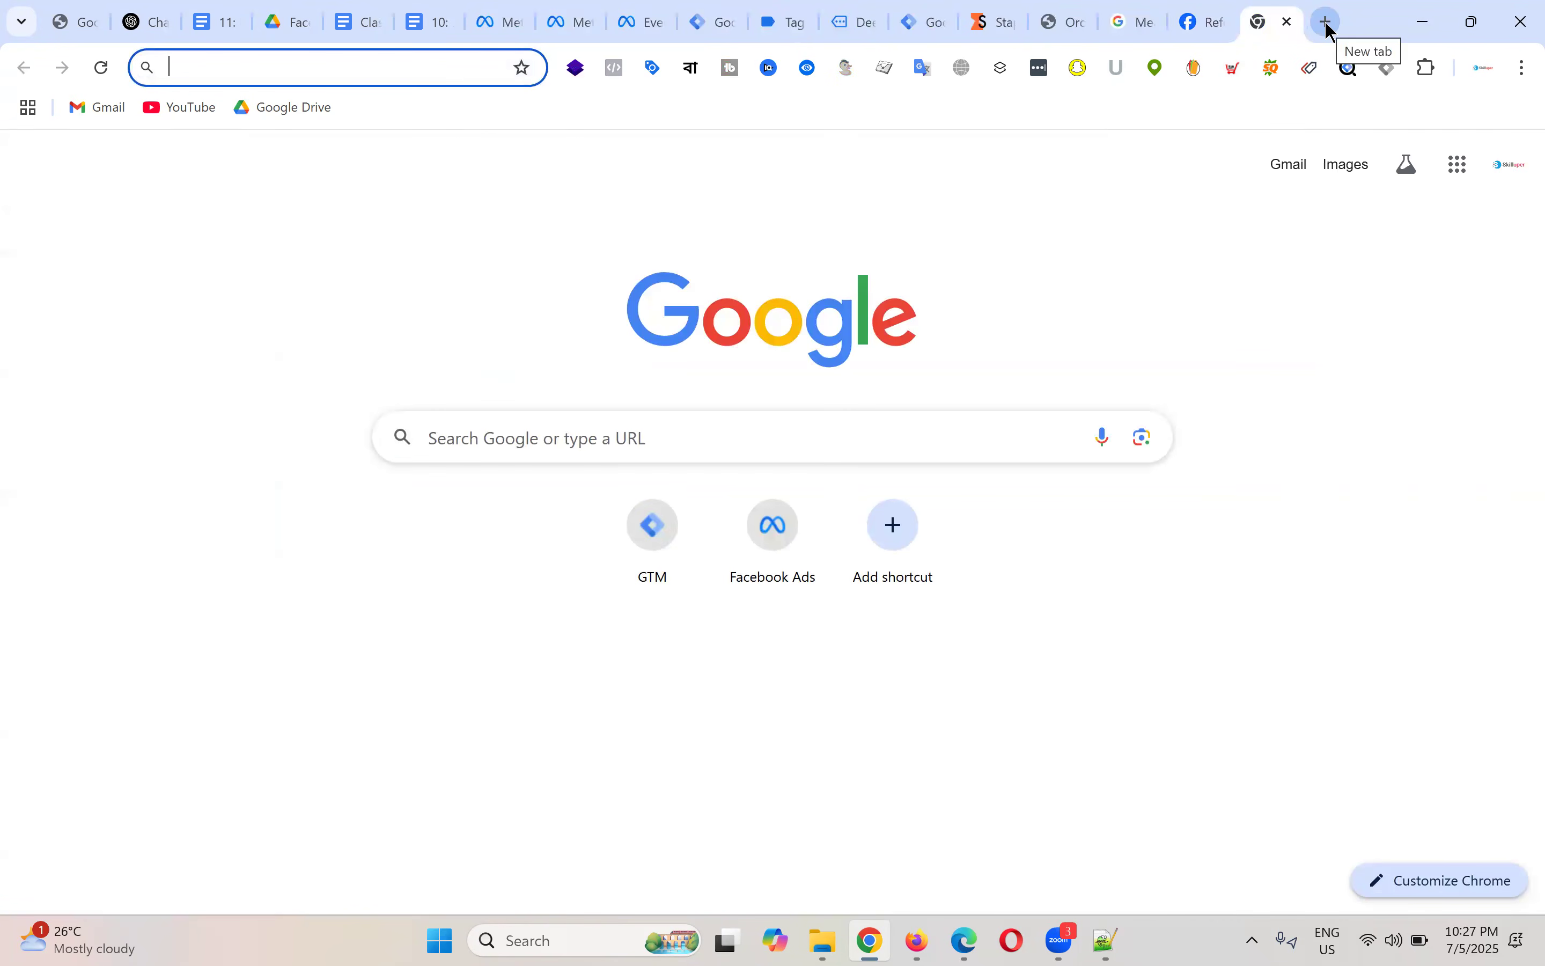
Step: Search Google for 'w3schoolos array variable' and open W3Schools' JavaScript Arrays page
text(2)
key(BackSpace)
text(w3schoolos a)
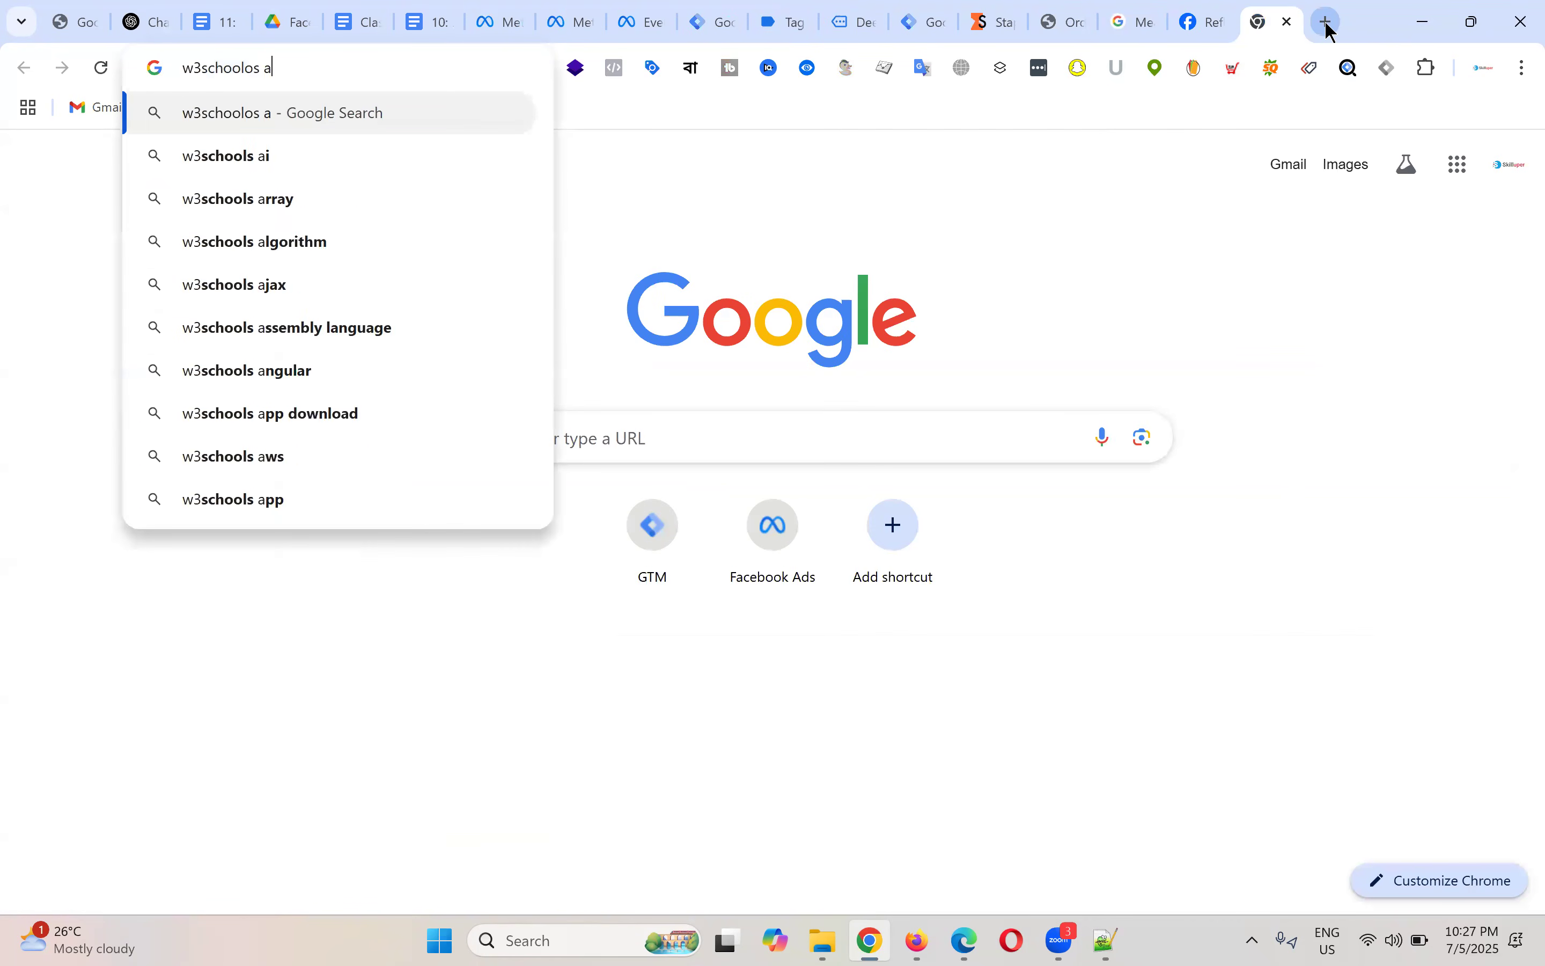
text(rray variable)
key(Return)
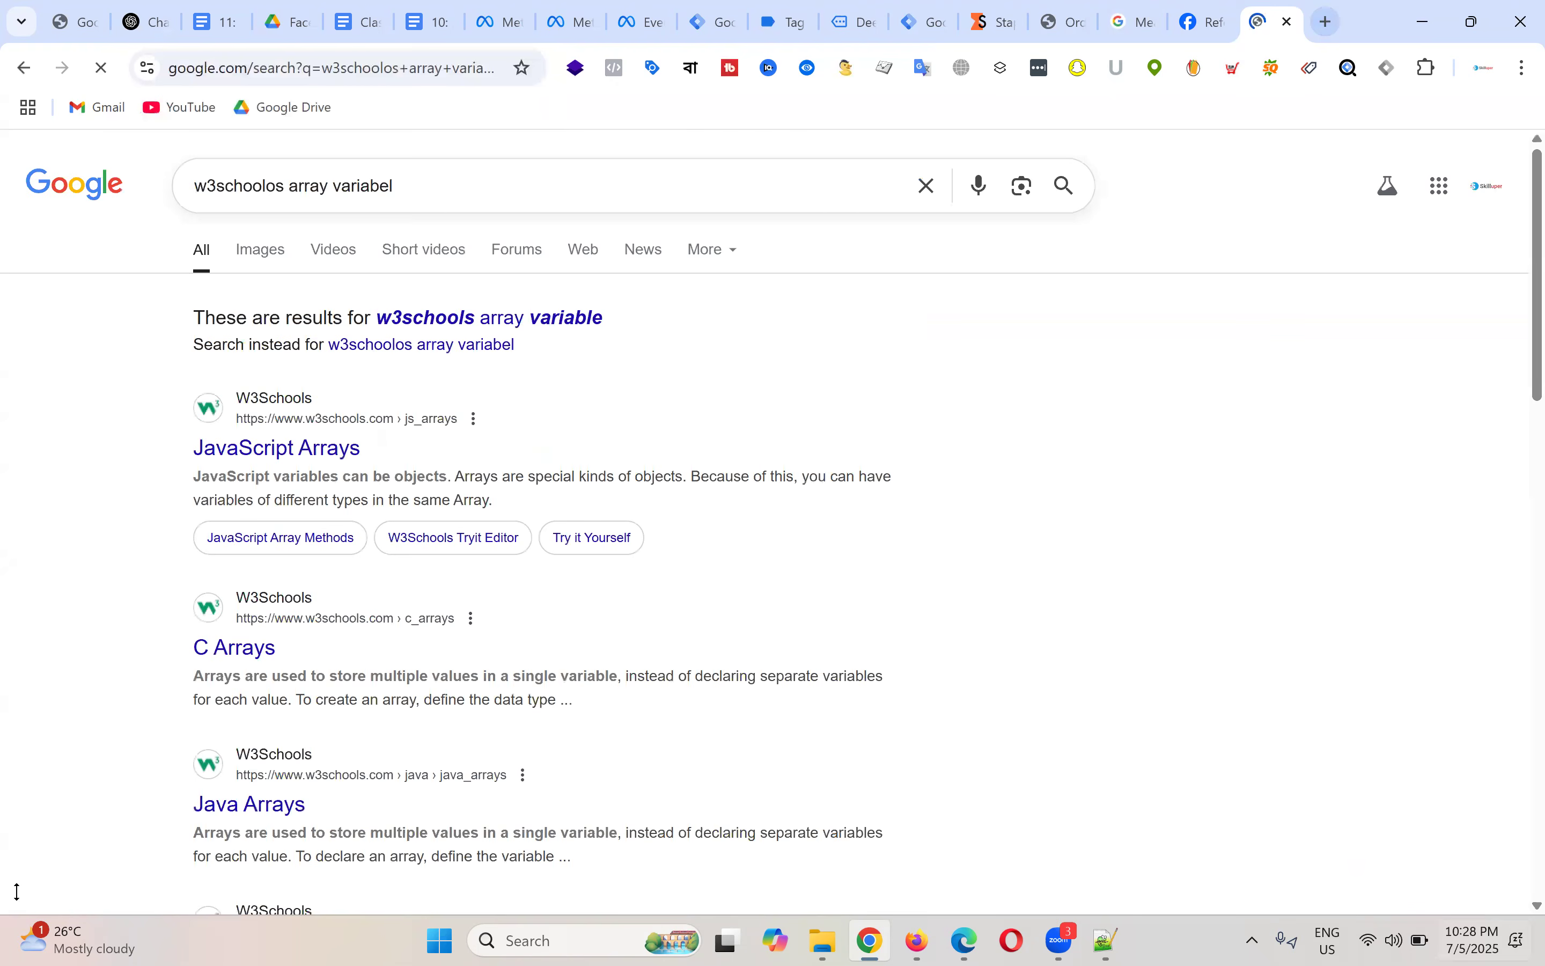
click(325, 451)
Step: Skim the JavaScript Arrays tutorial and select cars[0] in the empty-array example
scroll(811, 465, down, 5)
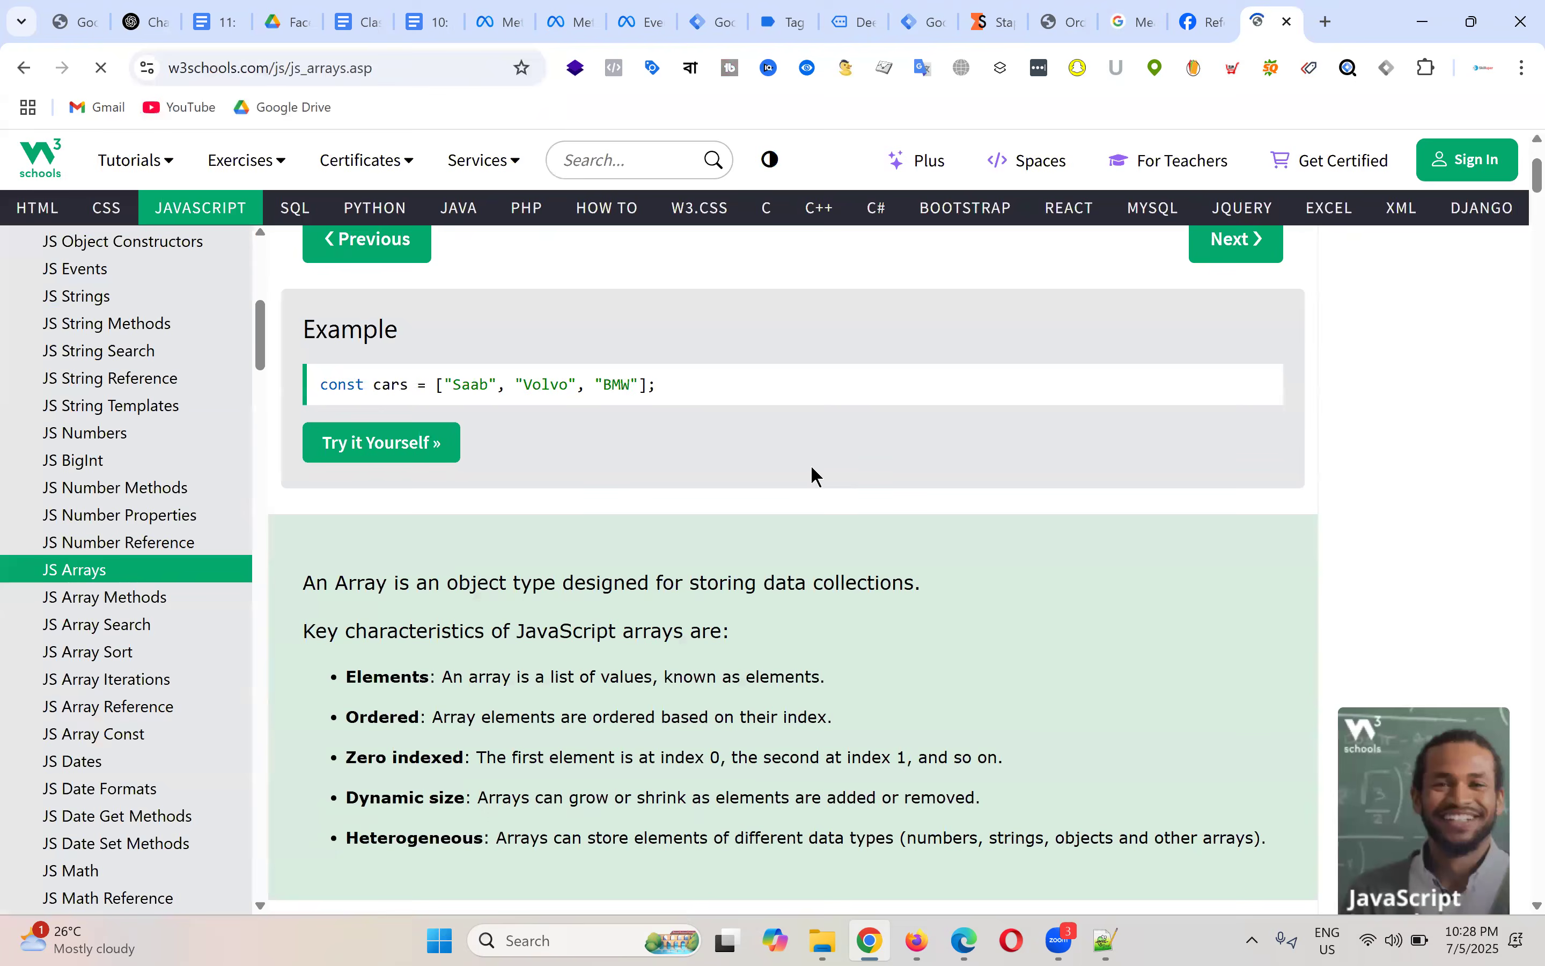
scroll(634, 449, up, 3)
drag(319, 492, 647, 492)
scroll(814, 470, down, 12)
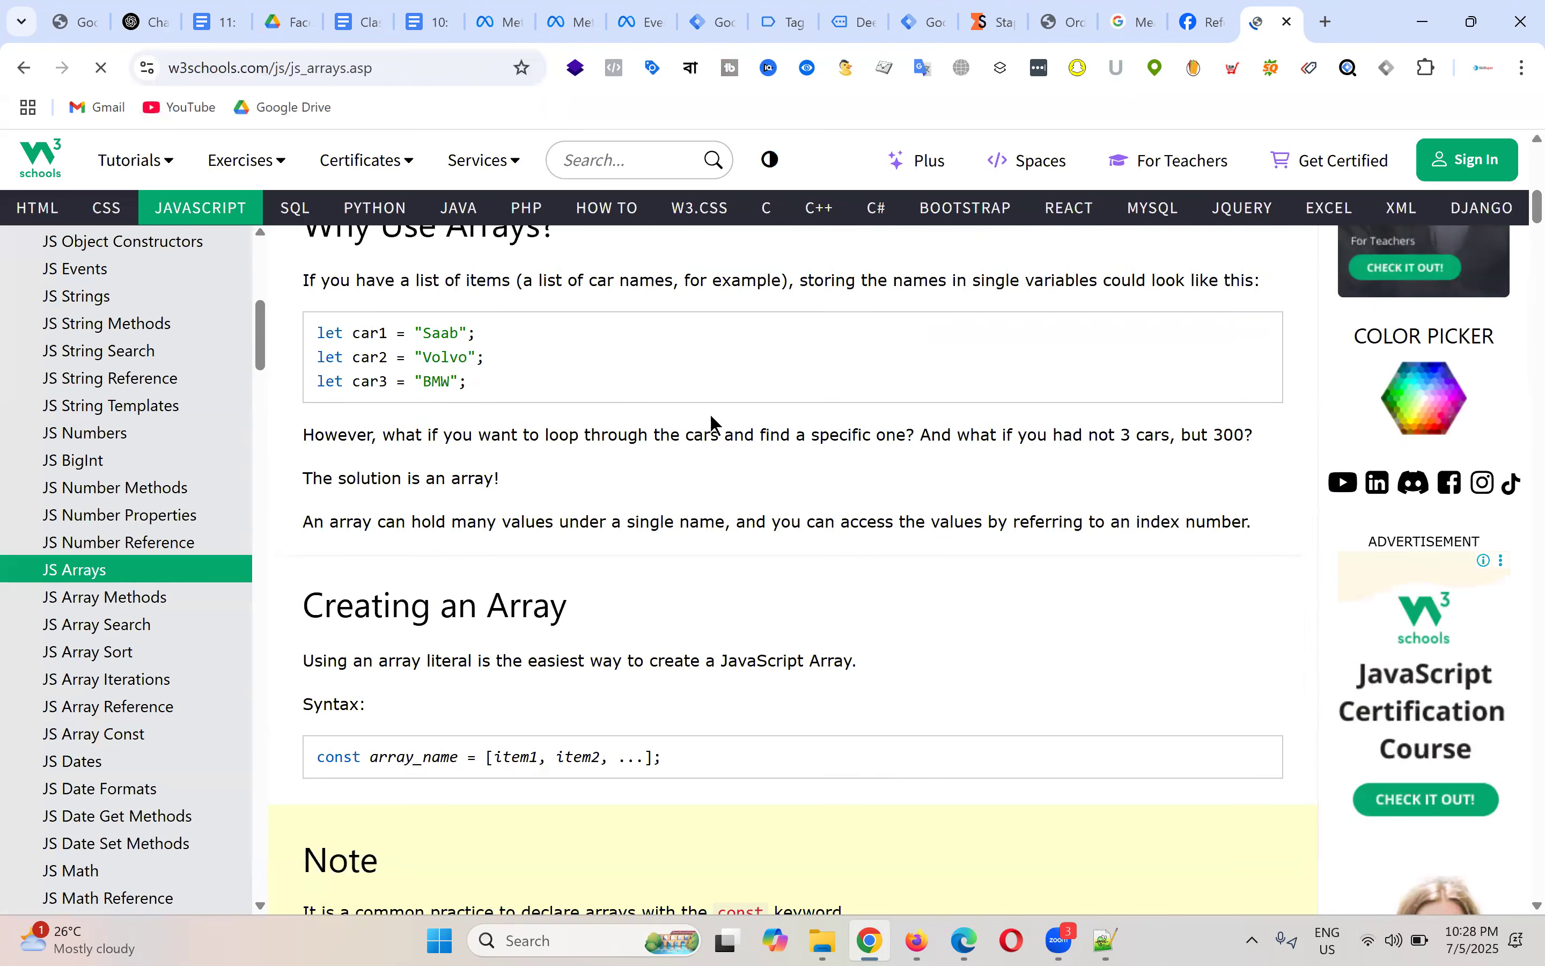
scroll(712, 418, down, 10)
scroll(719, 426, down, 10)
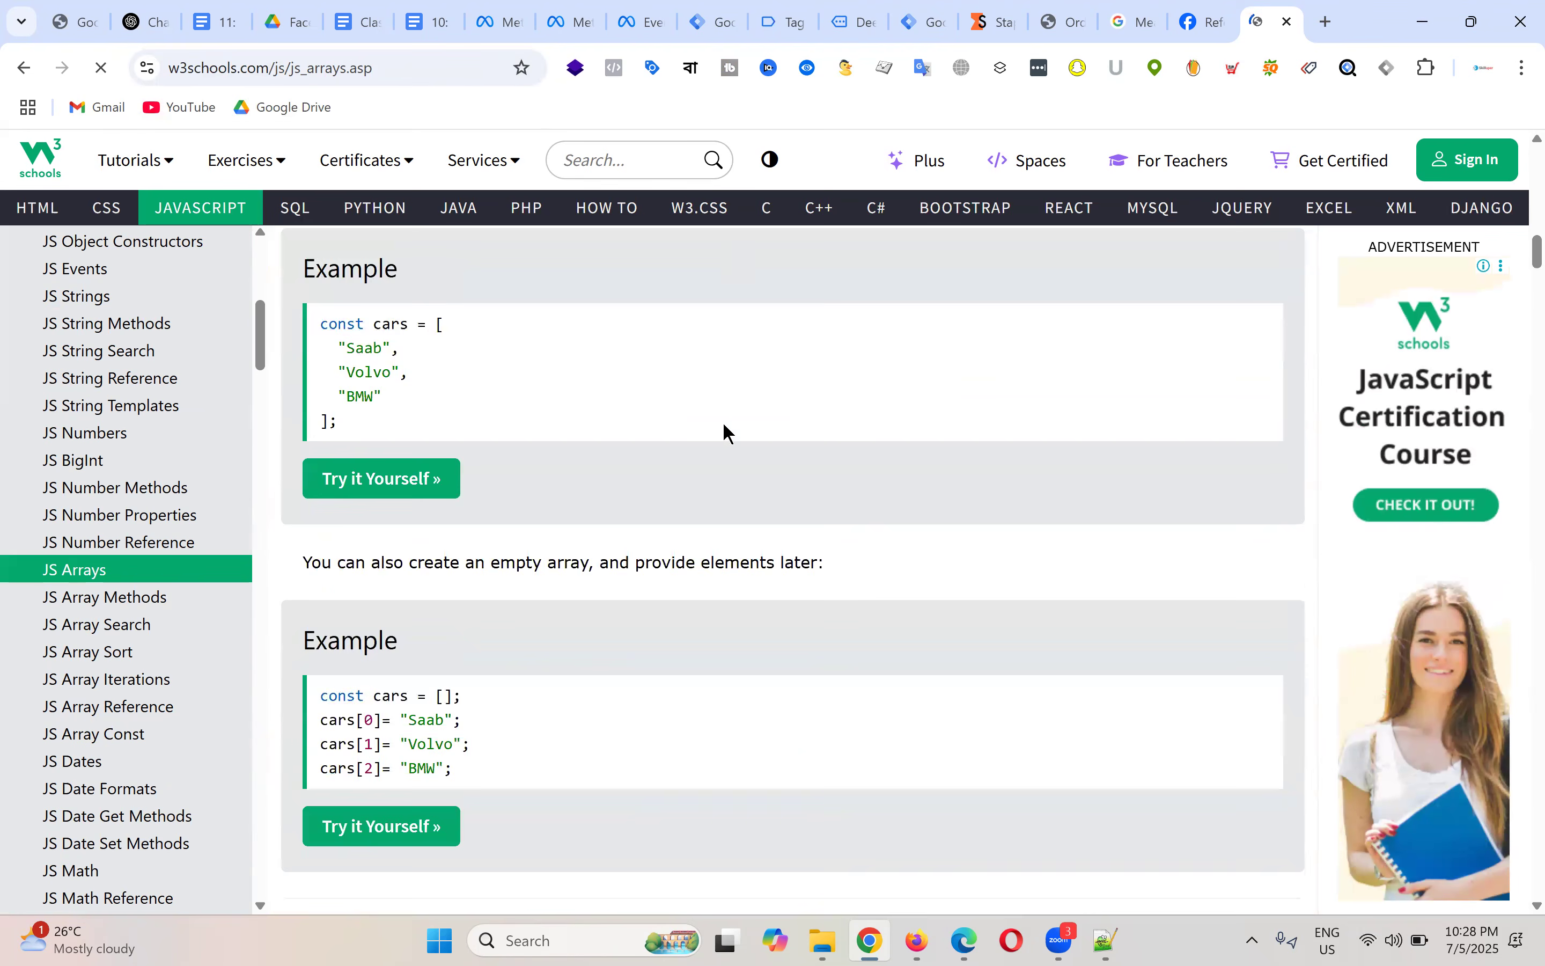
drag(326, 508, 378, 508)
scroll(744, 422, up, 20)
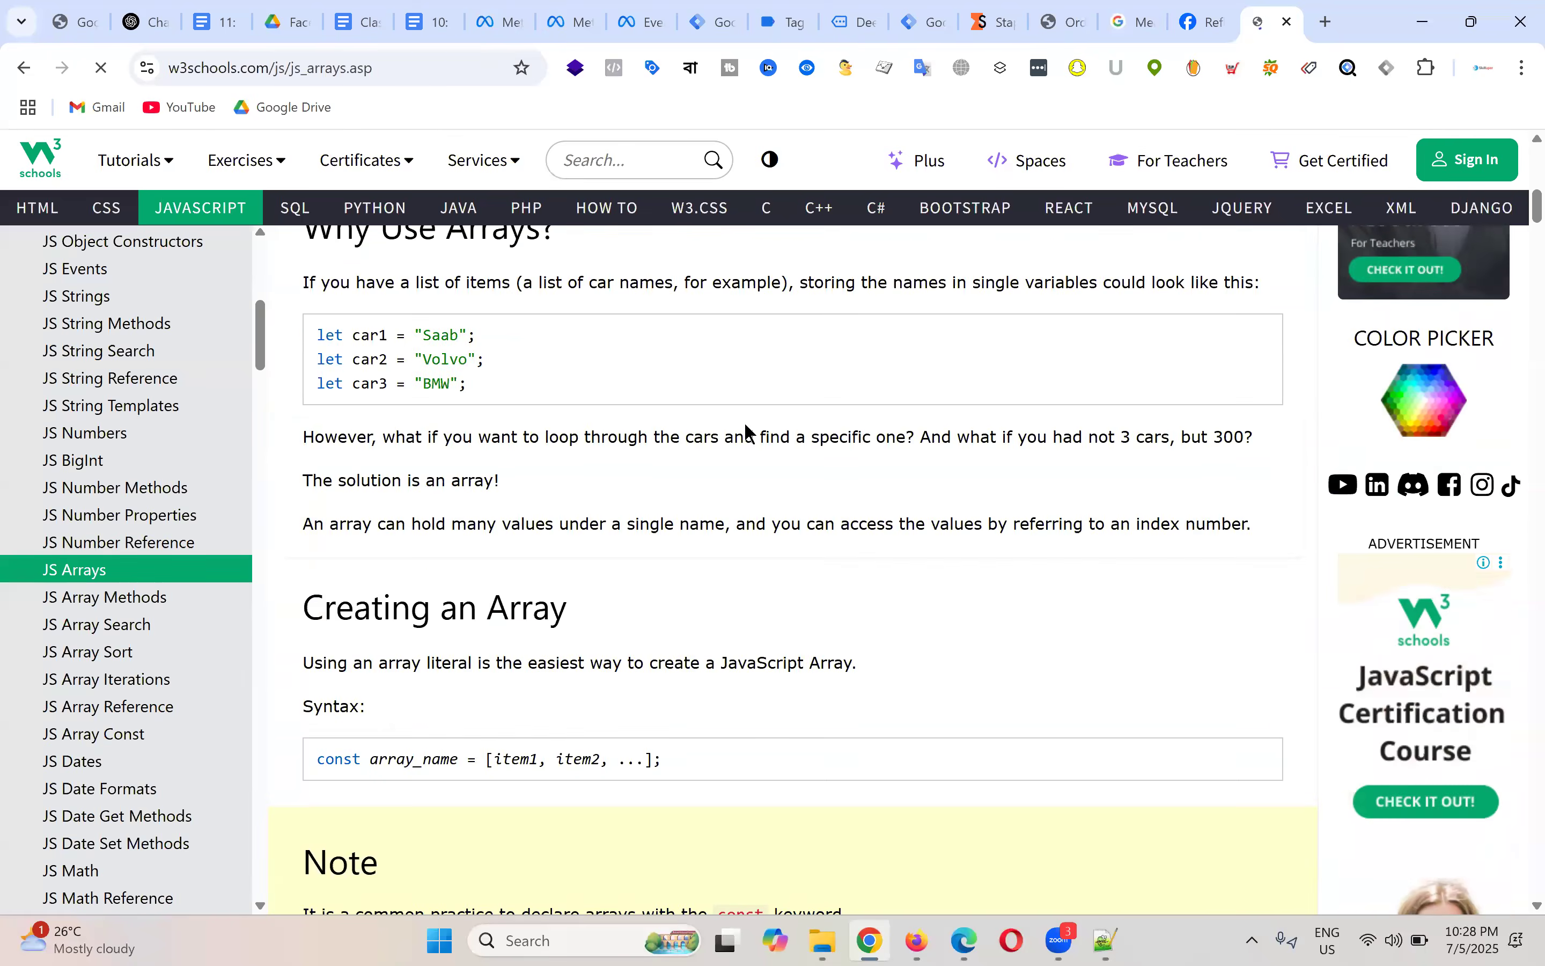
scroll(746, 428, up, 15)
Step: Select the array values Saab, Volvo and BMW in the cars example
double_click(470, 597)
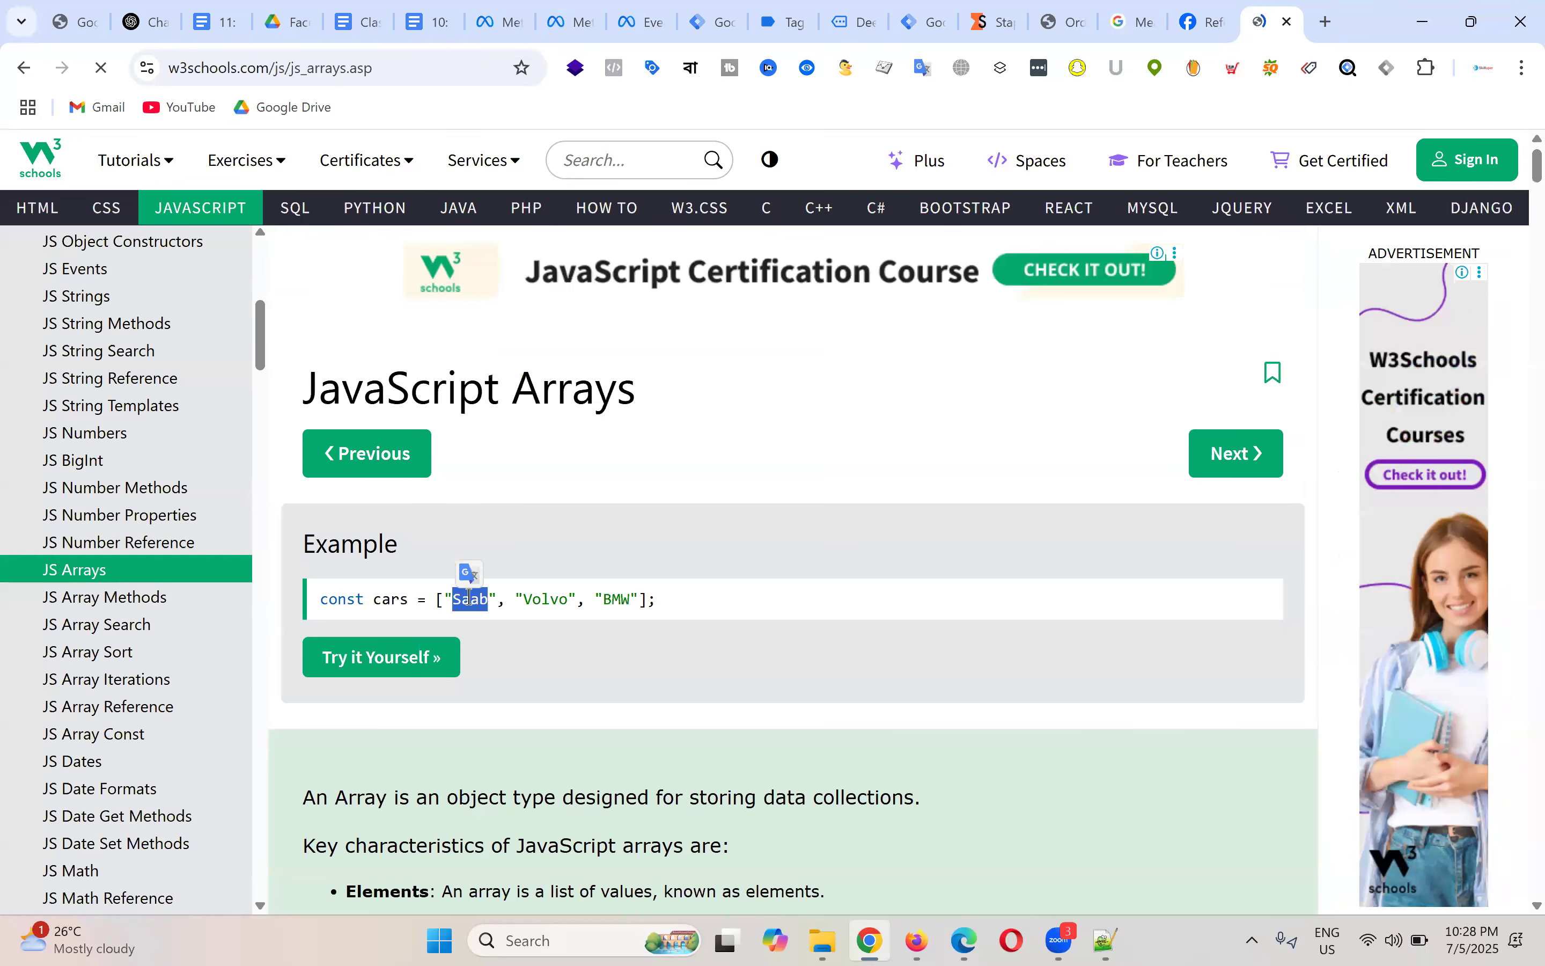
double_click(546, 599)
double_click(612, 599)
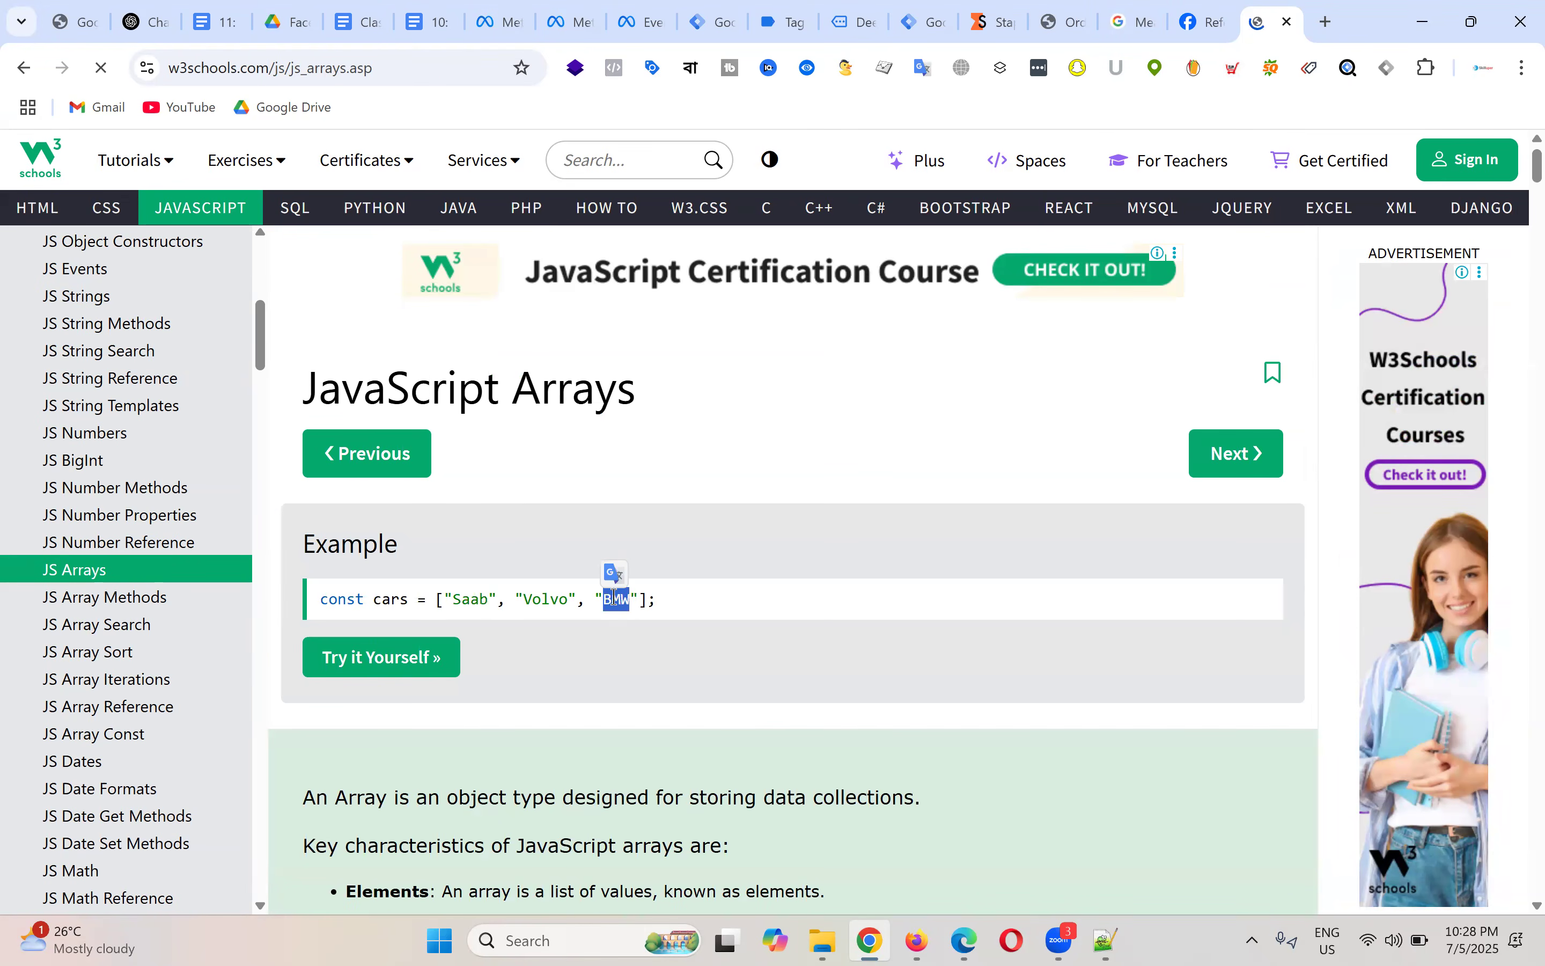
drag(451, 600, 484, 600)
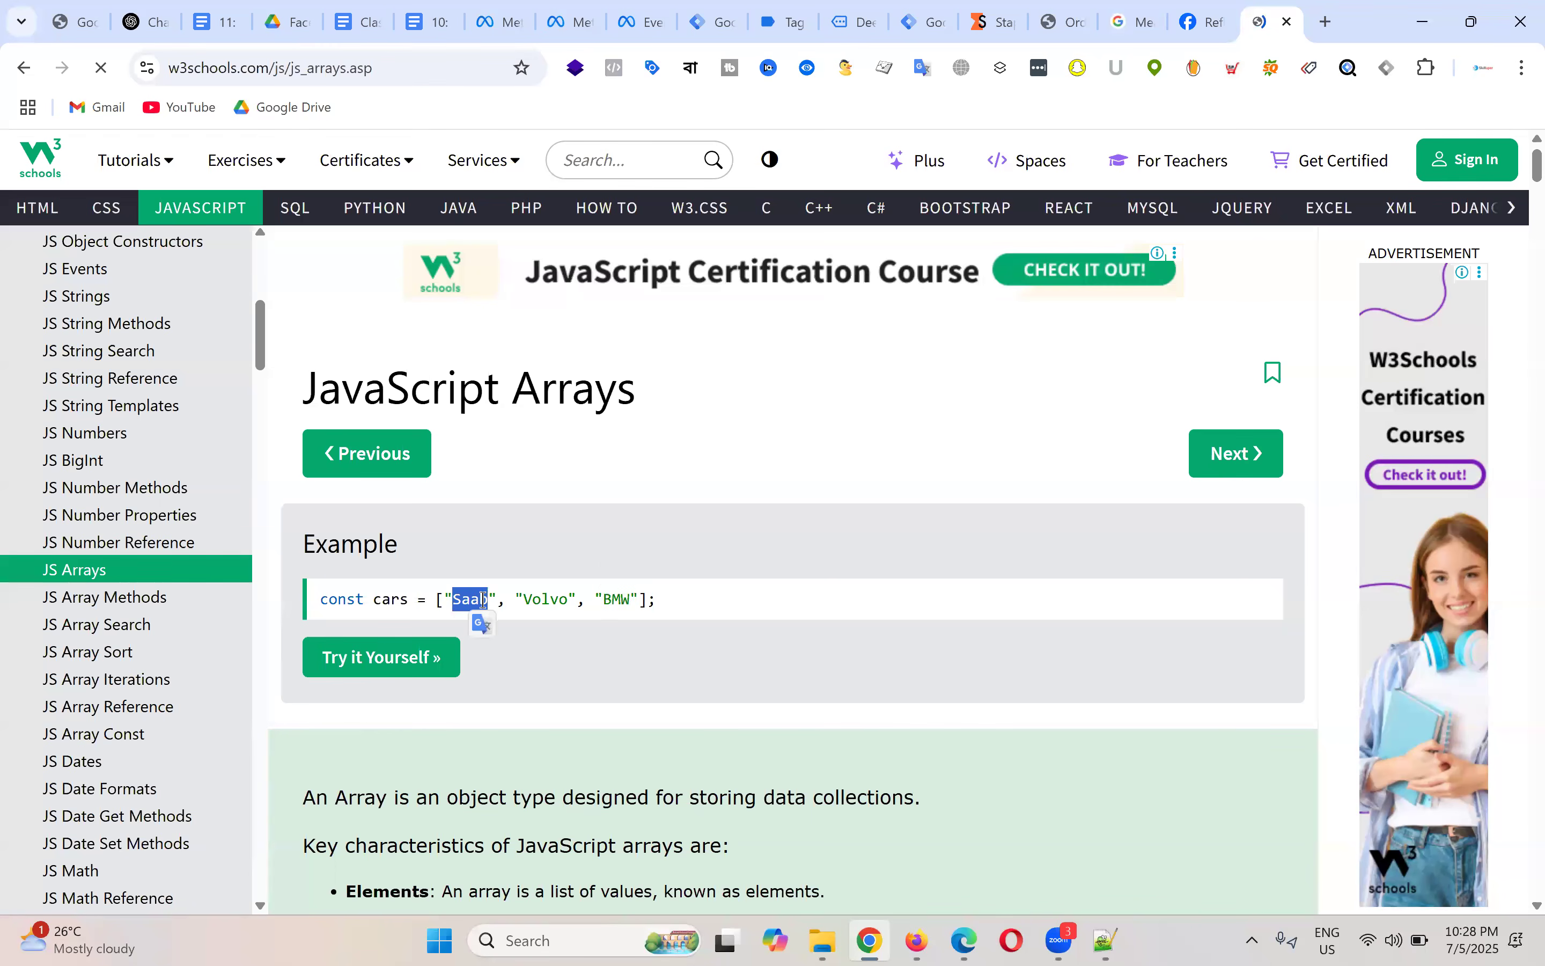
double_click(531, 600)
double_click(625, 600)
Step: Select the index numbers 0, 1 and 2 in cars[0], cars[1] and cars[2]
scroll(638, 511, down, 8)
scroll(605, 535, down, 9)
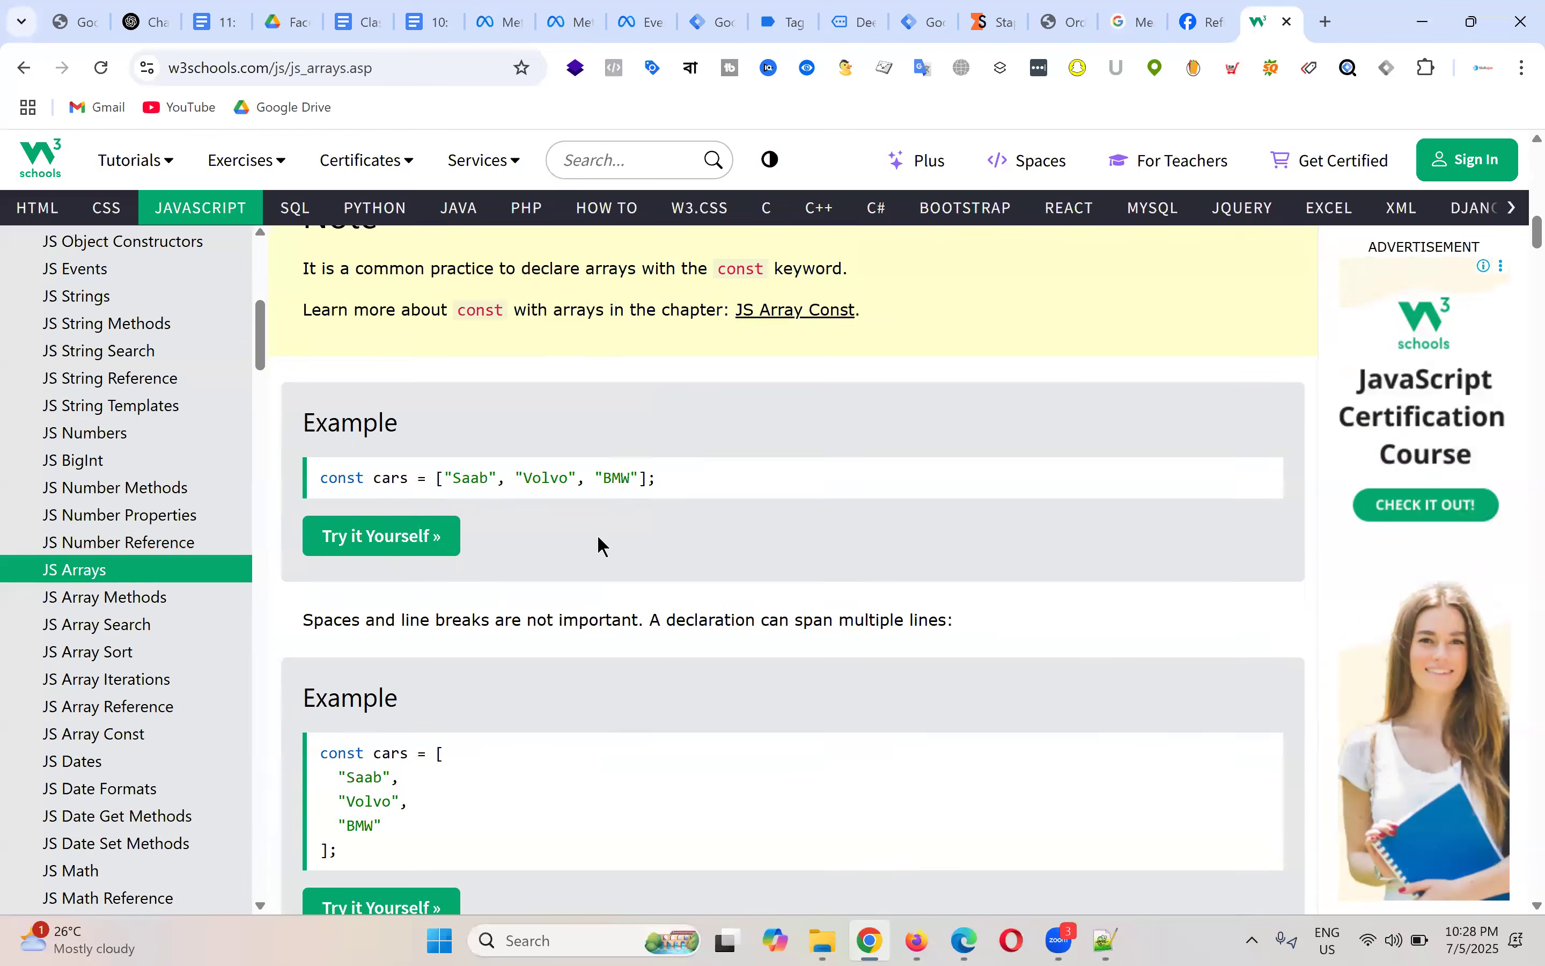
scroll(549, 542, down, 5)
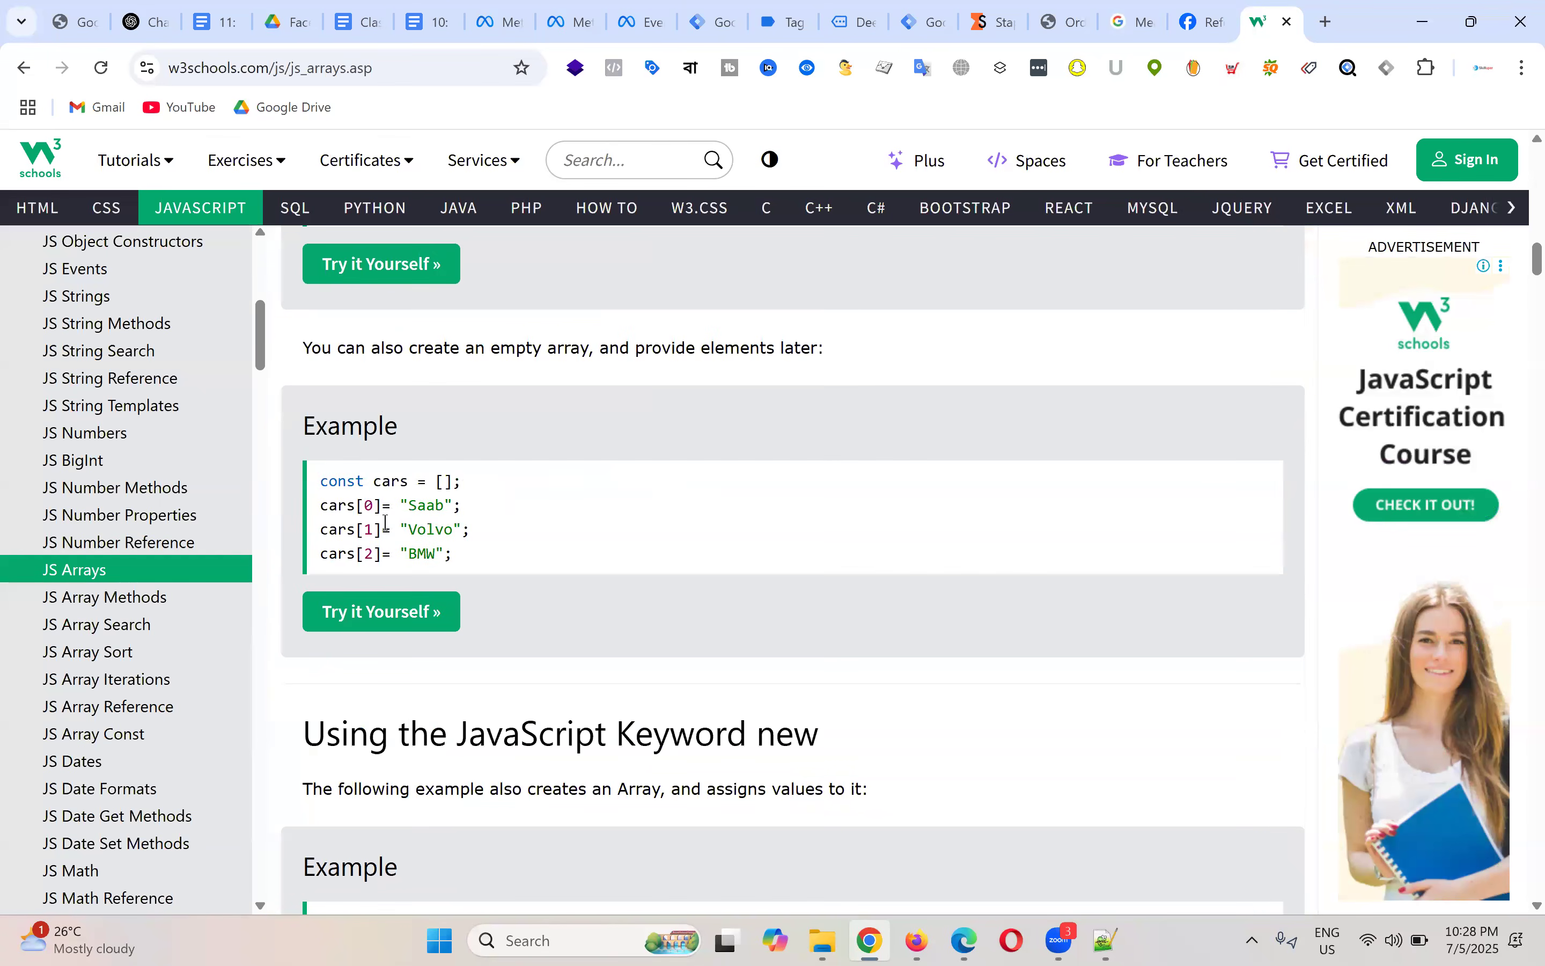
double_click(369, 505)
double_click(369, 530)
double_click(369, 554)
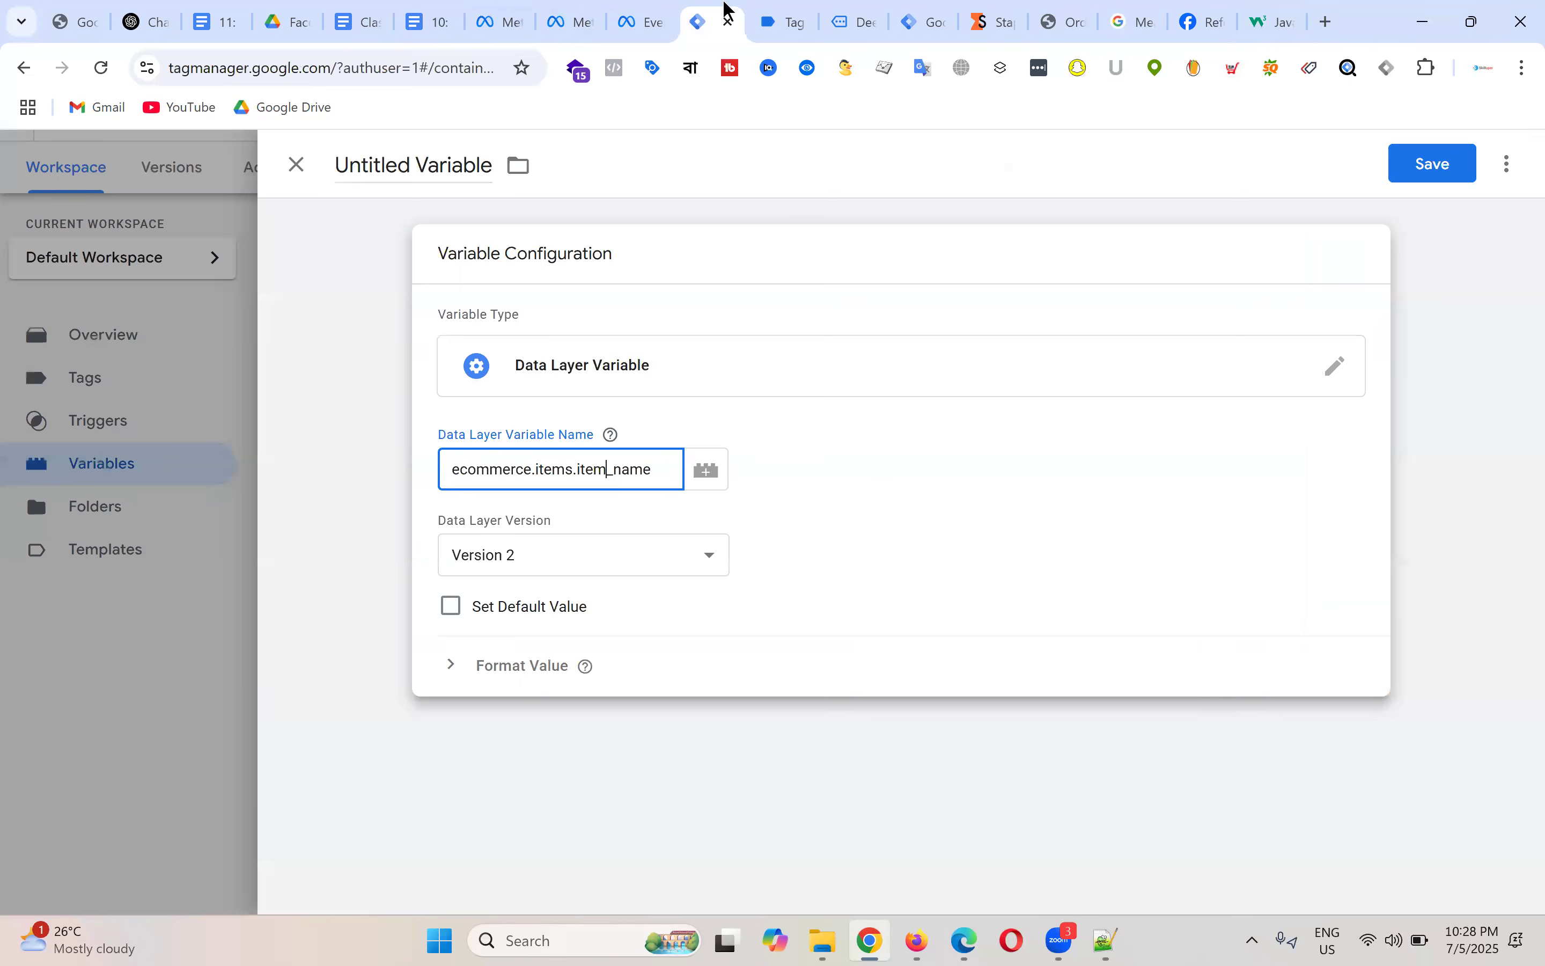
Step: Insert '0.' after 'items.' so the variable name reads ecommerce.items.0.item_name
click(716, 16)
key(Left)
key(Left)
key(Left)
key(Left)
text(0.)
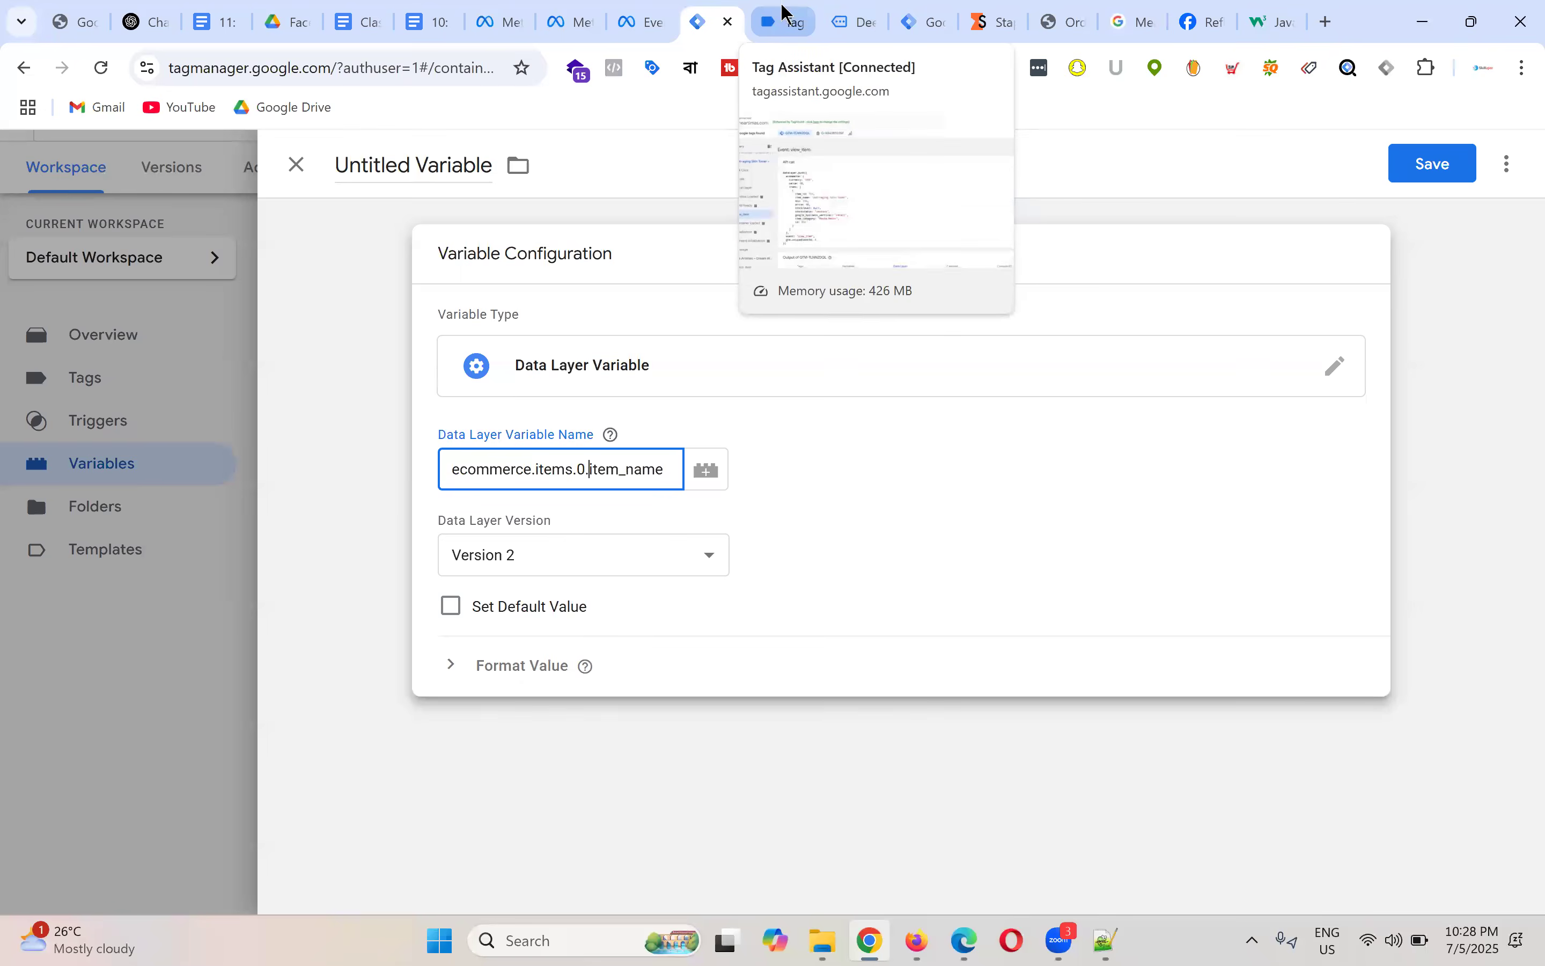
click(786, 21)
Step: Select the product object with item_id 316 in the items array of the API call code
drag(345, 502, 465, 677)
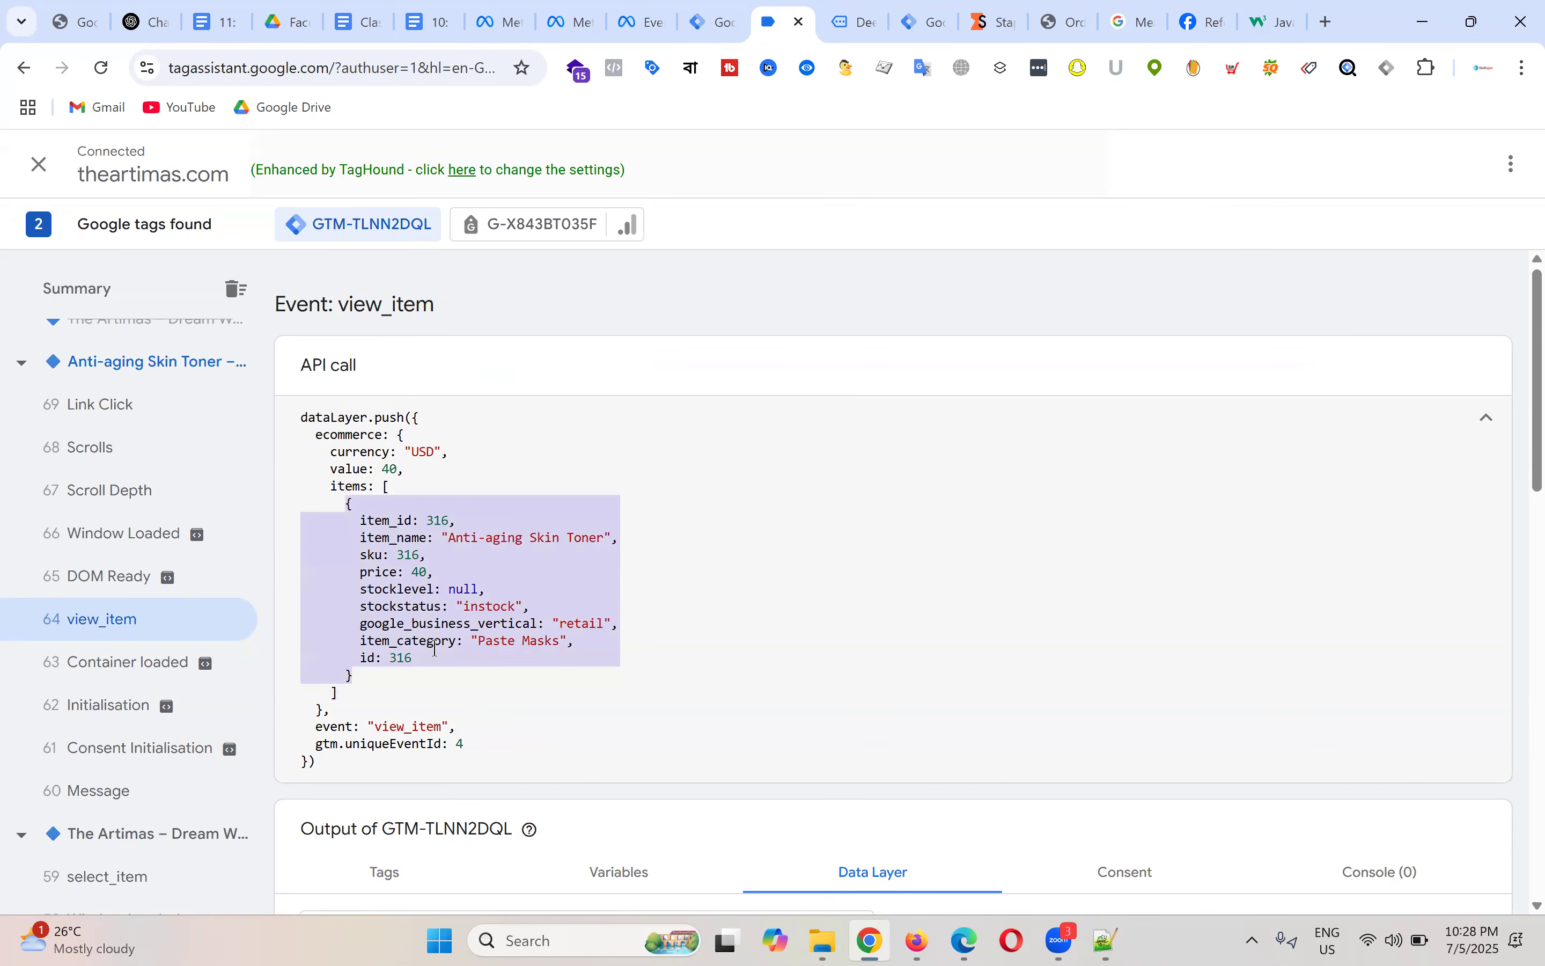
click(387, 503)
drag(345, 503, 461, 676)
right_click(696, 505)
click(887, 491)
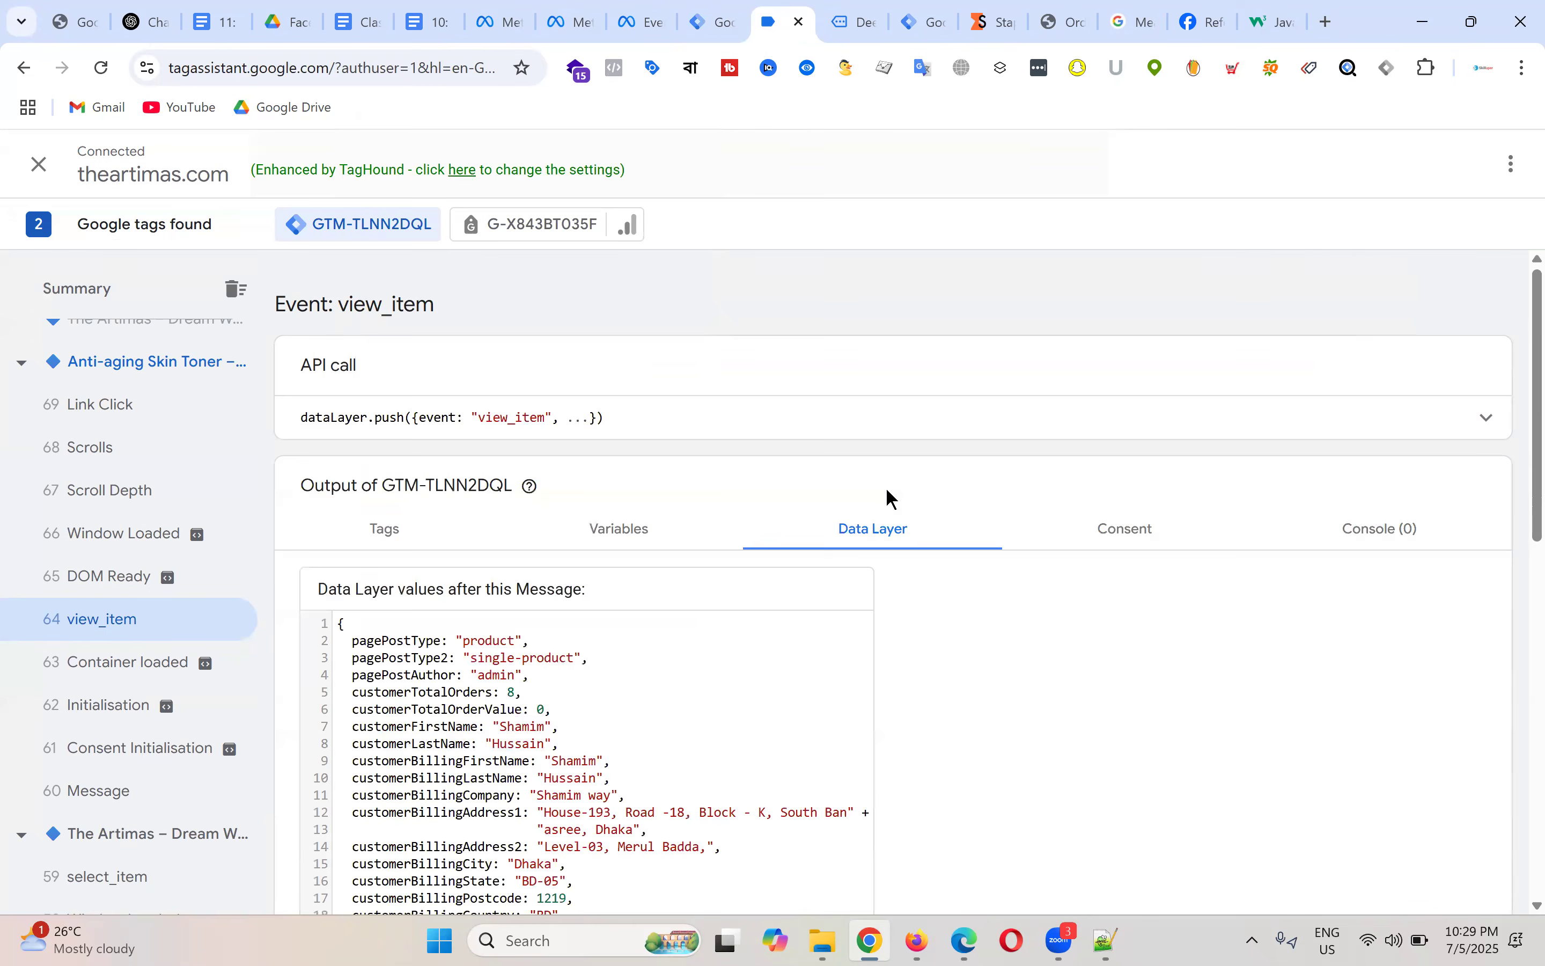
click(1488, 419)
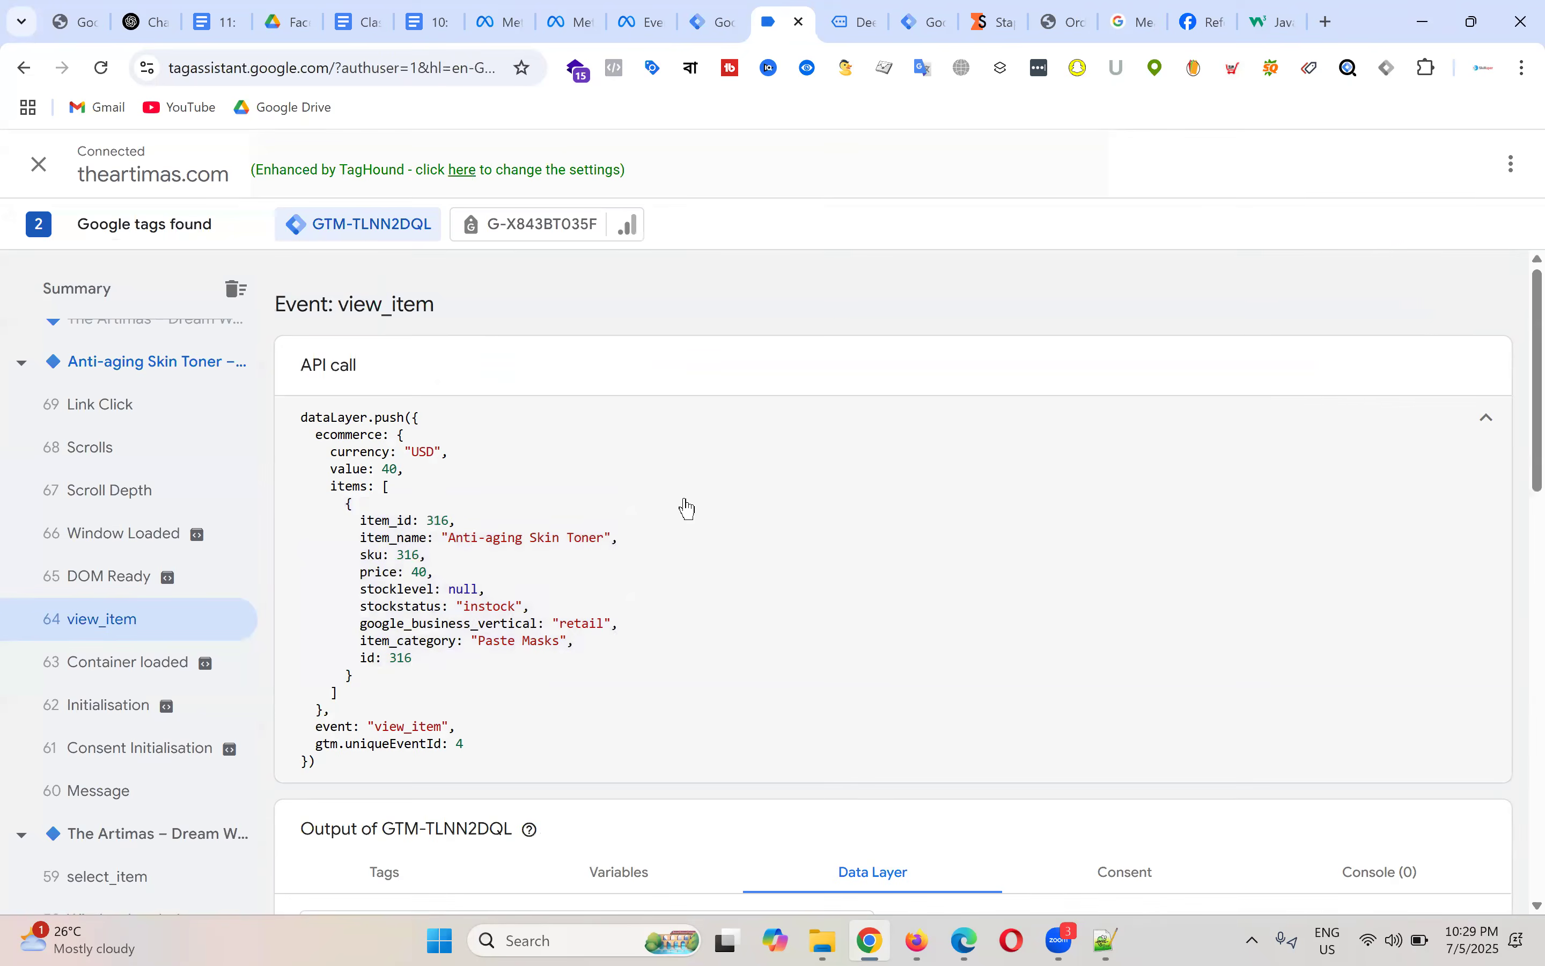
drag(345, 505, 354, 677)
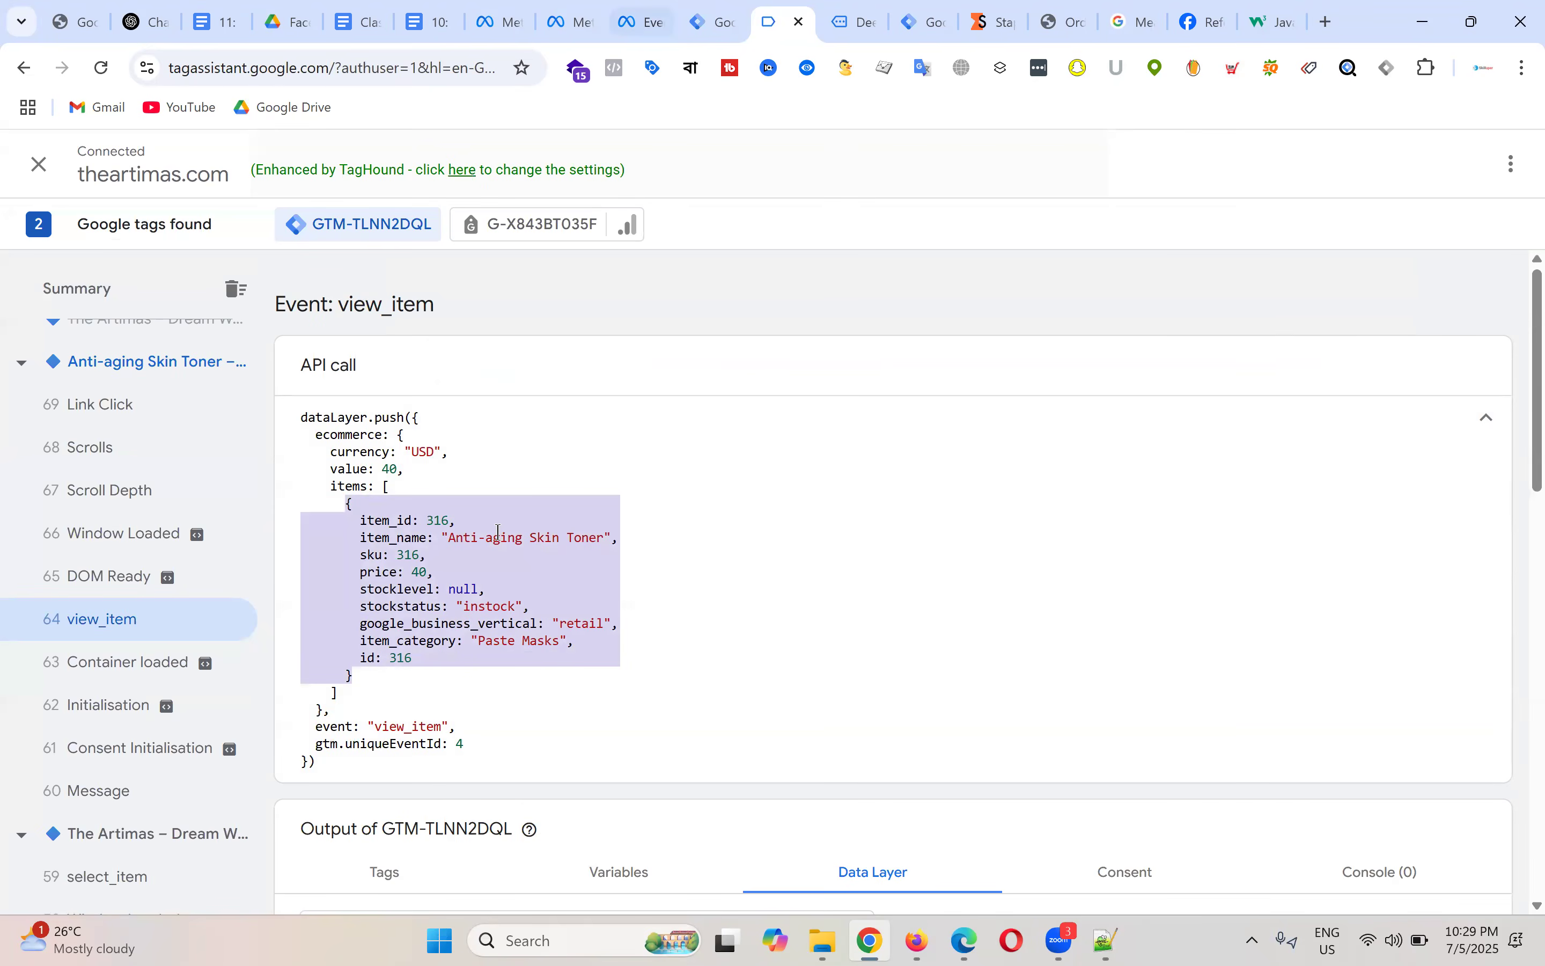
click(436, 544)
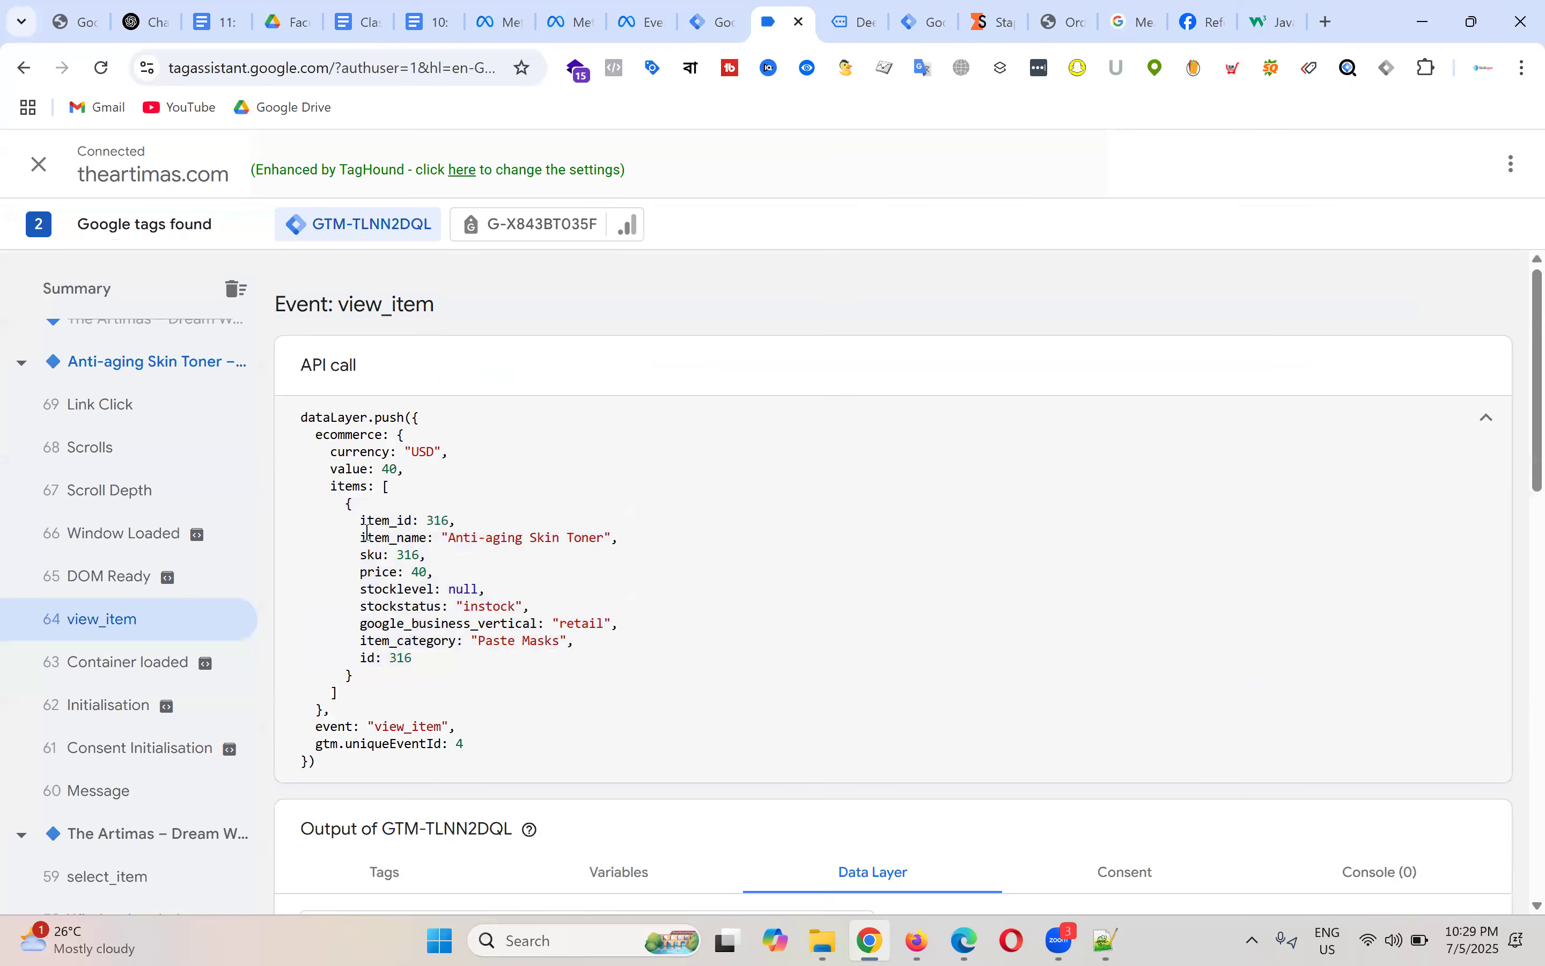
mouse_move(357, 522)
mouse_down()
mouse_move(419, 572)
mouse_move(445, 656)
mouse_move(357, 555)
mouse_move(352, 525)
mouse_up()
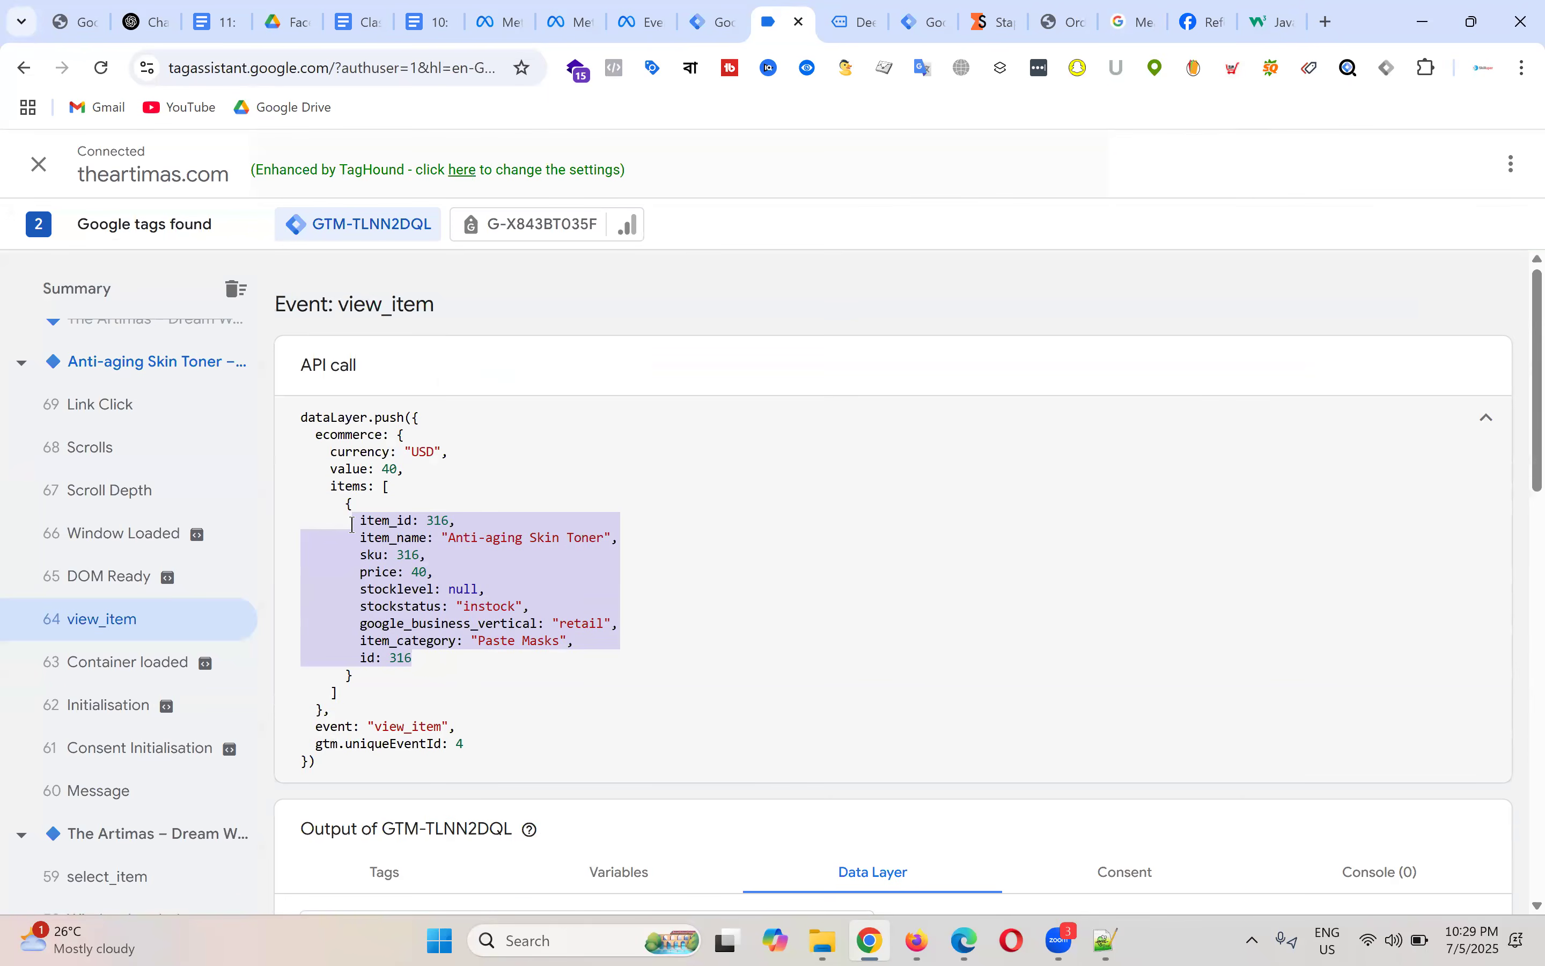
Step: Select the Anti-aging Skin Toner item object in the view_item push
click(862, 10)
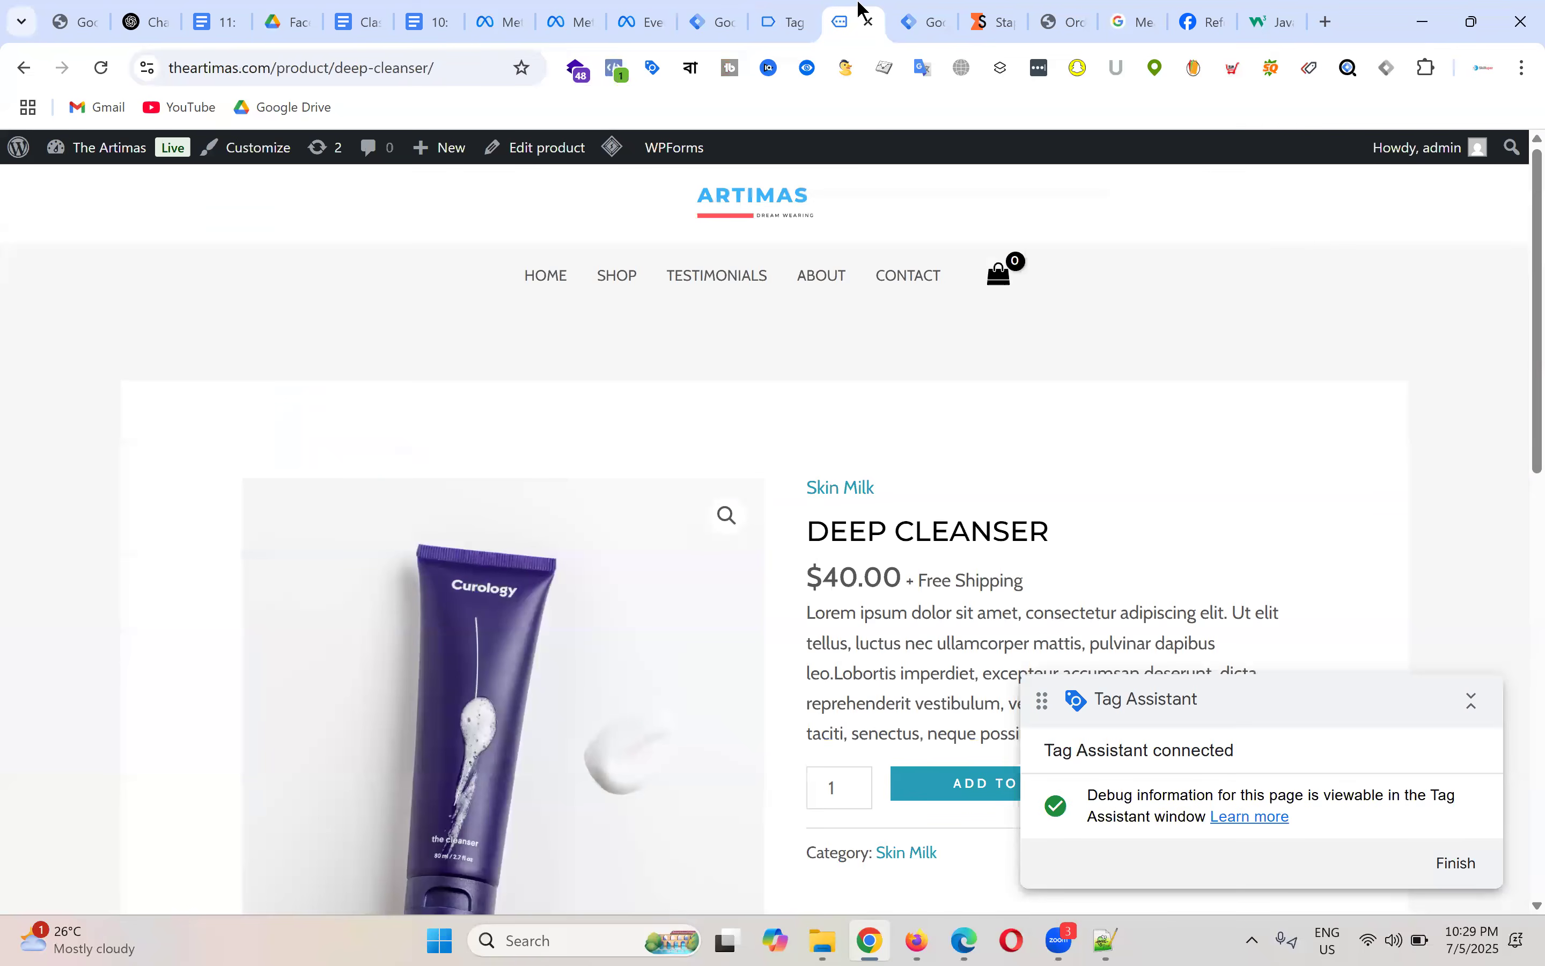
click(793, 13)
click(356, 523)
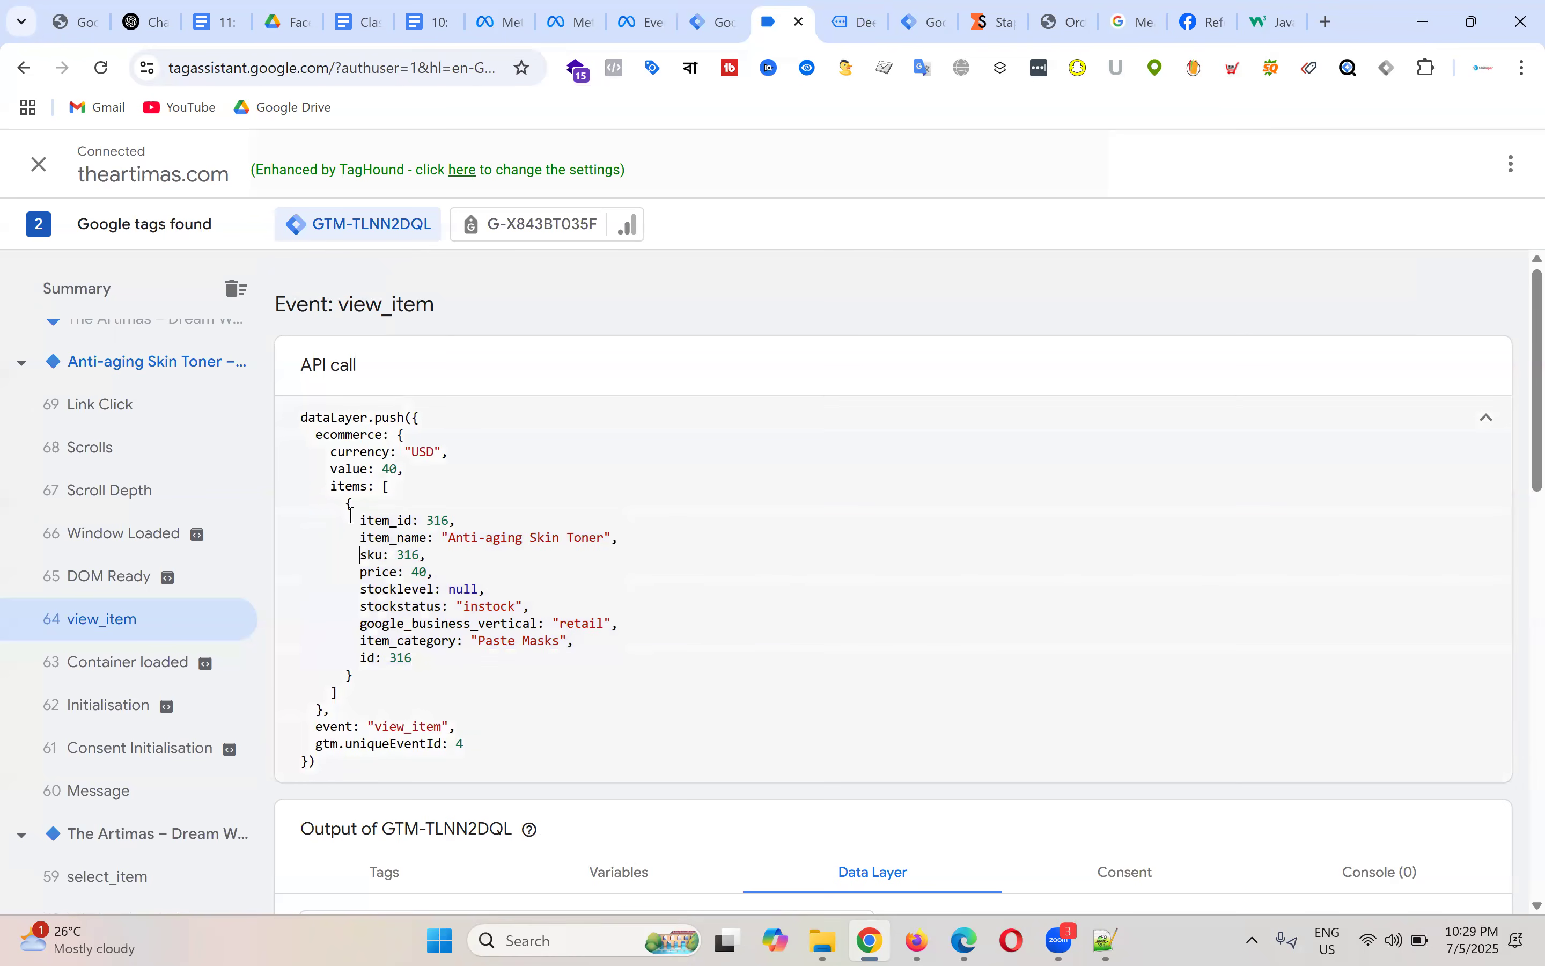
drag(356, 523, 385, 673)
key(ctrl+c)
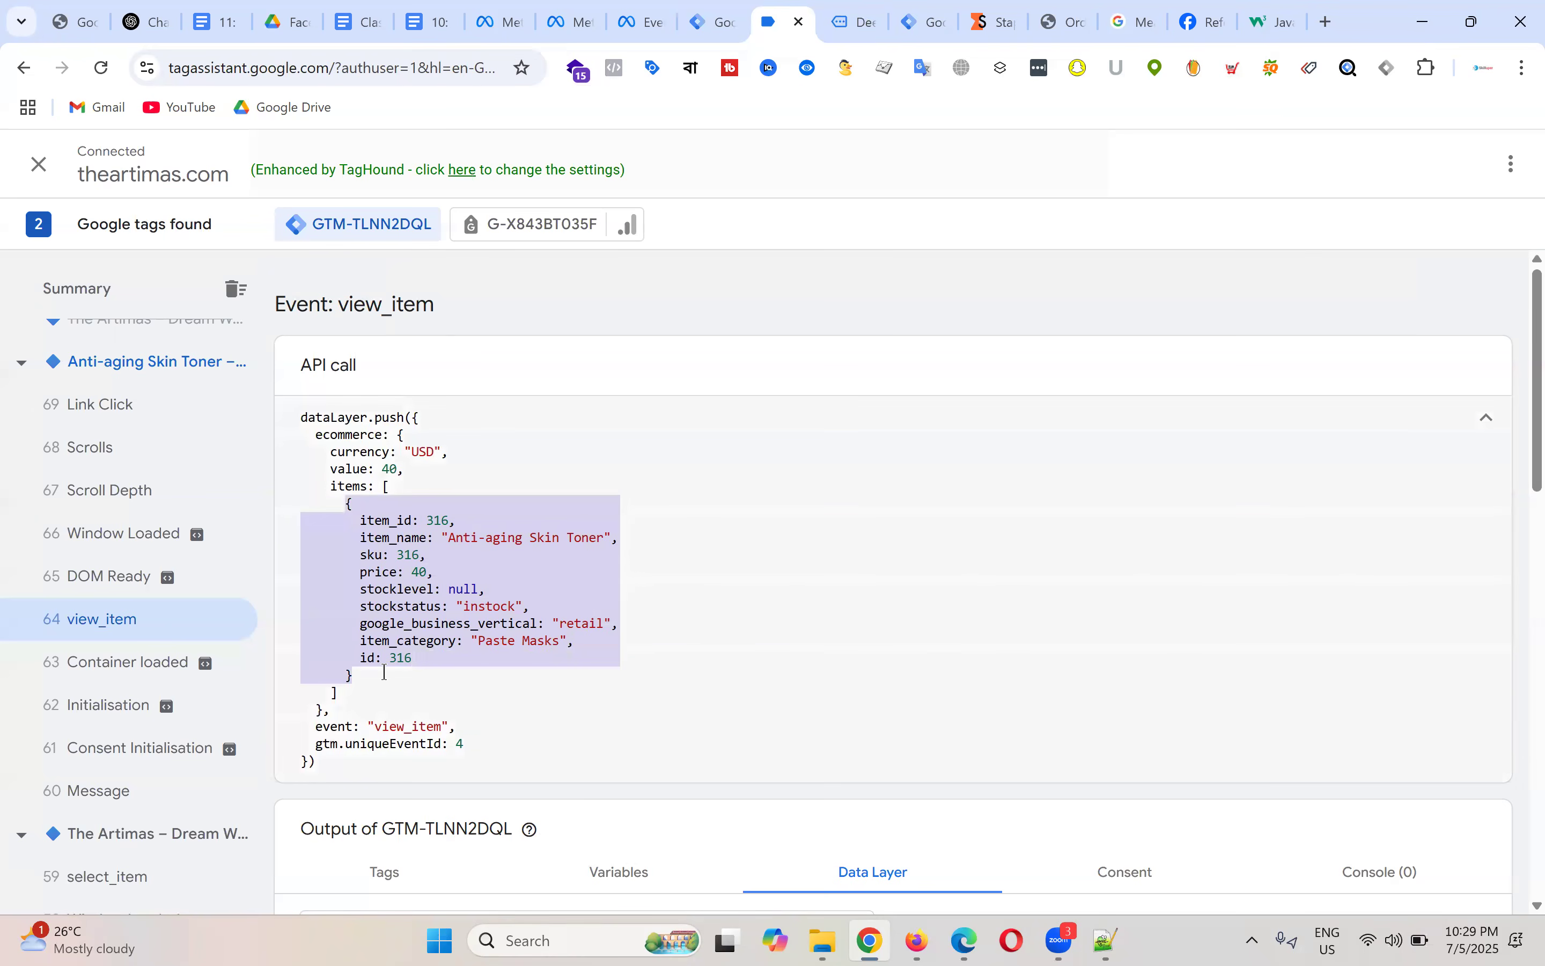
click(423, 21)
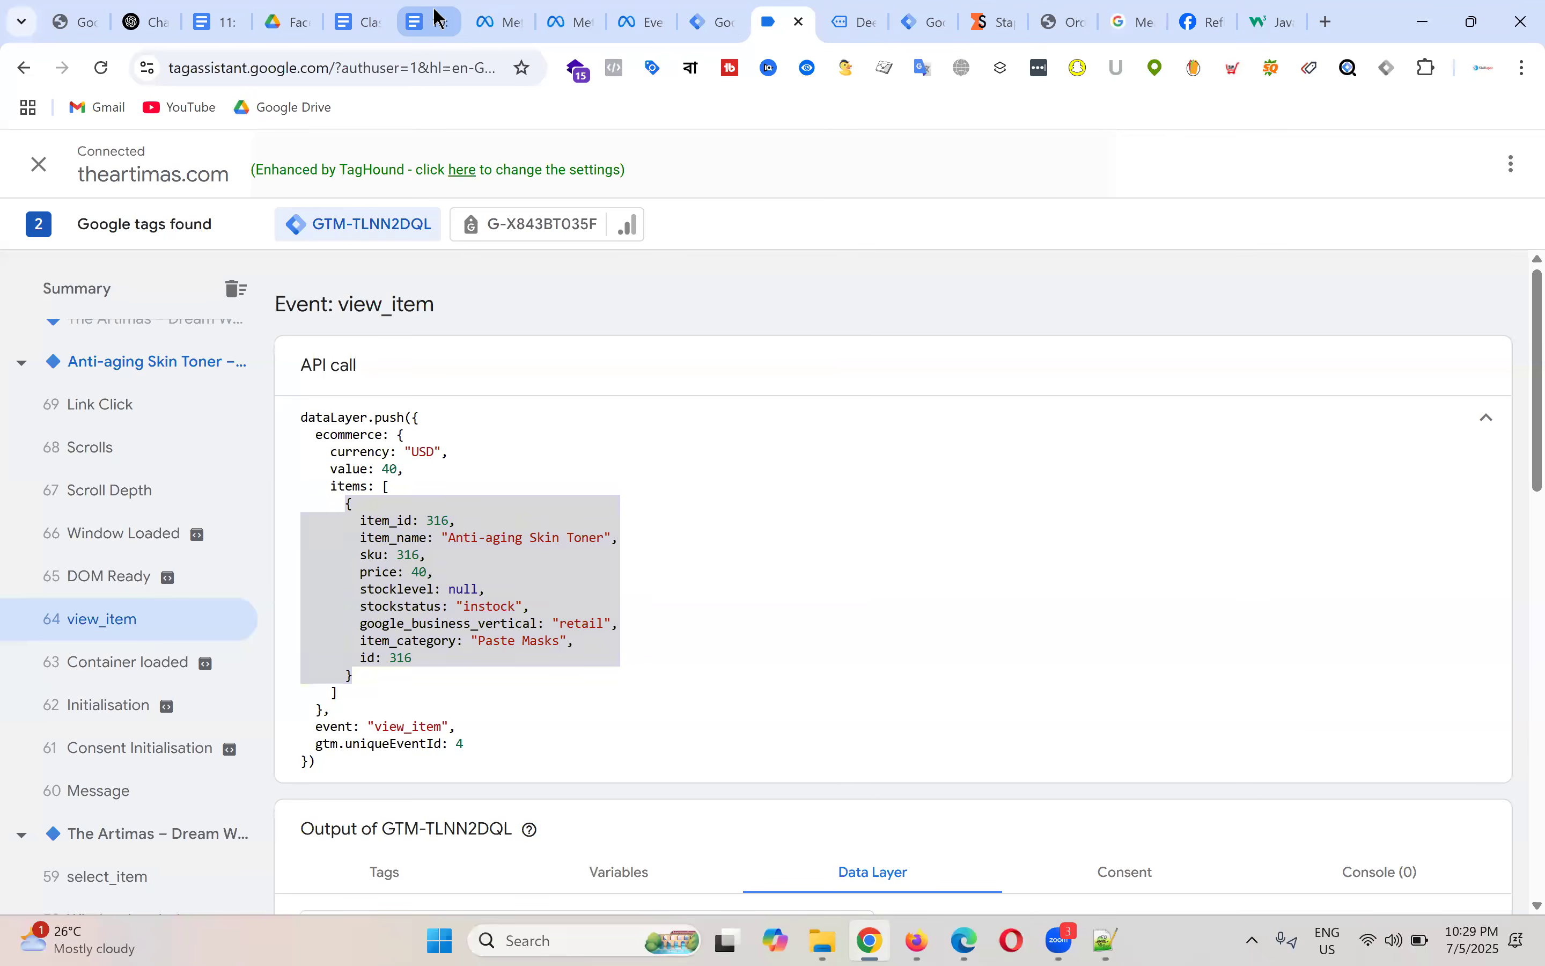
Step: Paste the Anti-aging Skin Toner item below the first item in the Class Note doc
click(370, 10)
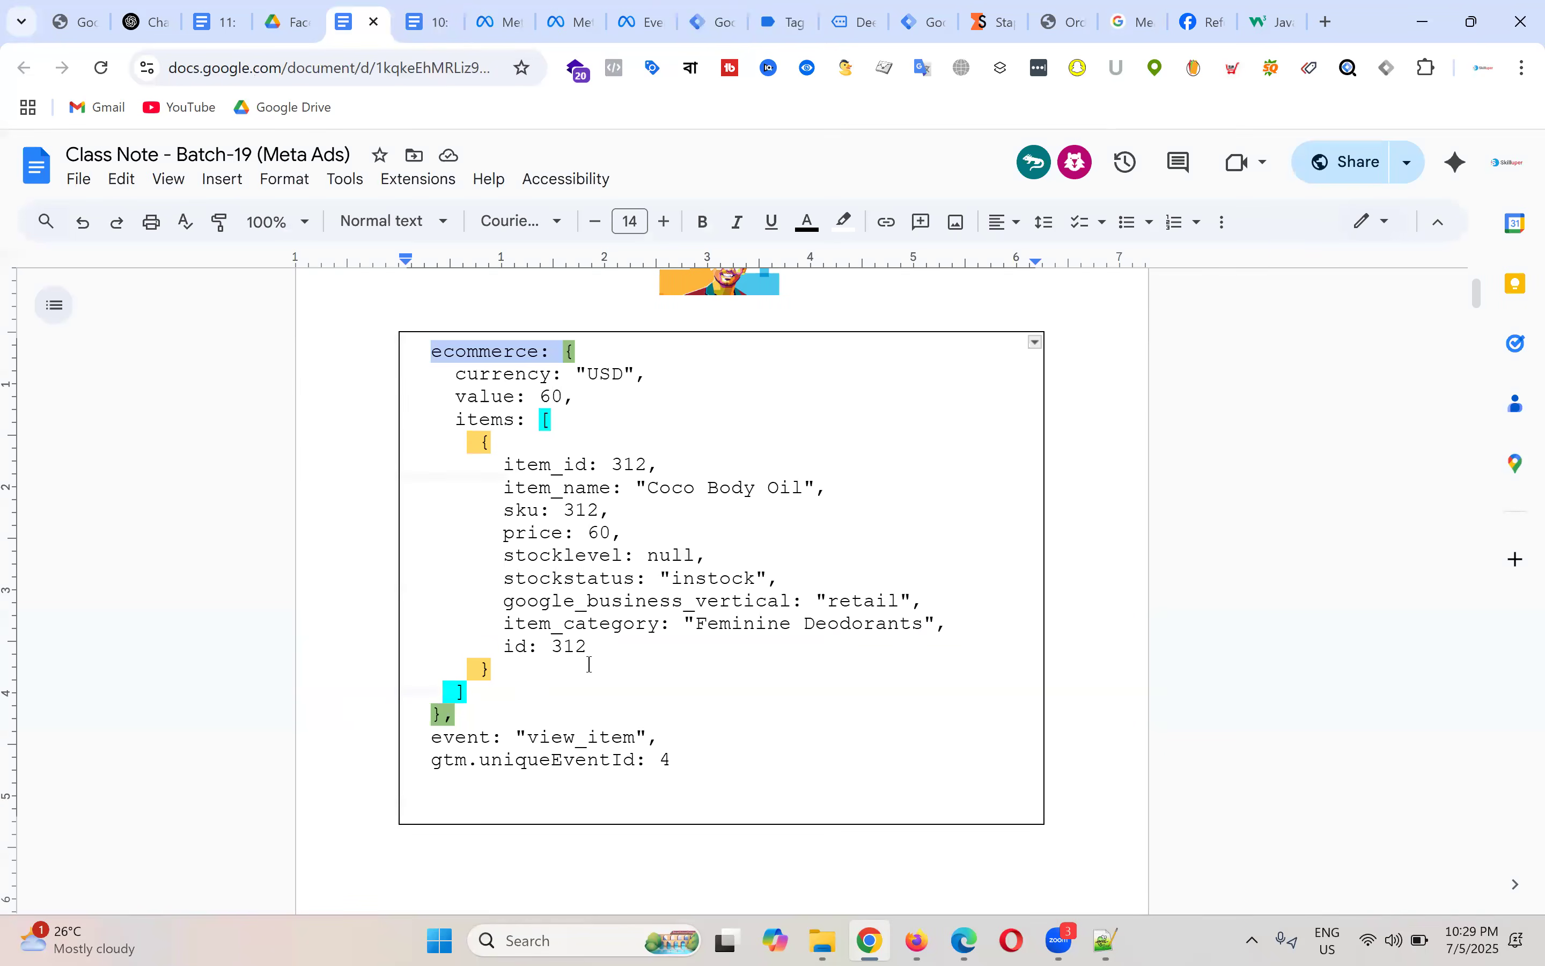
double_click(520, 679)
key(Return)
key(Return)
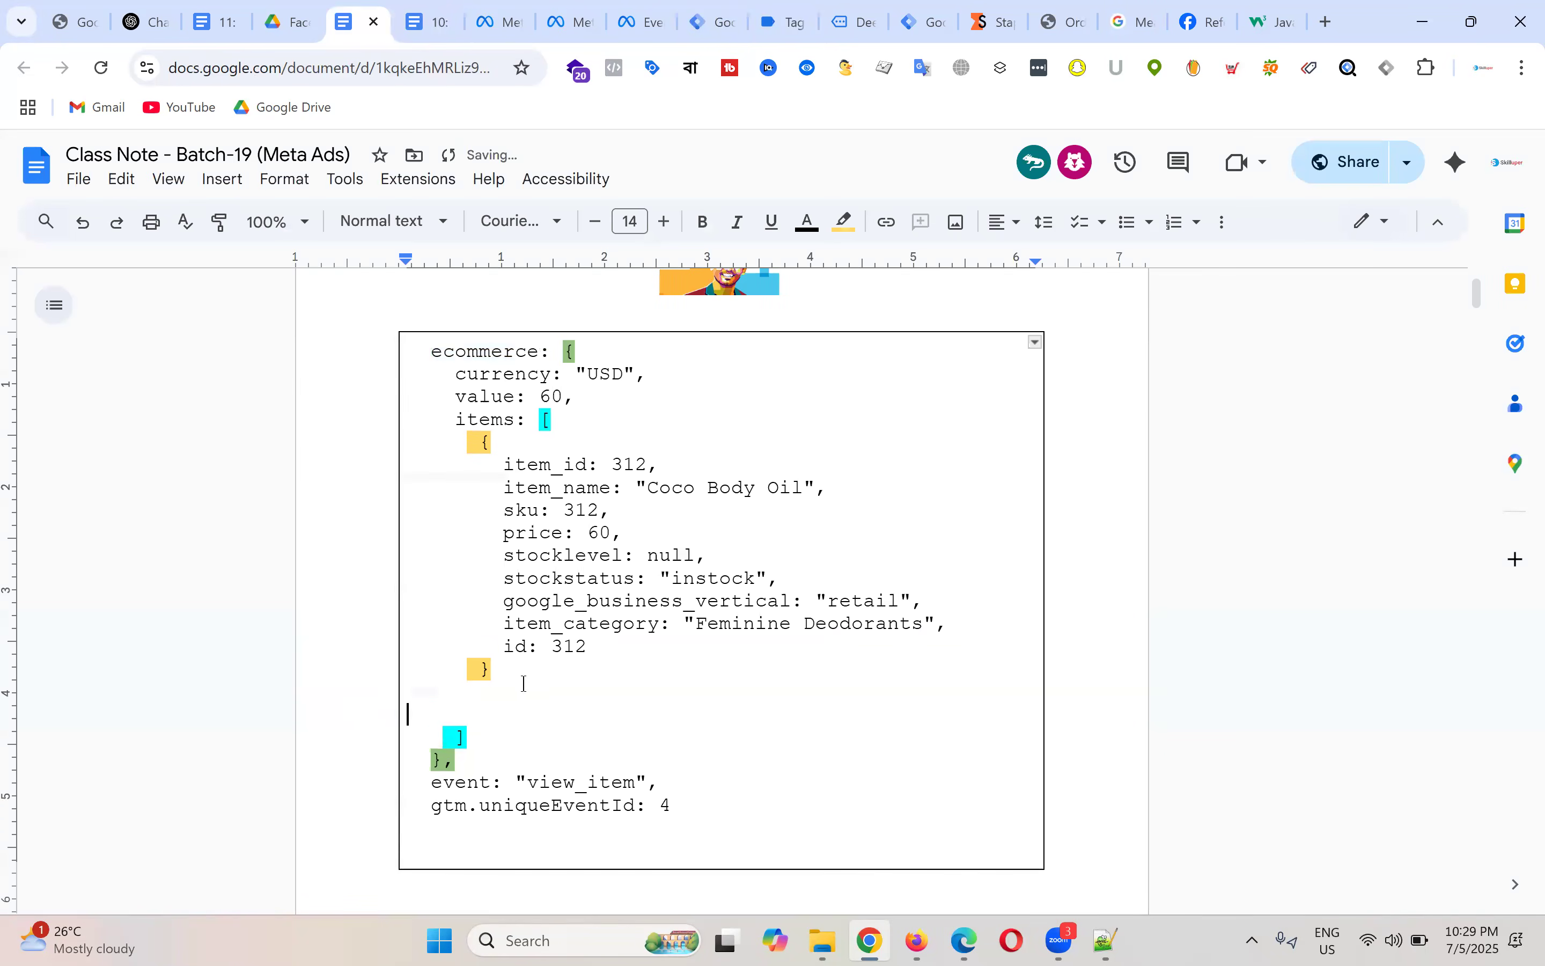
key(ctrl+v)
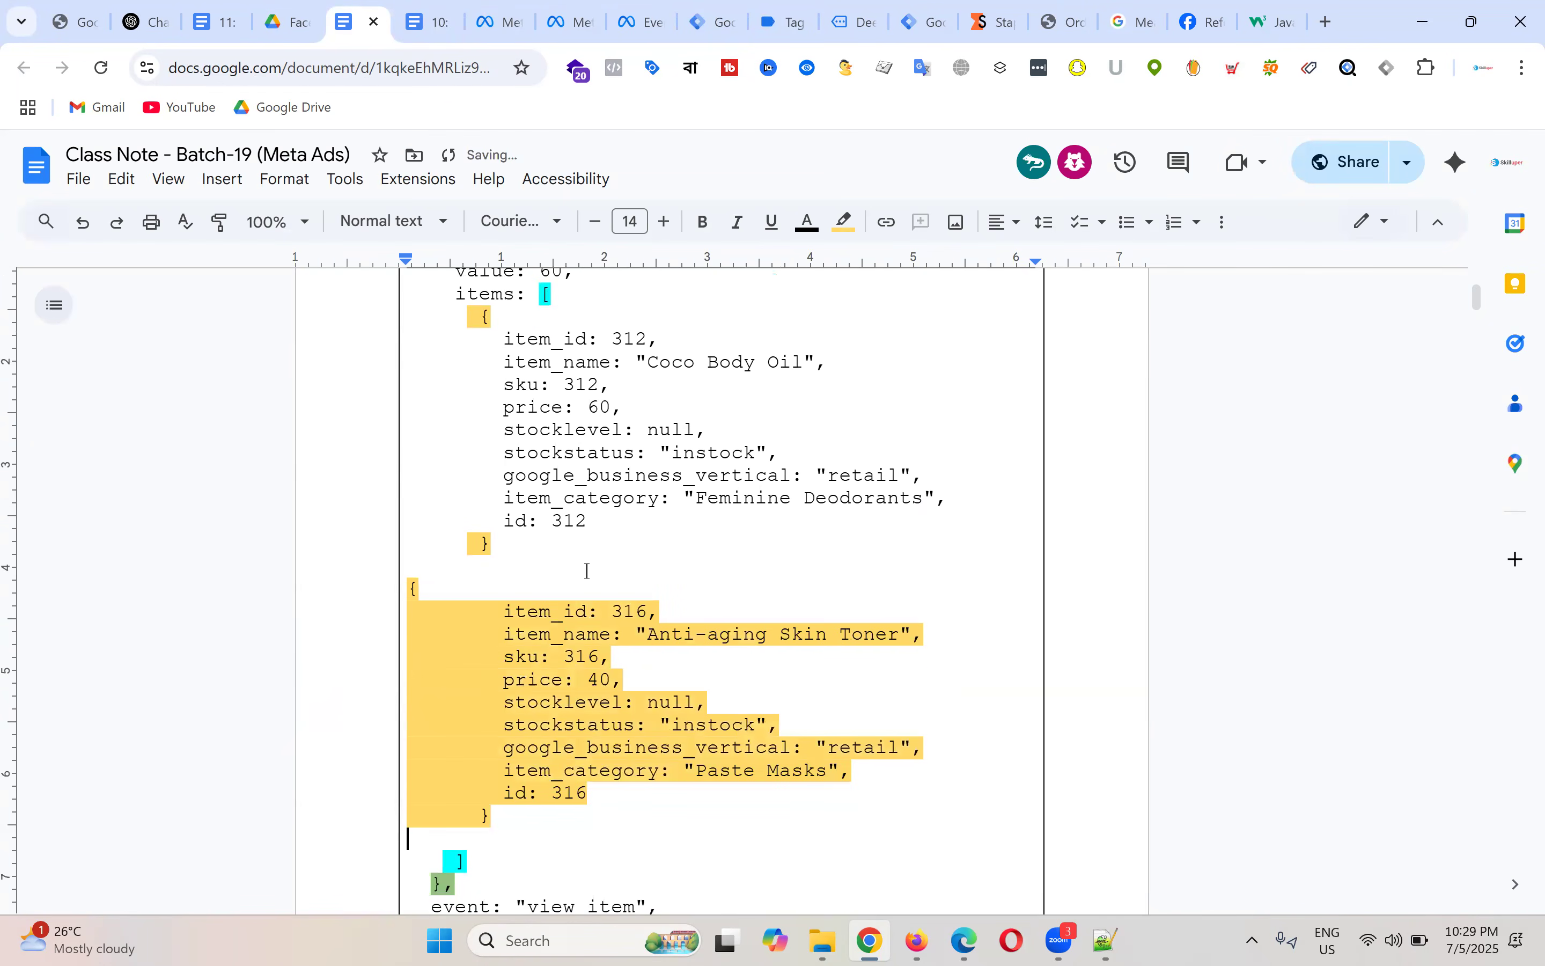
Step: Compare the Coco Body Oil and pasted 316 items, pointing out the items, ecommerce and sku keys
drag(469, 317, 678, 541)
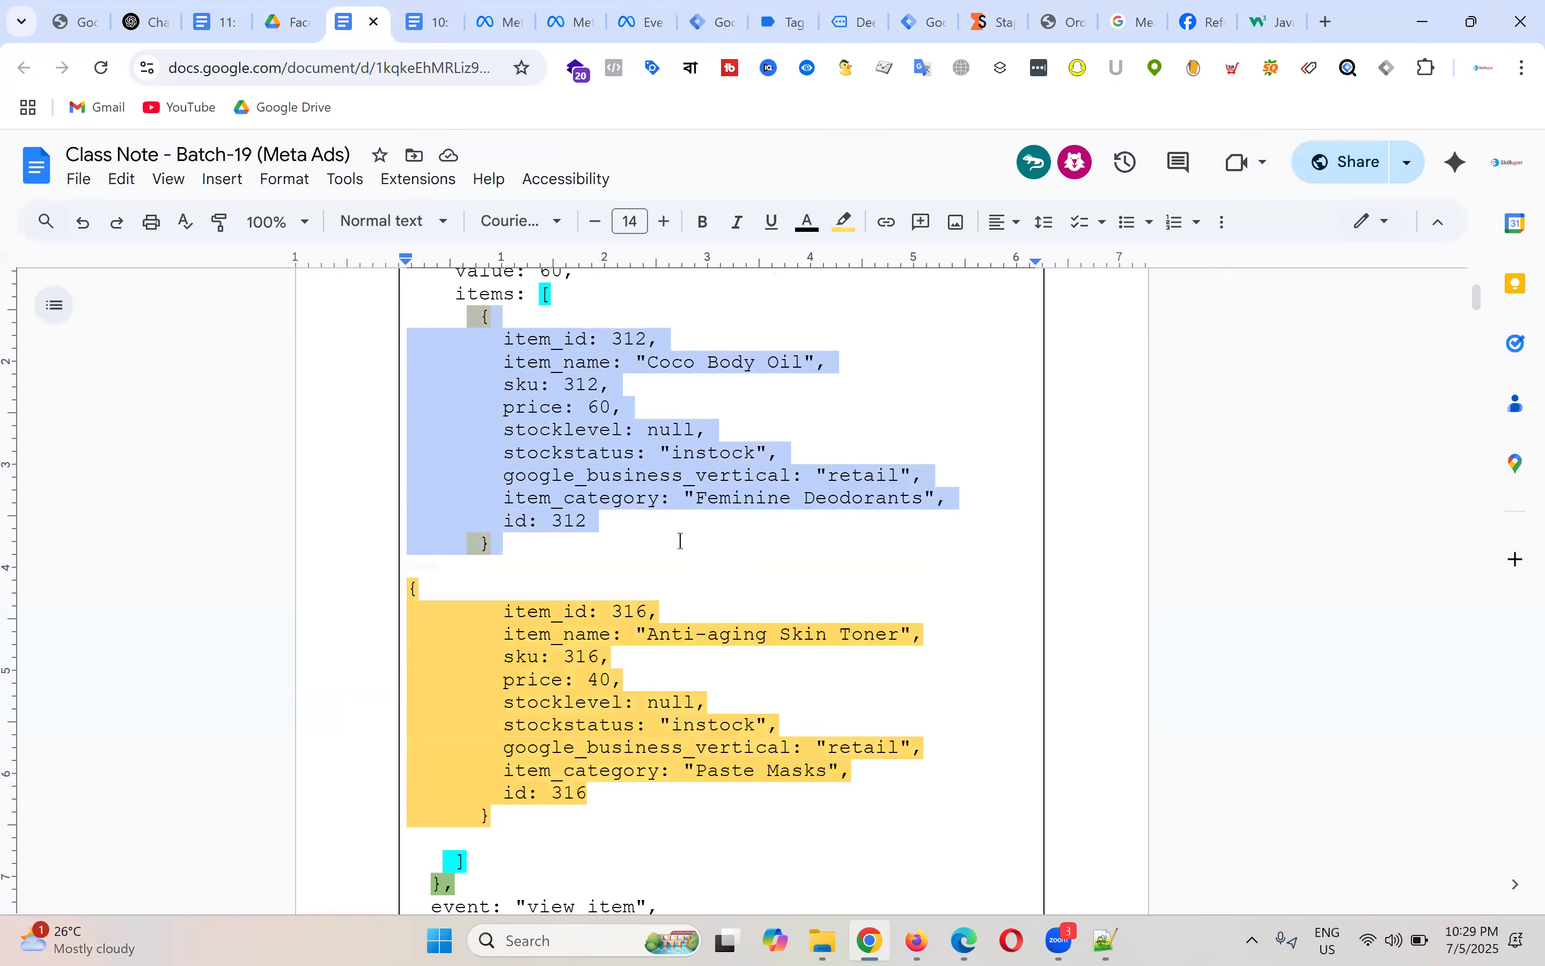
drag(495, 611, 695, 813)
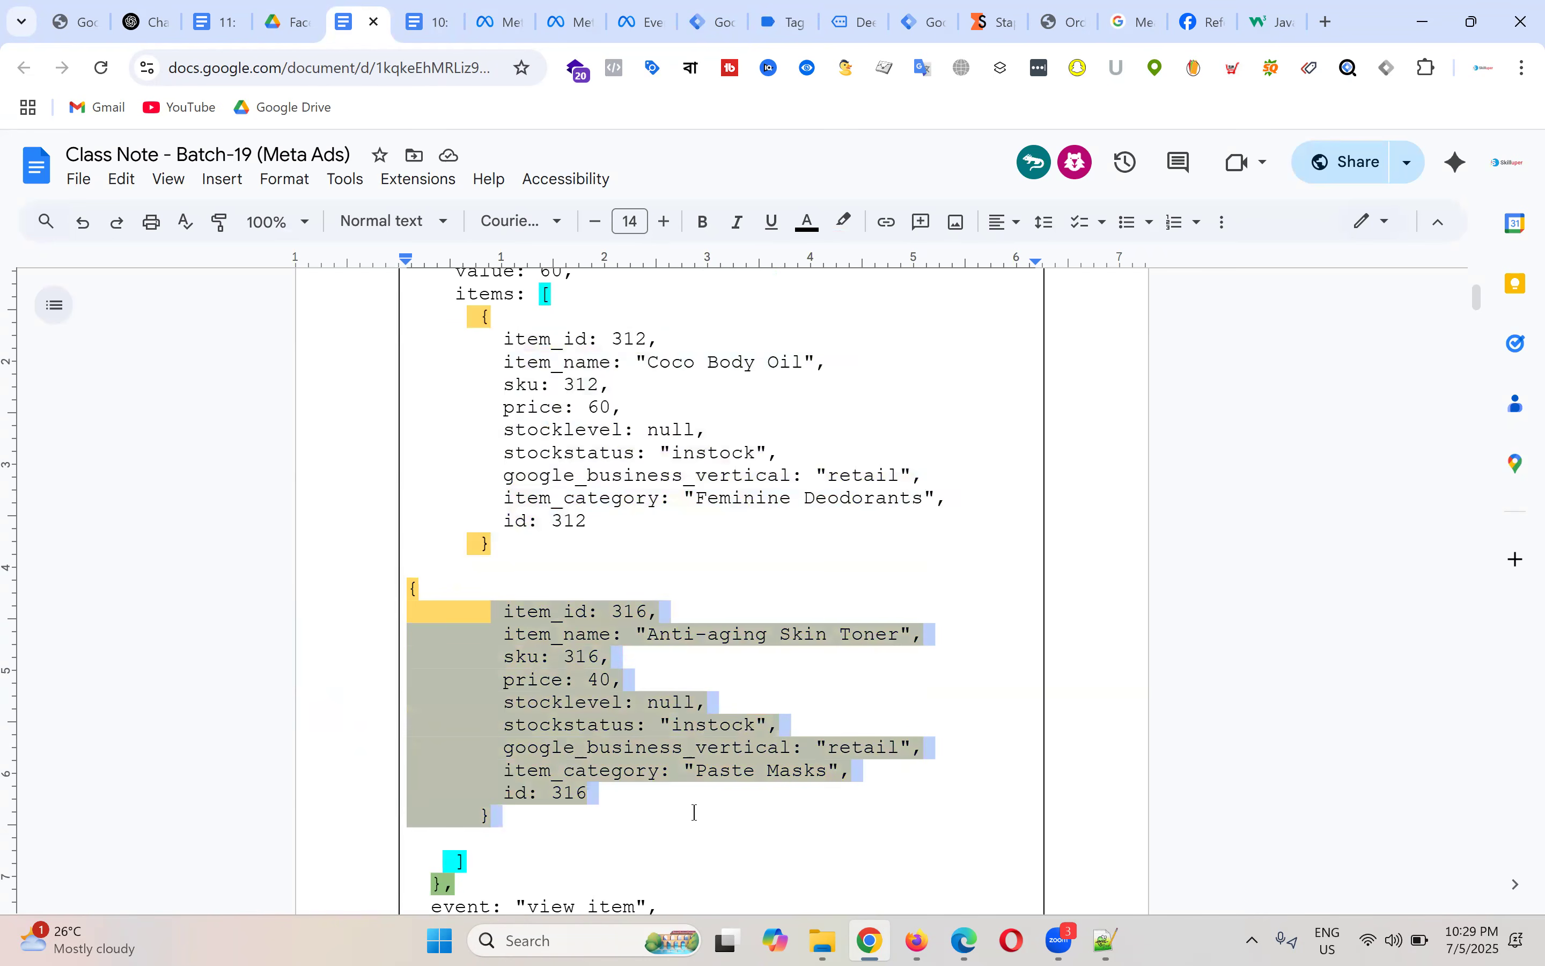
click(564, 693)
scroll(568, 735, up, 2)
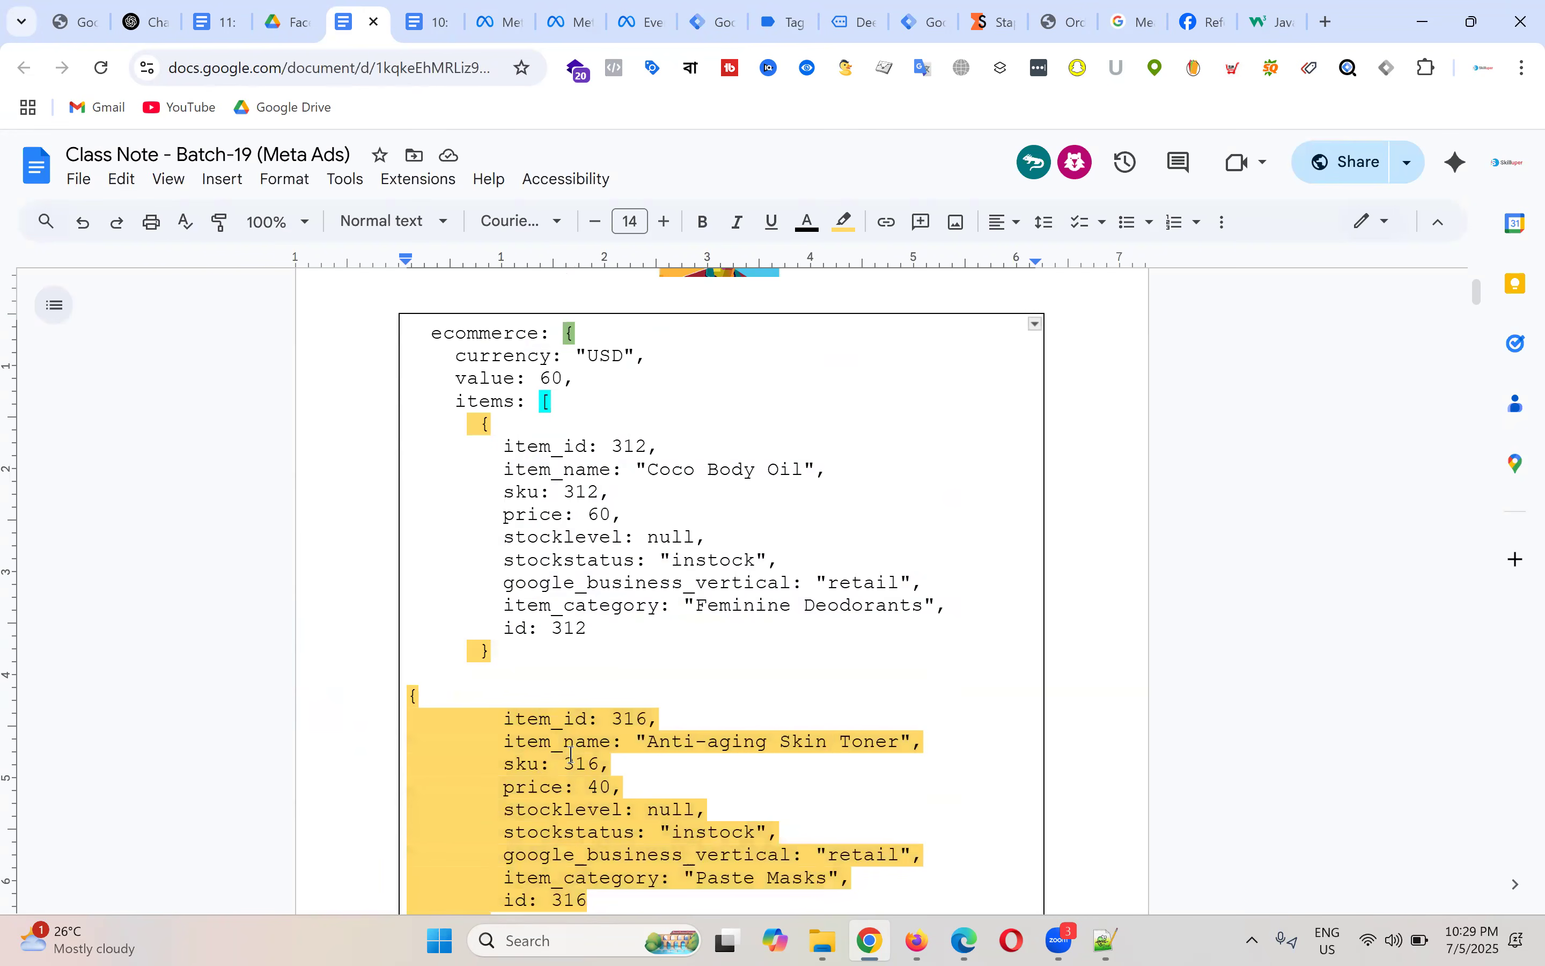
scroll(570, 754, down, 2)
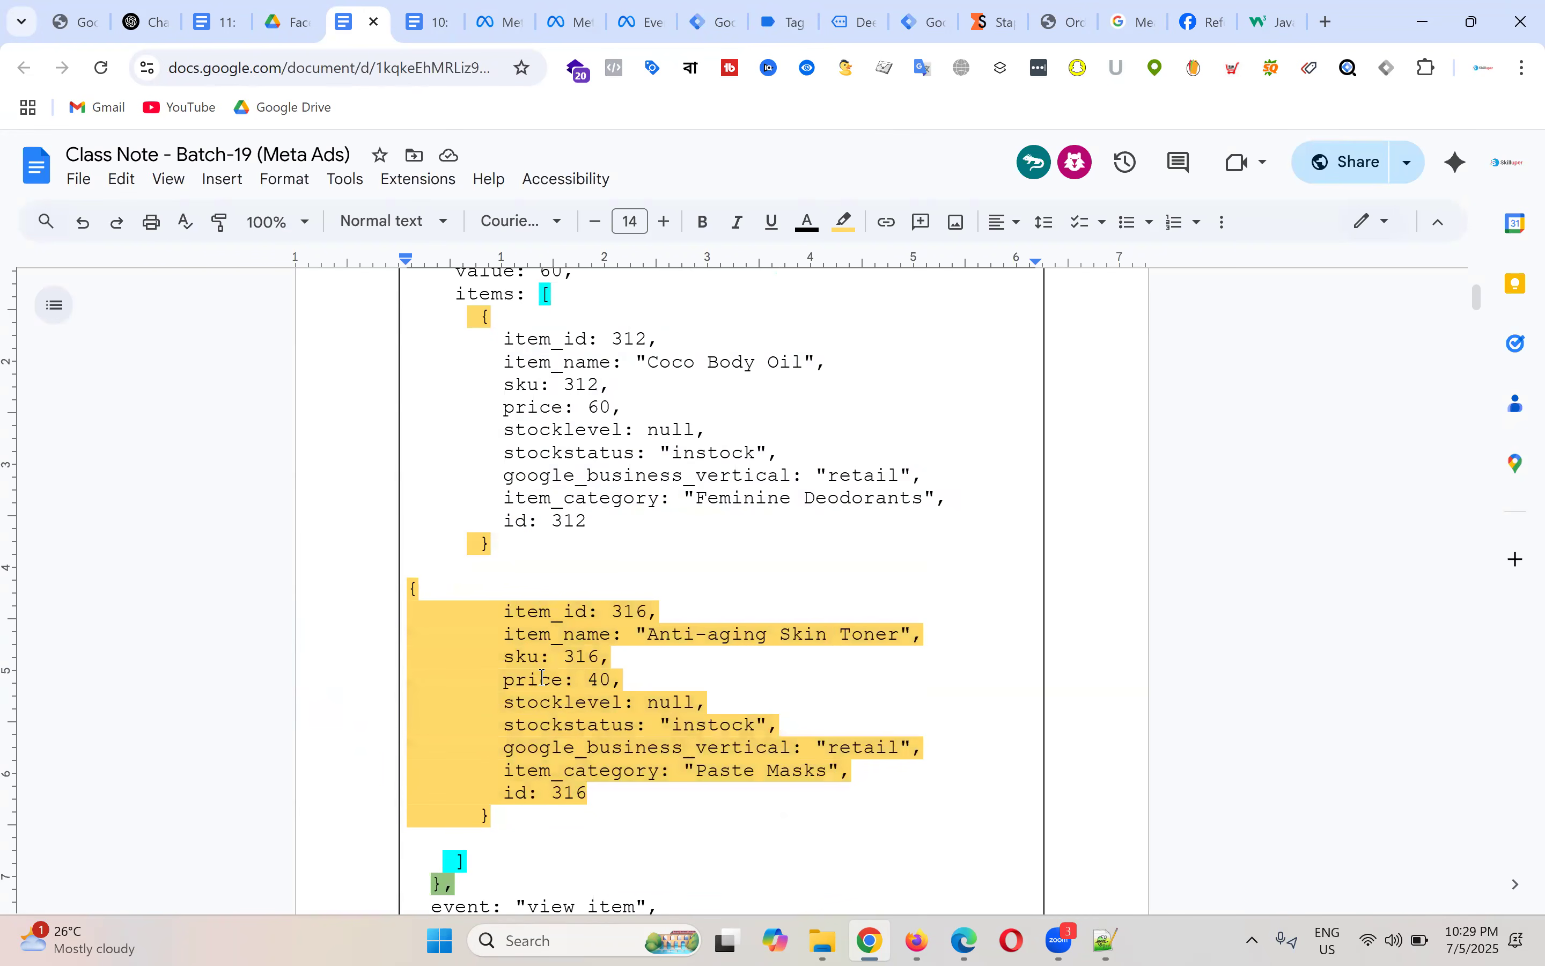
double_click(531, 658)
scroll(534, 656, up, 2)
scroll(623, 640, up, 2)
double_click(504, 529)
double_click(493, 459)
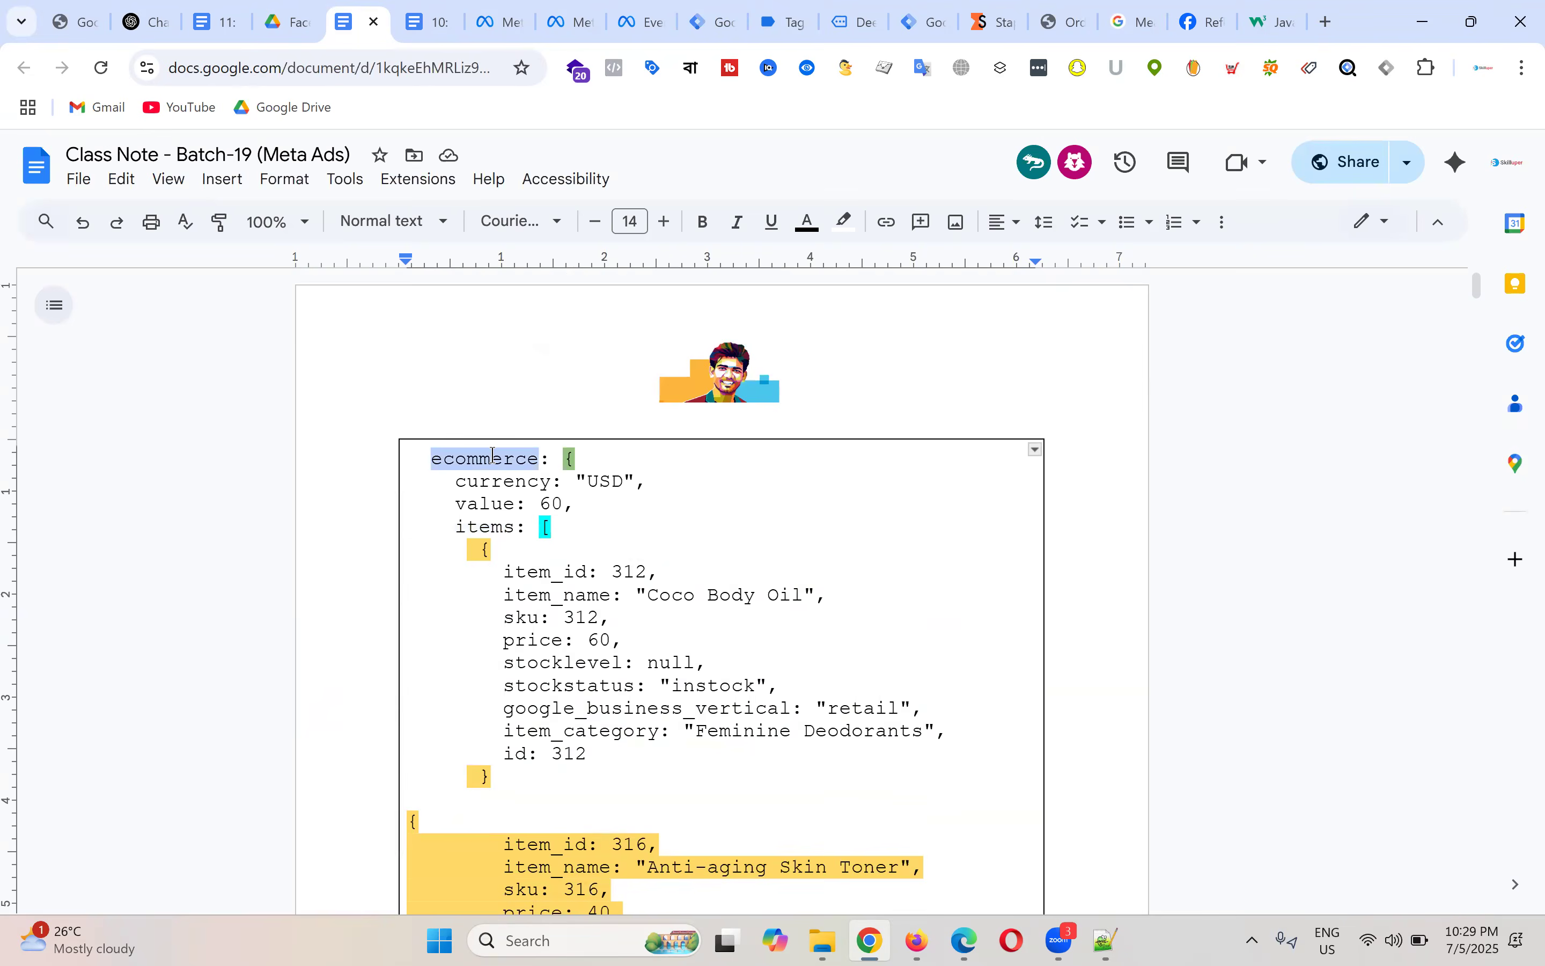
scroll(713, 552, down, 3)
double_click(533, 675)
Step: Review the currency, items and sku keys again, then undo the pasted 316 item block
triple_click(683, 551)
triple_click(638, 816)
click(593, 654)
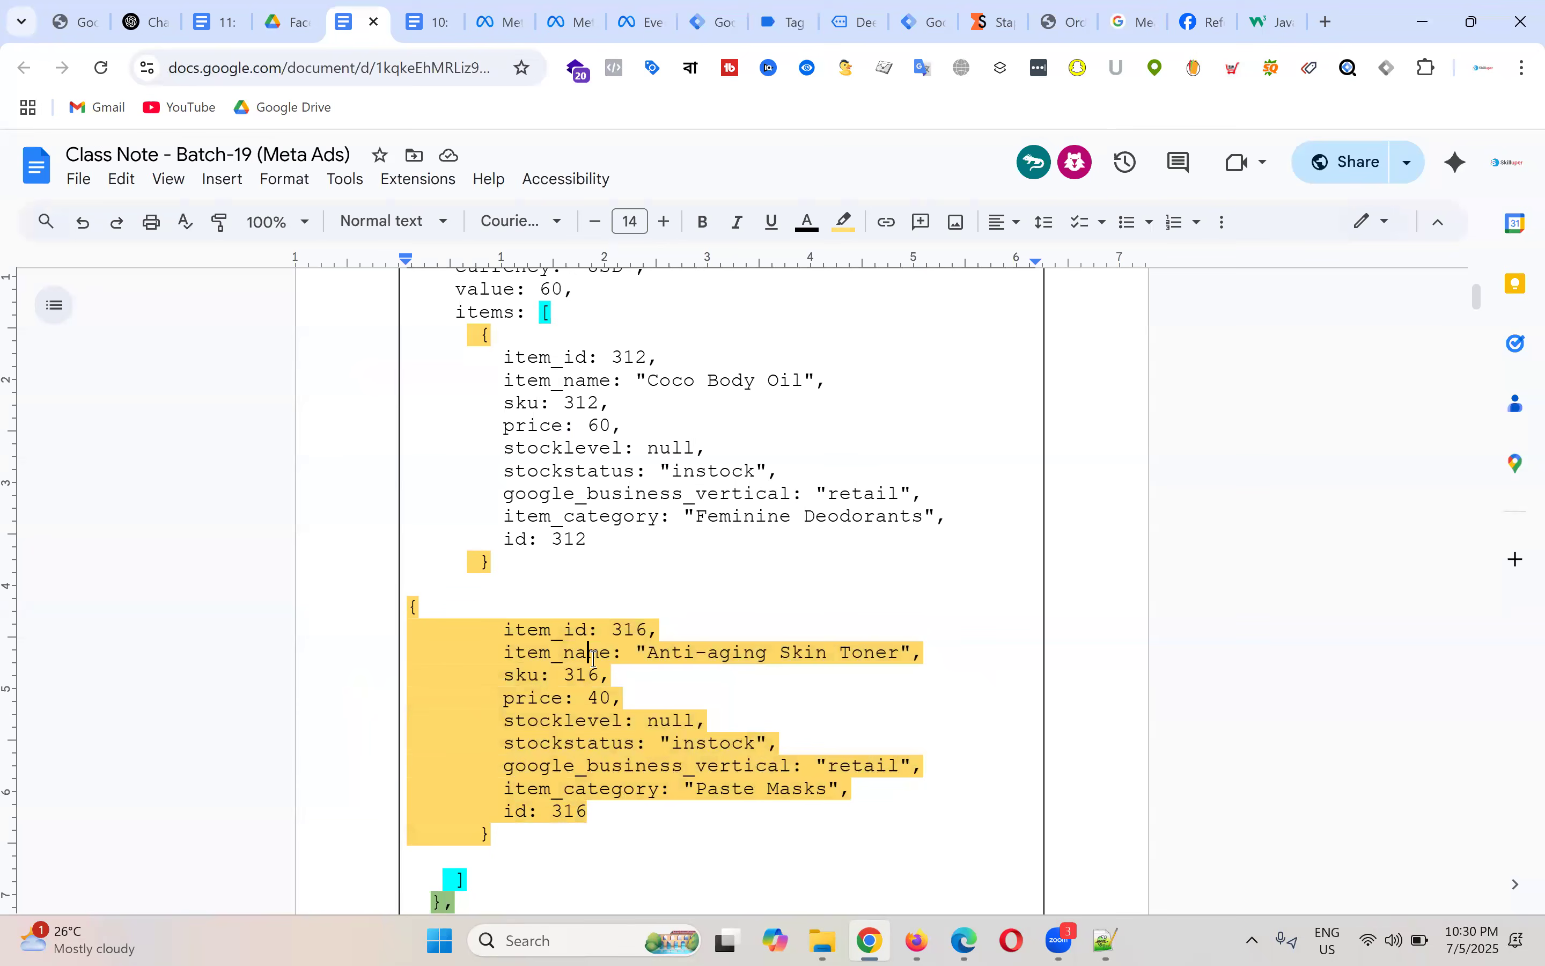
scroll(608, 457, up, 3)
double_click(501, 482)
double_click(501, 526)
scroll(646, 544, down, 3)
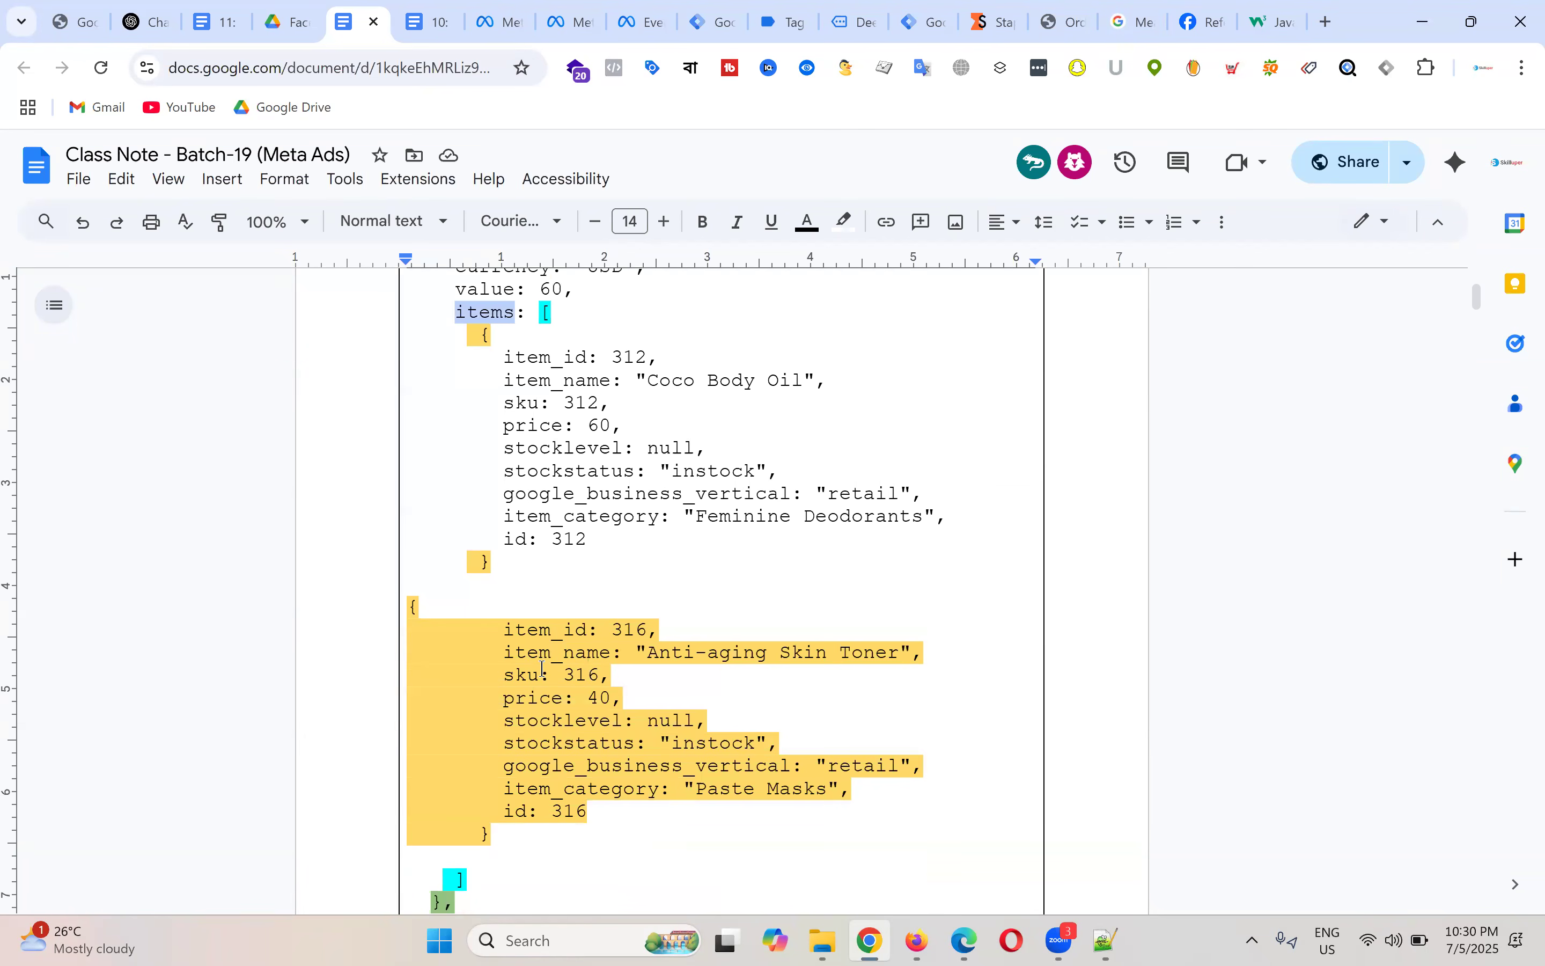
double_click(534, 673)
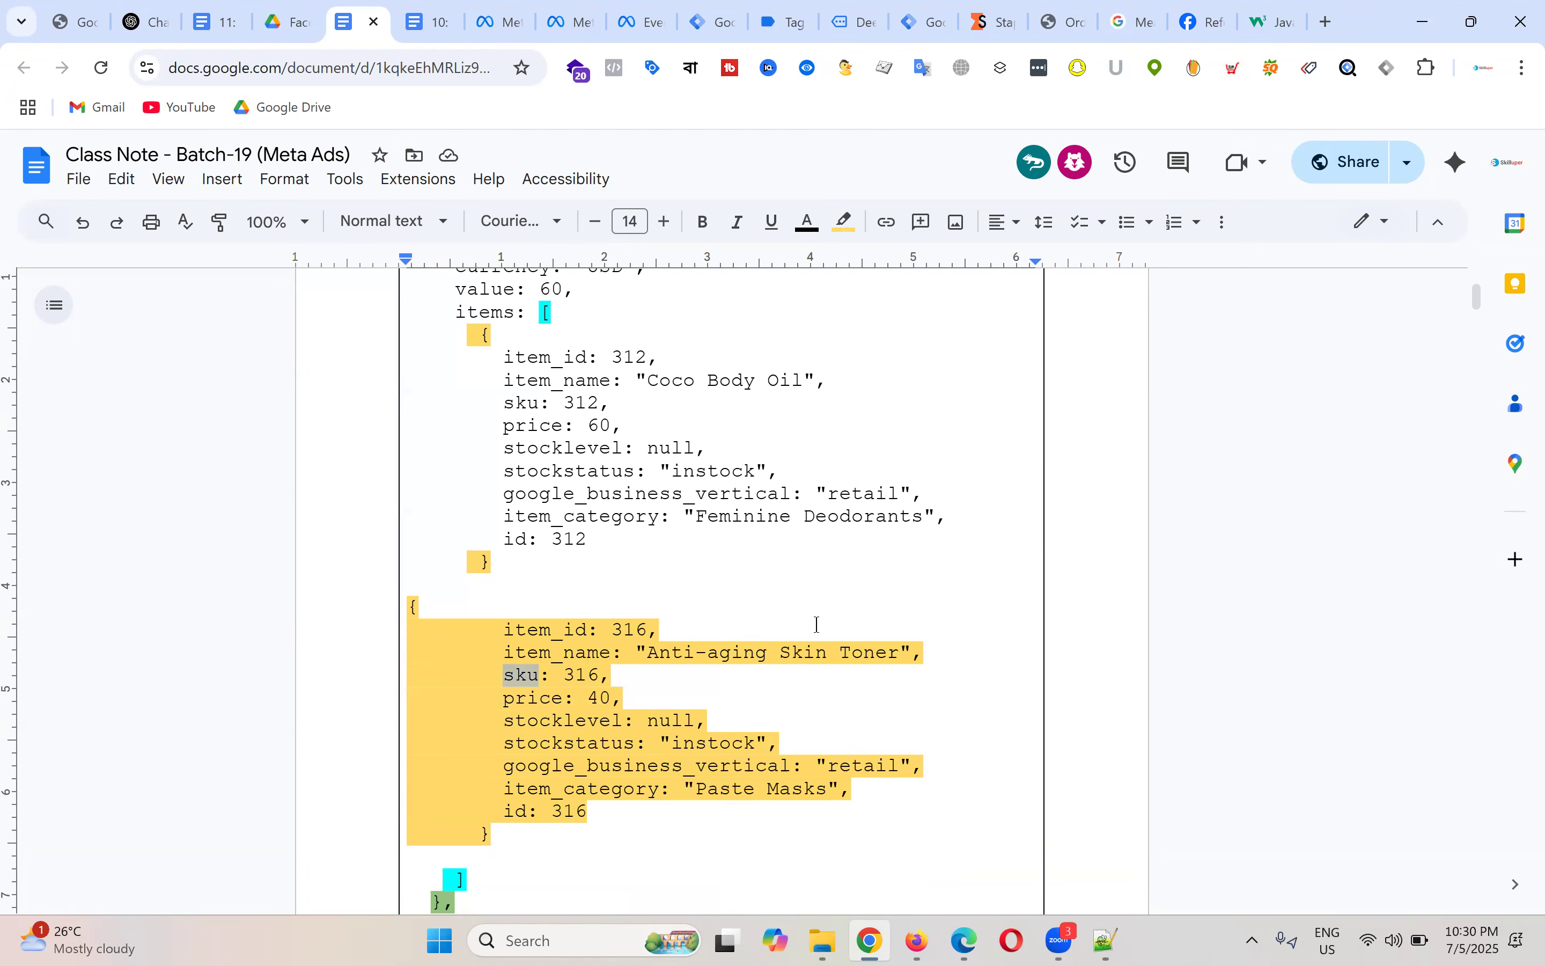
key(ctrl+z)
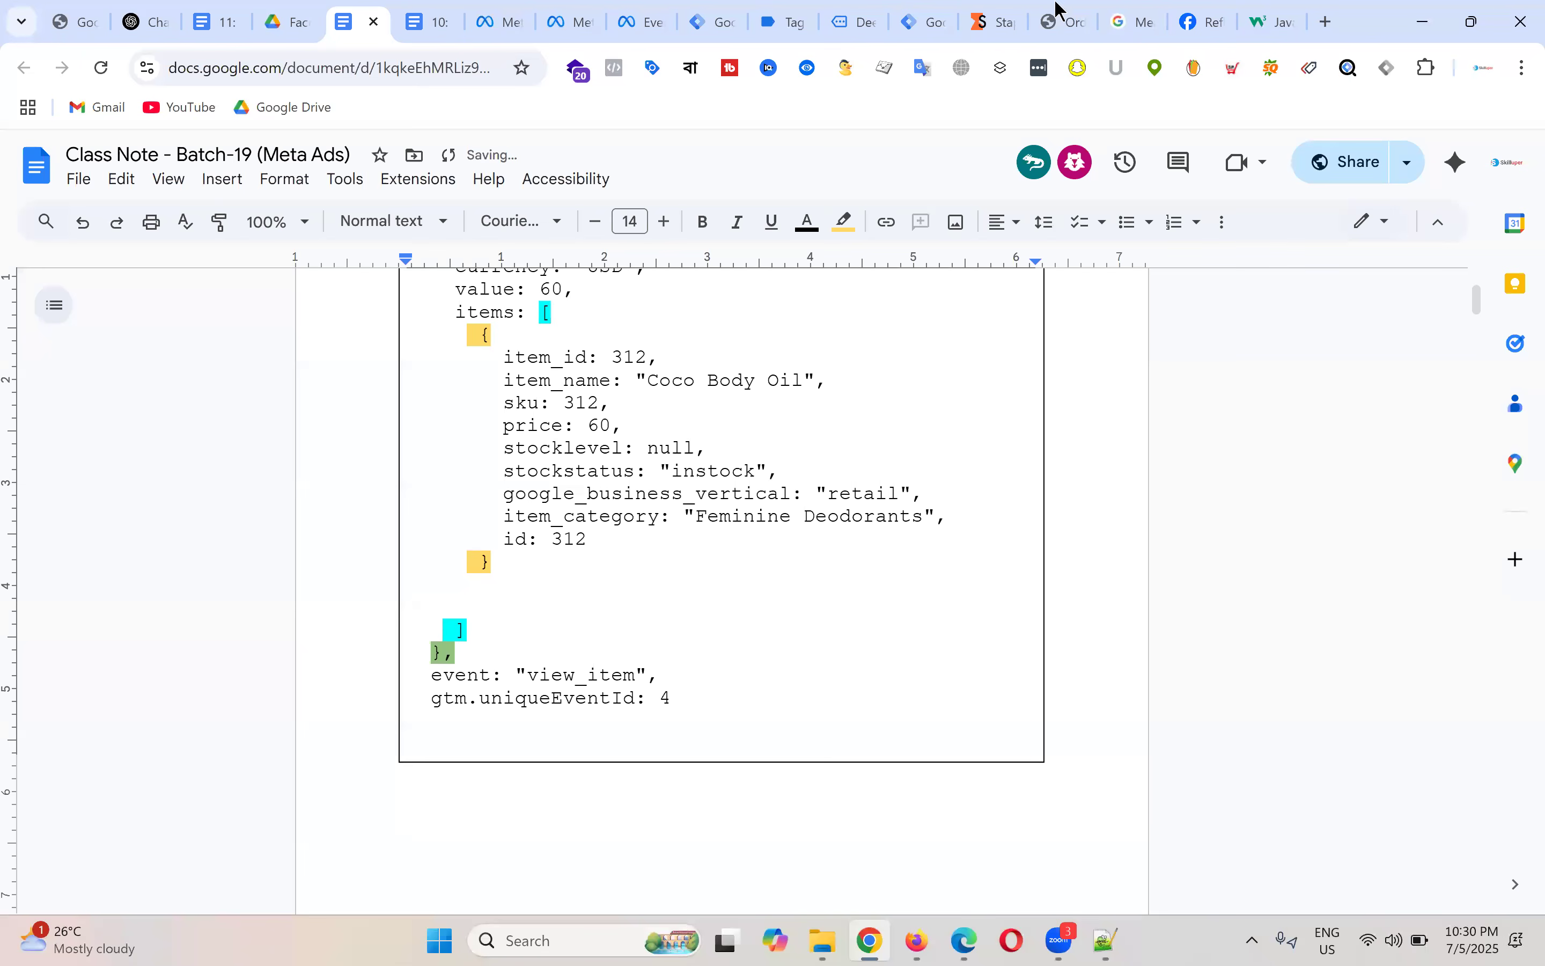
click(721, 19)
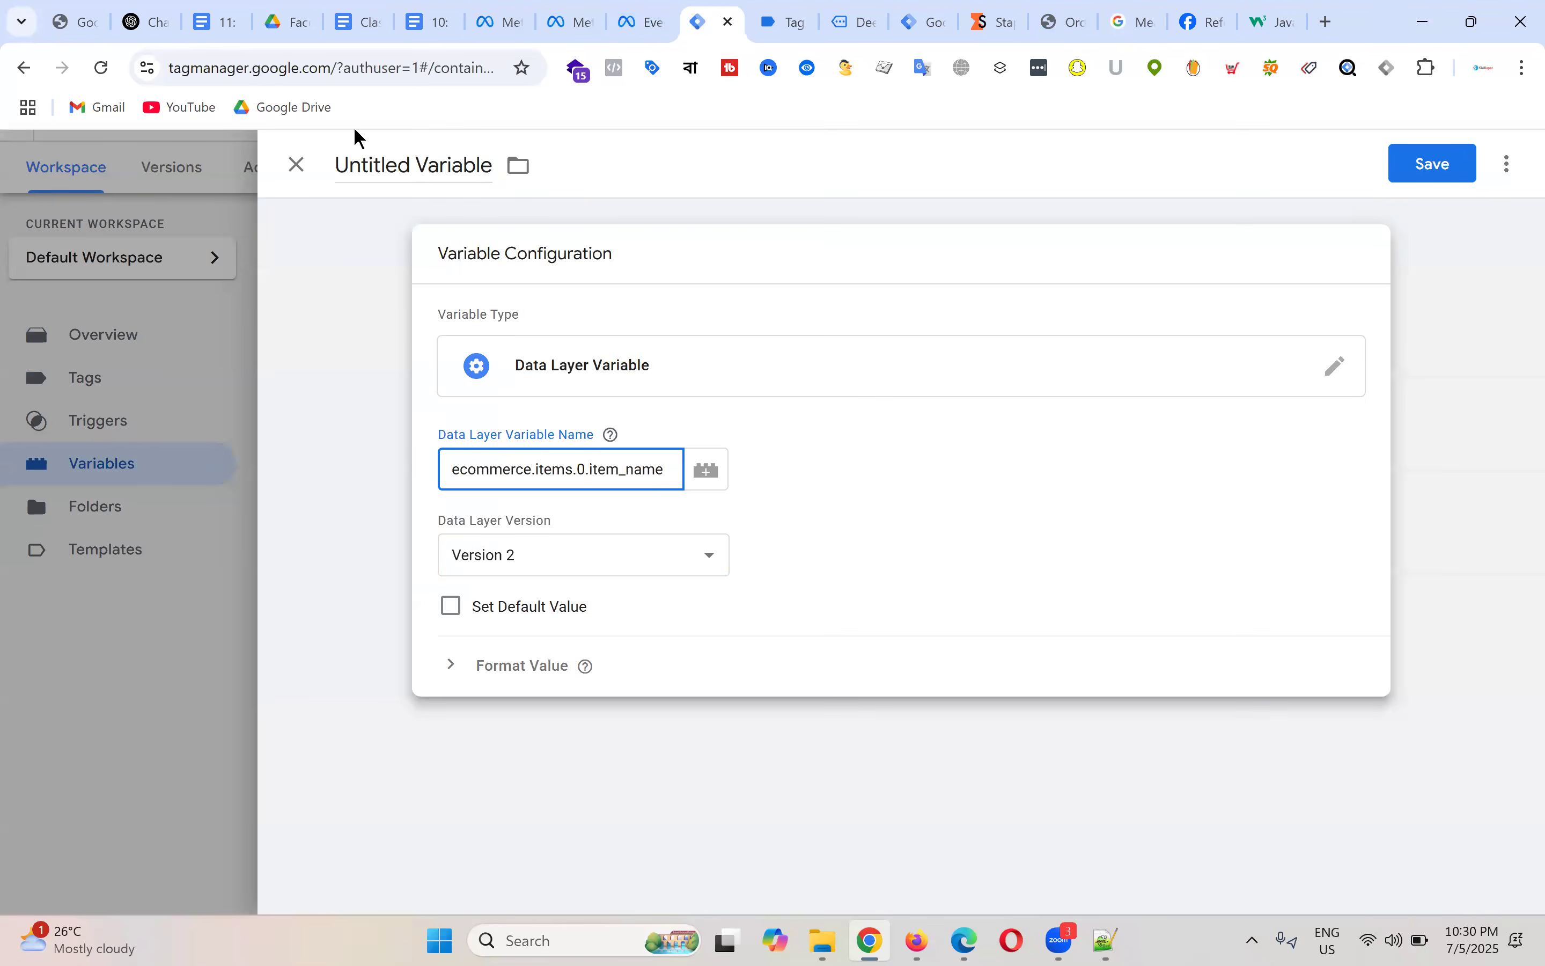
Step: Rename the ecommerce.items.0.item_name variable to 'dlv - product name' and save it
click(479, 165)
key(ctrl+a)
text(d)
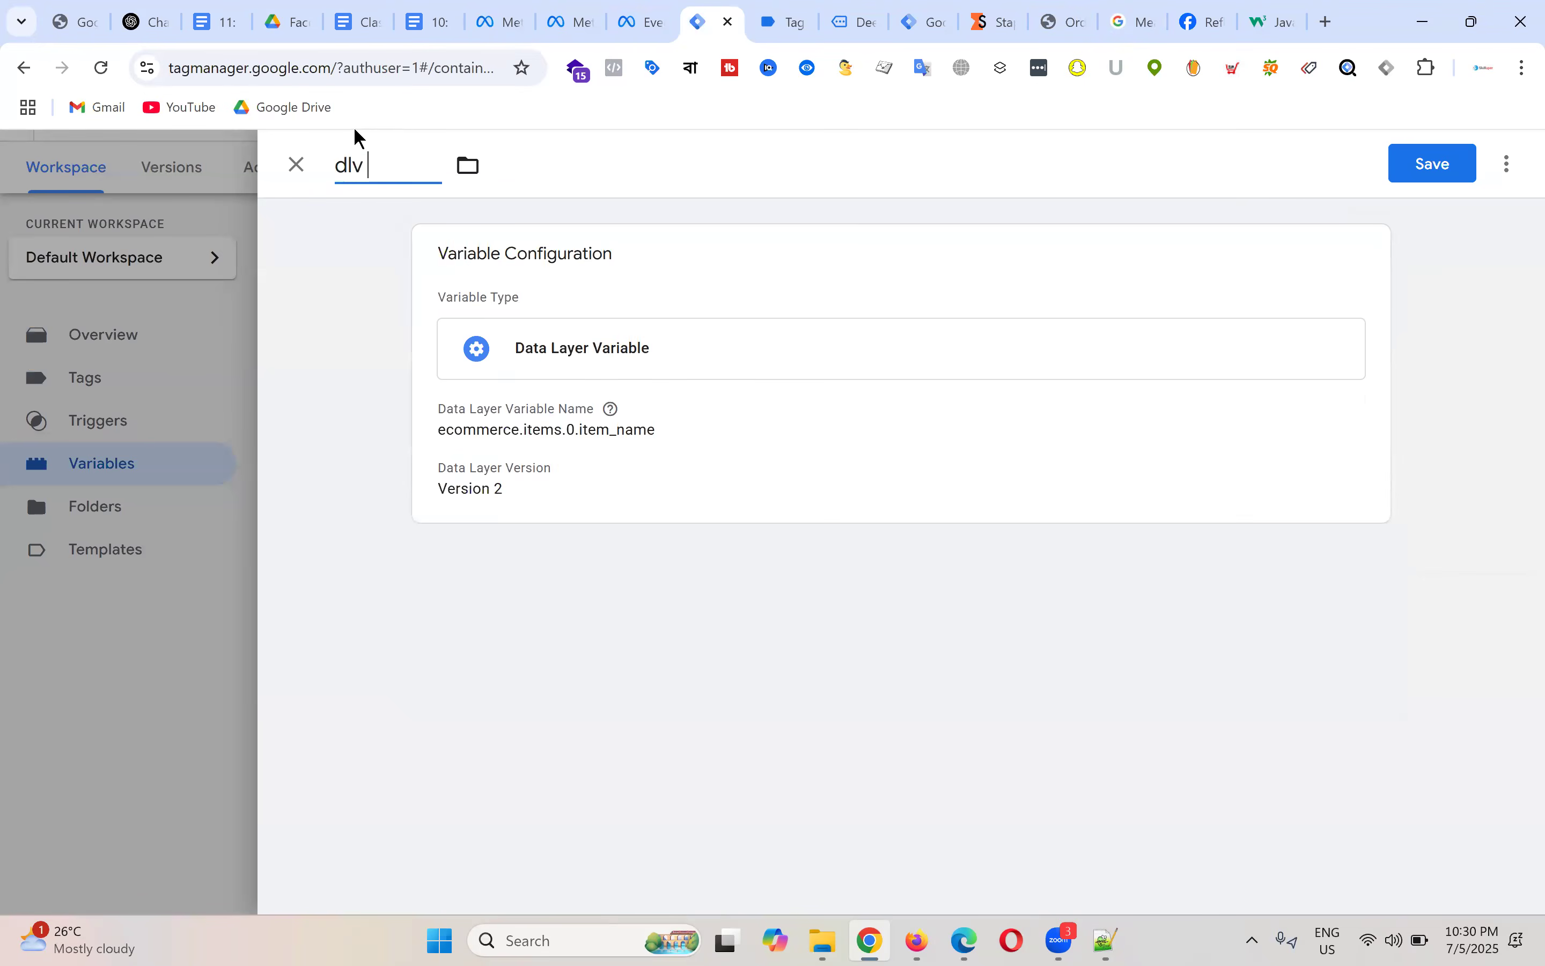
text(lv - Pro)
key(BackSpace)
key(BackSpace)
text(product )
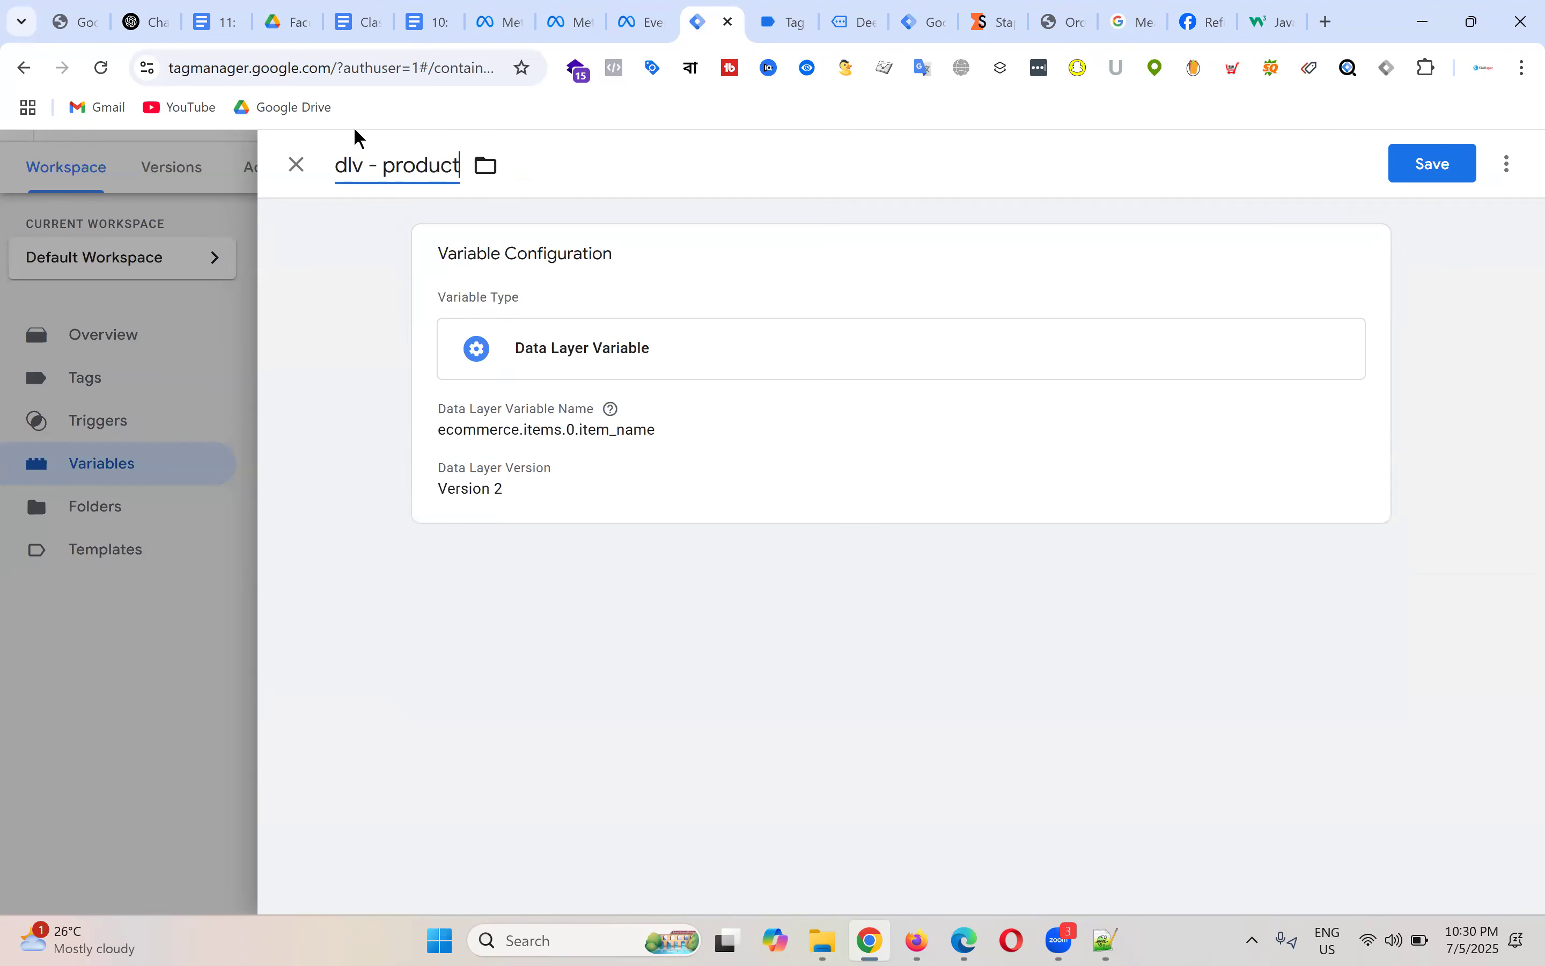
text(name)
click(1403, 171)
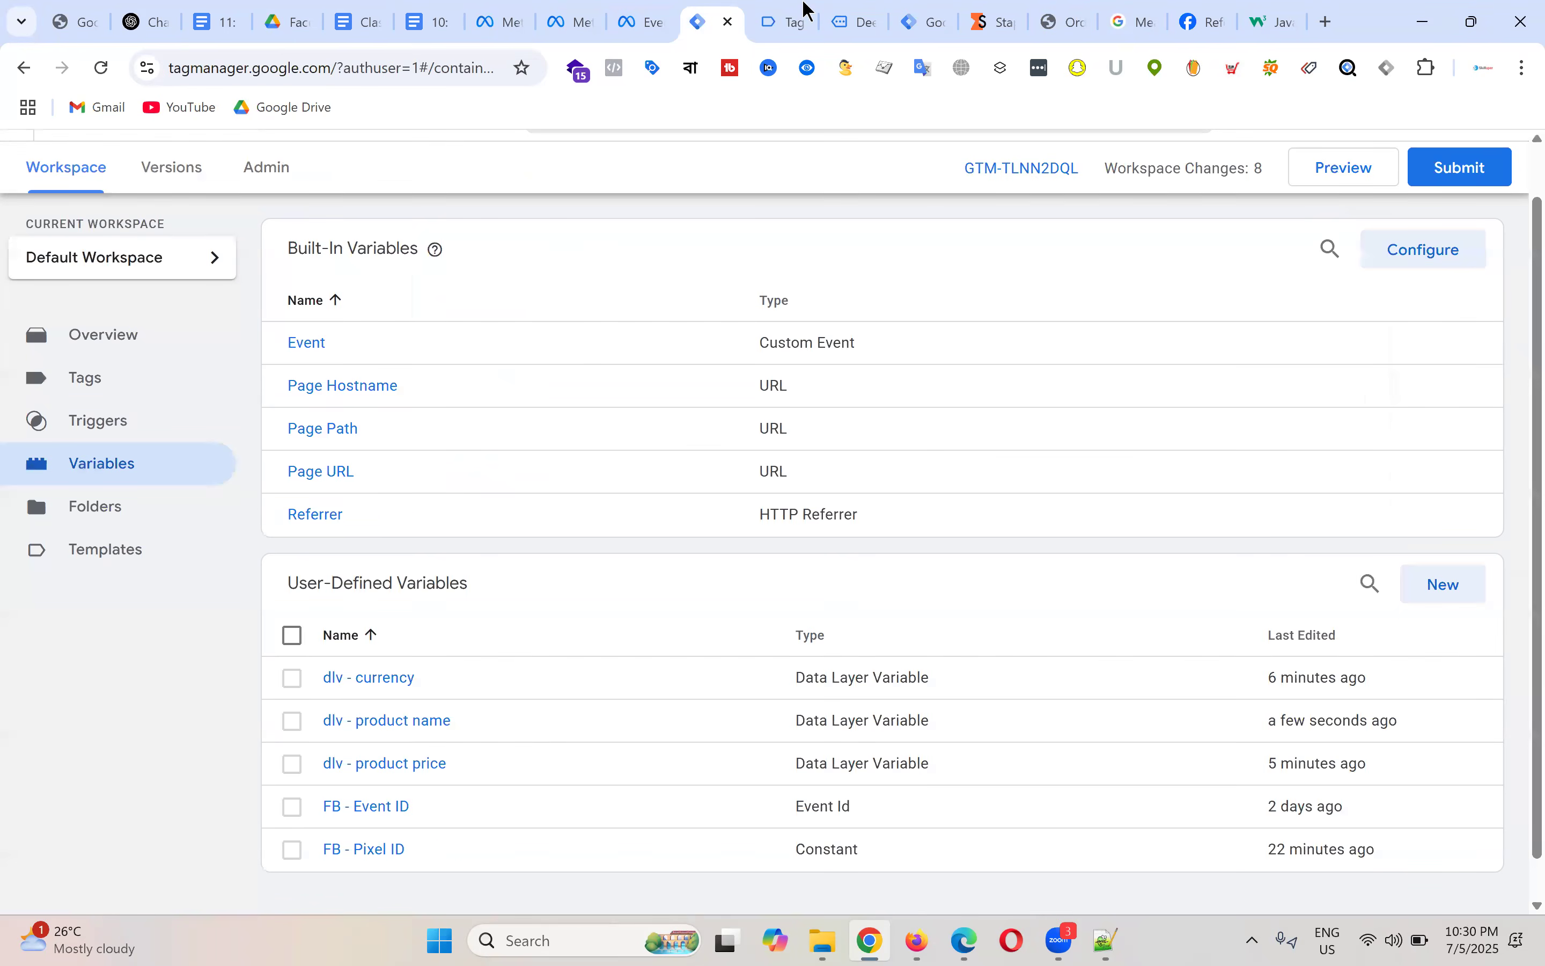
click(806, 14)
Step: Highlight the ecommerce, items and item_id keys in the view_item push to trace the variable path
drag(360, 520, 412, 526)
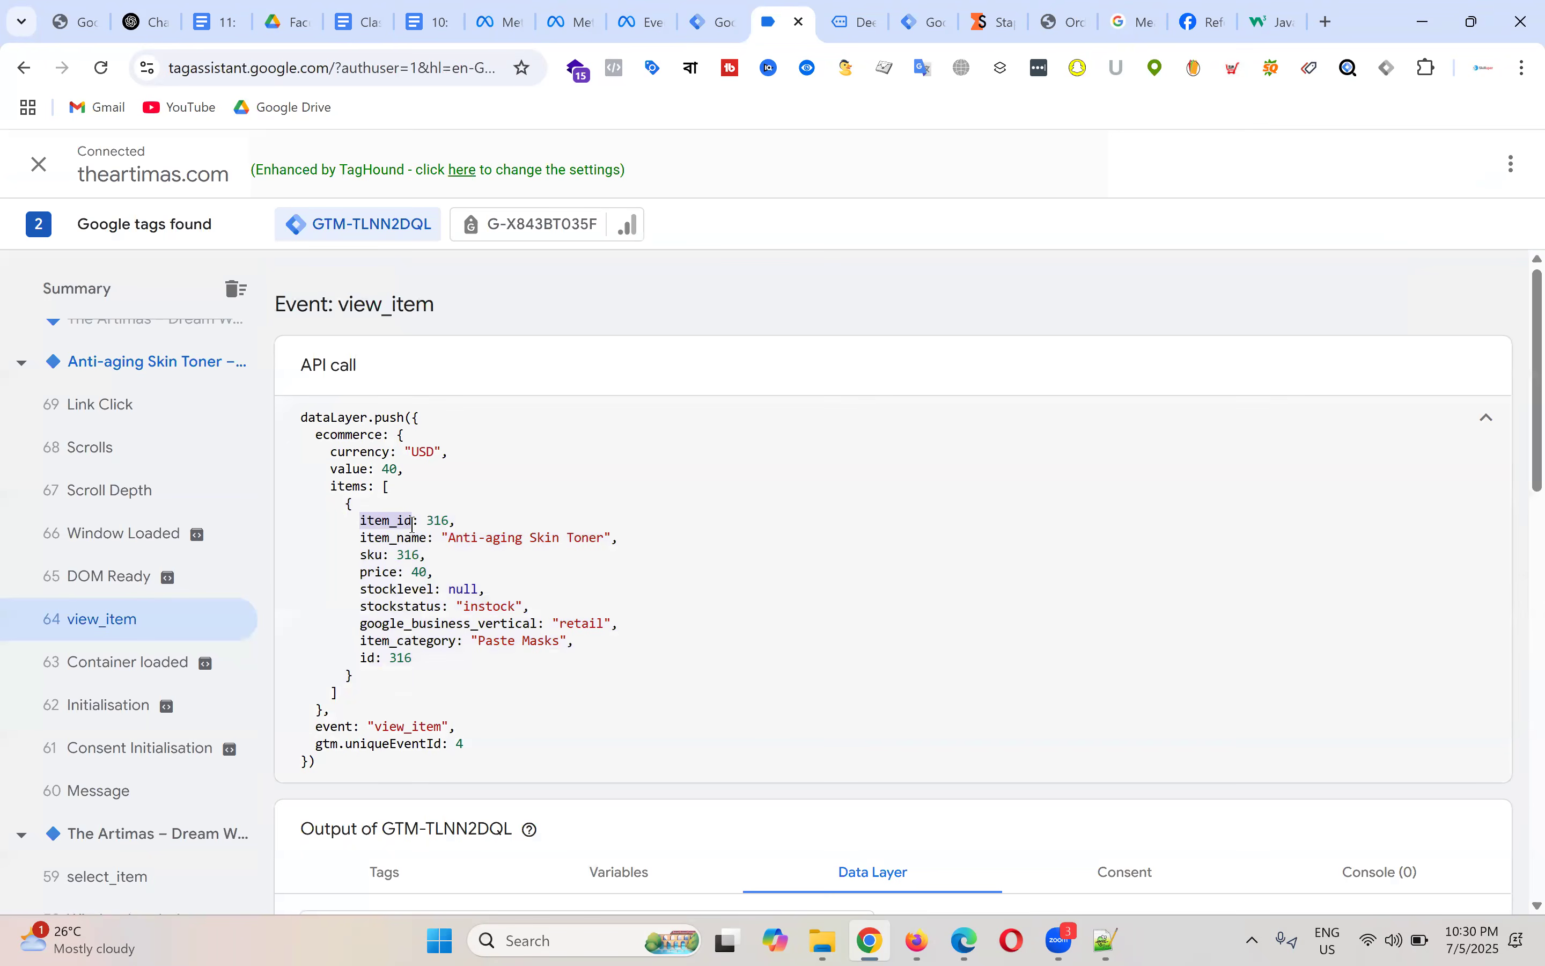
click(413, 520)
double_click(351, 488)
click(352, 487)
double_click(353, 486)
double_click(360, 437)
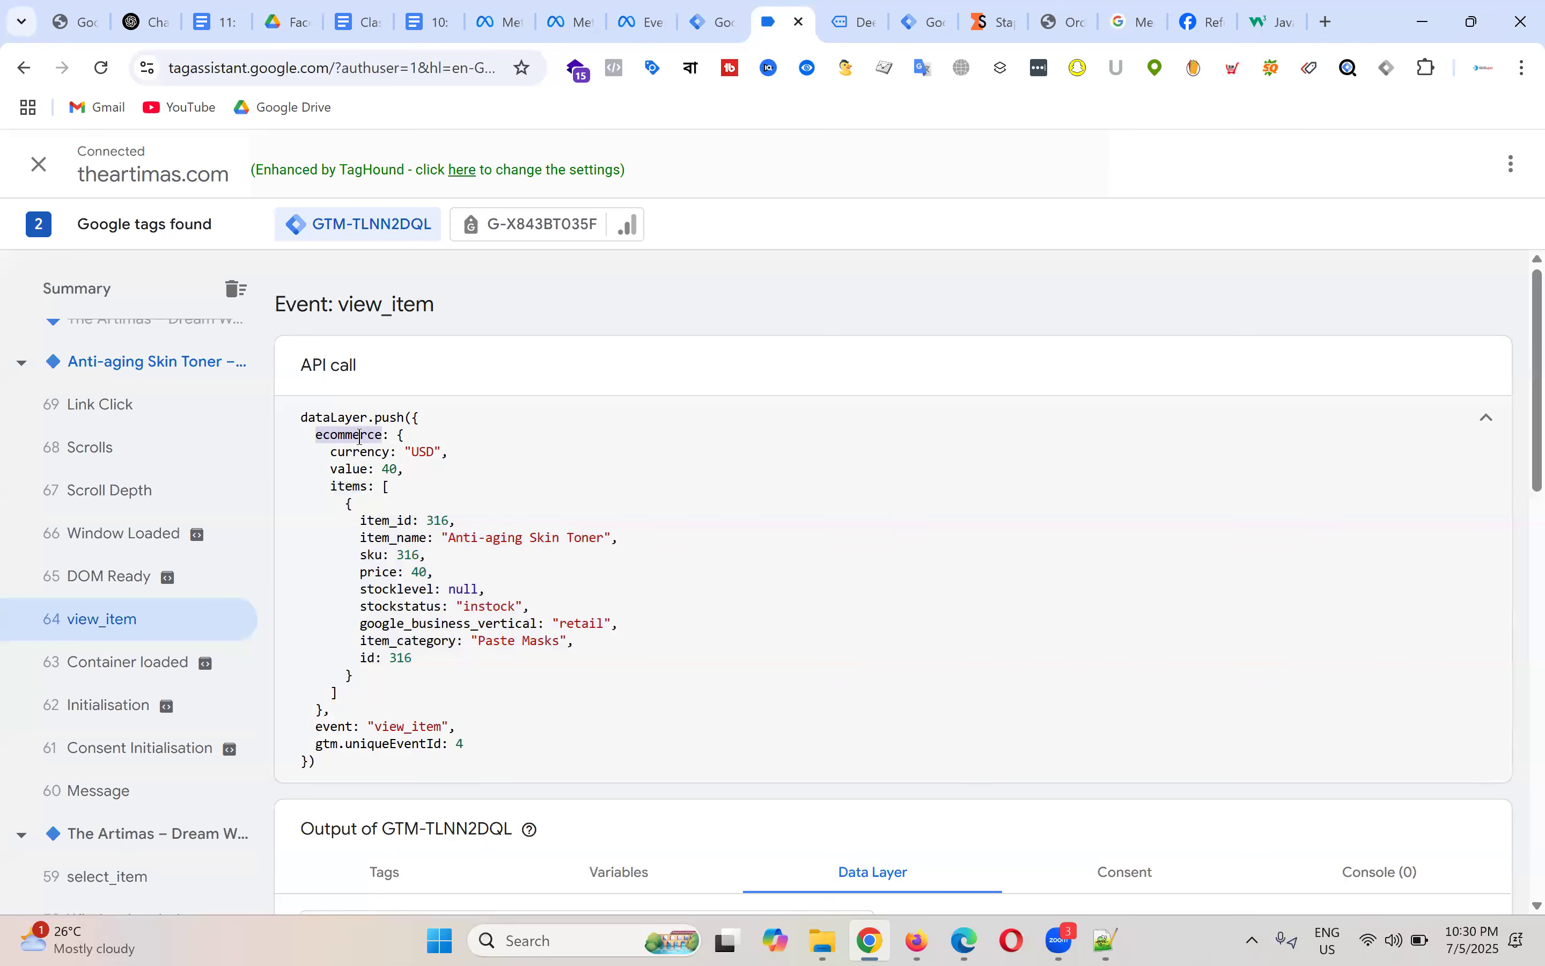
double_click(353, 487)
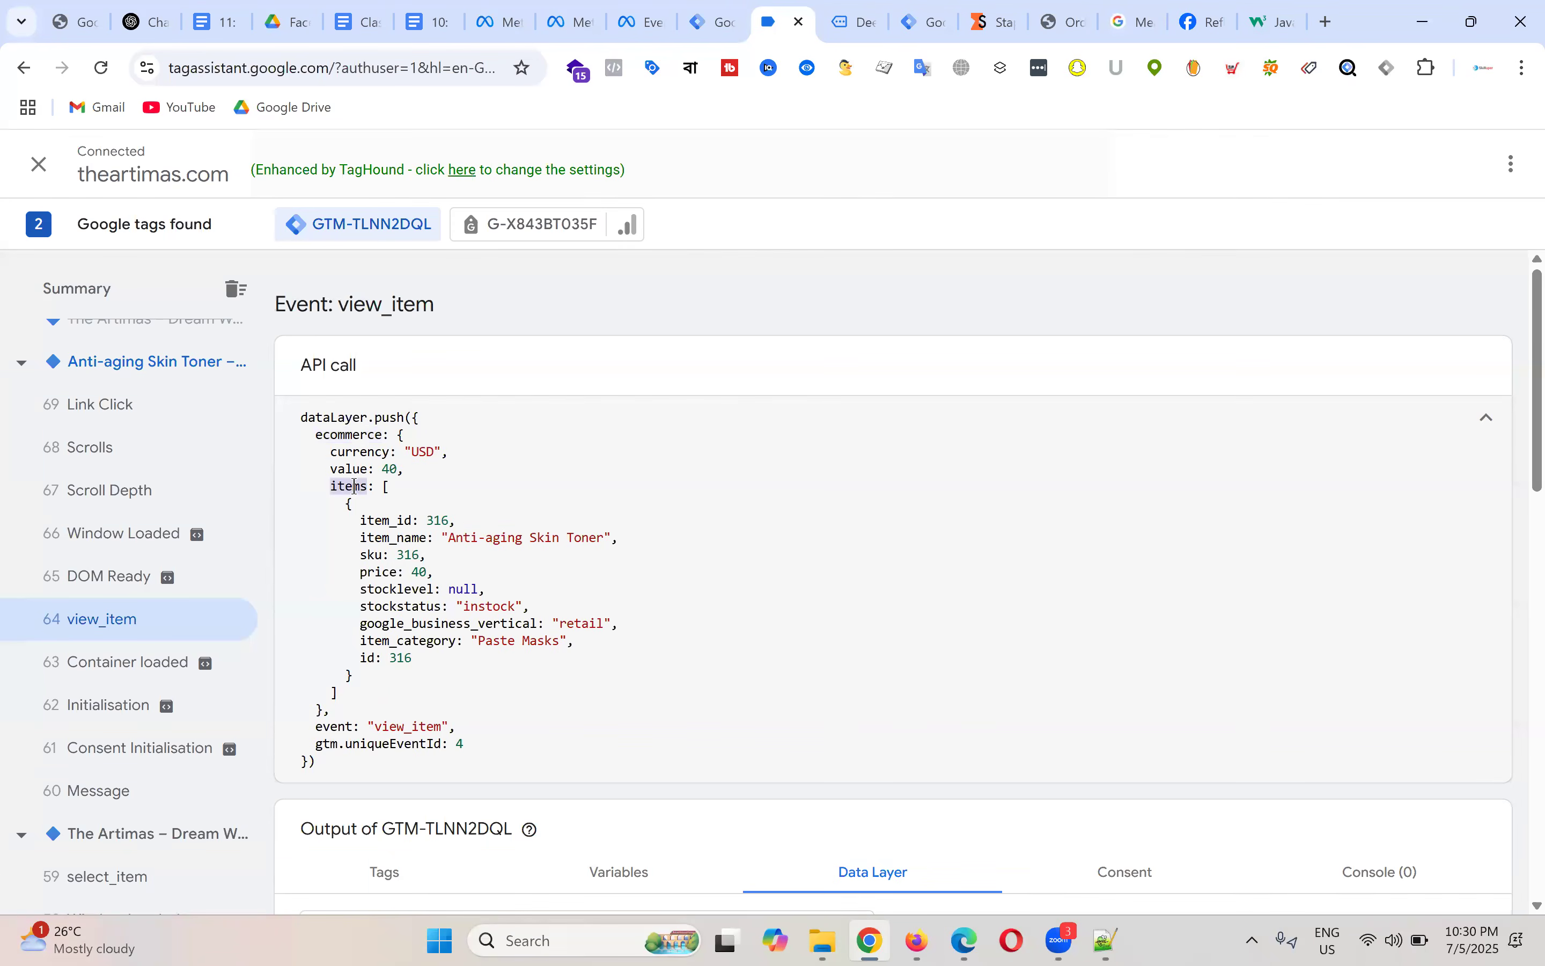
drag(338, 504, 507, 696)
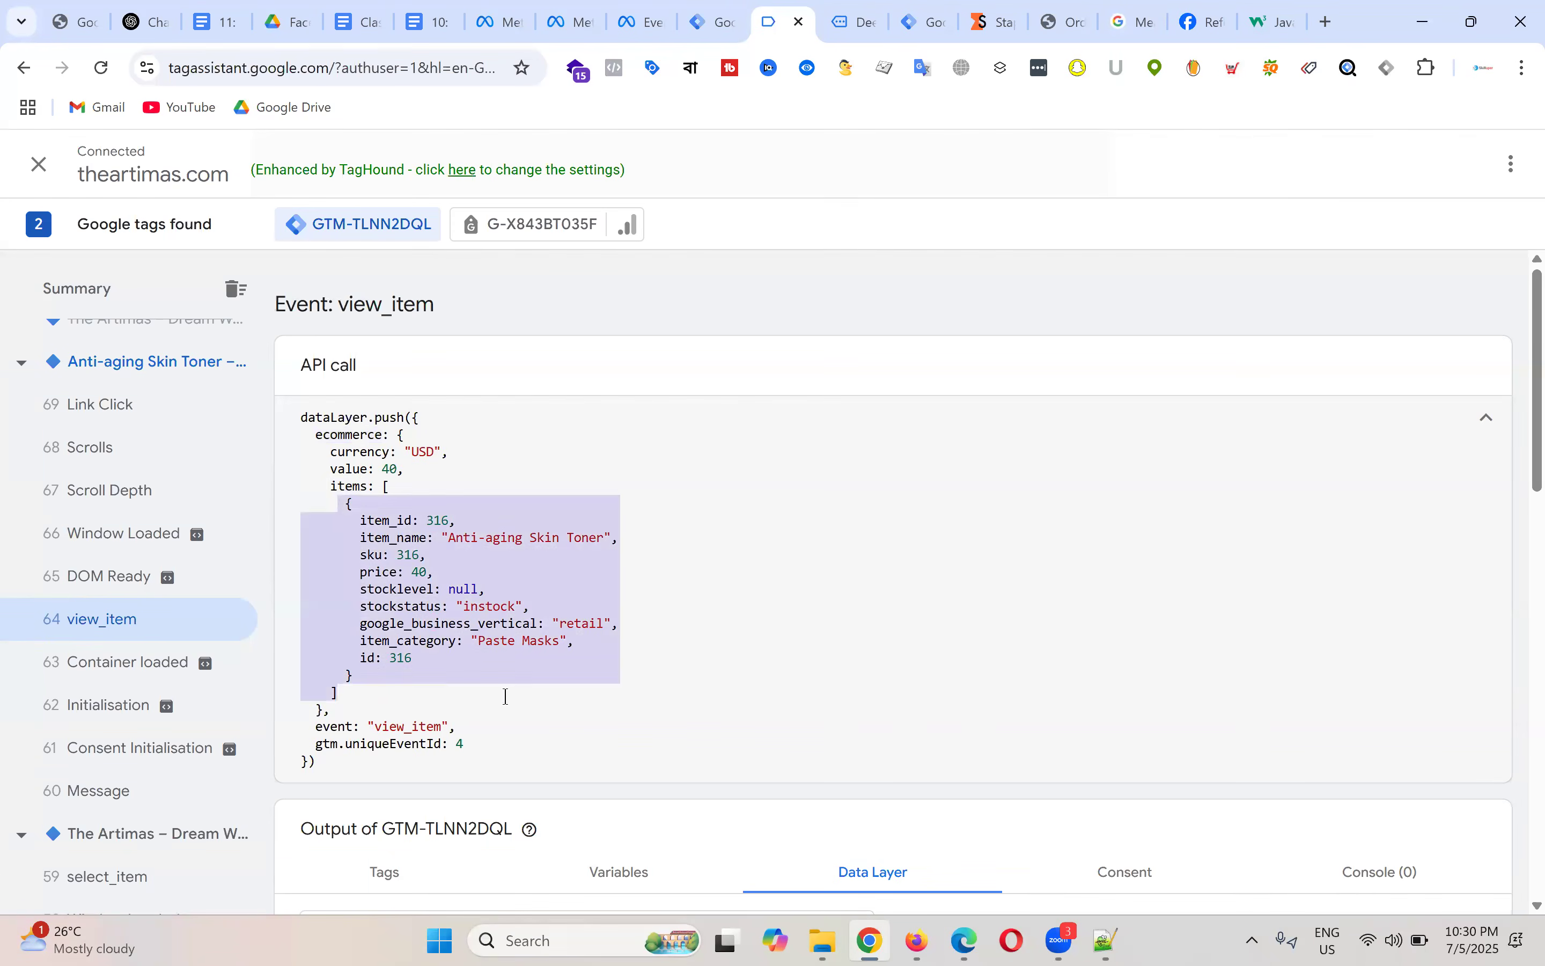
click(399, 540)
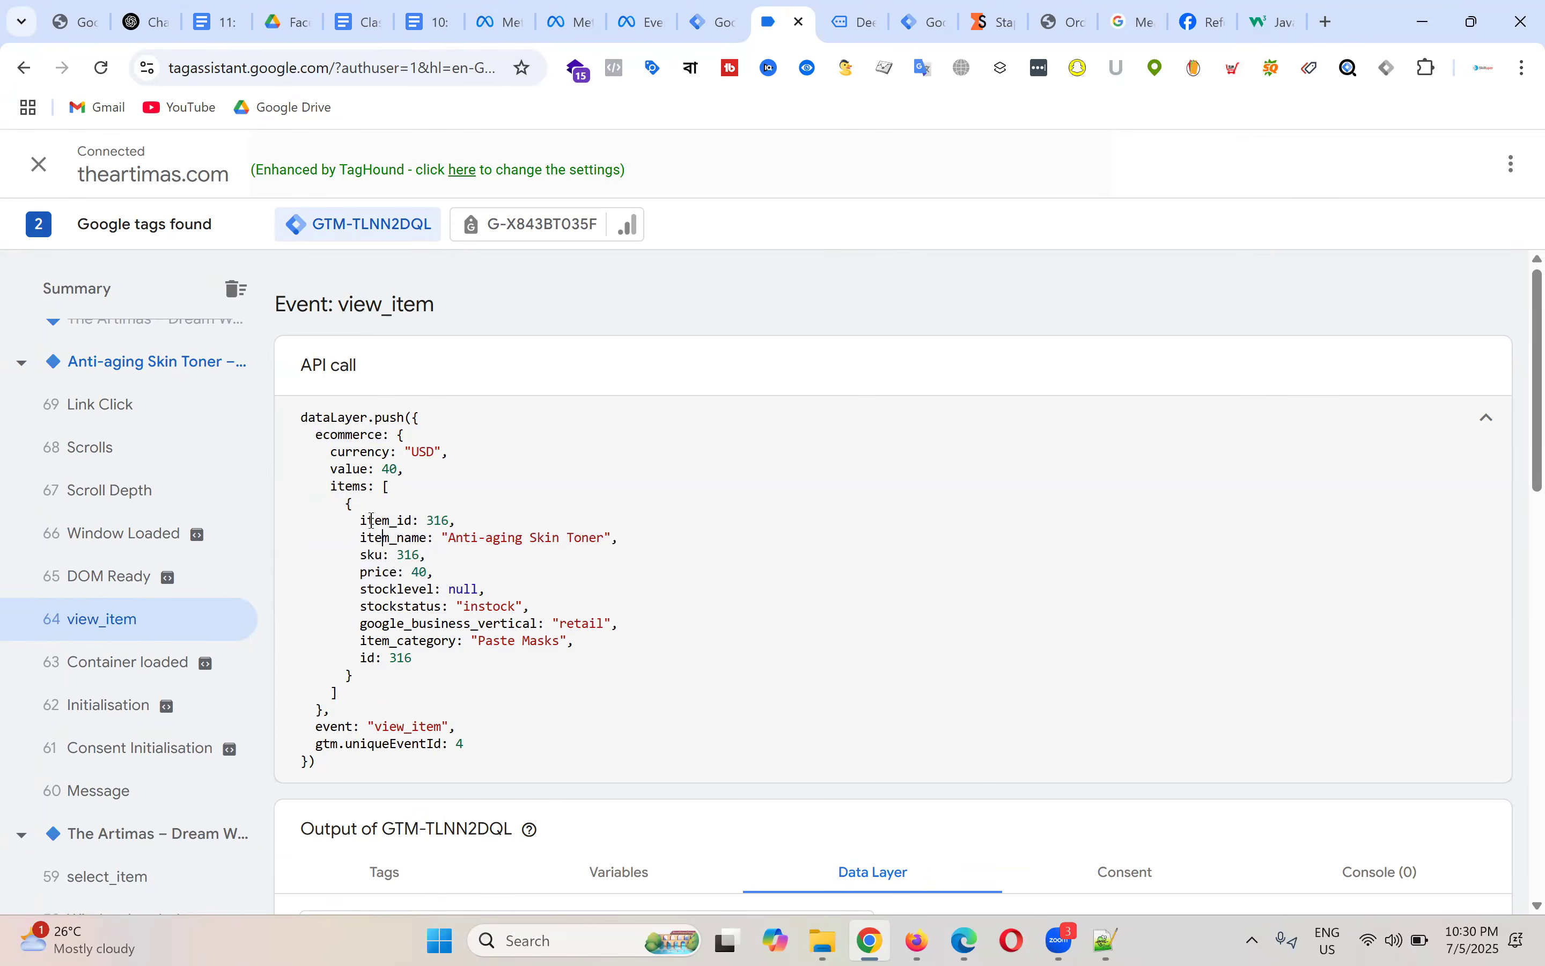
double_click(372, 520)
double_click(351, 434)
click(712, 20)
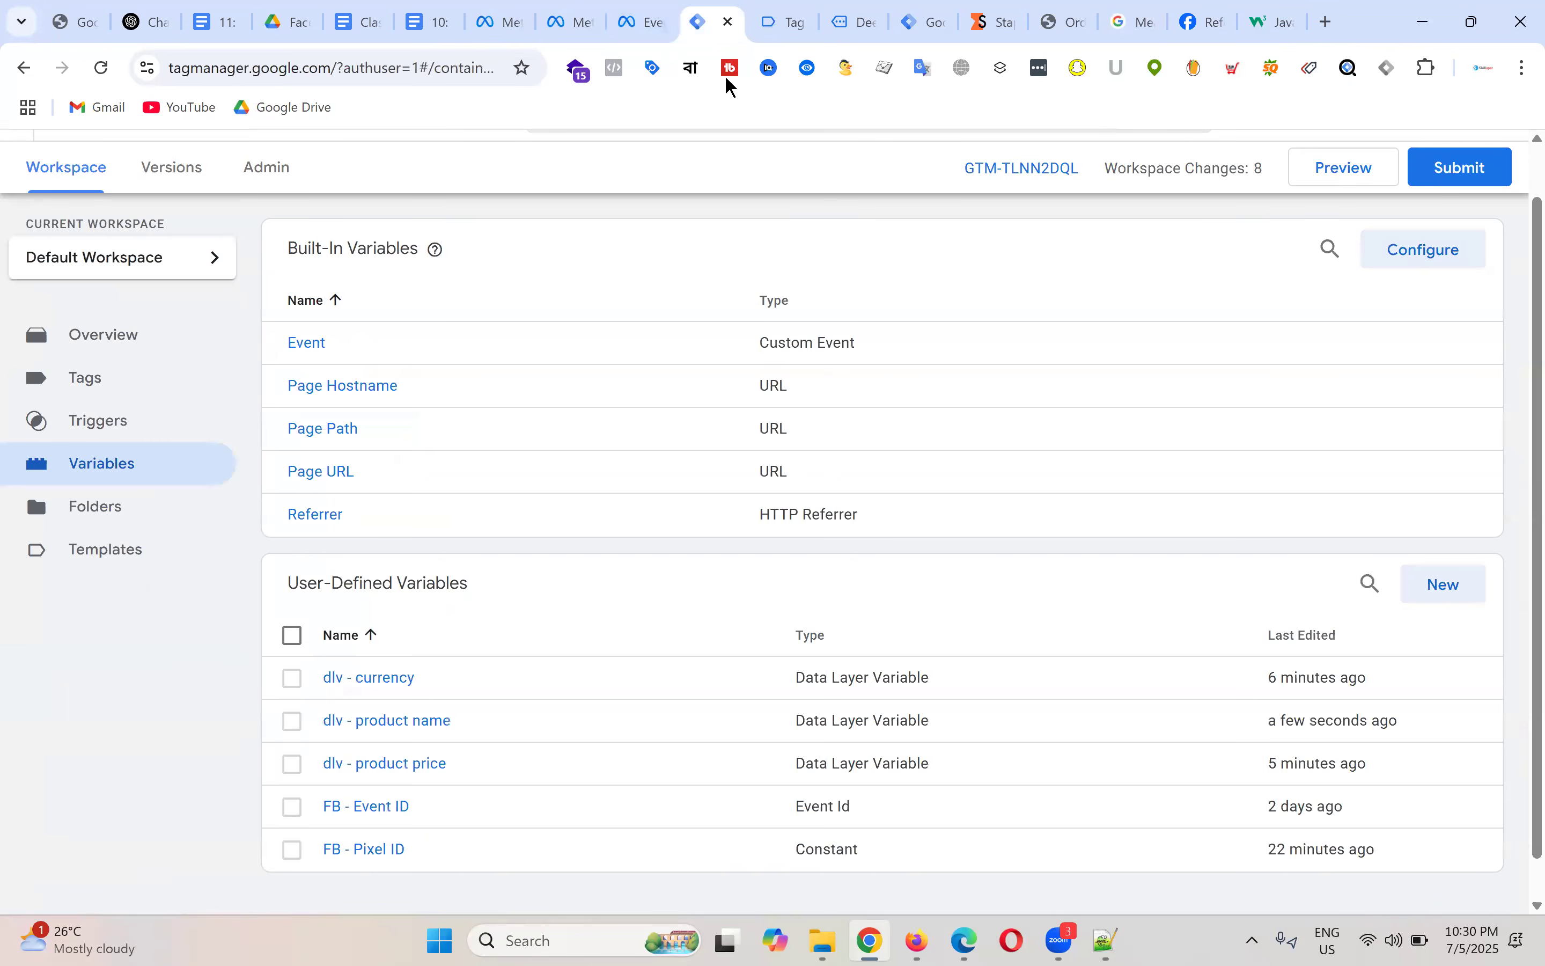
Step: Create a new Data Layer Variable whose path starts ecommerce, items, .0, copying 'items' from Tag Assistant
click(1445, 584)
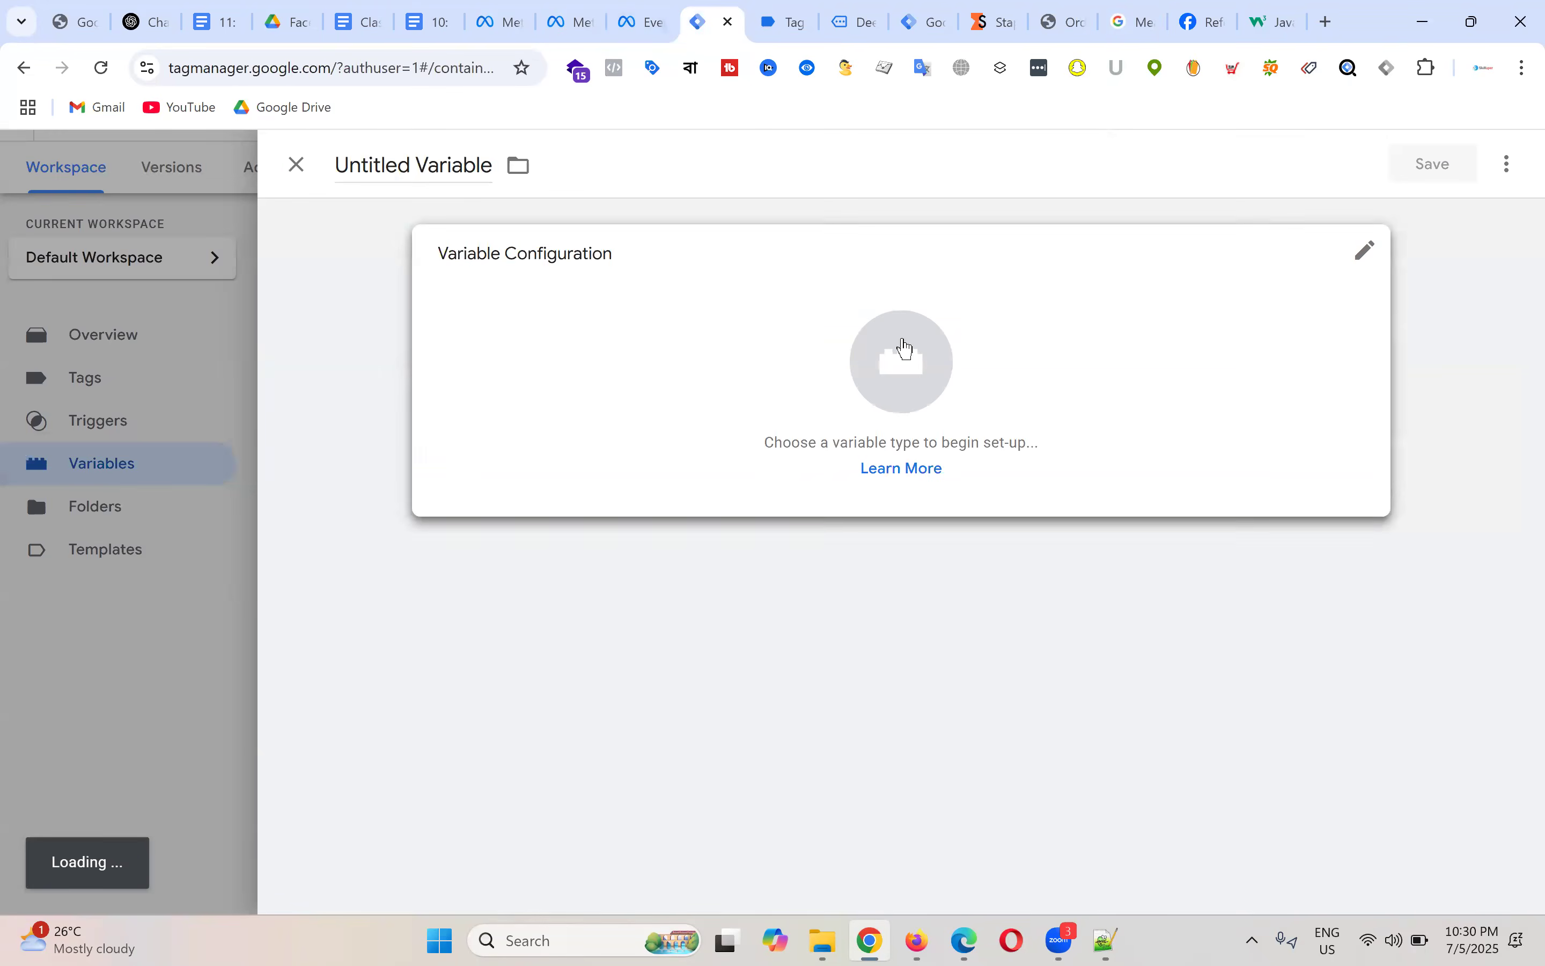
click(900, 345)
scroll(1165, 586, down, 3)
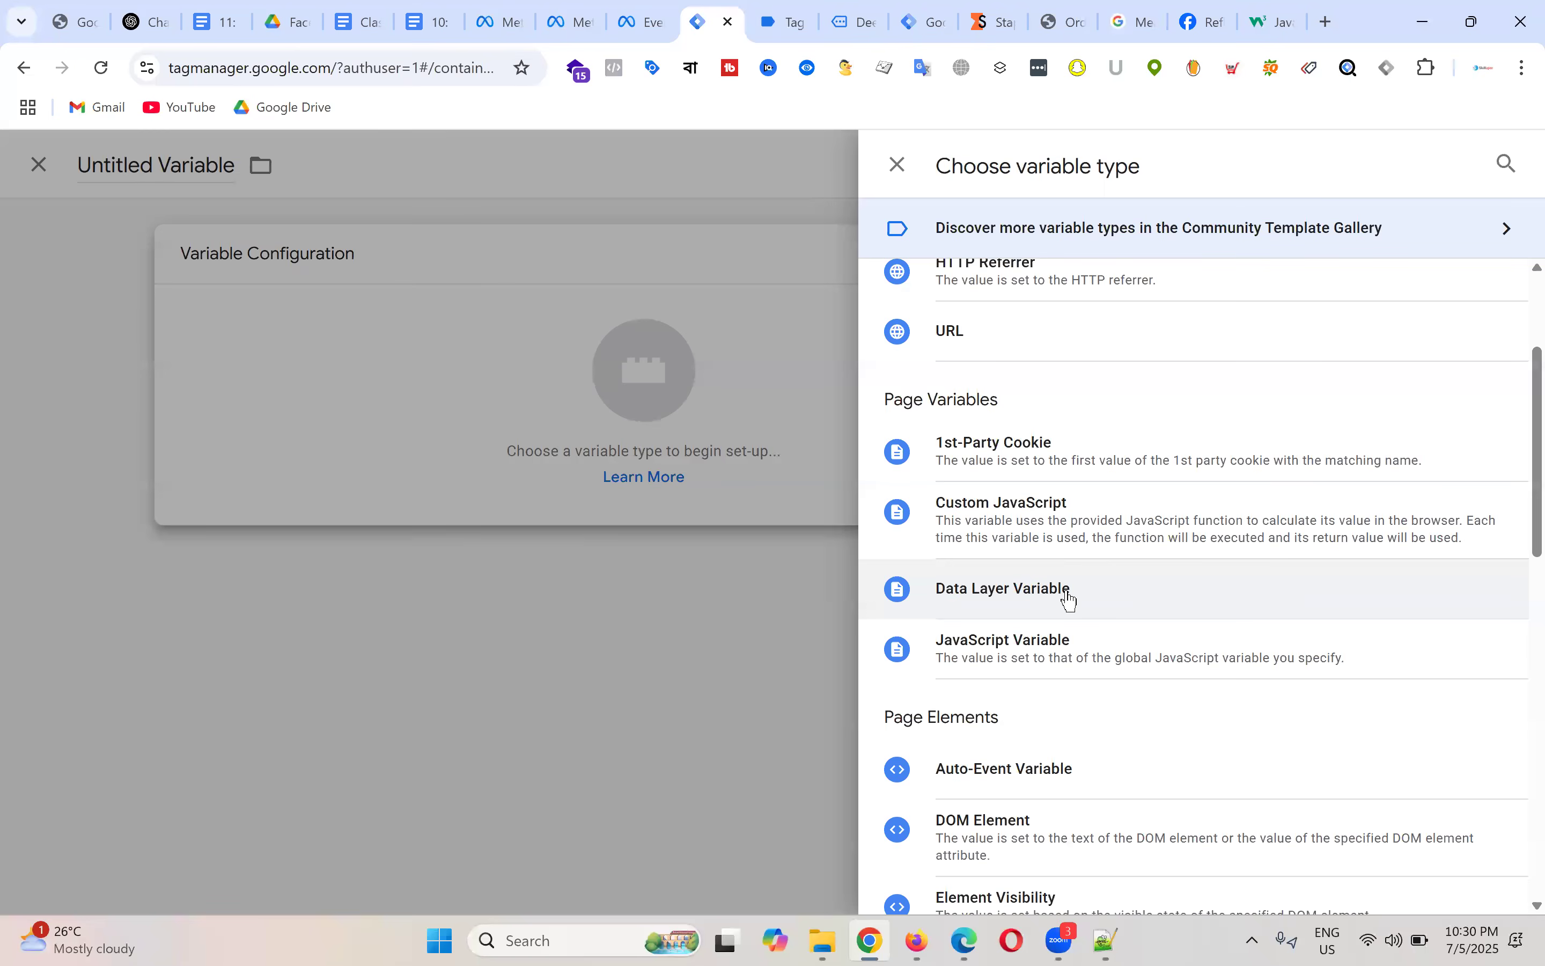
click(507, 472)
text(ecommerce.)
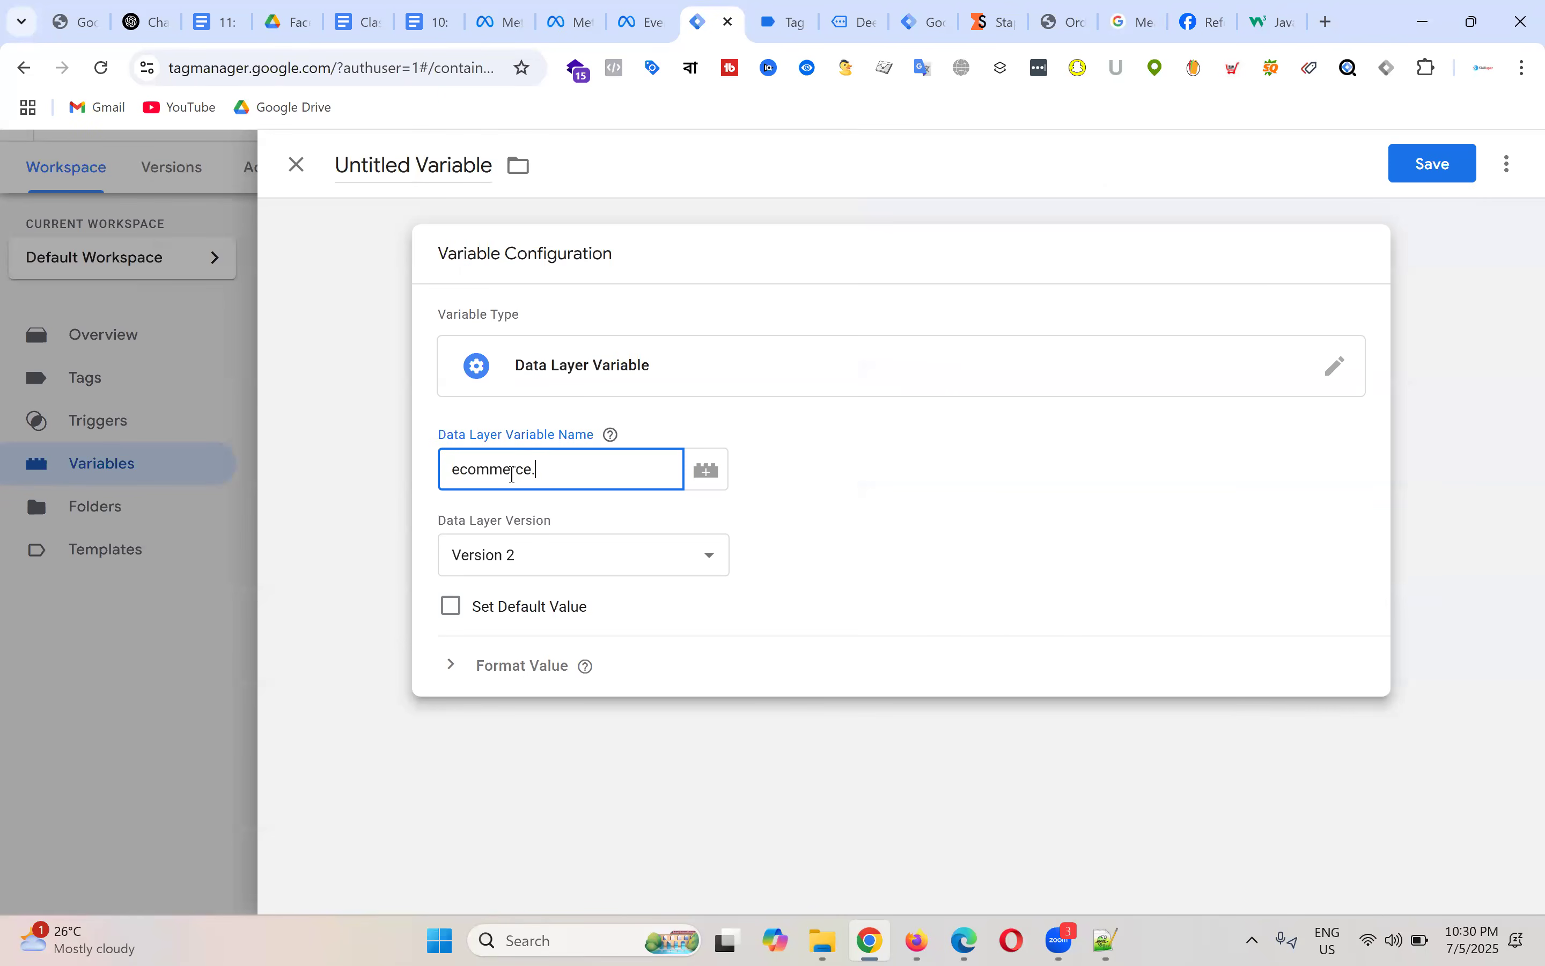
click(792, 22)
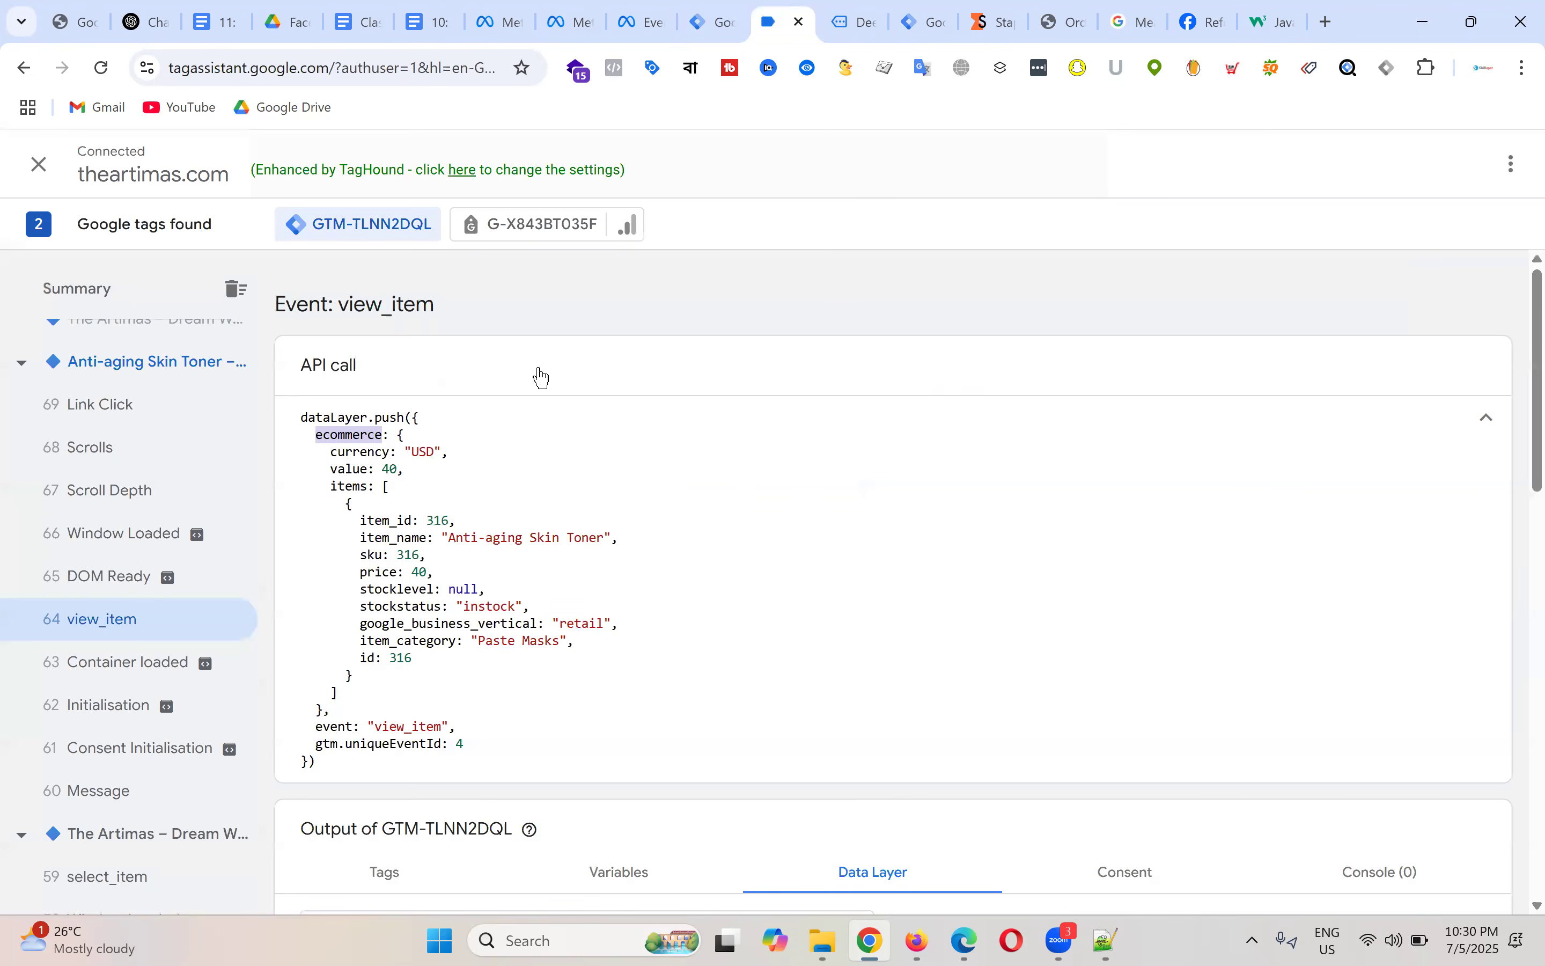
double_click(343, 485)
key(ctrl+c)
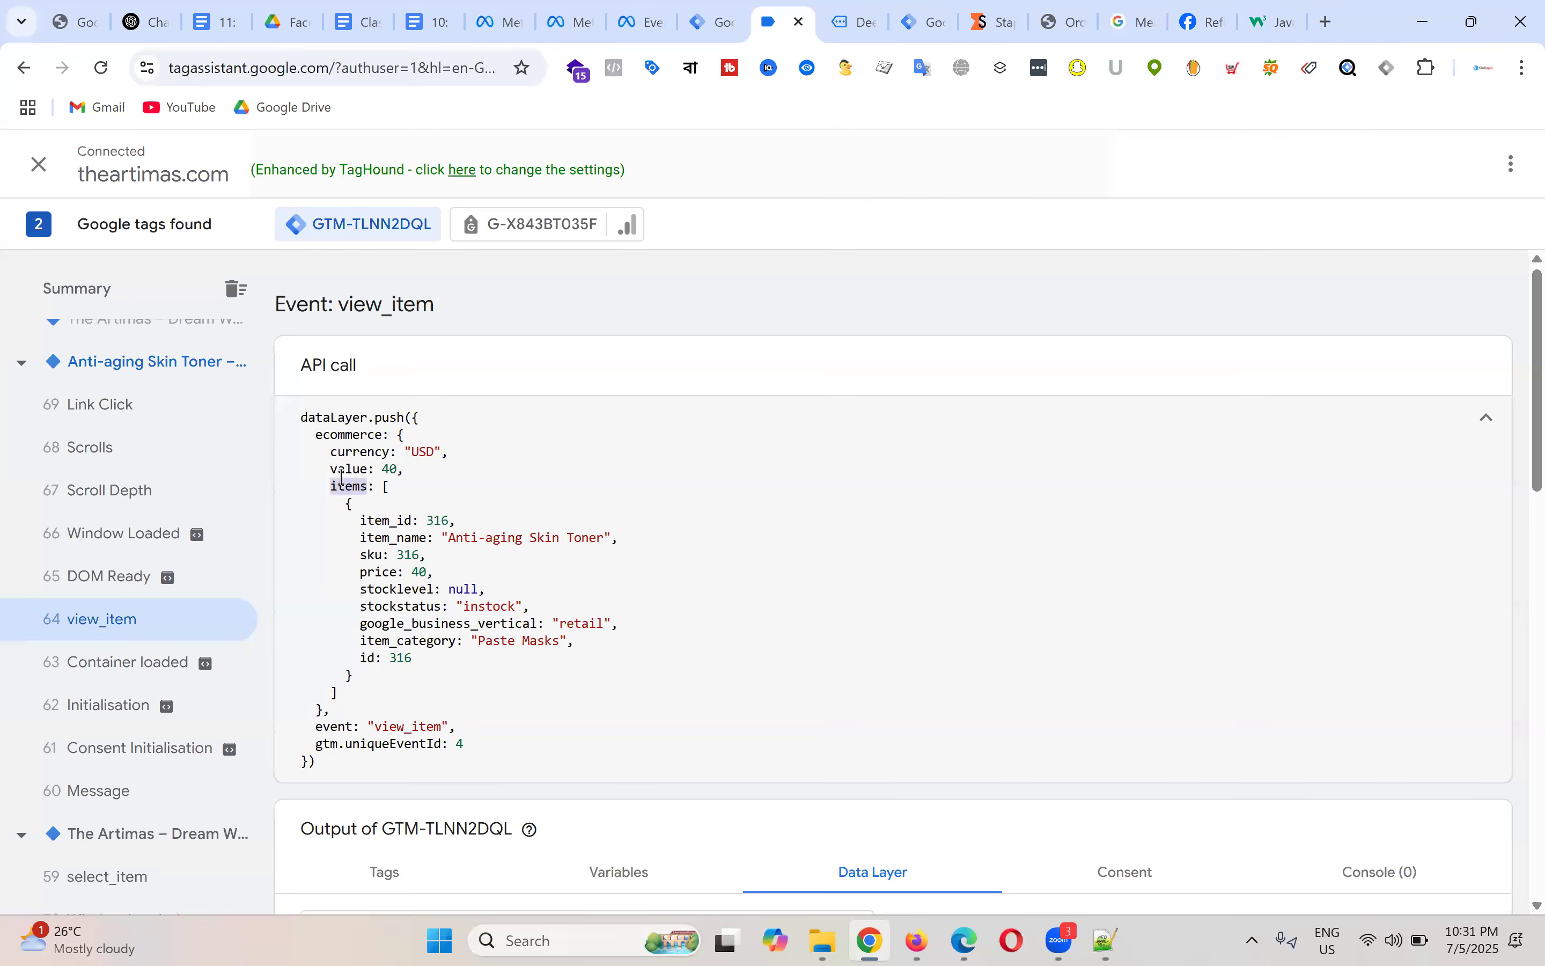
click(716, 9)
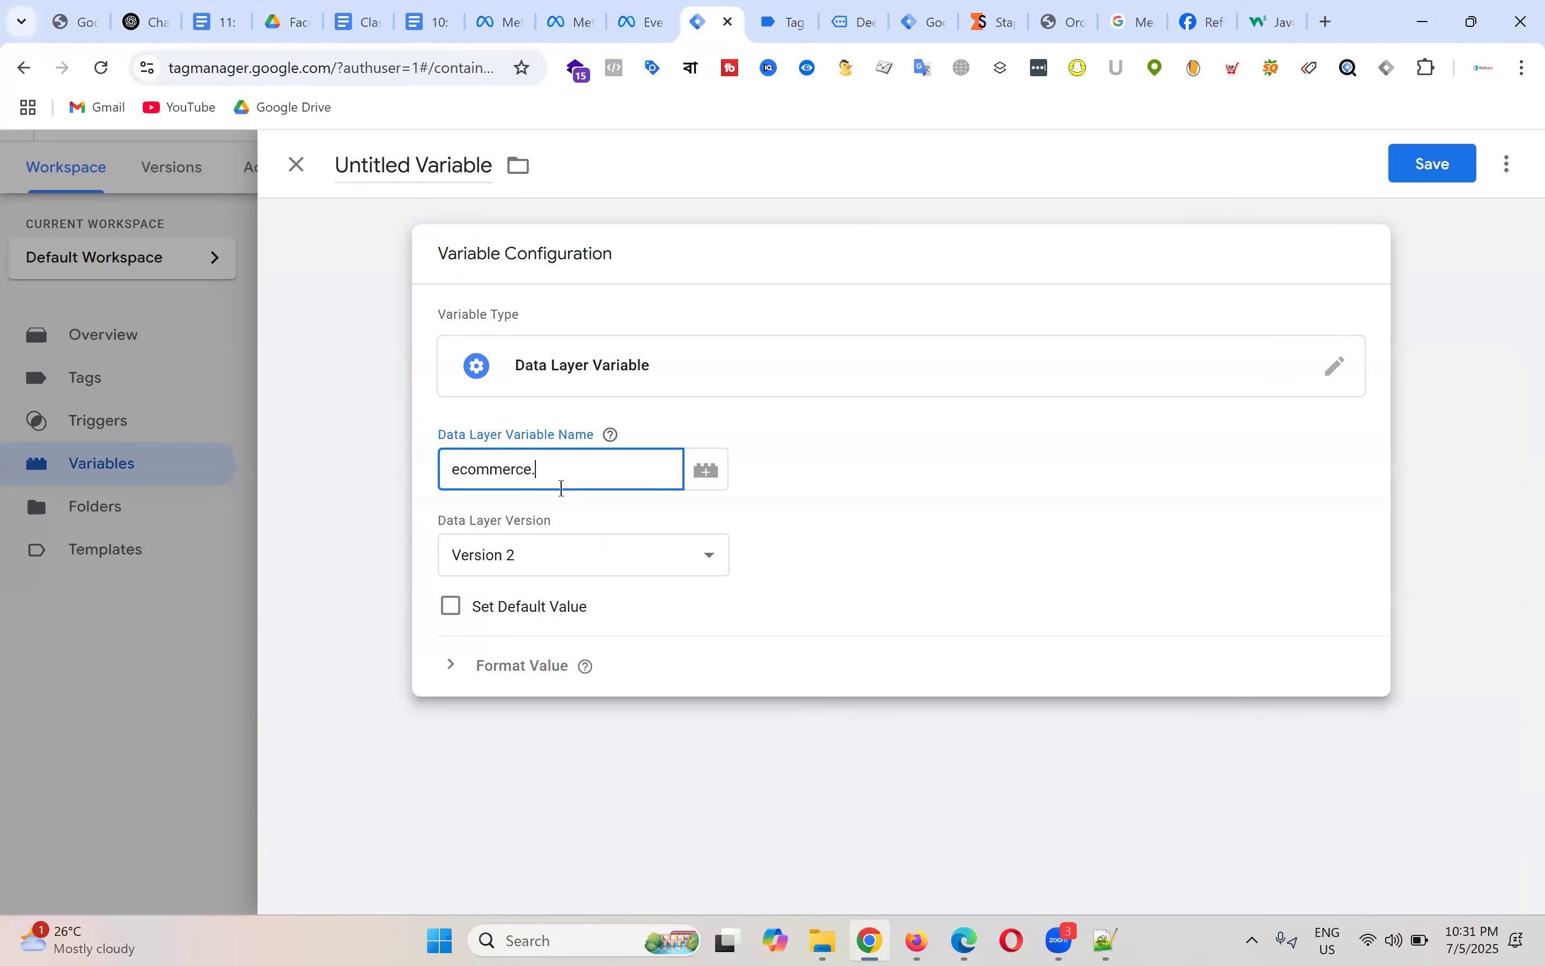
key(ctrl+v)
text(.0)
click(643, 11)
Step: Copy the item_id key from the view_item push to complete the path ecommerce.items.0.item_id
click(787, 16)
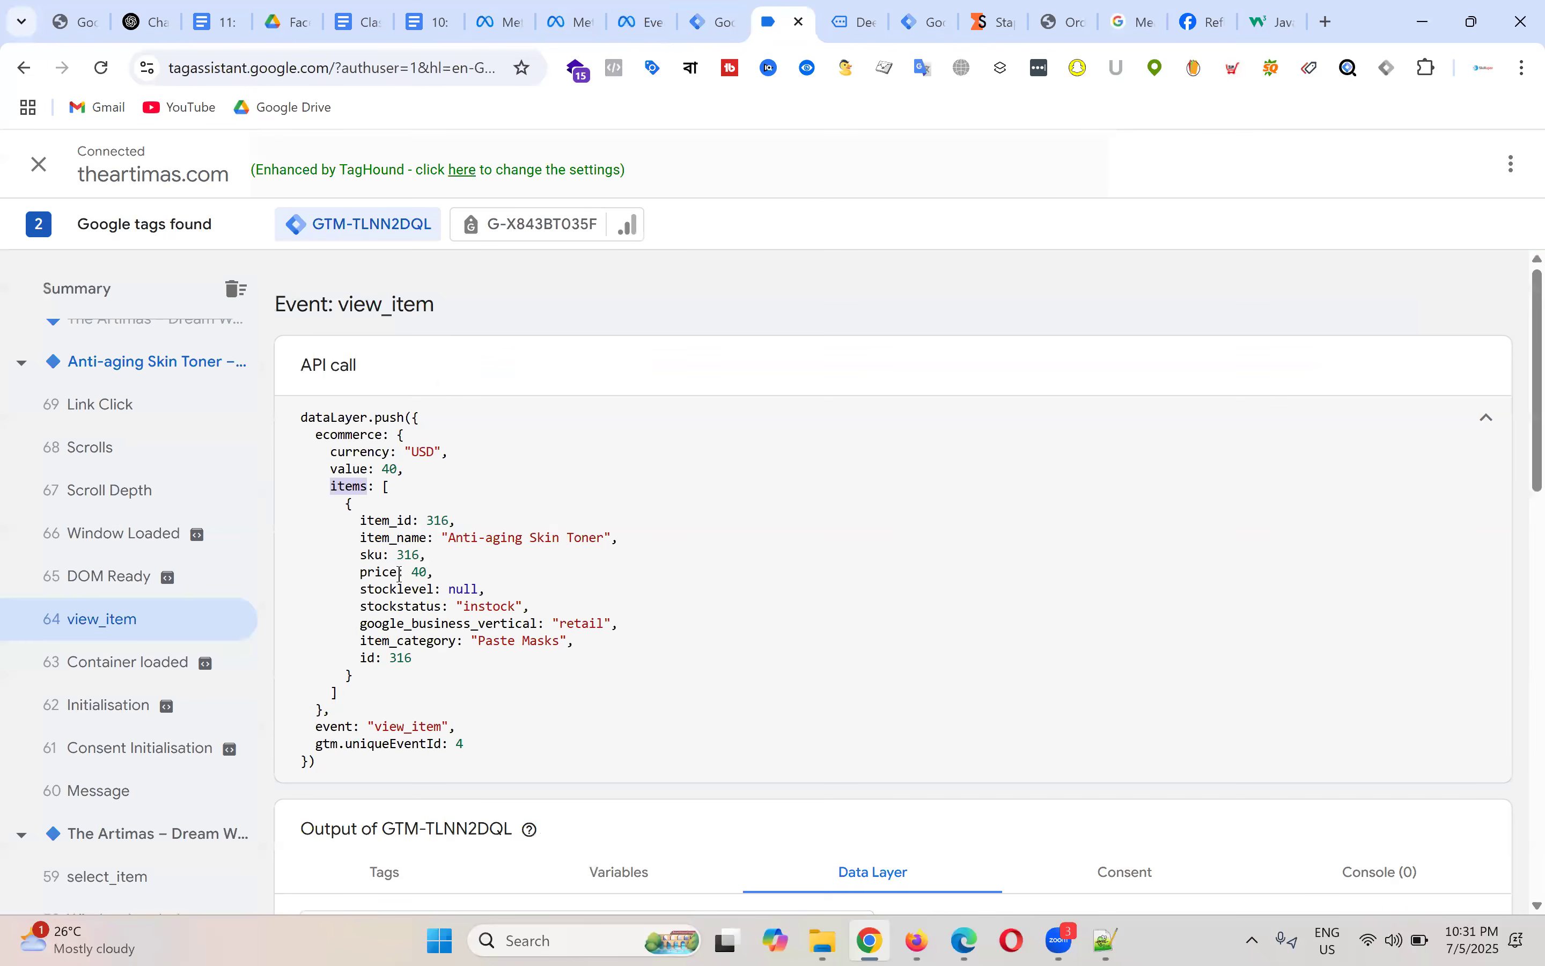
double_click(386, 521)
right_click(383, 521)
click(465, 549)
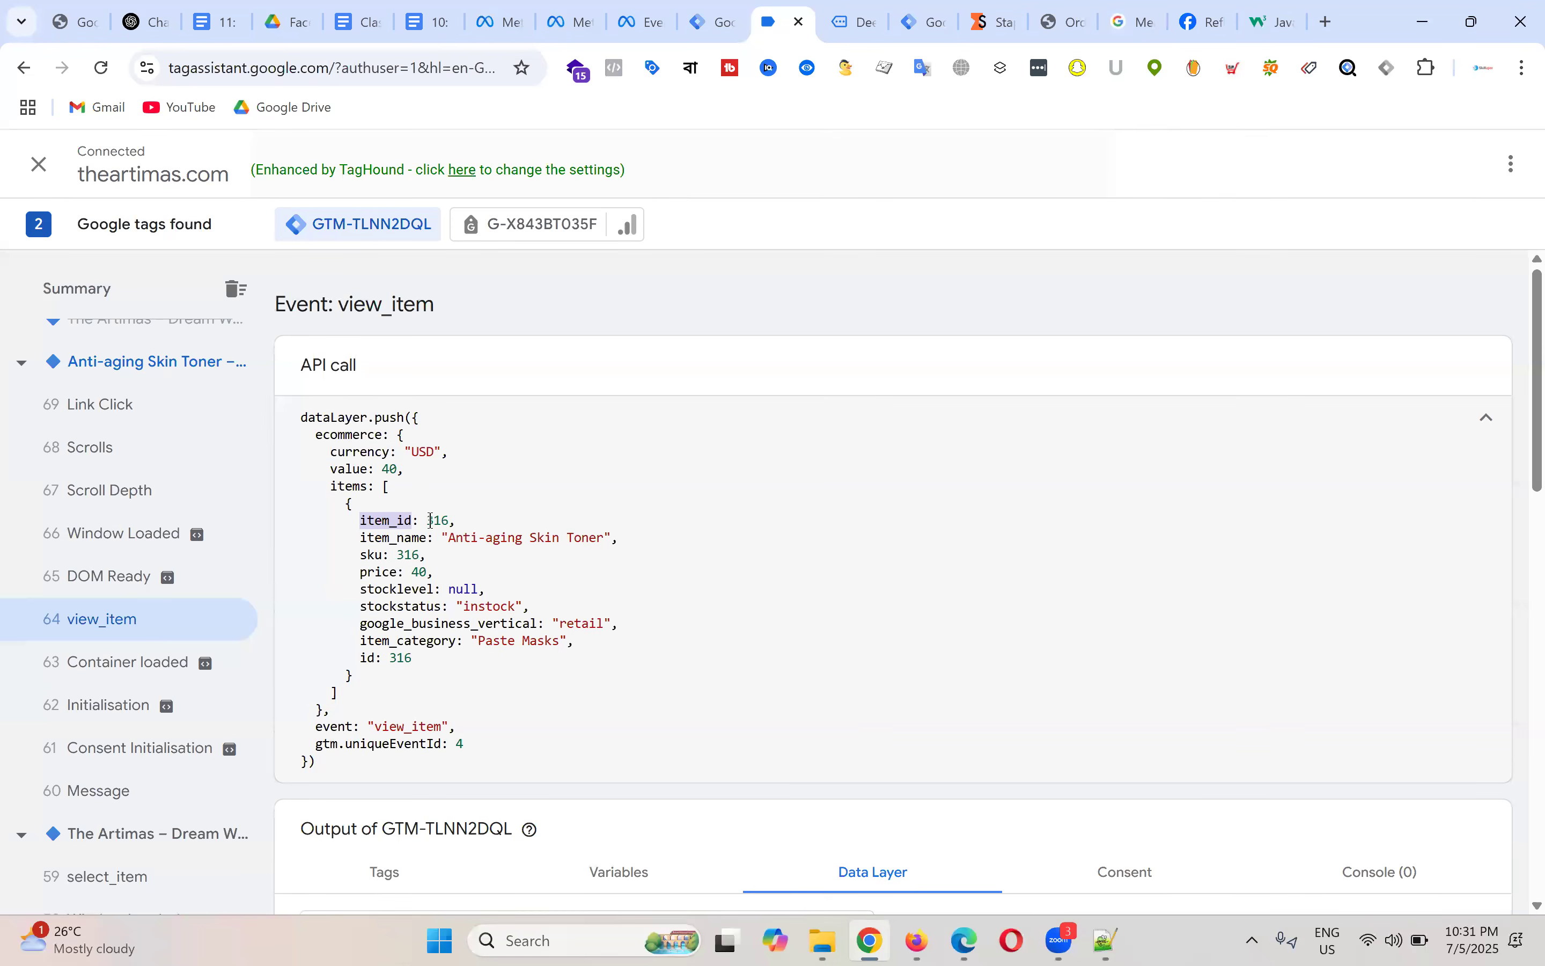
mouse_move(430, 521)
mouse_down()
mouse_move(456, 522)
mouse_move(439, 553)
mouse_up()
double_click(399, 660)
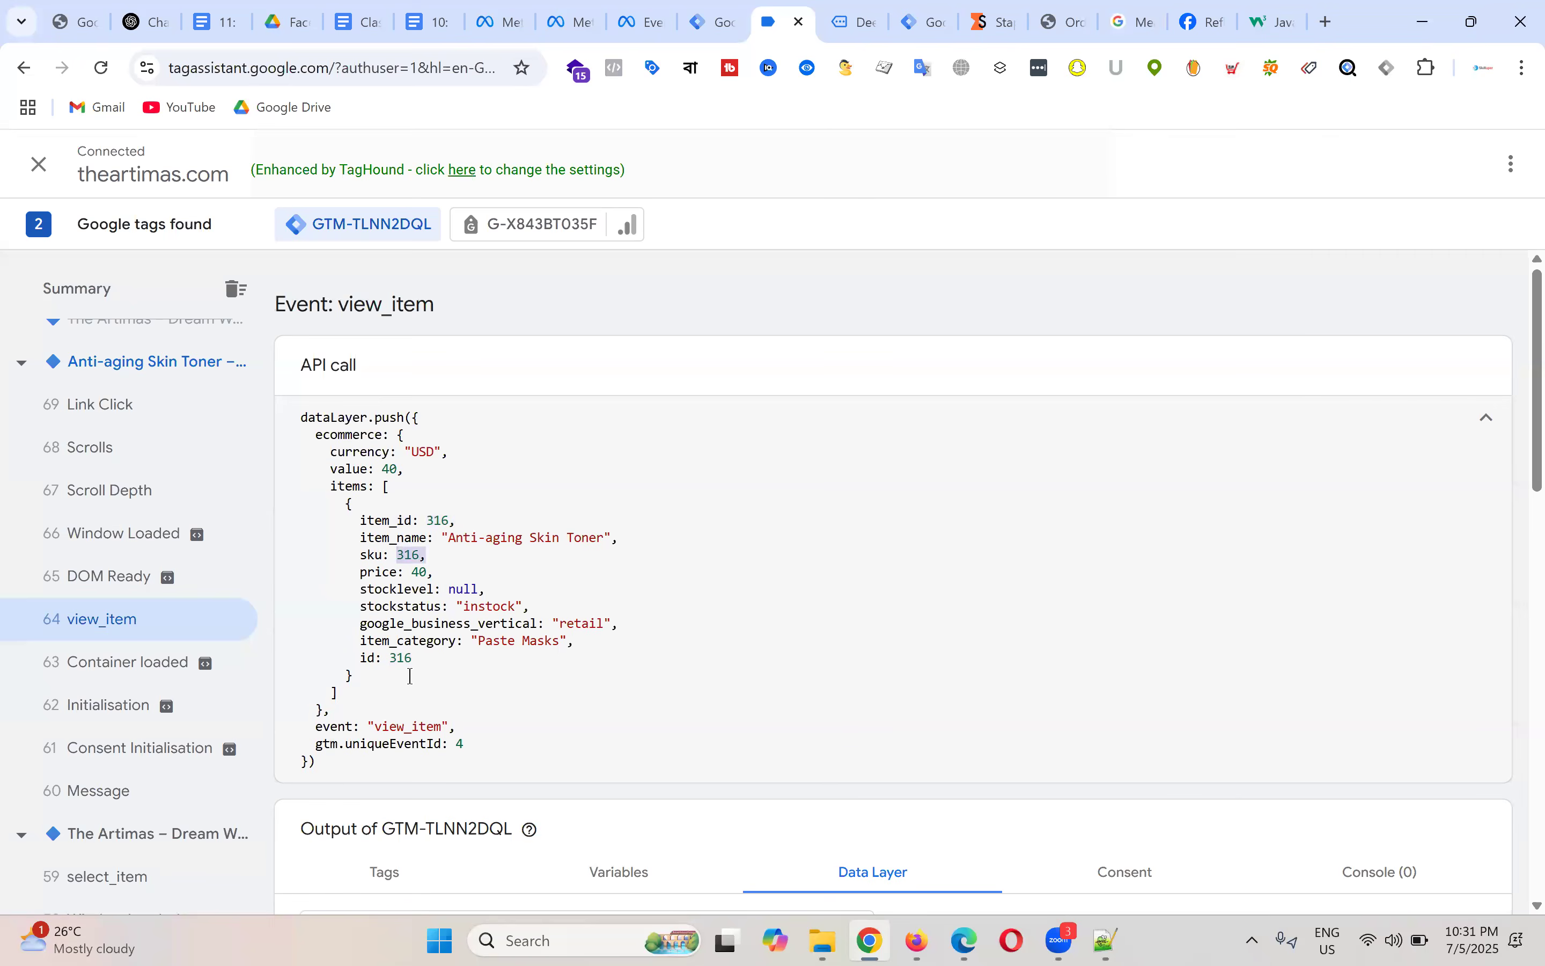
double_click(389, 522)
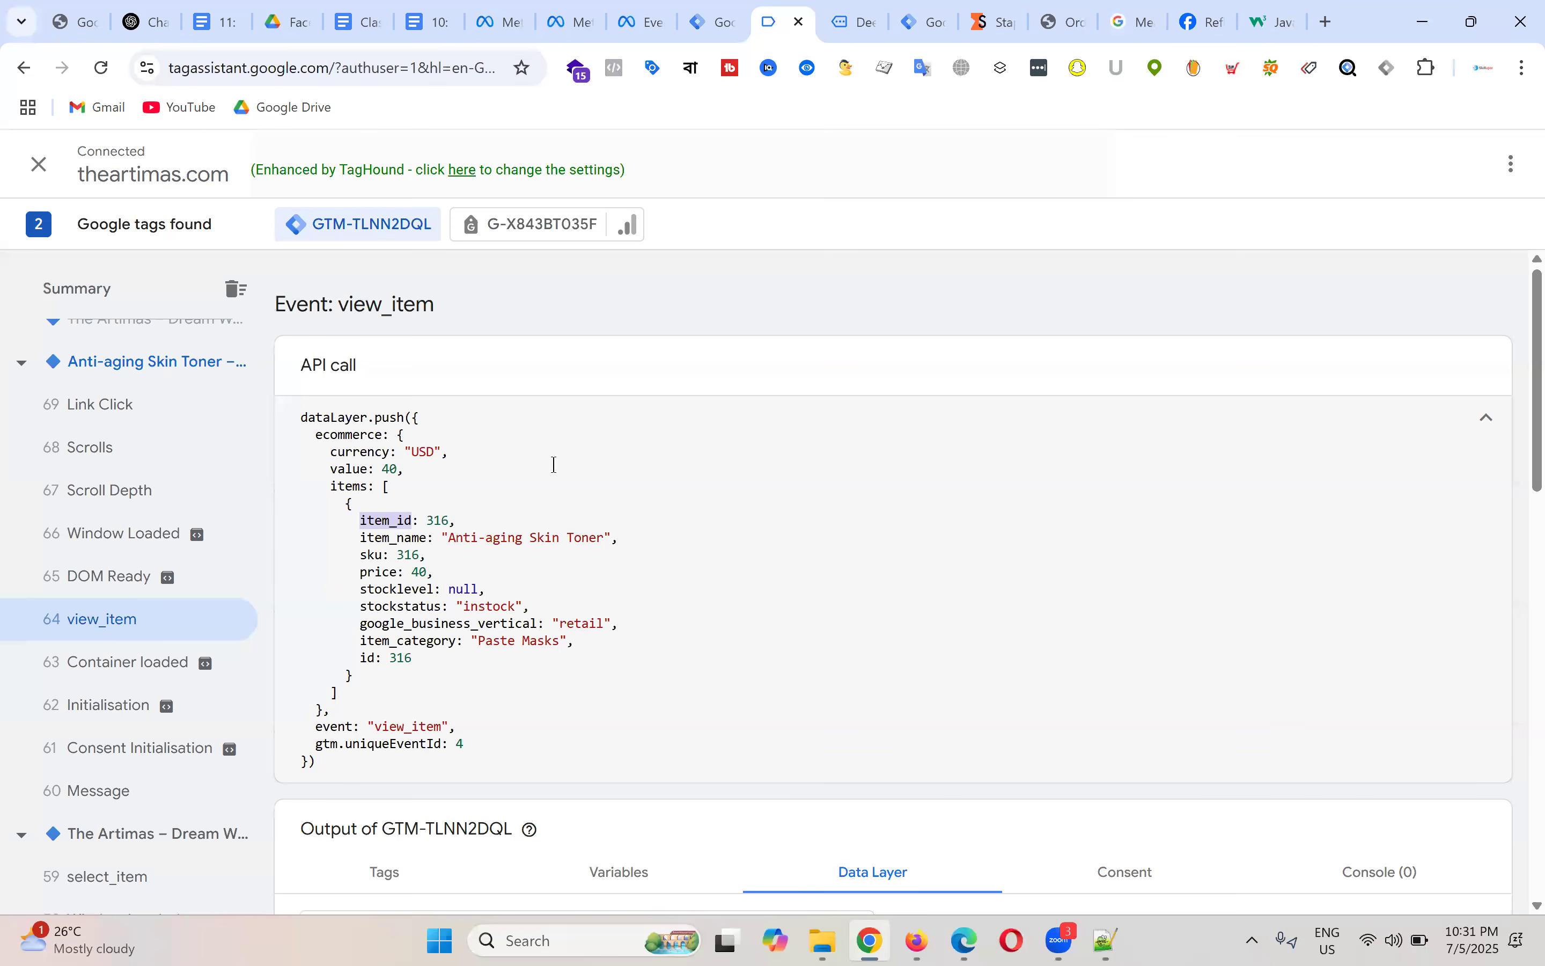
click(723, 12)
key(ctrl+v)
Step: Rename the variable 'dlv - product id' and save it
click(412, 165)
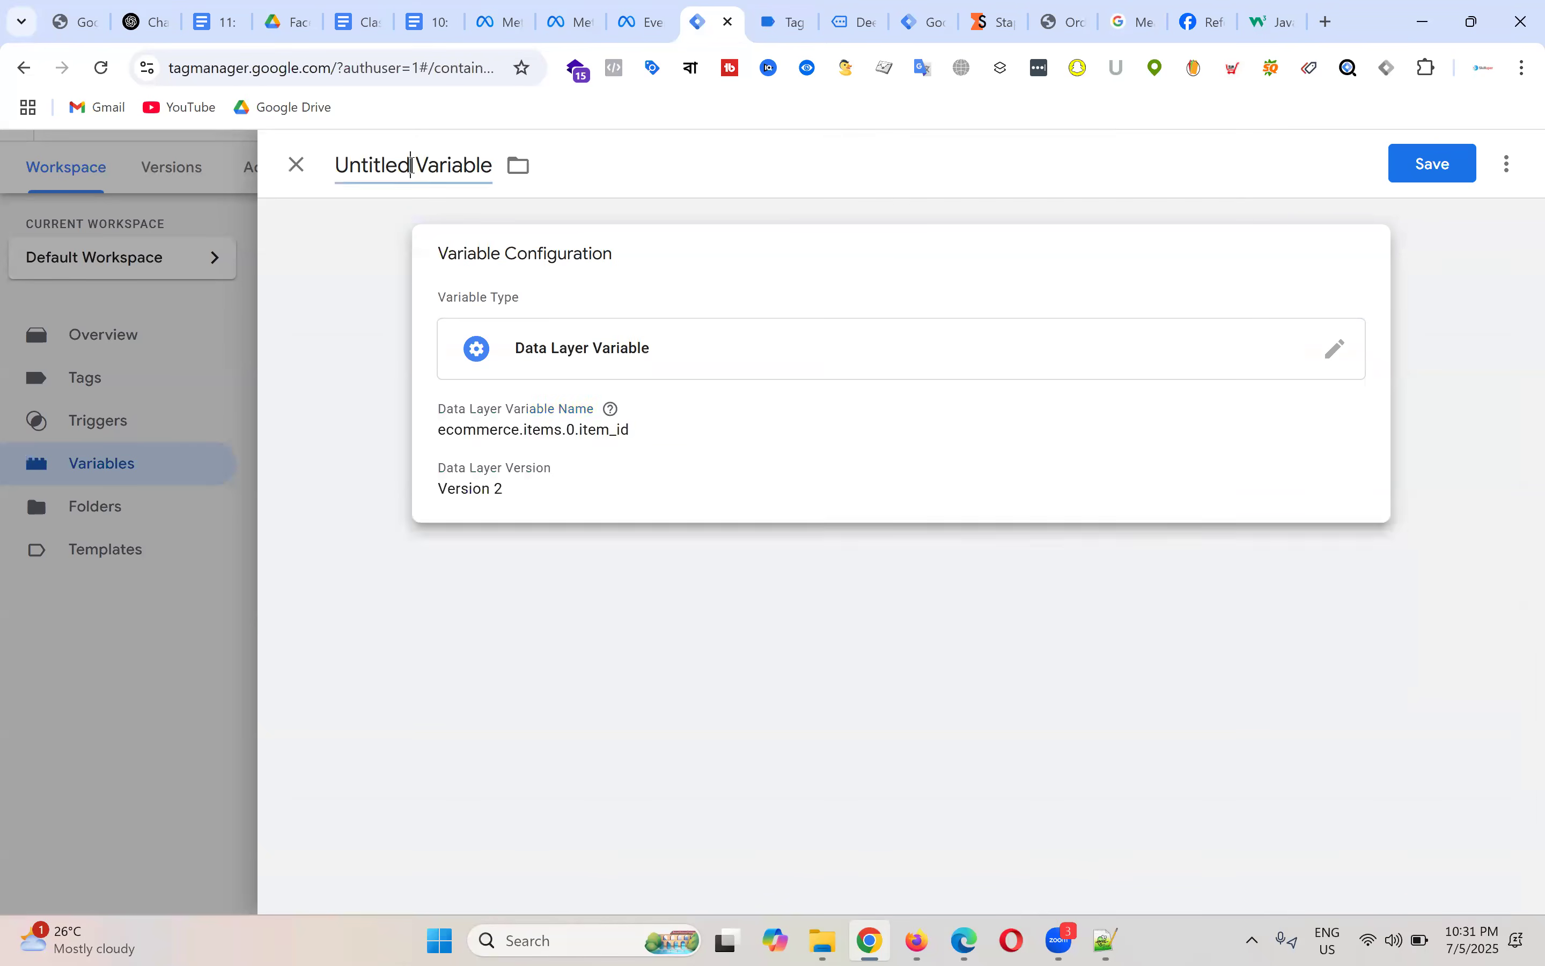
triple_click(412, 164)
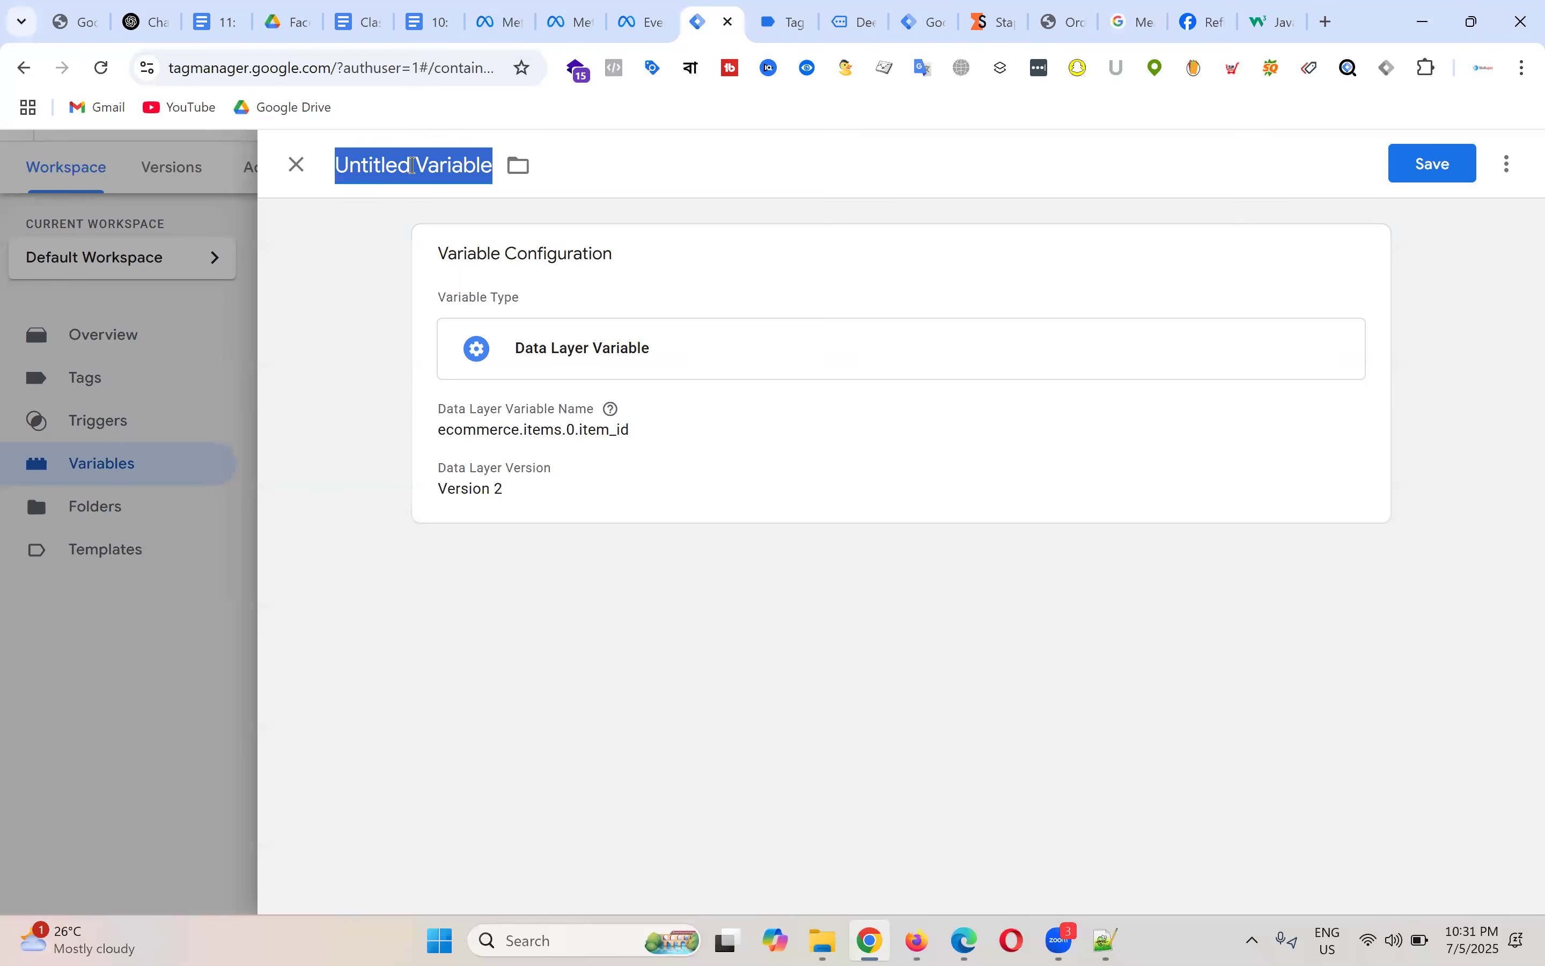
text(dlv - p)
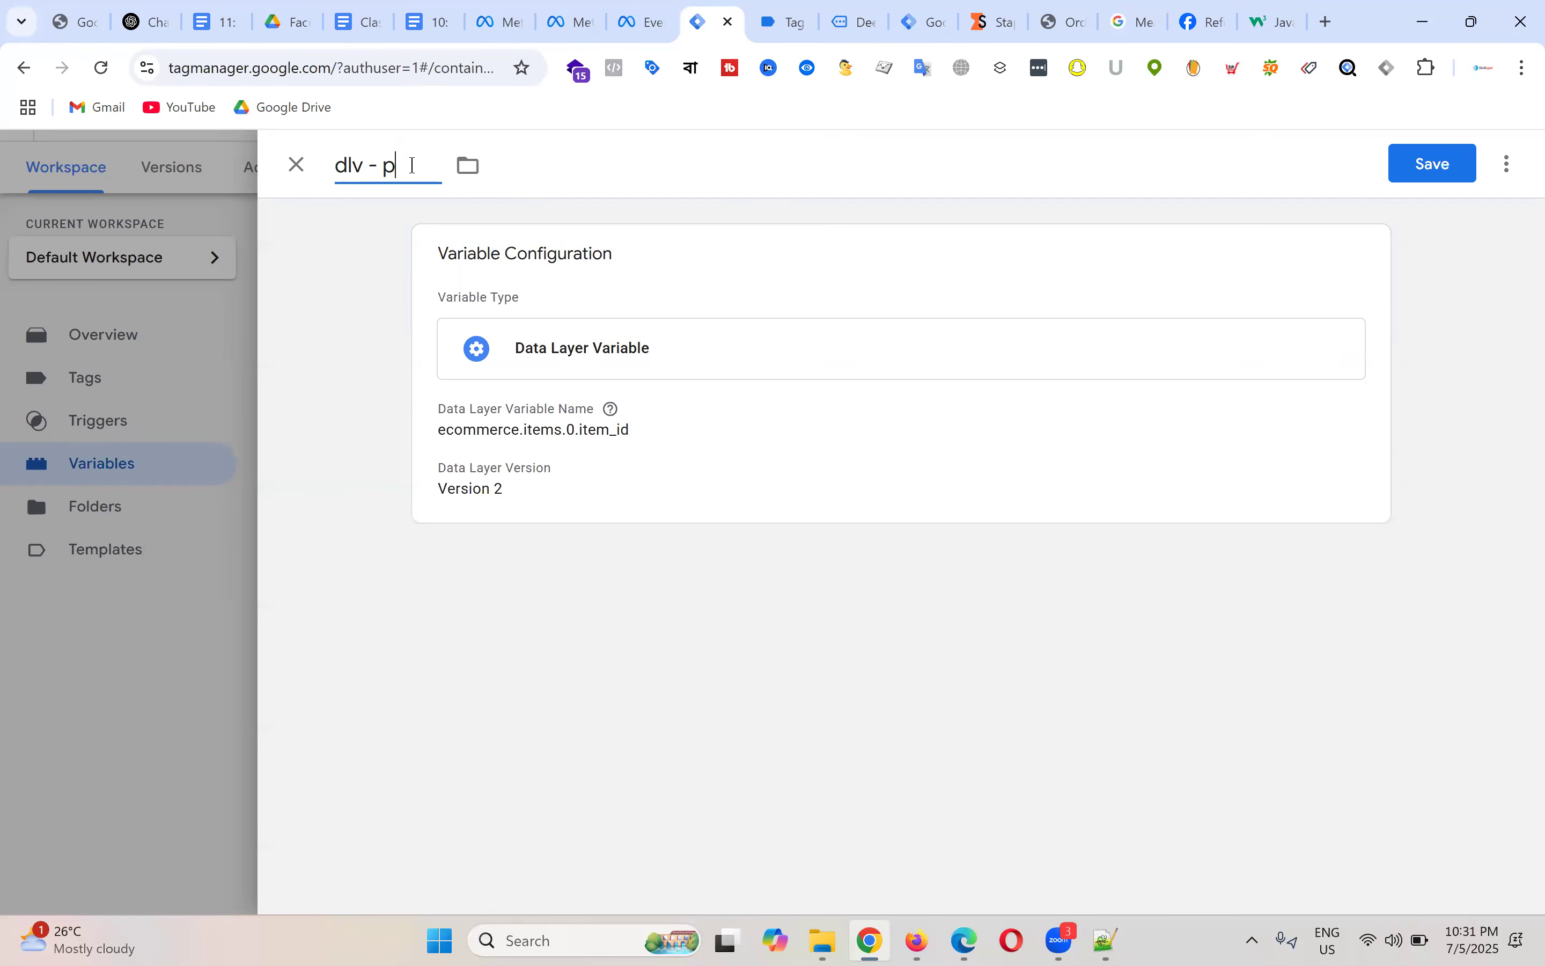
text(roduct id)
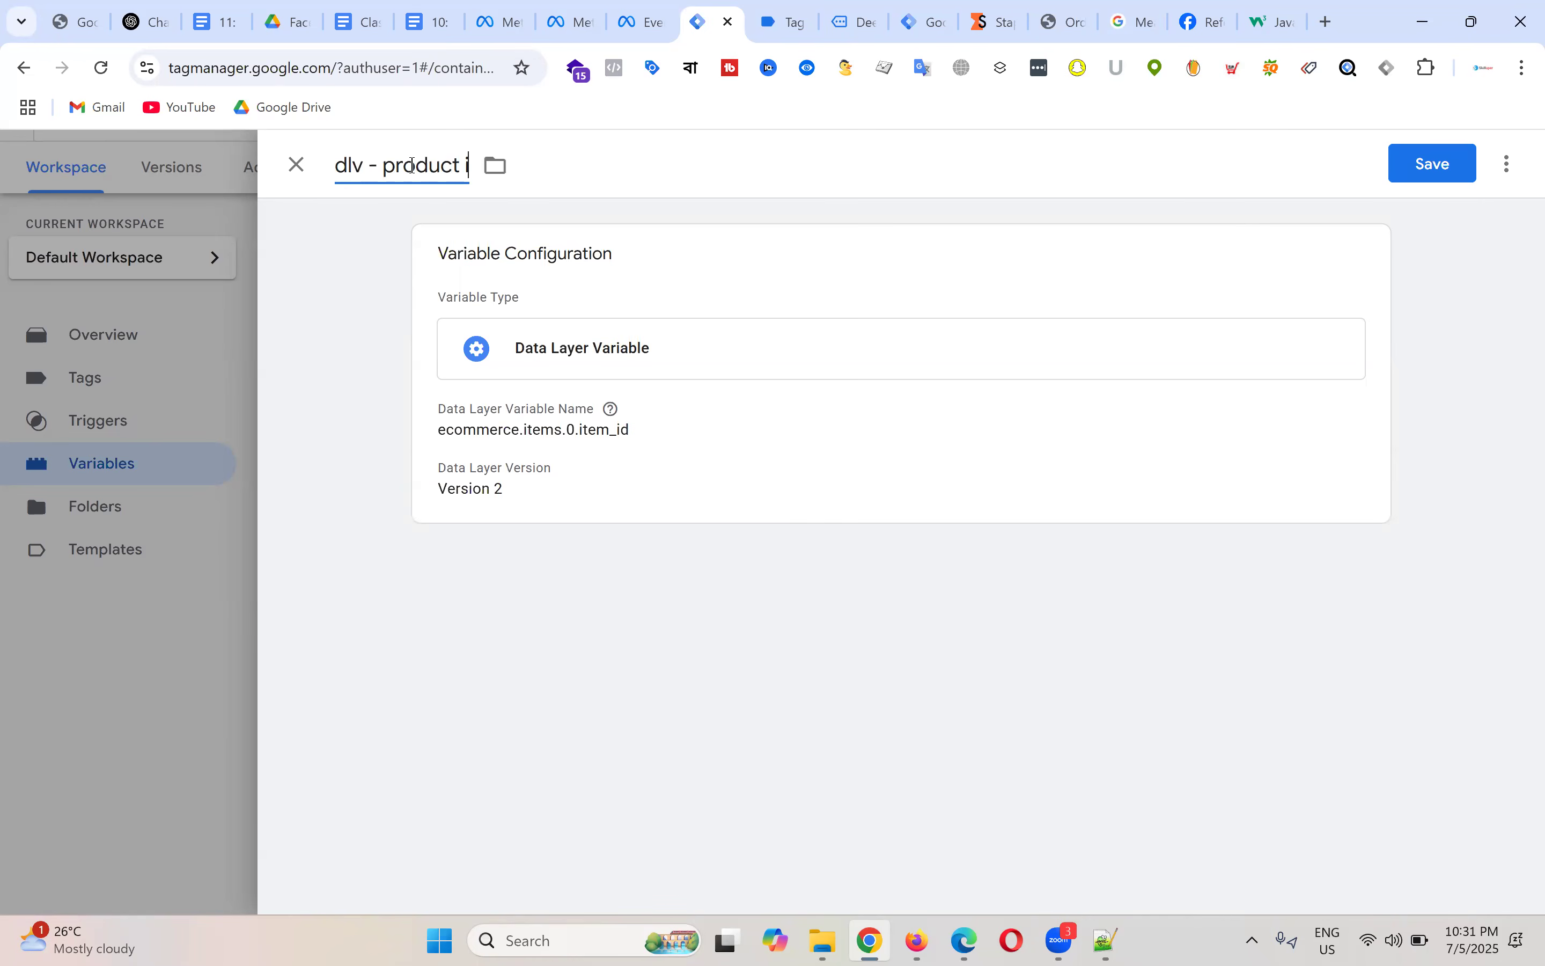
click(1452, 164)
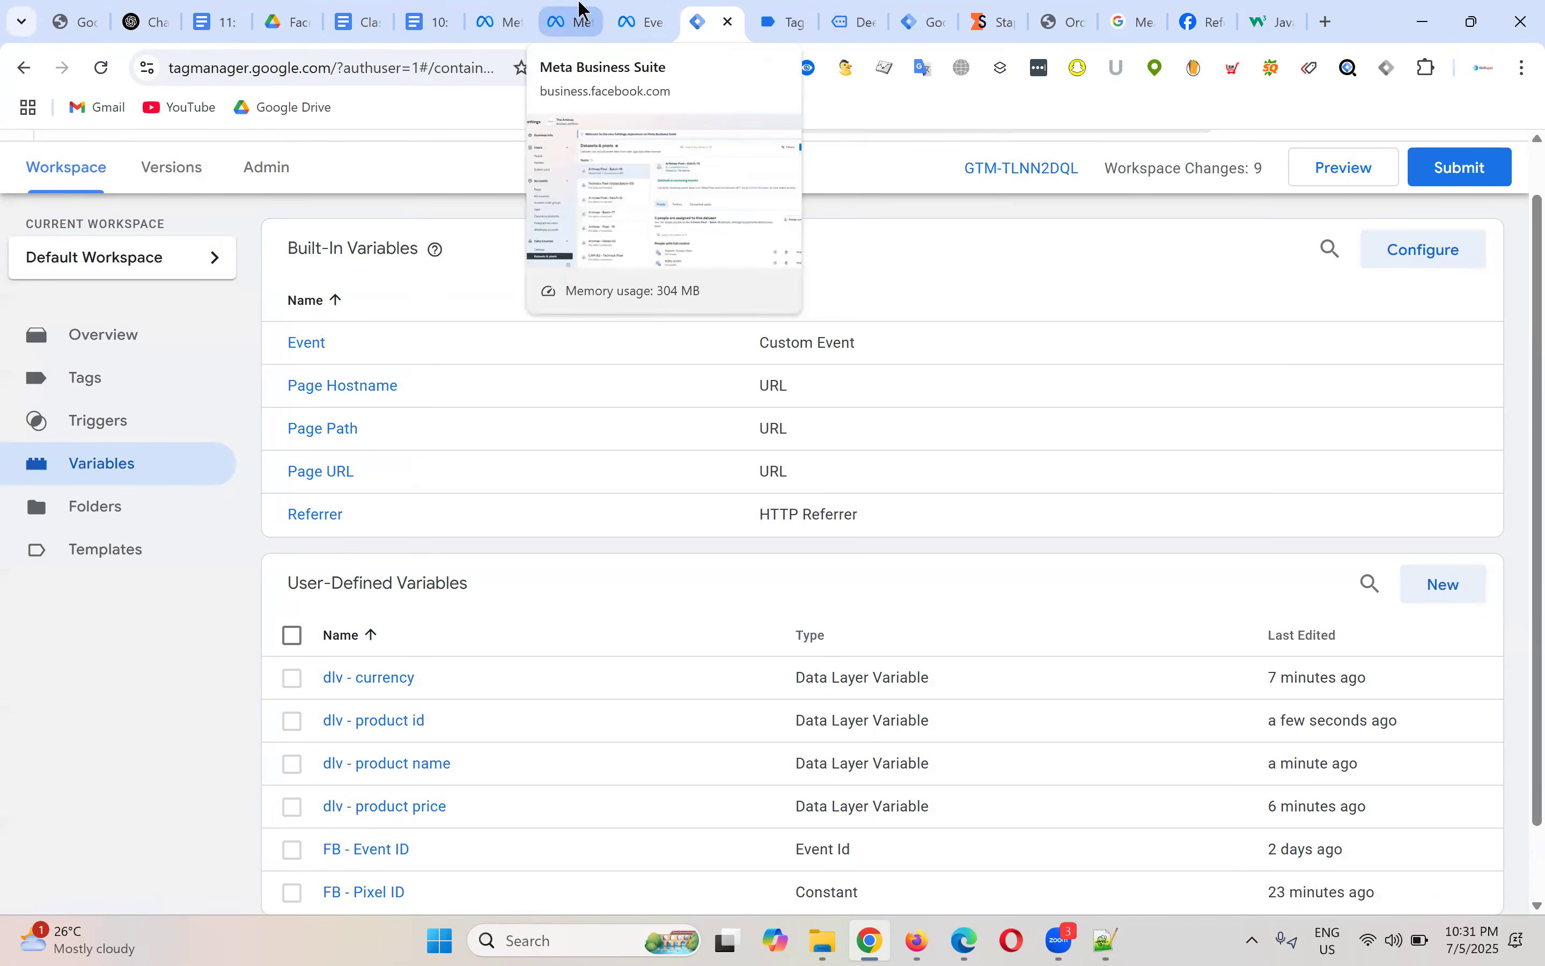
click(790, 14)
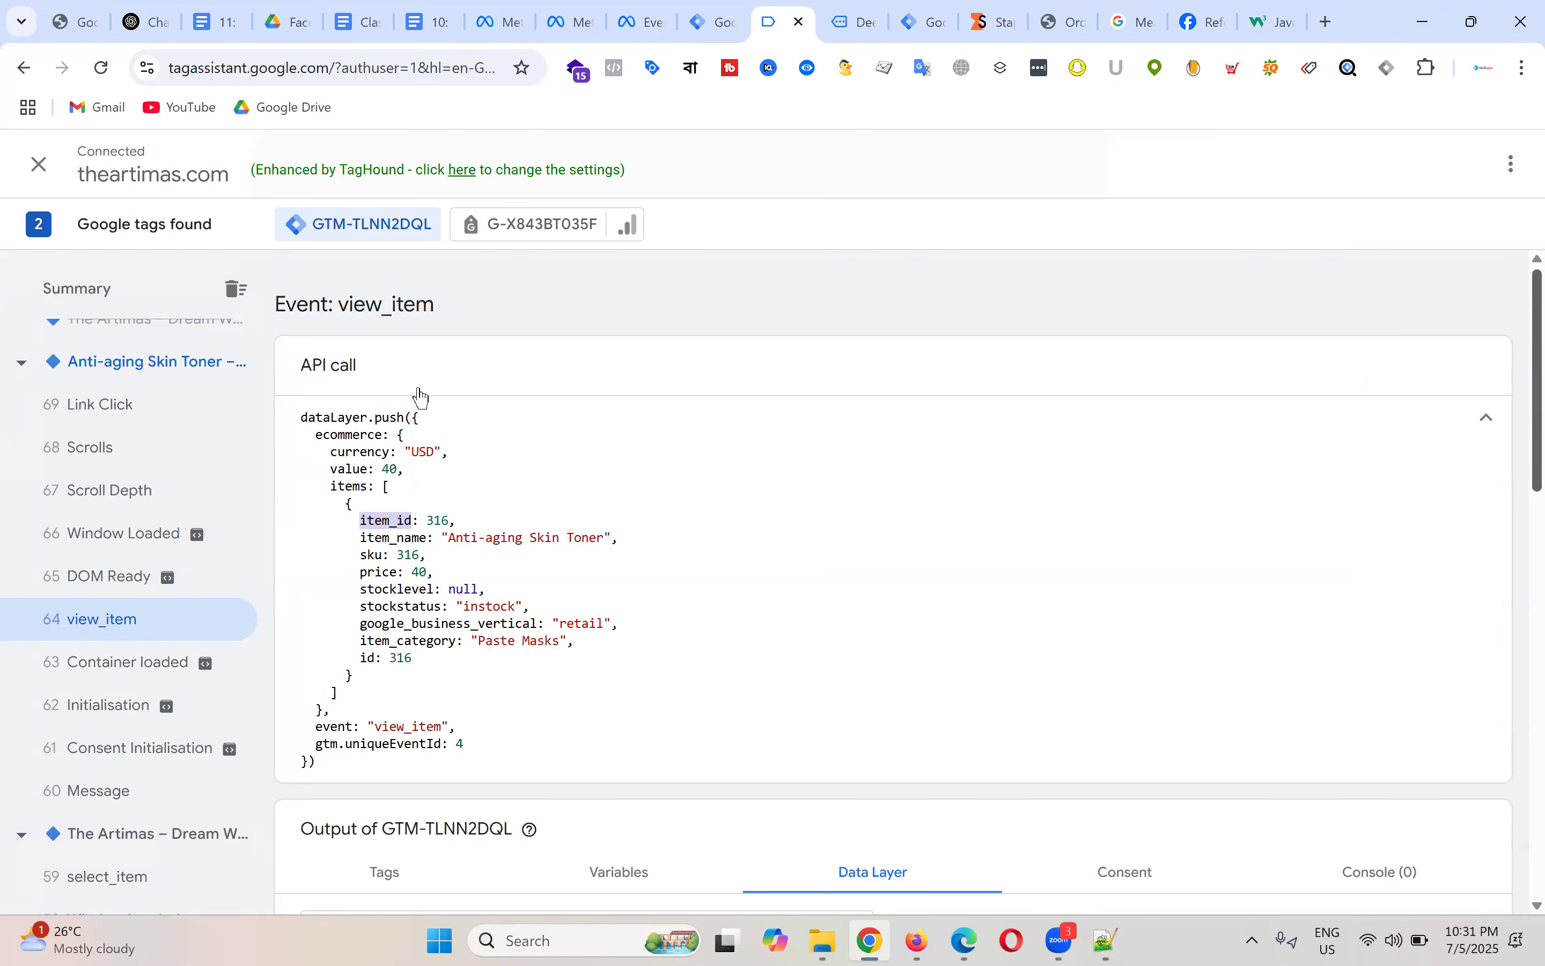
Step: Show the Variables output for the view_item event and inspect its values
scroll(697, 518, down, 5)
click(598, 440)
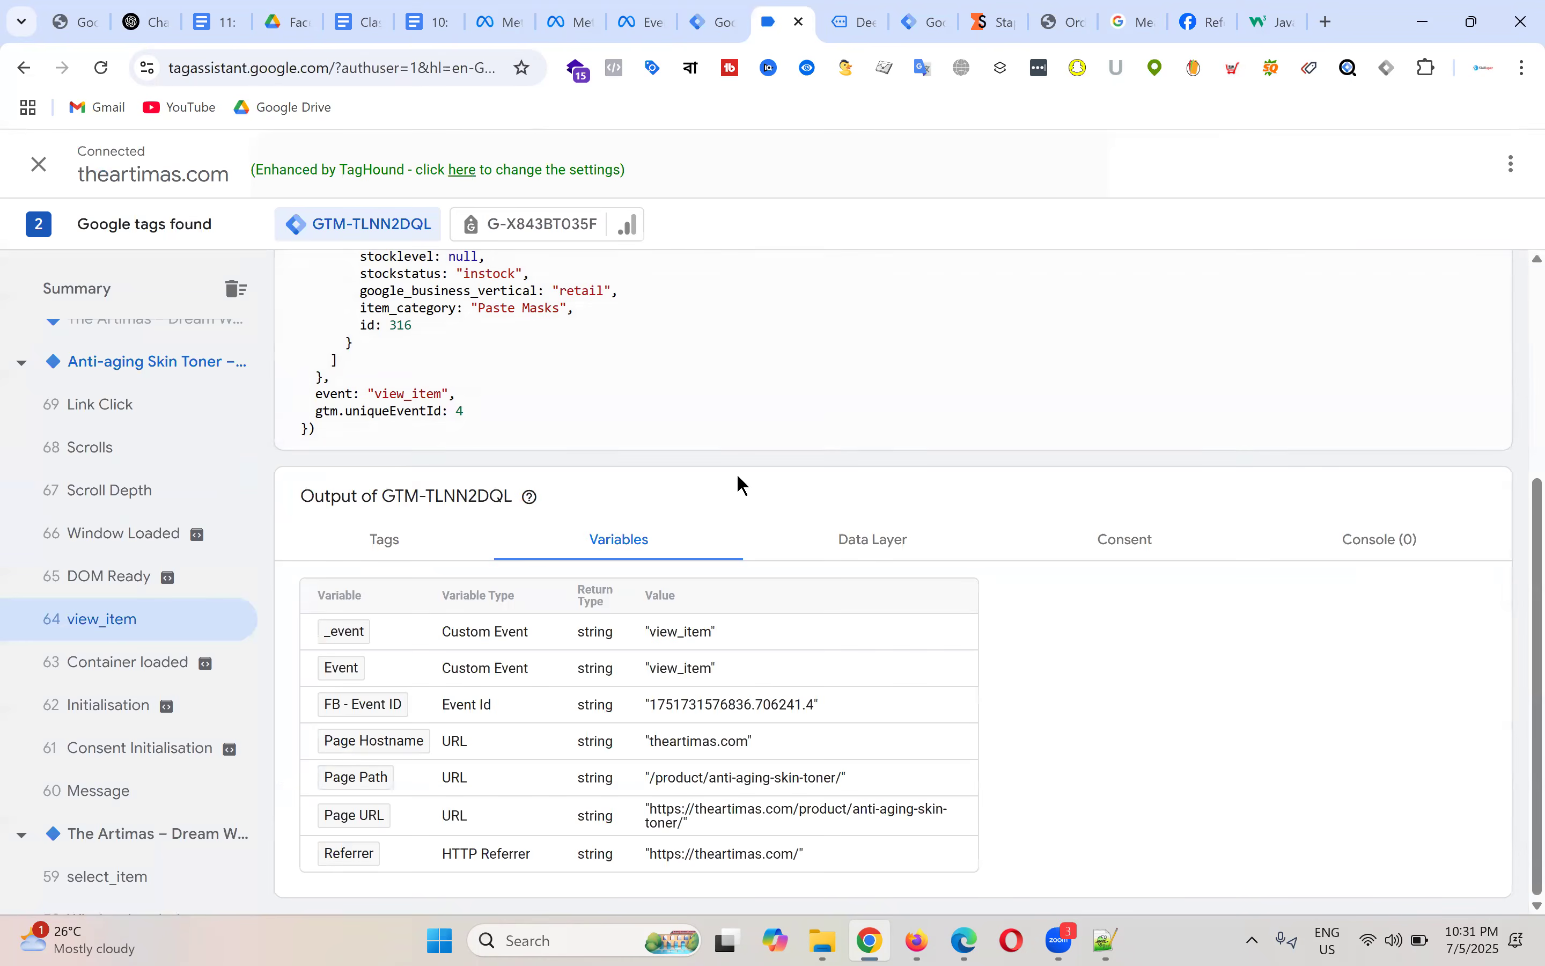
drag(800, 856, 326, 628)
click(790, 685)
Step: Reconnect the preview to theartimas.com, check the detected tags, then close the Tag Assistant tab
key(ctrl+shift+Tab)
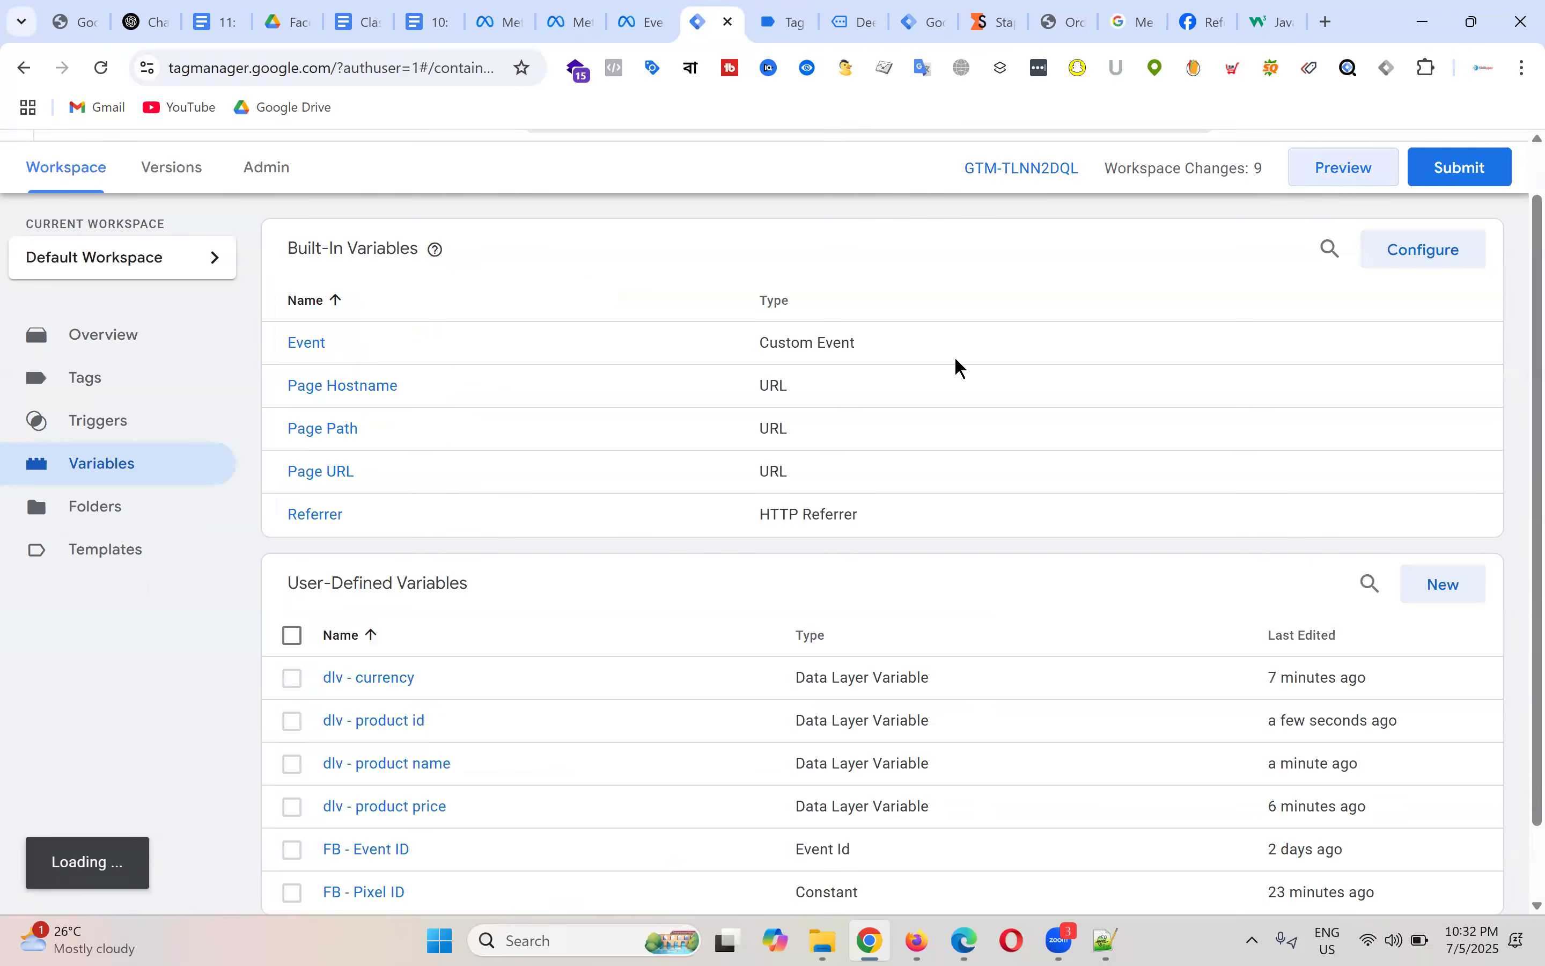
key(ctrl+Tab)
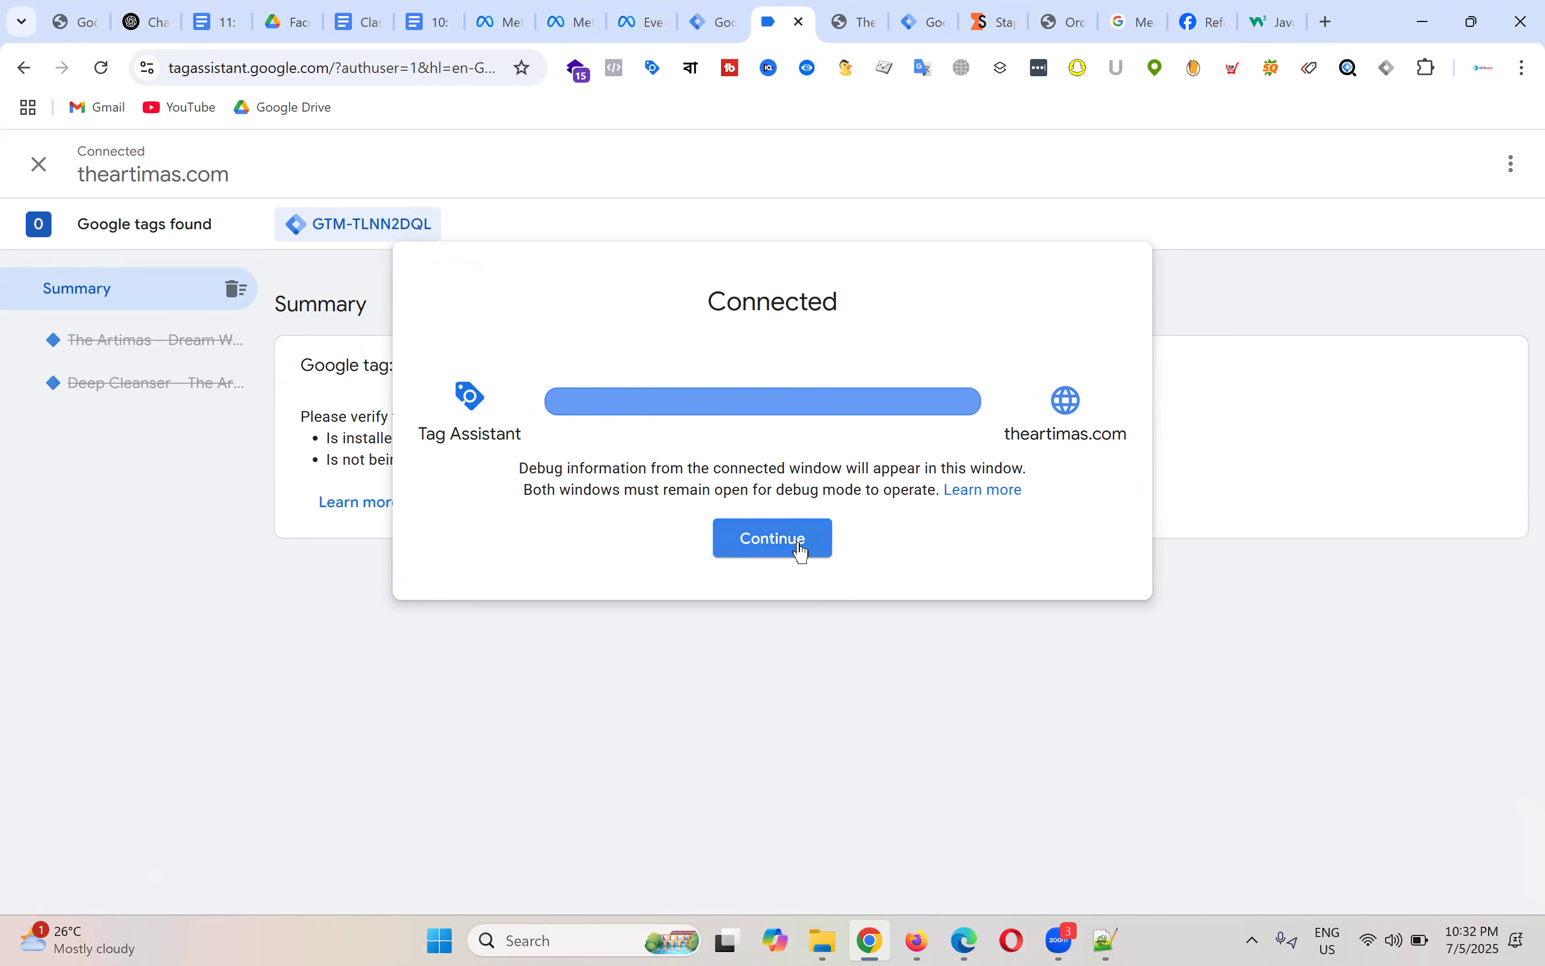
click(802, 551)
click(862, 21)
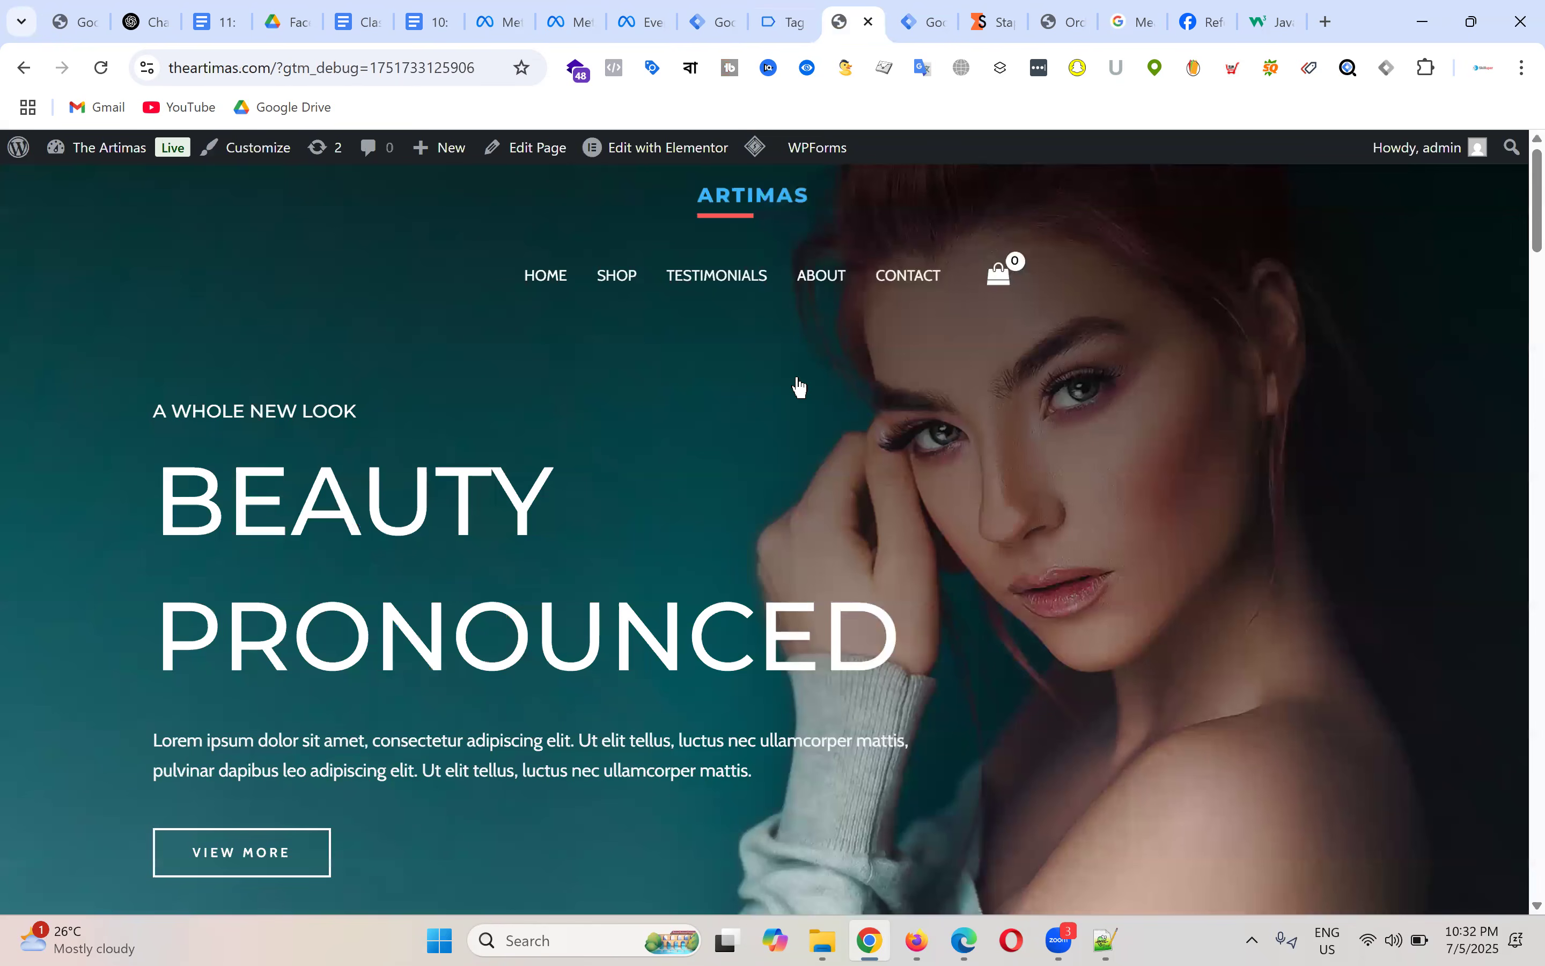
scroll(1045, 313, down, 15)
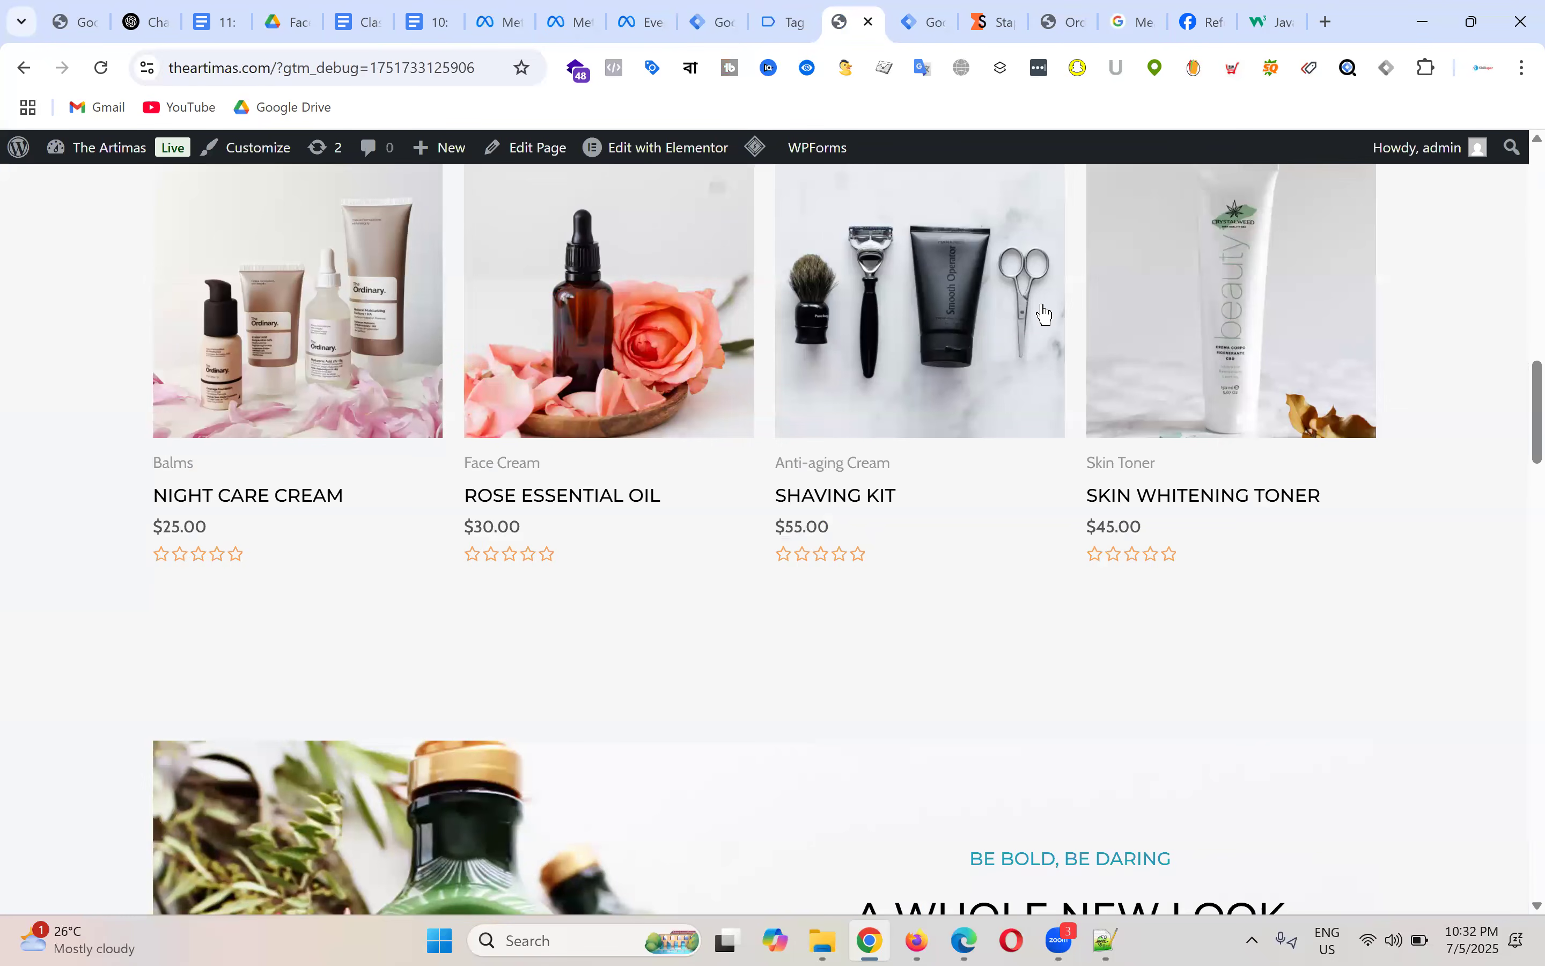
click(782, 22)
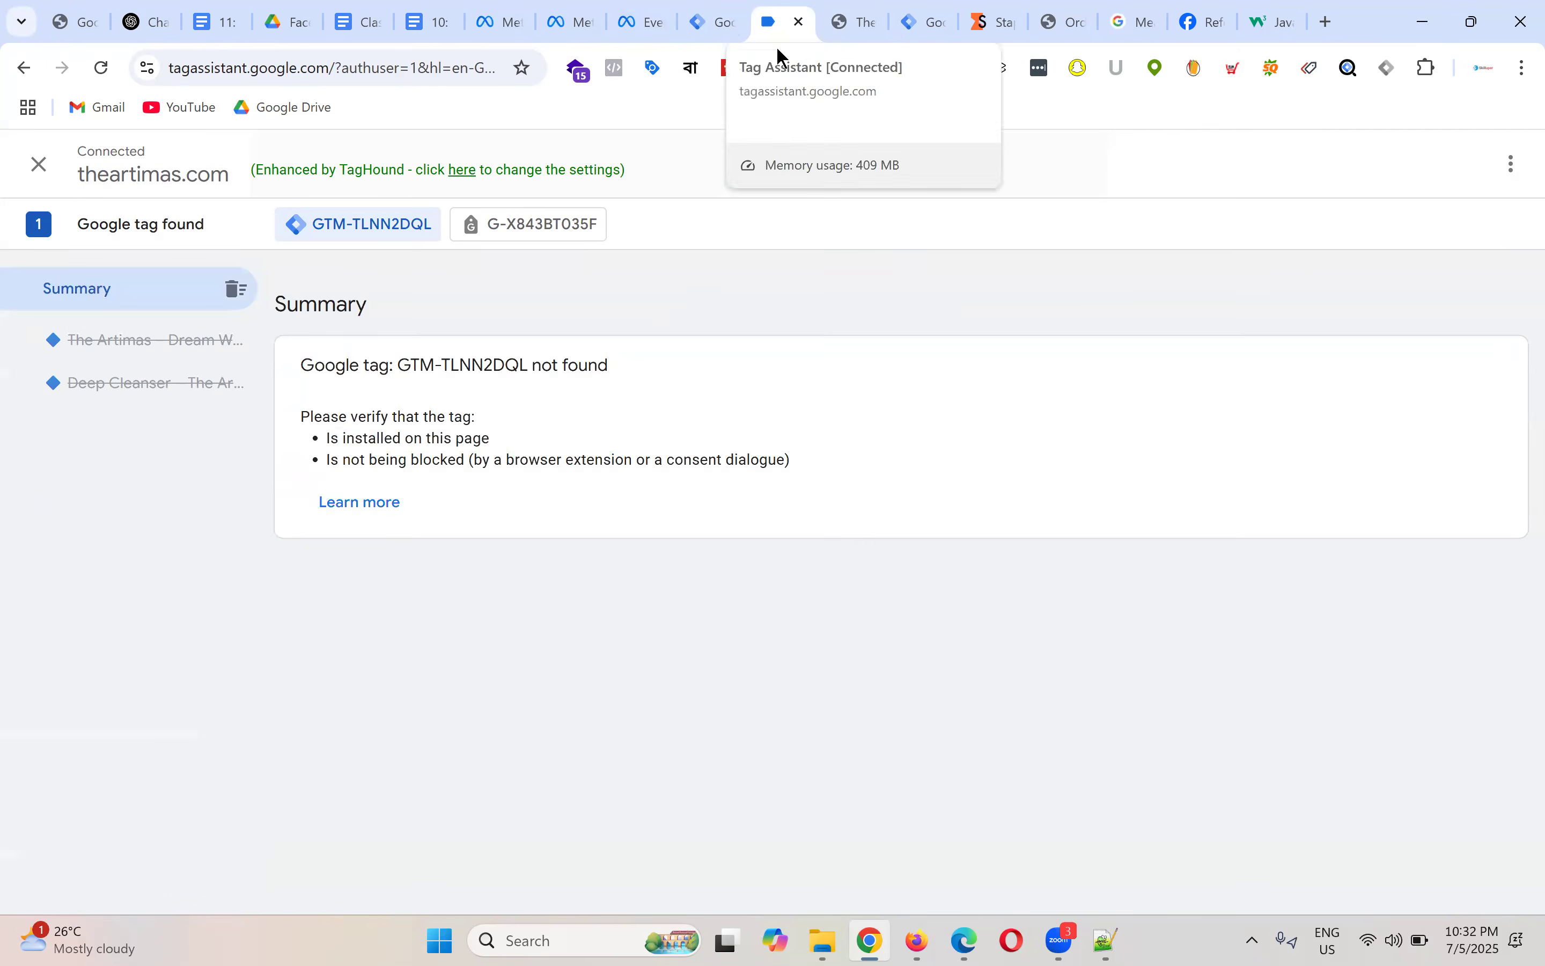
click(852, 9)
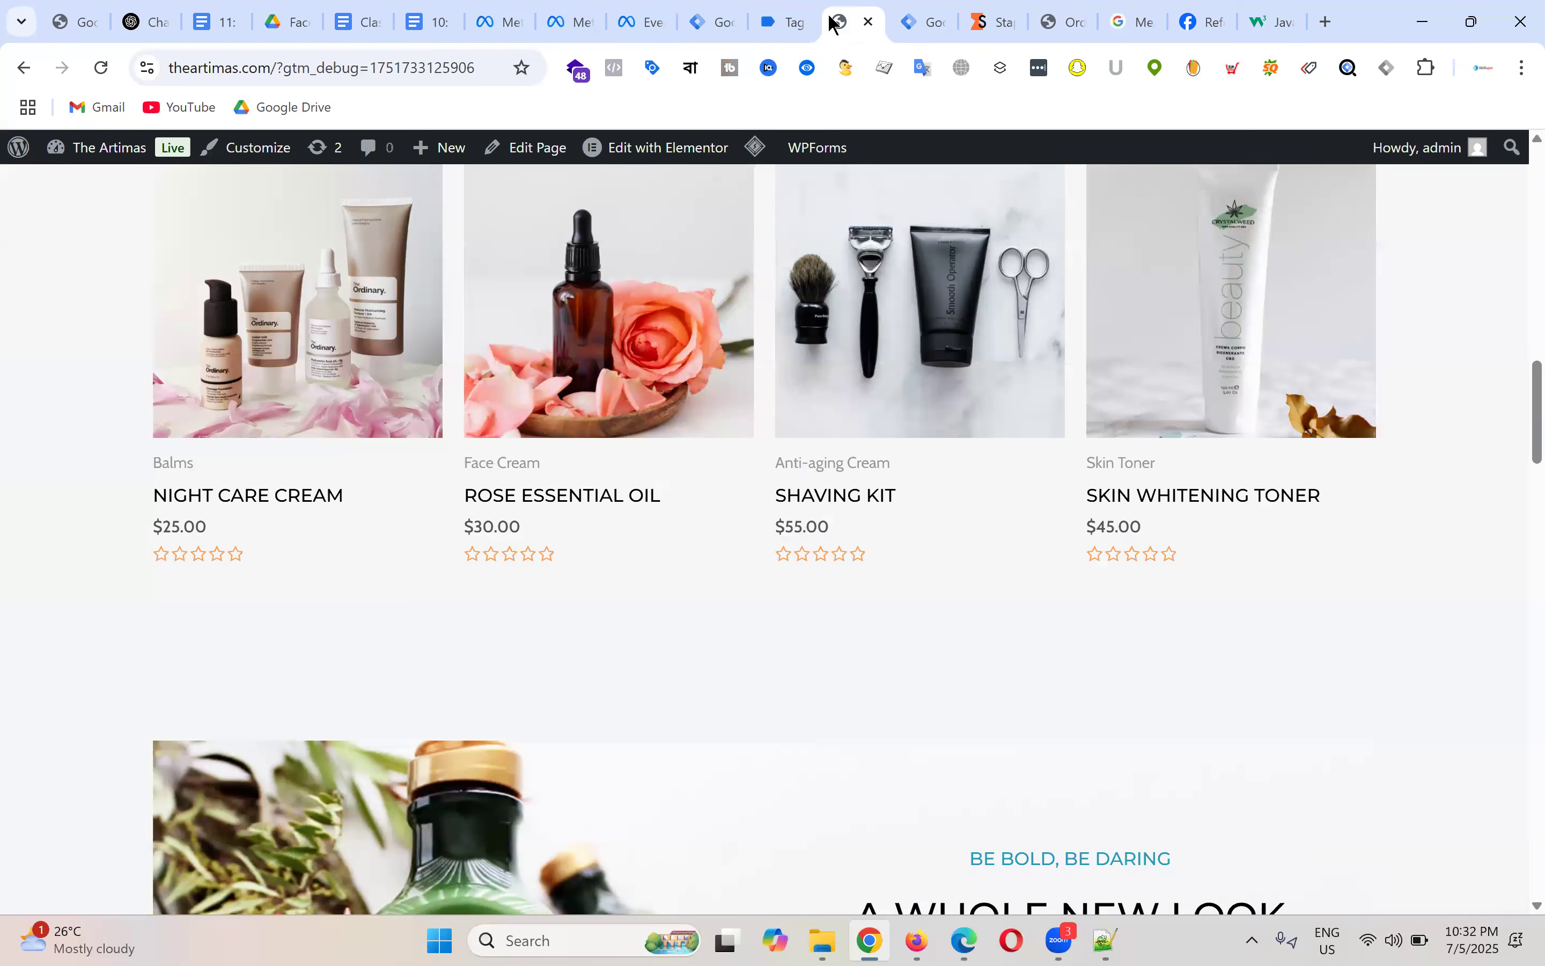
click(803, 29)
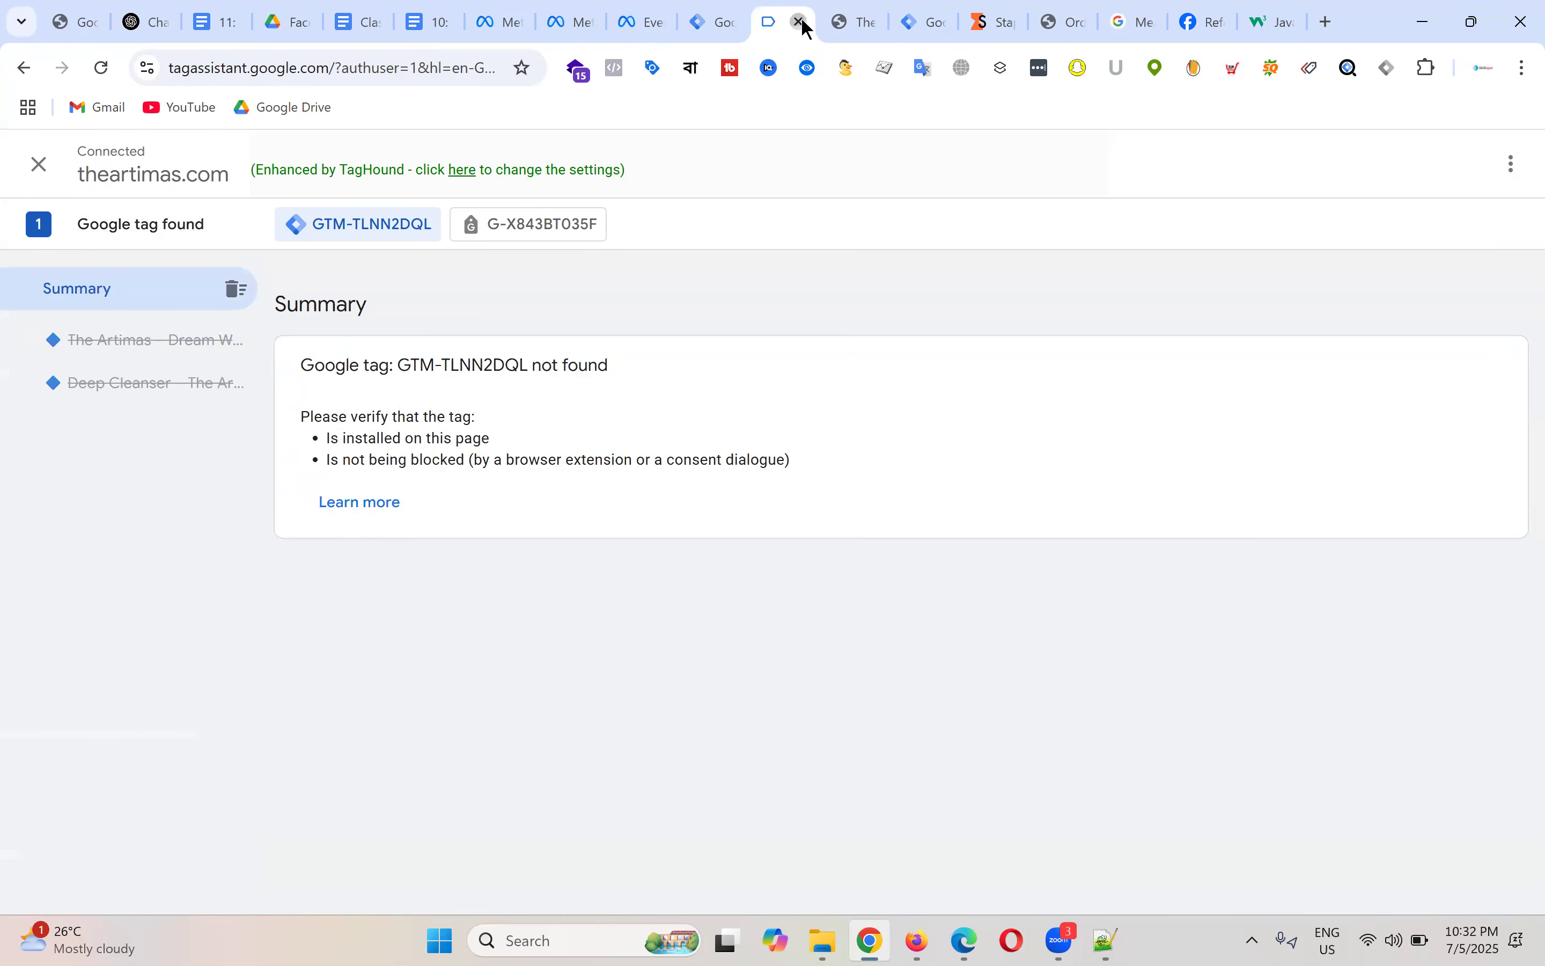
click(799, 23)
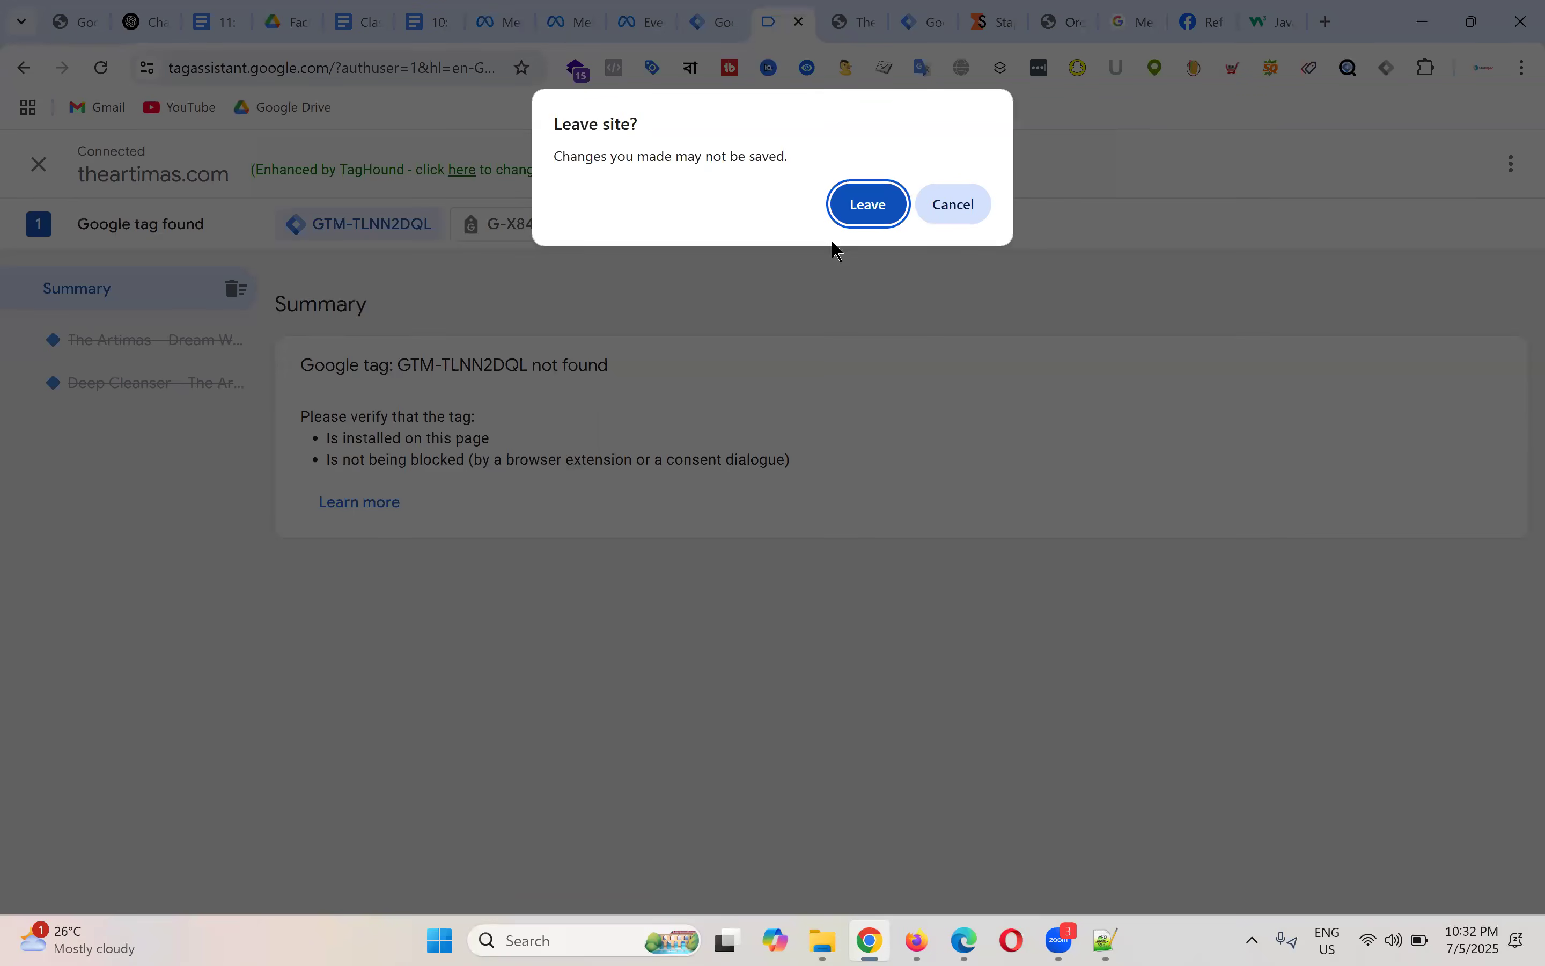
click(806, 28)
Step: Close the debug site and publish the Artimas - Web container as Version 9 without a description
click(843, 23)
click(767, 13)
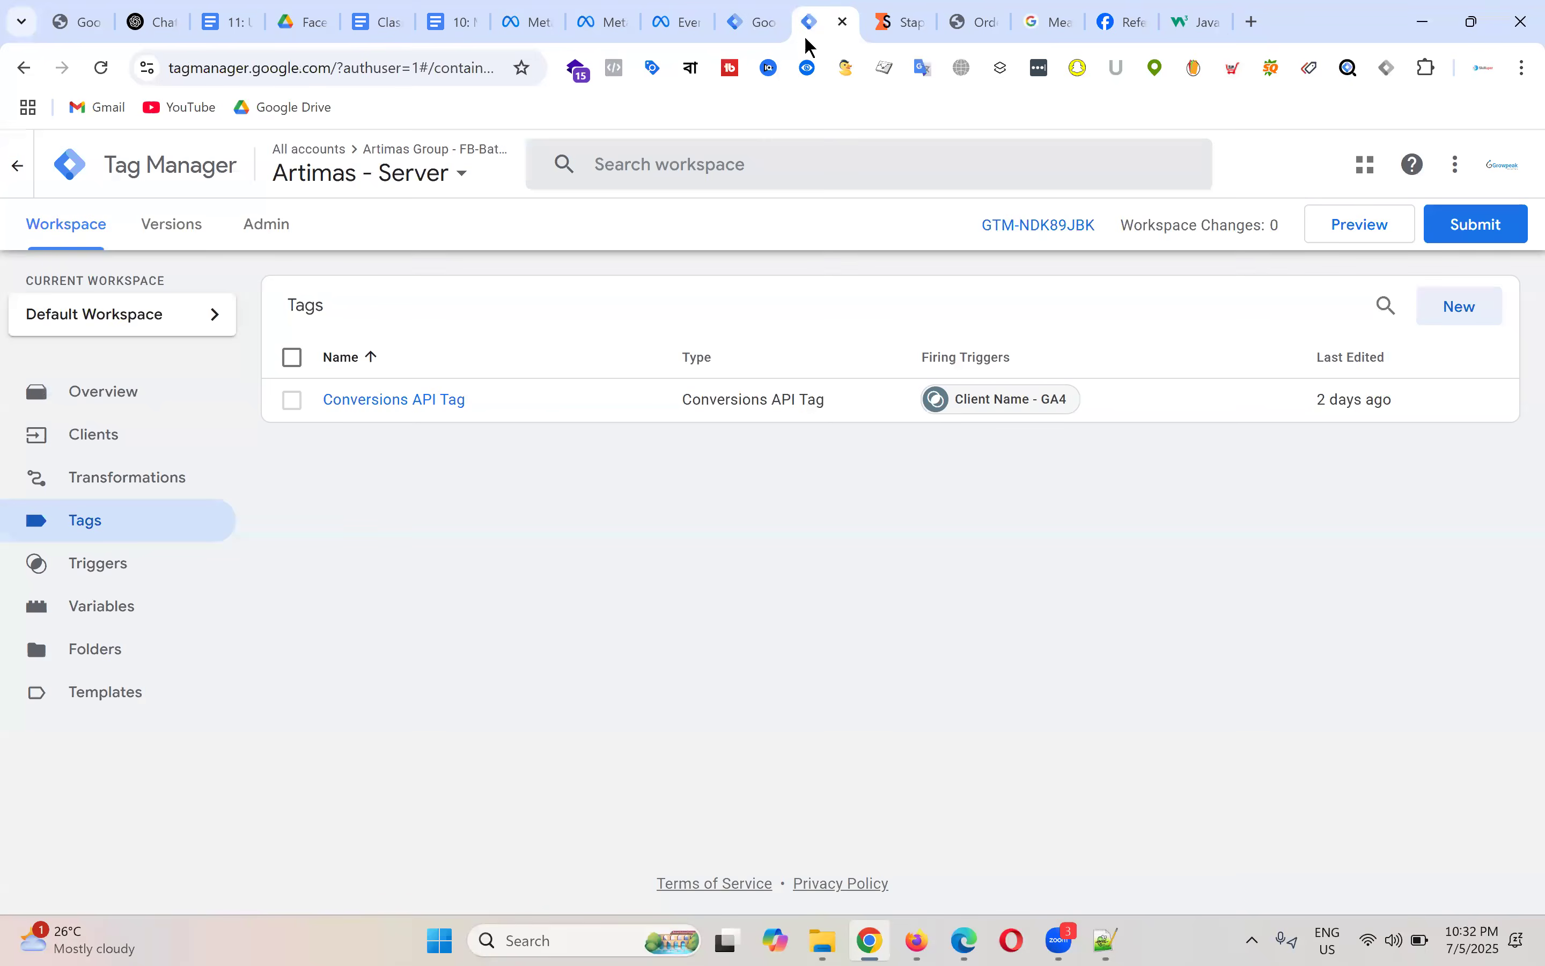
click(1463, 180)
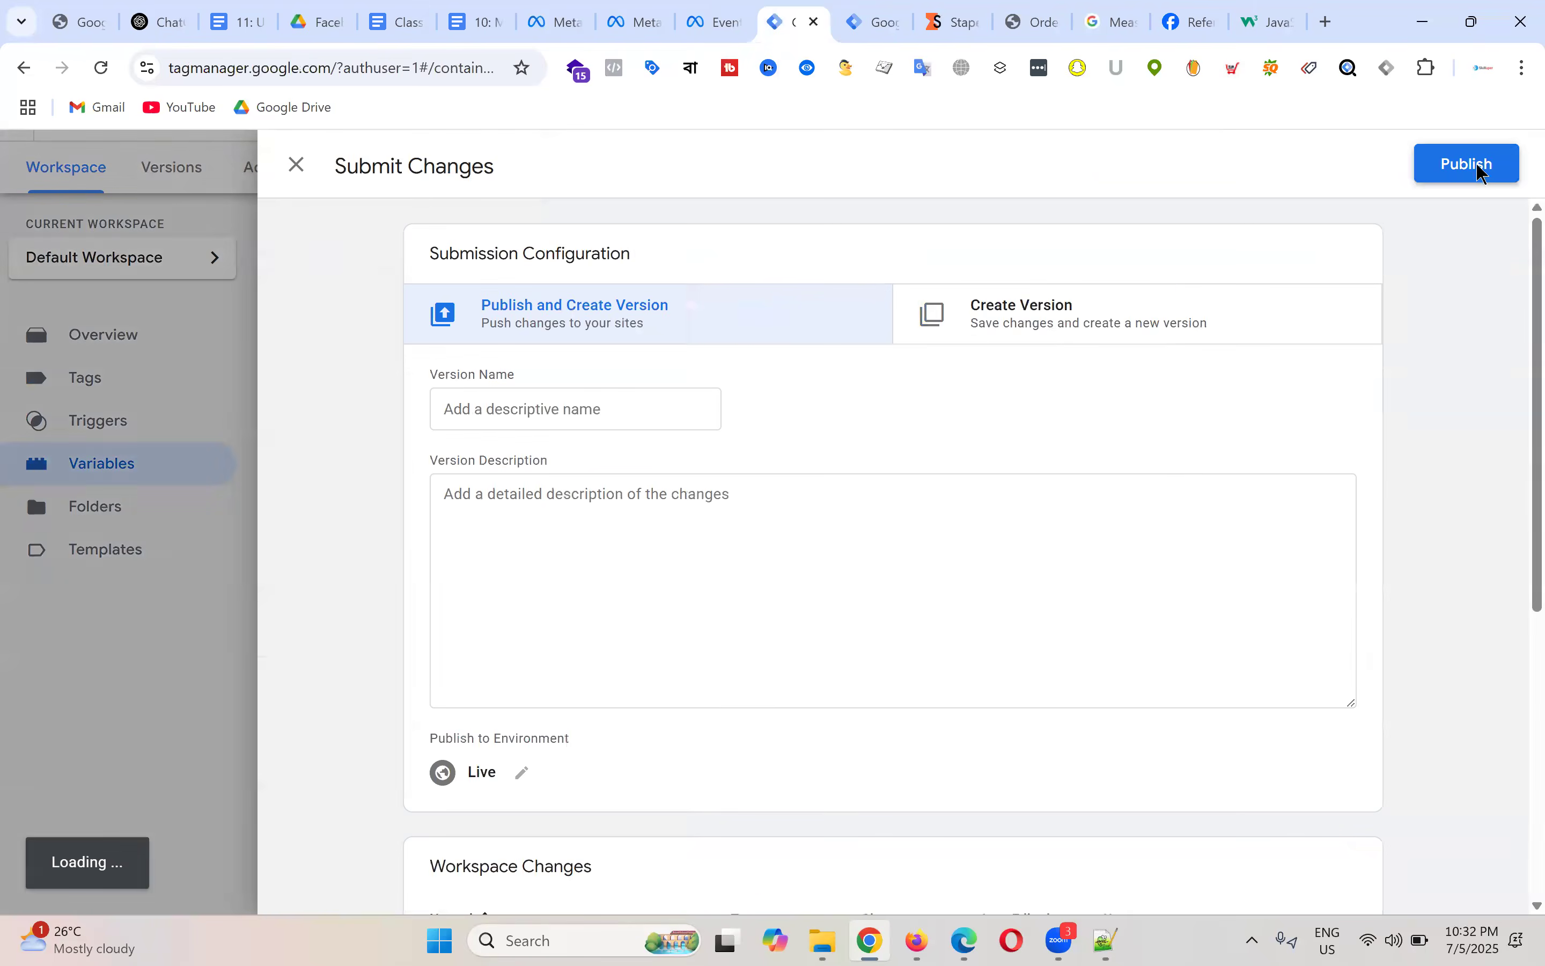
click(1475, 165)
click(1062, 785)
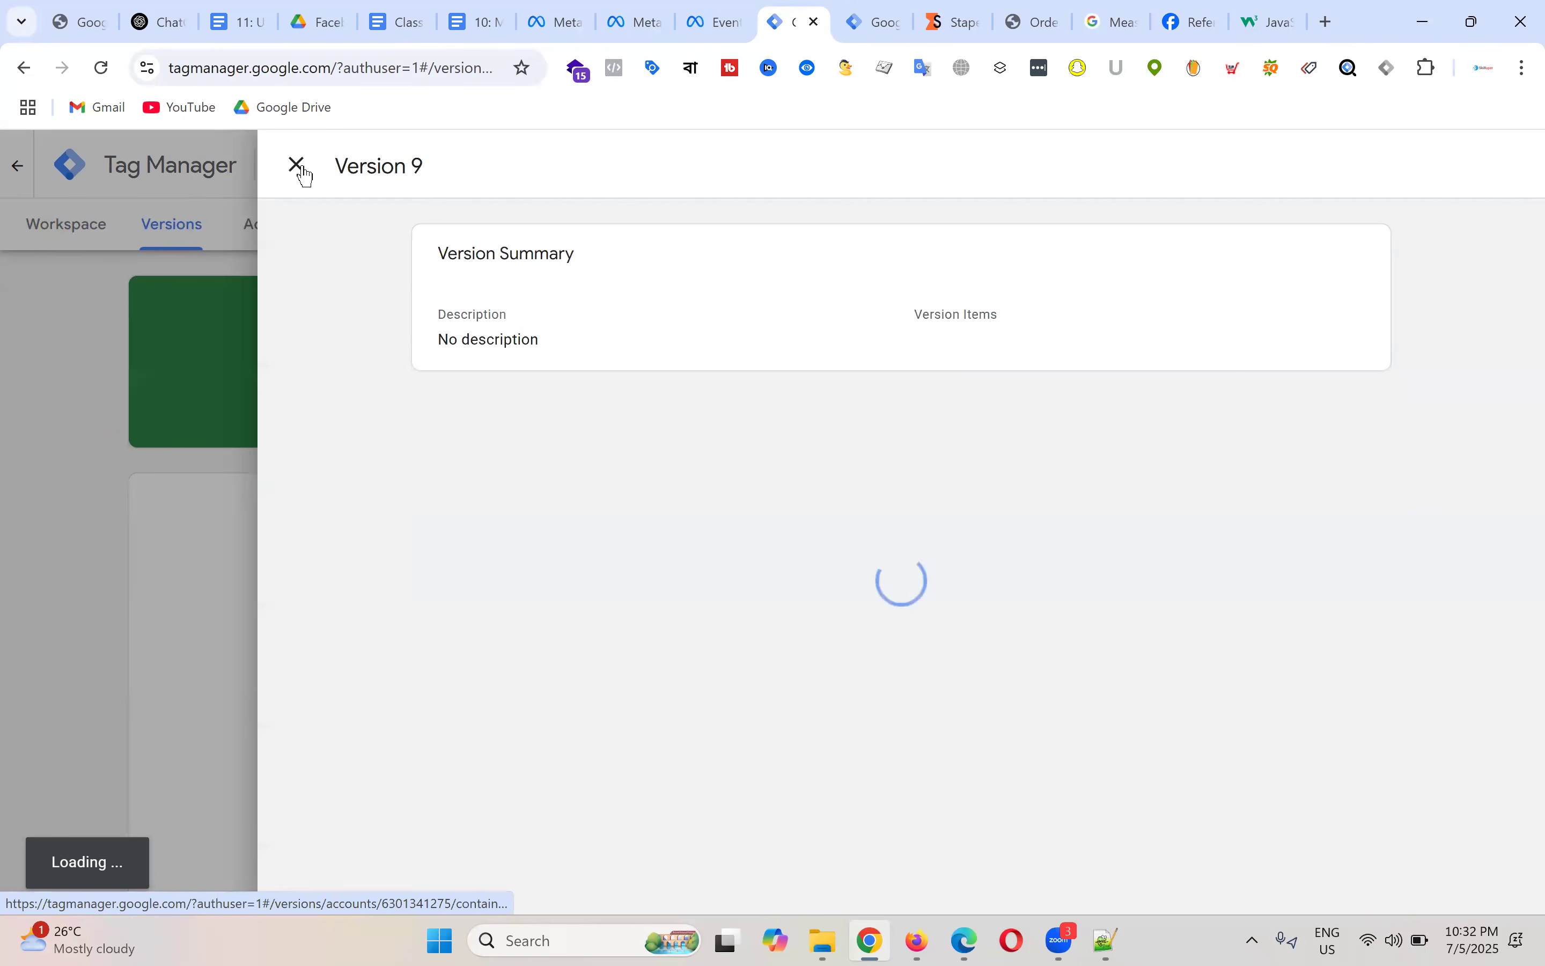
click(296, 165)
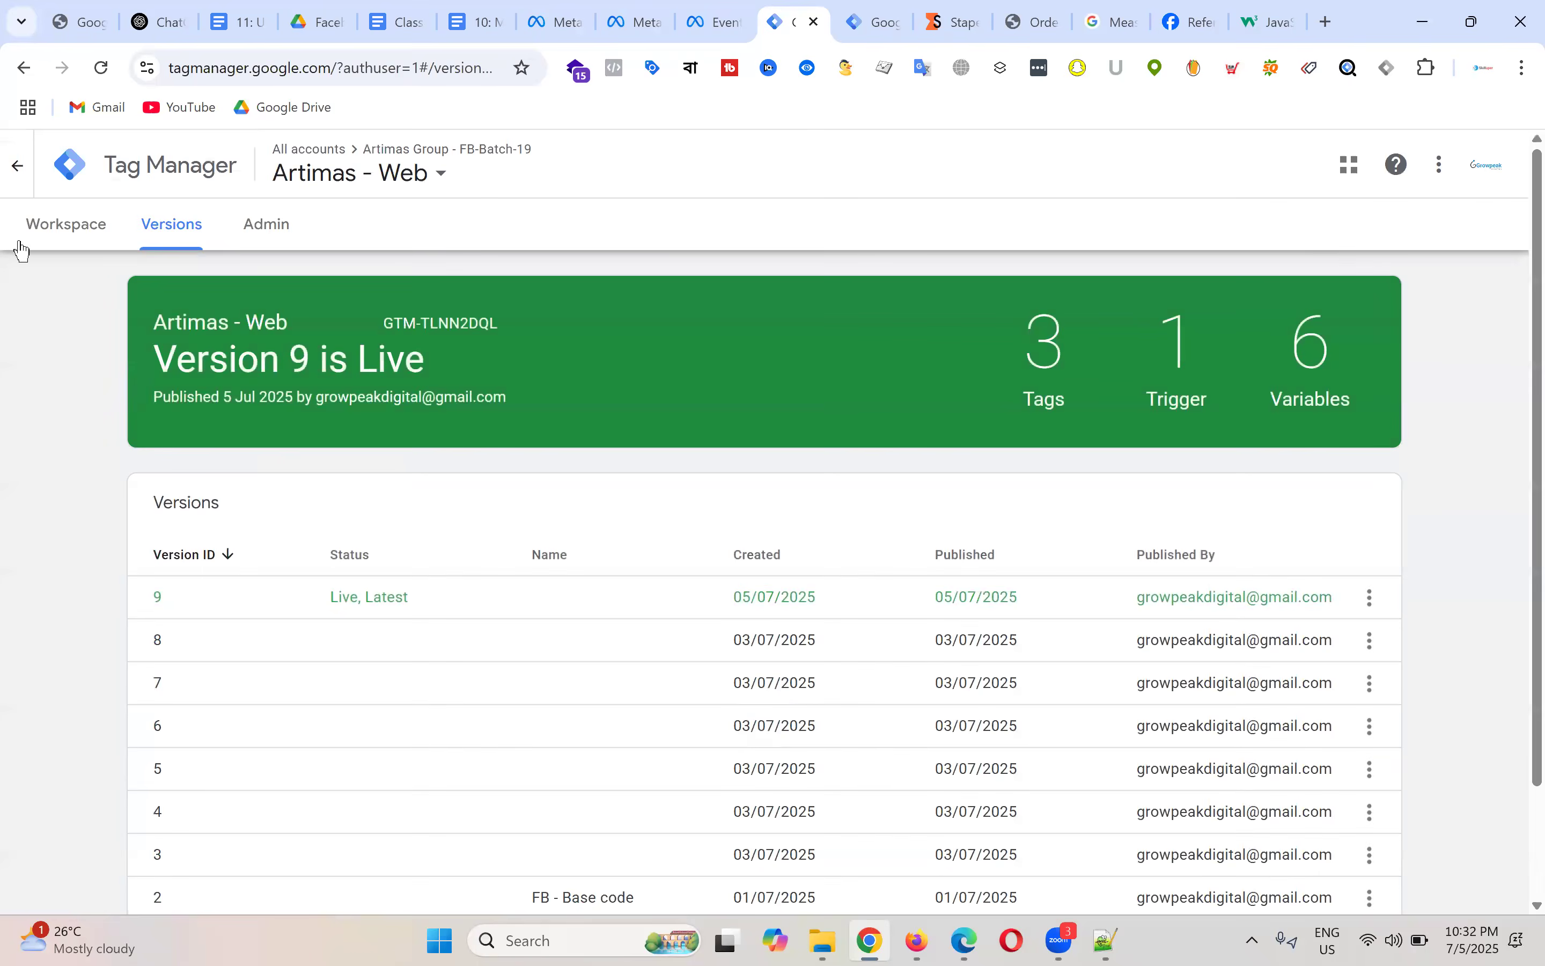
click(69, 230)
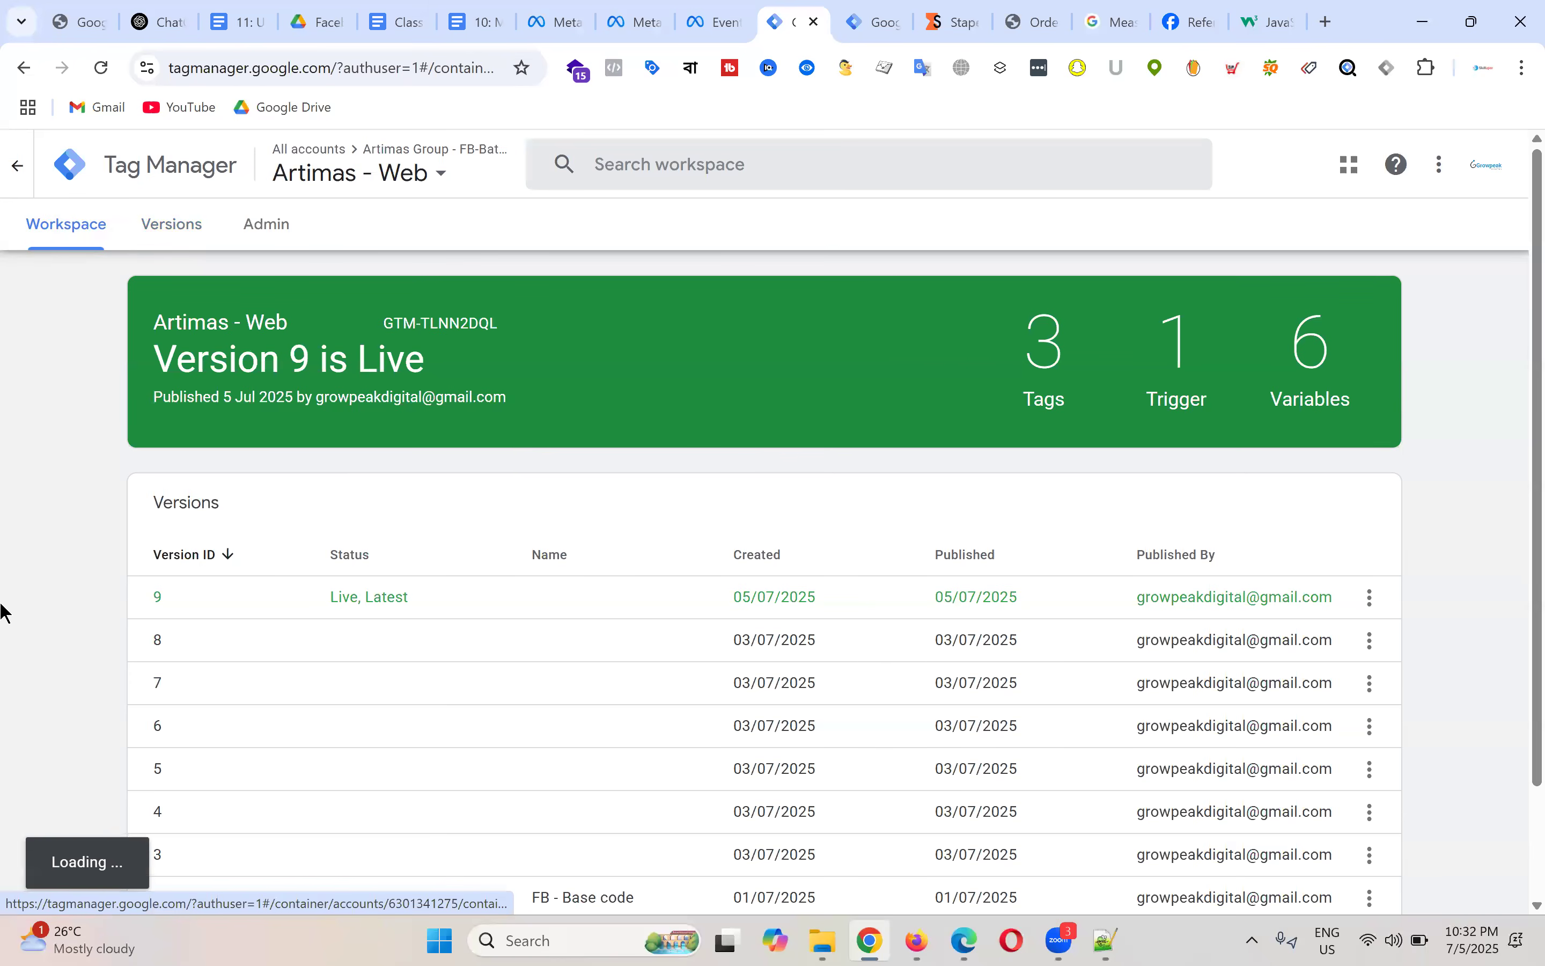
Step: Start a new Tag Assistant preview session connected to theartimas.com
click(1341, 225)
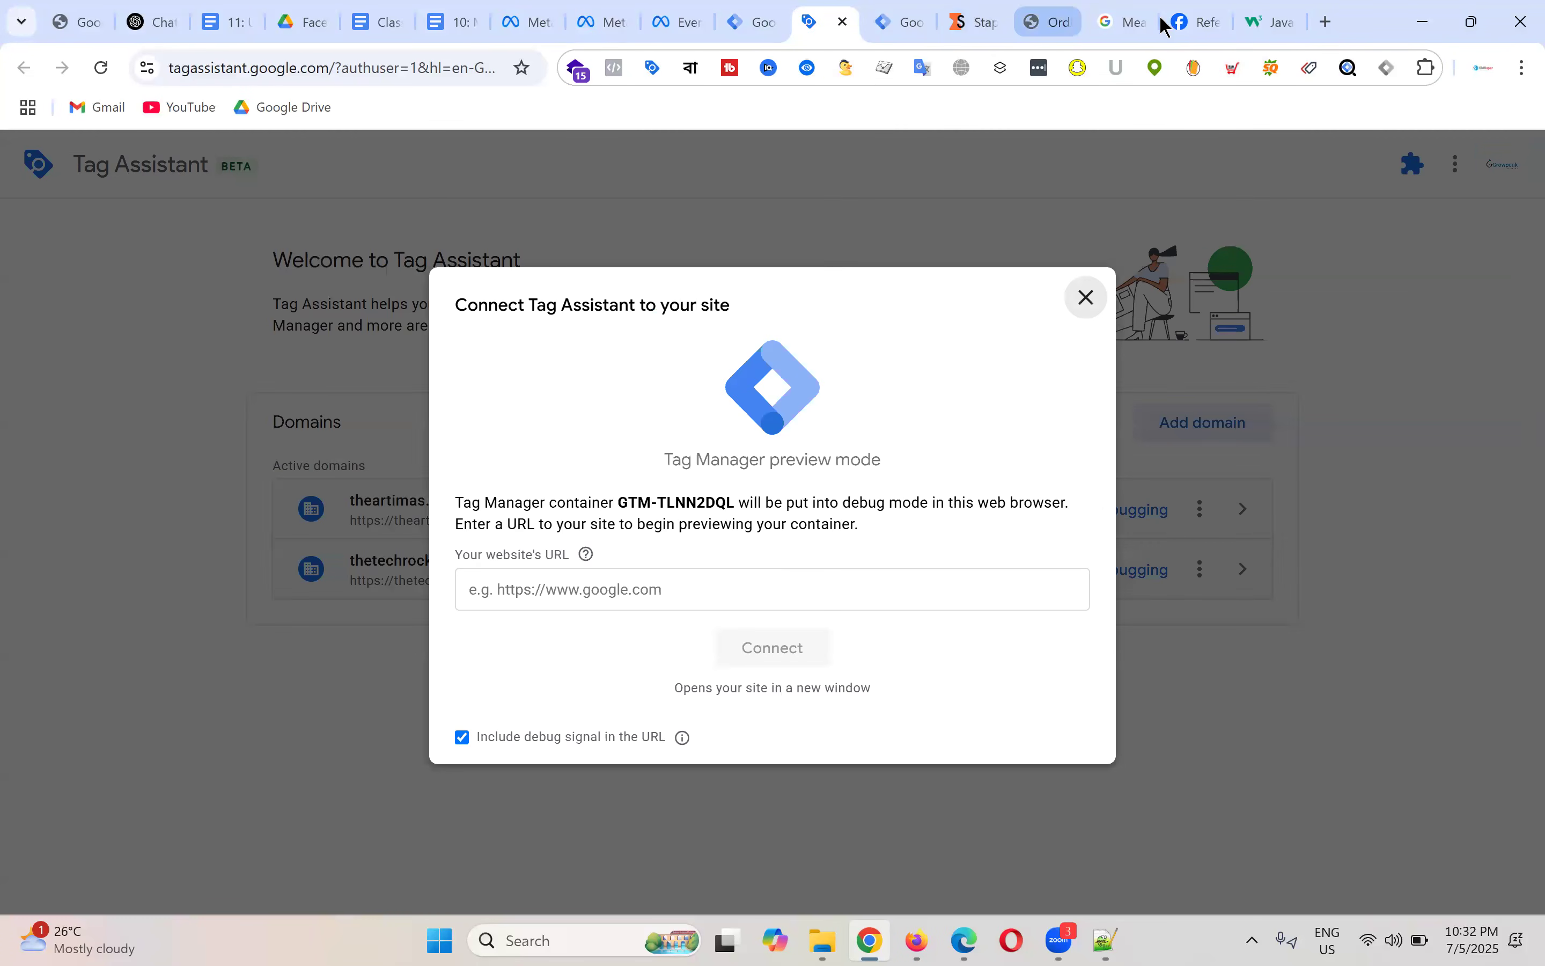
click(1054, 21)
drag(270, 66, 51, 100)
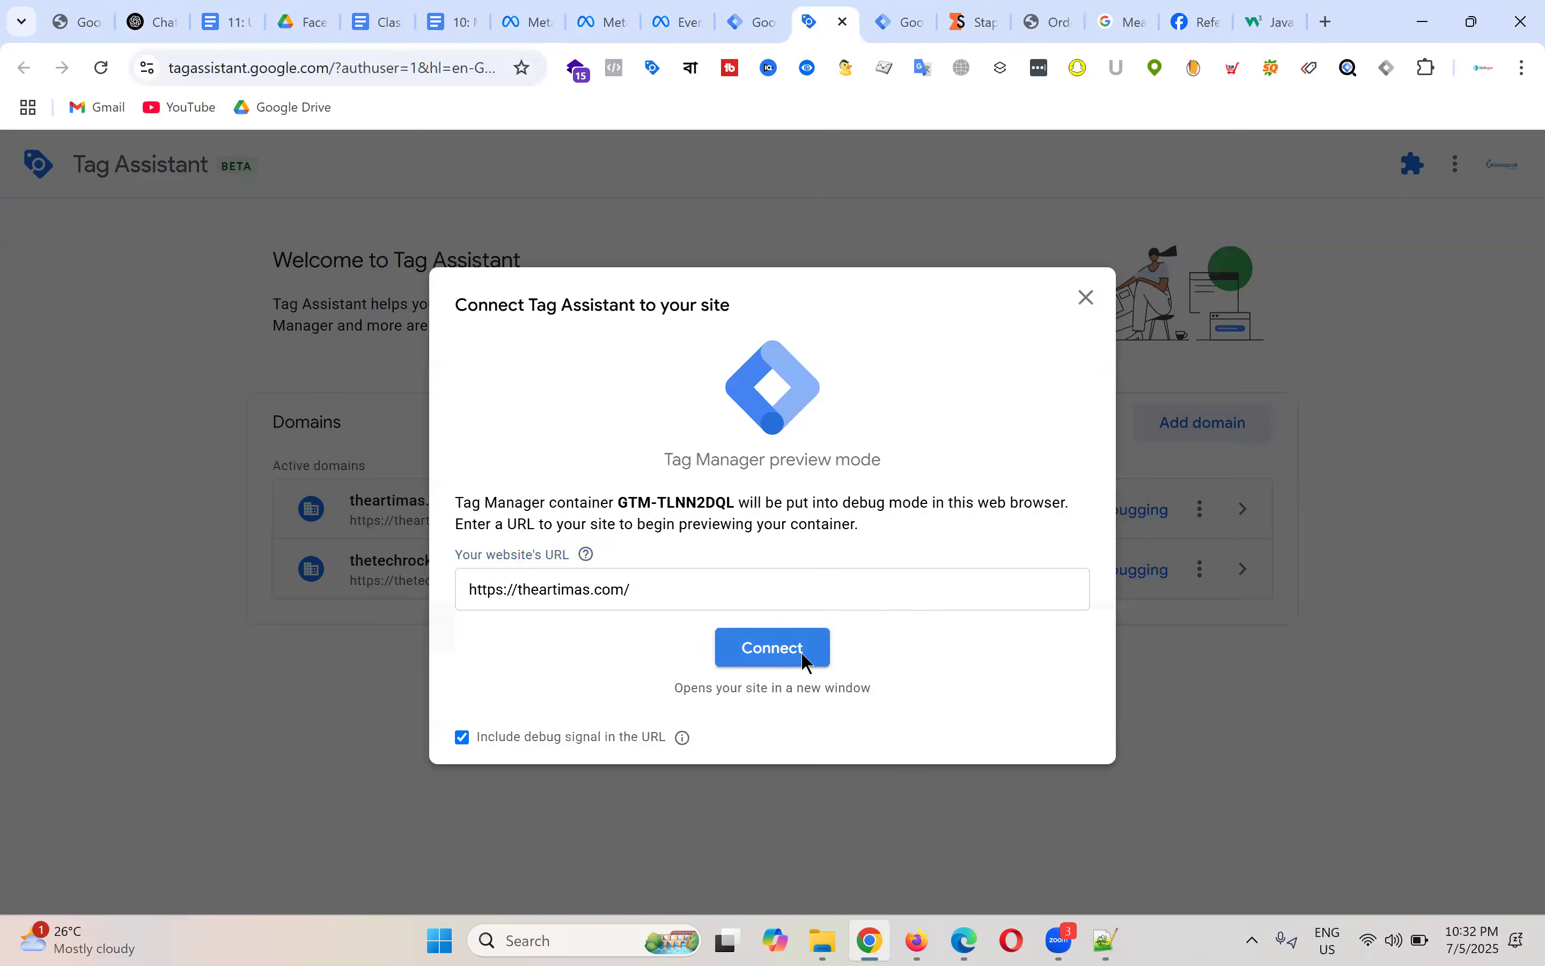
click(804, 664)
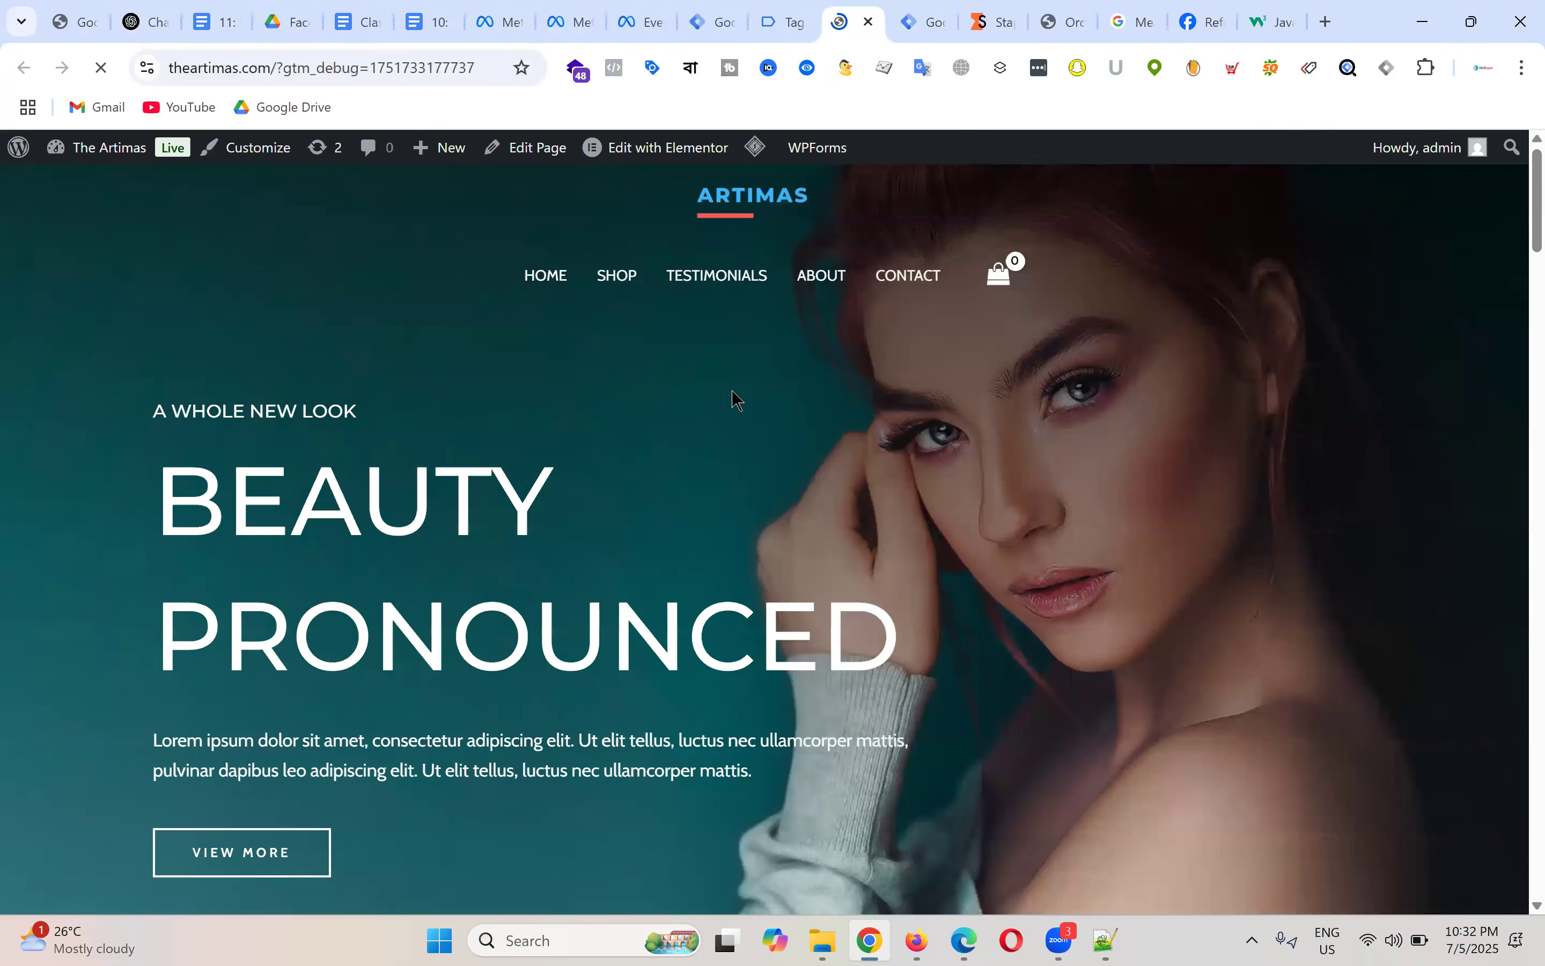
click(806, 20)
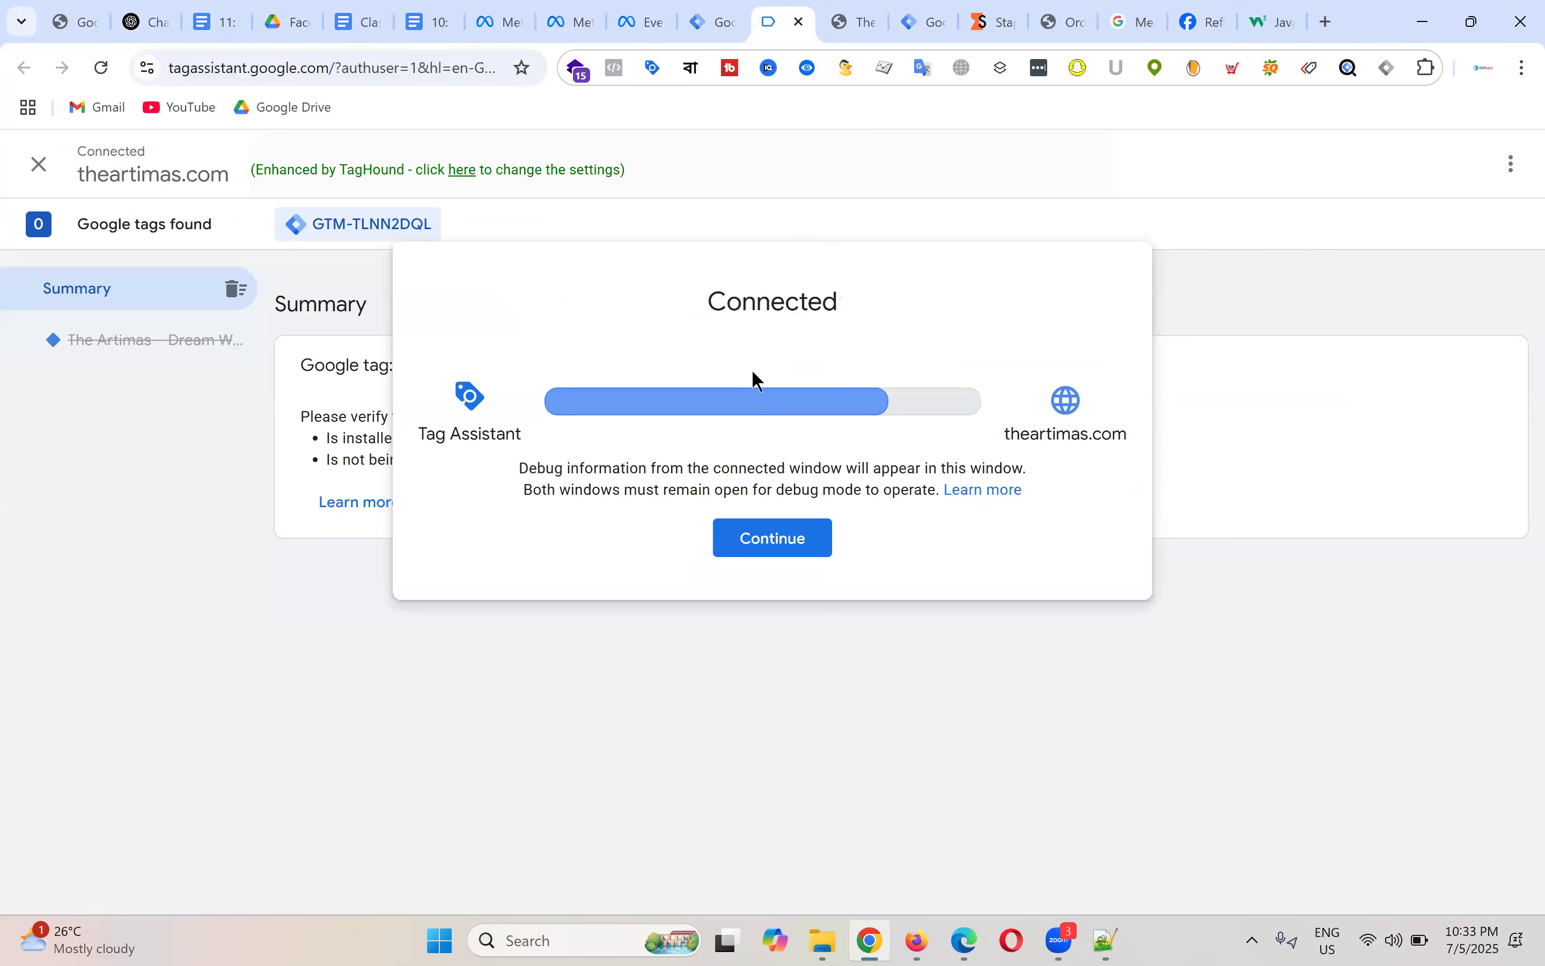
click(796, 558)
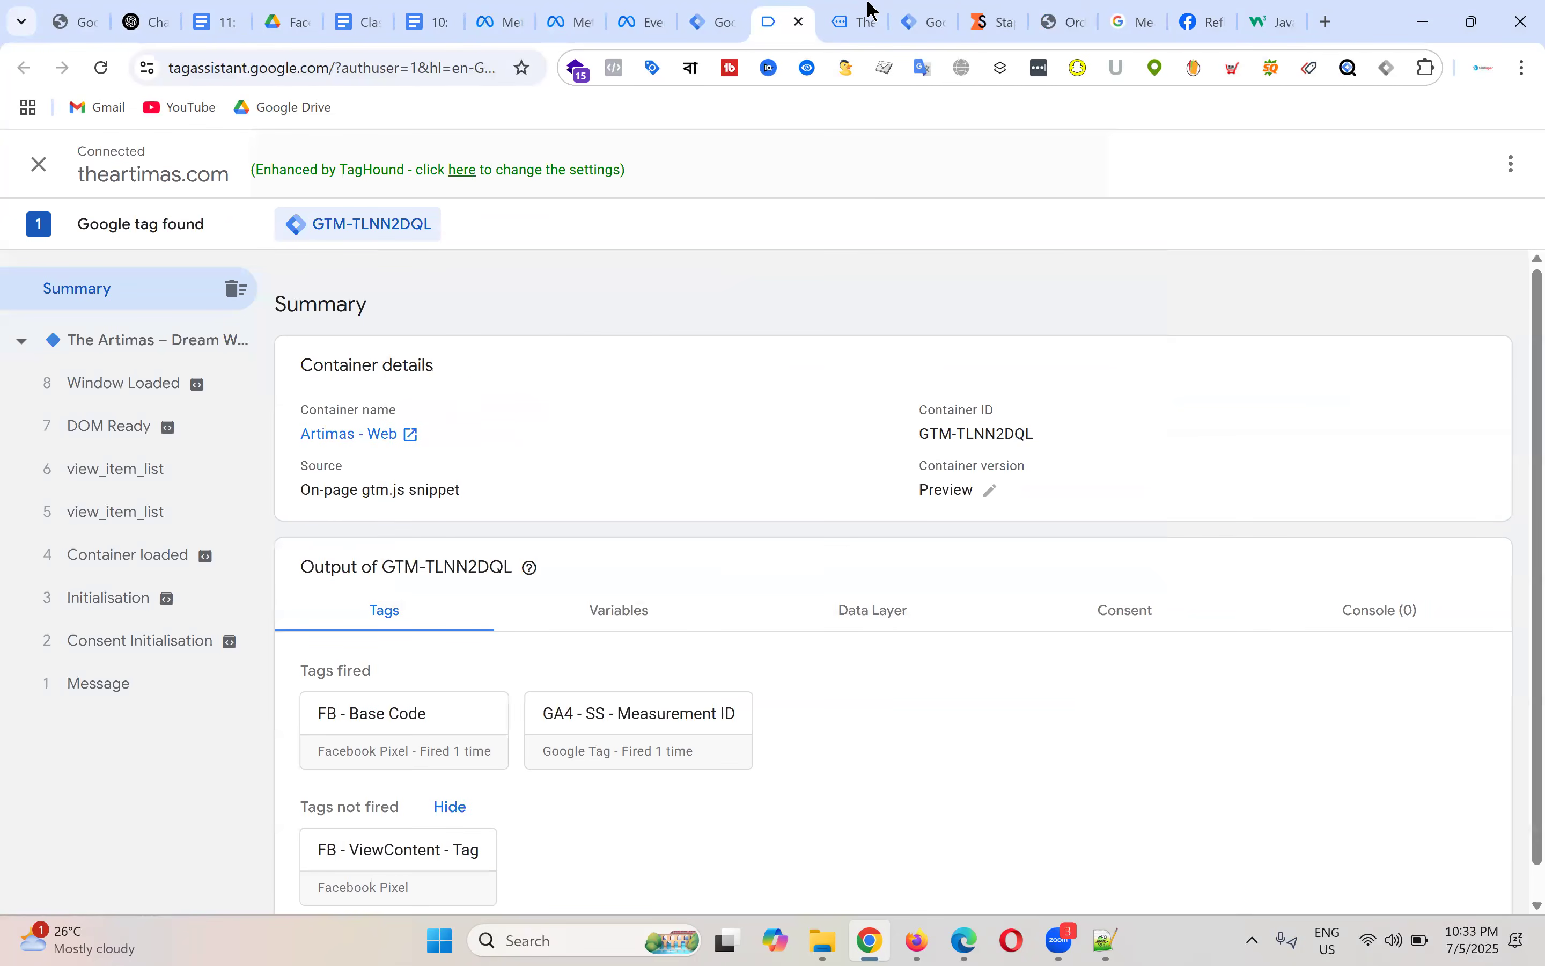
Step: Open the Shaving Kit product page and select its view_item event in Tag Assistant
click(853, 21)
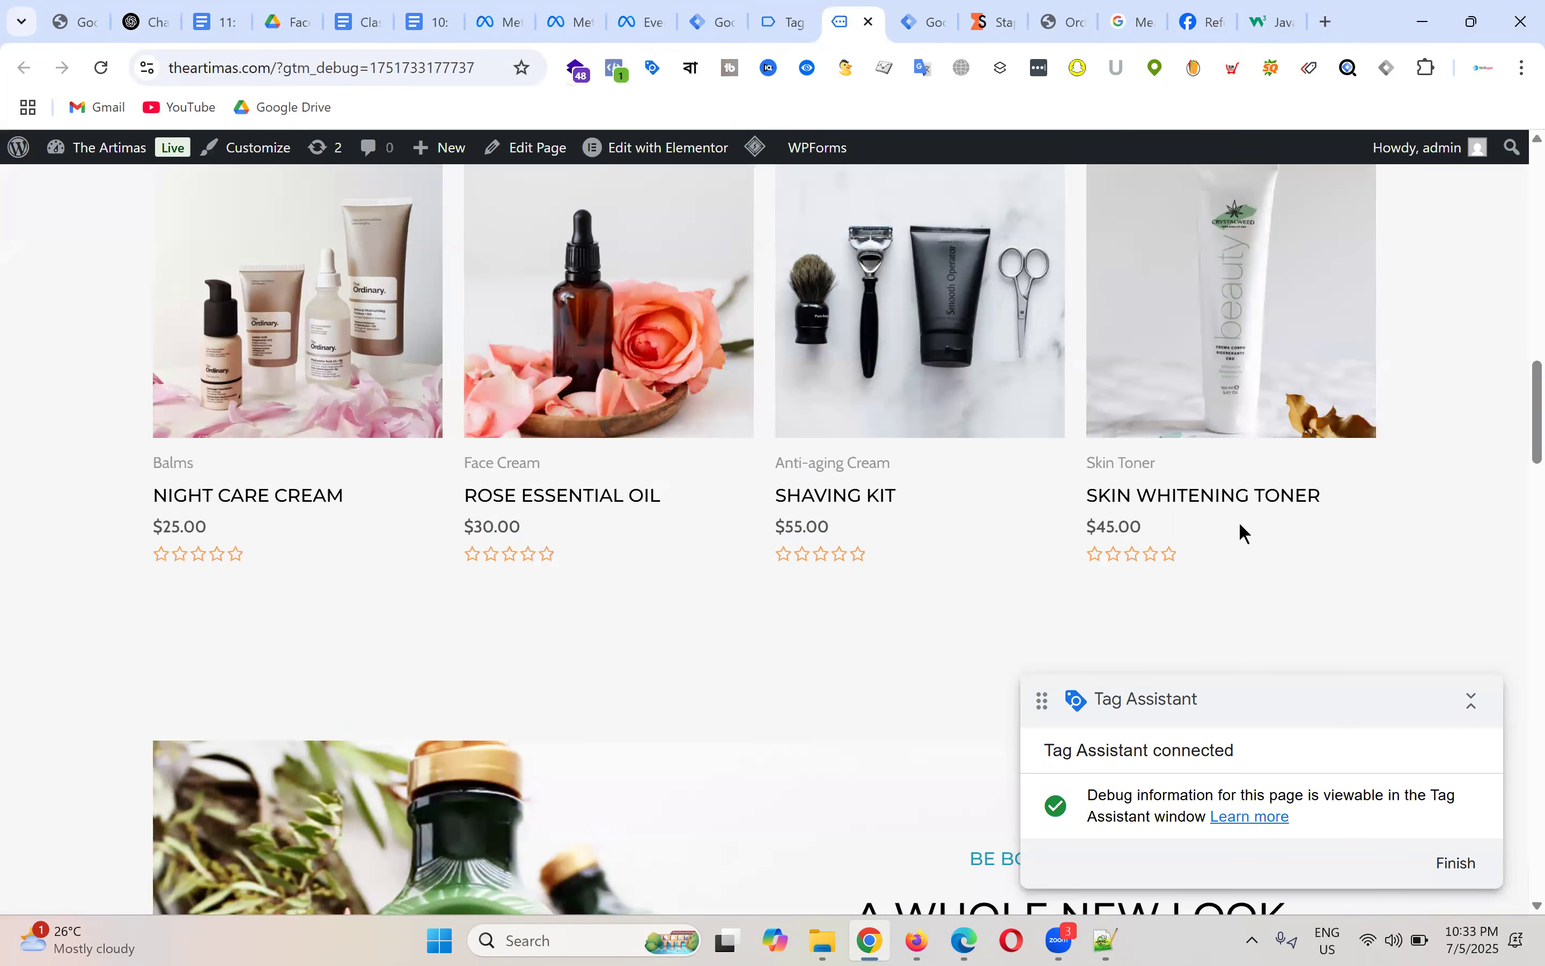
scroll(956, 381, down, 5)
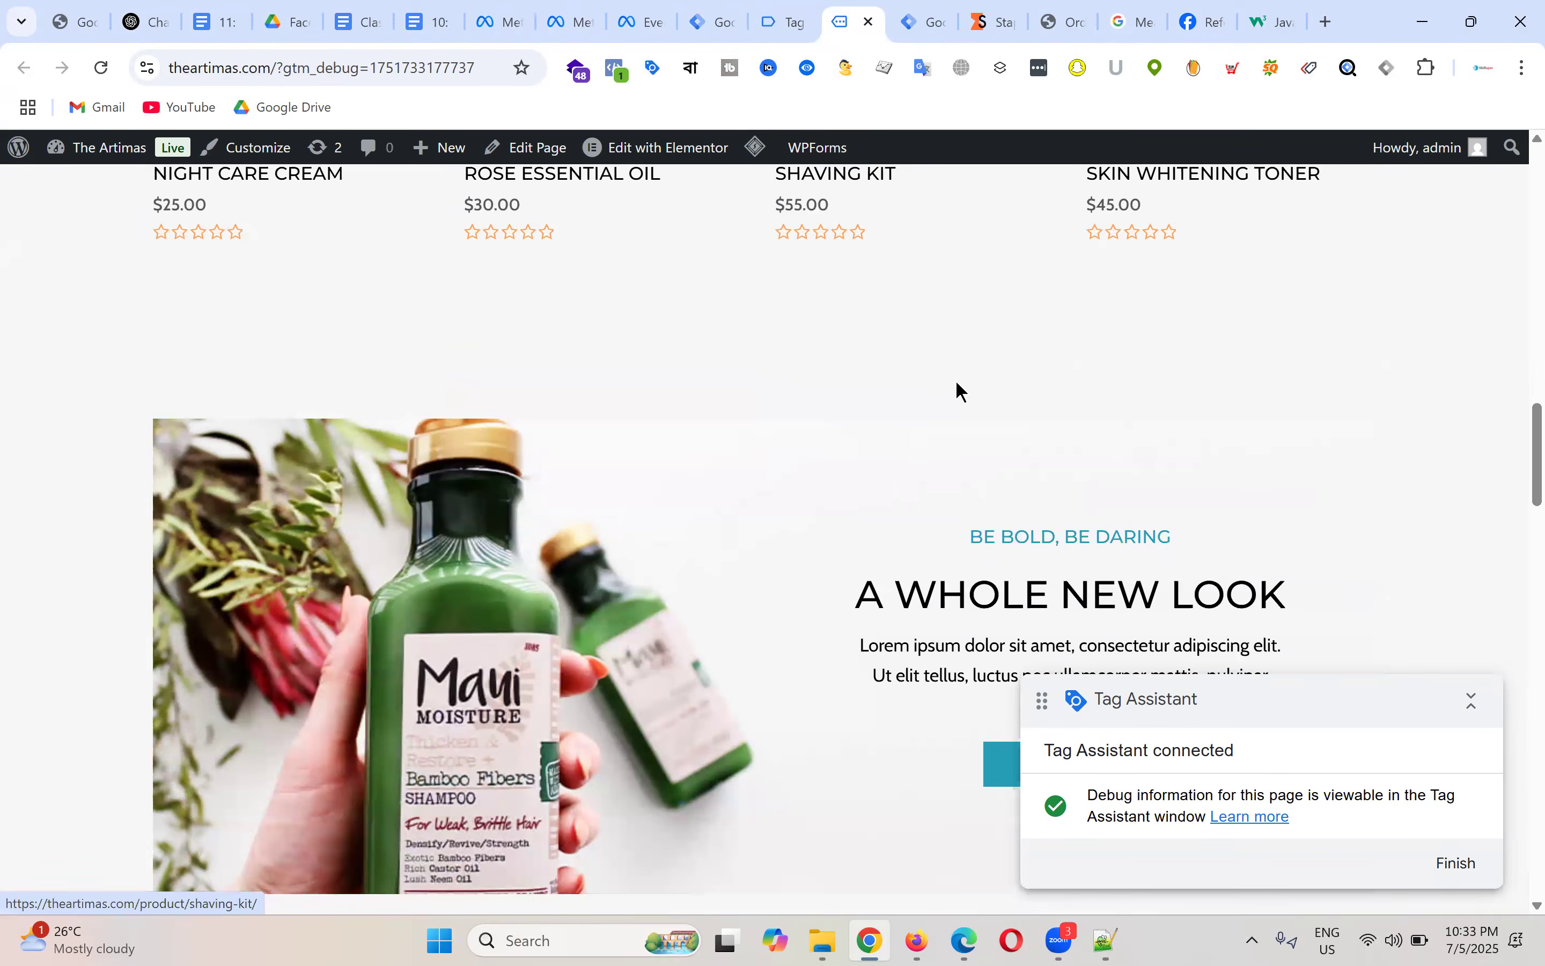
scroll(844, 498, up, 5)
click(846, 504)
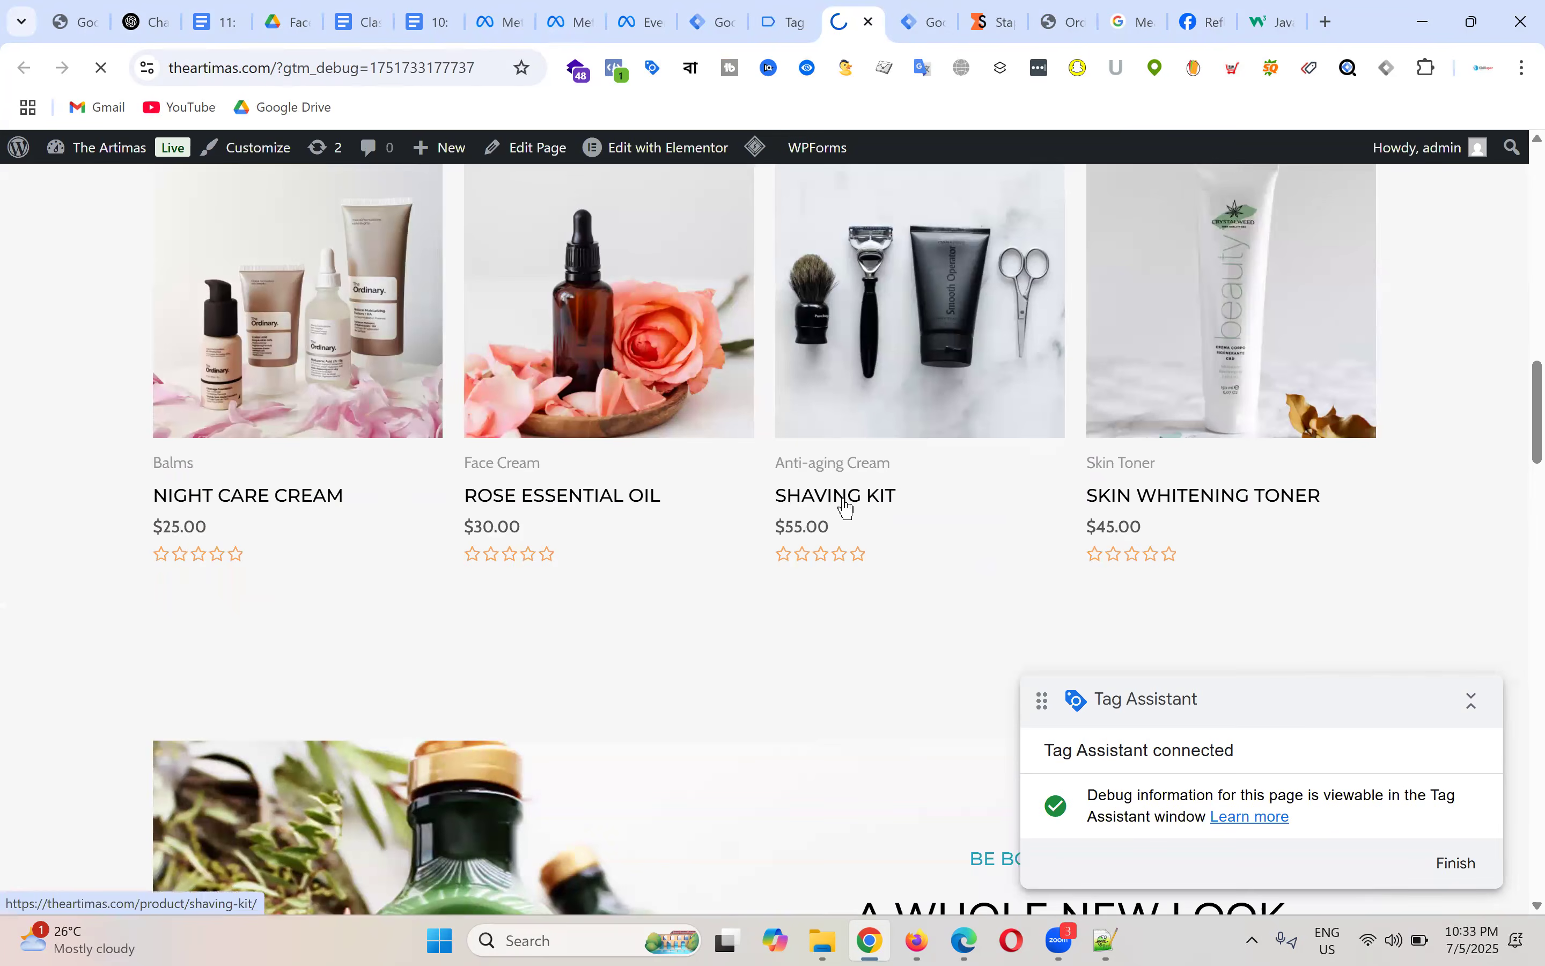
click(786, 19)
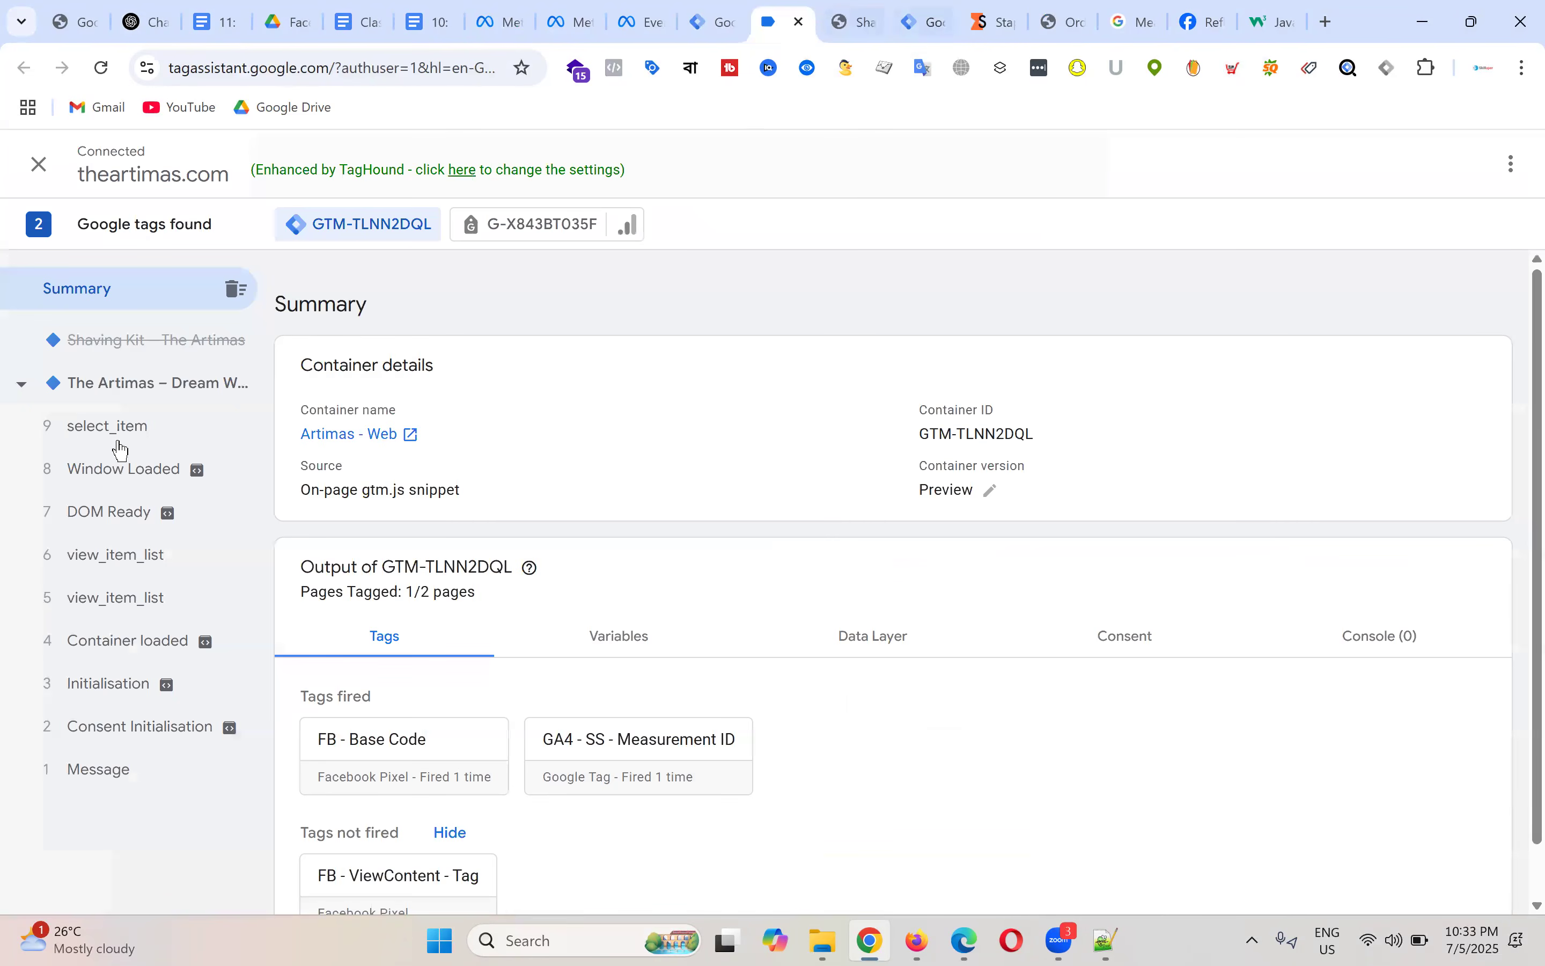
click(131, 476)
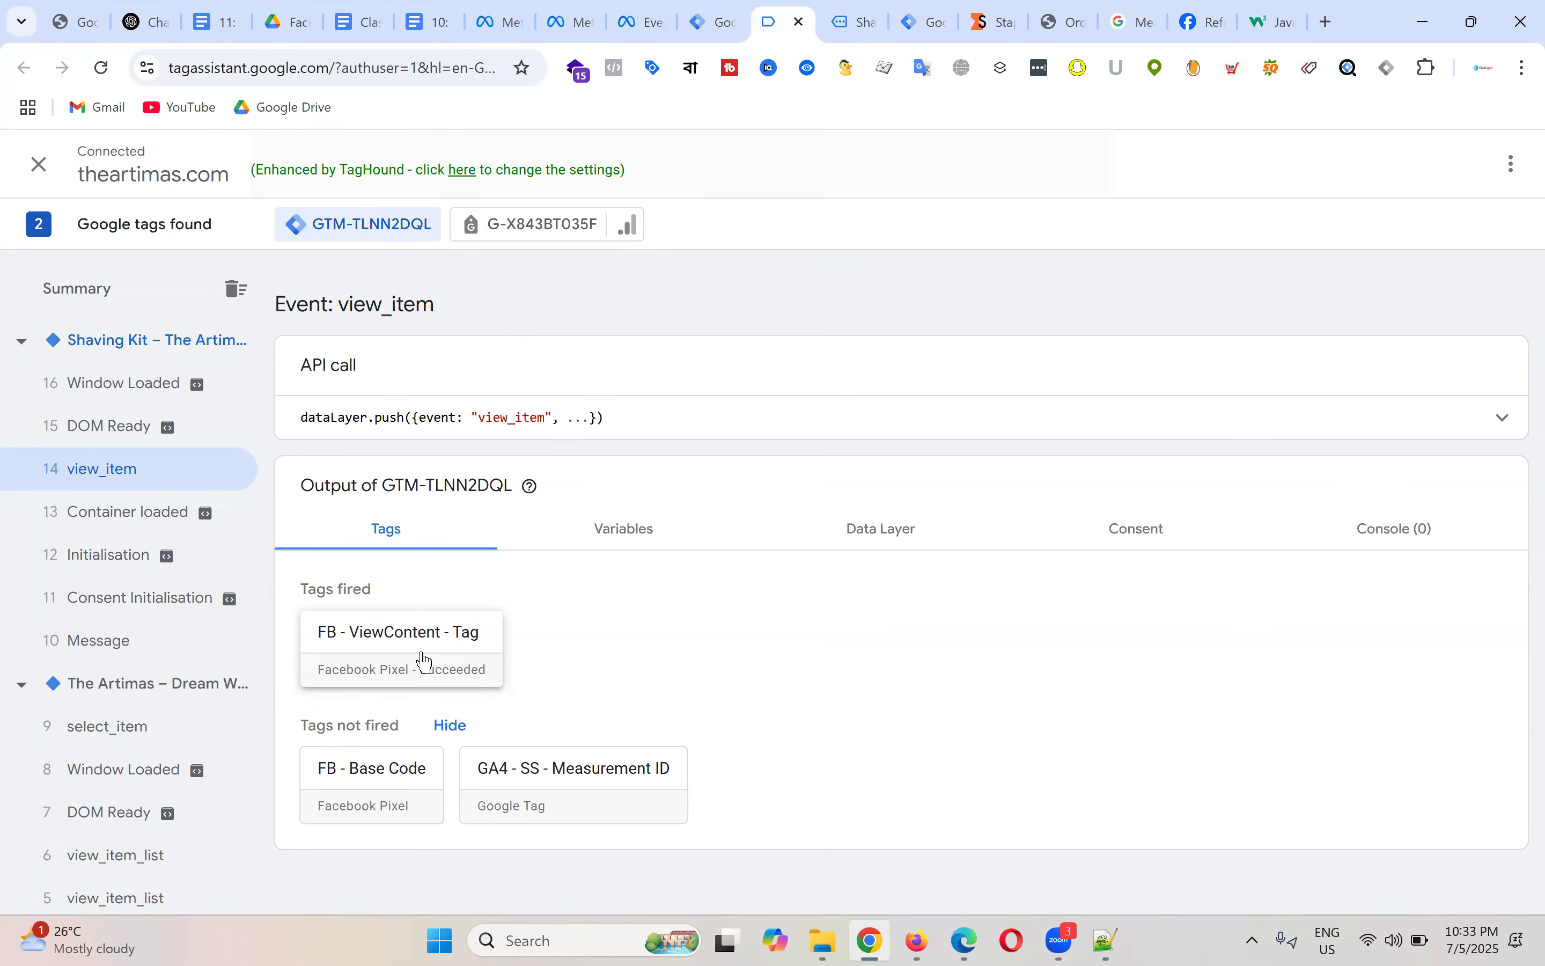
Step: Check the view_item variables: currency USD, product id 313, name Shaving Kit, price 55
click(641, 533)
scroll(474, 500, down, 2)
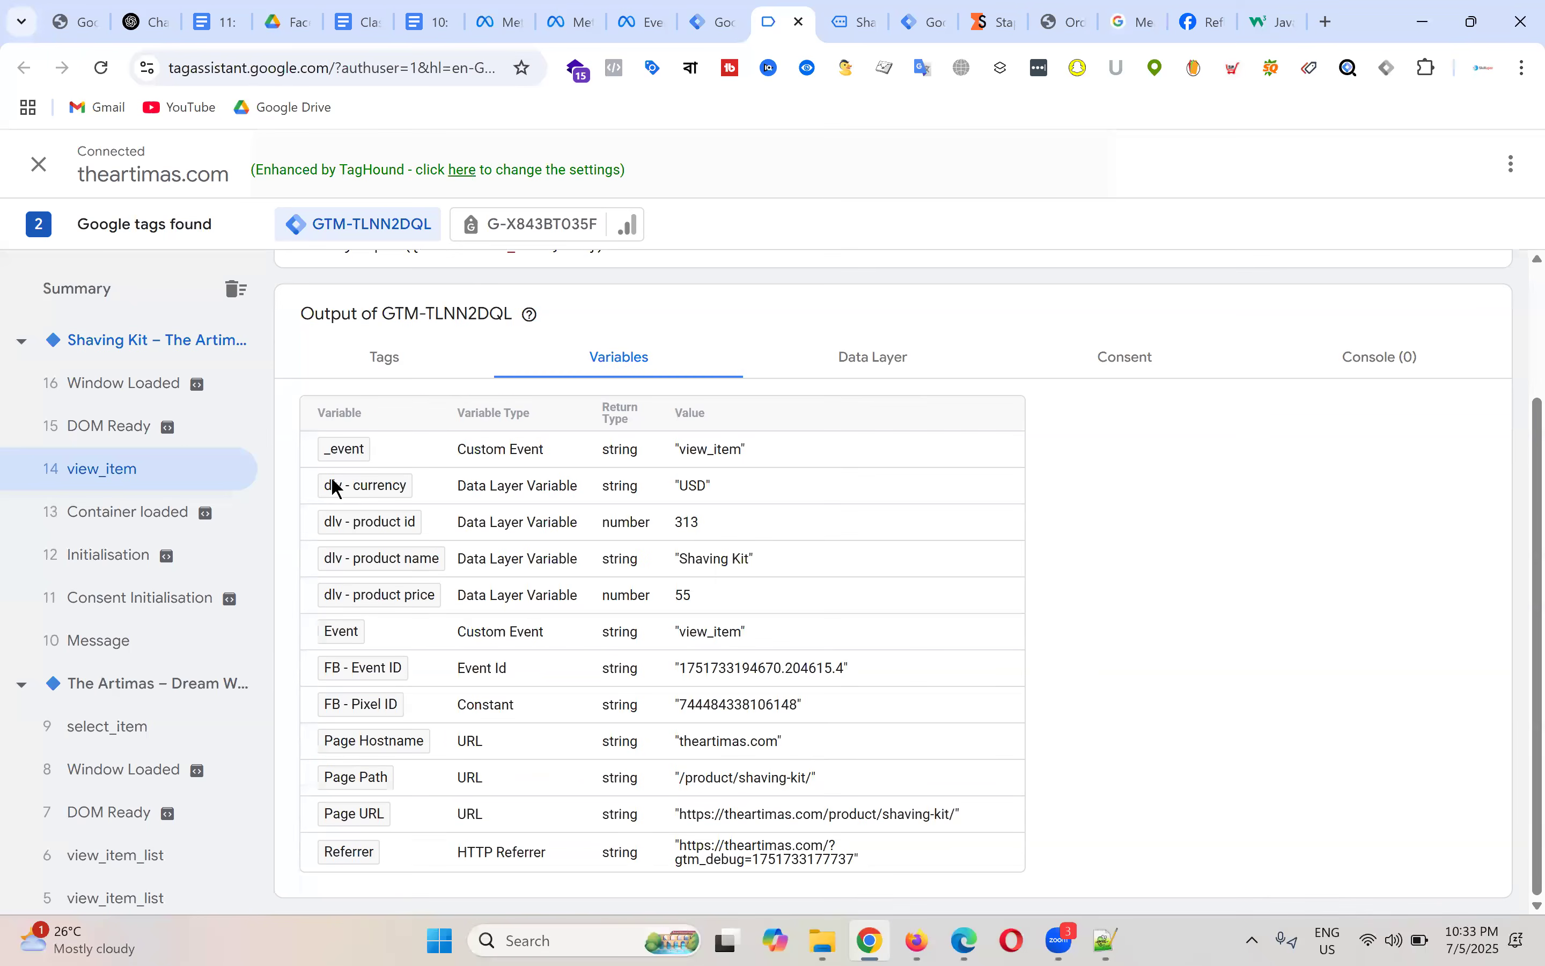
drag(675, 488, 753, 487)
drag(667, 521, 723, 523)
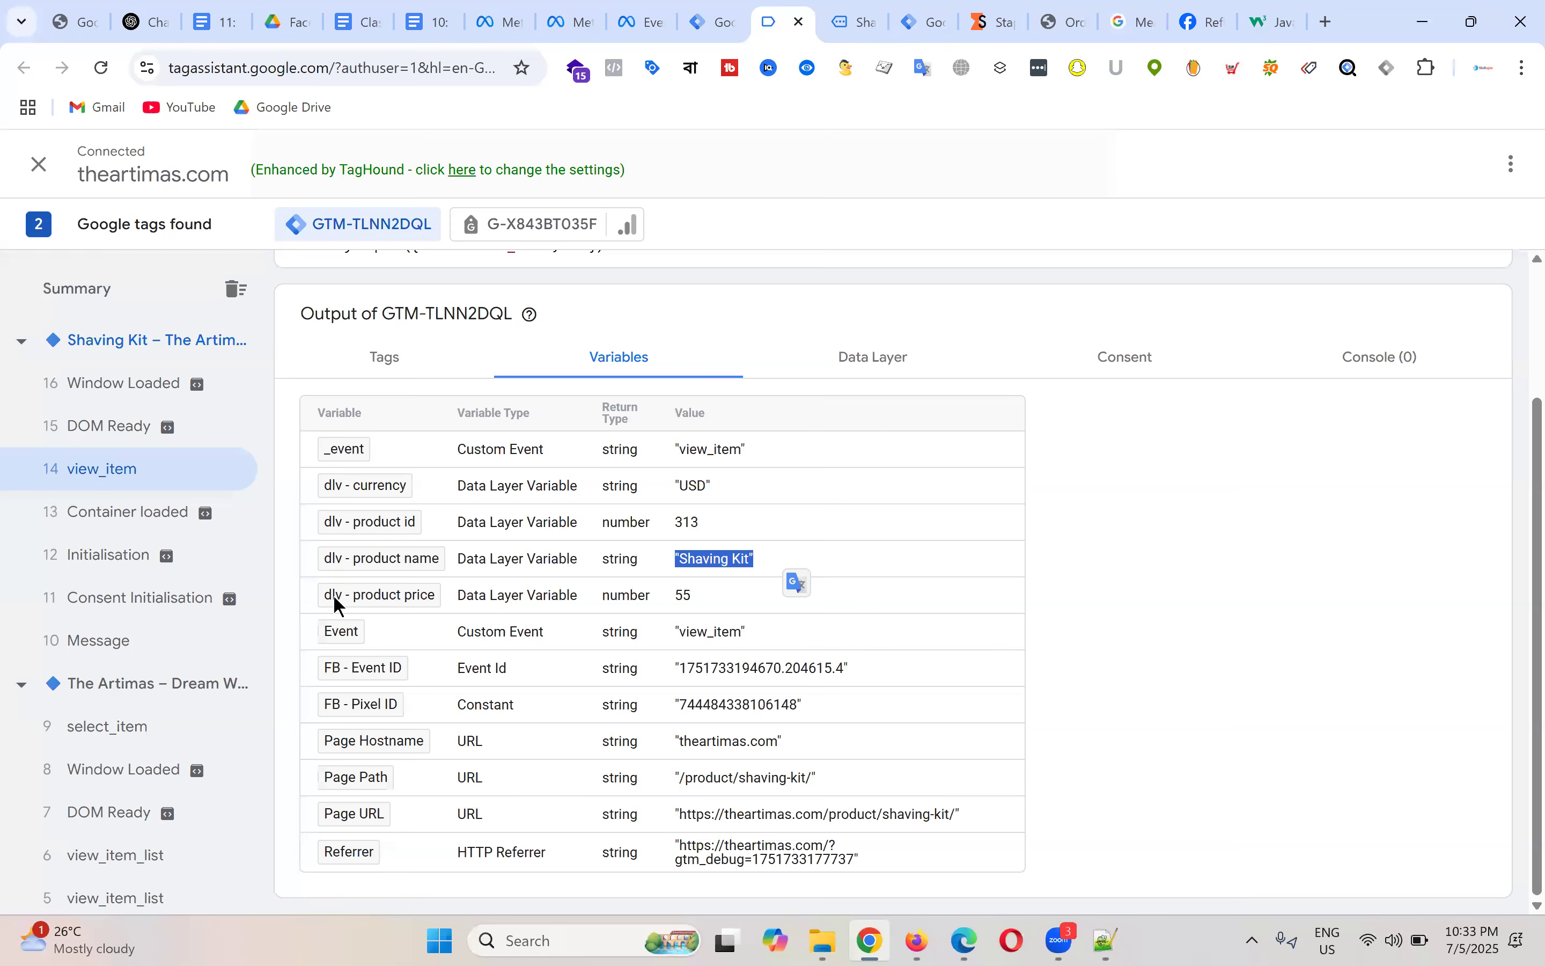
drag(333, 594, 494, 597)
drag(669, 595, 820, 635)
Step: Confirm item_id 313 in the full view_item data layer push, then return to Tag Manager
click(856, 22)
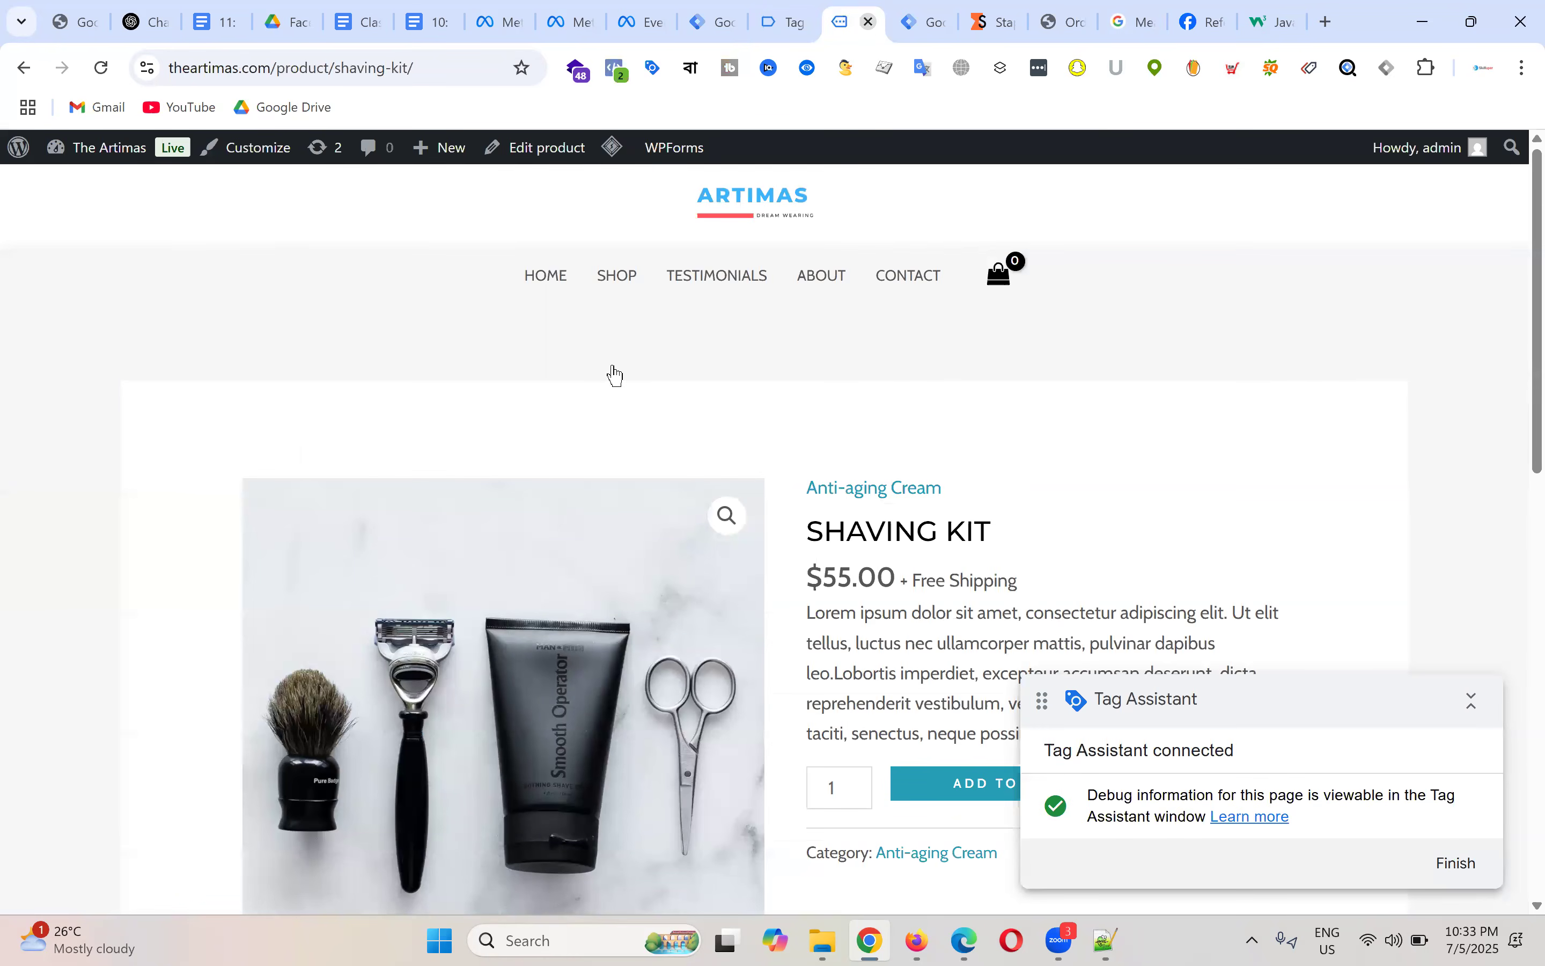
click(784, 21)
scroll(614, 645, down, 7)
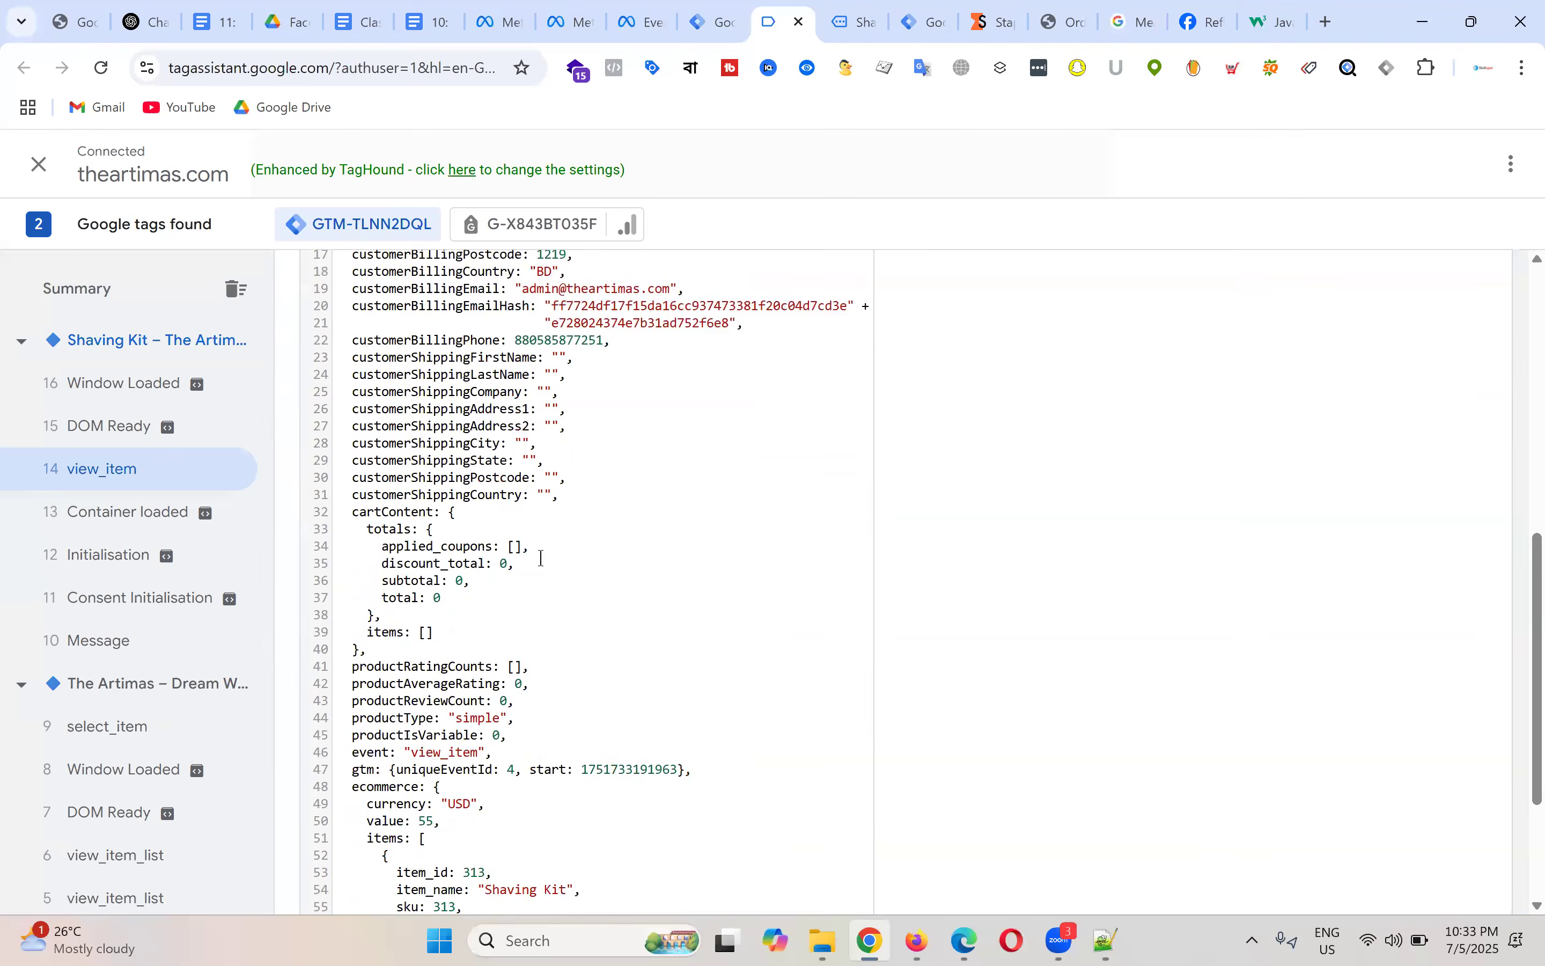
scroll(540, 554, up, 7)
click(1488, 419)
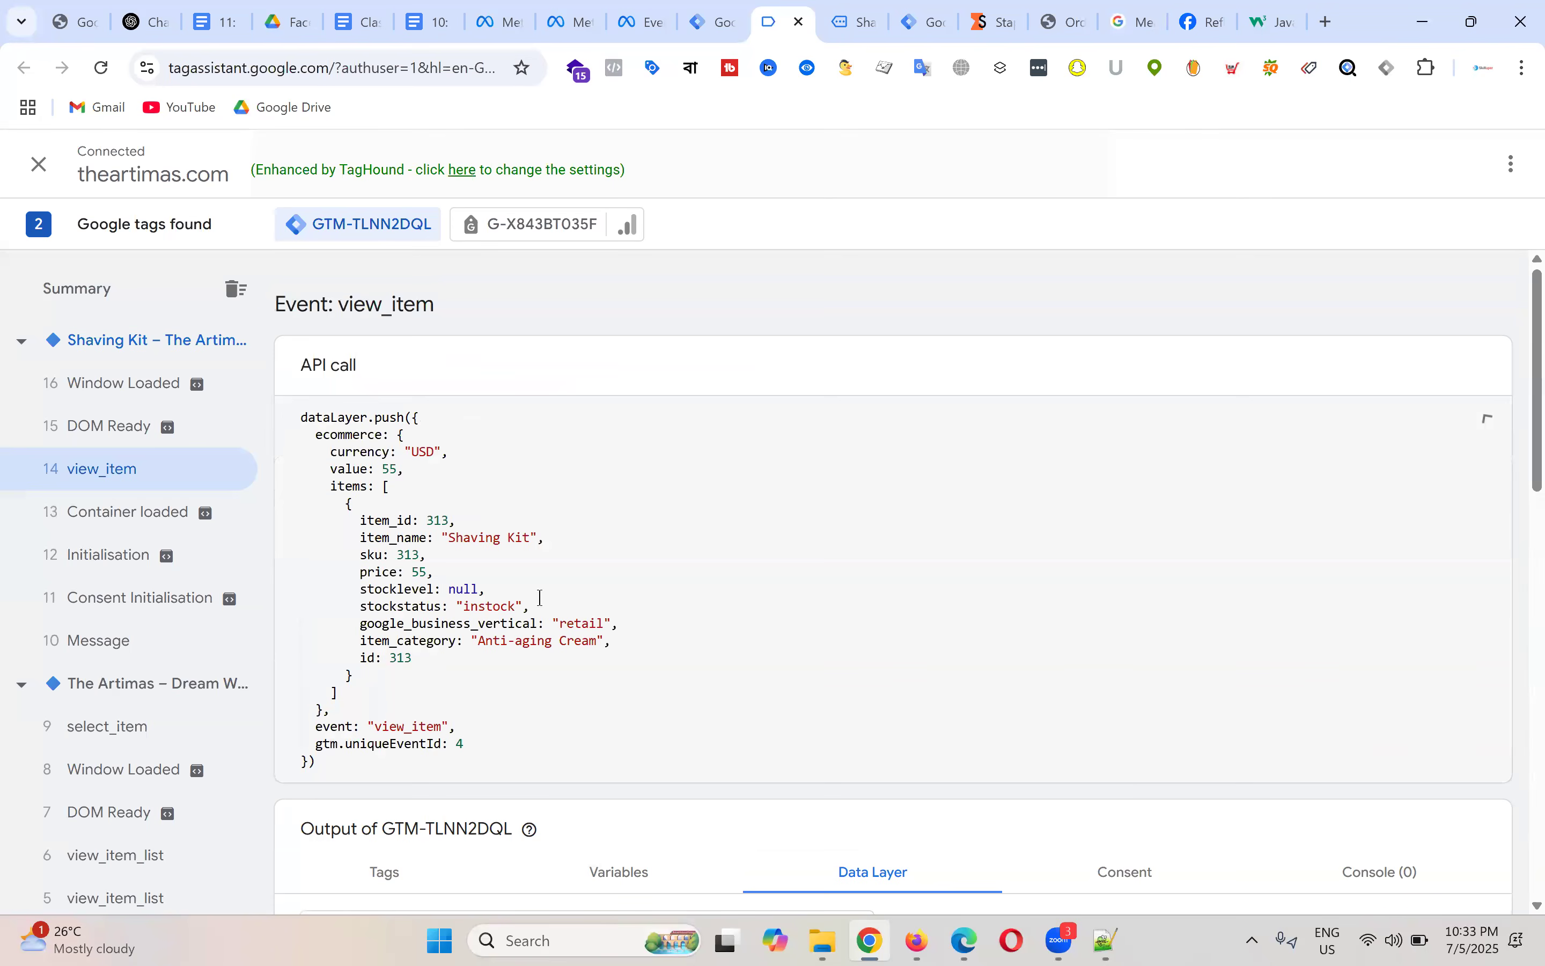
double_click(439, 519)
click(728, 10)
click(787, 11)
click(686, 12)
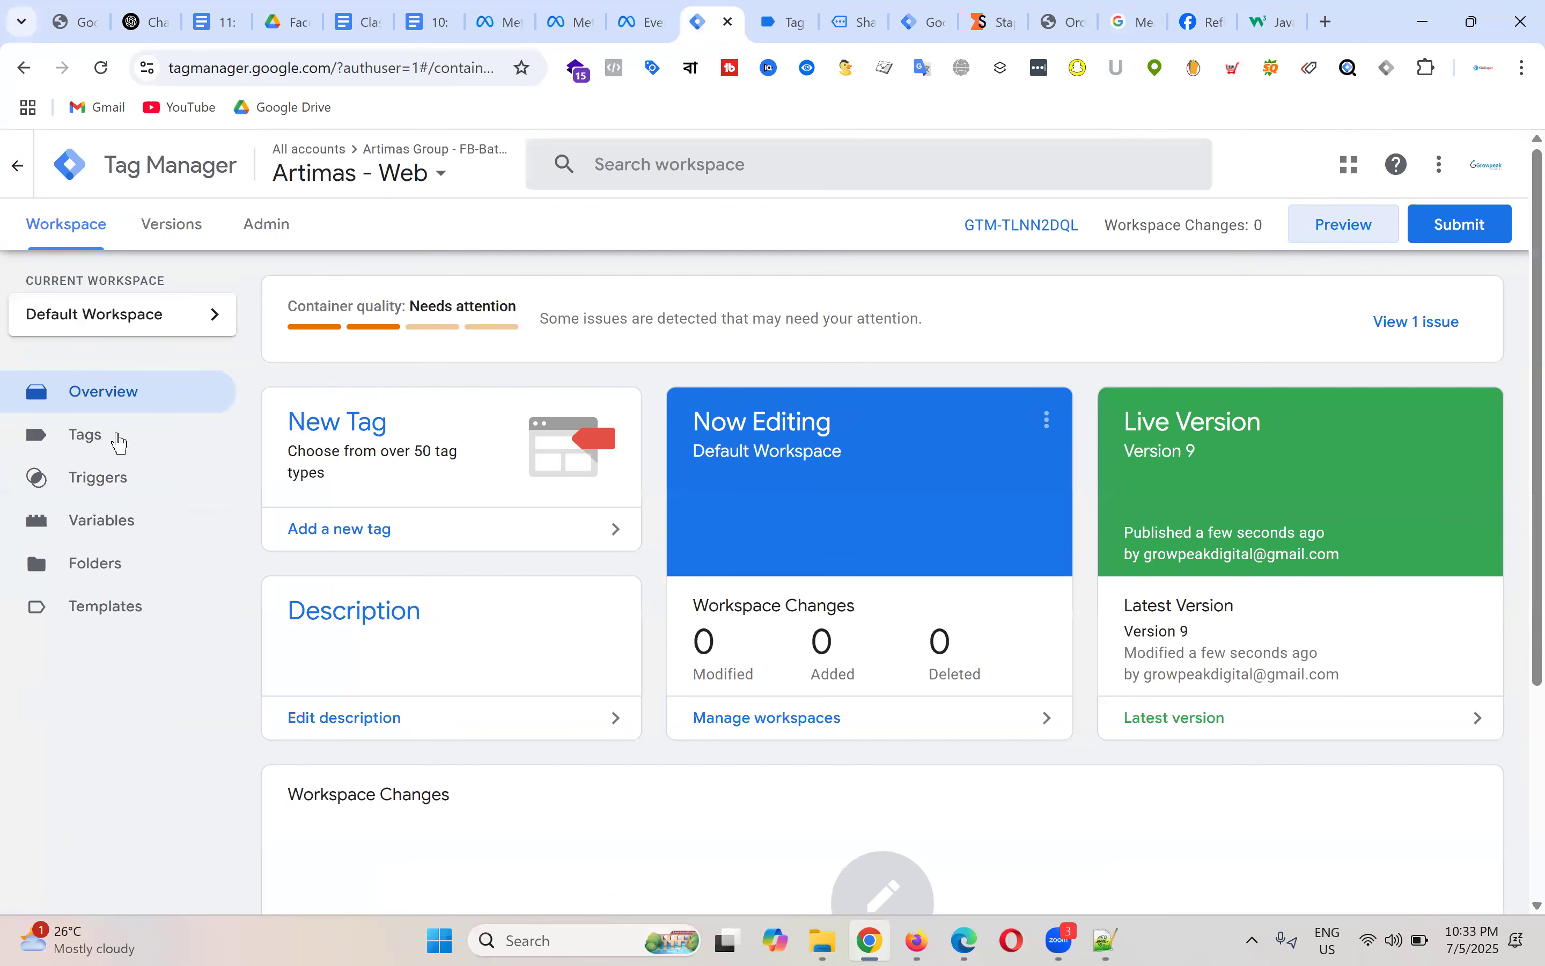
Step: Edit FB - ViewContent - Tag and add five empty Object Properties rows
click(119, 441)
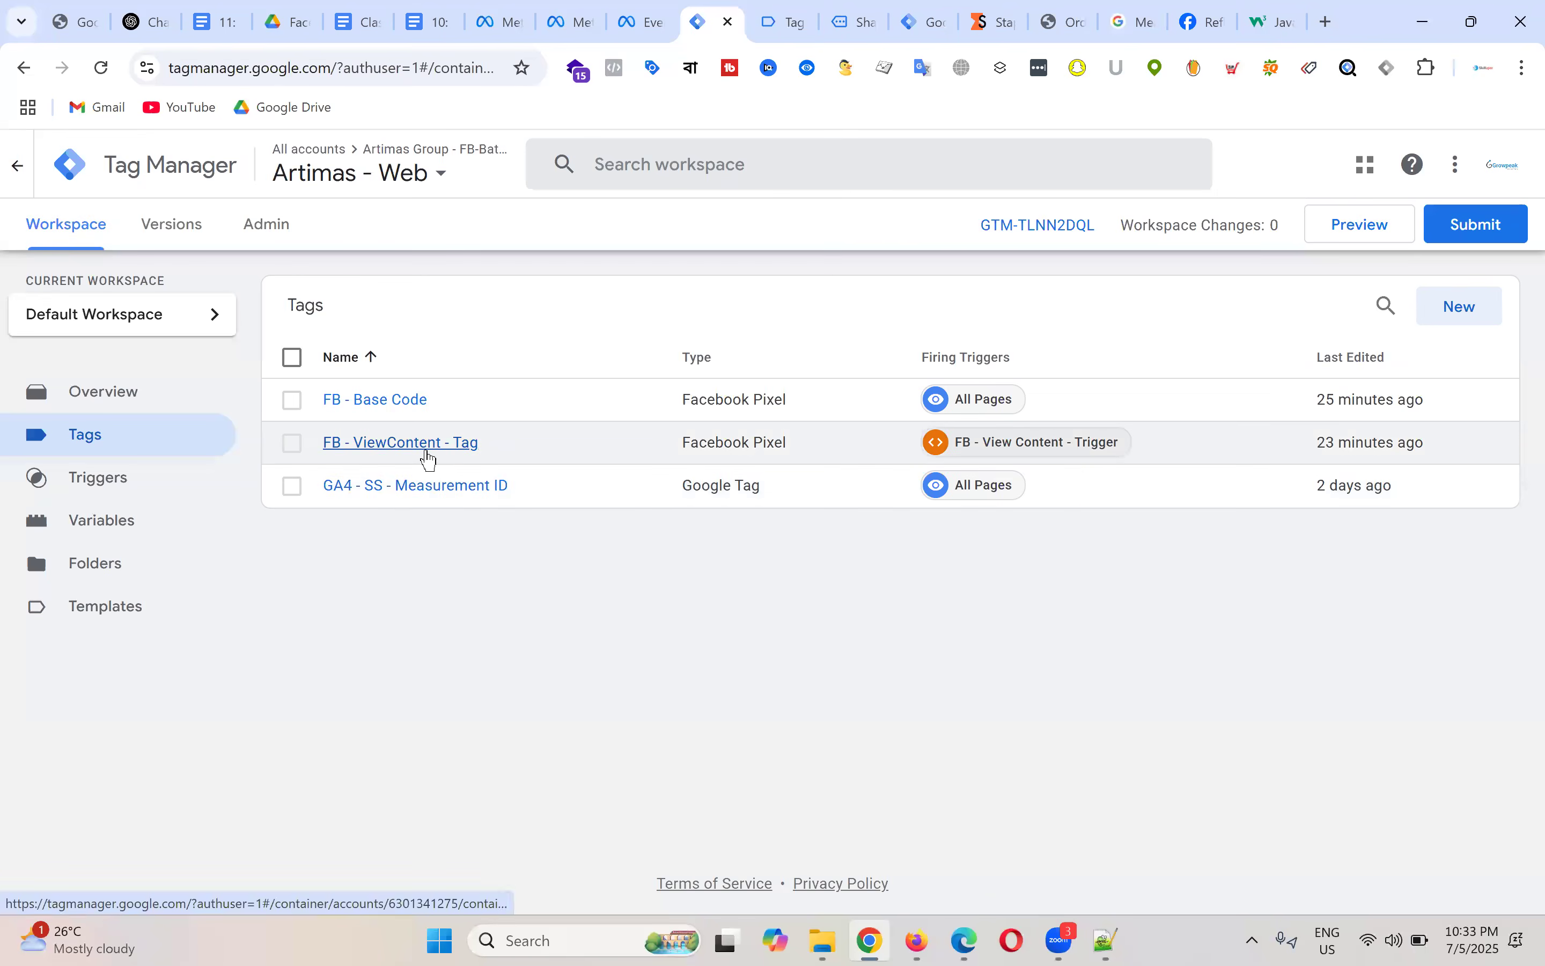
click(444, 448)
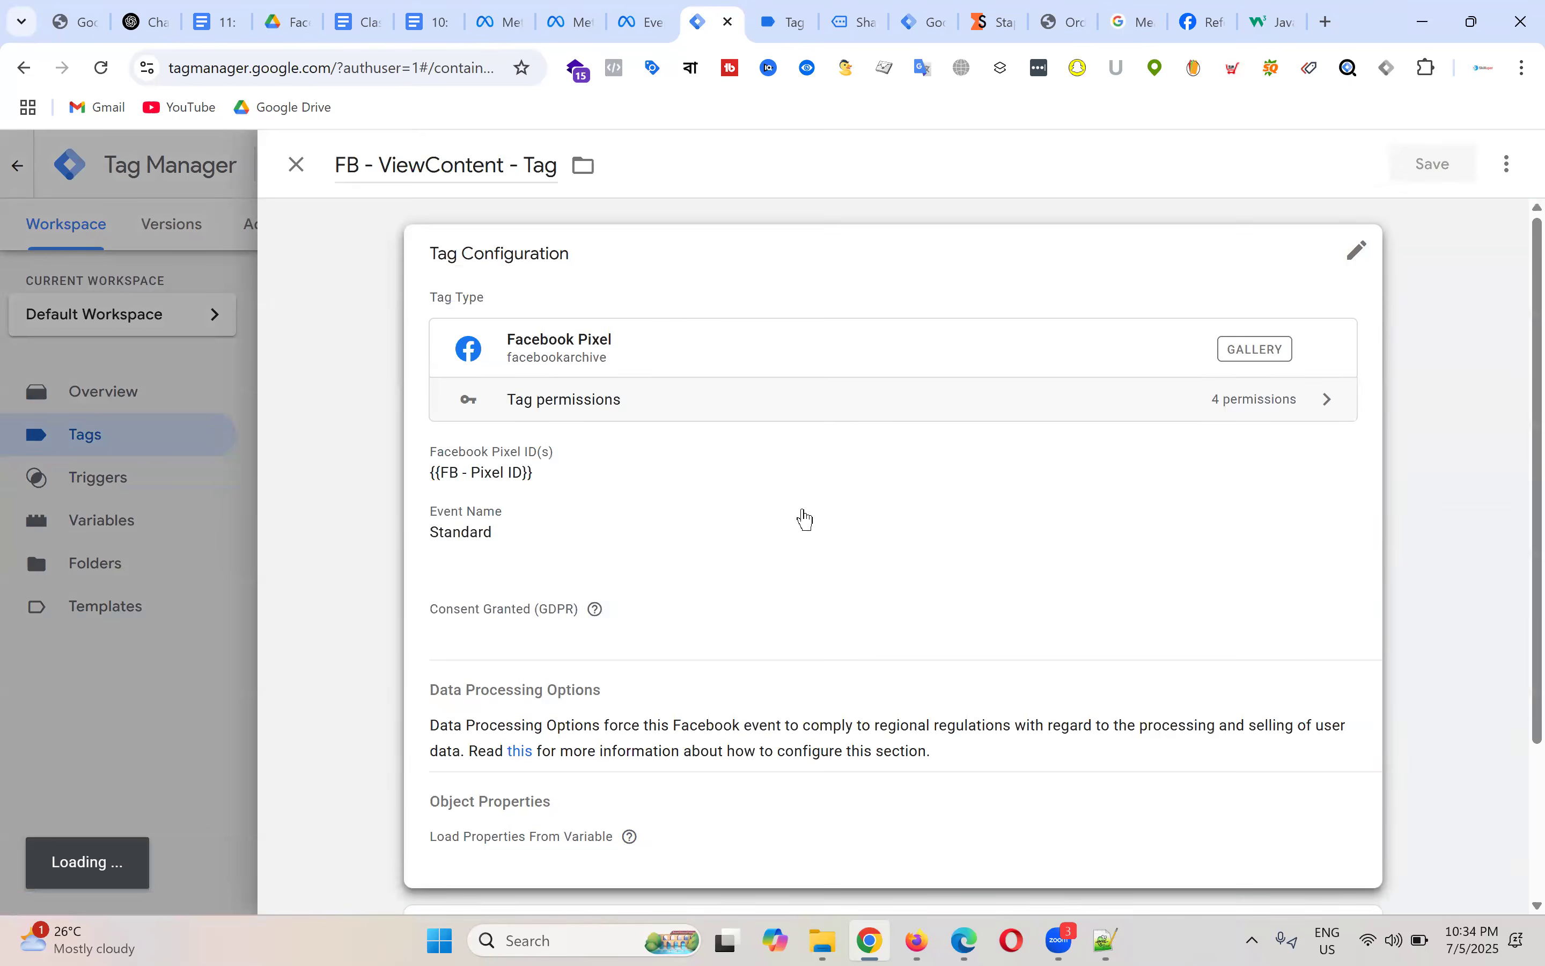
click(805, 527)
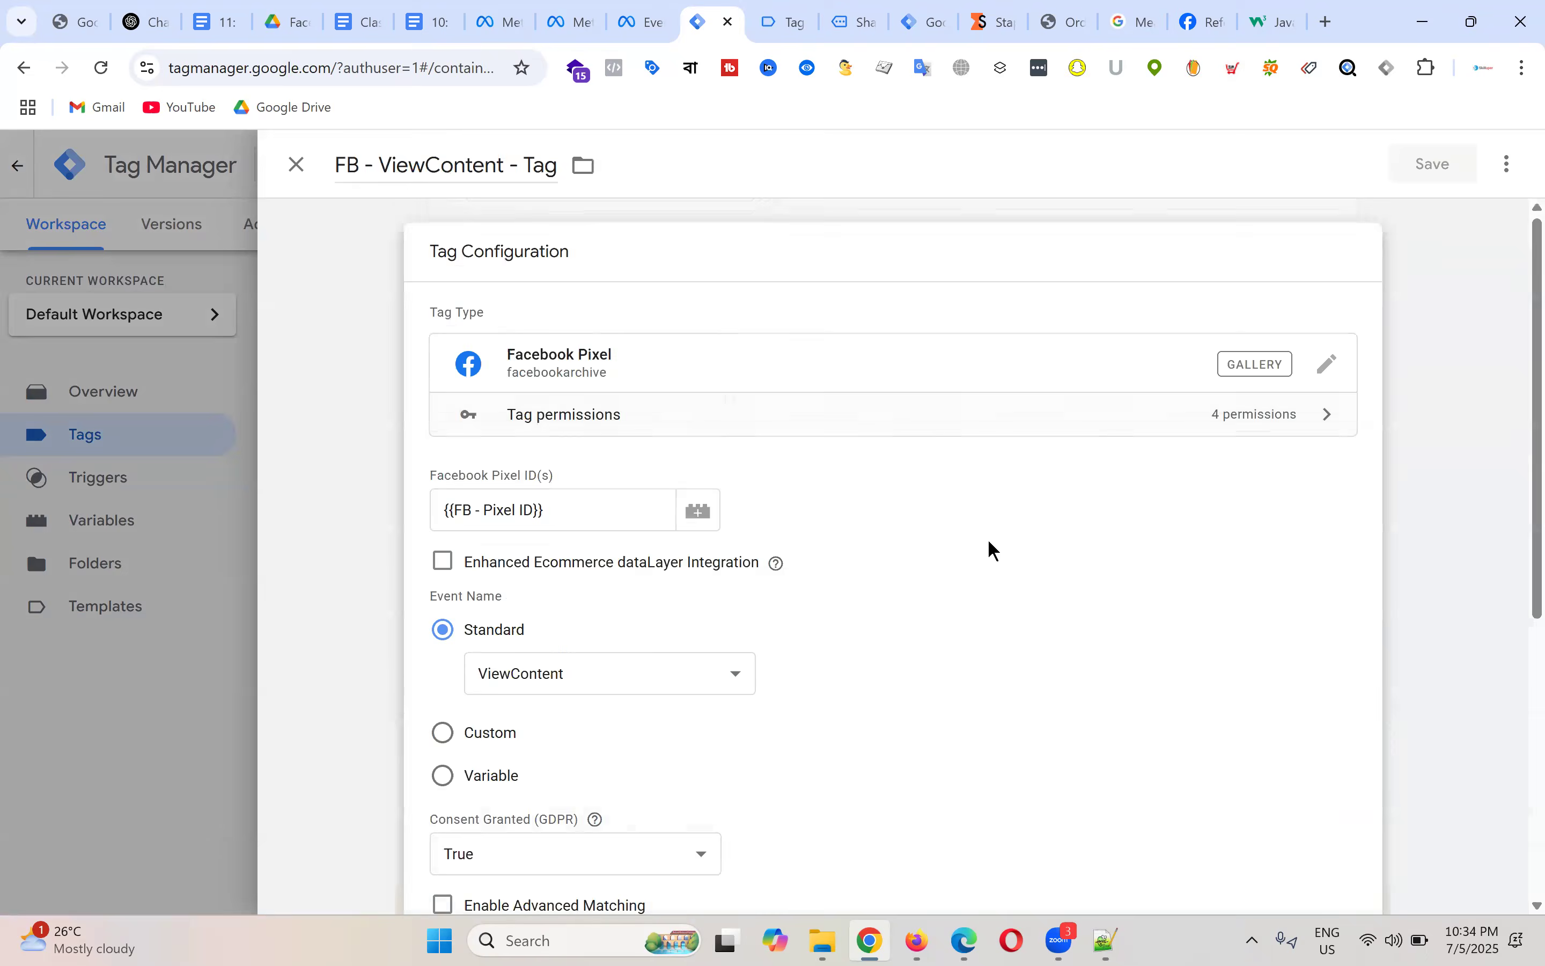
scroll(994, 550, down, 6)
click(442, 533)
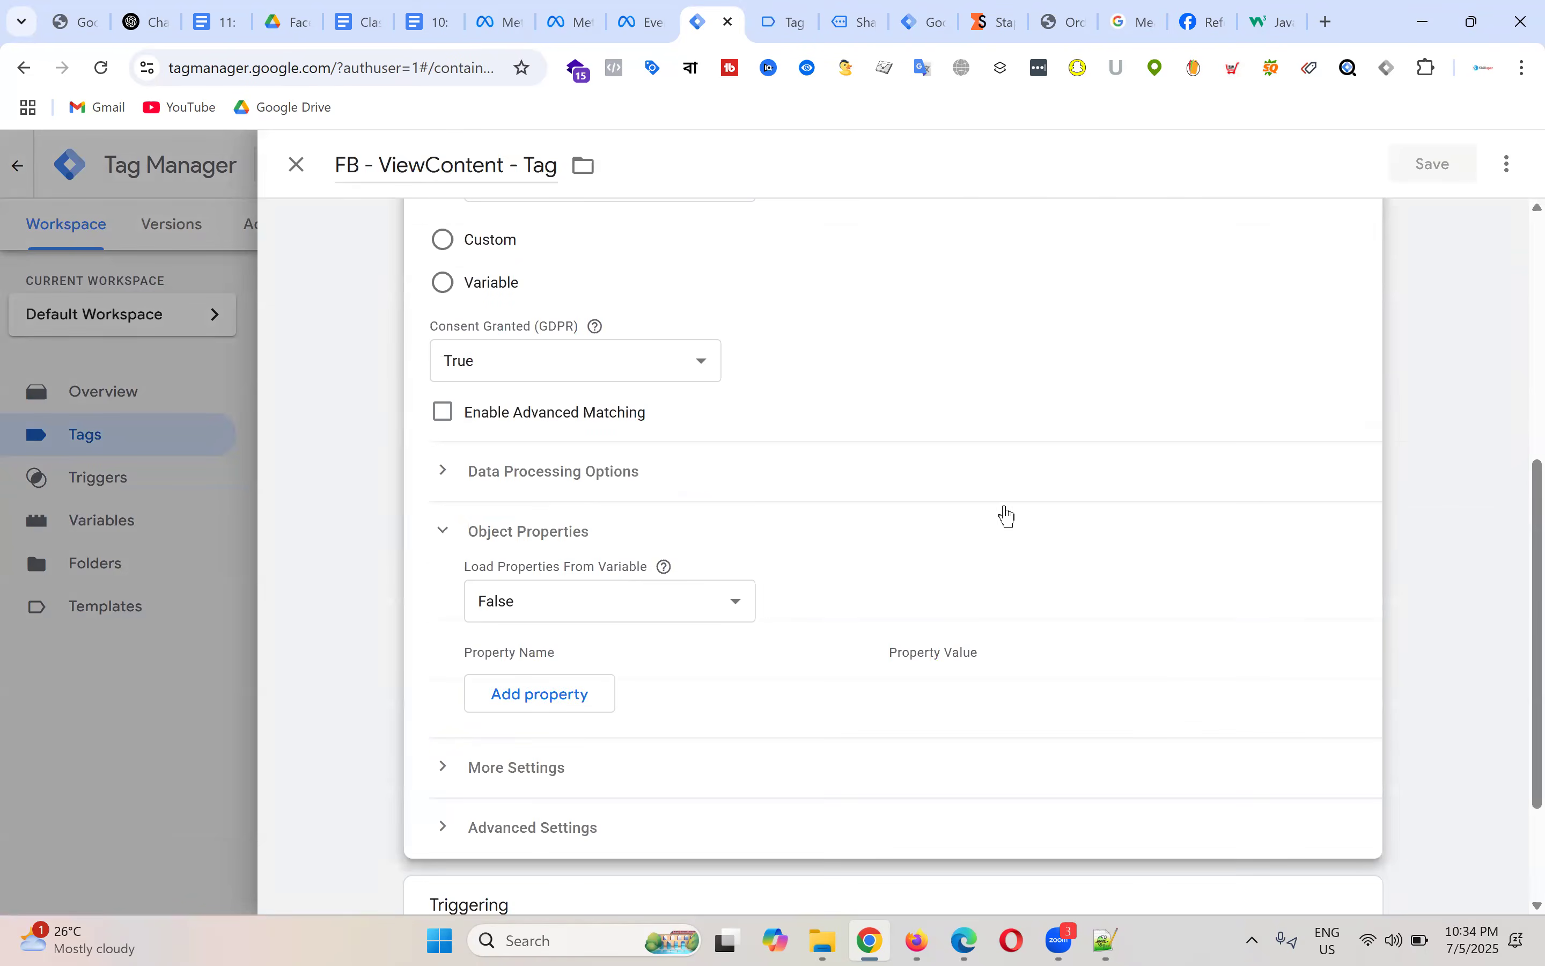
scroll(1008, 516, down, 3)
click(566, 521)
click(578, 578)
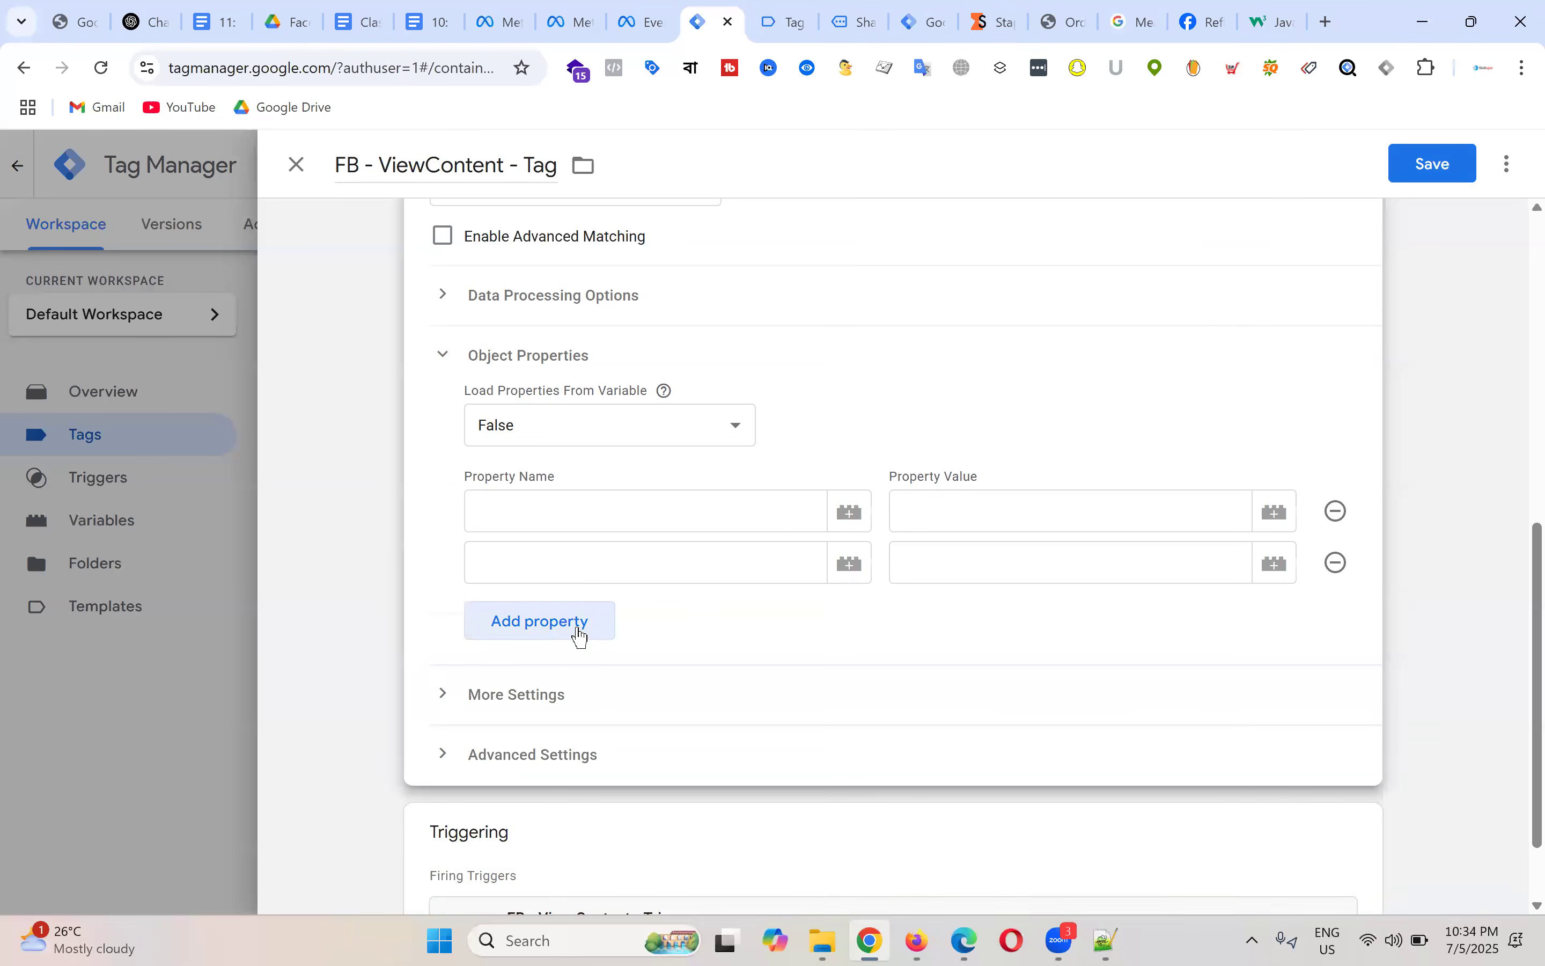
click(580, 635)
click(576, 672)
click(583, 721)
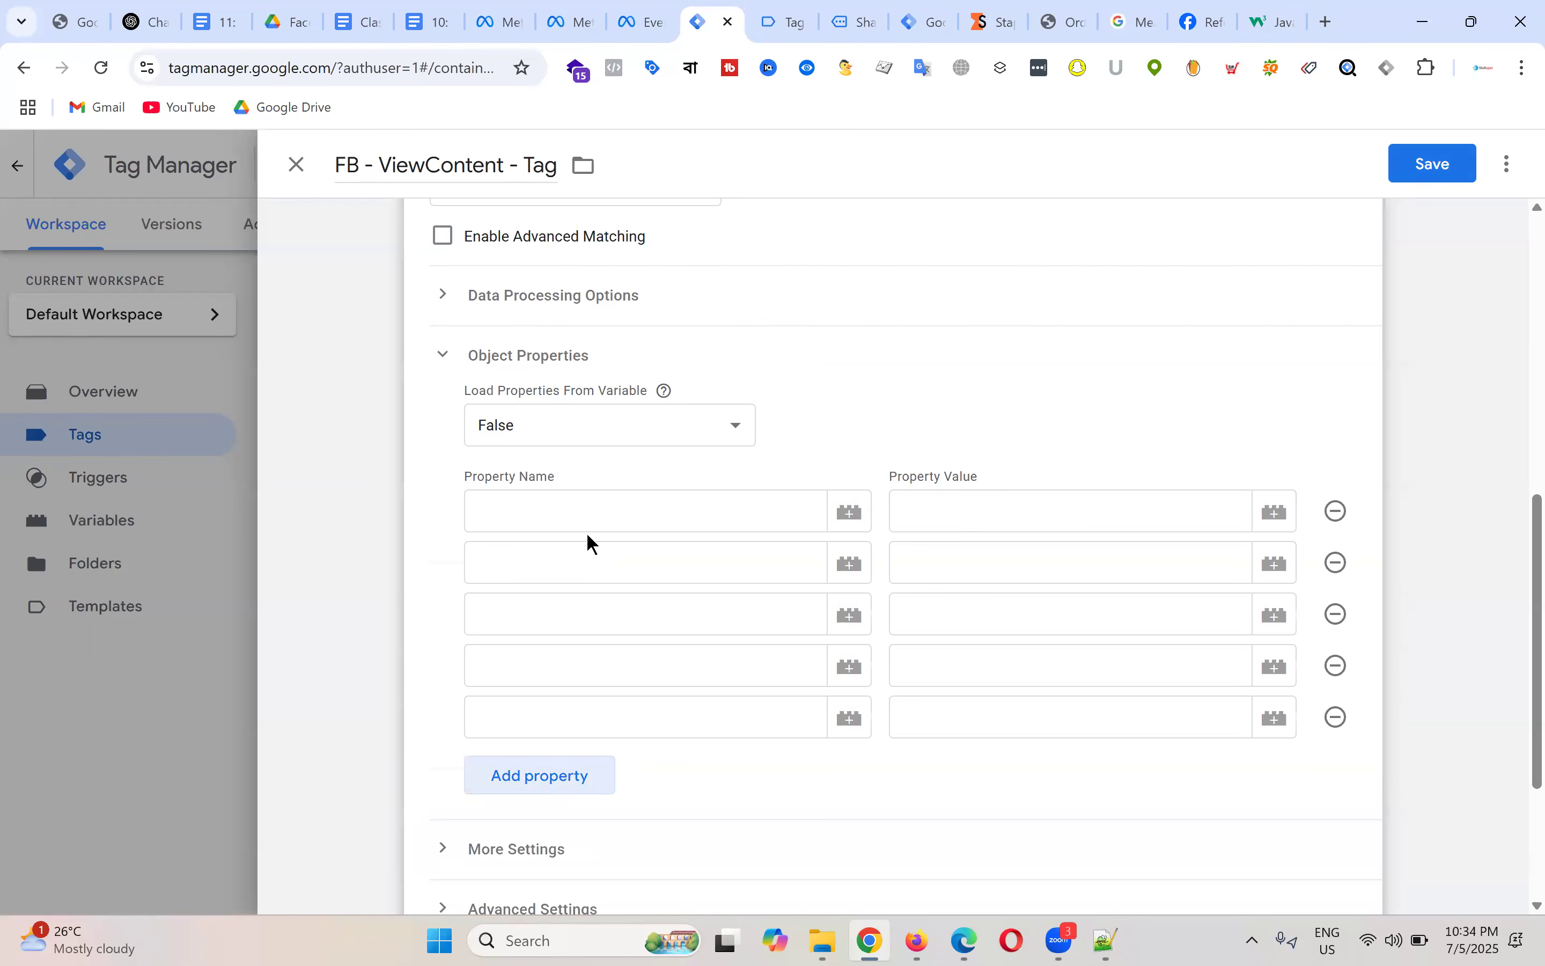
Step: Copy content_type from the Meta Pixel notes into the first property name
click(428, 23)
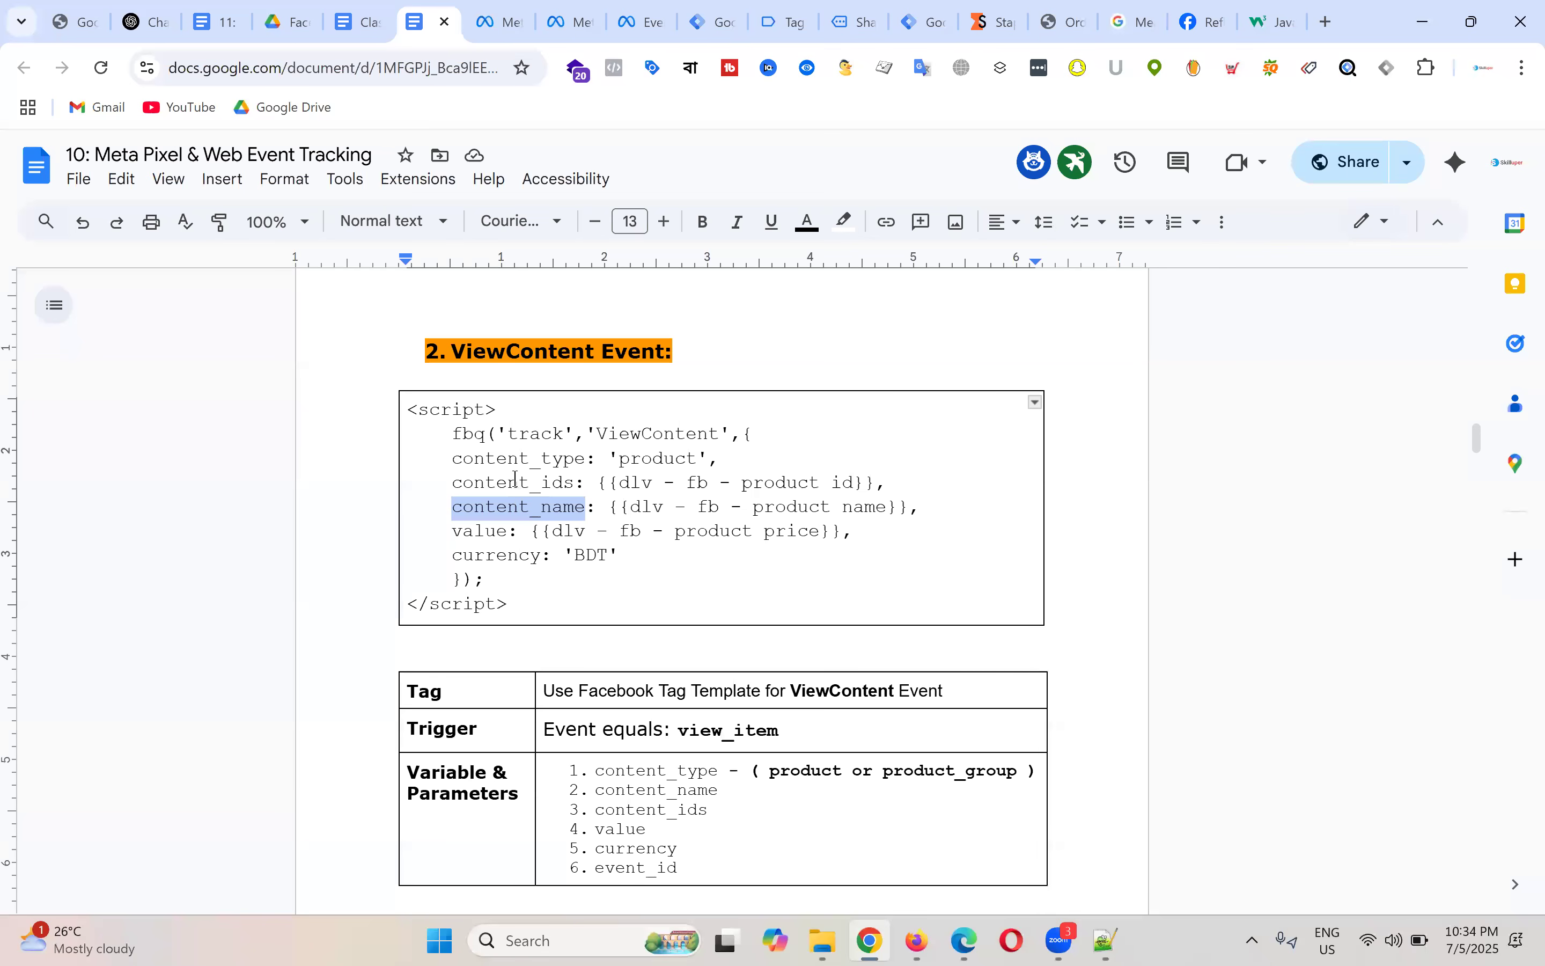
drag(458, 459, 582, 457)
key(ctrl+c)
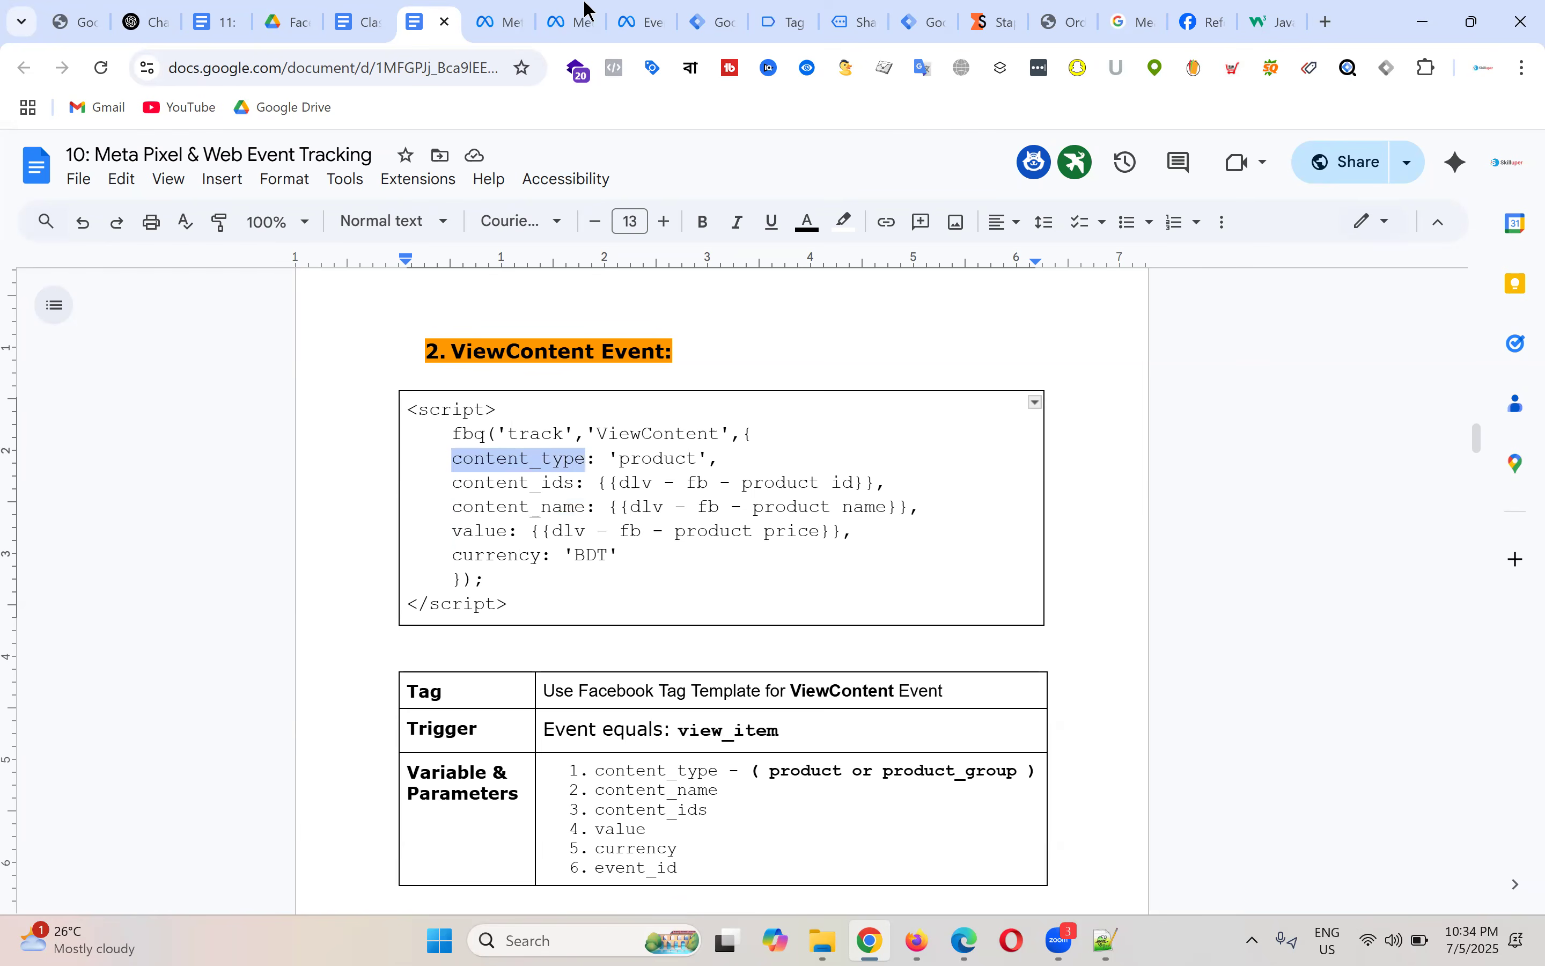
click(793, 16)
click(730, 10)
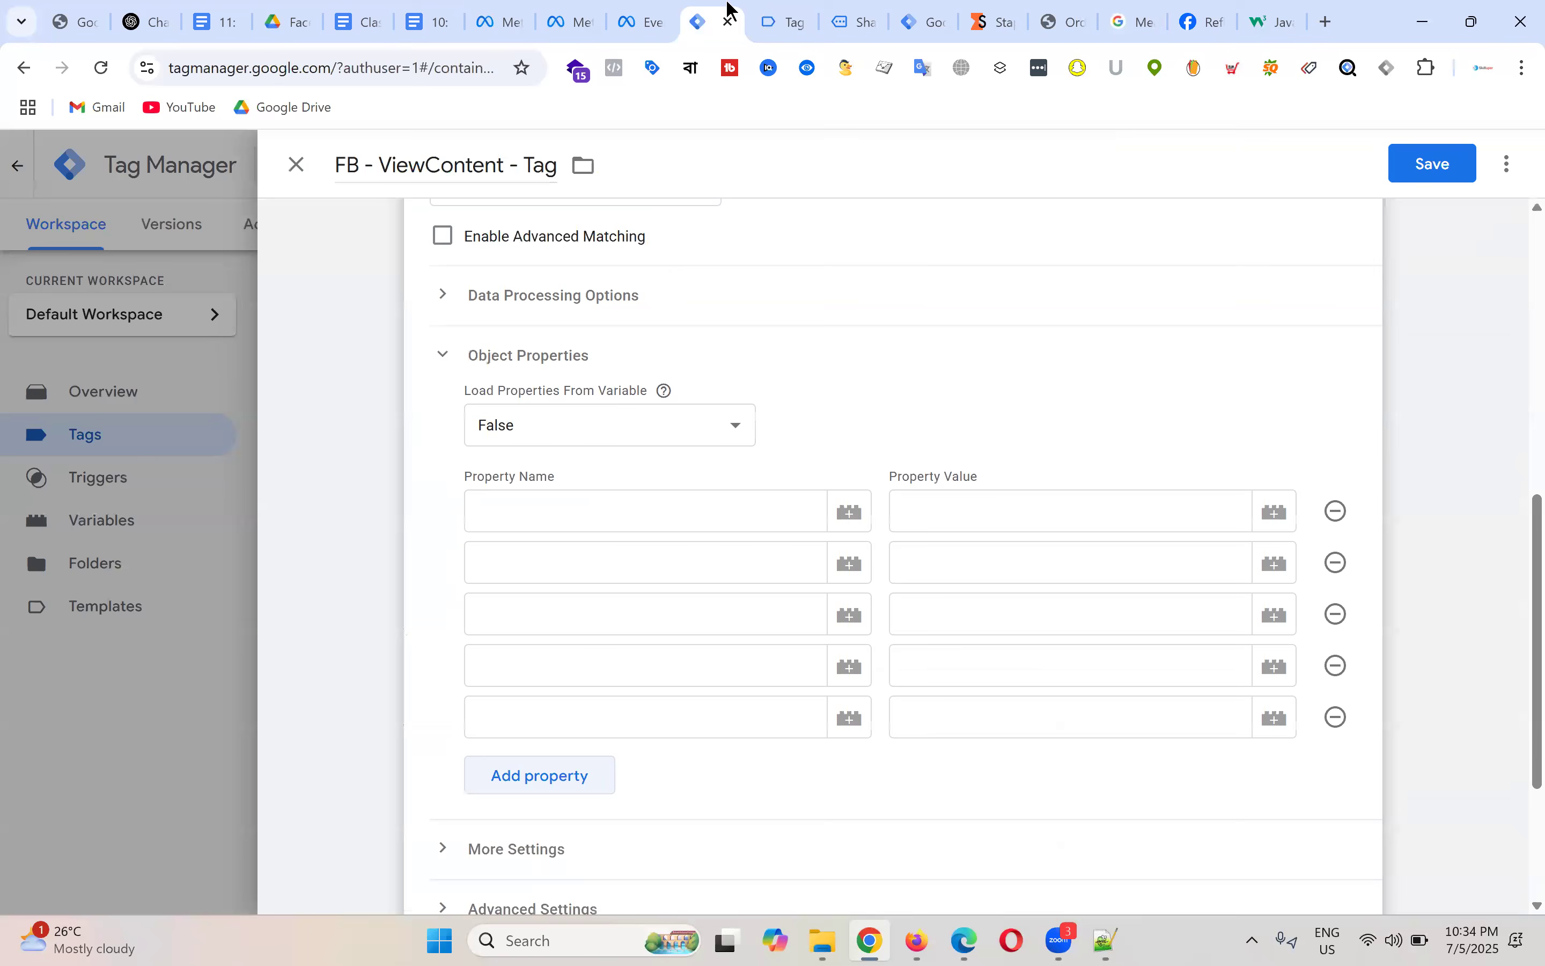
click(545, 509)
key(ctrl+v)
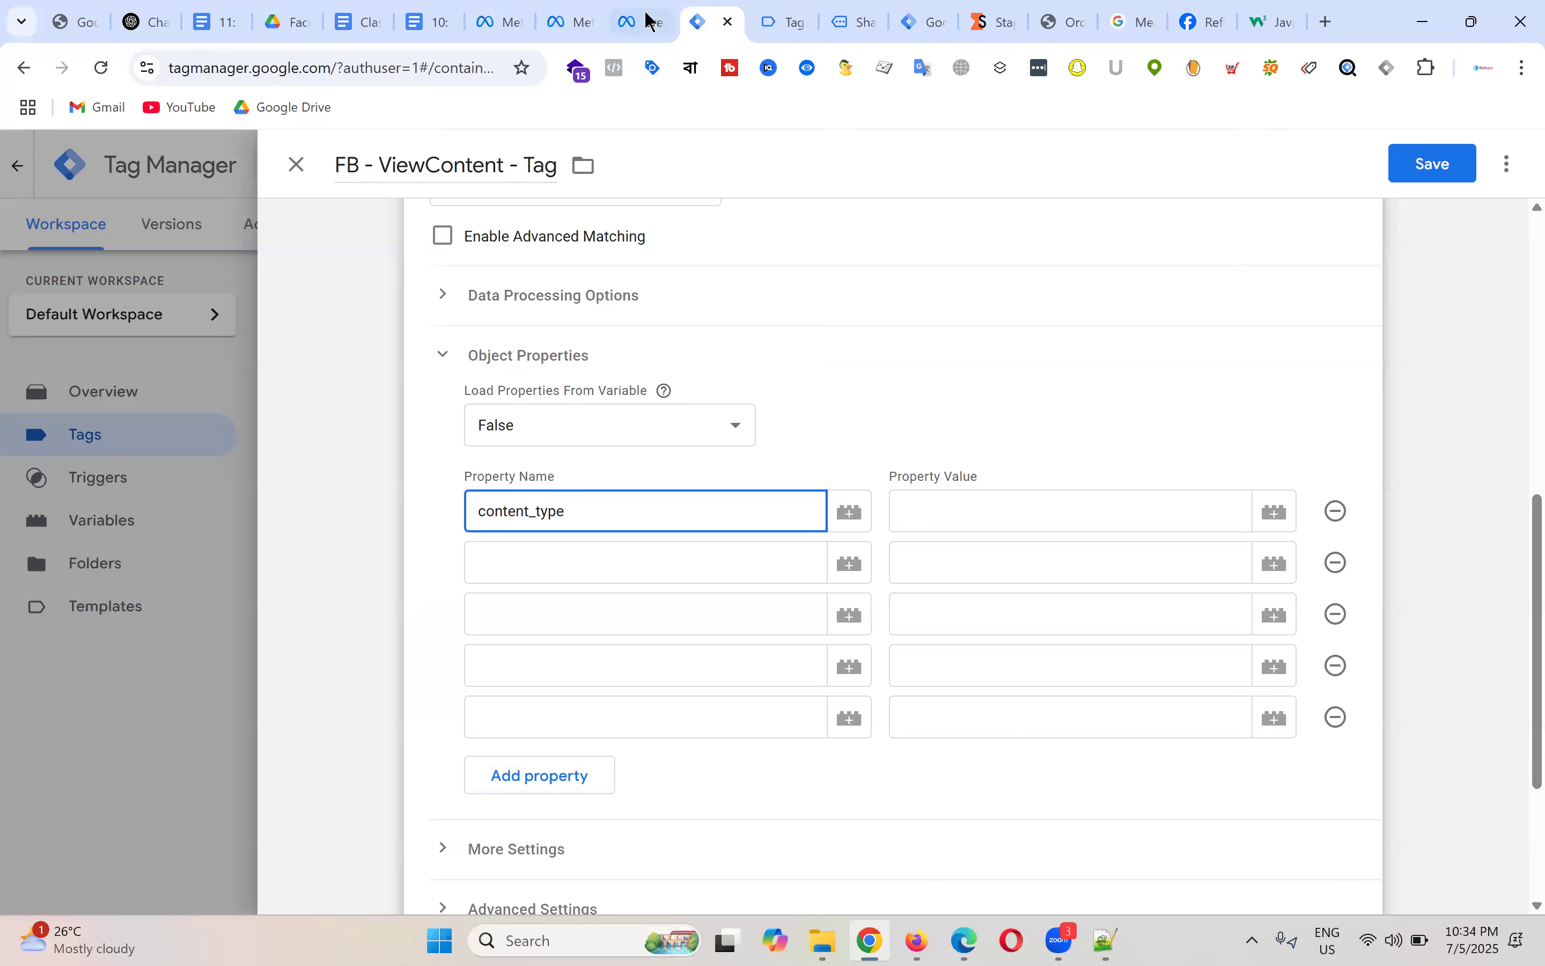
Step: Look up the 'product' value for content_type in the Meta Pixel notes
click(429, 21)
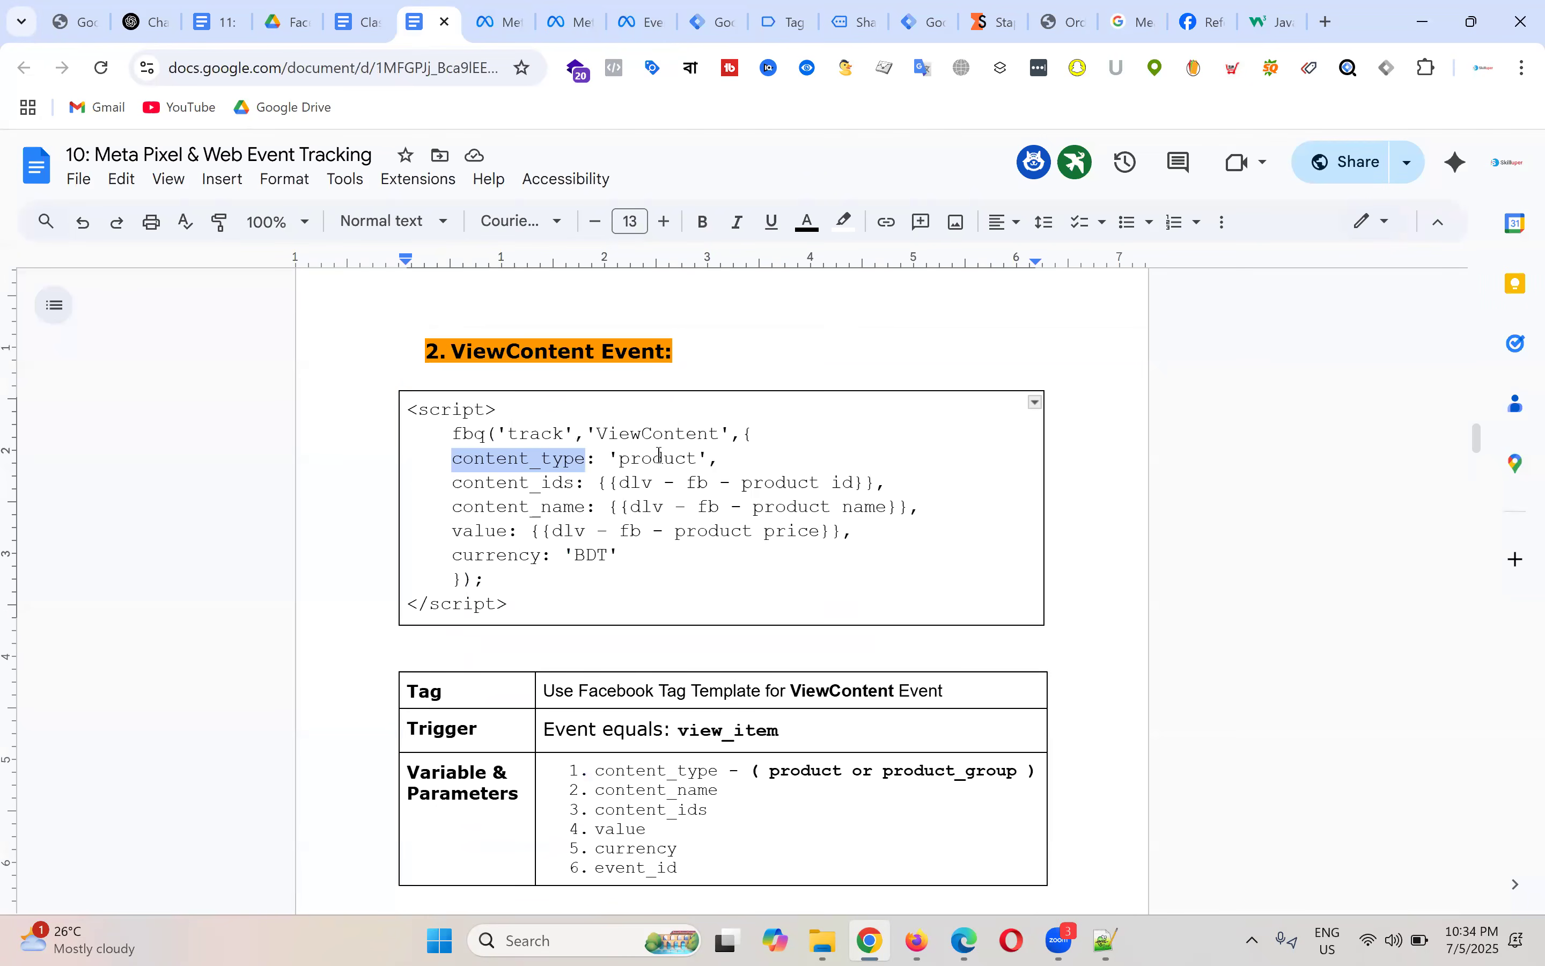
double_click(660, 455)
click(661, 455)
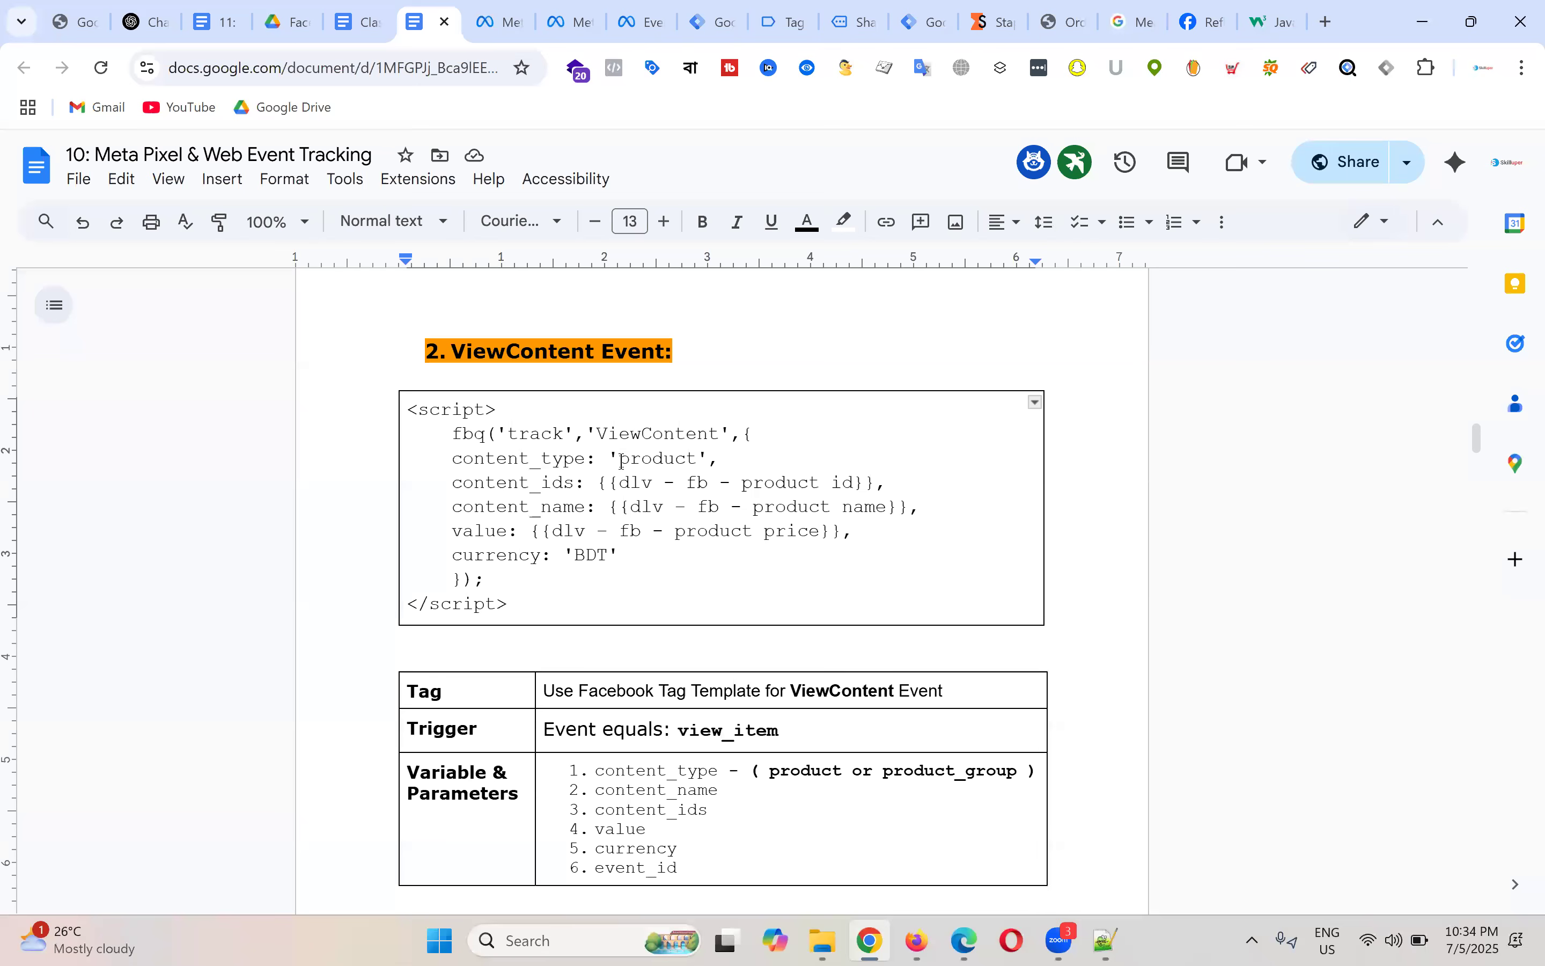
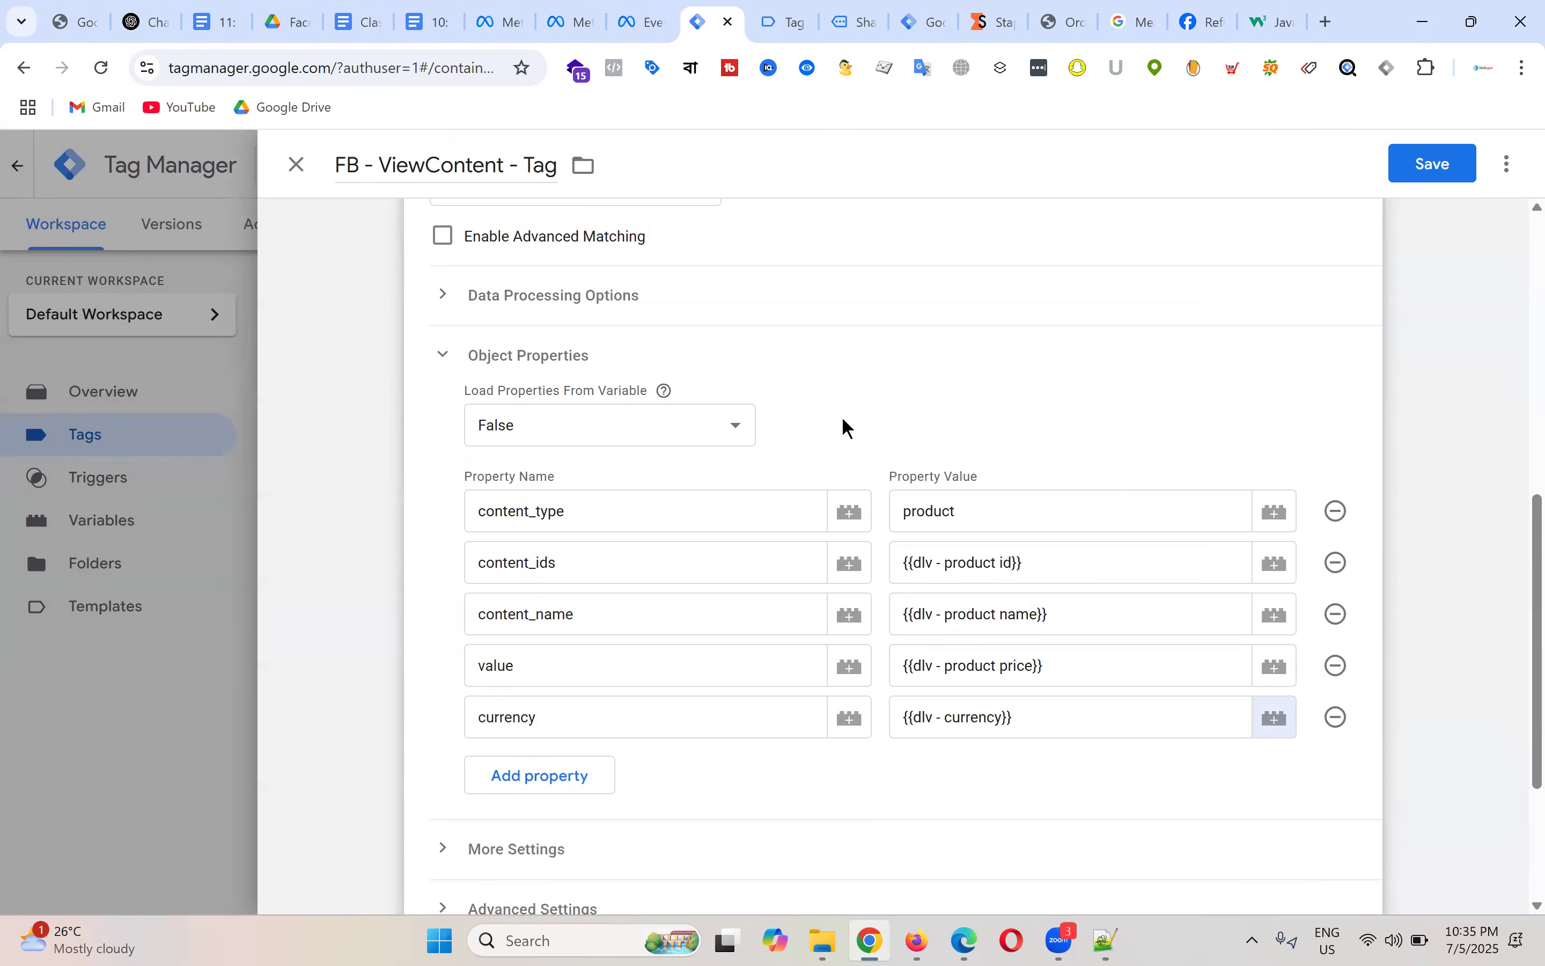
Step: Expand More Settings on FB - ViewContent - Tag to reveal the empty Event ID field
scroll(1223, 612, up, 15)
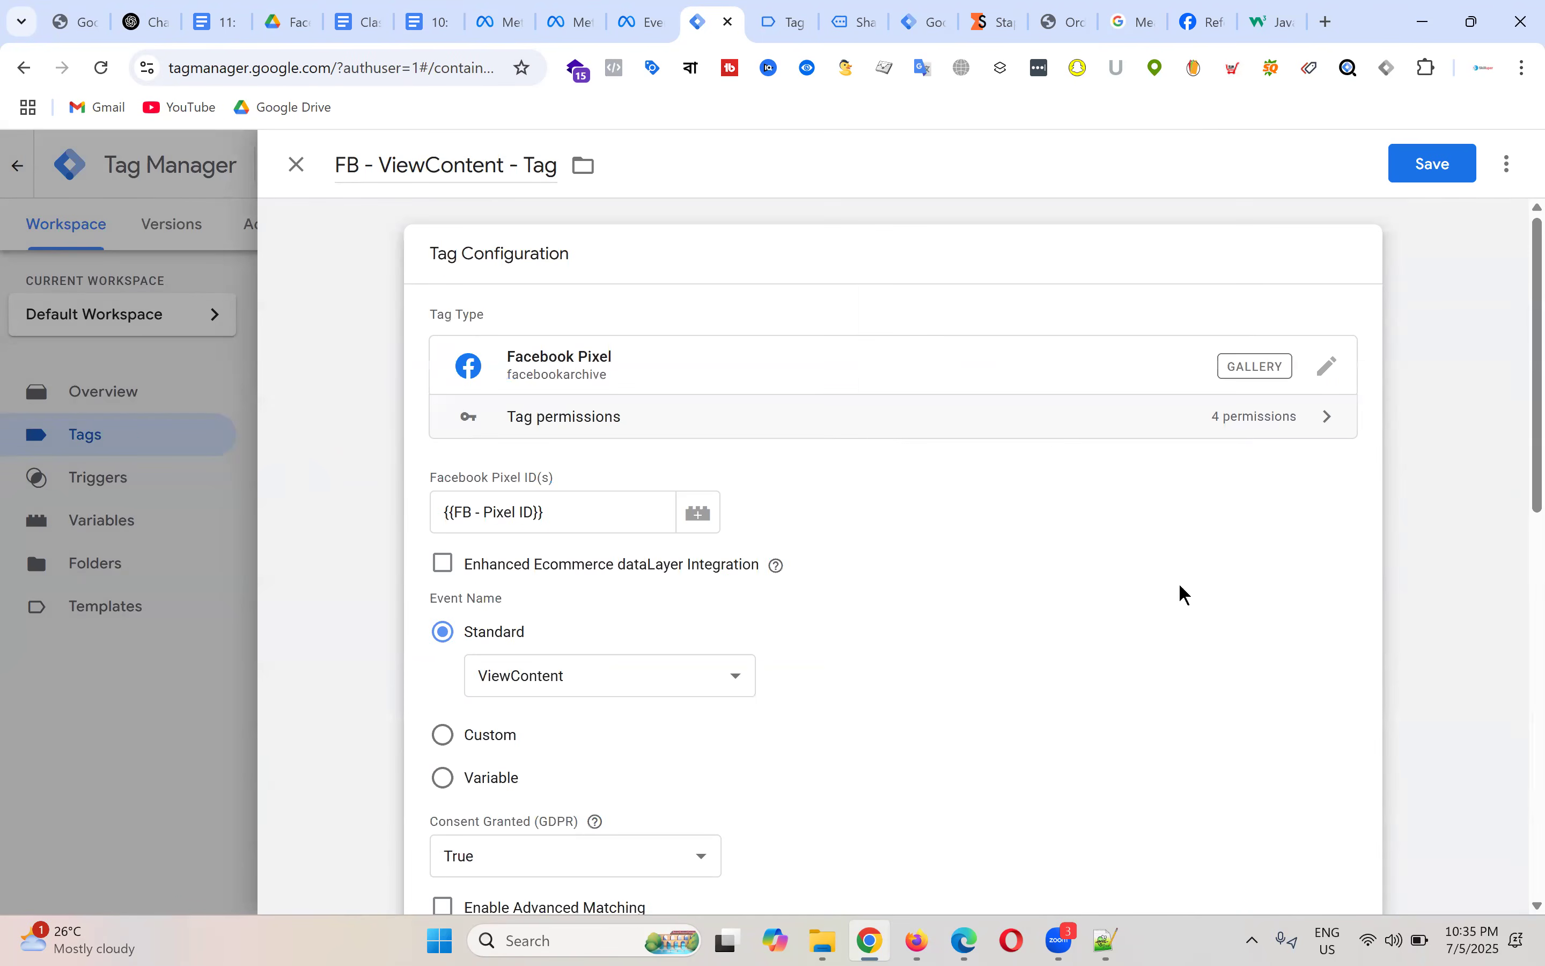
scroll(1039, 503, down, 8)
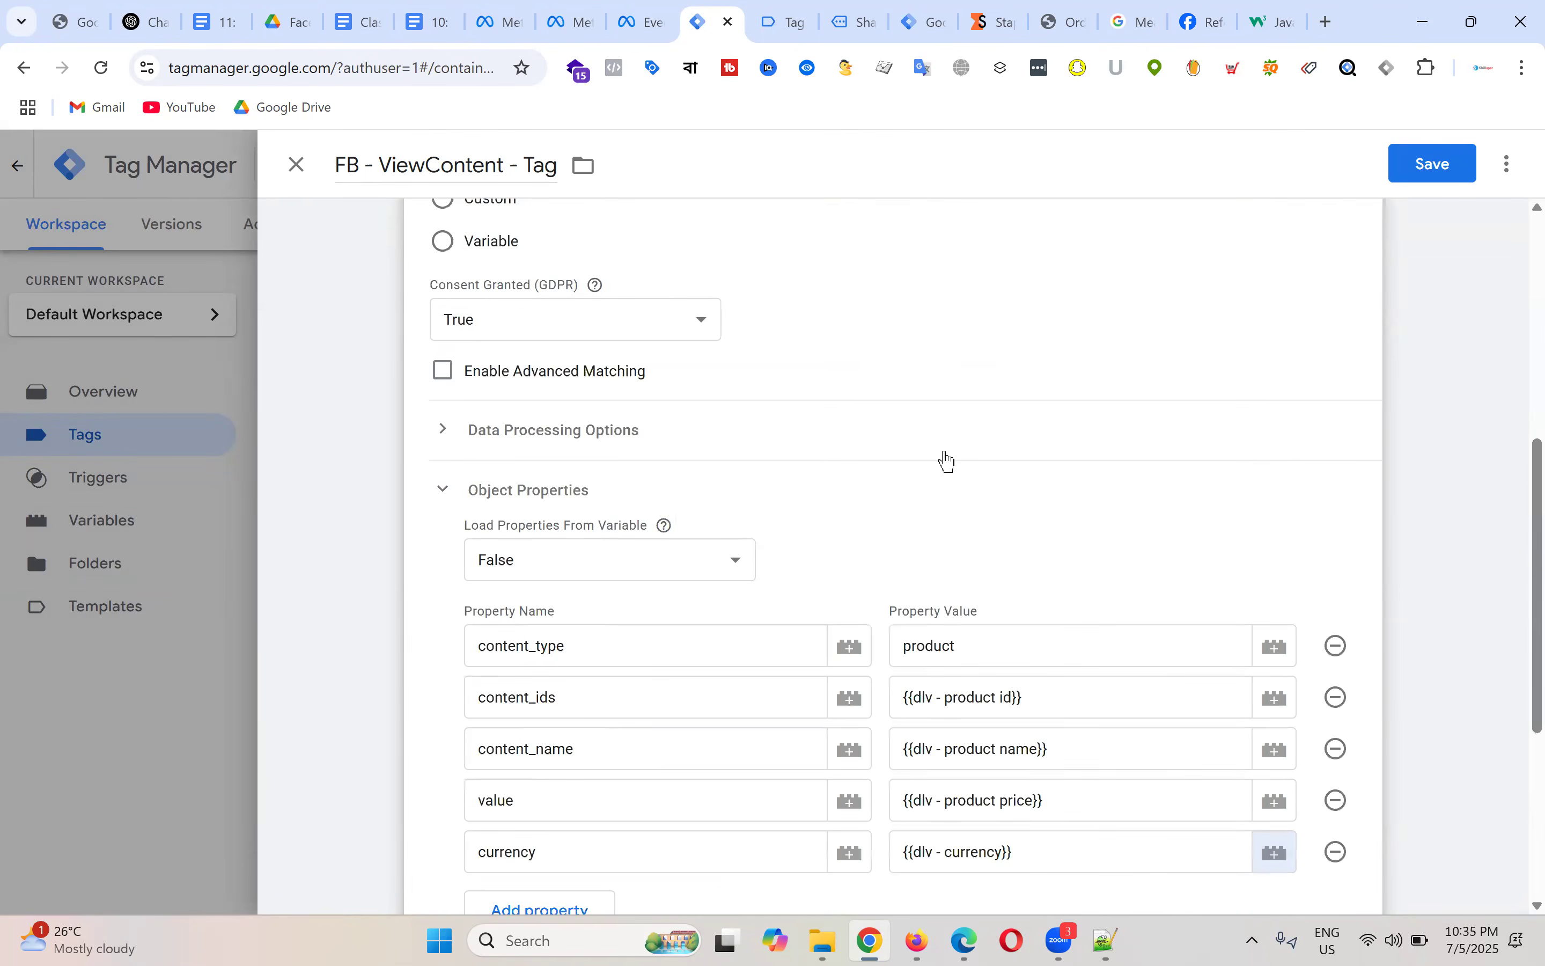
scroll(977, 492, down, 6)
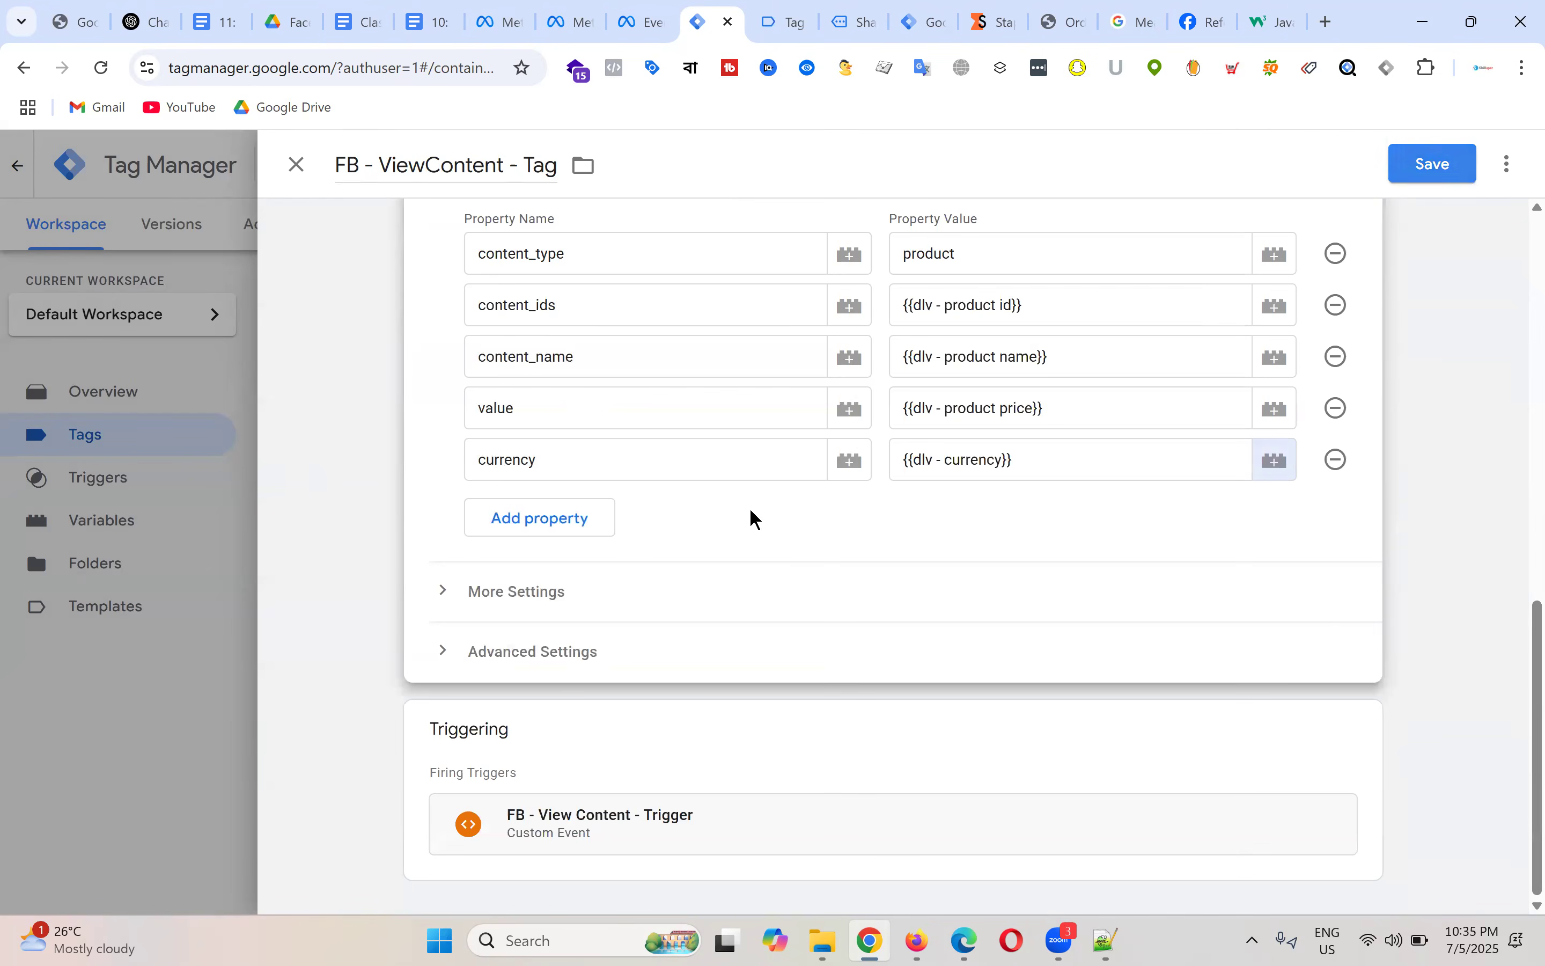
scroll(907, 549, up, 3)
scroll(894, 406, down, 3)
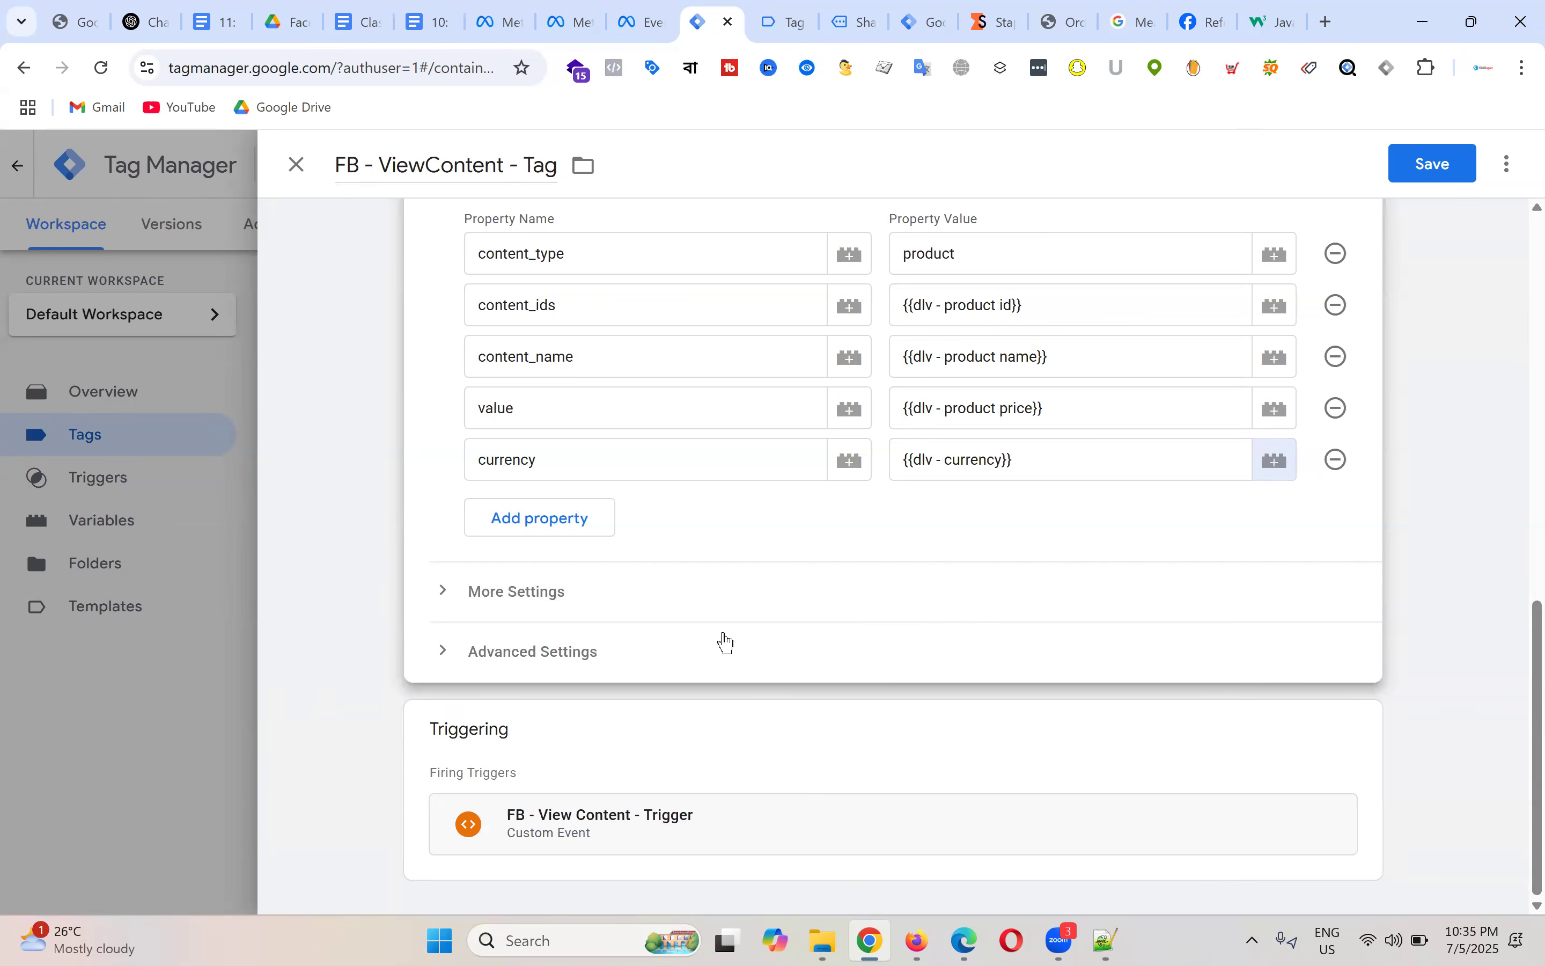
click(447, 591)
Step: Set the ViewContent tag's Event ID to {{FB - Event ID}} and save the tag
click(553, 722)
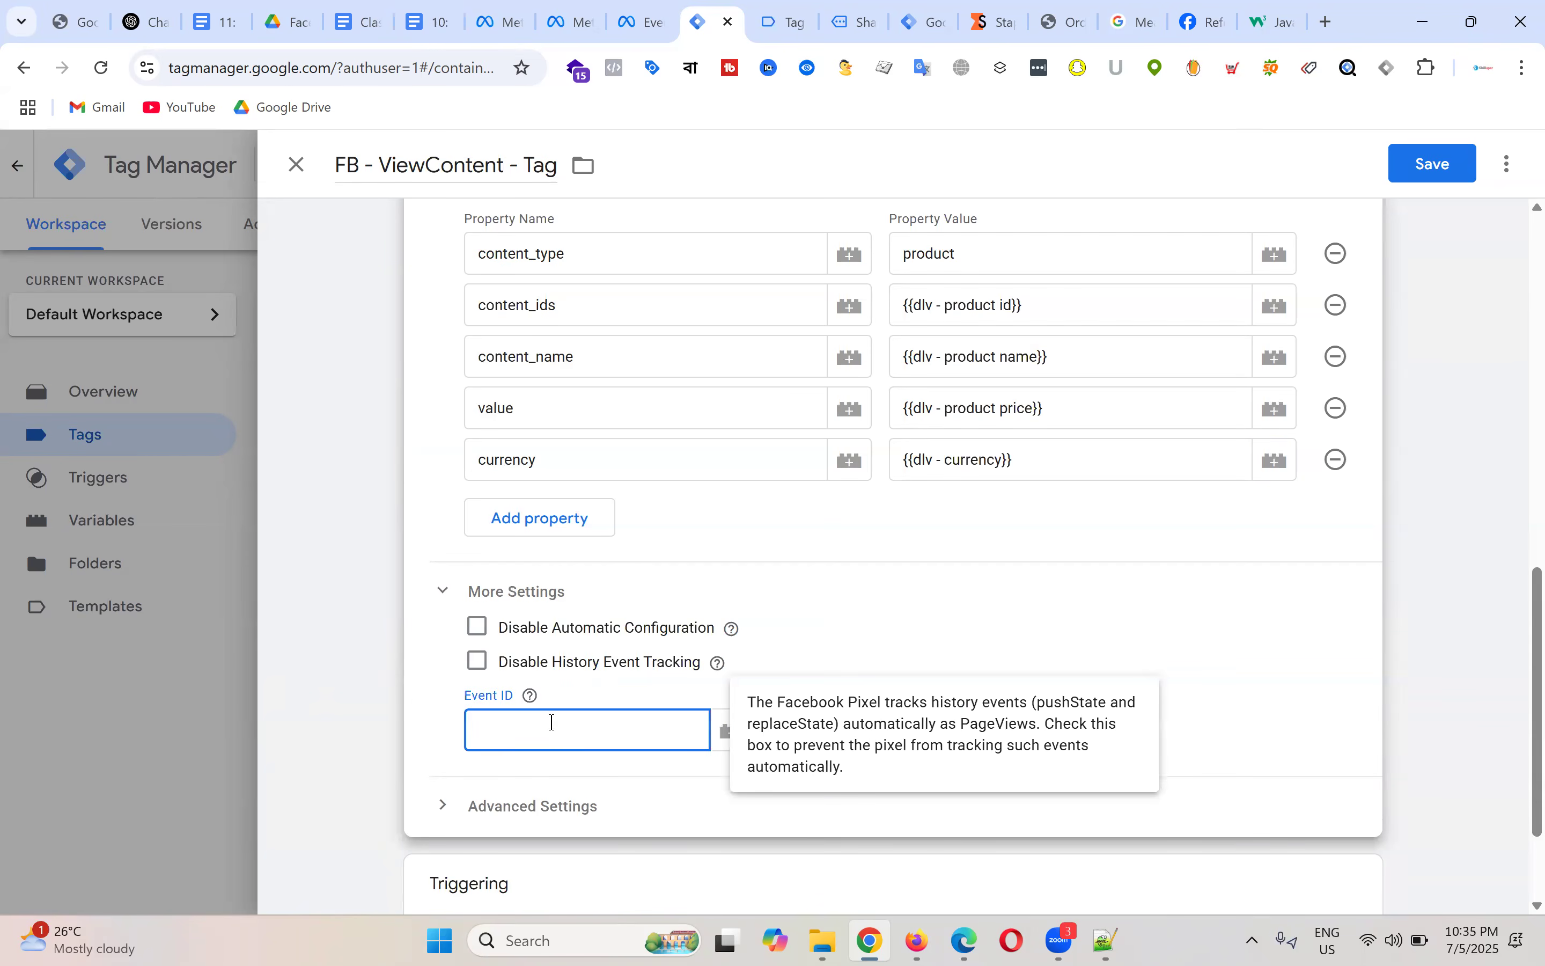
click(726, 728)
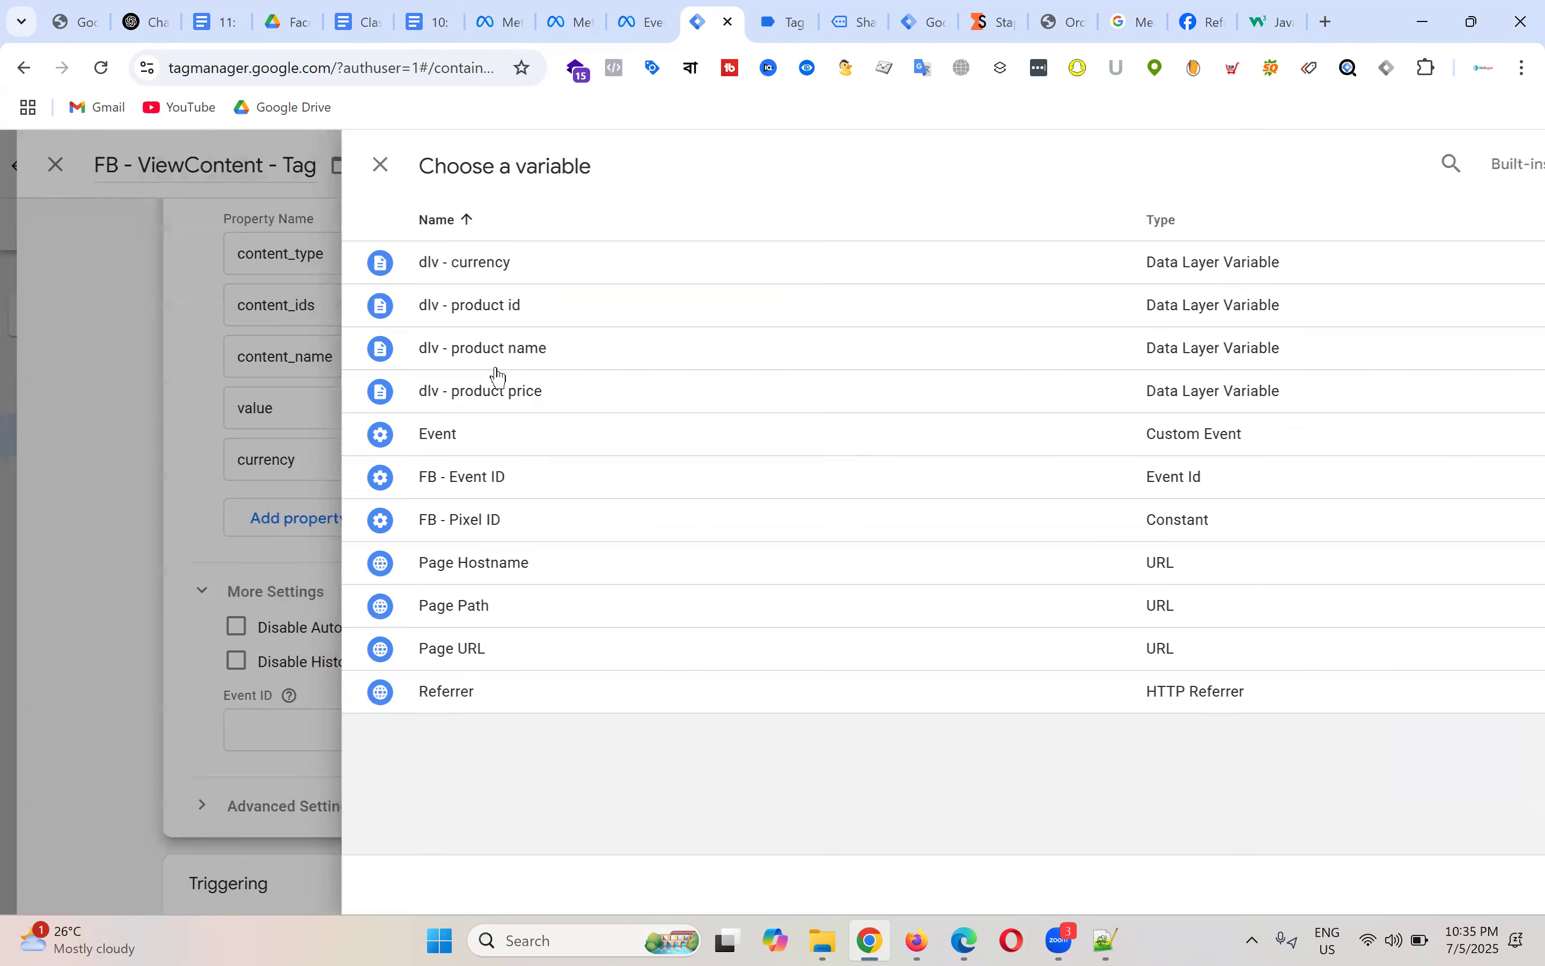
click(414, 483)
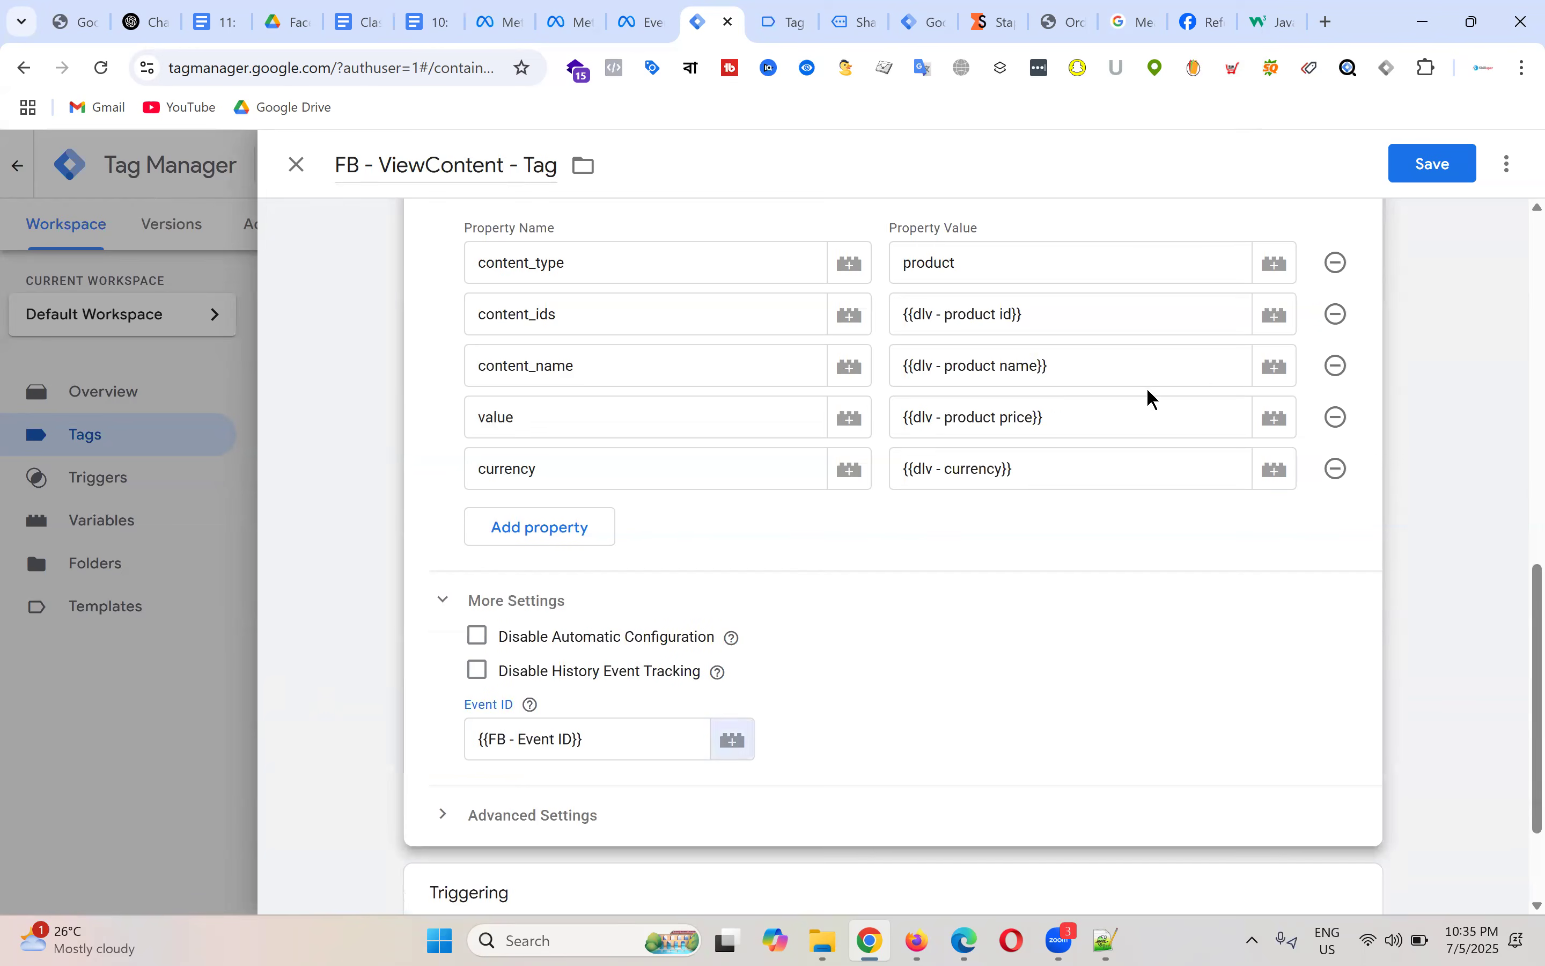
scroll(869, 517, down, 15)
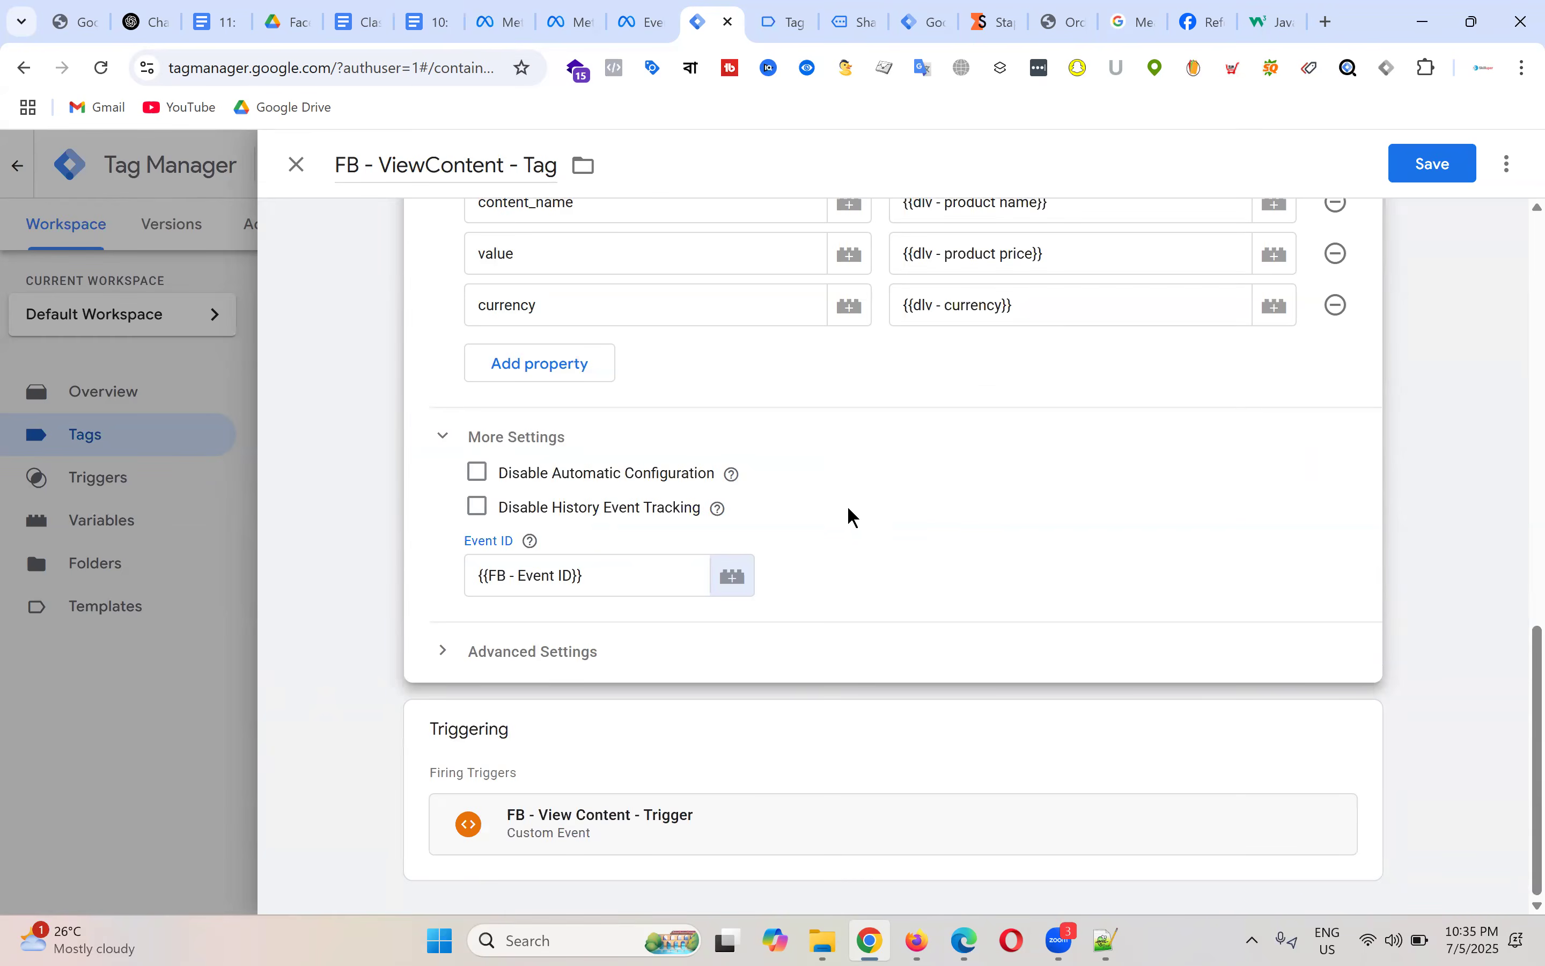
scroll(996, 440, up, 15)
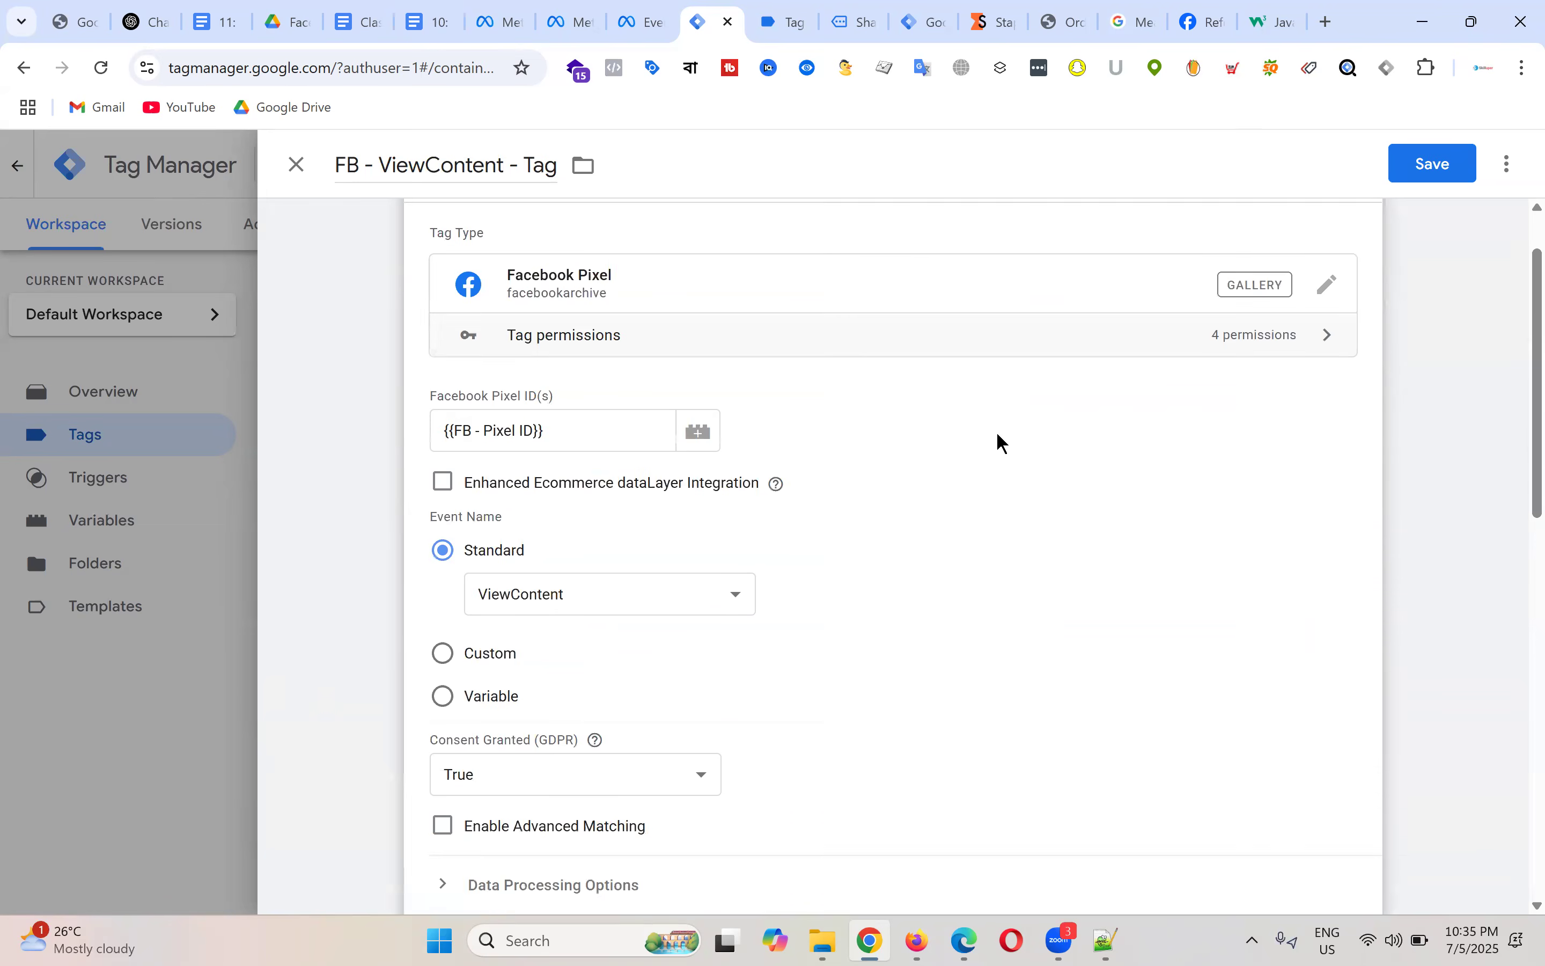
click(1425, 171)
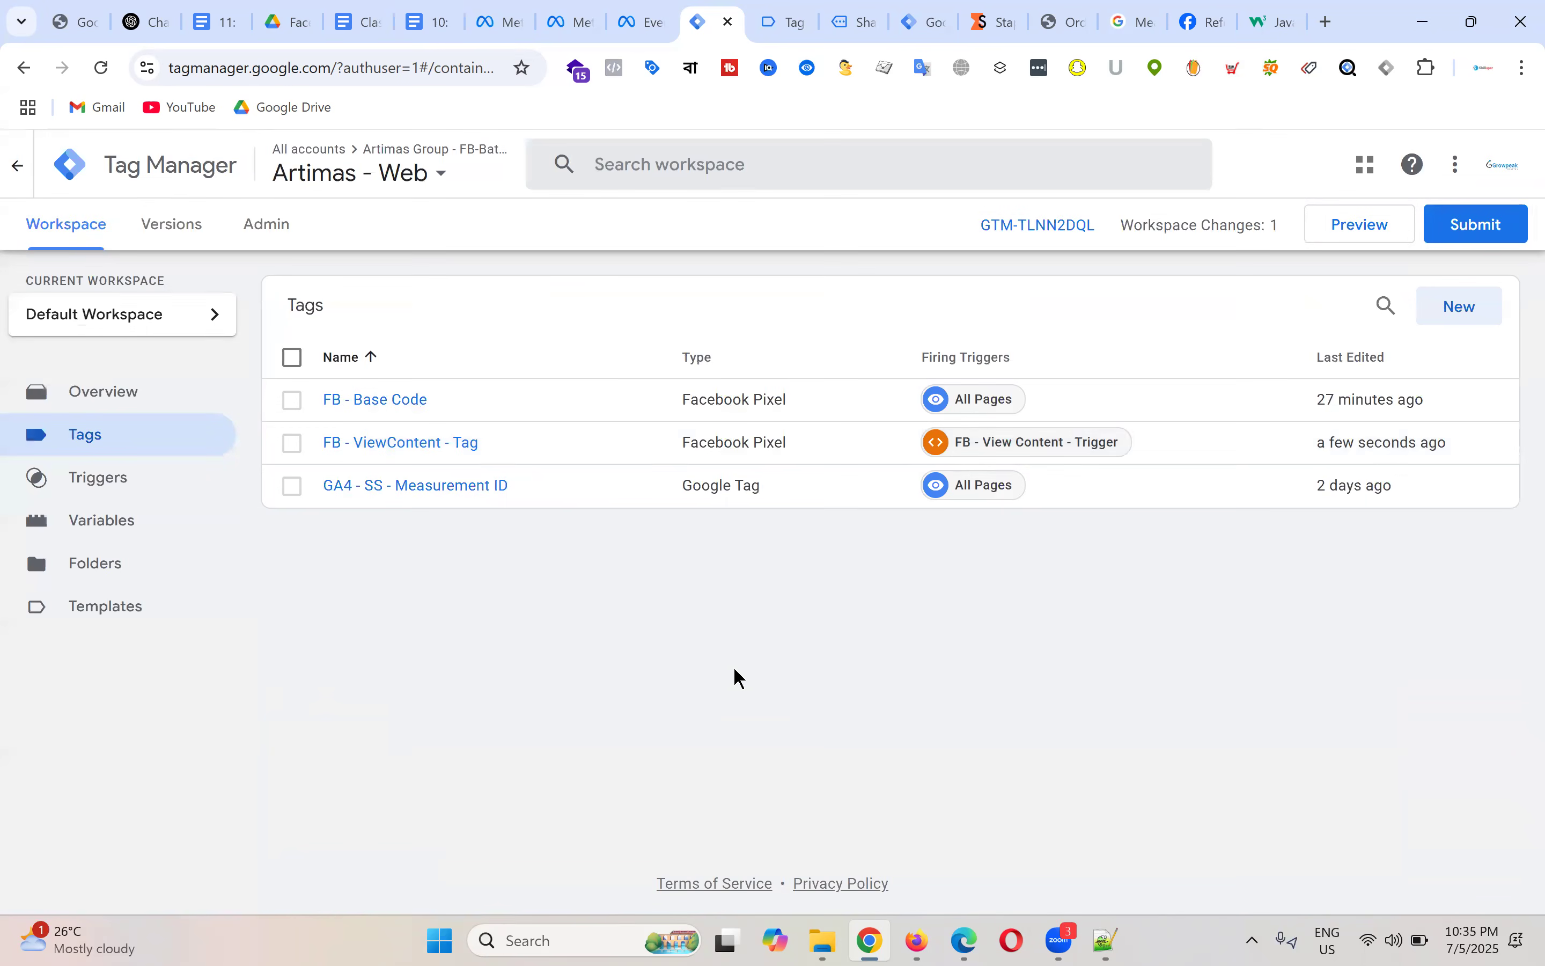
click(858, 3)
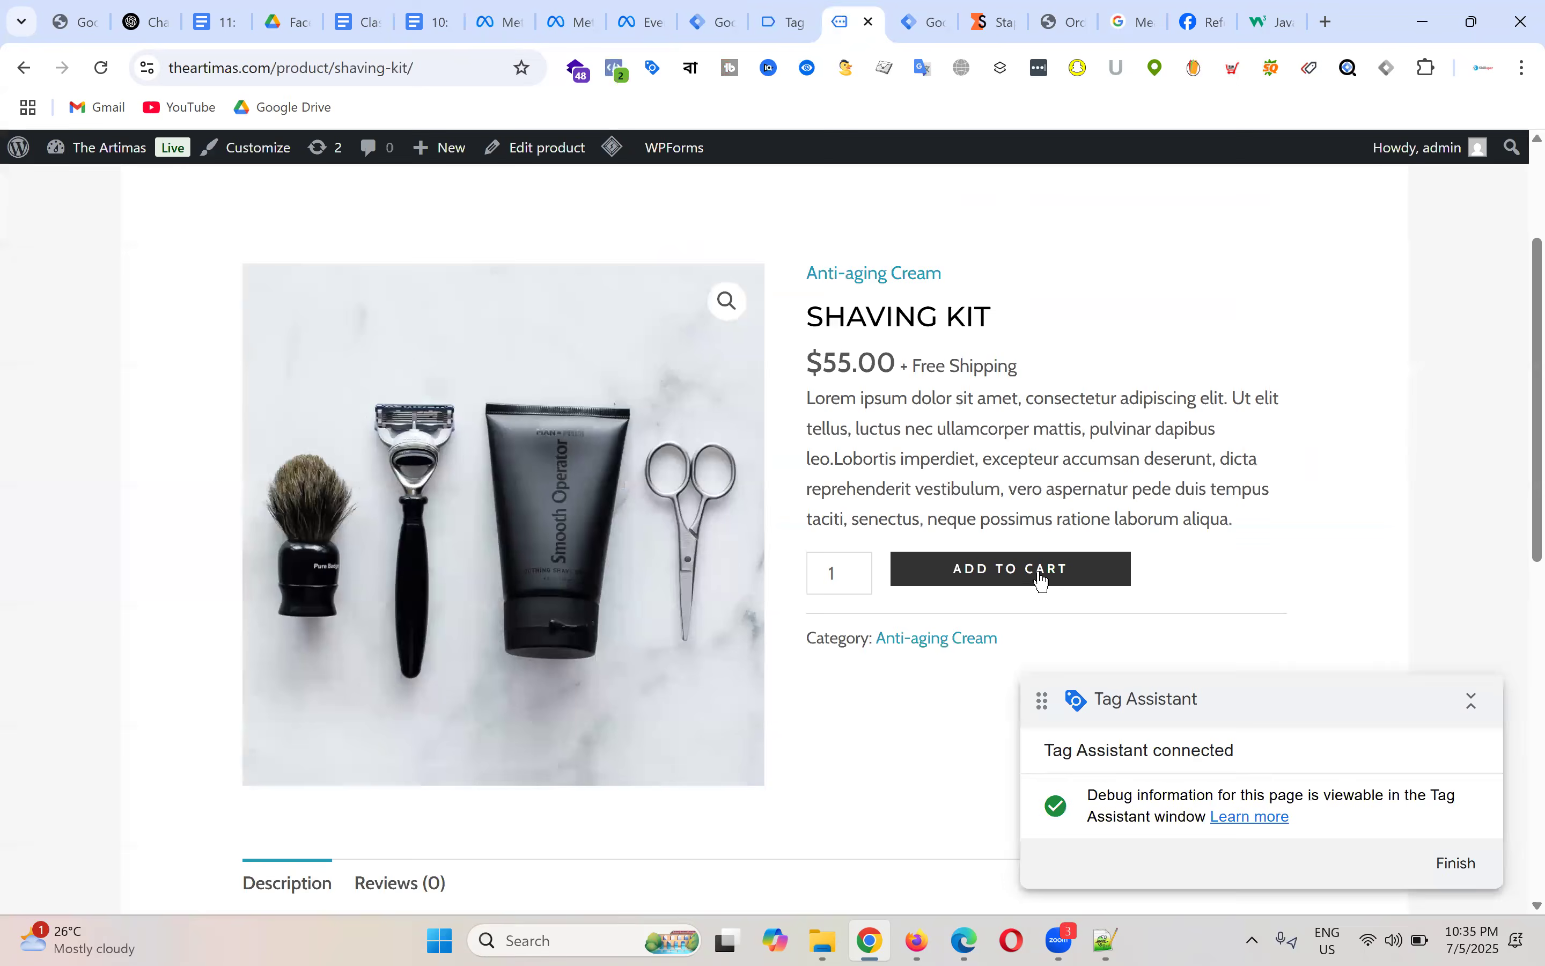
Step: Add the Shaving Kit to the cart and confirm the cart shows 1 item
click(1041, 578)
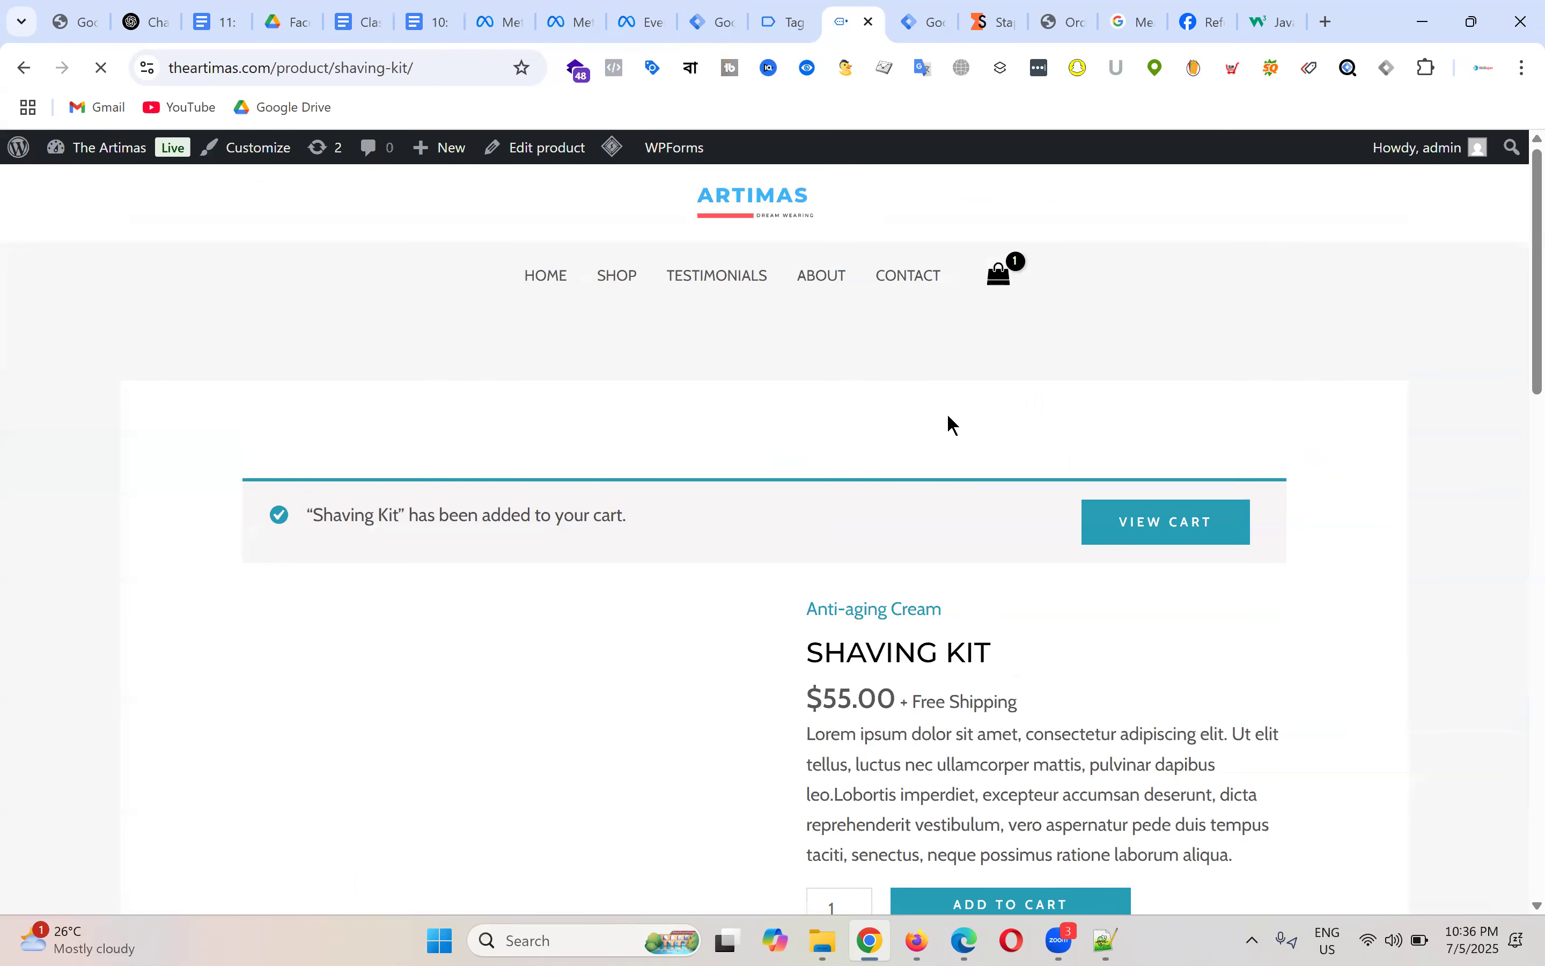
scroll(919, 444, down, 5)
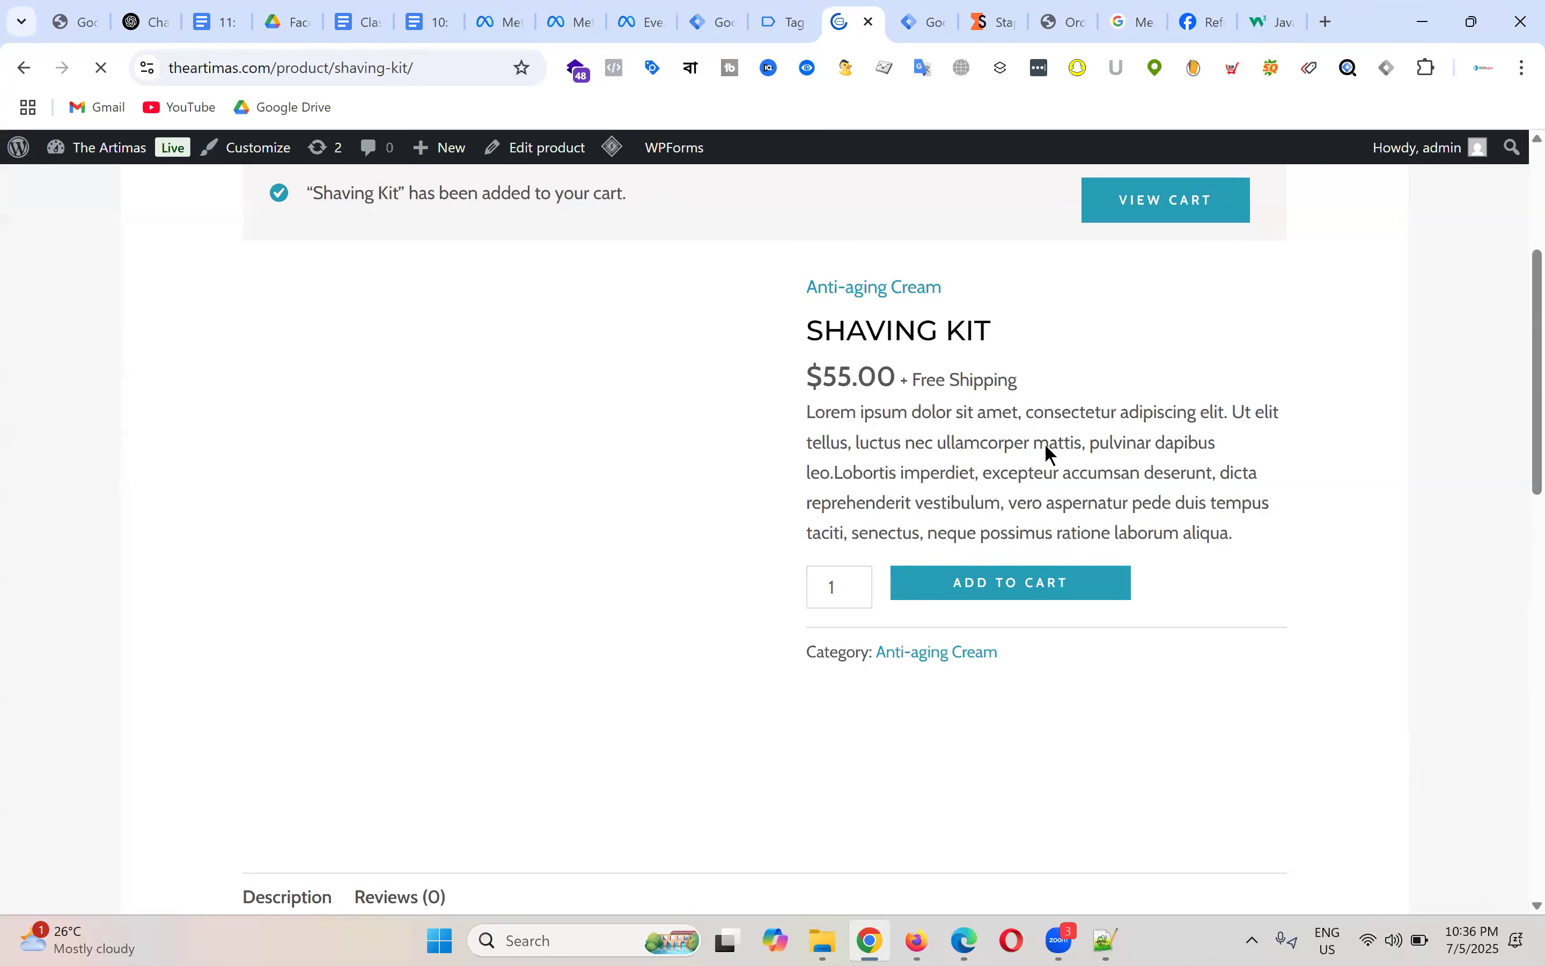
scroll(1044, 443, up, 5)
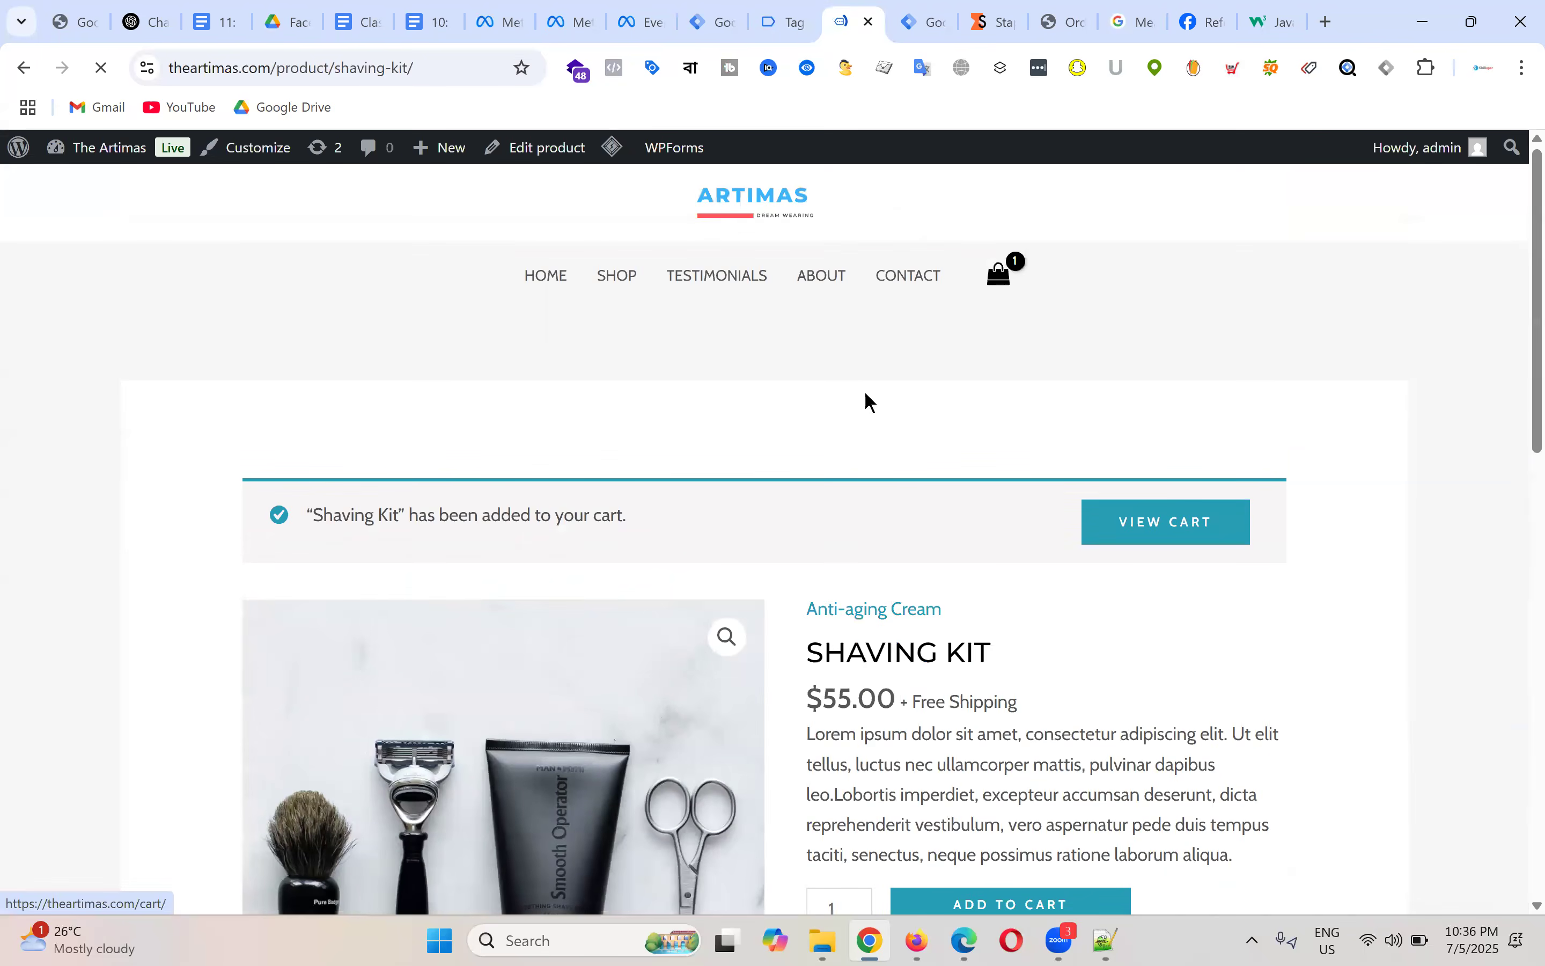
scroll(866, 393, down, 5)
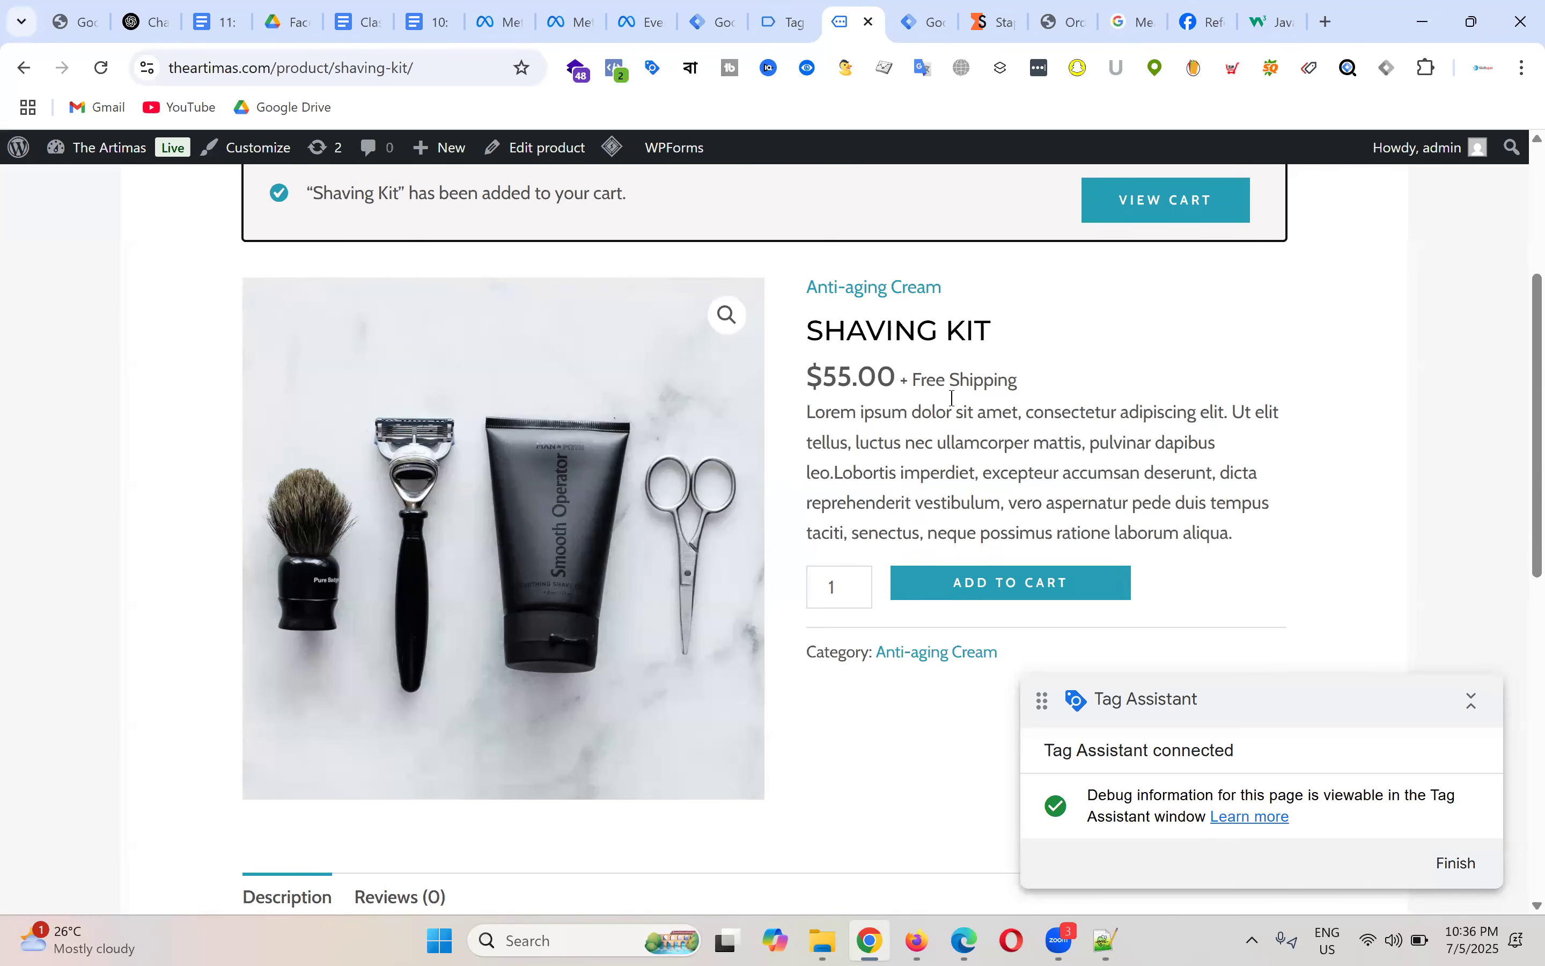
scroll(957, 396, down, 10)
scroll(957, 396, up, 8)
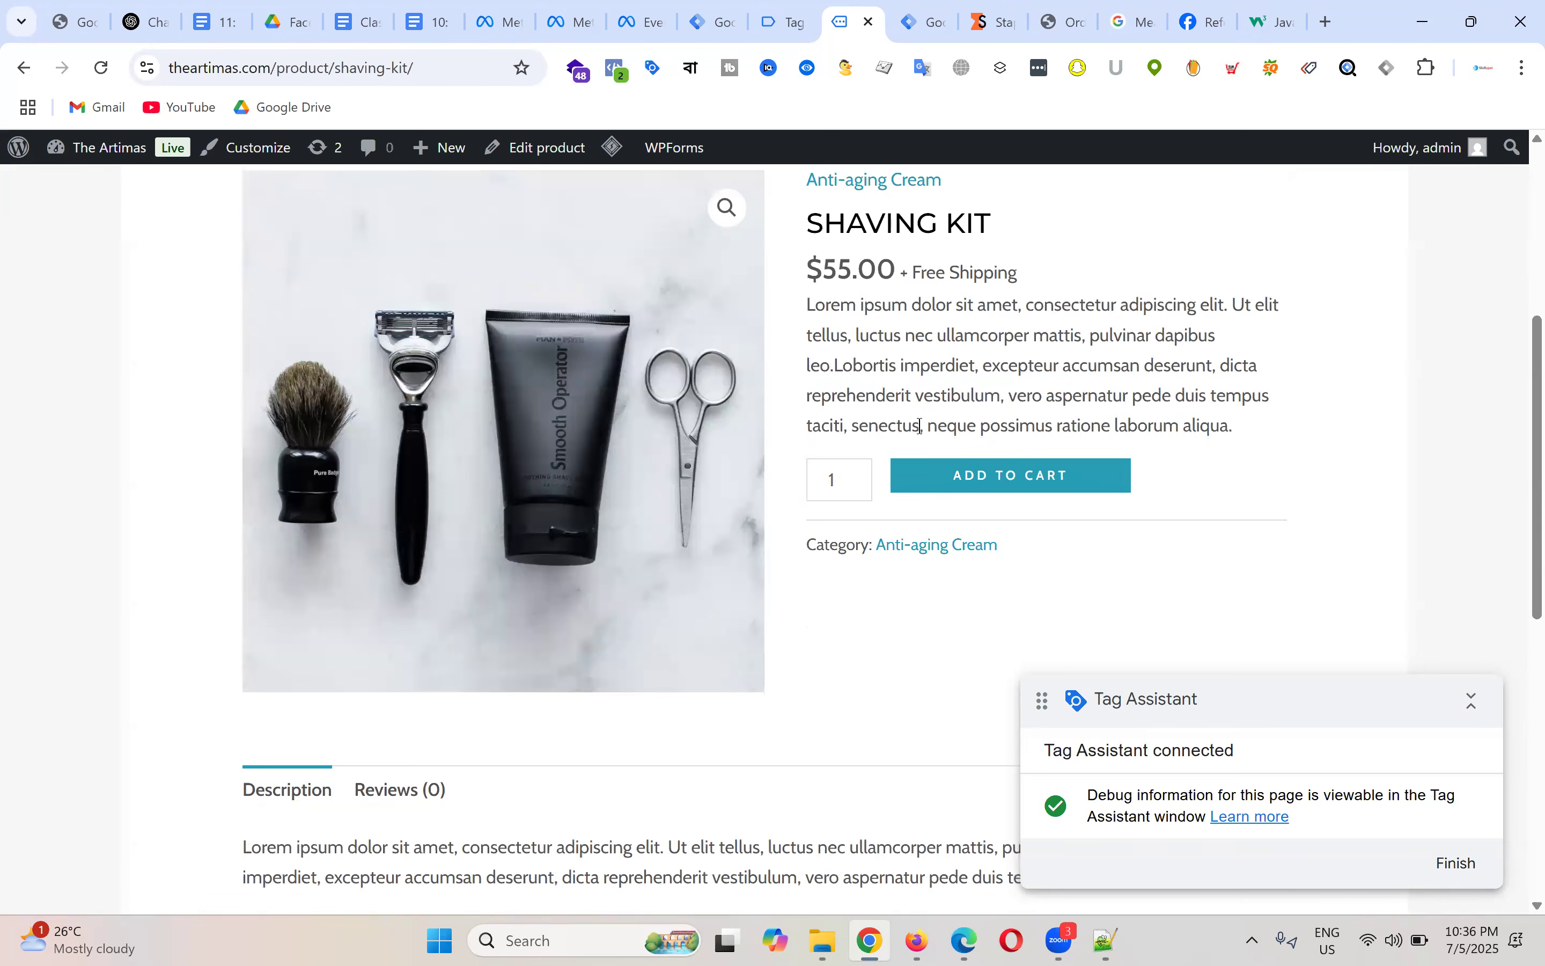
scroll(1035, 355, up, 5)
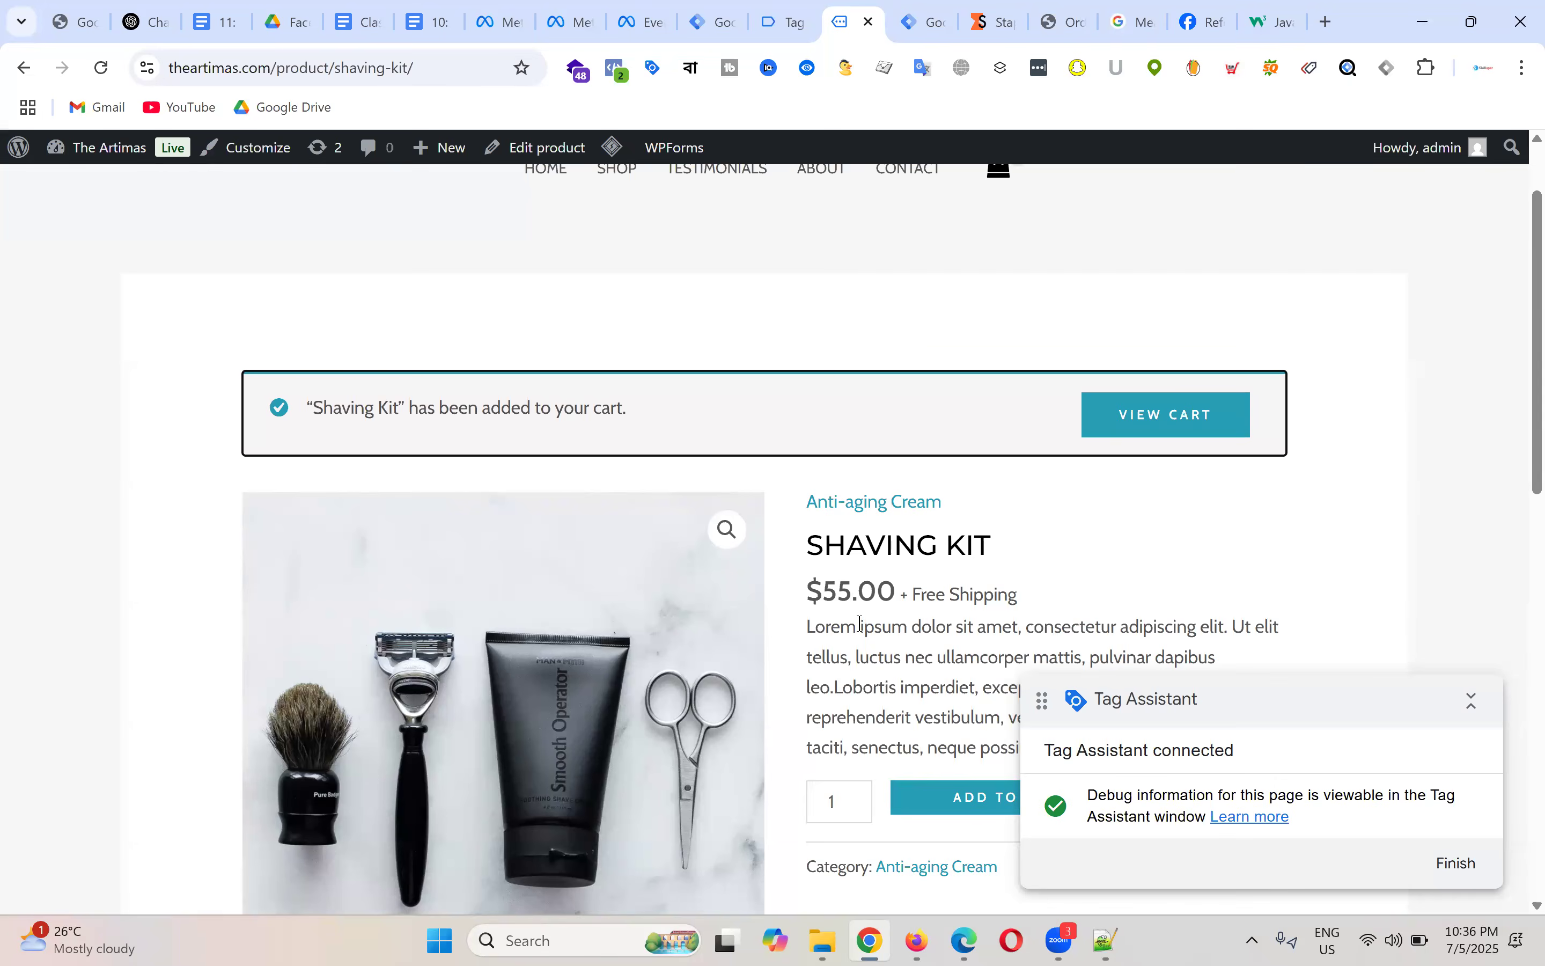
scroll(861, 530, down, 3)
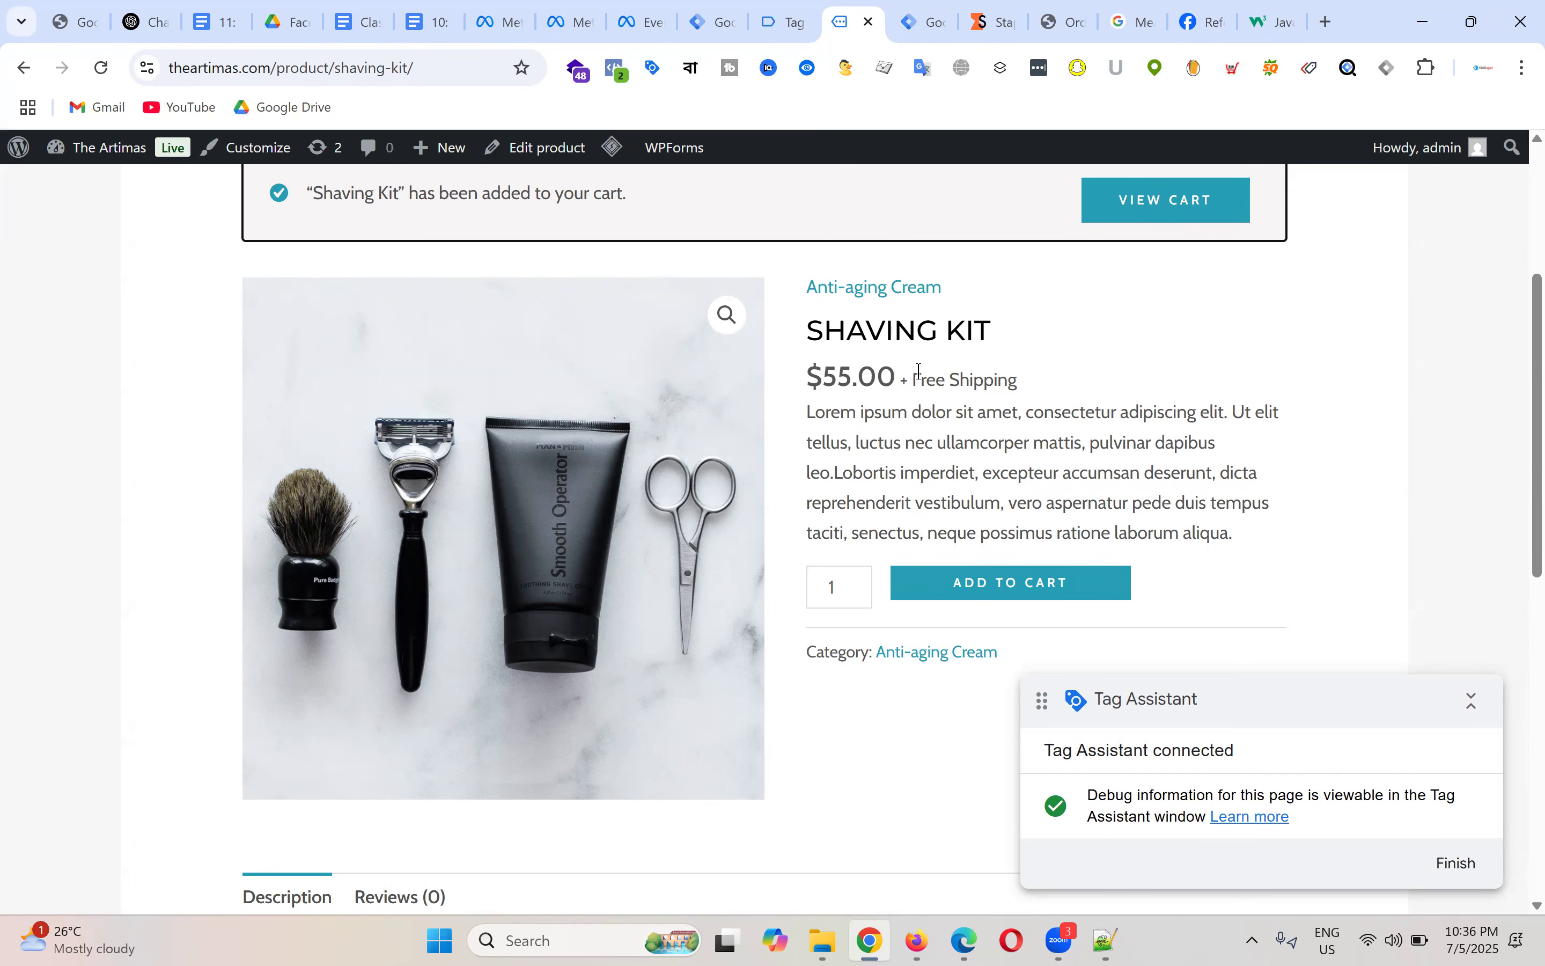
scroll(920, 371, up, 5)
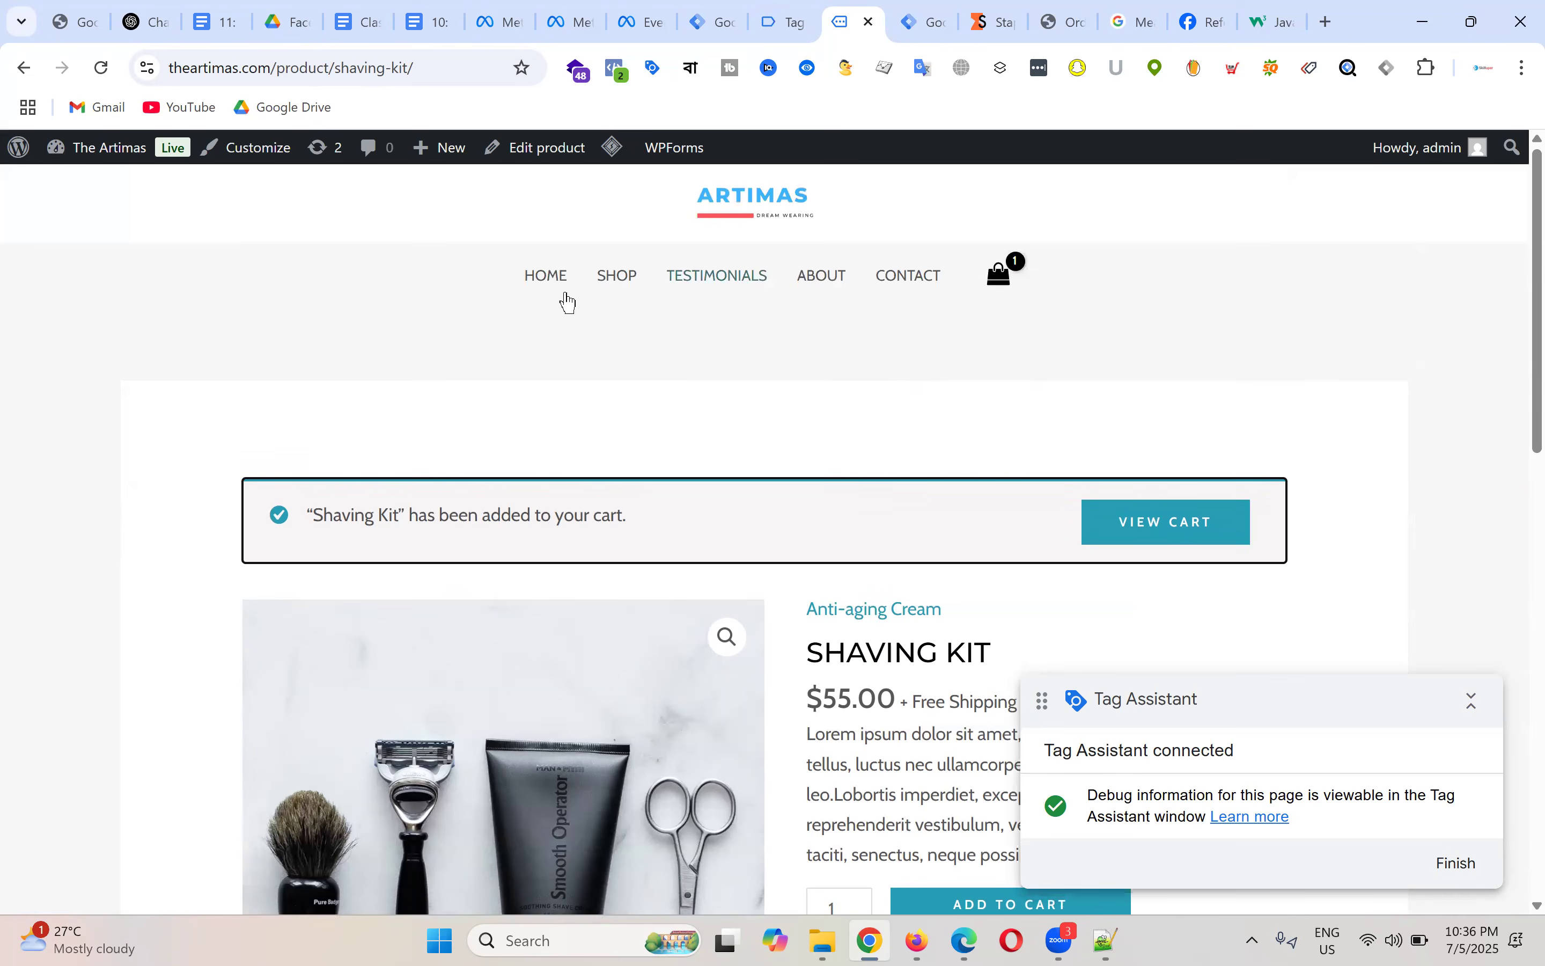
Step: Open the Home, Coco Body Oil and Daily Moisturiser pages in new tabs
right_click(555, 281)
click(599, 308)
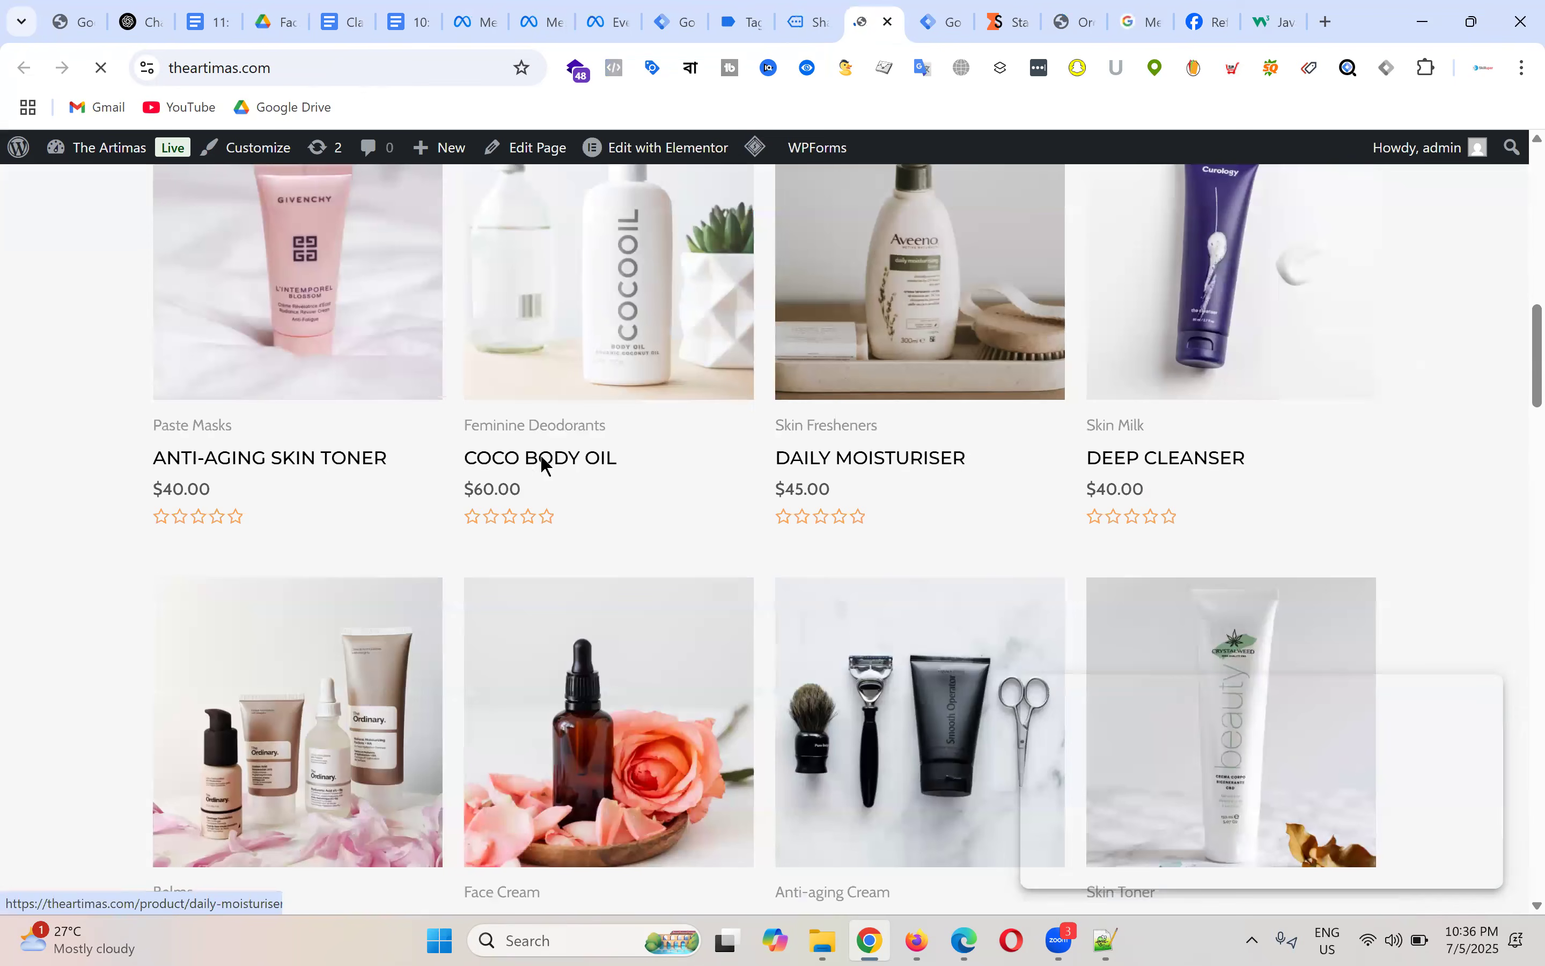
right_click(533, 457)
click(588, 481)
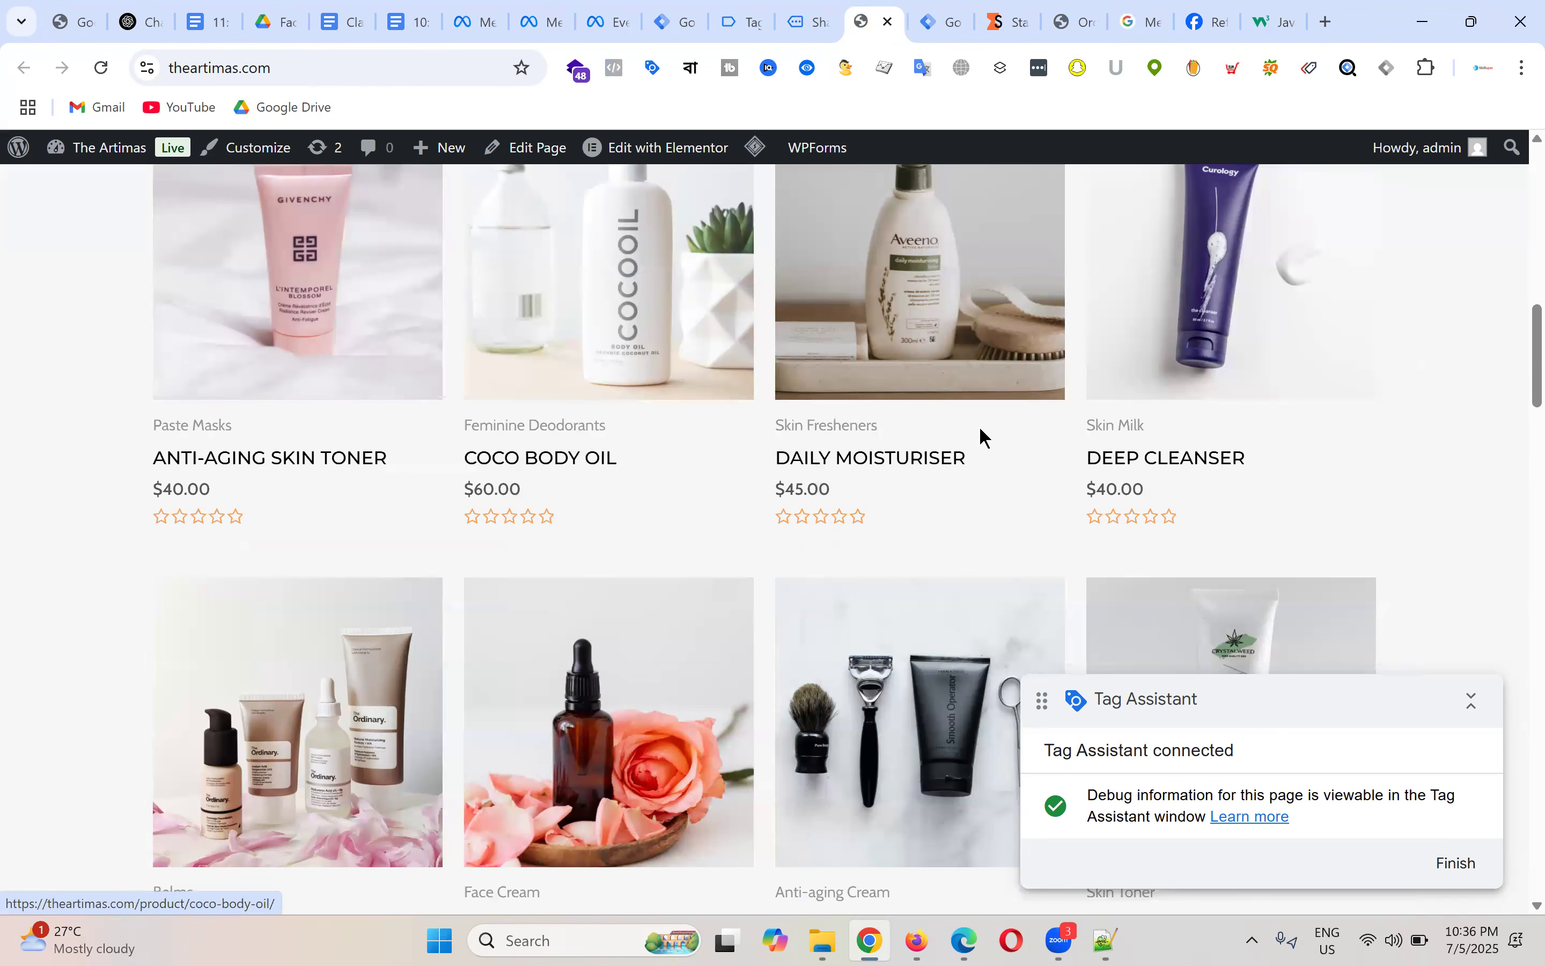
right_click(874, 467)
click(951, 490)
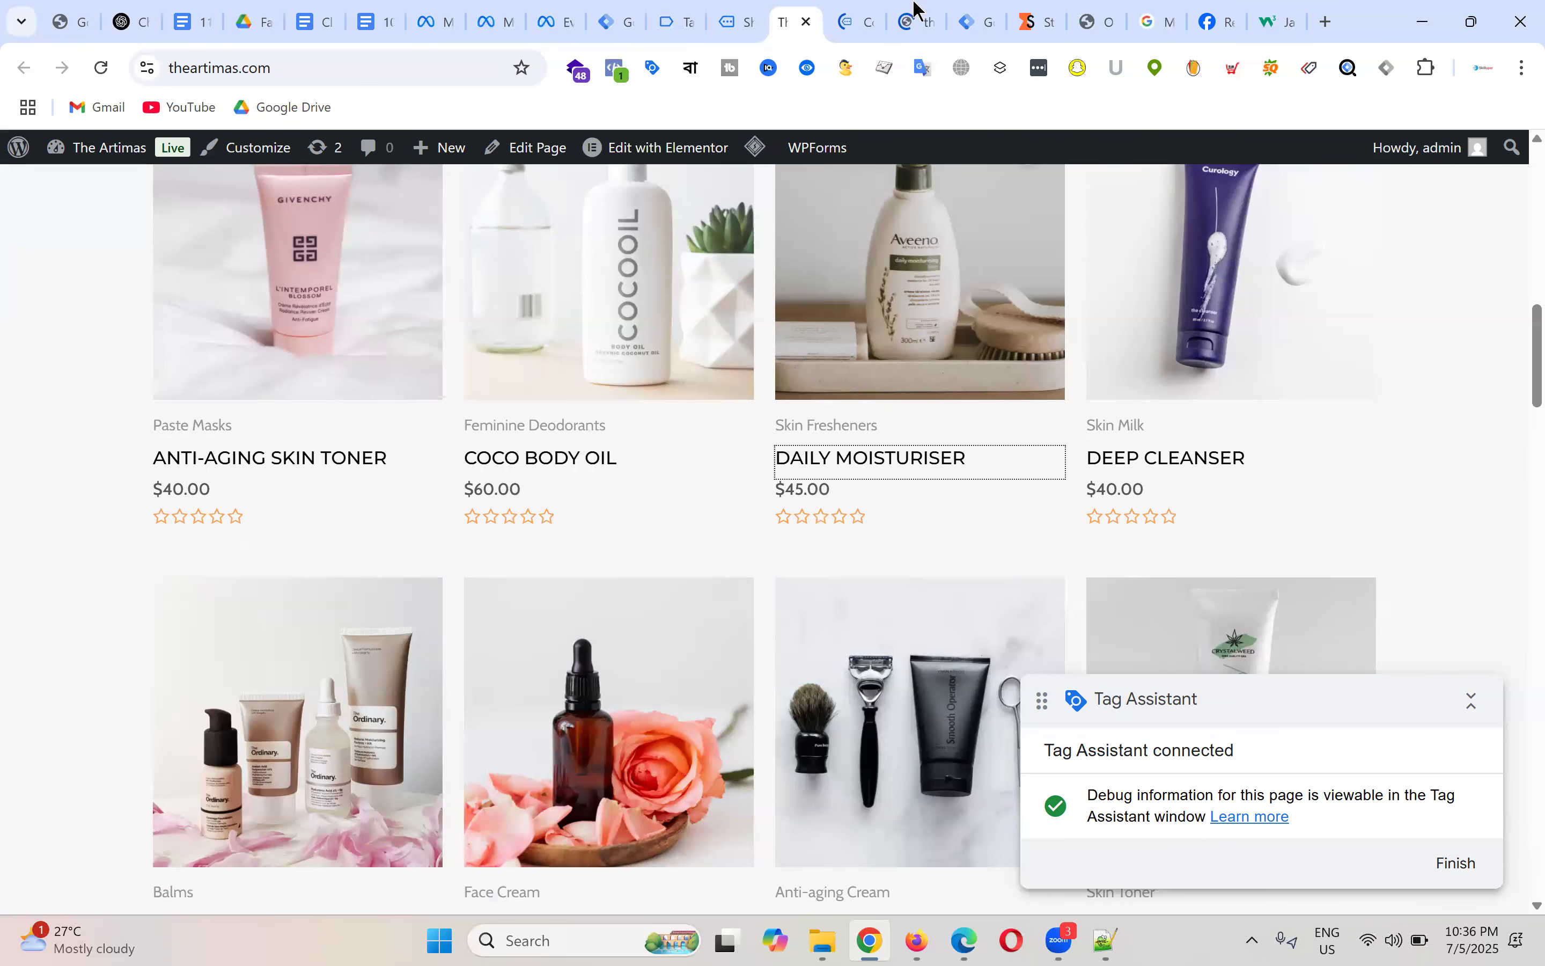
Step: Add Coco Body Oil and Daily Moisturiser to the cart, then close both tabs
click(872, 9)
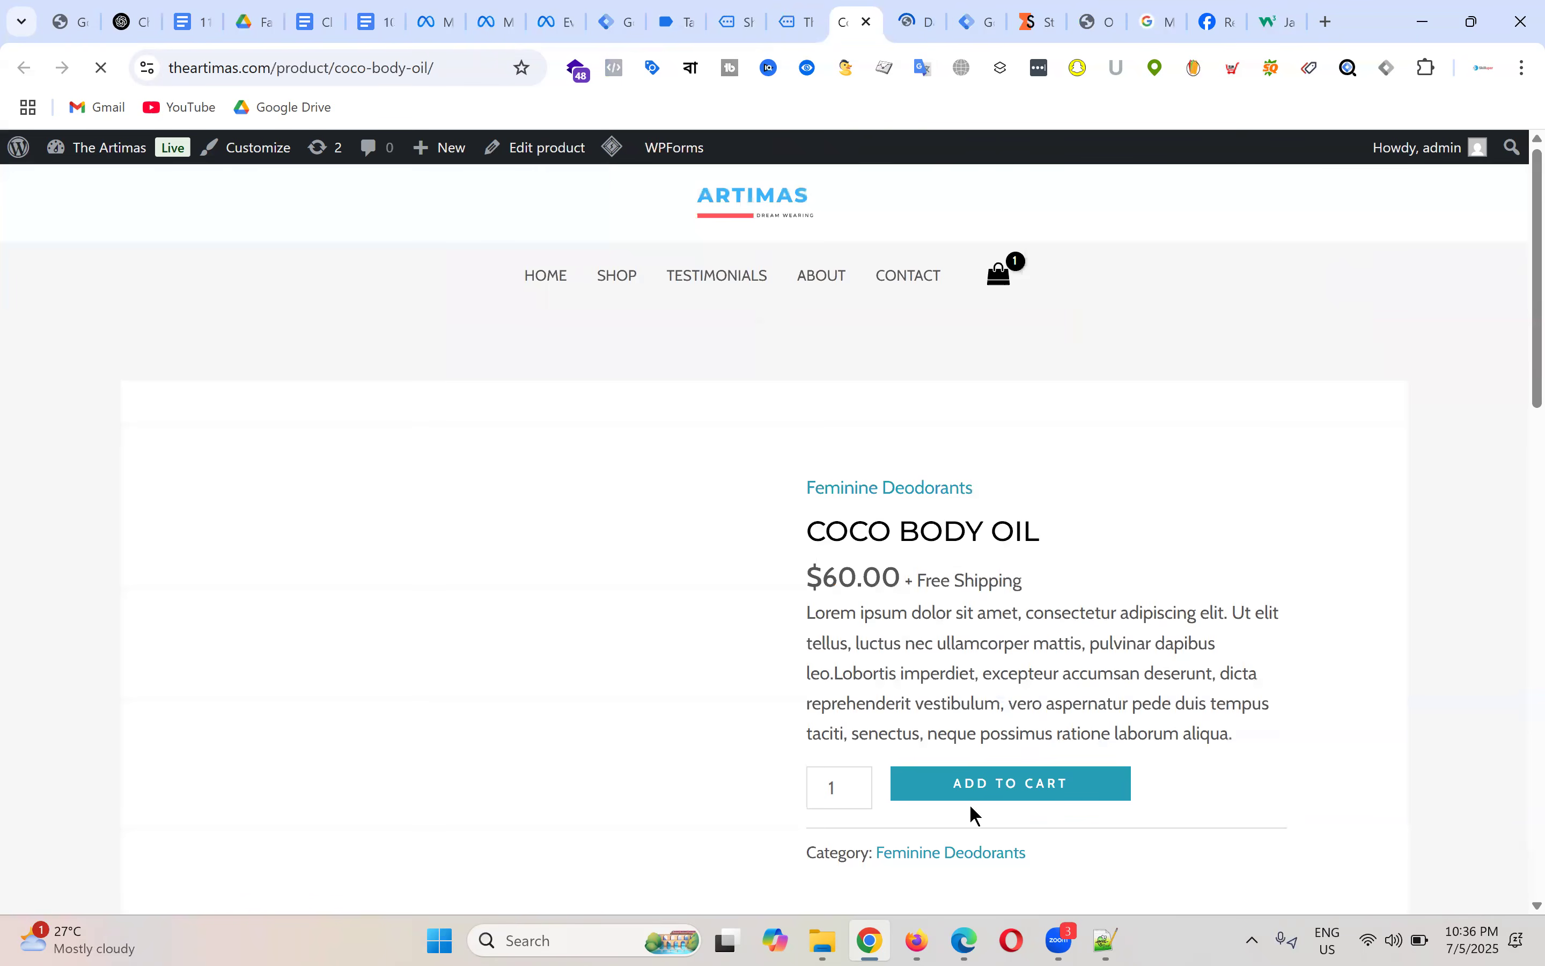
scroll(1079, 573, down, 3)
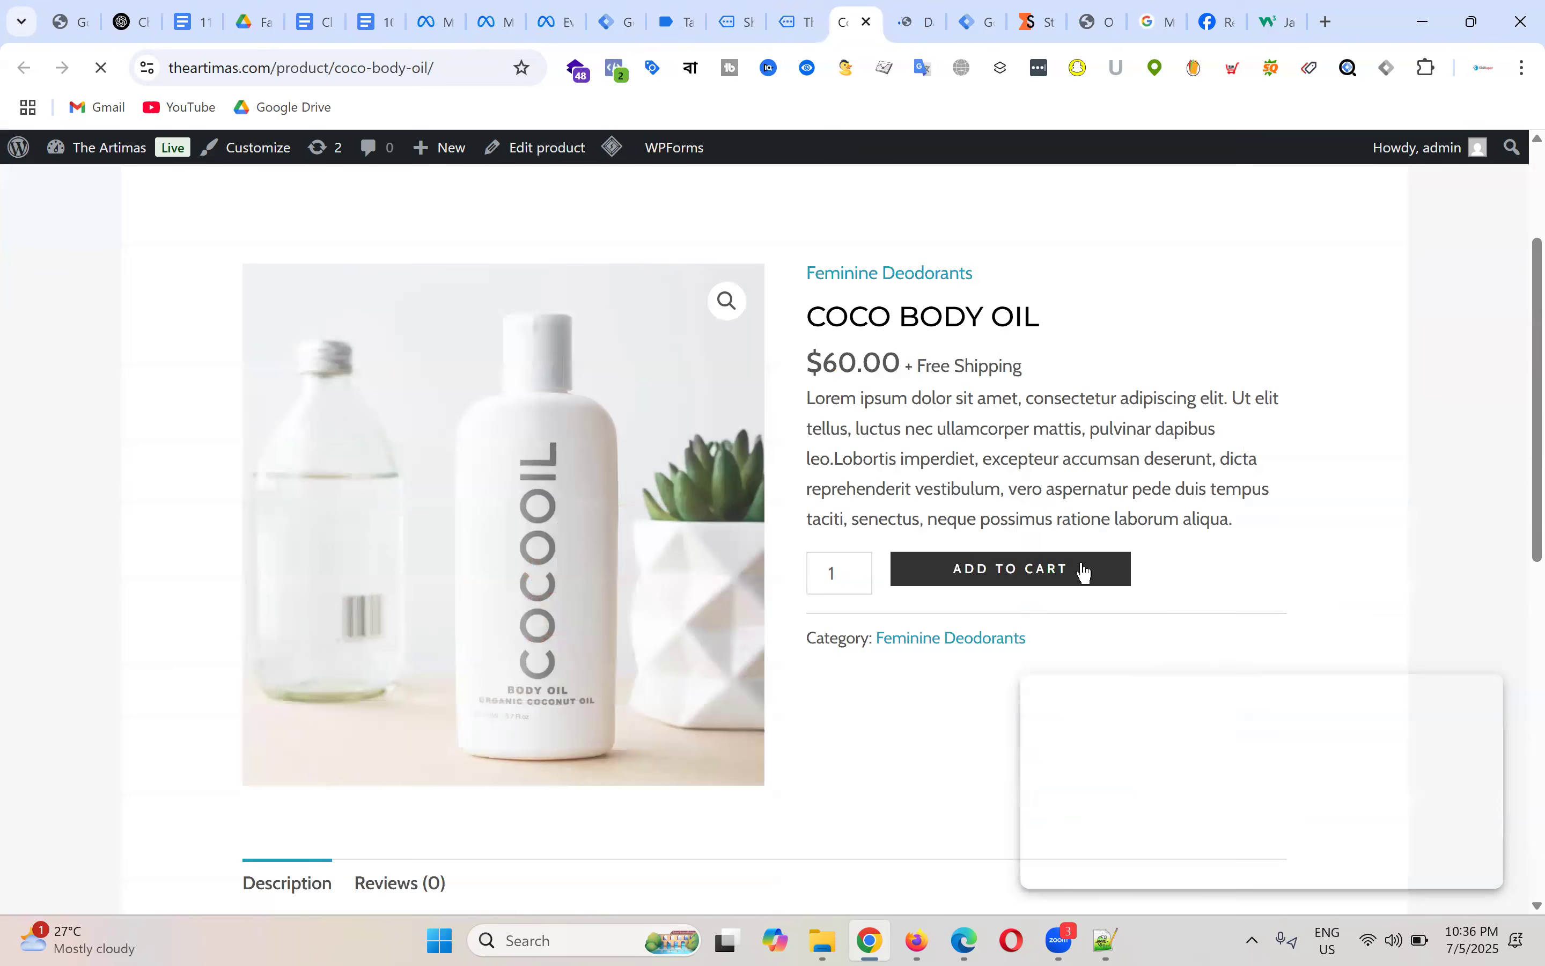
click(1023, 579)
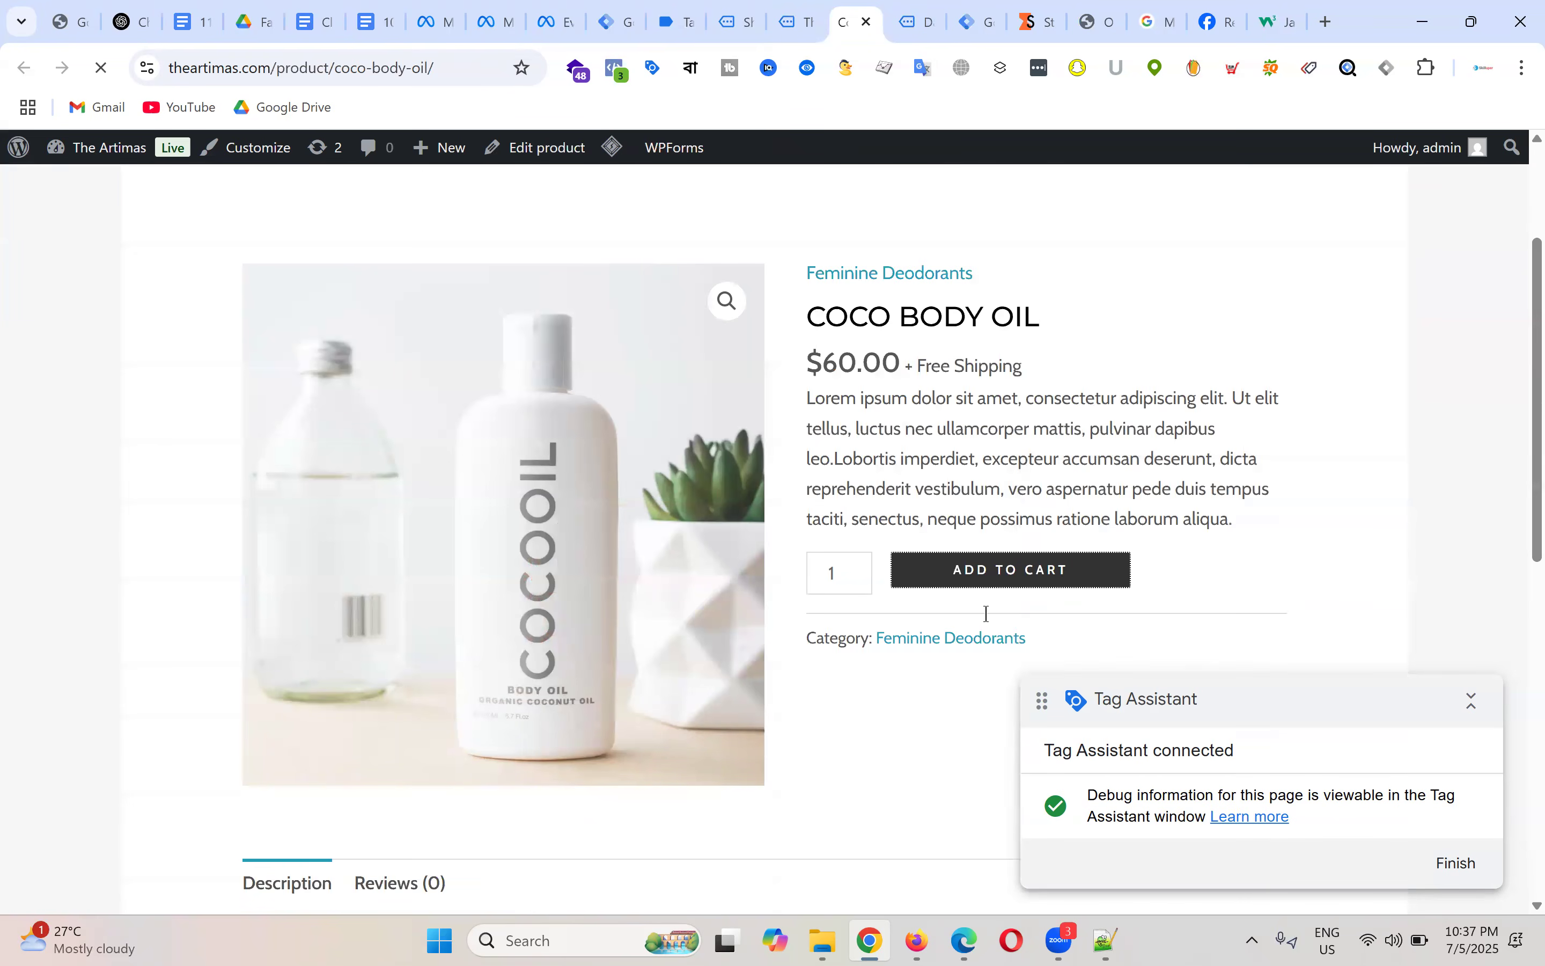
key(ctrl+Tab)
click(975, 825)
click(859, 19)
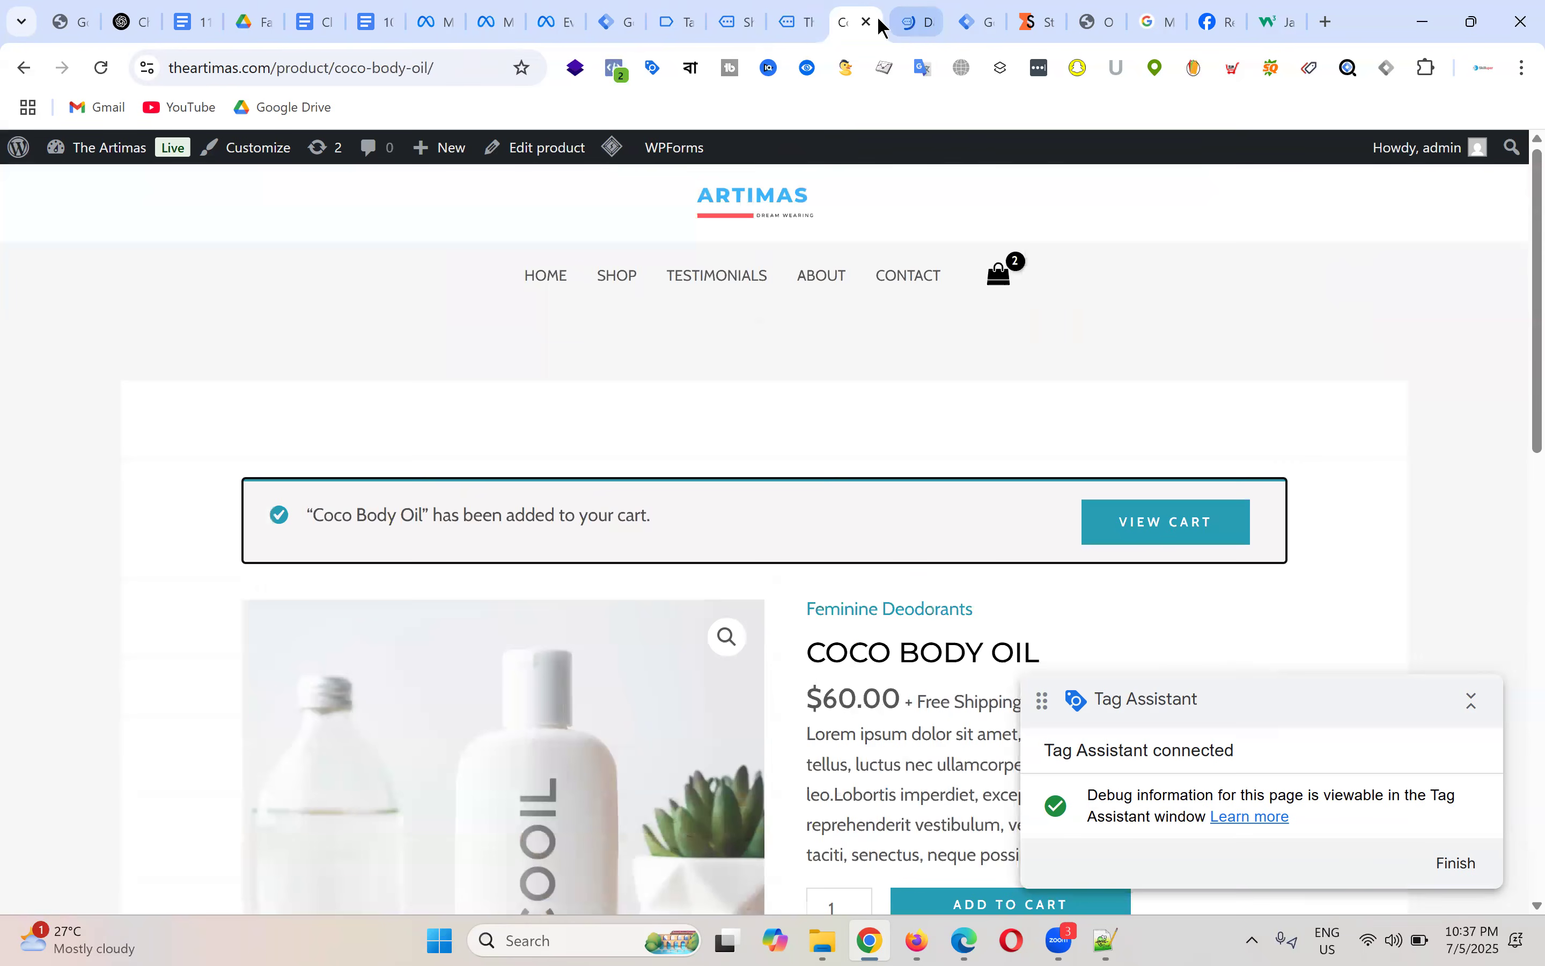
click(870, 23)
click(870, 22)
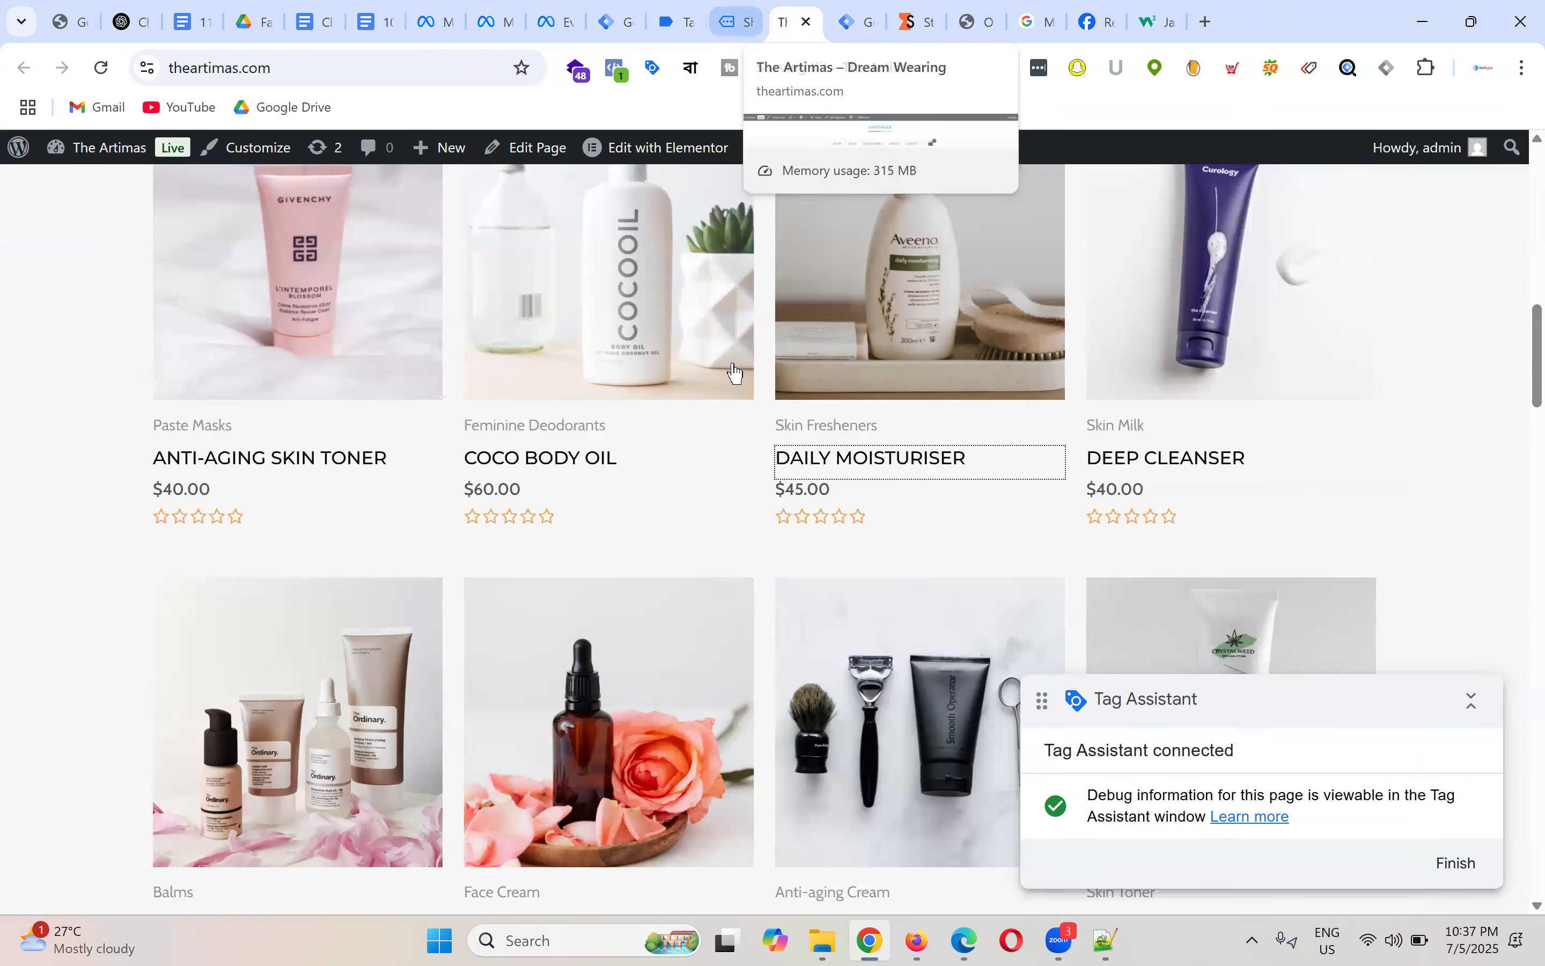
Step: Open the Shaving Kit product page and add it to the cart
scroll(924, 499, up, 5)
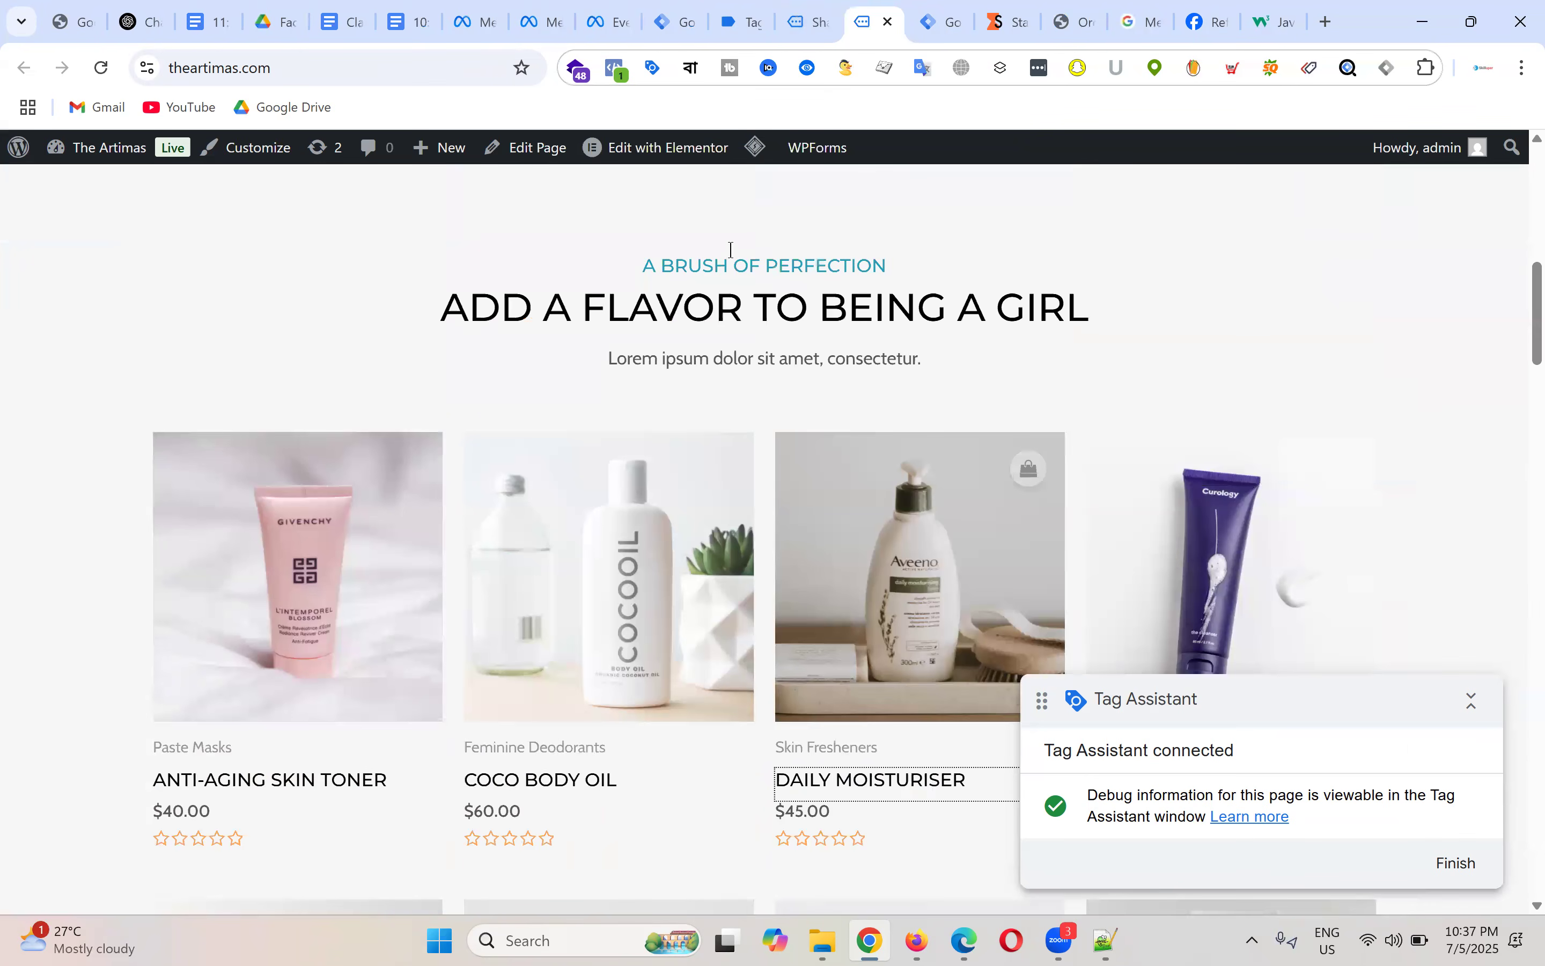
scroll(904, 519, down, 5)
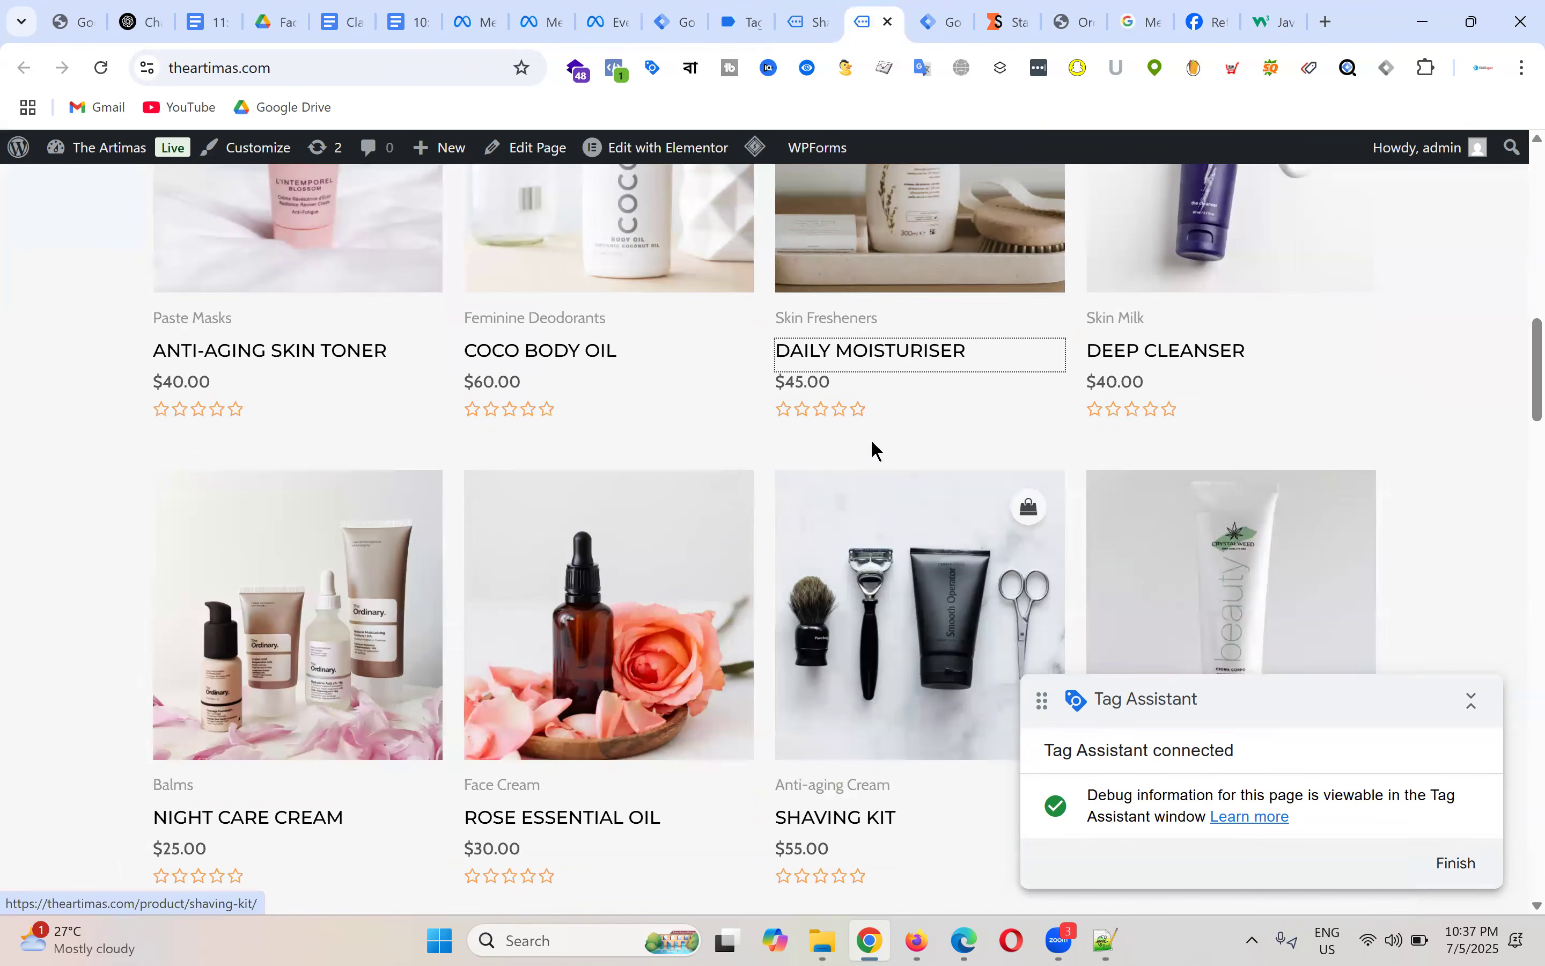
scroll(874, 447, down, 4)
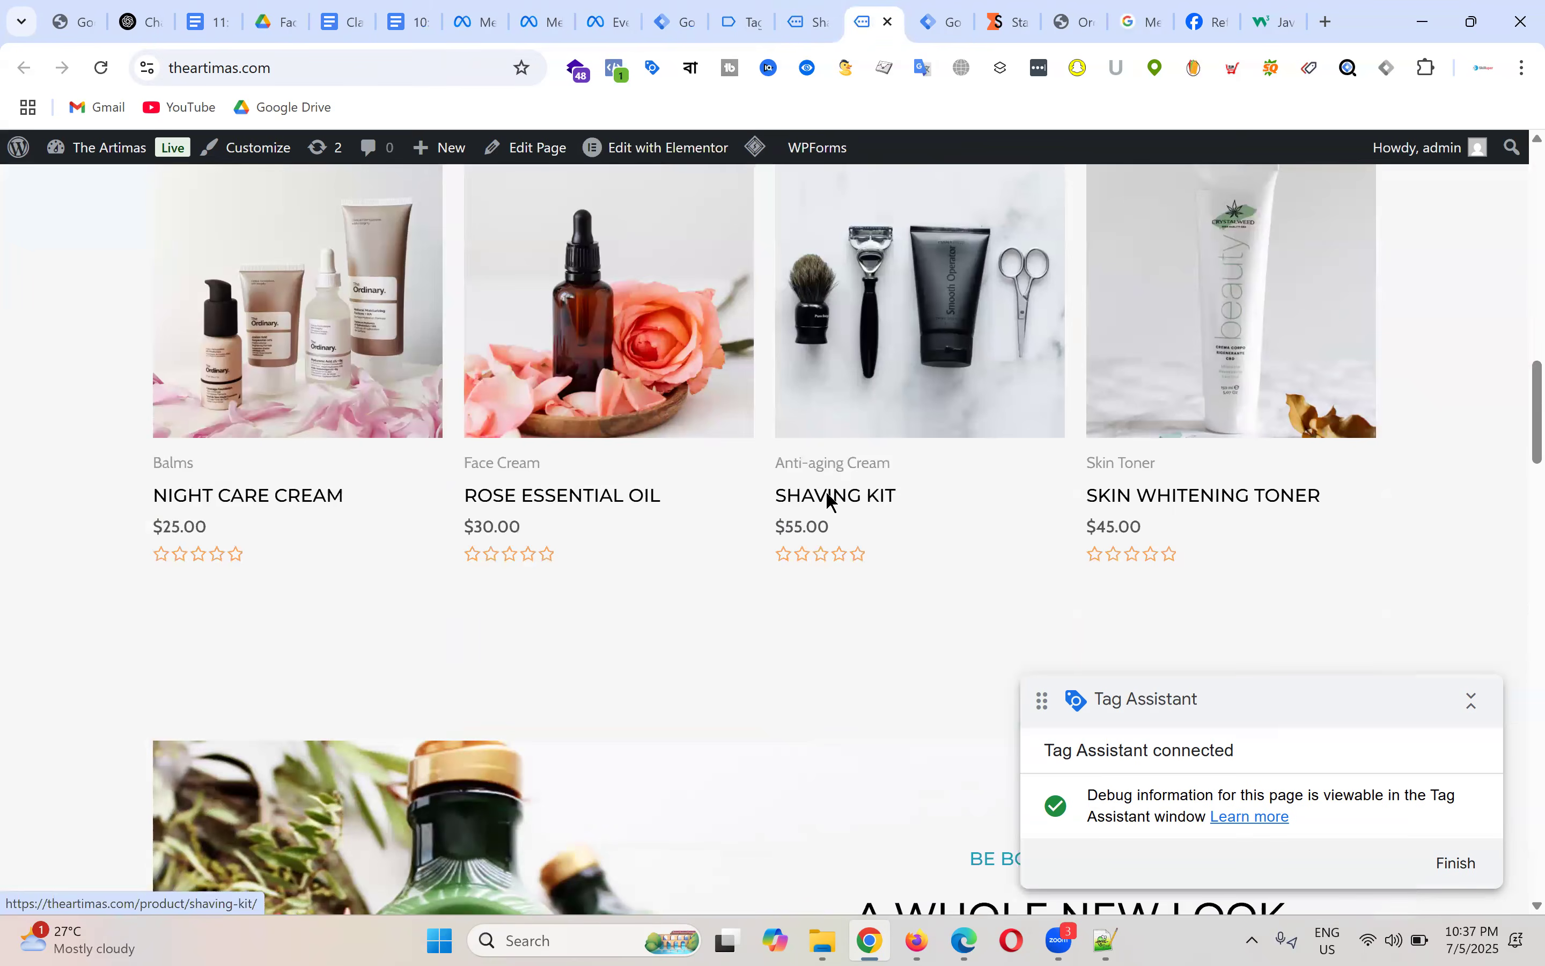
click(830, 501)
scroll(1065, 409, down, 3)
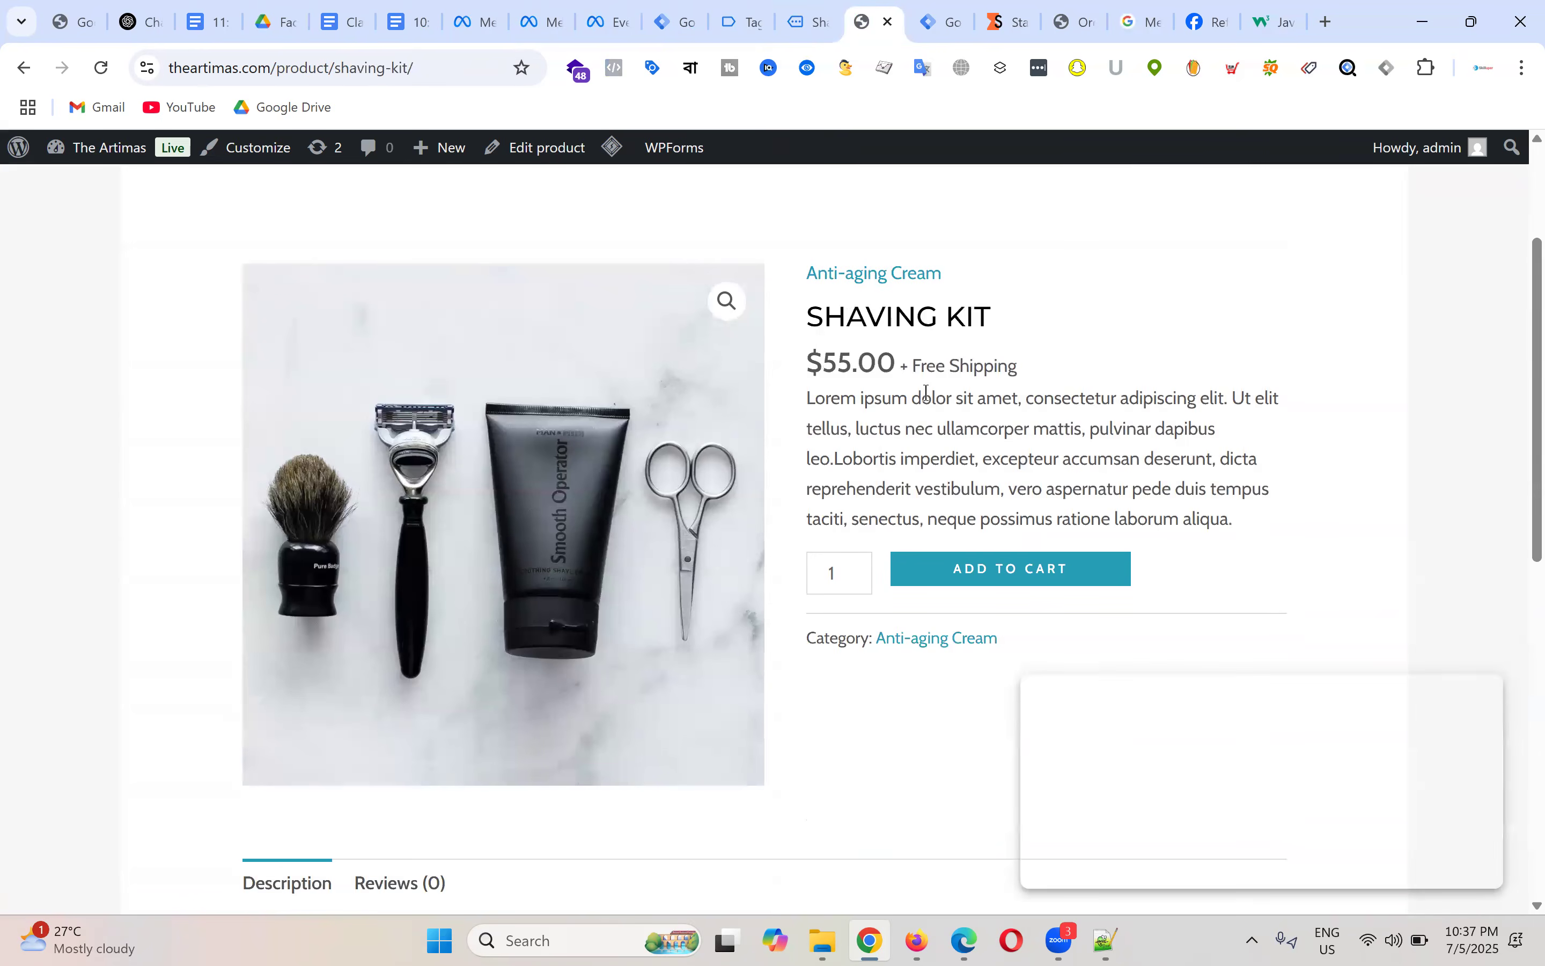
scroll(996, 367, down, 3)
click(1020, 356)
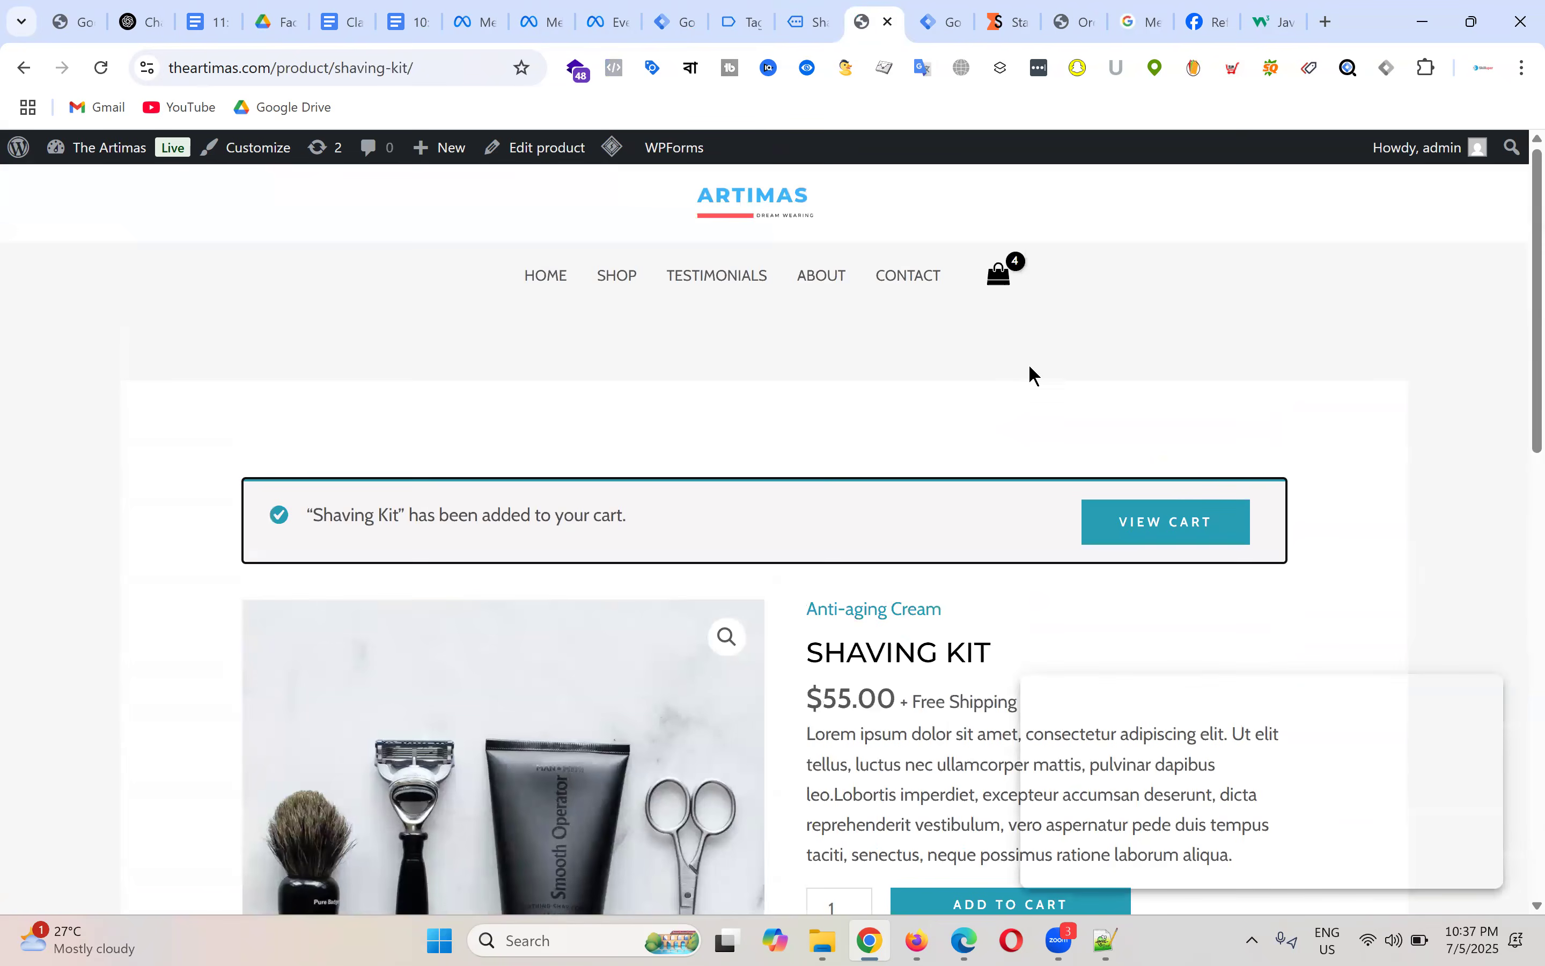
Step: Select the Shaving Kit title and price, then close the duplicate product tab
scroll(1031, 370, down, 3)
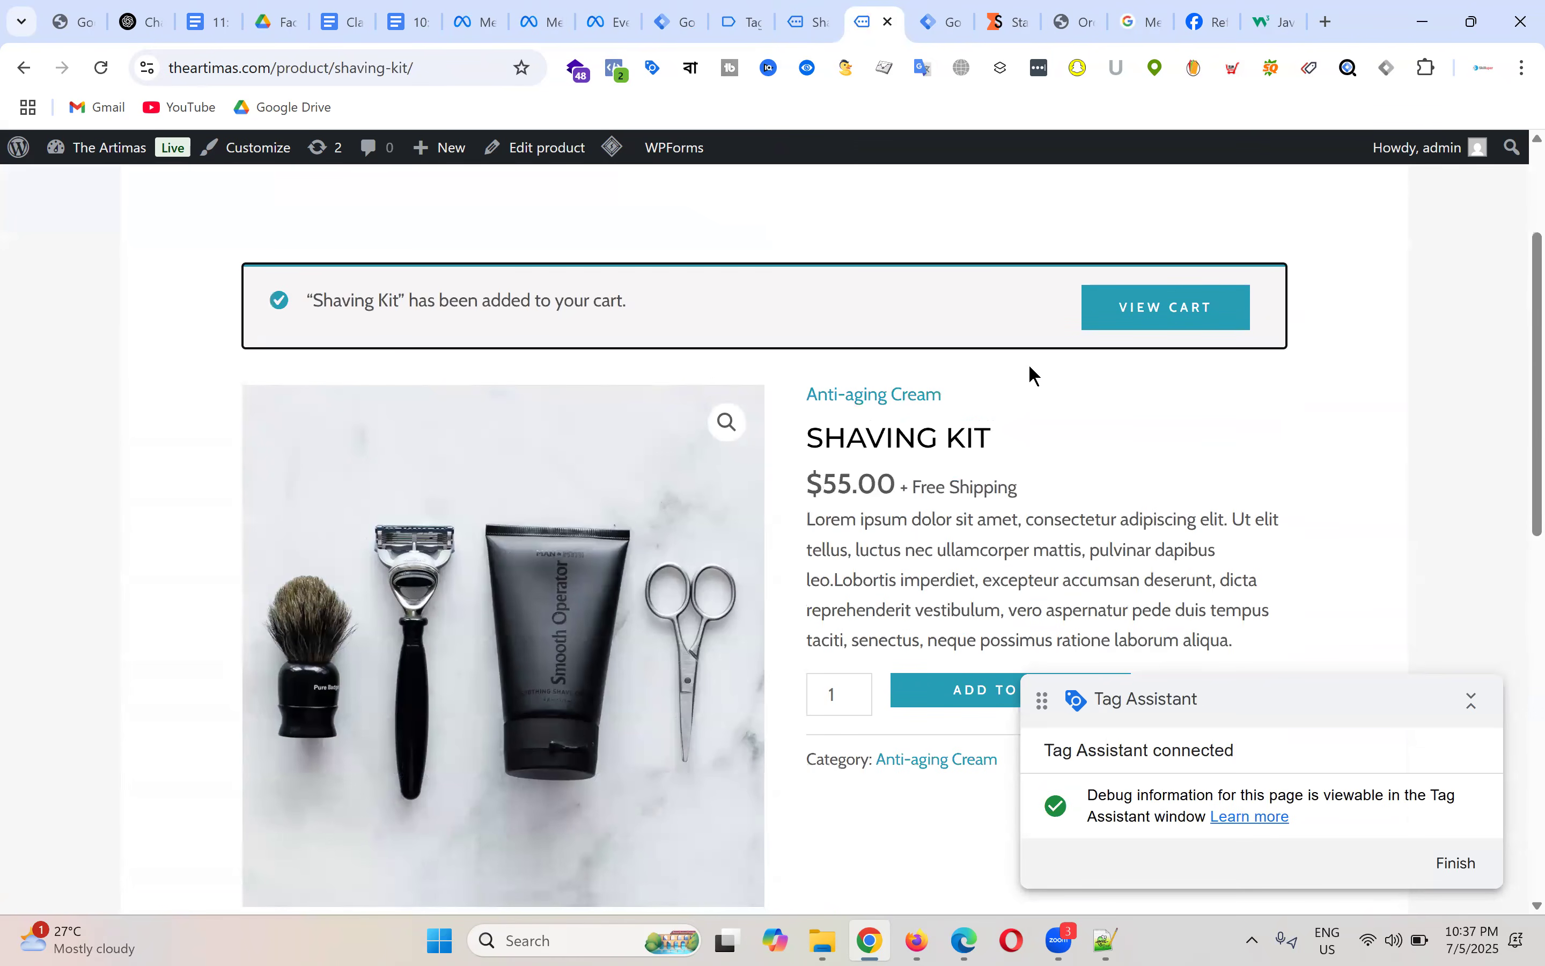
scroll(994, 379, down, 2)
triple_click(1006, 331)
drag(806, 377, 973, 381)
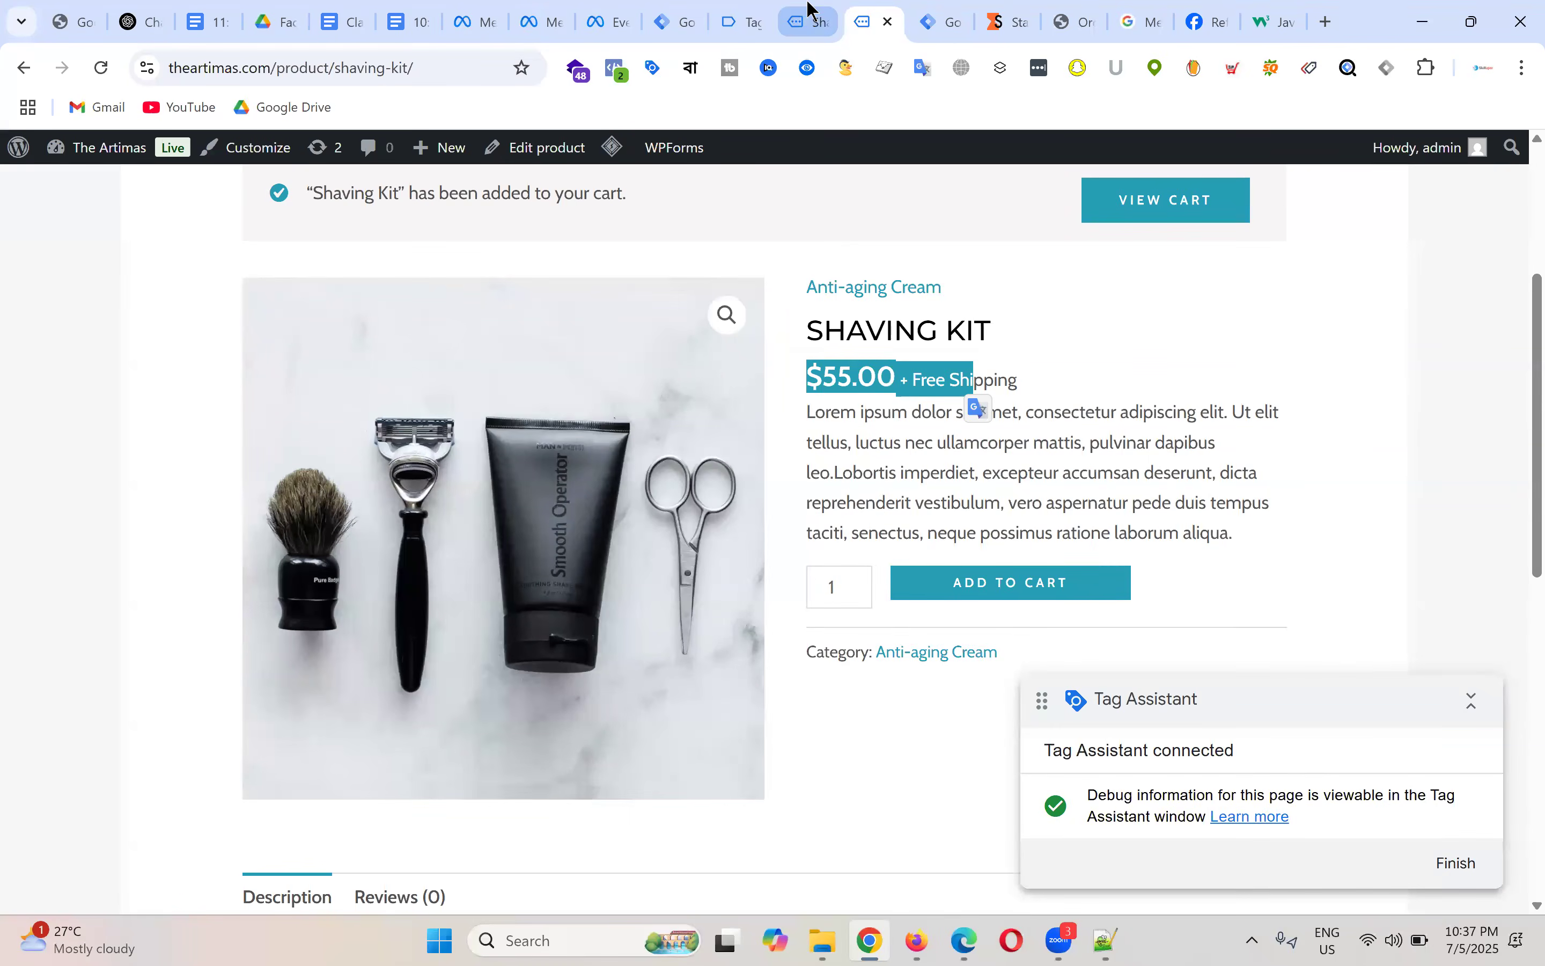
click(811, 10)
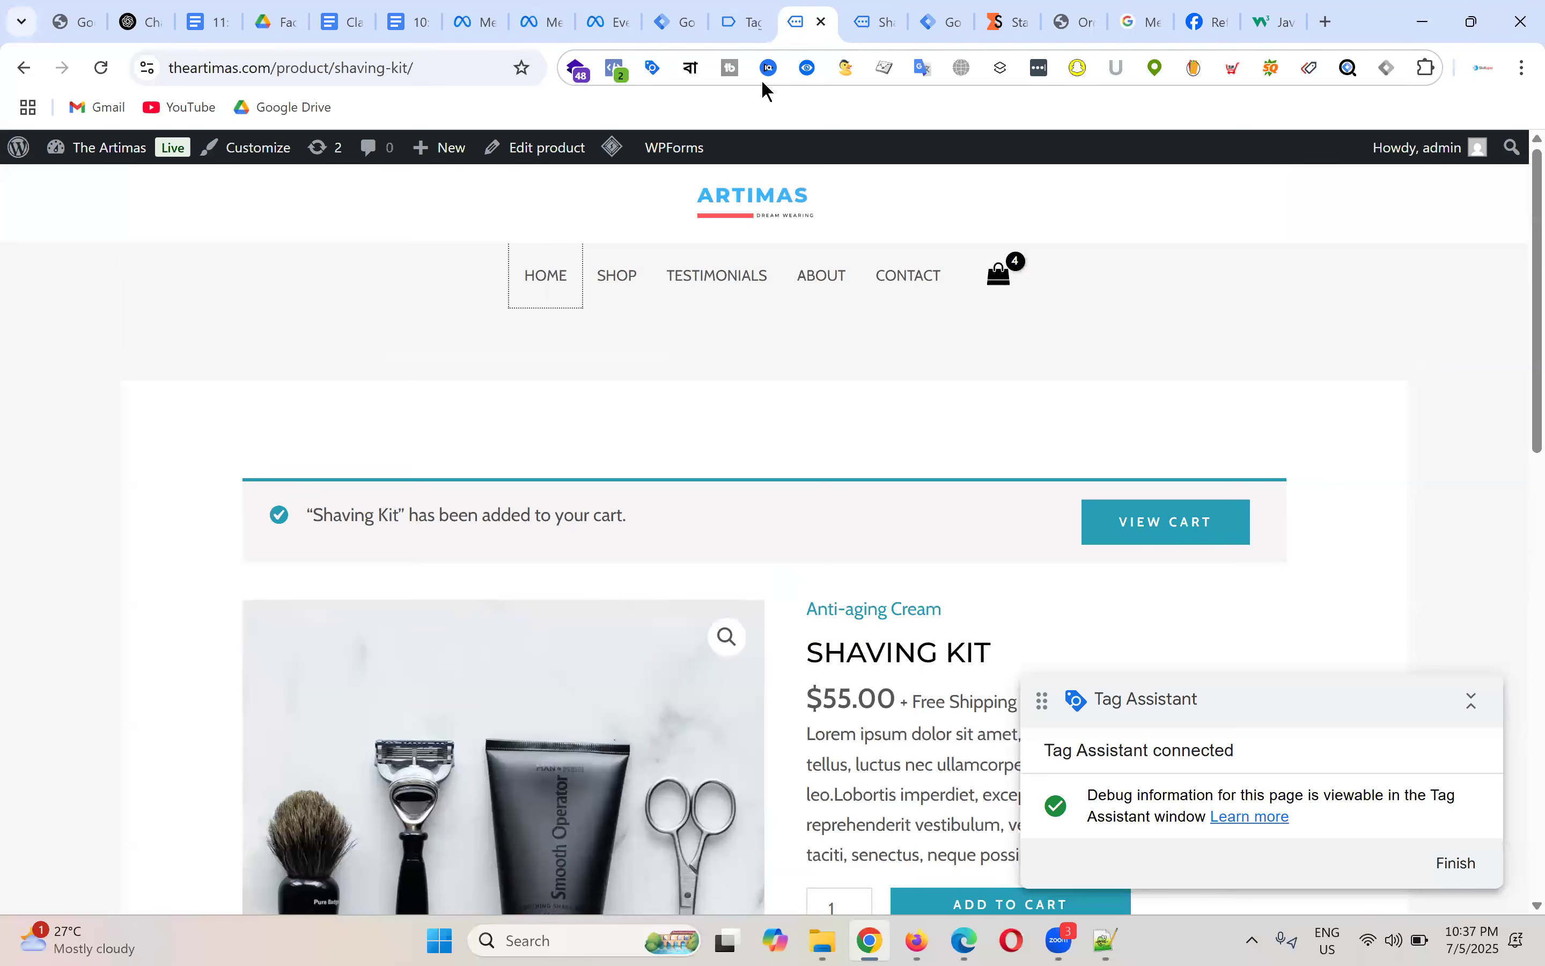
click(823, 25)
Step: Show the add_to_cart event in Tag Assistant and highlight its item_name and price lines
click(744, 22)
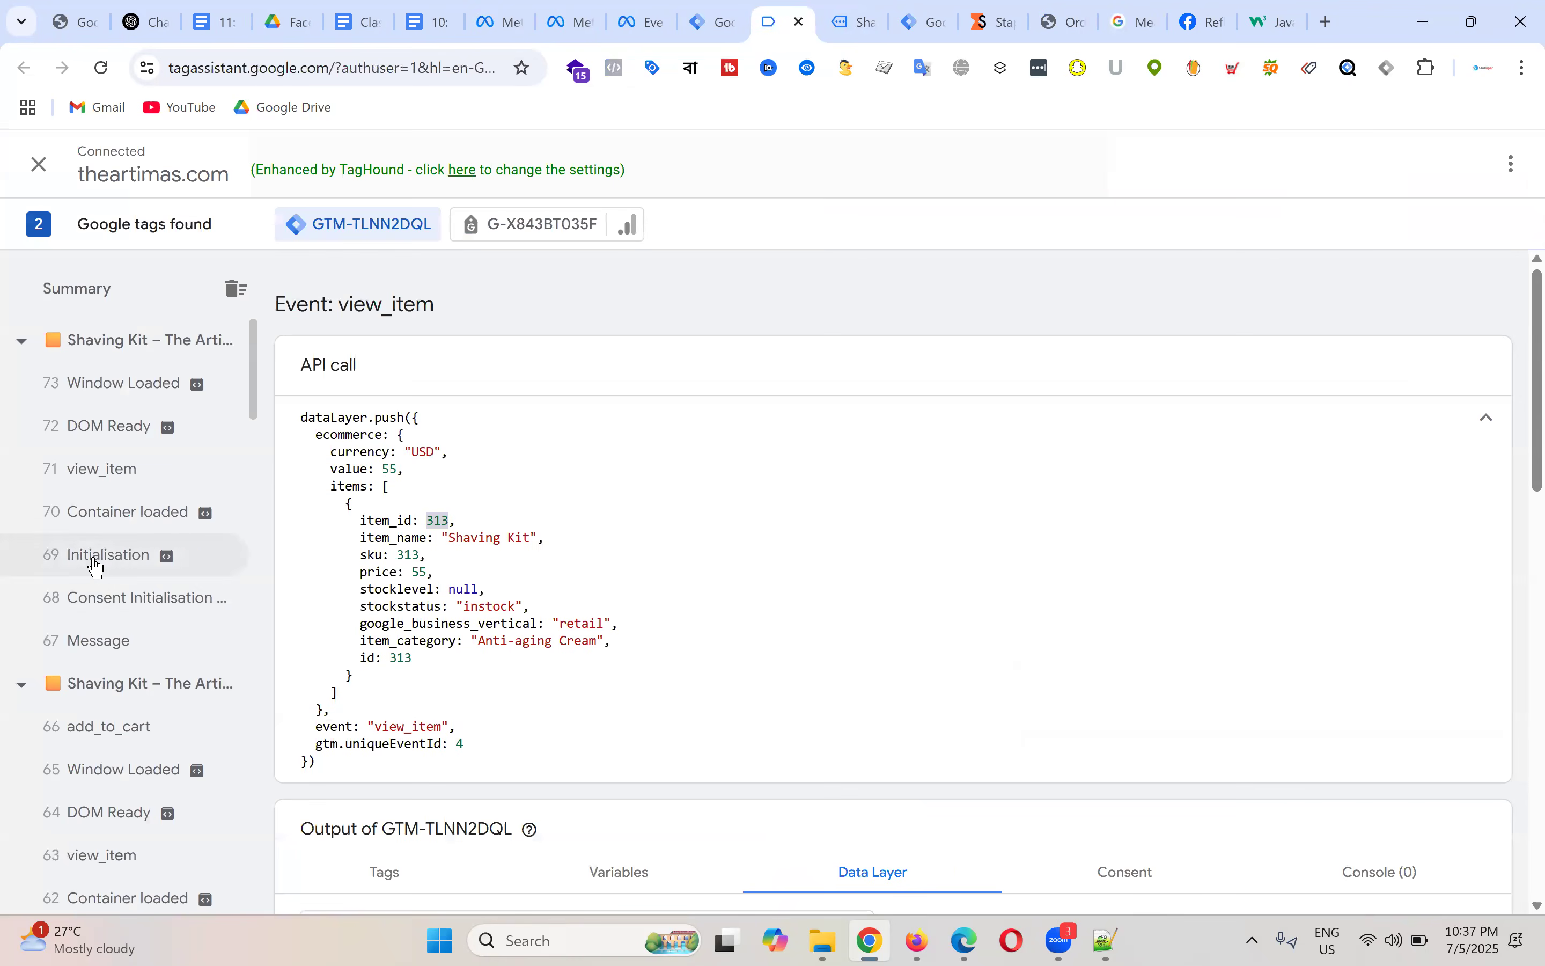
click(141, 730)
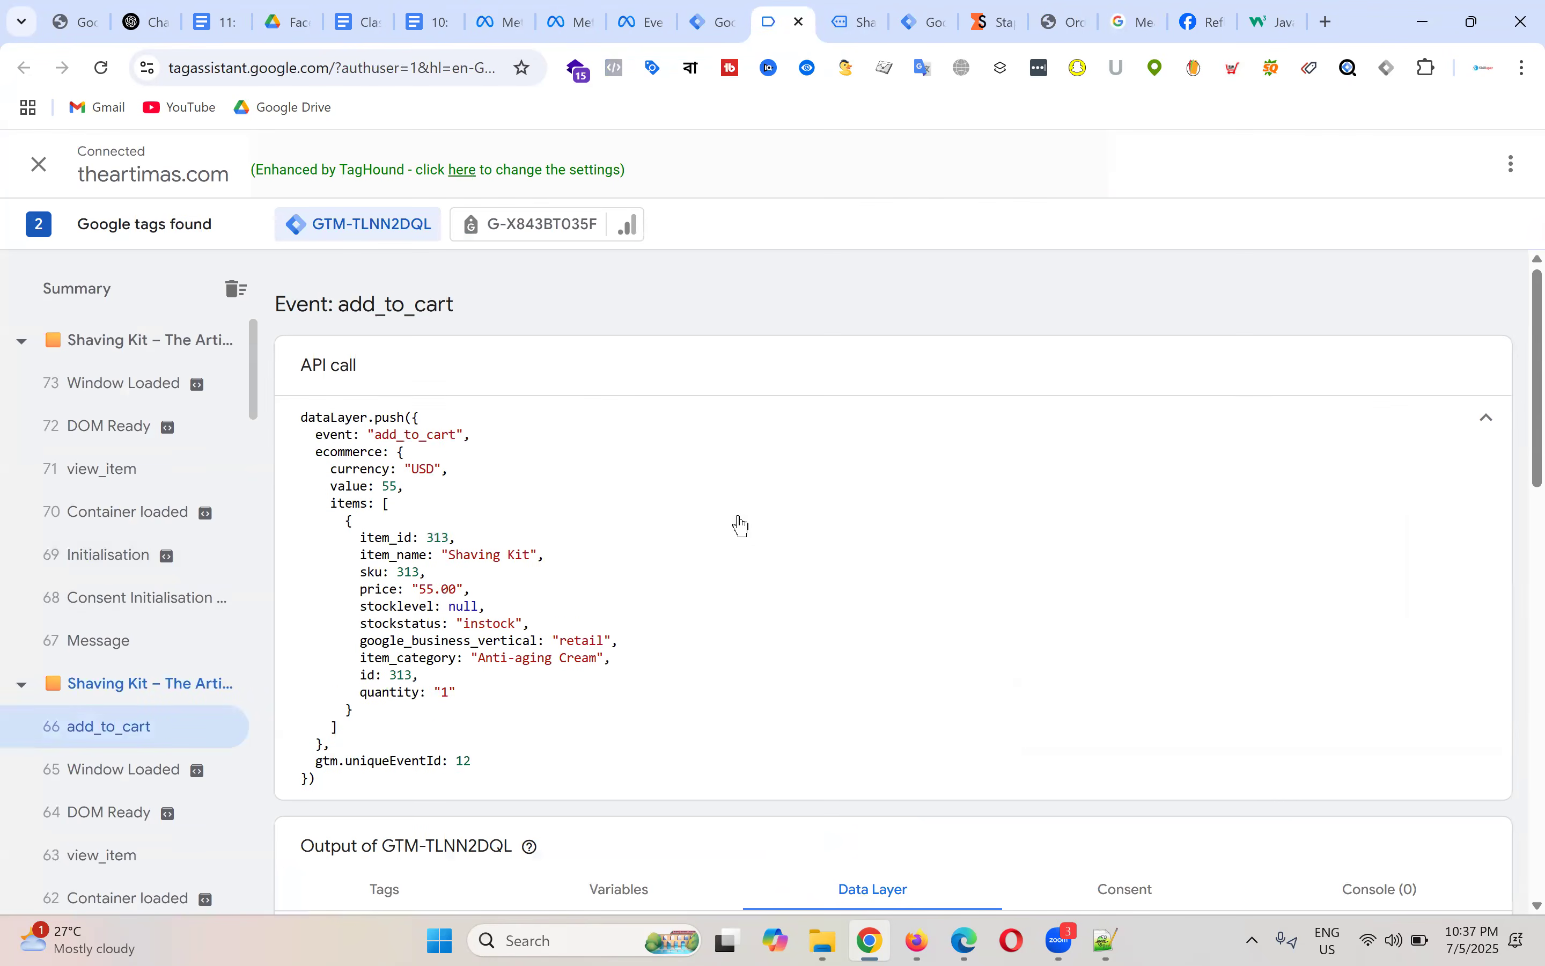
drag(359, 539, 461, 540)
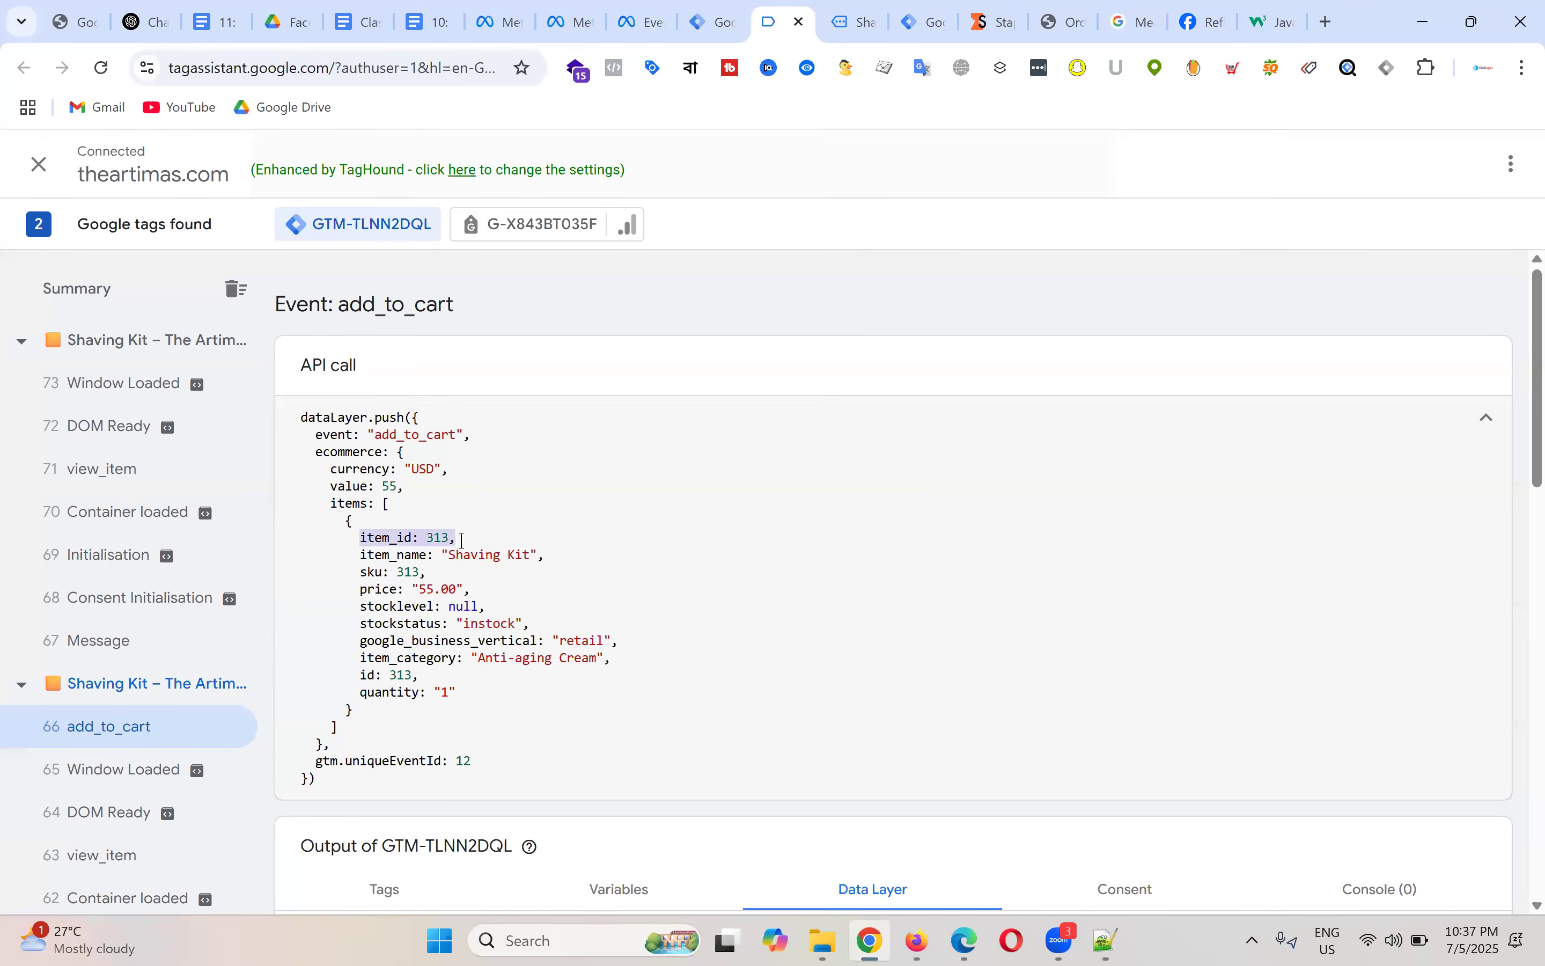
drag(360, 556, 548, 556)
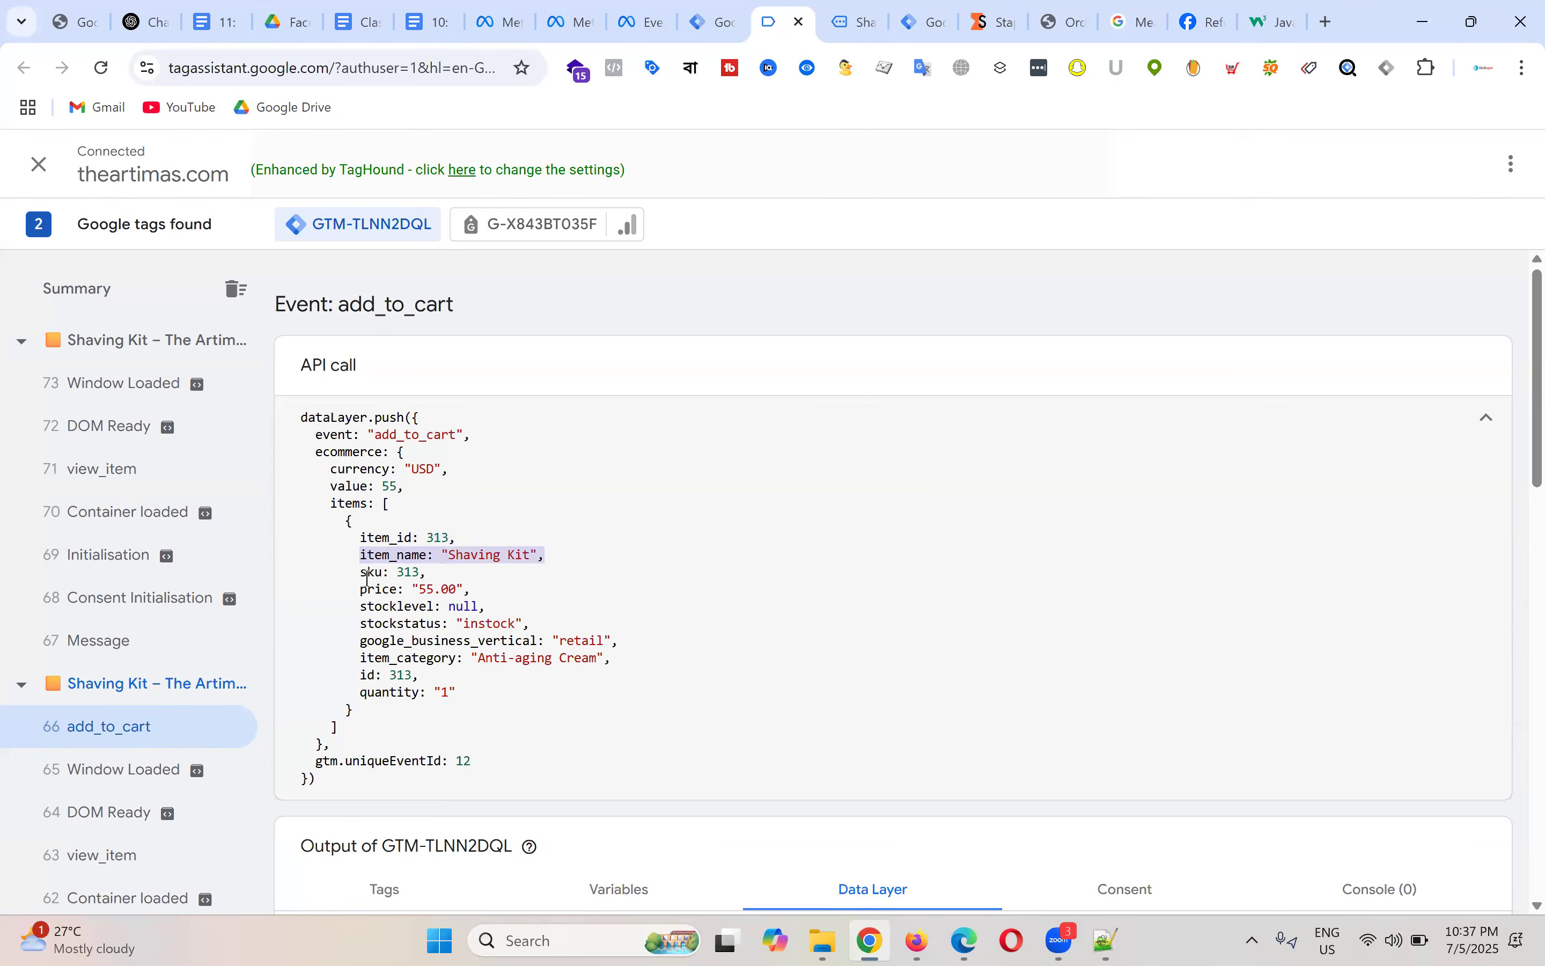
drag(361, 589, 497, 587)
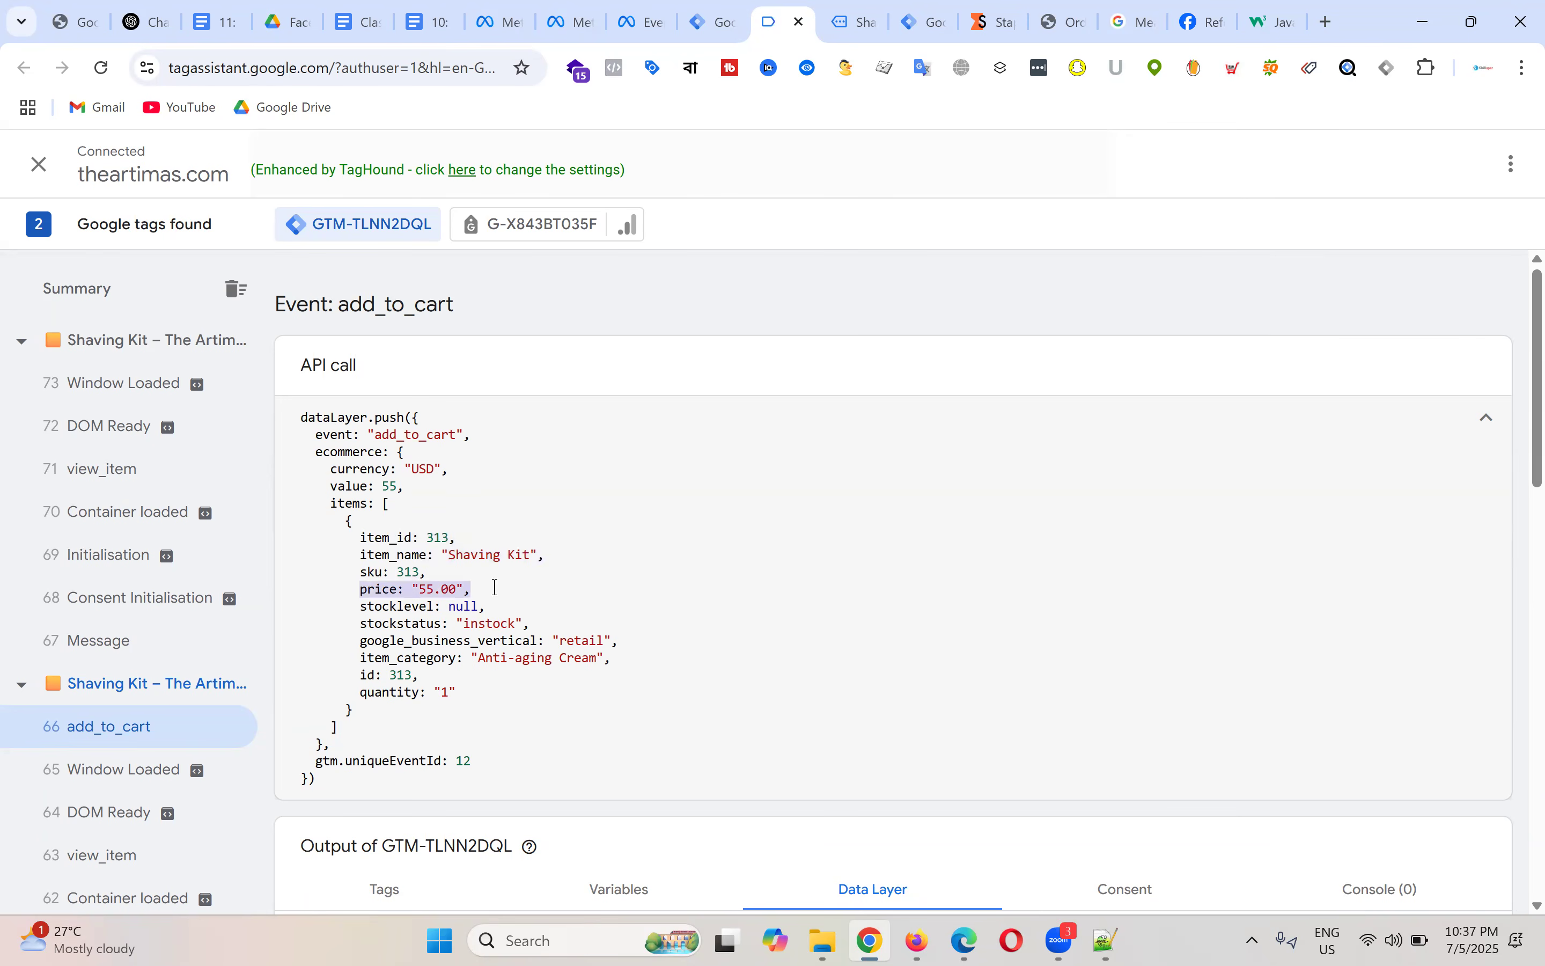
click(496, 503)
Step: Select the whole add_to_cart dataLayer push code and expand the API call block
drag(305, 418, 540, 762)
click(541, 591)
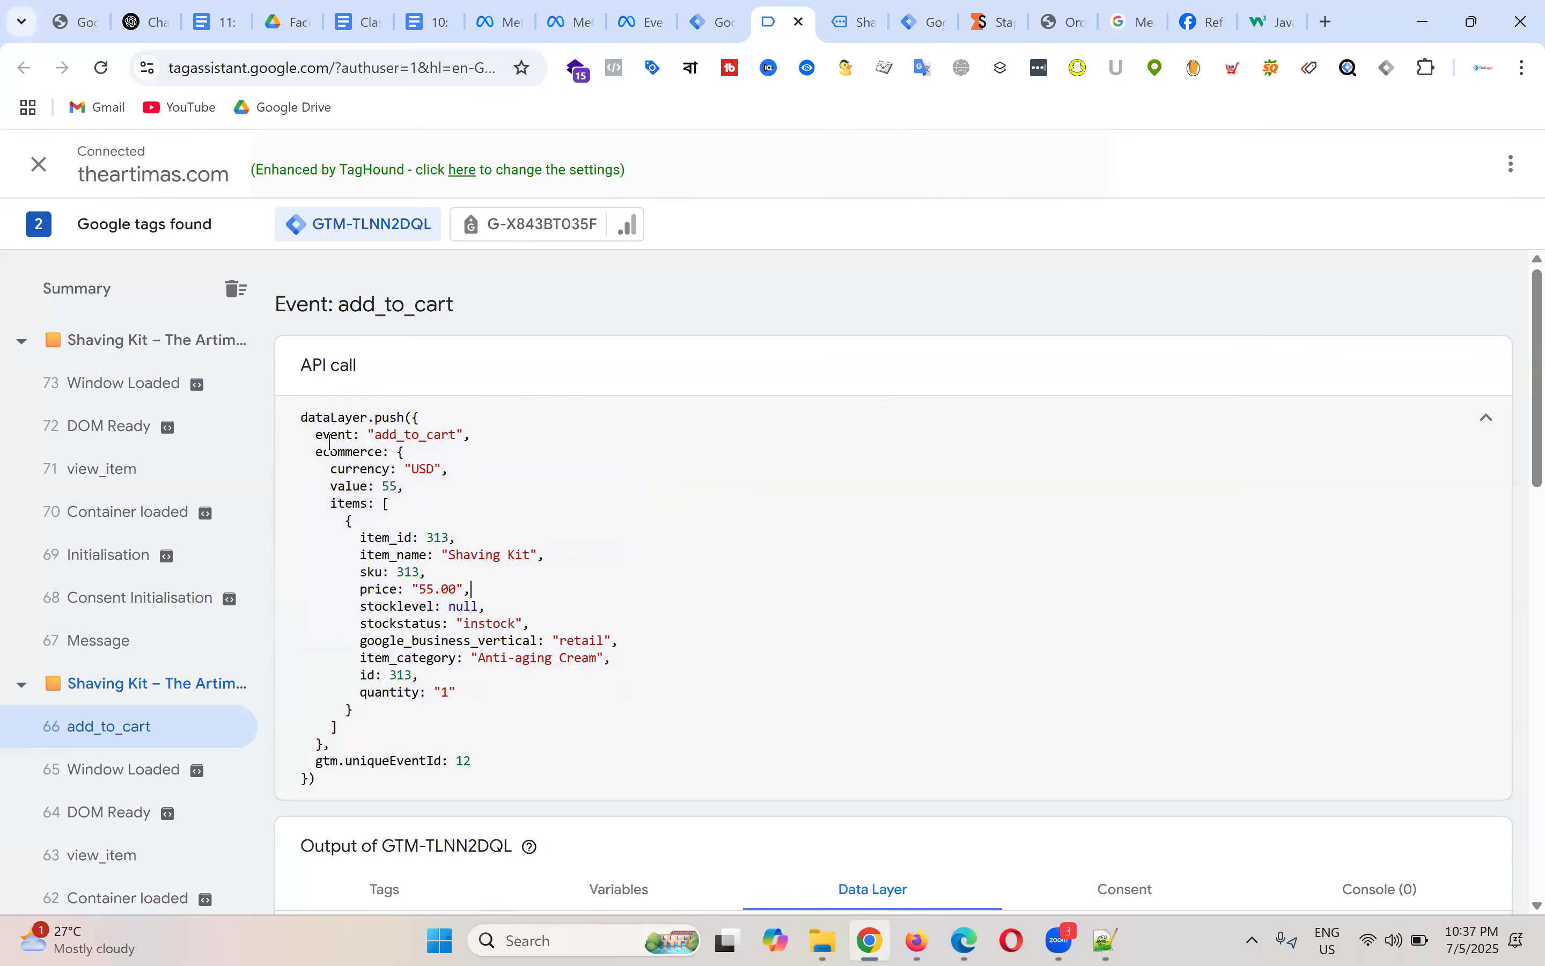
drag(301, 412, 509, 782)
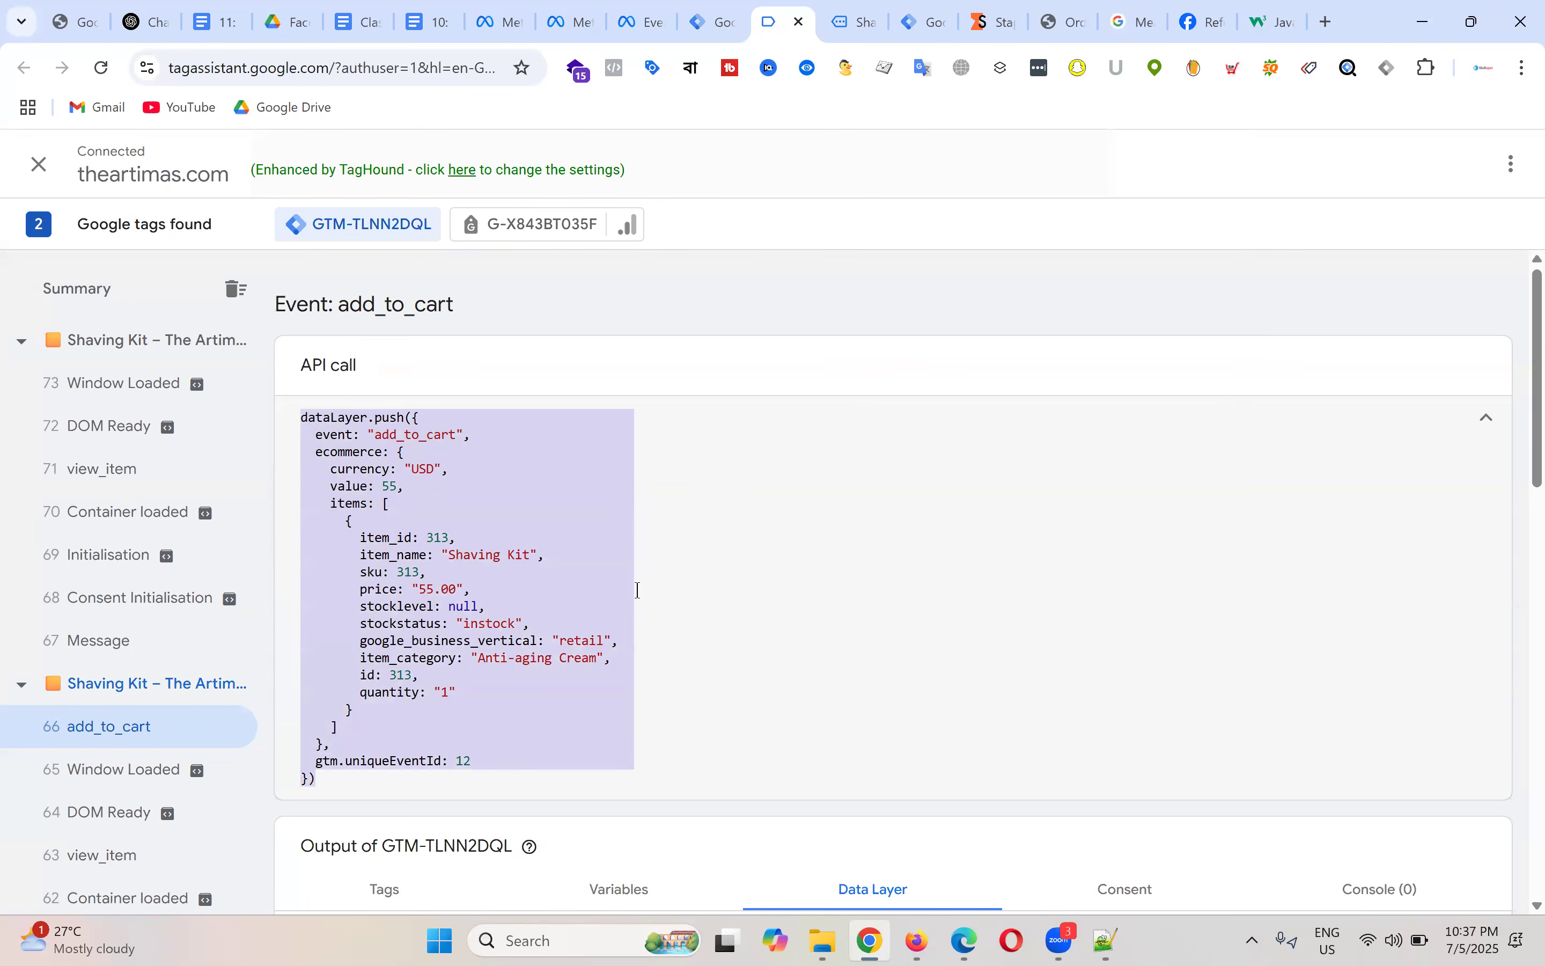
click(638, 590)
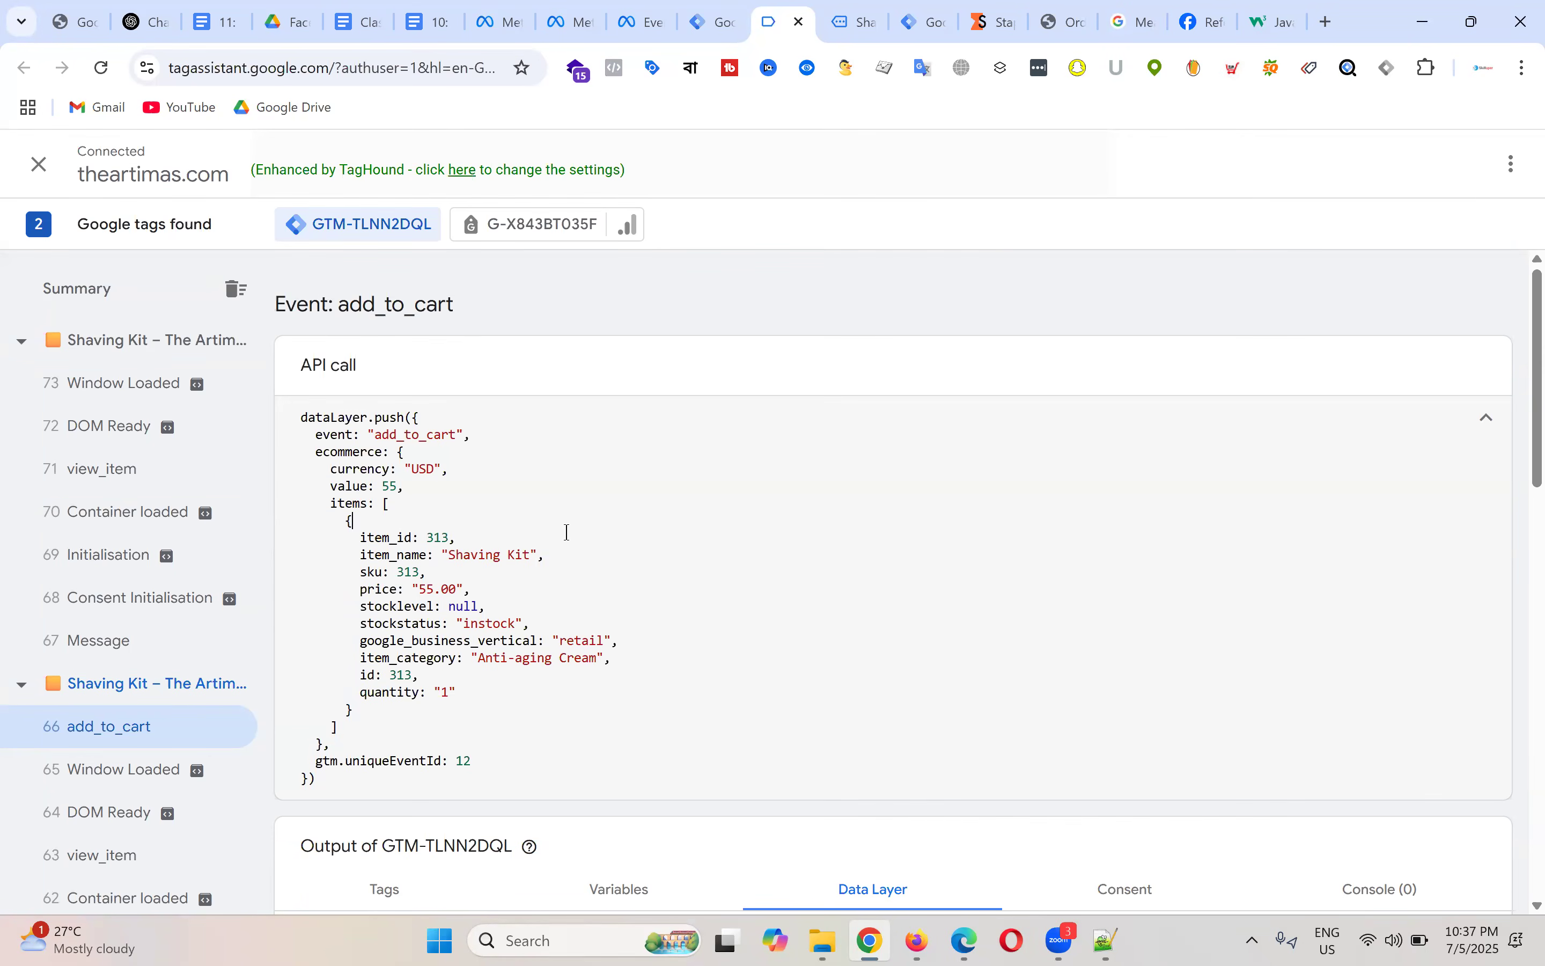
drag(301, 415, 521, 799)
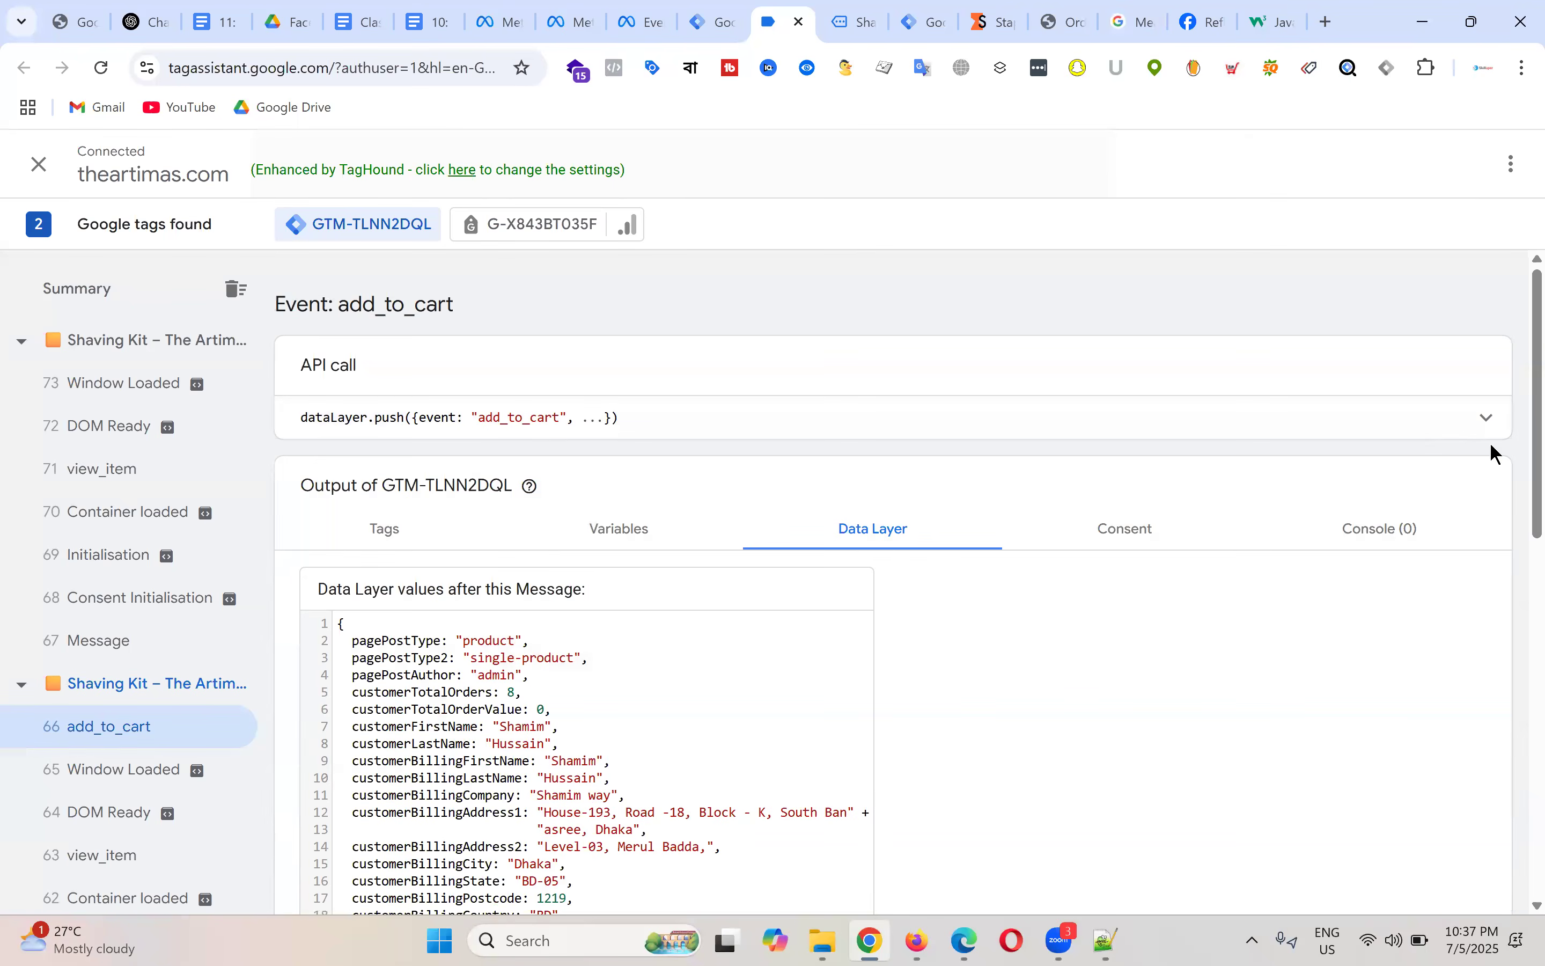
click(1482, 422)
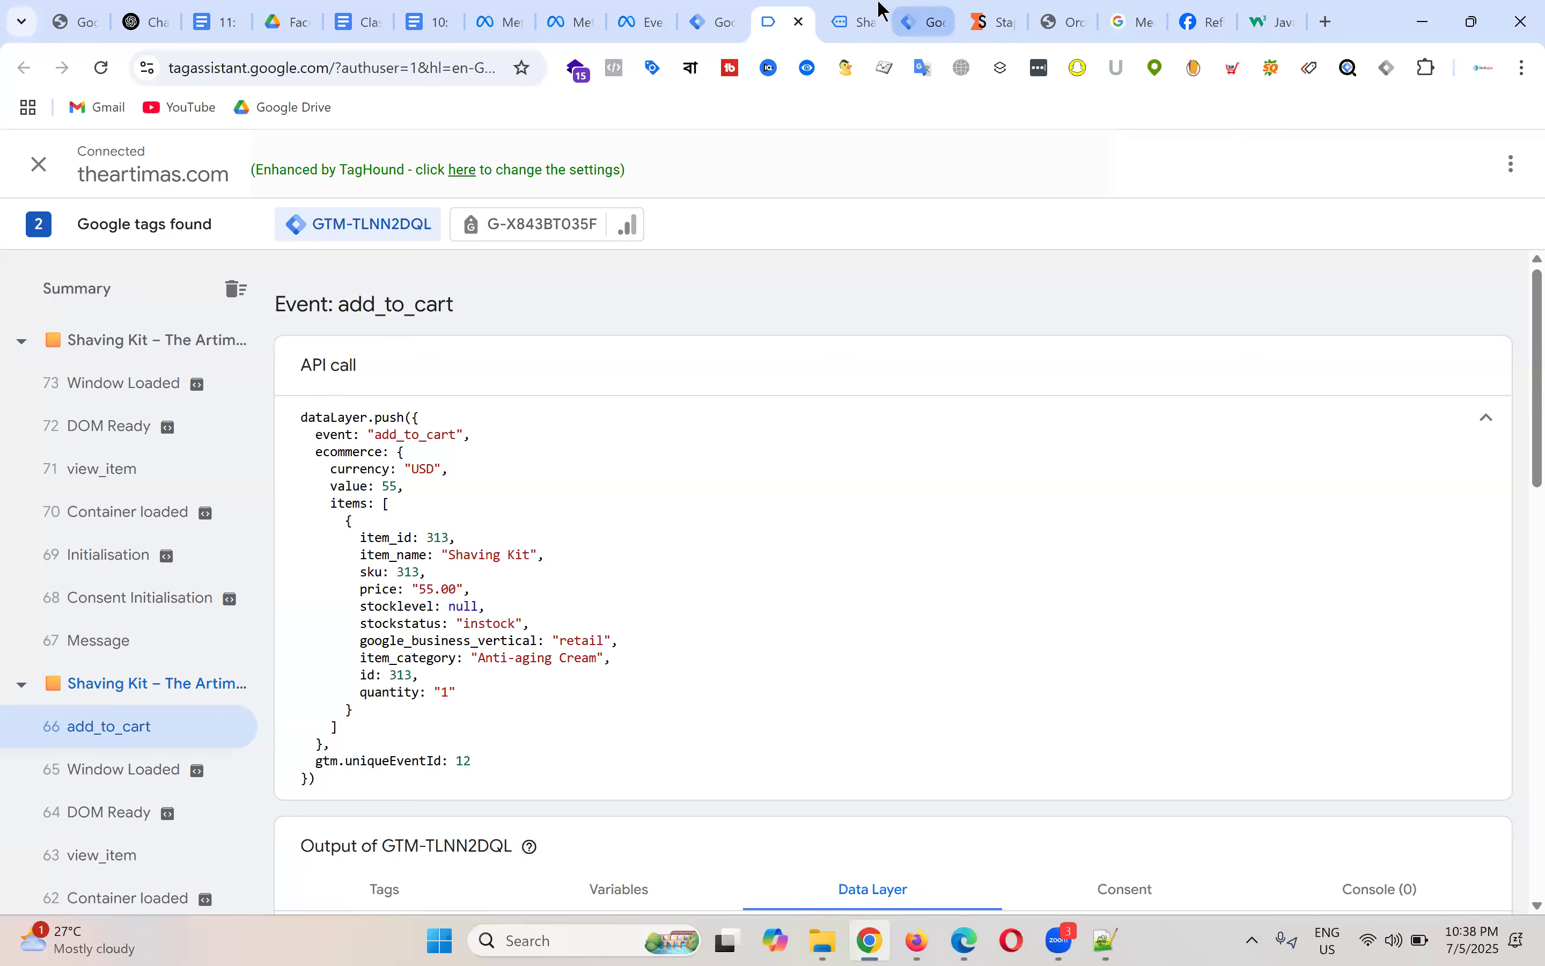
Step: Reopen FB - ViewContent - Tag in Tag Manager and bring up its three-dot actions menu
click(721, 9)
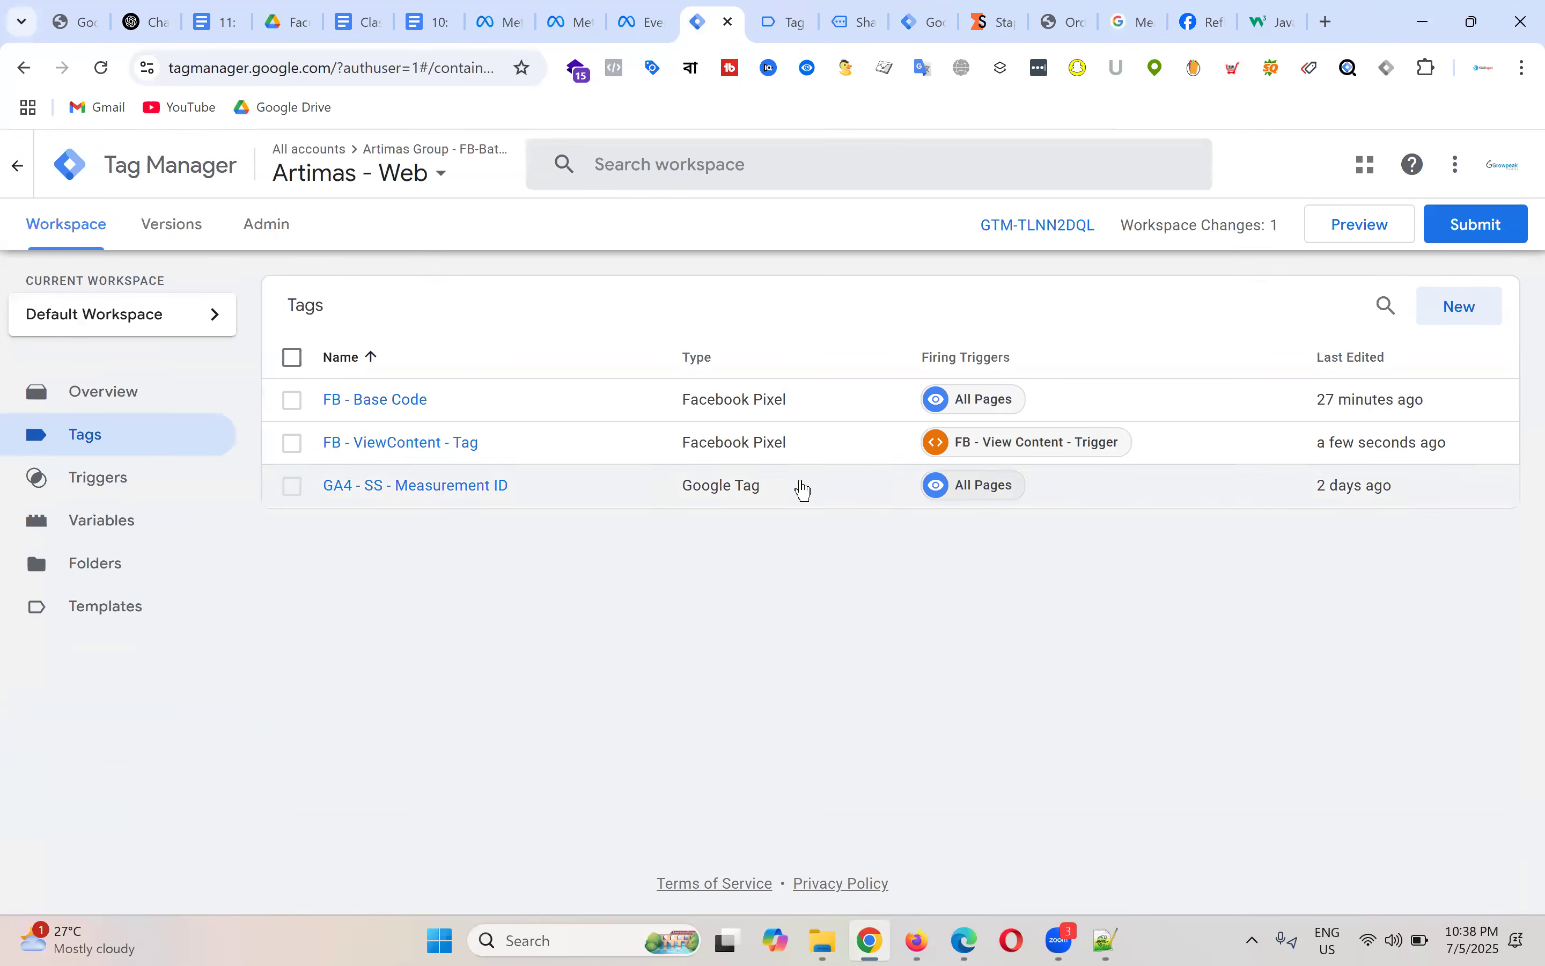
click(464, 456)
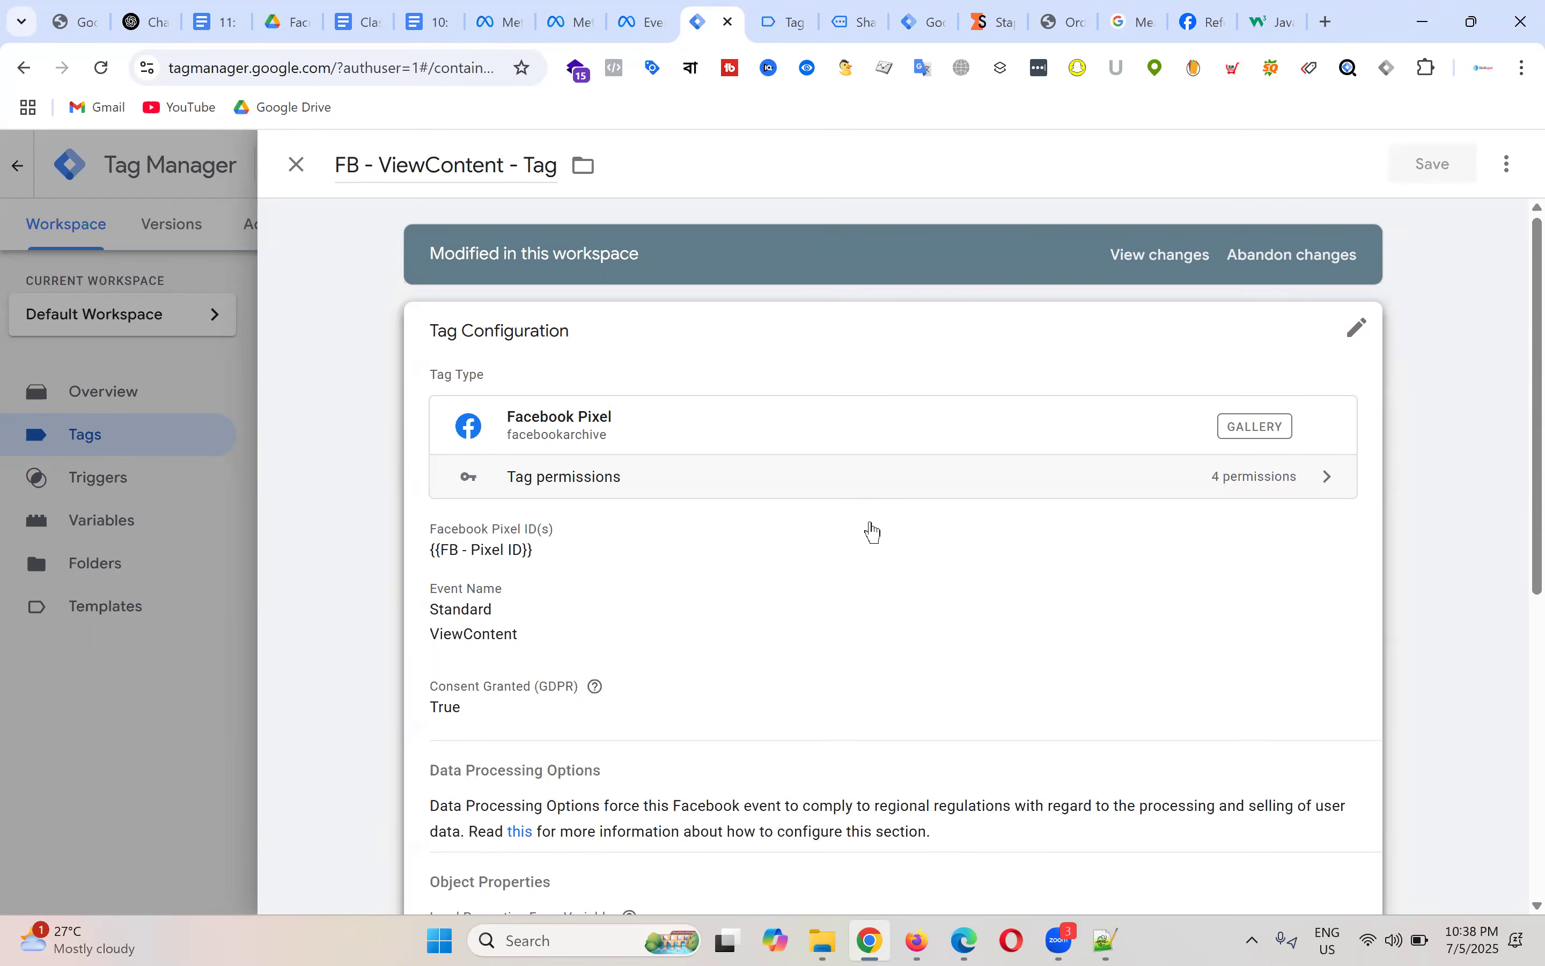
scroll(852, 535, down, 2)
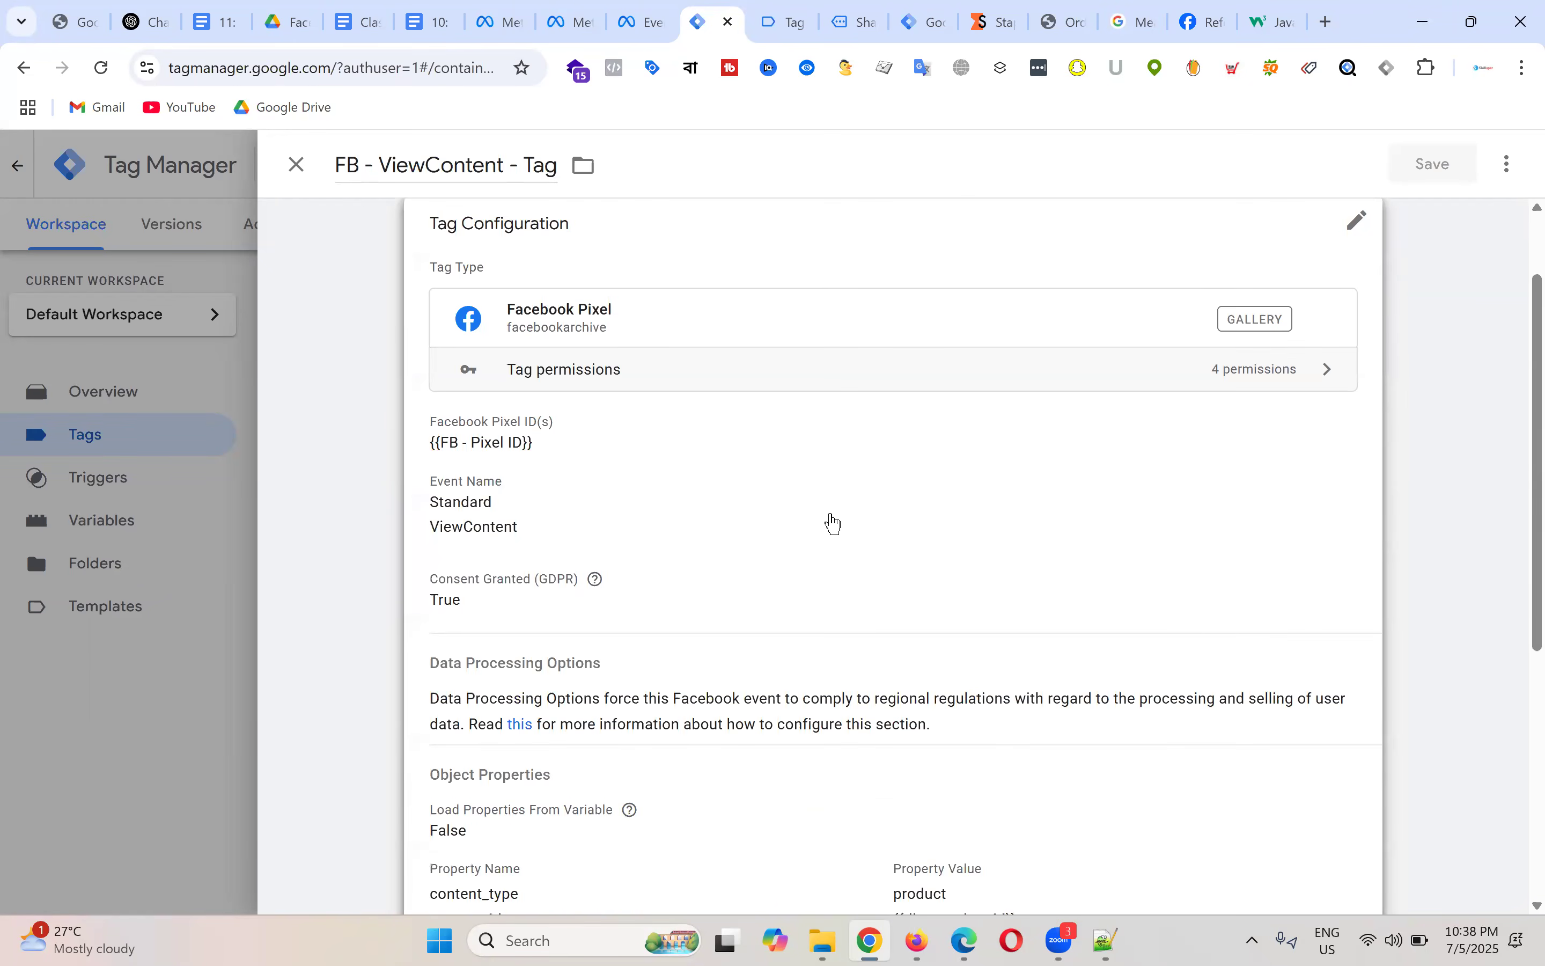
scroll(830, 521, down, 5)
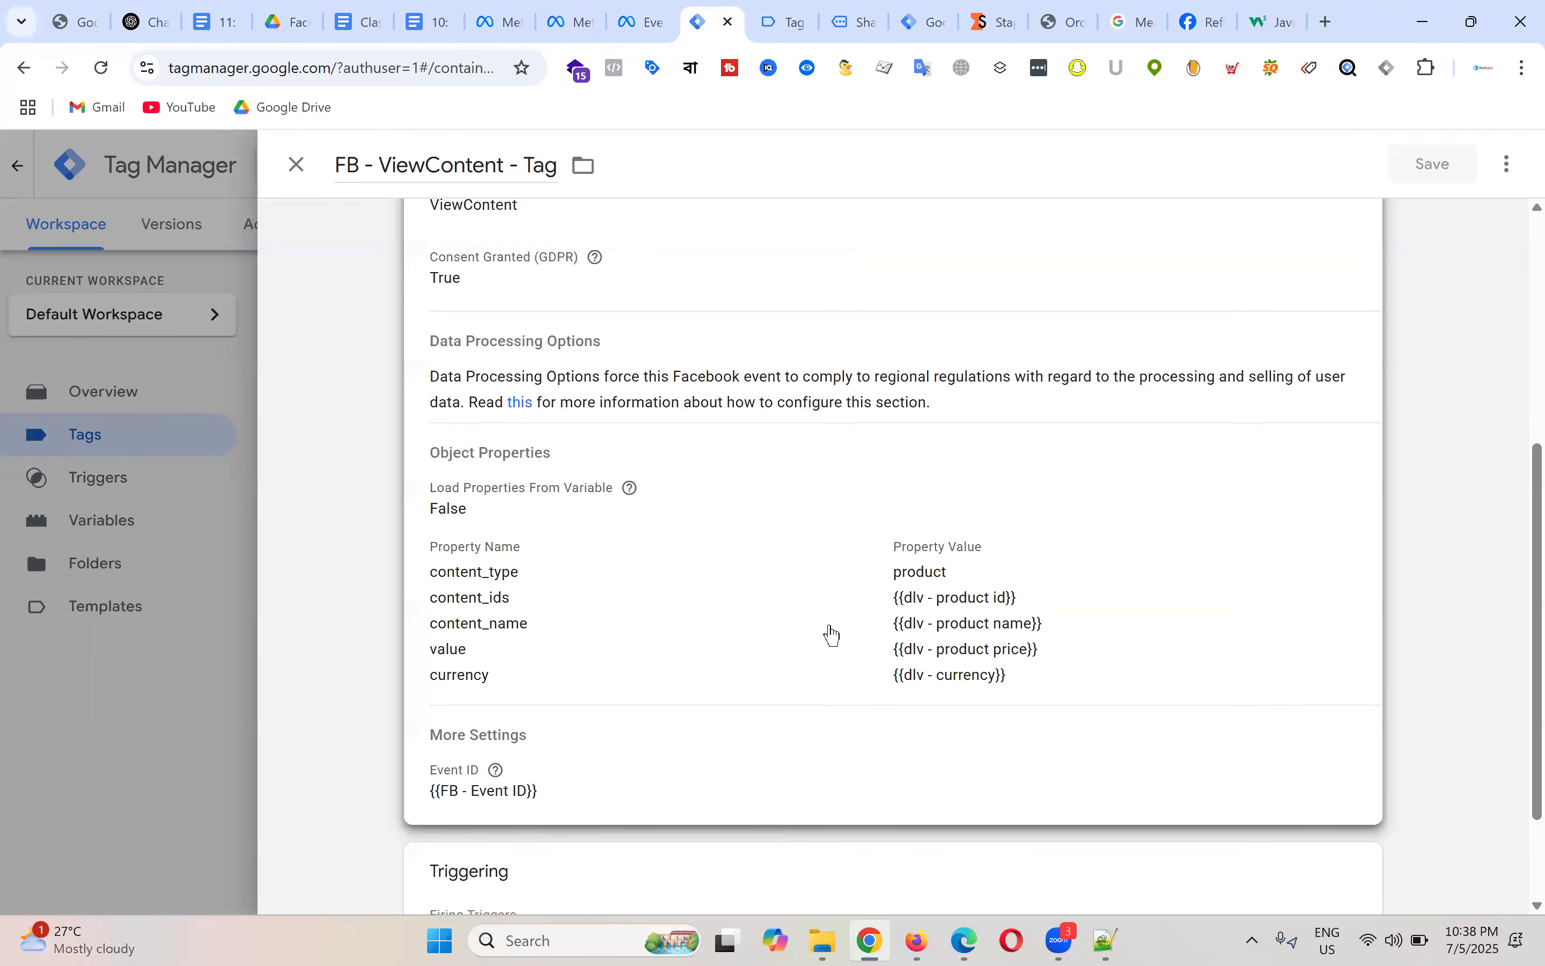
click(1507, 164)
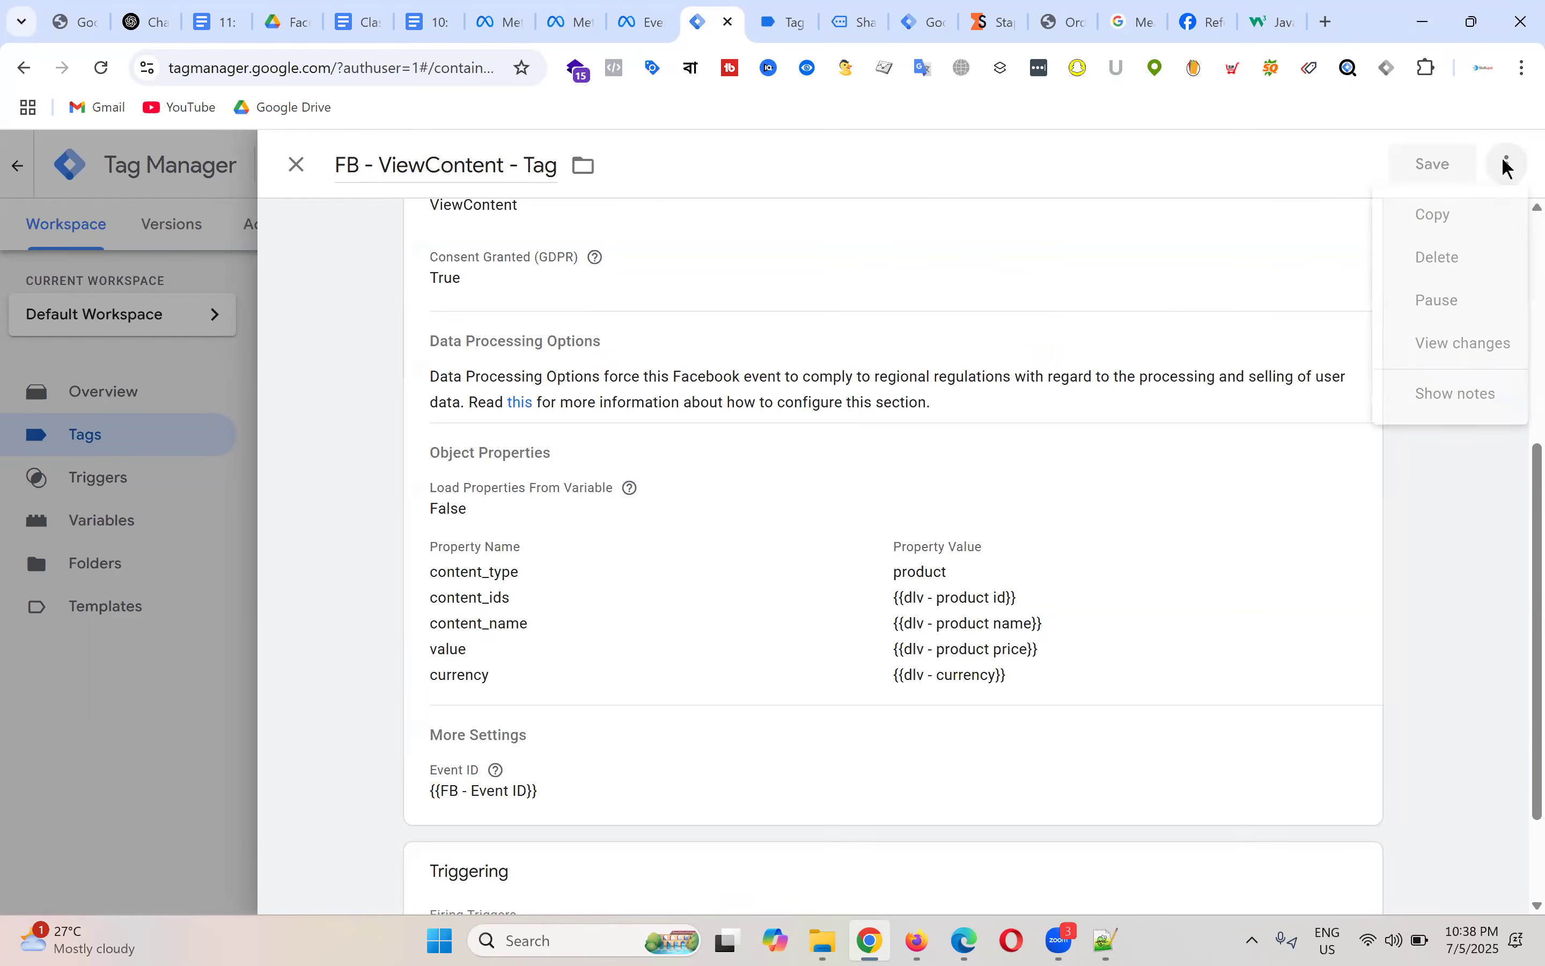
Step: Duplicate the ViewContent tag and rename the copy 'FB - Add to cart - Tag'
click(1463, 219)
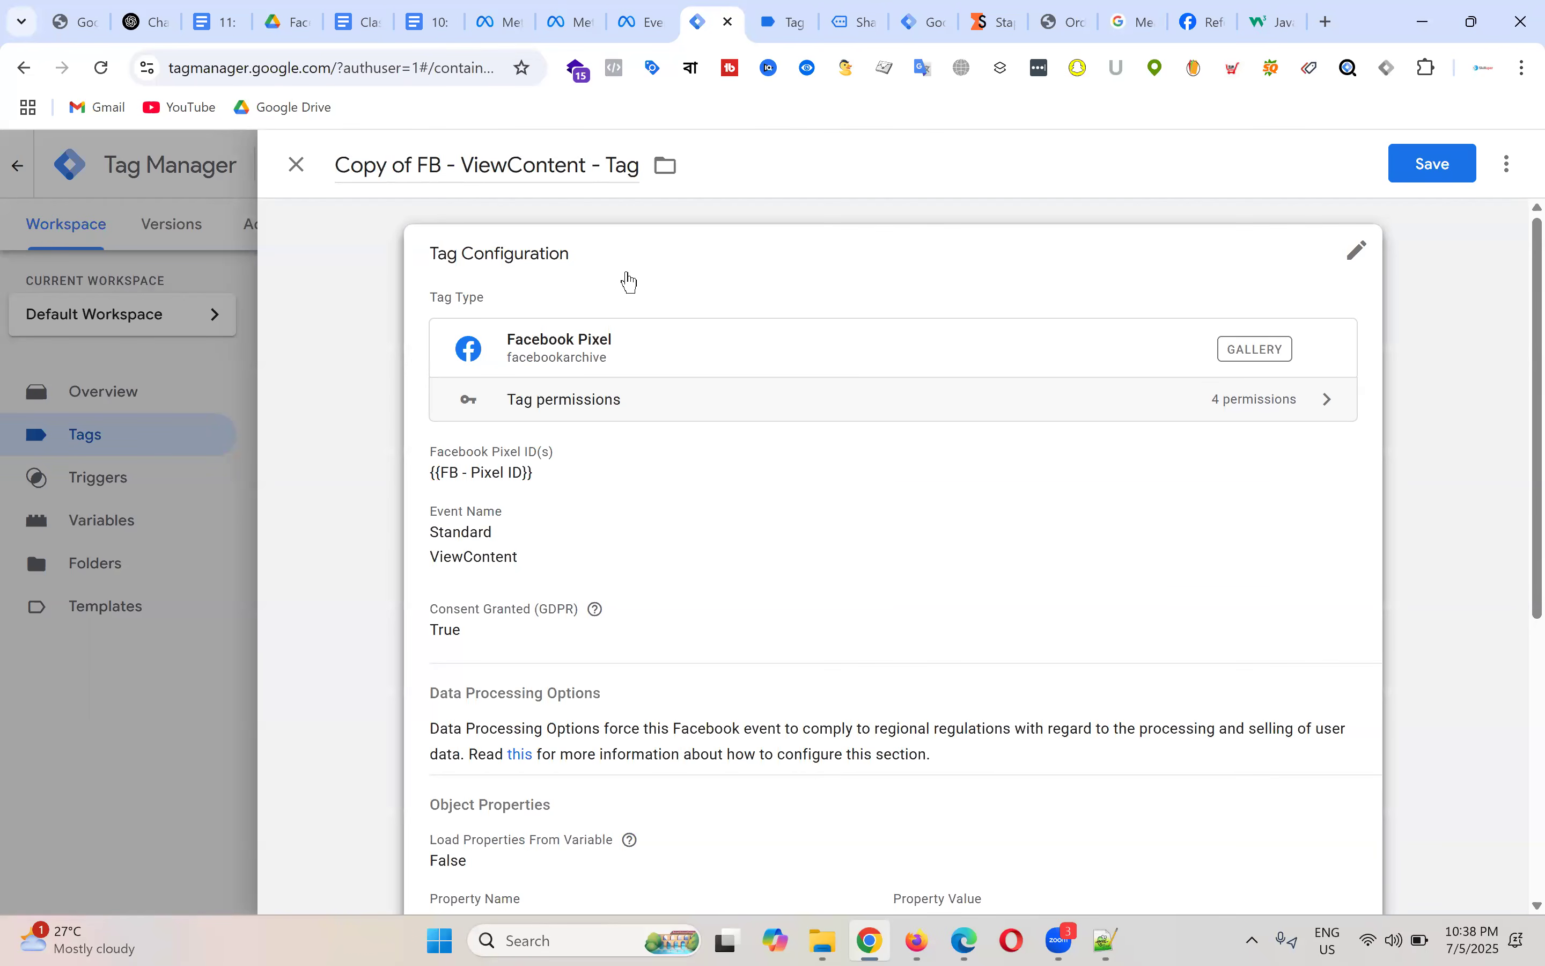
double_click(407, 165)
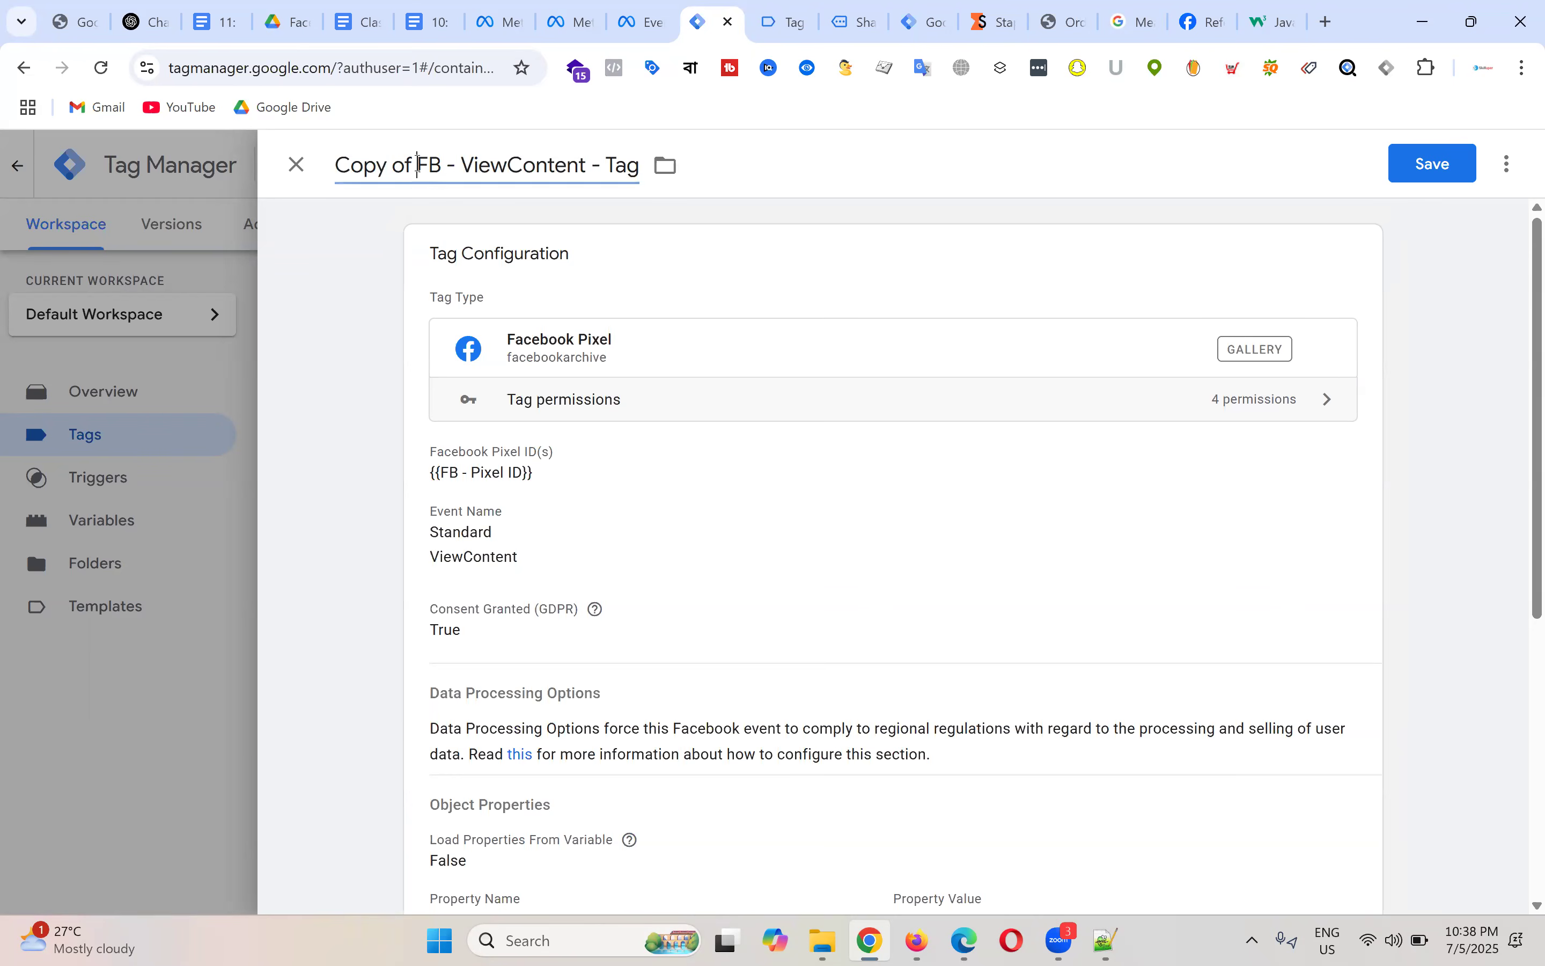
key(Right)
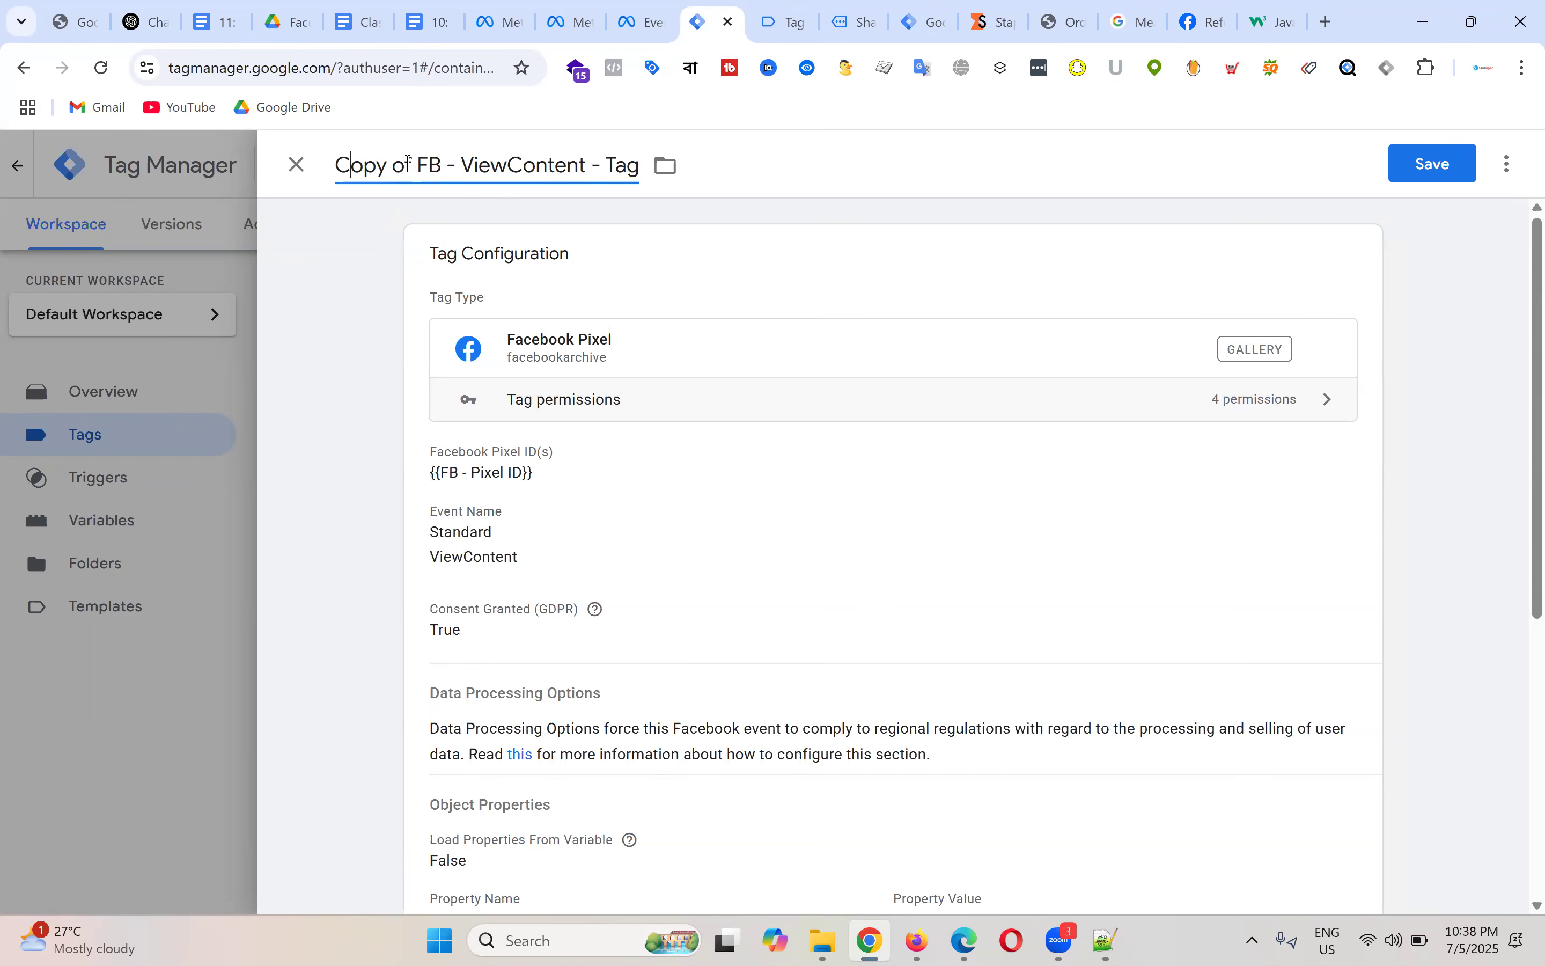
key(BackSpace)
key(ctrl+BackSpace)
key(ctrl+BackSpace)
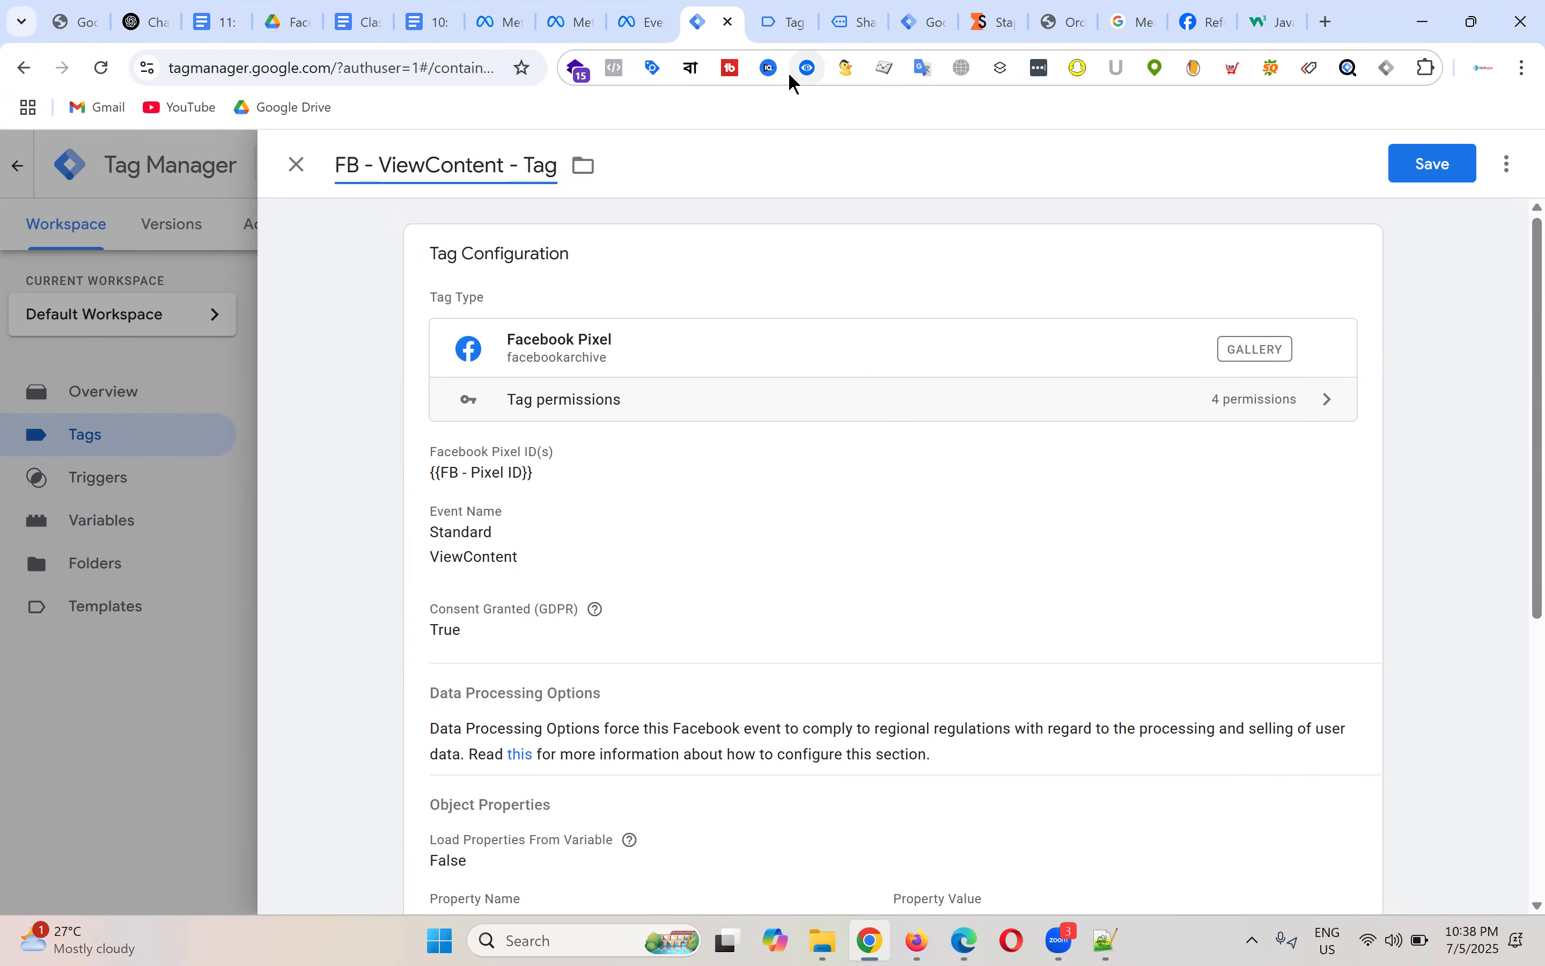
key(shift+Right)
key(shift+Right)
key(shift+Right)
key(shift+Right)
key(shift+Right)
key(shift+Right)
key(shift+Right)
key(shift+Right)
key(shift+Right)
key(shift+Right)
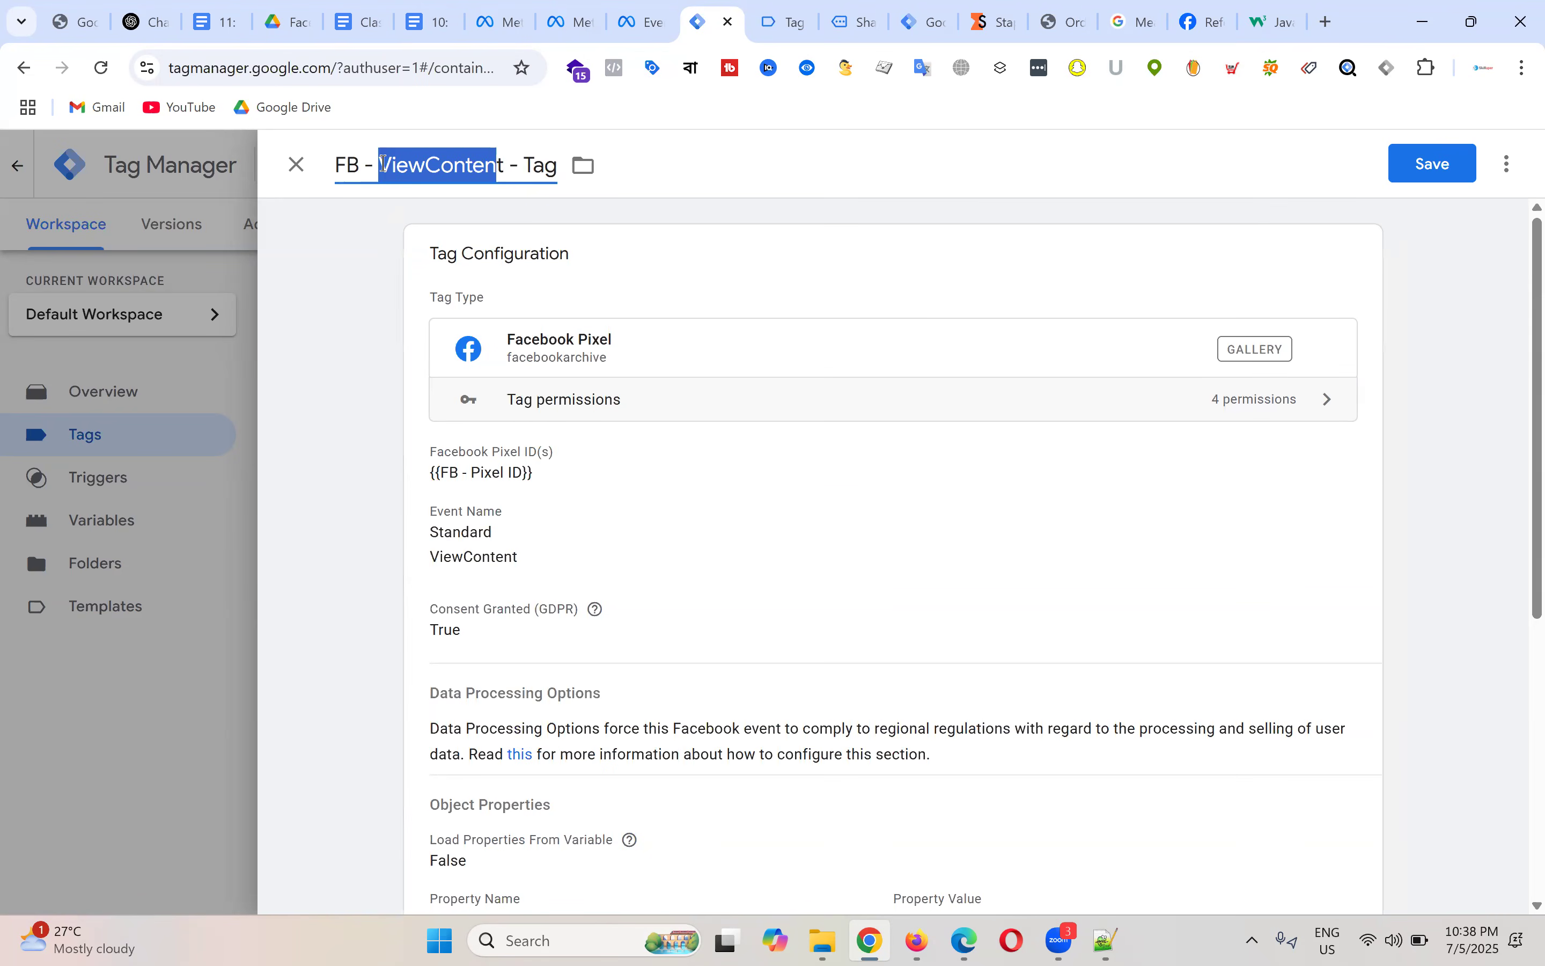
key(shift+Right)
text(Add to)
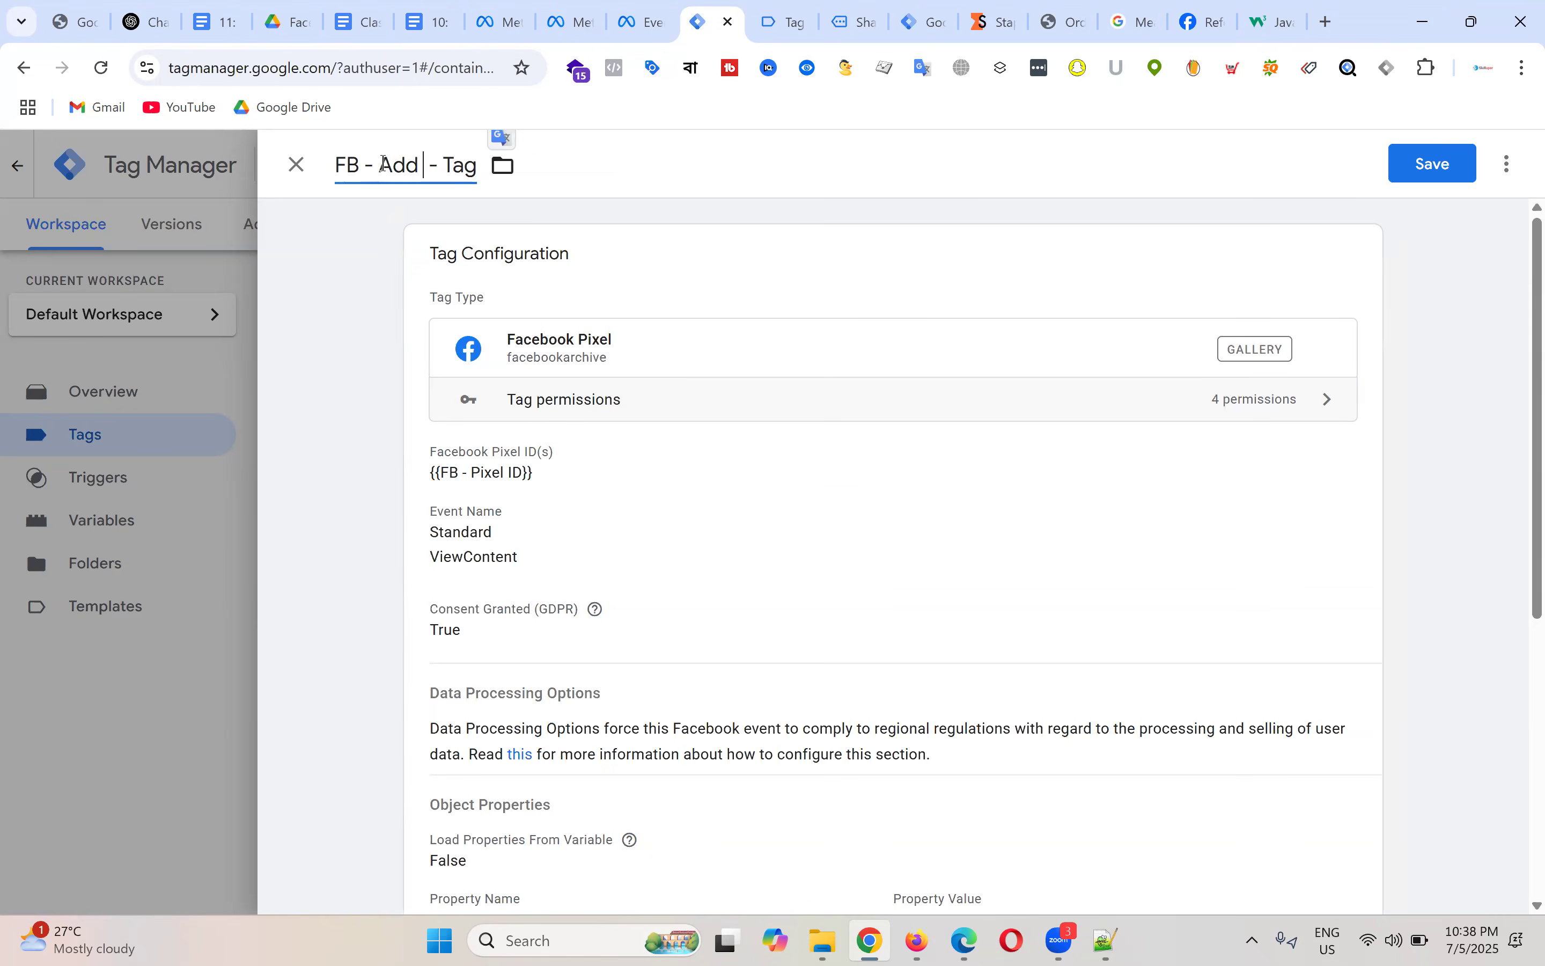
text( cart)
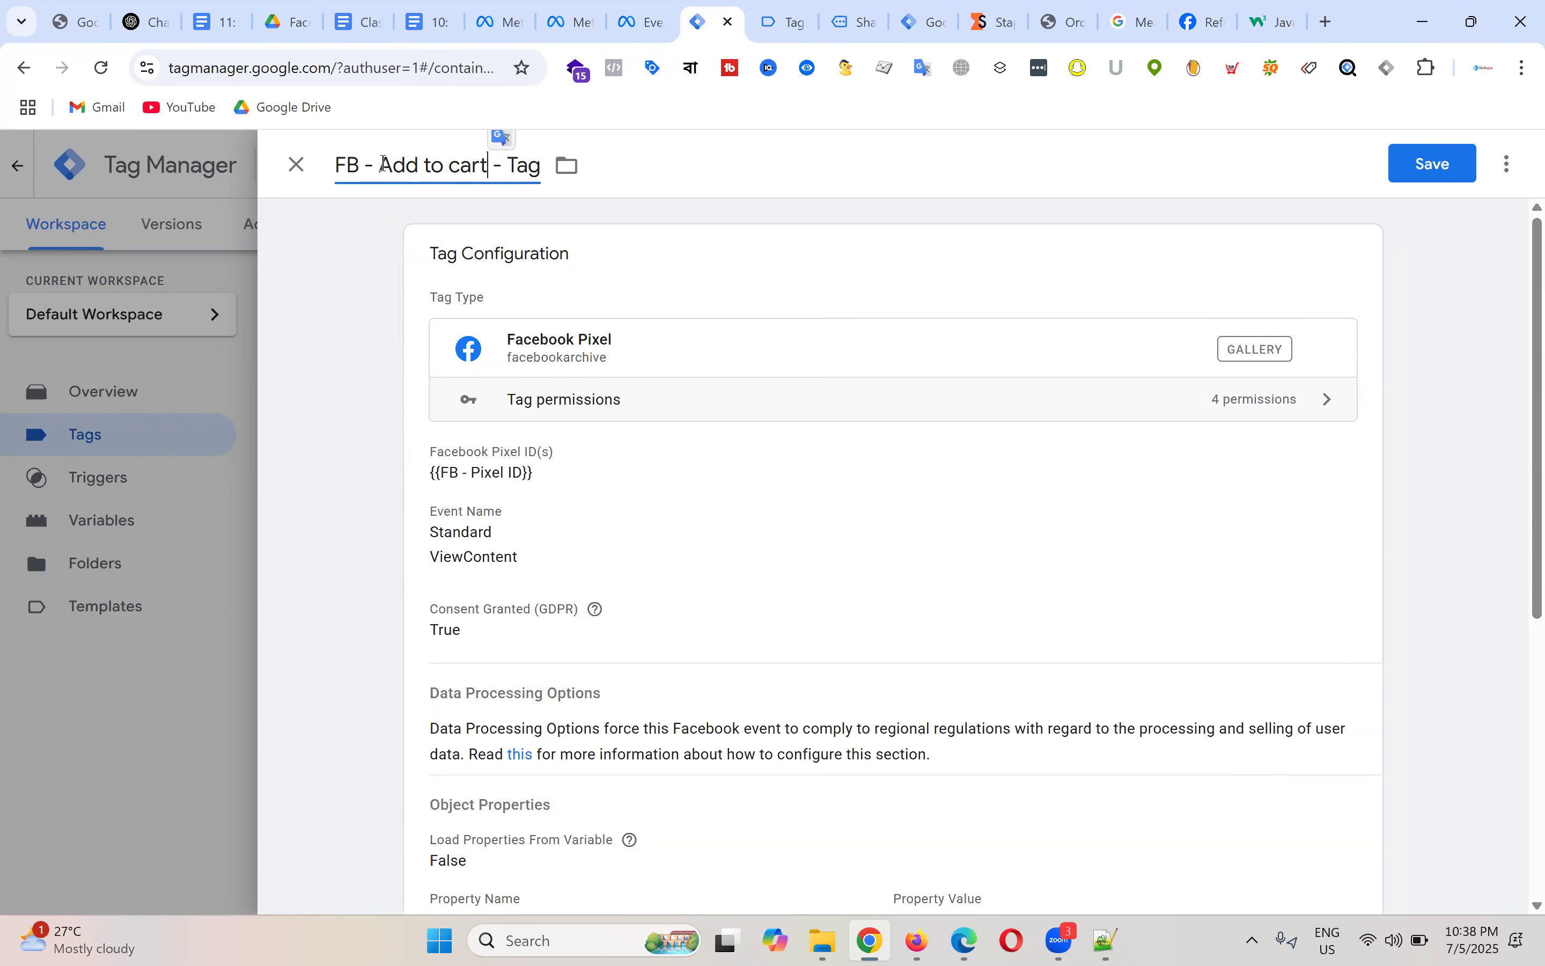
Step: Change the tag's standard event name to AddToCart and expand Object Properties
click(696, 525)
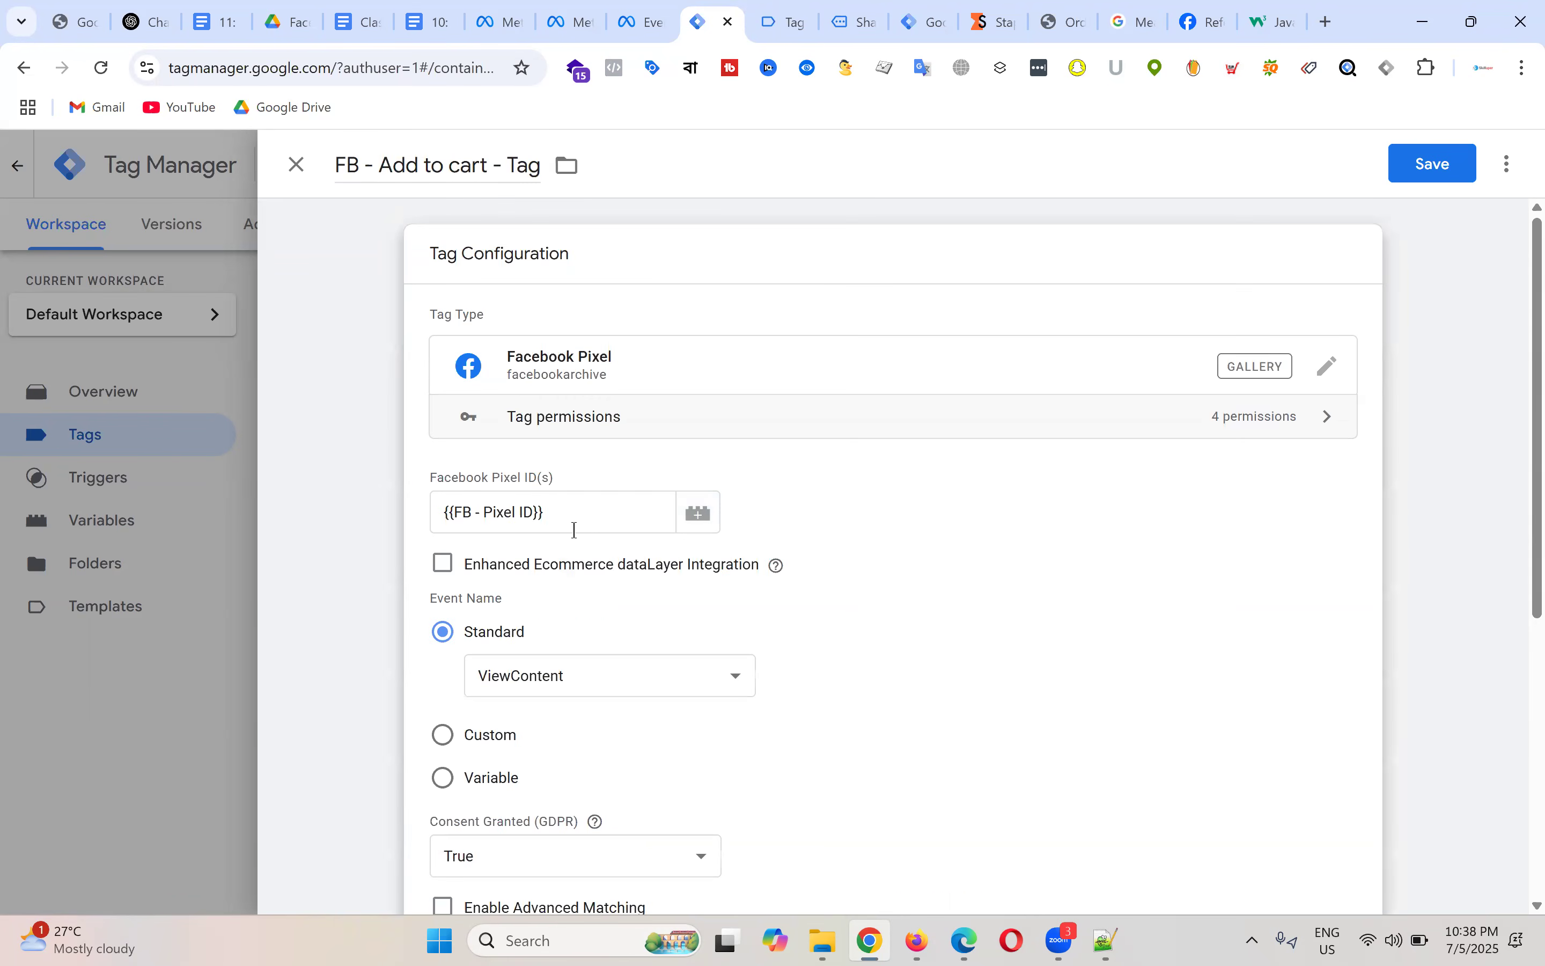
scroll(575, 529, down, 4)
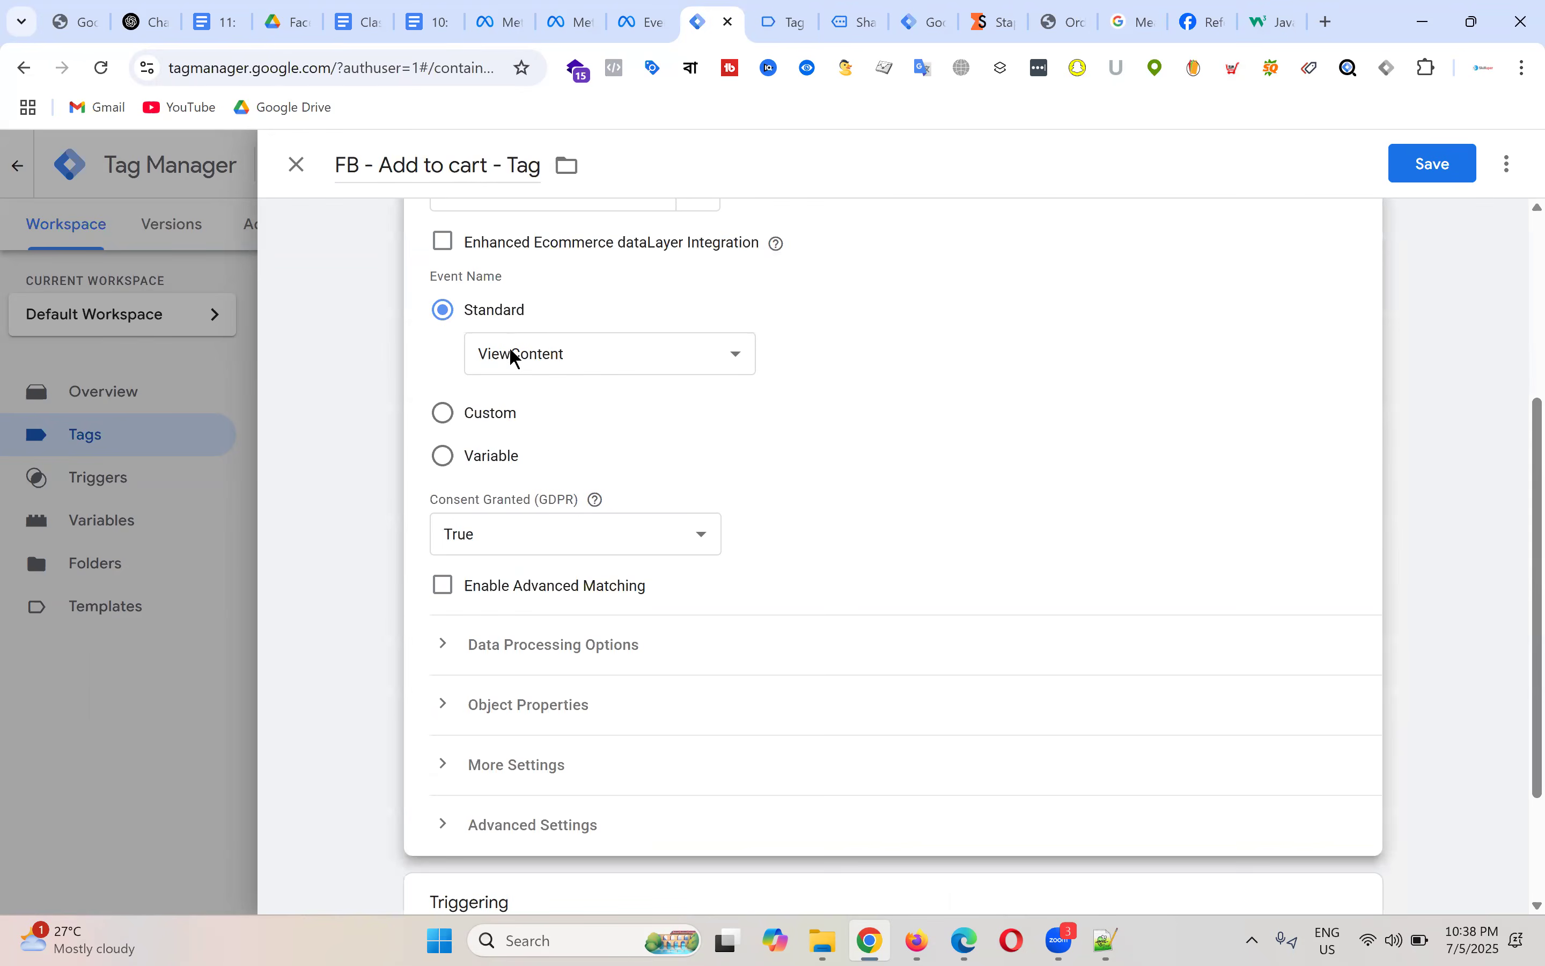
click(607, 366)
click(547, 449)
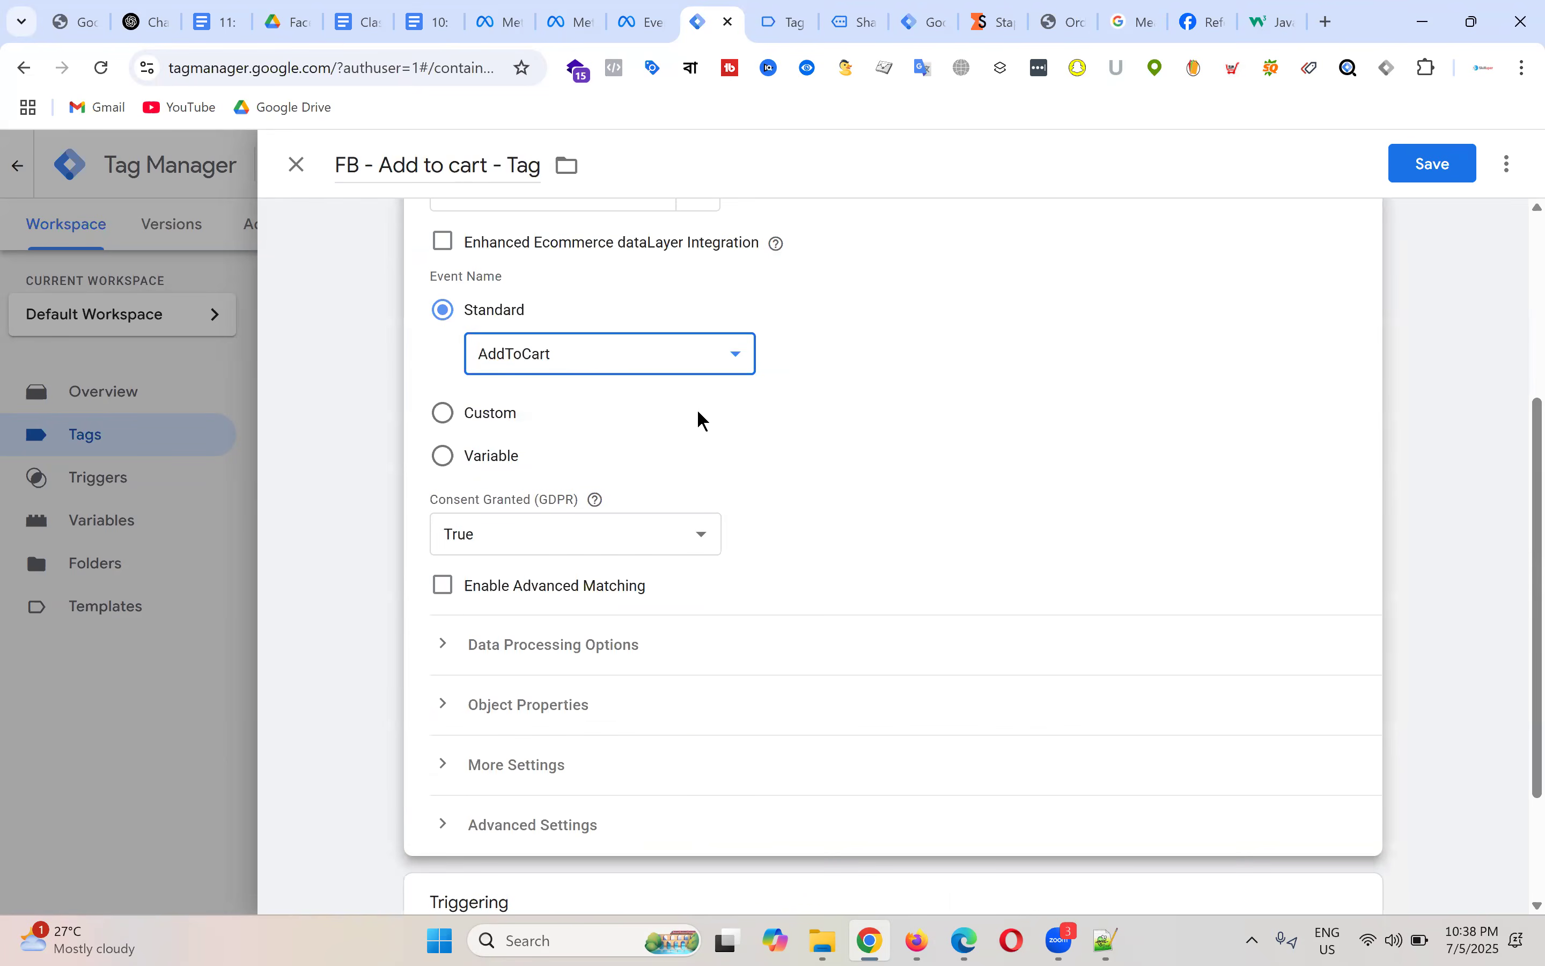
scroll(859, 417, down, 2)
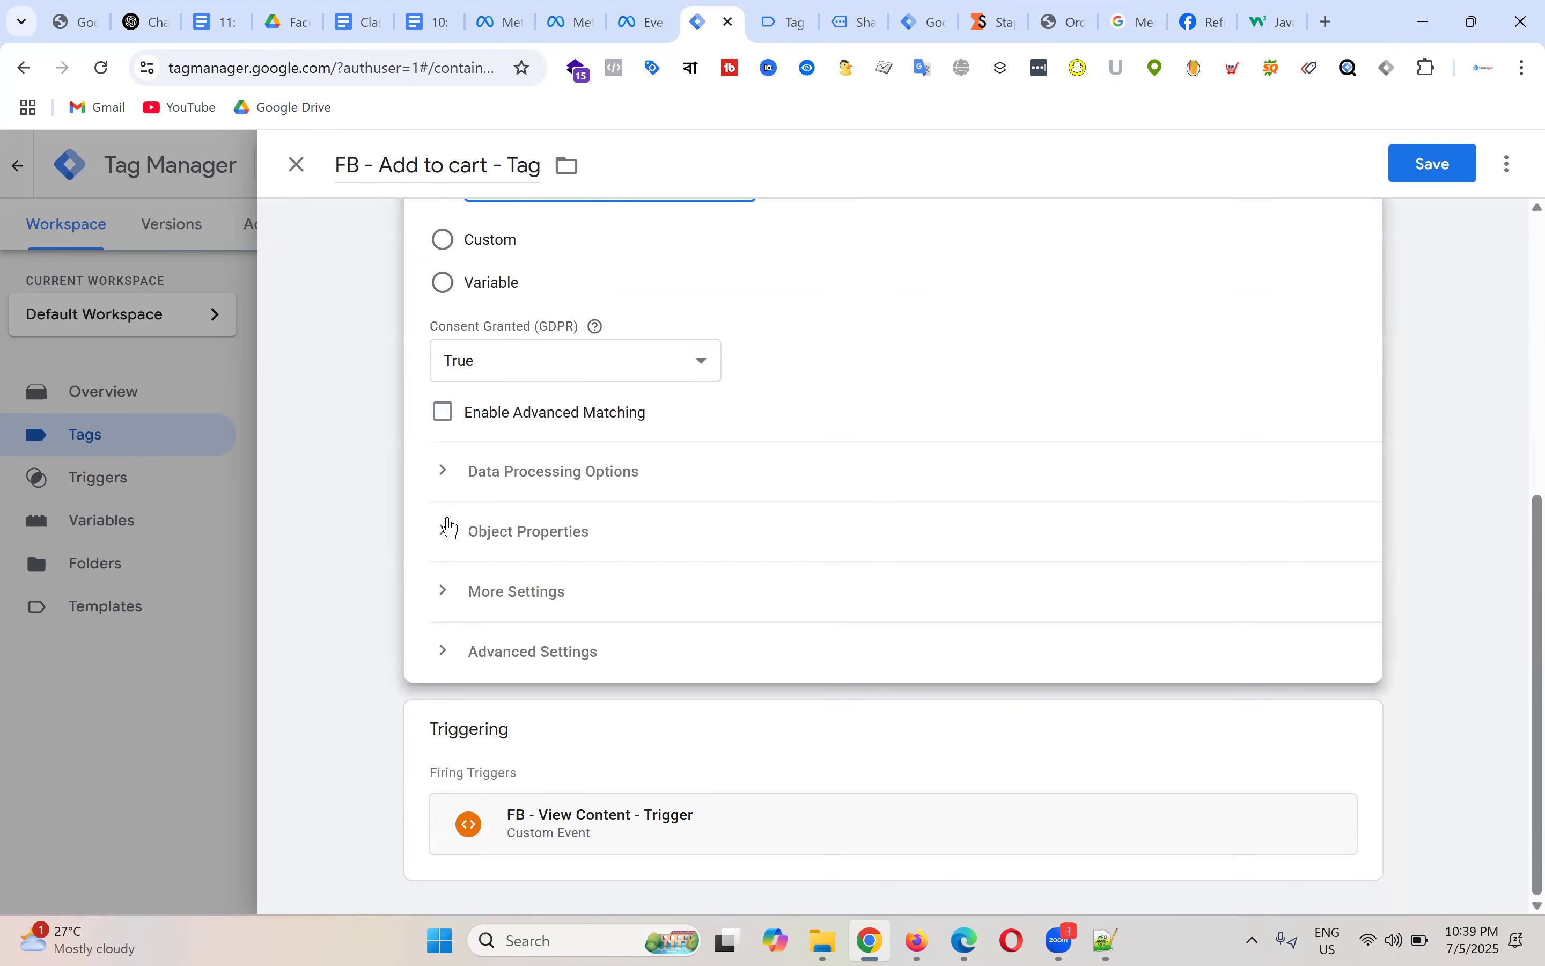
click(447, 530)
scroll(751, 528, down, 4)
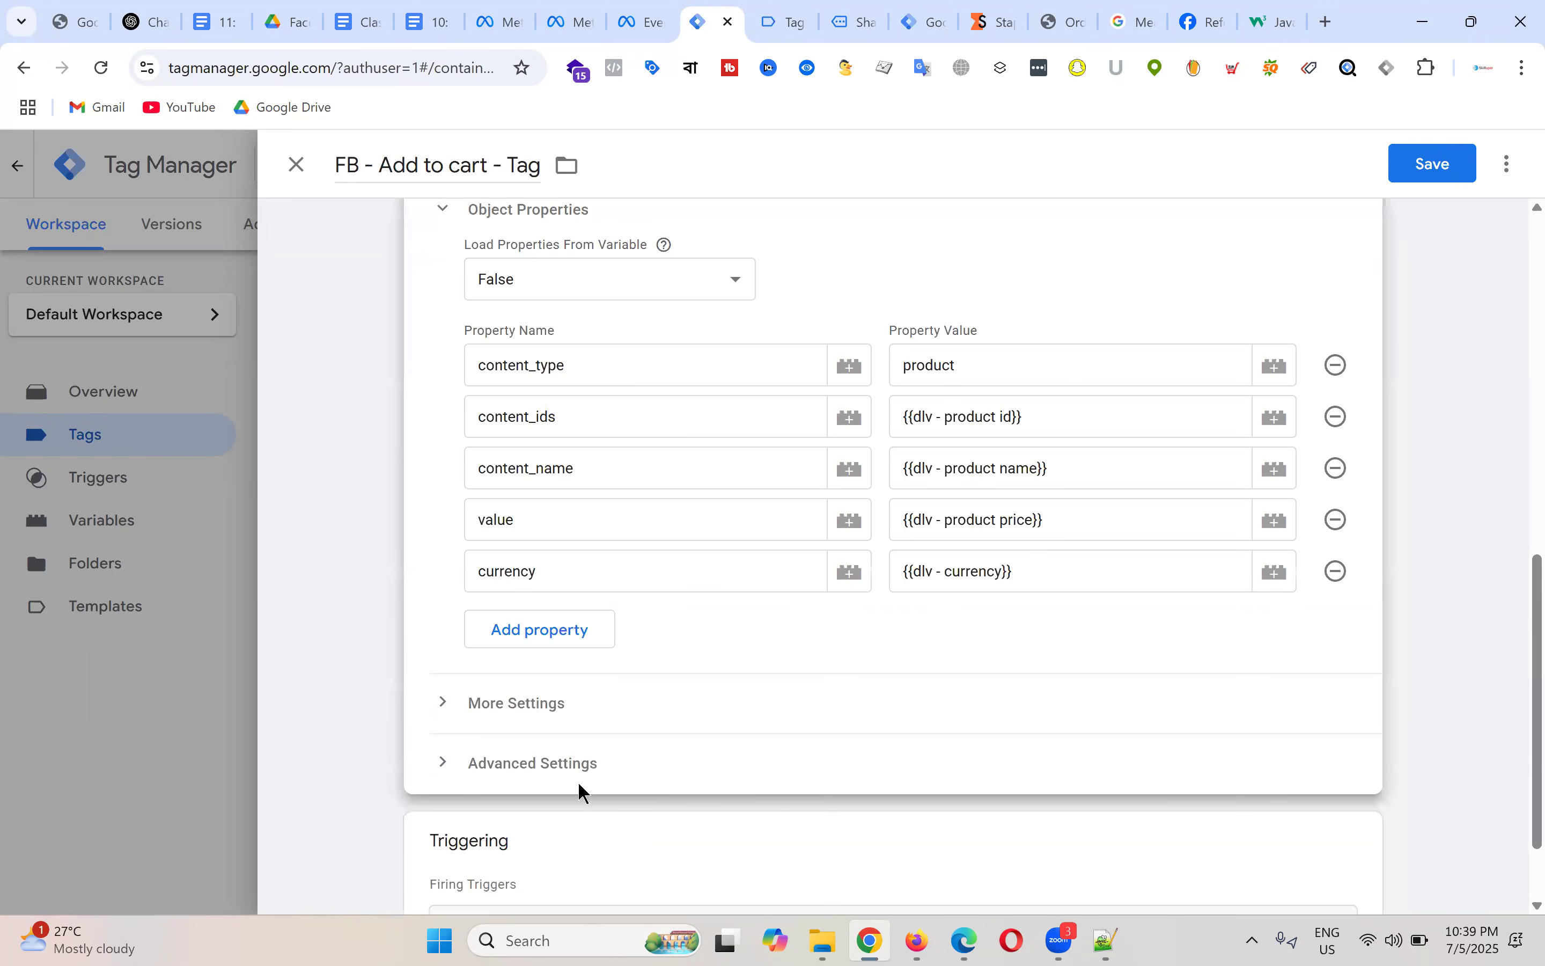
click(437, 21)
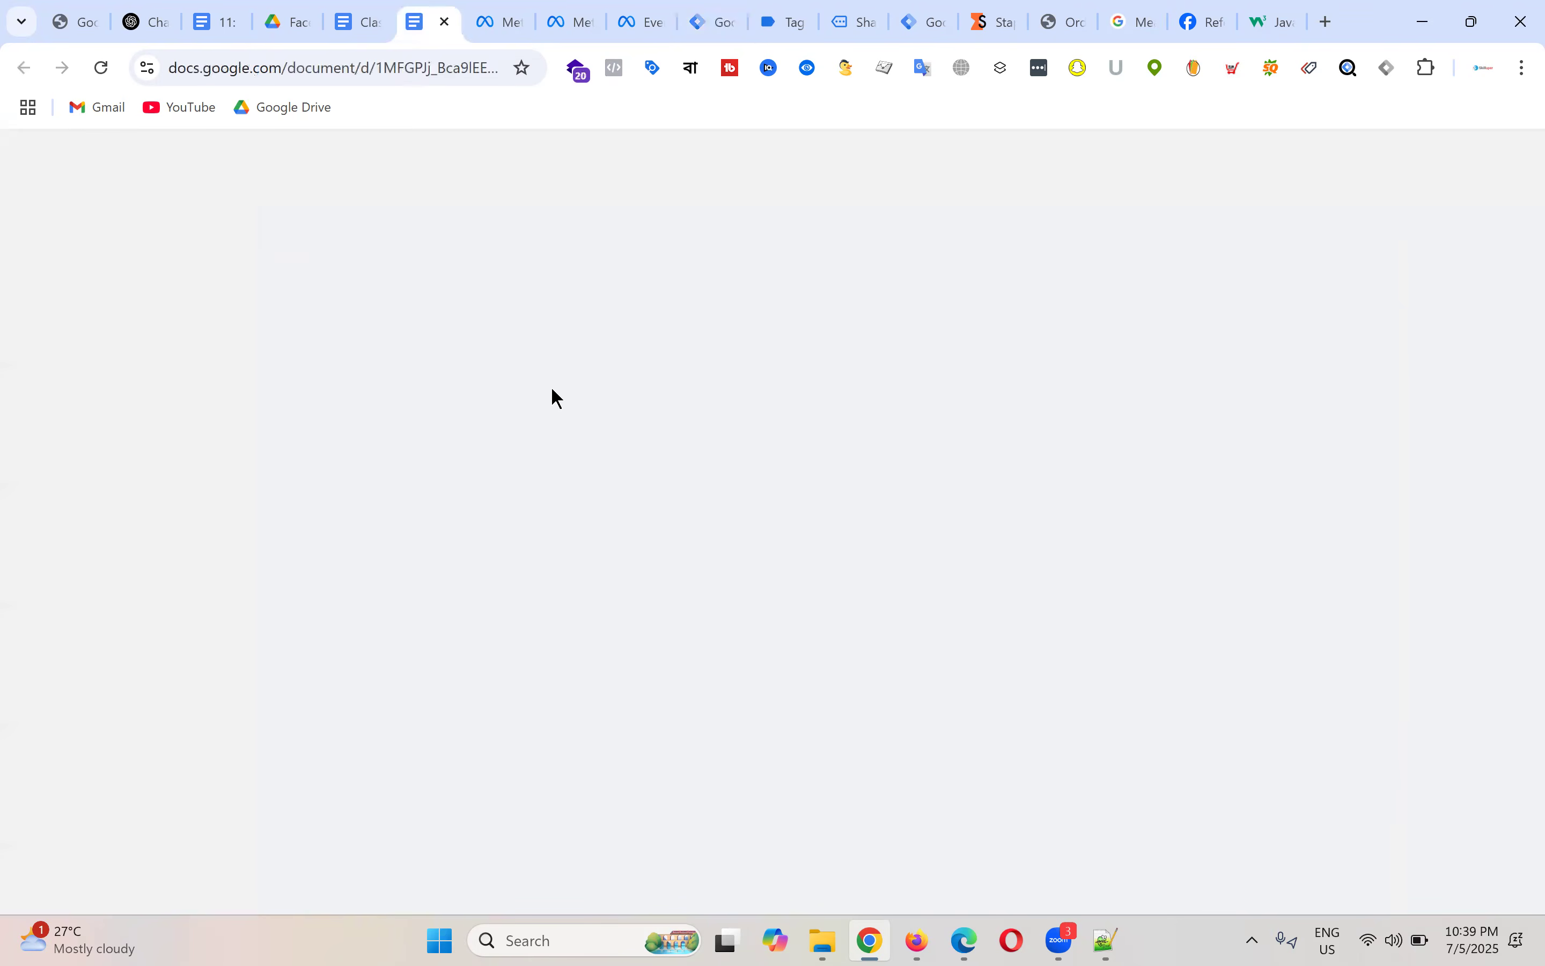
Step: Find and select the AddToCart fbq script under '3. Add to cart Event' in the notes
scroll(638, 447, down, 7)
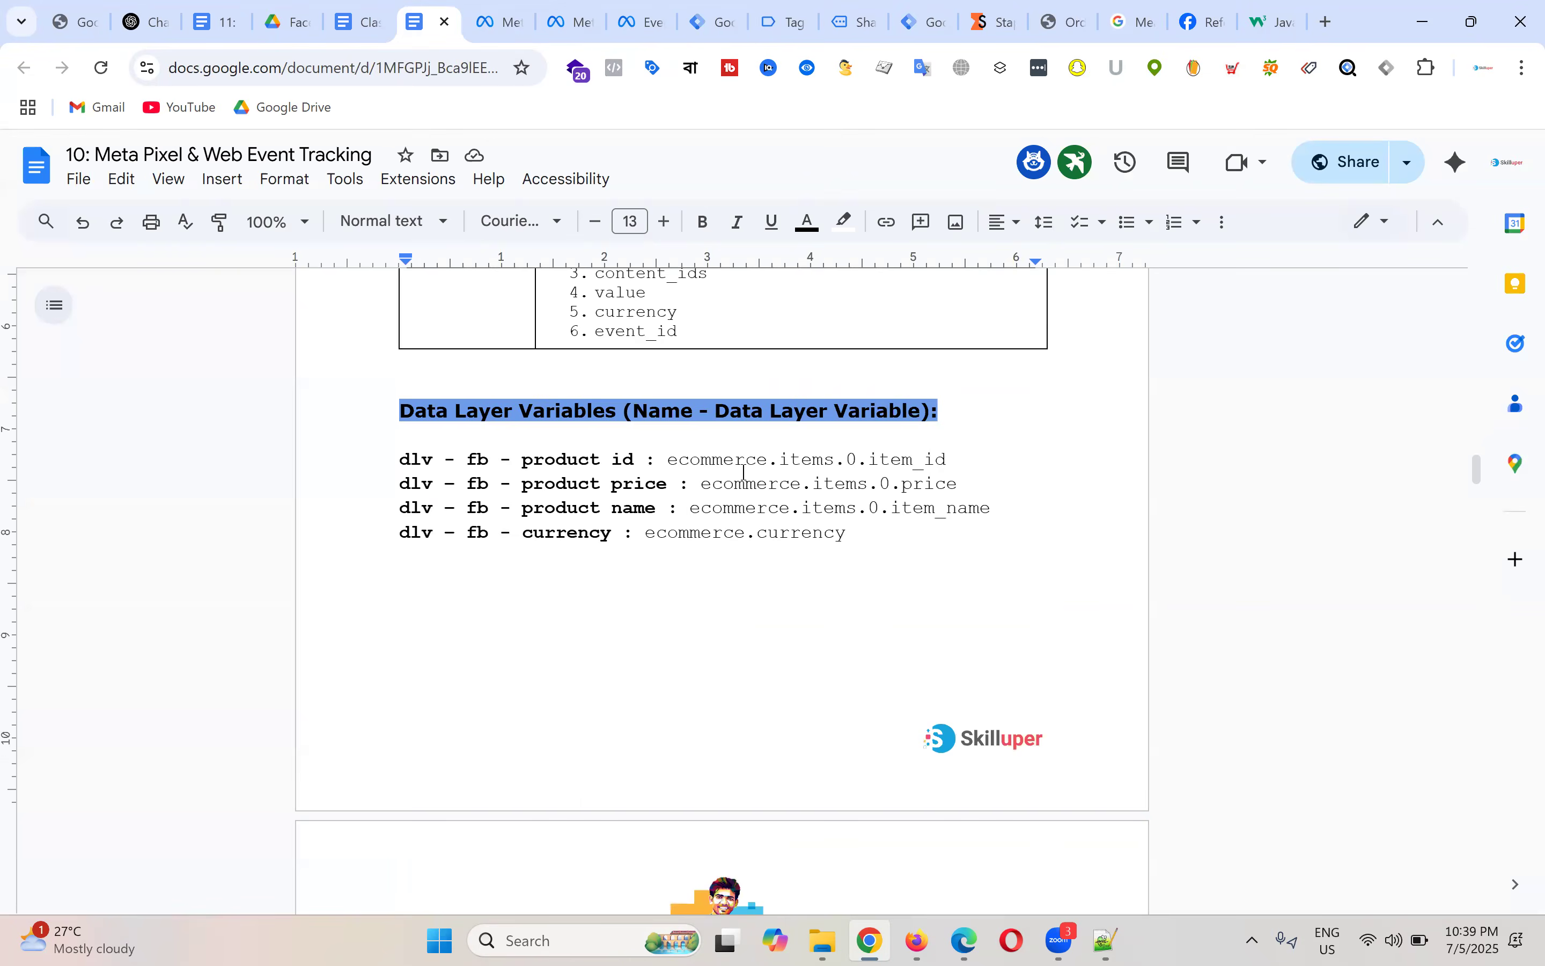
scroll(744, 472, up, 4)
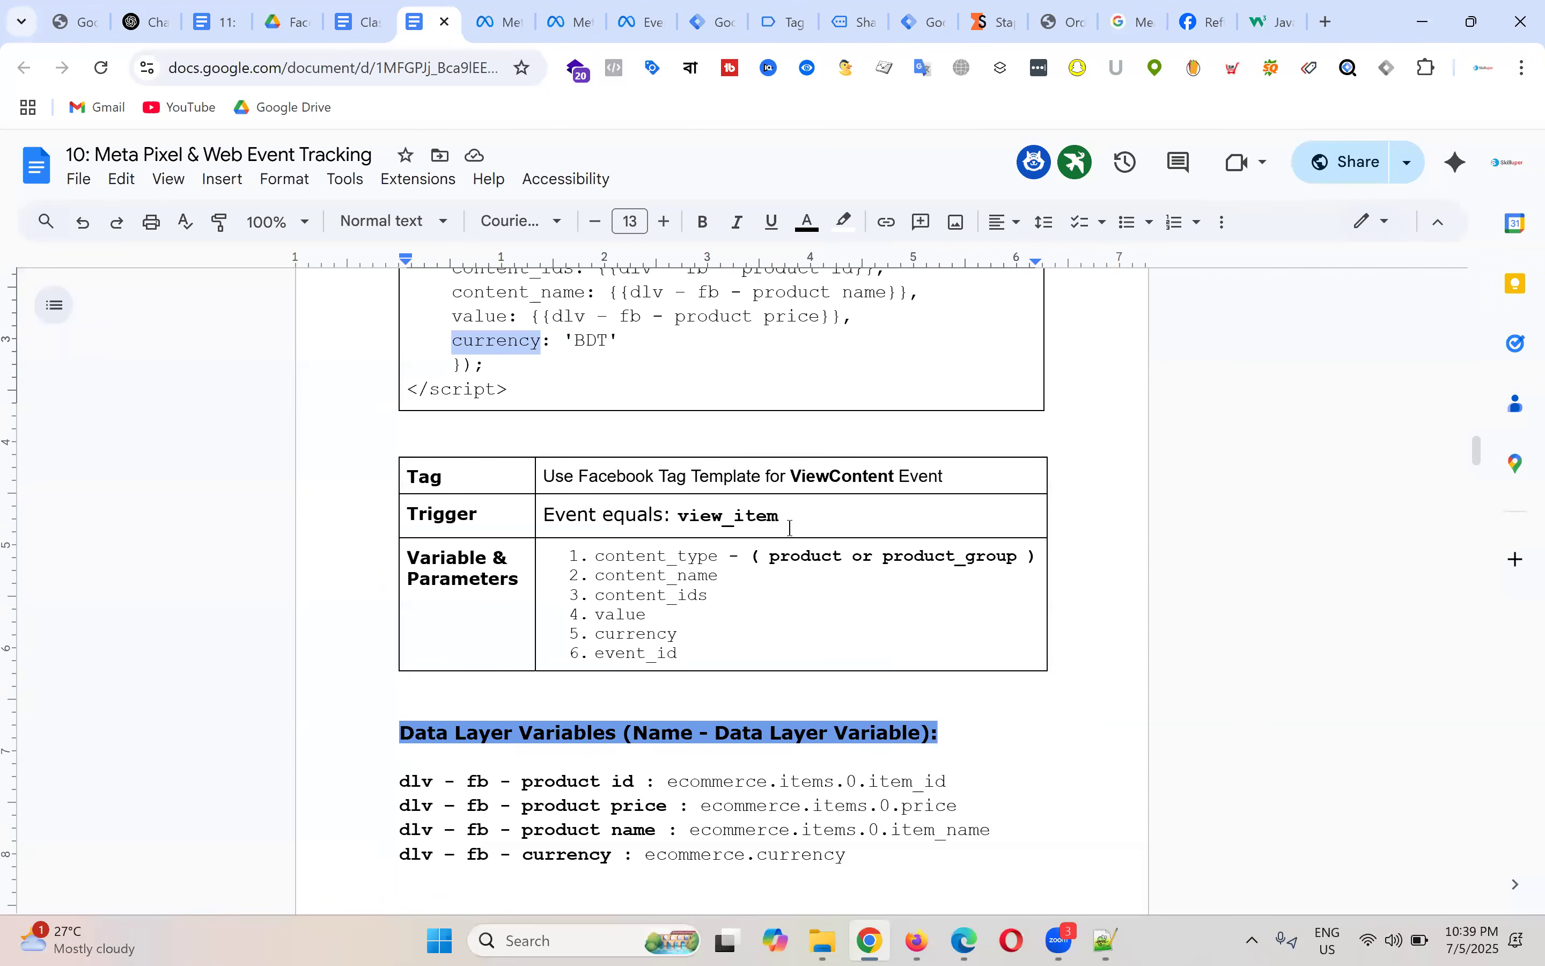
scroll(790, 528, down, 11)
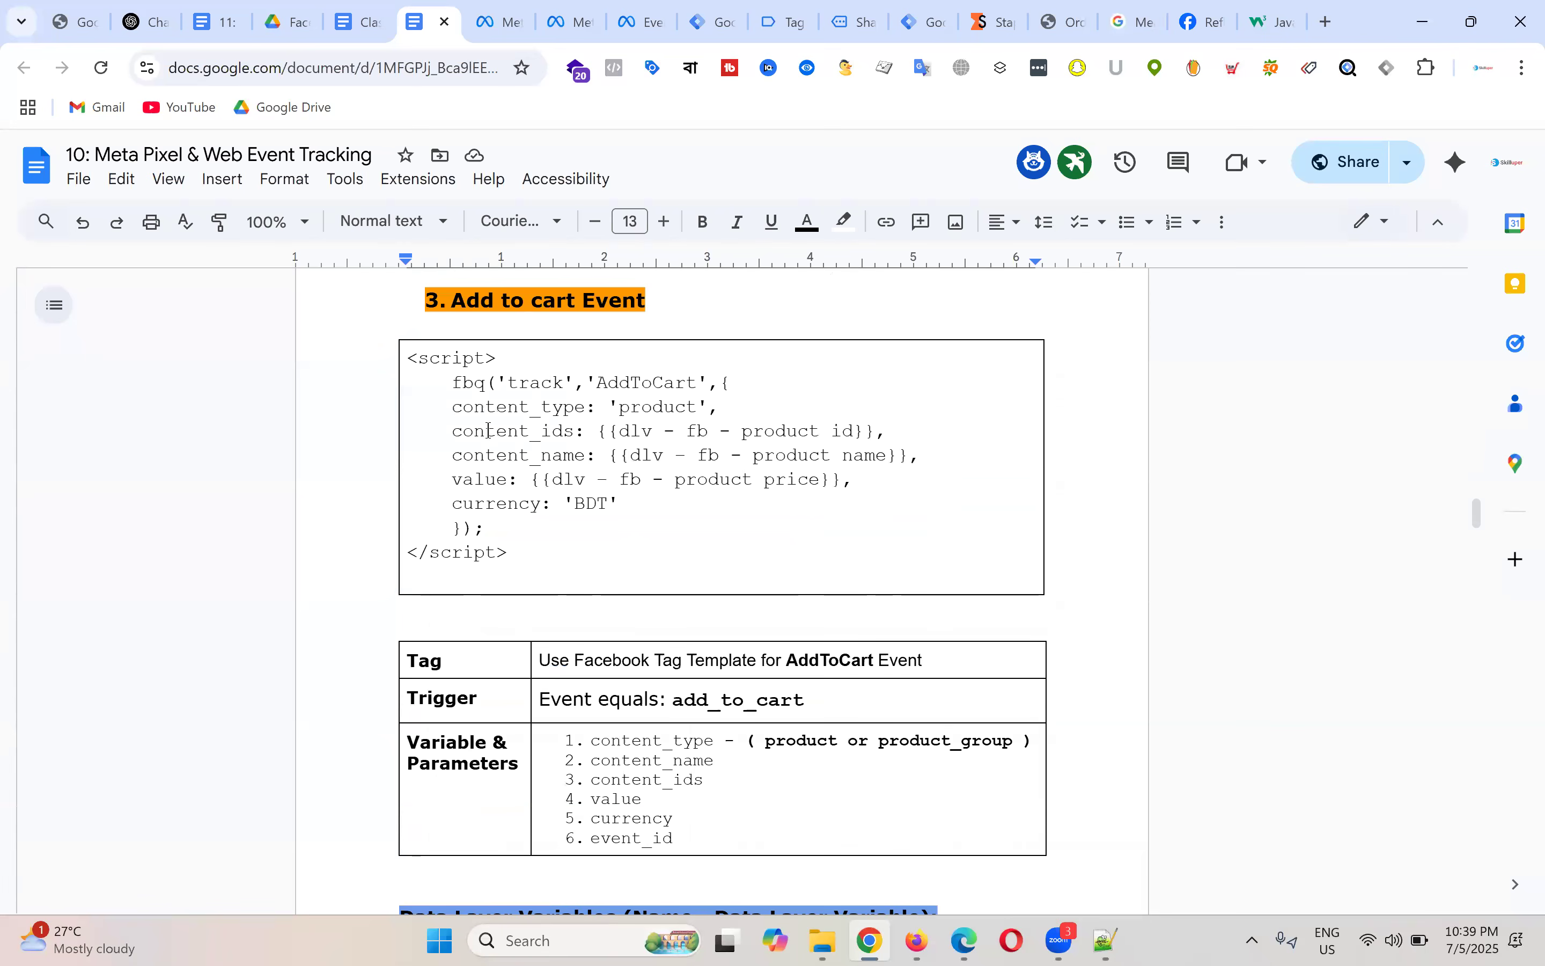
click(447, 383)
shift+click(571, 527)
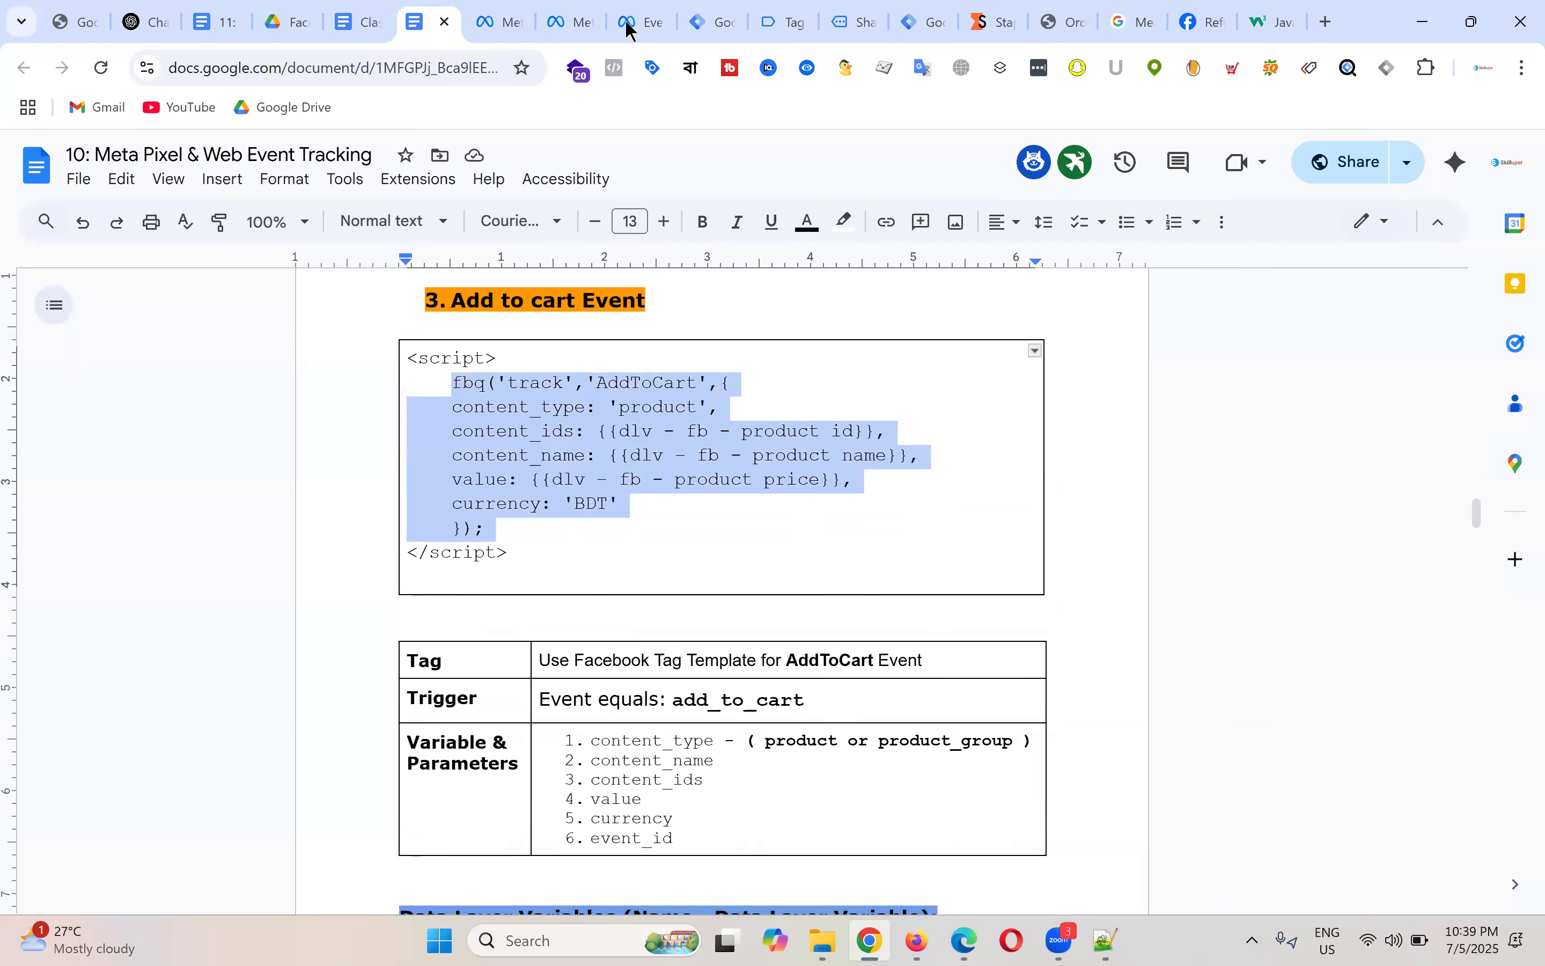
click(708, 21)
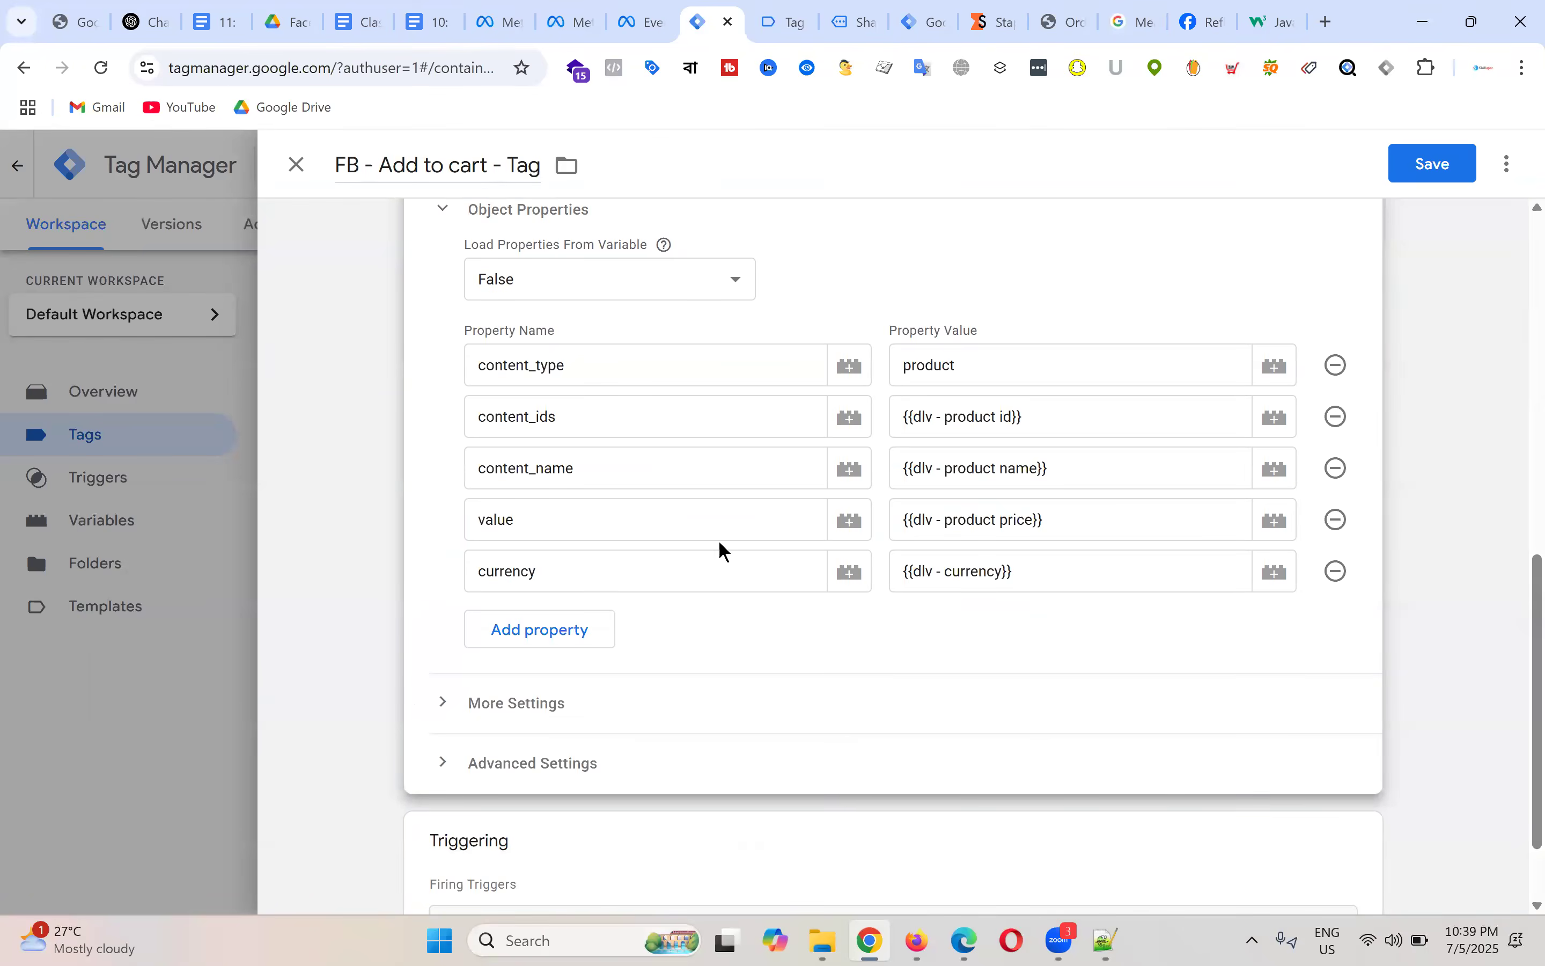
Step: Remove FB - View Content - Trigger from the Add to cart tag's triggering
scroll(721, 551, down, 2)
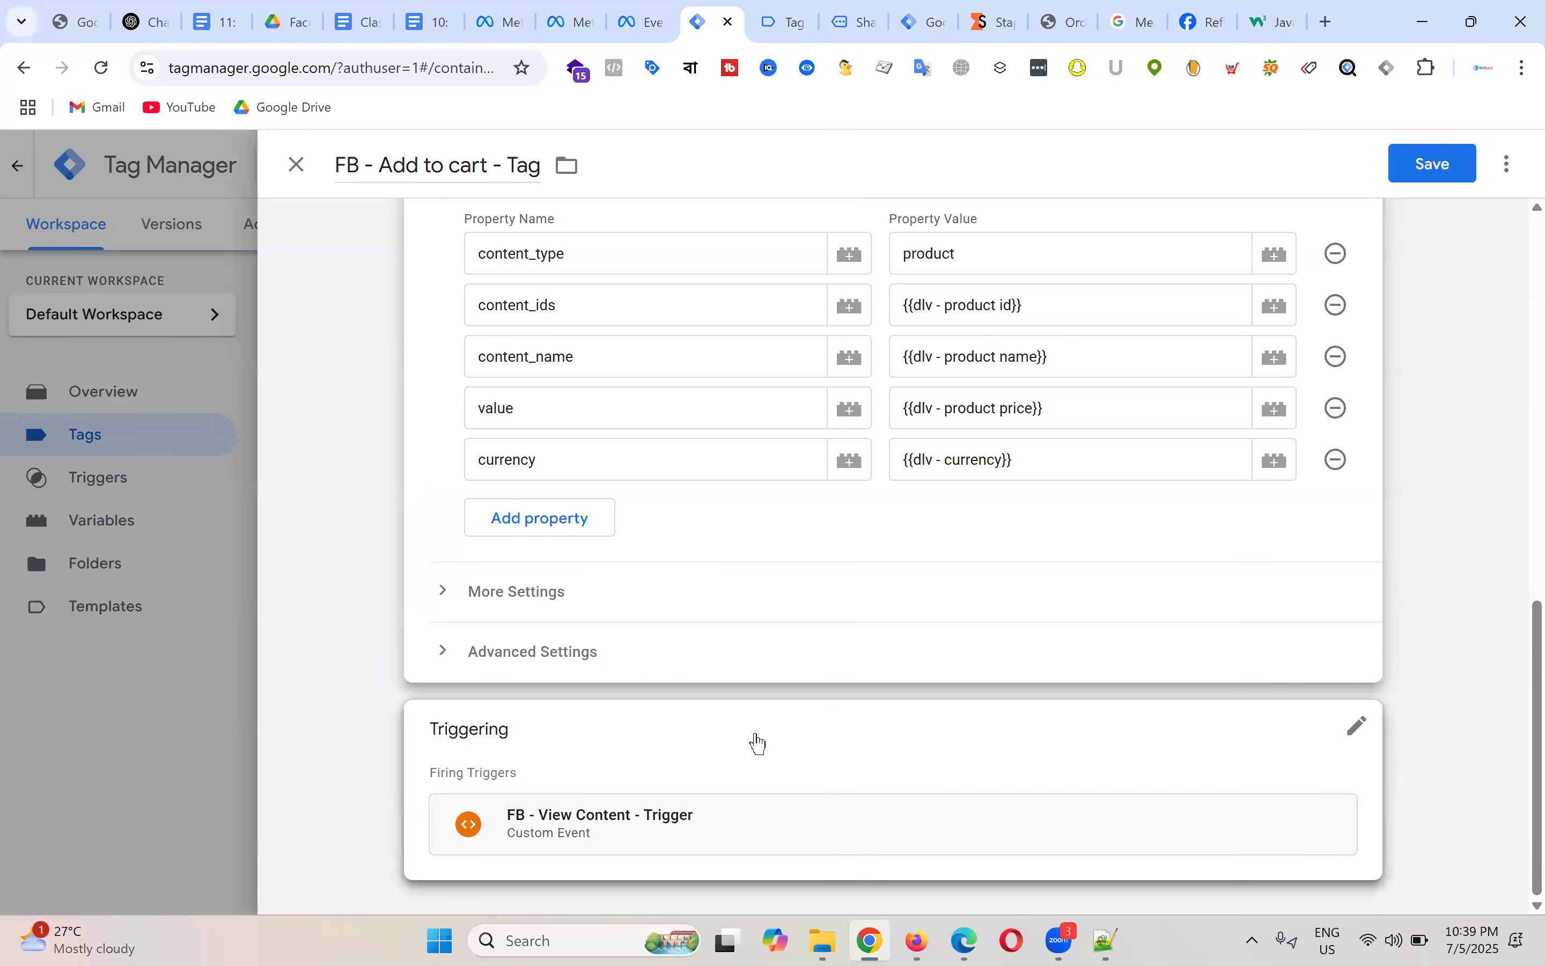
click(992, 773)
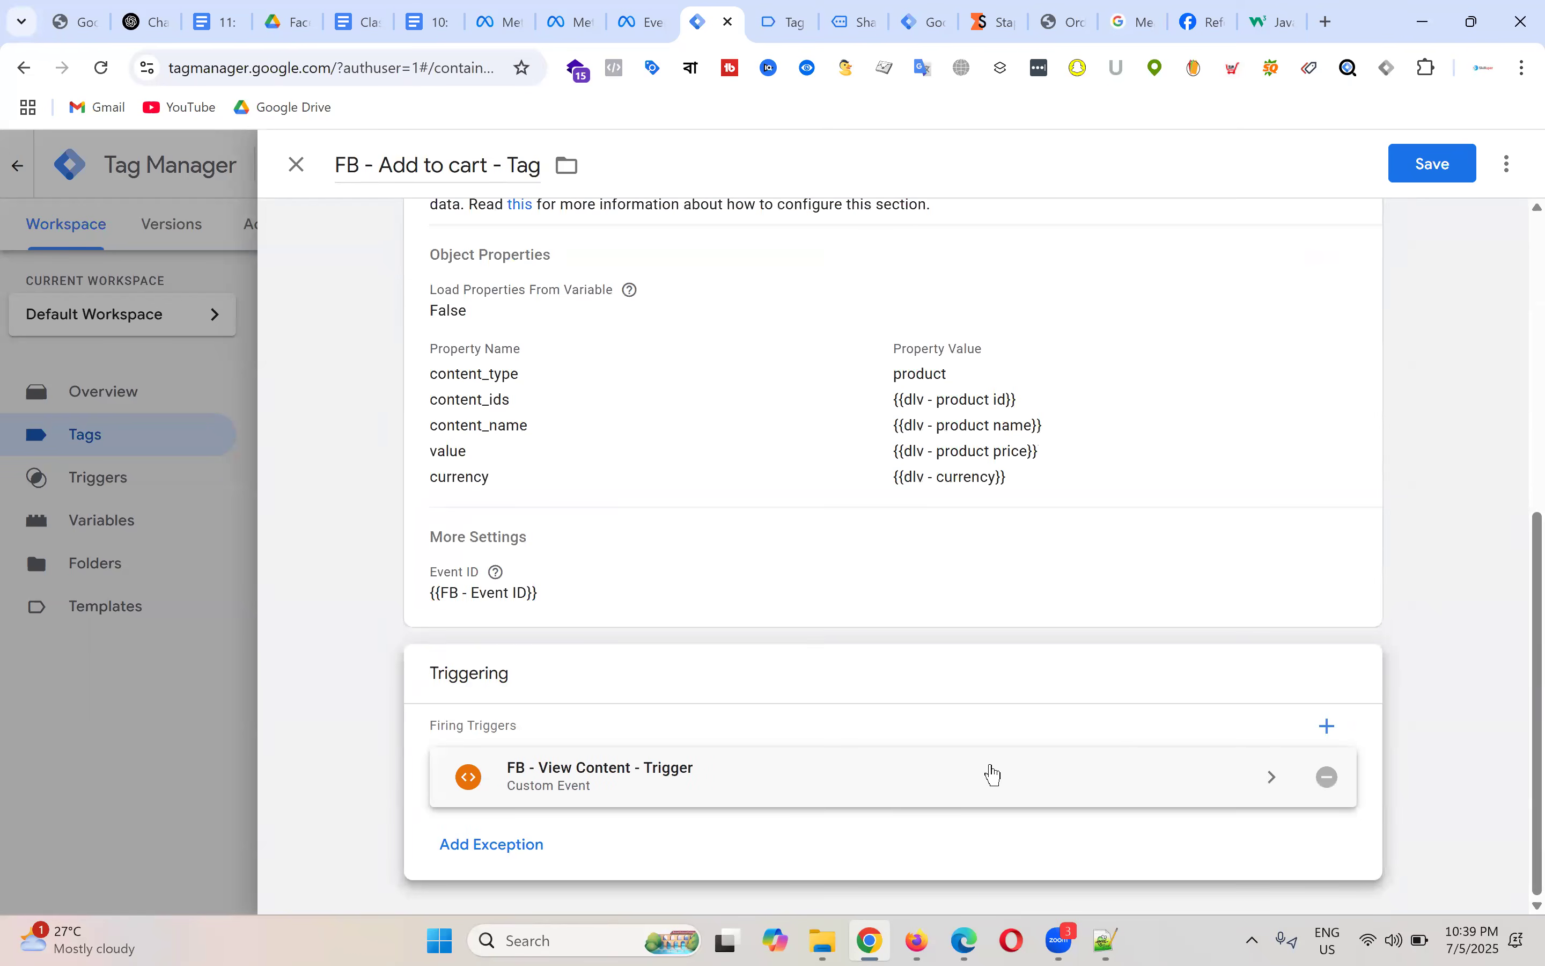
click(1327, 777)
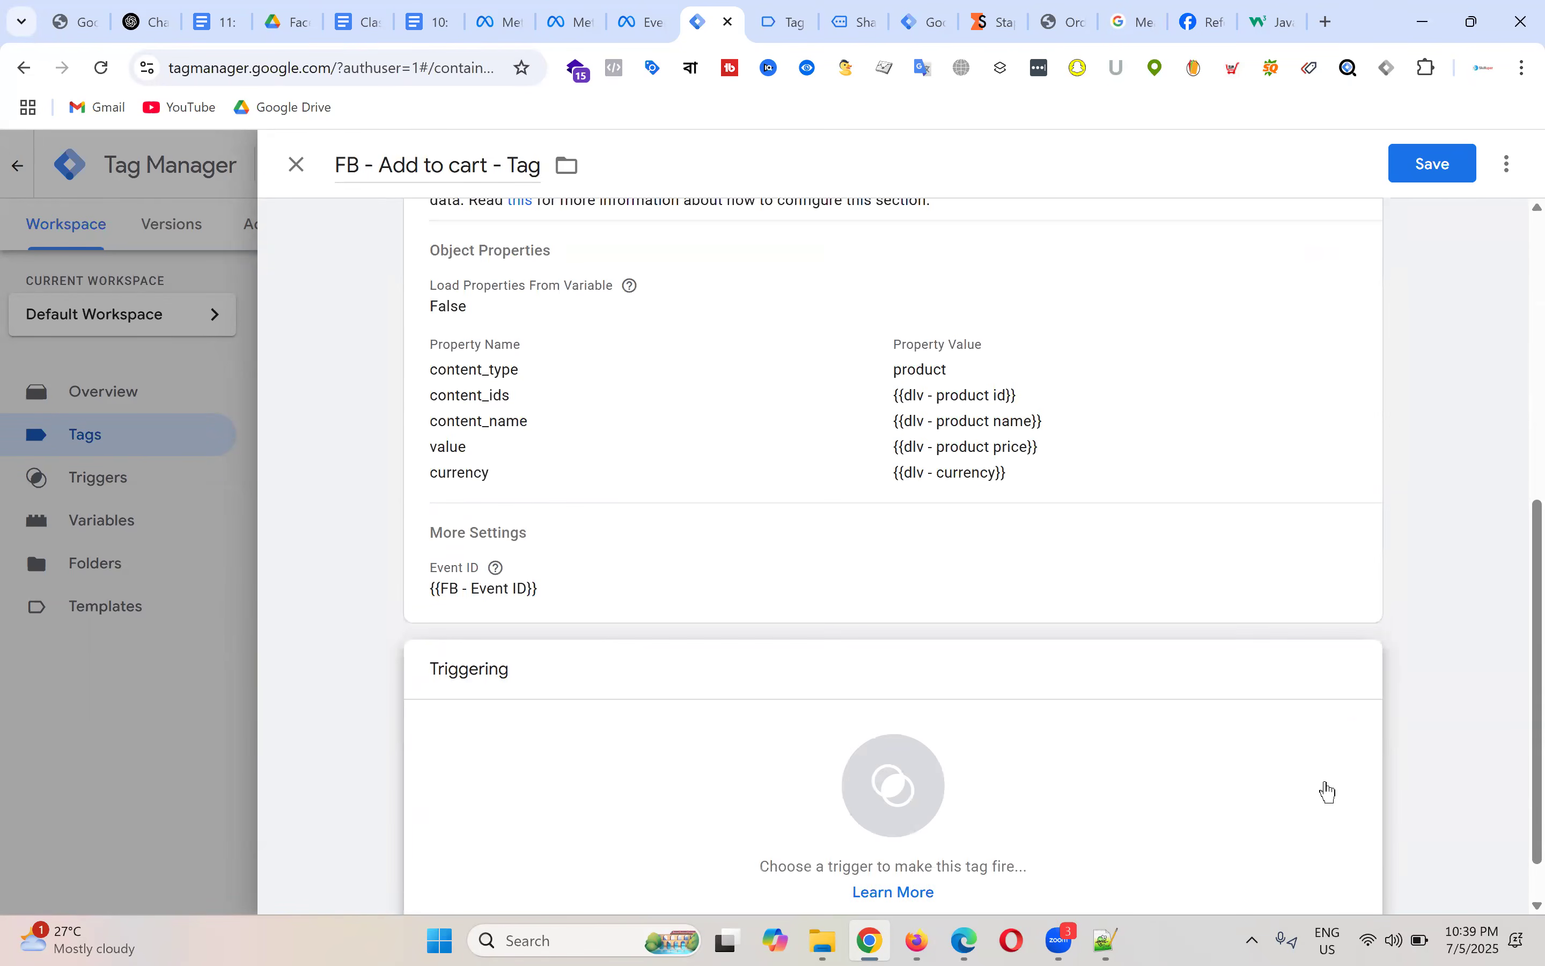
click(910, 808)
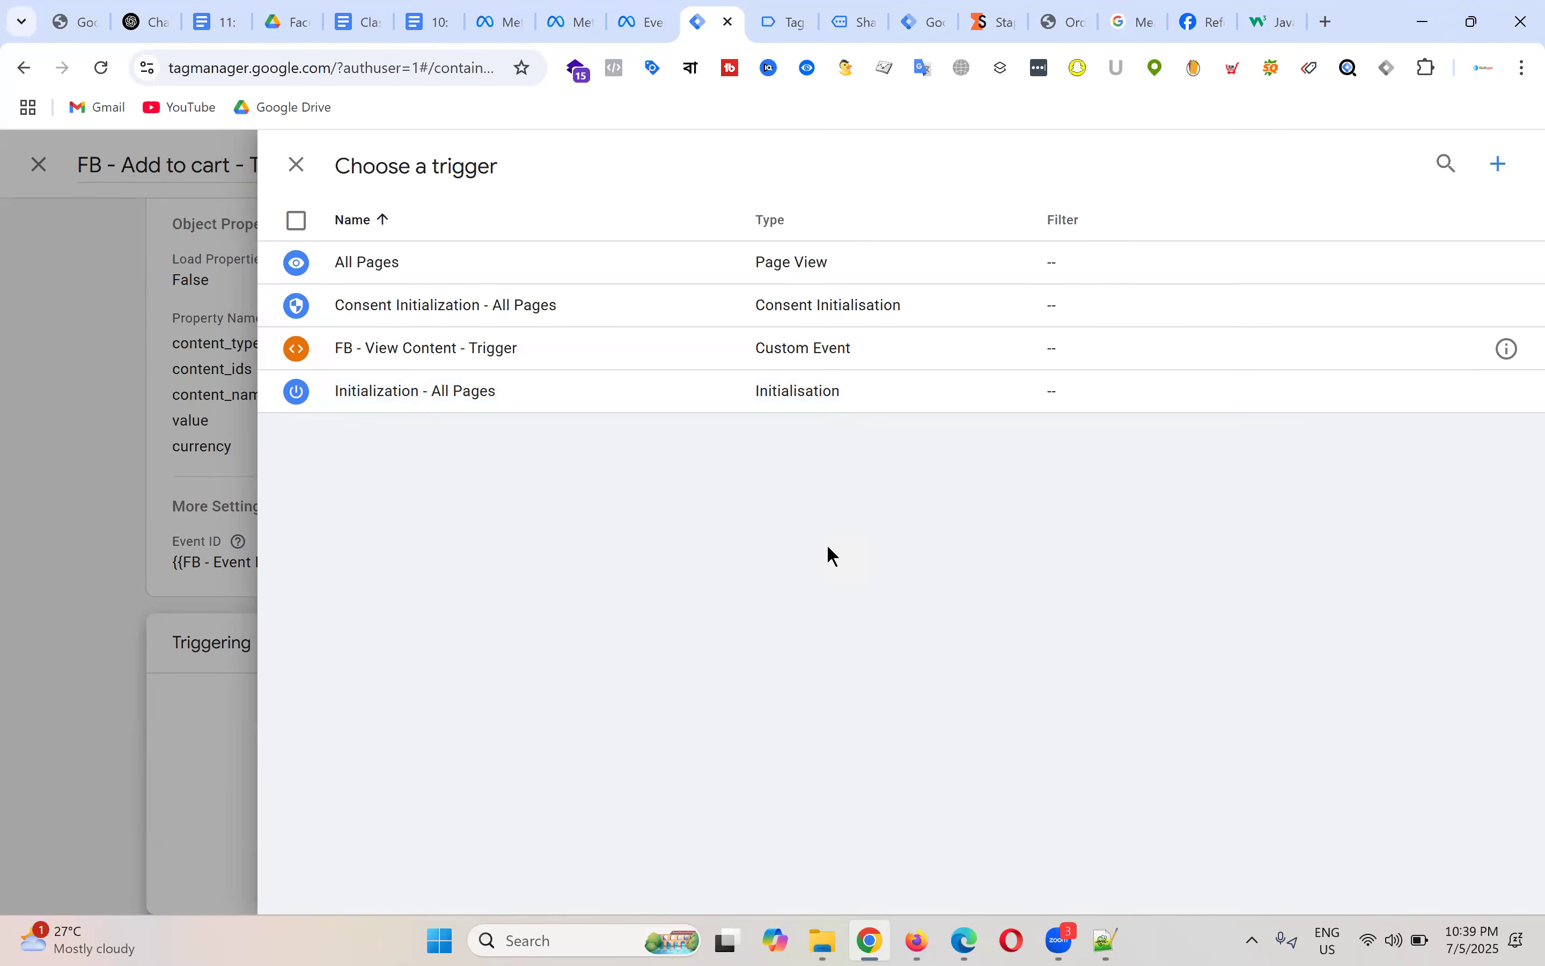
Step: Copy the add_to_cart event name from Tag Assistant's event details
click(770, 21)
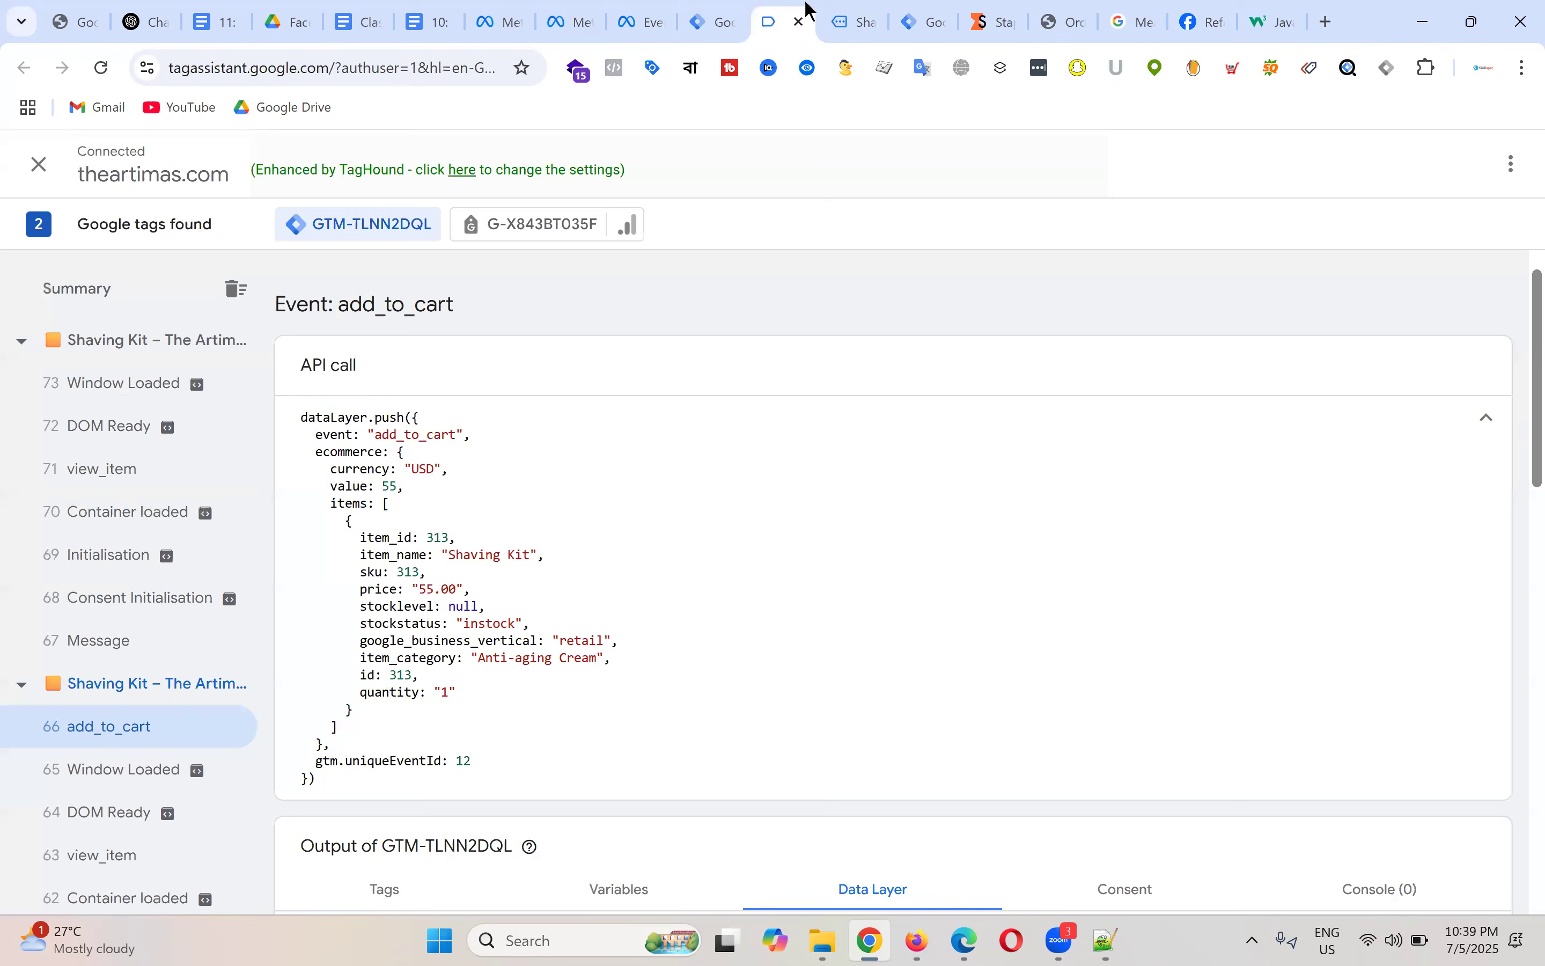
double_click(398, 436)
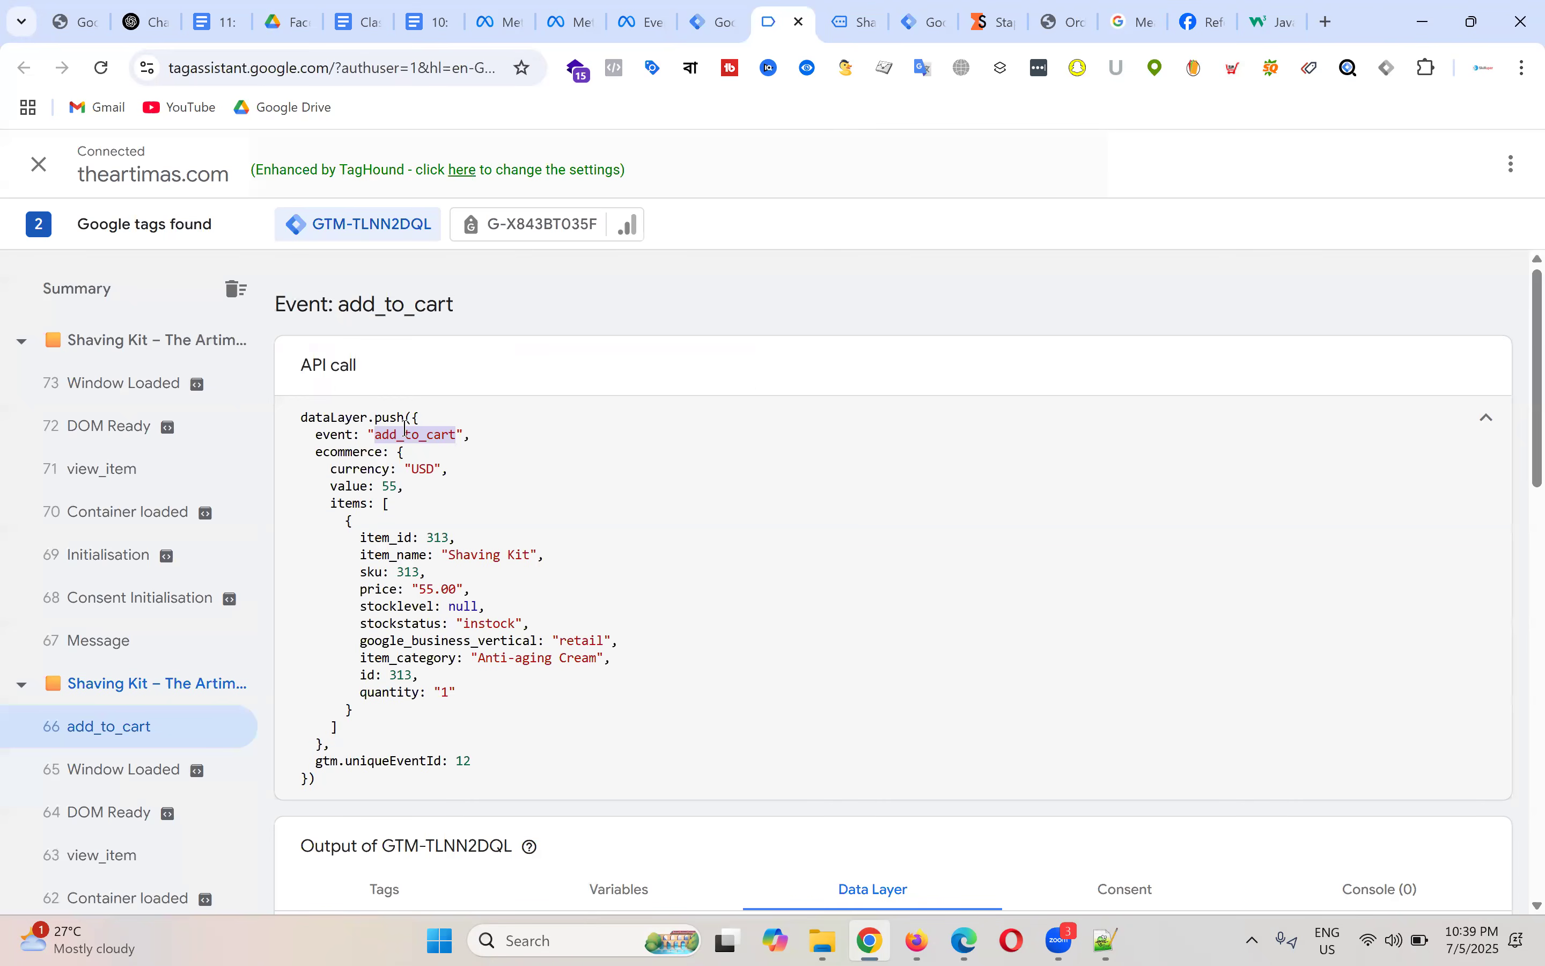
right_click(403, 435)
click(463, 455)
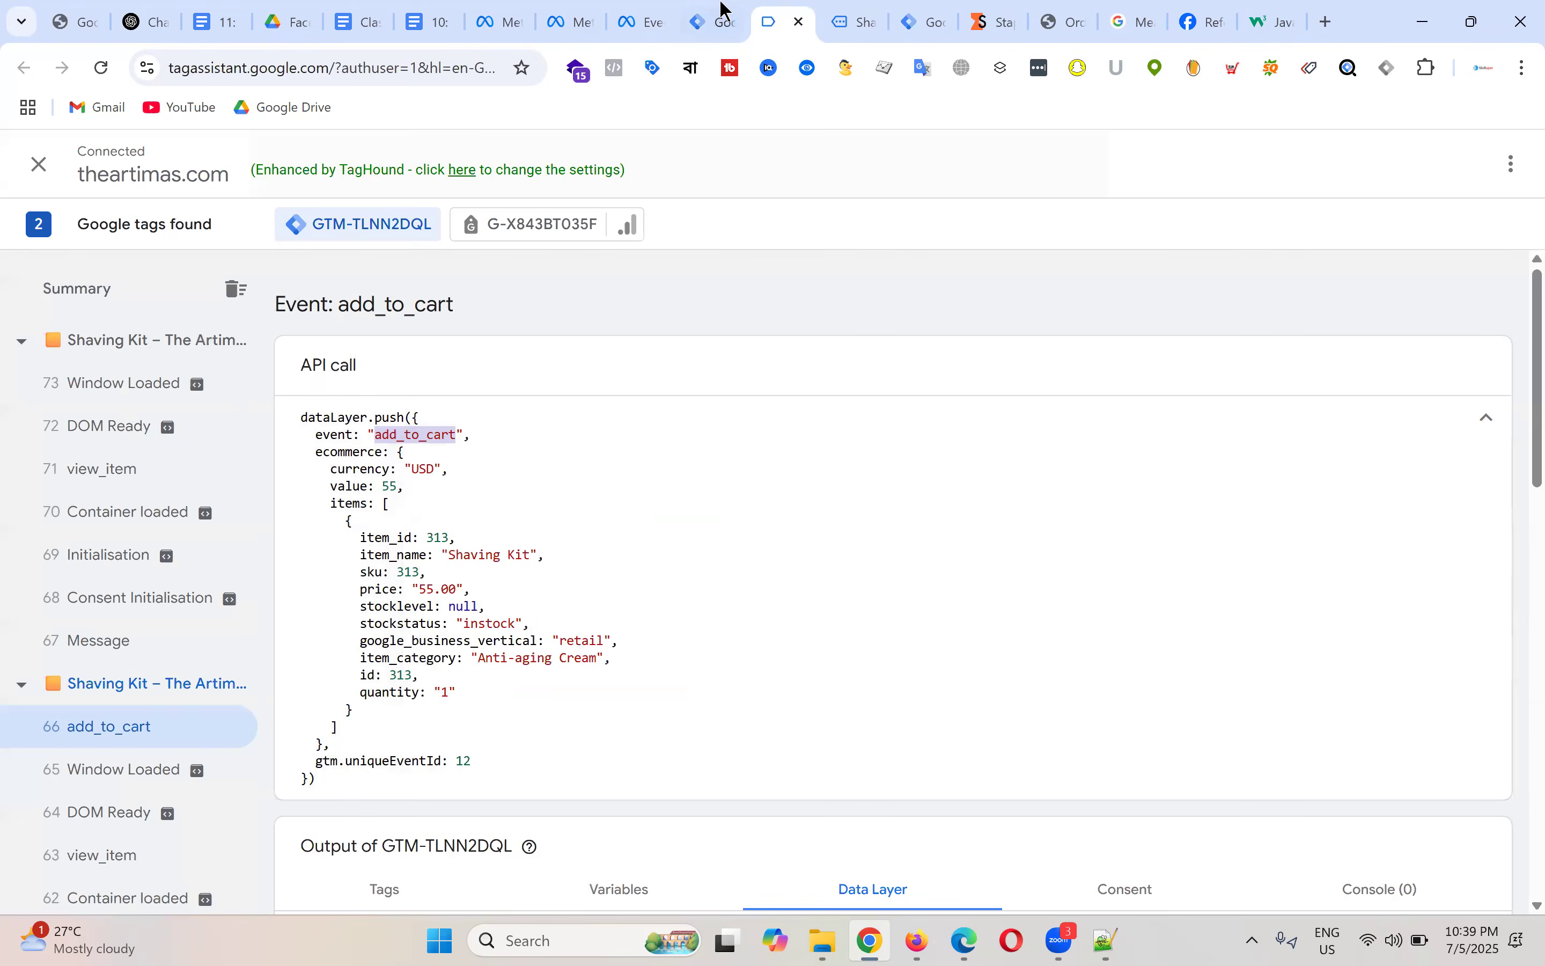
click(716, 21)
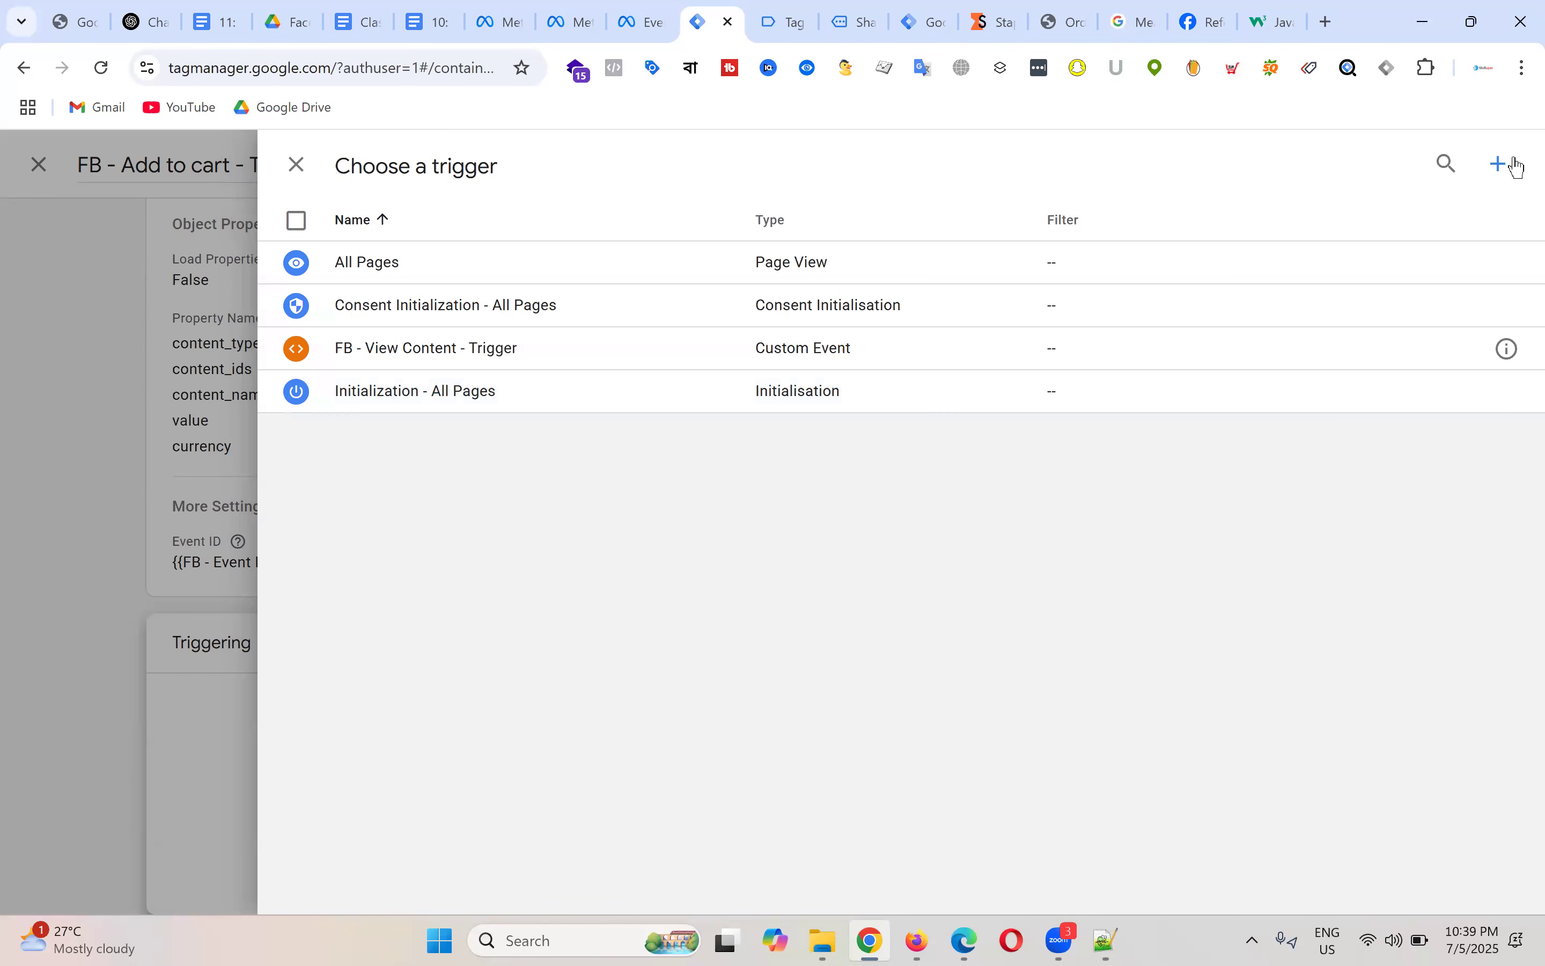
Step: Create a new Custom Event trigger with add_to_cart pasted as the event name
click(867, 338)
scroll(1103, 488, down, 3)
click(1052, 826)
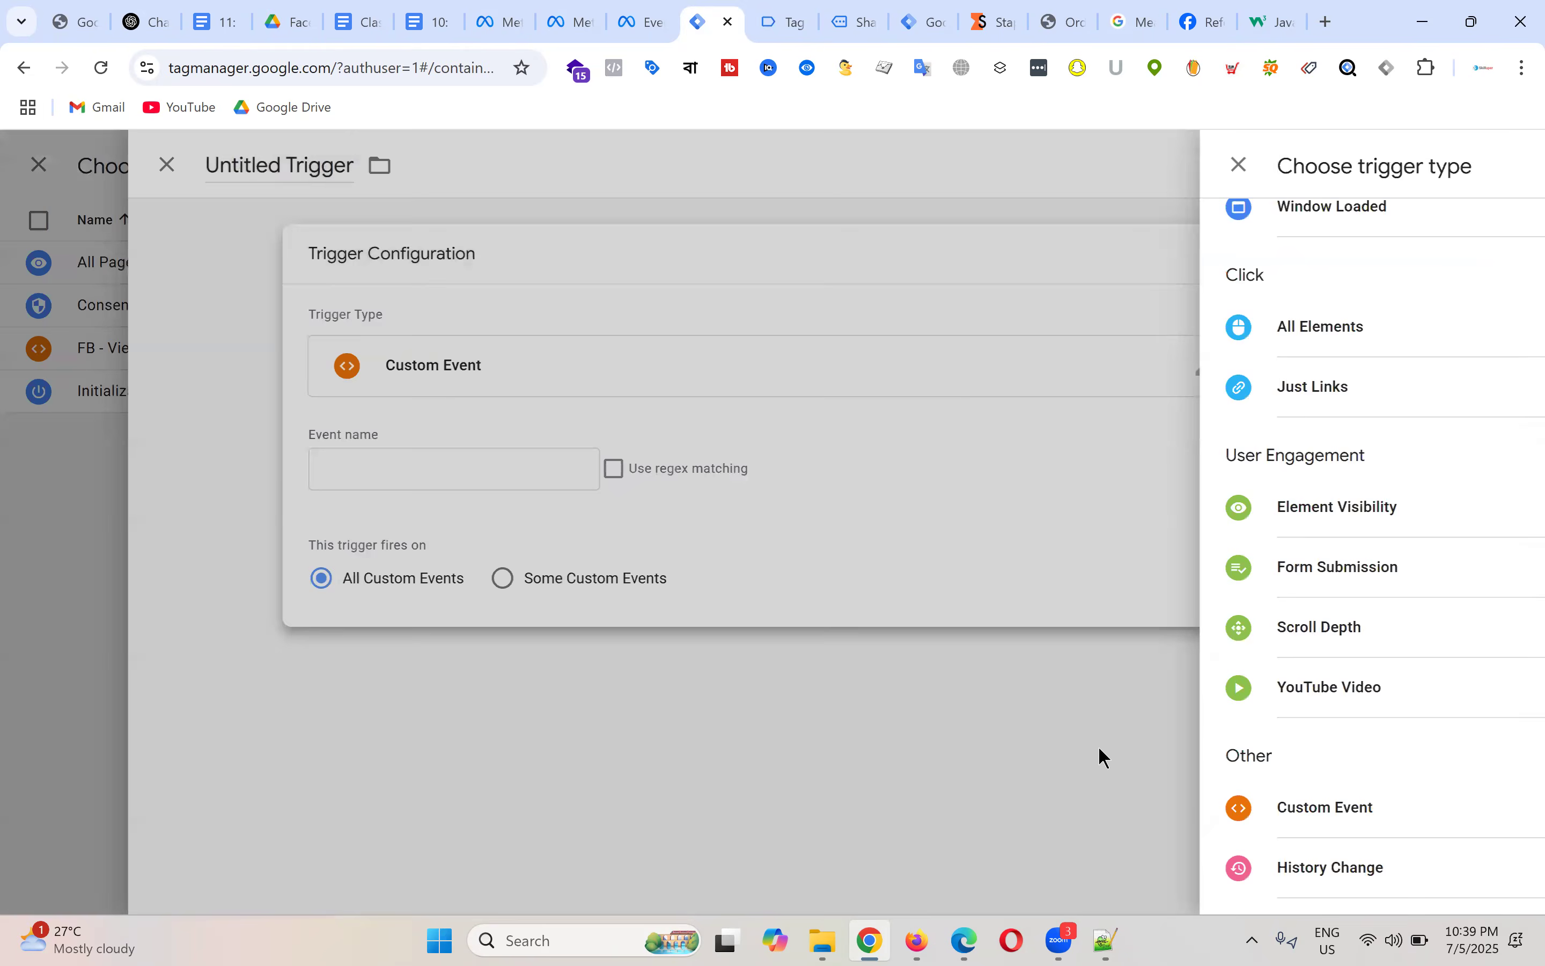
click(504, 462)
key(ctrl+v)
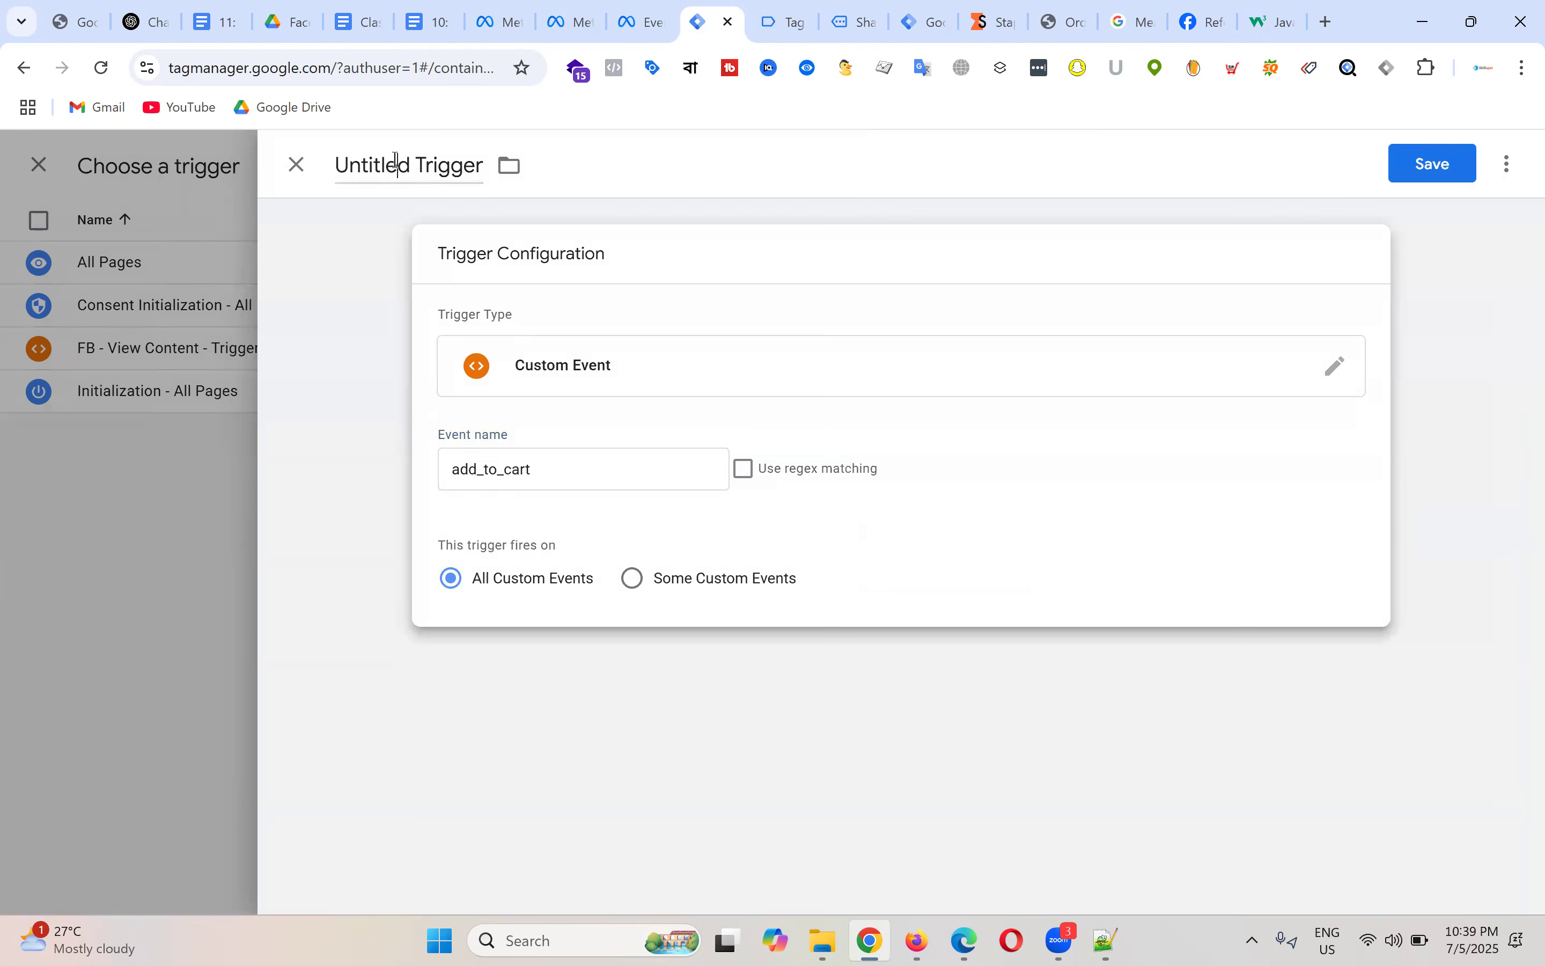
Step: Name the trigger 'Add to cart - Trigger', save it, and save the Add to cart tag
click(395, 160)
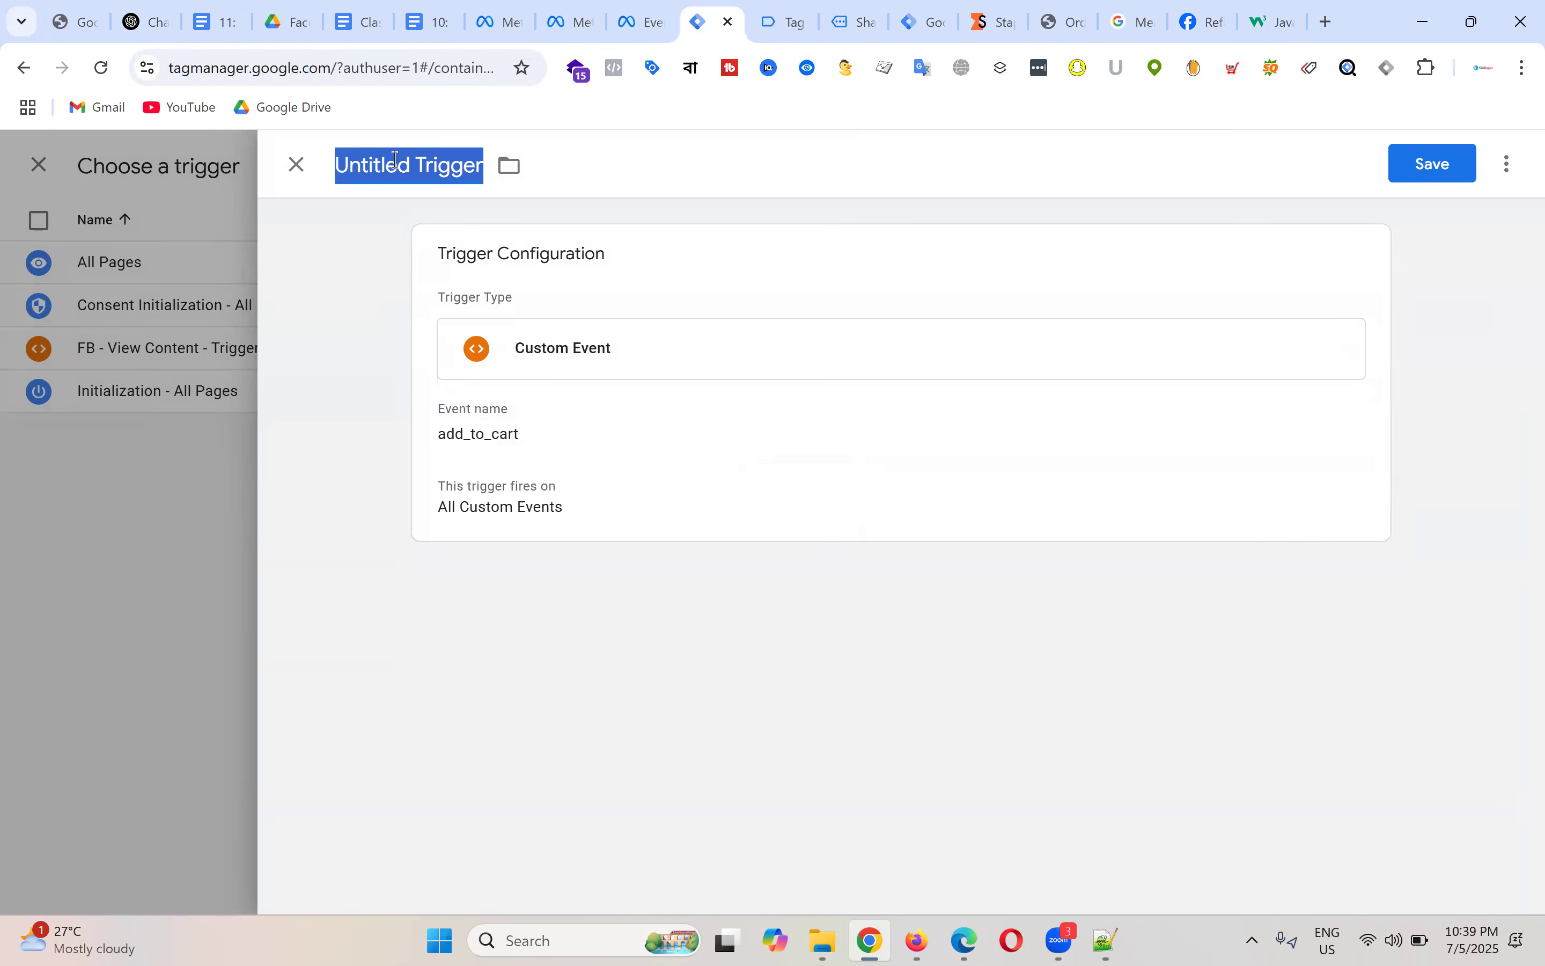
text(Fb)
key(BackSpace)
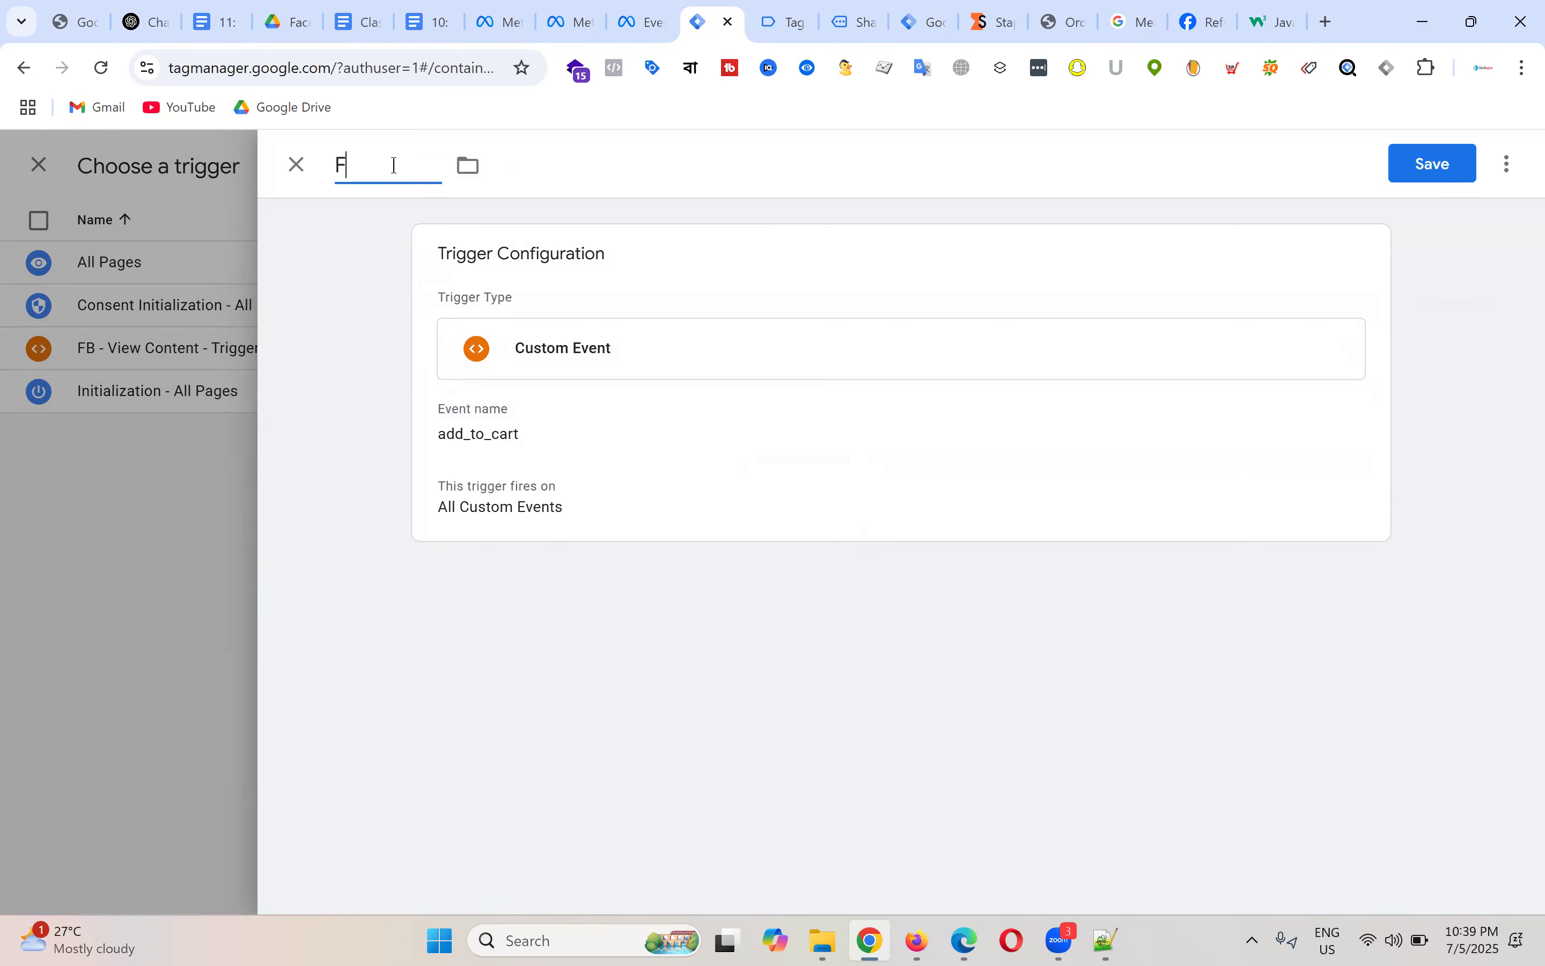
key(BackSpace)
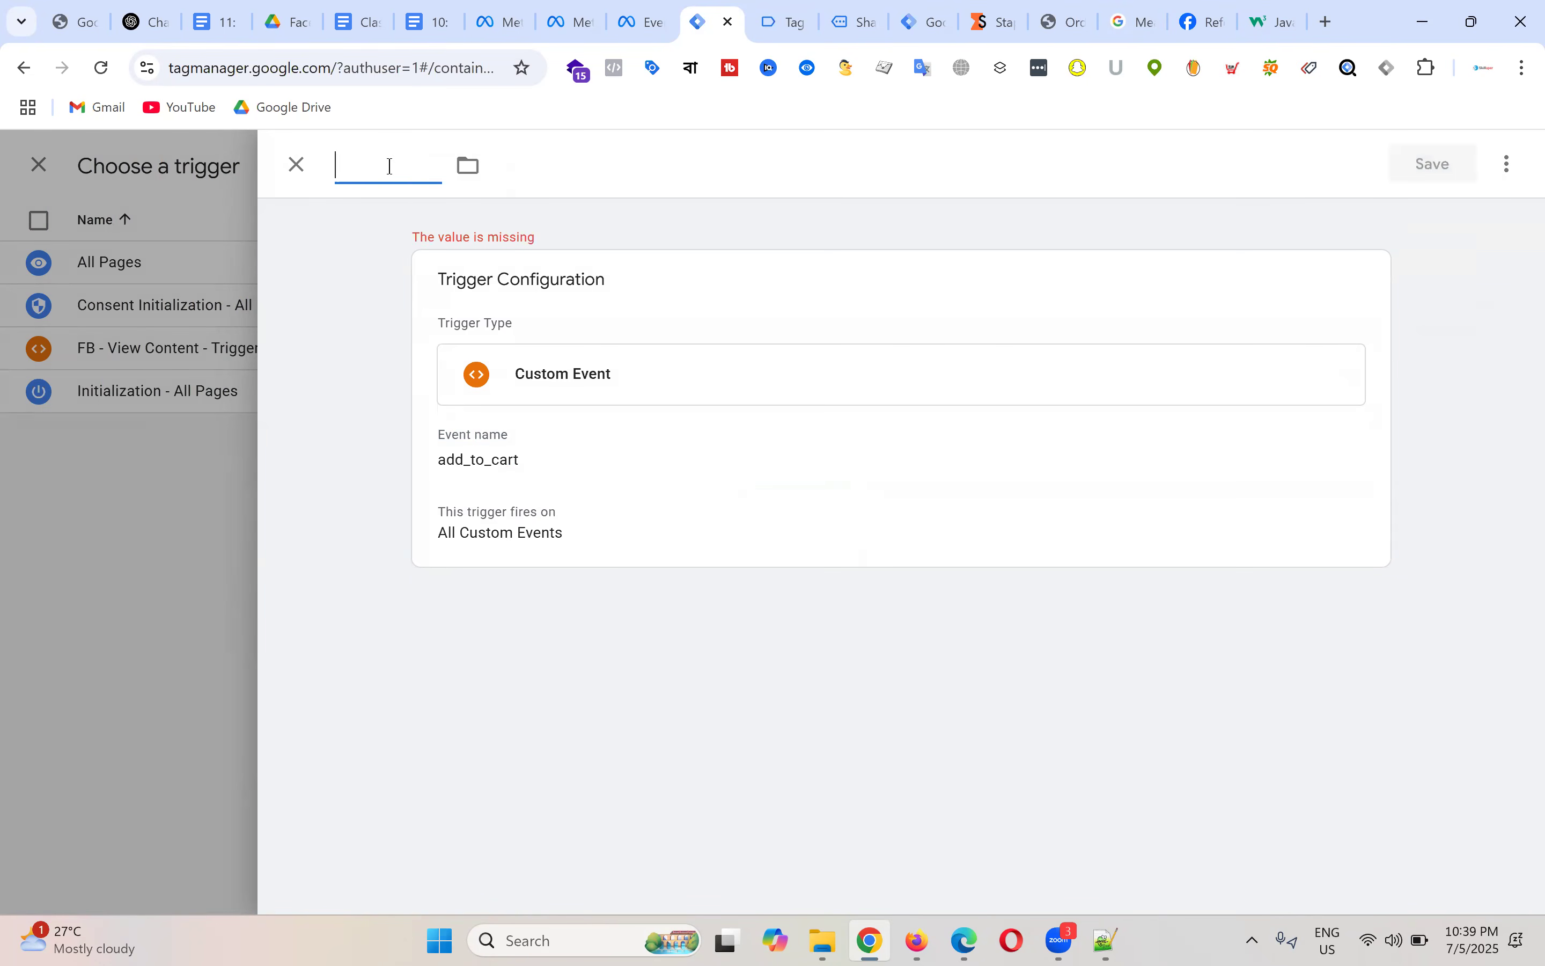
text(Add to ca)
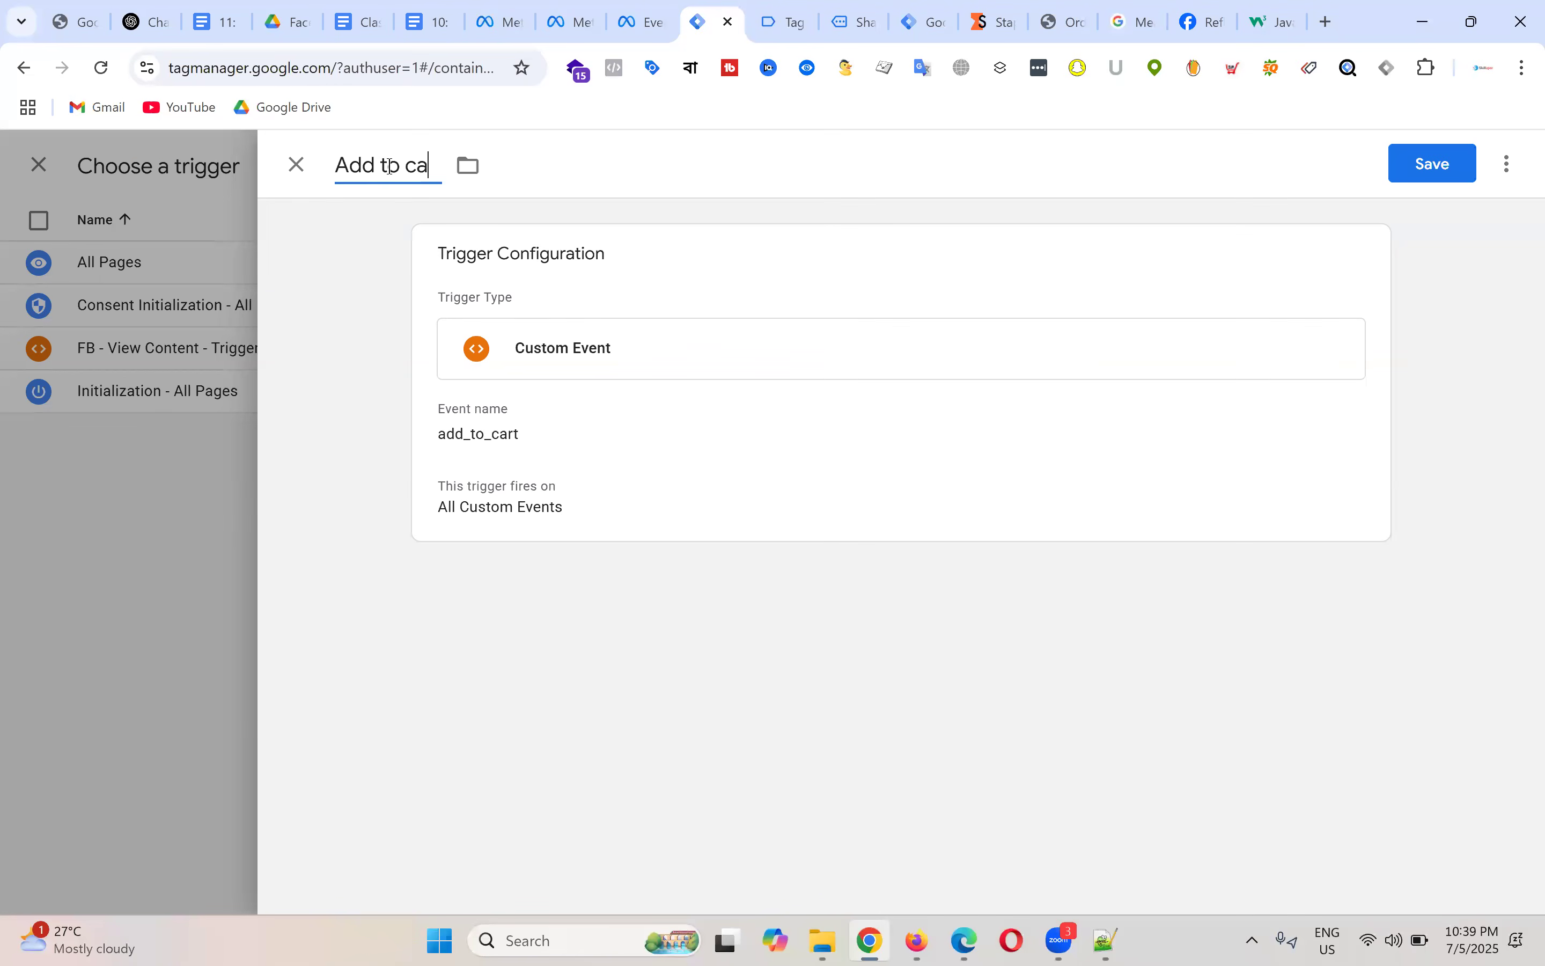
text(rt - Trigger)
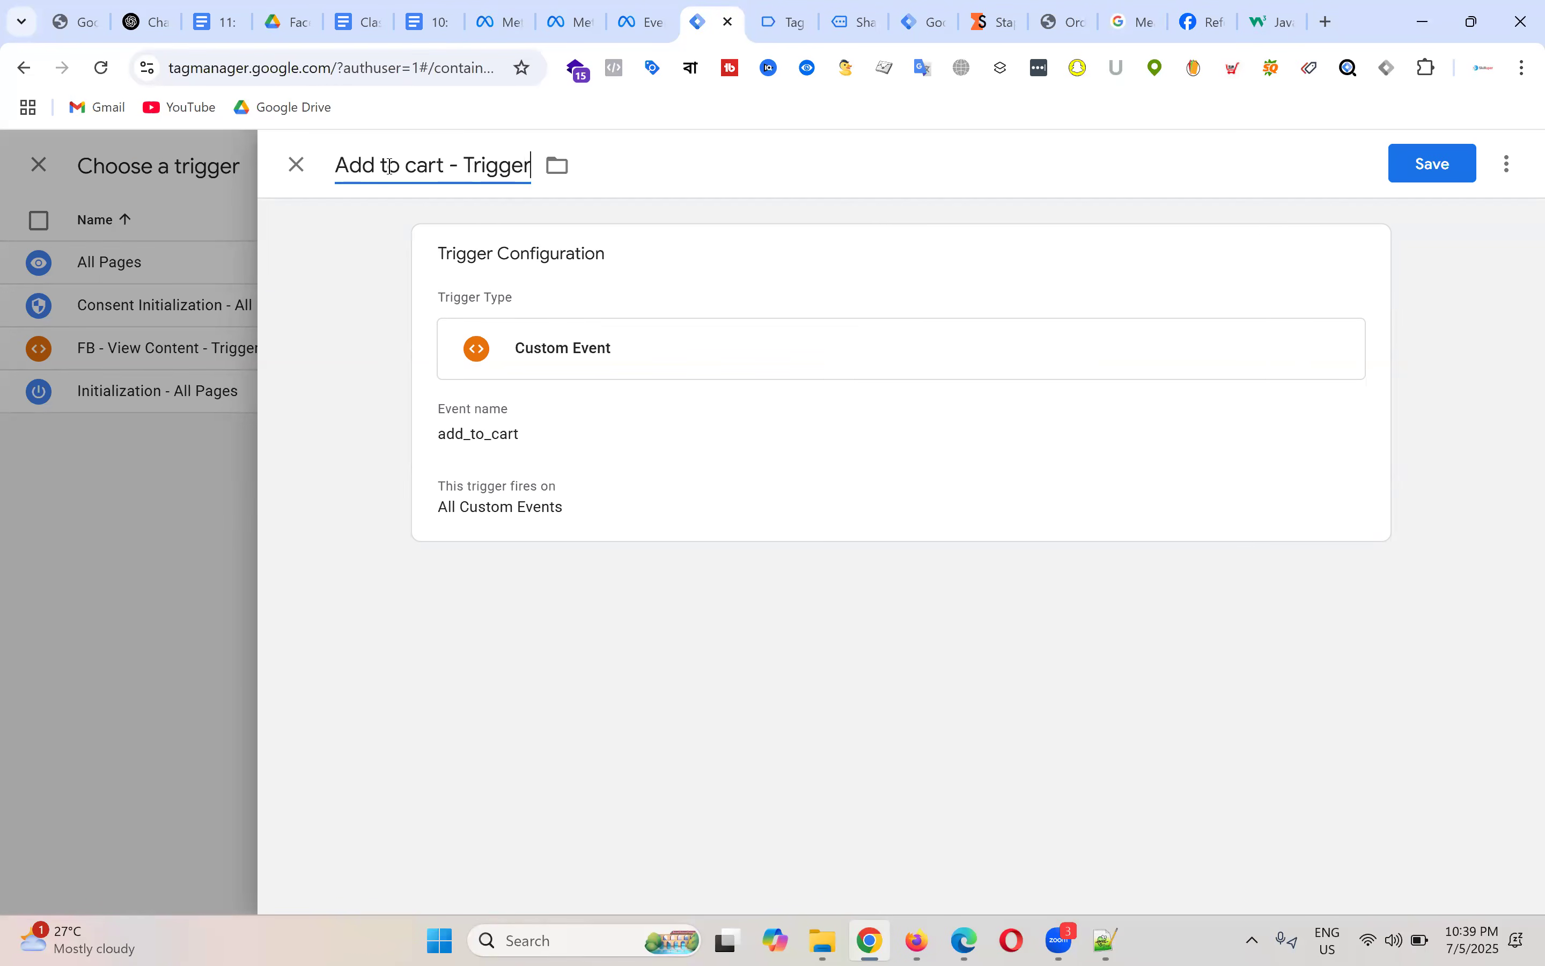
click(1441, 164)
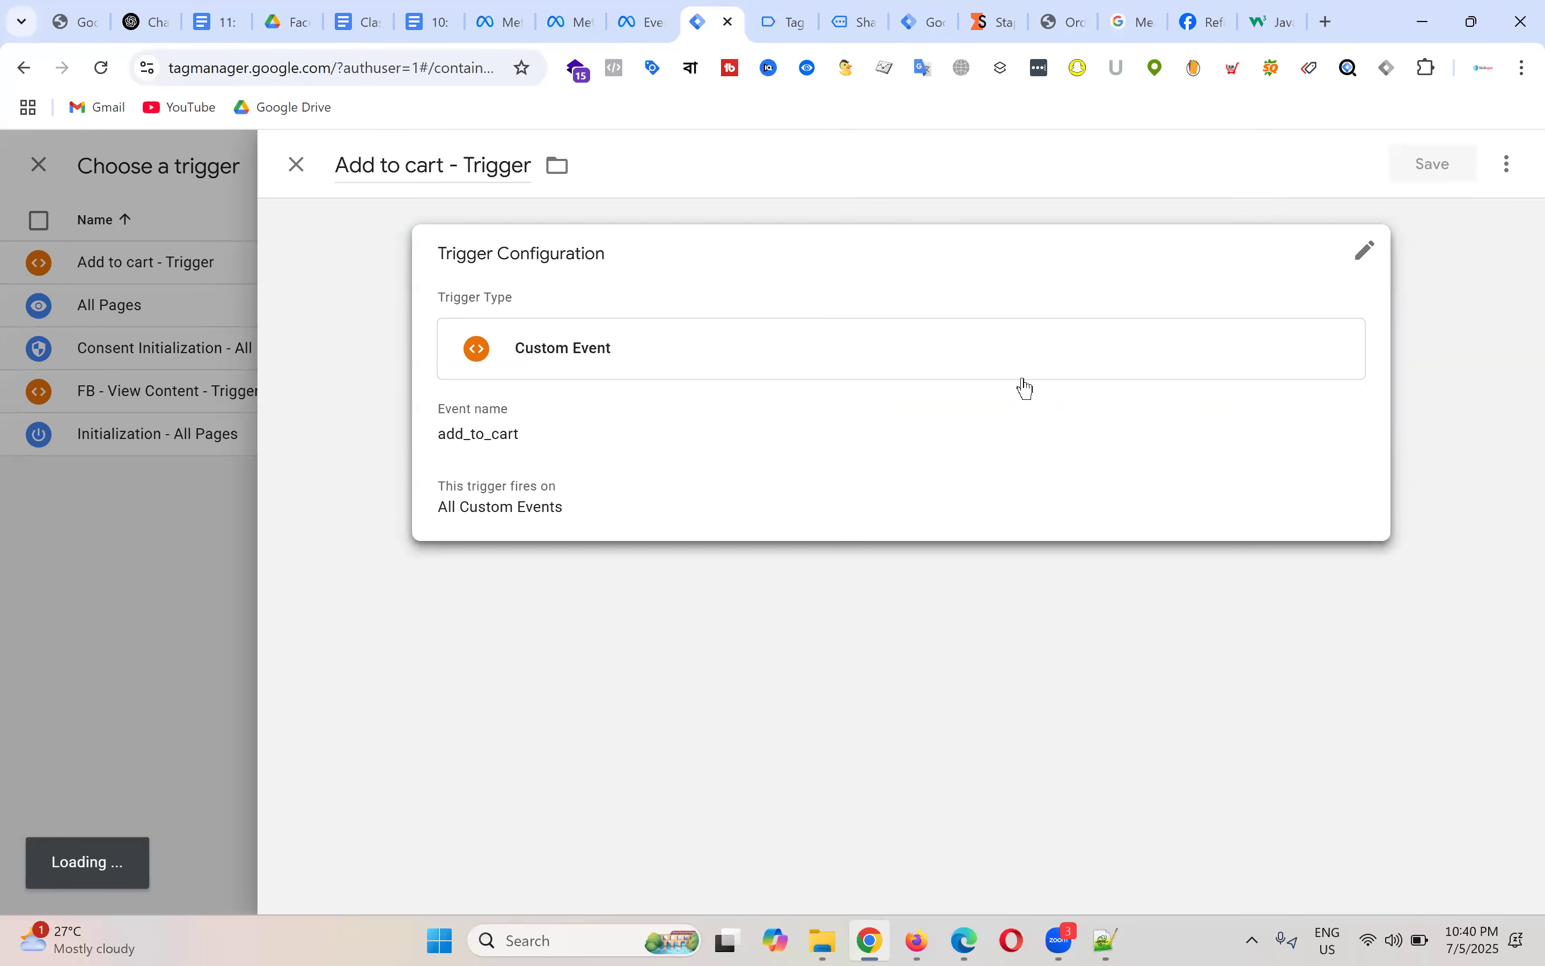
scroll(853, 438, up, 7)
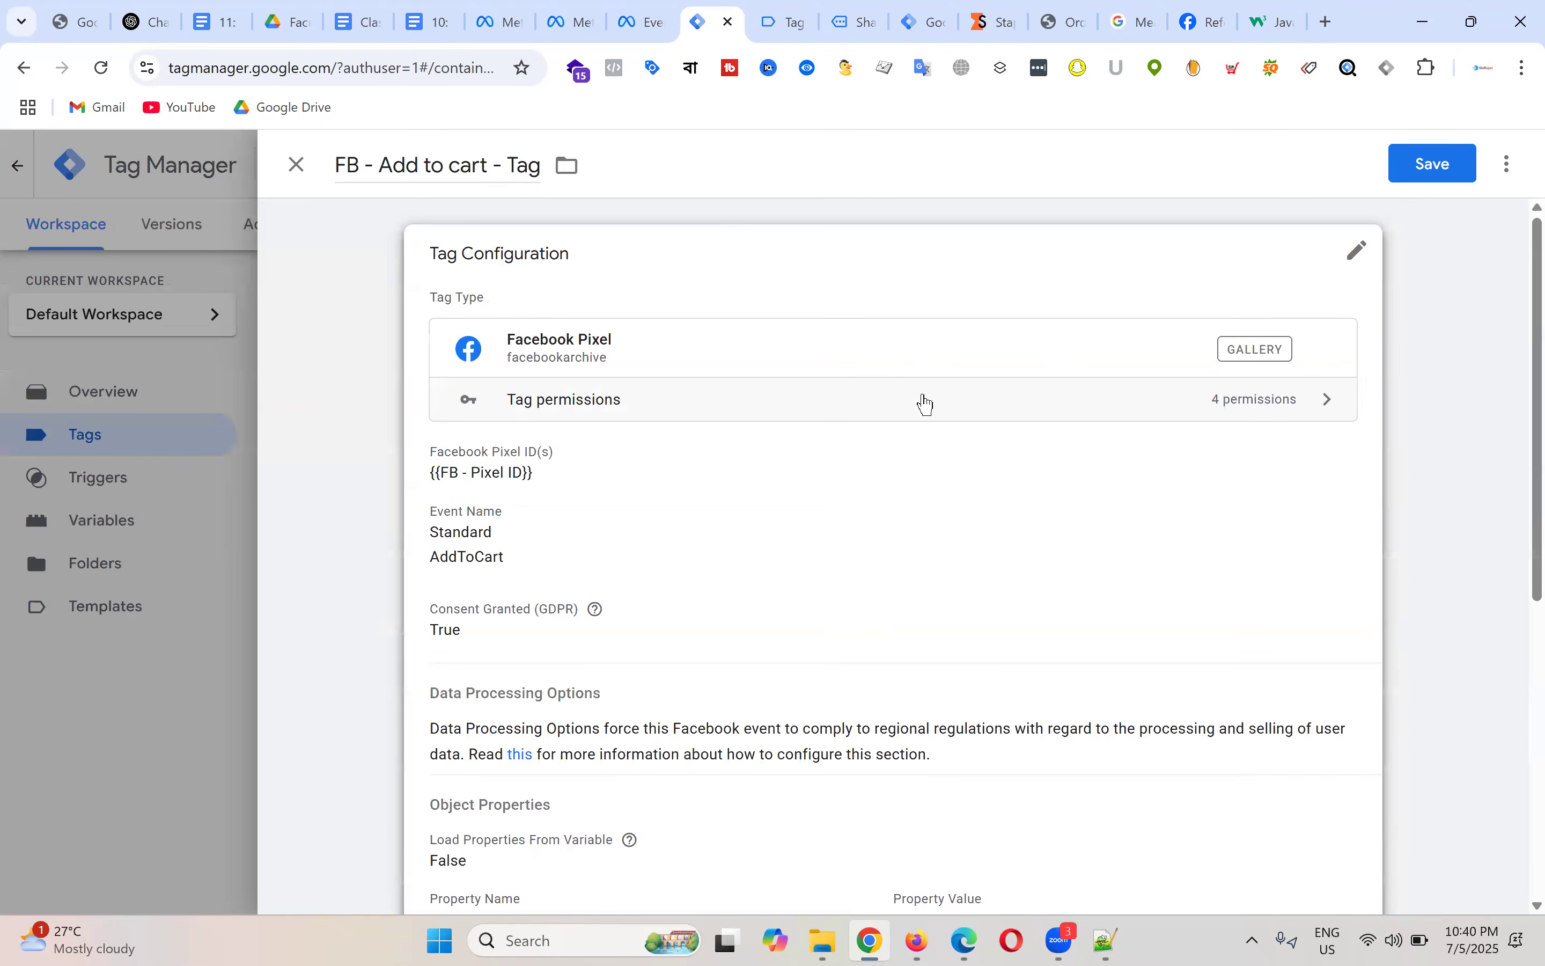
scroll(913, 402, down, 7)
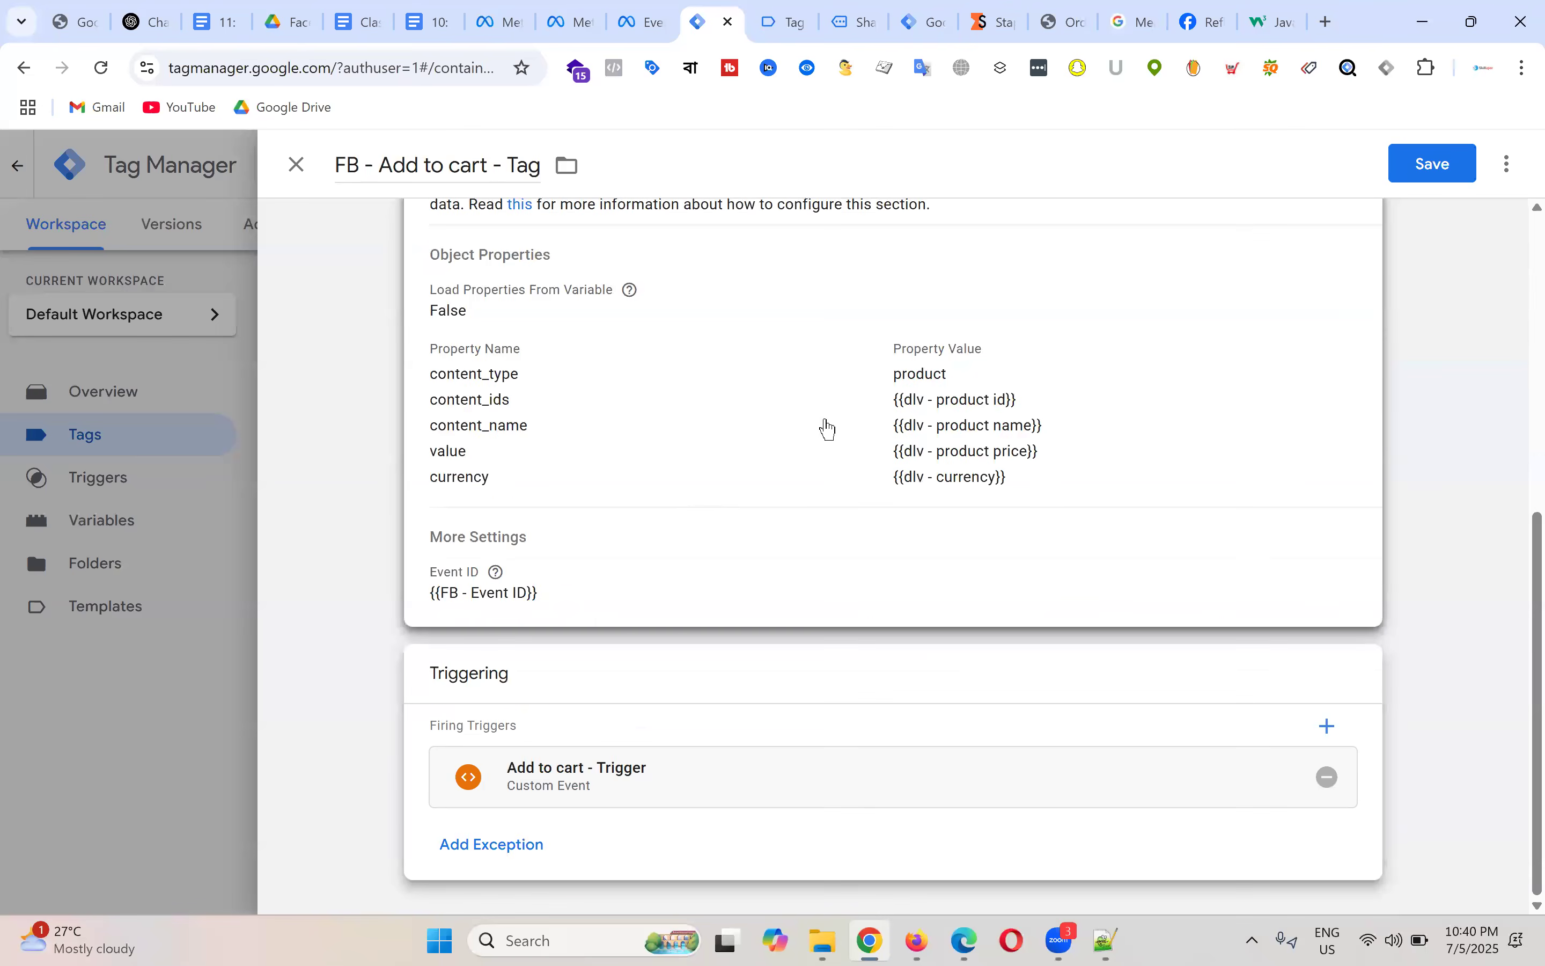
click(1441, 176)
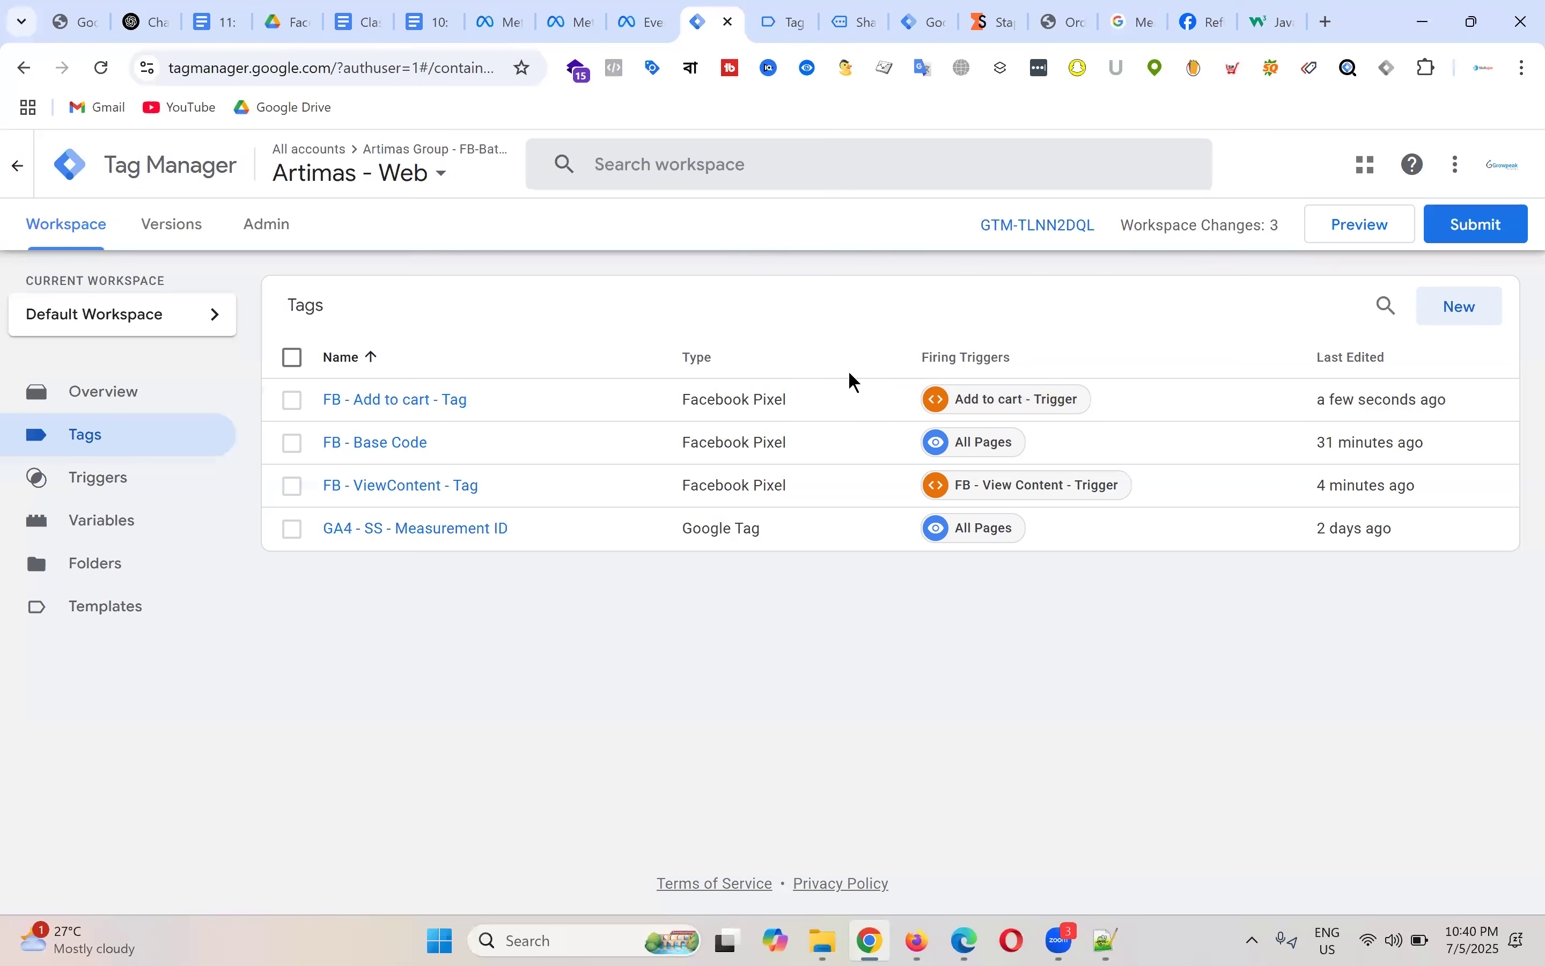
Step: From the Shaving Kit product page, open the cart showing Shaving Kit ×2, Coco Body Oil and Daily Moisturiser ($215.00)
click(783, 13)
click(862, 14)
scroll(1127, 372, up, 4)
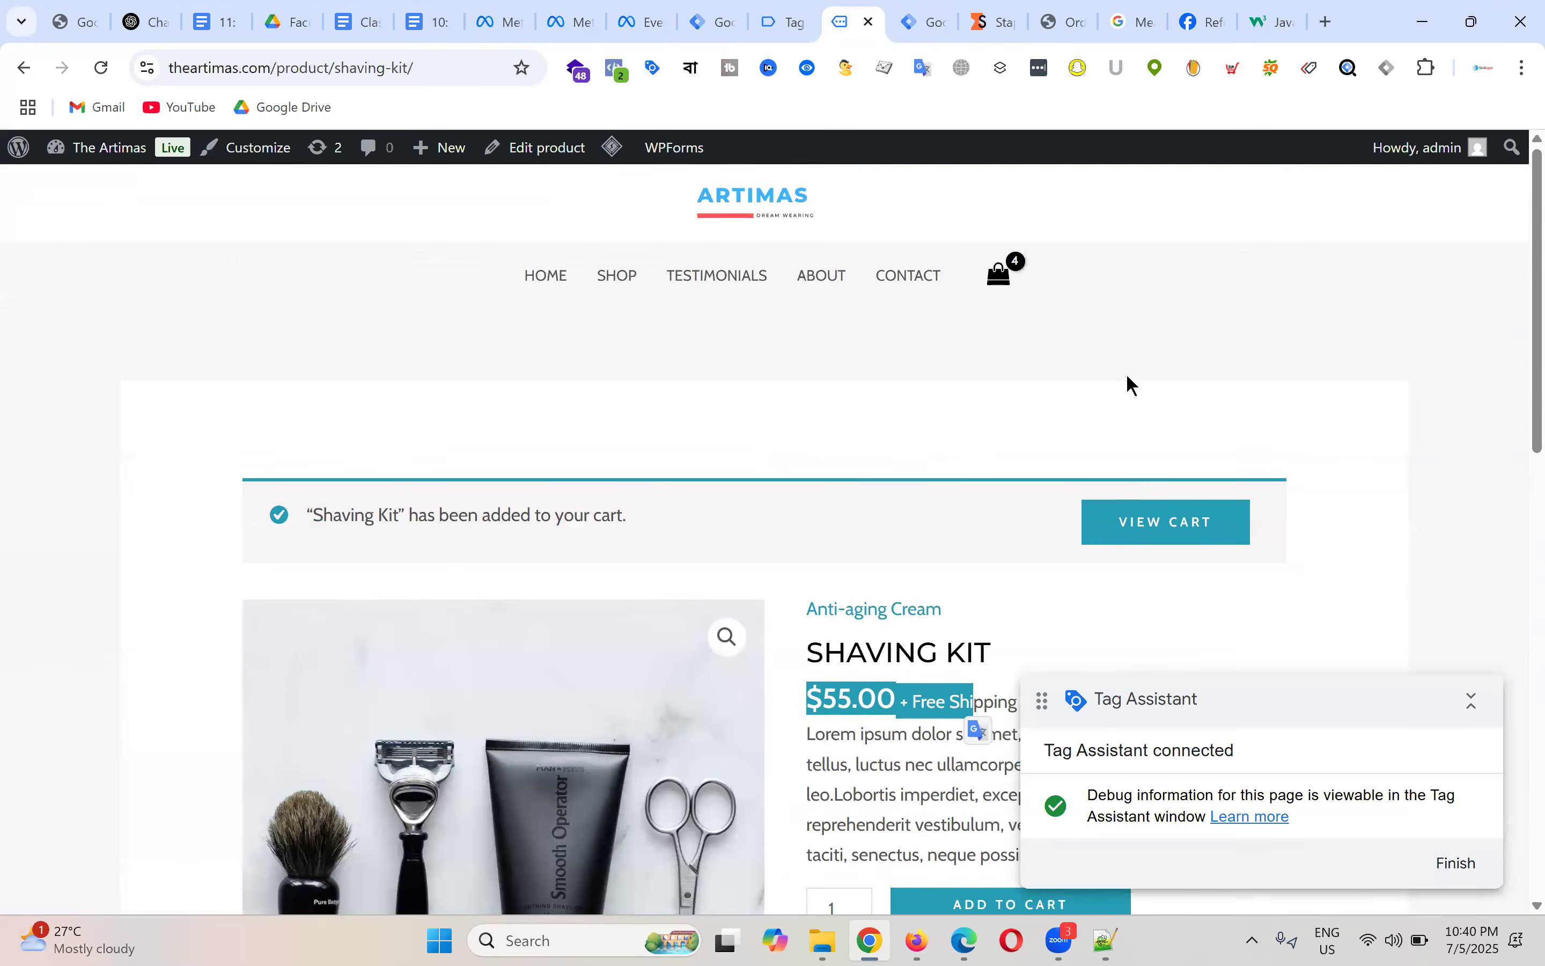
scroll(1186, 322, down, 10)
scroll(1196, 324, up, 5)
scroll(1196, 324, up, 3)
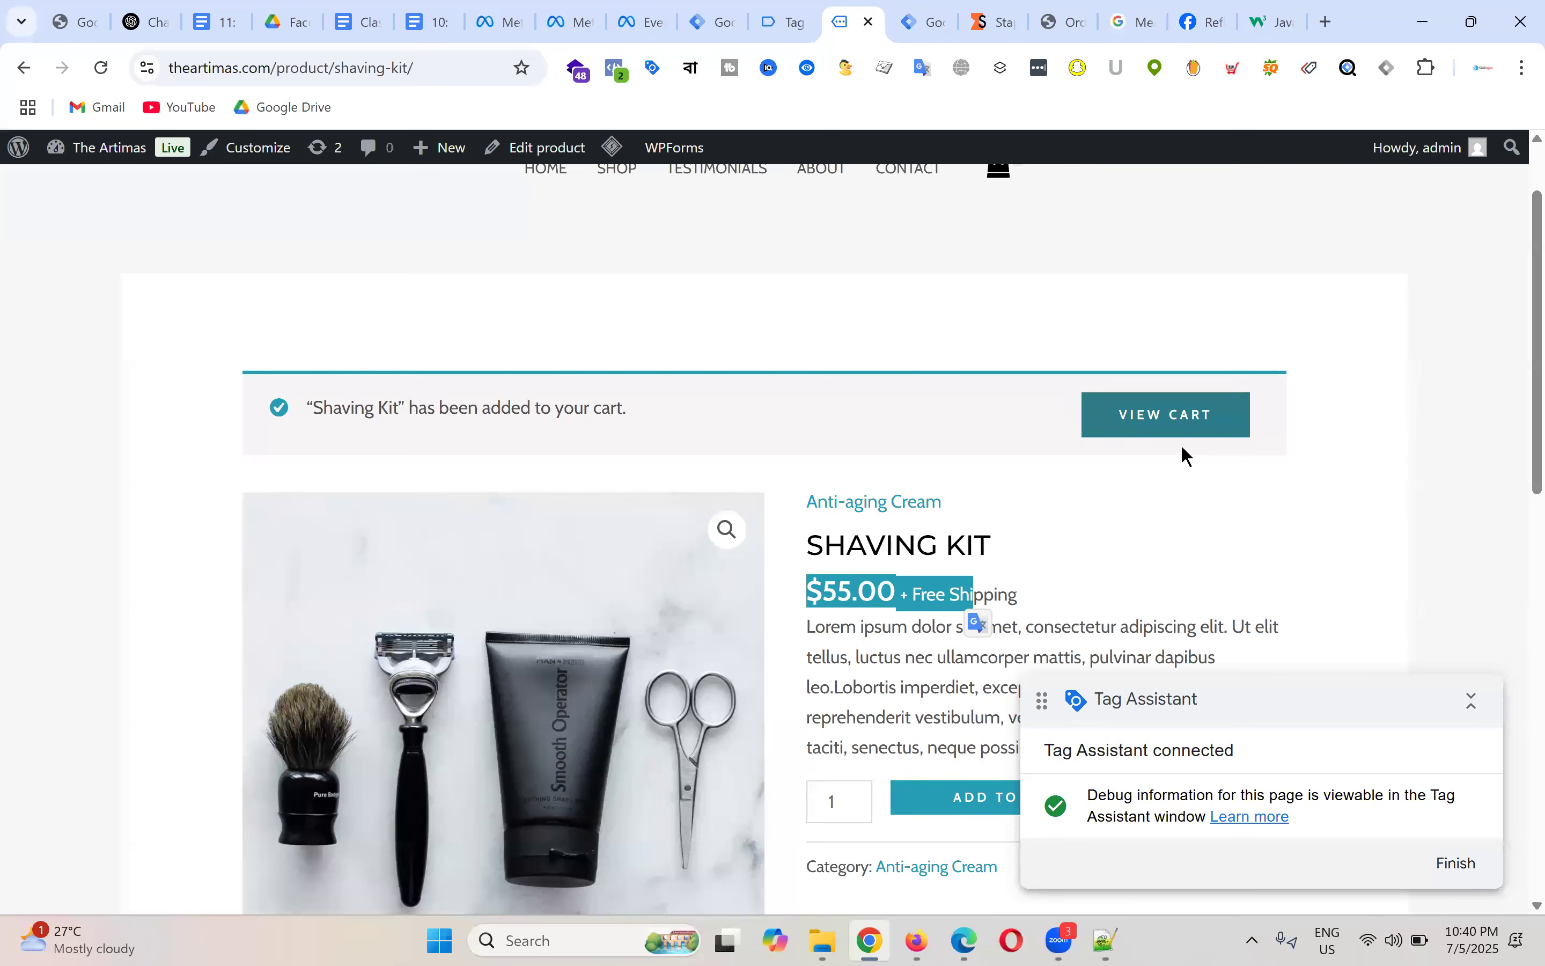
click(1182, 413)
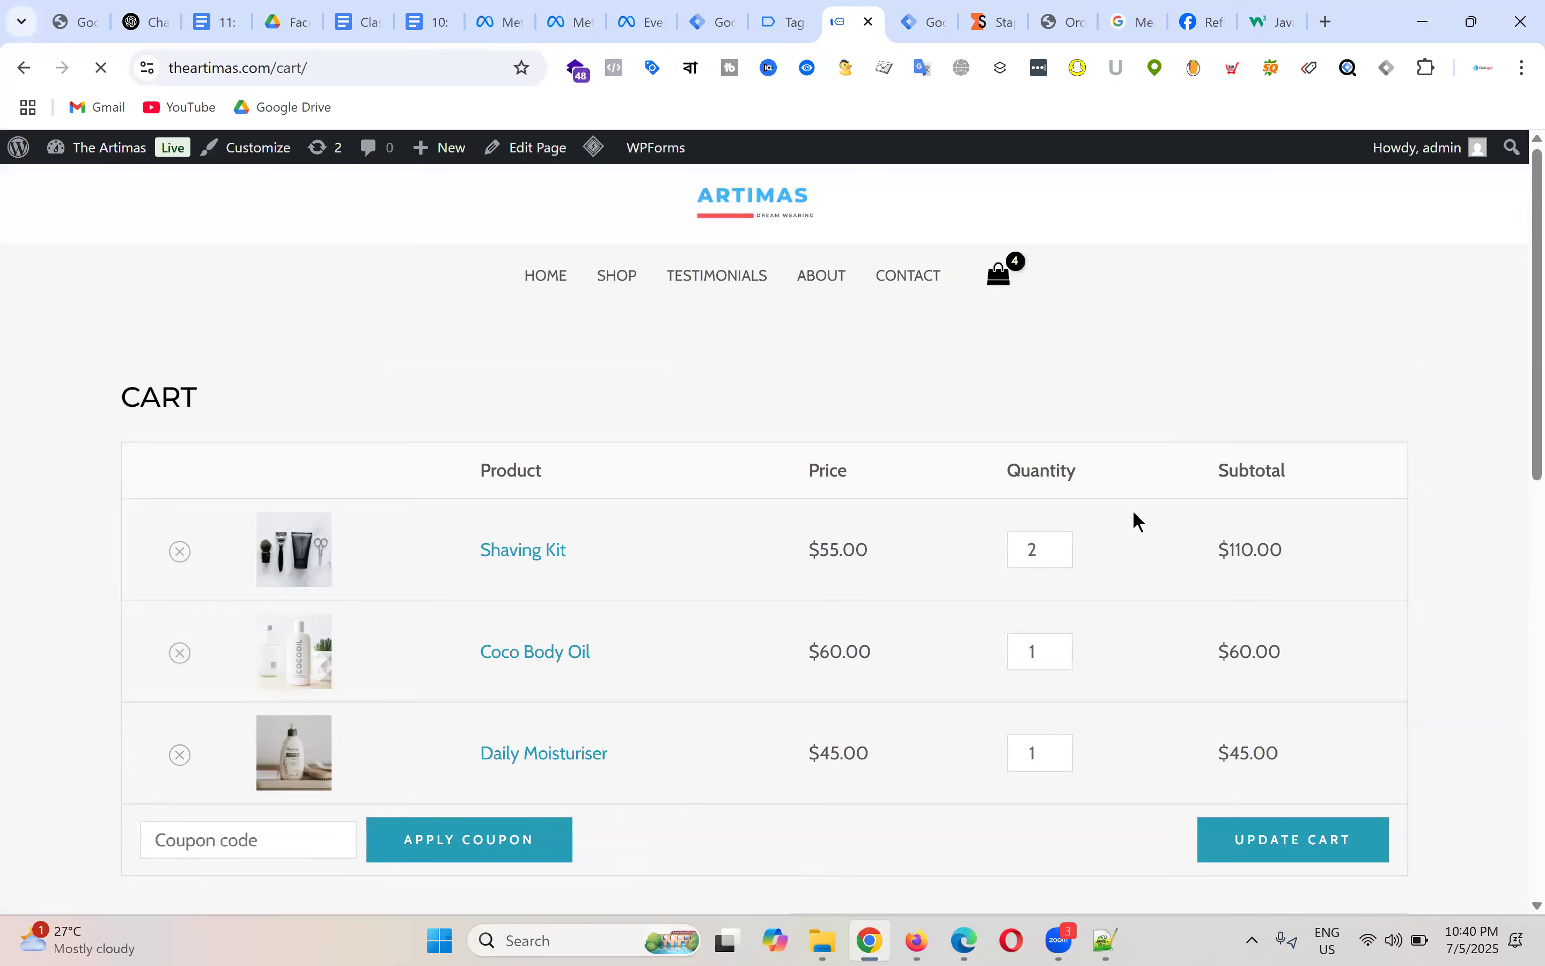
scroll(1090, 356, down, 3)
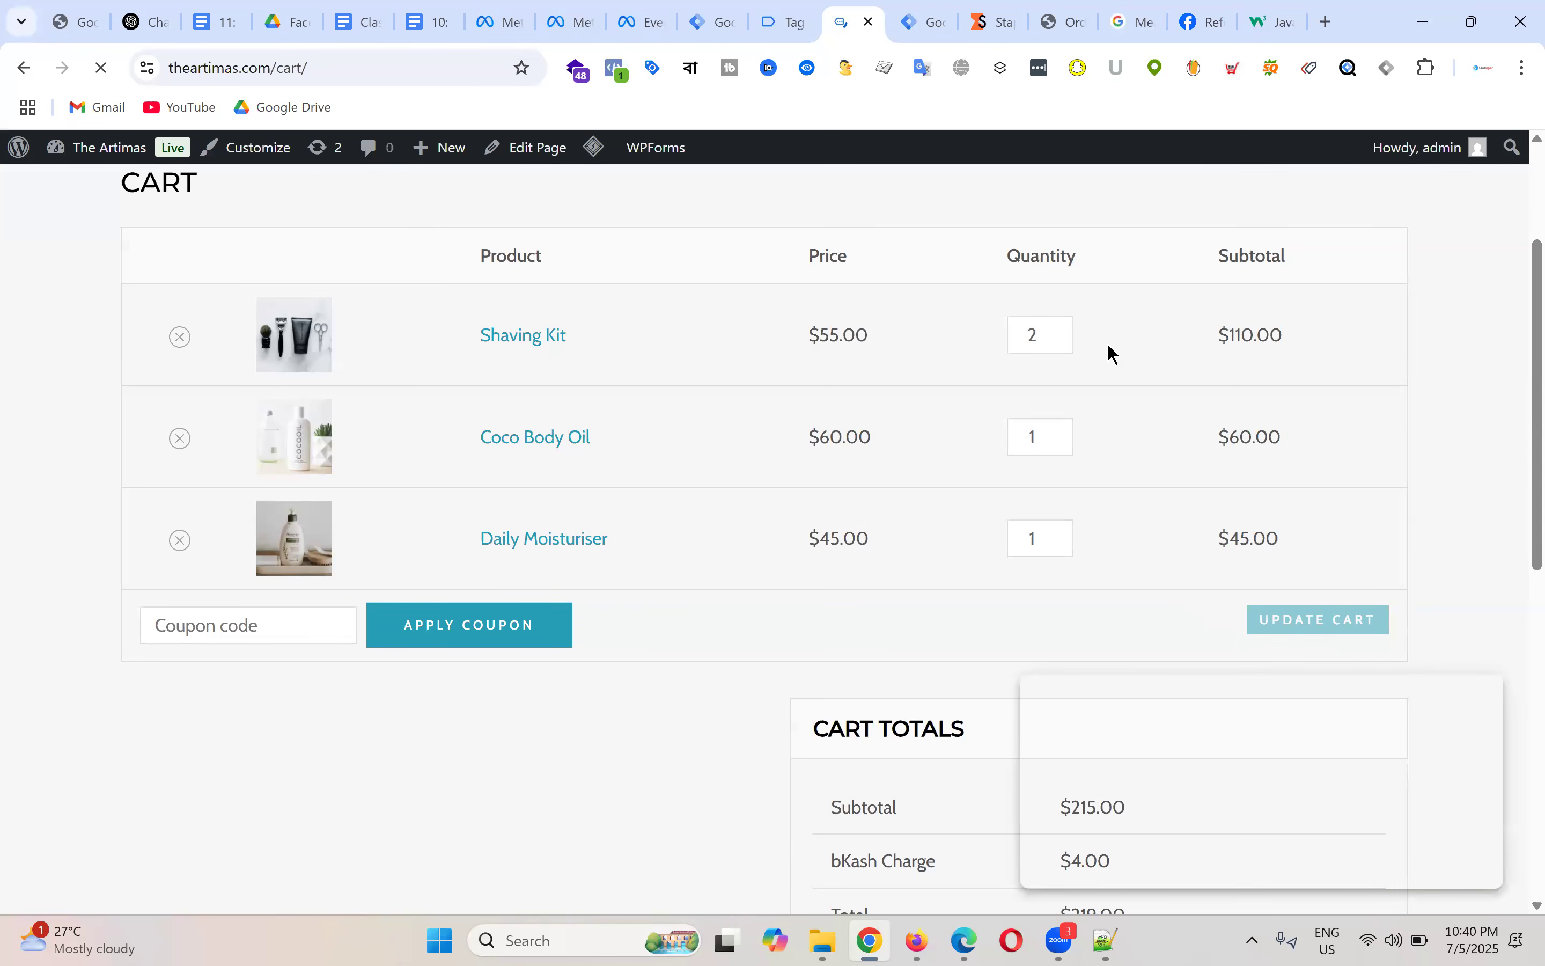
Step: Proceed from the cart to the checkout page with billing details
scroll(1095, 356, down, 2)
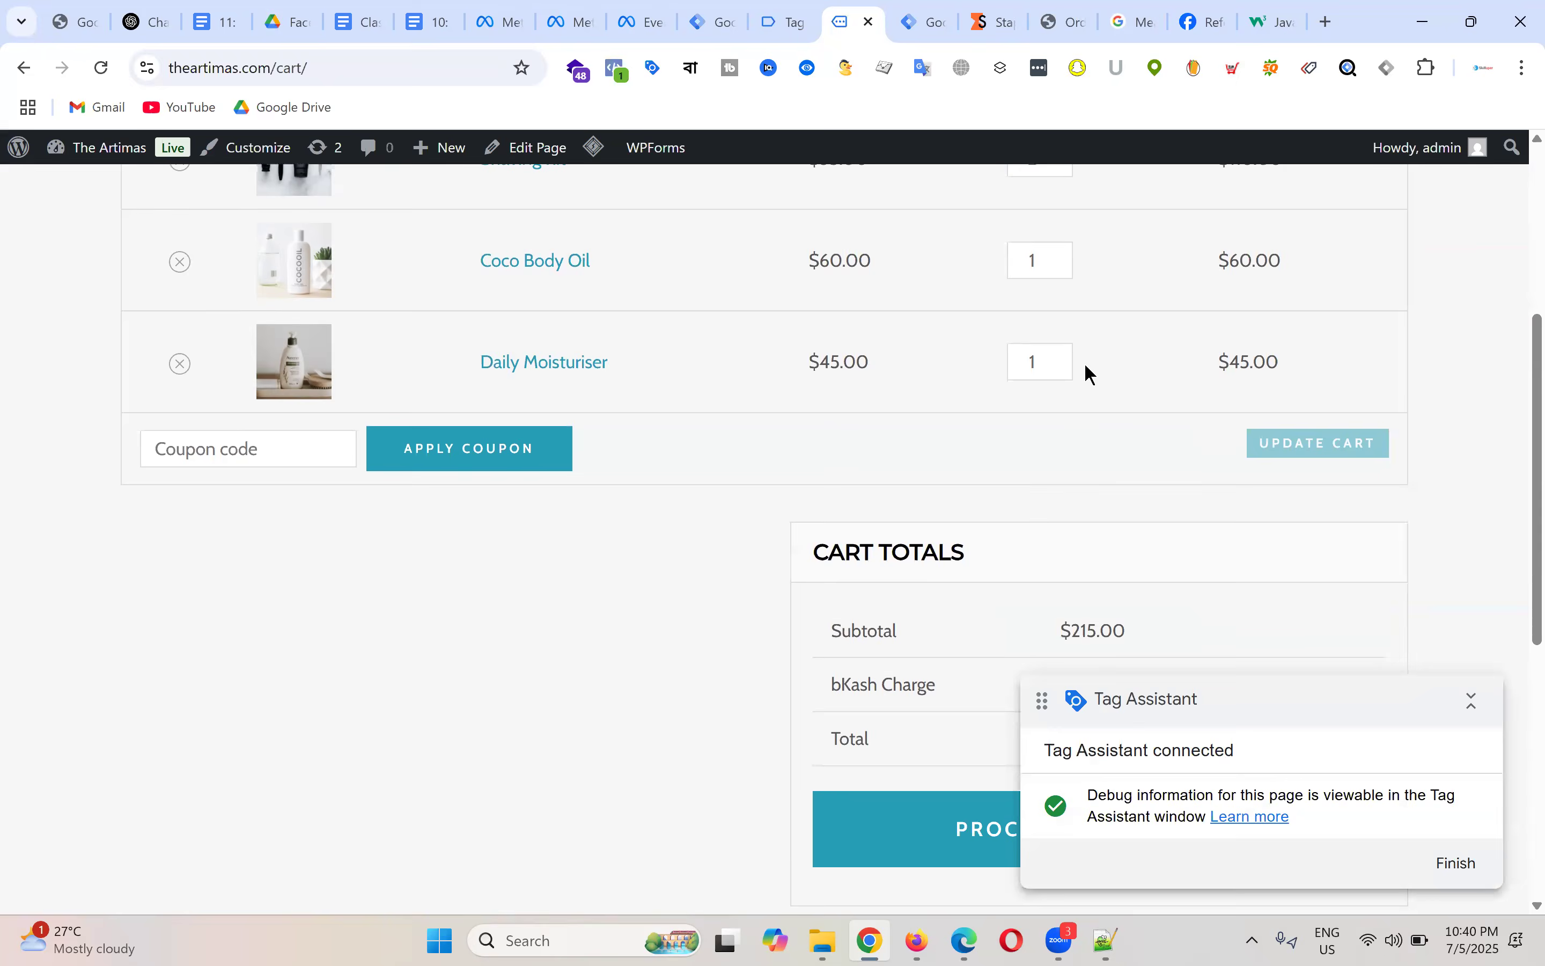
scroll(1091, 373, down, 3)
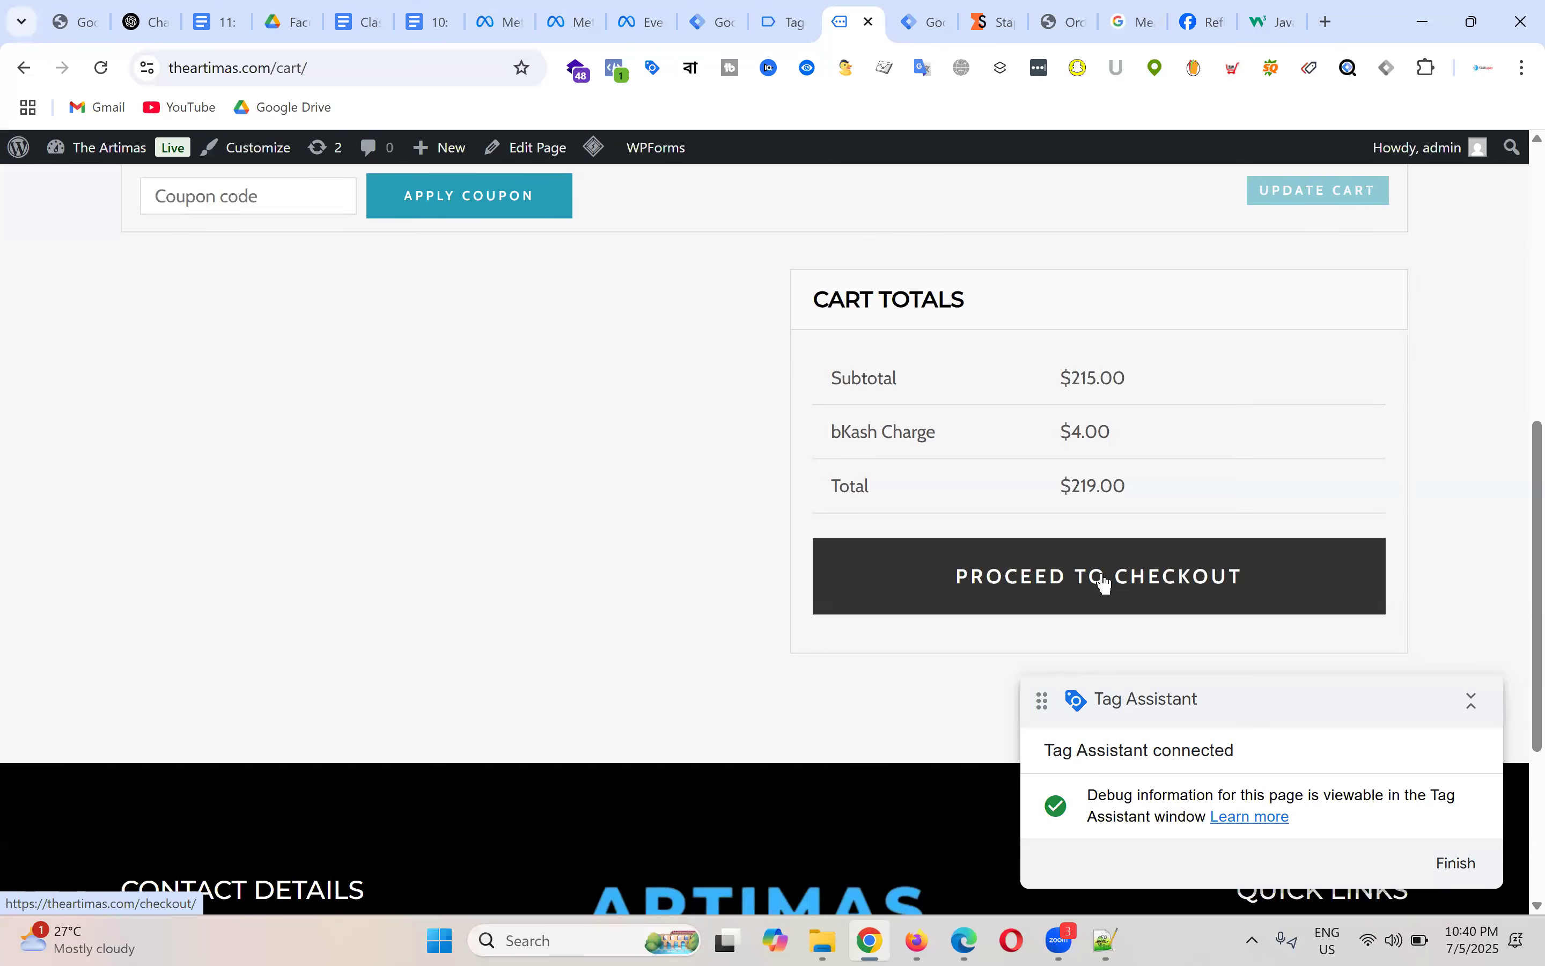
click(1107, 582)
scroll(671, 401, down, 6)
scroll(671, 401, down, 10)
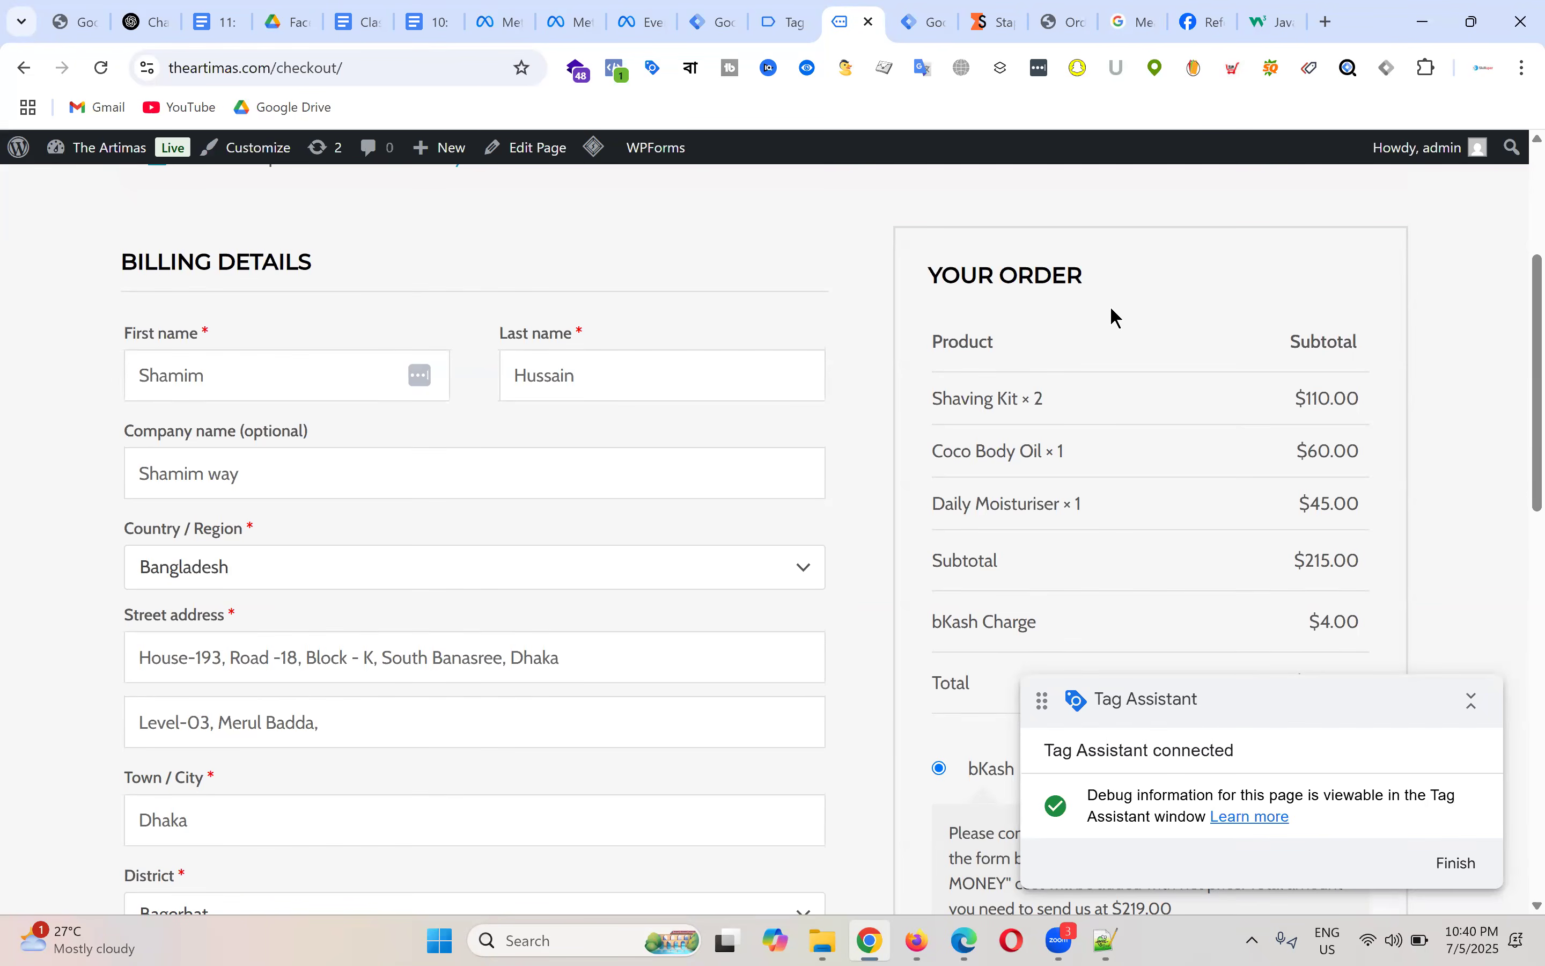
scroll(1130, 339, down, 2)
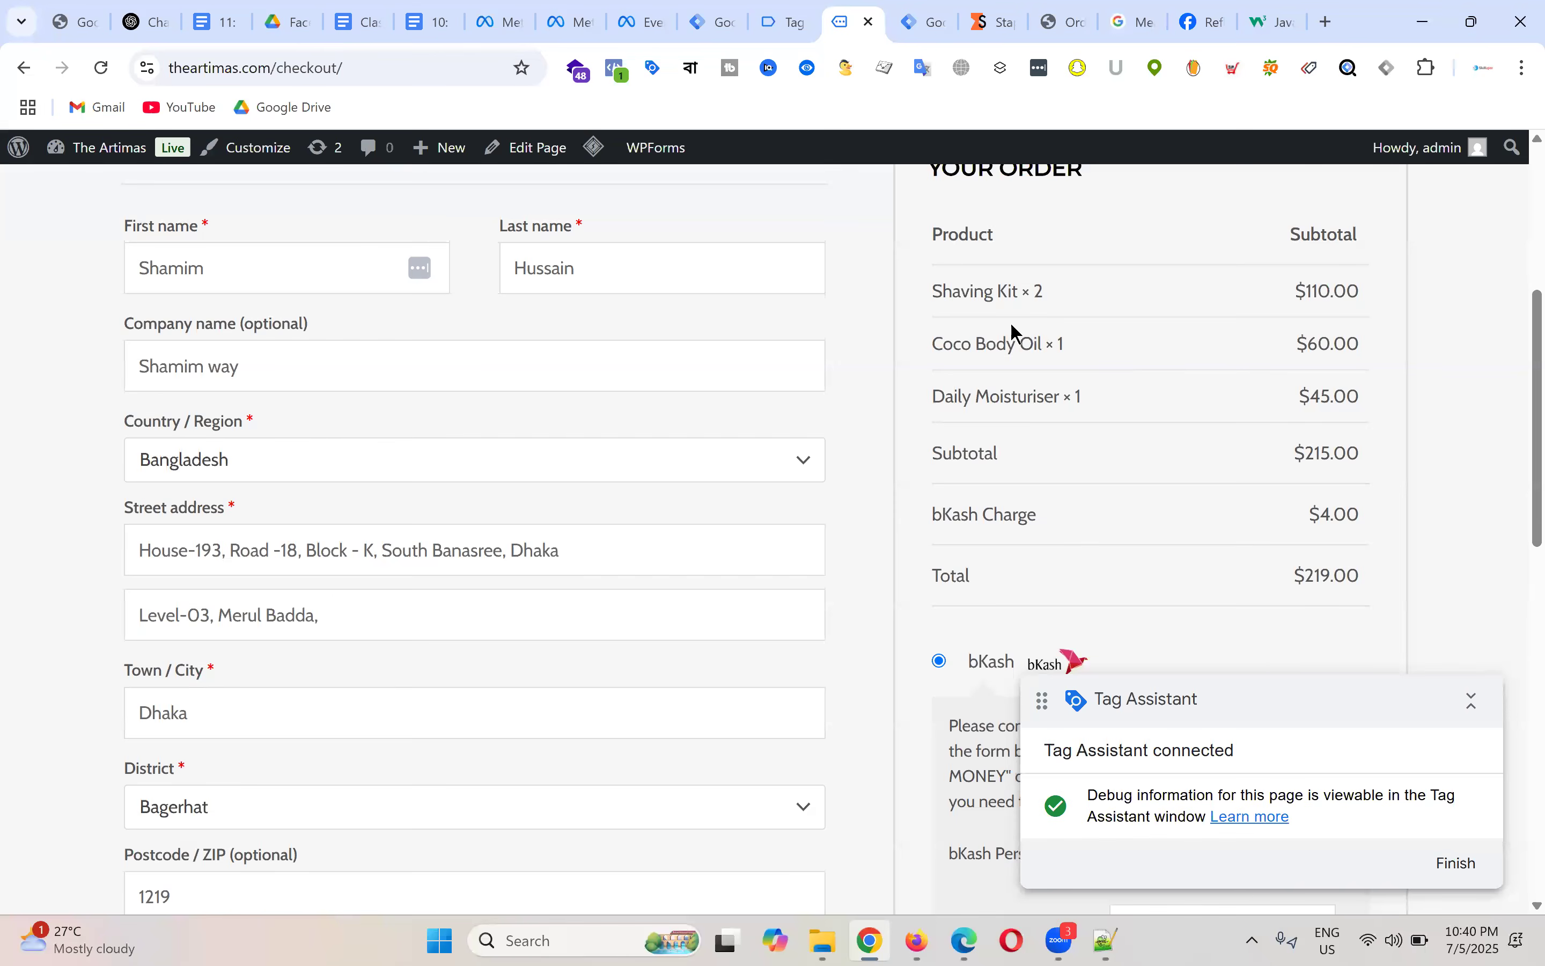
Step: Highlight the Shaving Kit, Coco Body Oil and Daily Moisturiser lines in the Your Order table ($219.00)
drag(932, 234, 1089, 400)
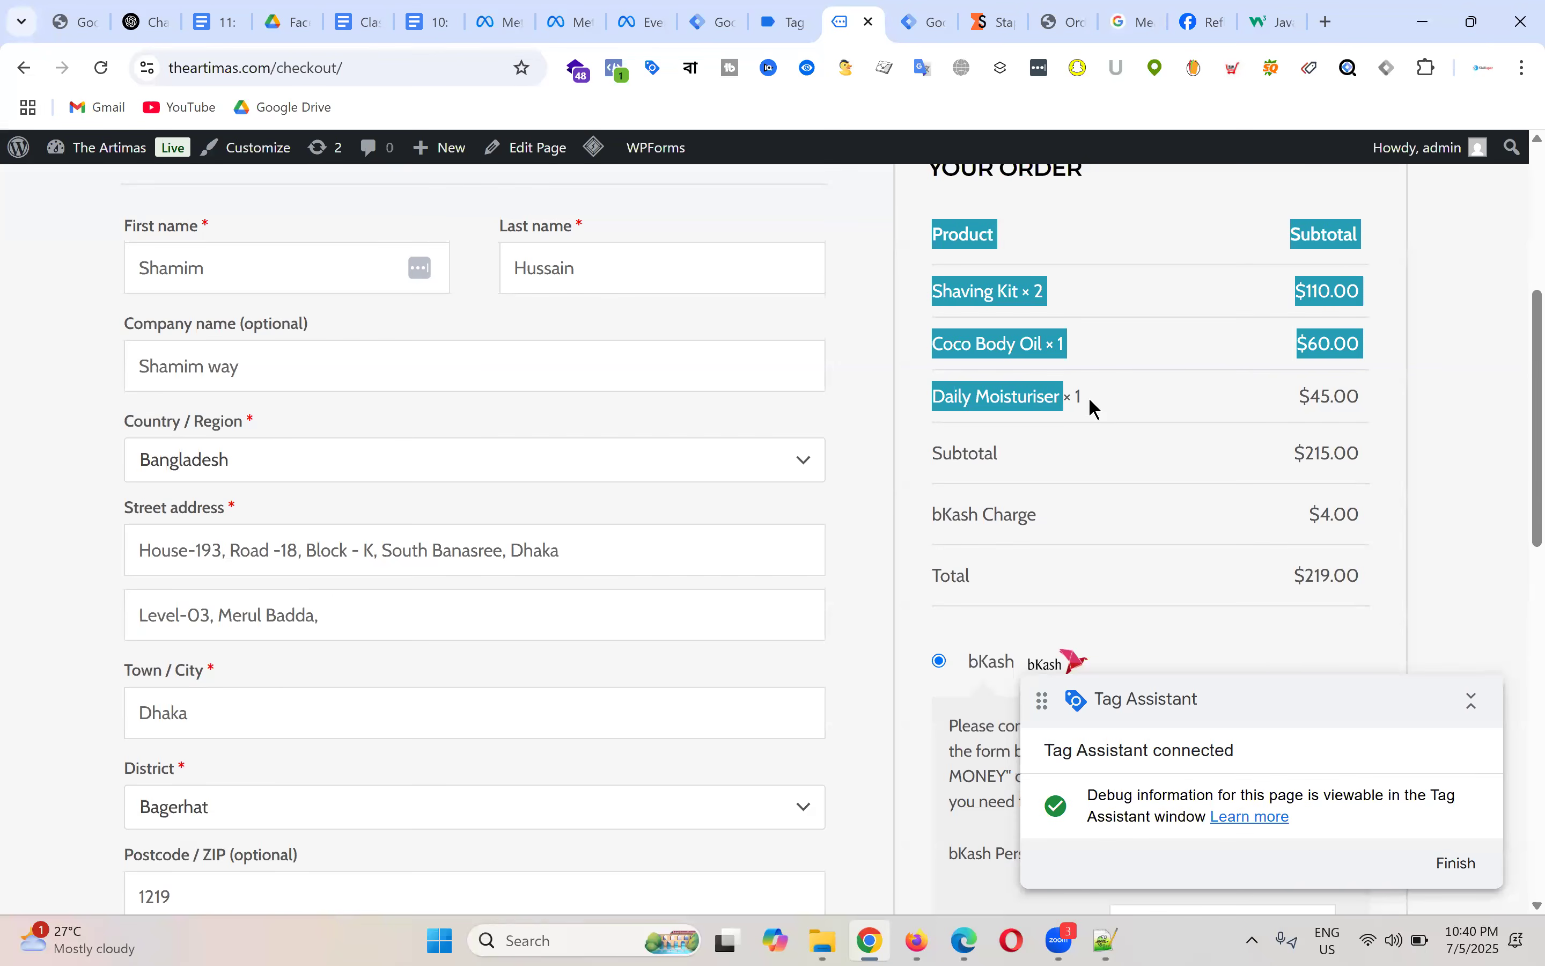
click(1175, 352)
drag(913, 293, 1026, 300)
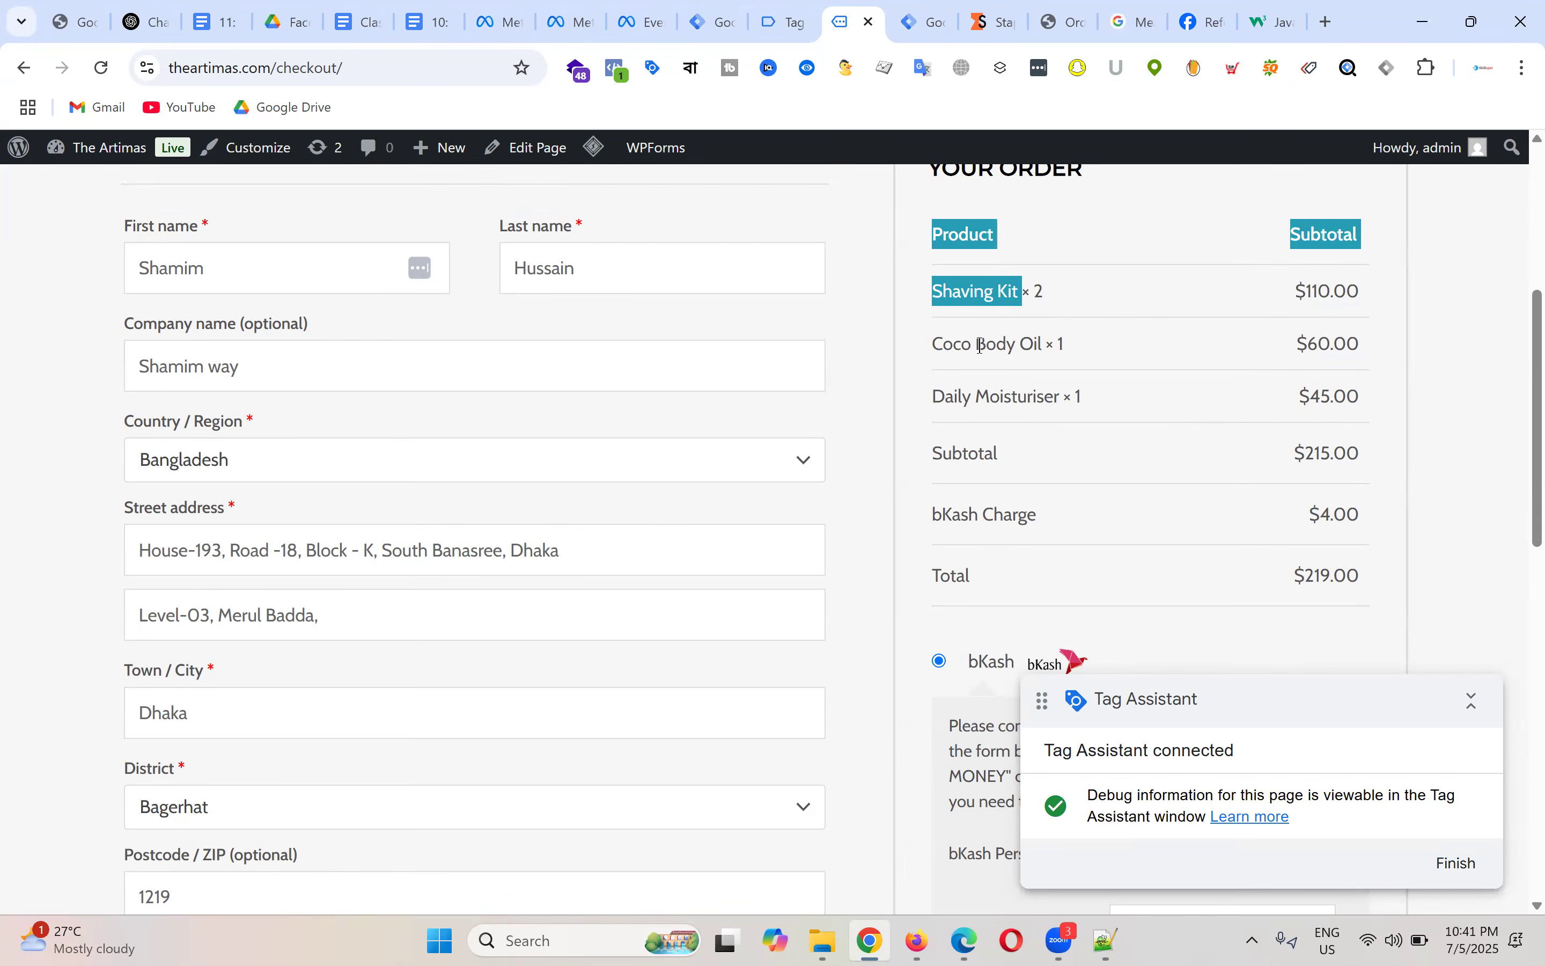
drag(935, 344, 1054, 346)
drag(929, 397, 1065, 399)
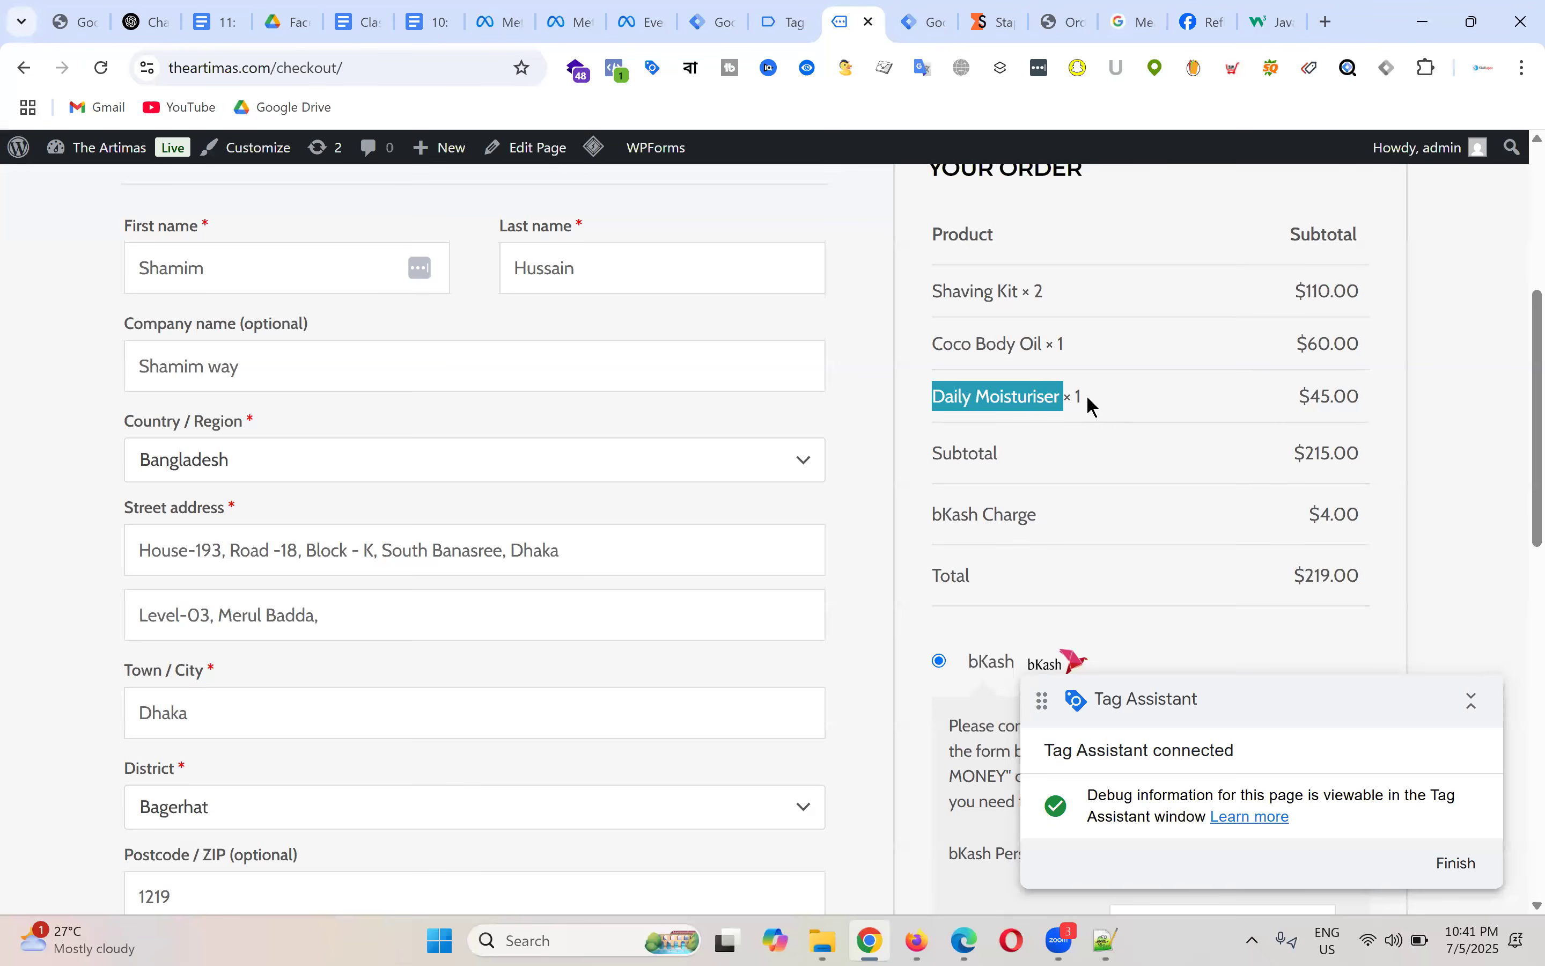
click(1093, 393)
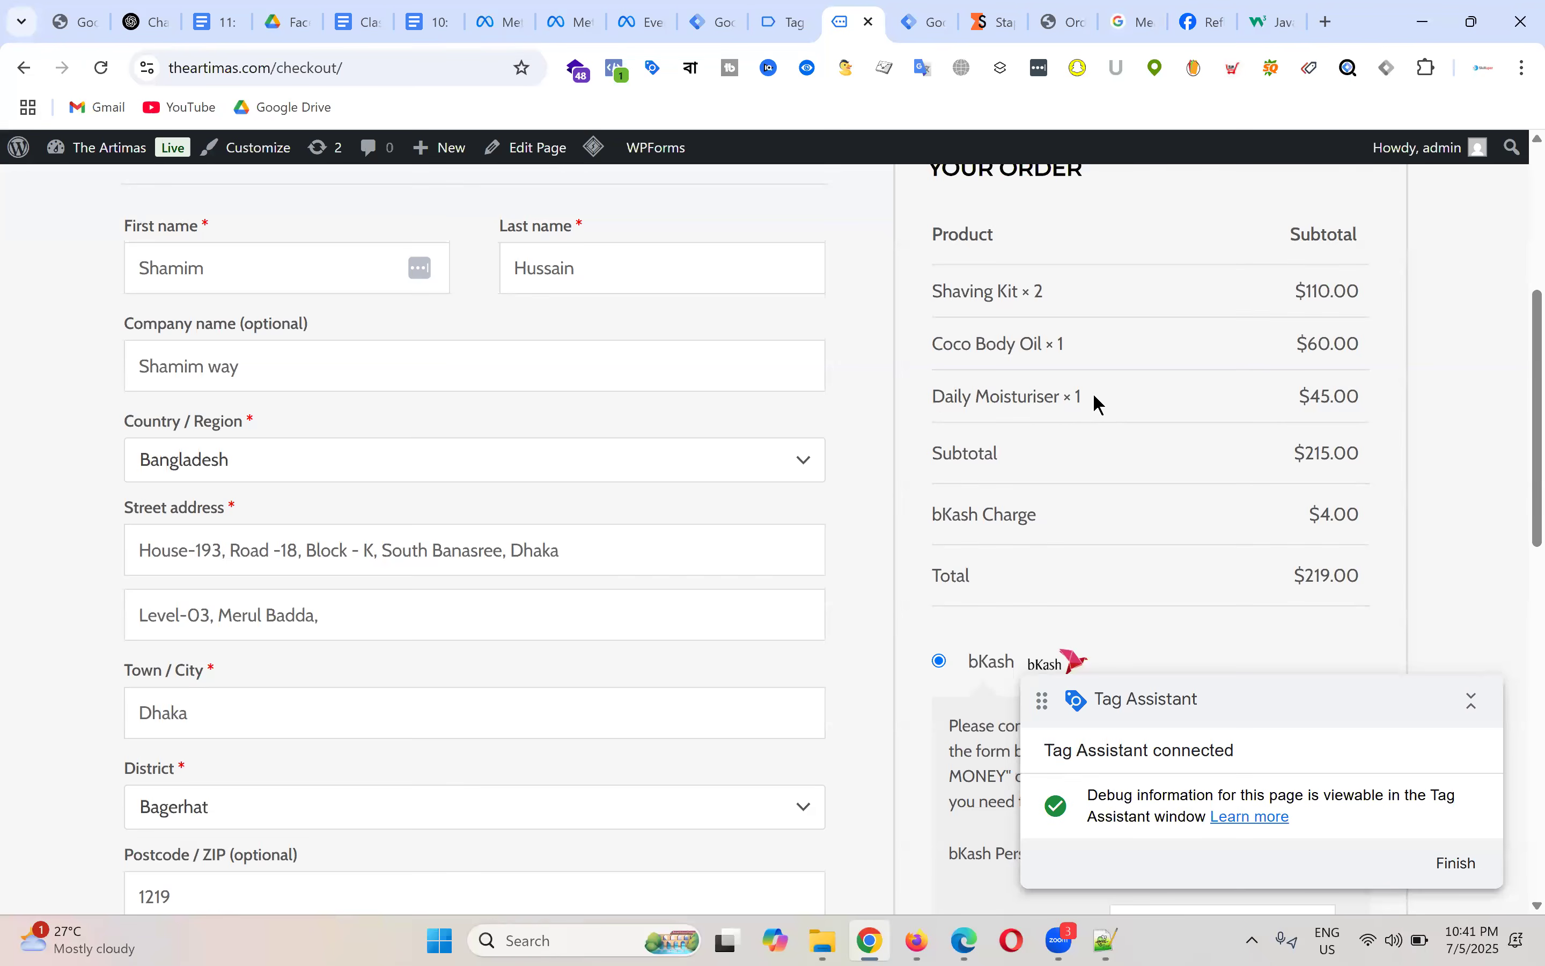
scroll(1095, 397, down, 10)
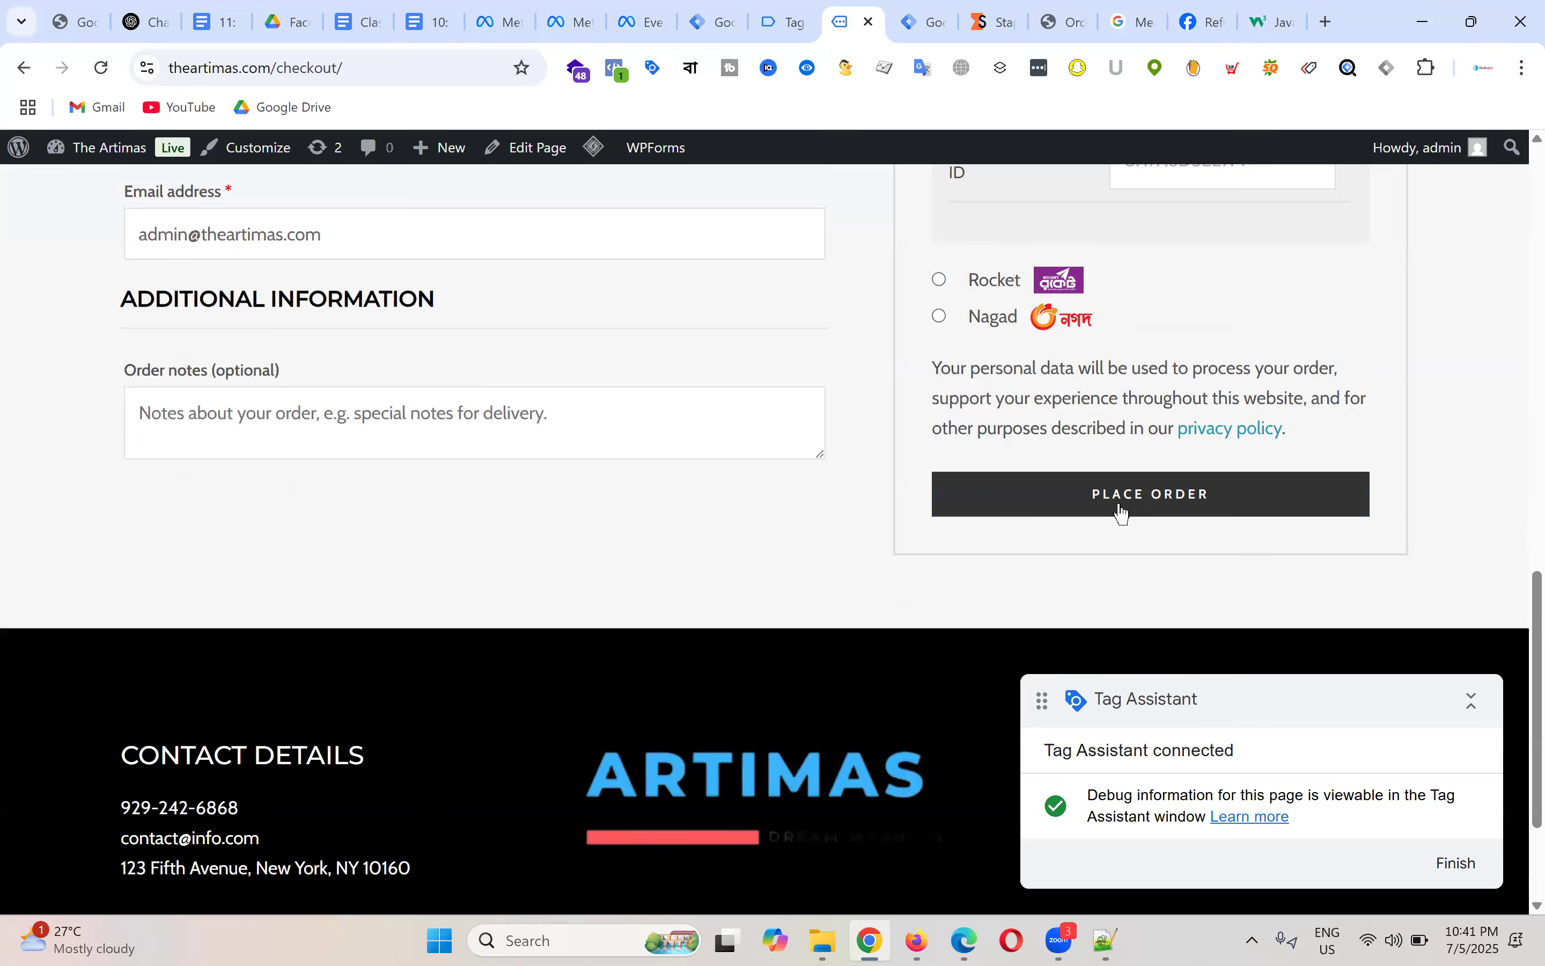
scroll(1122, 510, up, 10)
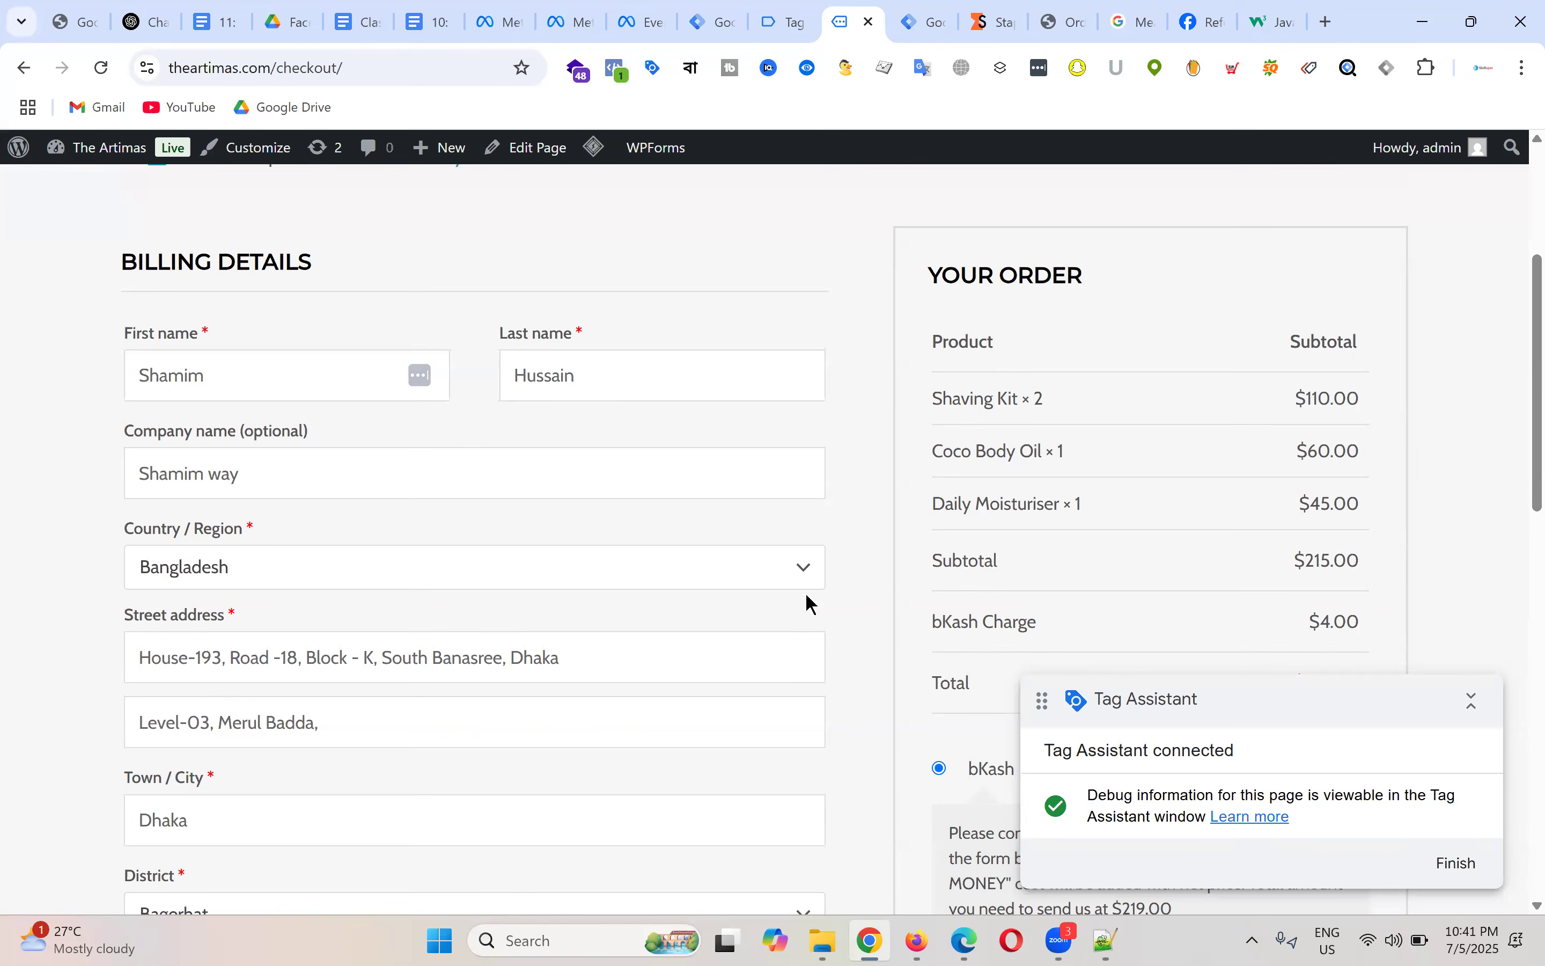
drag(933, 404, 1091, 508)
click(1091, 507)
Step: In Tag Assistant, open the 87 begin_checkout event and highlight its dataLayer.push items list
click(786, 20)
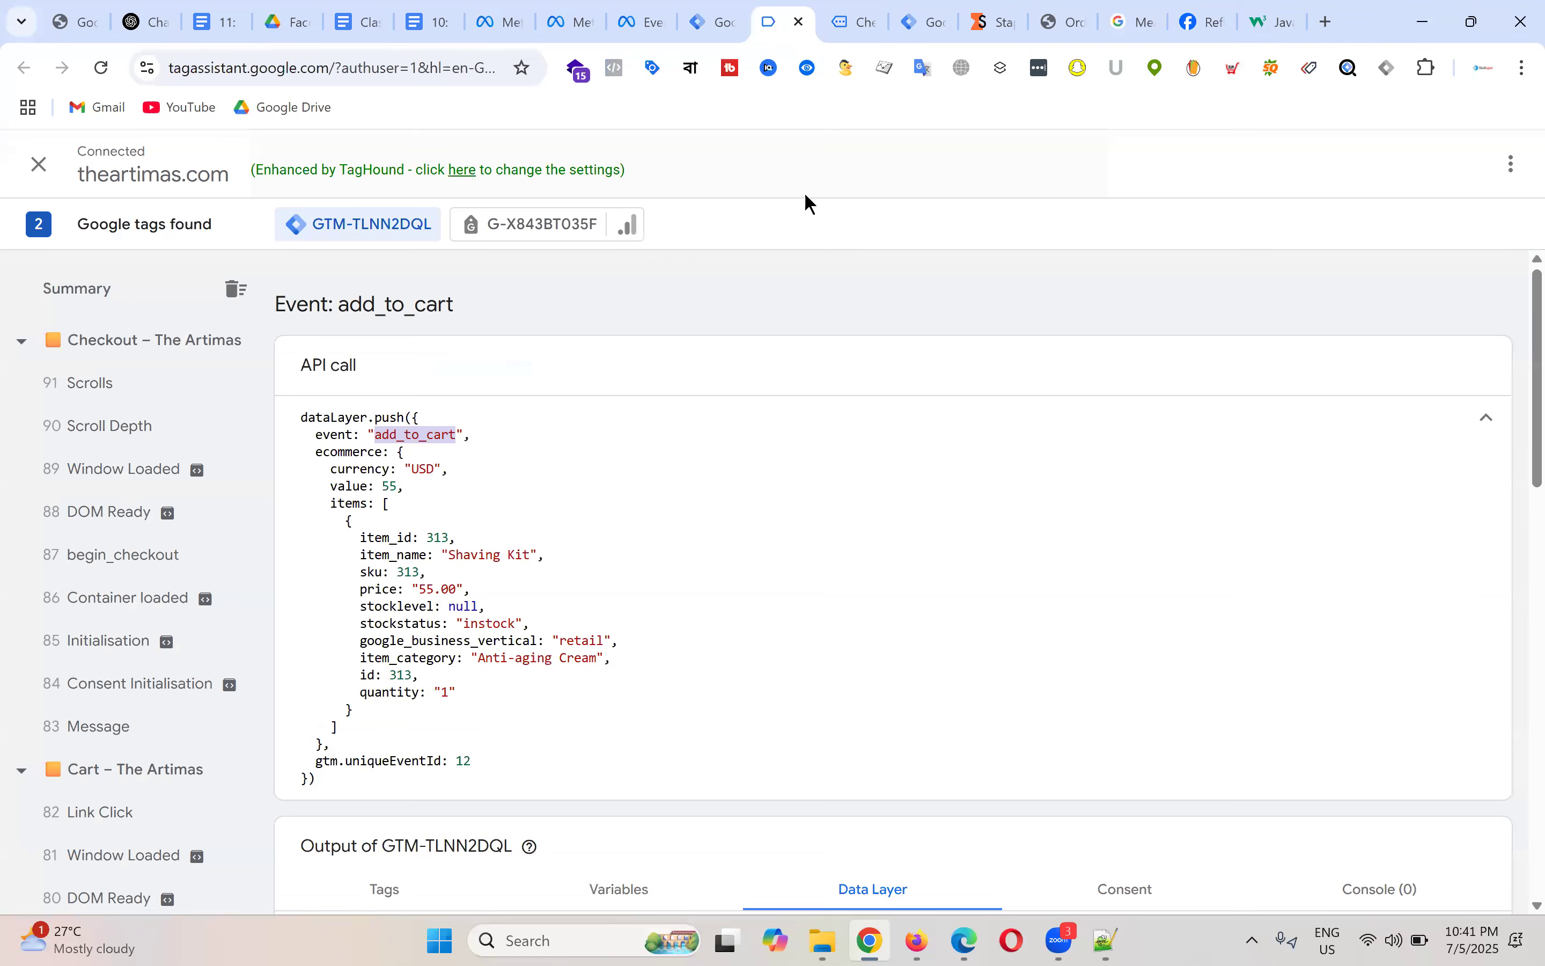
click(132, 560)
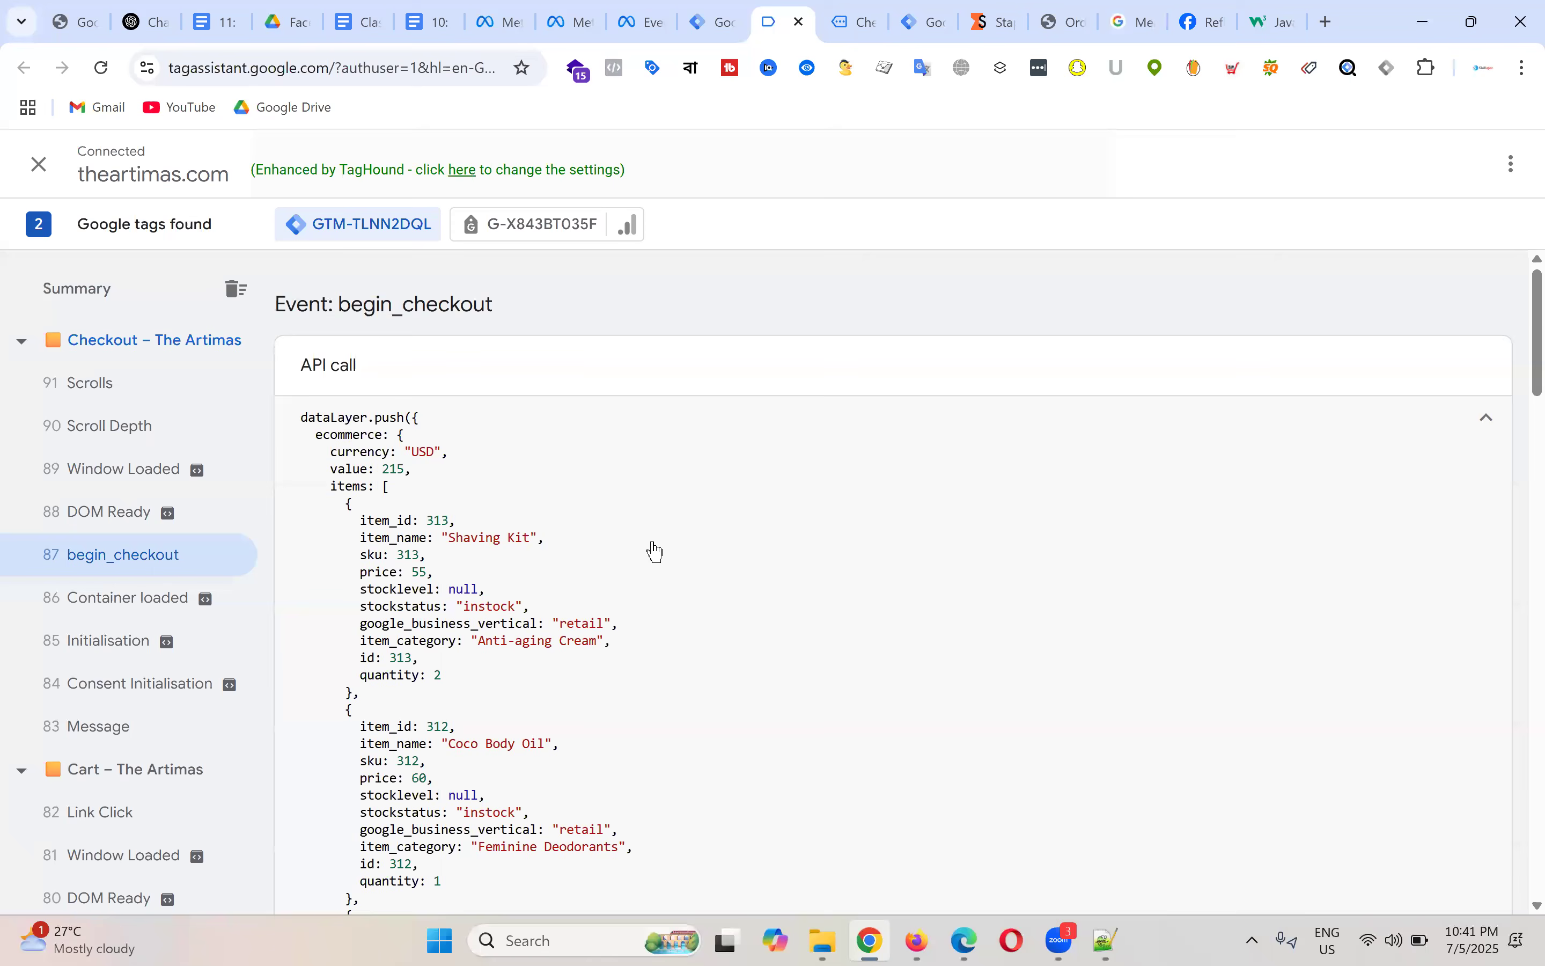
scroll(658, 542, down, 10)
scroll(493, 542, up, 9)
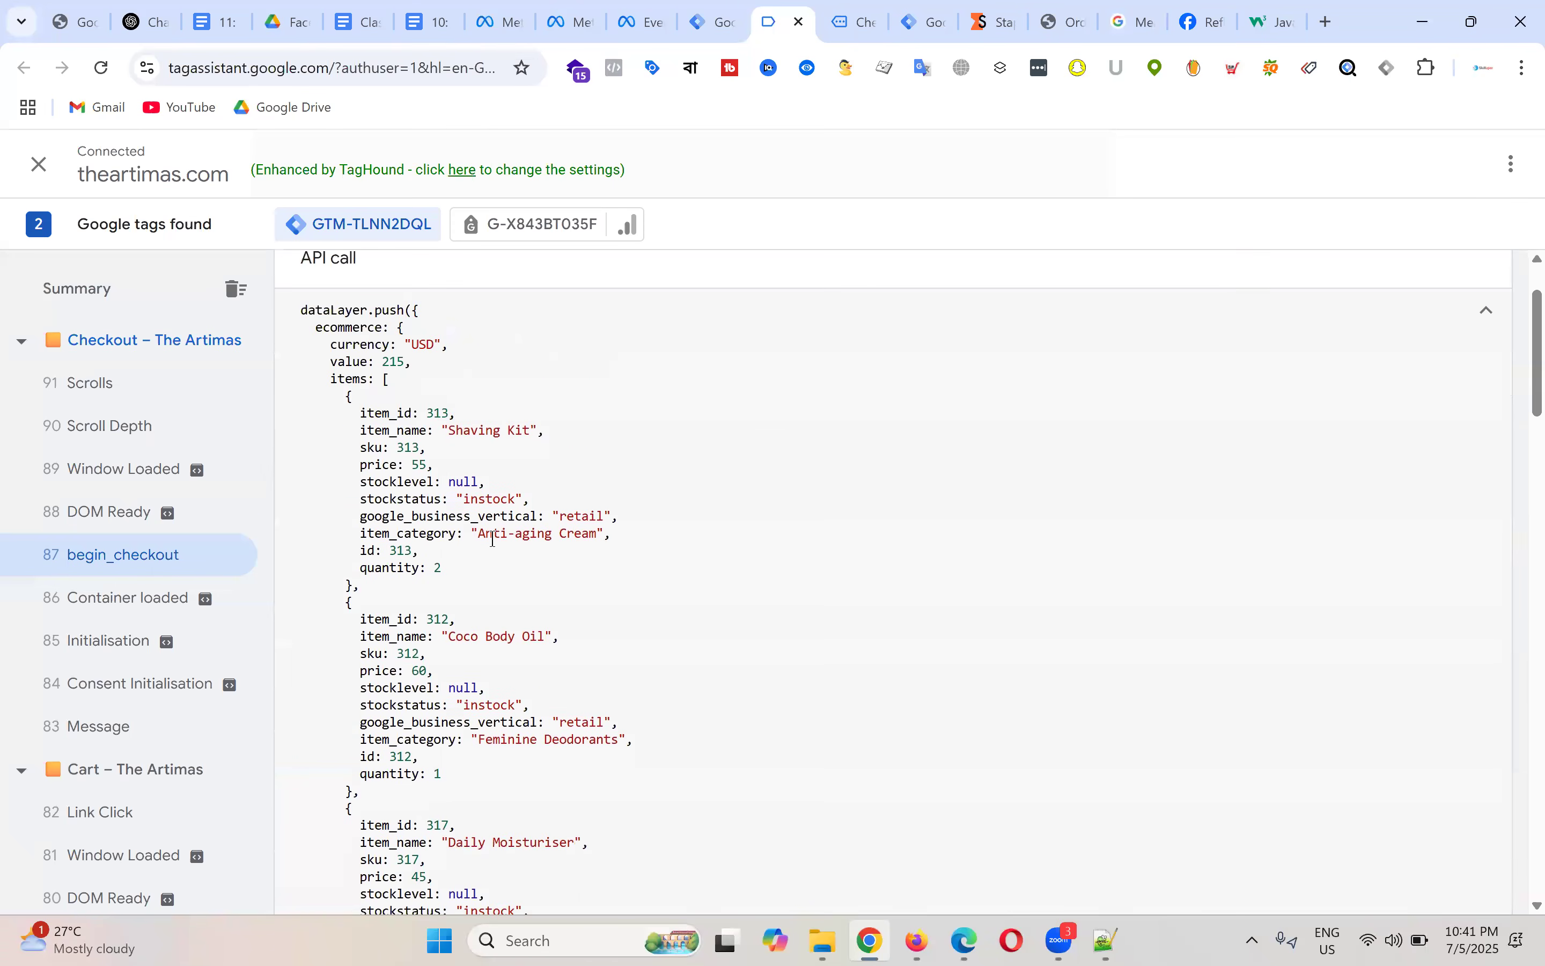
drag(330, 381, 535, 563)
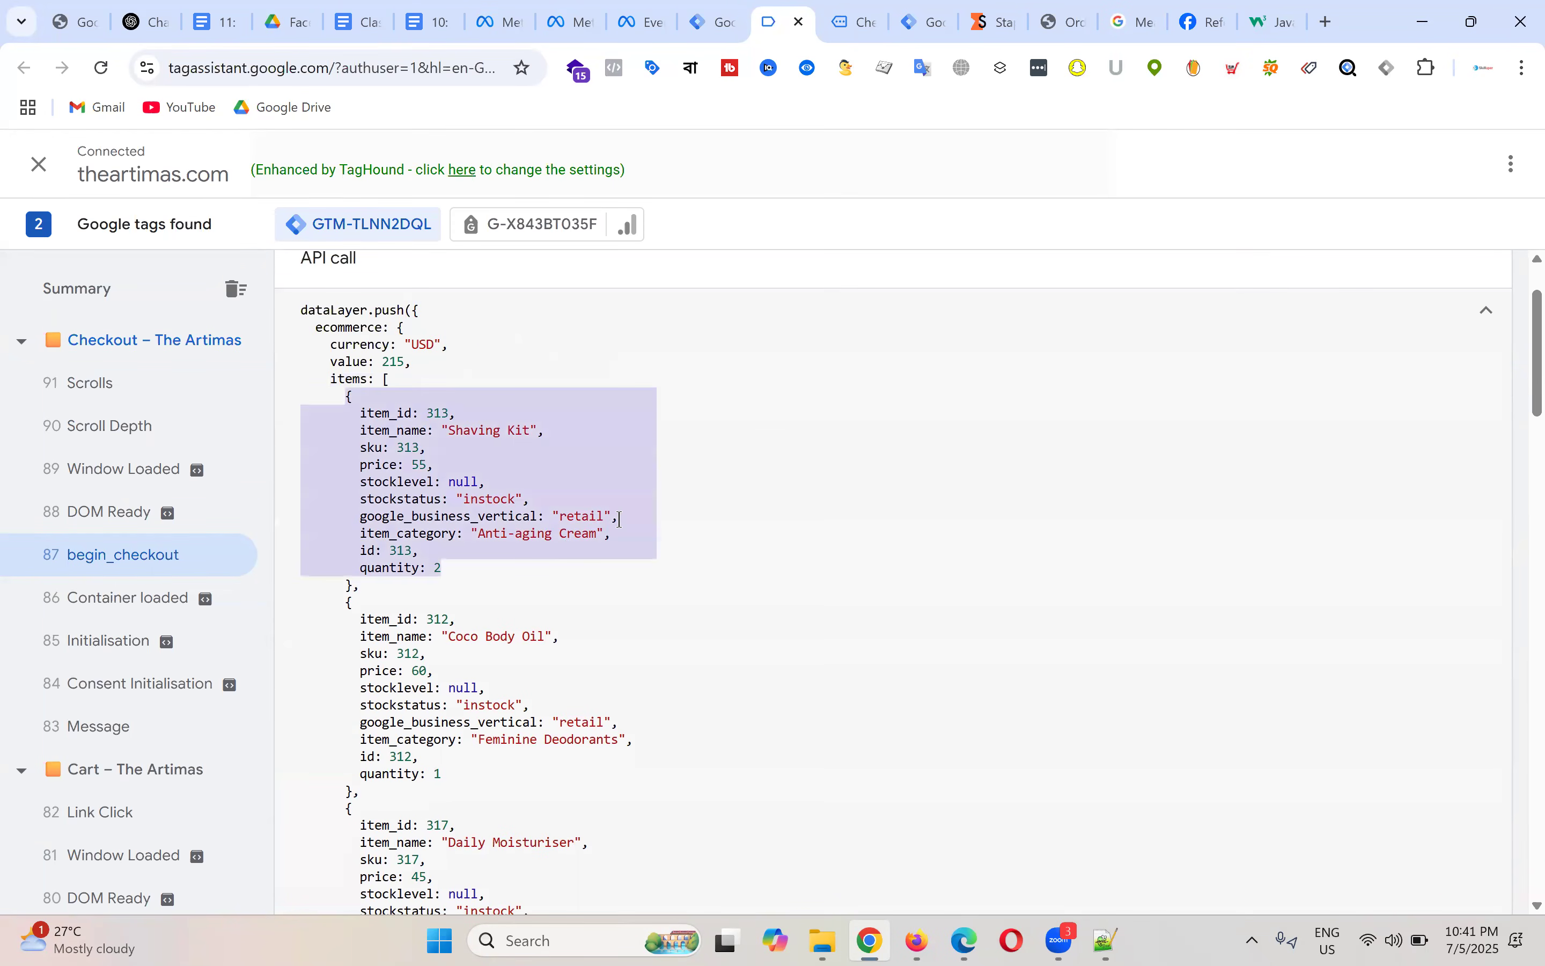
scroll(377, 433, down, 3)
drag(339, 404, 447, 561)
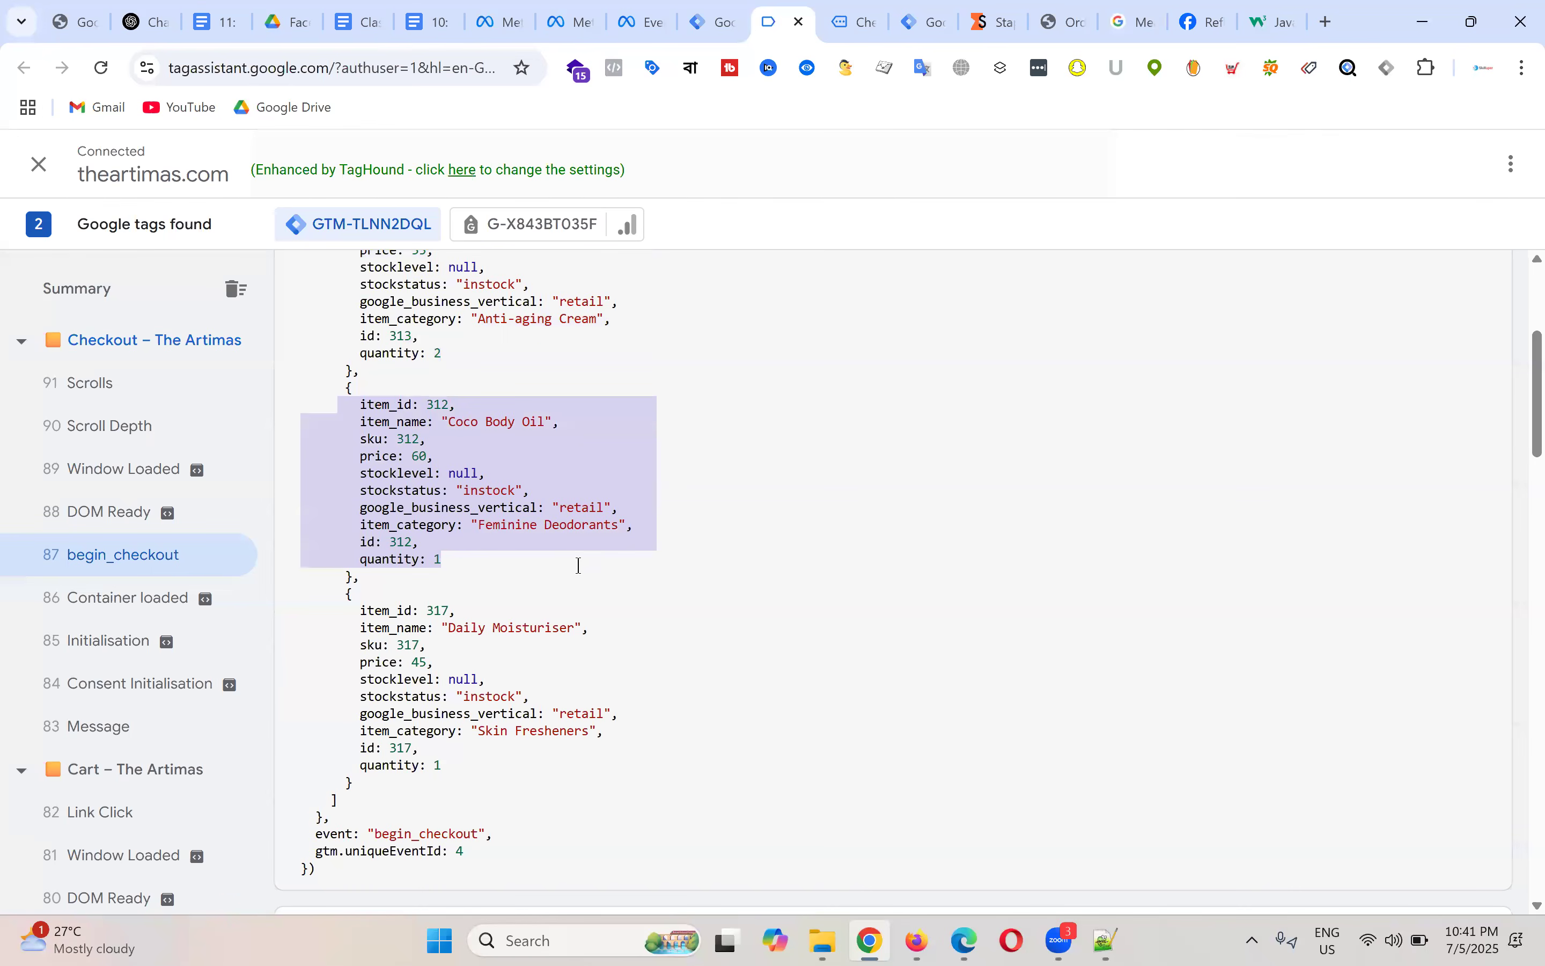
scroll(461, 525, down, 2)
Step: Highlight the Coco Body Oil and Daily Moisturiser item objects in the items array
drag(348, 488, 533, 694)
scroll(648, 457, up, 5)
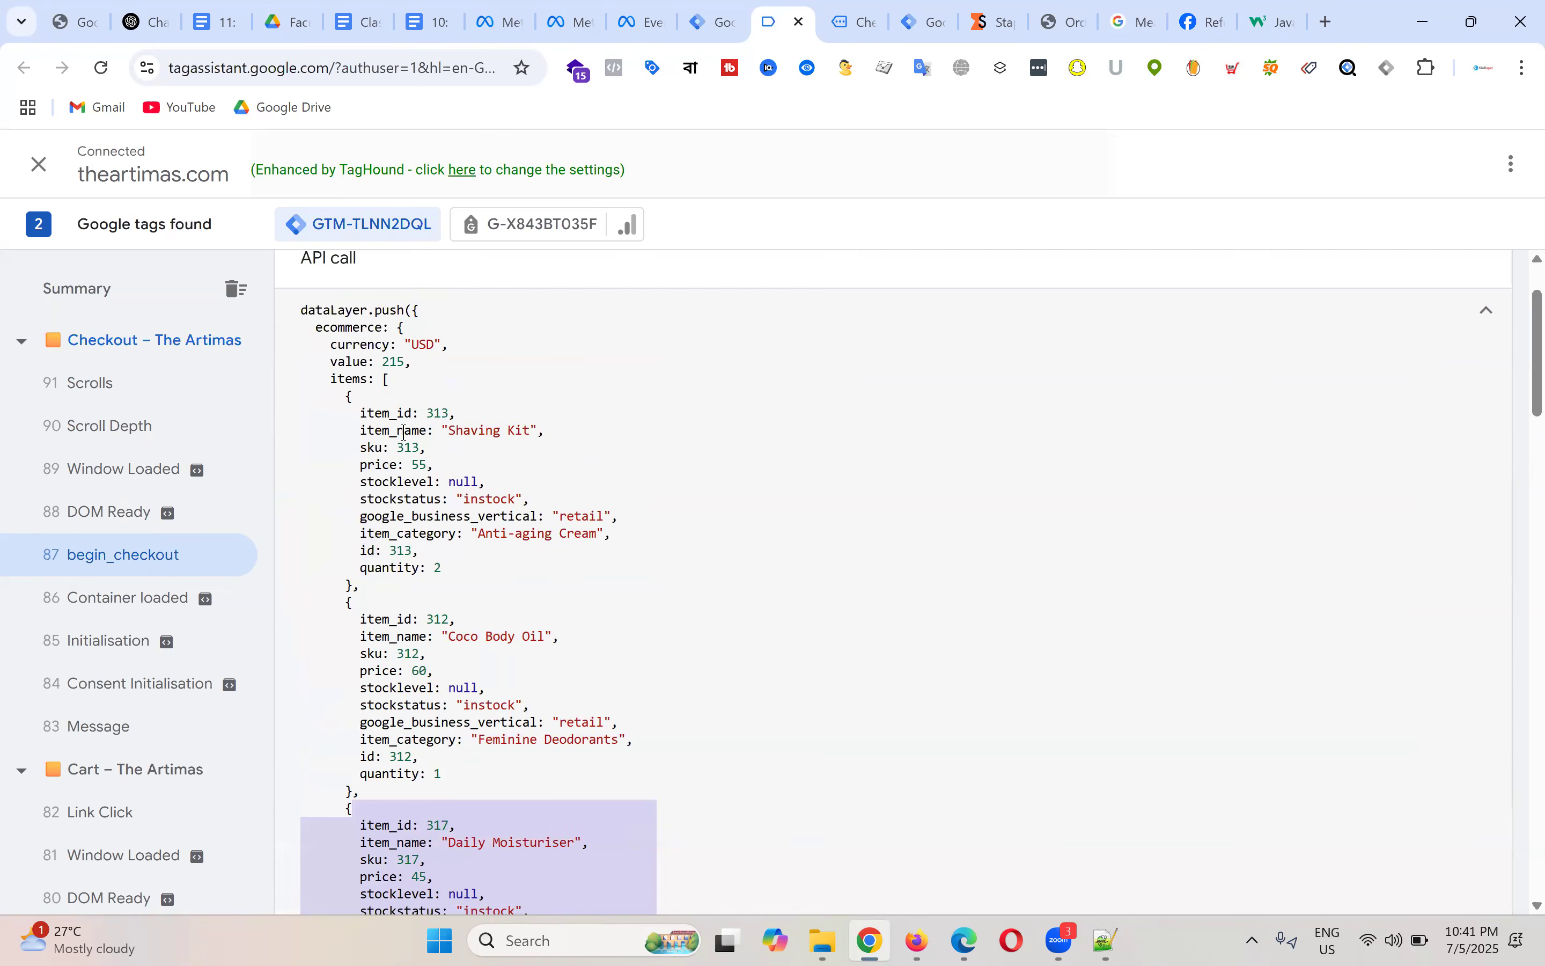
drag(343, 401, 506, 577)
scroll(506, 577, down, 3)
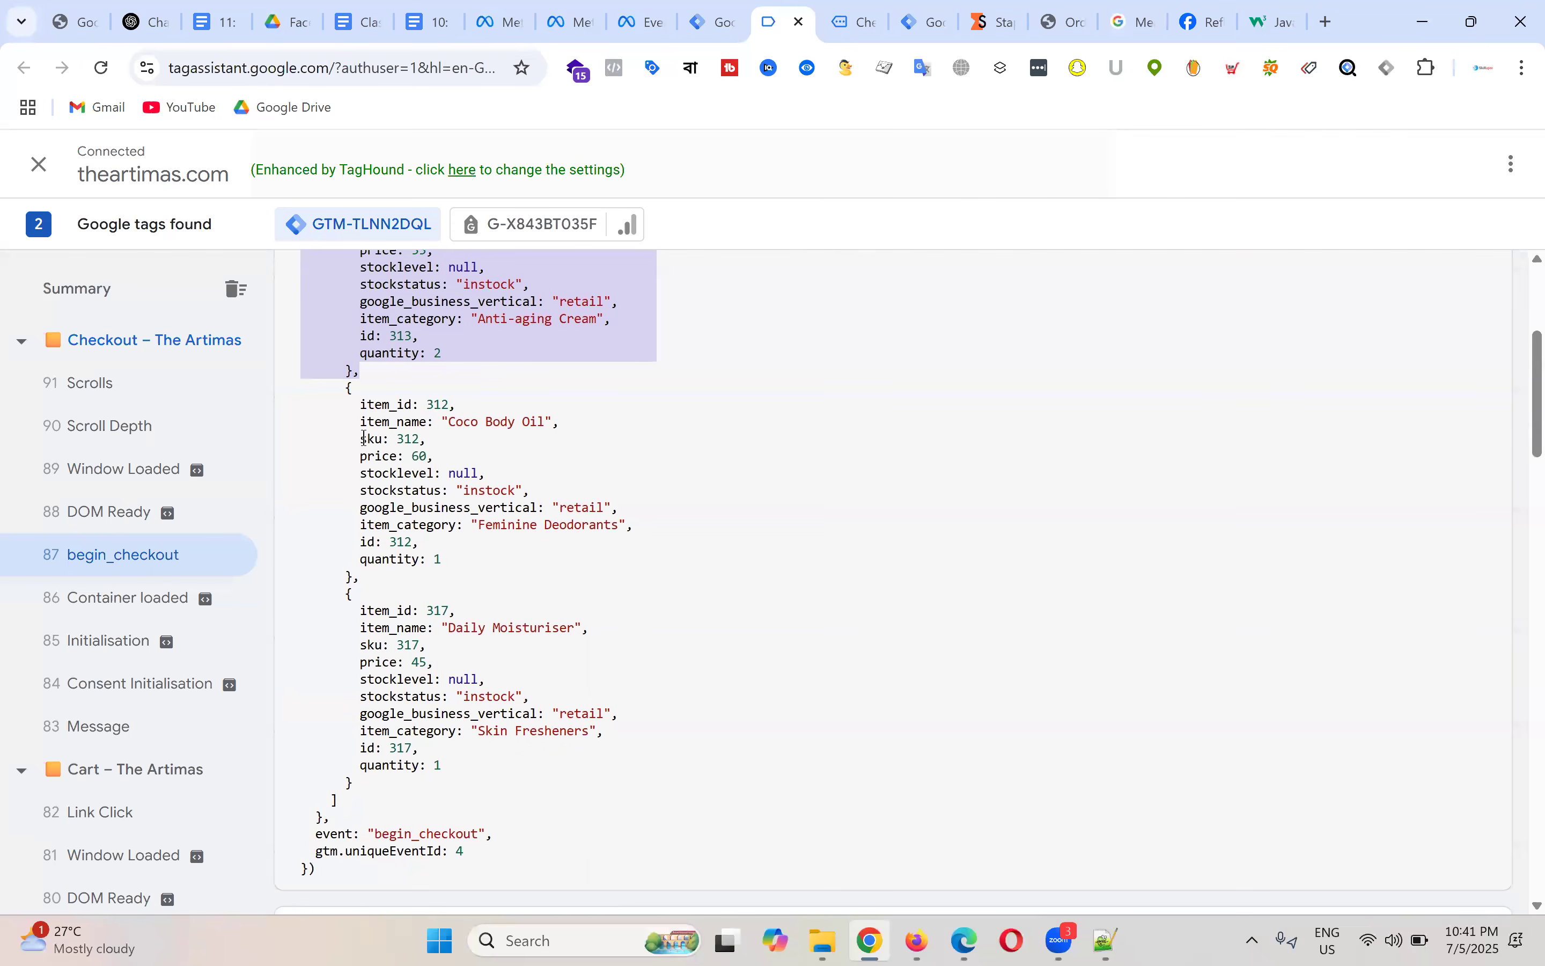
drag(348, 397, 543, 549)
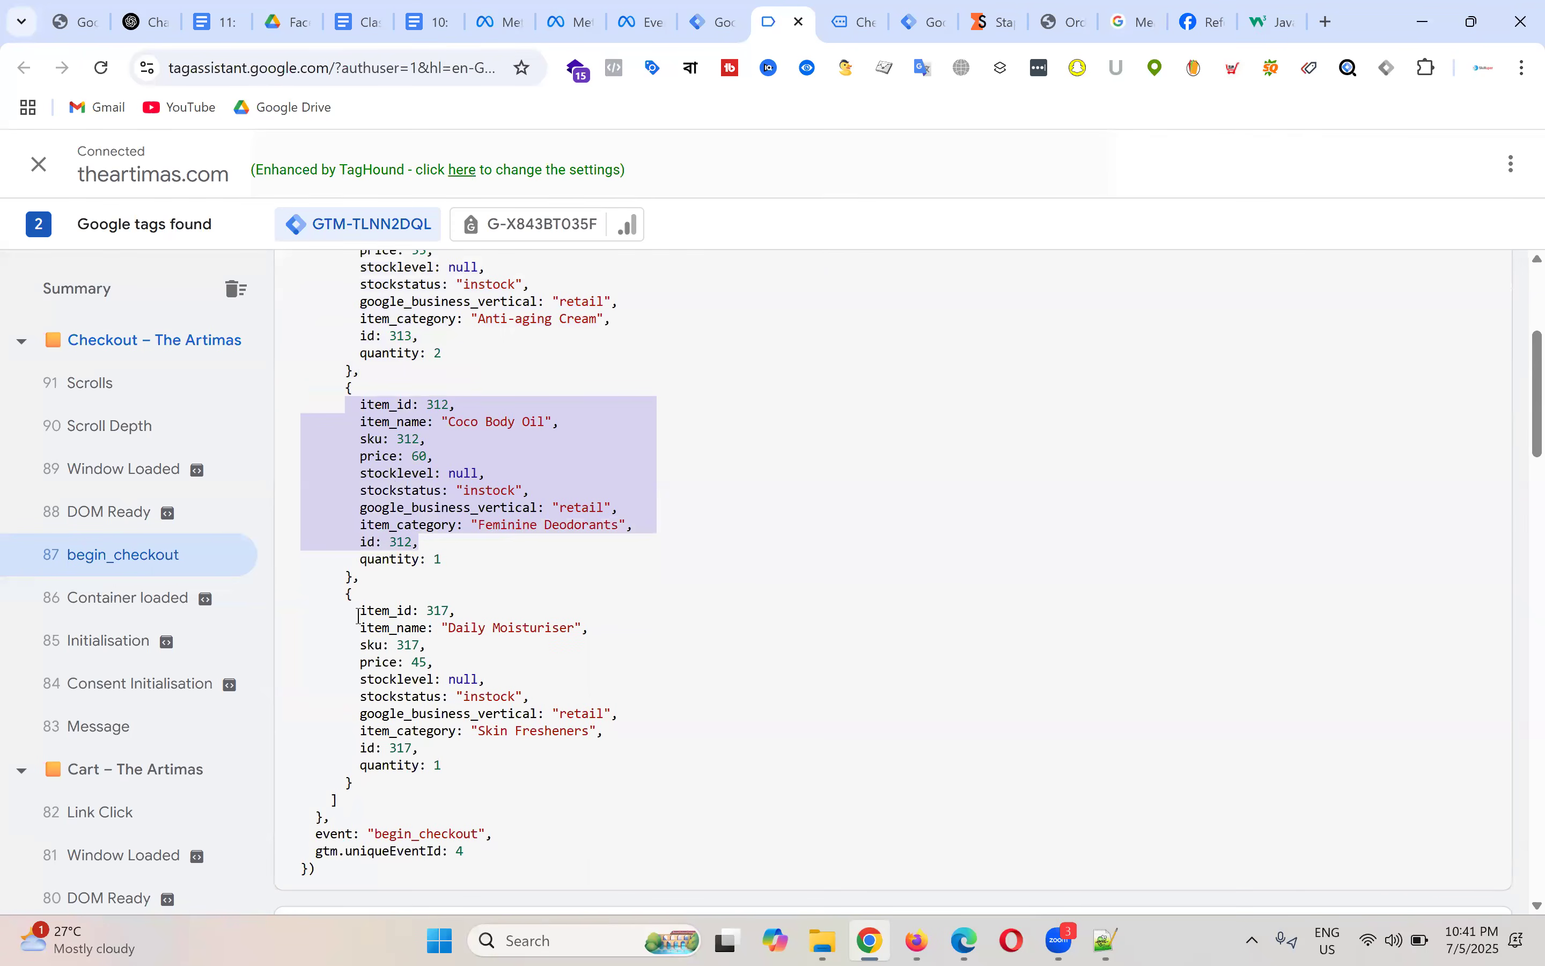
drag(333, 597, 542, 772)
scroll(689, 552, up, 3)
click(658, 508)
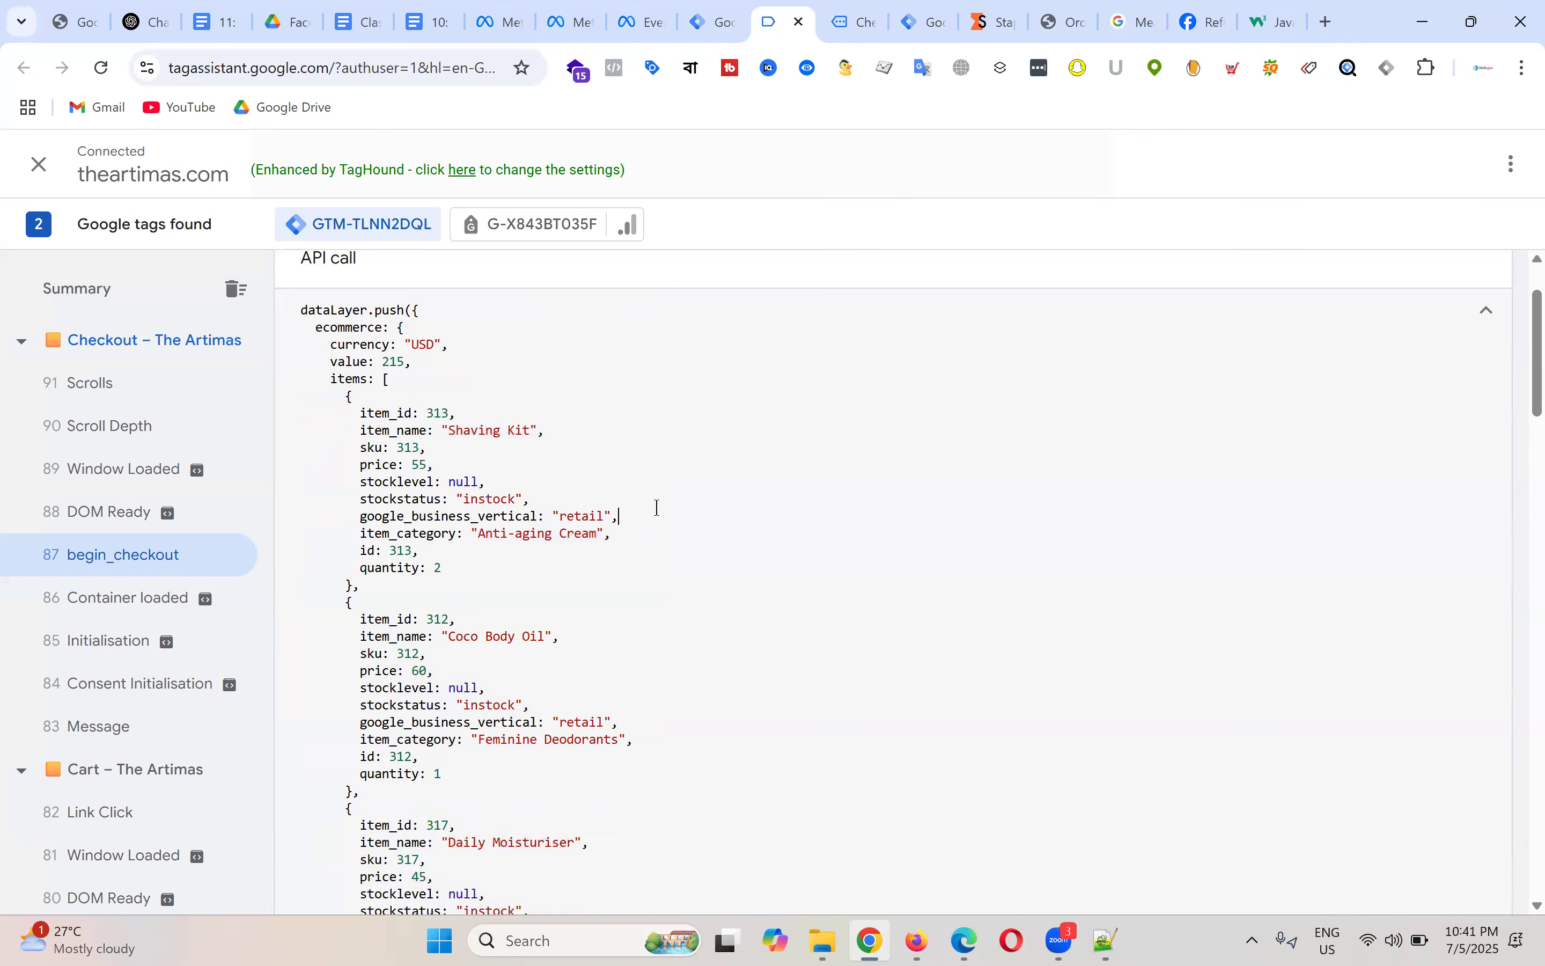
scroll(641, 436, up, 2)
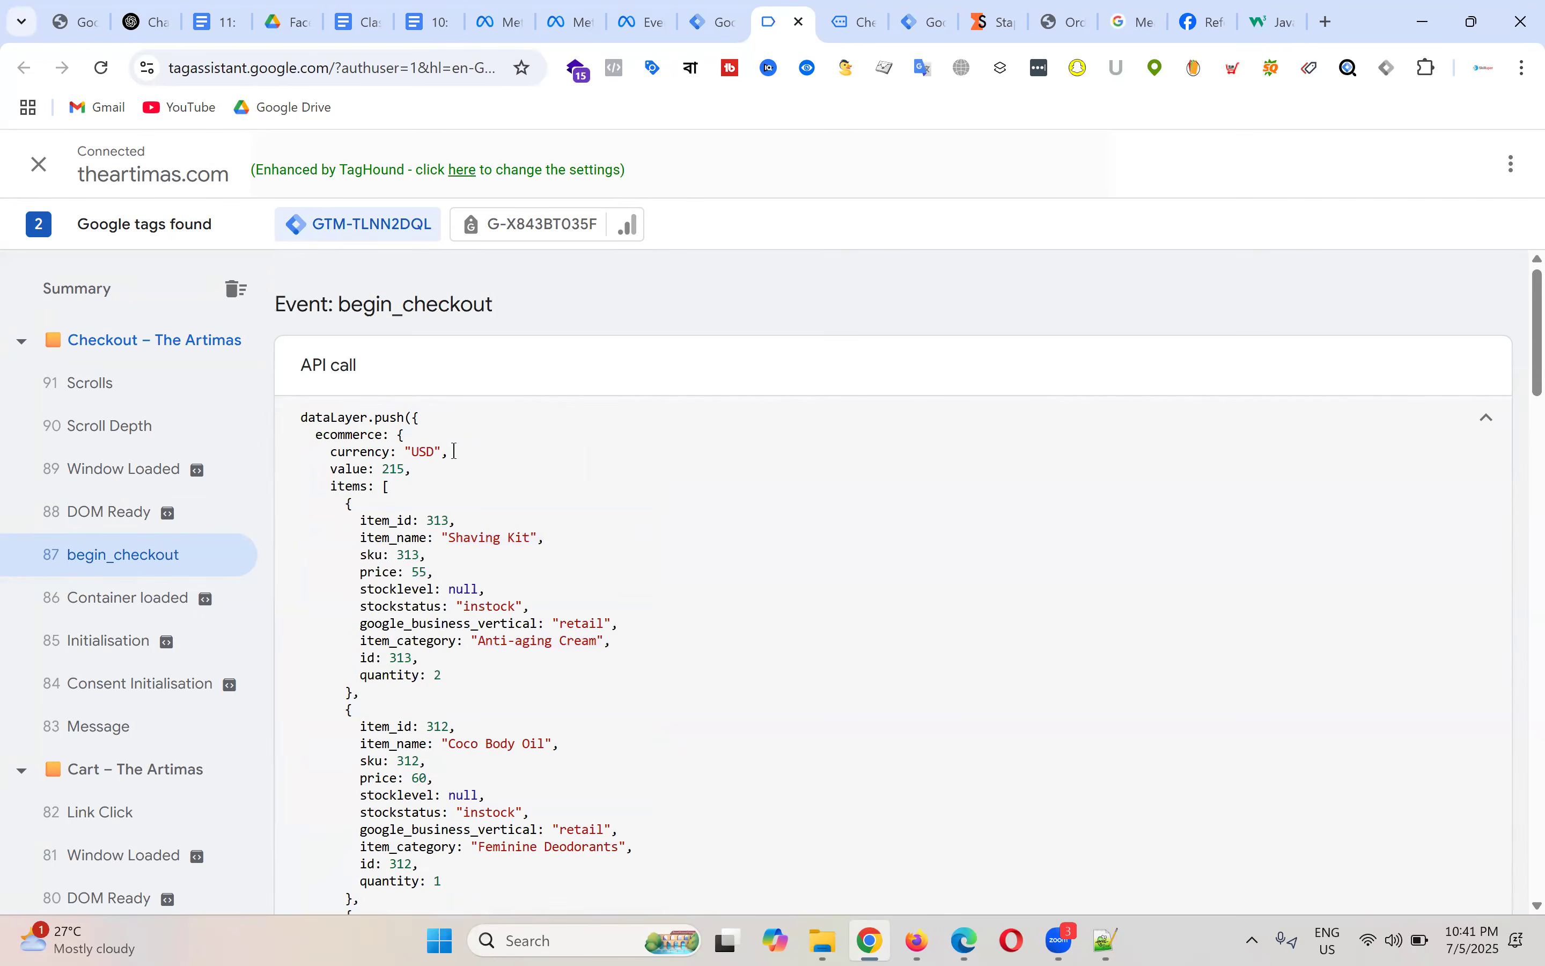
Step: Point out the value 215 and currency USD keys of the begin_checkout push
double_click(354, 470)
double_click(365, 452)
double_click(353, 470)
click(367, 452)
double_click(351, 470)
click(867, 16)
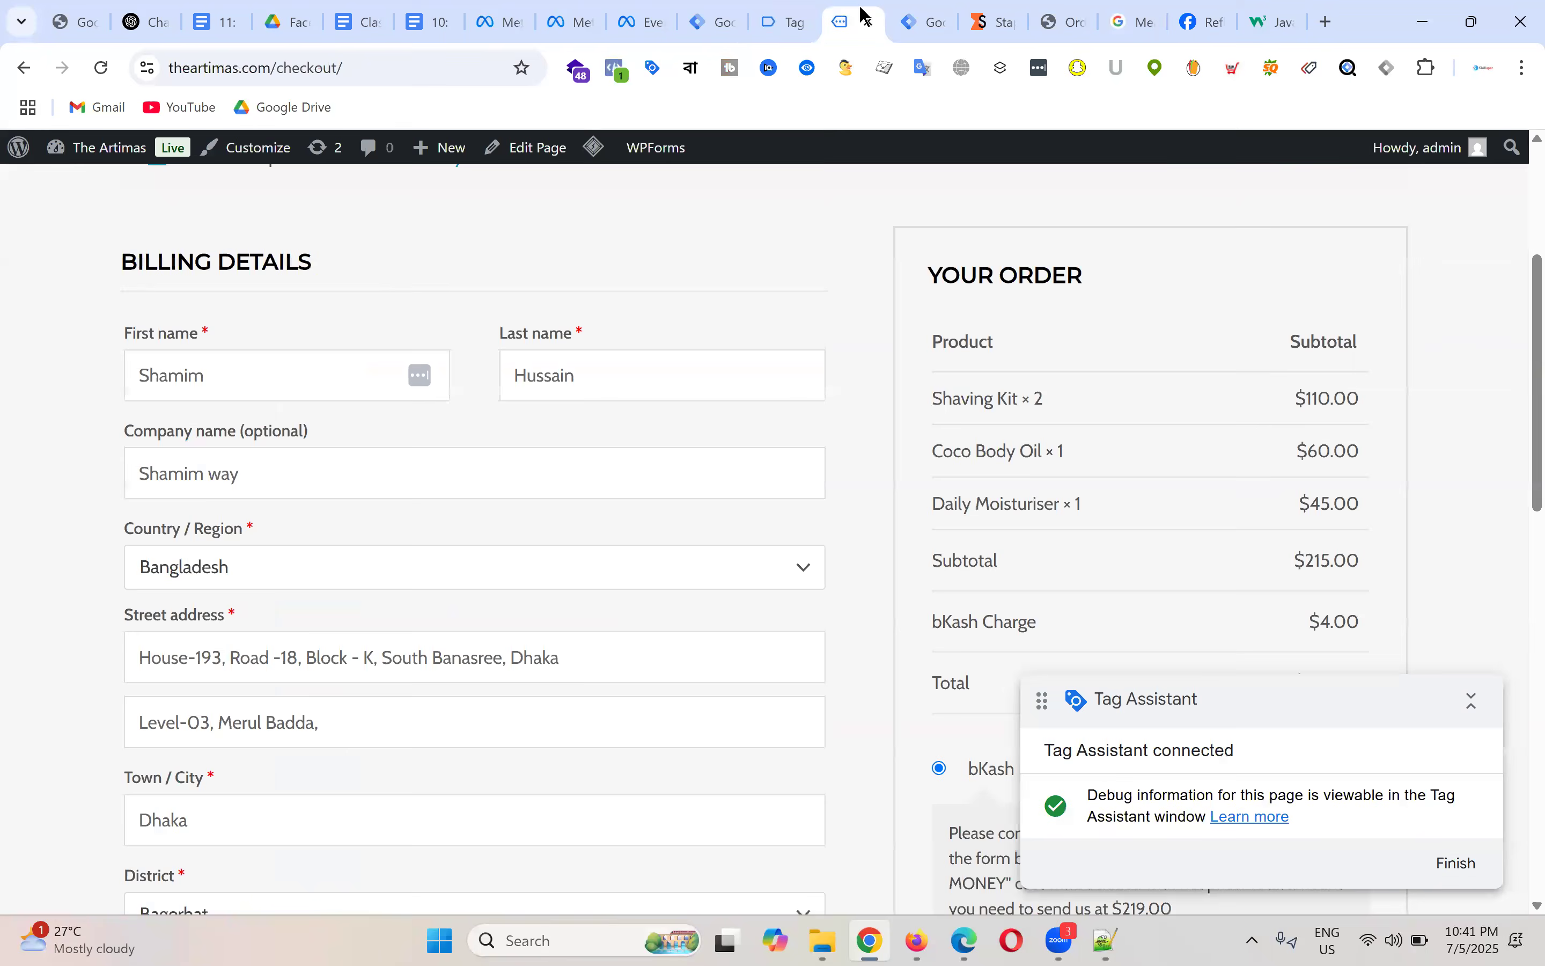
click(806, 16)
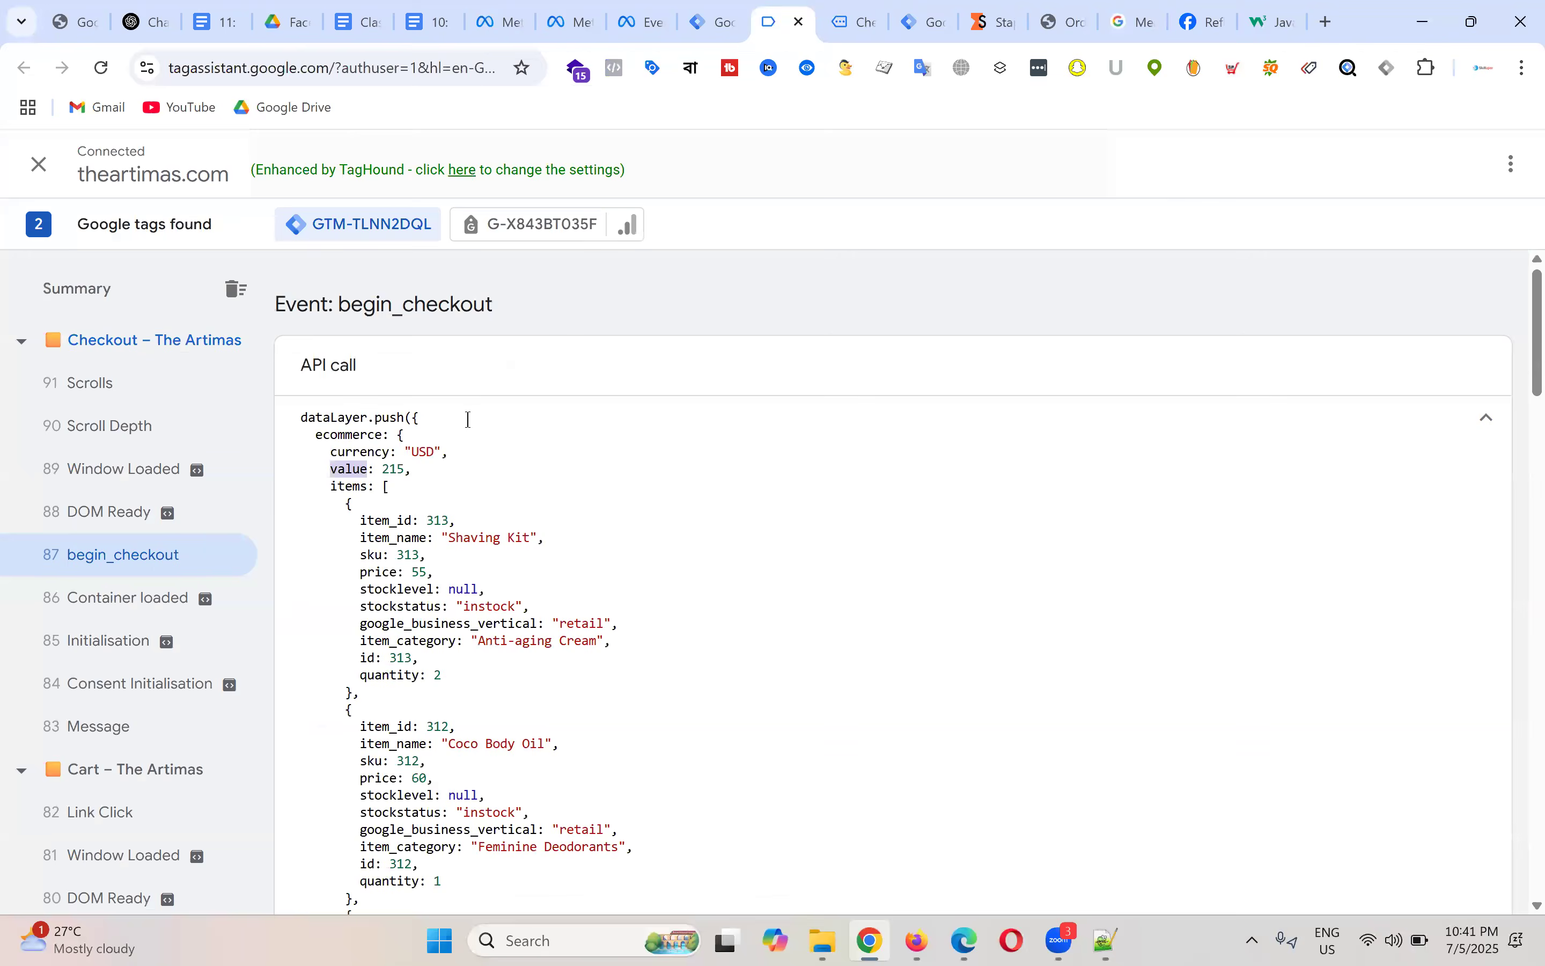
scroll(831, 462, down, 10)
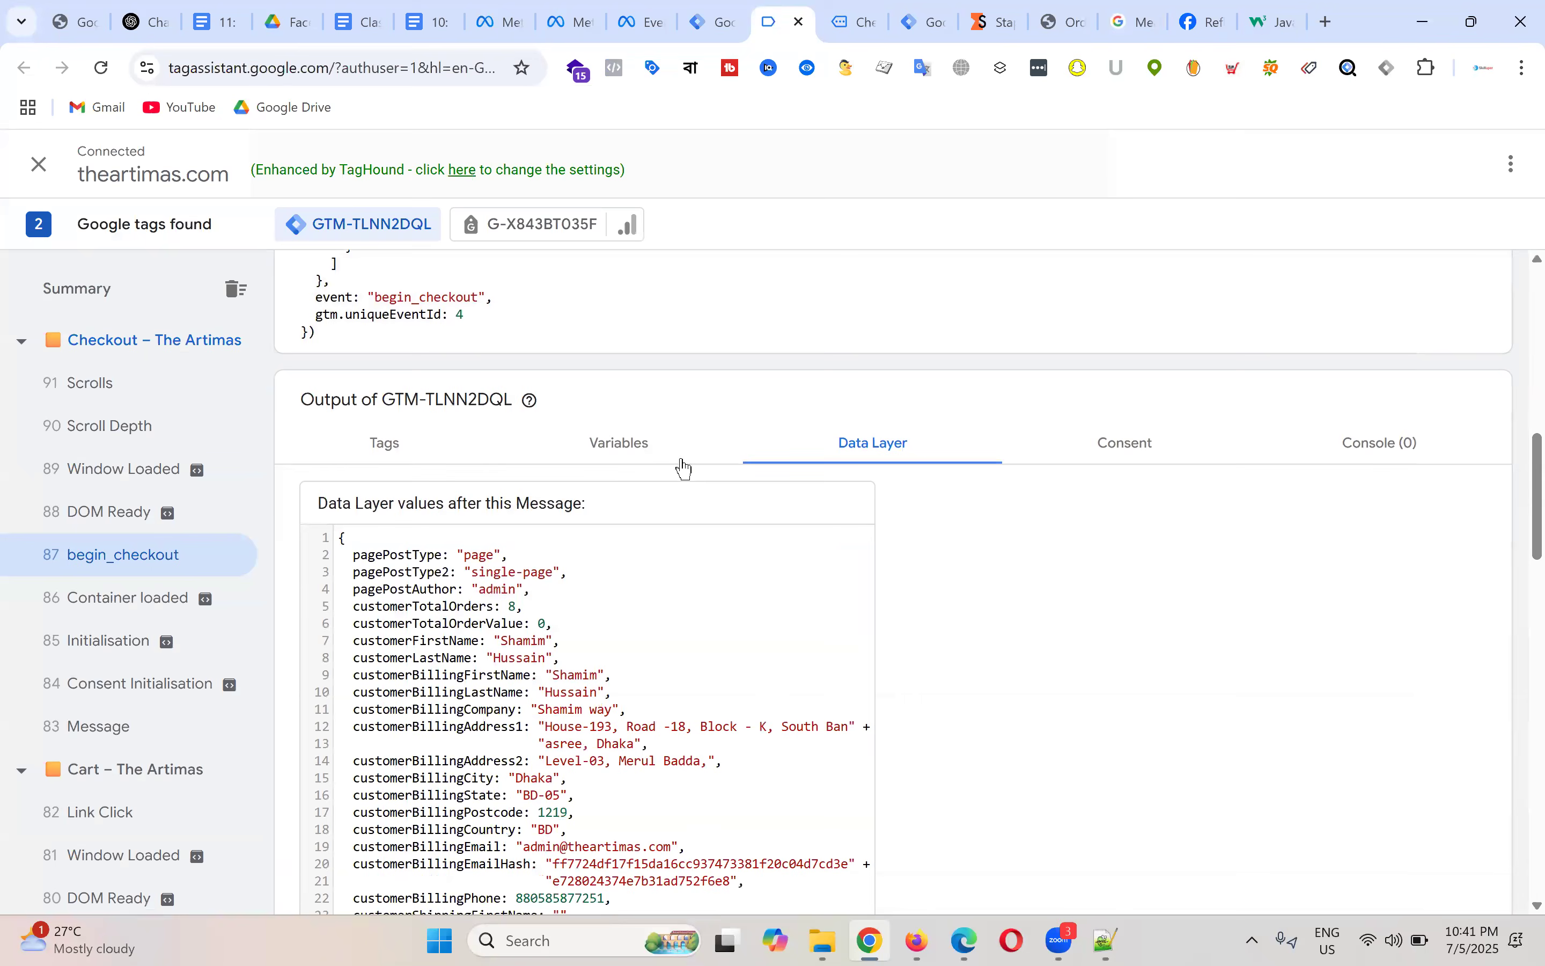
click(632, 447)
scroll(938, 483, down, 2)
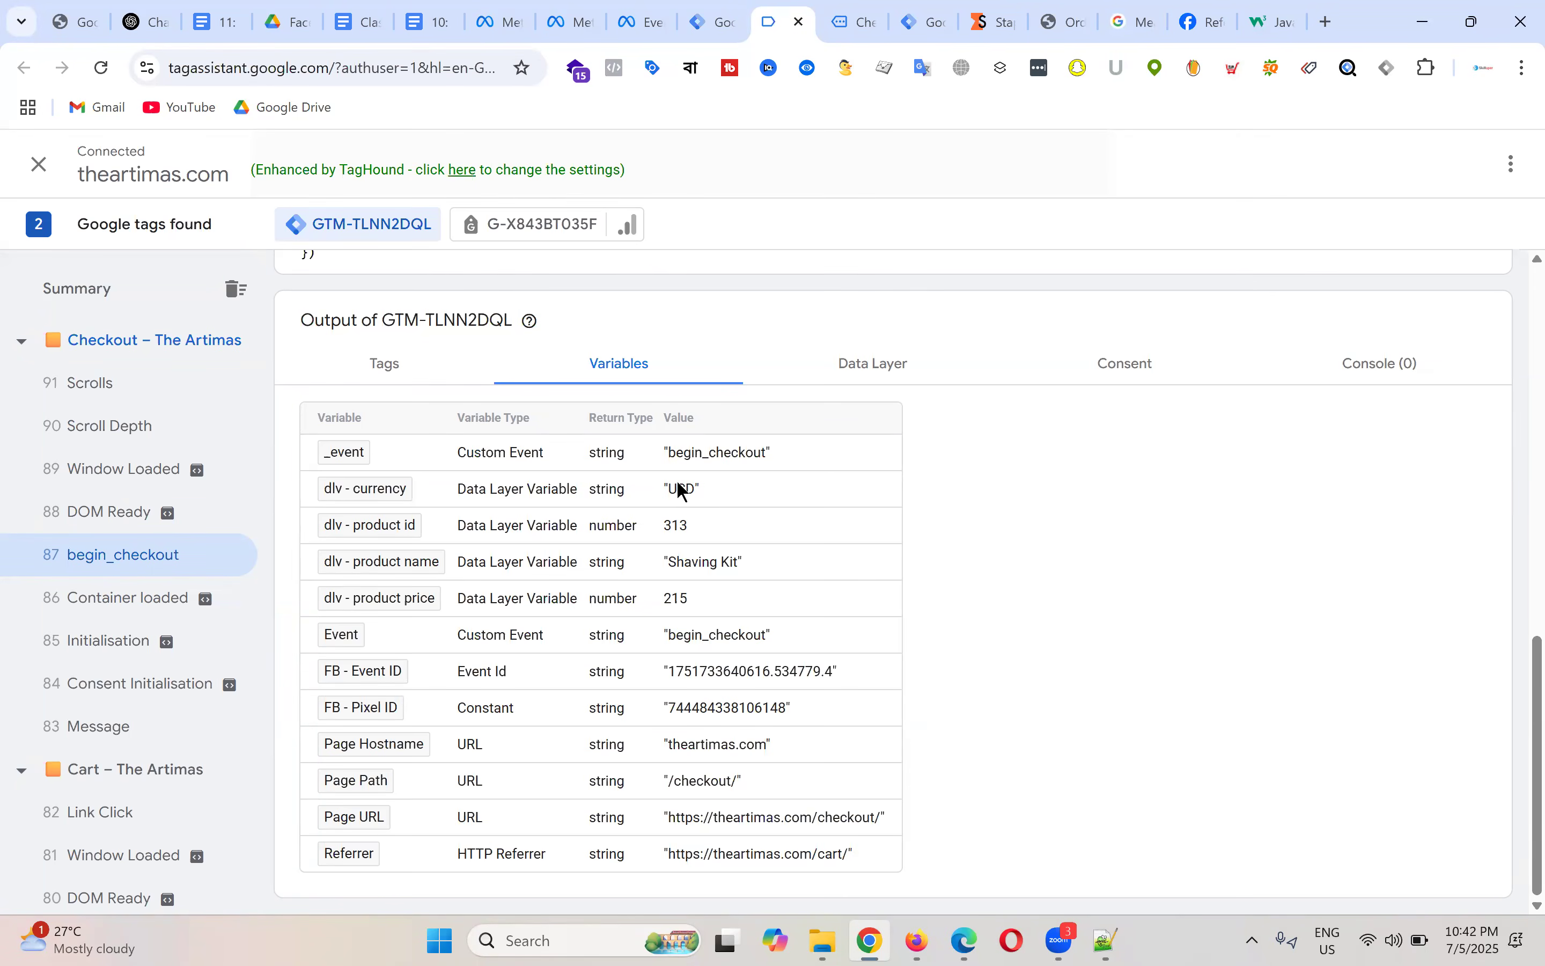
drag(666, 490, 769, 489)
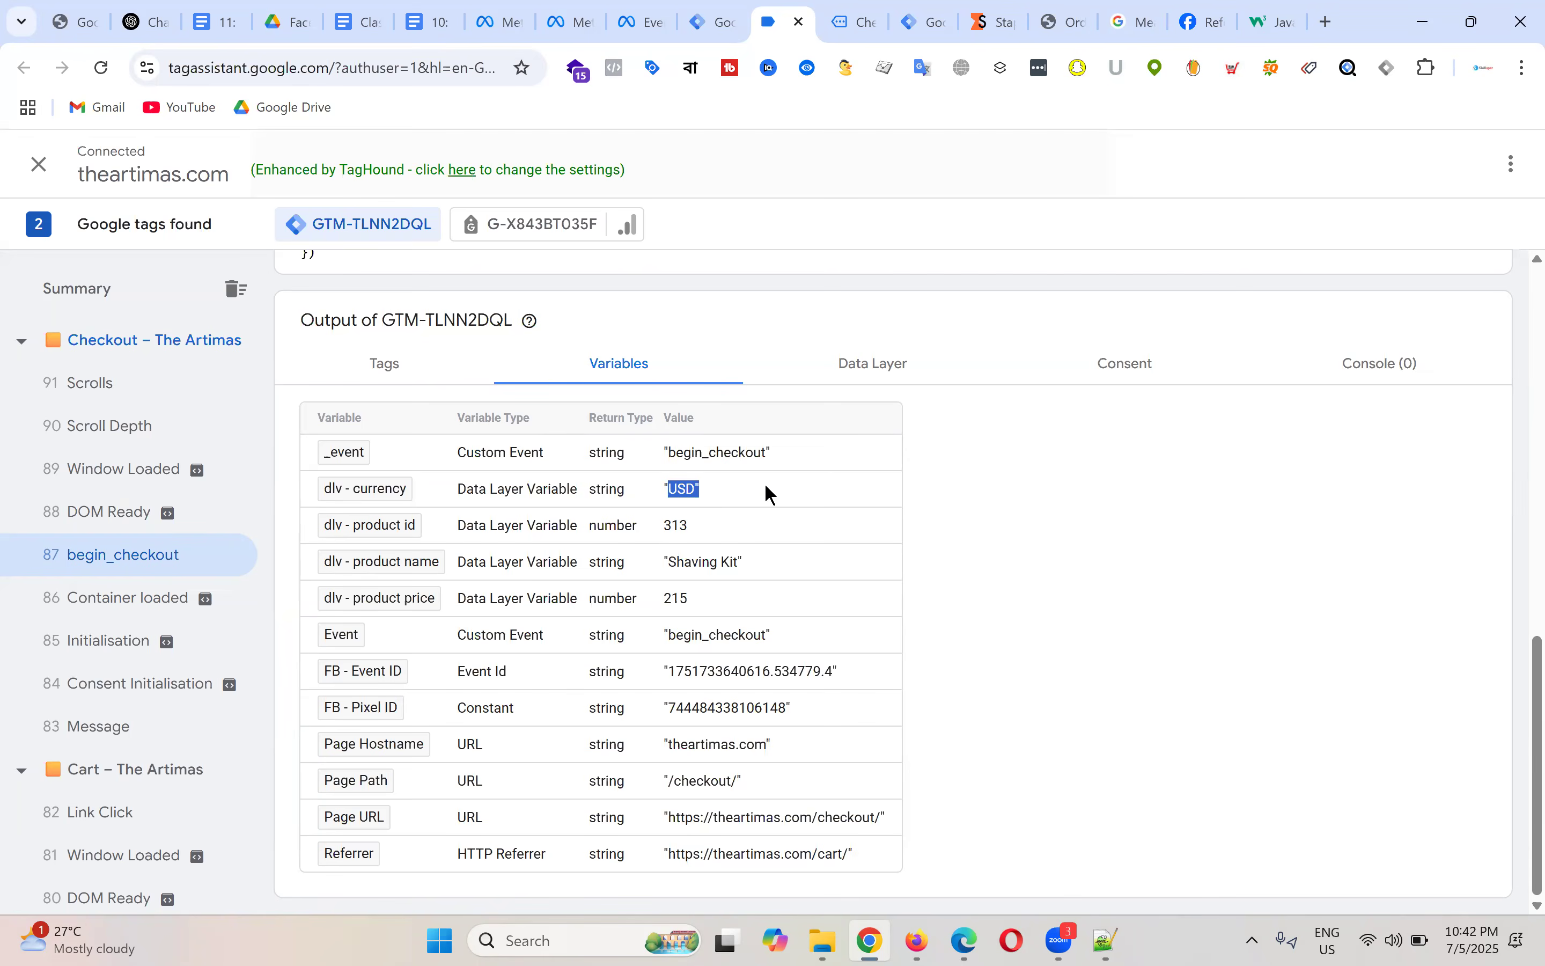
click(854, 556)
drag(659, 601, 733, 600)
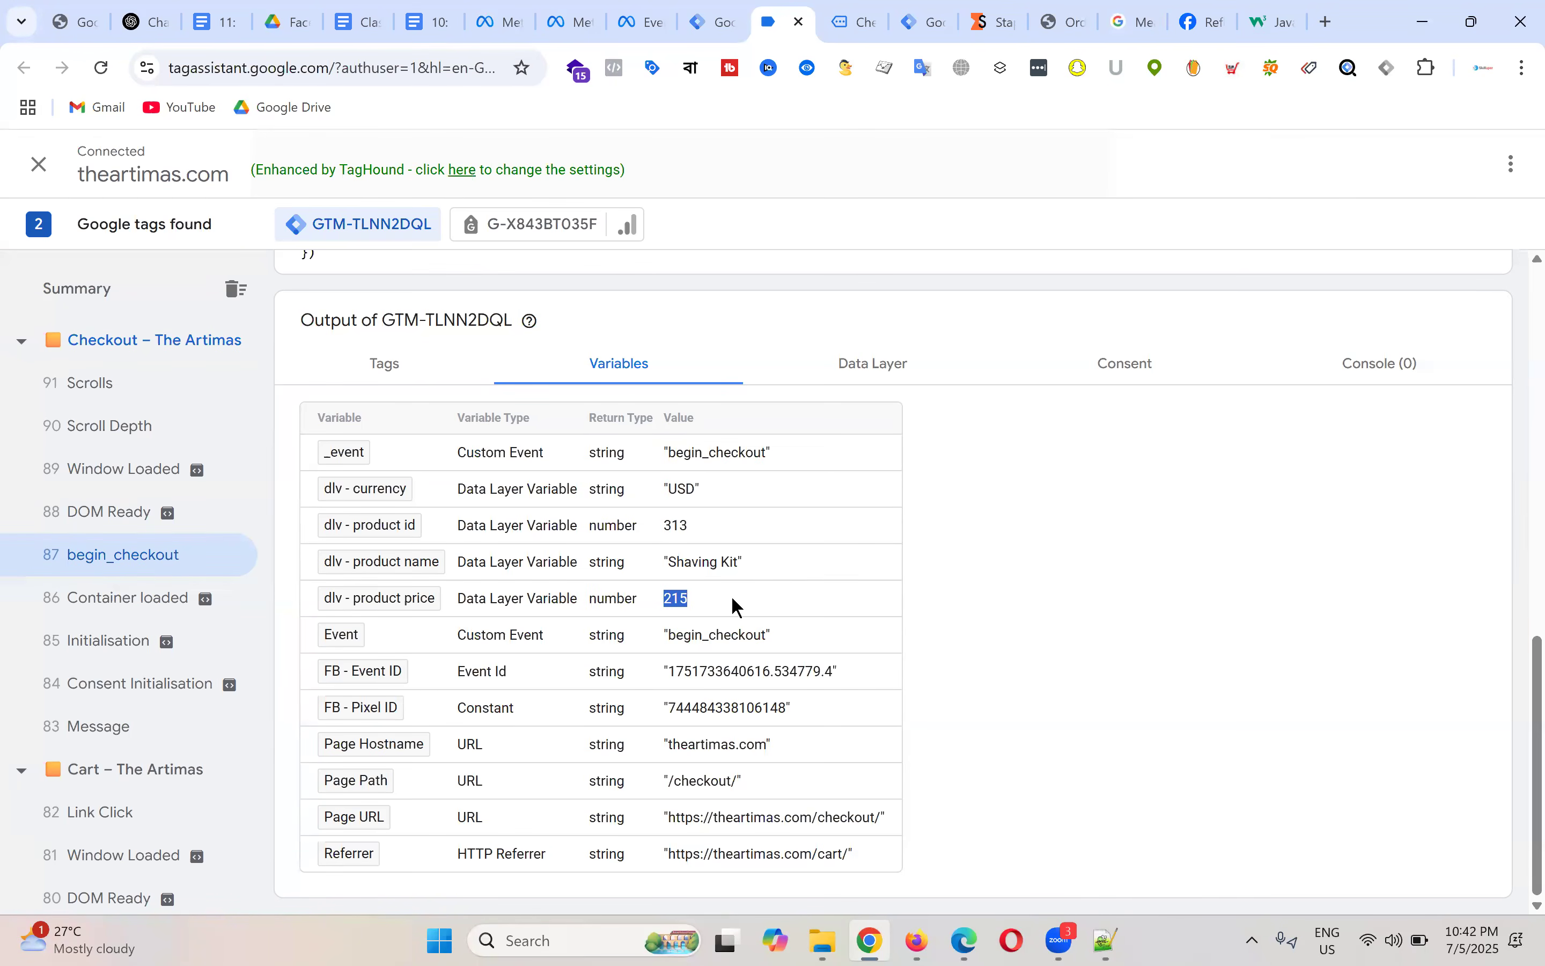
click(862, 21)
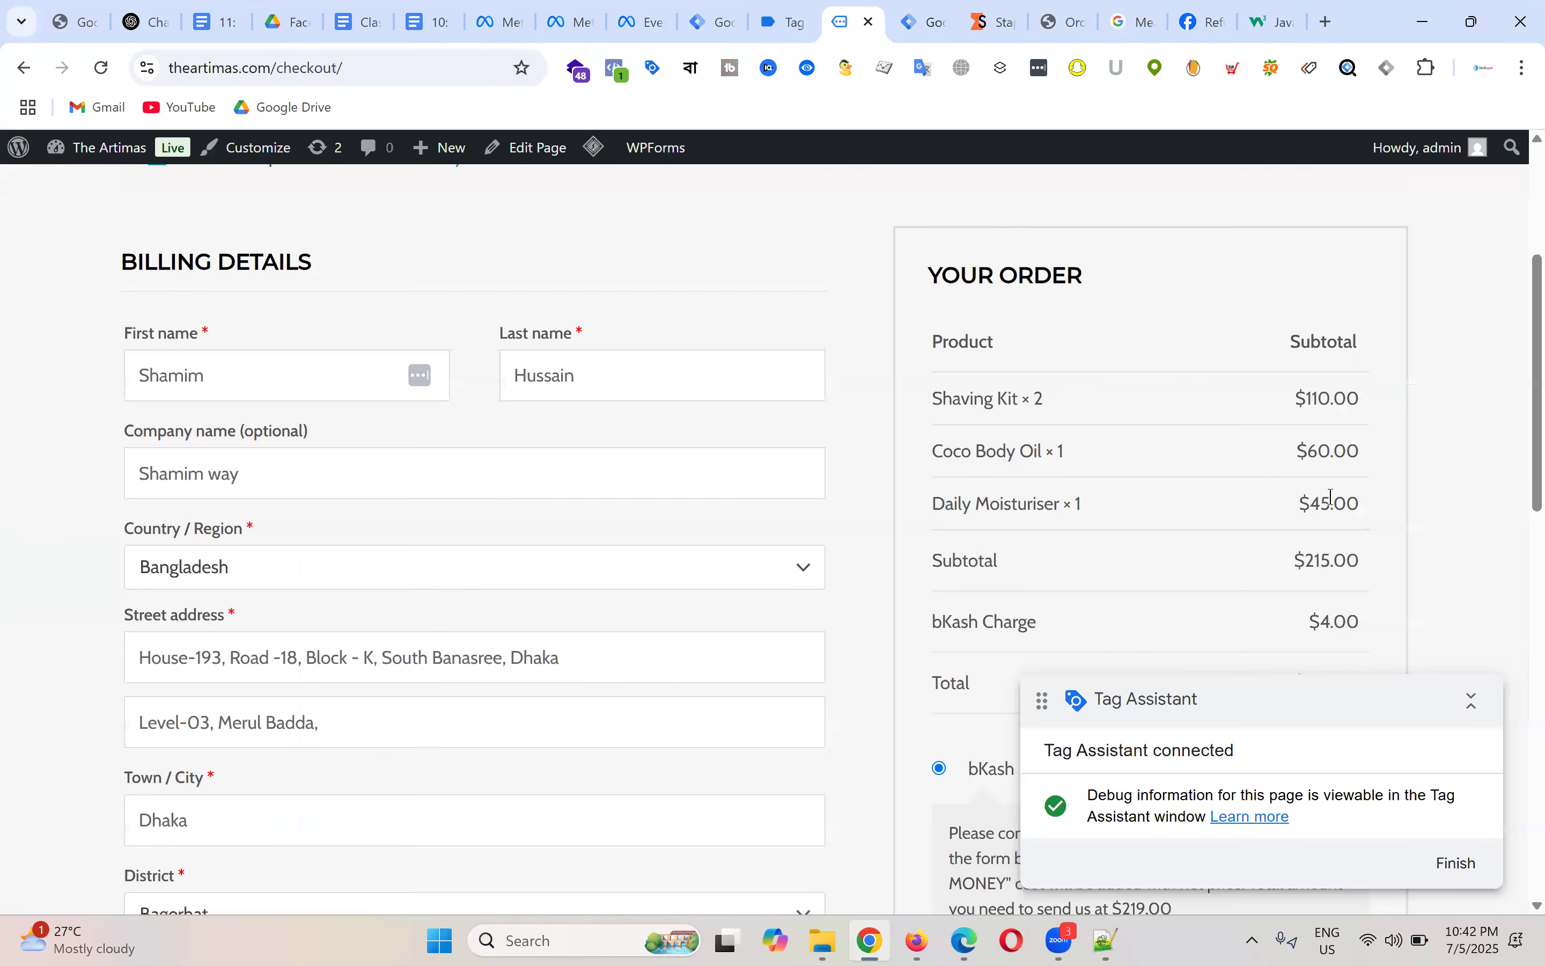
scroll(1331, 497, down, 3)
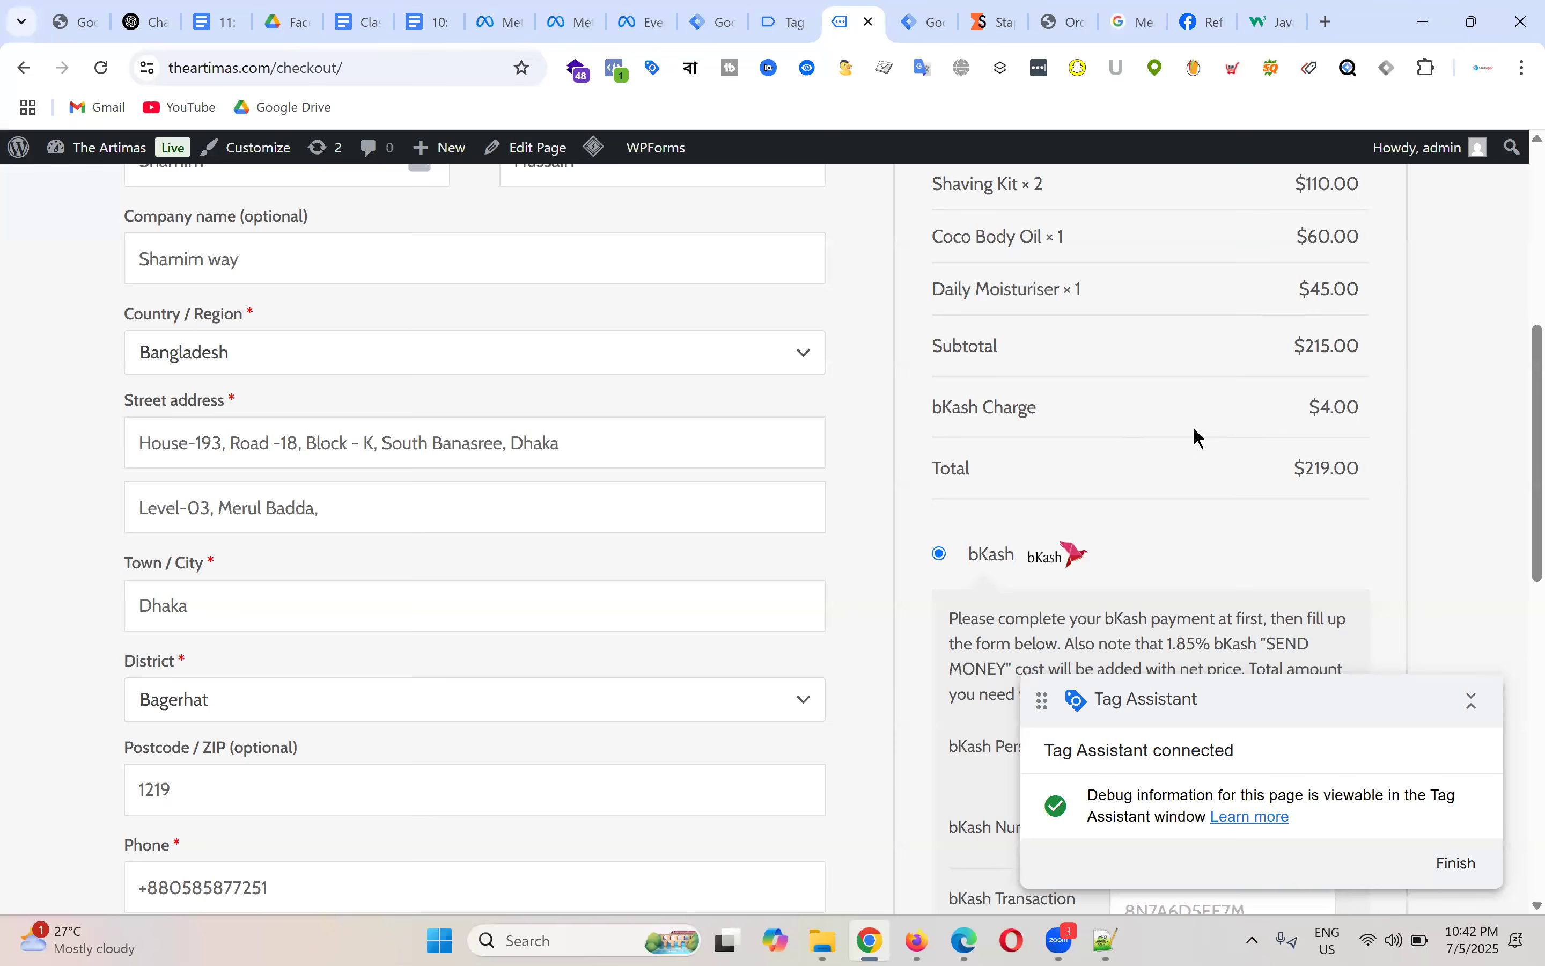
scroll(1213, 446, up, 2)
drag(1299, 453, 1367, 447)
click(787, 22)
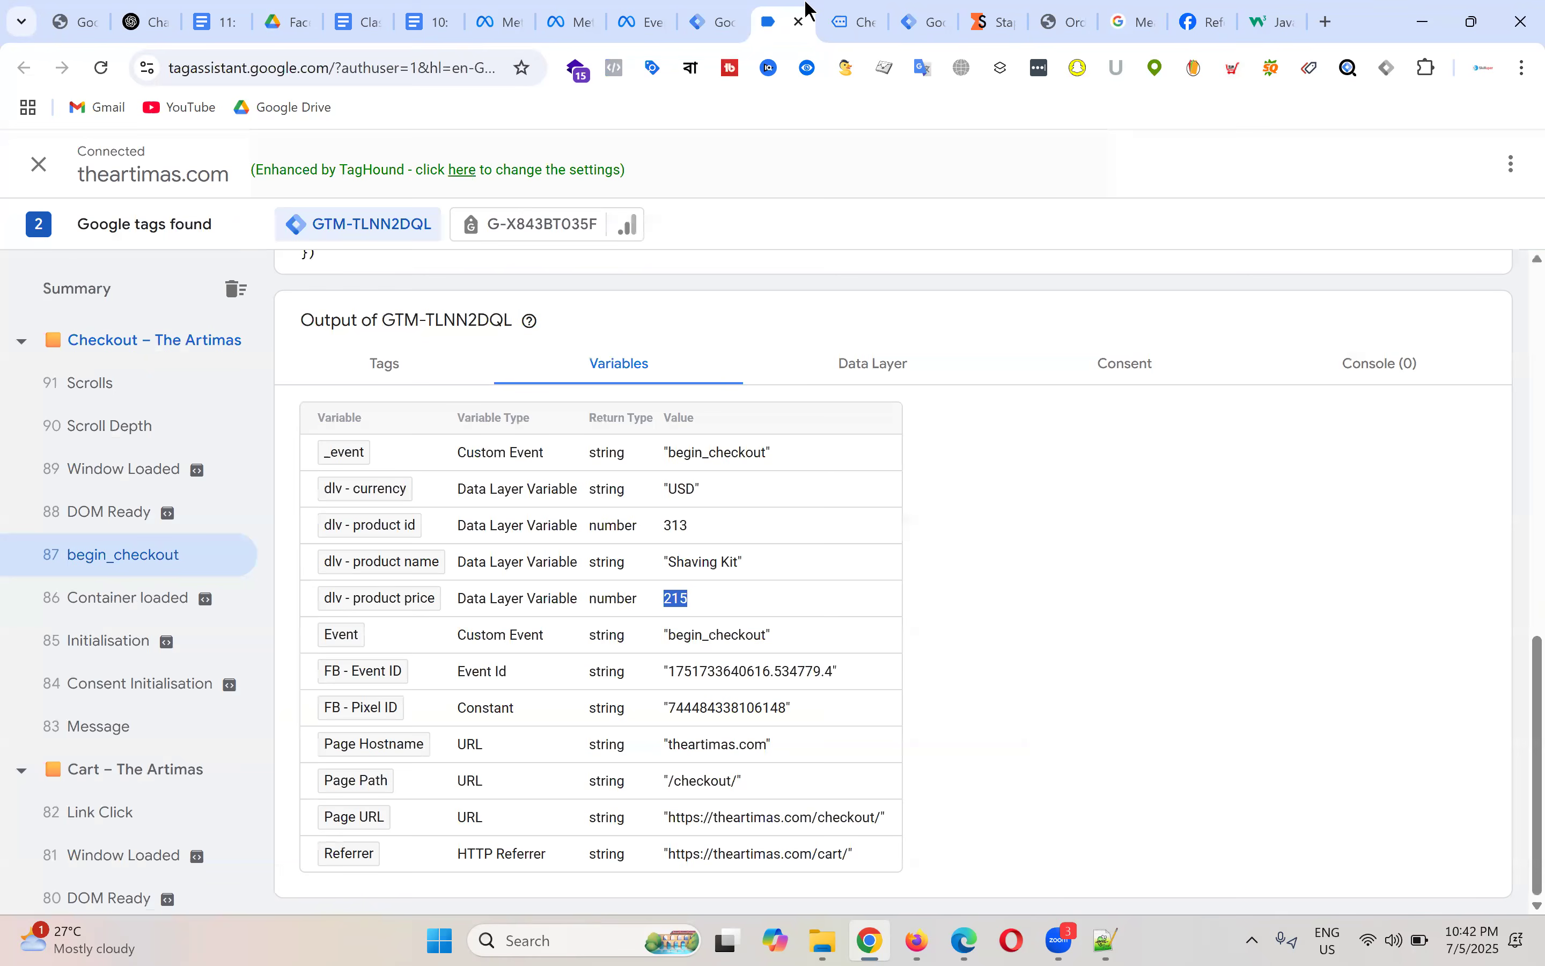
click(724, 592)
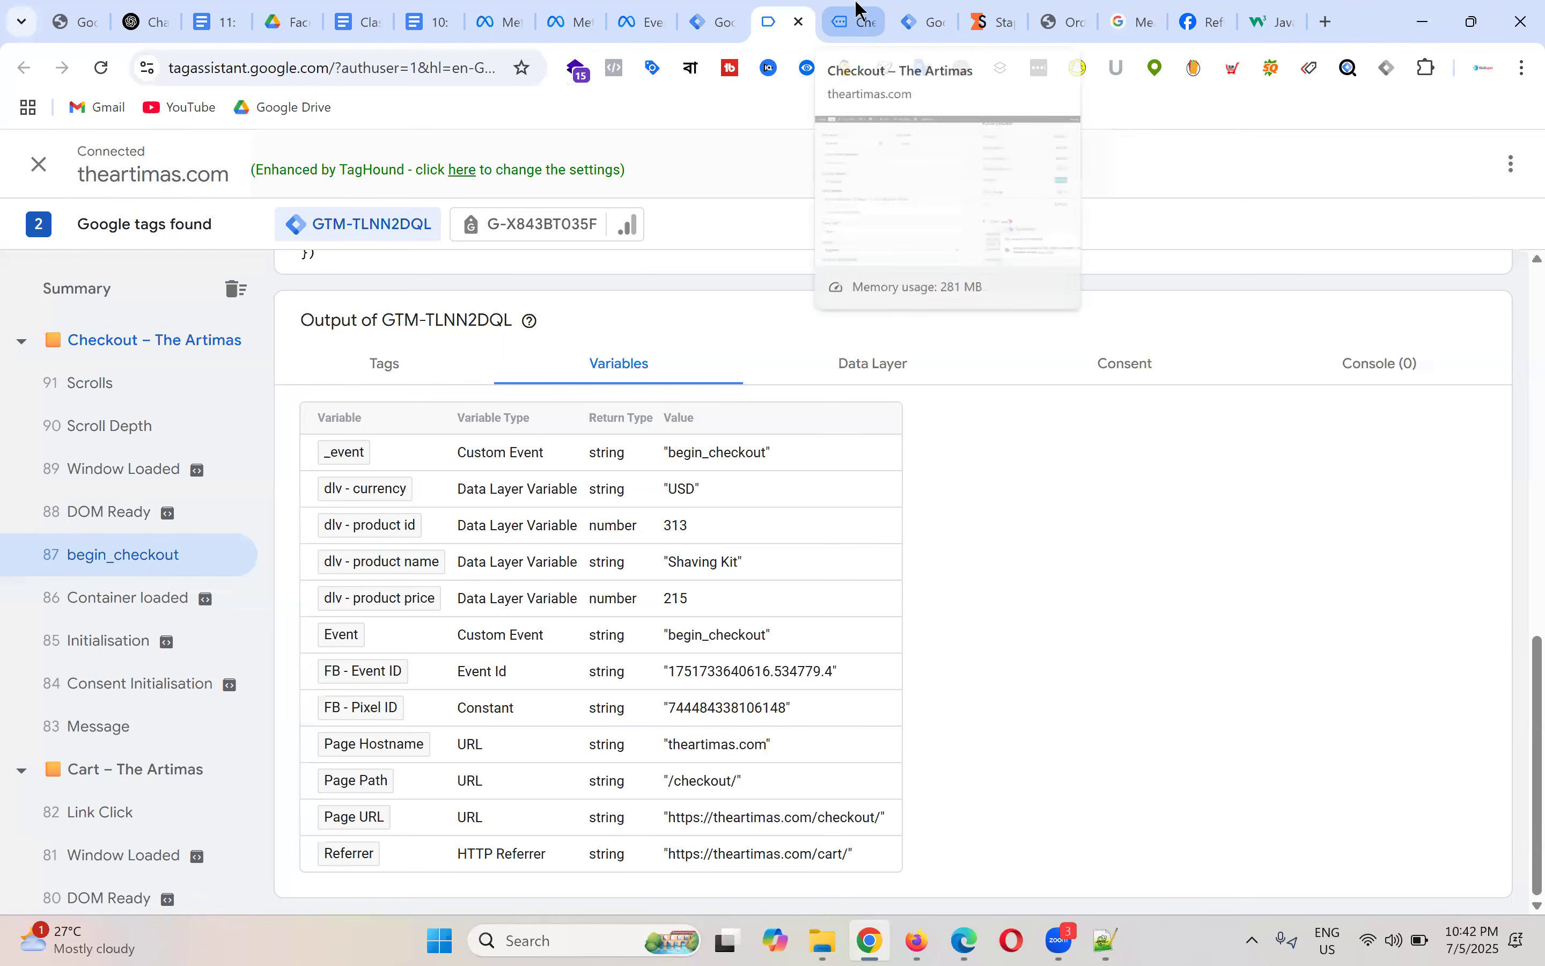
click(856, 20)
click(930, 20)
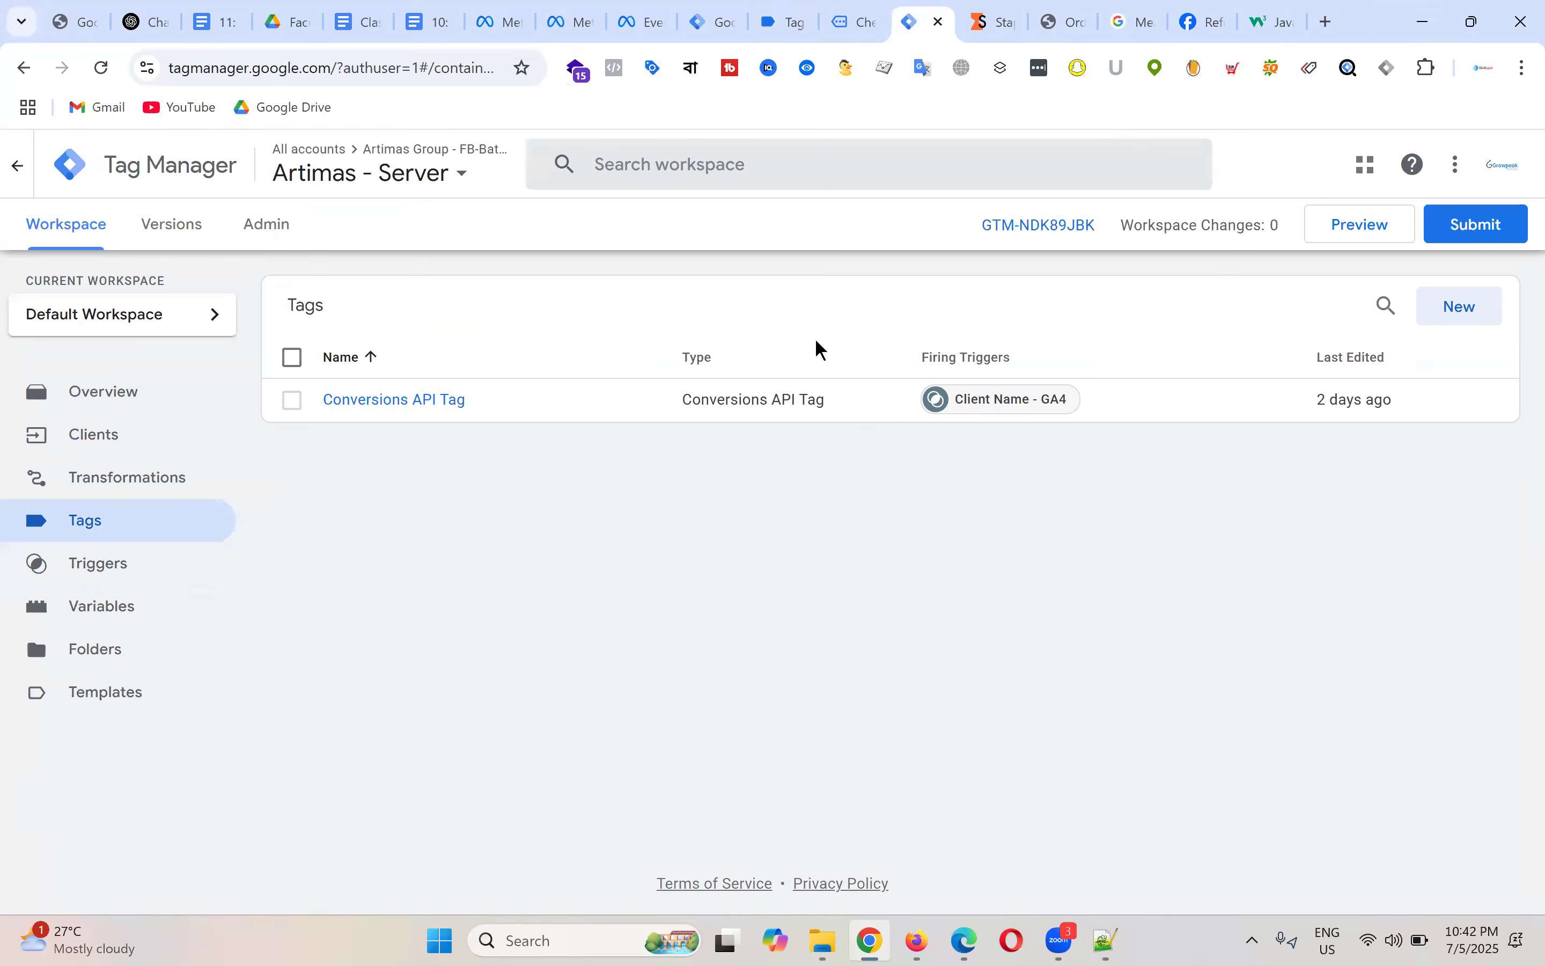
click(714, 19)
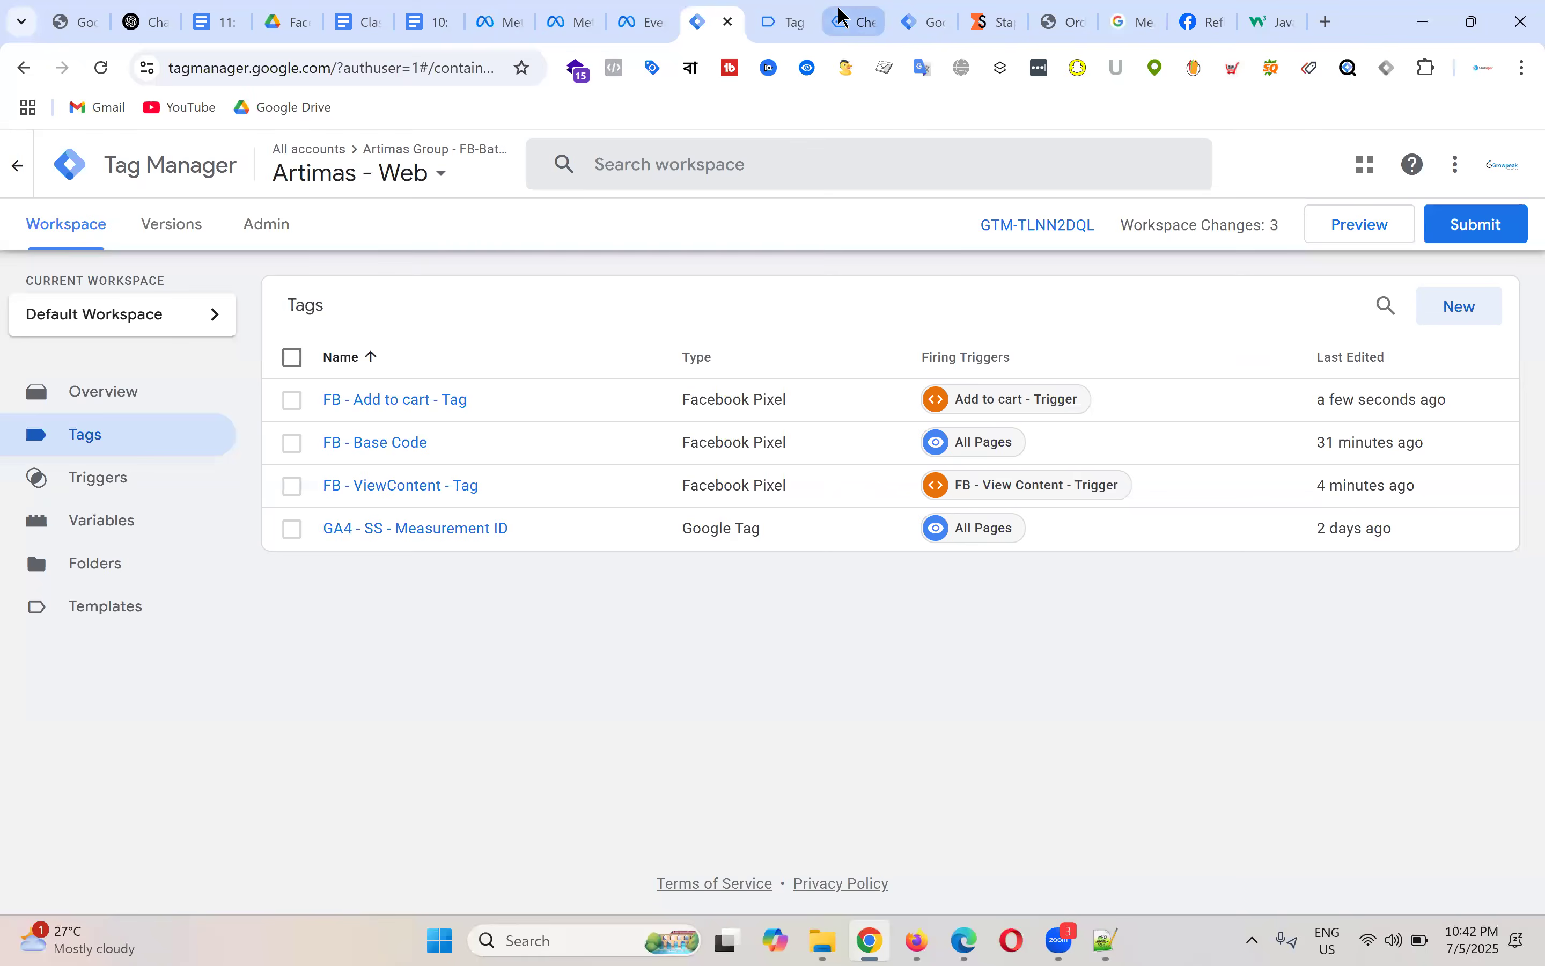
click(795, 19)
scroll(1089, 499, up, 10)
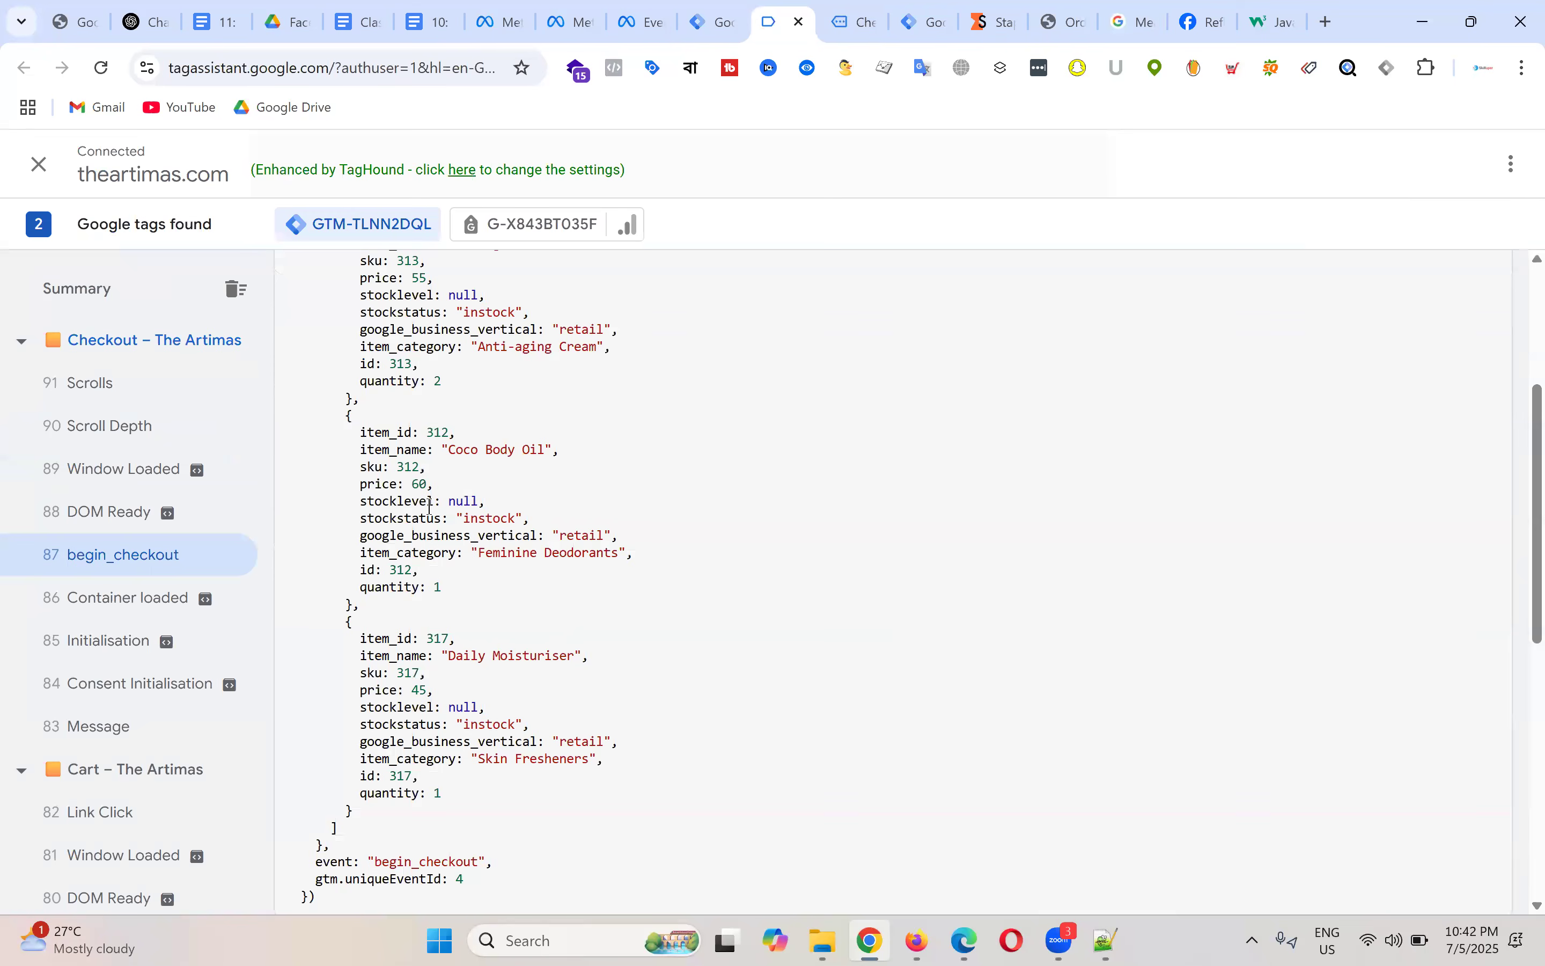
scroll(503, 503, down, 1)
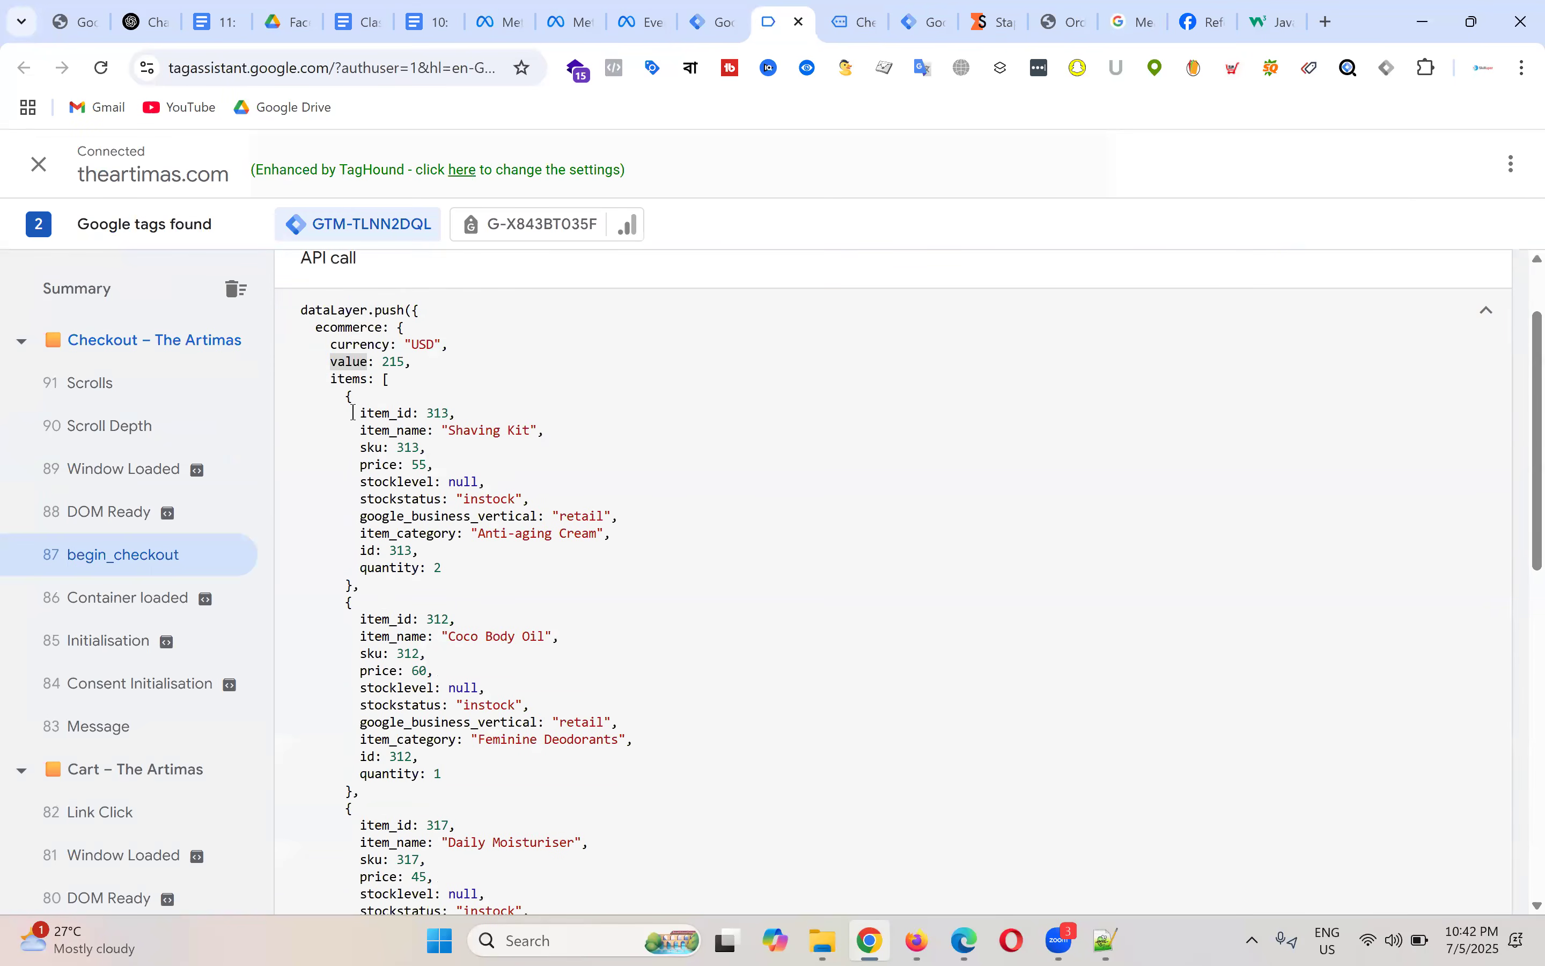
drag(352, 413, 543, 570)
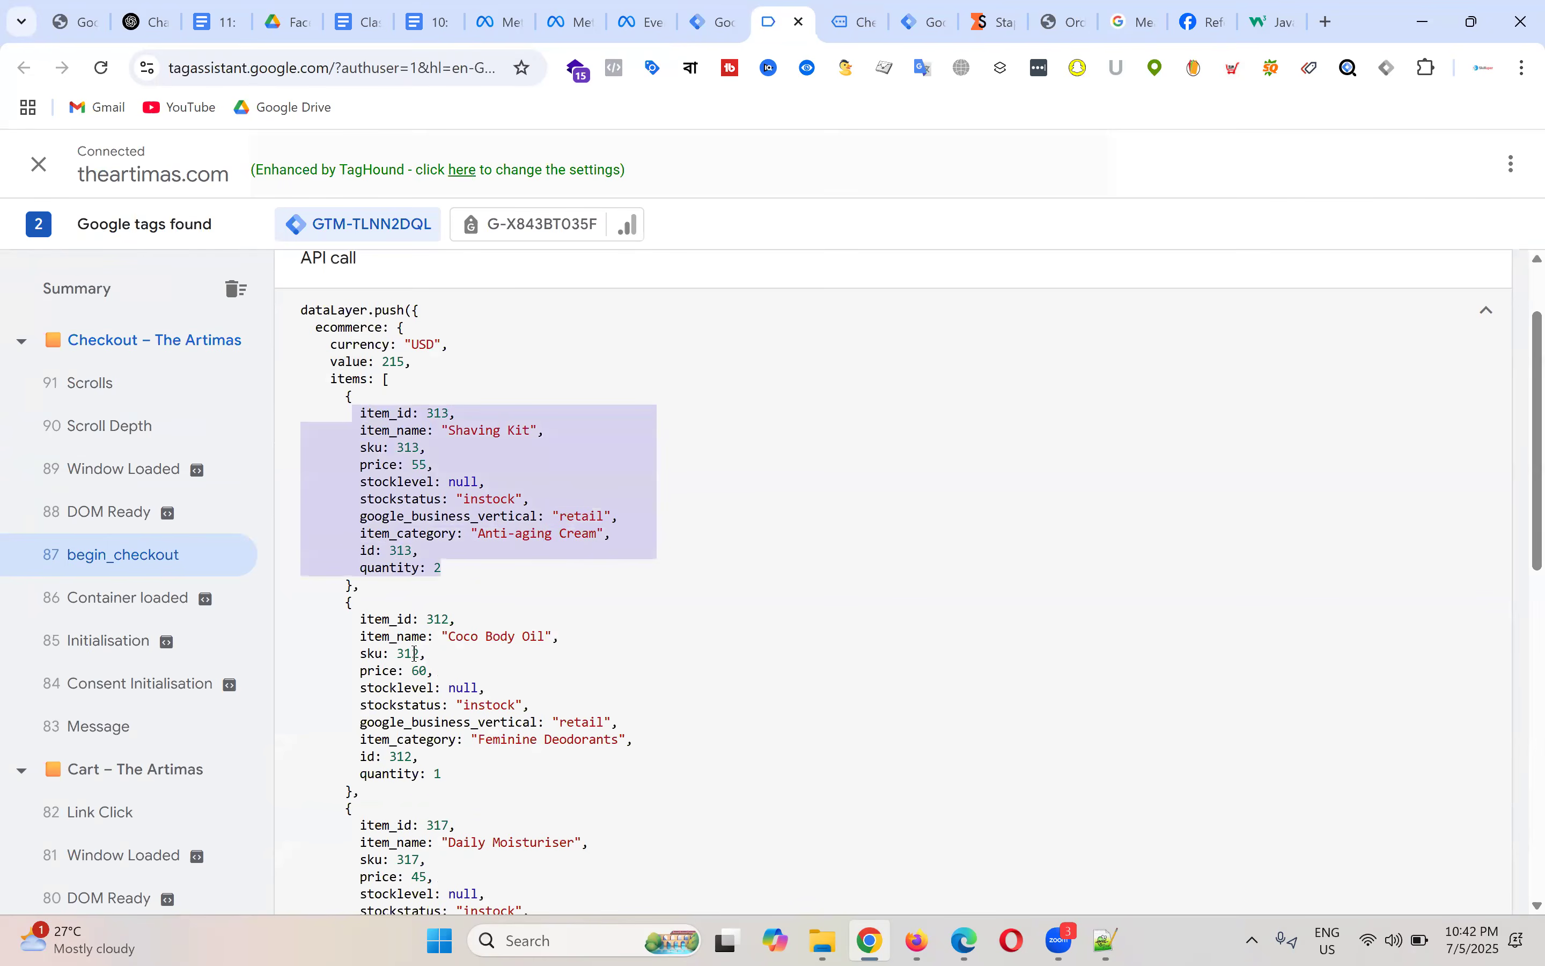
scroll(458, 525, down, 3)
scroll(457, 525, up, 3)
click(485, 530)
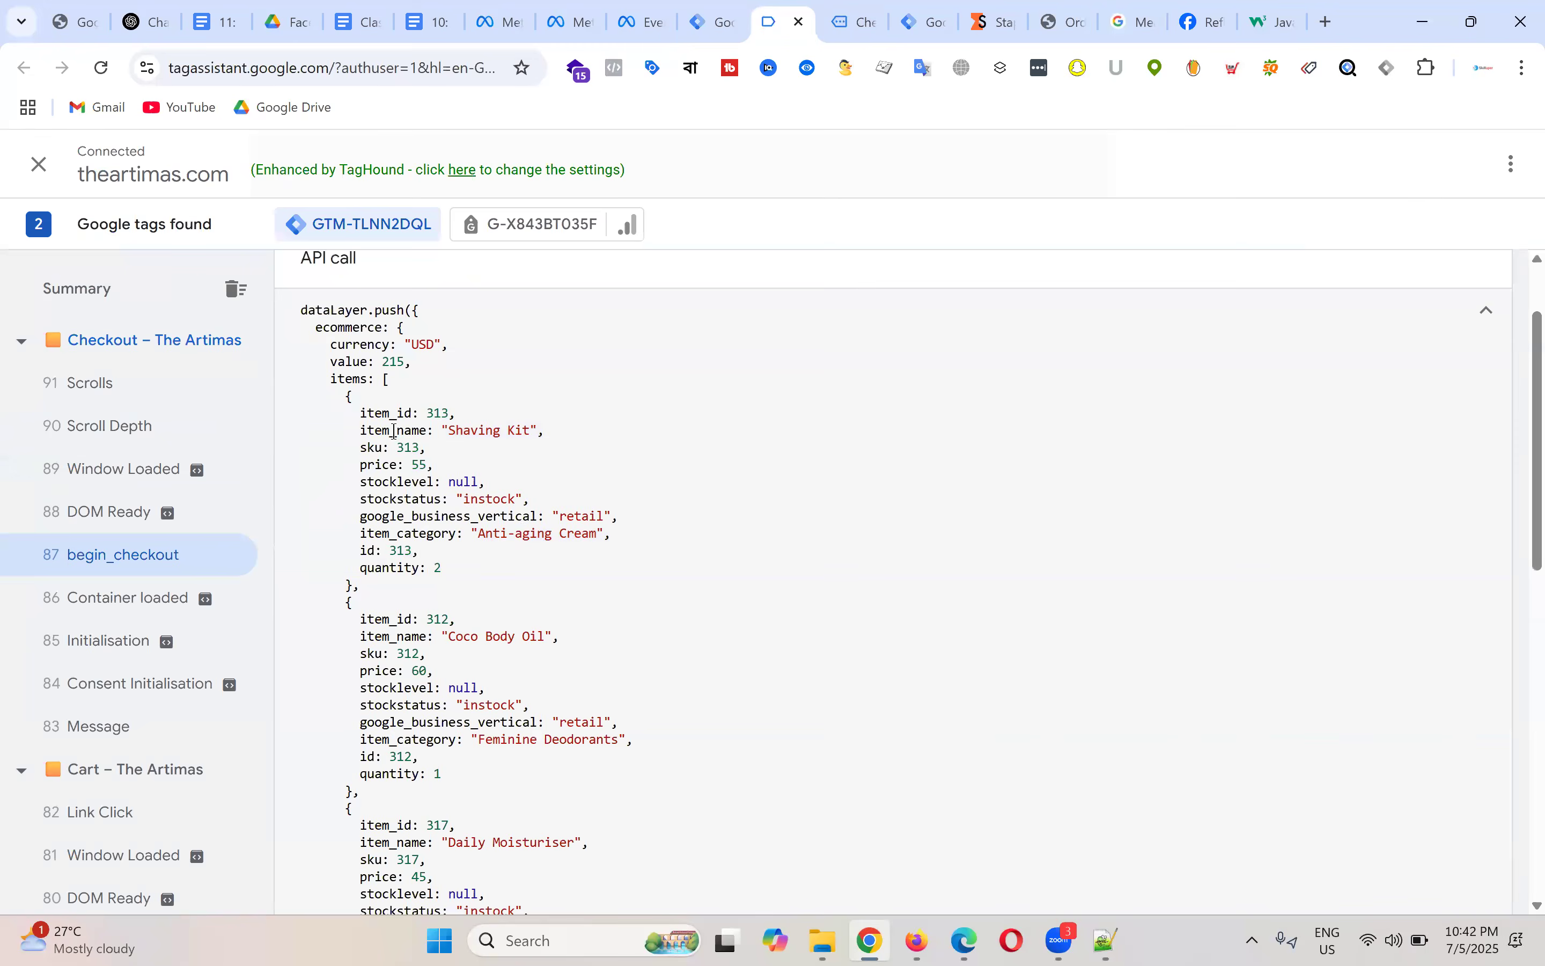
drag(356, 414, 454, 413)
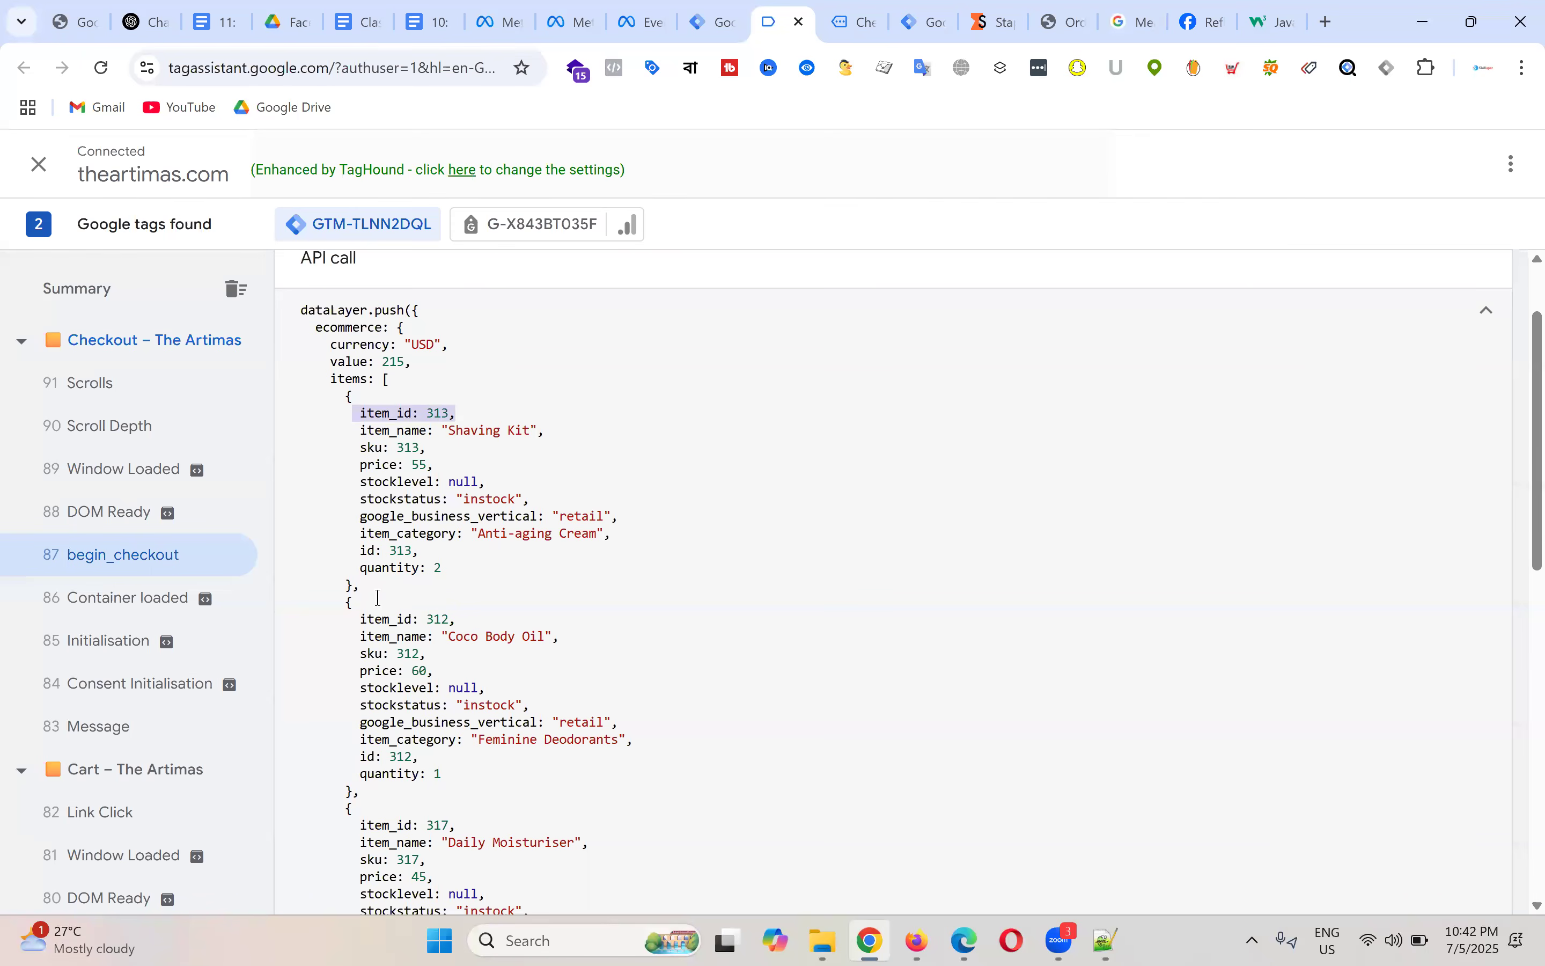
click(360, 619)
drag(474, 612, 473, 605)
drag(365, 825, 493, 824)
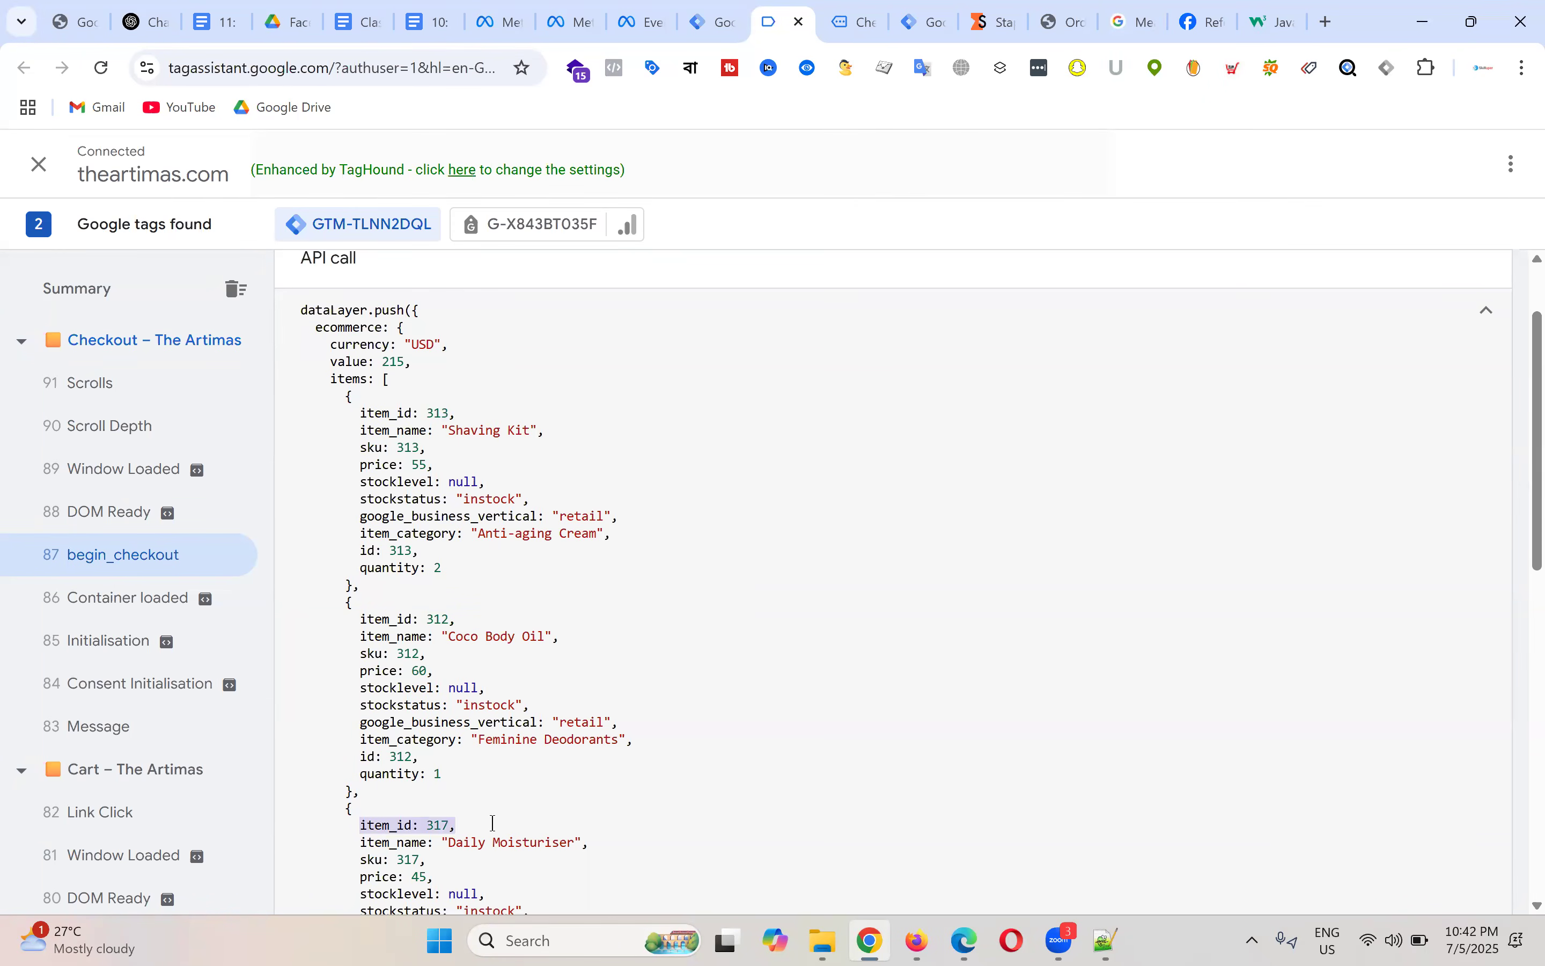
drag(356, 432, 580, 430)
drag(359, 637, 560, 637)
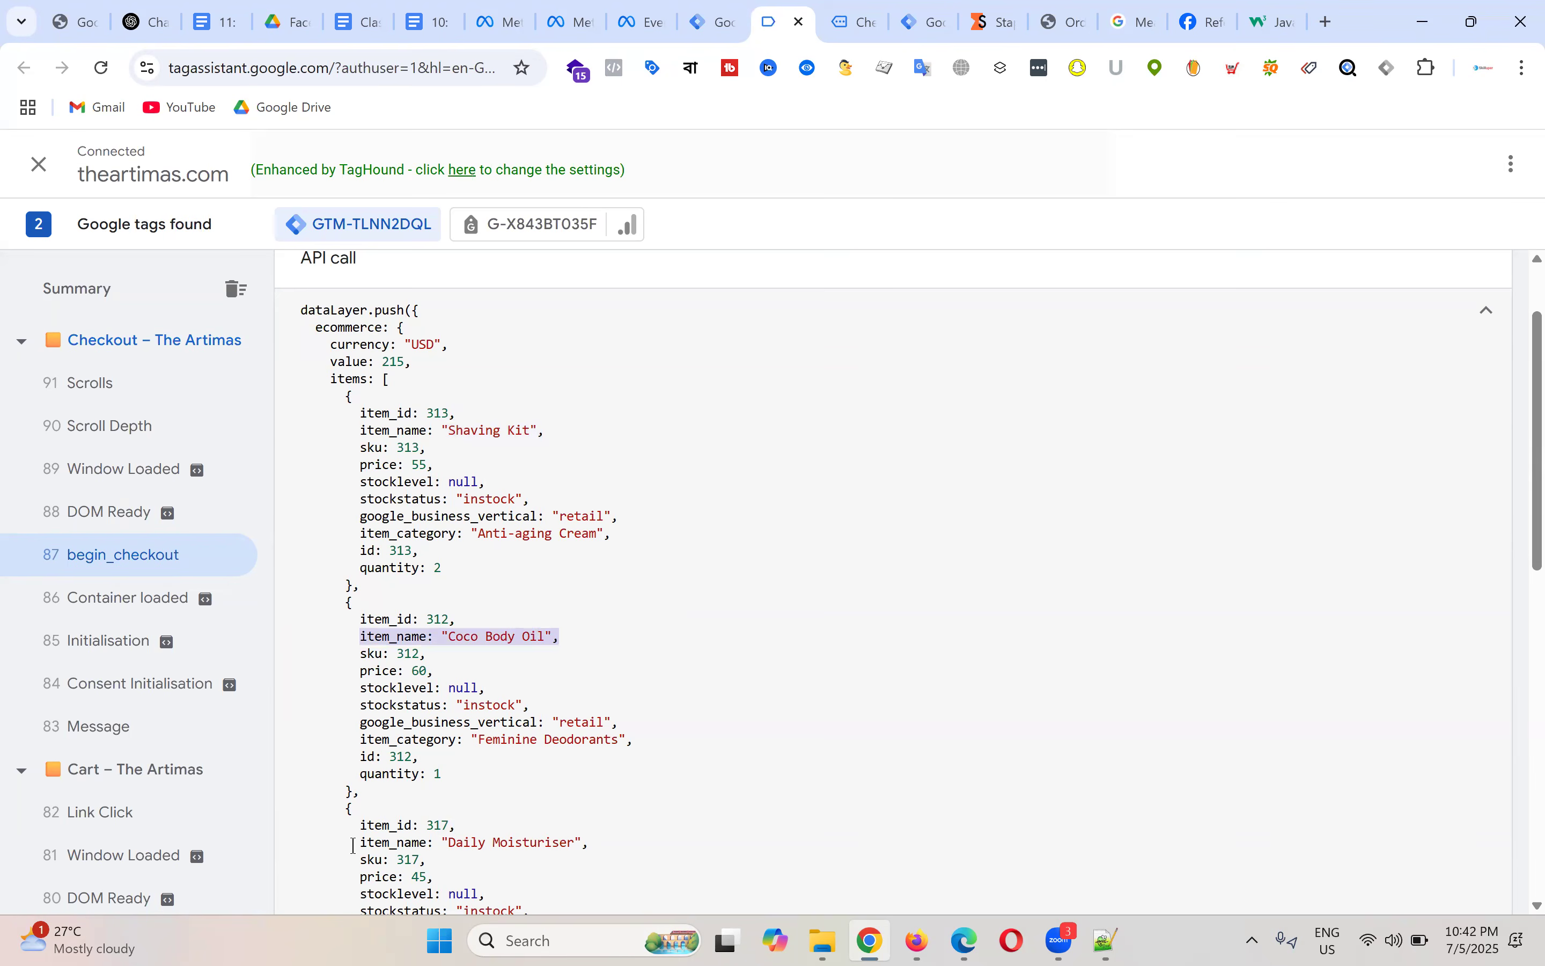
drag(357, 843, 614, 843)
click(657, 604)
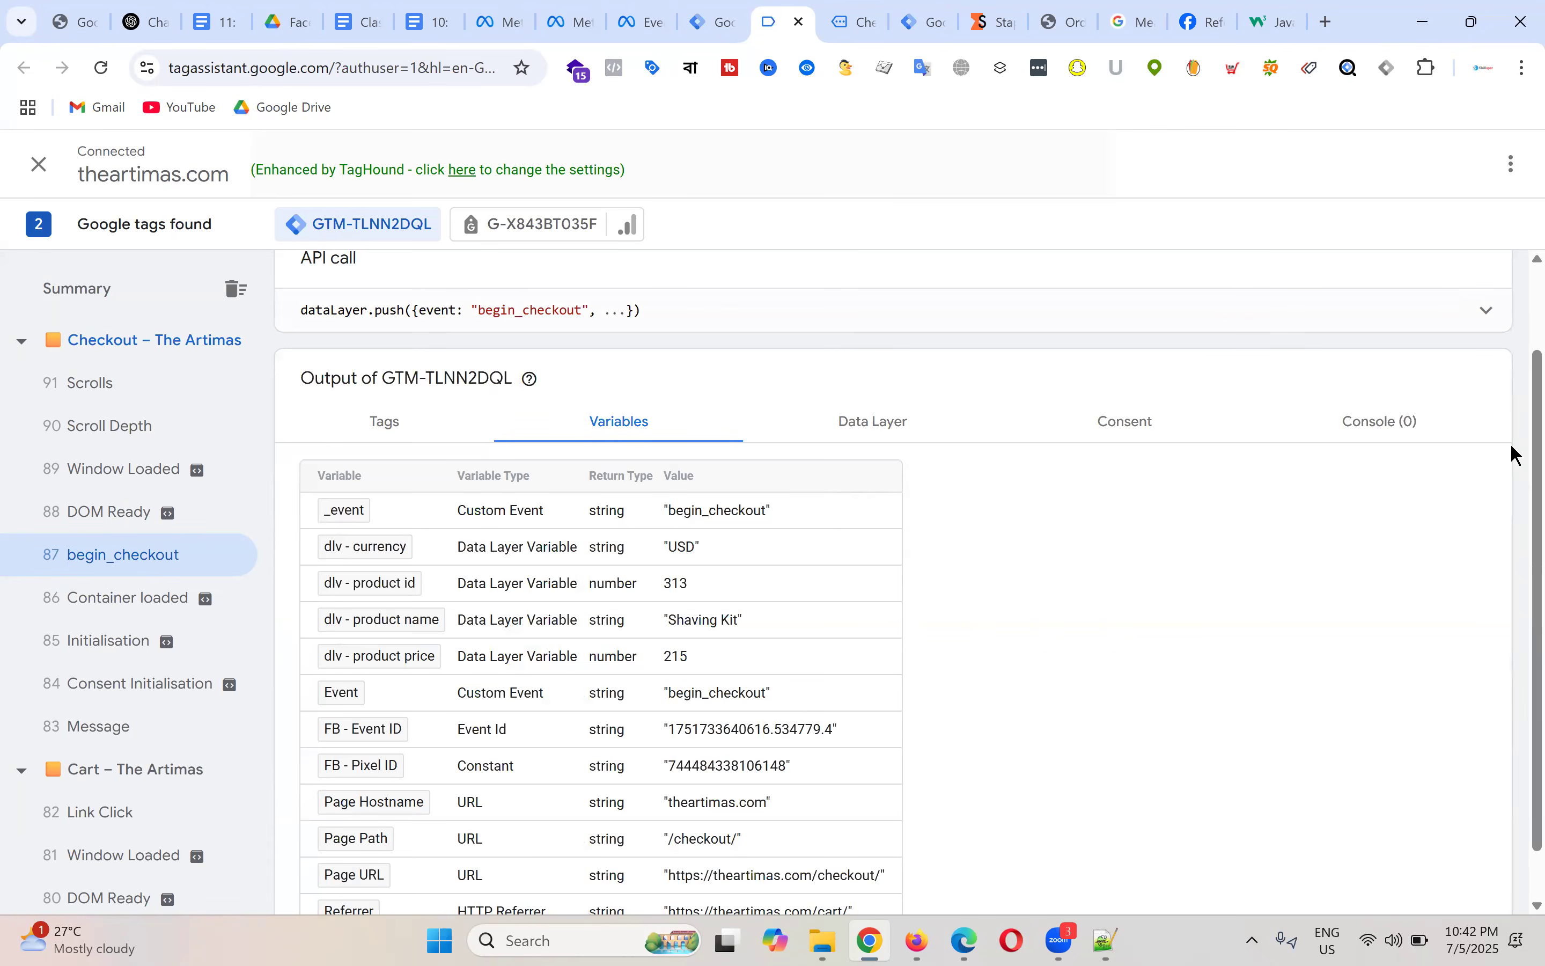
click(701, 311)
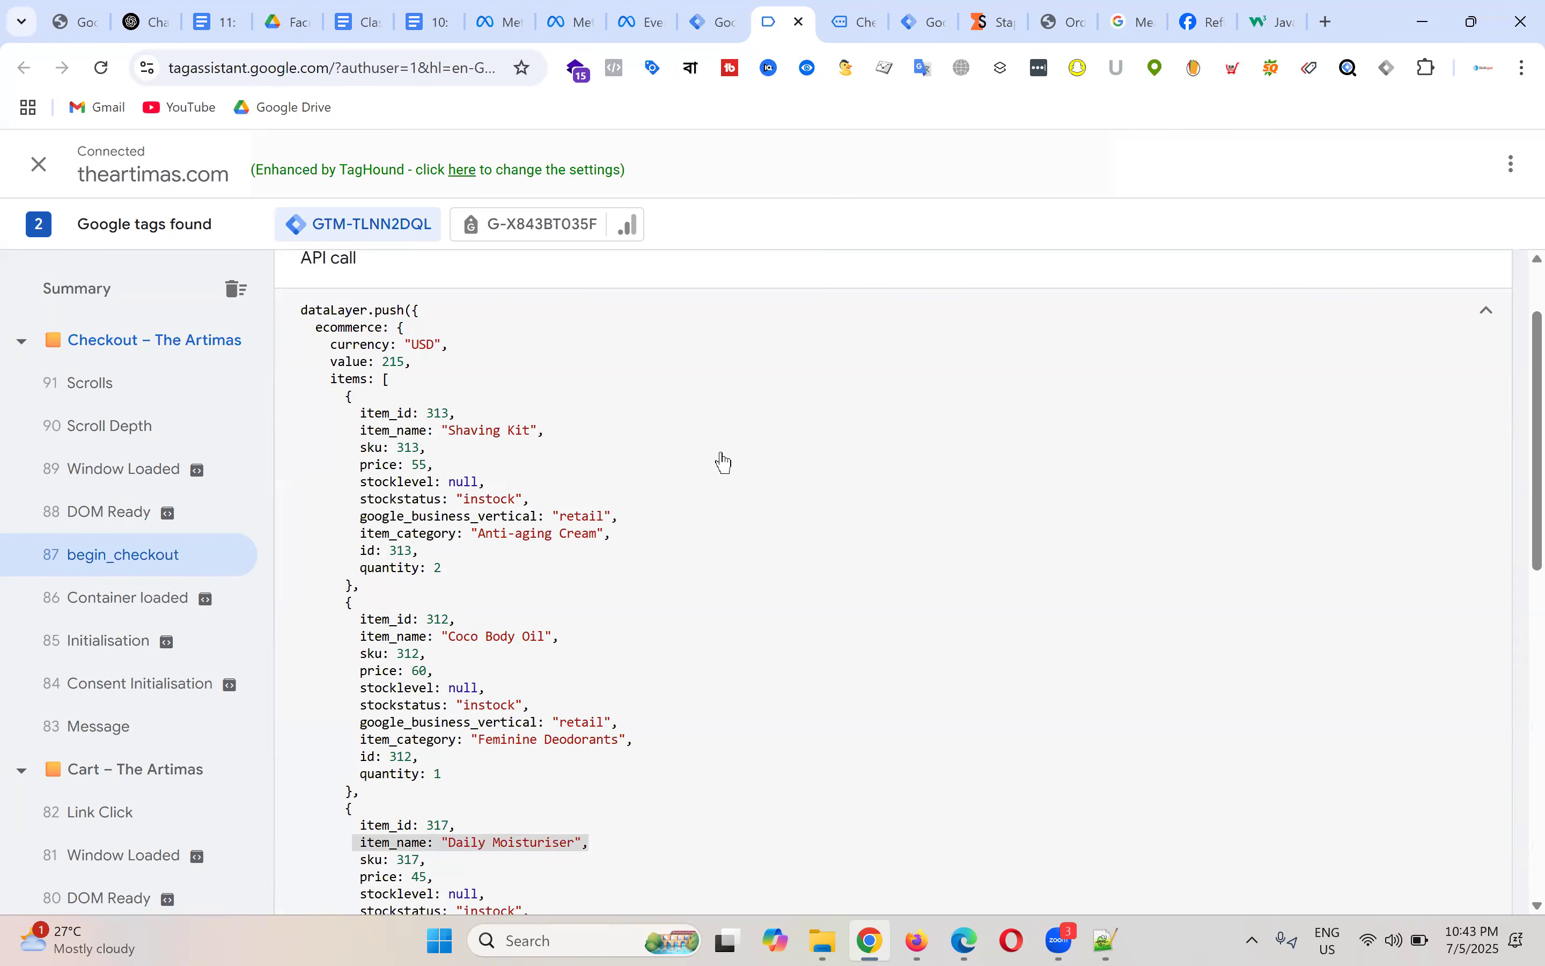
scroll(710, 447, down, 1)
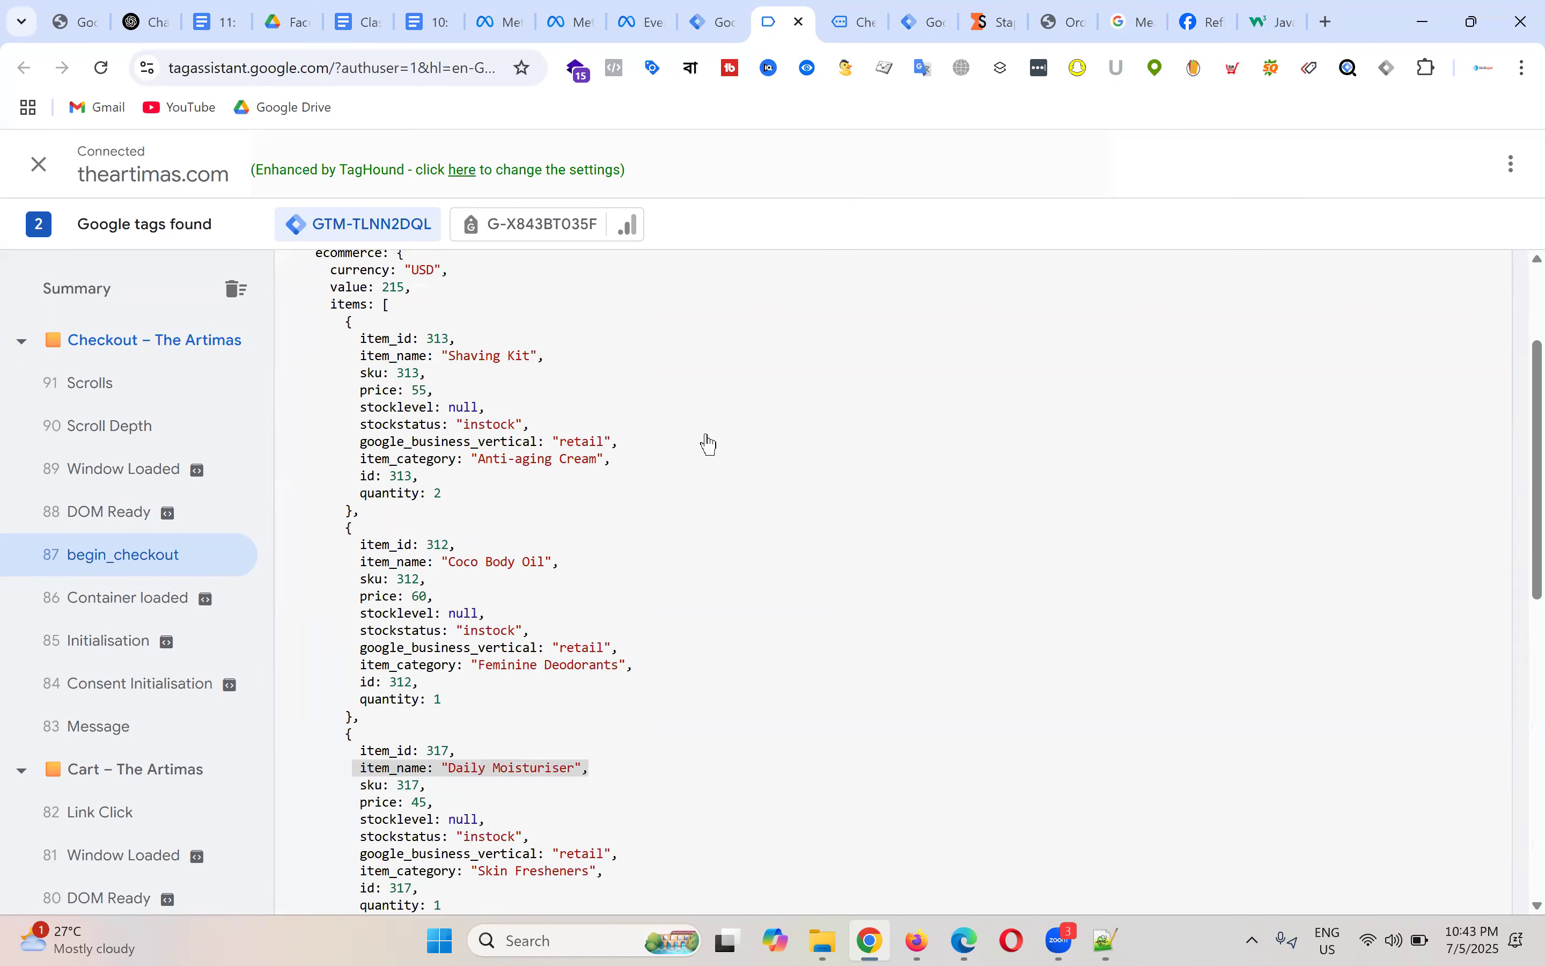
scroll(709, 445, up, 1)
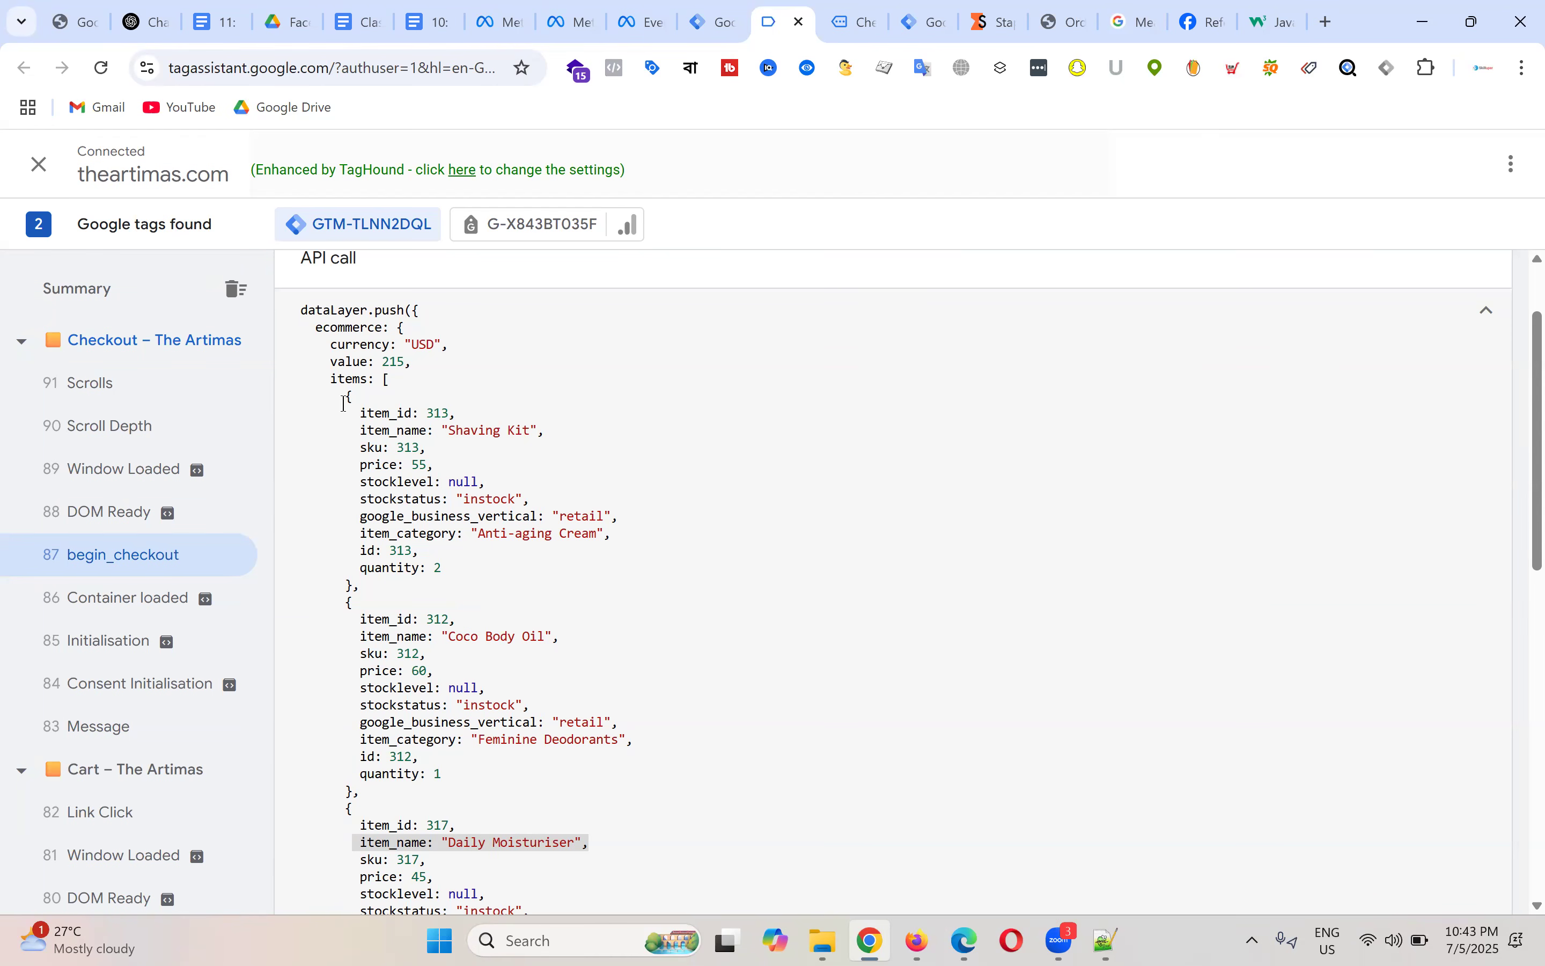
drag(323, 379, 510, 408)
click(368, 405)
drag(316, 379, 551, 432)
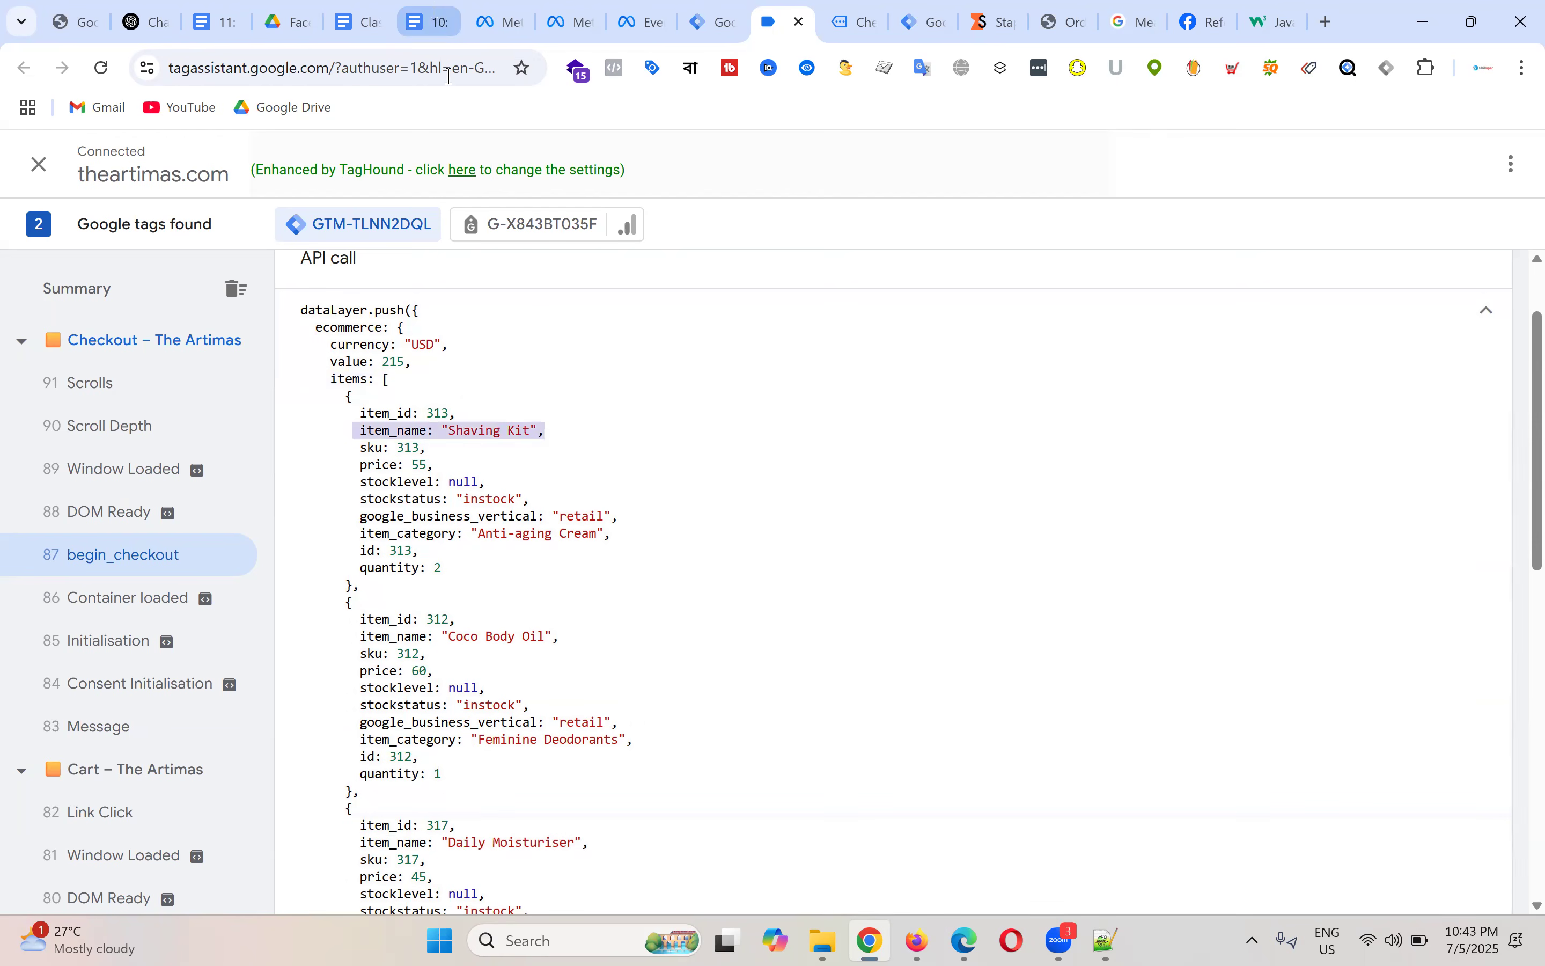
Step: In the Meta Pixel tracking guide, scroll to and select the Product ID custom JavaScript code
click(427, 22)
scroll(753, 457, down, 15)
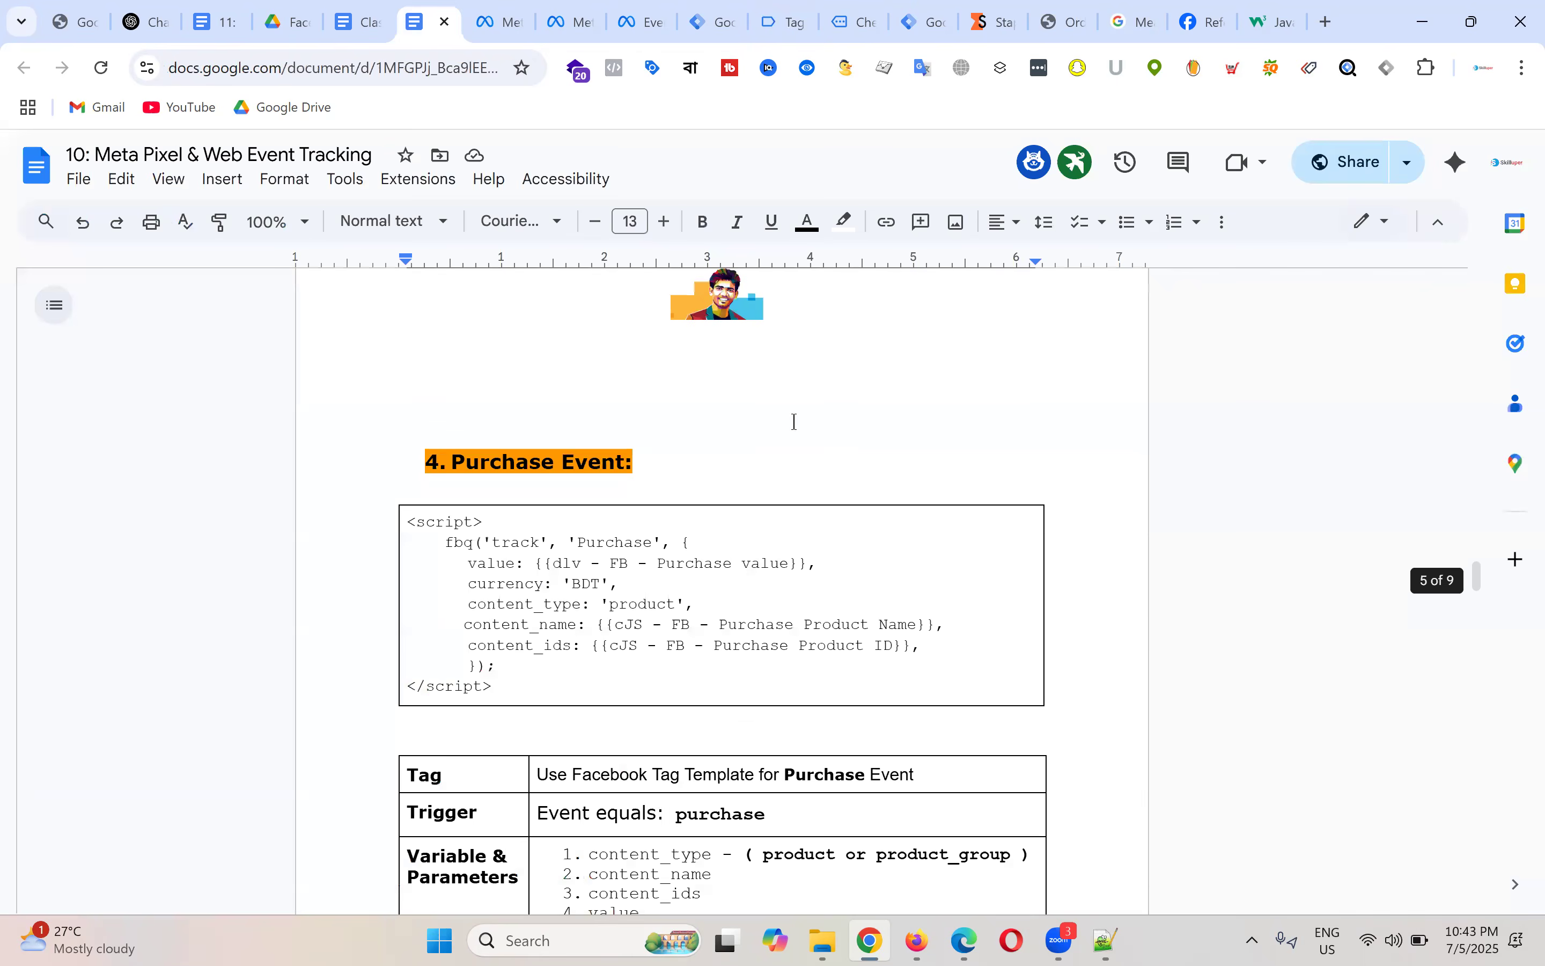
scroll(802, 428, down, 7)
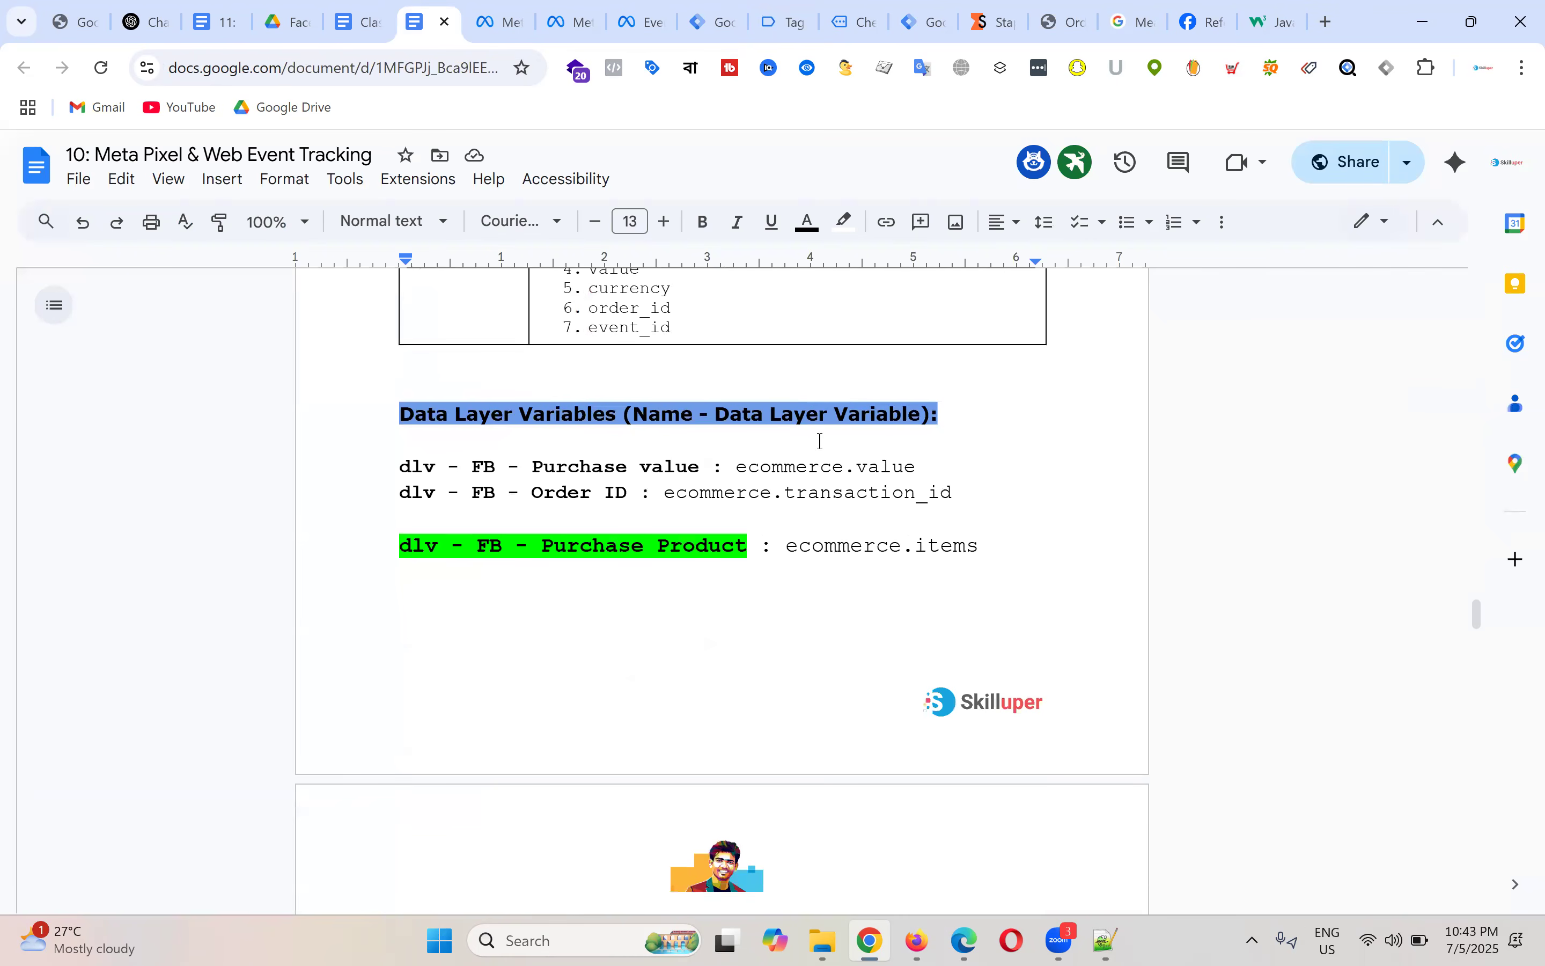
scroll(821, 441, up, 2)
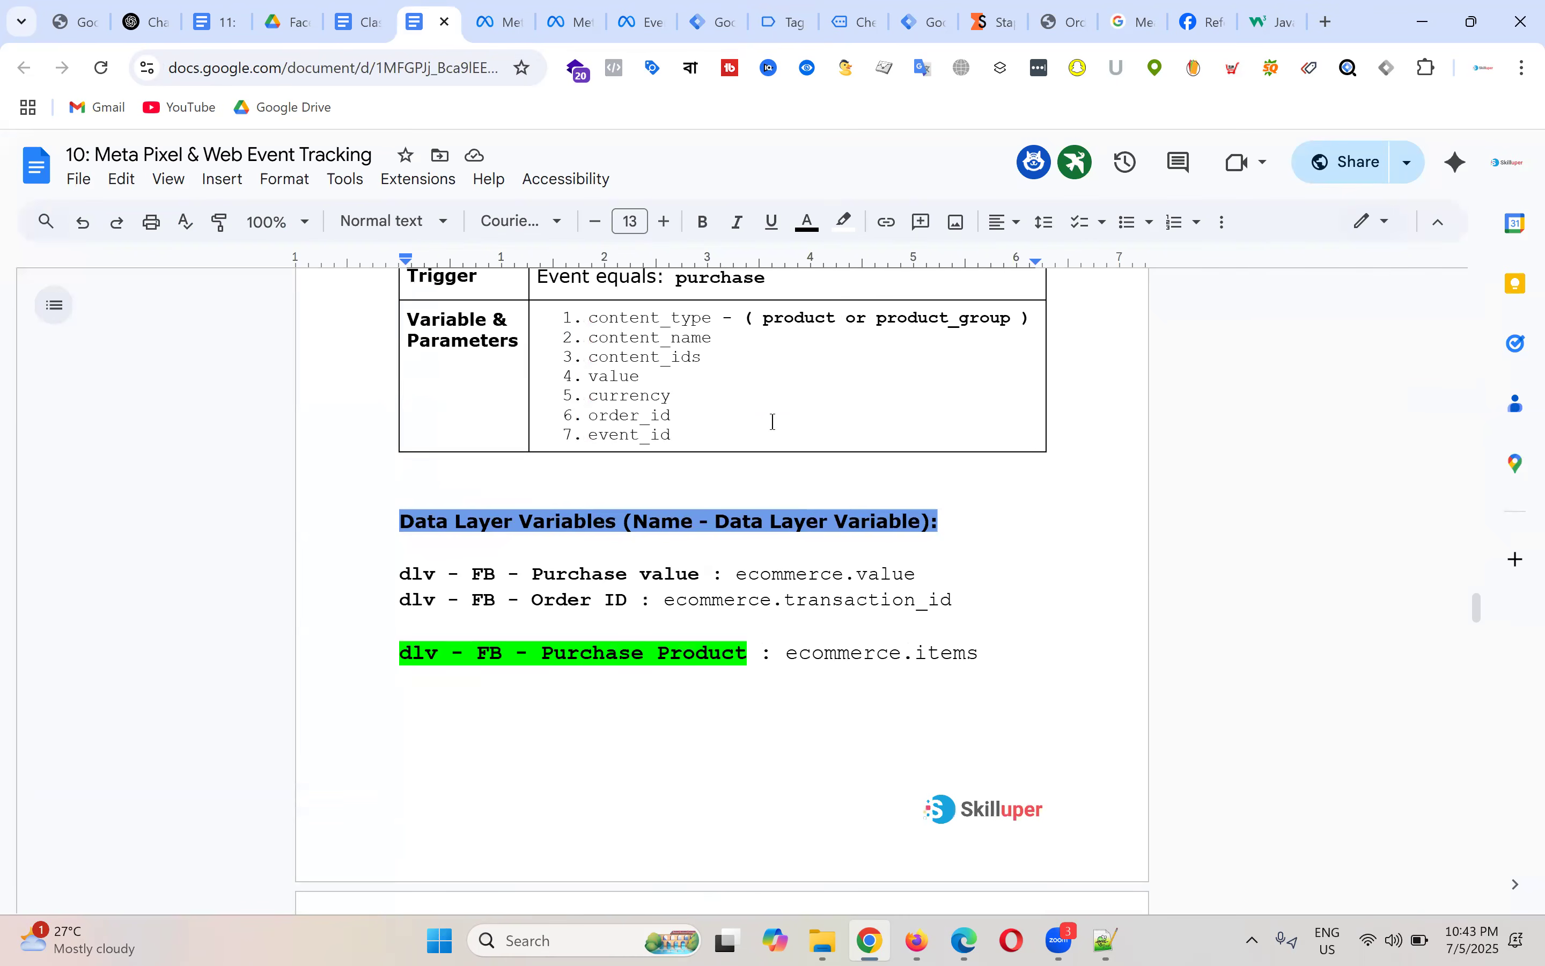
scroll(773, 422, down, 14)
drag(452, 499, 407, 440)
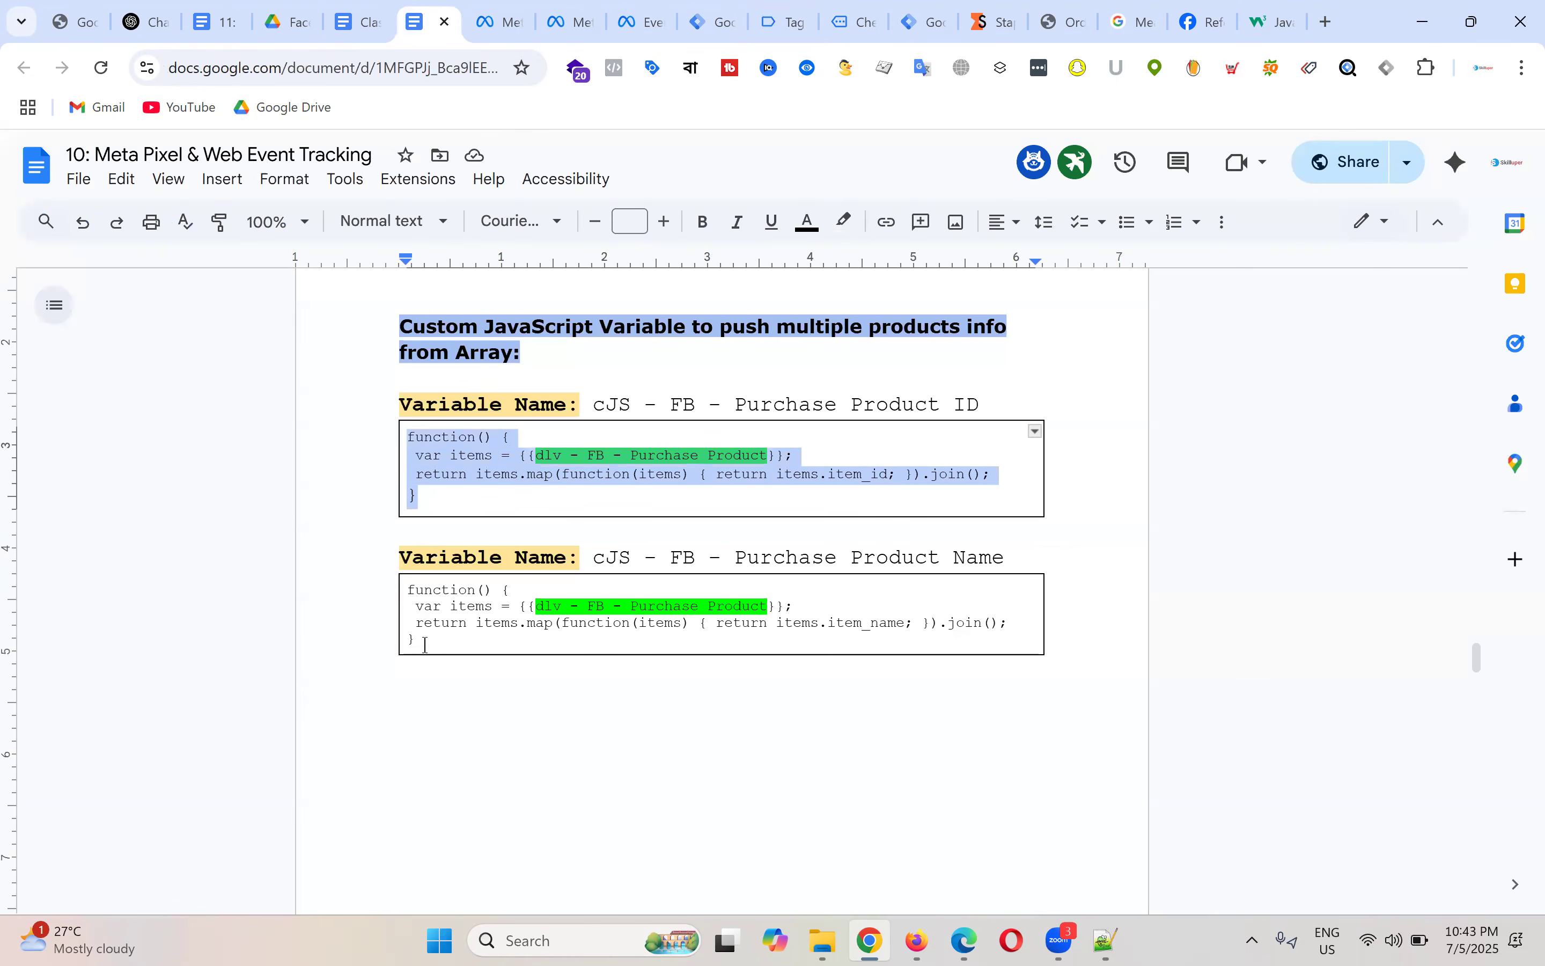
drag(419, 640, 397, 588)
Step: Mark the ecommerce.value data layer path in the Purchase Event variables
scroll(833, 497, up, 6)
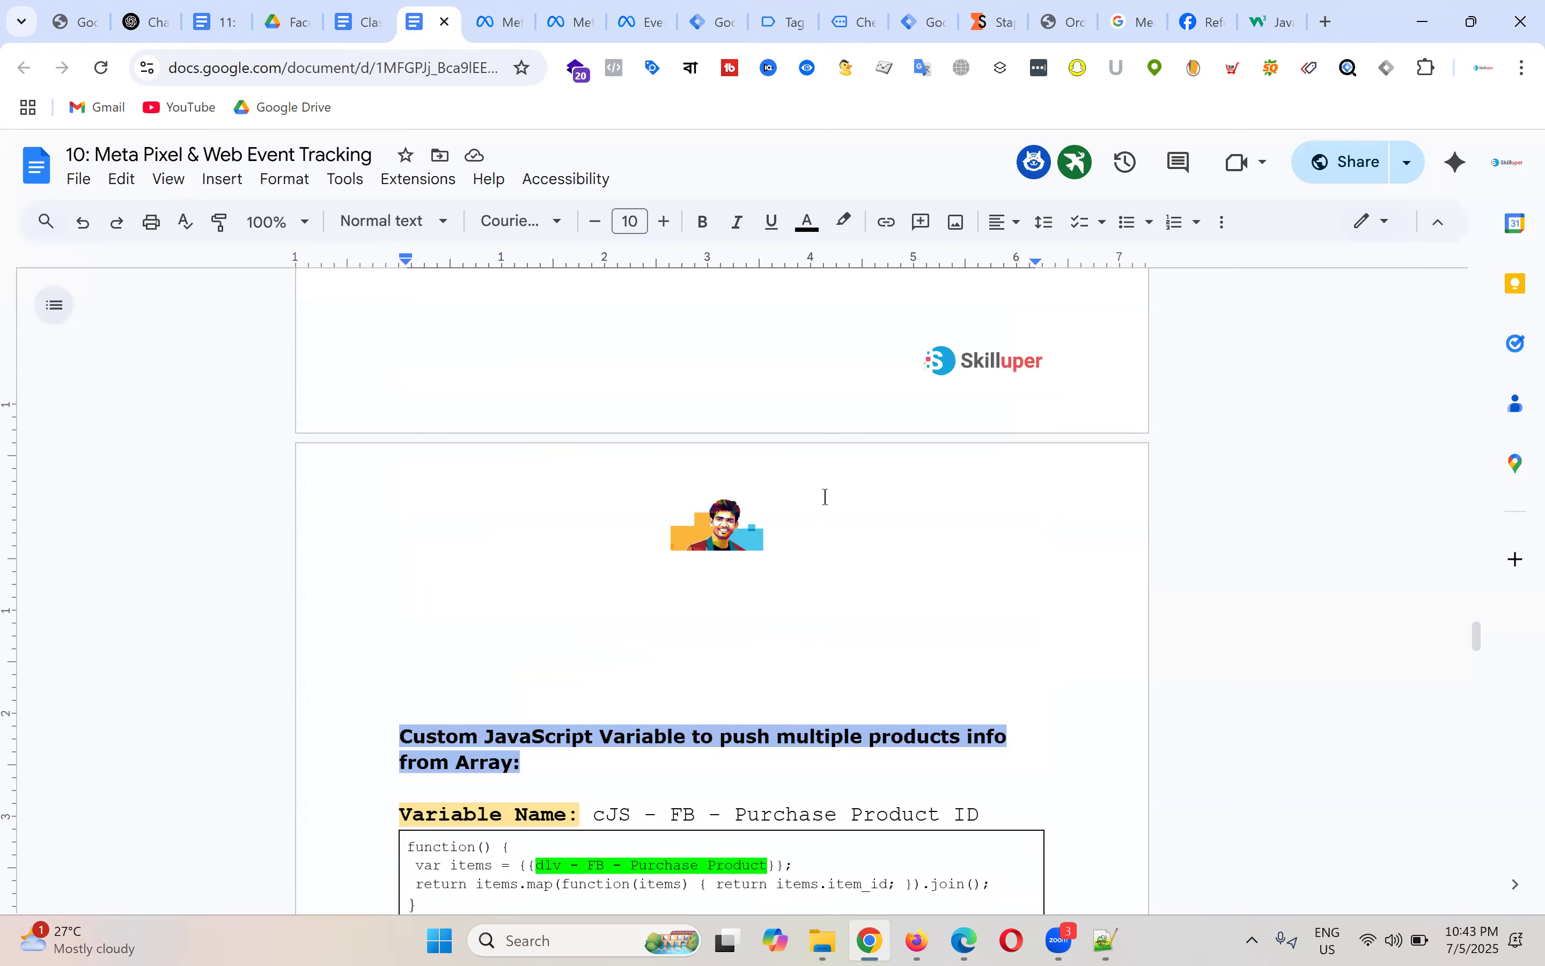
scroll(836, 510, up, 3)
click(834, 578)
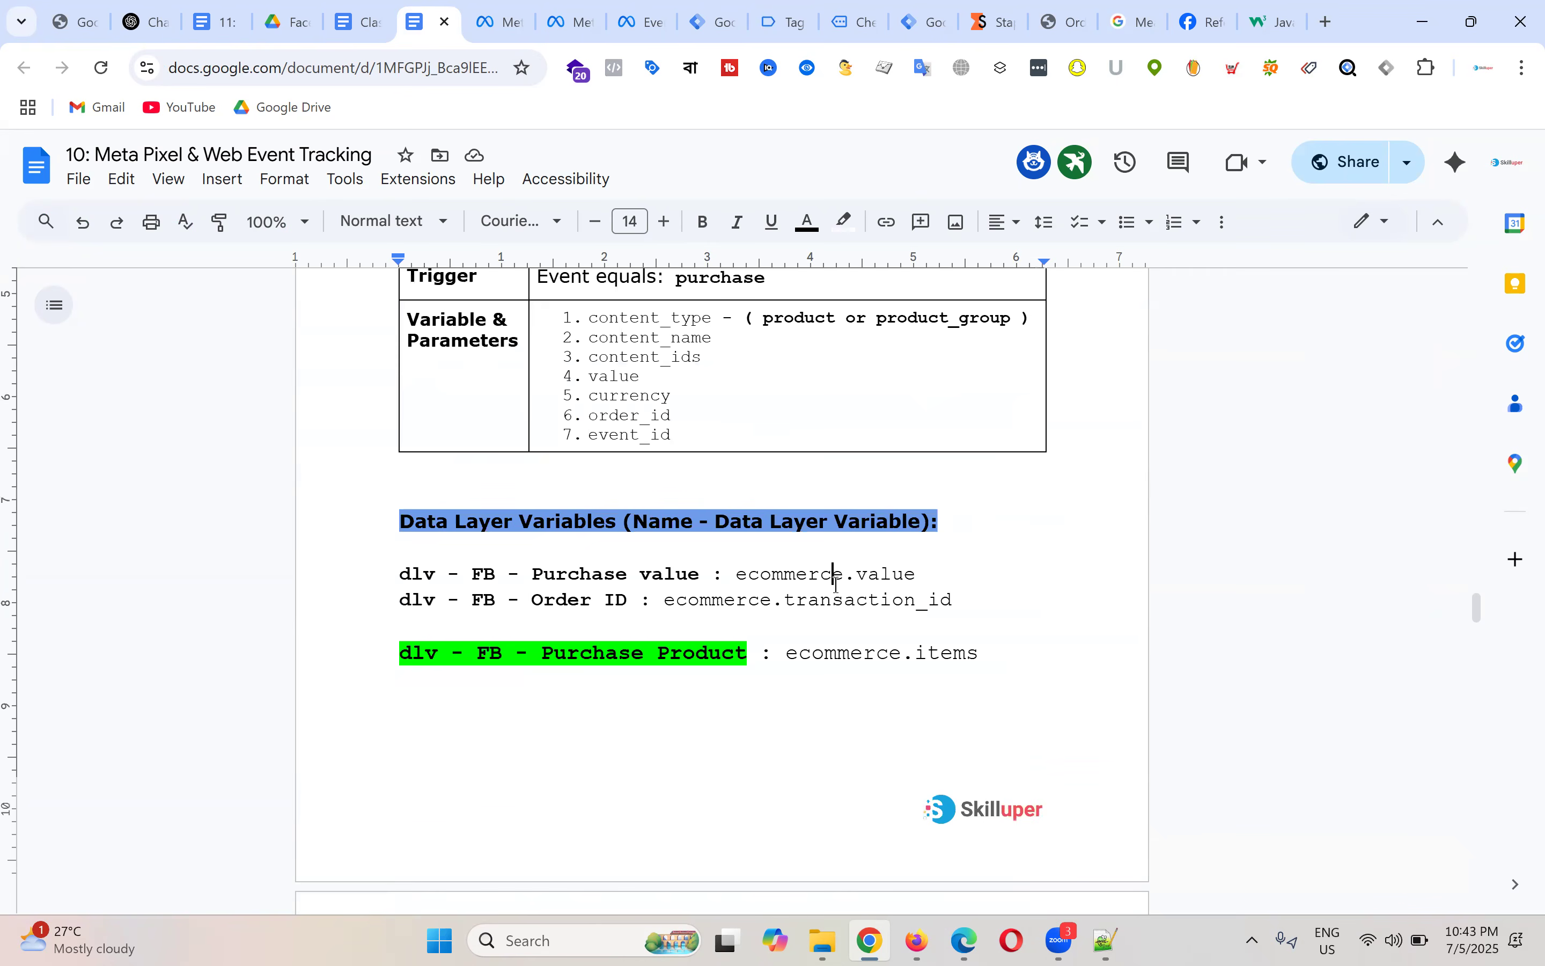
click(892, 574)
drag(736, 576, 924, 573)
click(1004, 563)
Step: Mark the Order ID variable's path, then select the ecommerce.items data layer path
drag(394, 602, 738, 601)
click(1060, 569)
scroll(830, 600, down, 1)
drag(786, 546, 982, 543)
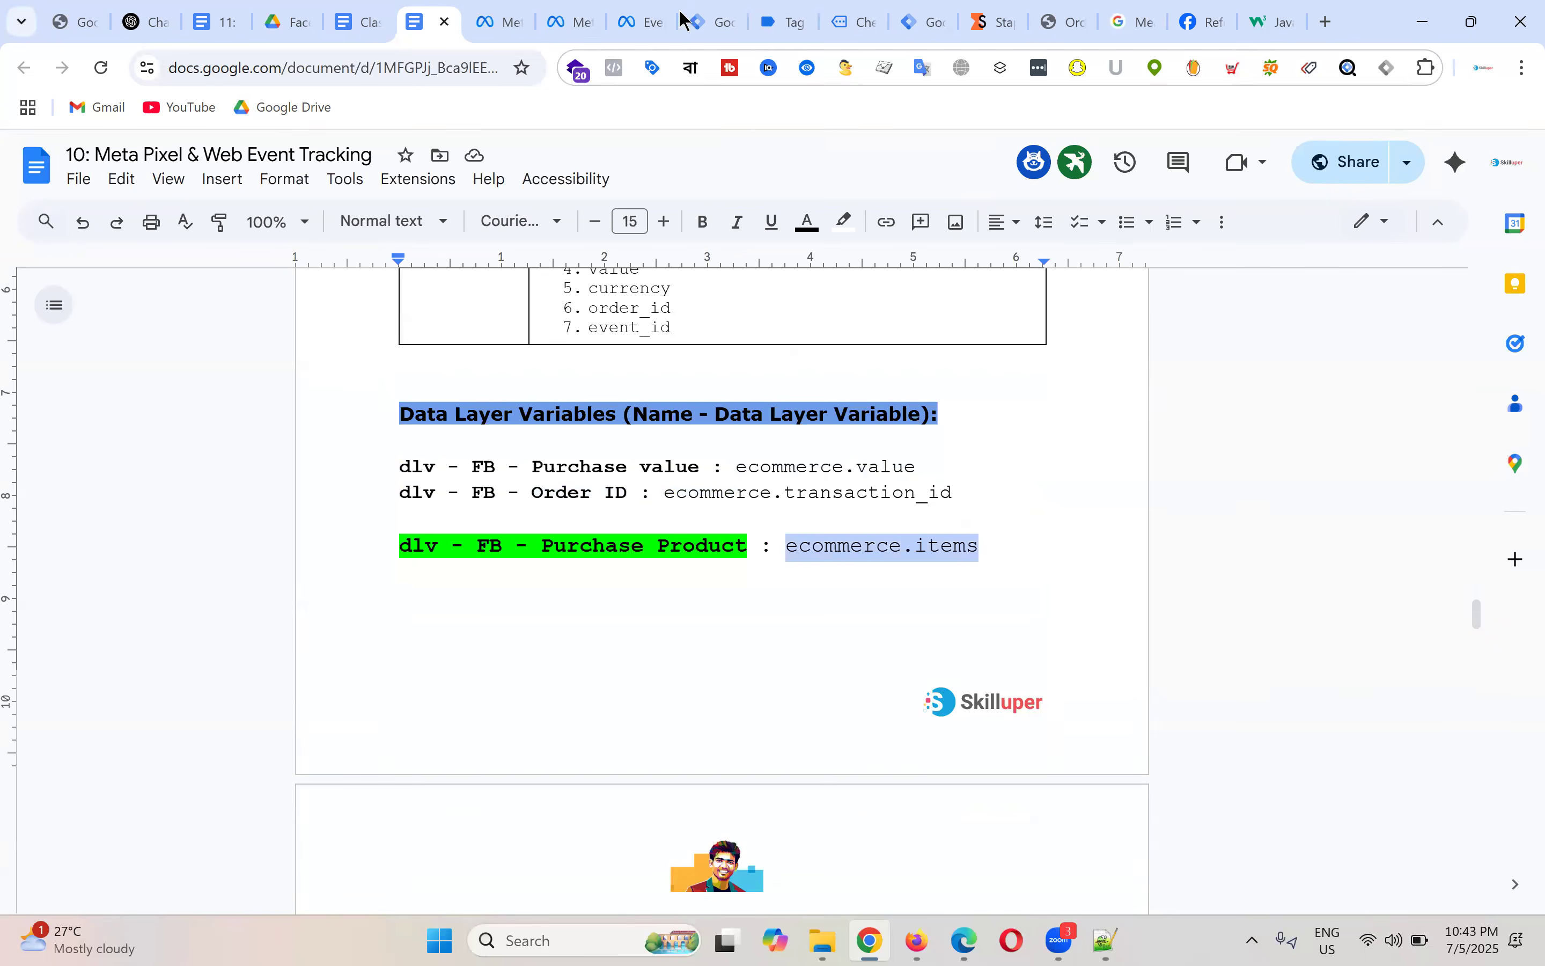
click(792, 20)
Step: Select the ecommerce > items array in the begin_checkout dataLayer code
click(456, 414)
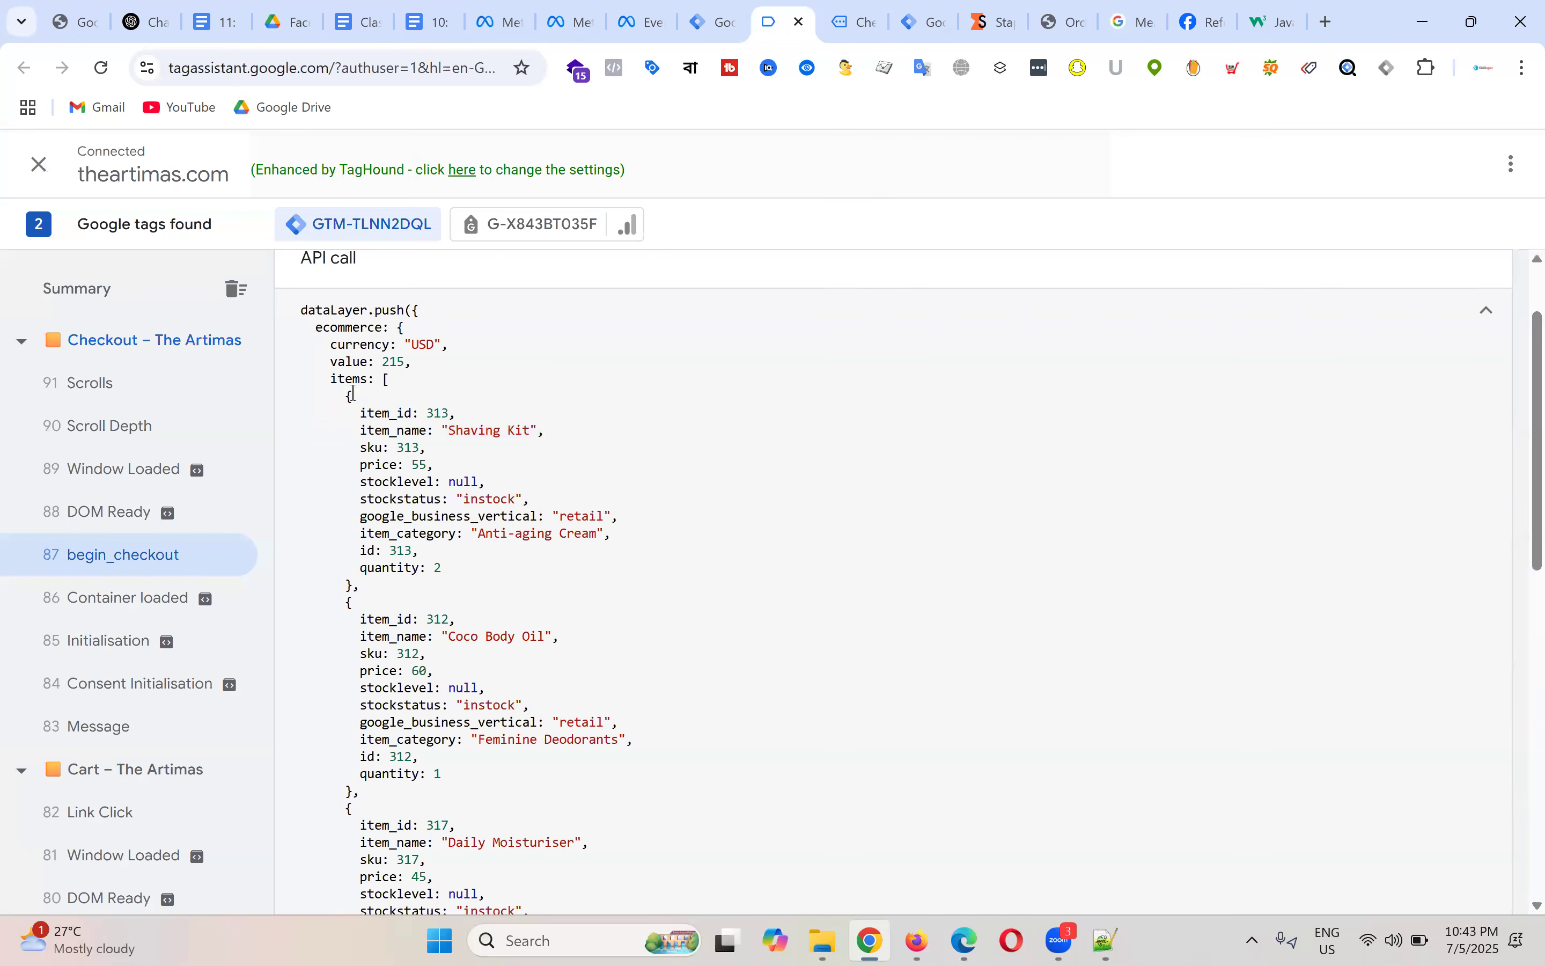
drag(330, 386, 527, 898)
scroll(556, 417, up, 3)
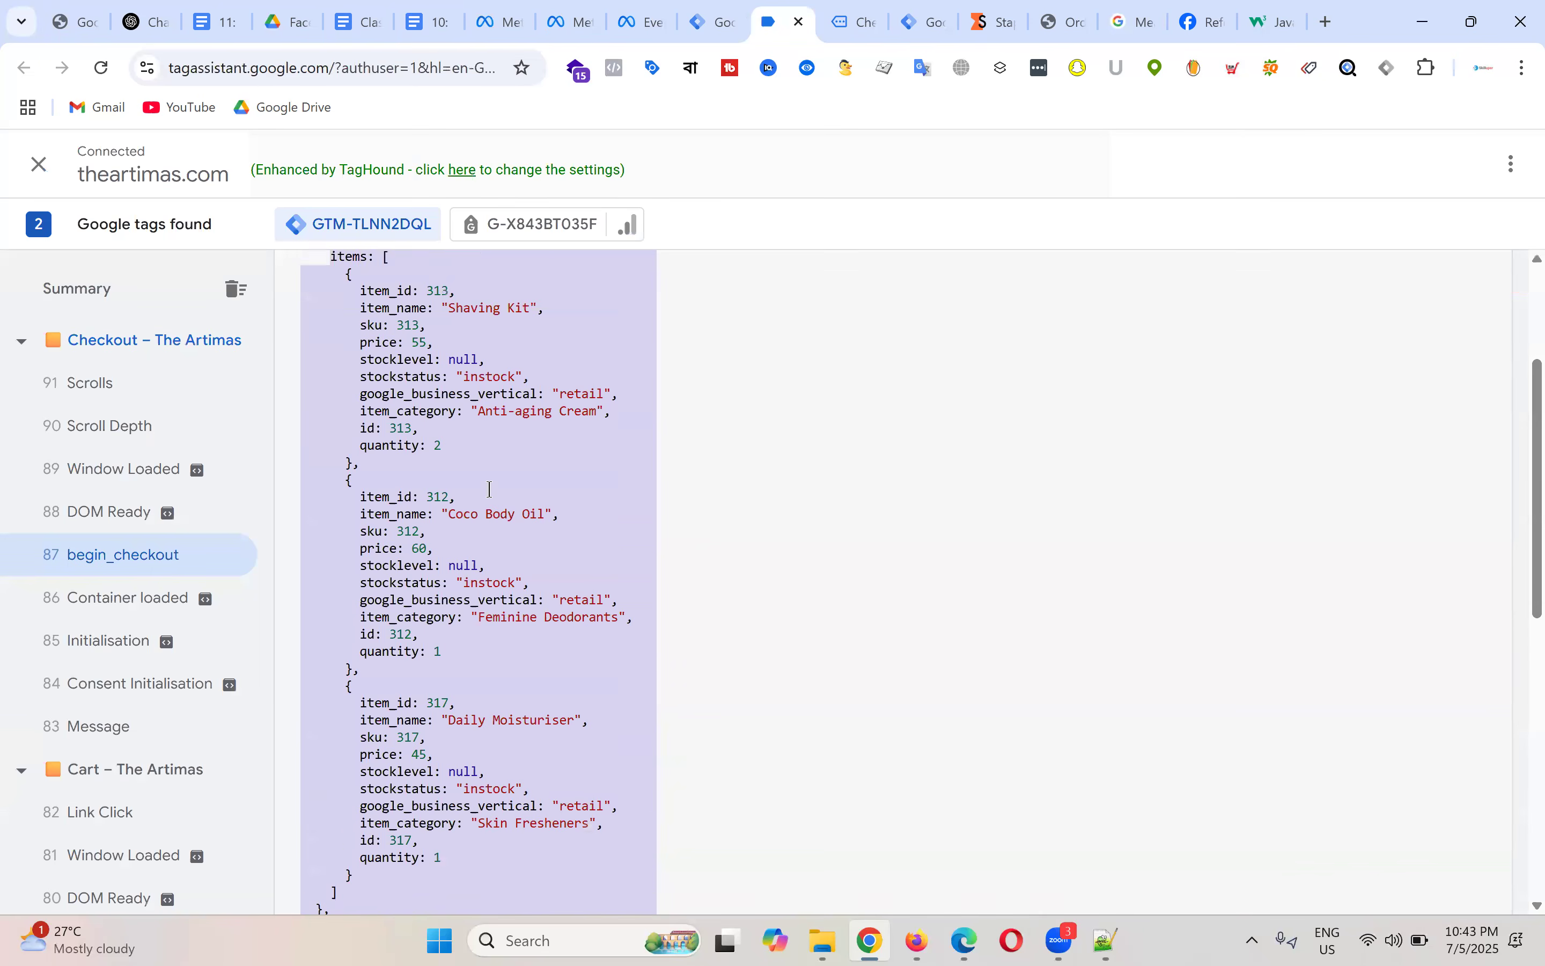
click(480, 463)
double_click(352, 359)
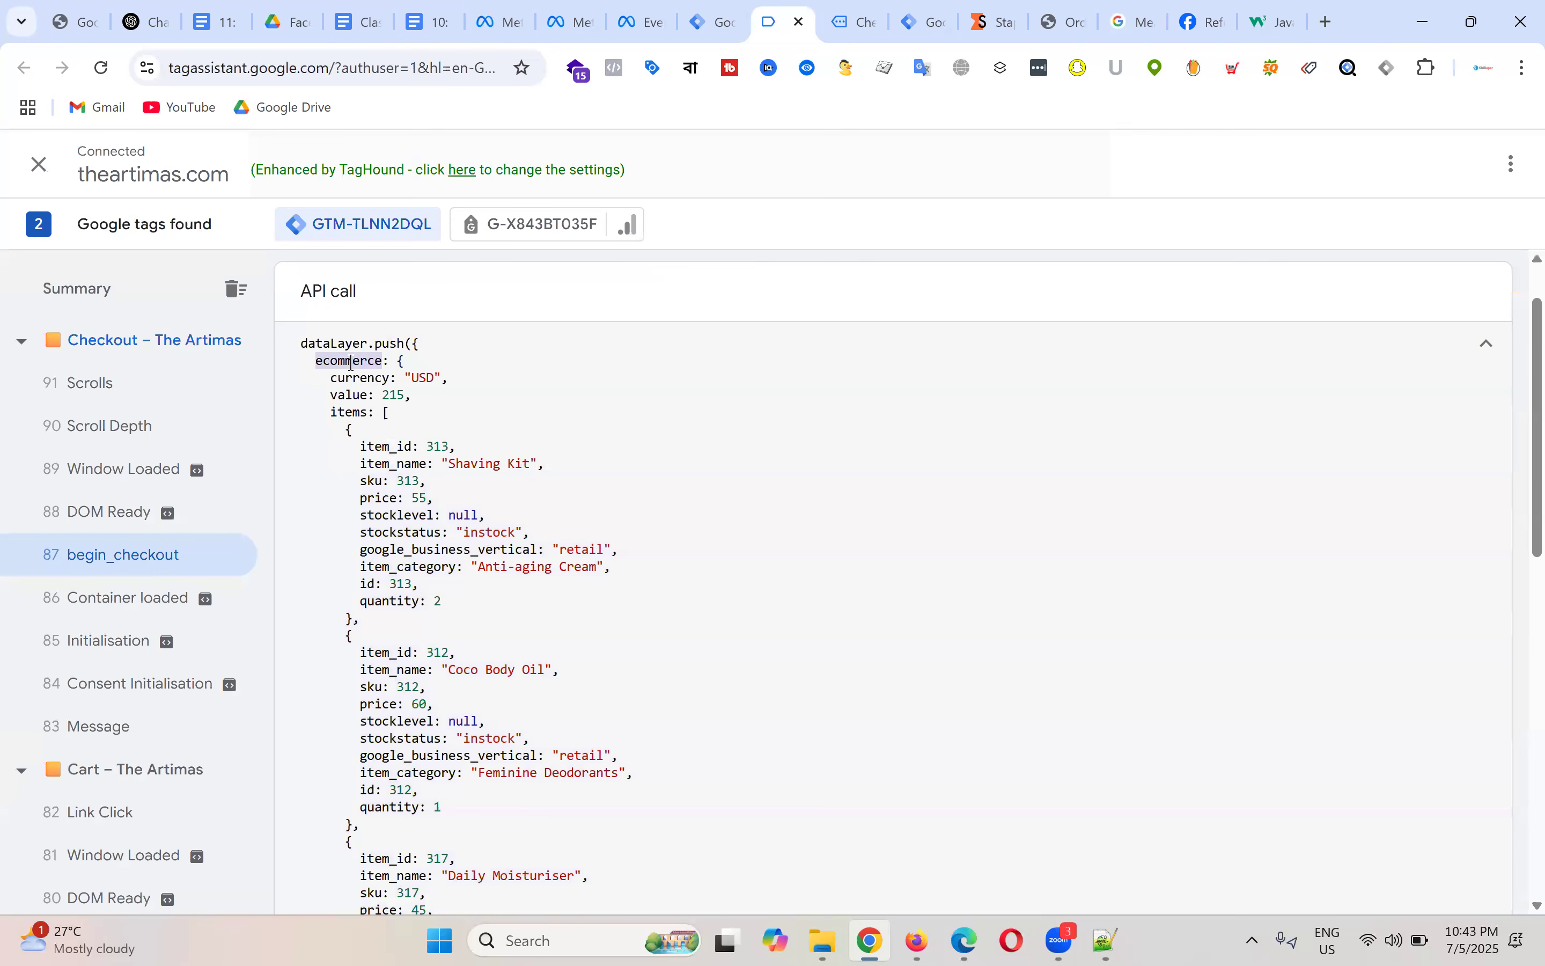
double_click(349, 414)
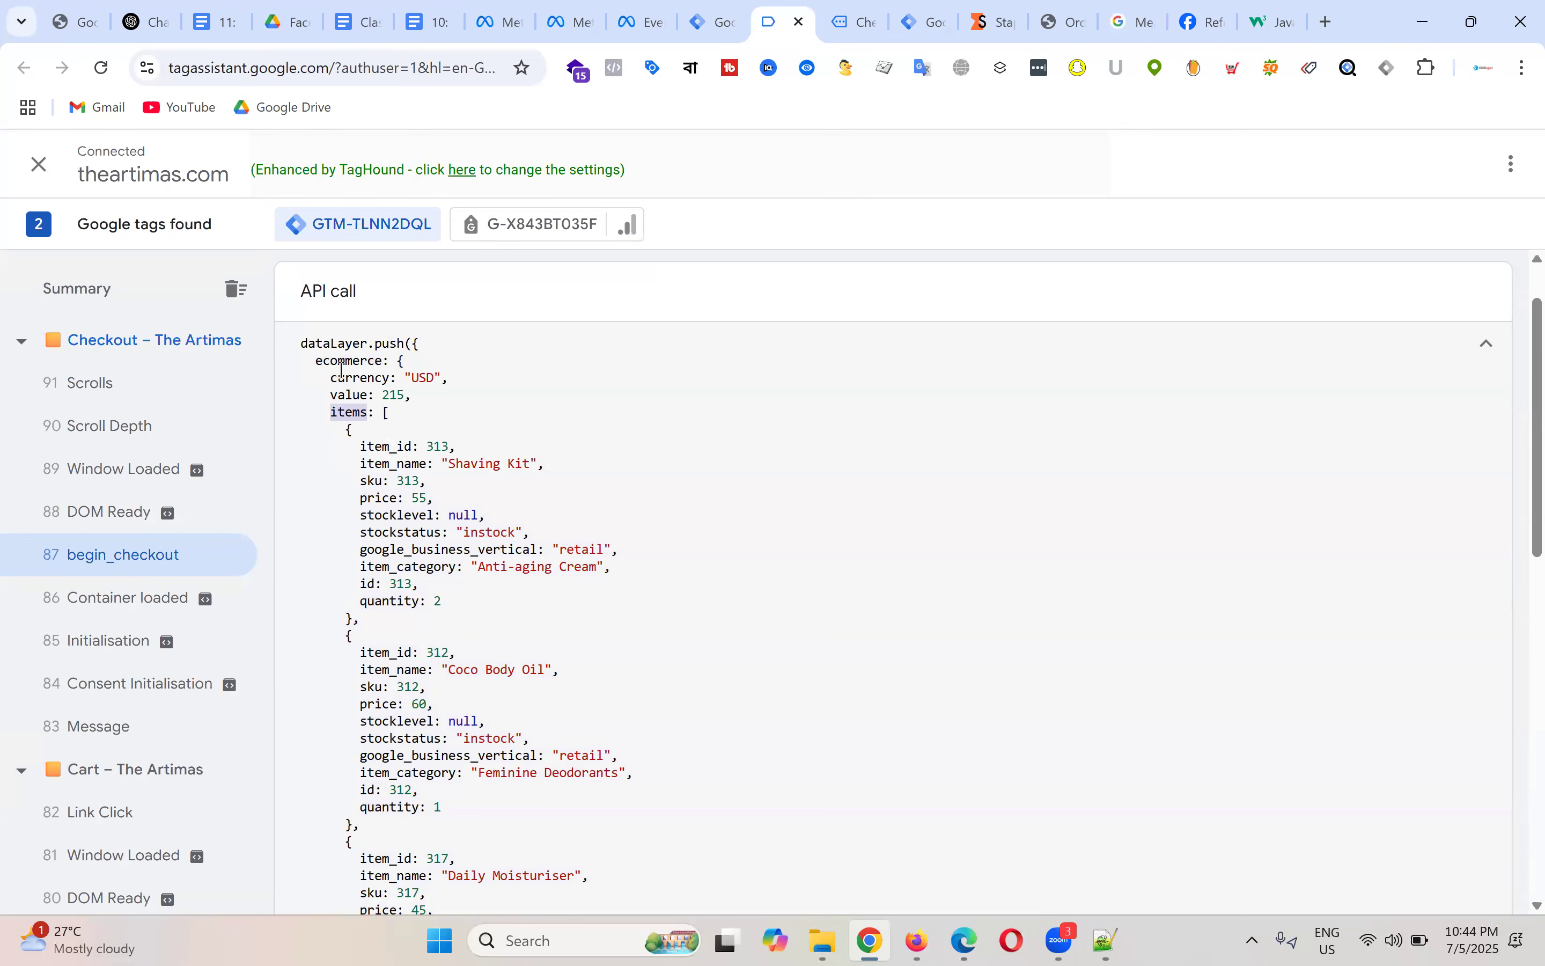
drag(330, 429, 473, 926)
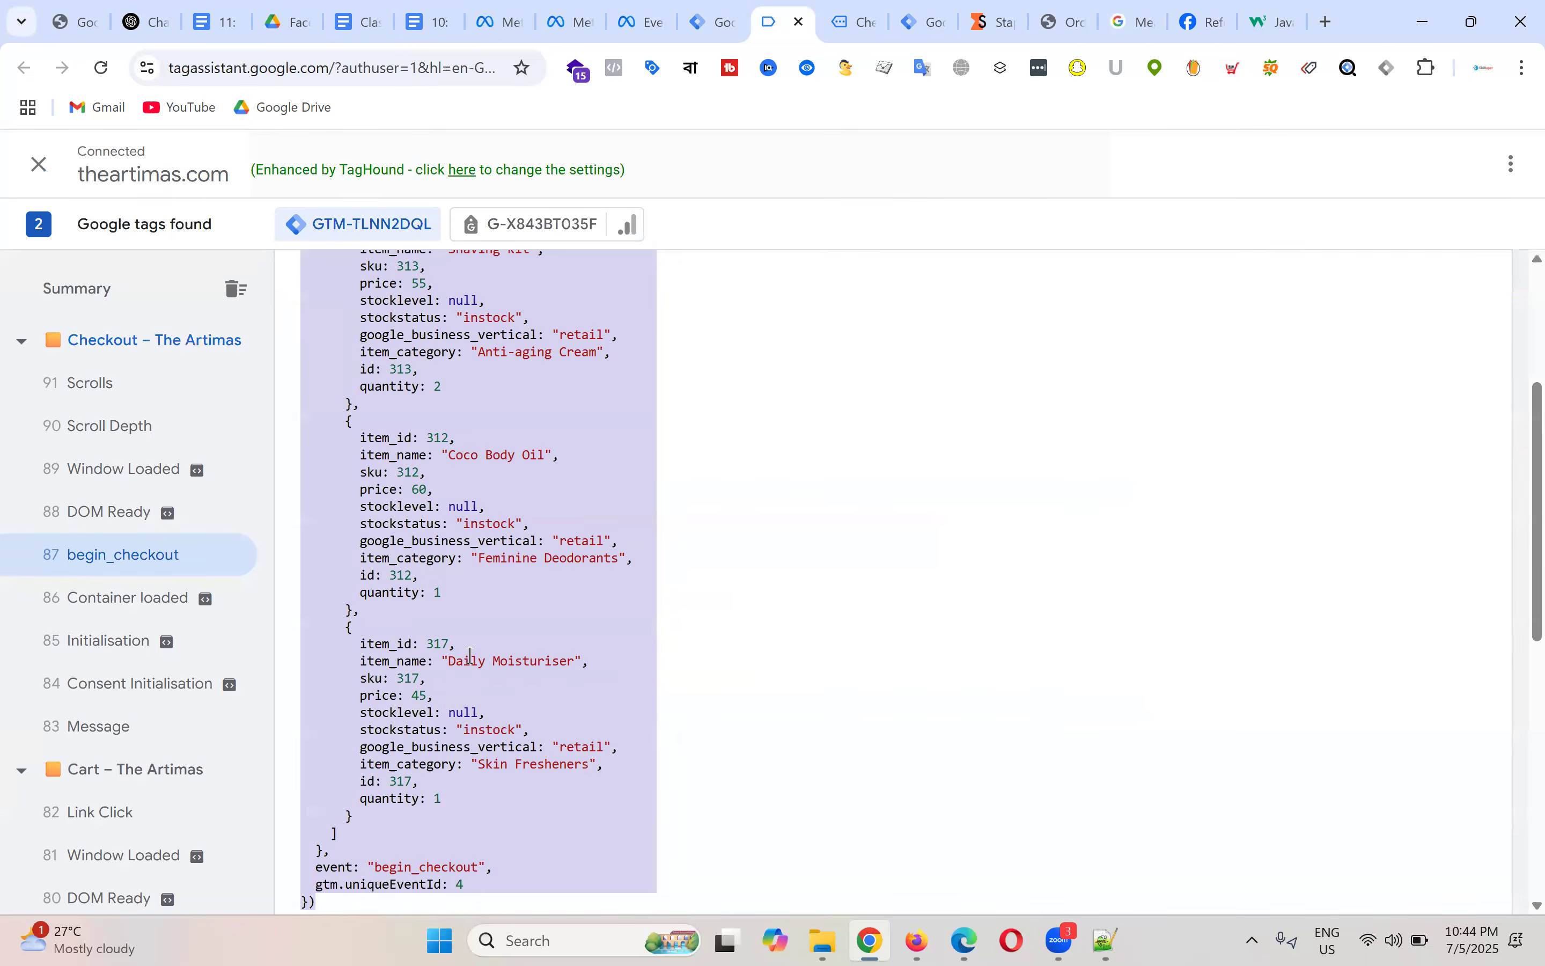
scroll(575, 550, up, 3)
click(547, 570)
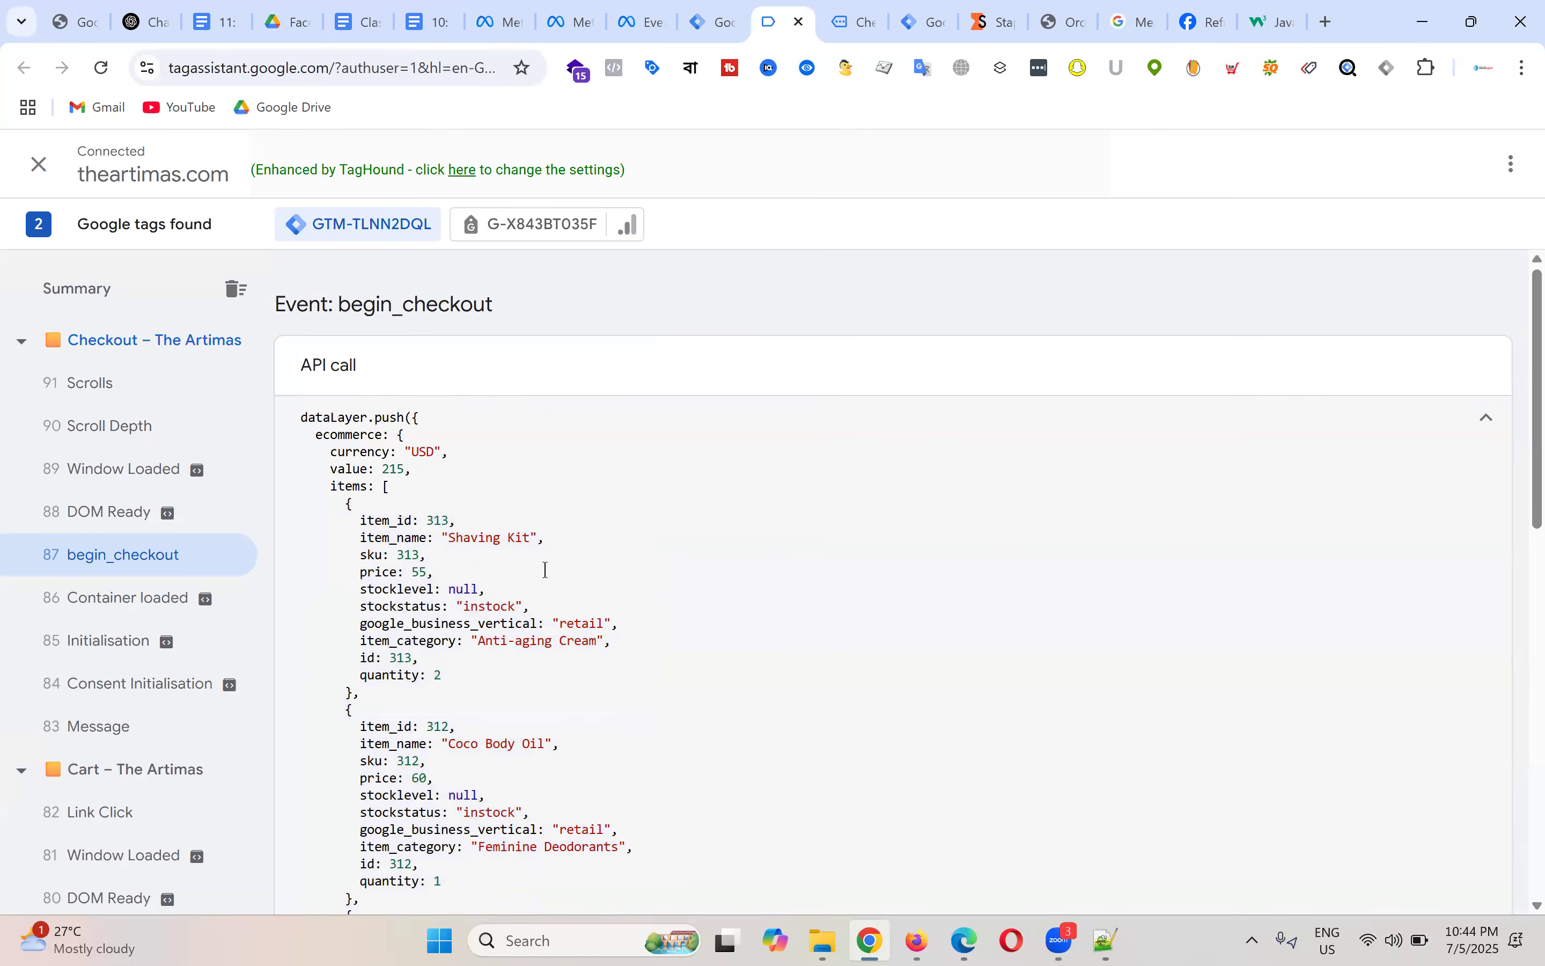
drag(332, 487, 473, 919)
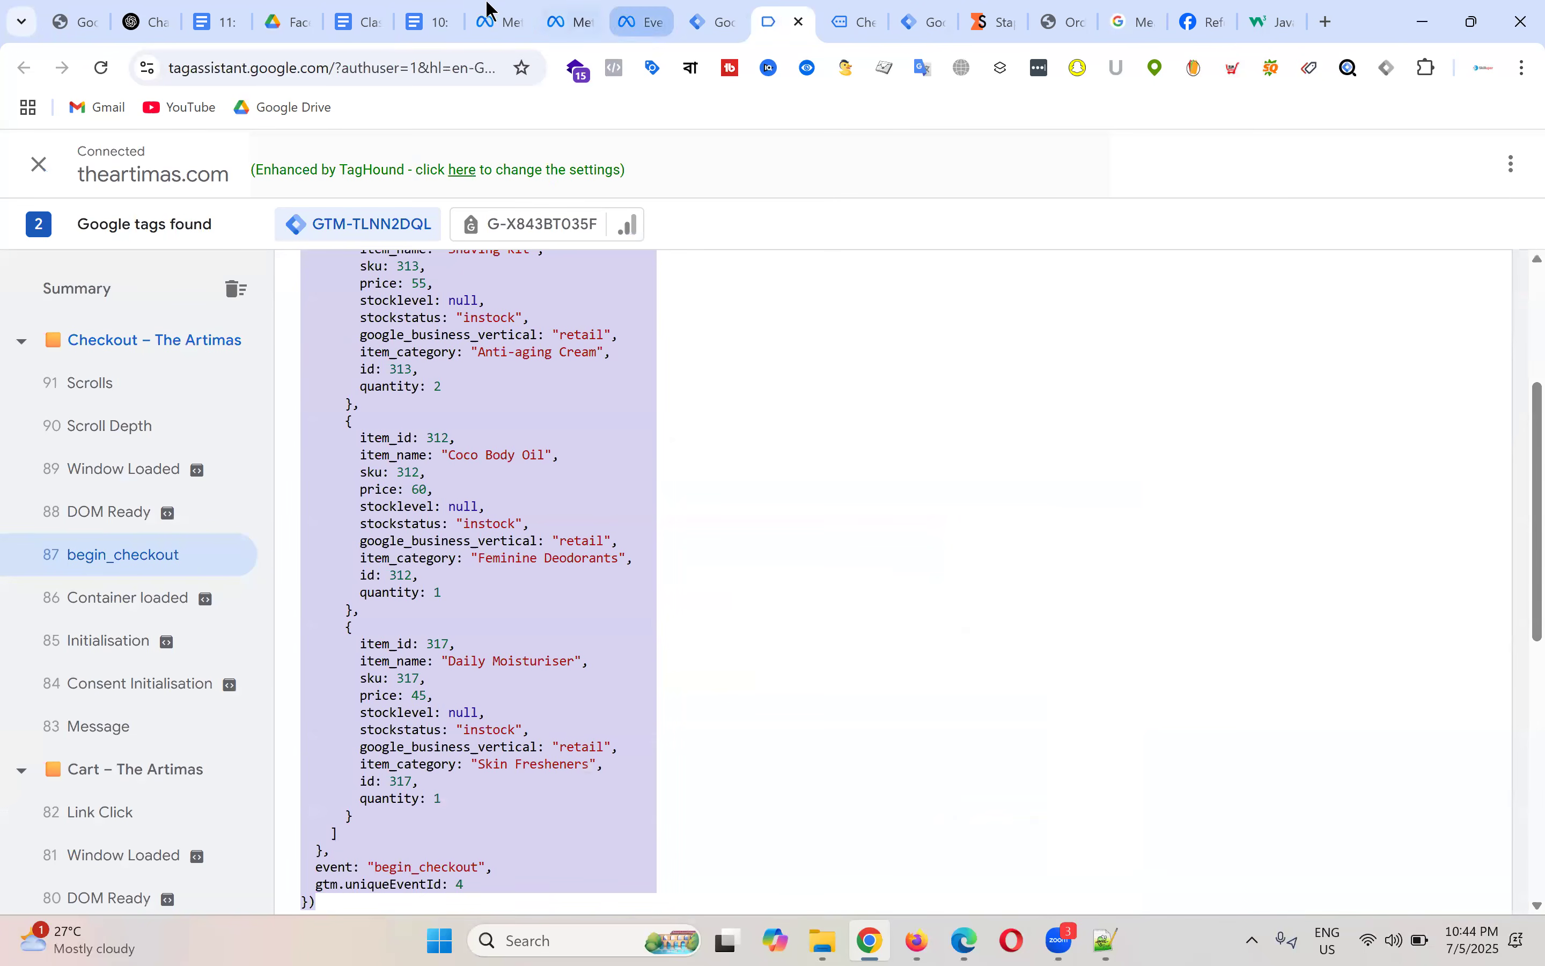
Step: Deselect ecommerce.items in the Meta Pixel notes and return to the Tag Manager workspace
click(427, 19)
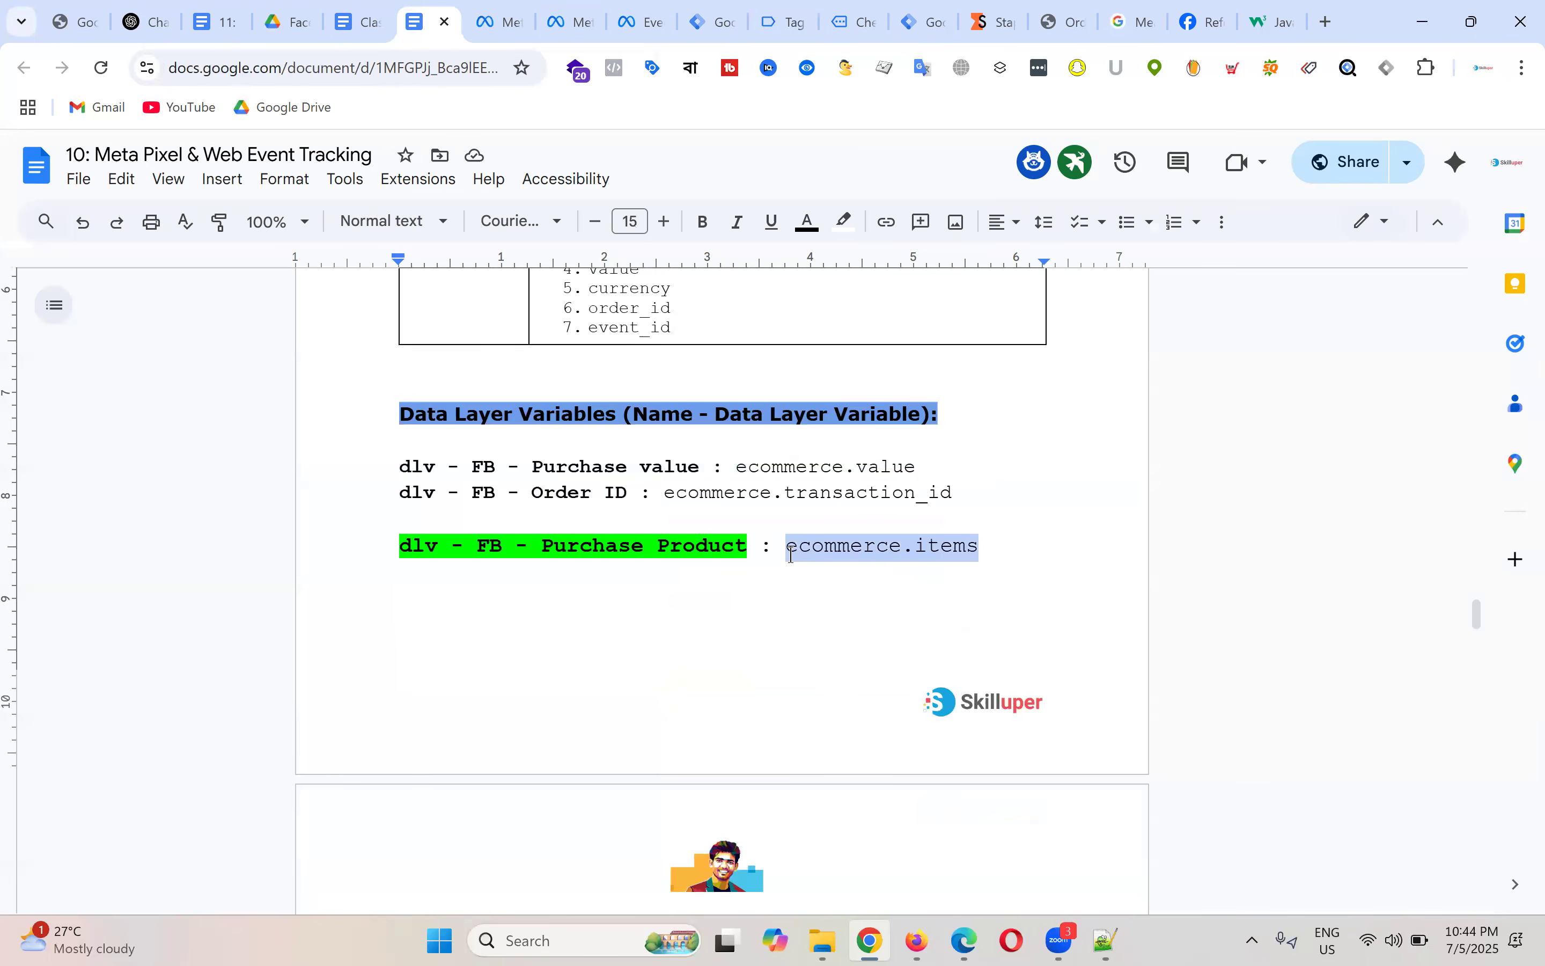
click(843, 522)
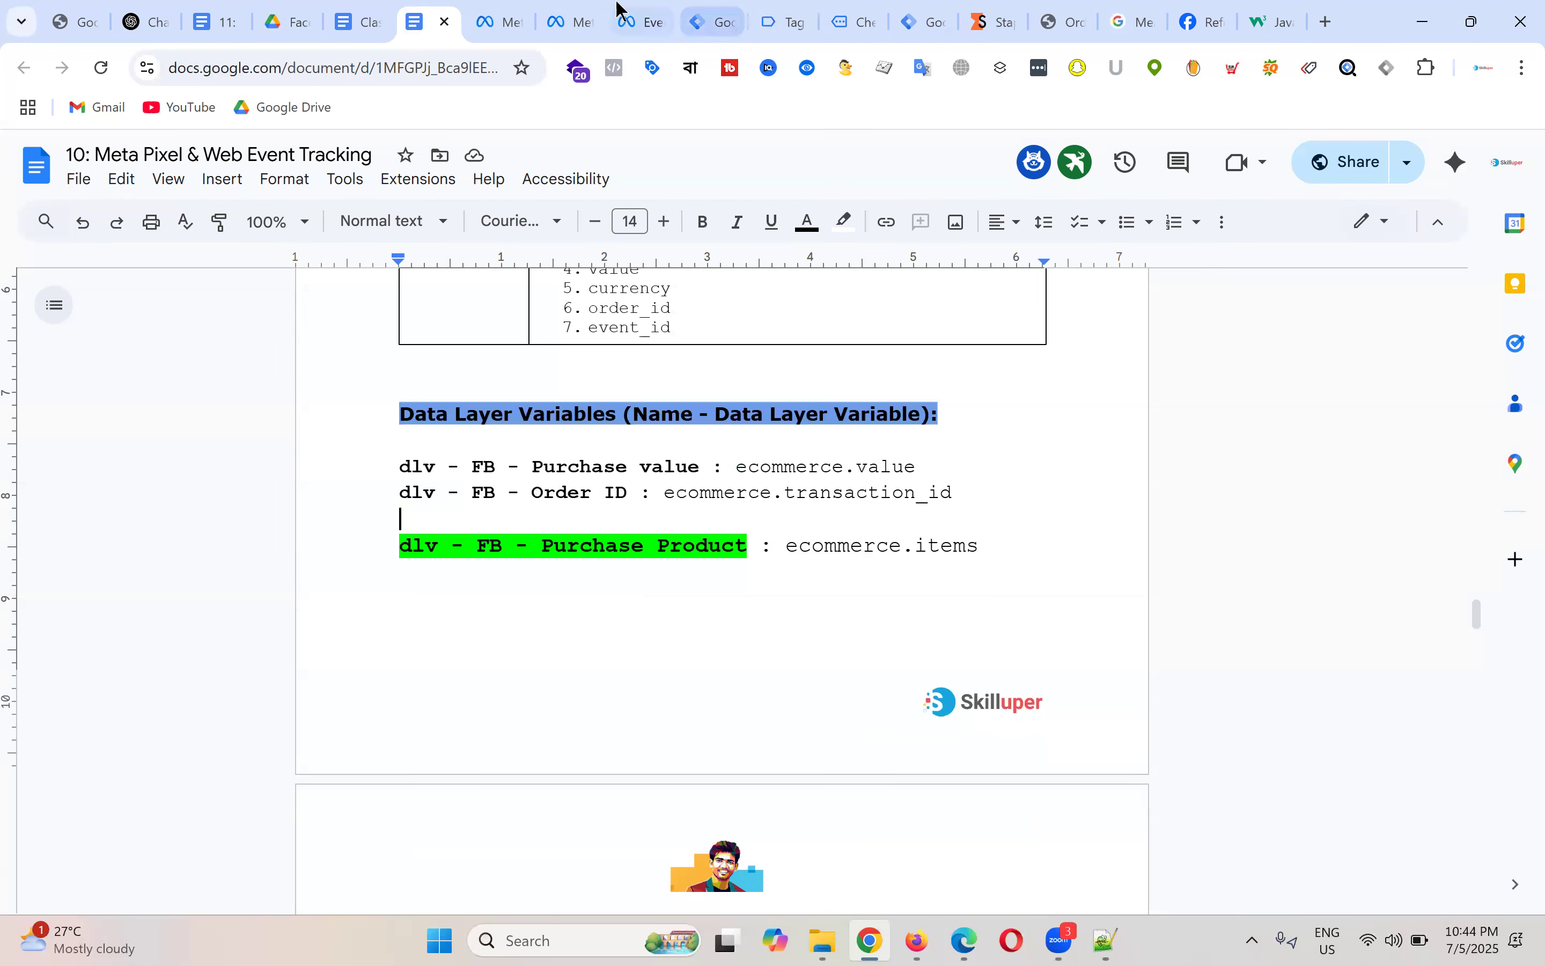
click(712, 20)
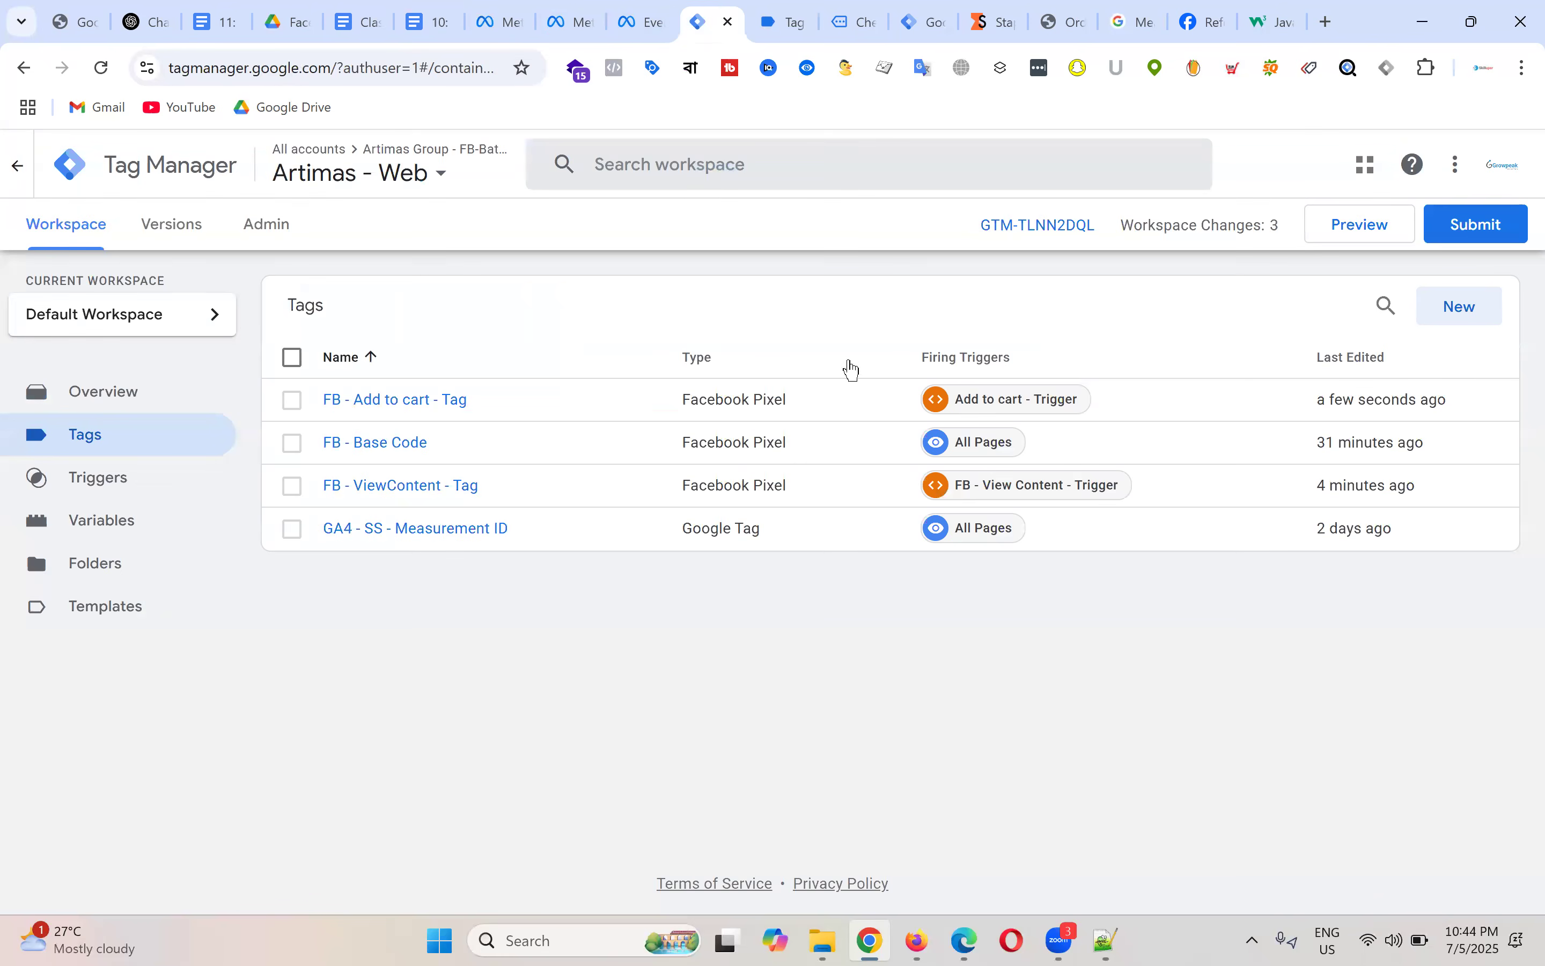
Step: Create a new Data Layer Variable reading ecommerce.items, pasted from the course notes
click(141, 524)
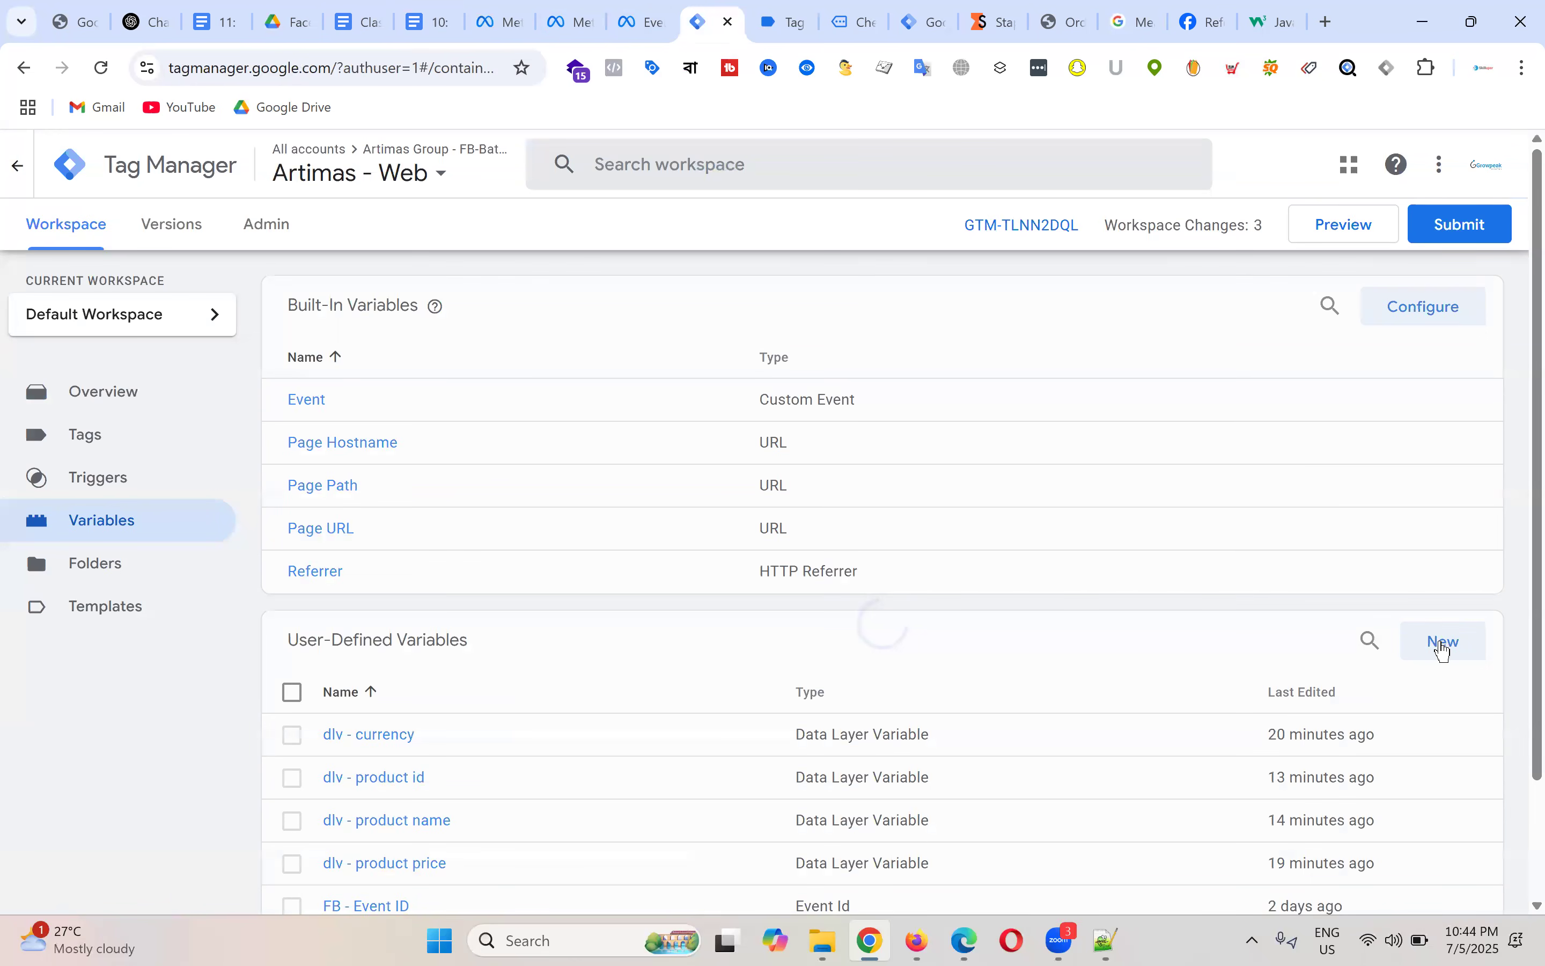
click(1444, 648)
click(931, 359)
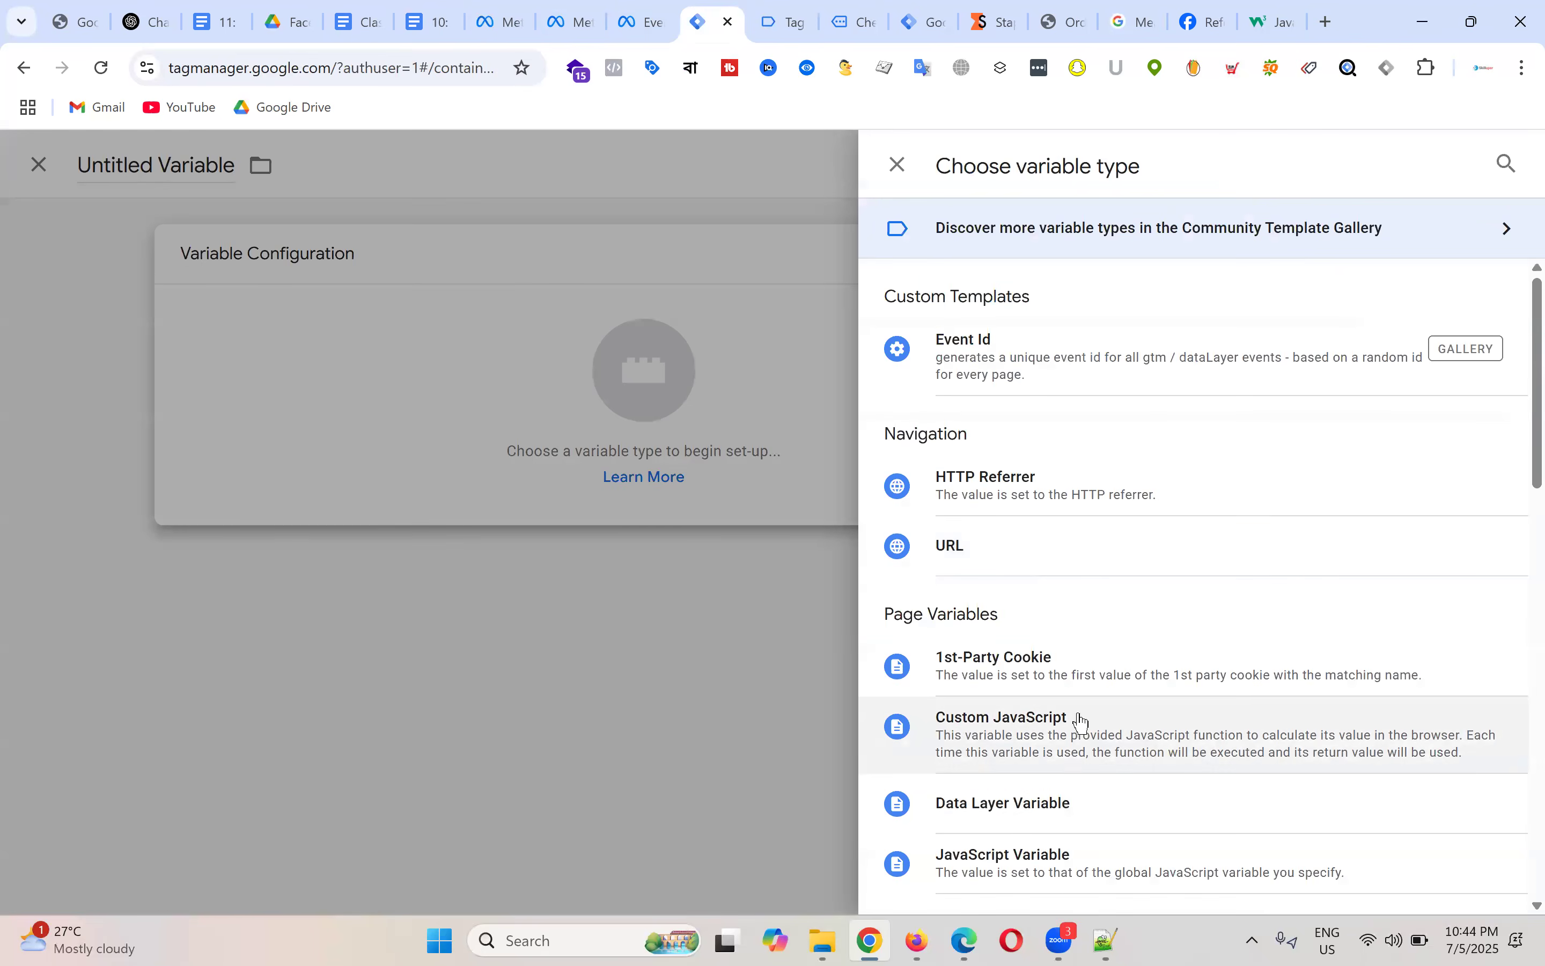
click(1050, 818)
click(586, 473)
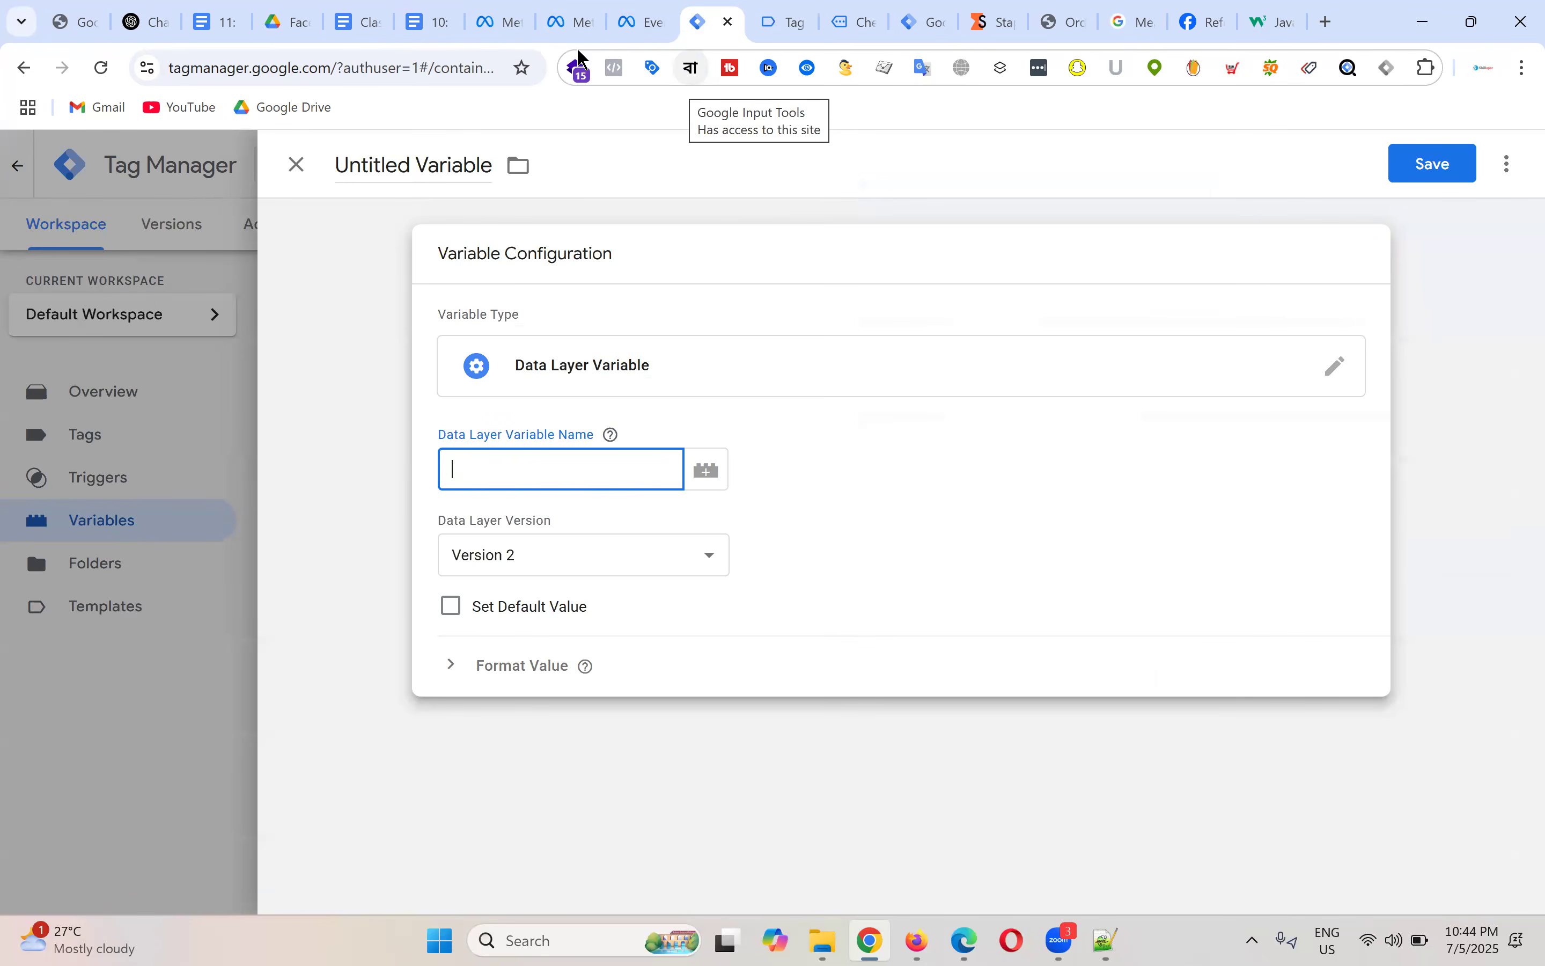
click(430, 19)
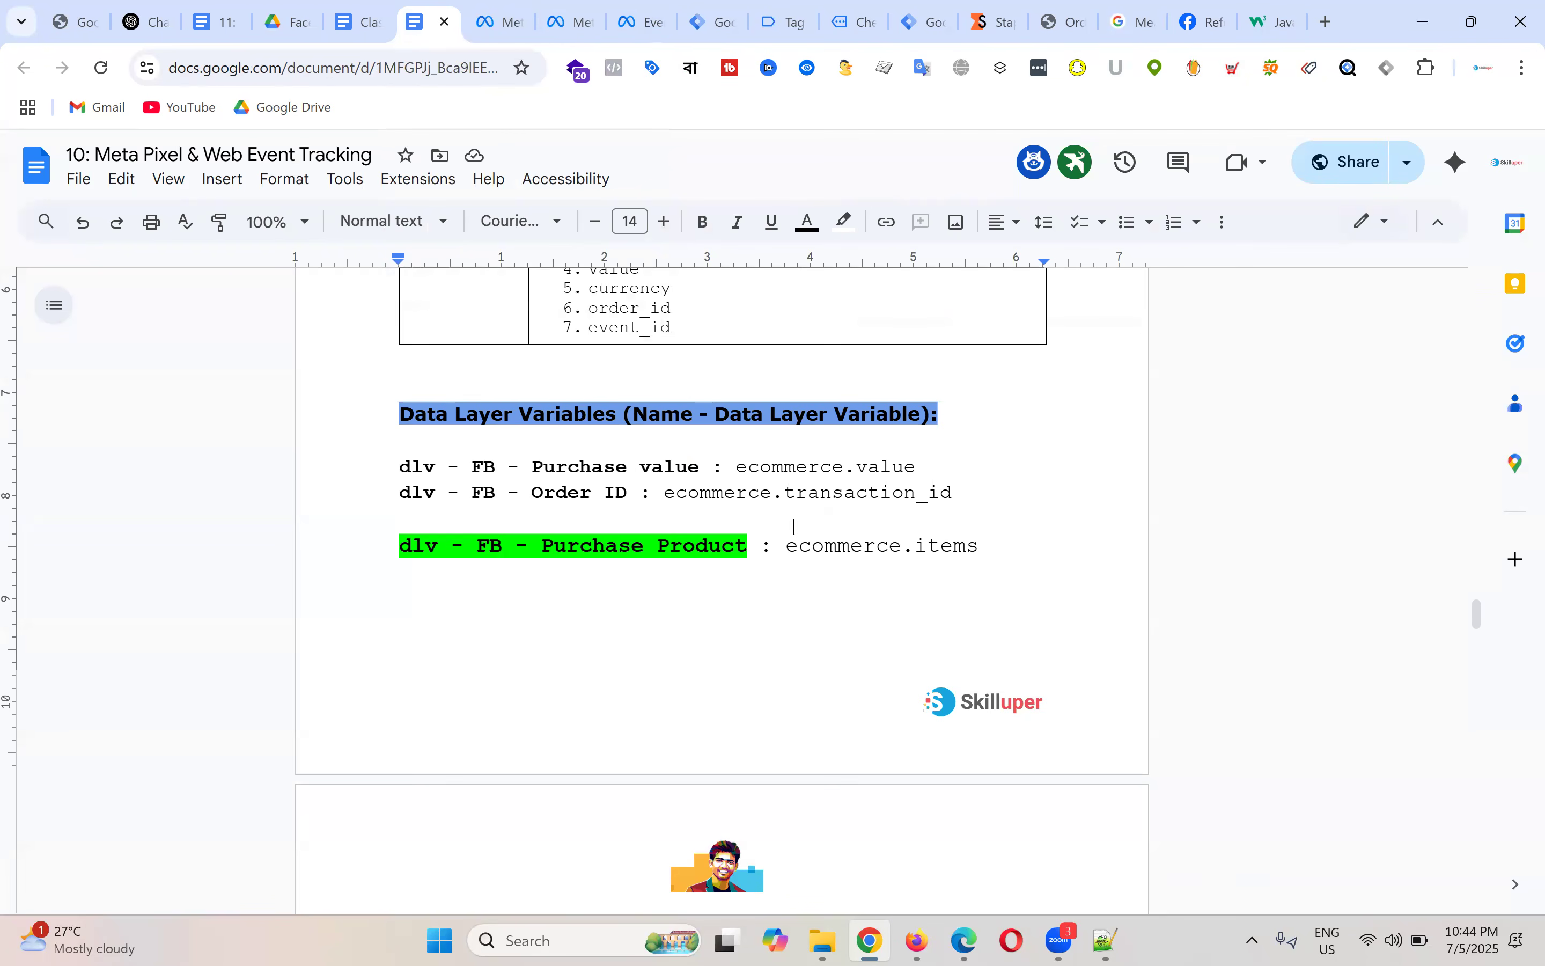
drag(786, 549, 975, 540)
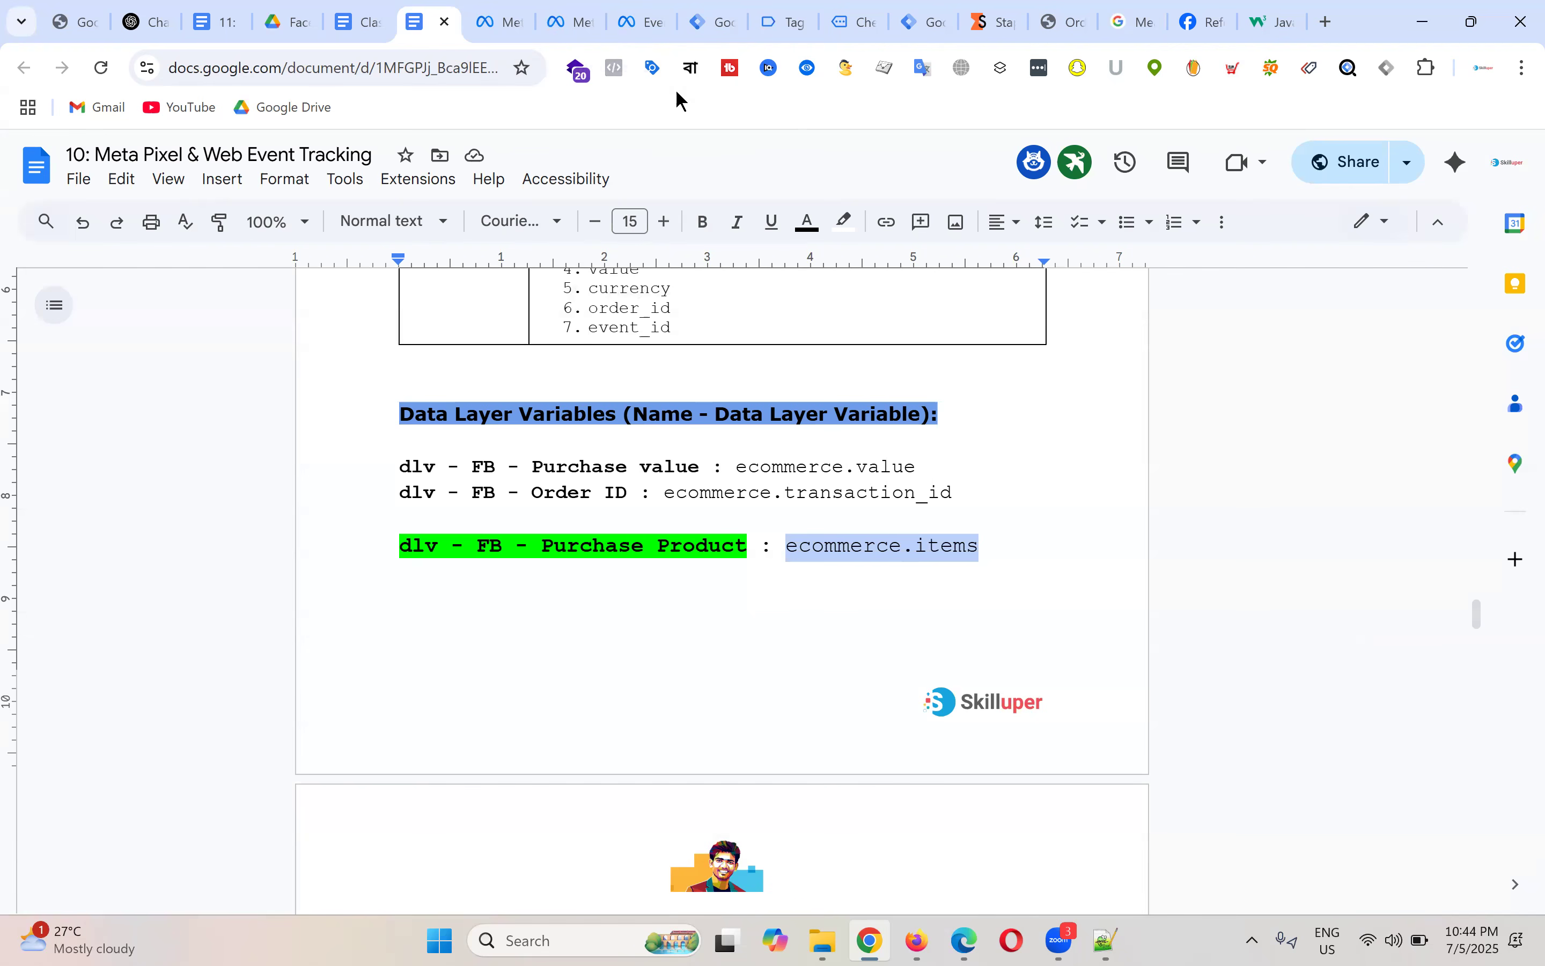
click(714, 21)
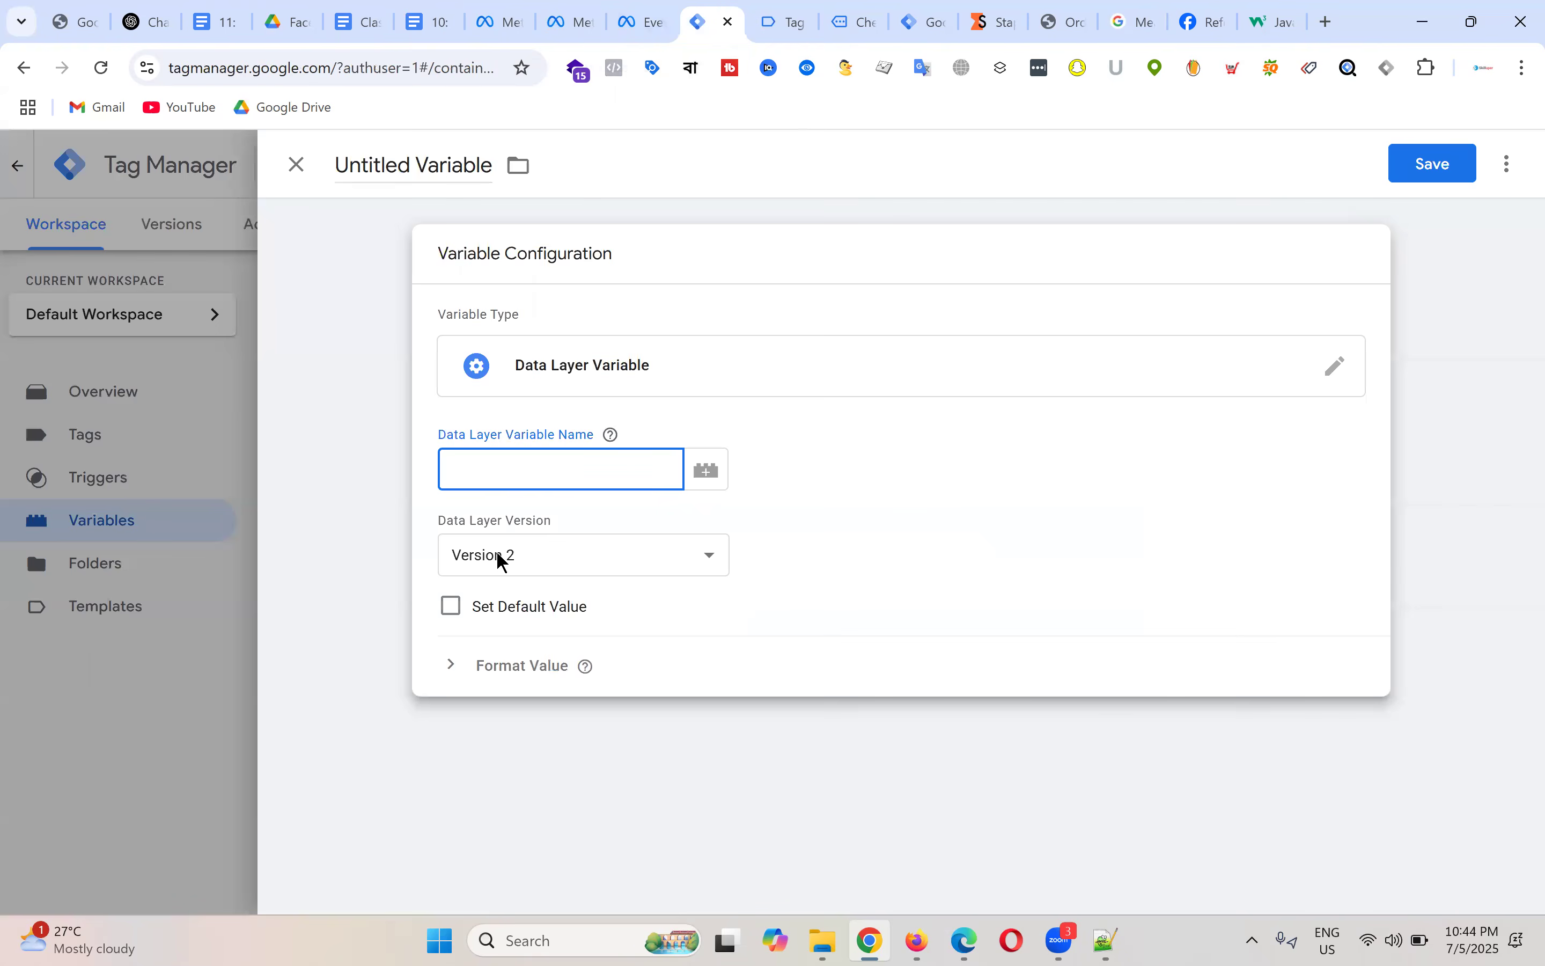
text(ecommerce.items)
Step: Title the variable 'dlv - FB - Purchase Product' from the notes and save it
click(357, 21)
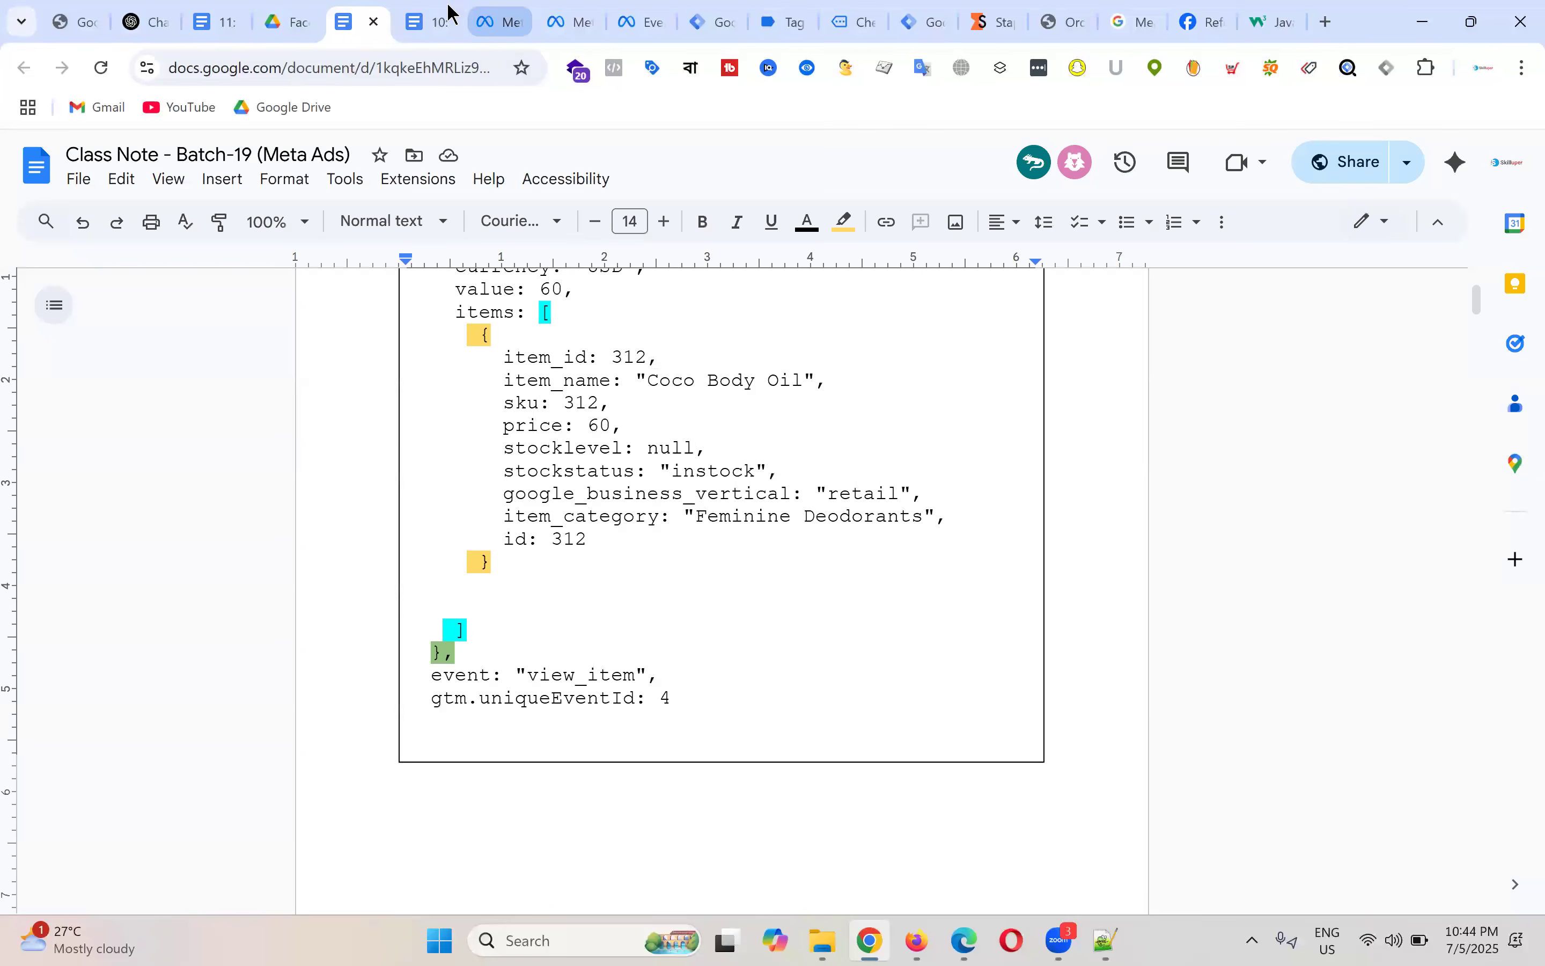
click(429, 22)
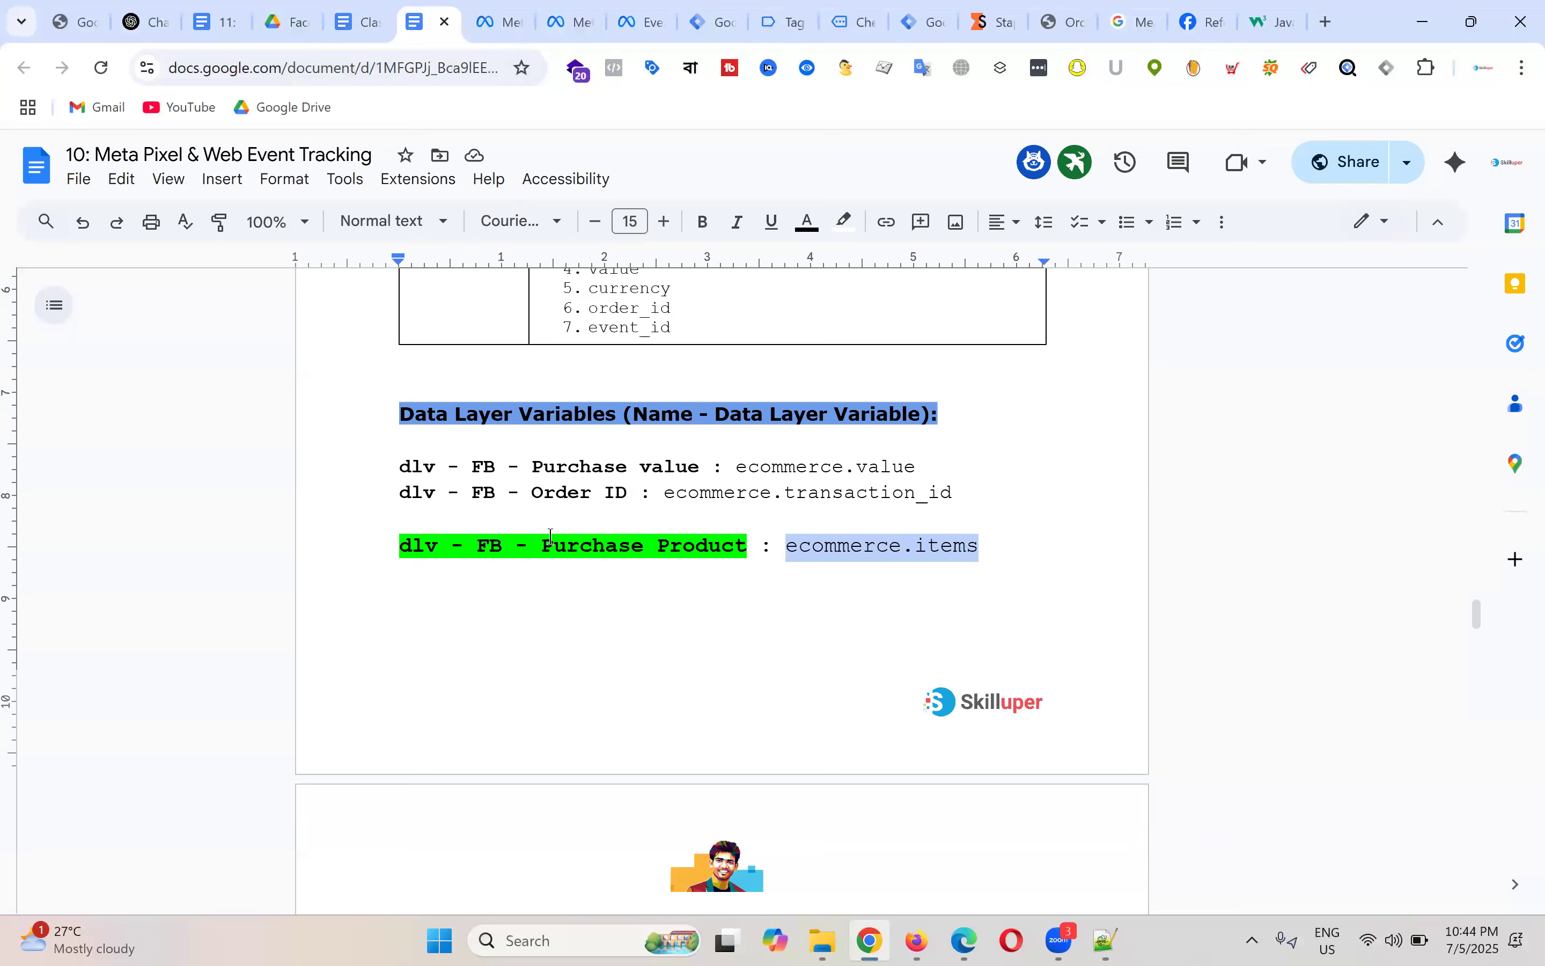
click(488, 550)
drag(401, 543, 747, 539)
key(ctrl+c)
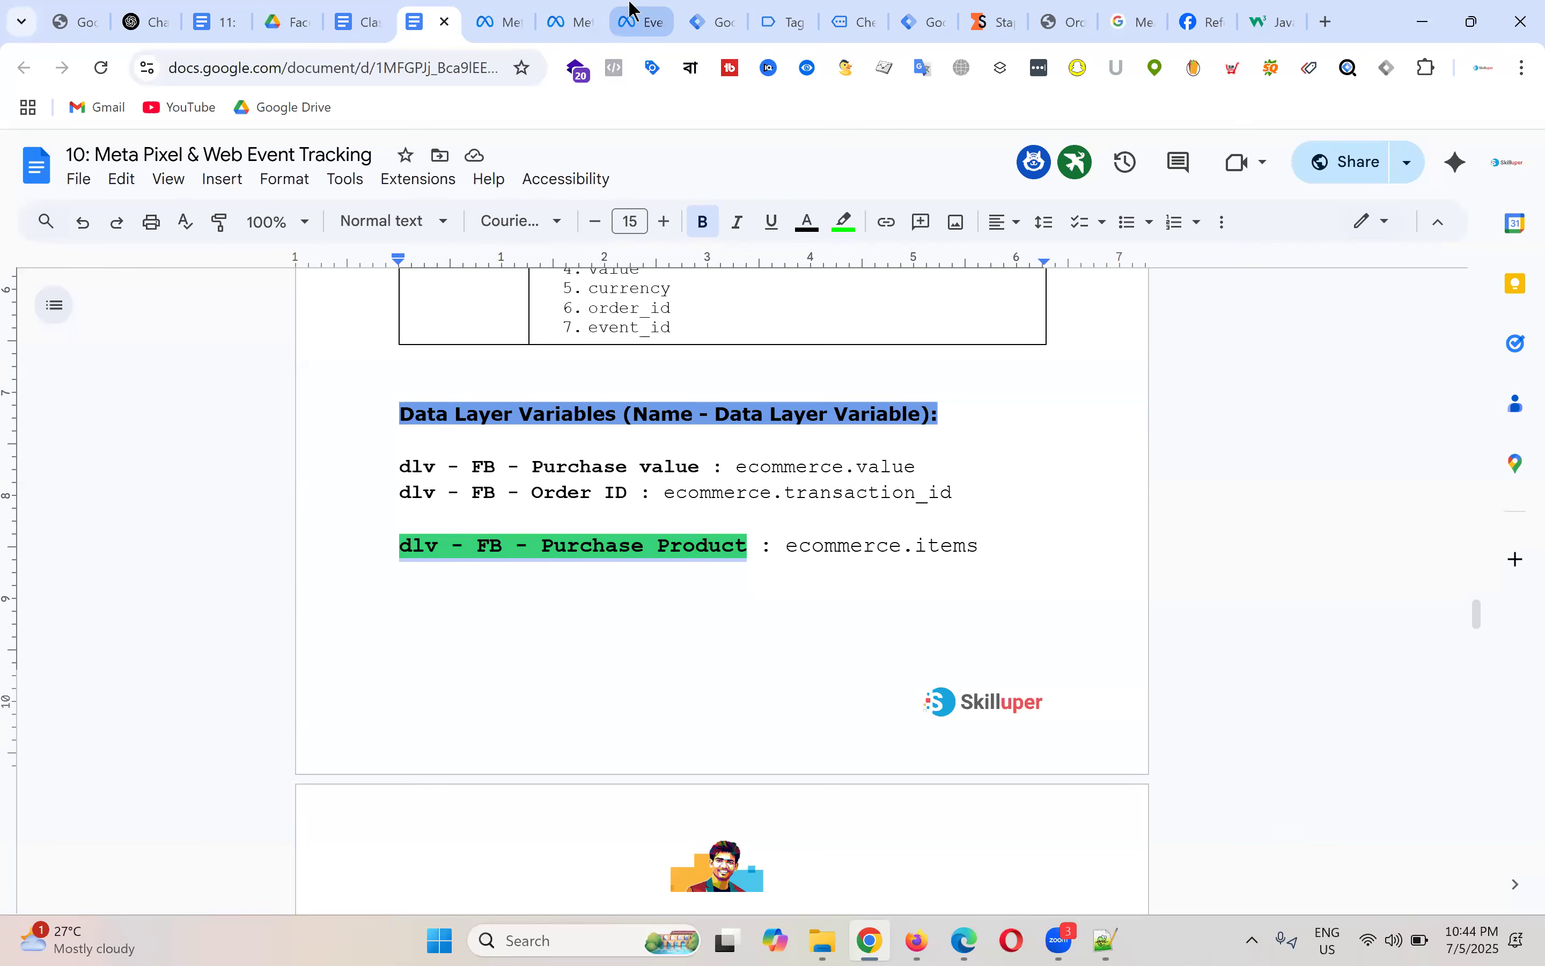
click(713, 20)
click(418, 191)
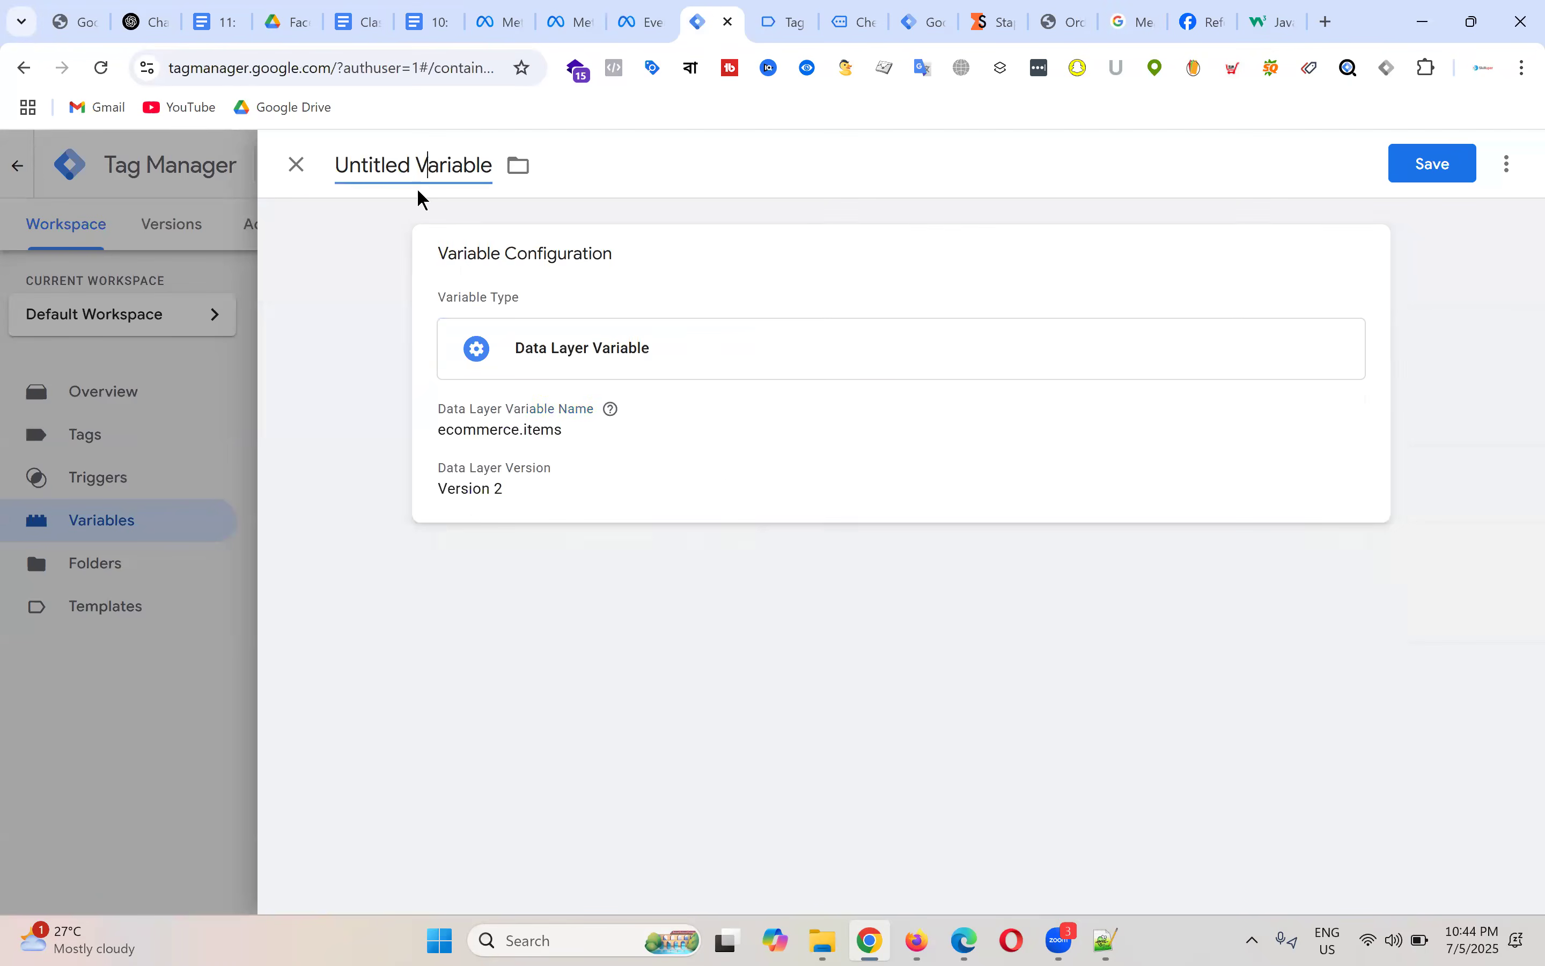
key(ctrl+v)
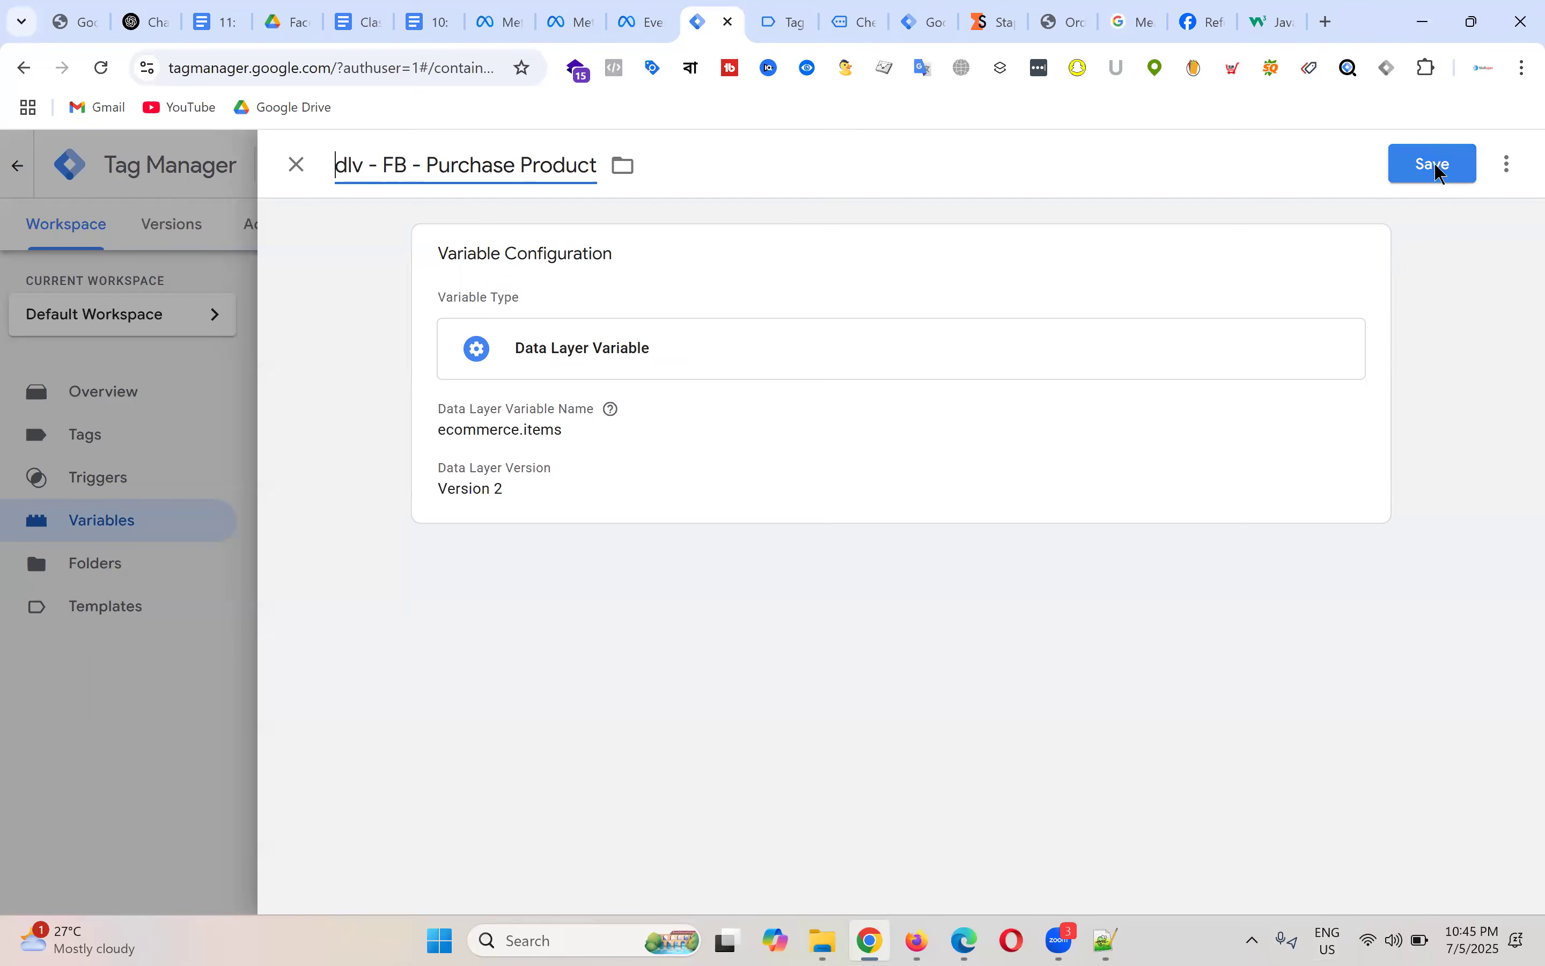
click(1437, 167)
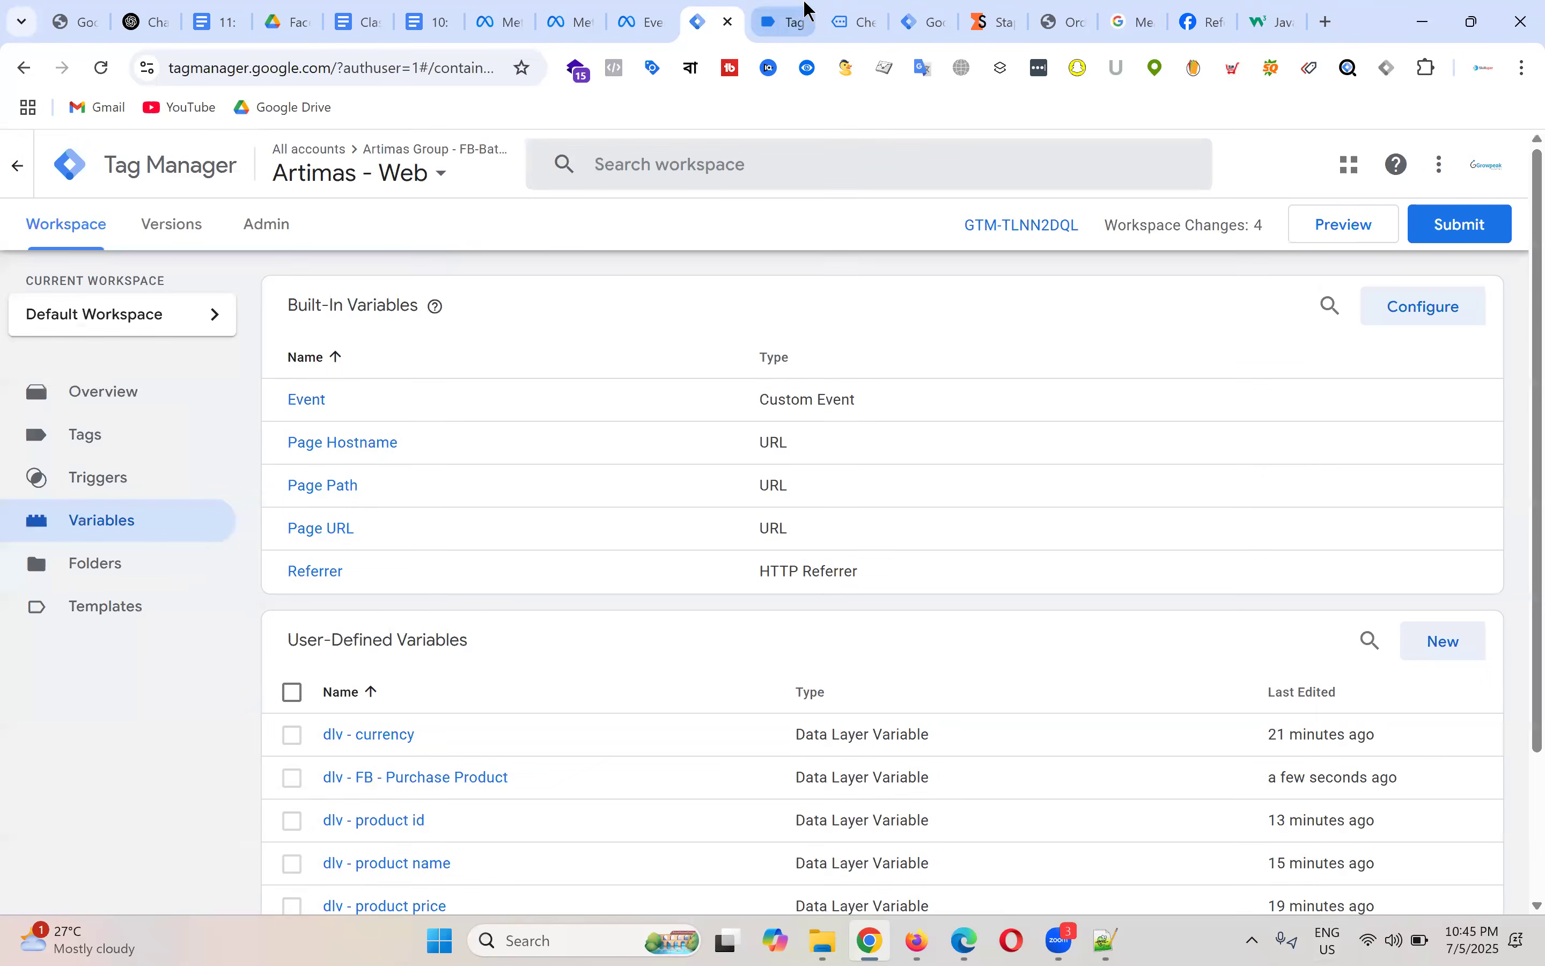
Step: Clear the selection over Tag Assistant's begin_checkout dataLayer code
click(789, 23)
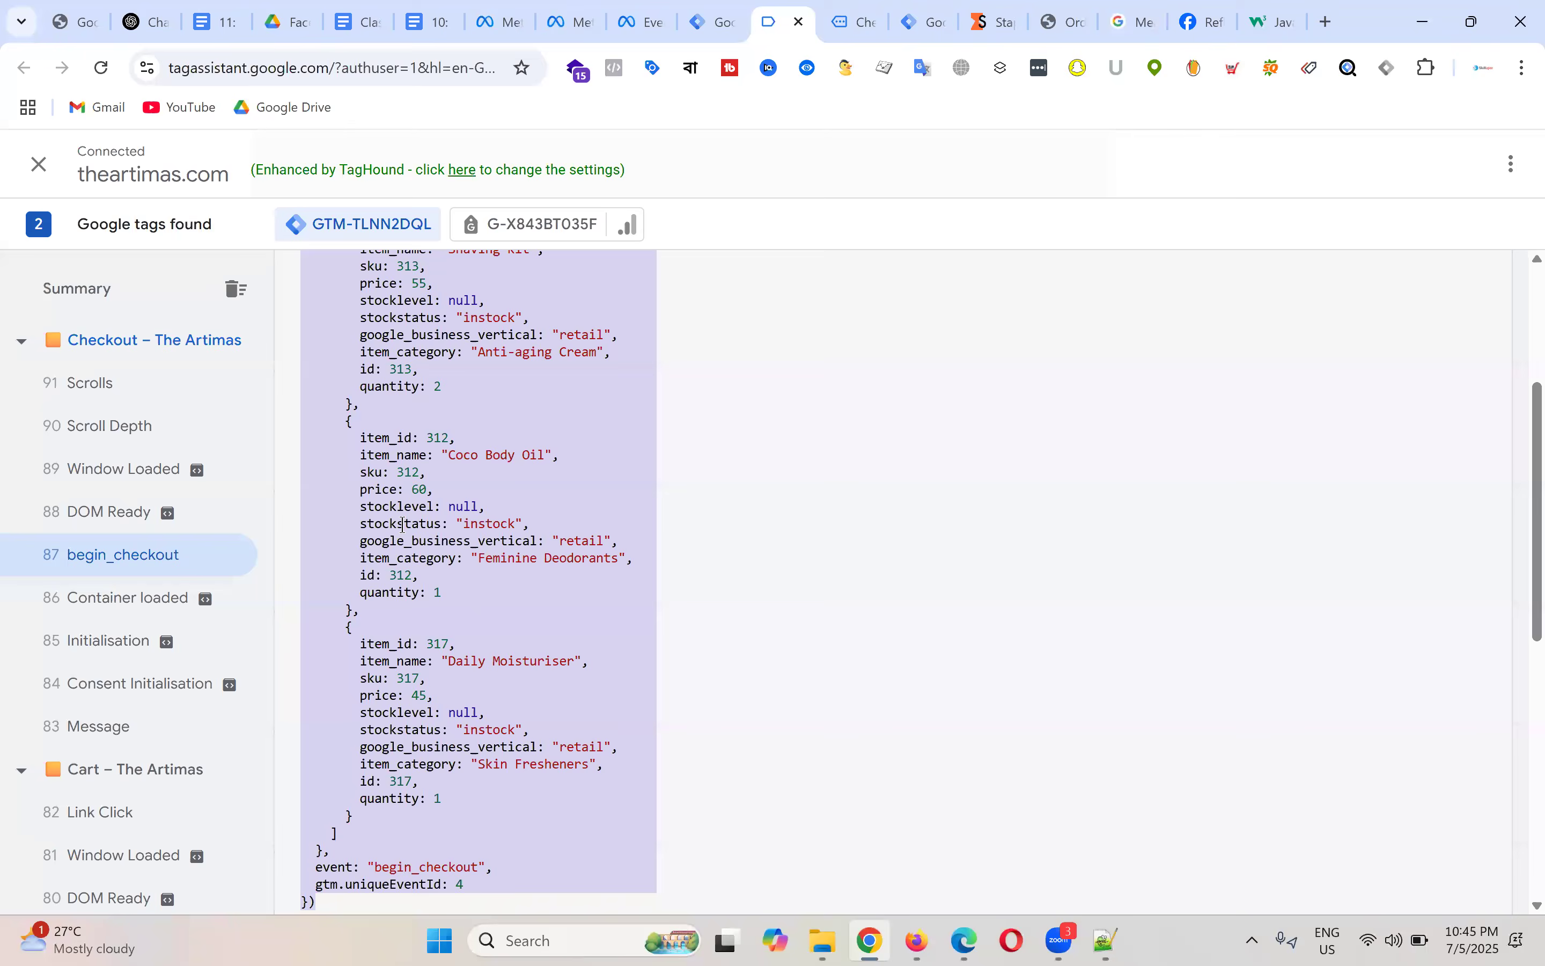
click(405, 524)
scroll(360, 480, up, 2)
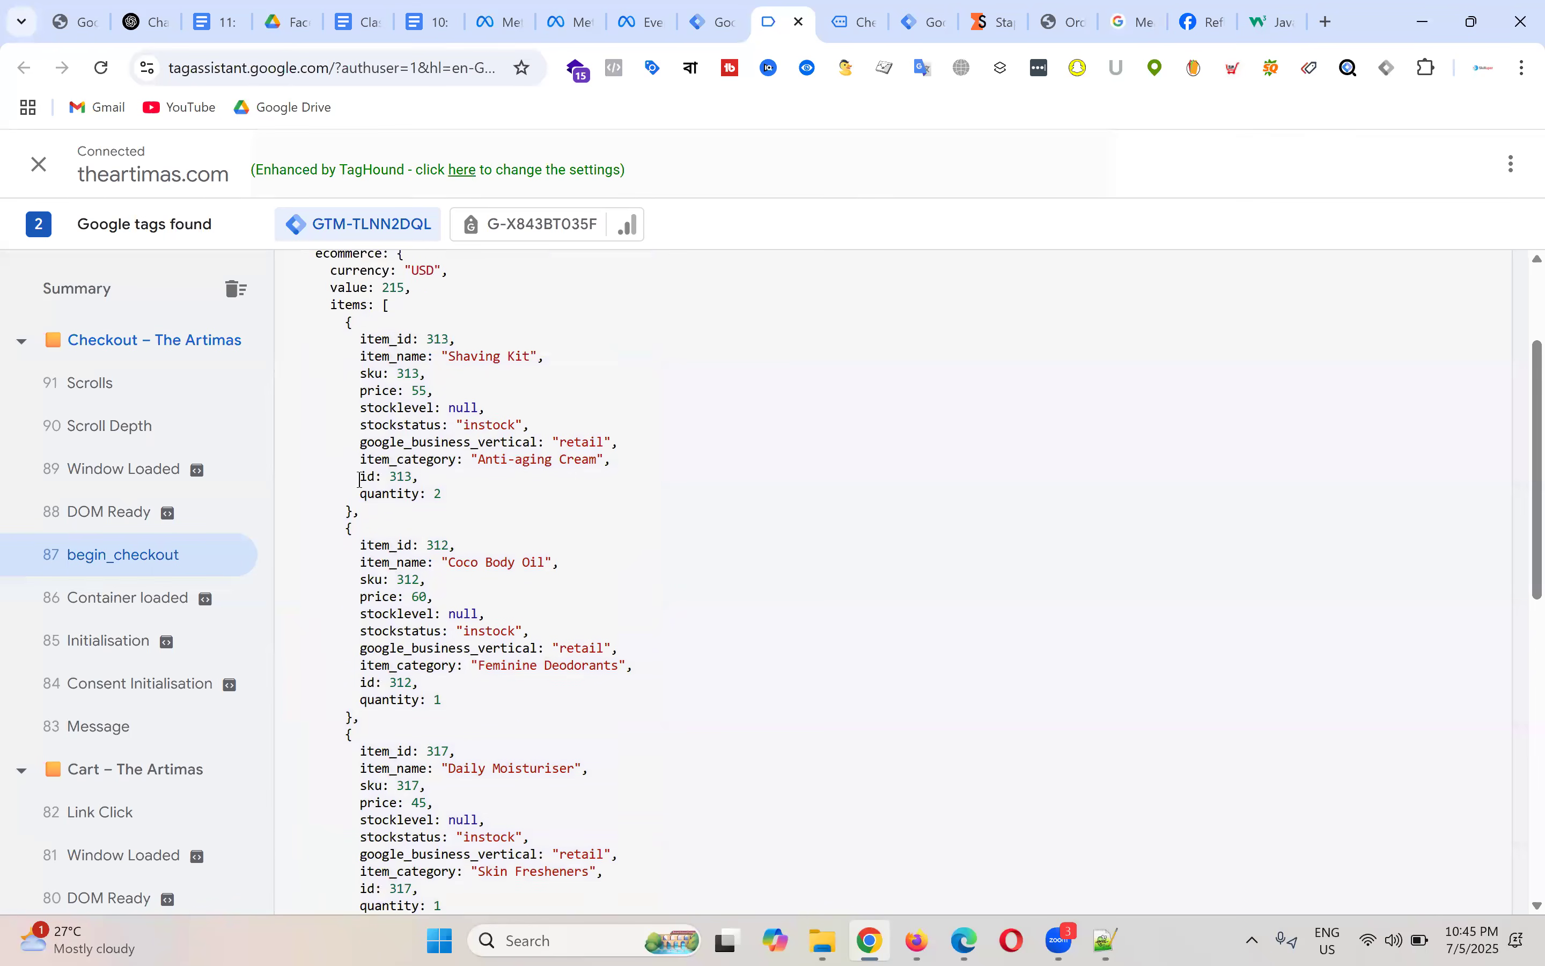
scroll(423, 409, down, 4)
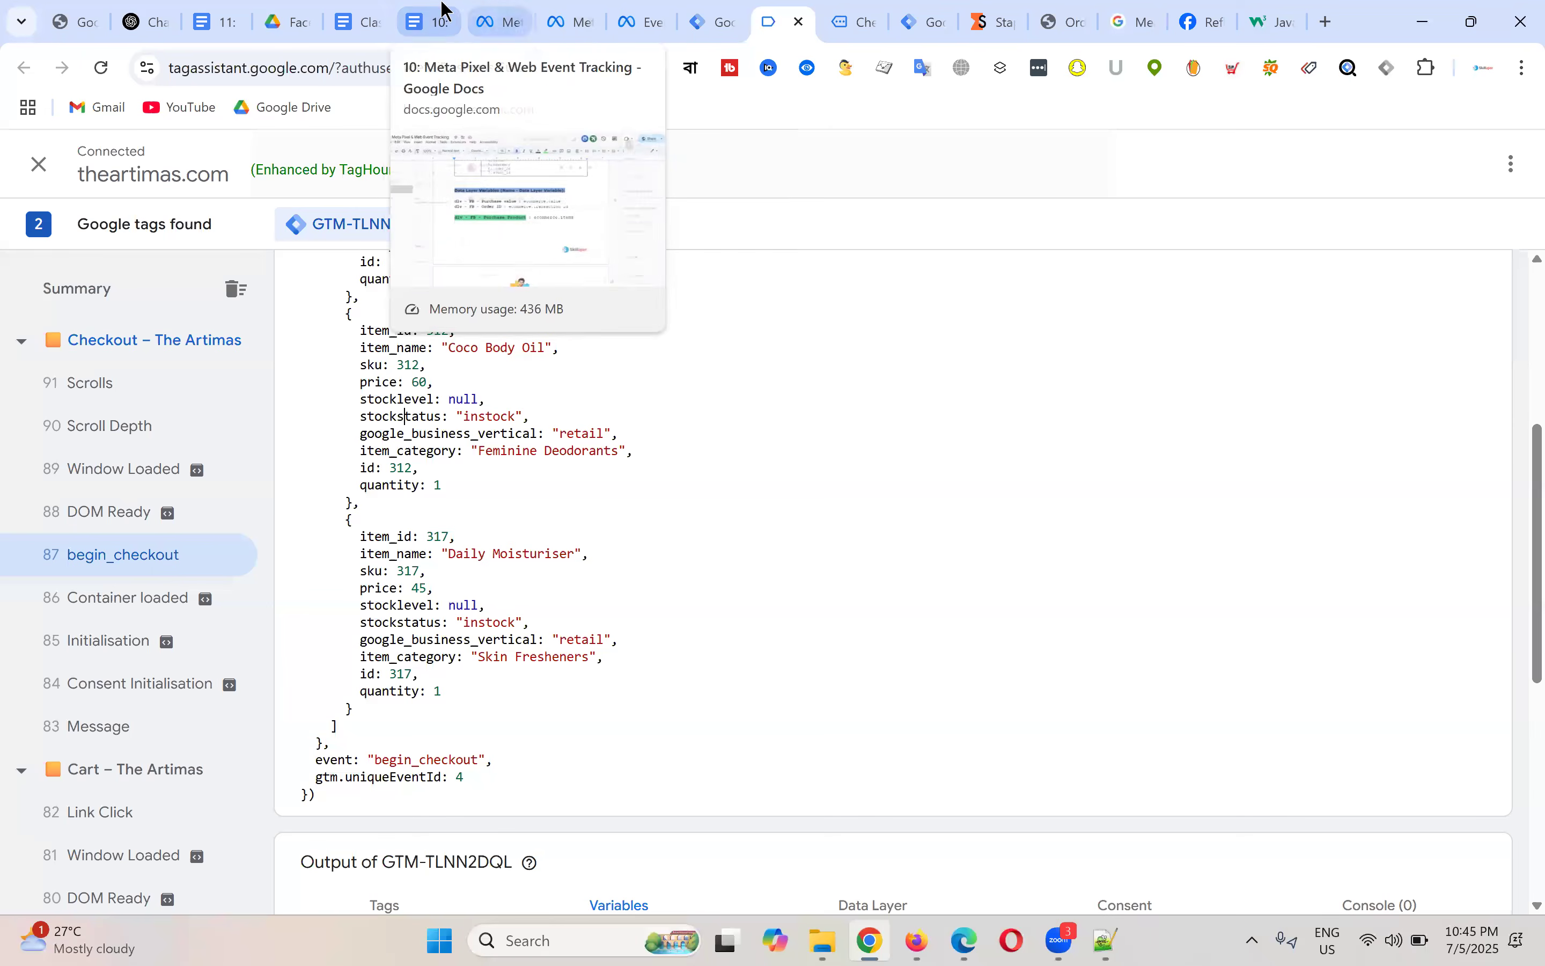
Step: Select the full 'dlv - FB - Purchase Product' name in the Meta Pixel notes
click(439, 18)
scroll(703, 584, down, 8)
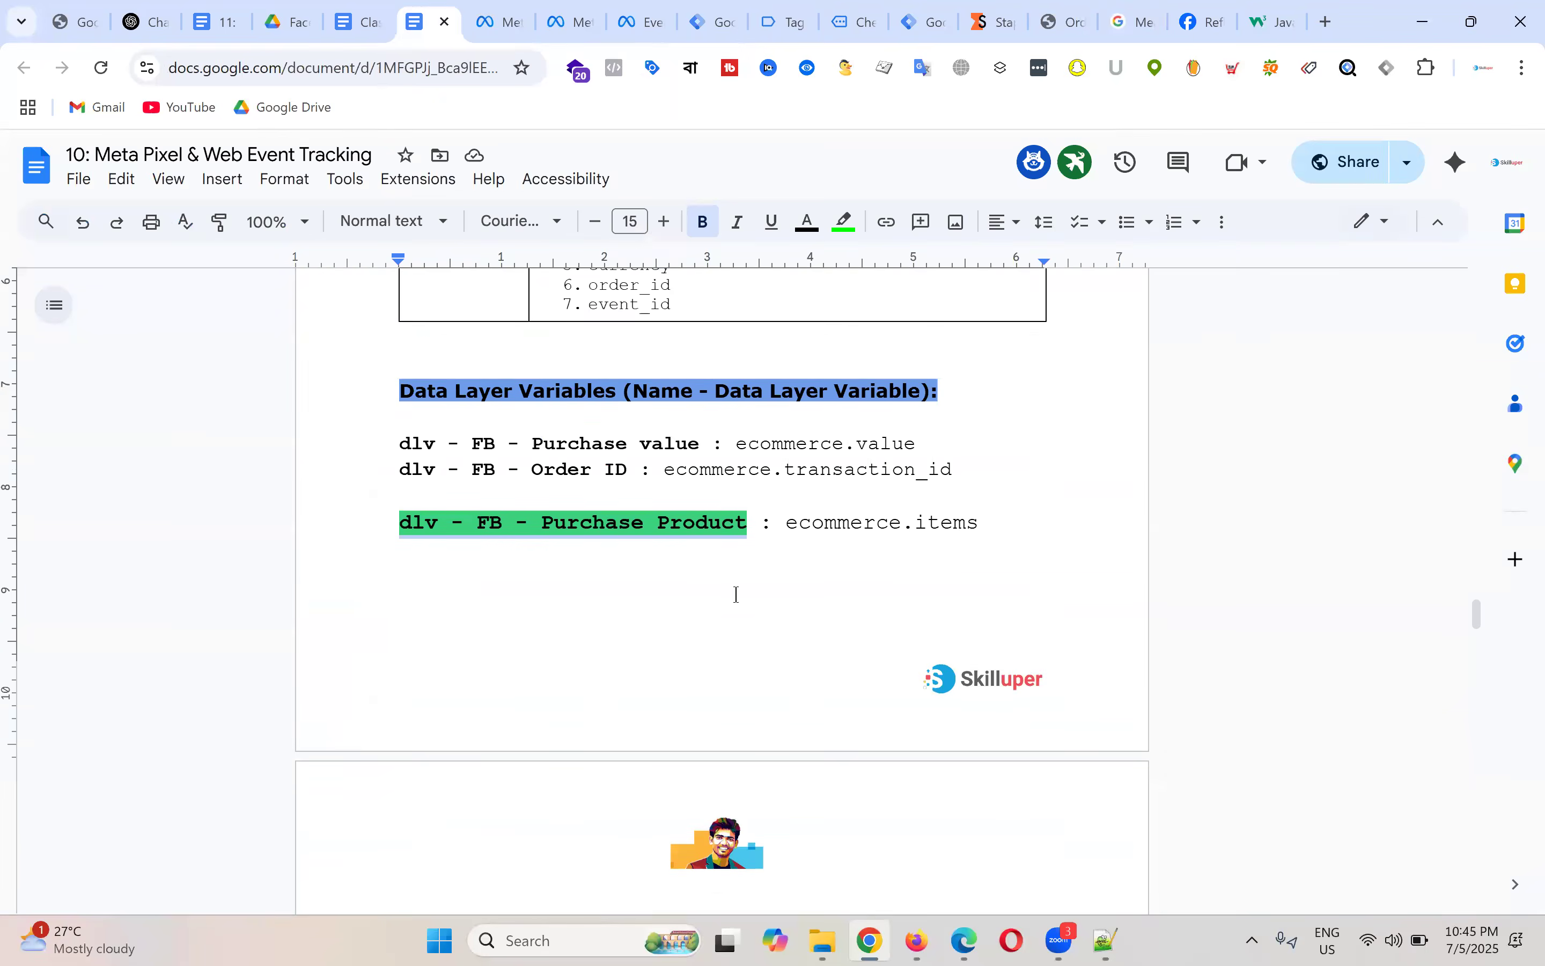
scroll(644, 462, up, 6)
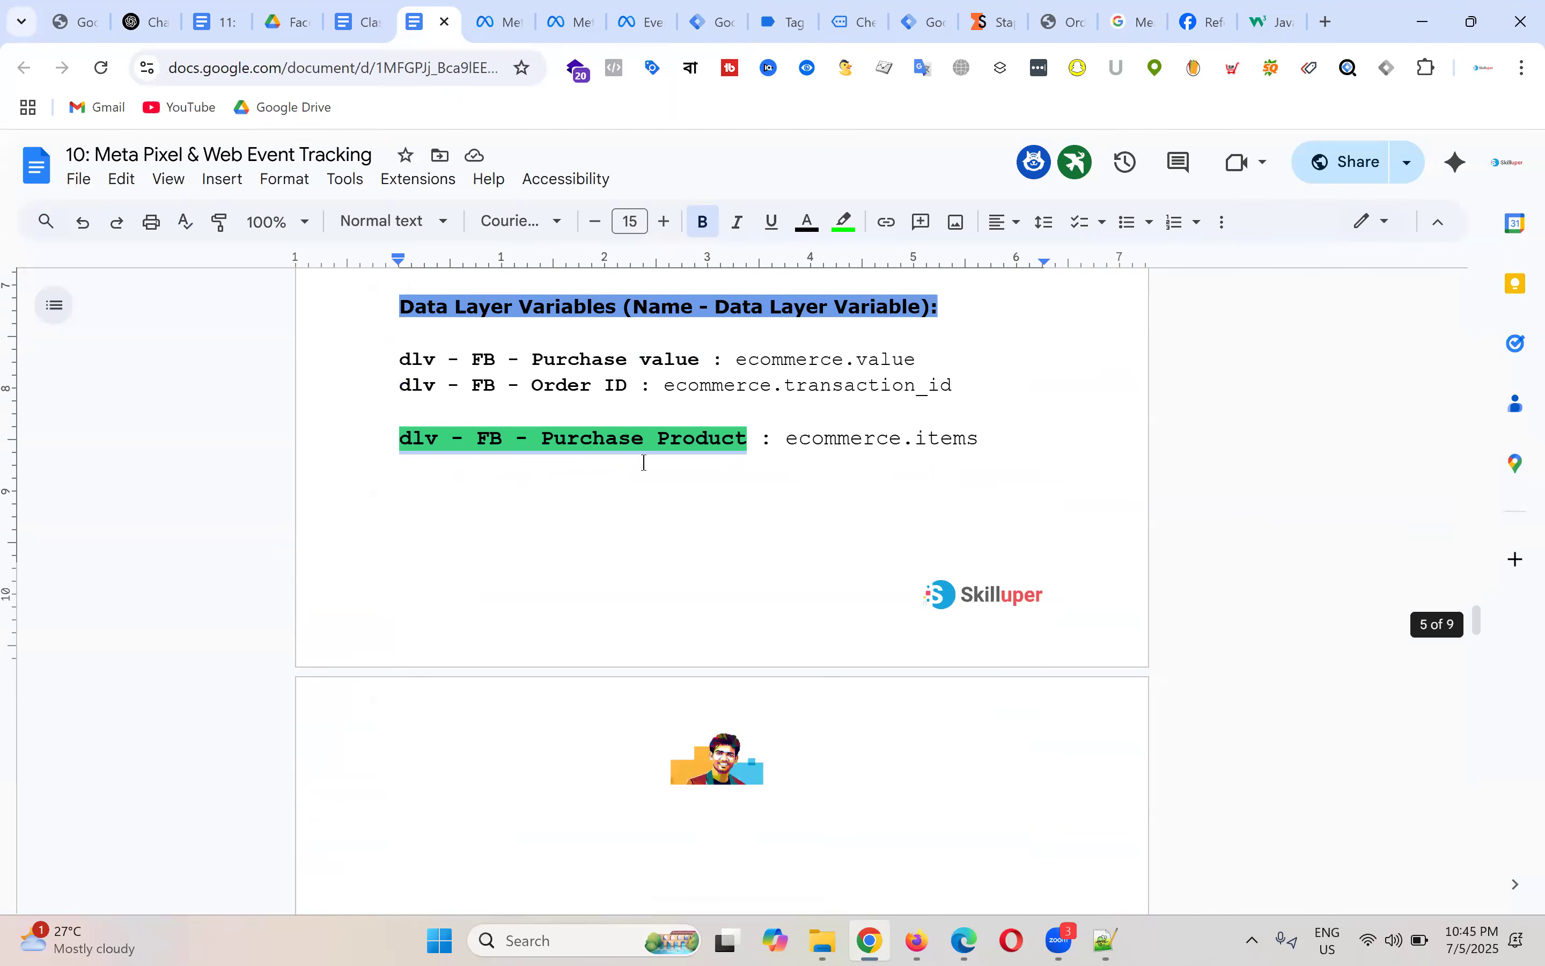
click(474, 425)
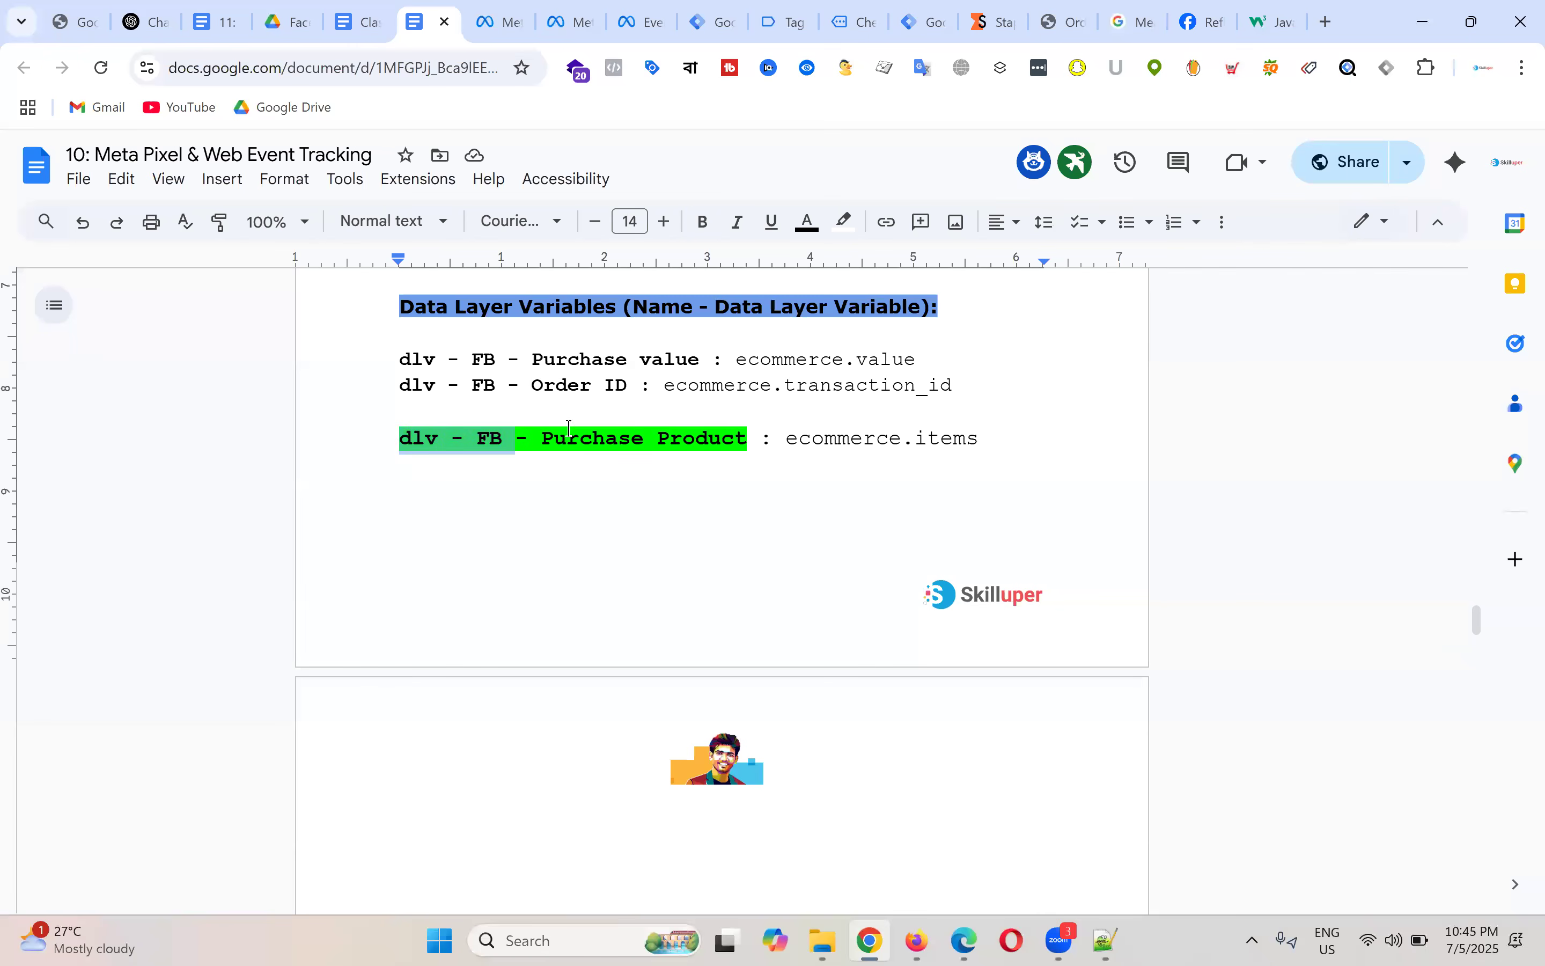
drag(400, 439, 980, 441)
click(617, 436)
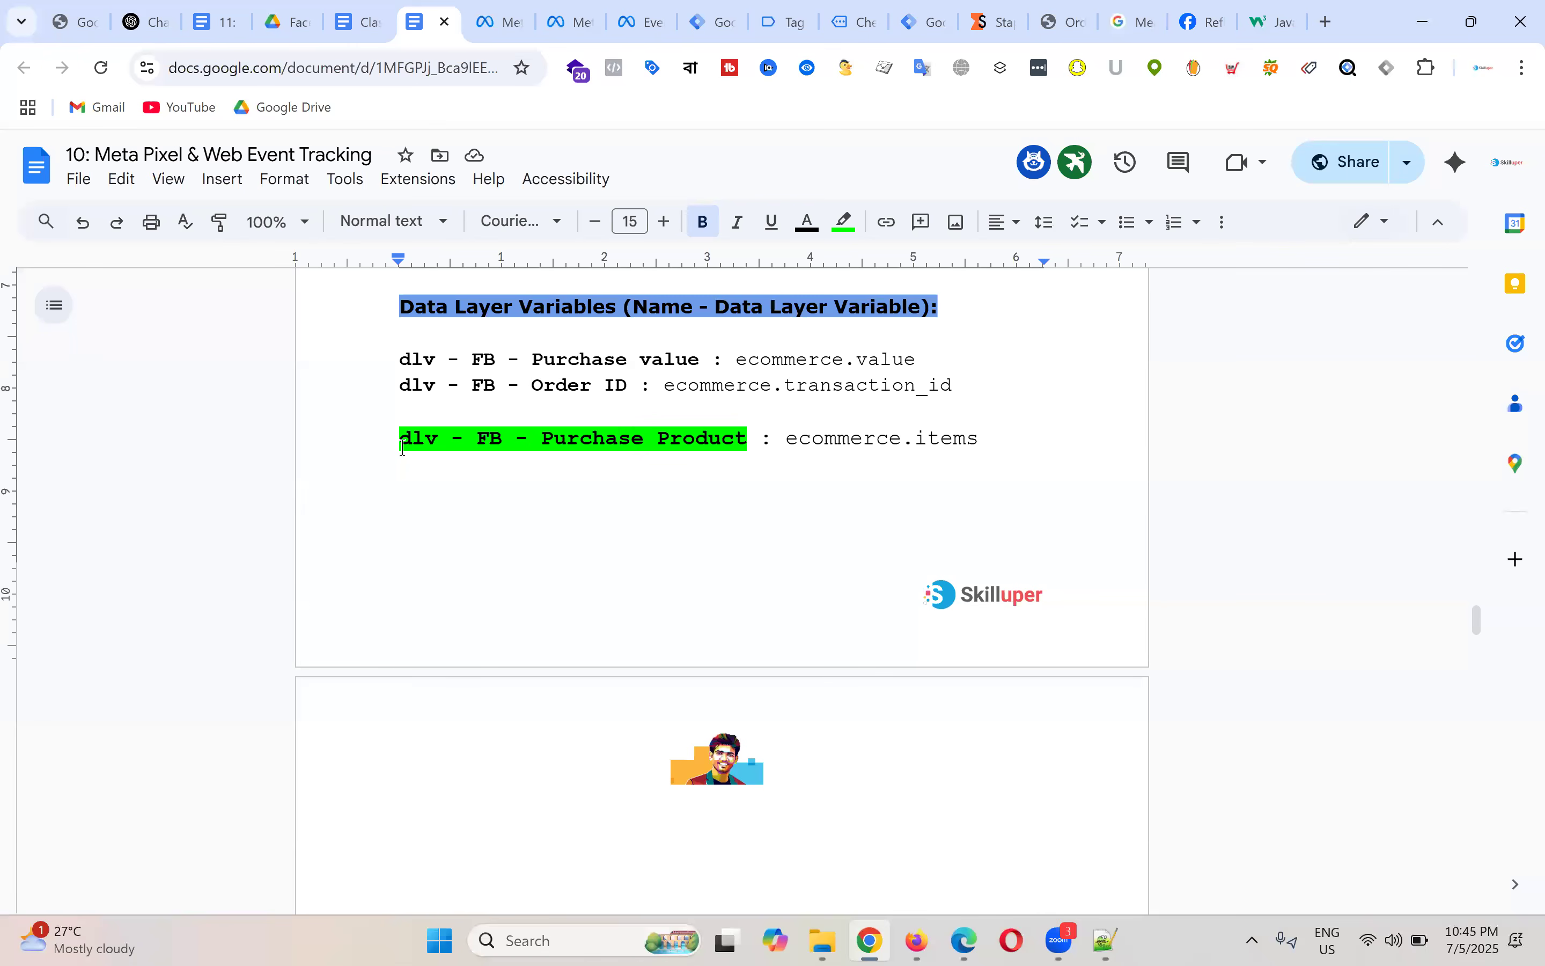
drag(401, 440, 743, 439)
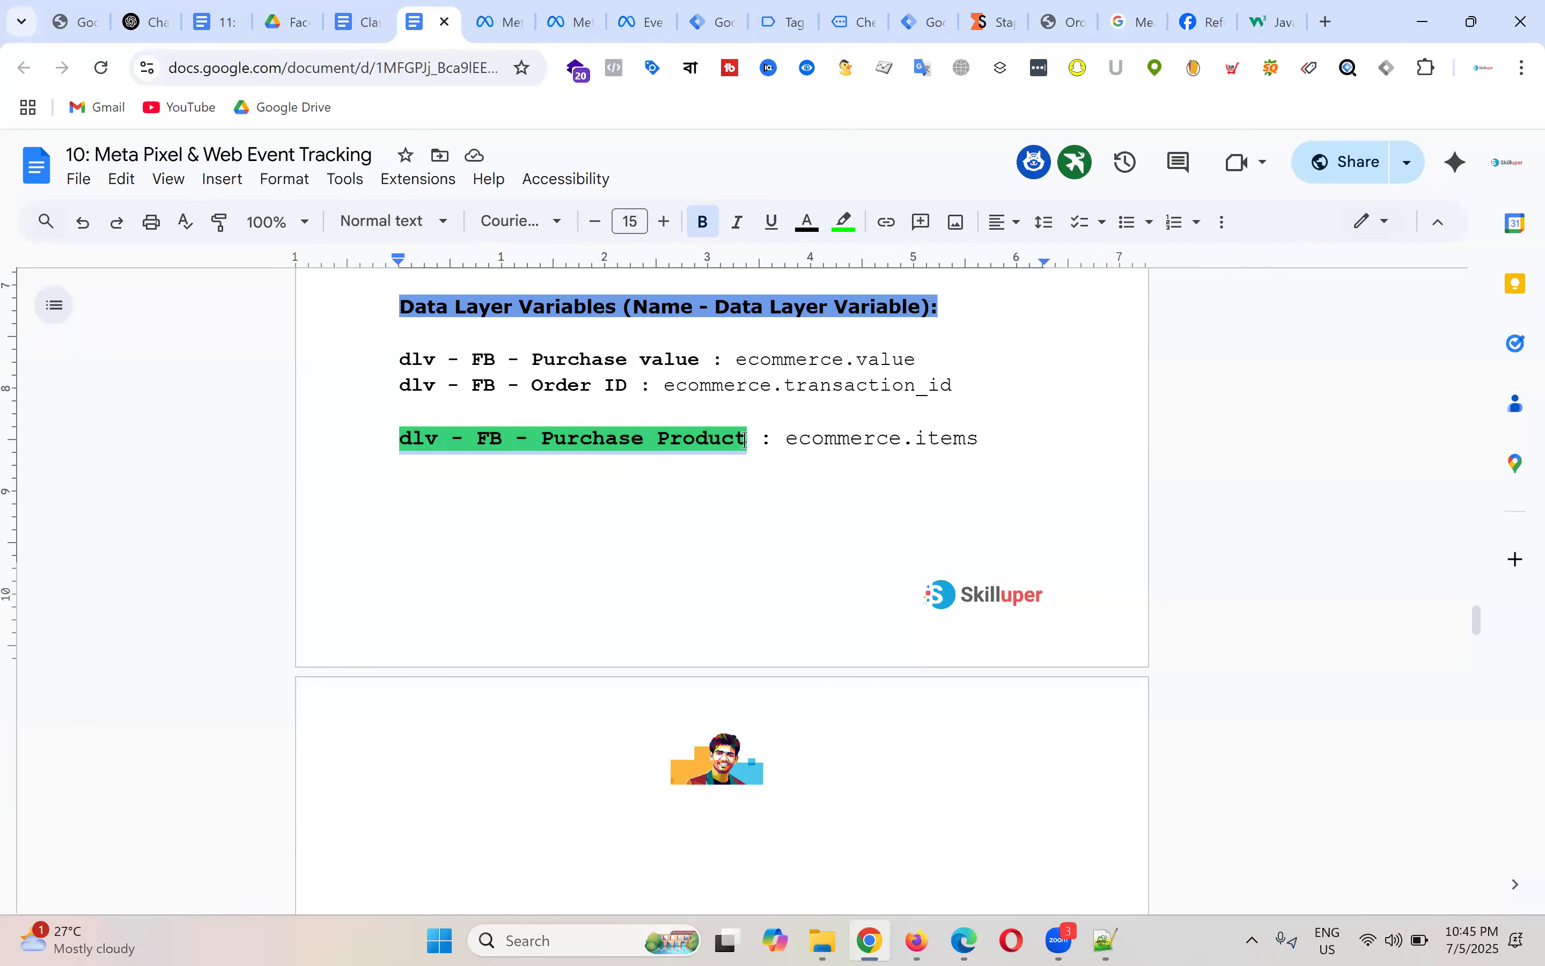
Step: Pick out the items key and first product's item_id in begin_checkout data, then return to the notes
click(795, 19)
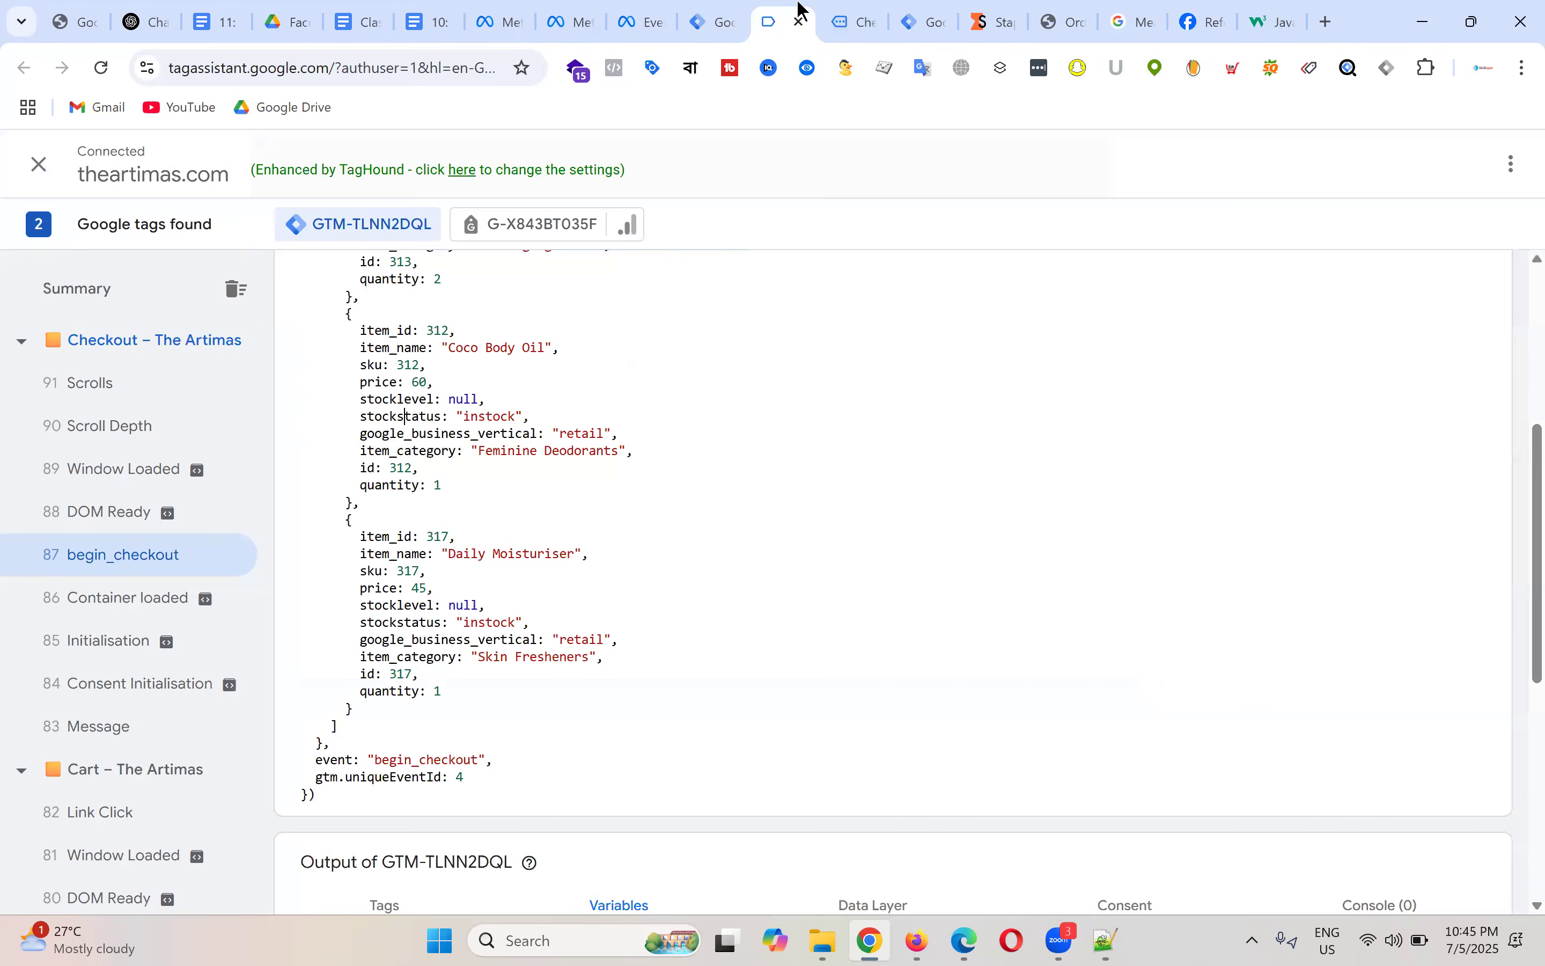
scroll(533, 391, up, 3)
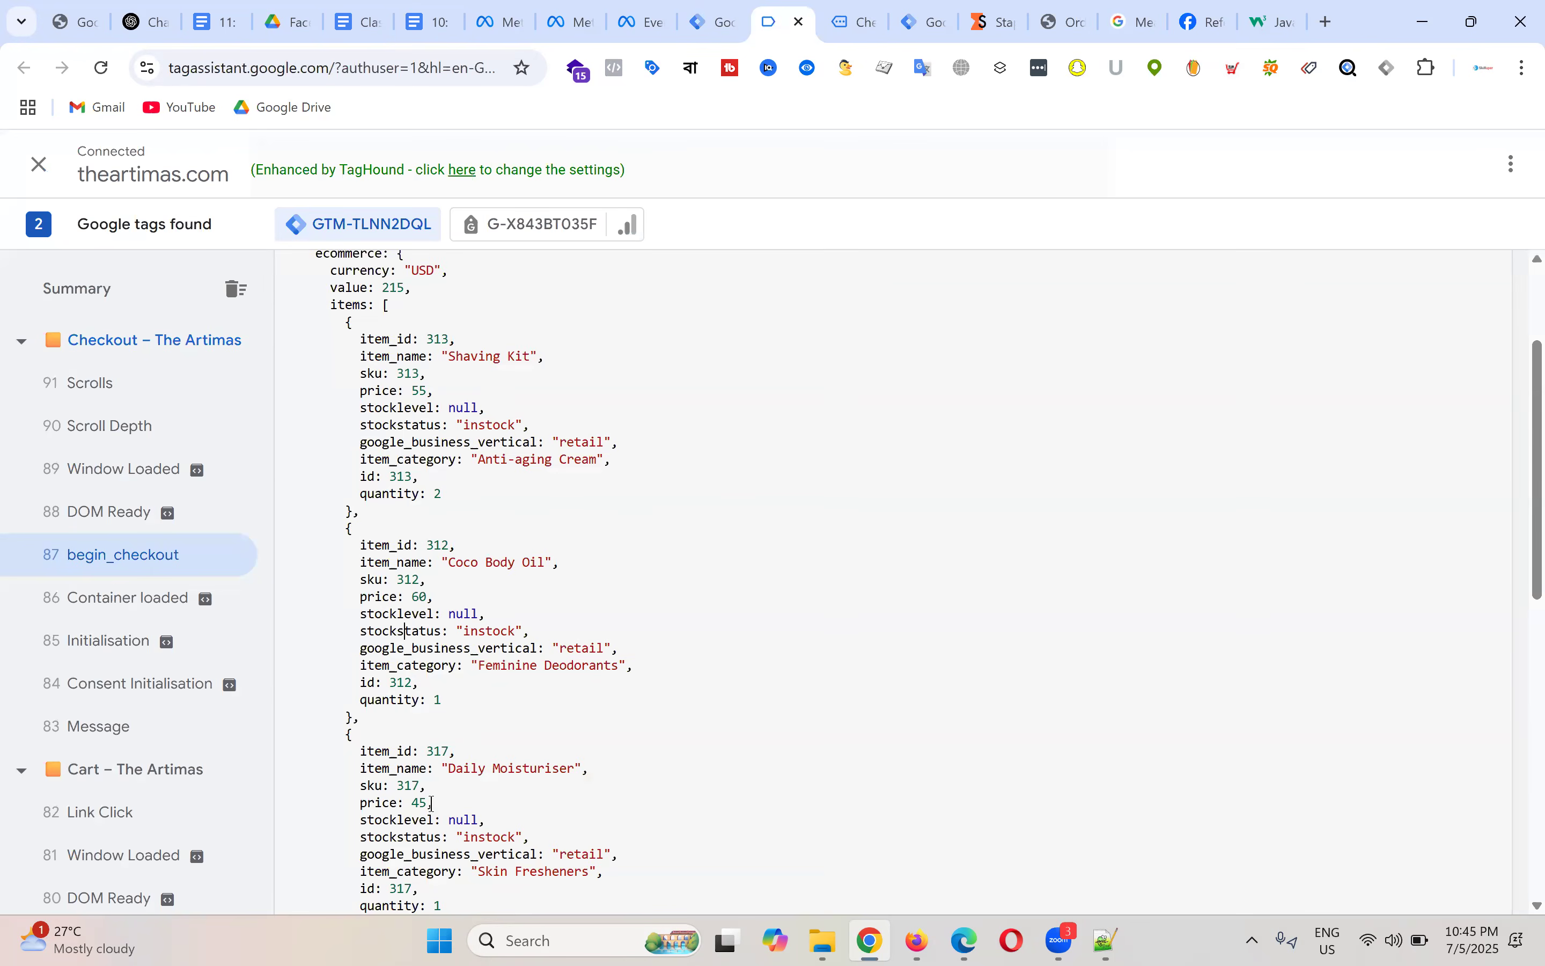
scroll(492, 511, up, 3)
double_click(351, 487)
scroll(625, 505, down, 3)
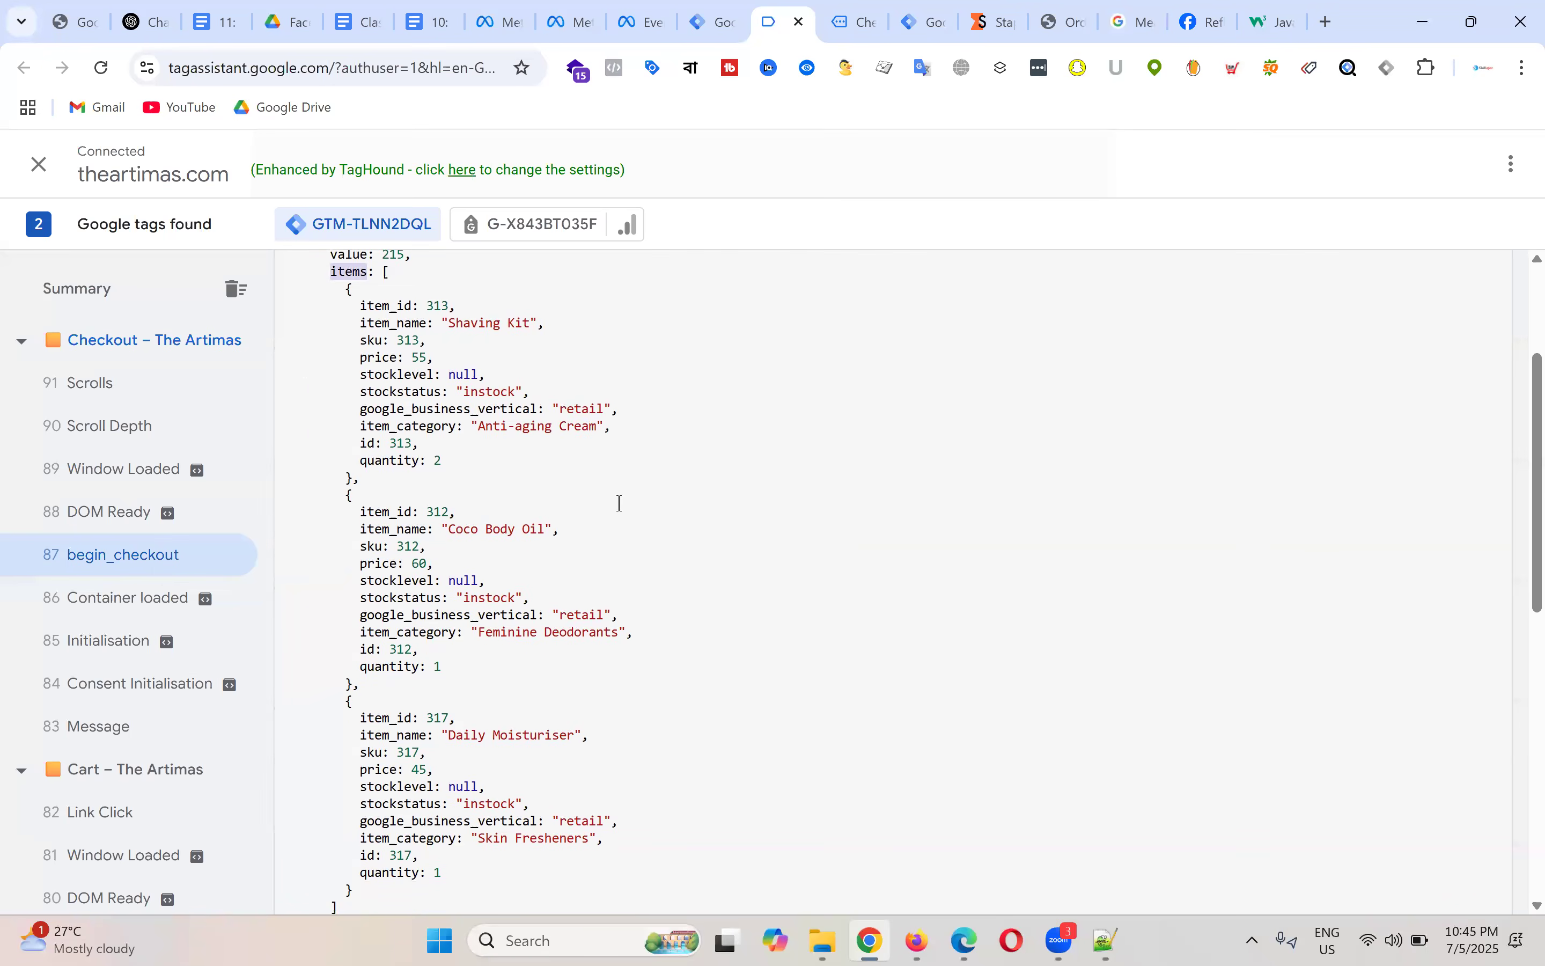
double_click(362, 306)
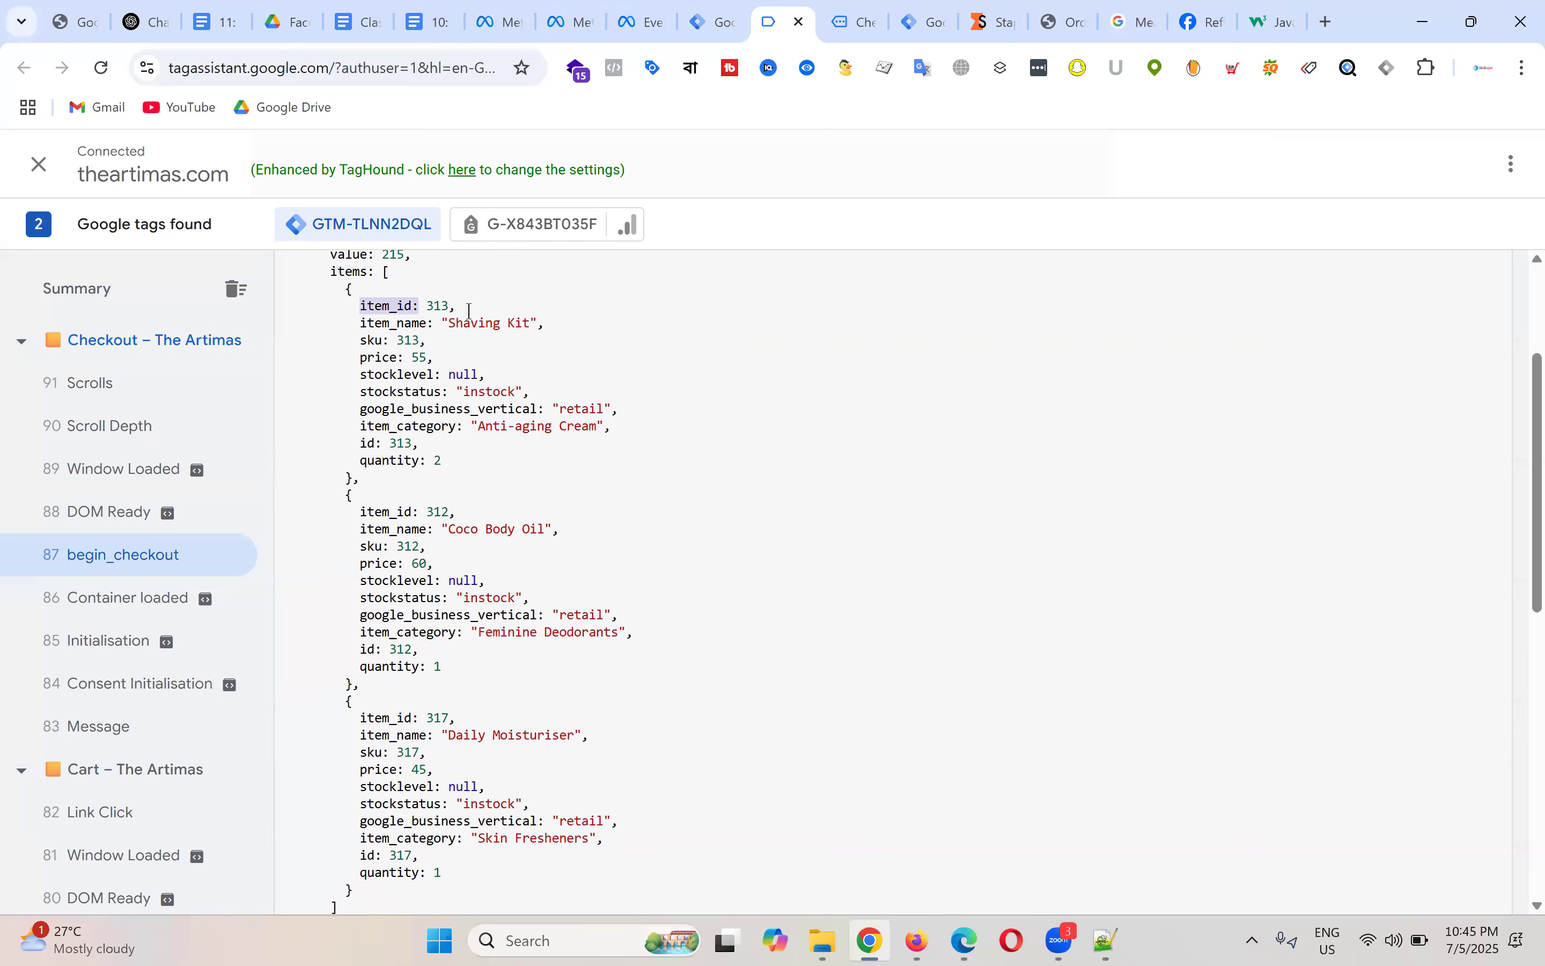
click(357, 523)
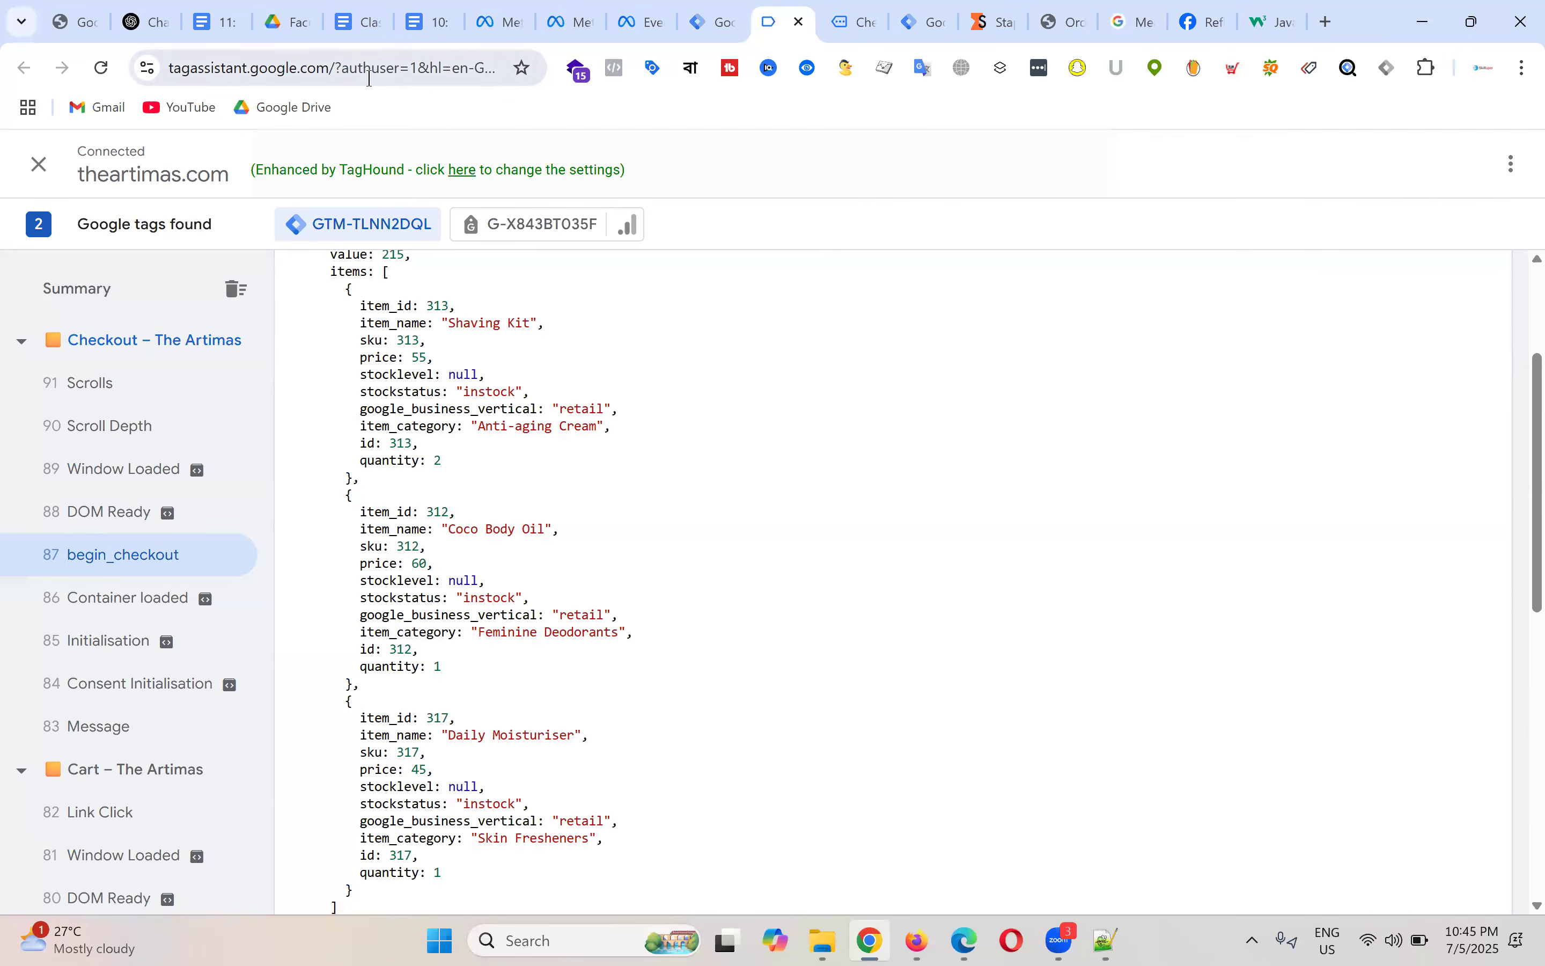
click(430, 24)
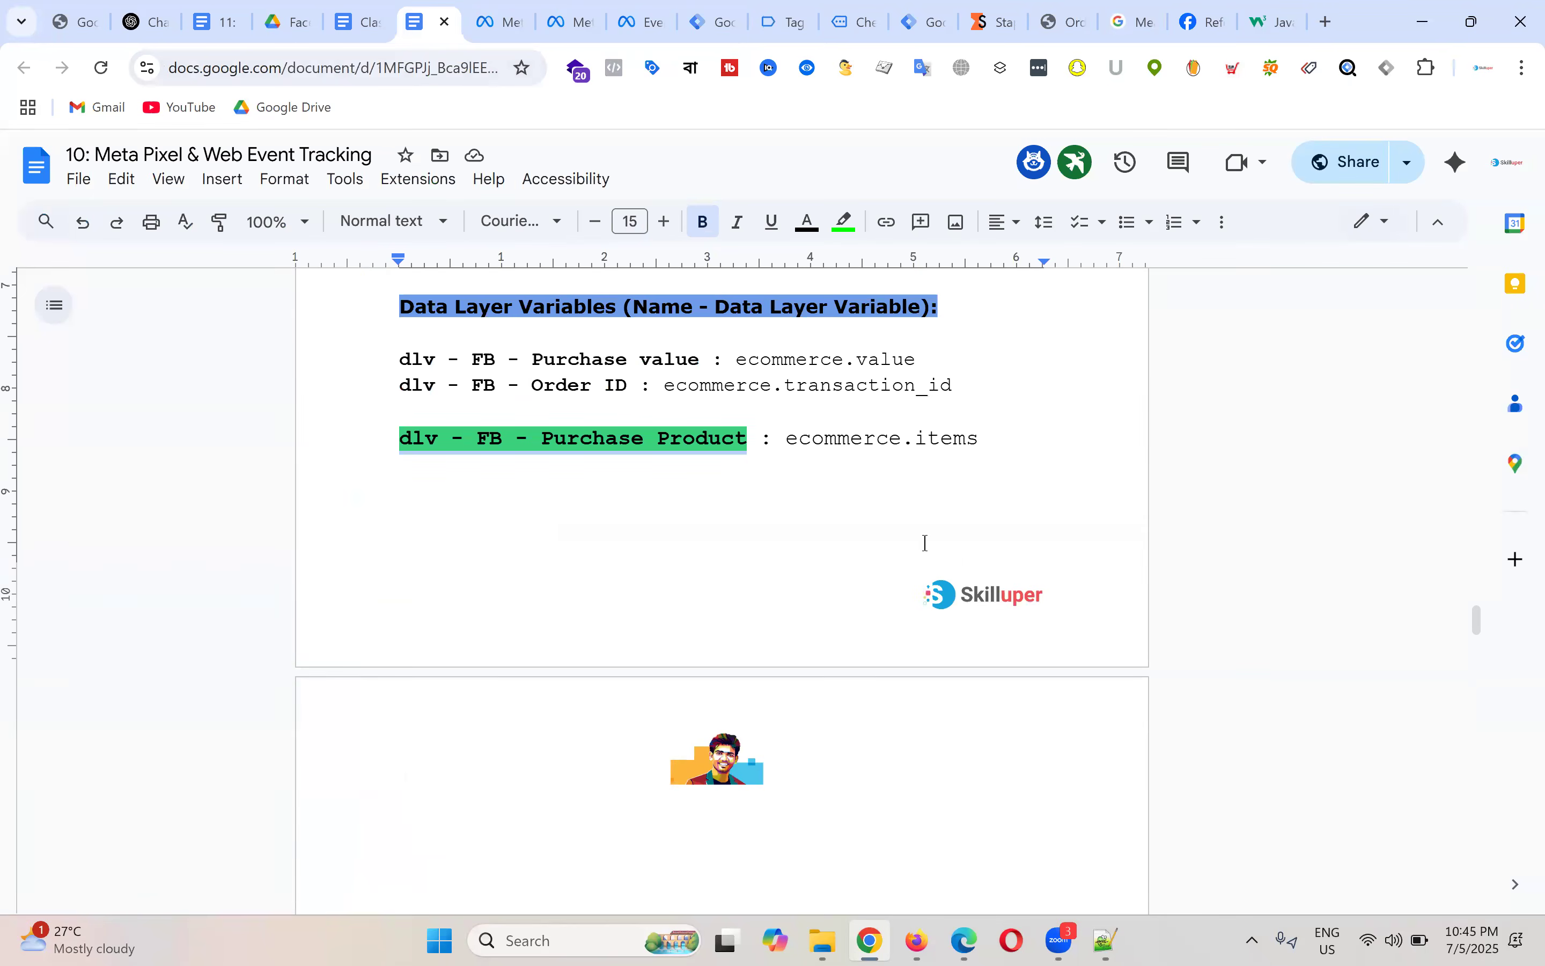
Step: Cross-check the dlv - FB - Purchase Product name and ecommerce.items key against the Product ID code
scroll(924, 542, down, 5)
scroll(608, 442, up, 6)
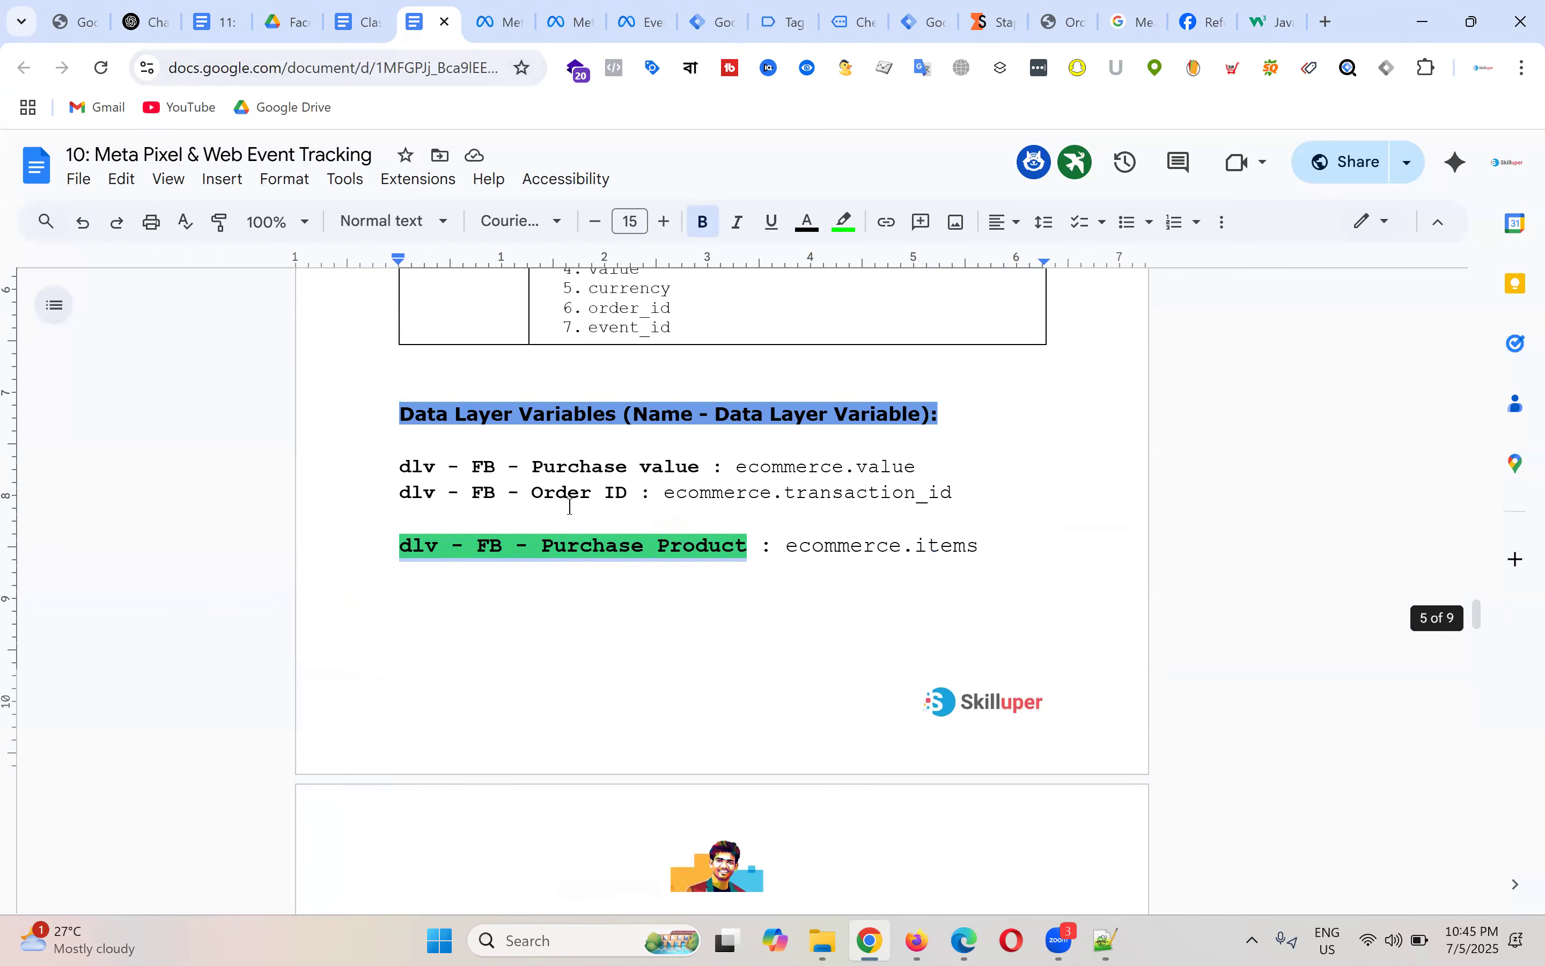
click(488, 572)
drag(400, 548, 749, 545)
scroll(785, 517, down, 6)
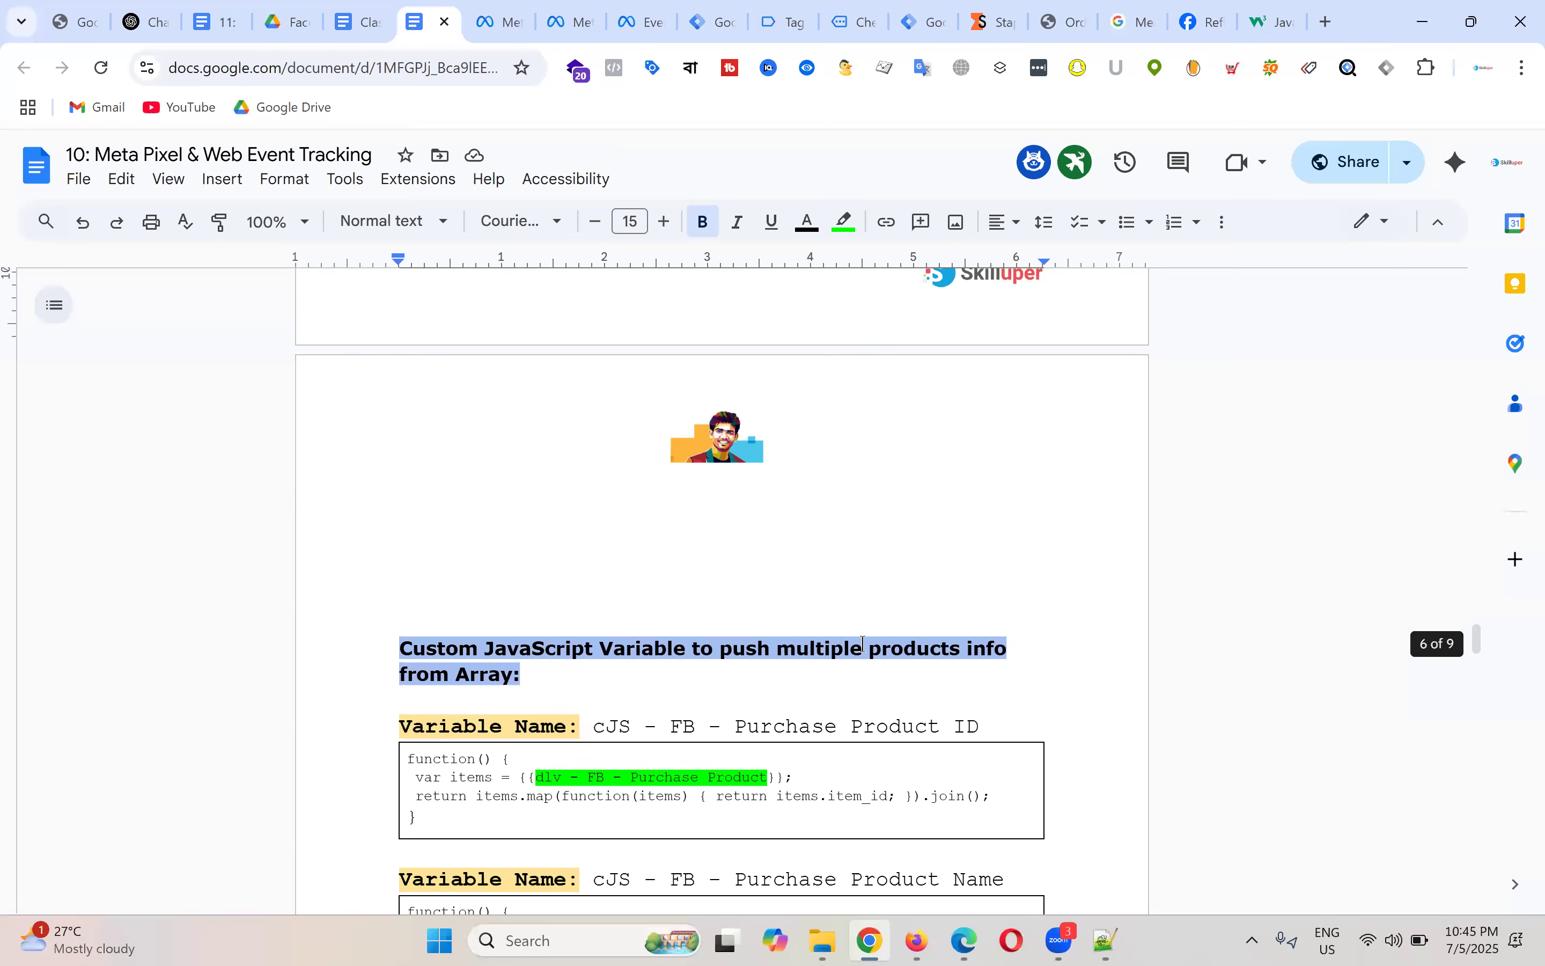
scroll(742, 658, down, 3)
click(674, 562)
drag(535, 562, 767, 565)
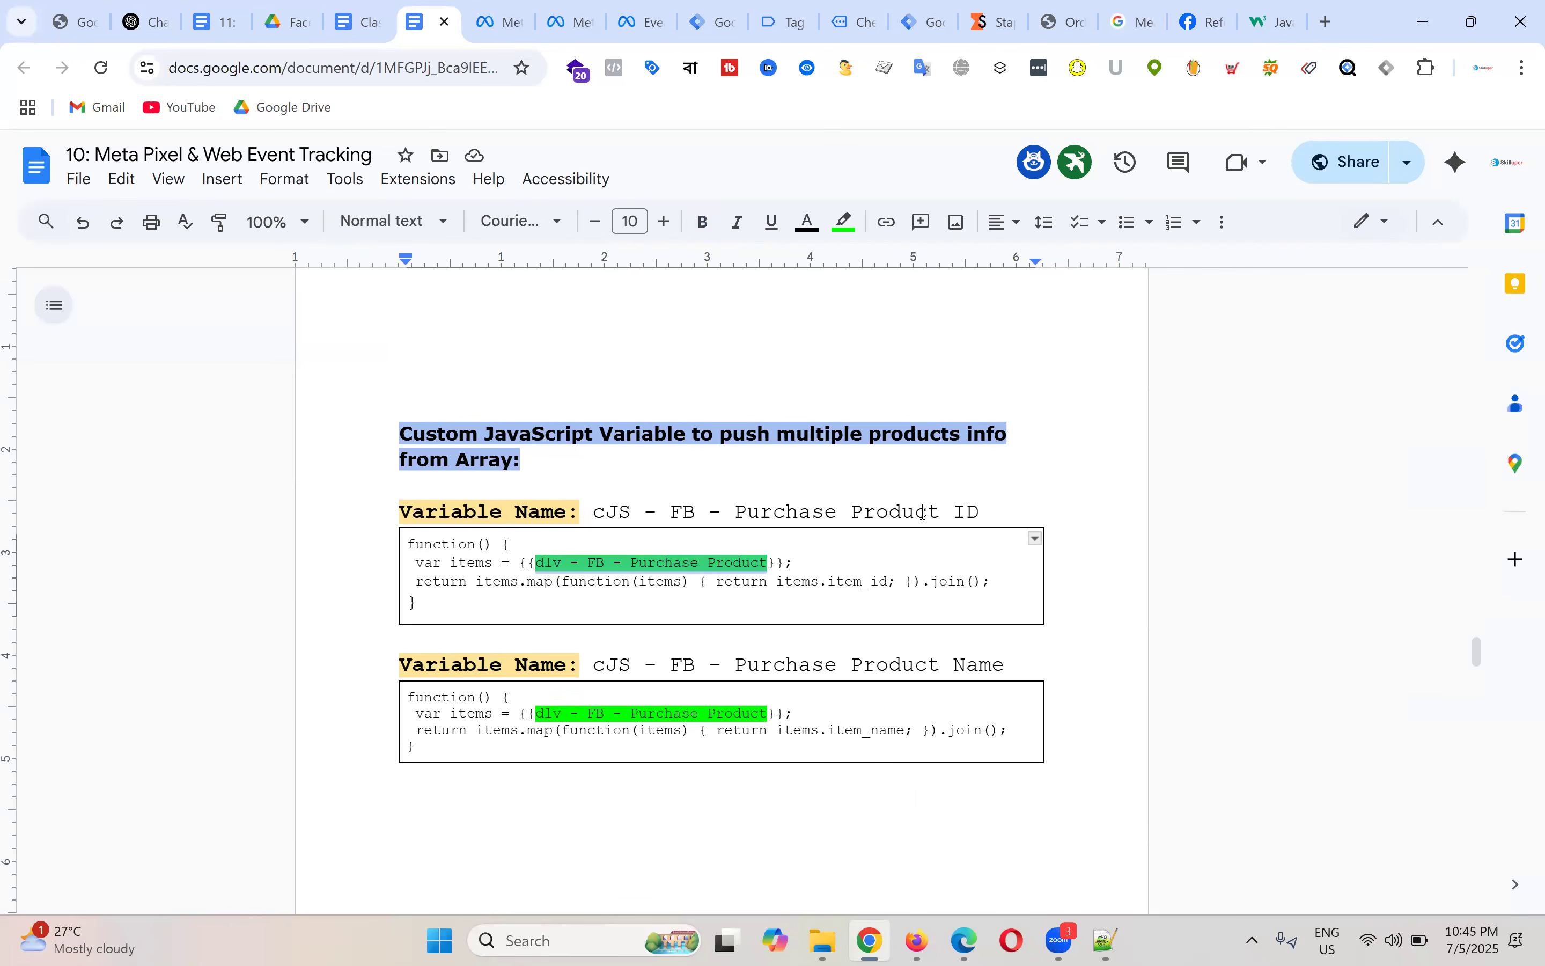
scroll(669, 486, up, 9)
click(586, 544)
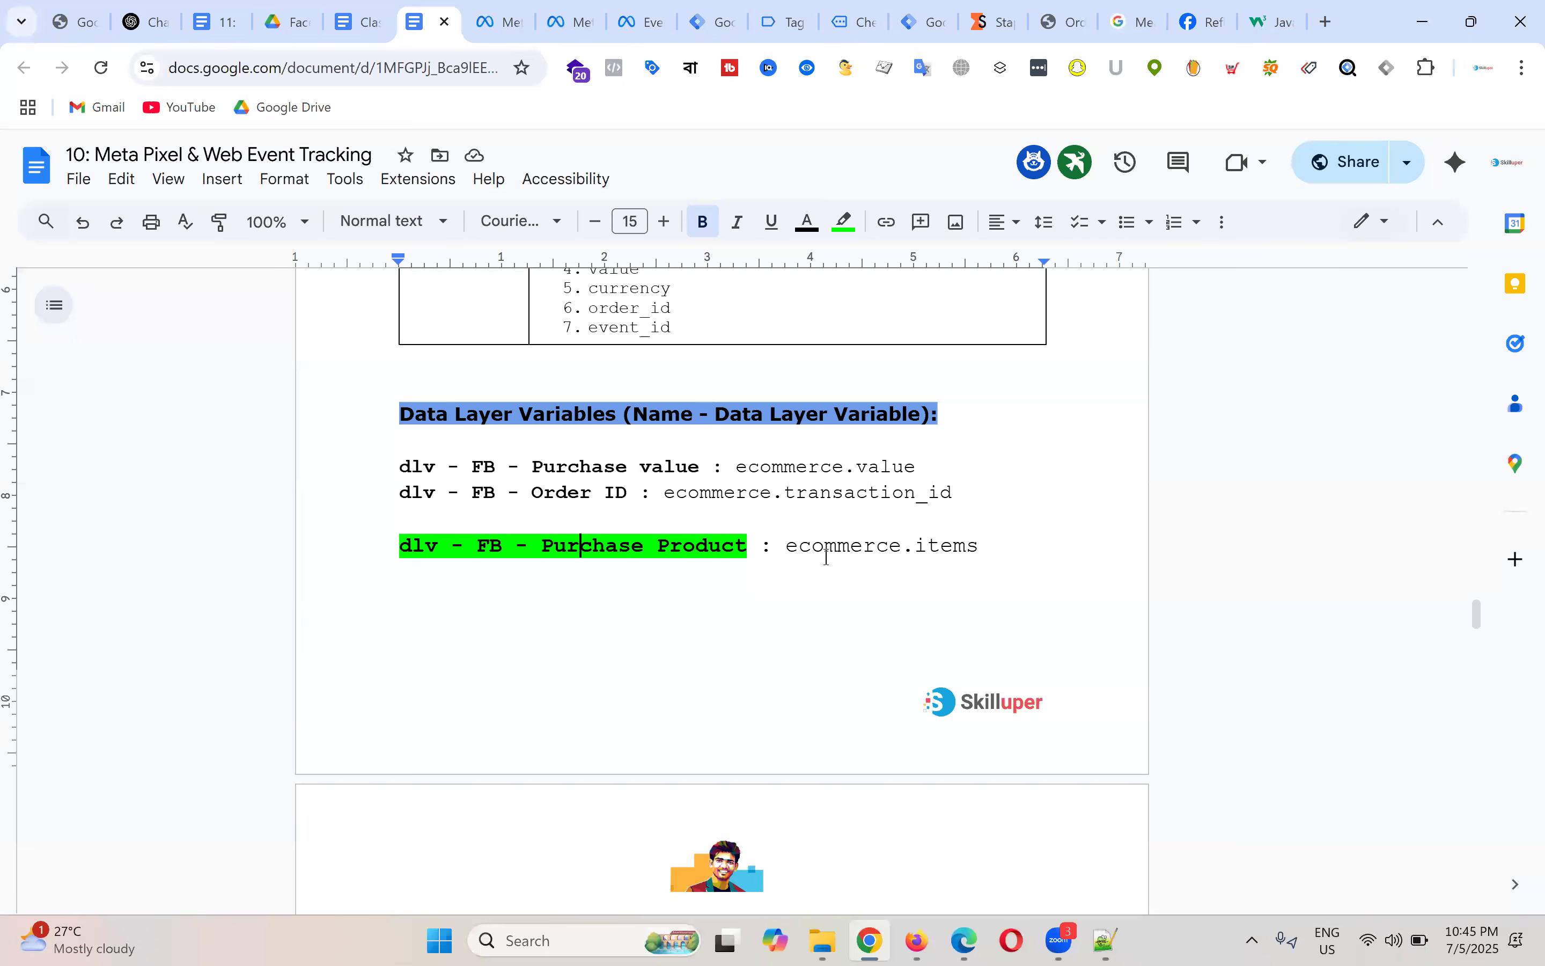
drag(790, 549, 981, 548)
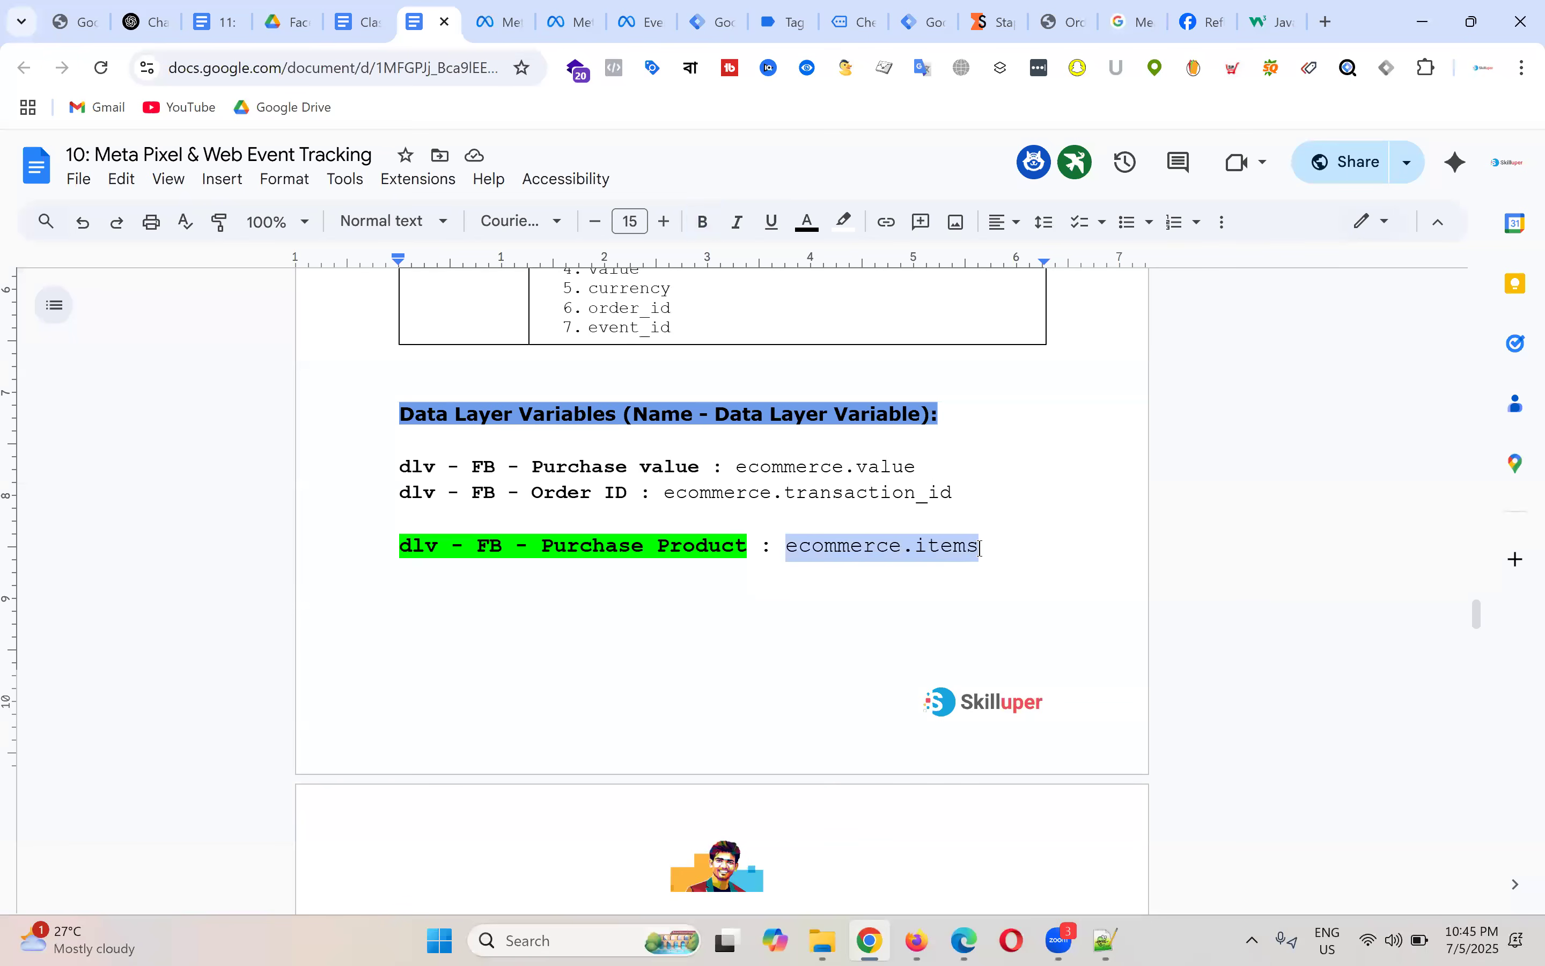
click(654, 550)
drag(453, 543, 740, 536)
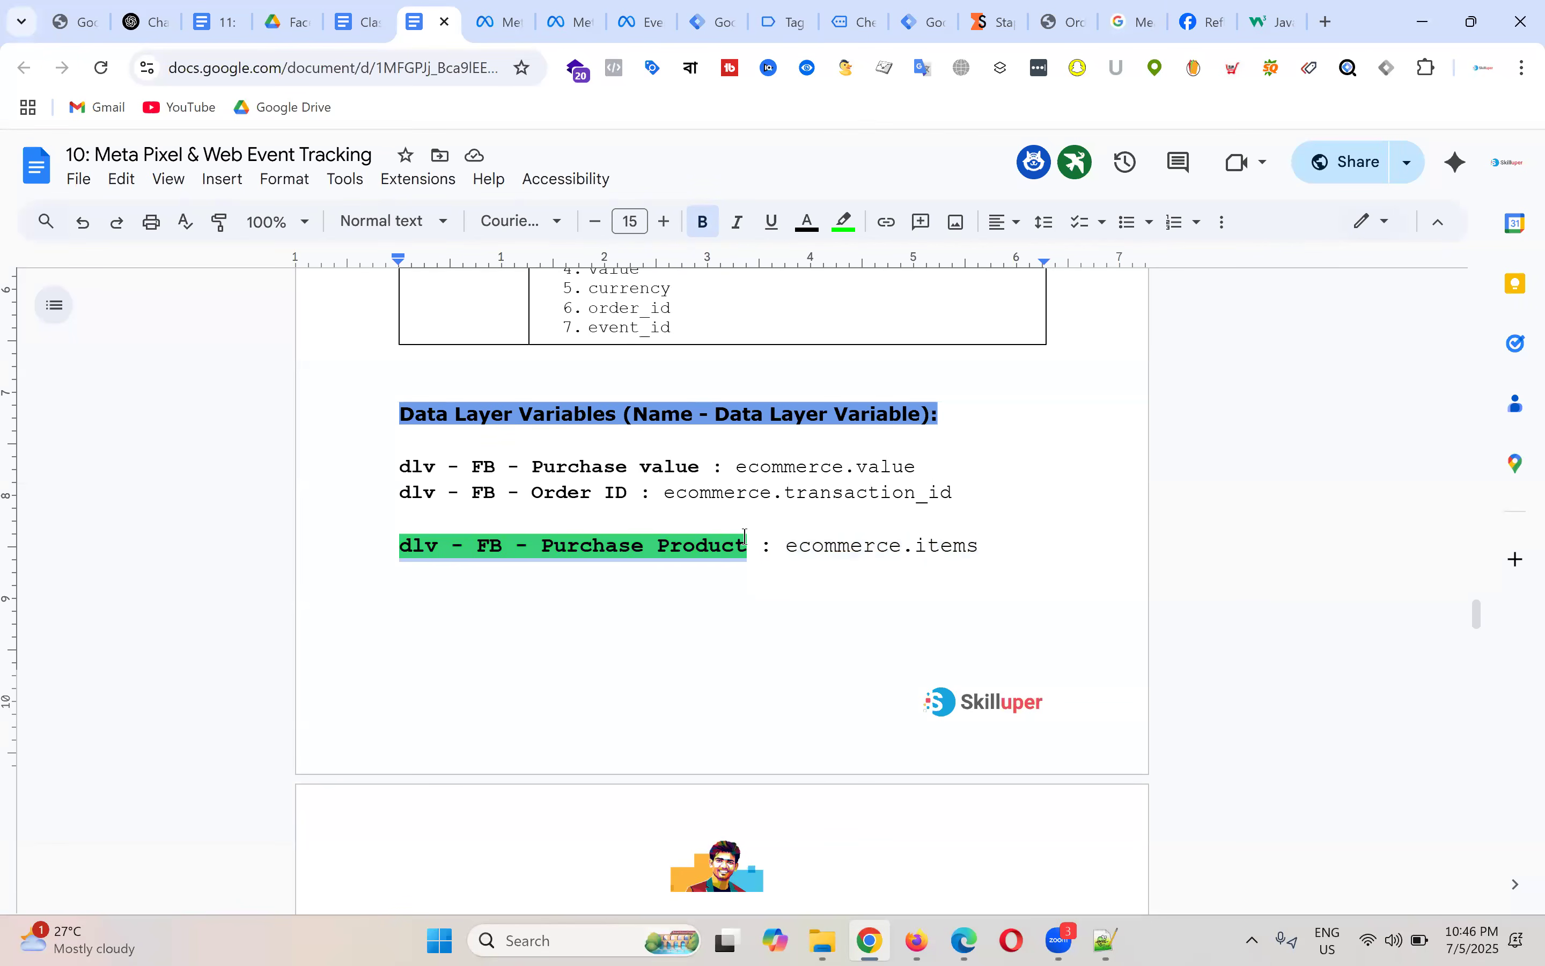
Step: Compare the variable reference in the first code box with the green dlv - FB - Purchase Product line
scroll(748, 536, down, 10)
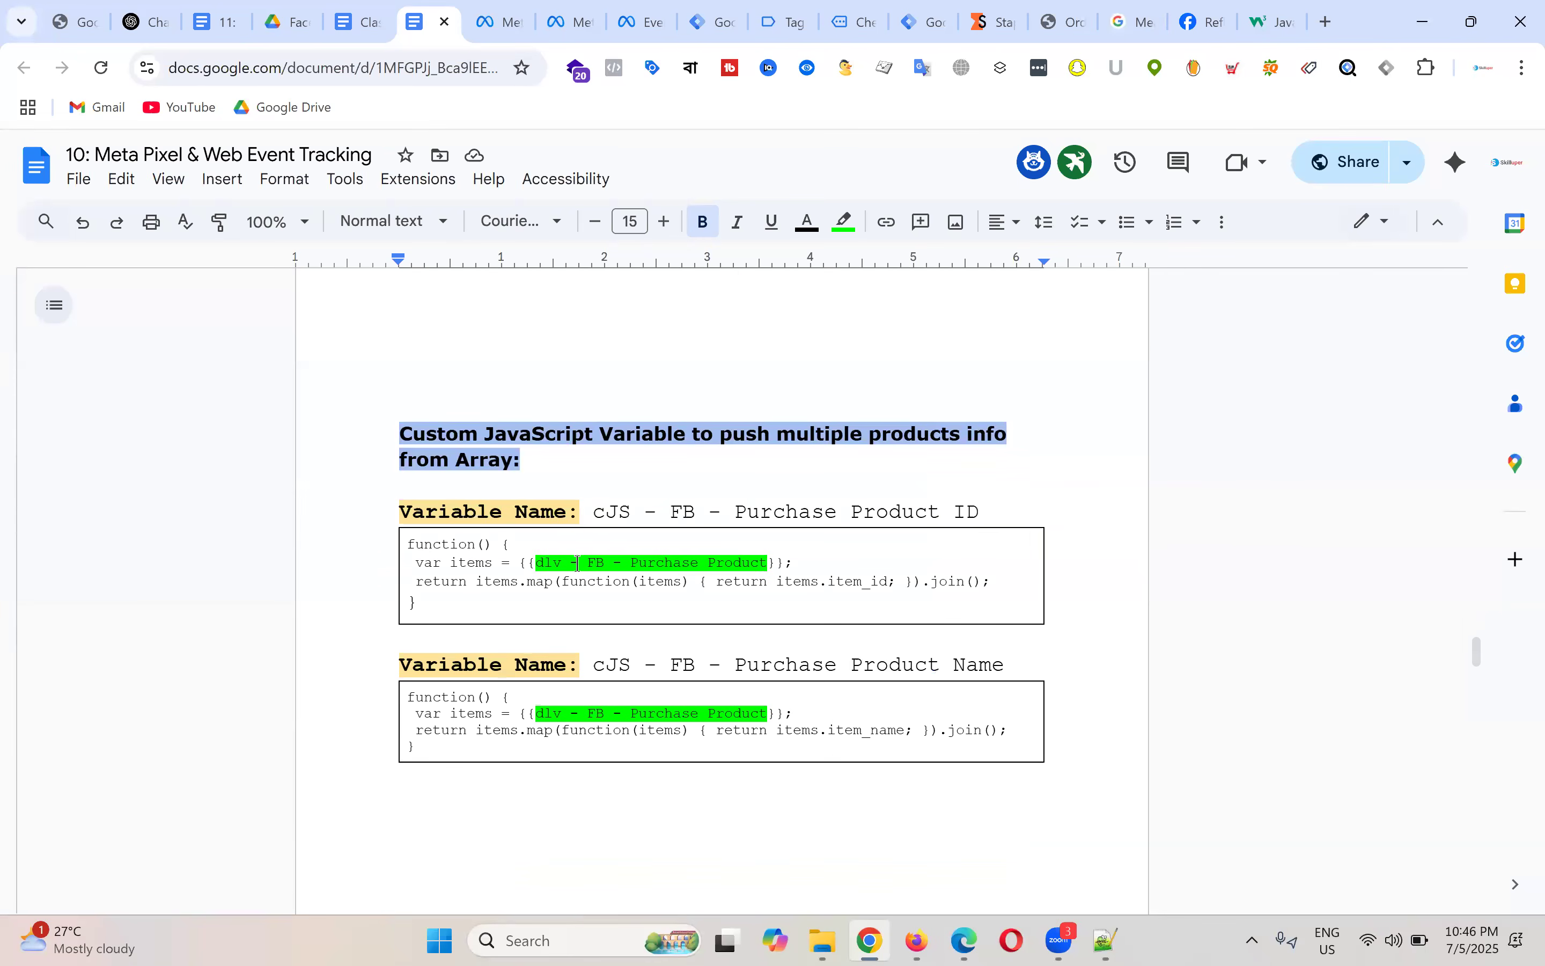
click(580, 562)
drag(580, 562, 764, 557)
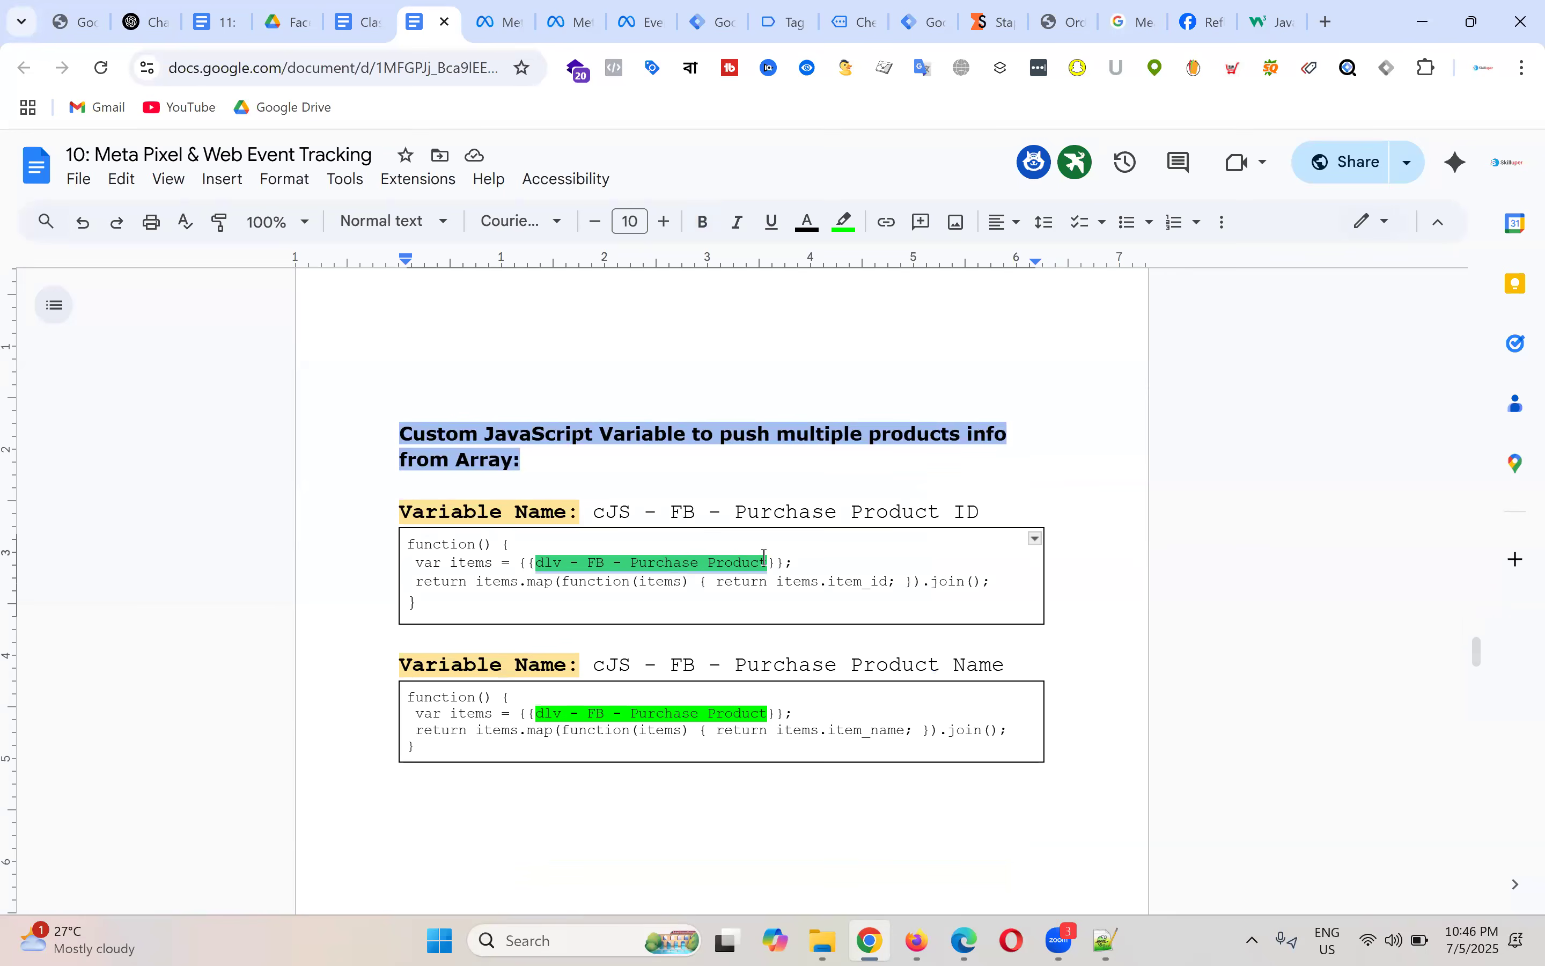
scroll(682, 473, up, 5)
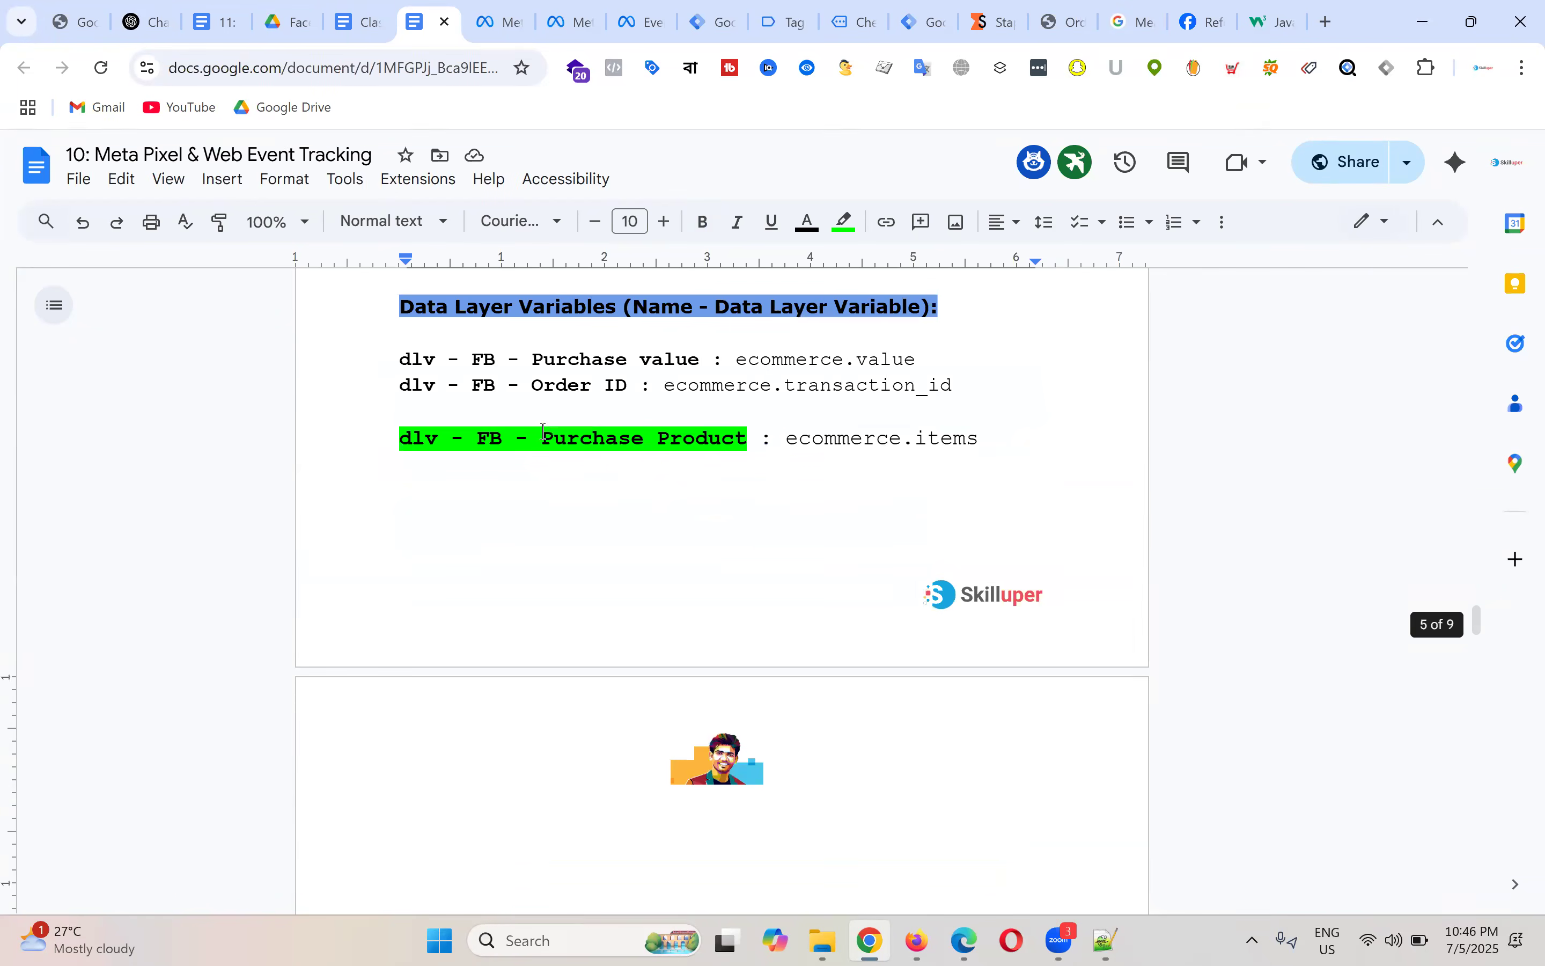
click(478, 436)
drag(402, 440, 745, 445)
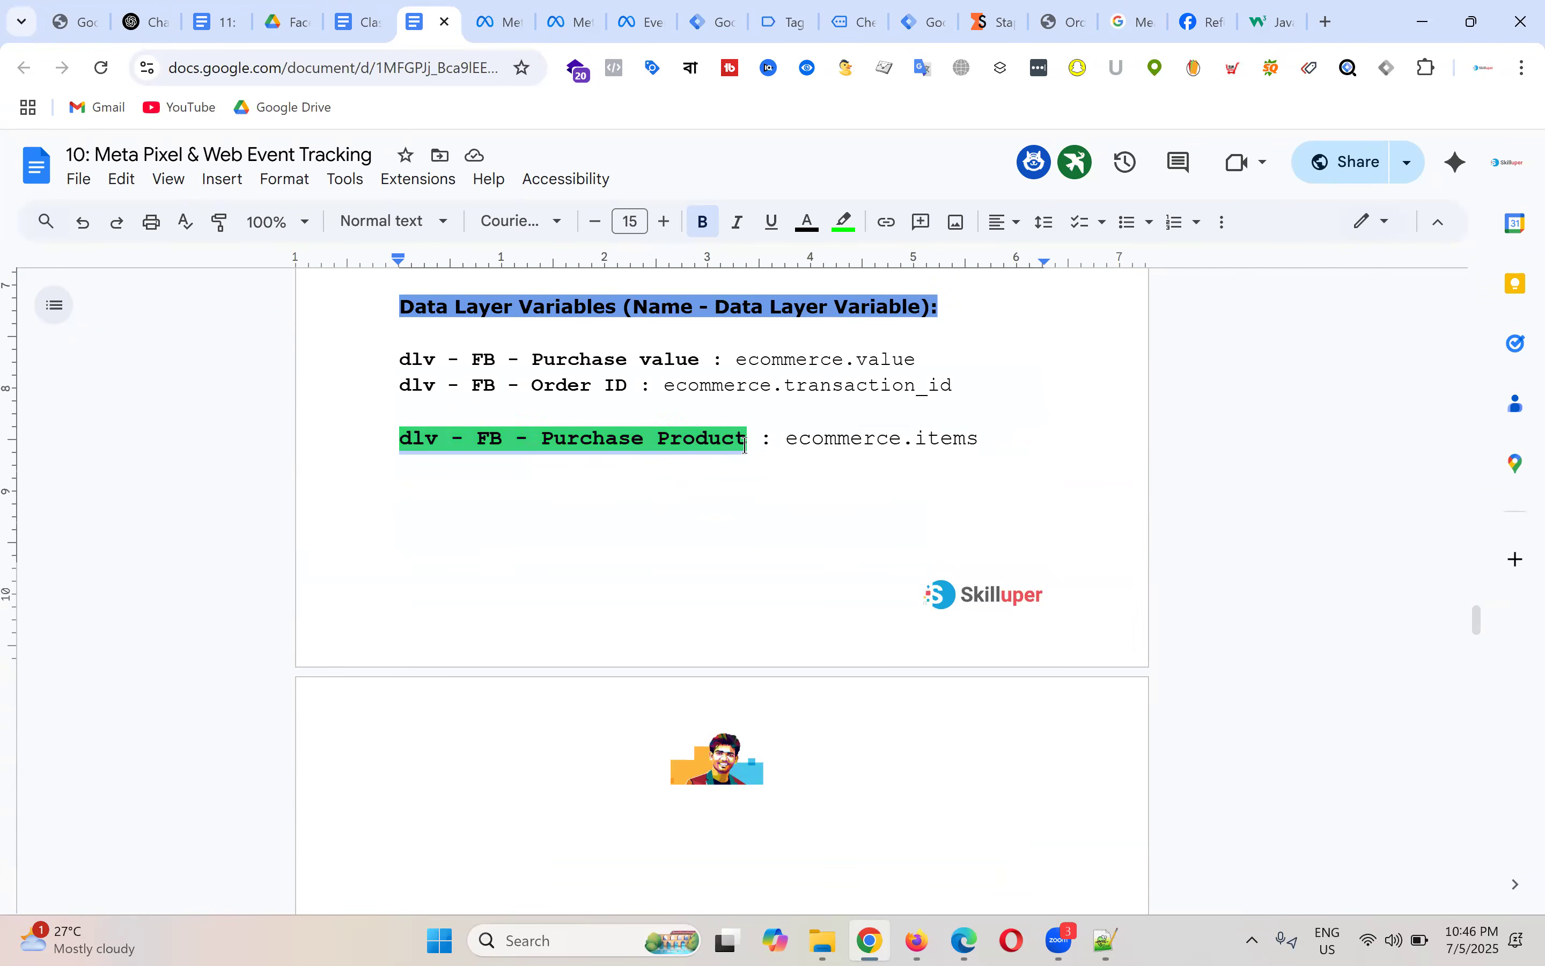
scroll(649, 497, down, 6)
scroll(607, 500, up, 1)
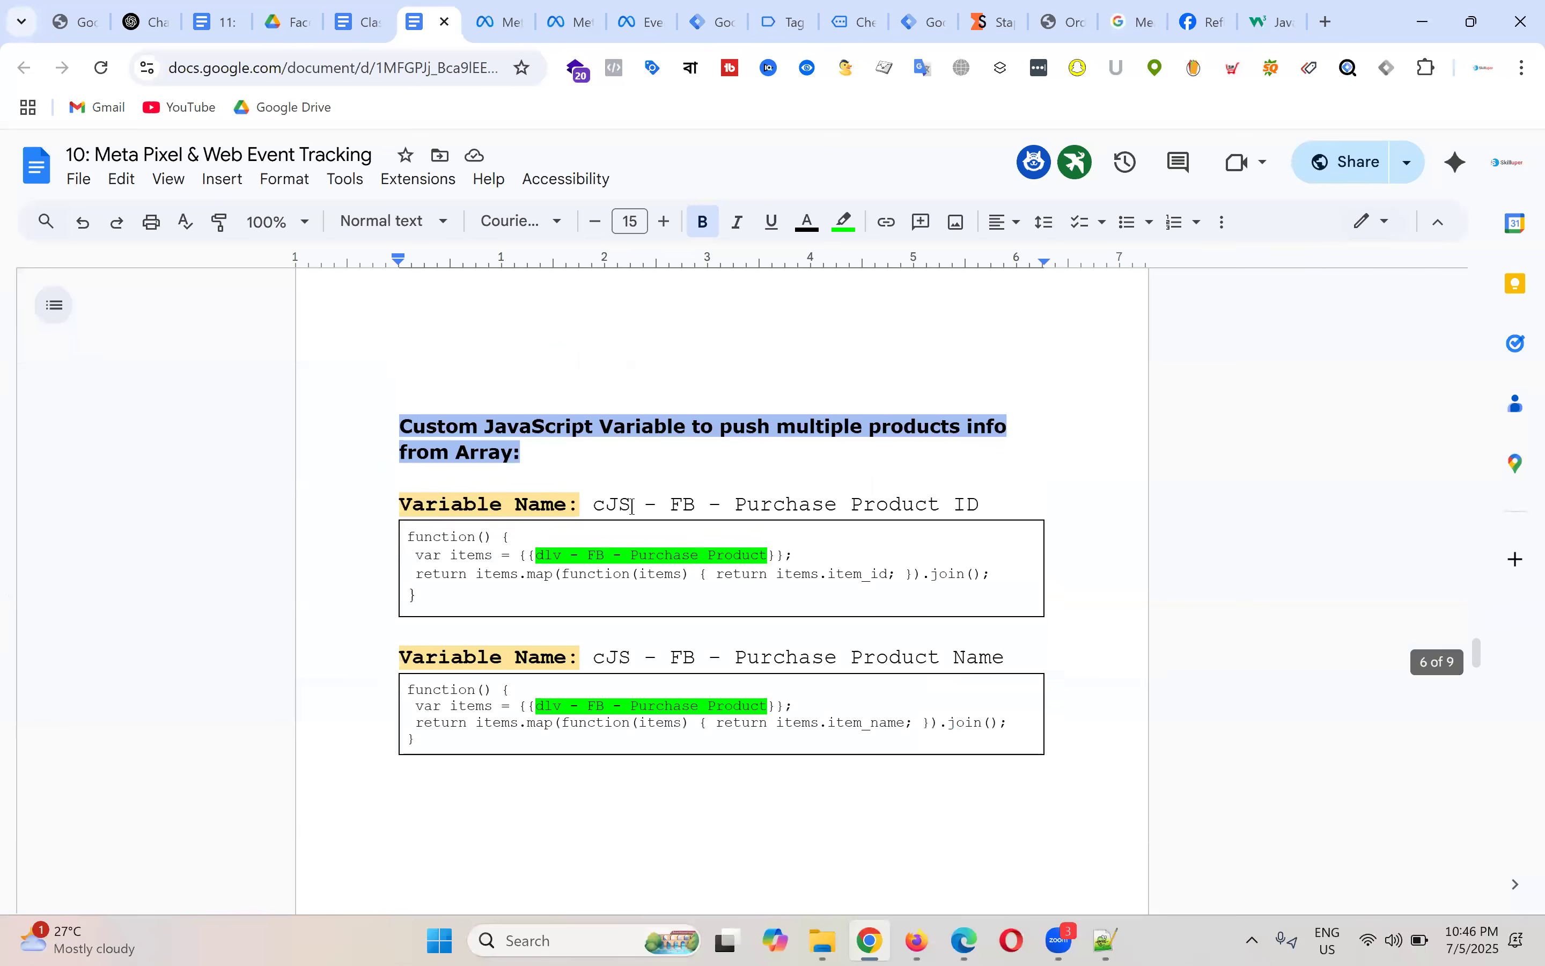
drag(434, 602, 400, 542)
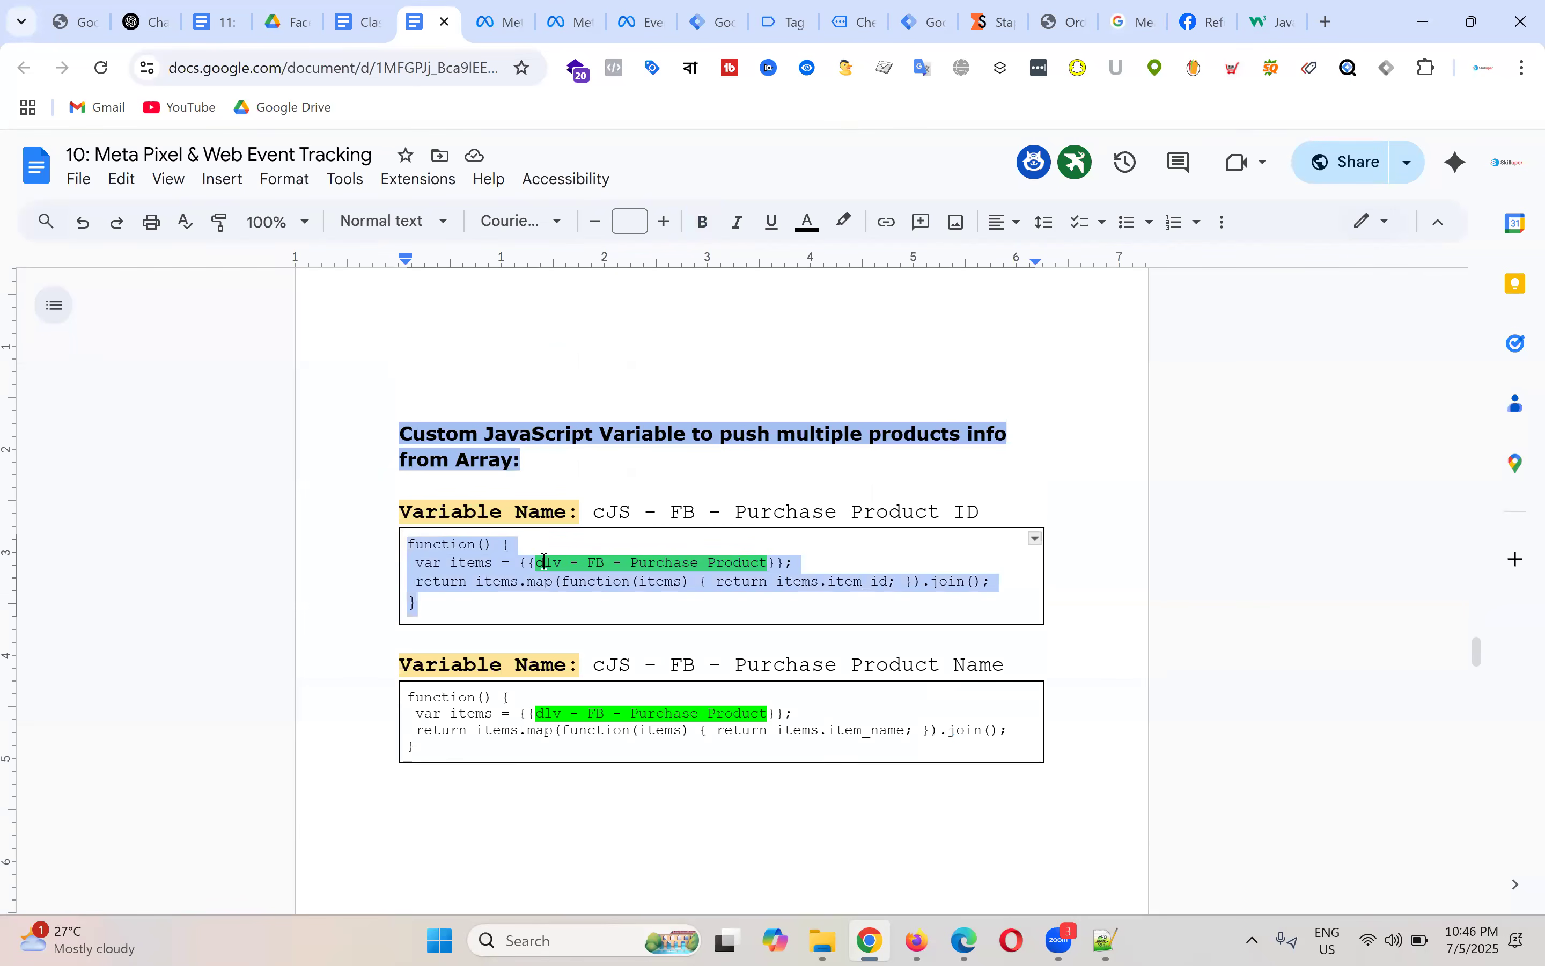
click(635, 569)
scroll(634, 569, up, 10)
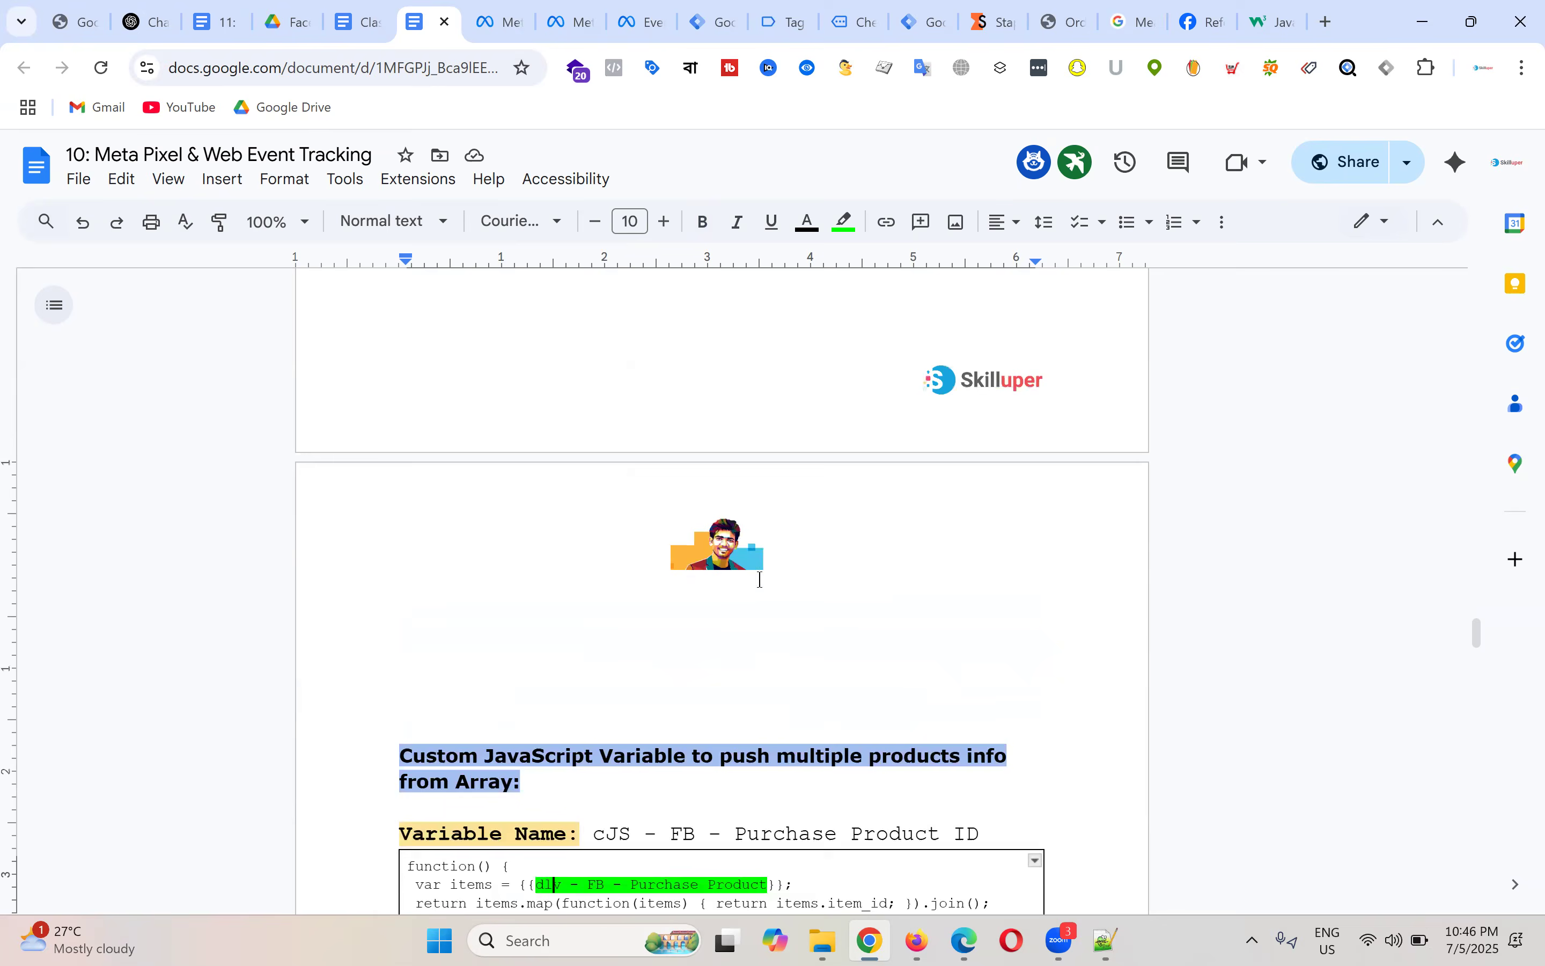
scroll(530, 540, down, 4)
drag(399, 438, 752, 432)
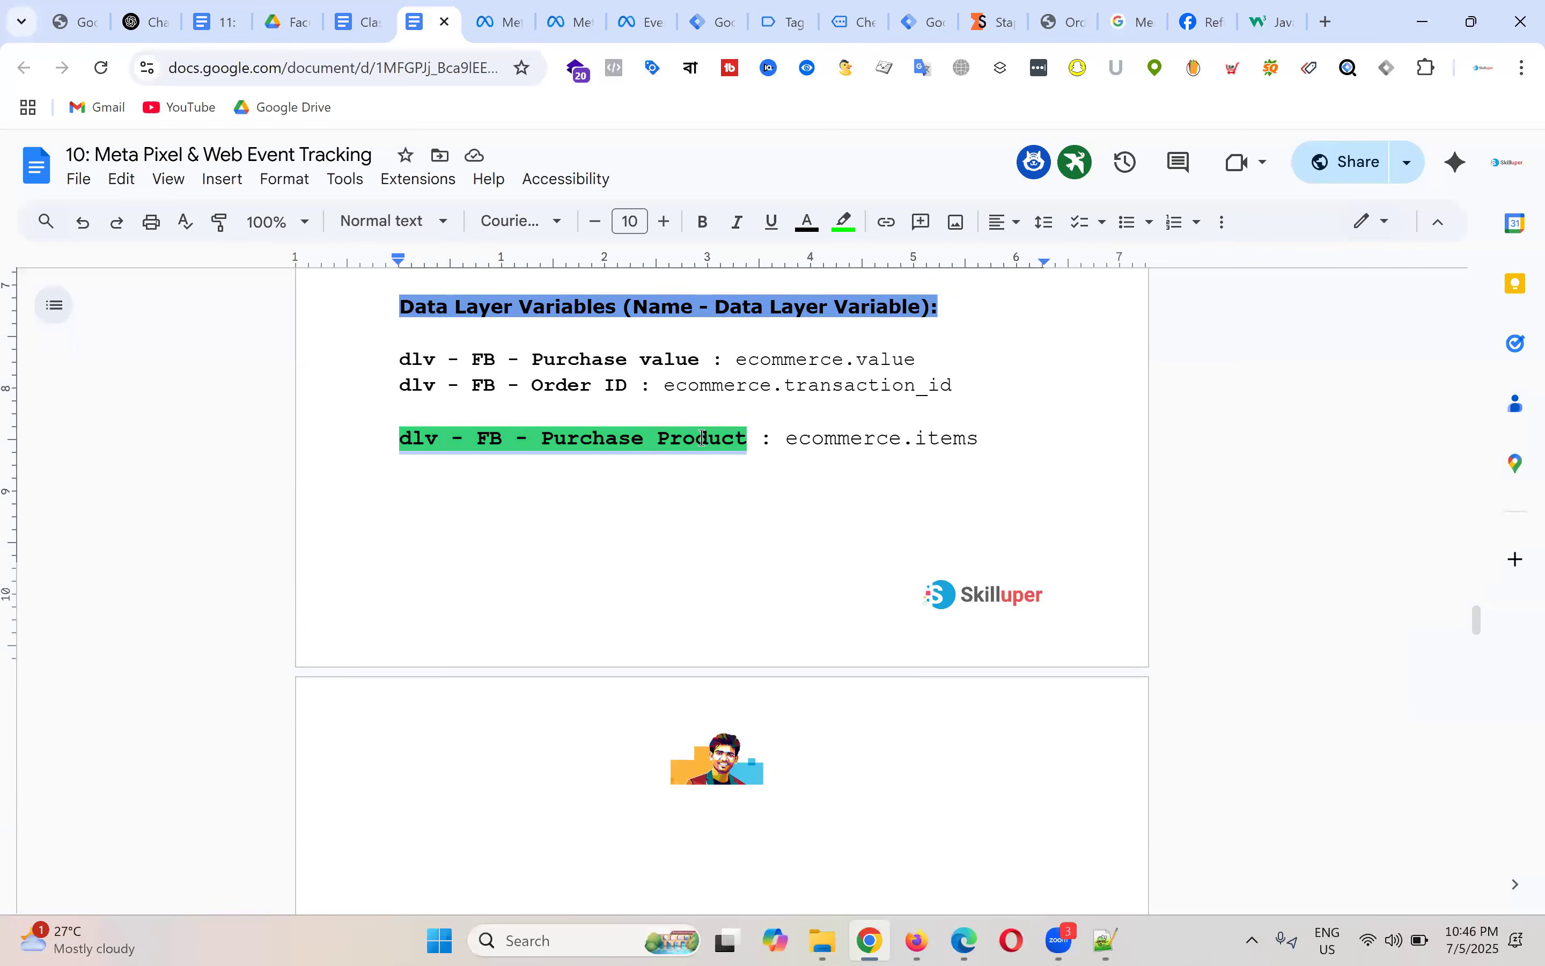
scroll(703, 440, down, 5)
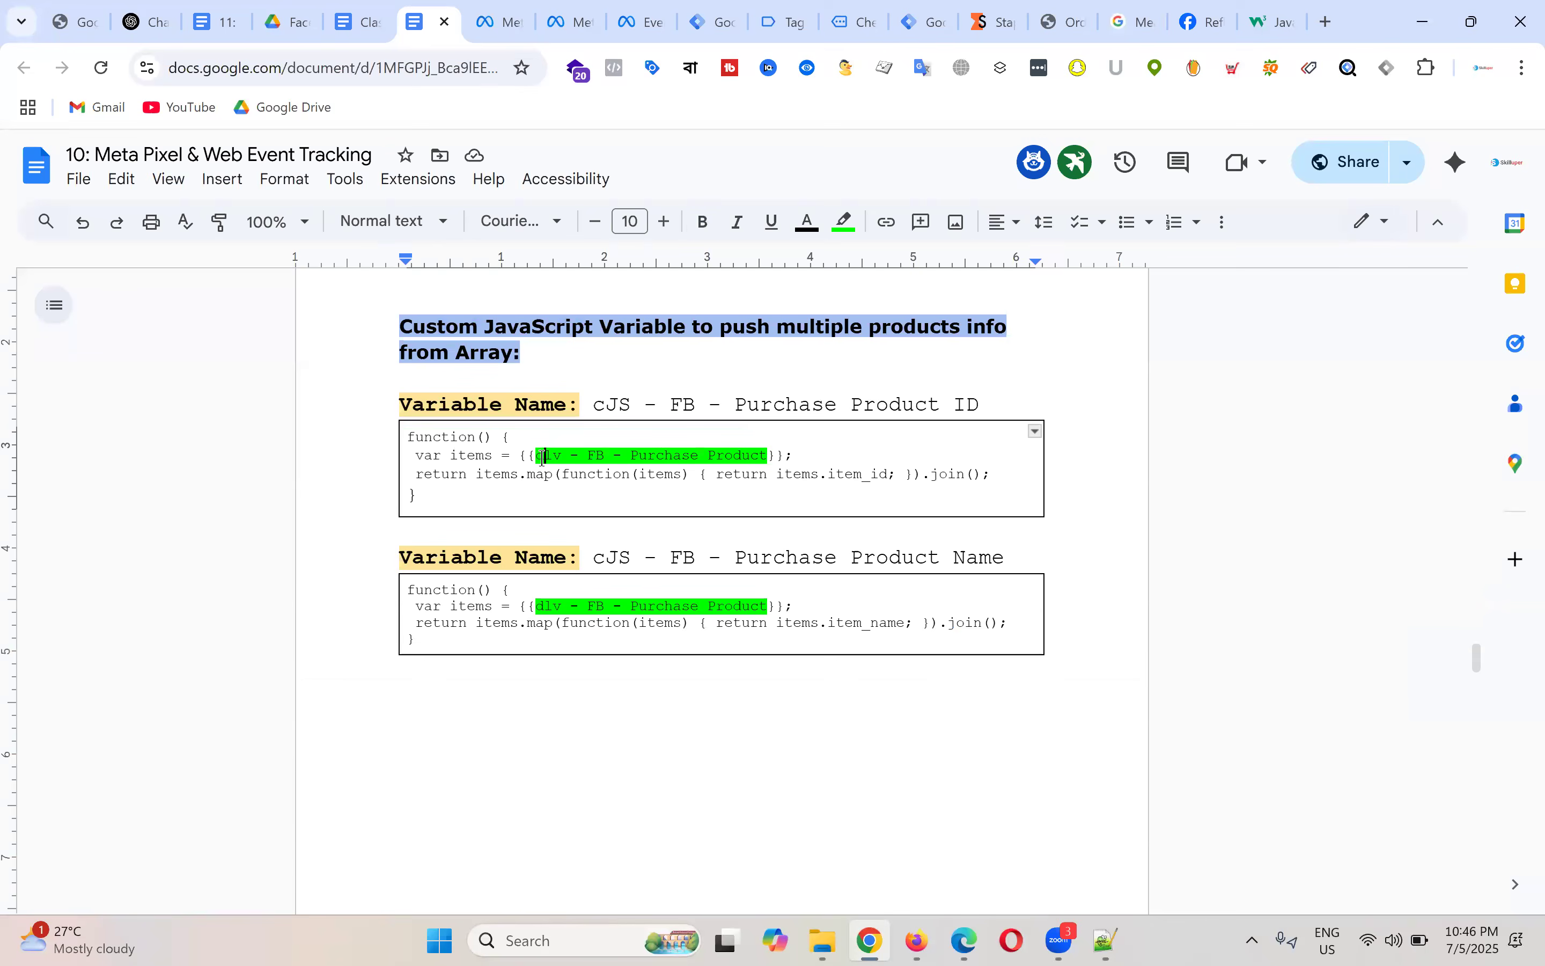
drag(538, 457, 770, 455)
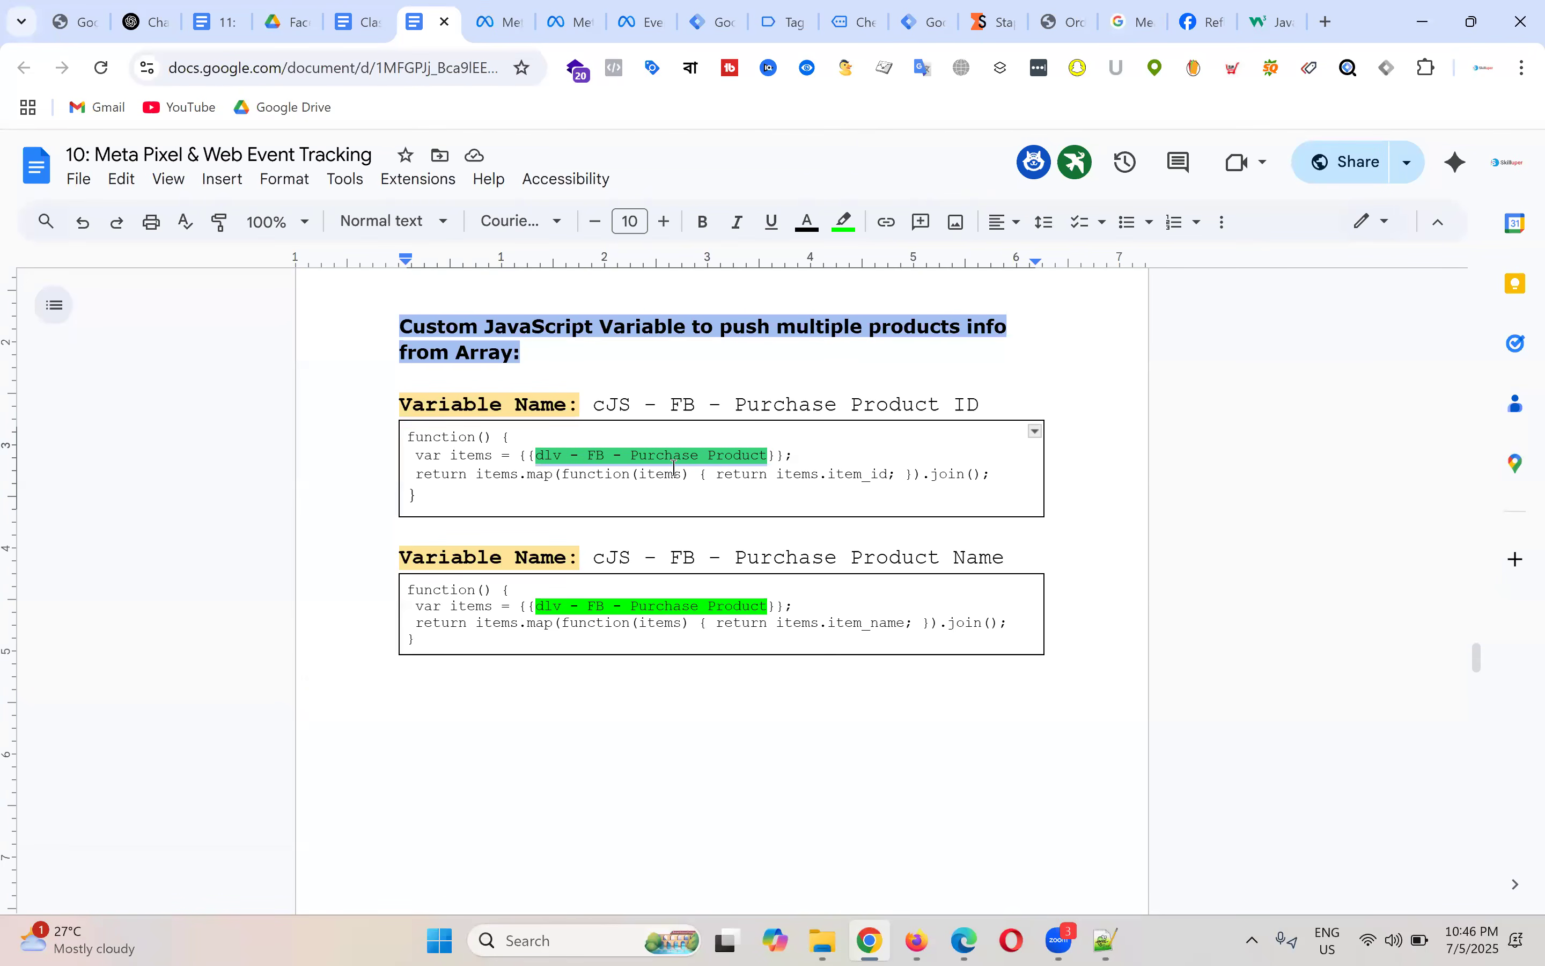
drag(514, 437, 417, 459)
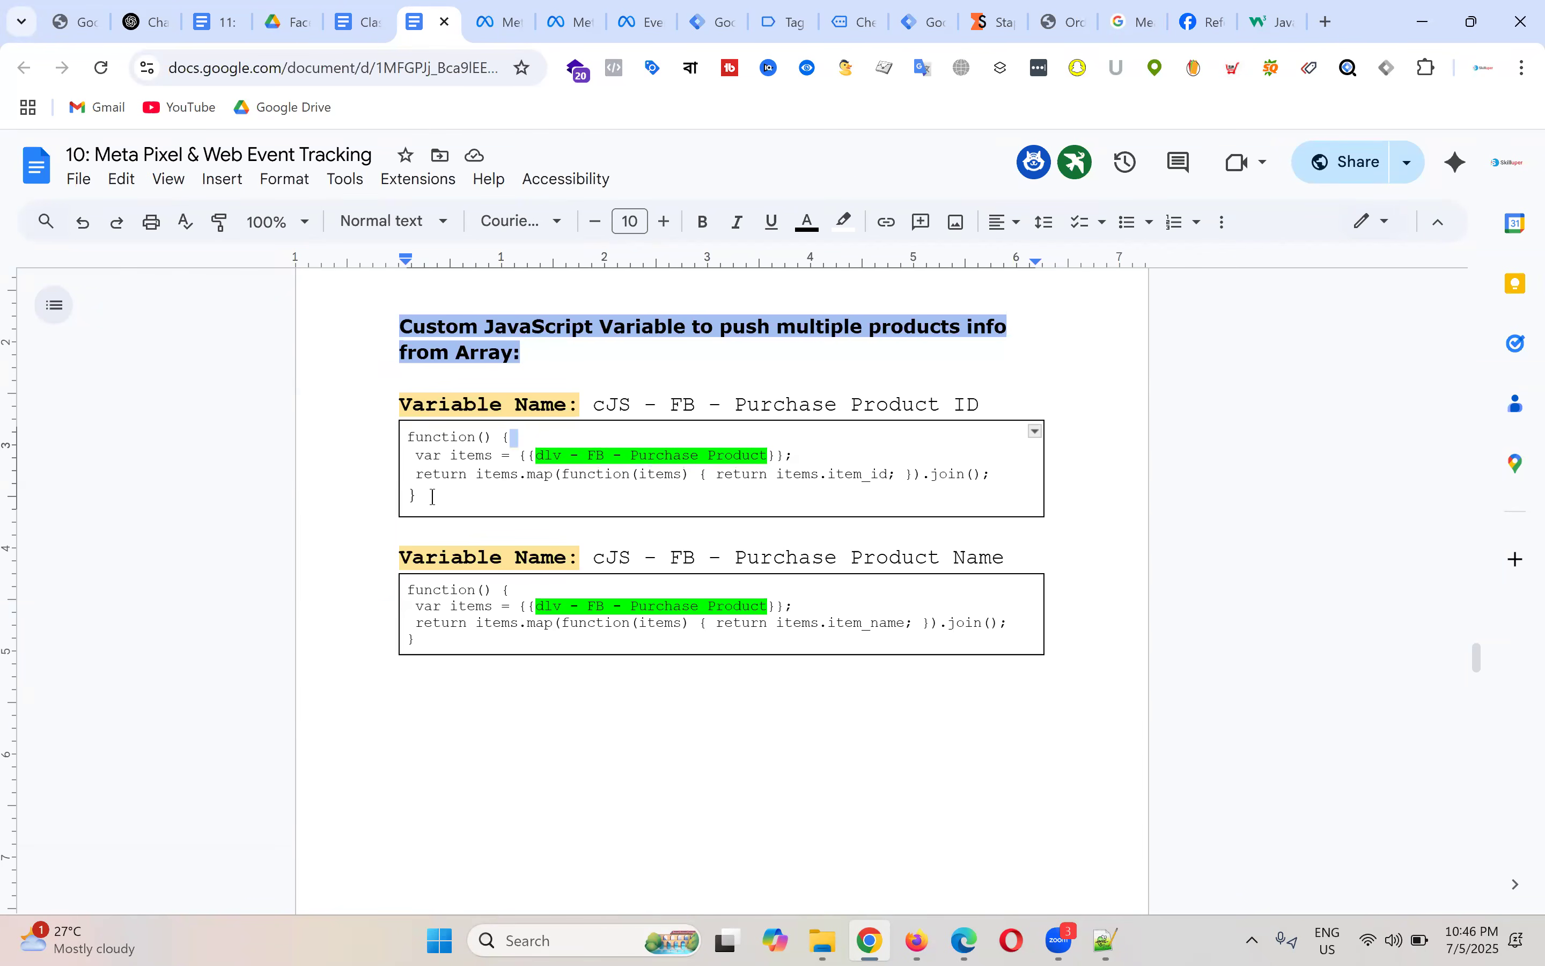
Step: Select the entire cJS - FB - Purchase Product ID function, including its item_id return line
drag(433, 497, 389, 441)
click(409, 439)
shift+click(457, 506)
drag(424, 495, 399, 438)
click(833, 475)
drag(829, 476, 888, 478)
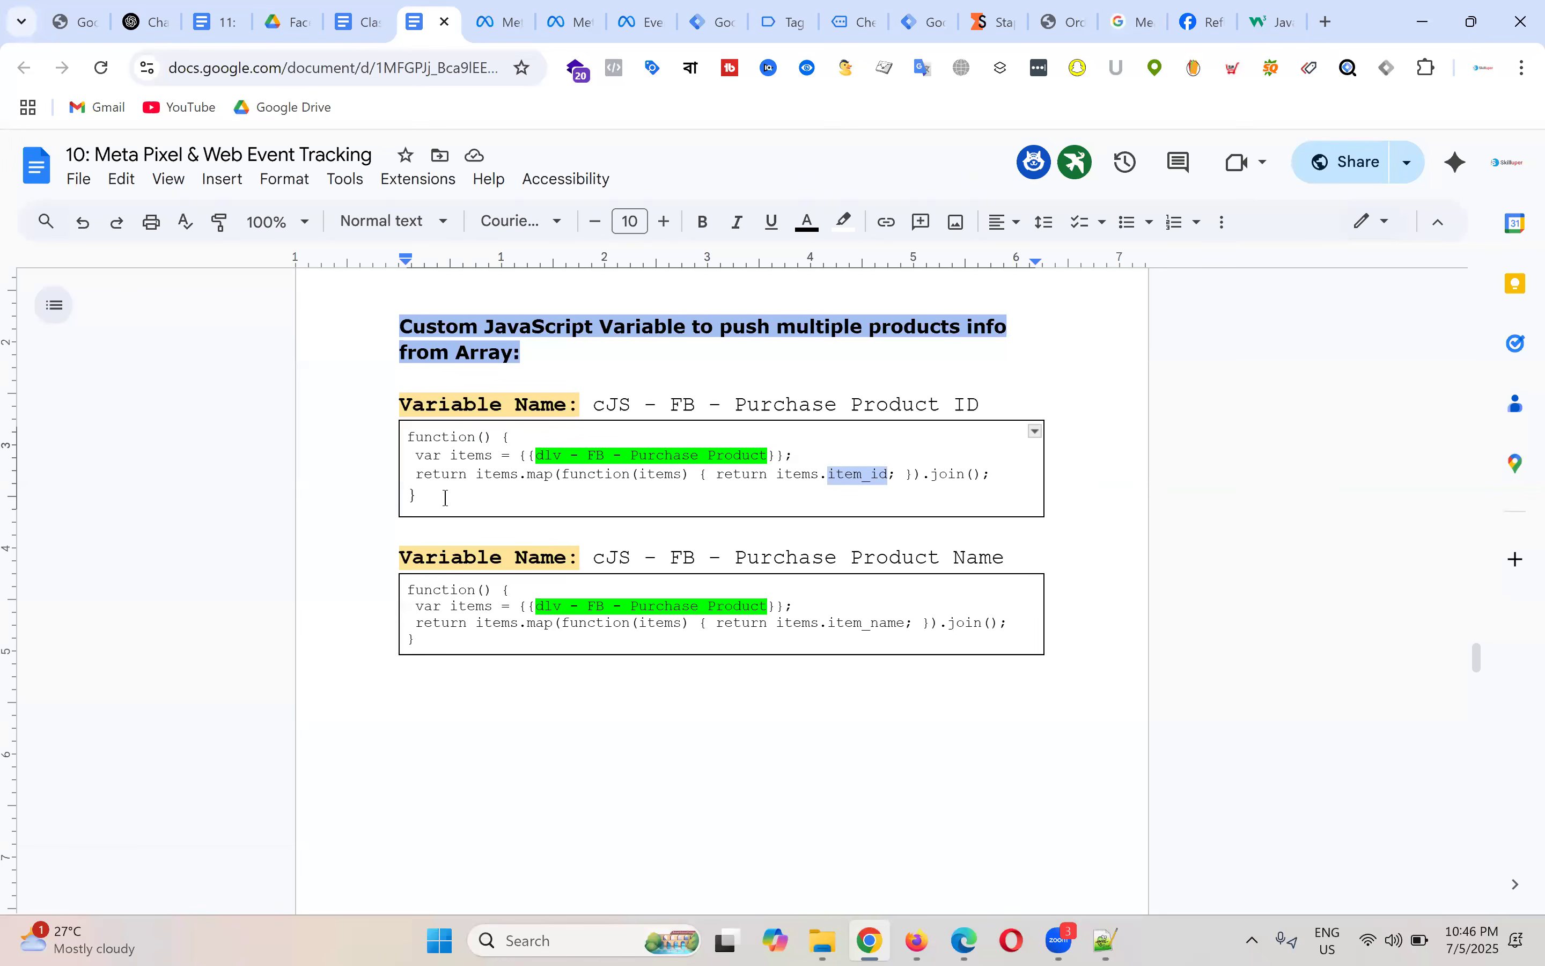
drag(418, 497, 400, 445)
key(ctrl+c)
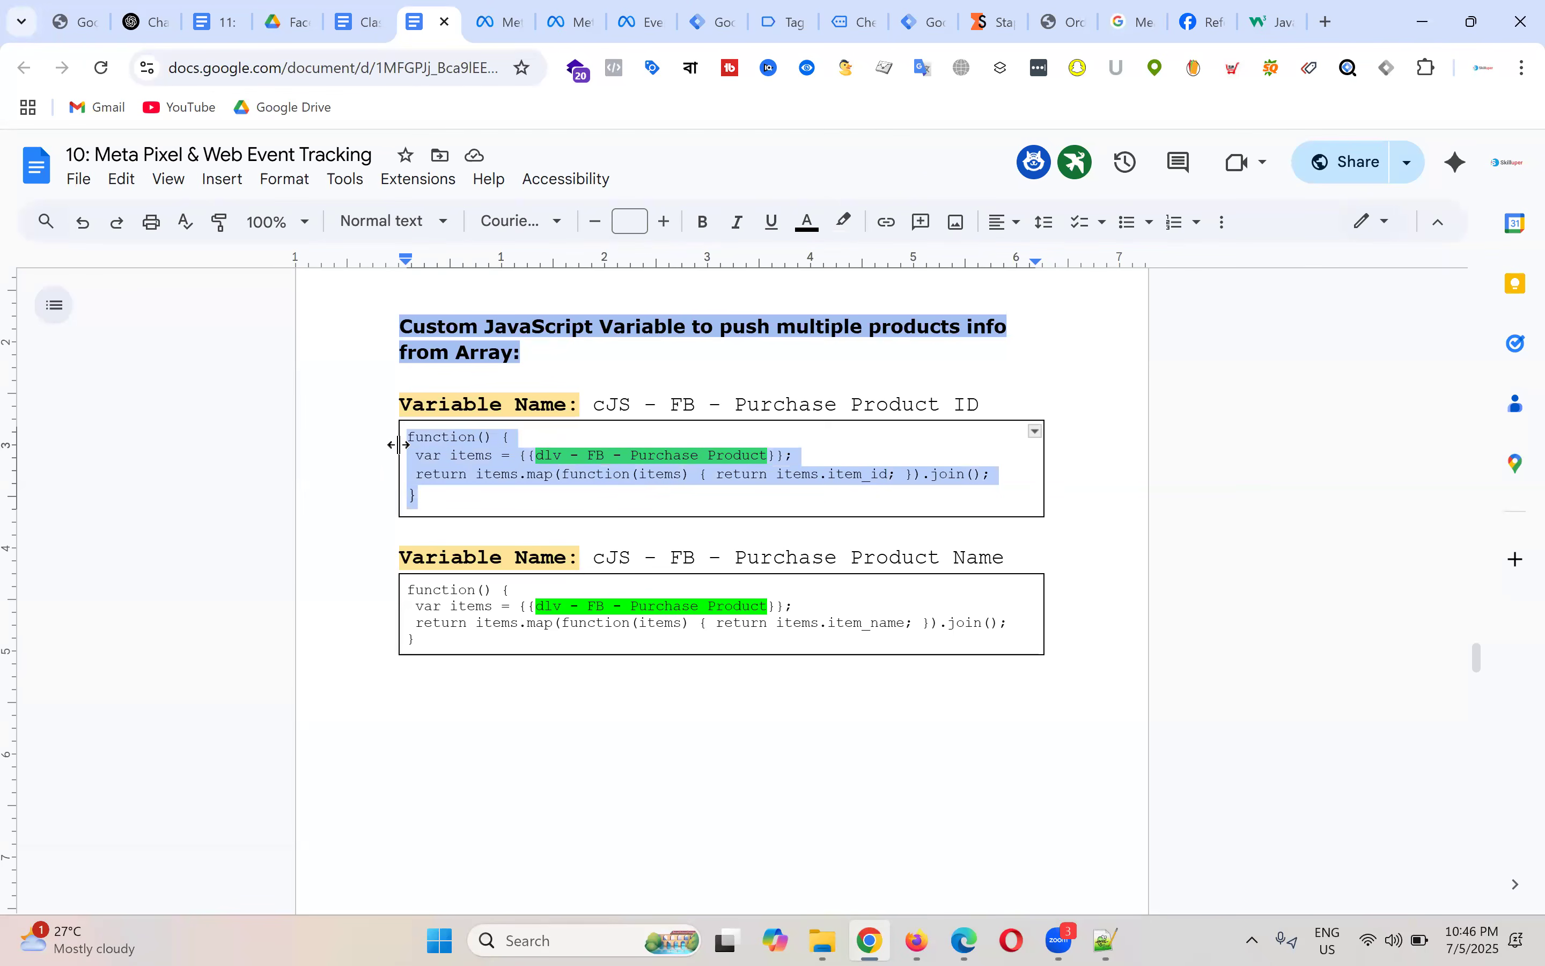
Step: Create a new Custom JavaScript variable in Tag Manager and paste in the Product ID function
click(711, 19)
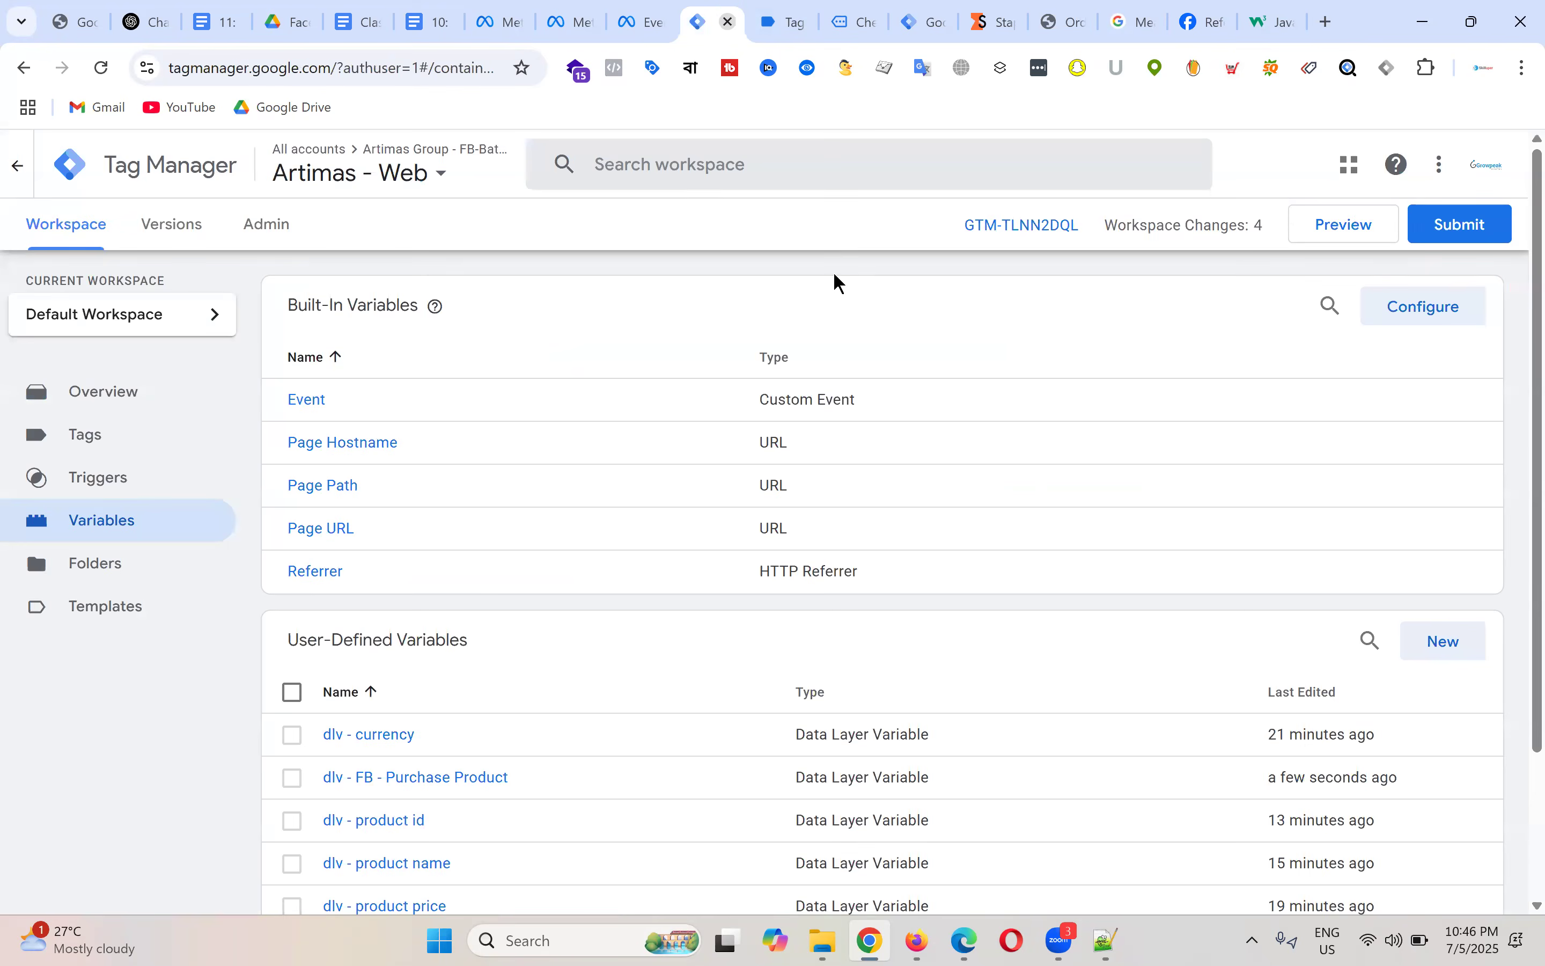
click(1442, 641)
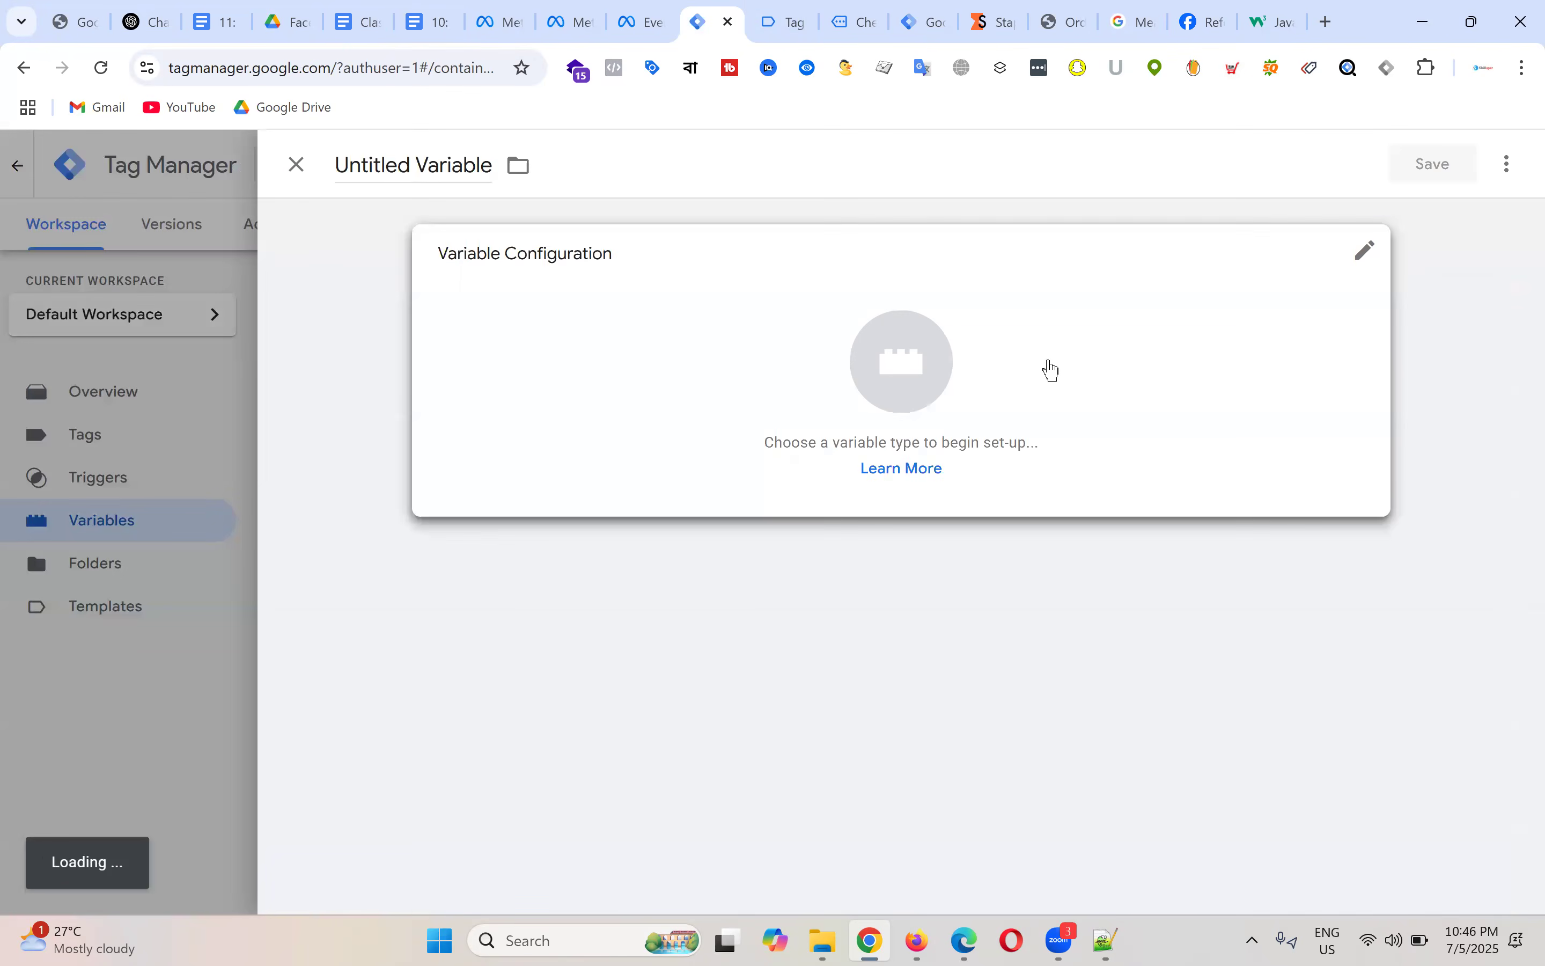
click(906, 361)
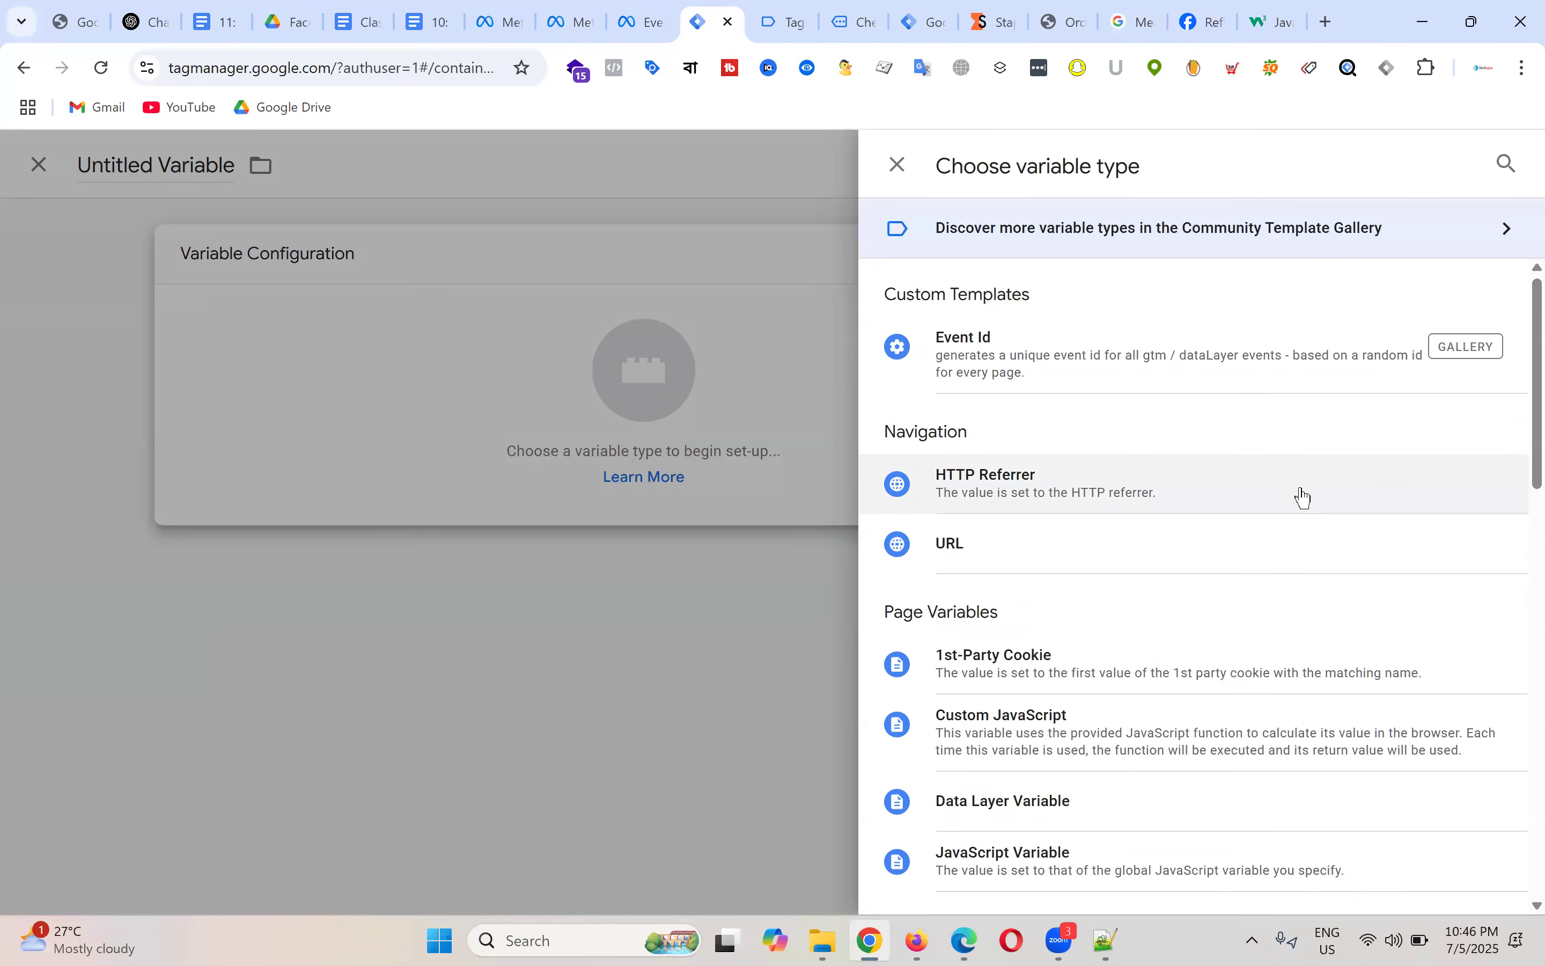
scroll(1073, 524, down, 3)
click(1069, 521)
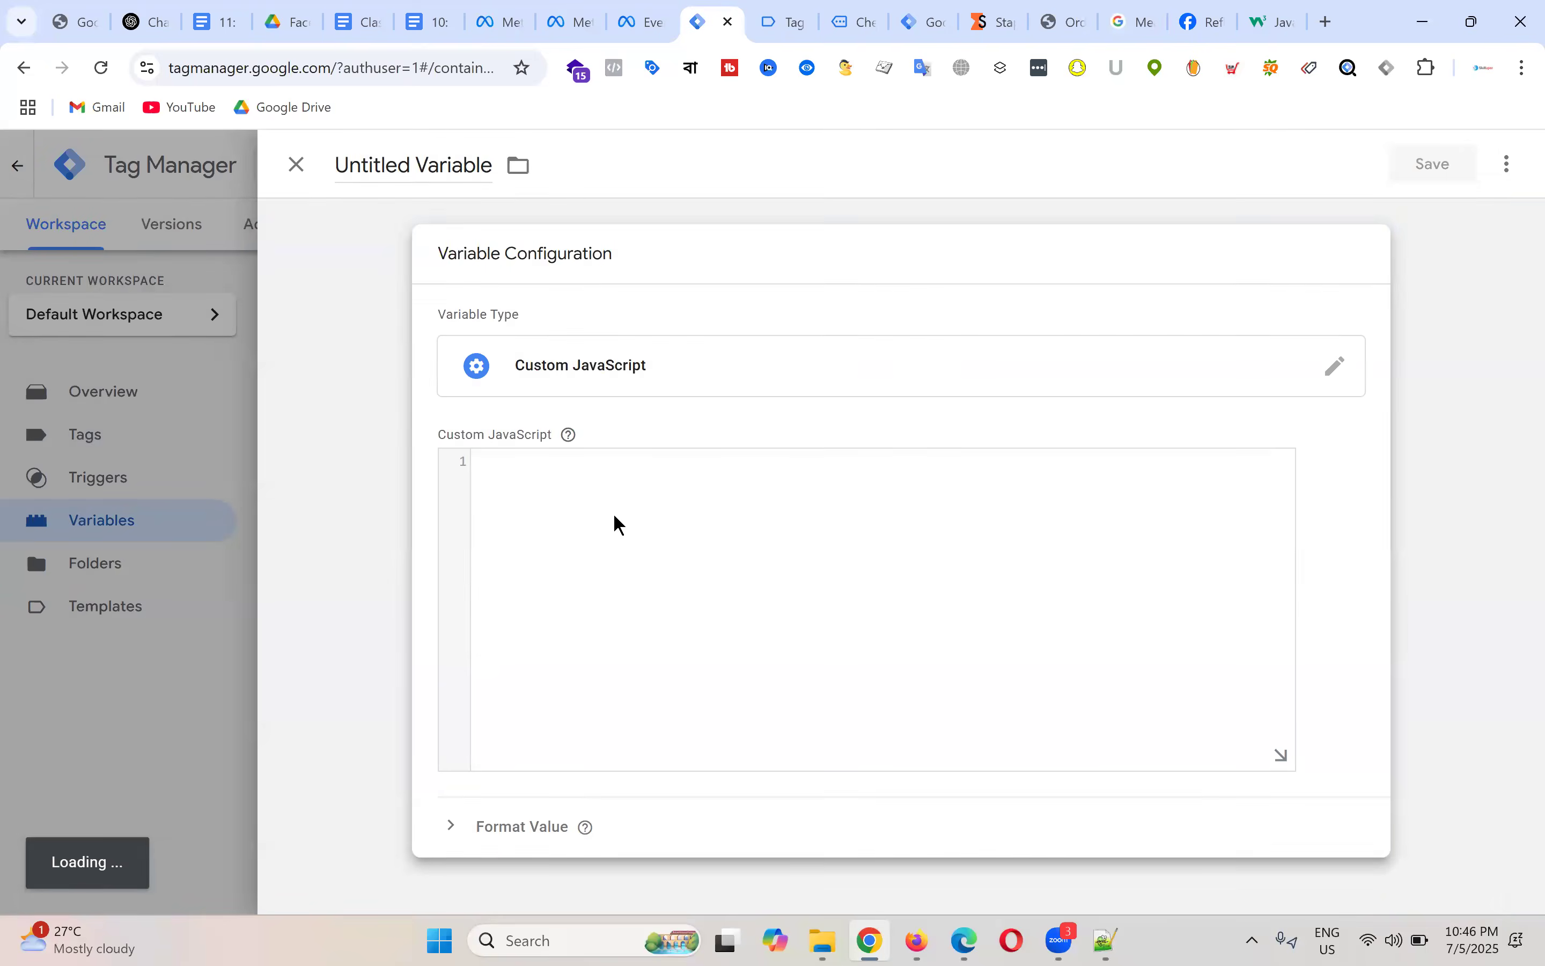
click(562, 483)
key(ctrl+v)
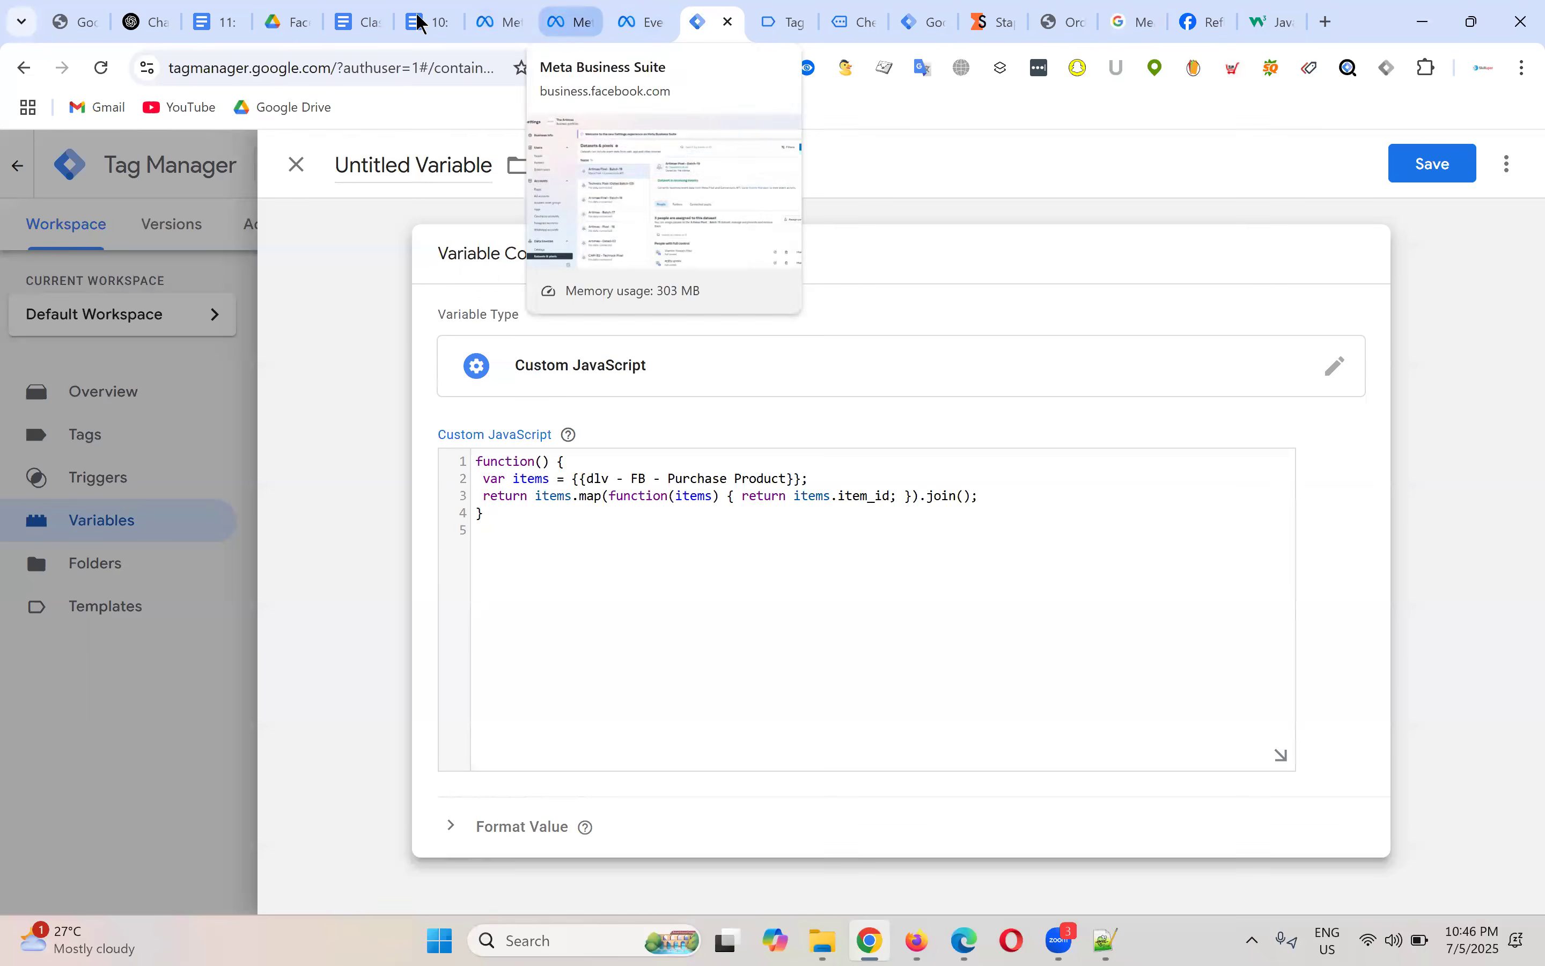
Step: Title the variable 'cJS - FB - Purchase Product ID', copying the name from the notes, and save it
click(379, 14)
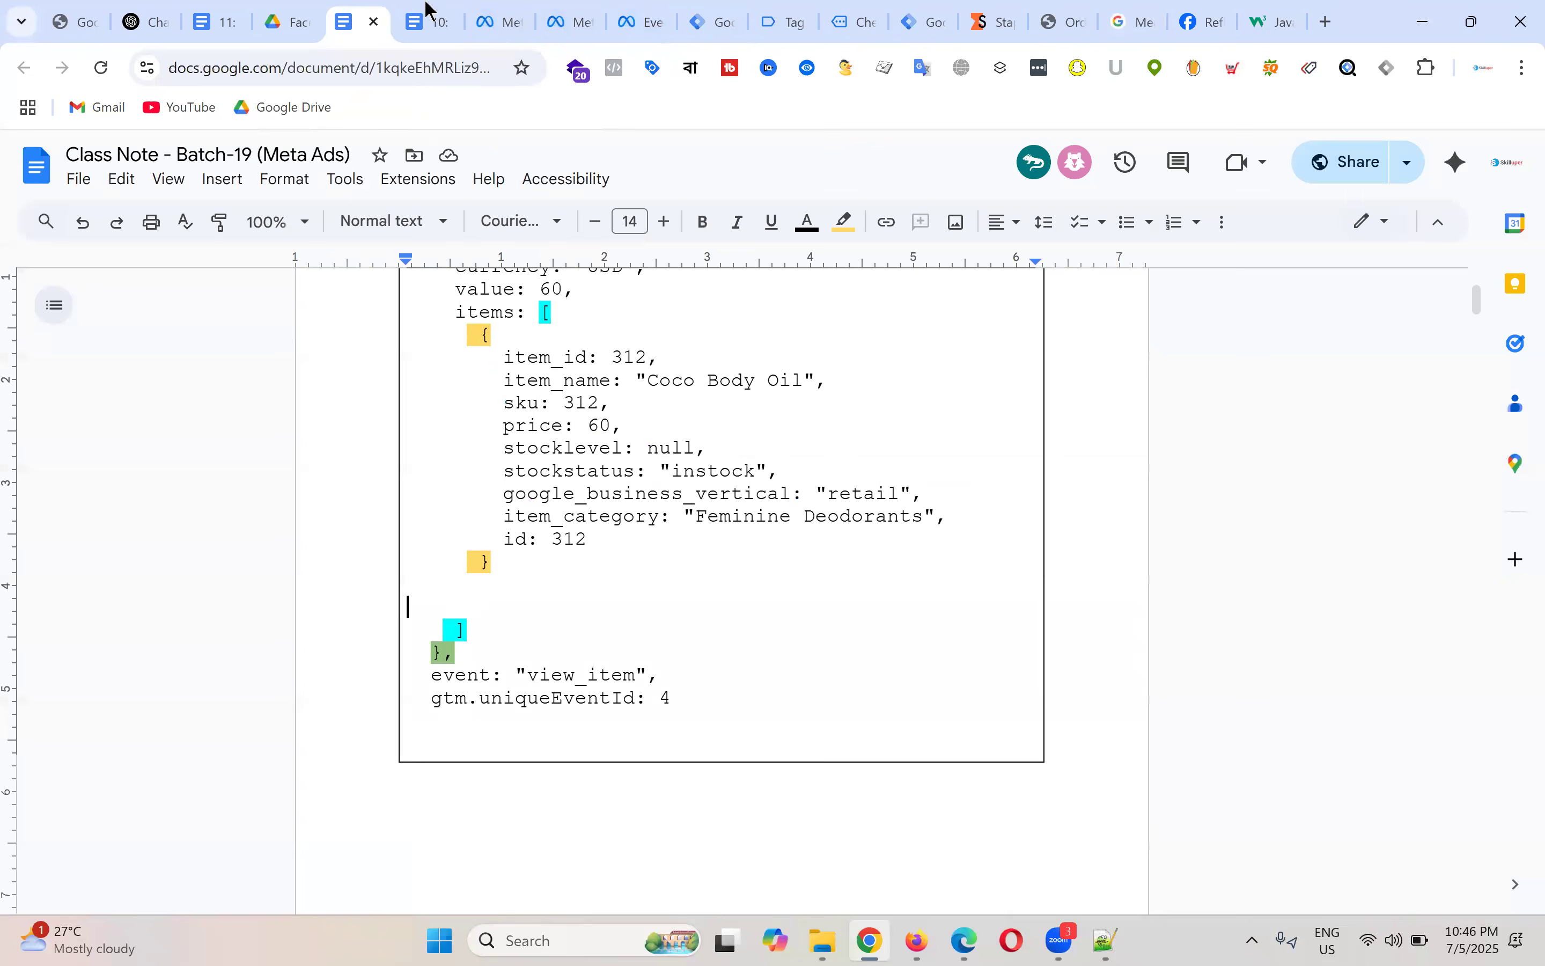
click(426, 22)
drag(600, 410, 983, 399)
key(ctrl+c)
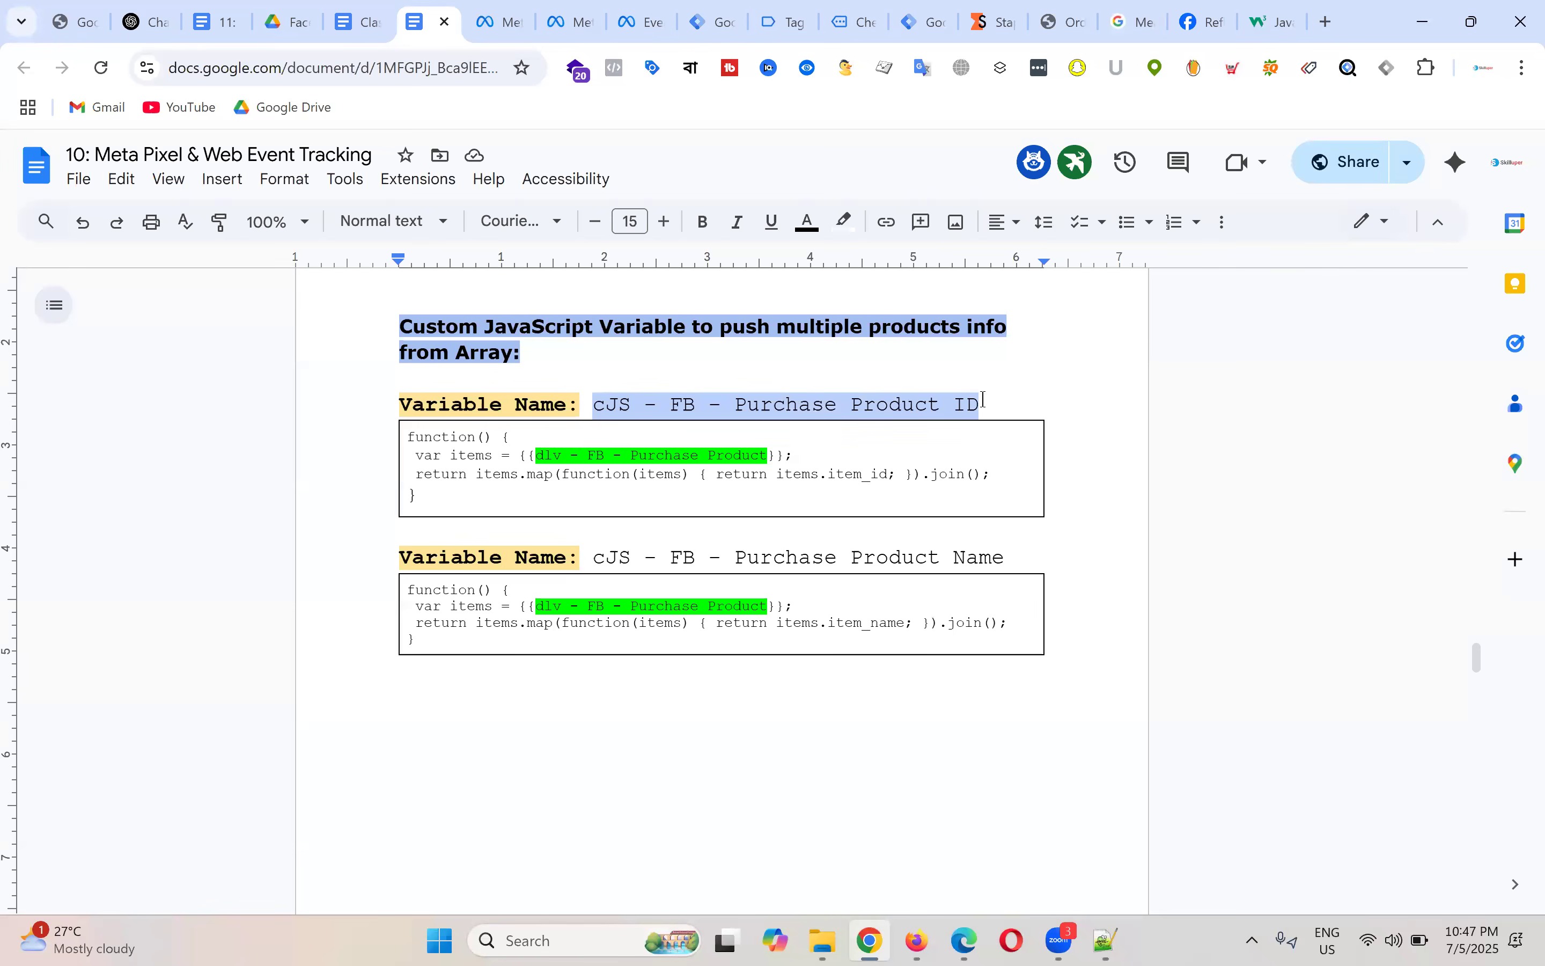
click(710, 21)
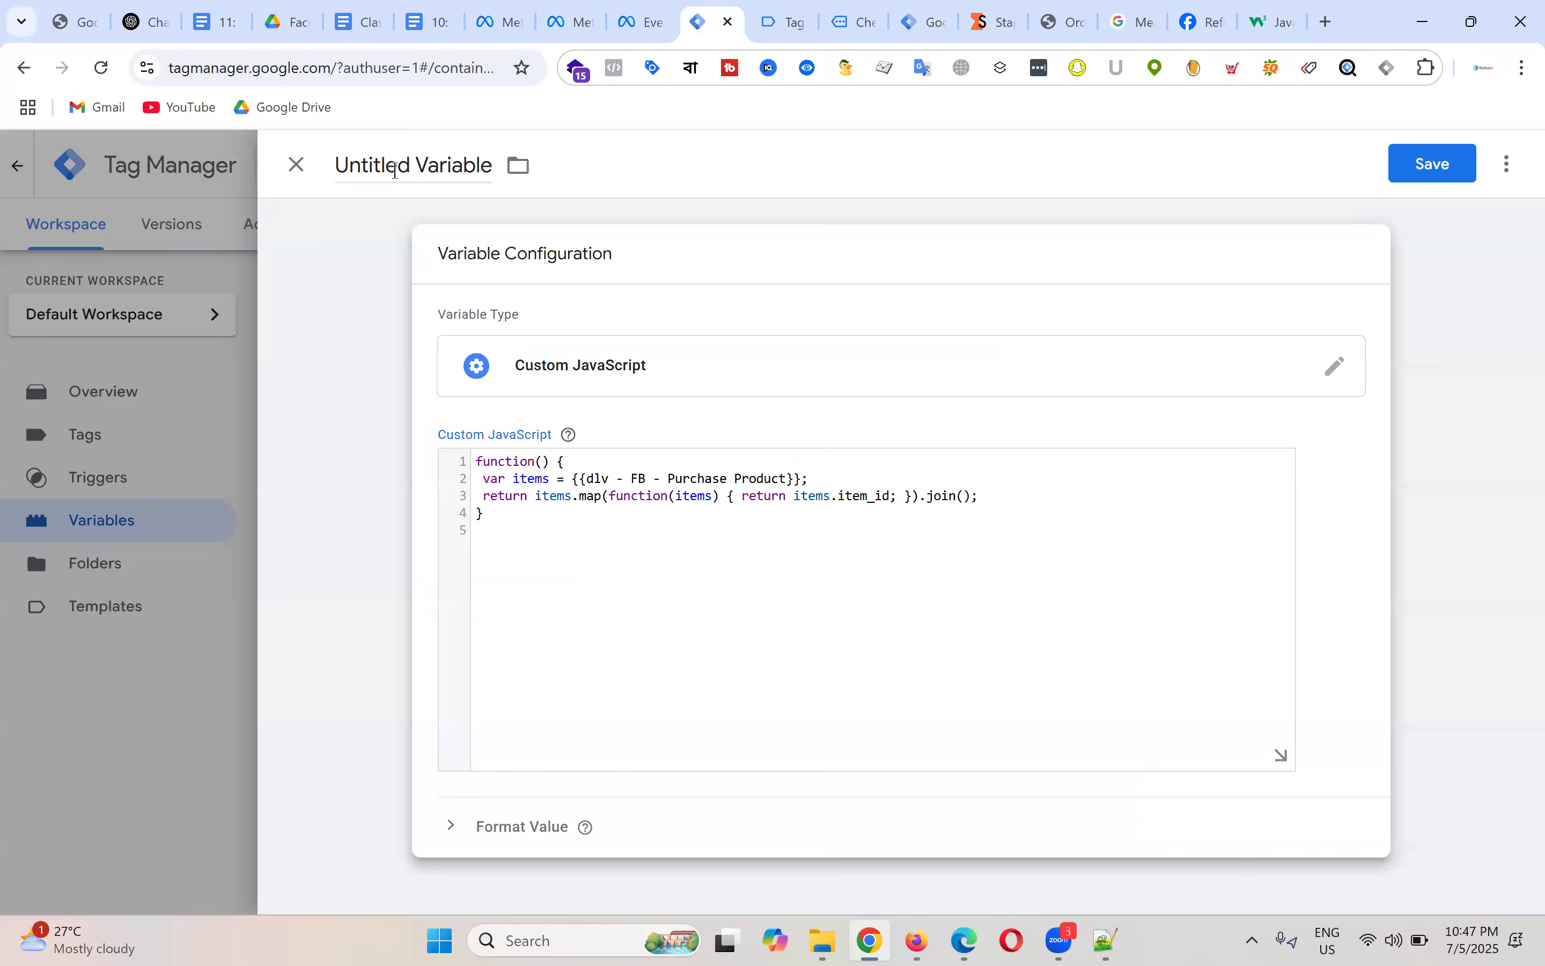
click(400, 168)
key(ctrl+a)
key(ctrl+v)
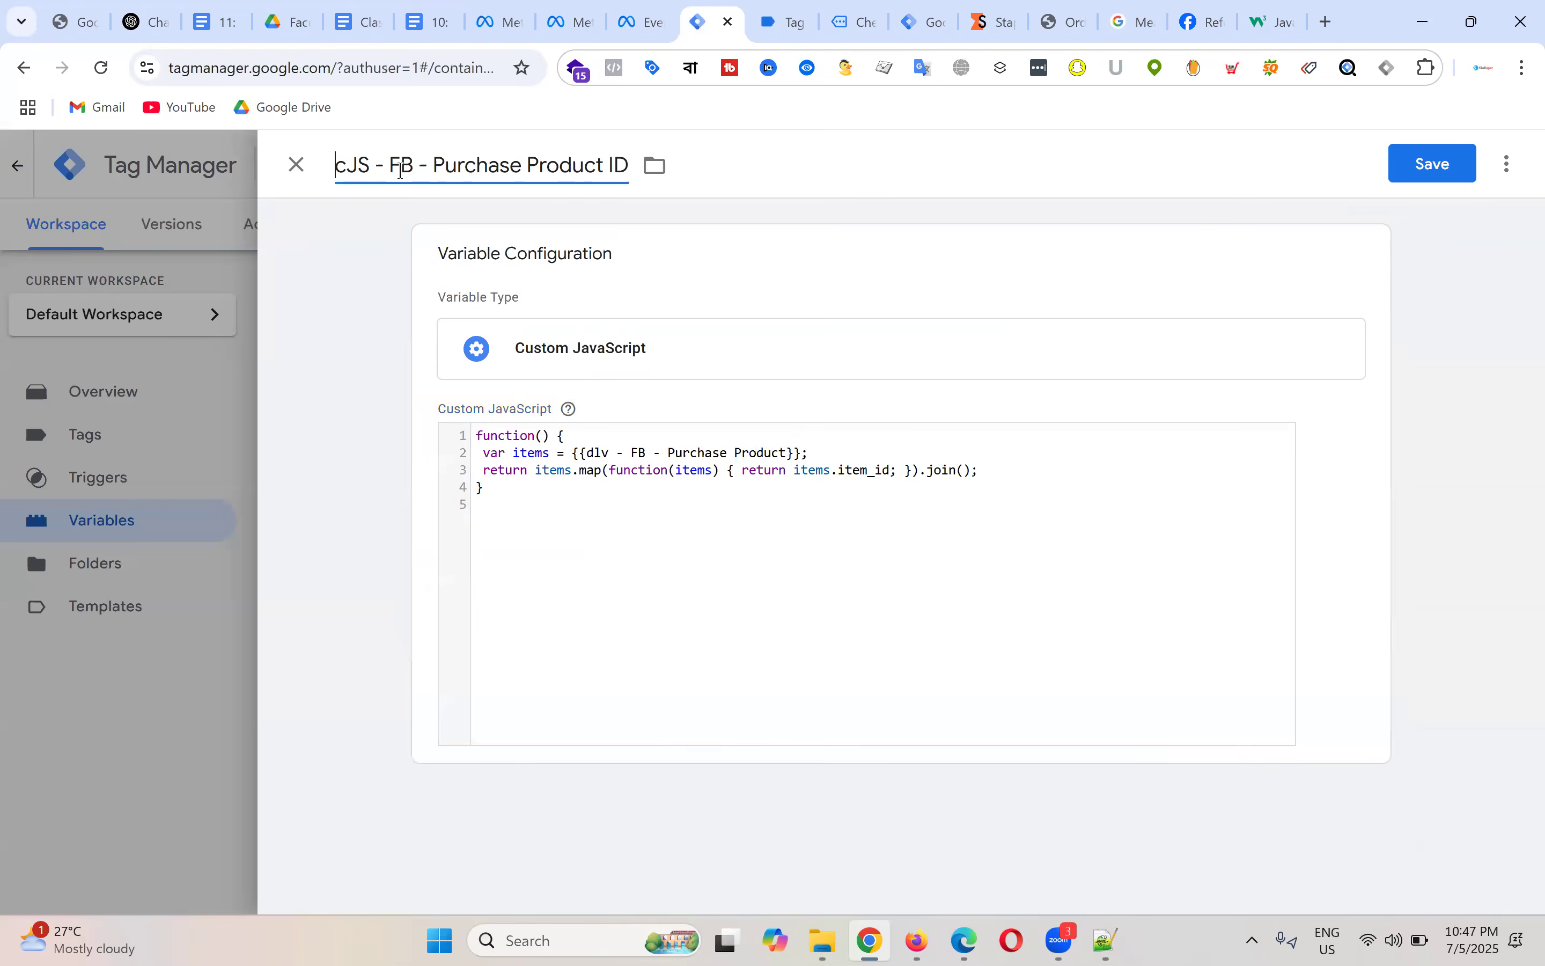
click(1414, 169)
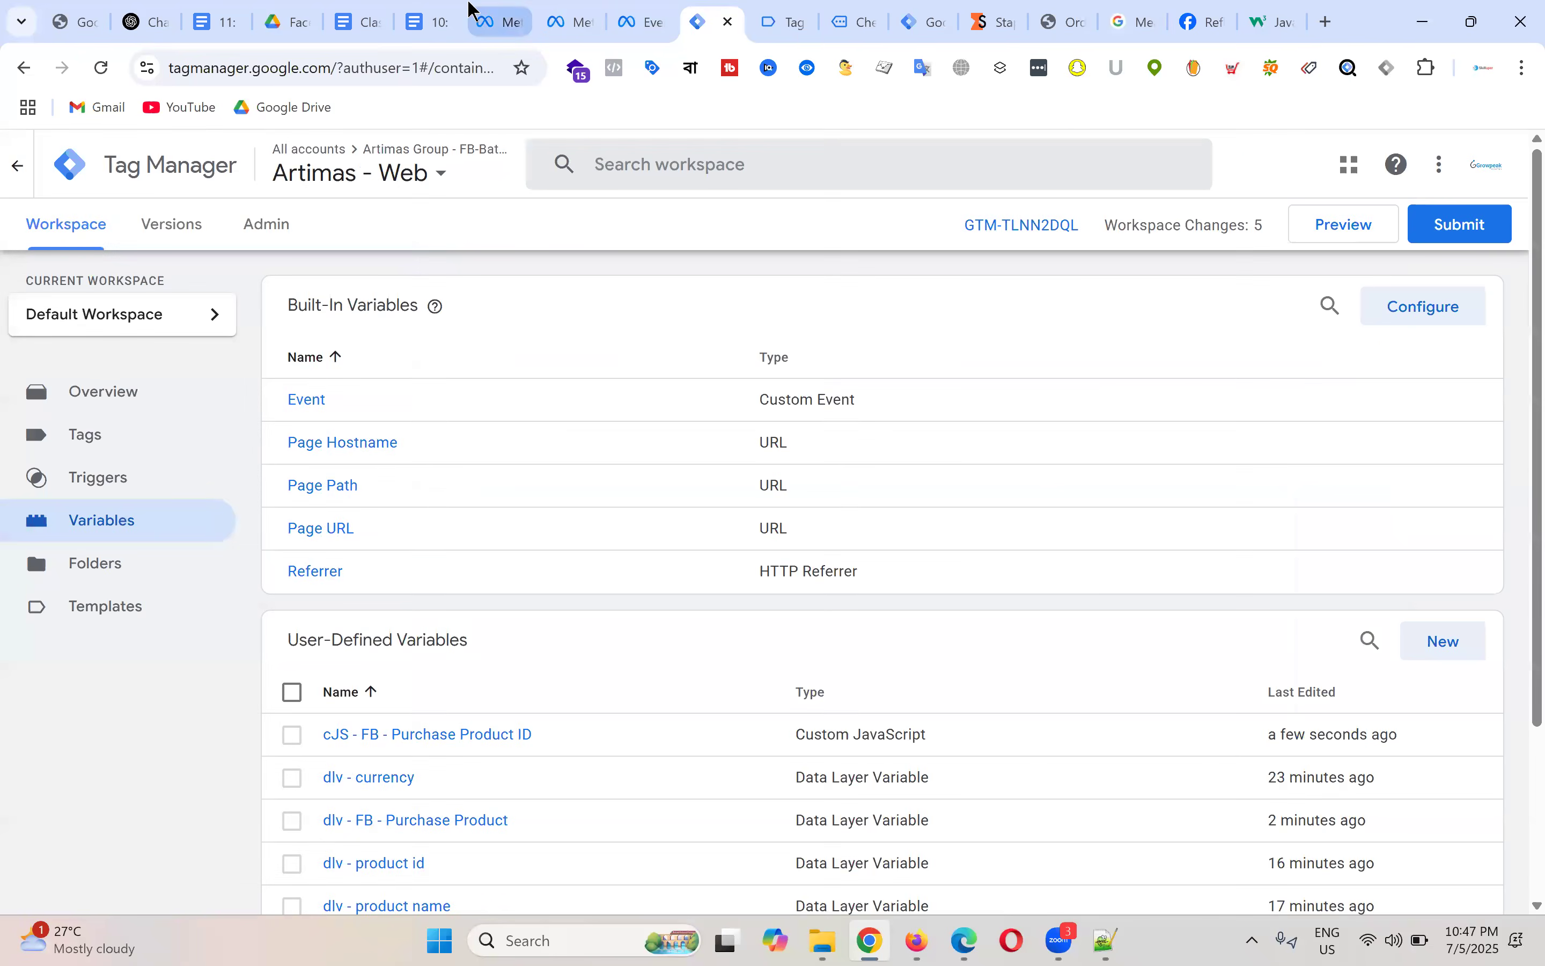
Step: Select the Product Name function, which returns item_name, in the notes' second code box
click(432, 9)
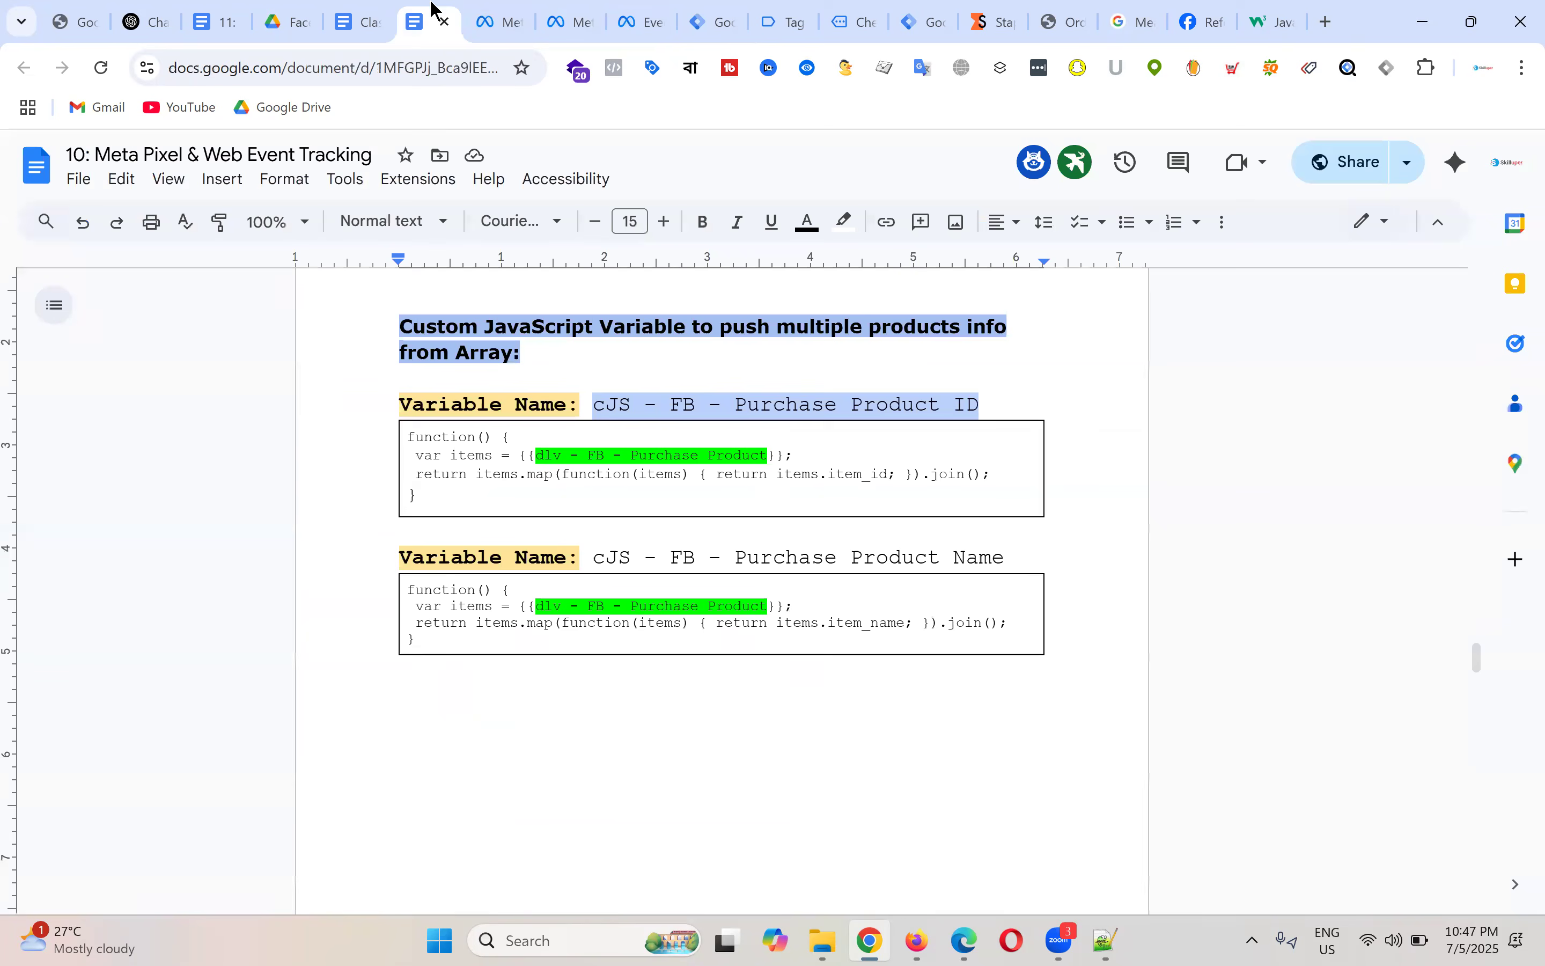
click(856, 612)
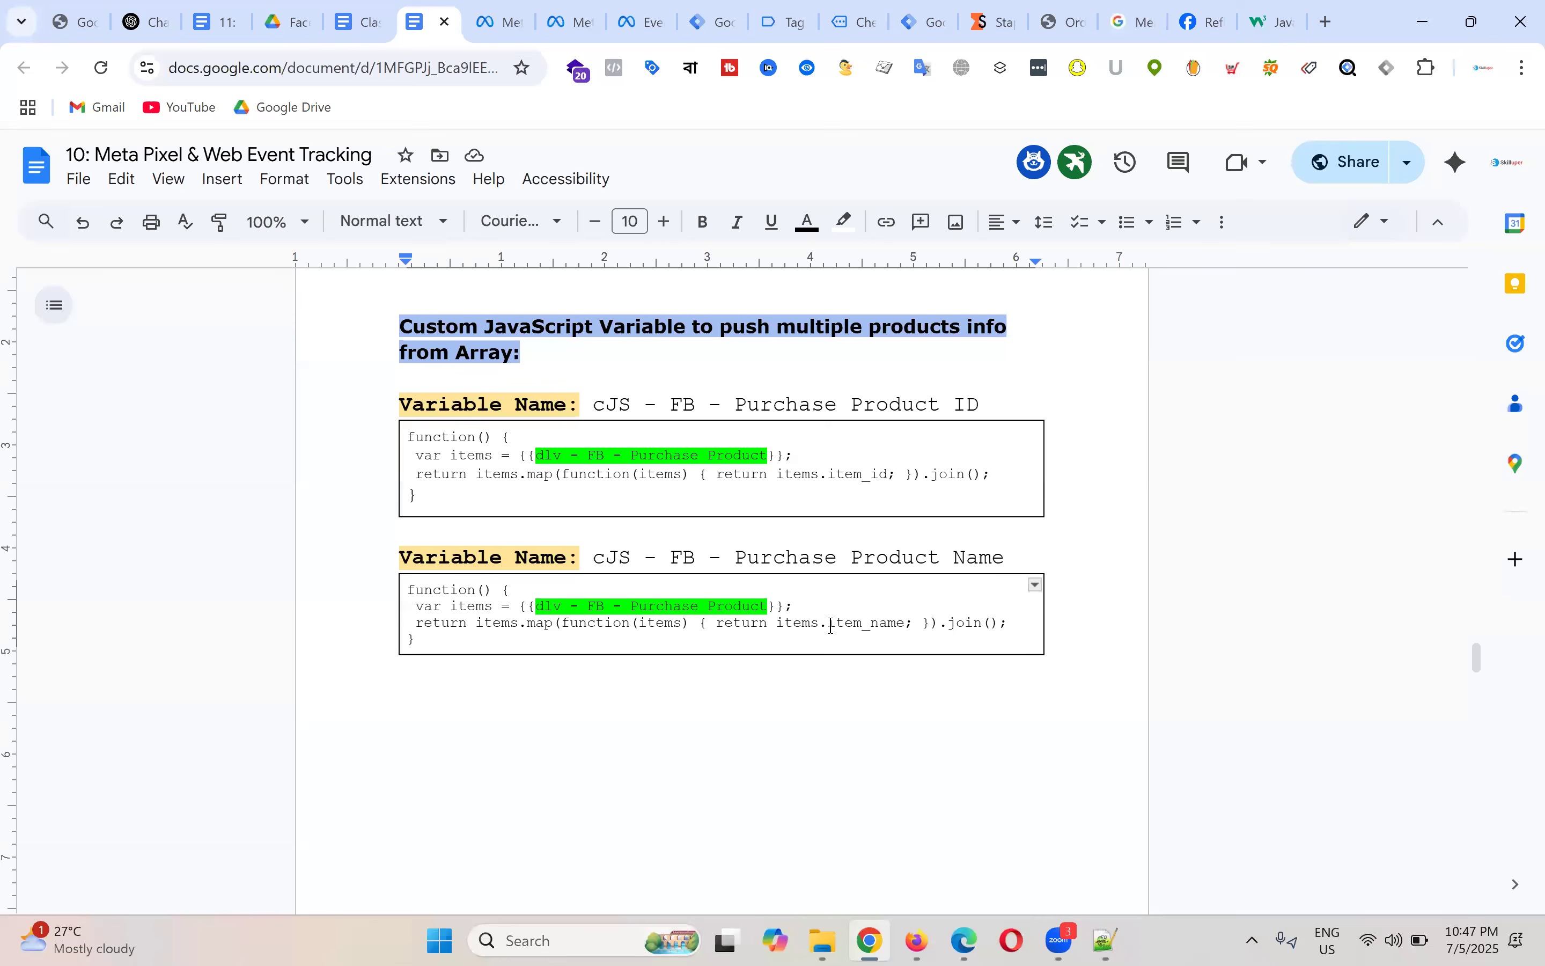
drag(829, 623, 904, 623)
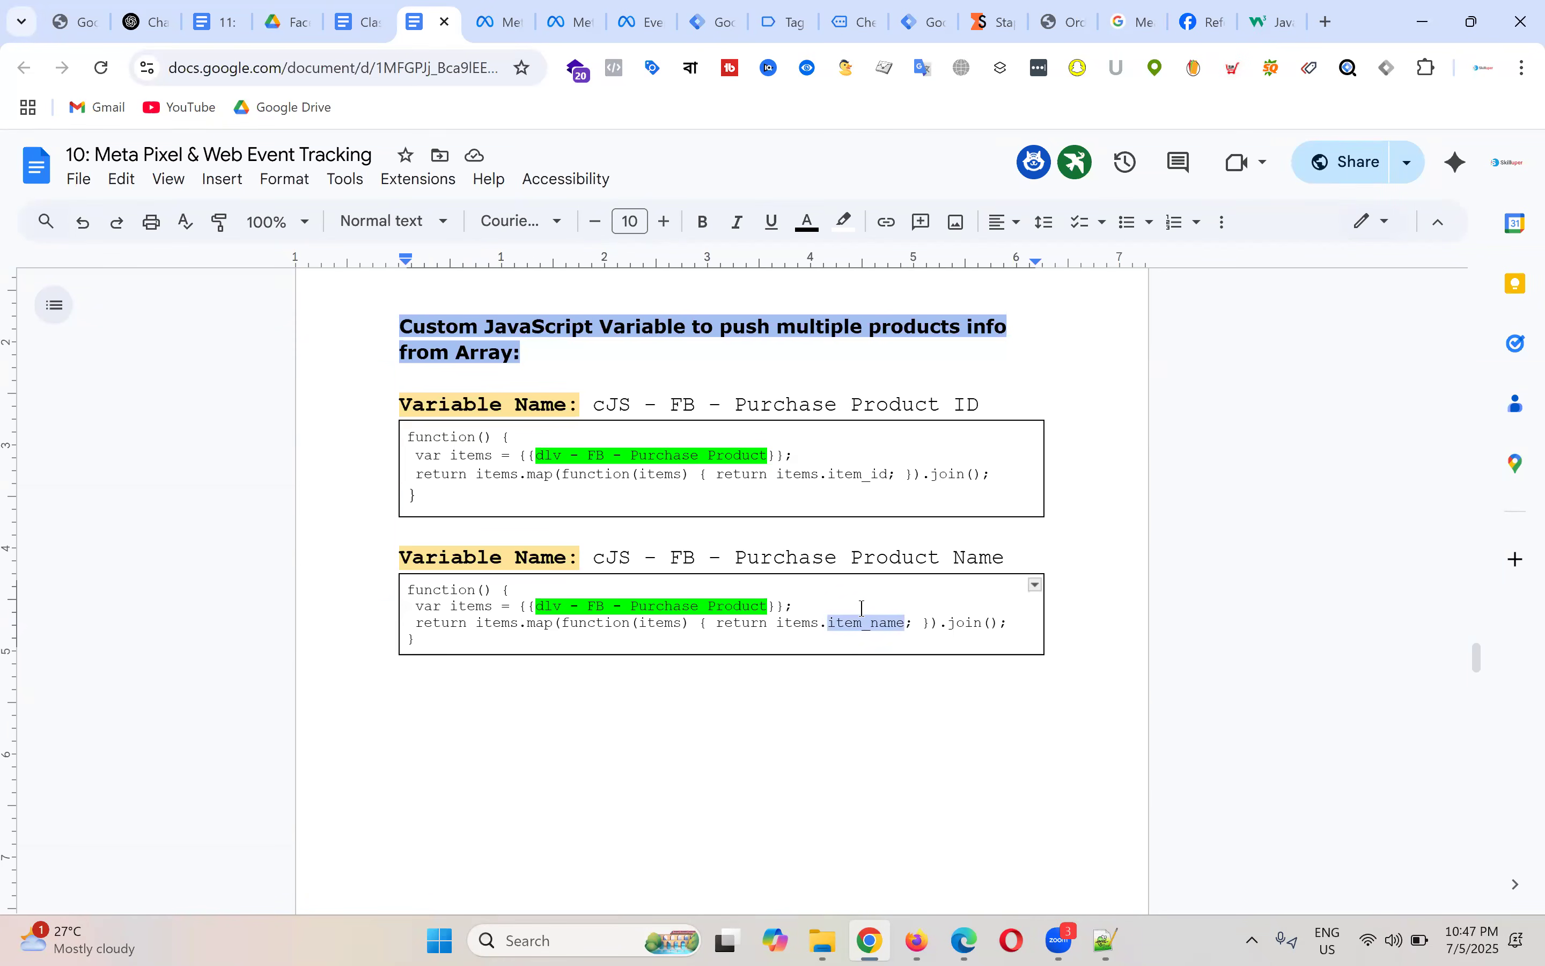
click(559, 596)
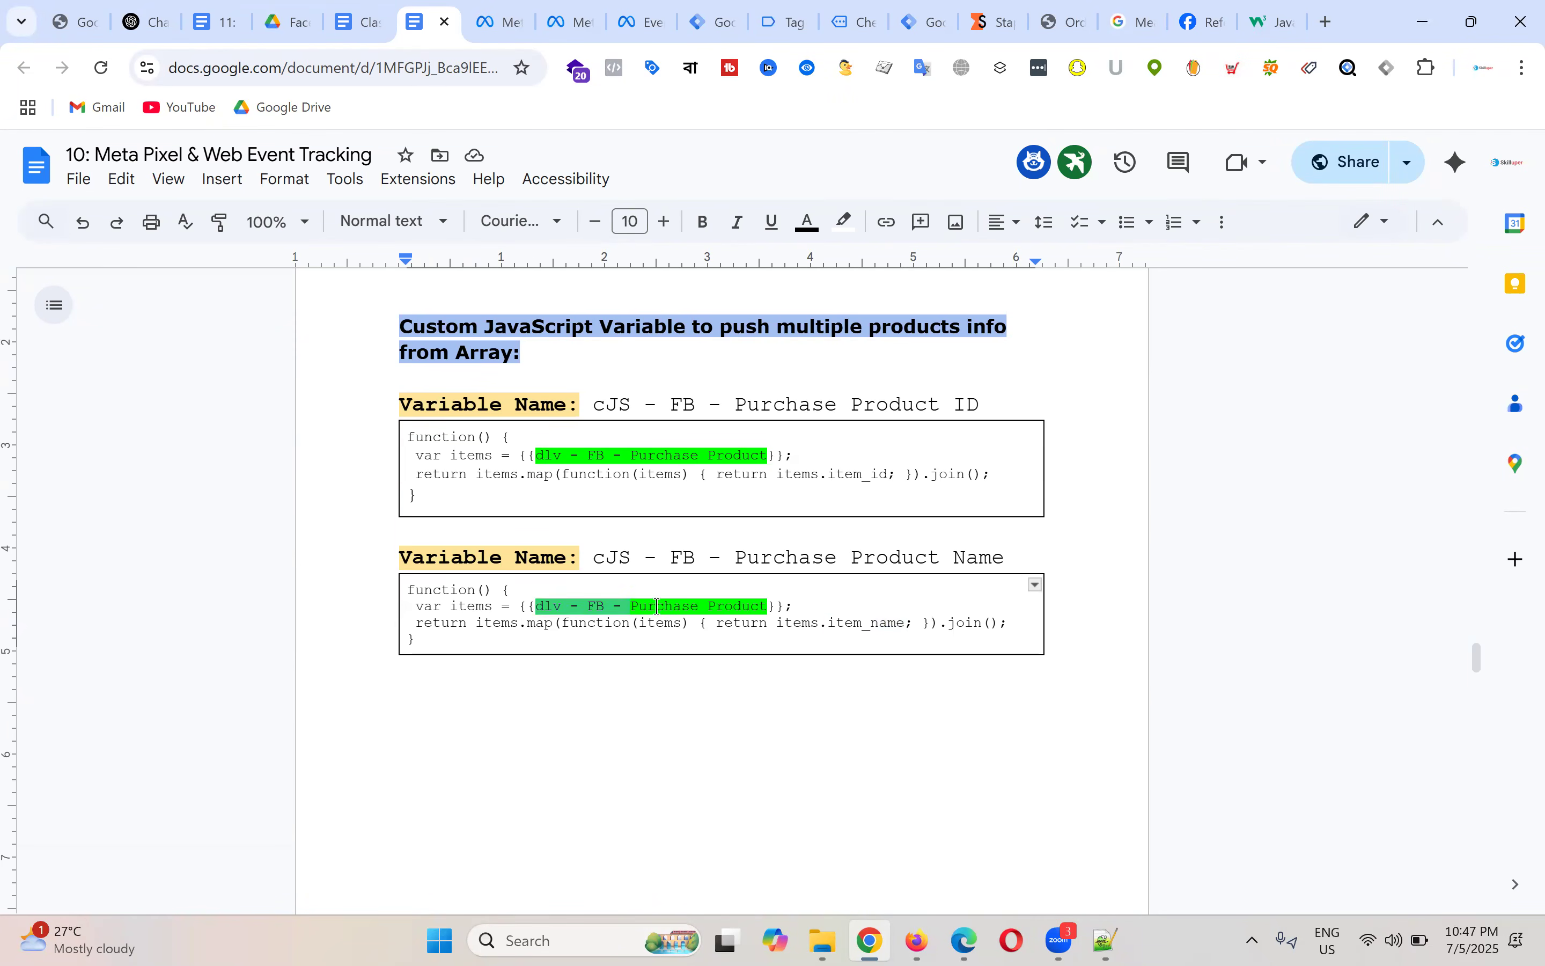
scroll(876, 414, up, 10)
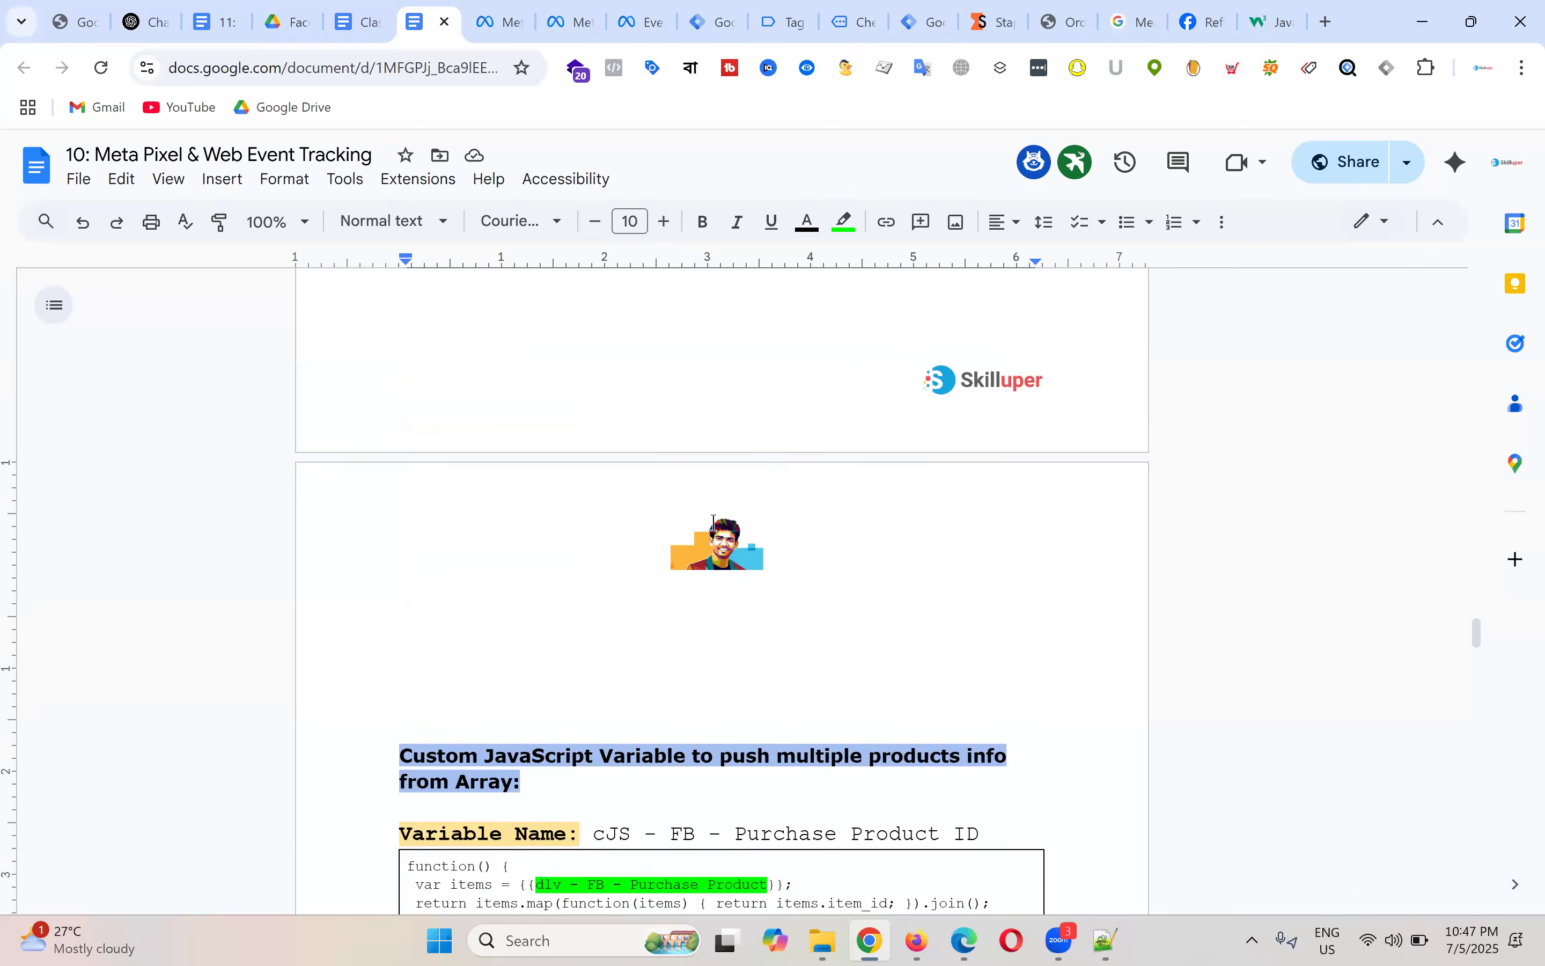
drag(600, 546, 751, 546)
scroll(766, 545, down, 6)
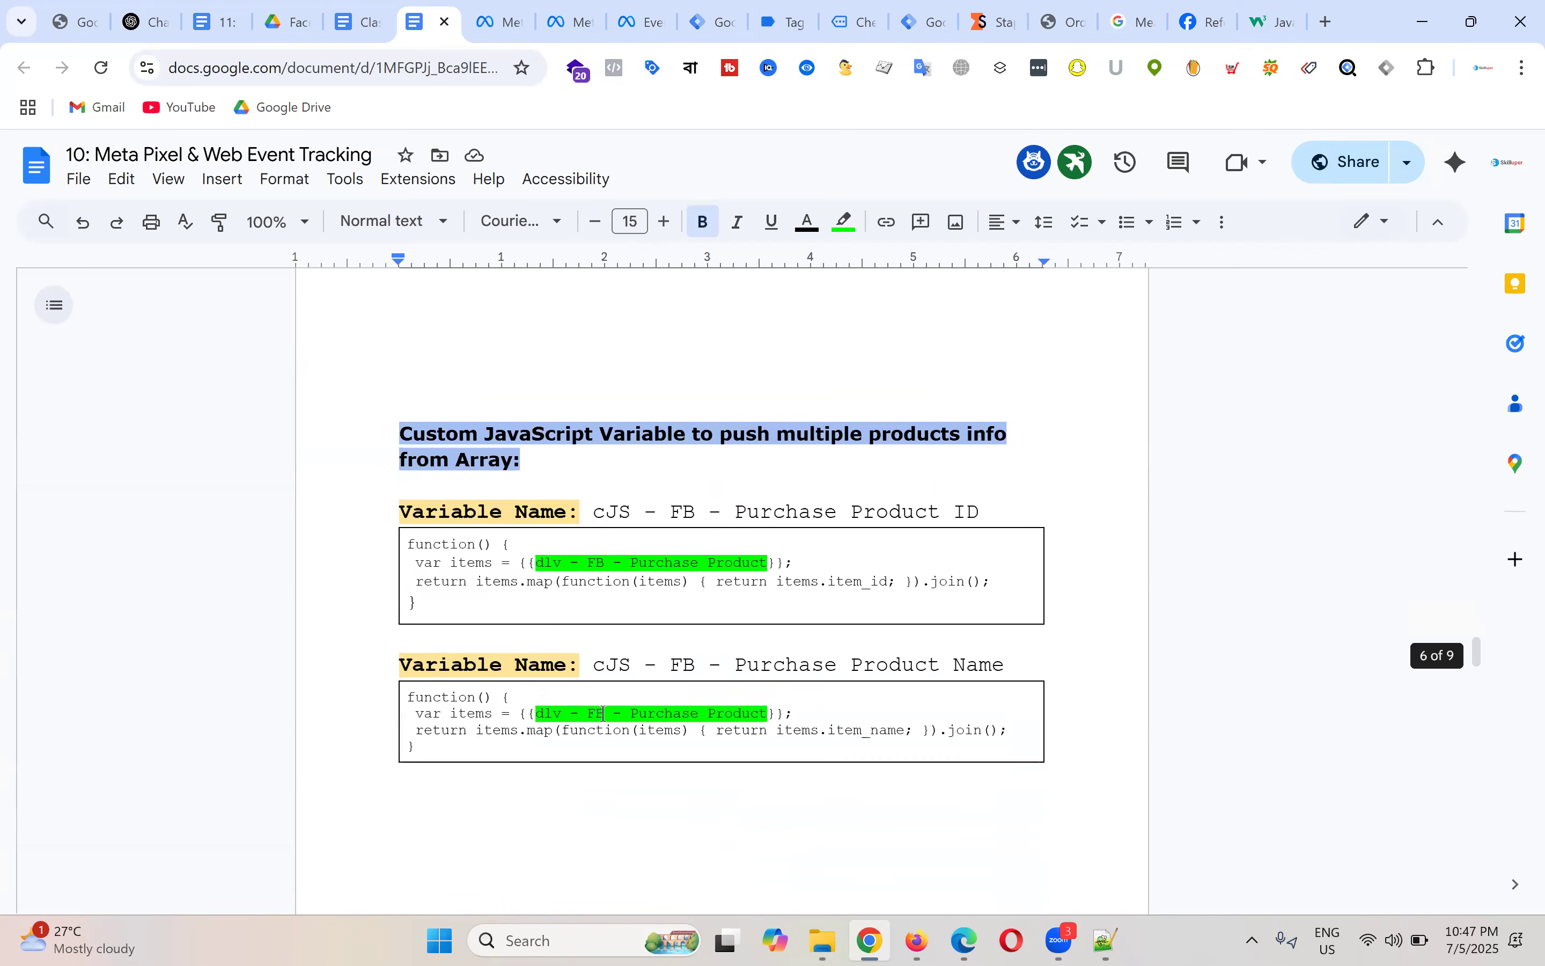
click(544, 714)
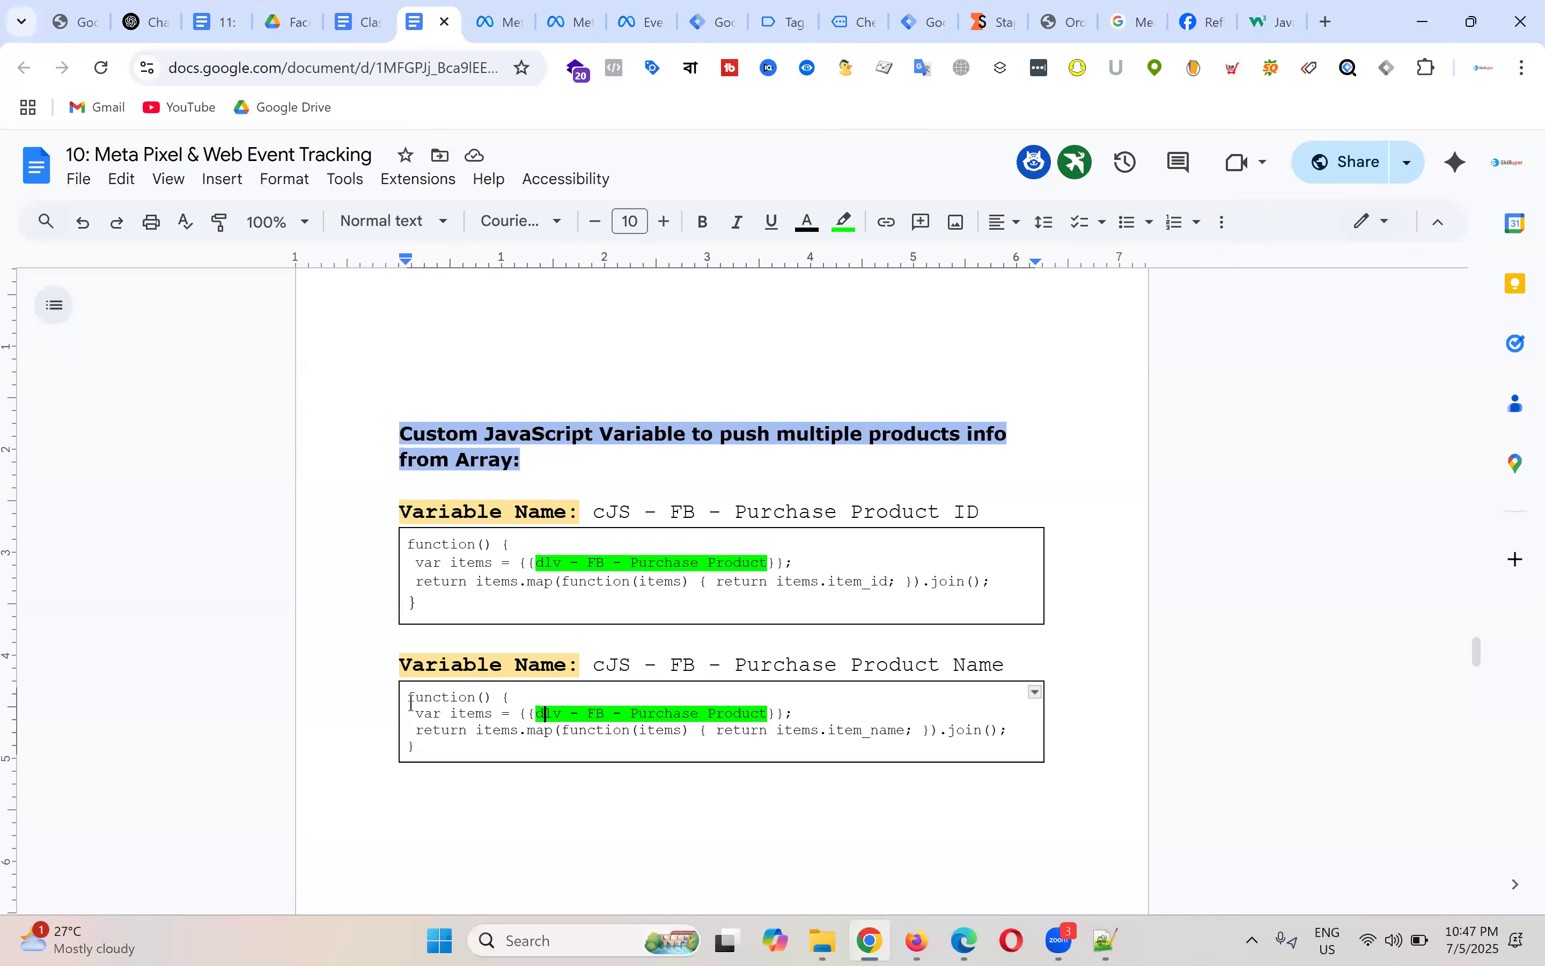
drag(436, 735, 436, 748)
key(ctrl+c)
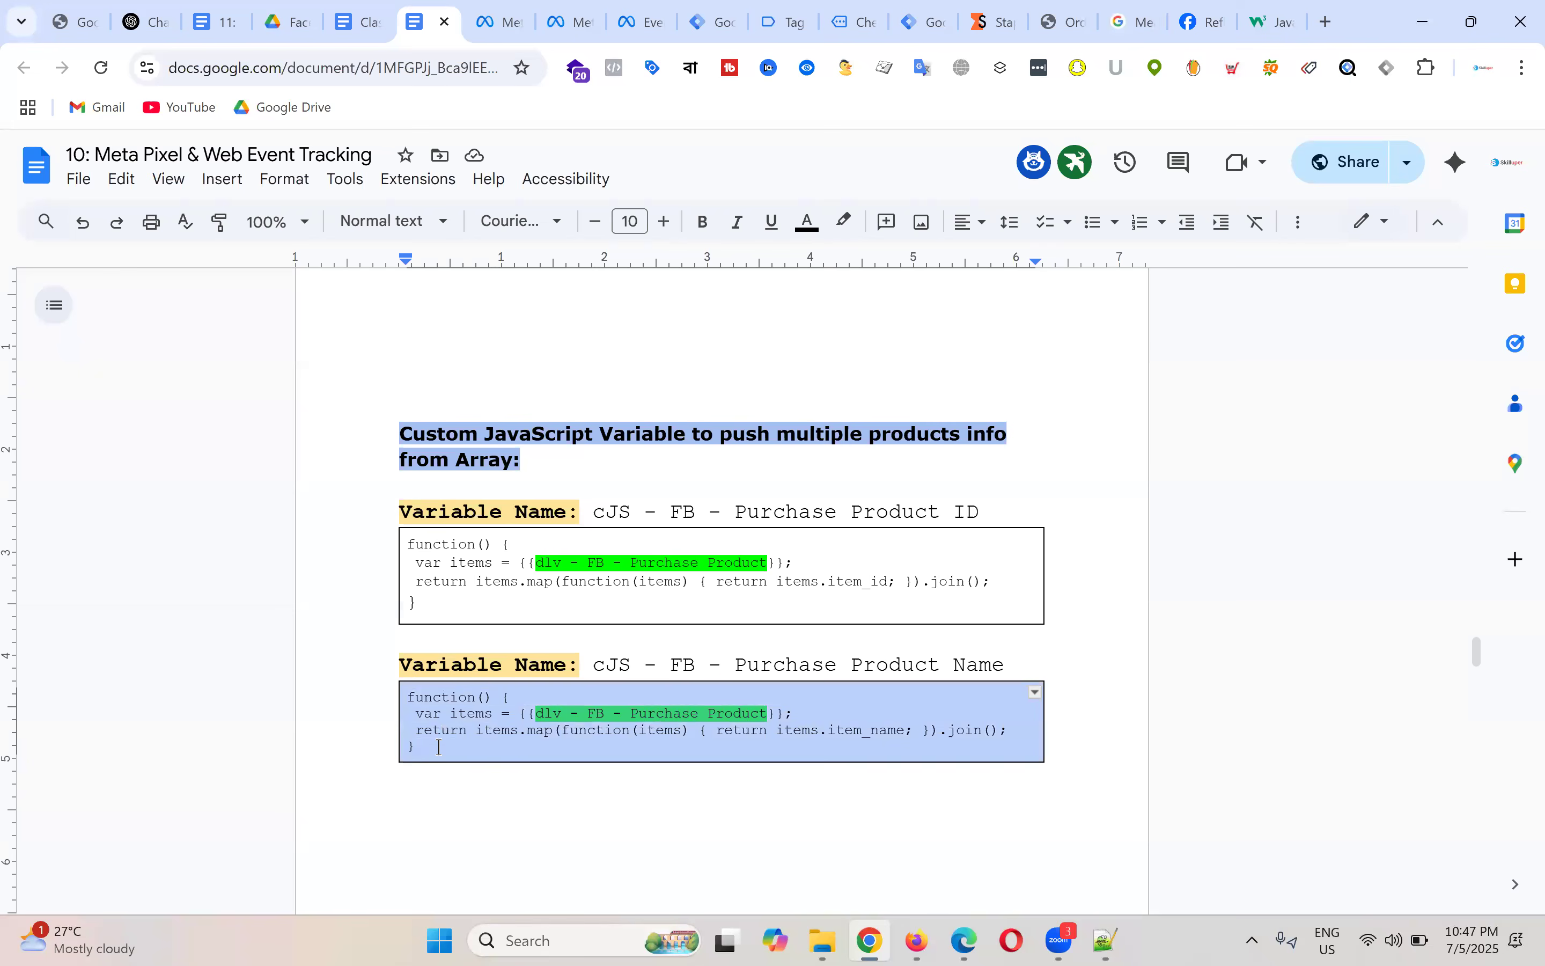
click(725, 13)
Step: Create another Custom JavaScript variable and paste in the Product Name function
click(1438, 643)
click(918, 362)
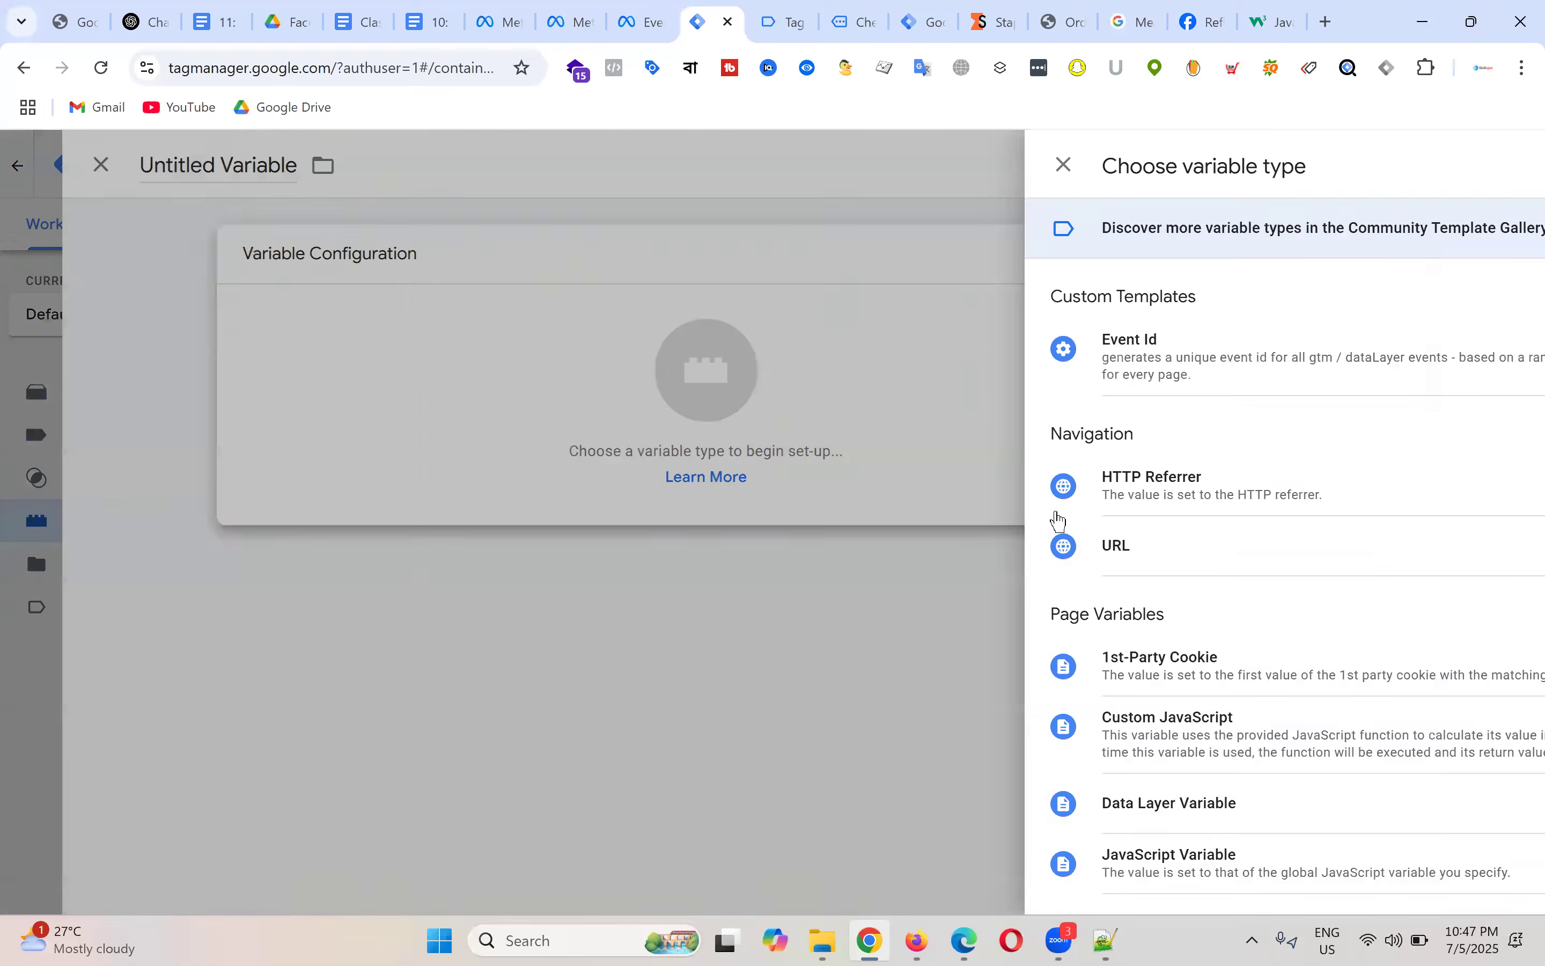
scroll(1148, 507, down, 5)
click(1105, 419)
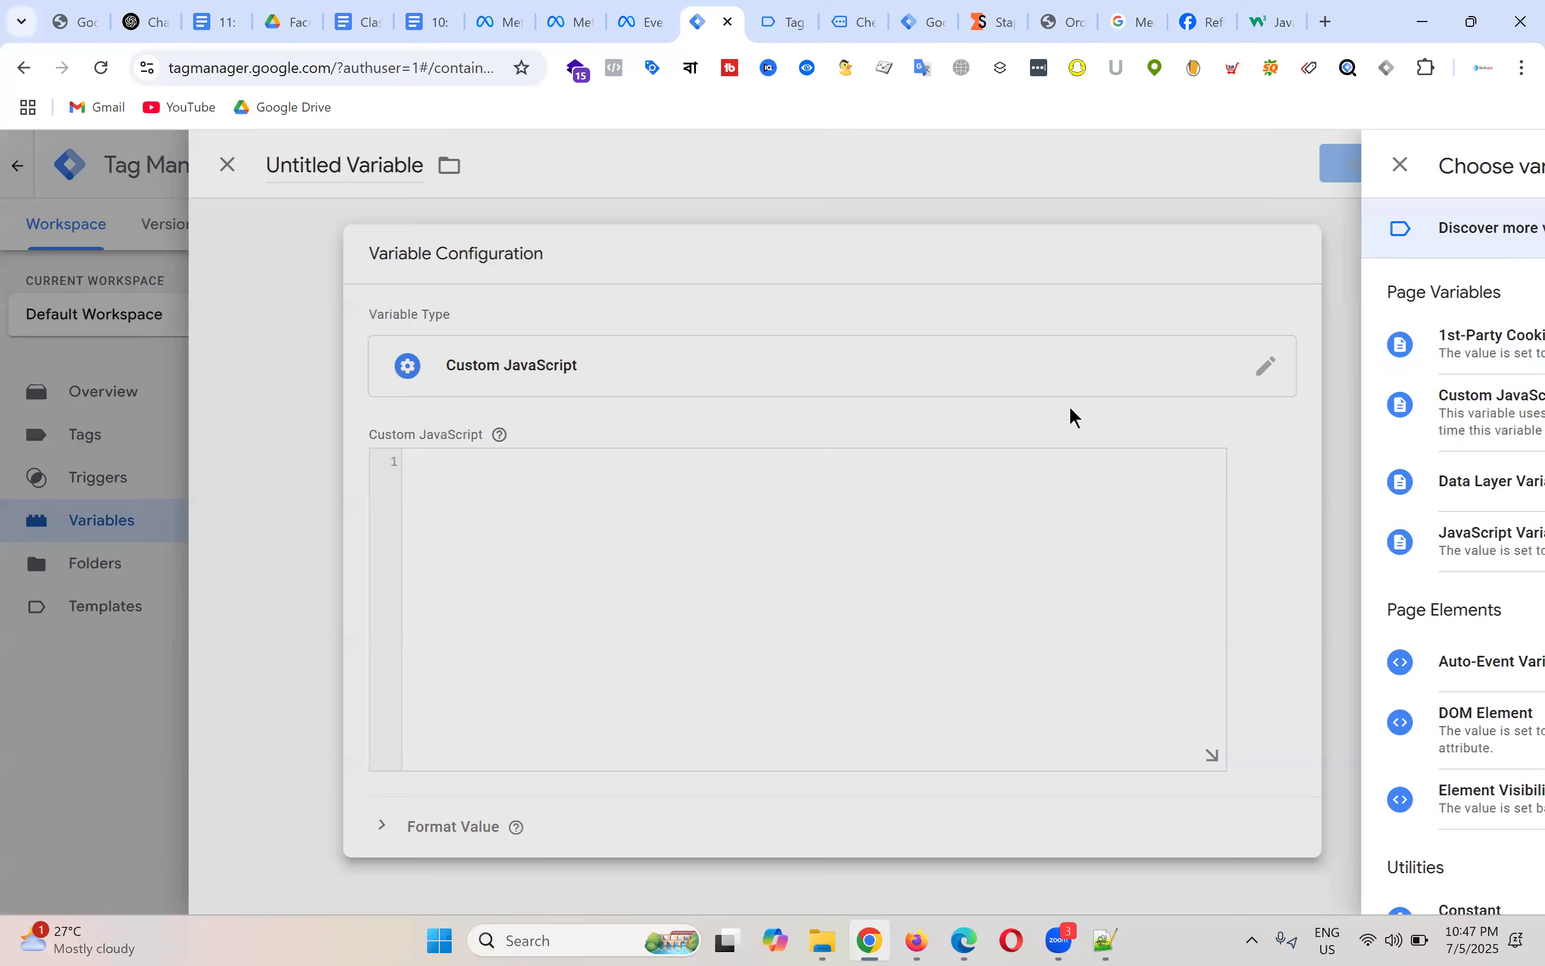
click(534, 490)
key(ctrl+v)
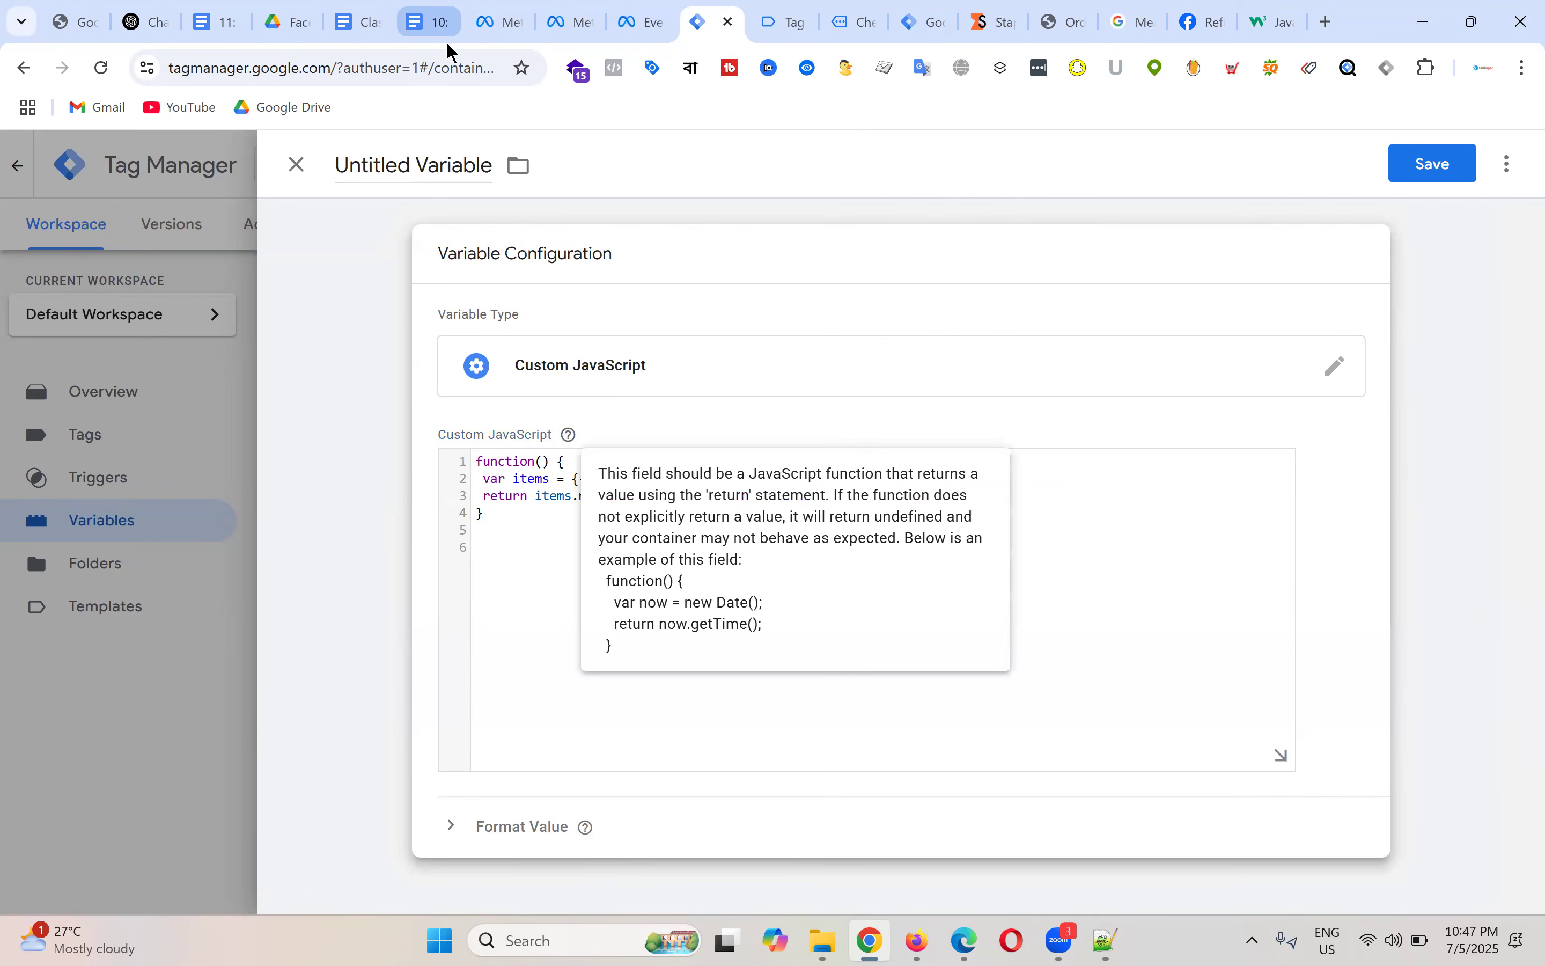
Step: Title it 'cJS - FB - Purchase Product Name', save it, and start Preview mode
click(427, 22)
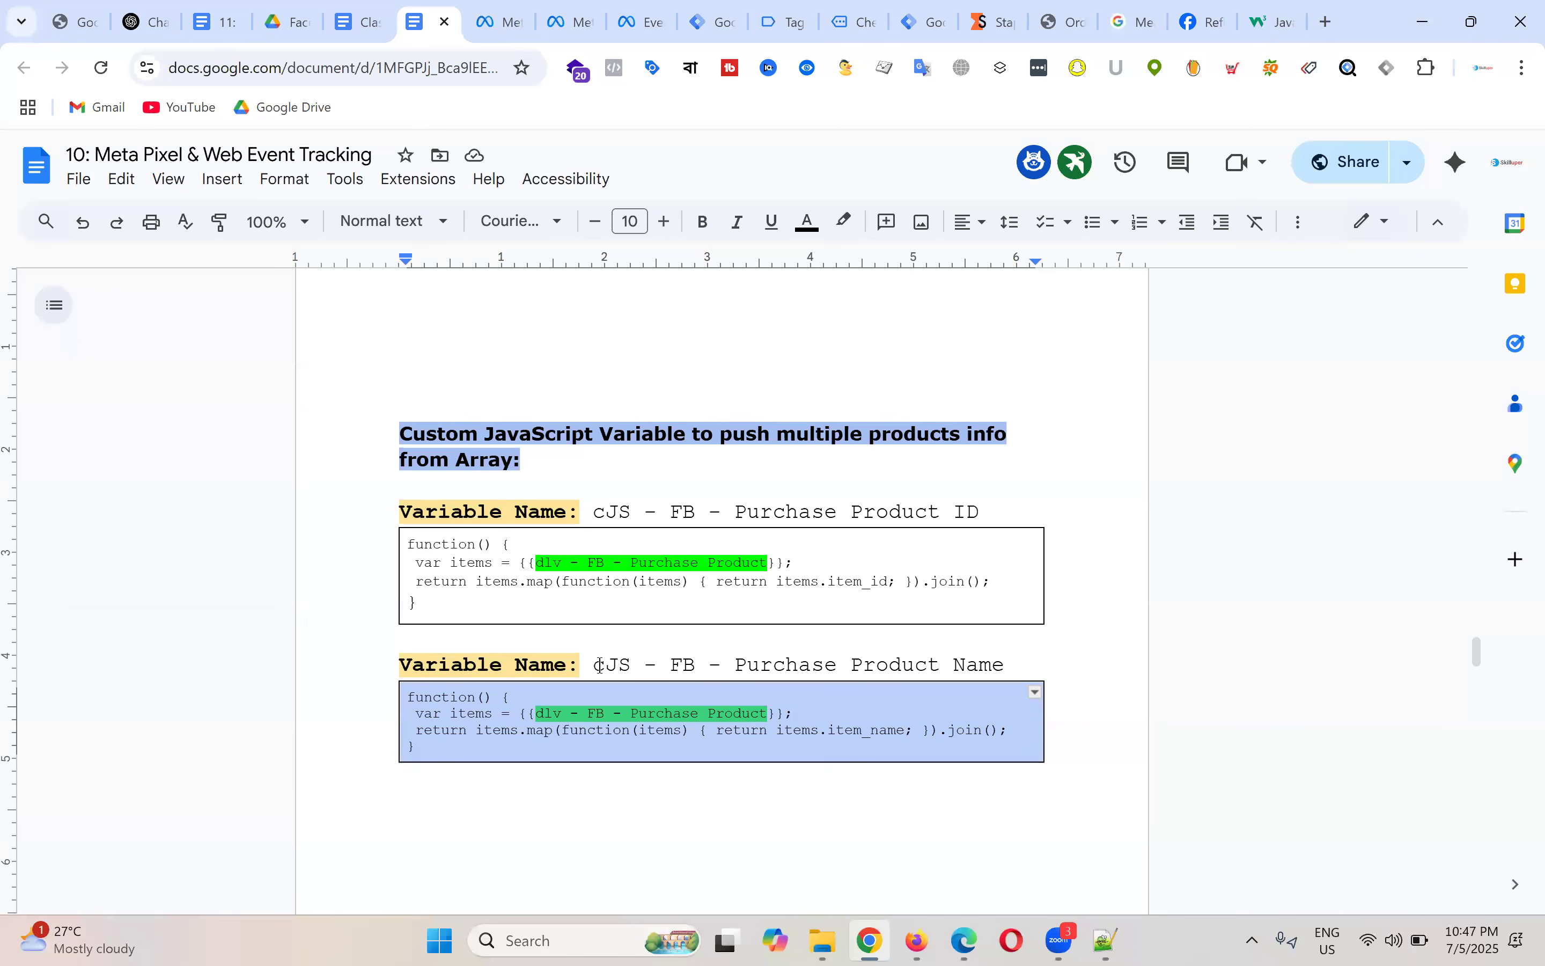
drag(595, 670, 1001, 670)
key(ctrl+c)
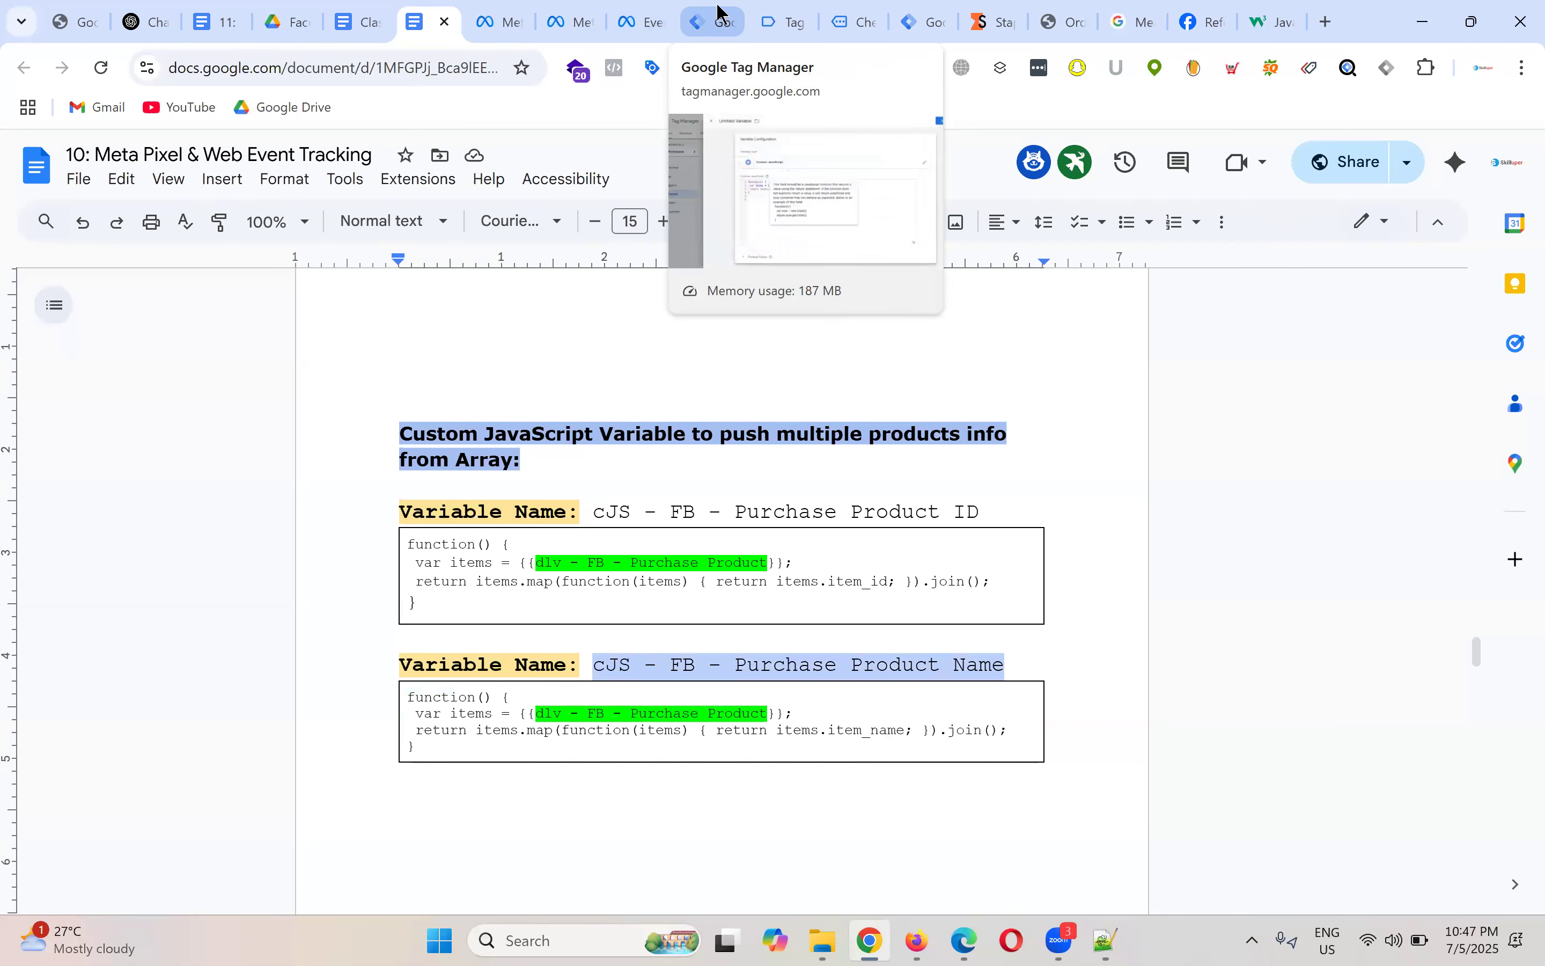
click(709, 20)
click(418, 154)
key(ctrl+a)
text(v)
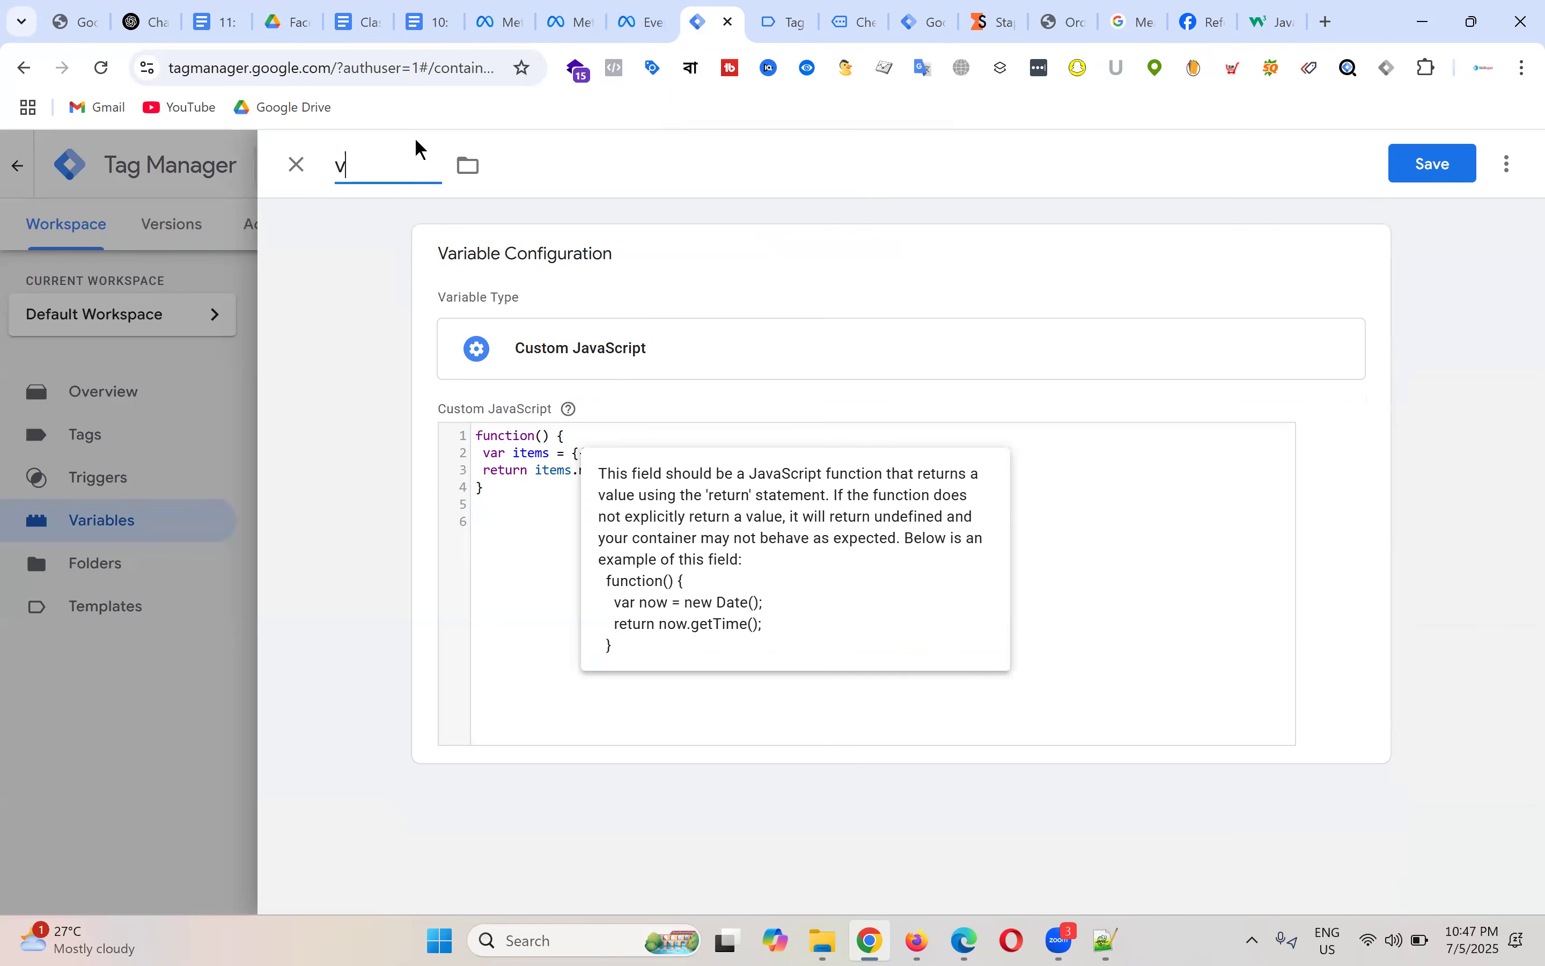
key(BackSpace)
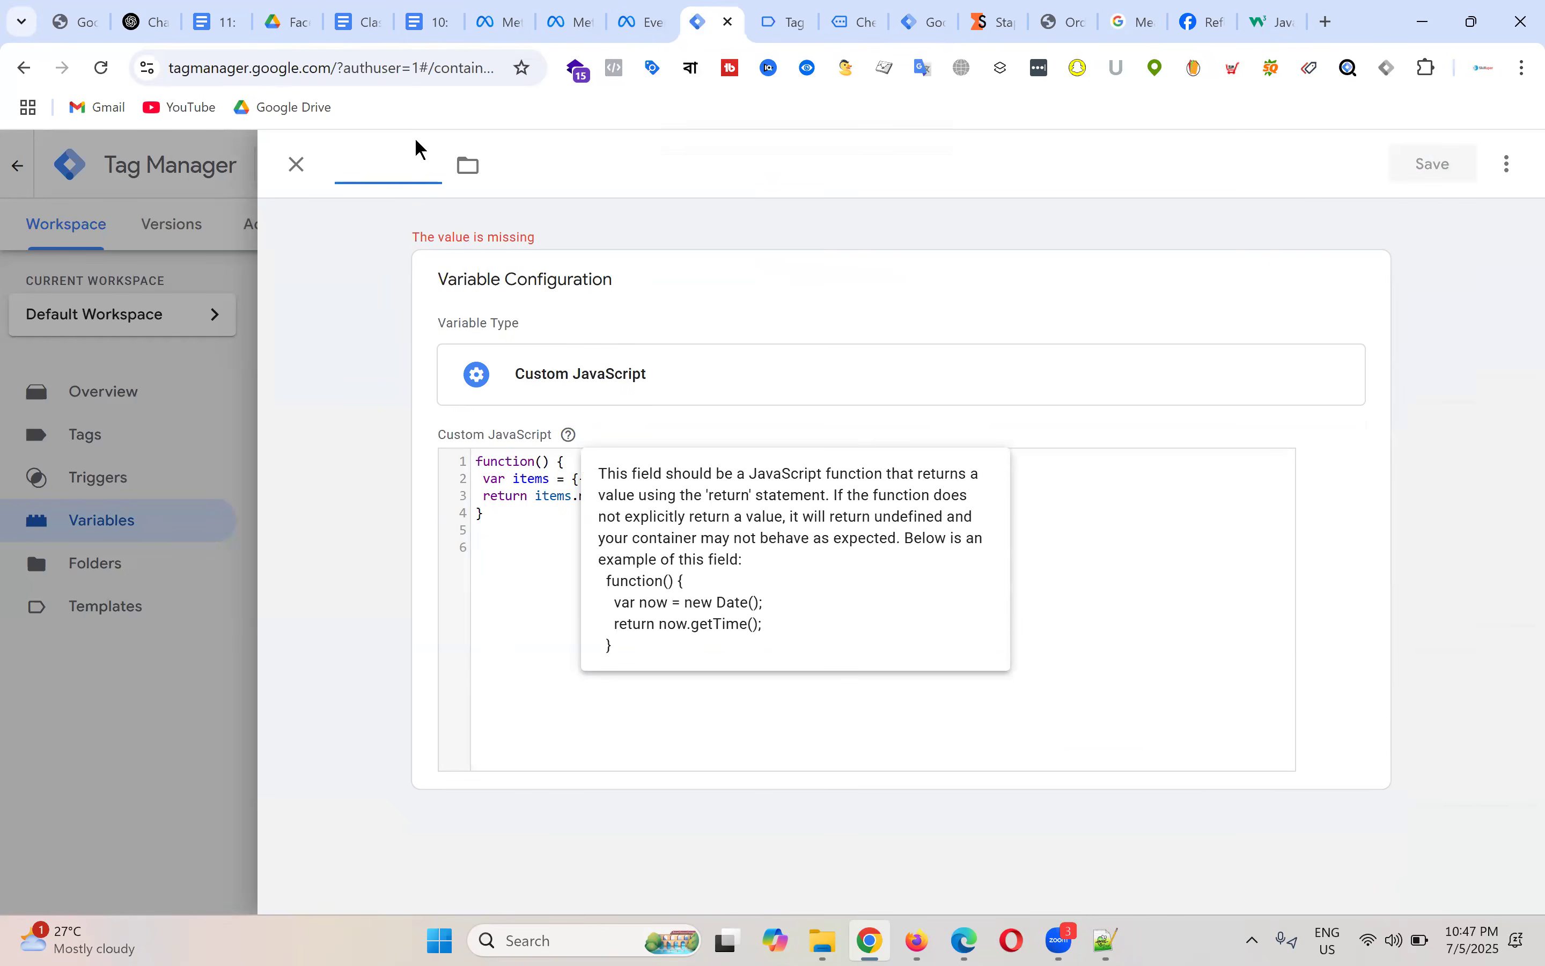
key(ctrl+v)
click(1437, 181)
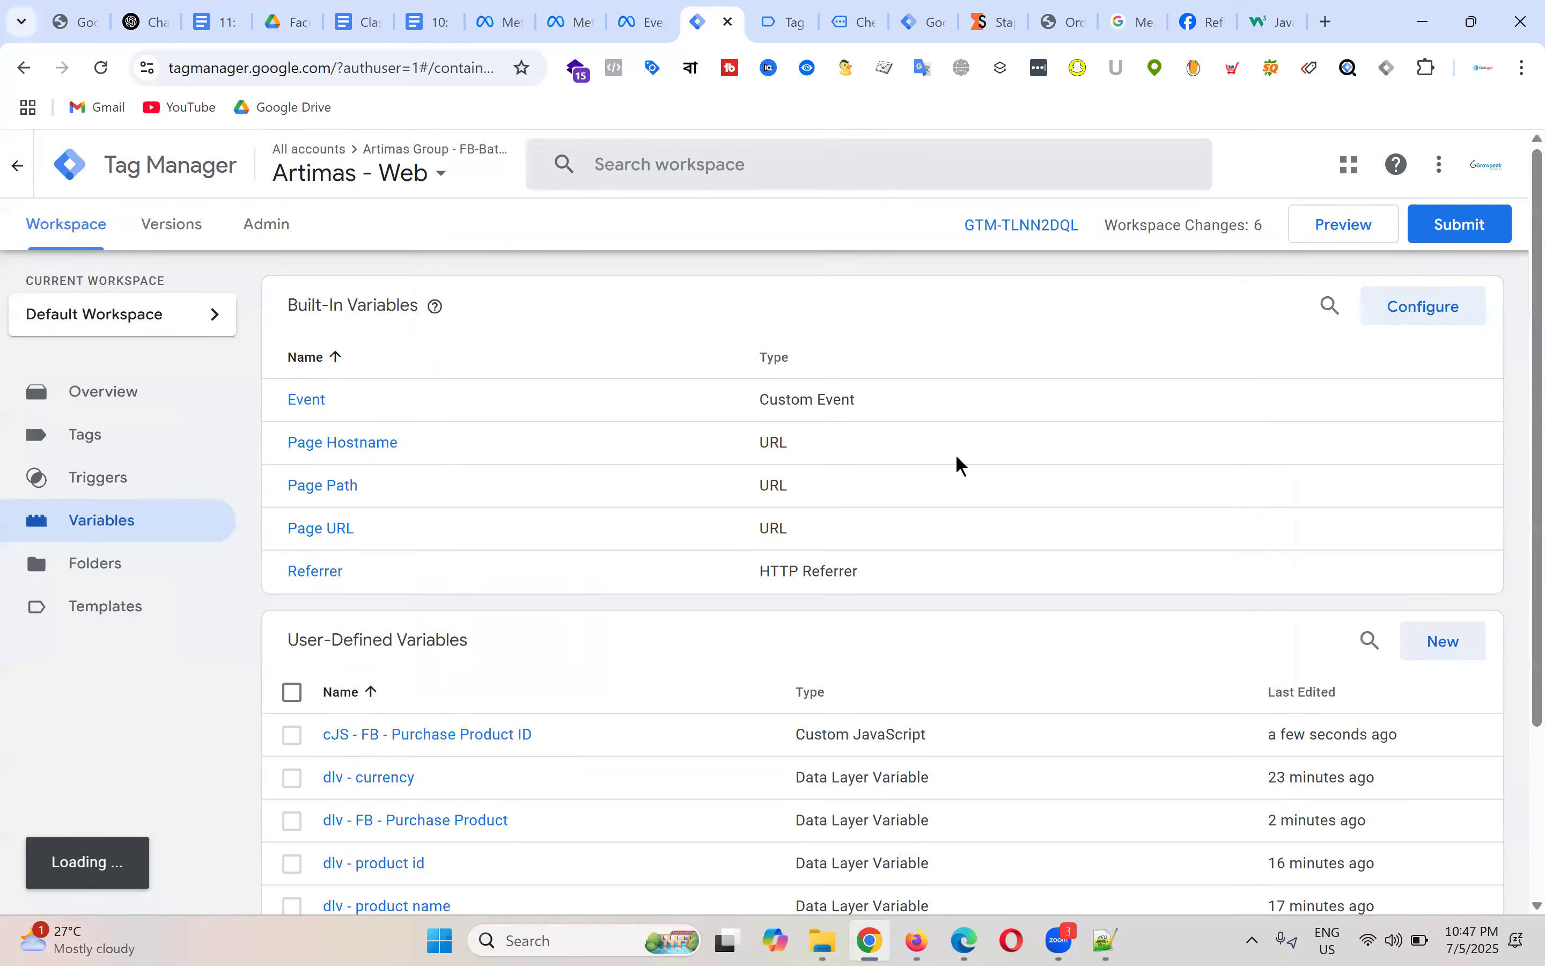
click(1364, 225)
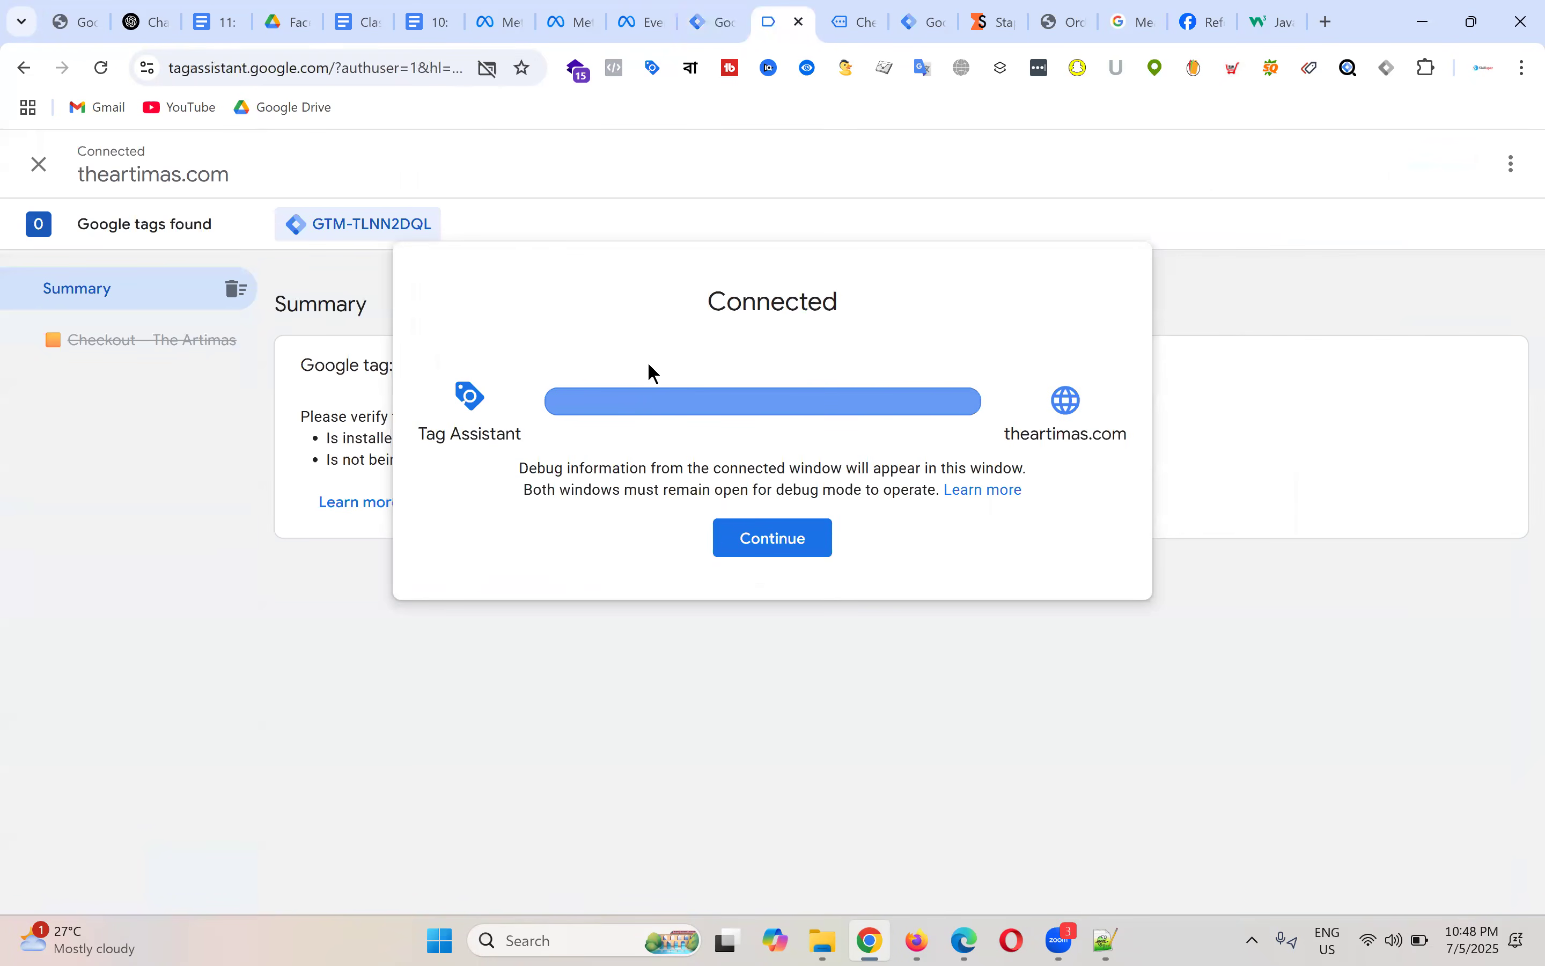
Step: Dismiss the Tag Assistant connection notice, close and leave its tab, and return to Artimas - Web
click(803, 547)
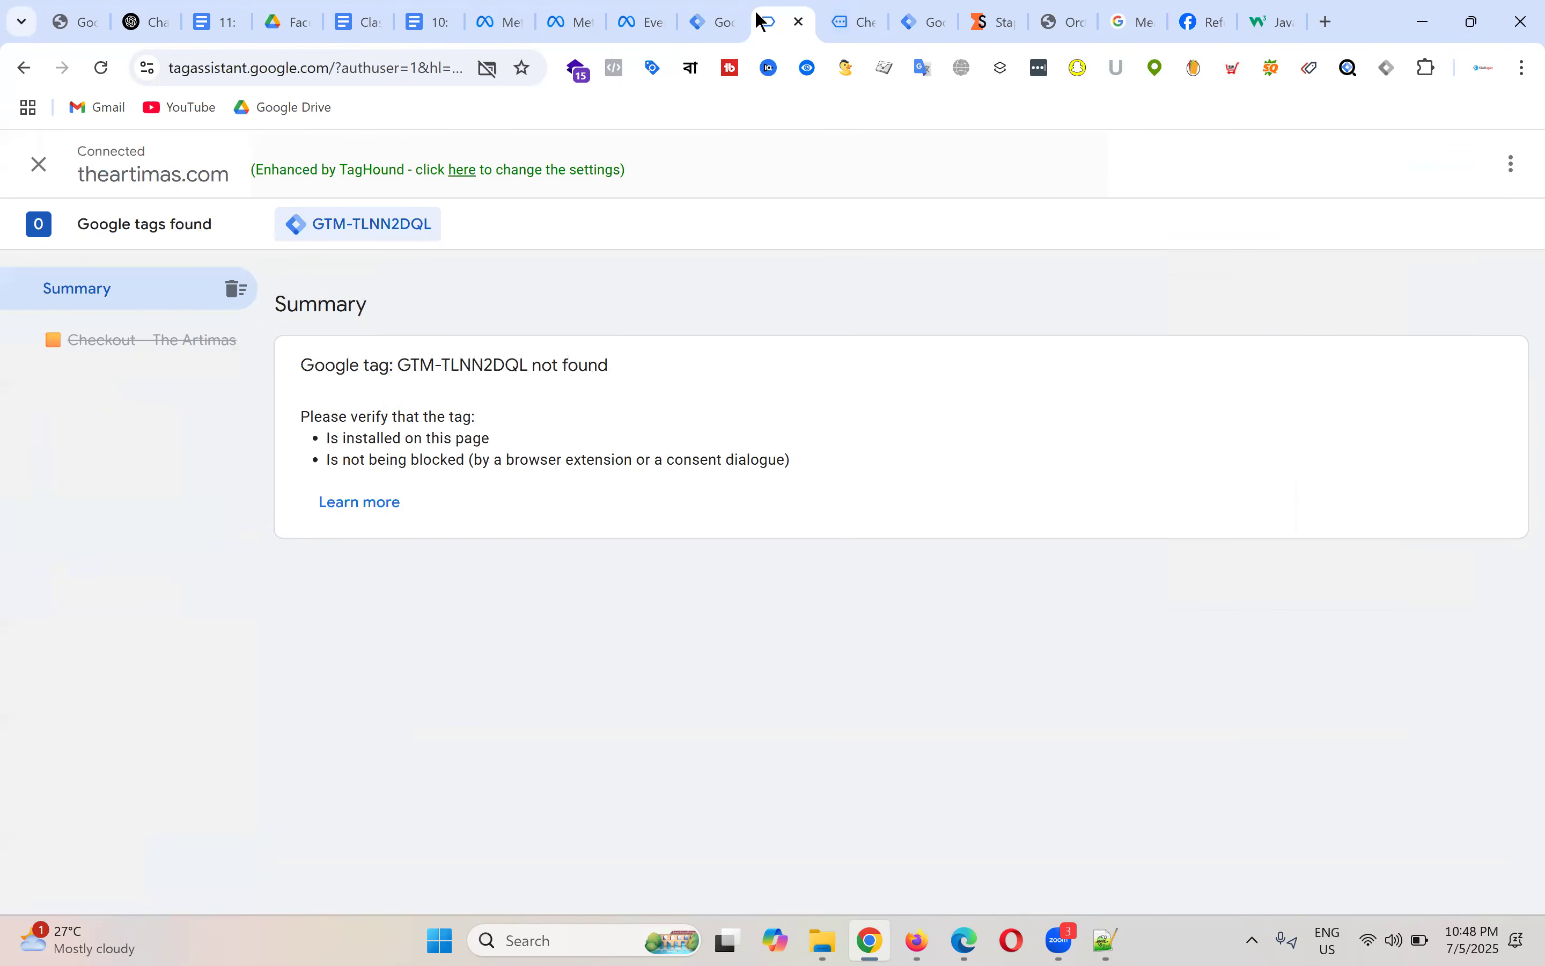
click(799, 23)
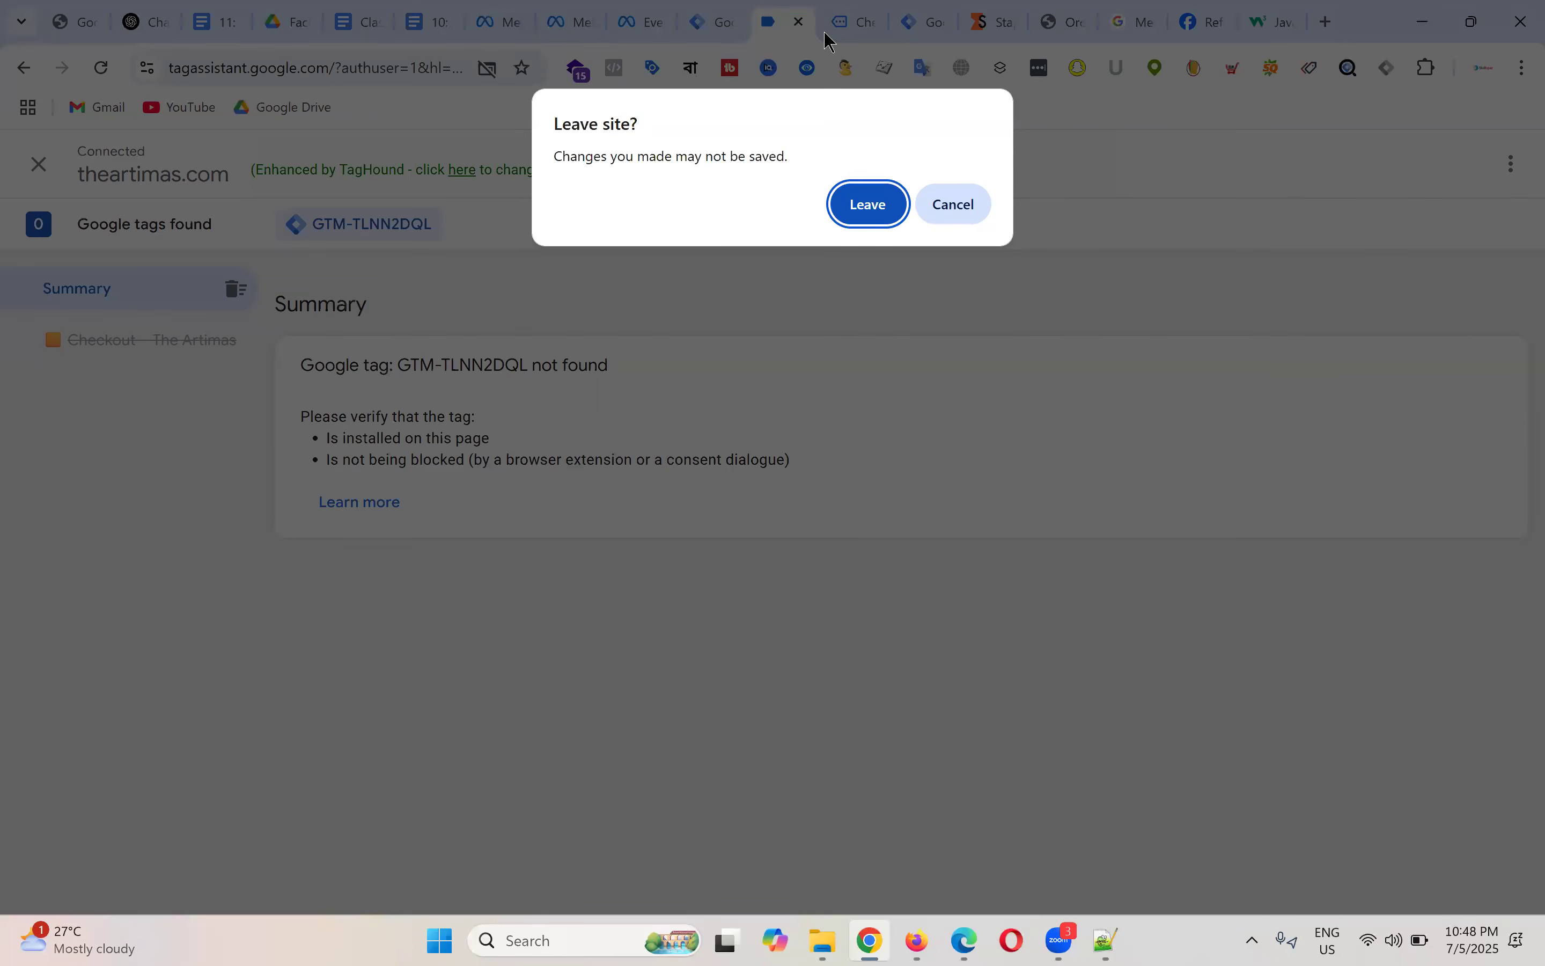
key(Return)
click(740, 23)
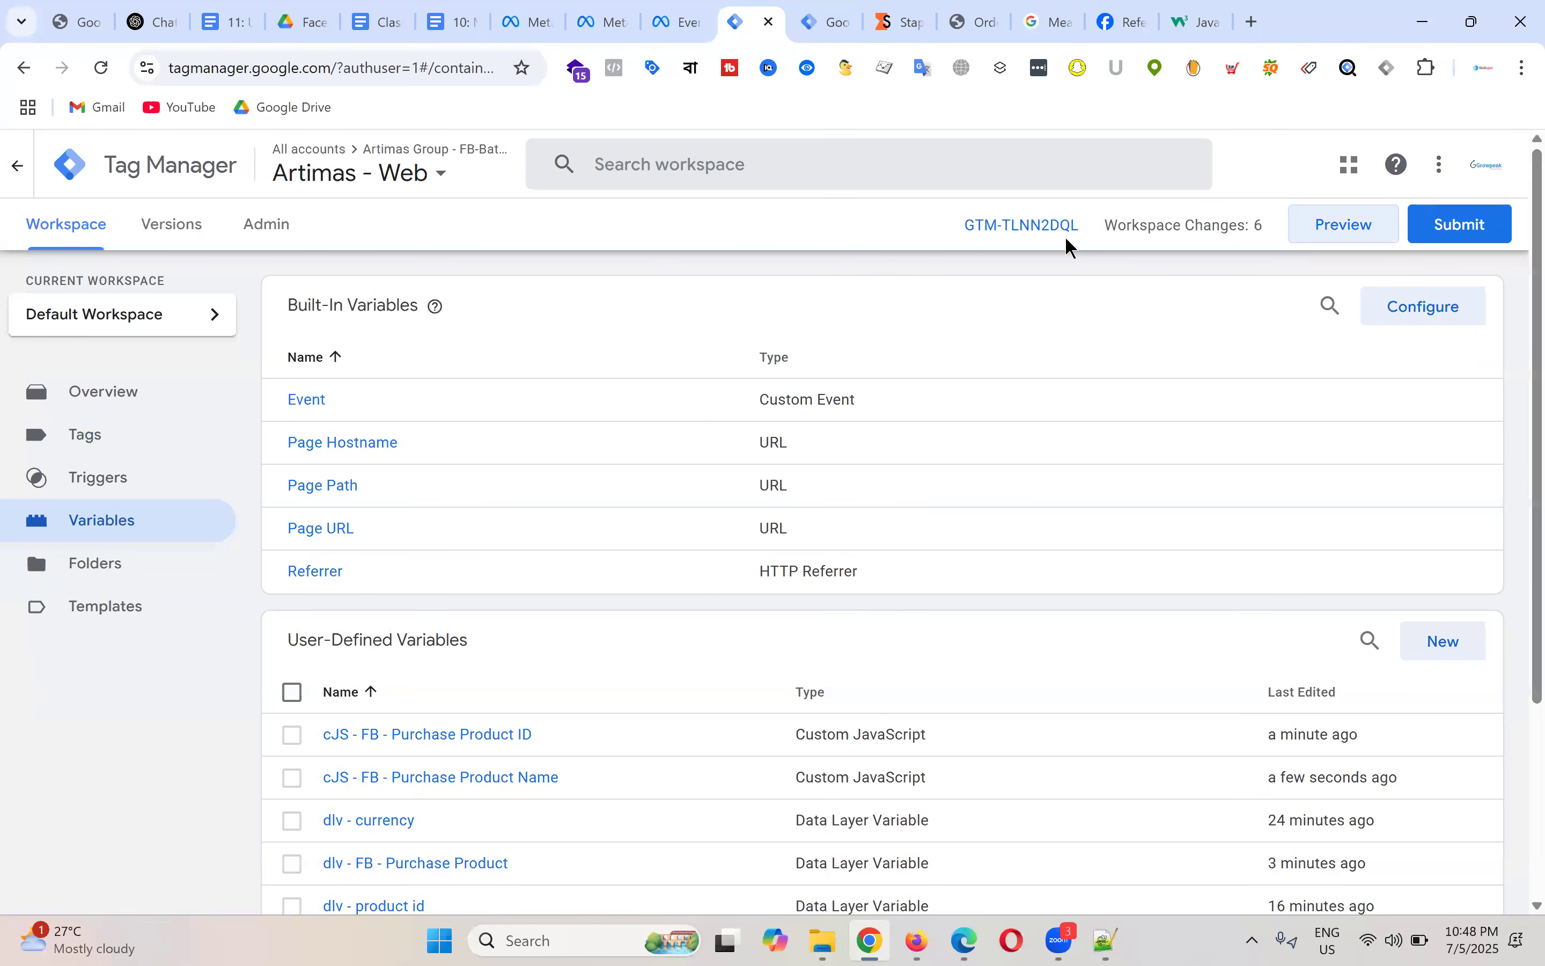
Step: Submit the workspace changes and continue to publish a new container version
click(1448, 234)
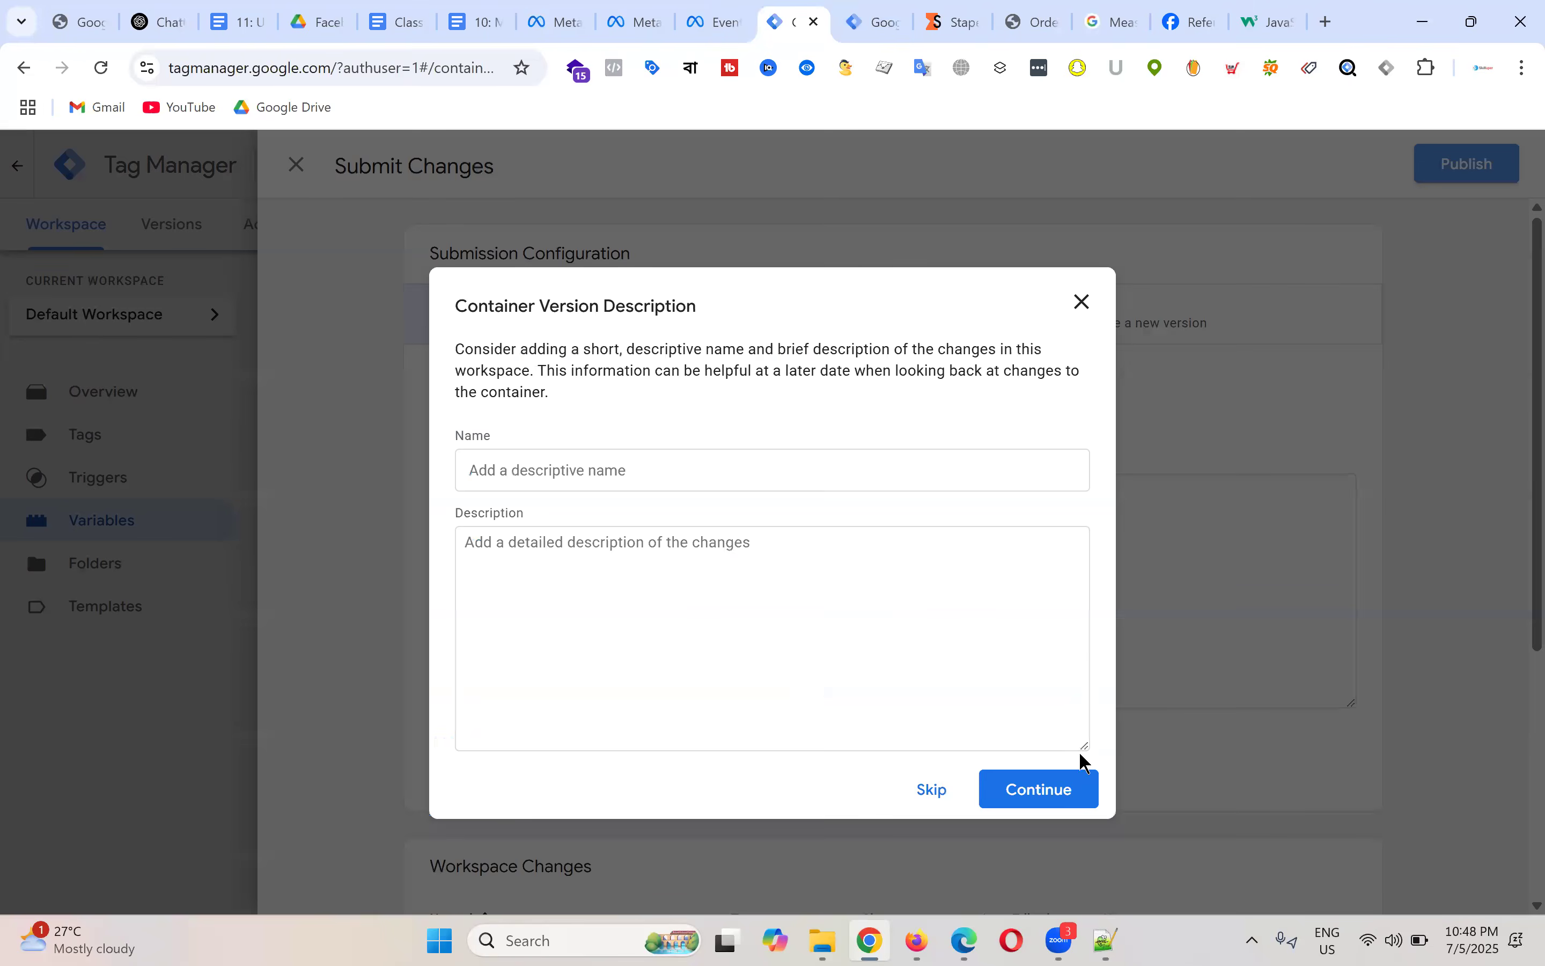
click(1079, 776)
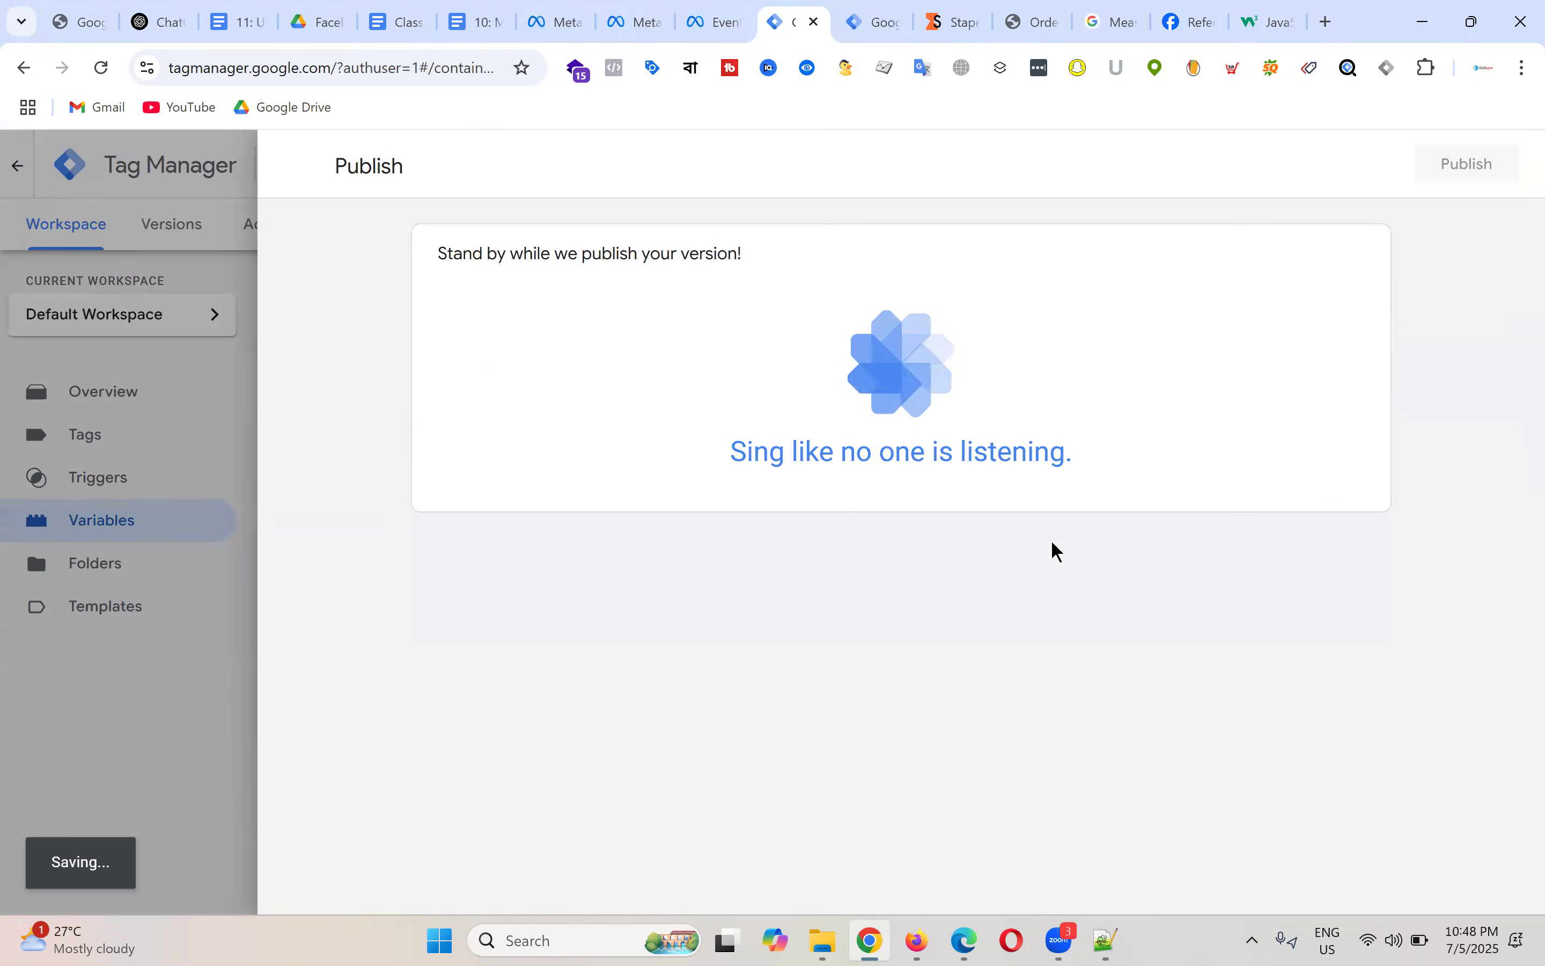
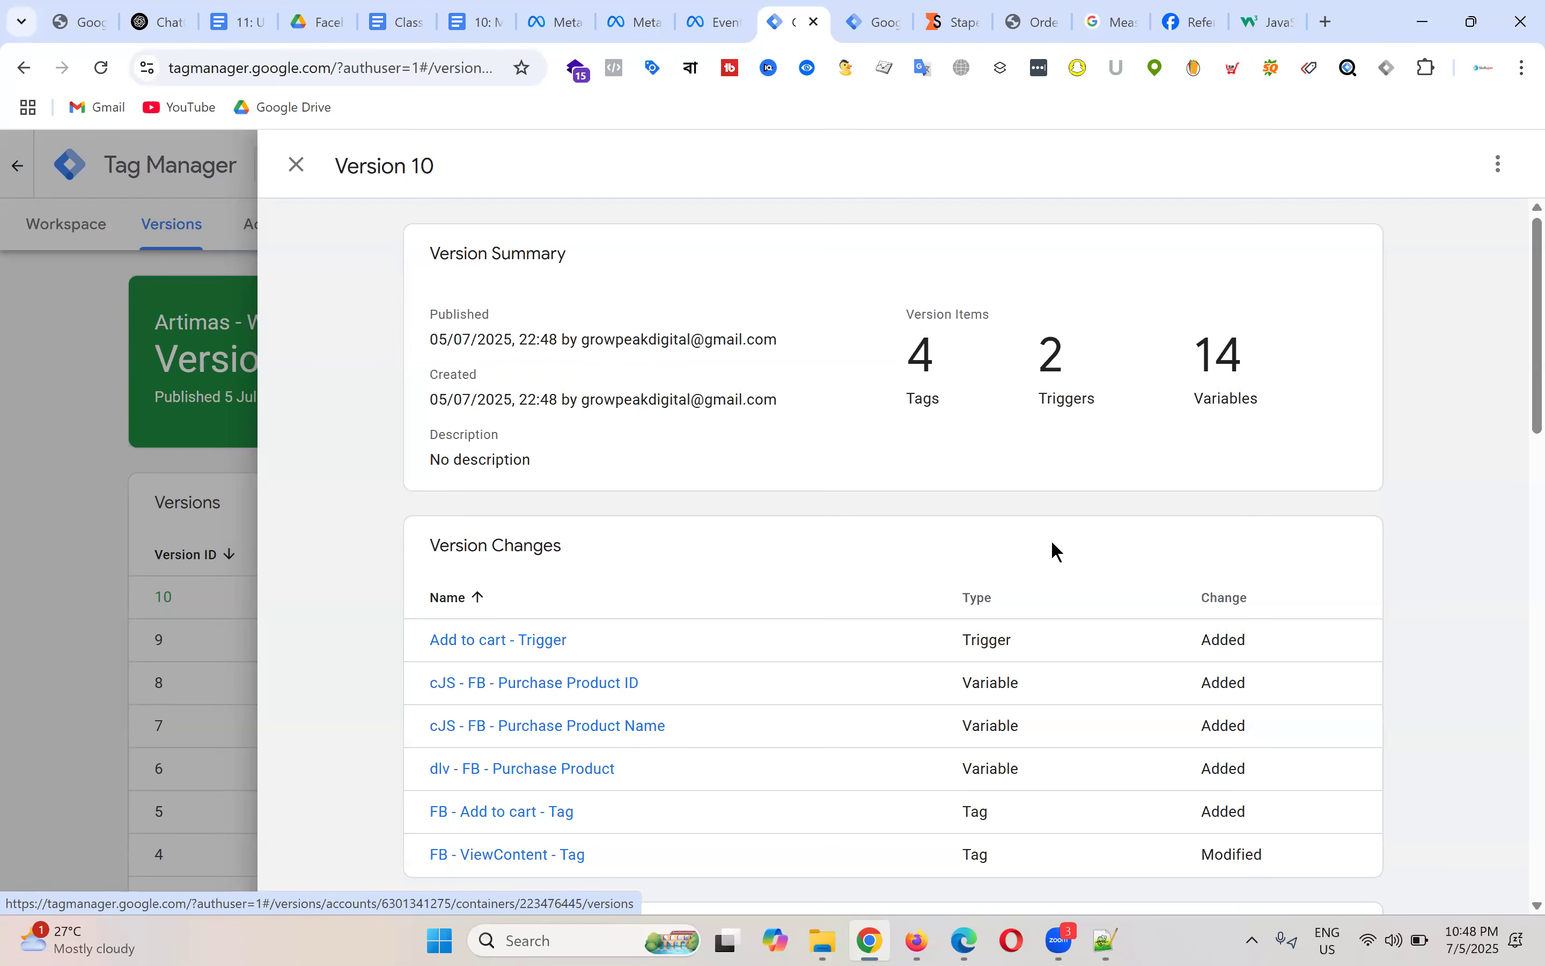
Step: Close the Version 10 details and return to the Artimas - Web workspace overview
click(296, 165)
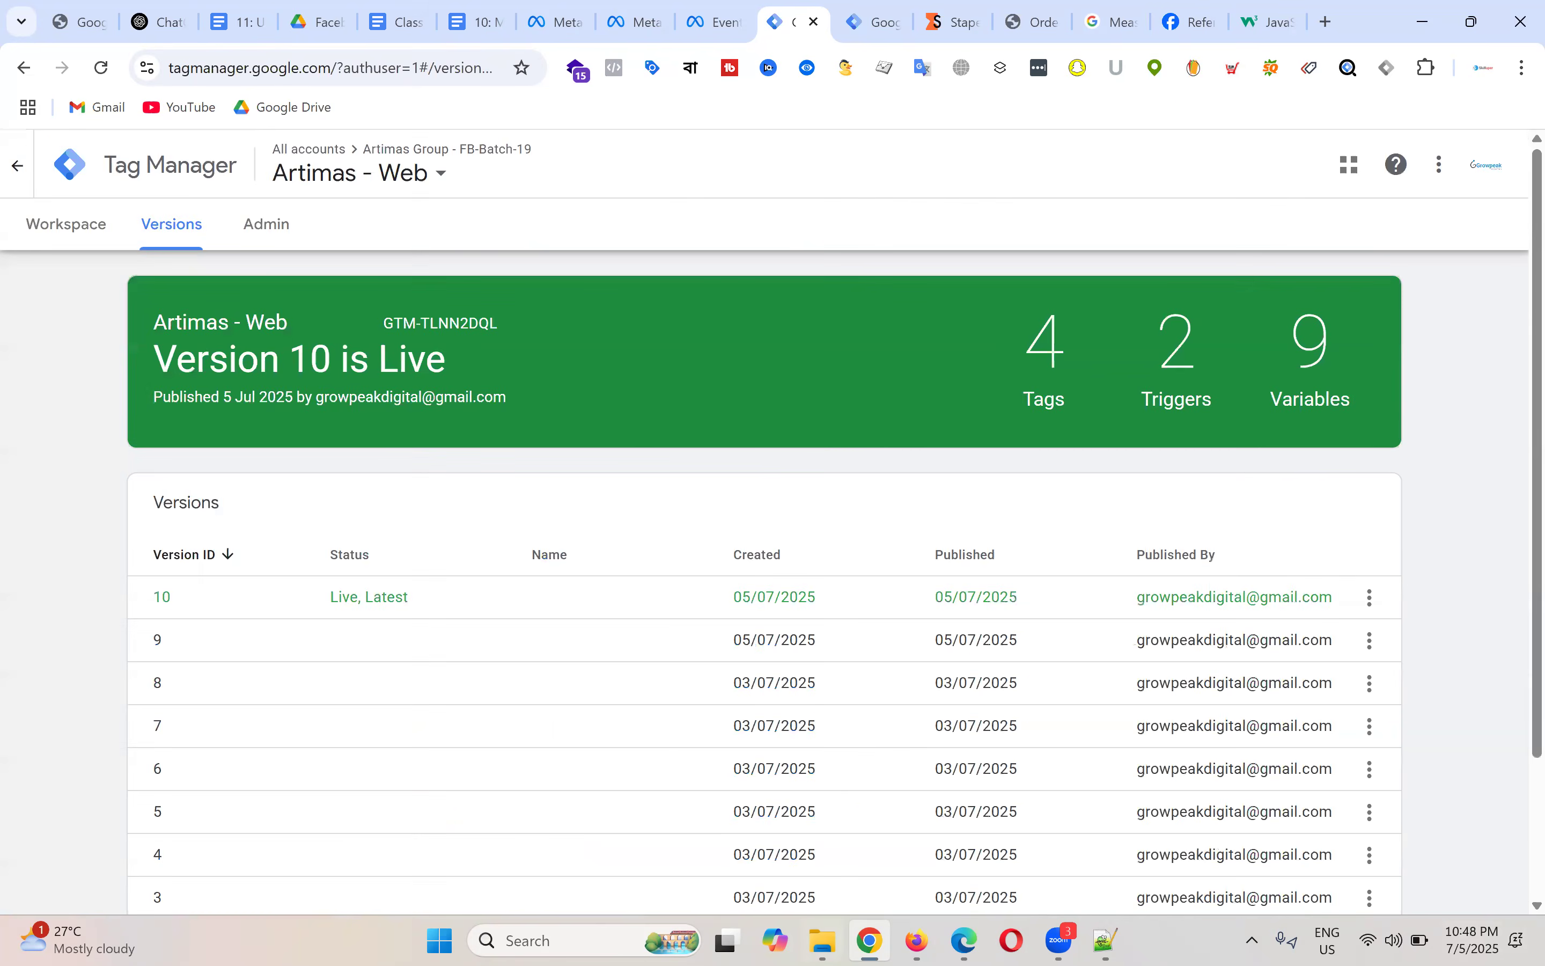
click(109, 237)
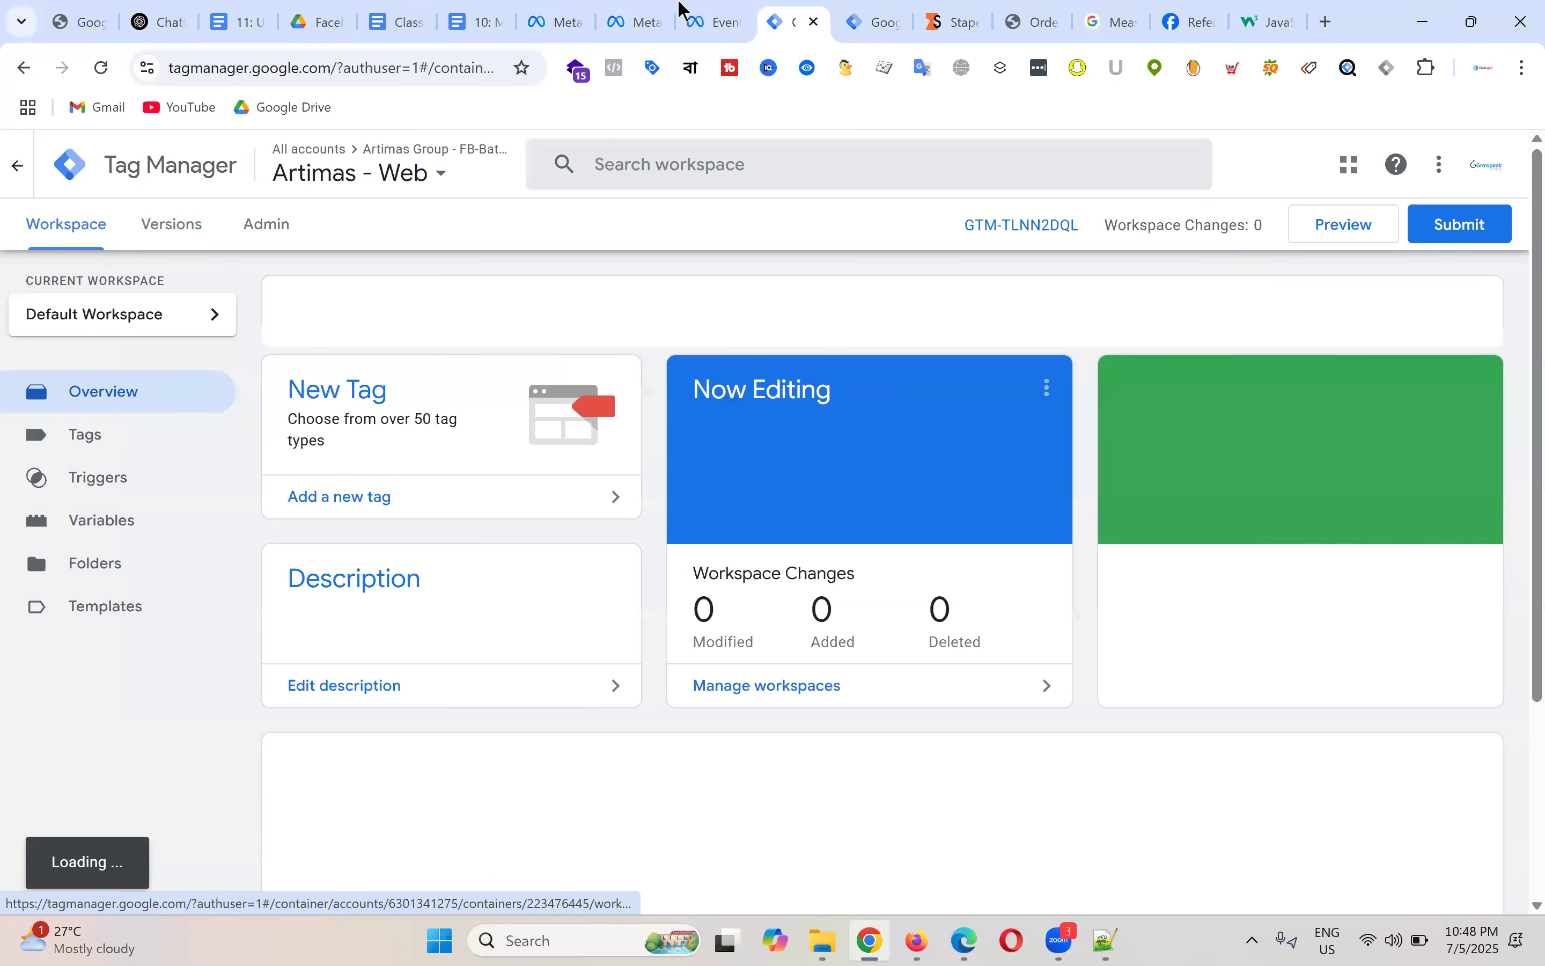
click(857, 7)
click(814, 7)
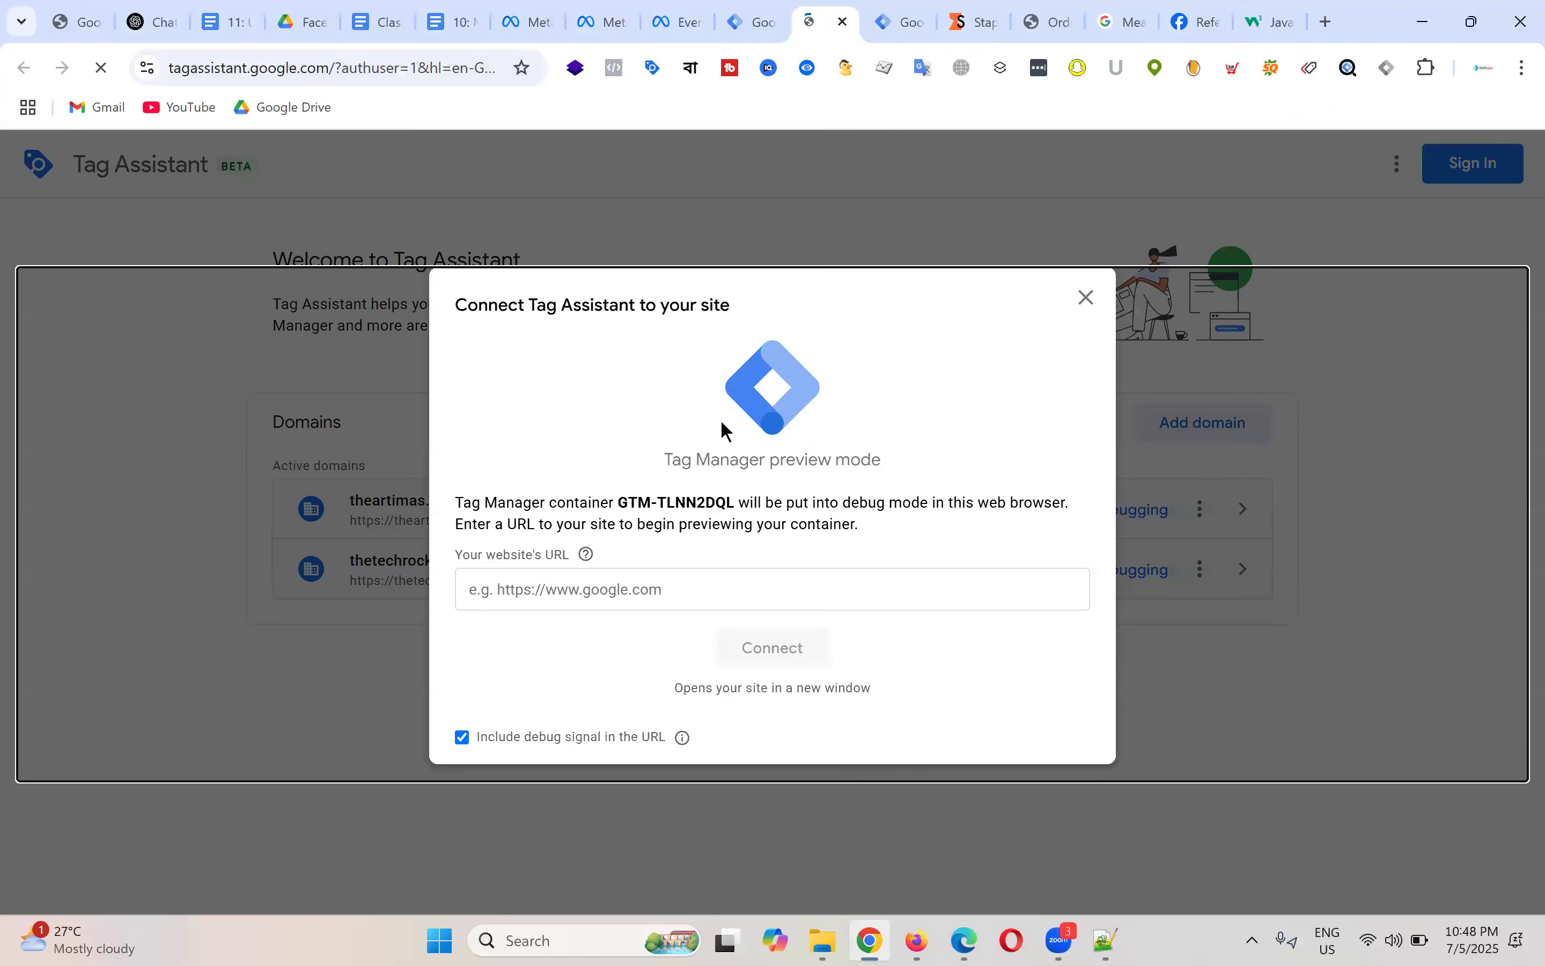
Step: Launch Preview for the web container and connect Tag Assistant to theartimas.com
click(1047, 21)
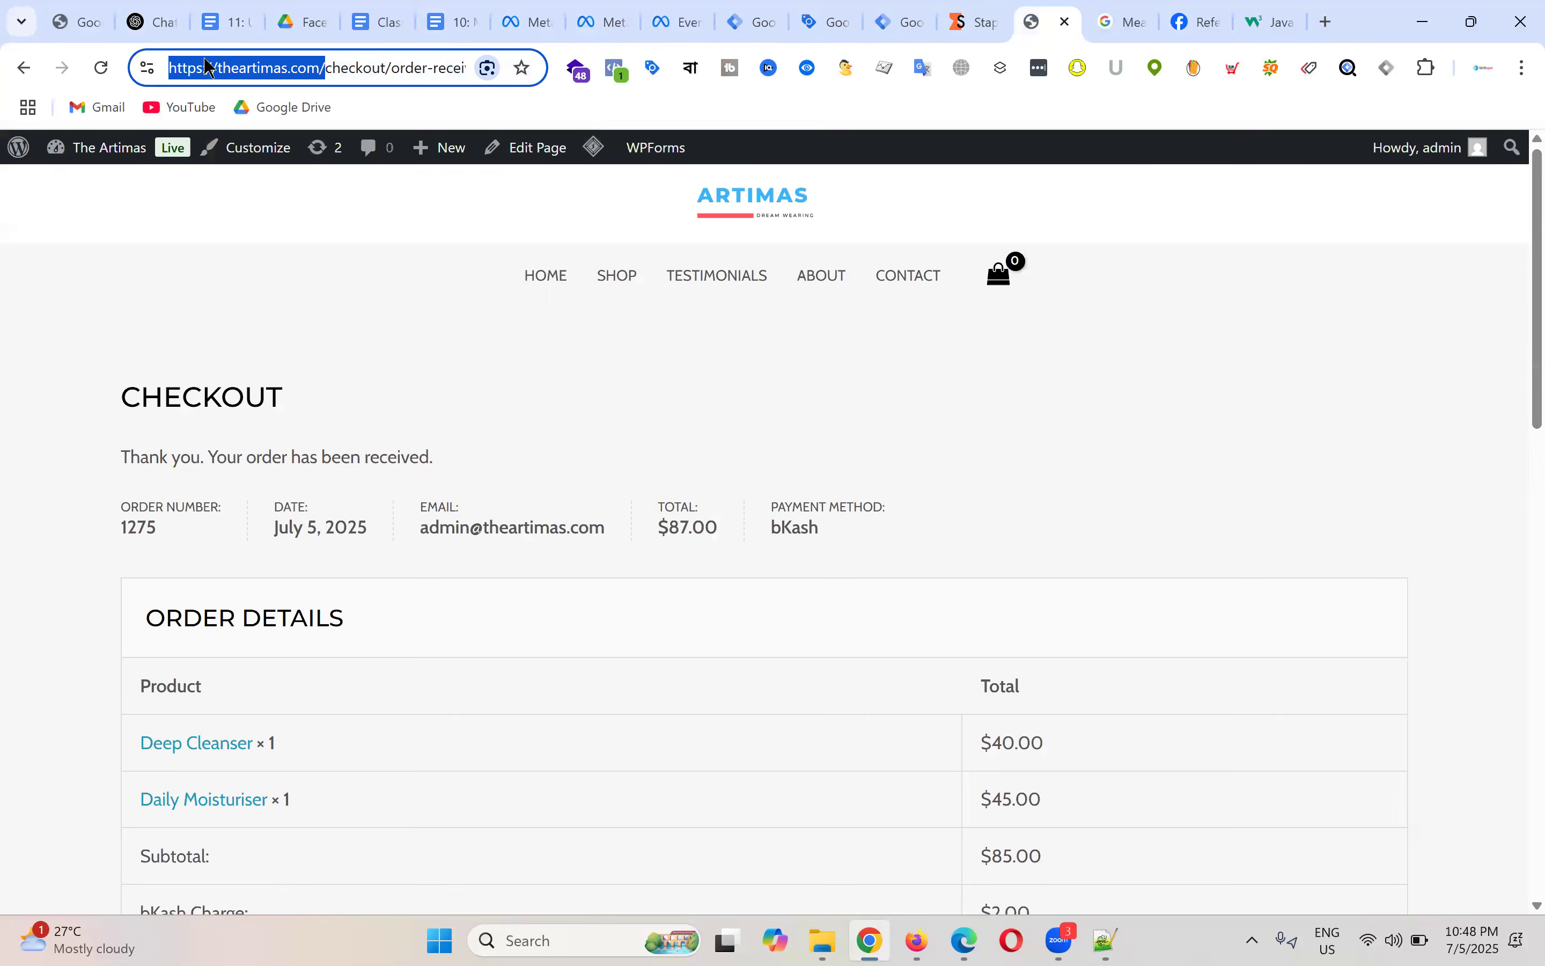
click(738, 18)
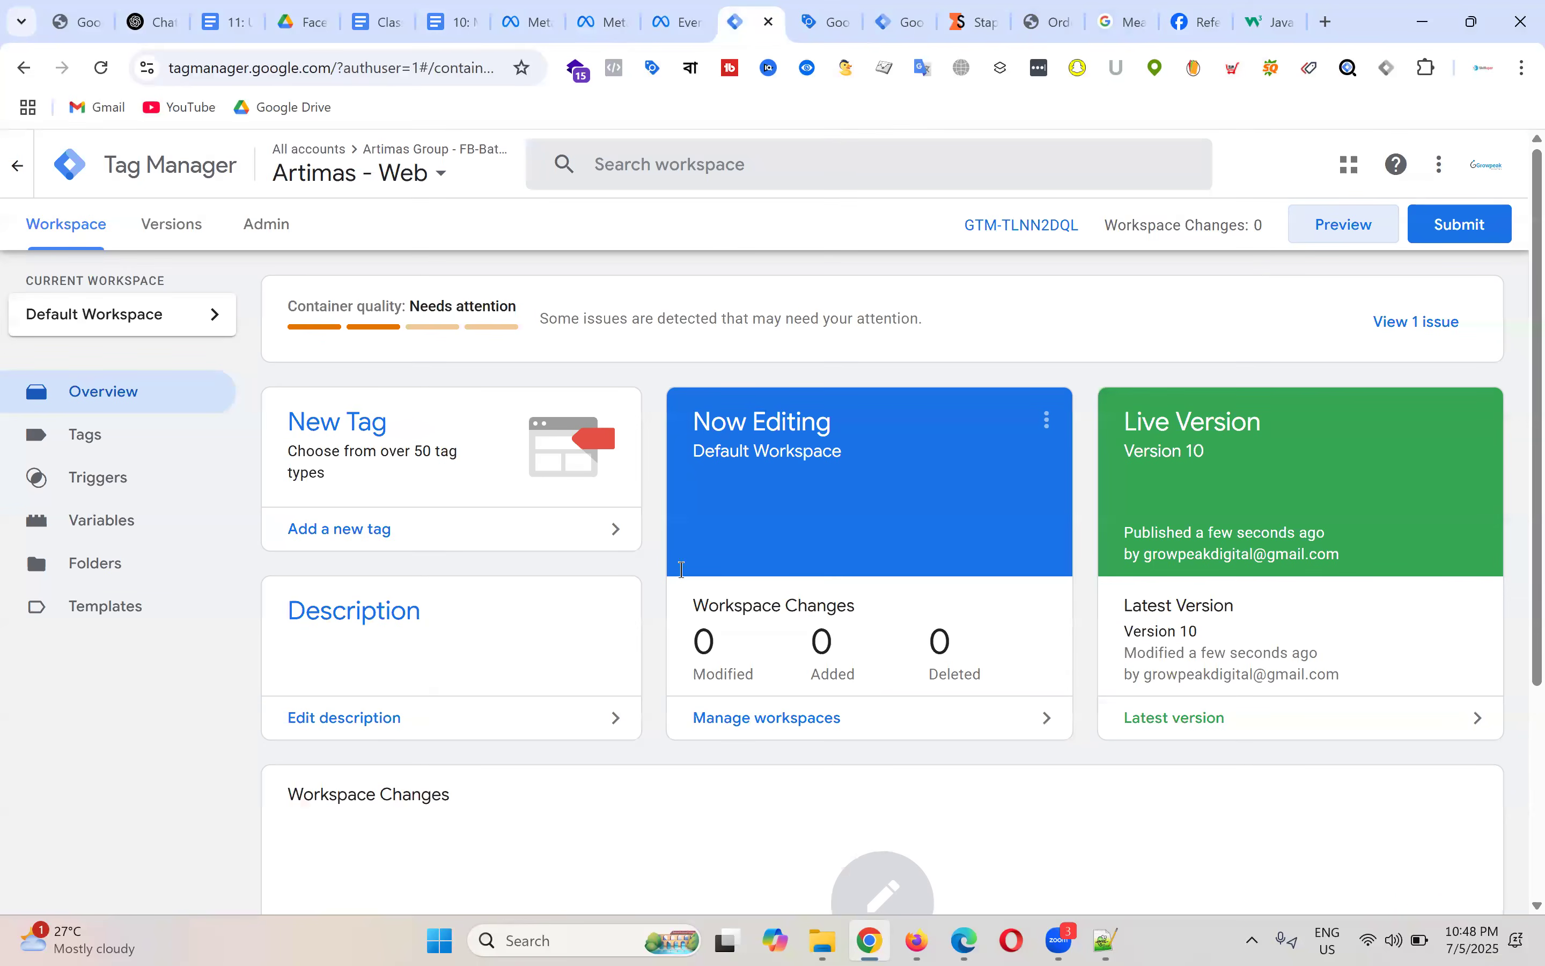
key(ctrl+Tab)
click(798, 650)
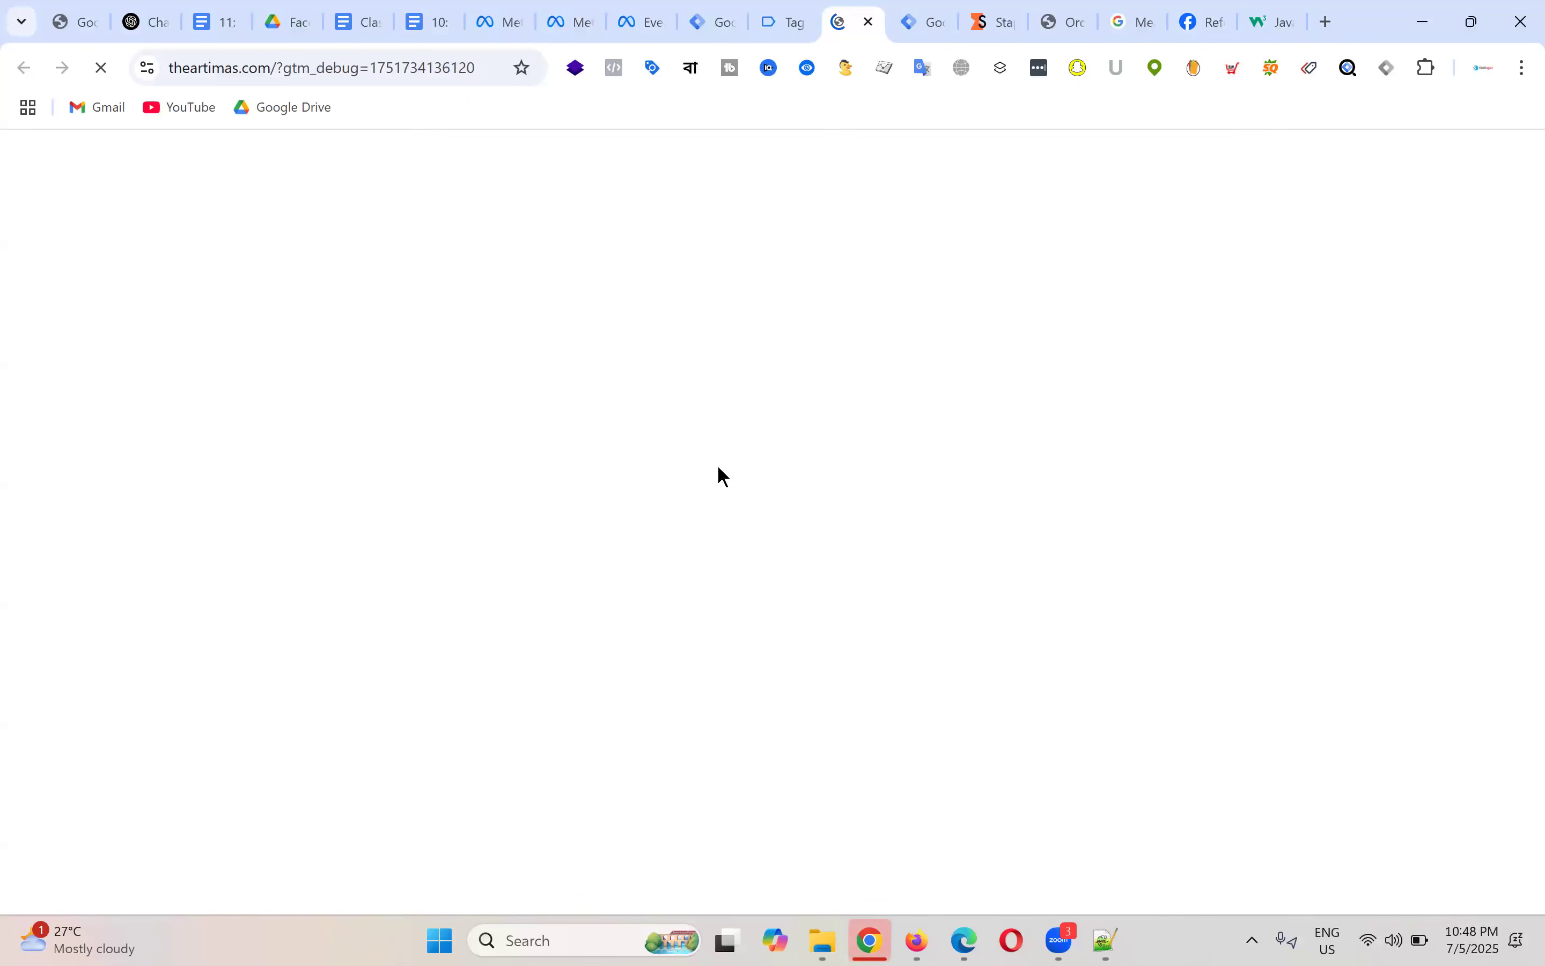
scroll(353, 261, down, 10)
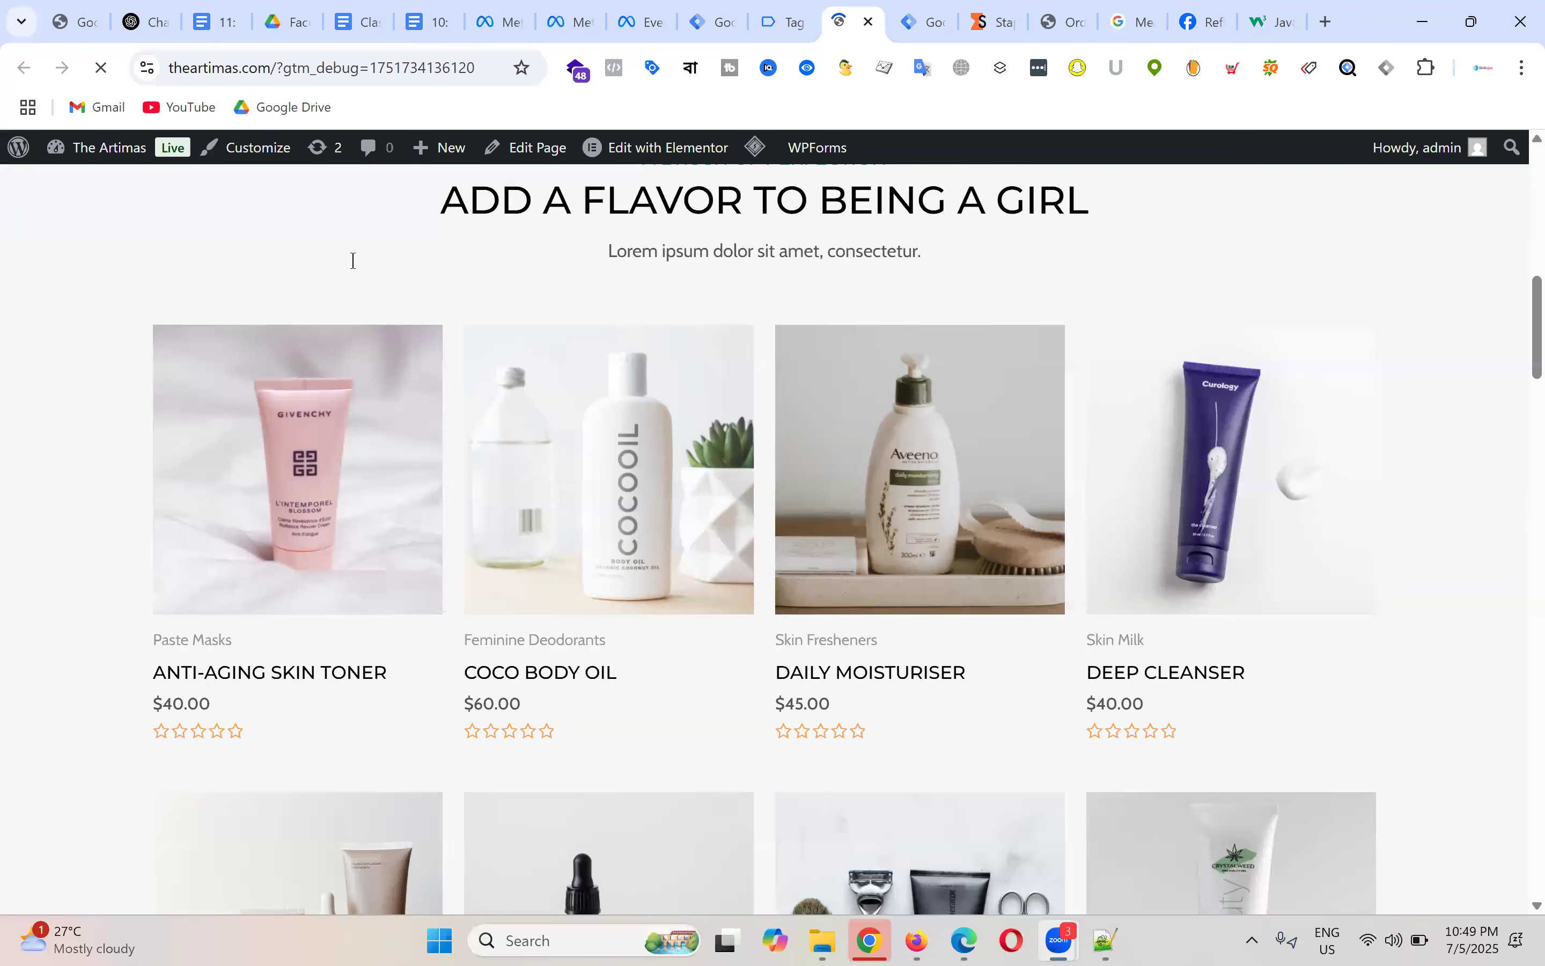
click(798, 29)
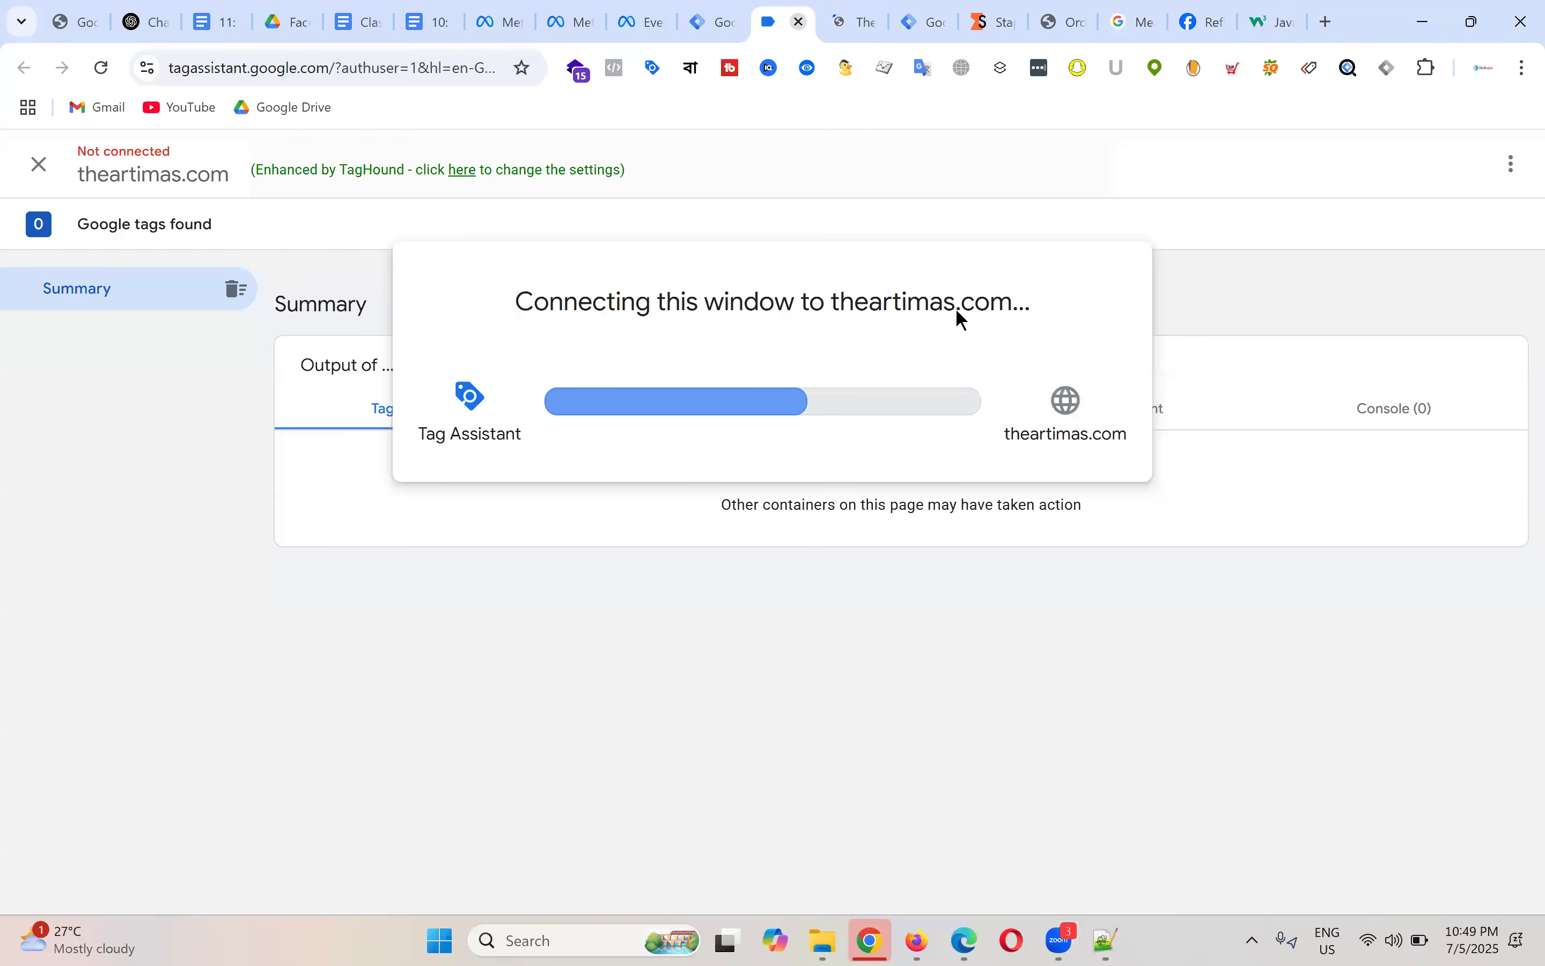
click(775, 542)
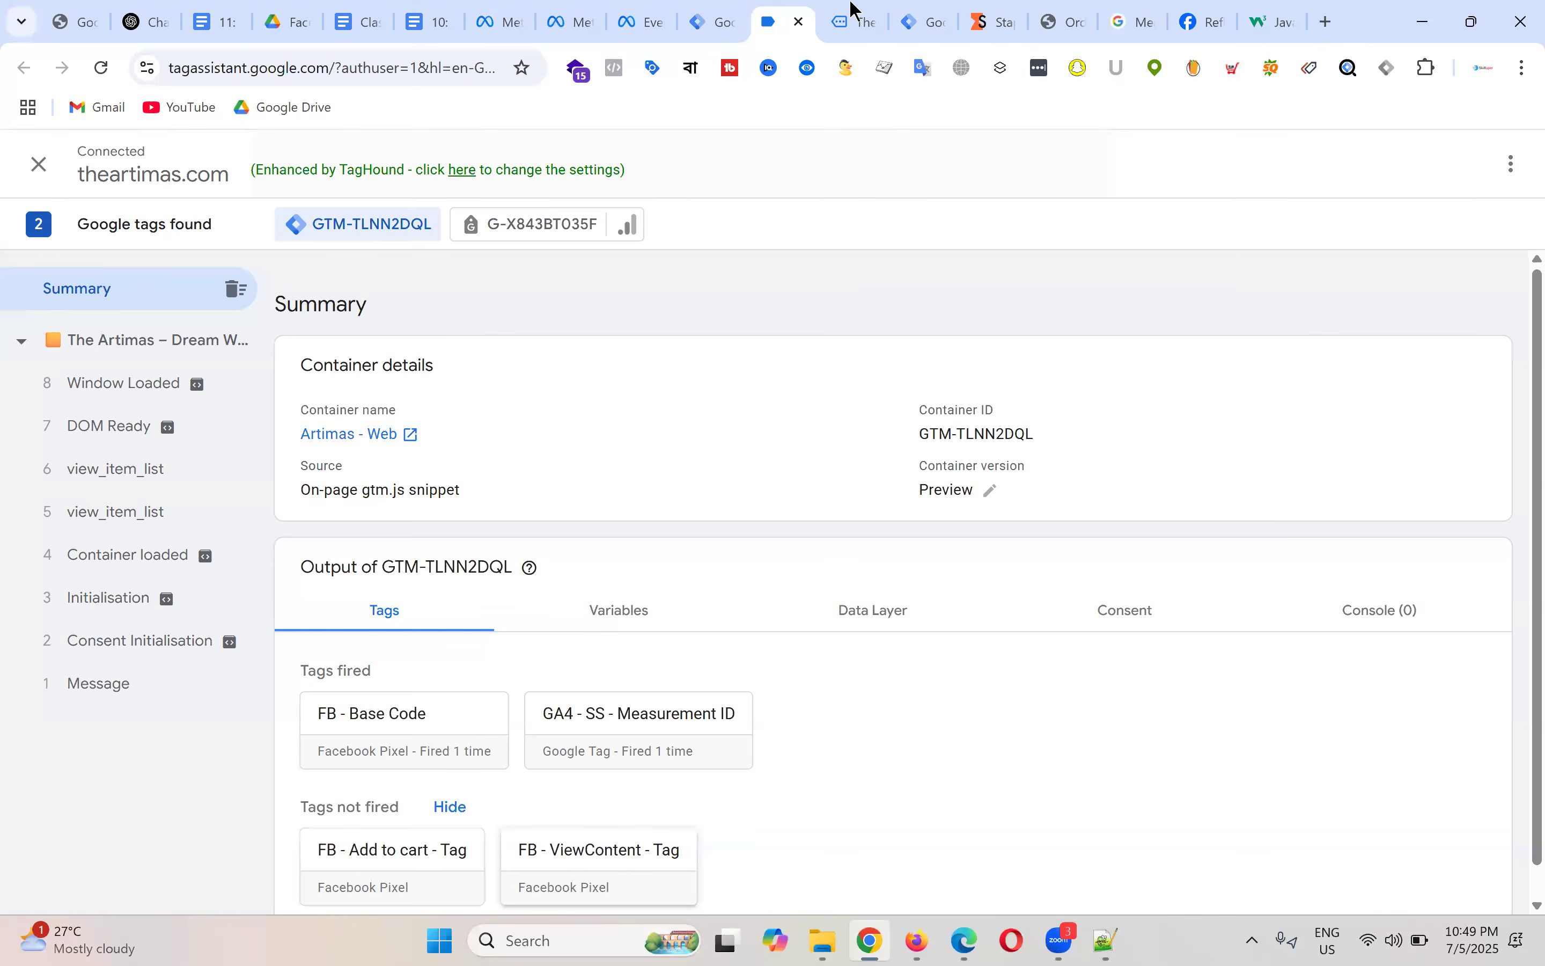
Step: Add Skin Whitening Toner to the cart on the debug-connected store
click(857, 19)
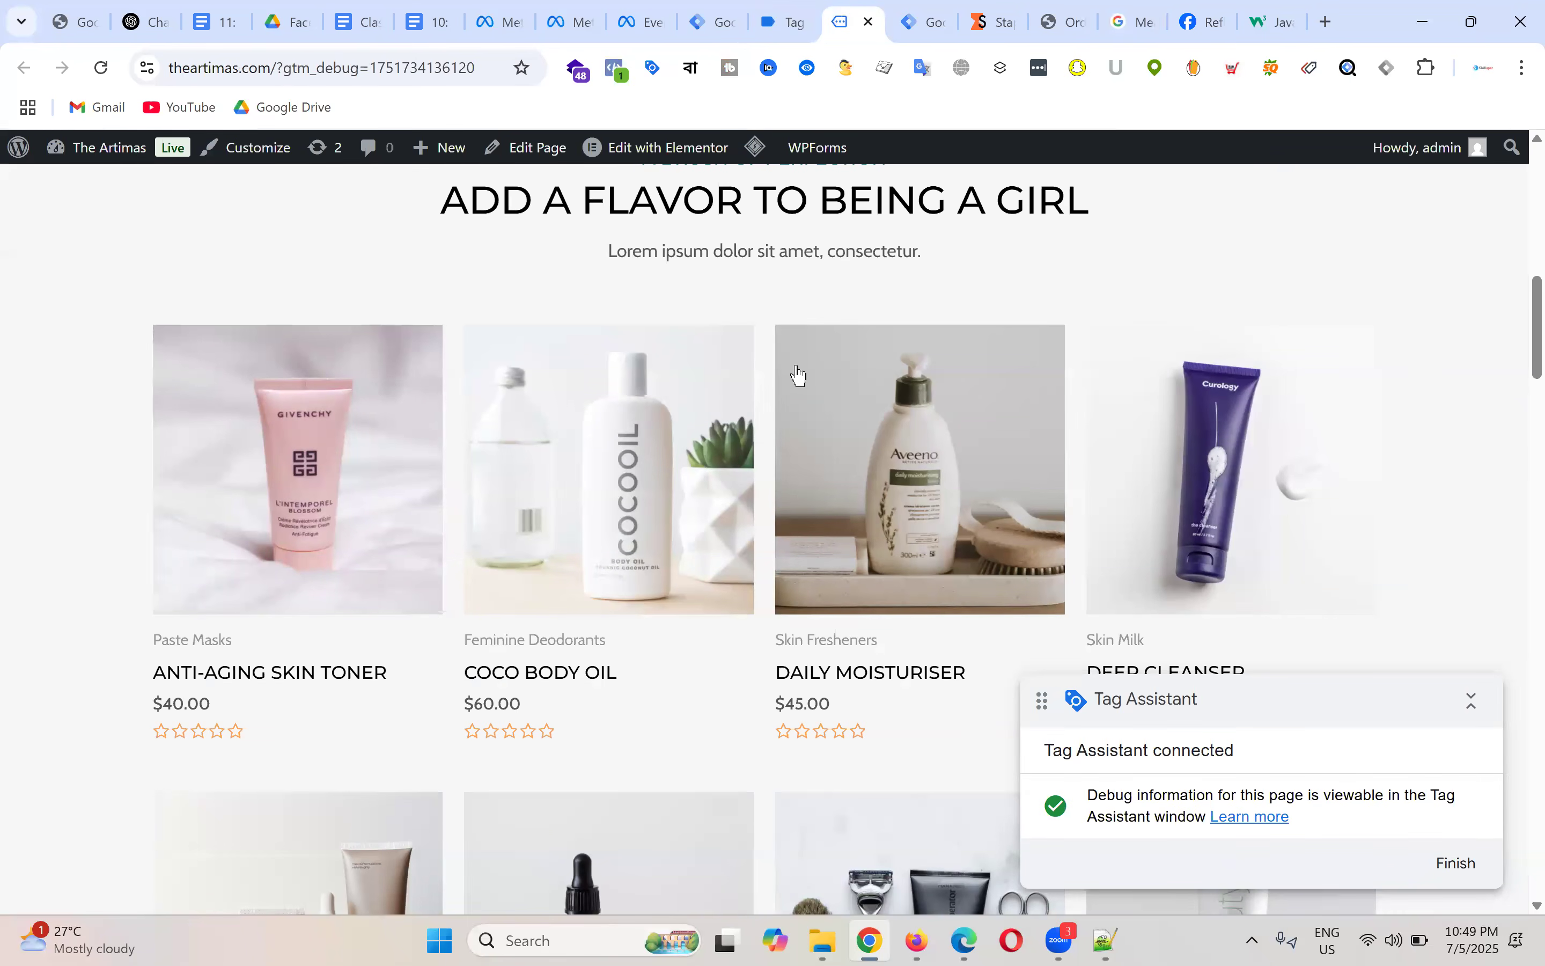
scroll(891, 355, down, 5)
scroll(1236, 406, down, 3)
scroll(1236, 407, up, 3)
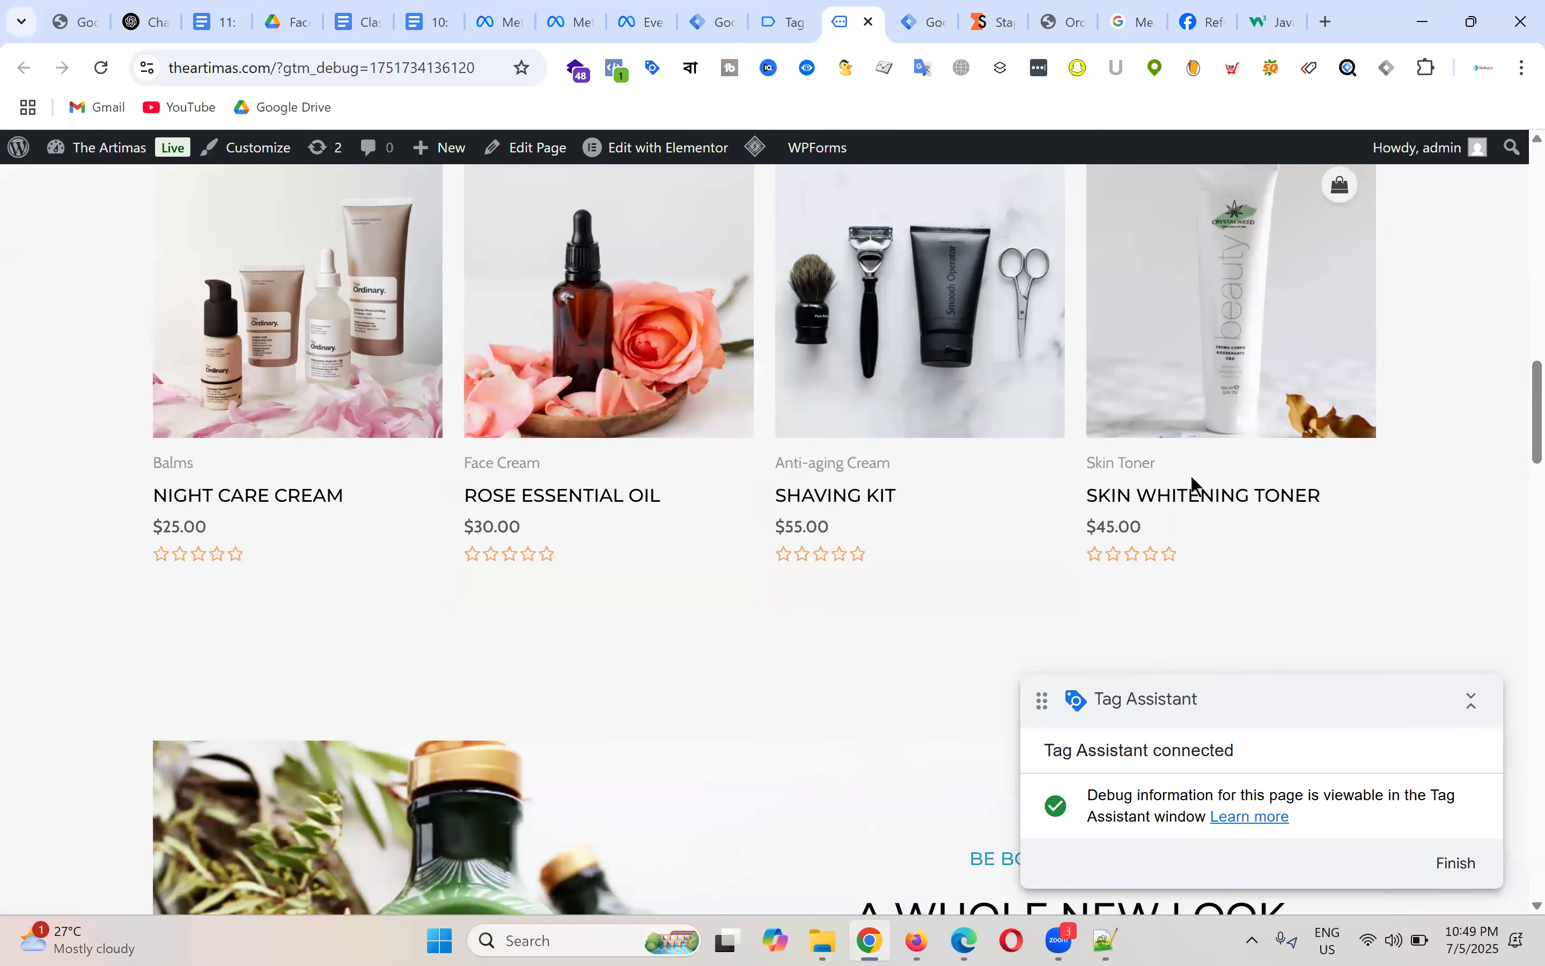
click(1188, 495)
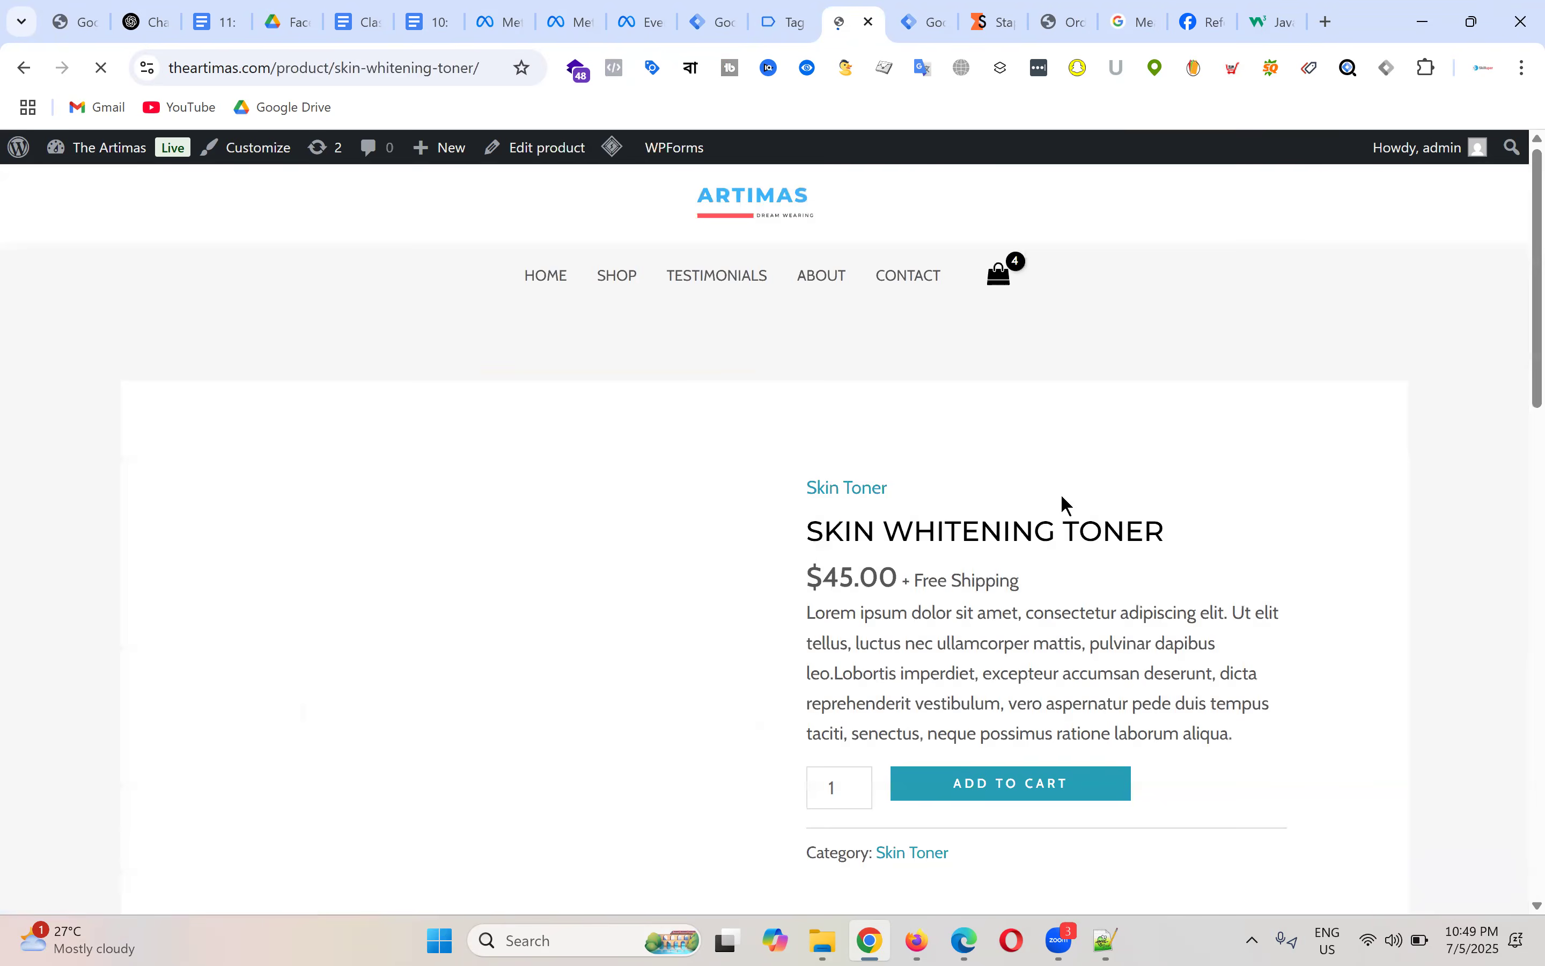
scroll(1062, 503, down, 4)
click(1072, 471)
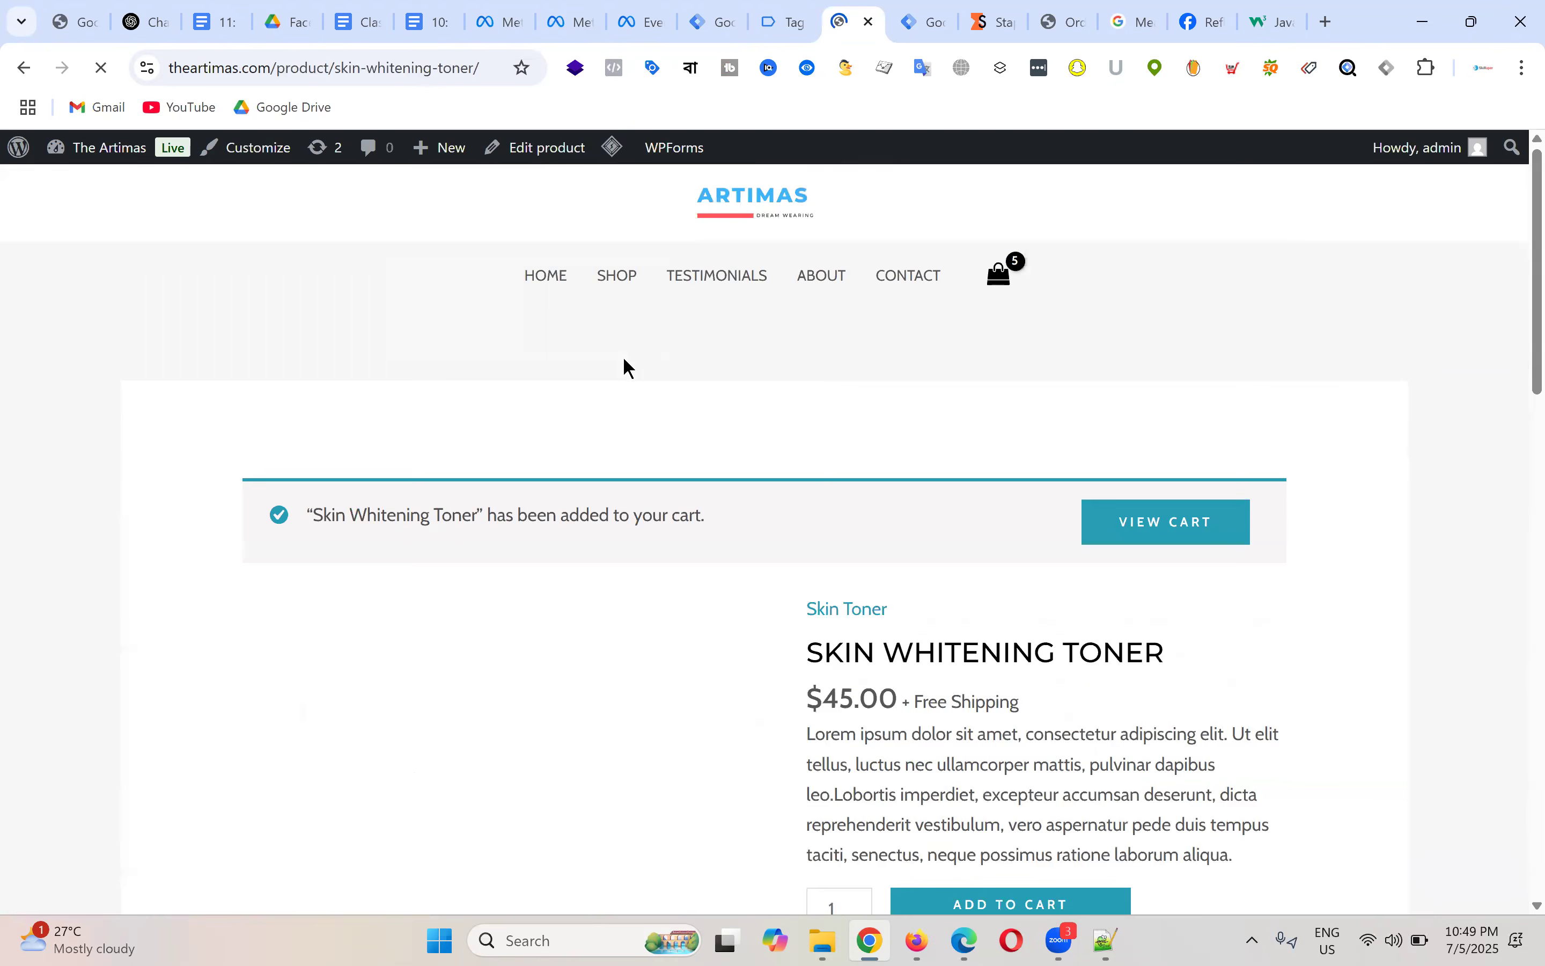
Step: Add Rose Essential Oil and Anti-aging Skin Toner to the cart
click(557, 280)
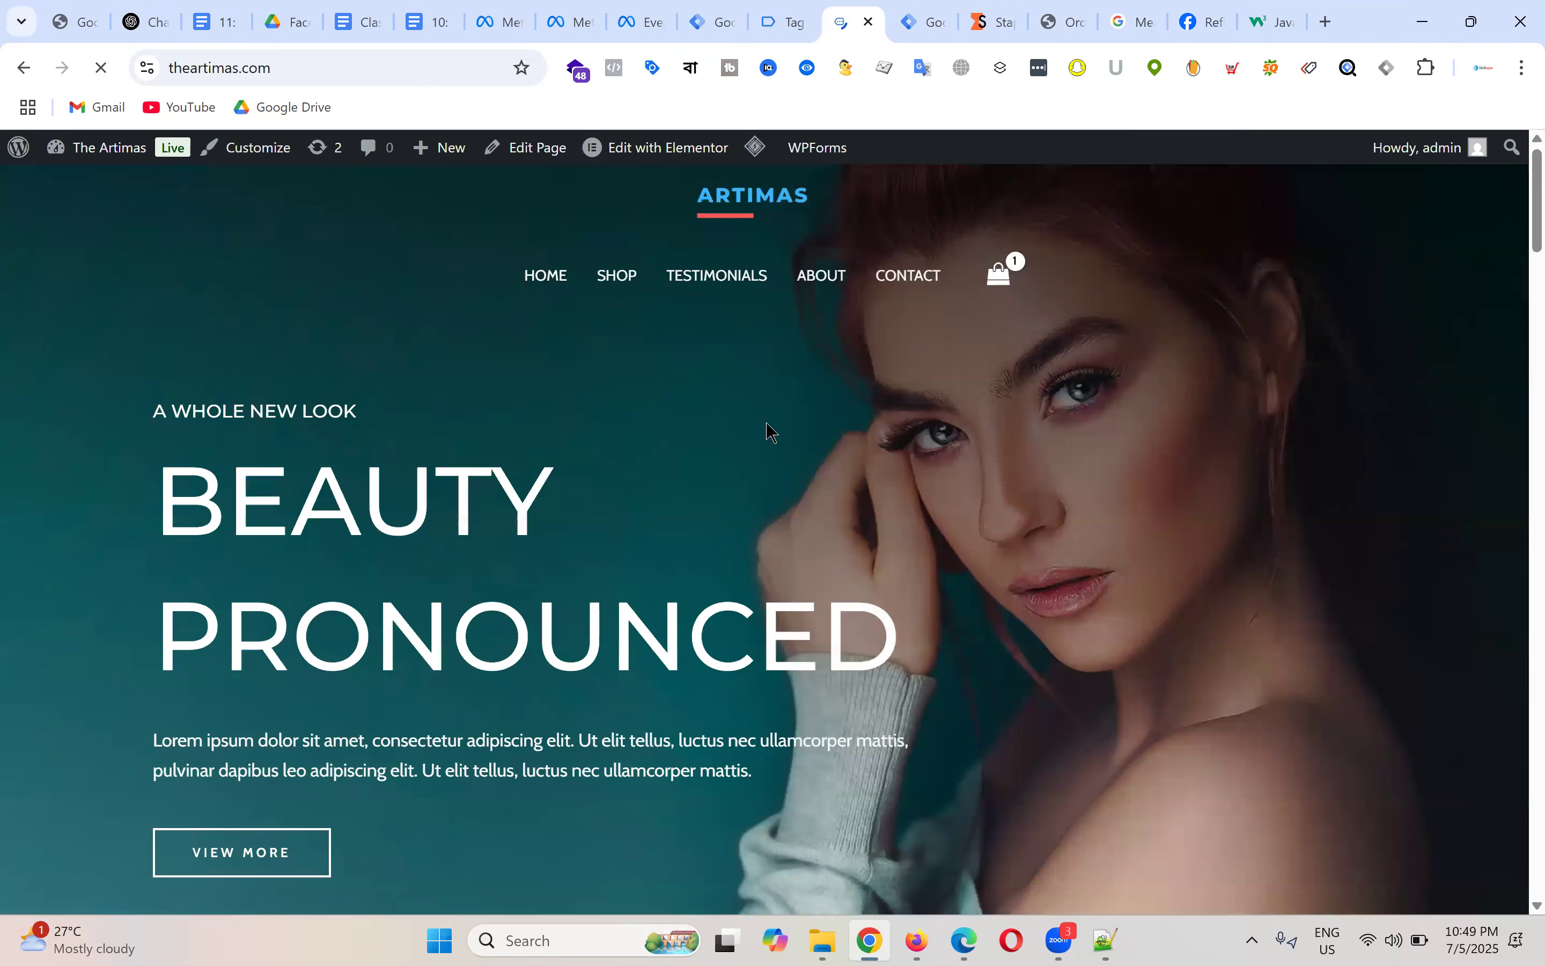
scroll(765, 432, down, 10)
click(567, 604)
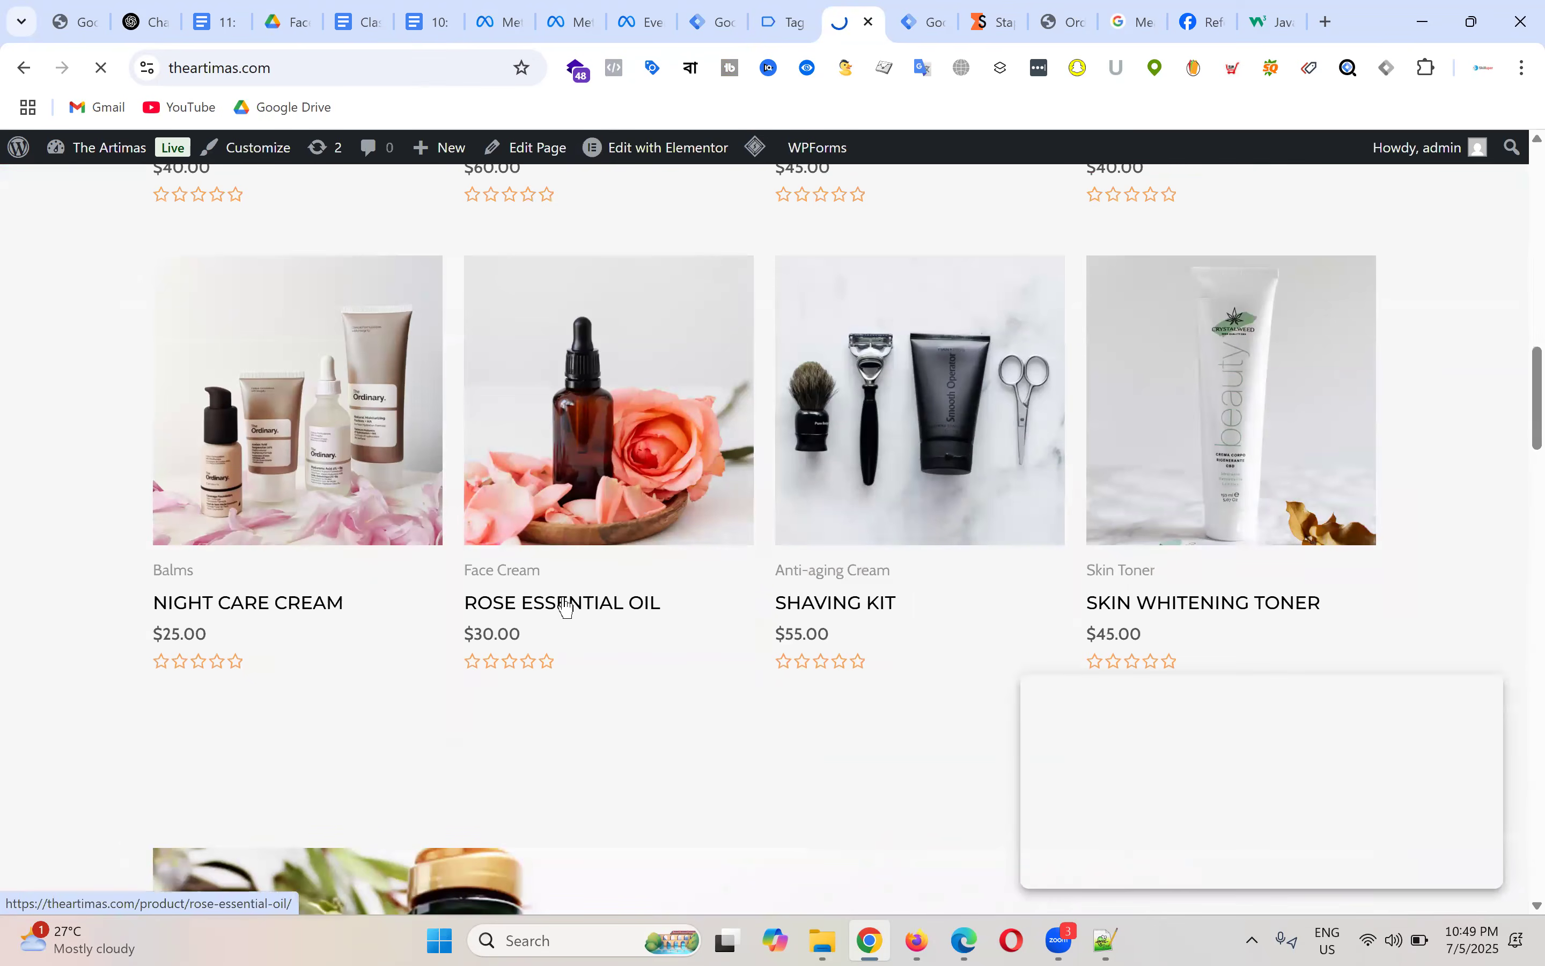
scroll(1035, 469, down, 4)
click(1007, 460)
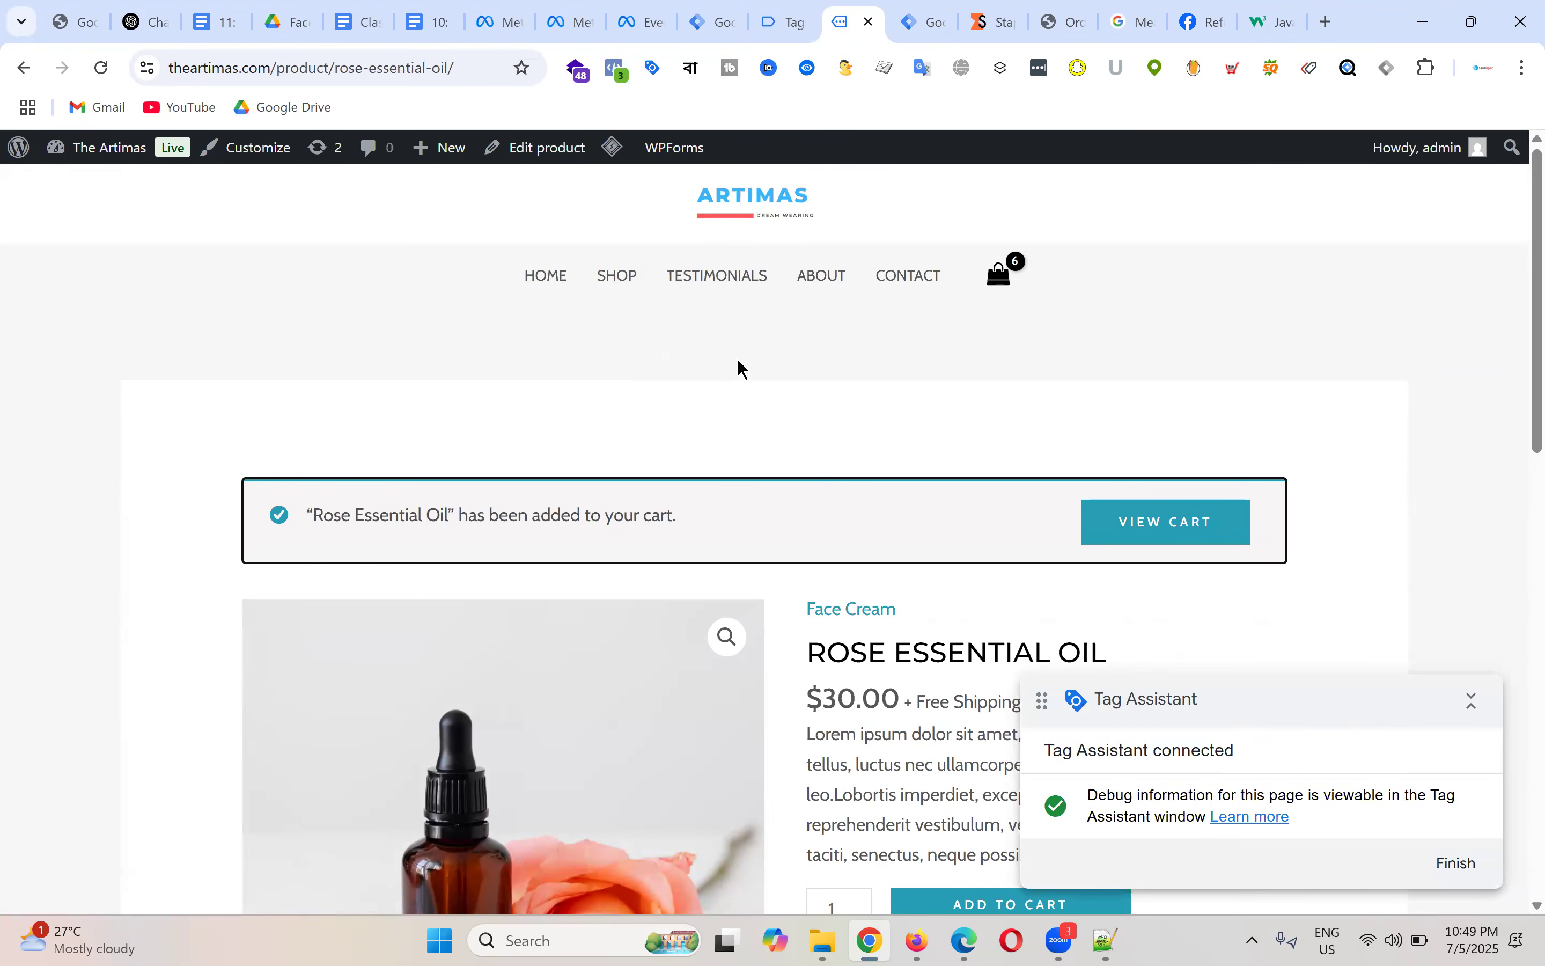
scroll(861, 332, down, 10)
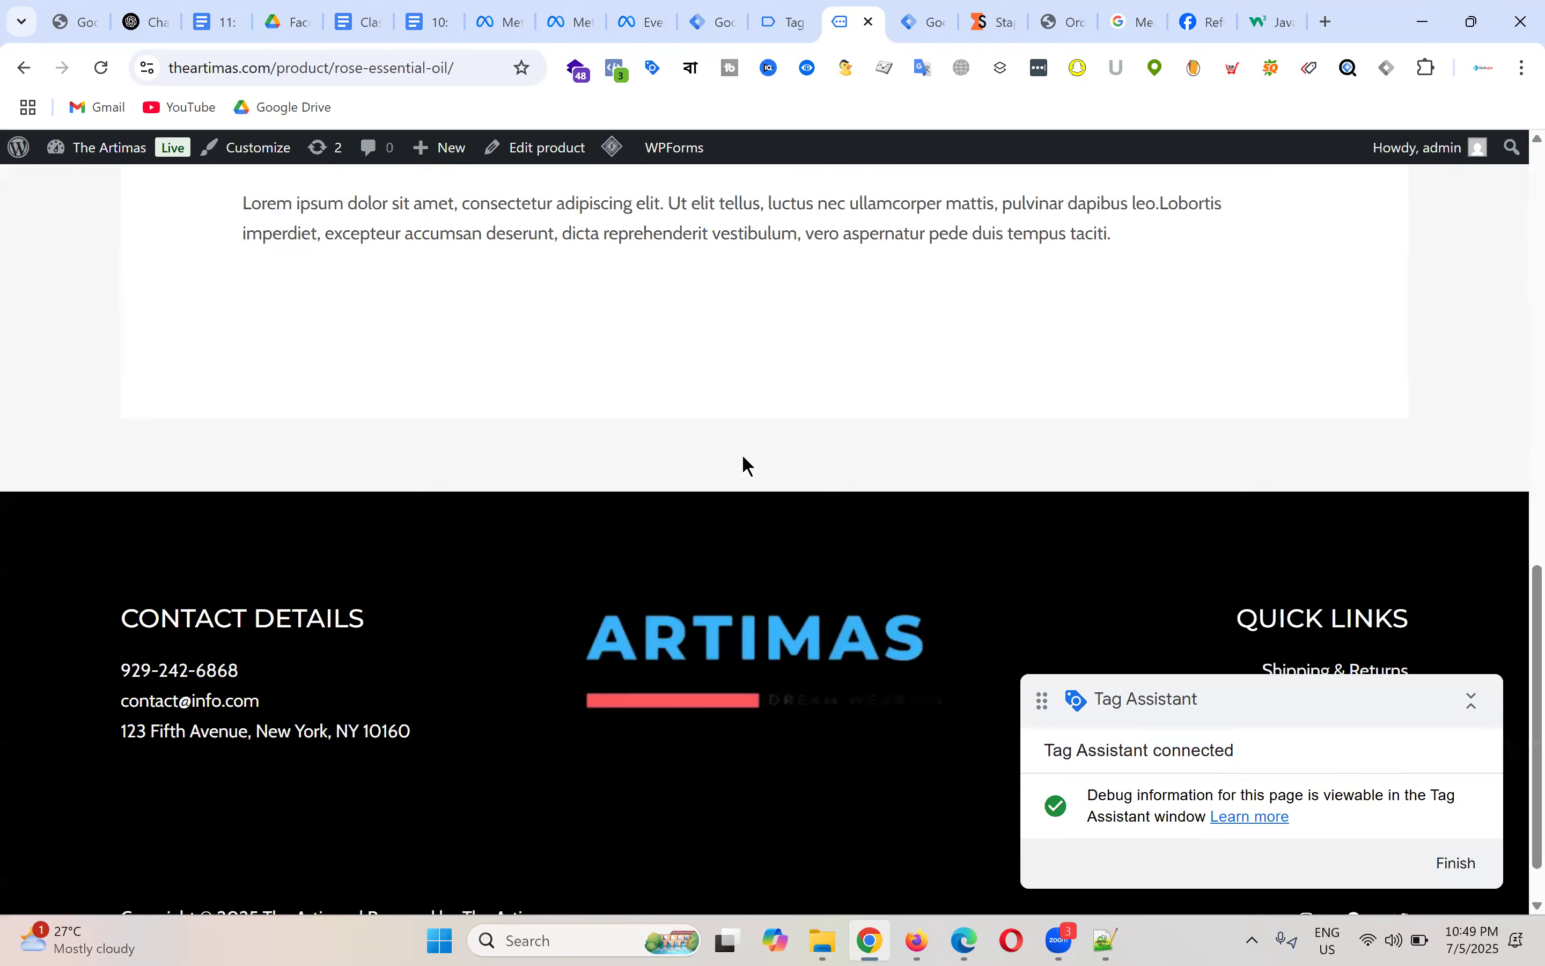
scroll(734, 456, up, 10)
click(560, 282)
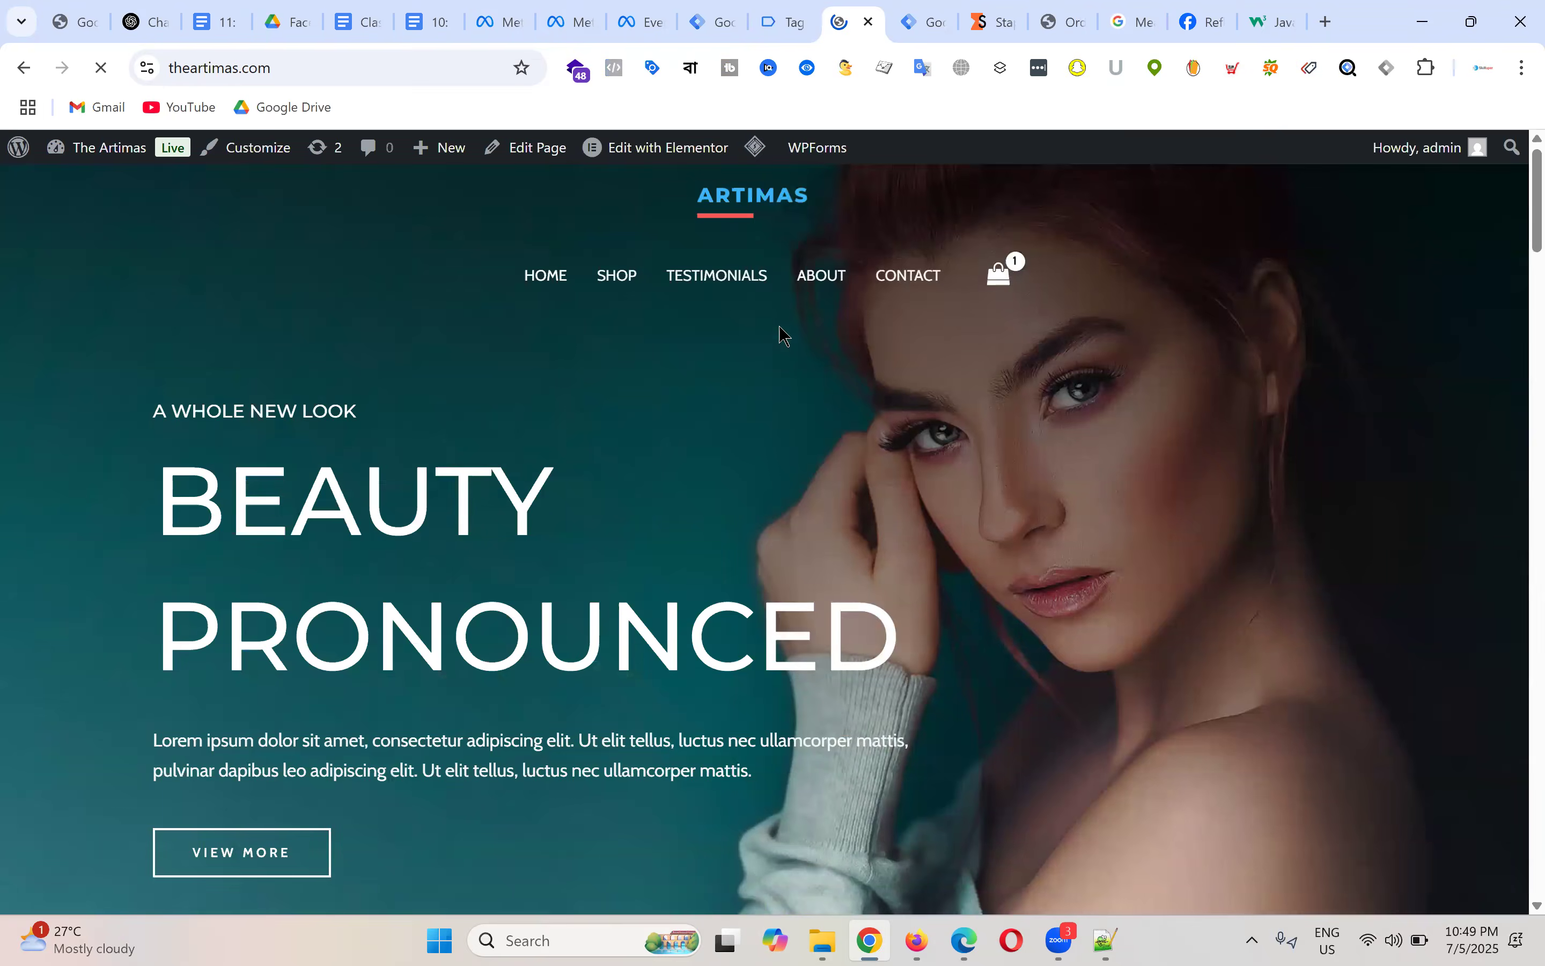
scroll(779, 338, down, 10)
click(276, 355)
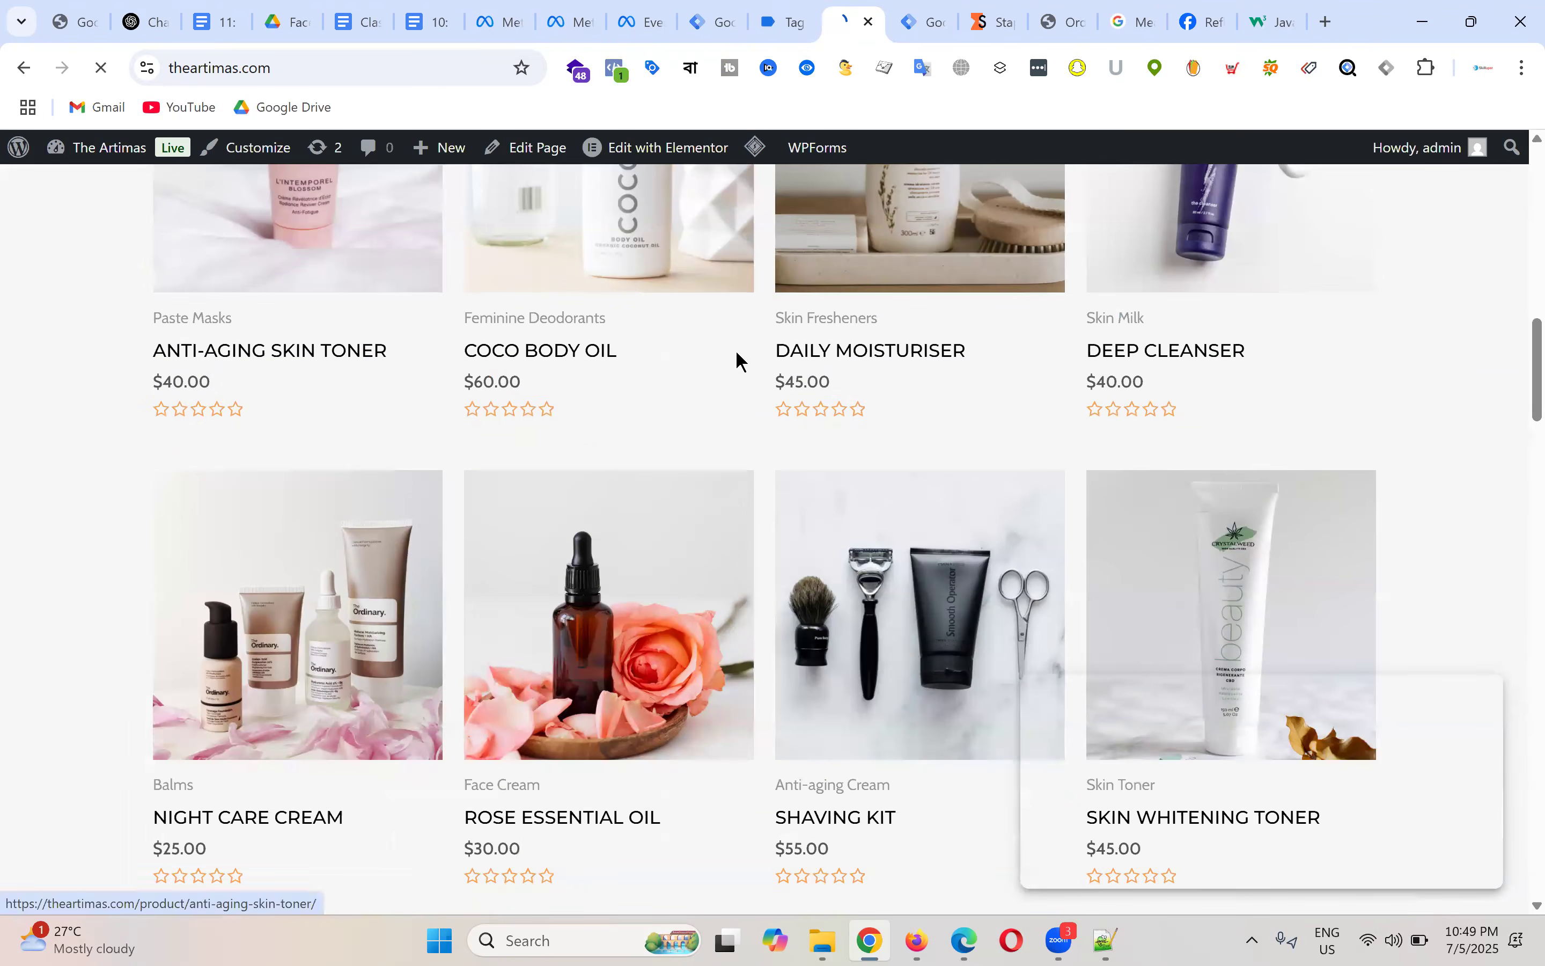
click(1015, 797)
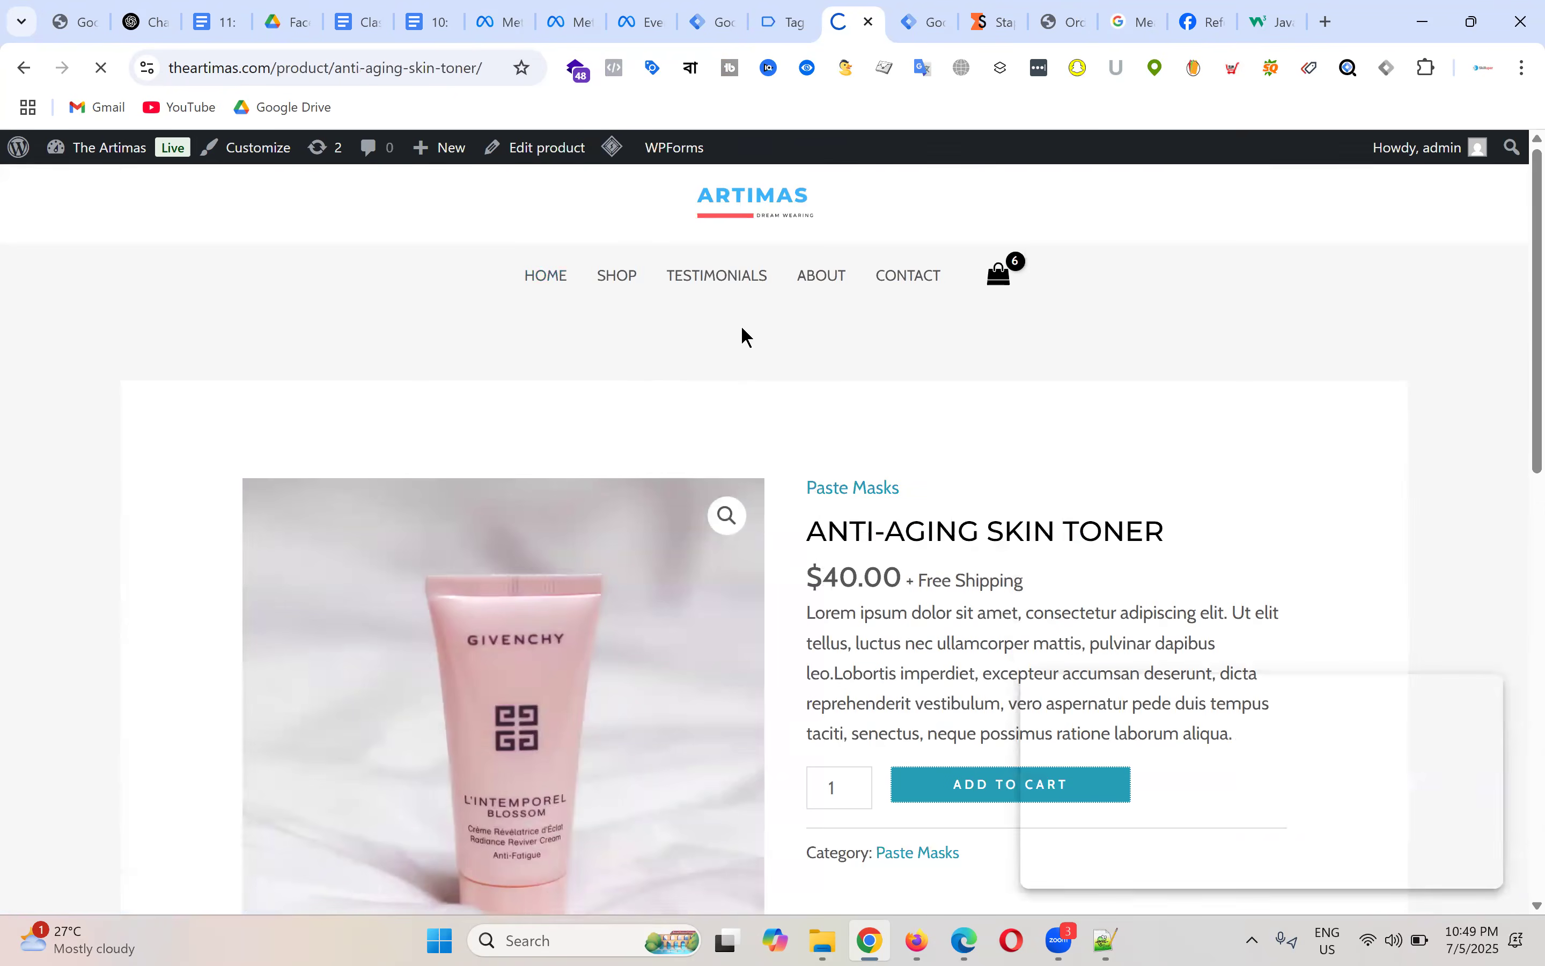
Step: Add a second Skin Whitening Toner to the cart
click(562, 277)
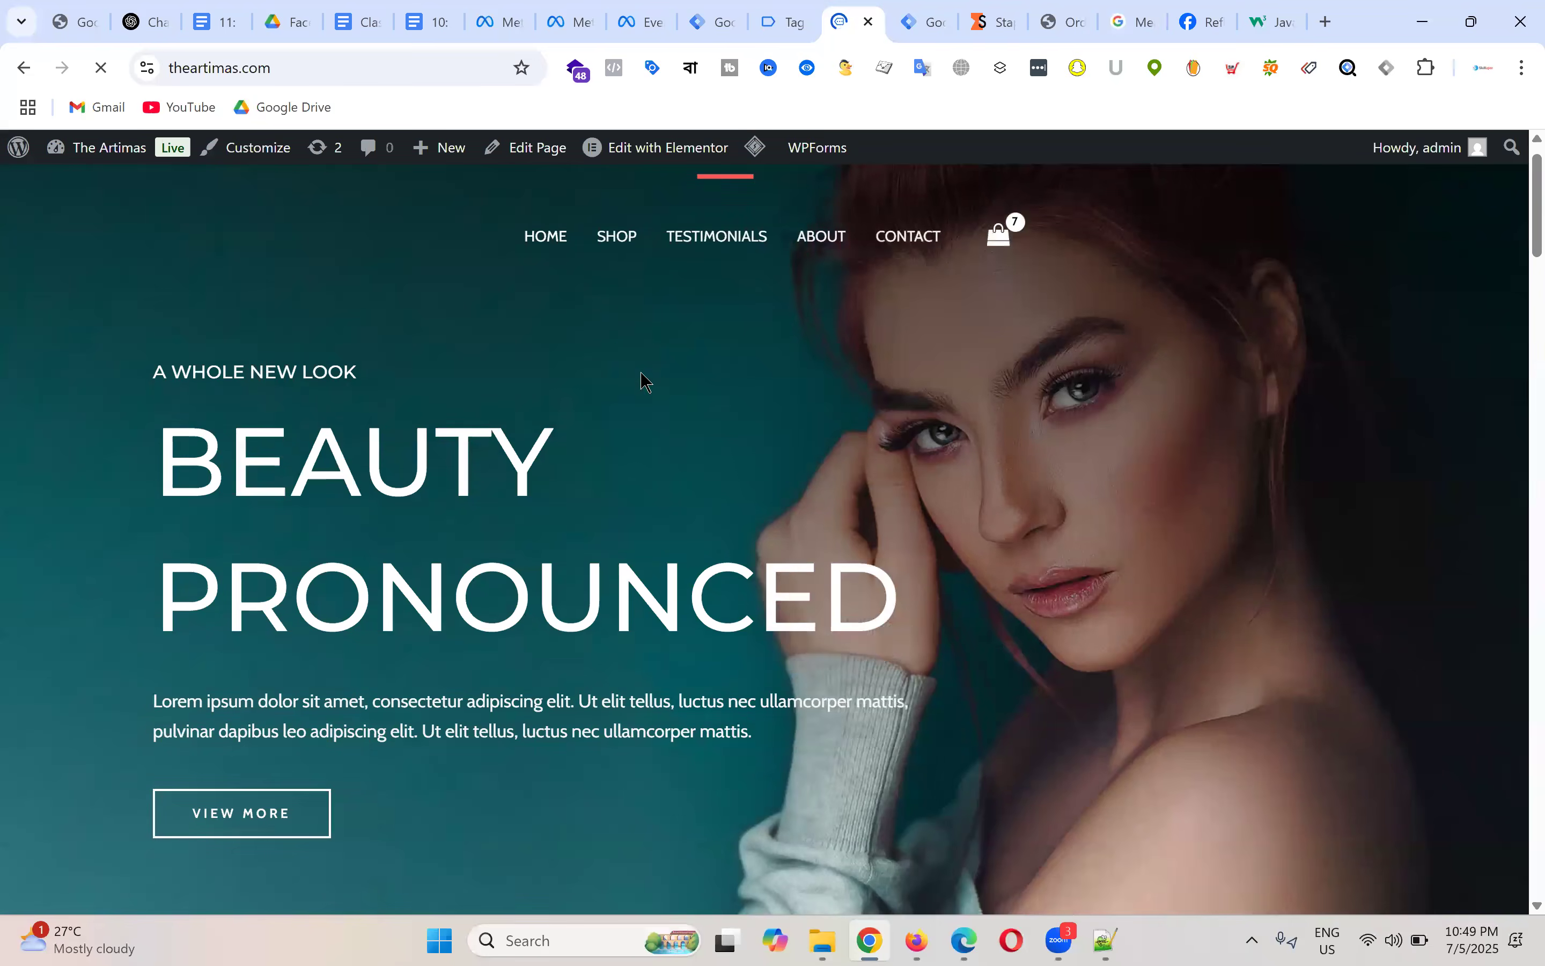
scroll(664, 396, down, 10)
scroll(823, 480, up, 4)
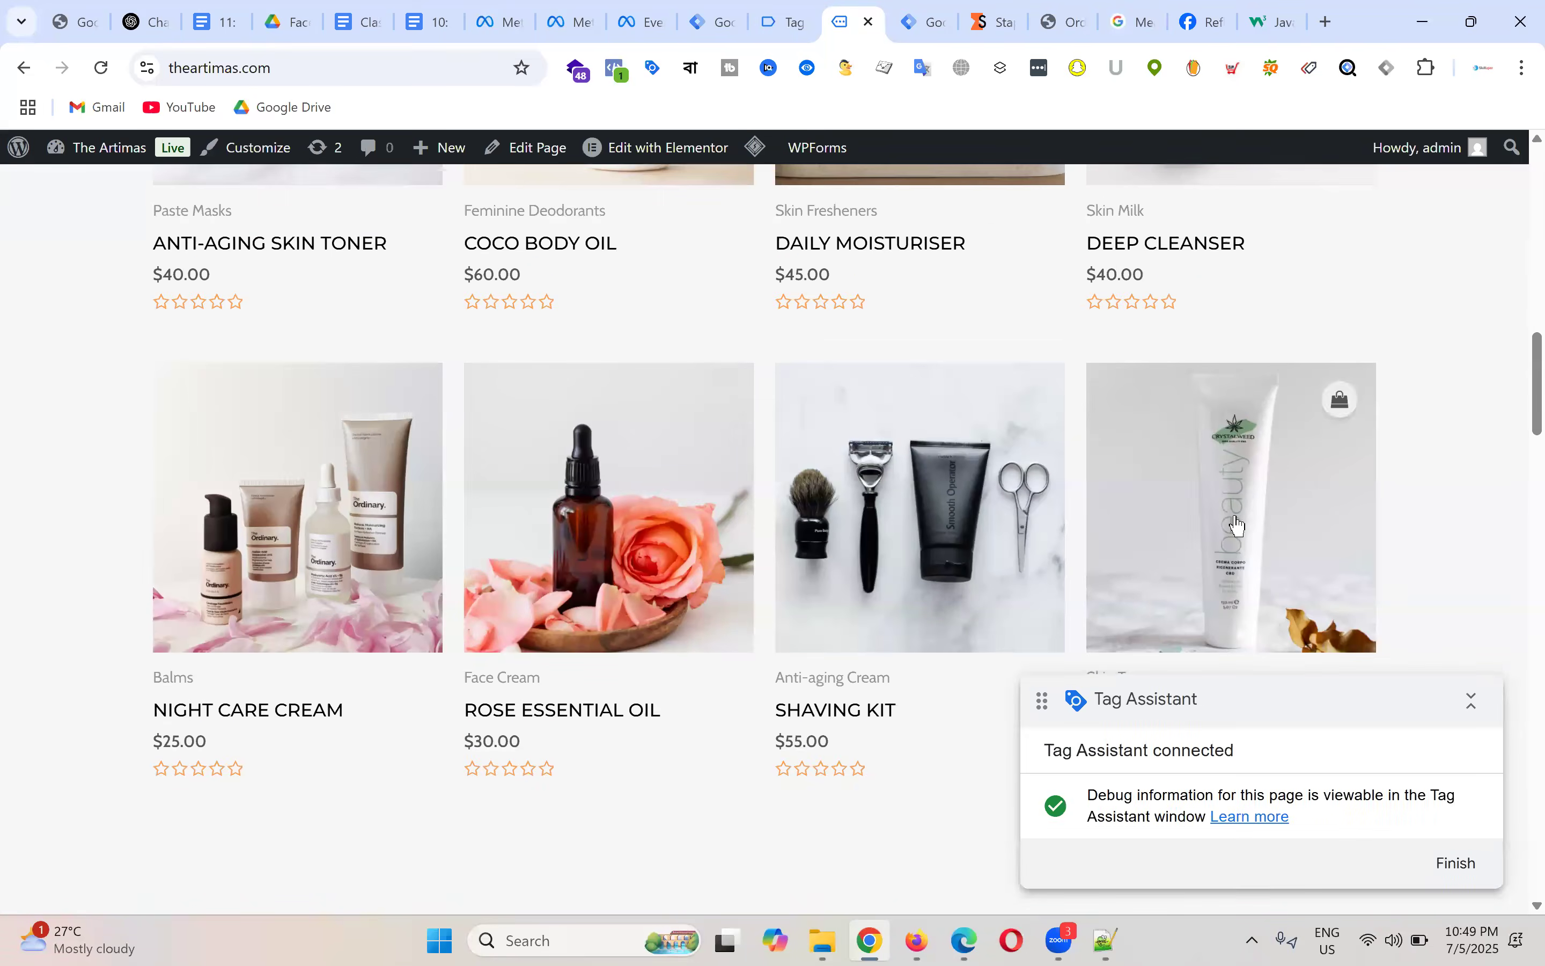
scroll(1233, 524, down, 2)
click(1197, 501)
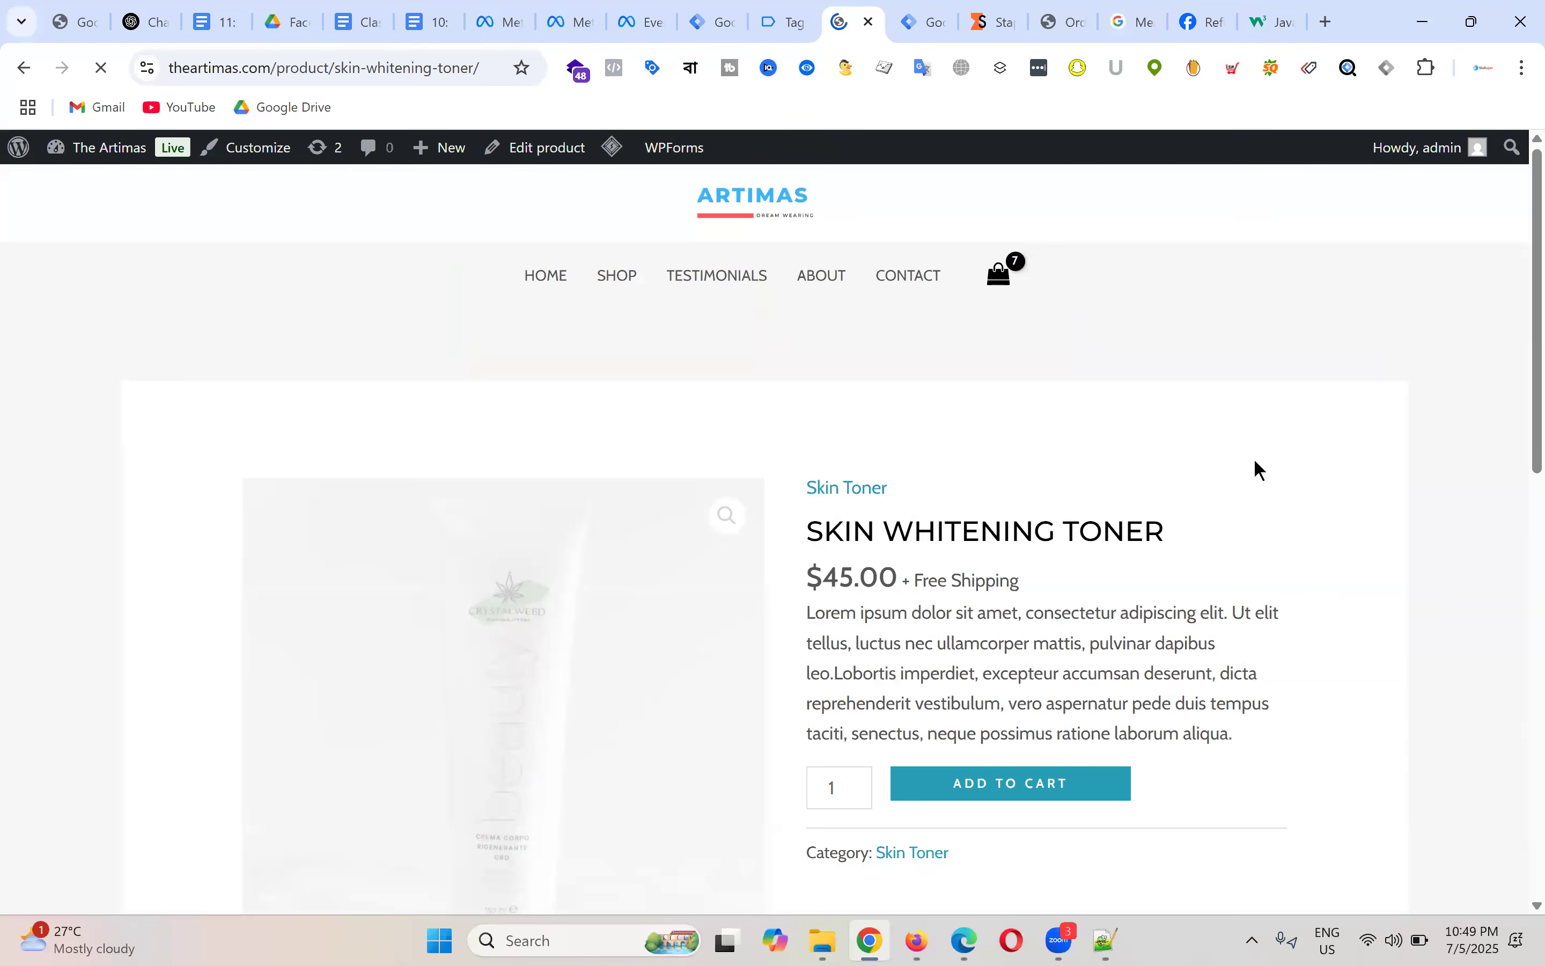
scroll(1042, 486, down, 5)
click(1039, 465)
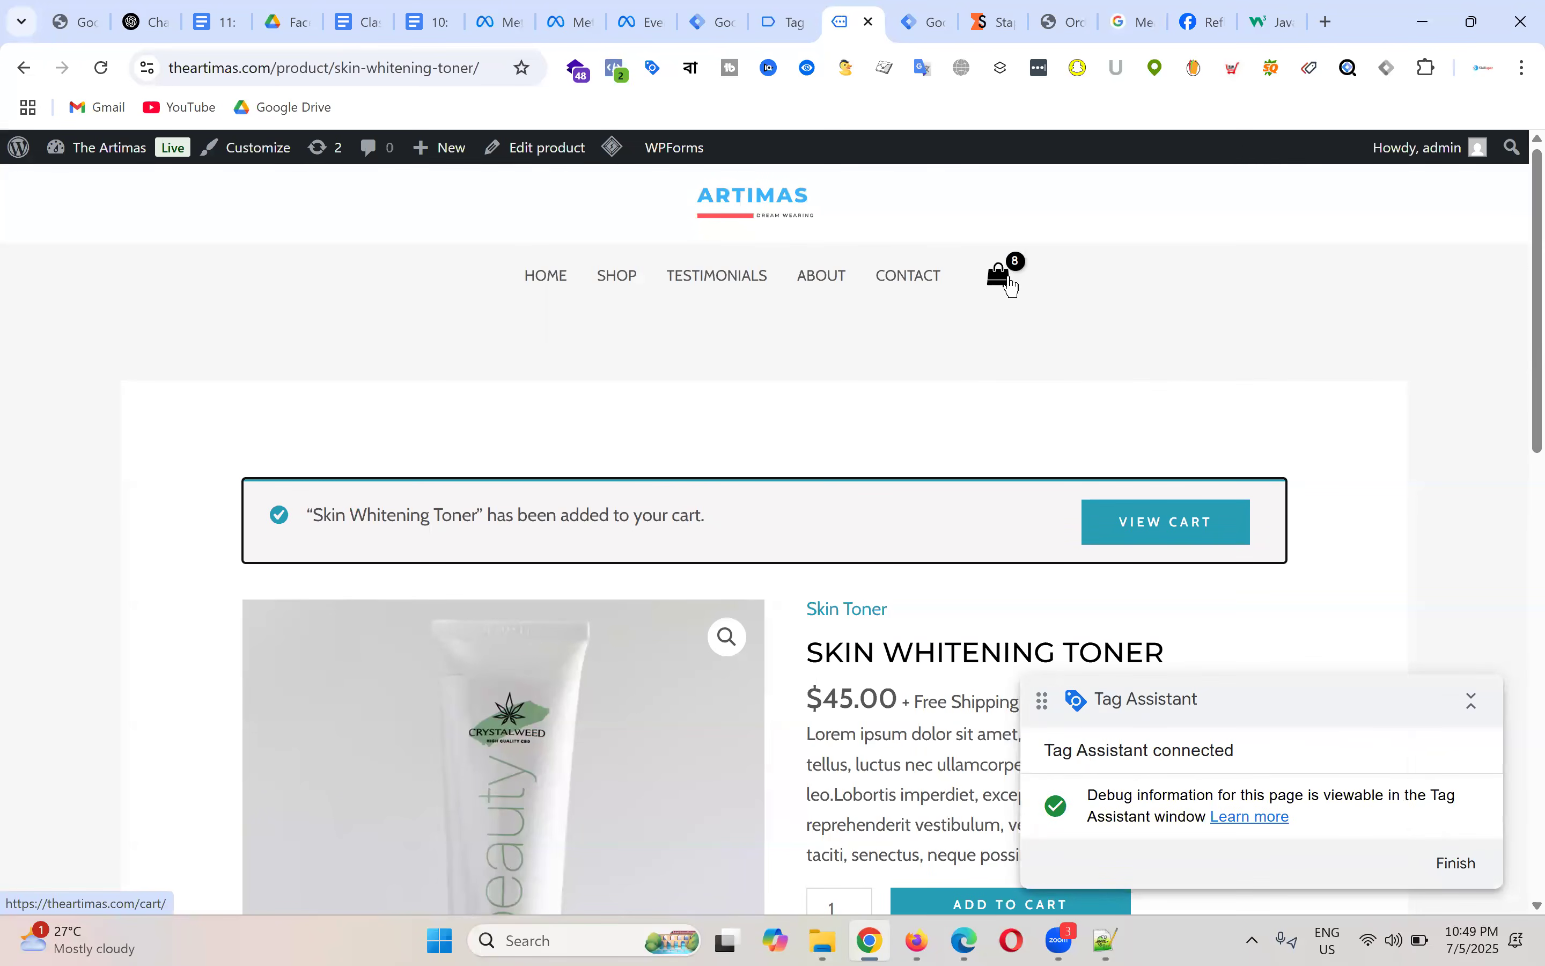
Step: Review the cart contents and go to the full cart page
click(1006, 278)
scroll(1234, 435, down, 3)
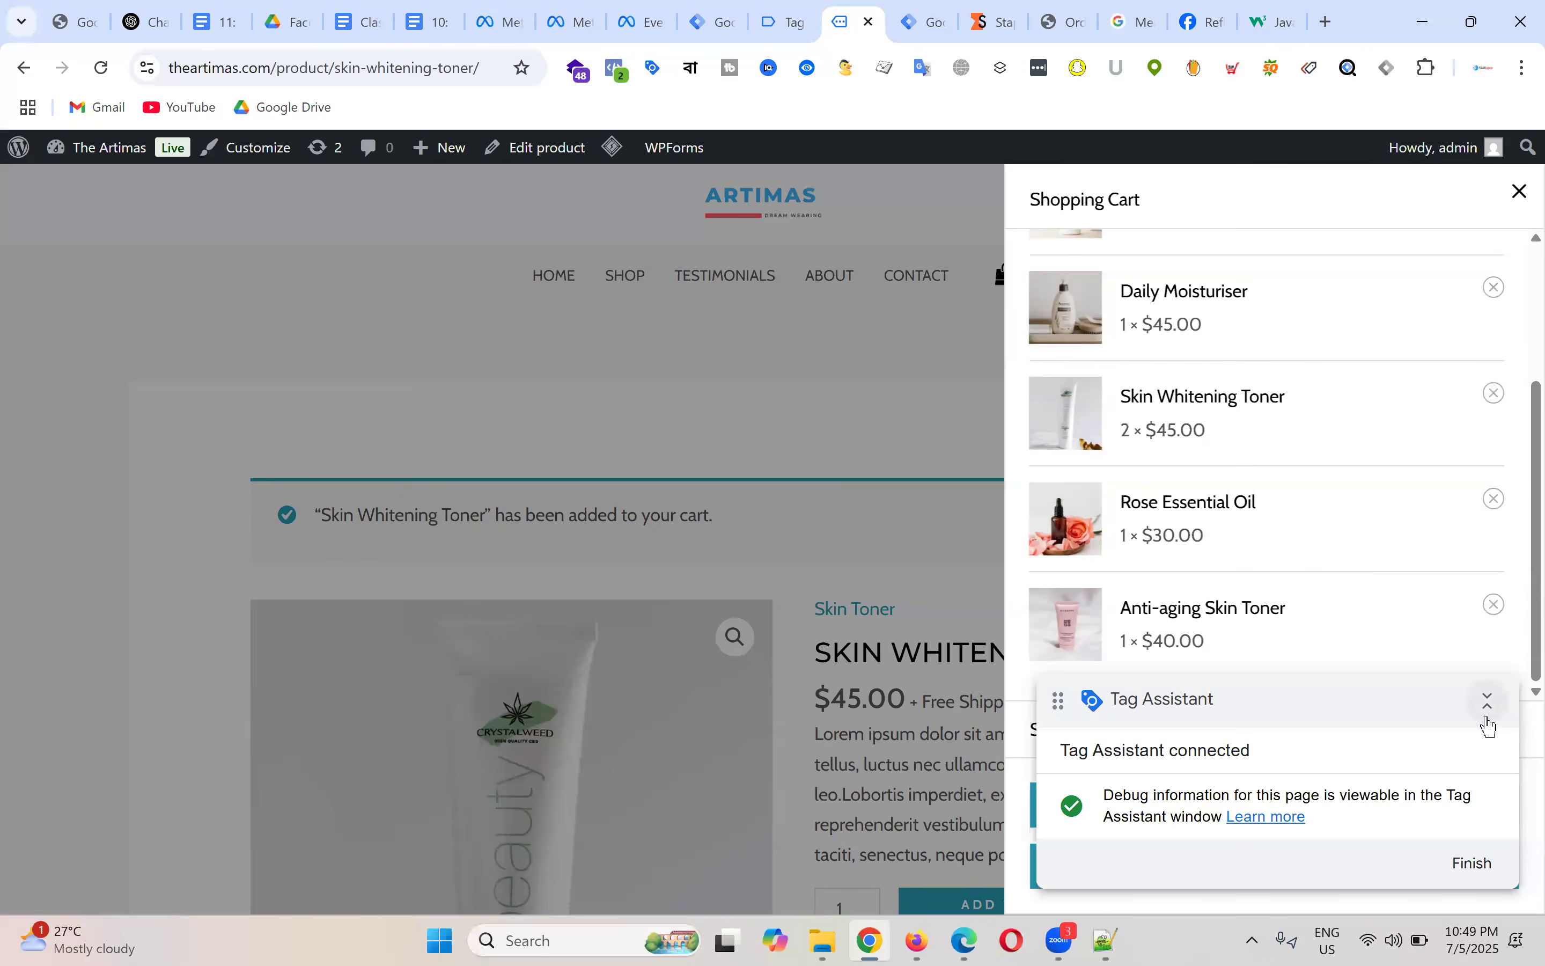
click(856, 396)
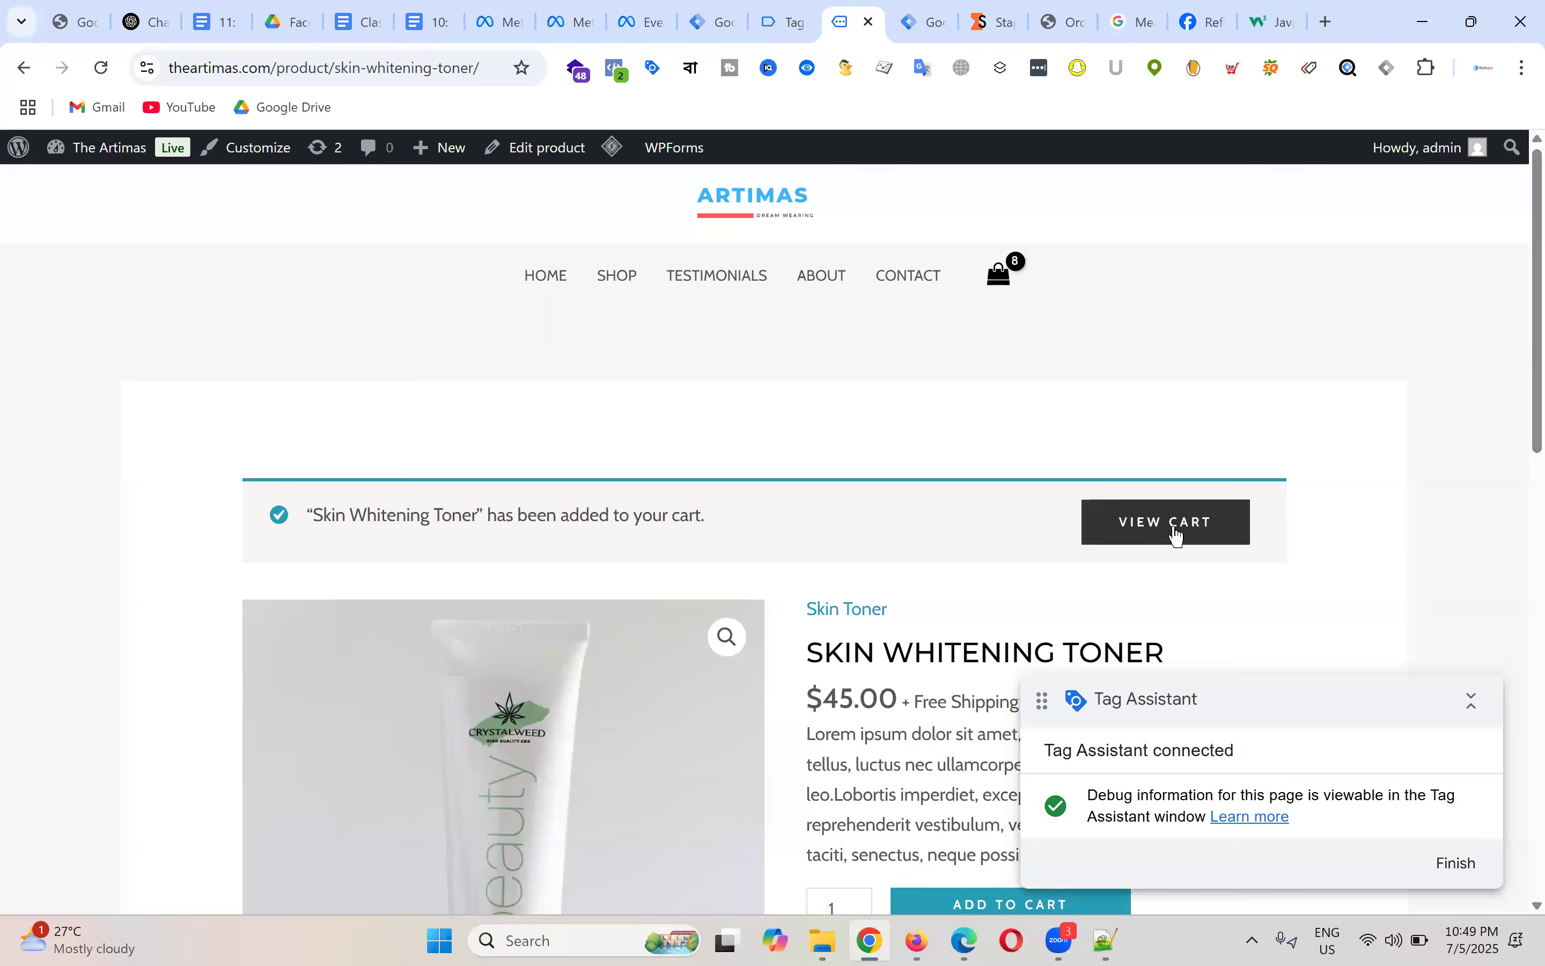
click(1178, 534)
scroll(828, 329, down, 10)
scroll(846, 383, up, 10)
scroll(1045, 480, down, 5)
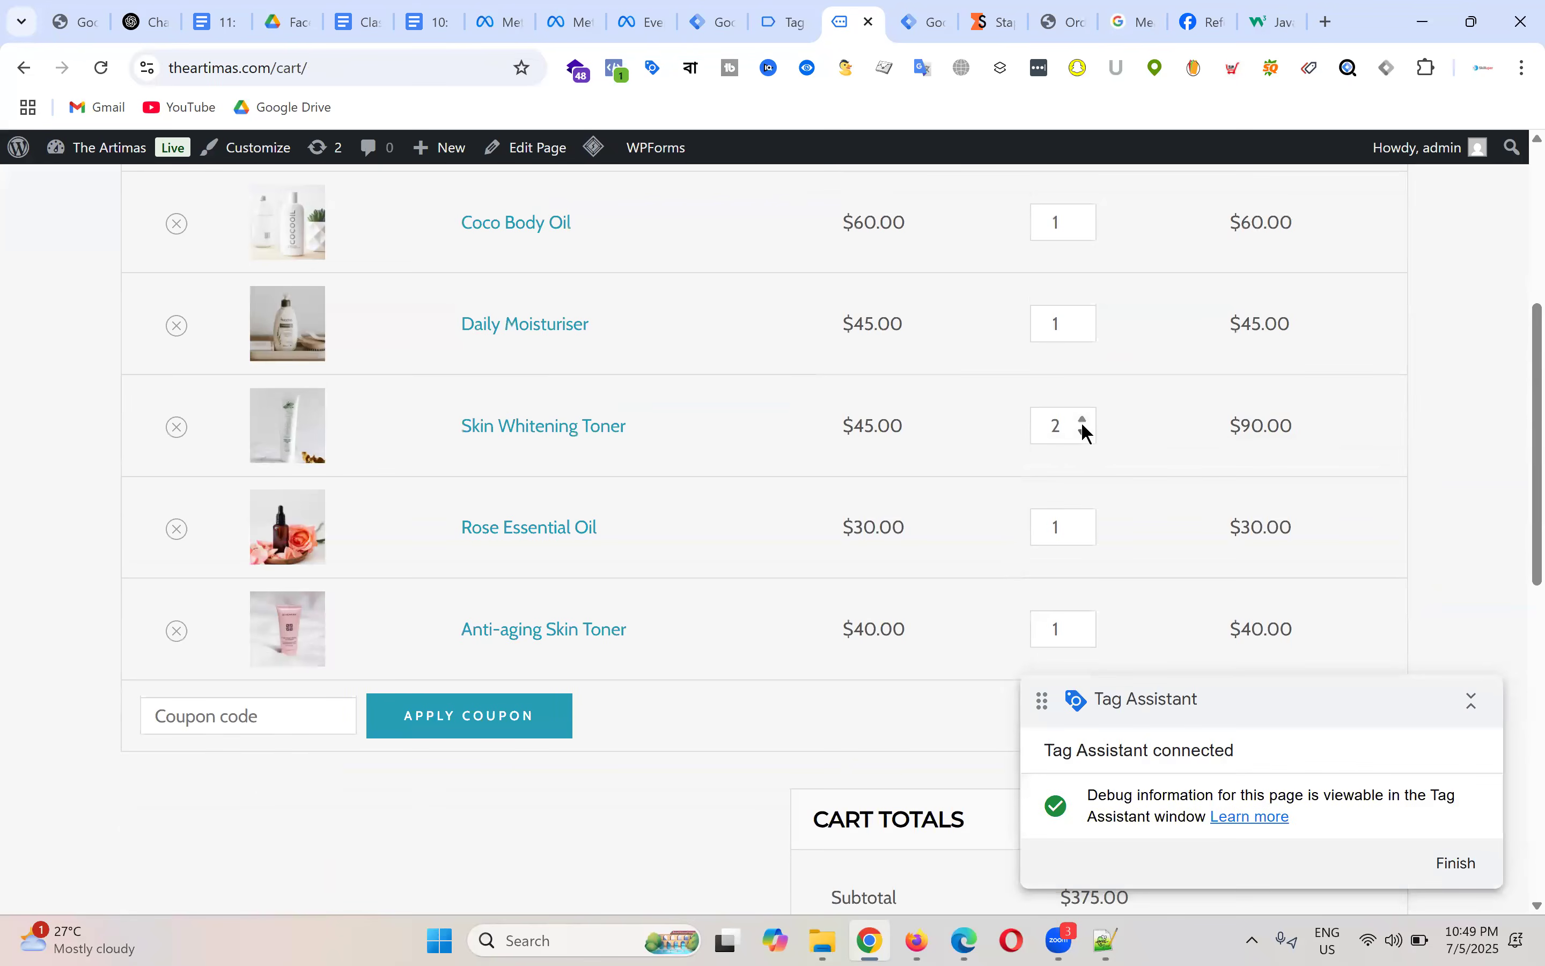
Step: Lower Skin Whitening Toner quantity to 1 and proceed to the $382.00 checkout
click(1082, 433)
scroll(1118, 390, up, 3)
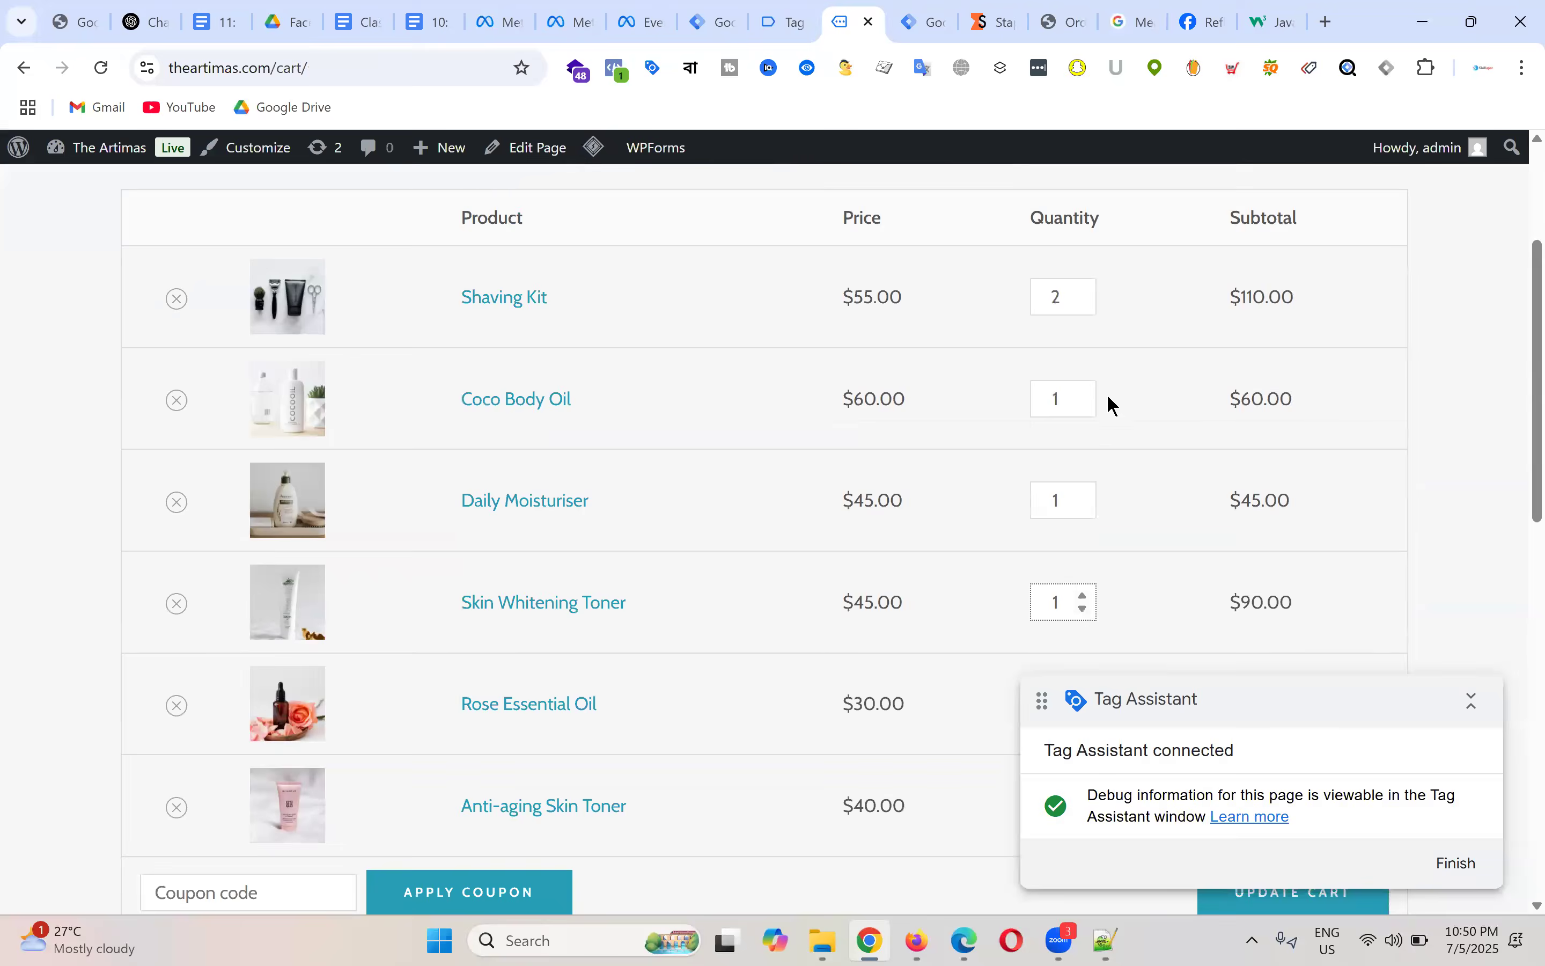
scroll(1124, 376, down, 10)
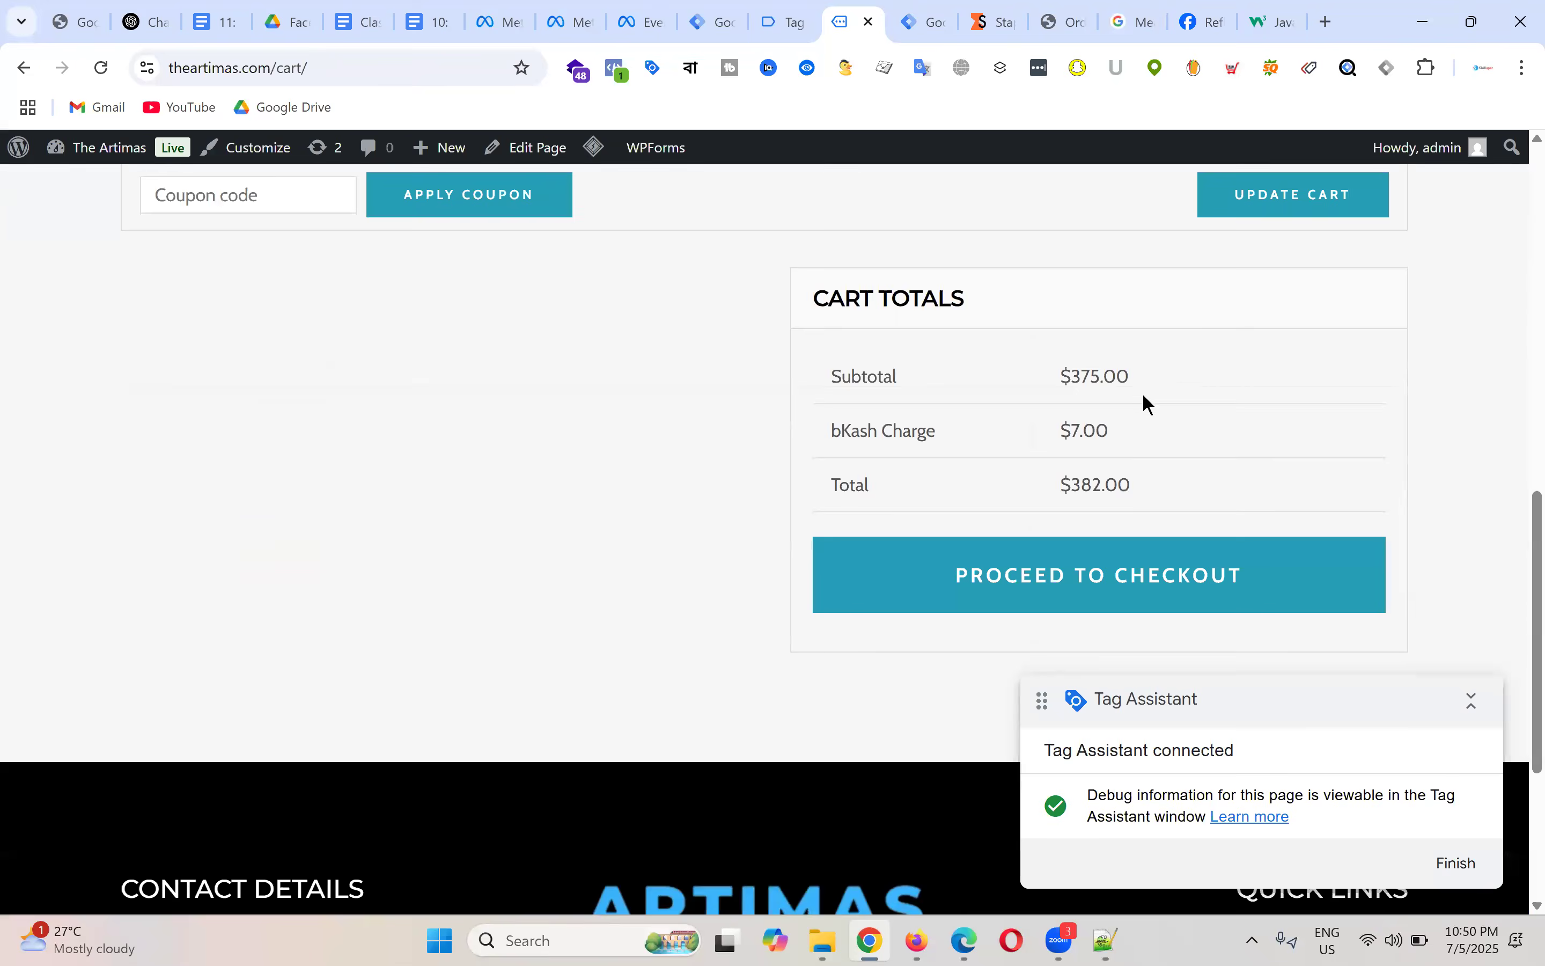
click(1101, 355)
scroll(728, 396, down, 5)
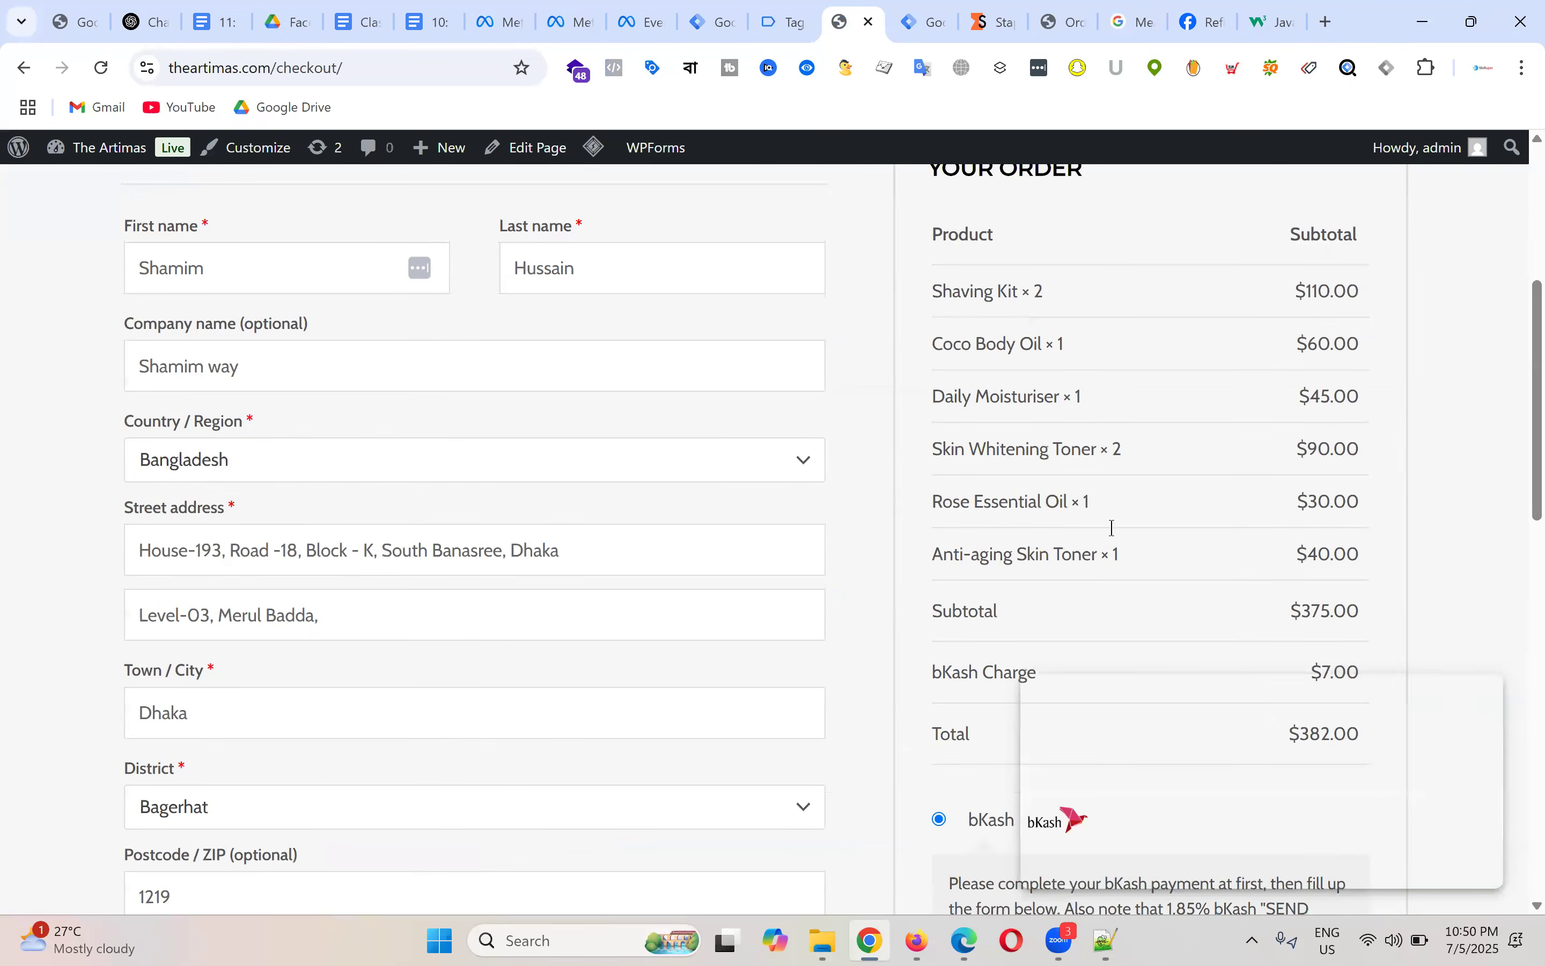
drag(1141, 571, 884, 271)
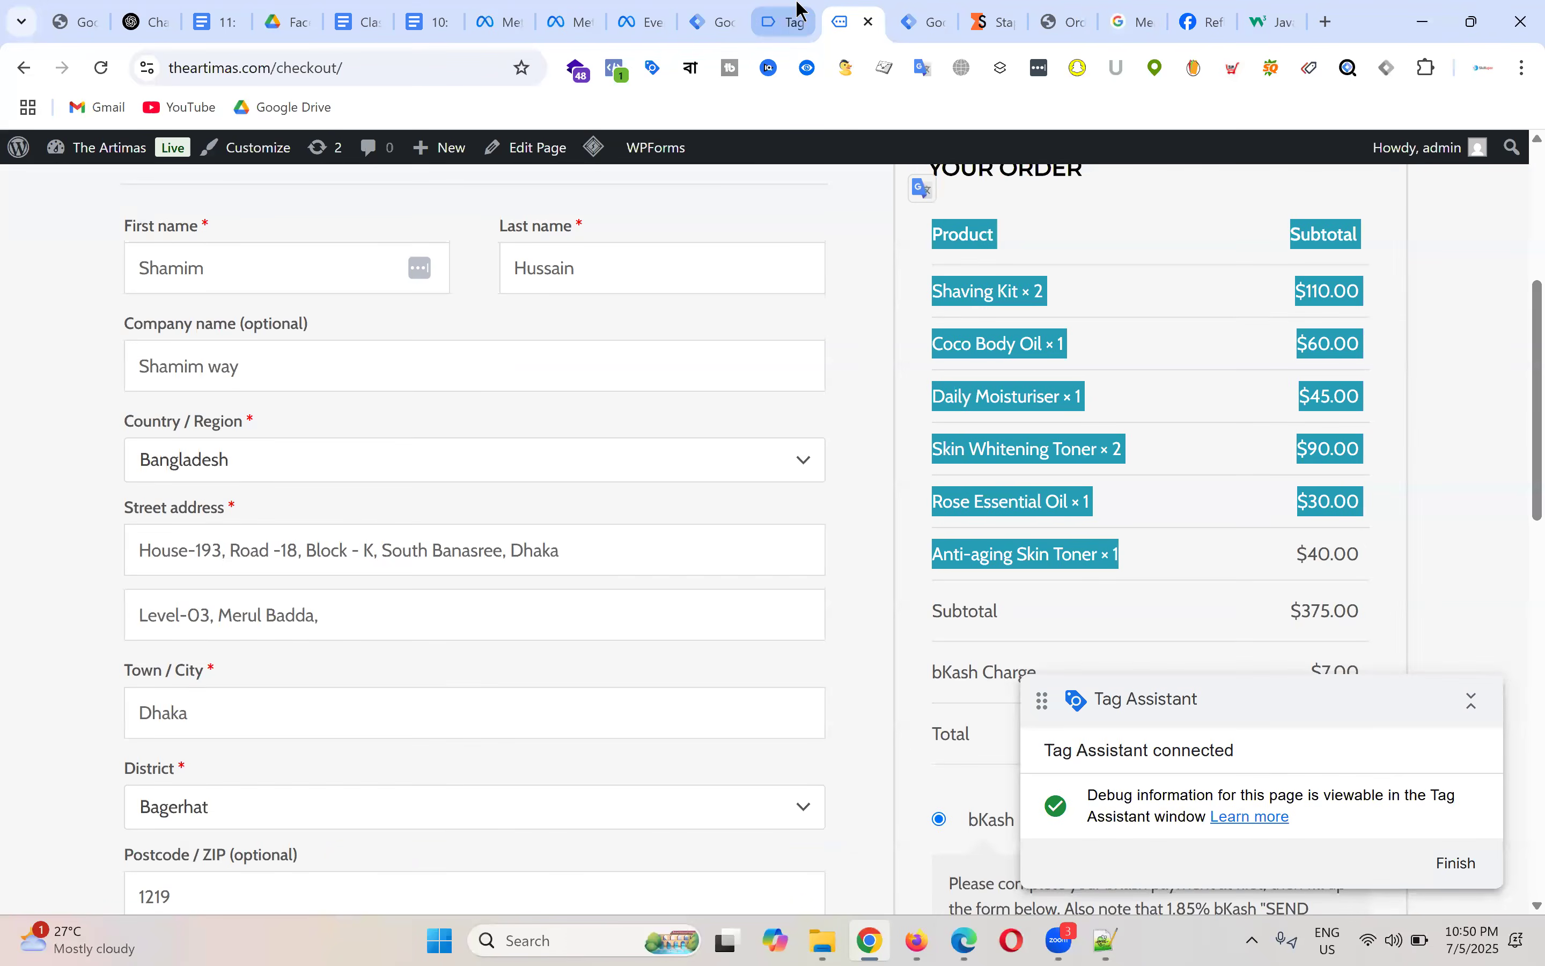
Step: Show the begin_checkout event's variables in Tag Assistant and highlight the purchase product name
click(790, 20)
click(642, 639)
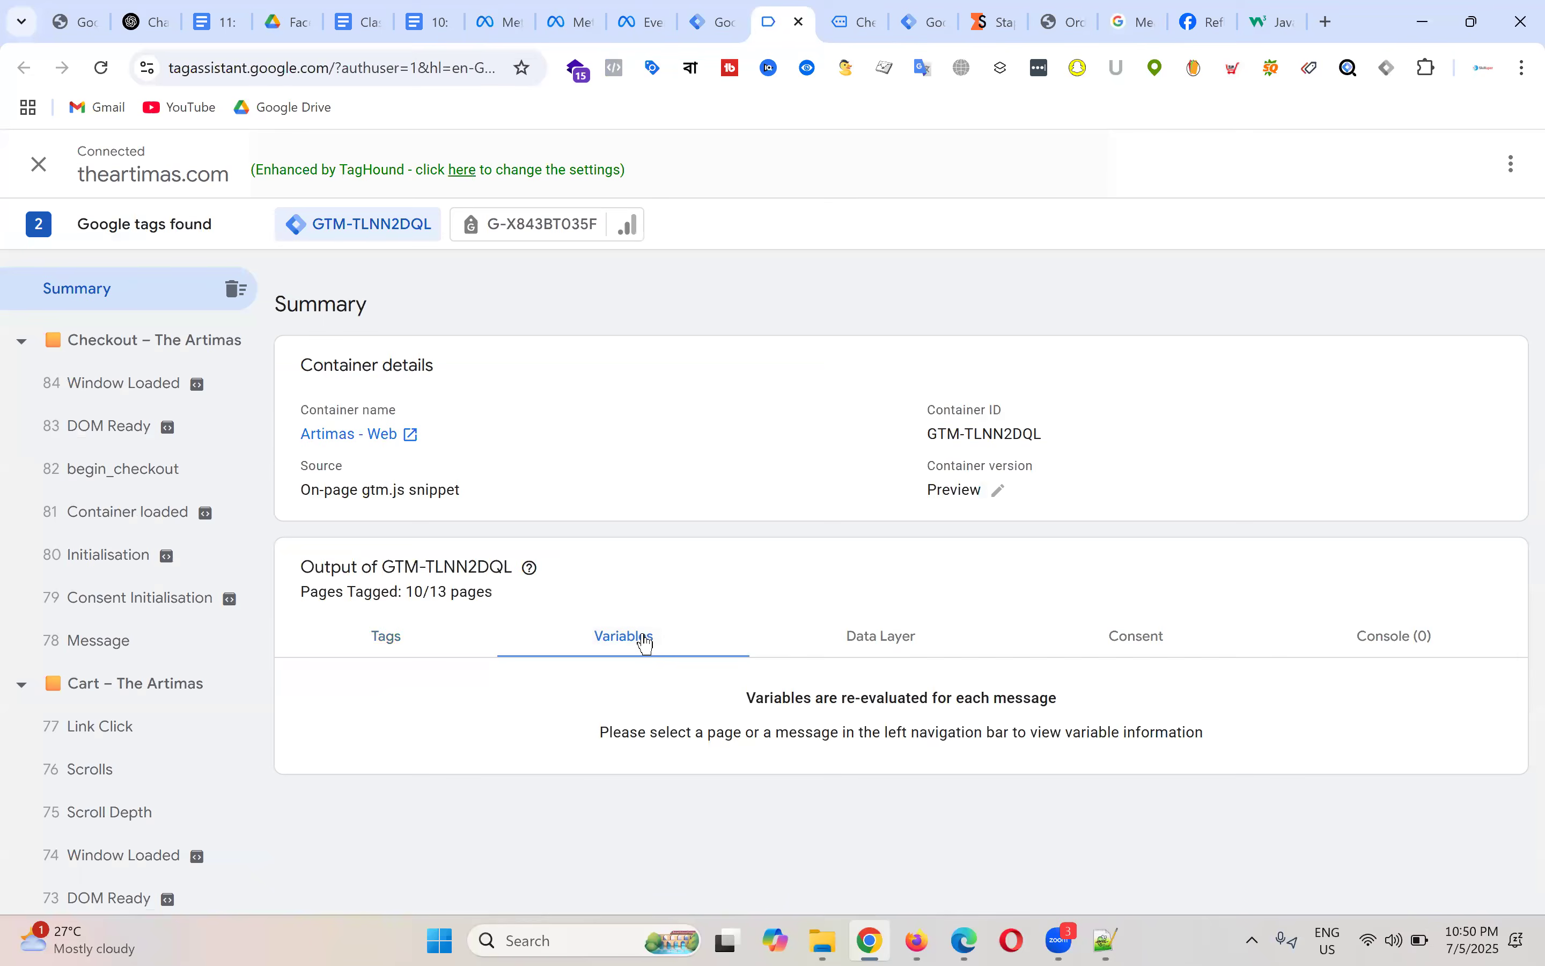
click(148, 481)
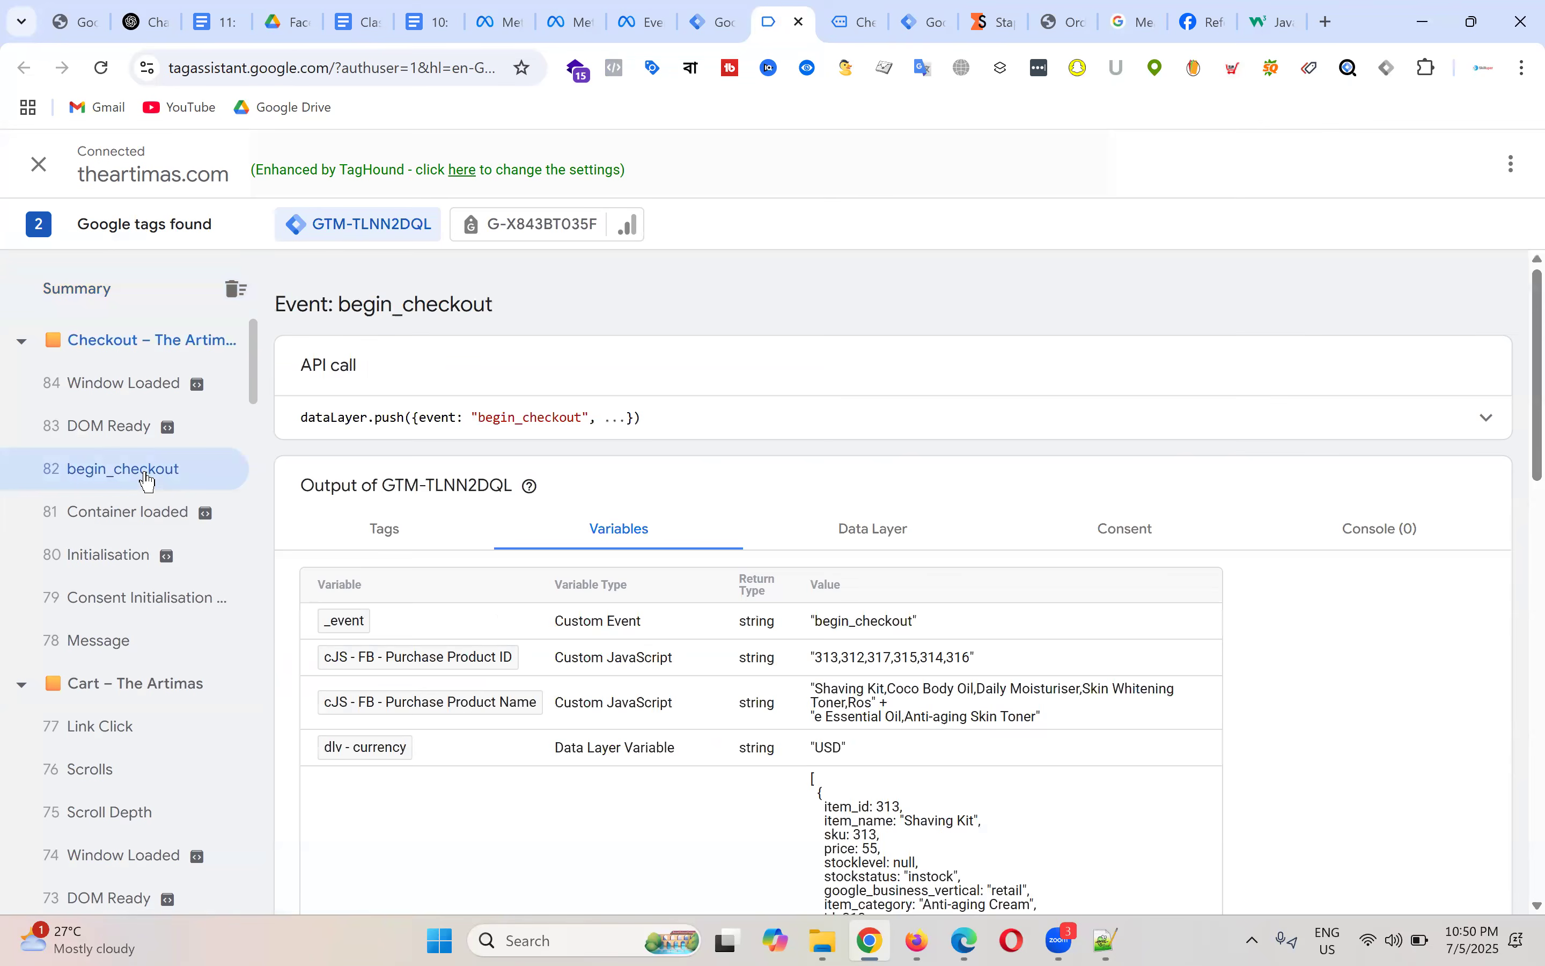
scroll(877, 529, down, 3)
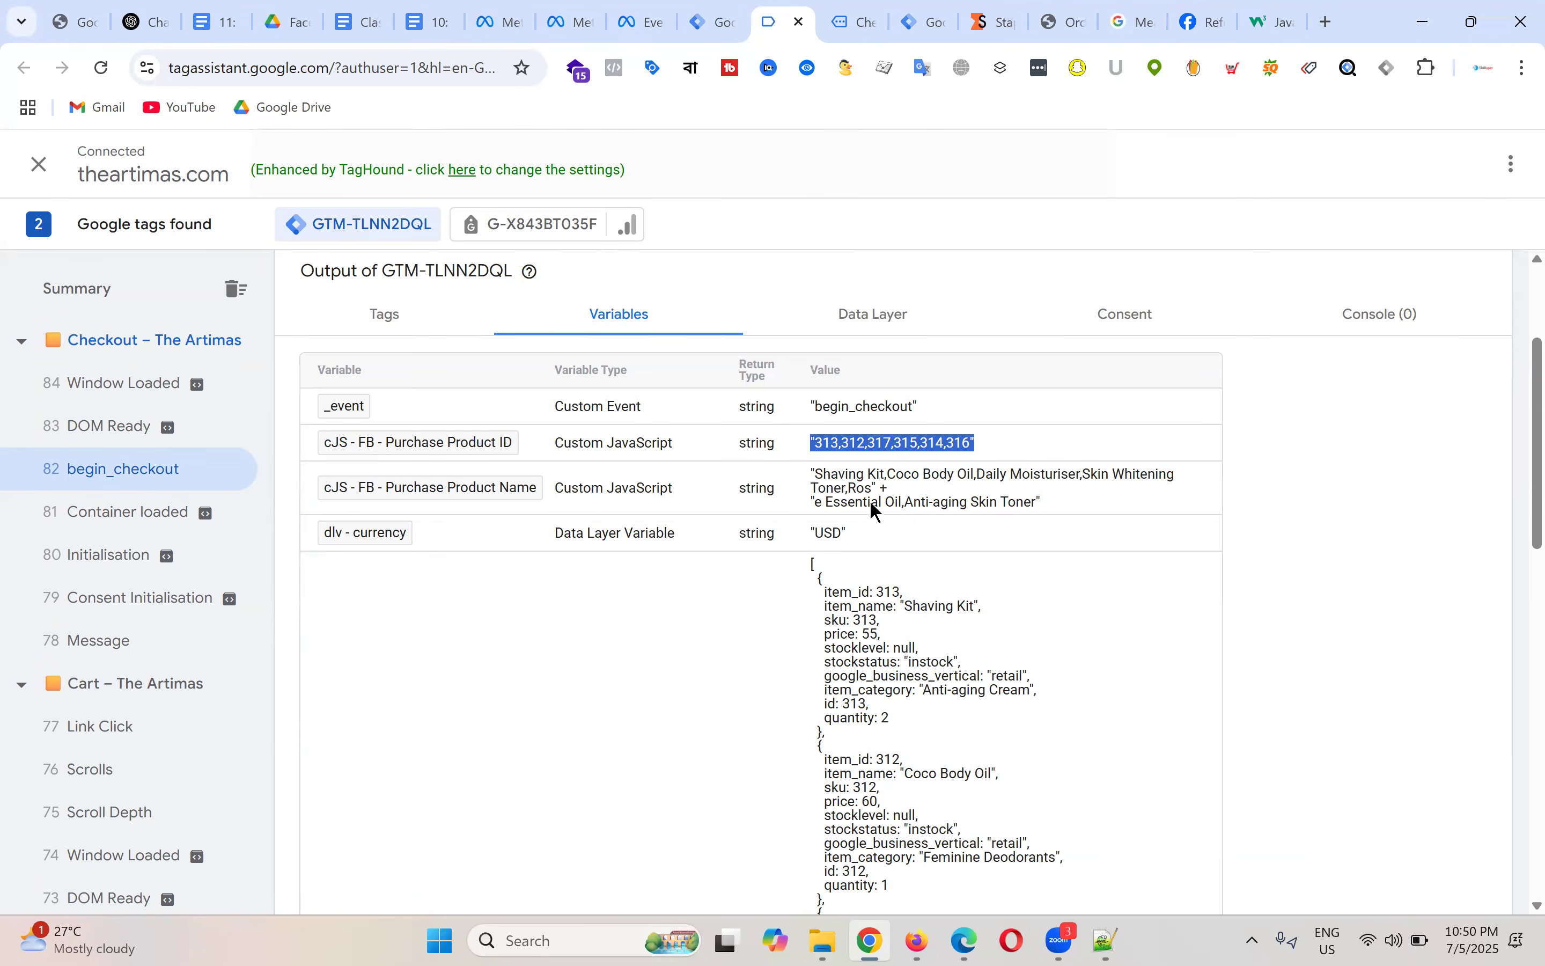
drag(807, 474, 1066, 510)
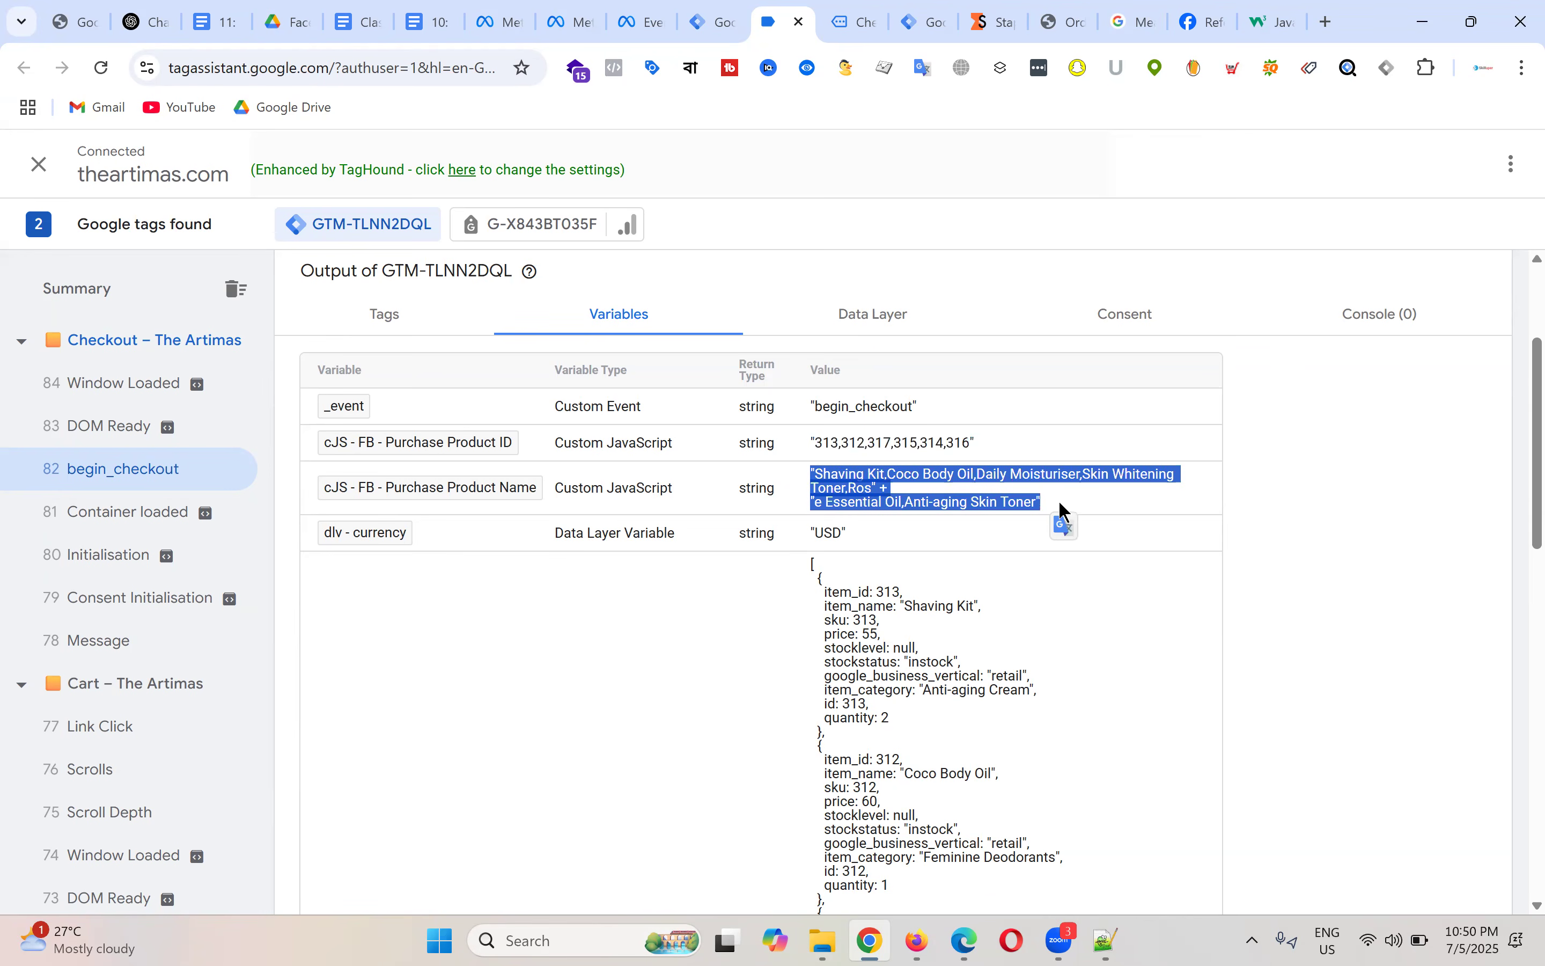
Step: Scroll through the begin_checkout variables and select the item array value
scroll(821, 469, down, 2)
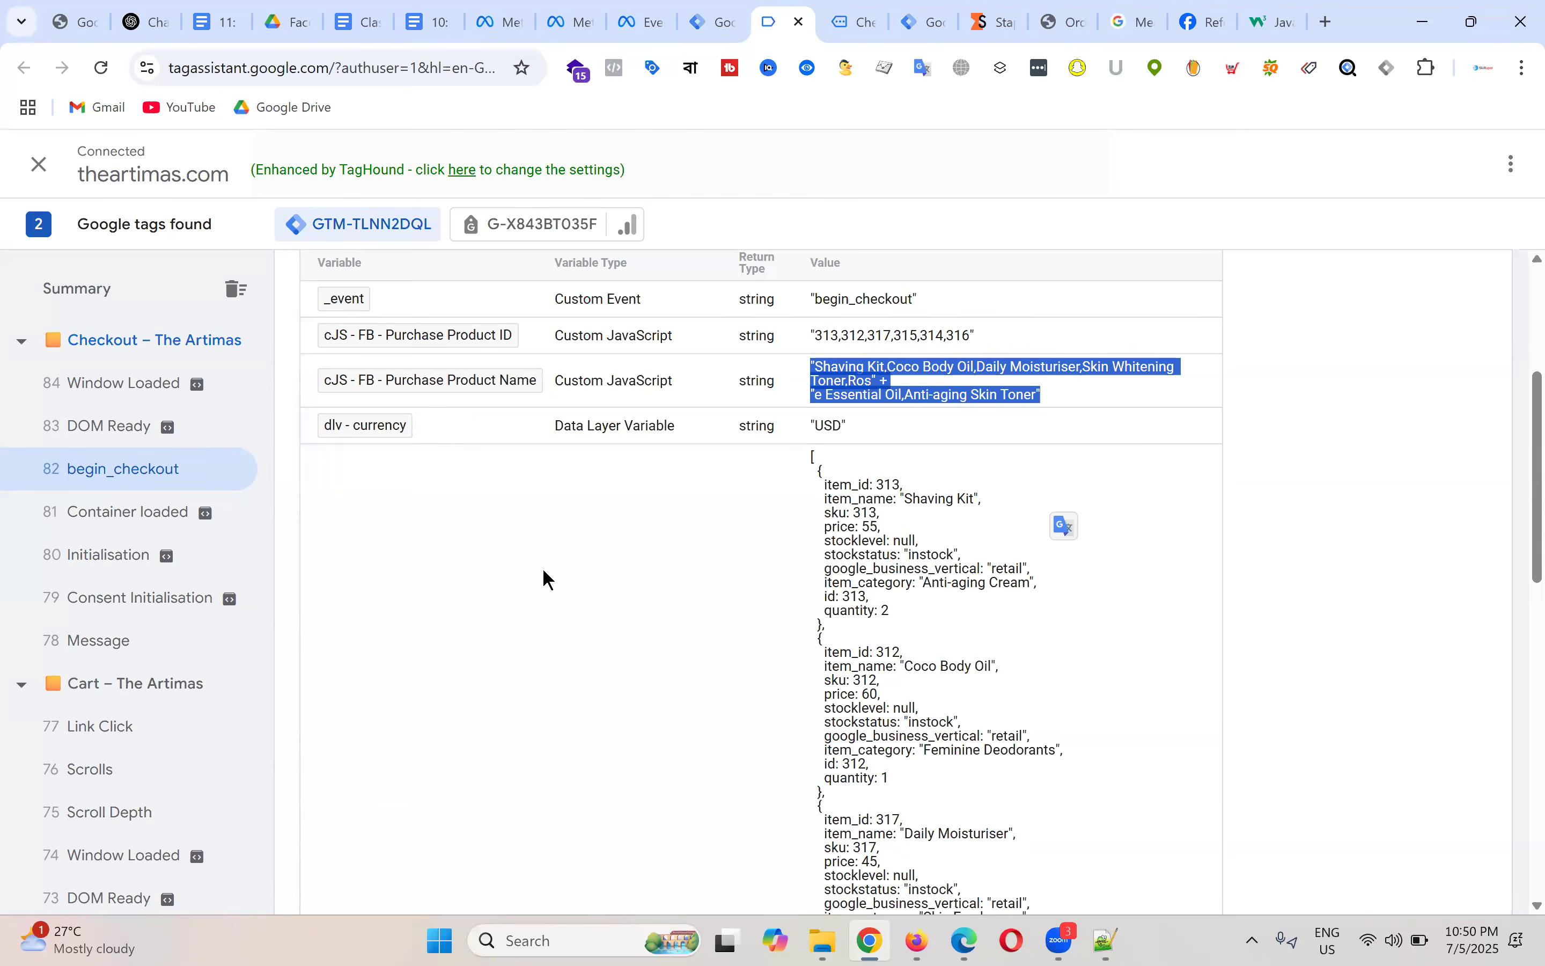
scroll(994, 540, down, 4)
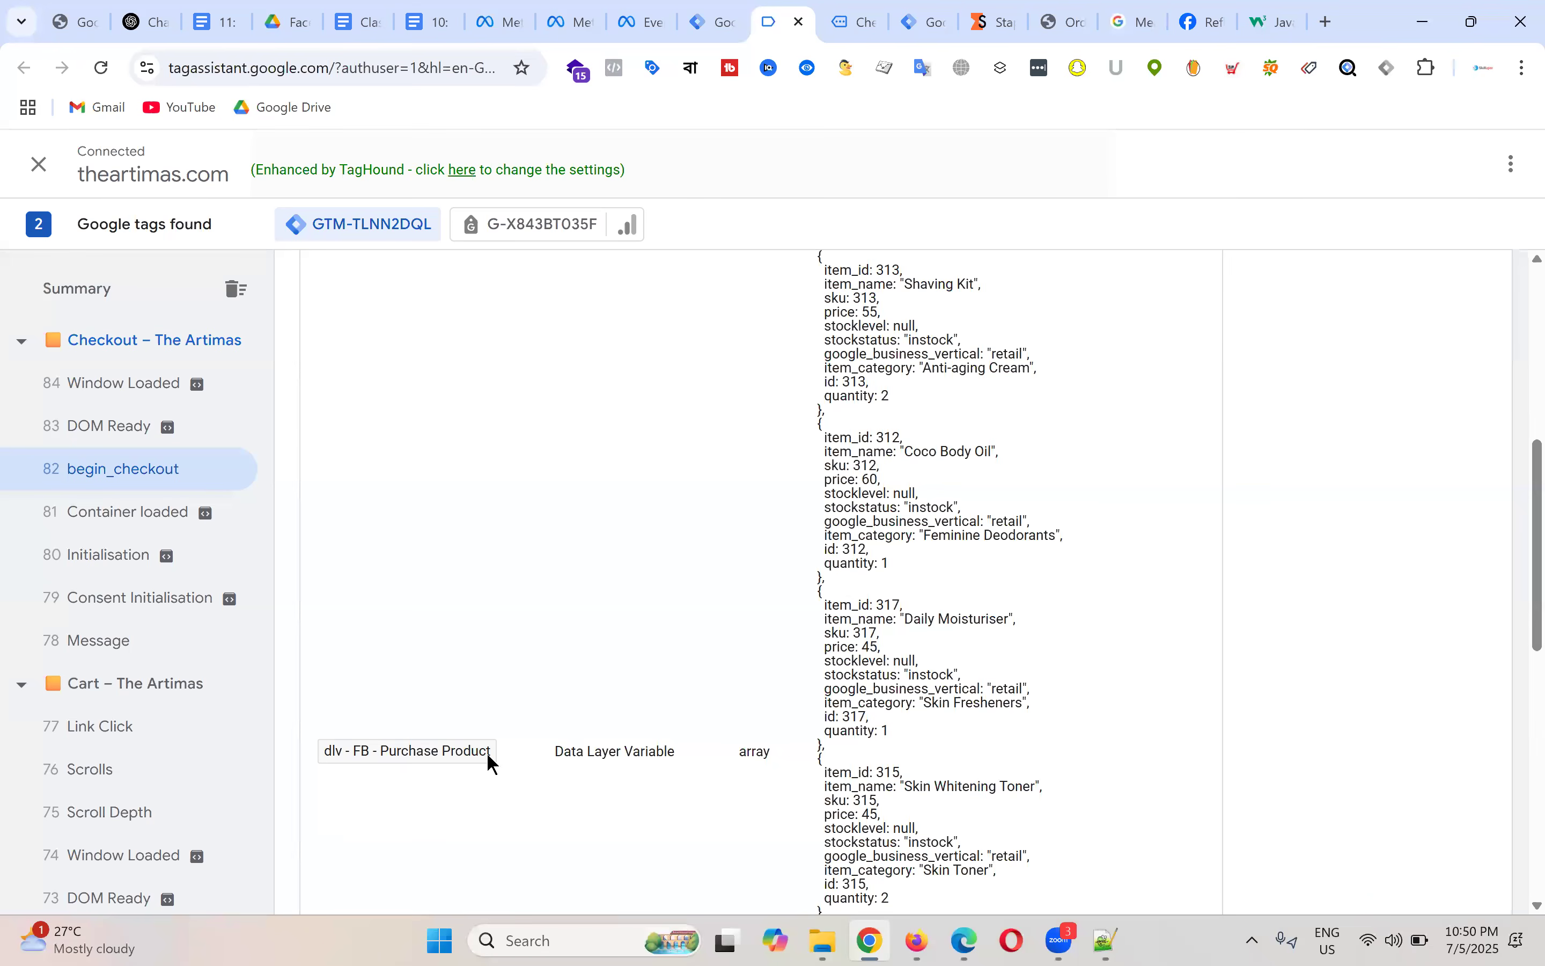
scroll(958, 416, up, 4)
drag(810, 455, 859, 527)
drag(928, 760, 954, 698)
scroll(1022, 504, down, 9)
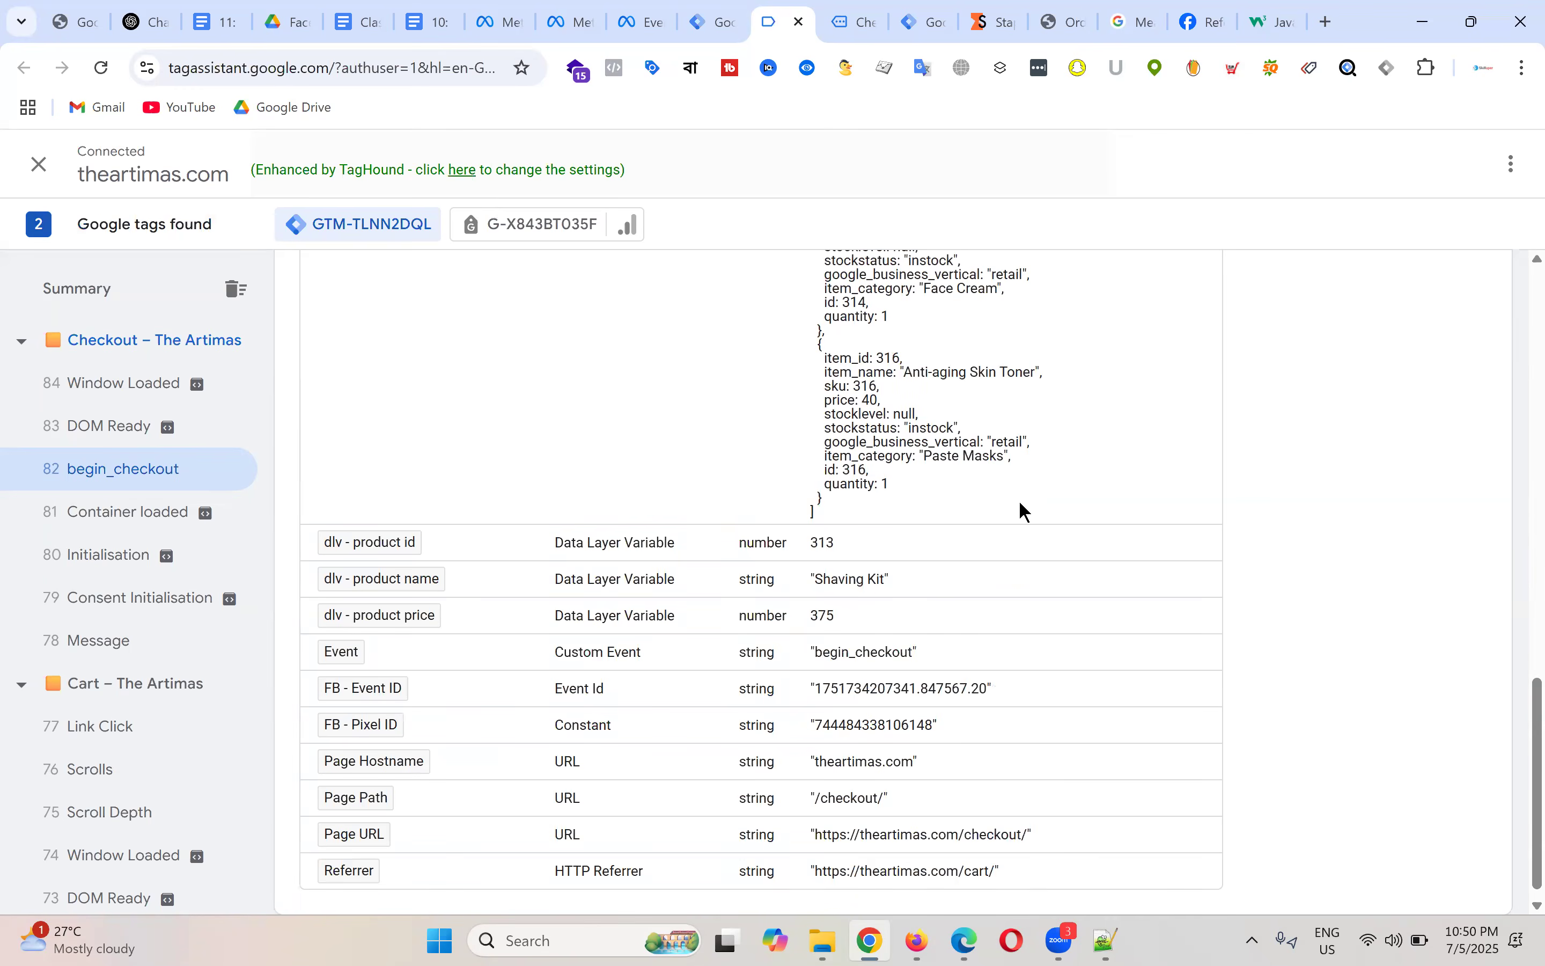
scroll(1022, 508, up, 10)
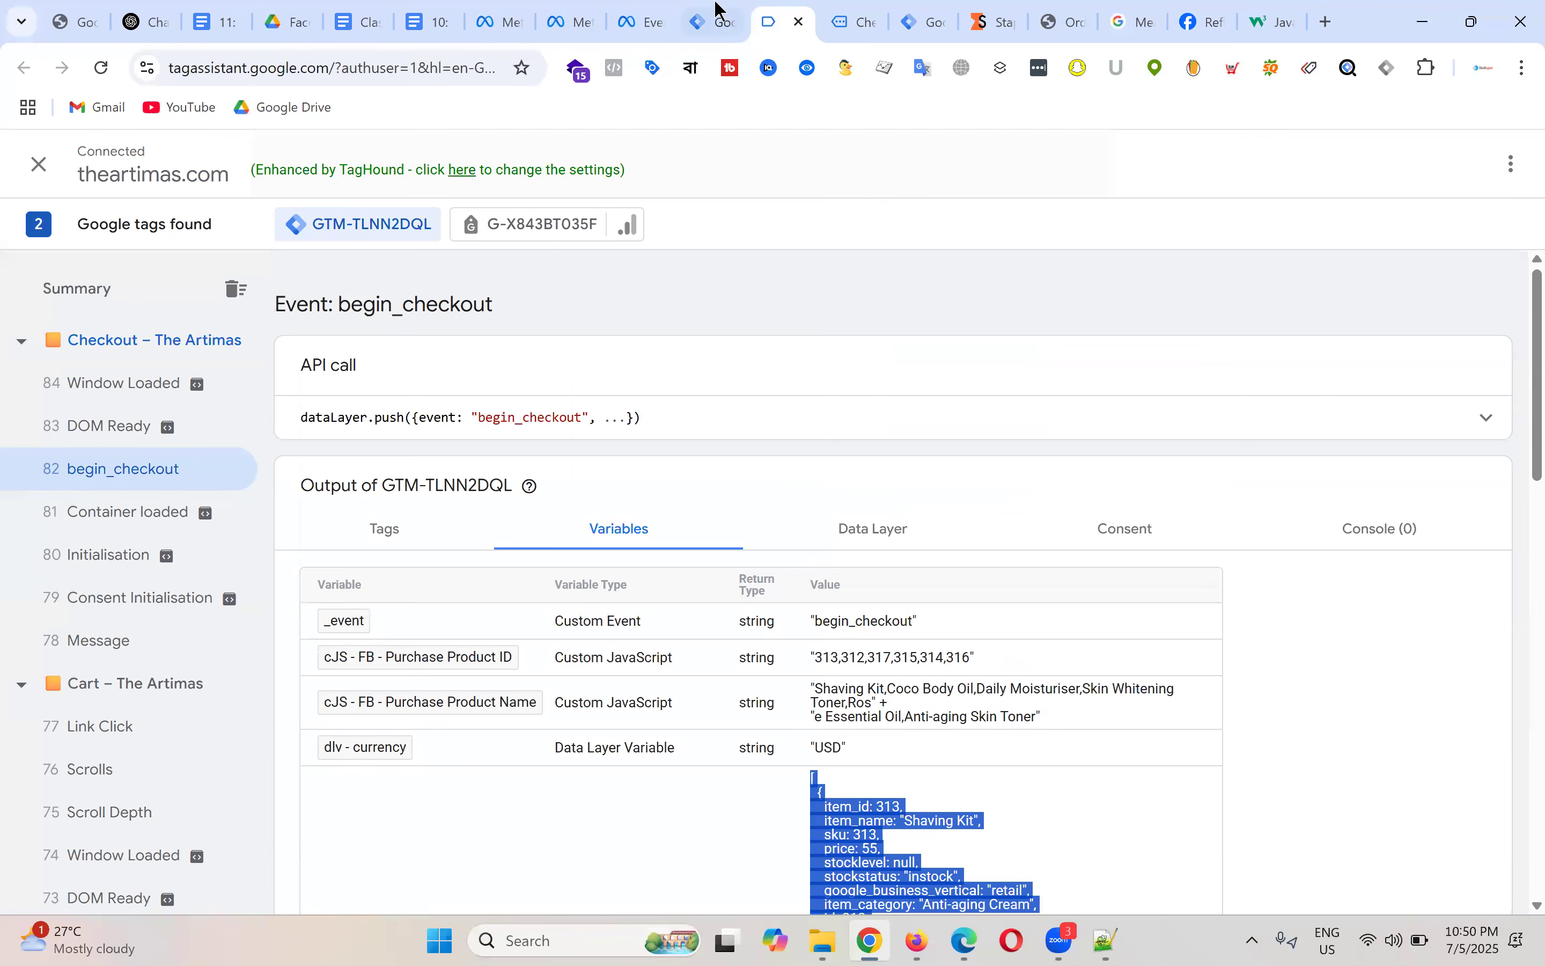
click(714, 10)
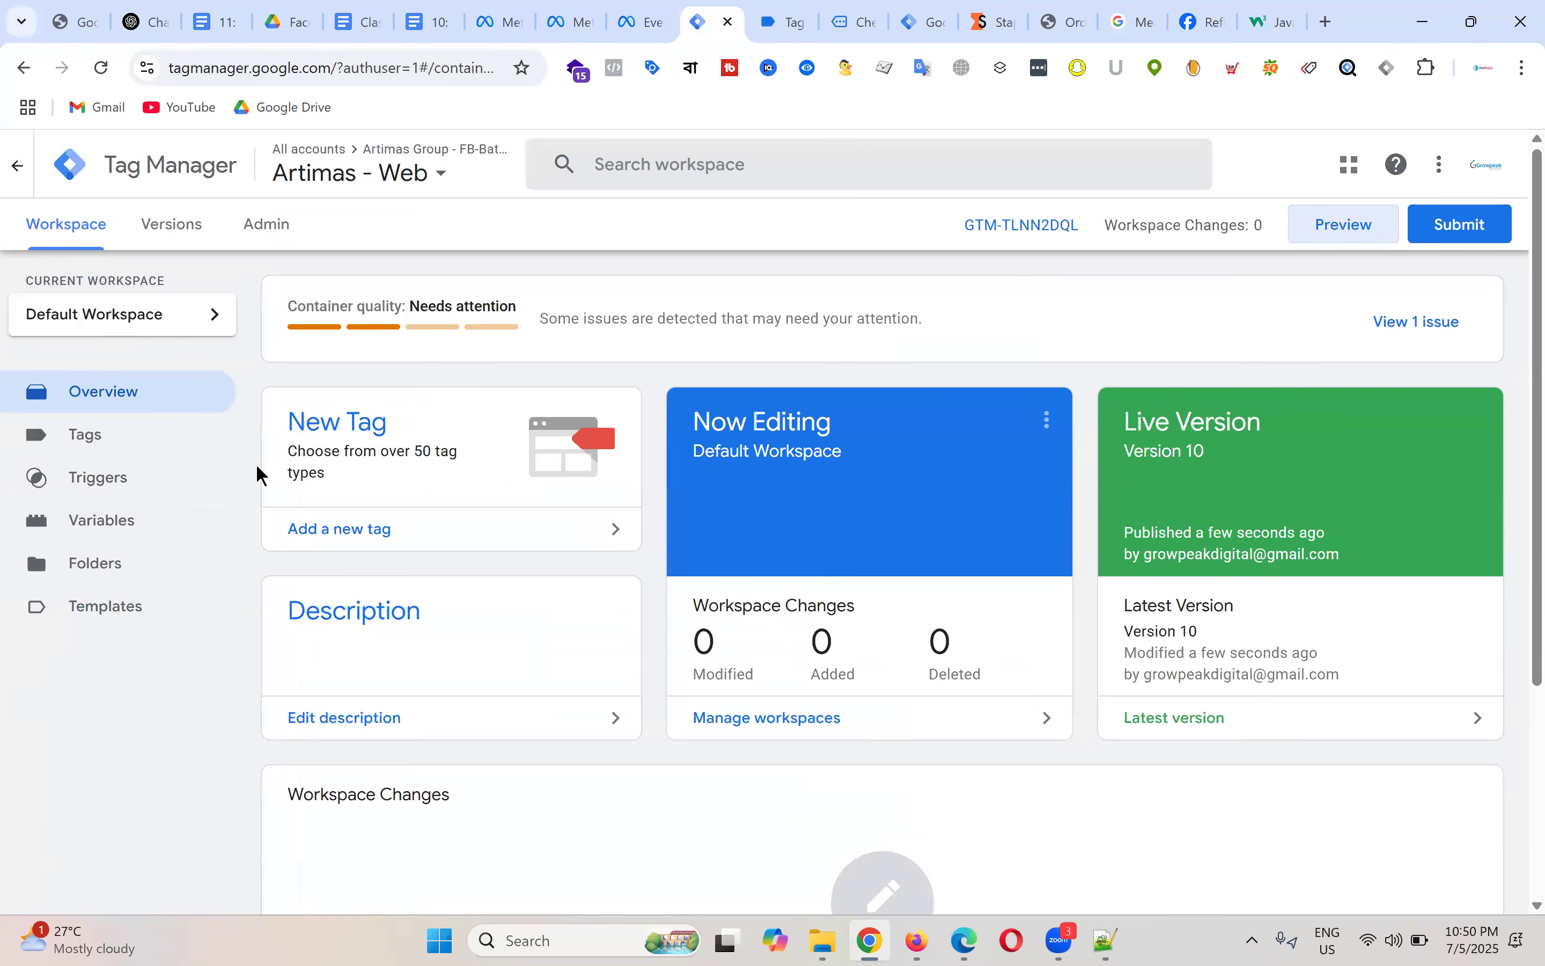
Step: Go to the Tags list, briefly opening a new tag and the FB - Add to cart - Tag
click(144, 435)
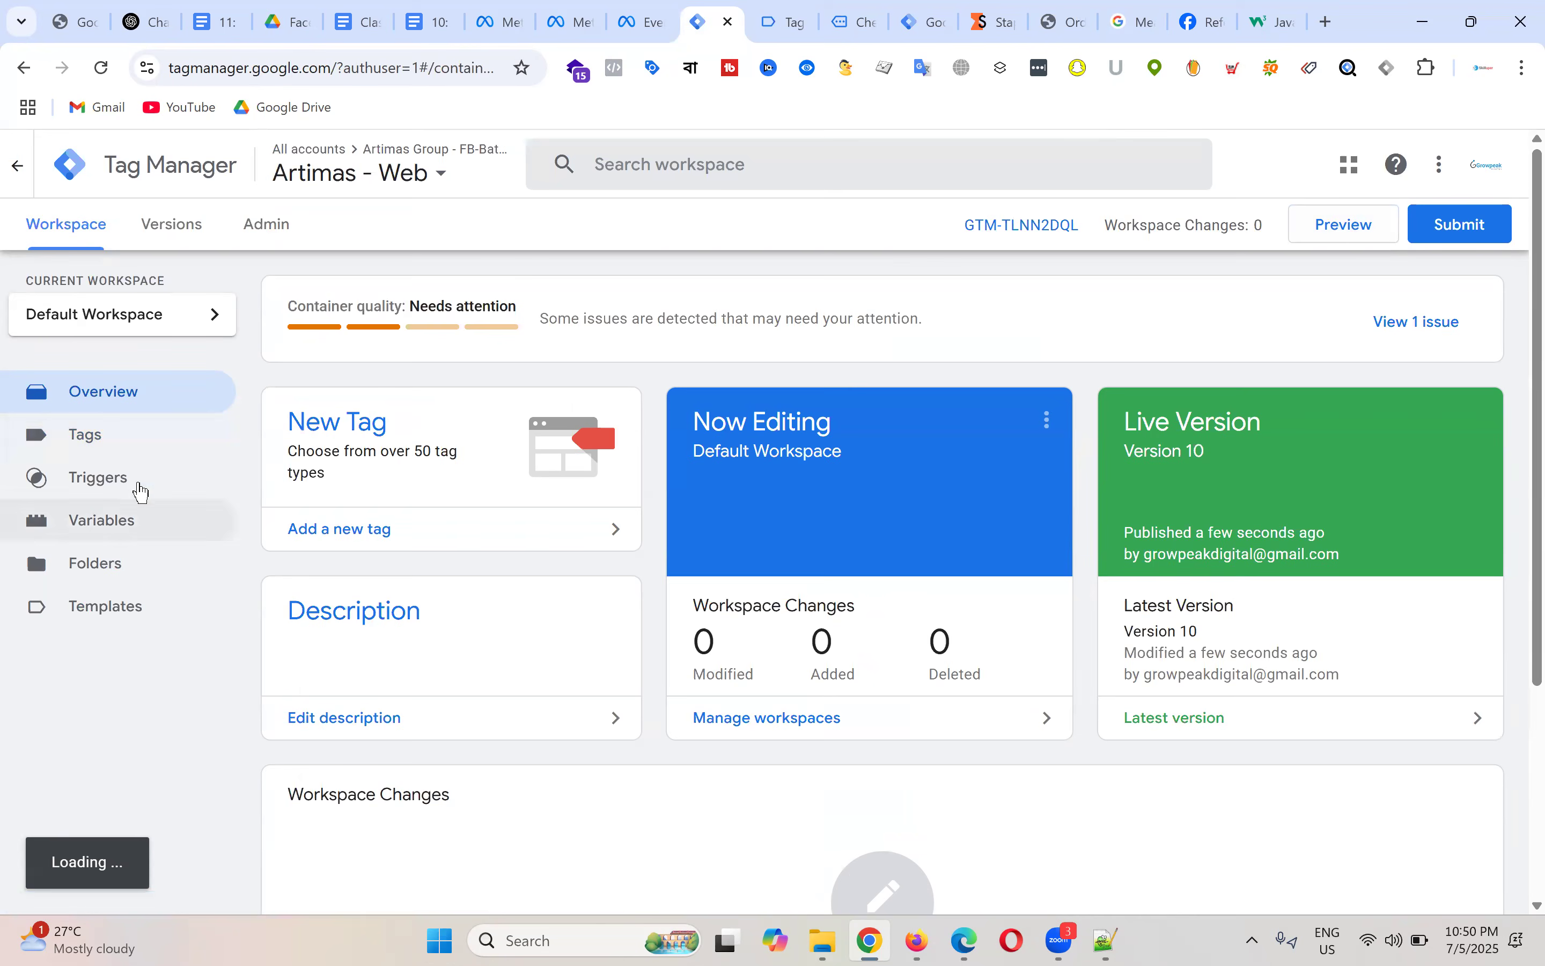
click(124, 449)
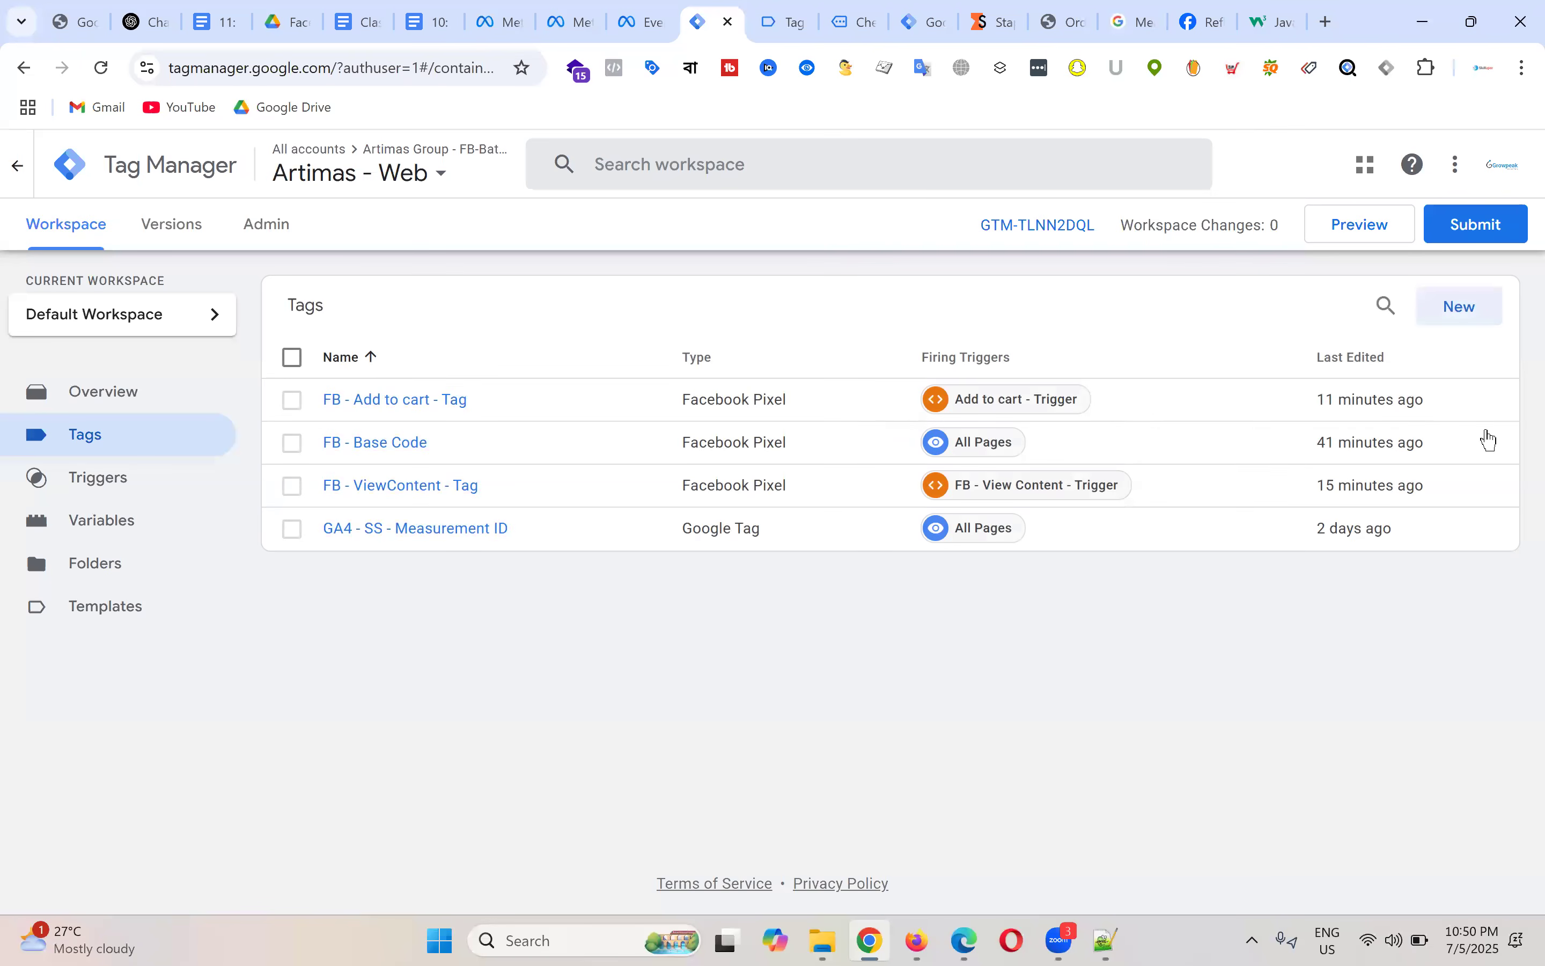
click(1468, 314)
click(296, 165)
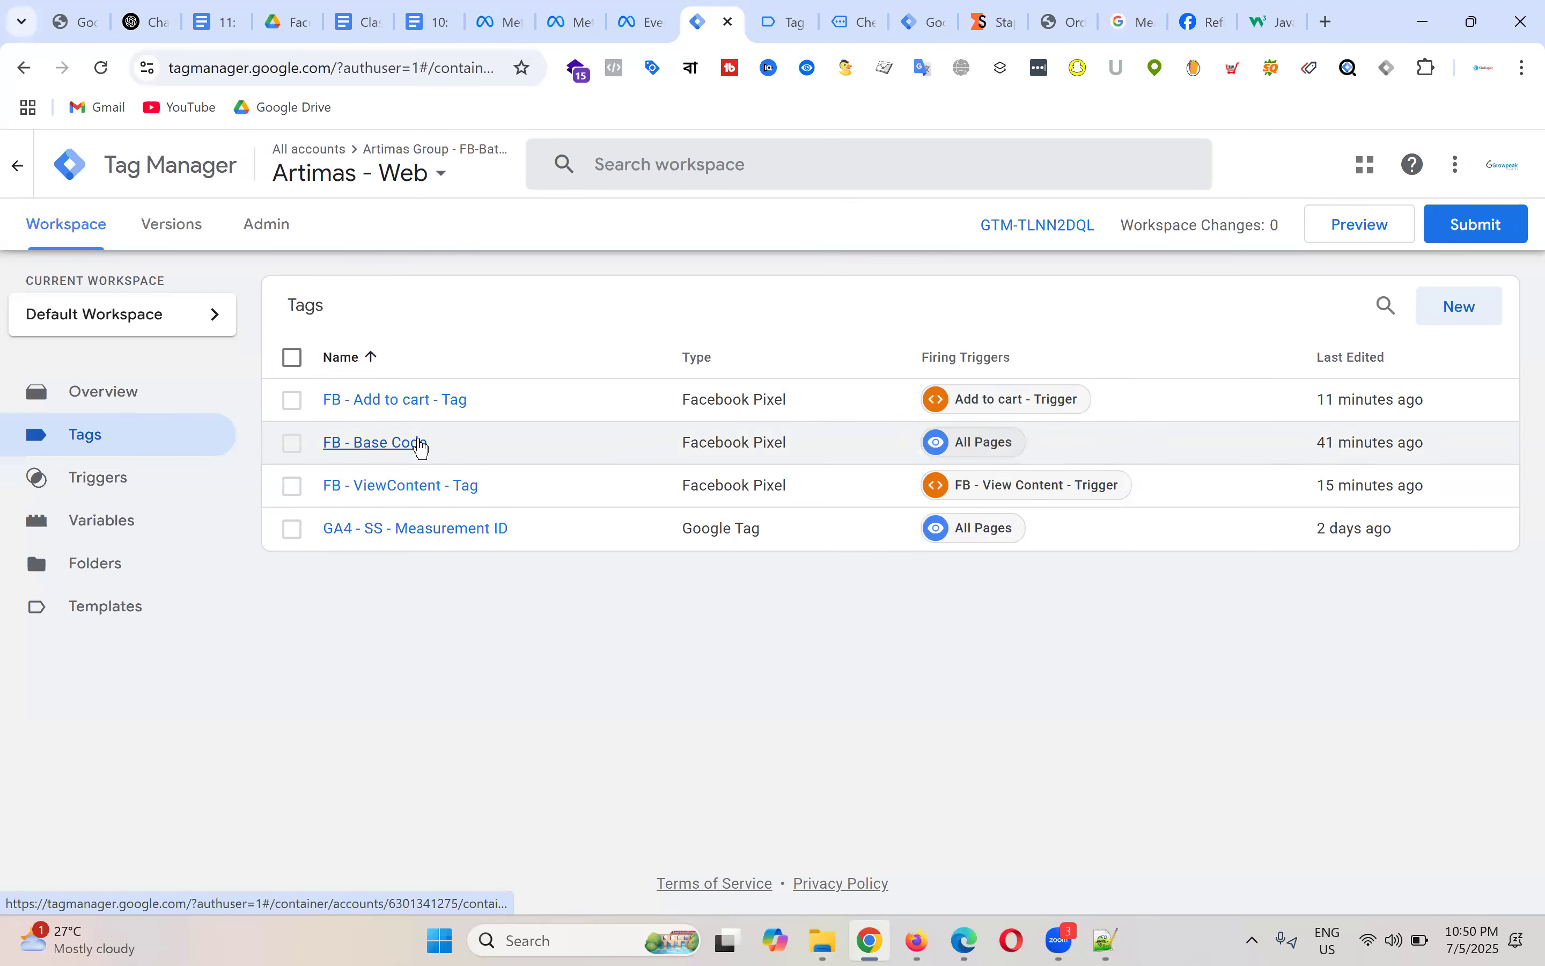
click(434, 402)
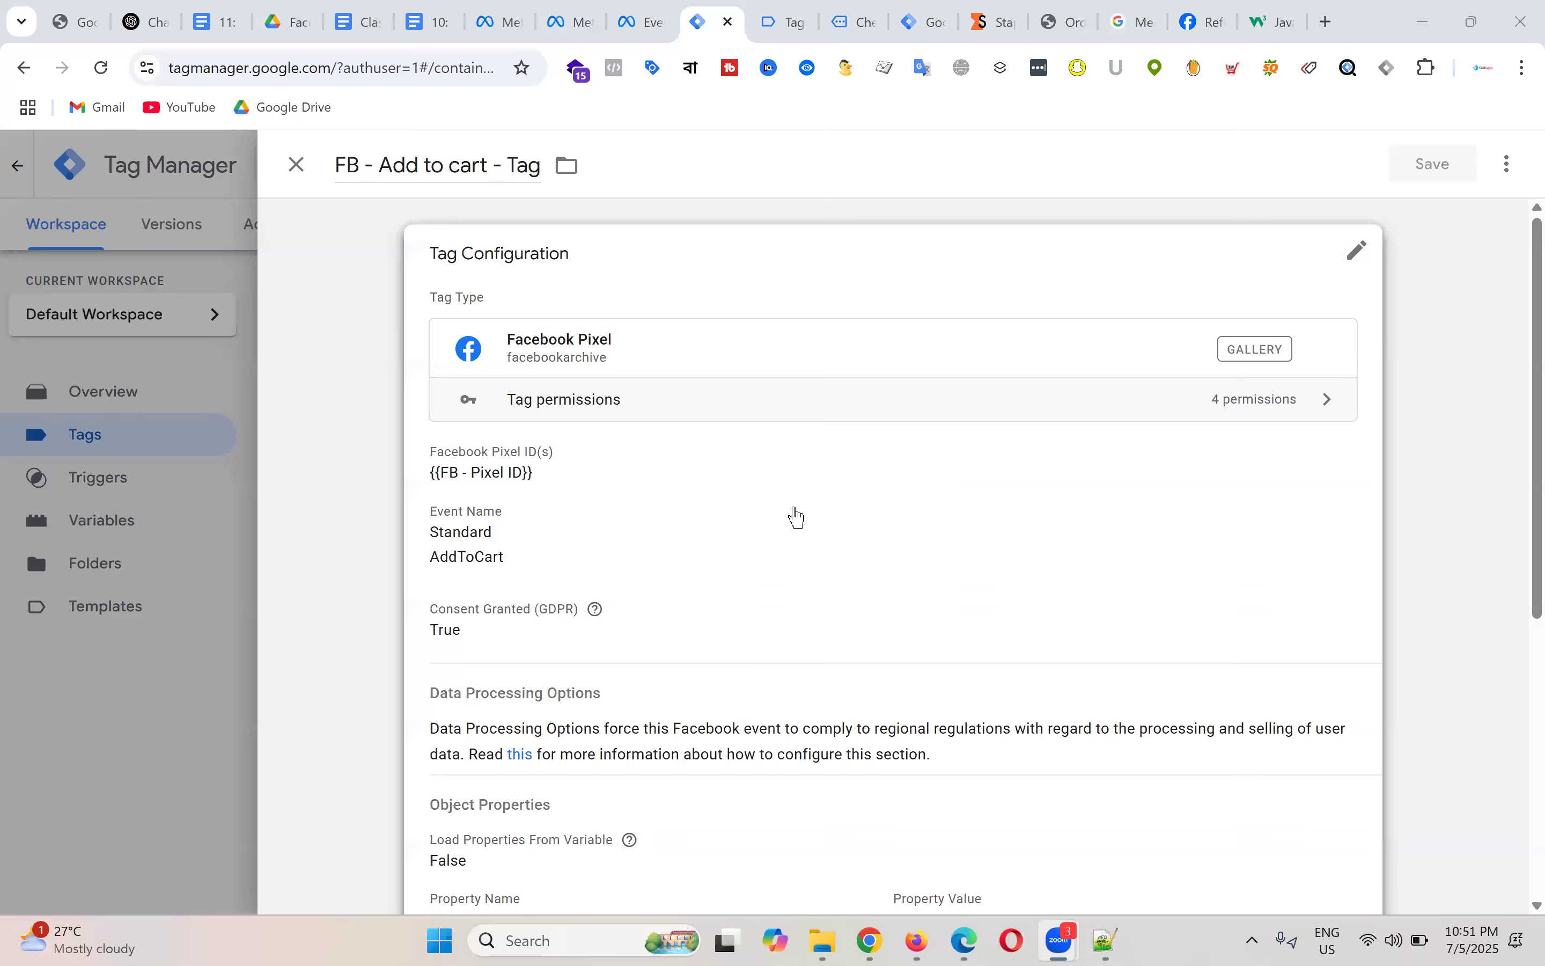
click(299, 165)
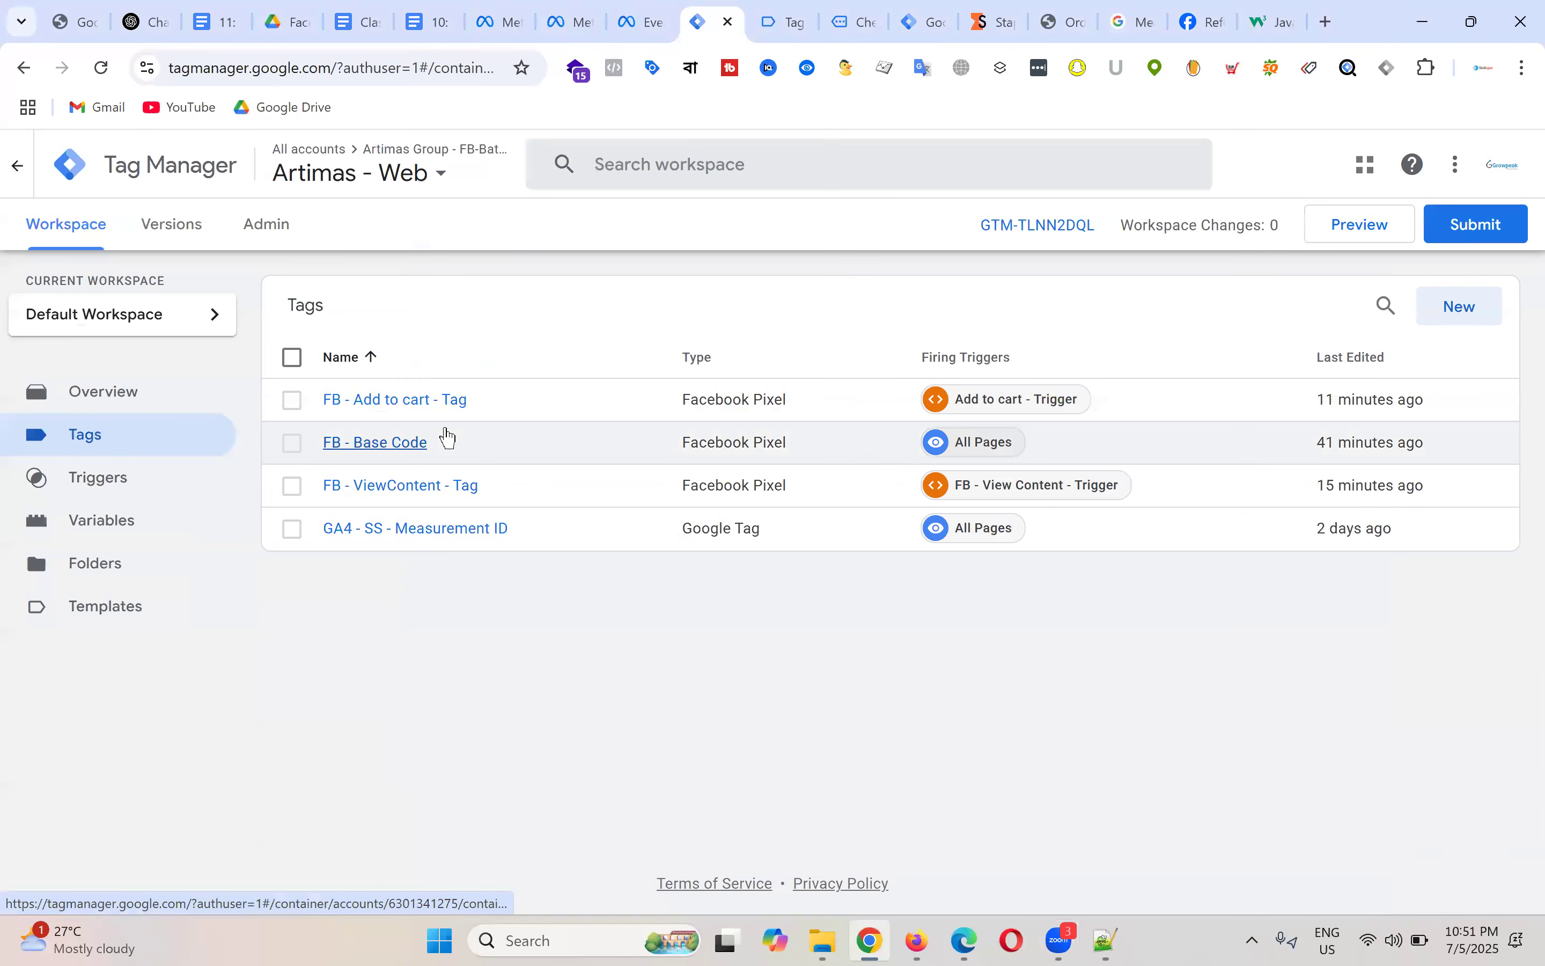
click(406, 487)
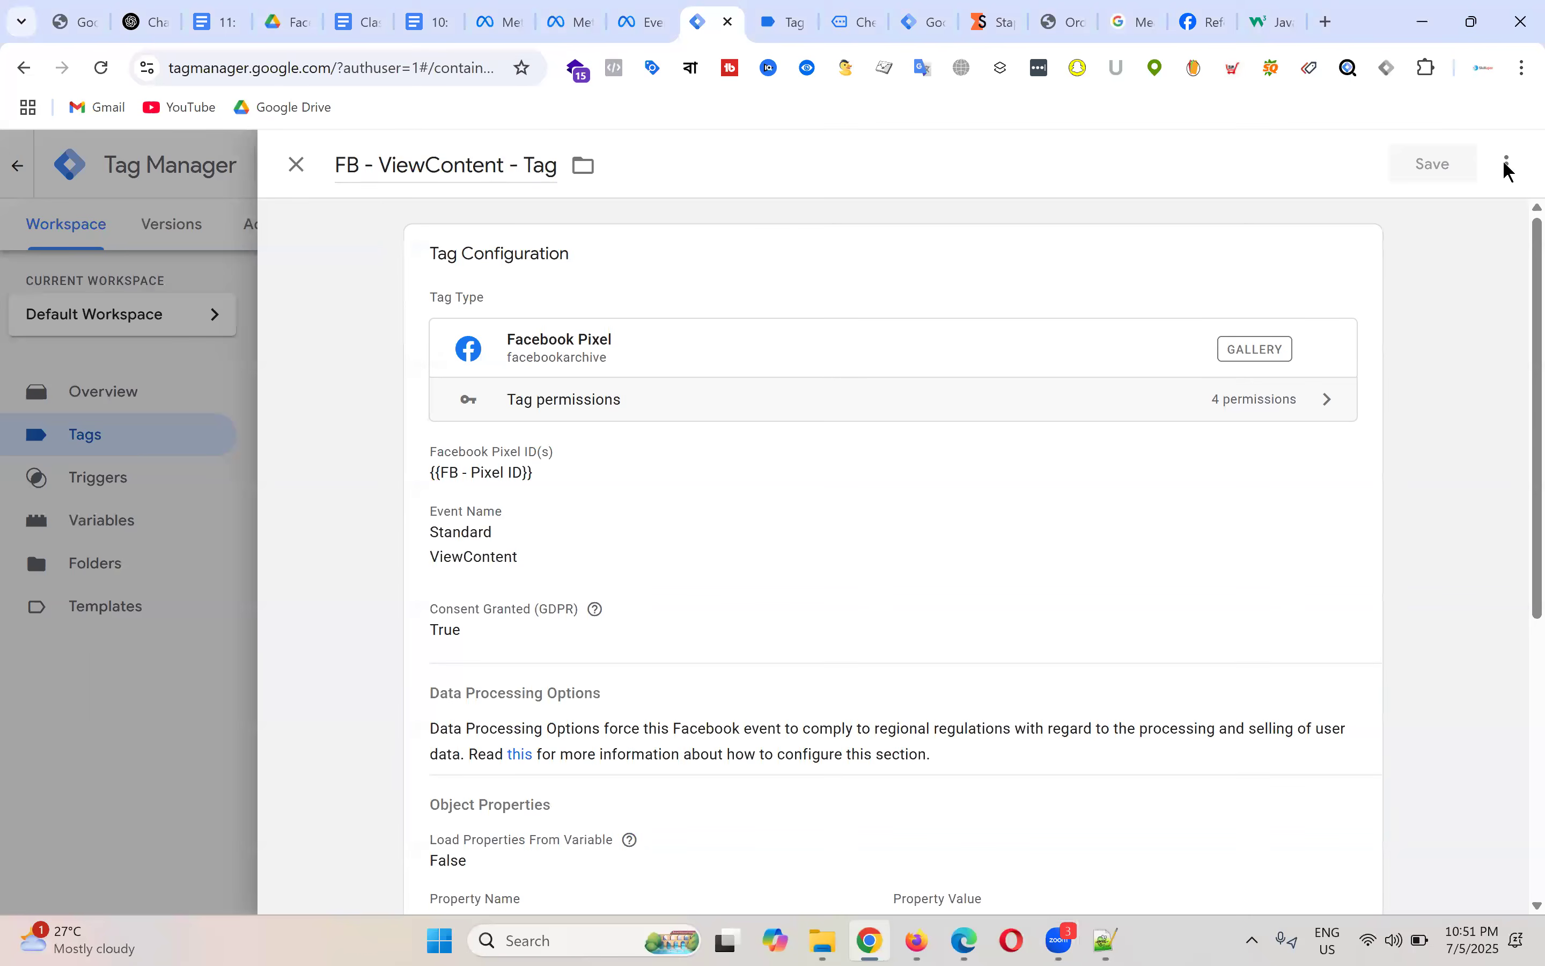
Step: Copy FB - ViewContent - Tag, rename the duplicate 'FB - Checkout - Tag', and edit its configuration
click(1508, 165)
click(1416, 220)
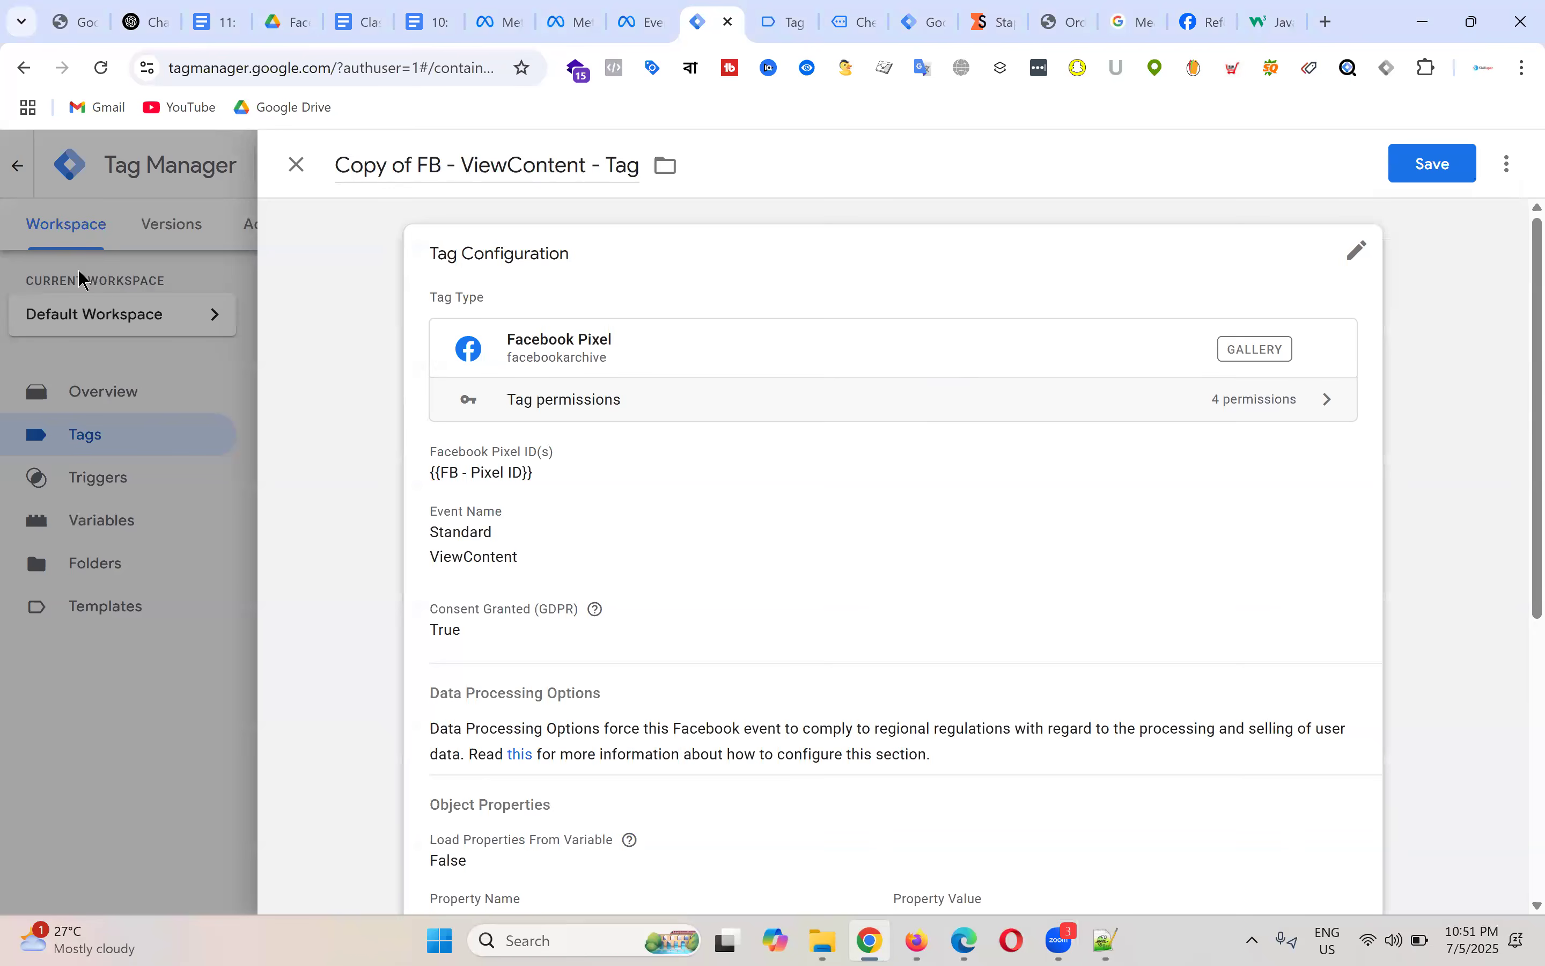
click(417, 165)
key(BackSpace)
key(BackSpace)
key(BackSpace)
key(BackSpace)
key(BackSpace)
key(BackSpace)
key(BackSpace)
key(BackSpace)
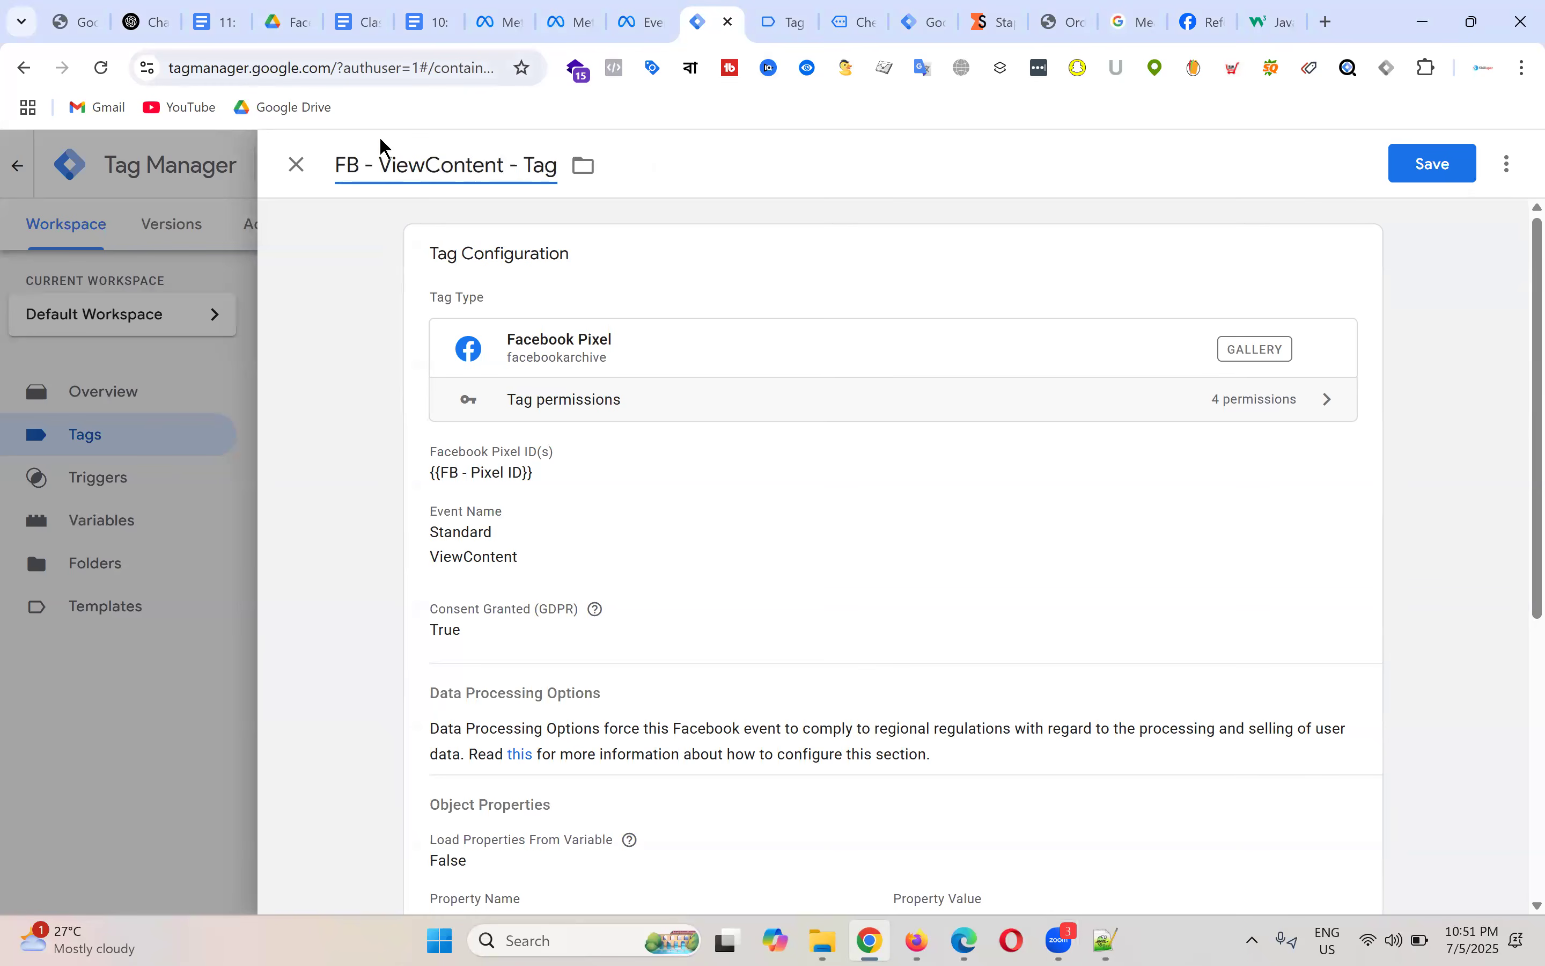
click(380, 164)
key(shift+Right)
key(shift+Right)
key(shift+Right)
key(shift+Right)
key(shift+Right)
key(shift+Right)
key(shift+Right)
key(shift+Right)
key(shift+Right)
key(shift+Right)
key(shift+Right)
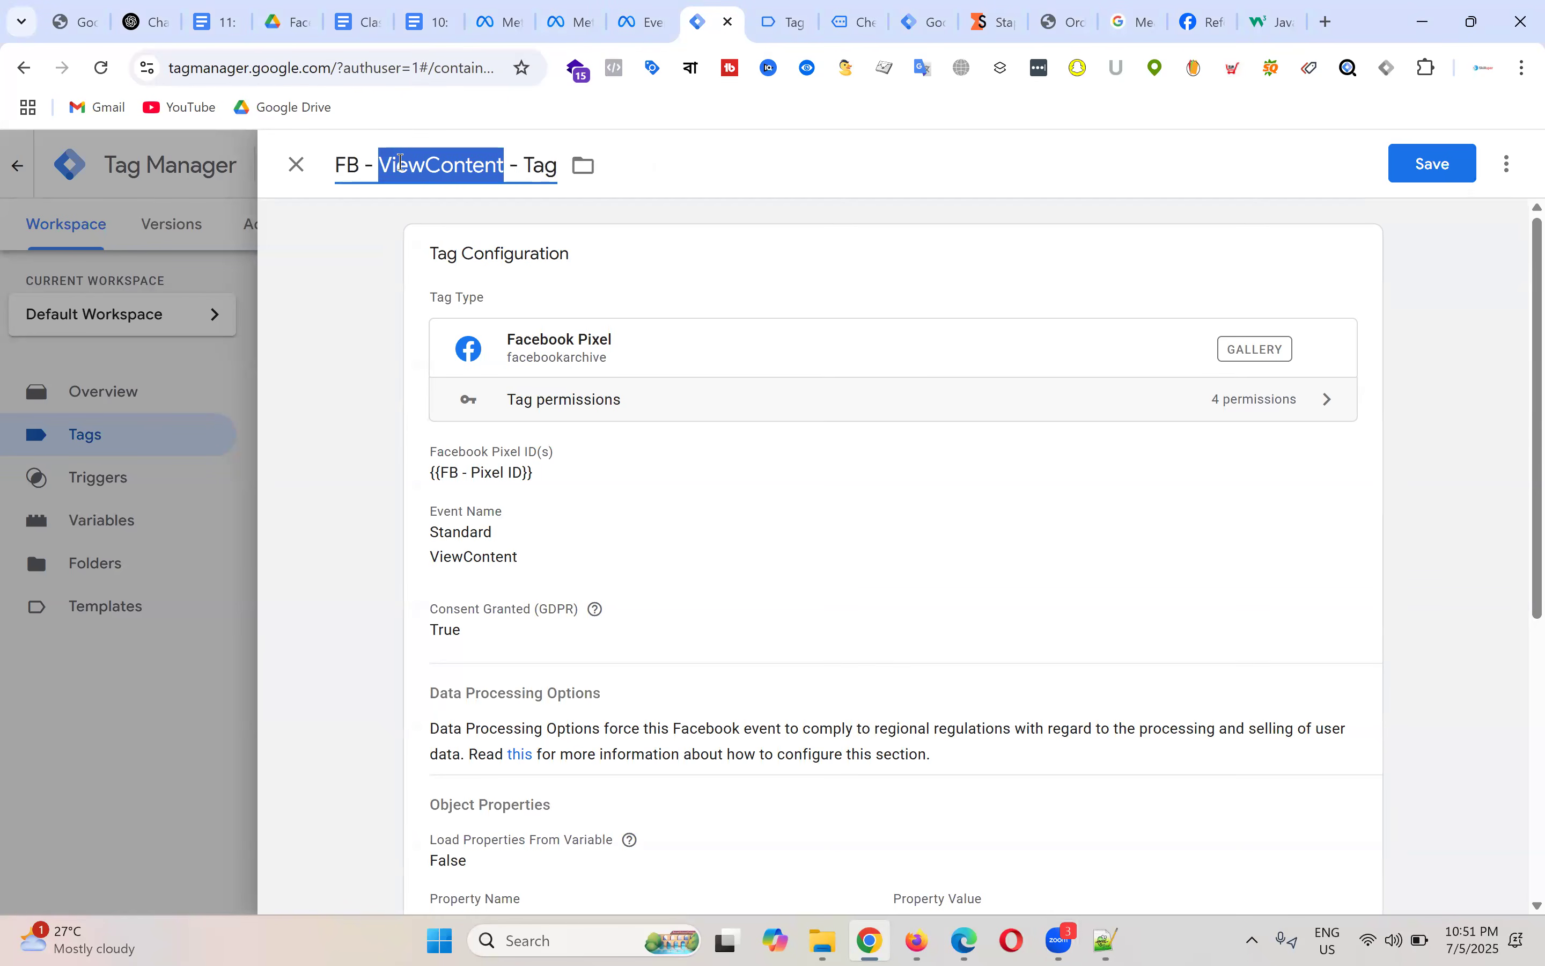
text(Check)
key(BackSpace)
key(BackSpace)
key(BackSpace)
key(BackSpace)
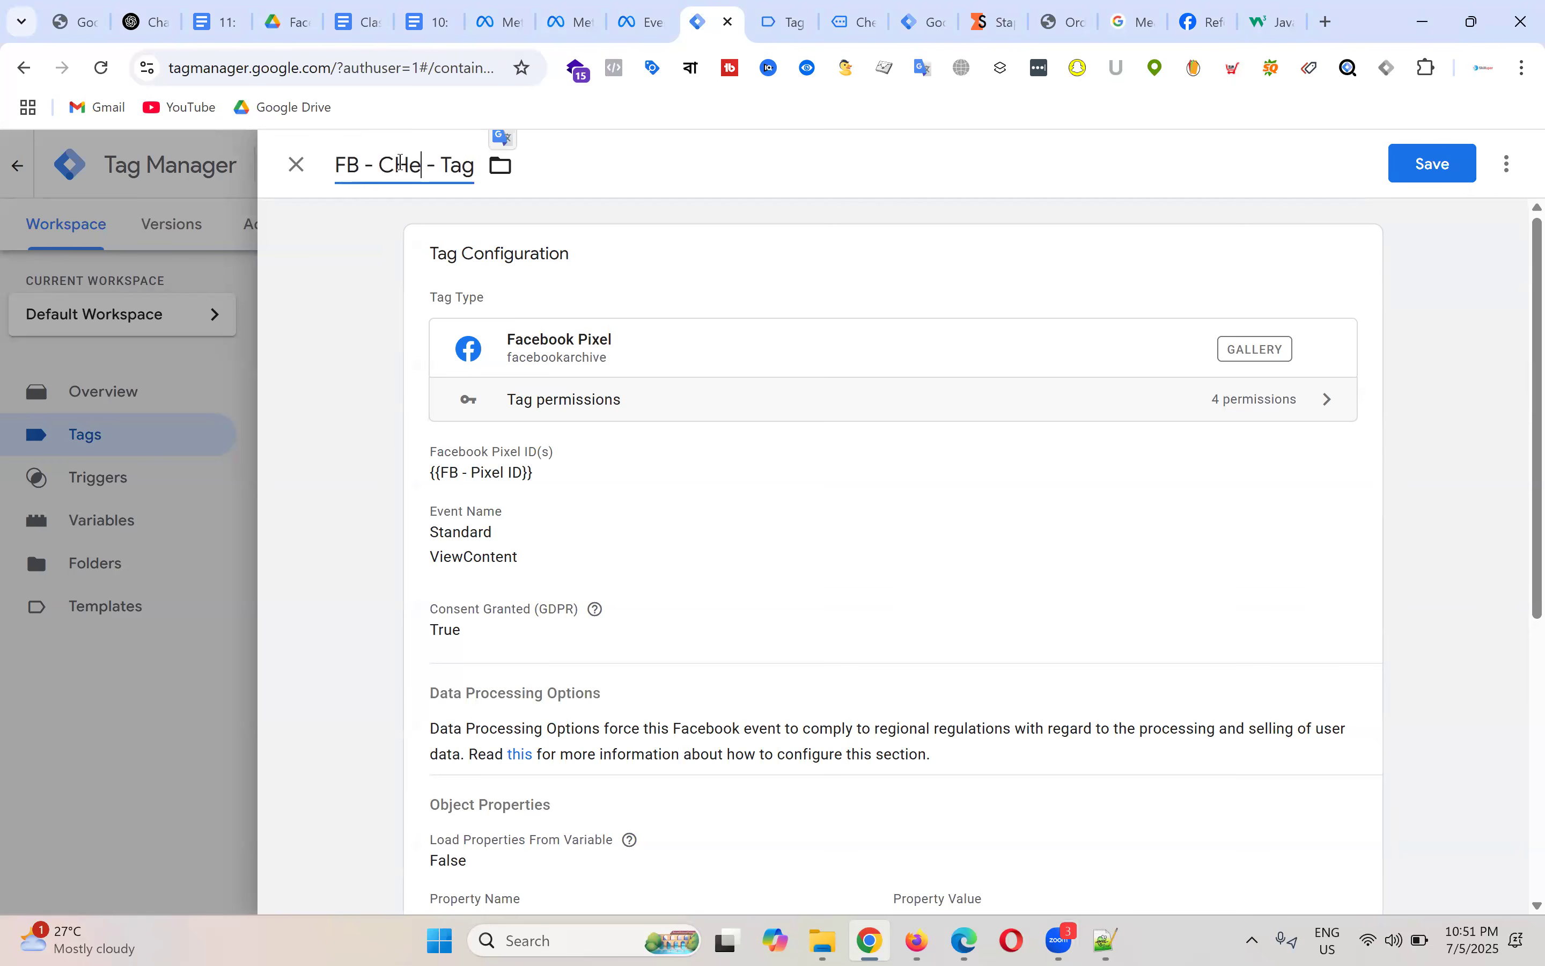
text(heckout)
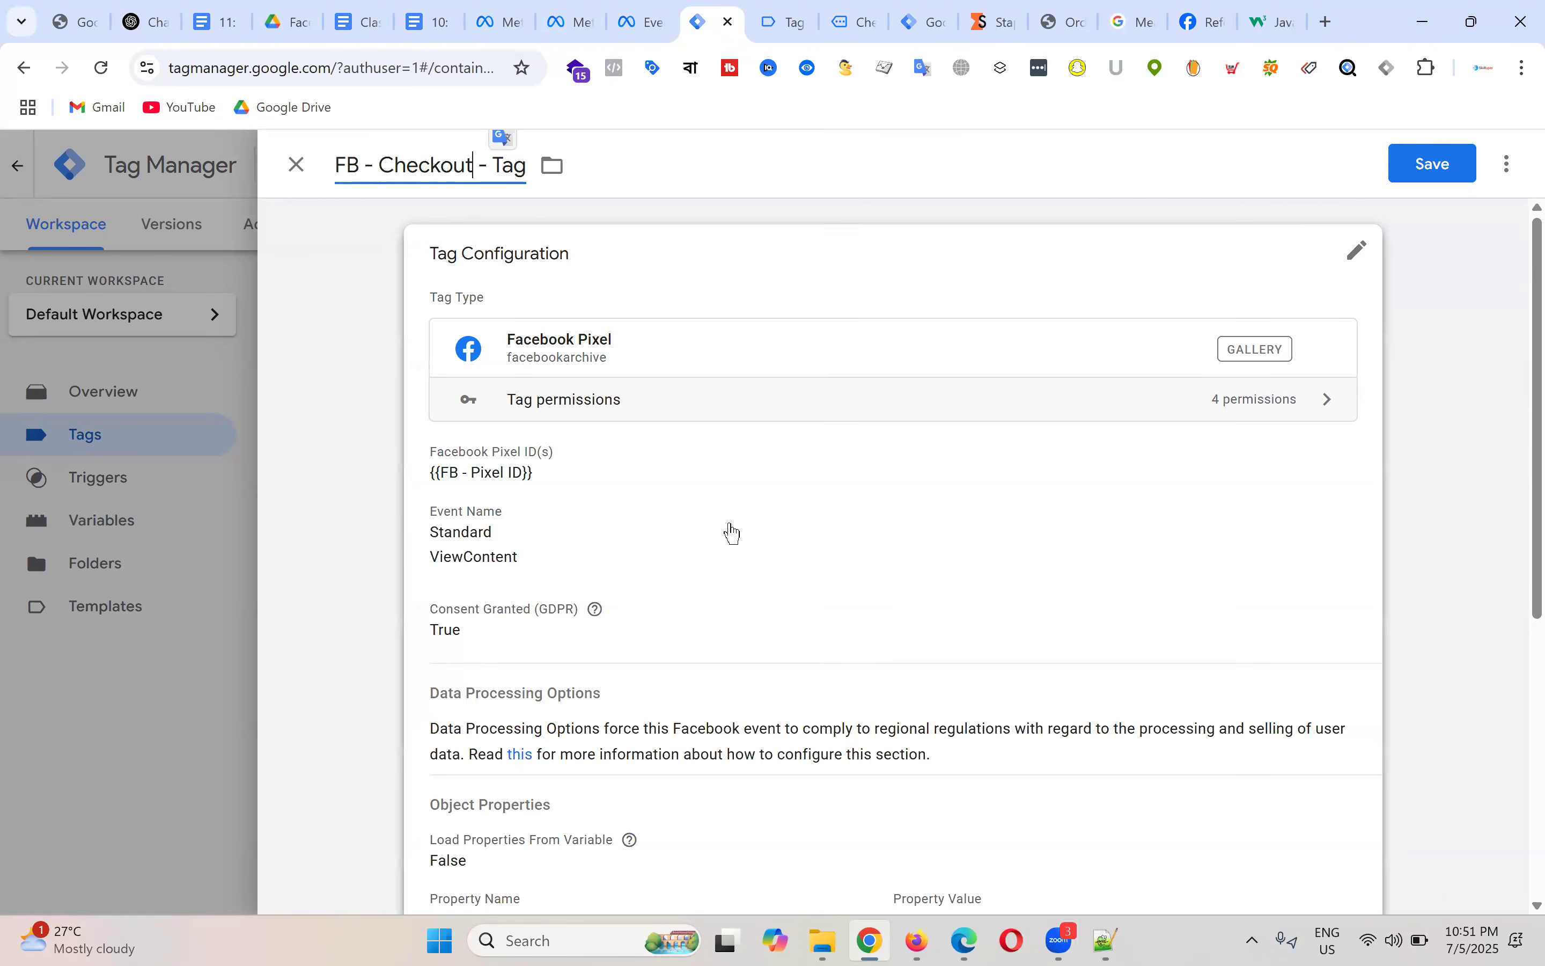
click(729, 529)
scroll(625, 510, down, 3)
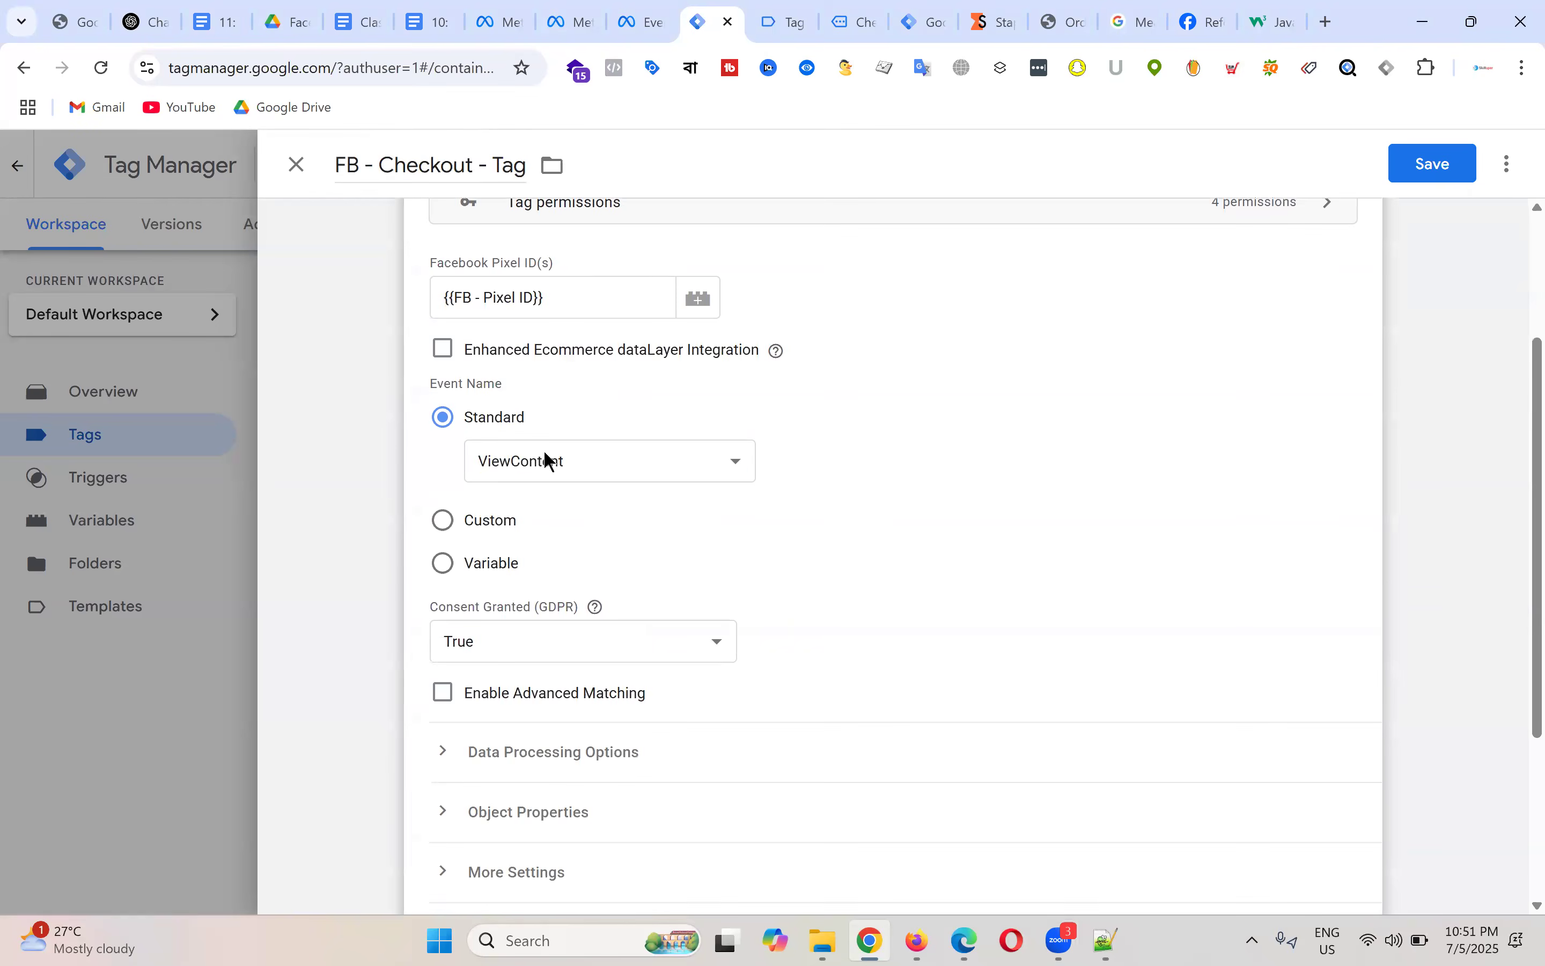
Step: Set the event to InitiateCheckout and clear the content_ids and content_name values
click(571, 469)
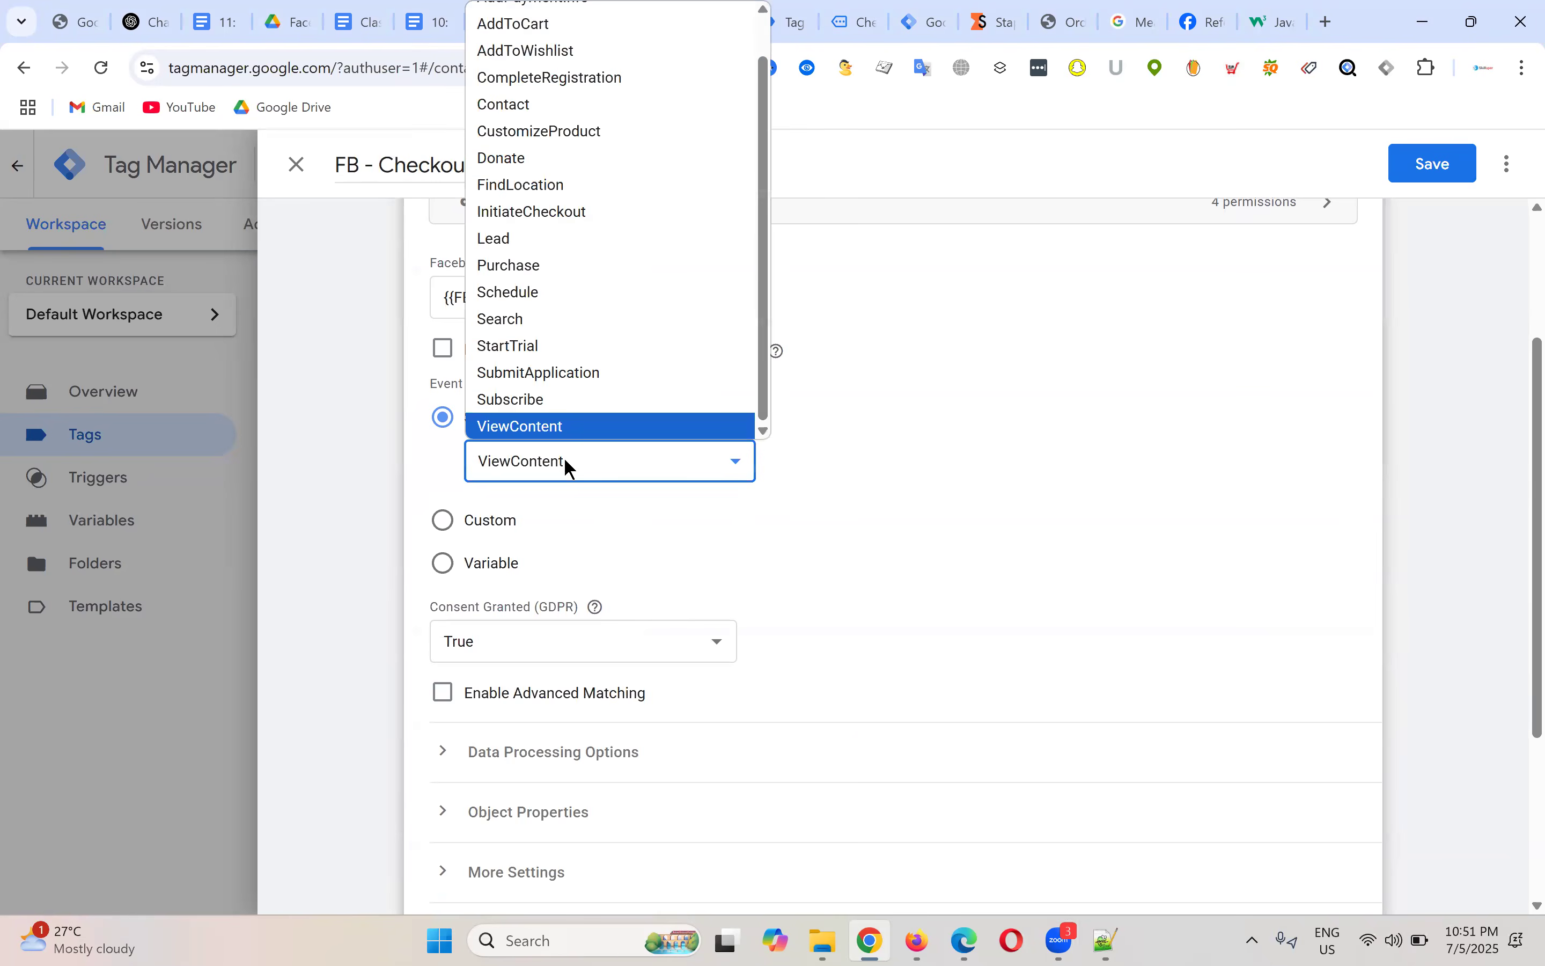
click(581, 221)
scroll(1011, 449, down, 3)
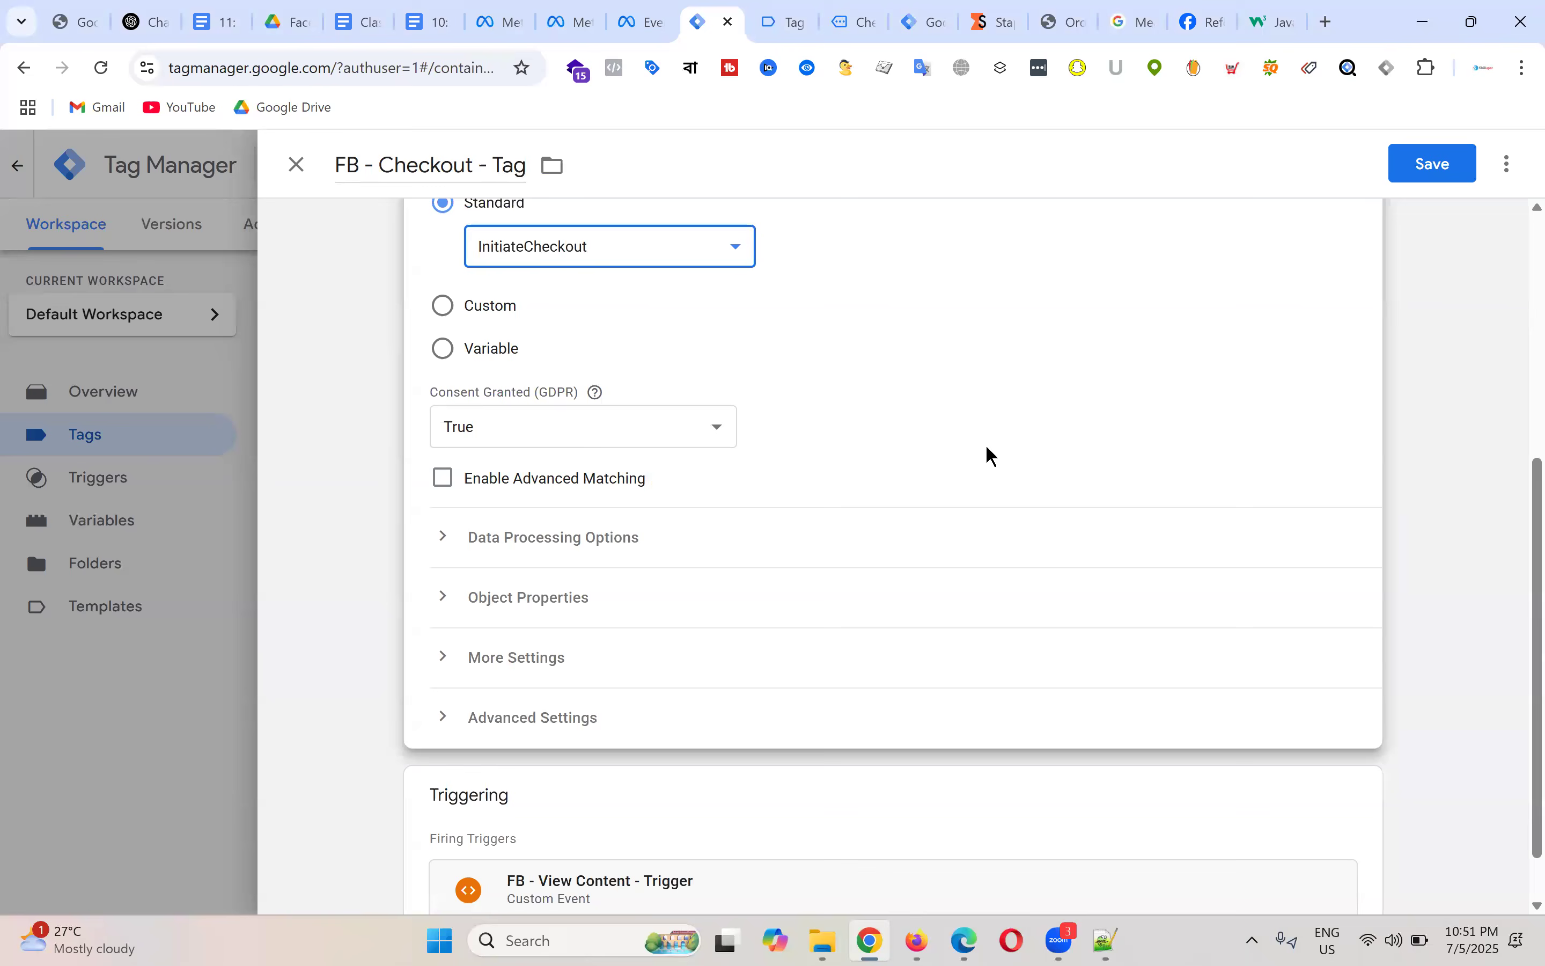
click(447, 604)
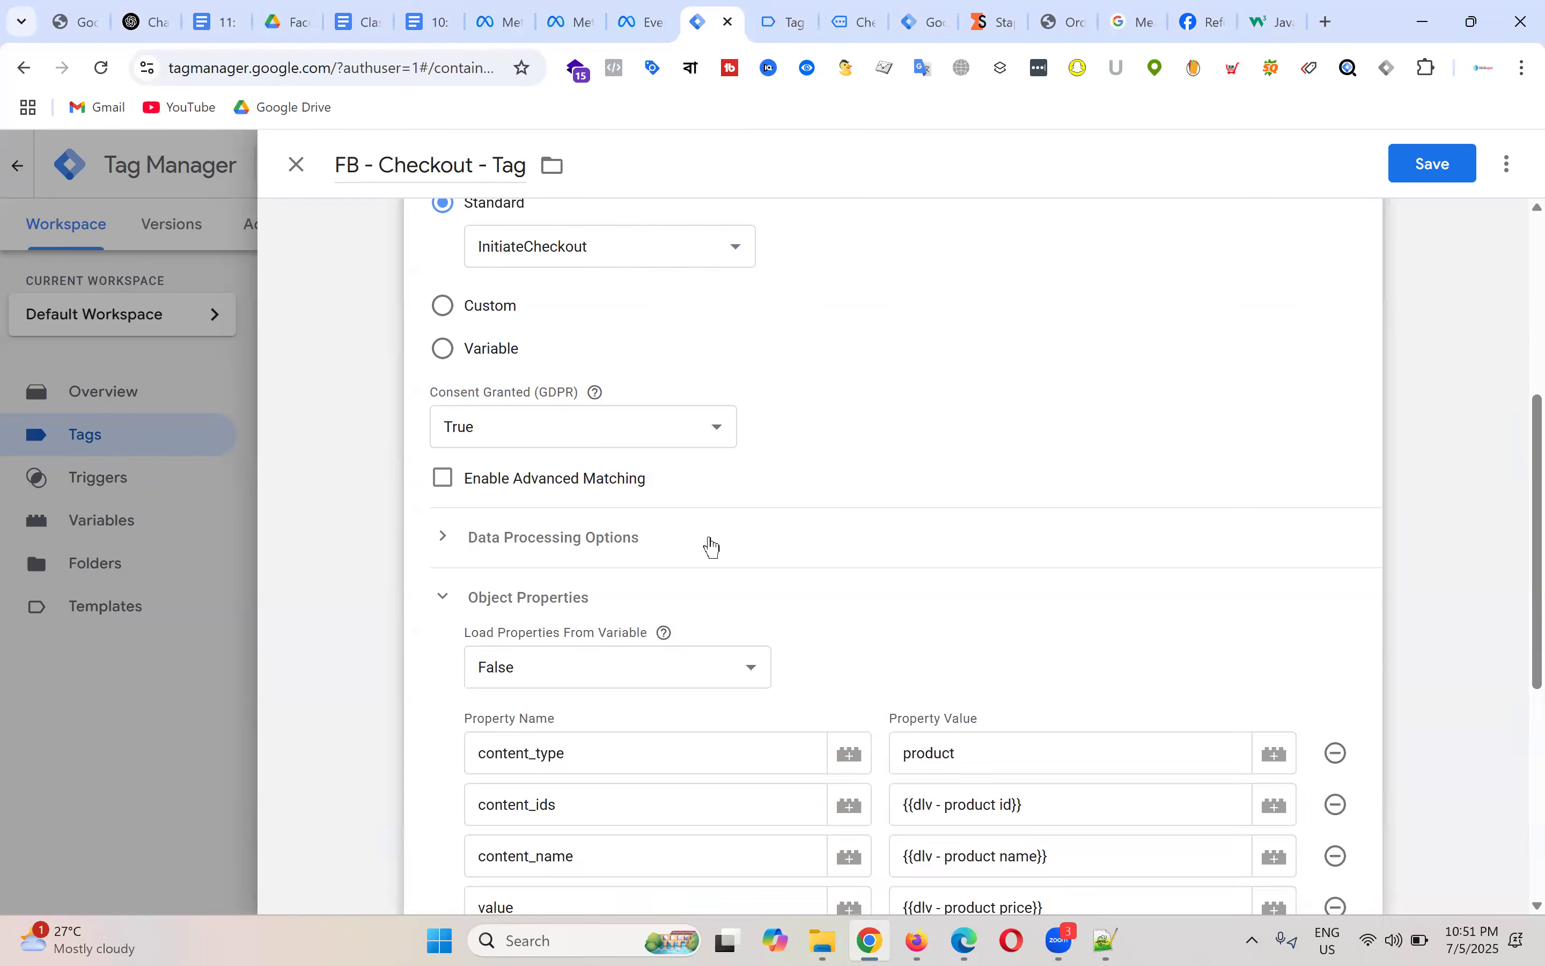
scroll(707, 542, down, 4)
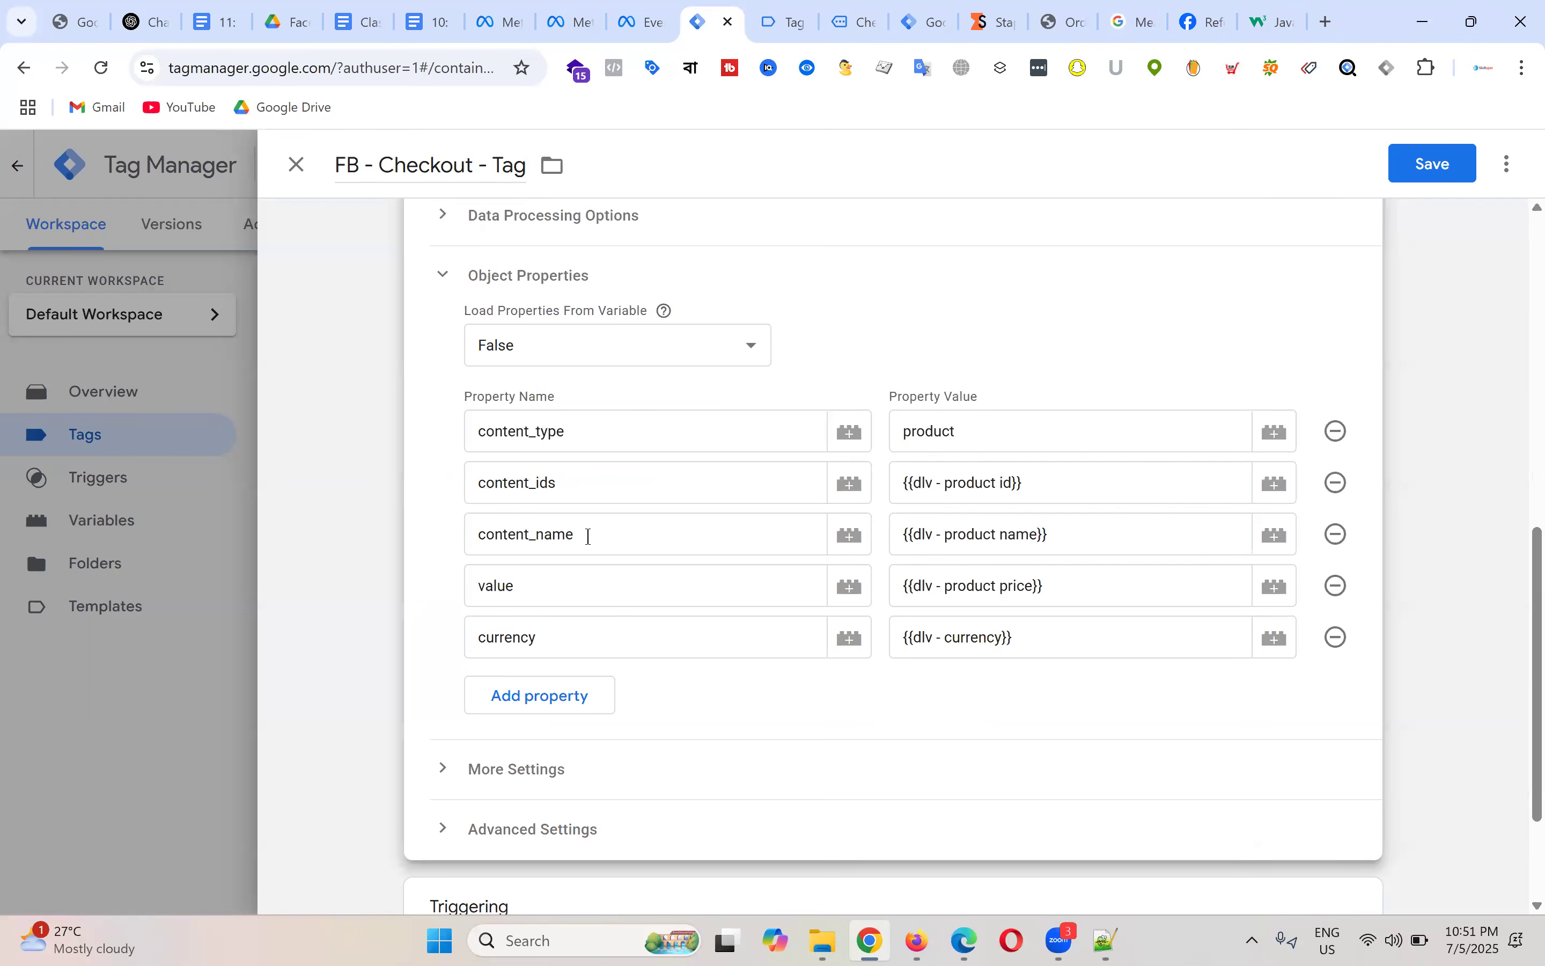
click(571, 598)
click(571, 635)
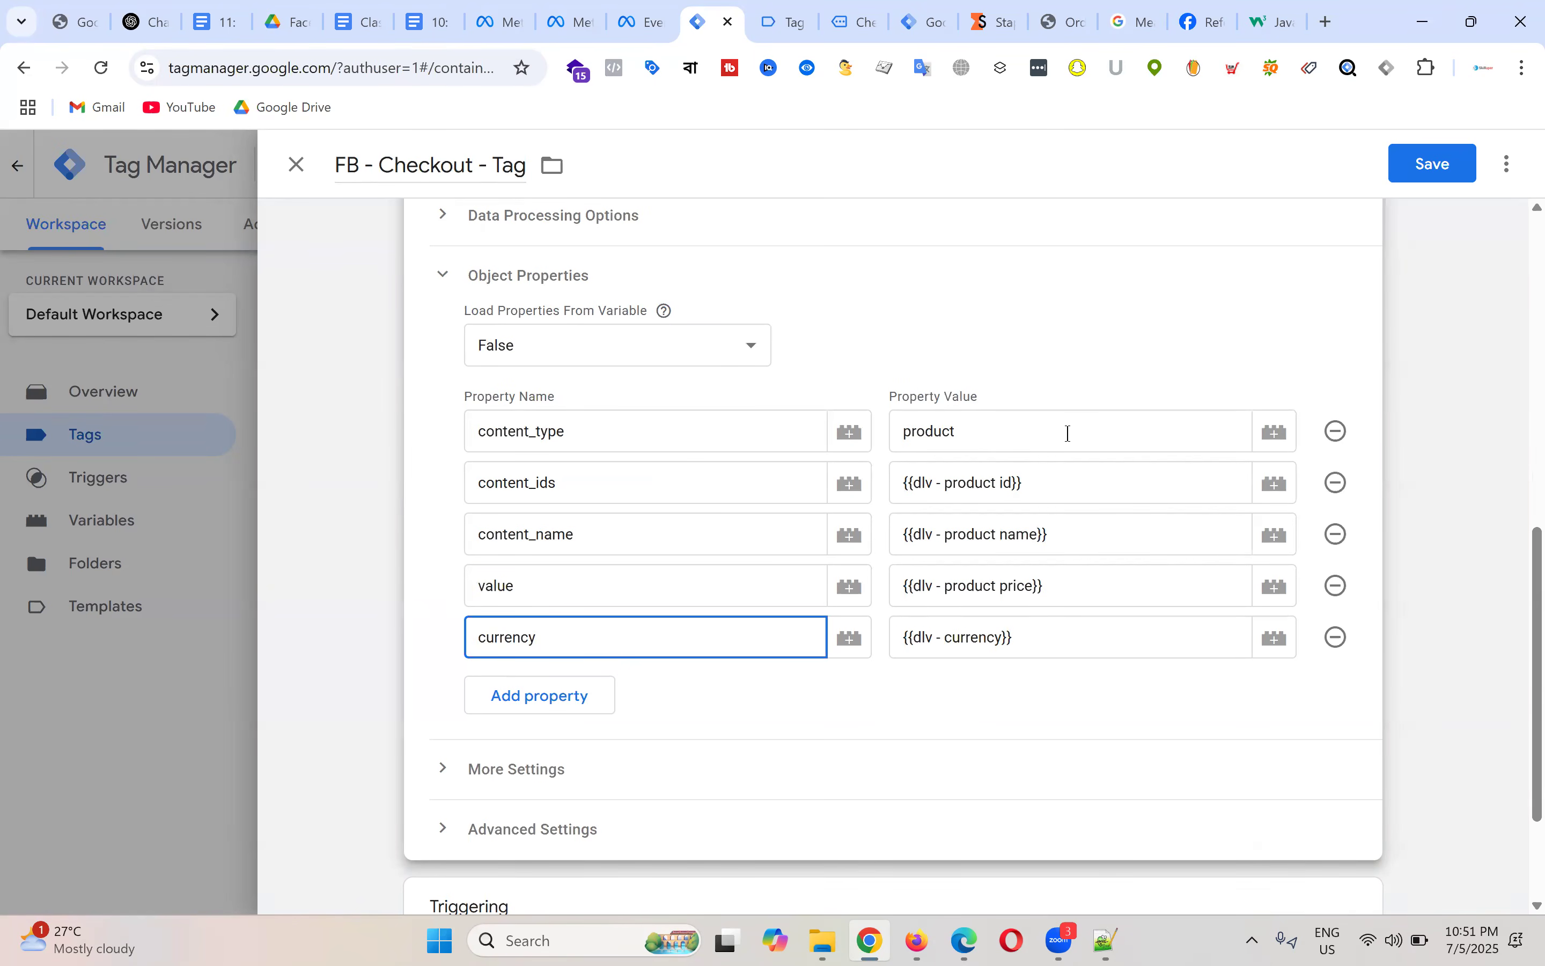
drag(1057, 487, 892, 480)
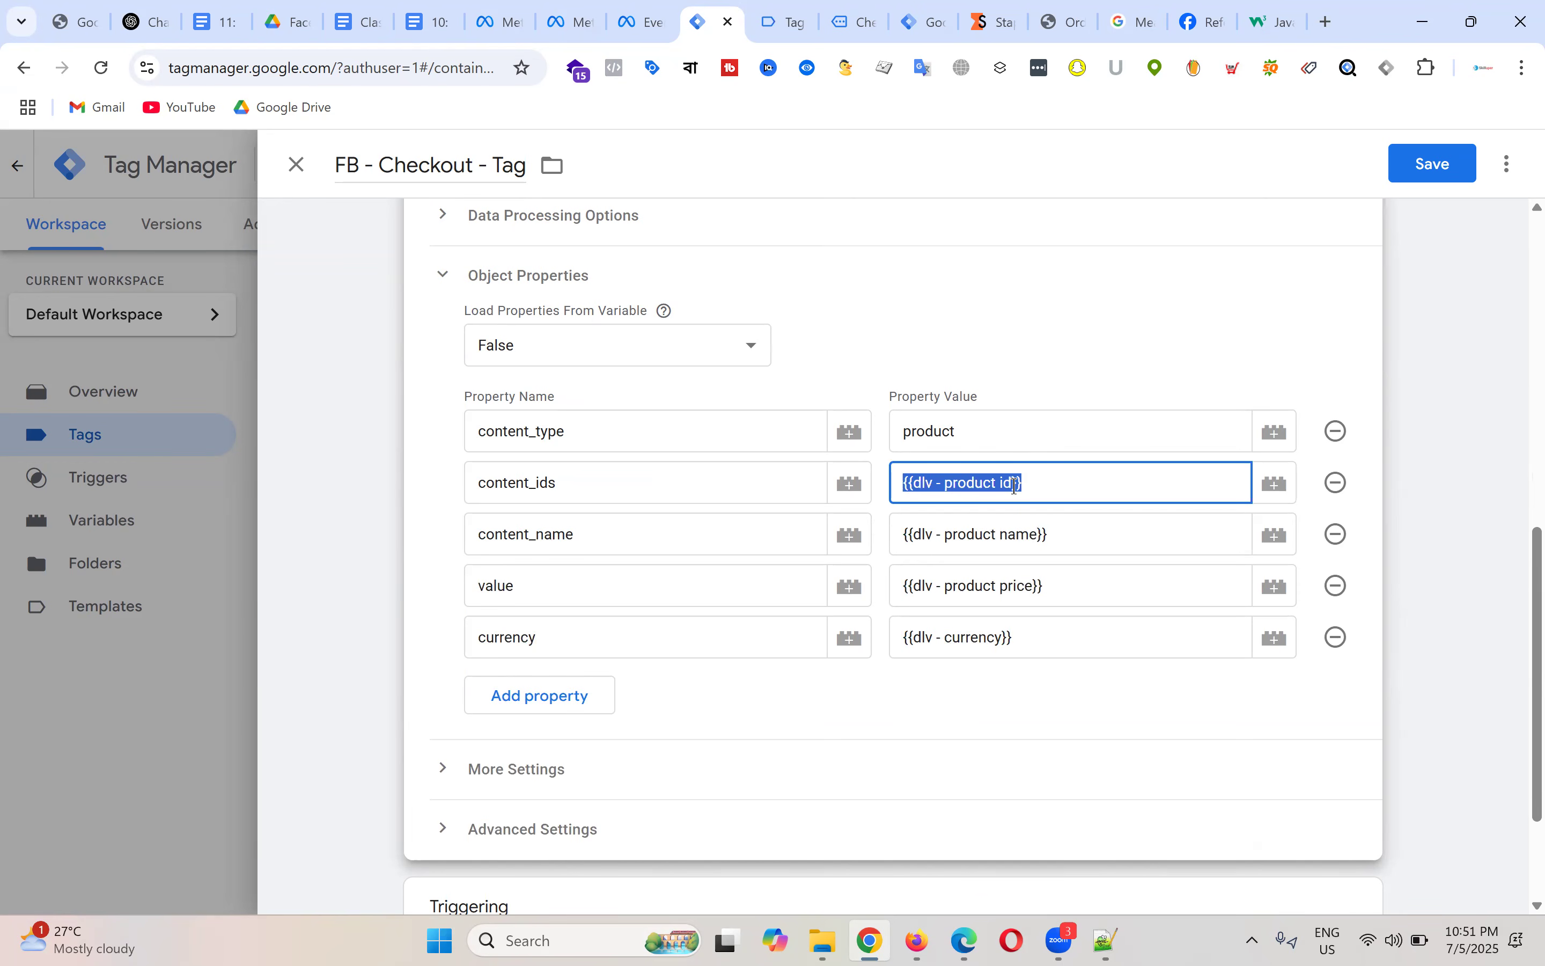
key(BackSpace)
drag(1084, 540, 903, 528)
key(BackSpace)
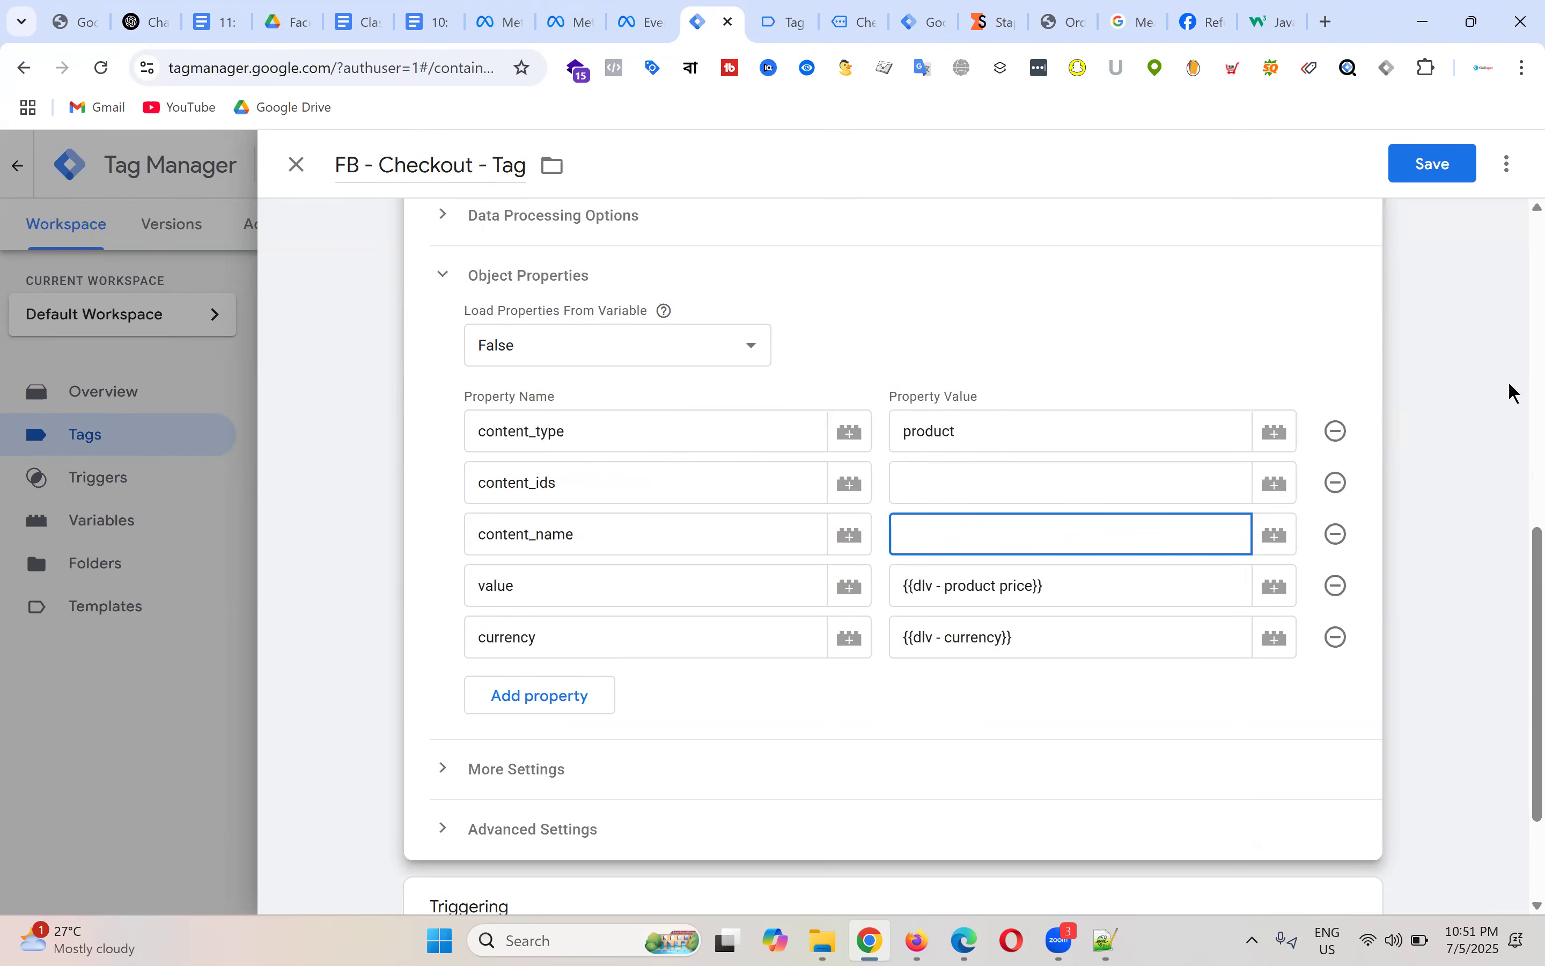
Step: Check Tag Assistant's begin_checkout ecommerce data, noting the order value 375
key(ctrl+Tab)
double_click(353, 439)
double_click(350, 470)
click(382, 471)
double_click(409, 469)
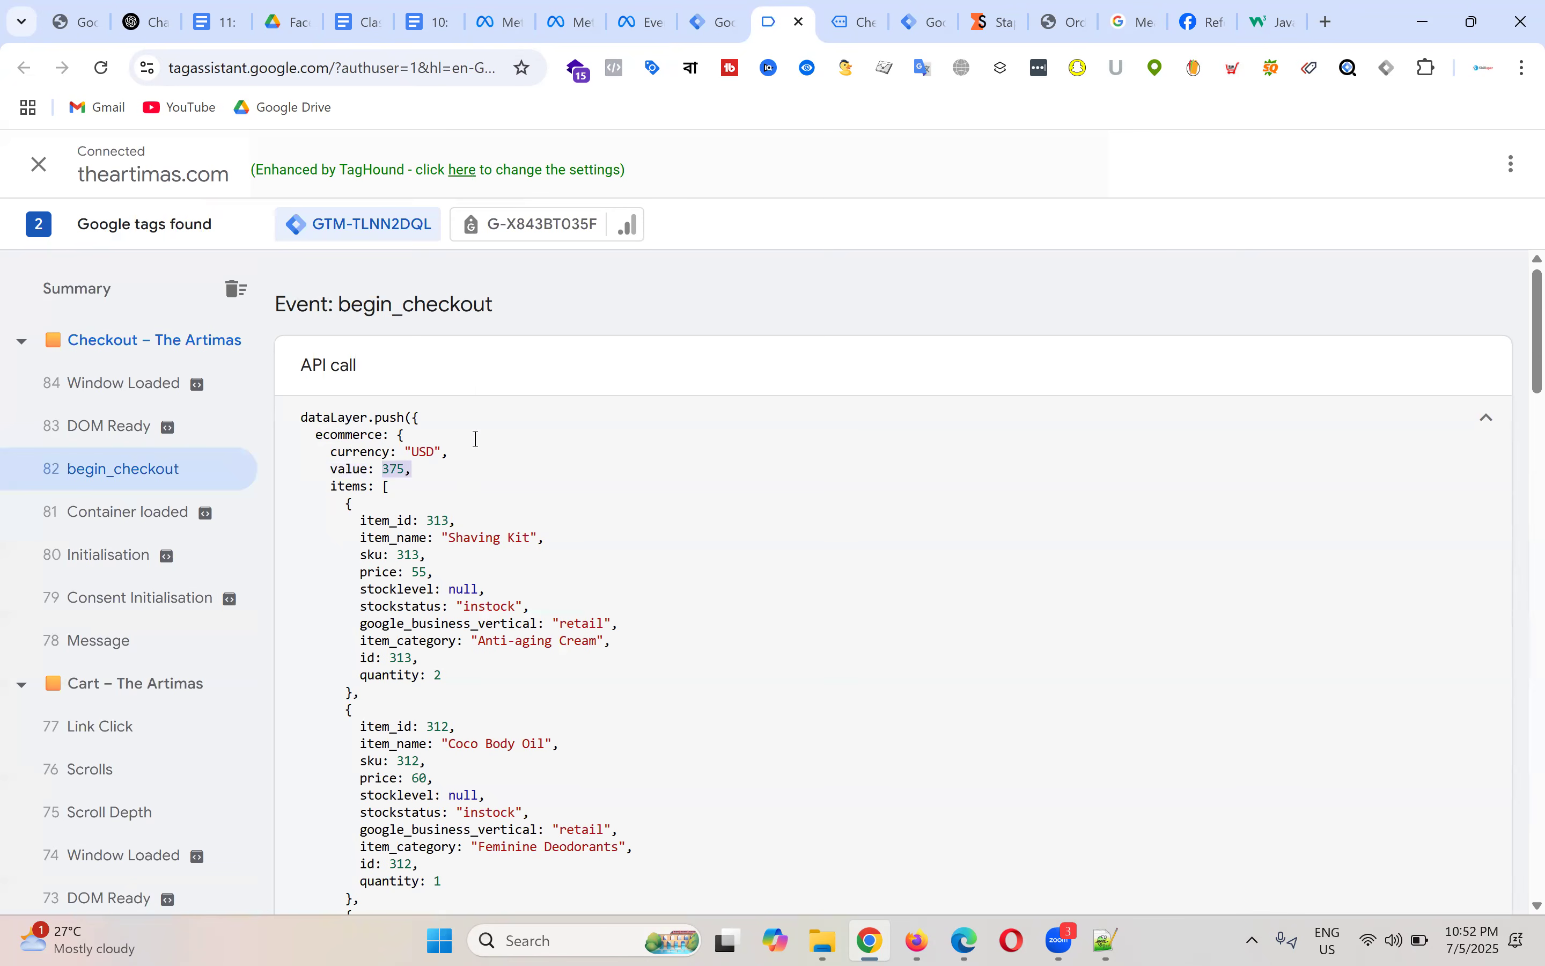
Step: Set content_ids to cJS - FB - Purchase Product ID and content_name to cJS - FB - Purchase Product Name
click(716, 20)
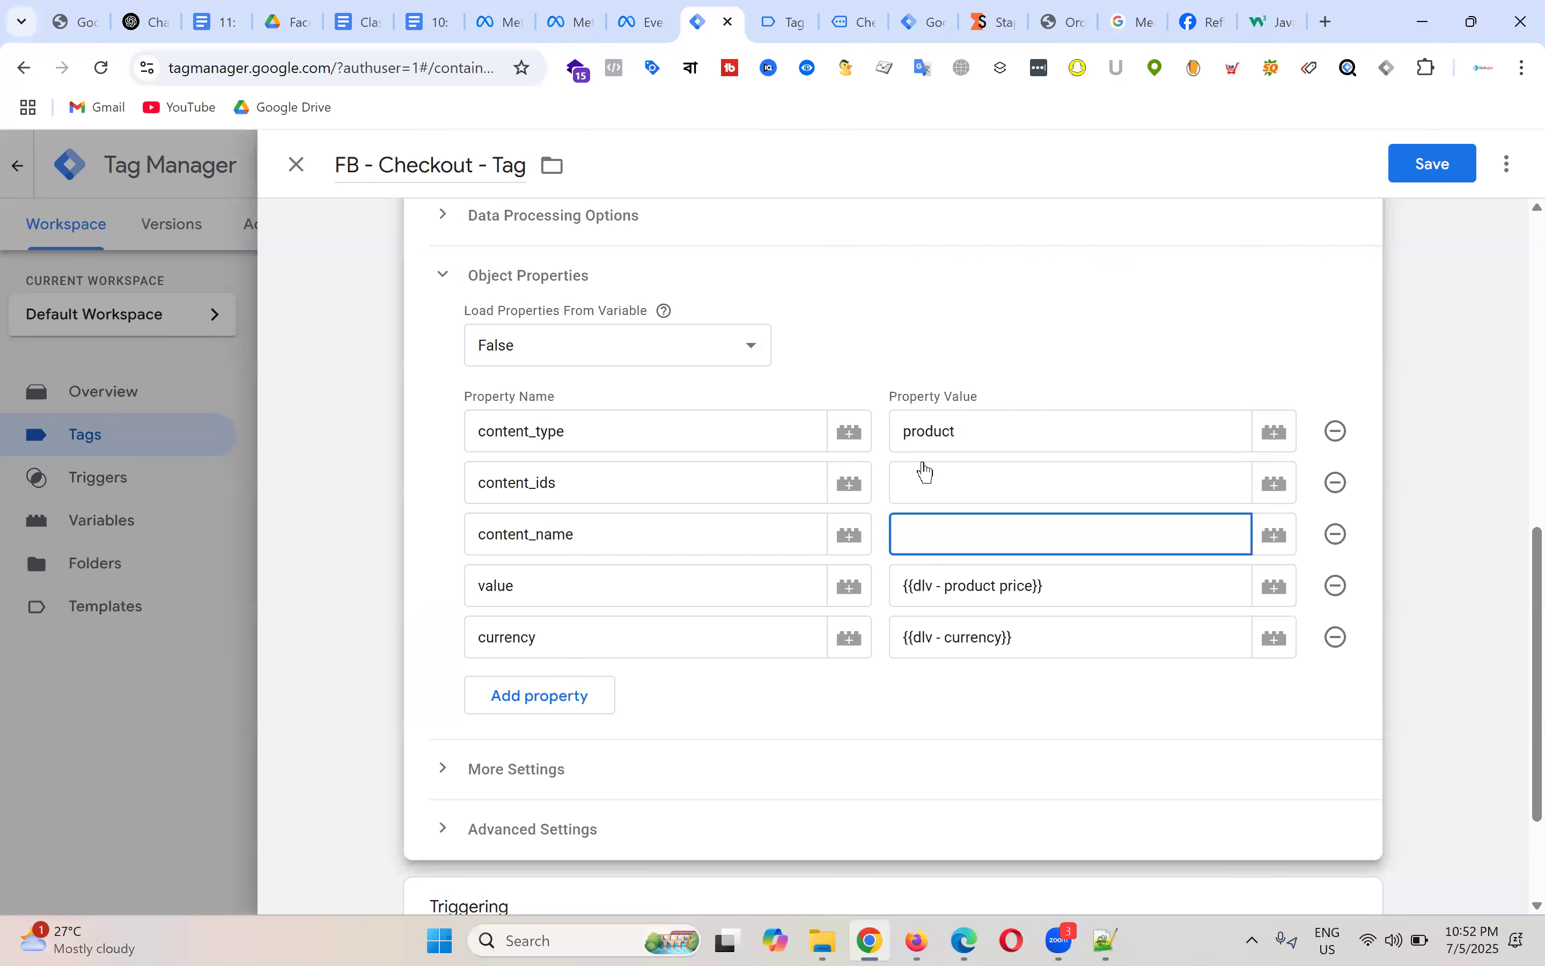
click(977, 477)
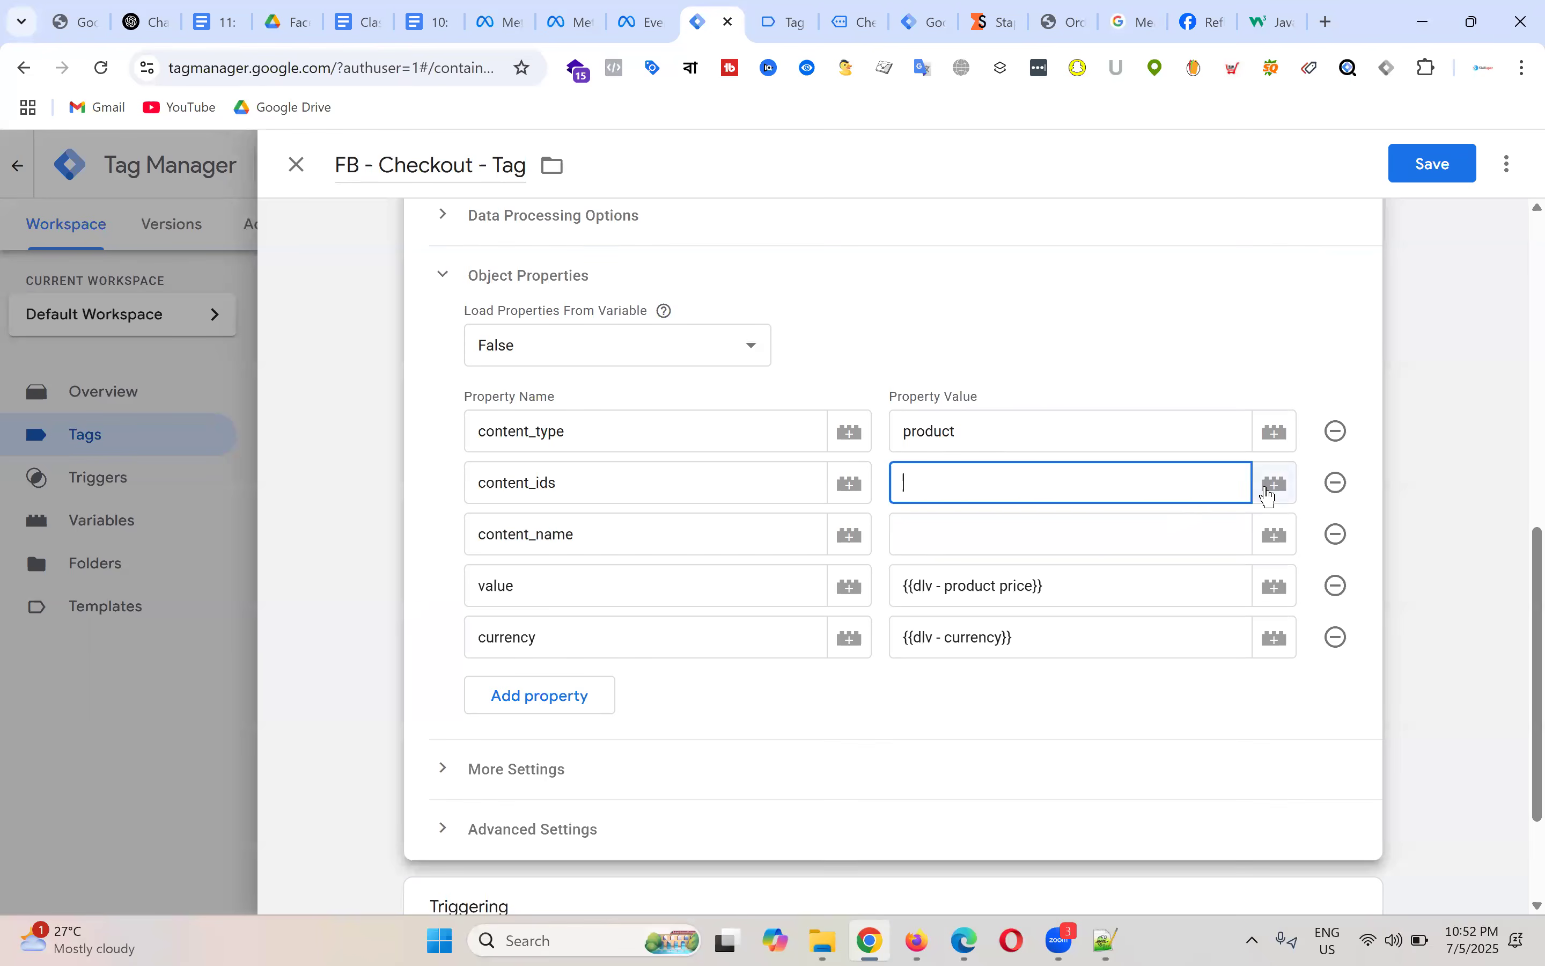
click(1272, 484)
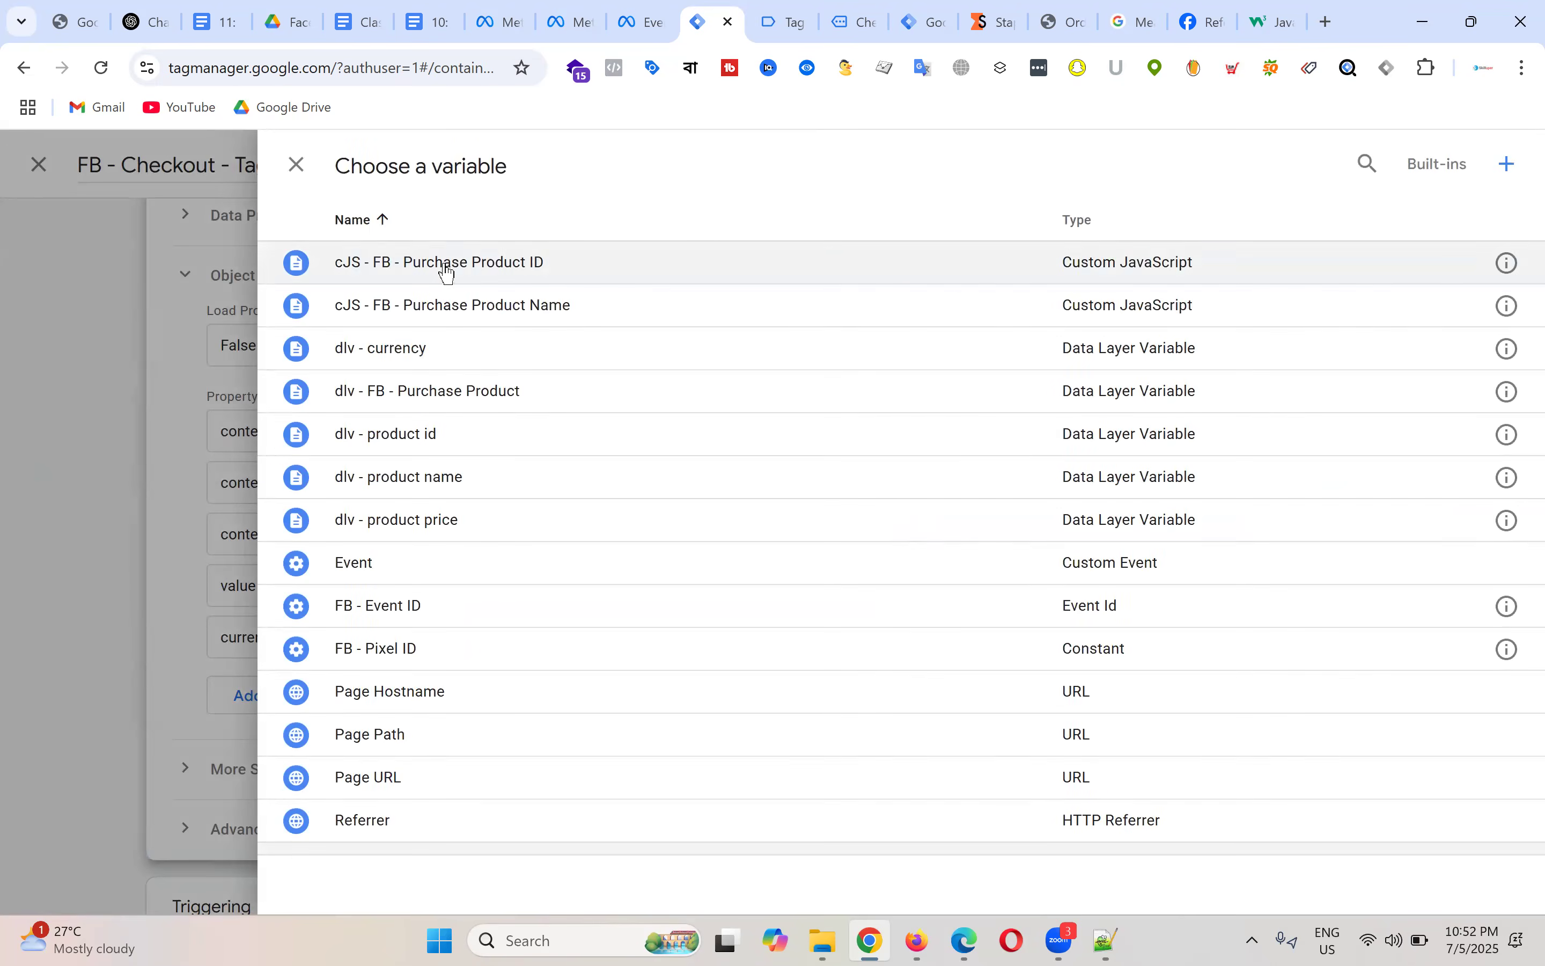
click(456, 279)
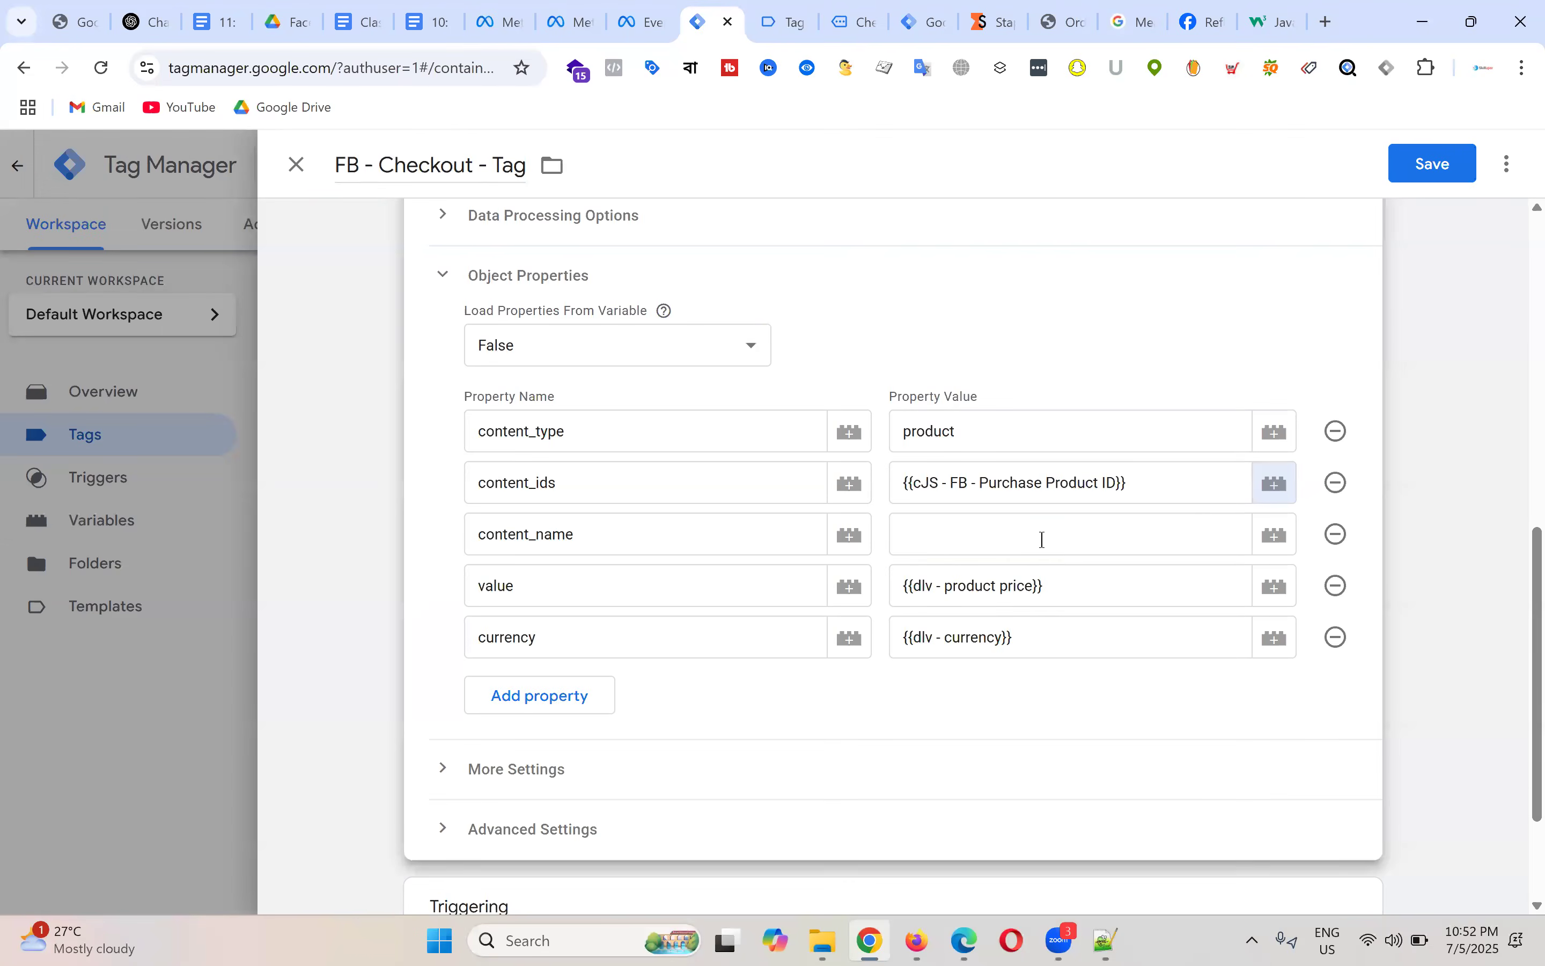
click(1275, 540)
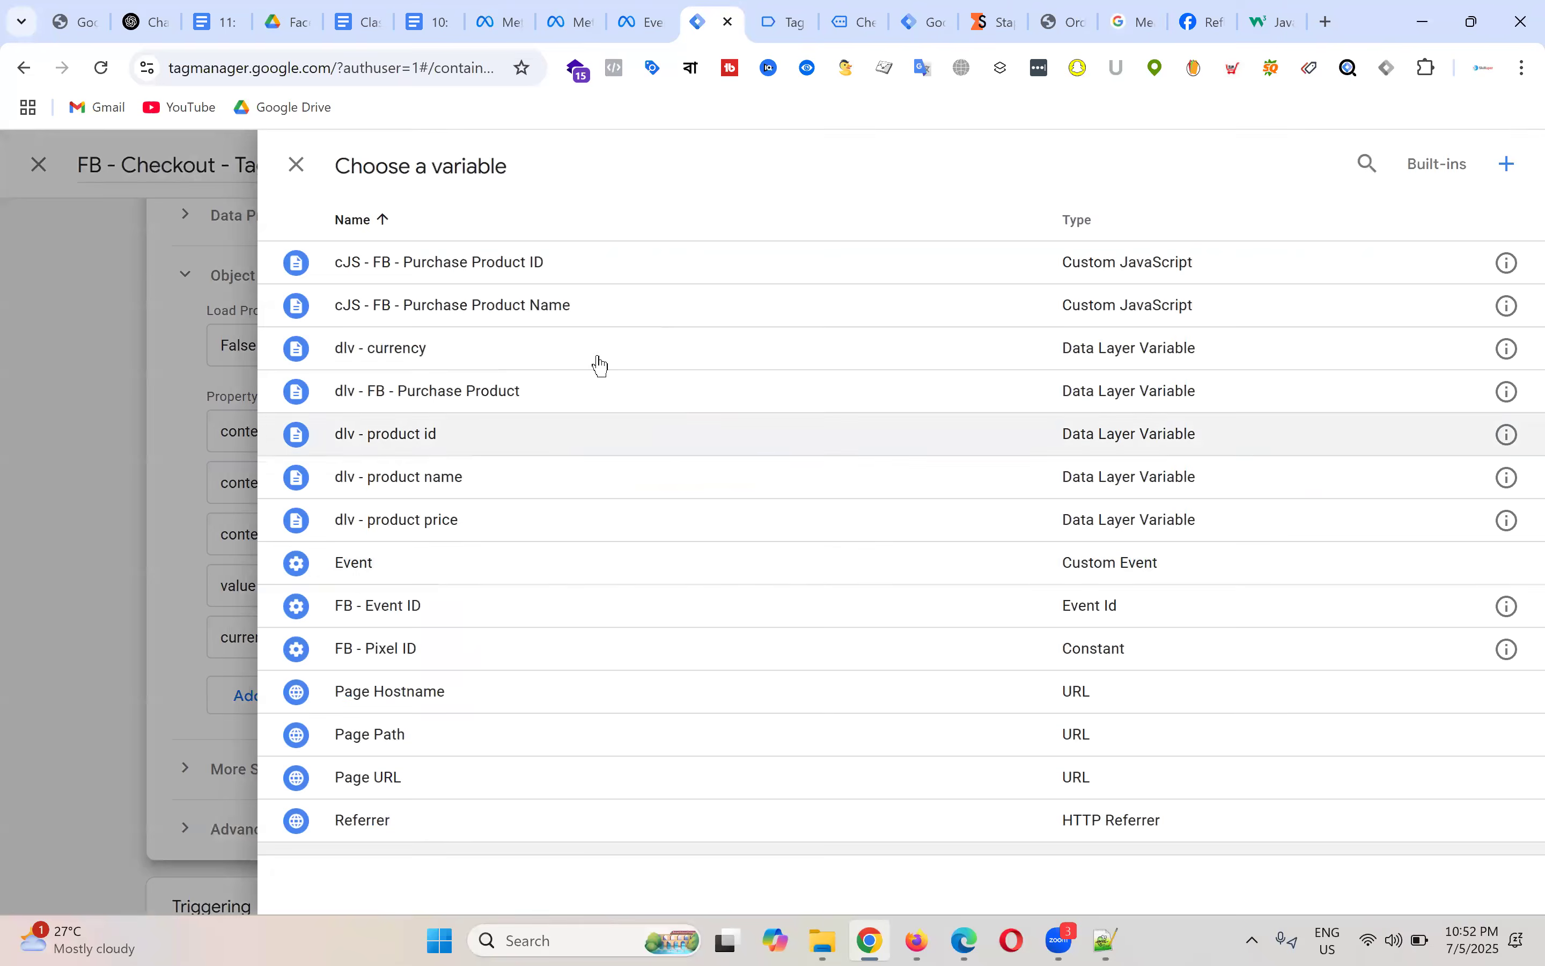
click(507, 305)
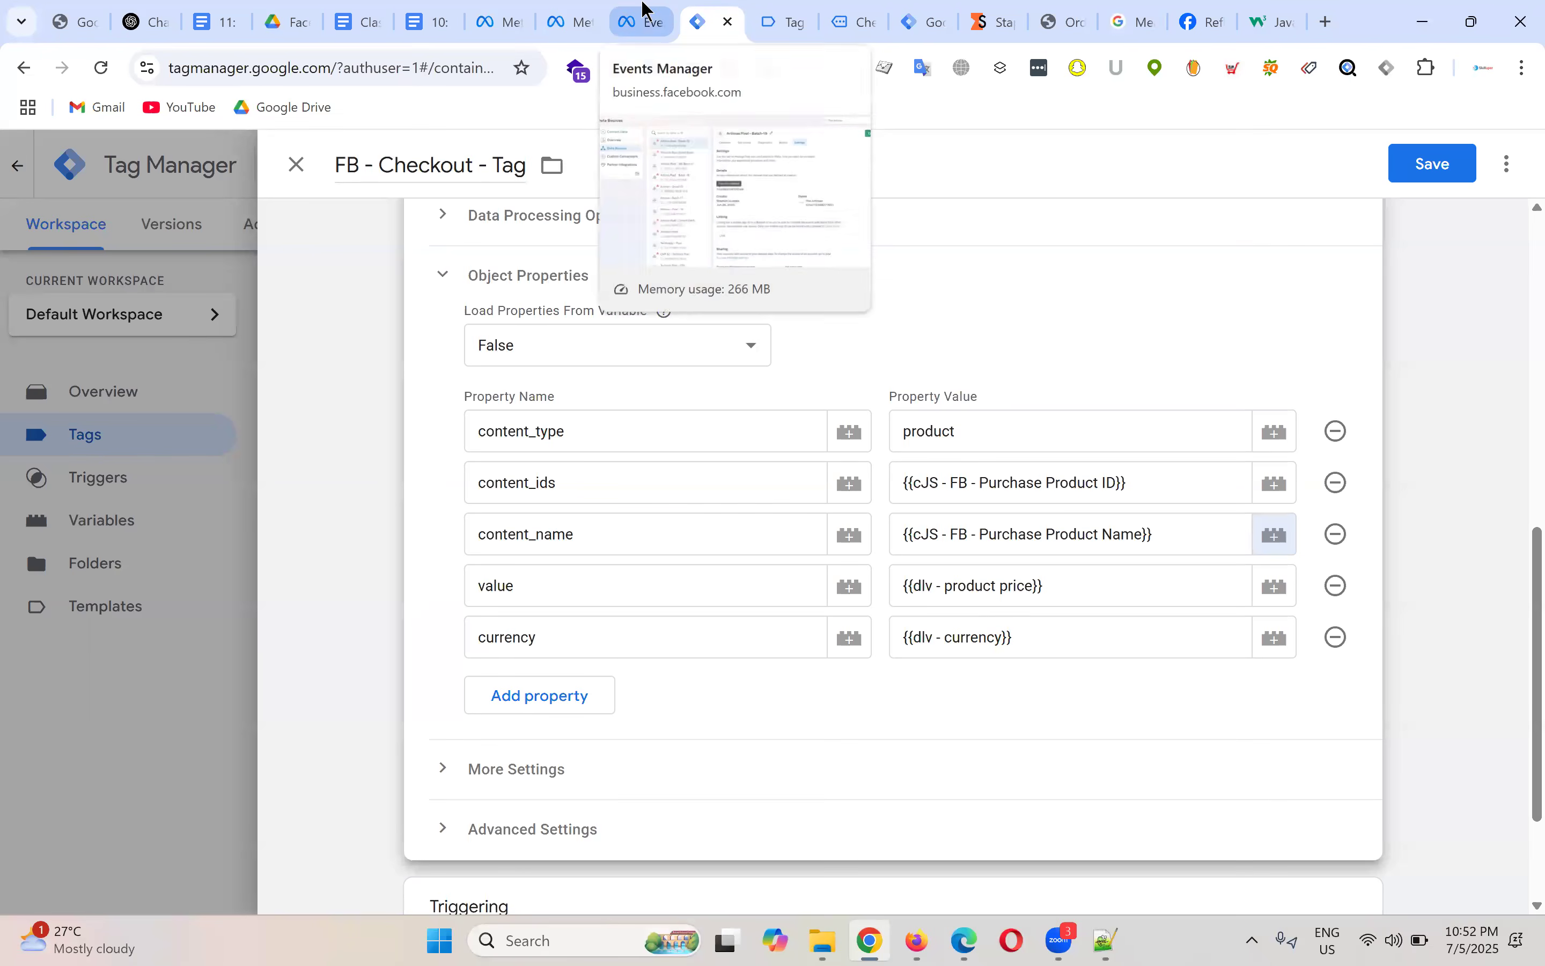
click(438, 19)
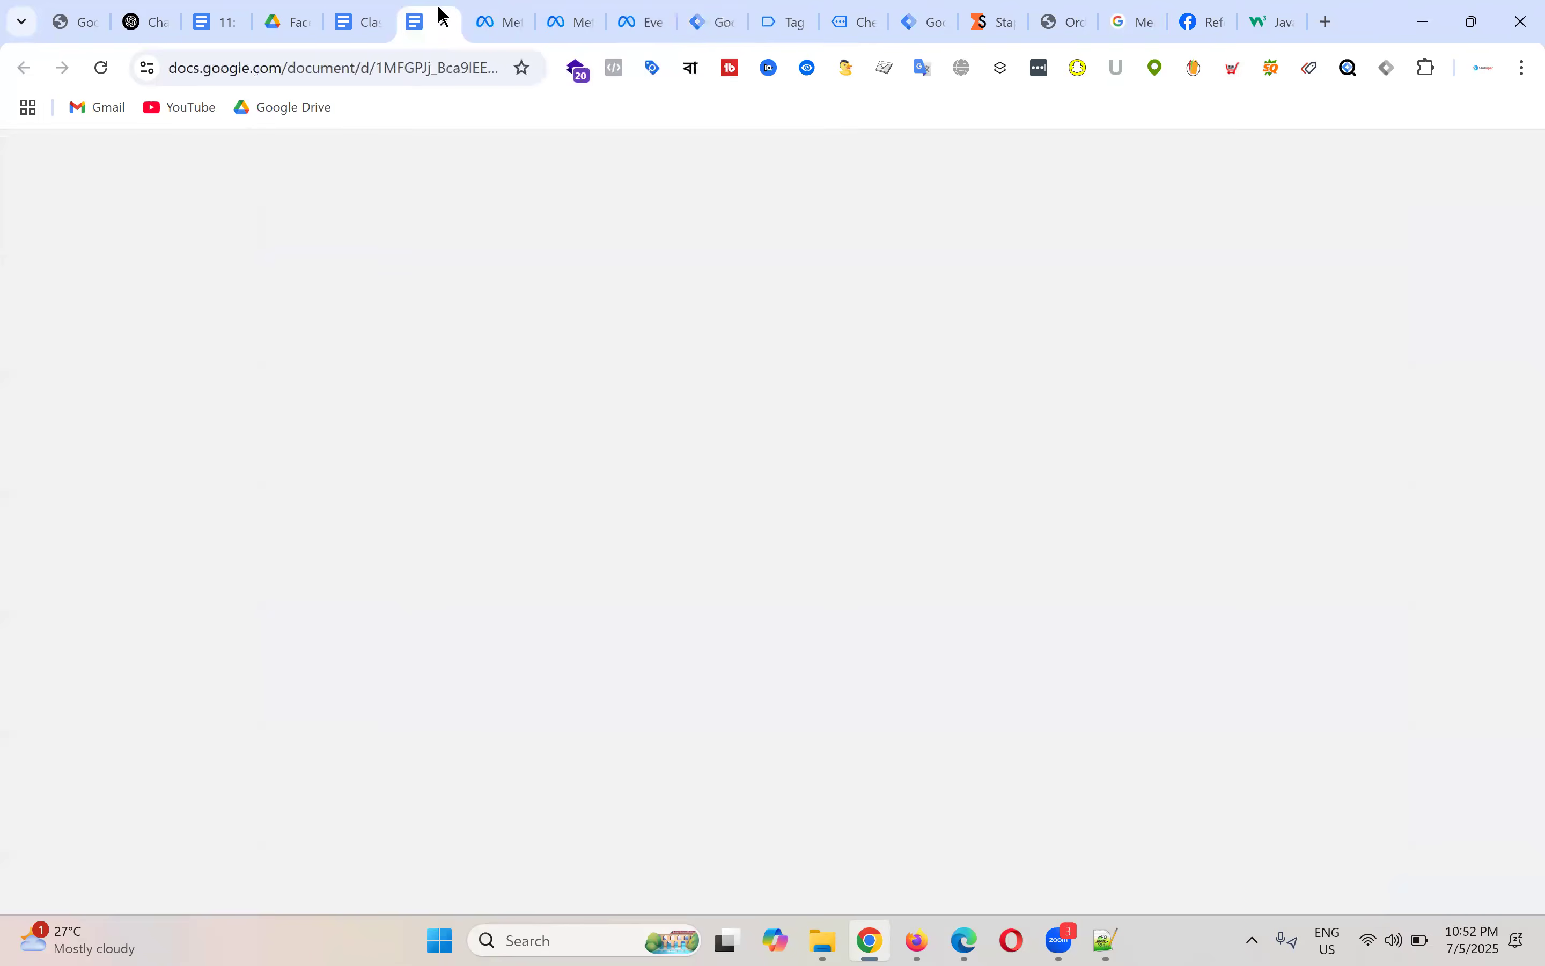
Step: Review the InitiateCheckout parameters: content_type, content_name, content_ids, value, currency and event_id
scroll(596, 490, down, 10)
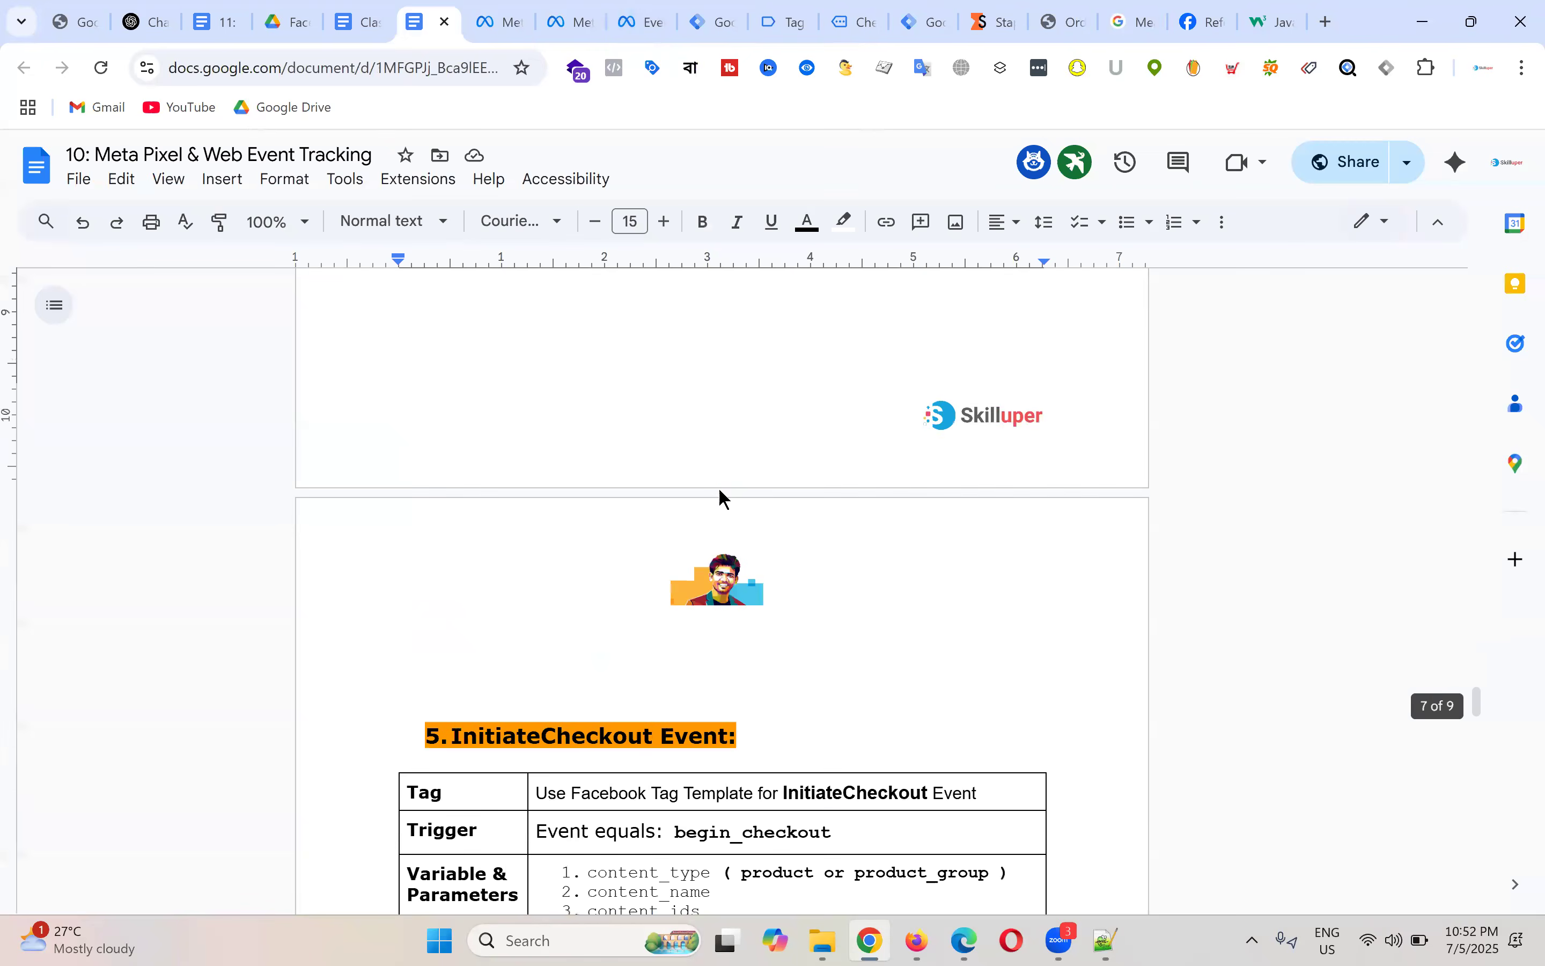
scroll(739, 488, down, 5)
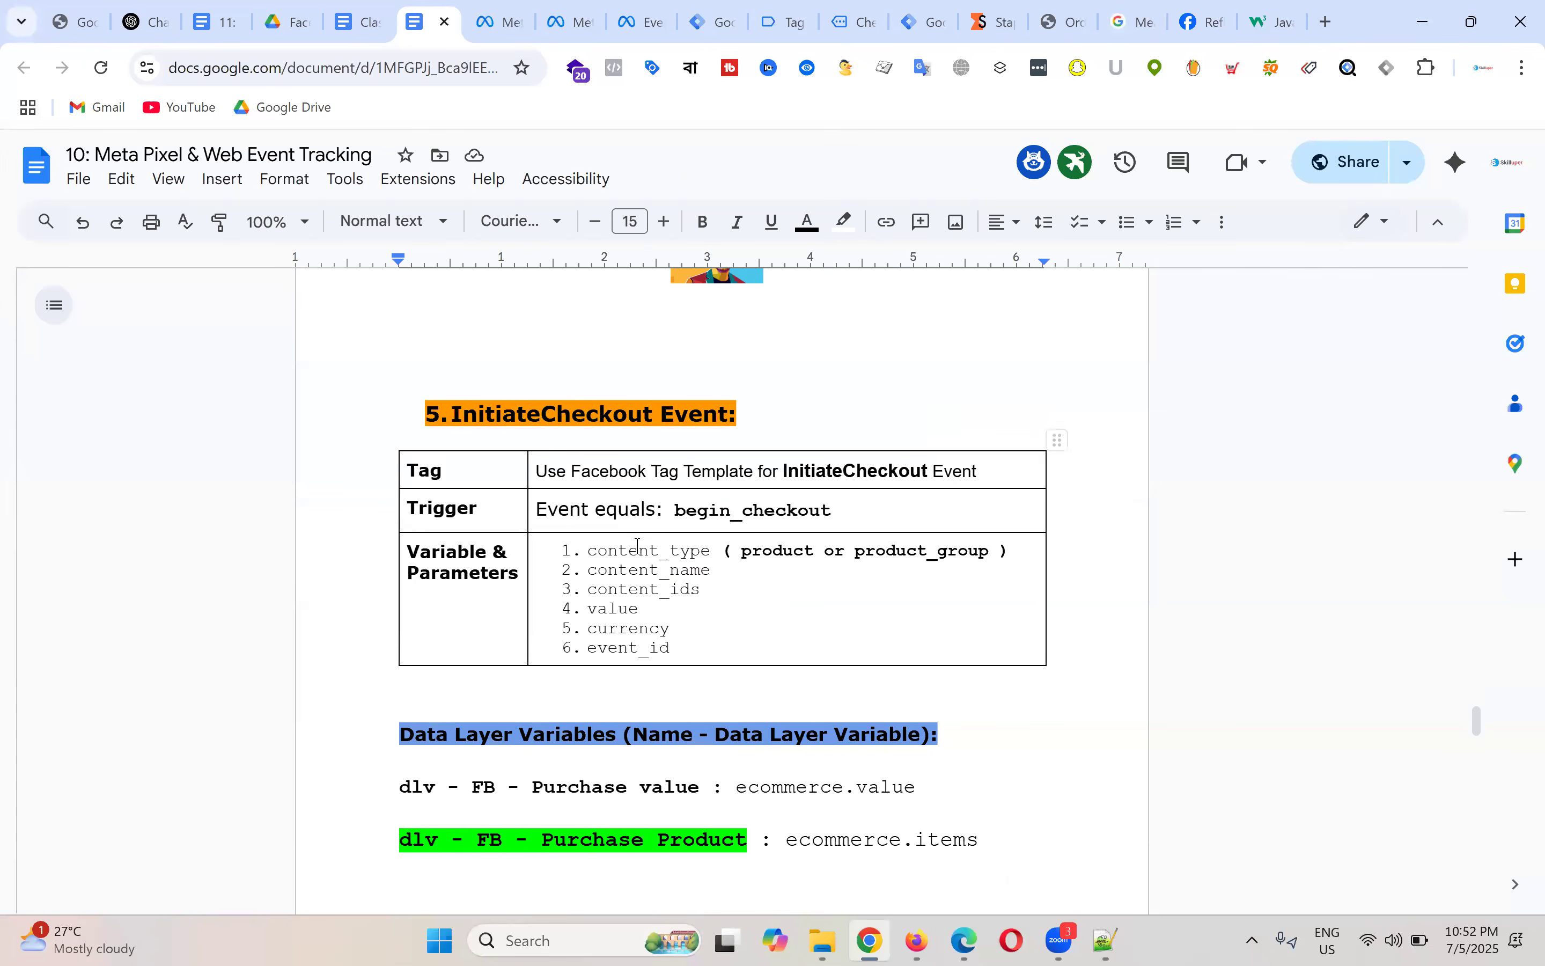
double_click(637, 548)
double_click(638, 569)
double_click(635, 588)
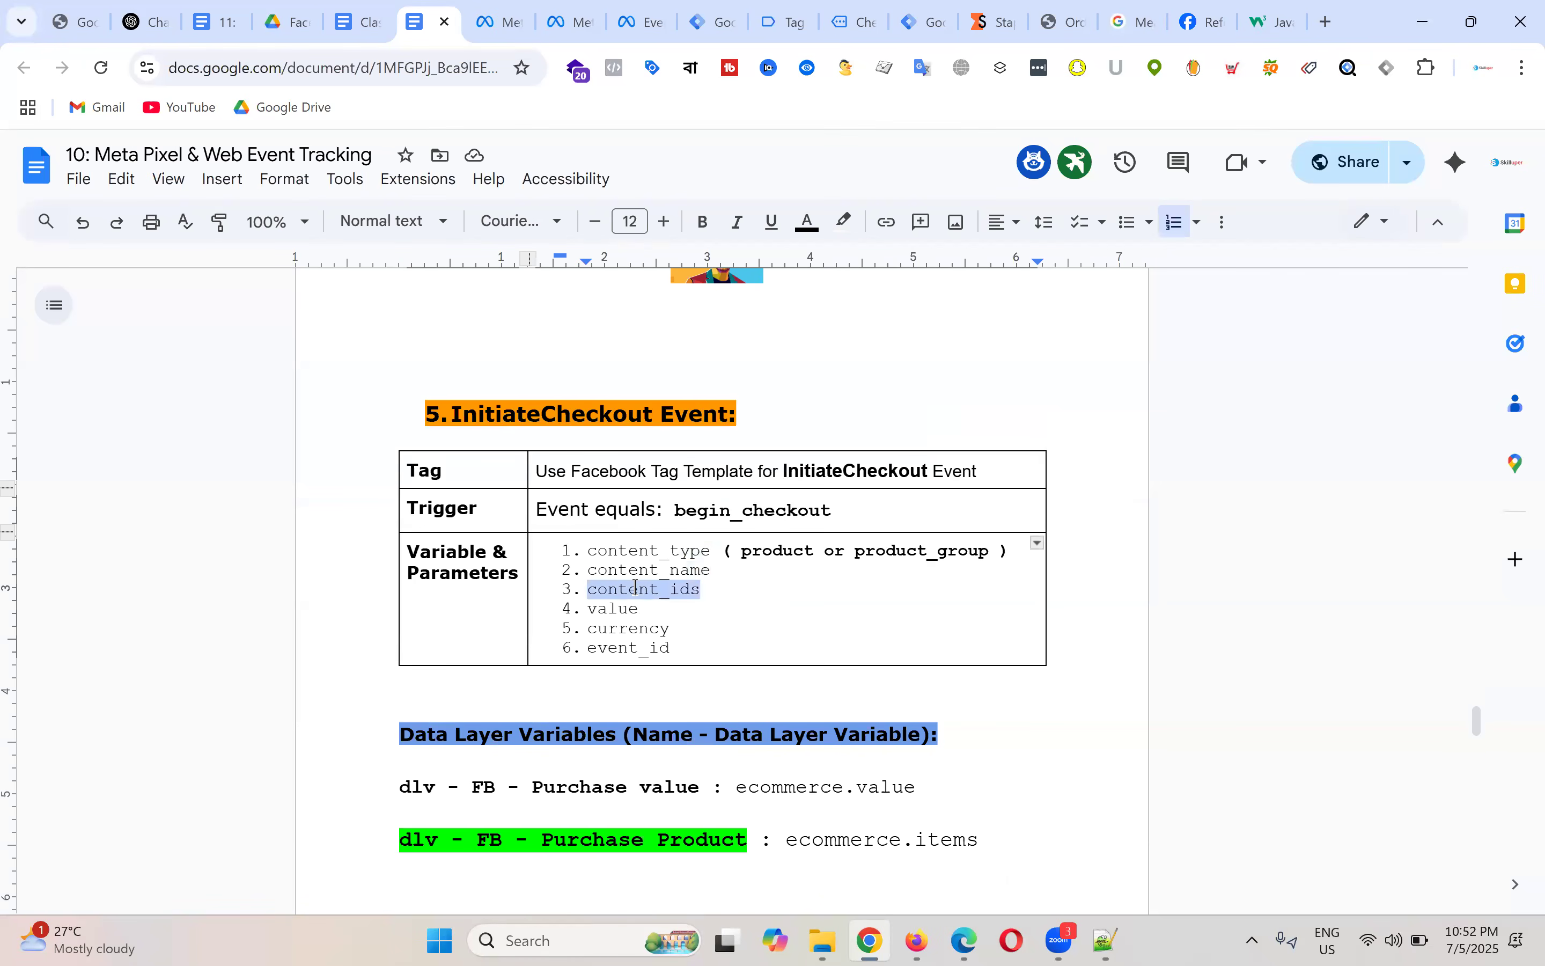
double_click(614, 608)
double_click(634, 627)
click(684, 646)
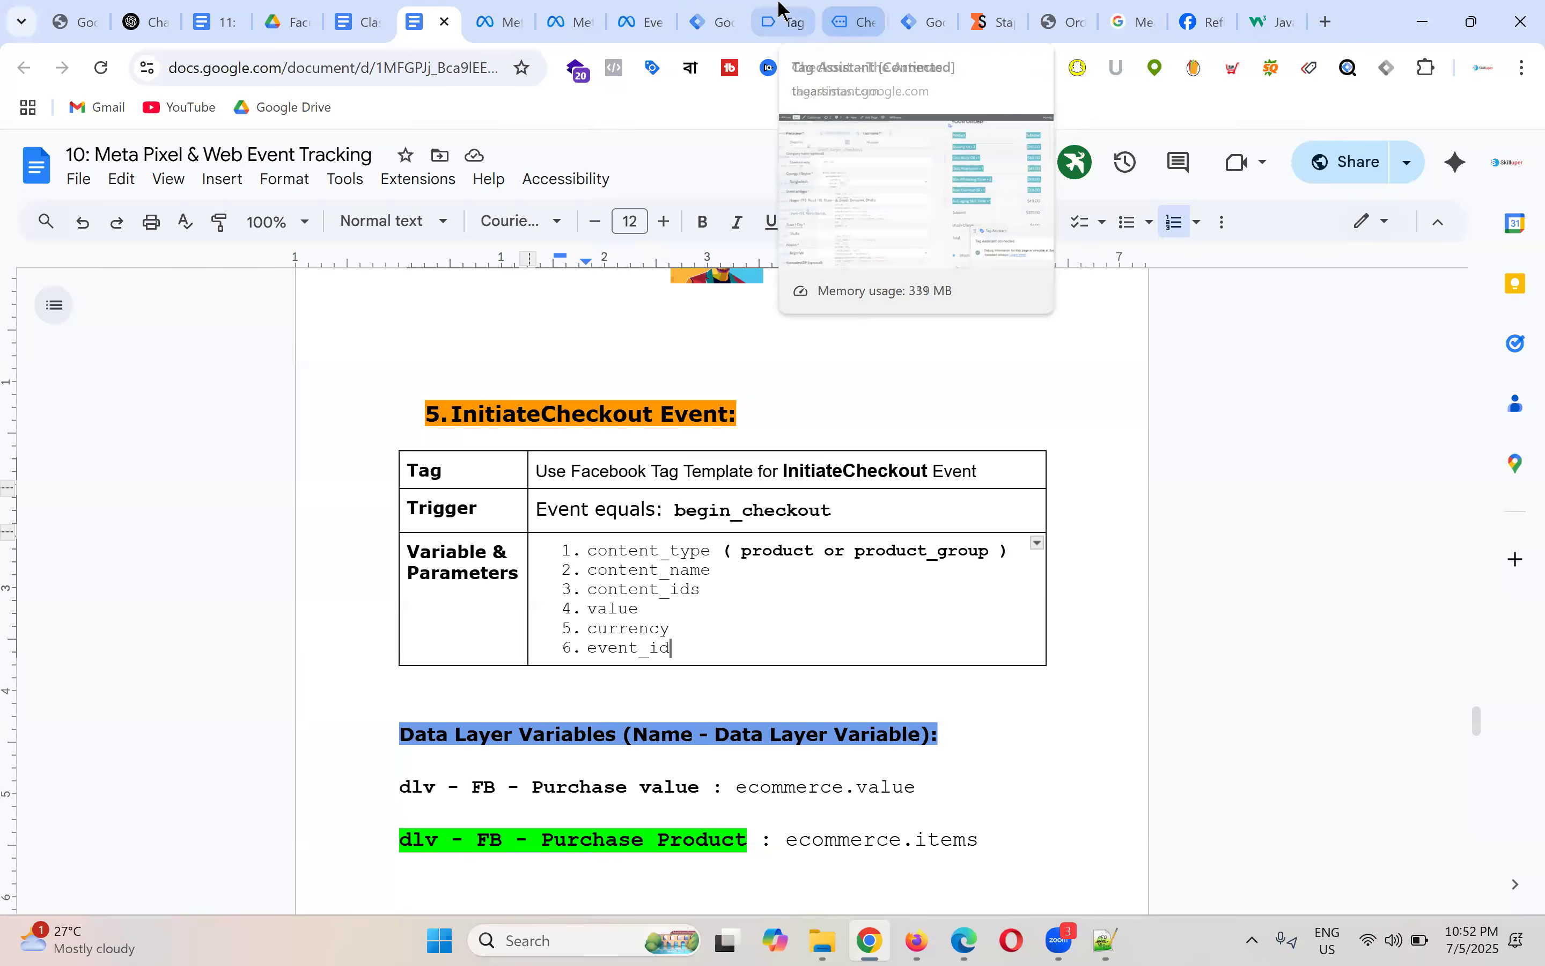
click(773, 22)
Step: Expand the checkout tag's More Settings to confirm Event ID {{FB - Event ID}}
click(734, 20)
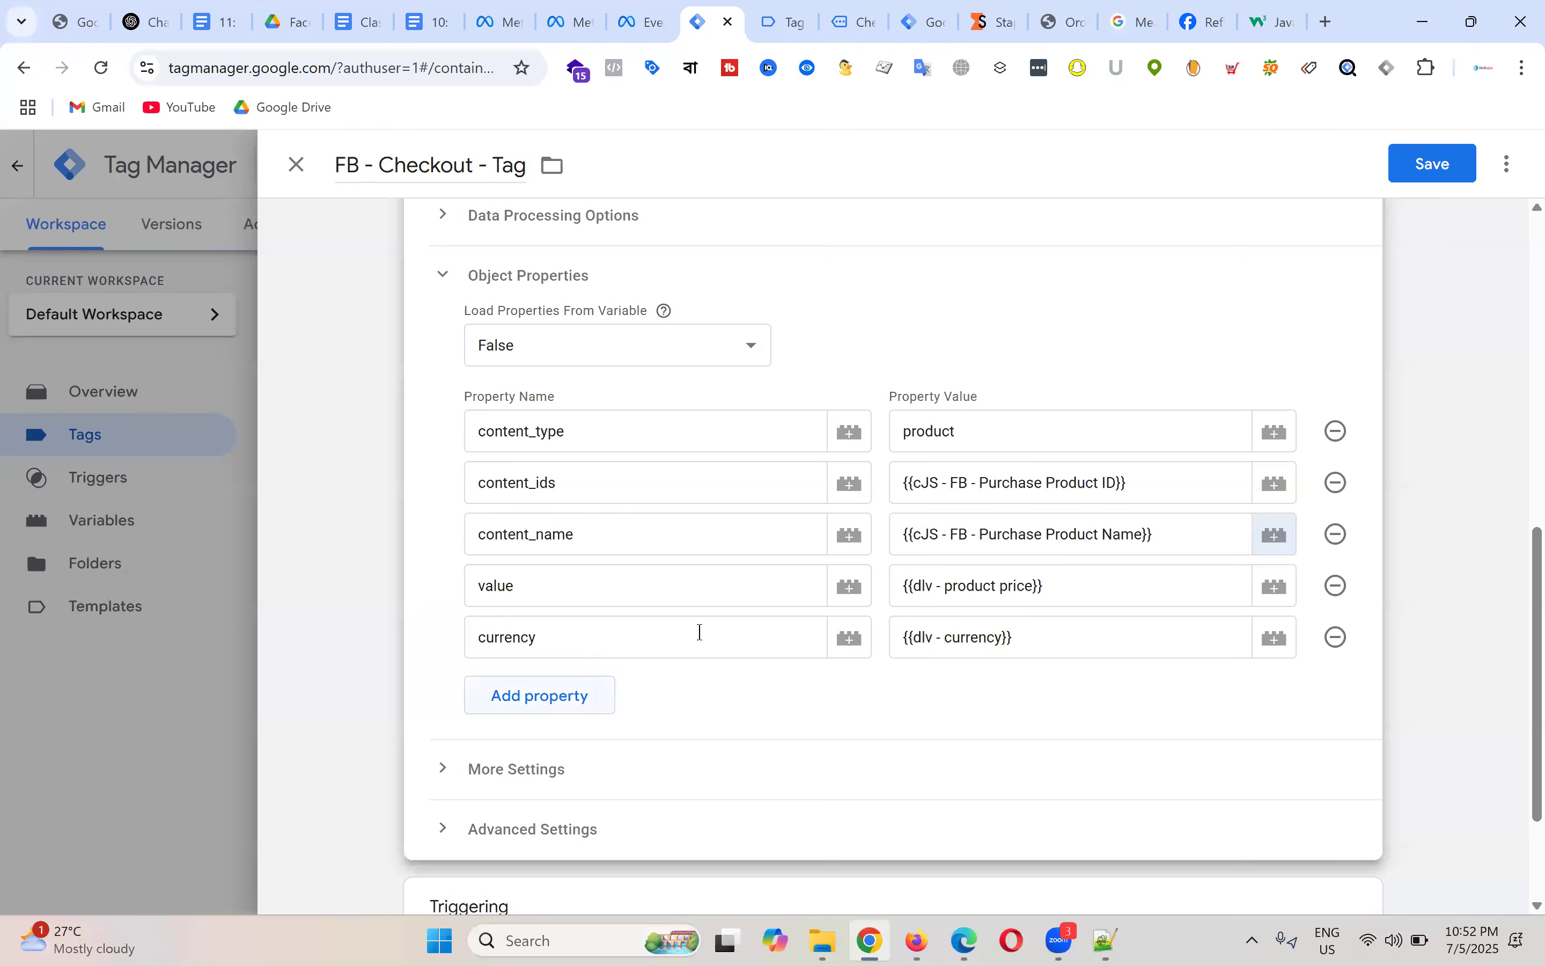
scroll(697, 630, down, 3)
click(488, 597)
scroll(690, 597, down, 2)
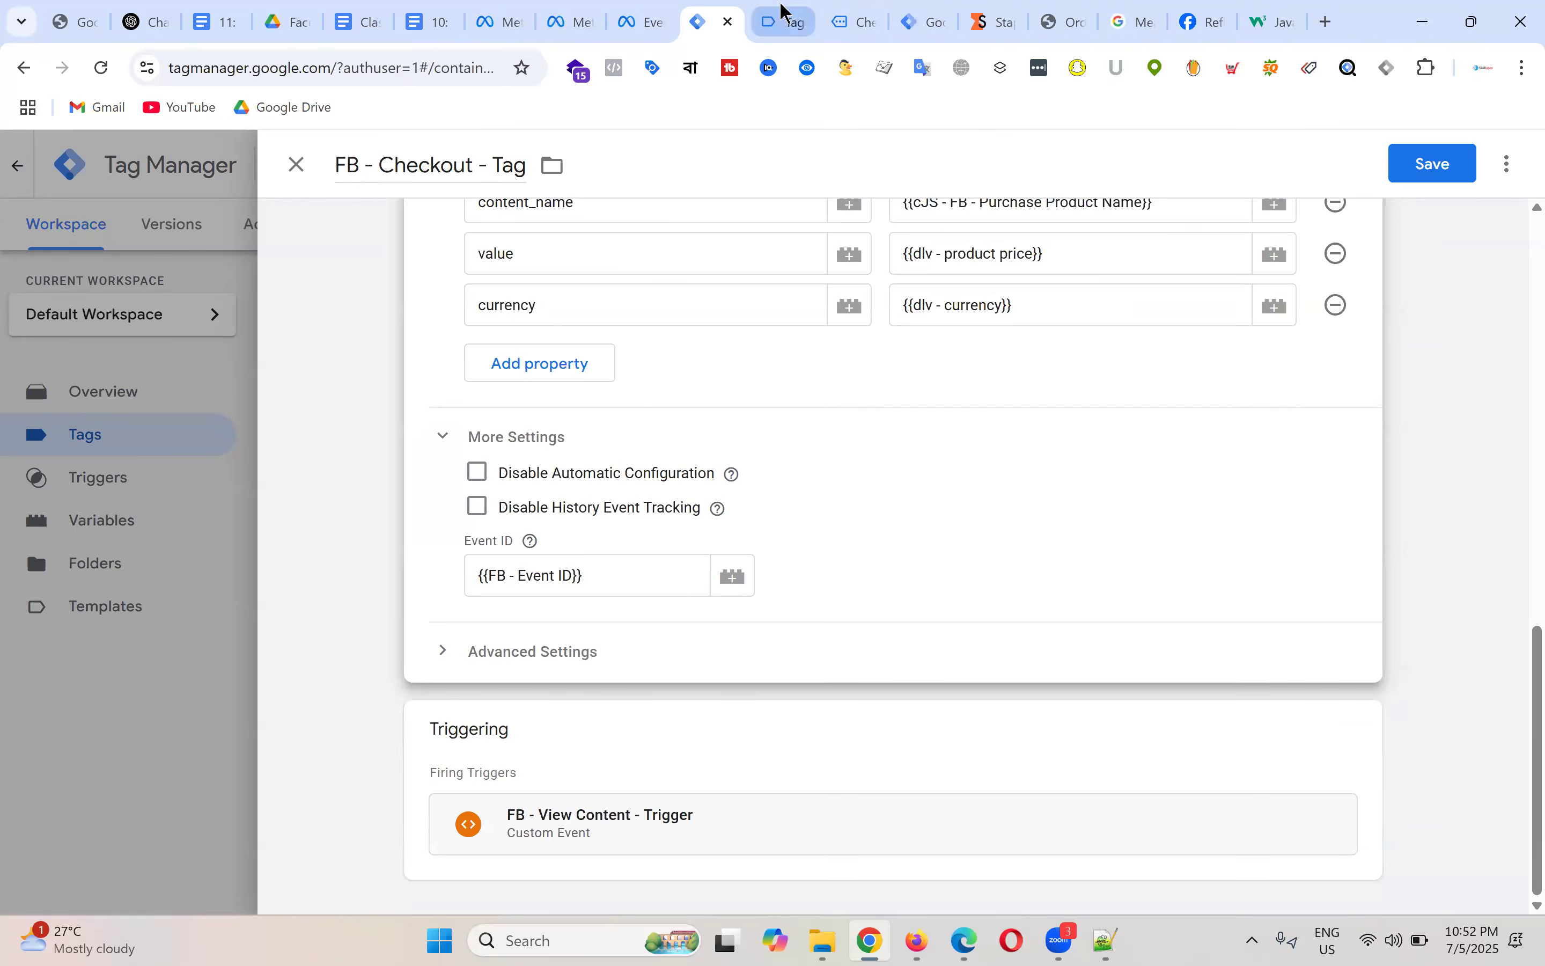
Step: Copy the begin_checkout event name from Tag Assistant and open the tag's triggering
click(785, 25)
scroll(614, 452, down, 12)
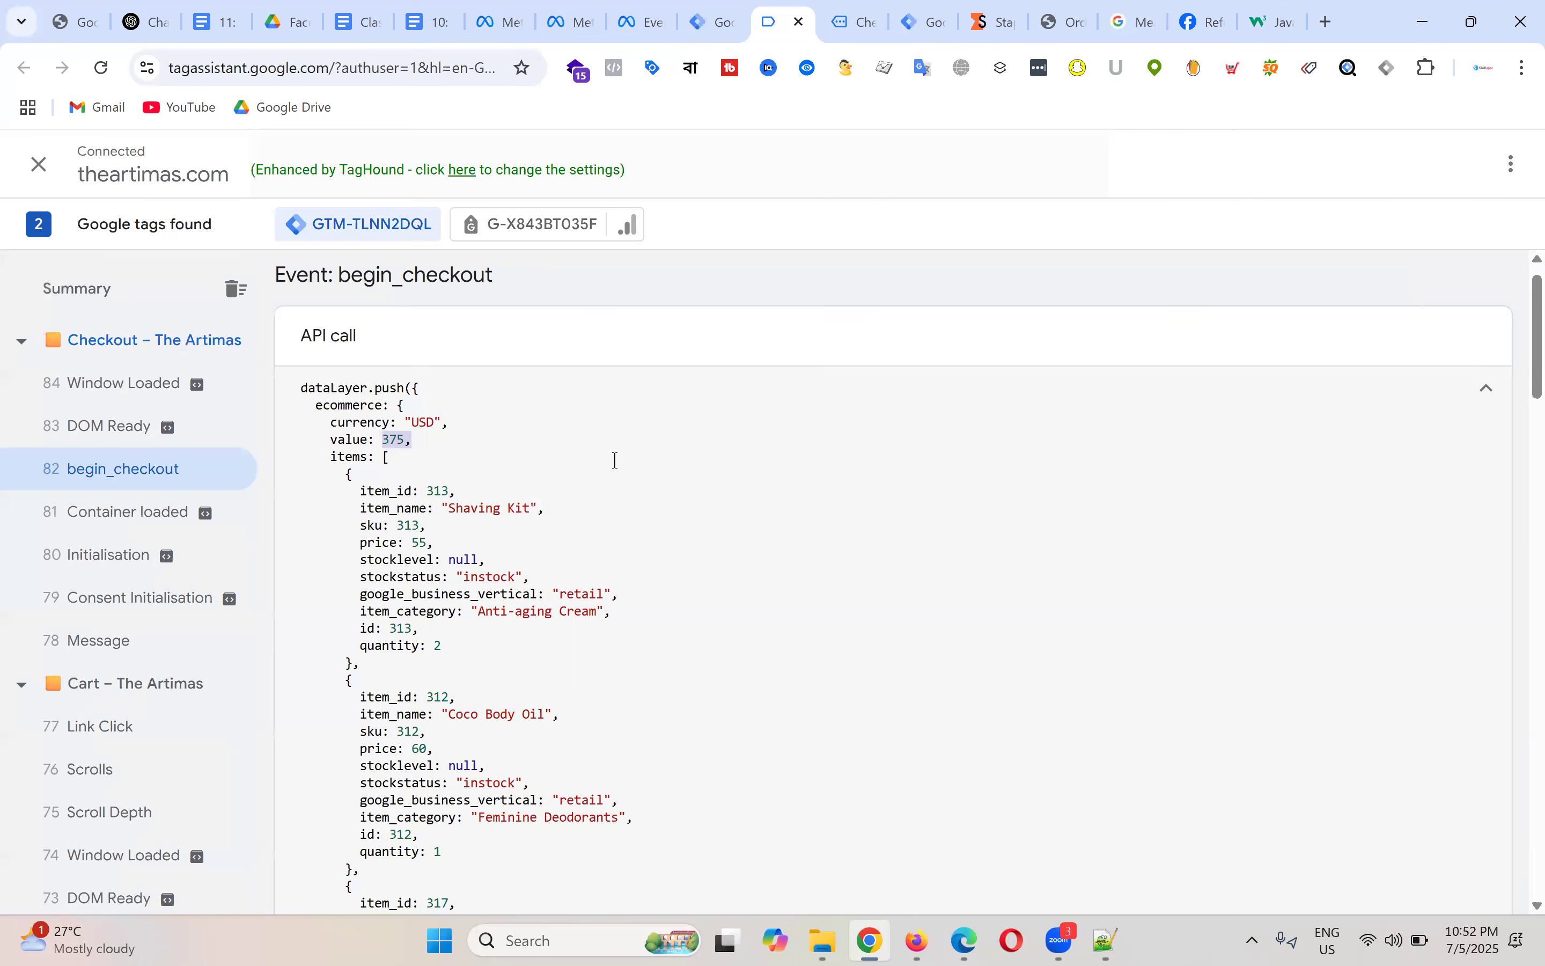
scroll(420, 597, down, 2)
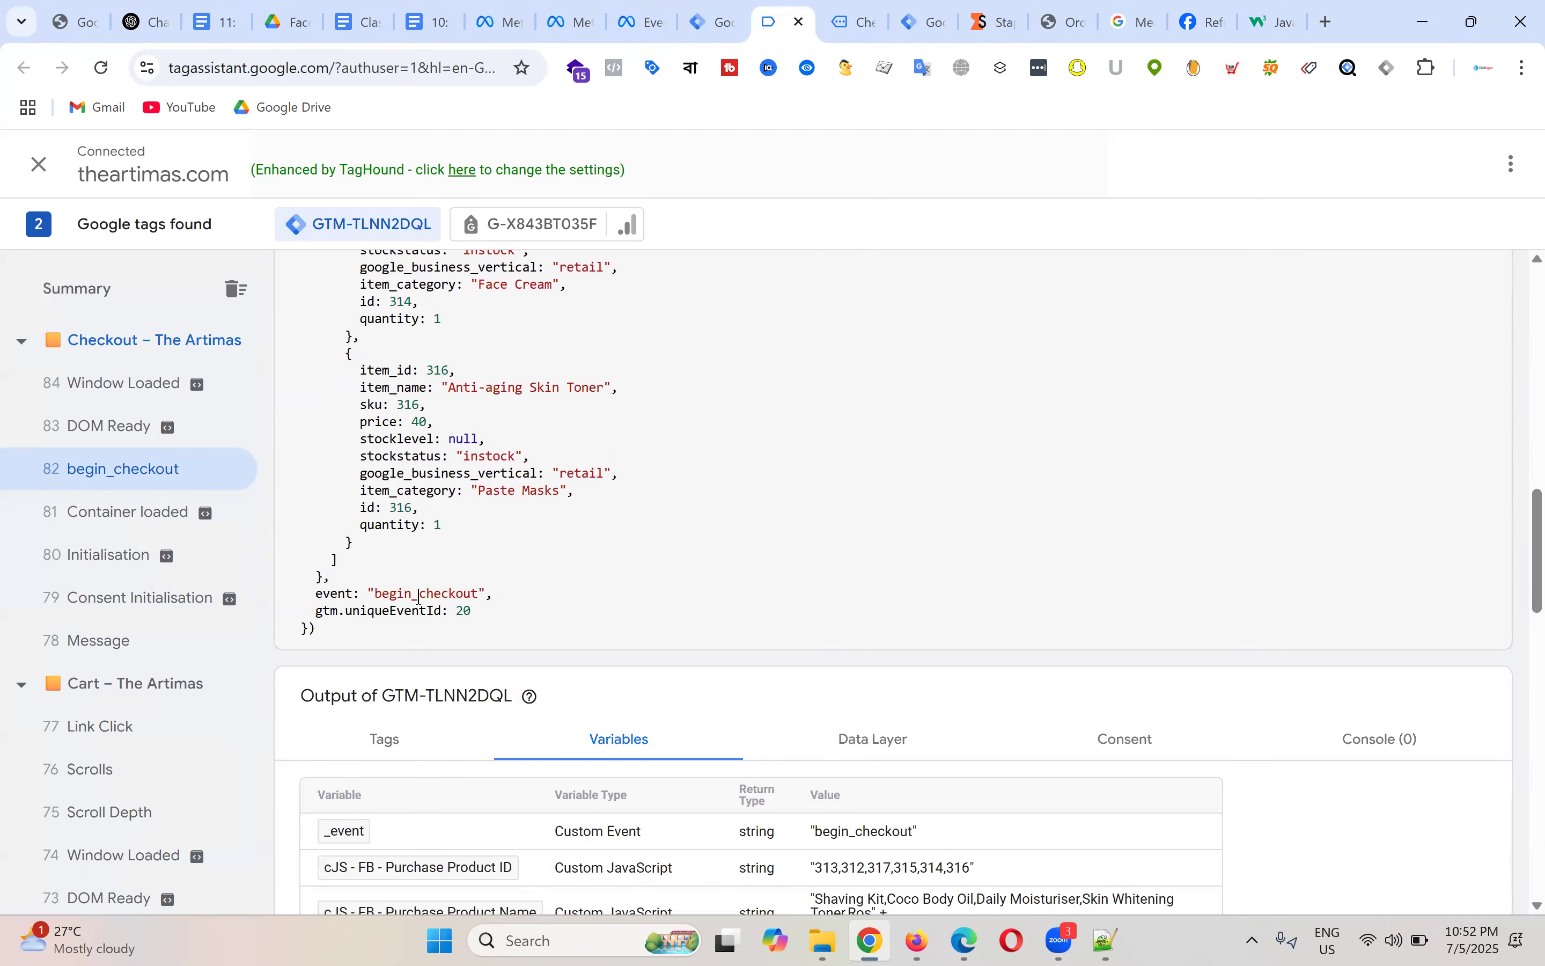
double_click(440, 590)
right_click(478, 589)
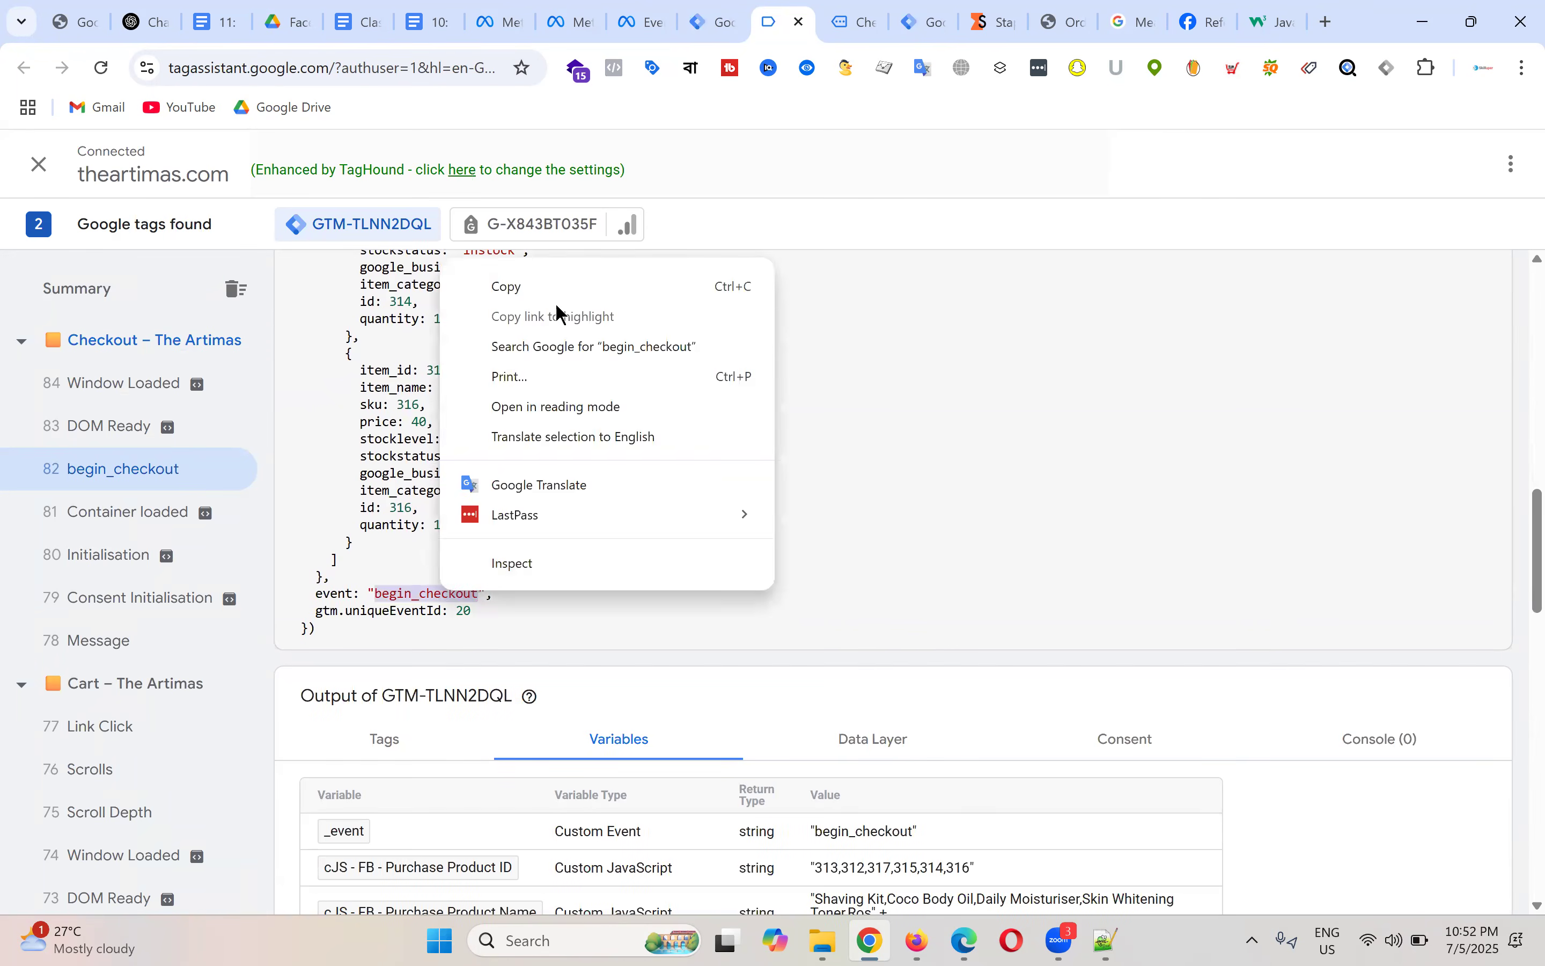
click(550, 285)
click(713, 21)
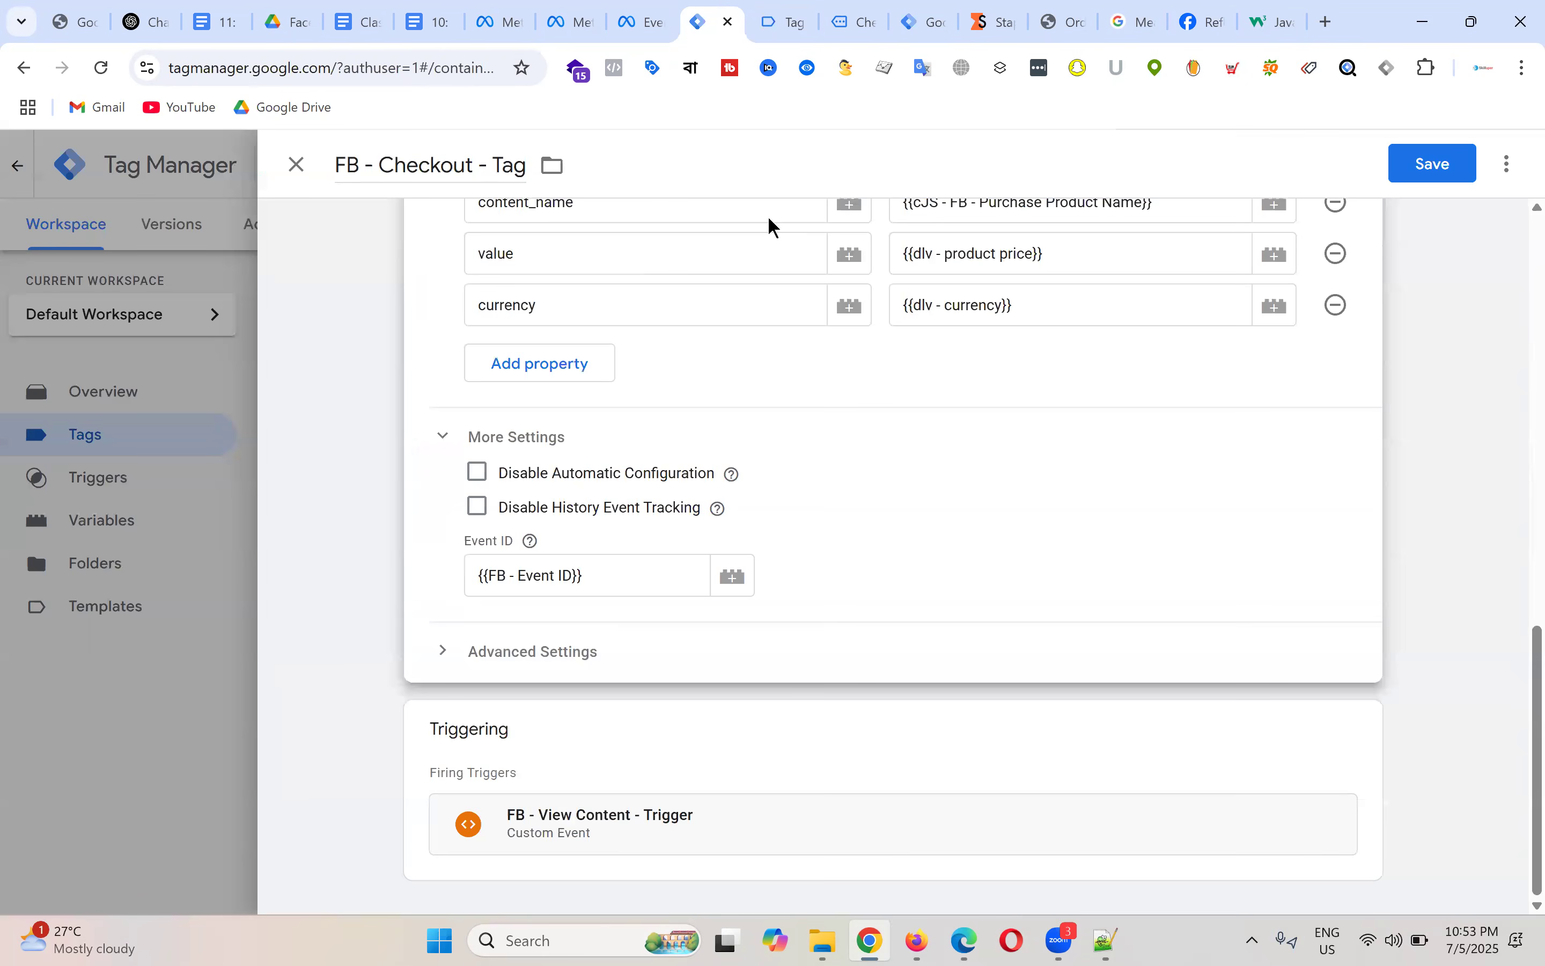
click(1303, 774)
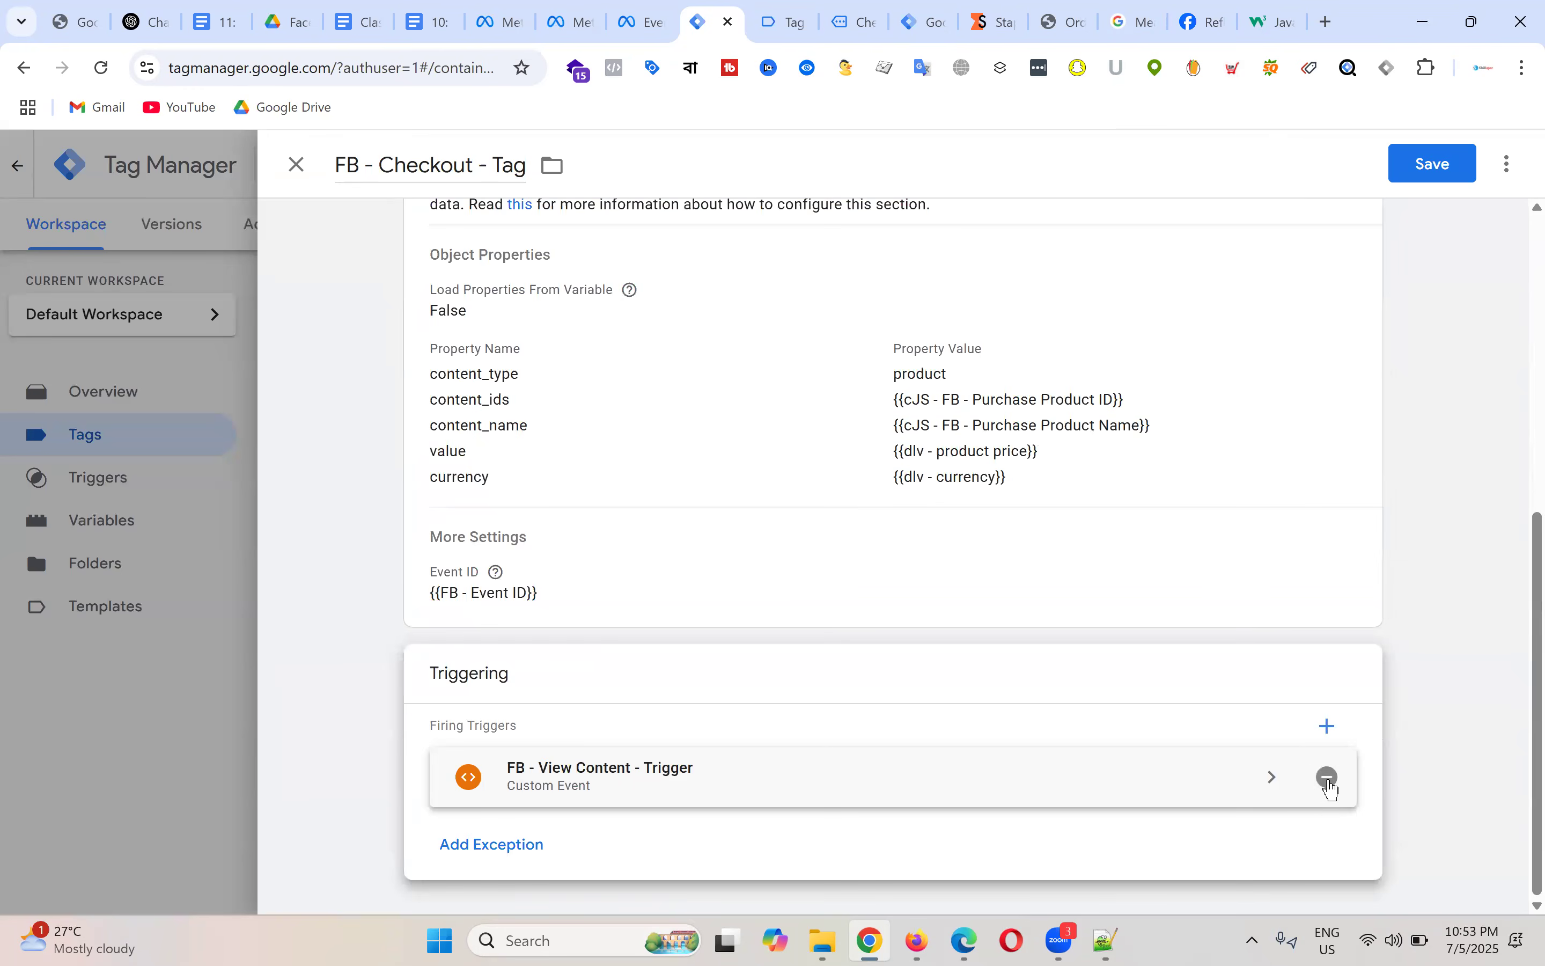
Step: Swap FB - View Content - Trigger for a new begin_checkout Custom Event trigger, 'Checkout - Trigger', and save the tag
click(1330, 777)
click(906, 819)
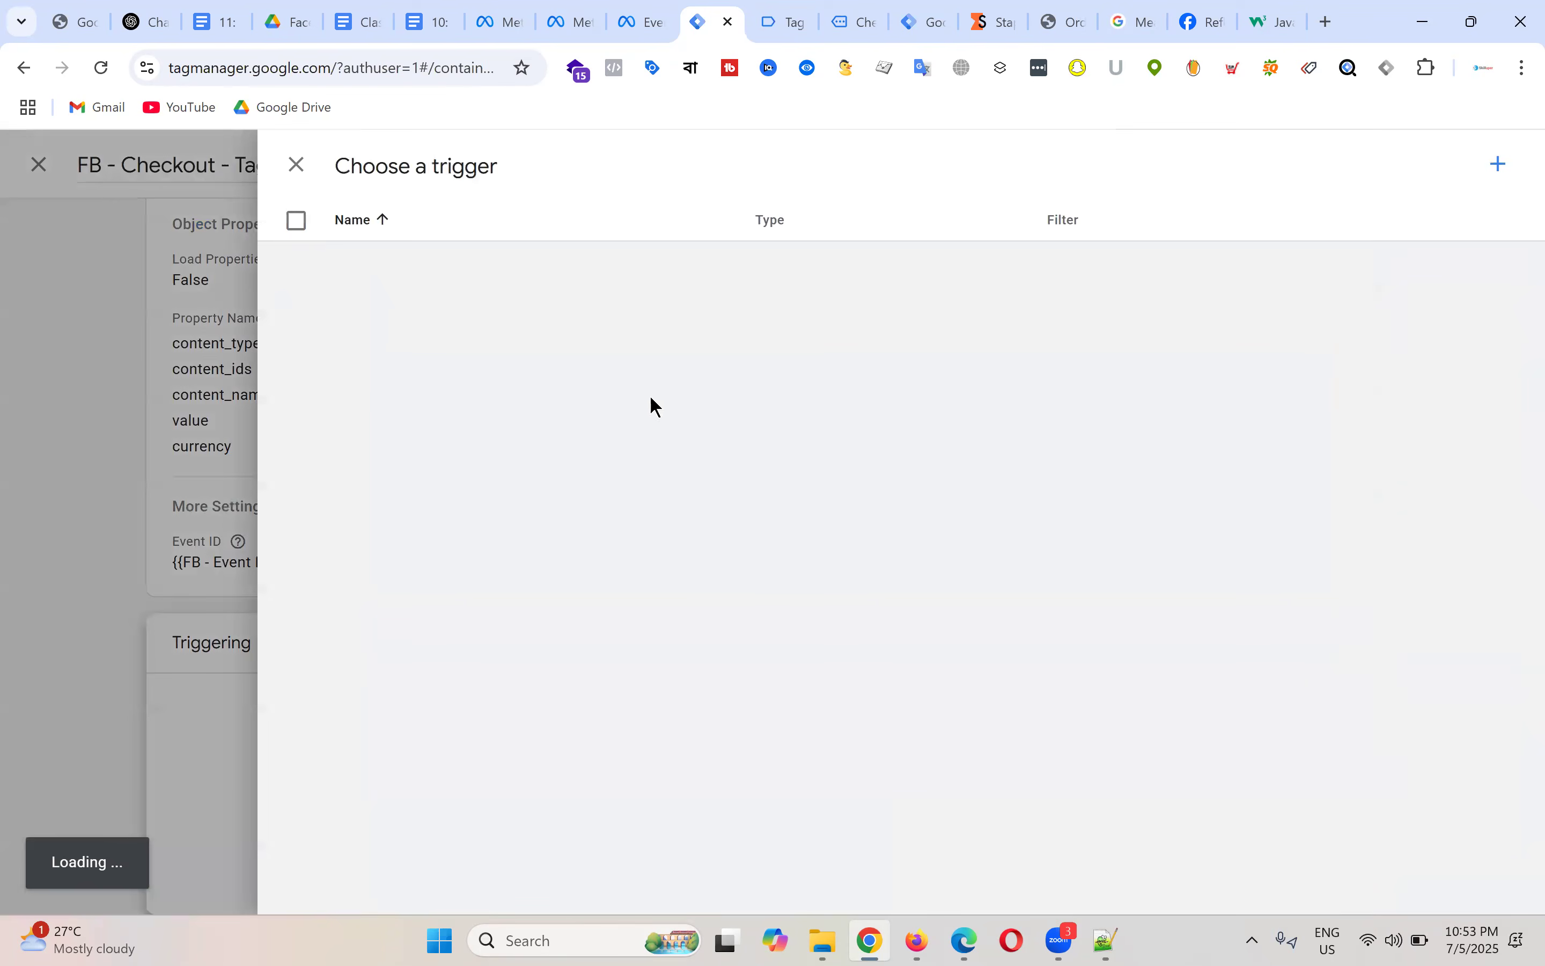
click(1498, 164)
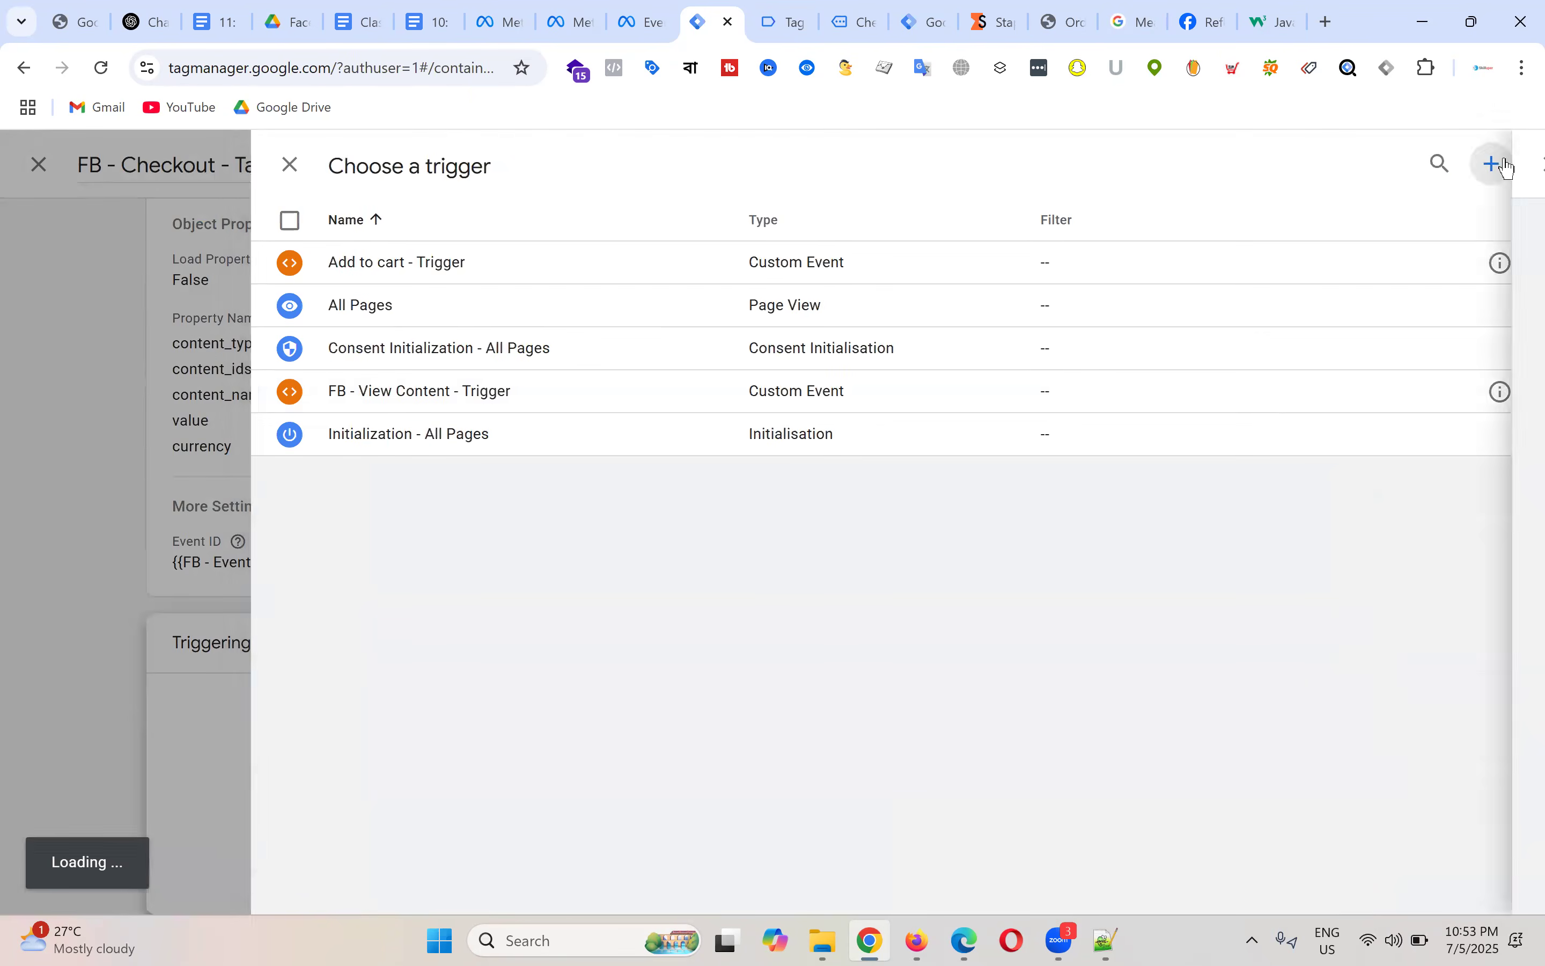
click(894, 407)
scroll(1159, 539, down, 5)
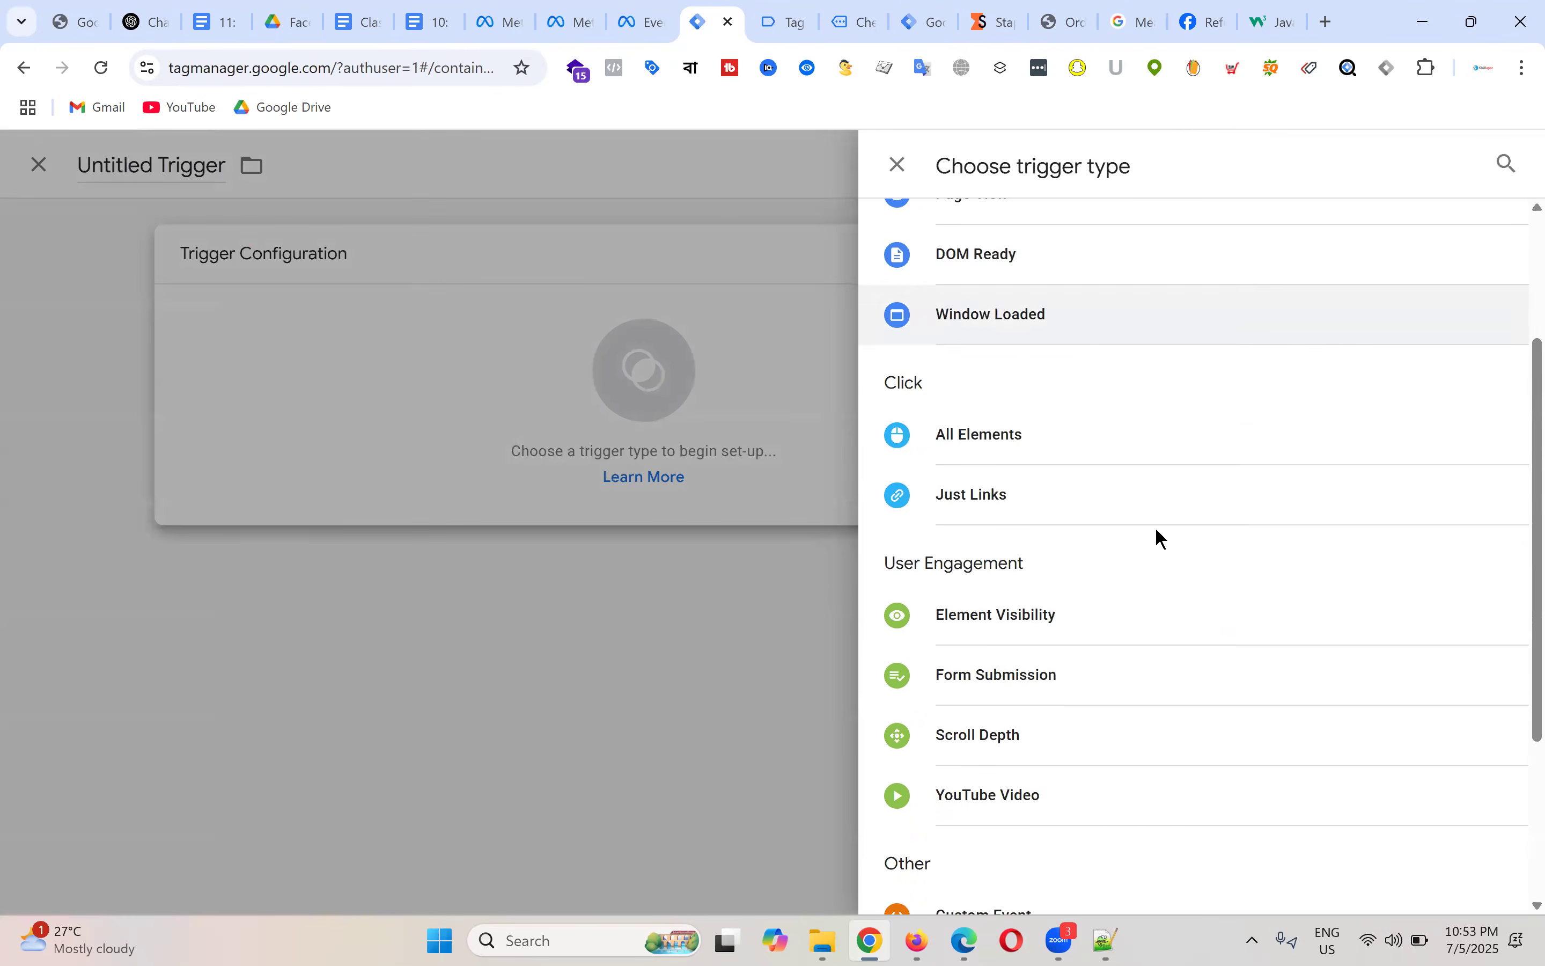
click(1039, 811)
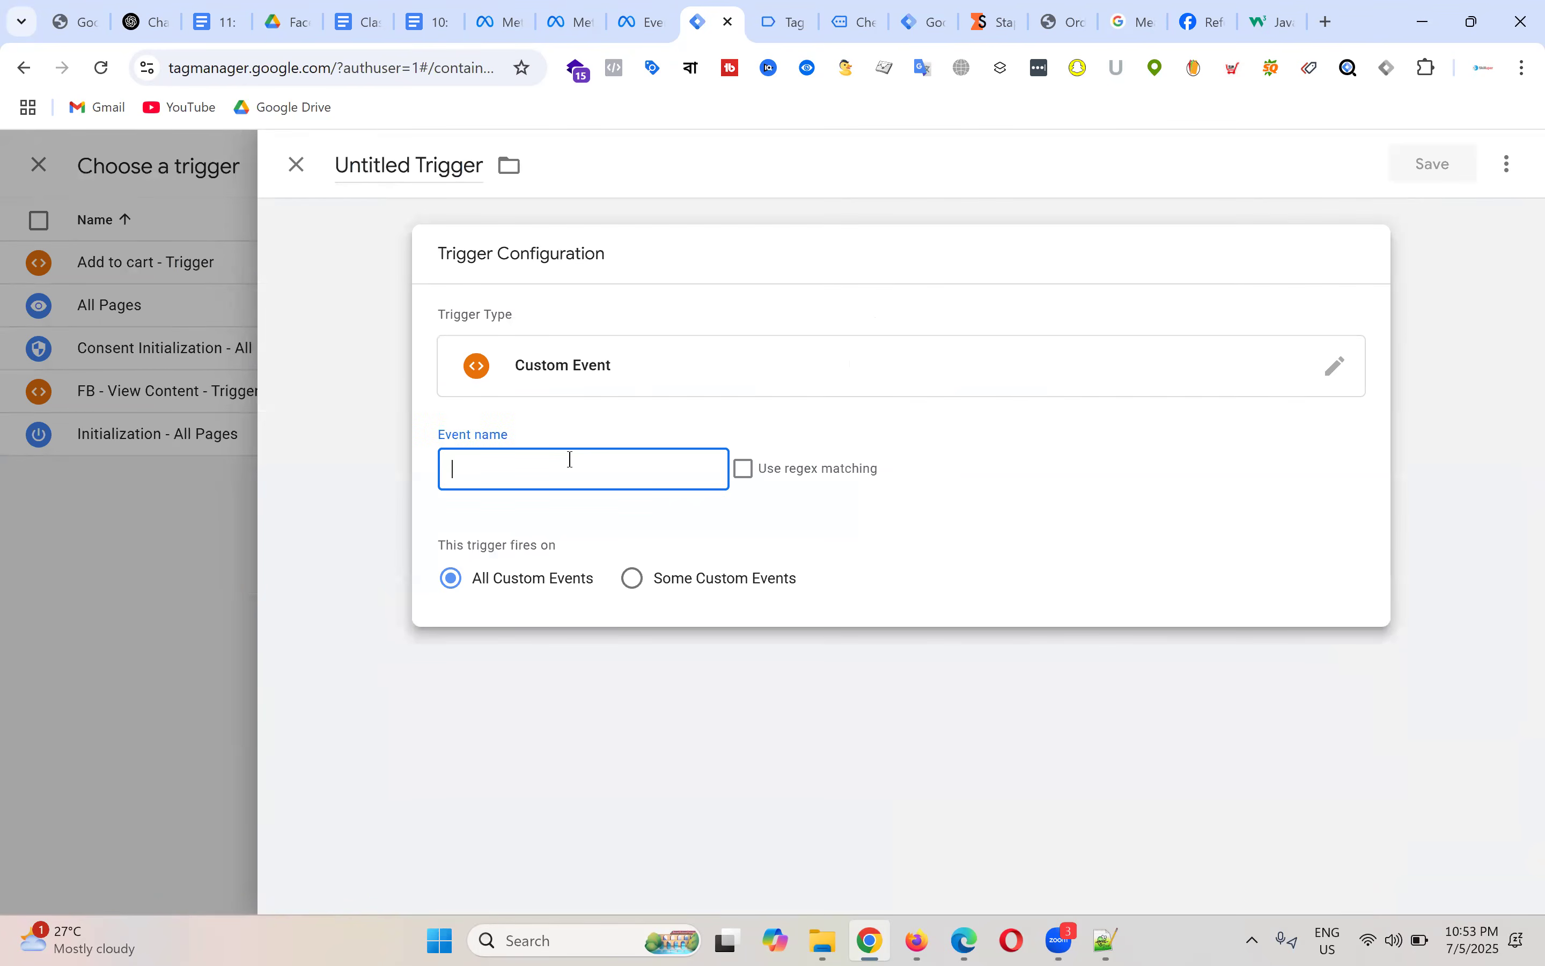
key(ctrl+v)
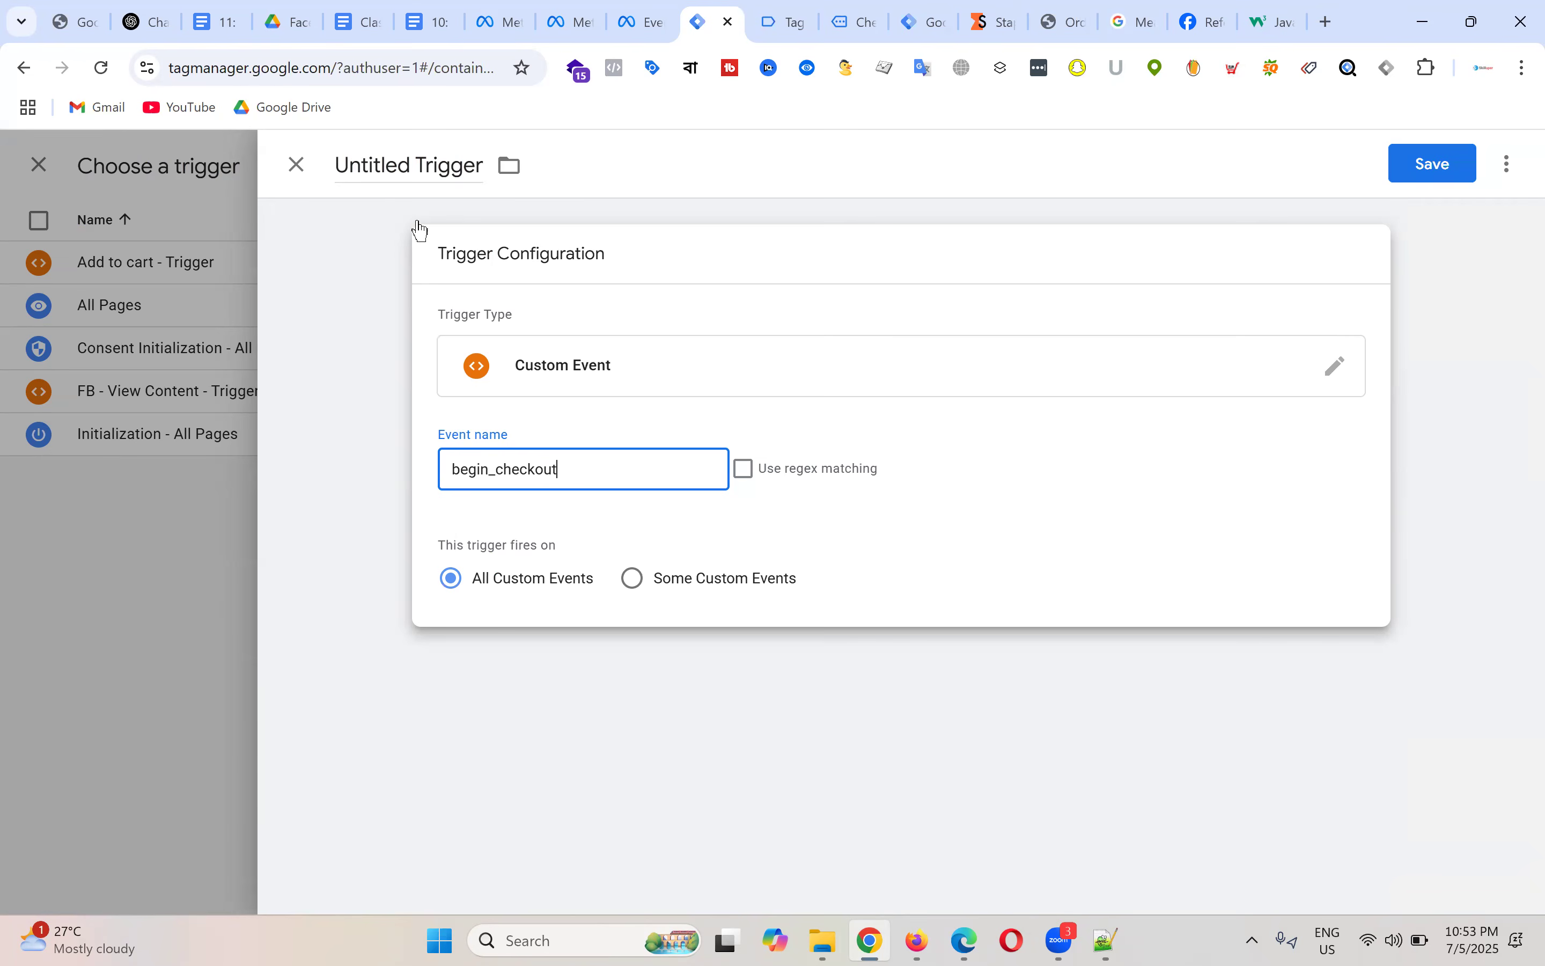
click(413, 217)
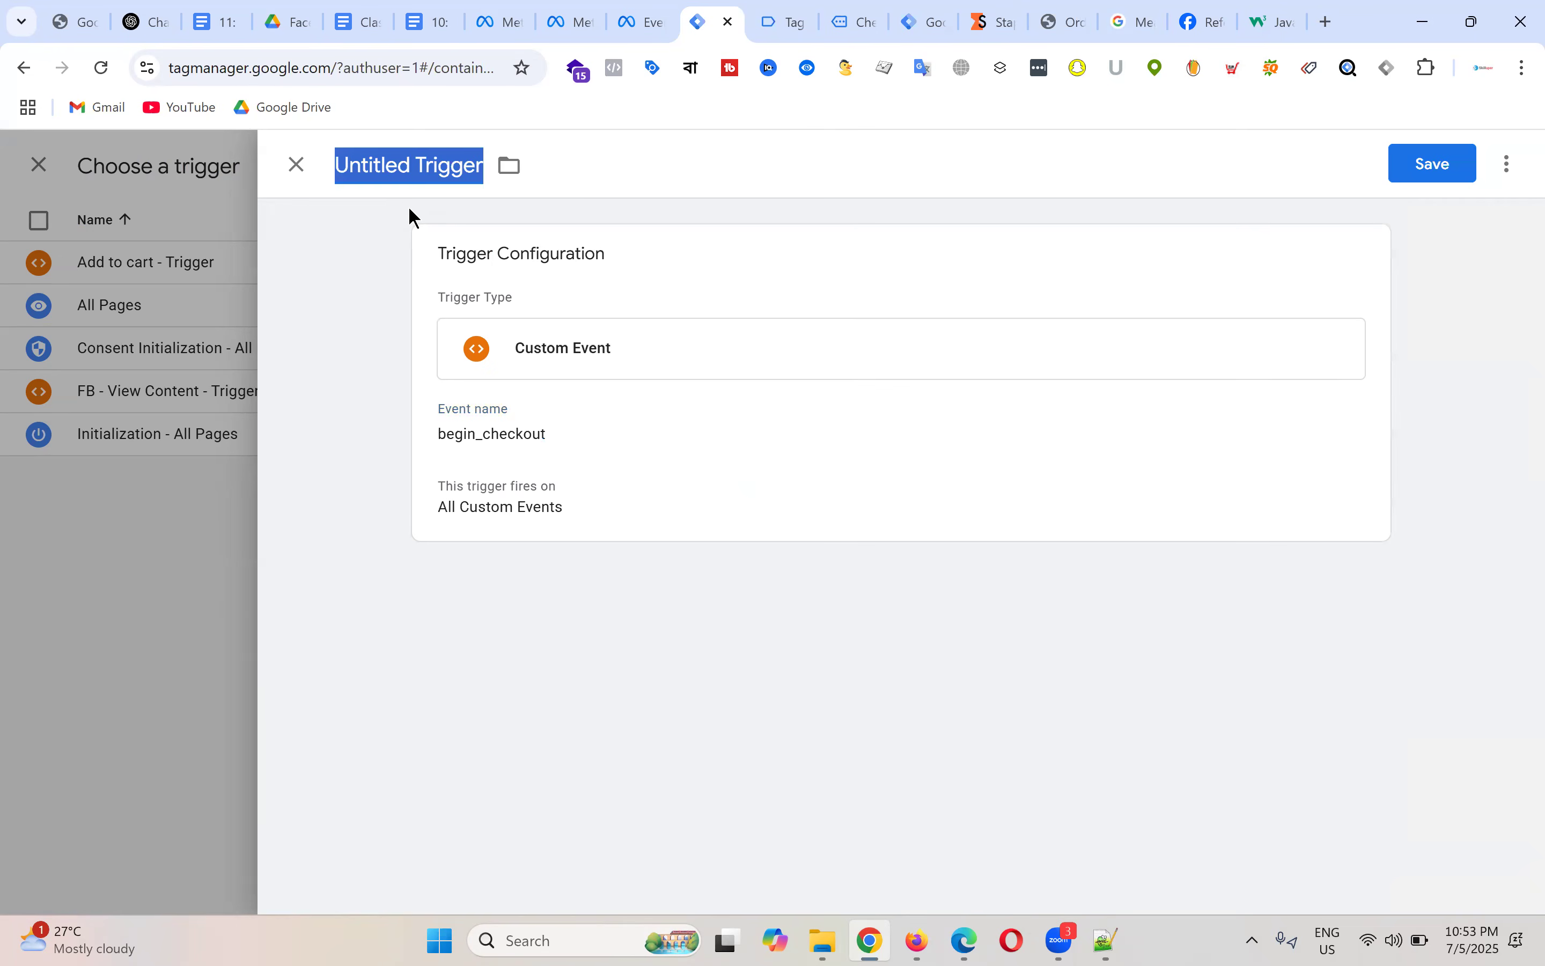
text(Checkout )
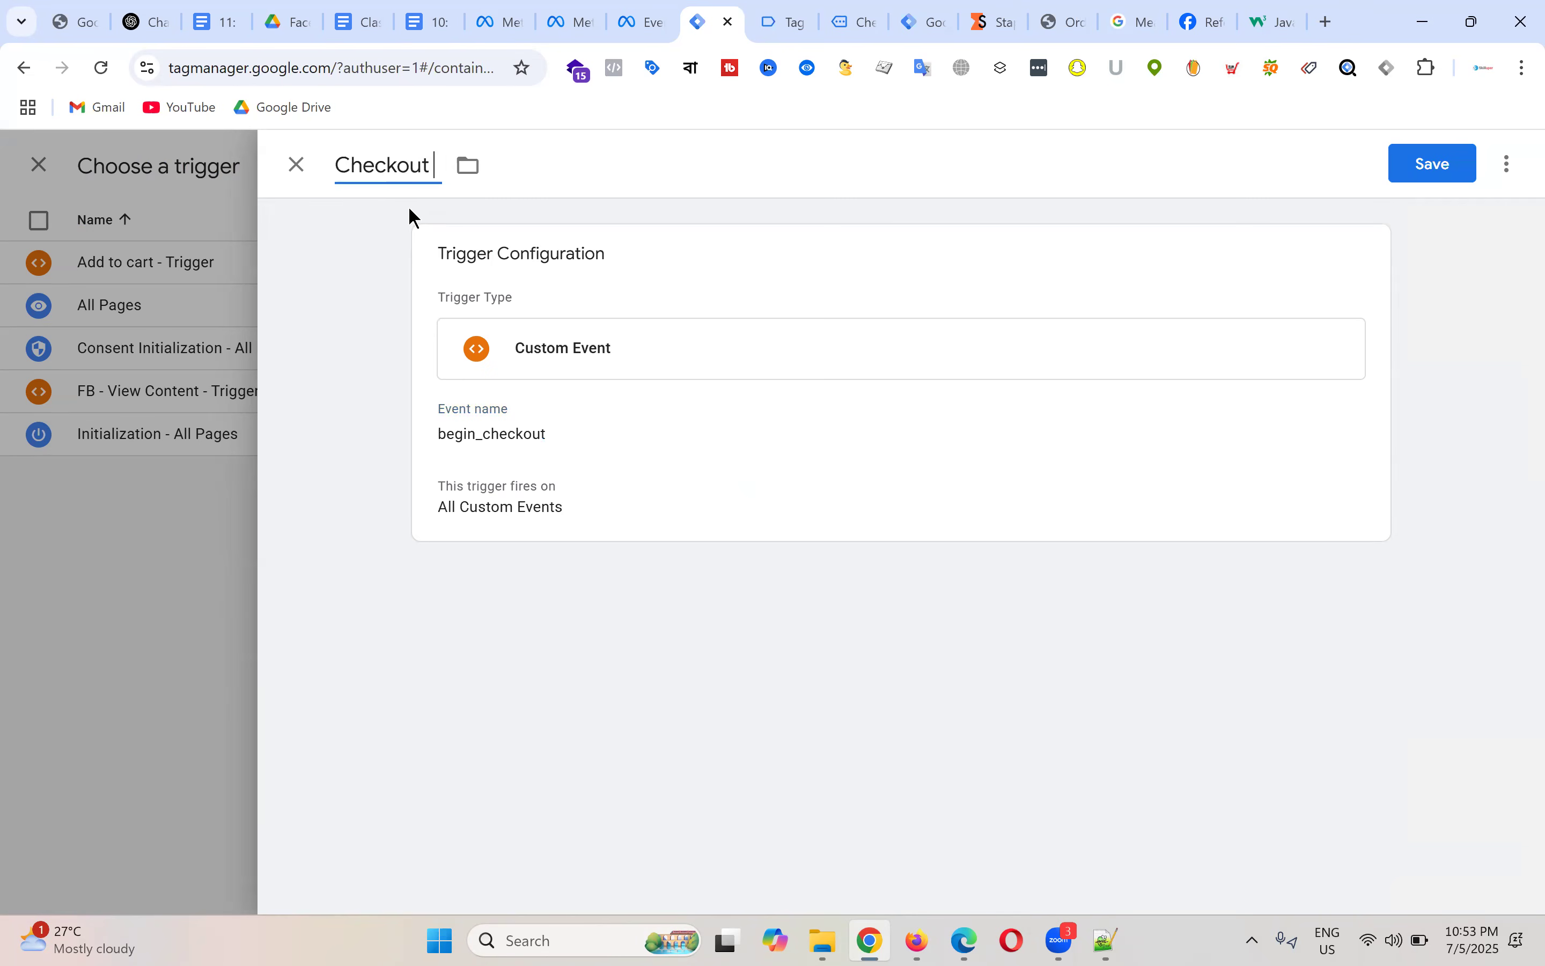
text(- Trigger)
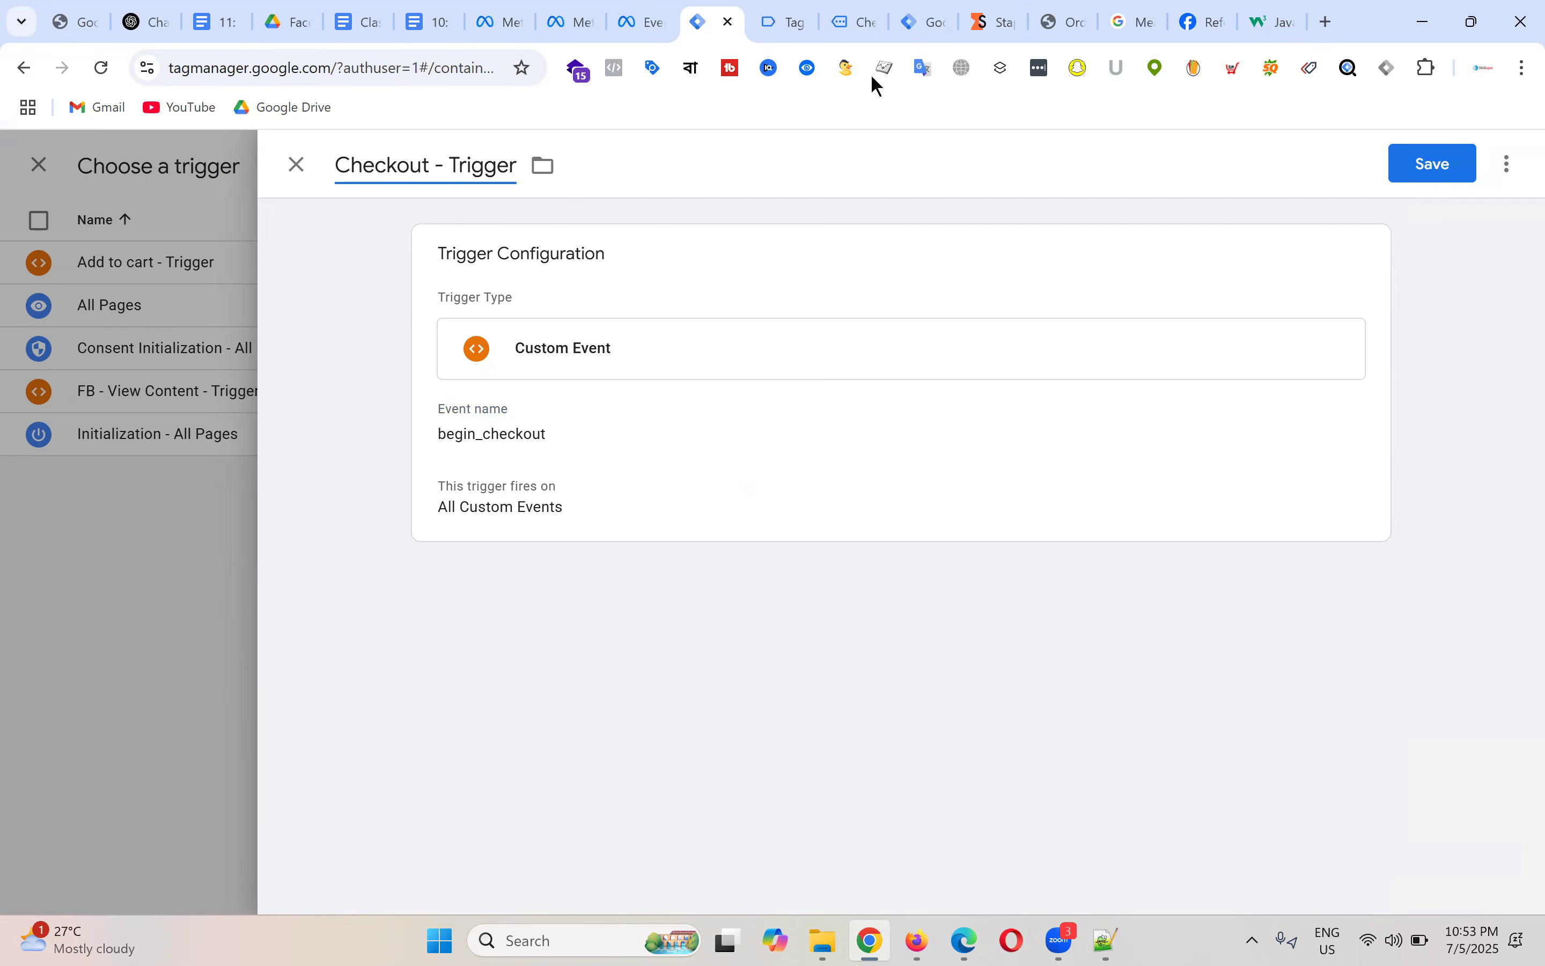
click(1414, 160)
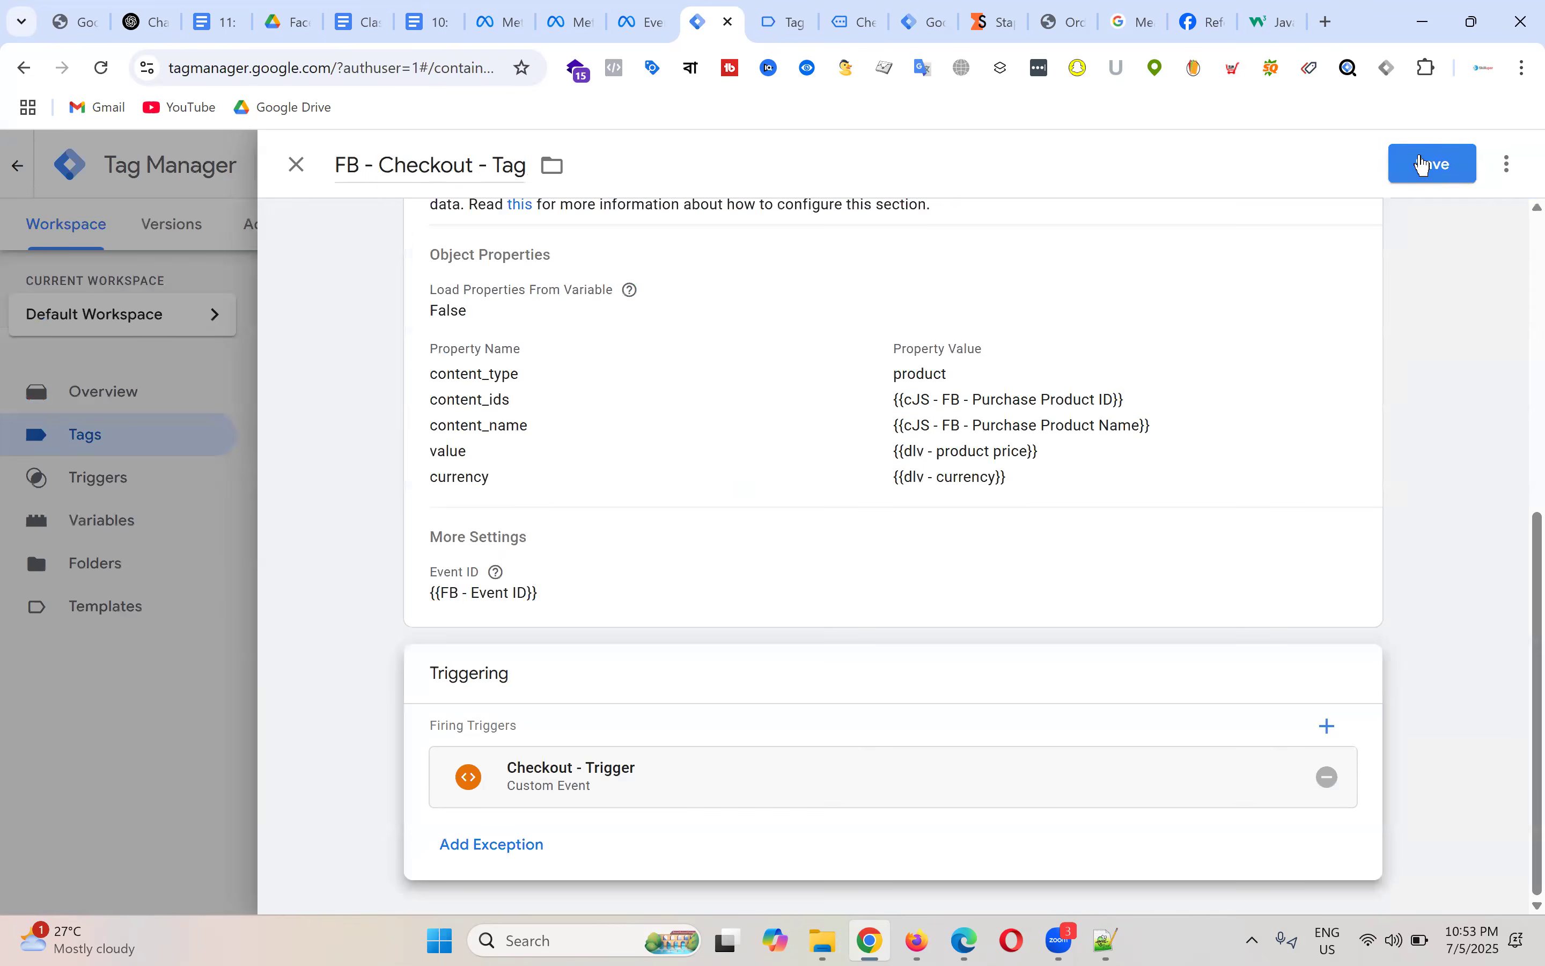
scroll(1354, 204, up, 5)
click(1425, 179)
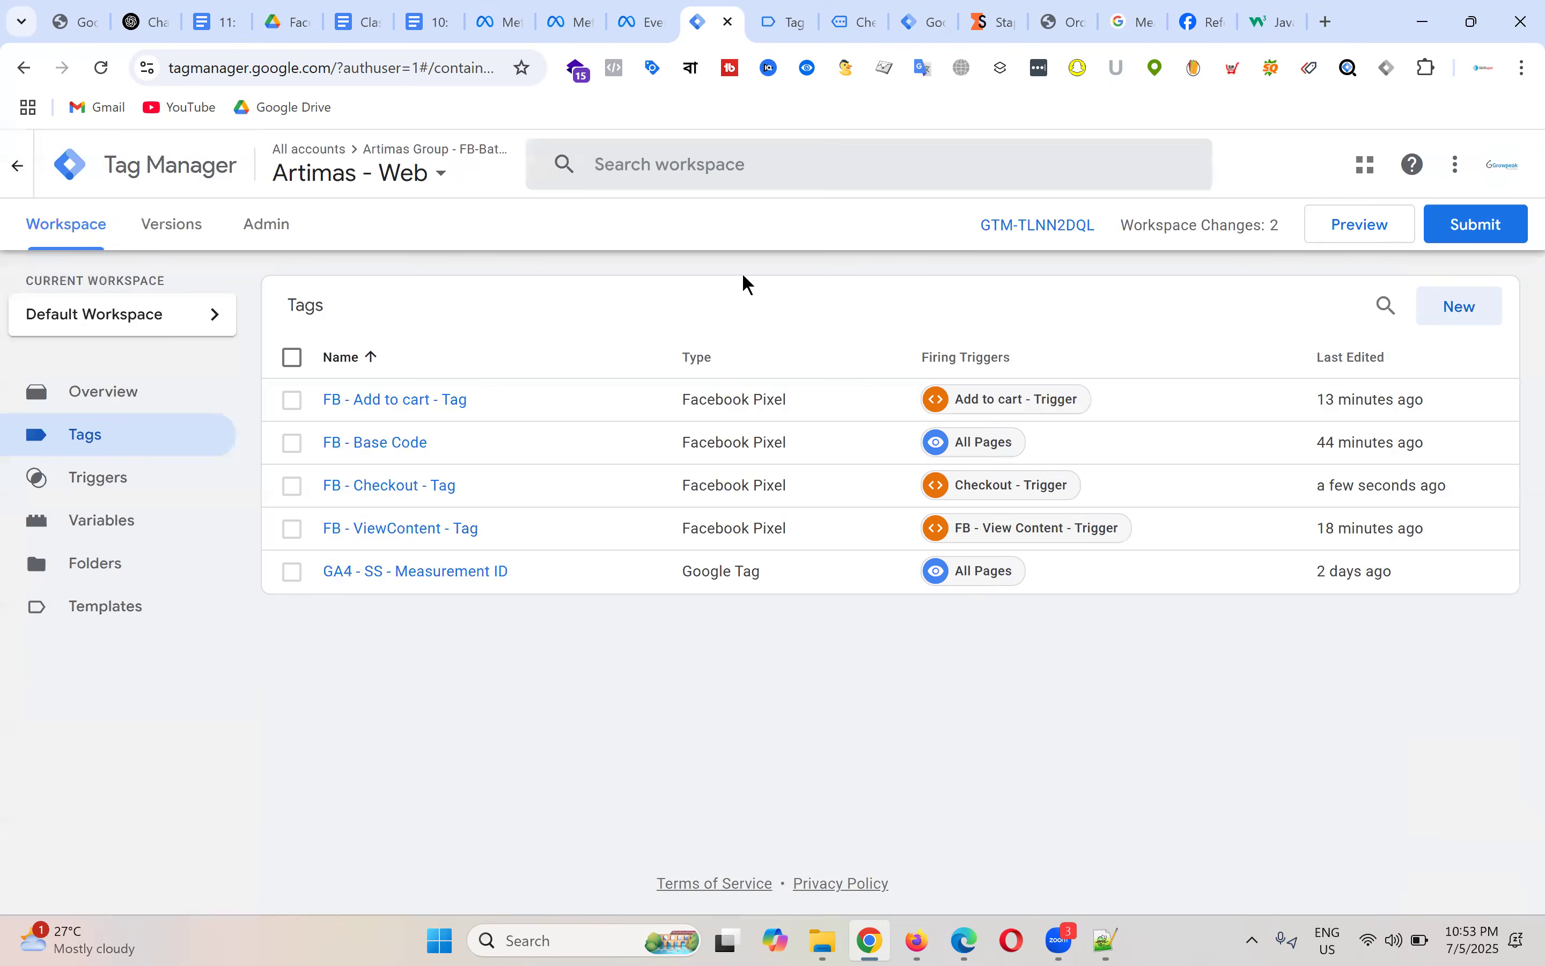
Step: Check the begin_checkout event in Tag Assistant, then review the store's checkout page
click(795, 18)
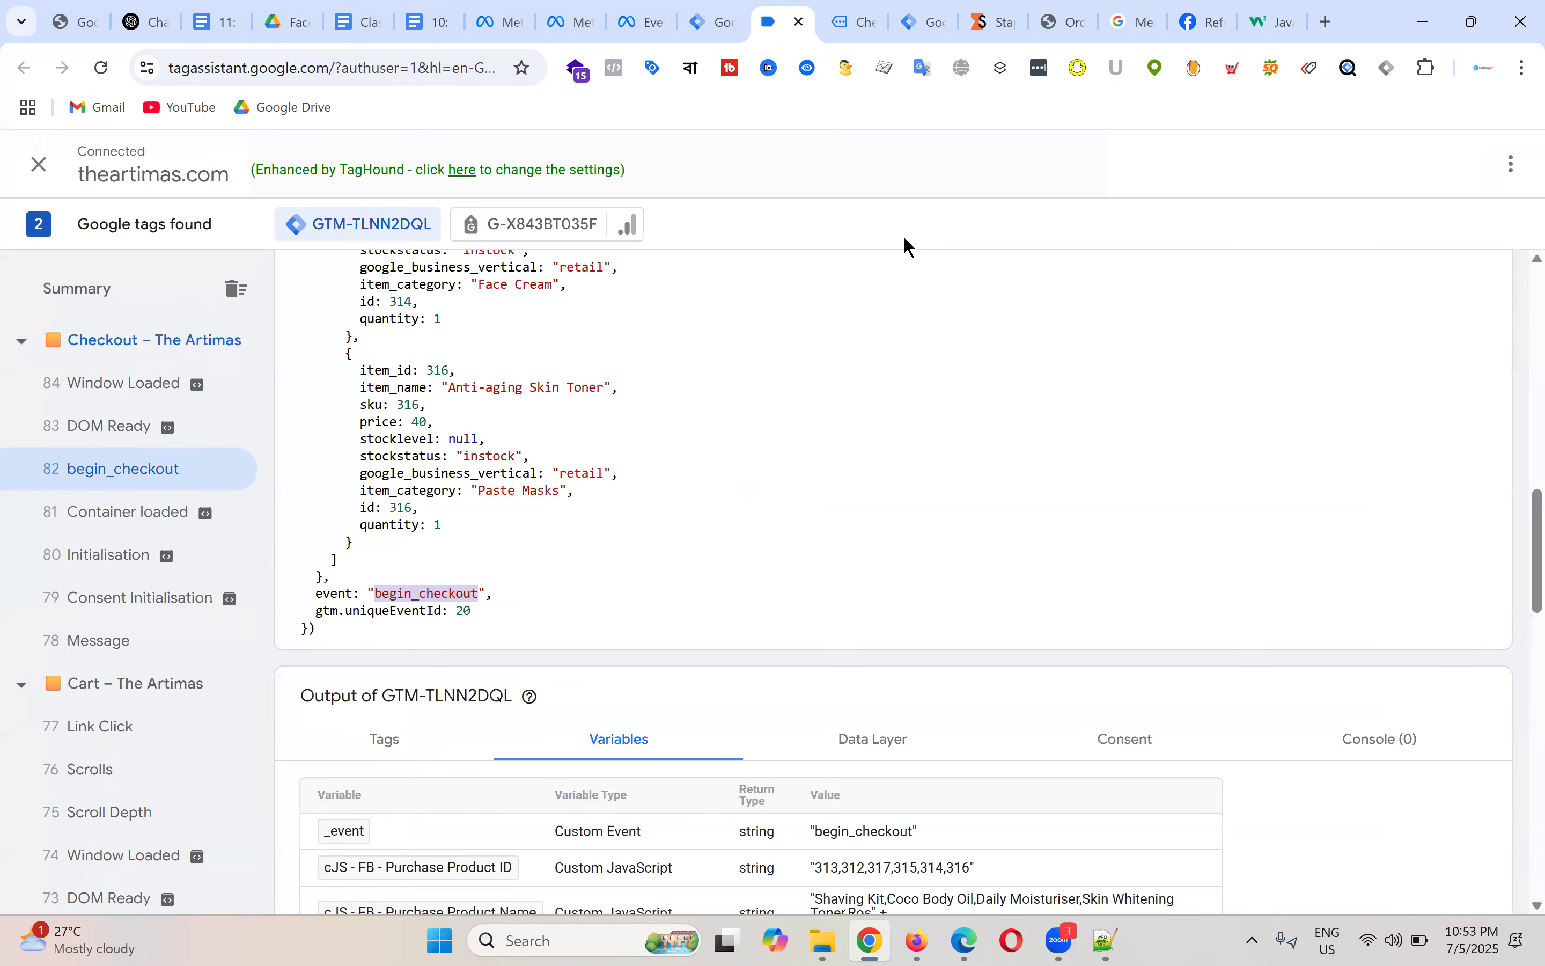
key(ctrl+Tab)
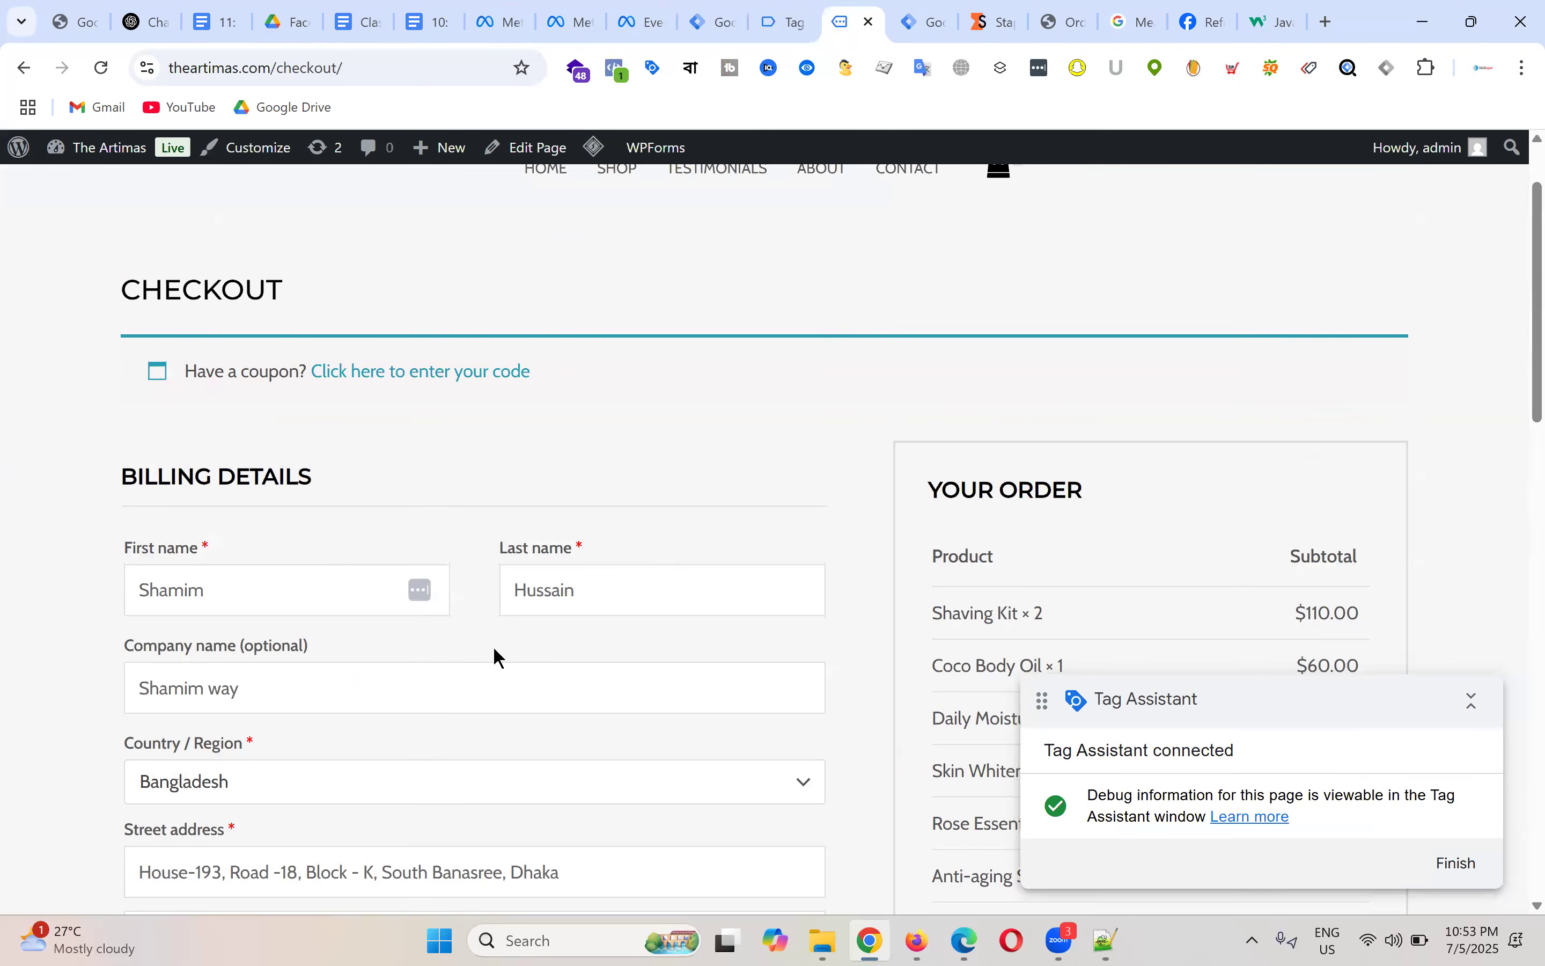
scroll(675, 516, down, 5)
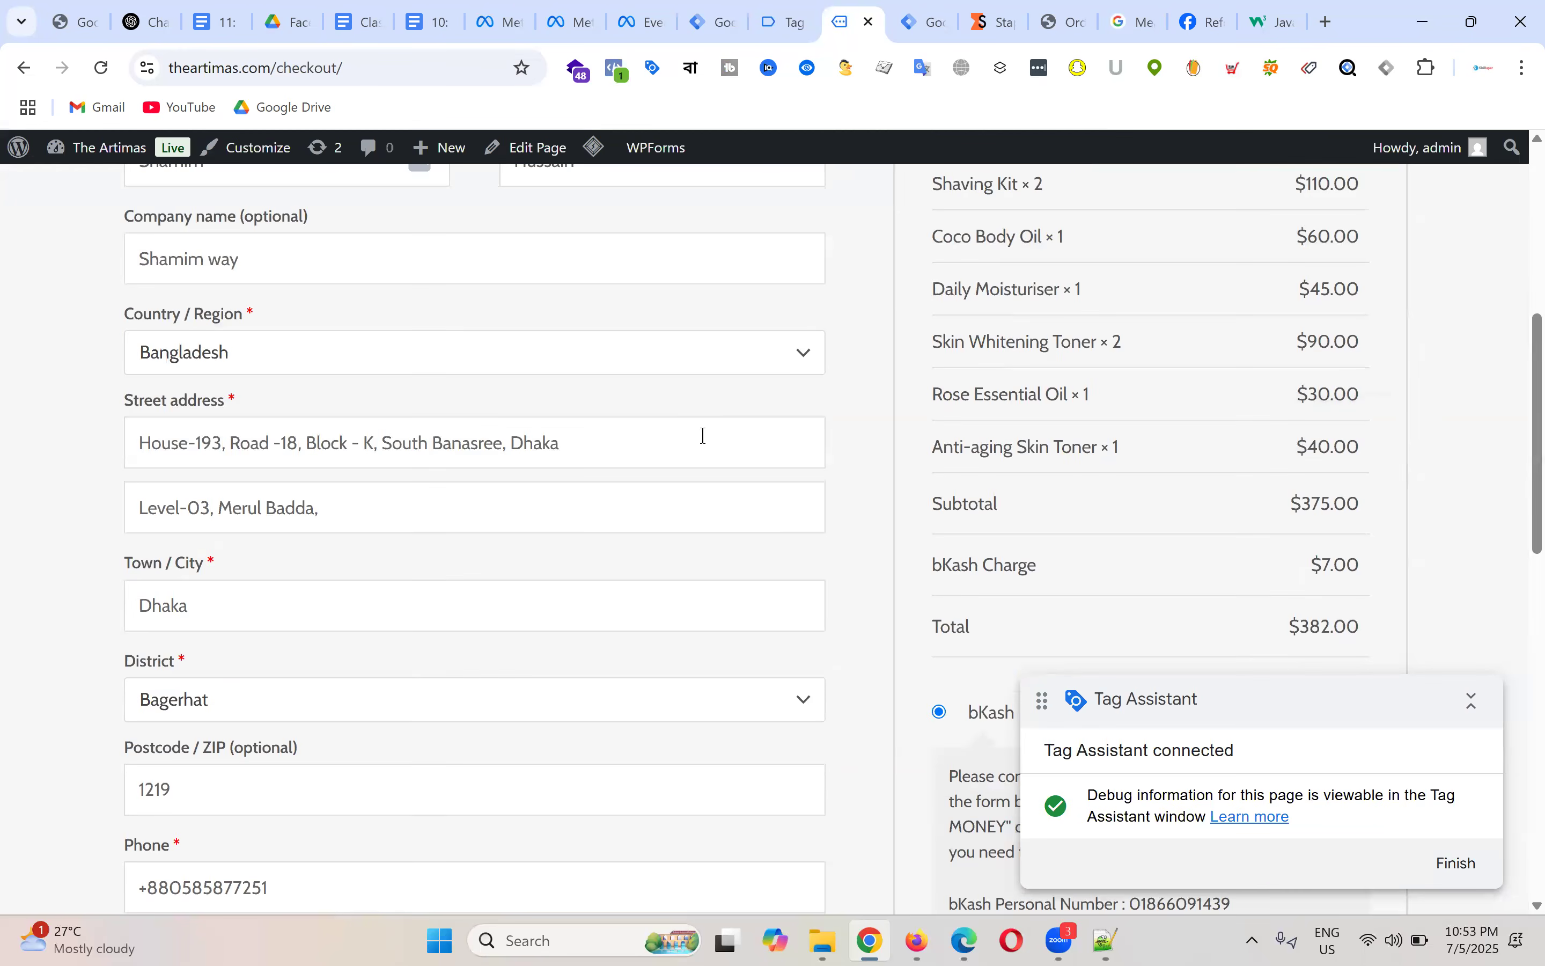
scroll(703, 436, up, 6)
scroll(1079, 396, down, 5)
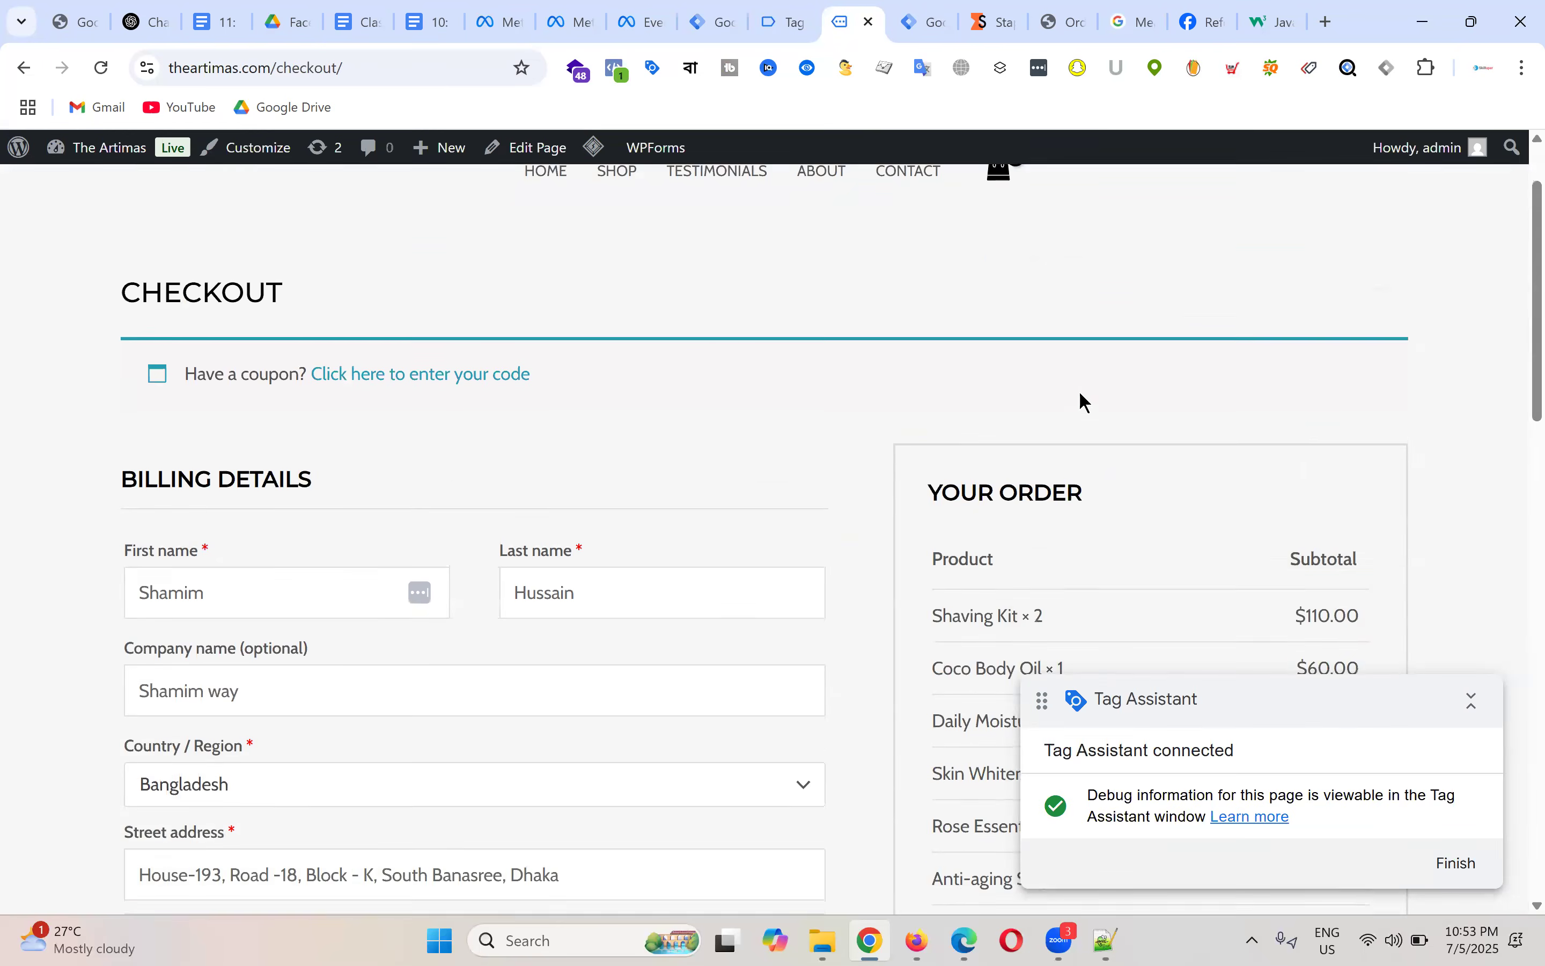
scroll(1364, 417, down, 8)
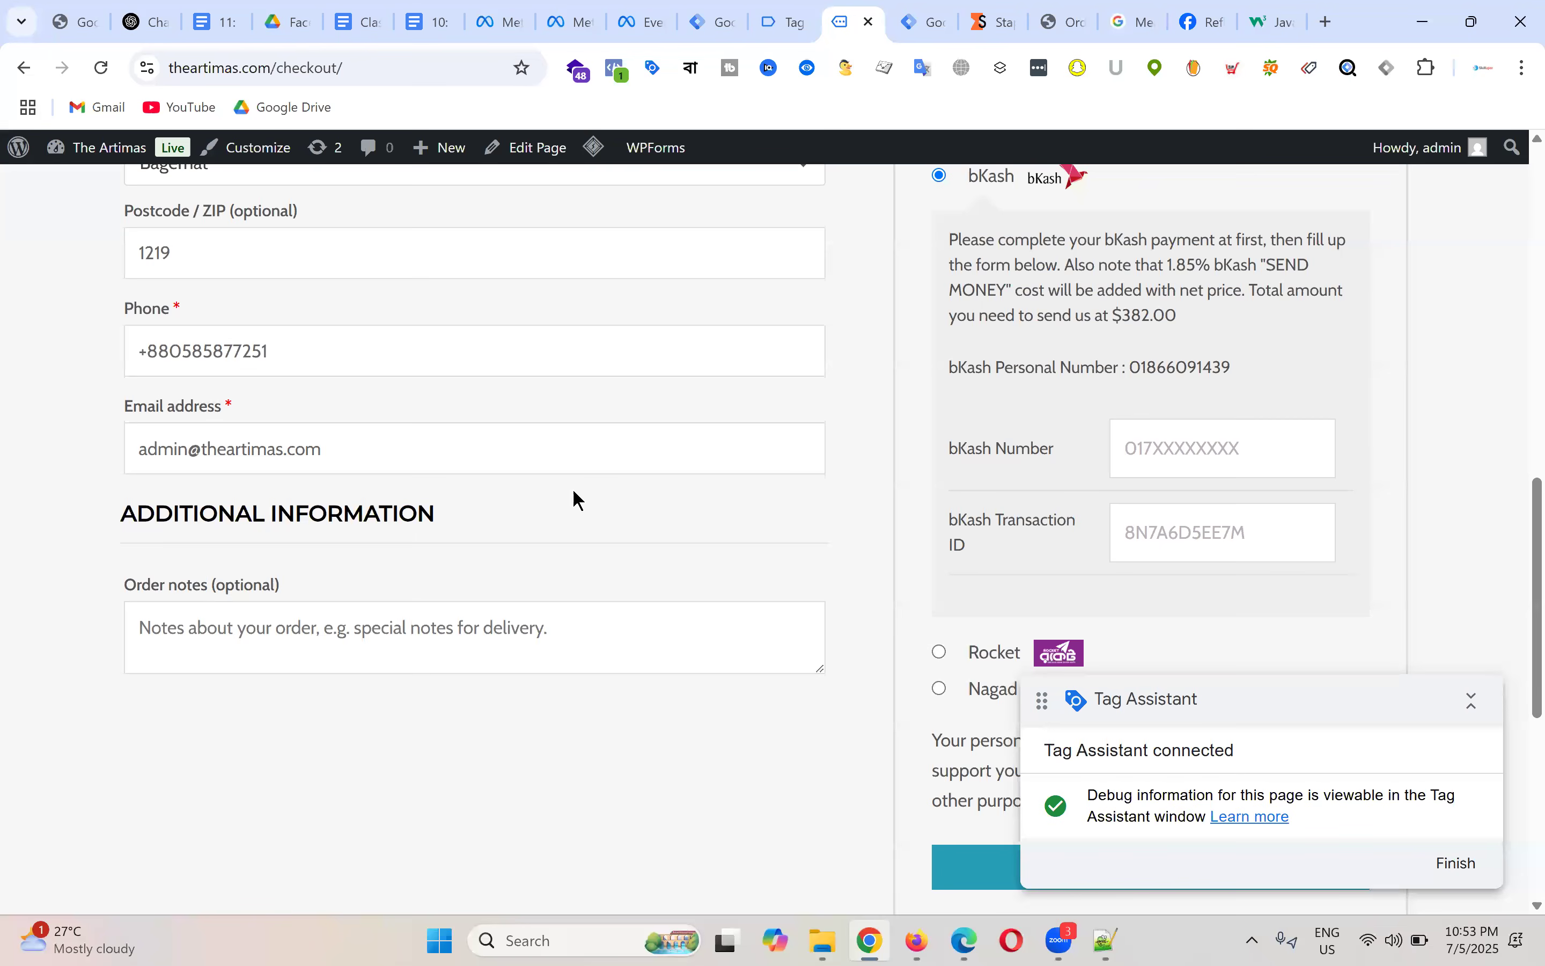
Step: Enter the bKash payment number and paste the same number as the Transaction ID
click(1204, 442)
double_click(1205, 449)
key(ctrl+c)
click(1176, 534)
key(ctrl+v)
Step: Place the order and review the $382.00 order-received page
scroll(1188, 450, down, 4)
click(1113, 447)
scroll(787, 407, up, 4)
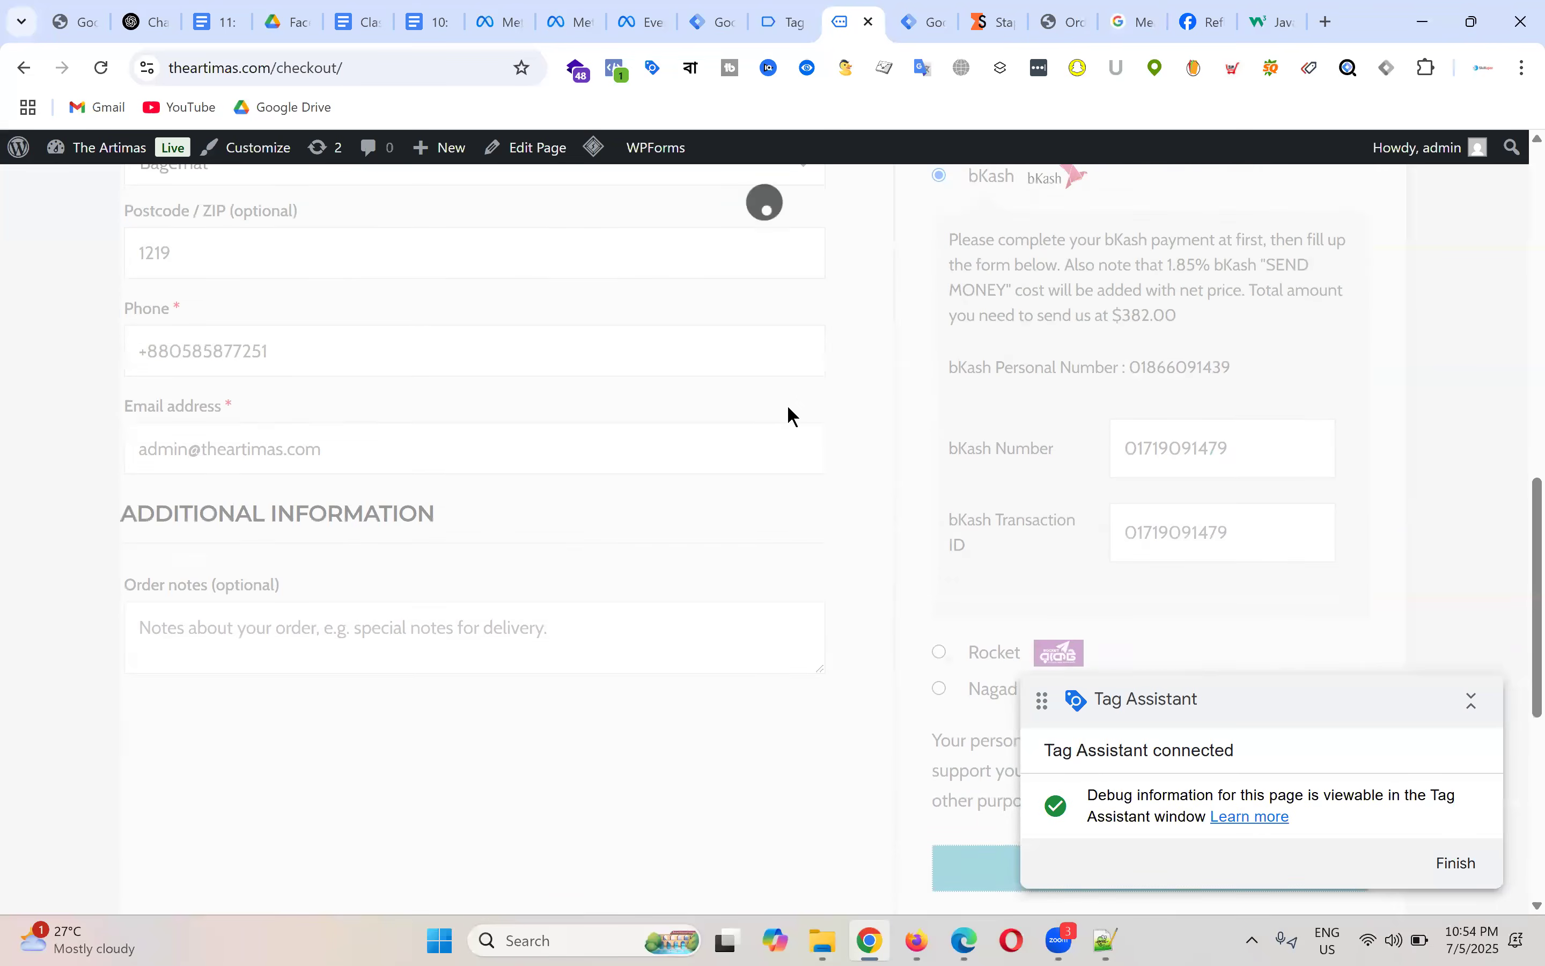
scroll(787, 408, up, 6)
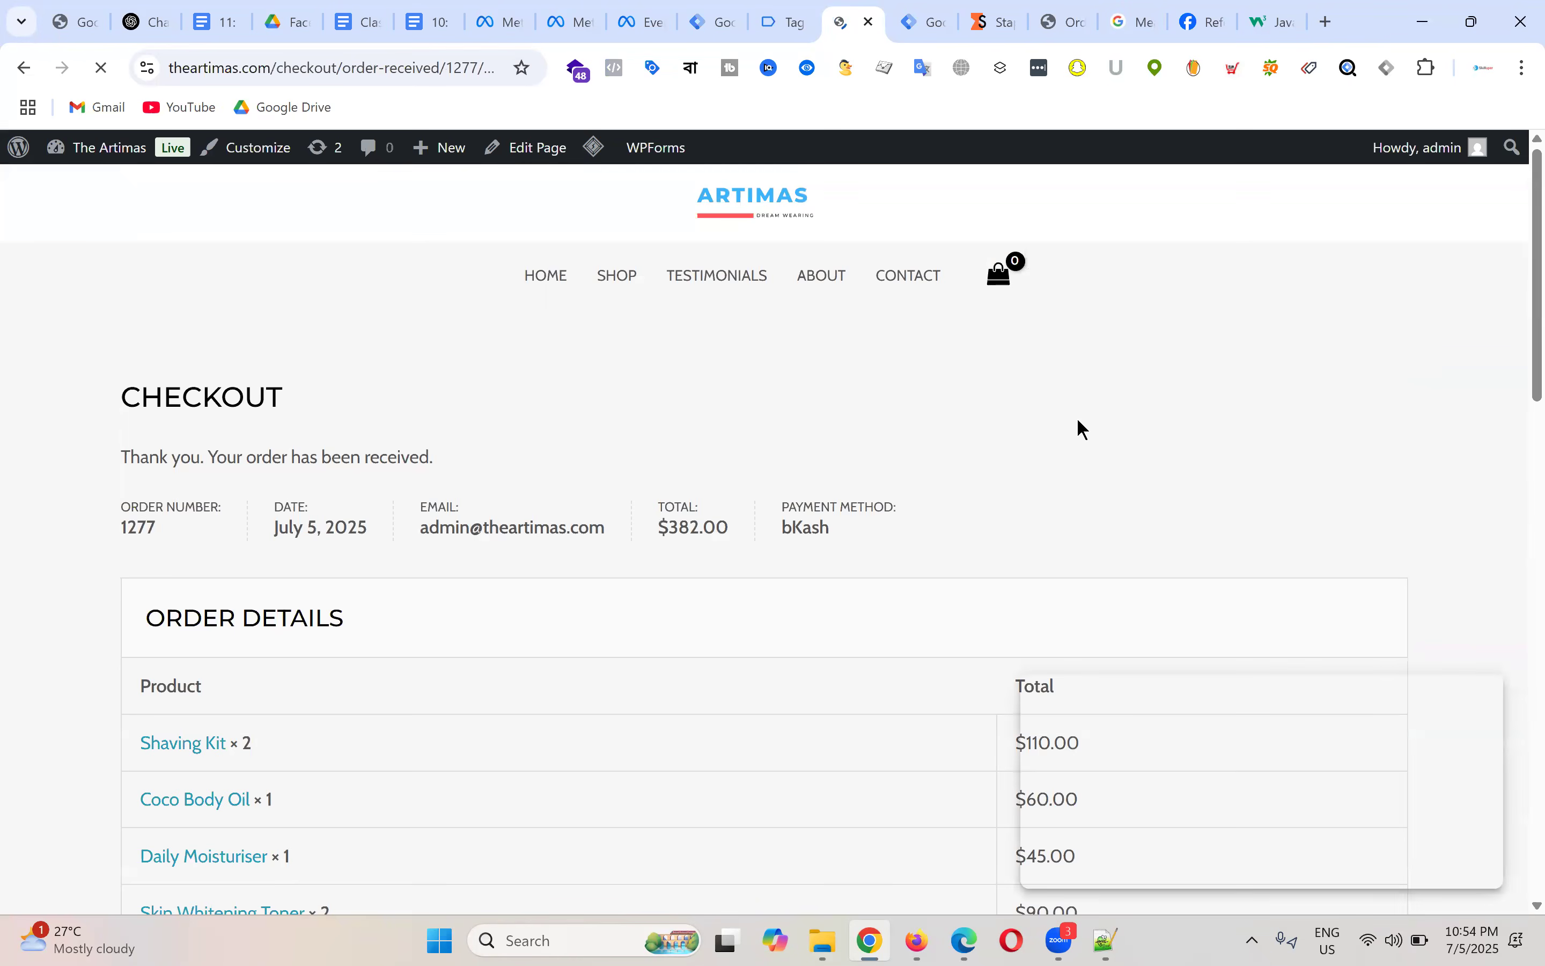
scroll(579, 430, down, 3)
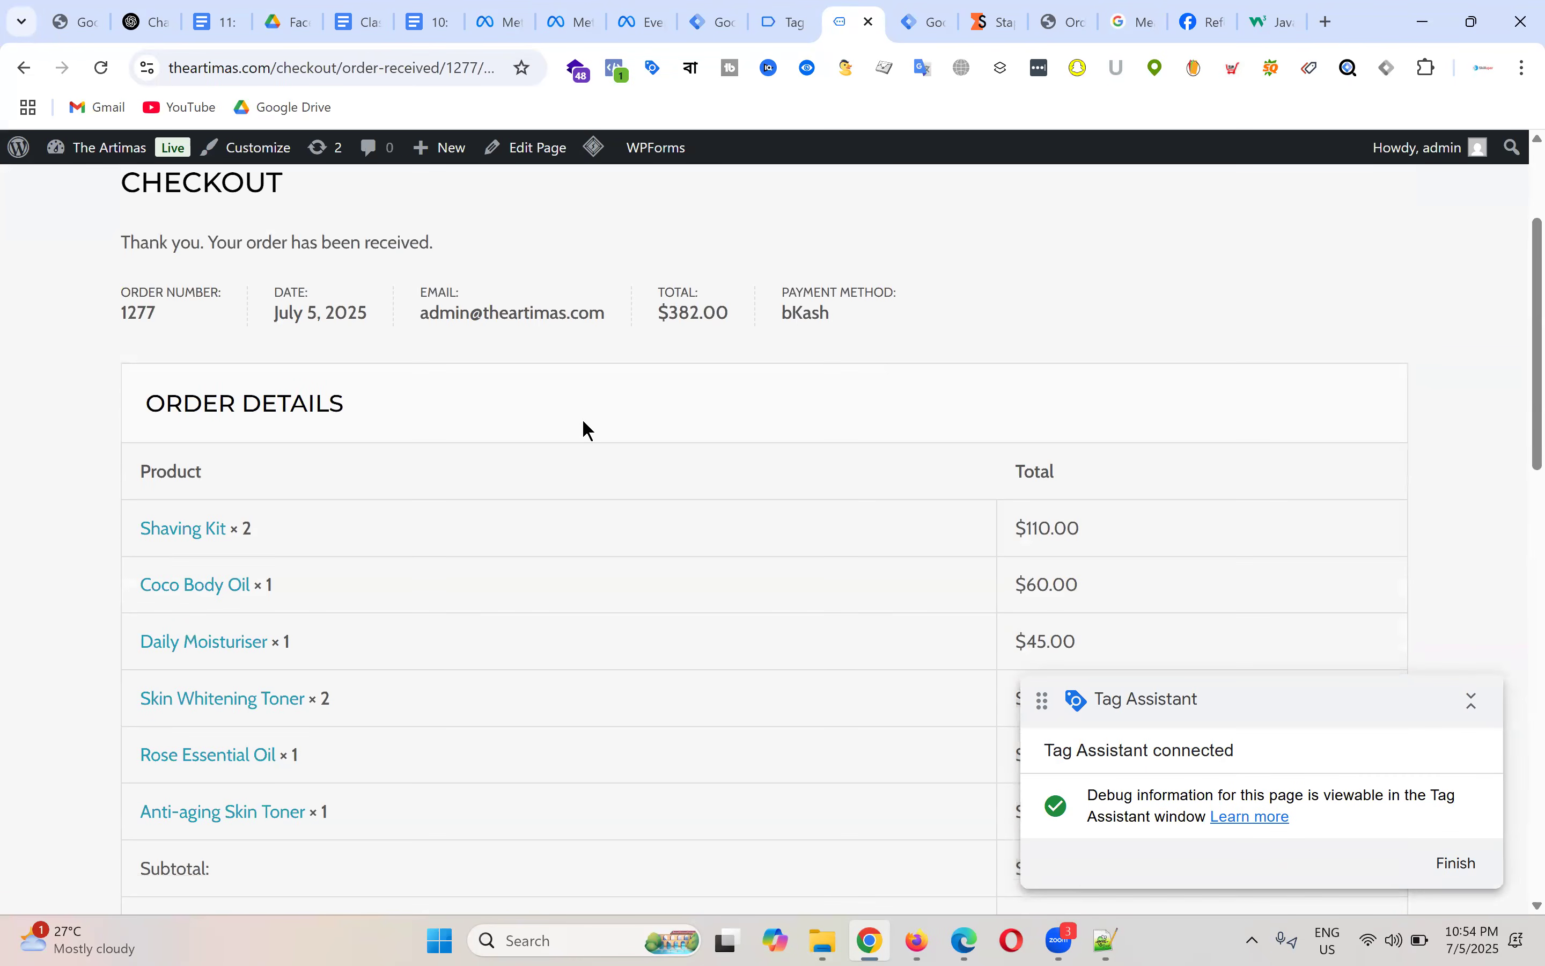
scroll(582, 419, down, 9)
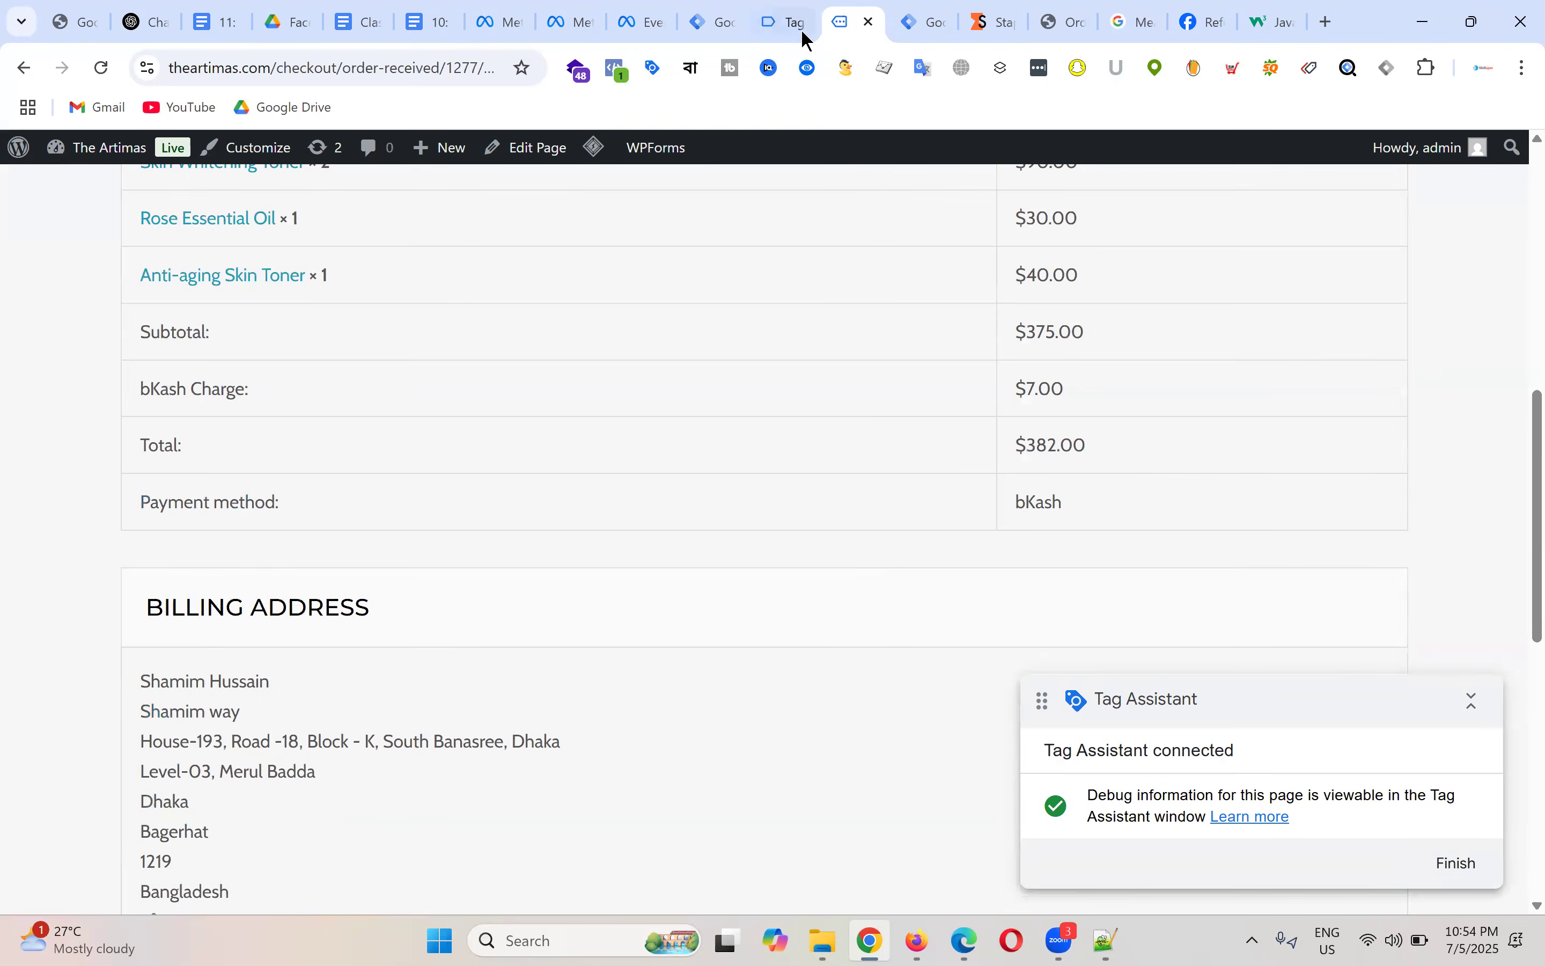
click(789, 13)
Step: Inspect the purchase event's dataLayer push and ecommerce items, comparing them with the begin_checkout event
click(111, 471)
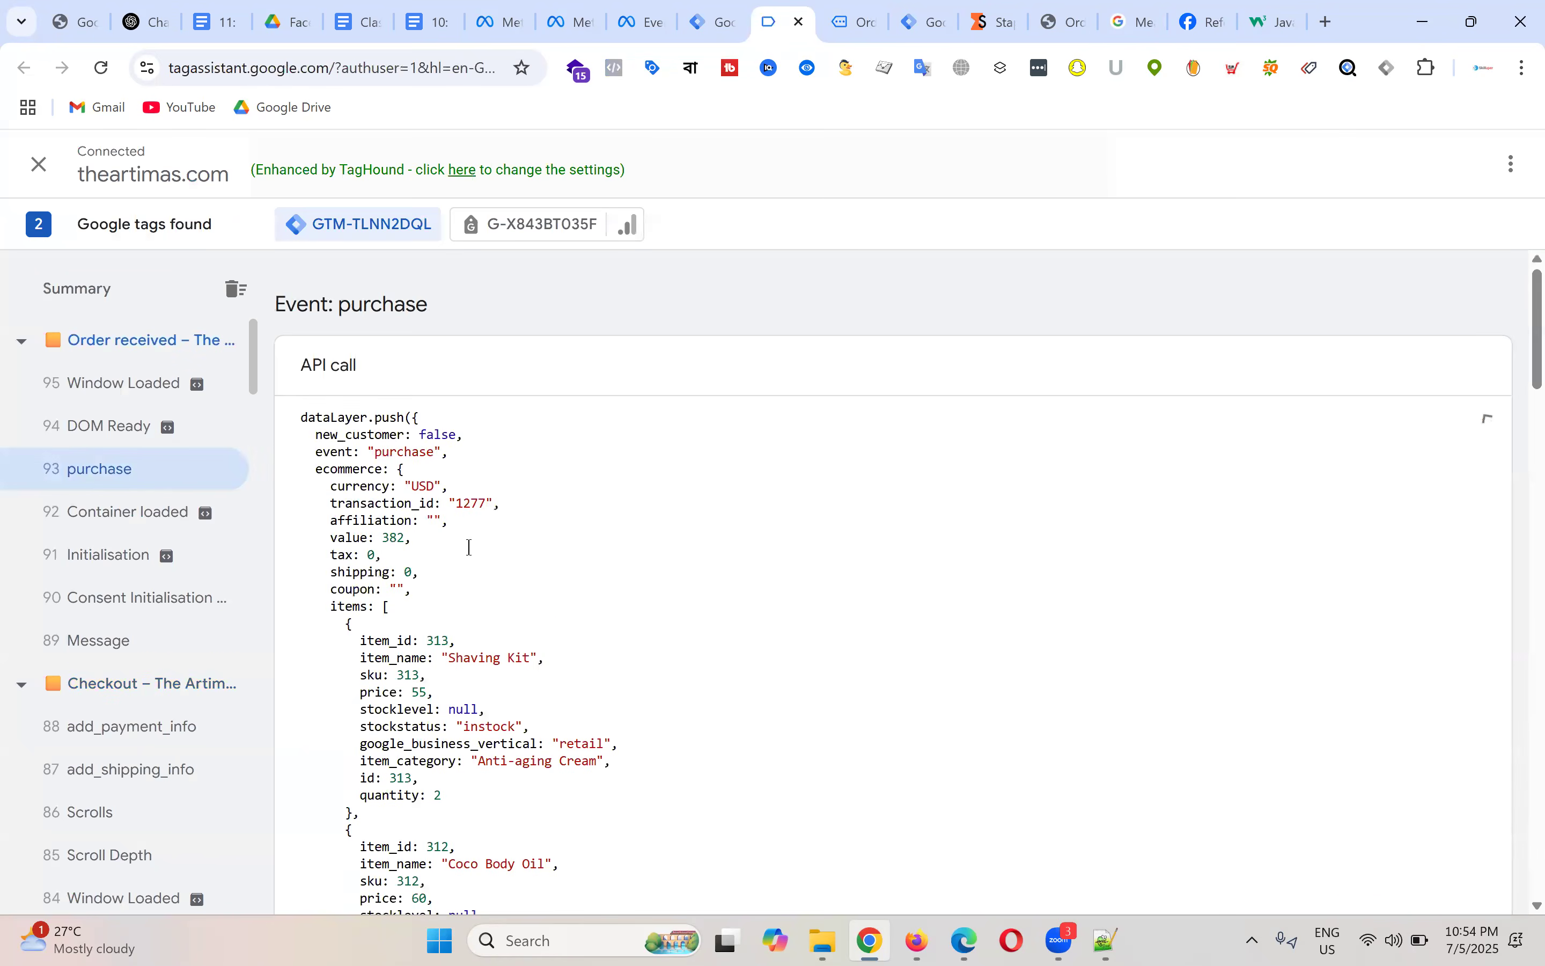
scroll(709, 530, down, 12)
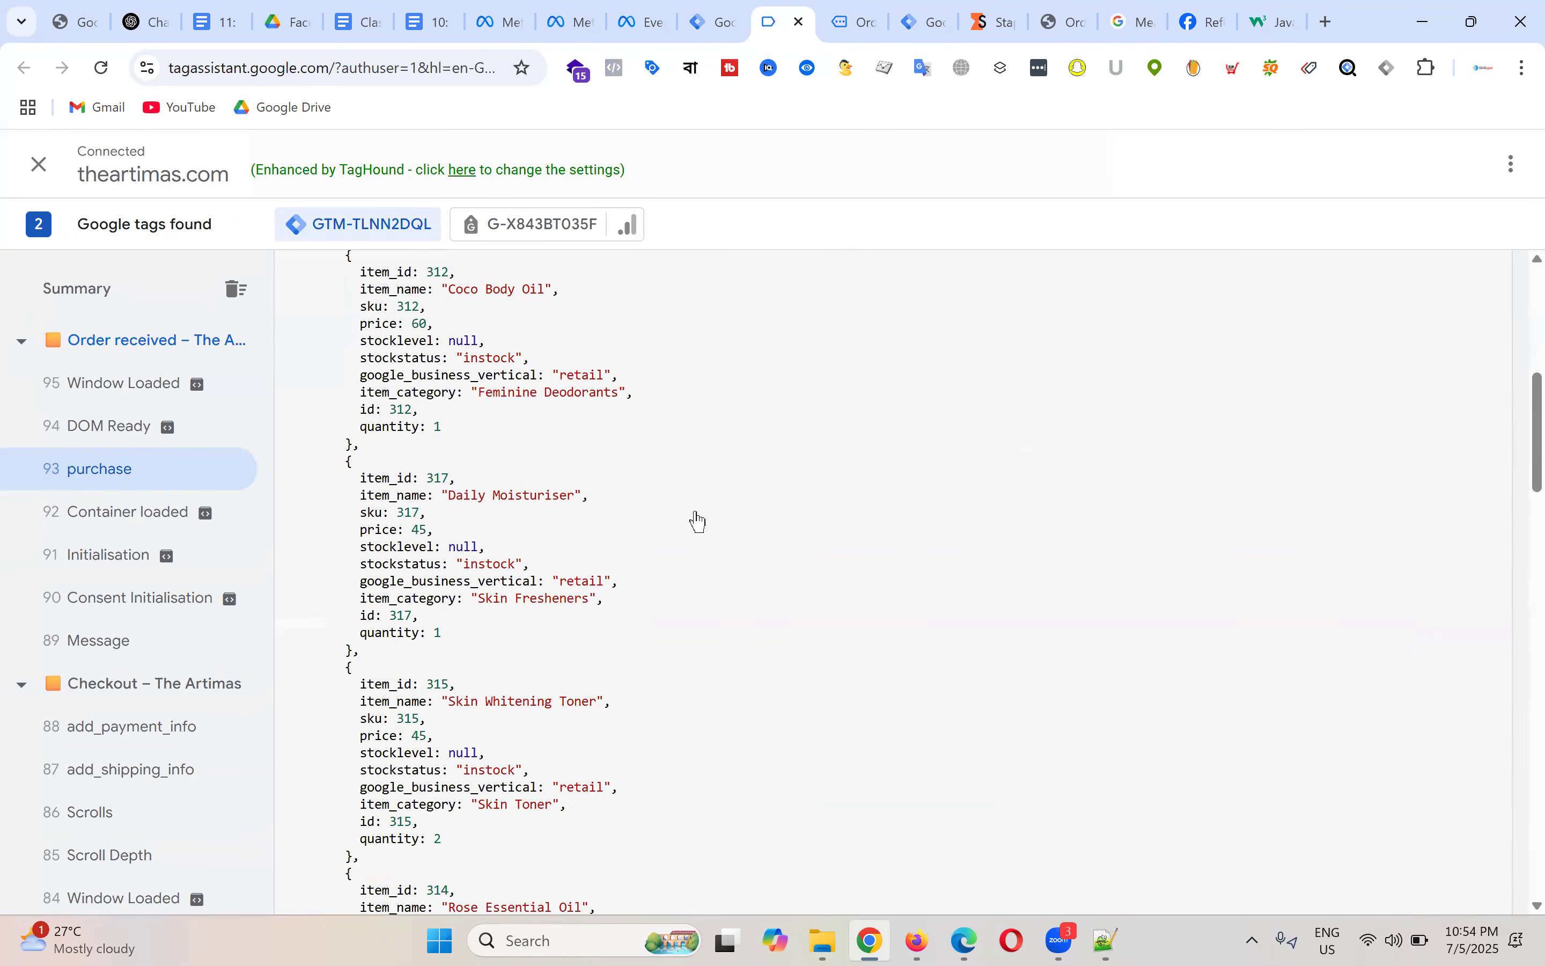
scroll(702, 525, down, 5)
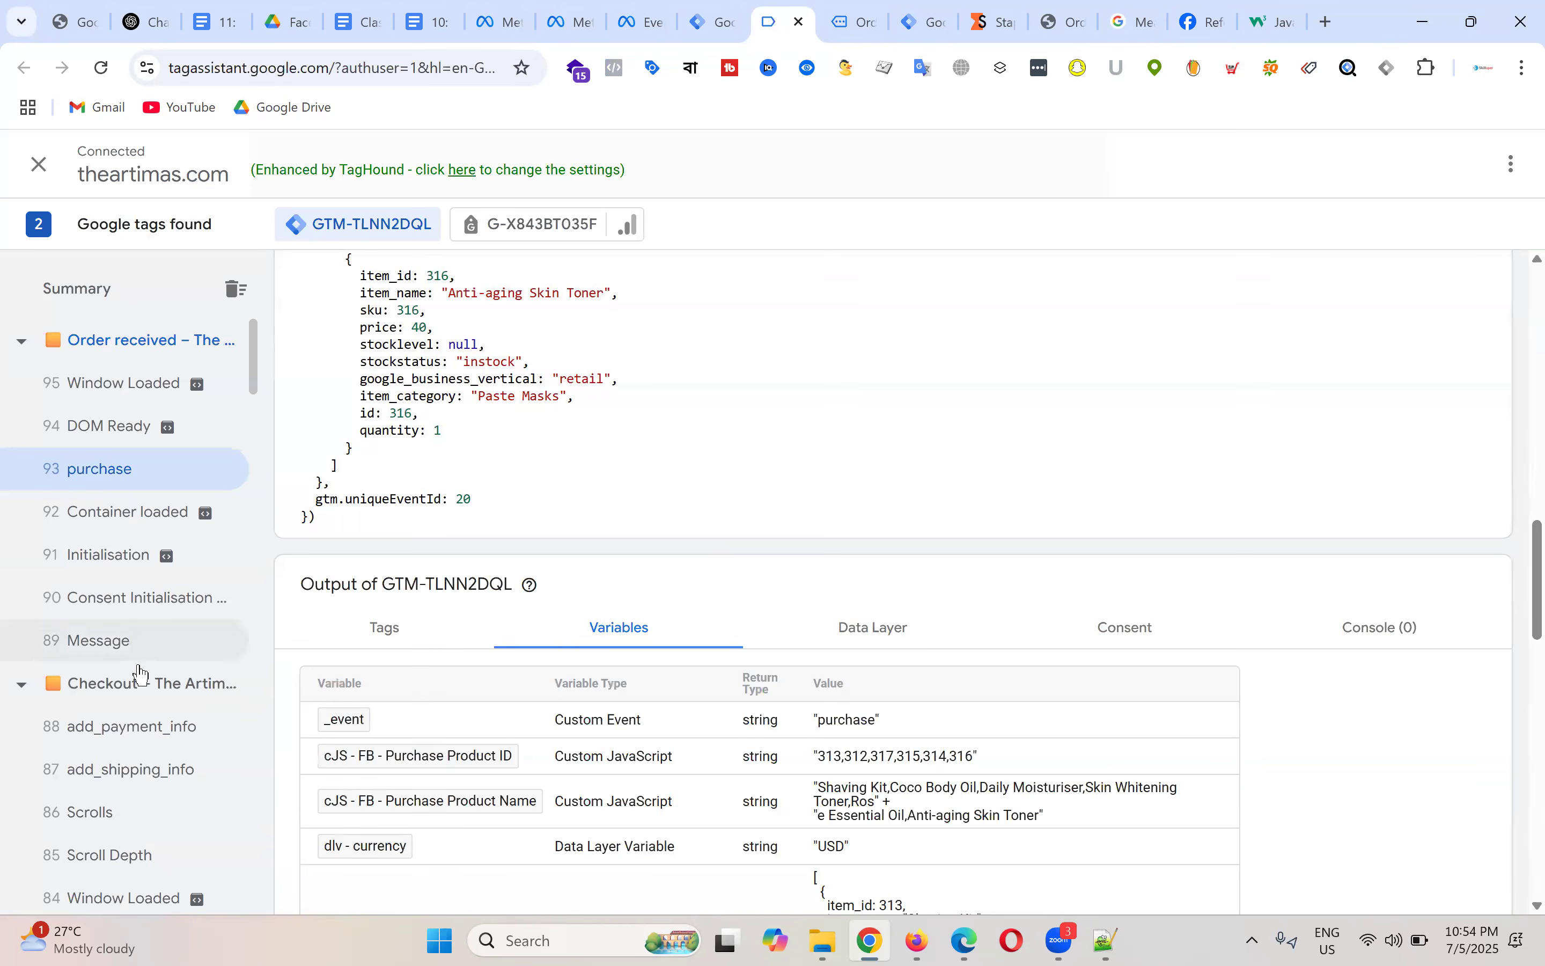
scroll(166, 722, down, 6)
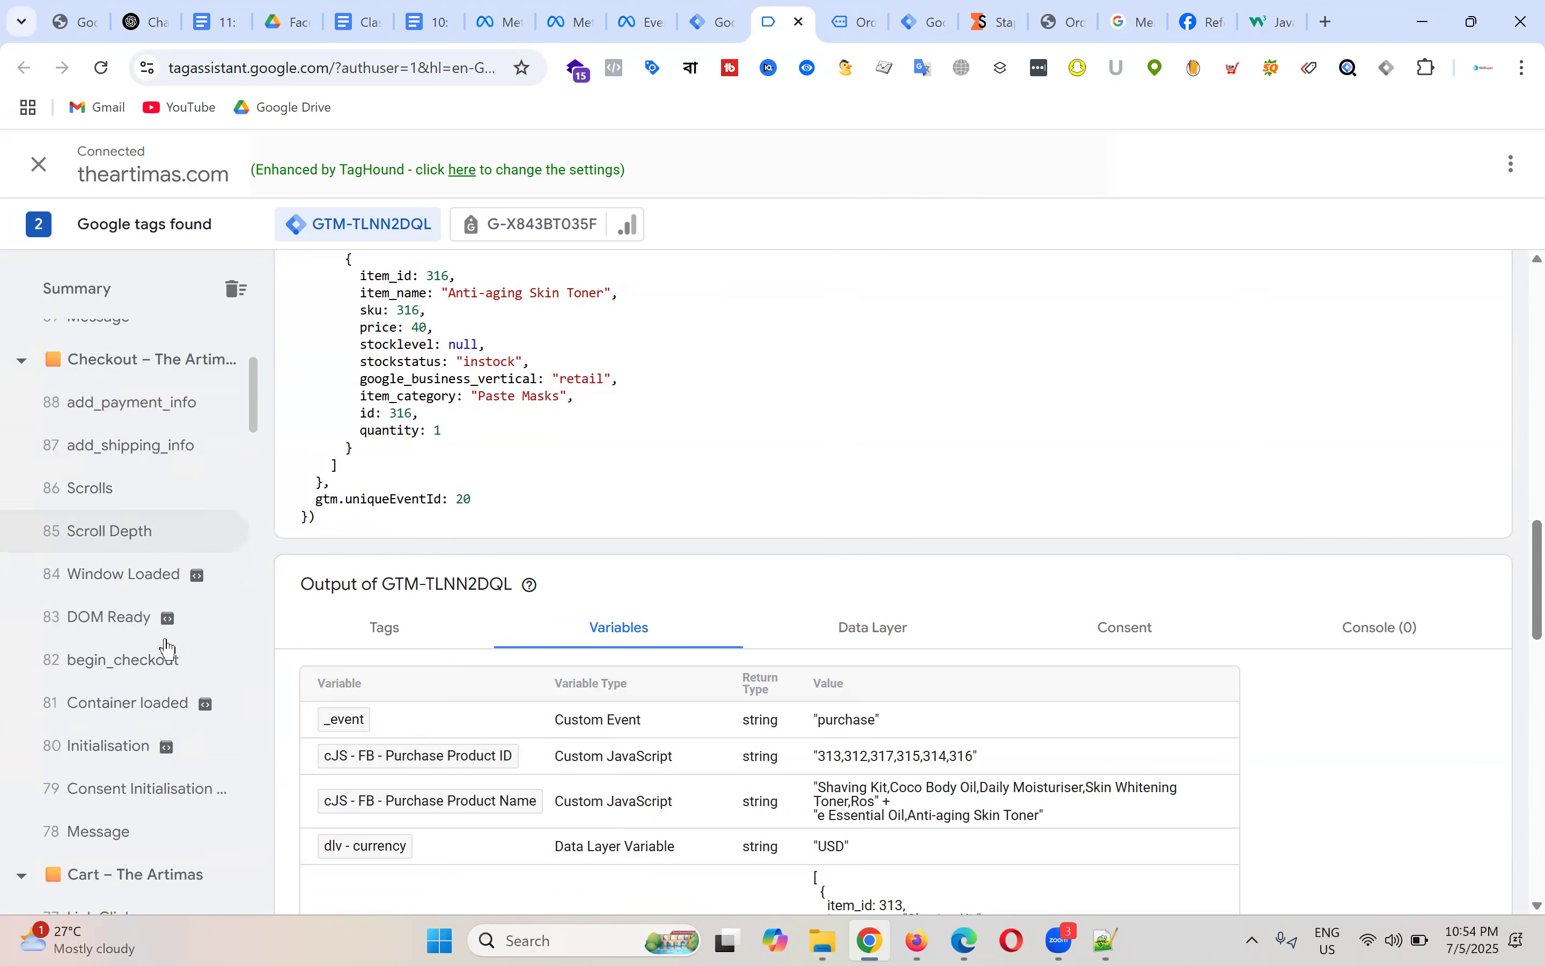
click(128, 556)
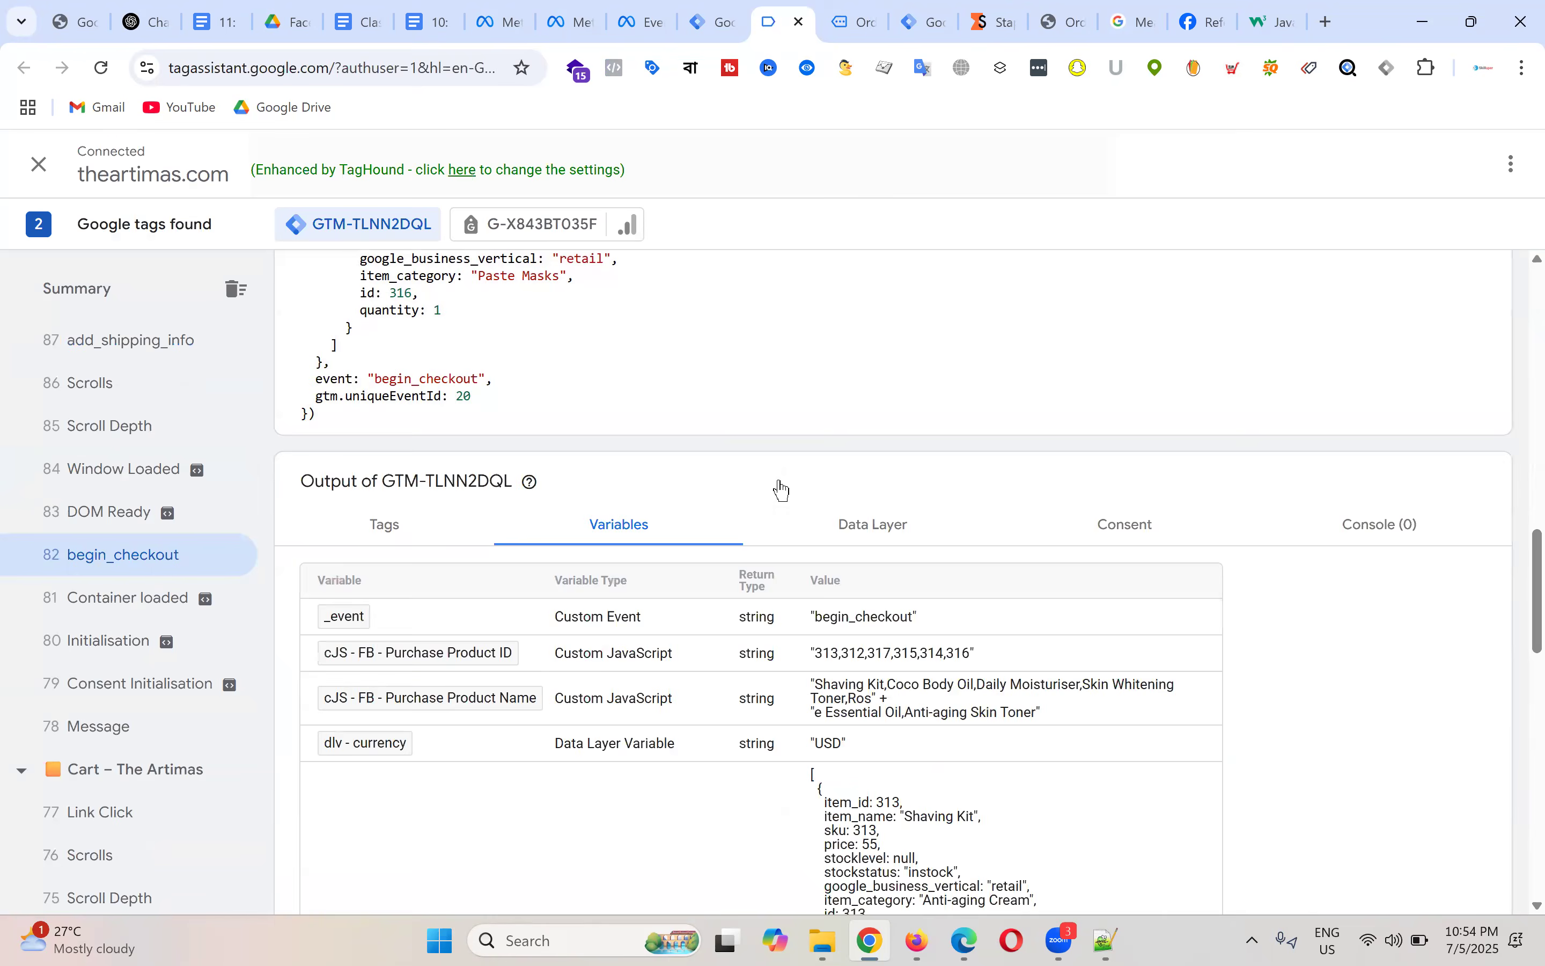
scroll(488, 567, up, 8)
scroll(488, 567, up, 5)
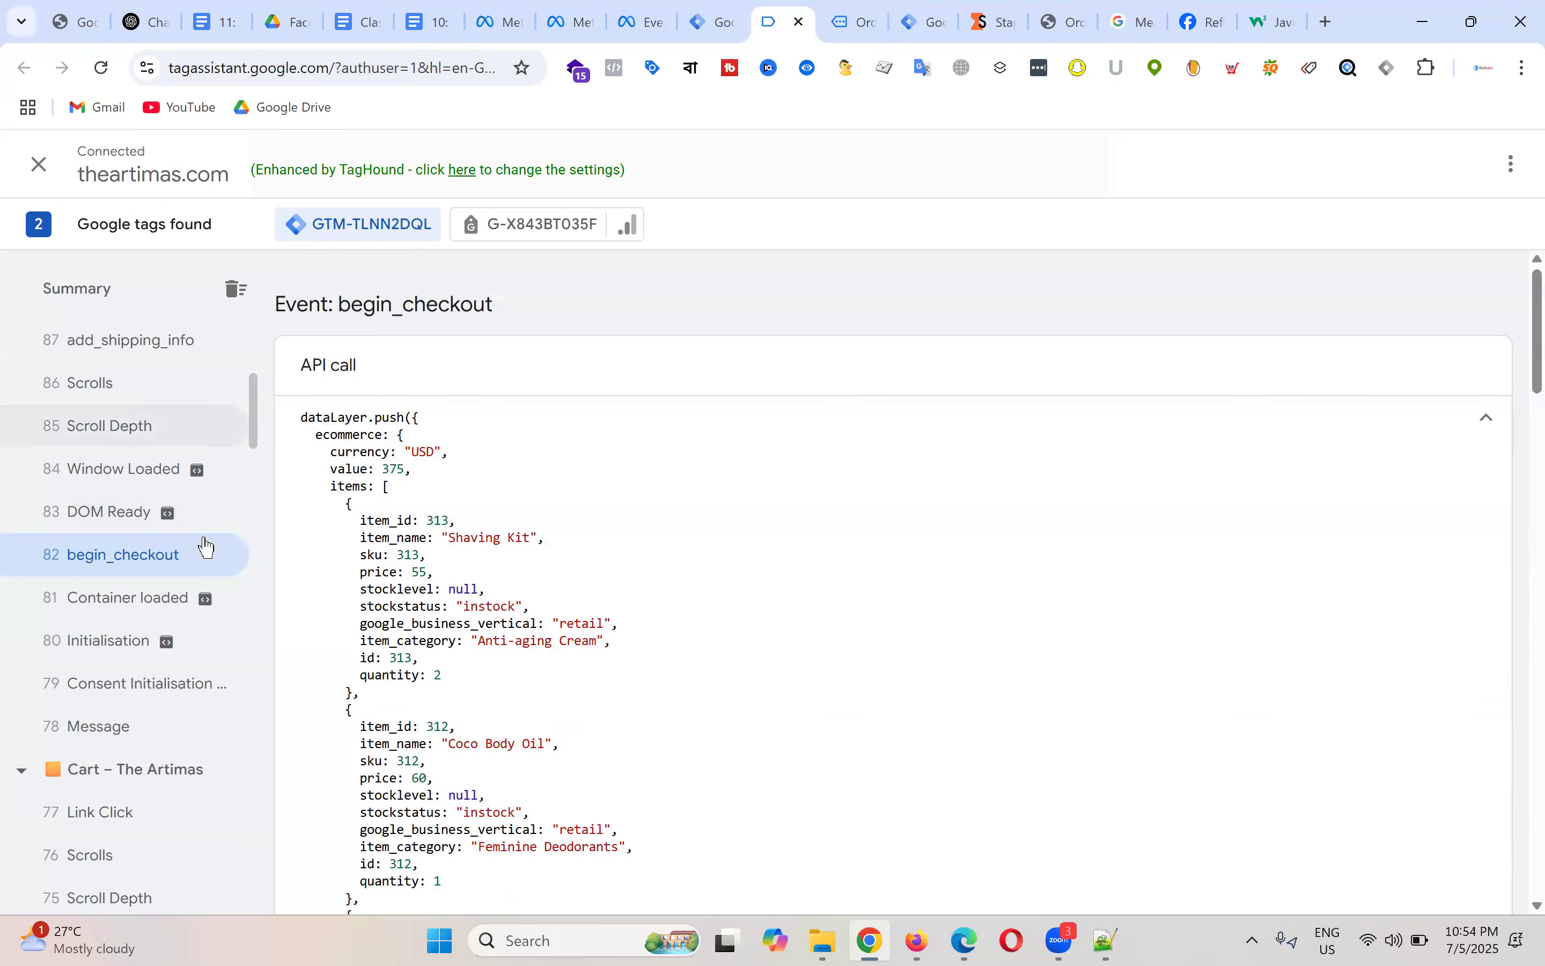
scroll(160, 556, up, 5)
click(136, 483)
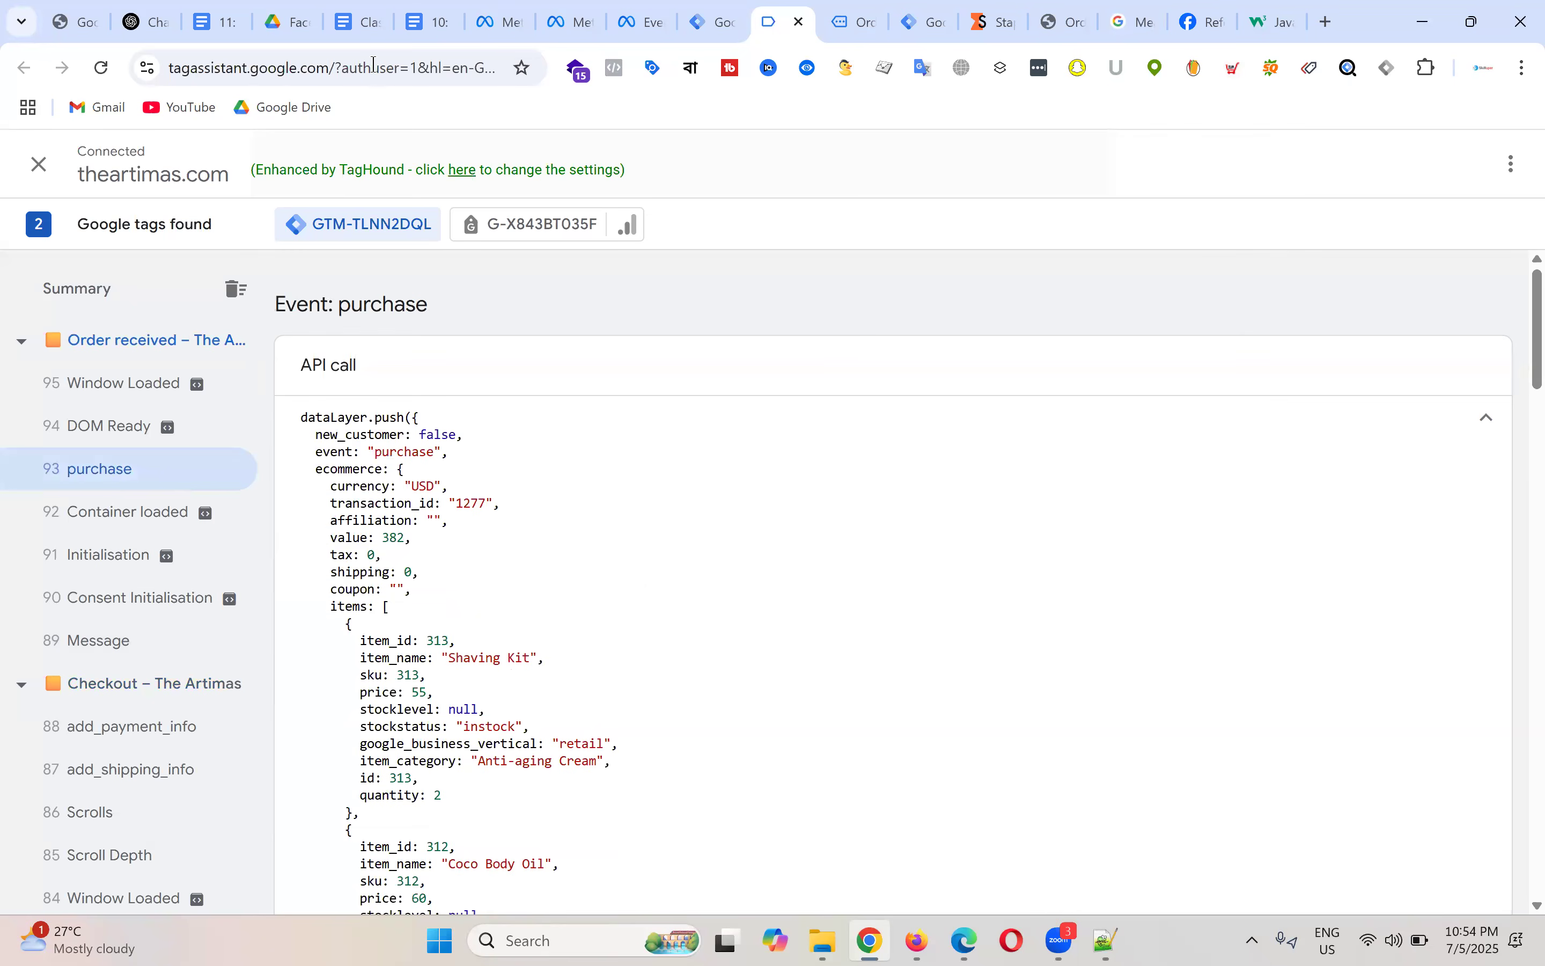
click(427, 21)
Step: Scroll the guide to the Purchase tag table and highlight the order_id parameter
scroll(776, 459, down, 5)
scroll(777, 460, down, 15)
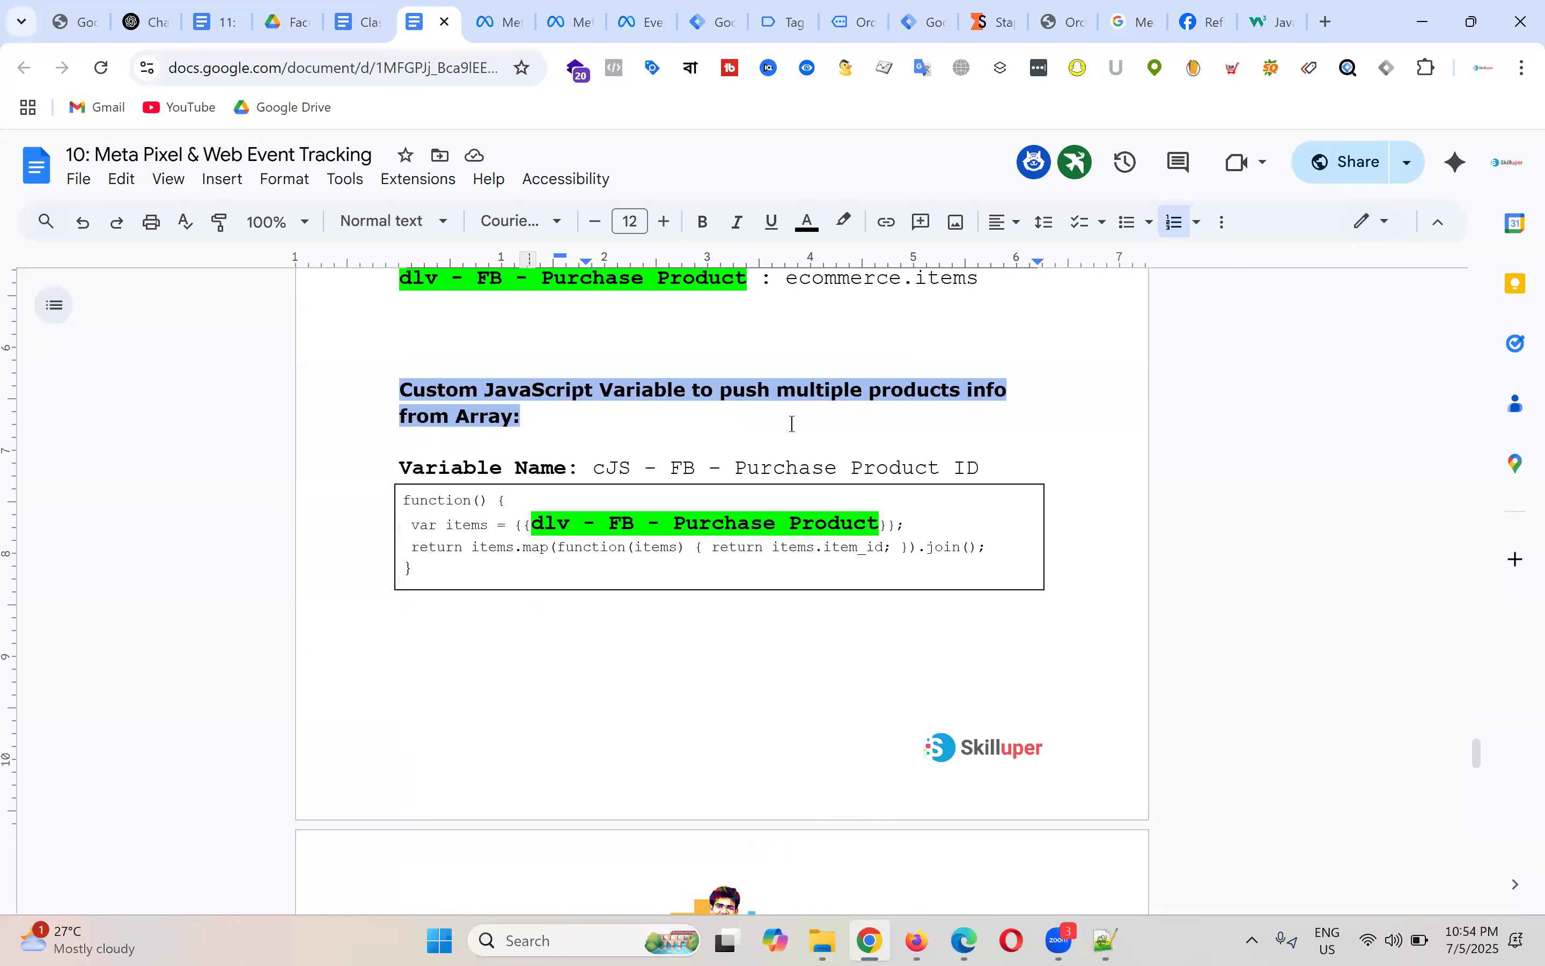
scroll(792, 425, down, 6)
scroll(793, 426, up, 15)
scroll(755, 557, up, 6)
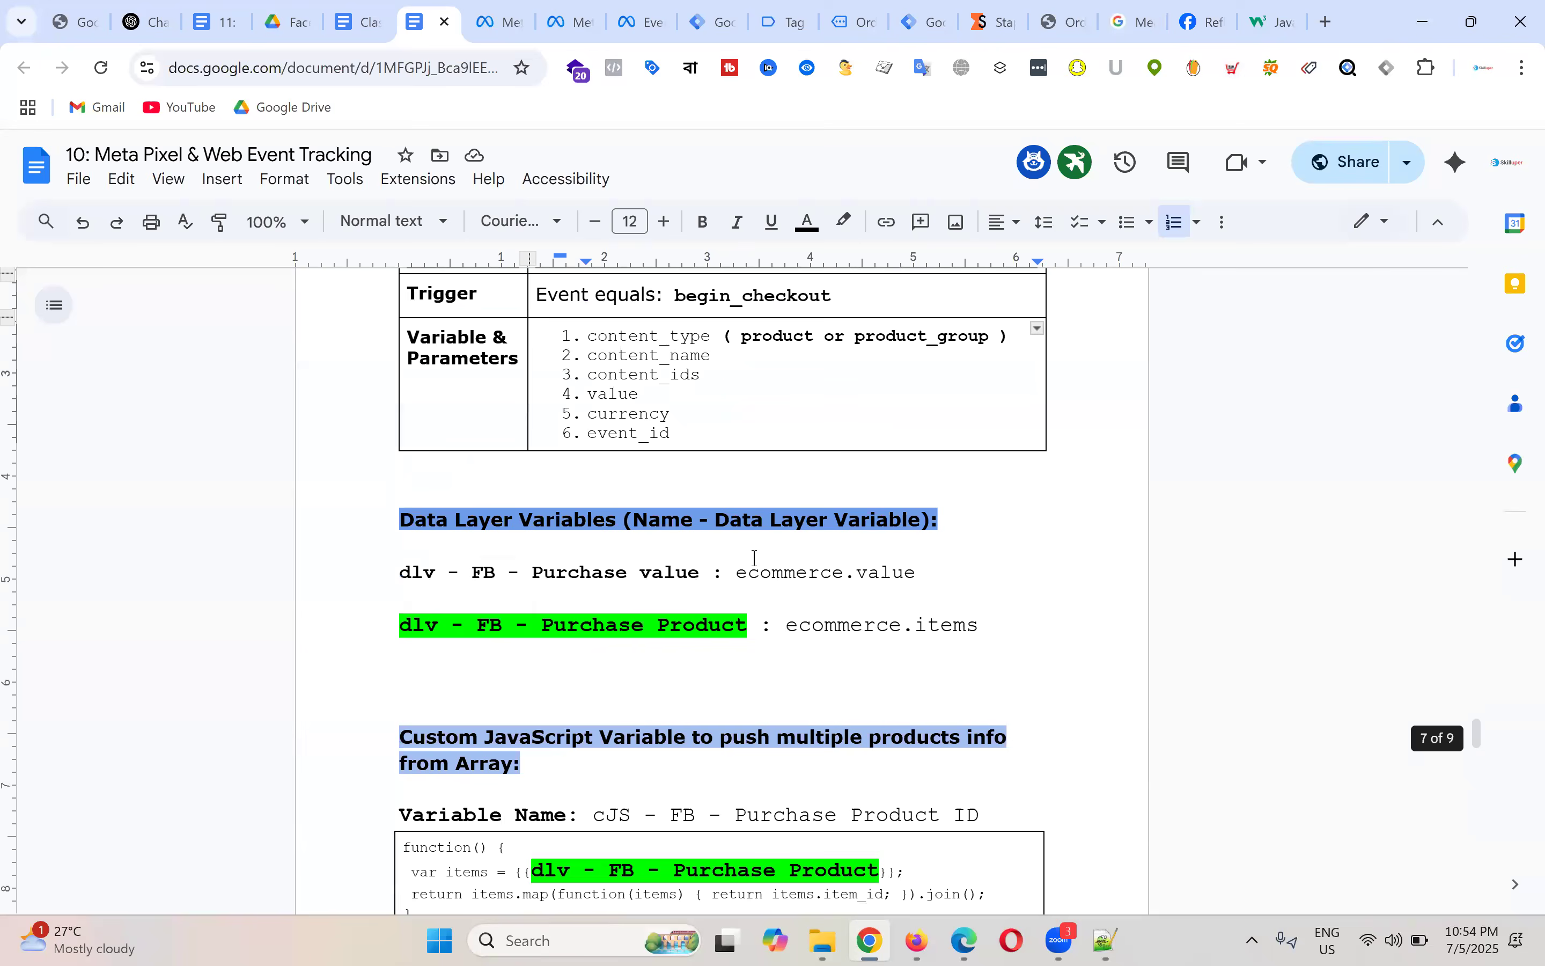
scroll(714, 566, up, 2)
scroll(715, 565, up, 6)
scroll(714, 566, down, 10)
scroll(714, 565, up, 5)
scroll(715, 566, up, 8)
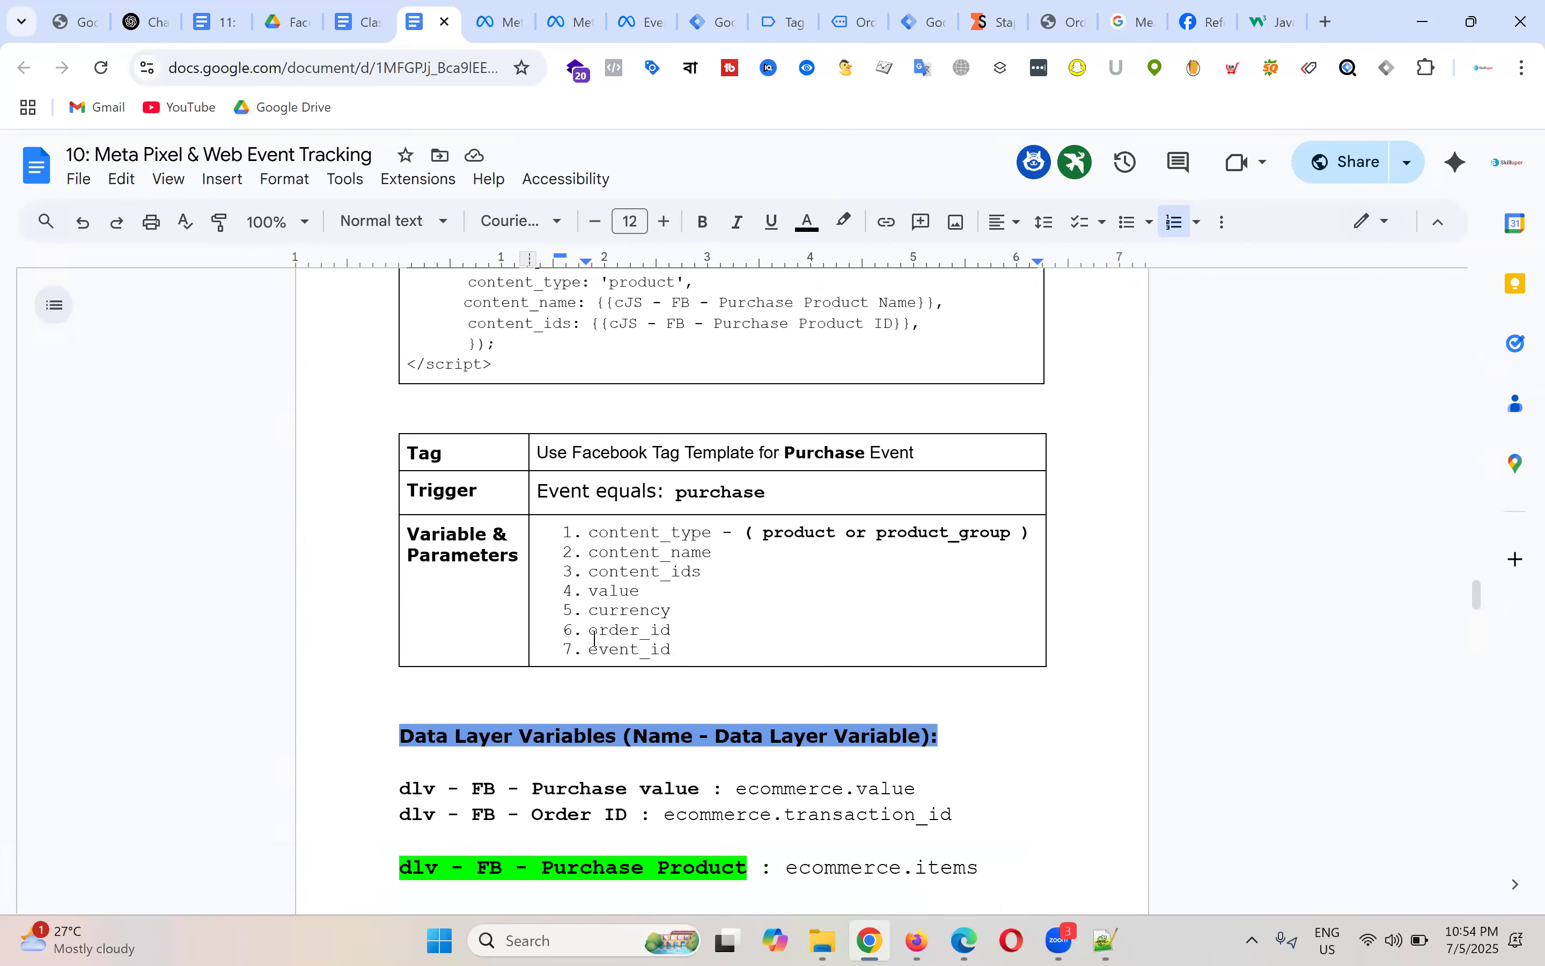
drag(591, 636, 678, 633)
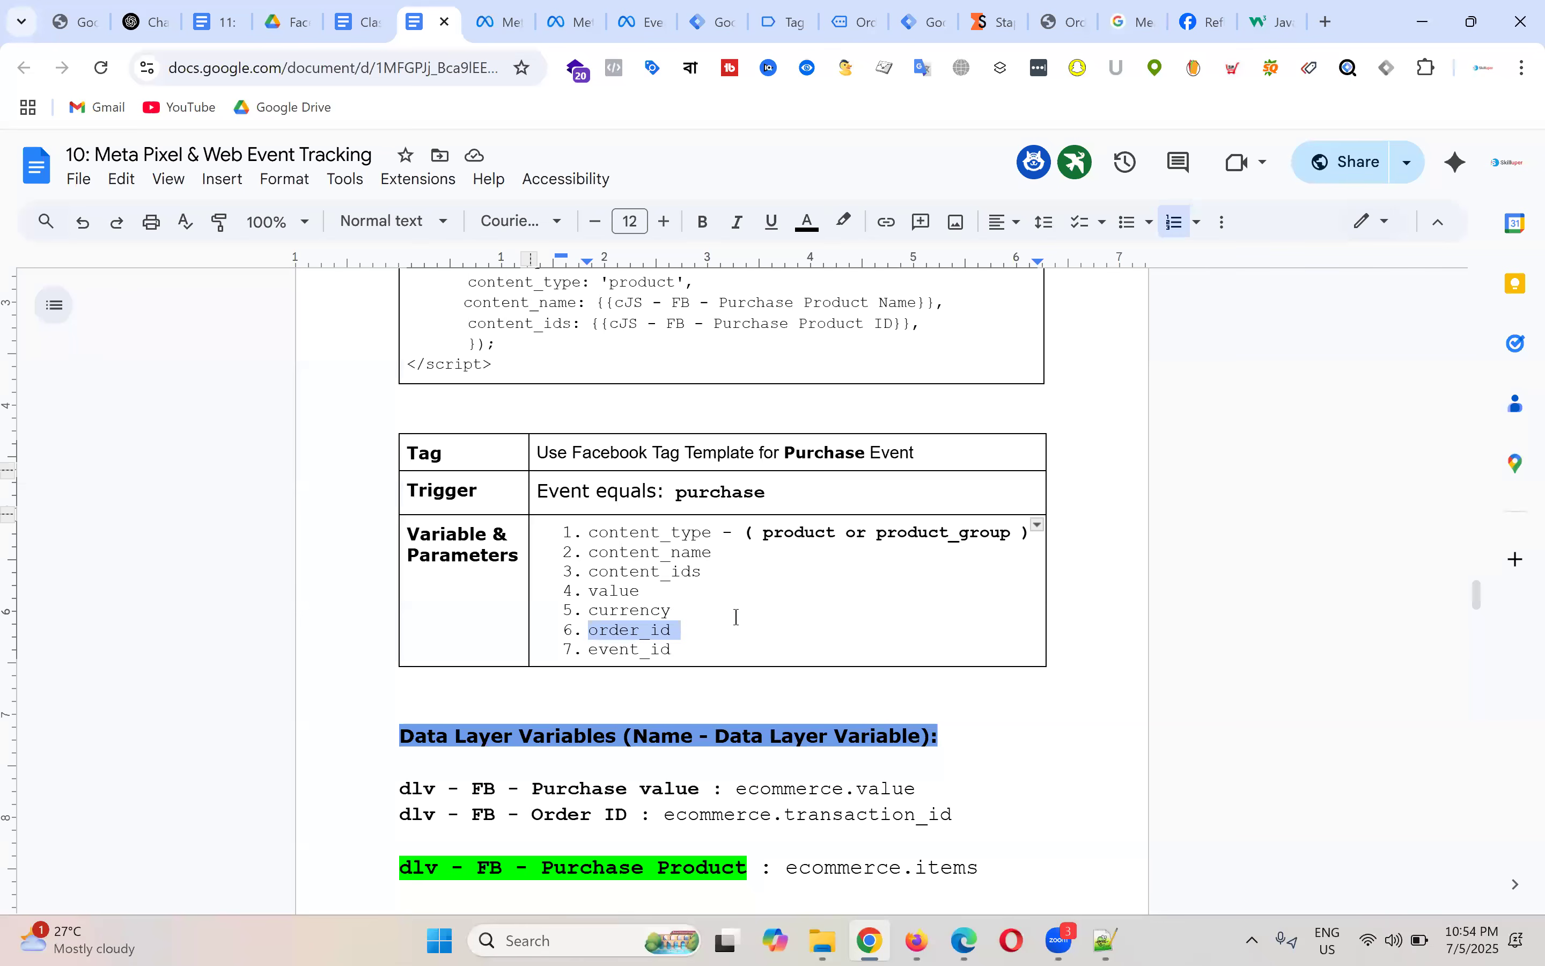
click(761, 612)
Step: Go through the parameters event_id, currency, value, content_ids, content_name, content_type, then order_id again
double_click(663, 645)
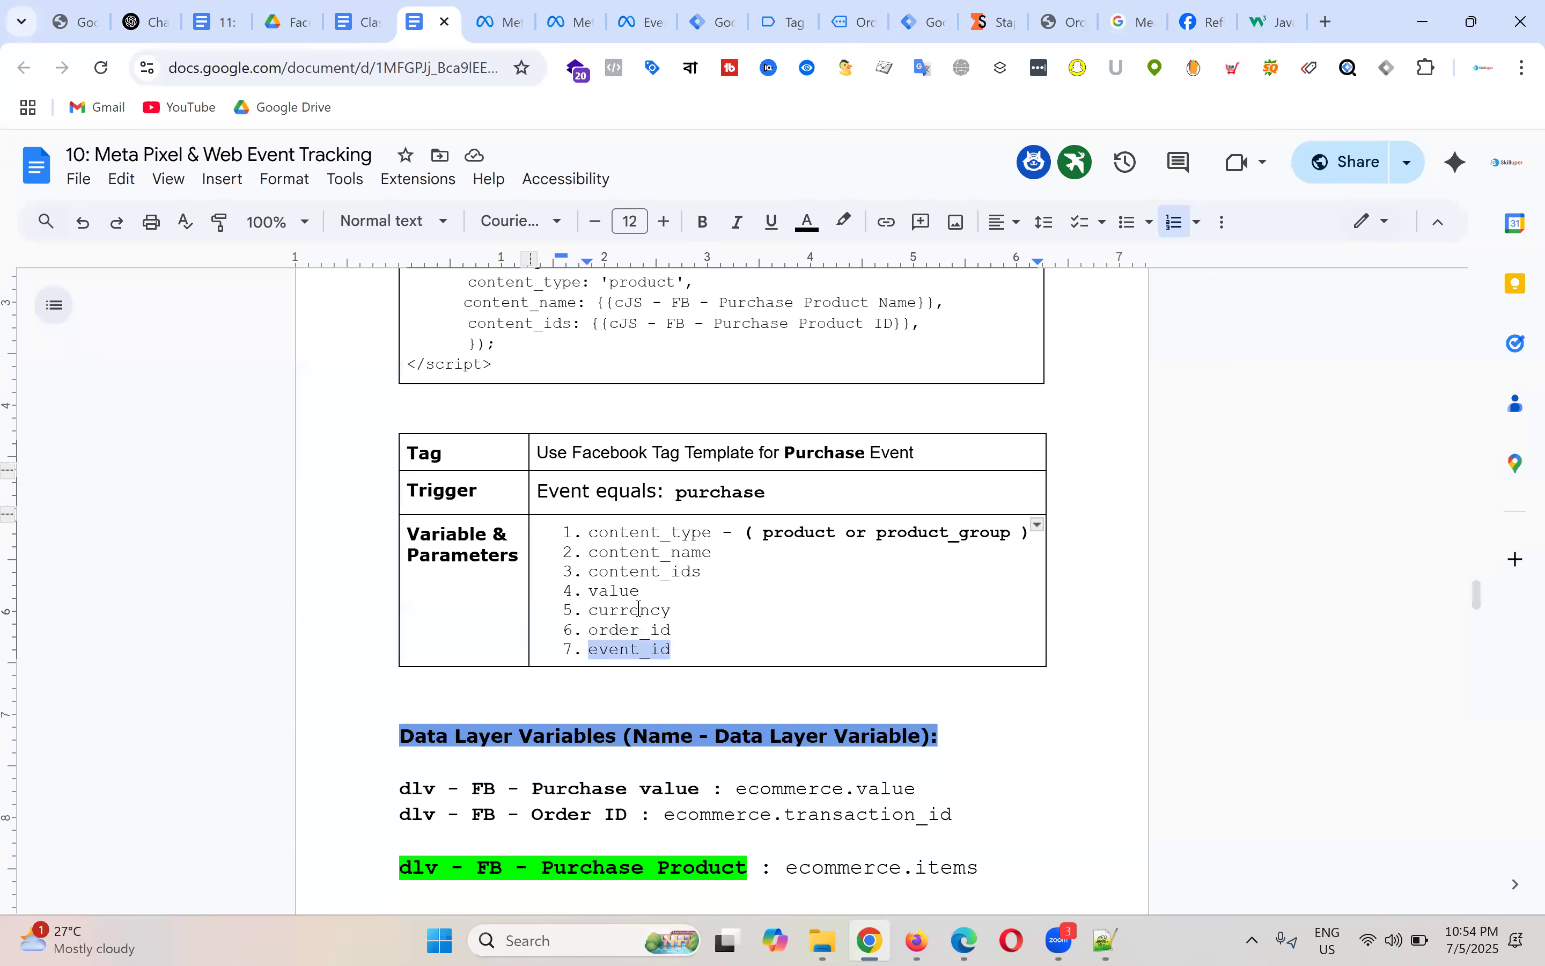
double_click(639, 607)
double_click(628, 590)
double_click(627, 571)
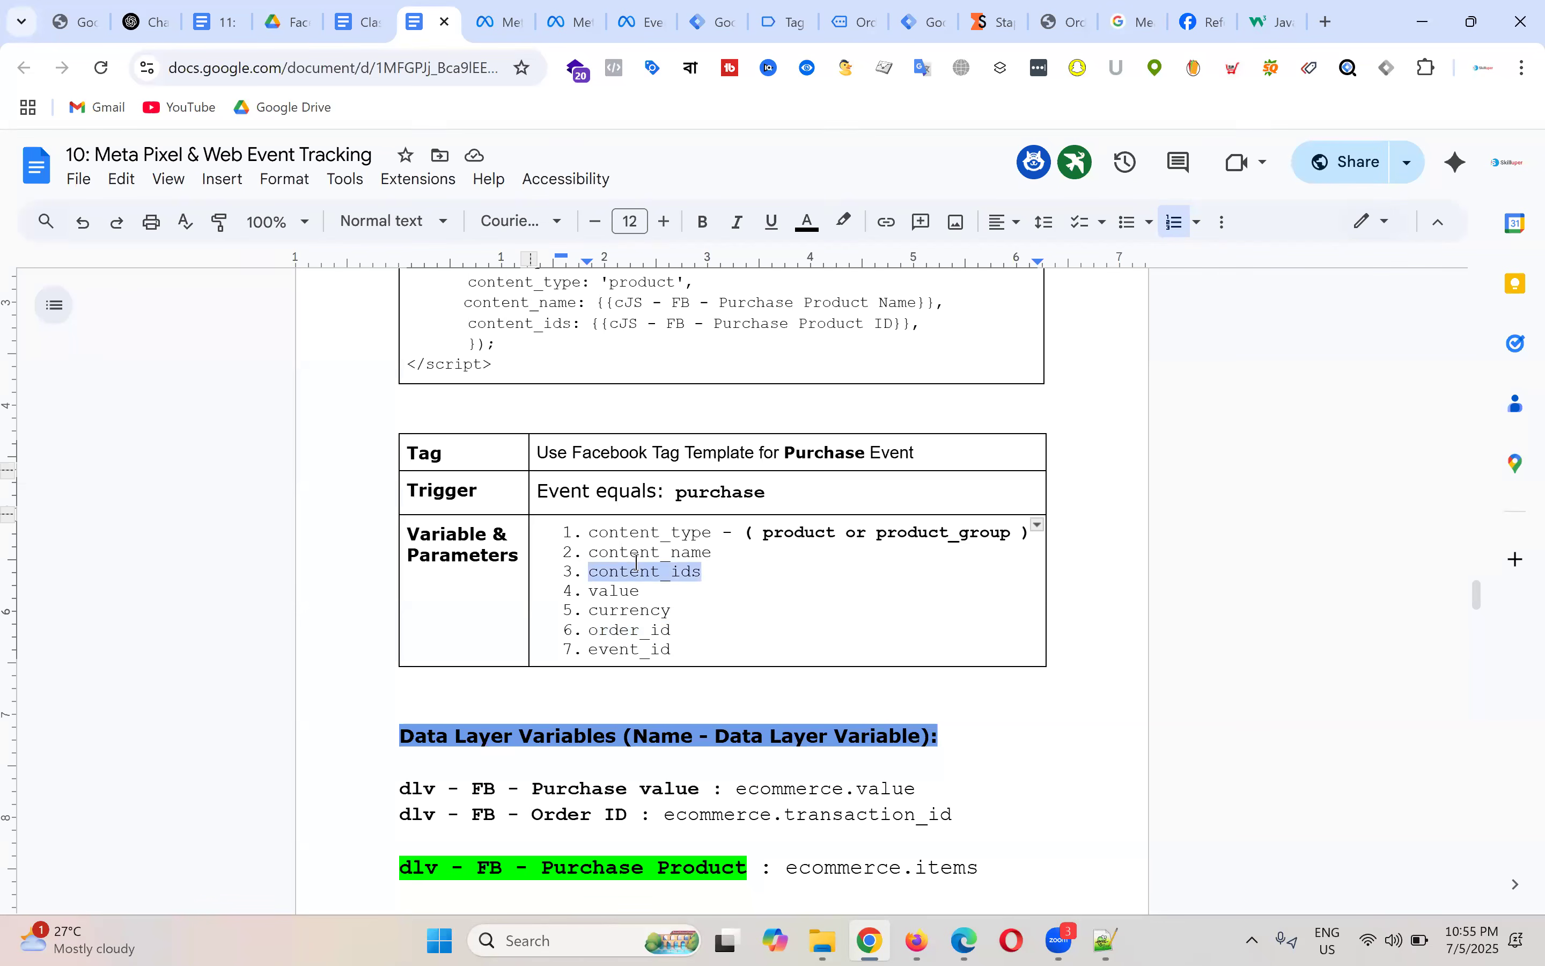
double_click(628, 552)
double_click(628, 532)
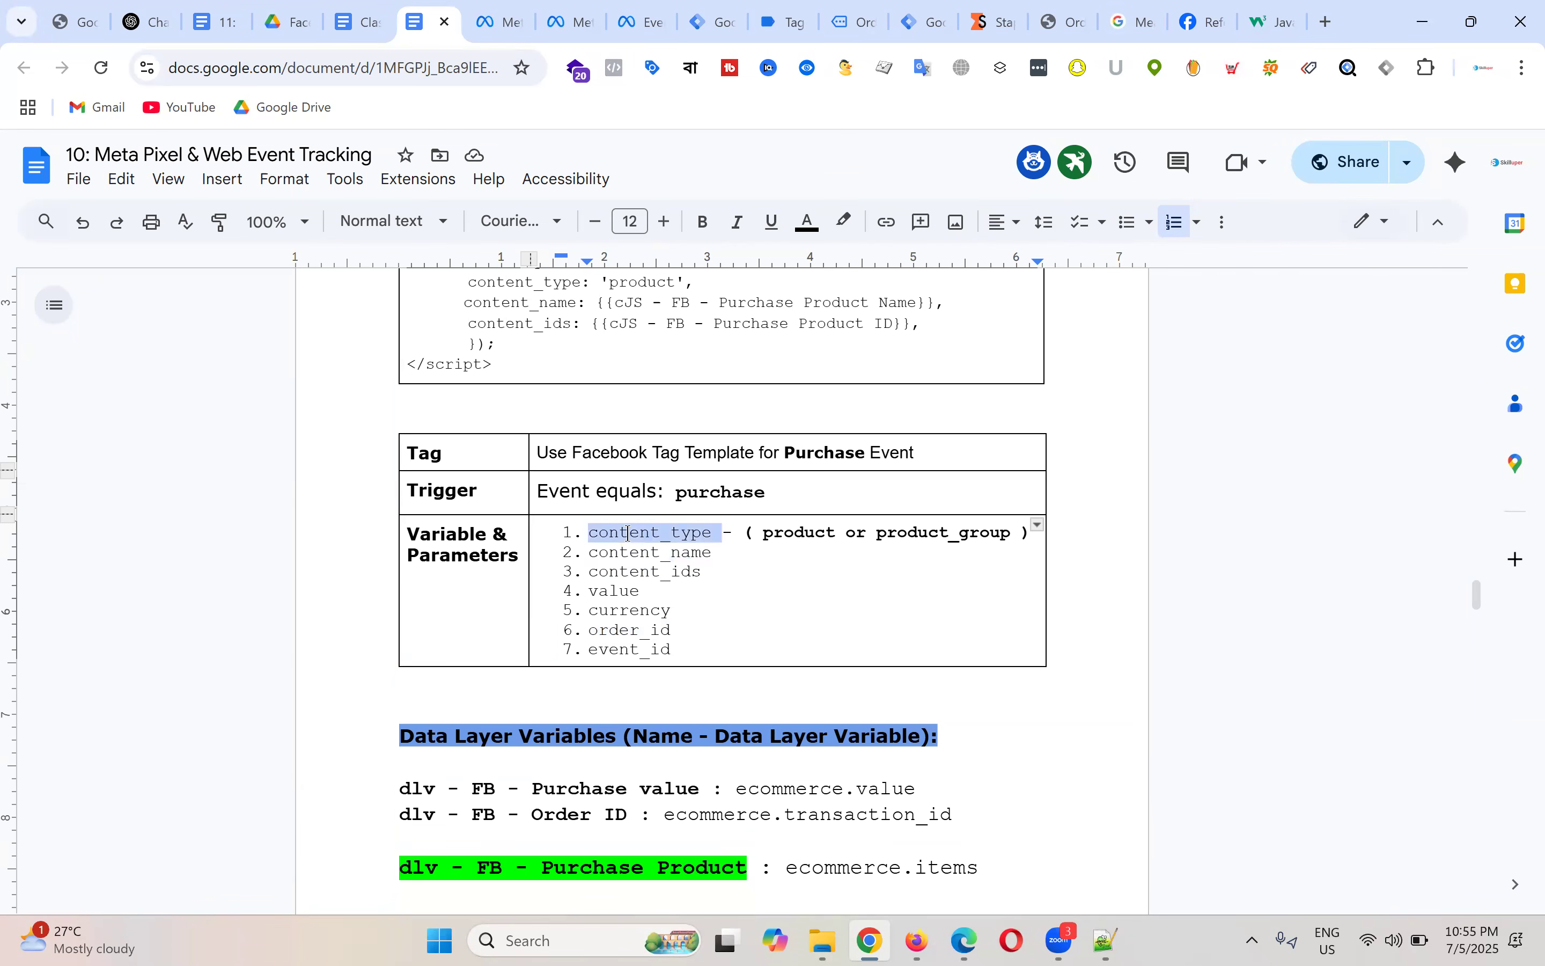
click(710, 658)
drag(631, 629, 668, 631)
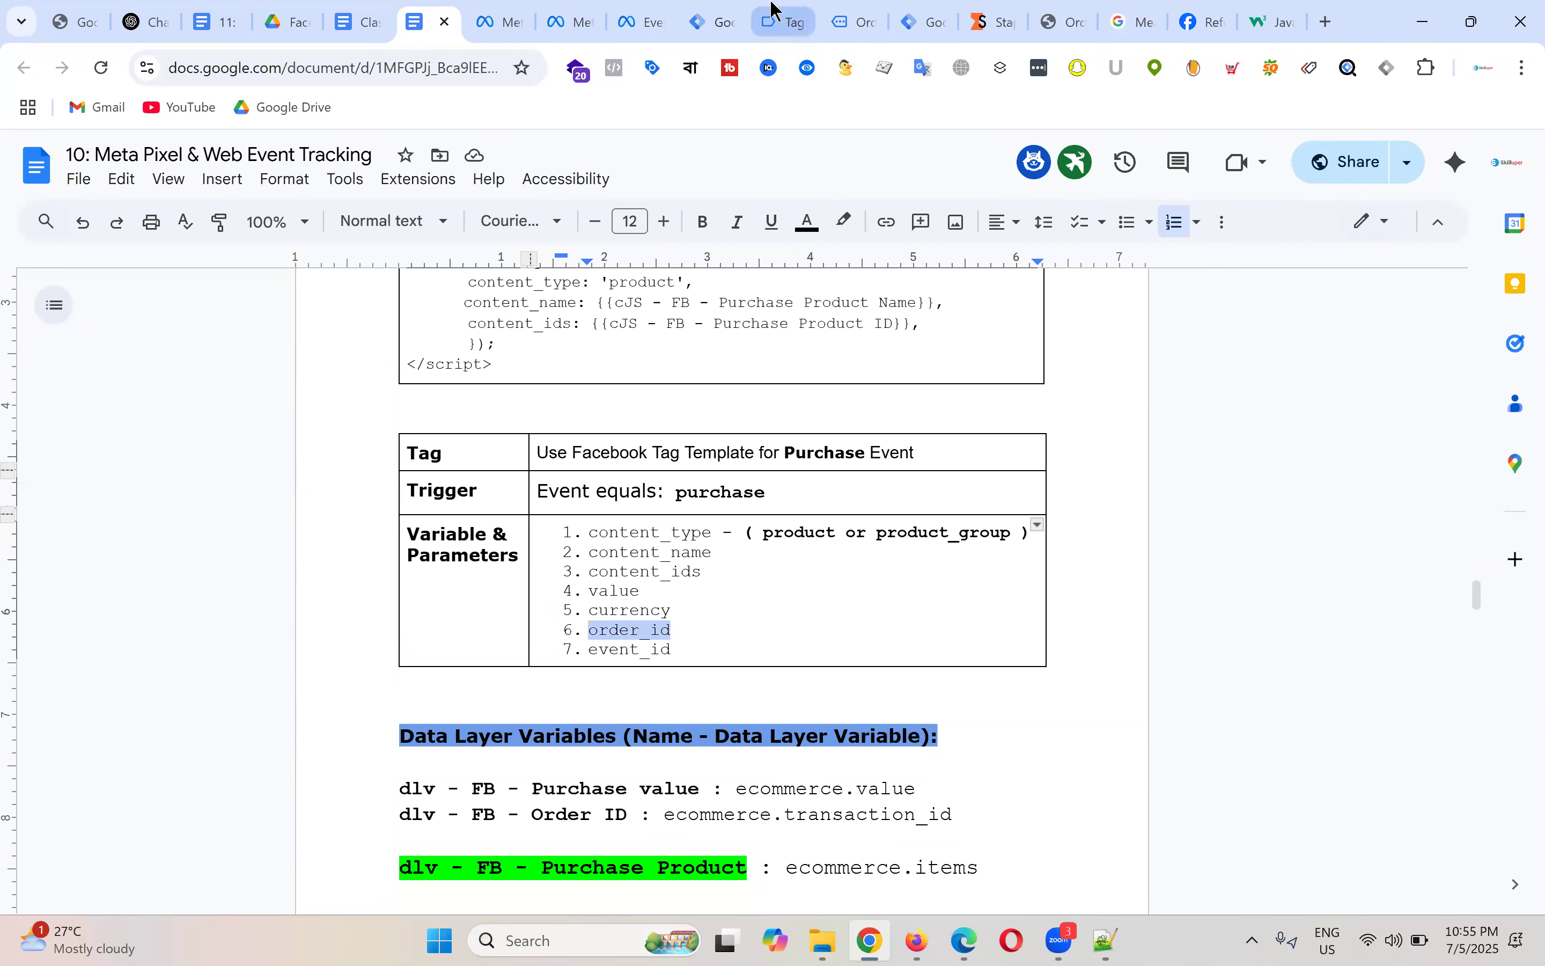
click(792, 14)
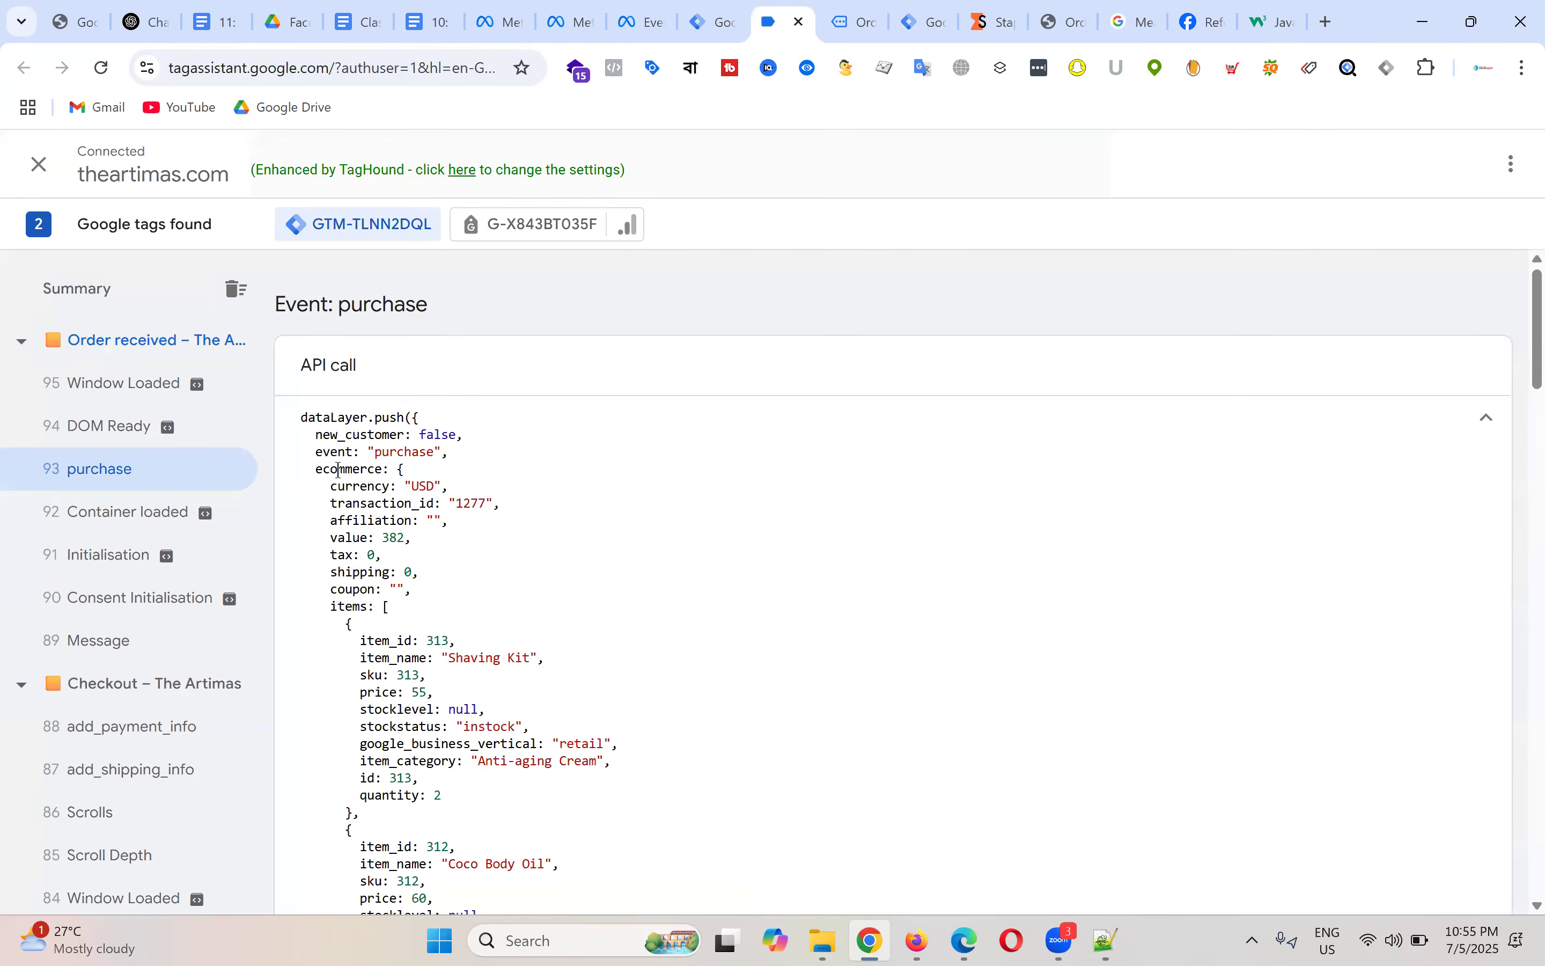
Step: Compare the purchase event's transaction_id with the order number on the order-received page
triple_click(383, 502)
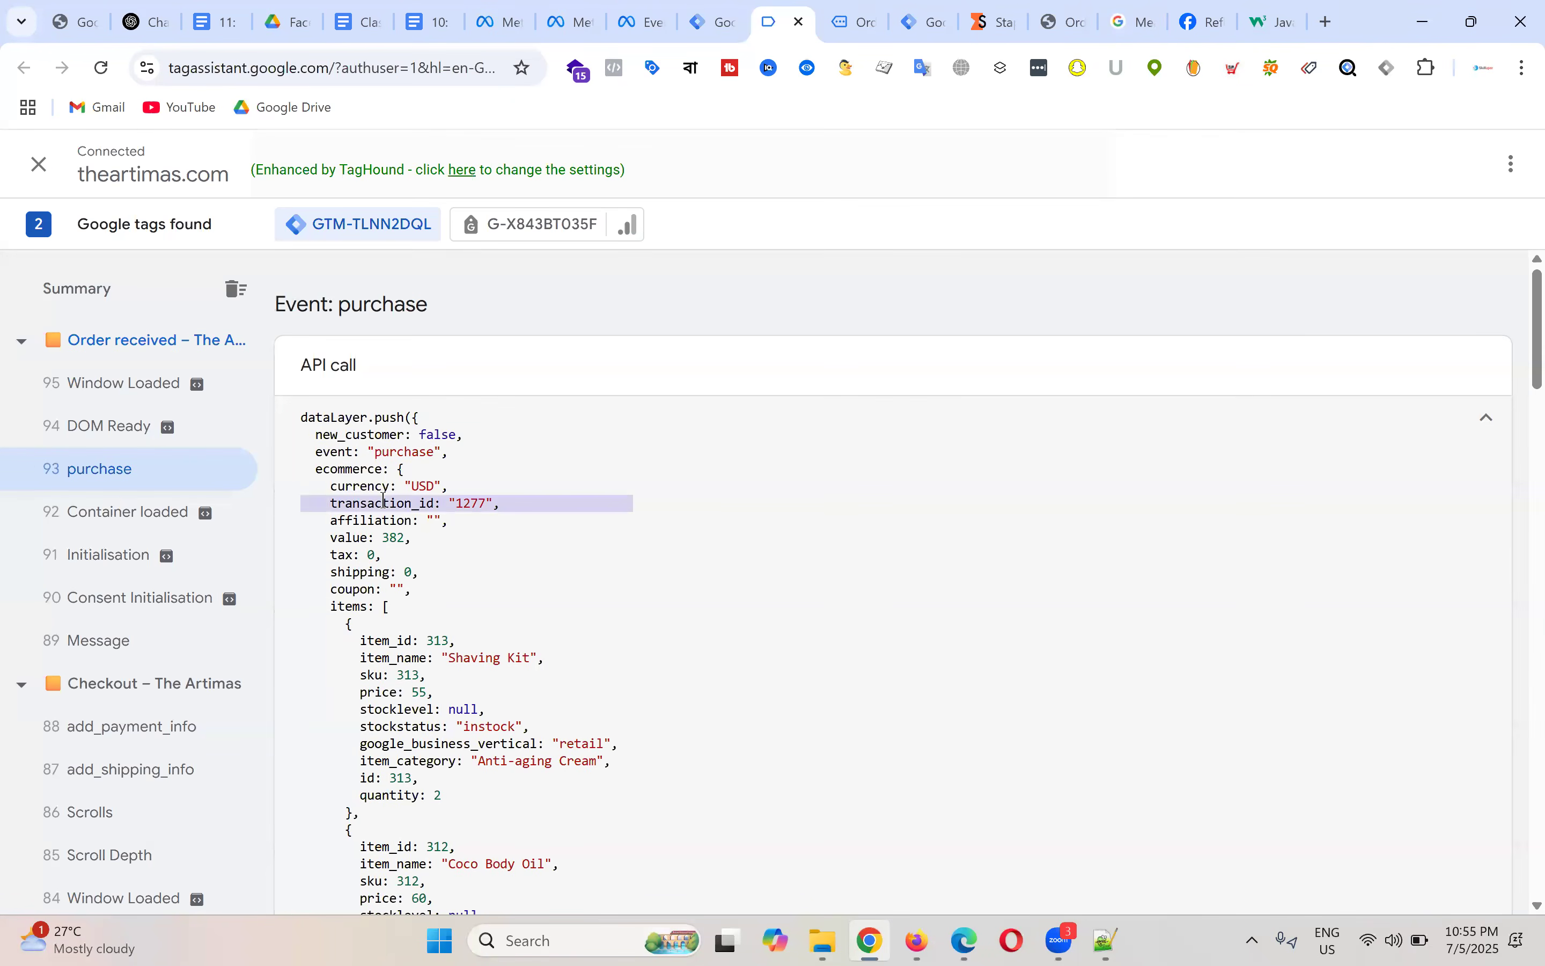
double_click(384, 499)
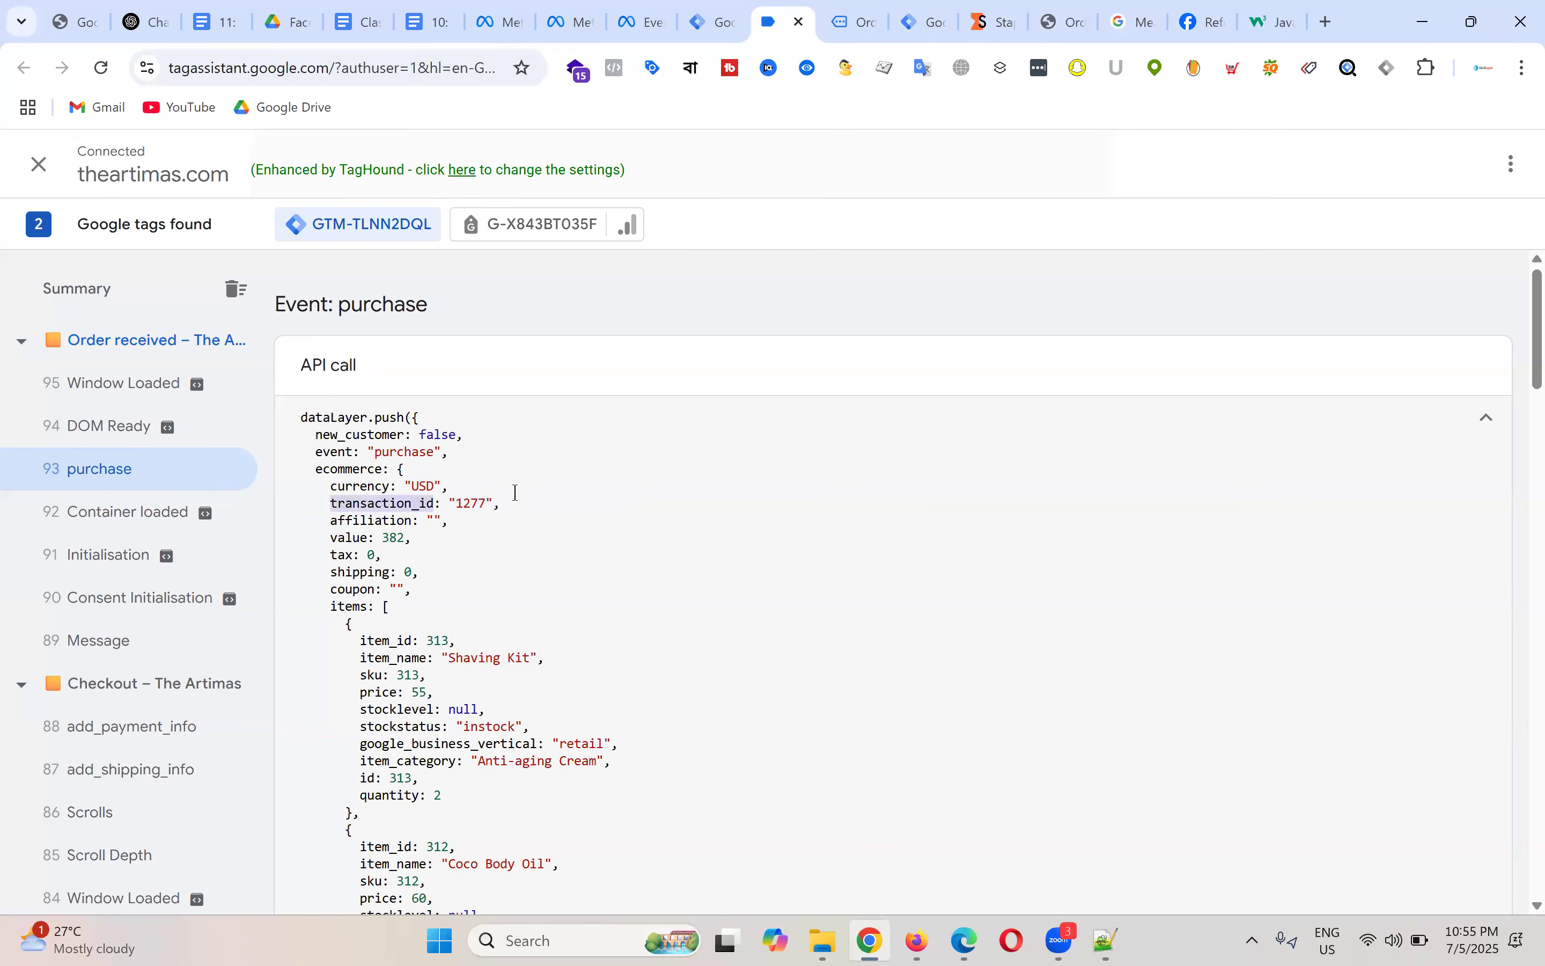
key(ctrl+Tab)
double_click(157, 528)
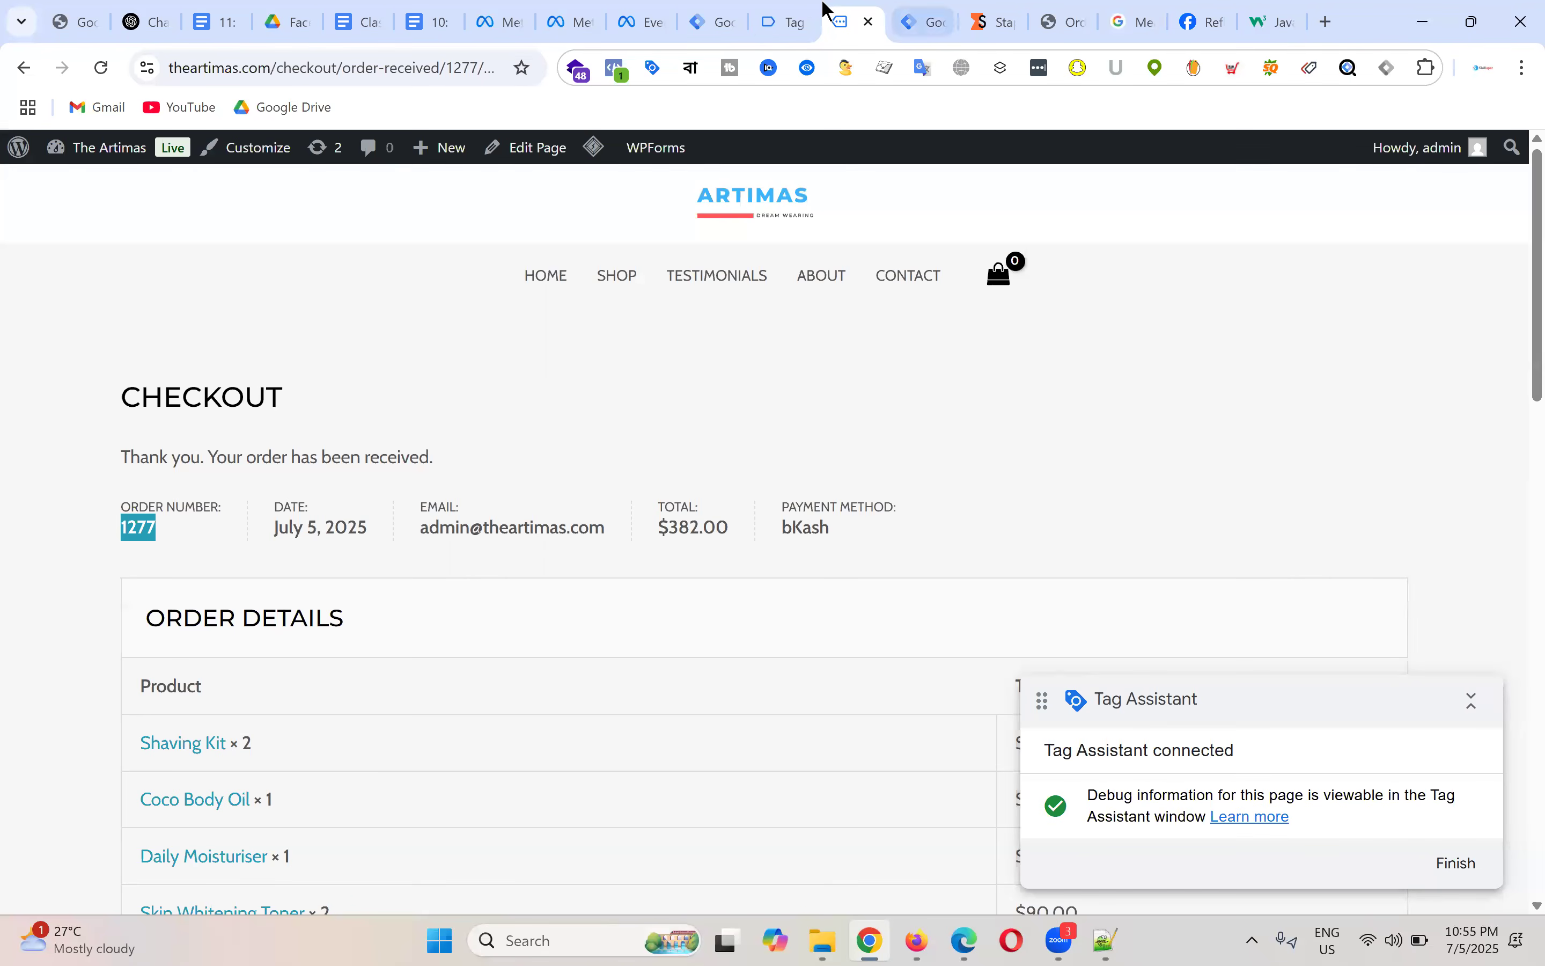
click(710, 21)
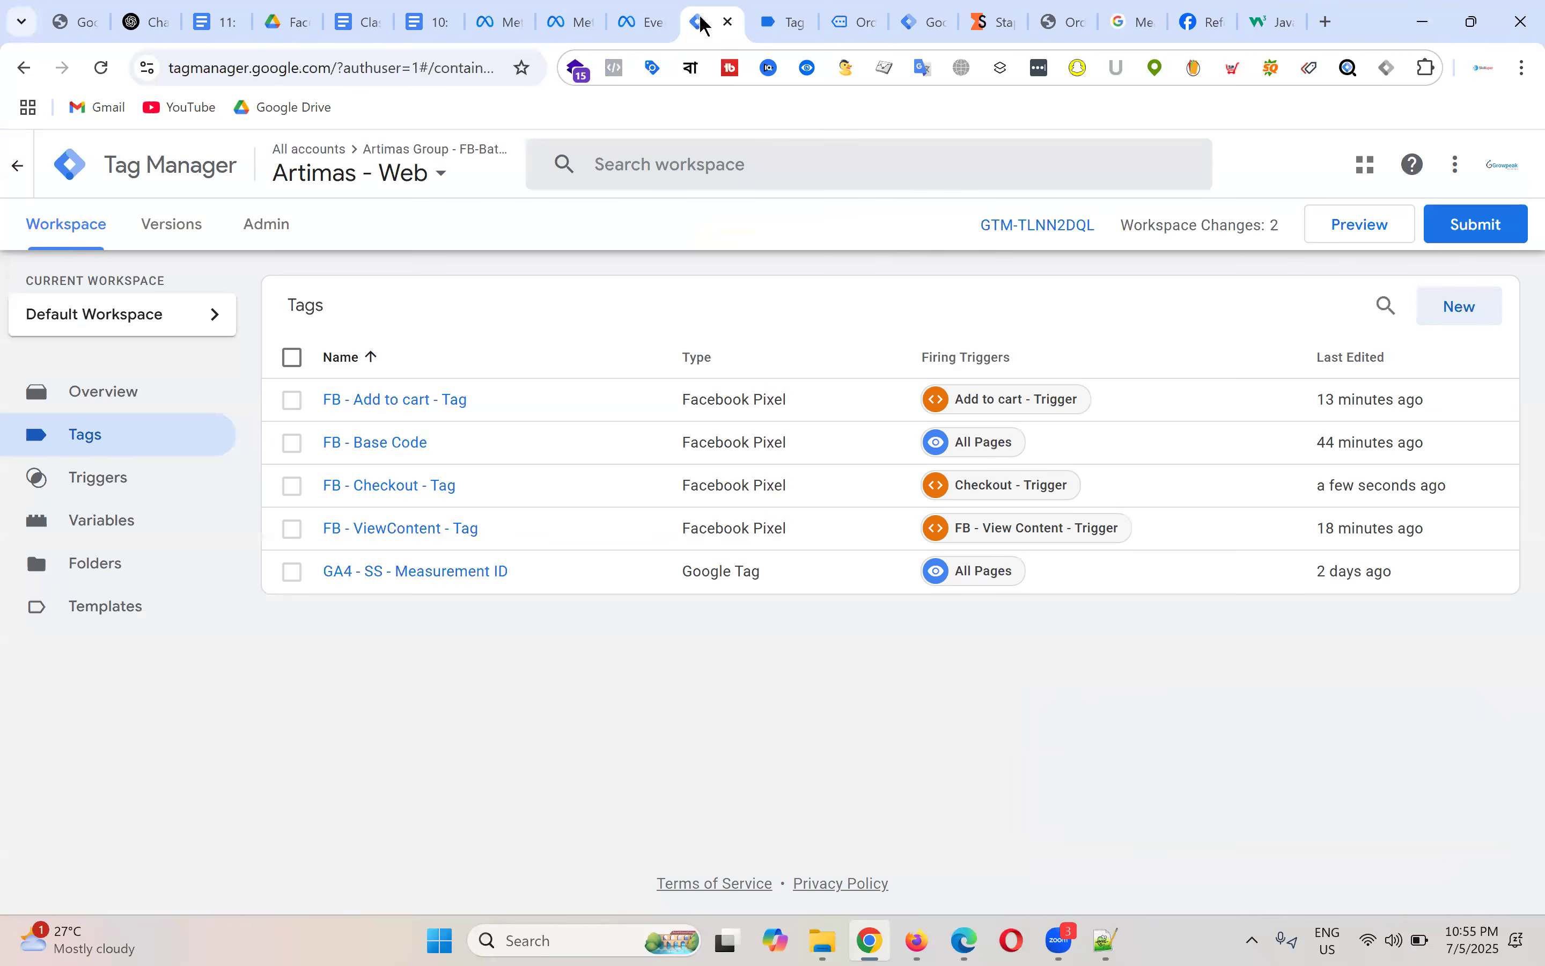
Step: Create a new user-defined variable of type Data Layer Variable
click(132, 536)
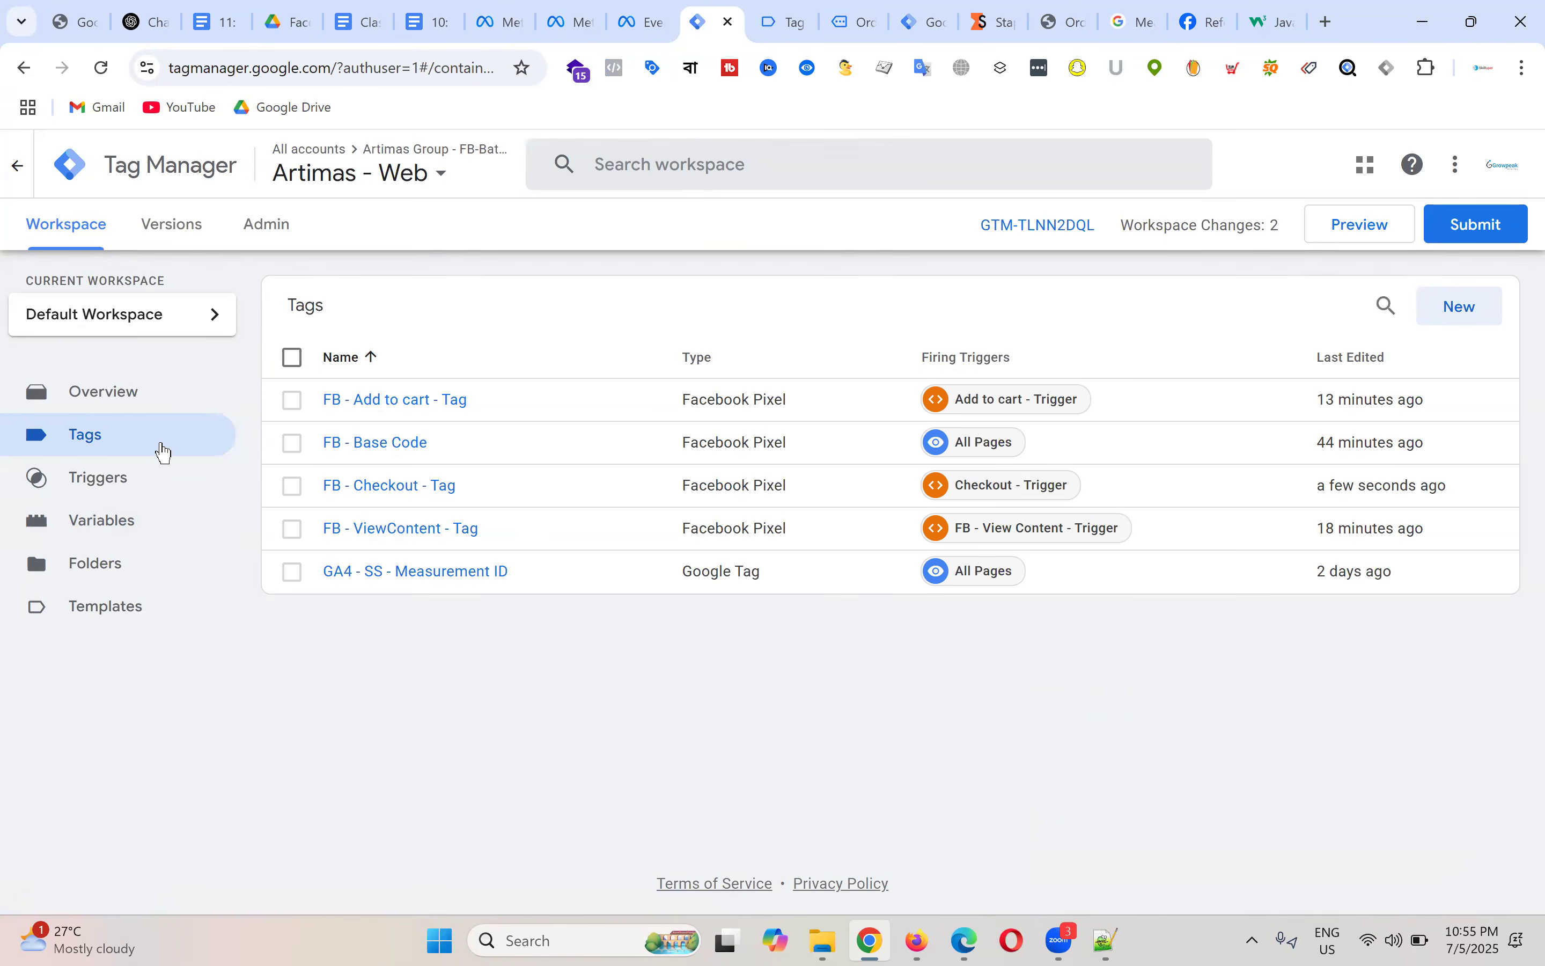
click(130, 519)
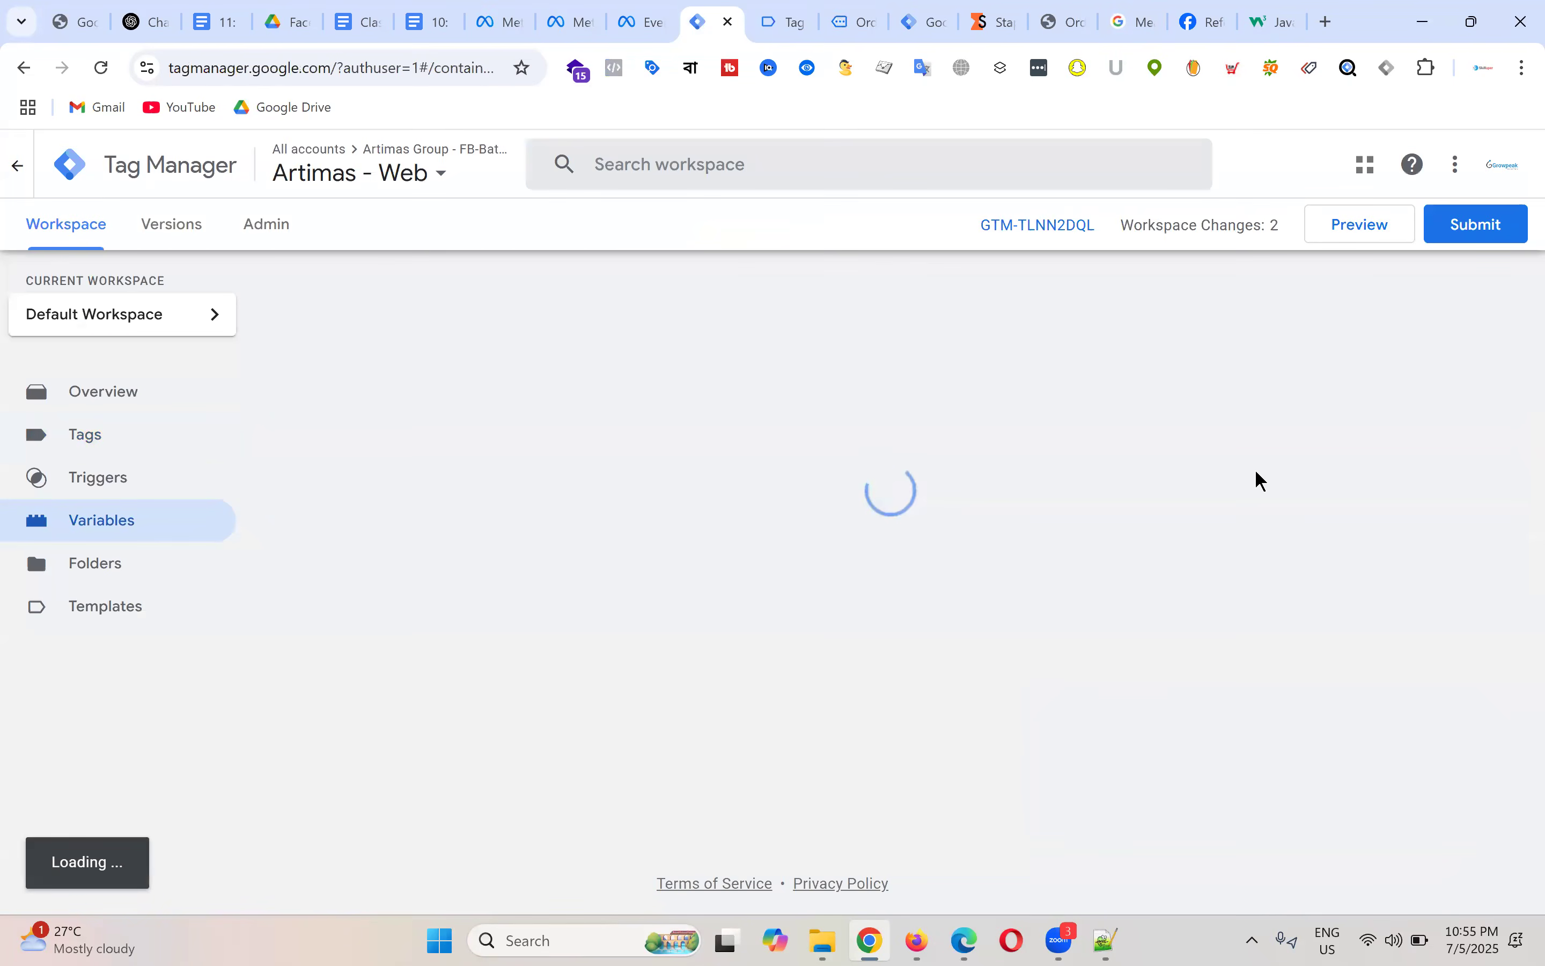
scroll(1433, 546, down, 1)
click(1437, 543)
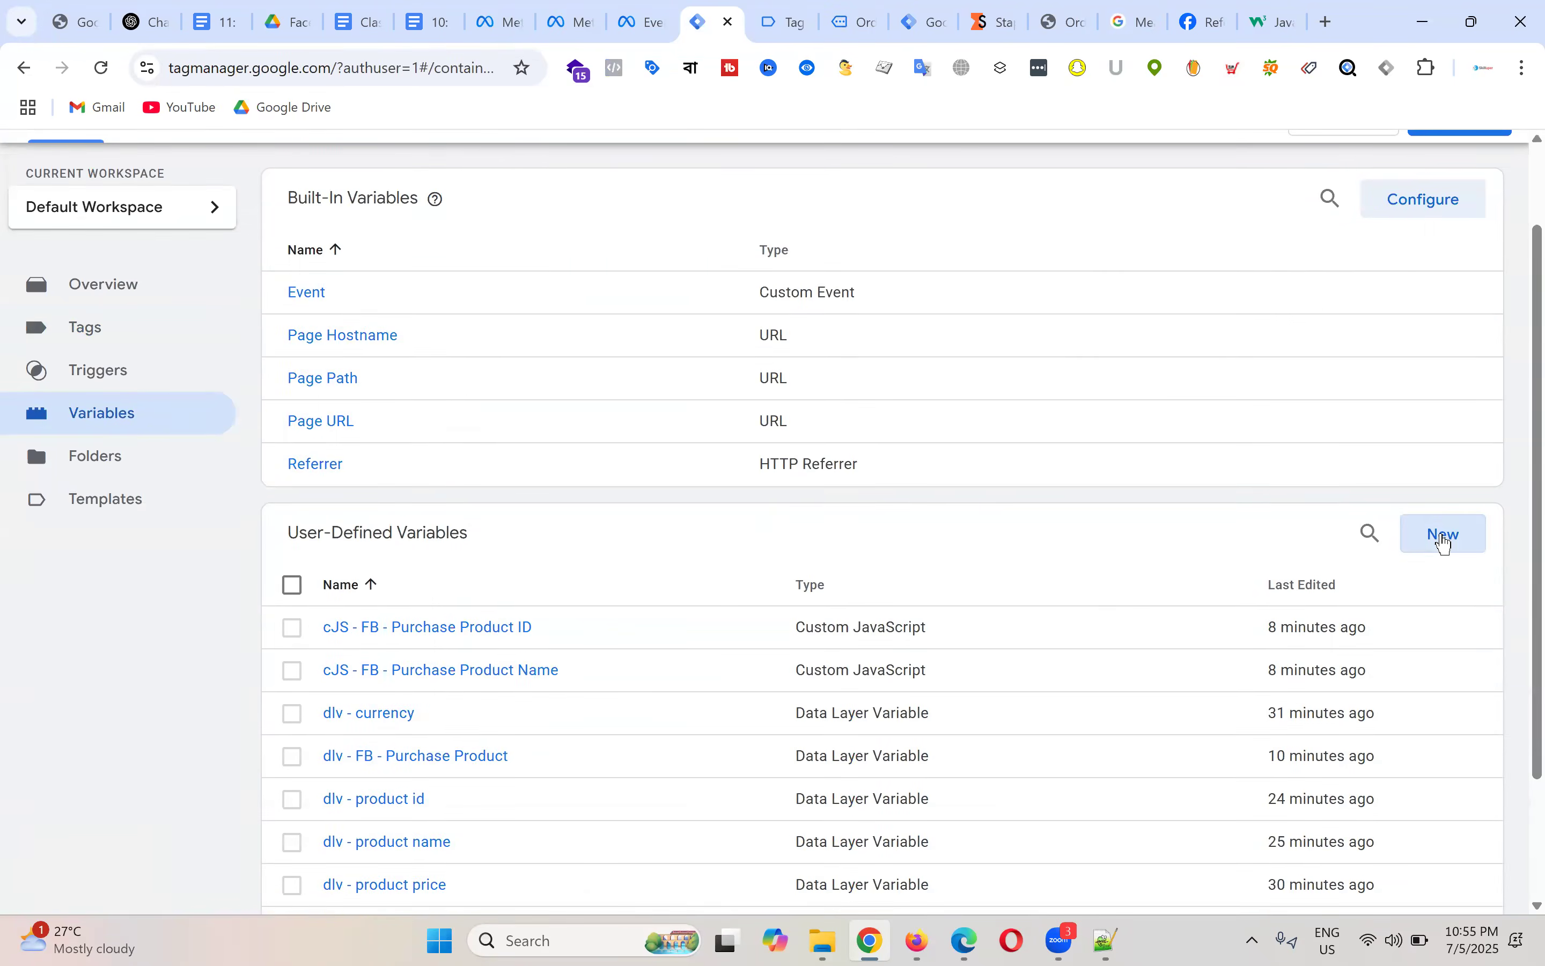
click(915, 368)
scroll(1213, 543, down, 3)
click(1045, 607)
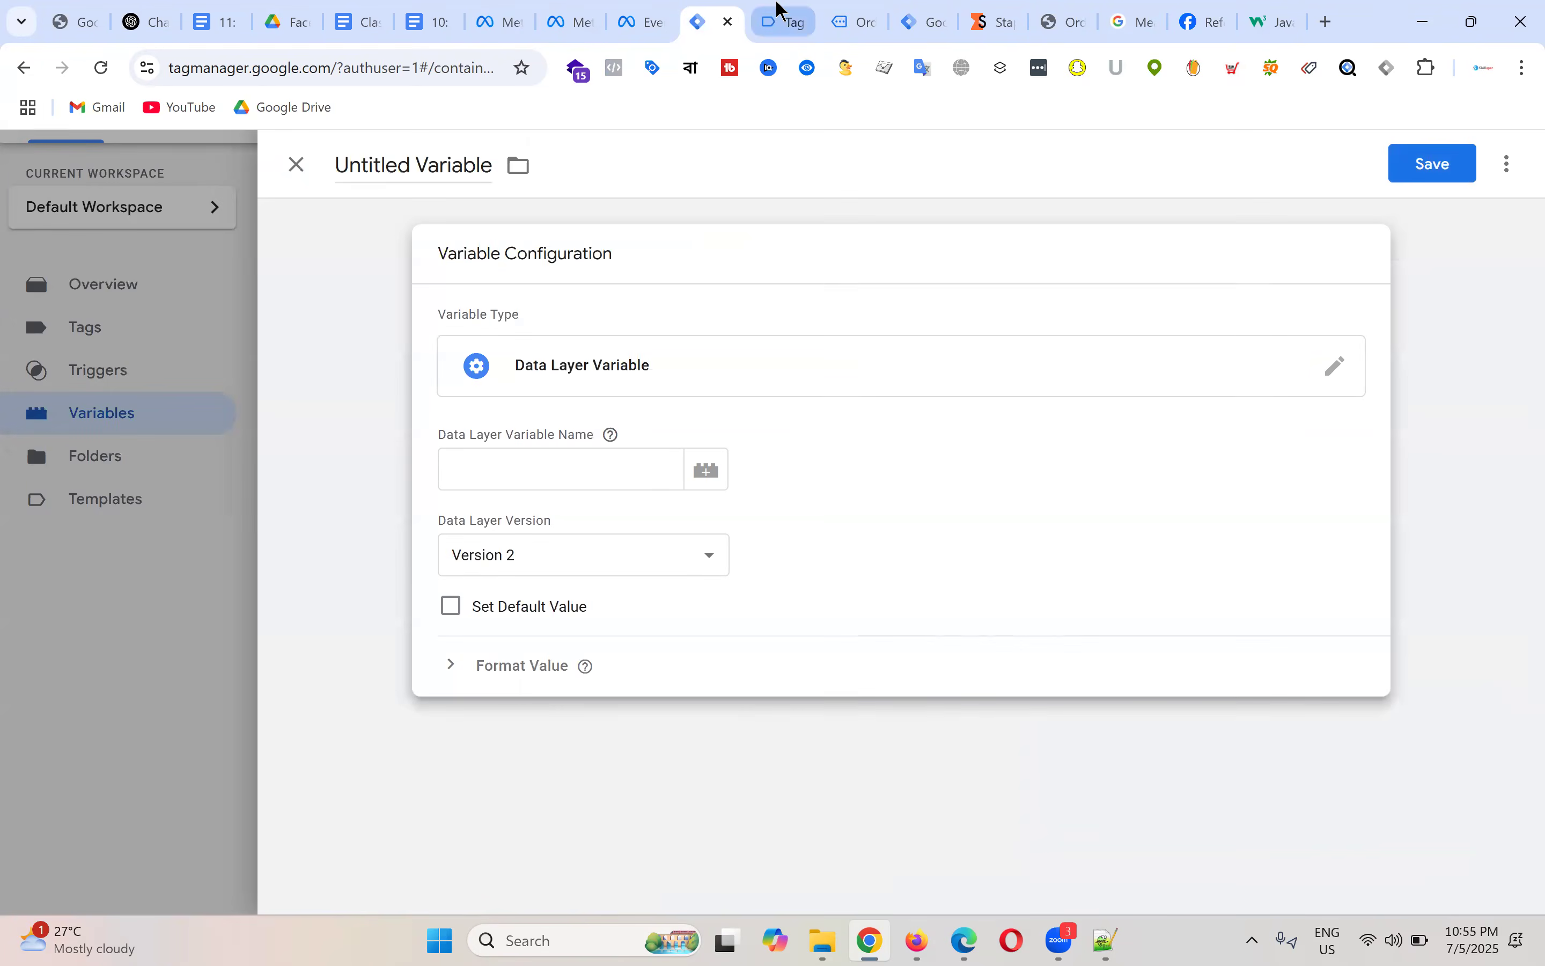
Step: Set the Data Layer Variable Name to ecommerce.transaction_id, using key names copied from Tag Assistant
click(776, 14)
double_click(408, 503)
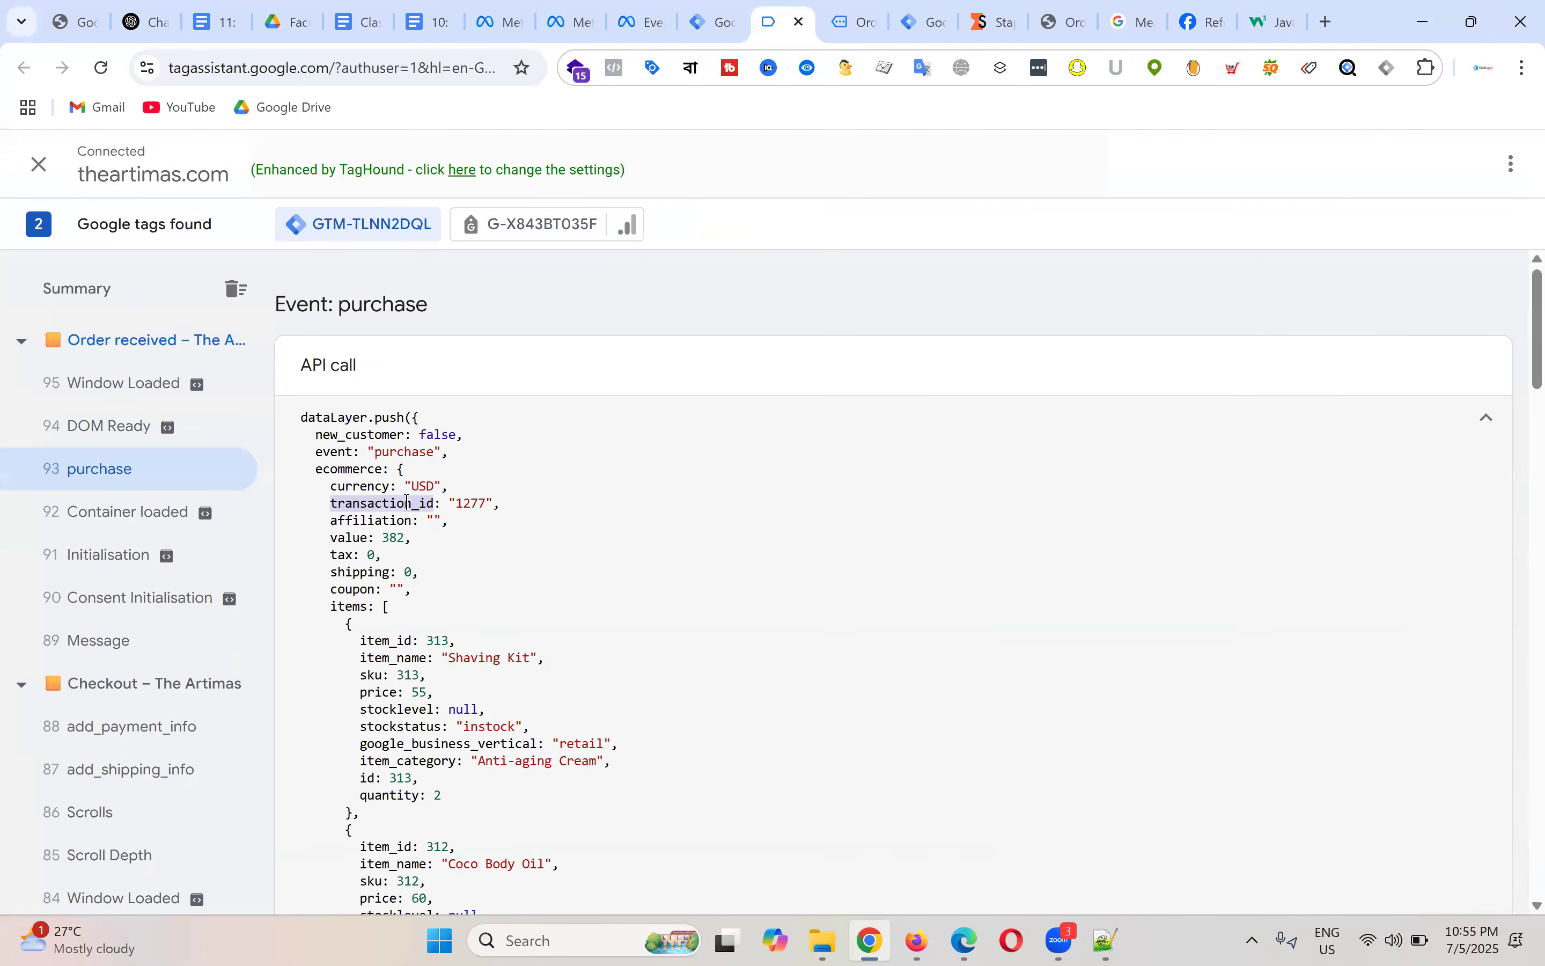
double_click(362, 470)
key(ctrl+c)
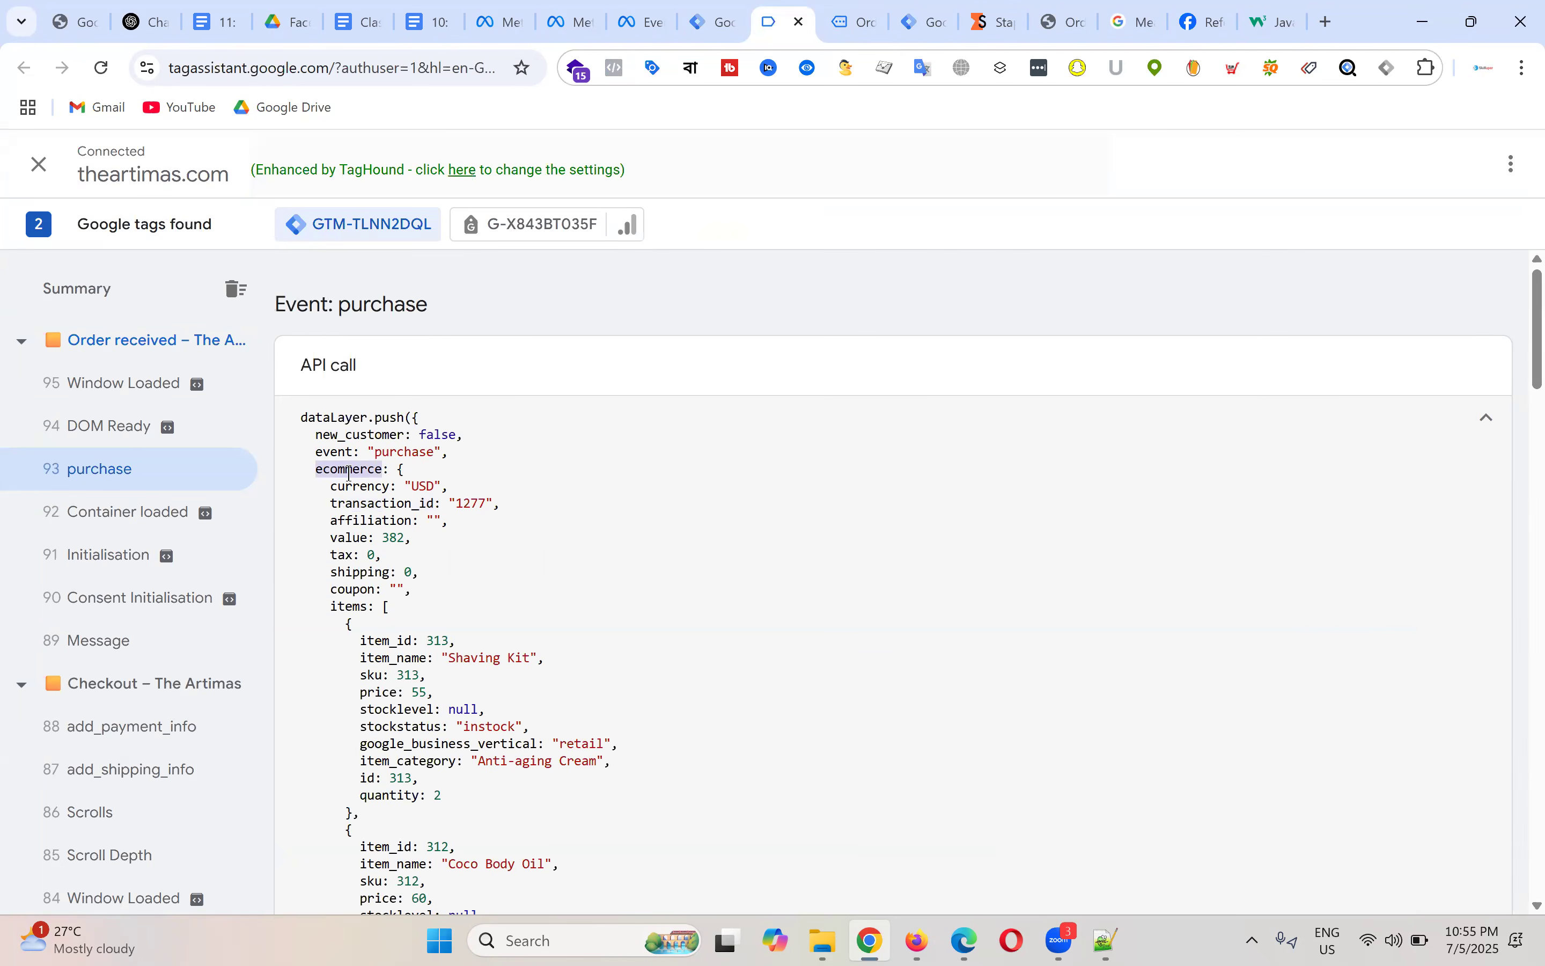
click(720, 16)
click(491, 459)
key(ctrl+v)
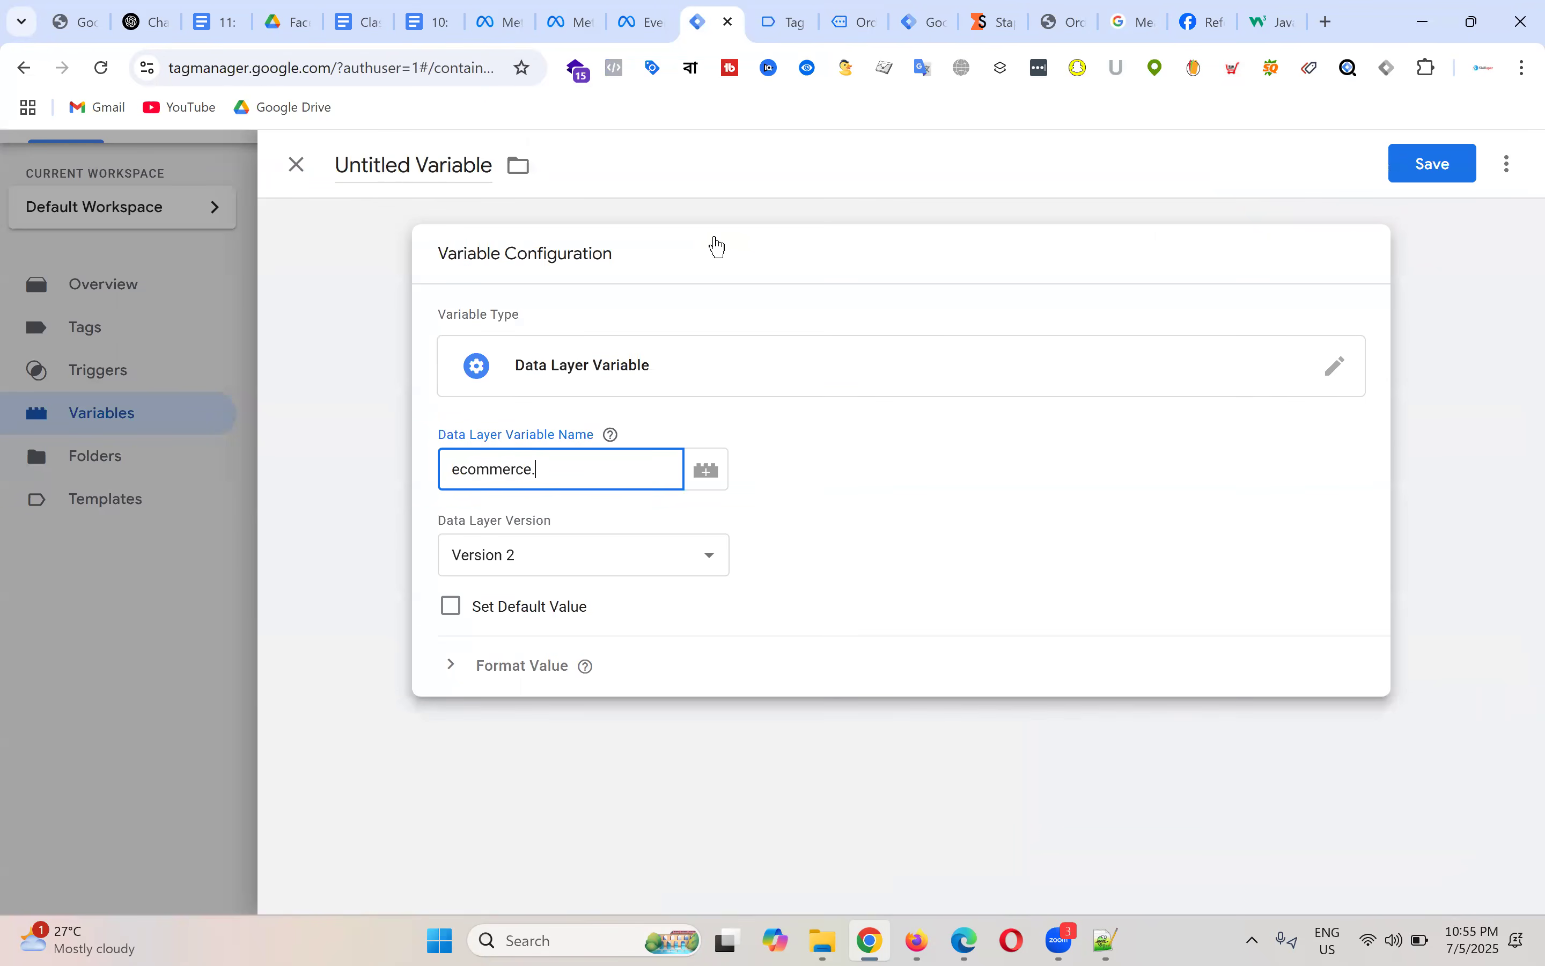
key(ctrl+Tab)
double_click(387, 504)
key(ctrl+c)
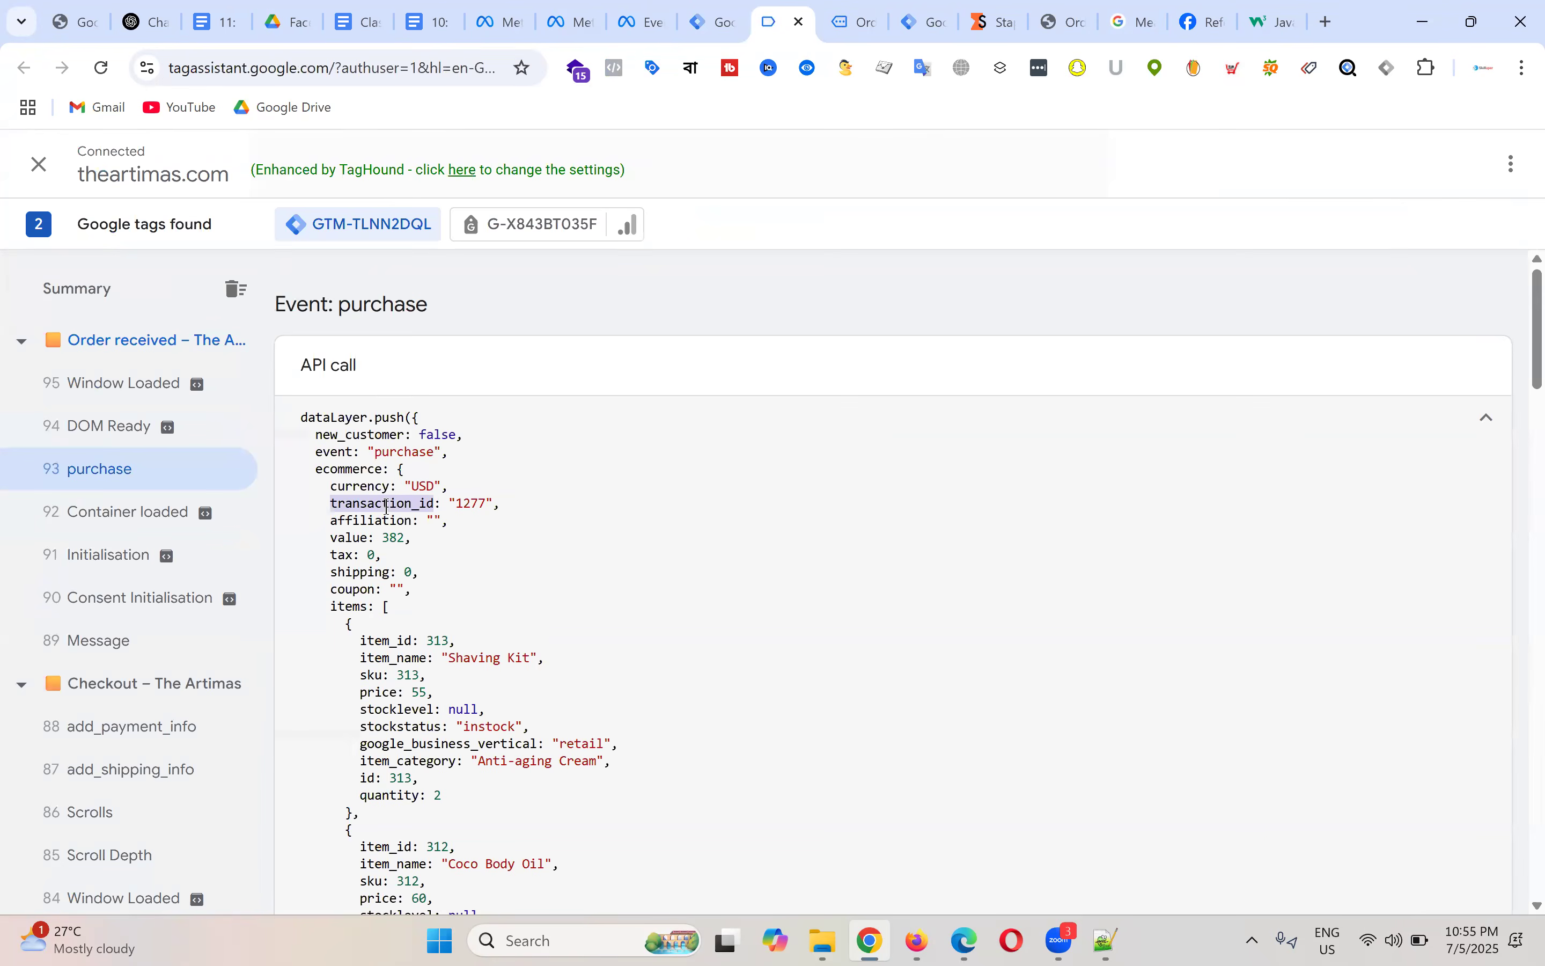
click(718, 21)
key(ctrl+v)
Step: Title the variable 'dlv - order id', save it, and open FB - Checkout - Tag
click(438, 164)
key(ctrl+a)
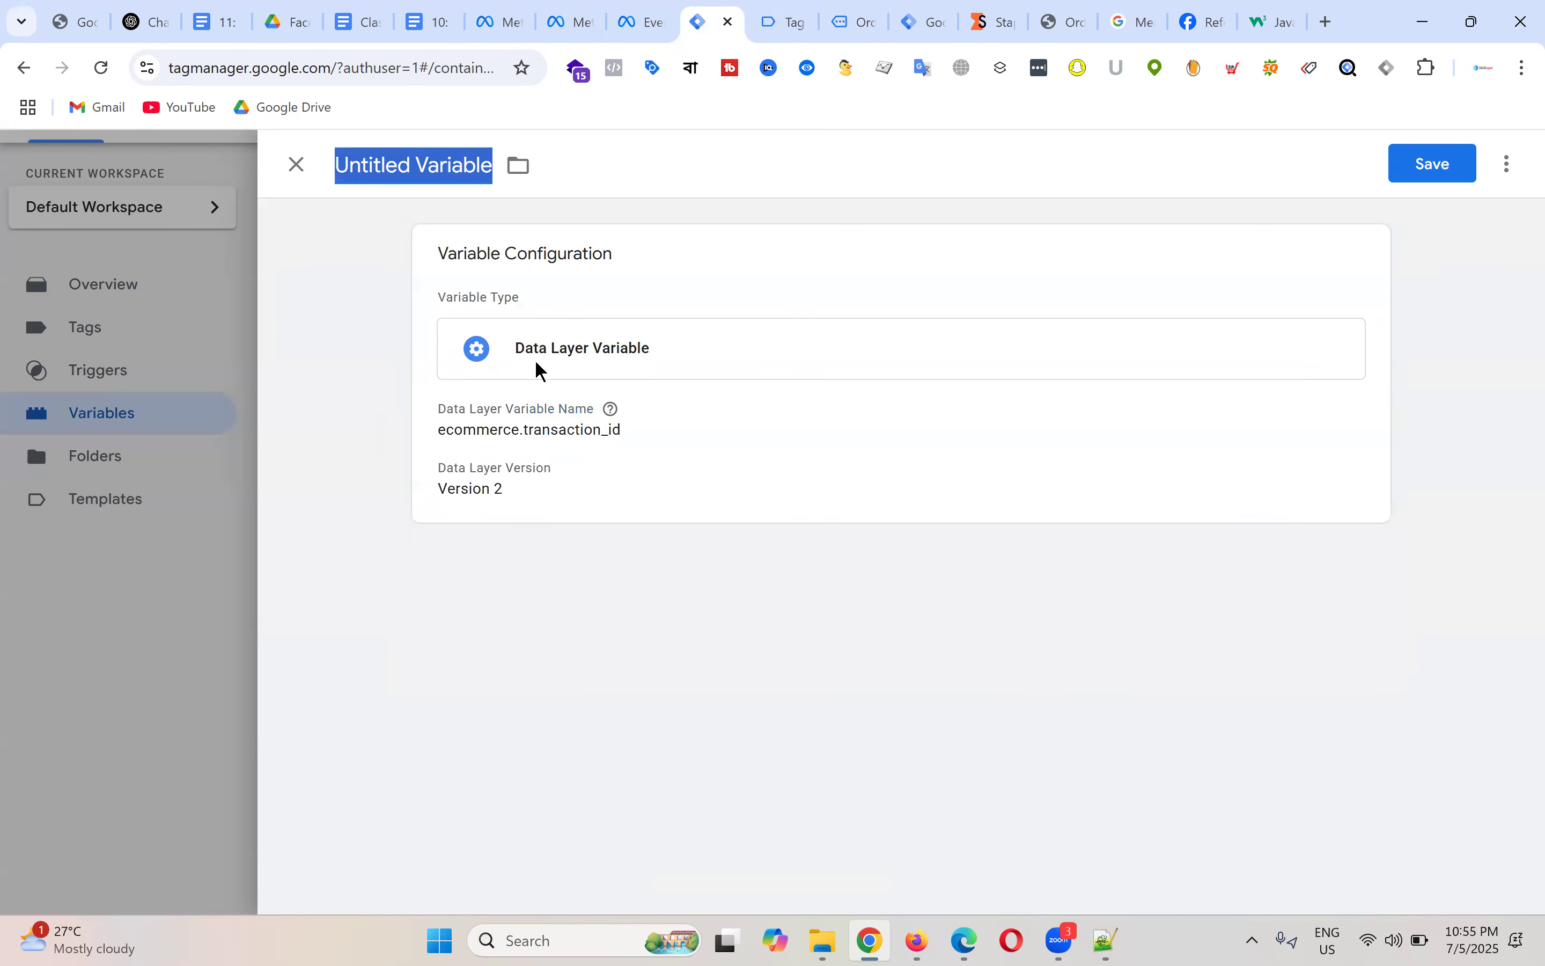
text(dlv - order id)
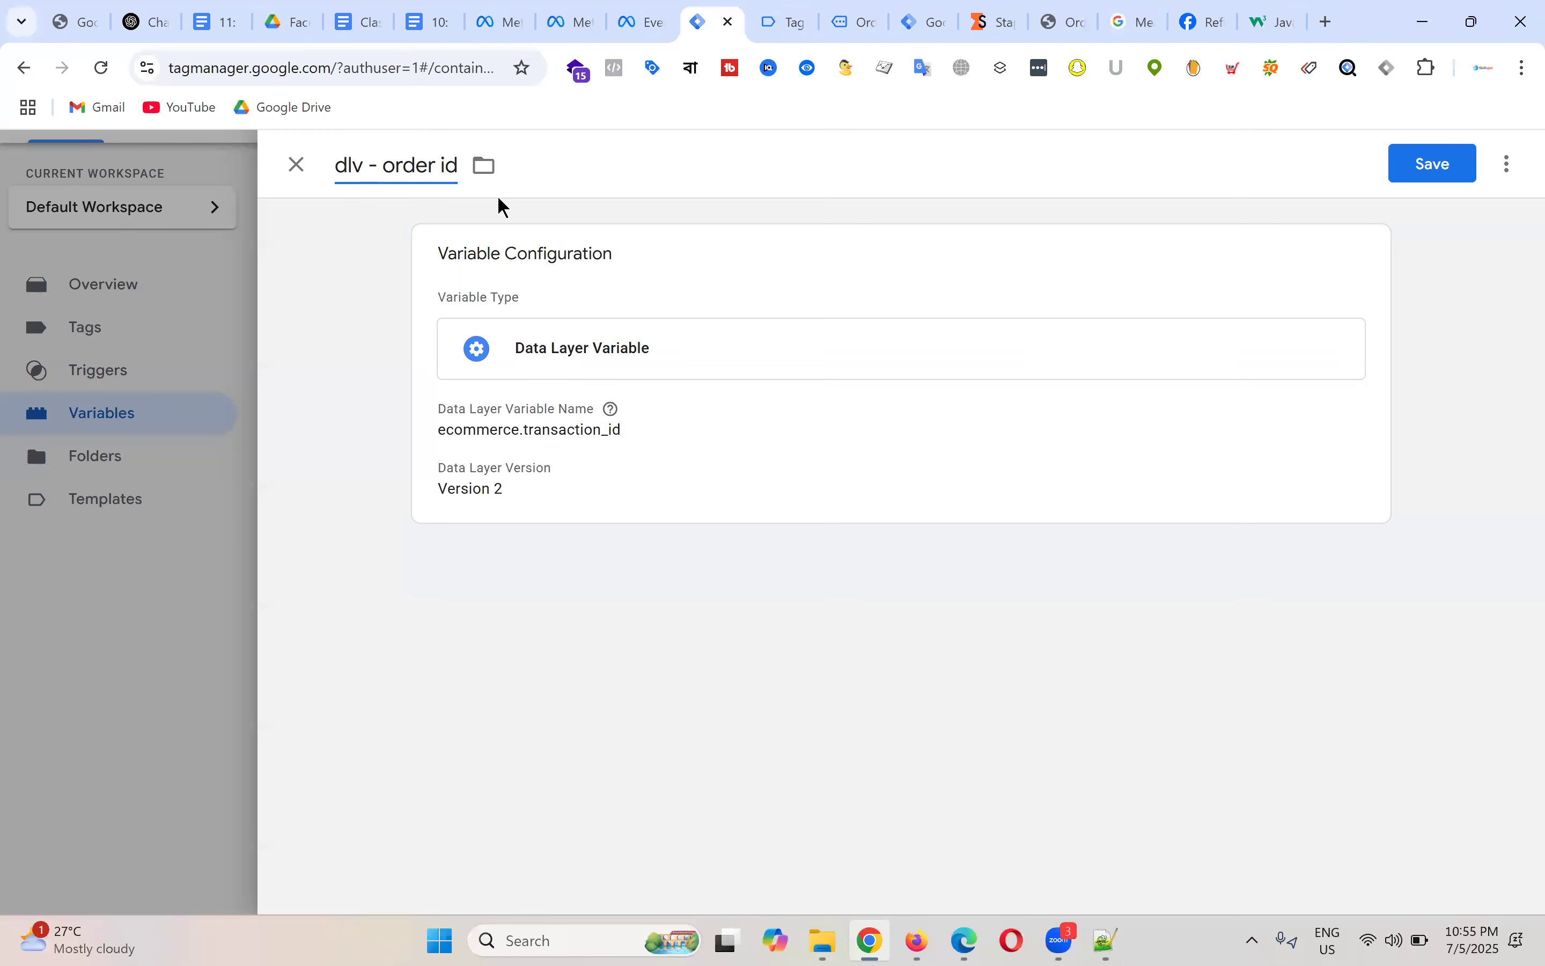
click(1434, 171)
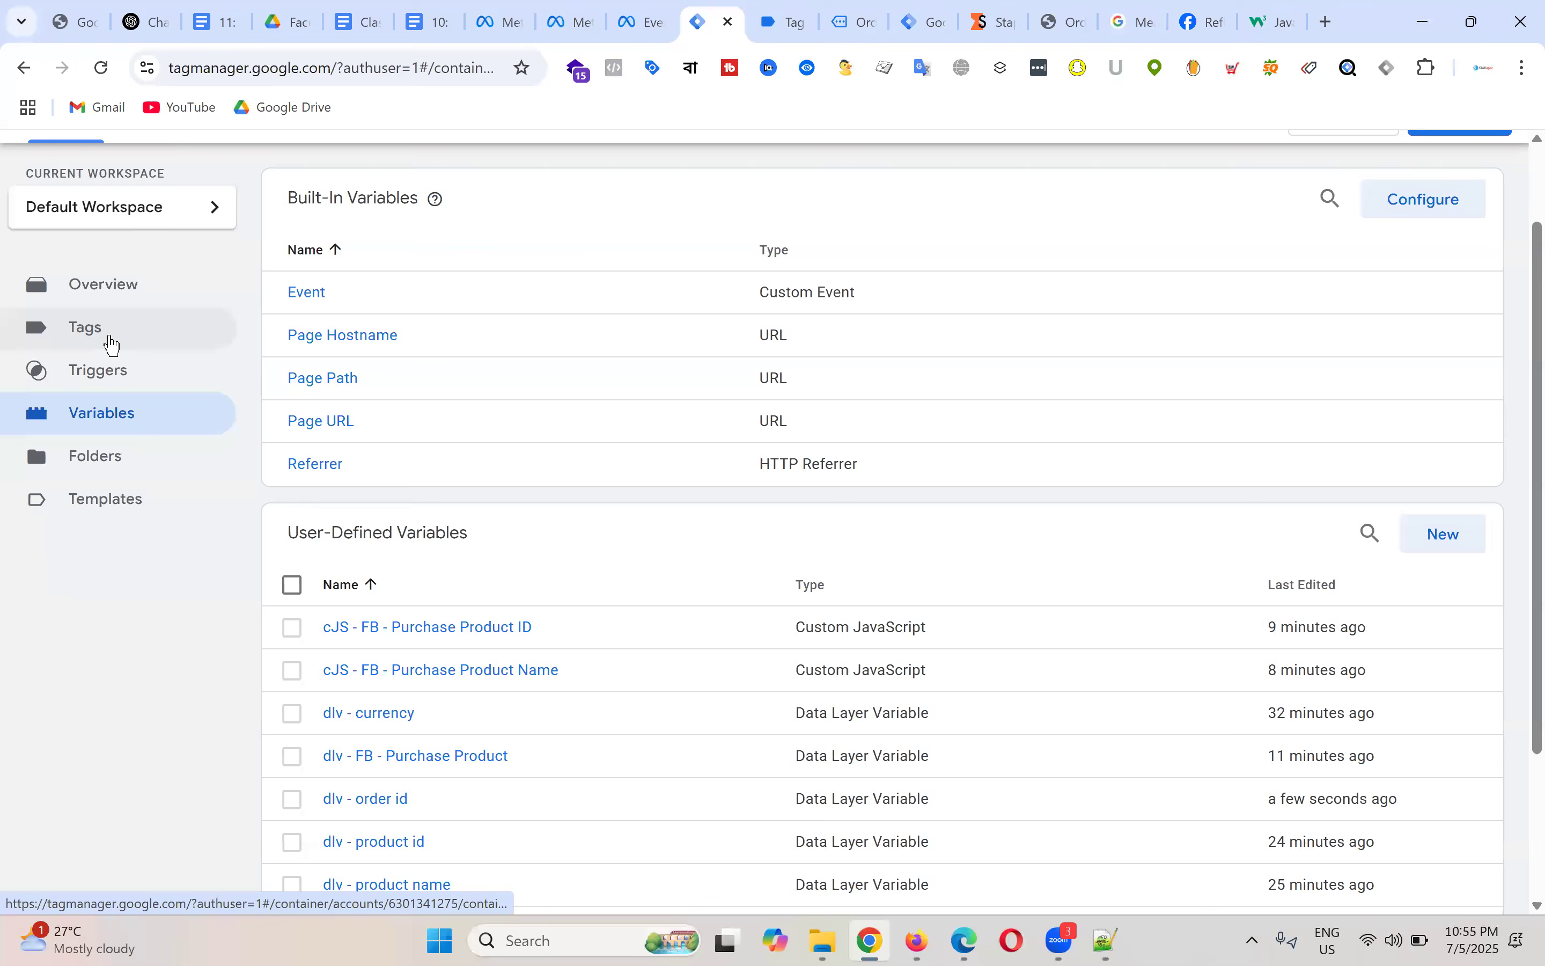
click(112, 345)
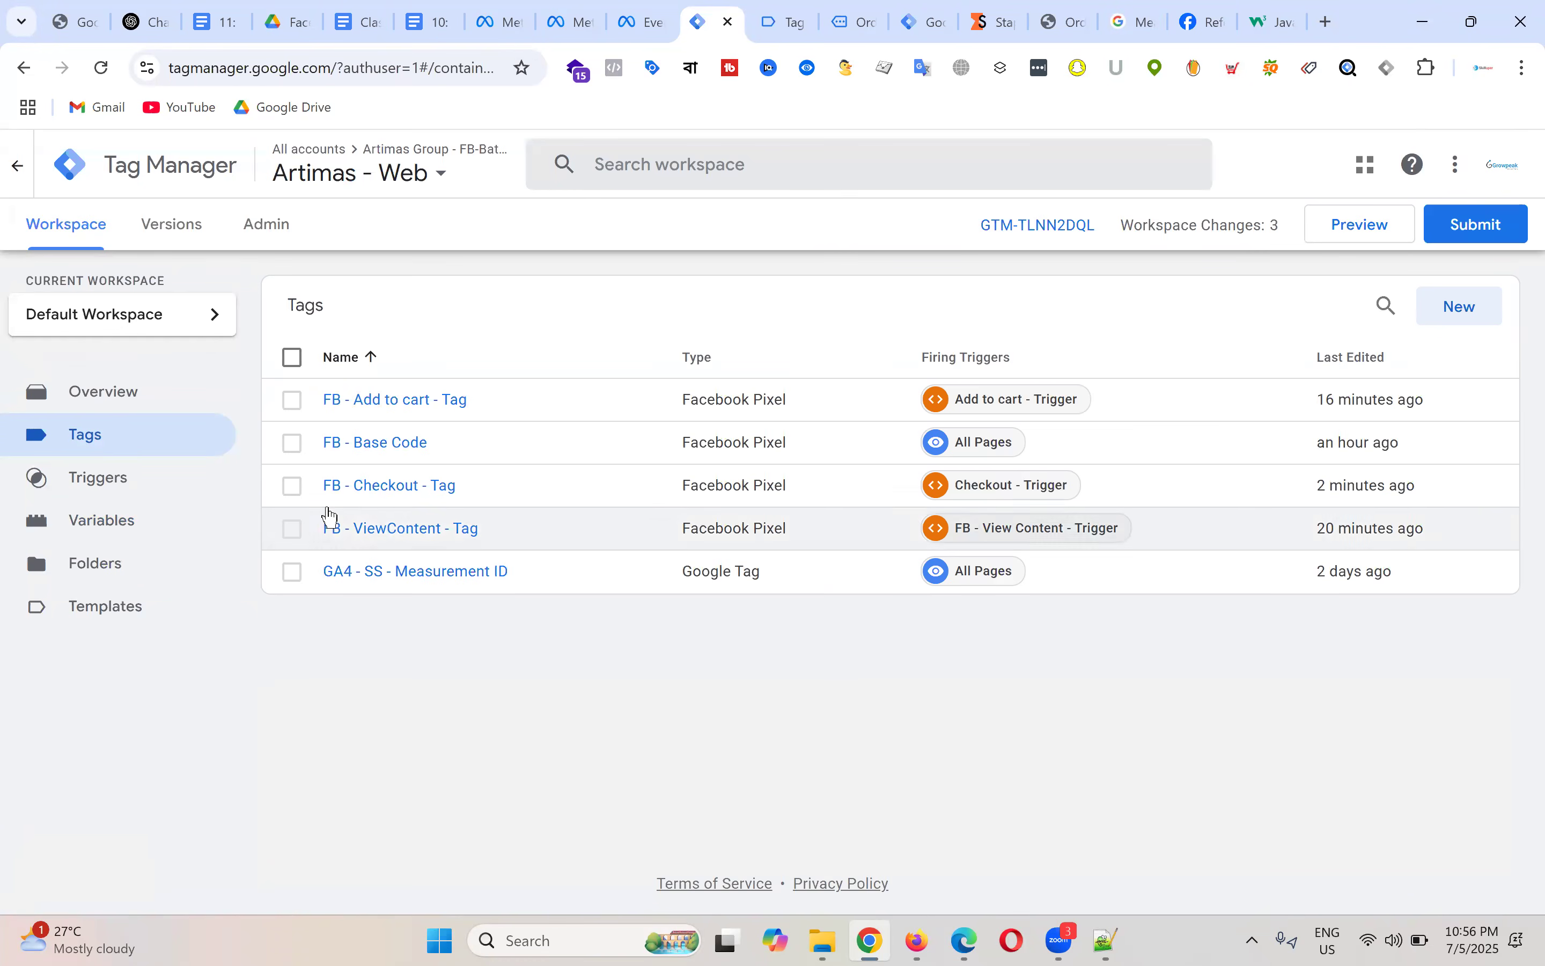
click(409, 488)
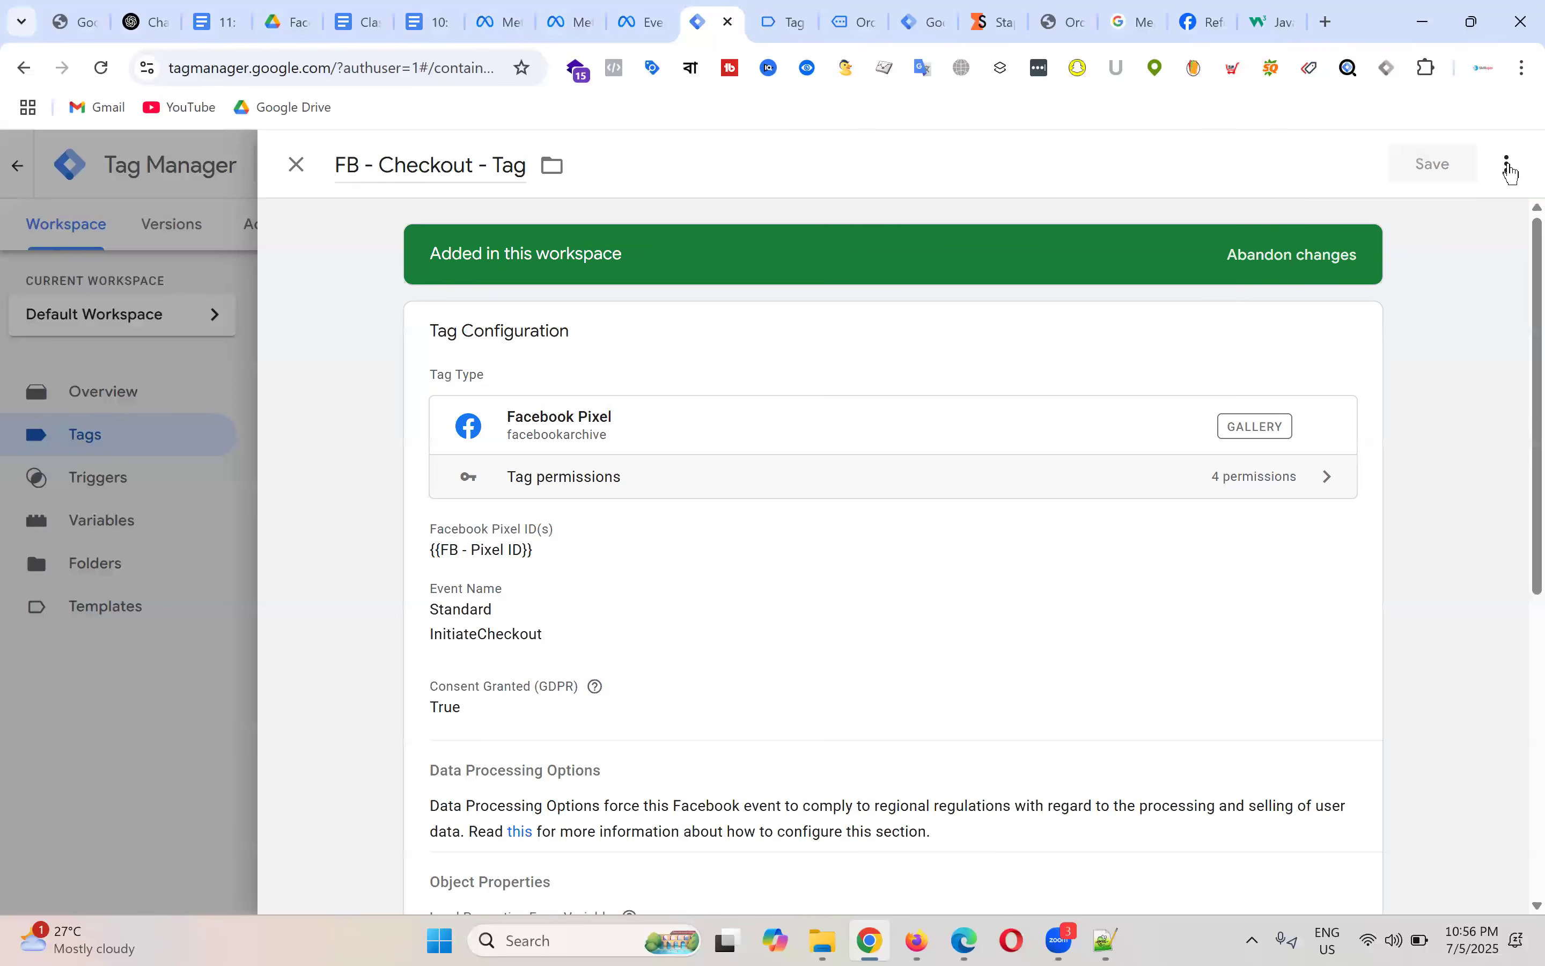
Step: Duplicate FB - Checkout - Tag and rename the copy to FB - Purchase - Tag
click(1508, 164)
click(1459, 223)
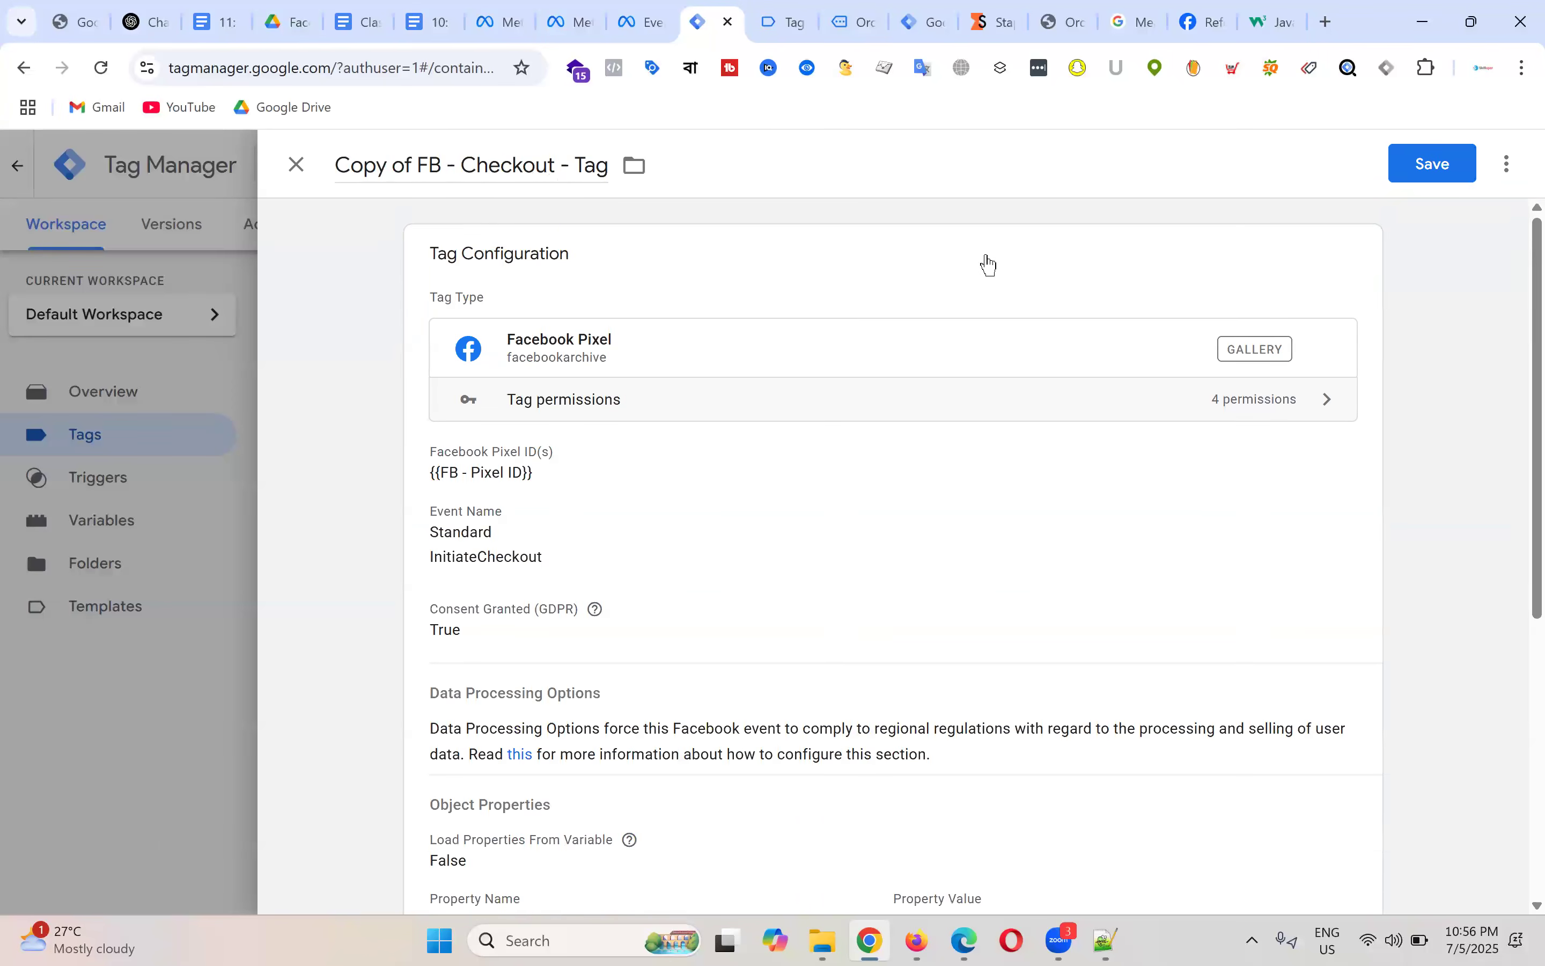
click(397, 186)
key(Delete)
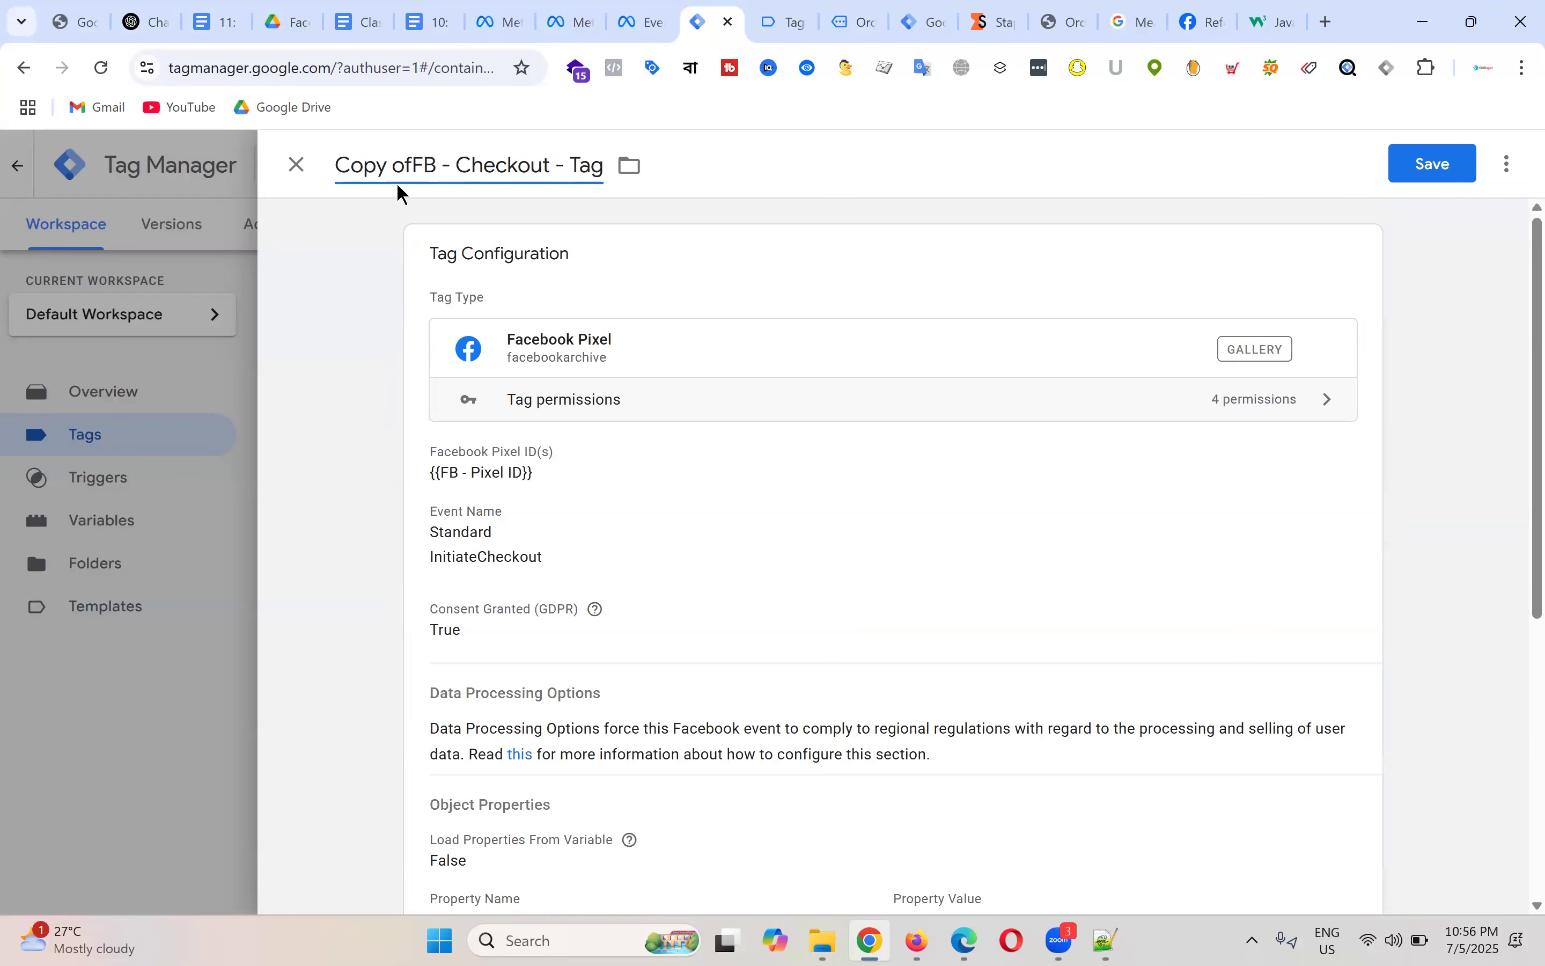
key(BackSpace)
key(BackSpace)
key(BackSpace)
key(BackSpace)
key(BackSpace)
key(BackSpace)
key(BackSpace)
double_click(397, 191)
text(Purchase)
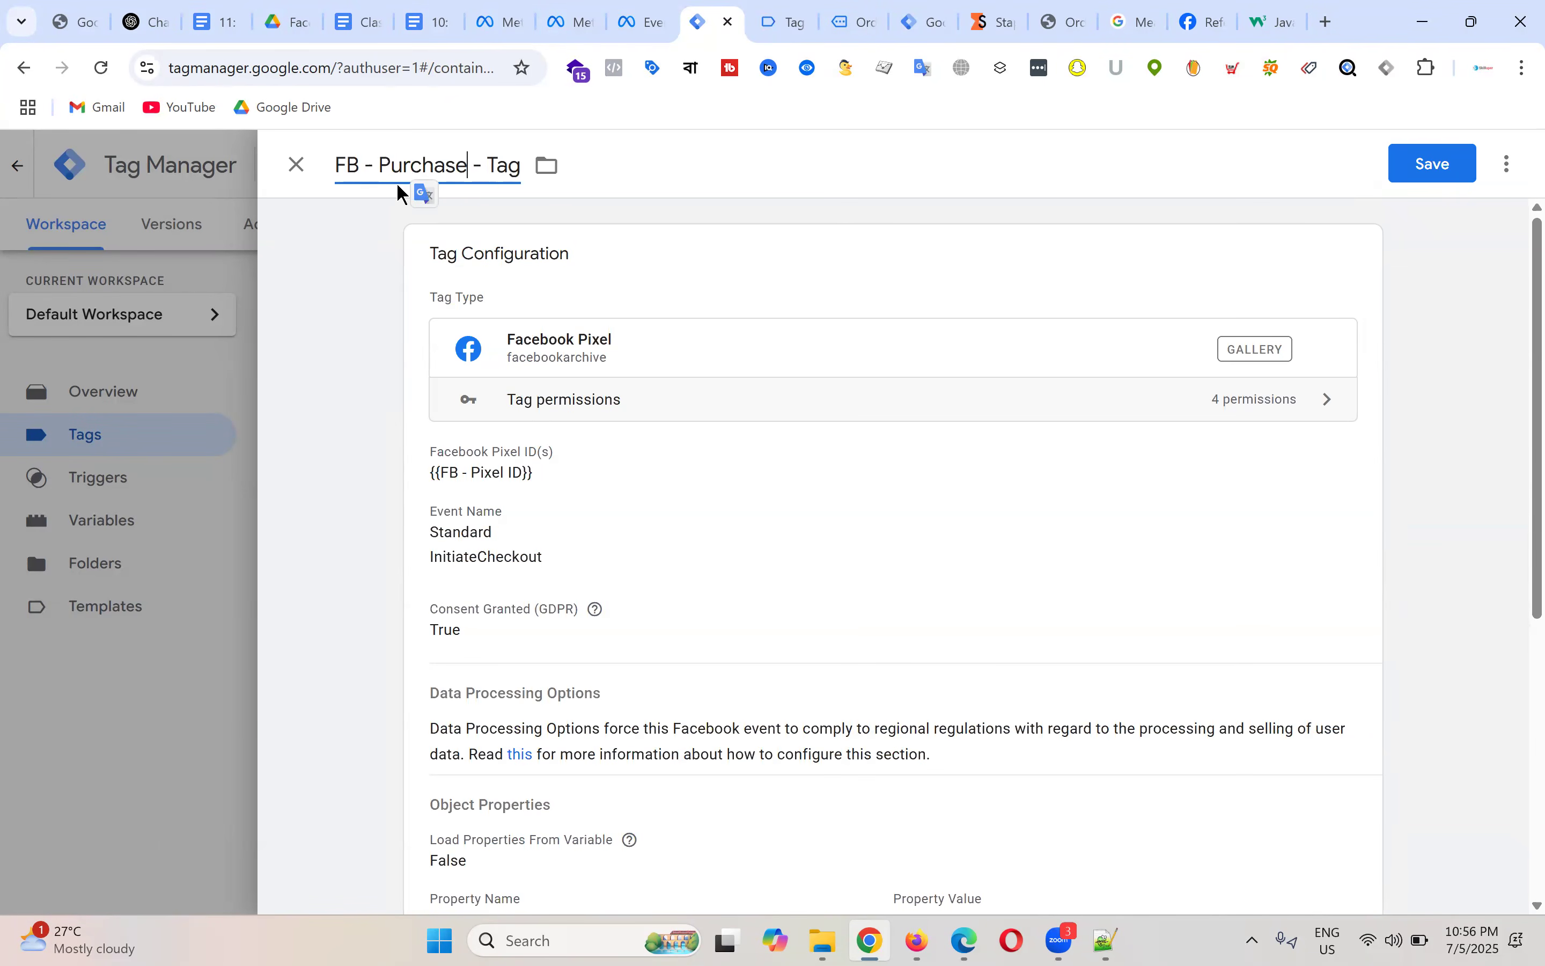
Step: Set the tag's standard event to Purchase and add a new object property row
click(775, 549)
scroll(631, 447, down, 1)
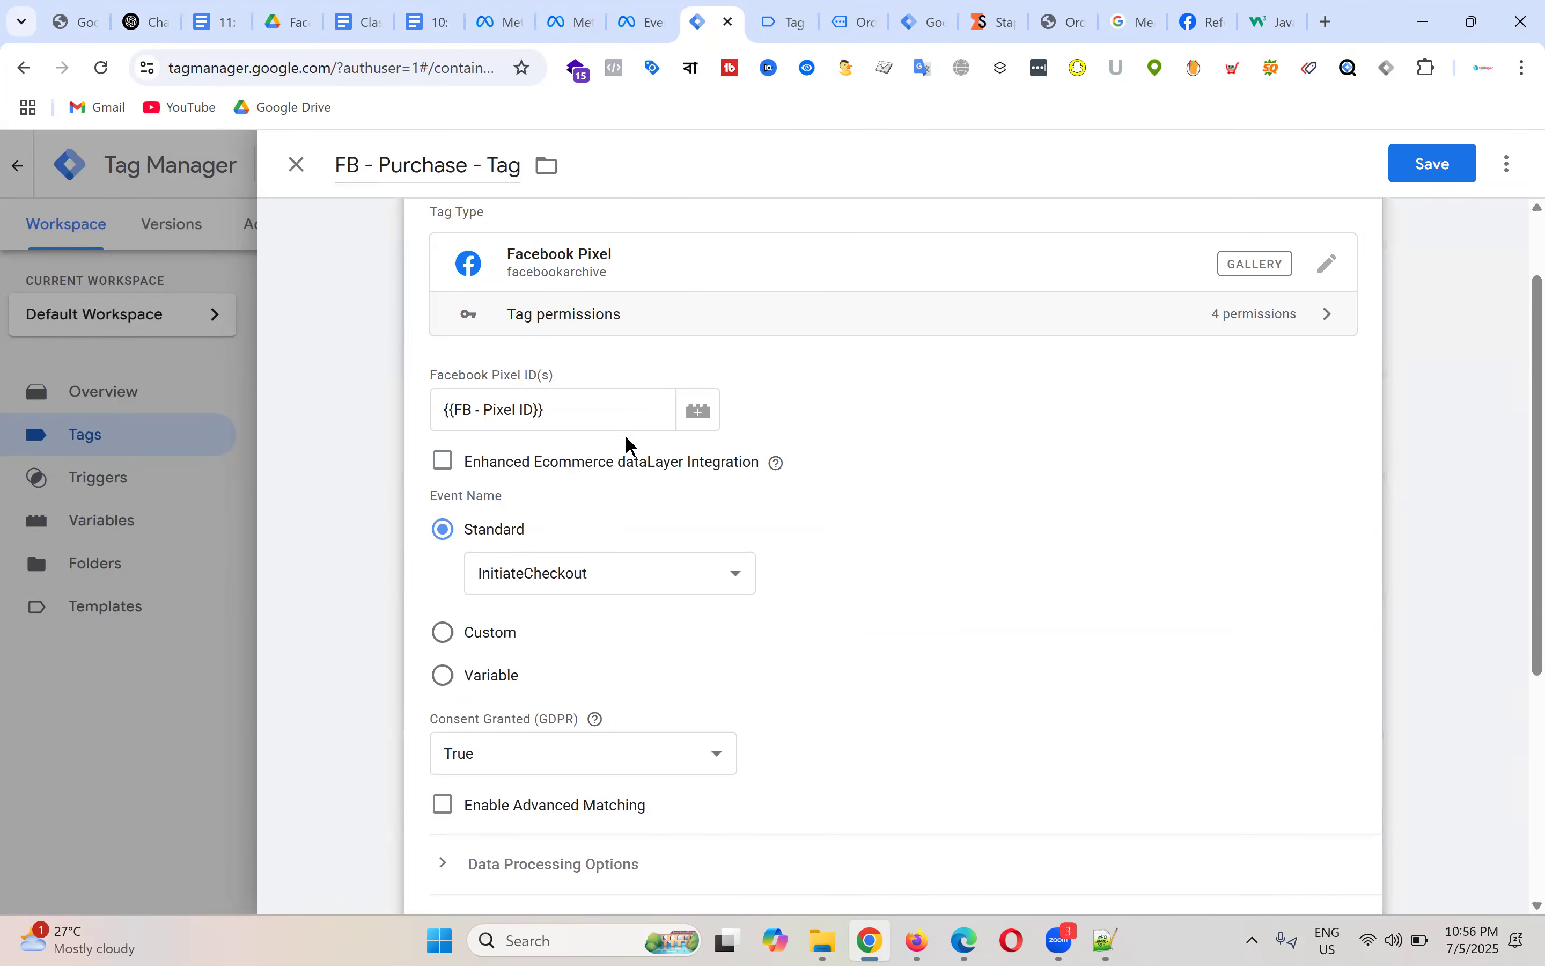
scroll(607, 414, down, 3)
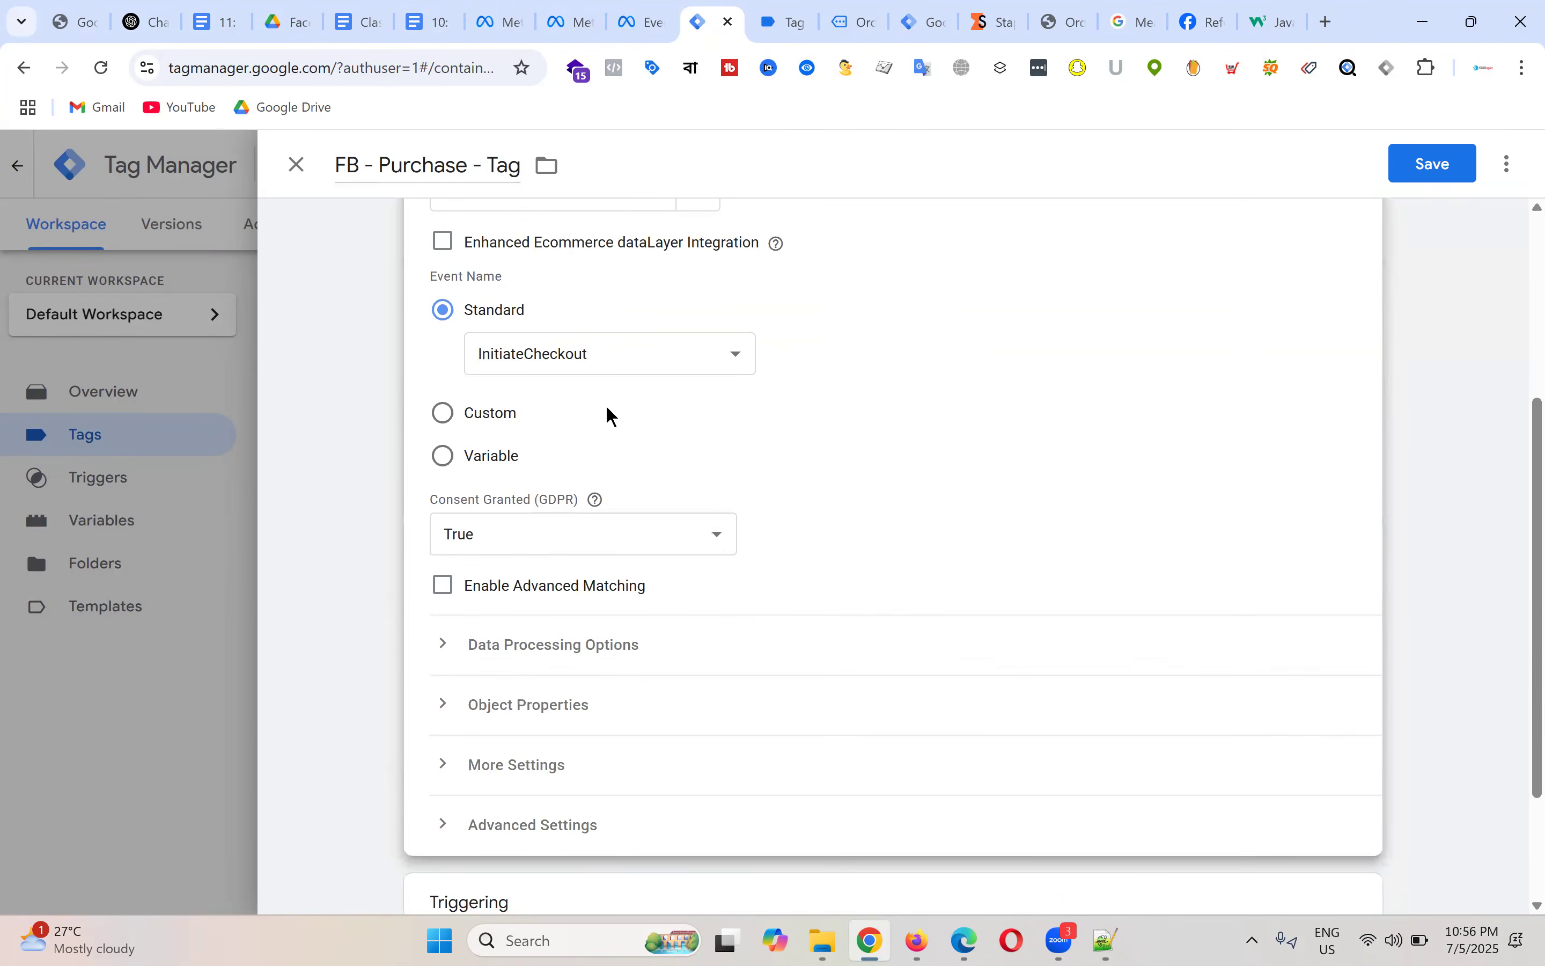
click(625, 364)
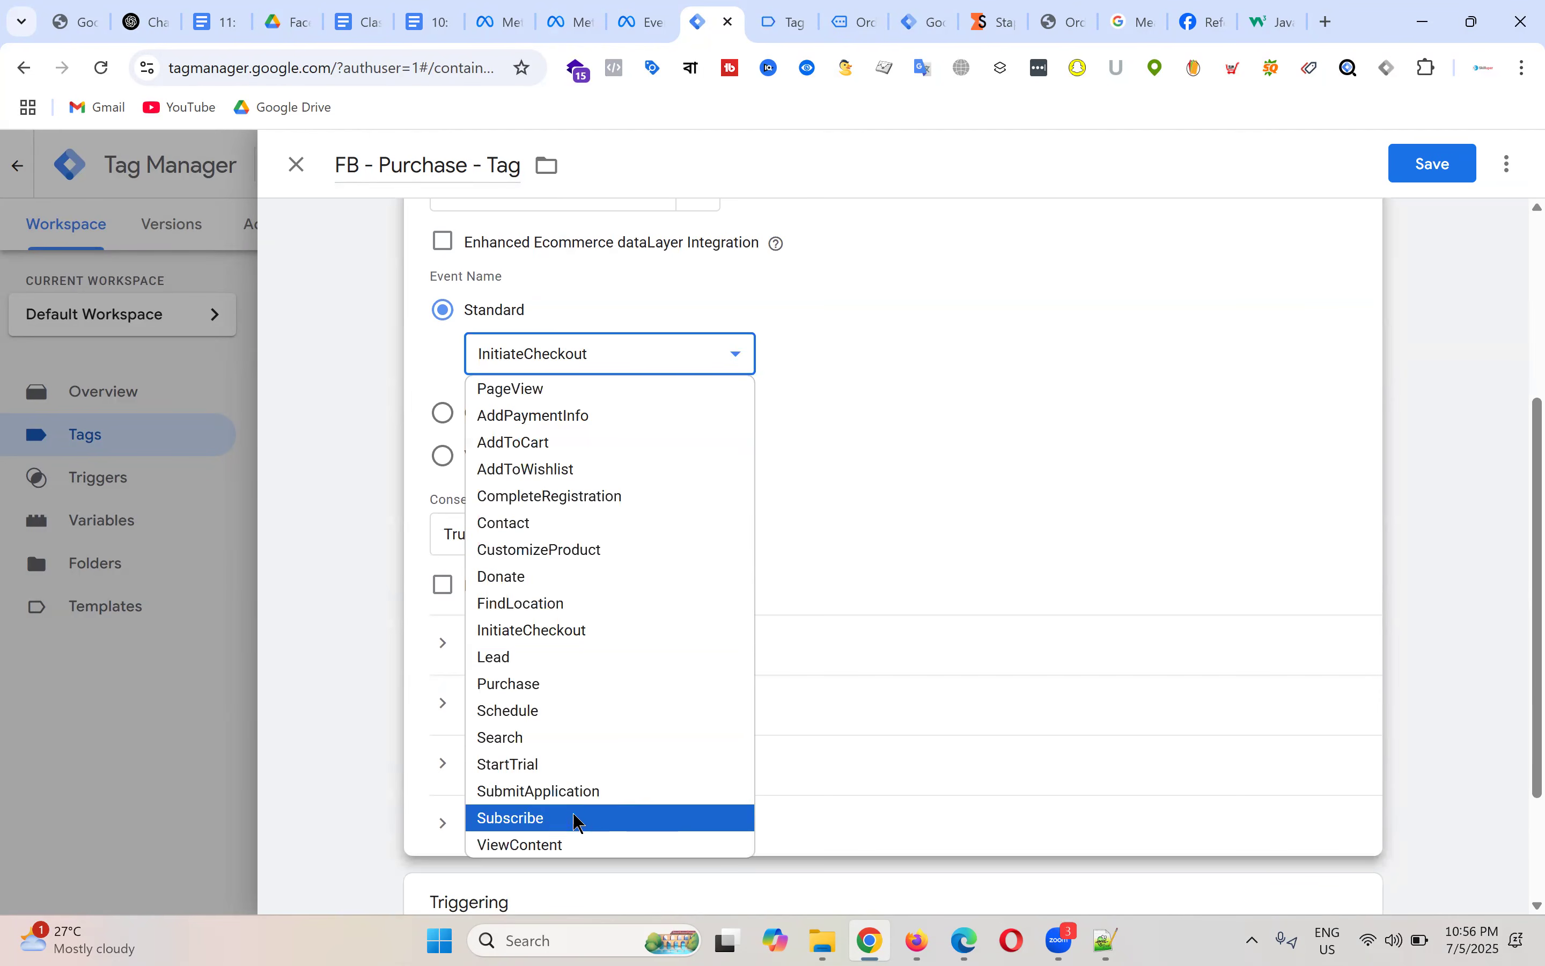
click(541, 684)
scroll(621, 469, down, 3)
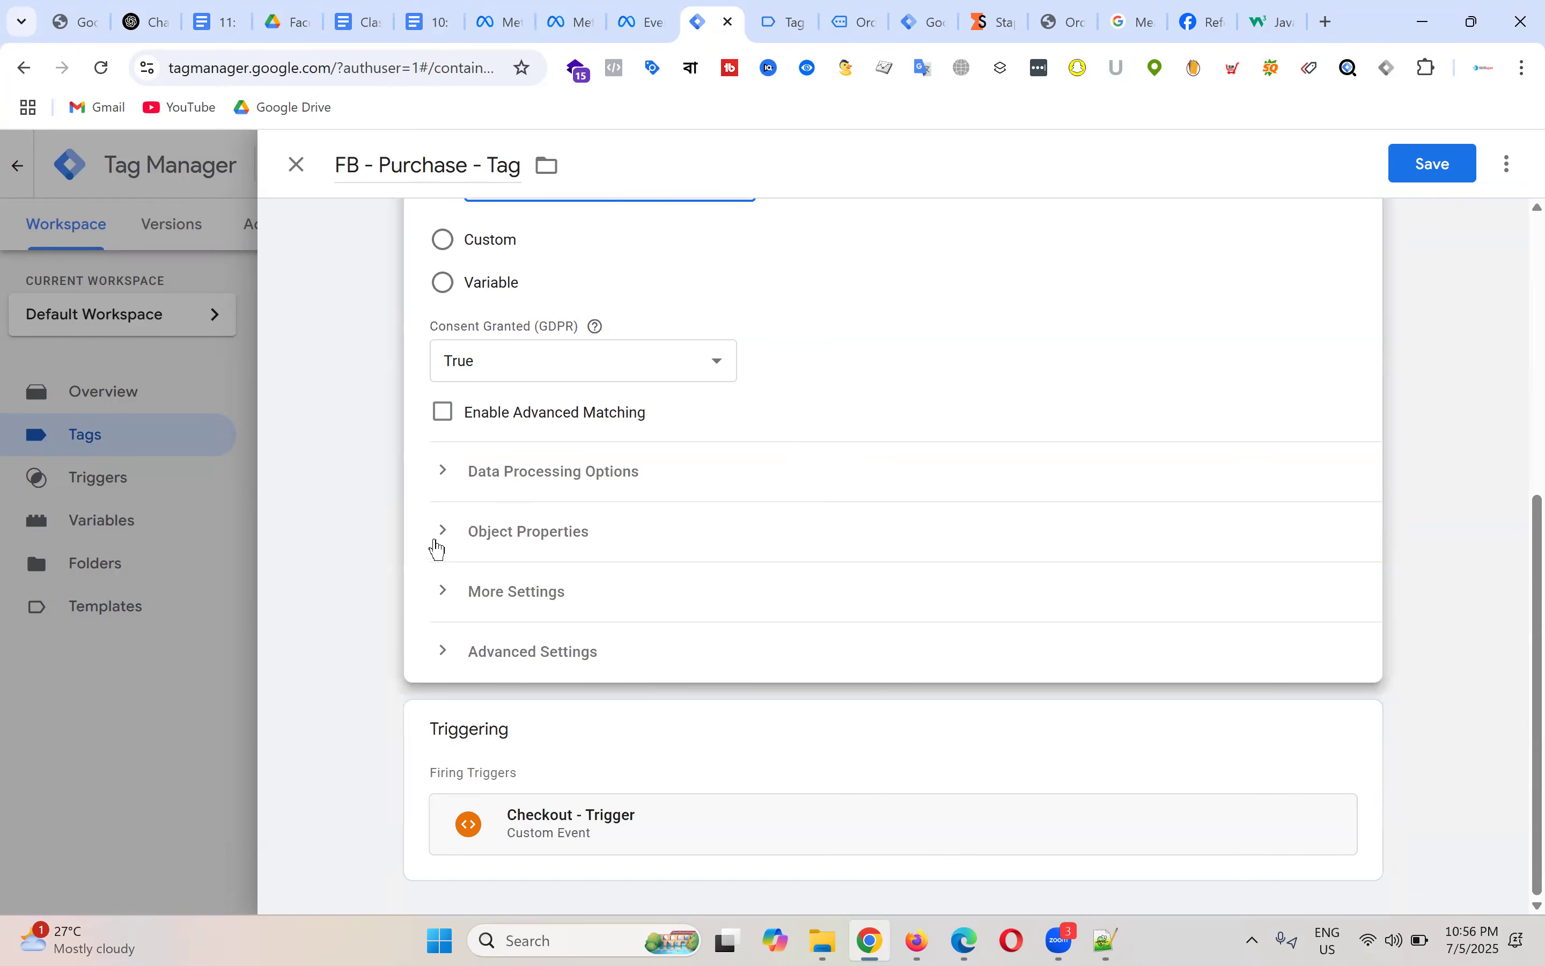
click(471, 540)
scroll(562, 372, down, 5)
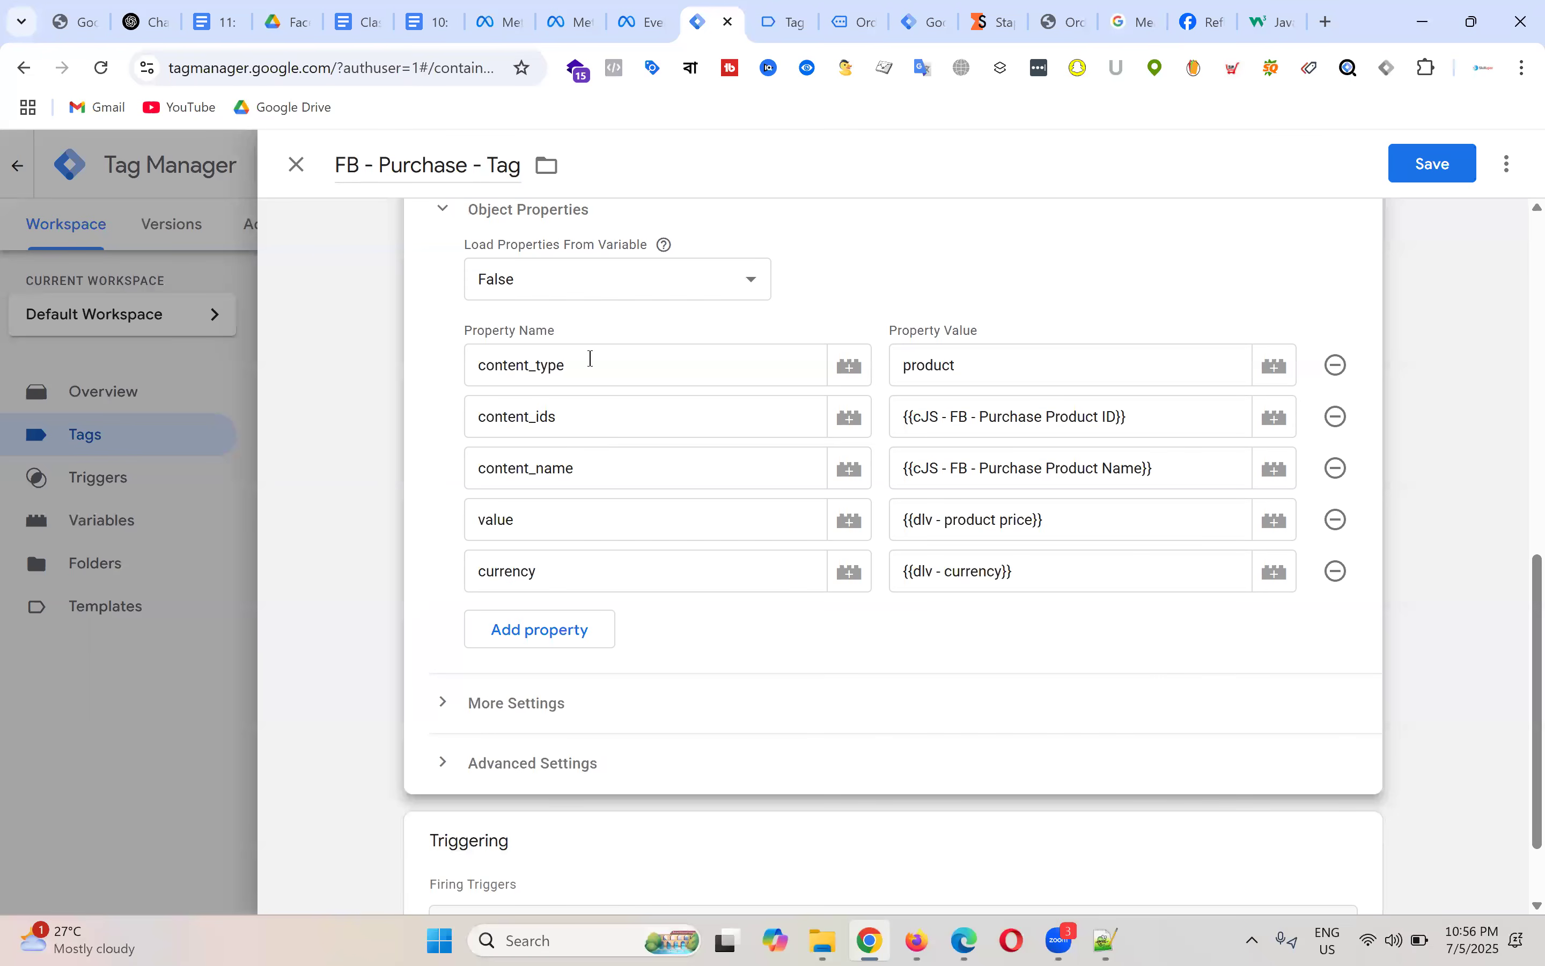
click(533, 637)
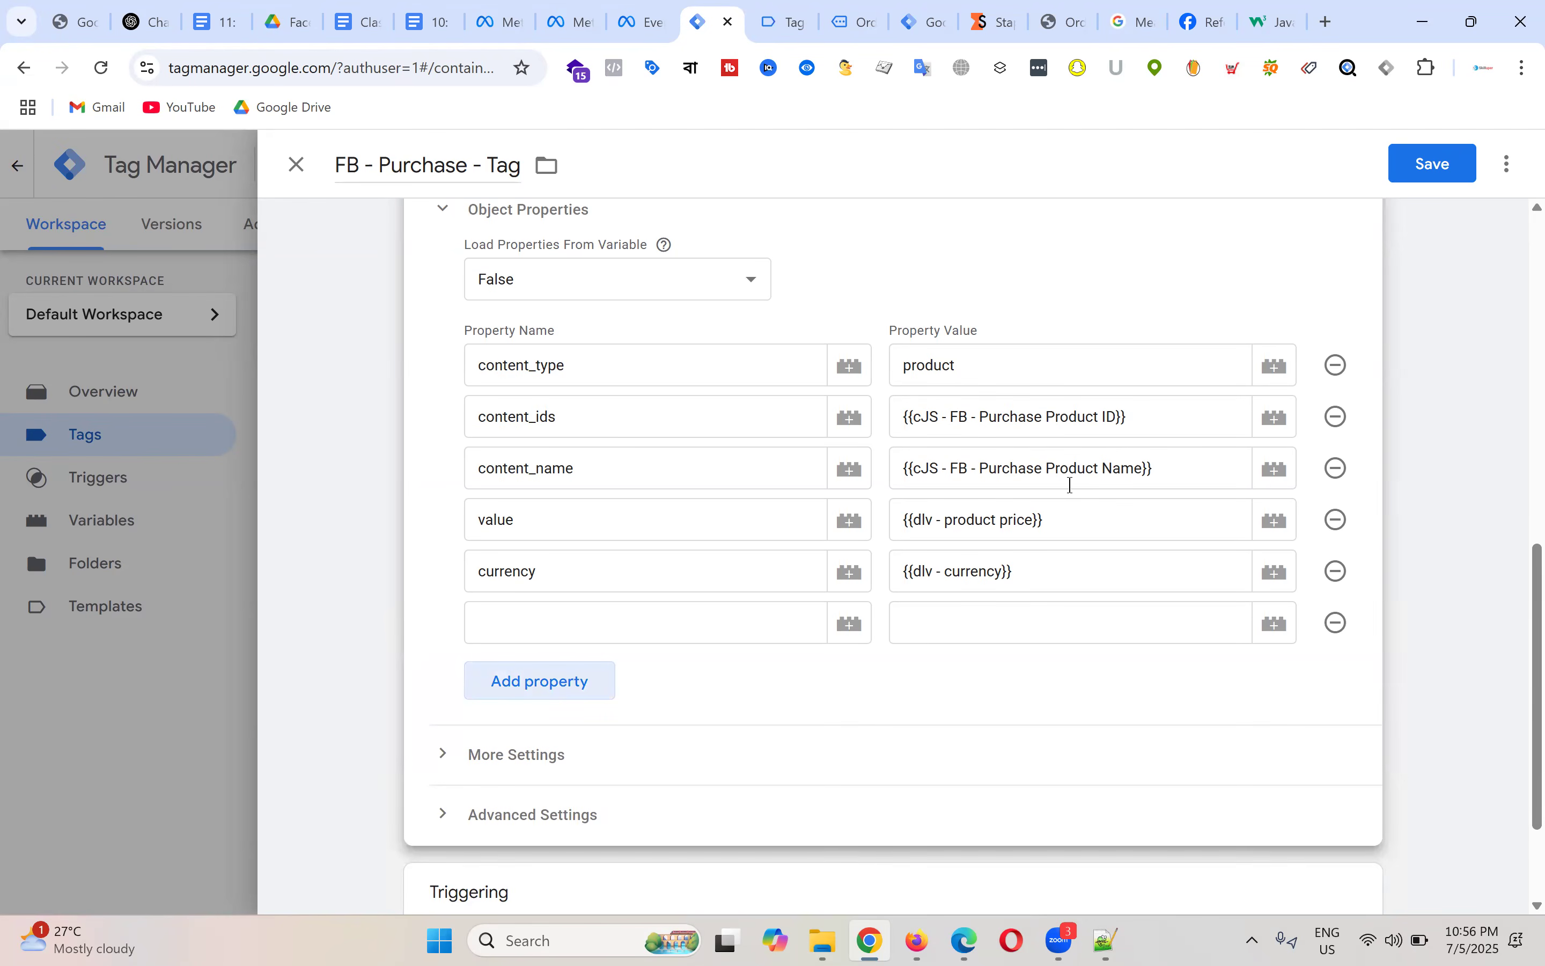
Step: Set object property order_id to {{dlv - order id}}, checking the guide for required parameters
click(431, 21)
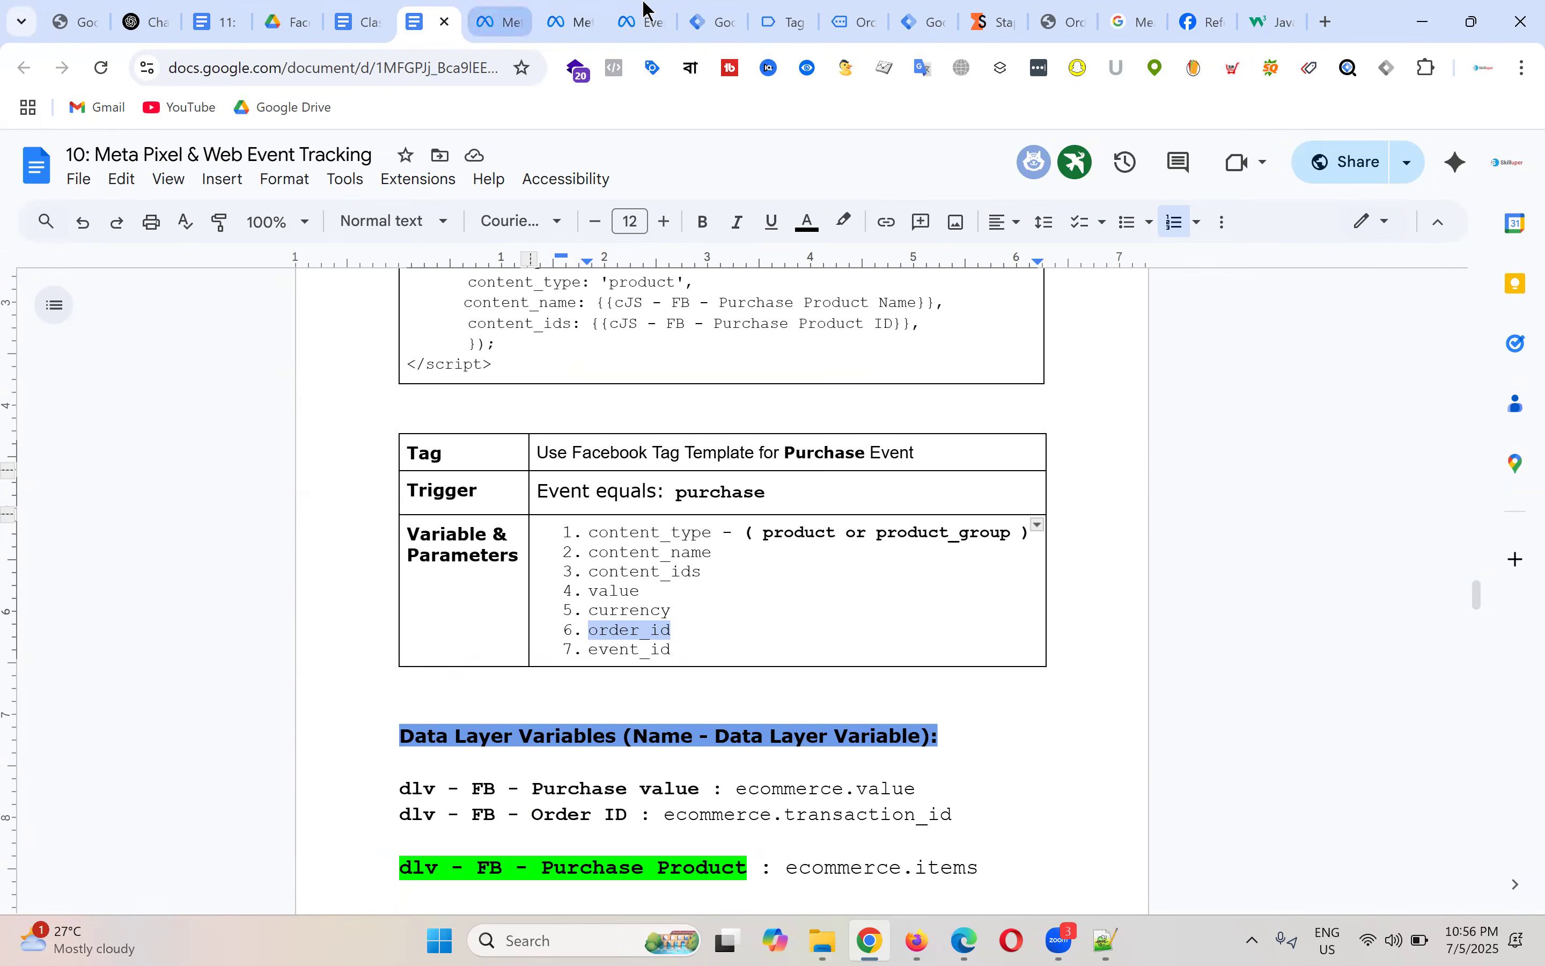
click(714, 20)
click(529, 624)
text(order_id)
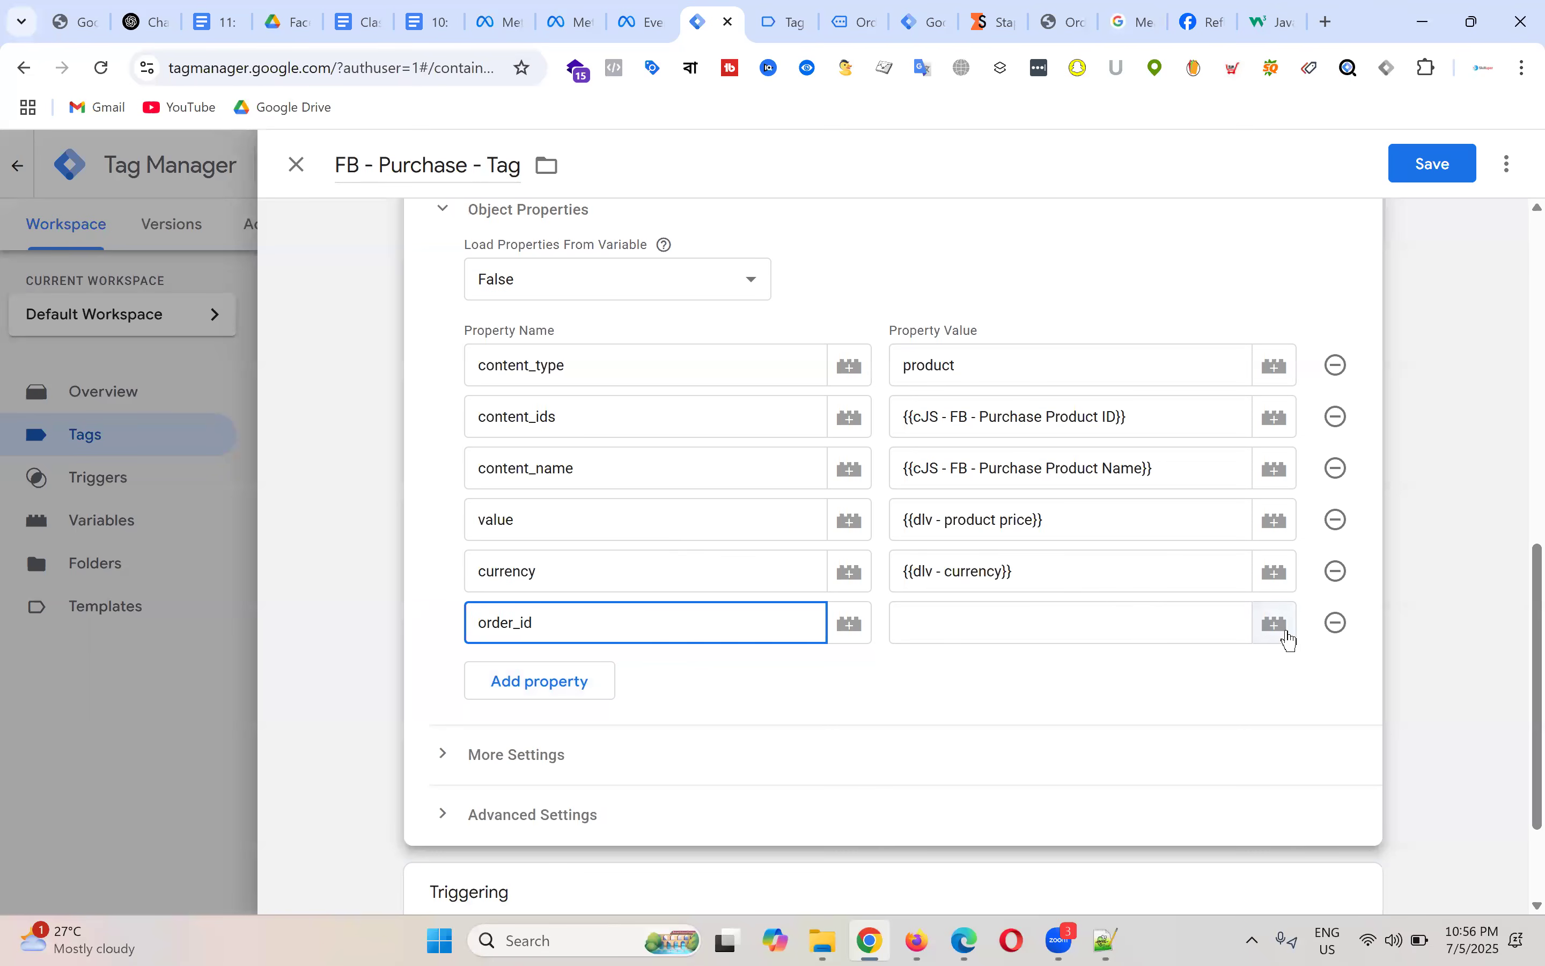
click(1276, 624)
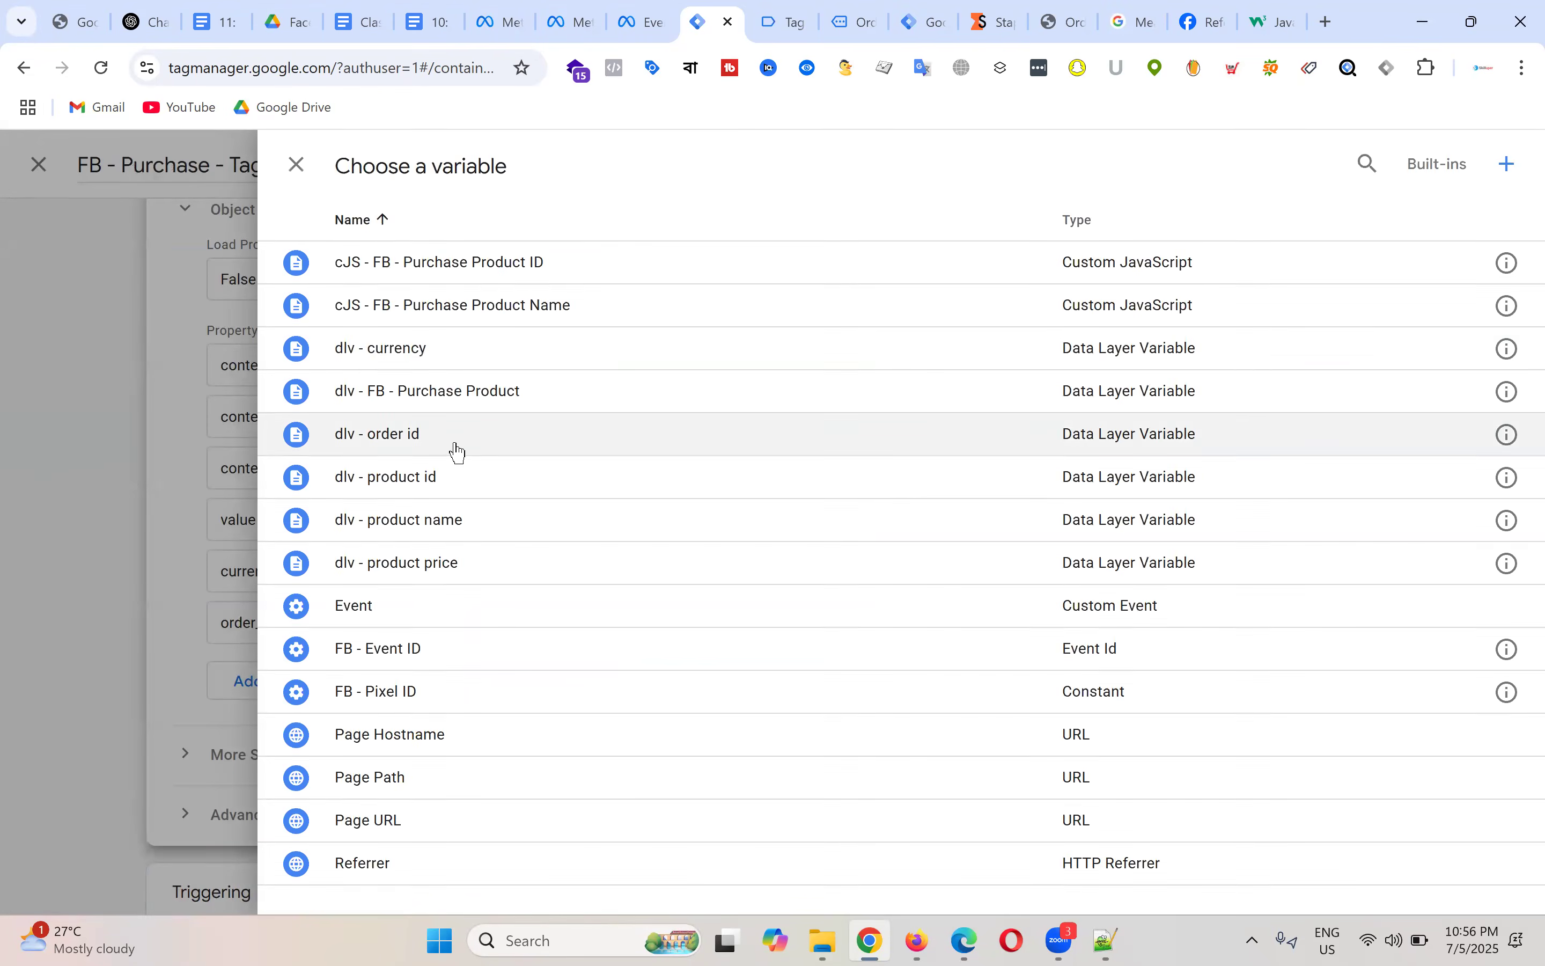
click(451, 446)
scroll(859, 604, down, 3)
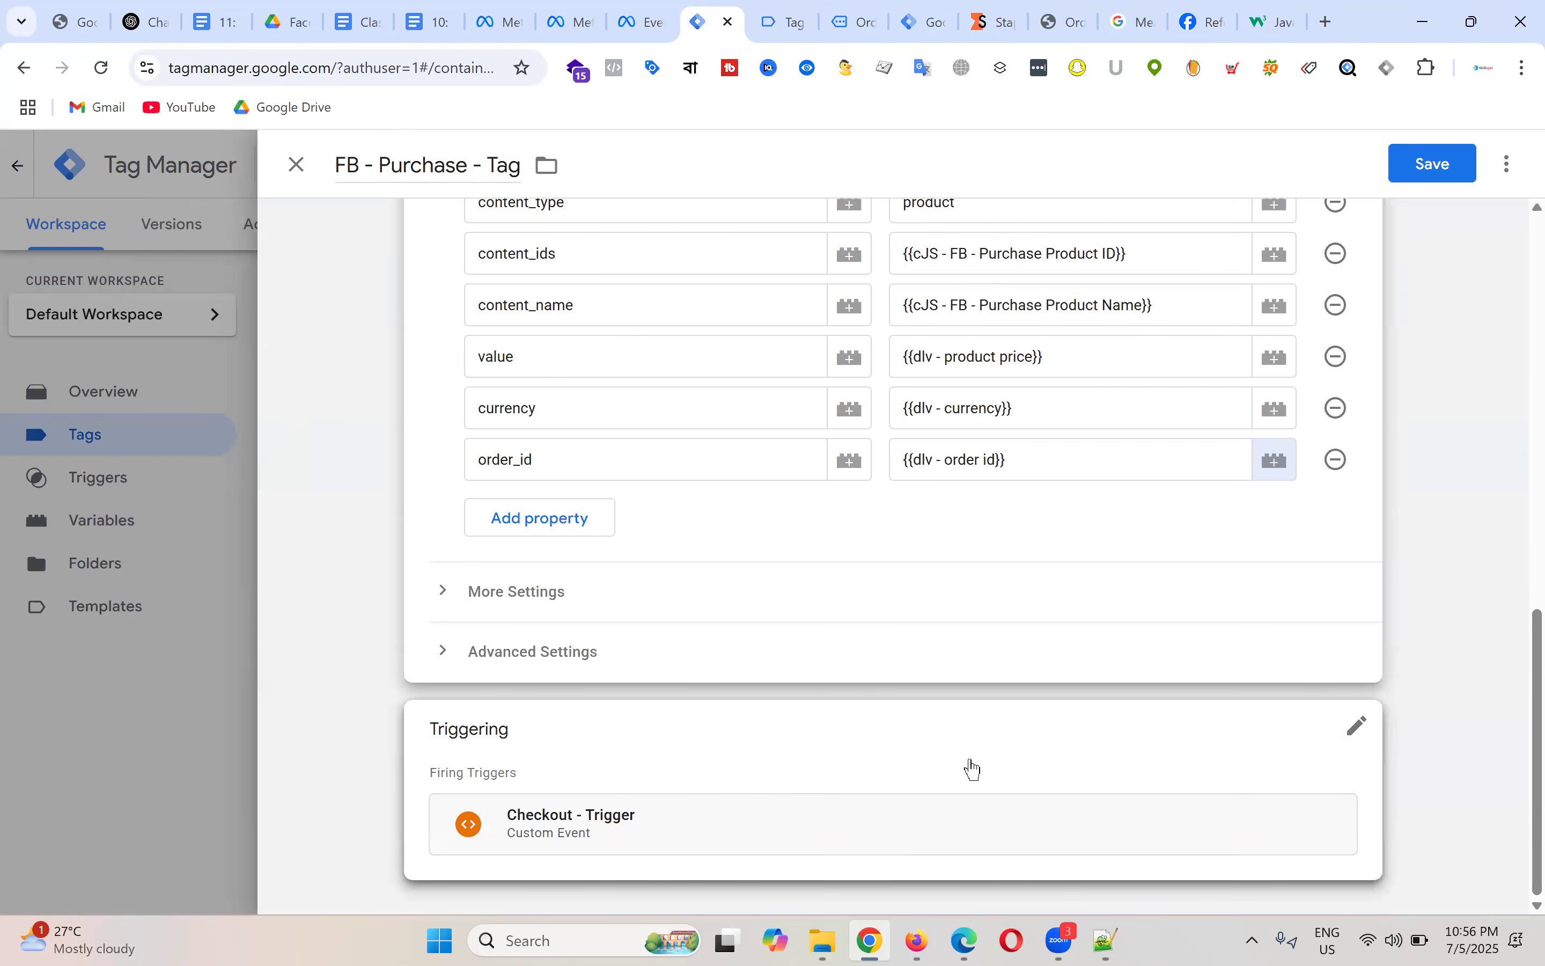
scroll(861, 477, up, 15)
scroll(888, 504, down, 15)
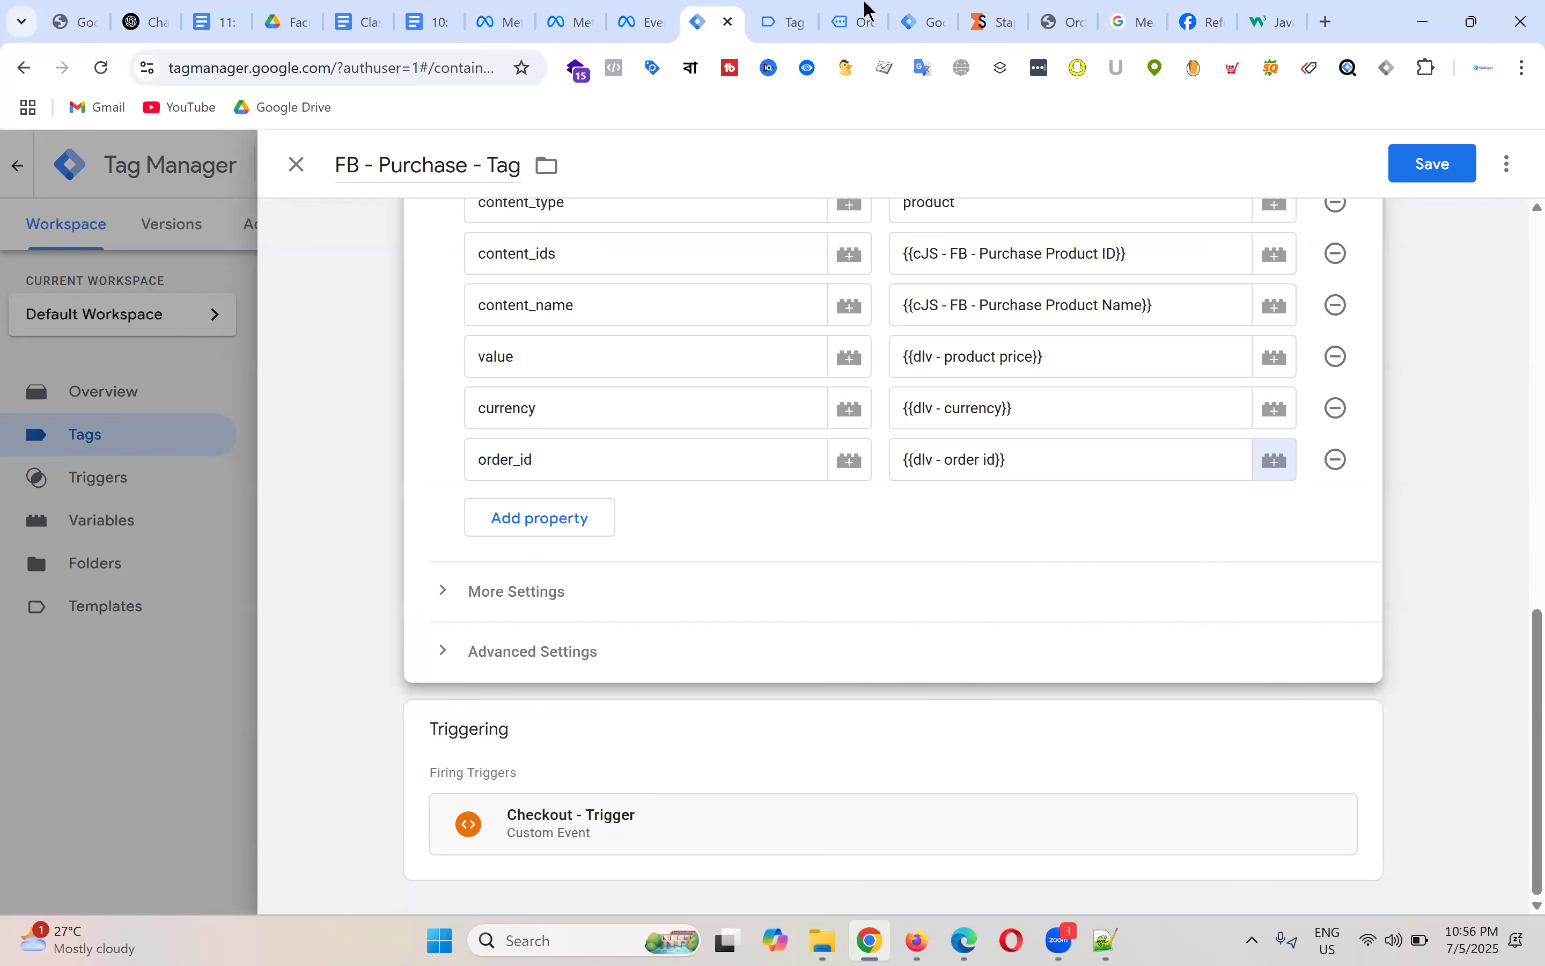
Step: Copy the event name 'purchase' from the Tag Assistant debugger
key(ctrl+Tab)
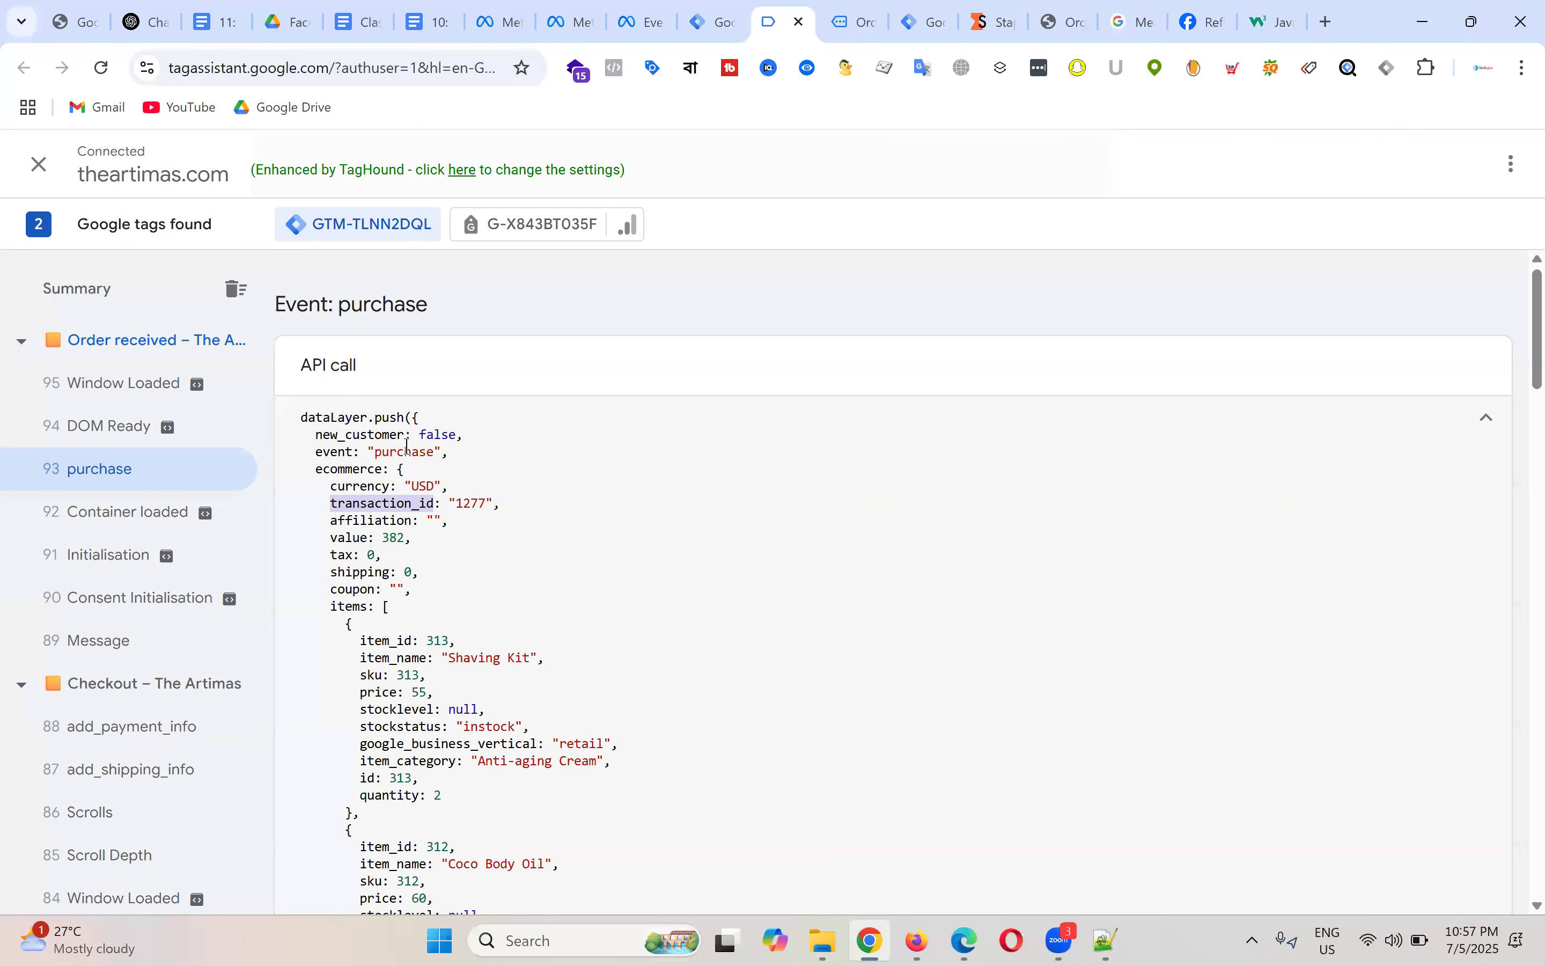
double_click(414, 454)
right_click(394, 455)
click(447, 480)
click(712, 20)
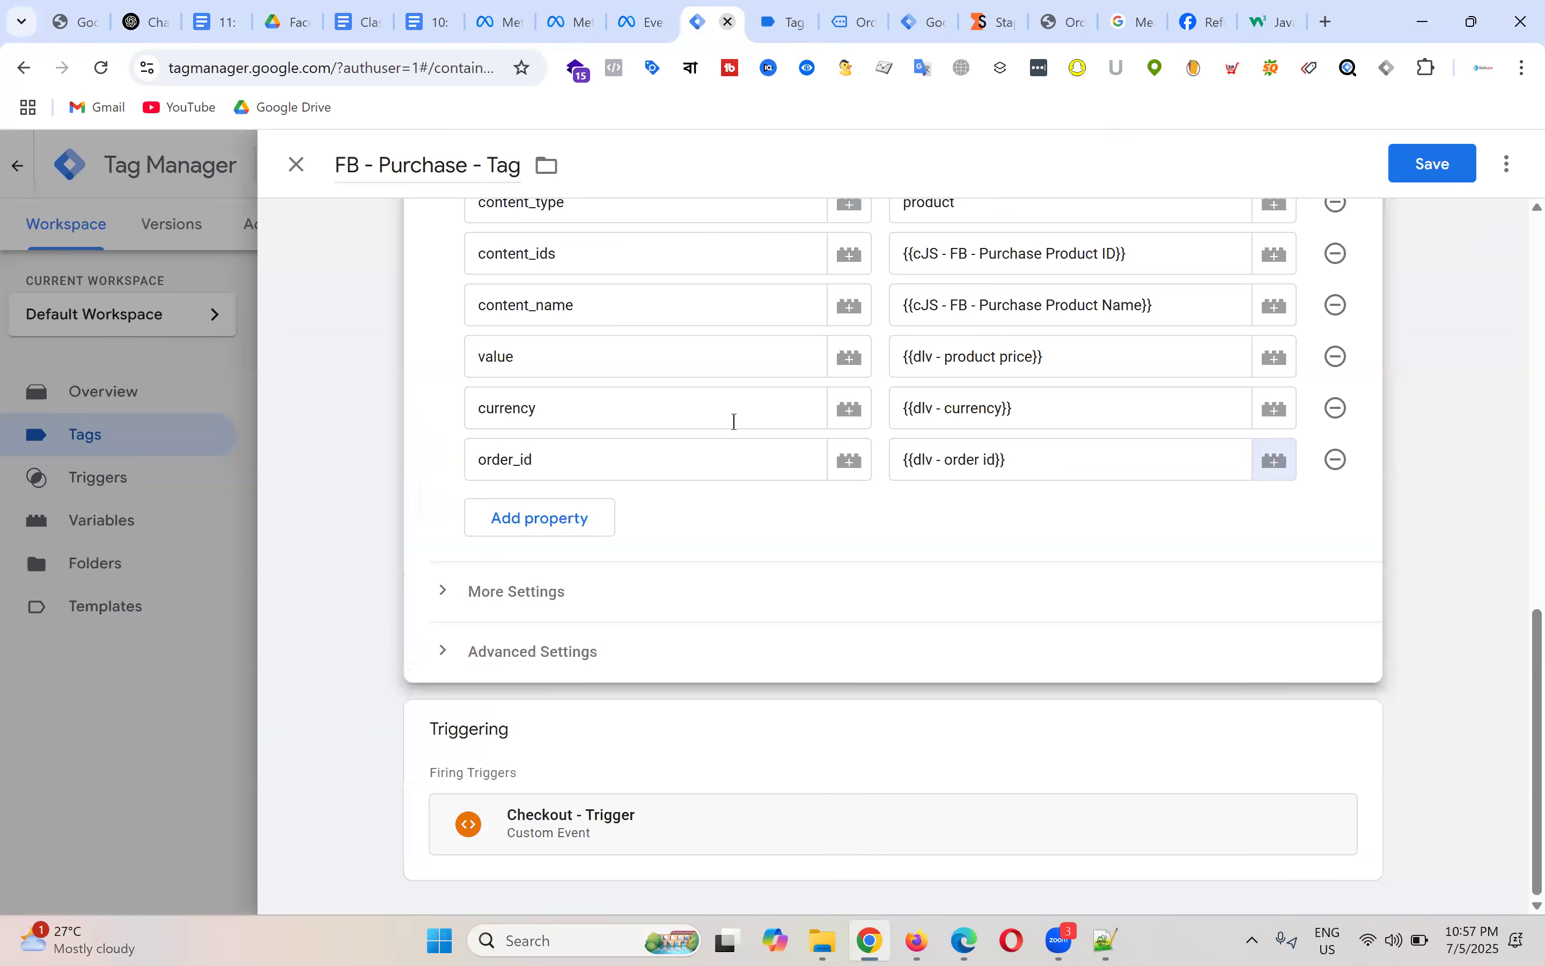
Step: Remove Checkout - Trigger from the tag and start a new Custom Event trigger
click(1300, 793)
click(1328, 775)
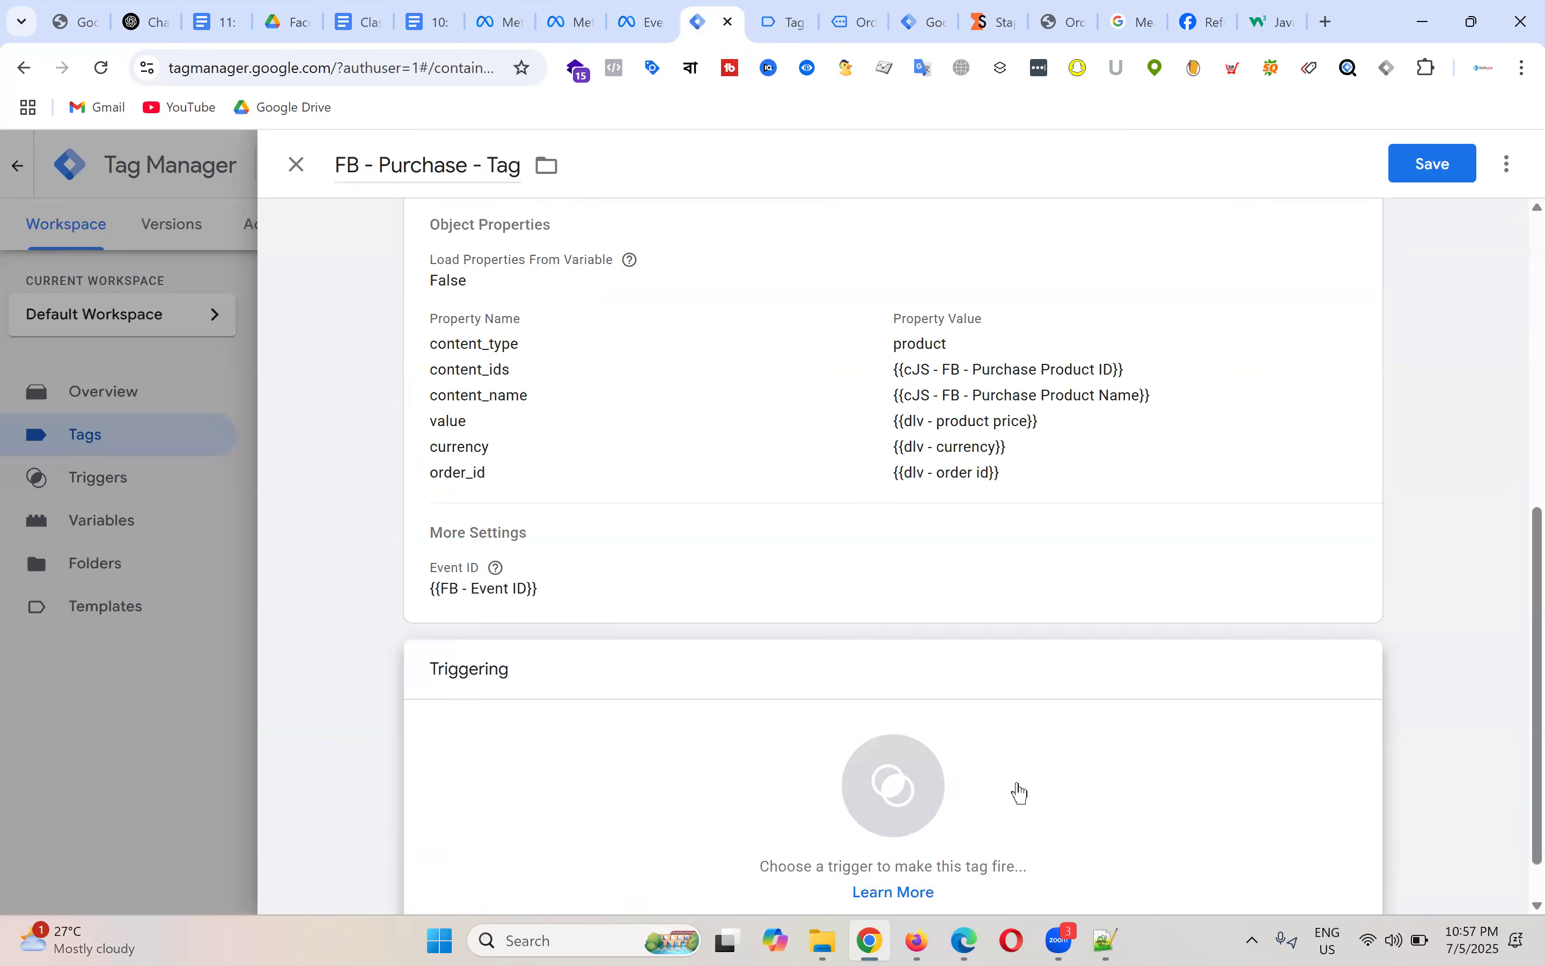
click(1025, 791)
click(1515, 162)
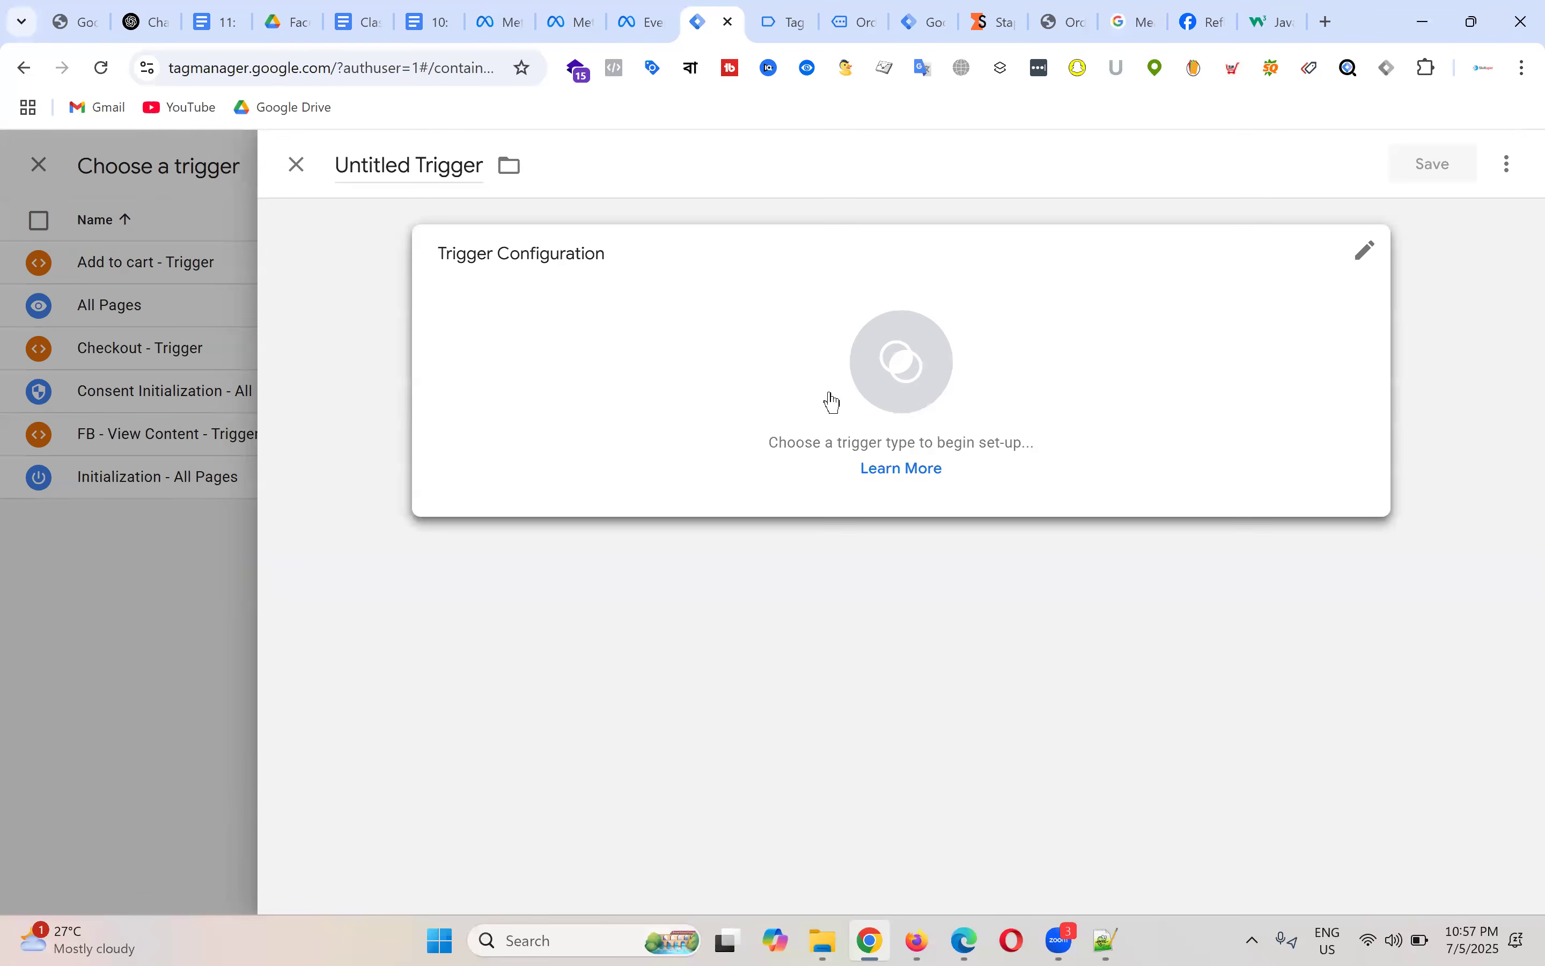
click(914, 377)
scroll(1047, 630, down, 5)
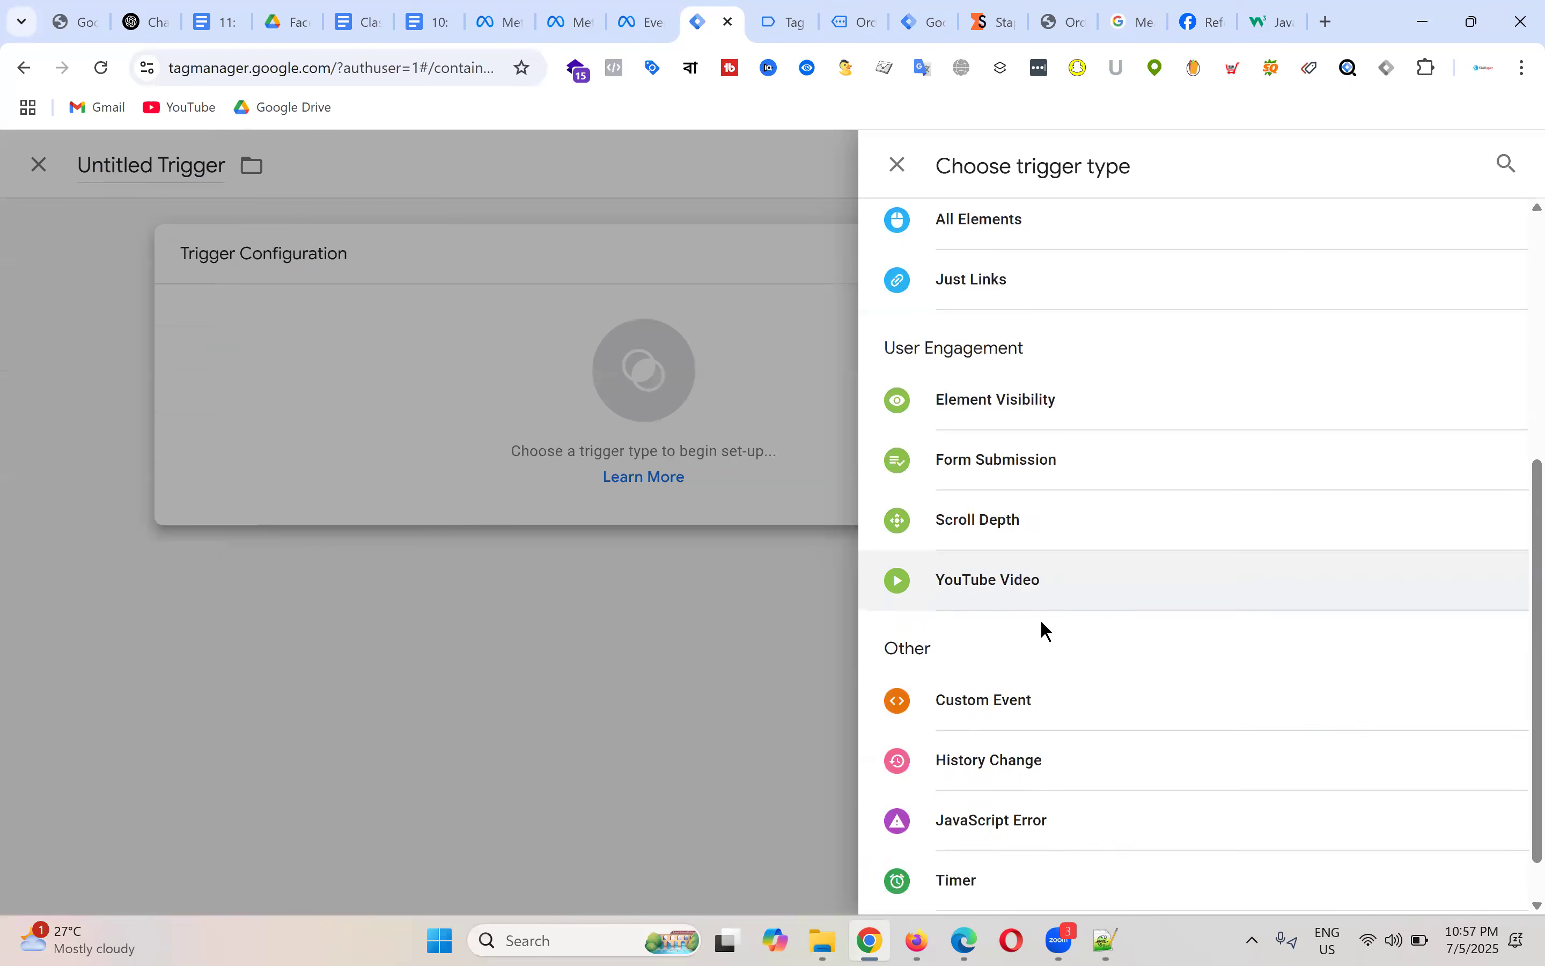
click(1028, 697)
Step: Set the event name to purchase, title the trigger Purchase - Trigger, and save trigger and tag
click(543, 470)
text(purchase)
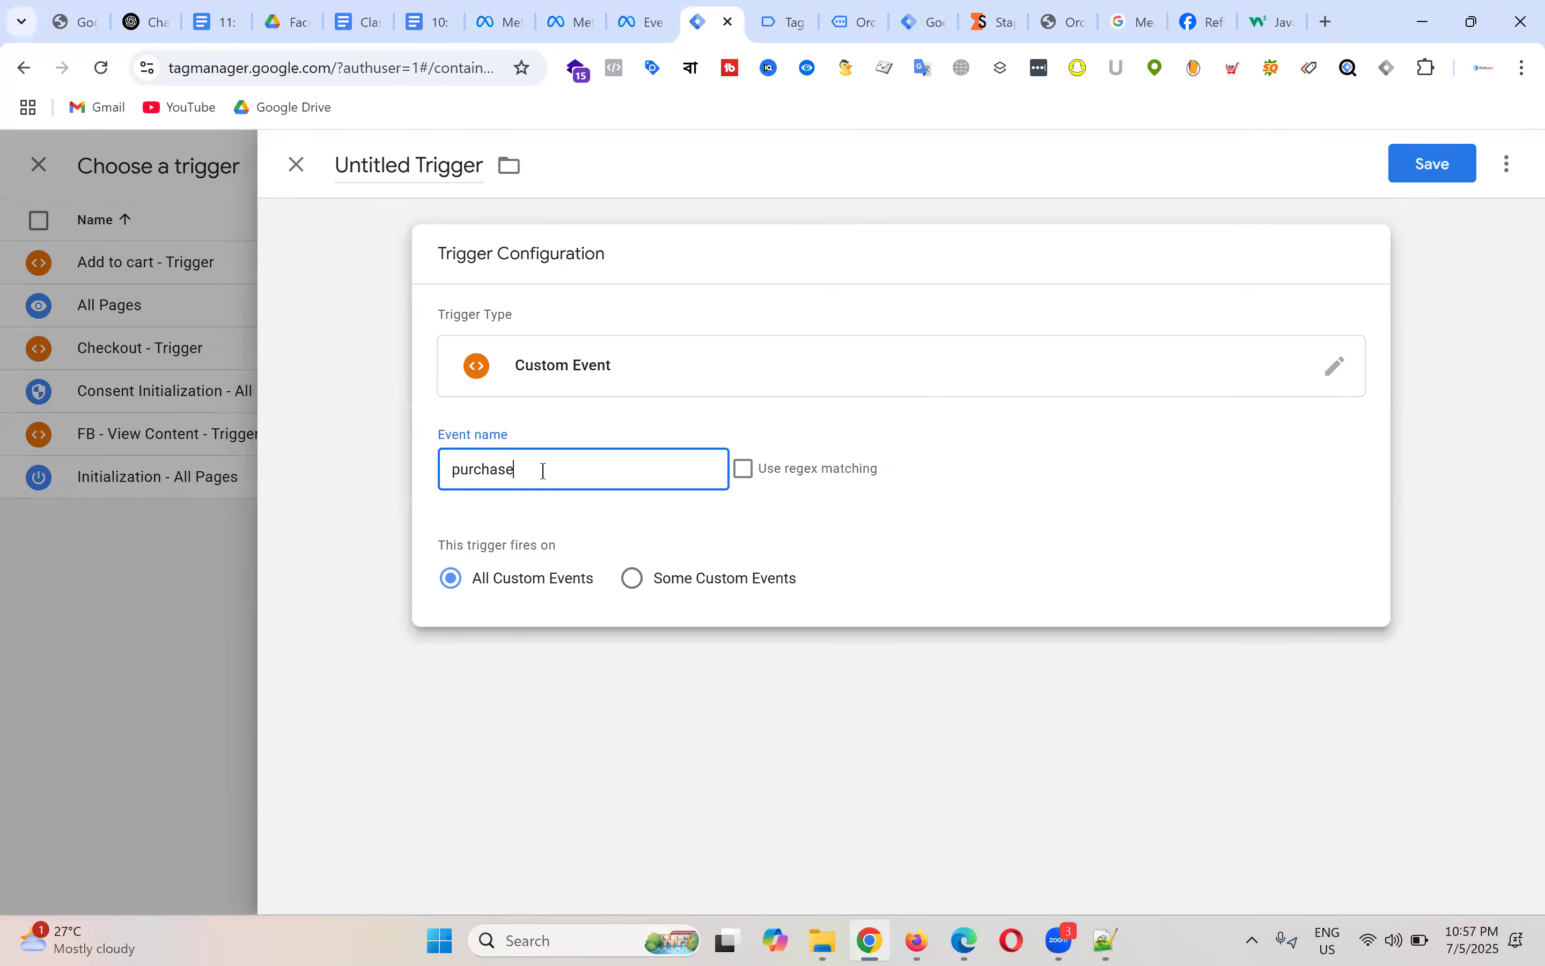
click(410, 214)
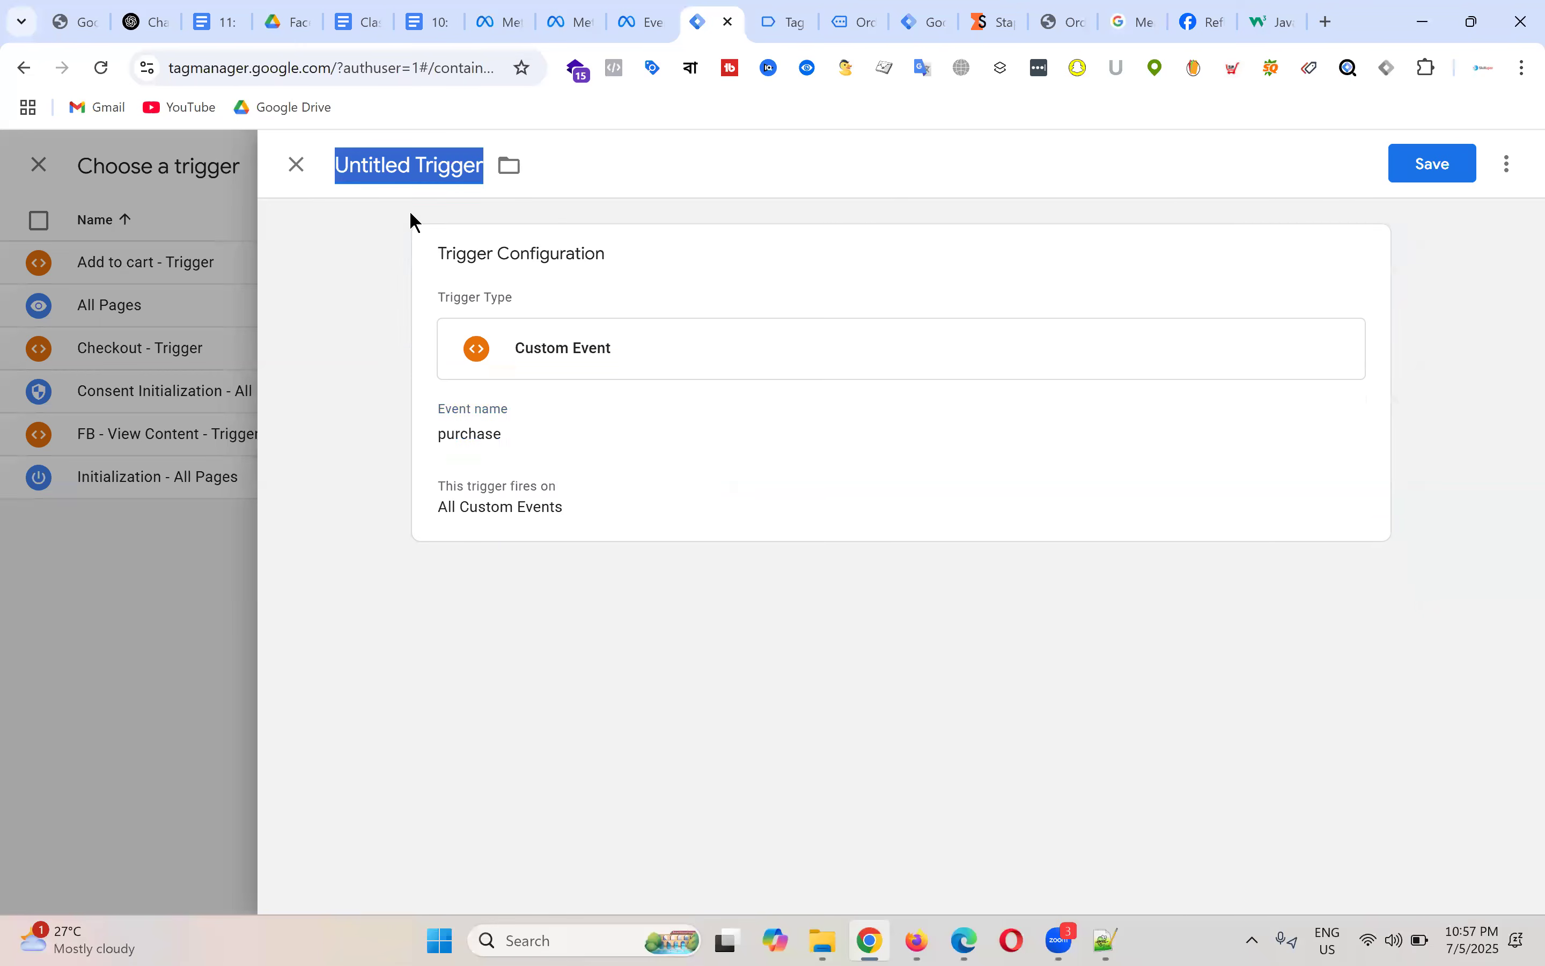
text(Pur)
text(chae)
text(se - Trigger)
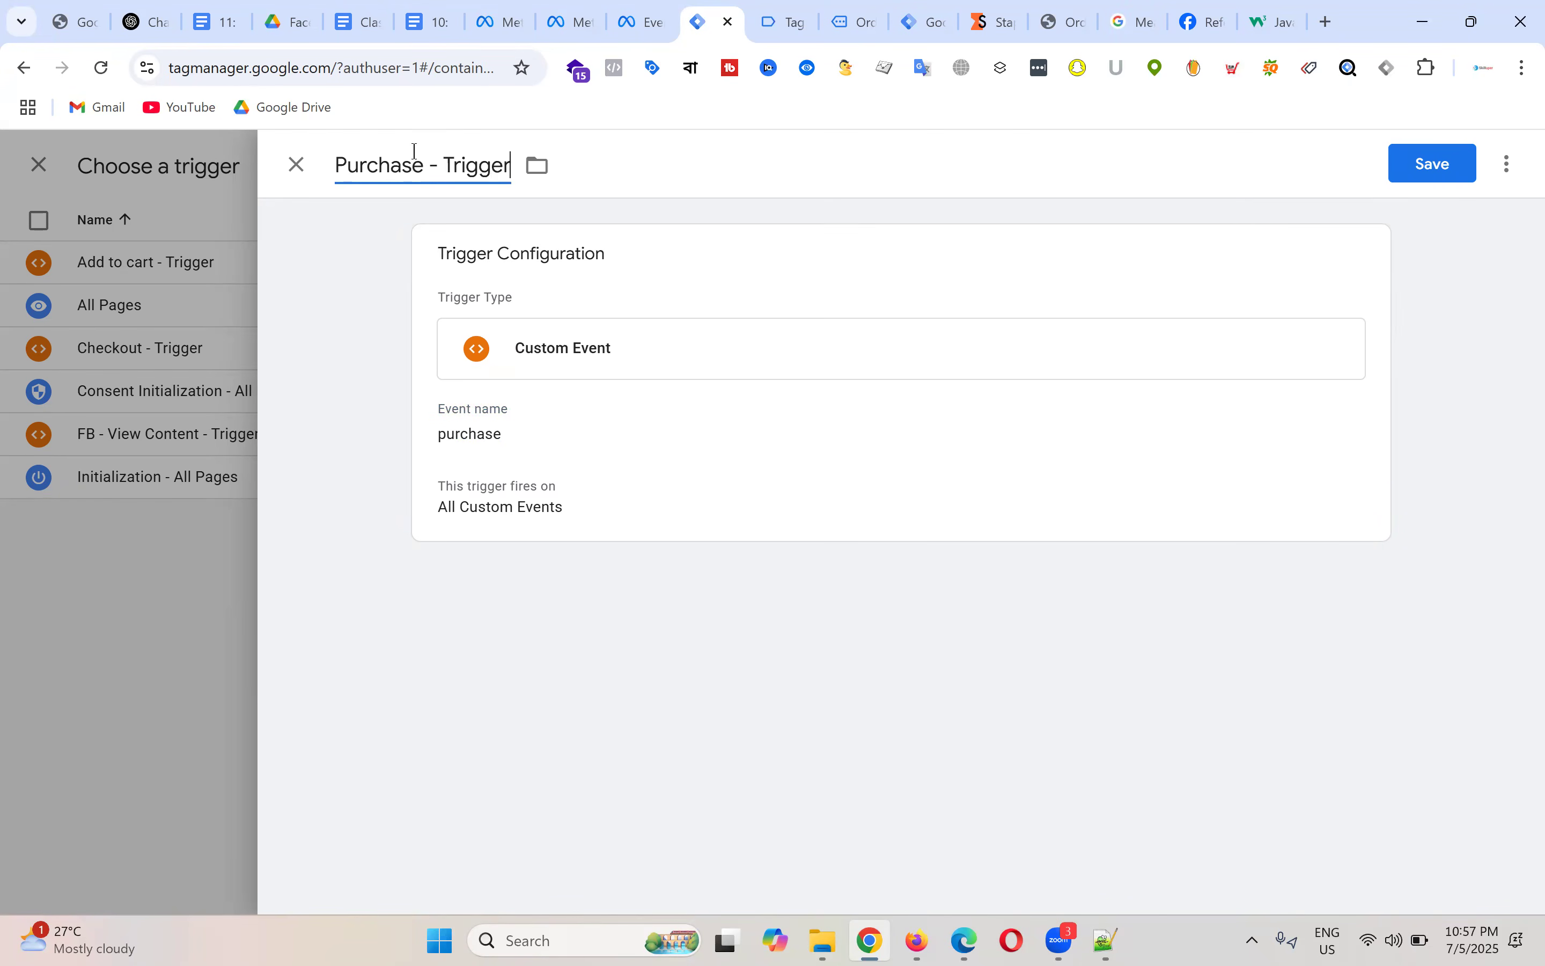
click(1432, 163)
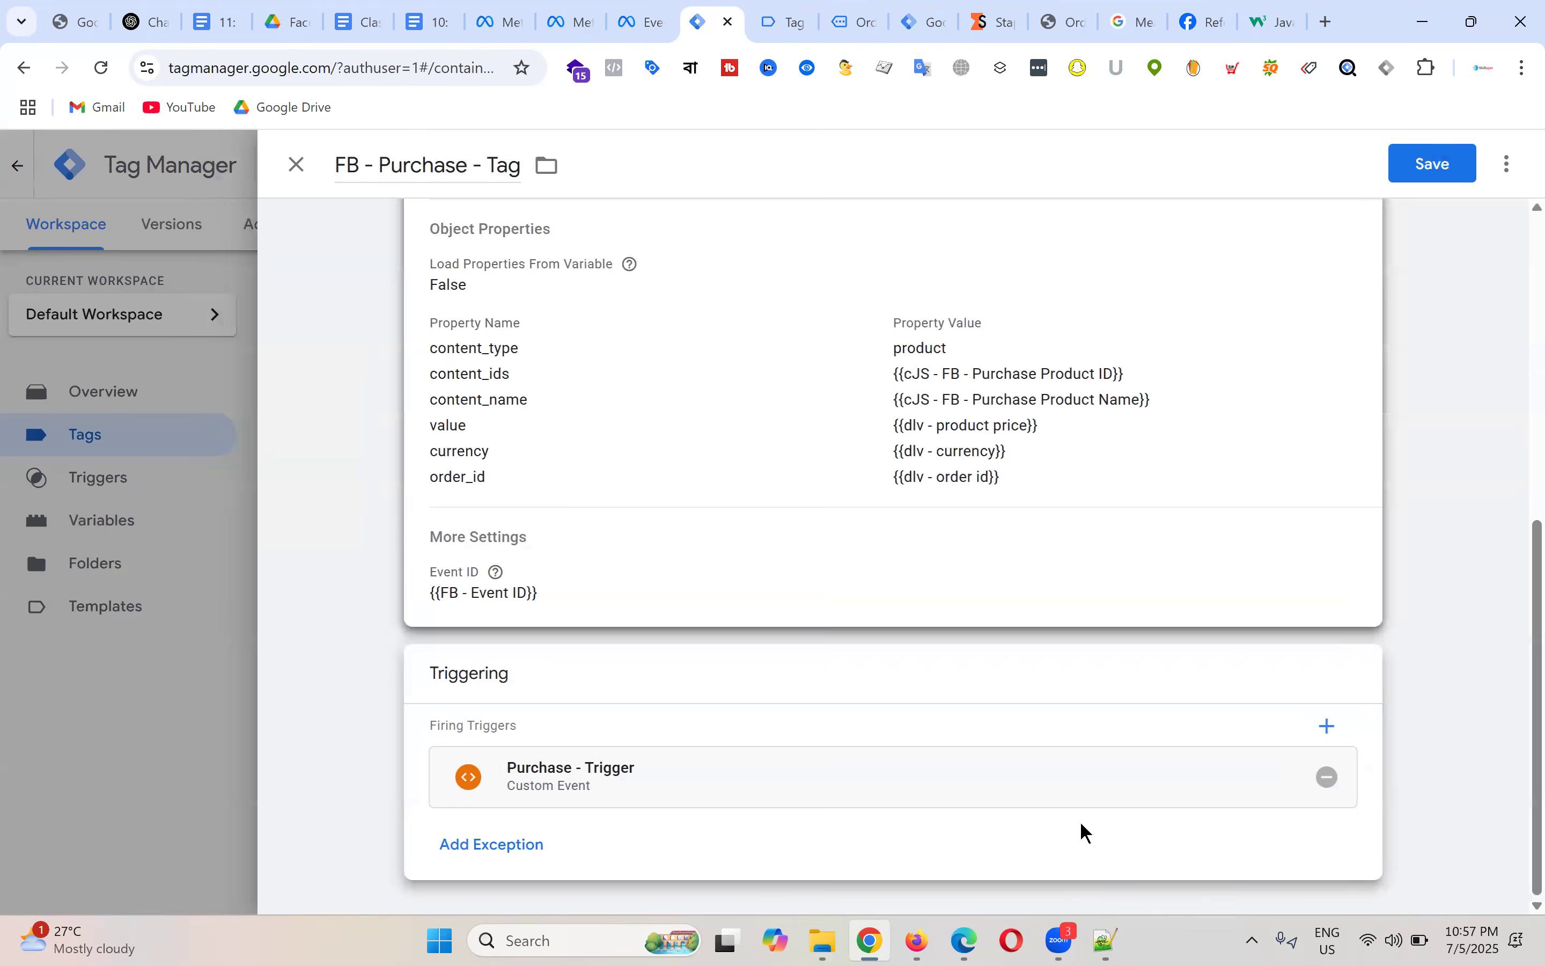
click(1442, 166)
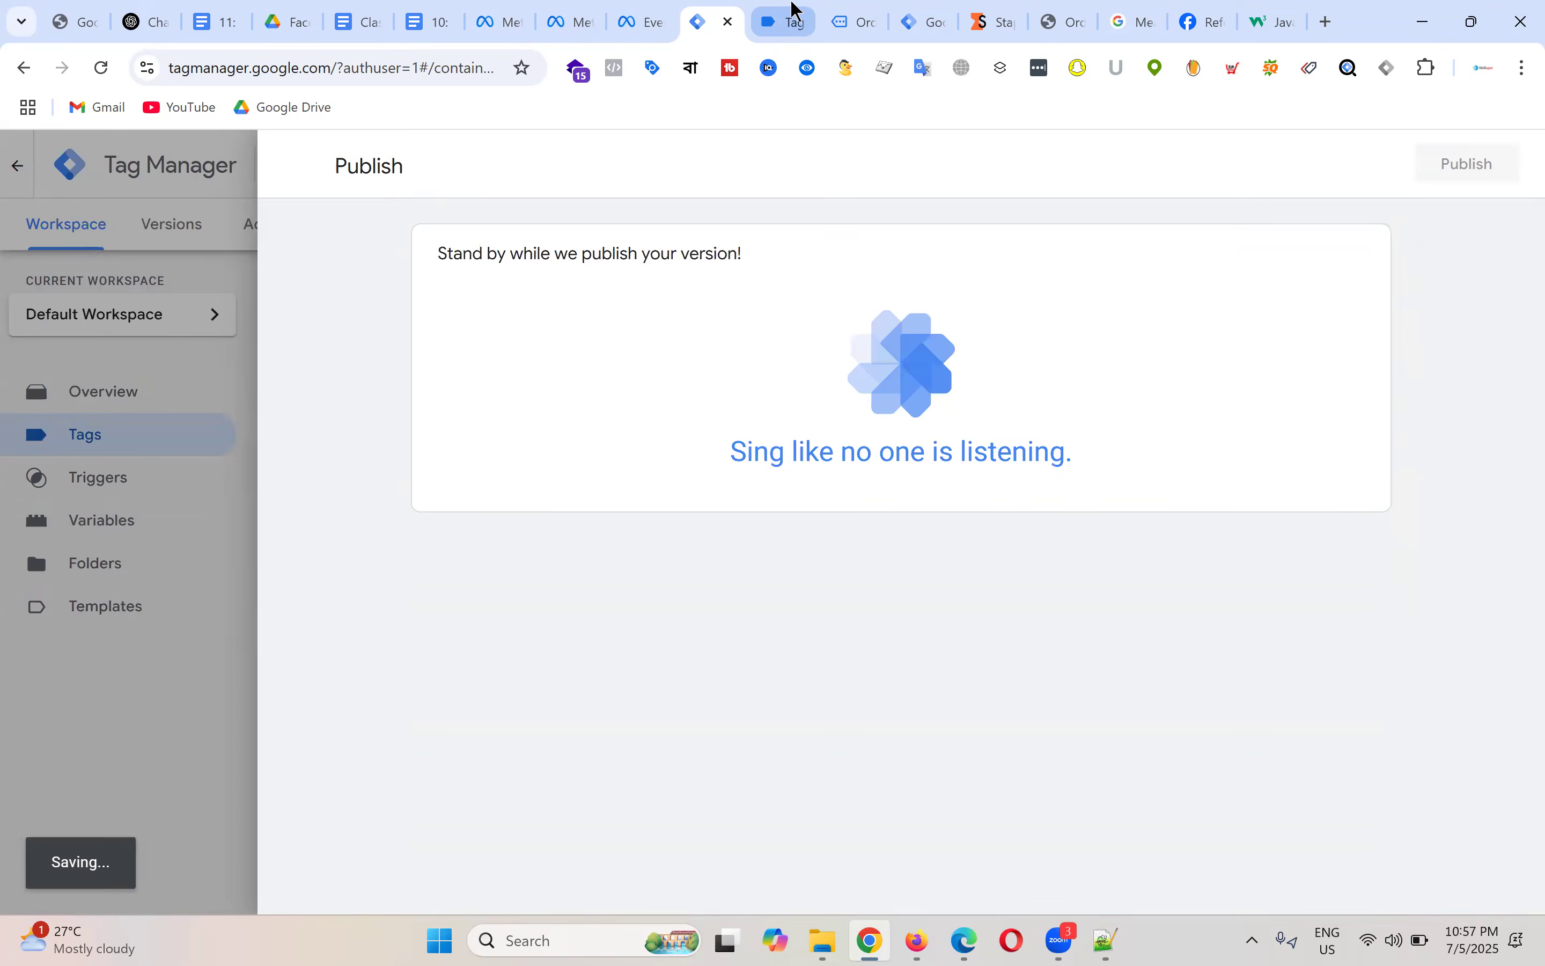
Step: Leave Tag Assistant and open Test events for Artimas Pixel - Batch-19 in Events Manager
click(787, 21)
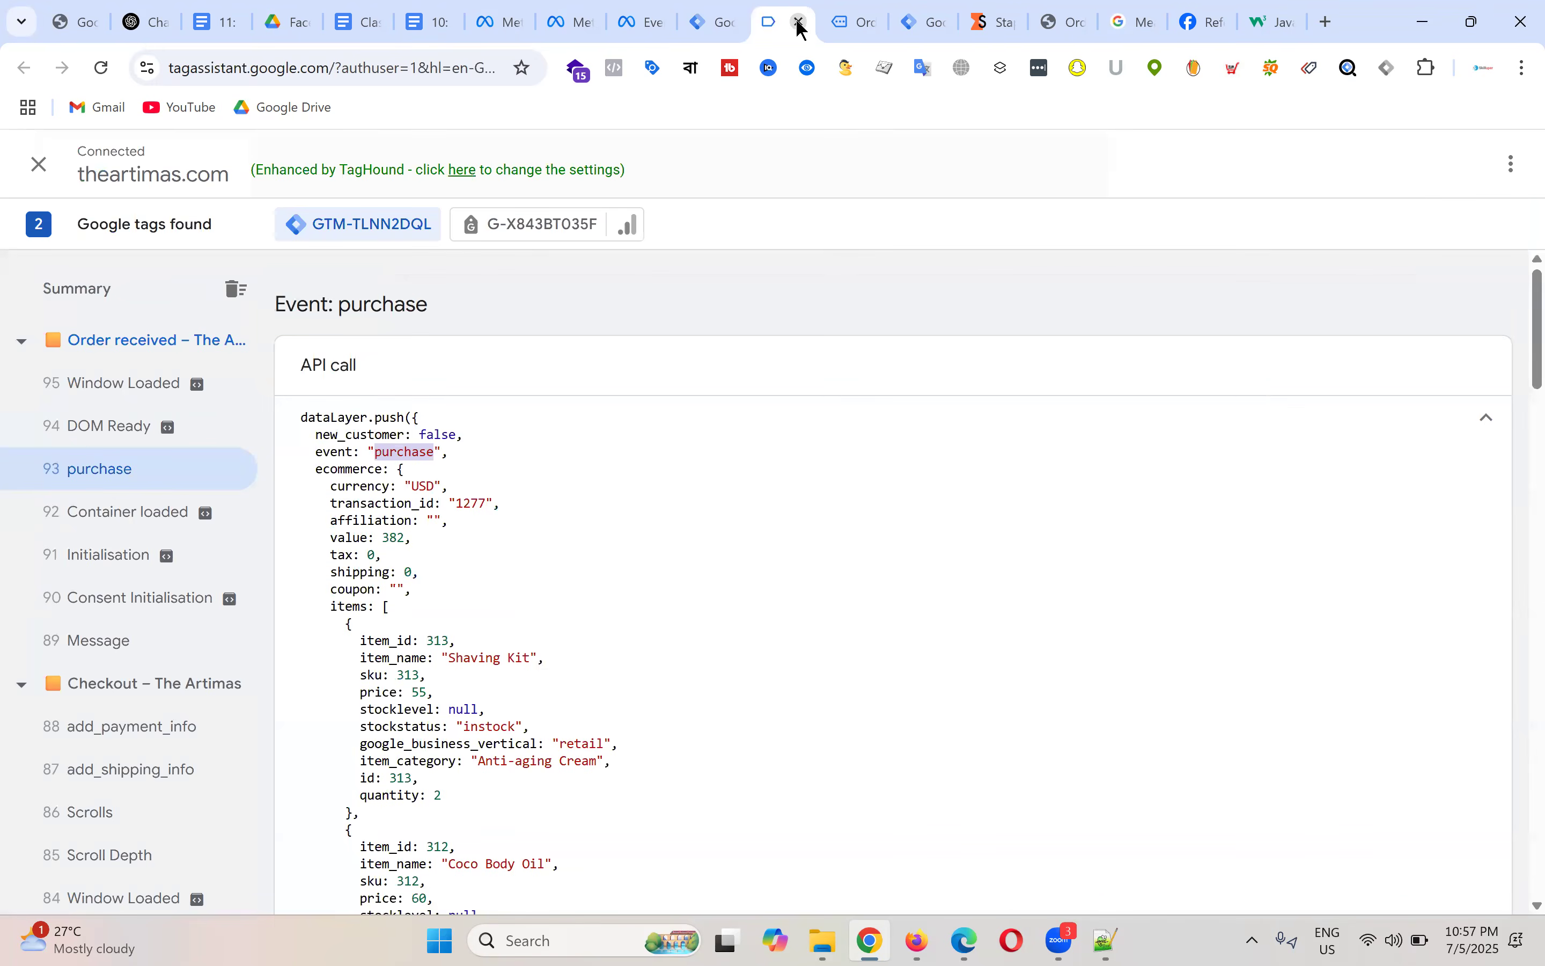
click(798, 23)
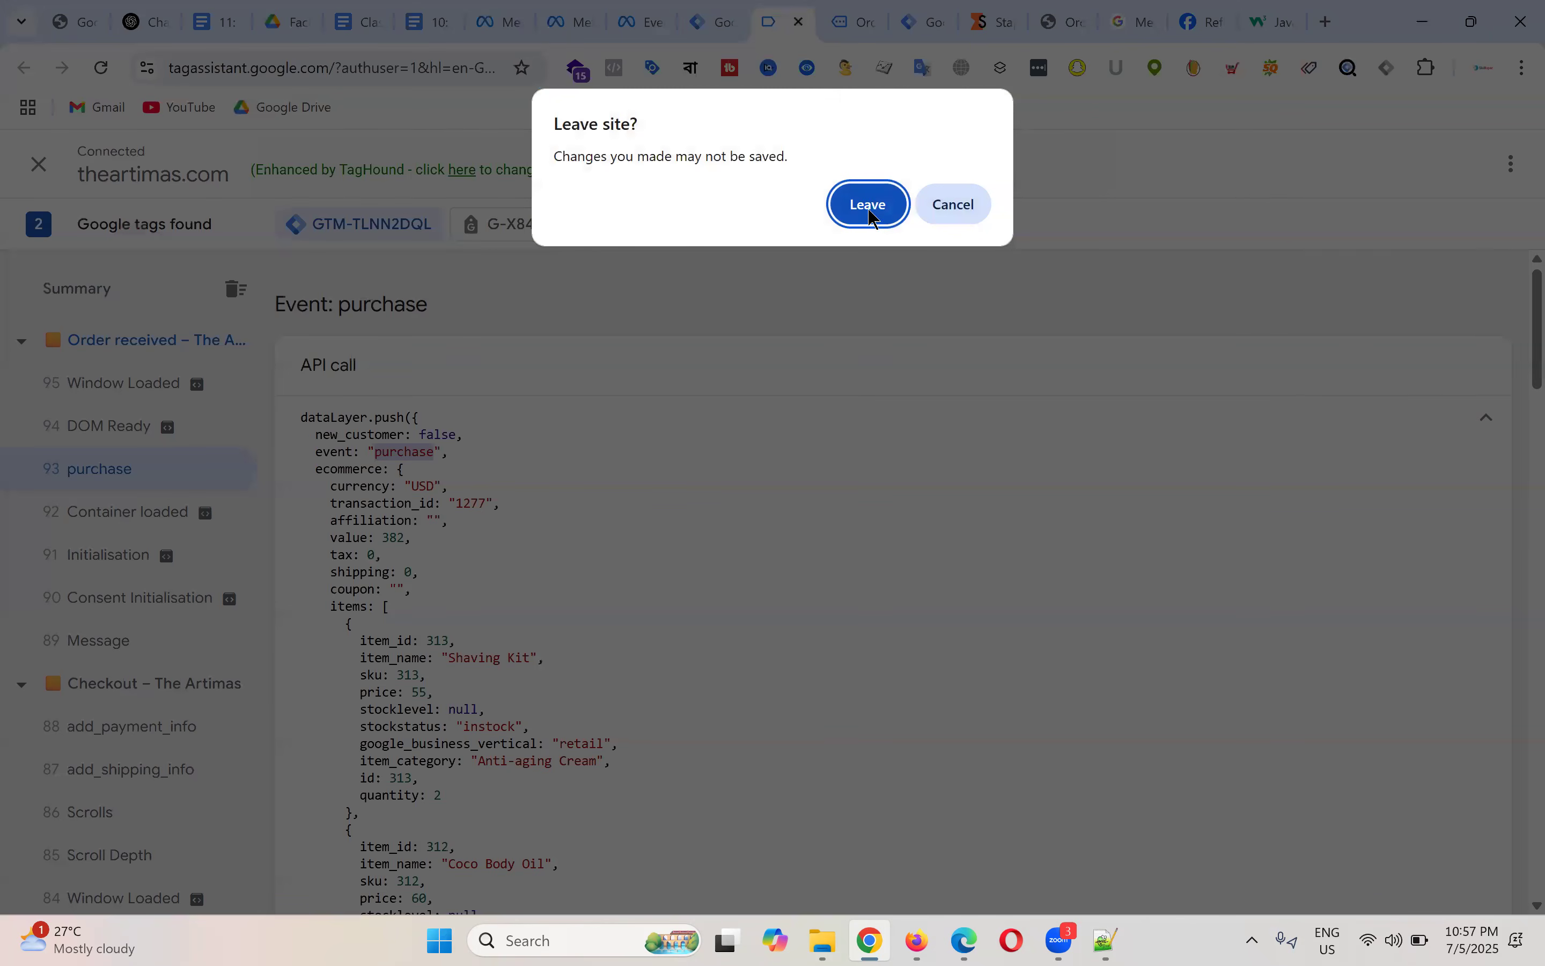
click(837, 20)
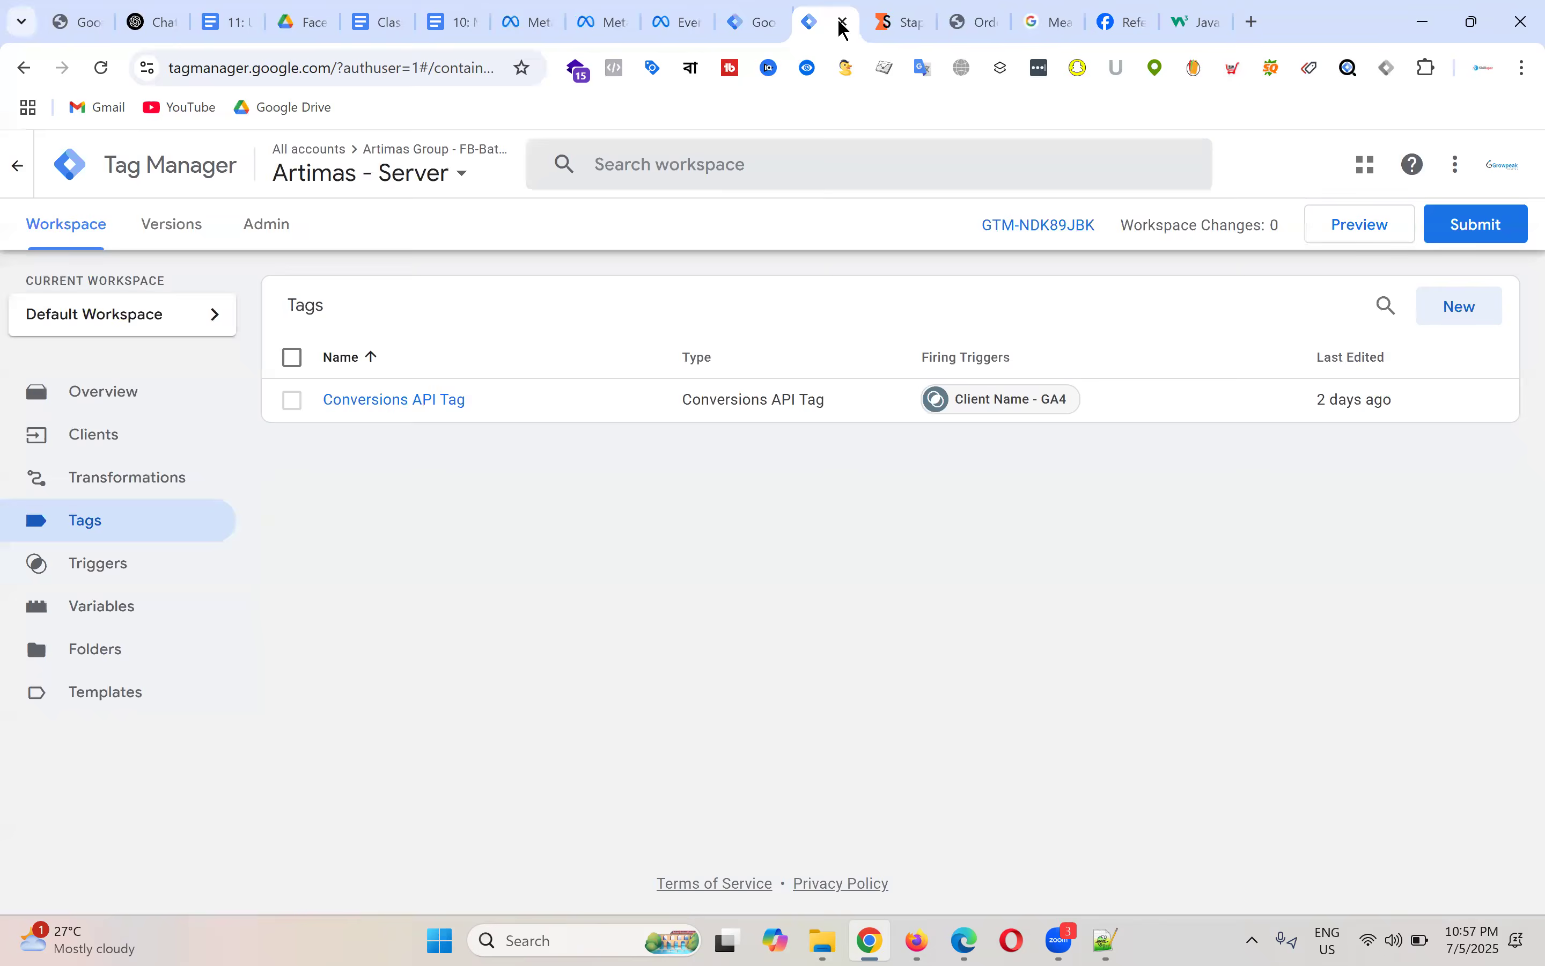
click(756, 5)
click(699, 11)
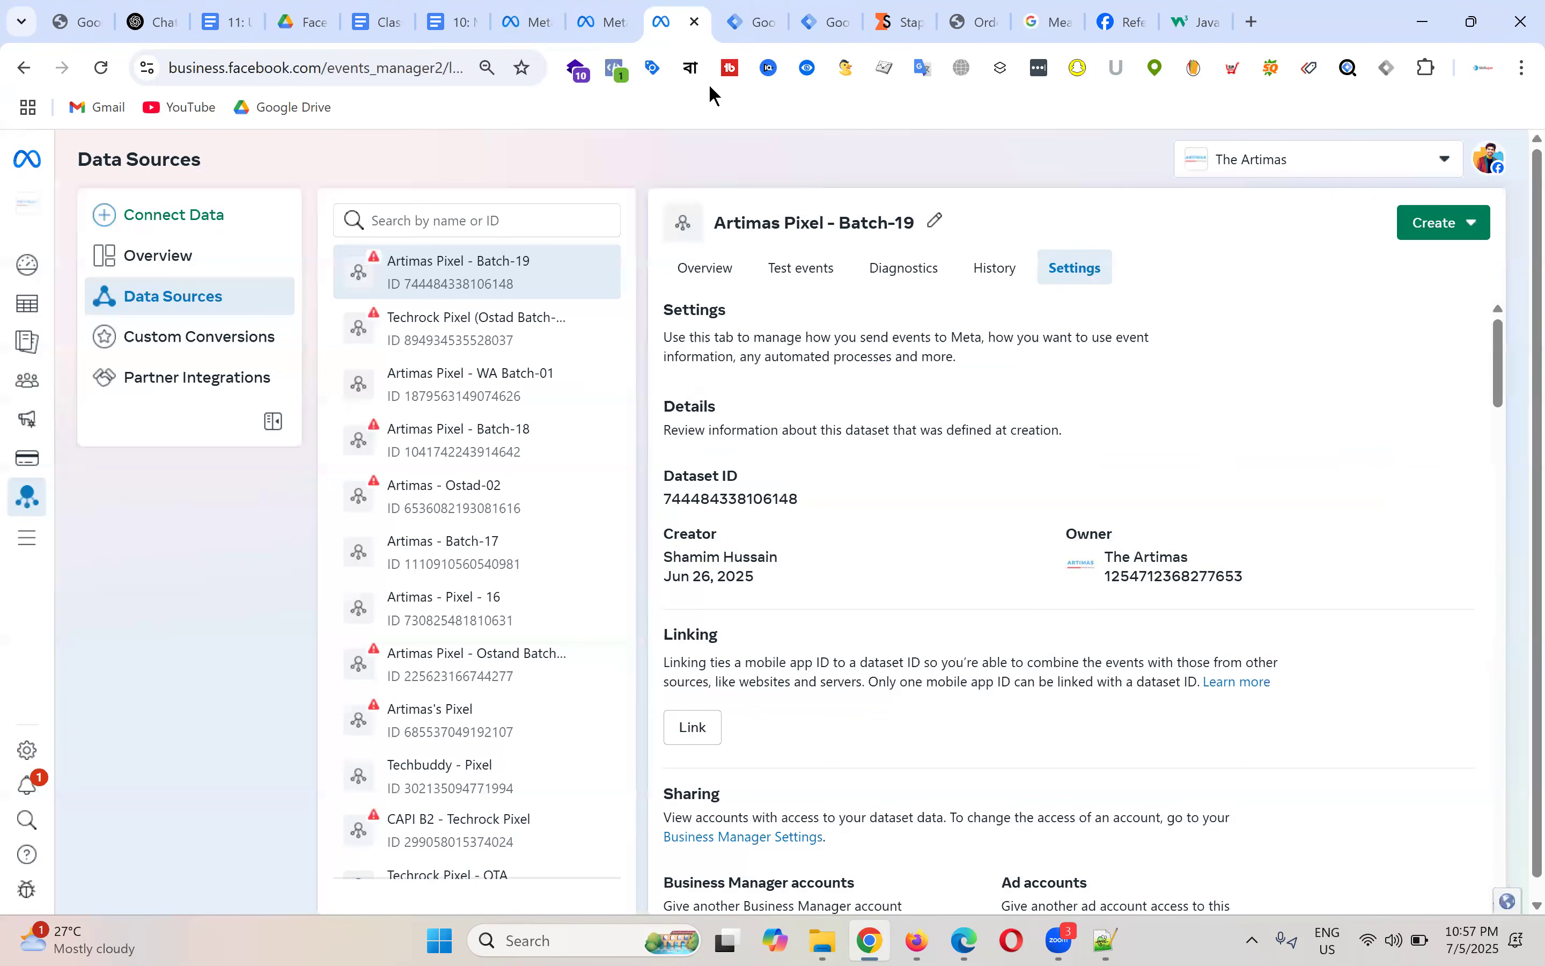
click(803, 274)
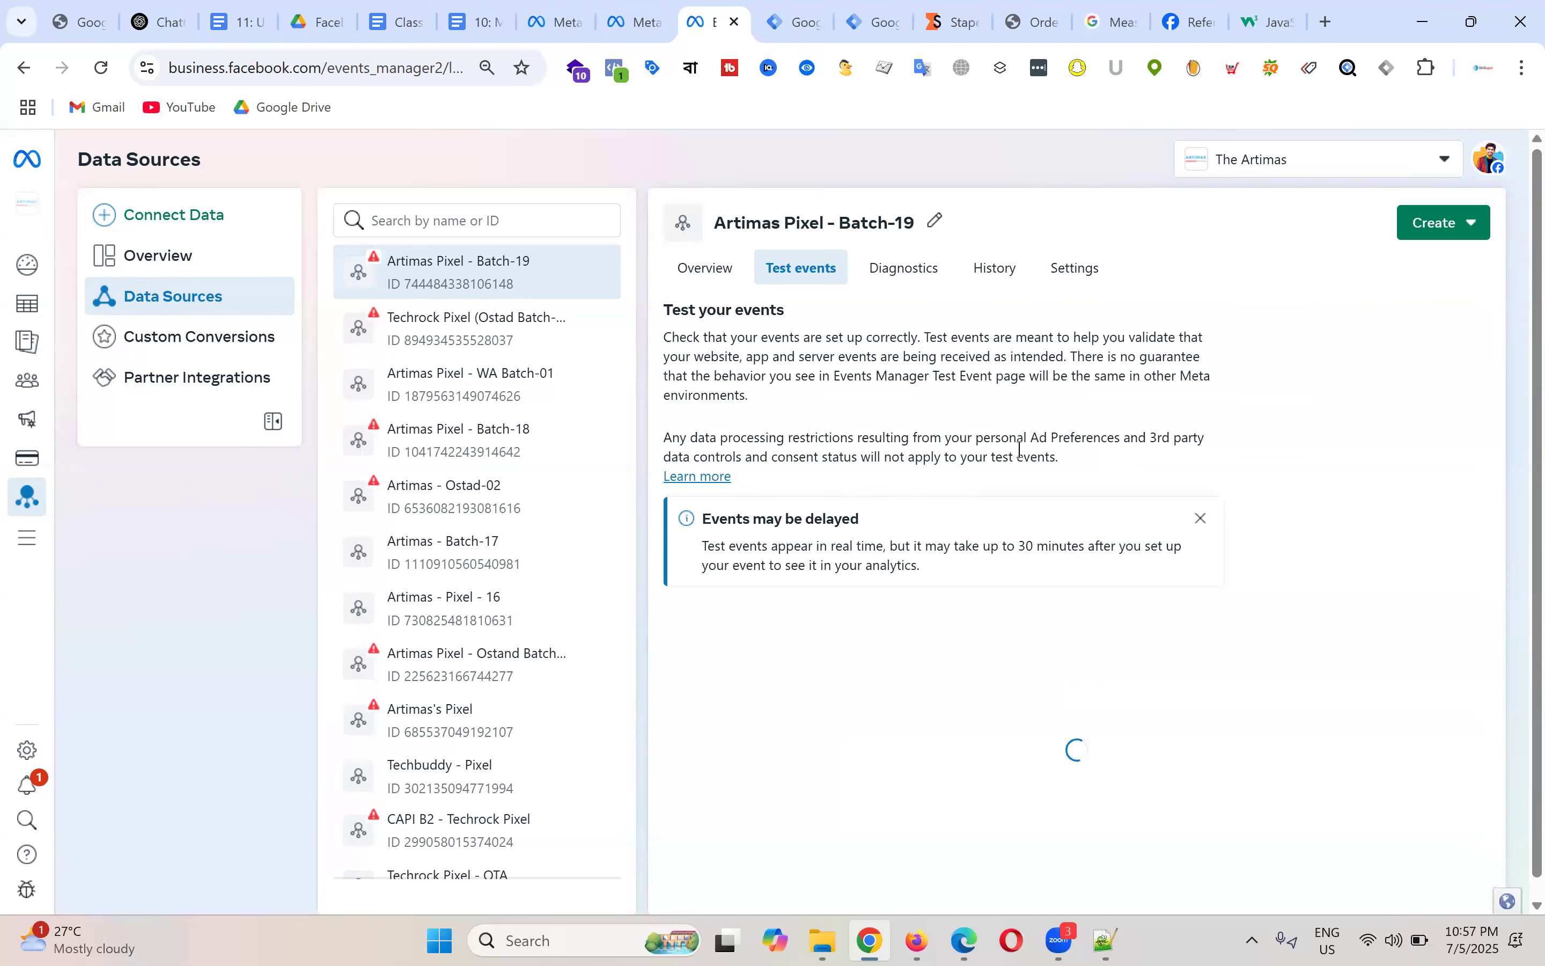
Step: Expand the server events and website events test instructions
scroll(1019, 449, down, 1)
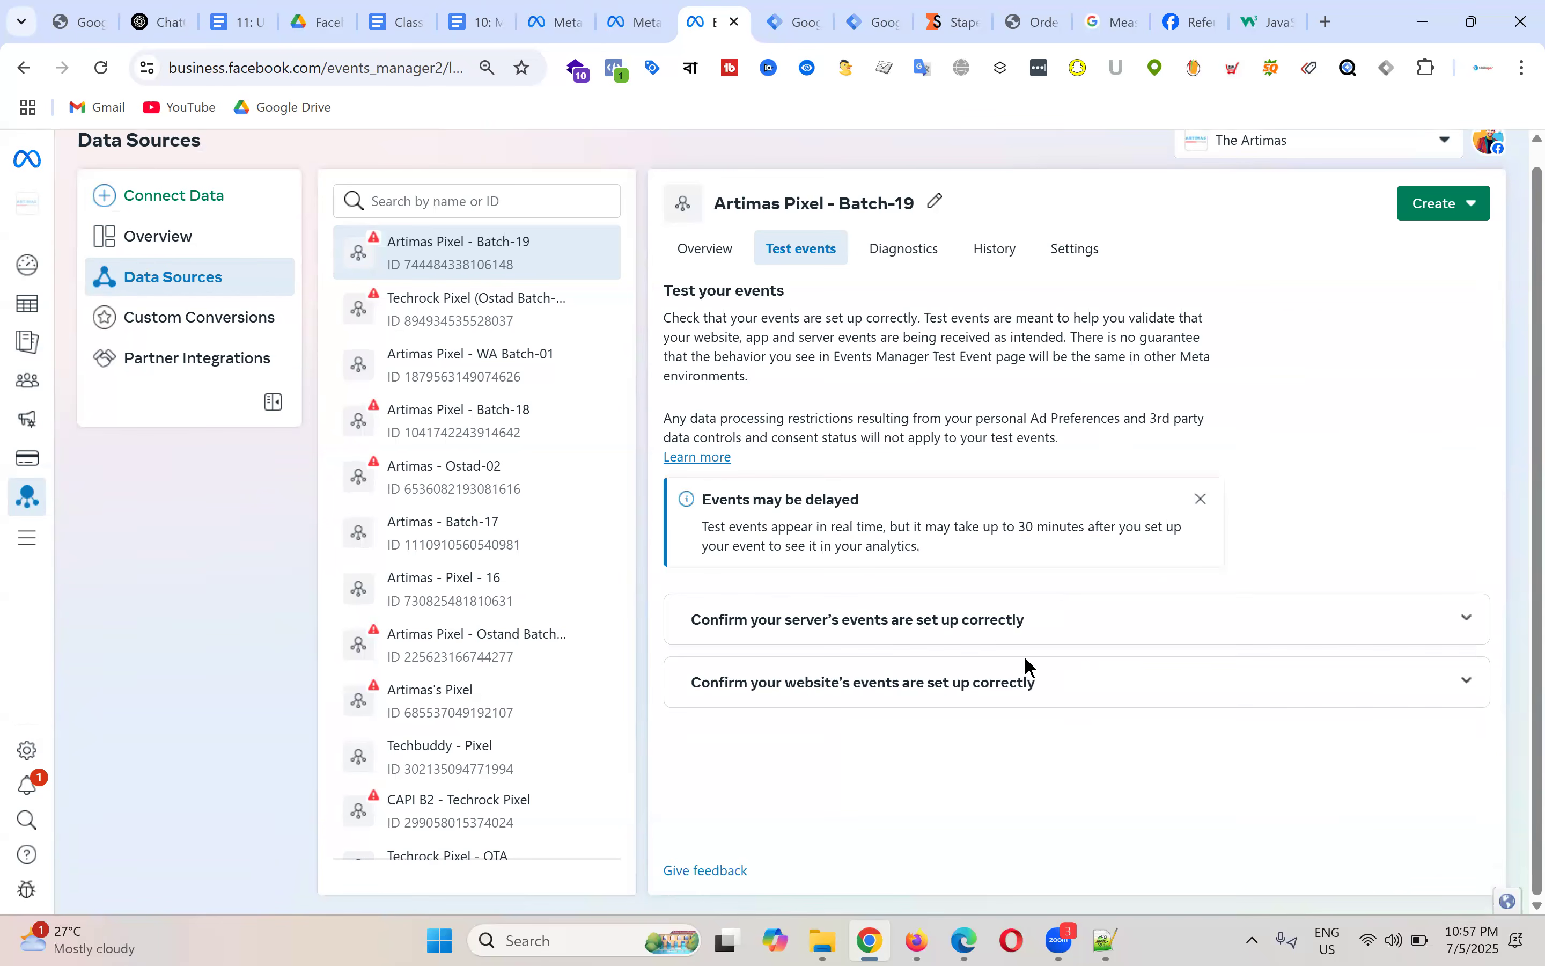
click(1037, 630)
scroll(972, 620, down, 3)
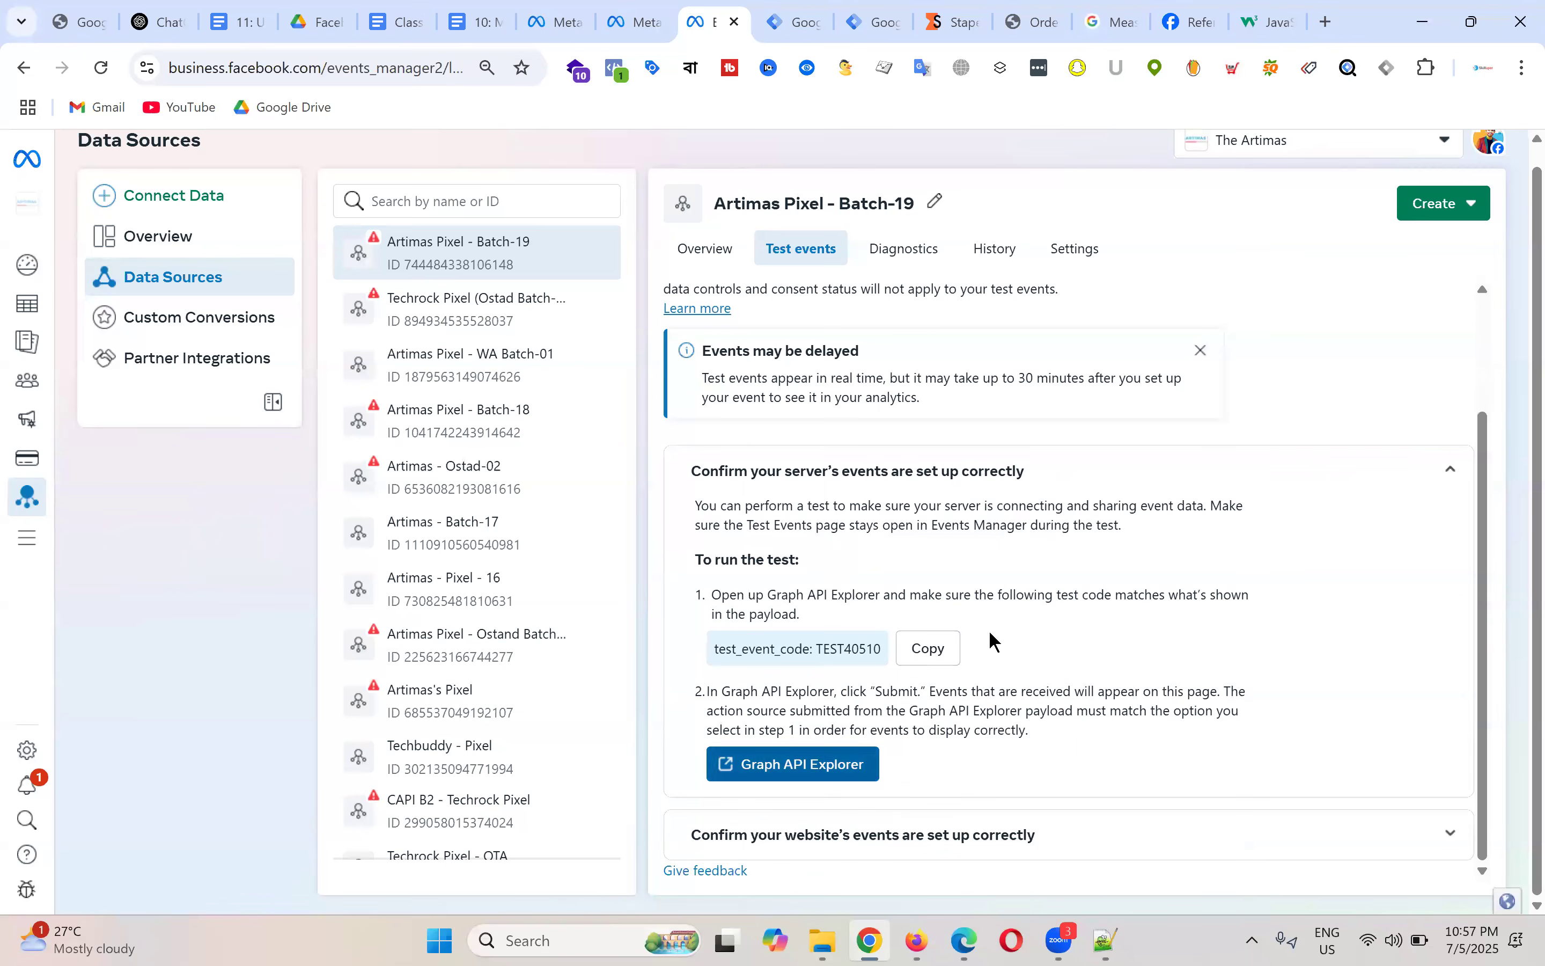
click(951, 845)
scroll(1124, 556, down, 3)
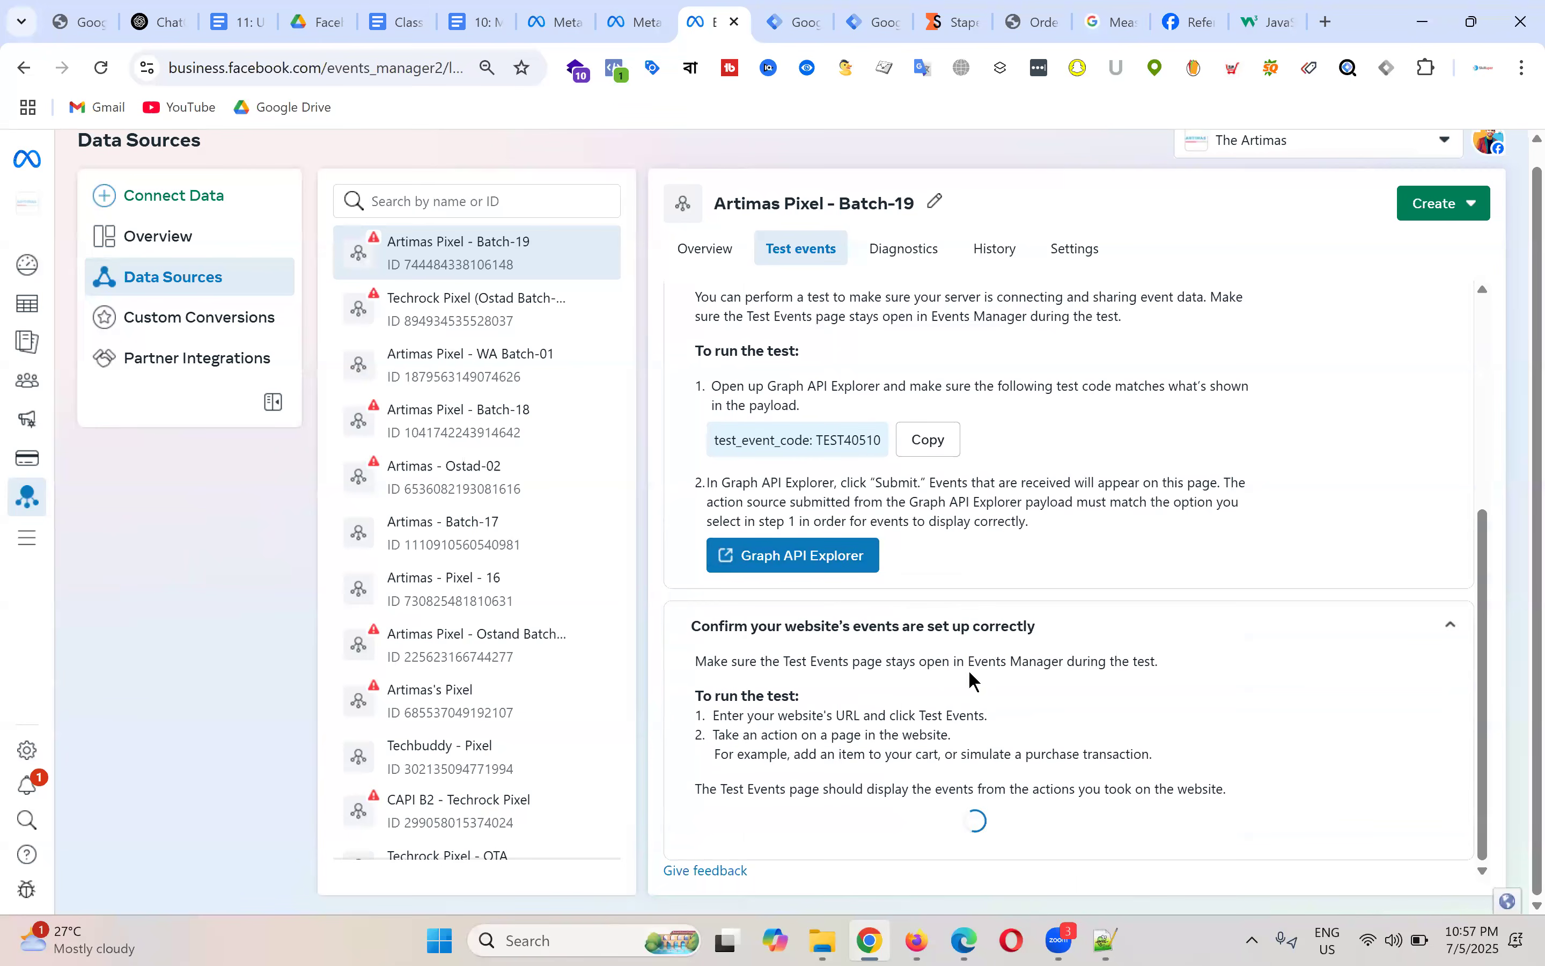
scroll(1024, 703, down, 1)
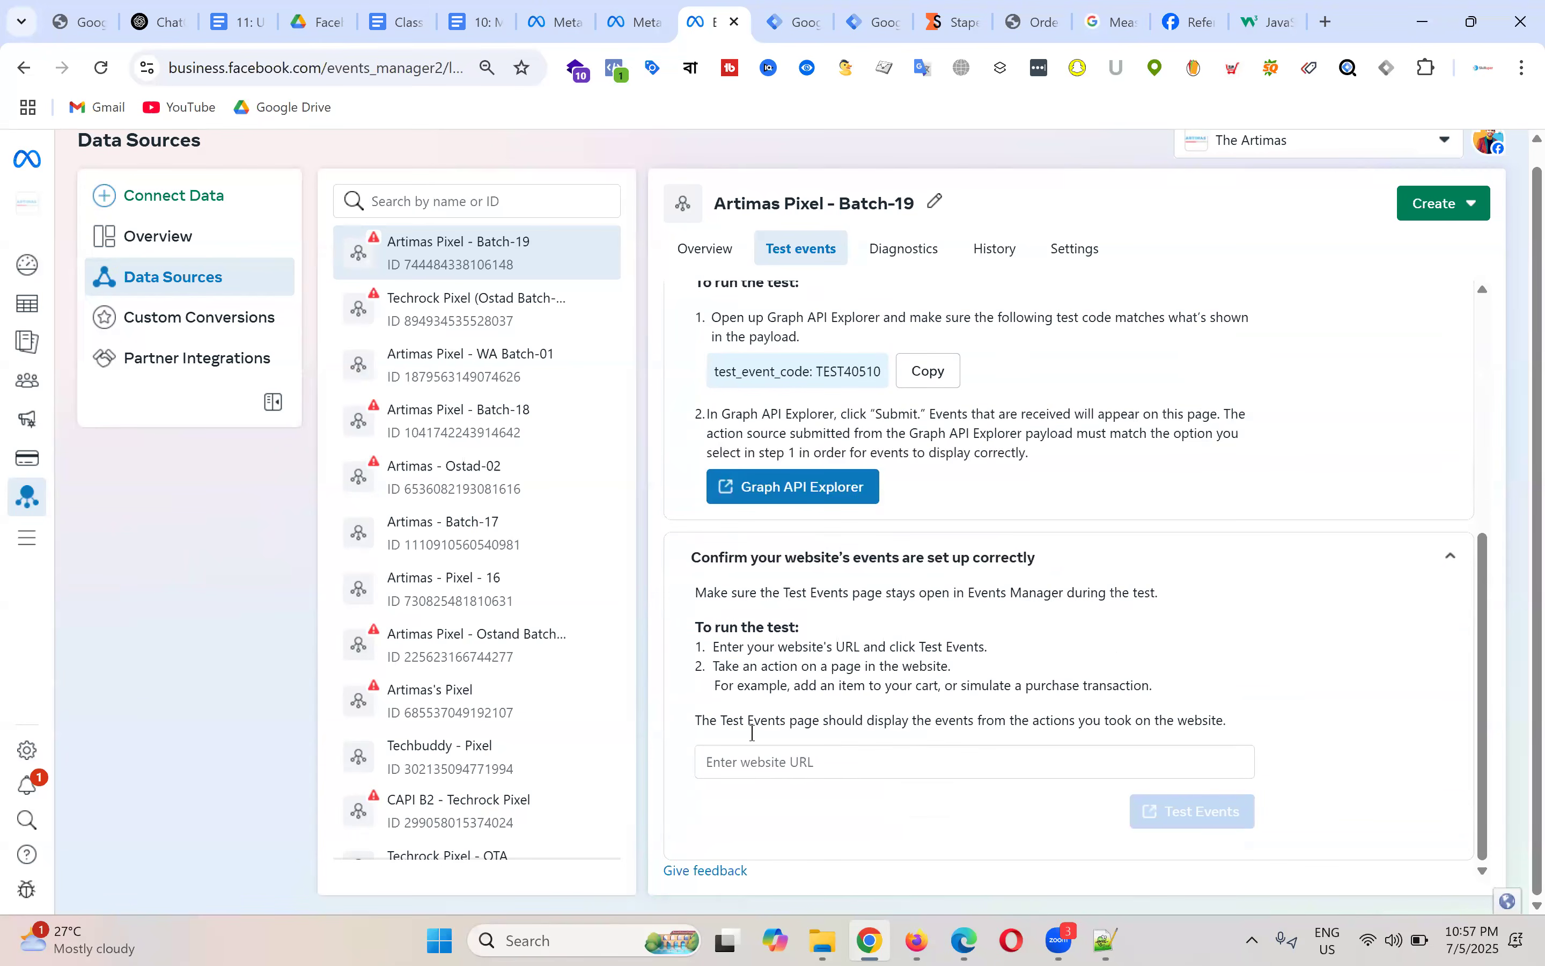
click(790, 760)
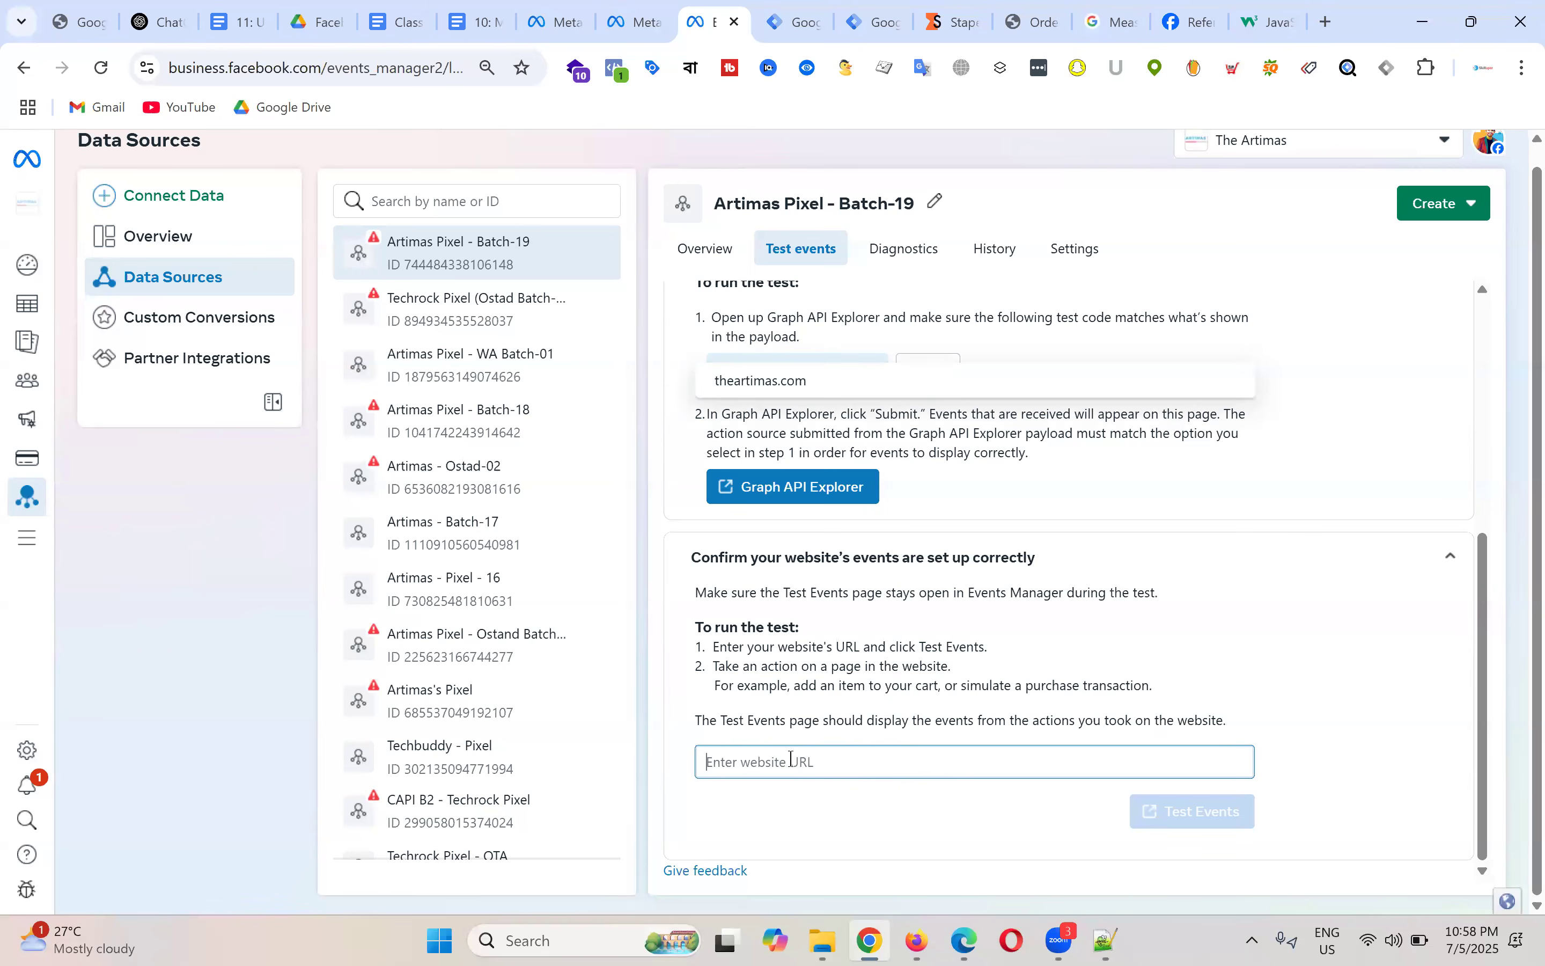
text(purchase)
key(ctrl+a)
key(BackSpace)
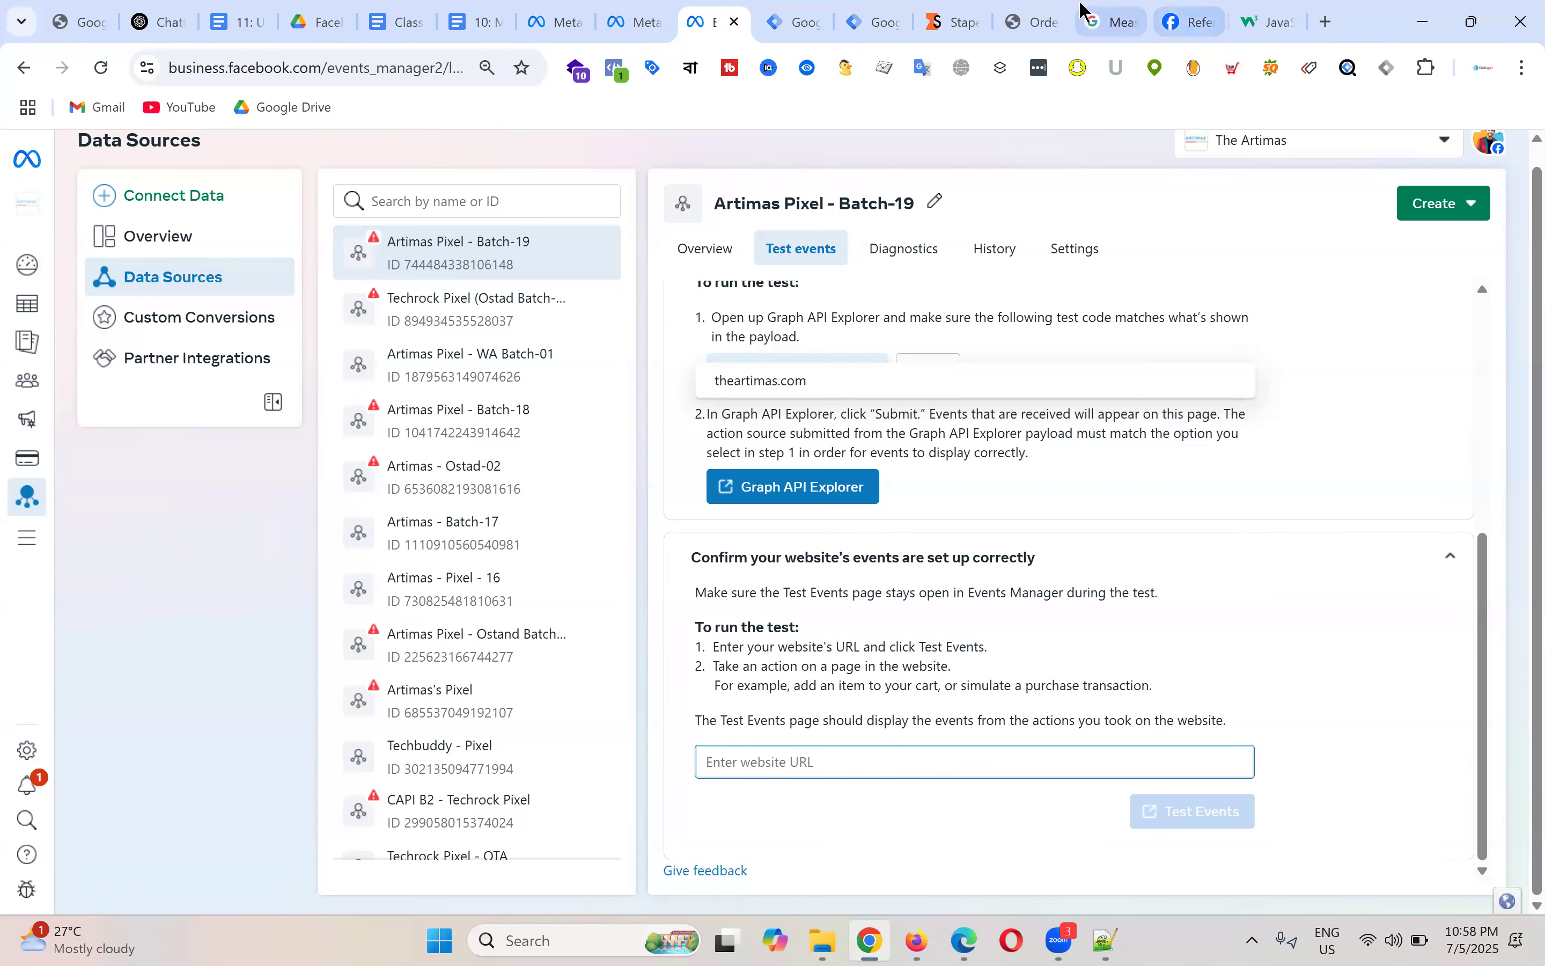
click(1031, 21)
drag(276, 67, 107, 19)
key(ctrl+c)
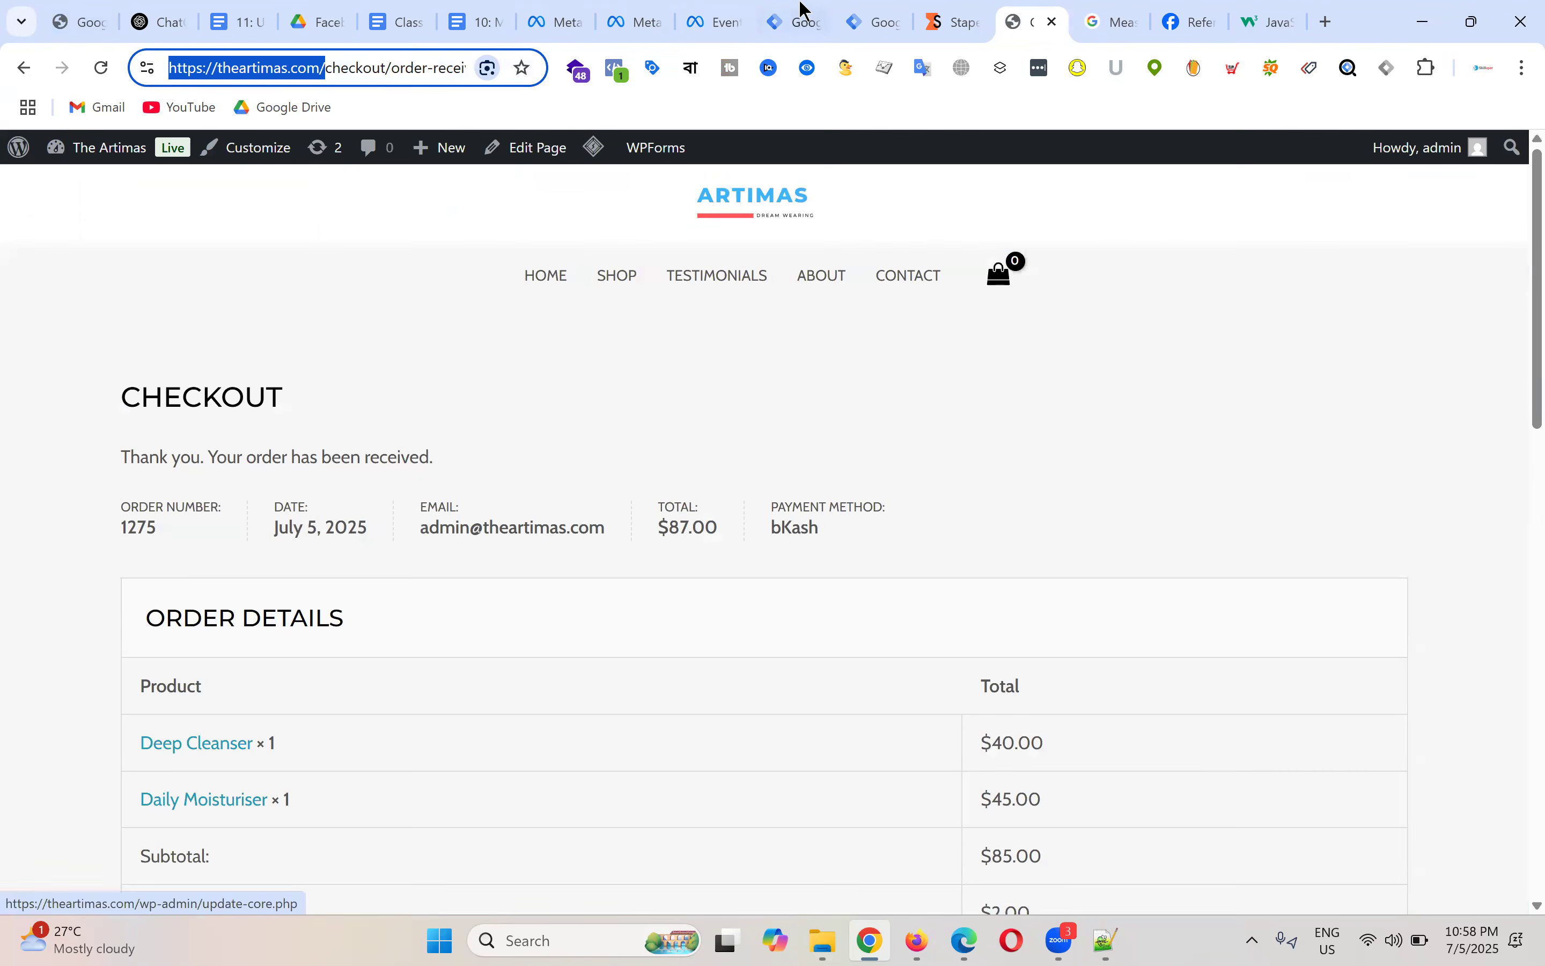
click(705, 20)
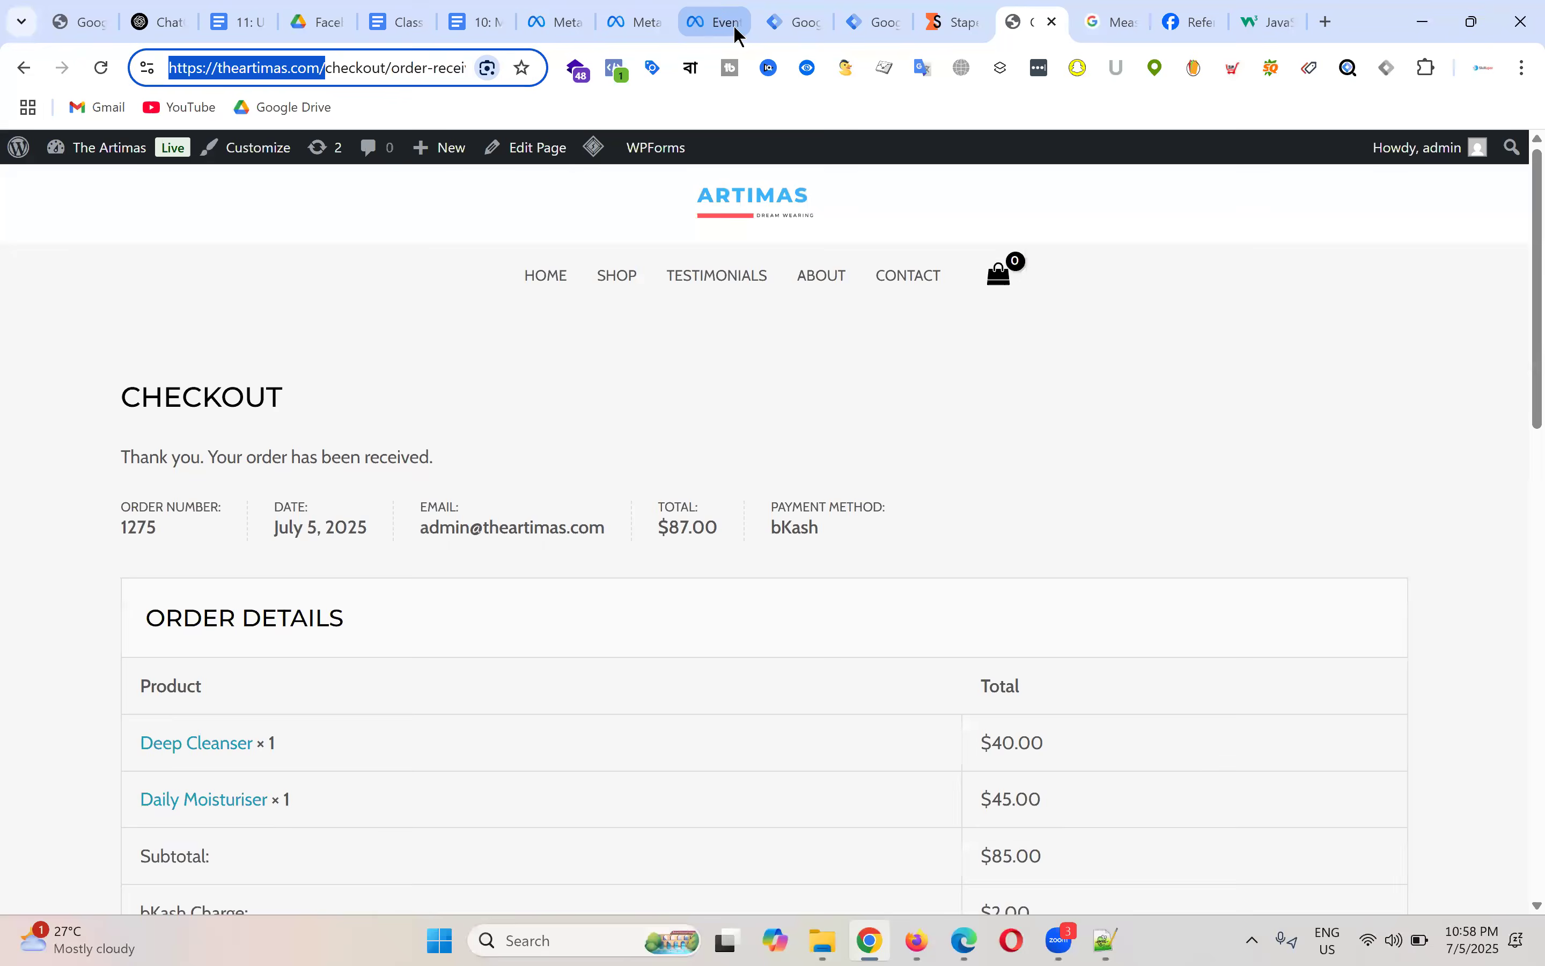
key(ctrl+v)
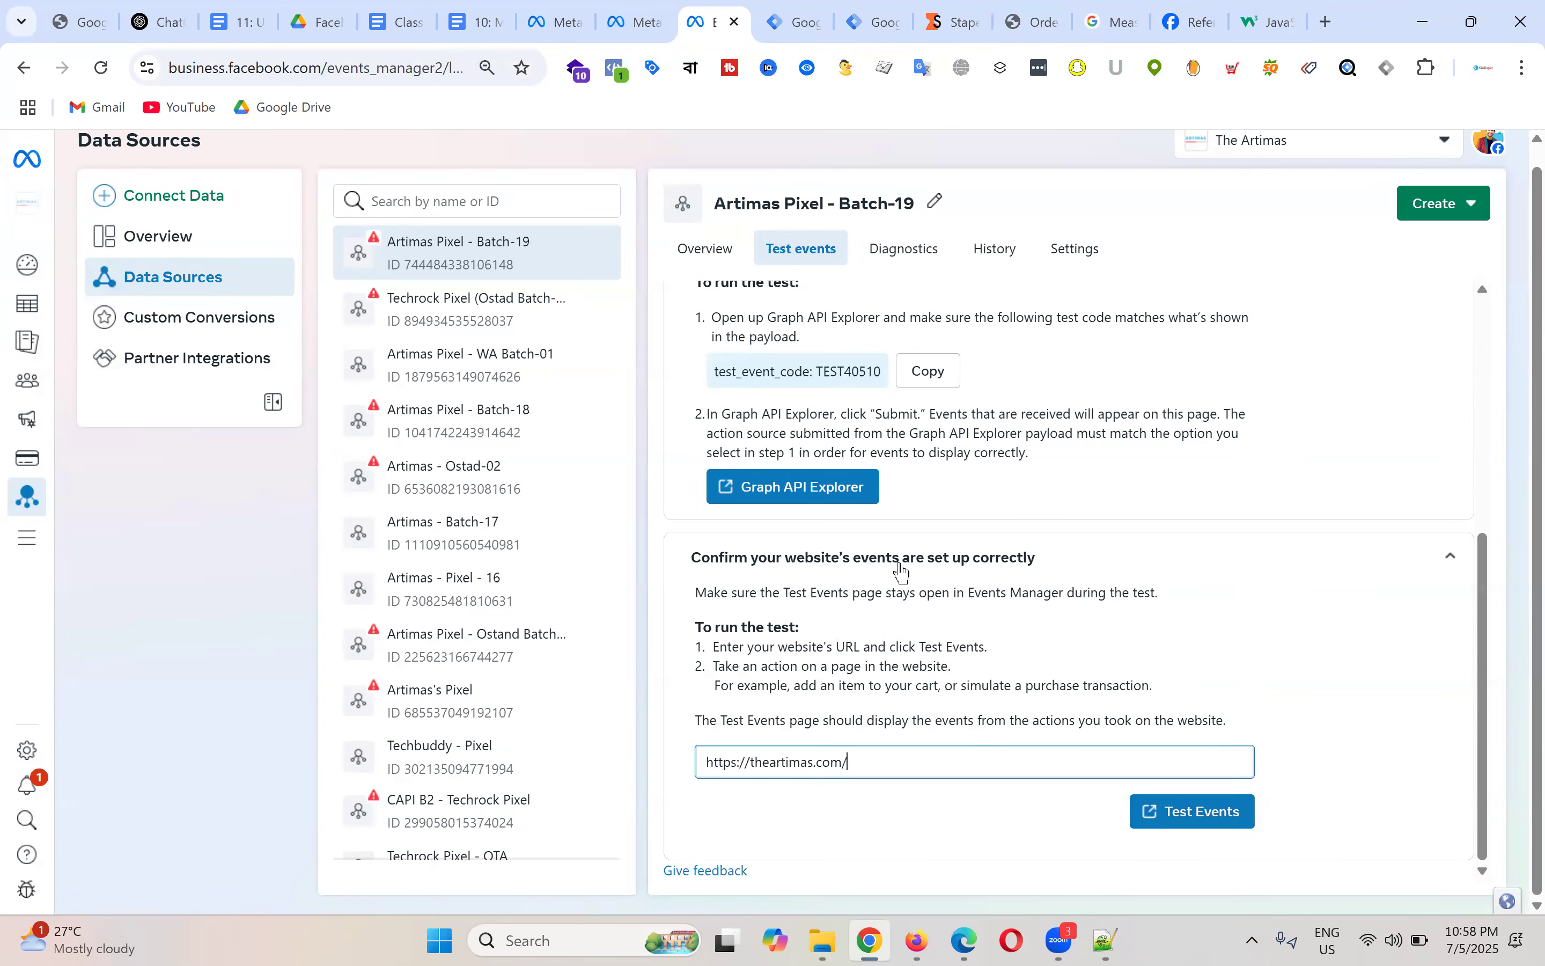
Step: Run a website test, then clear the recorded PageView test activity
click(1186, 821)
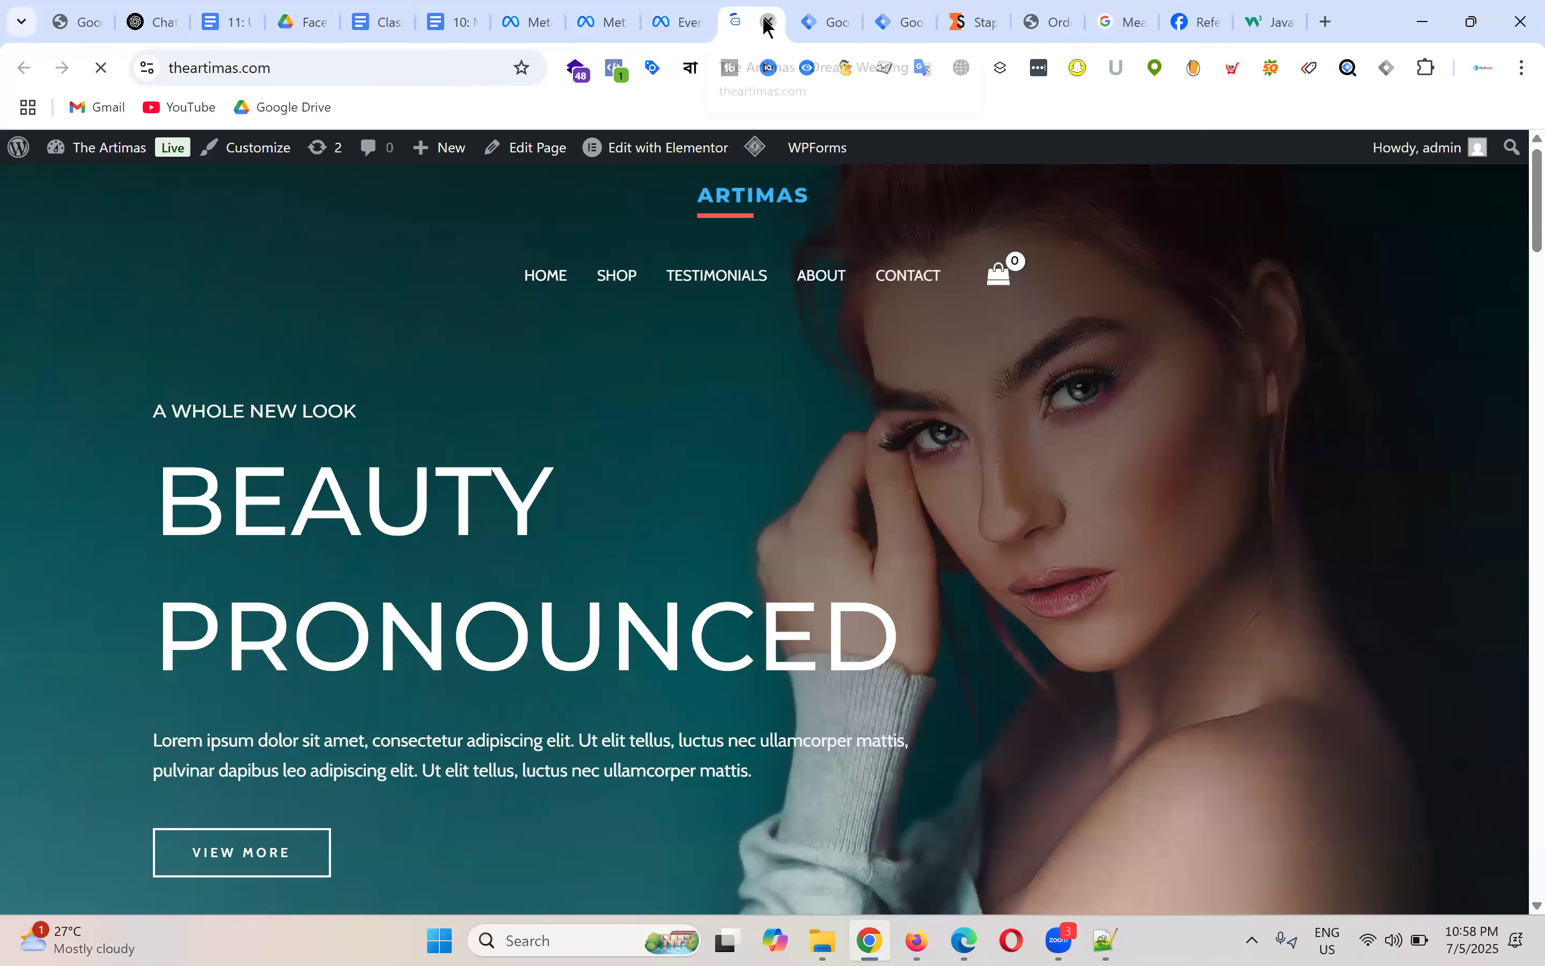
click(768, 23)
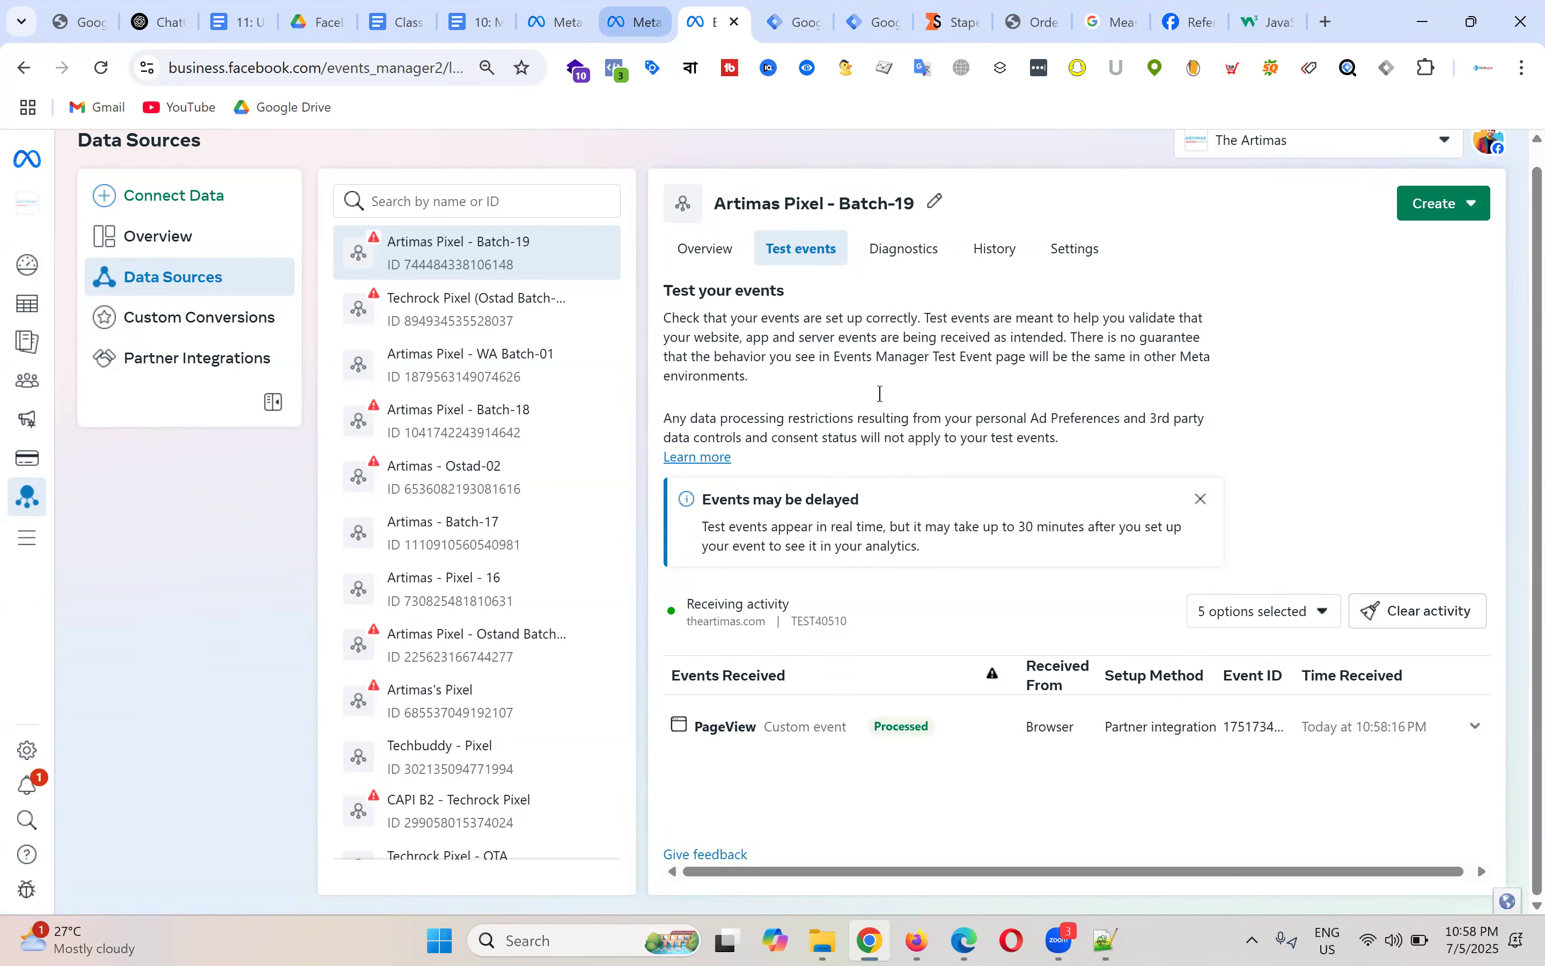
click(1218, 743)
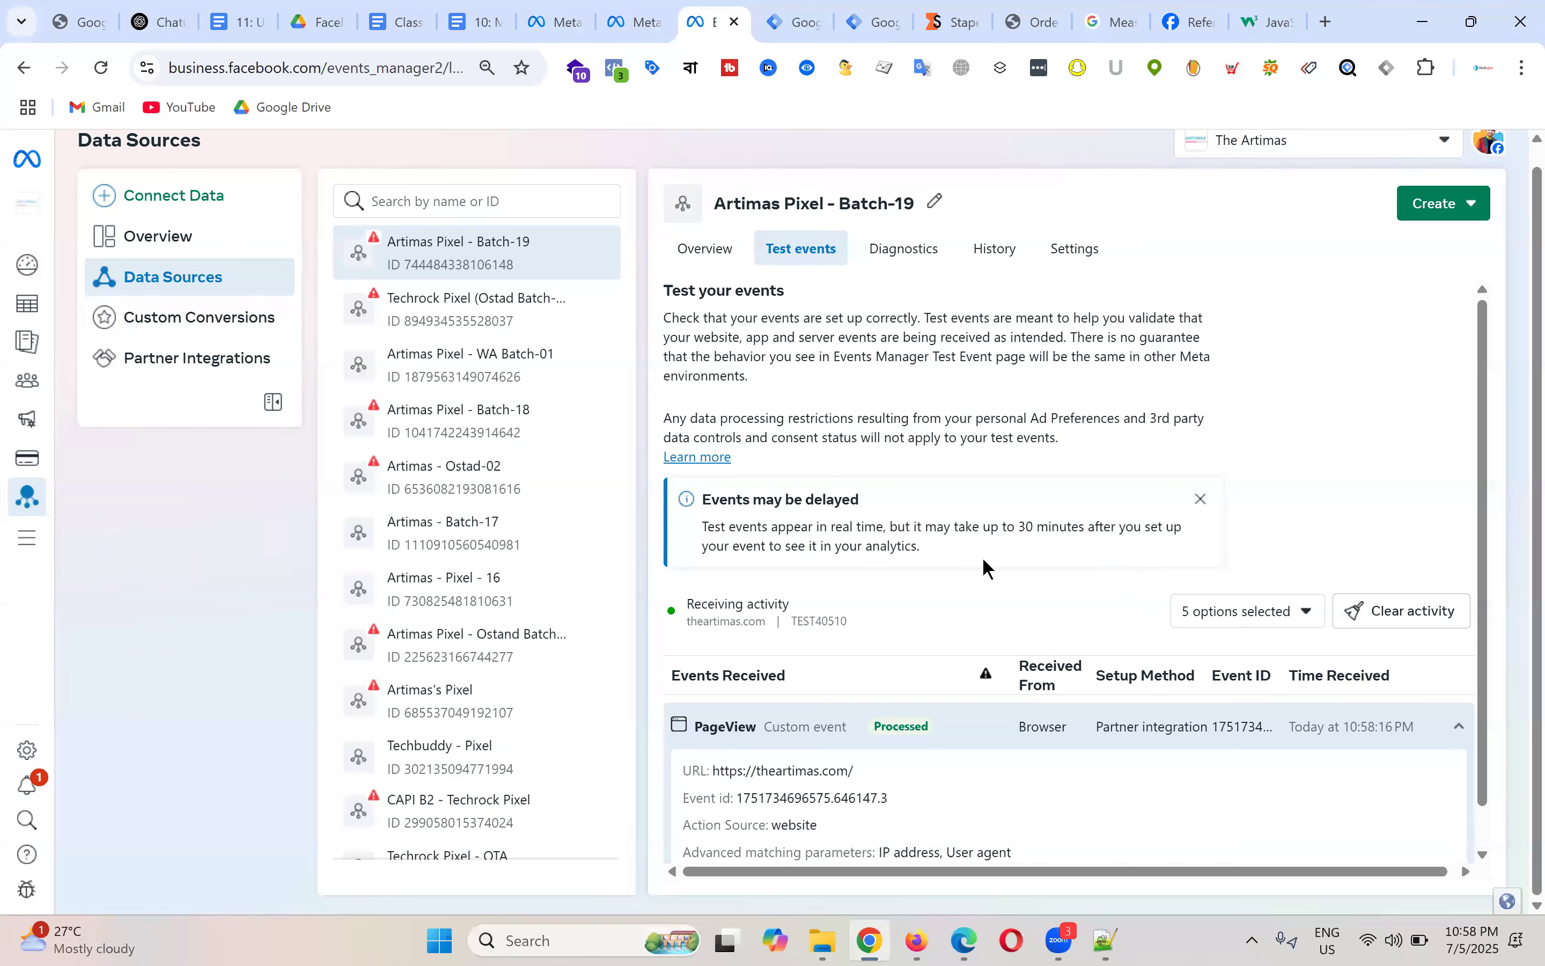
scroll(986, 569, down, 1)
click(1440, 566)
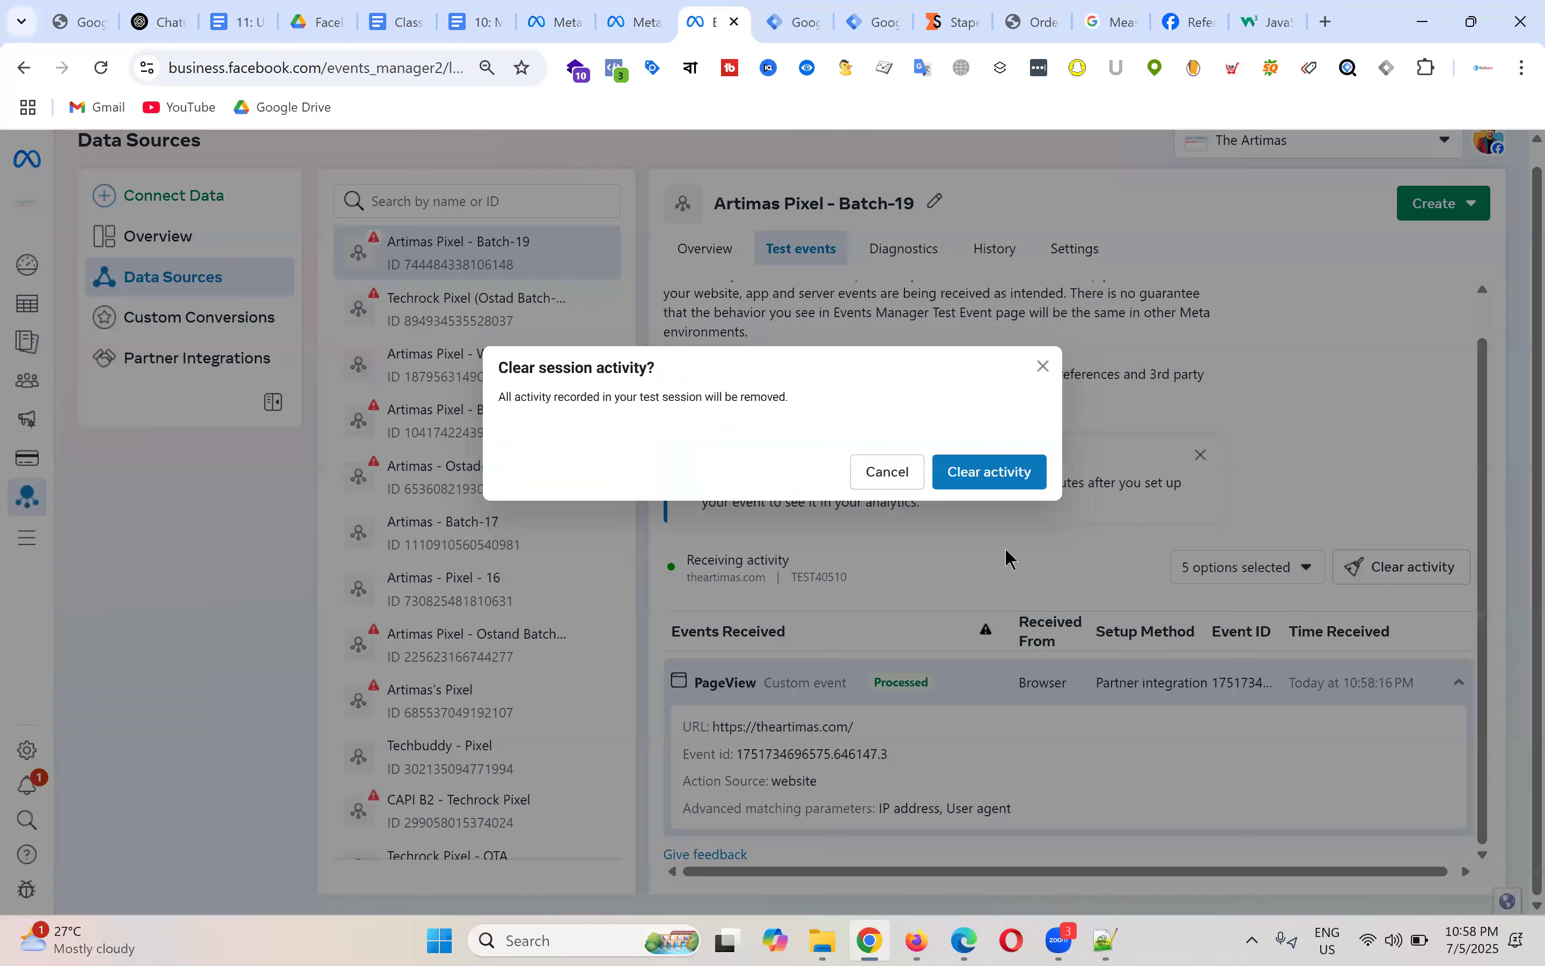
click(990, 469)
Step: Start a new website test session on theartimas.com
click(964, 749)
scroll(1029, 653, down, 3)
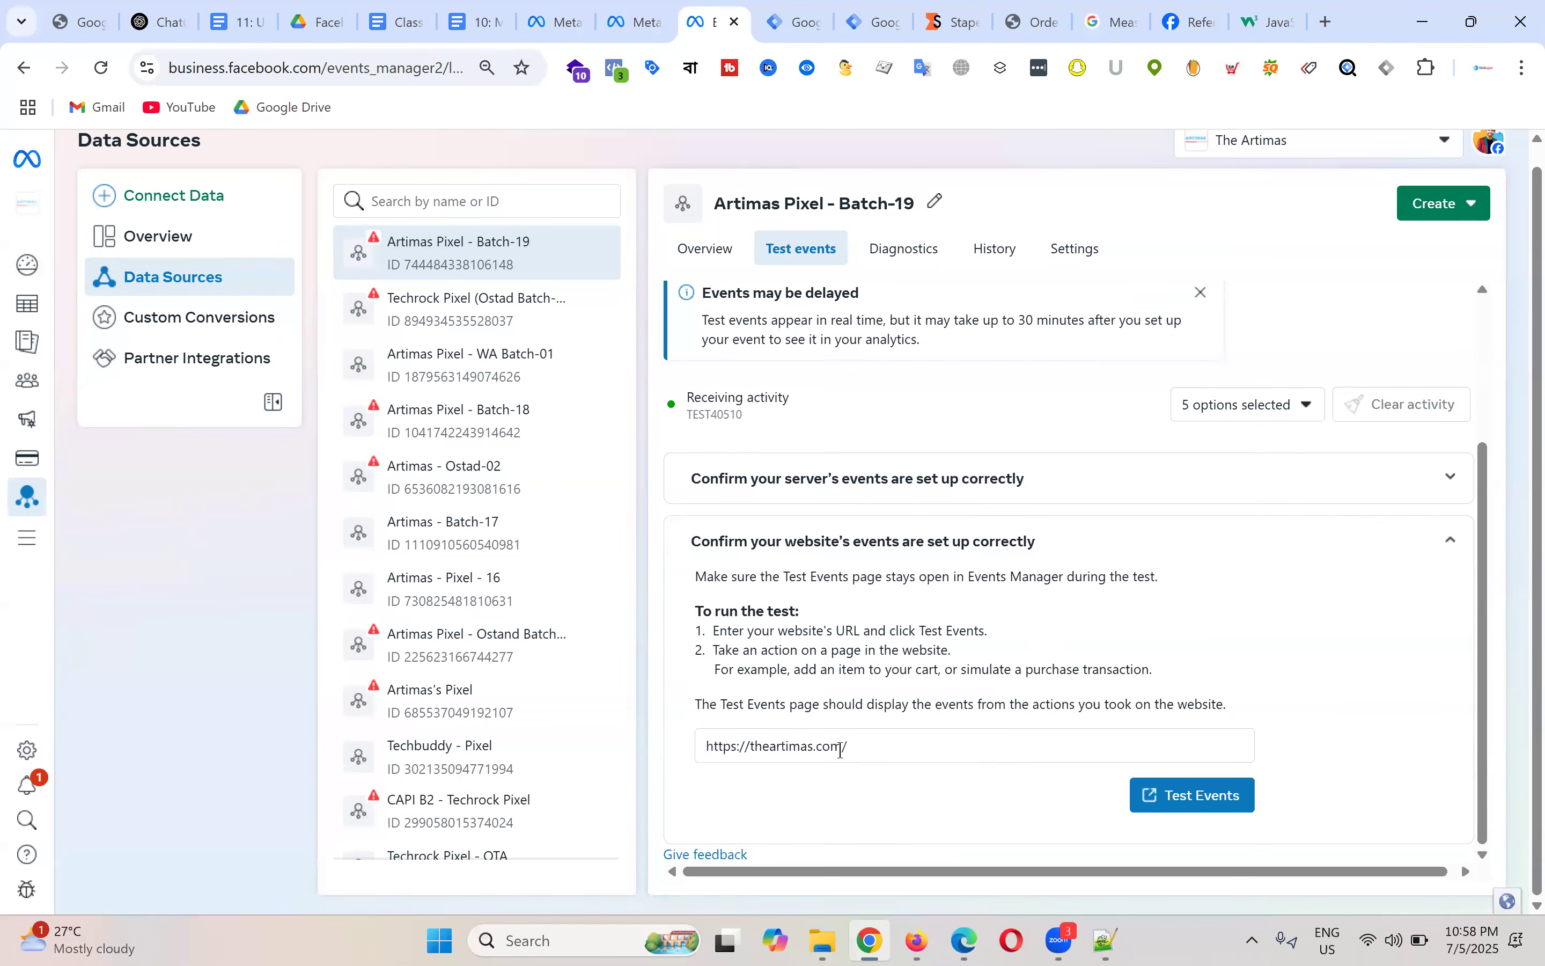
click(1201, 799)
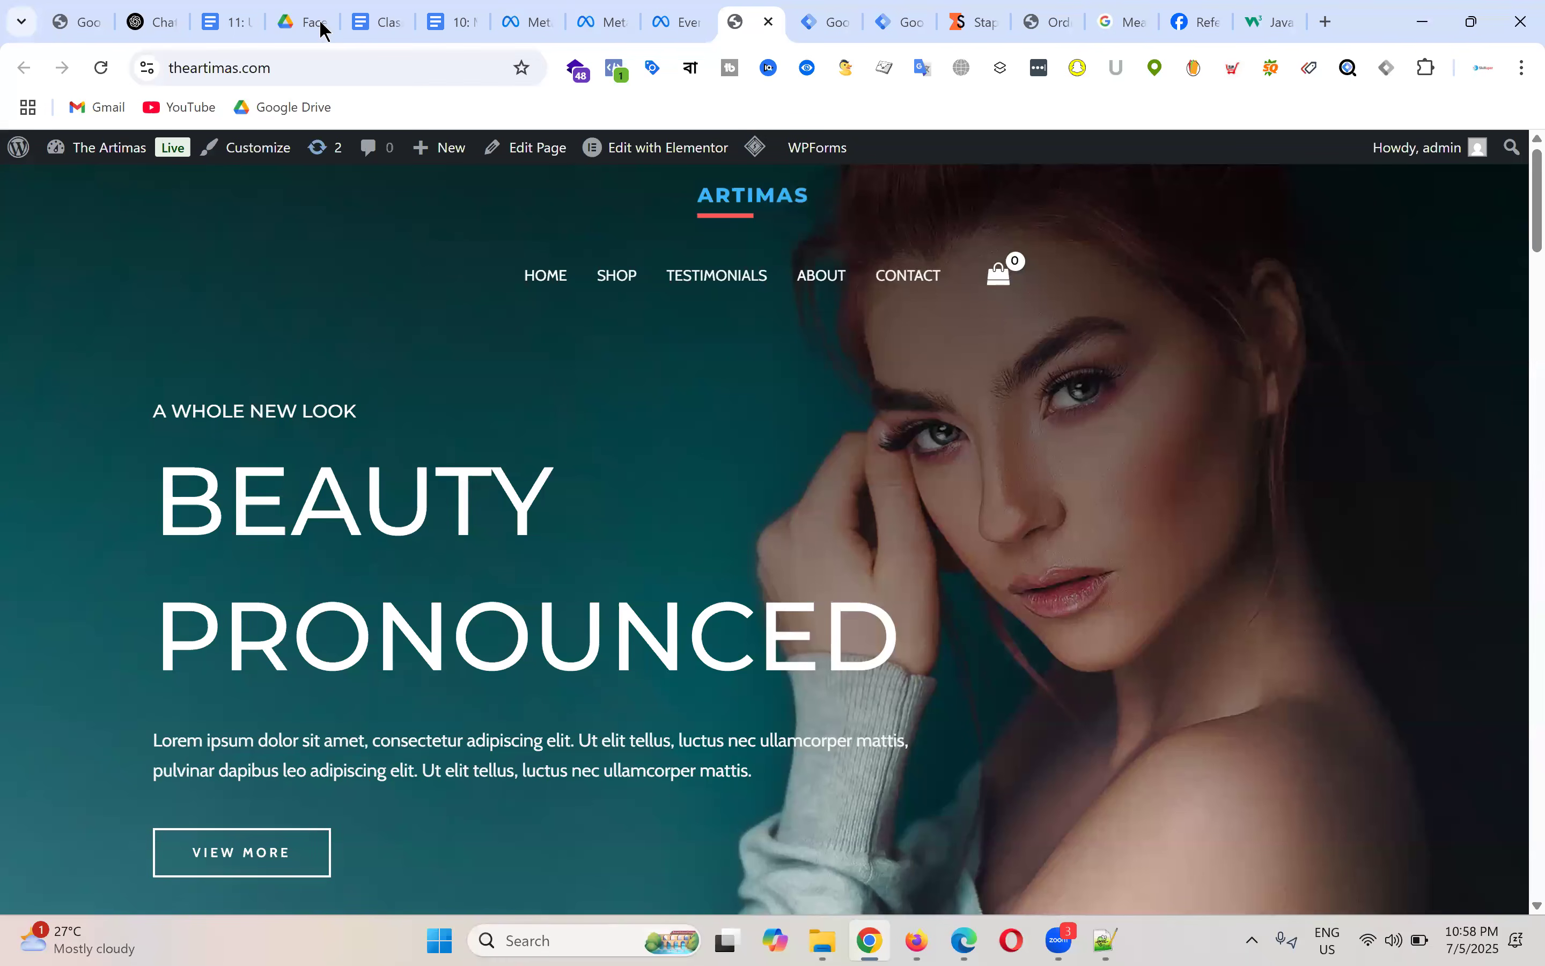
Step: Bring up the '11: Understanding Meta Pixel & Conversion API' notes, scrolled back to the title diagram
click(242, 11)
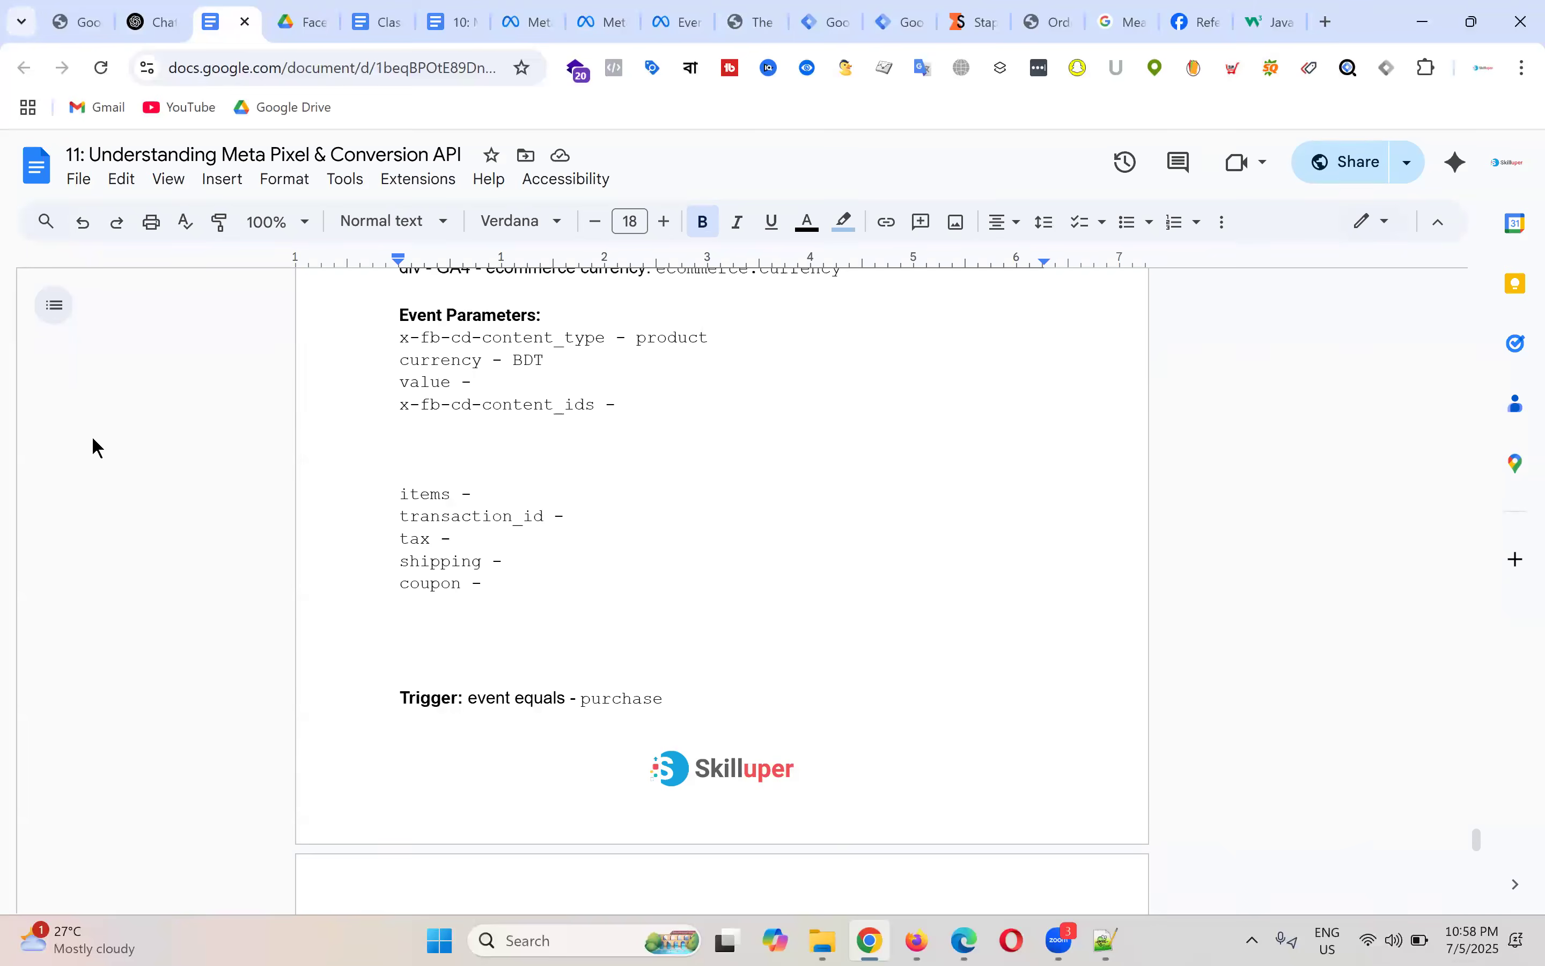
scroll(637, 501, up, 10)
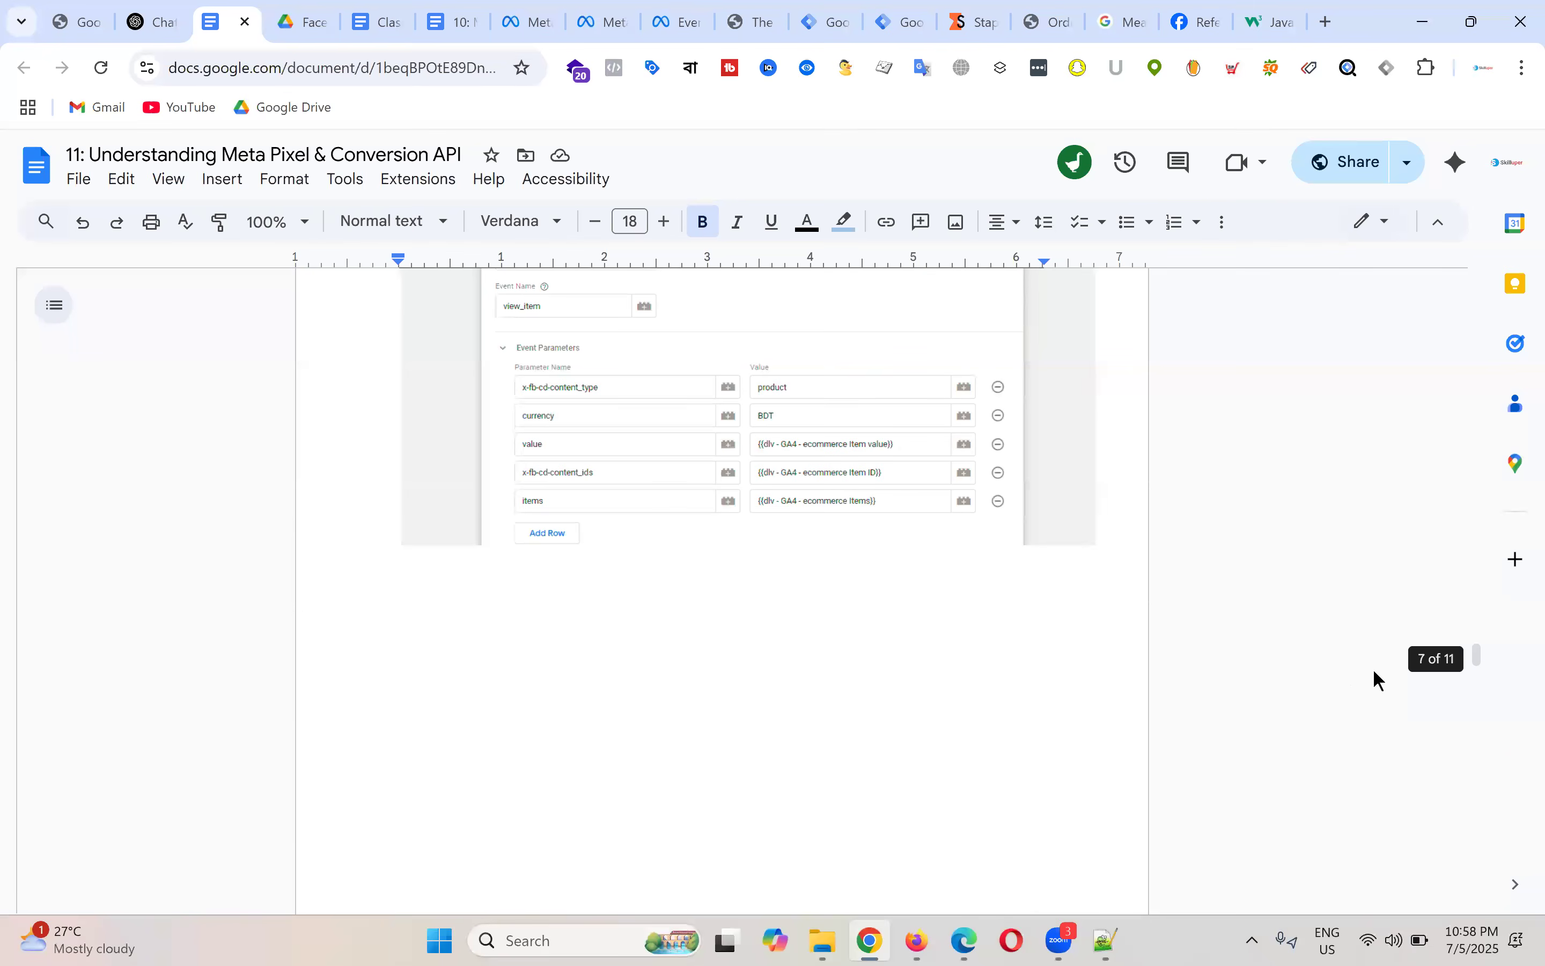
drag(1474, 660, 1475, 295)
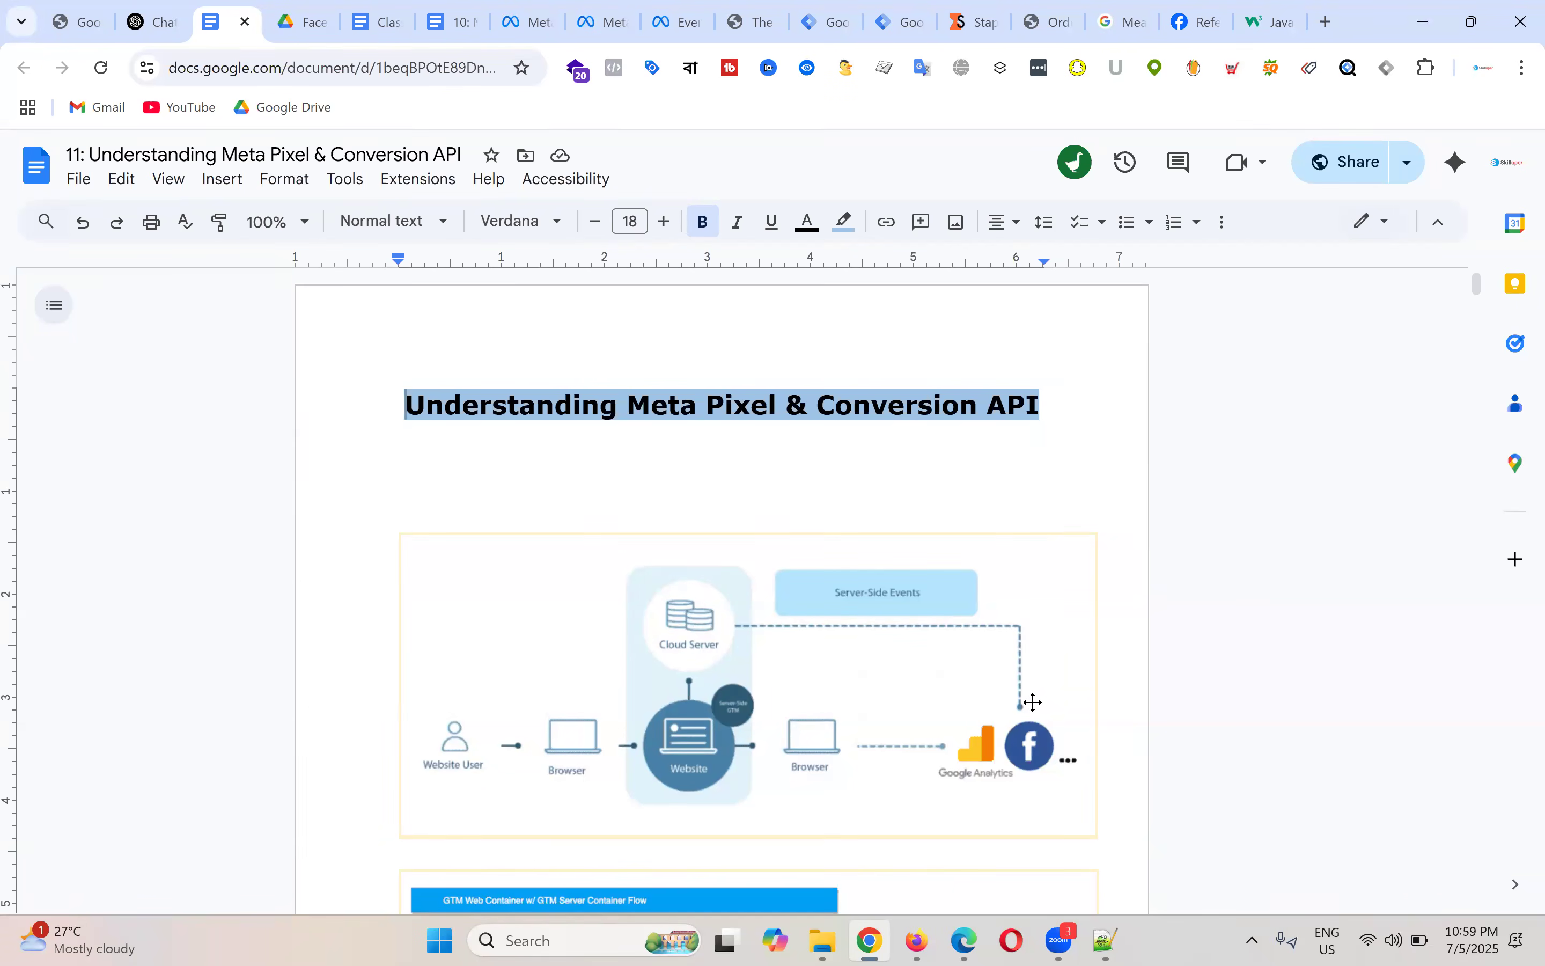
Step: On the store, add Daily Moisturiser and Rose Essential Oil to the cart
click(758, 10)
click(684, 20)
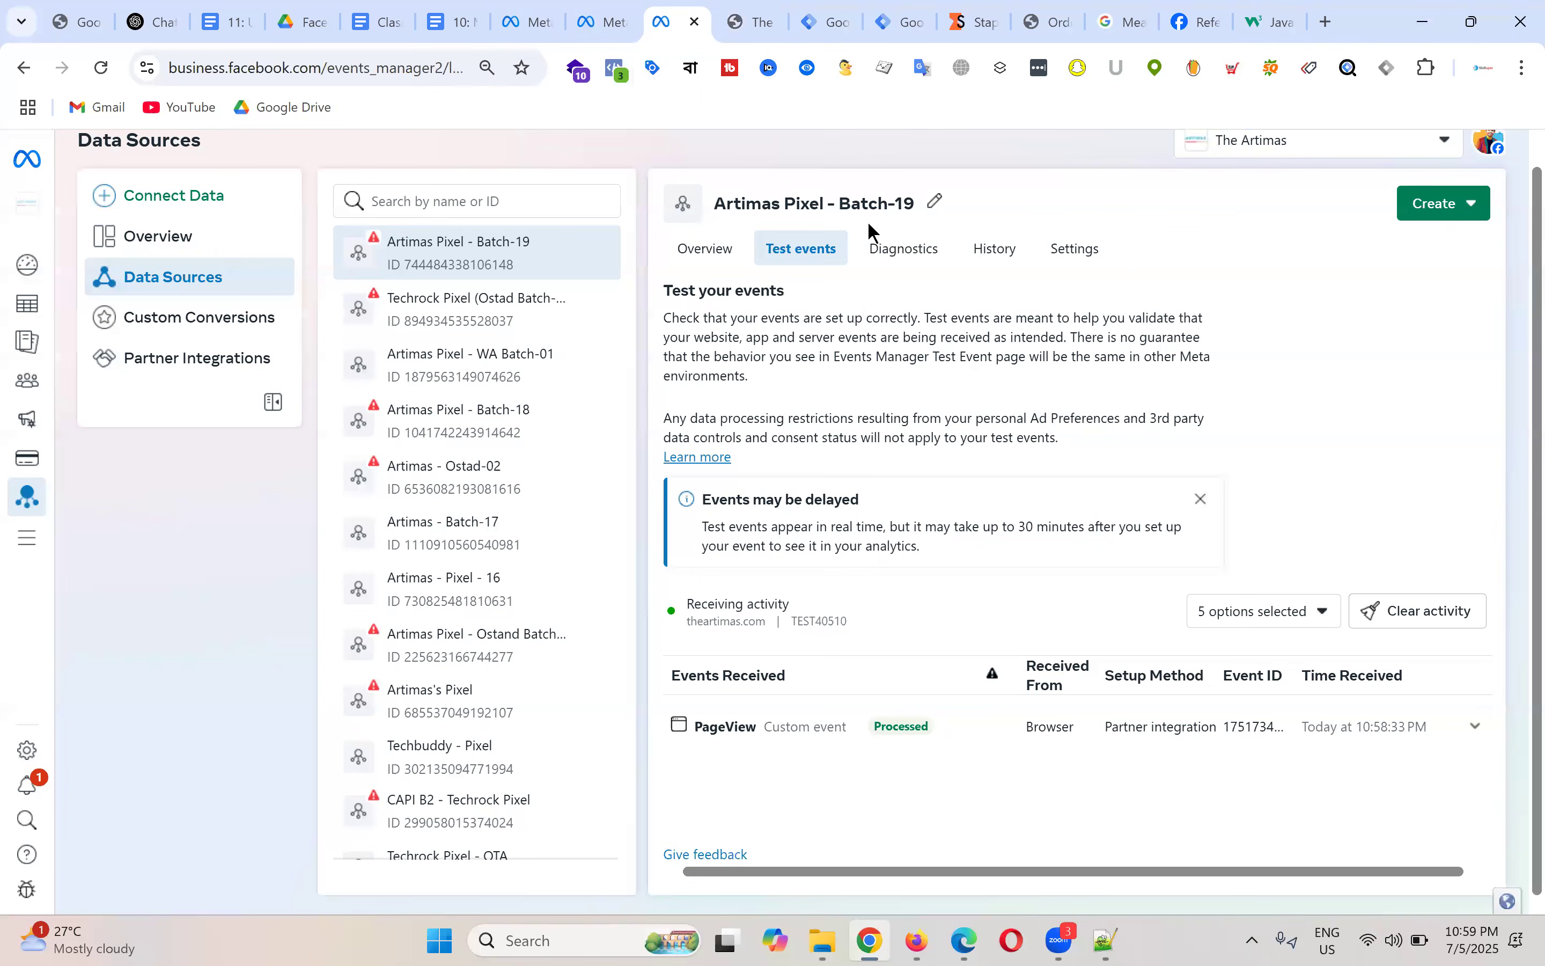
click(753, 22)
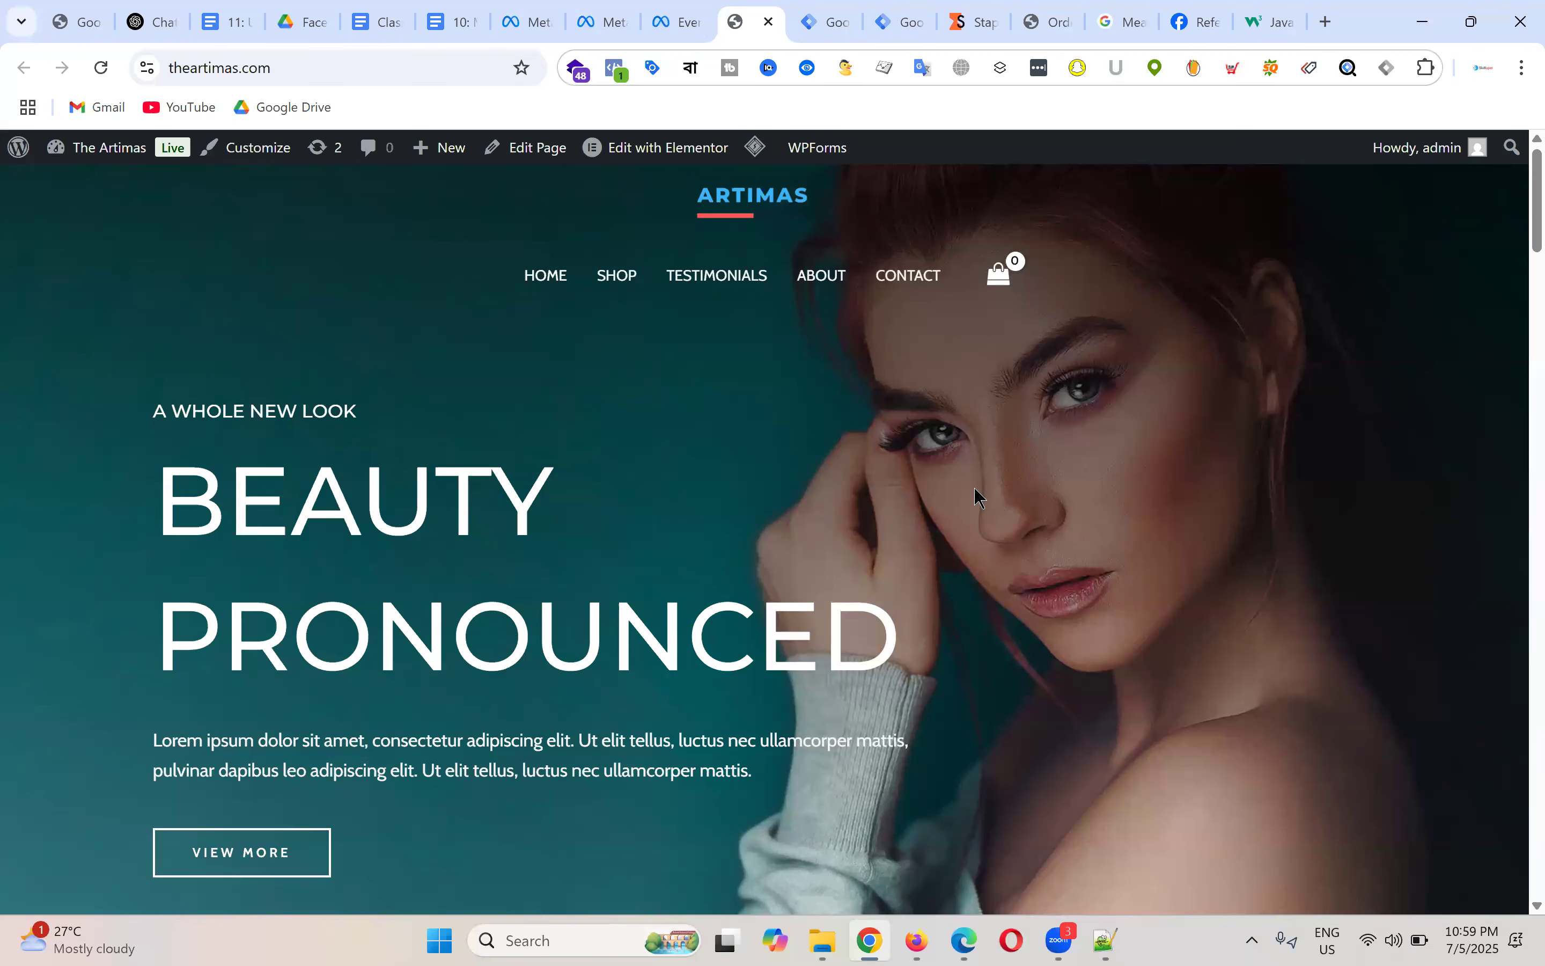
scroll(886, 535, down, 10)
click(884, 456)
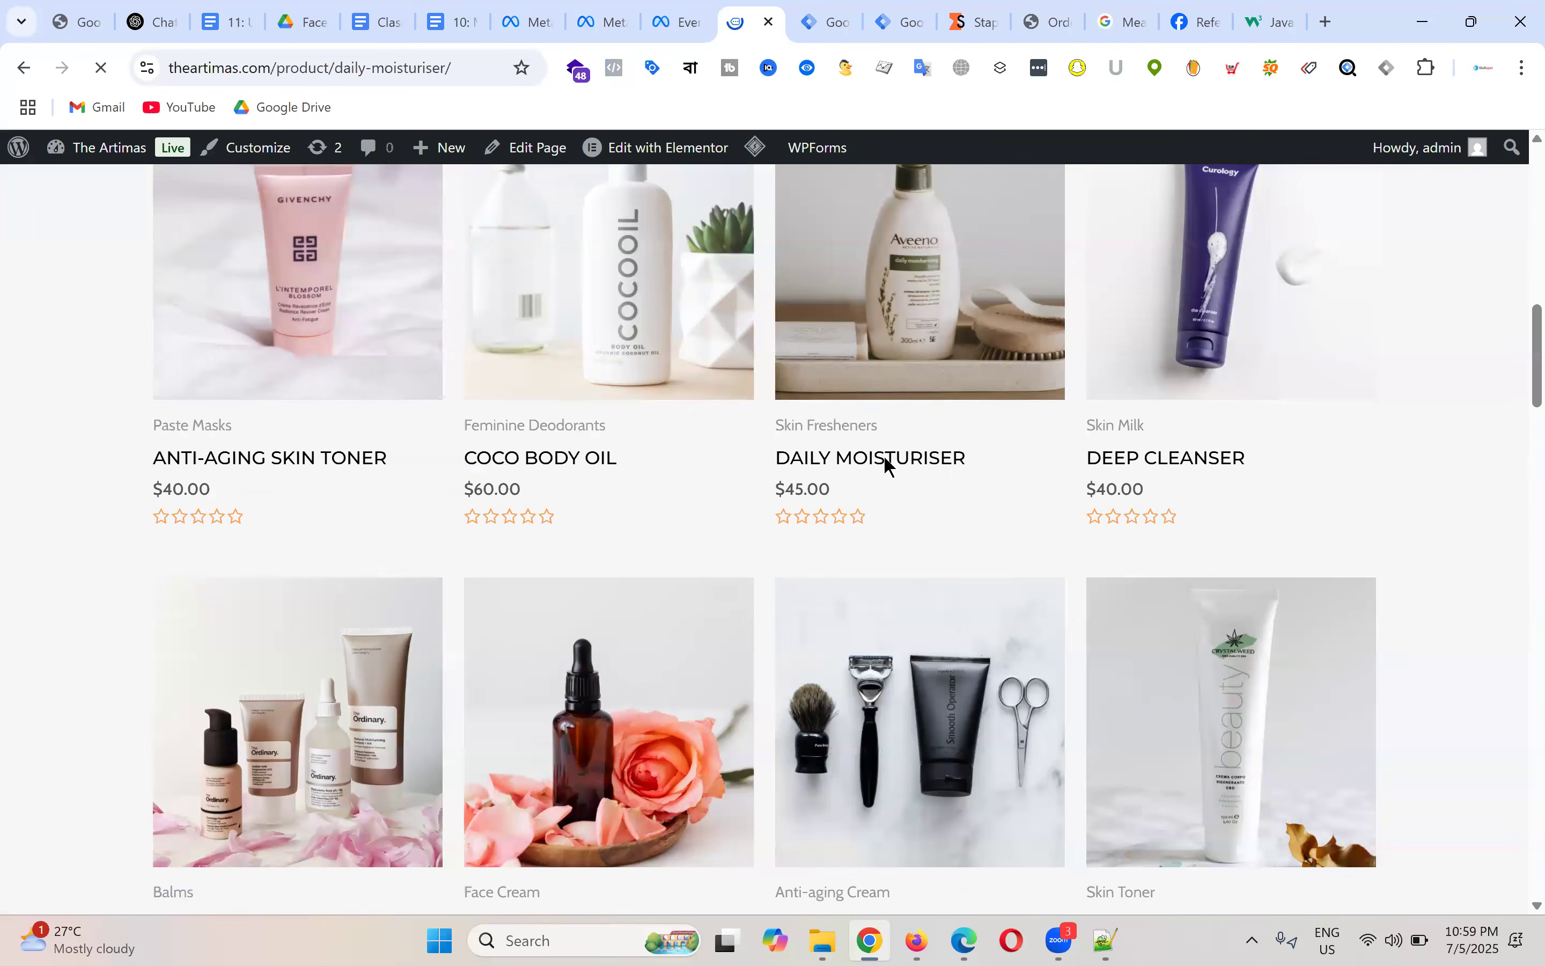
scroll(1047, 607, down, 4)
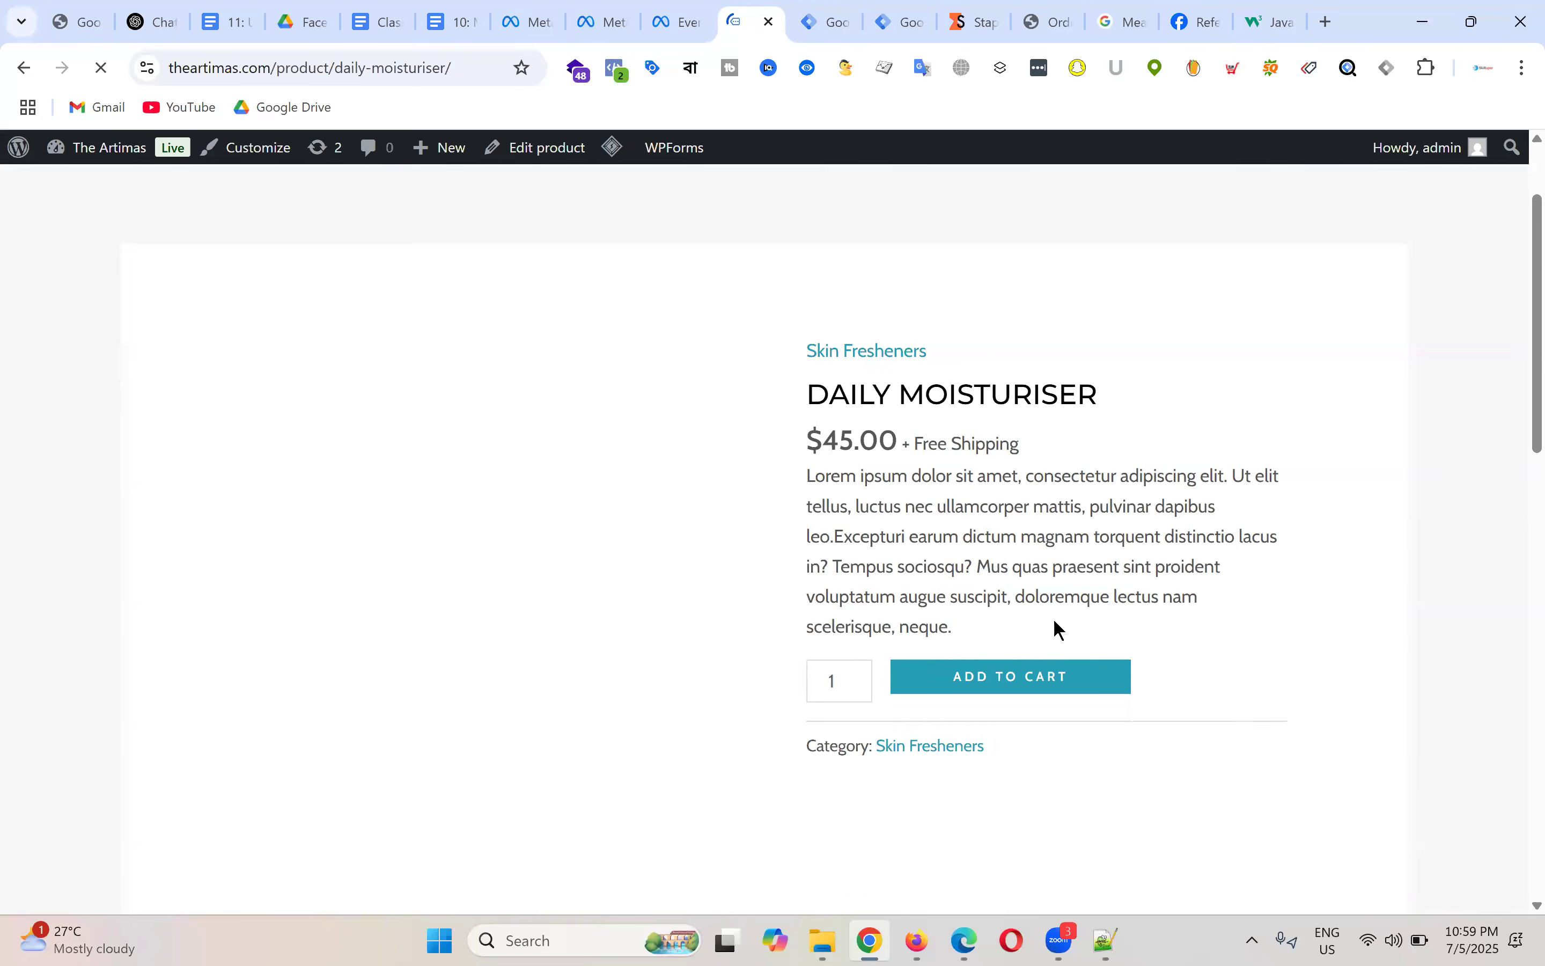
click(1042, 510)
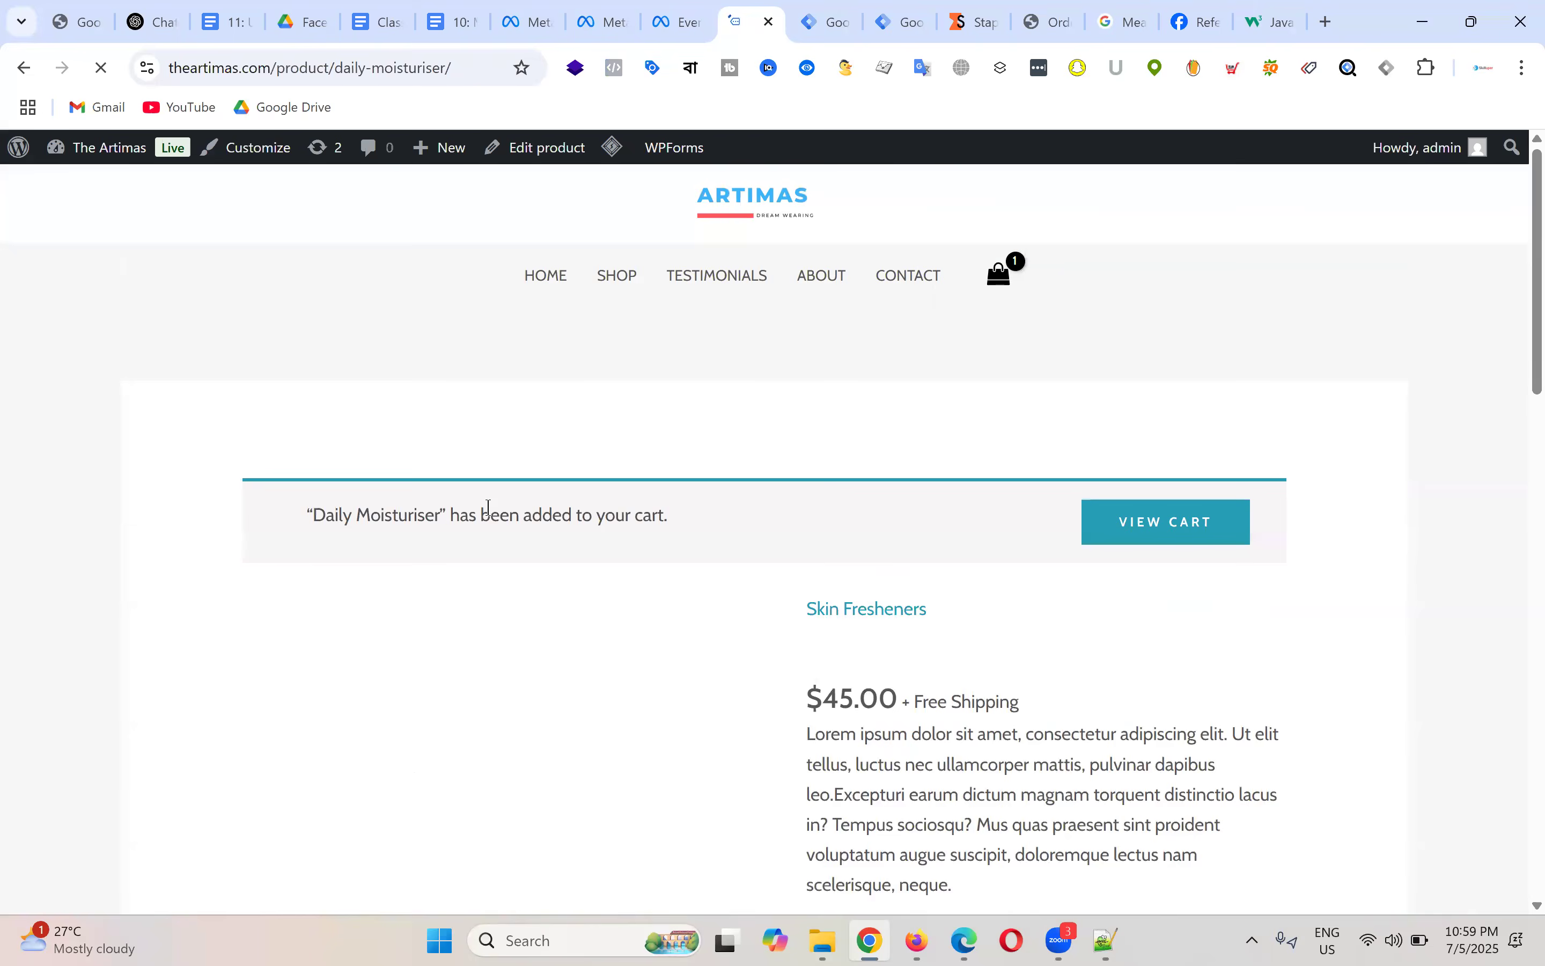
click(549, 275)
scroll(732, 380, down, 10)
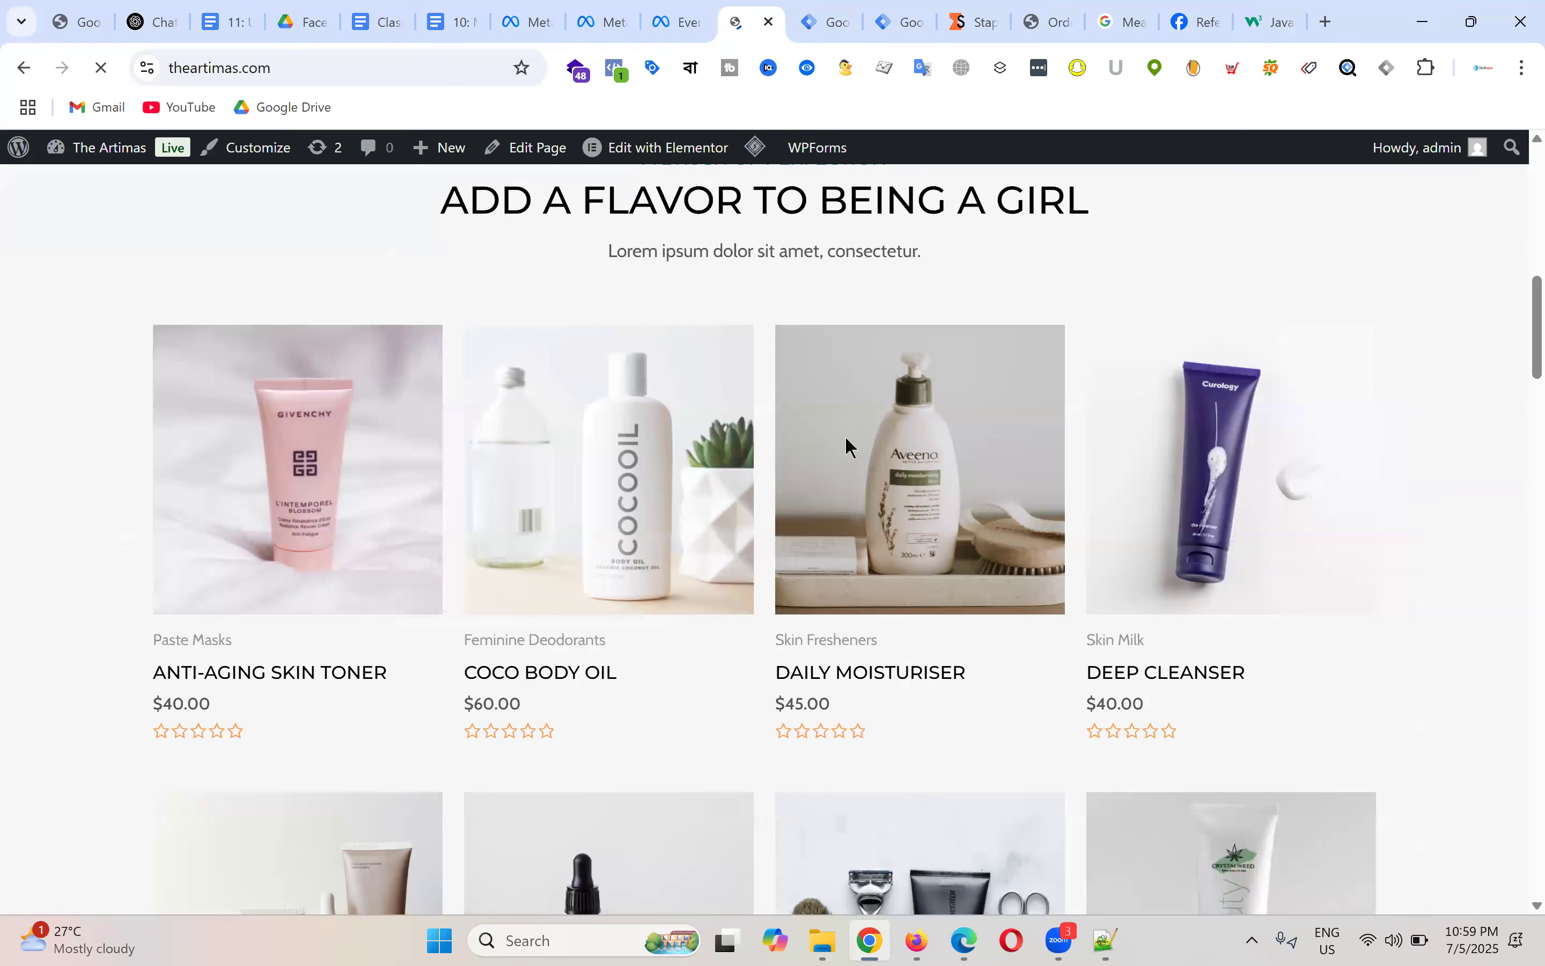
click(586, 819)
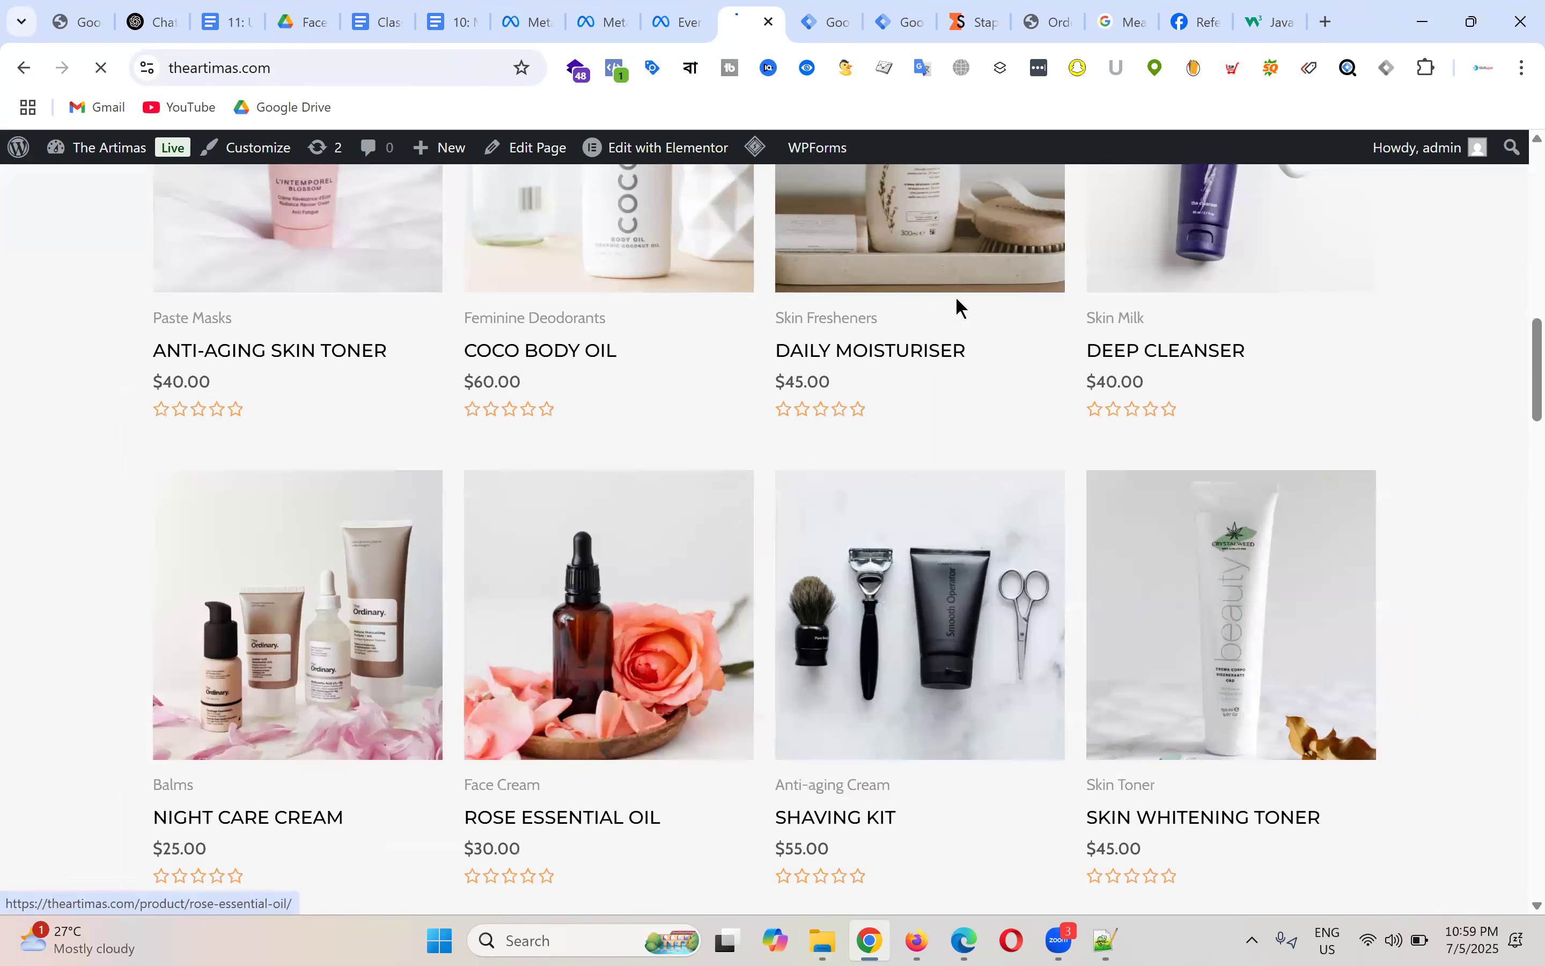
click(1031, 779)
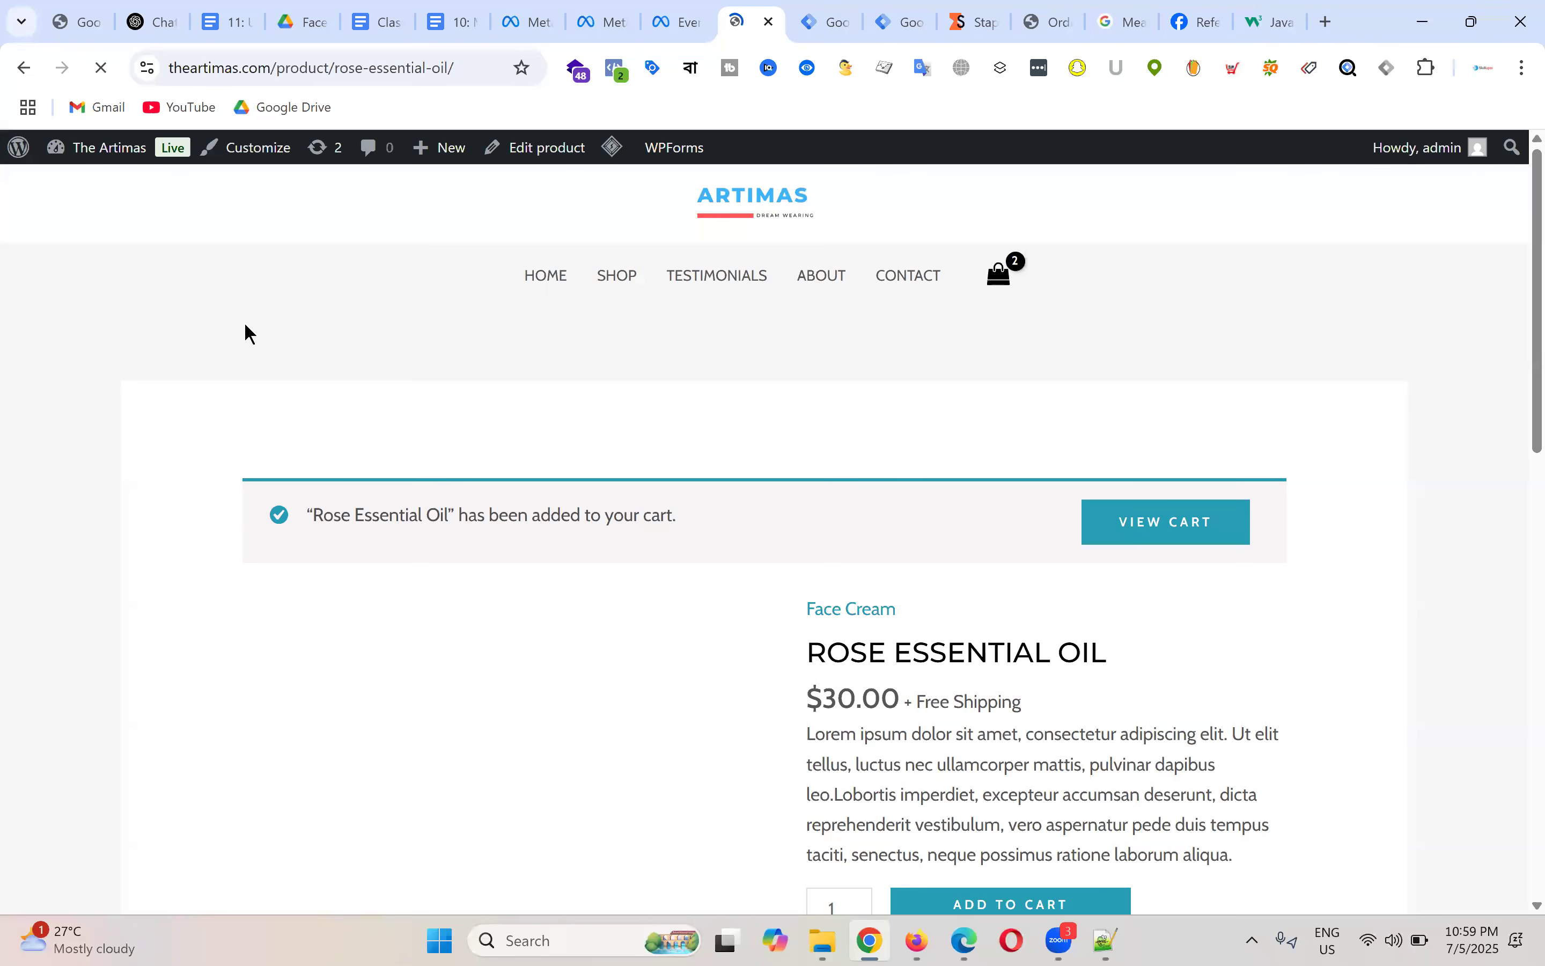
Step: Check the Rose Essential Oil page's PageView and ViewContent pixel events and their product parameters
click(615, 68)
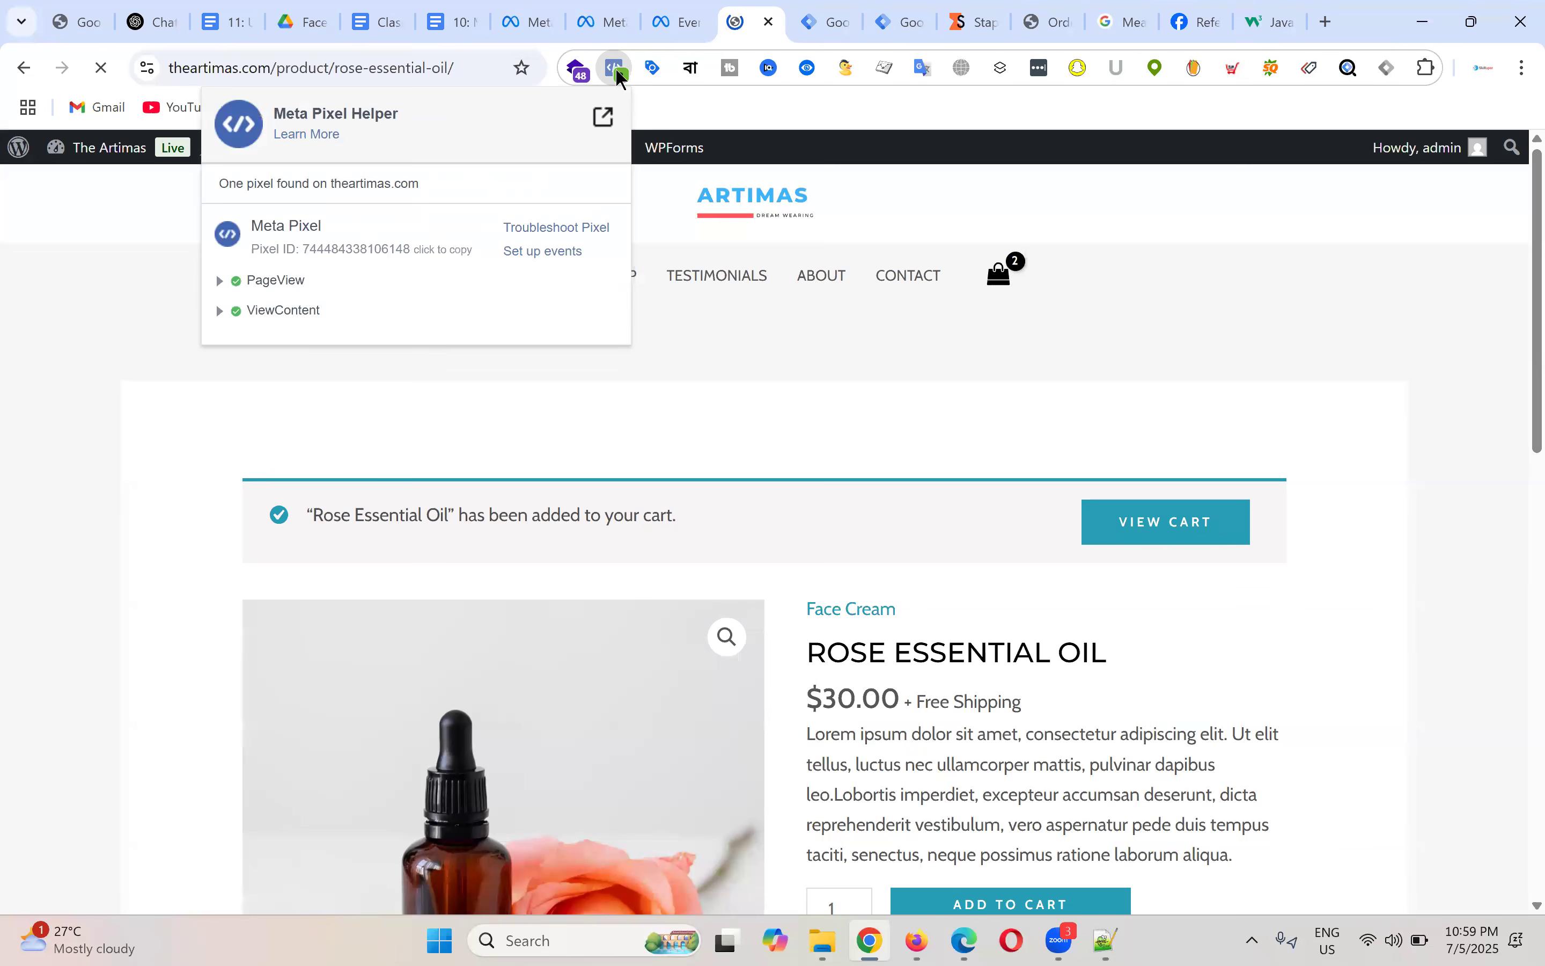
click(219, 282)
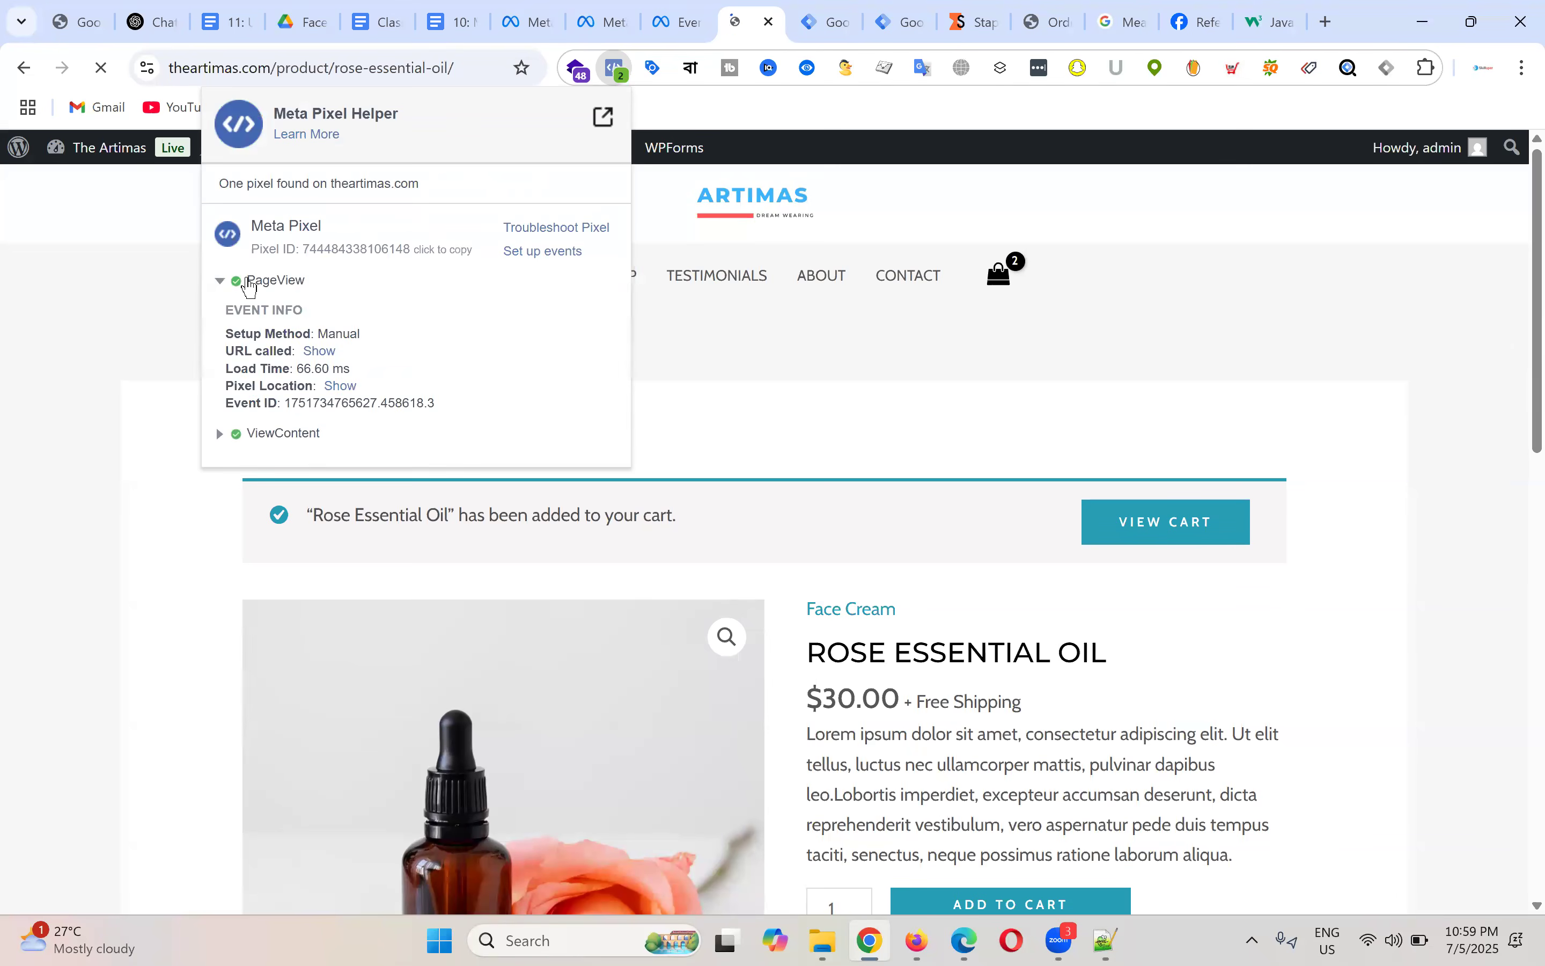
click(219, 435)
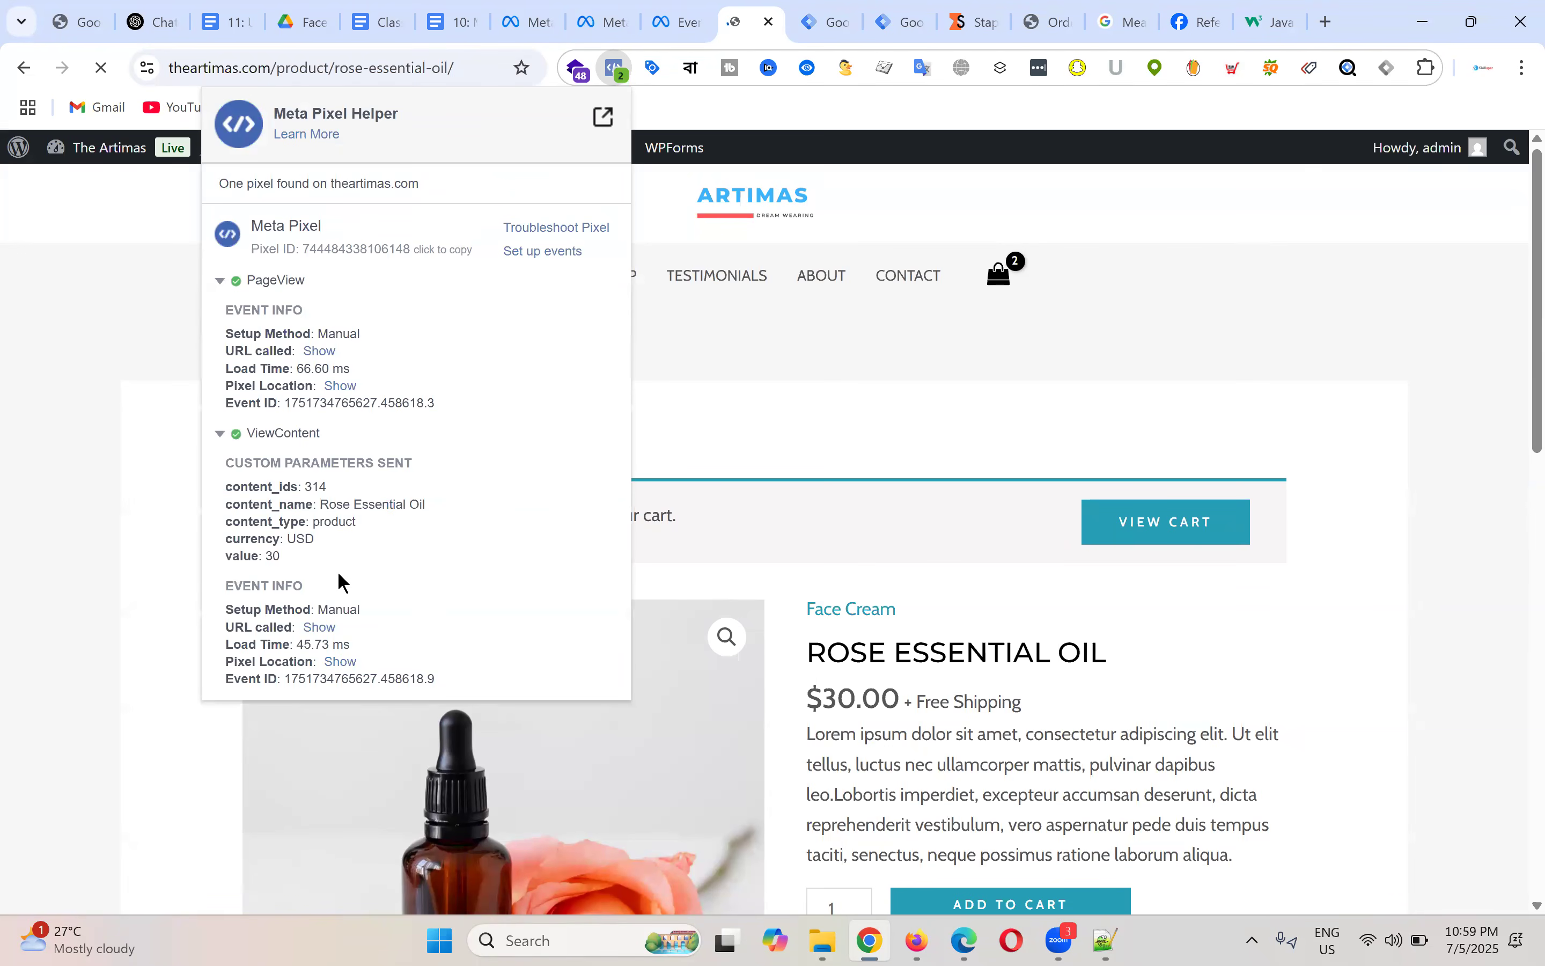
drag(308, 487, 434, 504)
drag(279, 525, 374, 518)
click(363, 534)
Step: Expand the test View content event in Events Manager to show all its parameters
click(604, 21)
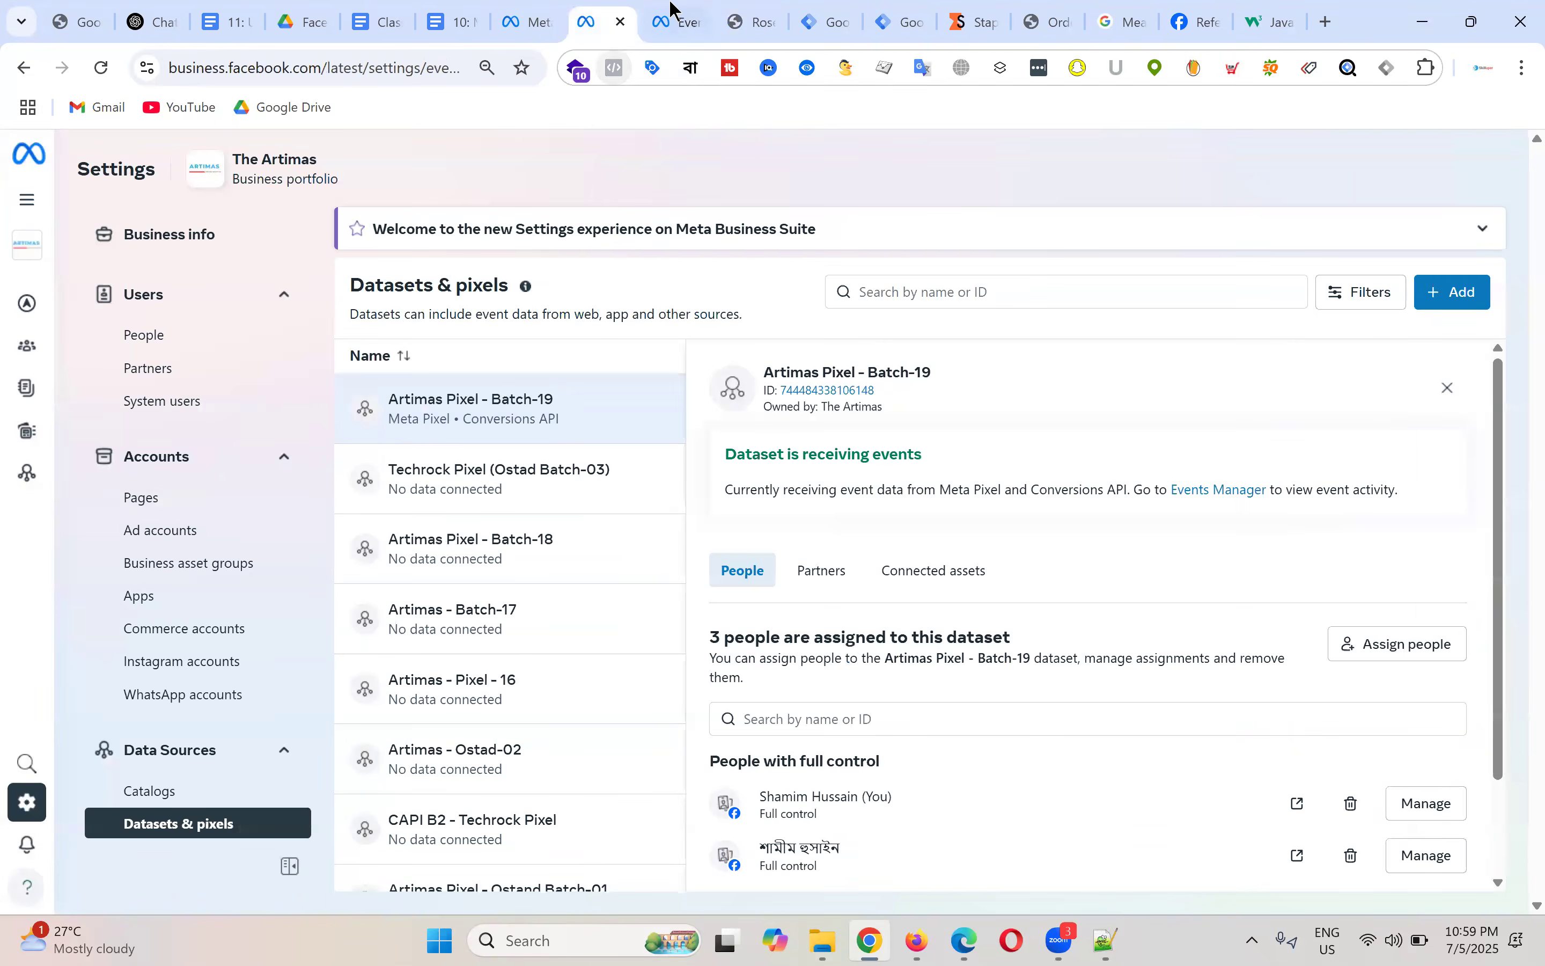
click(682, 13)
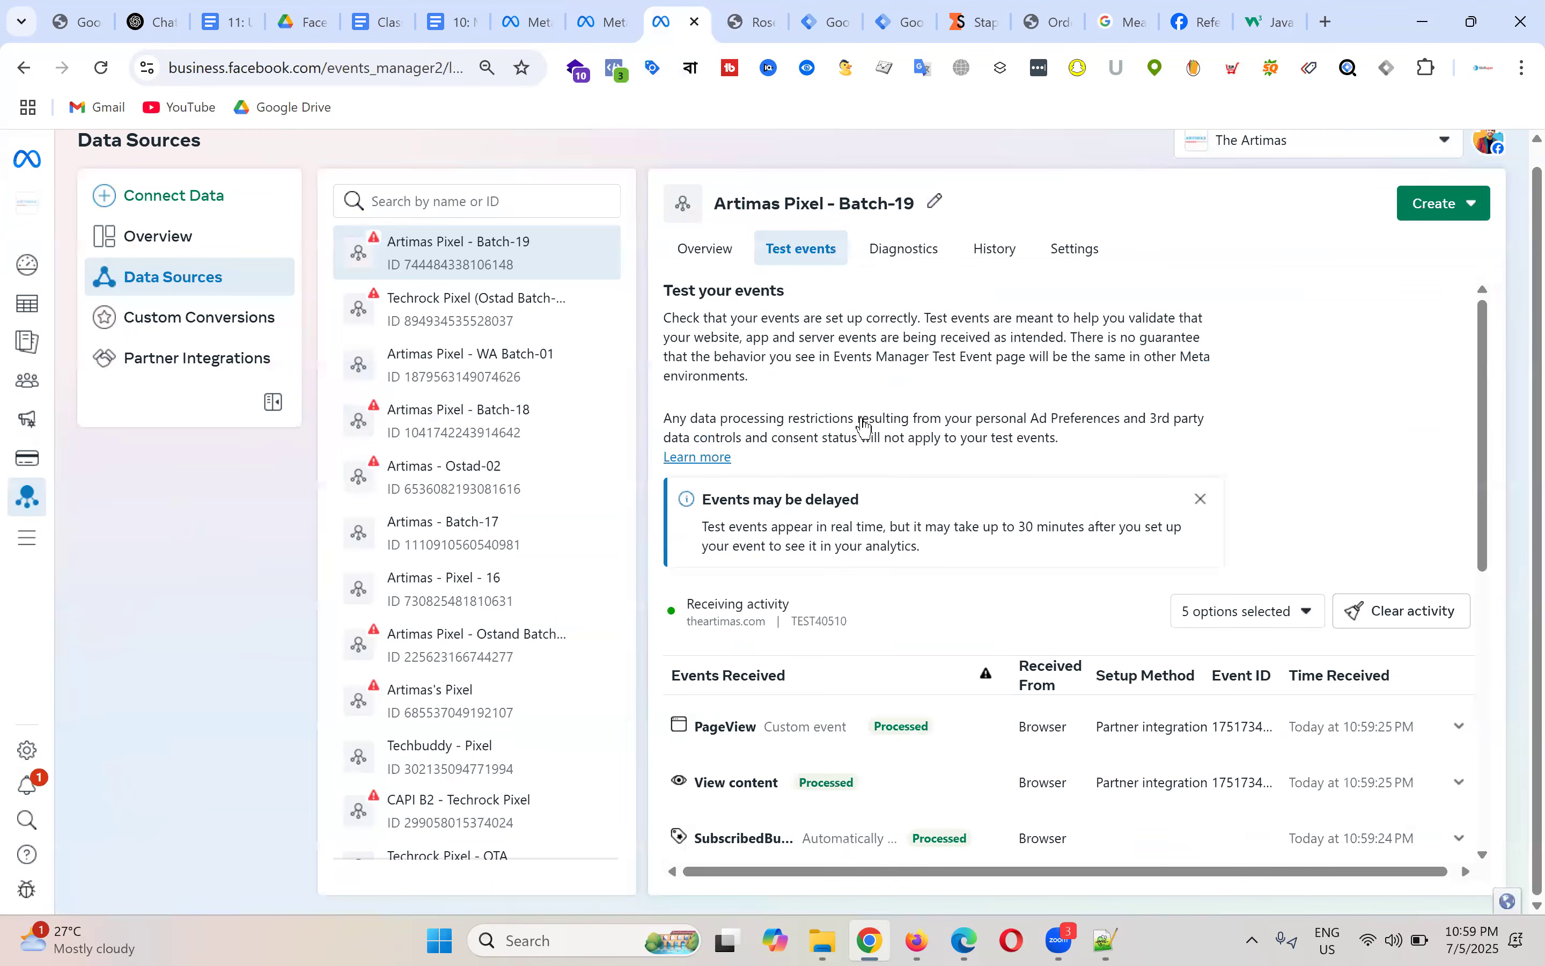
scroll(821, 577, down, 5)
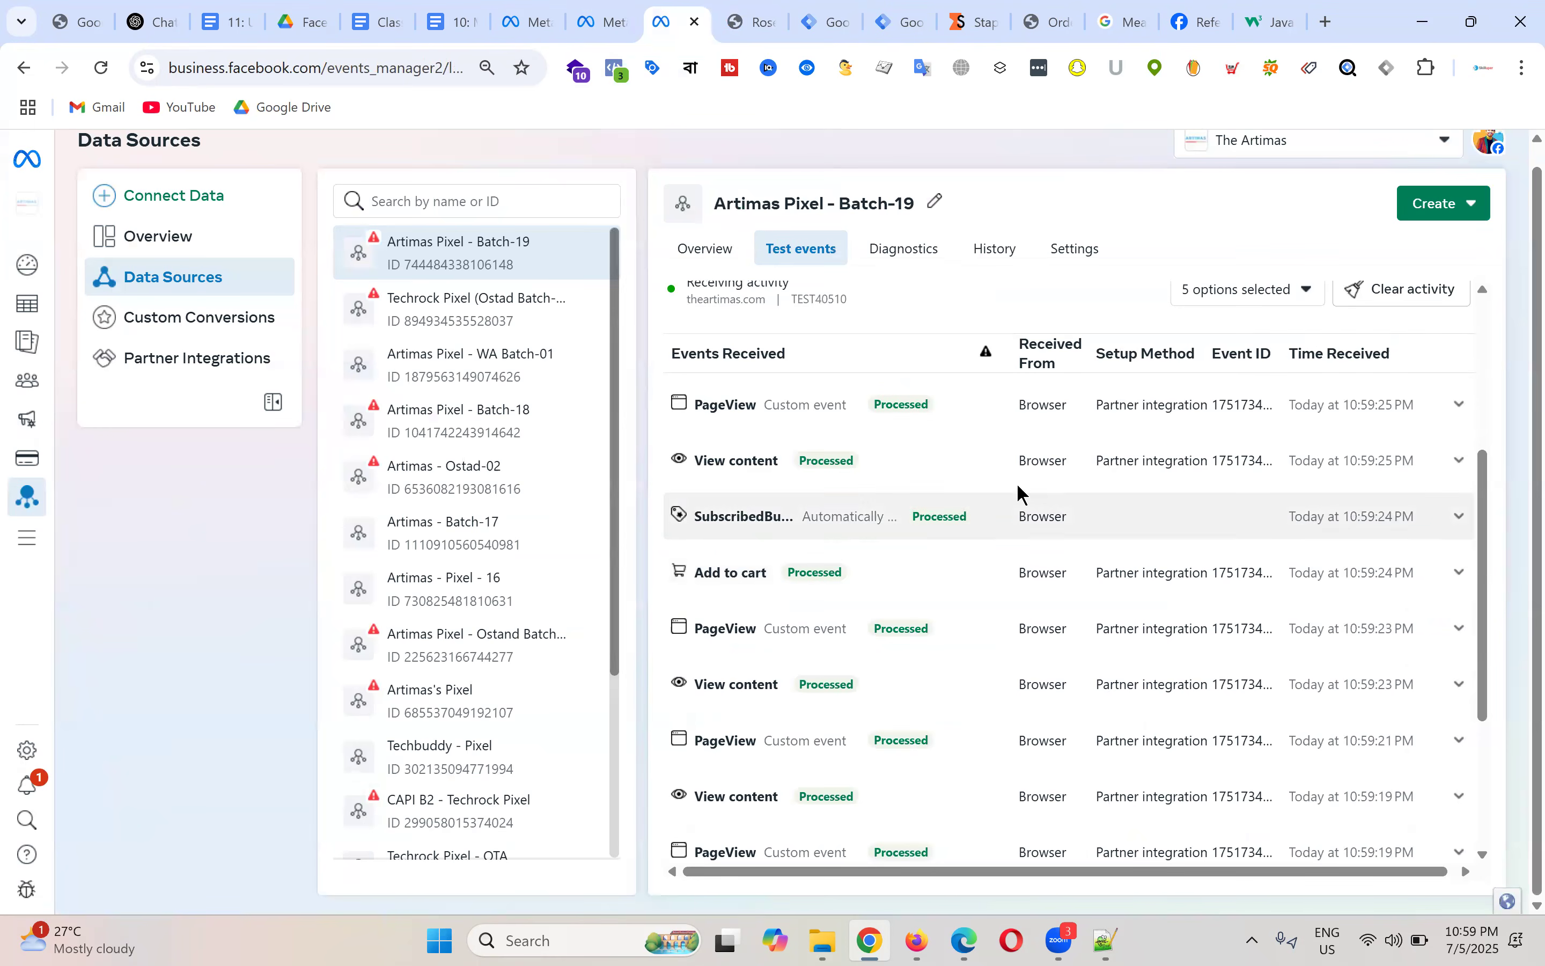
click(1461, 461)
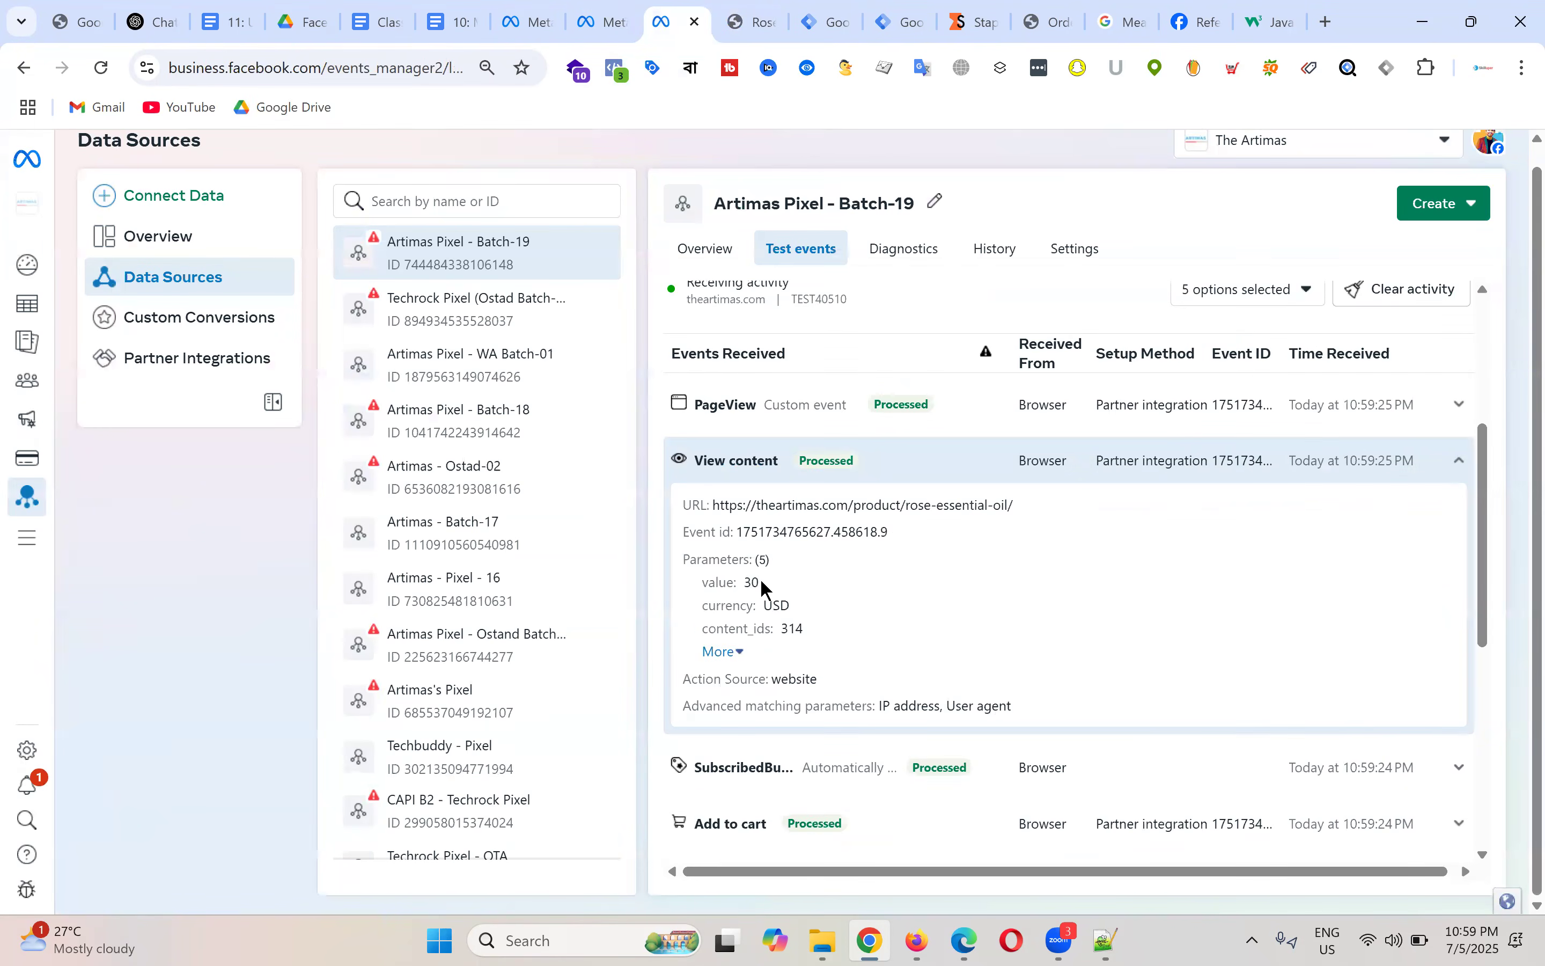
click(724, 651)
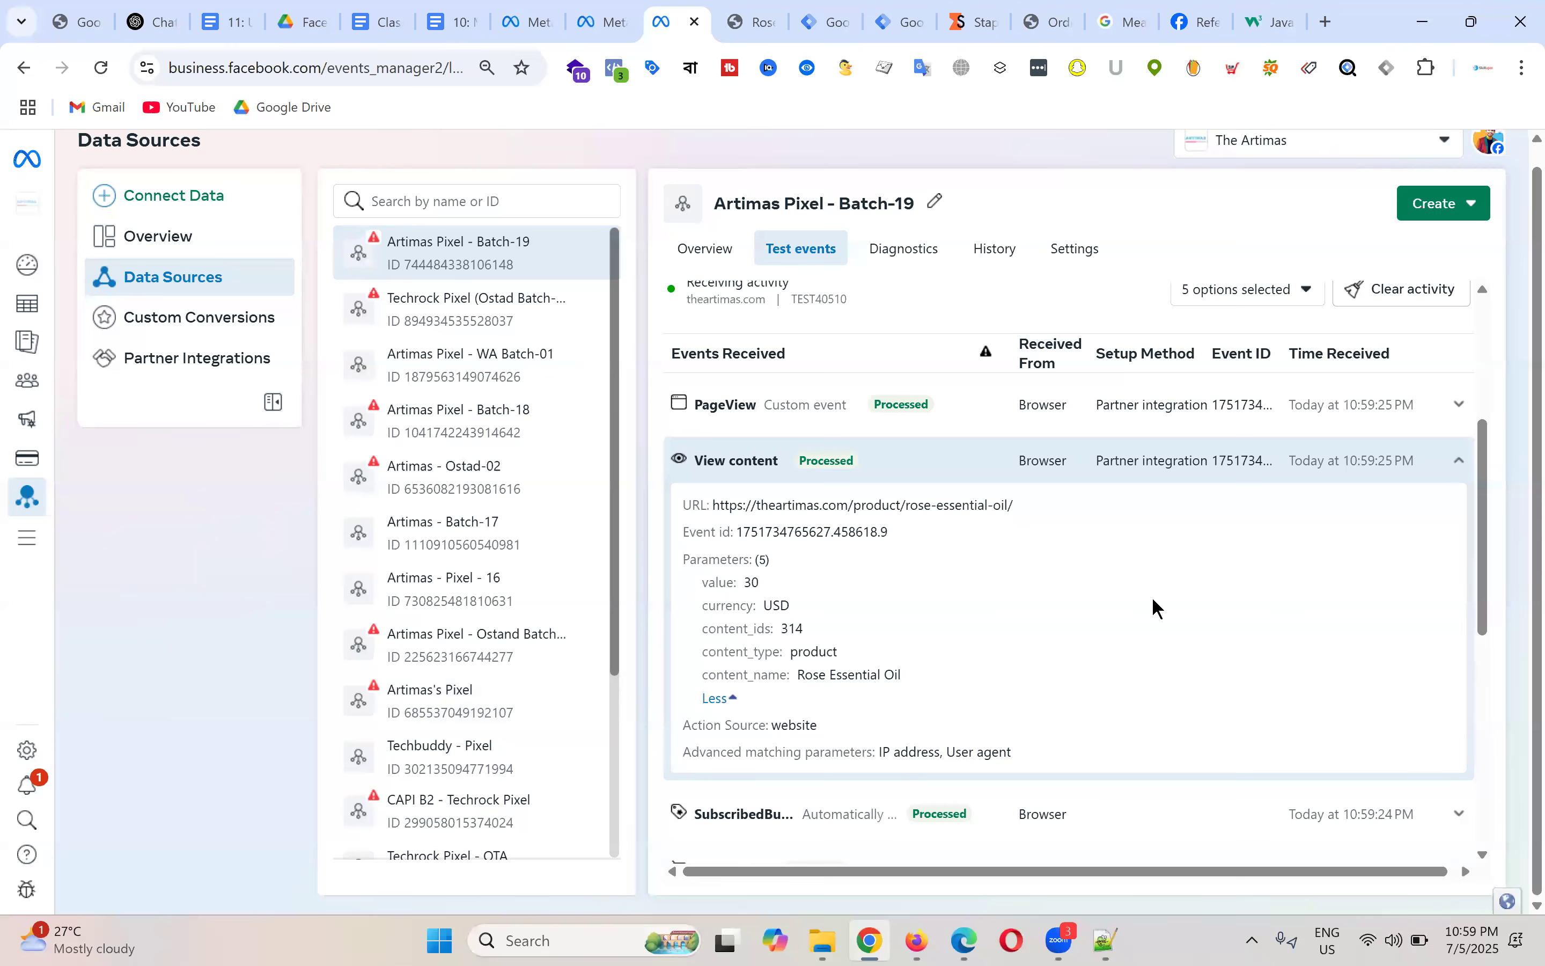
drag(739, 533, 903, 534)
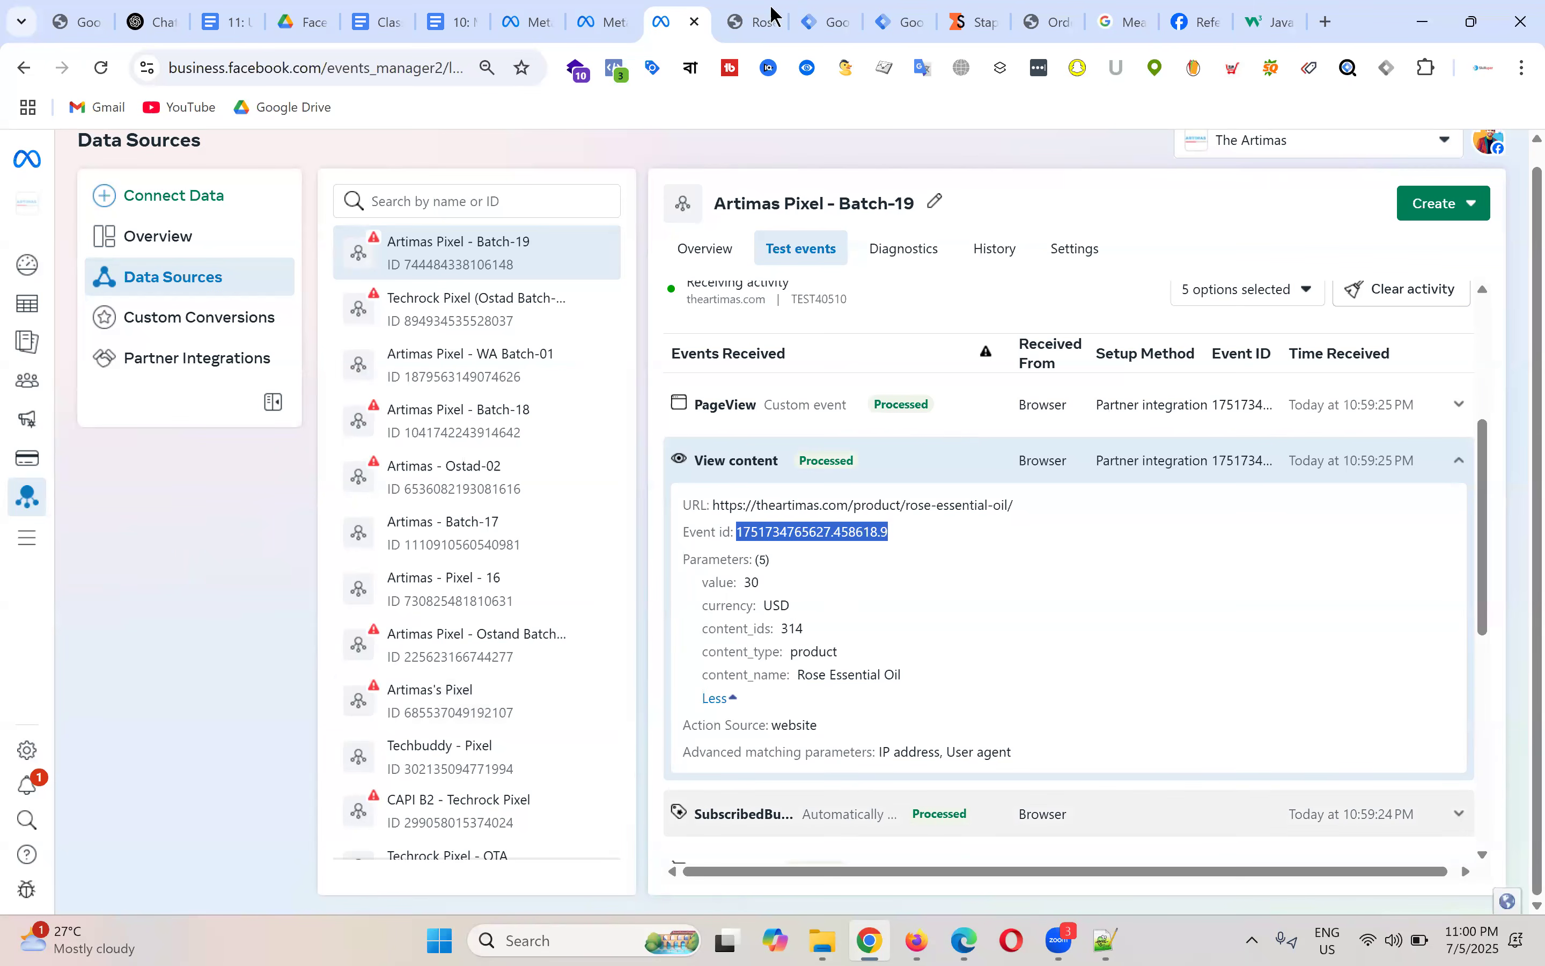
Step: Return to the Artimas - Web workspace in Tag Manager, showing Version 11 live
scroll(954, 437, up, 4)
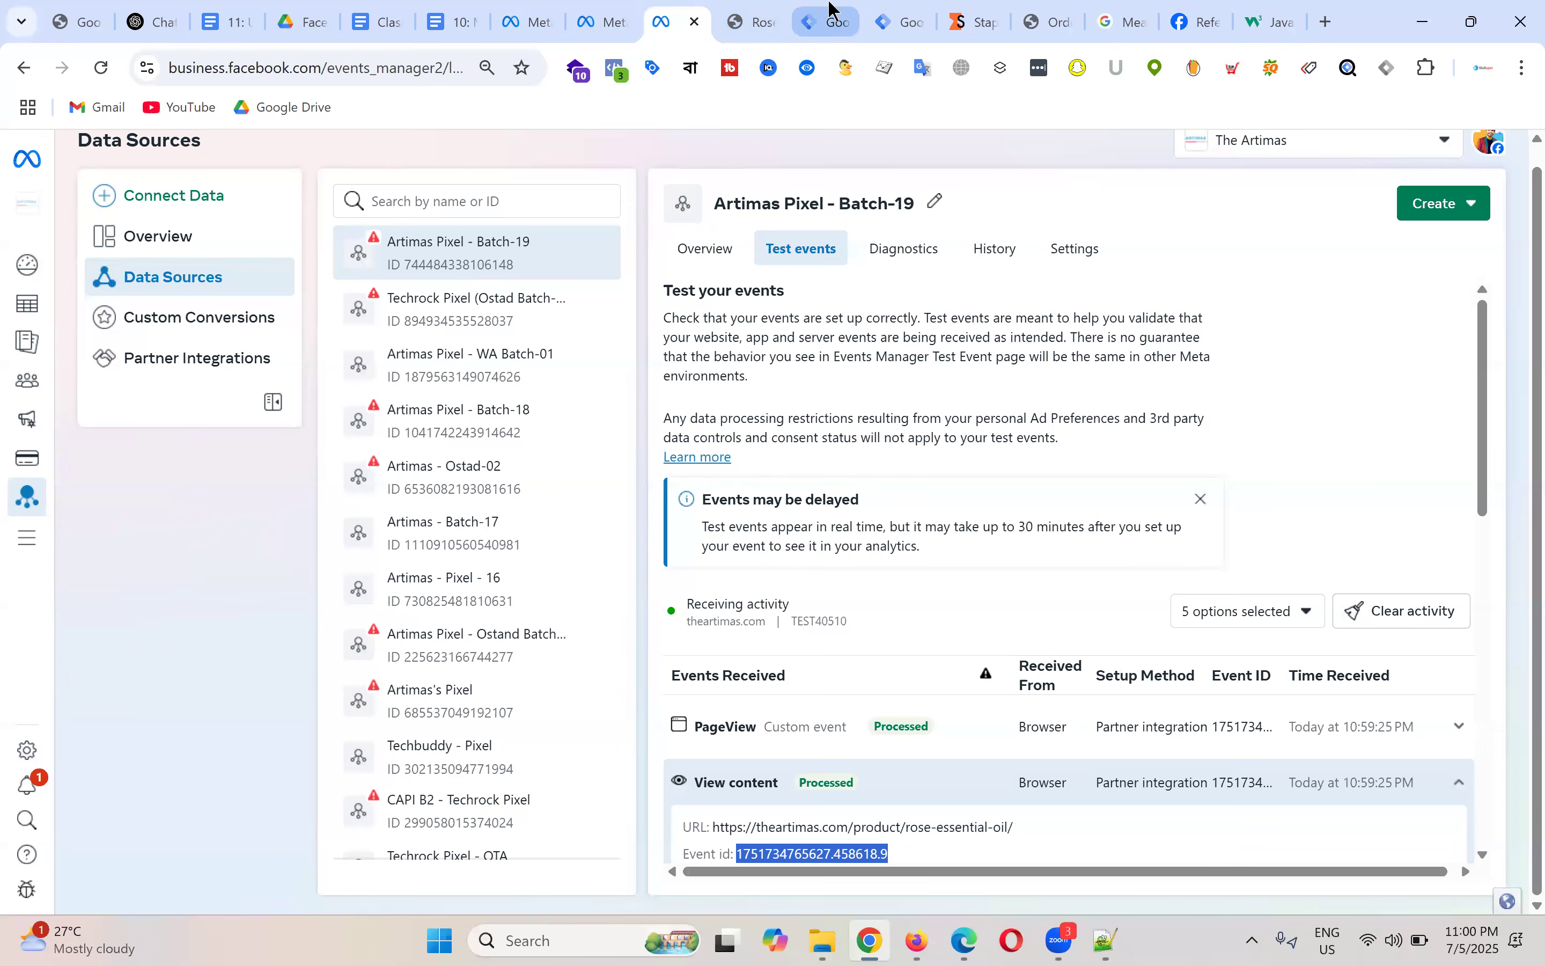
click(821, 21)
click(67, 225)
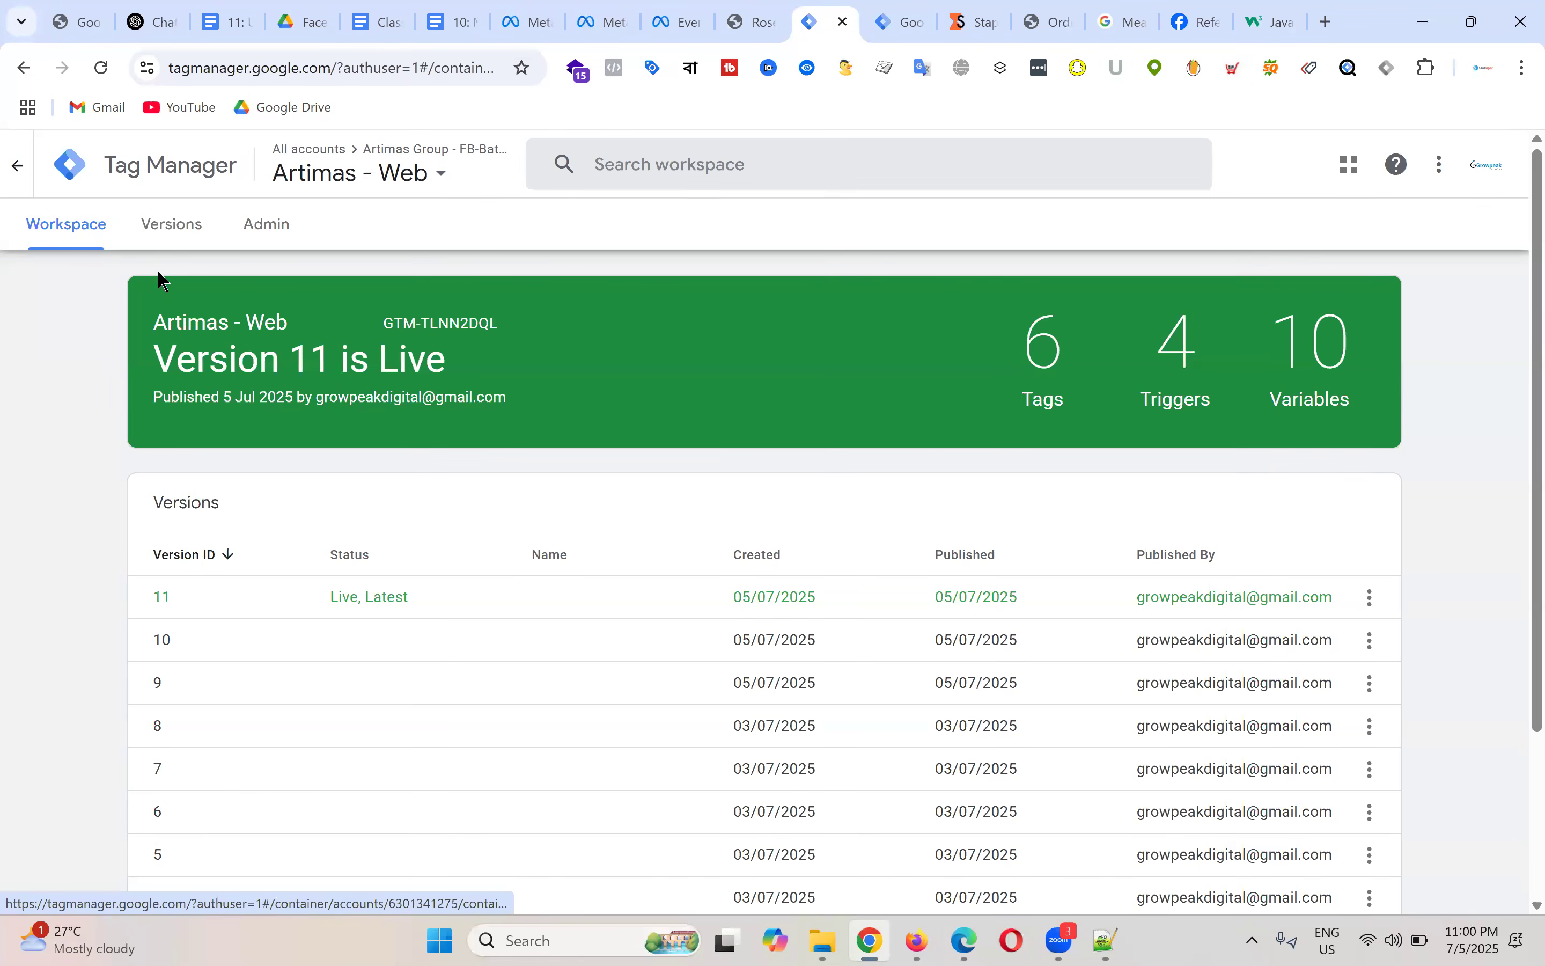
Step: Glance at Admin and the Artimas - Server tags, then return to the Artimas - Web workspace
click(269, 227)
click(89, 242)
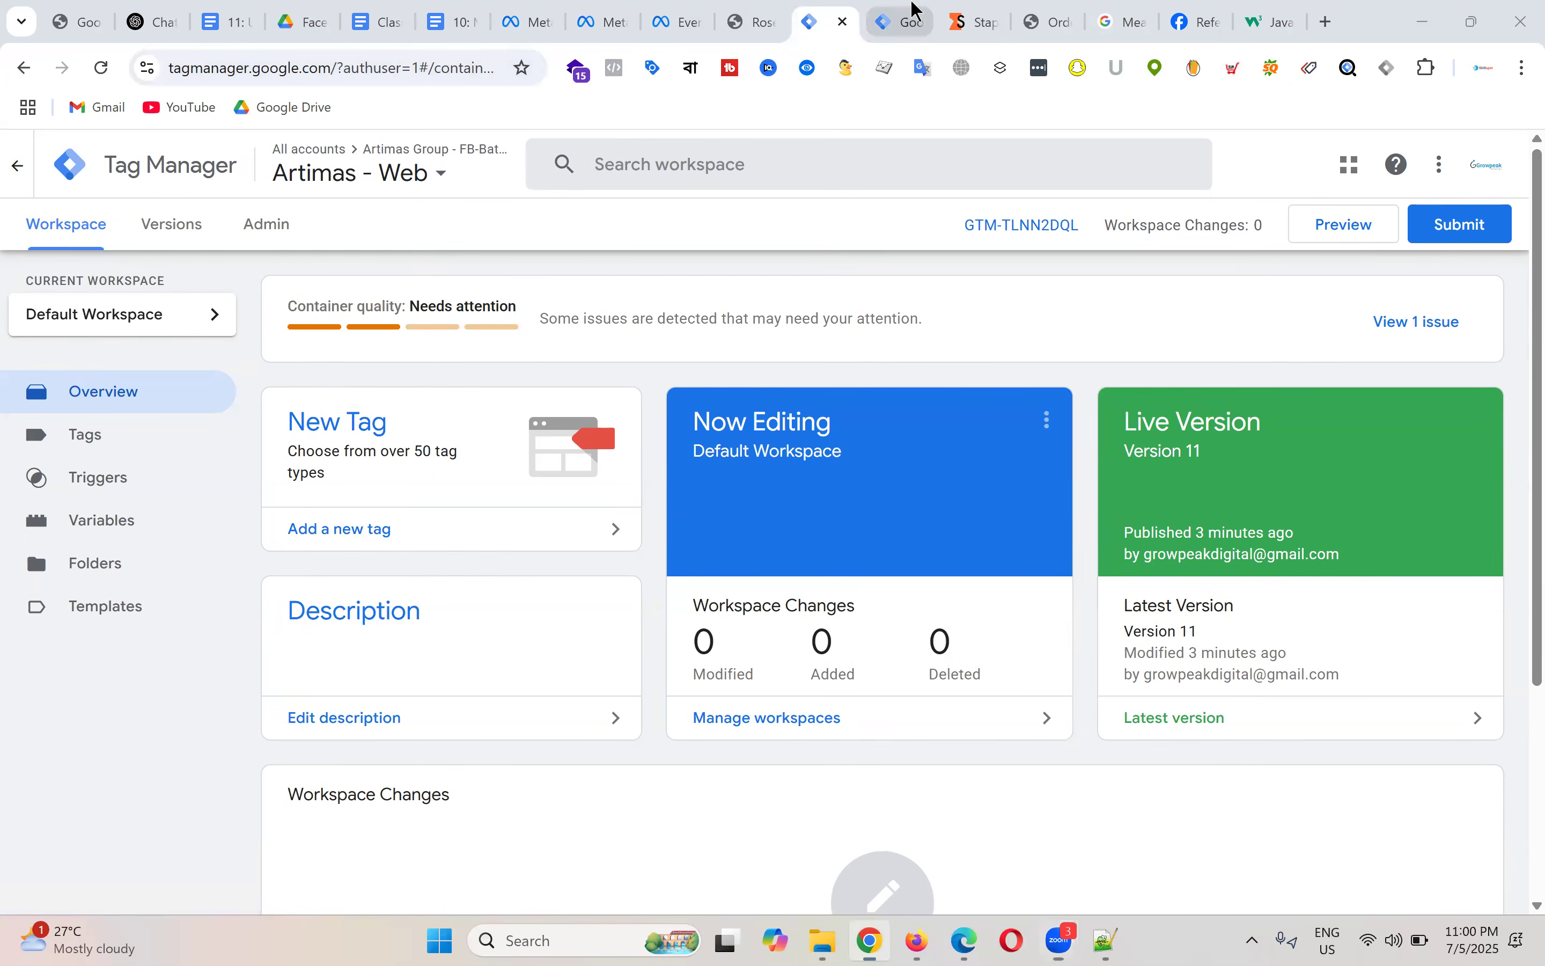
click(903, 23)
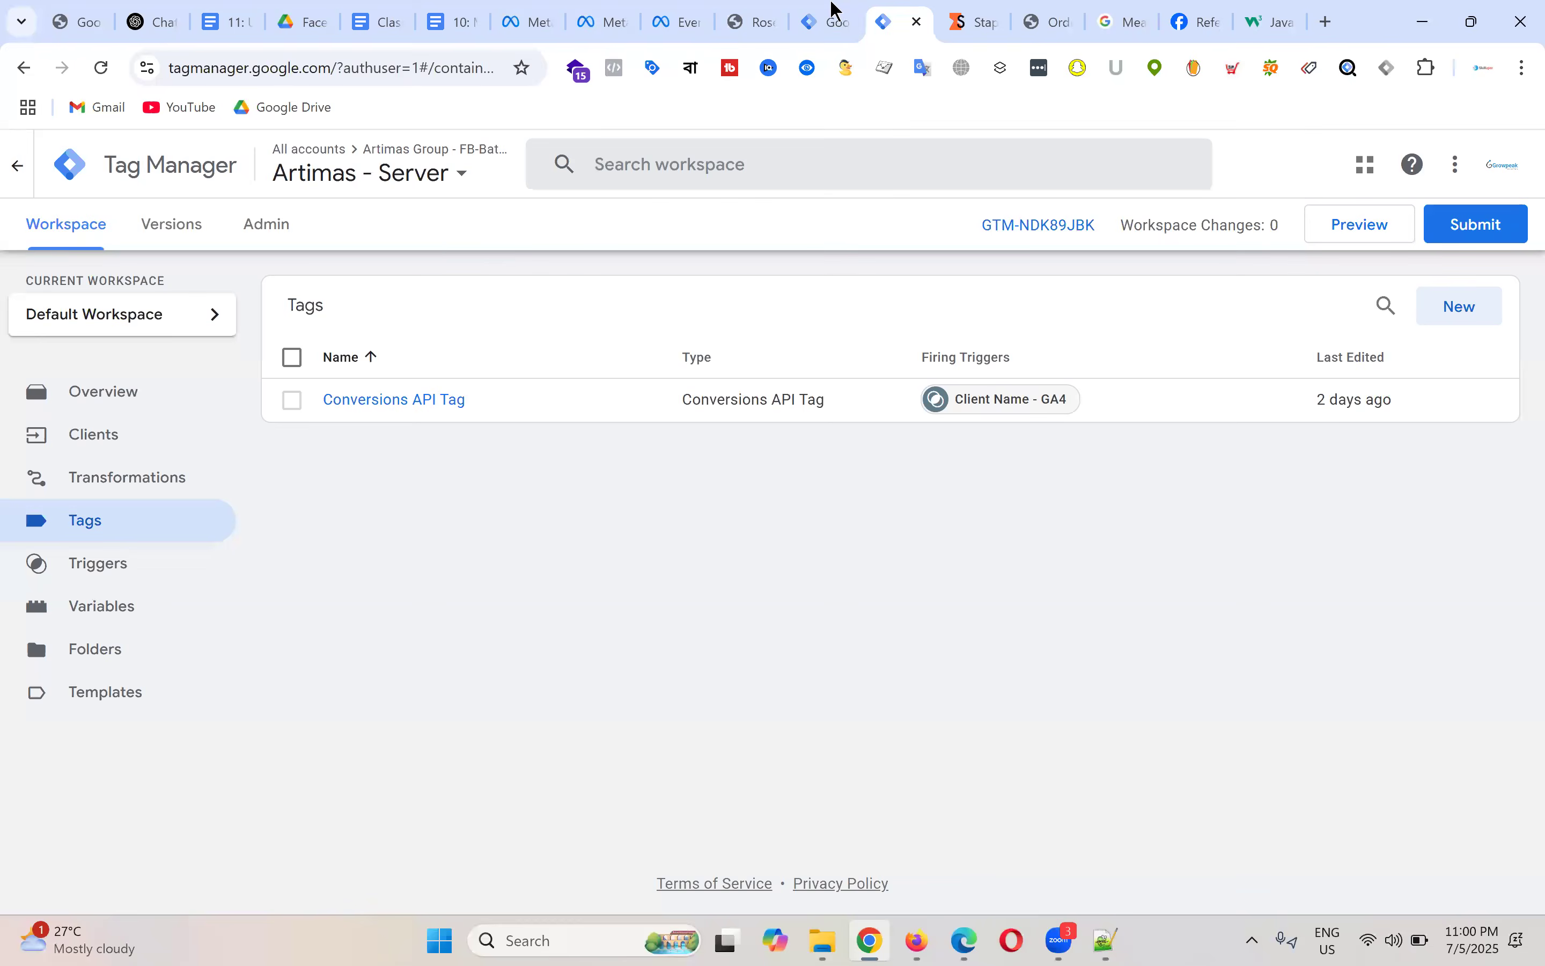
click(830, 19)
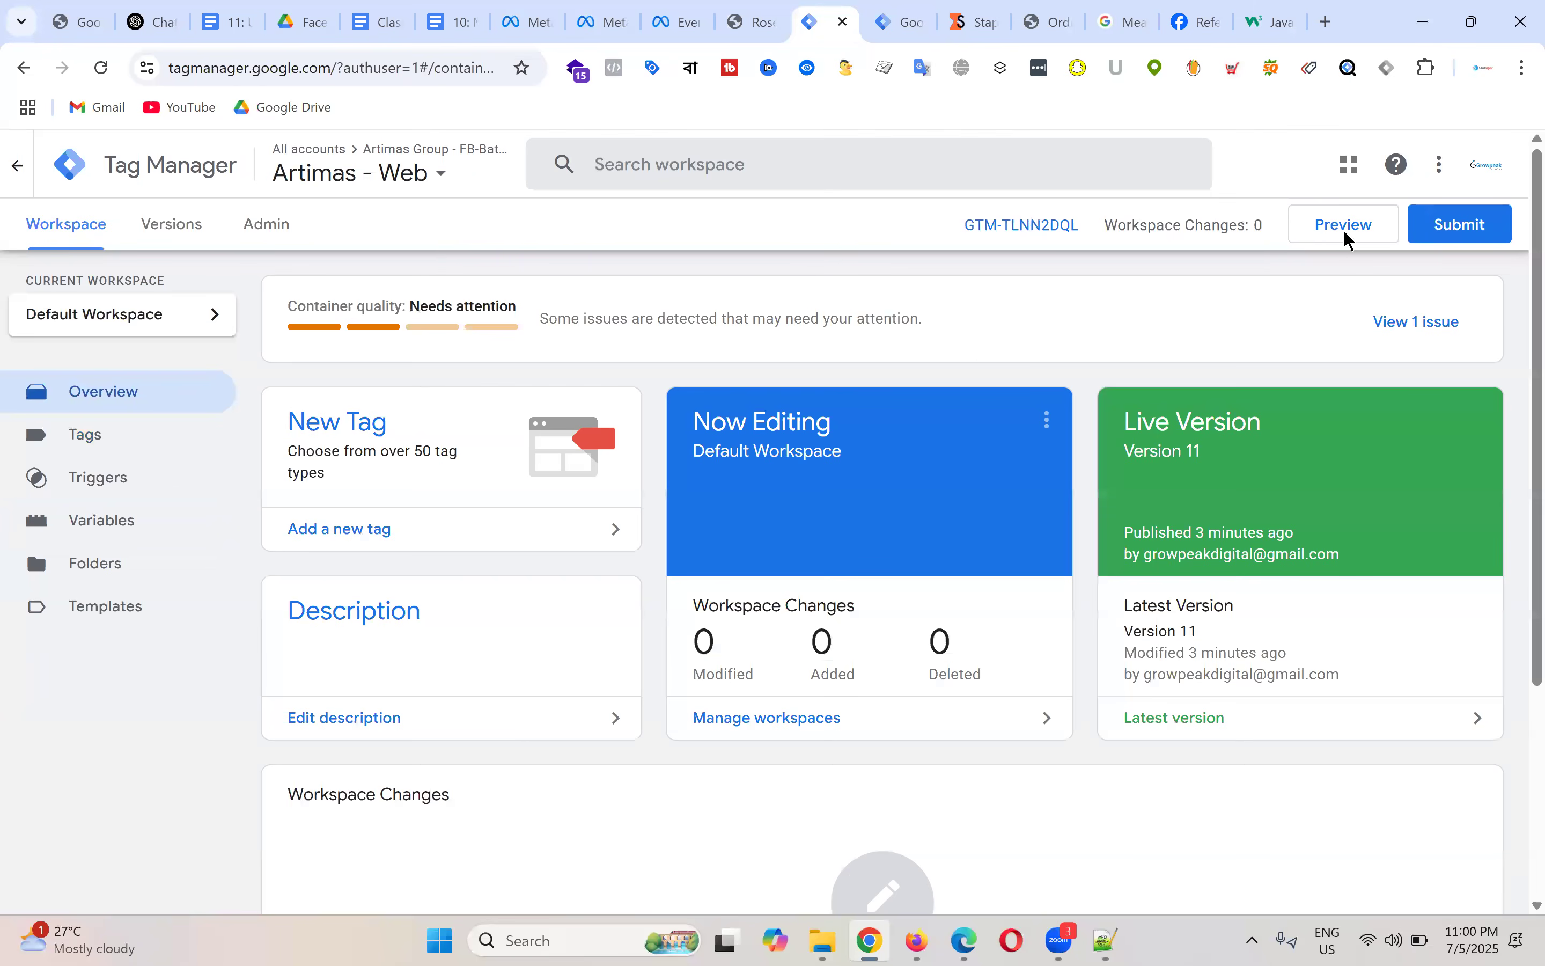
click(1326, 228)
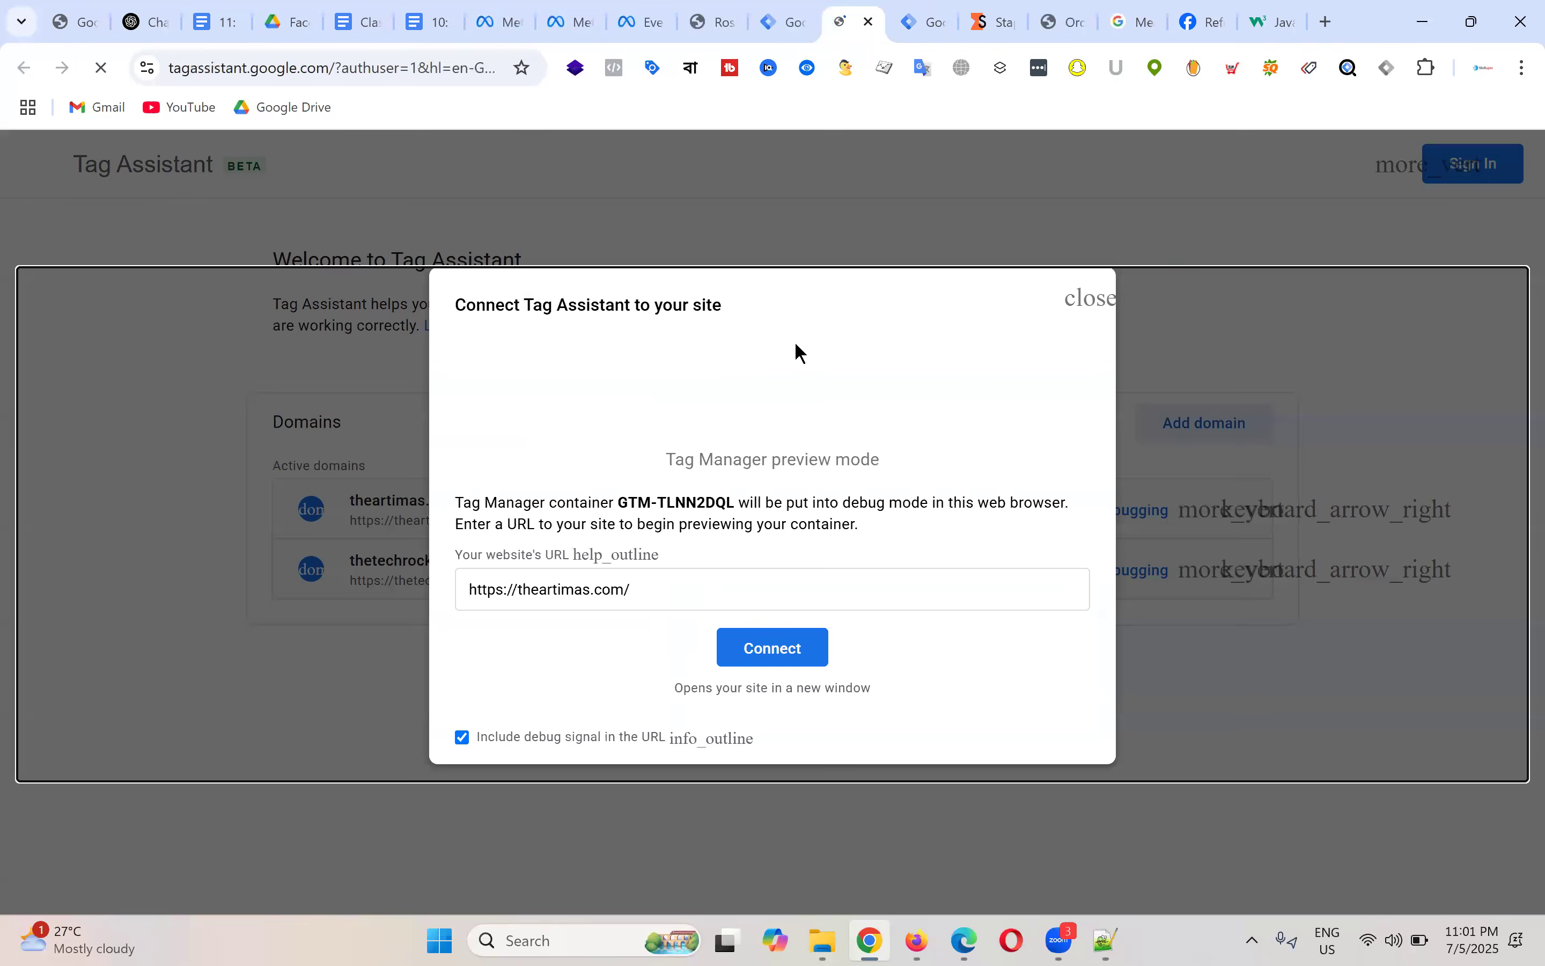
click(806, 665)
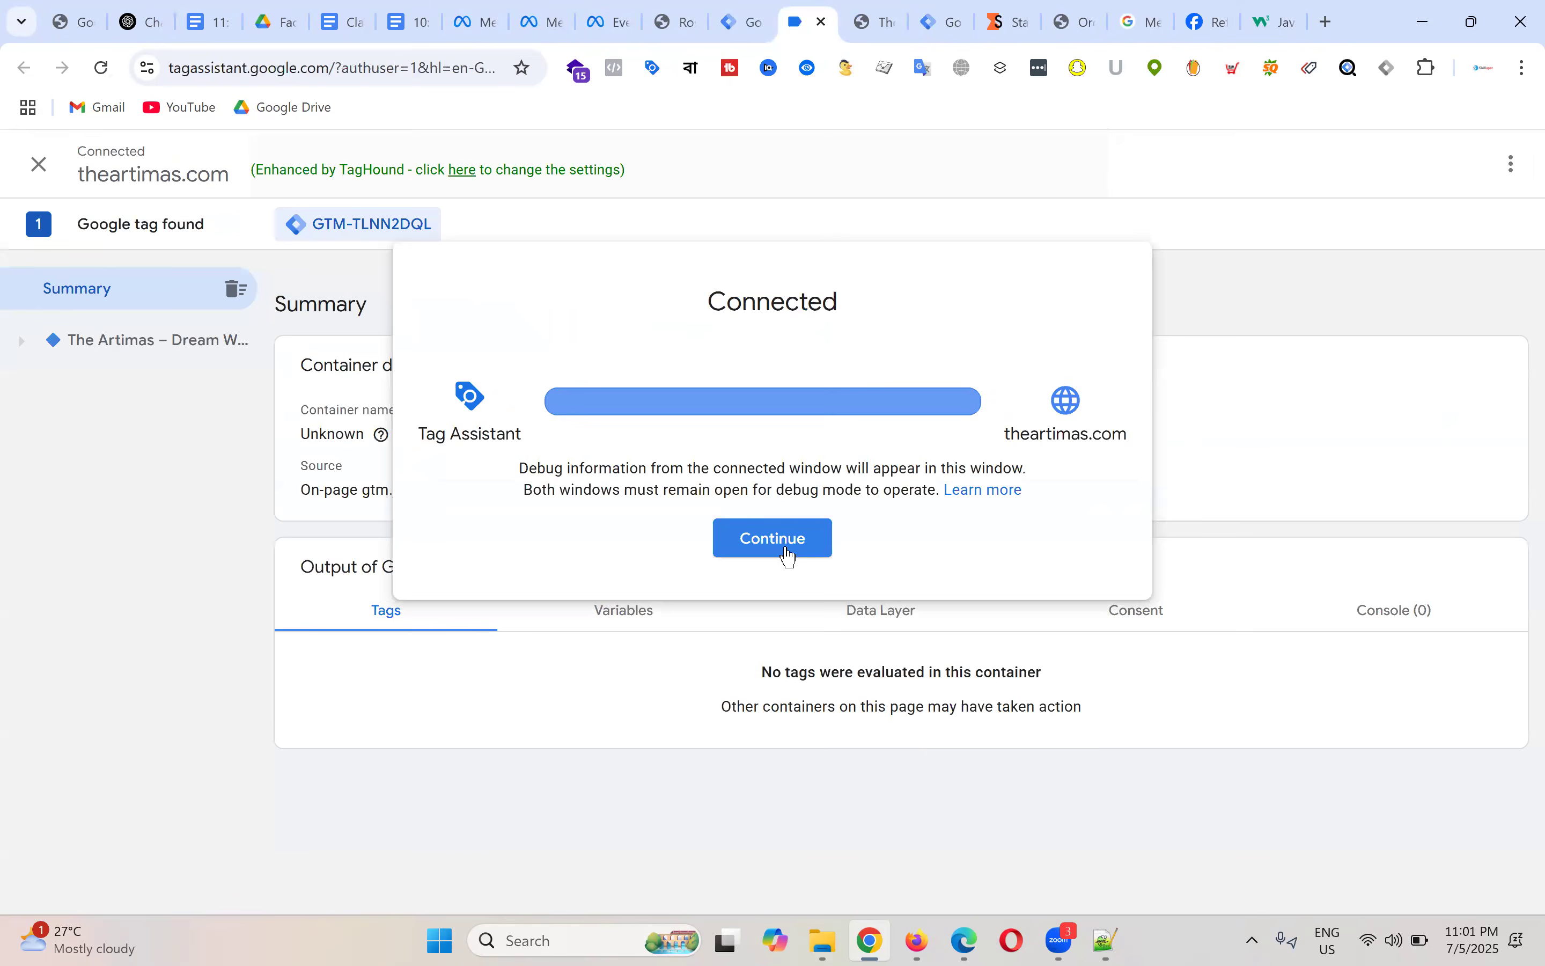
click(789, 549)
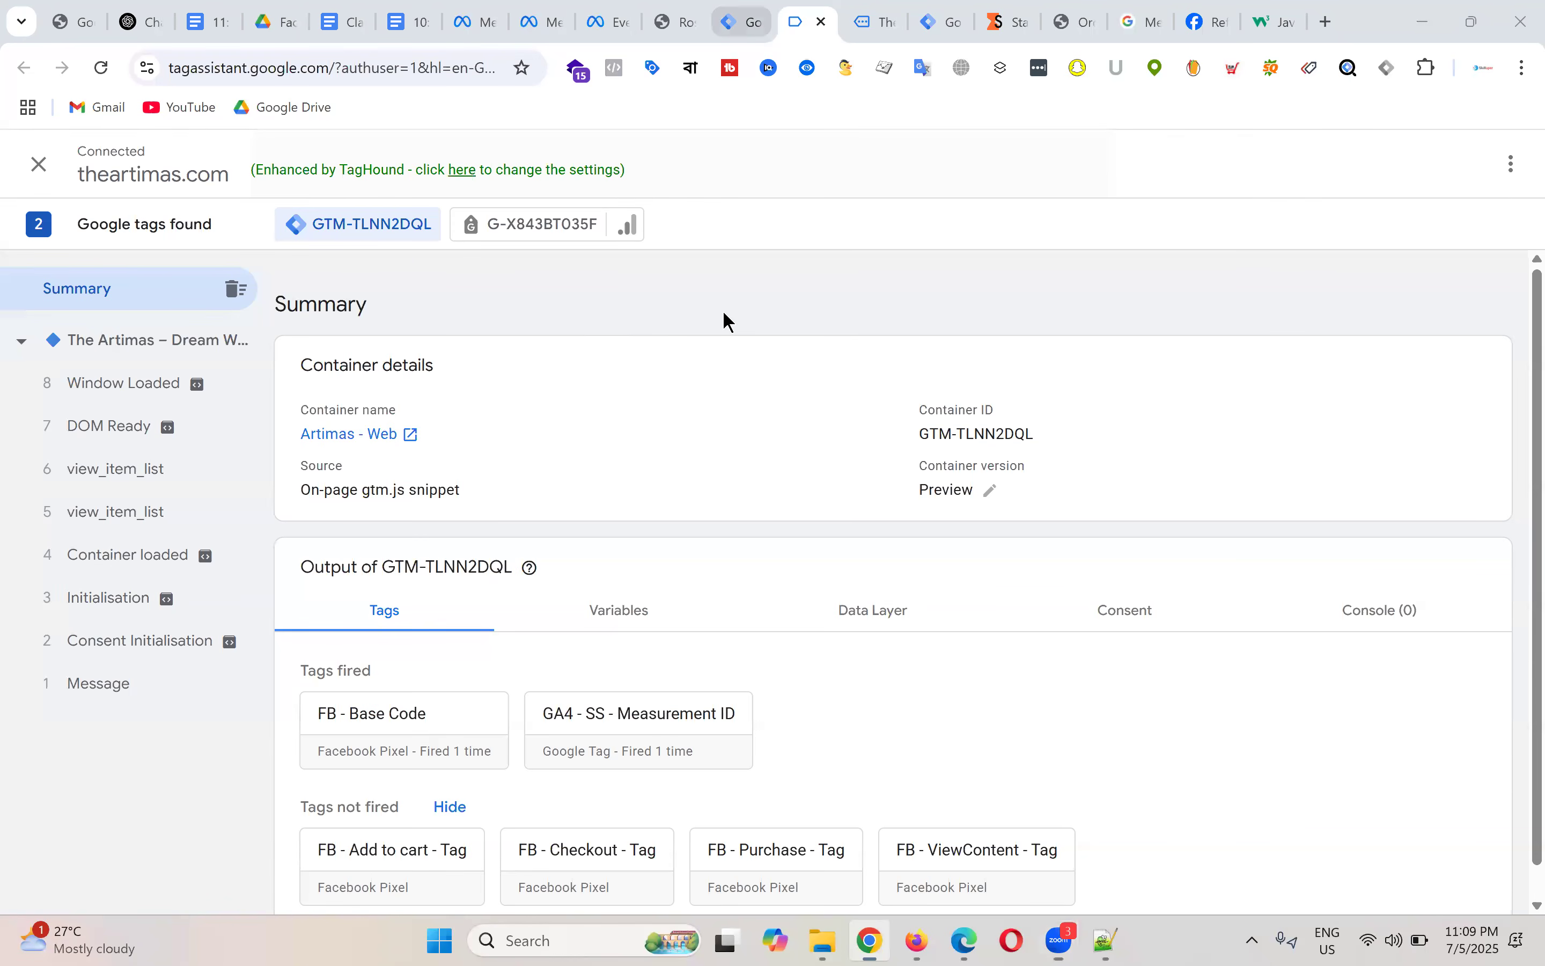
key(ctrl+shift+Tab)
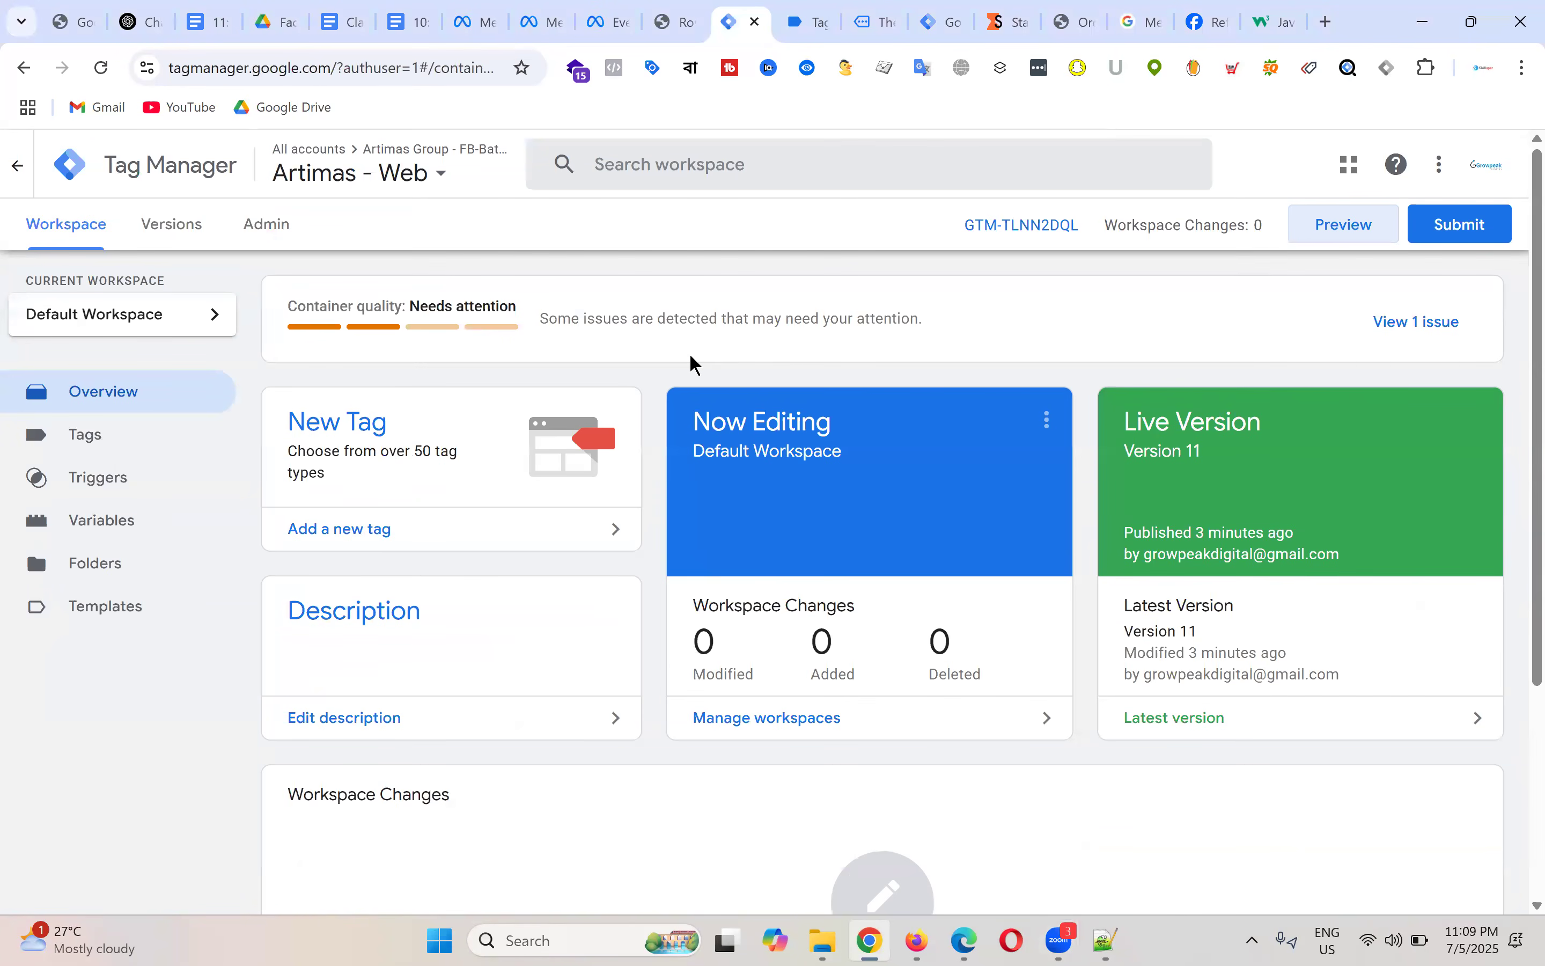
Step: Open the Tags list, skim the lesson's tracking diagrams, then come back to Tag Manager
click(131, 450)
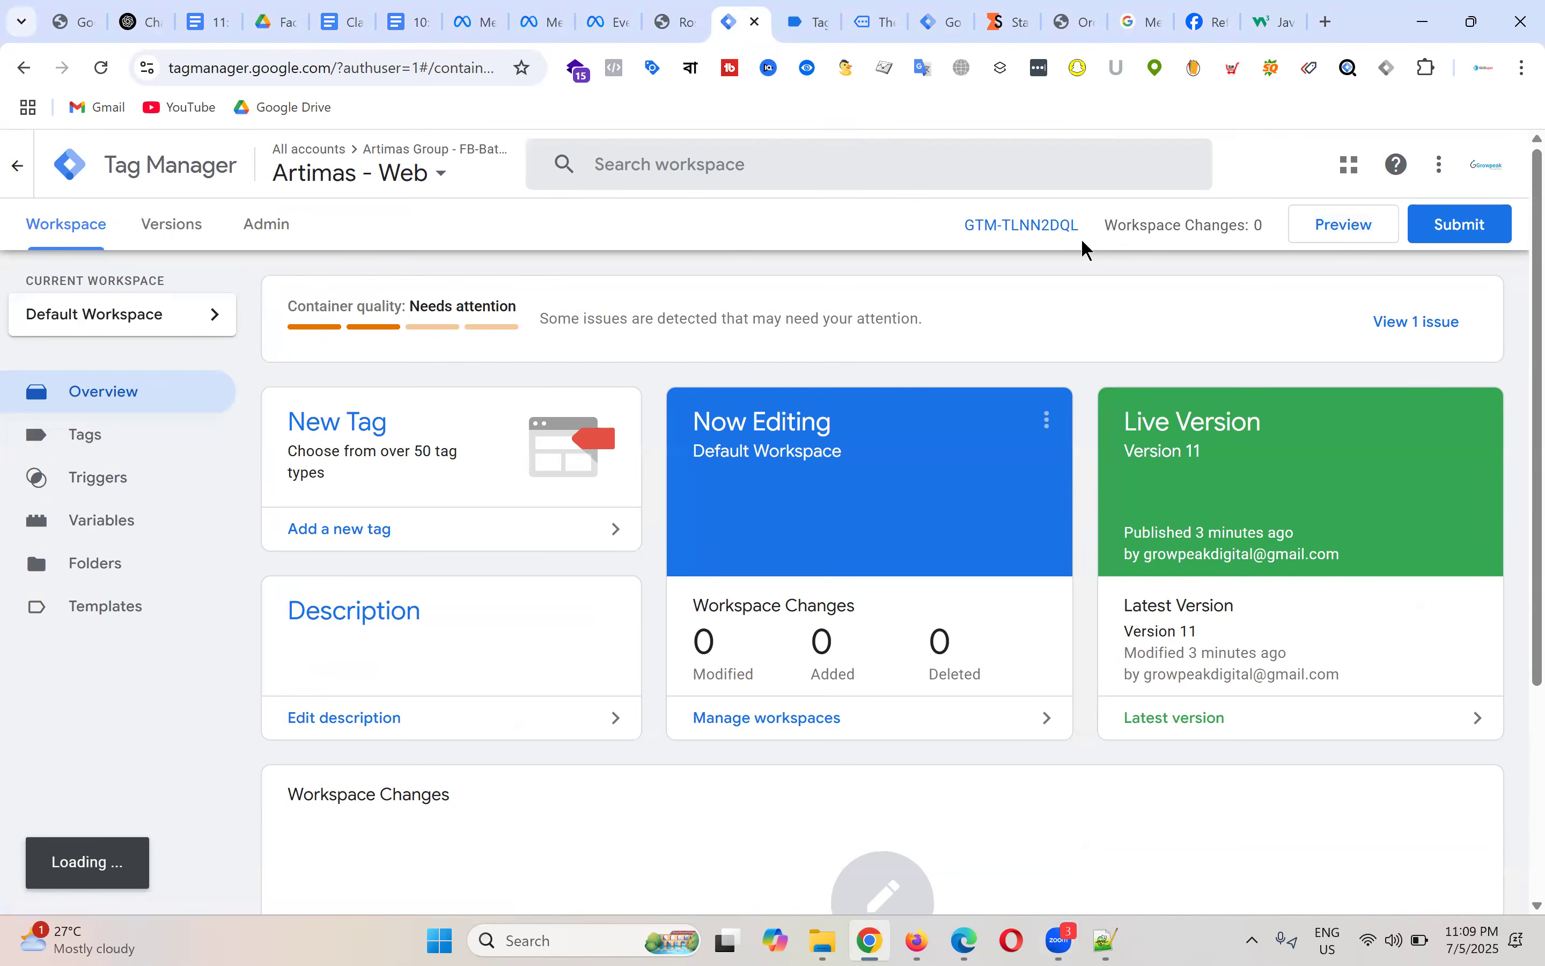
click(211, 14)
scroll(767, 510, down, 3)
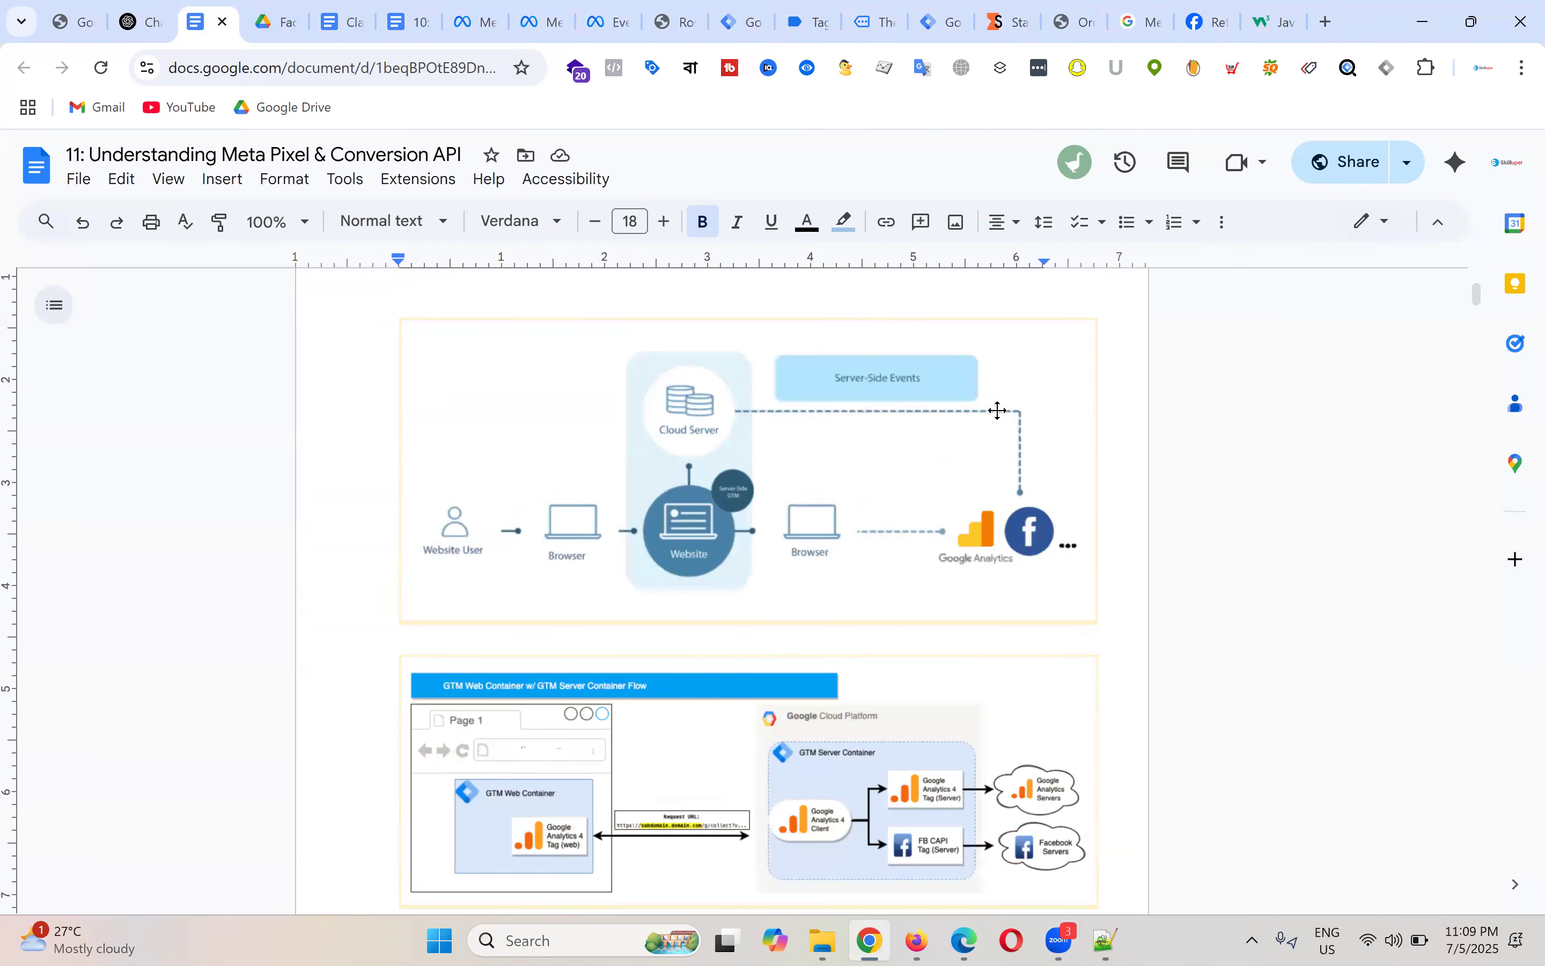
scroll(706, 623, down, 2)
scroll(552, 562, down, 1)
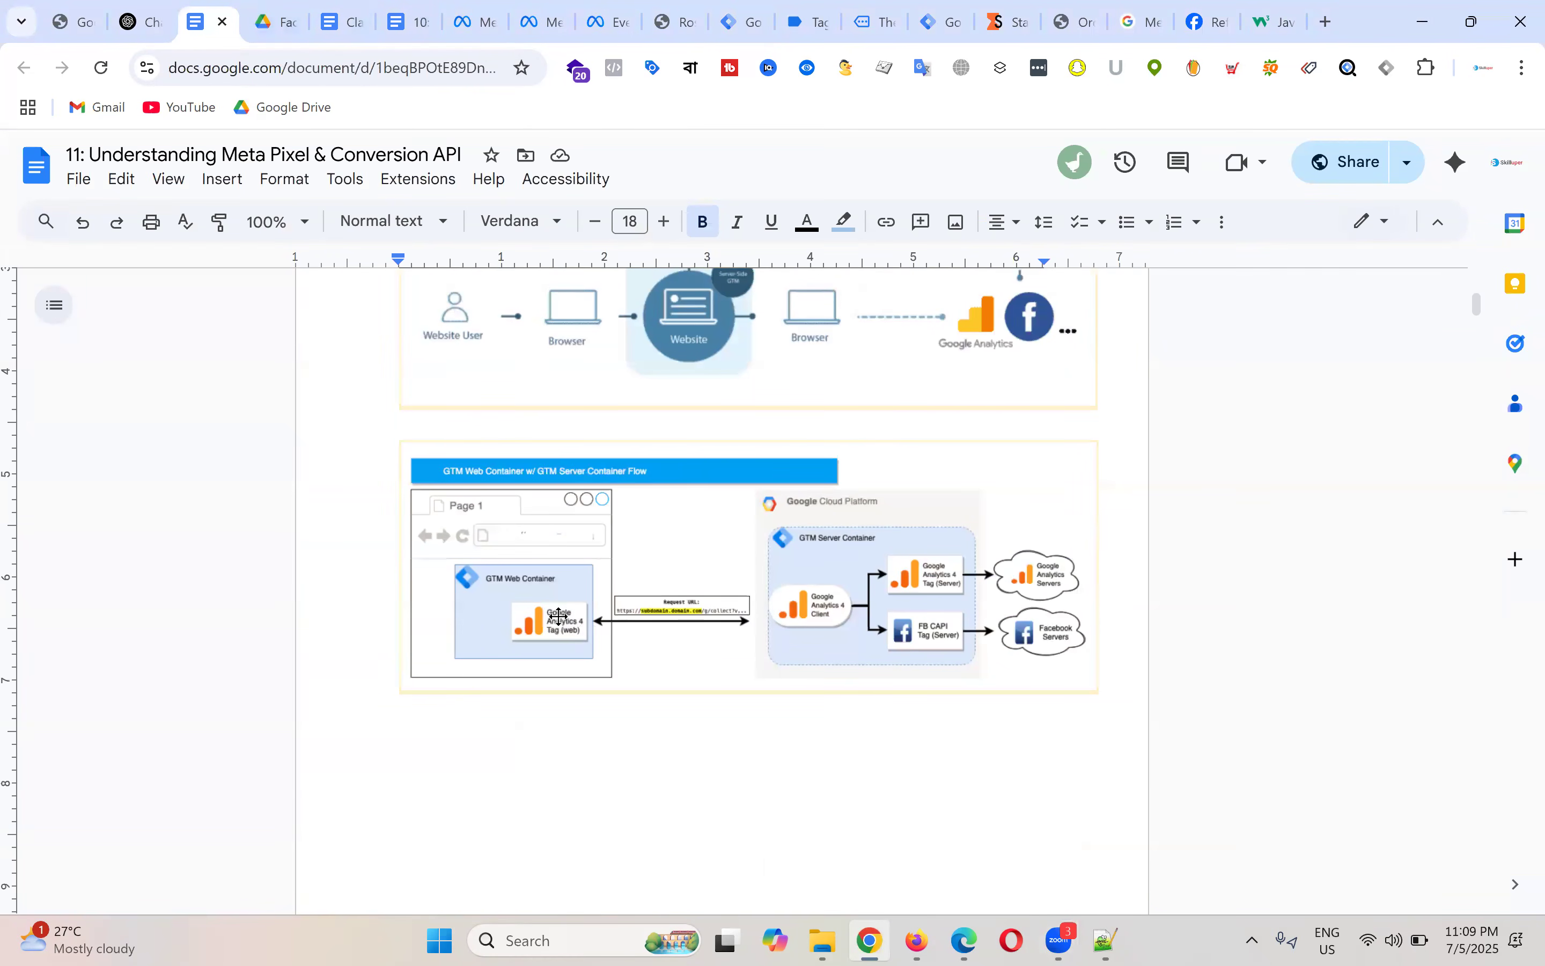
scroll(918, 613, up, 6)
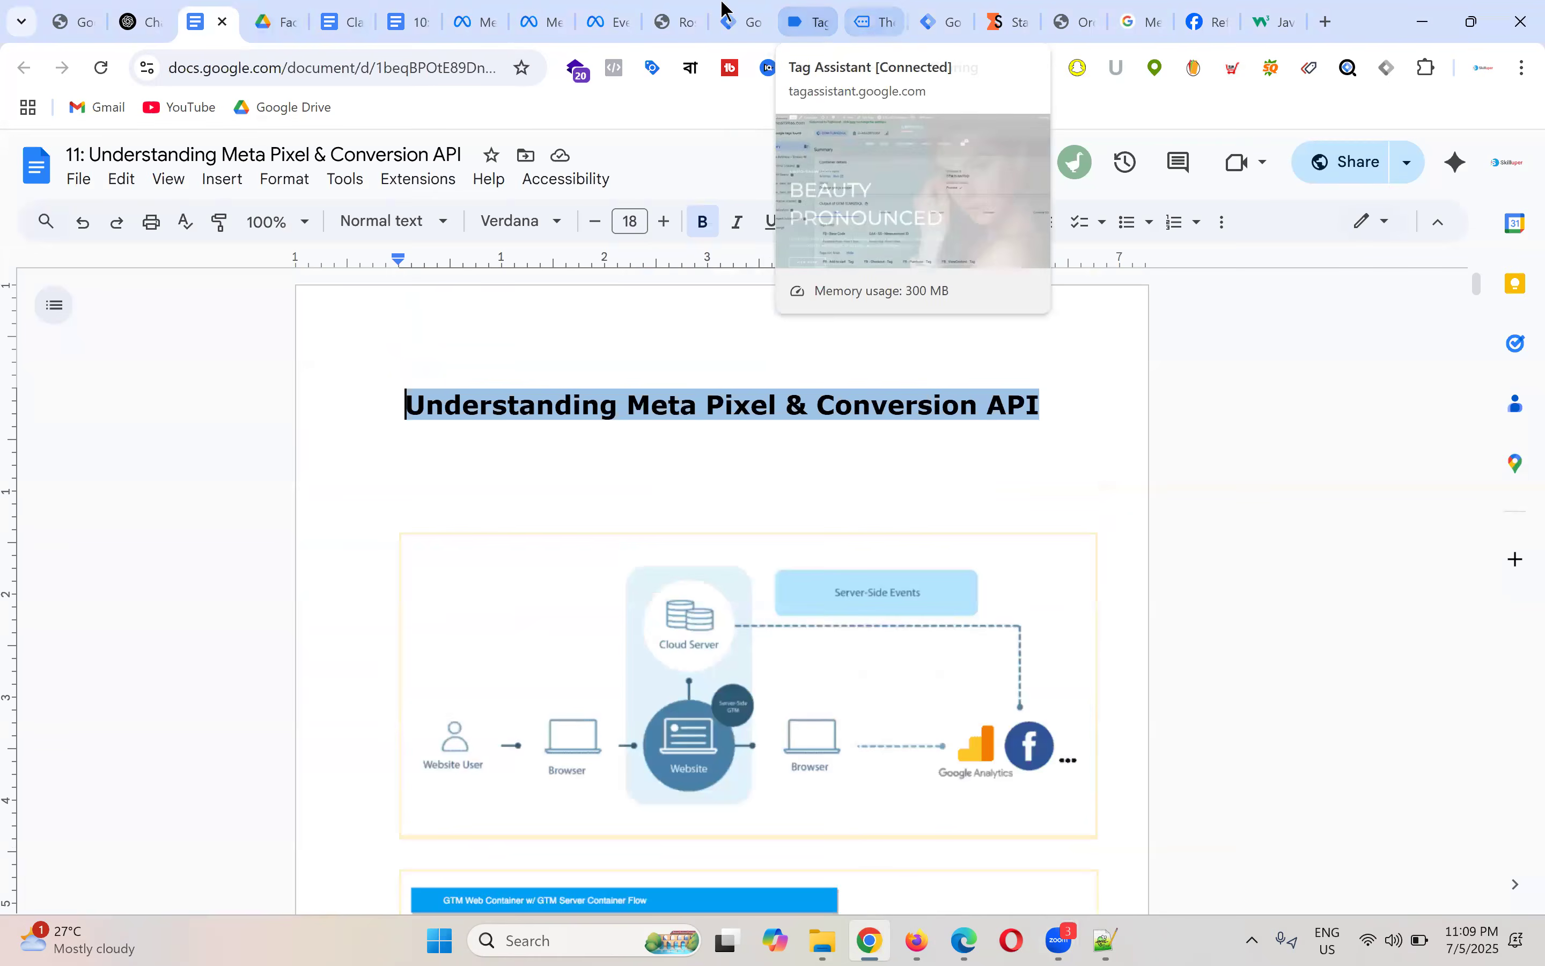
click(734, 22)
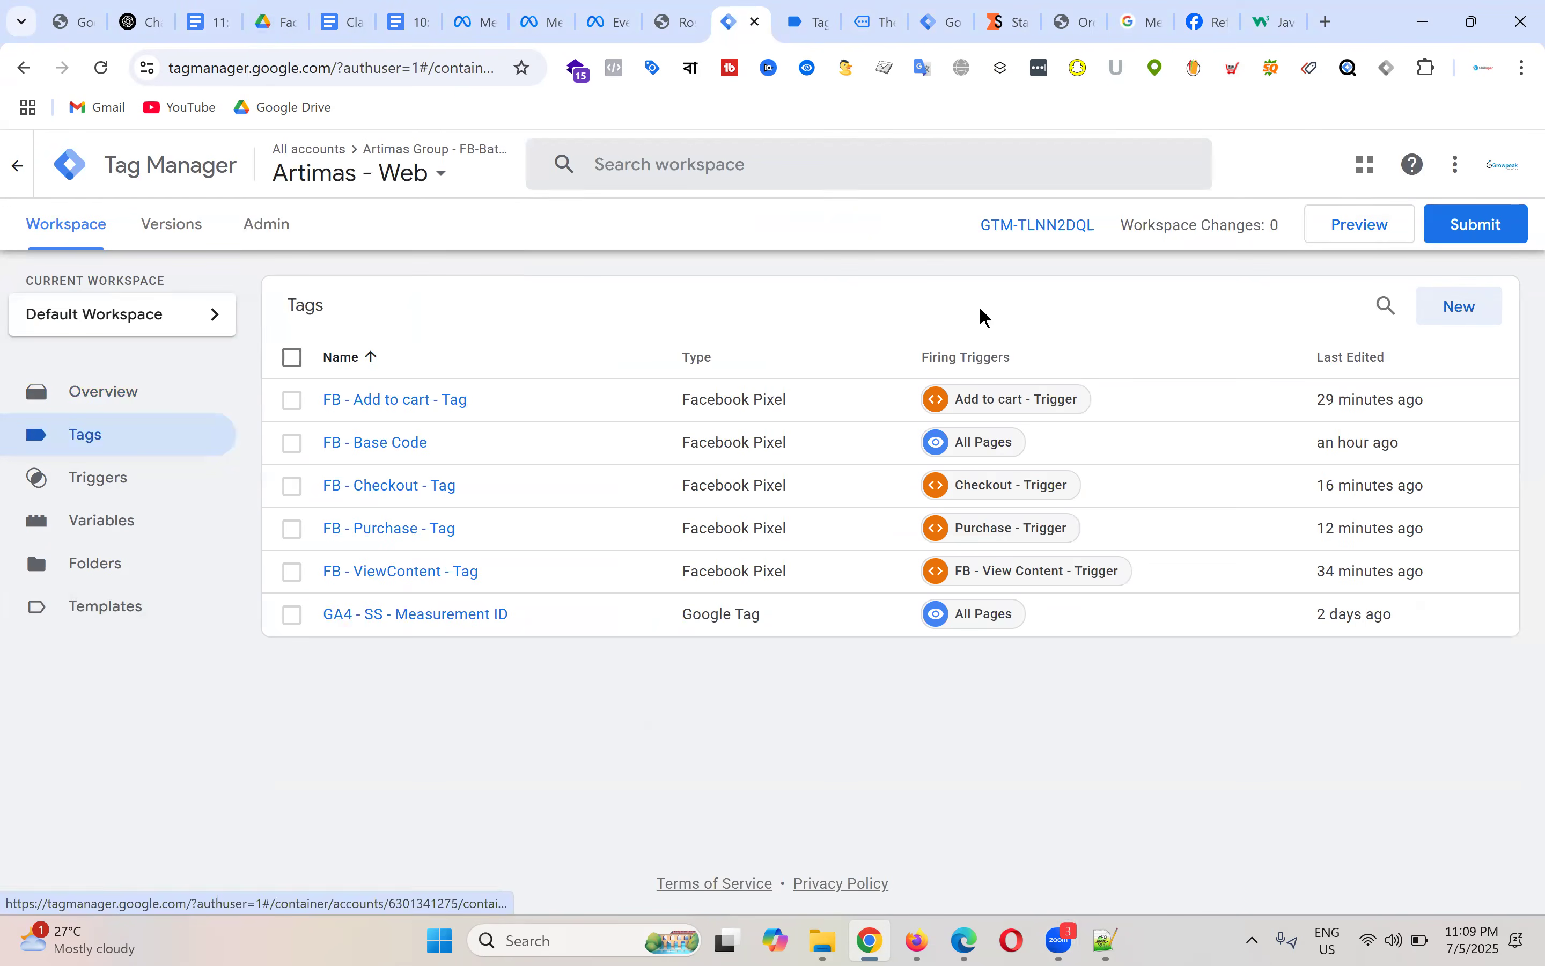
Step: Start a new Google Analytics: GA4 Event tag and reach the Measurement ID field
click(1467, 309)
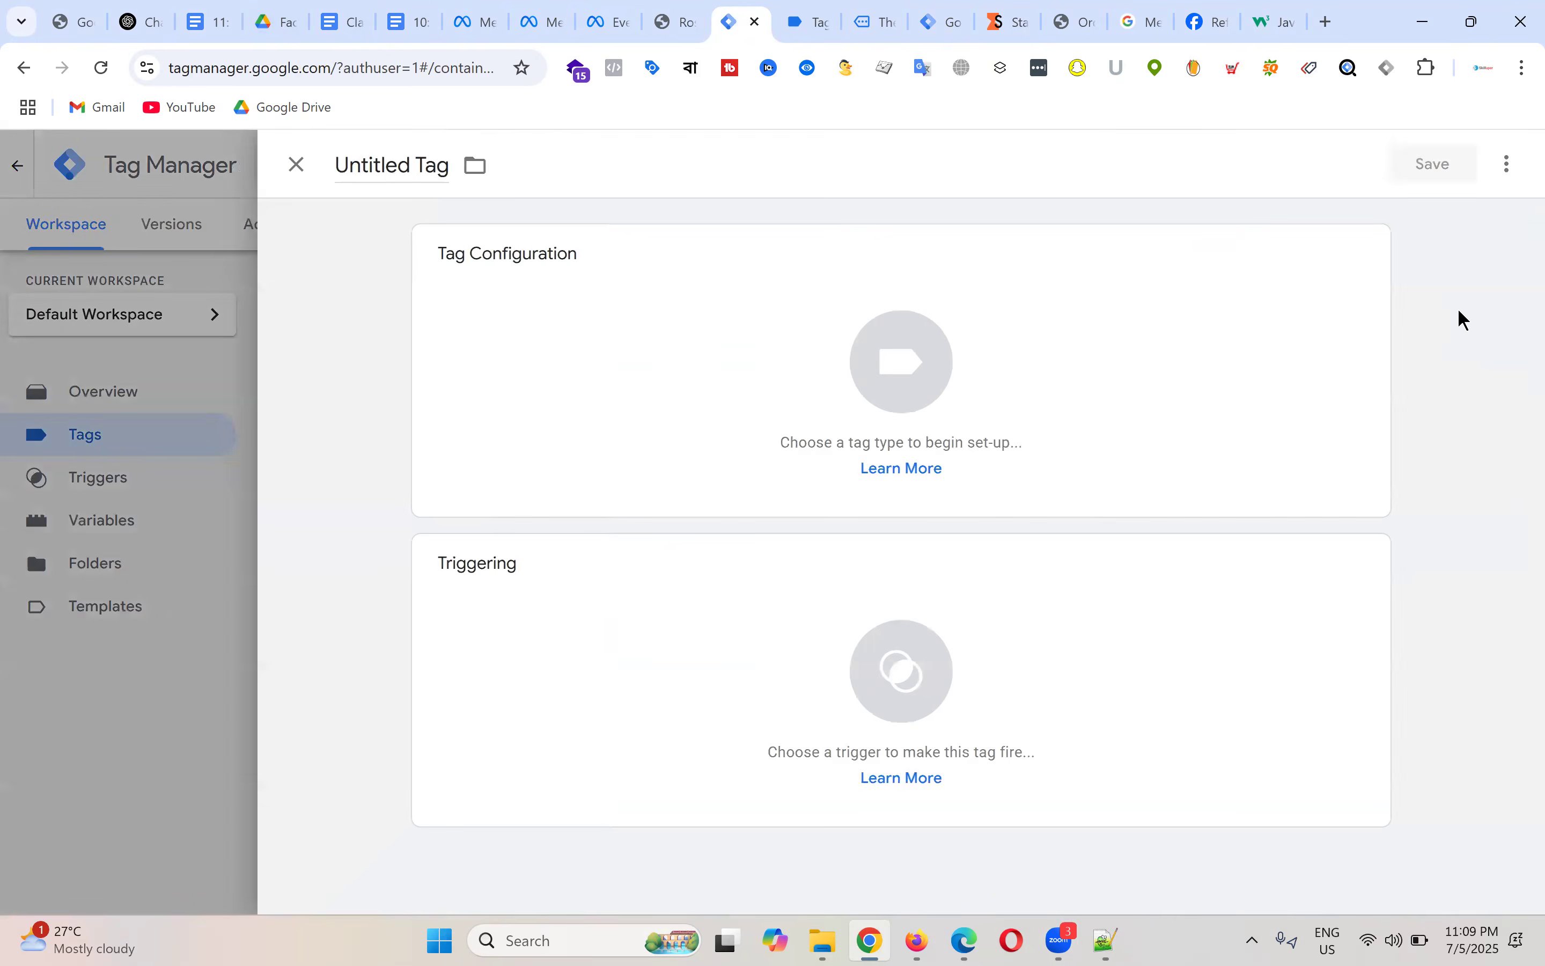
click(933, 391)
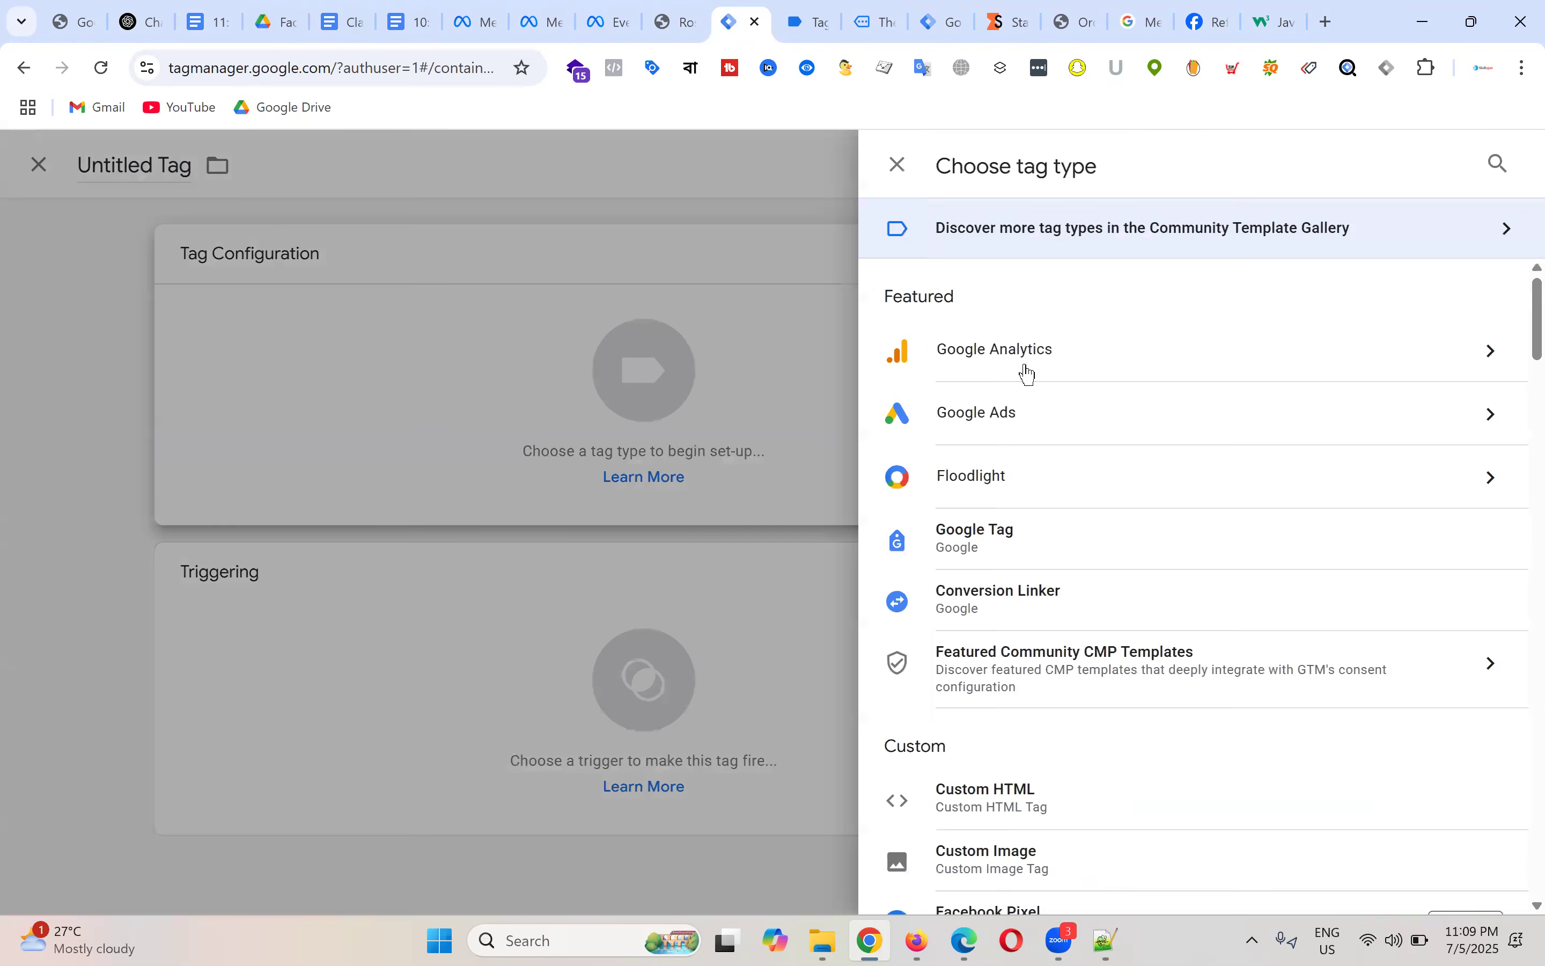
scroll(1309, 428, down, 3)
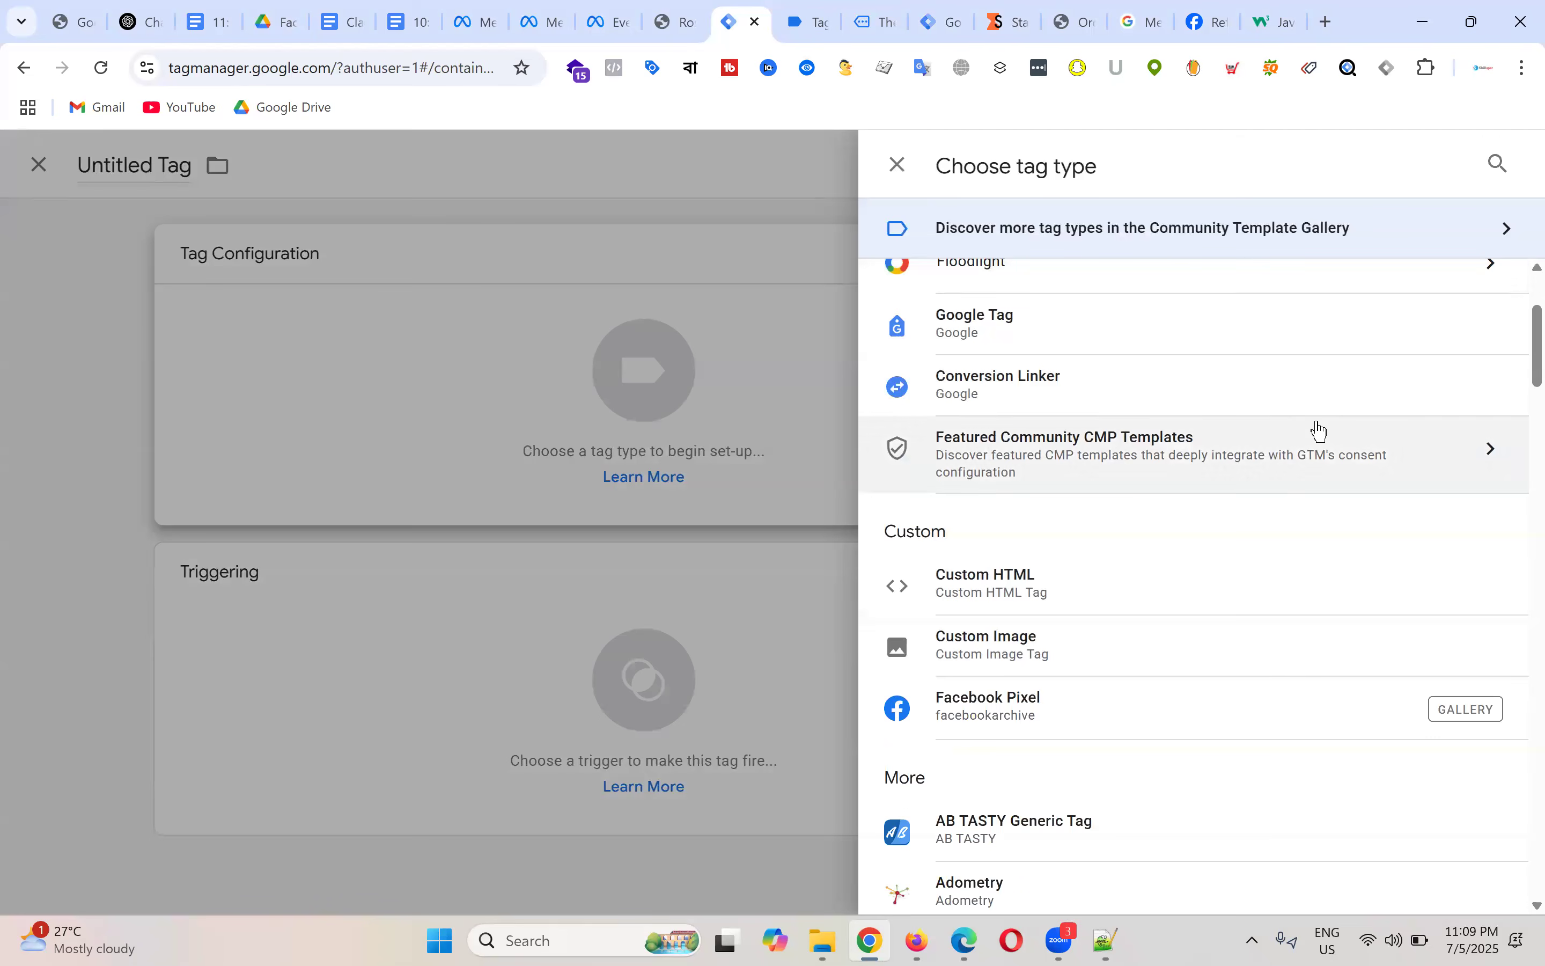
scroll(1252, 575, down, 1)
scroll(1283, 570, up, 4)
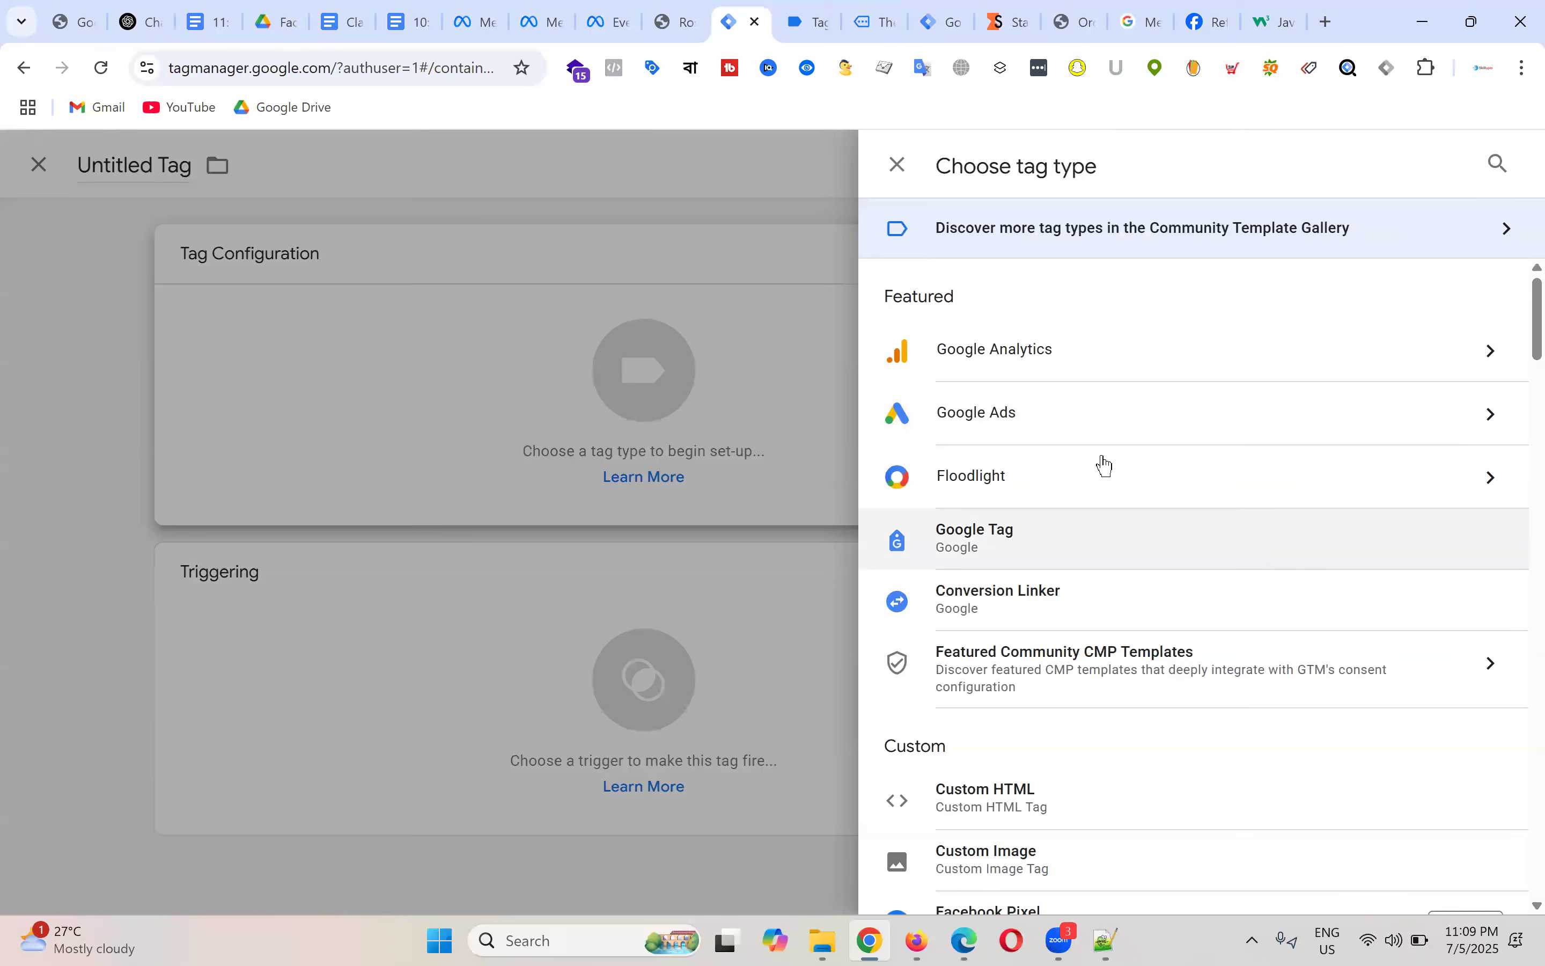
click(1075, 361)
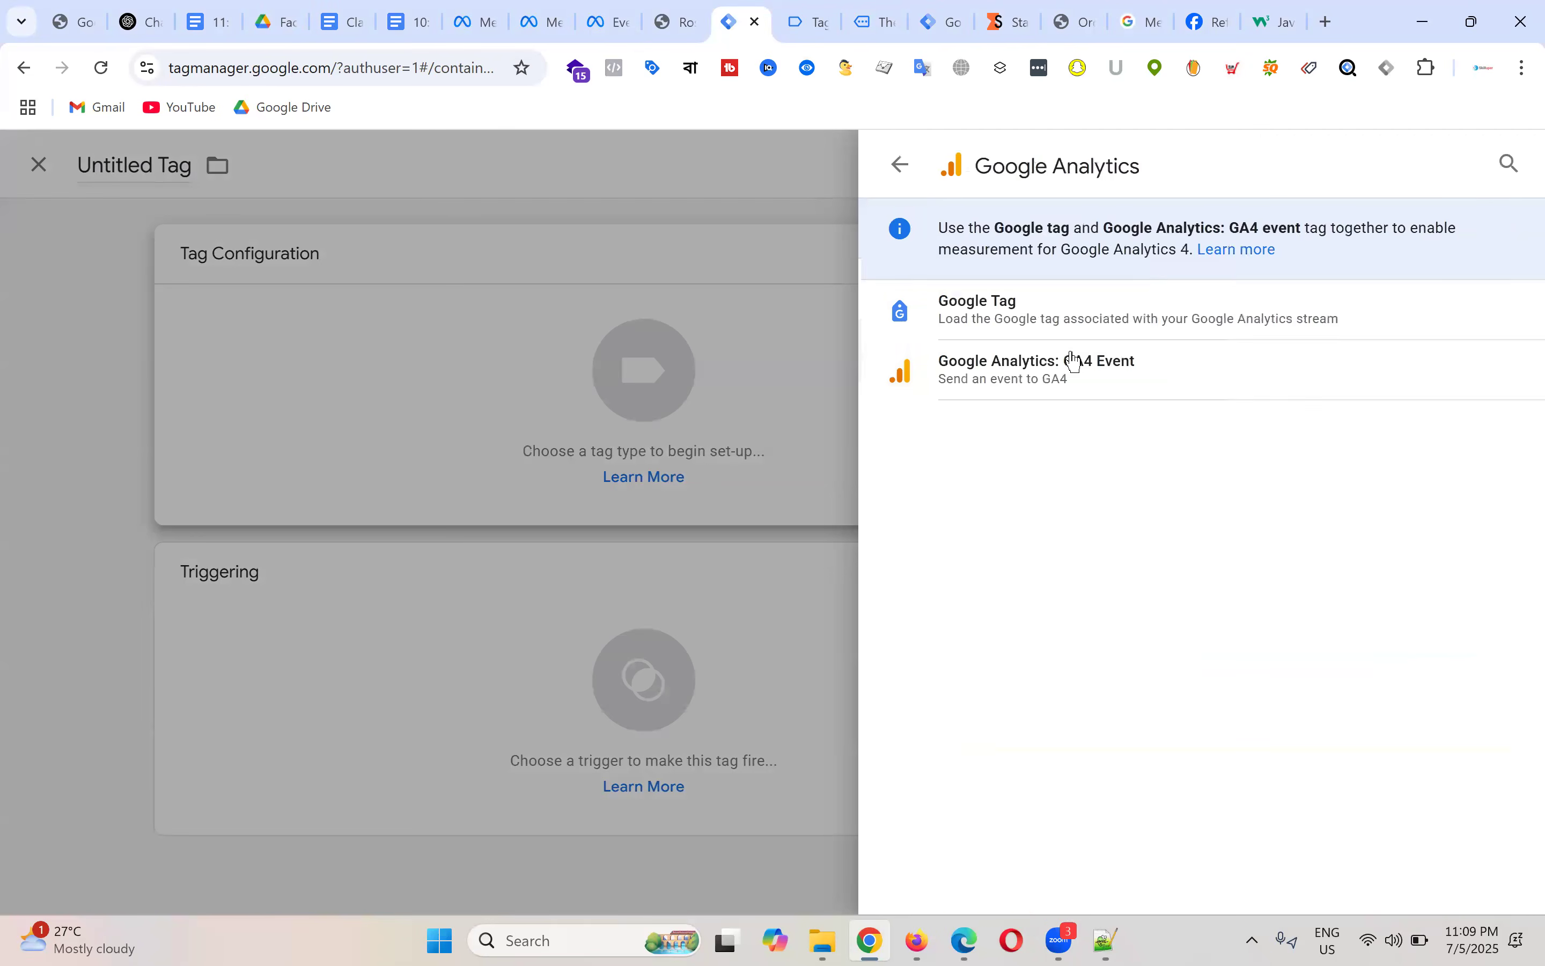
click(1093, 383)
click(601, 479)
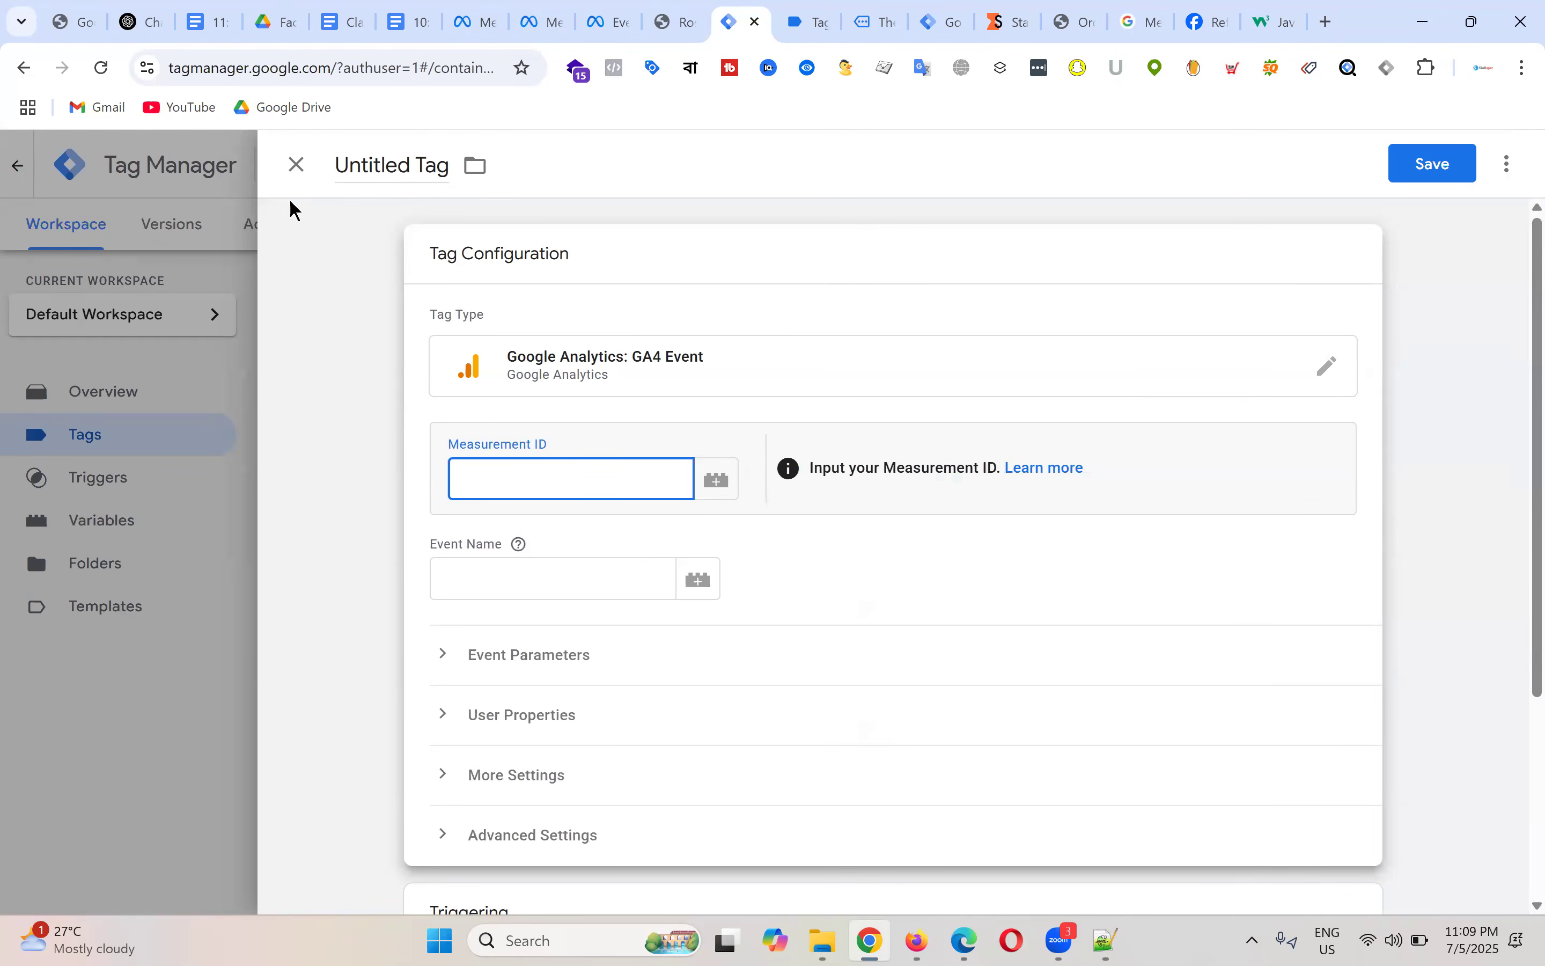
Step: Abandon the unsaved GA4 event tag, discarding it
click(298, 165)
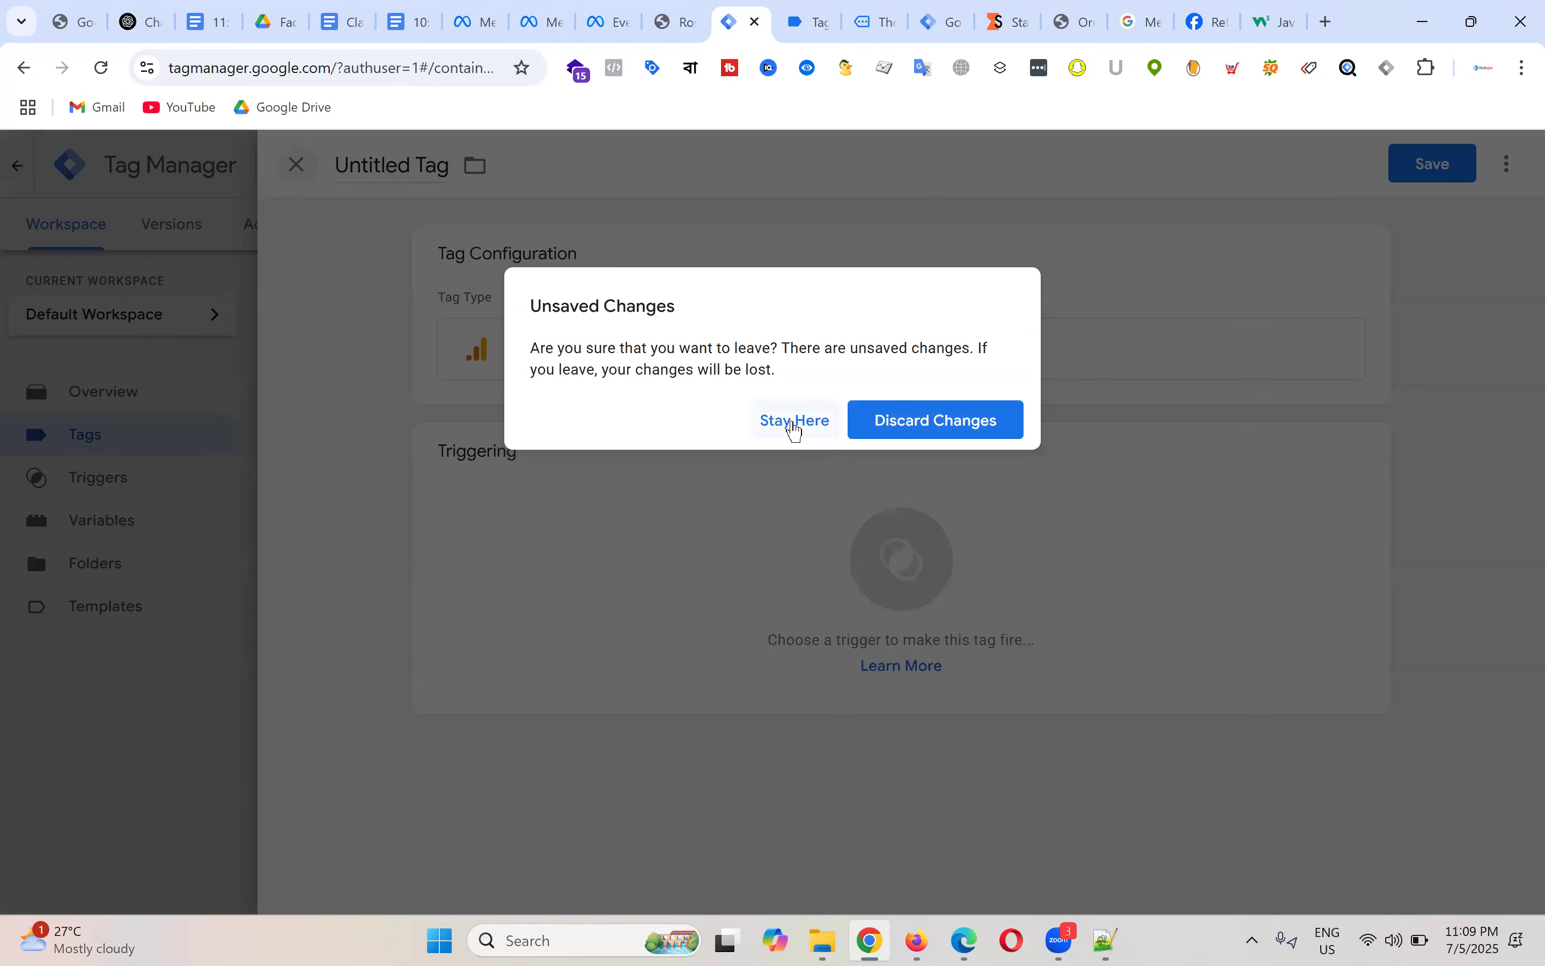
click(796, 421)
click(629, 348)
click(576, 483)
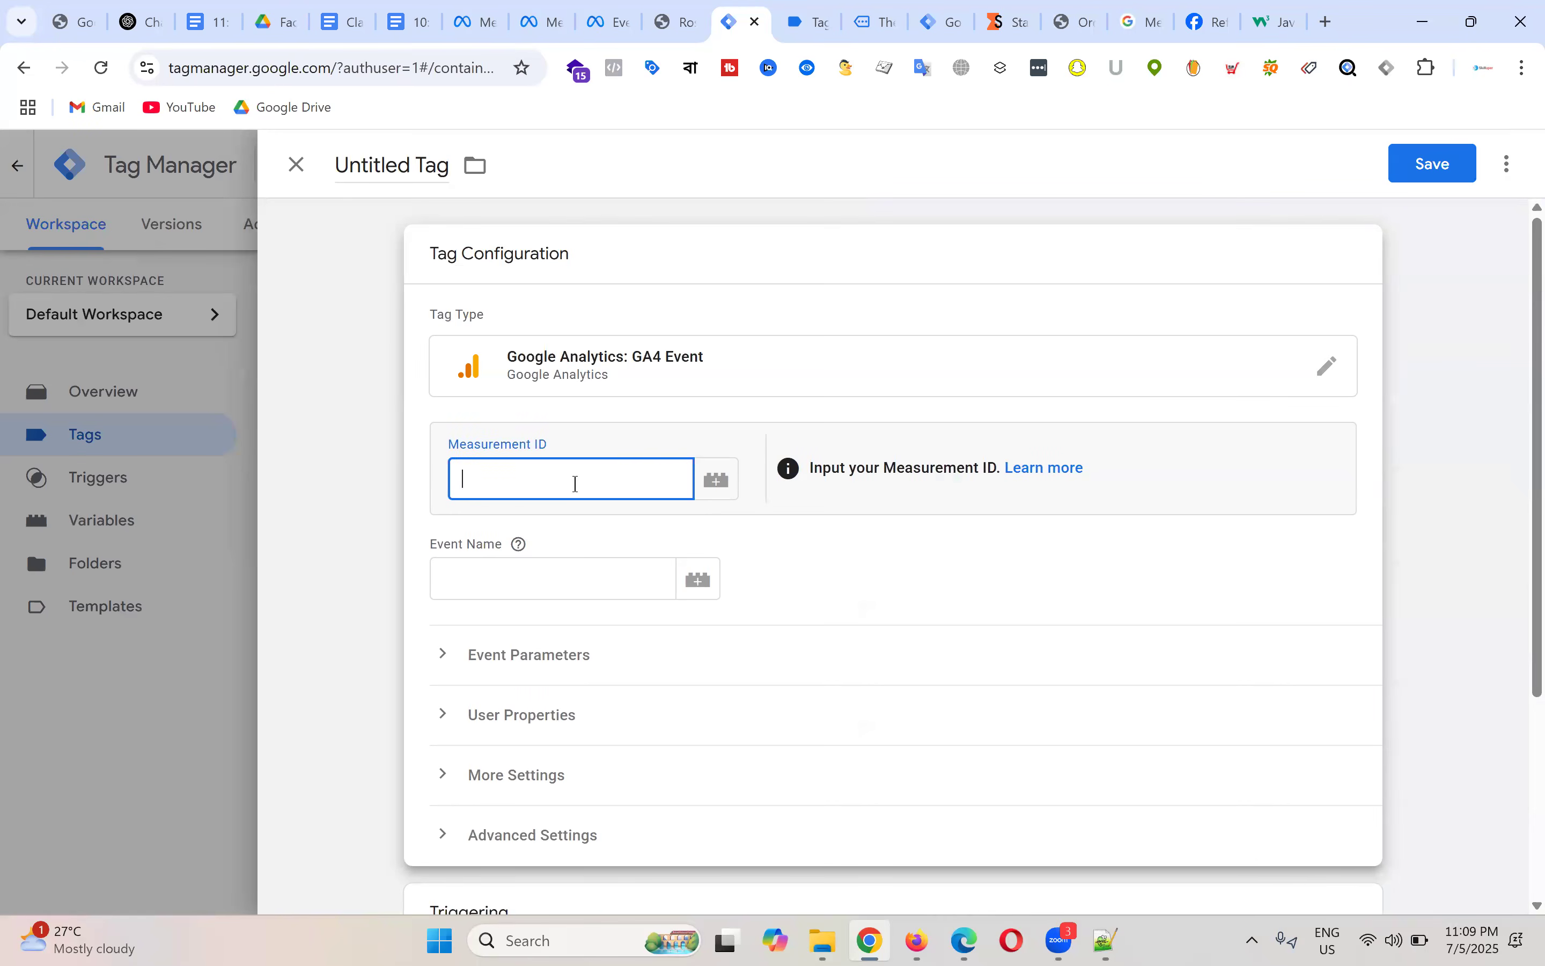
click(298, 165)
click(892, 434)
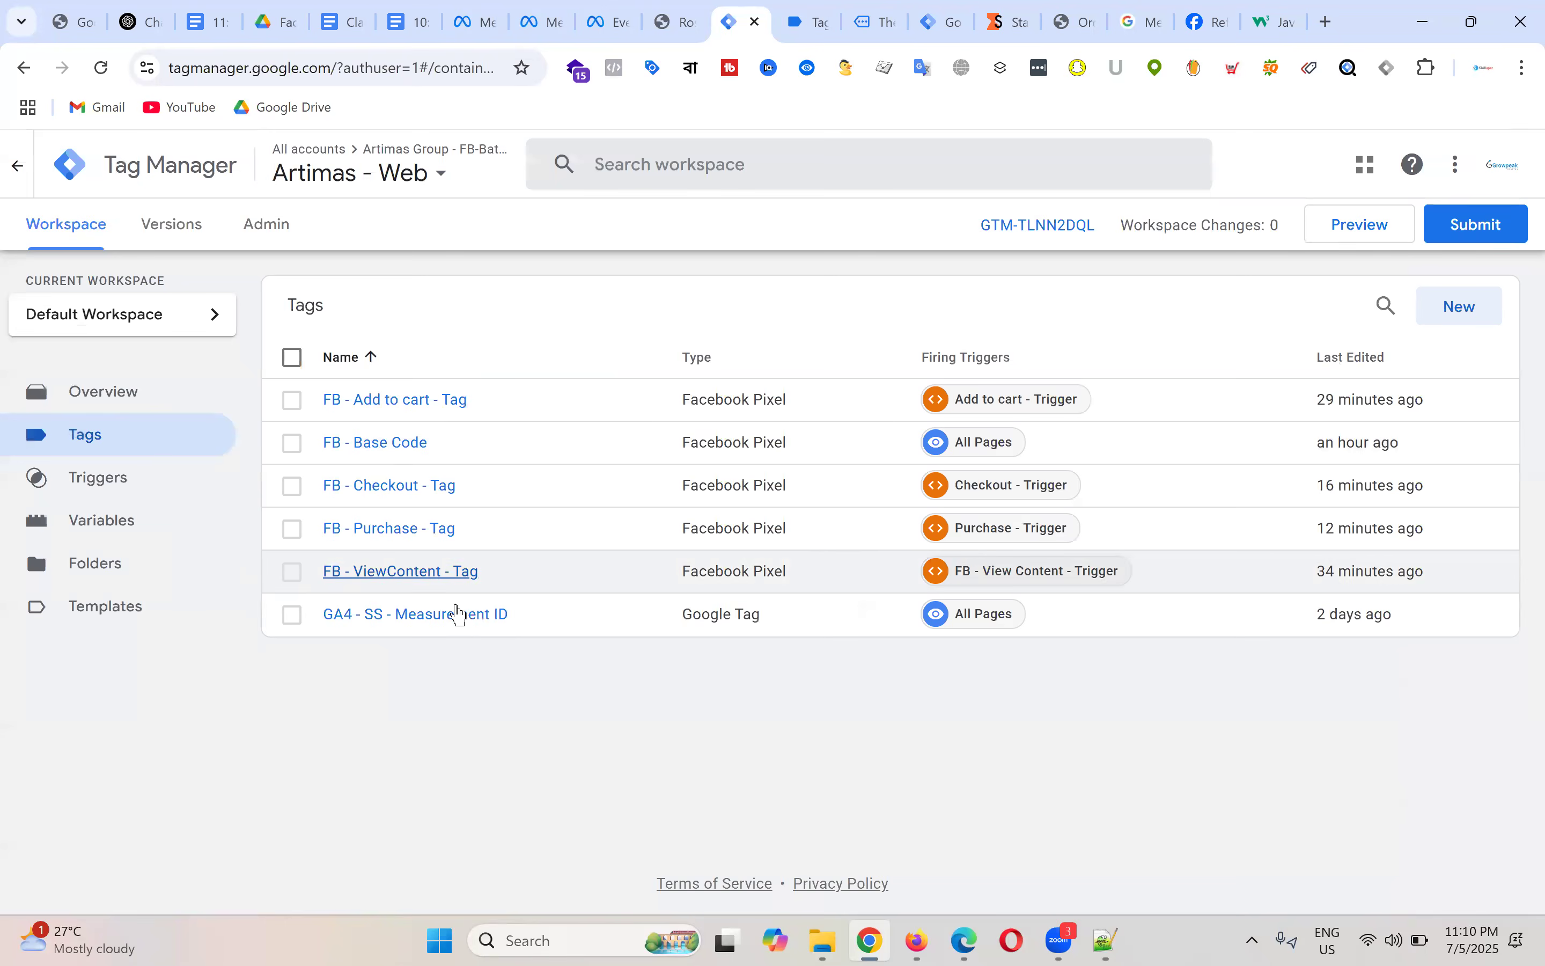
Step: Copy Measurement ID G-X843BT035F from the GA4 - SS - Measurement ID tag, leaving it unchanged
click(430, 614)
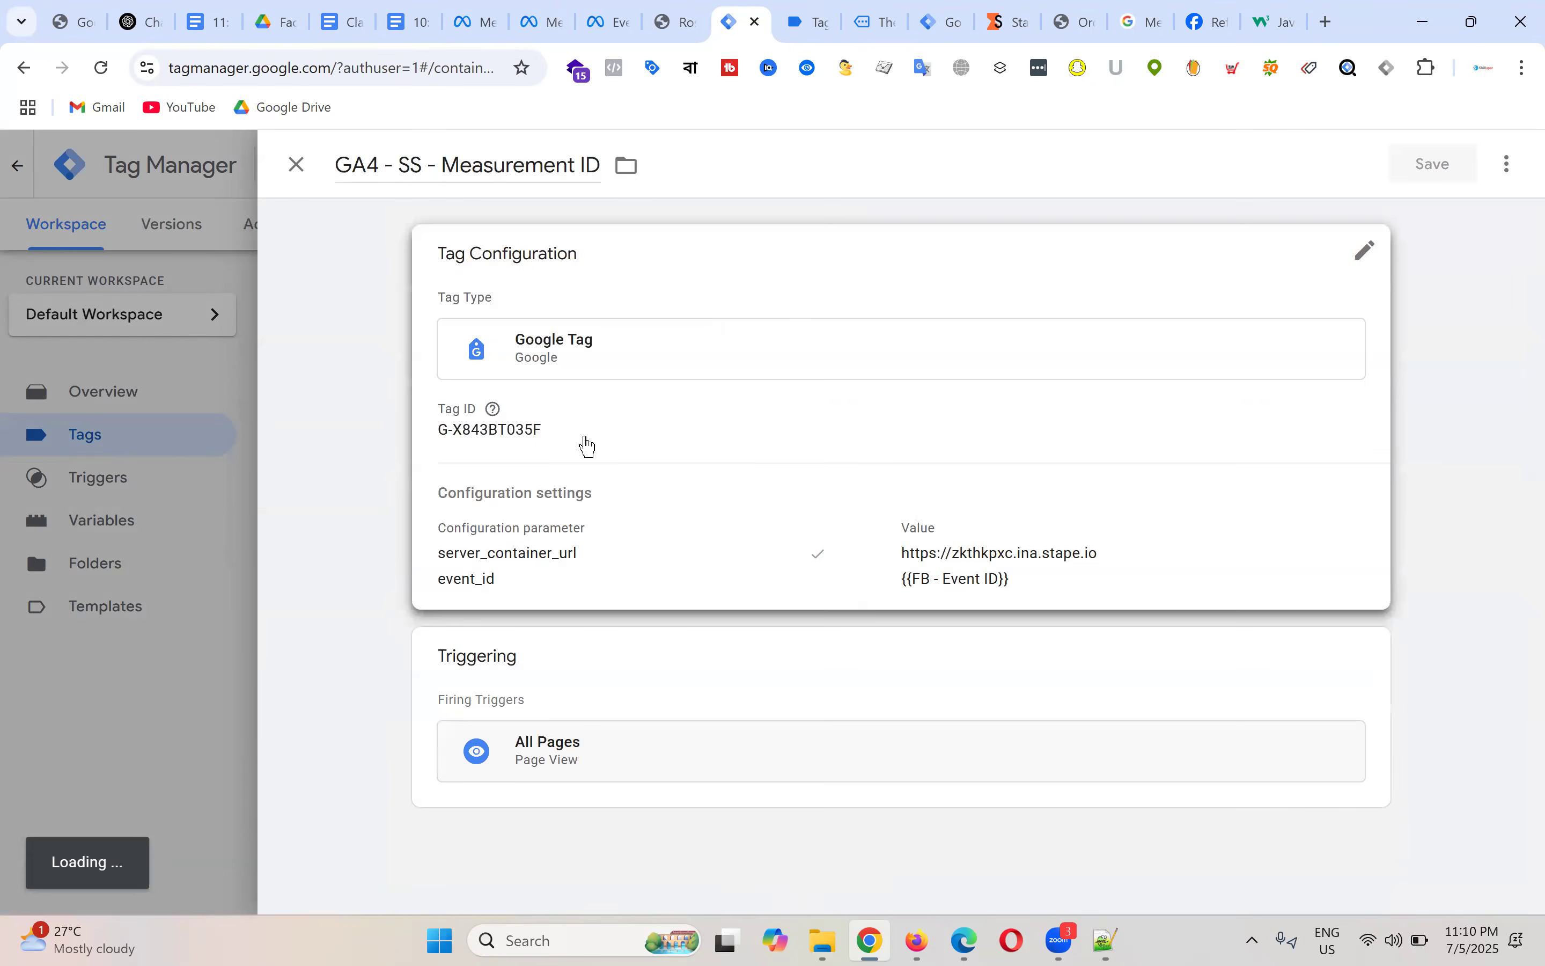
click(588, 446)
click(568, 469)
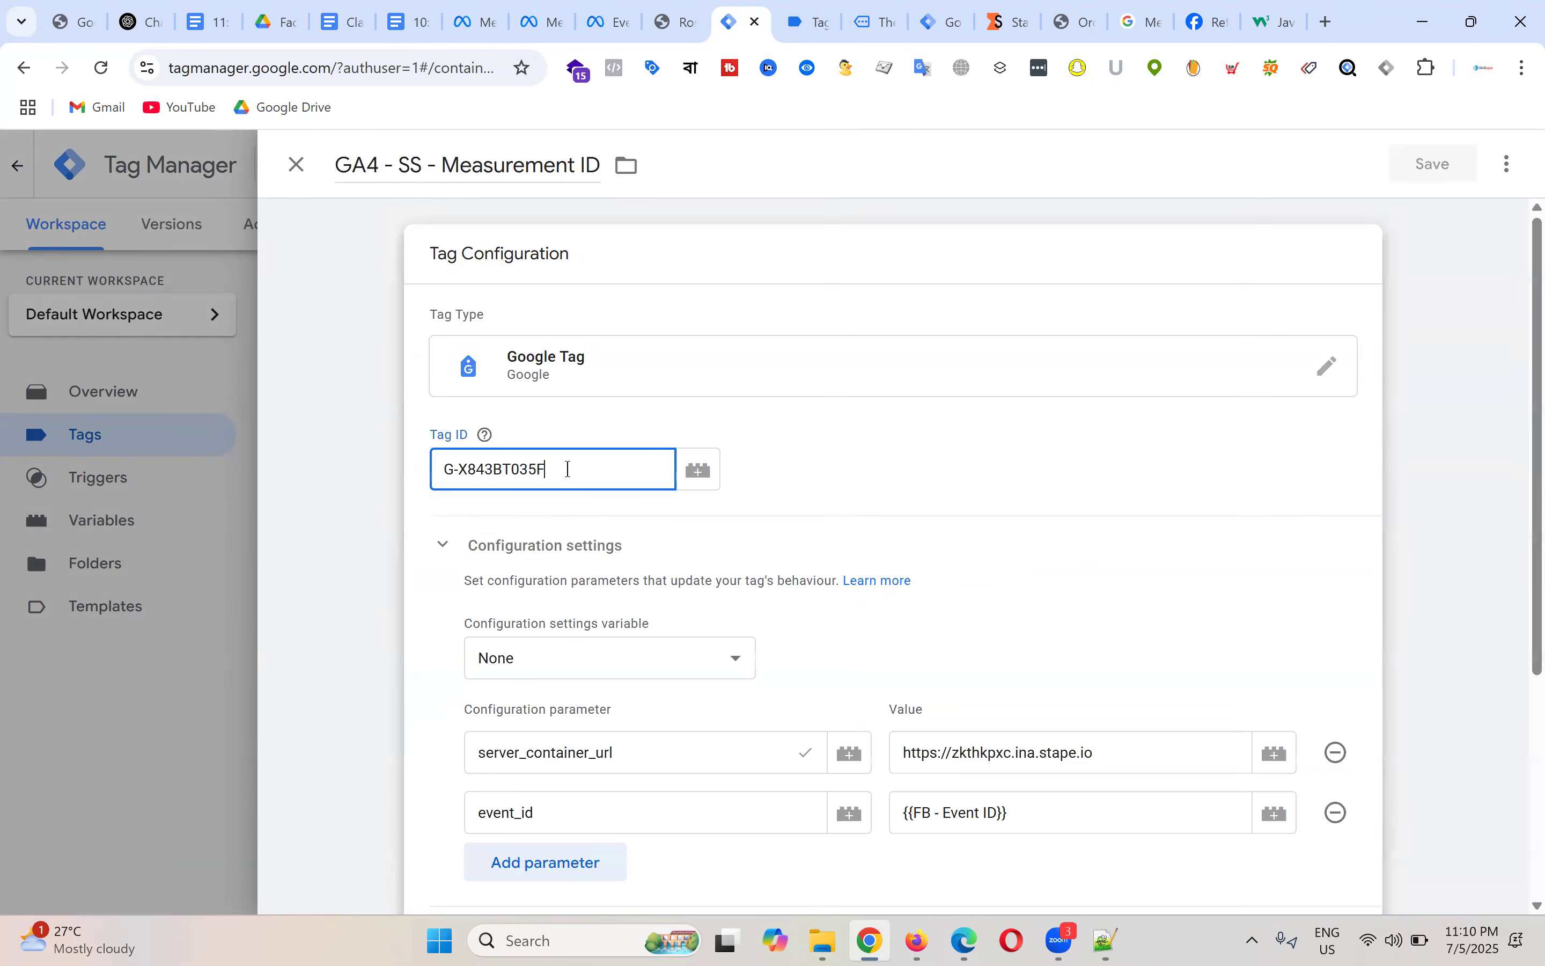
key(ctrl+a)
key(ctrl+c)
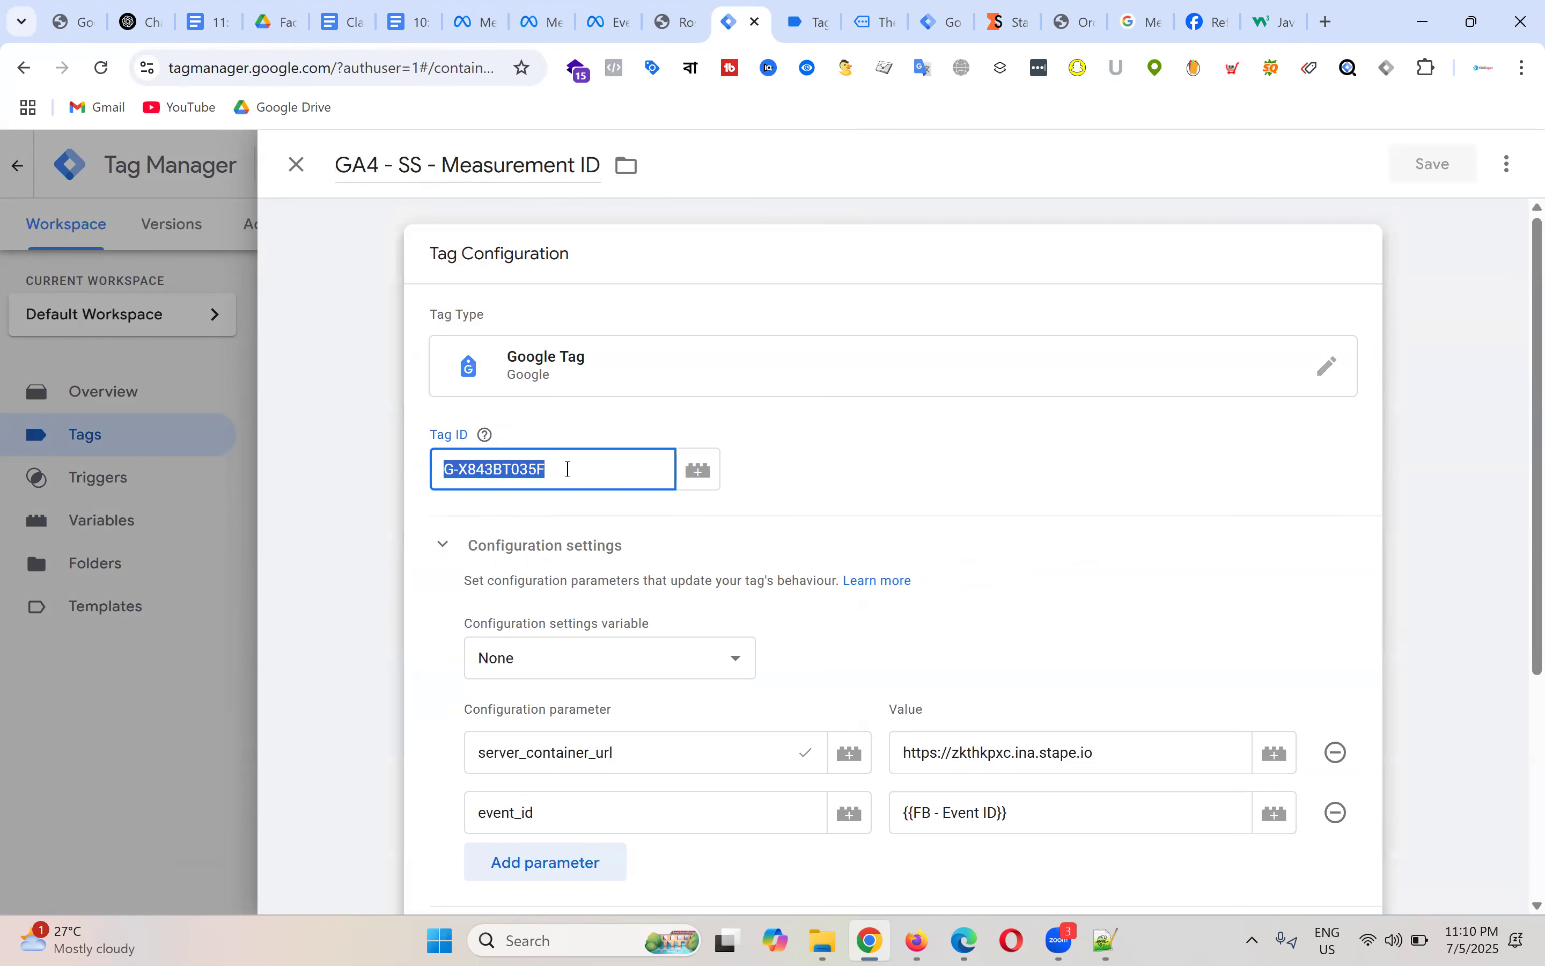
click(297, 167)
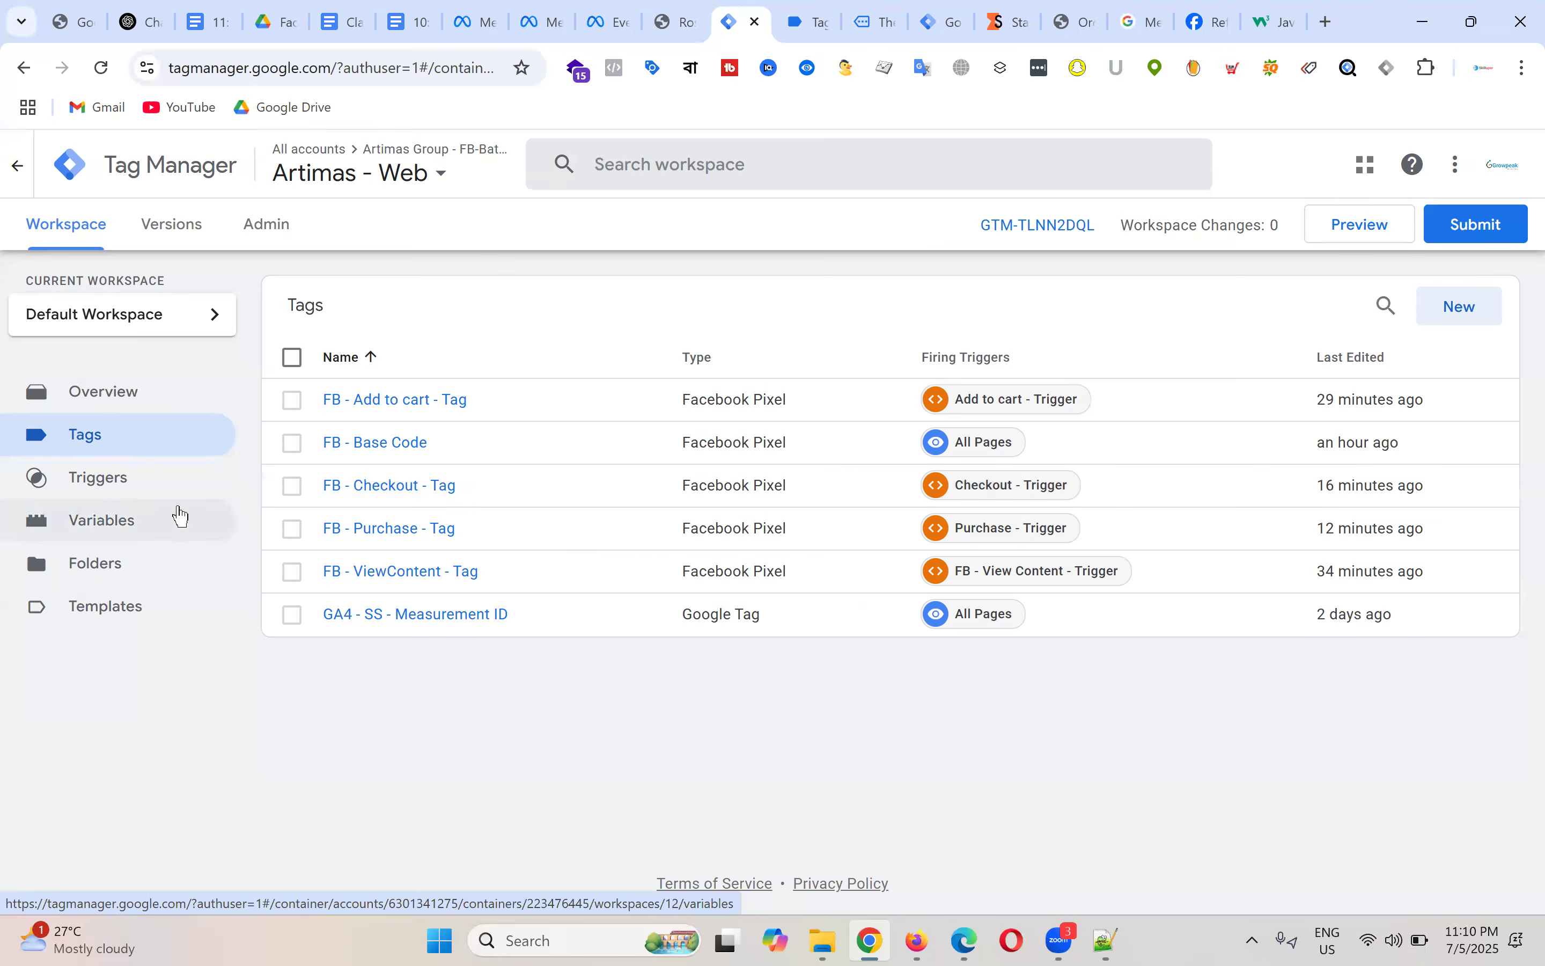
click(138, 531)
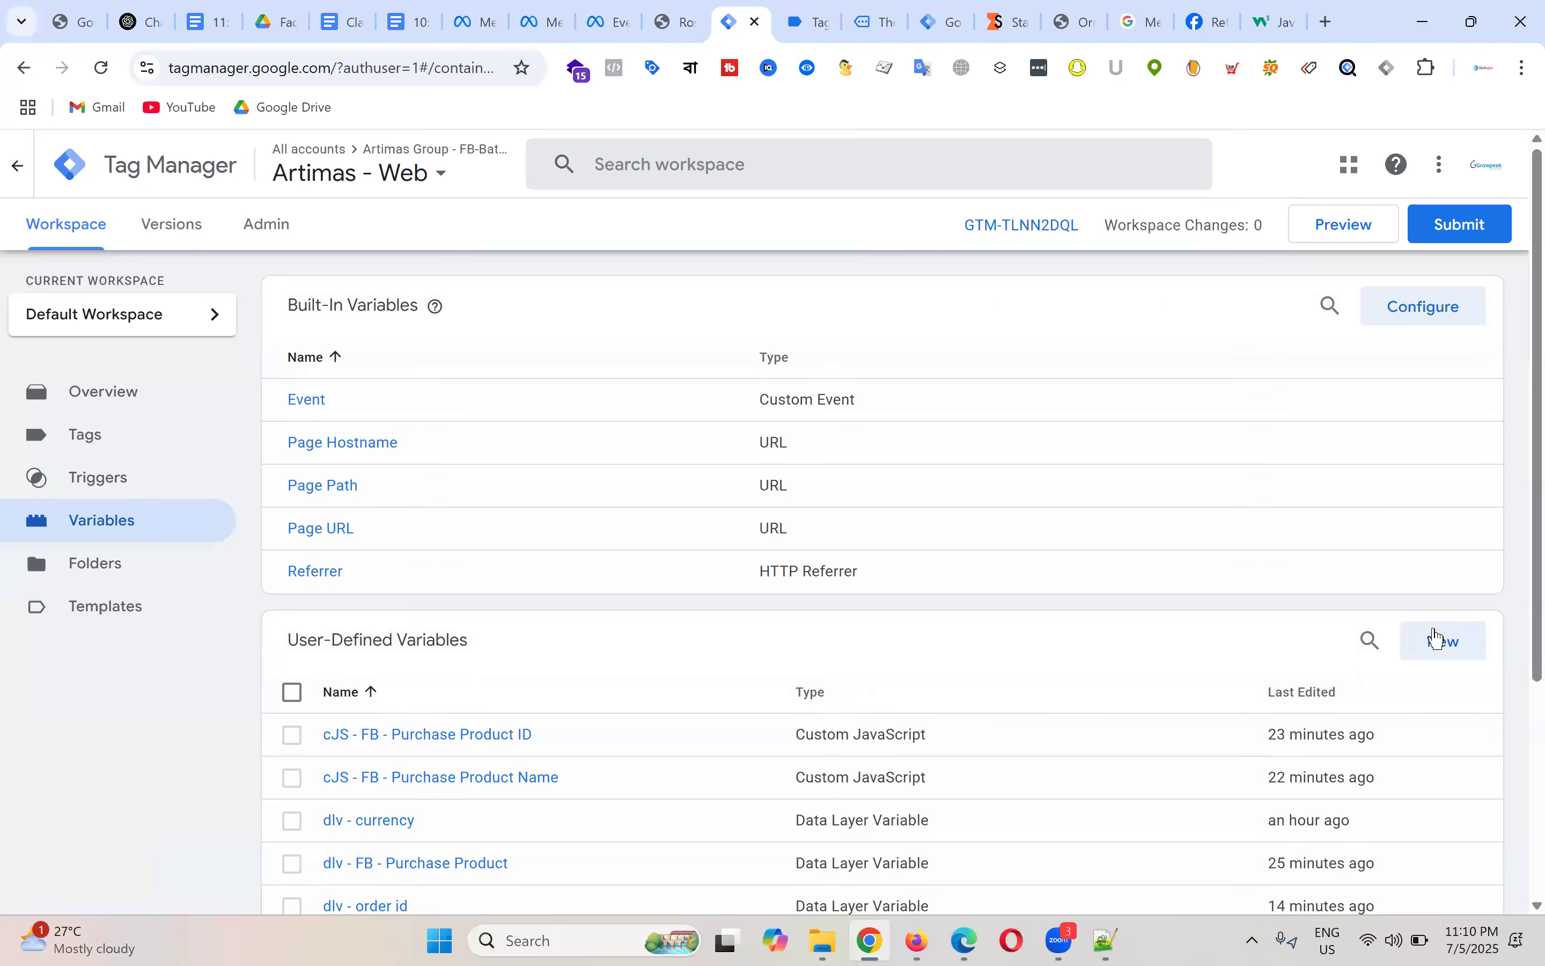
Step: Create a new Constant variable with the pasted value G-X843BT035F
click(1440, 641)
click(951, 373)
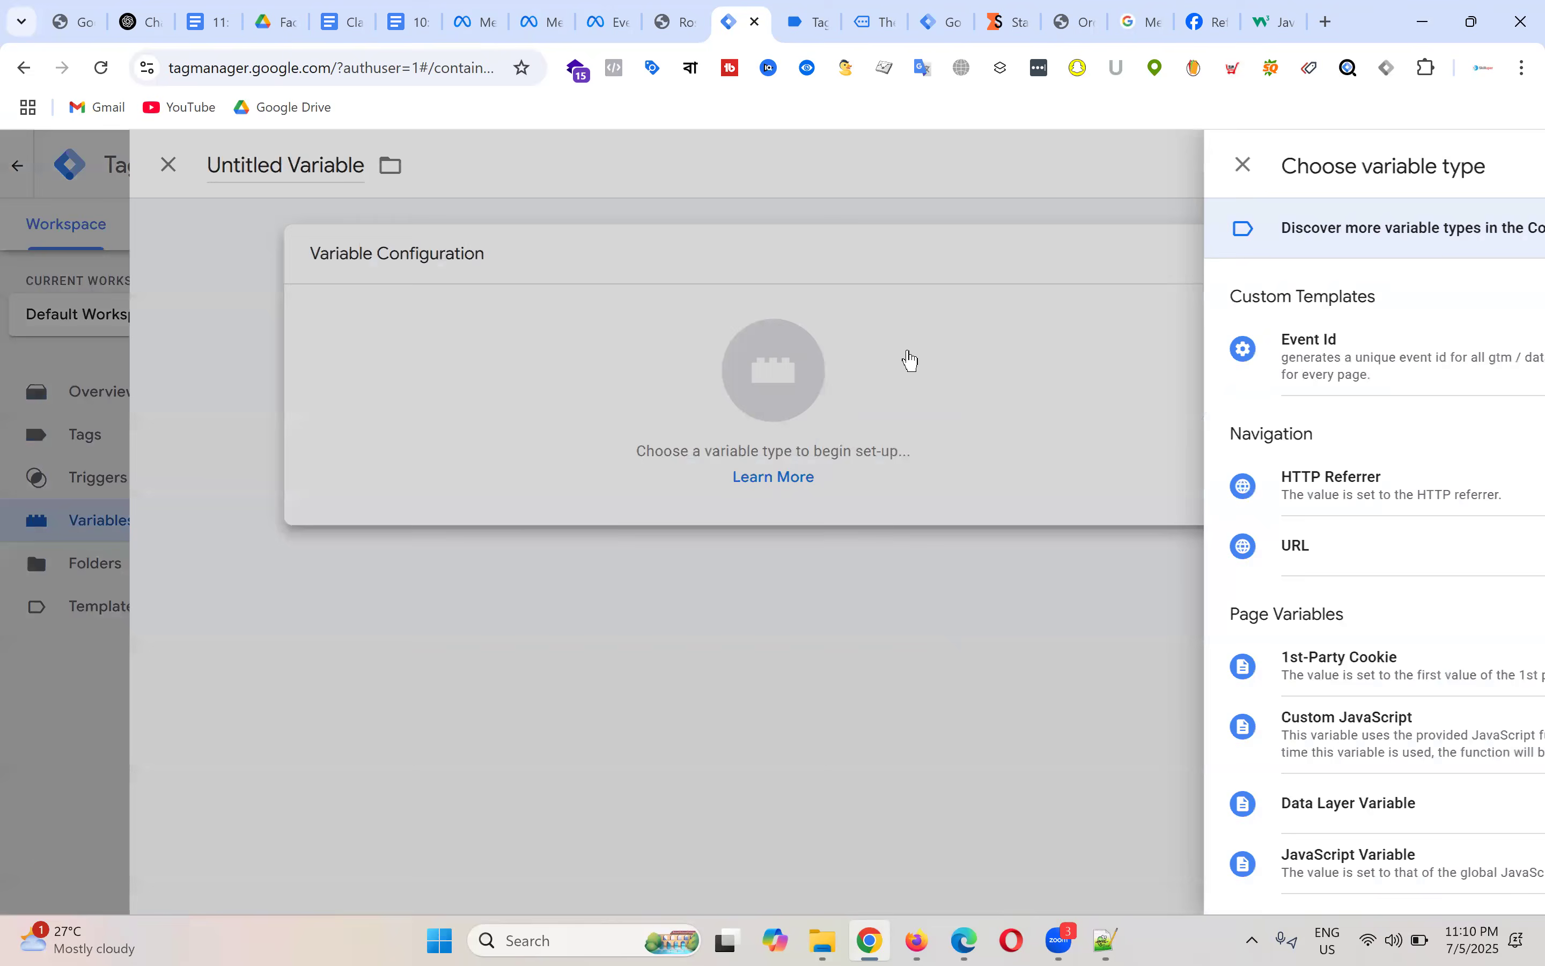
scroll(1192, 515, down, 5)
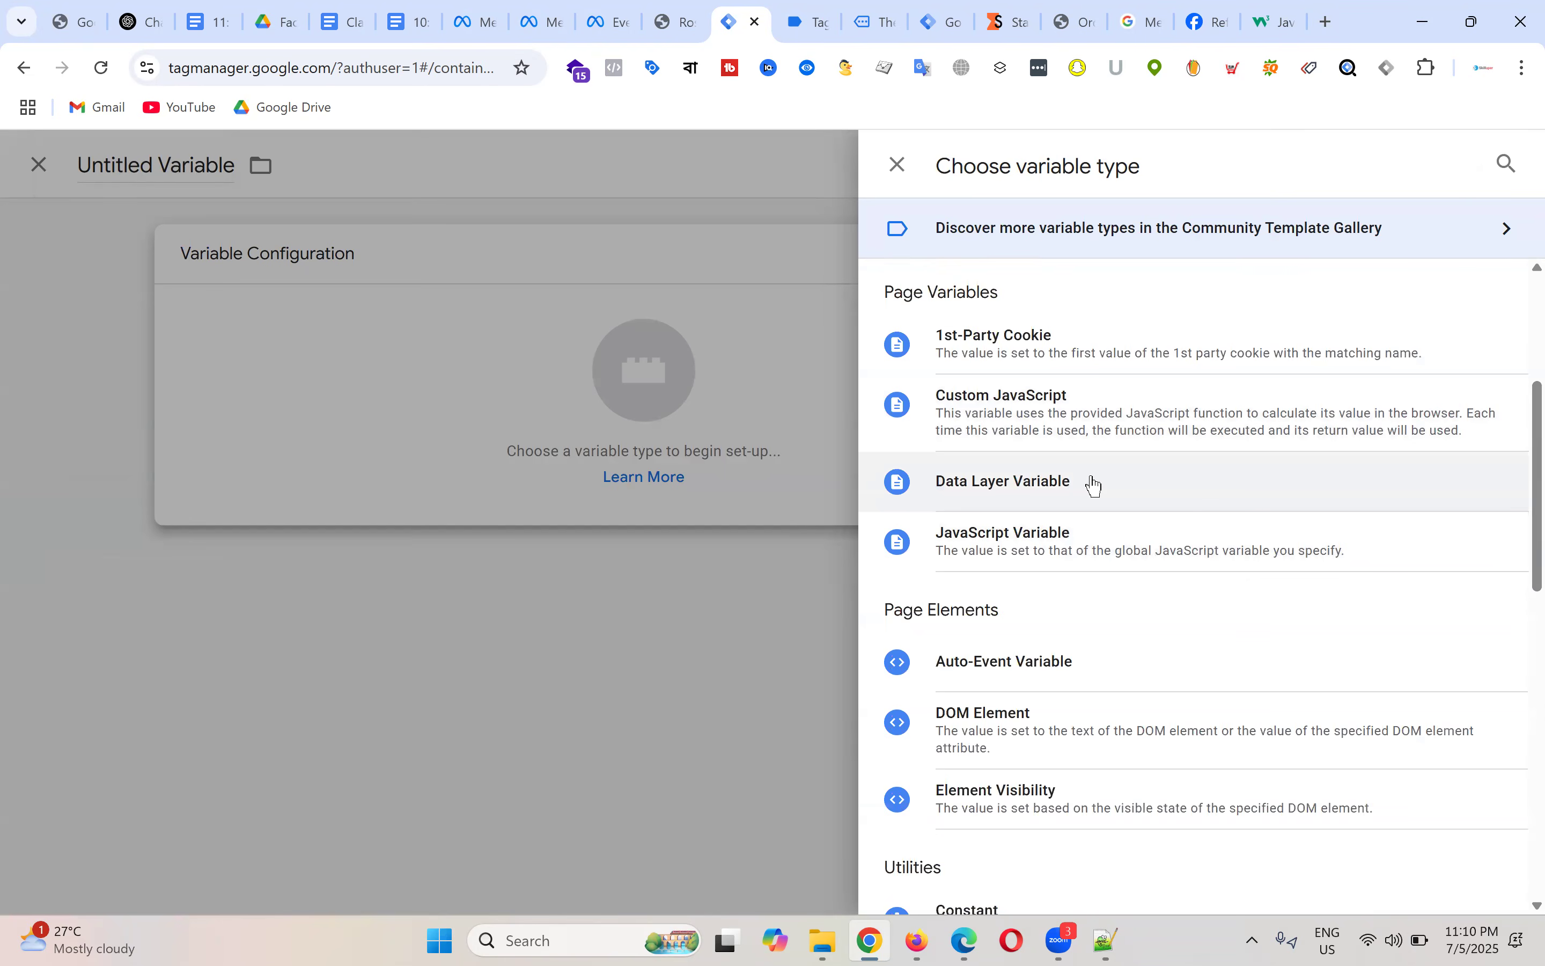
scroll(1095, 486, down, 2)
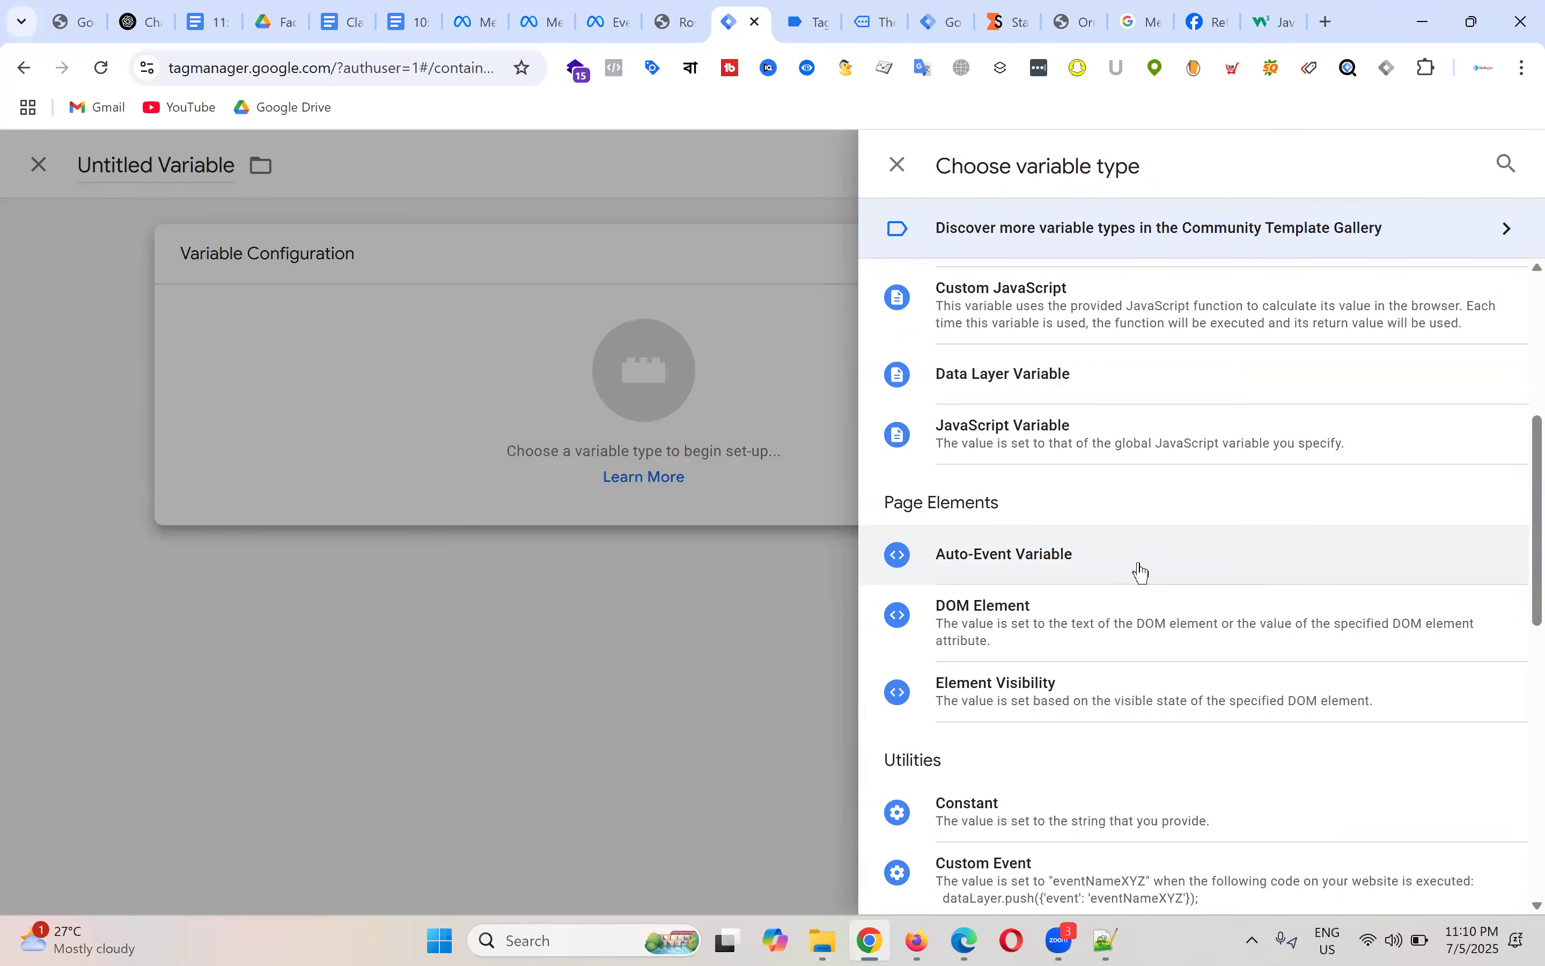
click(1022, 815)
click(525, 466)
key(ctrl+v)
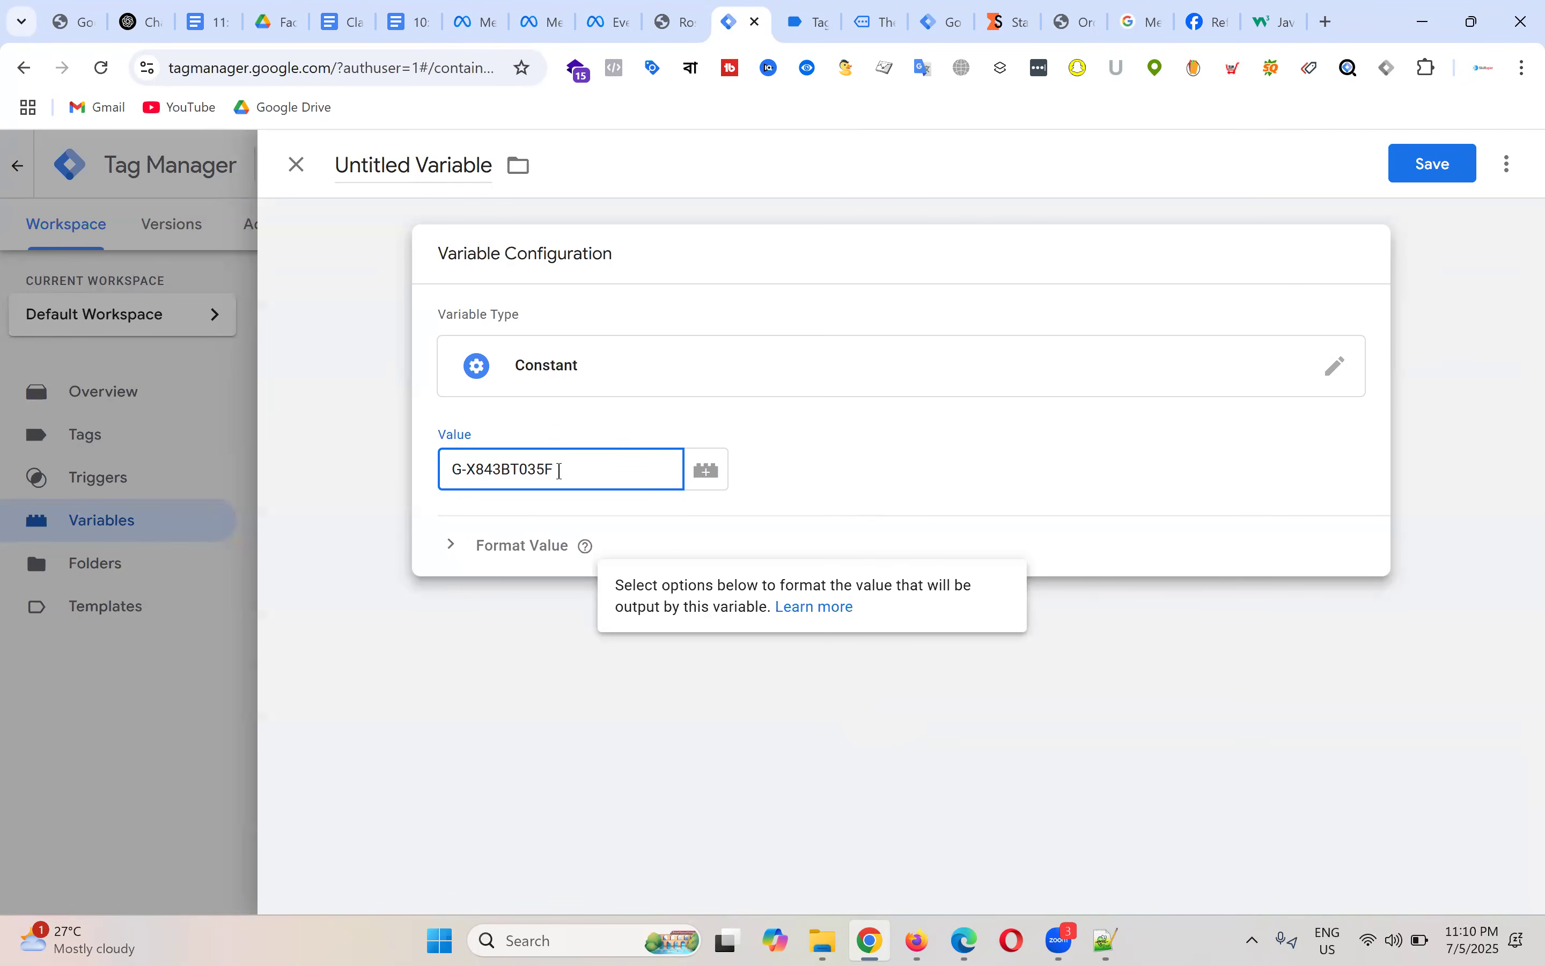
drag(580, 470, 424, 469)
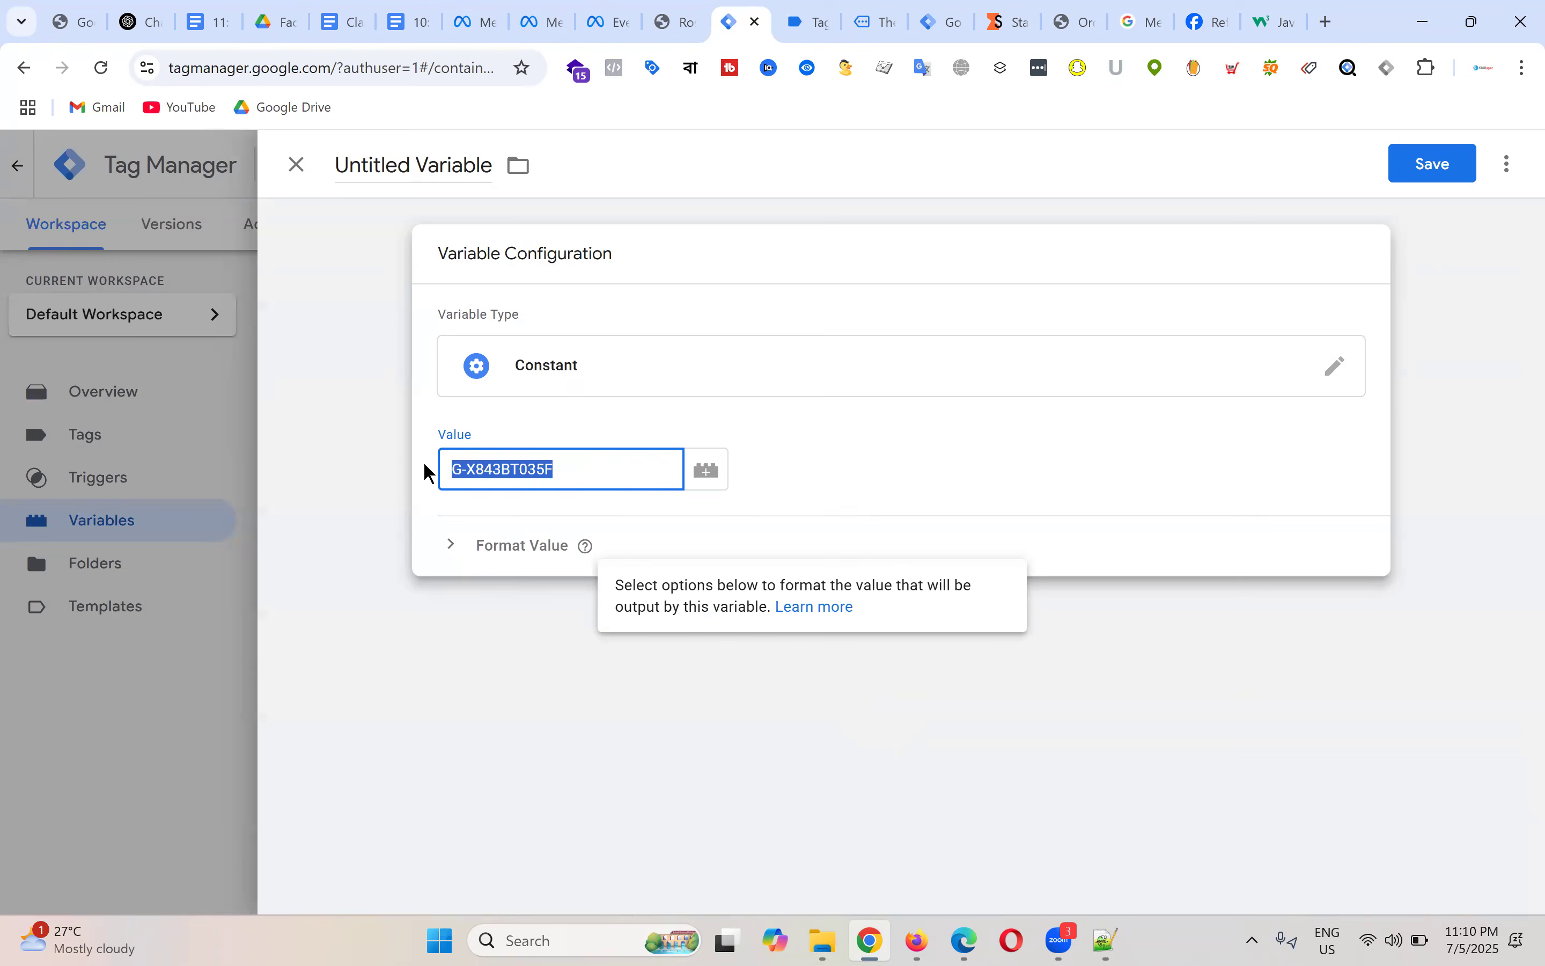
Step: Name the variable 'GA4 - Measurement ID' and save it
click(426, 215)
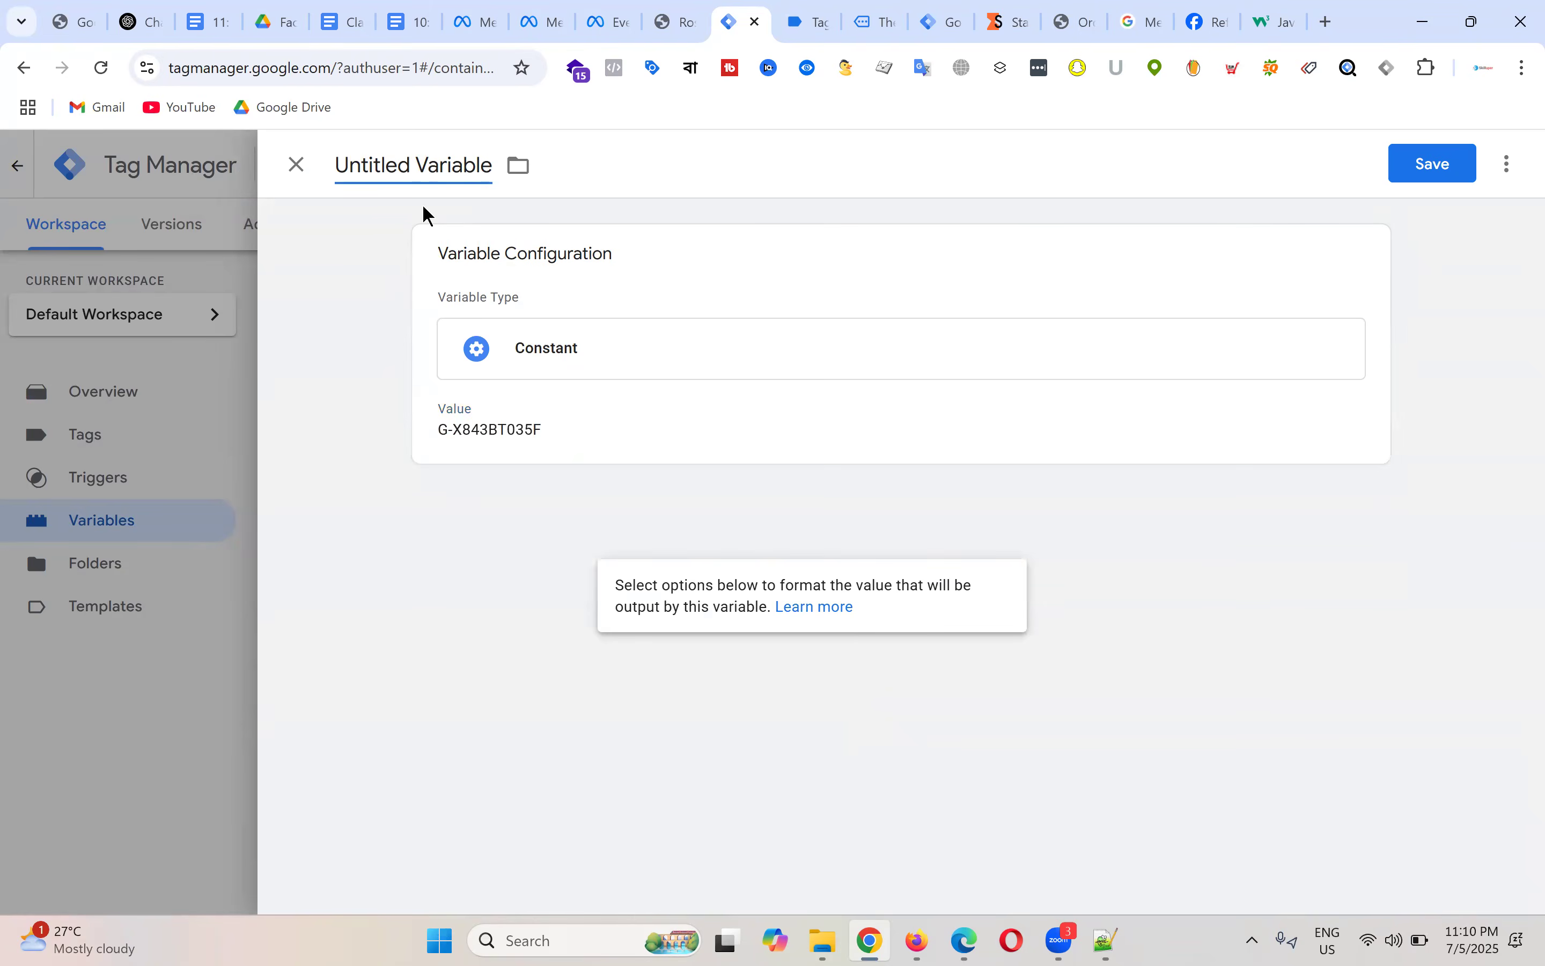
key(ctrl+a)
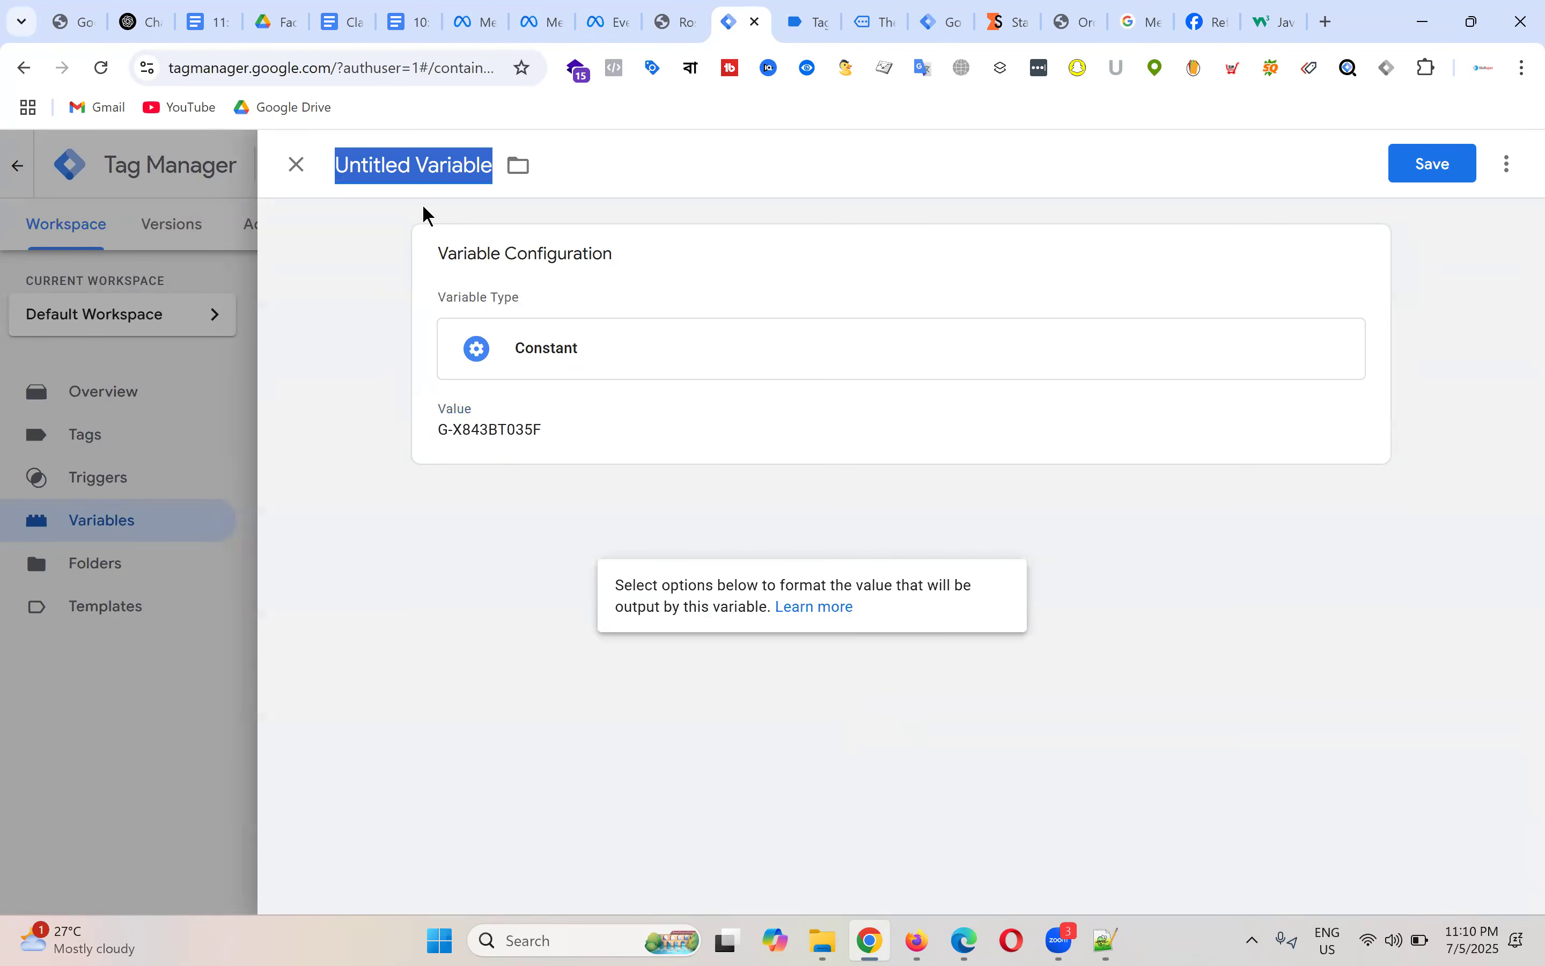
text(GA)
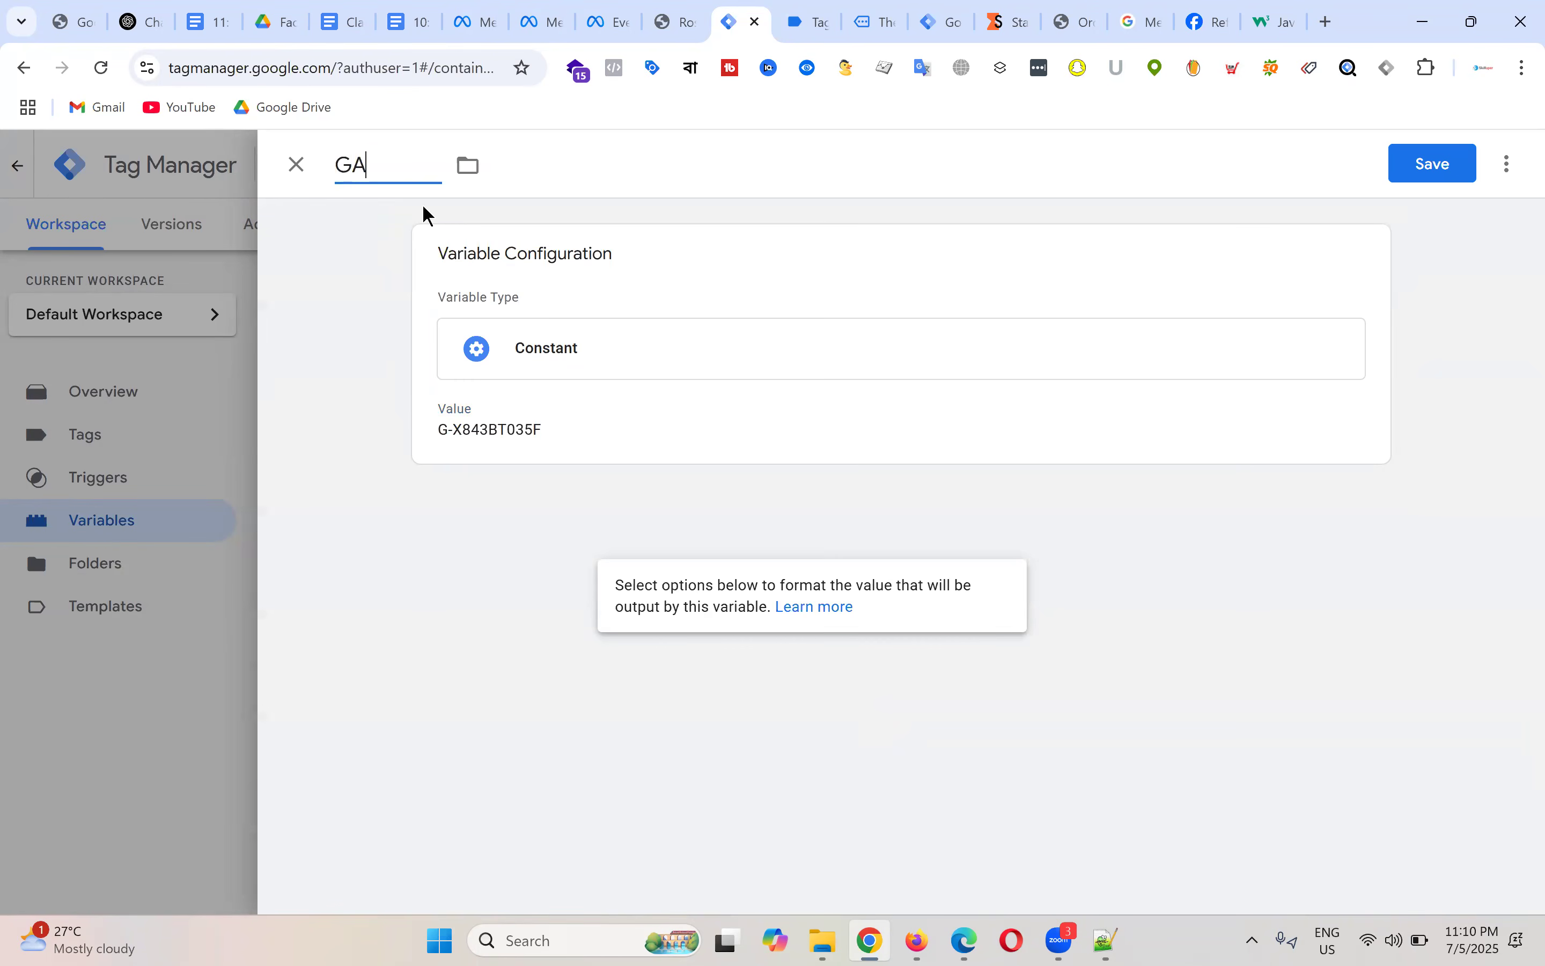
text(4 - Measureme)
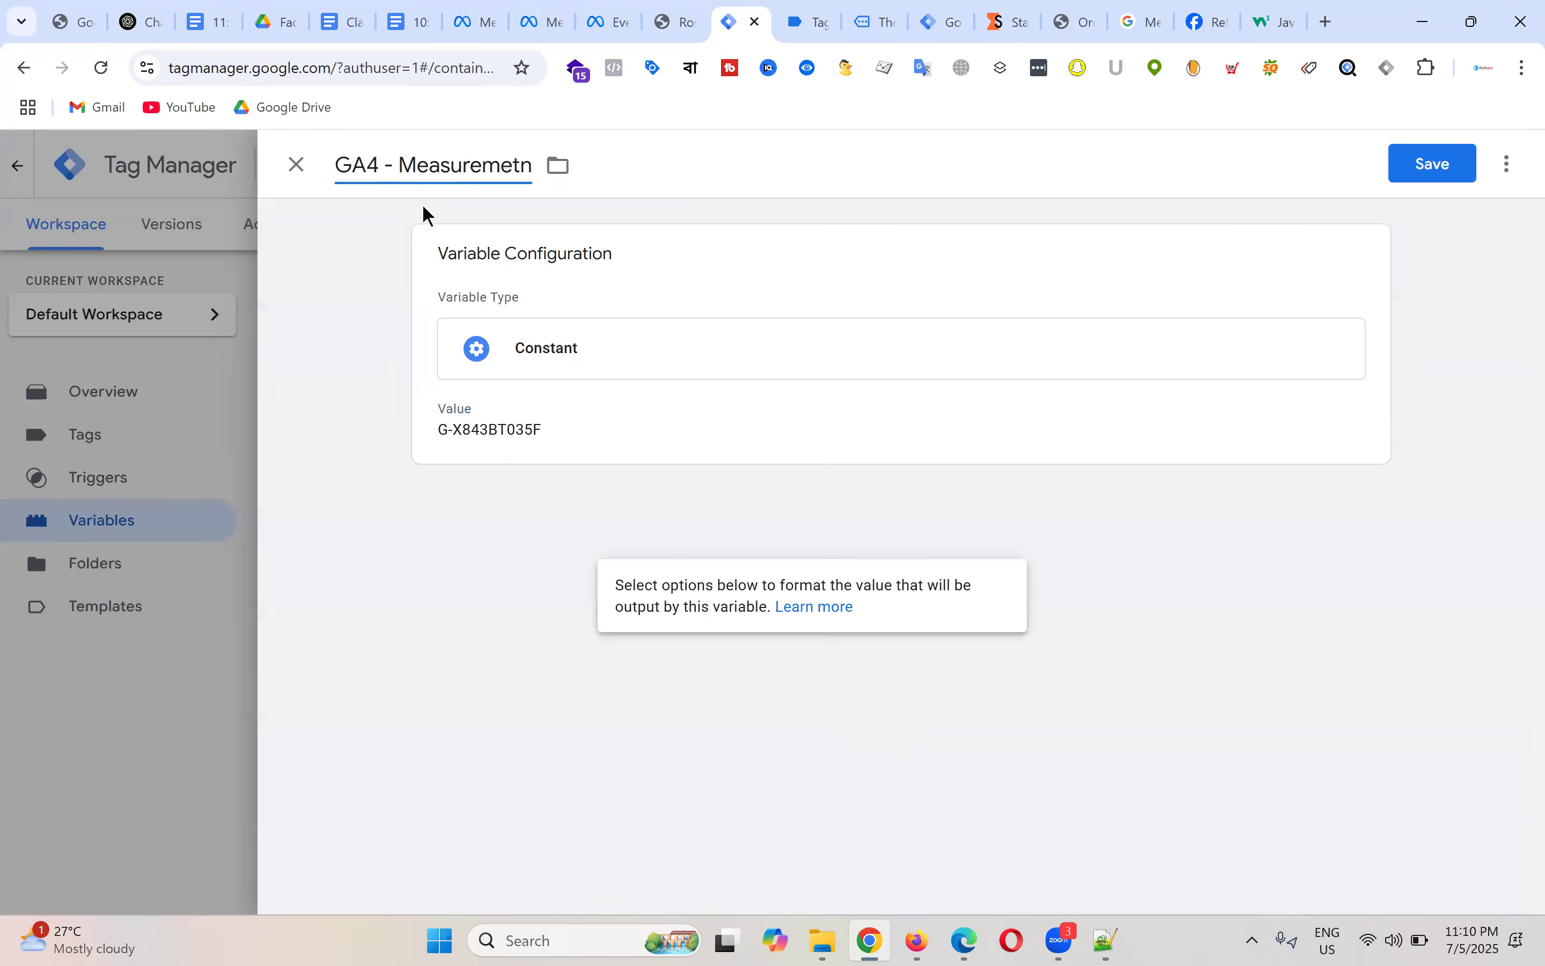
text(nt ID)
click(1416, 178)
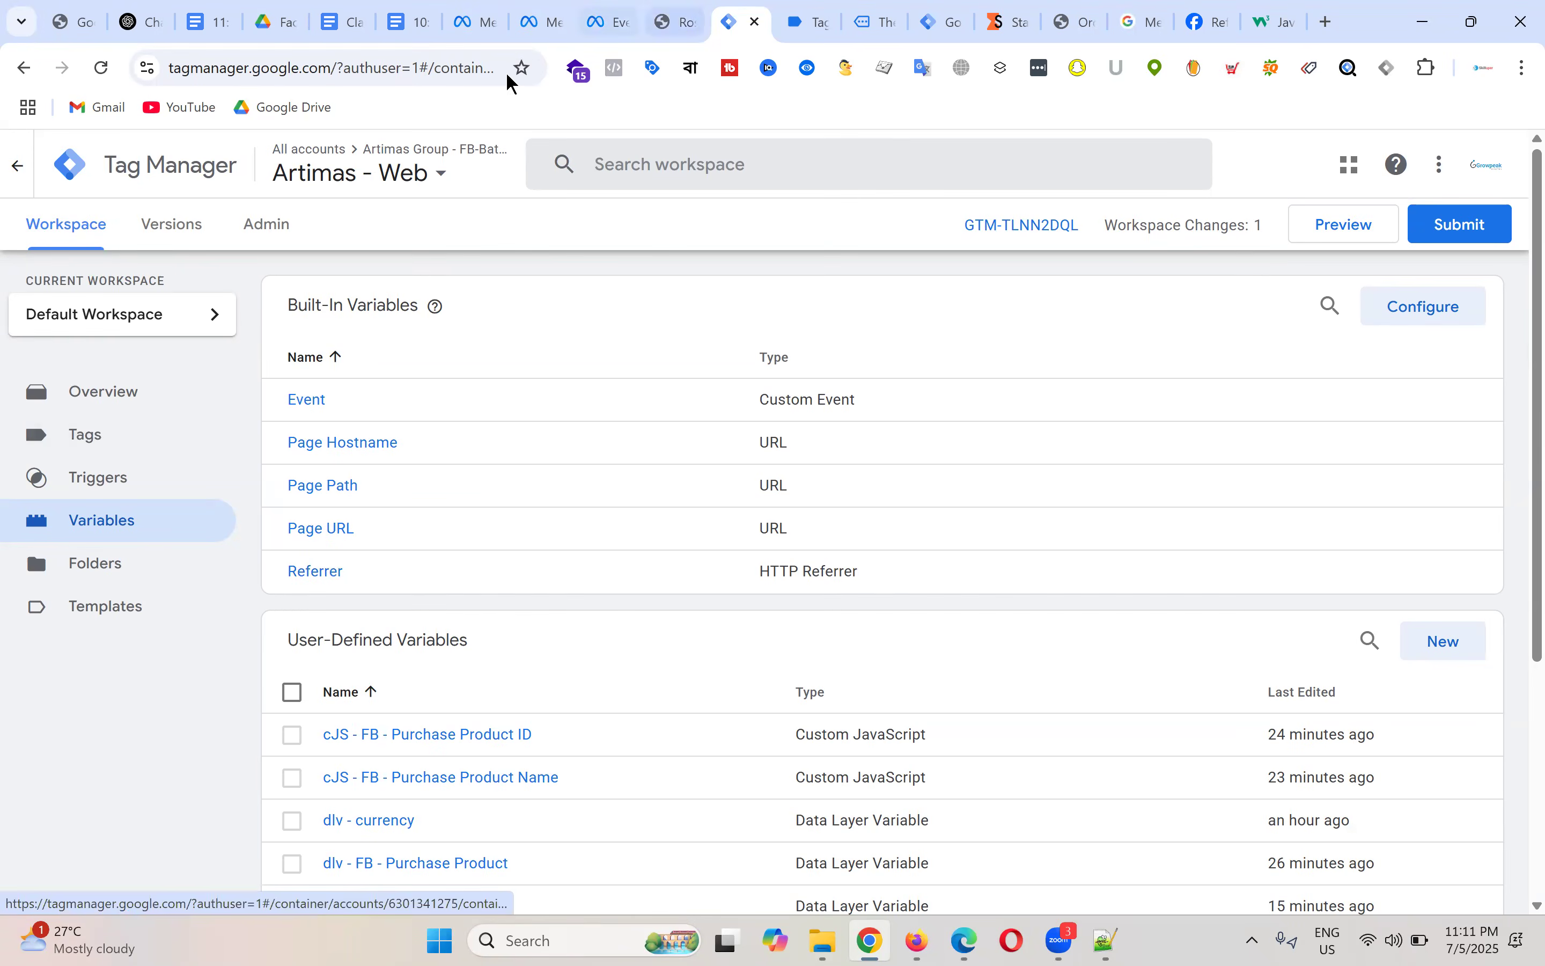
click(214, 21)
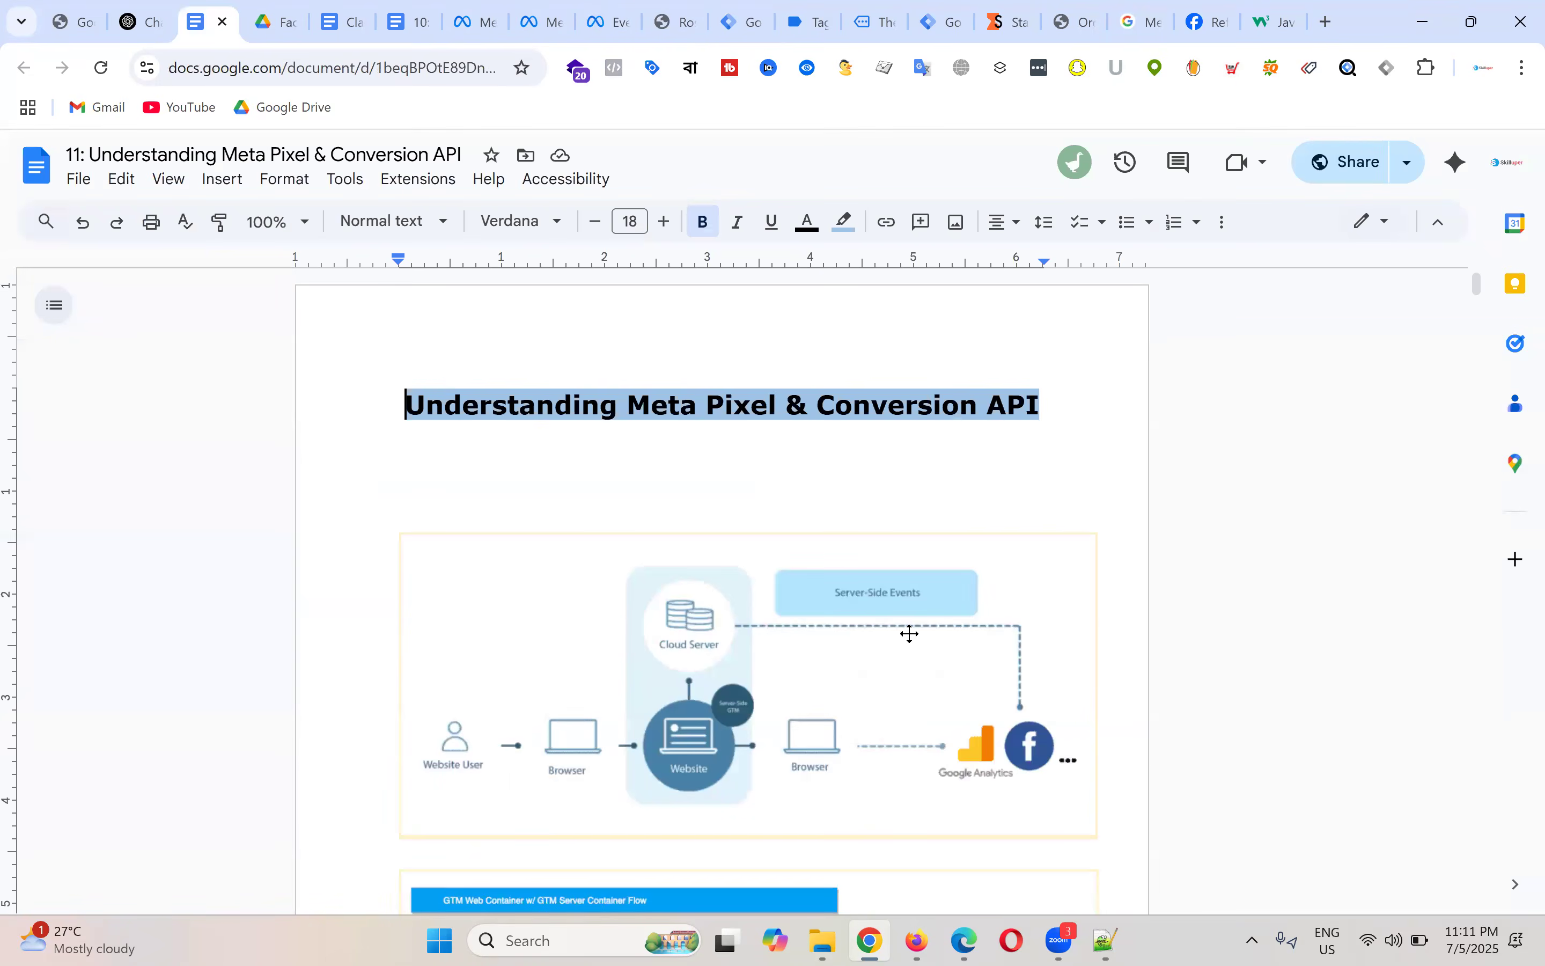
scroll(907, 631, down, 5)
scroll(917, 585, up, 3)
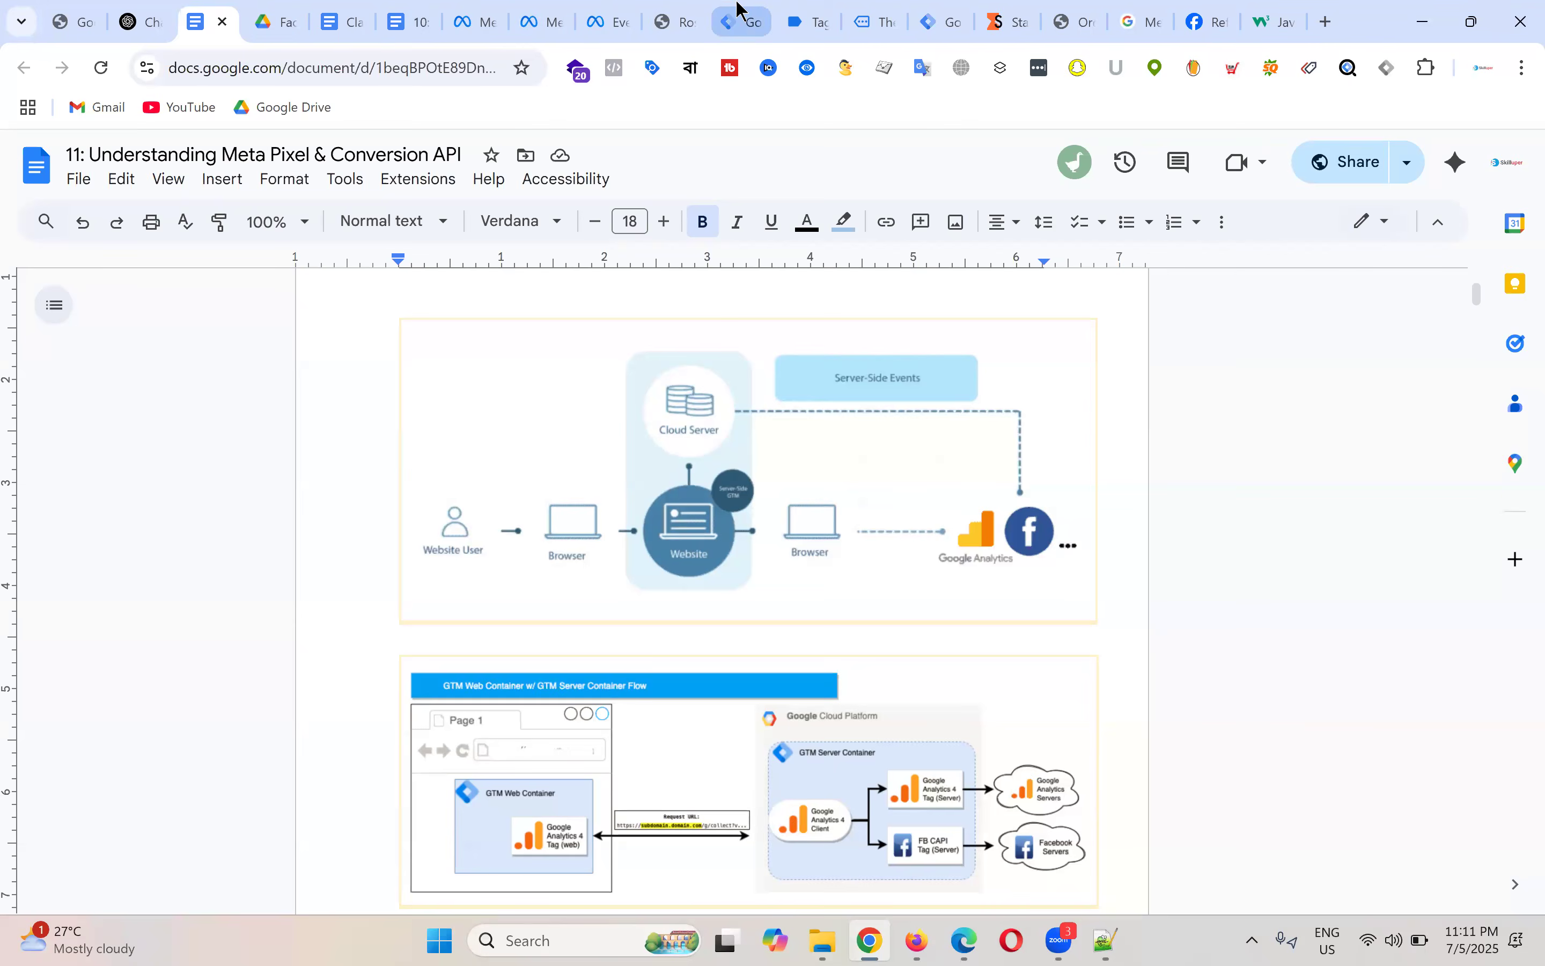
click(739, 22)
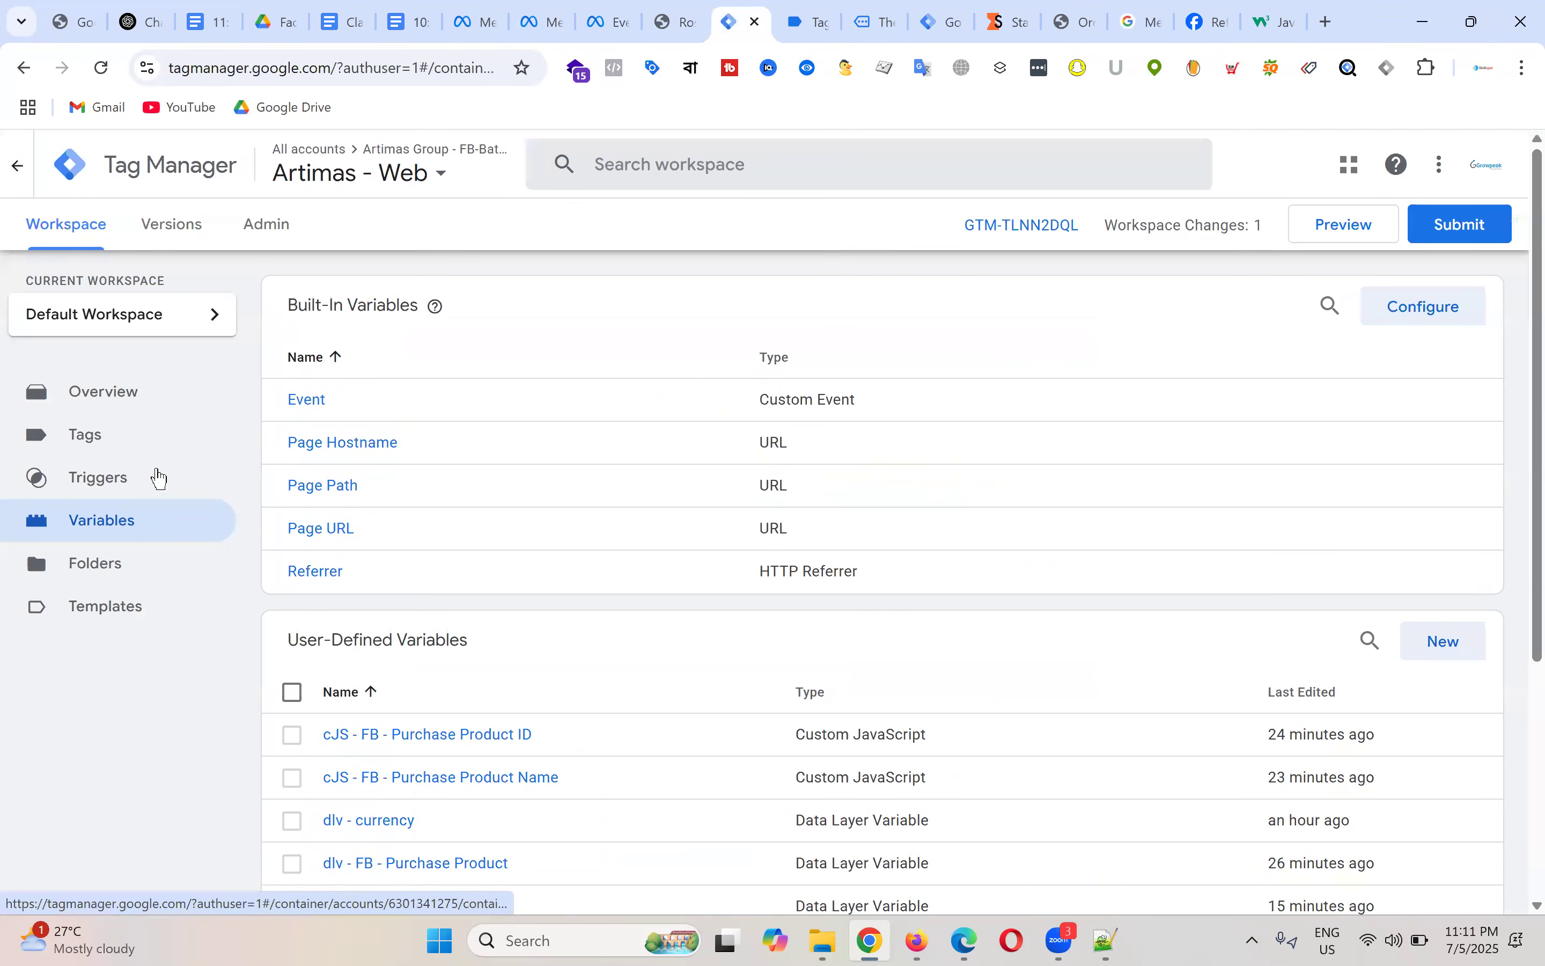
Step: Create a new tag of type Google Analytics: GA4 Event
click(165, 440)
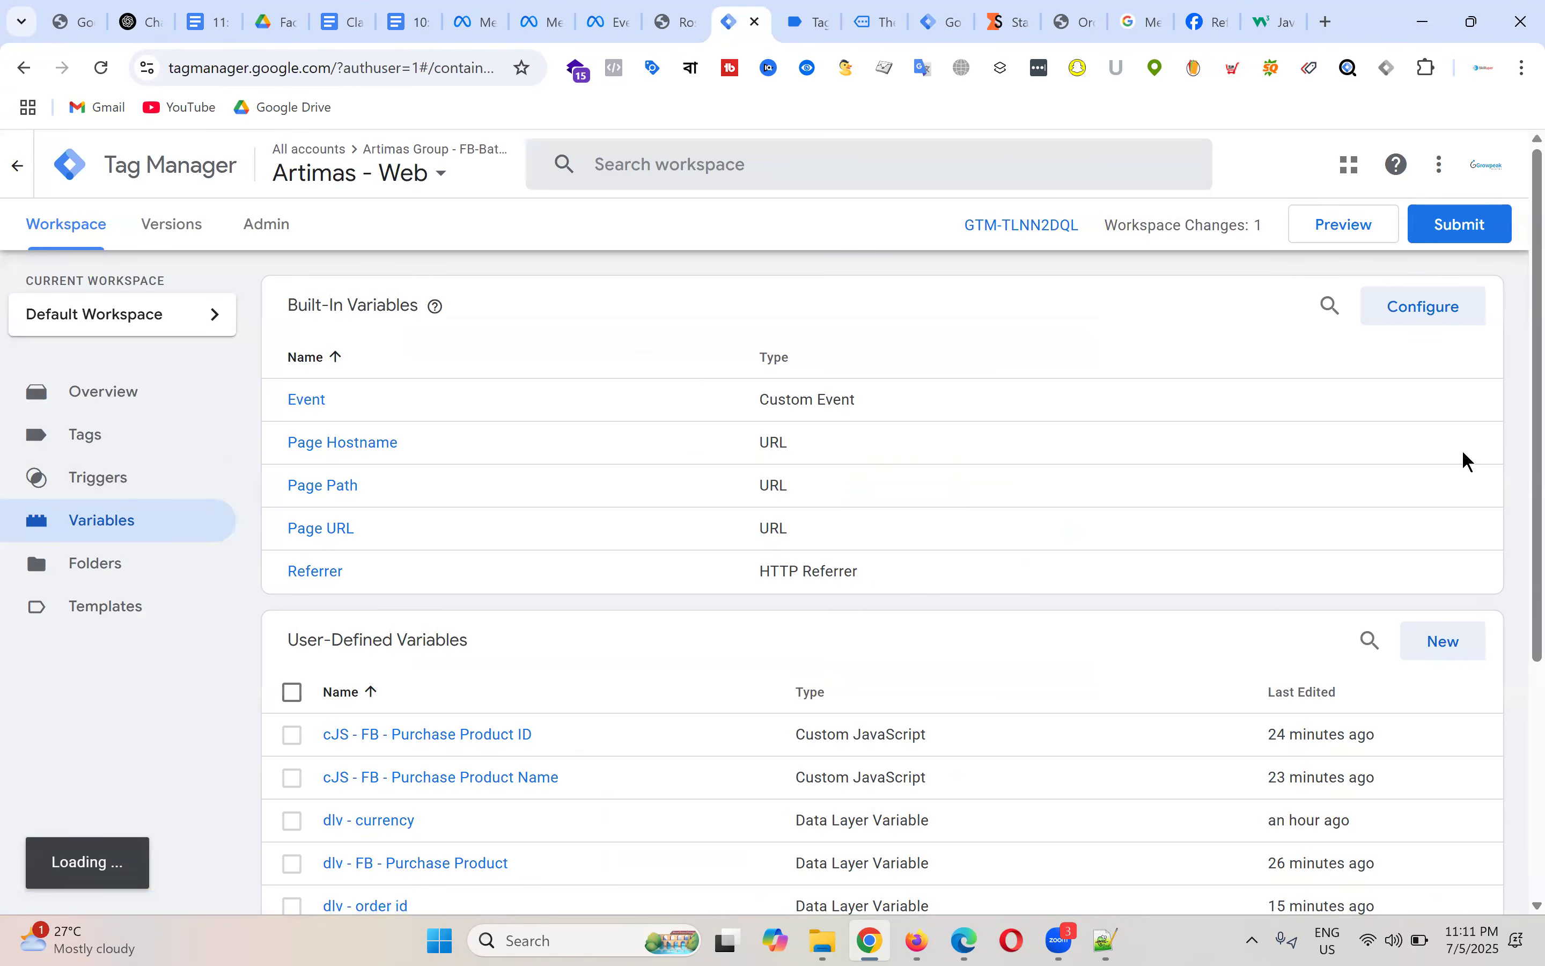
click(158, 442)
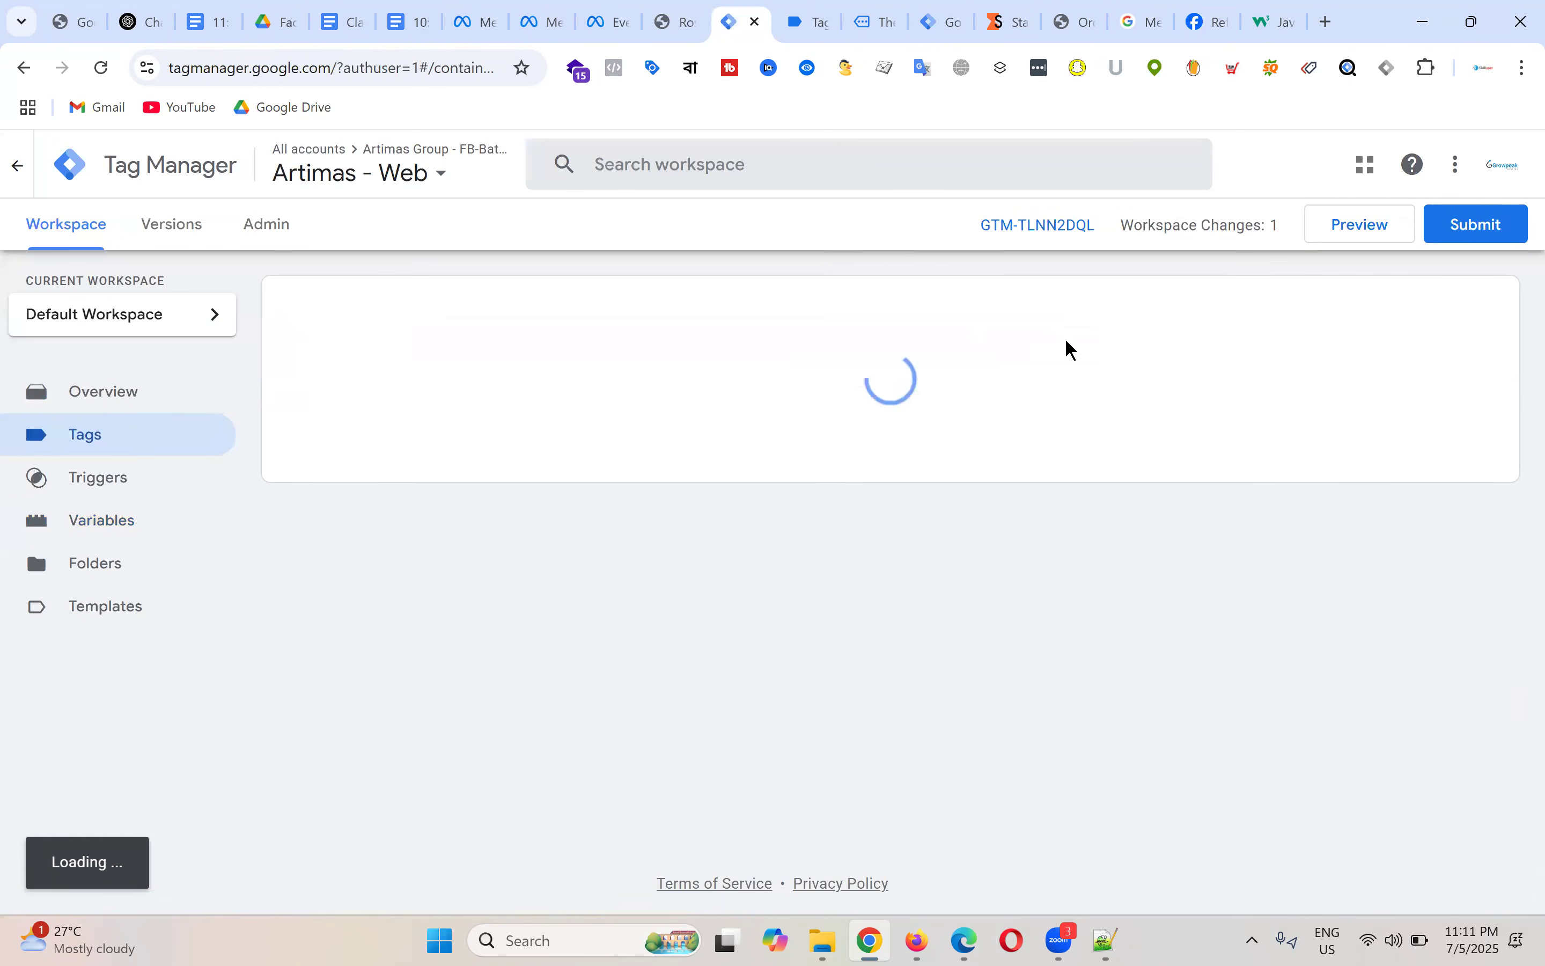
click(1501, 303)
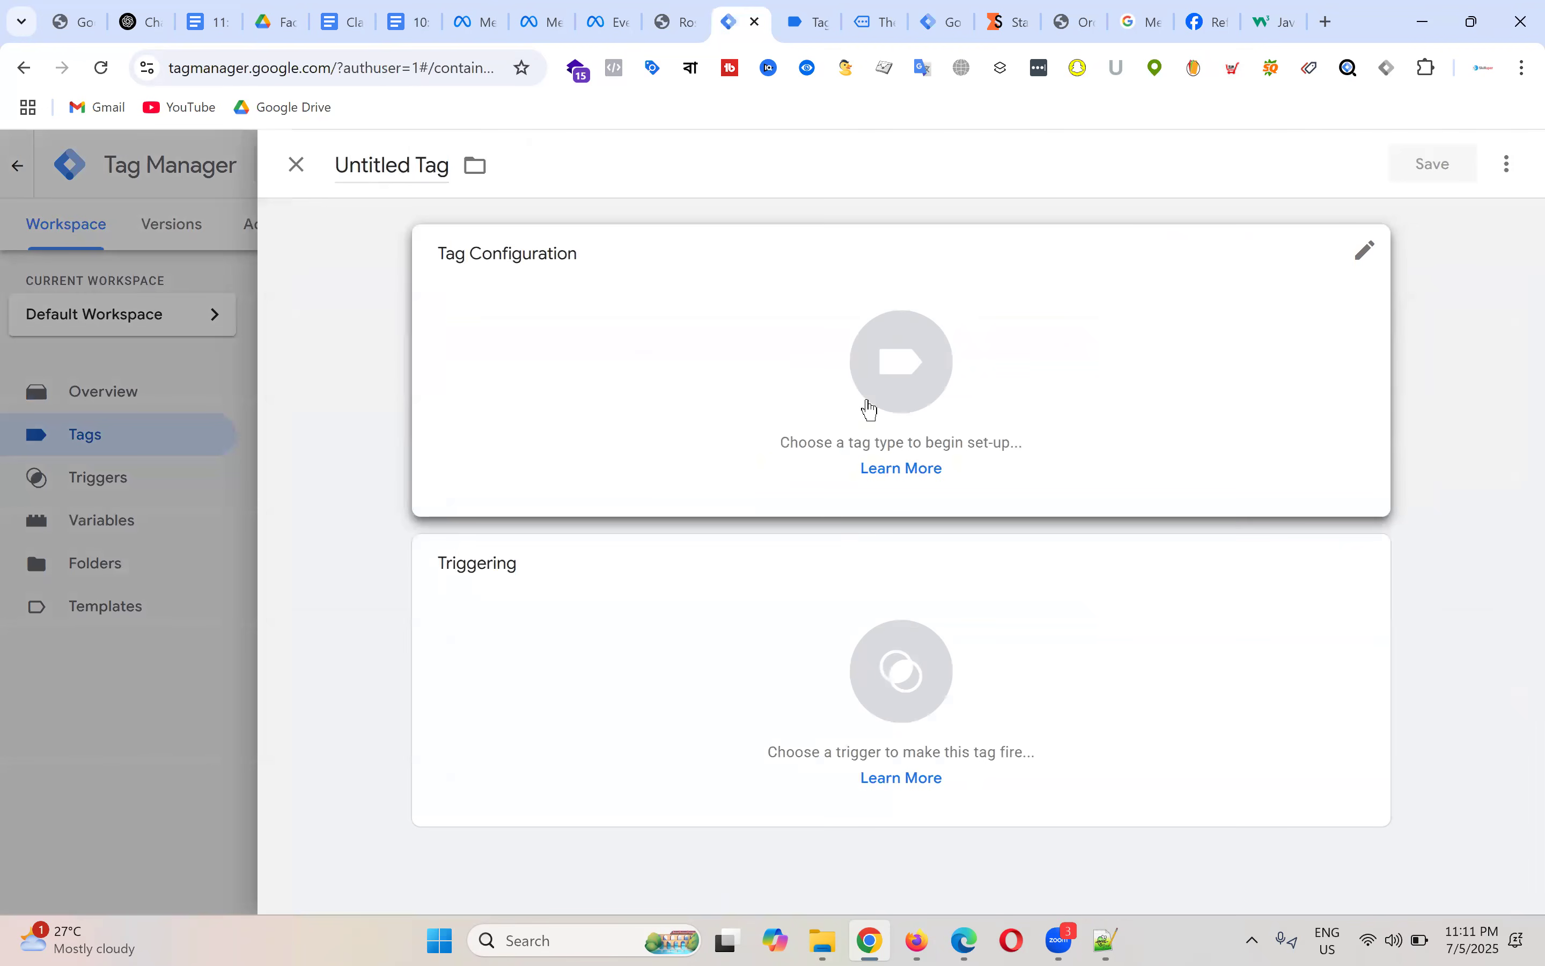
click(928, 369)
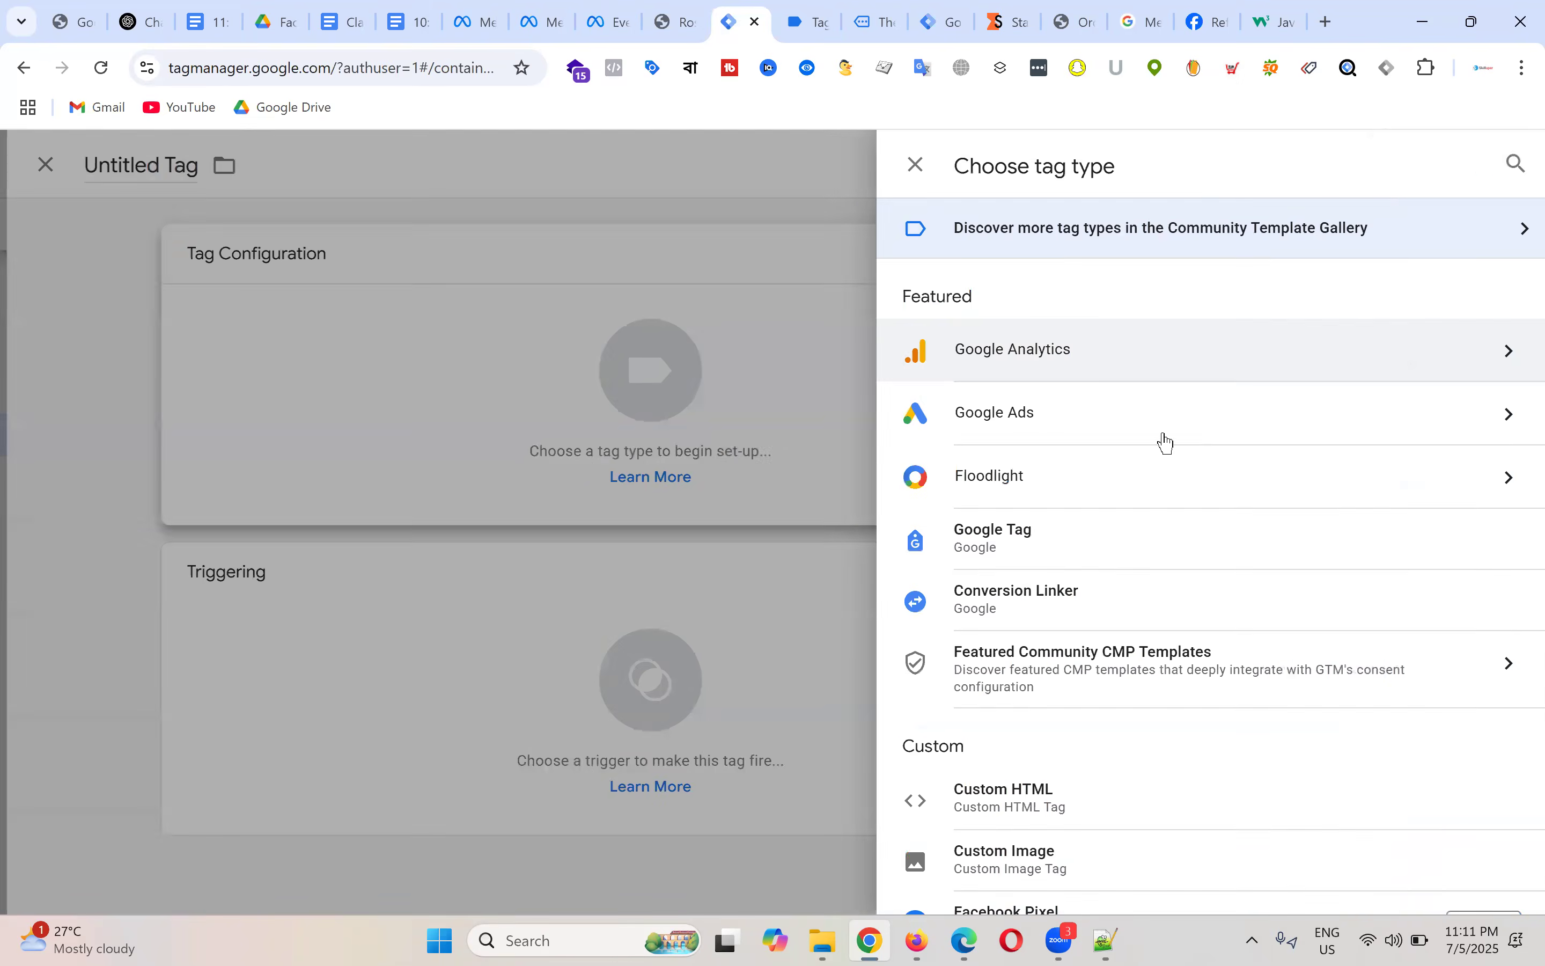
click(1058, 365)
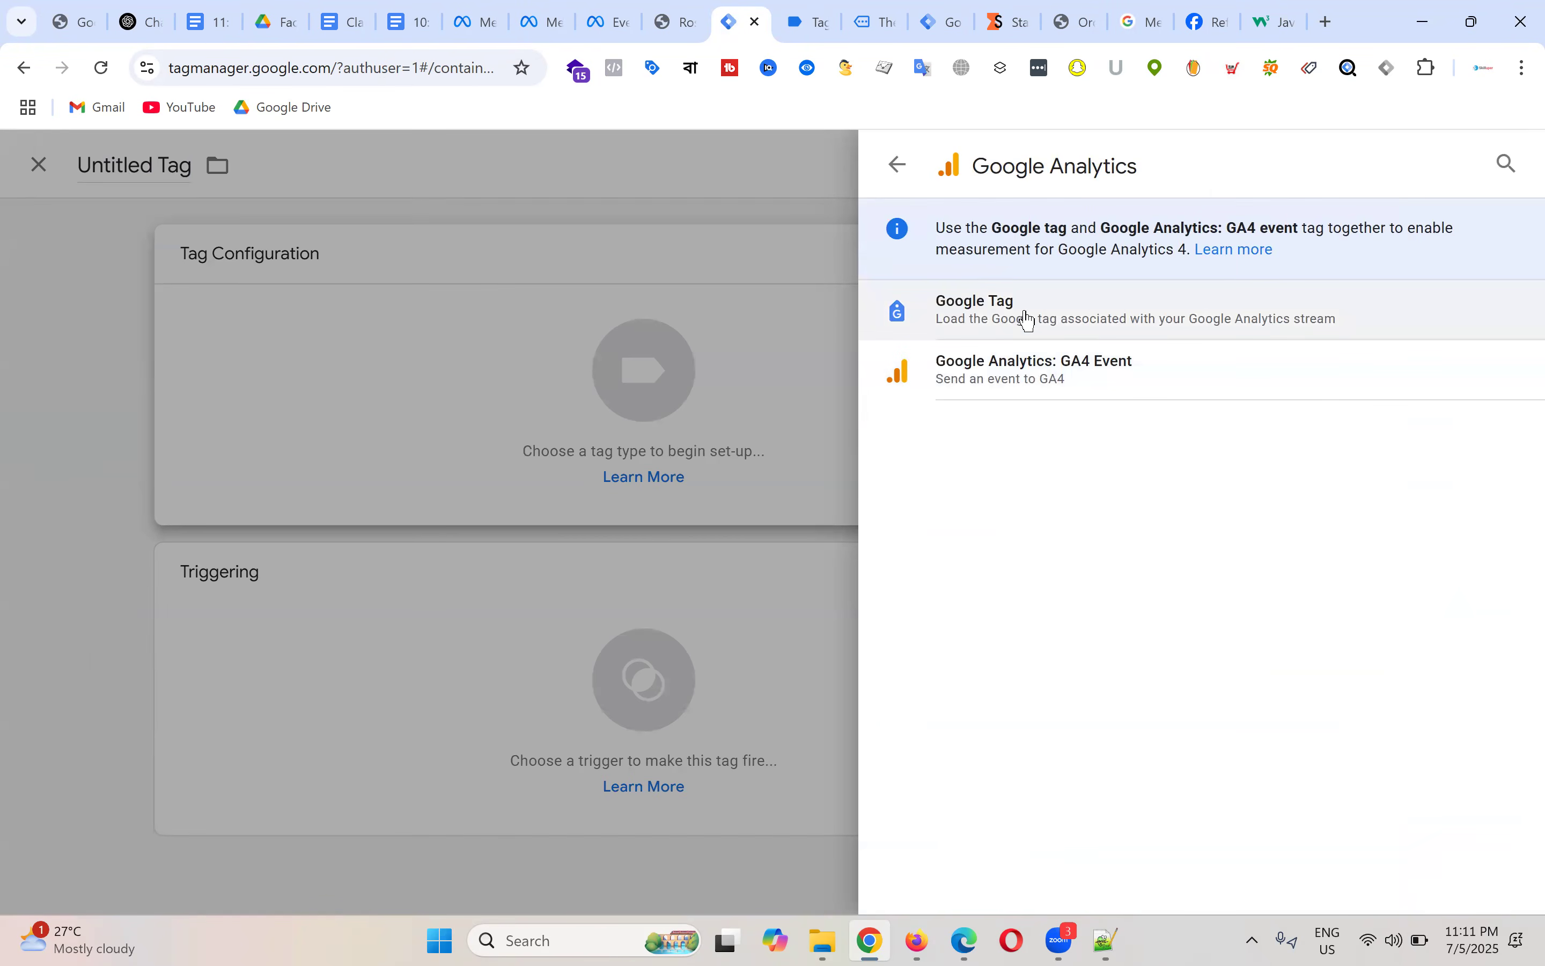
click(1049, 377)
Step: Set the tag's Measurement ID to {{GA4 - Measurement ID}}, leaving Event Name blank
click(583, 477)
click(718, 480)
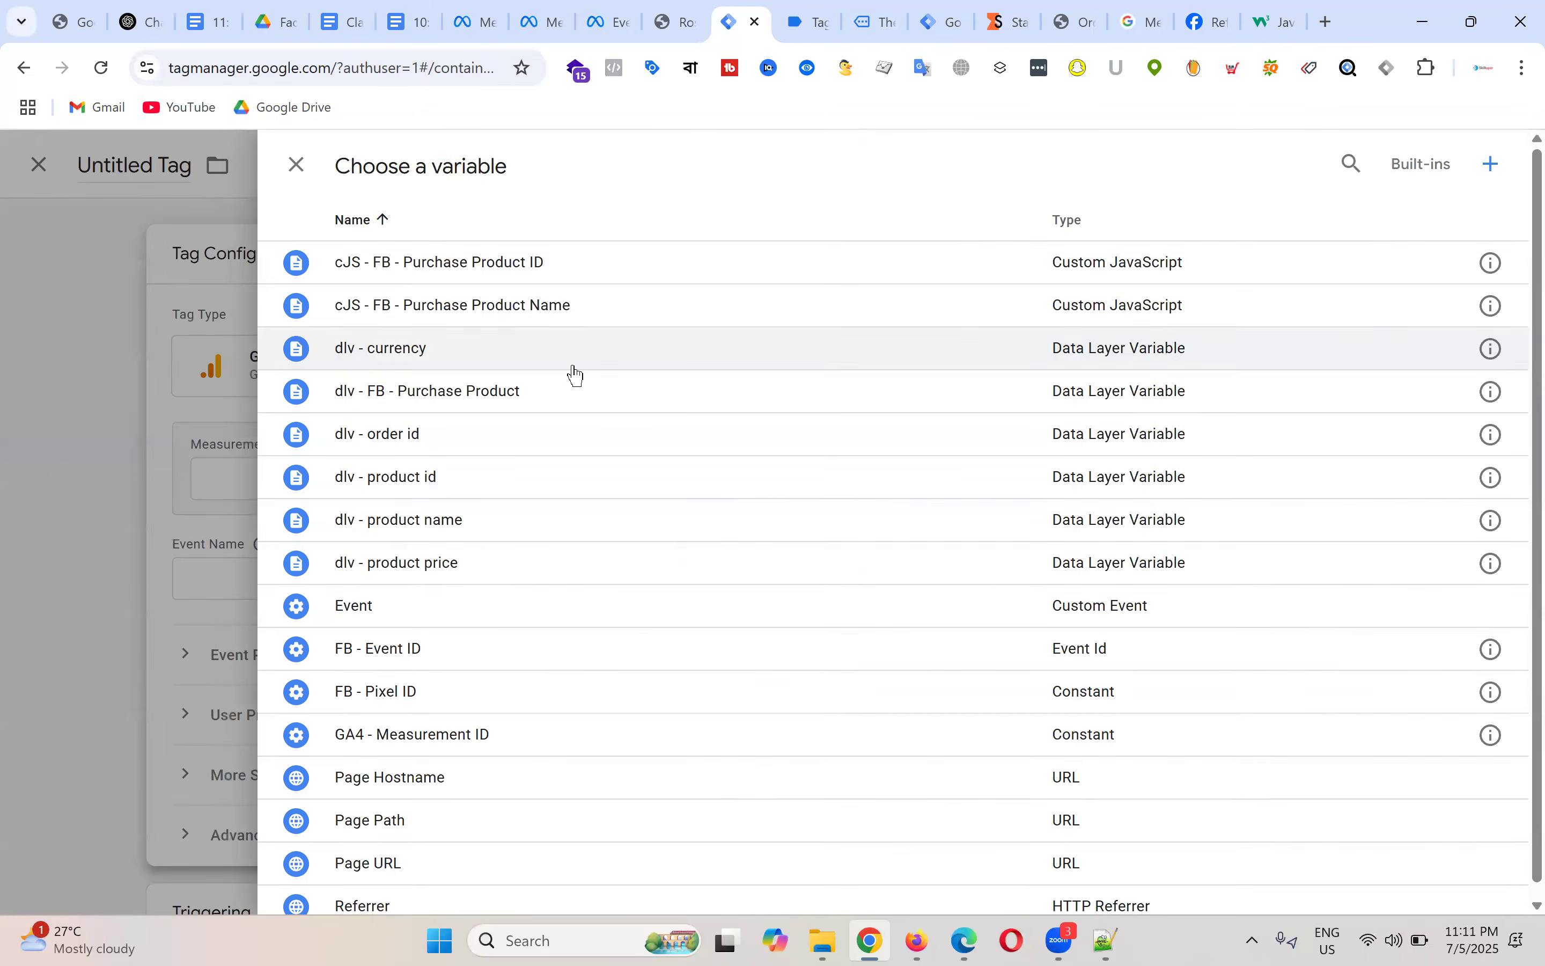
click(297, 164)
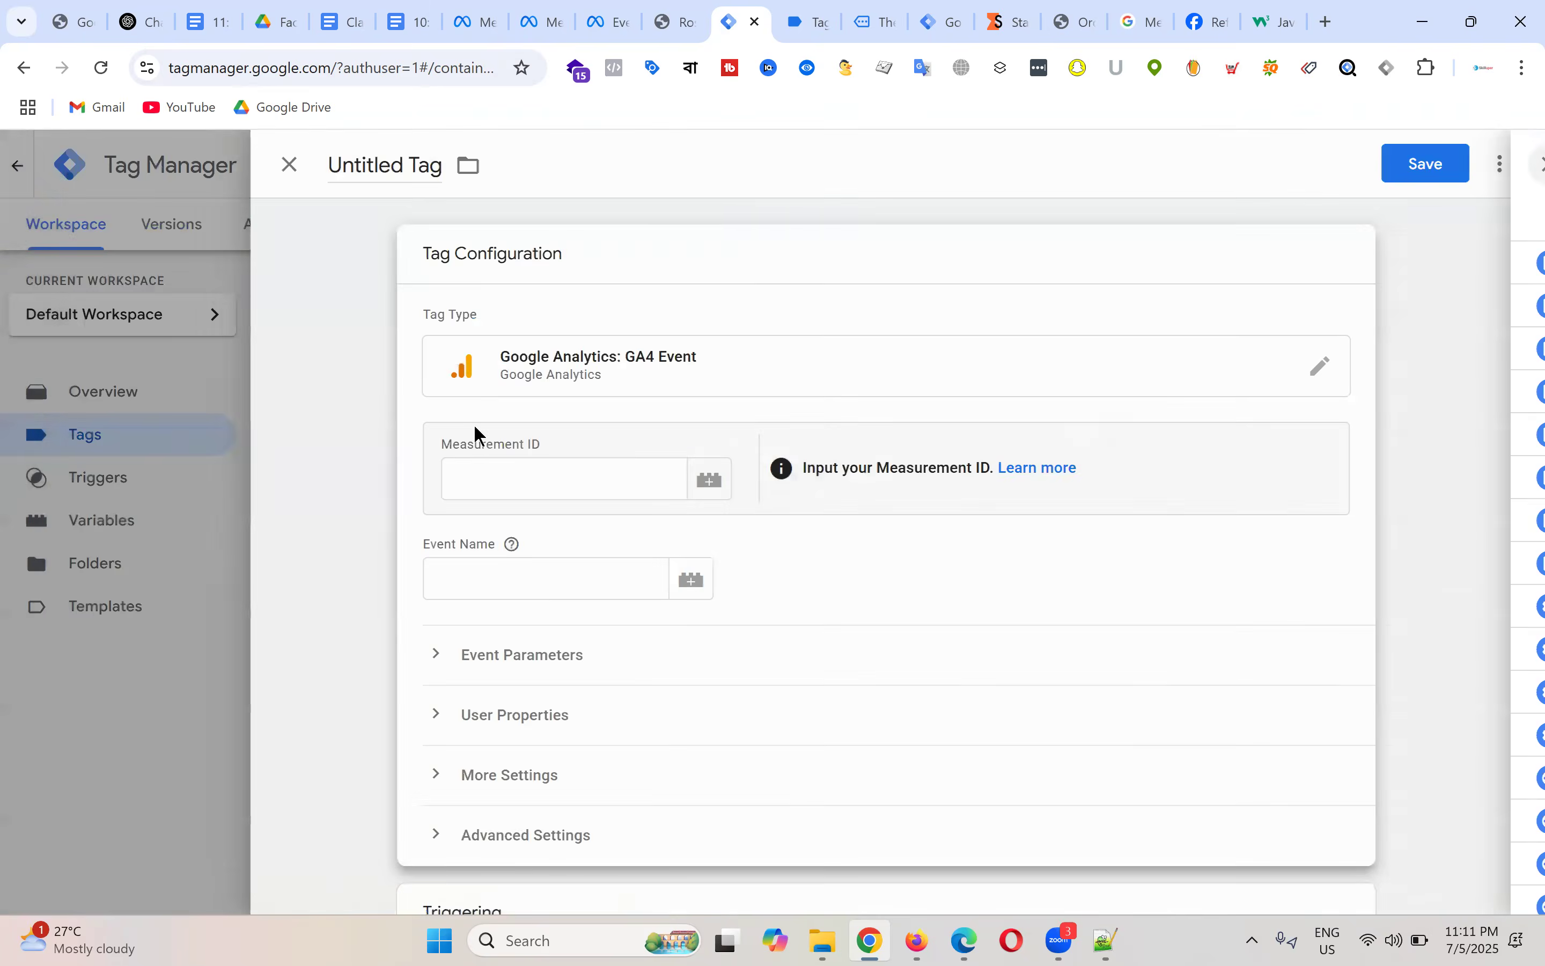
click(522, 479)
text({{)
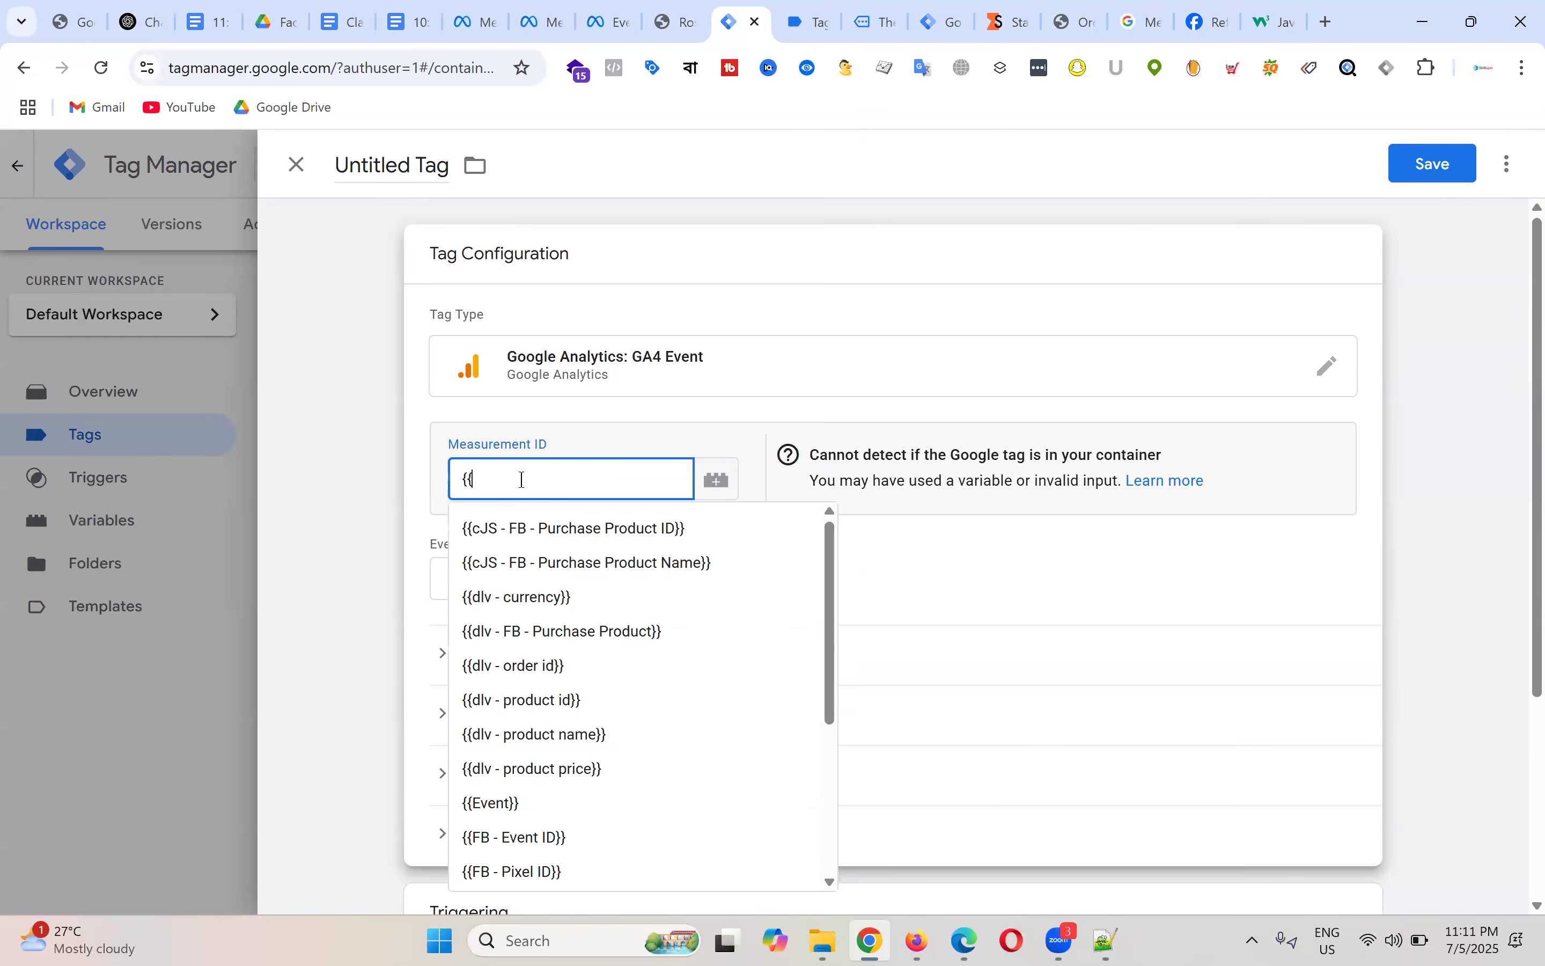
text(me)
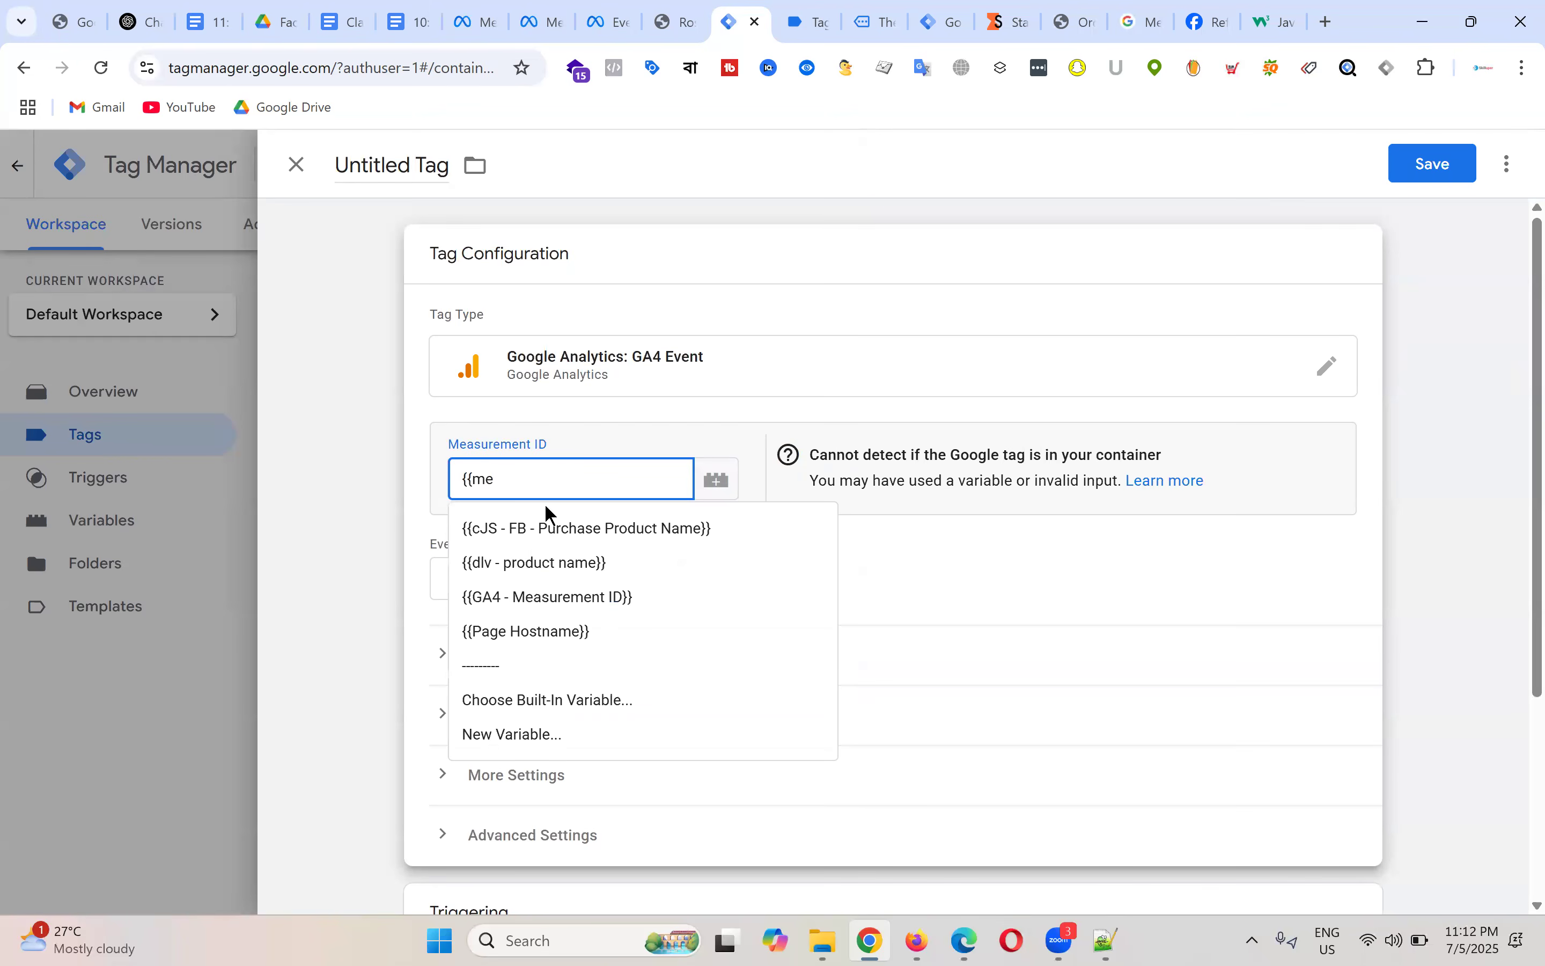
click(565, 598)
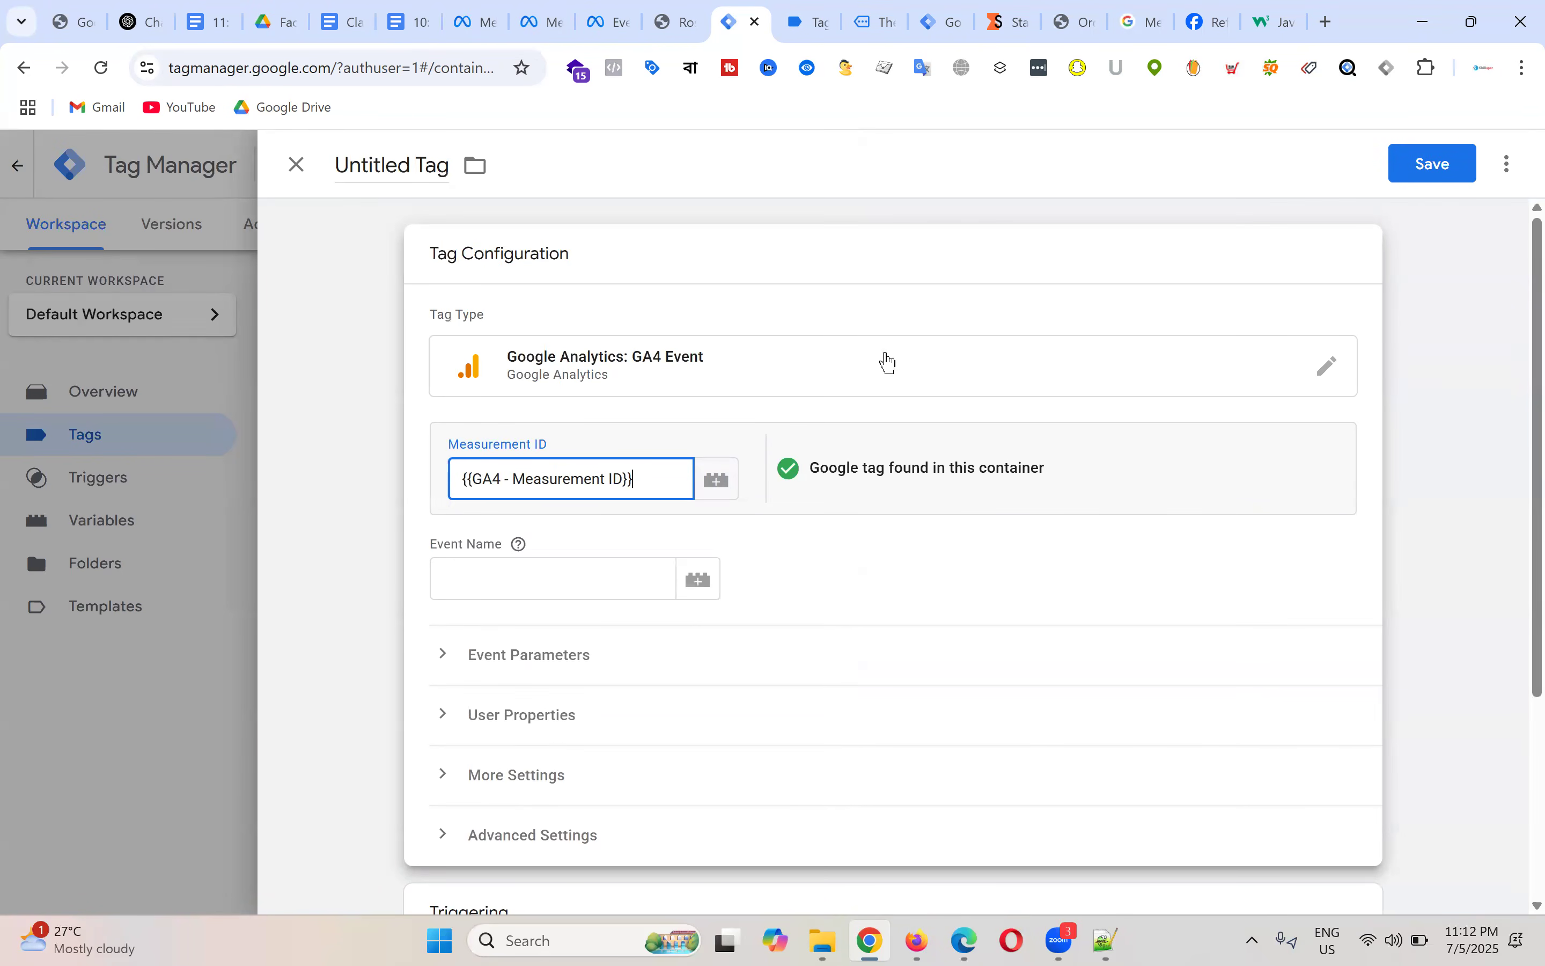
scroll(999, 342, down, 3)
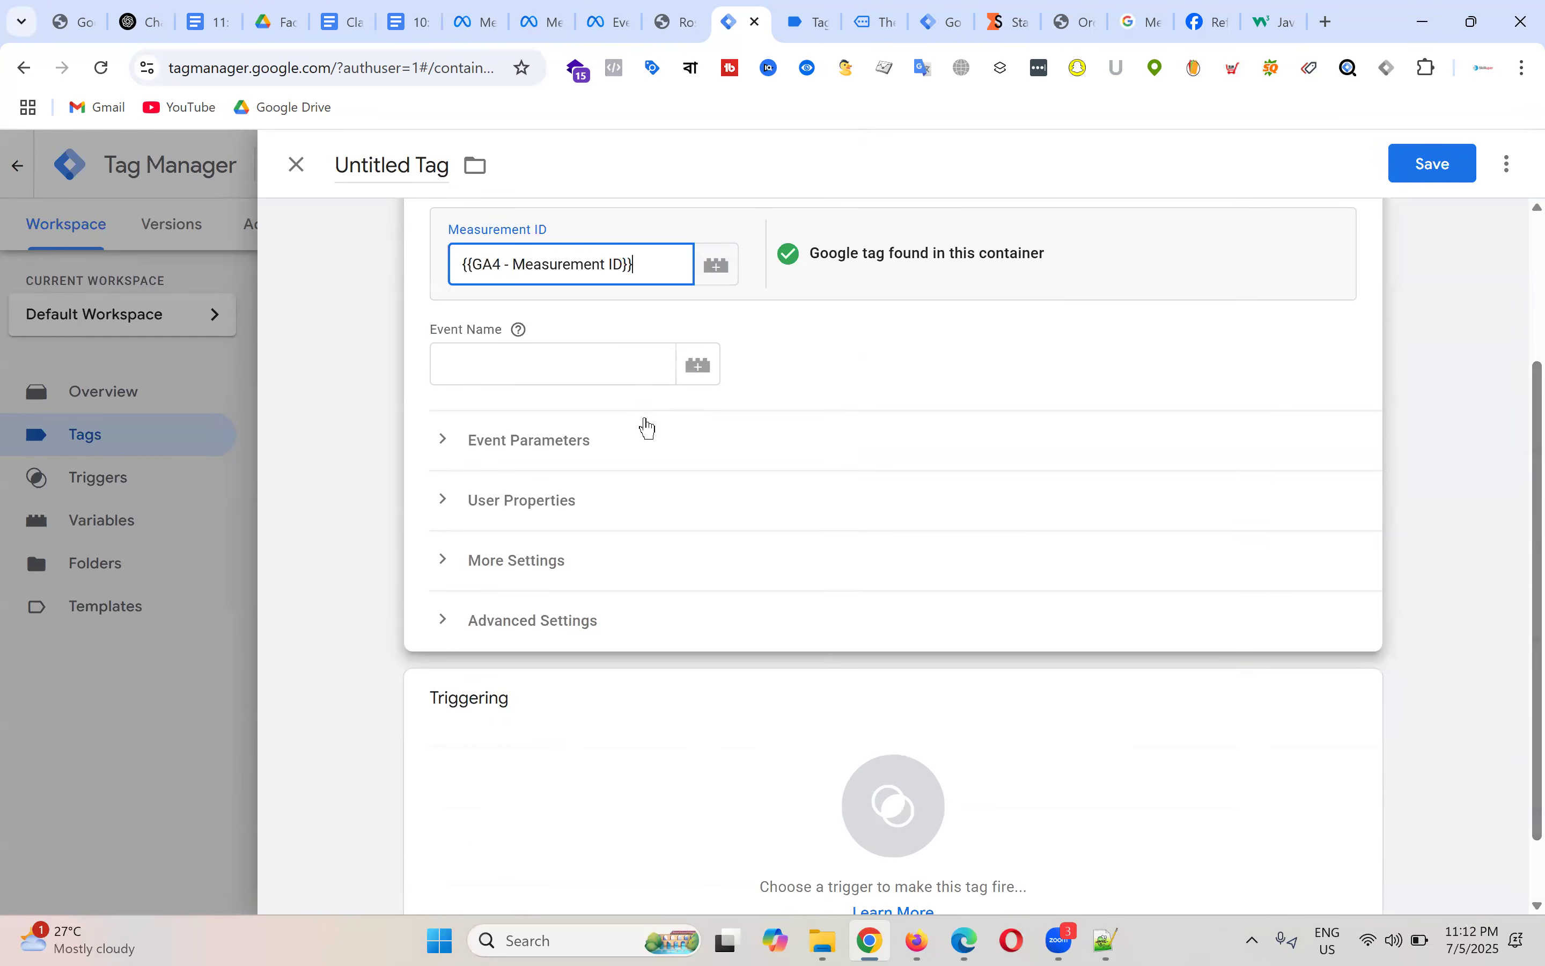
click(542, 359)
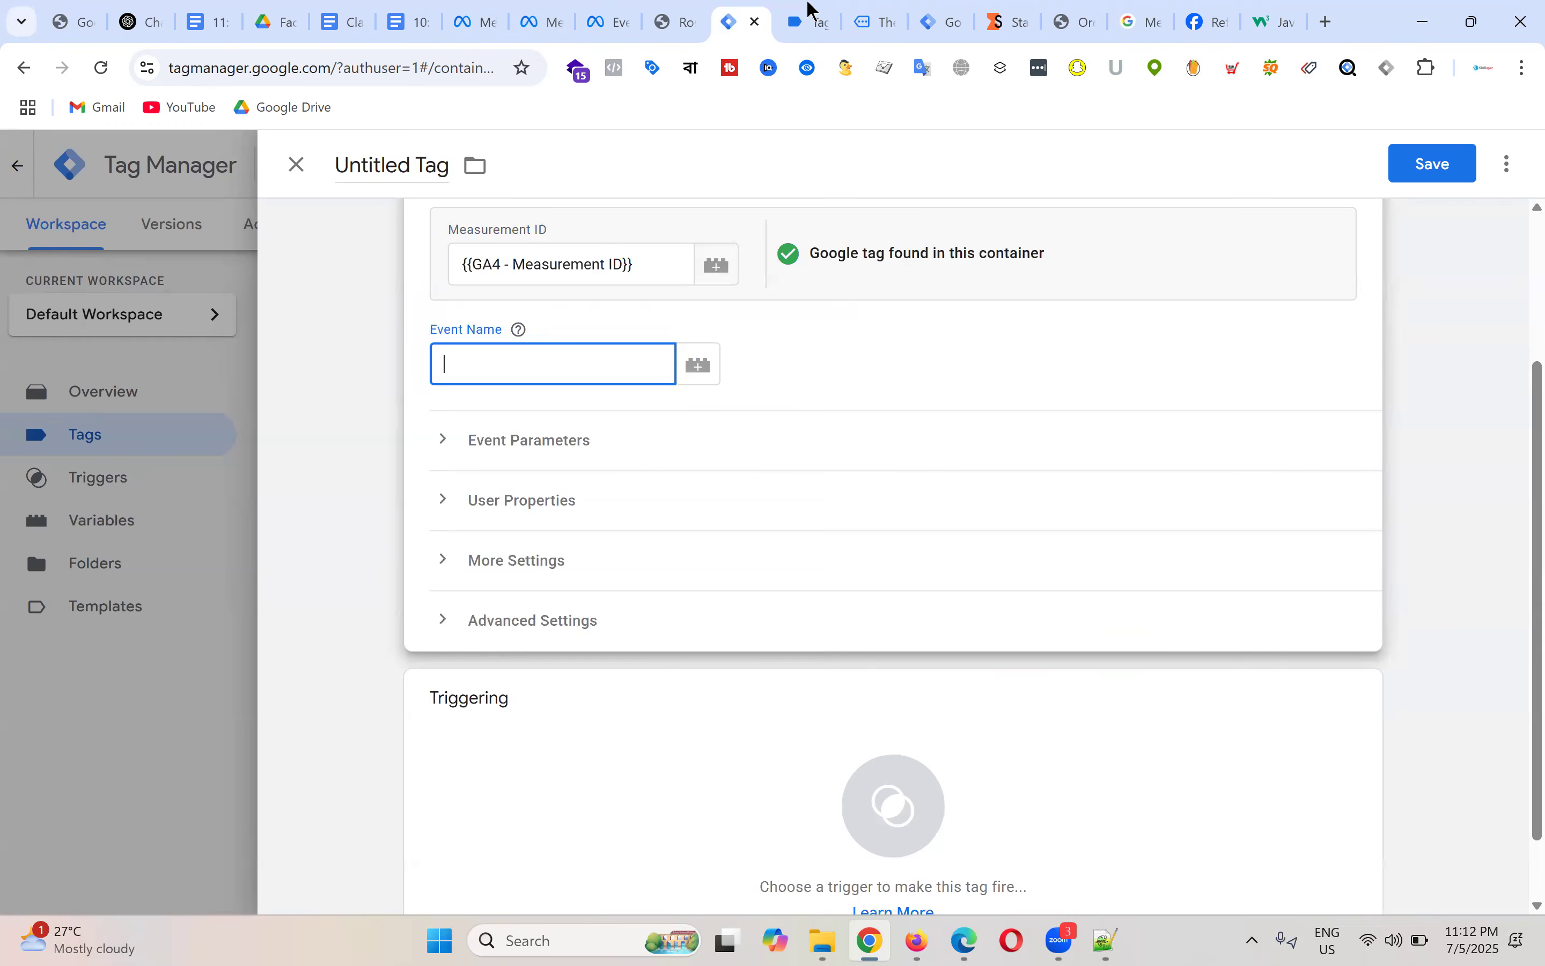
click(805, 20)
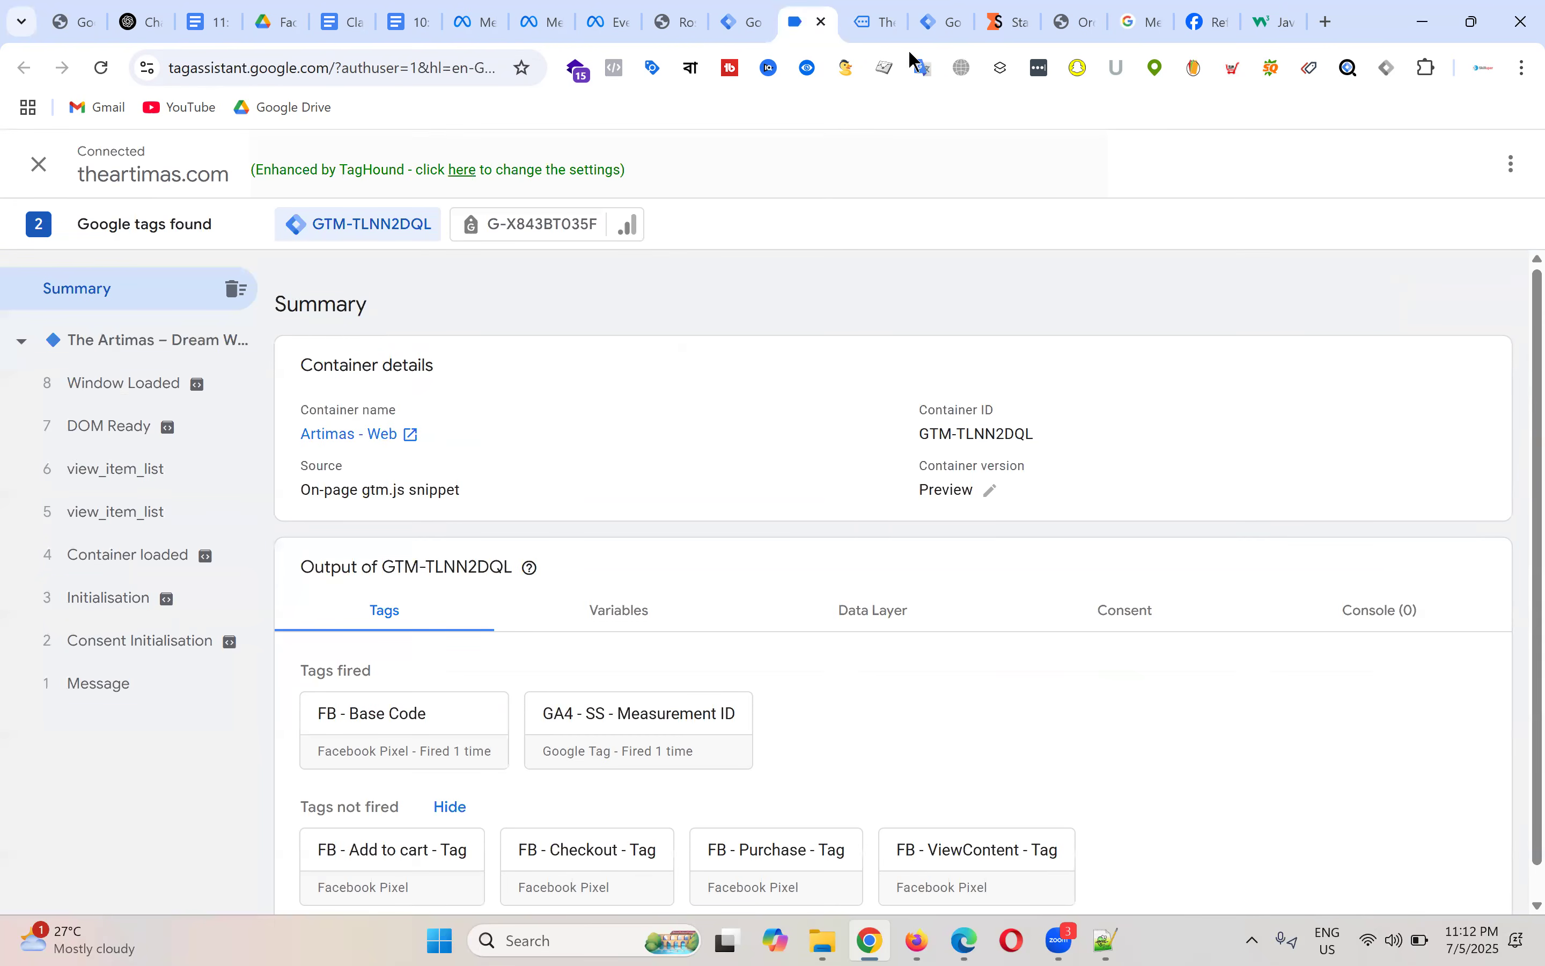
Step: Load the DAILY MOISTURISER product page in the debugged store, then view the Facebook Ads Docs folder
click(875, 20)
scroll(931, 494, down, 10)
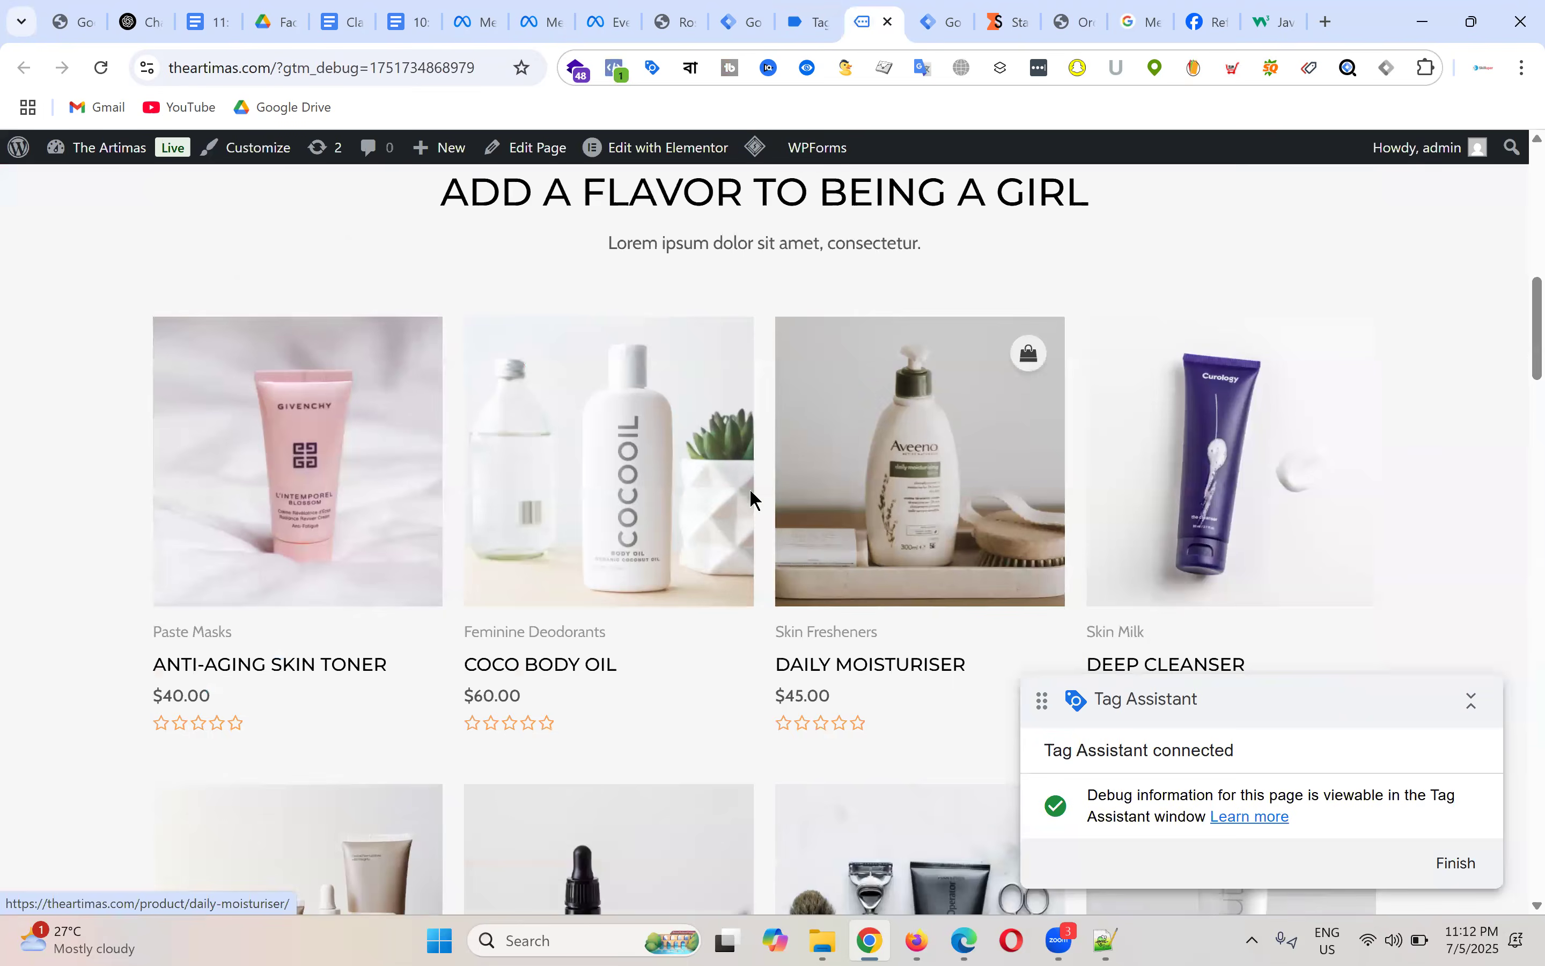
scroll(749, 488, down, 3)
click(820, 462)
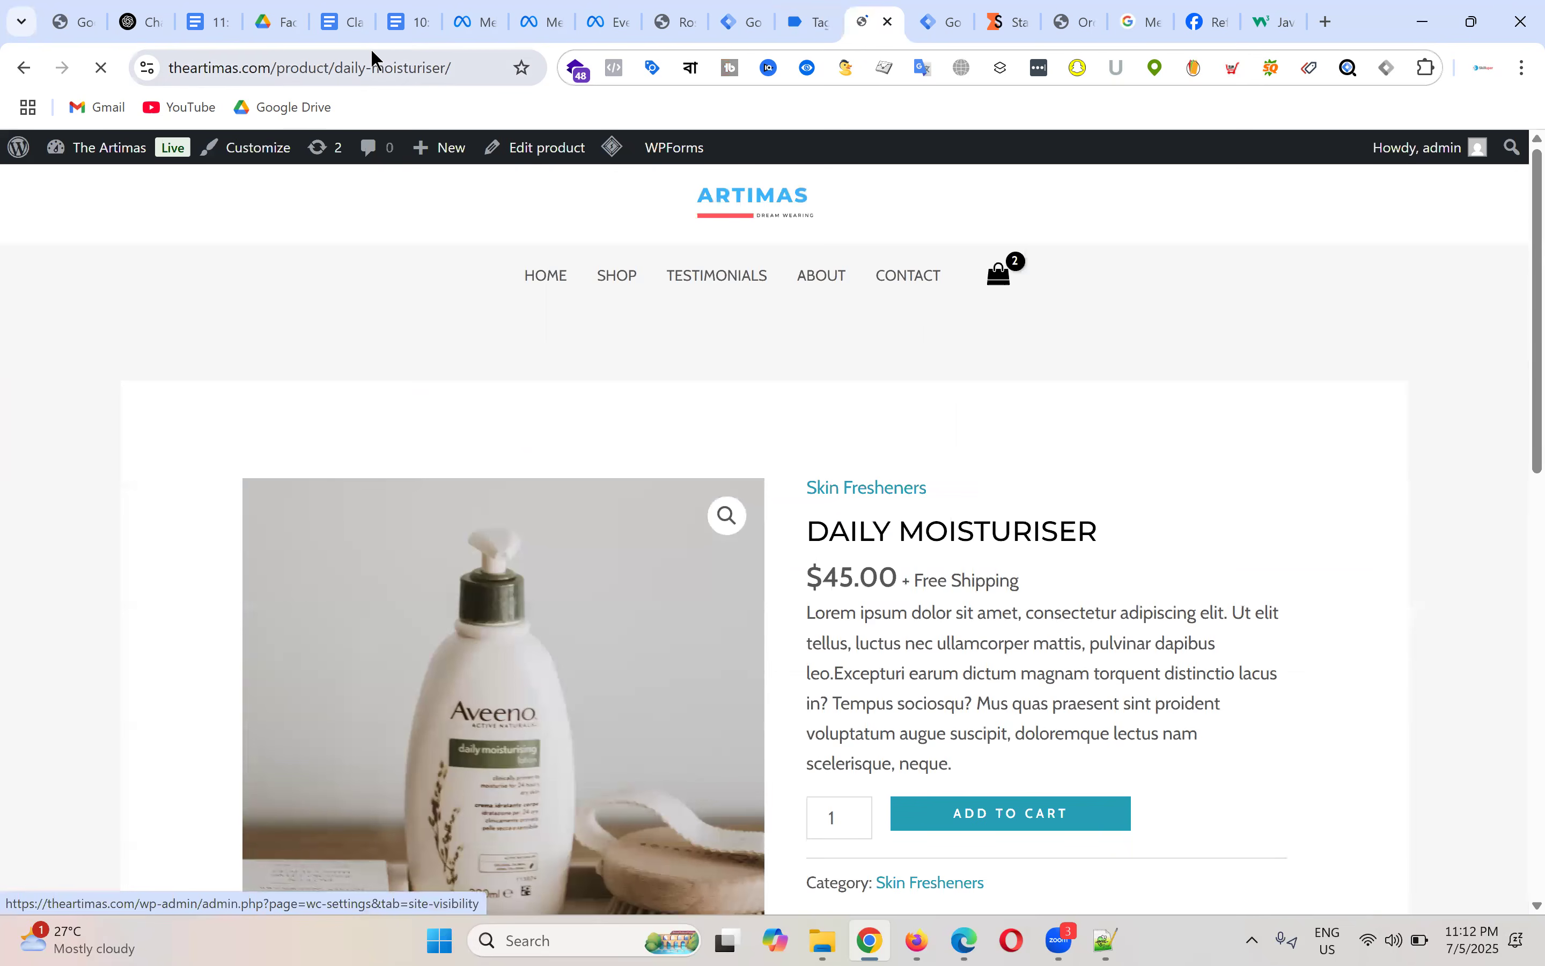
click(275, 22)
scroll(777, 418, down, 10)
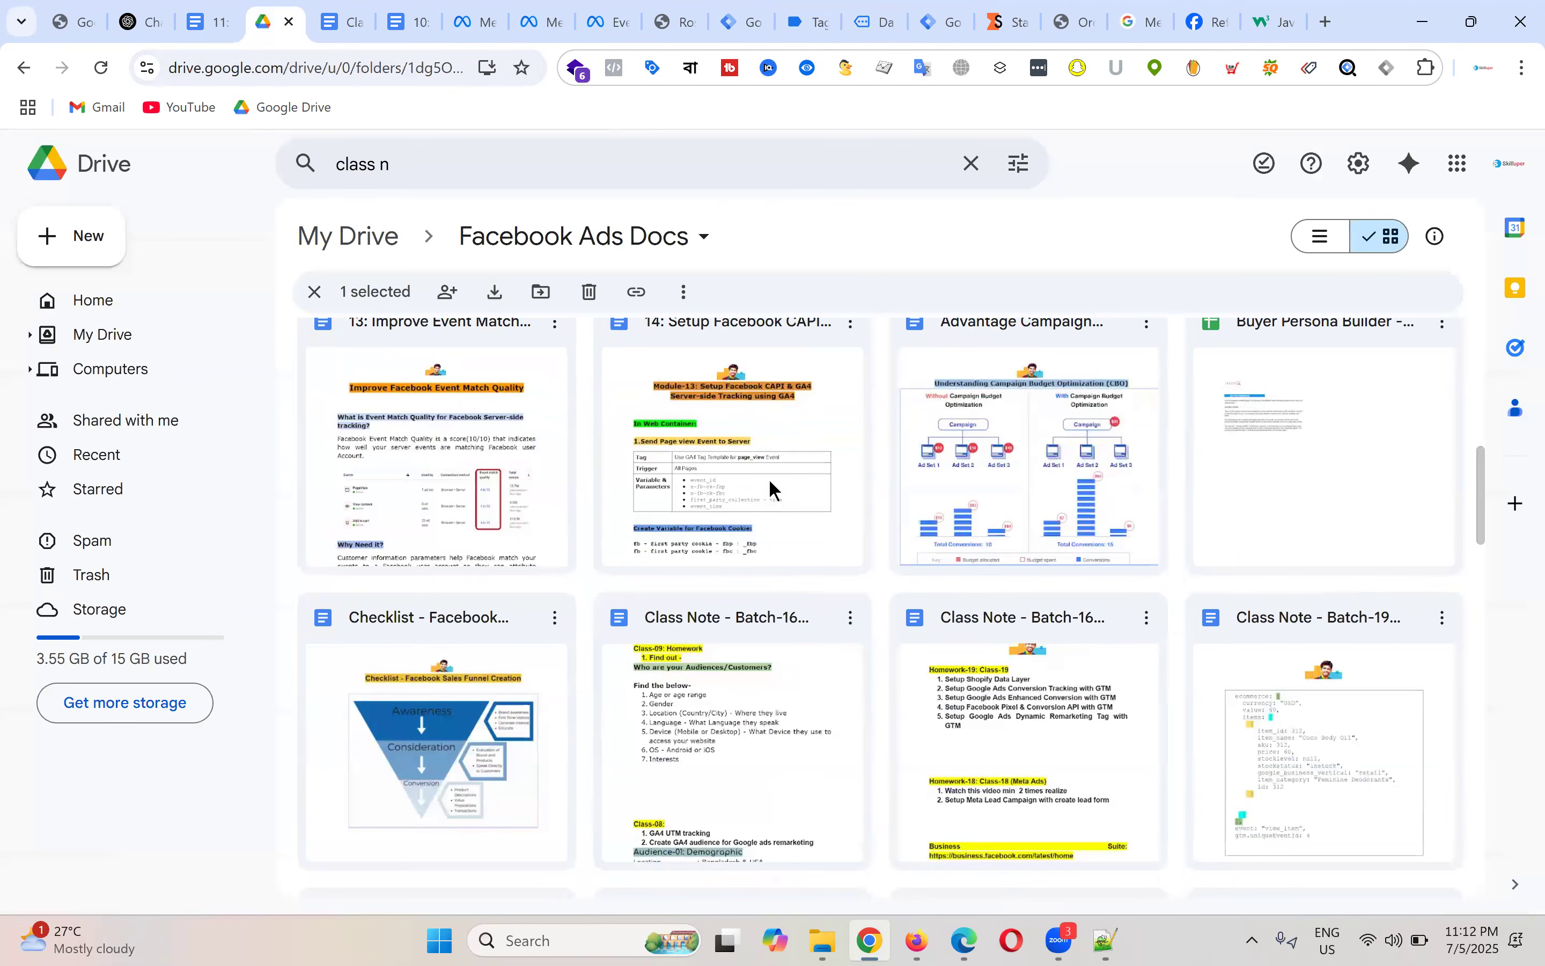
Step: Open the '14: Setup Facebook CAPI' notes at the '2.Send View Item Event' section
double_click(775, 440)
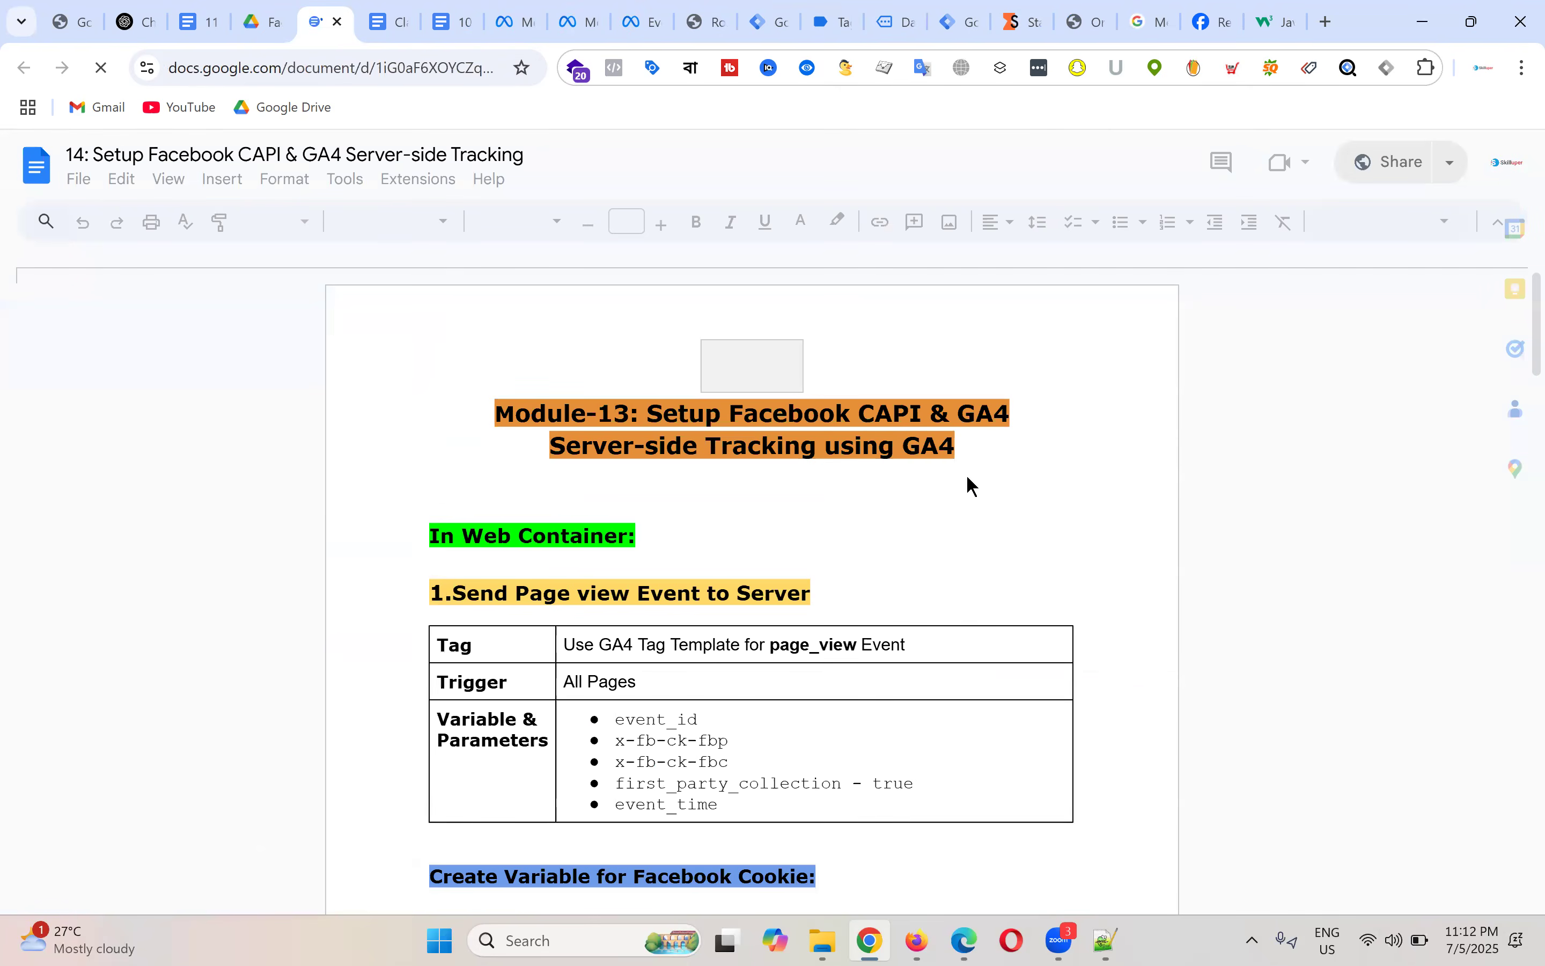
scroll(890, 446, down, 4)
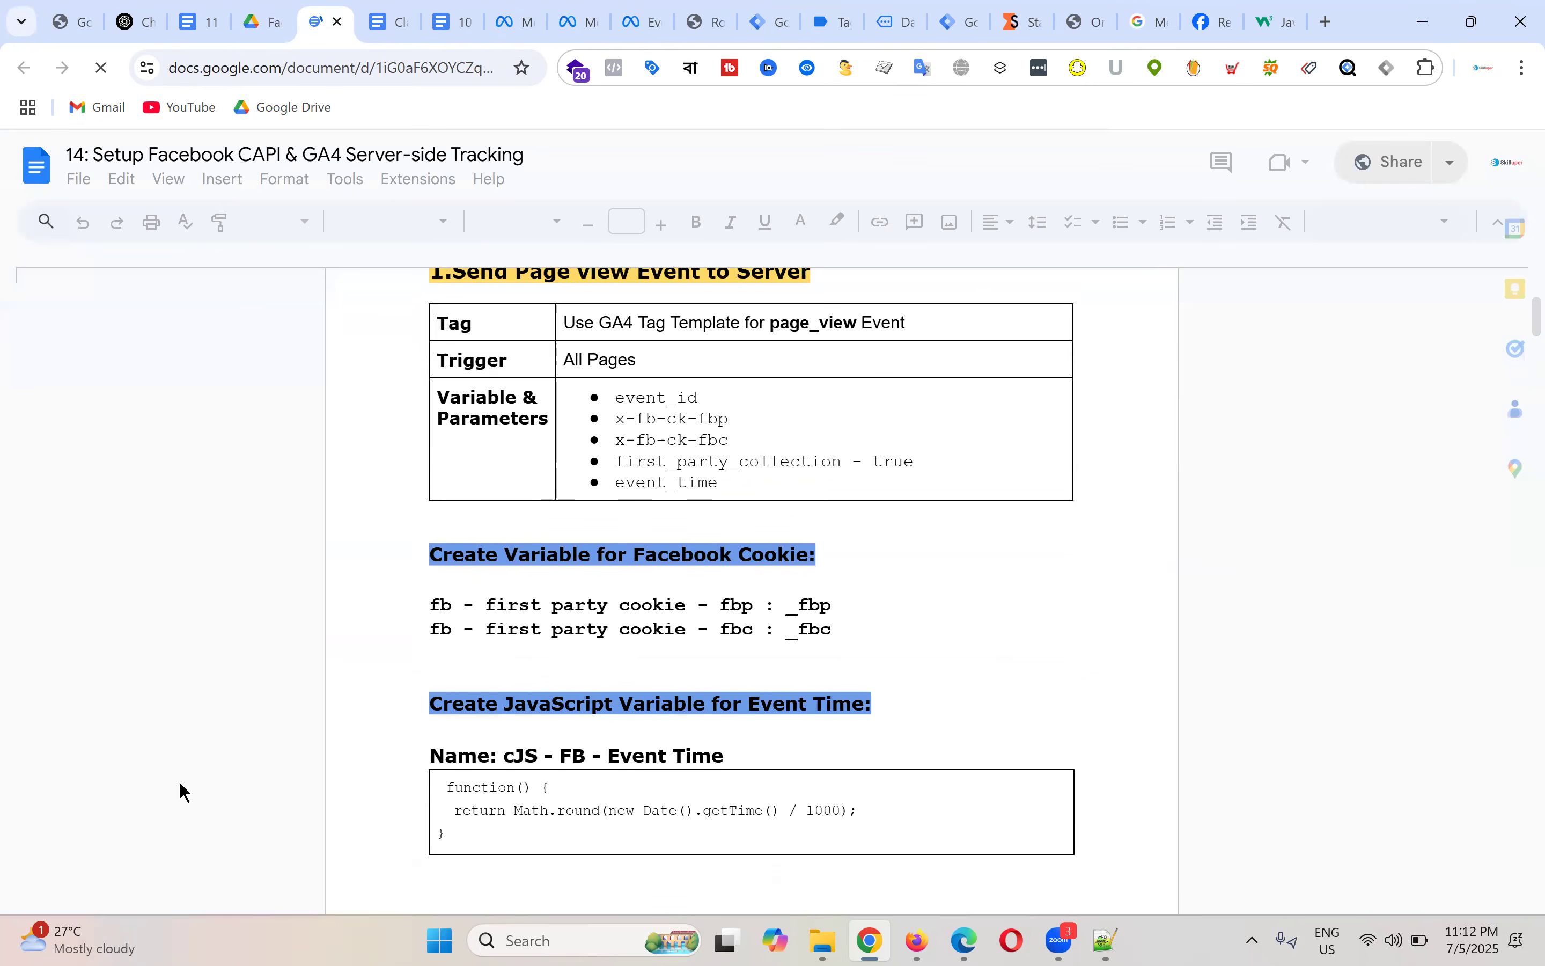
scroll(903, 382, down, 10)
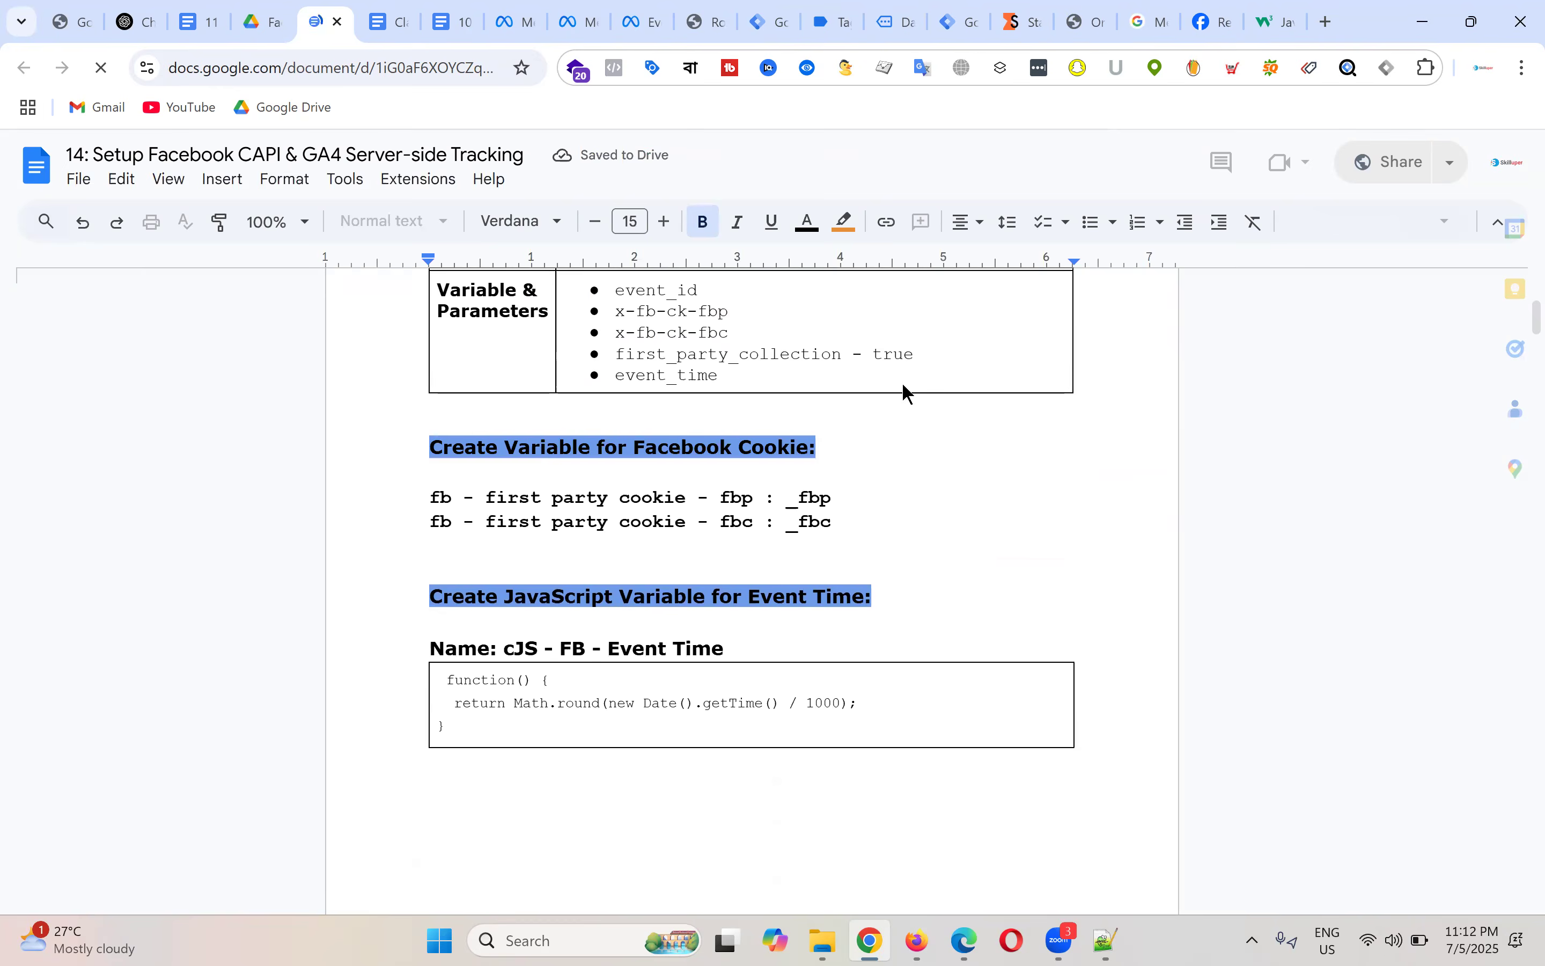
scroll(909, 394, down, 3)
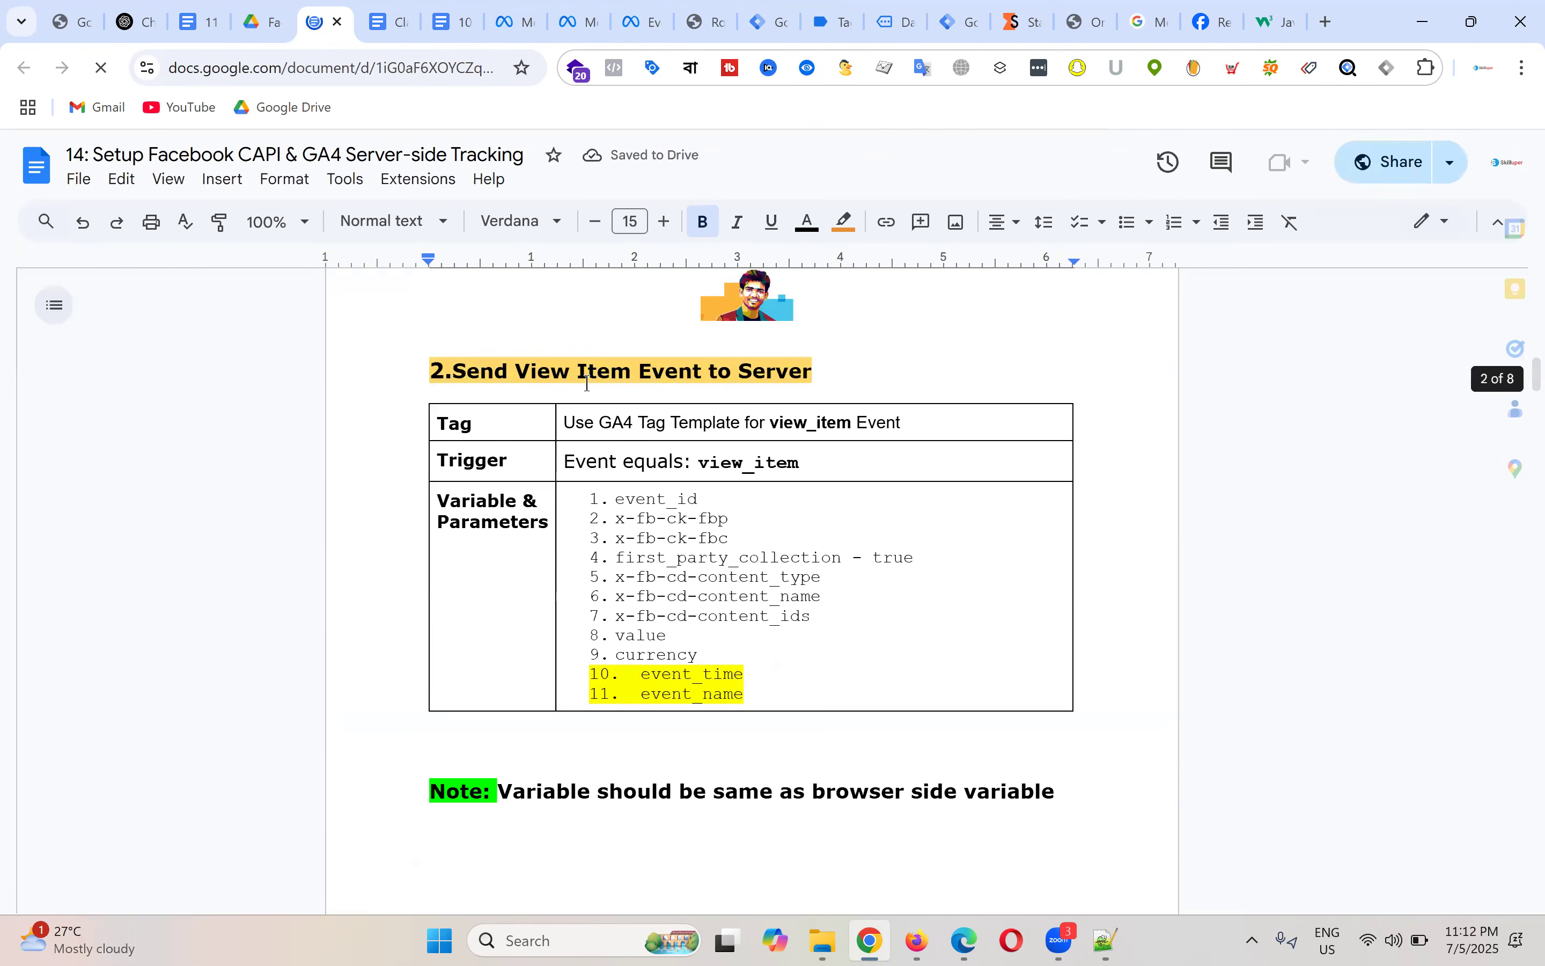
scroll(788, 531, up, 8)
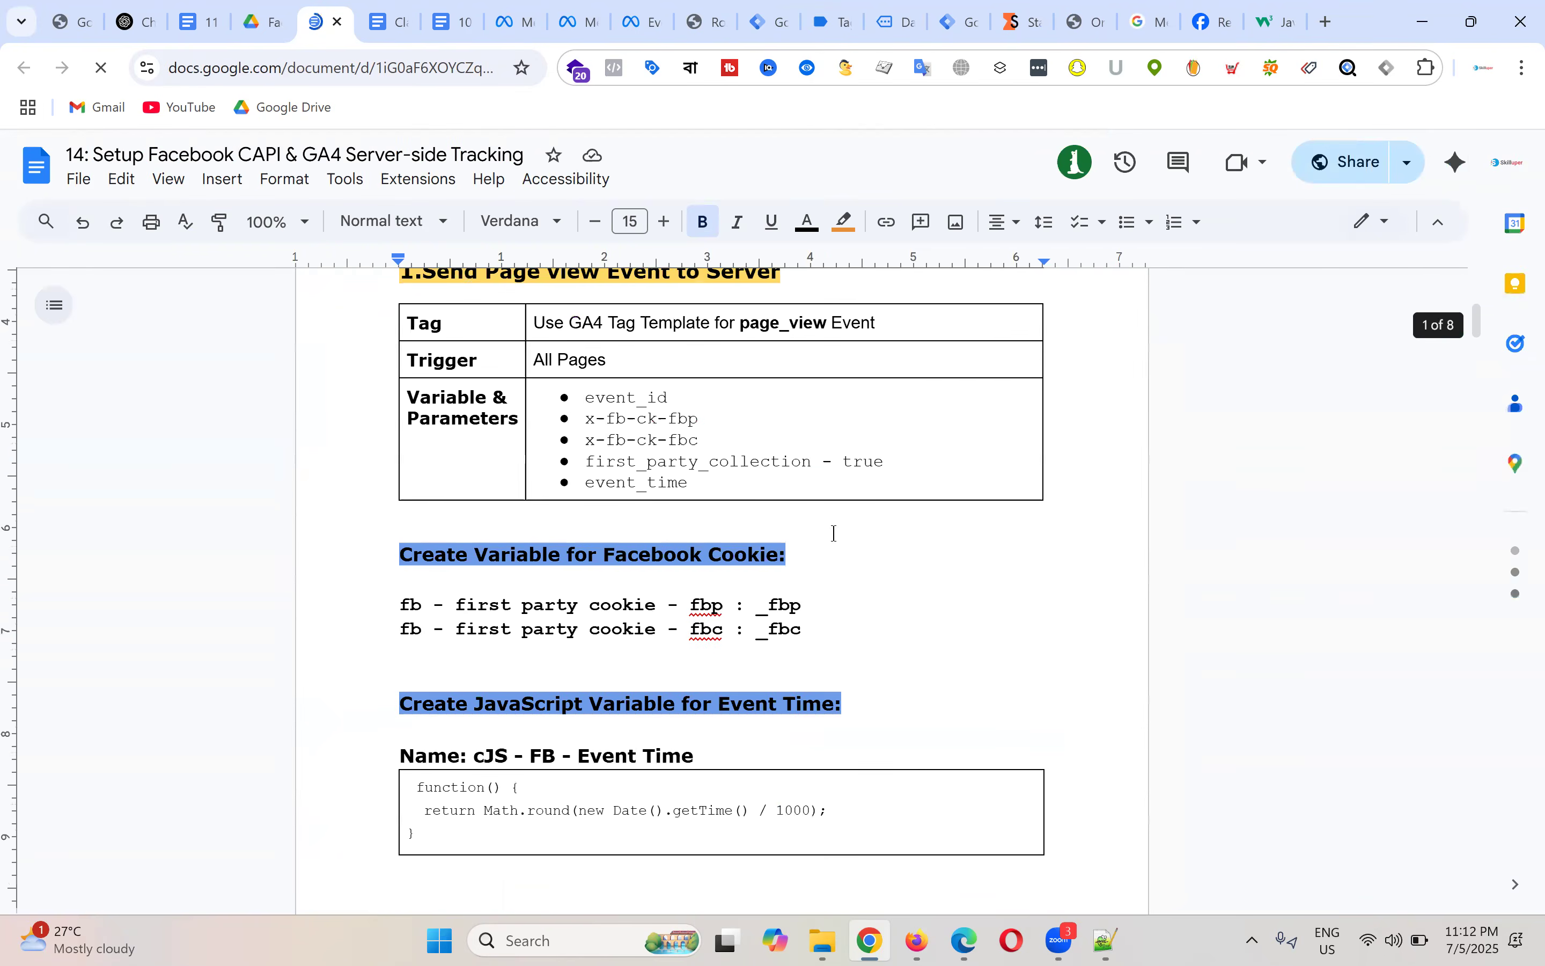
click(902, 368)
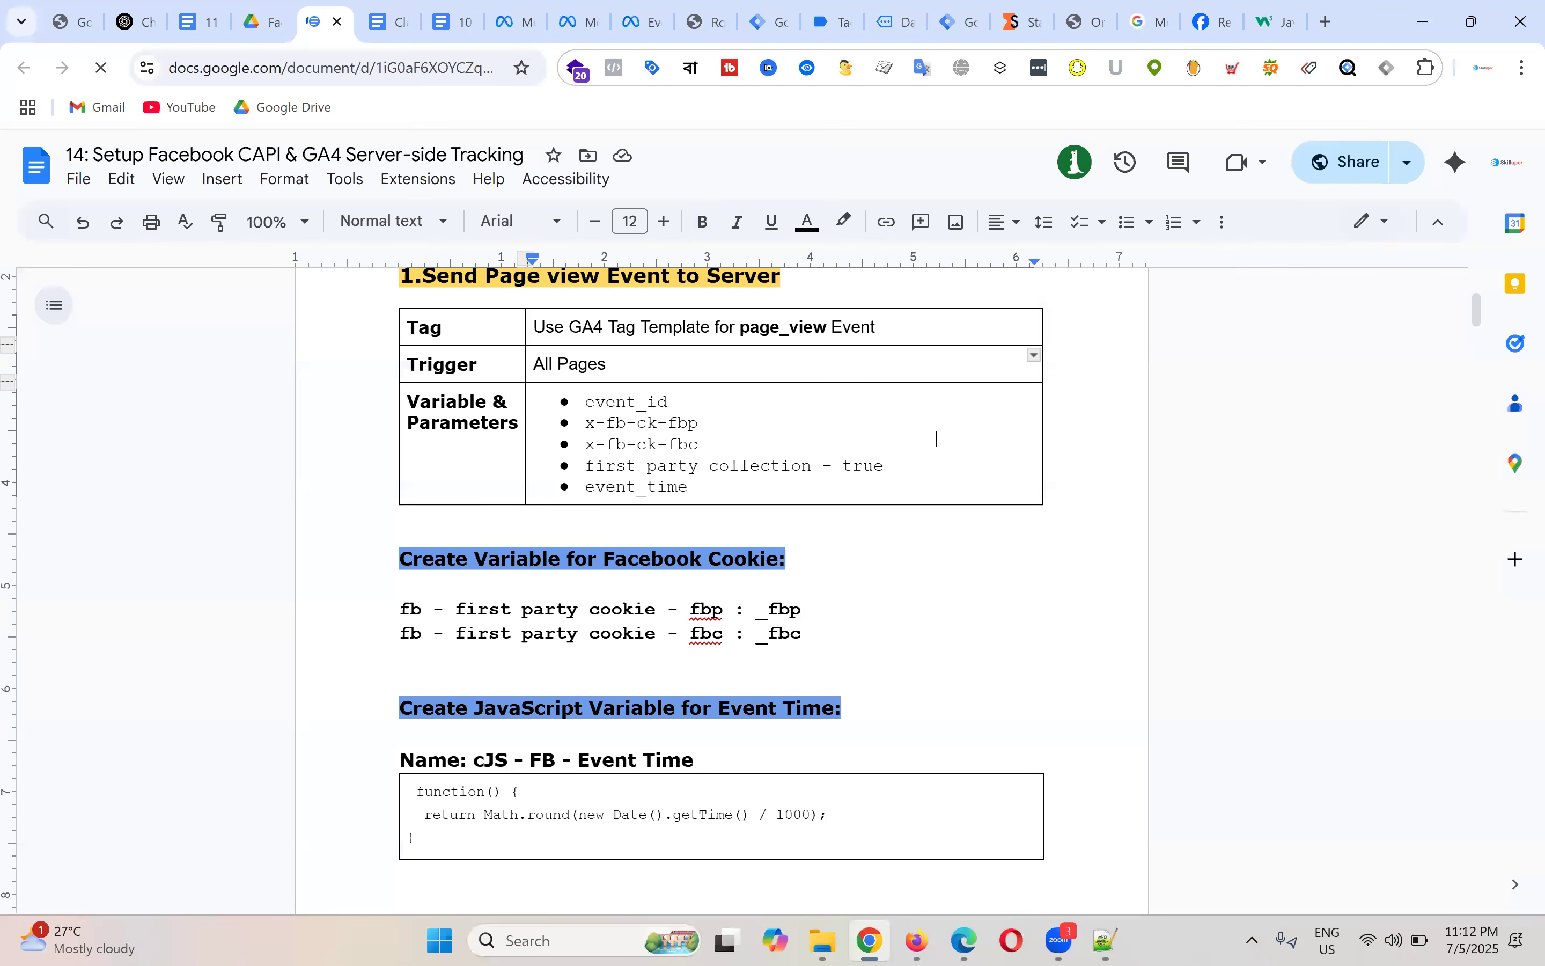
scroll(776, 447, down, 10)
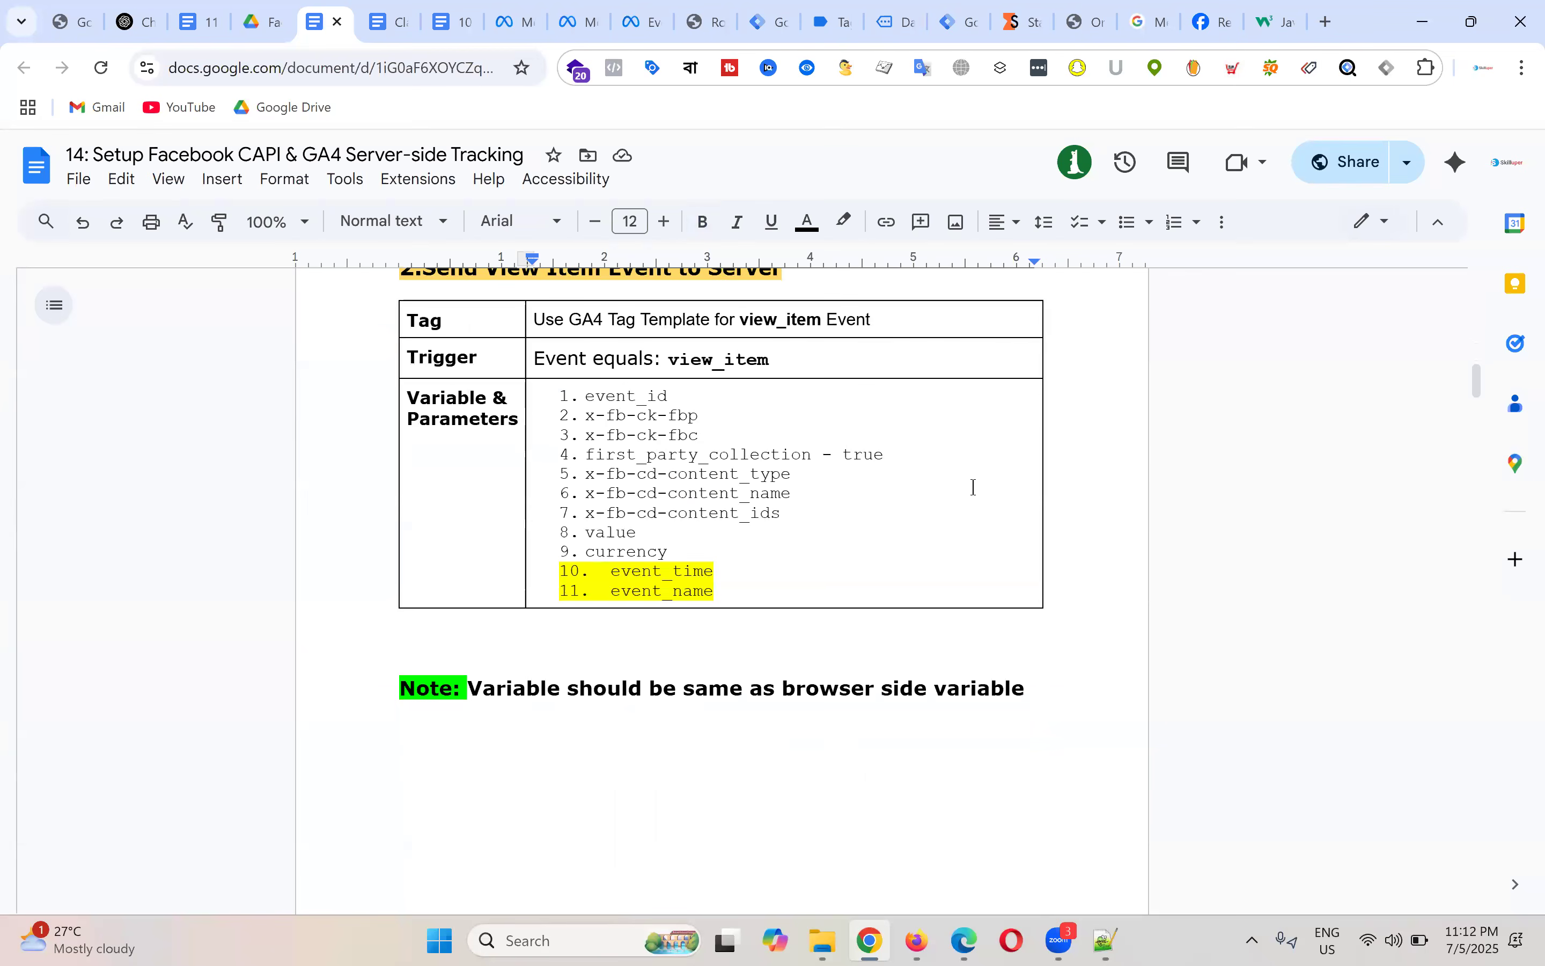
scroll(894, 502, up, 2)
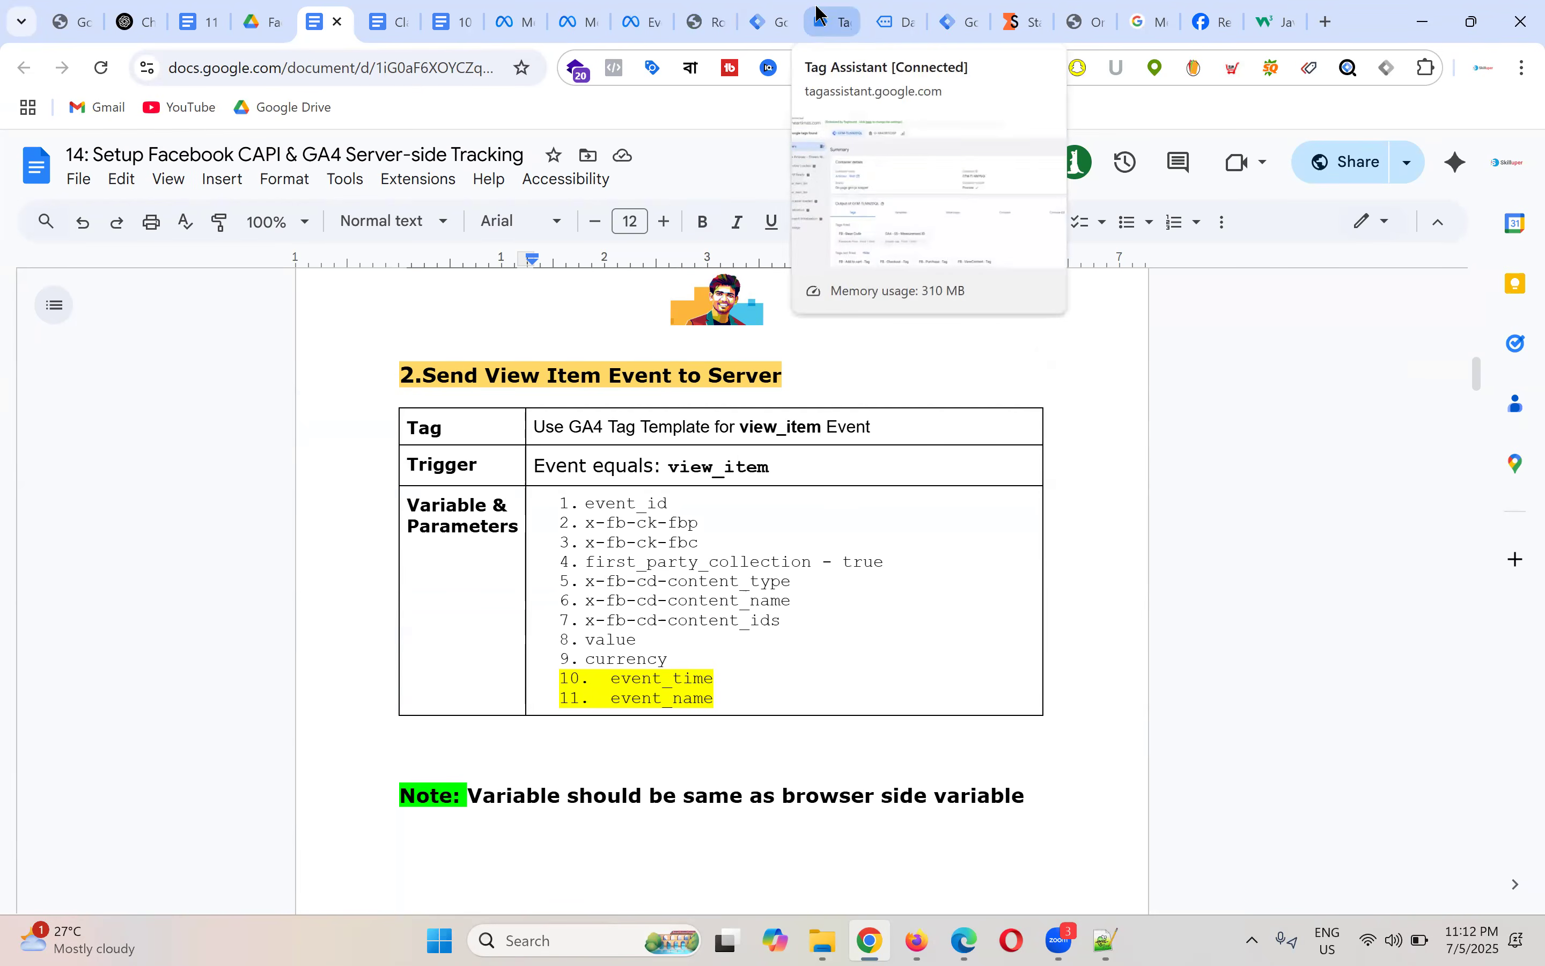
click(778, 7)
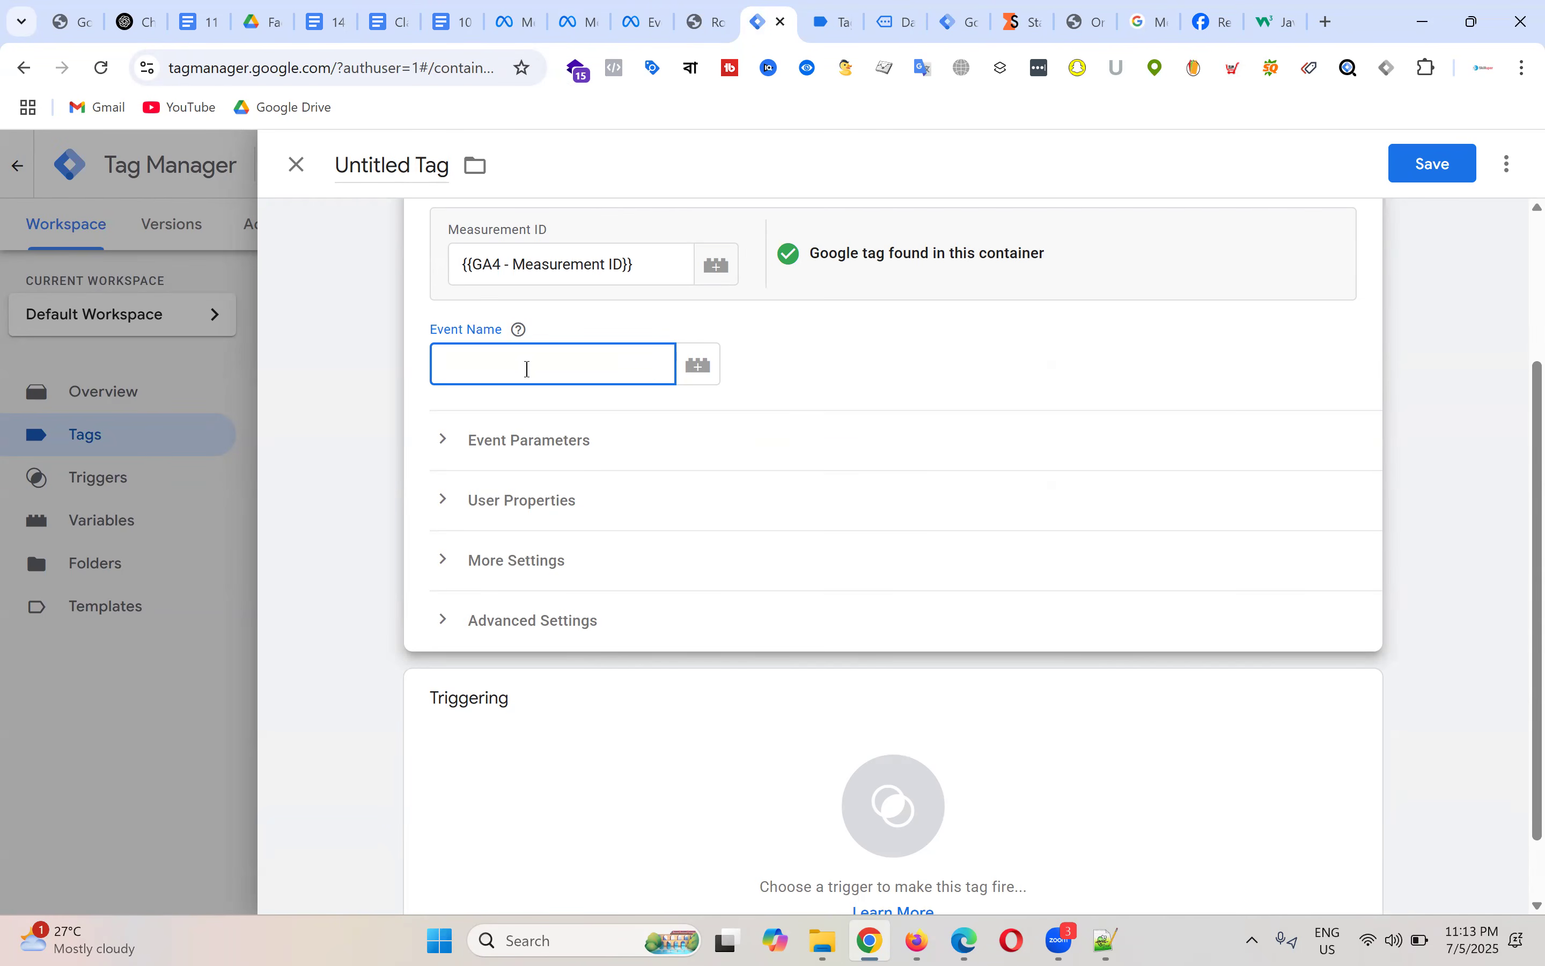
Step: Copy view_item from Tag Assistant's view_item event and paste it as the tag's Event Name
scroll(999, 446, up, 3)
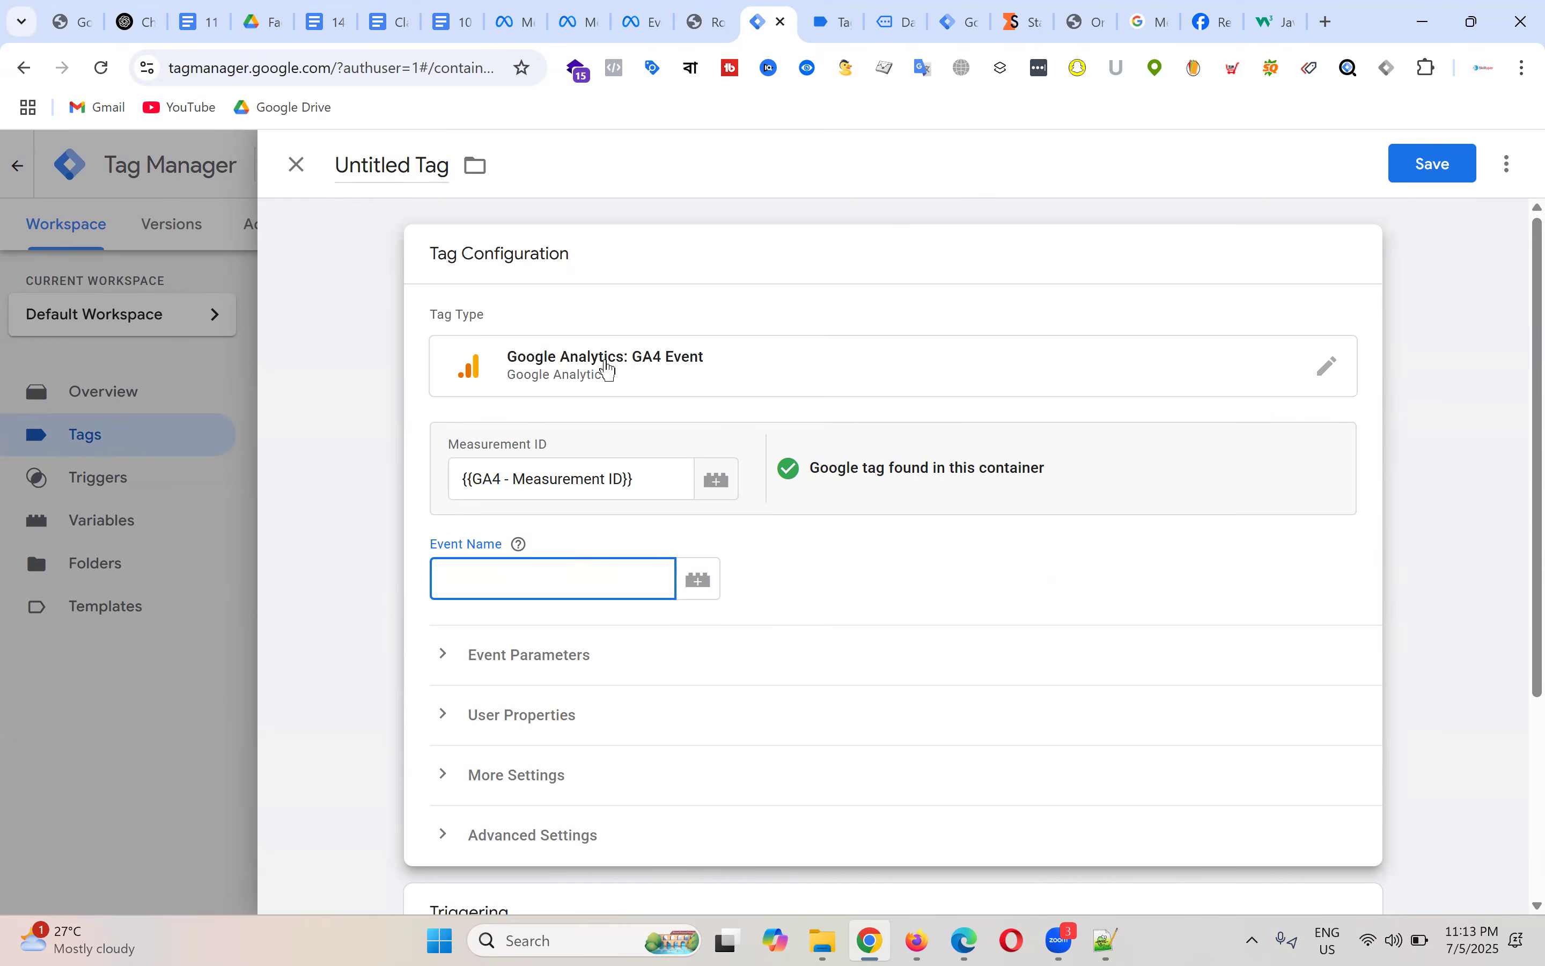
scroll(614, 422, down, 3)
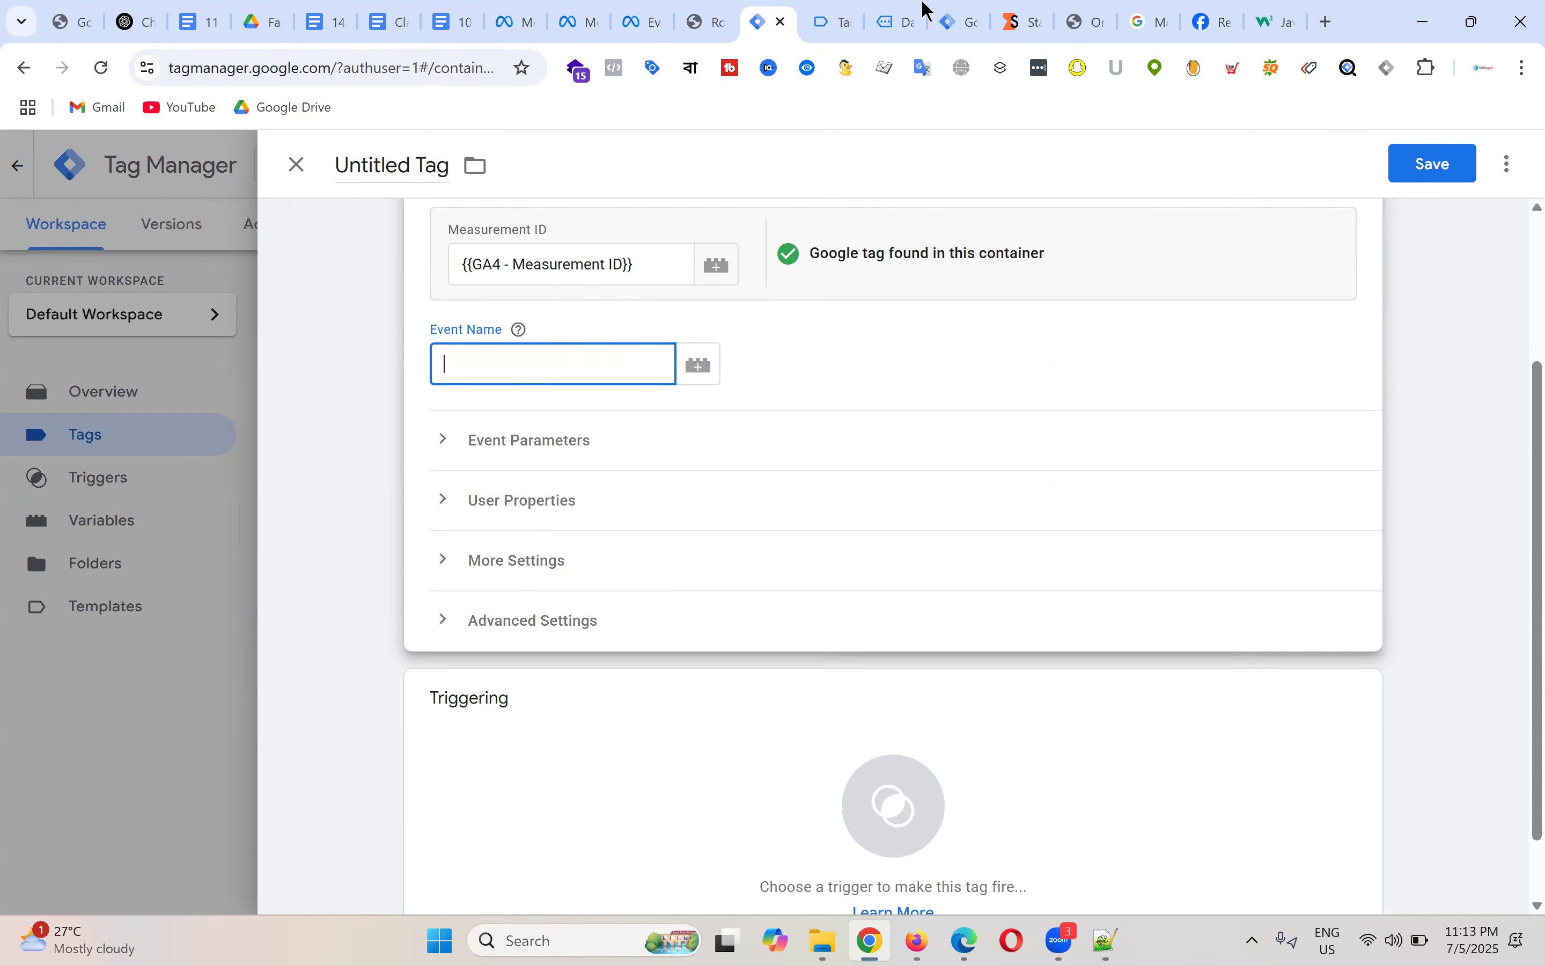
click(833, 17)
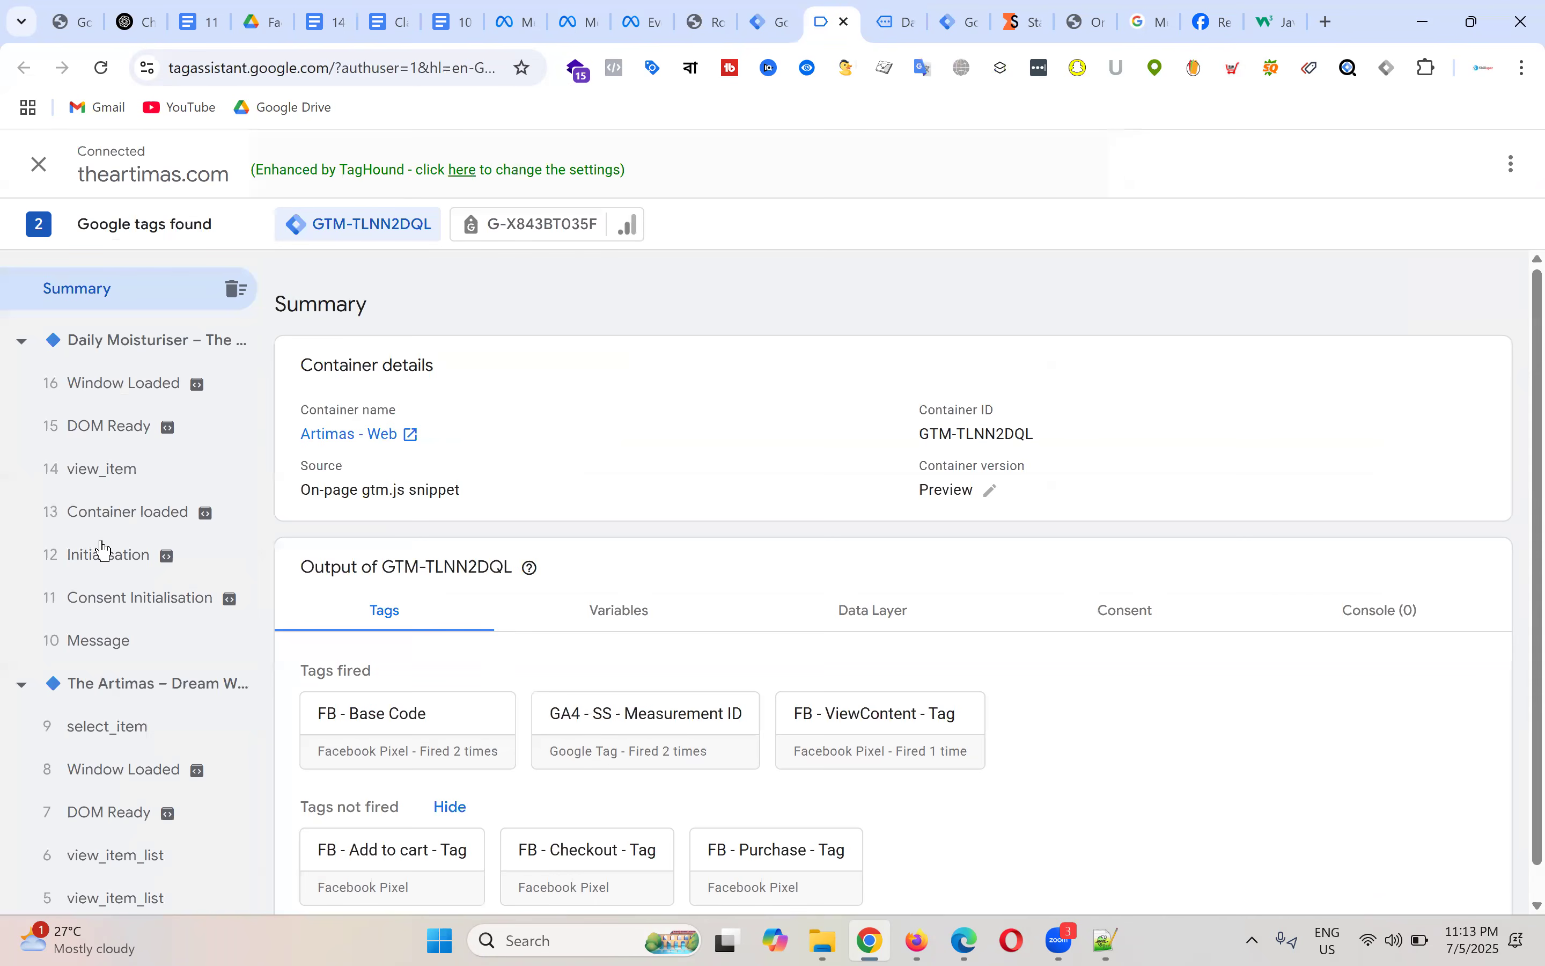
click(105, 468)
double_click(528, 416)
right_click(528, 417)
click(601, 450)
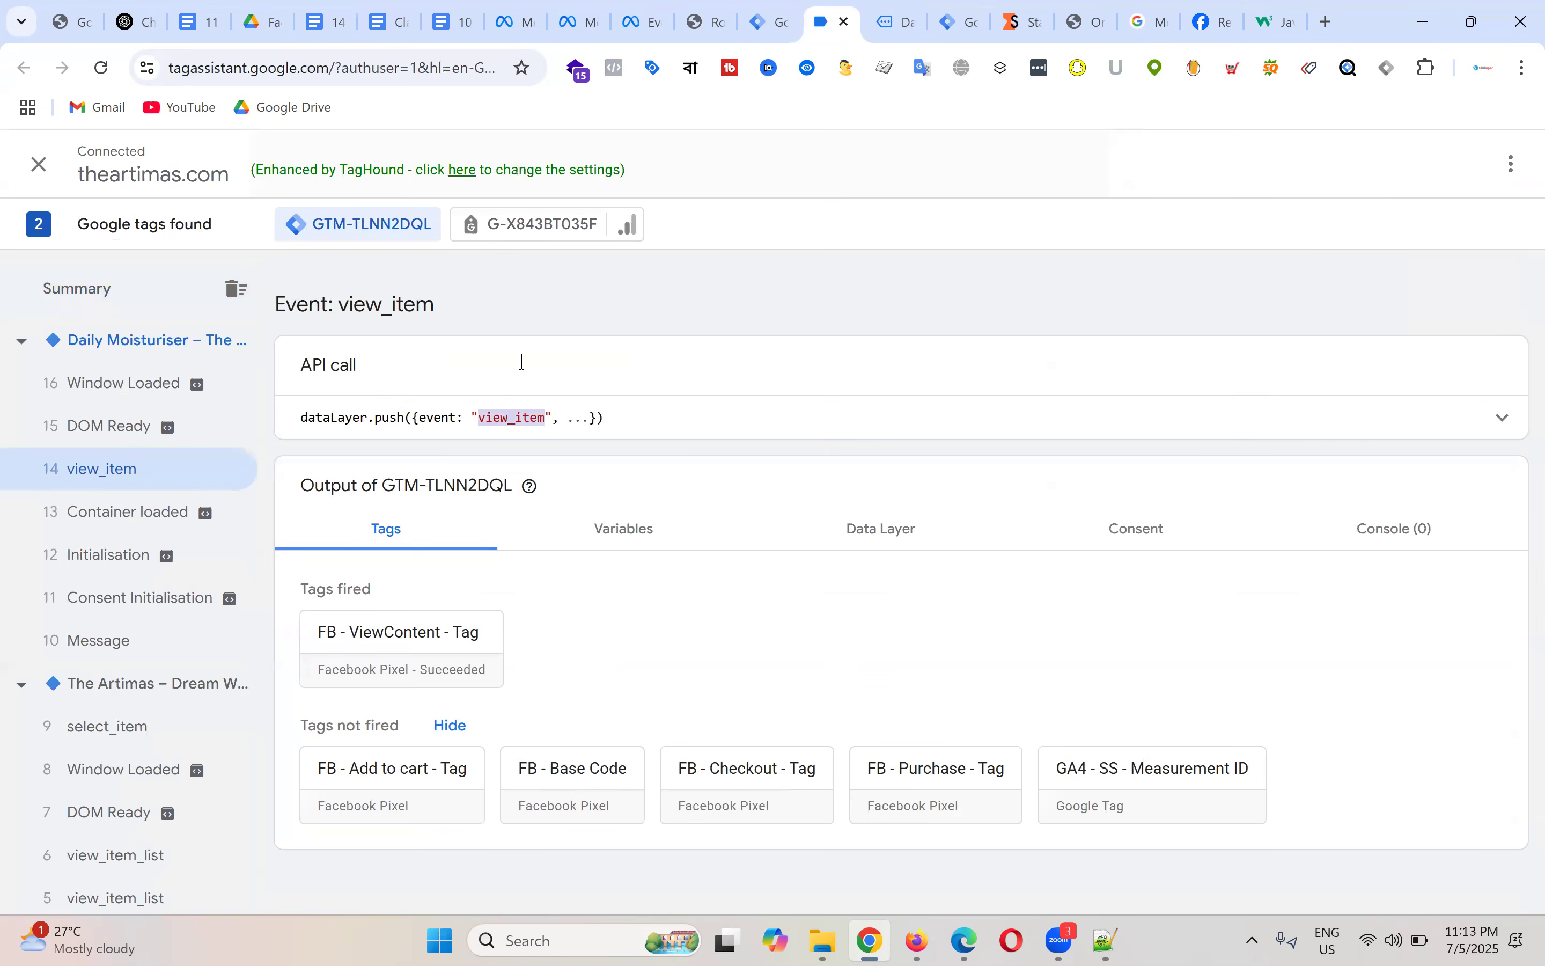
click(769, 21)
click(522, 362)
key(ctrl+v)
scroll(903, 403, down, 2)
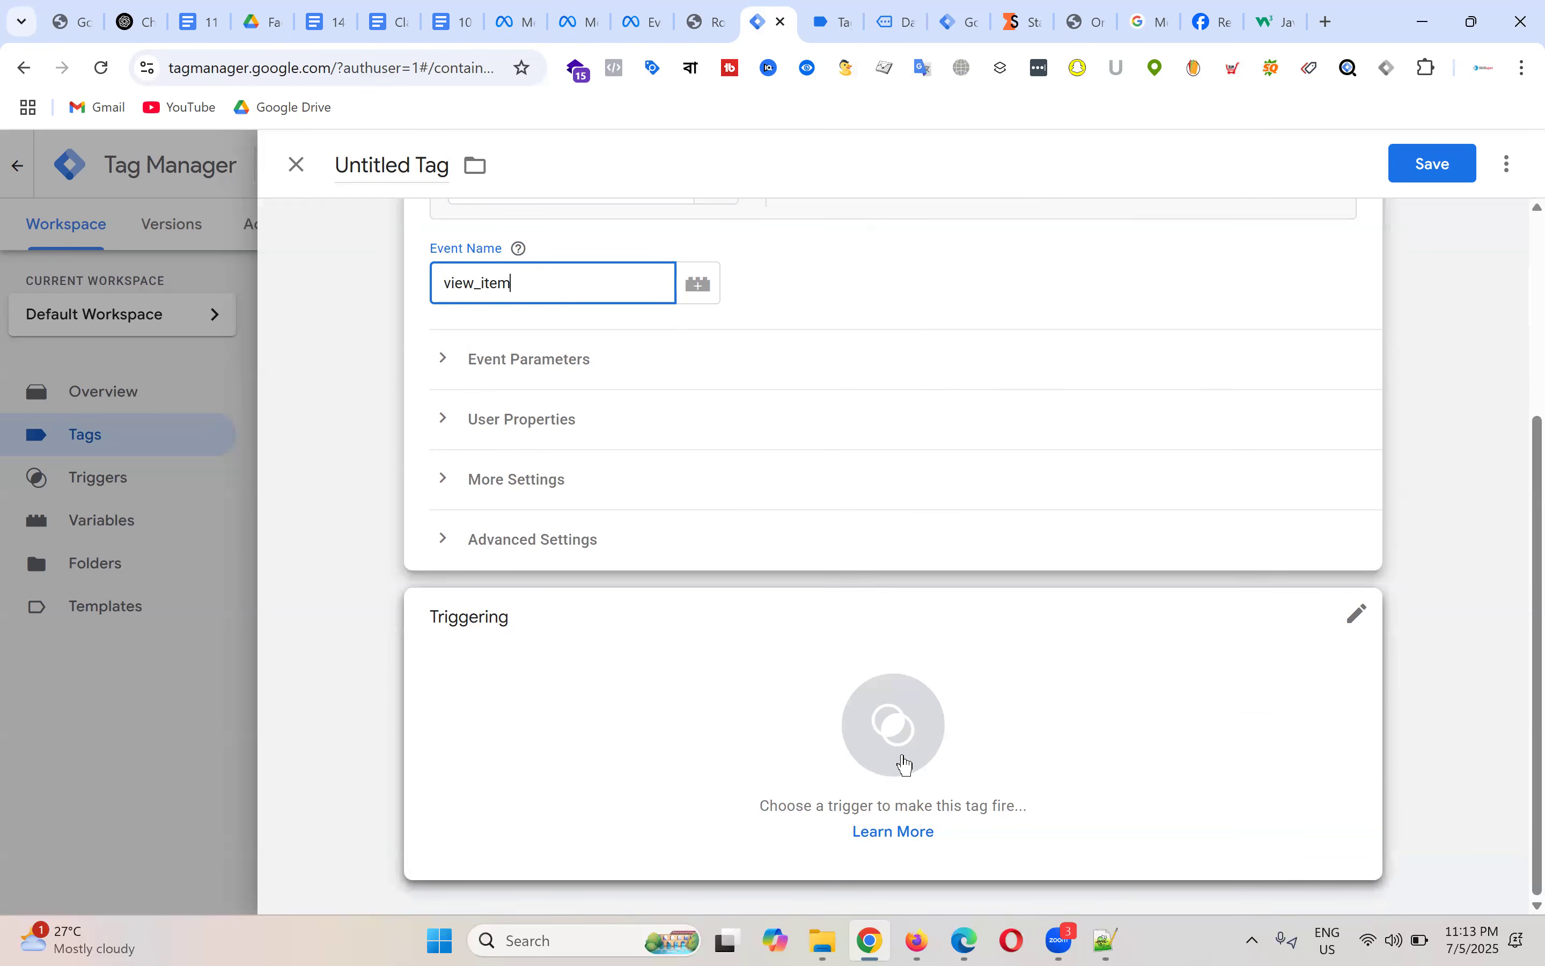
Step: Set the tag to fire on FB - View Content - Trigger
click(906, 765)
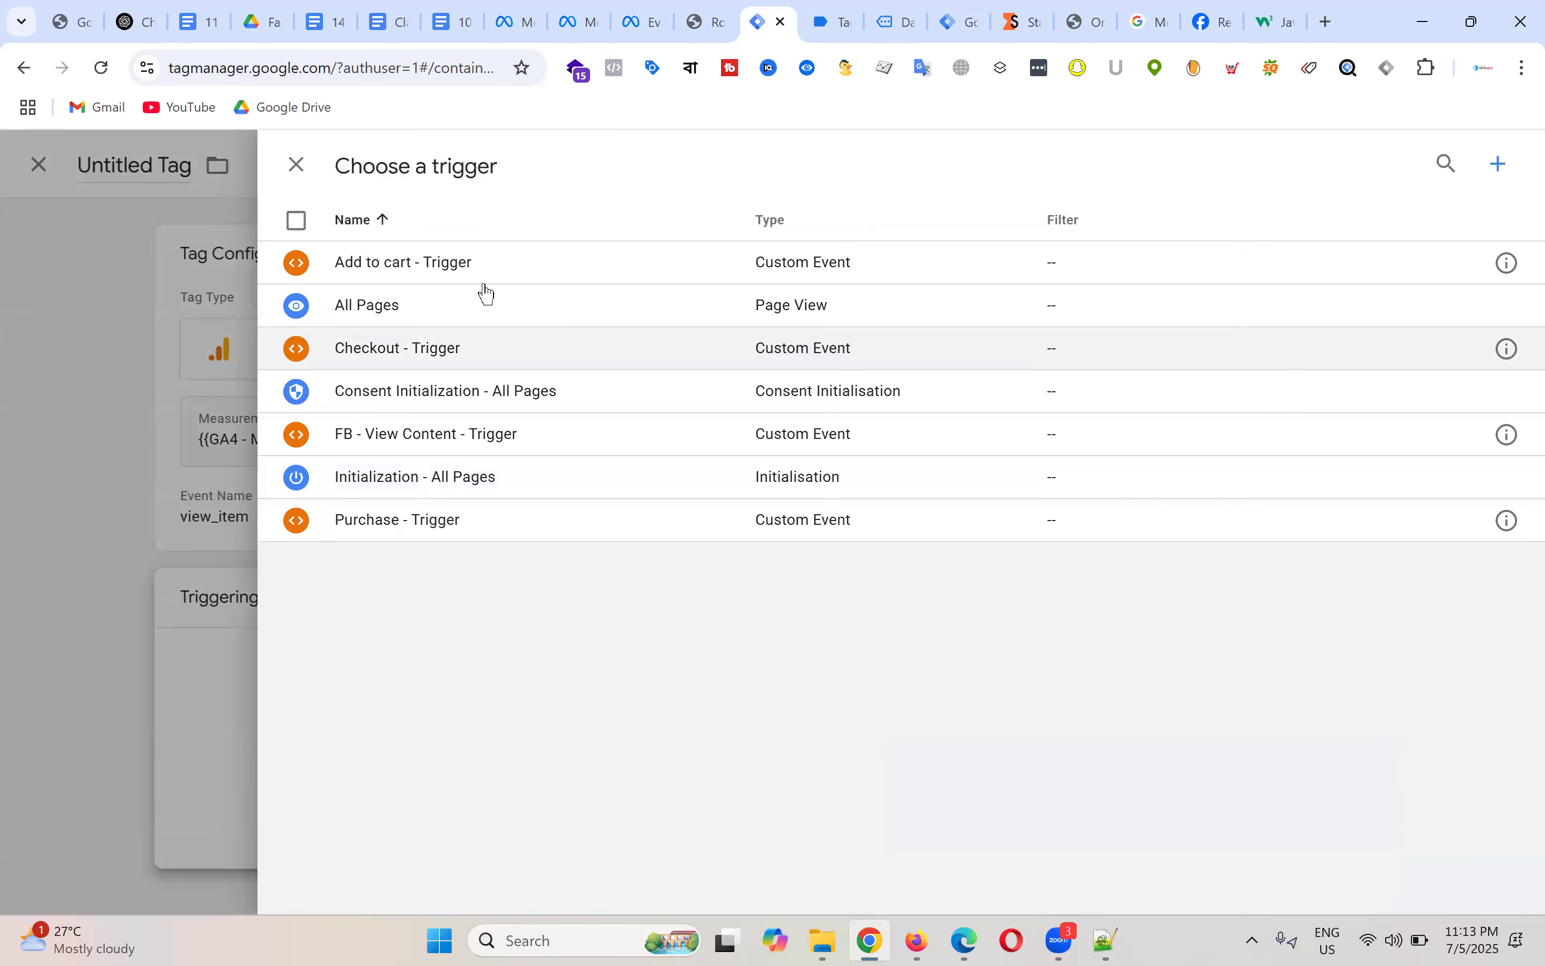
click(470, 437)
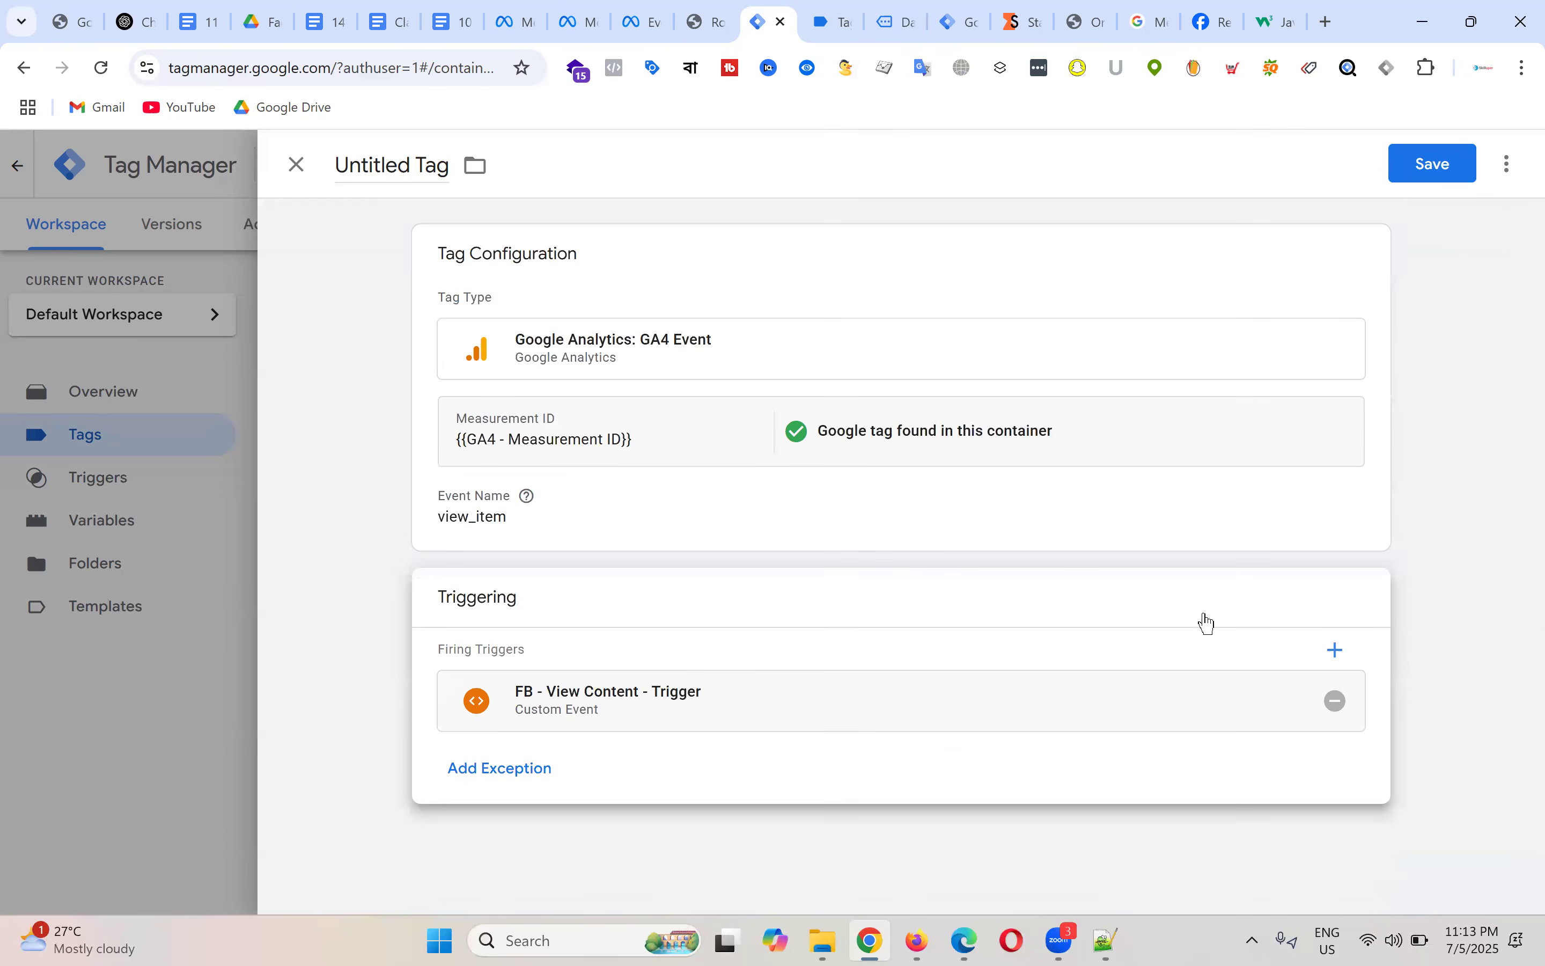
click(608, 523)
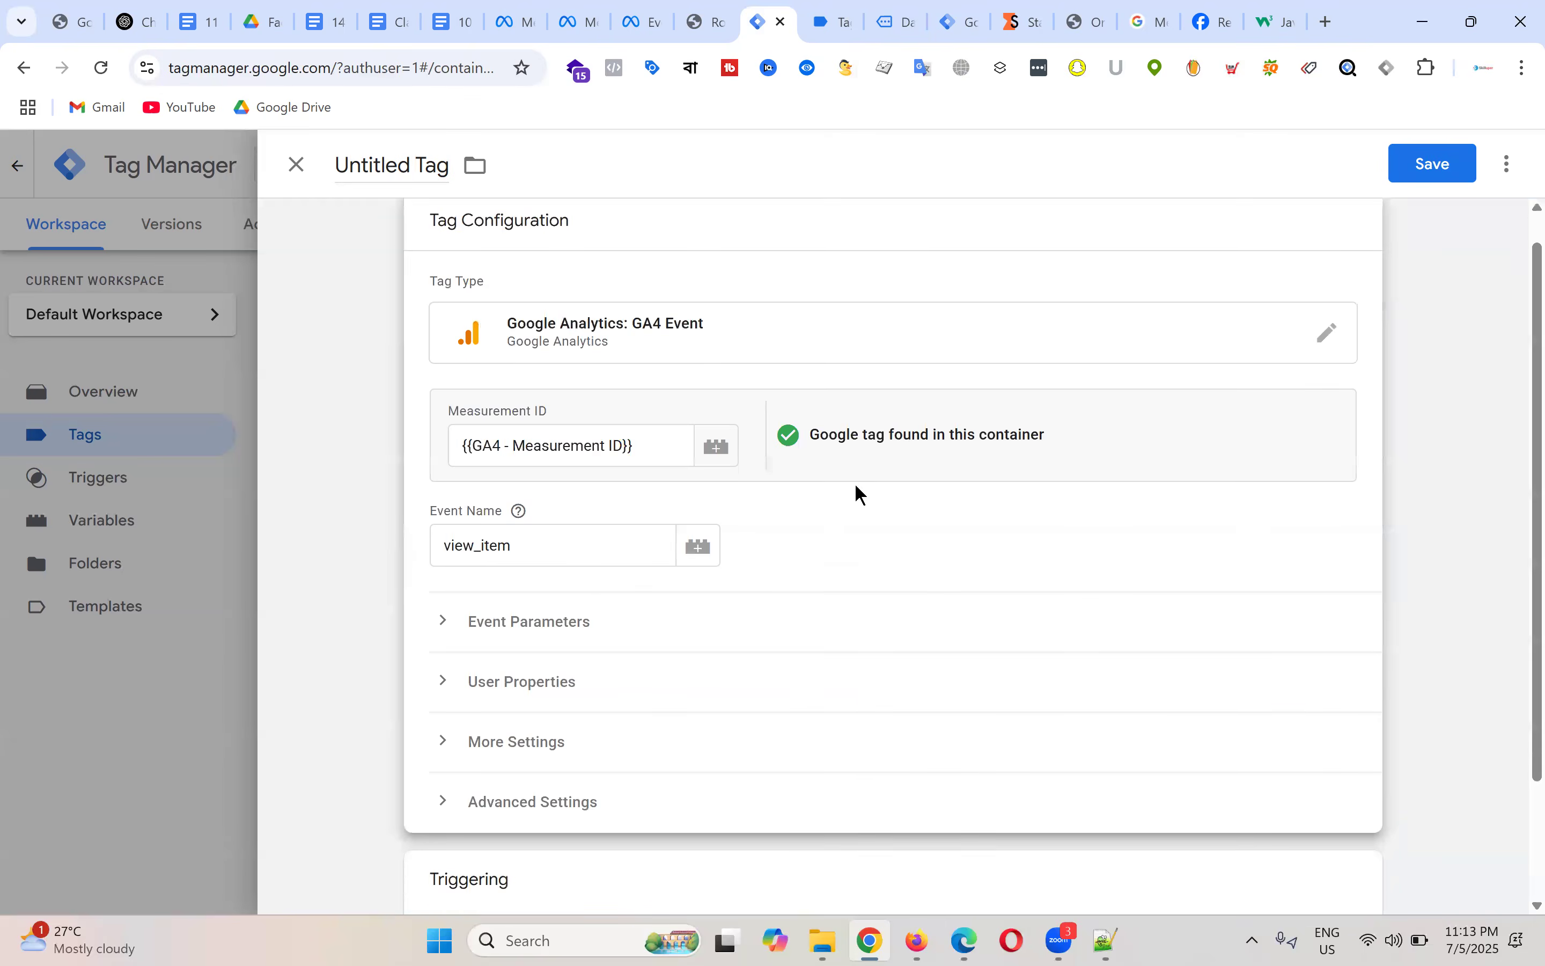
Step: Expand Event Parameters and add five empty parameter rows
scroll(639, 486, down, 2)
click(525, 476)
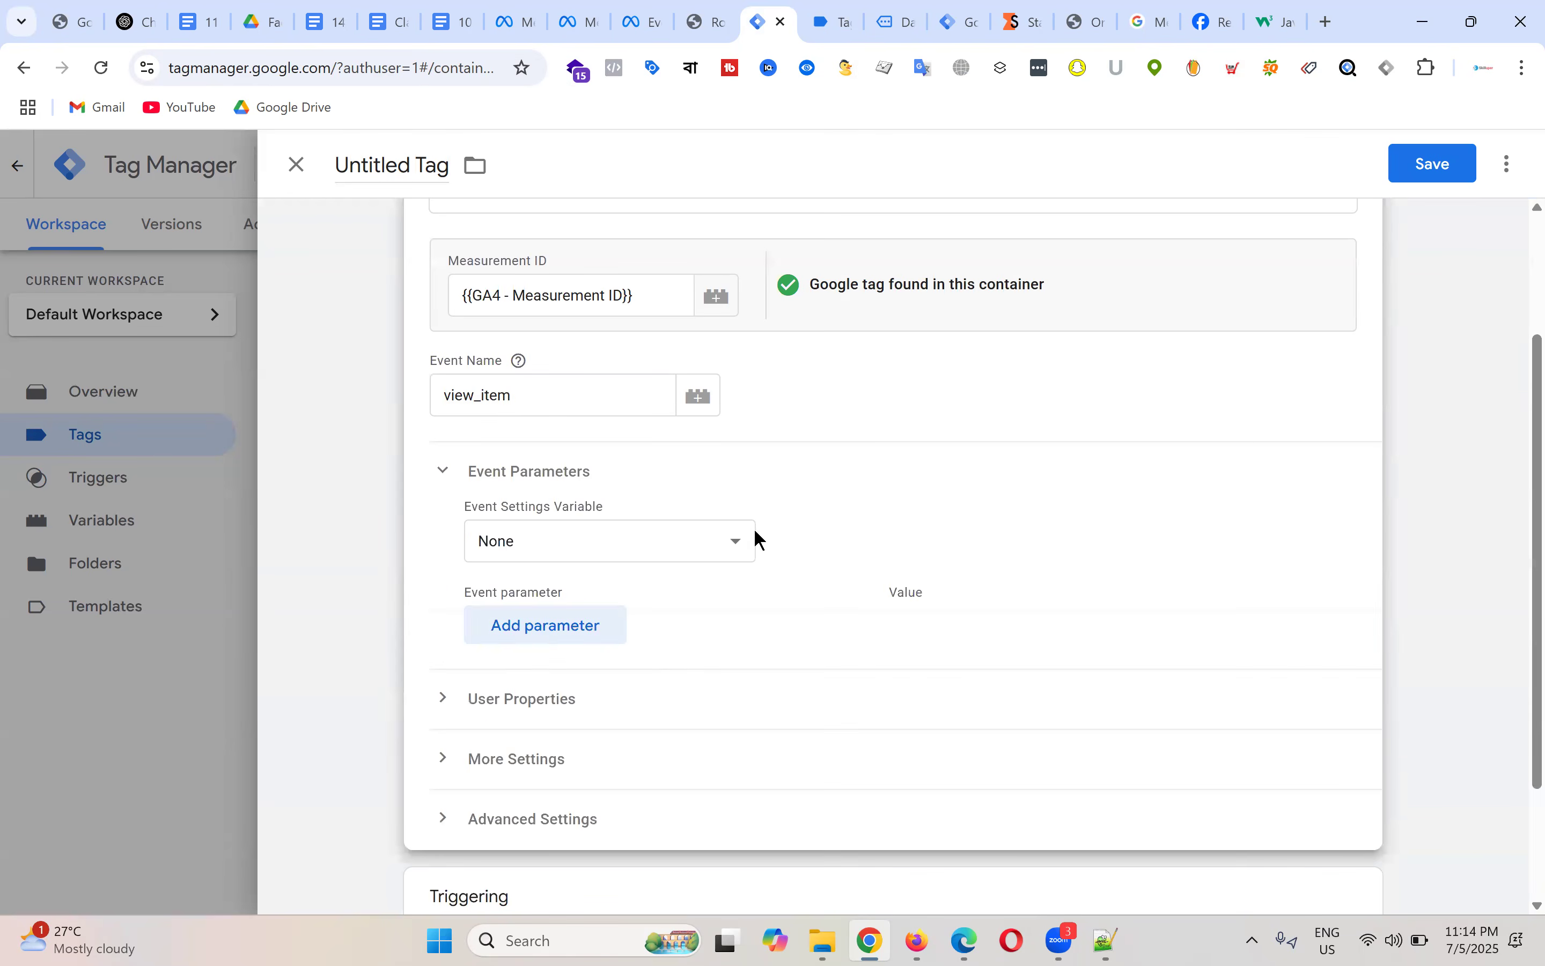
scroll(638, 511, down, 2)
click(544, 476)
click(551, 527)
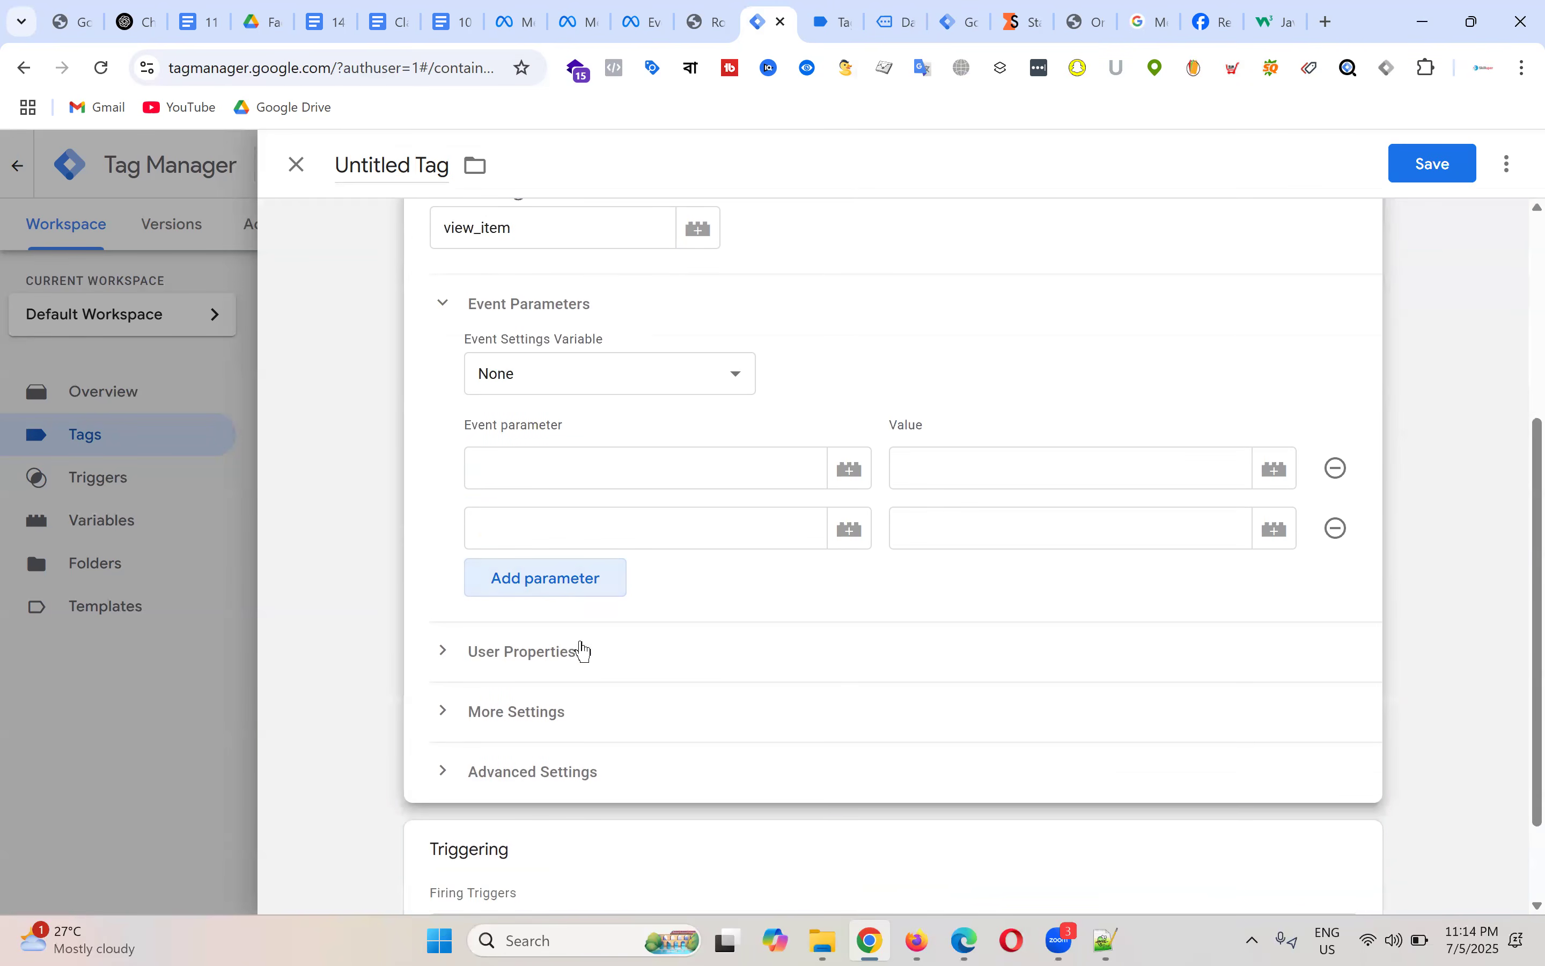
click(584, 651)
click(586, 683)
click(586, 697)
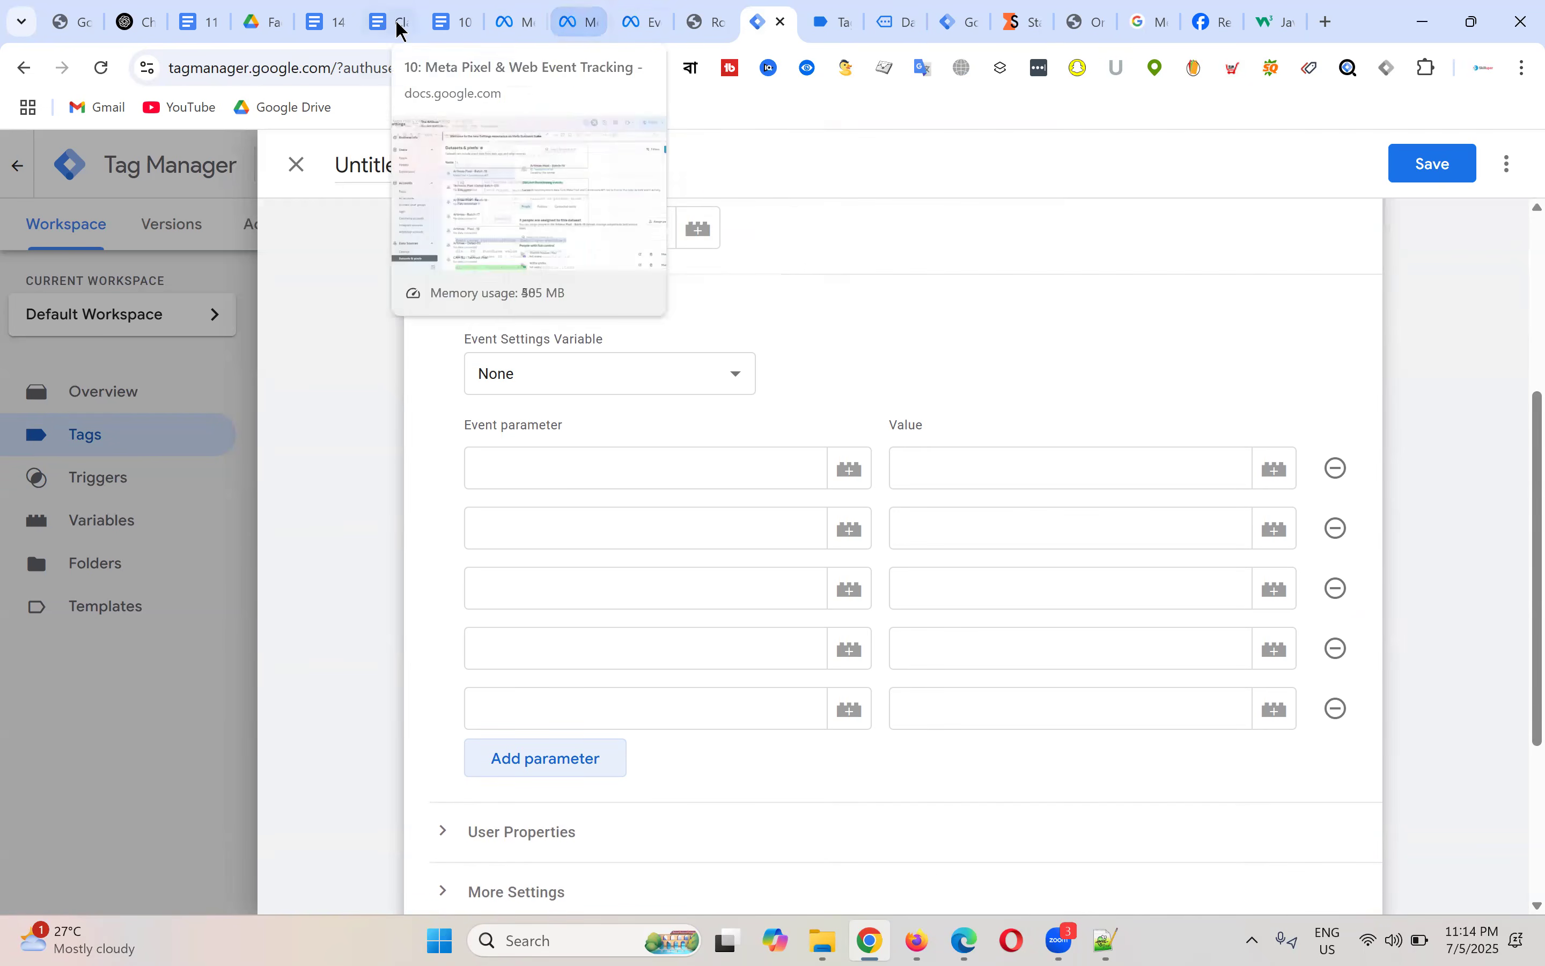
click(326, 21)
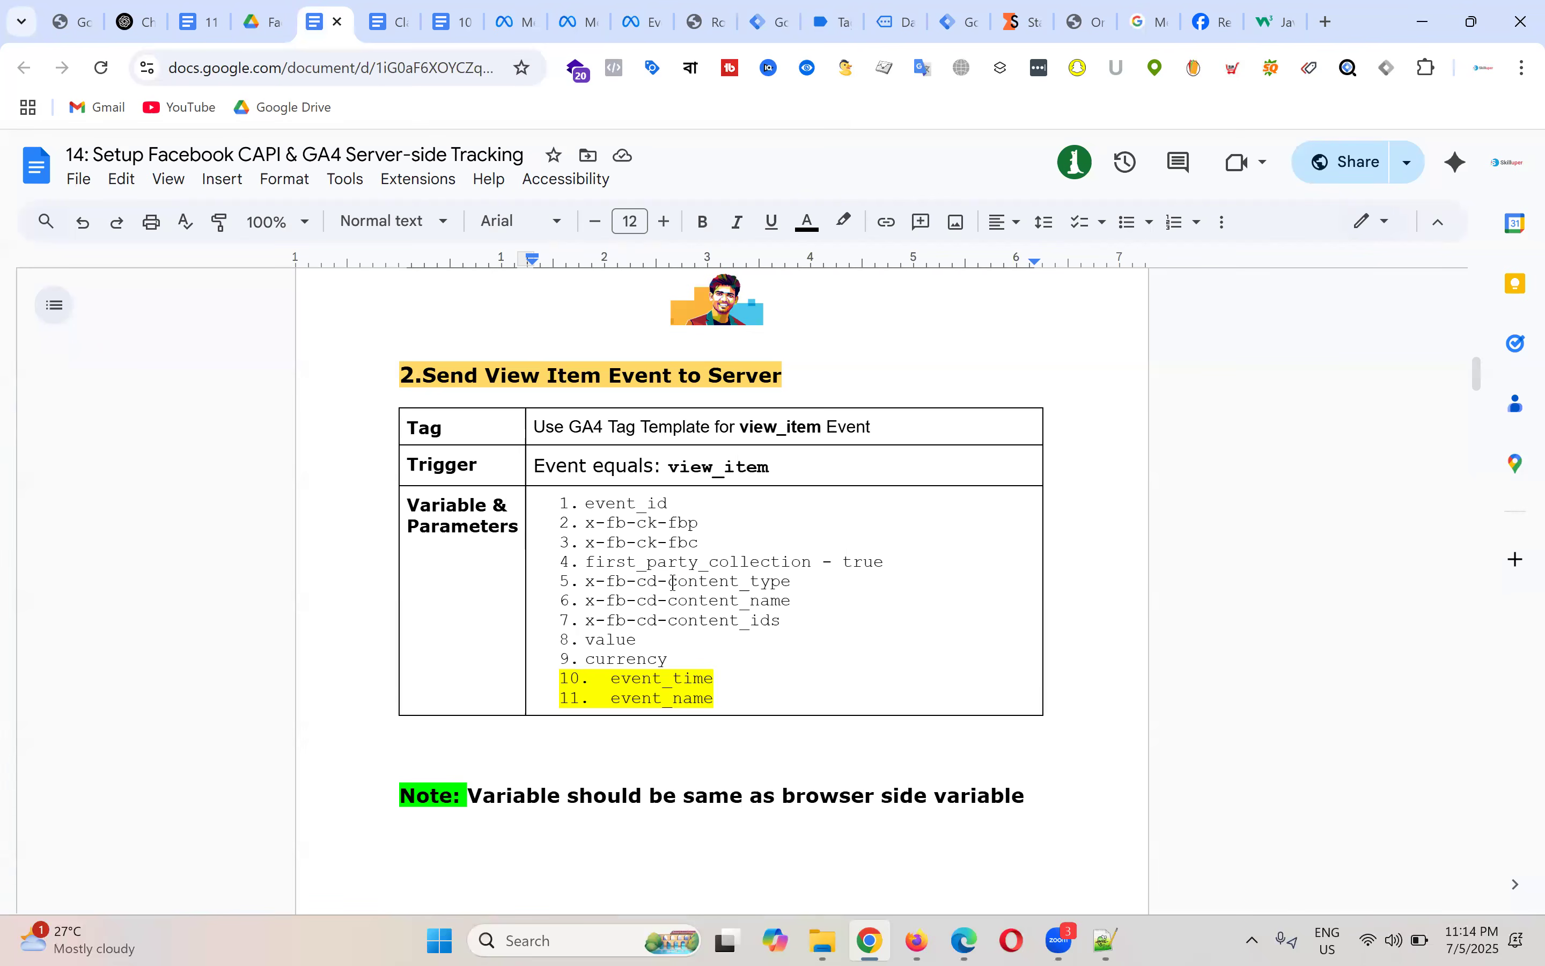
Step: Select the x-fb-cd- prefix in parameter line 5 of the View Item list
drag(670, 583, 789, 578)
click(716, 583)
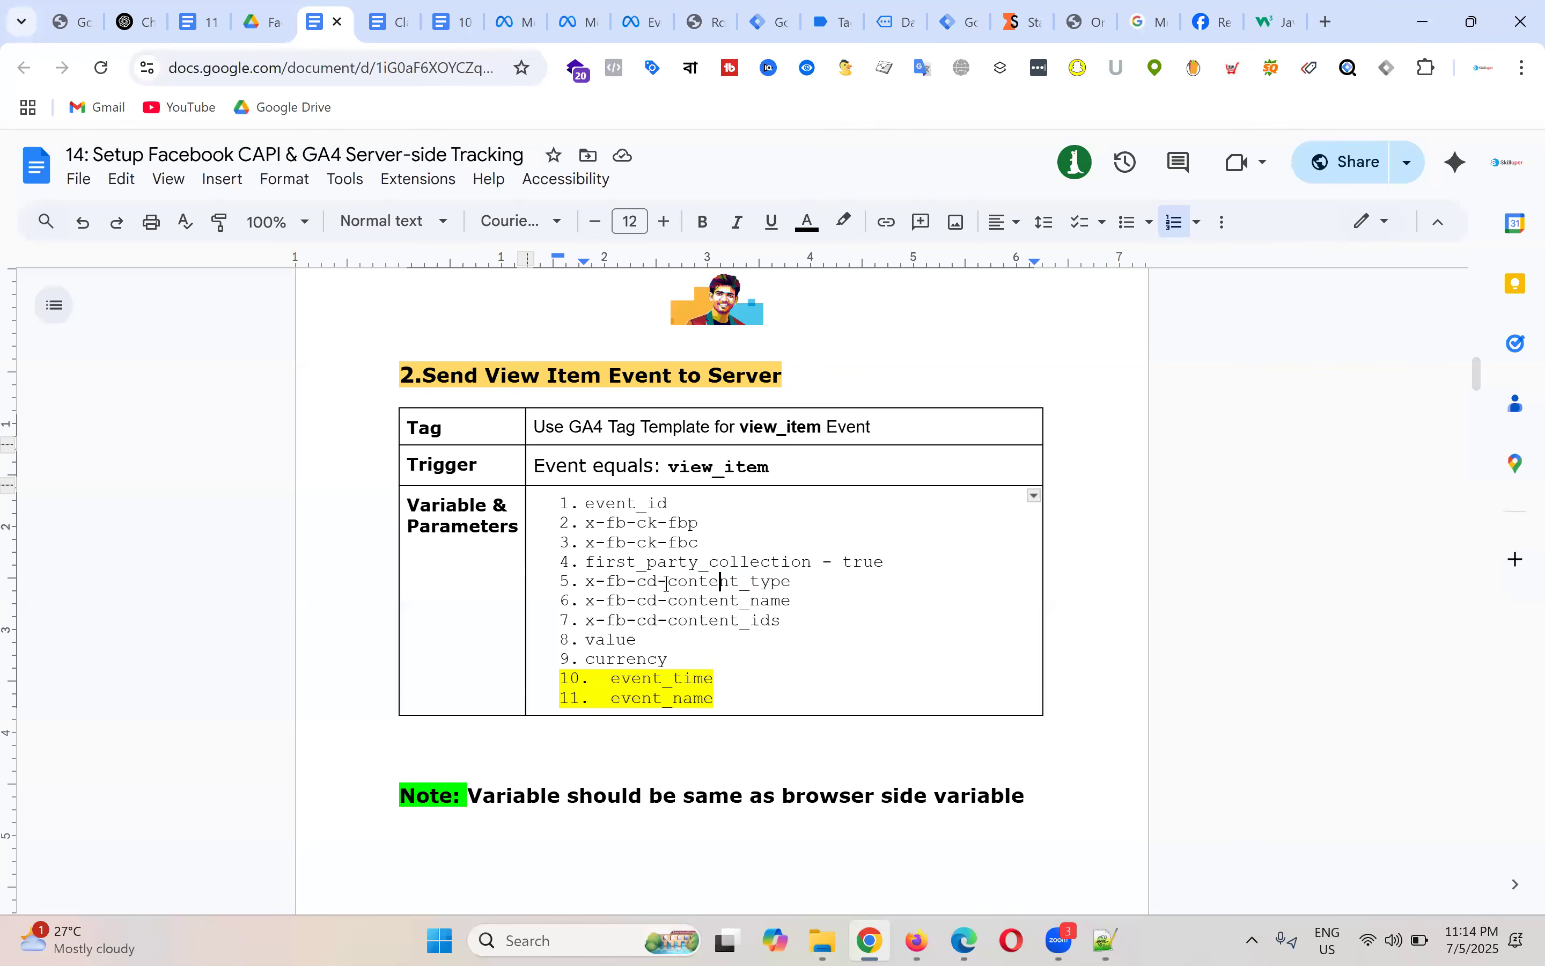
drag(669, 583, 588, 581)
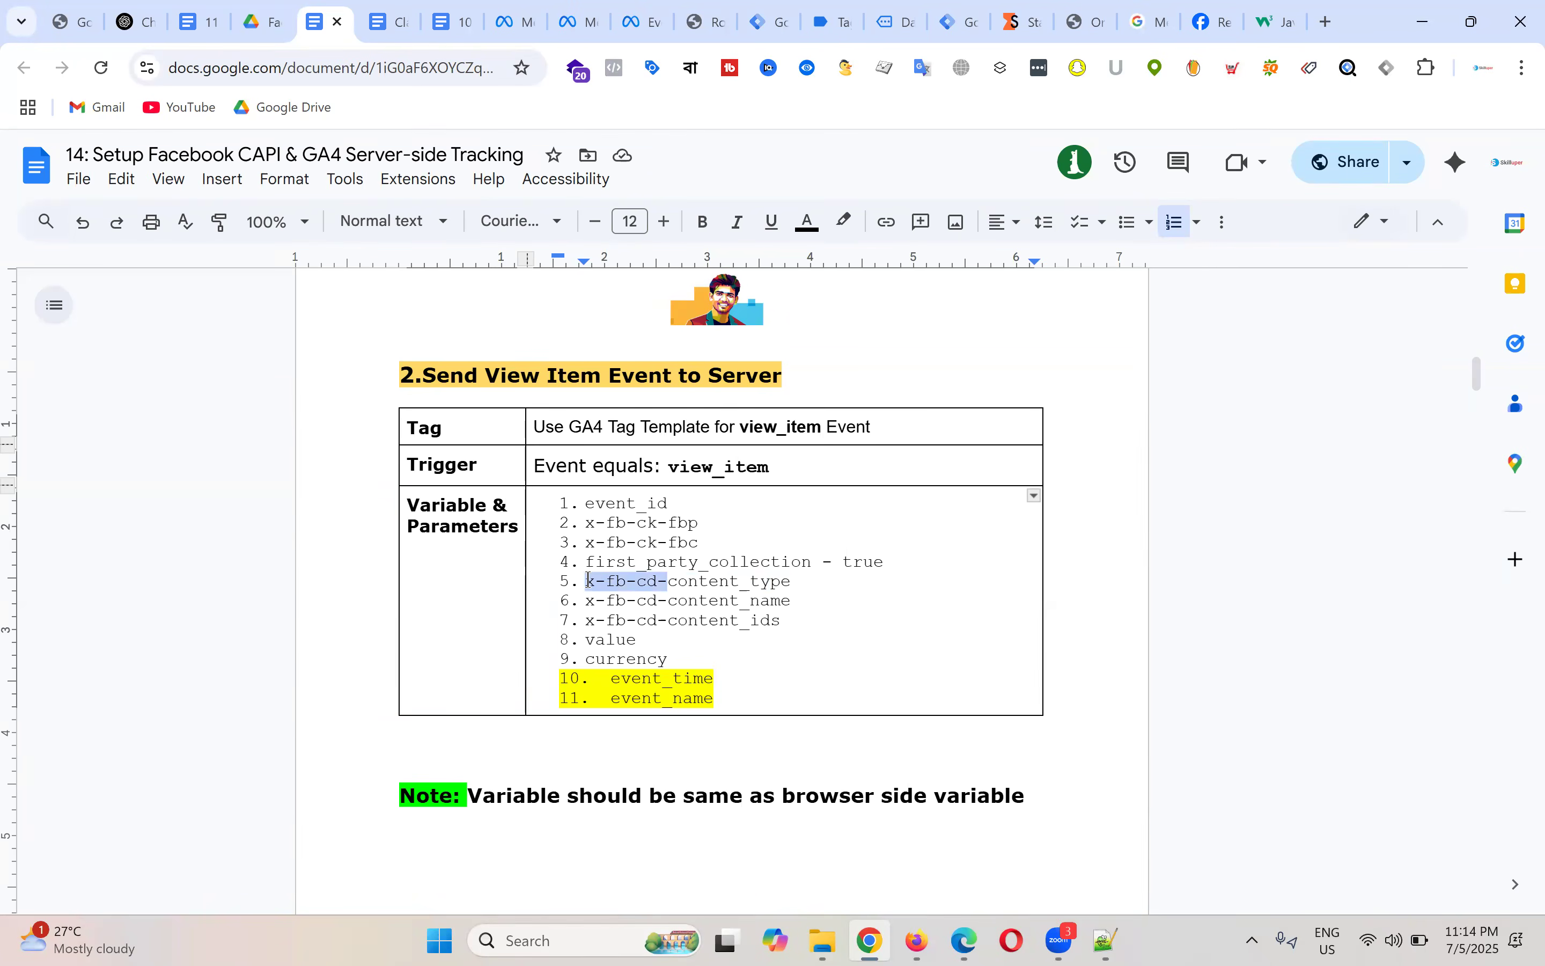
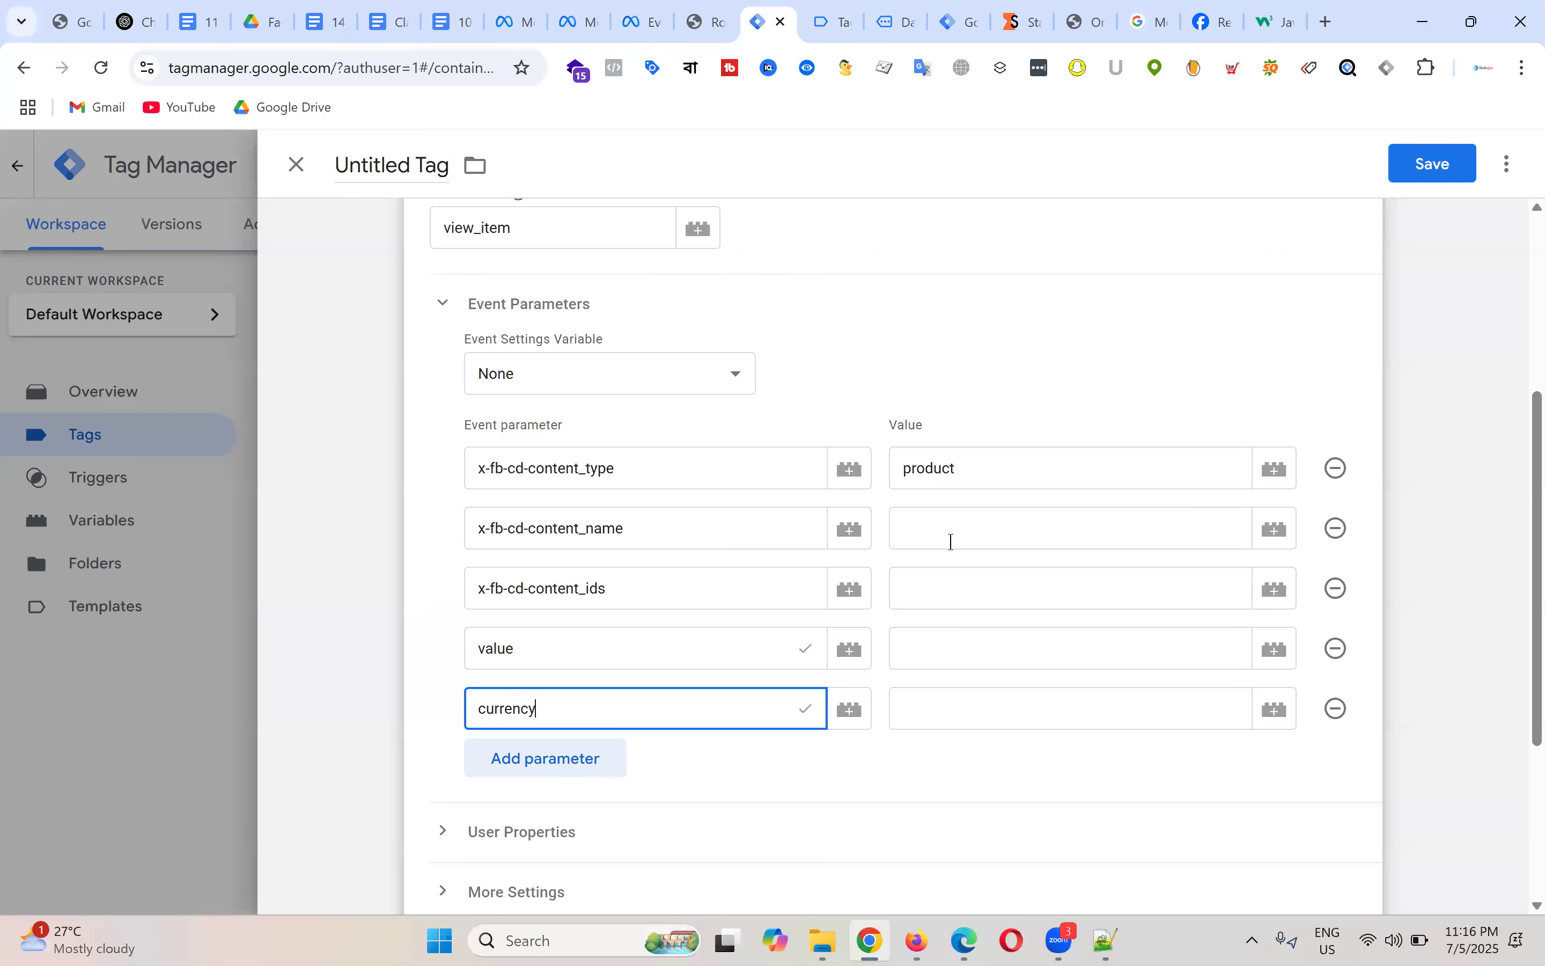
Step: Fill content_name with {{dlv - product name}} and content_ids with {{dlv - product id}}
click(1048, 529)
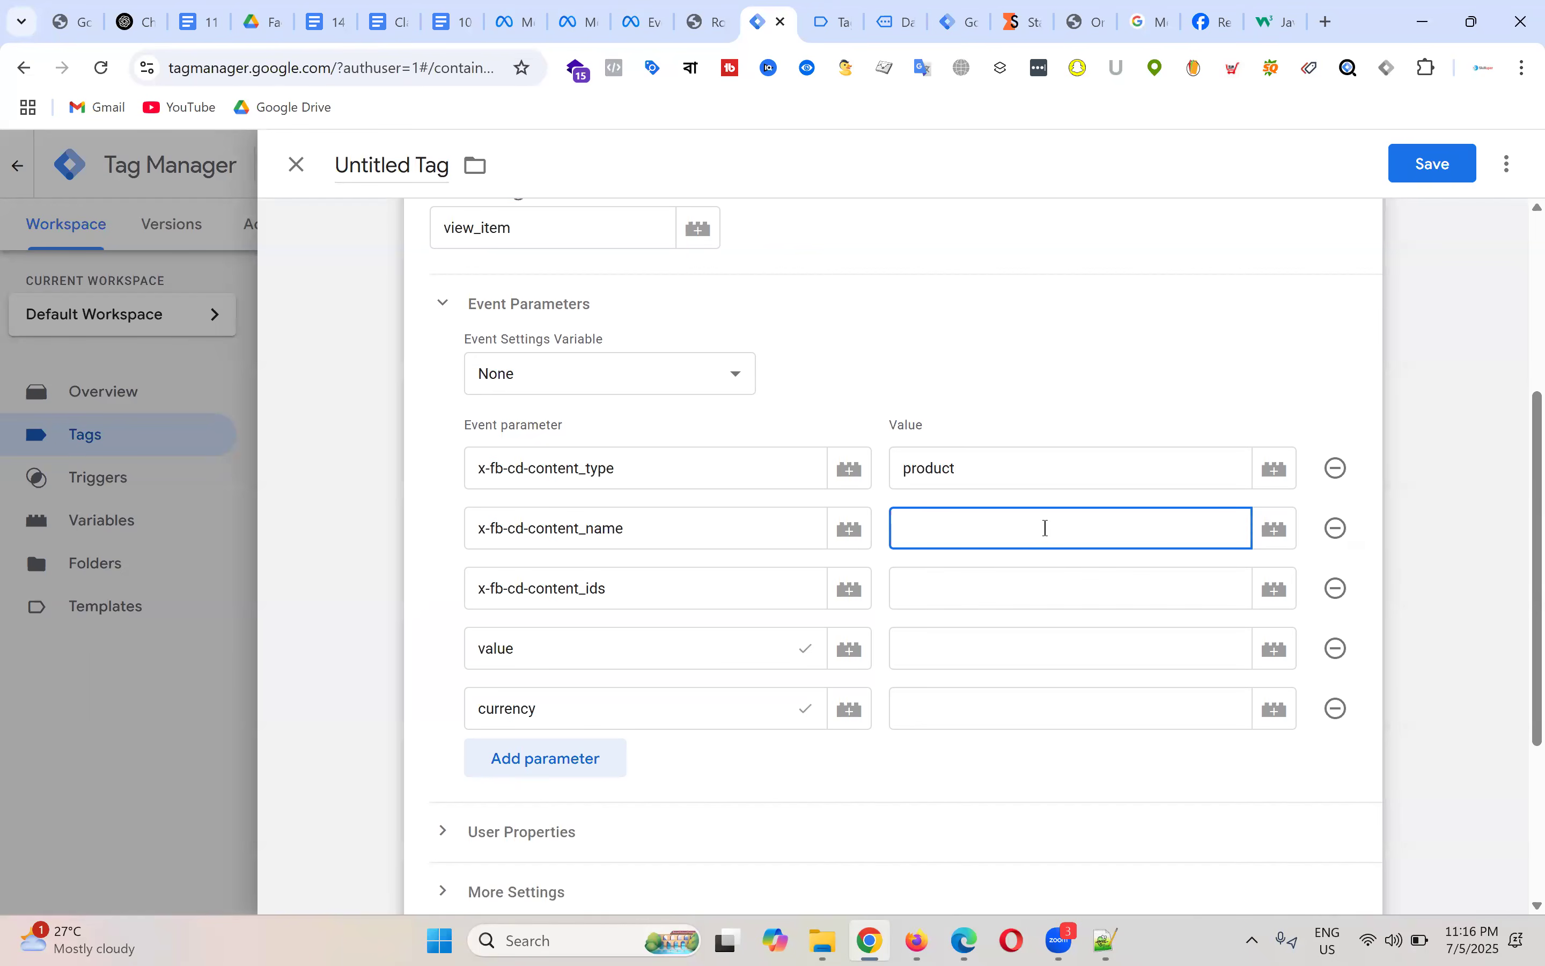
click(1277, 530)
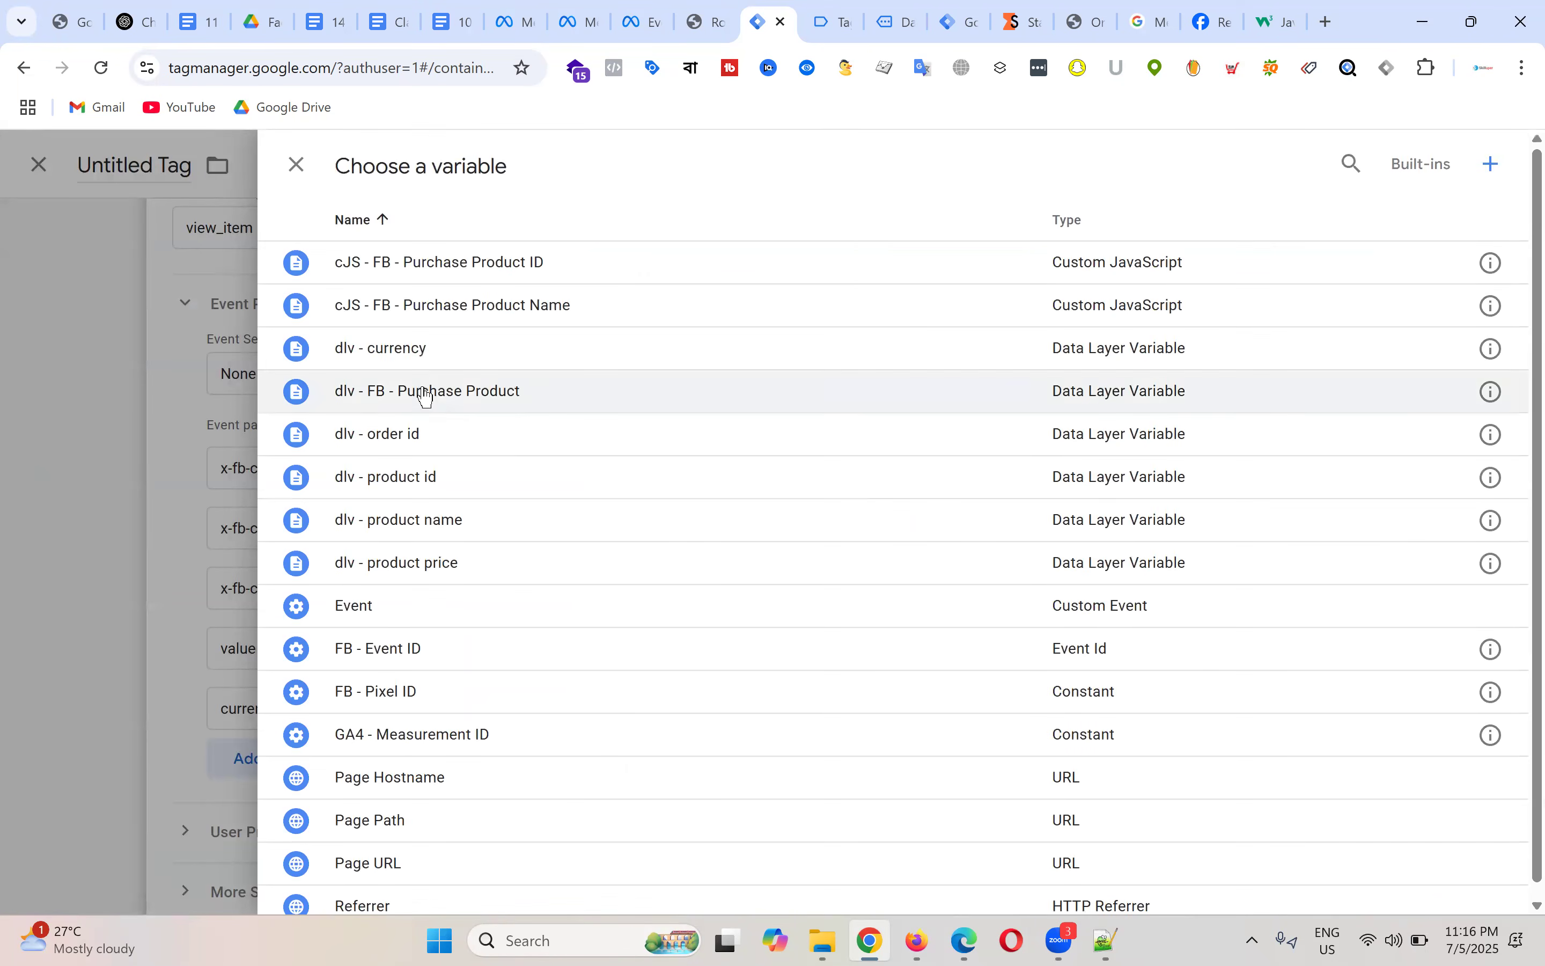
click(432, 537)
click(959, 597)
click(1275, 588)
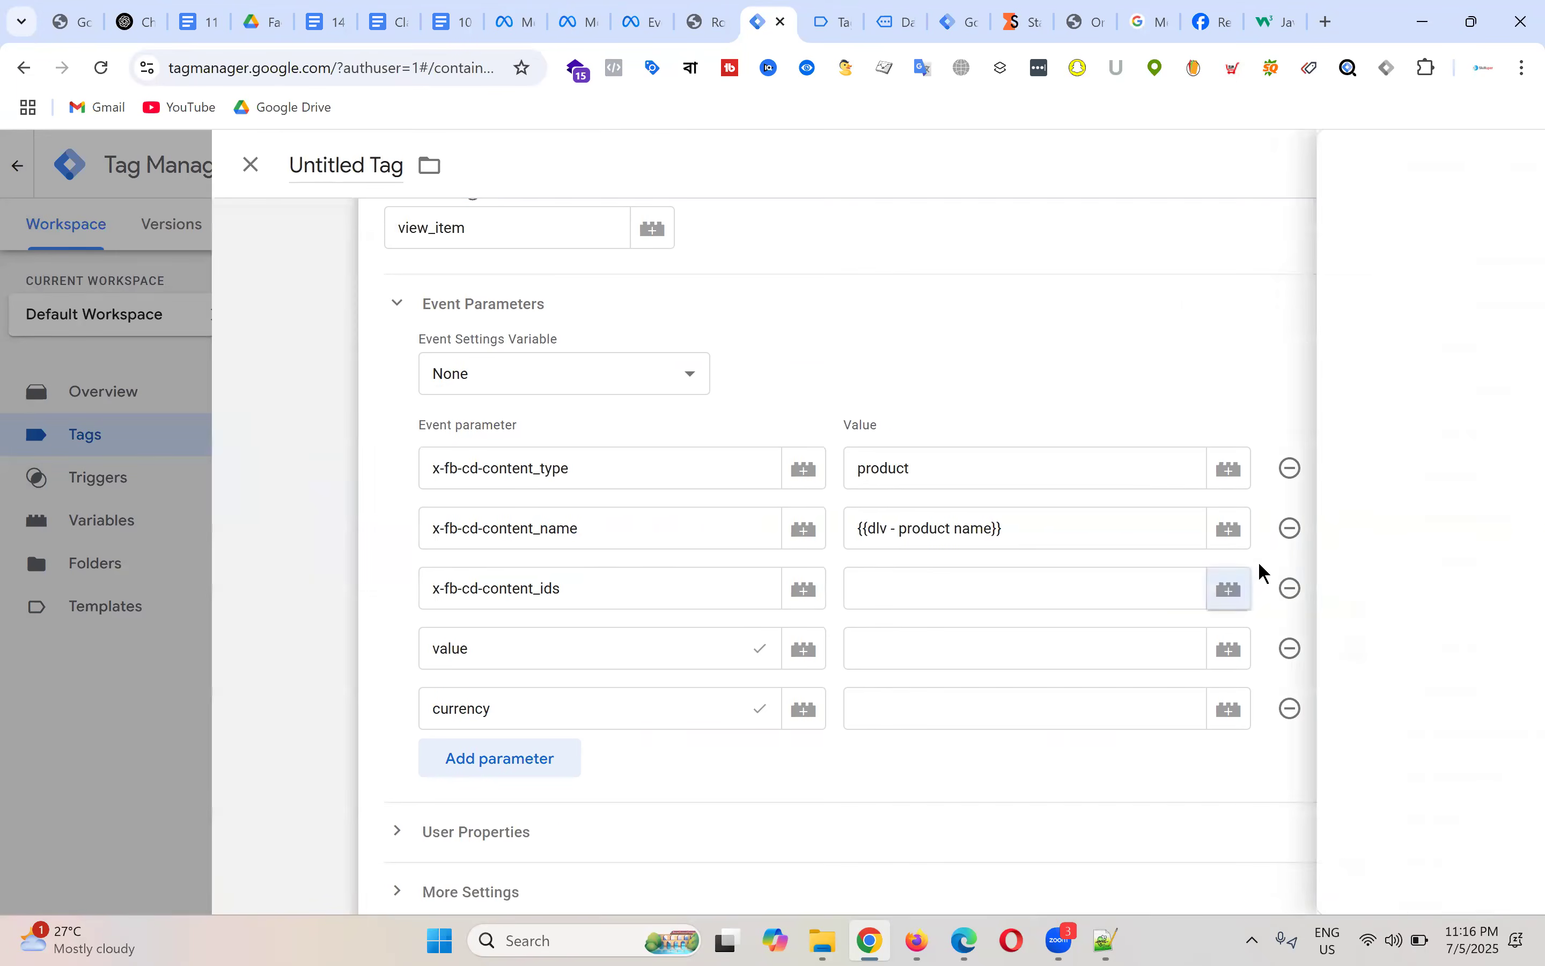
click(409, 480)
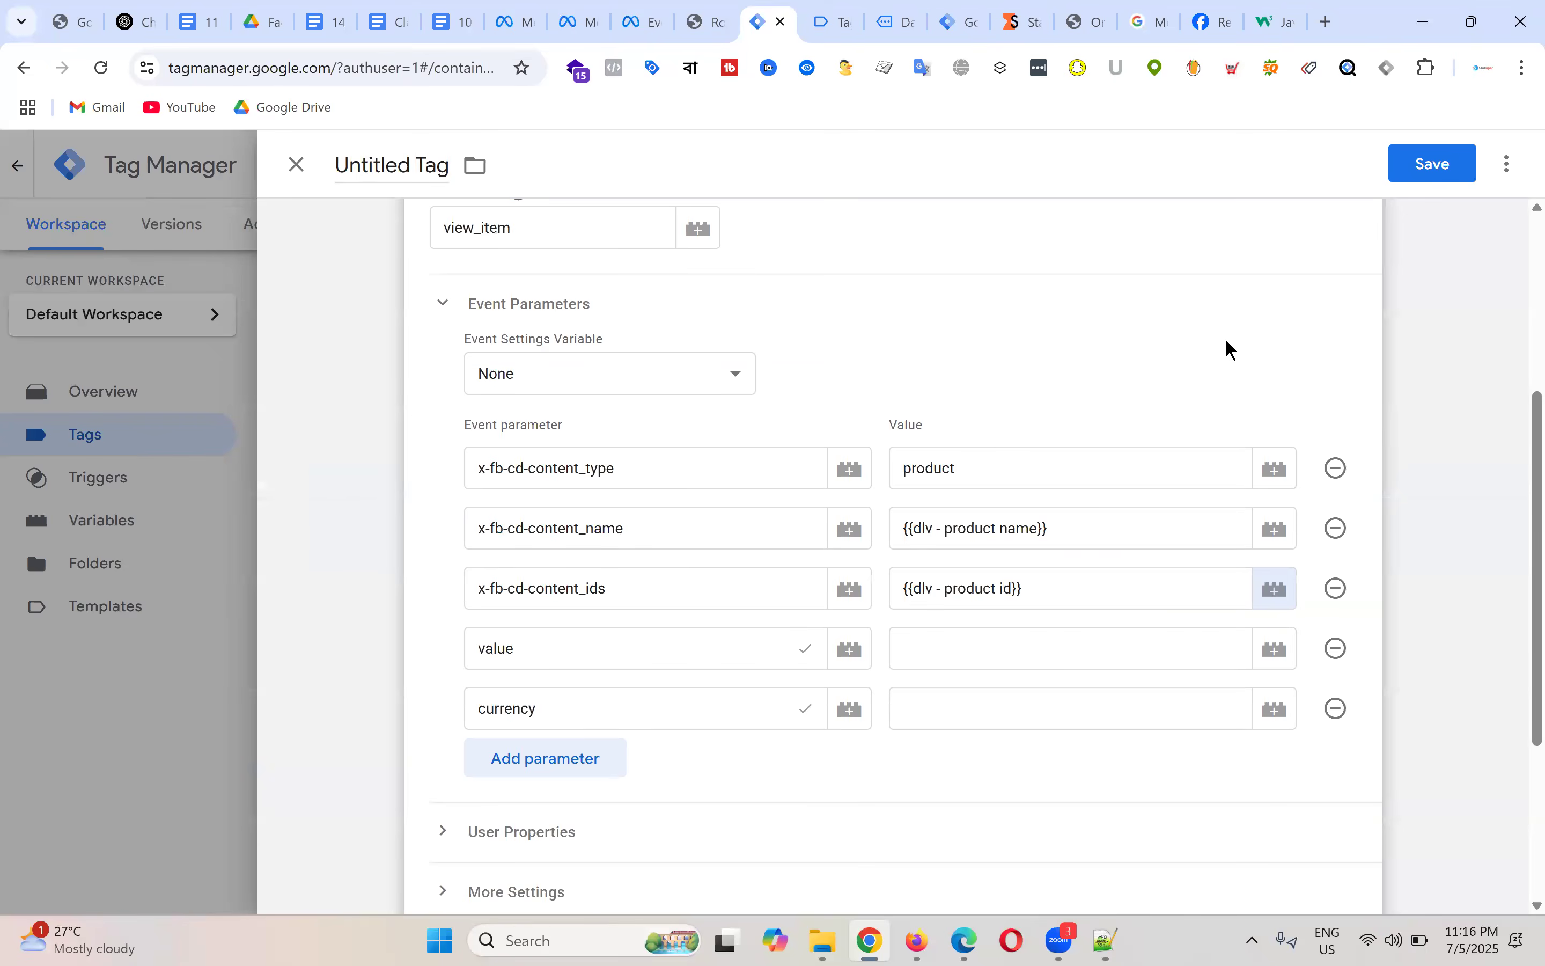
Step: Fill value with {{dlv - product price}} and currency with {{dlv - currency}}
click(1065, 651)
click(1276, 650)
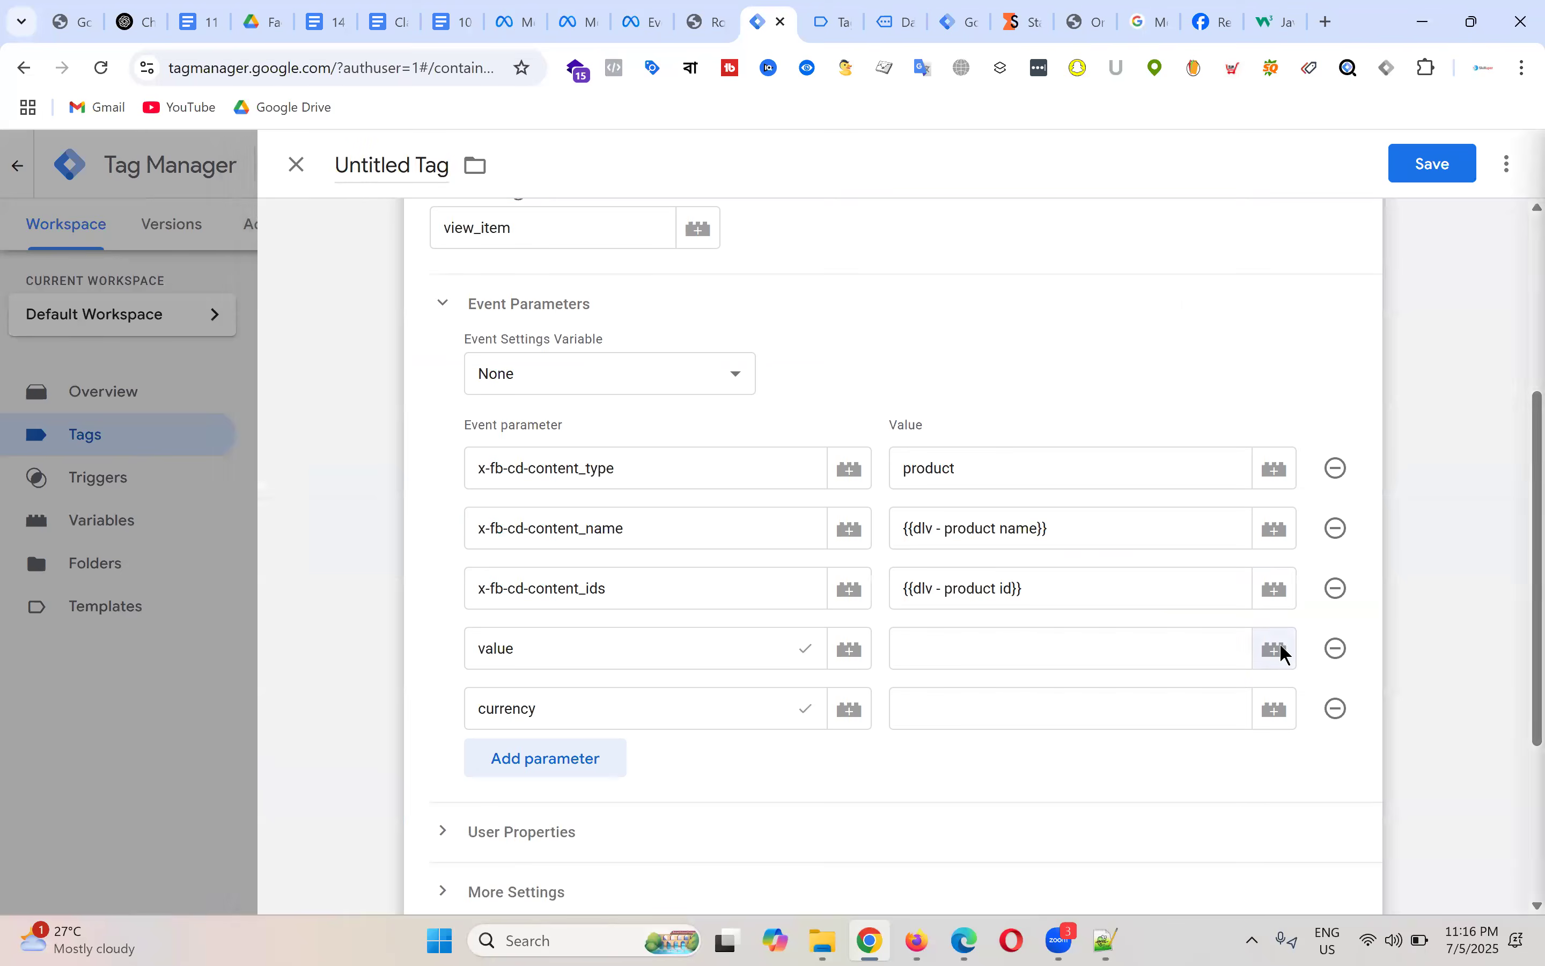
click(438, 566)
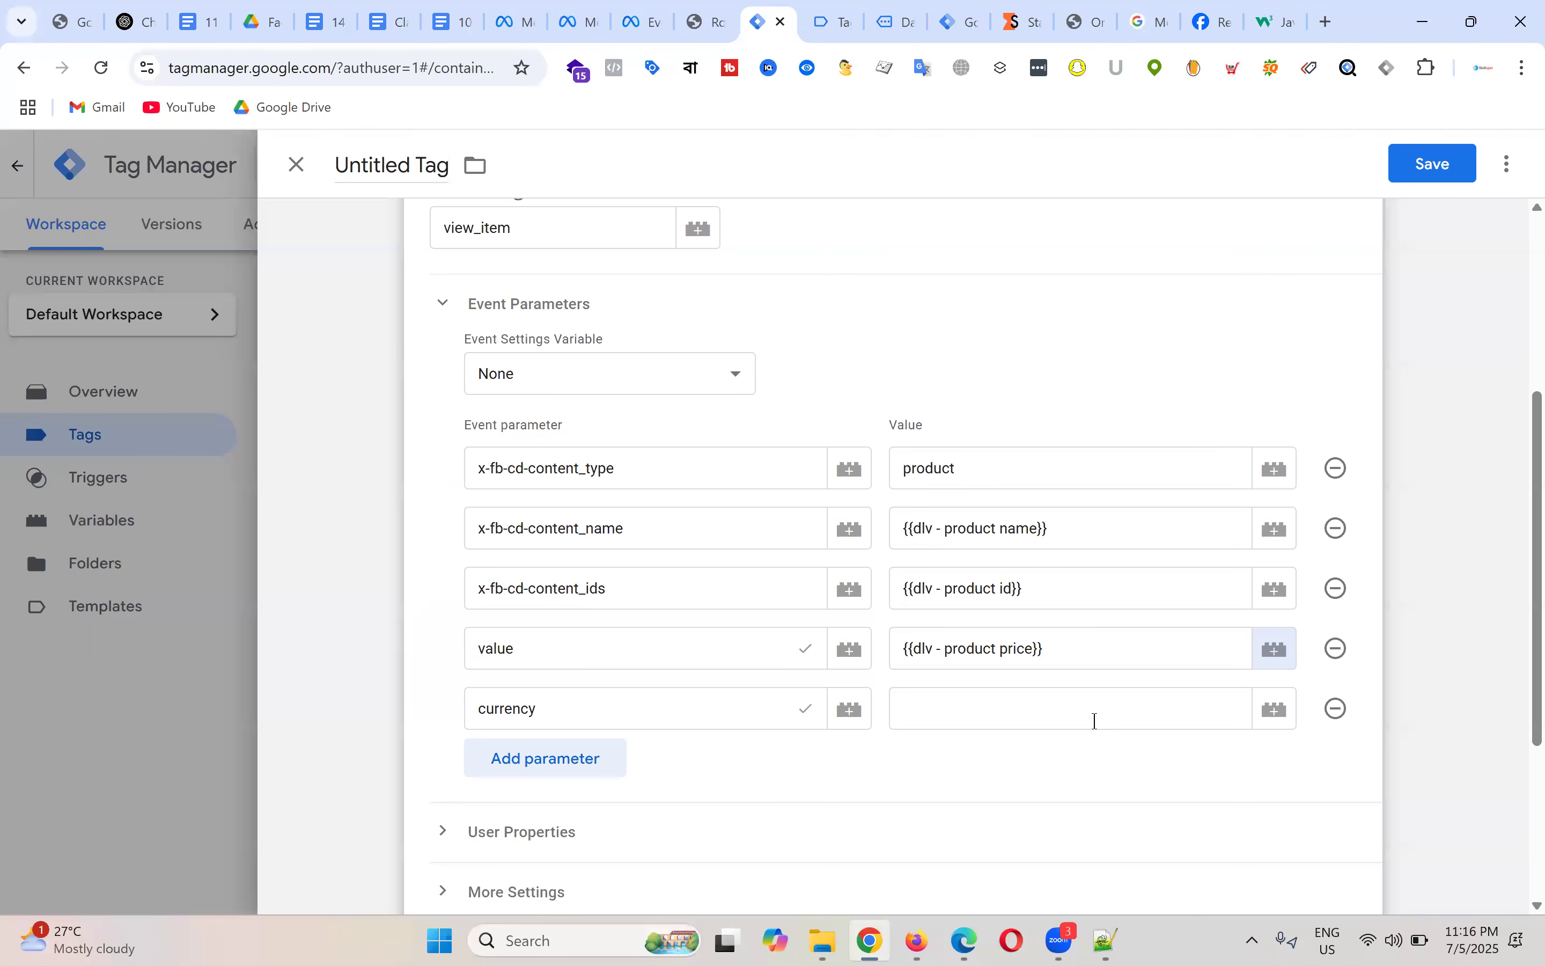
click(1276, 709)
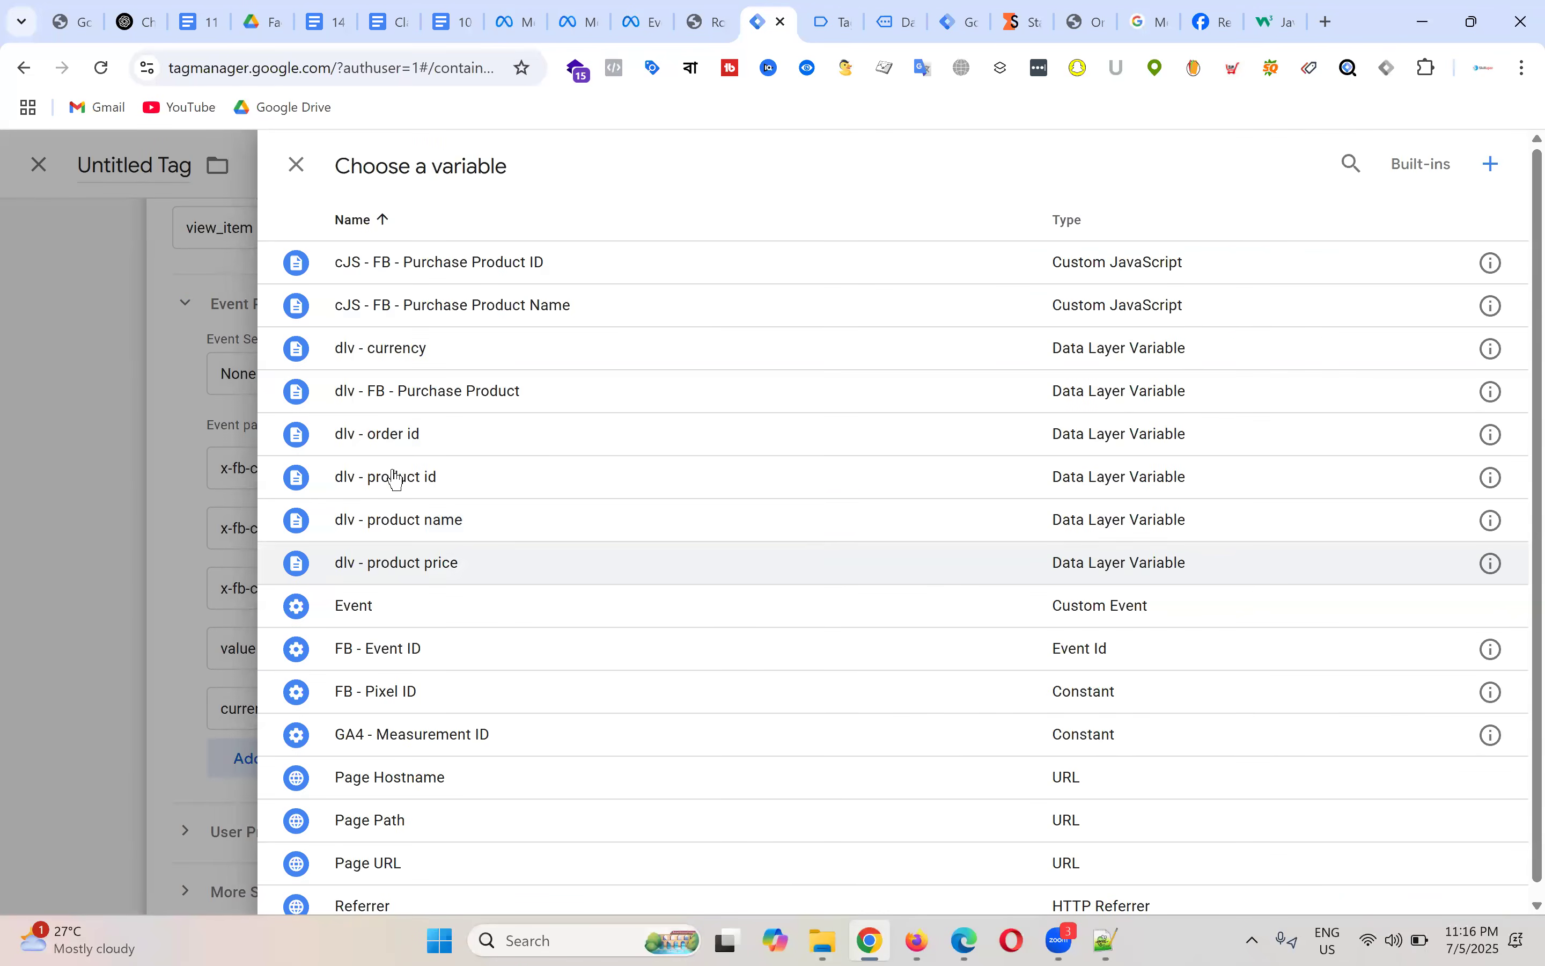
click(414, 352)
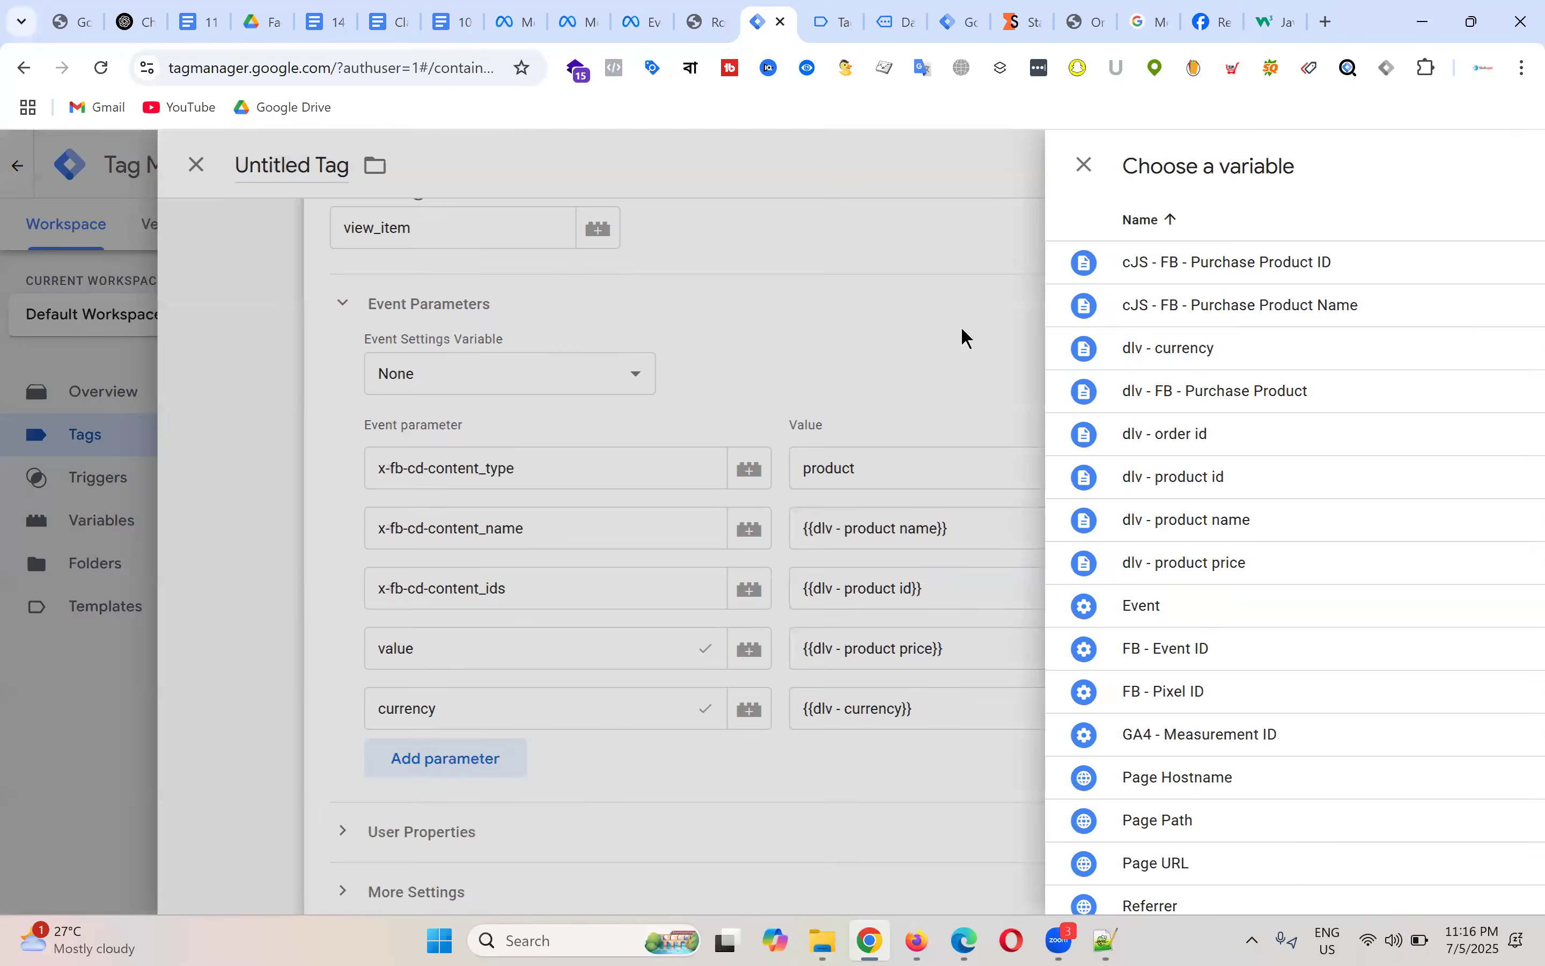
scroll(931, 530, down, 5)
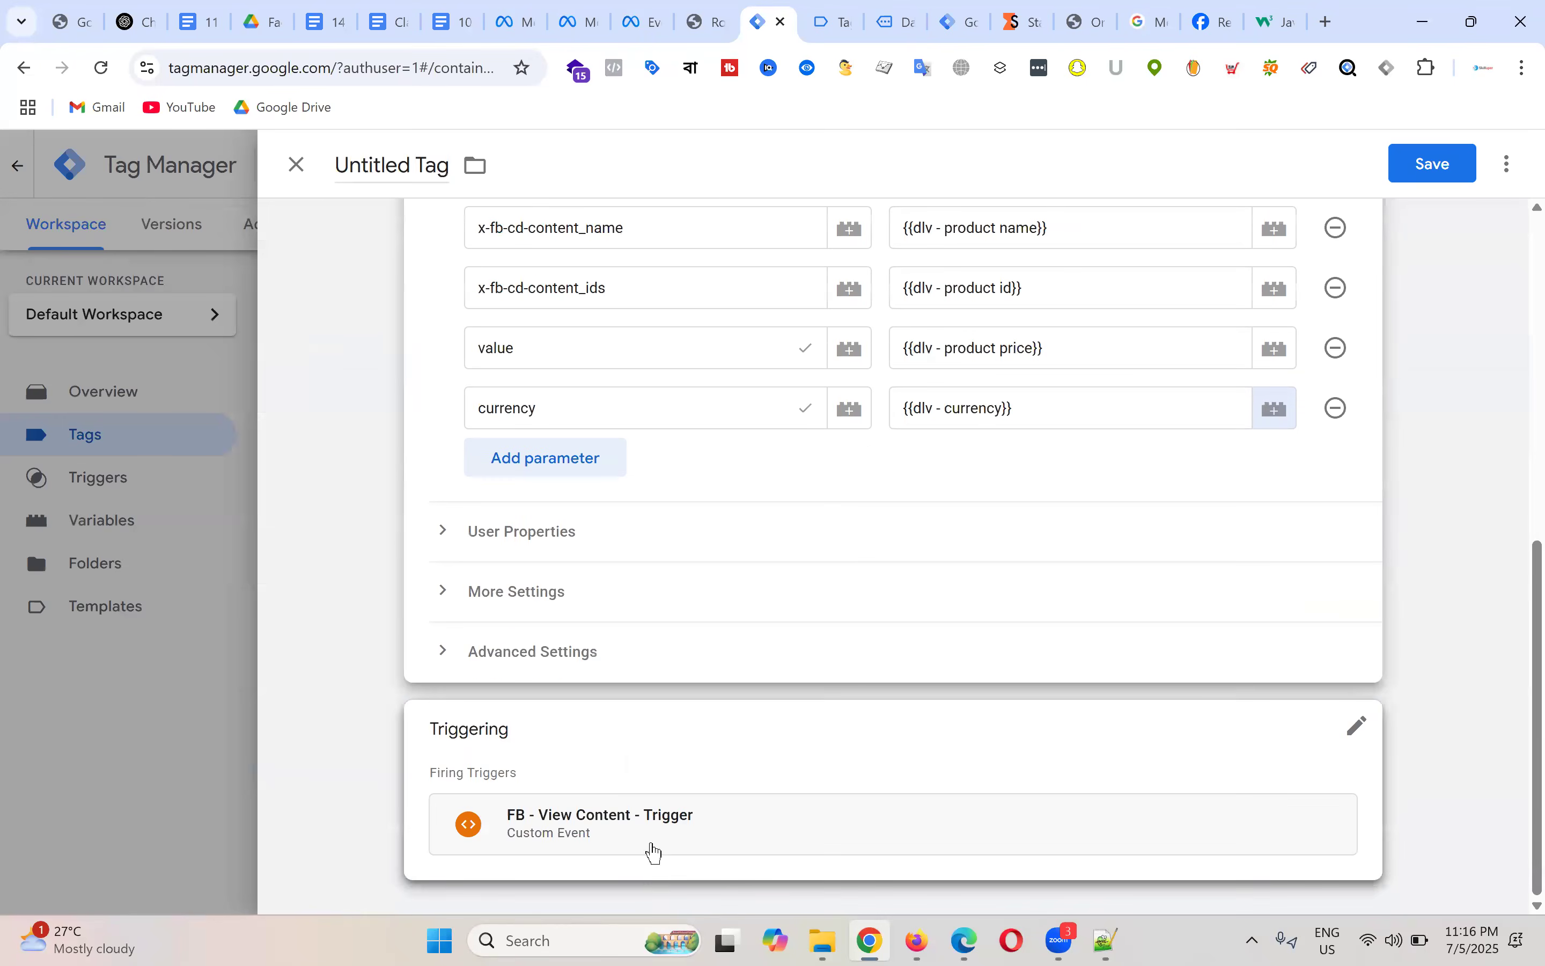
scroll(908, 593, up, 10)
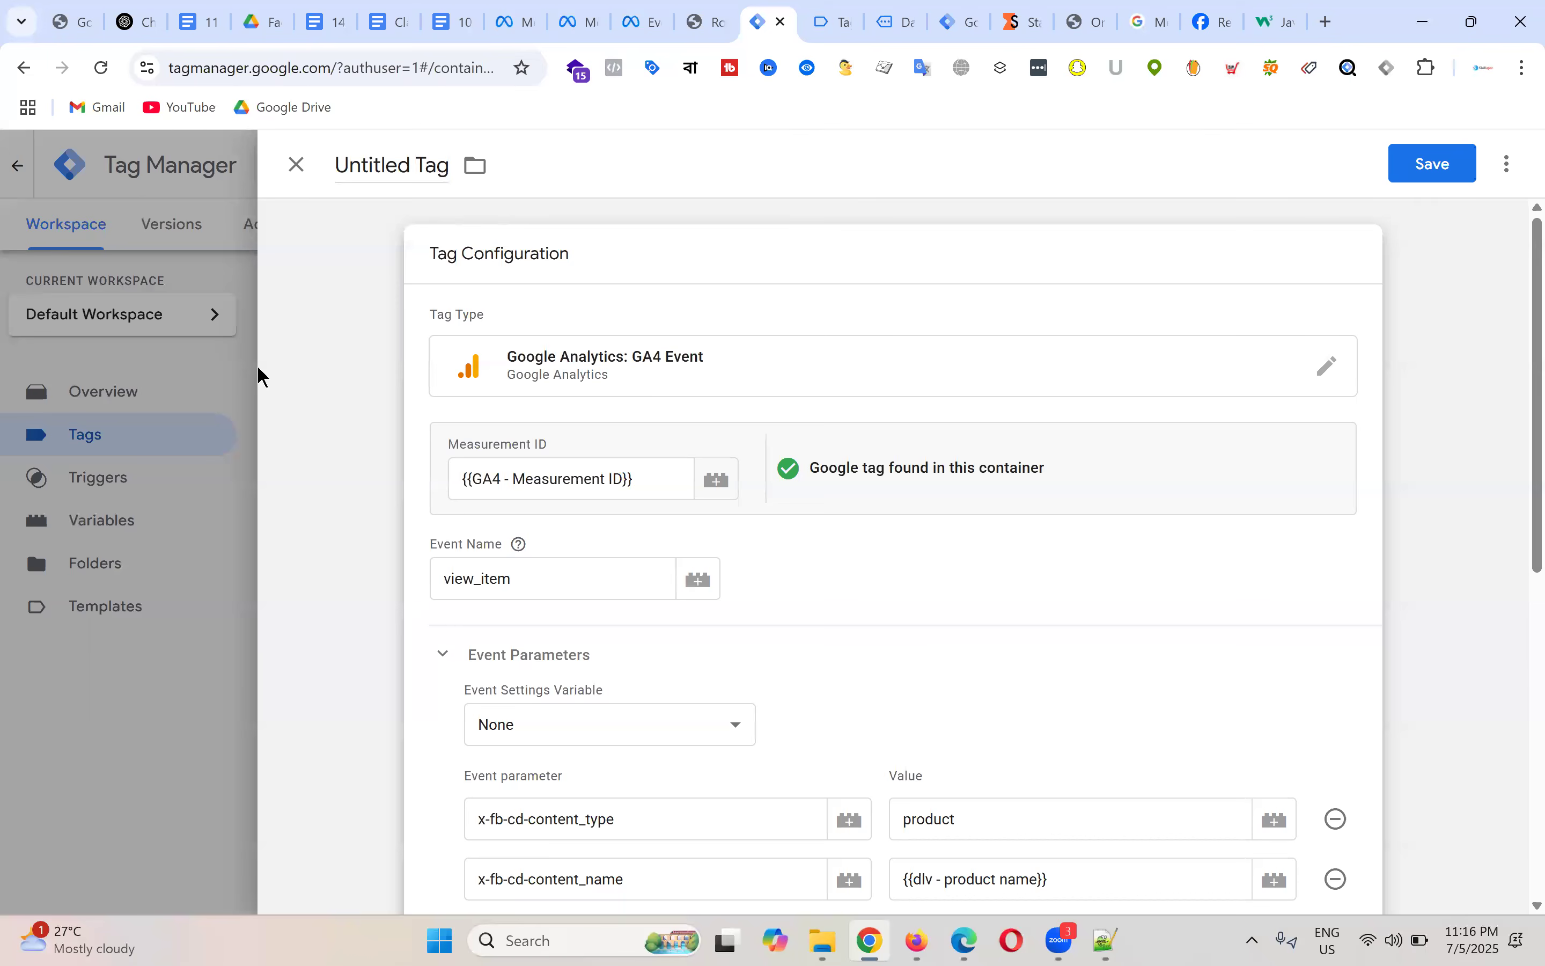
Step: Title the tag 'GA4 - SS - FB - ViewContent - Tag', explaining its naming parts, and save it
click(401, 167)
text(GA4 - SS)
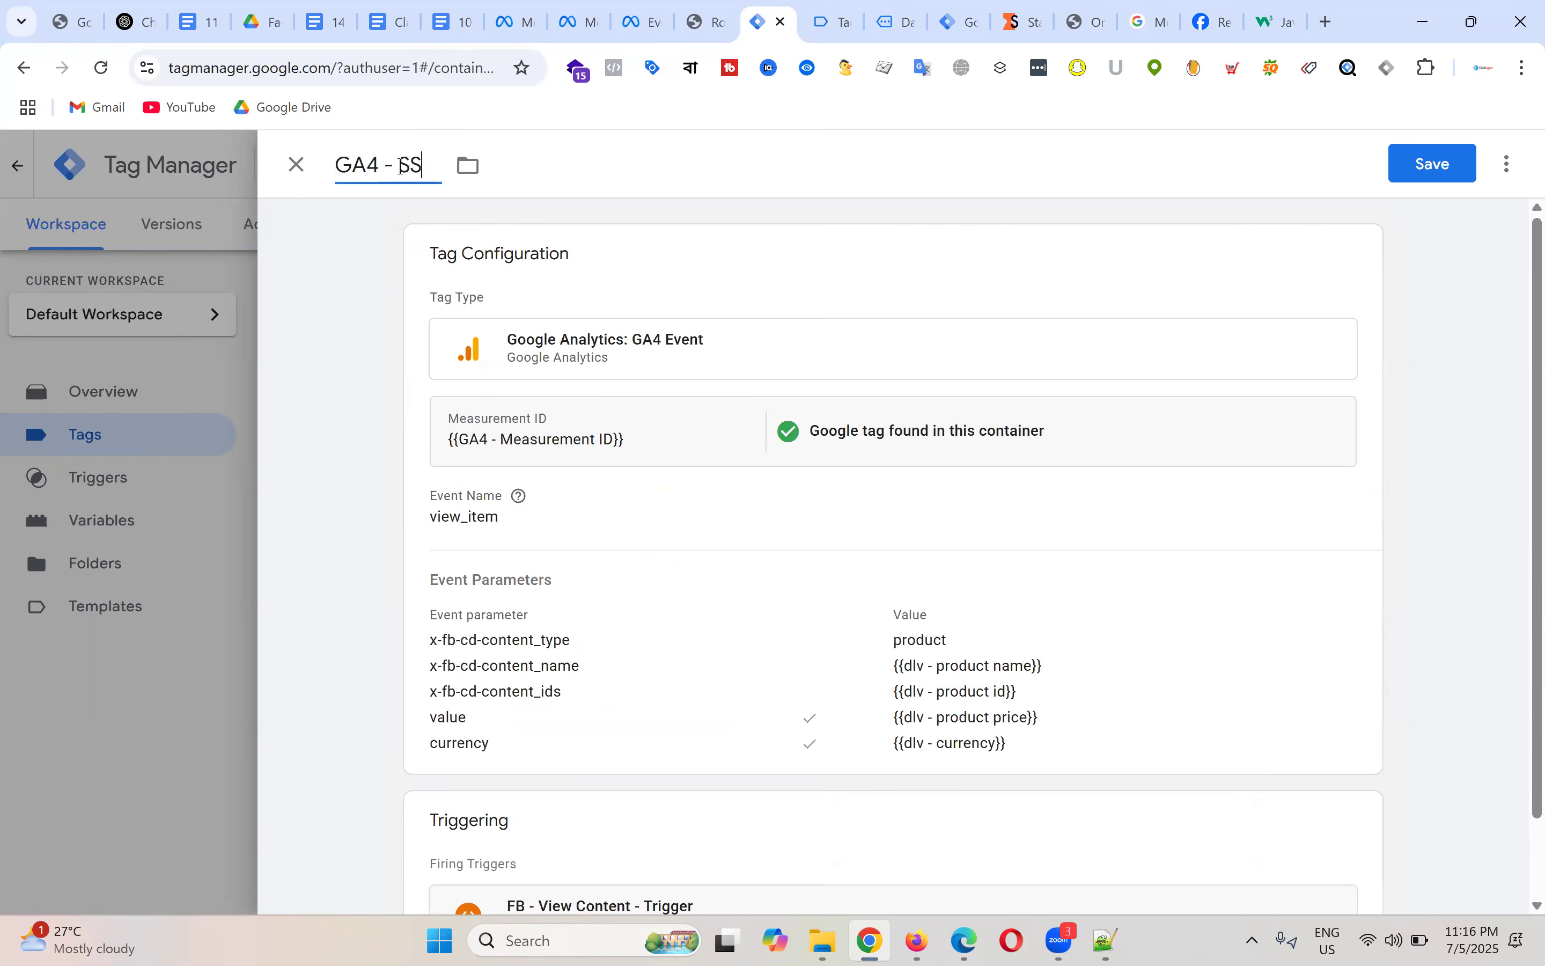
text( - FB - View)
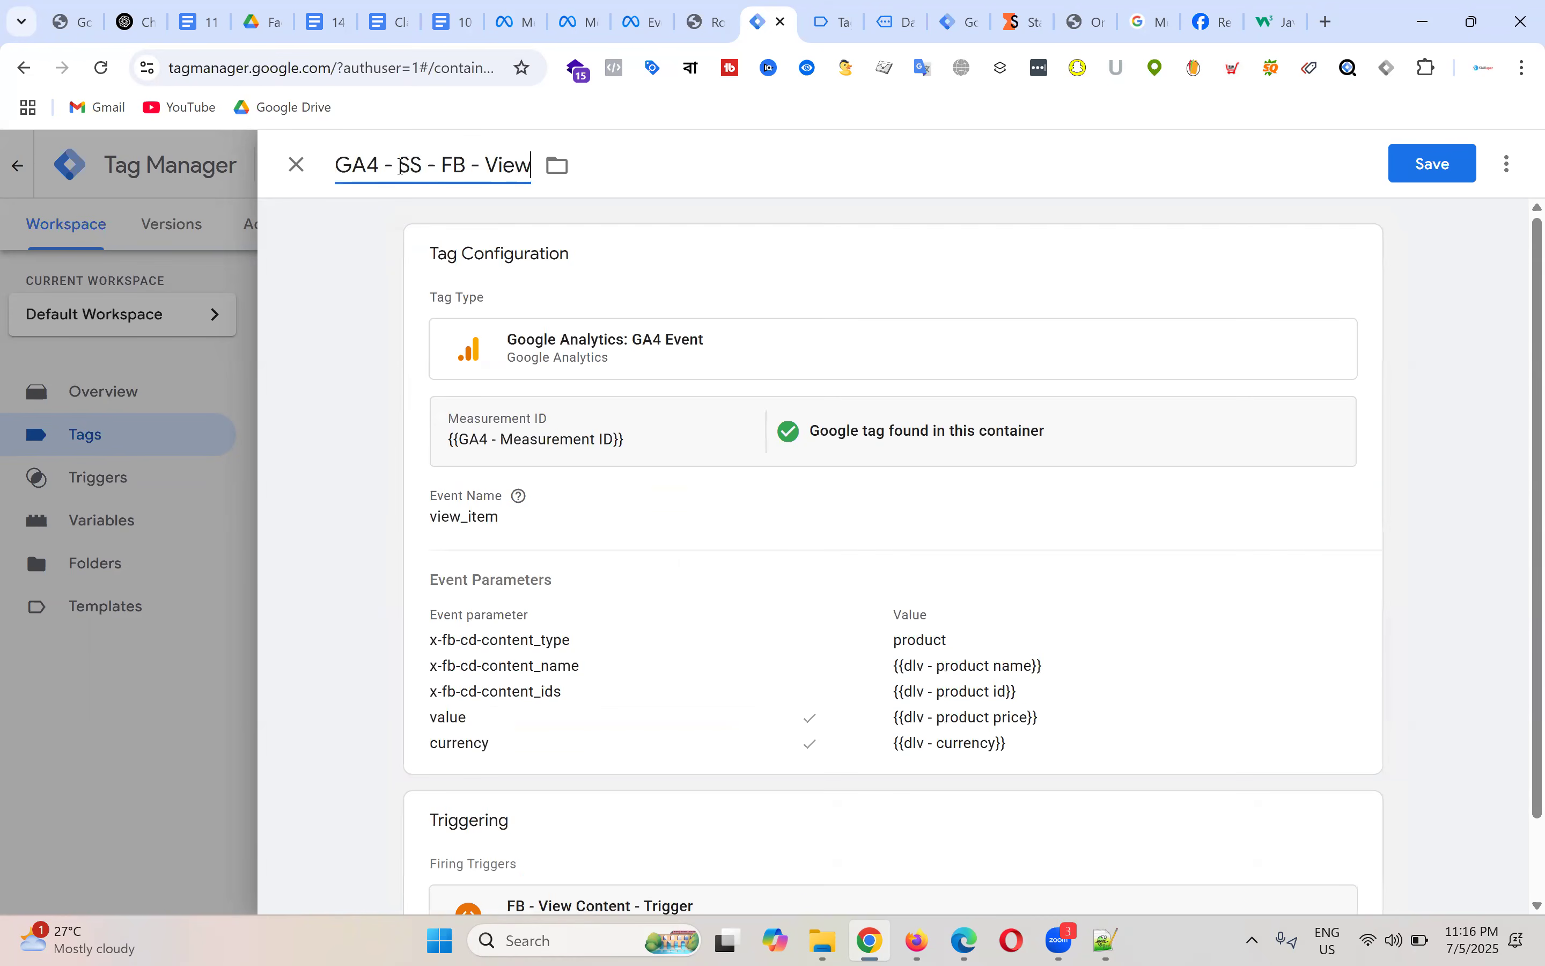
text(Content - Tag)
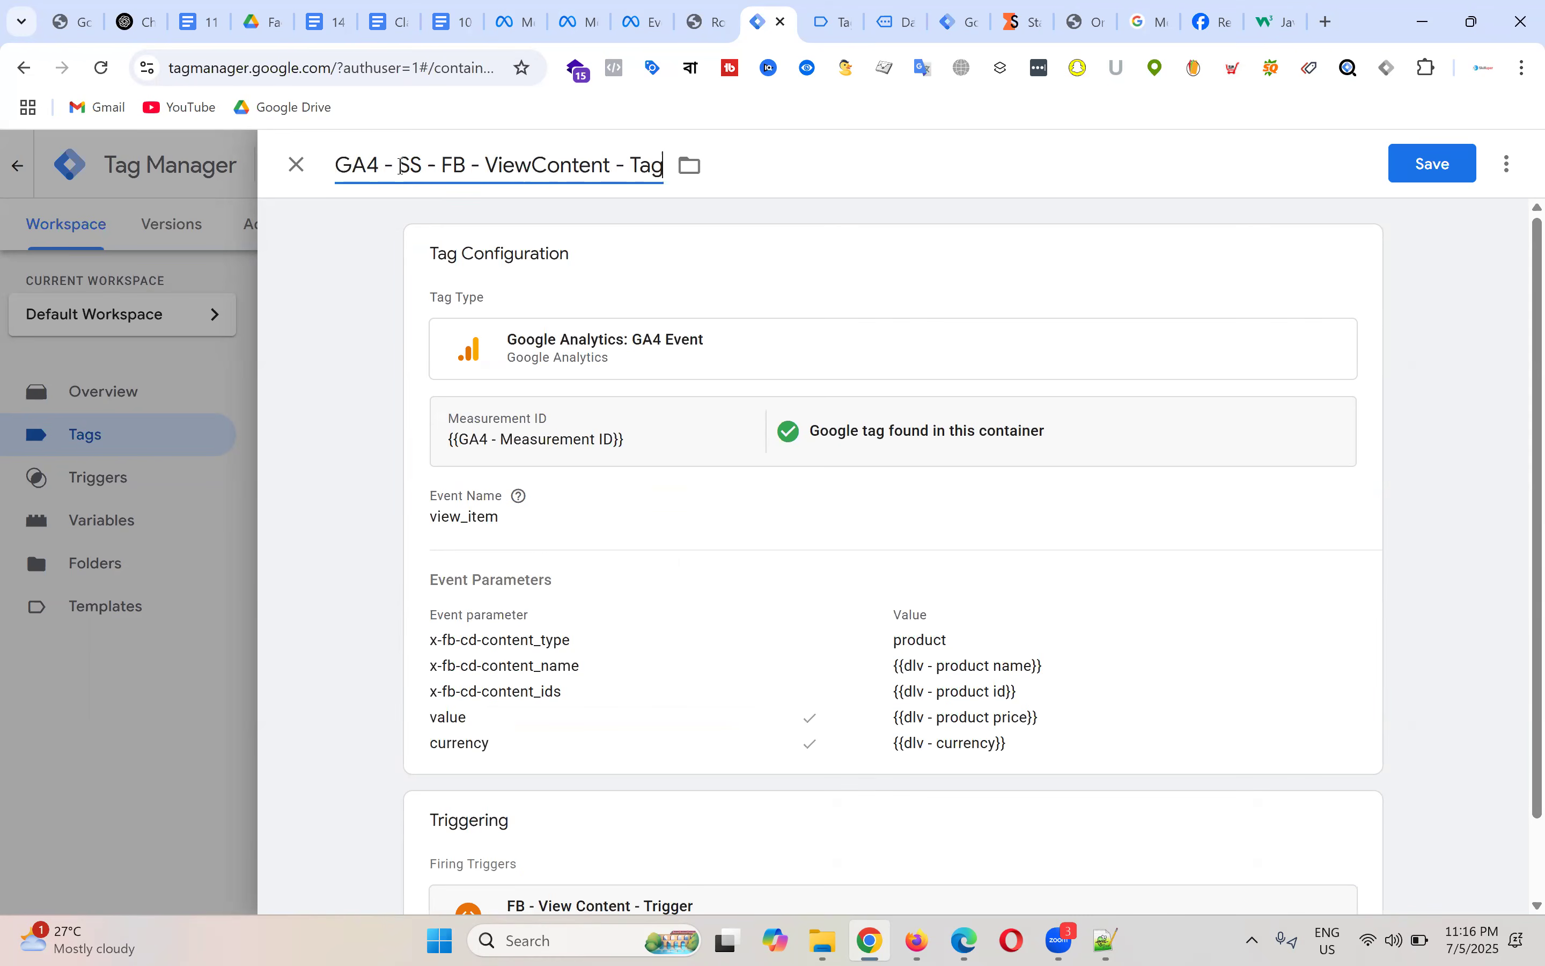
drag(383, 164, 335, 165)
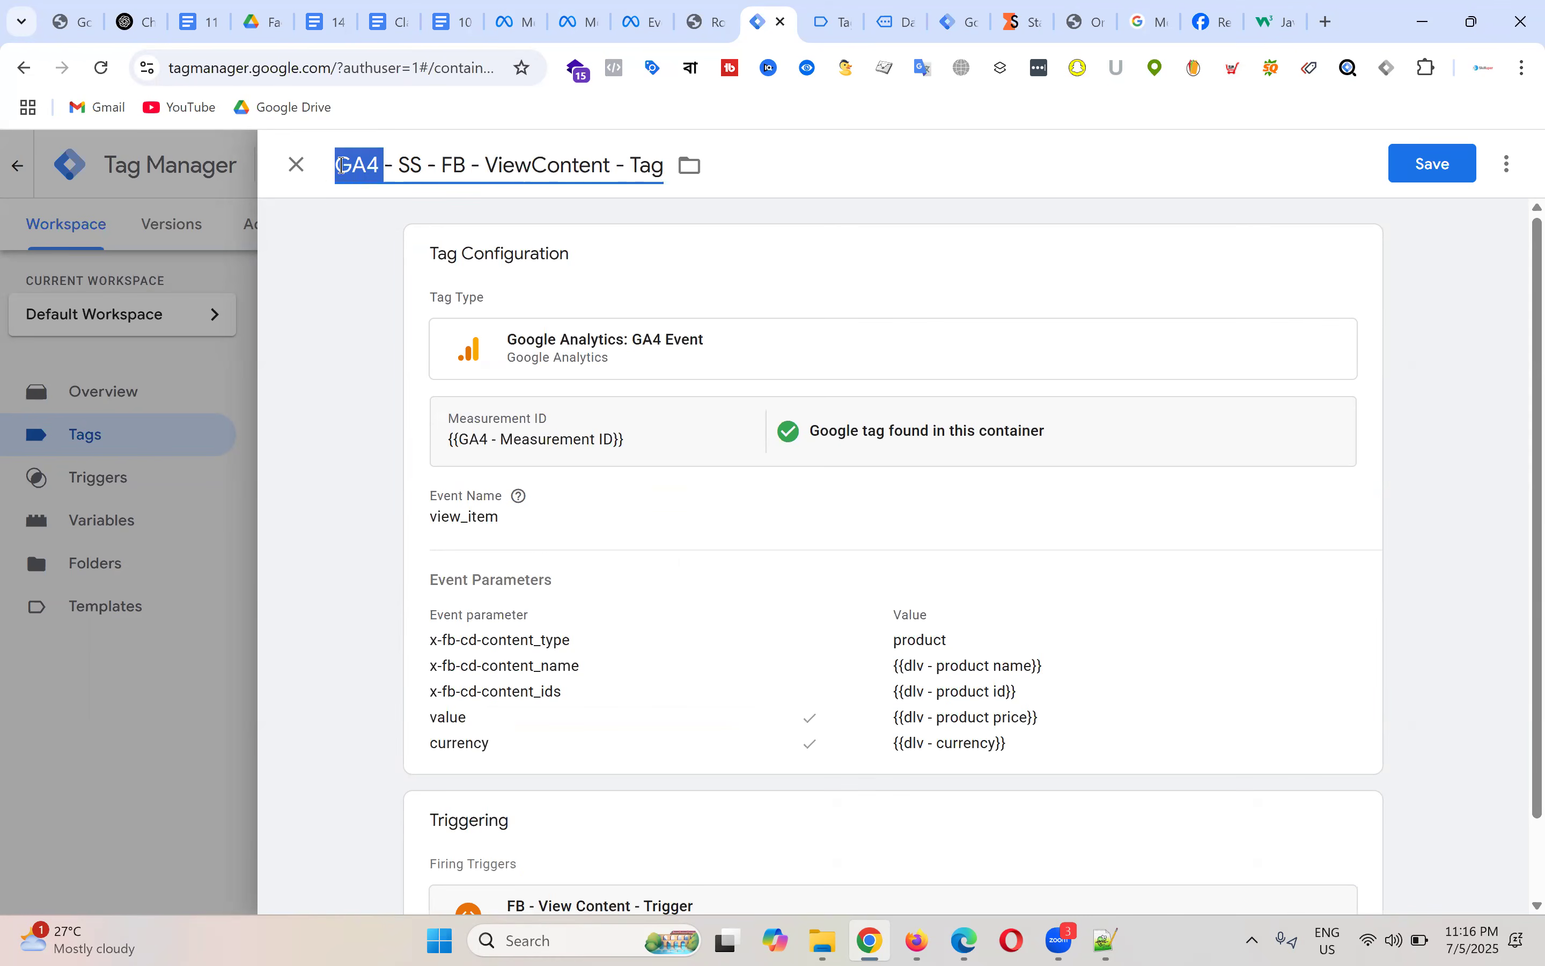
double_click(416, 165)
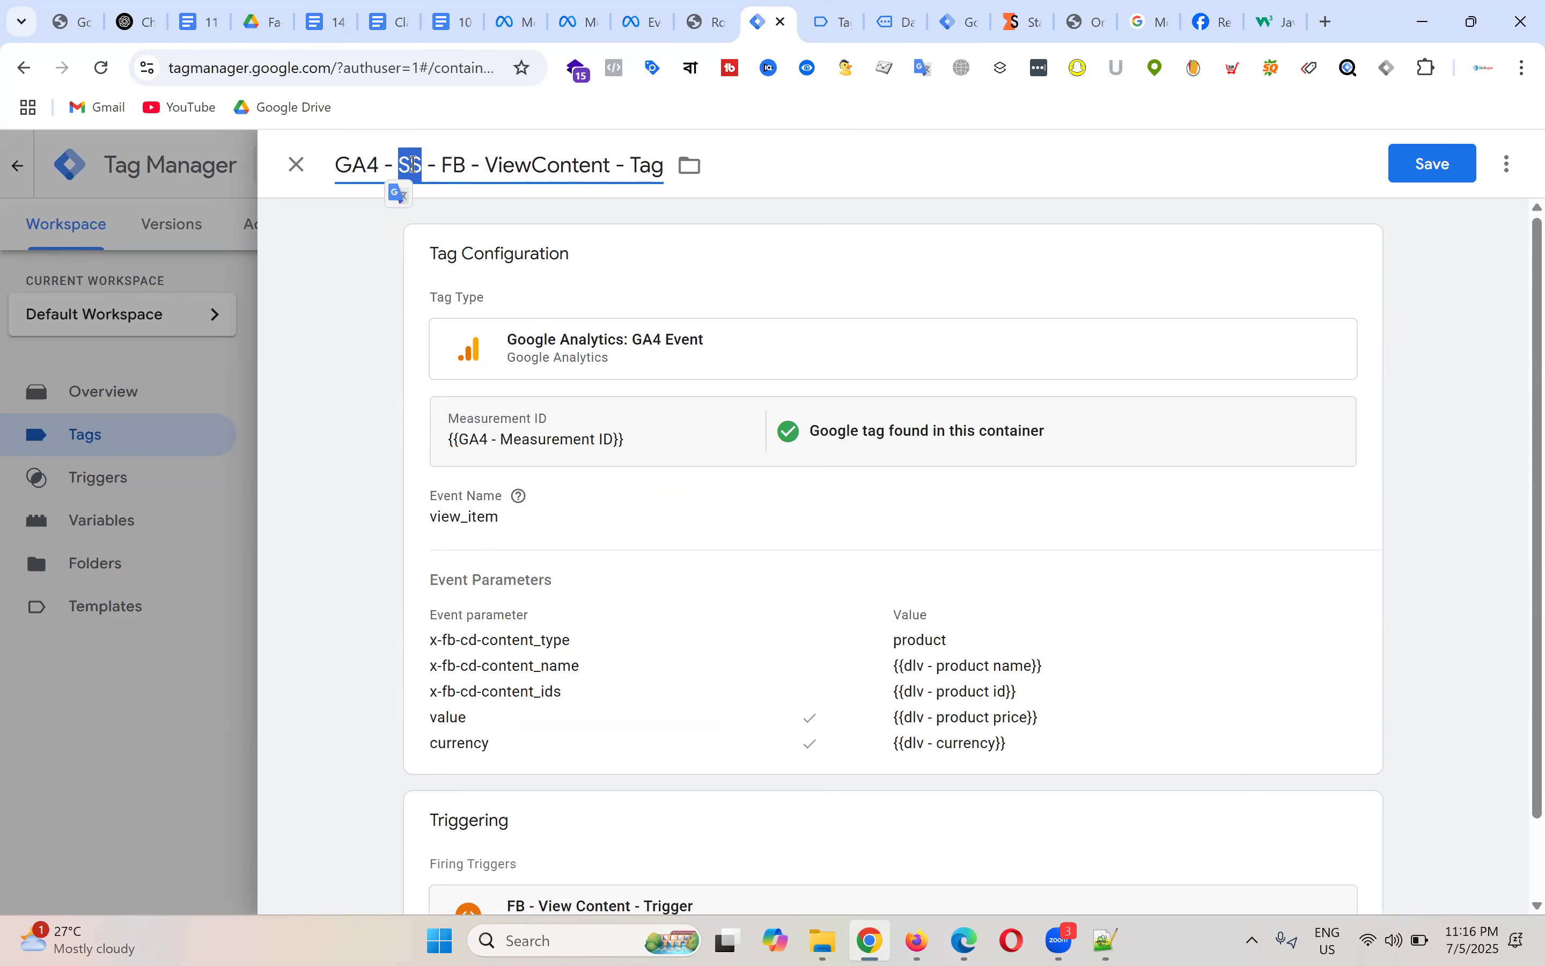
key(Right)
key(Right)
key(Right)
key(Right)
key(Right)
key(Right)
key(shift+Left)
key(shift+Left)
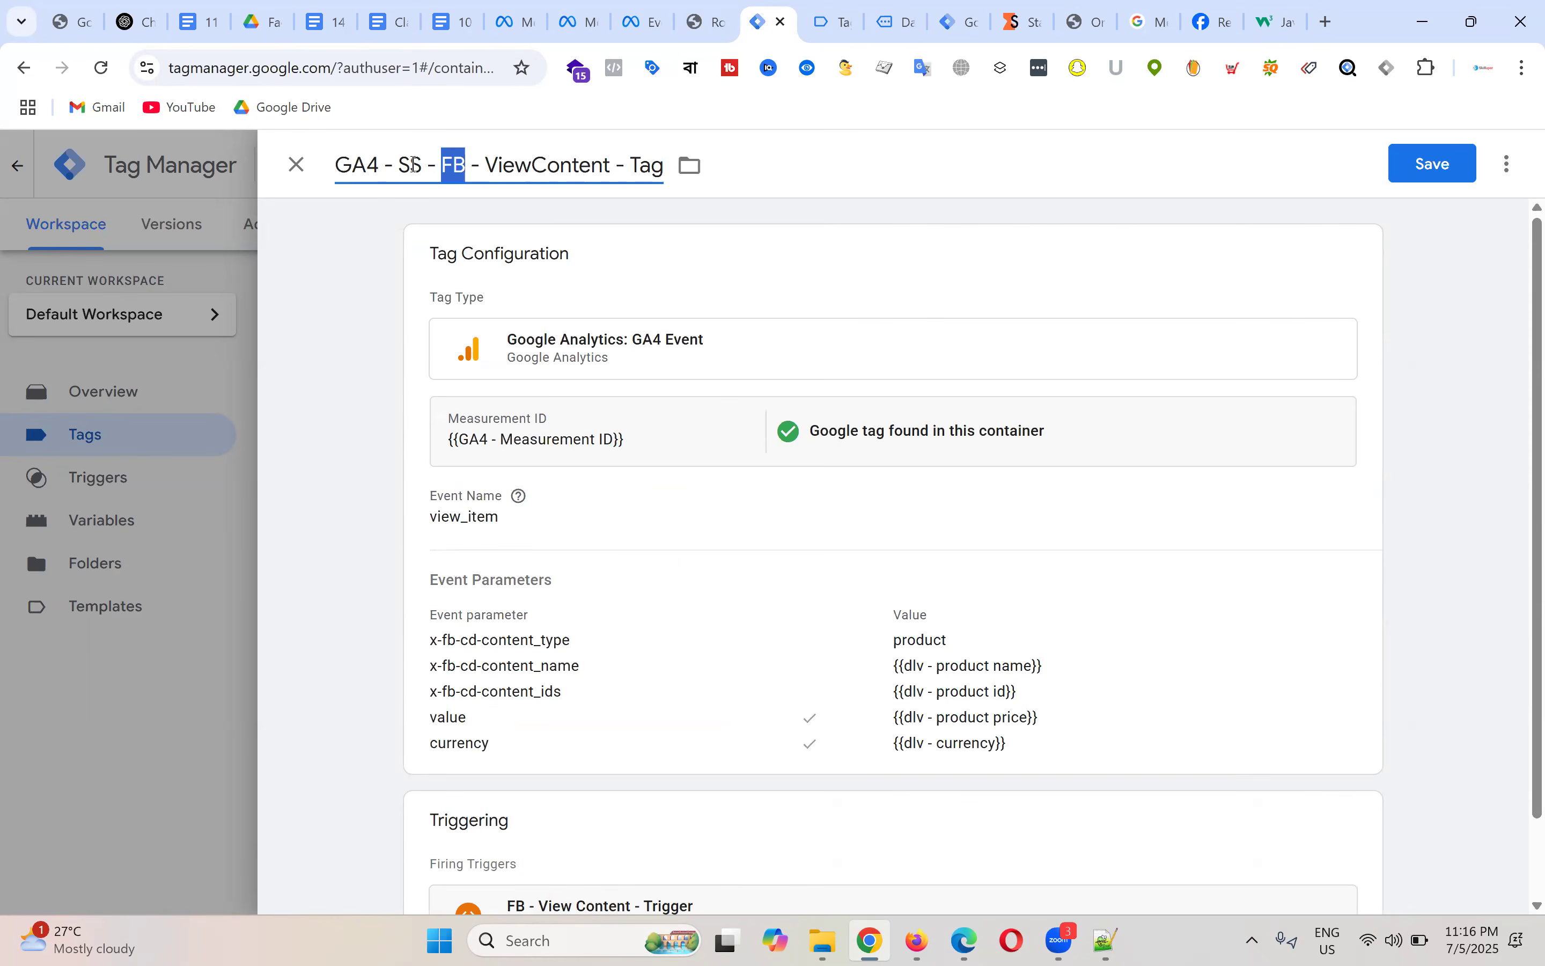
click(1435, 165)
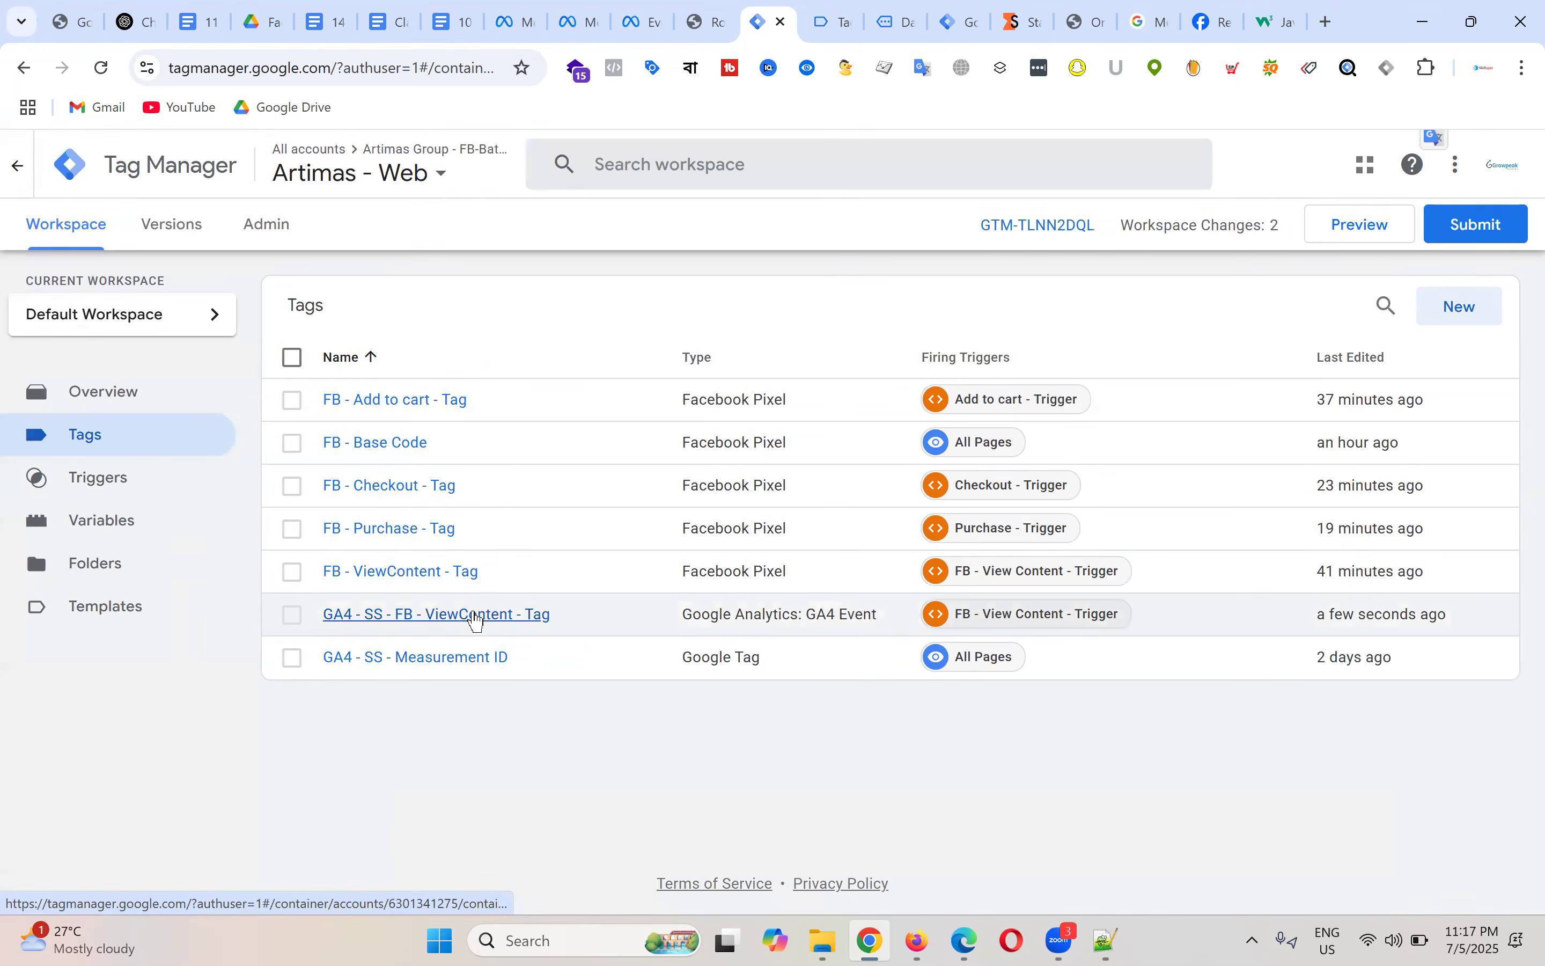
Step: Reopen the ViewContent tag and add an event_id parameter, checking the name against the setup notes
click(478, 614)
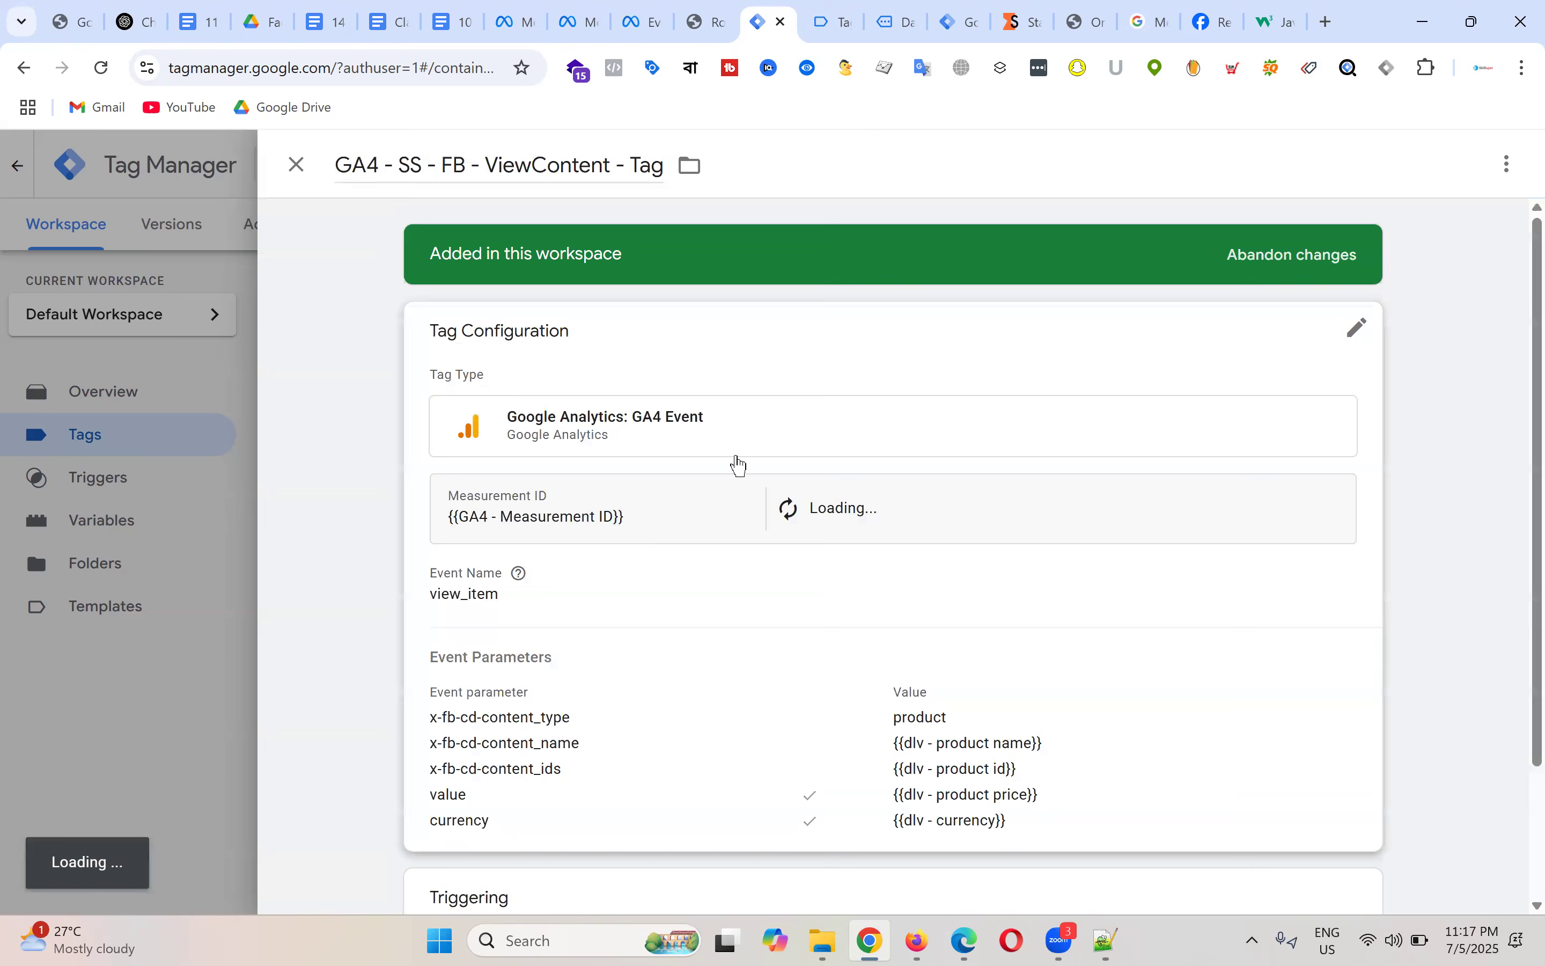
scroll(721, 514, down, 3)
scroll(789, 529, down, 6)
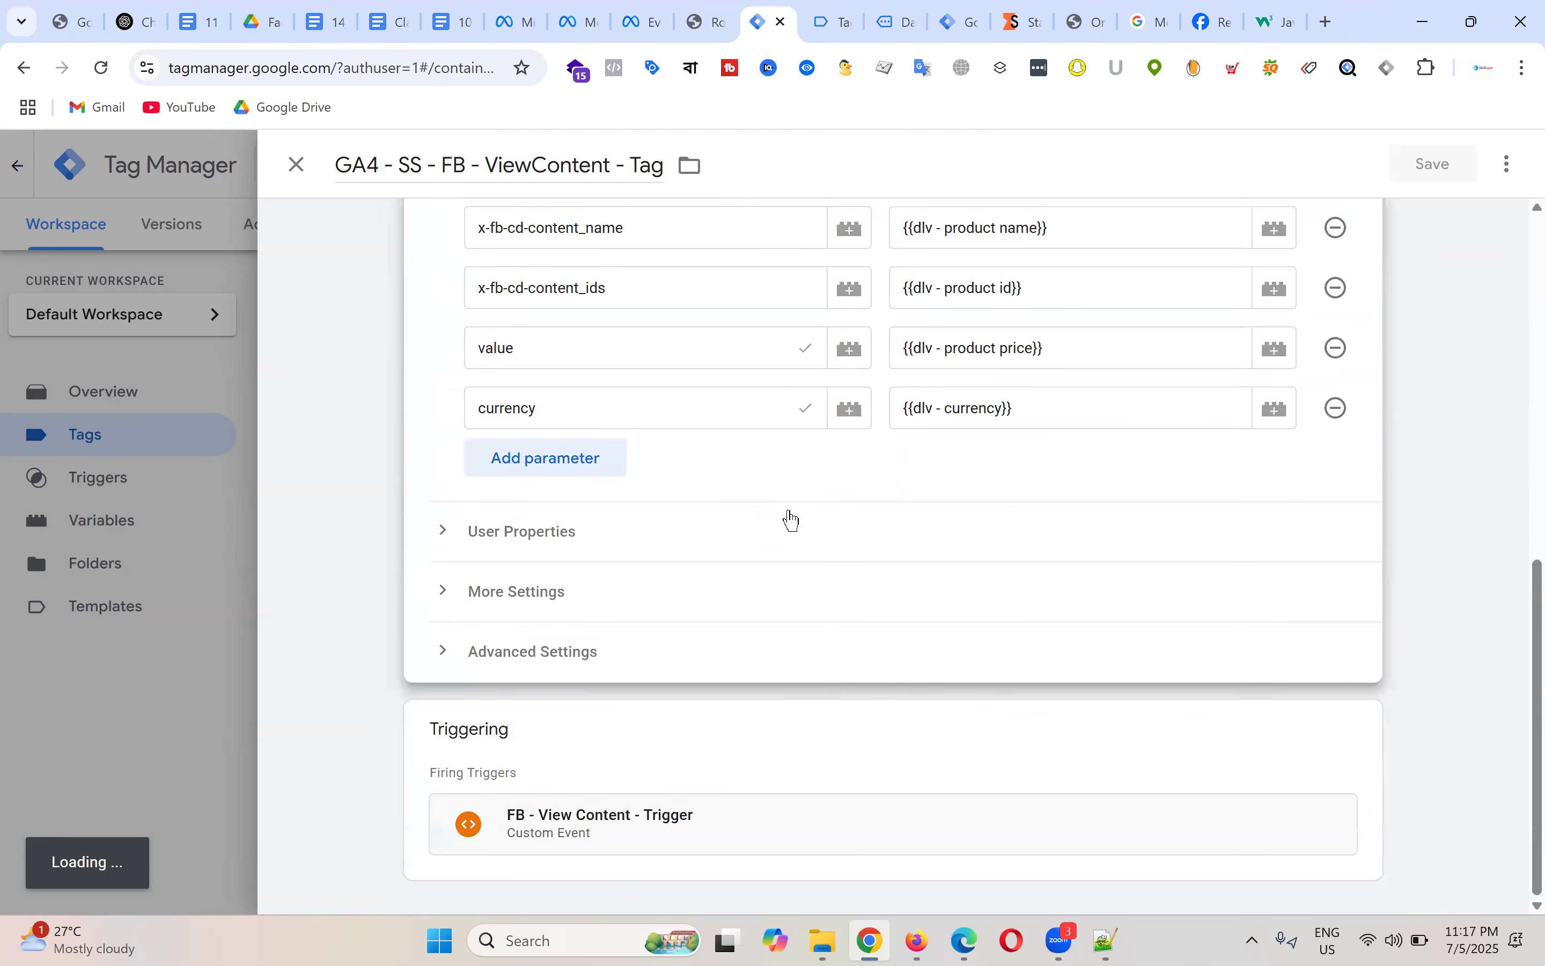
click(543, 459)
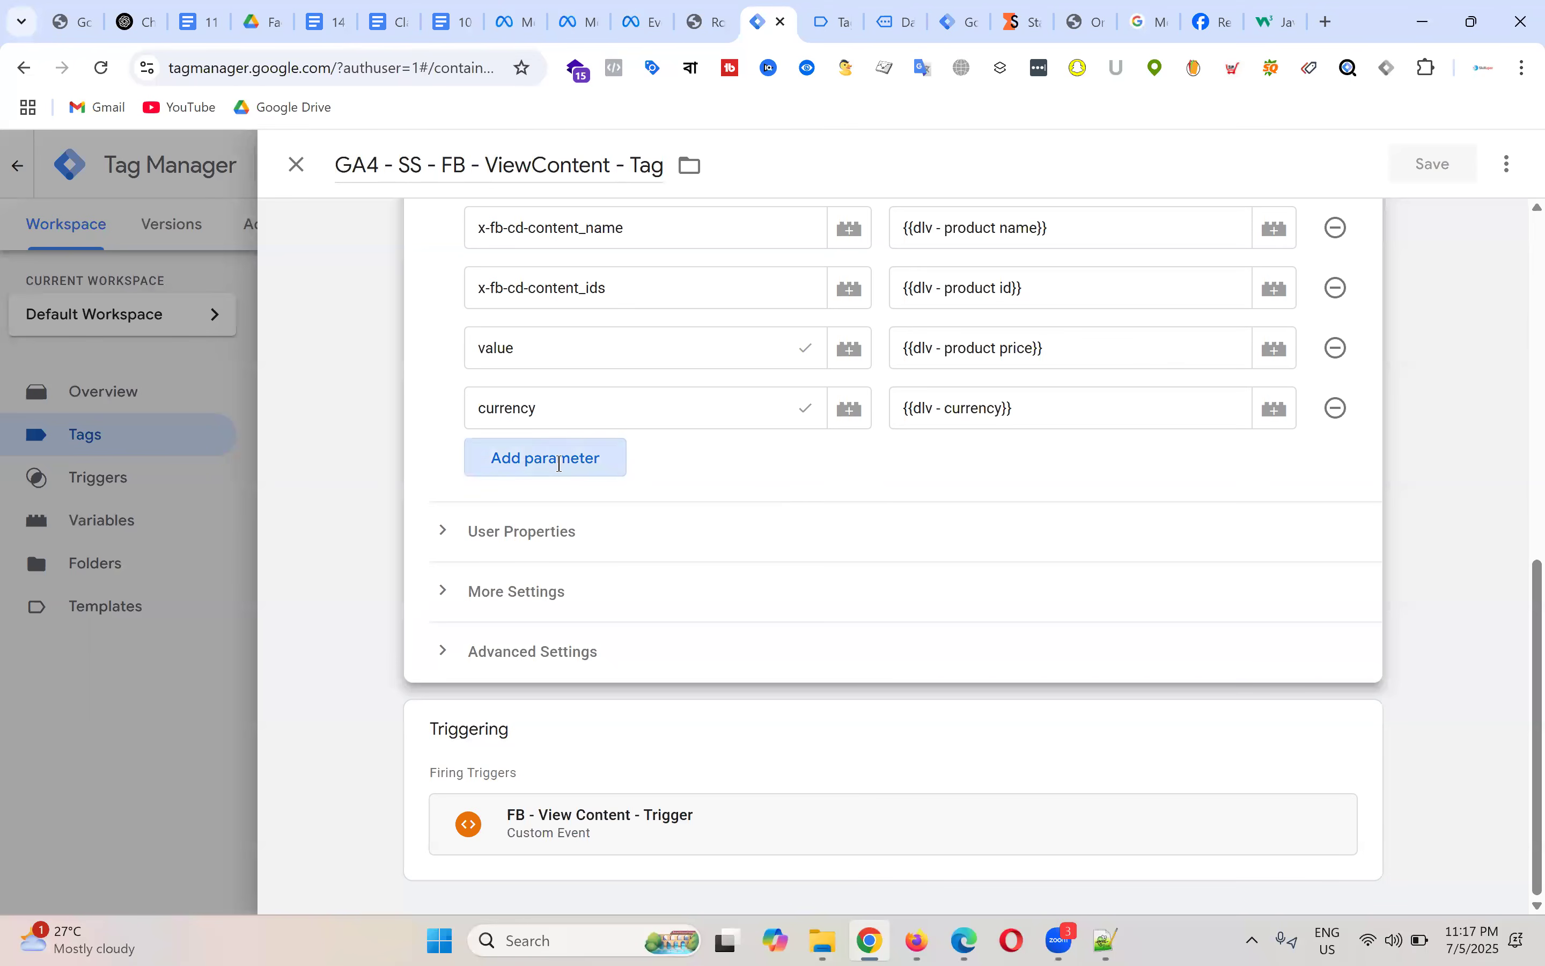
text(eve)
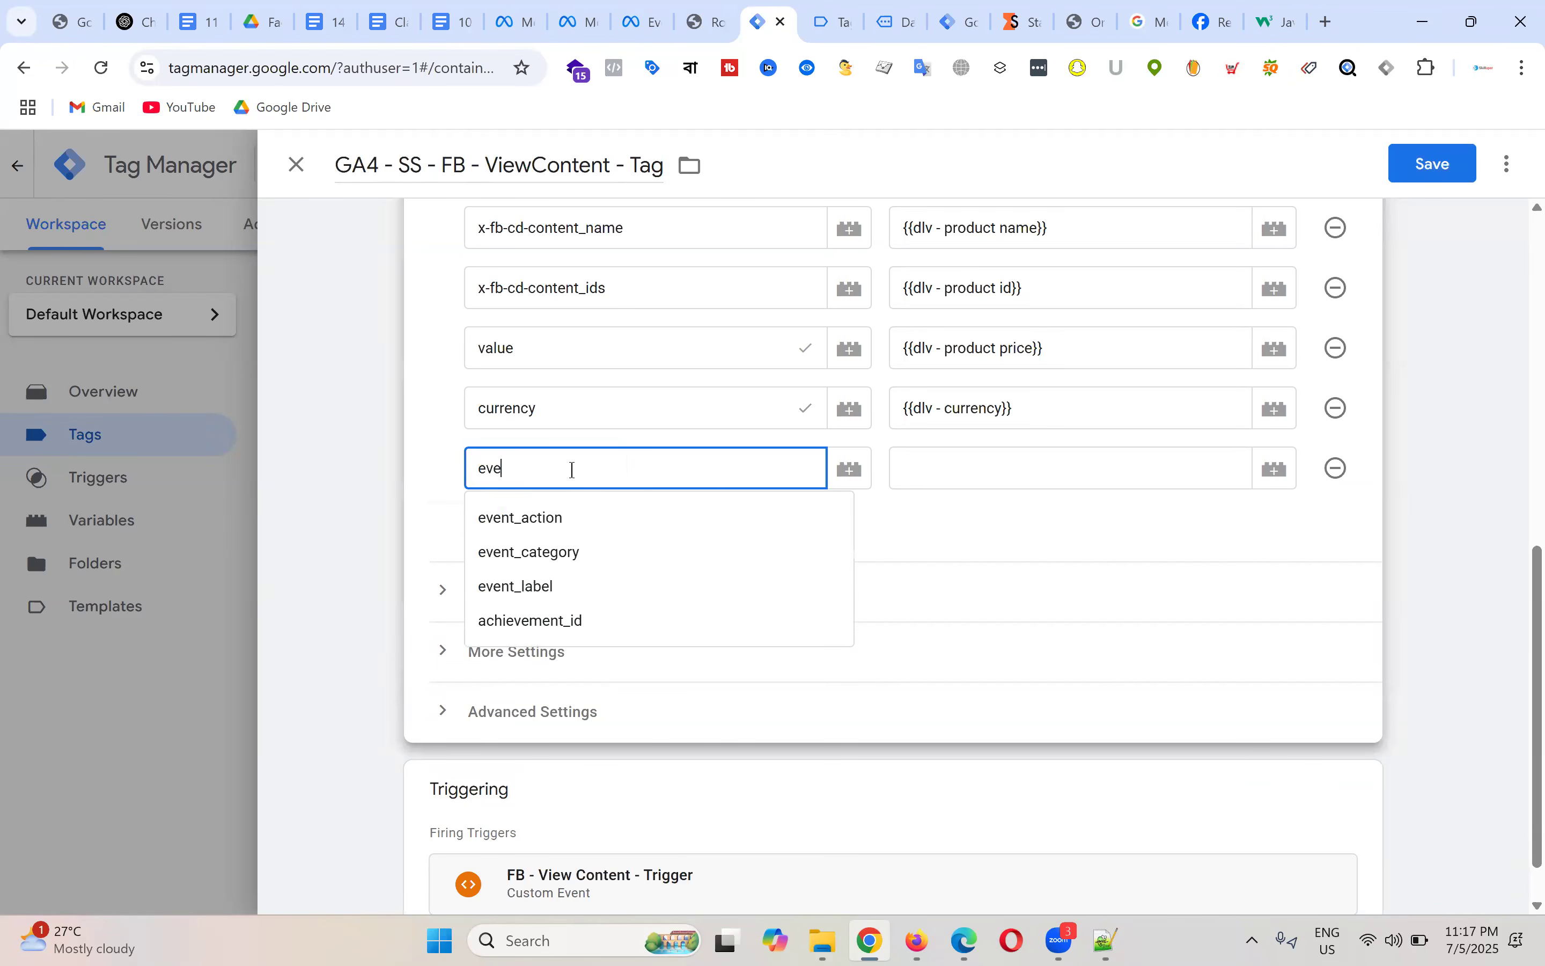
text(nt_)
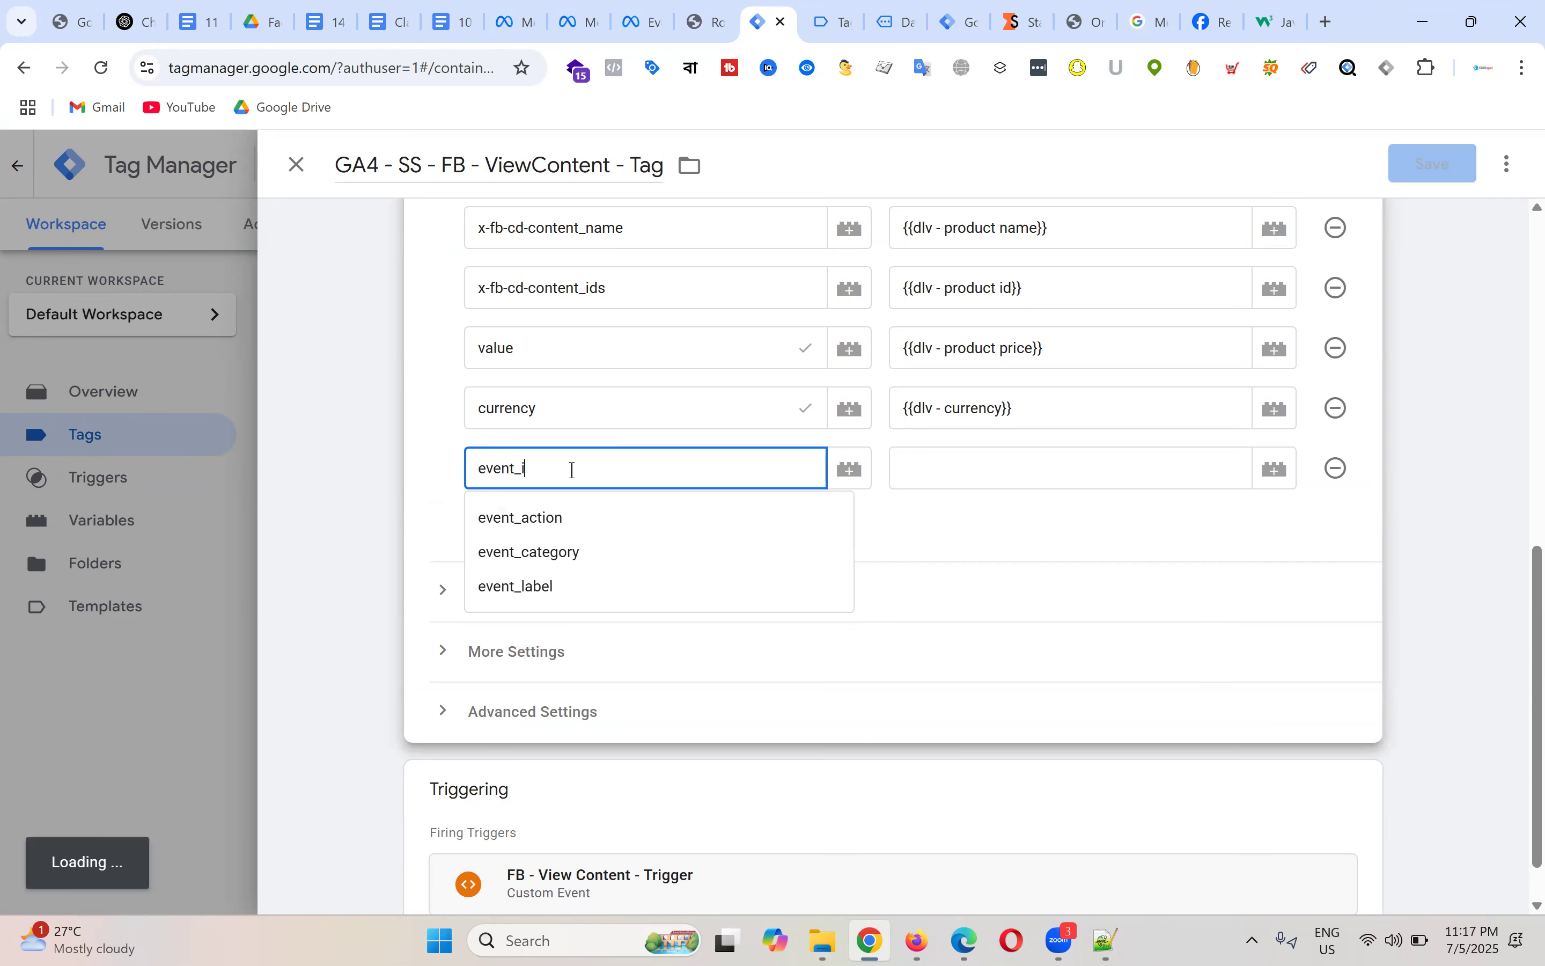
text(id)
click(330, 6)
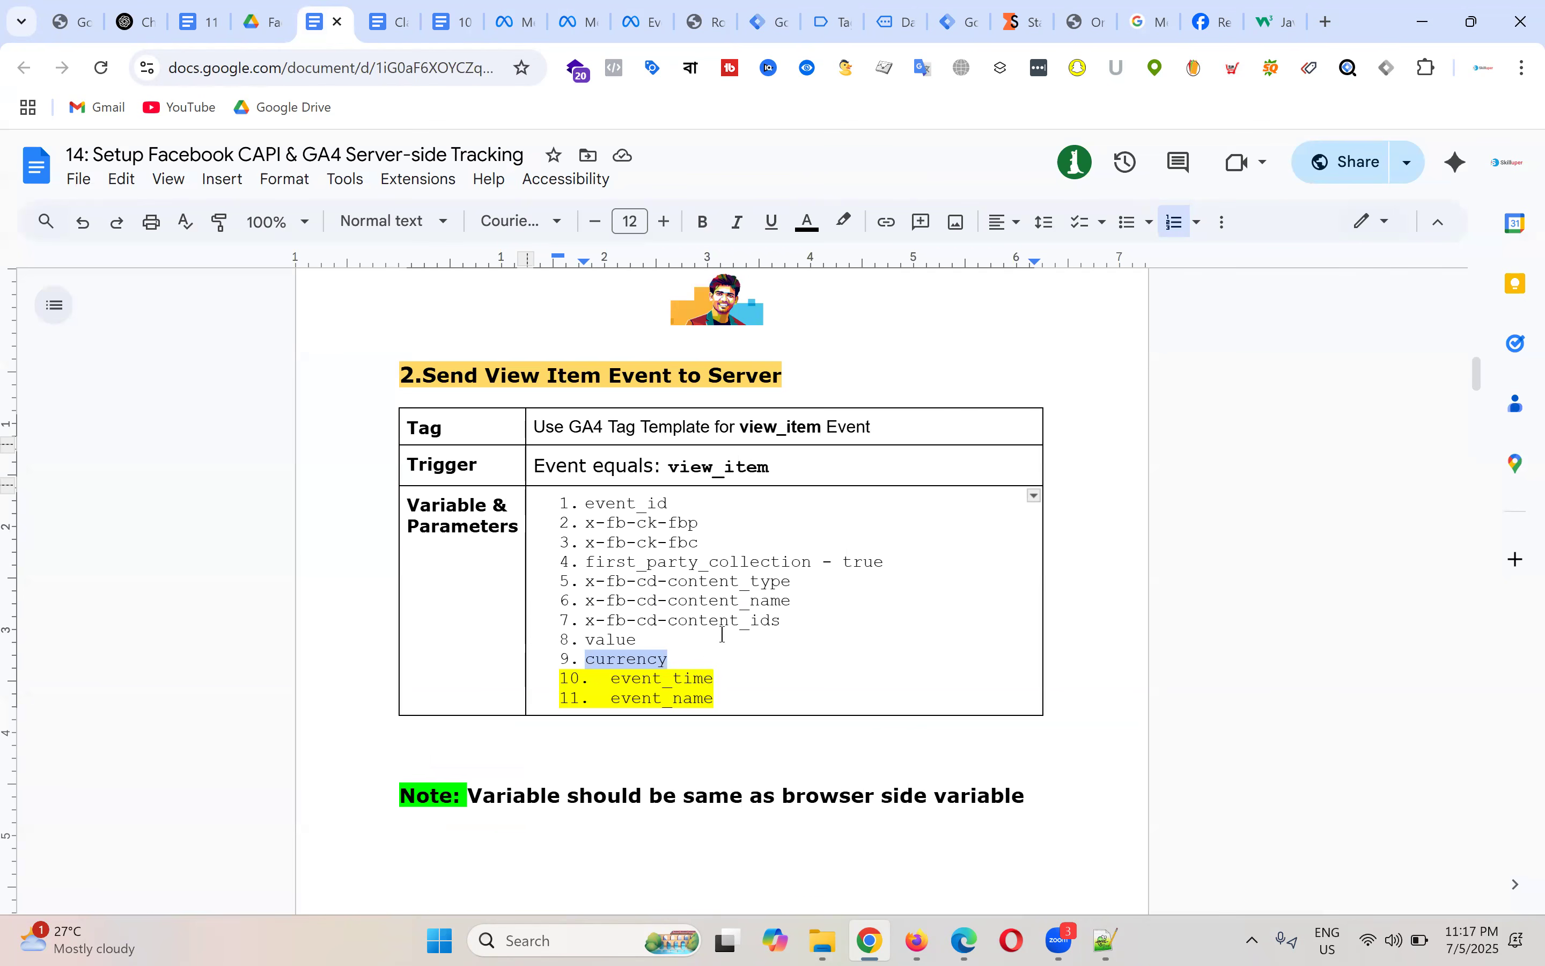
drag(585, 503, 669, 501)
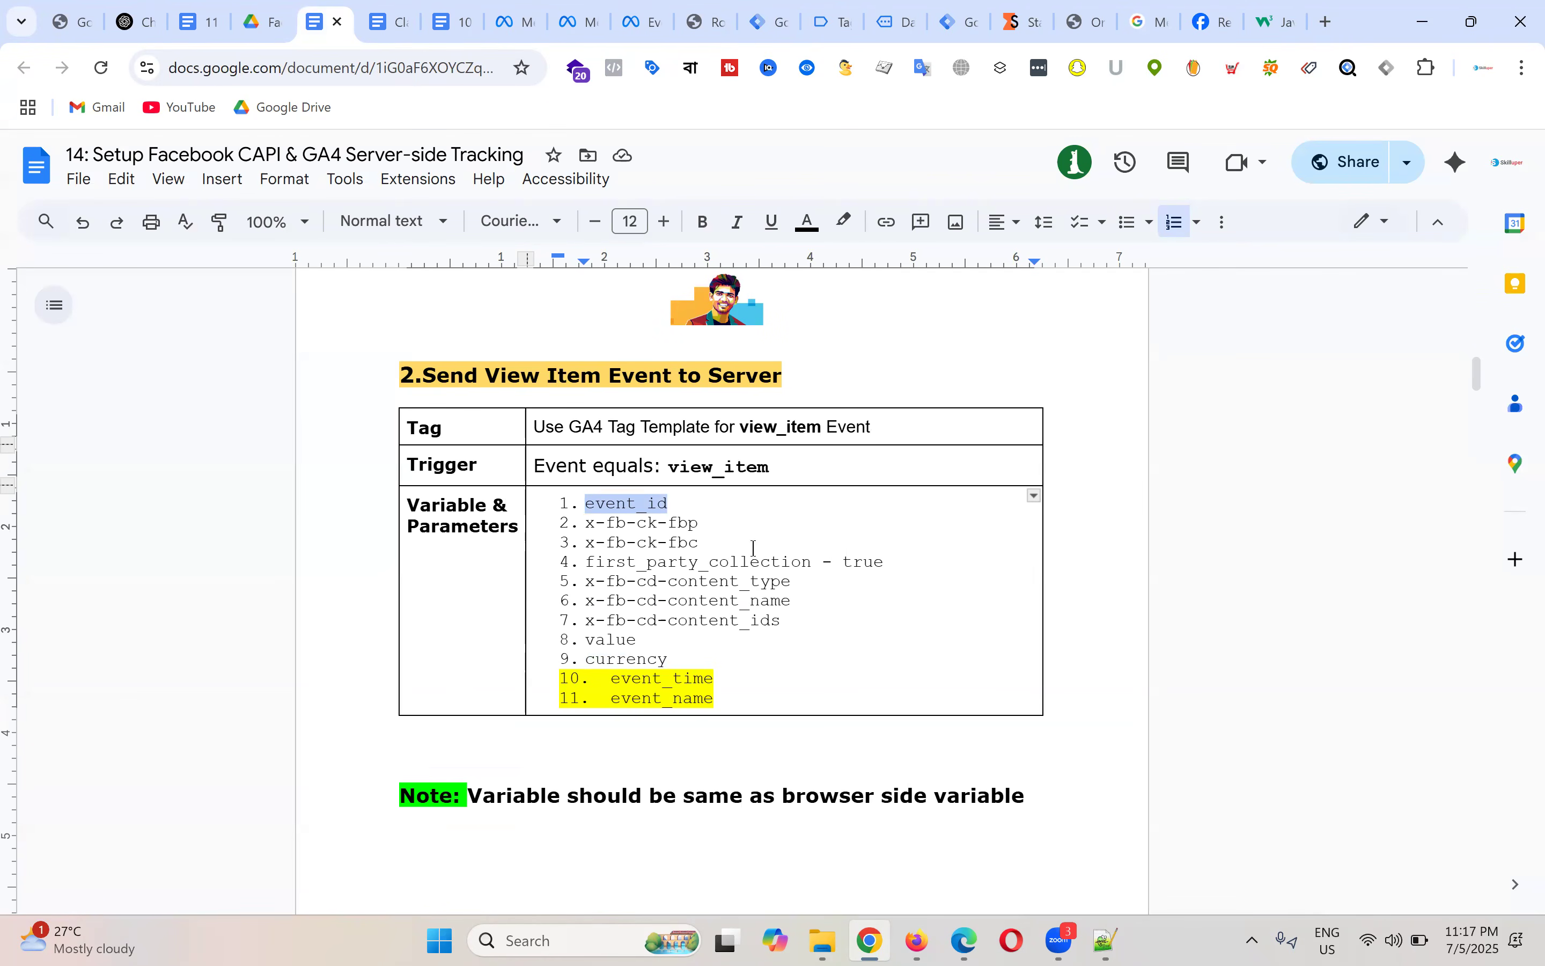
click(762, 20)
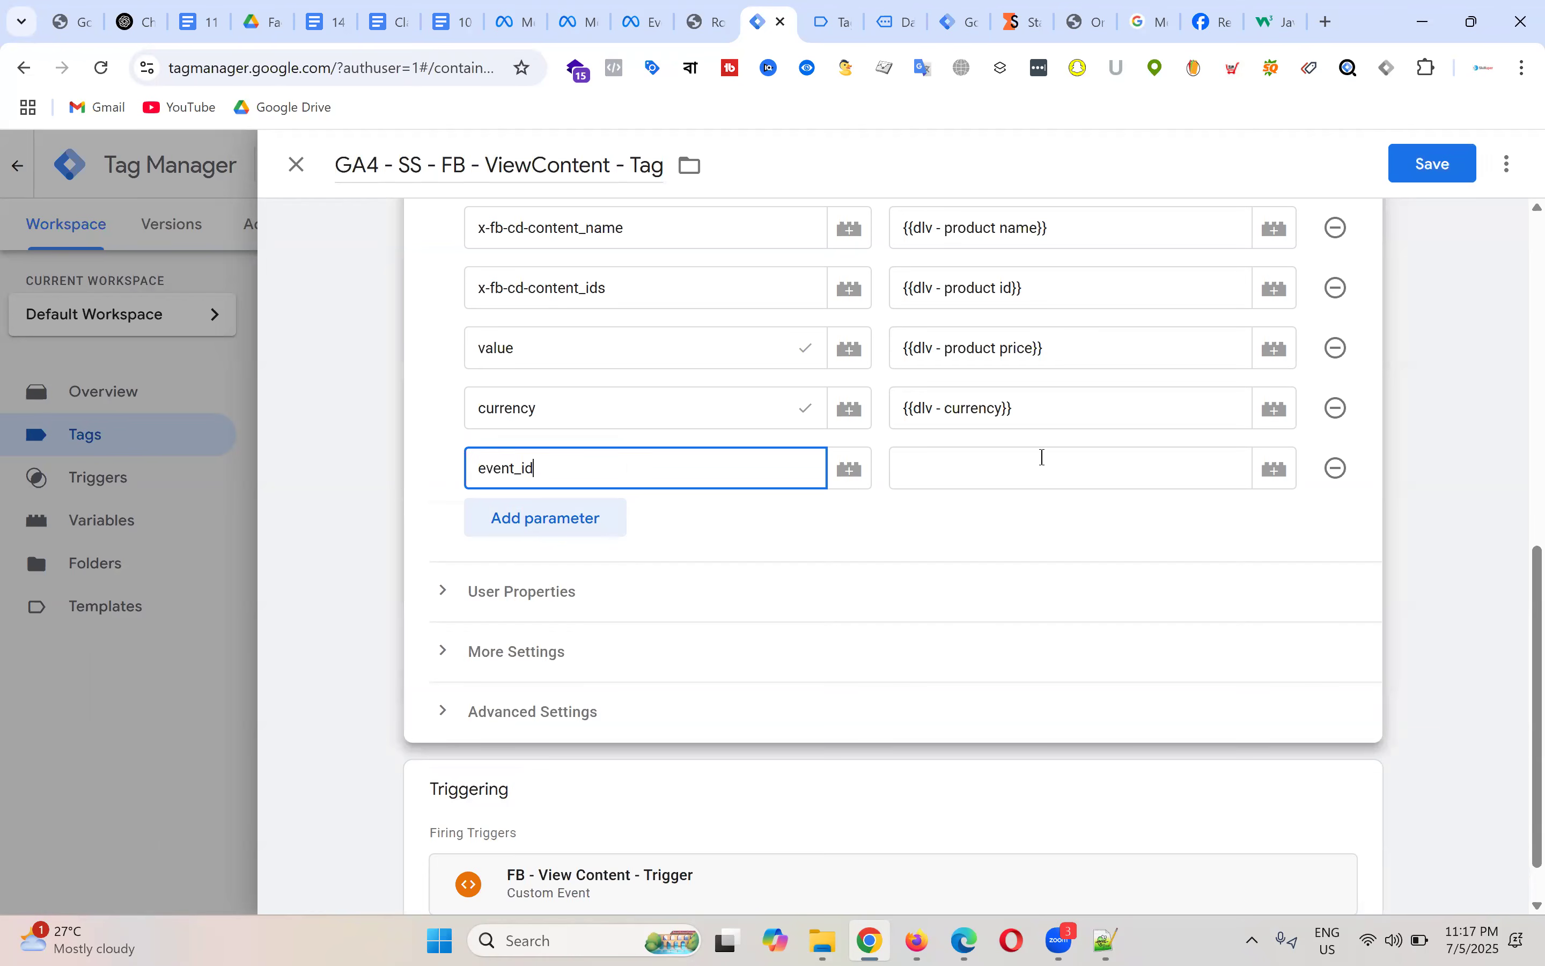
Step: Set the event_id value to {{FB - Event ID}} and save the tag
click(985, 467)
text({{e)
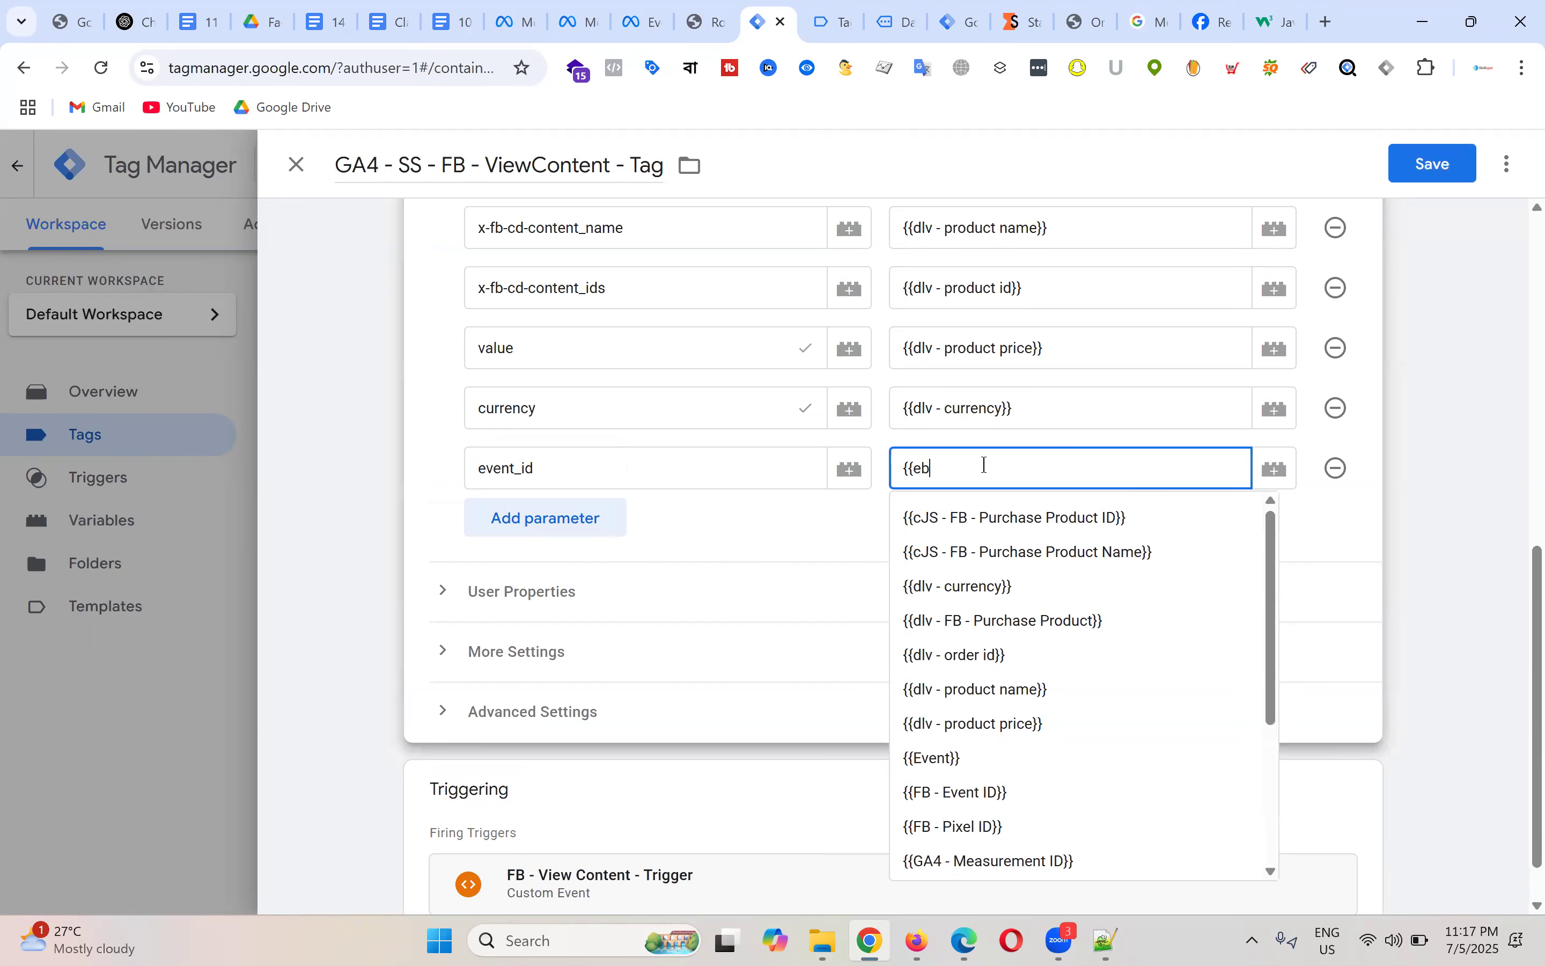
text(b)
text(v)
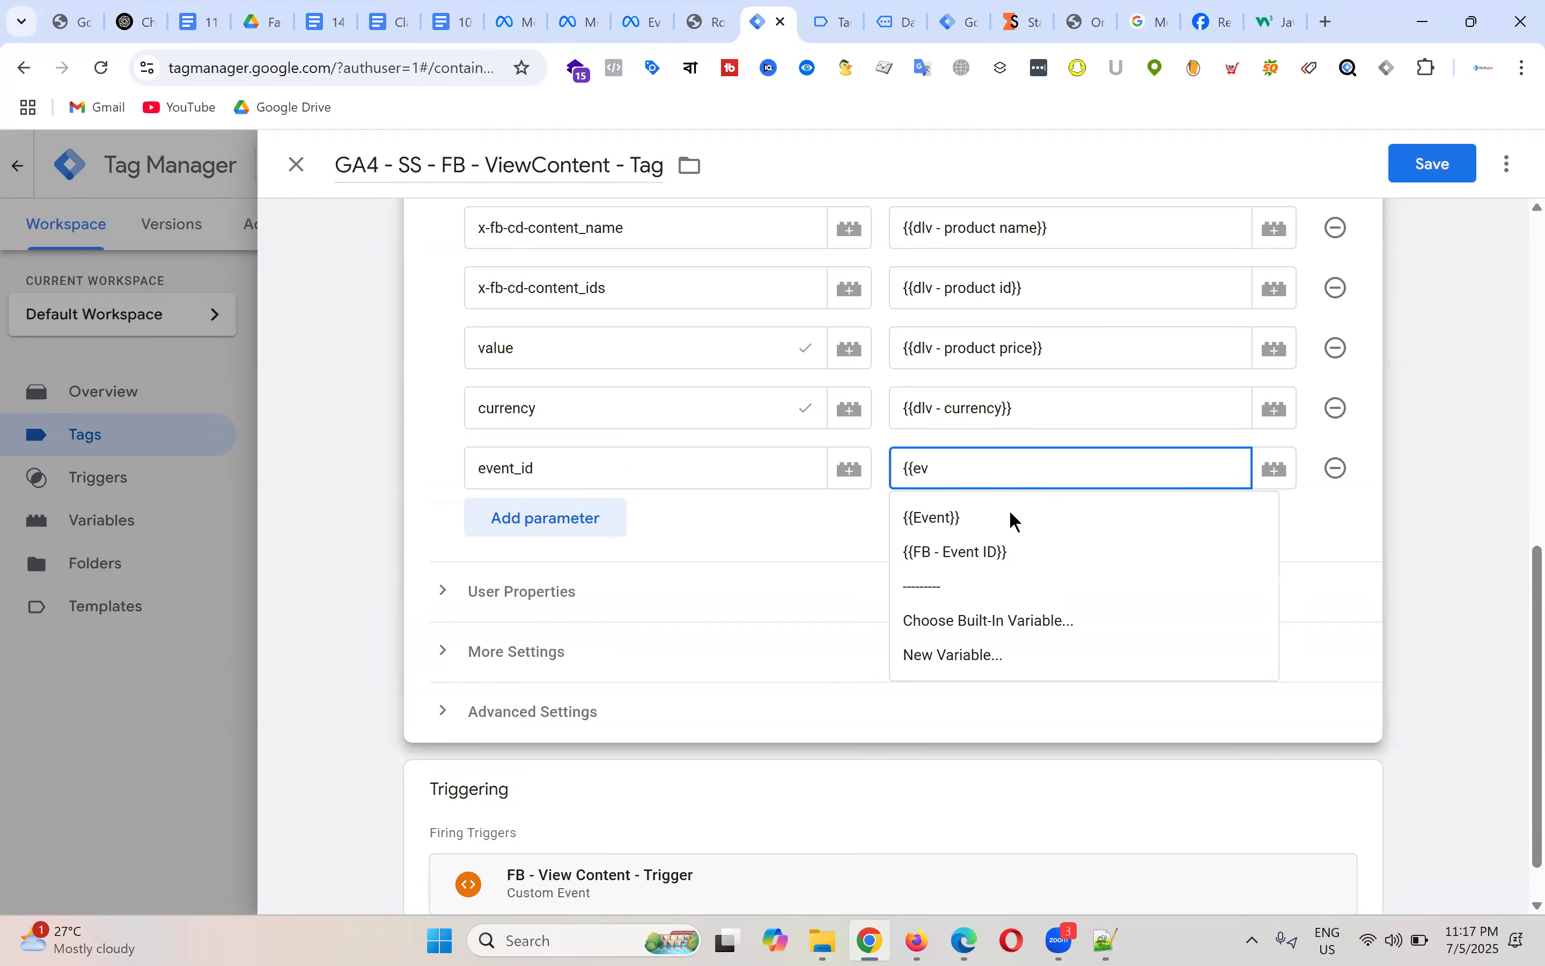
click(984, 559)
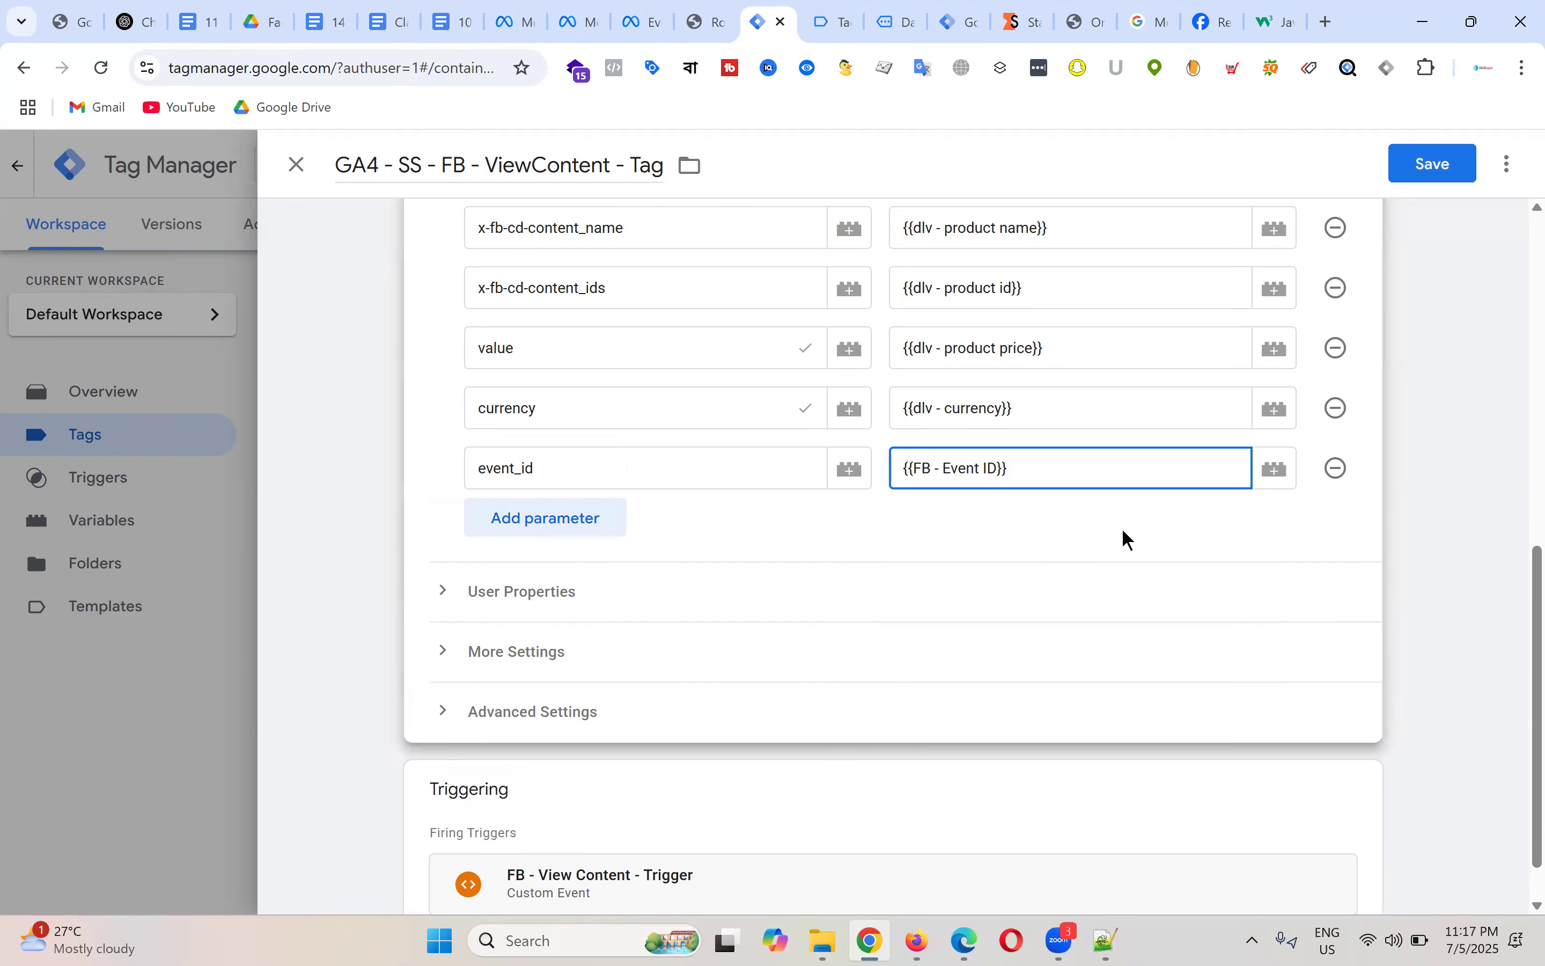
click(1434, 164)
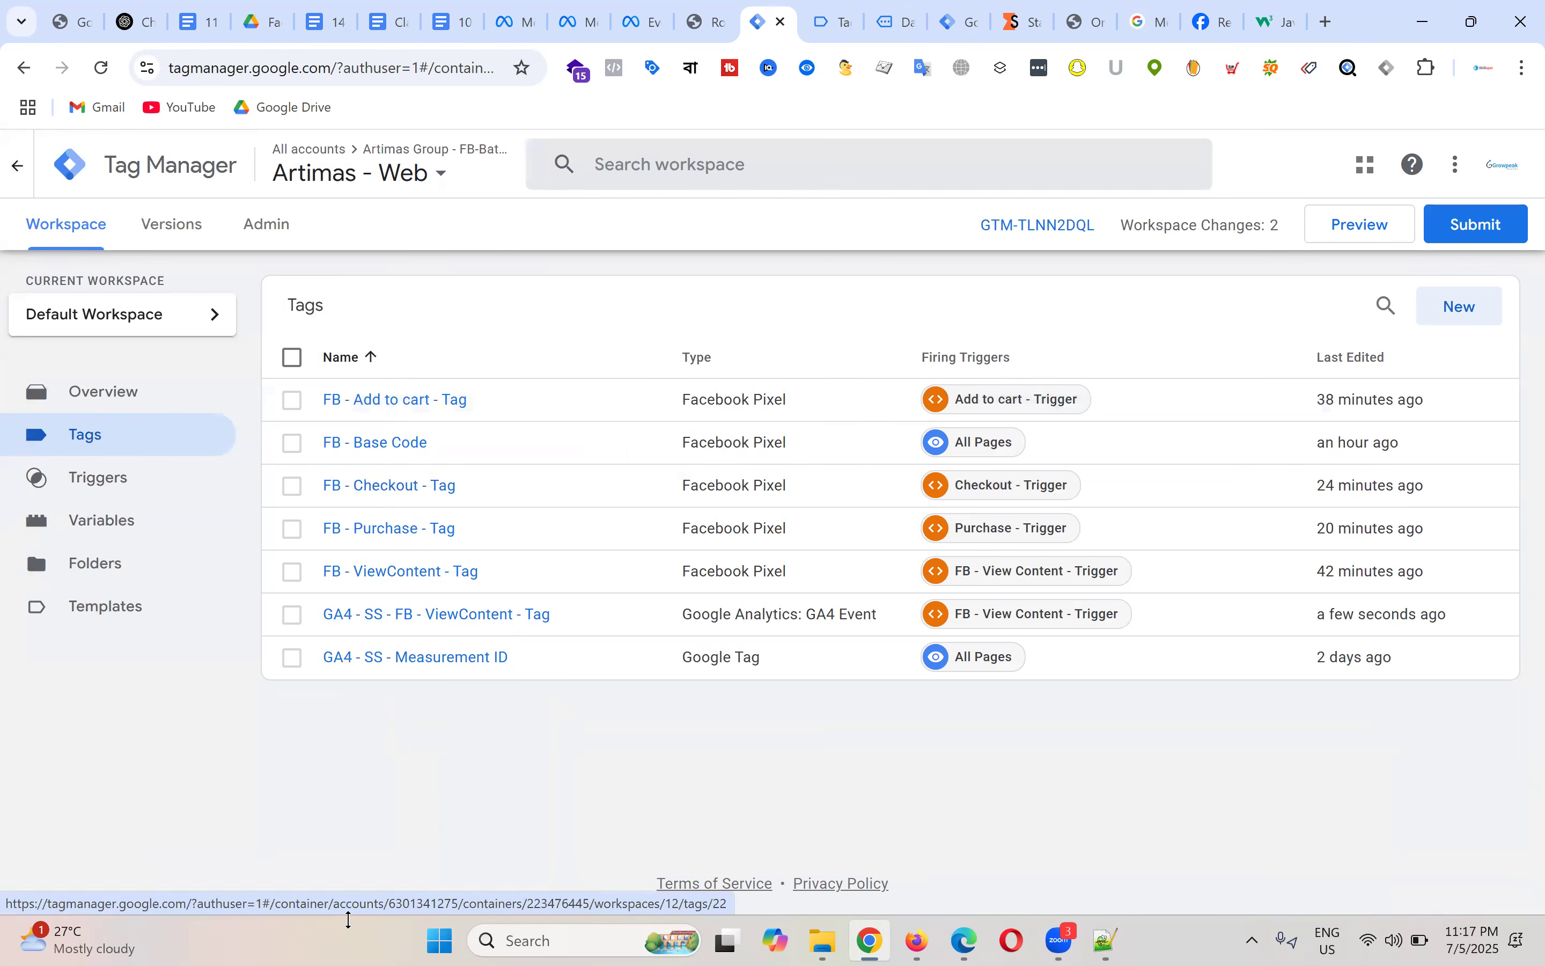
Step: Copy the ViewContent tag and retitle the copy 'GA4 - SS - FB - Add to cart - Tag'
click(468, 615)
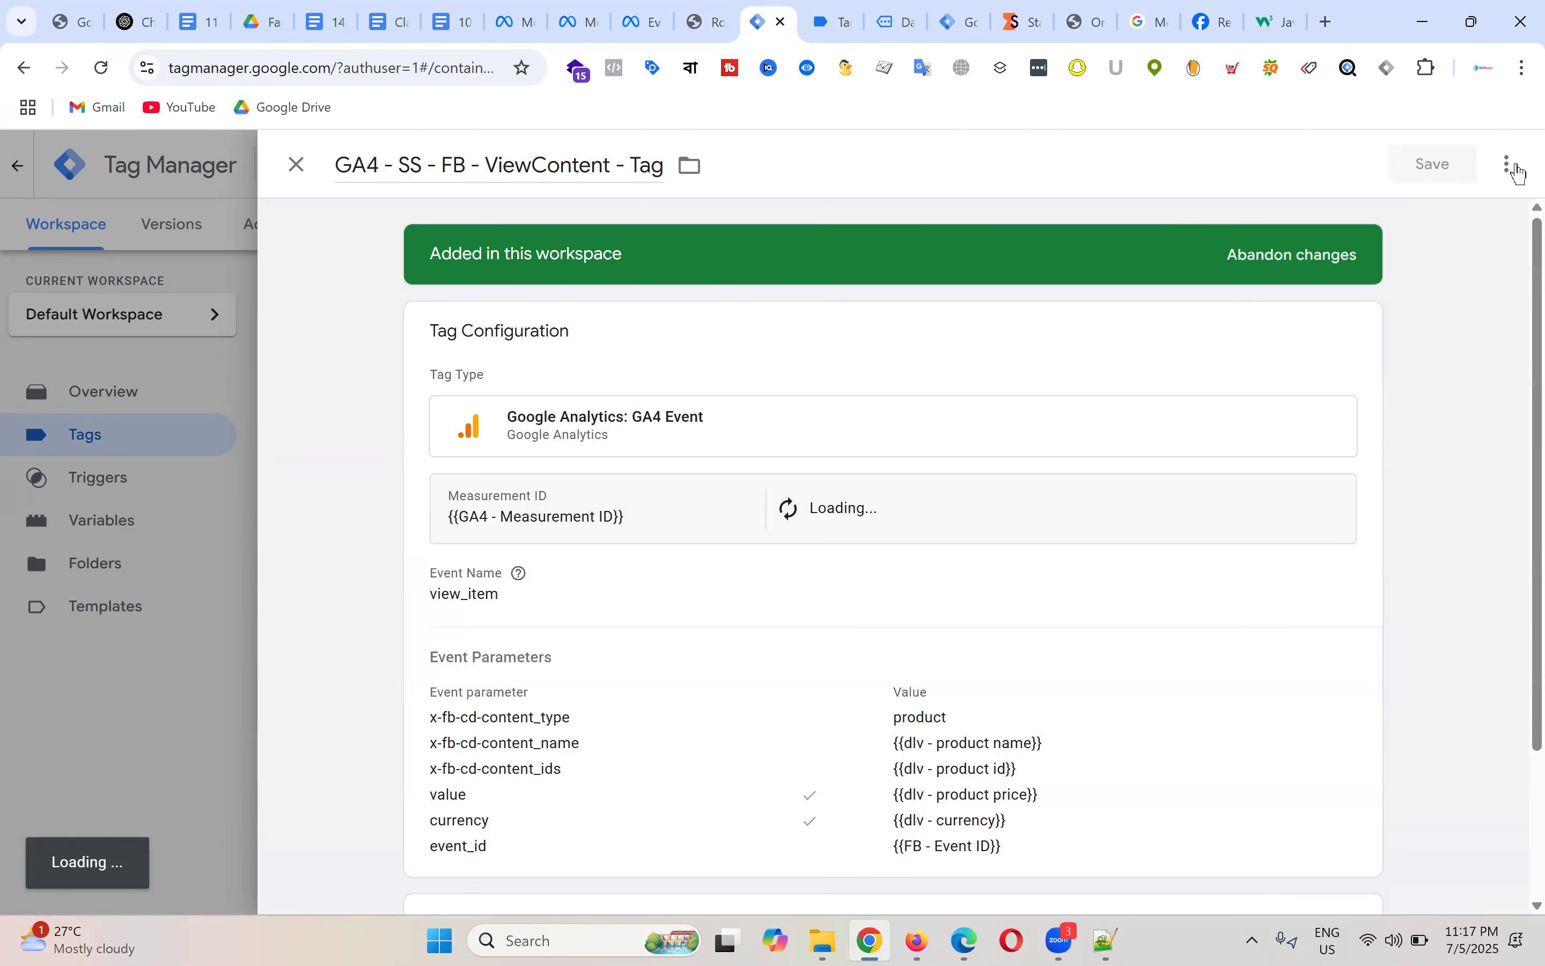
click(1512, 166)
click(1461, 218)
click(419, 165)
key(BackSpace)
key(BackSpace)
key(BackSpace)
key(BackSpace)
key(BackSpace)
key(BackSpace)
key(BackSpace)
key(BackSpace)
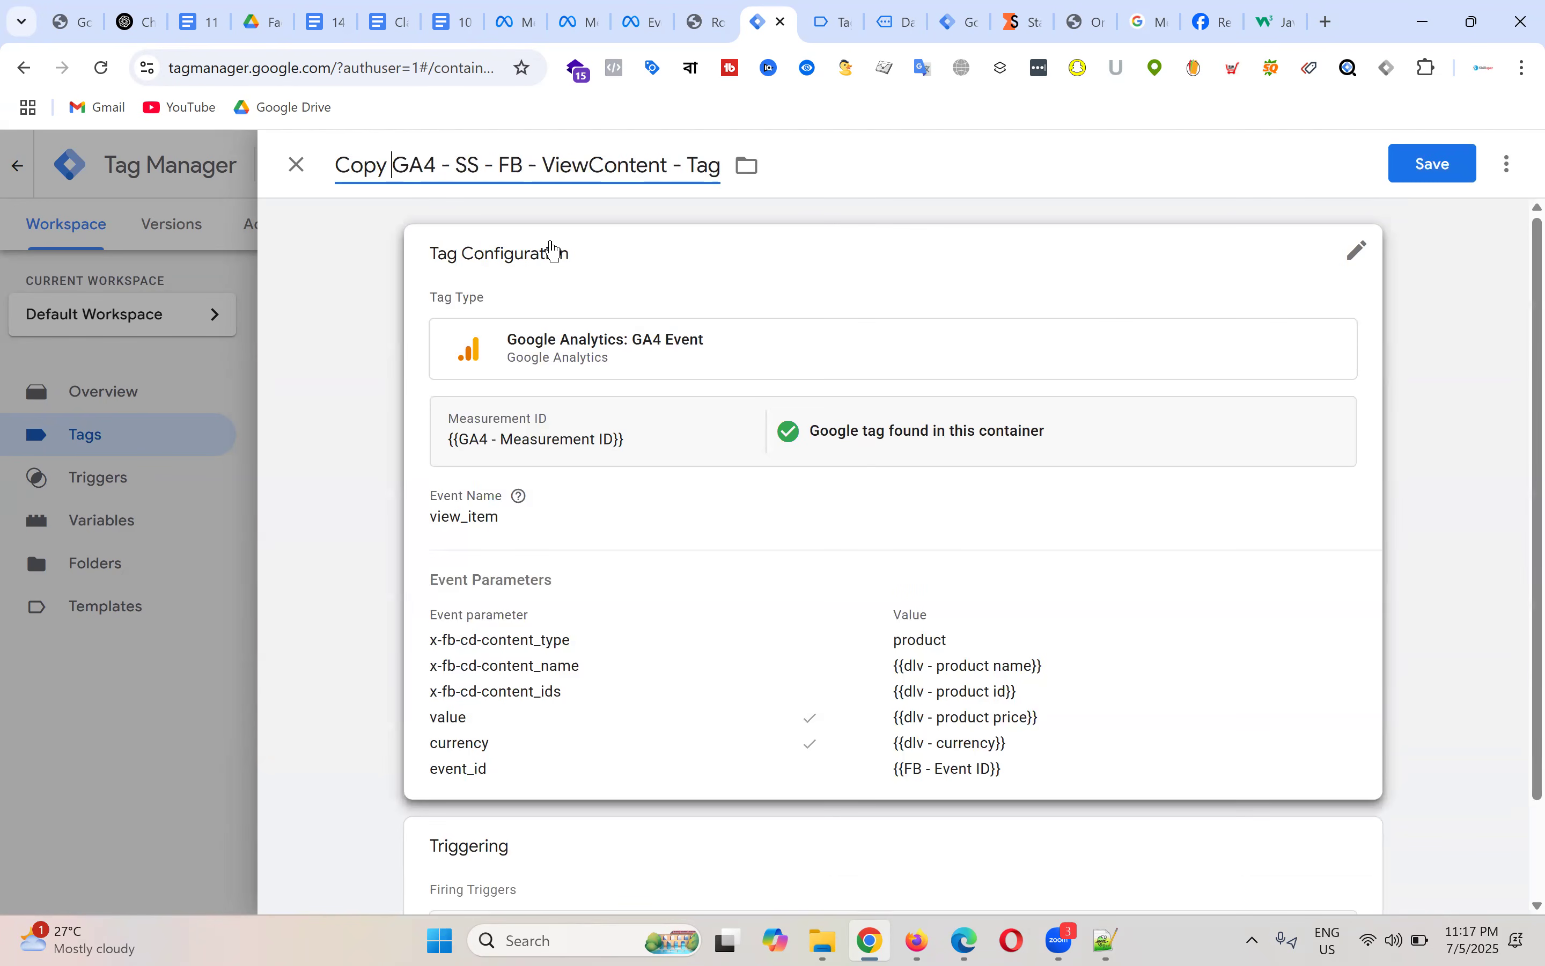
double_click(547, 165)
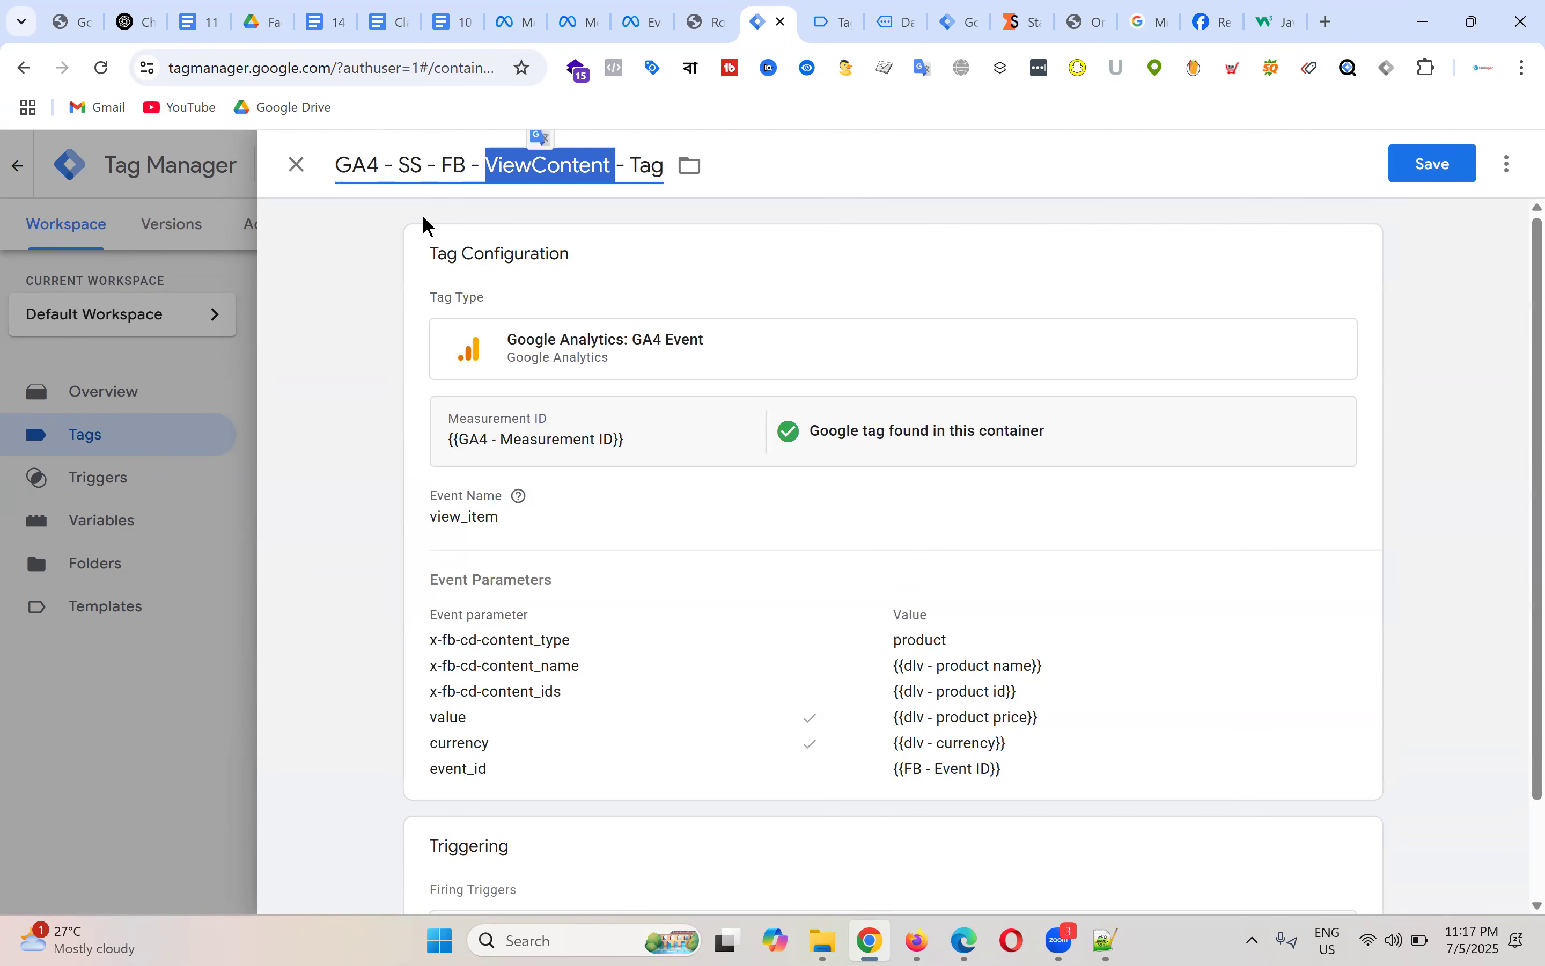
text(Add to cart)
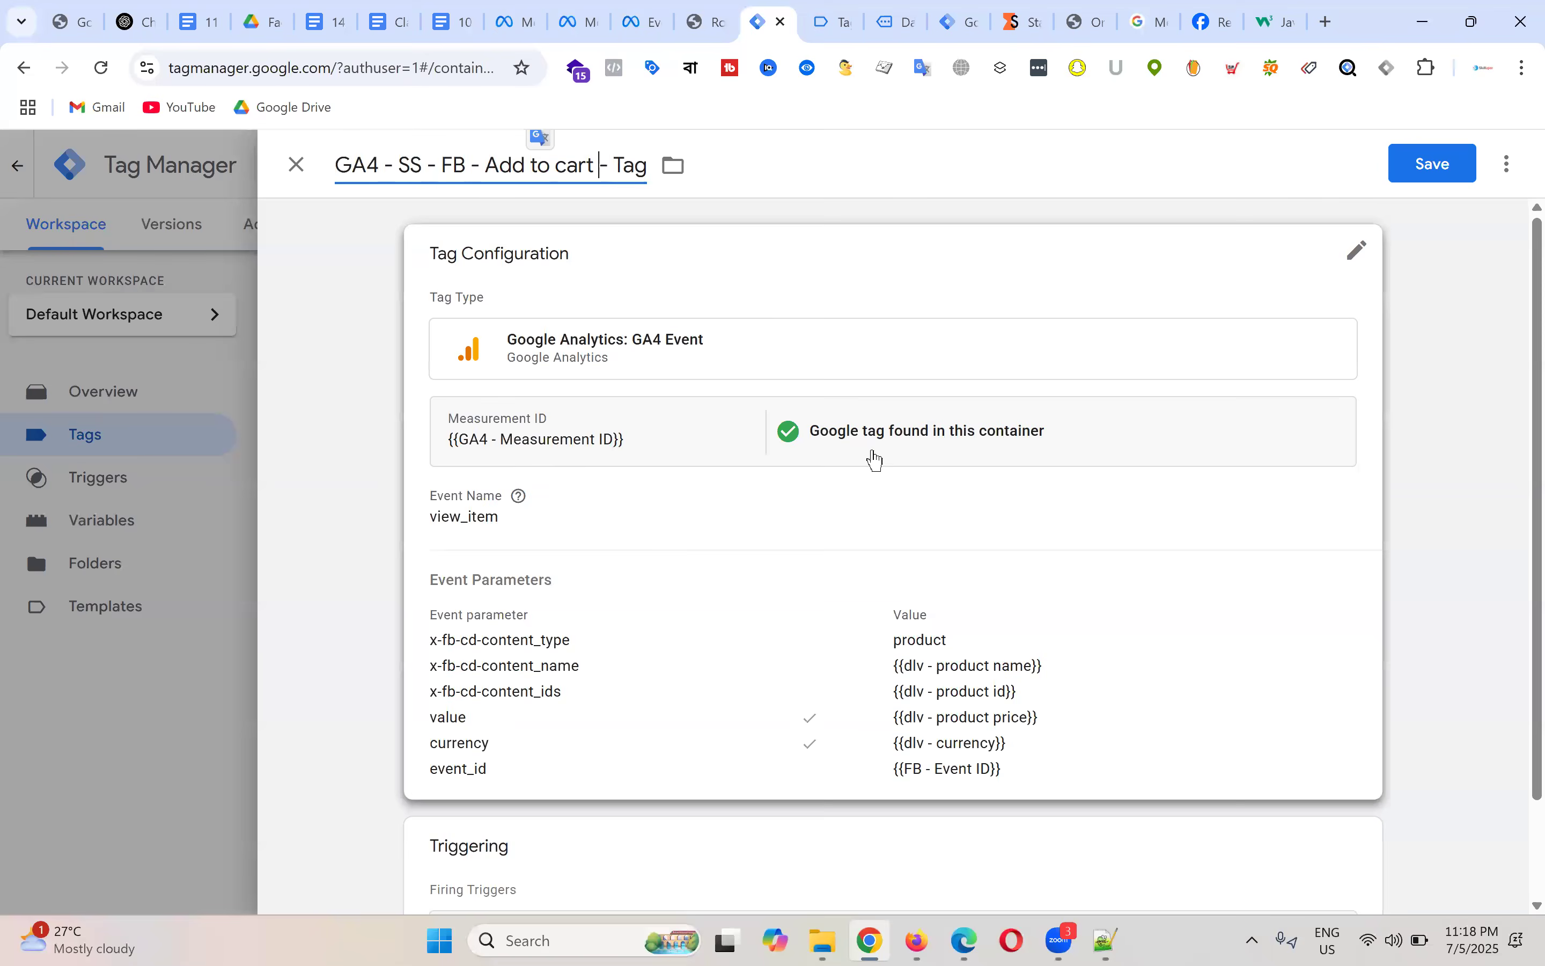
click(856, 440)
Step: Add Daily Moisturiser to the cart and copy the resulting add_to_cart event name in Tag Assistant
click(531, 576)
click(830, 20)
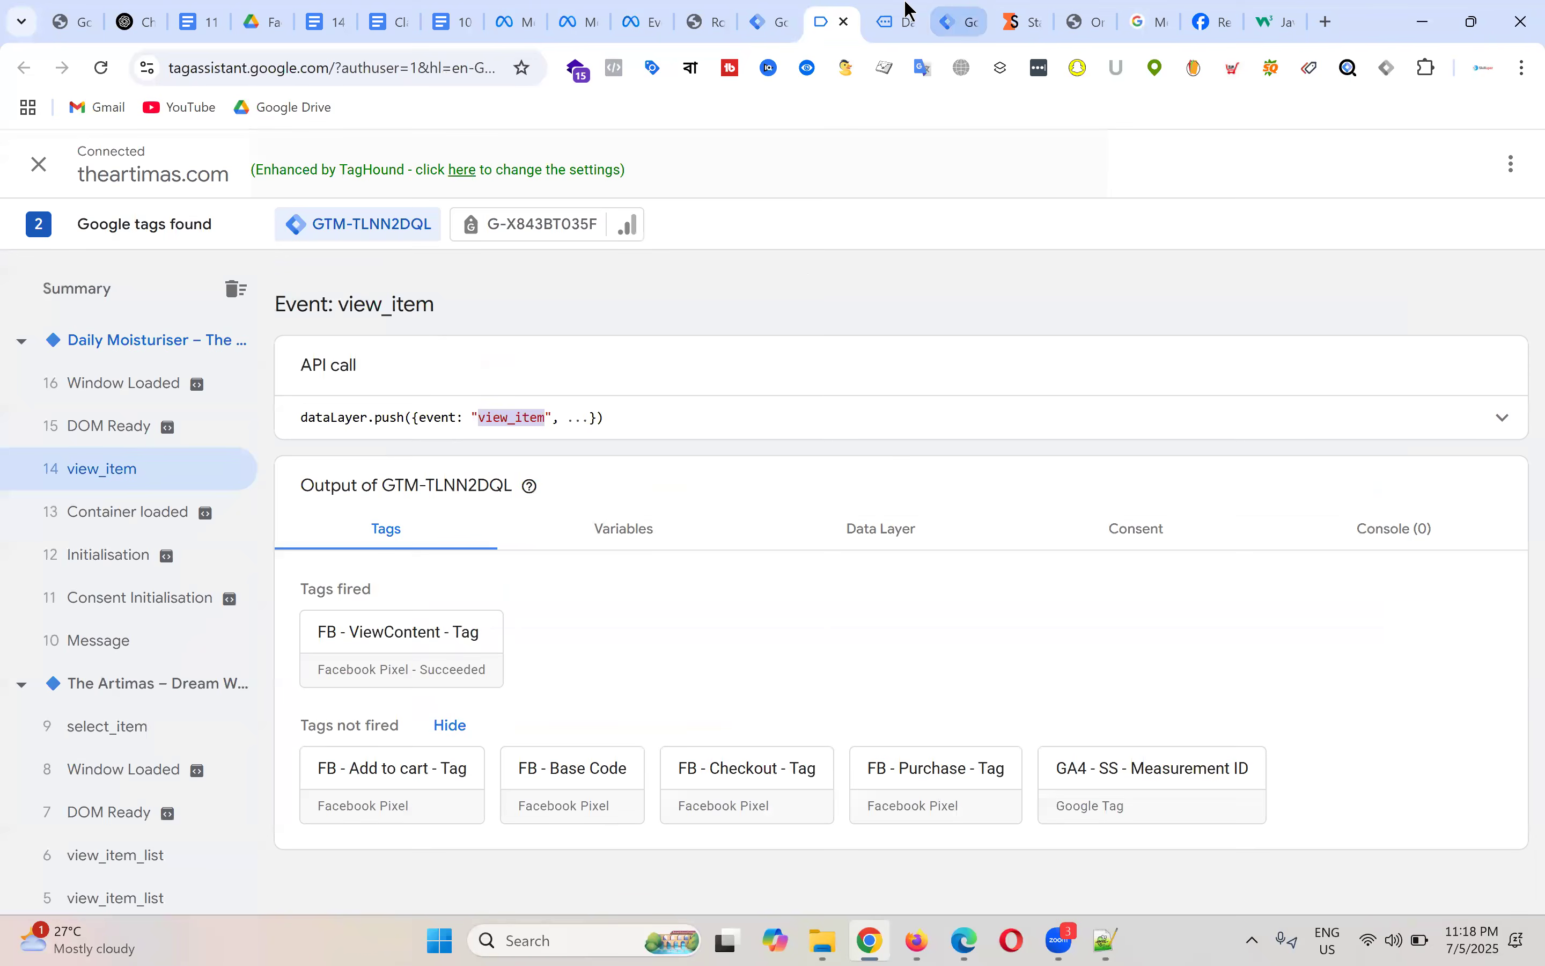
click(923, 11)
scroll(1053, 432, down, 4)
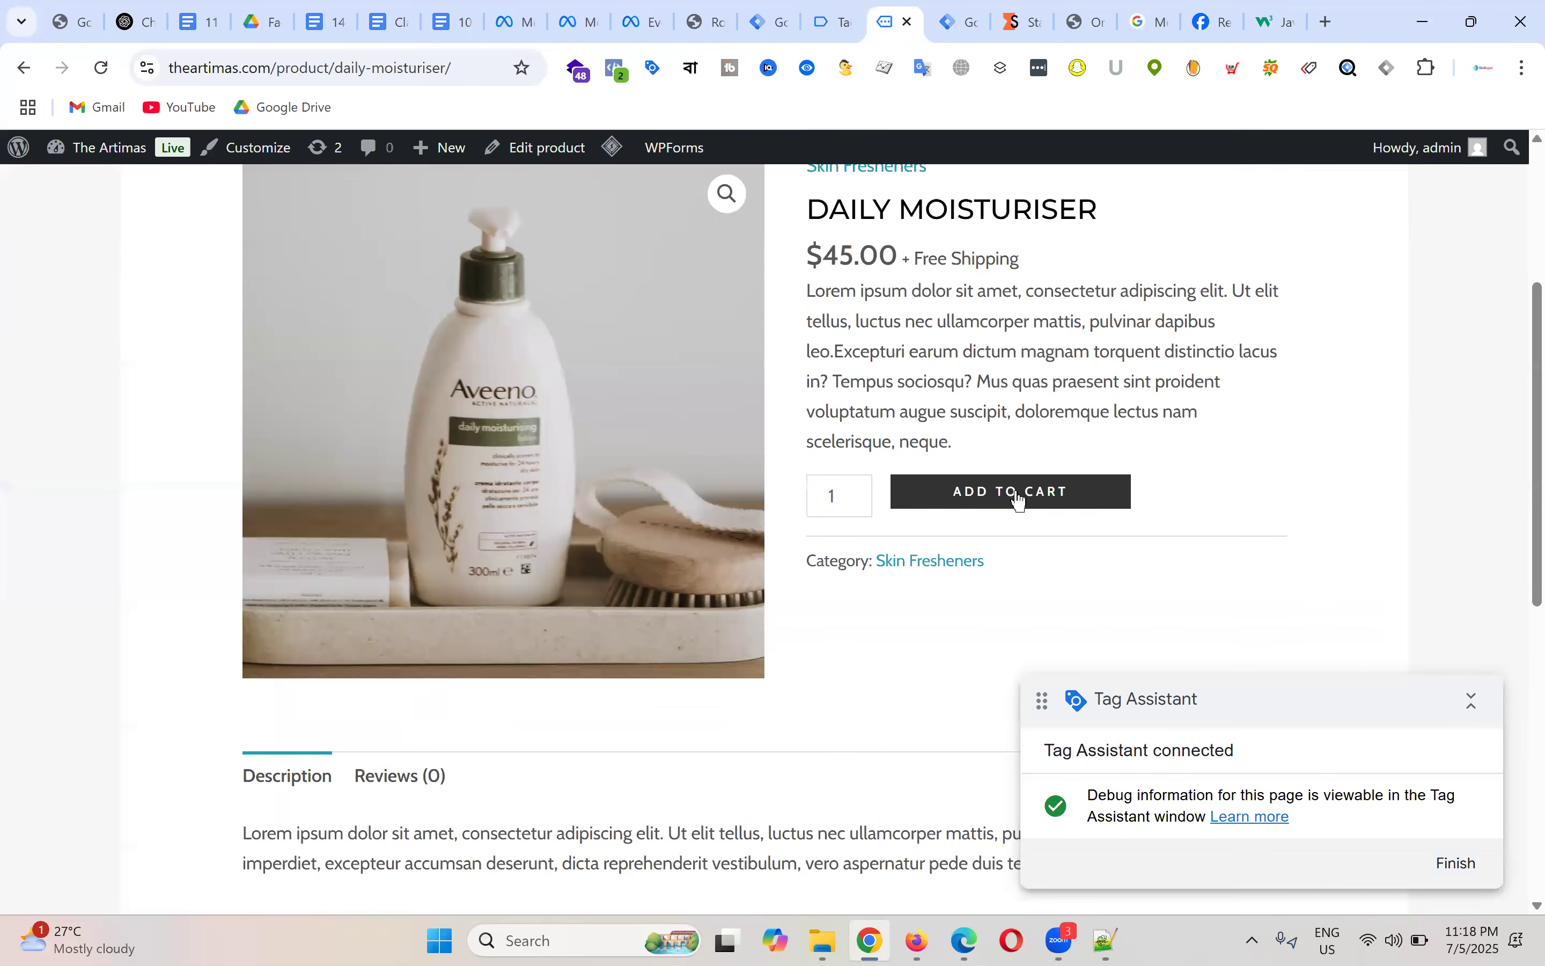
click(829, 24)
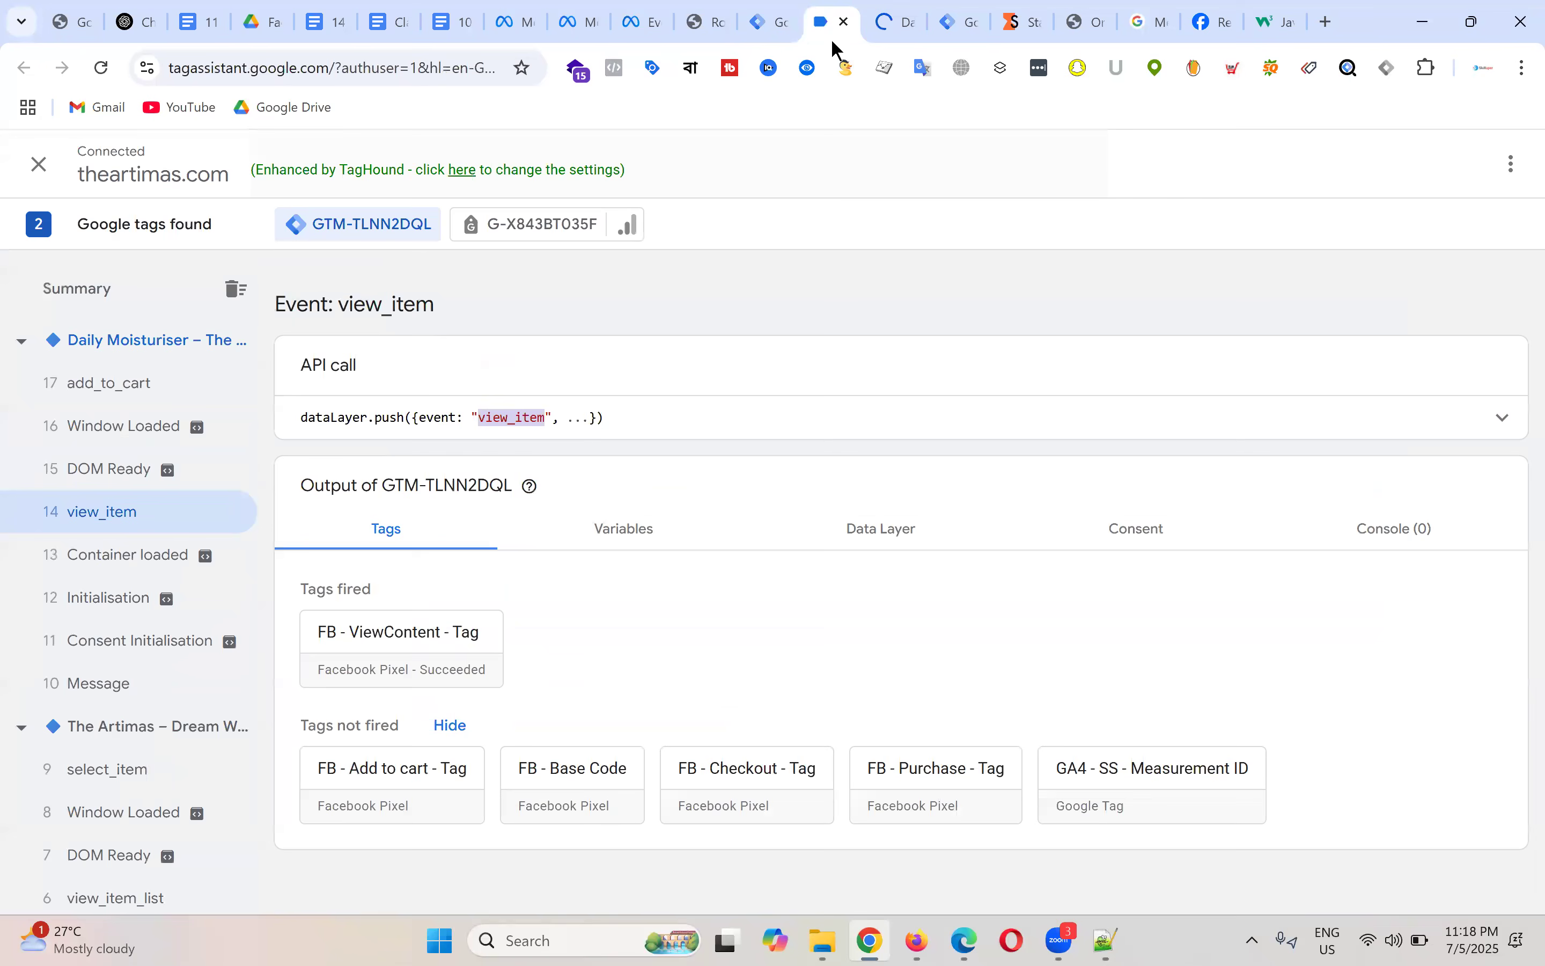
click(111, 387)
double_click(530, 416)
right_click(535, 423)
click(611, 450)
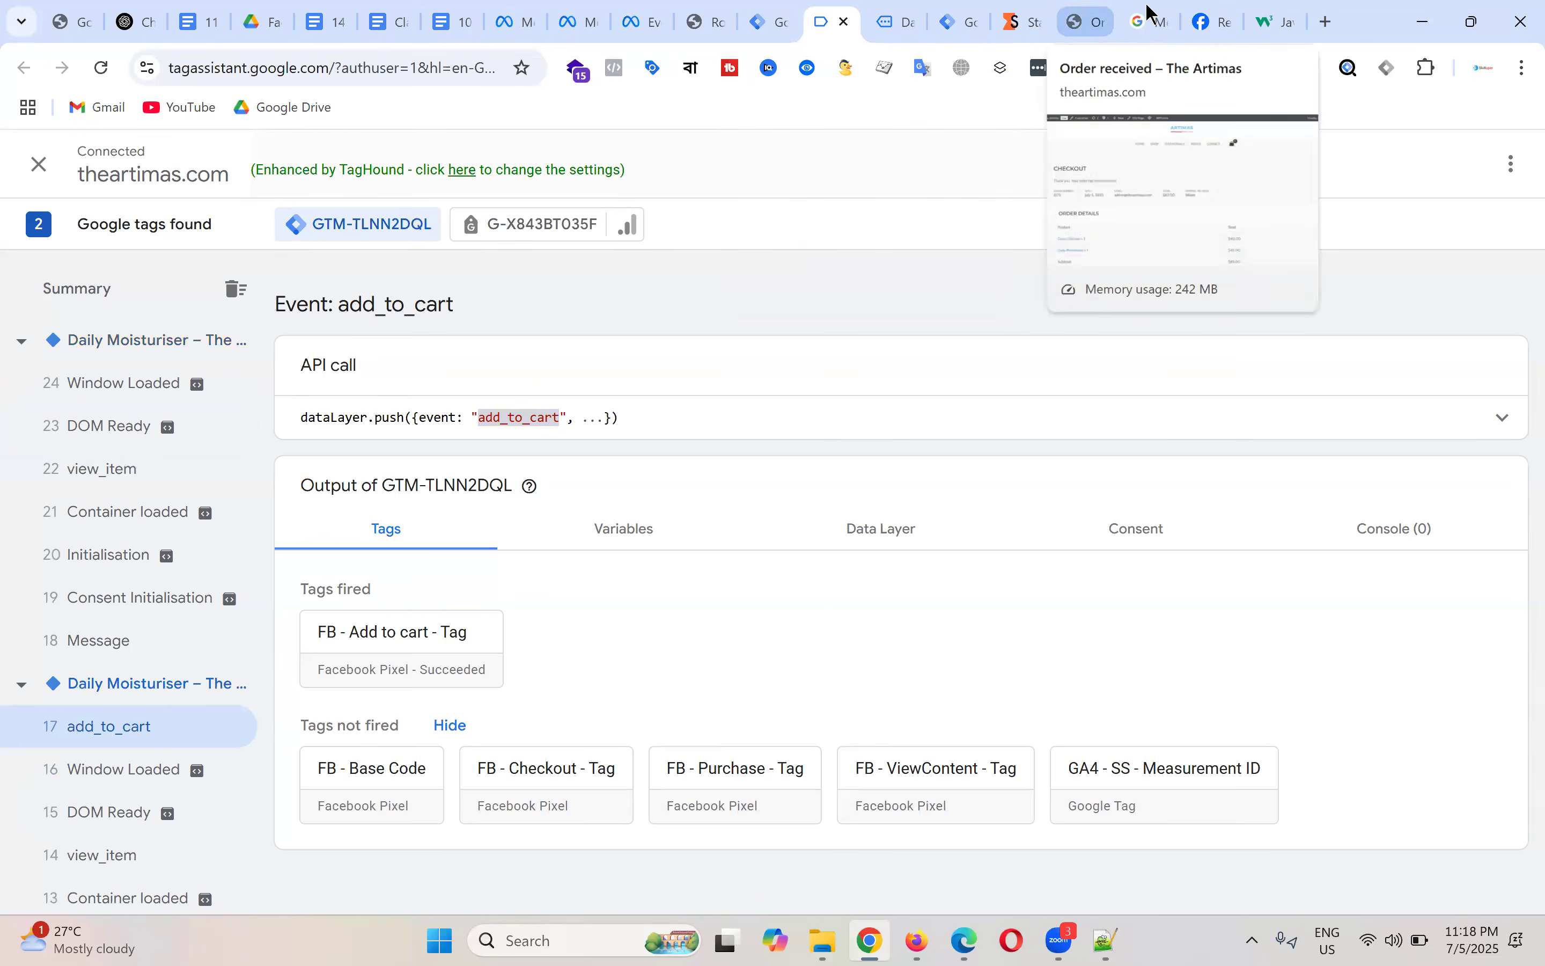
Step: Copy the recommended add_to_cart event name from the GA4 ecommerce documentation
click(1149, 21)
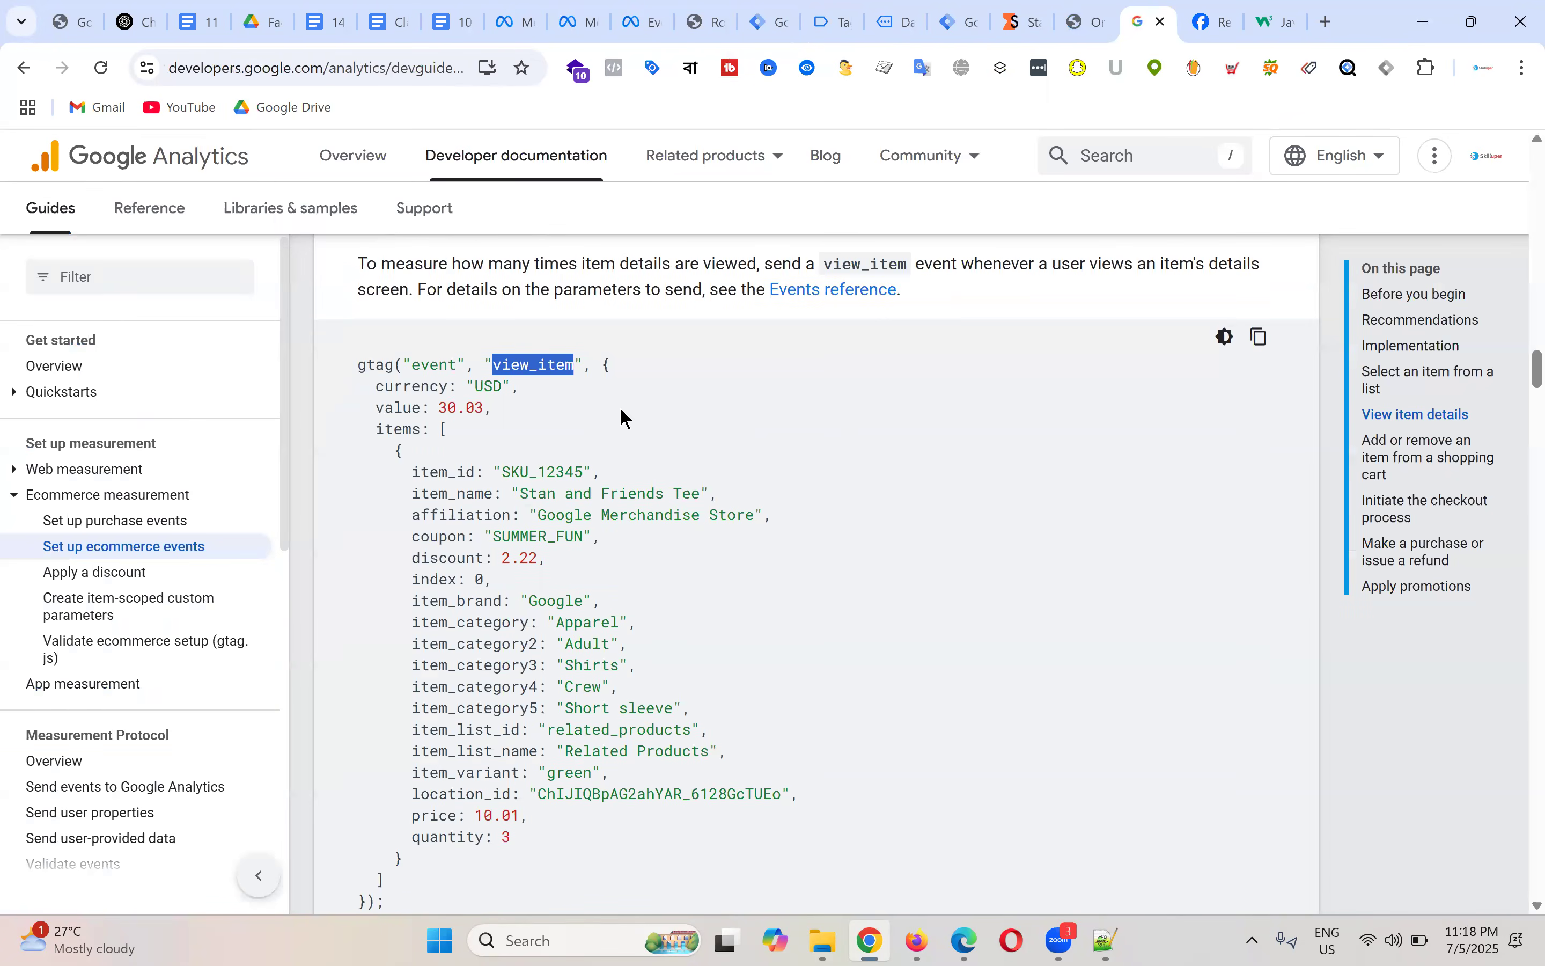
scroll(620, 416, down, 6)
double_click(510, 538)
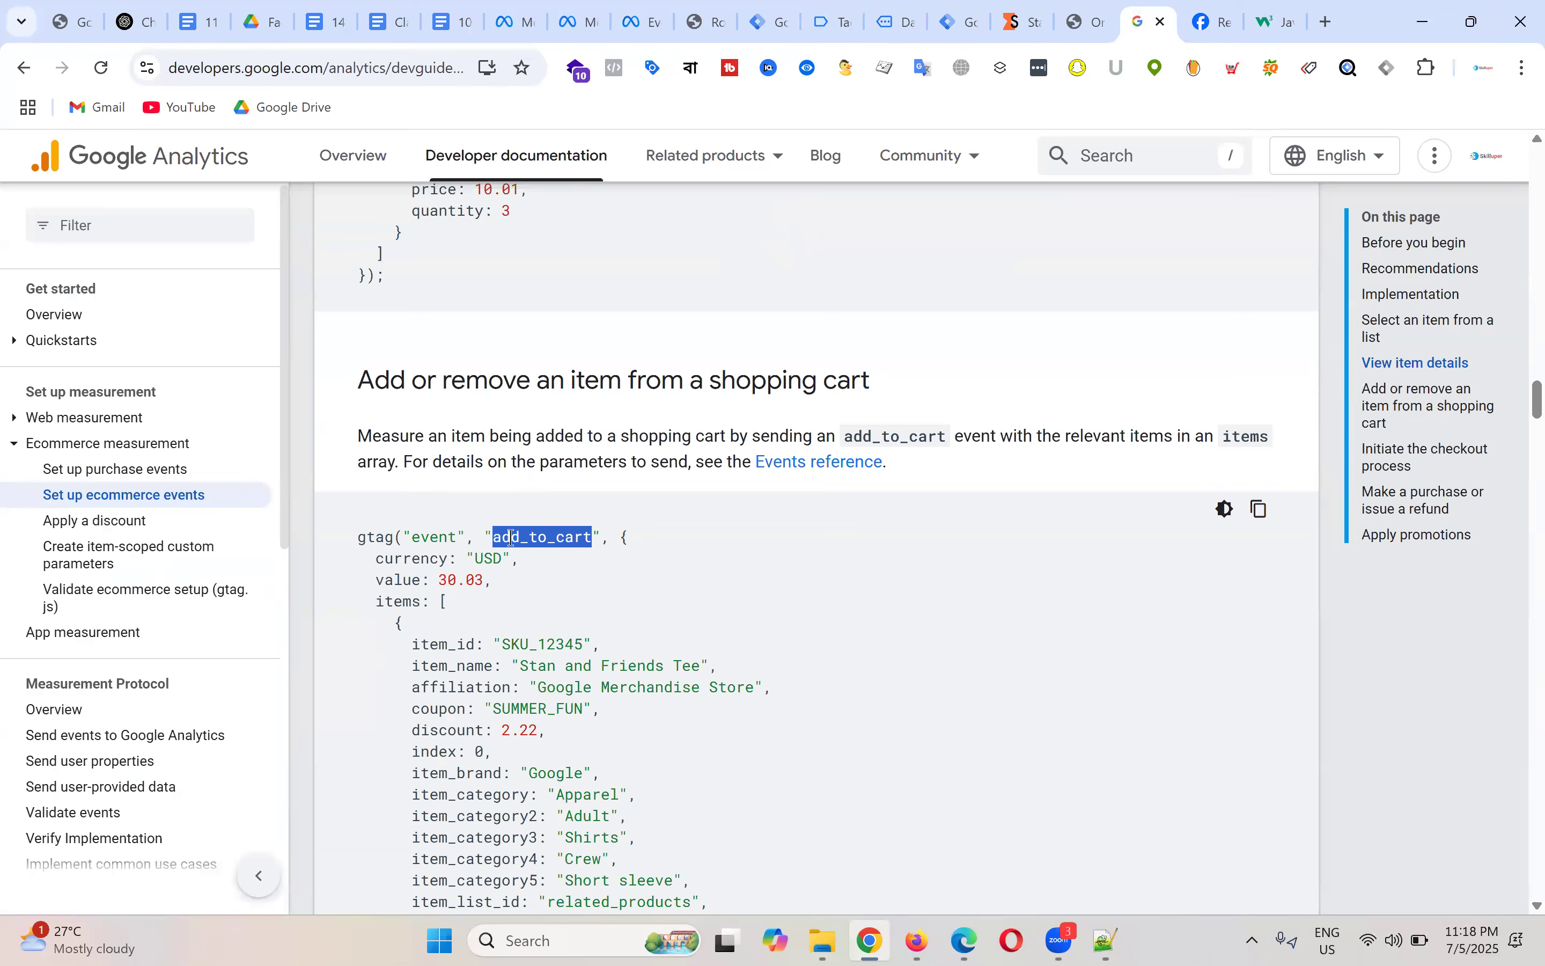
right_click(512, 541)
click(568, 566)
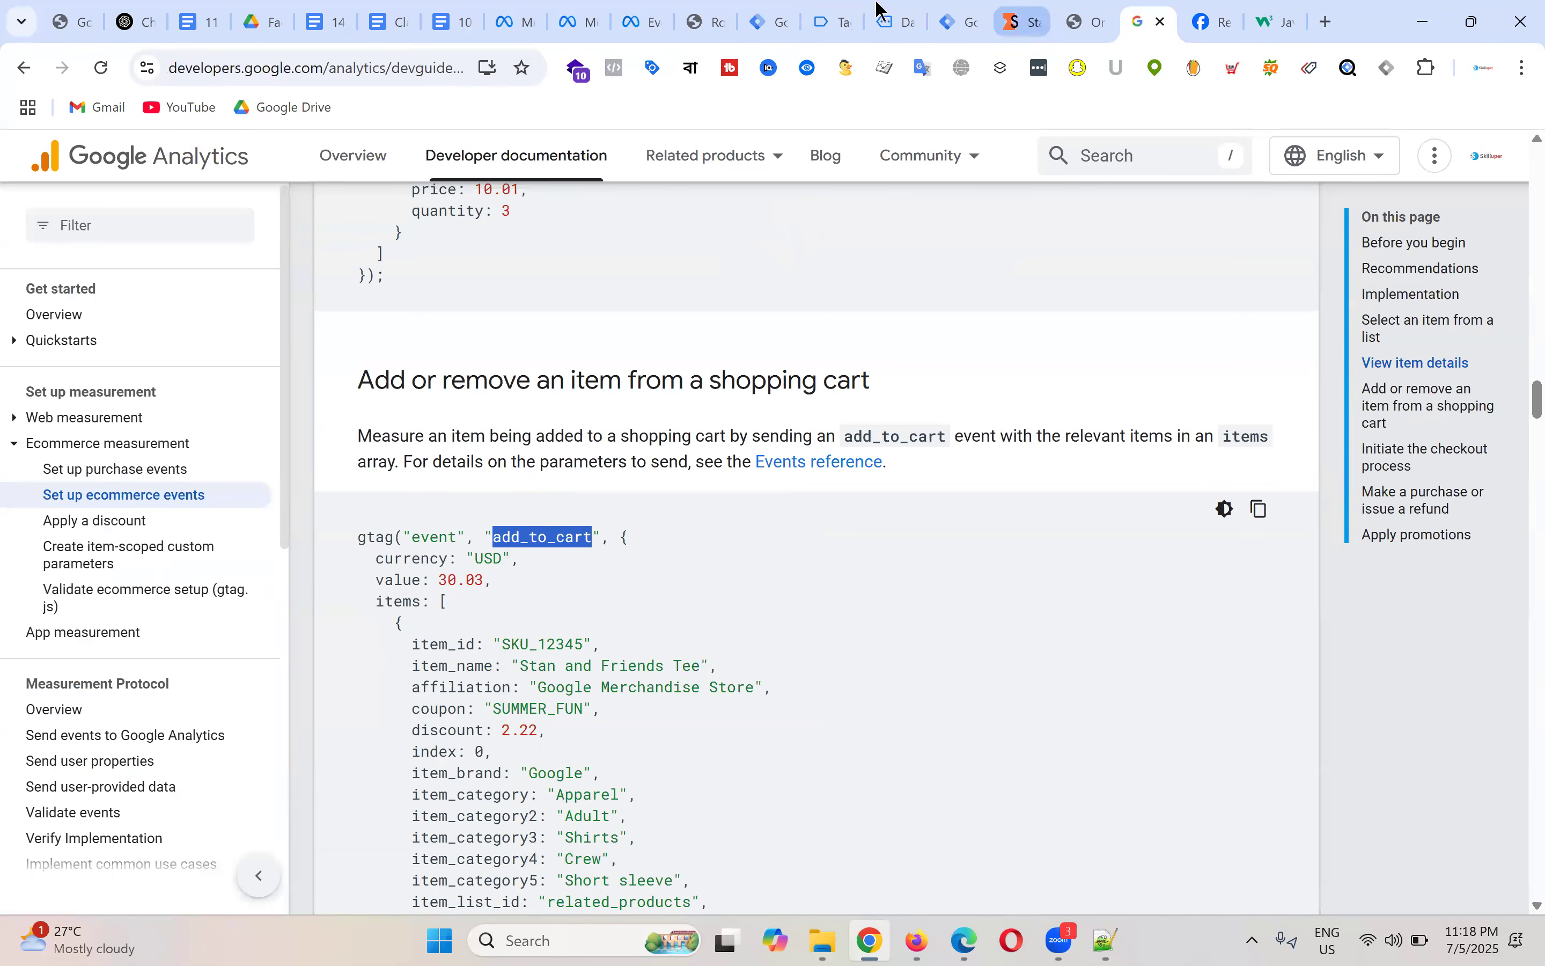
click(792, 23)
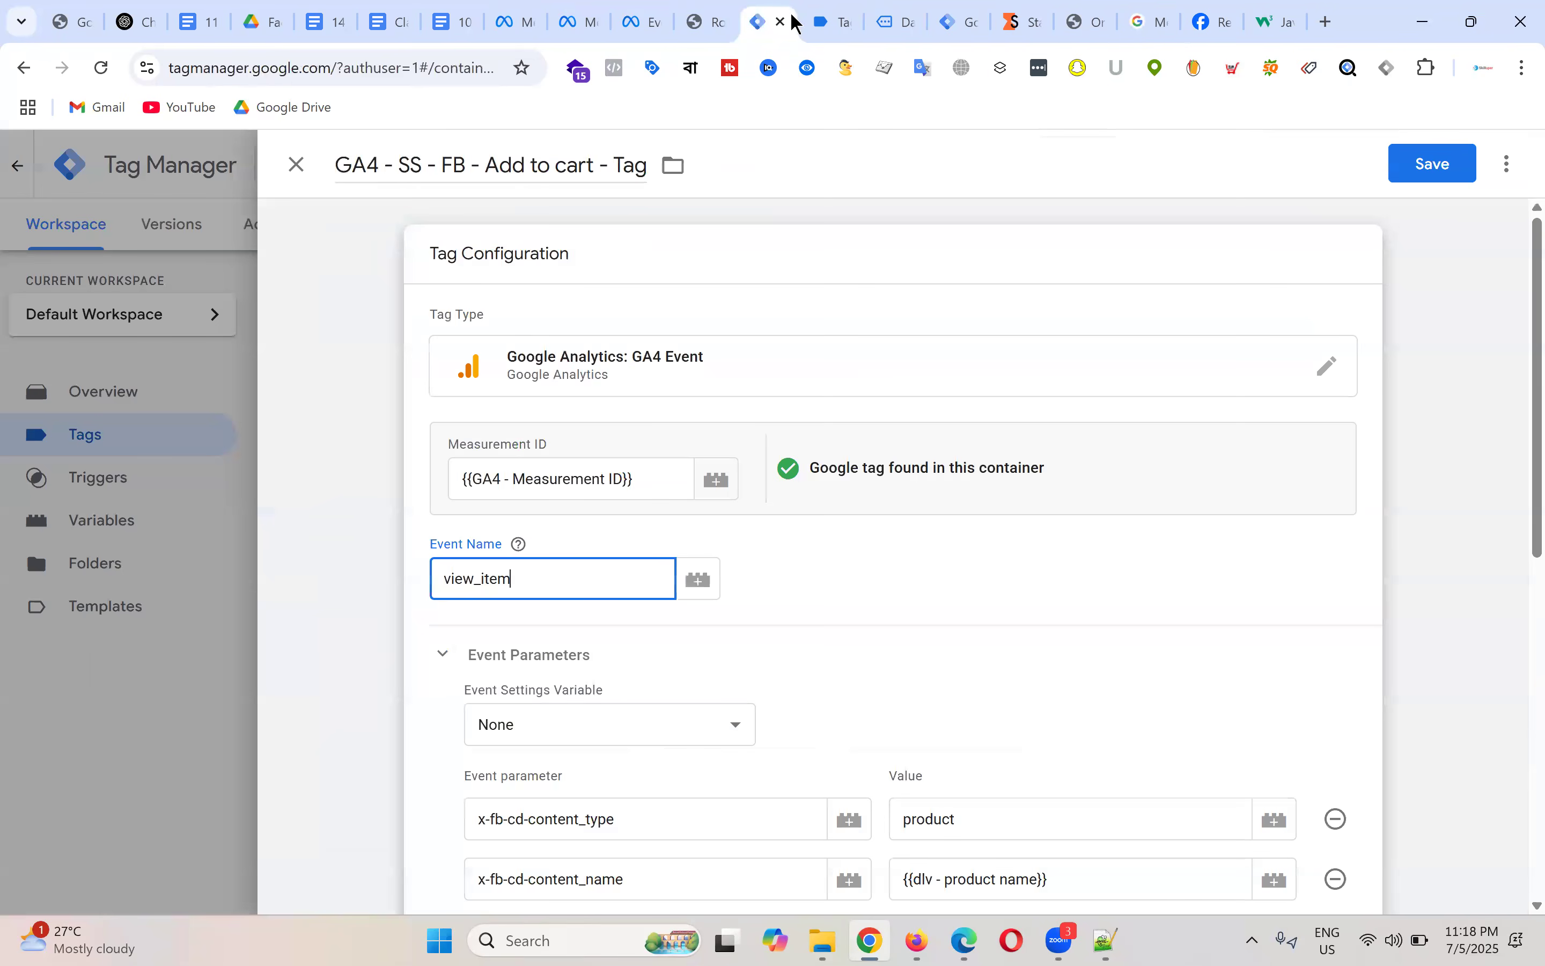
Step: Change the tag's event name from view_item to add_to_cart
click(323, 563)
click(535, 571)
click(535, 573)
click(500, 525)
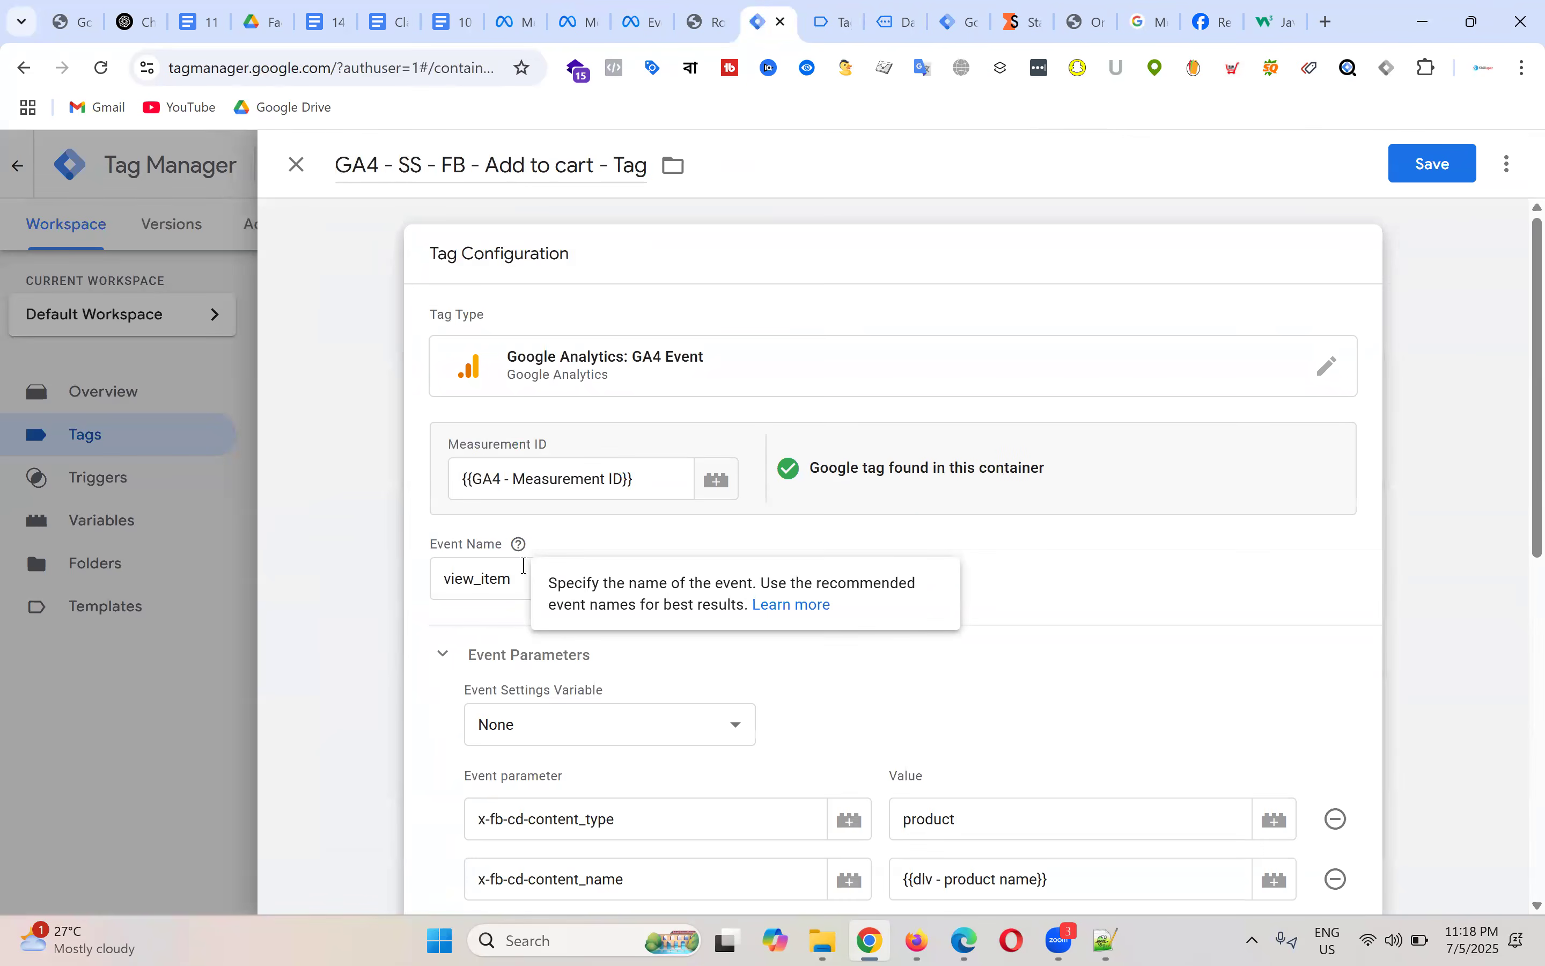
double_click(528, 584)
text(add_to_cart)
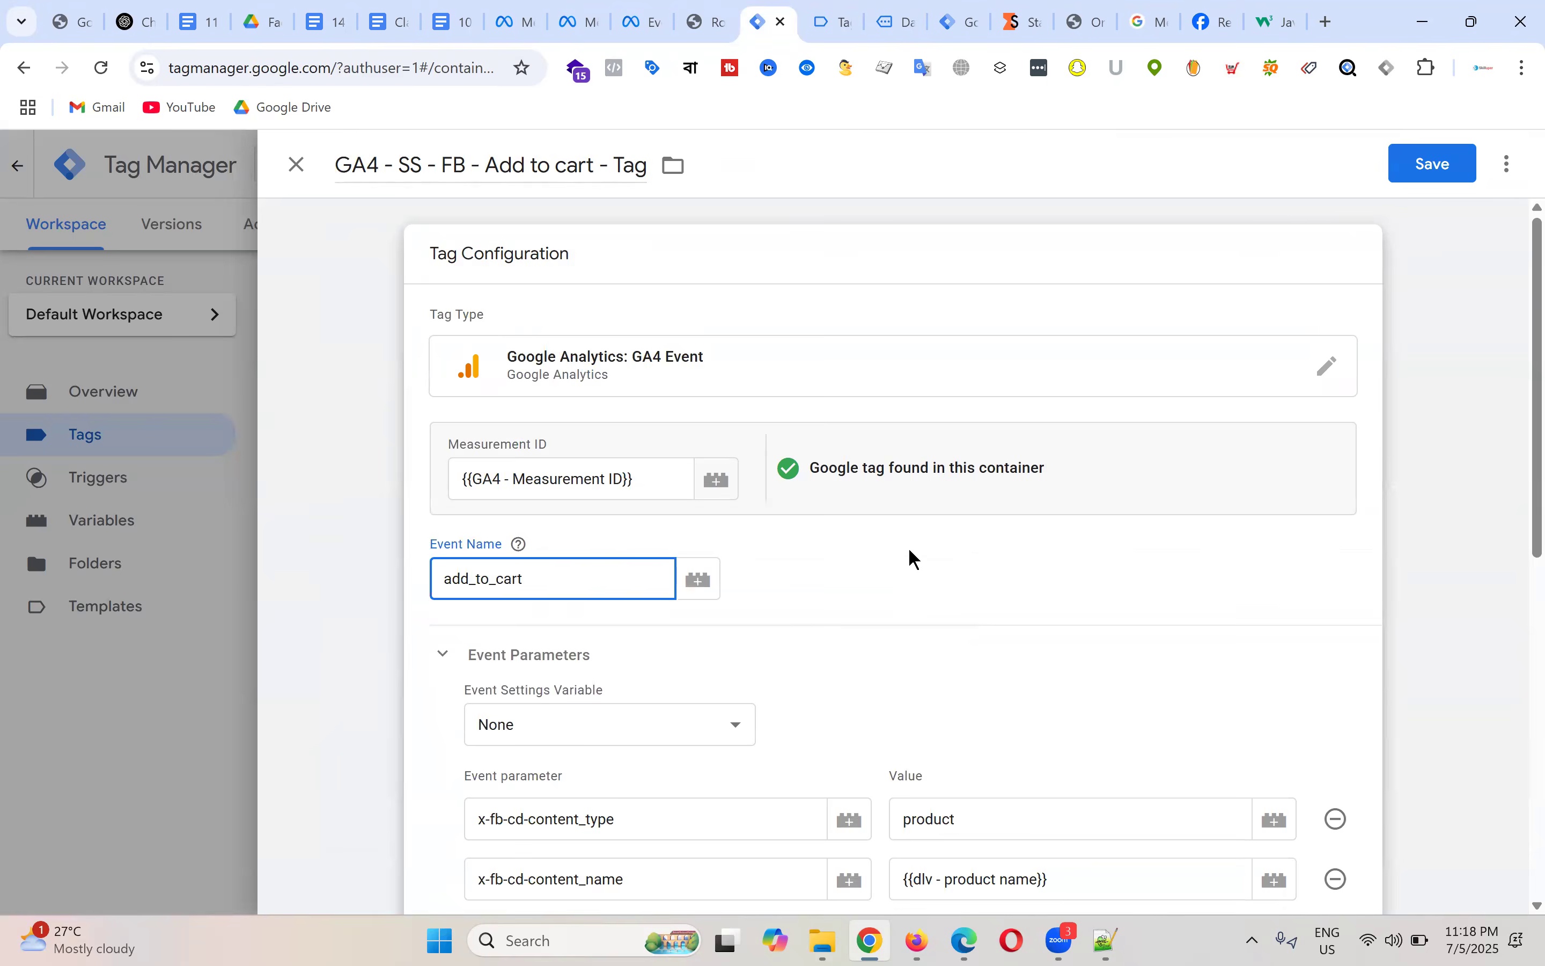
scroll(573, 510, down, 6)
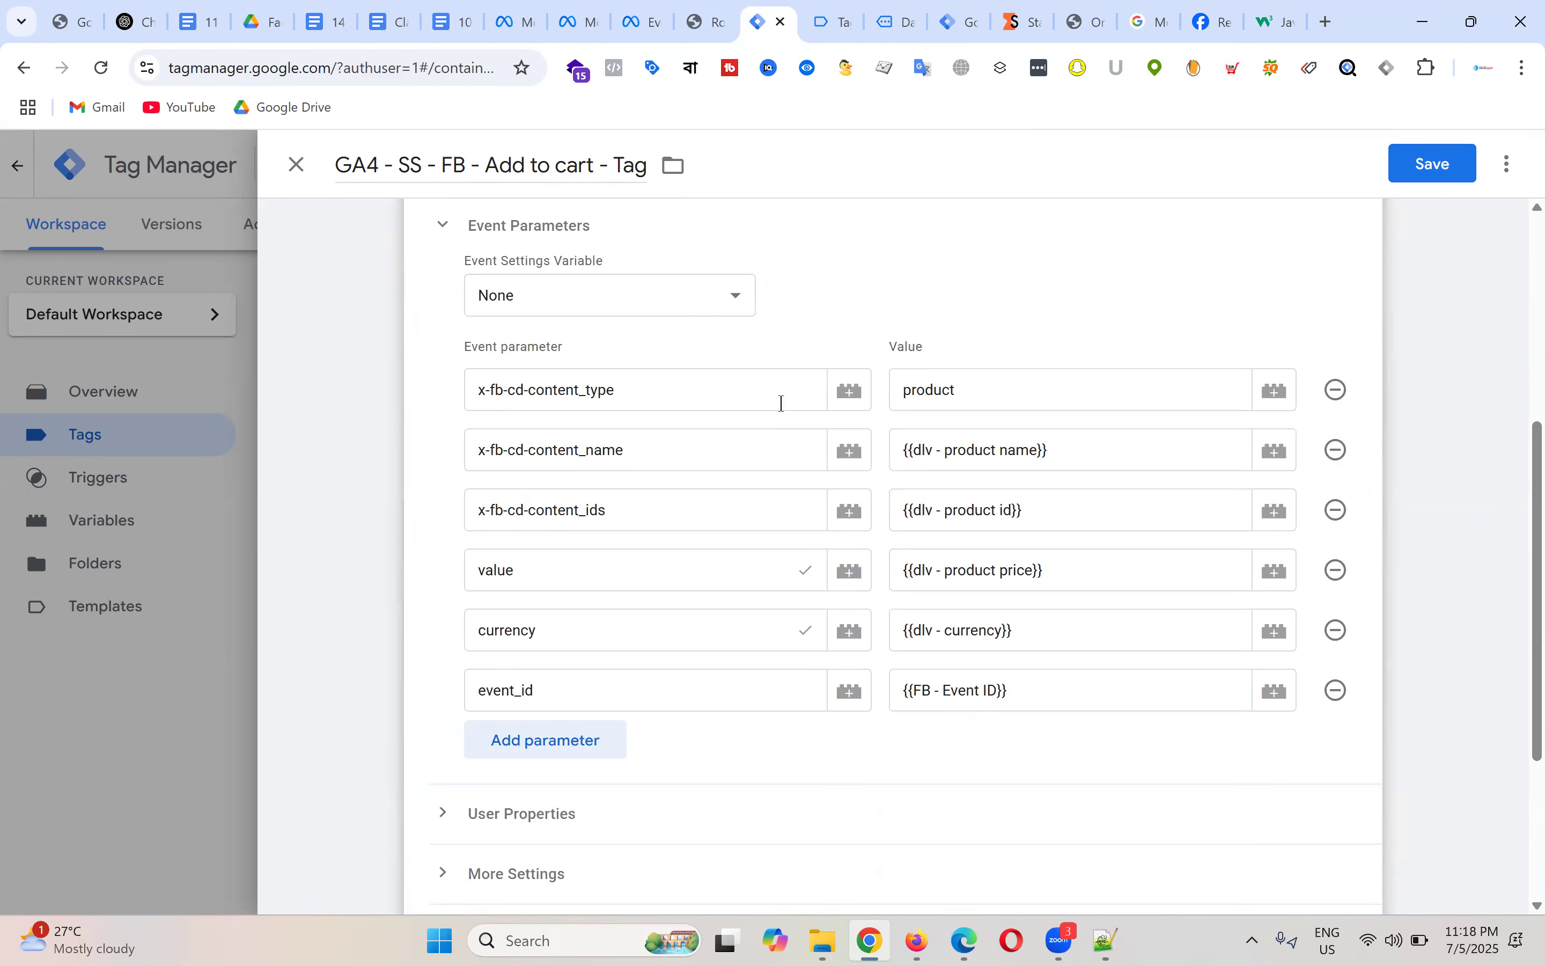
scroll(734, 453, down, 4)
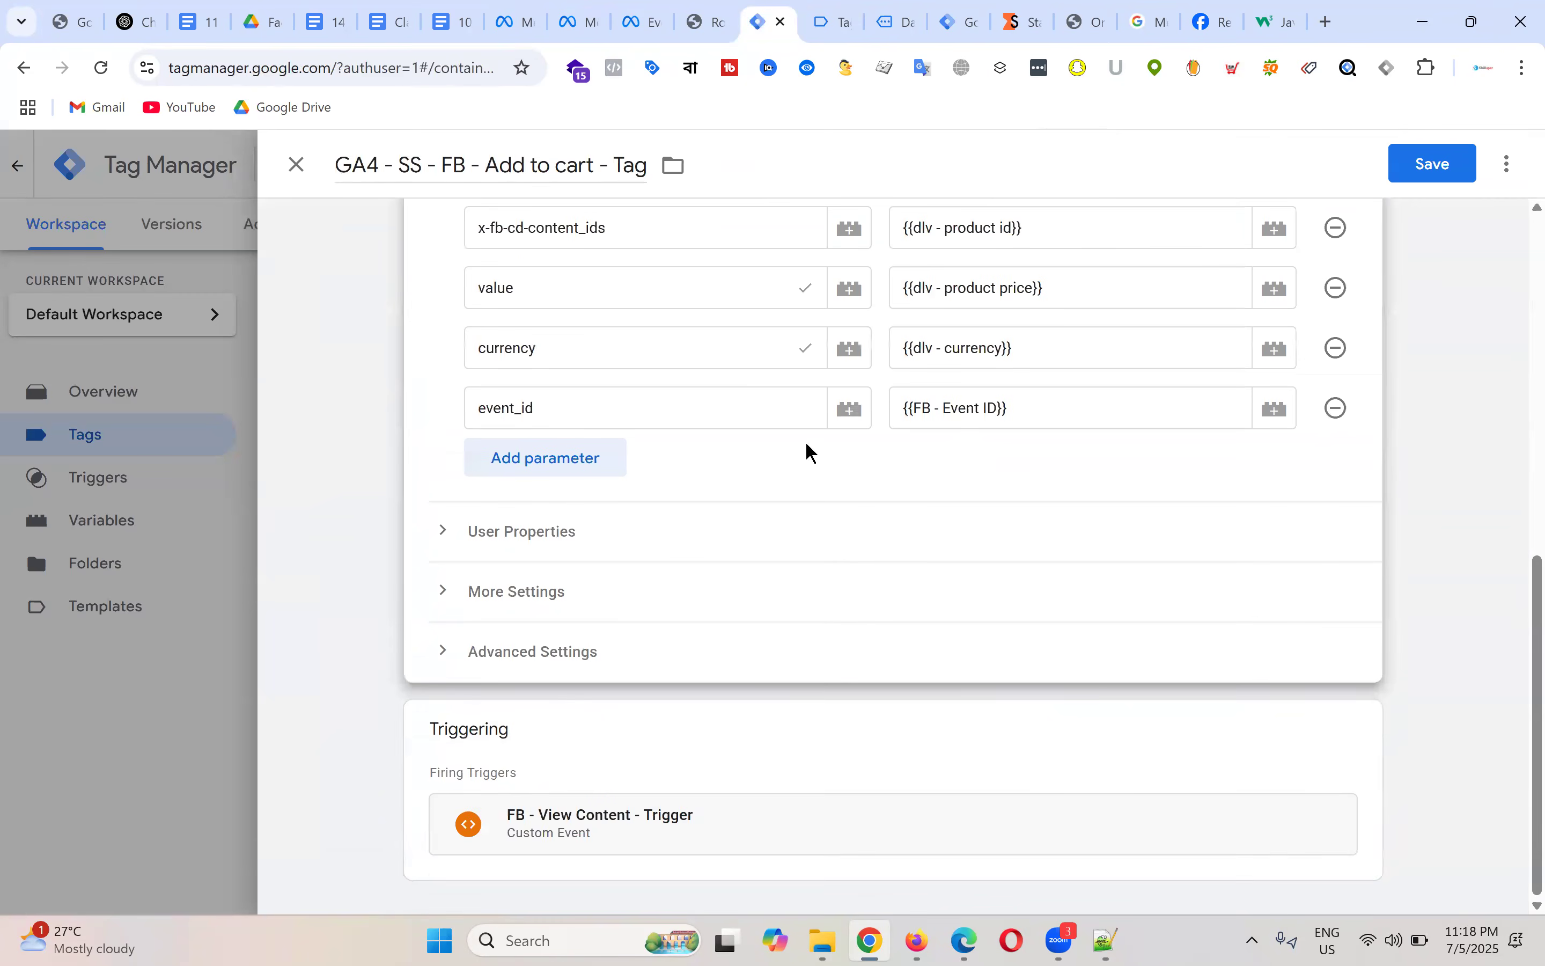
Step: Replace the View Content trigger with Add to cart - Trigger and save the tag
click(763, 766)
click(1329, 778)
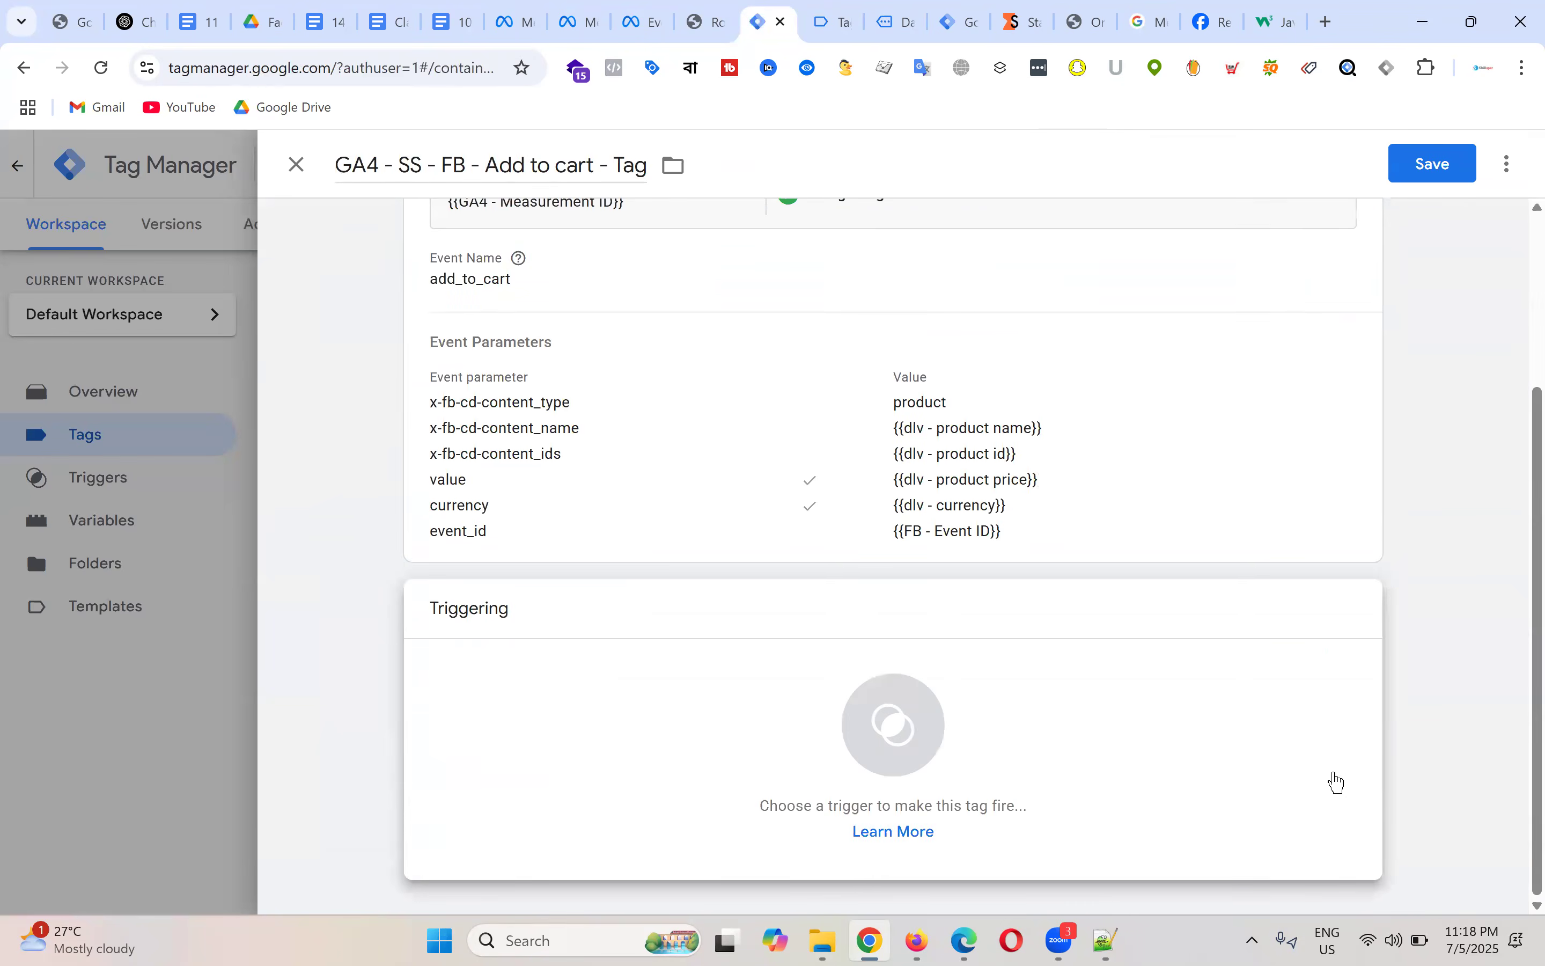
click(940, 748)
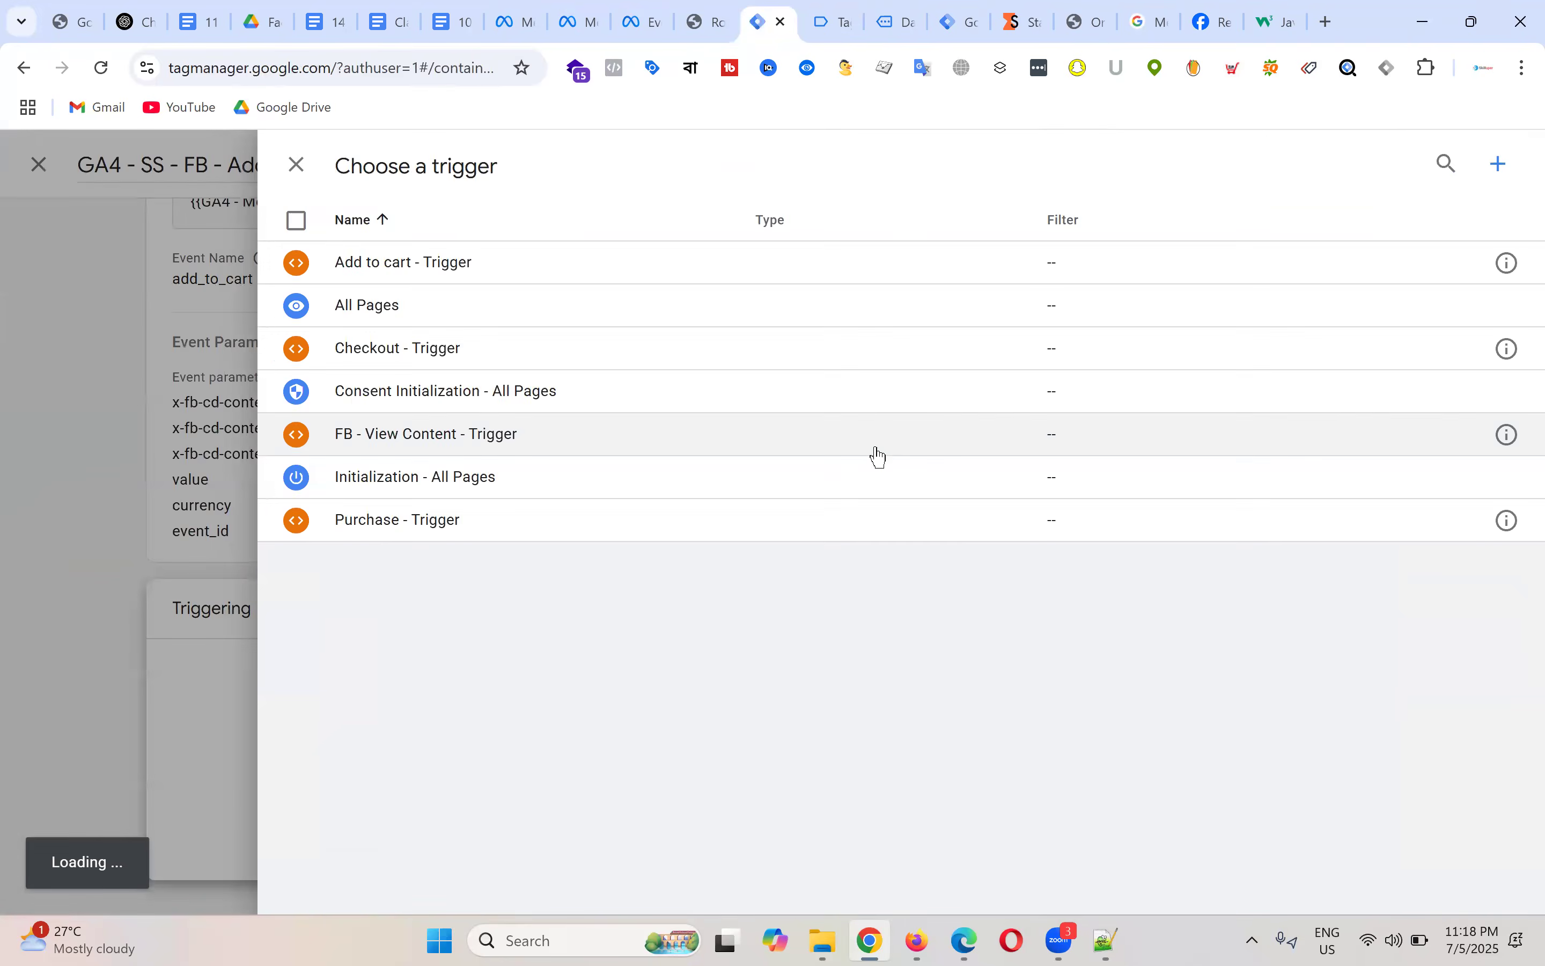
click(412, 262)
scroll(1118, 469, up, 5)
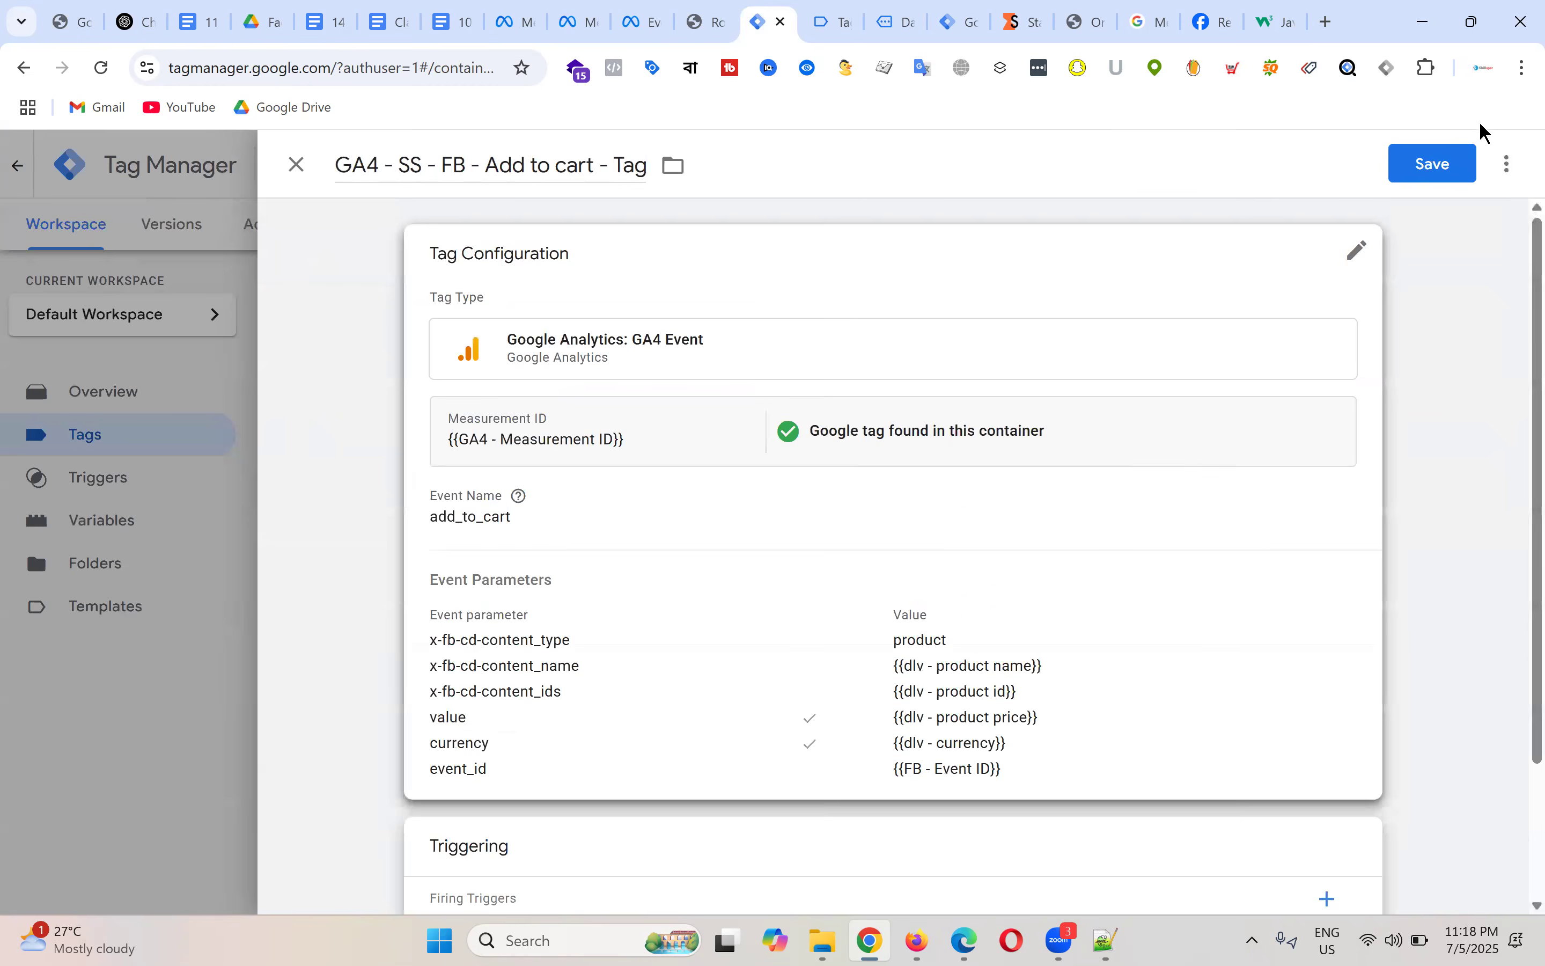
click(1428, 165)
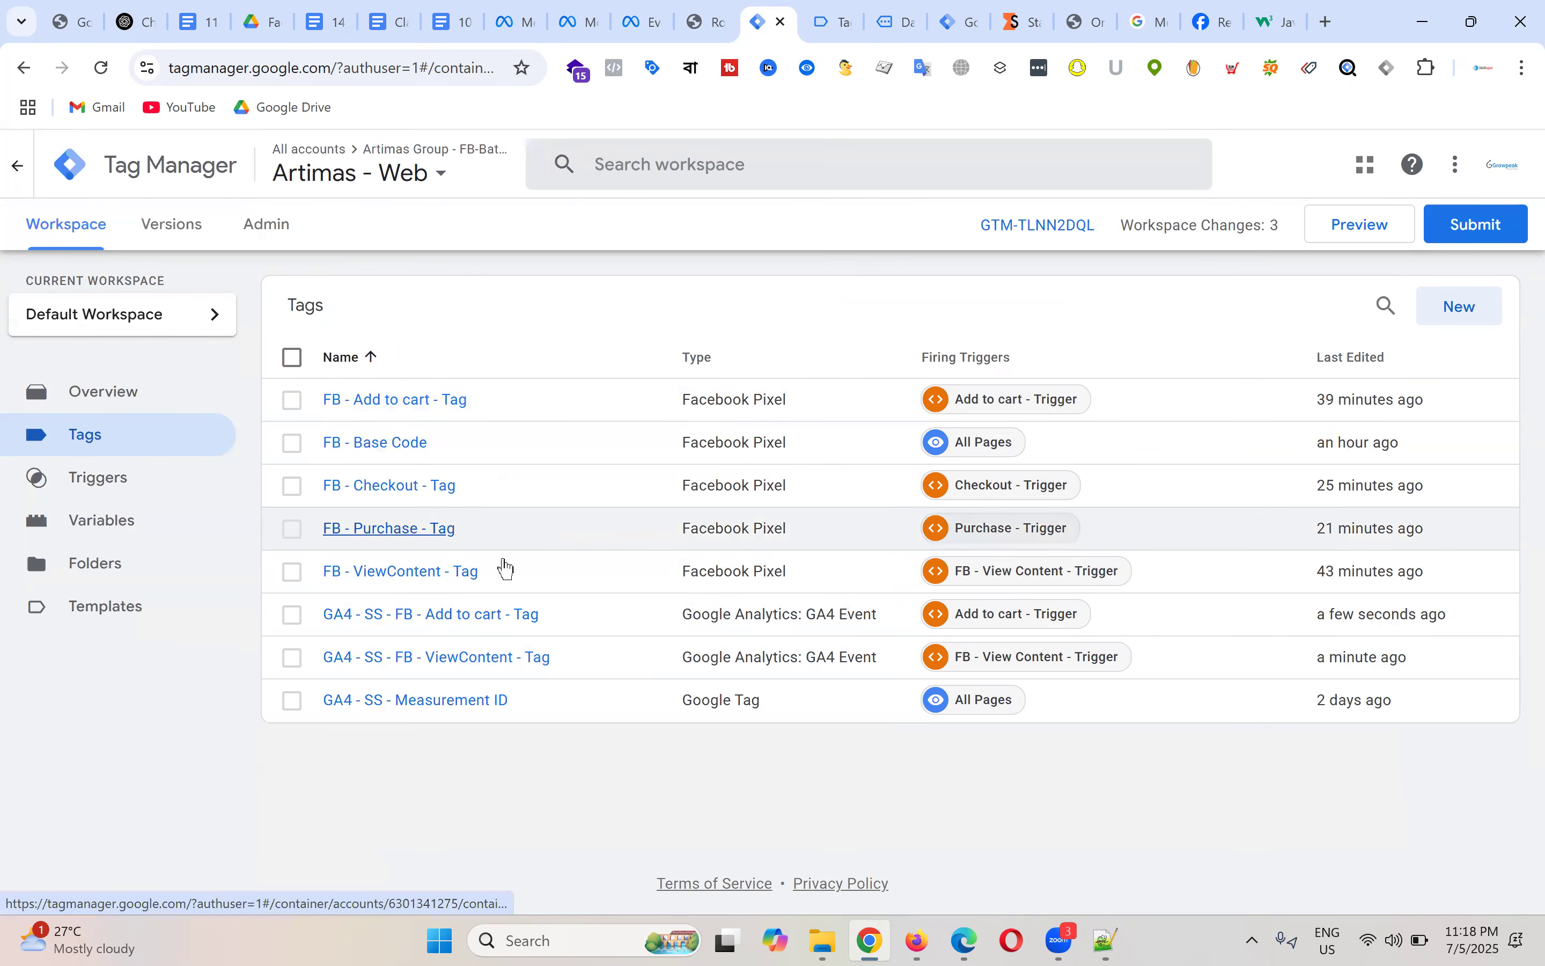
click(830, 14)
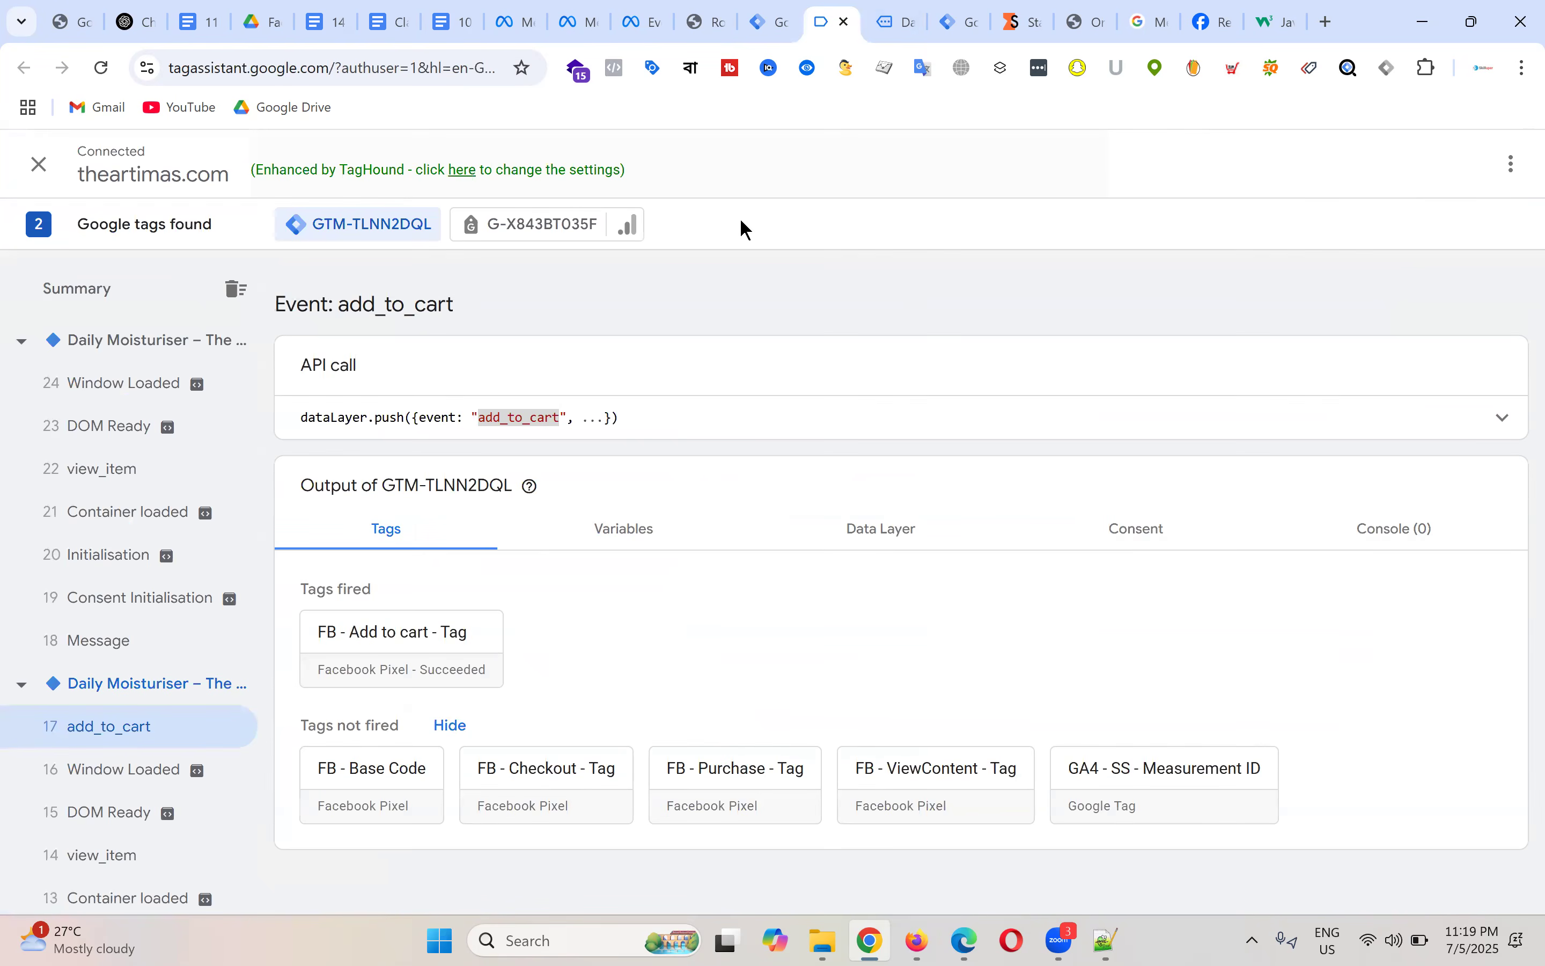
Step: Go from the Artimas cart to checkout with Daily Moisturiser × 2 and Rose Essential Oil × 1
click(900, 22)
click(1196, 527)
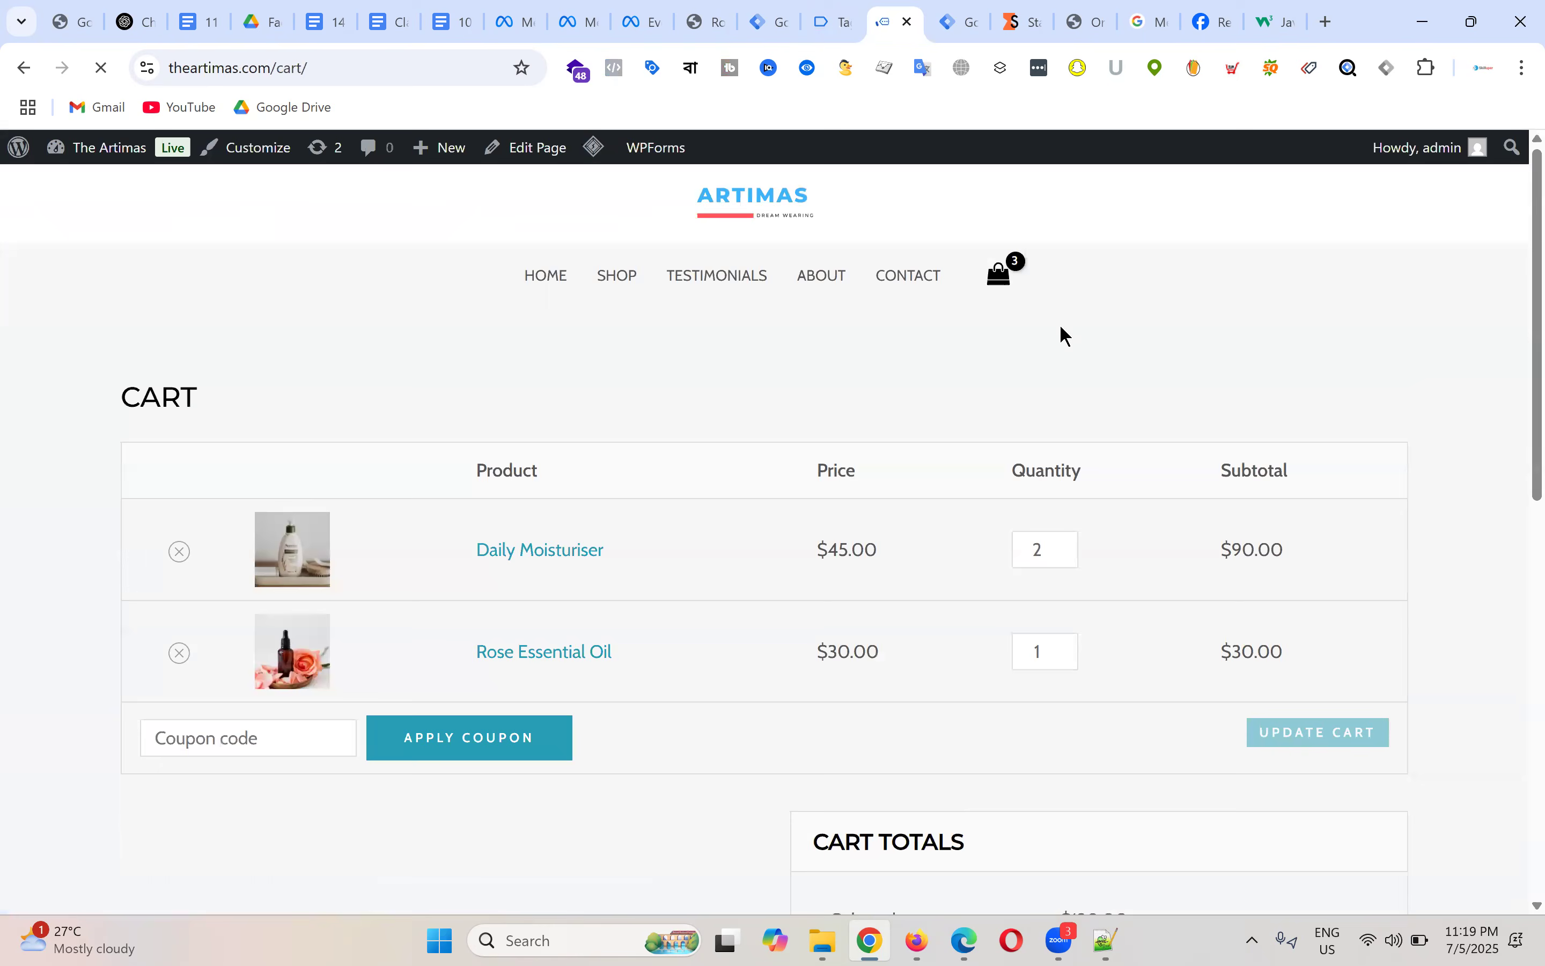
scroll(928, 442, down, 8)
click(1008, 345)
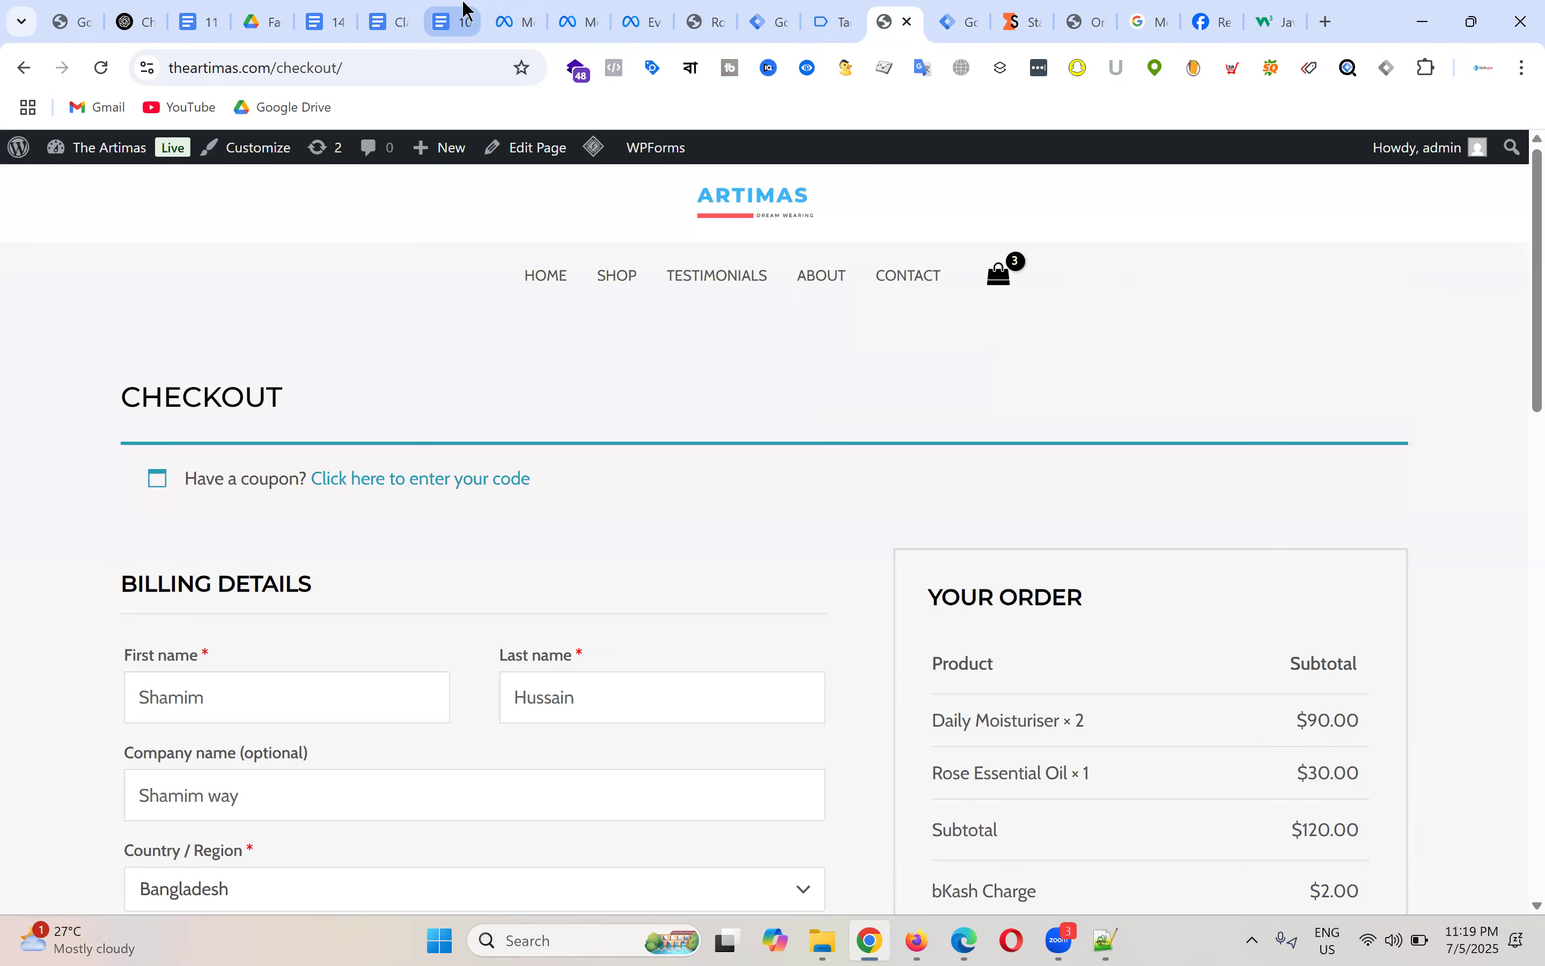
click(341, 27)
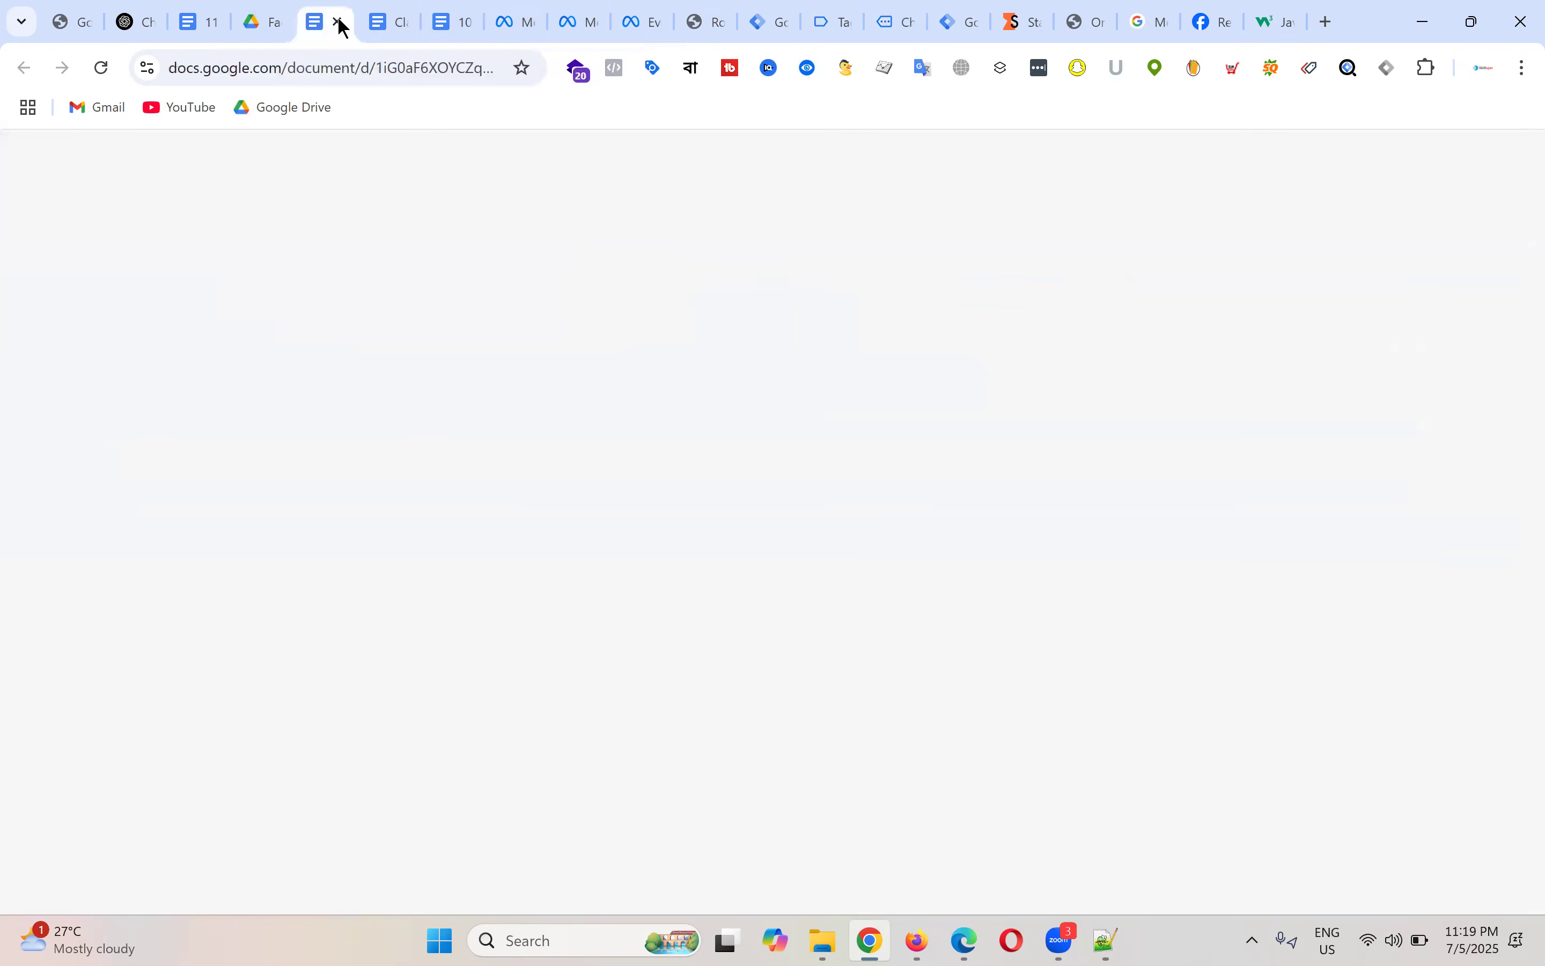
scroll(799, 428, down, 10)
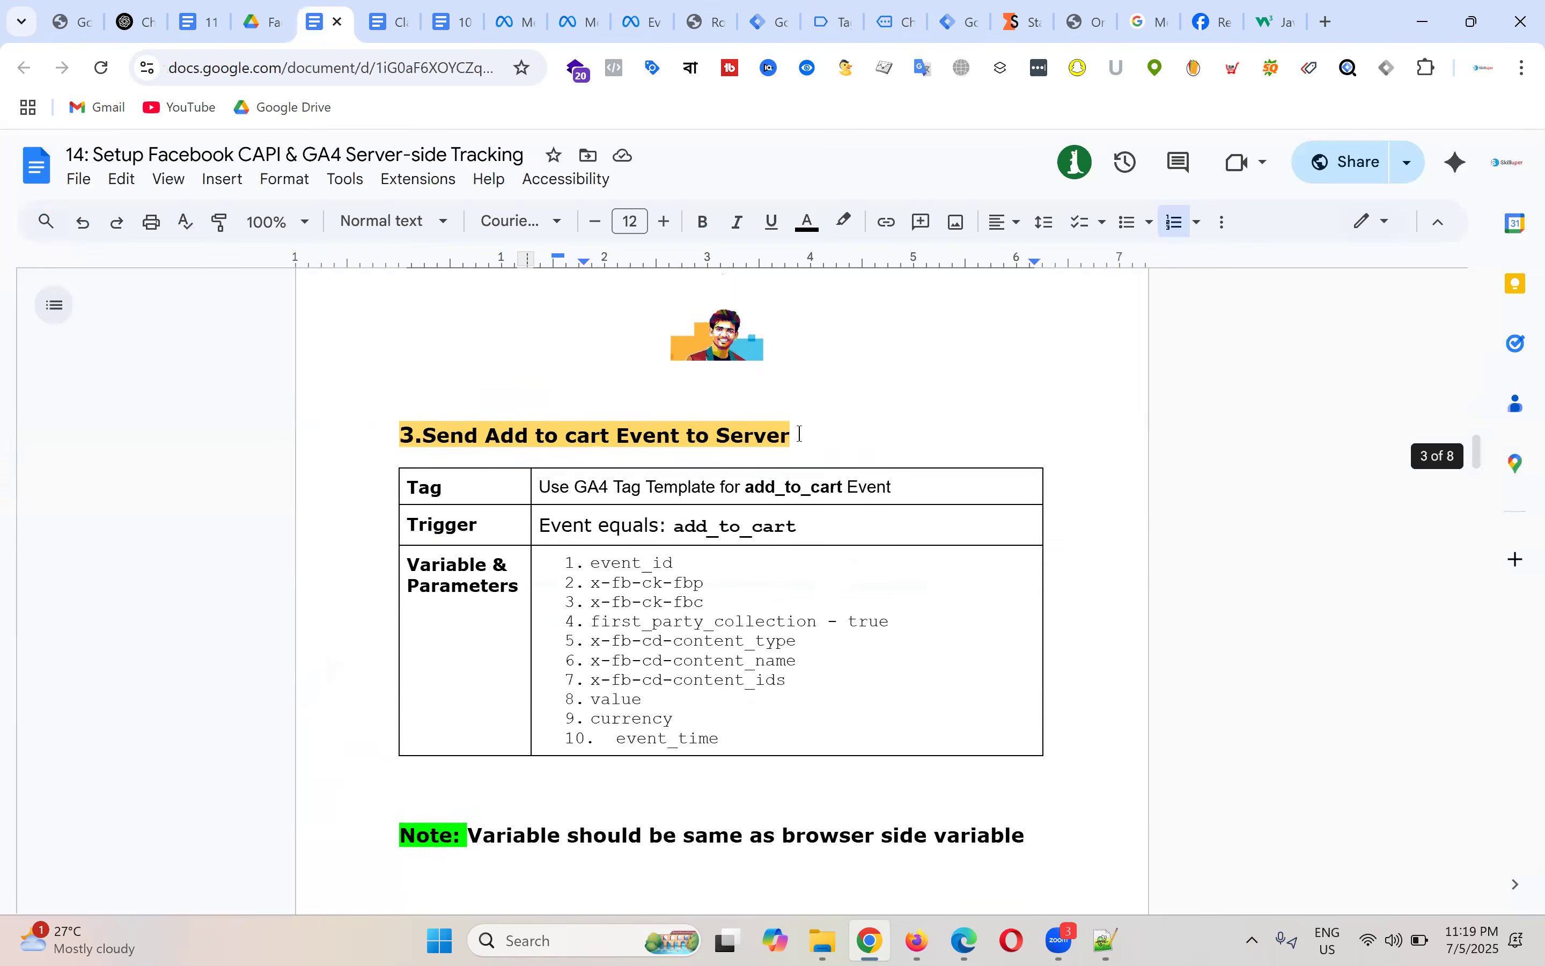
scroll(803, 433, down, 2)
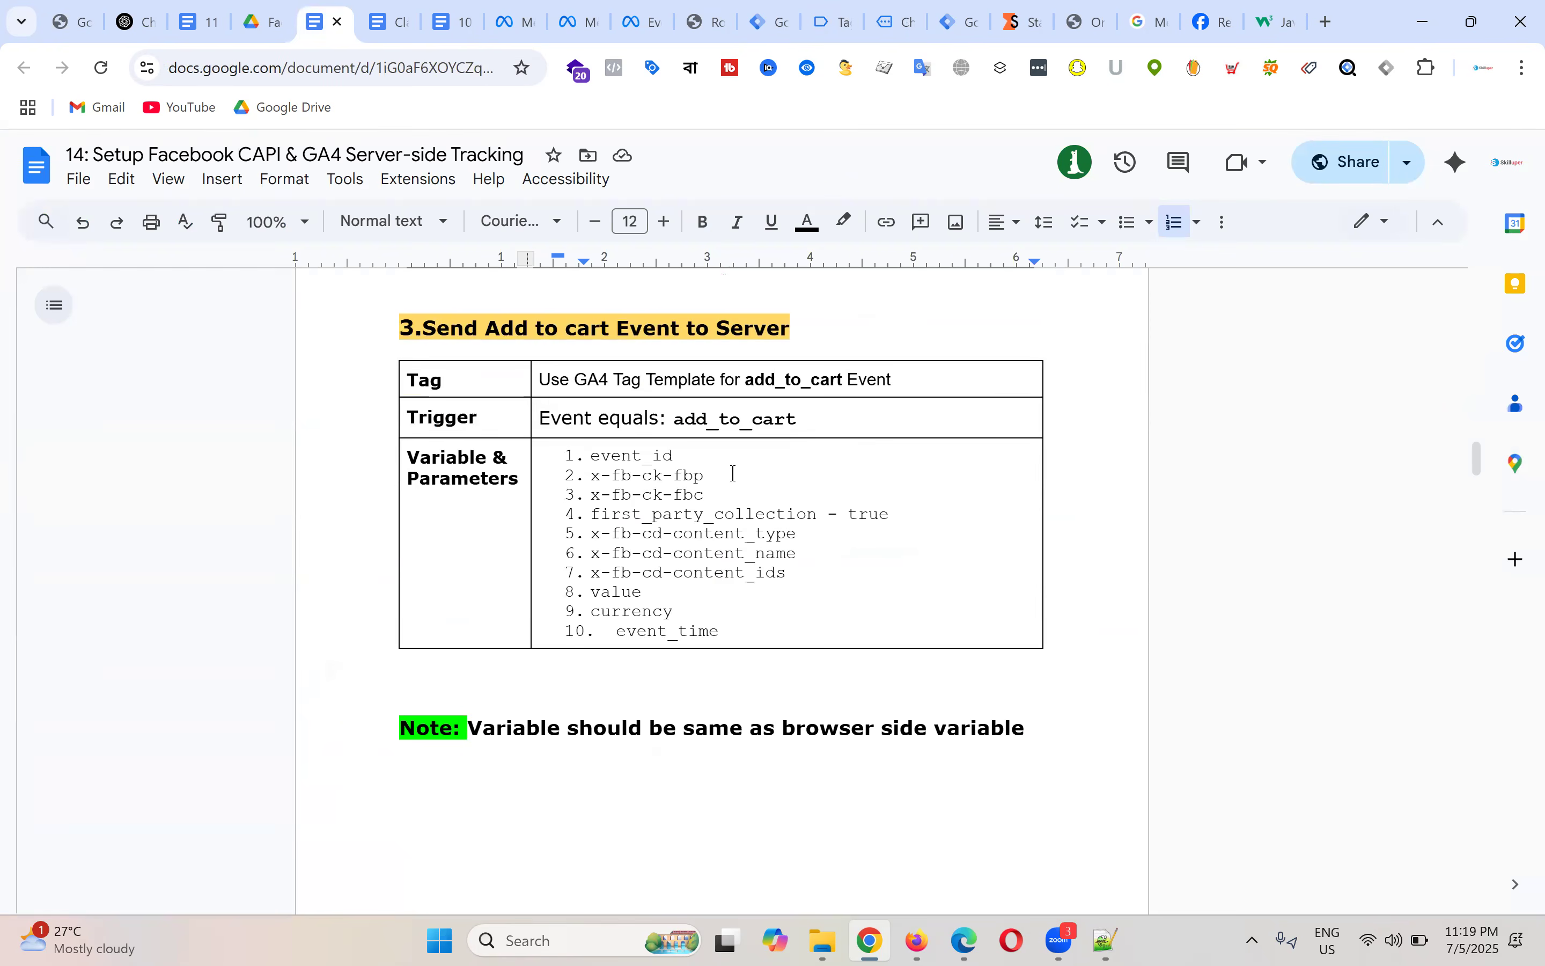
scroll(795, 432, down, 15)
scroll(798, 432, down, 3)
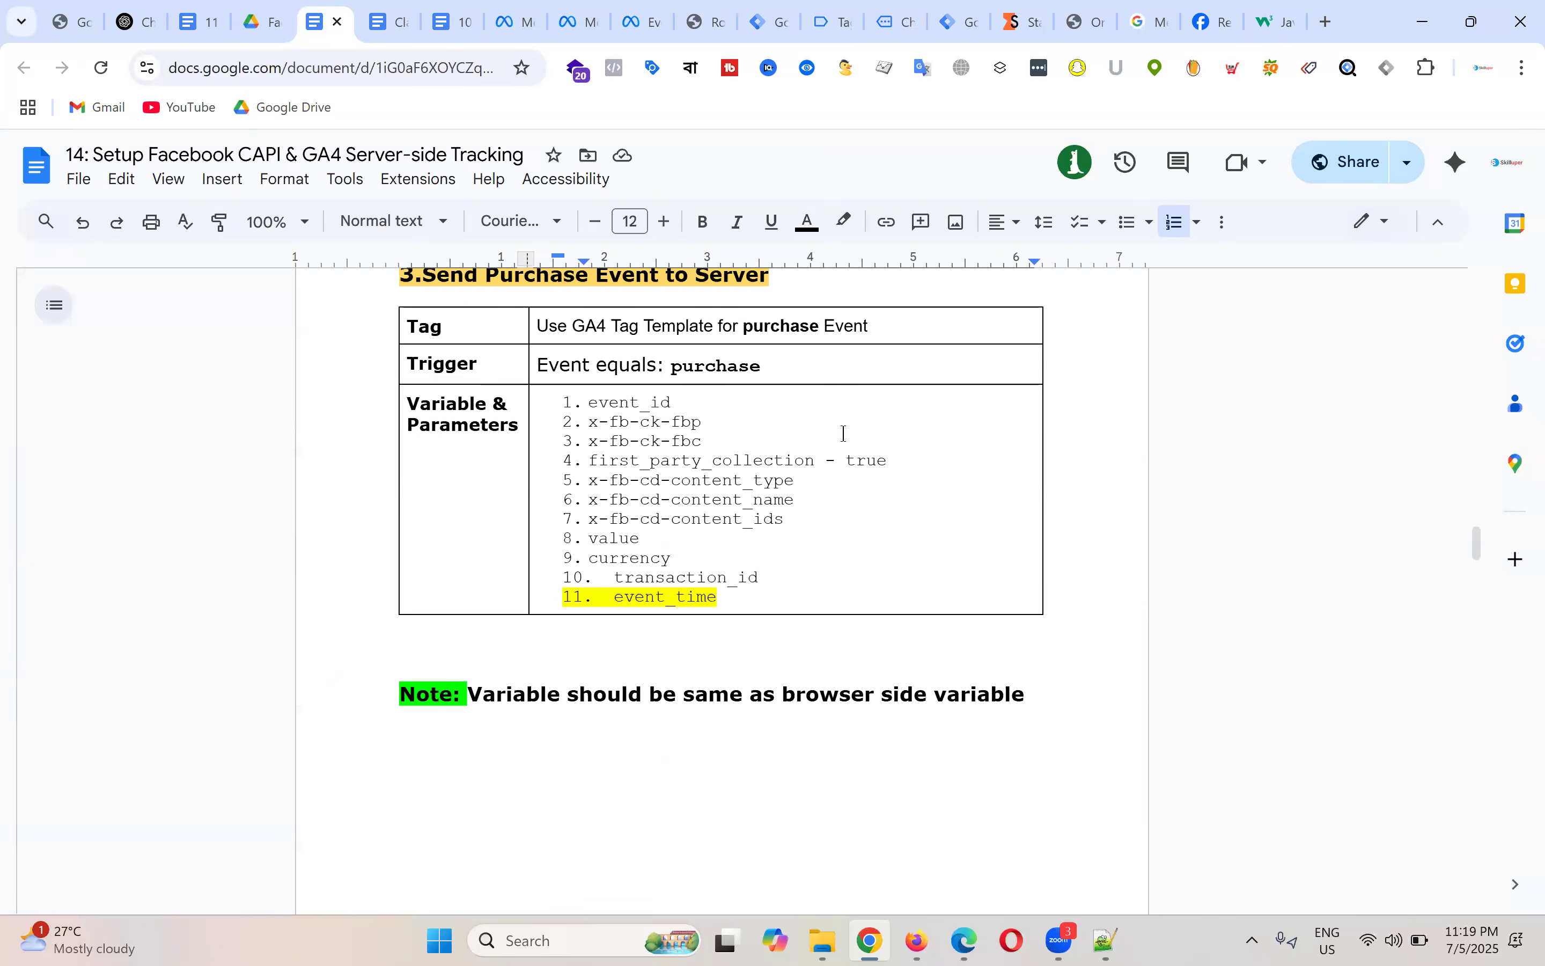
scroll(836, 441, down, 3)
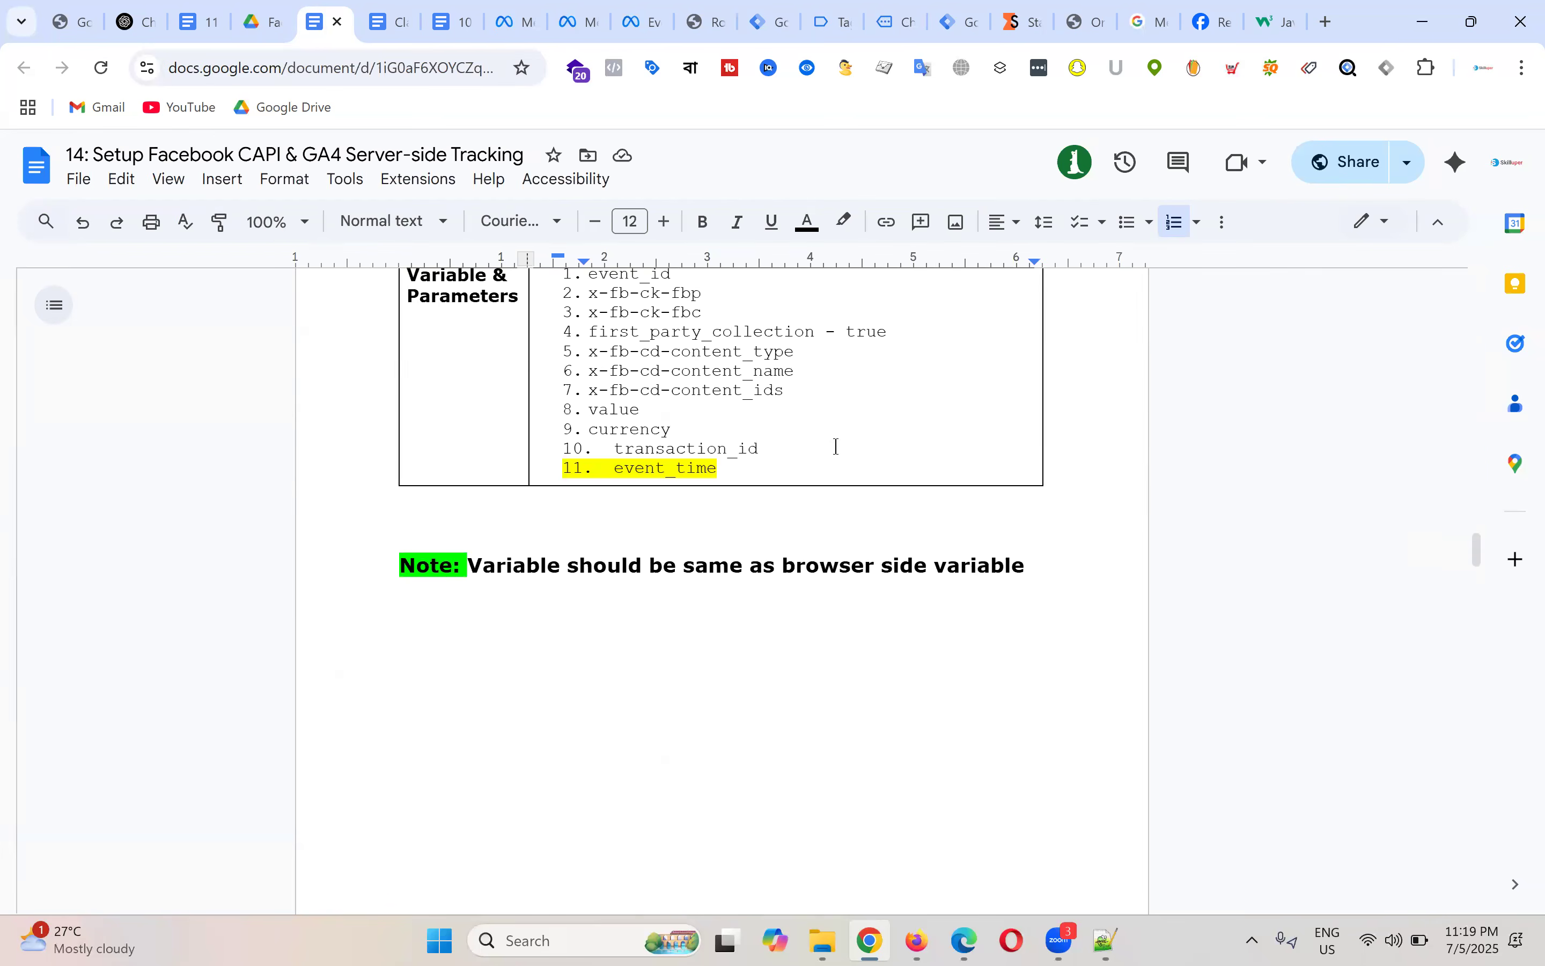
scroll(911, 524, up, 6)
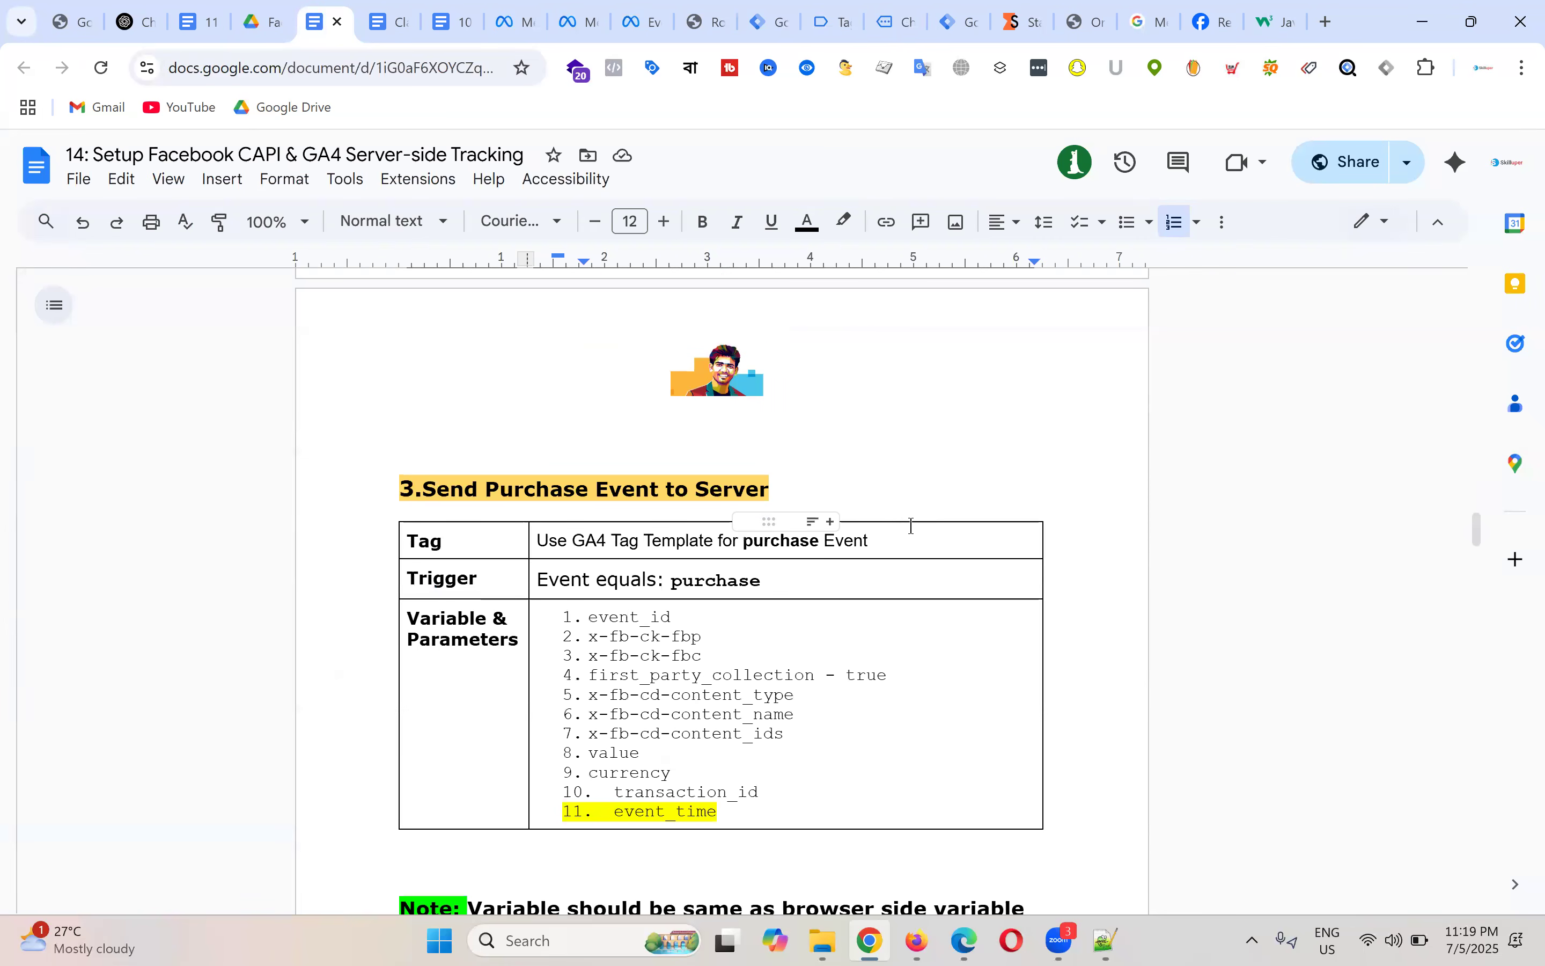
scroll(912, 525, down, 5)
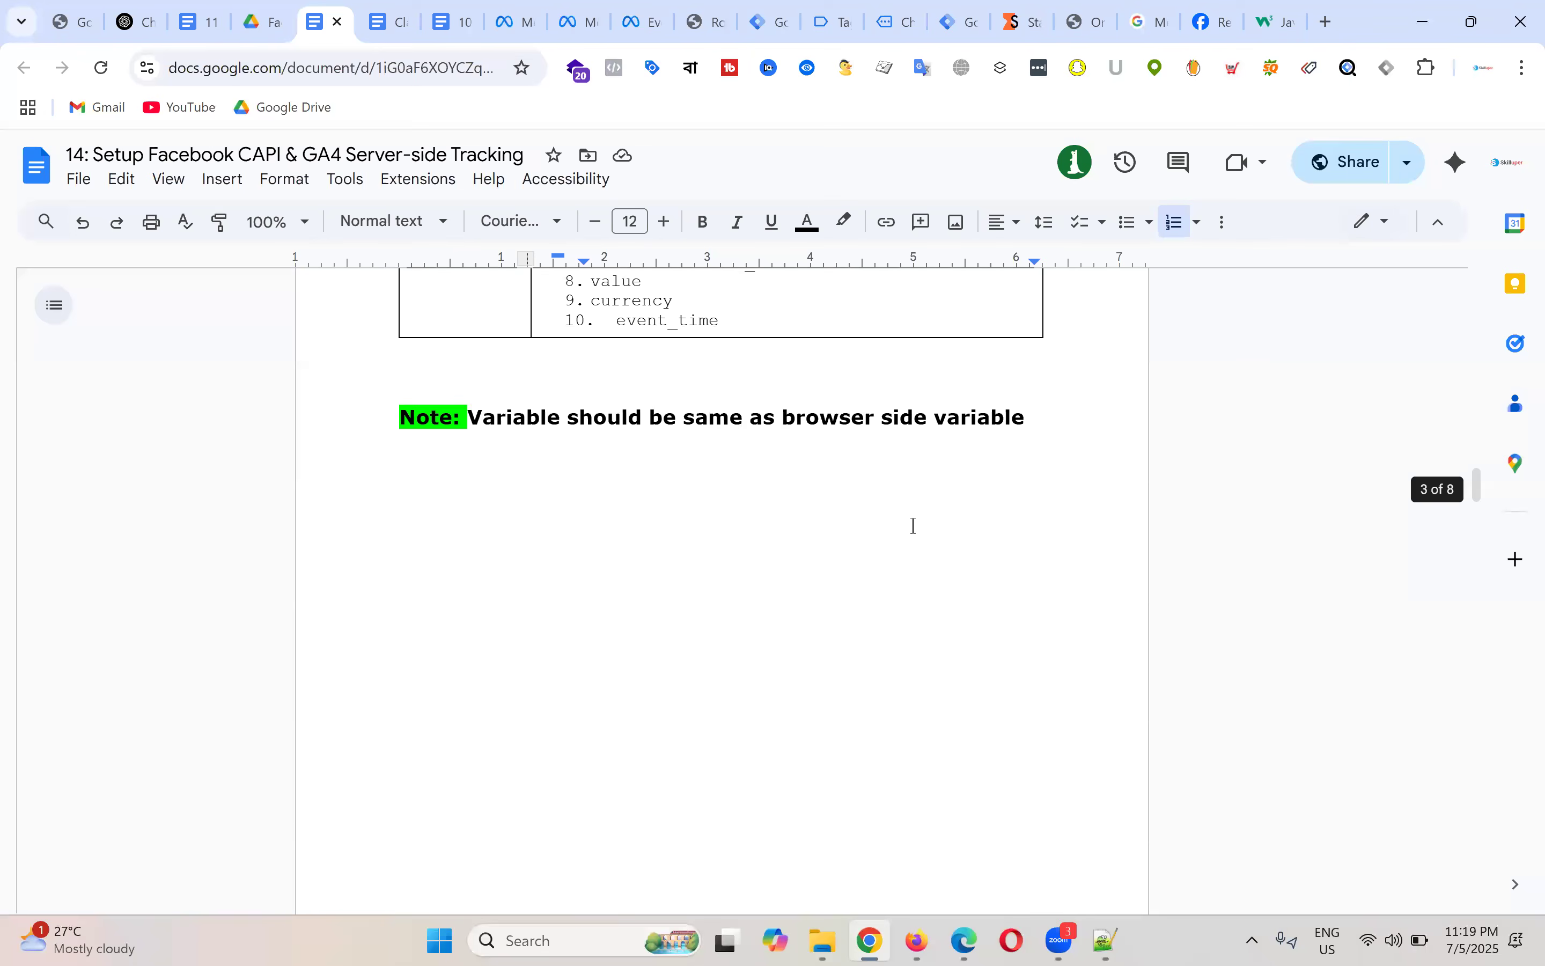
scroll(911, 525, up, 15)
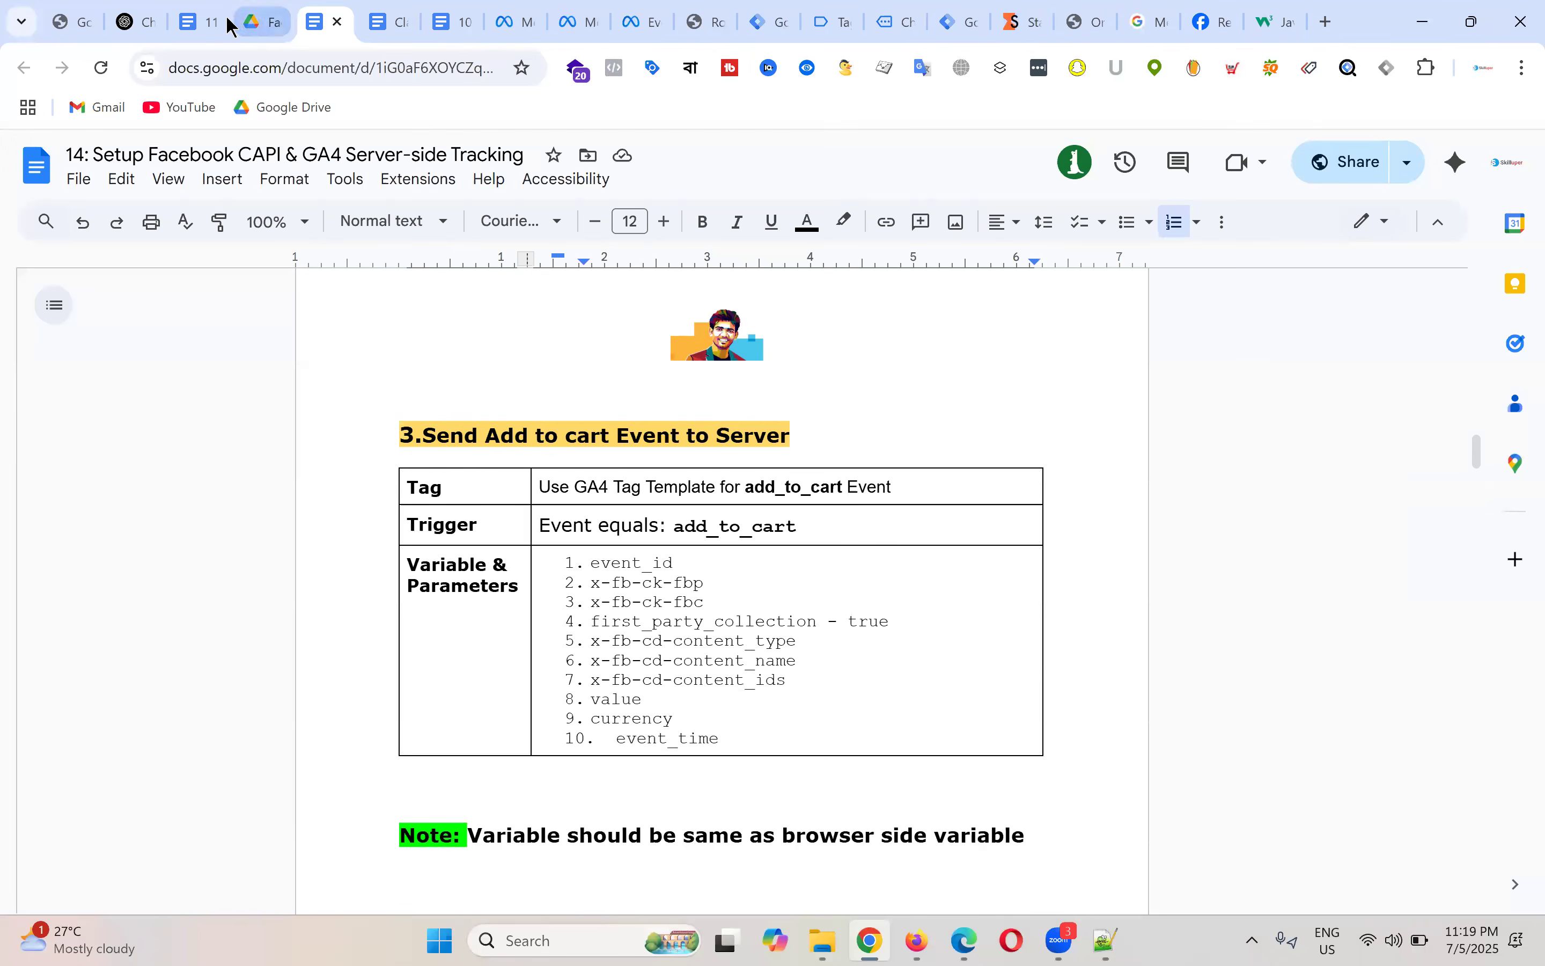
Step: Discard a stray new tag, then make a copy of GA4 - SS - FB - Add to cart - Tag
click(764, 9)
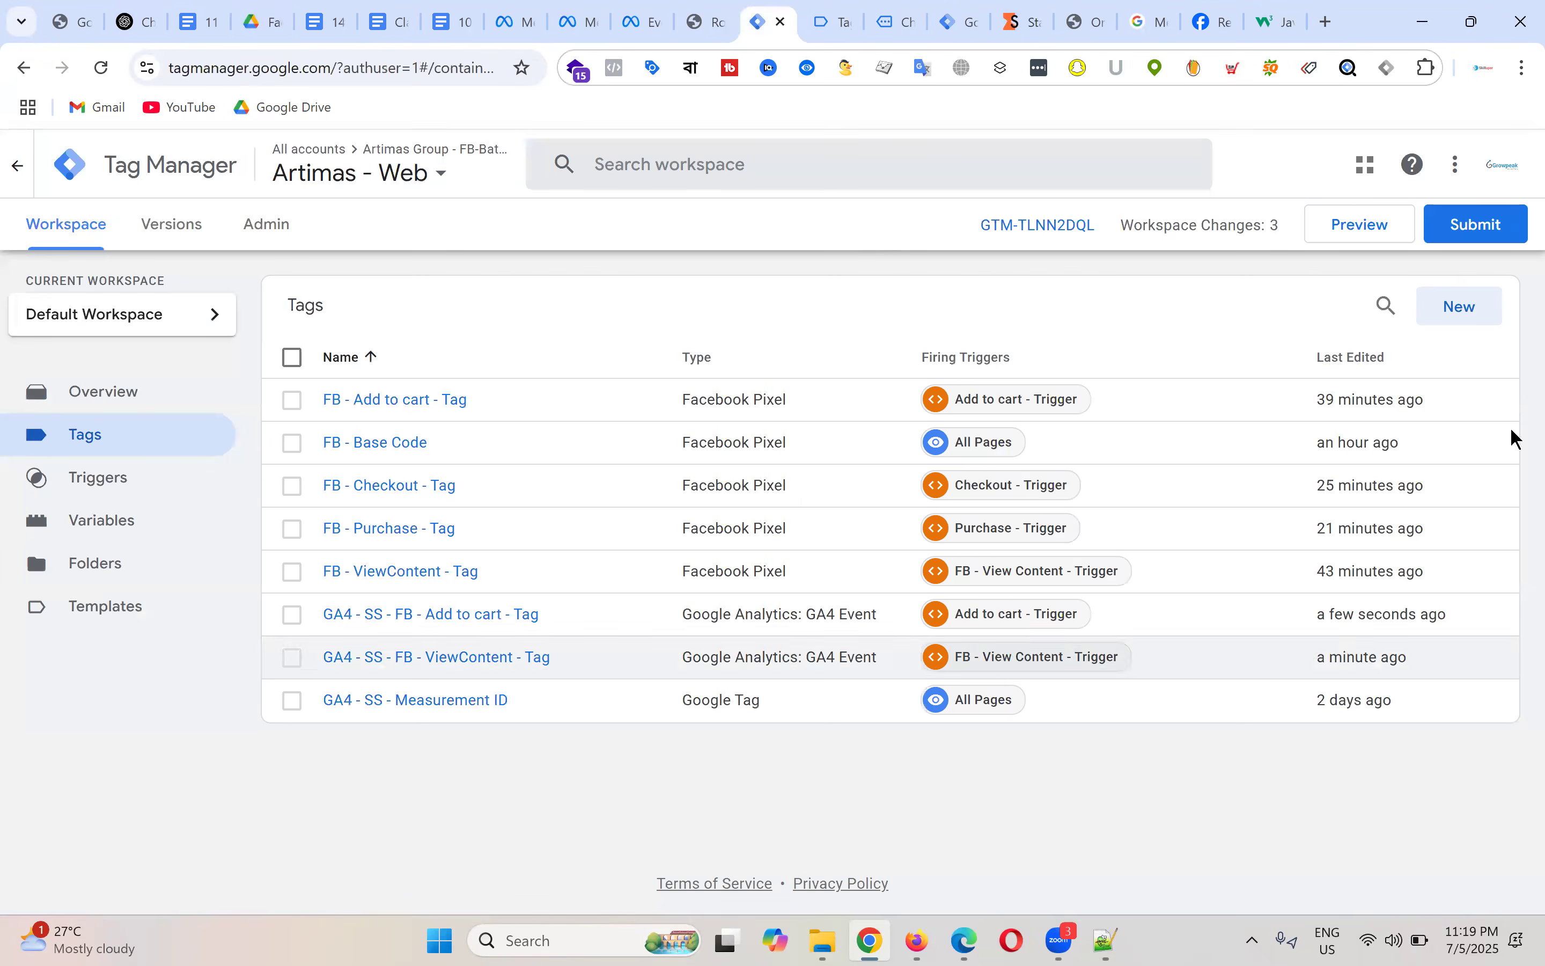
click(1465, 308)
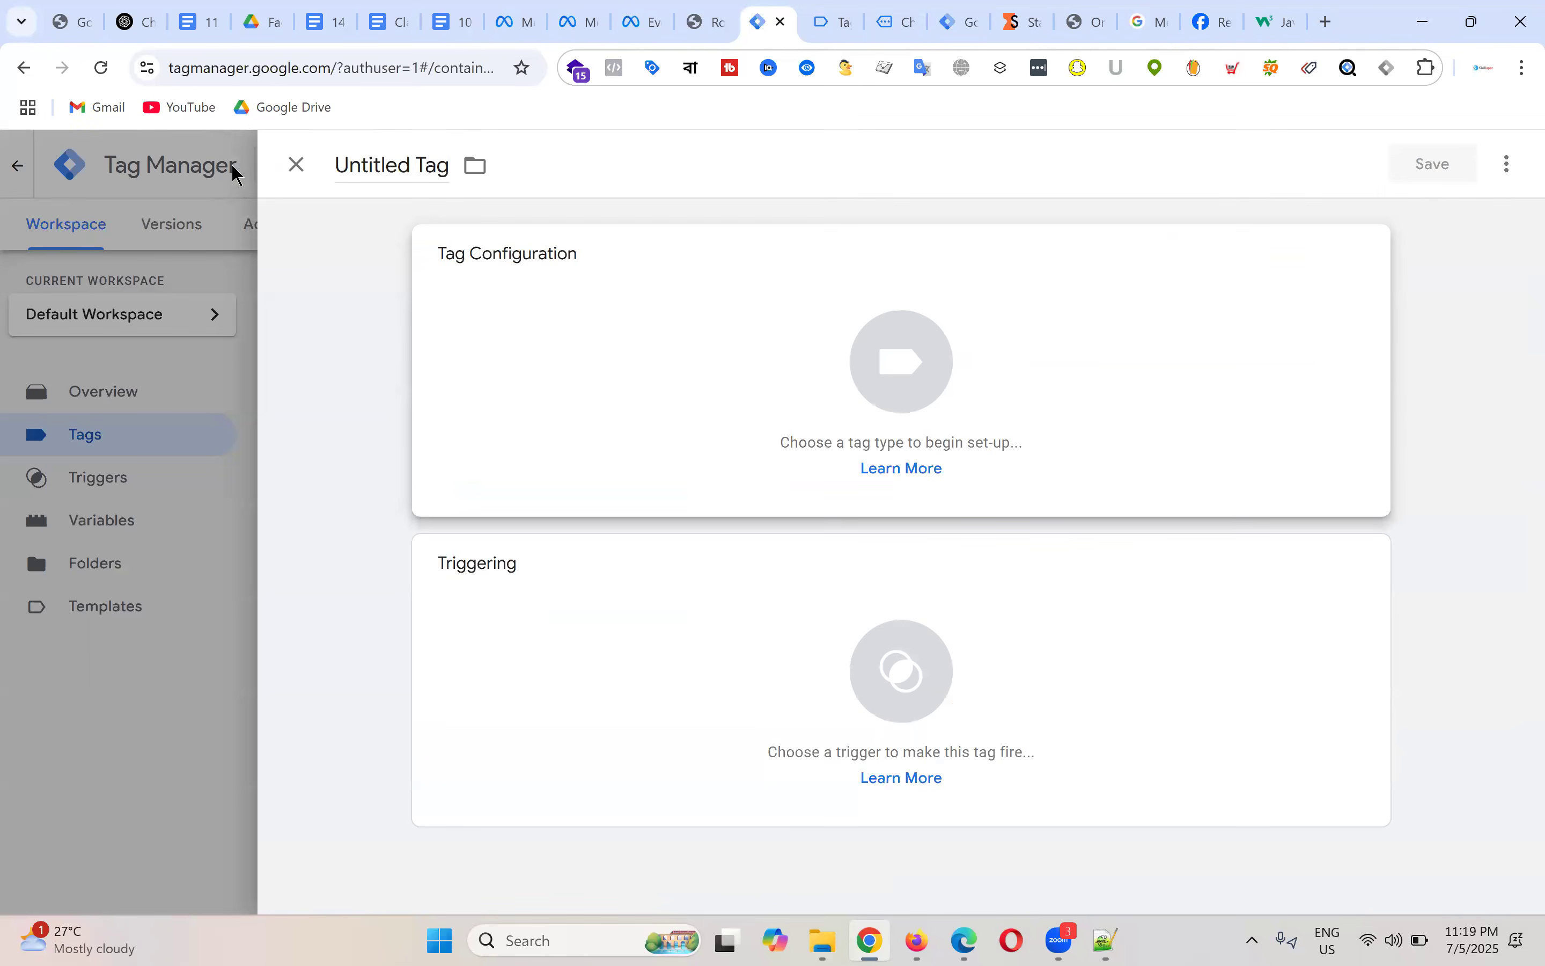
click(296, 165)
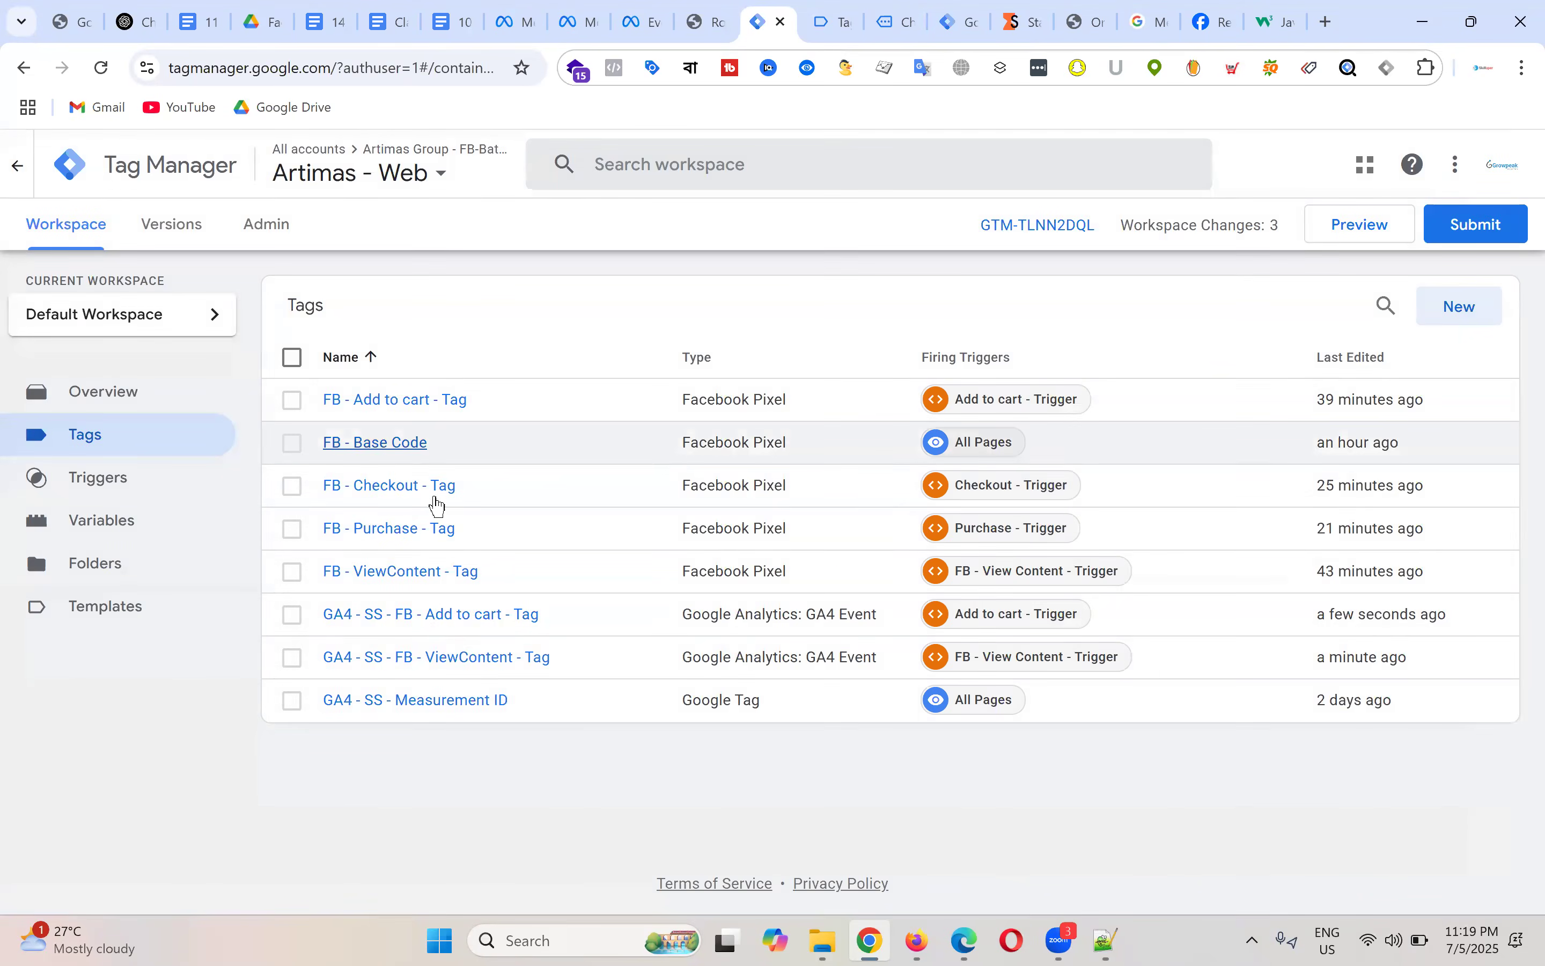
click(447, 623)
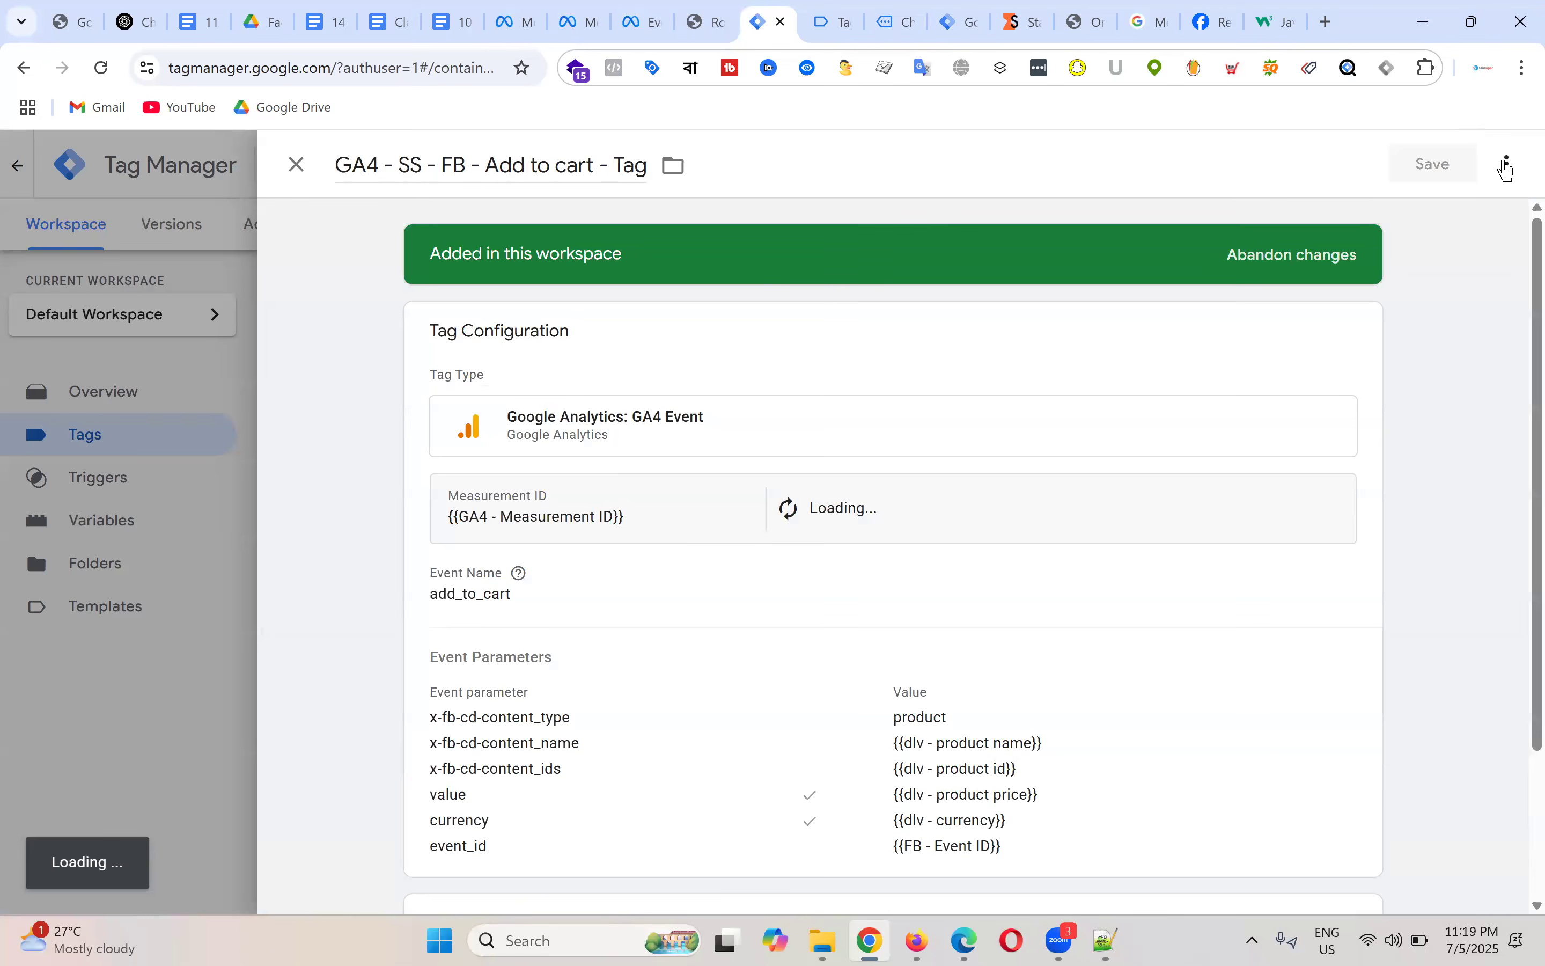
click(1506, 161)
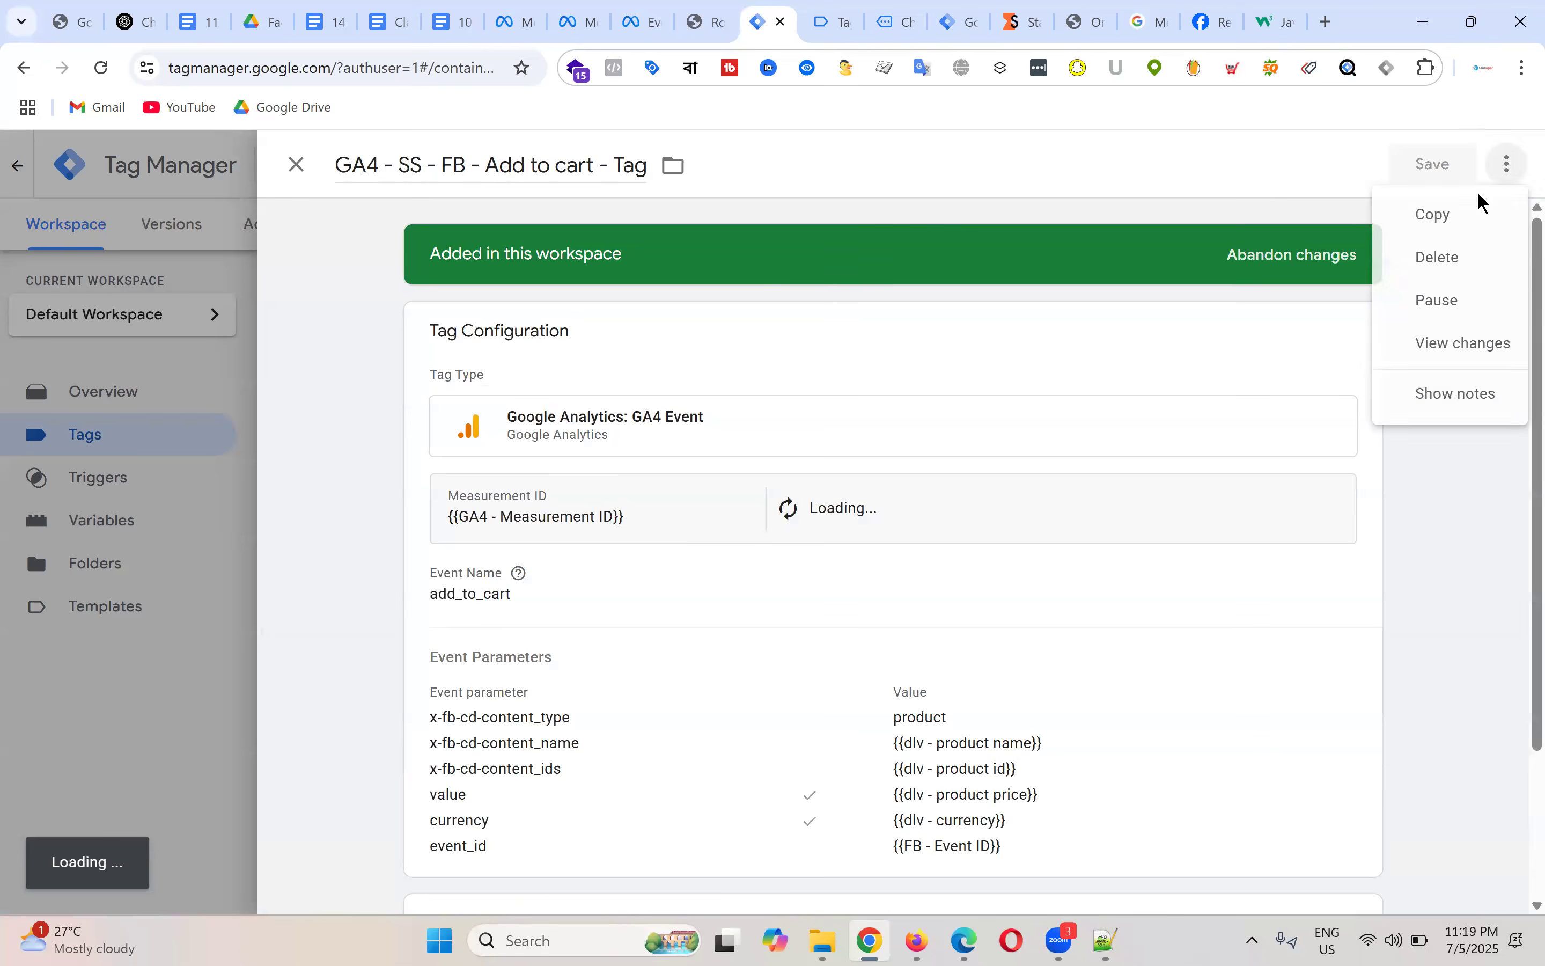
click(1401, 207)
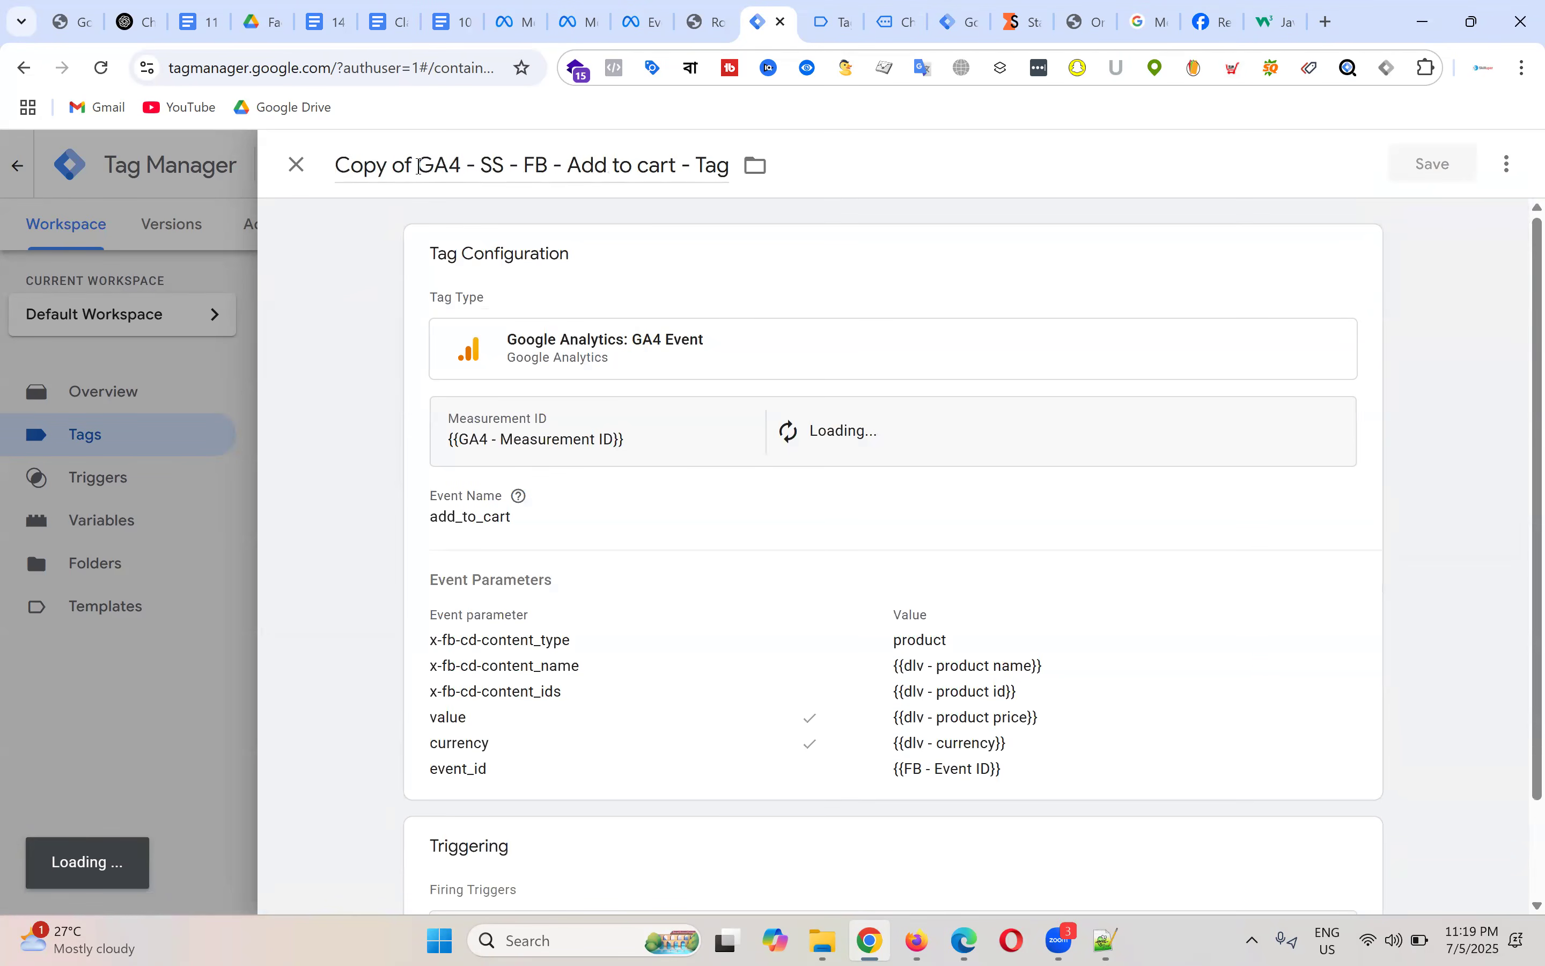
Step: Retitle the copy 'GA4 - SS - FB - Checkout - Tag'
key(BackSpace)
key(BackSpace)
key(BackSpace)
key(BackSpace)
key(BackSpace)
key(BackSpace)
key(BackSpace)
key(BackSpace)
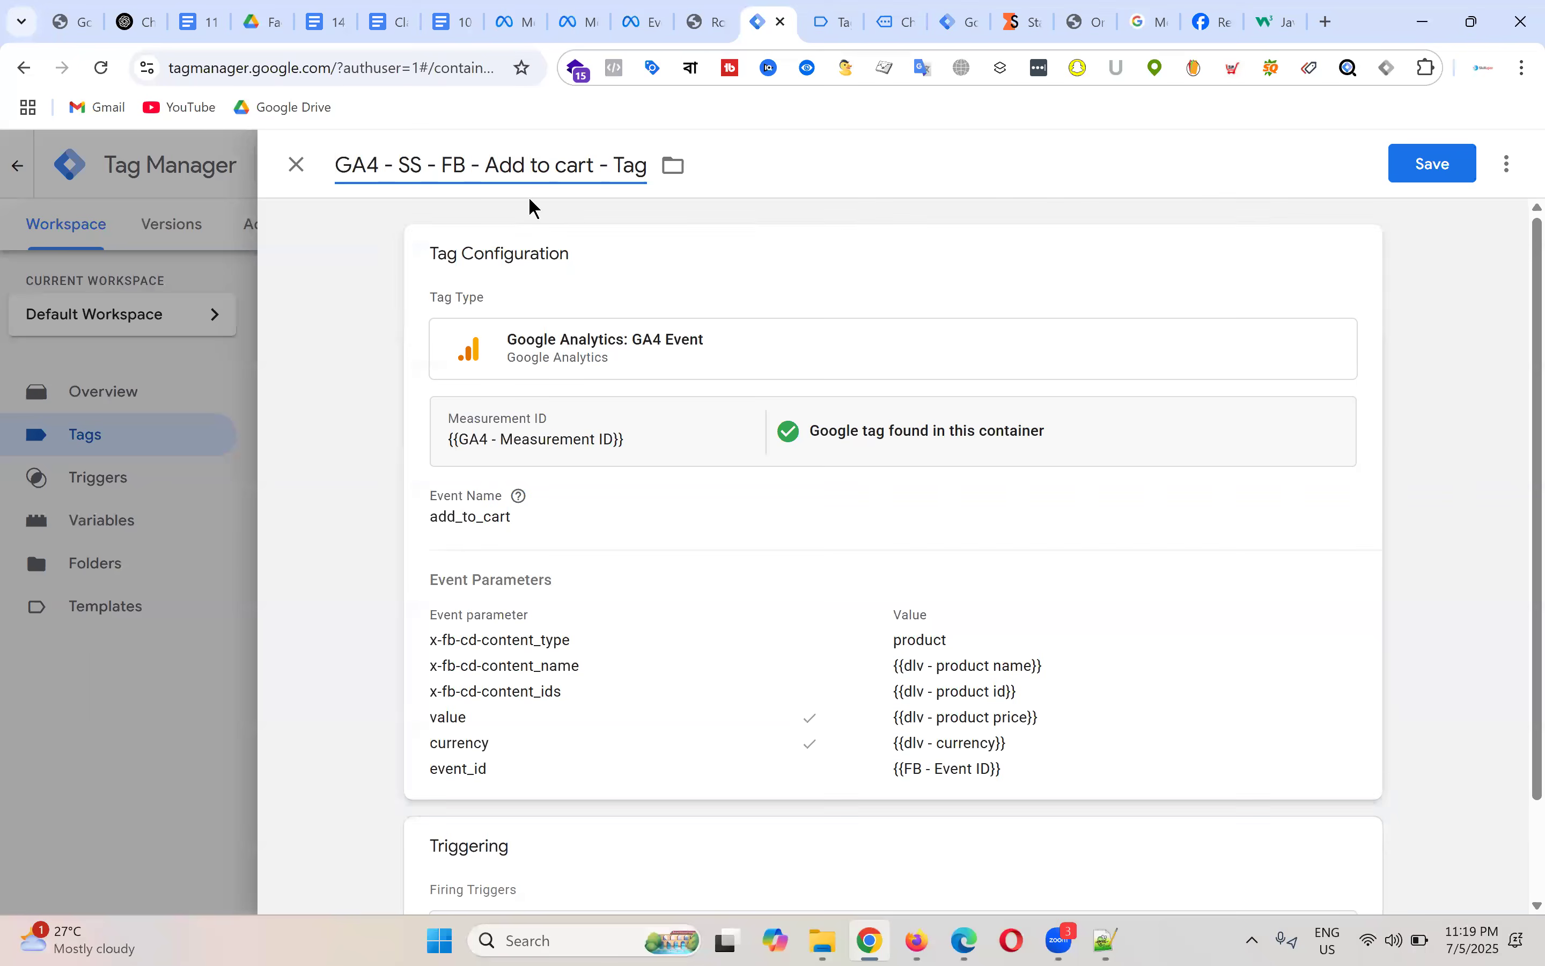
drag(485, 165, 594, 165)
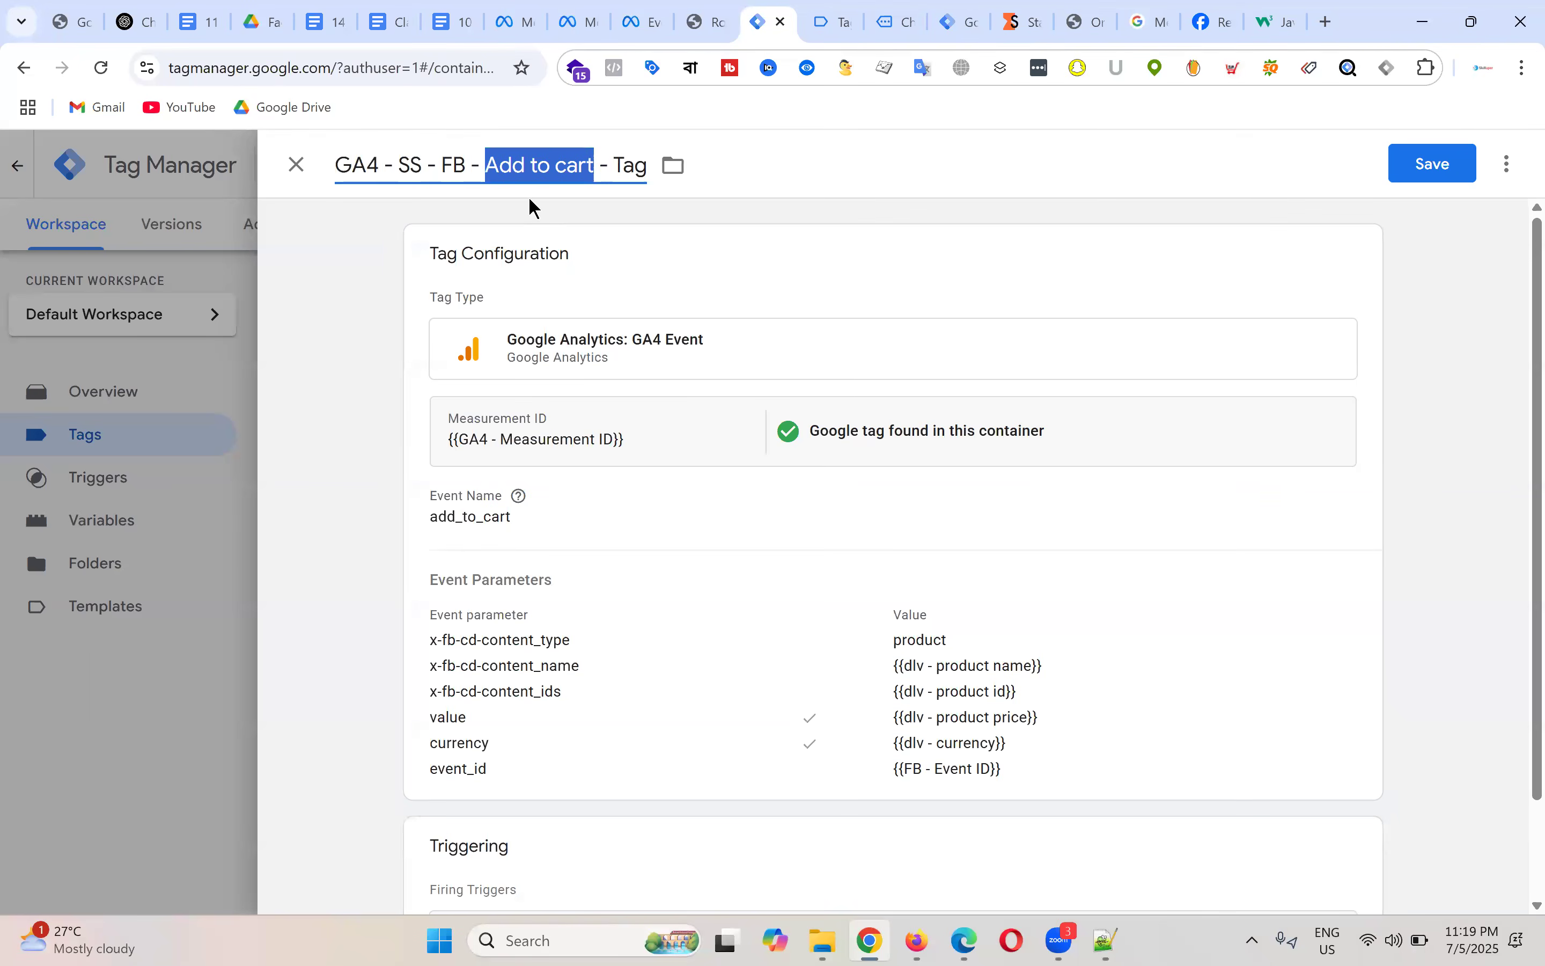
text(CHec)
key(BackSpace)
key(BackSpace)
key(BackSpace)
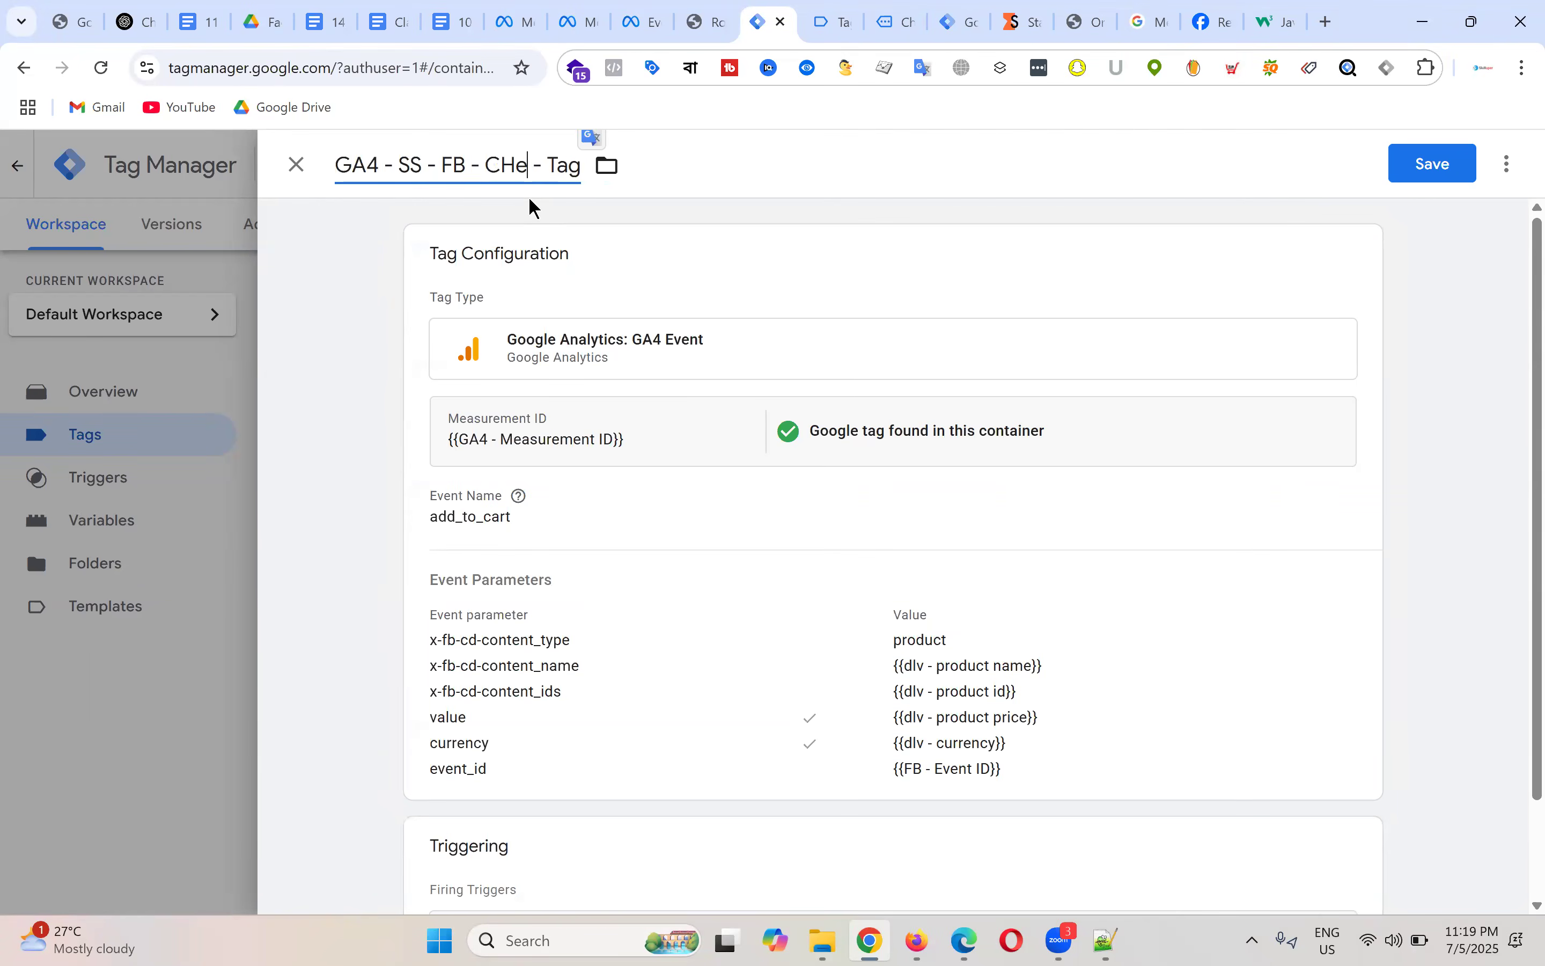
text(heckout)
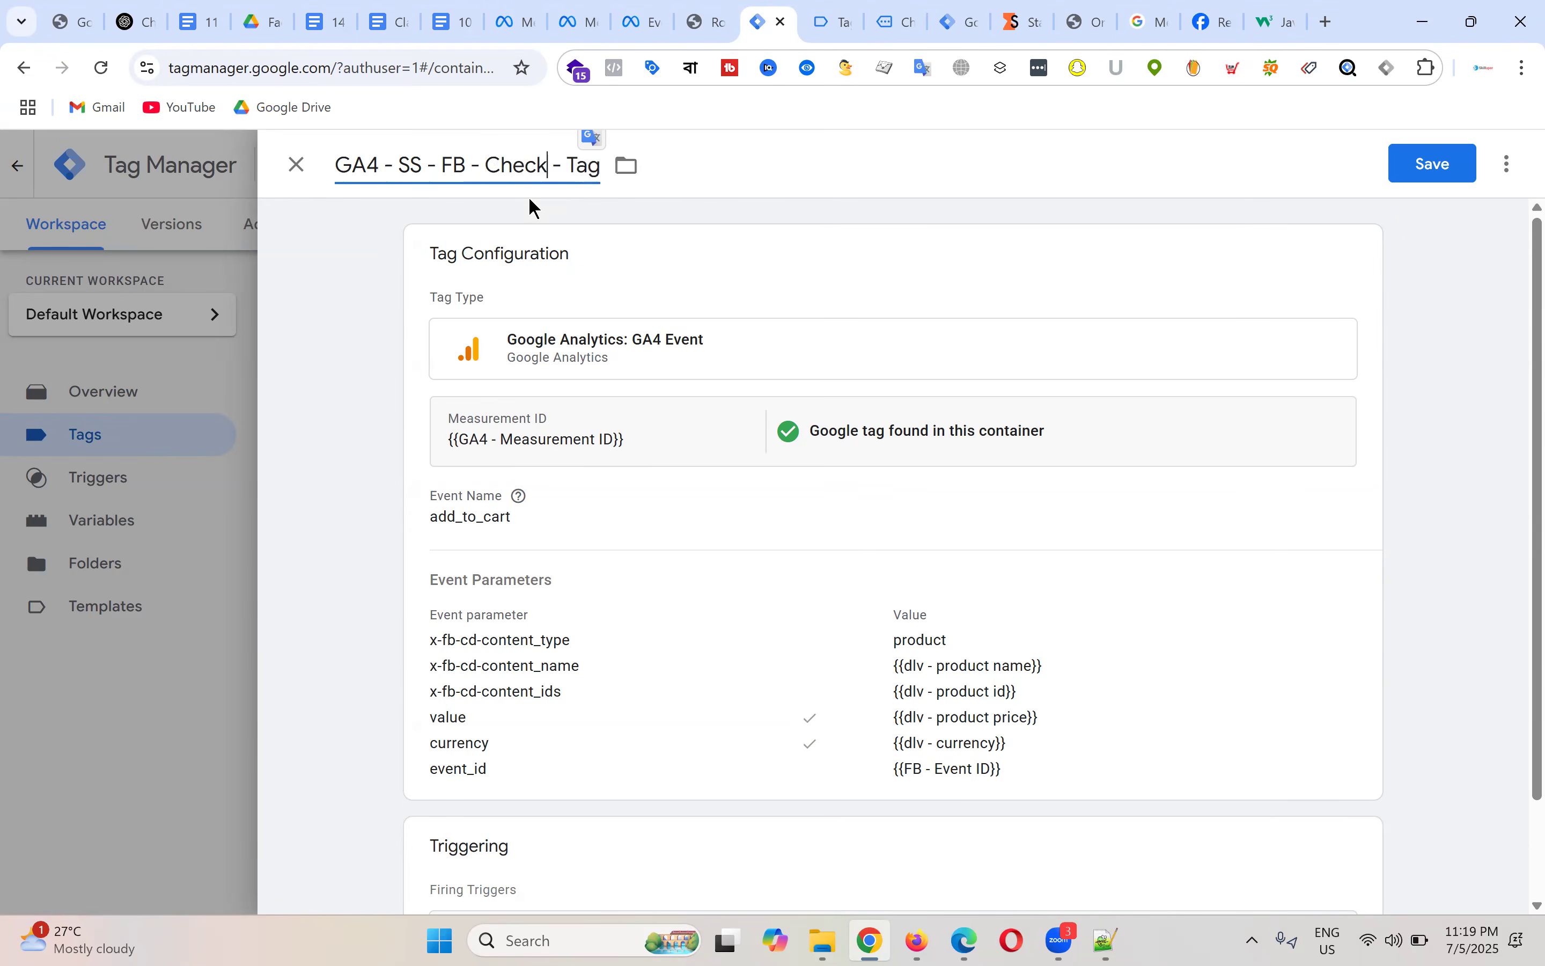
click(711, 514)
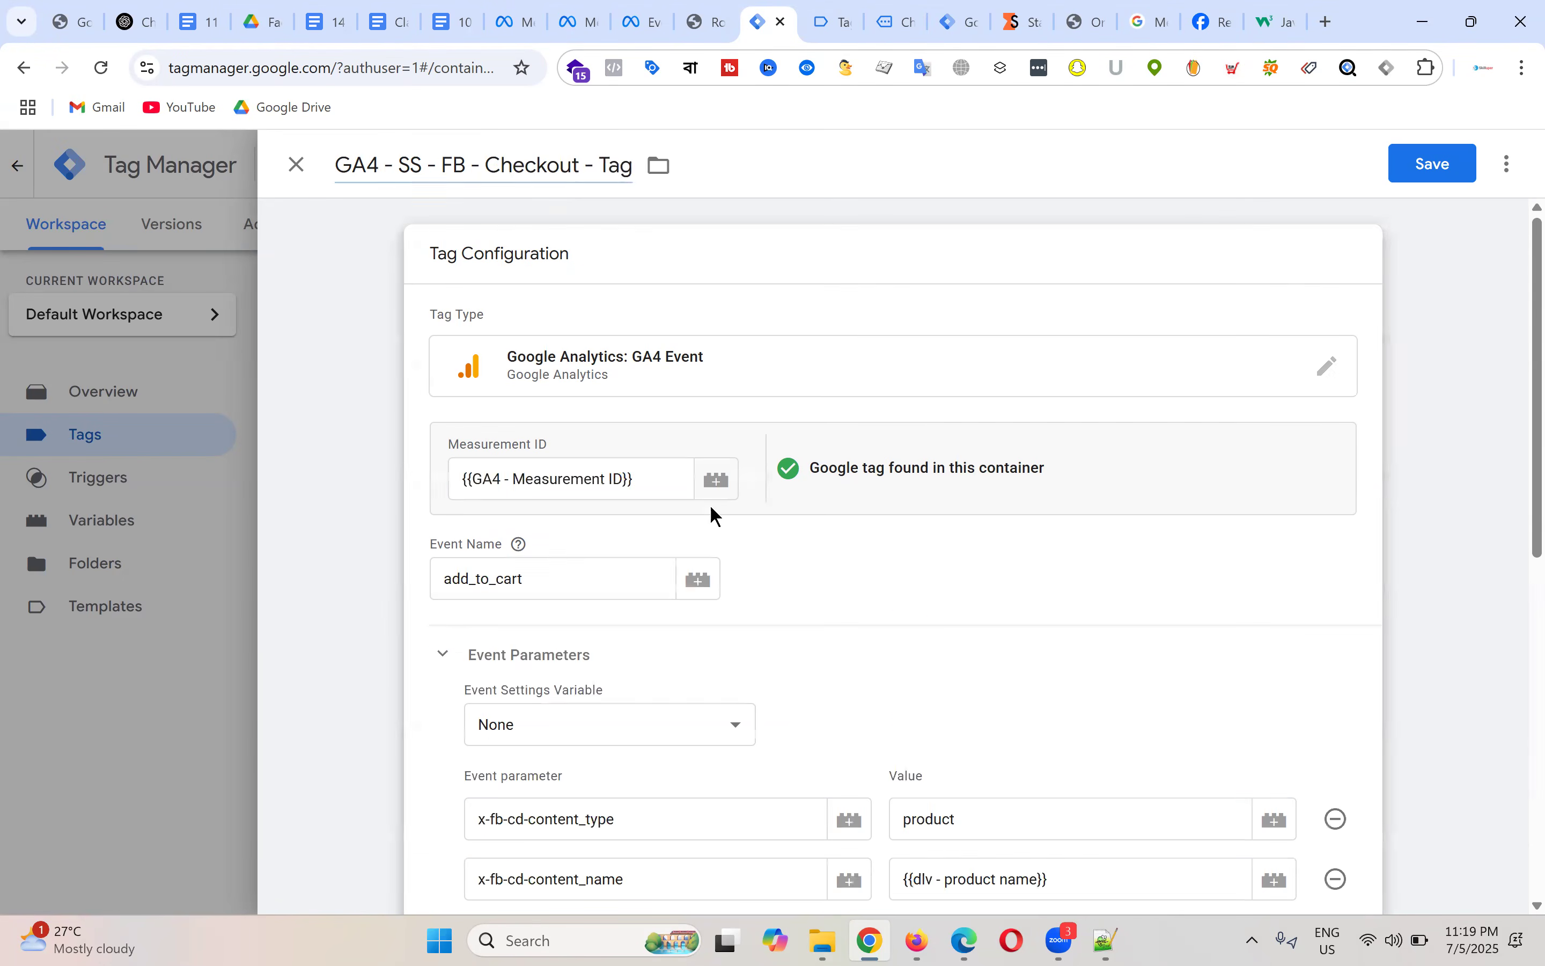
Step: Check the store's checkout page, then copy the begin_checkout event name from Tag Assistant
click(574, 580)
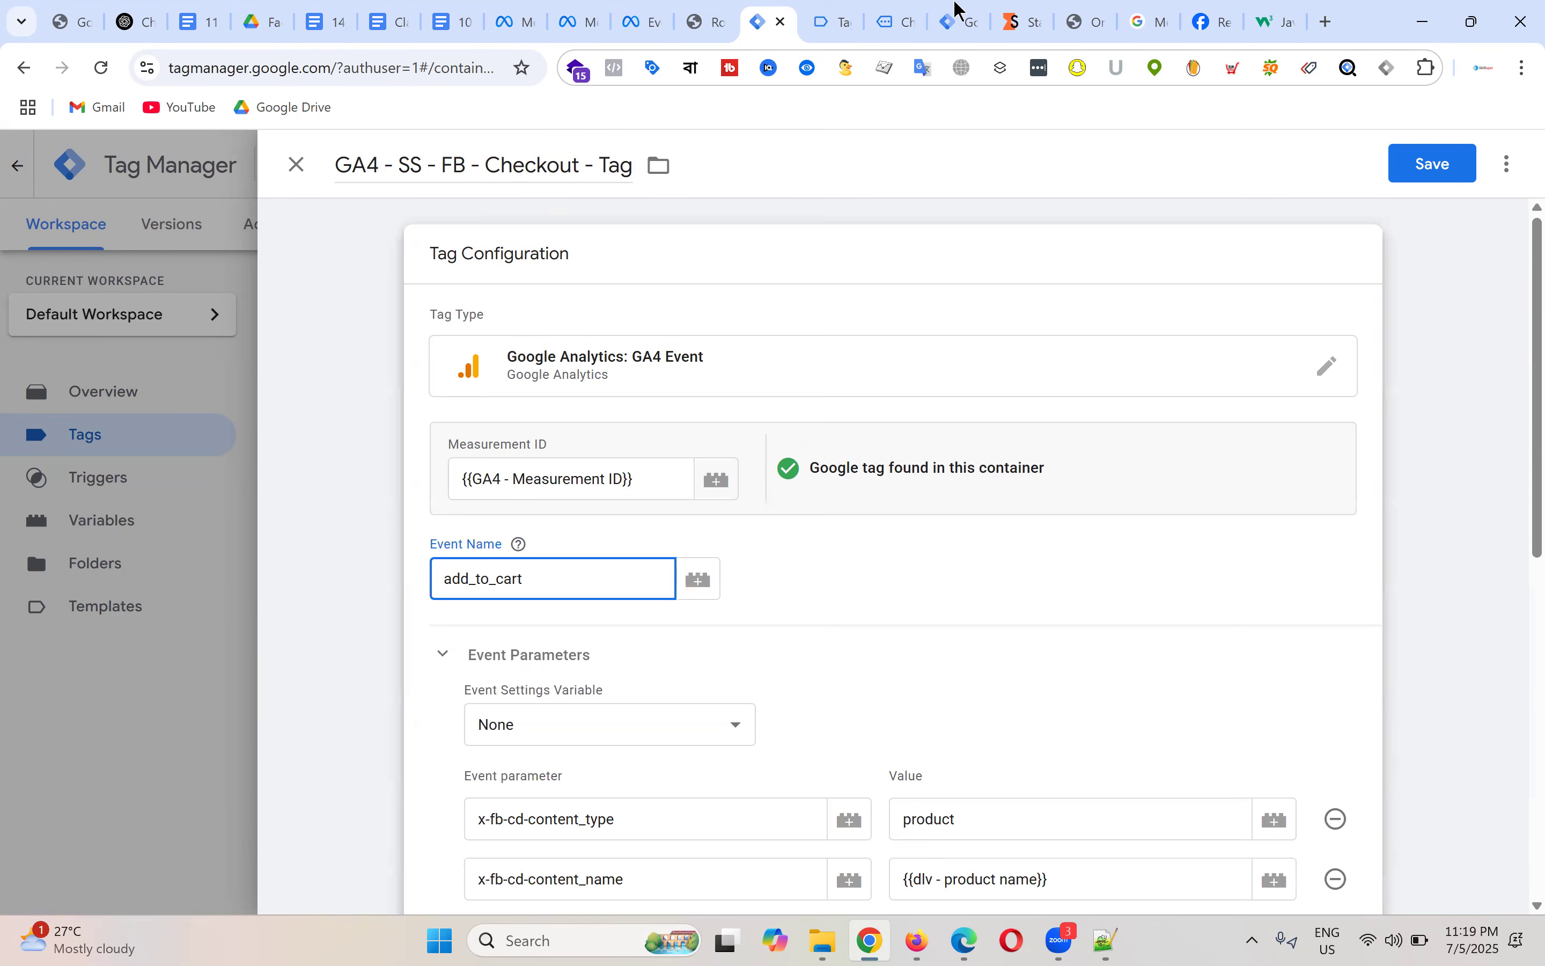
click(836, 16)
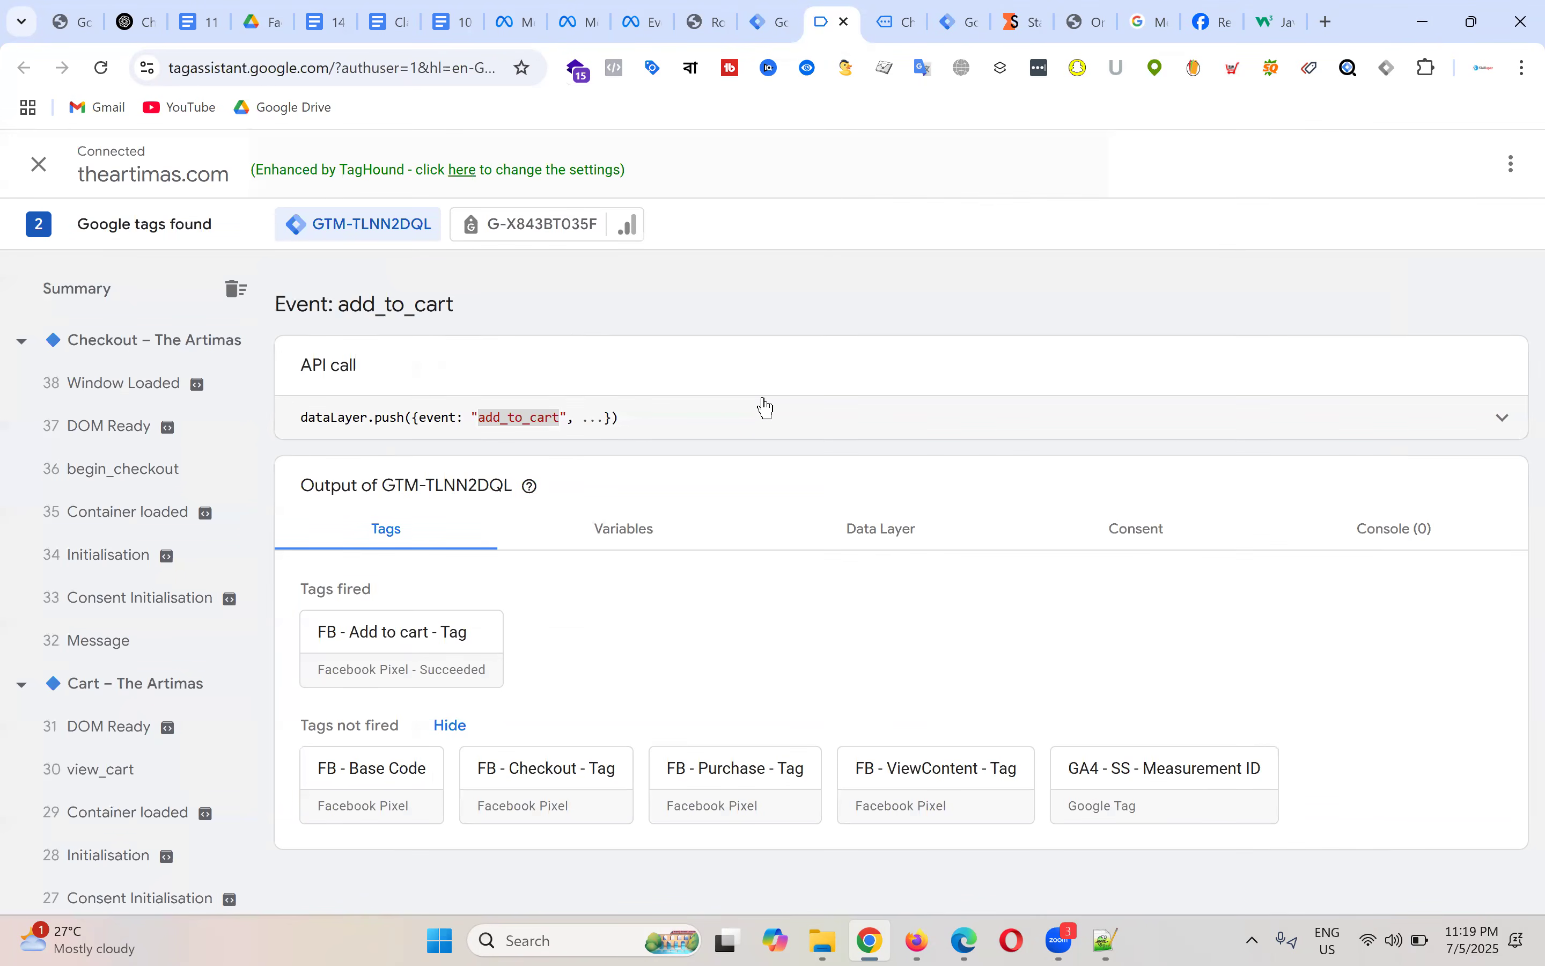
click(896, 23)
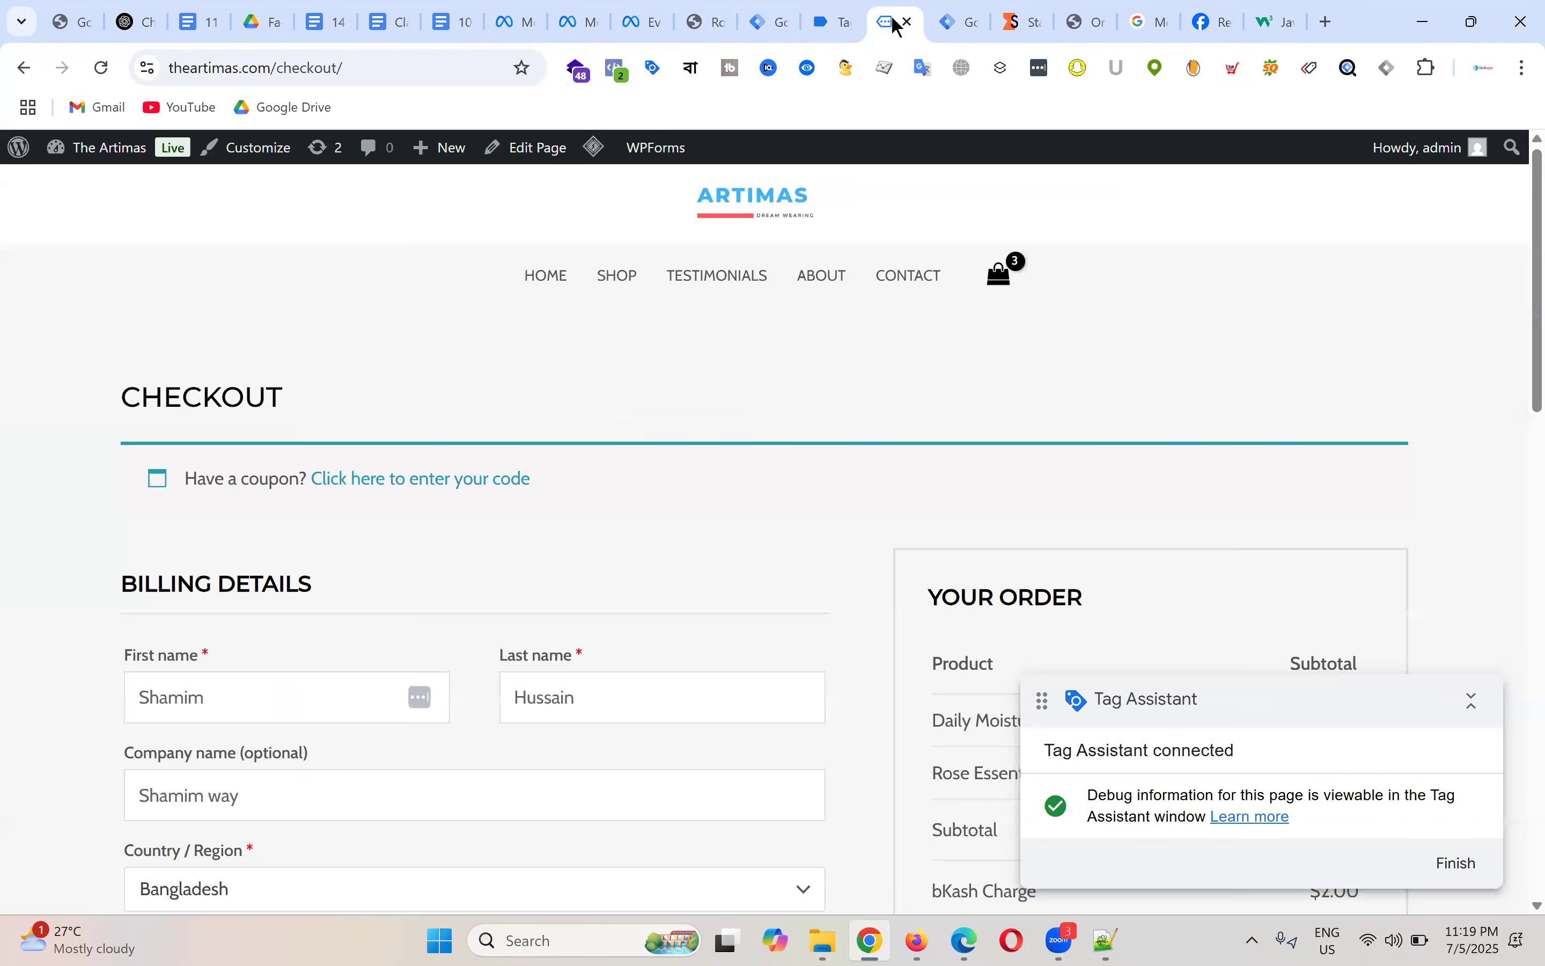
scroll(1072, 450, down, 6)
click(849, 9)
click(140, 472)
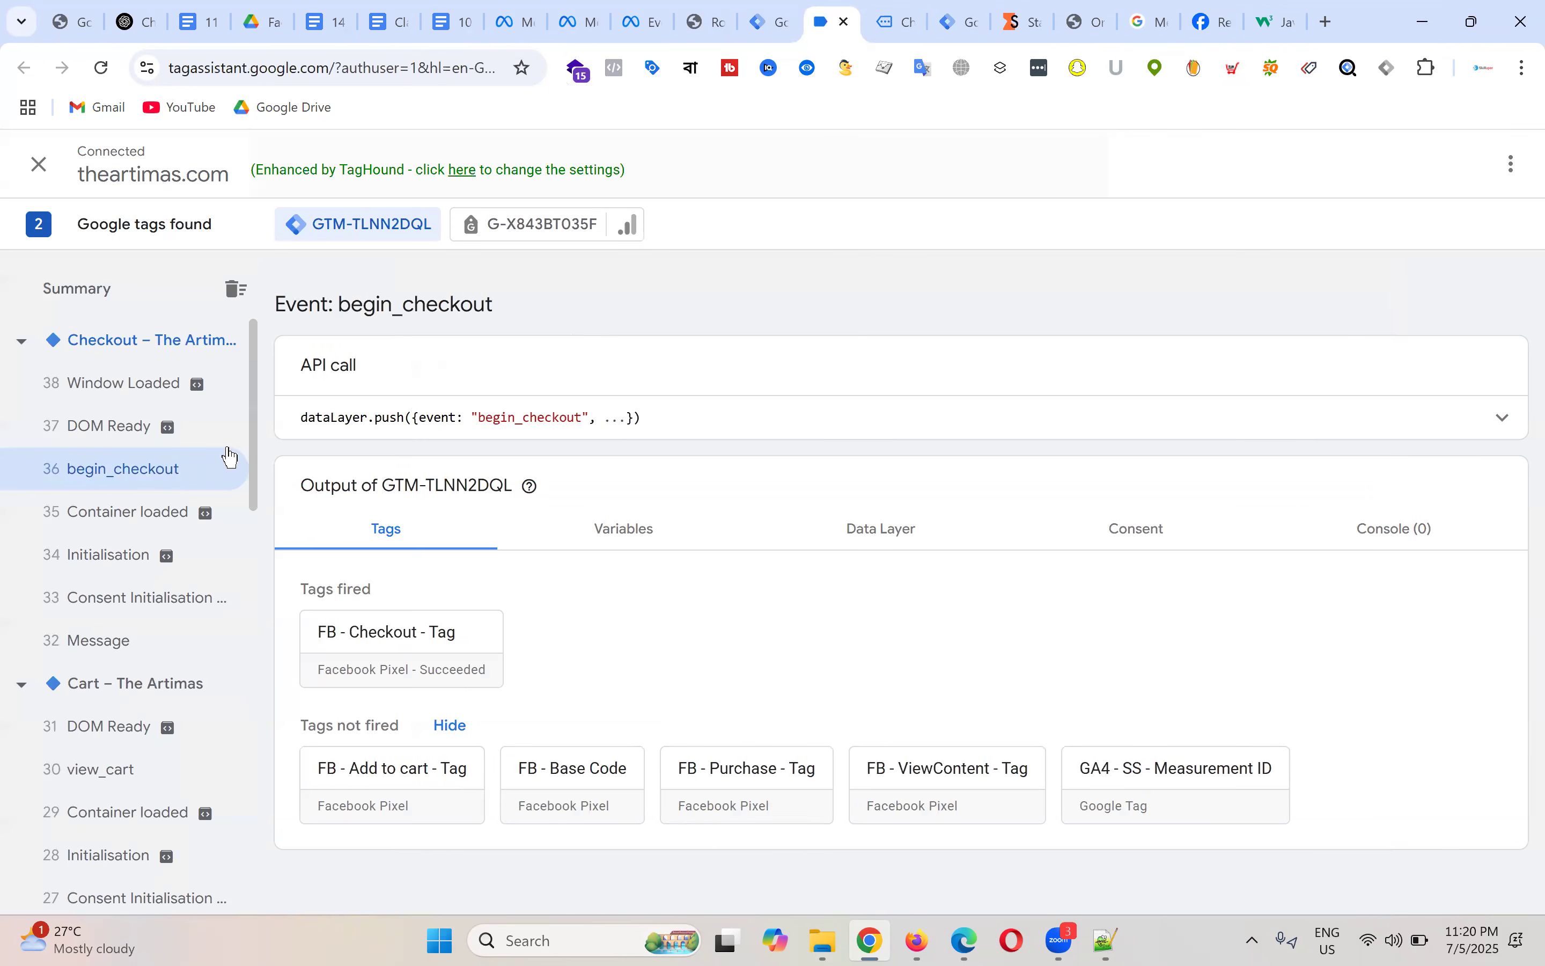
double_click(546, 416)
right_click(546, 422)
click(603, 444)
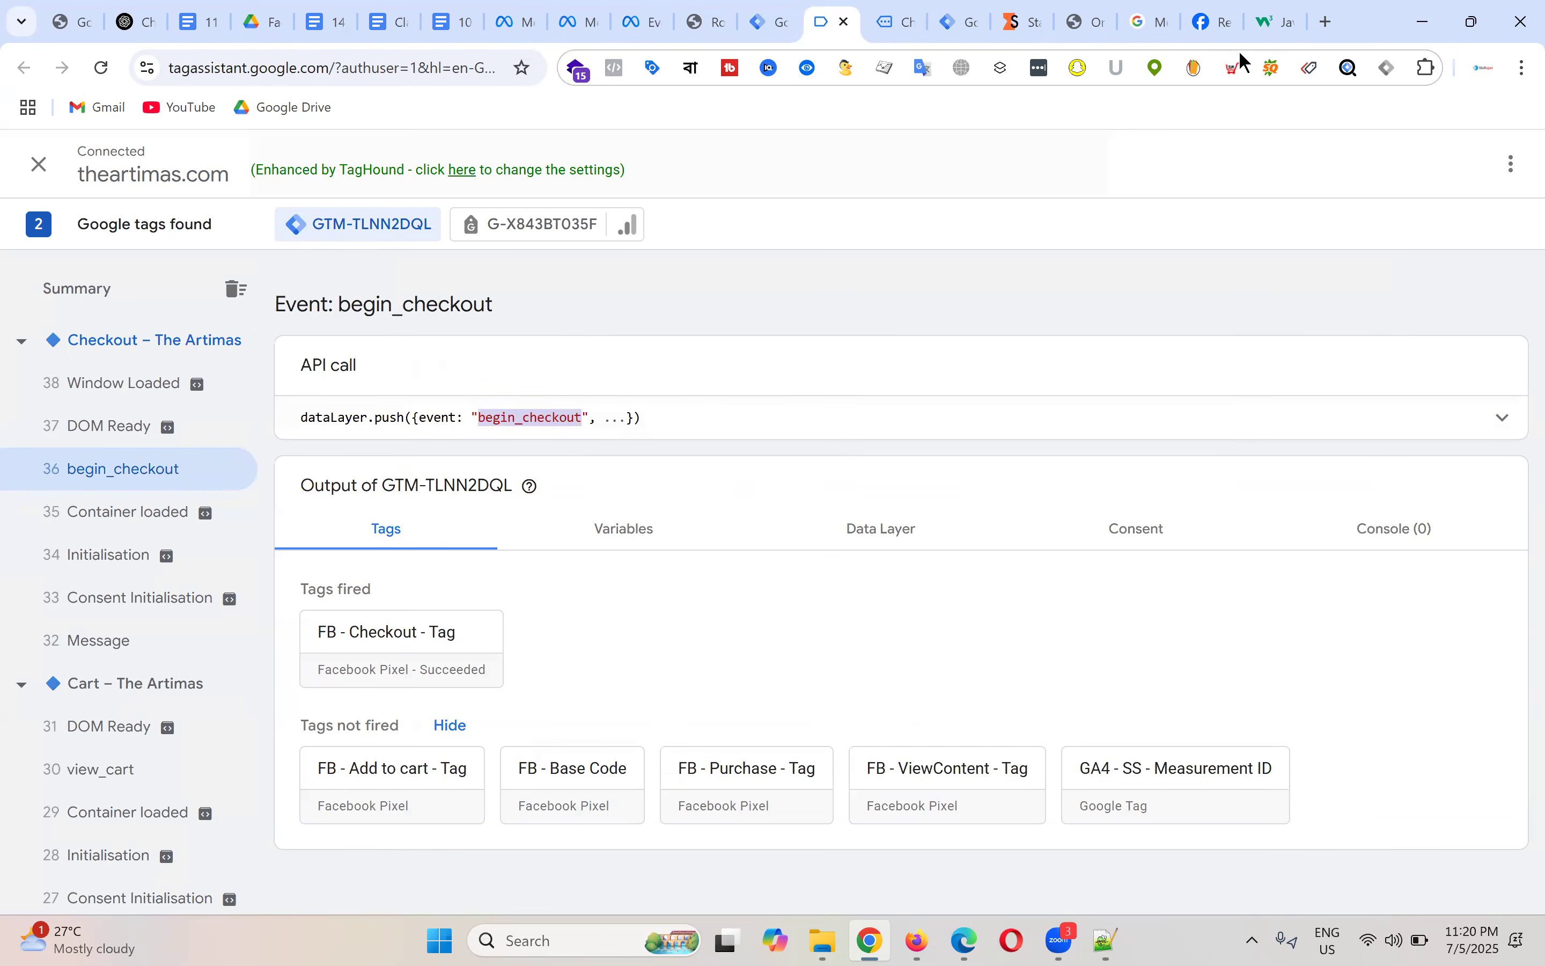
click(1175, 10)
Step: Copy begin_checkout from the docs' gtag example and return to the Checkout tag editor
scroll(853, 434, down, 4)
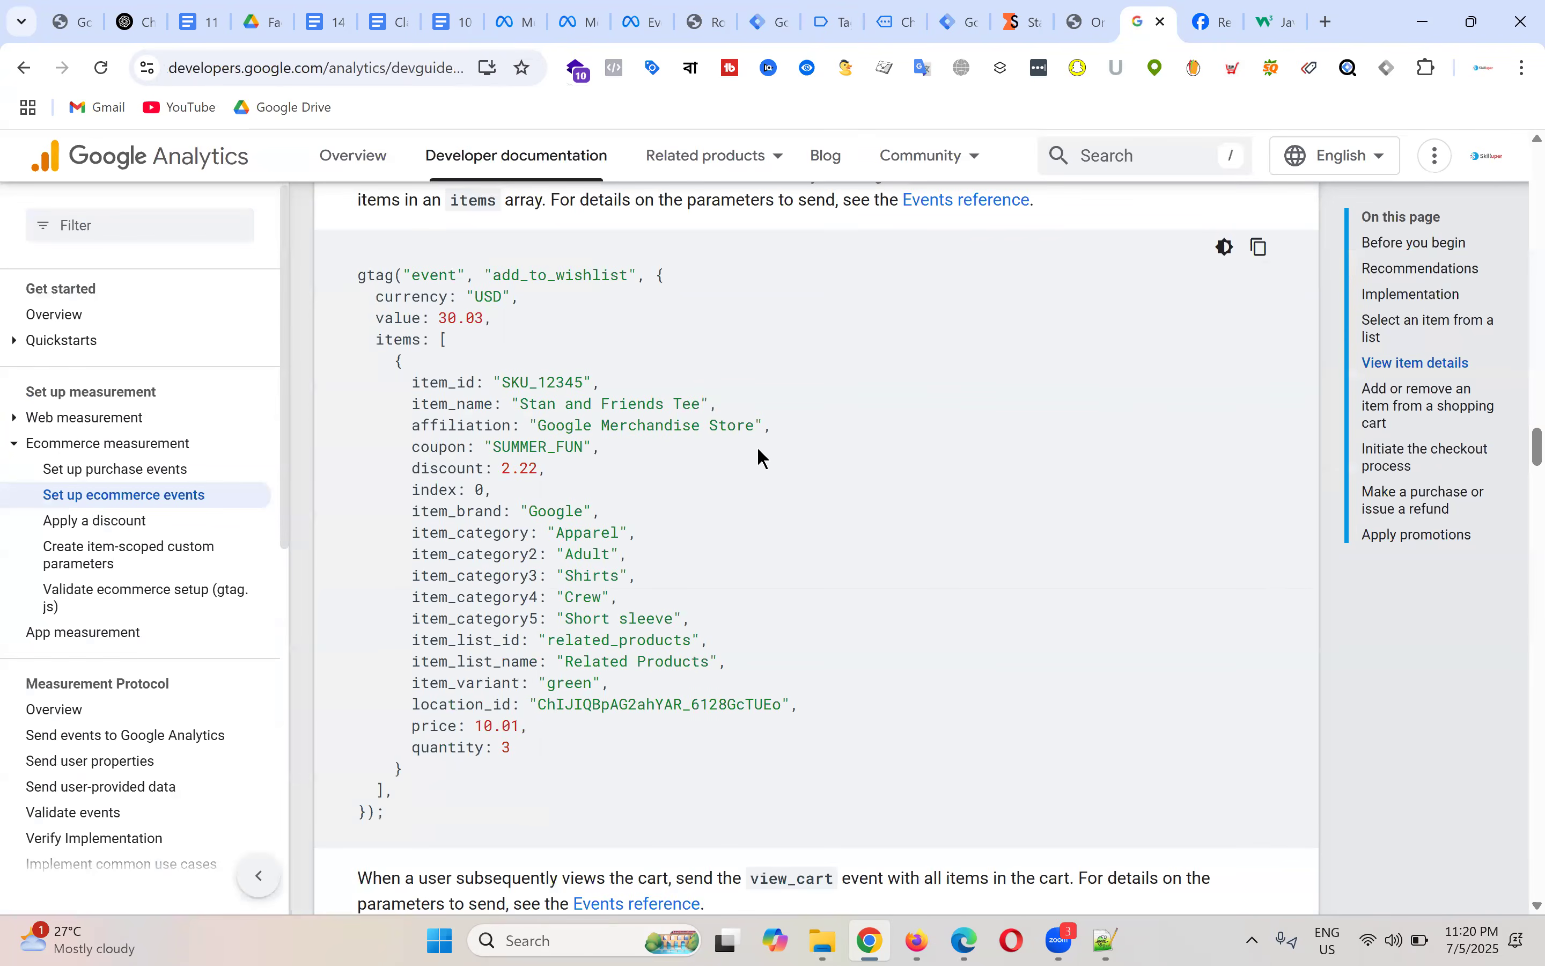
scroll(759, 447, down, 15)
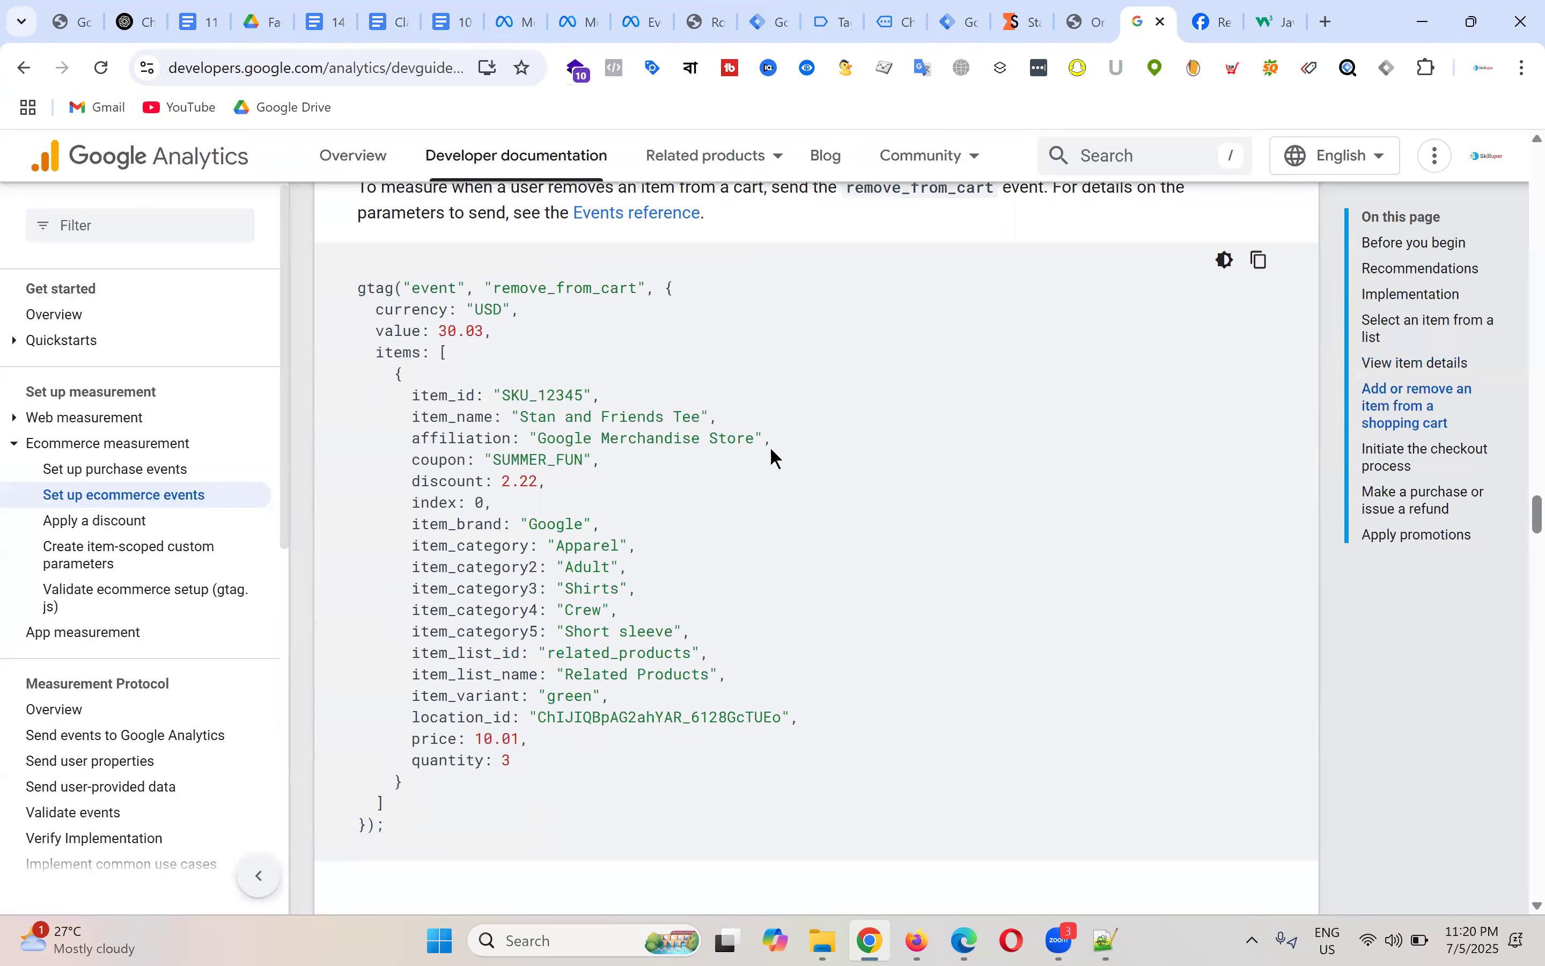
scroll(775, 449, down, 12)
scroll(593, 458, up, 3)
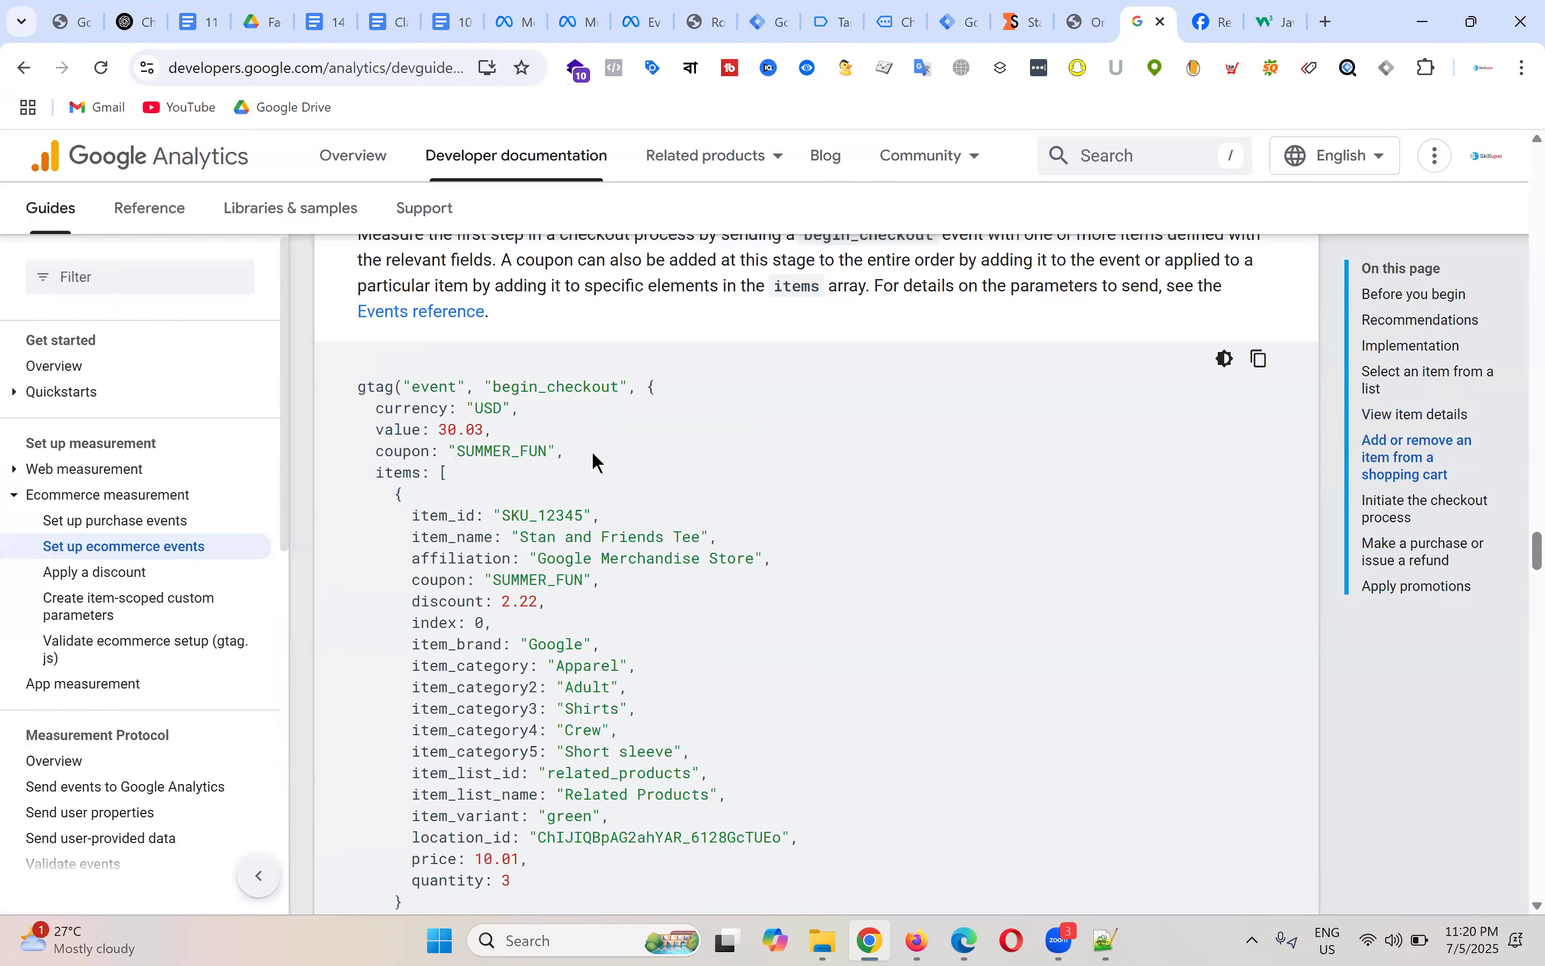
double_click(567, 385)
right_click(567, 385)
click(642, 412)
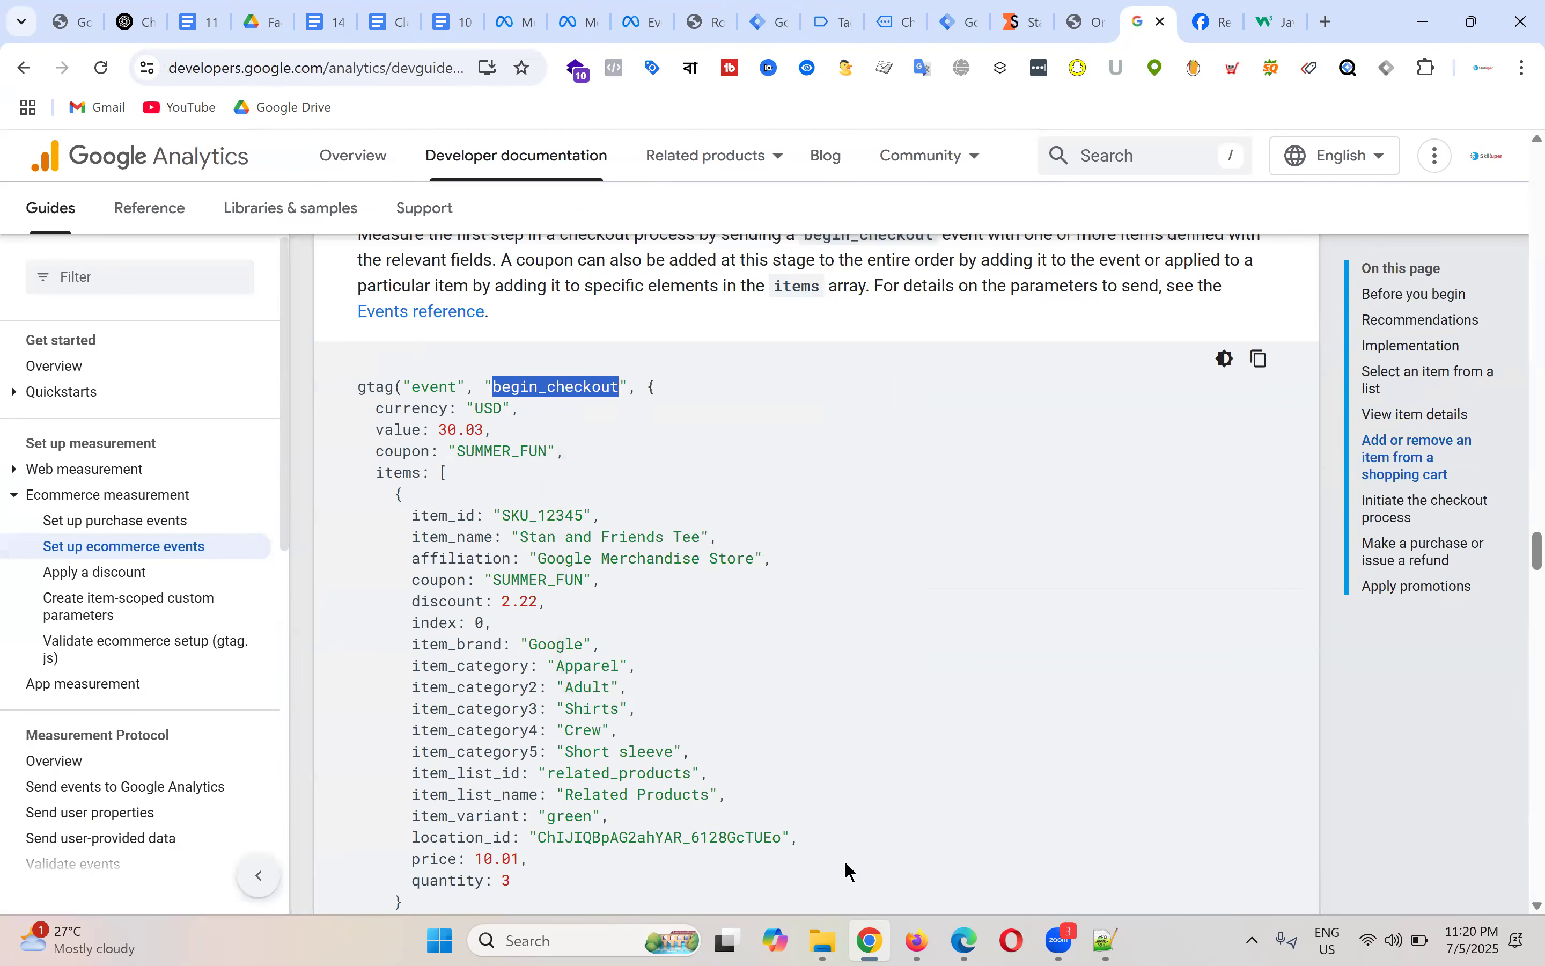
click(768, 20)
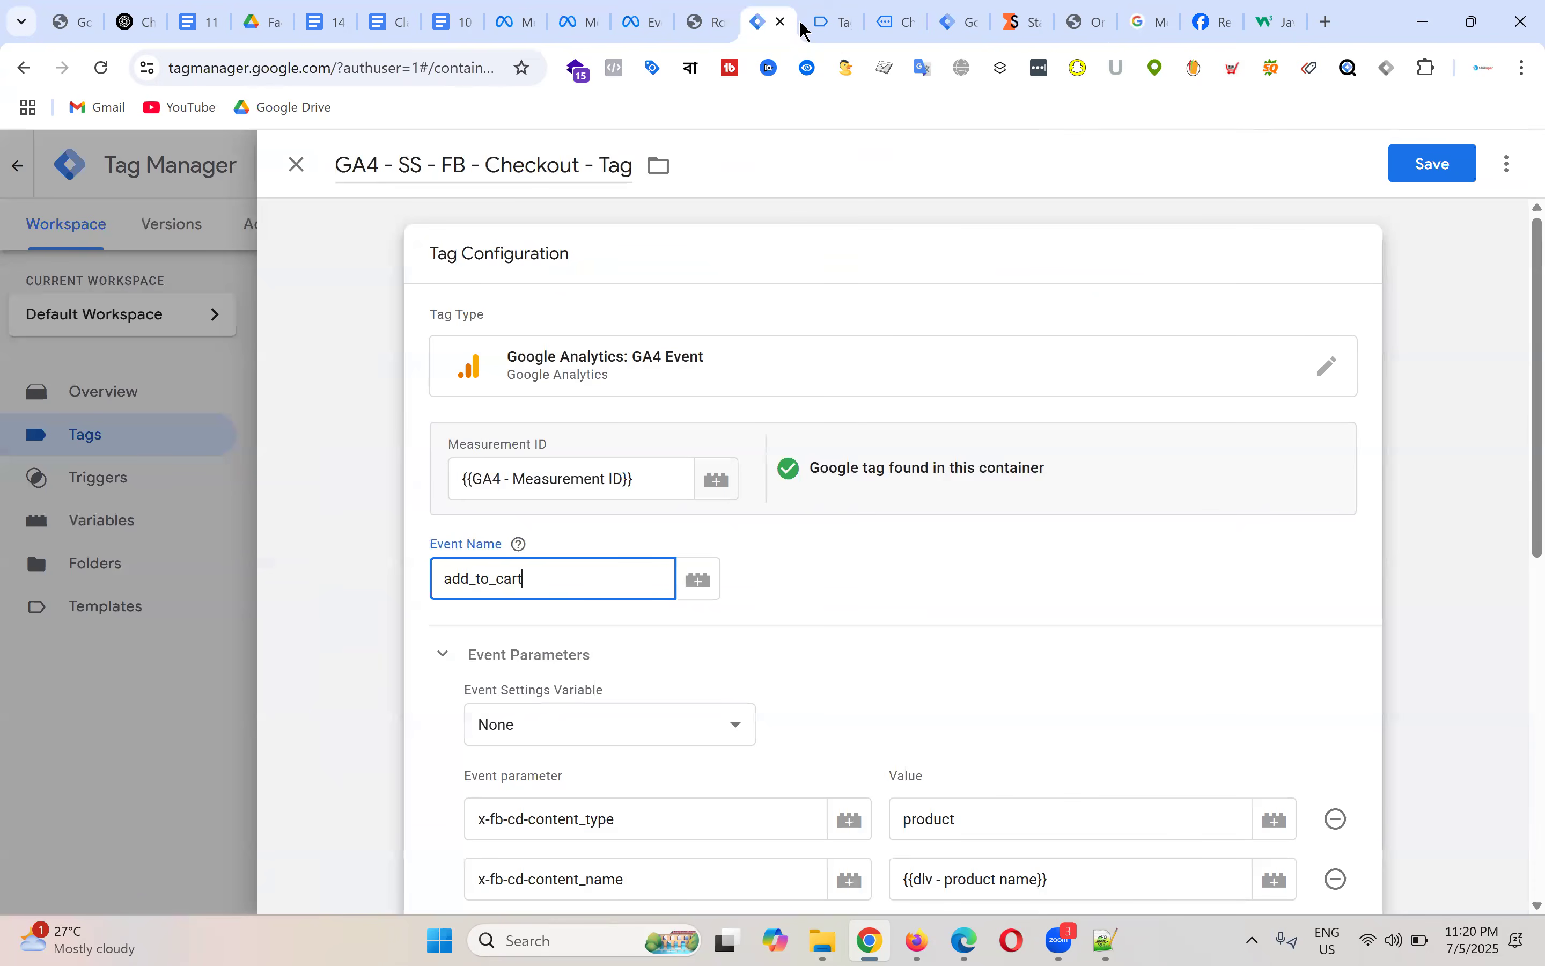
Step: Change the event name from add_to_cart to begin_checkout and clear the old content_name and content_ids values
double_click(565, 583)
key(ctrl+v)
scroll(1045, 558, down, 5)
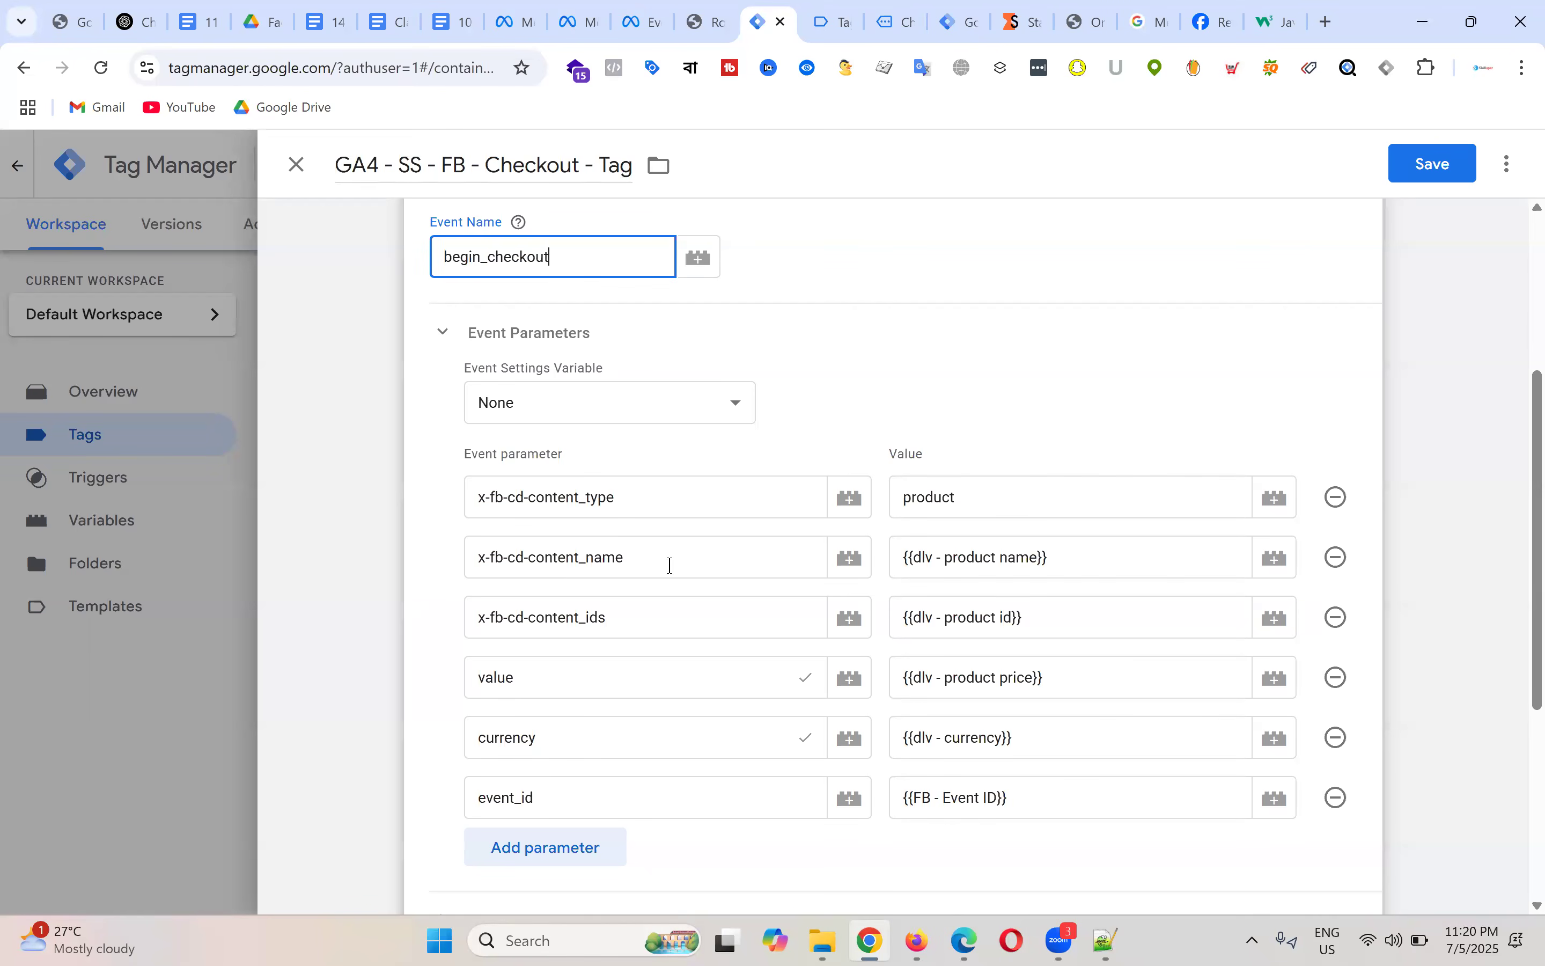
click(1095, 559)
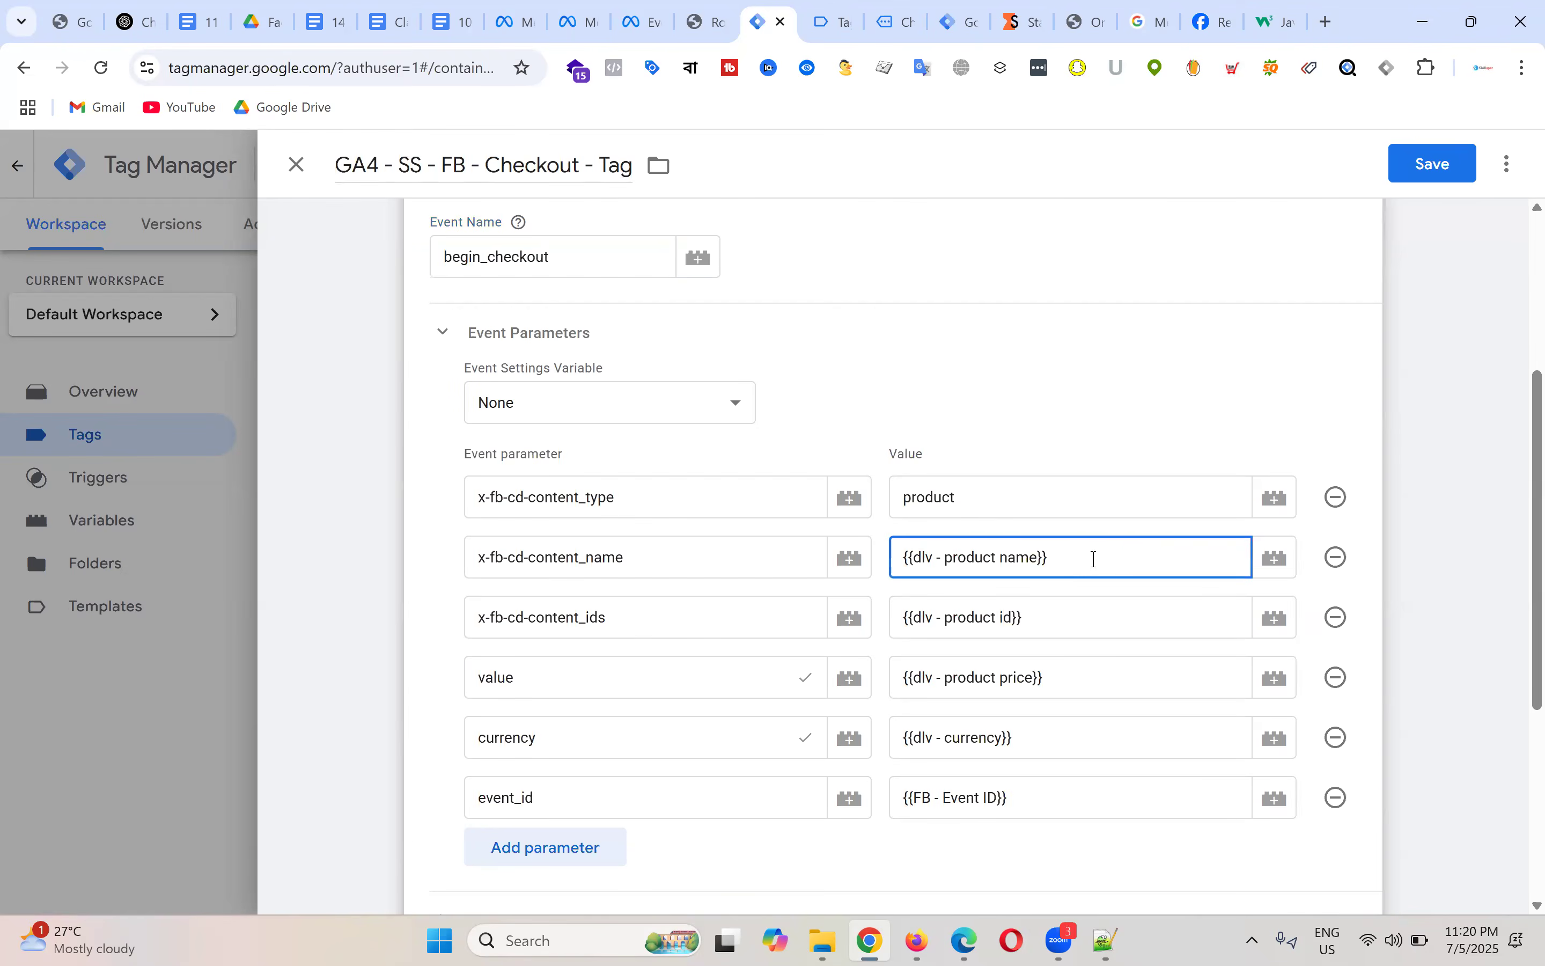
key(BackSpace)
key(BackSpace)
key(BackSpace)
key(BackSpace)
key(BackSpace)
key(BackSpace)
key(BackSpace)
key(BackSpace)
key(BackSpace)
key(BackSpace)
key(BackSpace)
key(BackSpace)
key(BackSpace)
key(BackSpace)
key(BackSpace)
key(BackSpace)
key(BackSpace)
key(BackSpace)
key(BackSpace)
key(BackSpace)
click(1175, 422)
click(1066, 624)
key(BackSpace)
key(BackSpace)
key(BackSpace)
key(BackSpace)
key(BackSpace)
key(BackSpace)
key(BackSpace)
key(BackSpace)
key(BackSpace)
key(BackSpace)
key(BackSpace)
key(BackSpace)
key(BackSpace)
key(BackSpace)
key(BackSpace)
key(BackSpace)
key(BackSpace)
key(BackSpace)
key(BackSpace)
key(BackSpace)
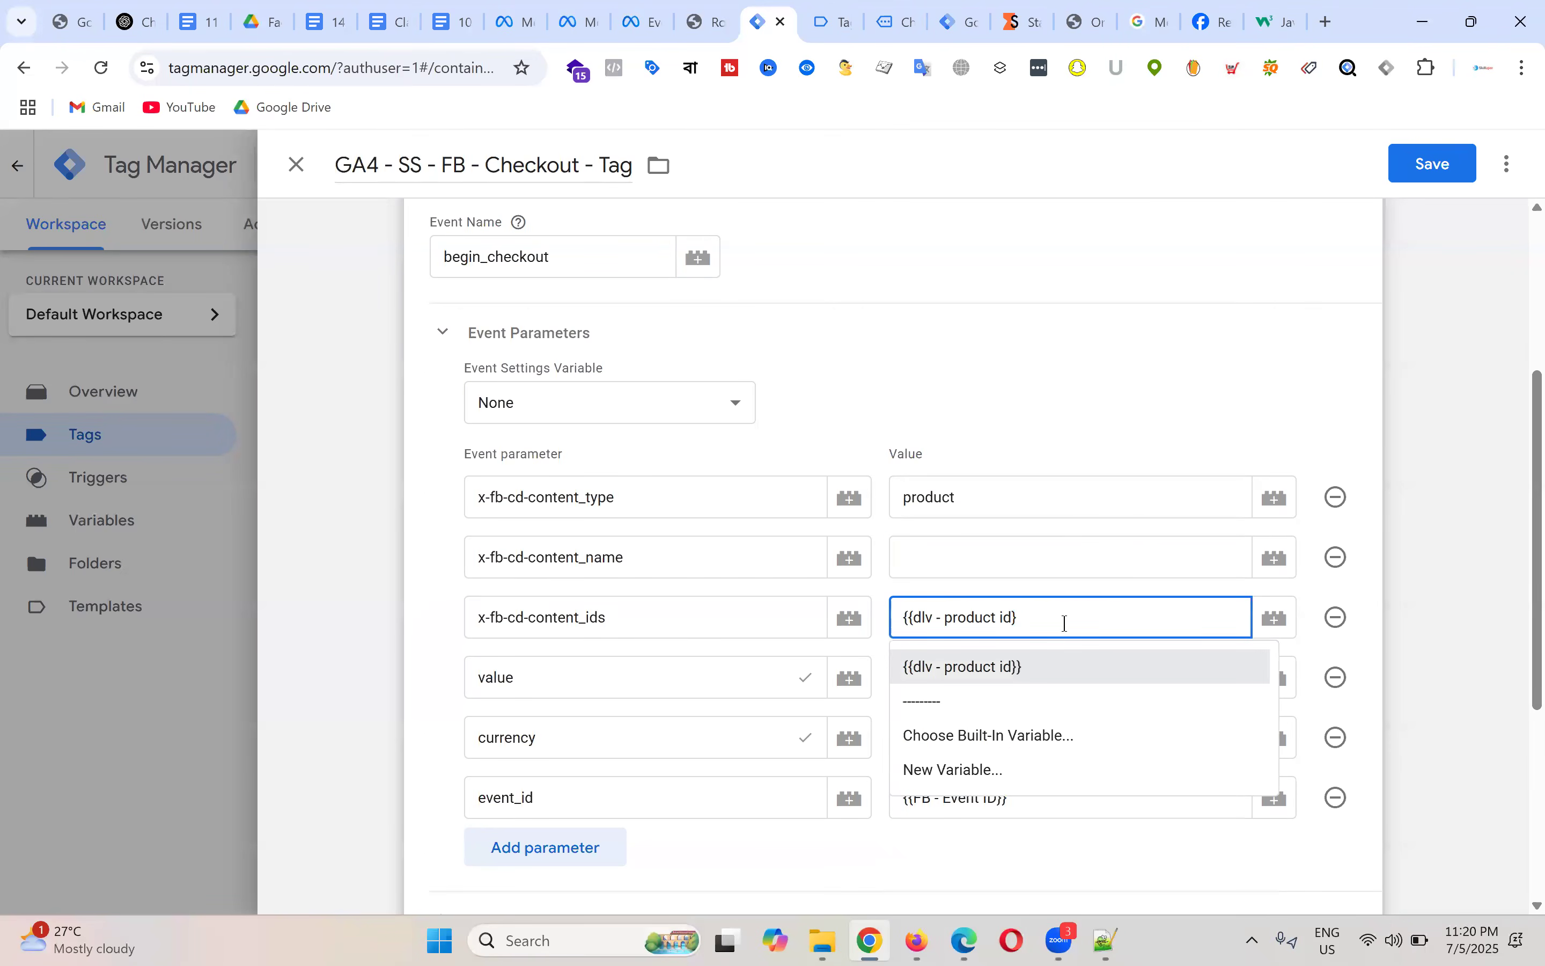
click(1173, 352)
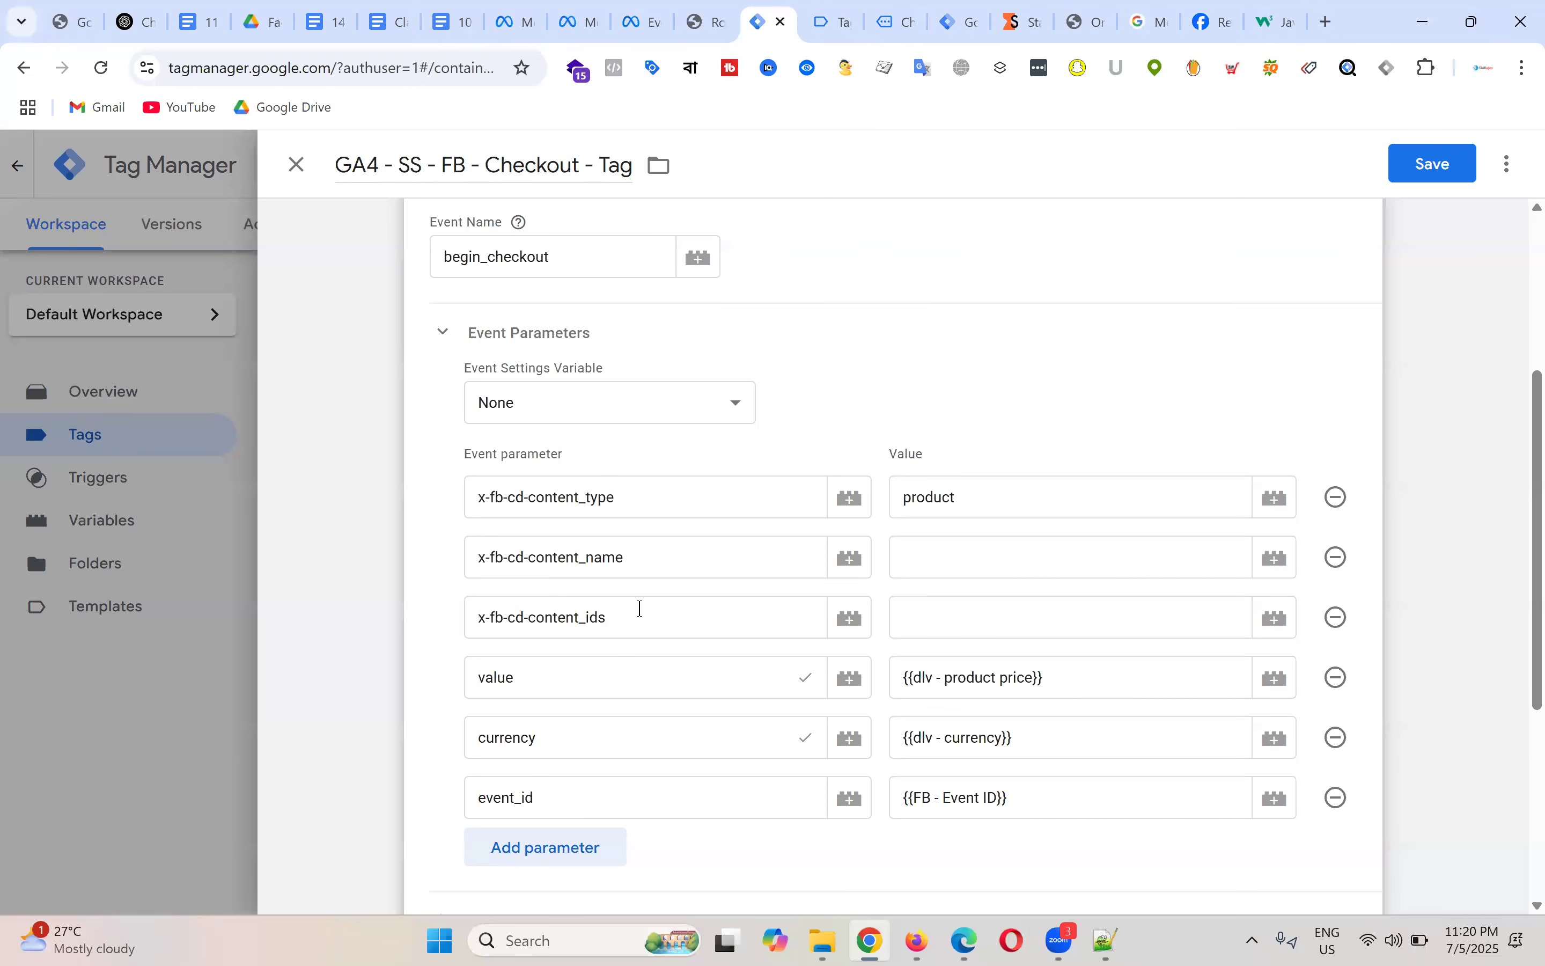
Step: Set content_name to the cJS Purchase Product Name variable and content_ids to cJS Purchase Product ID
click(964, 561)
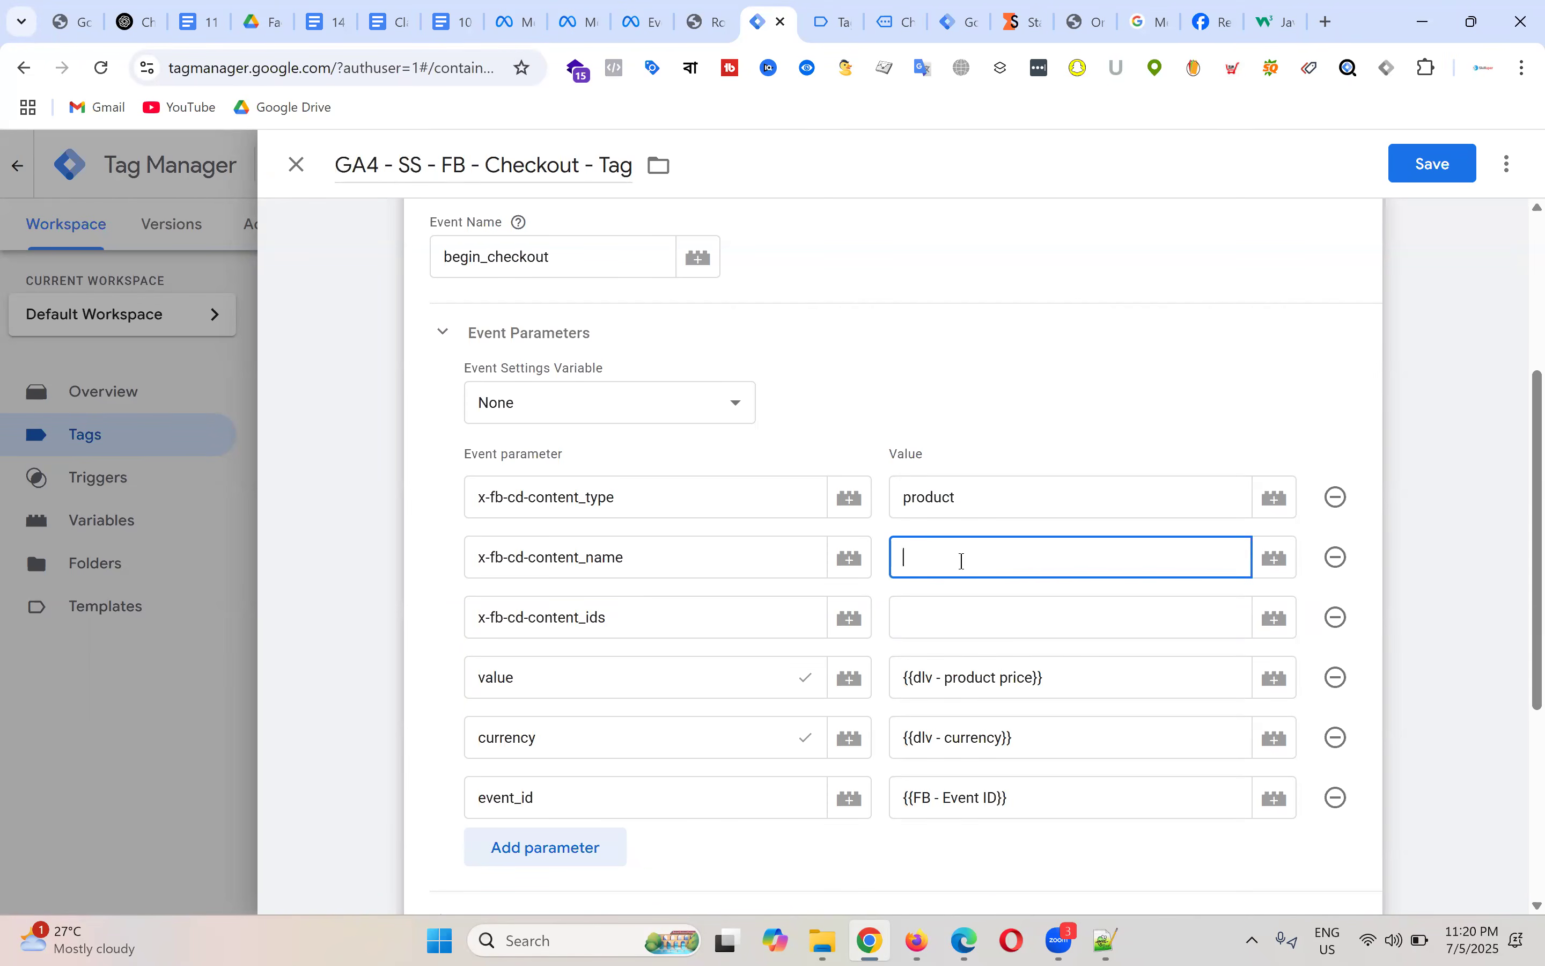
text({{)
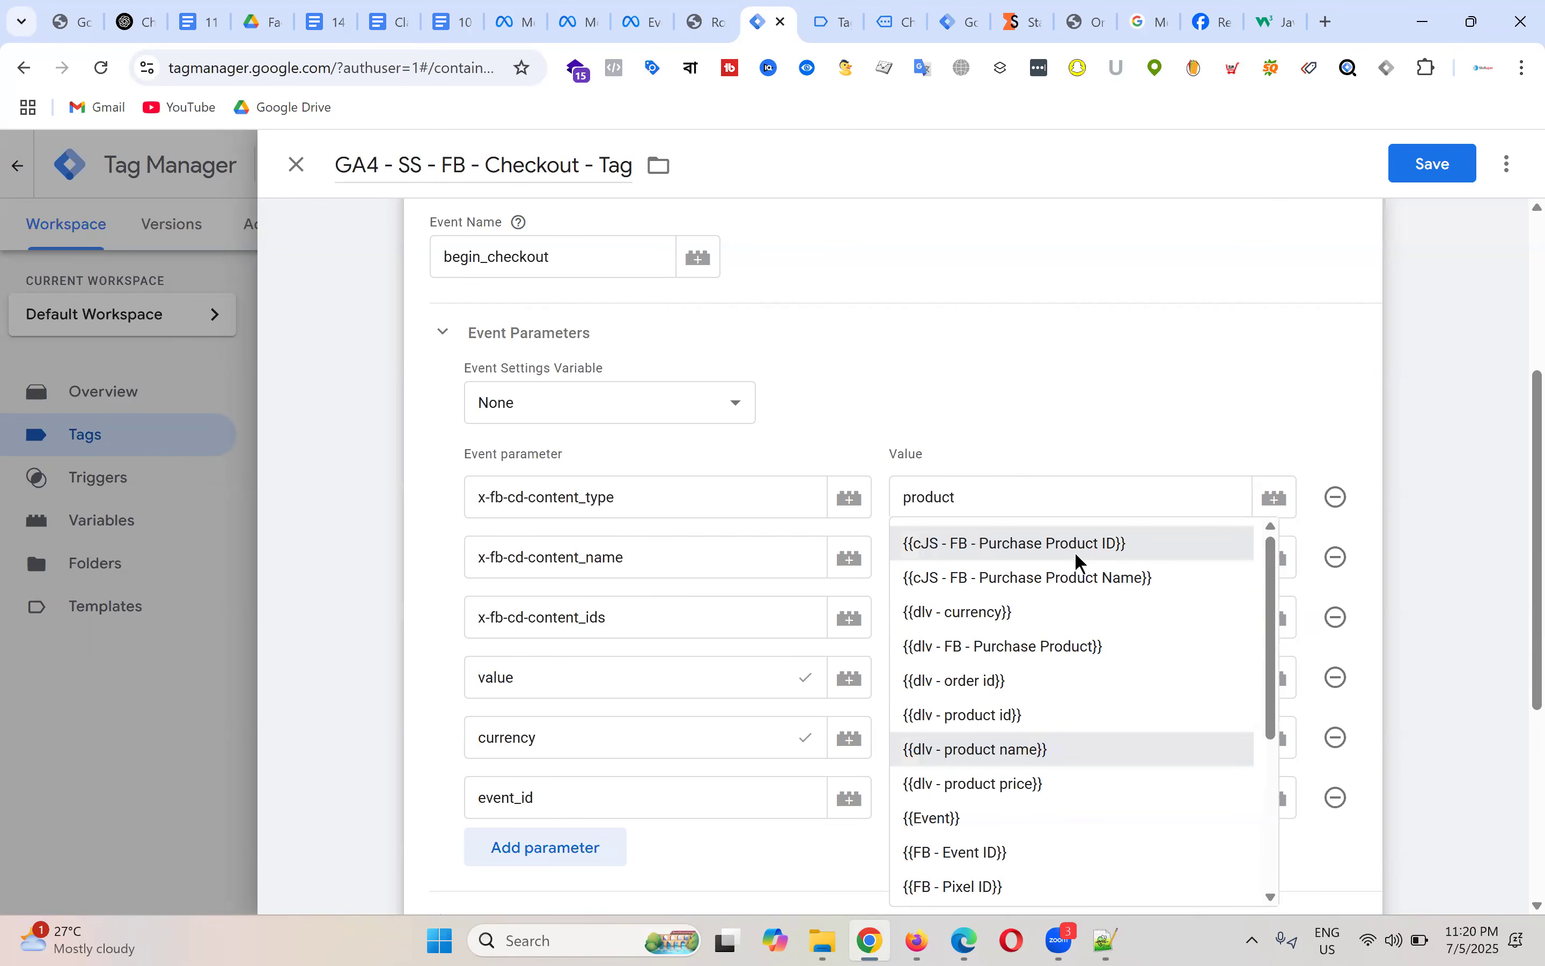
click(1079, 579)
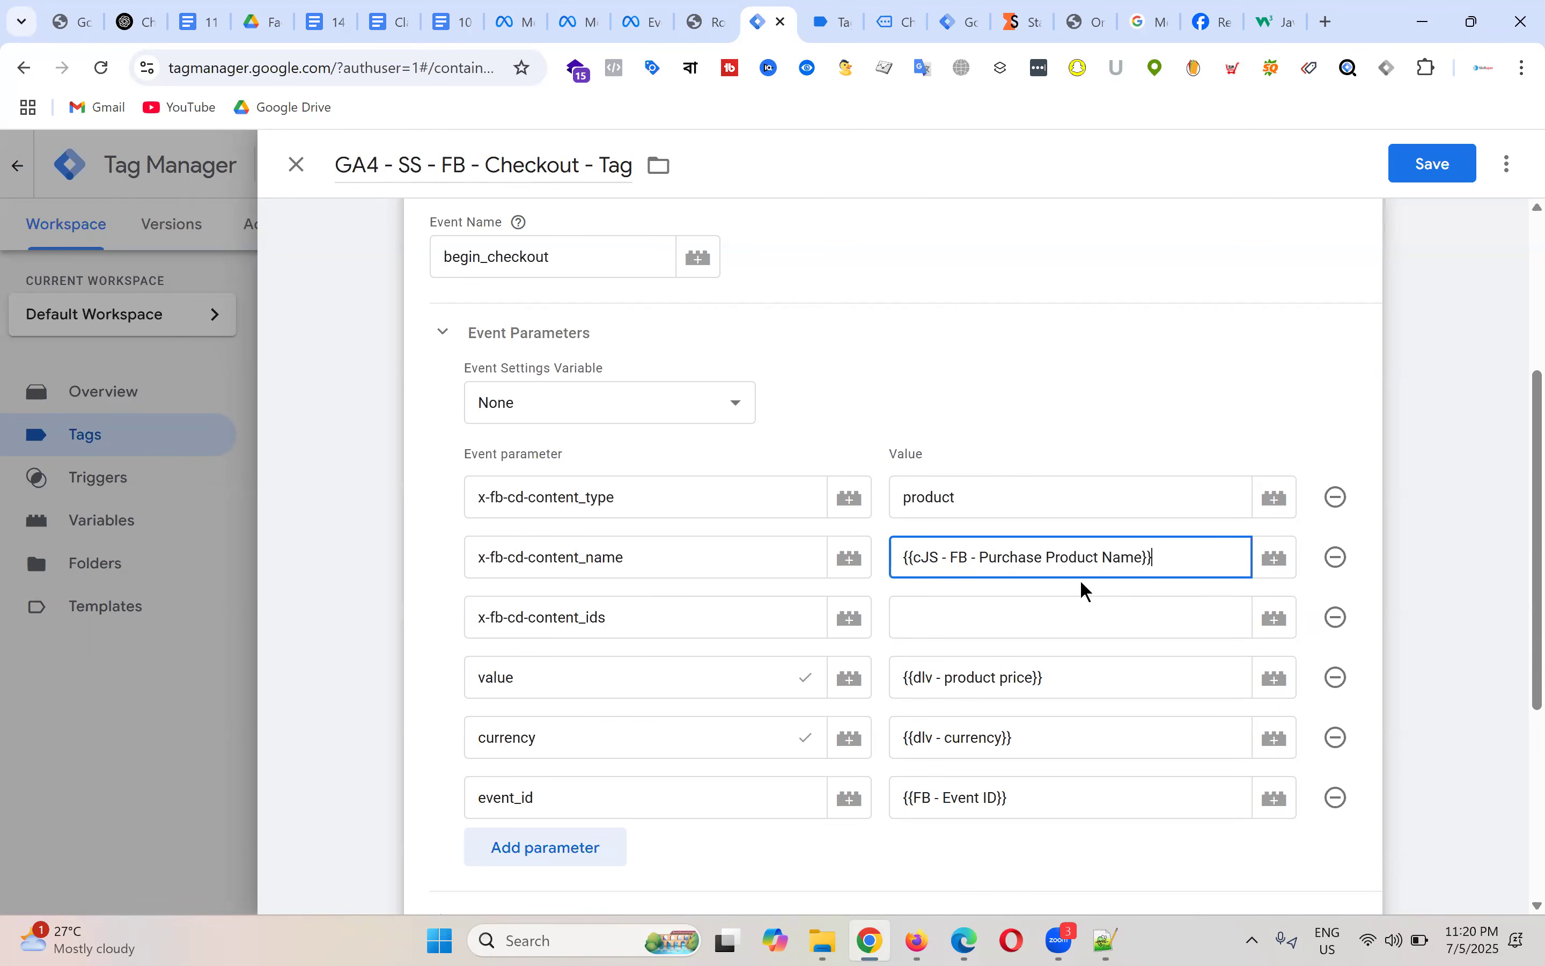
click(985, 609)
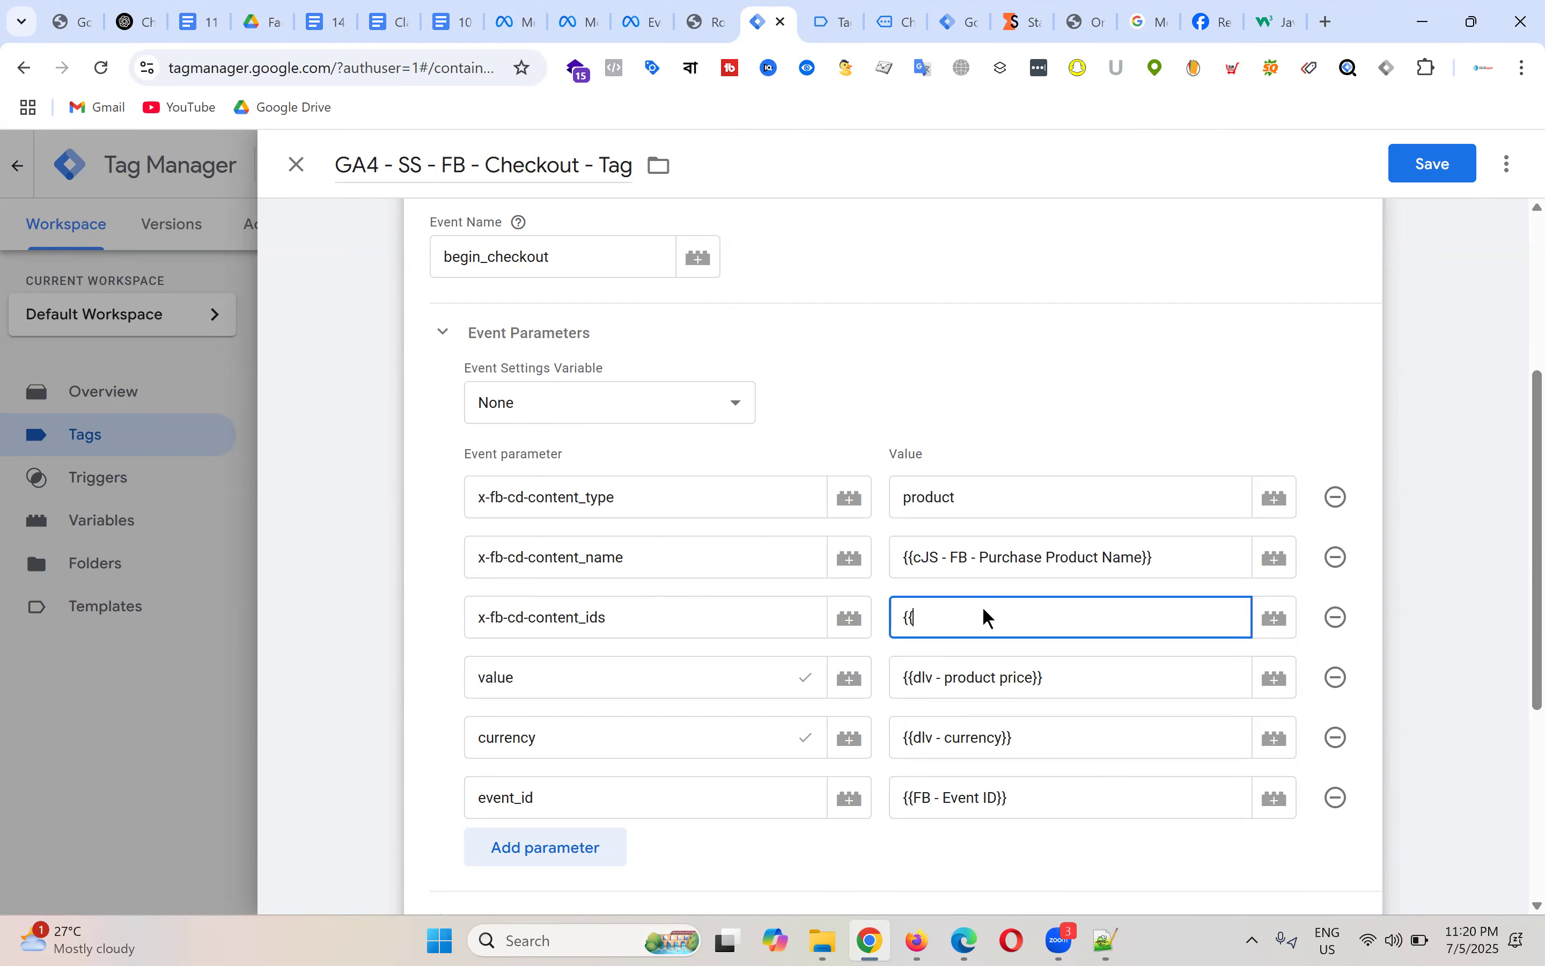
text({{)
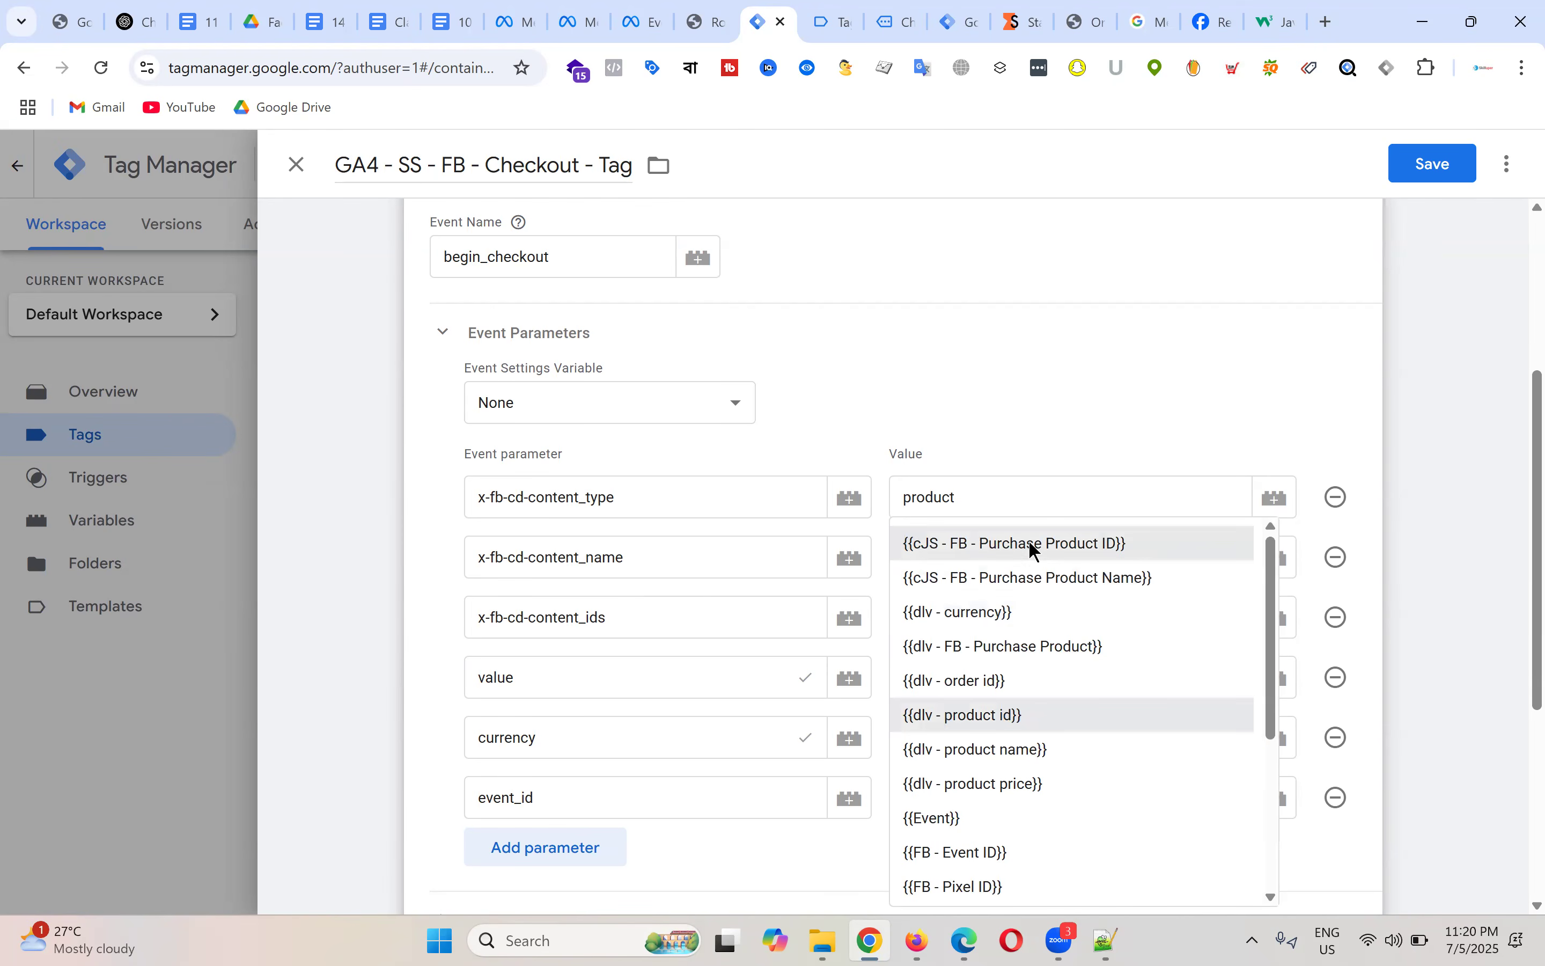
click(1030, 544)
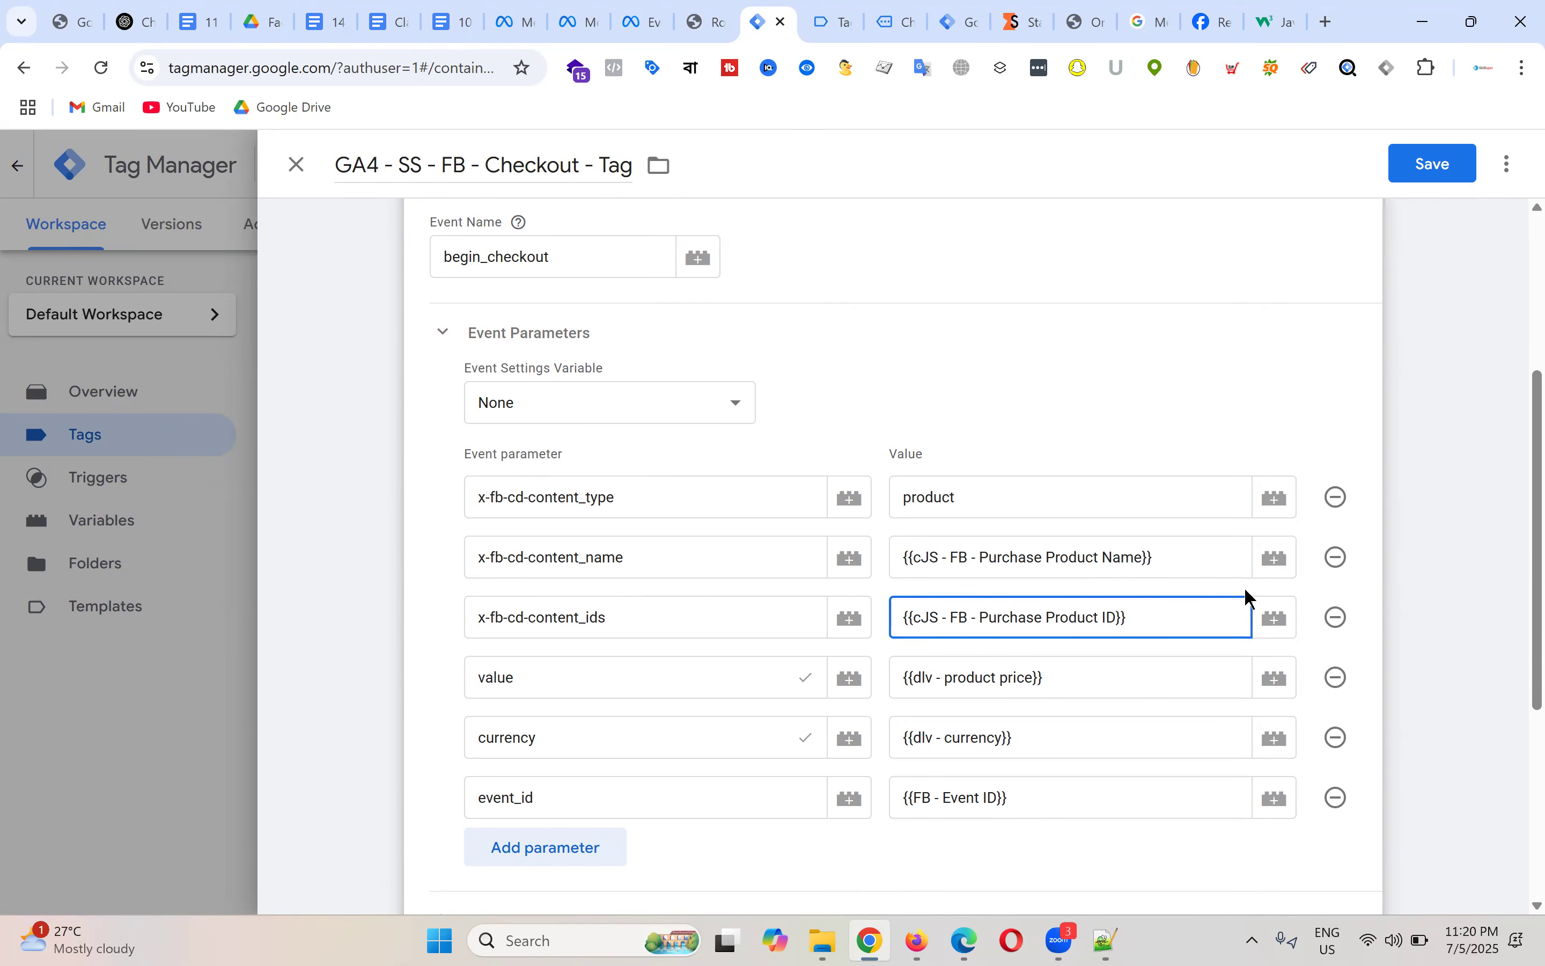
Step: Remove Add to cart - Trigger from the tag's triggering
drag(631, 617, 403, 624)
scroll(601, 559, up, 3)
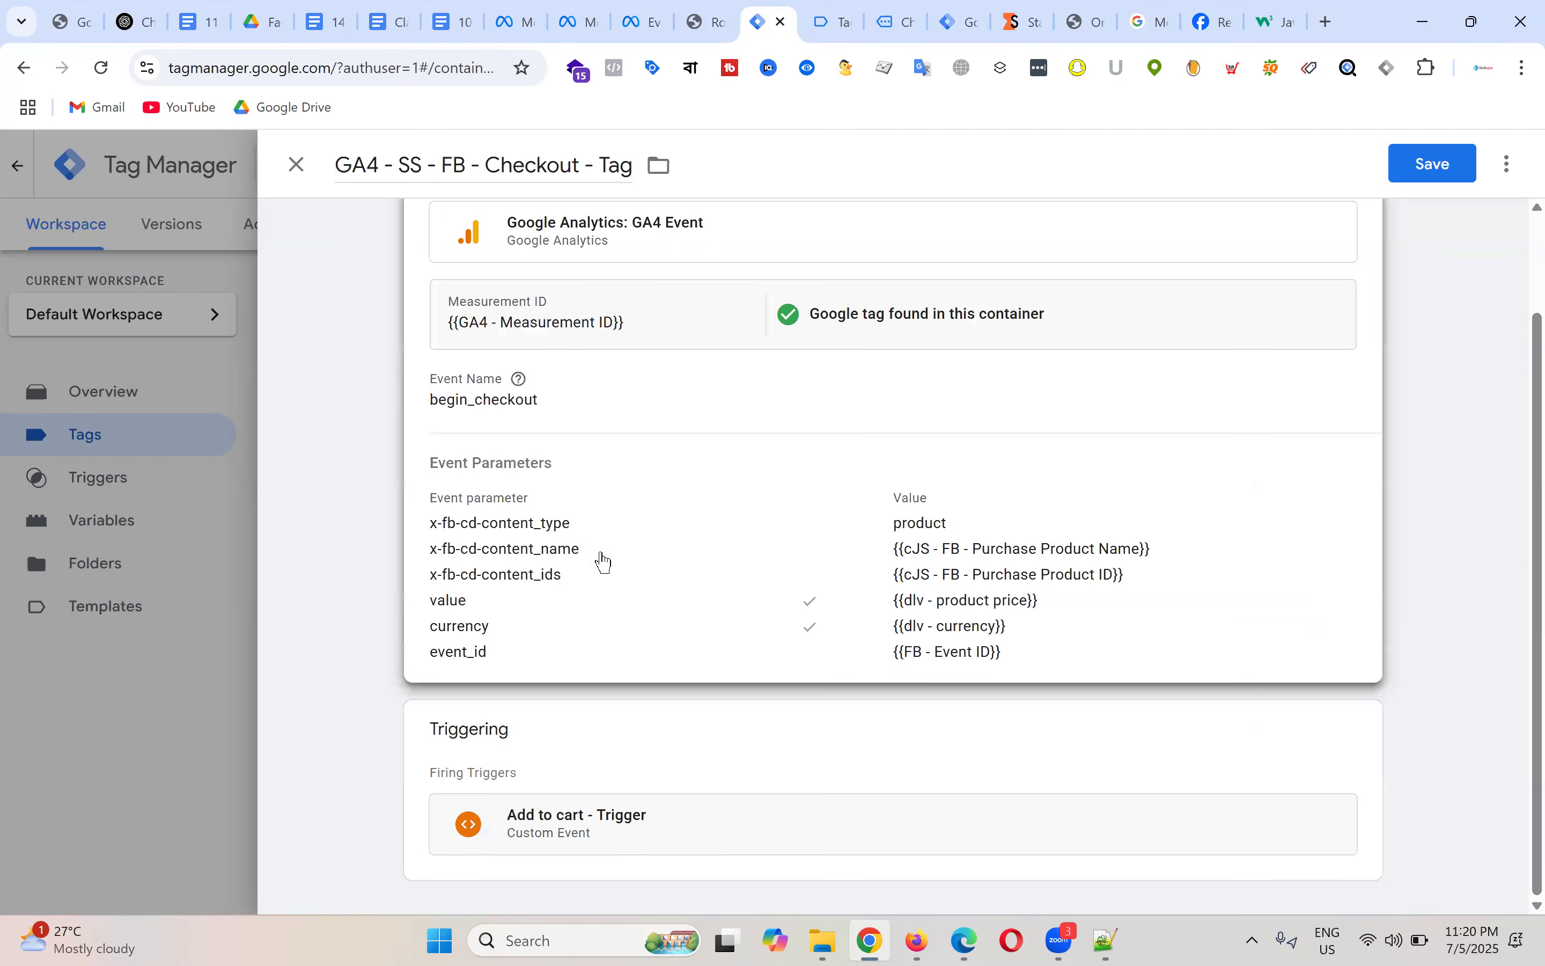
scroll(557, 702, down, 9)
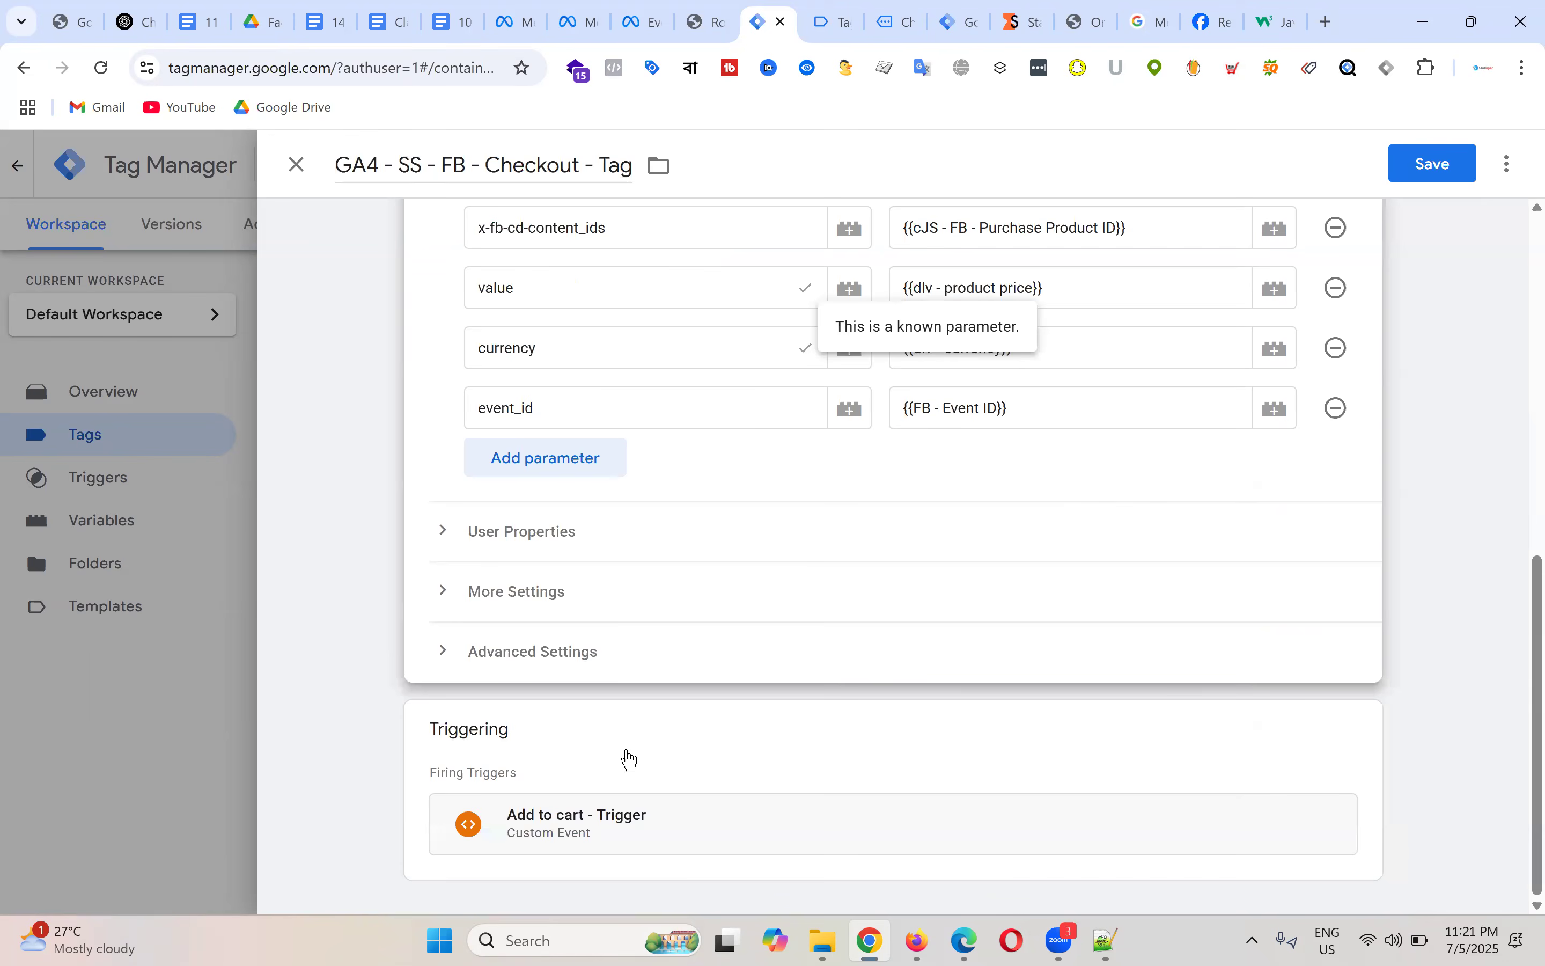
click(826, 791)
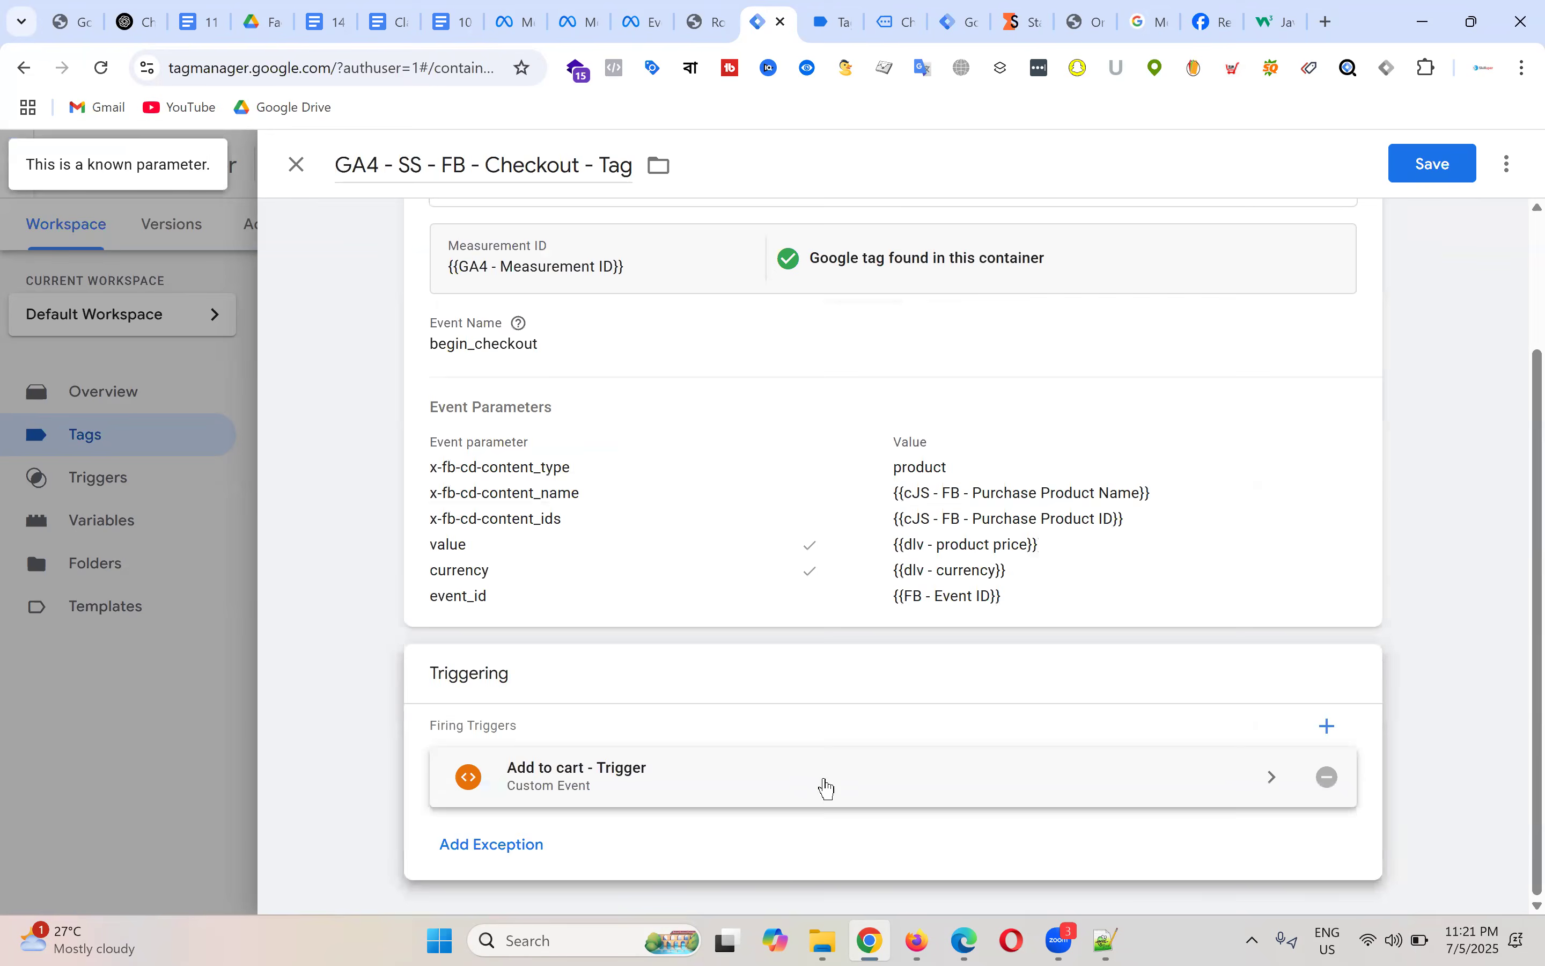
click(1328, 778)
Step: Attach Checkout - Trigger to the GA4 - SS - FB - Checkout - Tag and save it
click(897, 738)
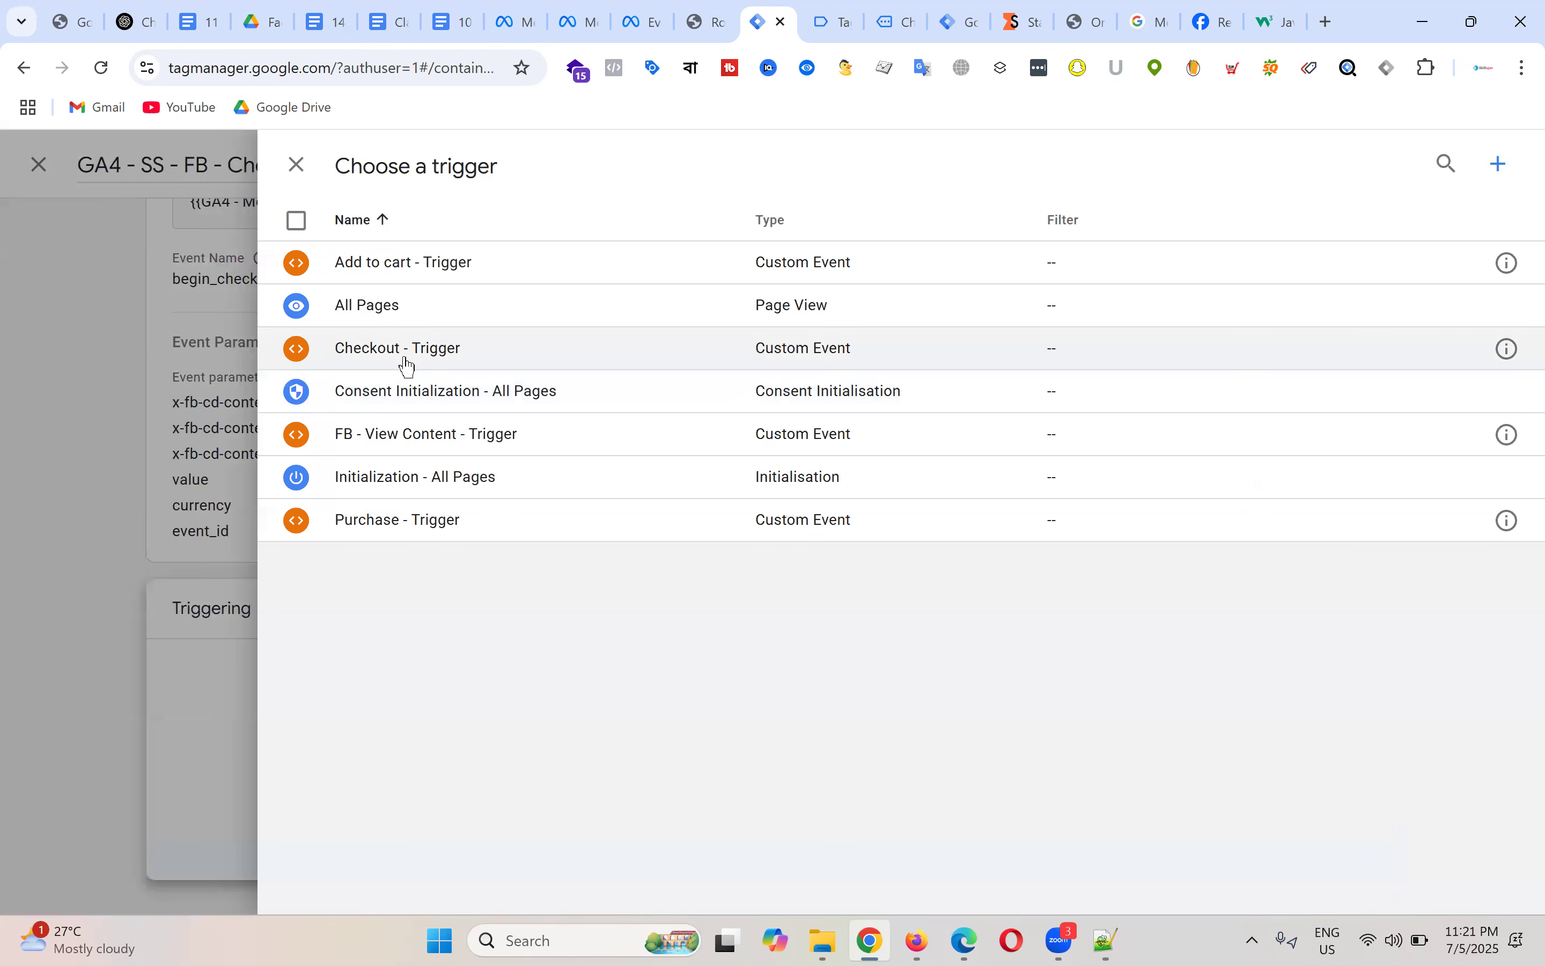
click(404, 350)
scroll(1277, 386, up, 3)
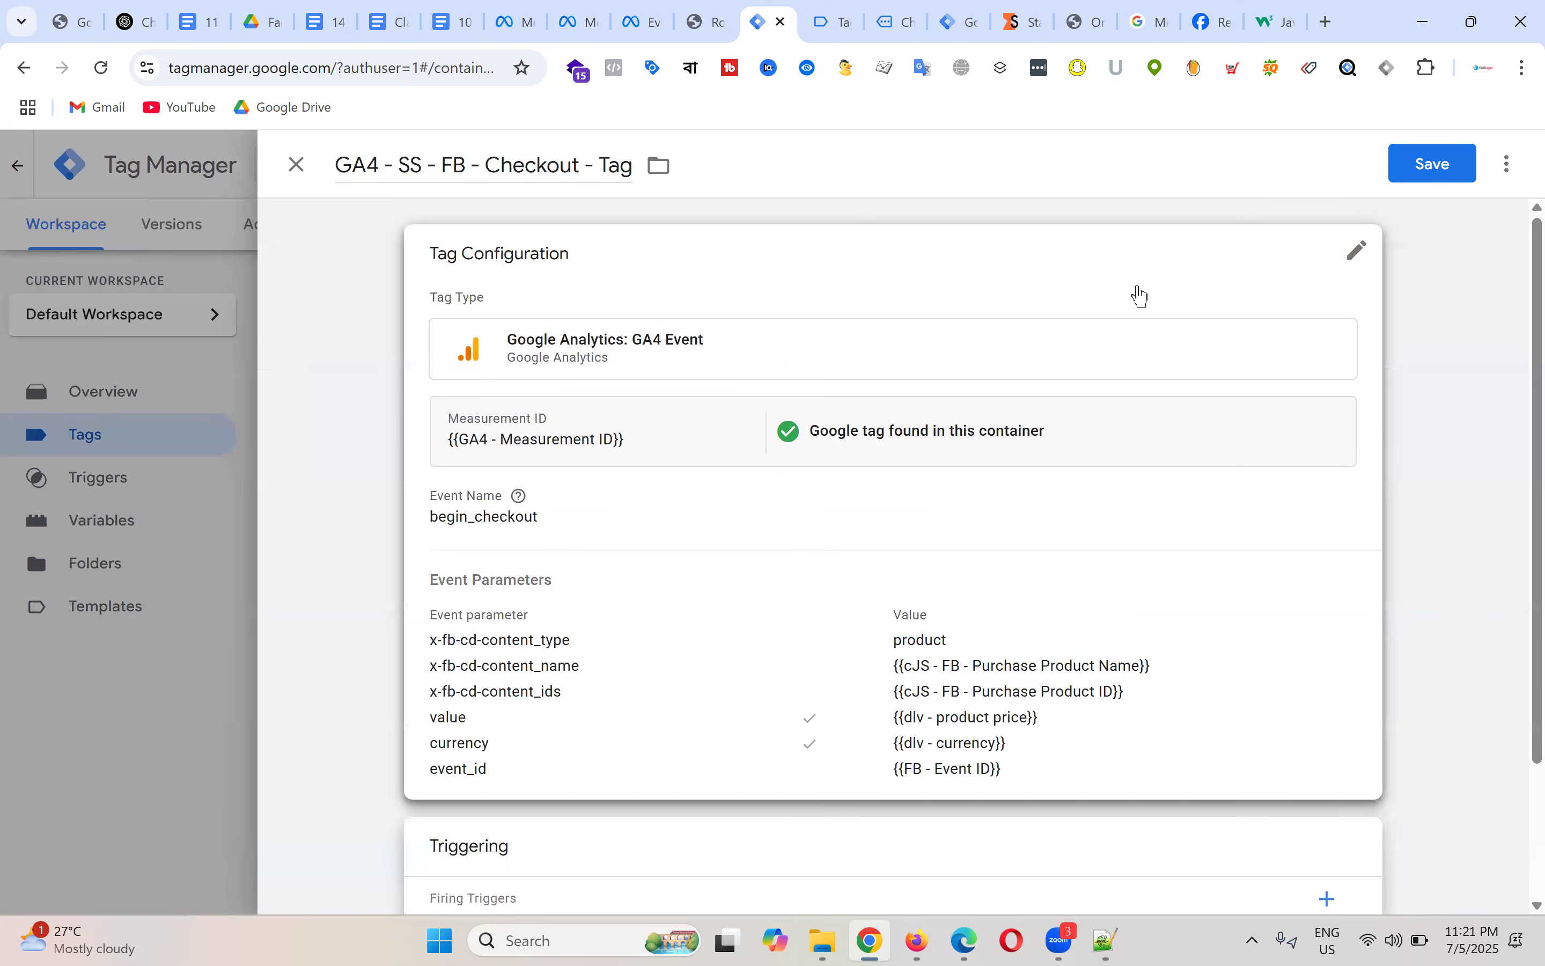
key(ctrl+s)
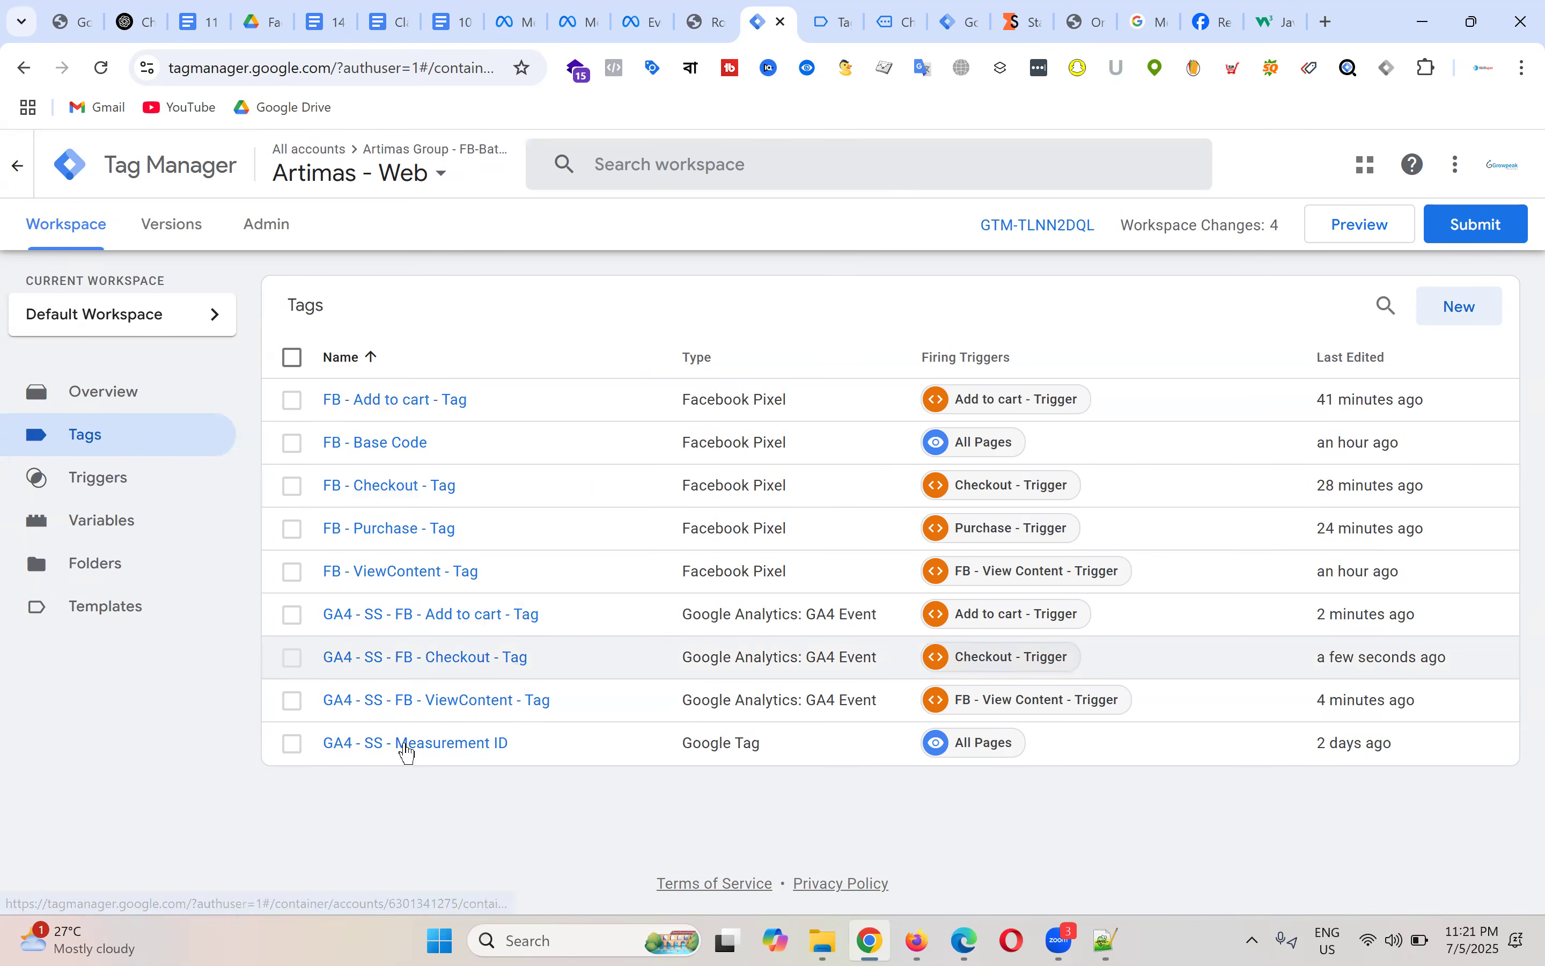
Step: Copy the Checkout tag and rename the copy 'GA4 - SS - FB - Purchase - Tag'
click(459, 667)
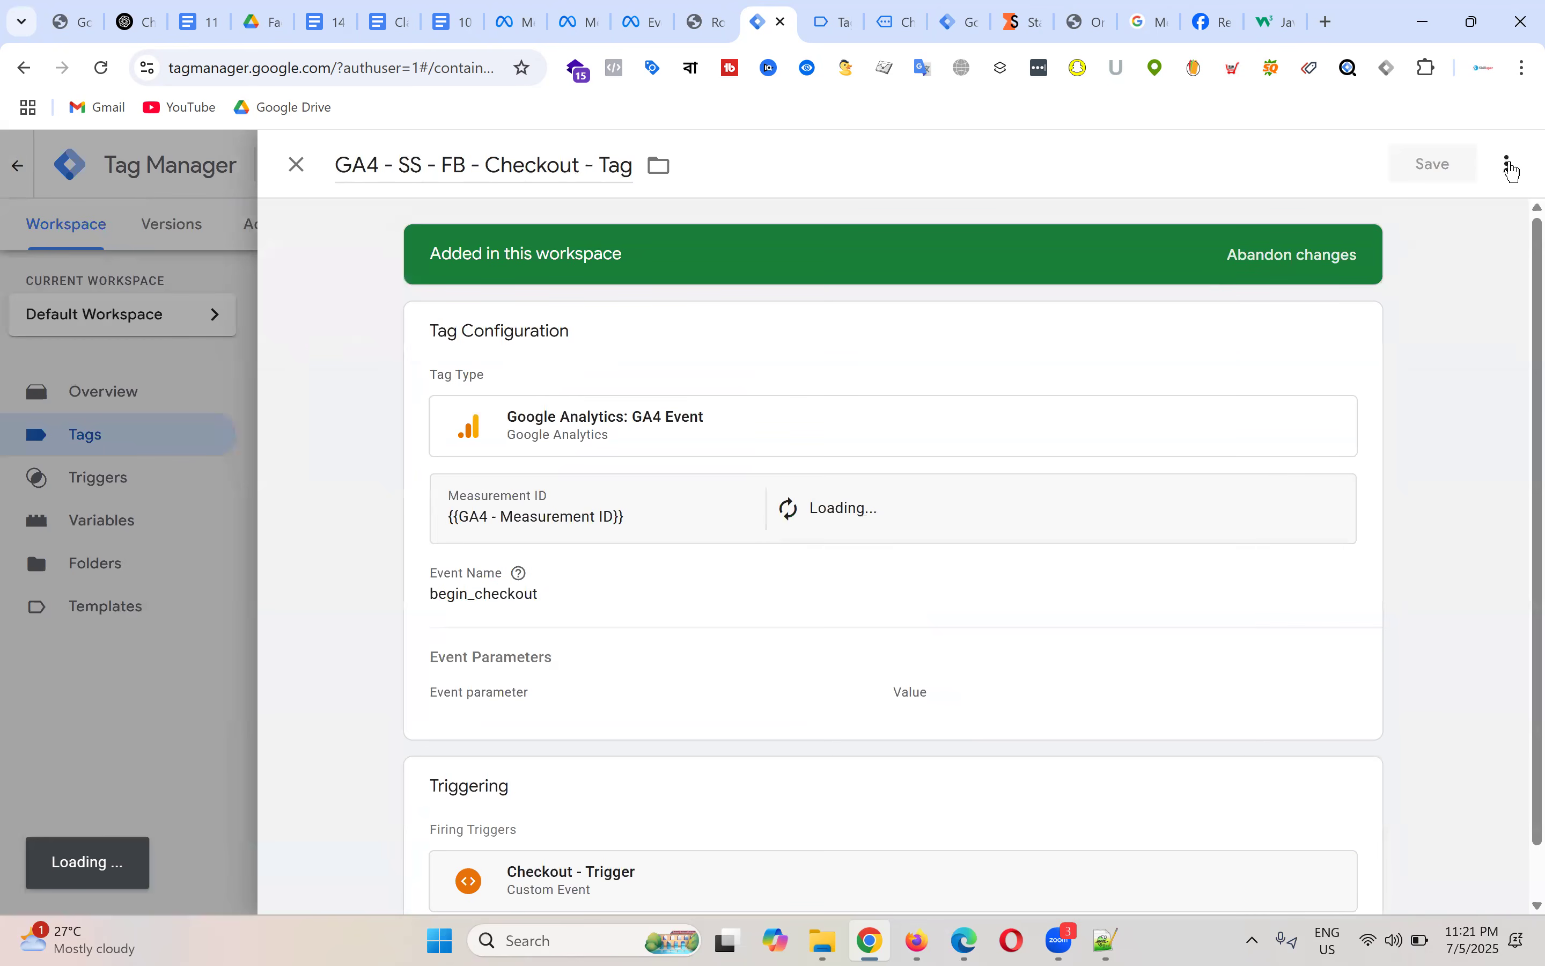
click(1511, 166)
click(1445, 215)
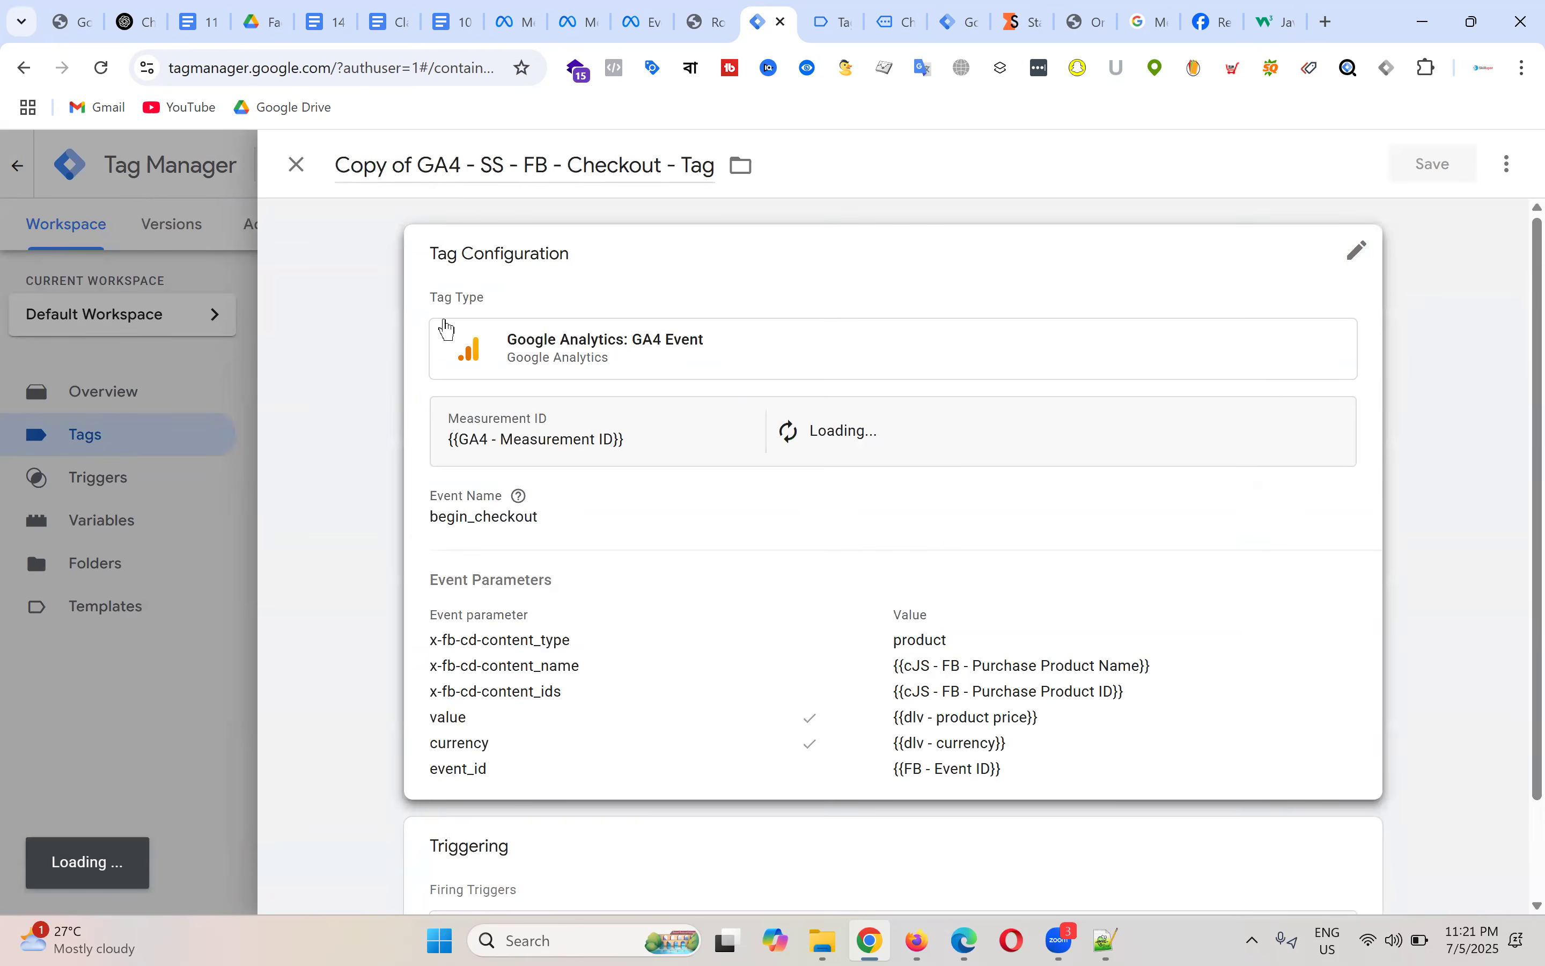
click(419, 164)
key(BackSpace)
key(BackSpace)
key(BackSpace)
key(BackSpace)
key(BackSpace)
key(BackSpace)
key(BackSpace)
key(BackSpace)
key(ctrl+Left)
key(ctrl+shift+Right)
text(Purchase)
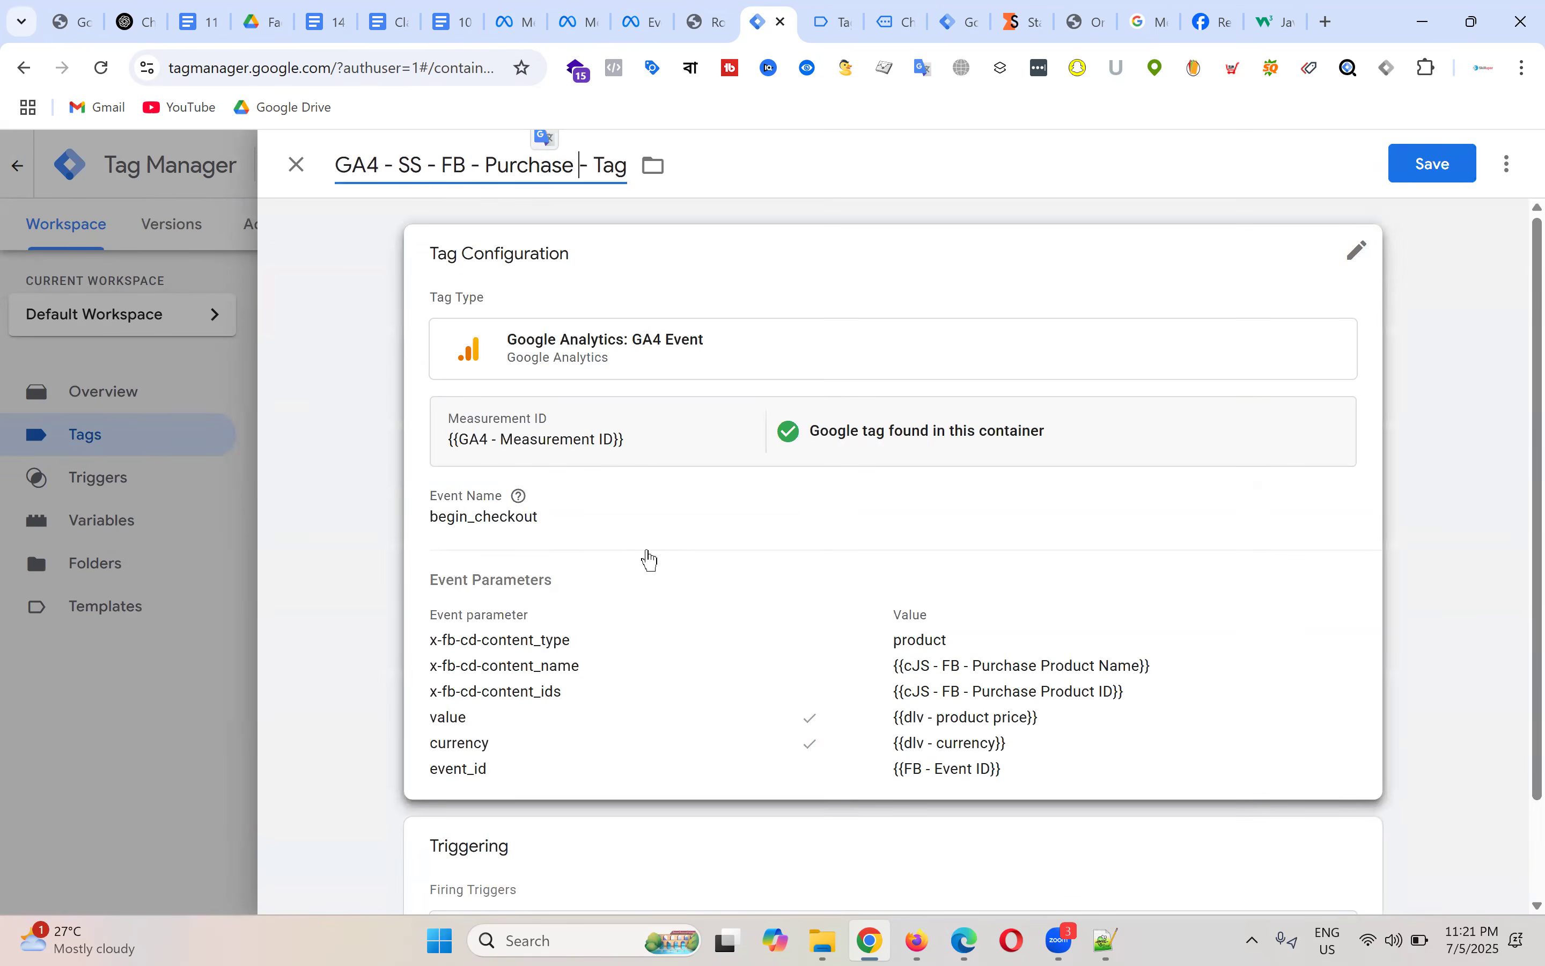
click(644, 547)
click(562, 582)
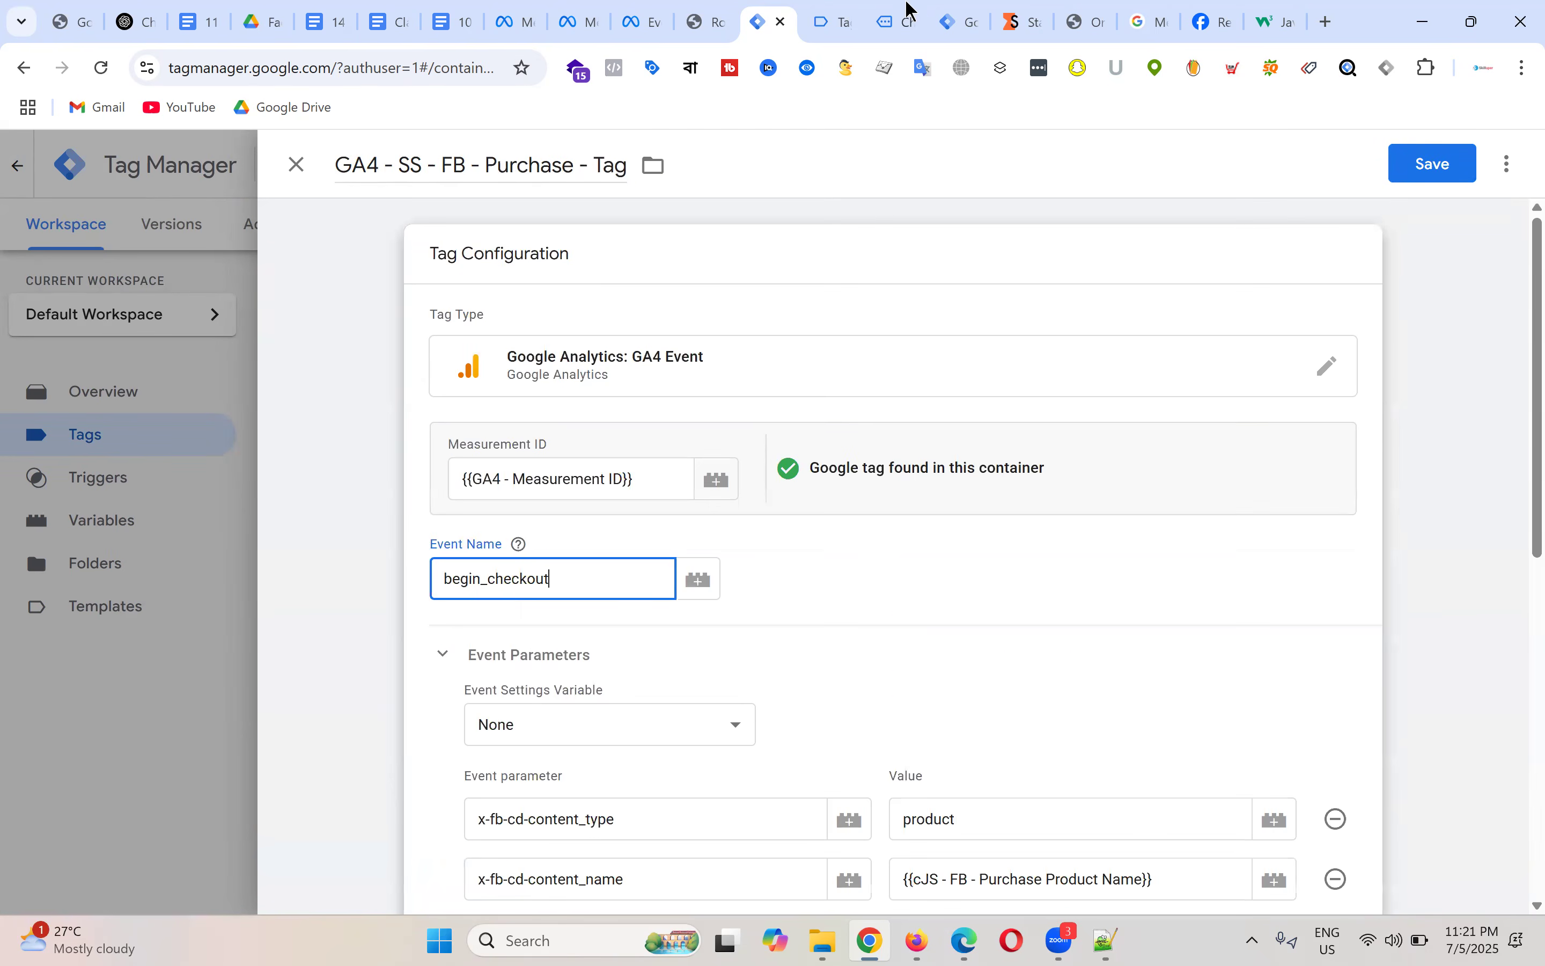
Step: On the store's checkout page, enter the bKash payment phone number in the bKash Number field
click(839, 10)
click(891, 23)
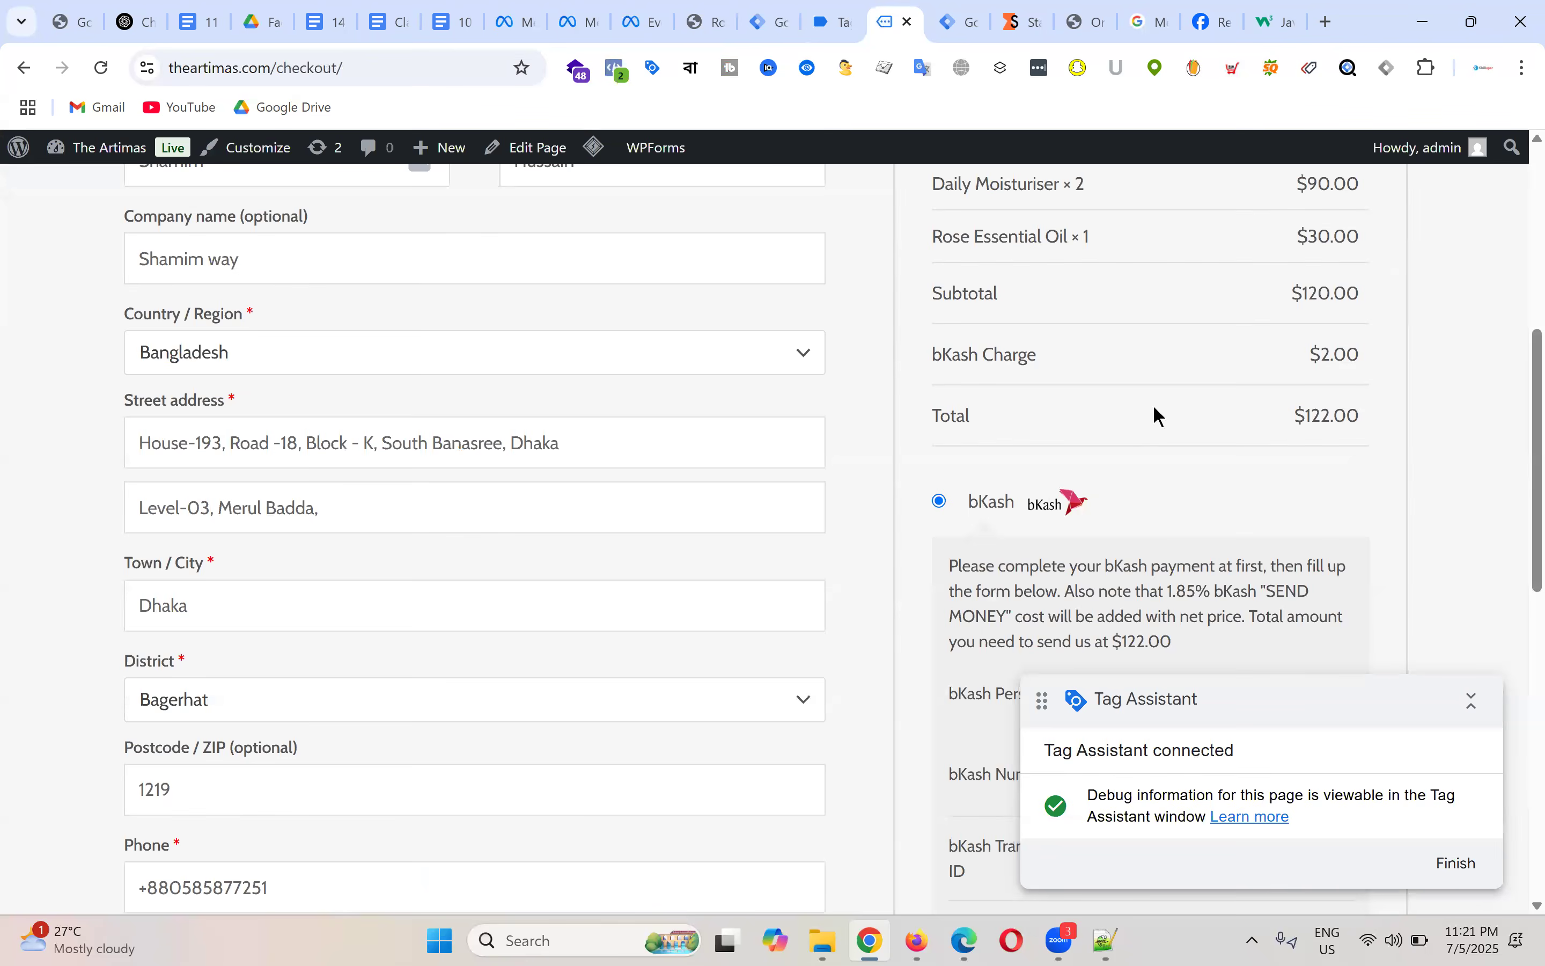
scroll(1153, 405, down, 10)
scroll(1242, 281, up, 3)
click(1197, 348)
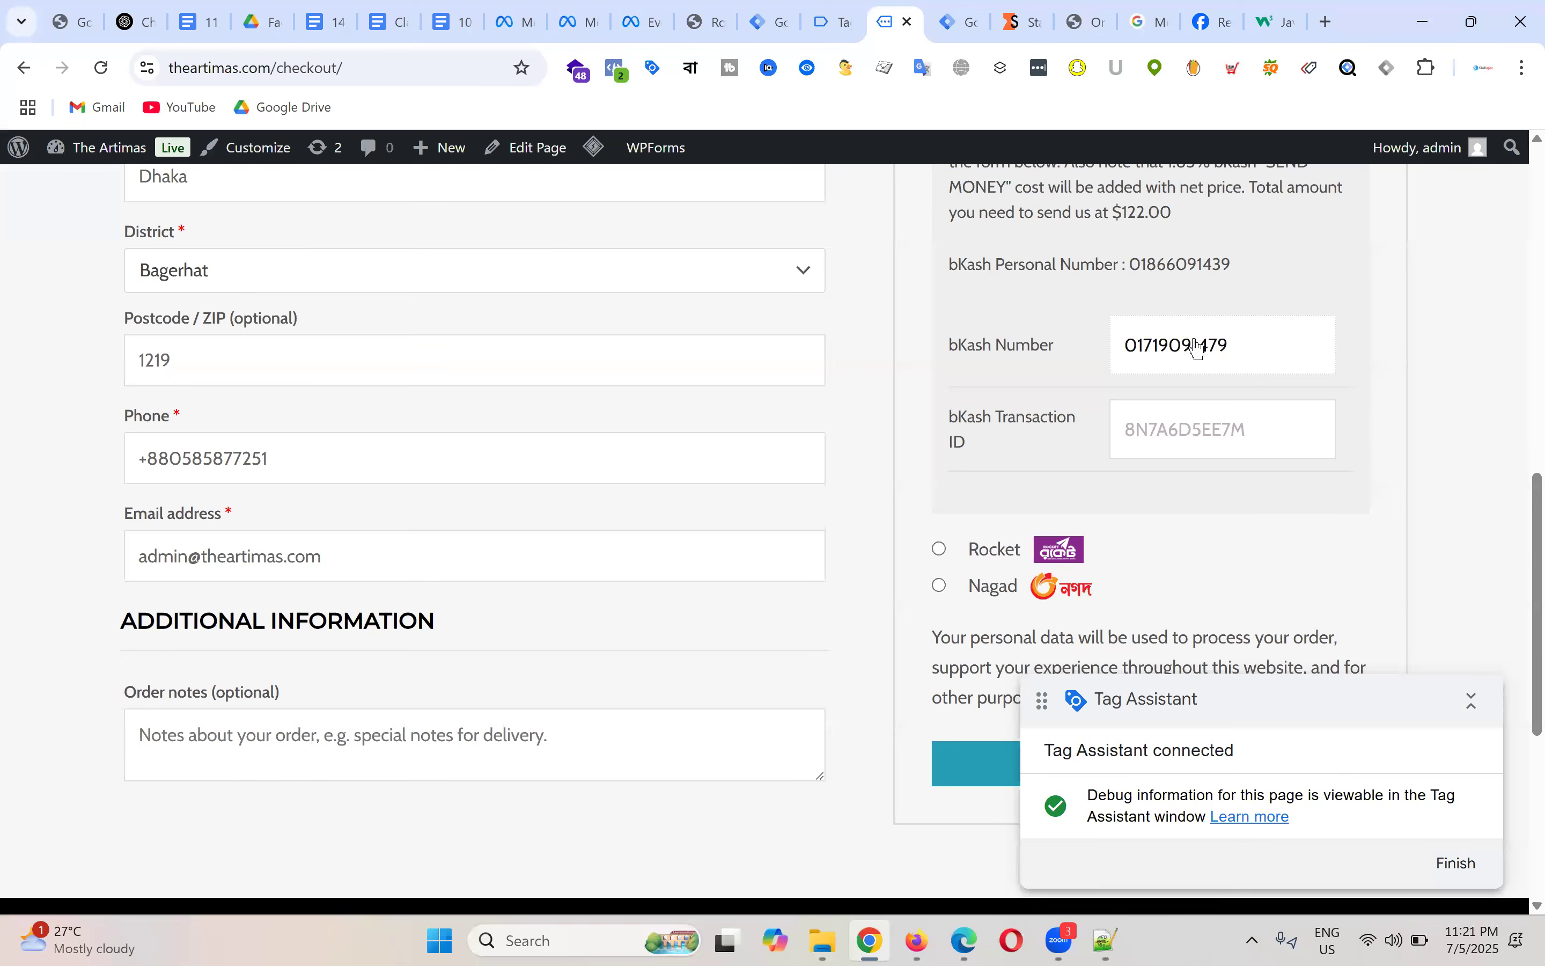
key(ctrl+a)
key(ctrl+c)
Step: Paste the same number as the bKash Transaction ID and place the test order
click(1182, 441)
key(ctrl+v)
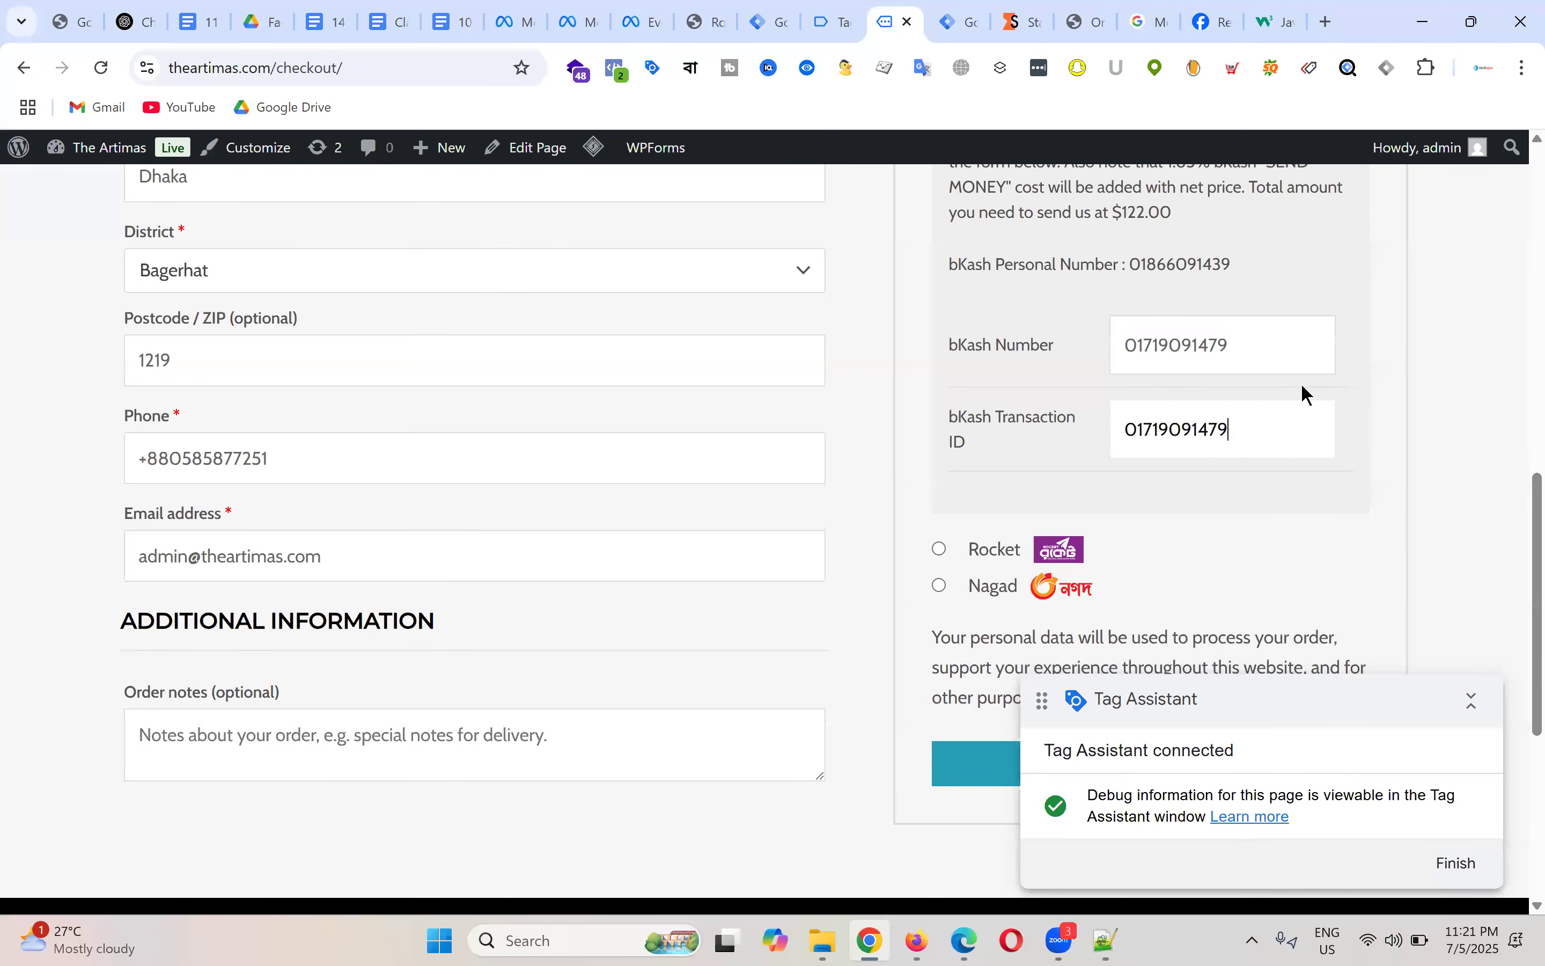
scroll(1277, 381, down, 6)
click(1196, 296)
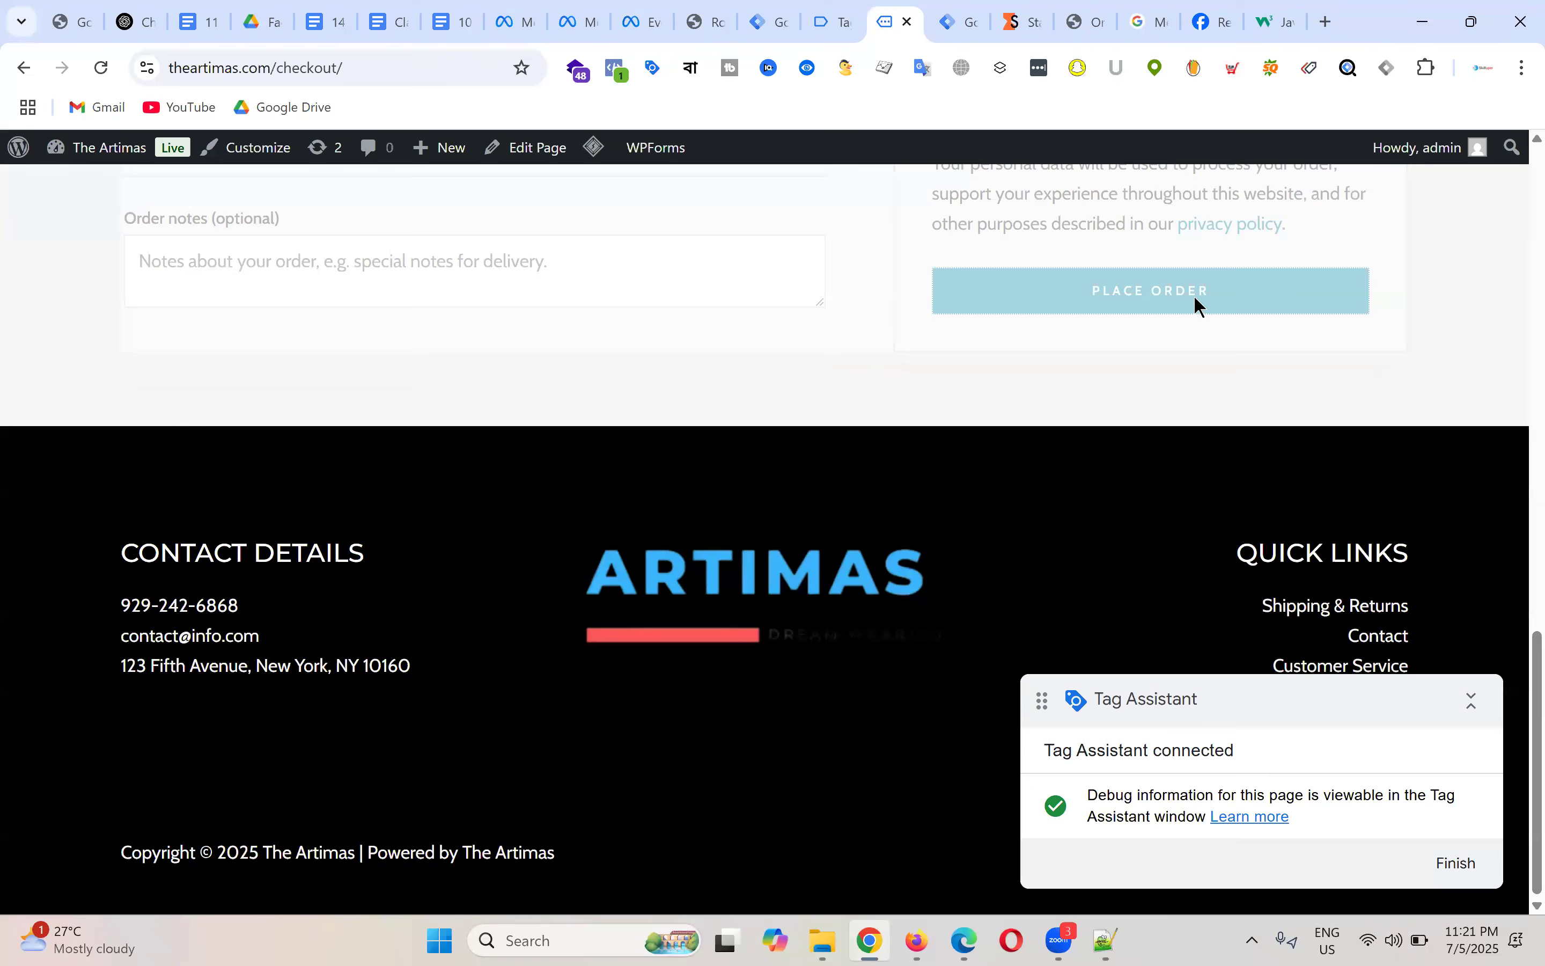
click(844, 23)
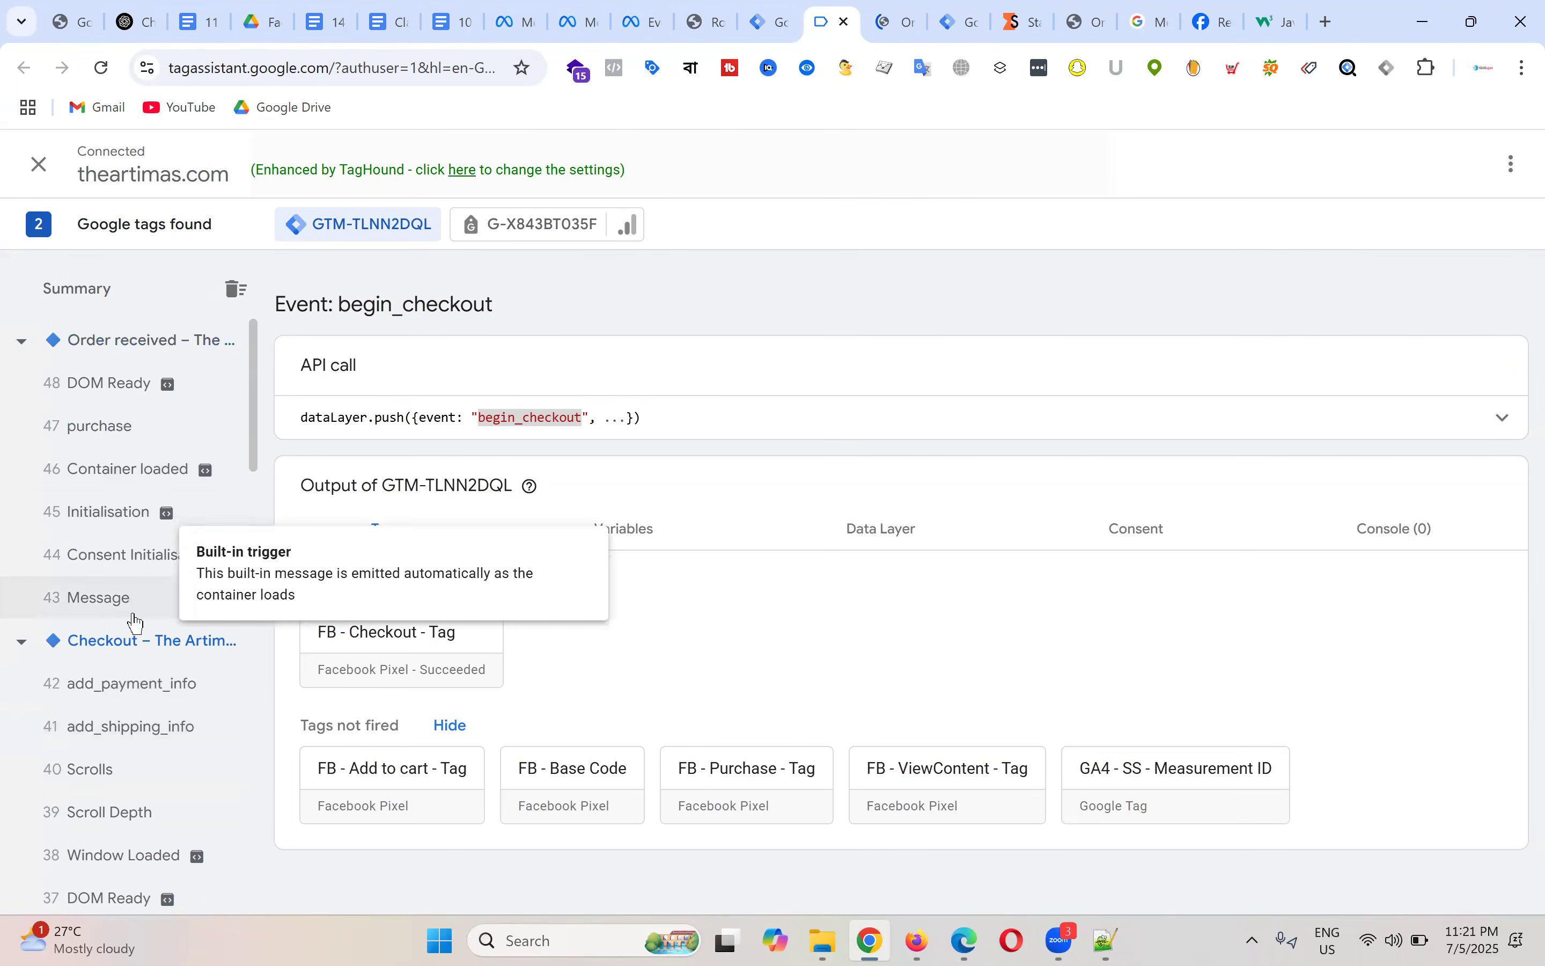
Step: Inspect the purchase event's details in Tag Assistant, confirming FB - Purchase - Tag fired
click(118, 429)
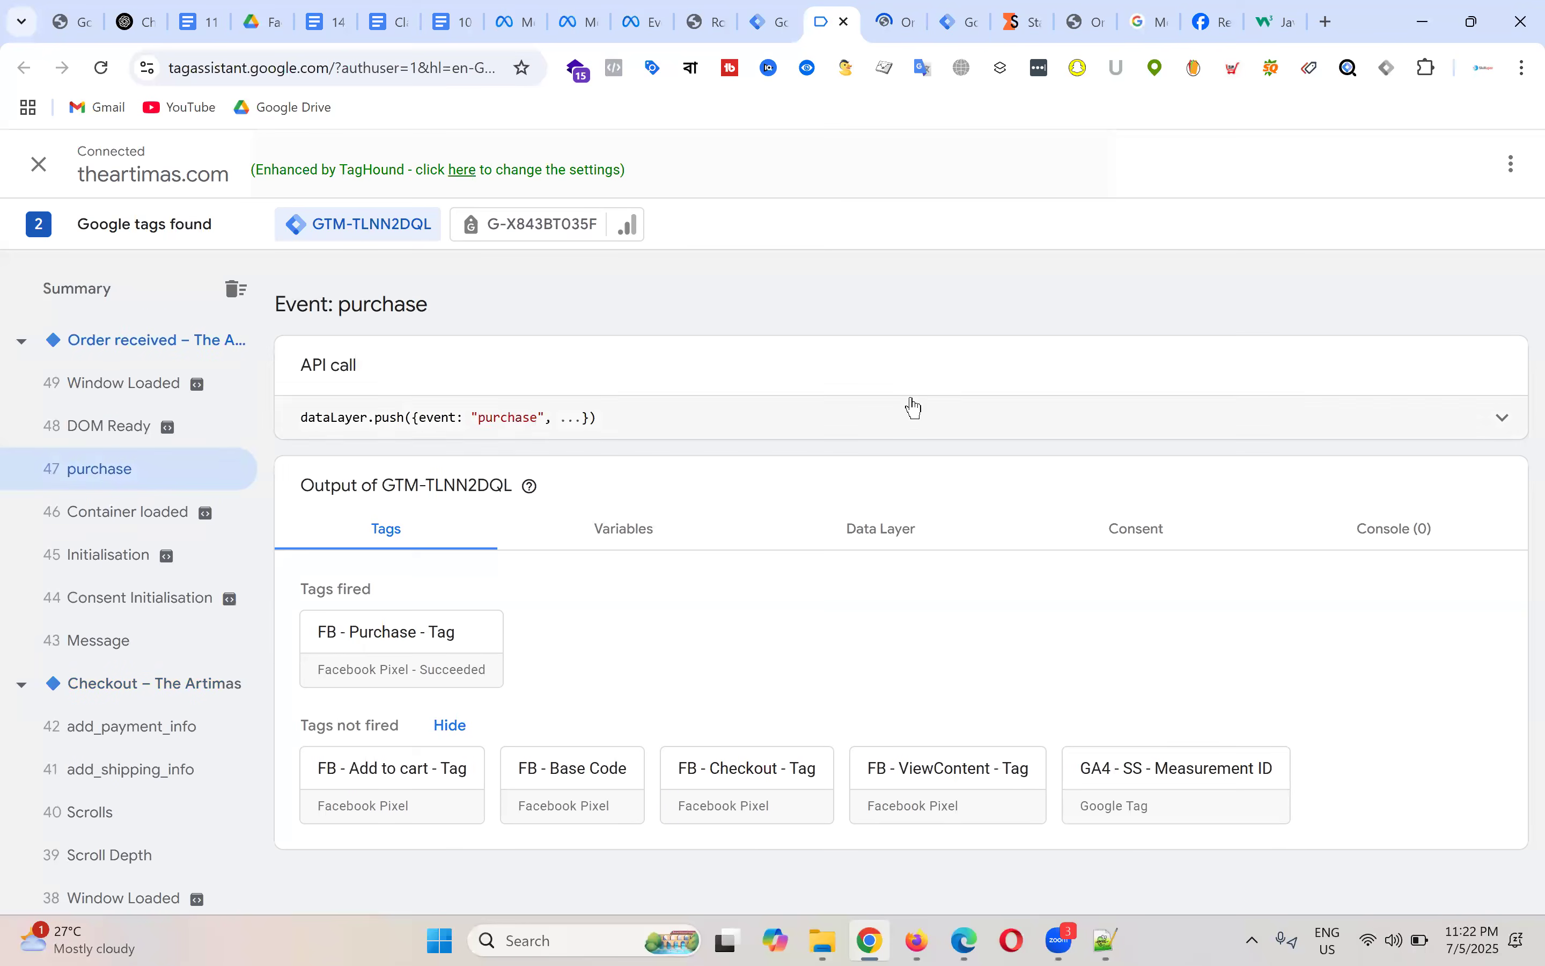
click(1501, 419)
double_click(399, 452)
right_click(403, 453)
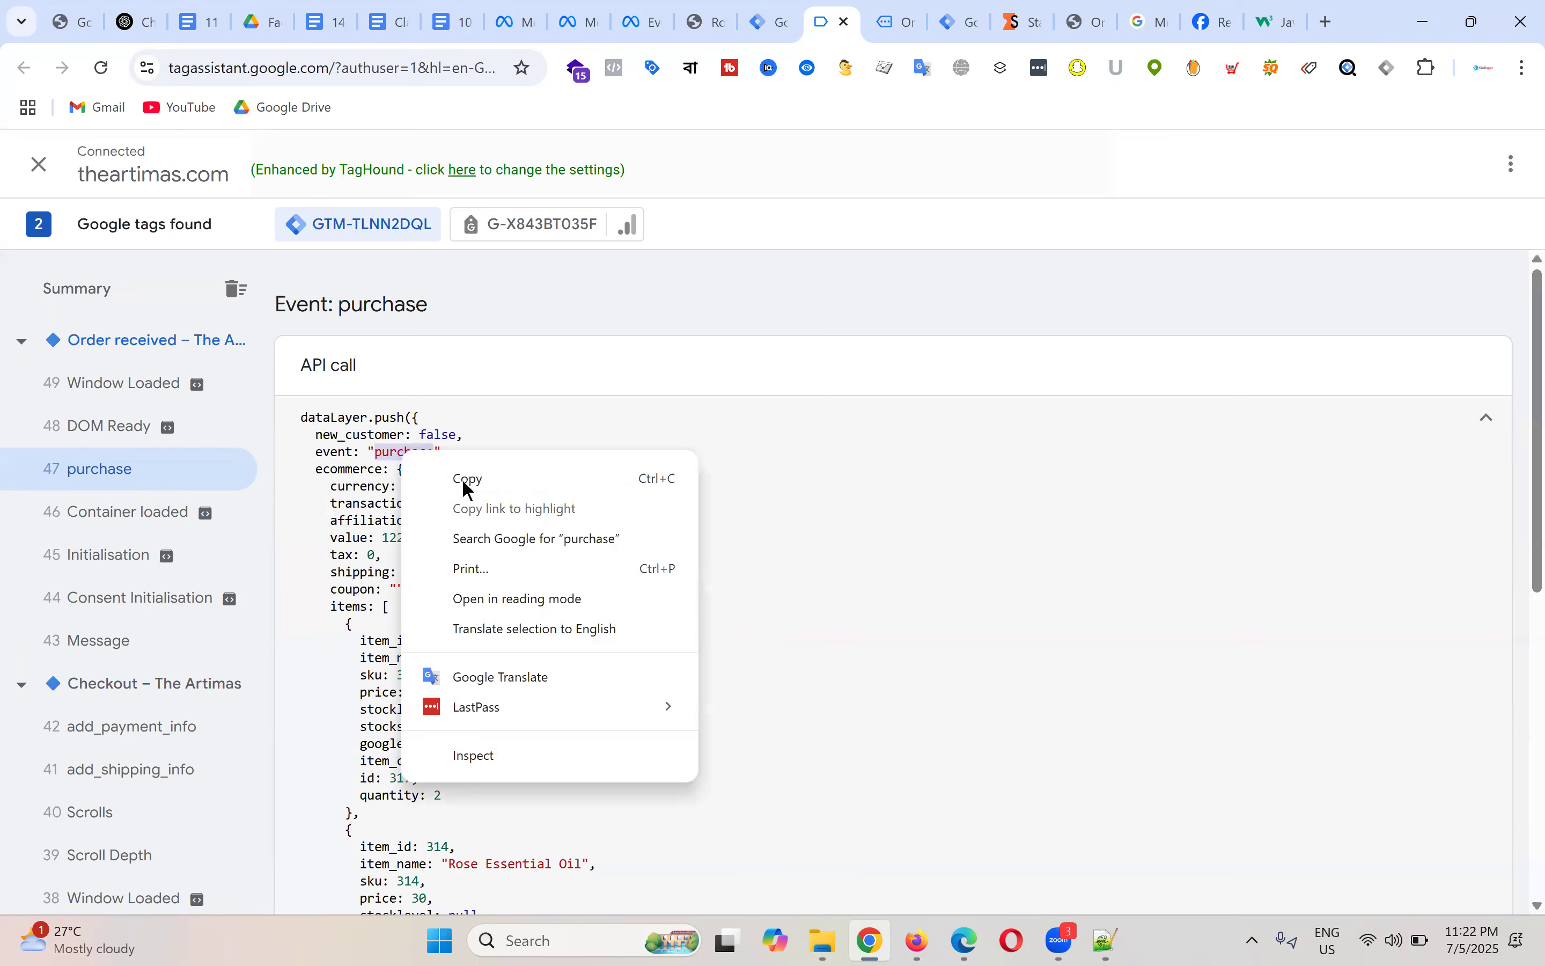
click(688, 479)
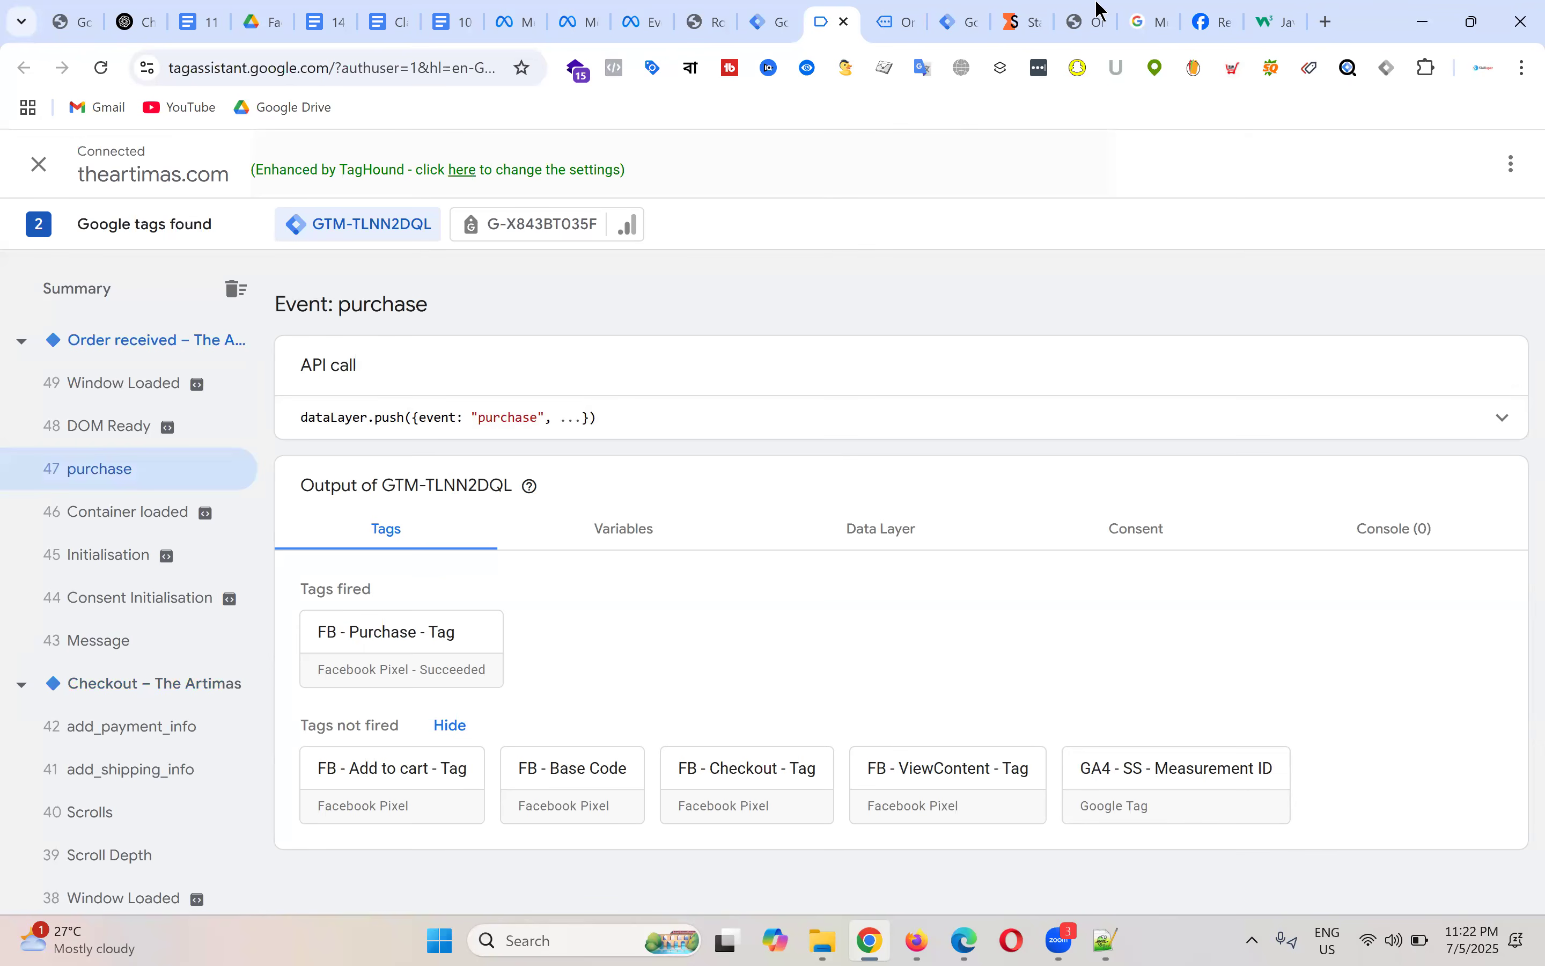
click(895, 20)
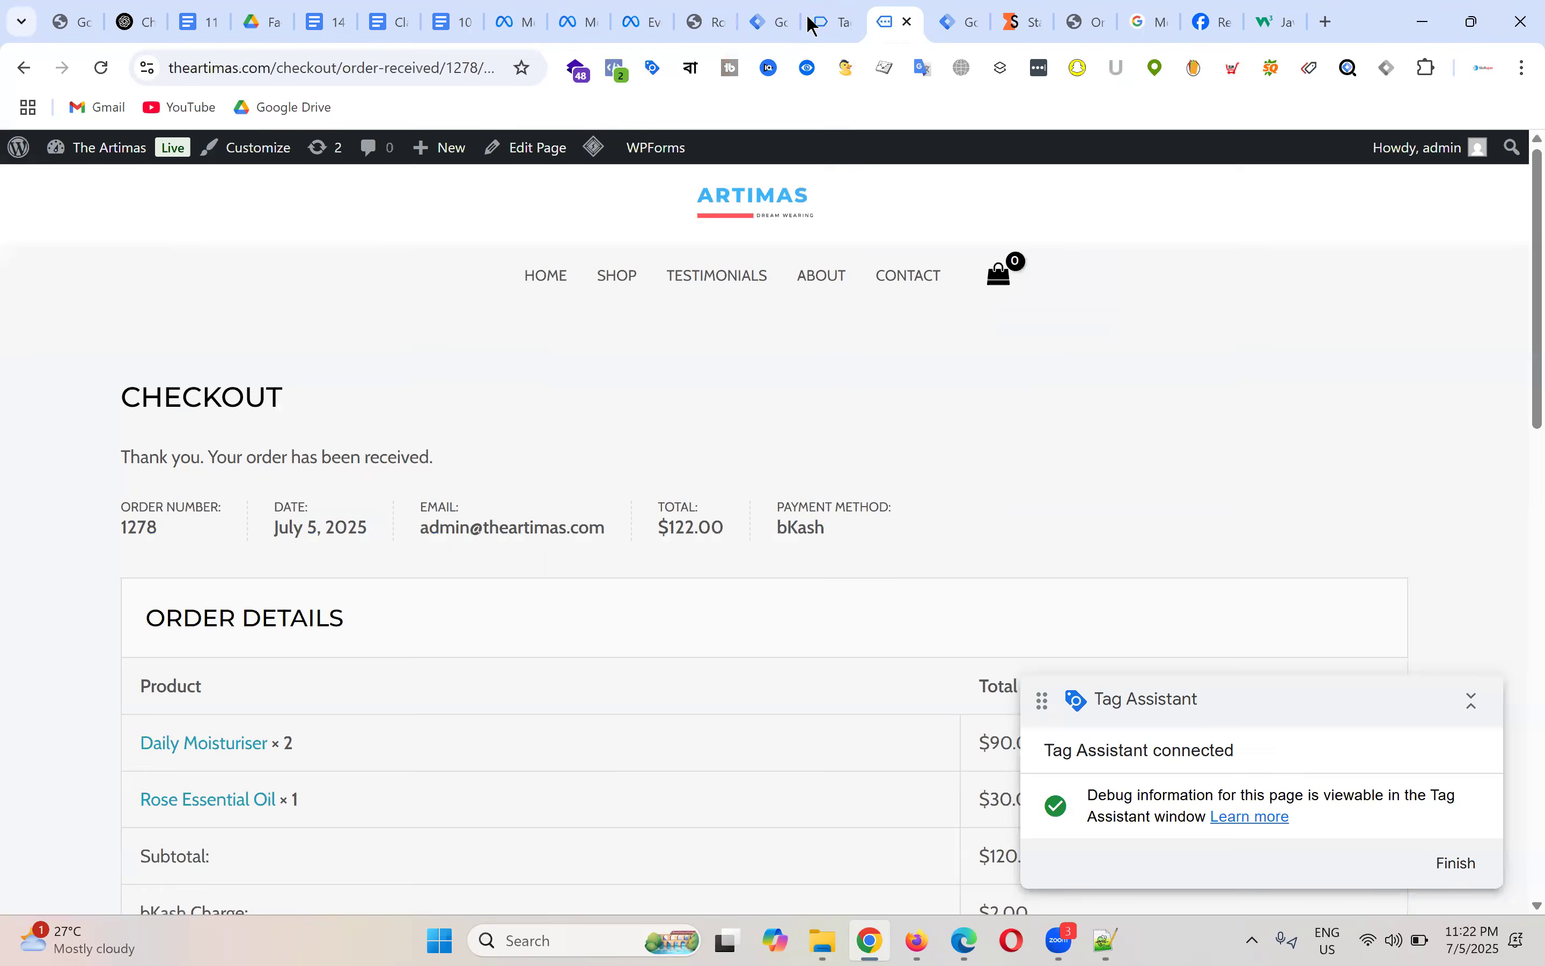
click(834, 10)
Step: Copy the event name 'purchase' from the Tag Assistant event details
double_click(502, 416)
right_click(503, 419)
click(568, 448)
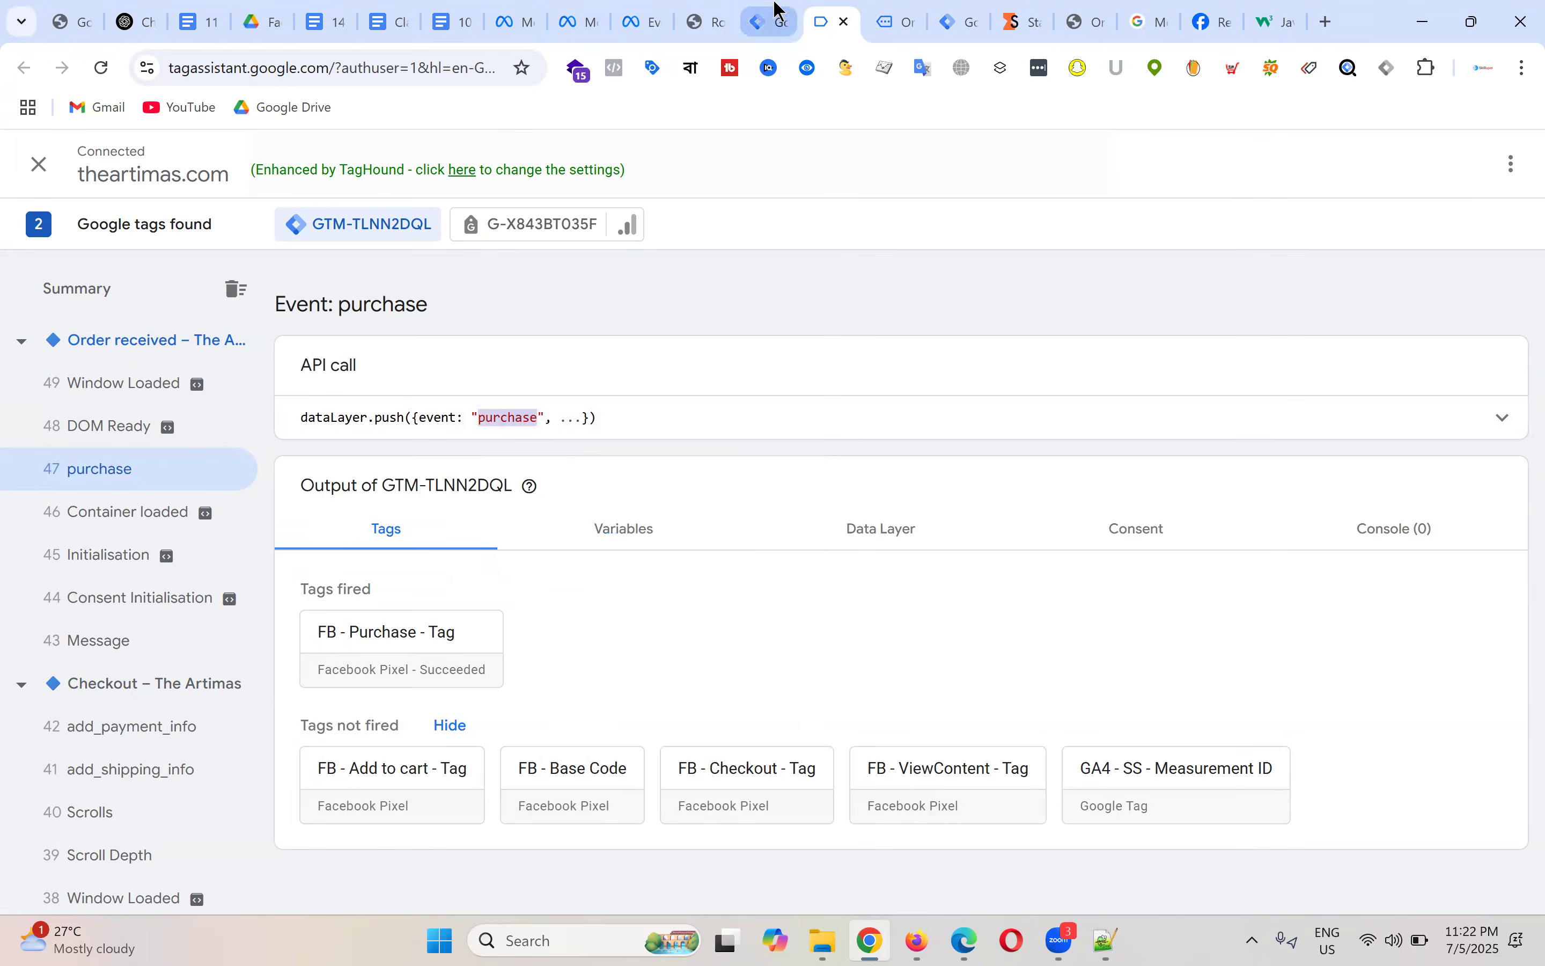
click(780, 12)
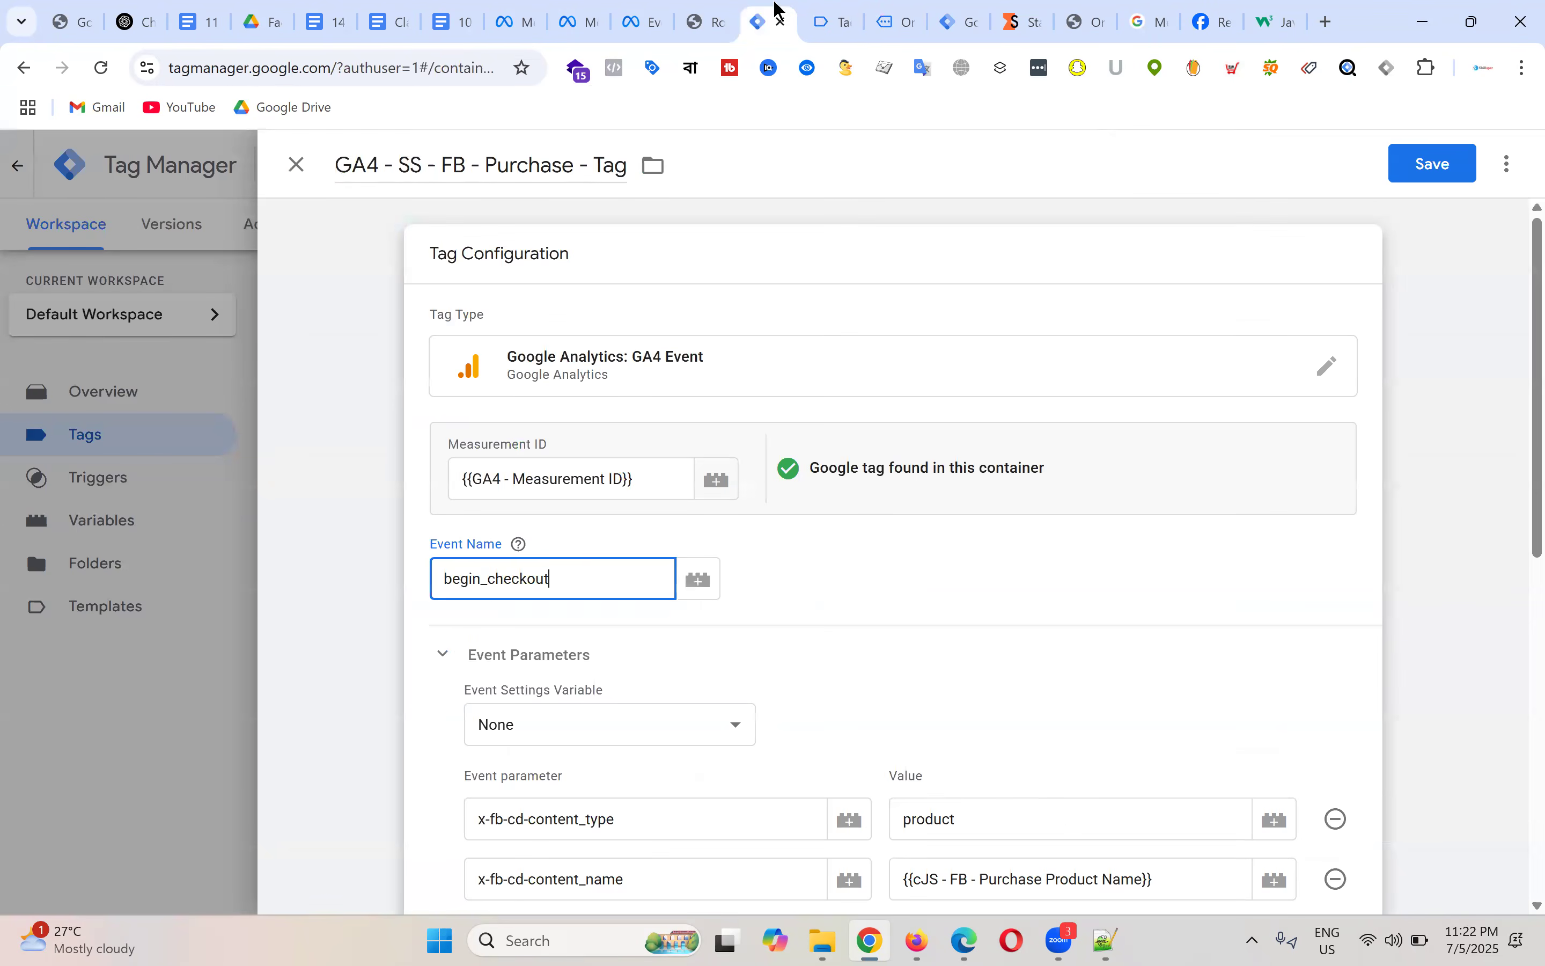
Step: Replace begin_checkout with purchase as the GA4 Purchase tag's event name and add an empty parameter row
double_click(480, 580)
key(ctrl+v)
scroll(756, 546, down, 5)
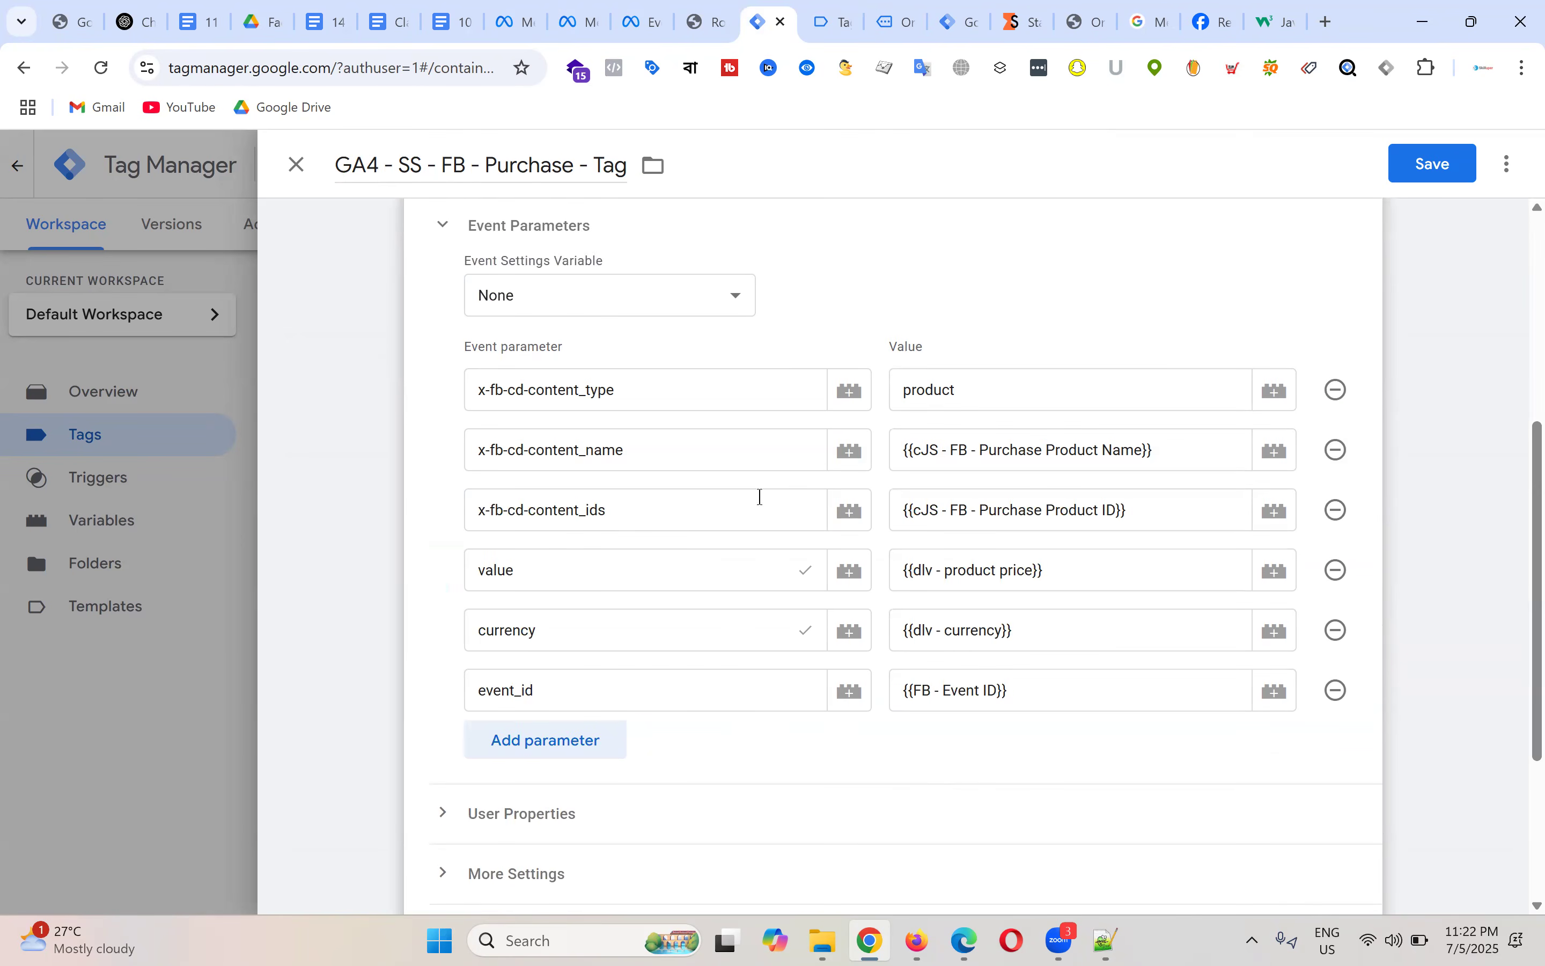
click(591, 756)
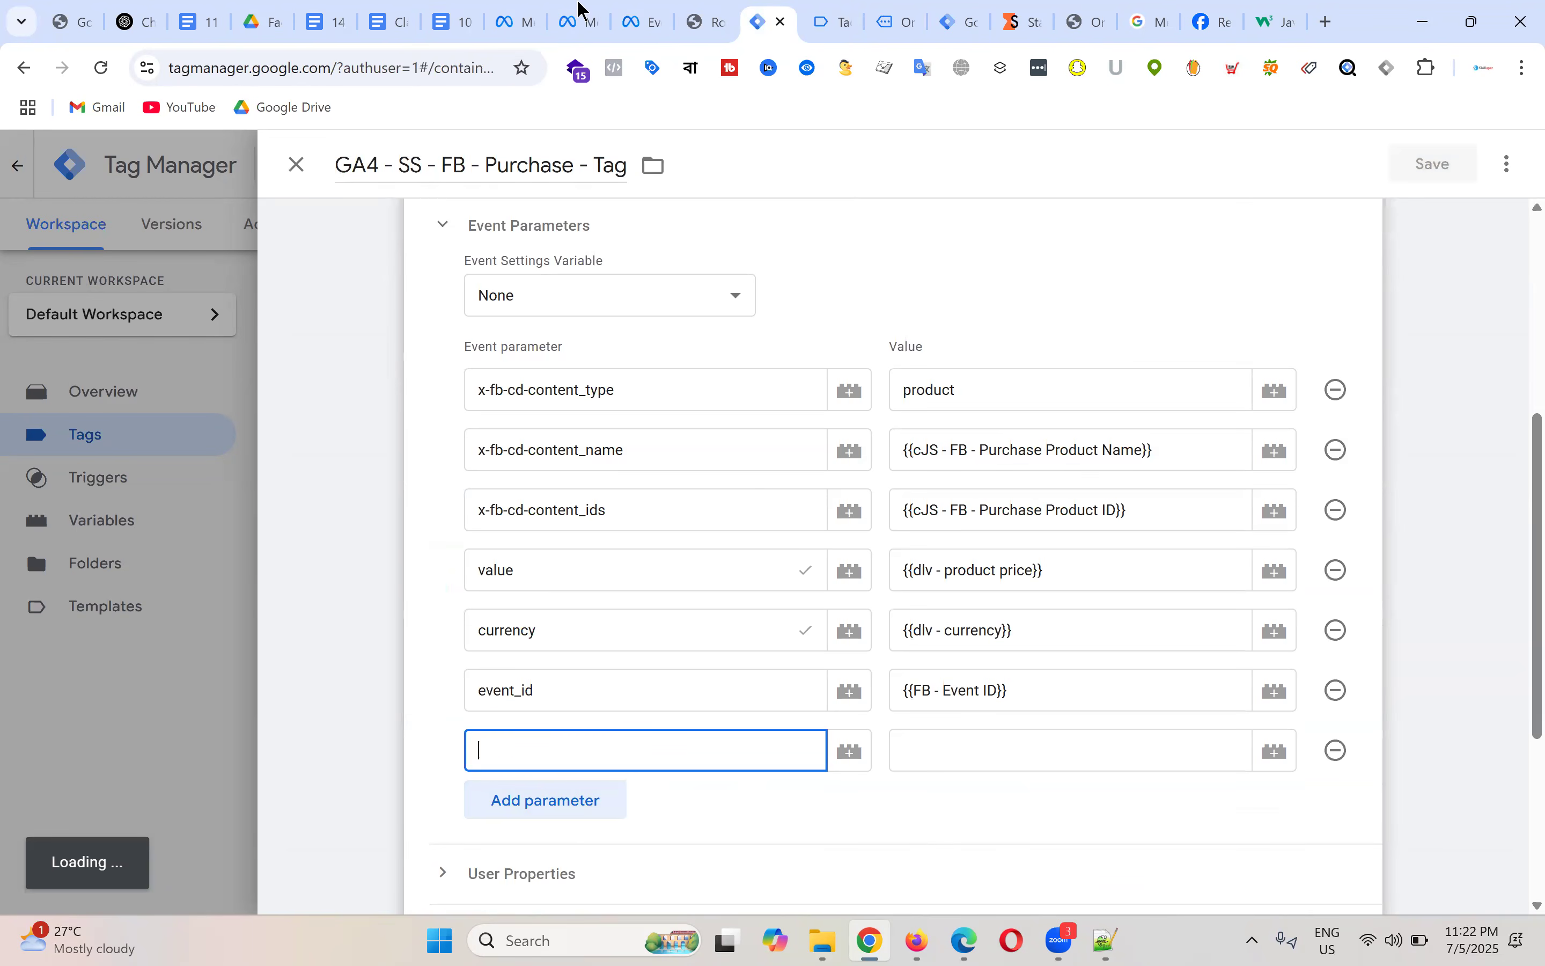
click(333, 12)
Step: Review the notes' purchase parameter list, highlighting the x-fb-ck-fbp, x-fb-ck-fbc and first_party_collection lines
scroll(811, 544, down, 2)
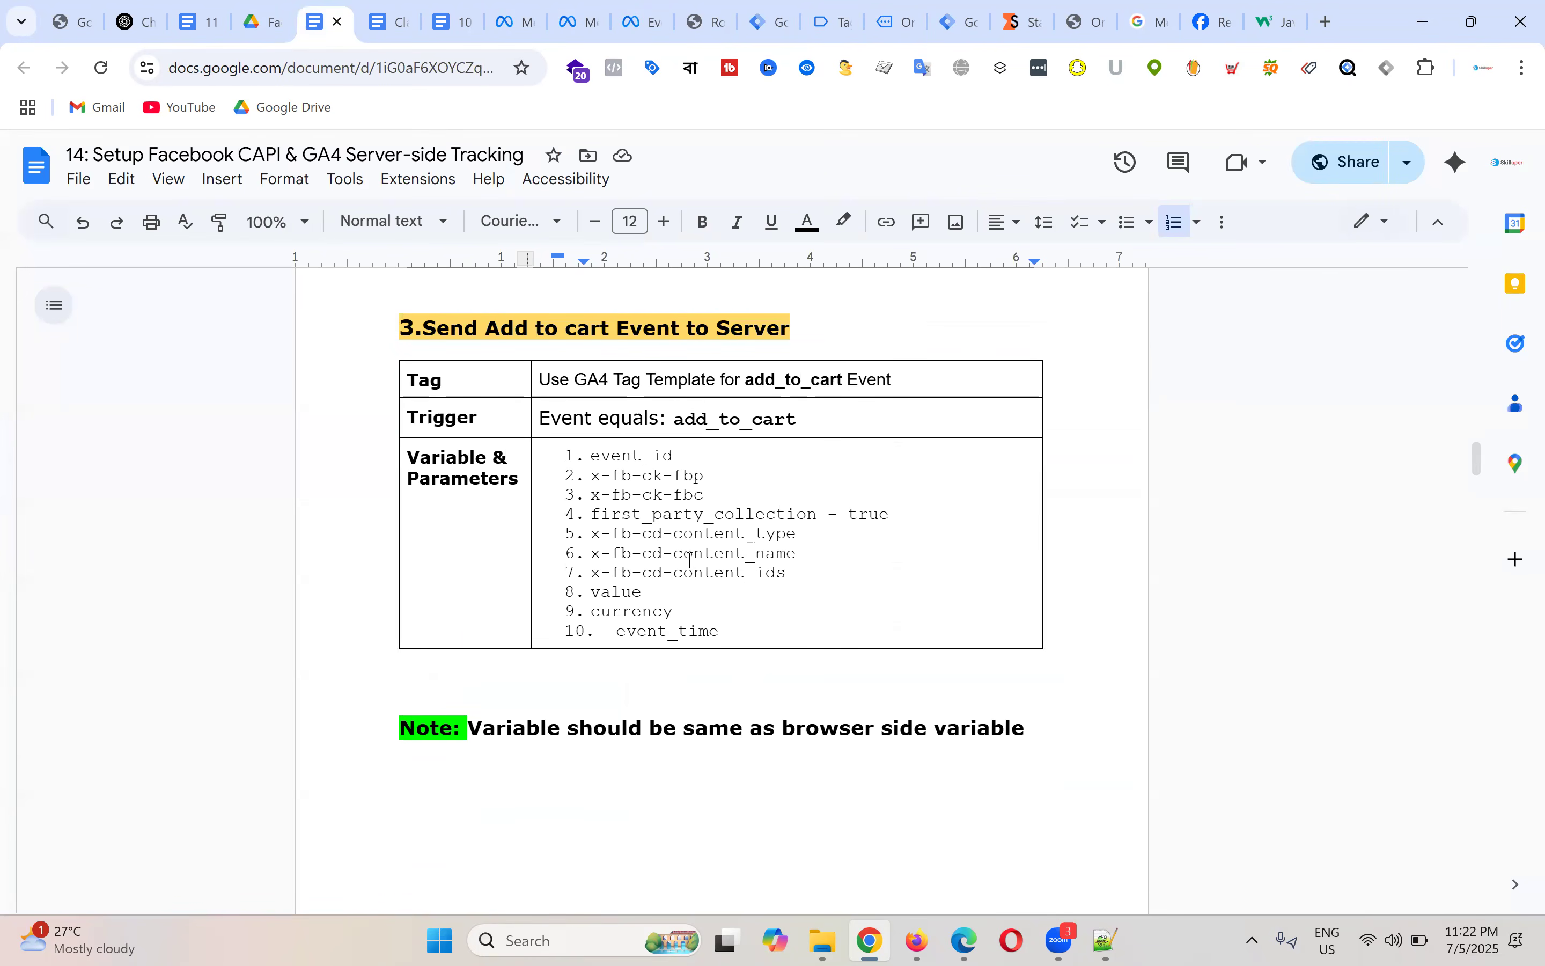
scroll(776, 550, down, 15)
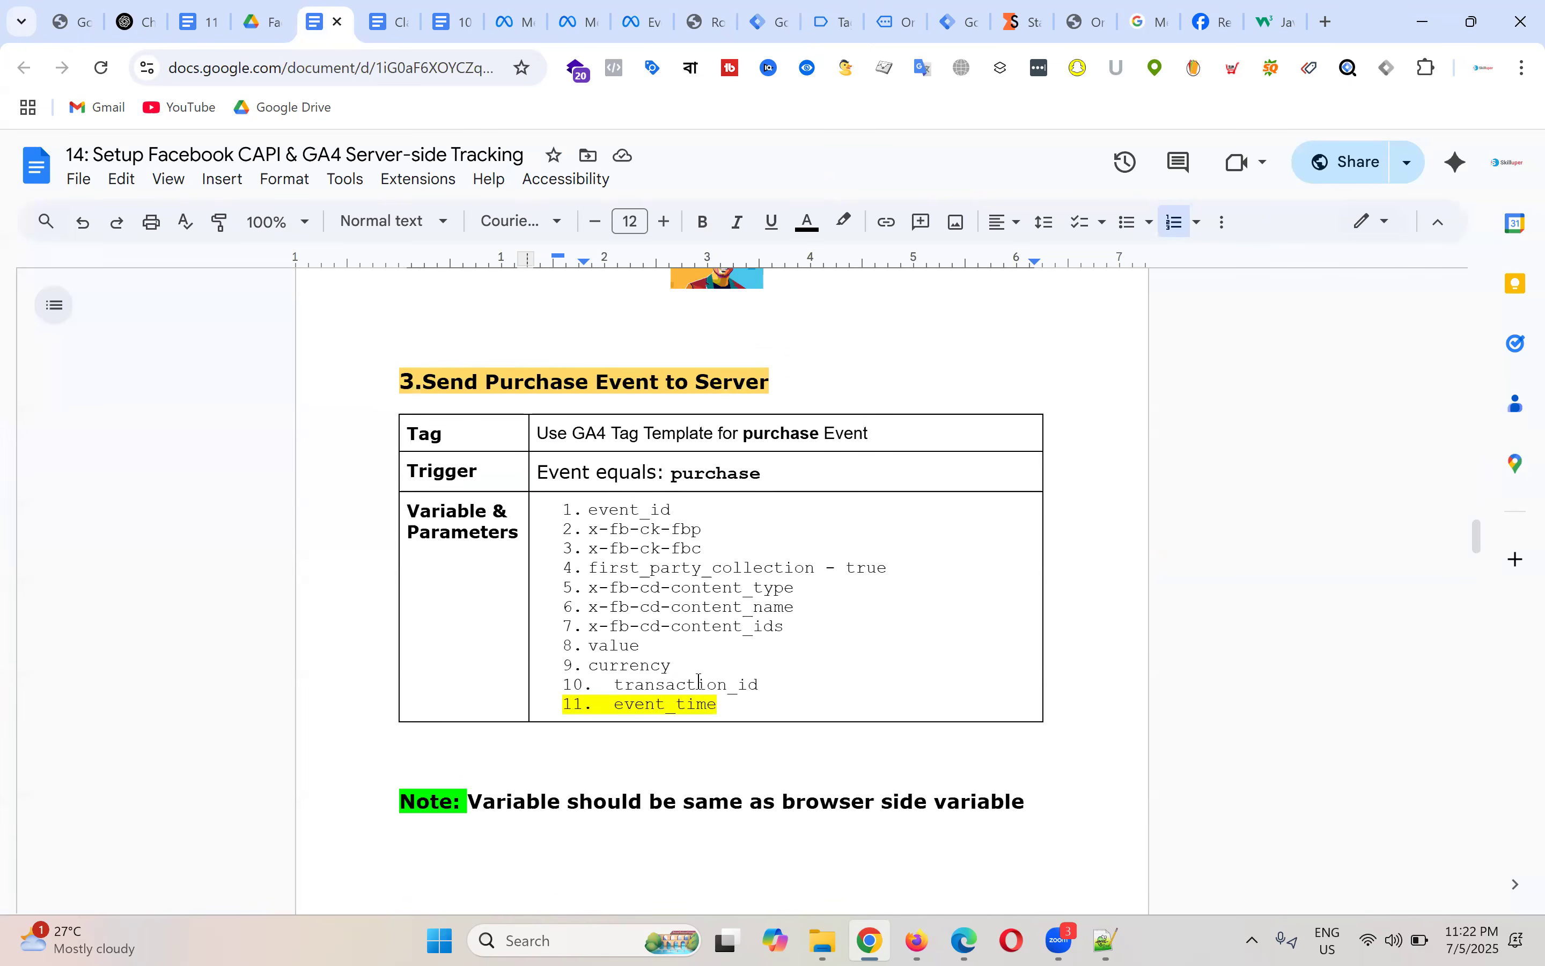
scroll(778, 555, down, 2)
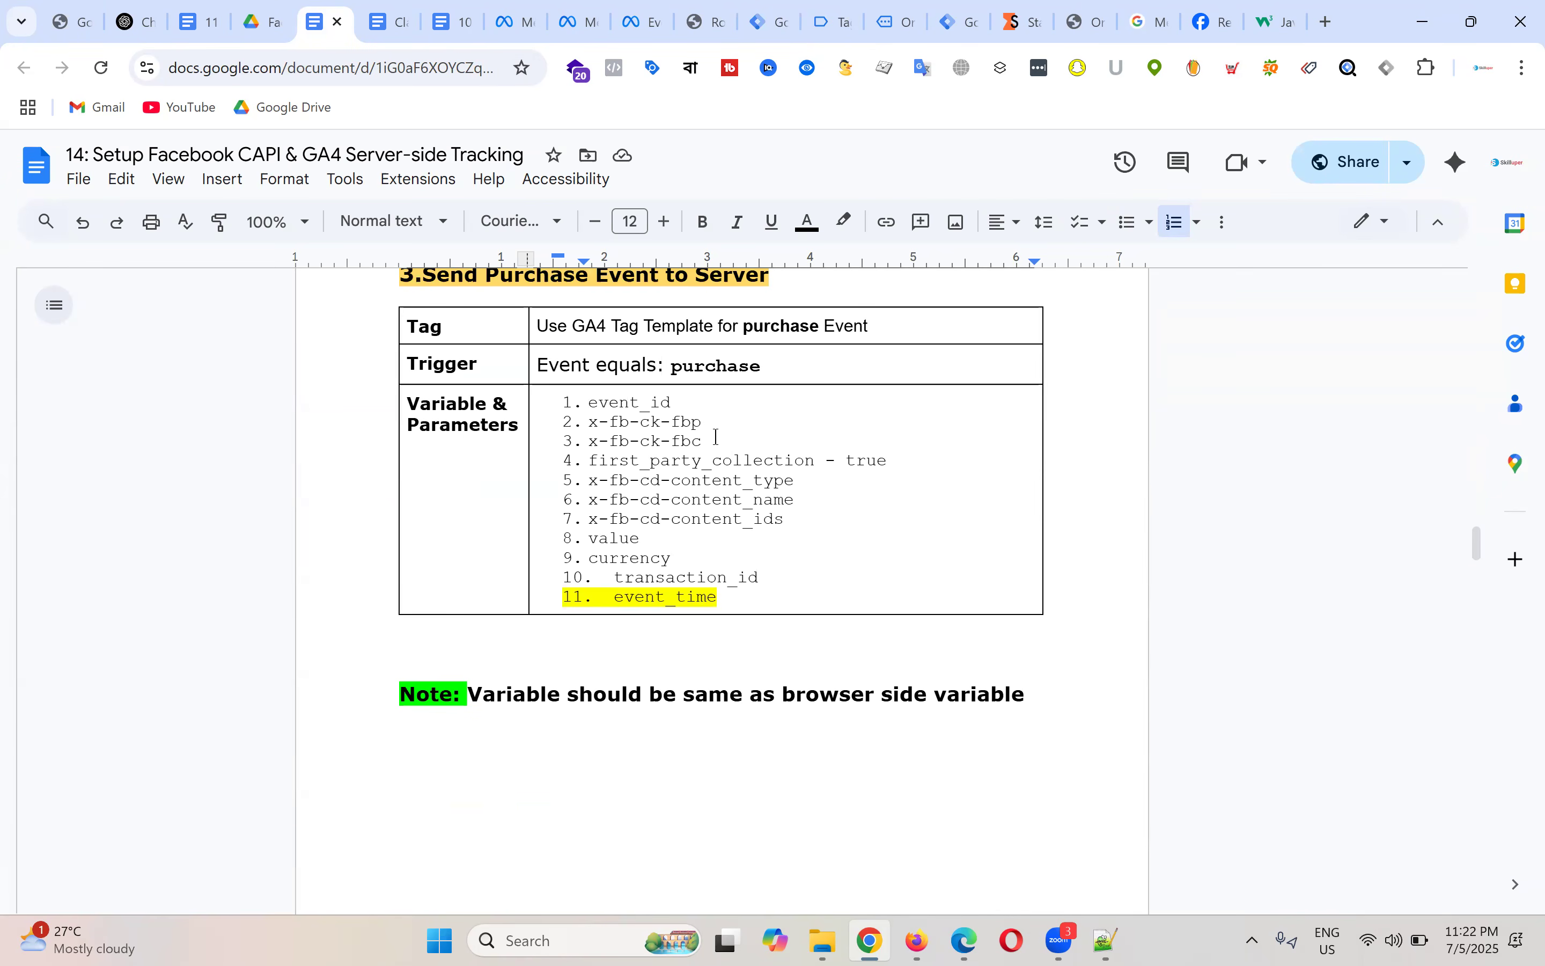
drag(709, 445, 588, 423)
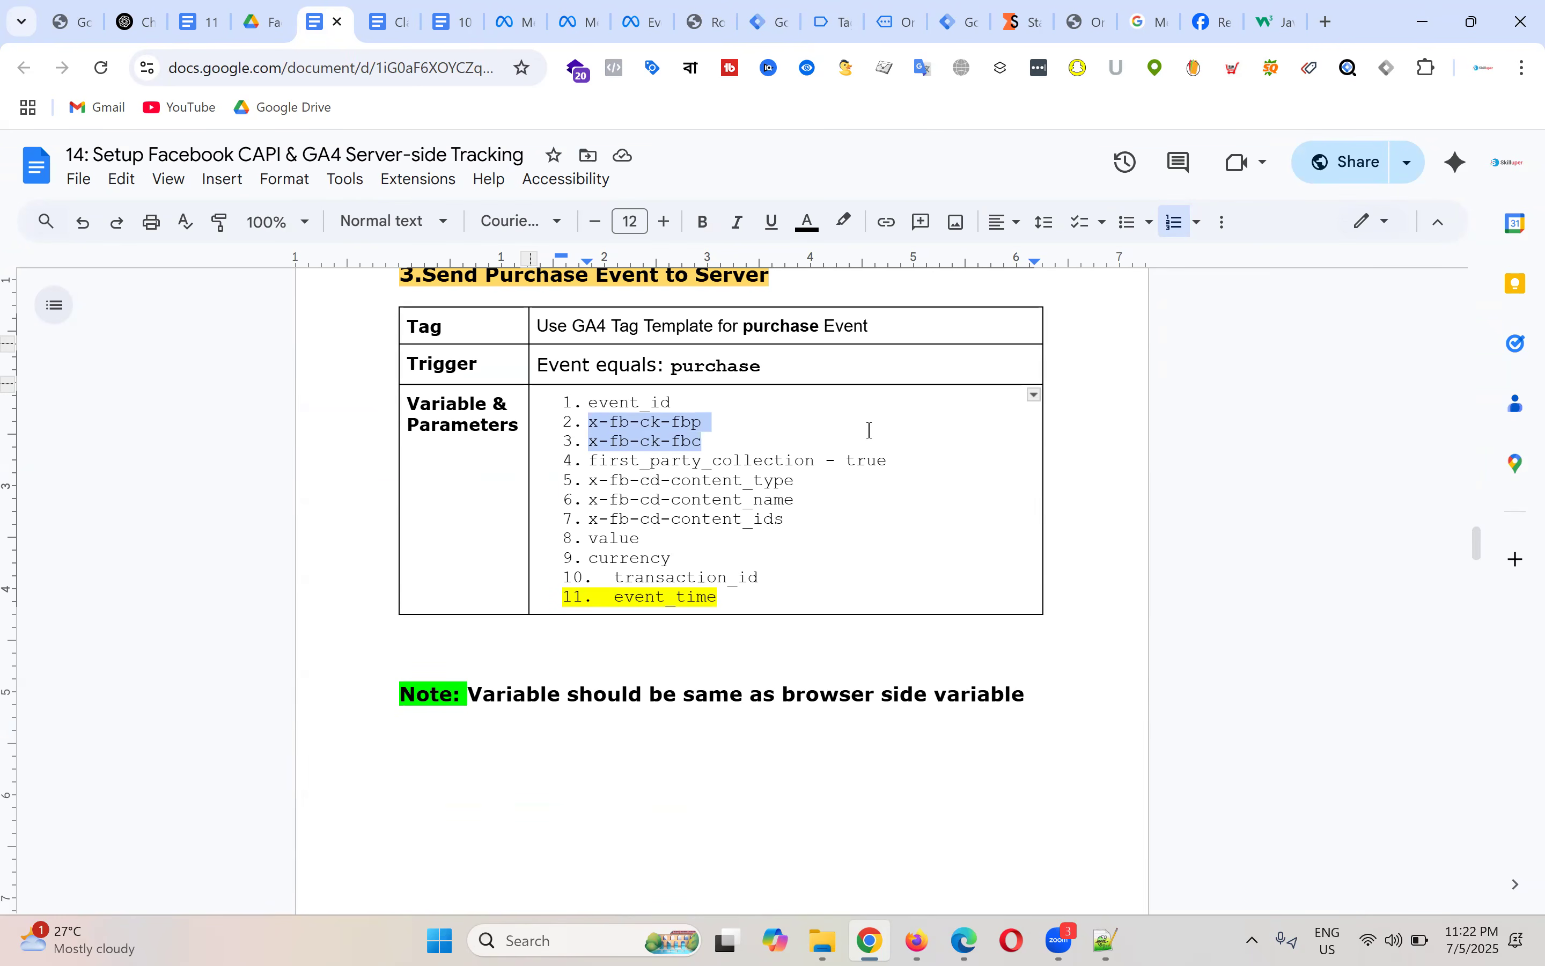
drag(899, 457, 581, 450)
shift+click(592, 423)
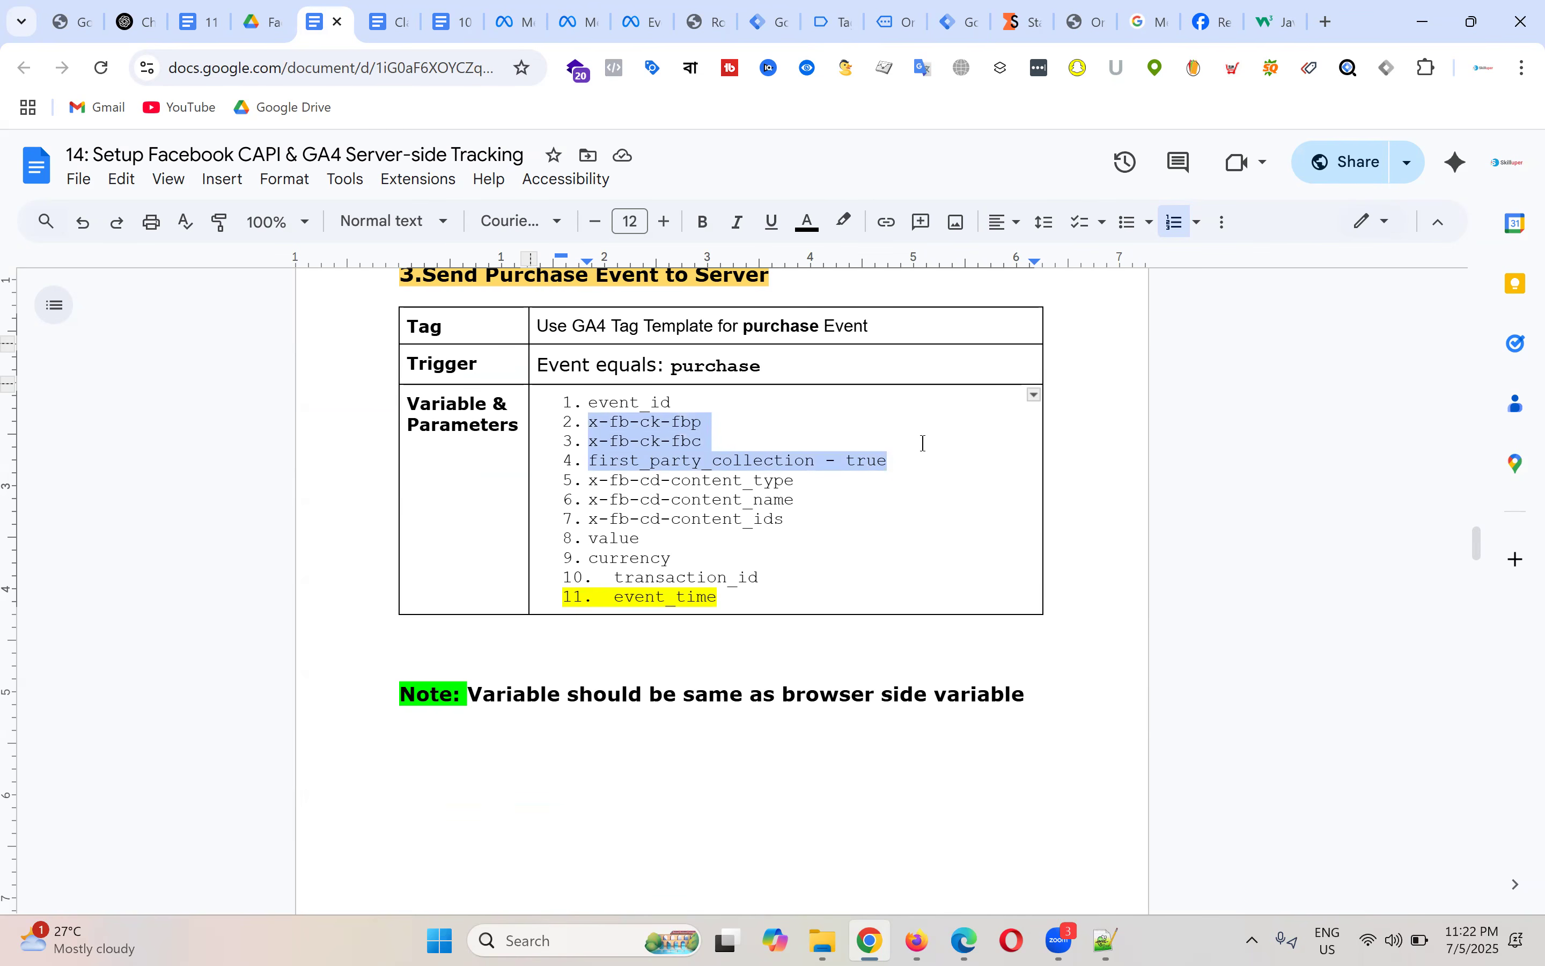
click(733, 440)
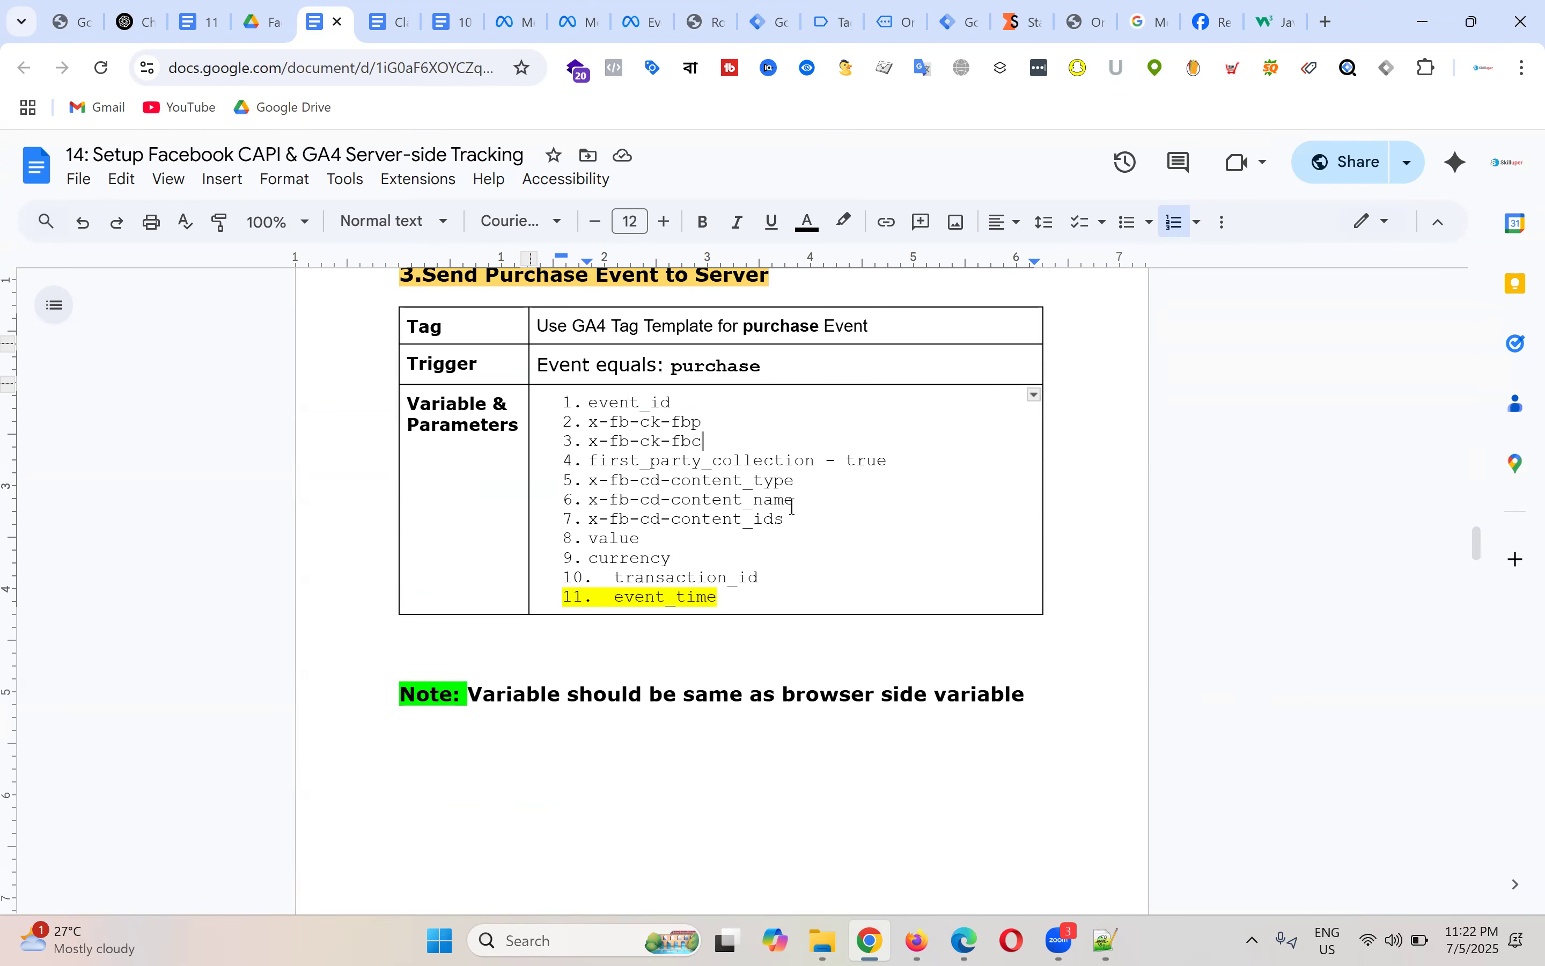
Step: Copy the transaction_id parameter name from the Send Purchase Event to Server list
double_click(685, 574)
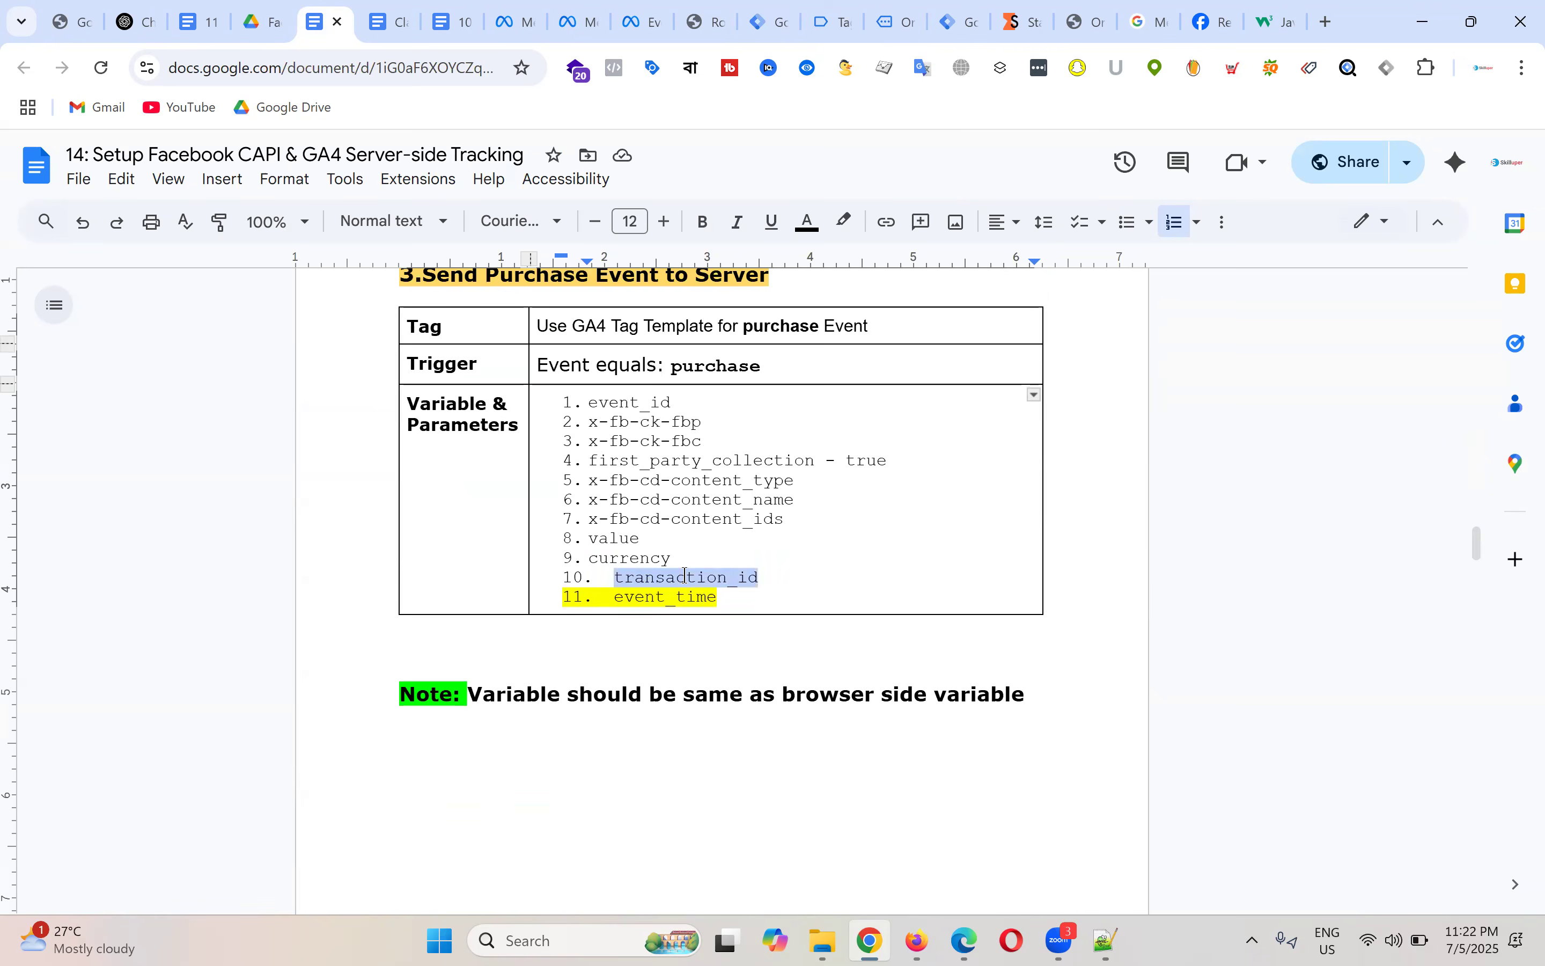
right_click(734, 593)
click(755, 281)
click(858, 520)
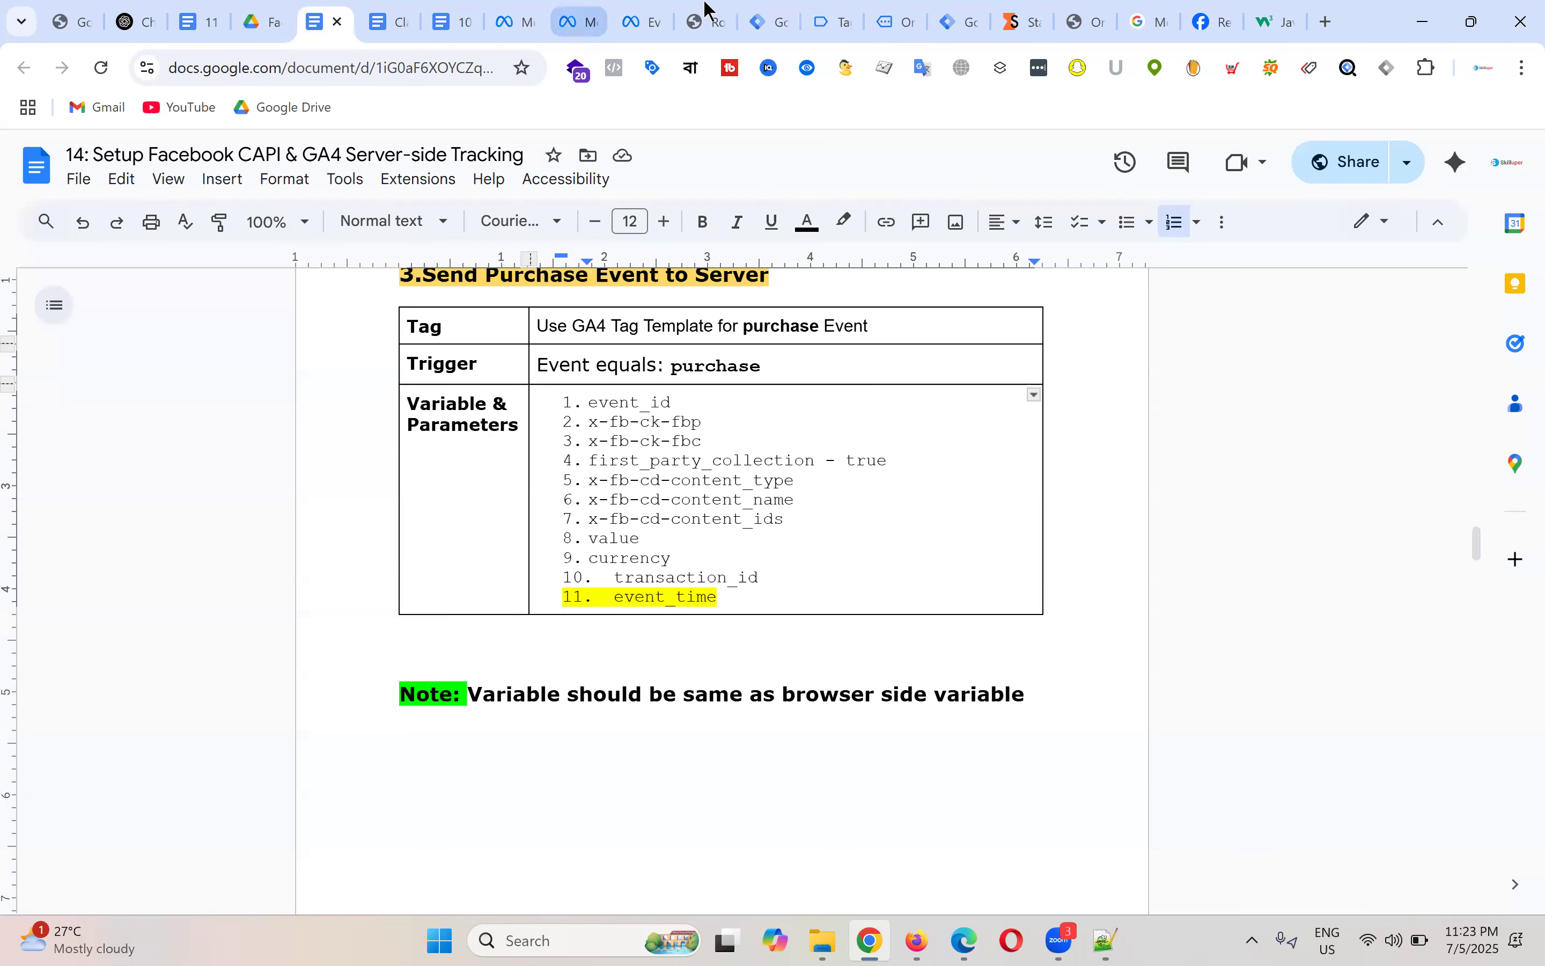
Step: Add a transaction_id event parameter with the value {{dlv - order id}}
click(773, 19)
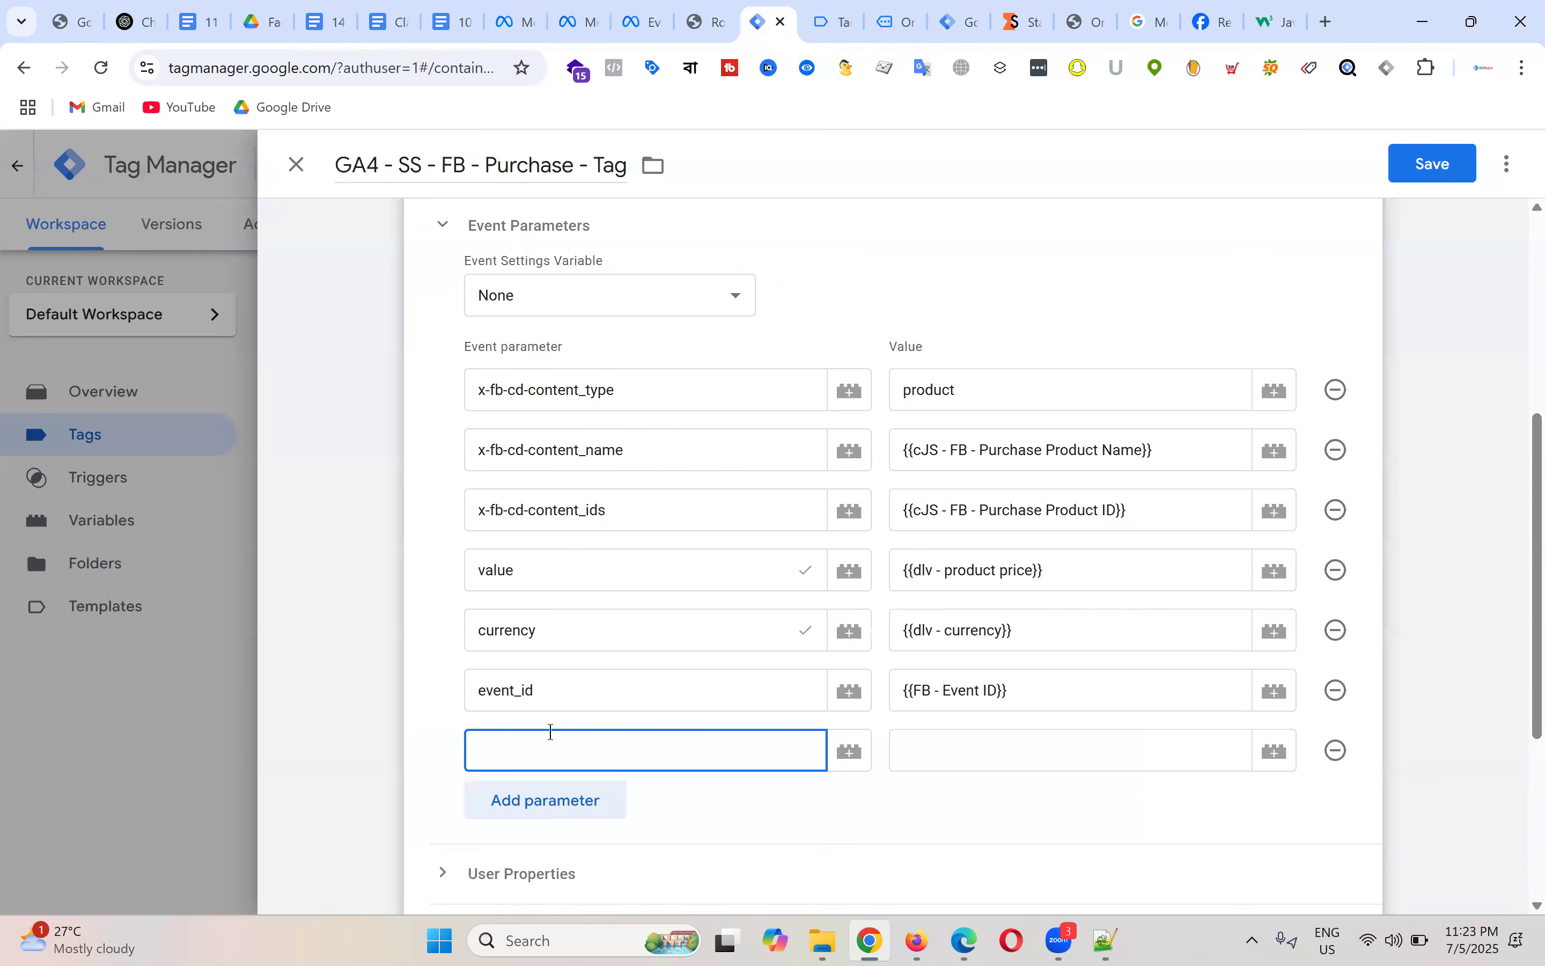
key(ctrl+v)
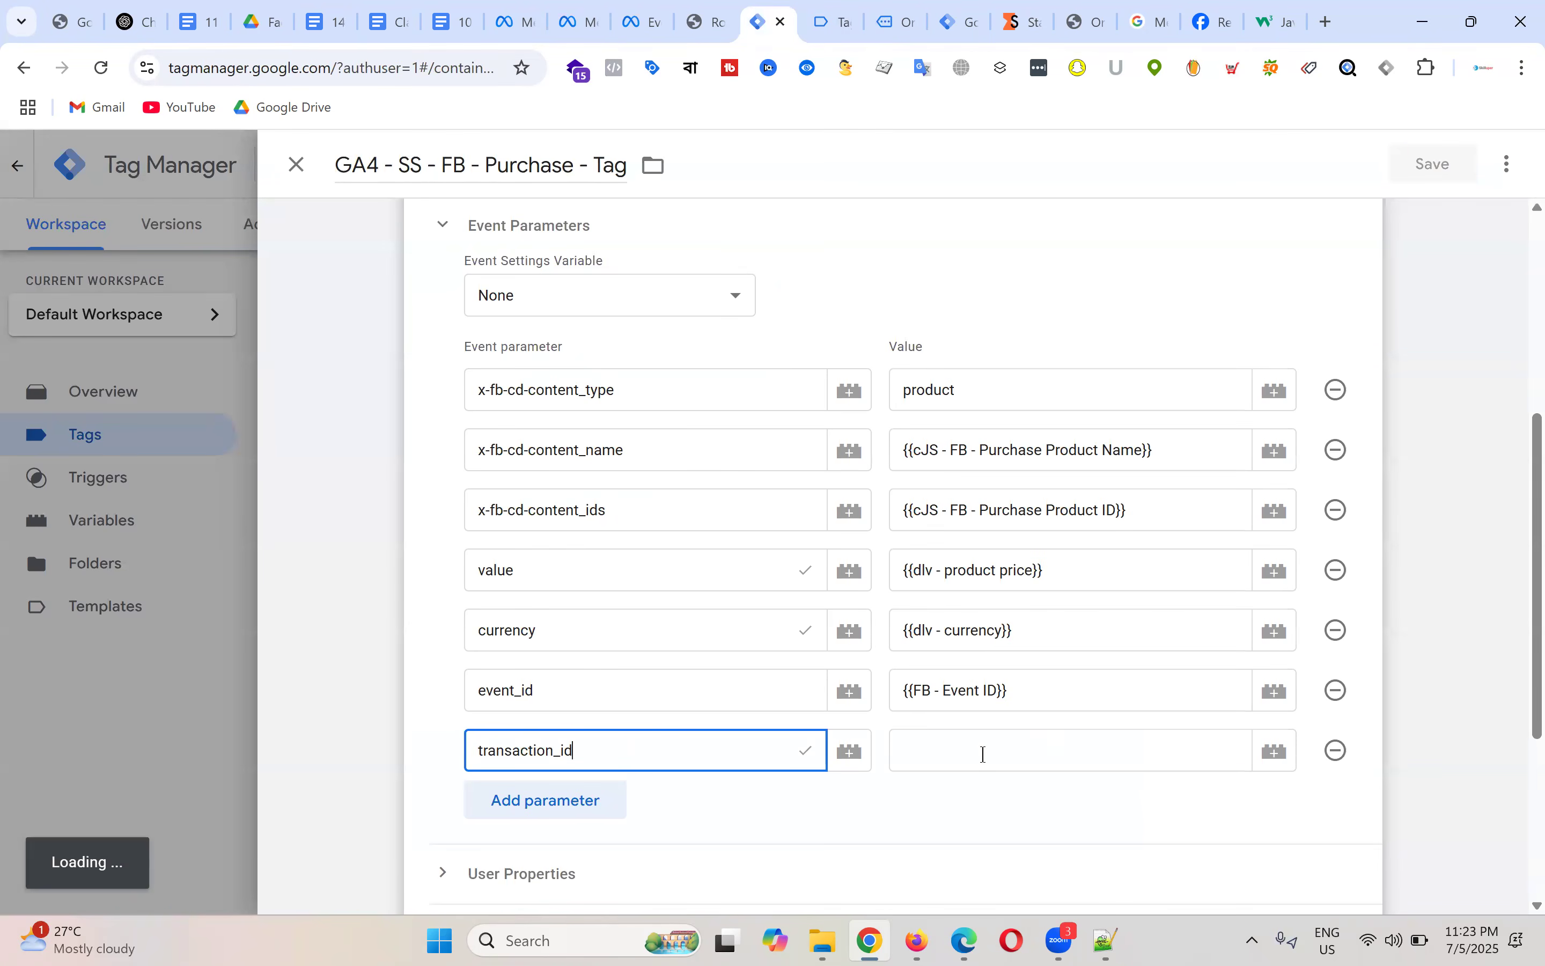
click(988, 752)
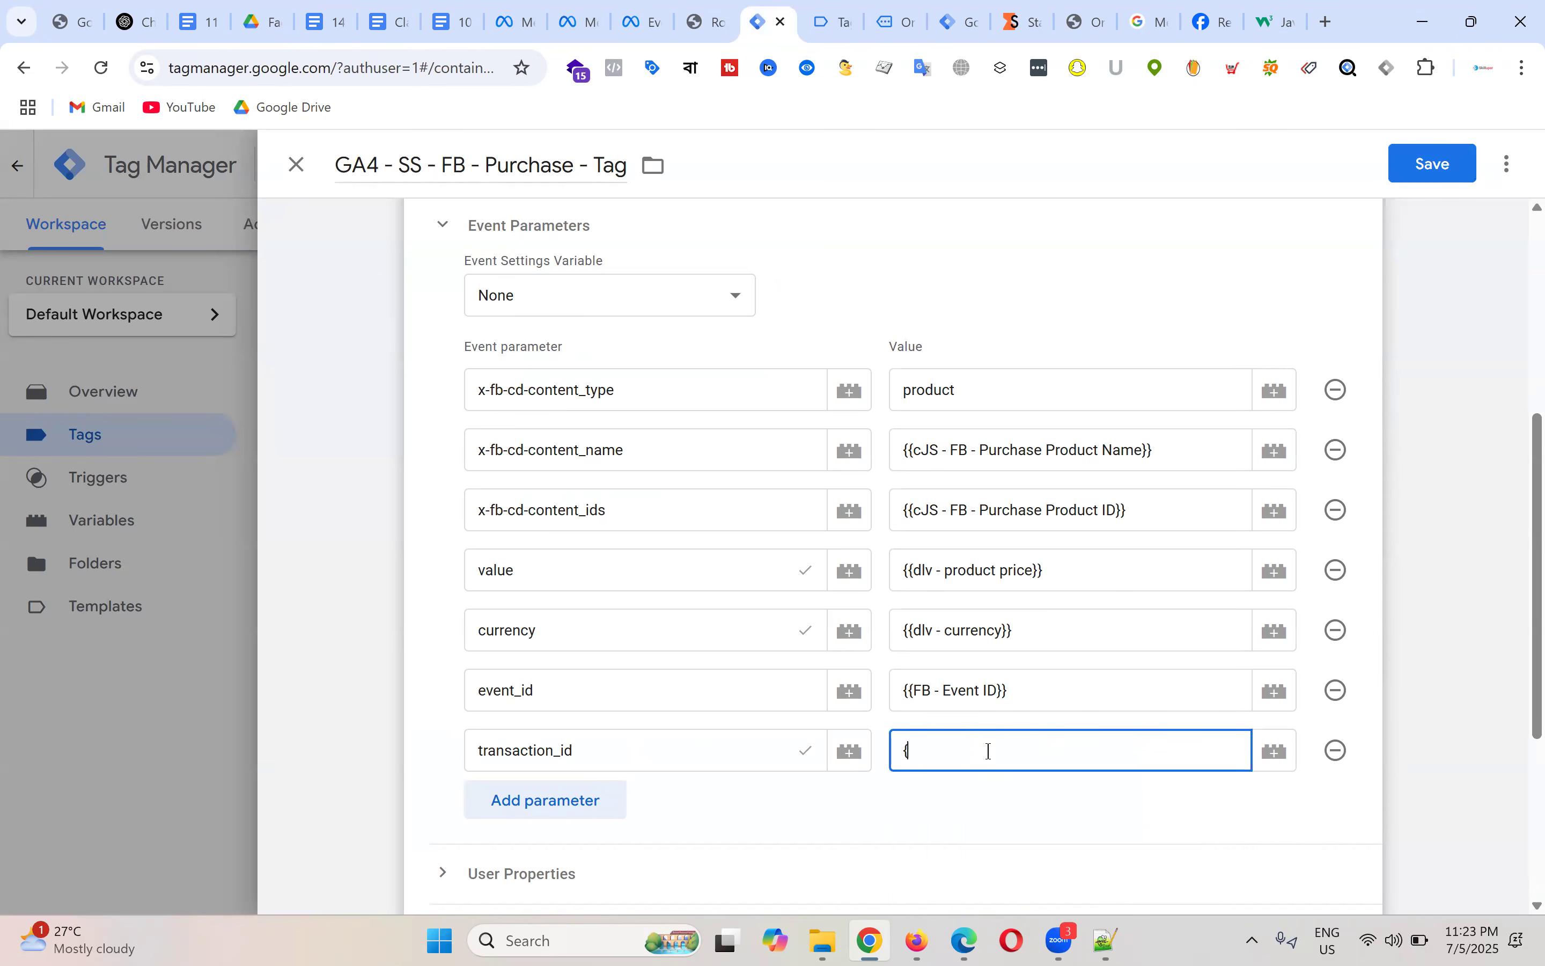
text({{ord)
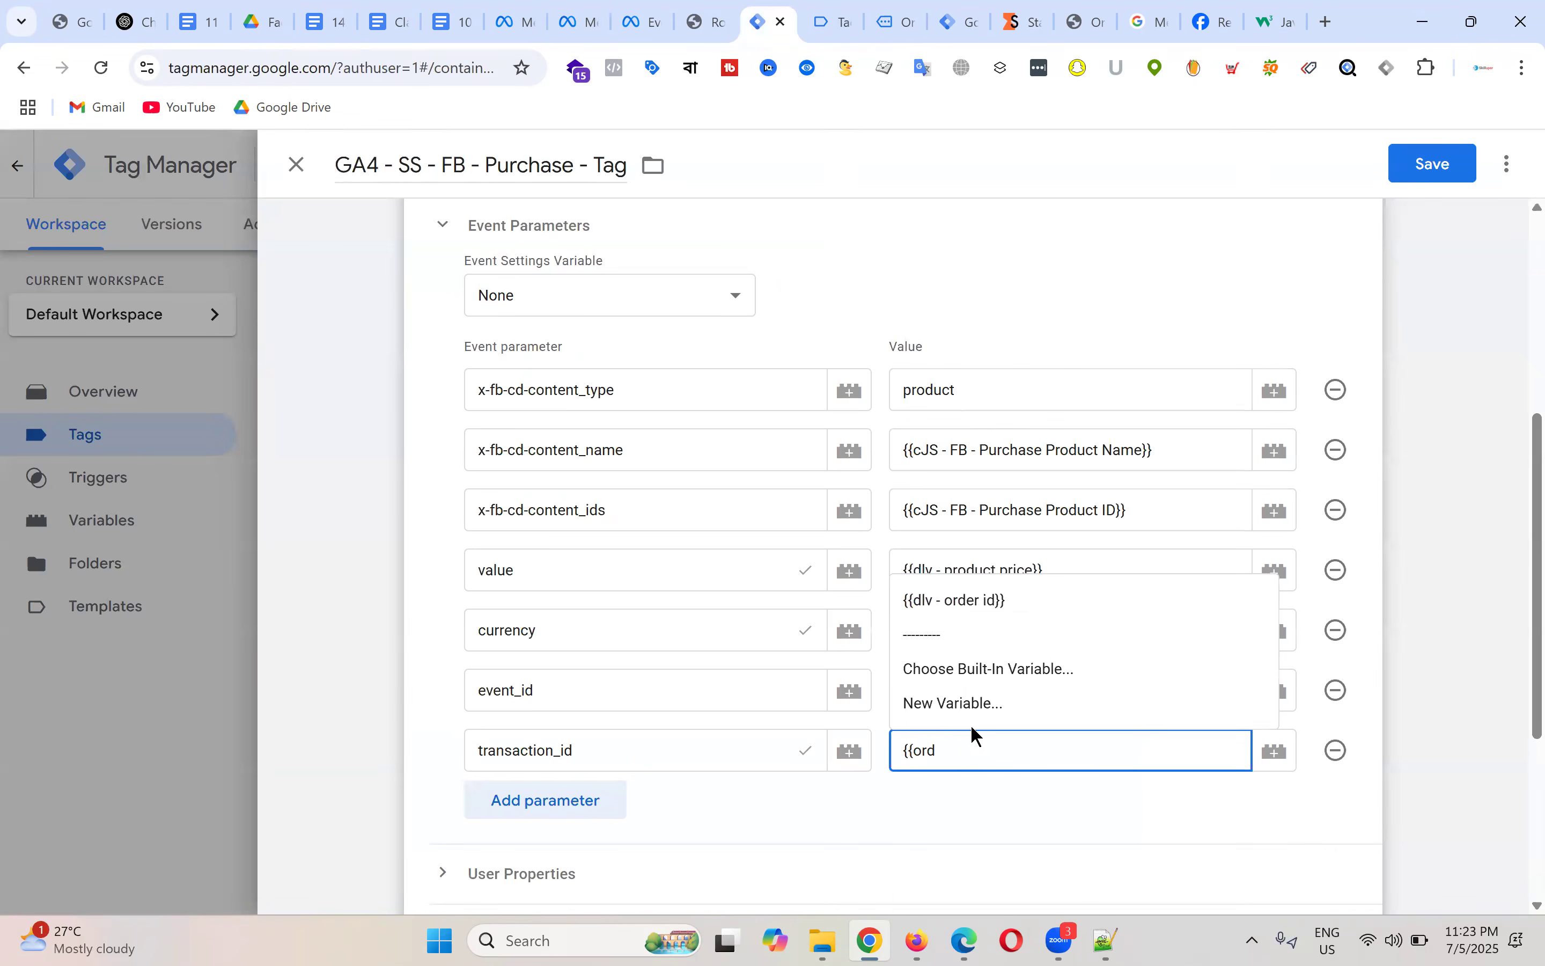
click(1004, 603)
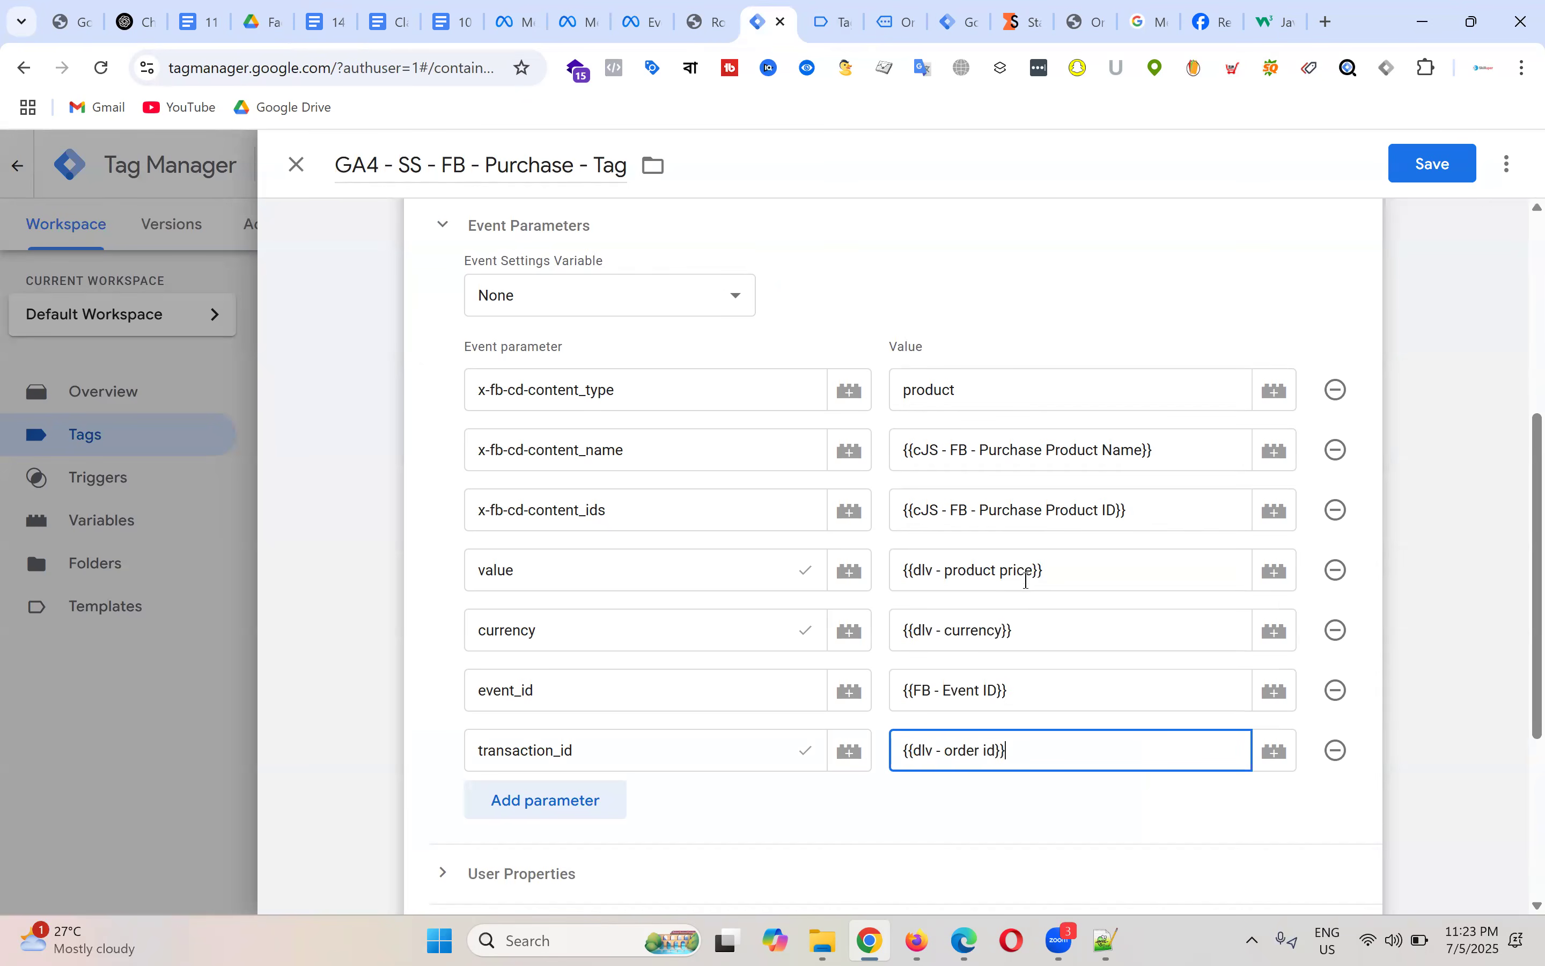
Step: Replace Checkout - Trigger with Purchase - Trigger and save the purchase tag
scroll(707, 442, down, 5)
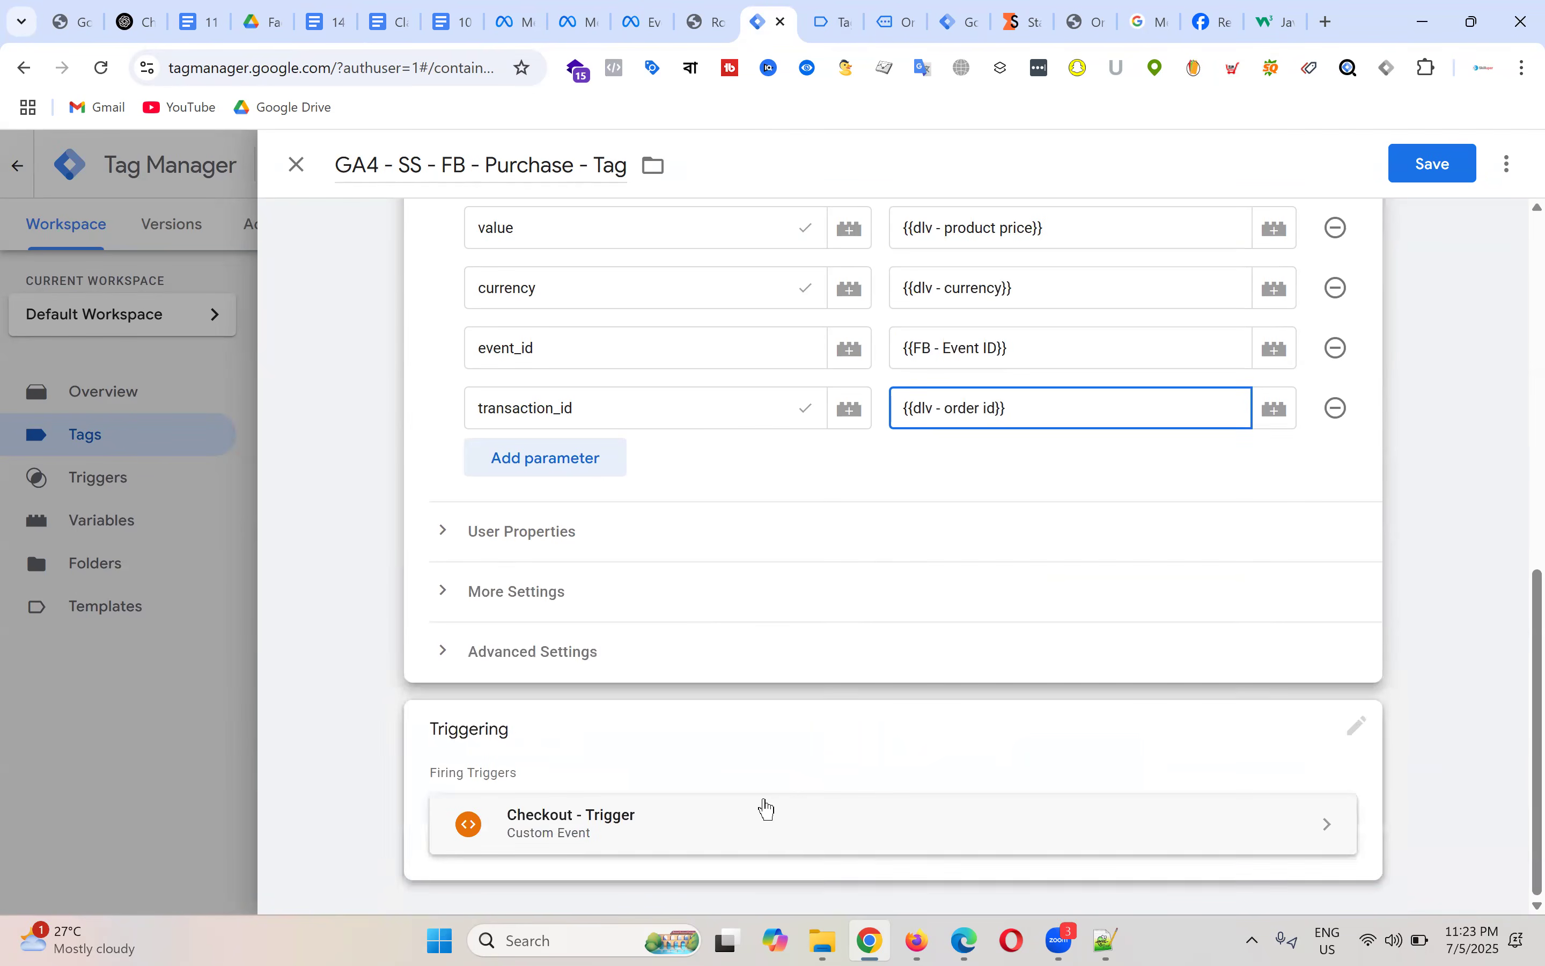
click(769, 788)
click(1328, 782)
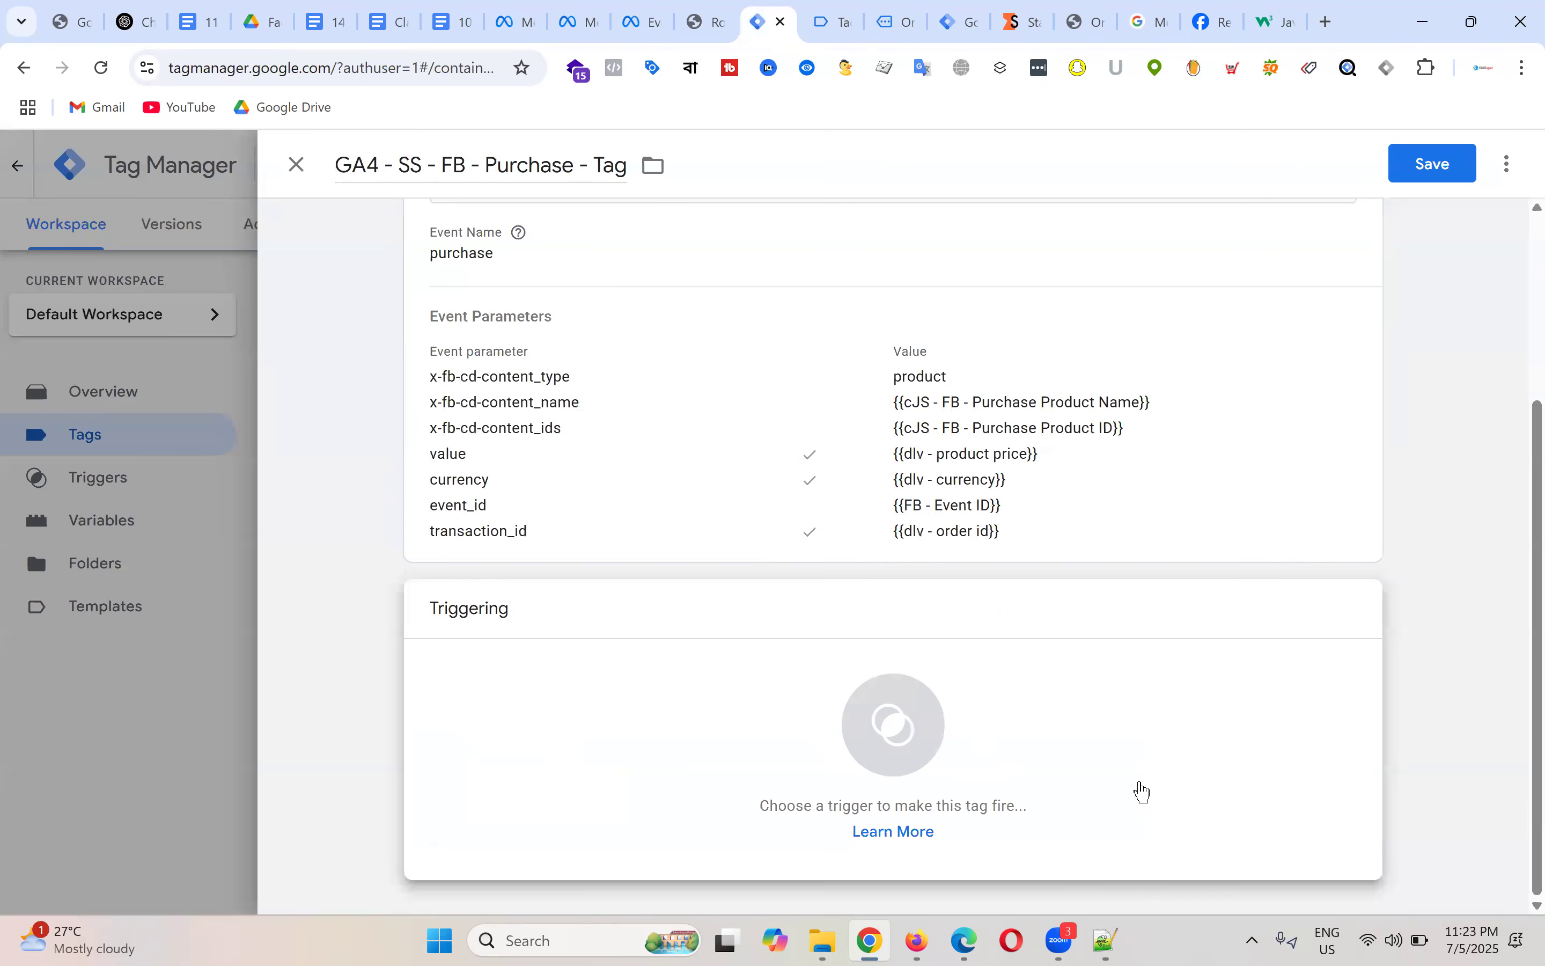
click(920, 736)
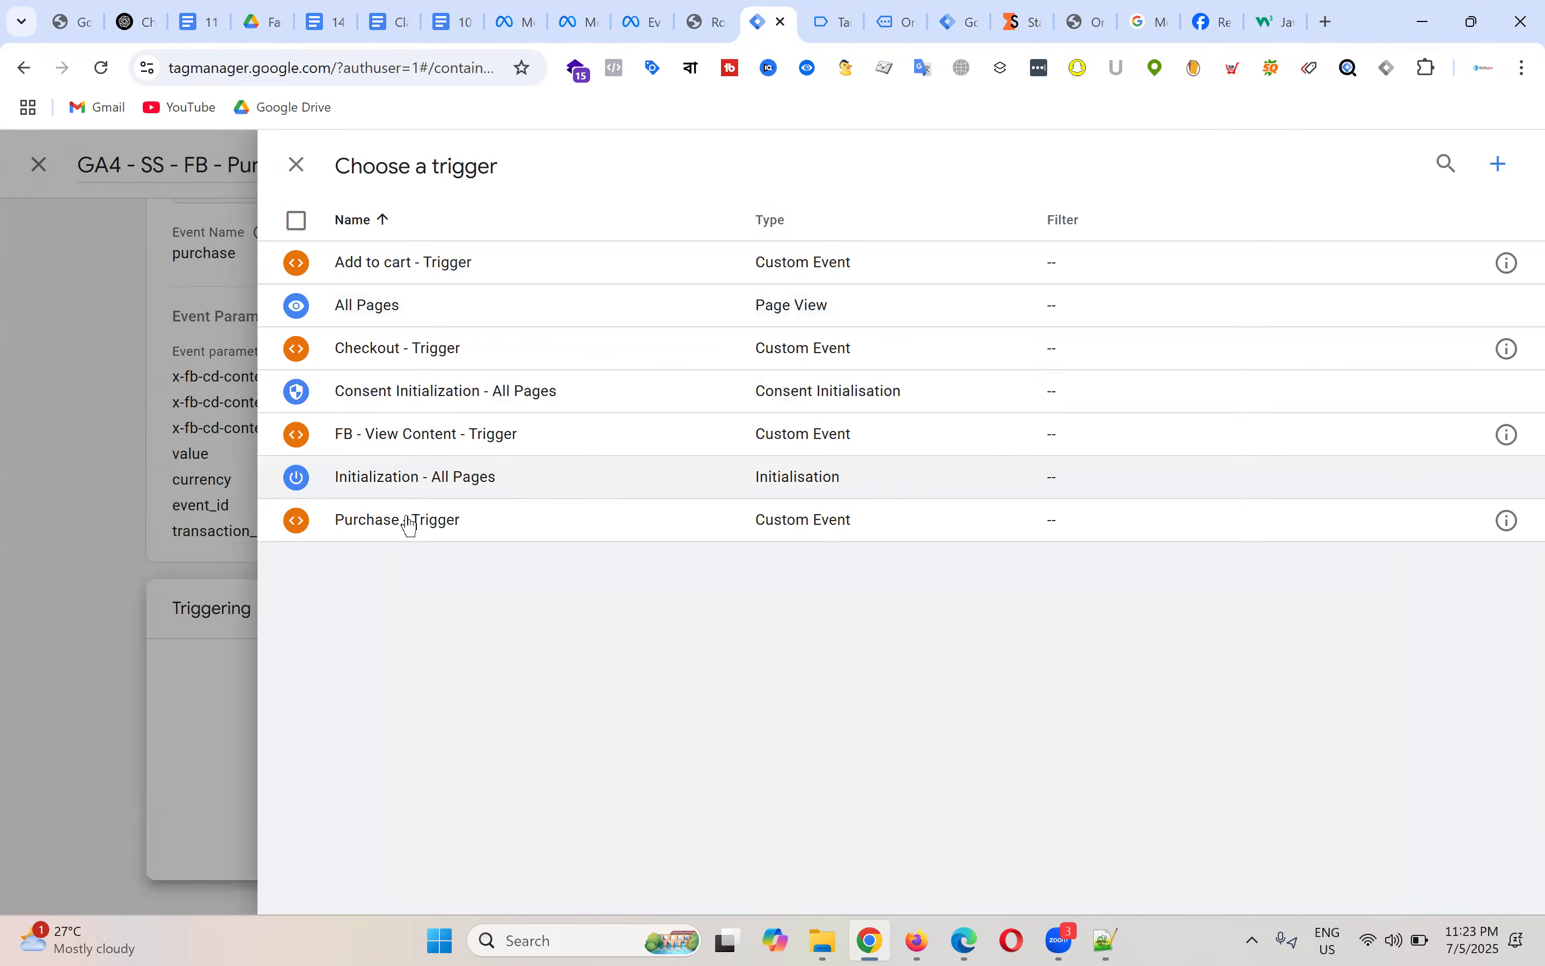
click(407, 521)
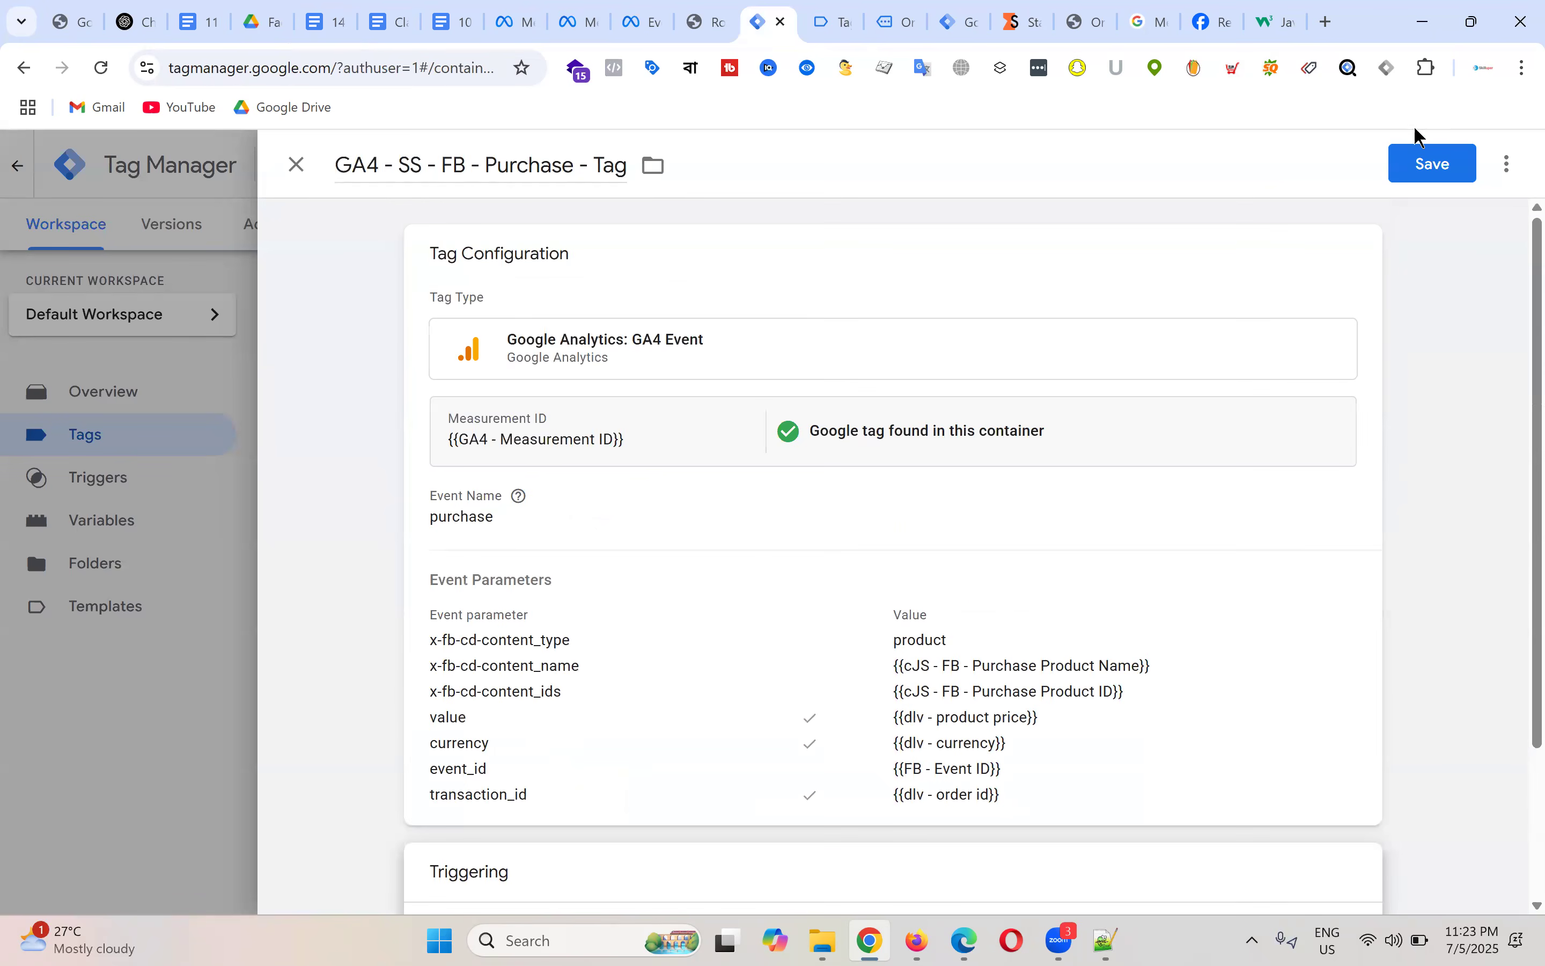
click(1448, 169)
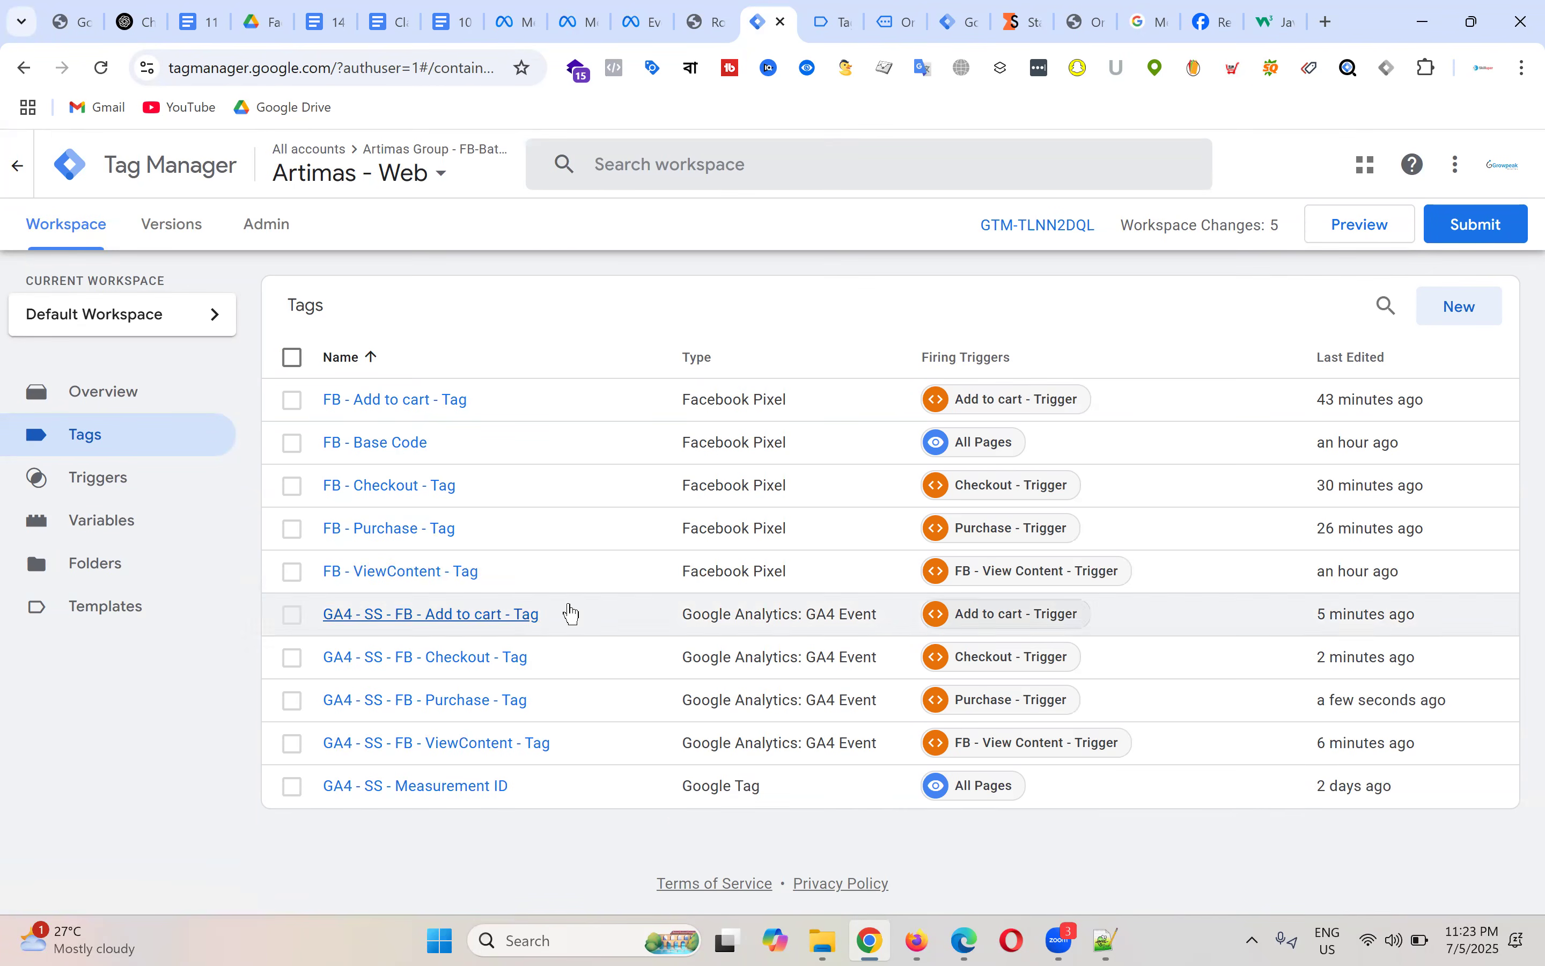
click(460, 792)
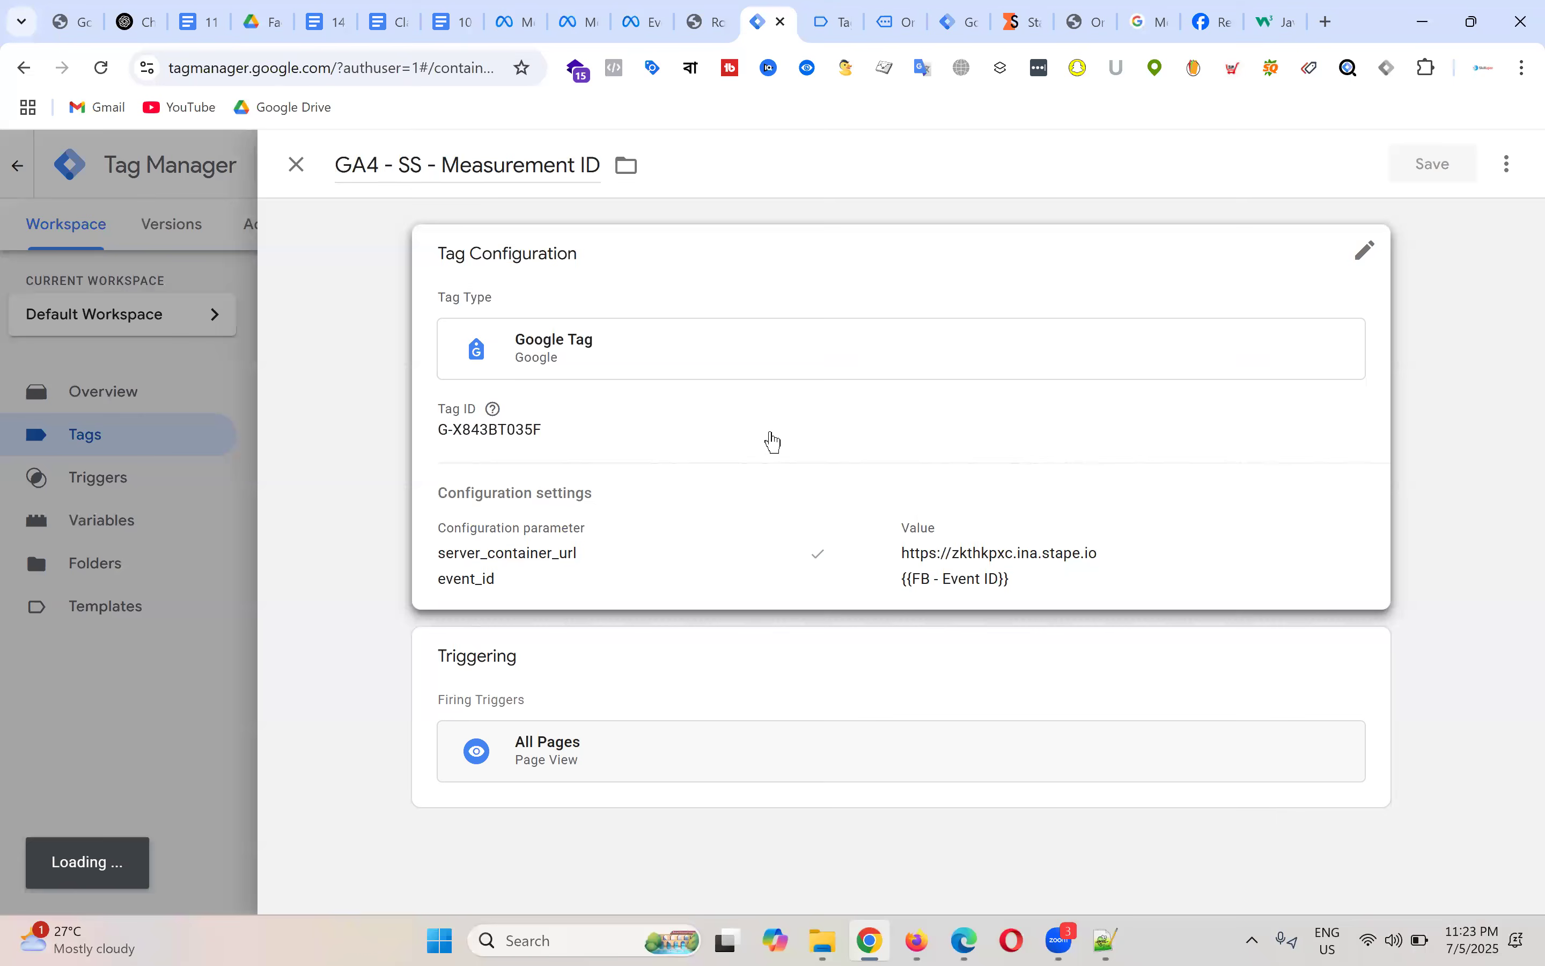
Step: Rename the tag to 'GA4 - SS - Base code' and save it
double_click(504, 165)
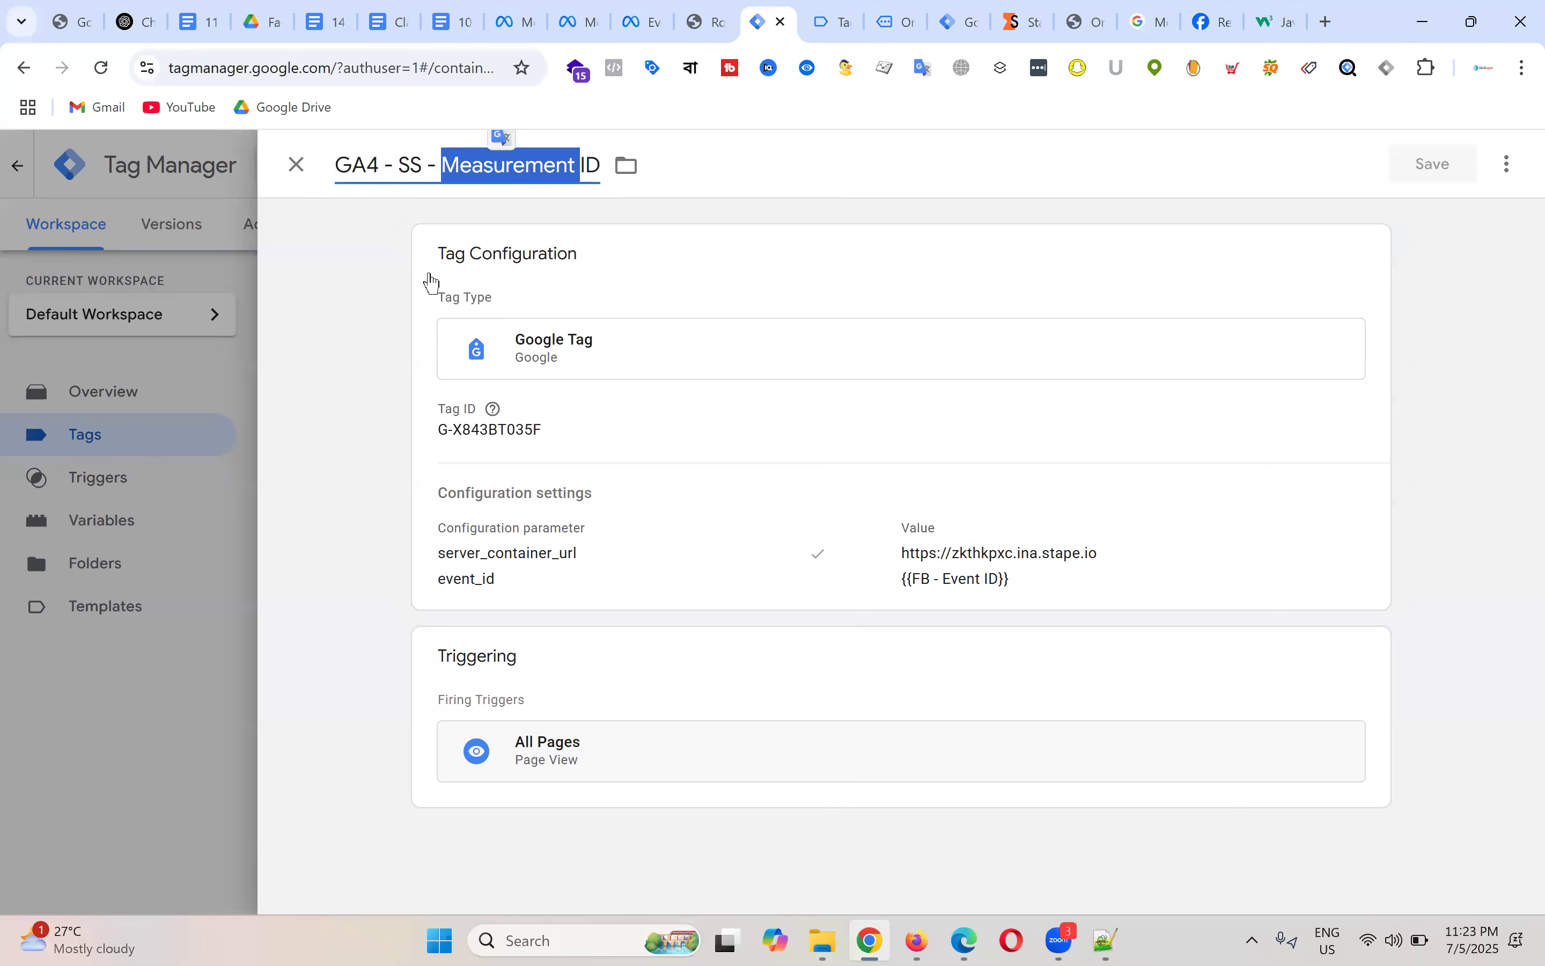
key(Delete)
key(Delete)
key(Delete)
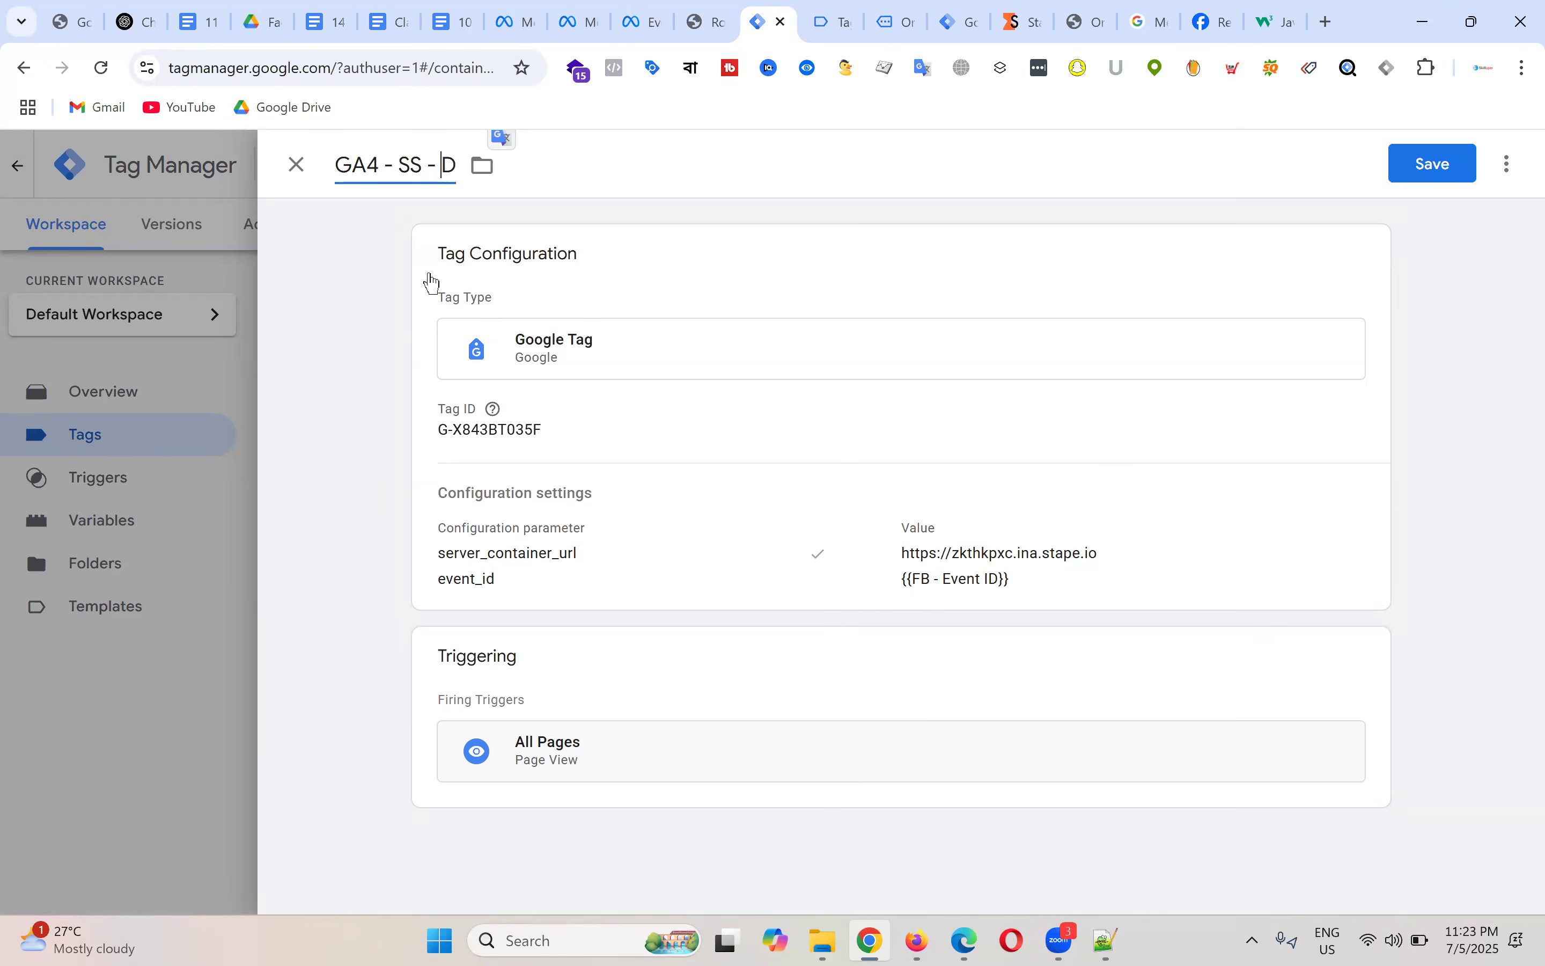
text(Base code)
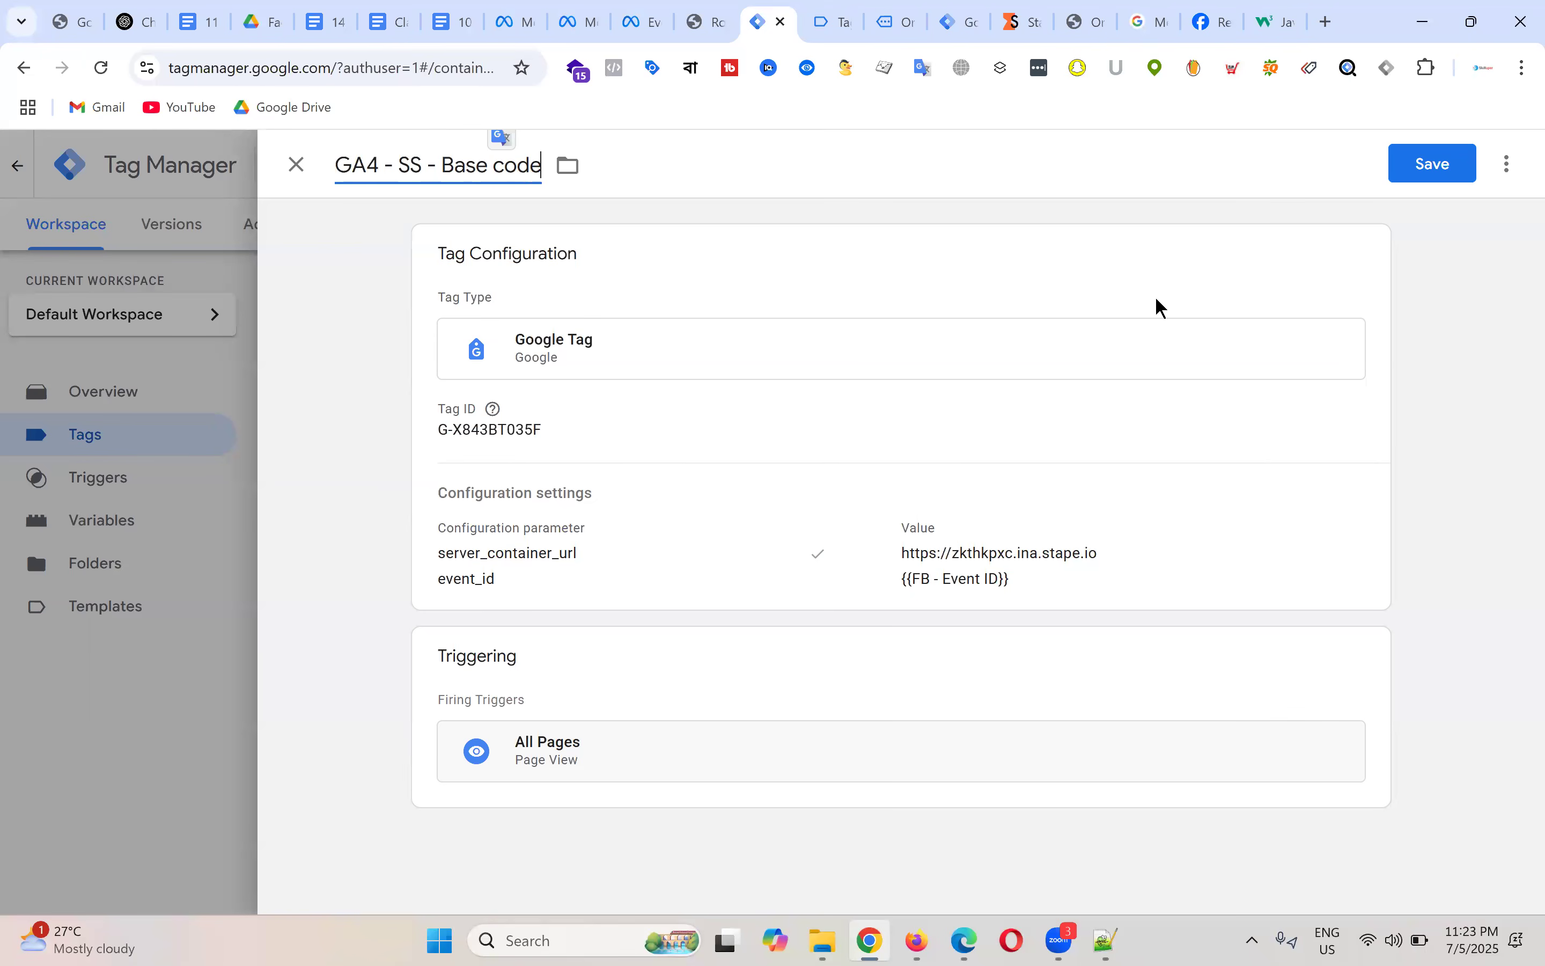
click(1451, 180)
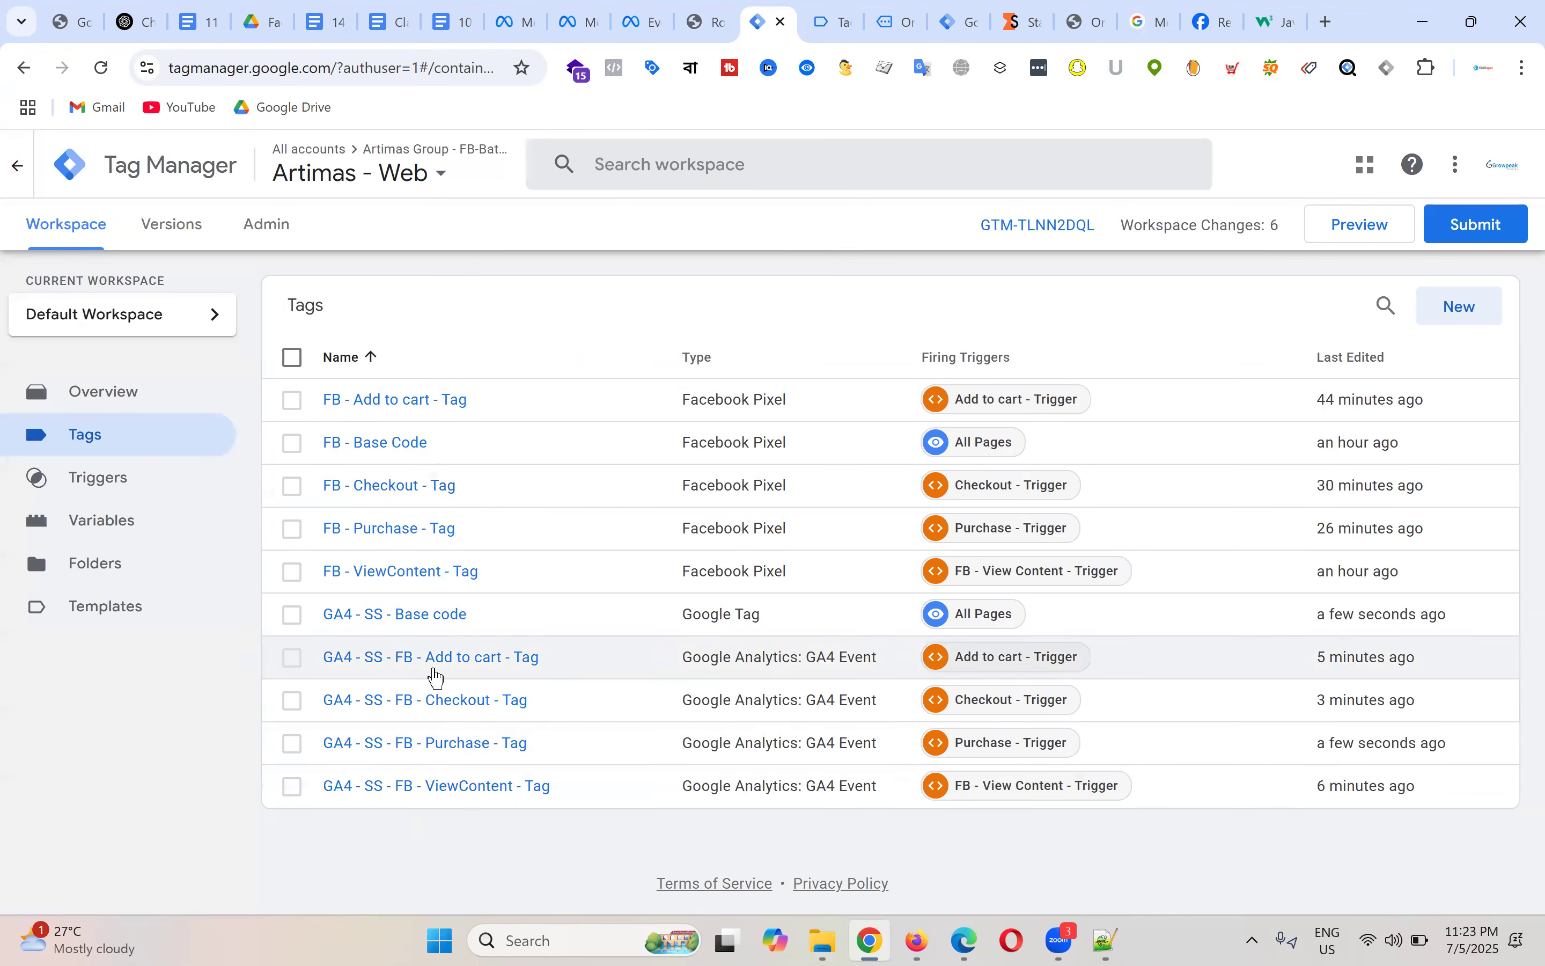
Step: Reopen the Base code tag to check its parameters, including event_id {{FB - Event ID}}, then close it
click(434, 614)
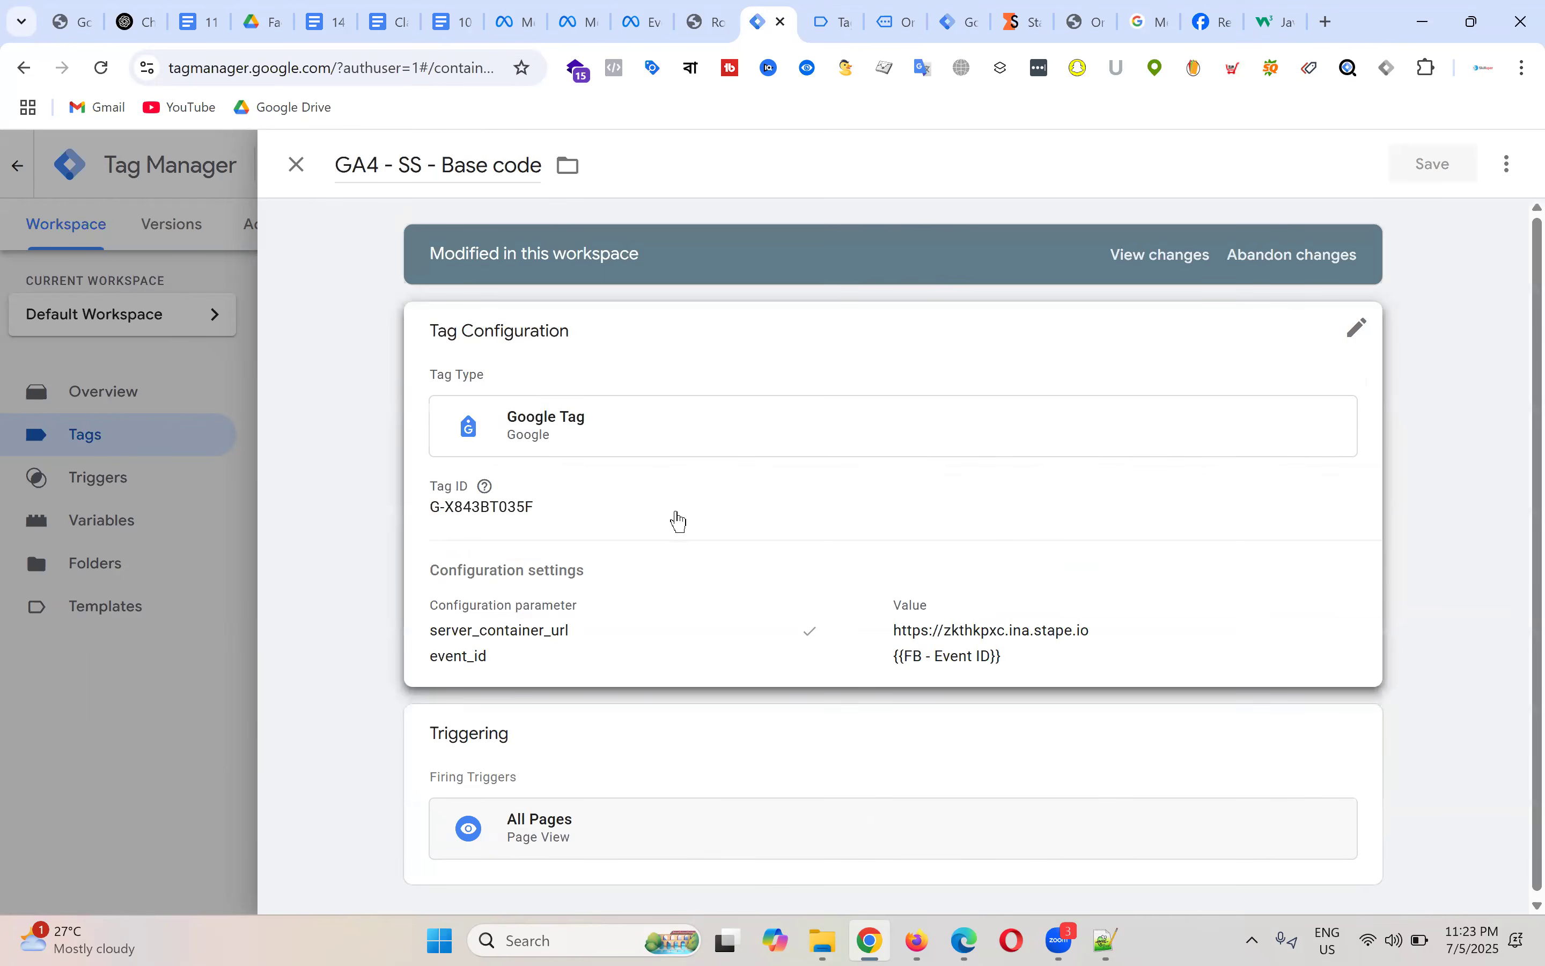
click(679, 521)
scroll(1014, 466, down, 5)
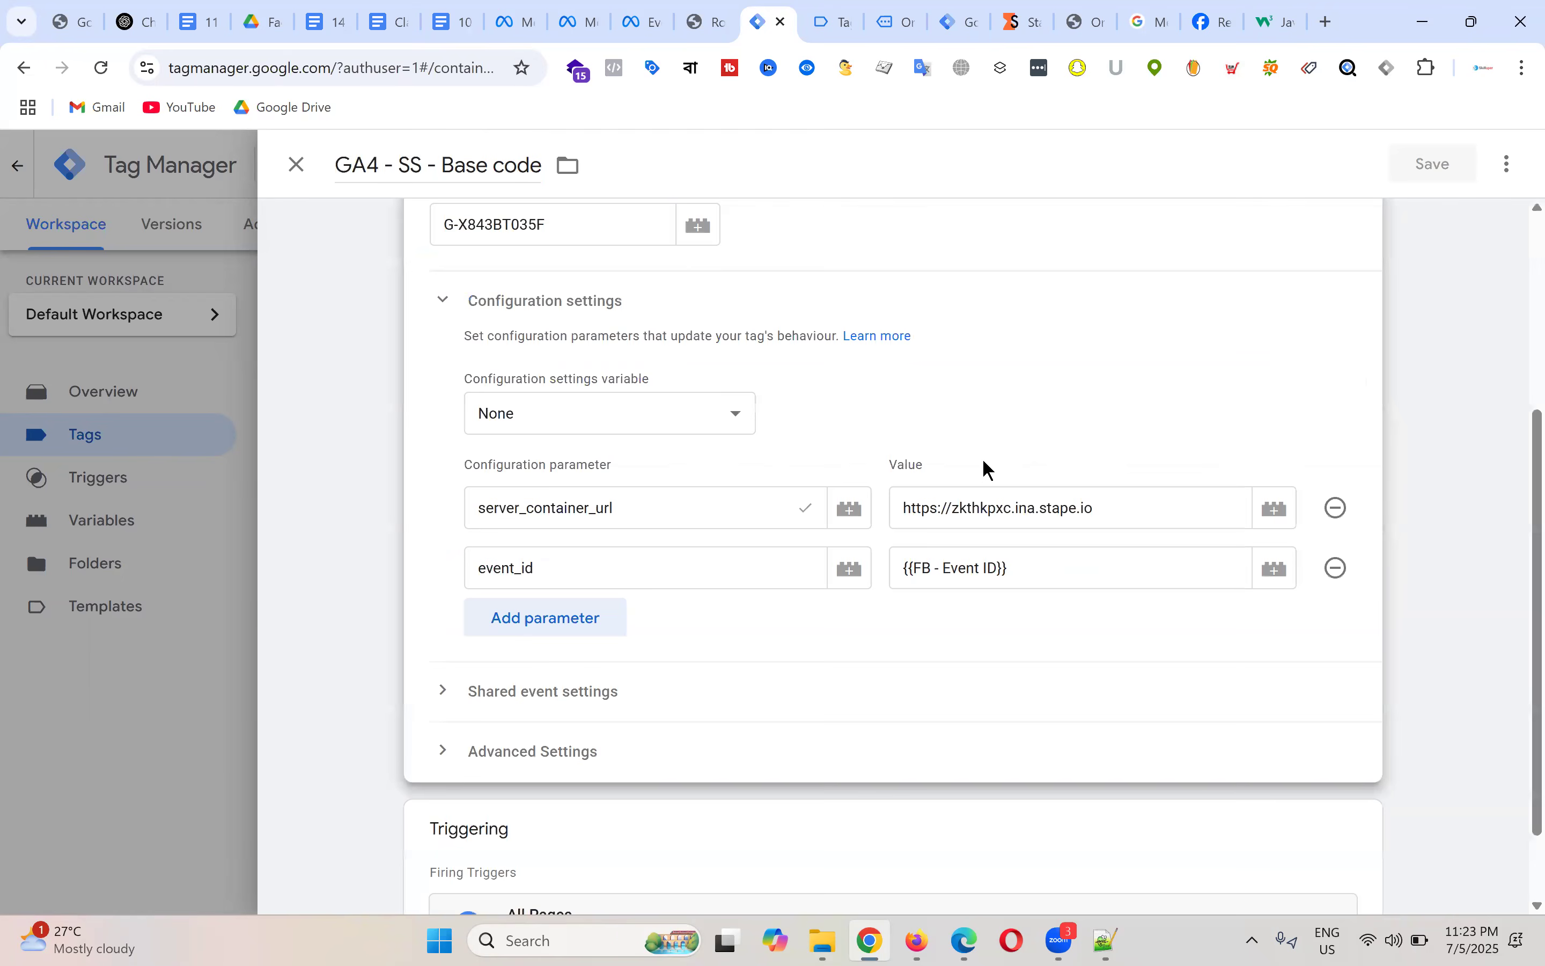
scroll(988, 469, down, 1)
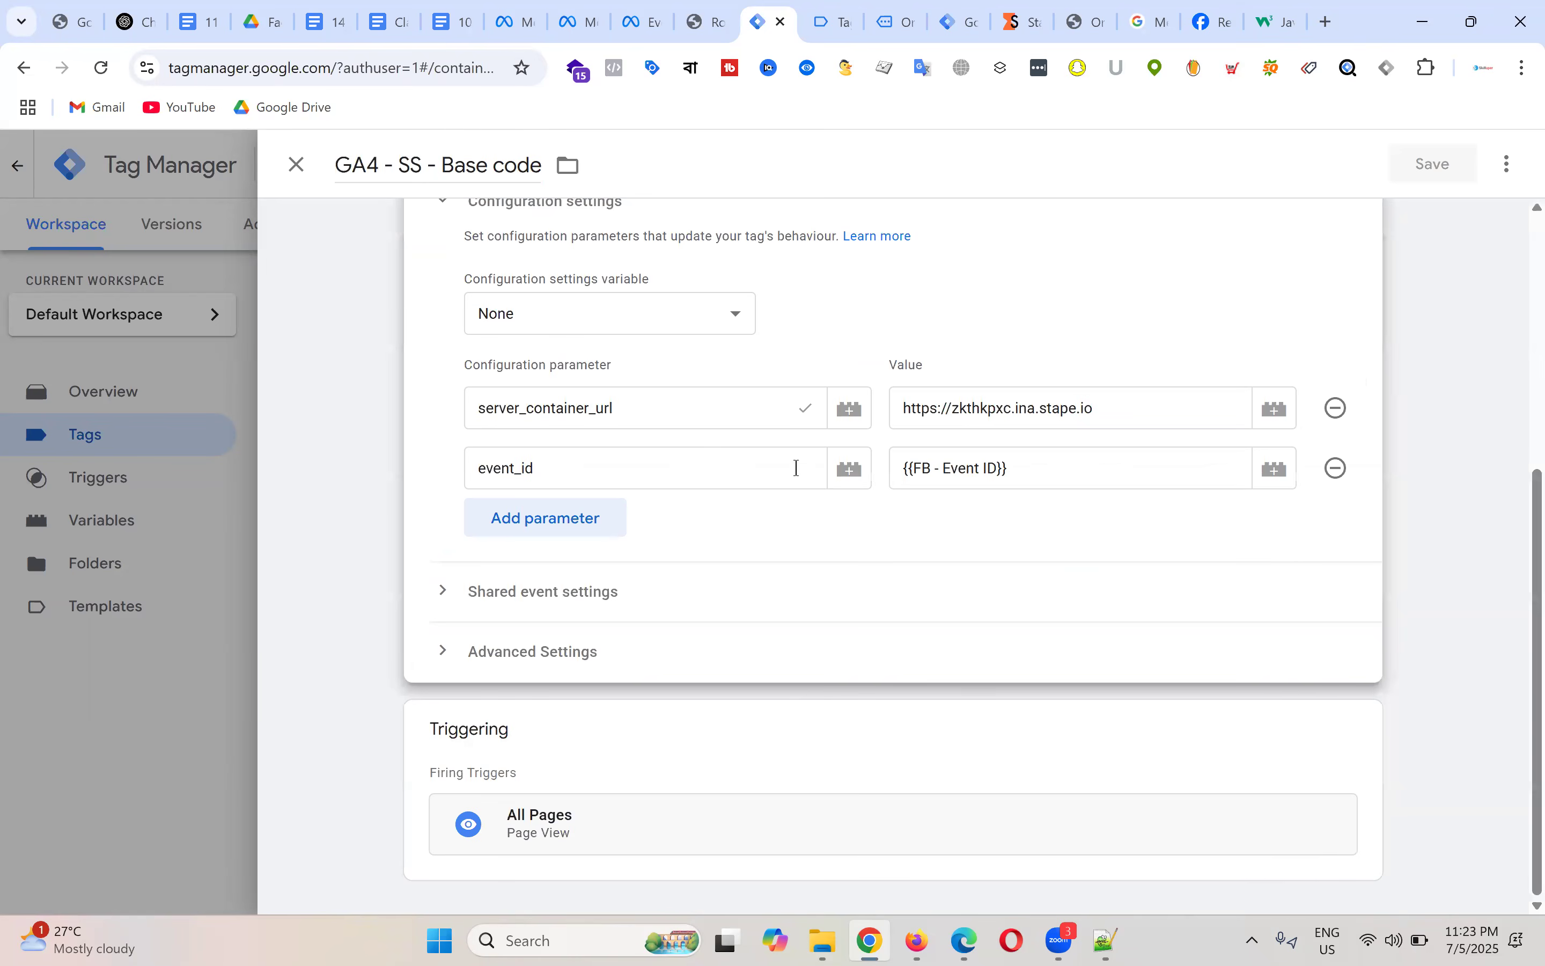
scroll(828, 576, up, 5)
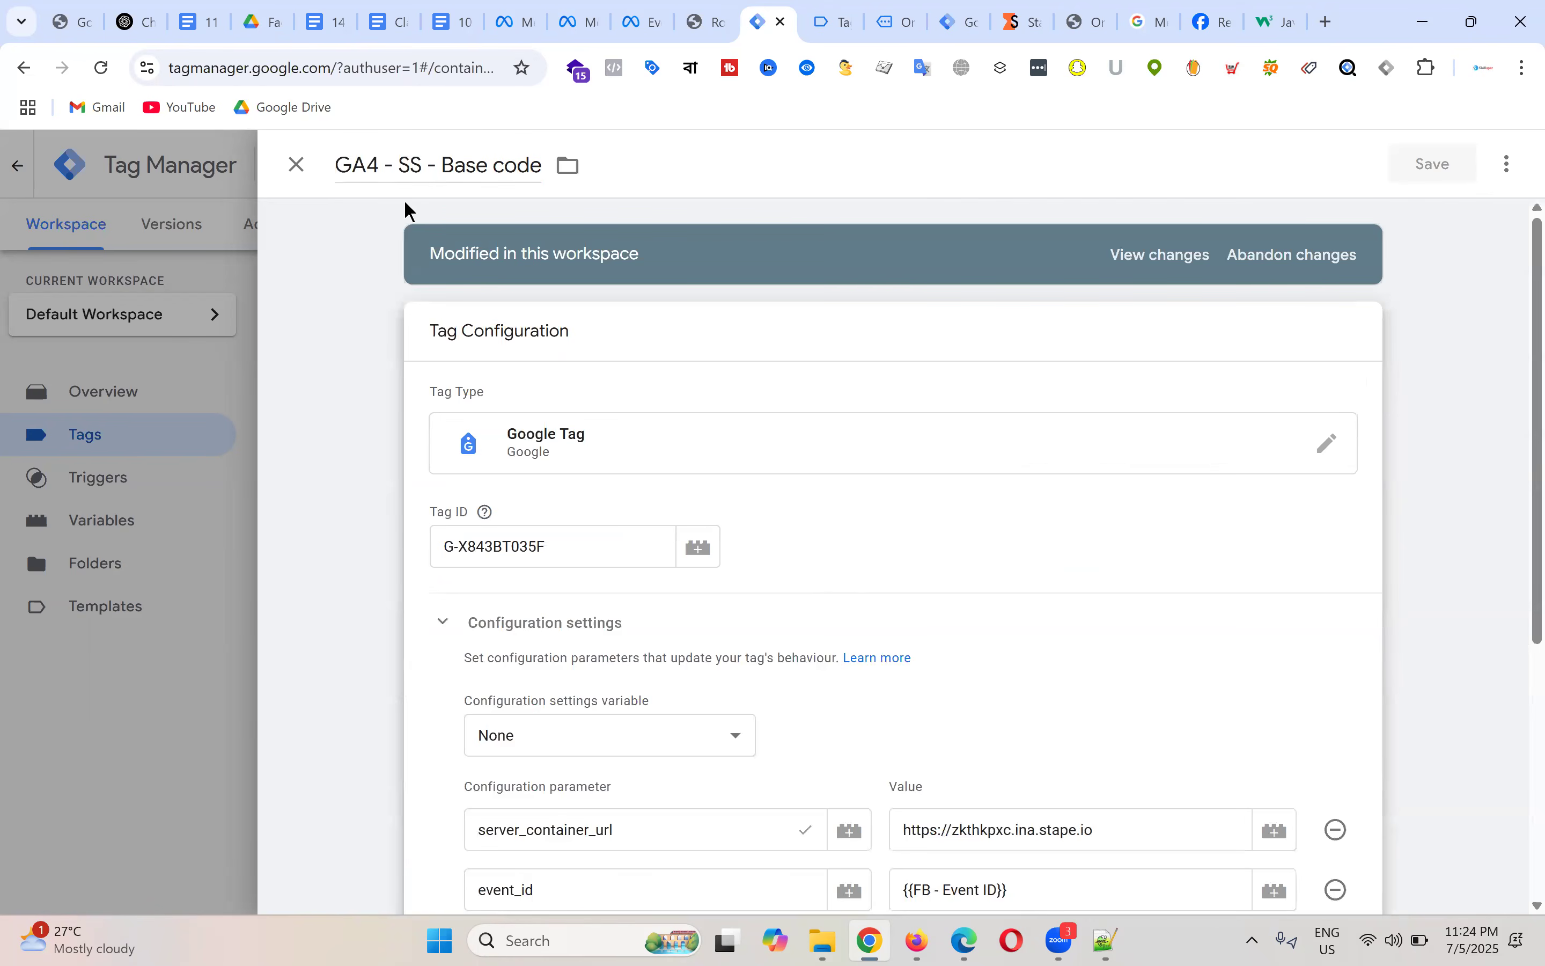
click(296, 165)
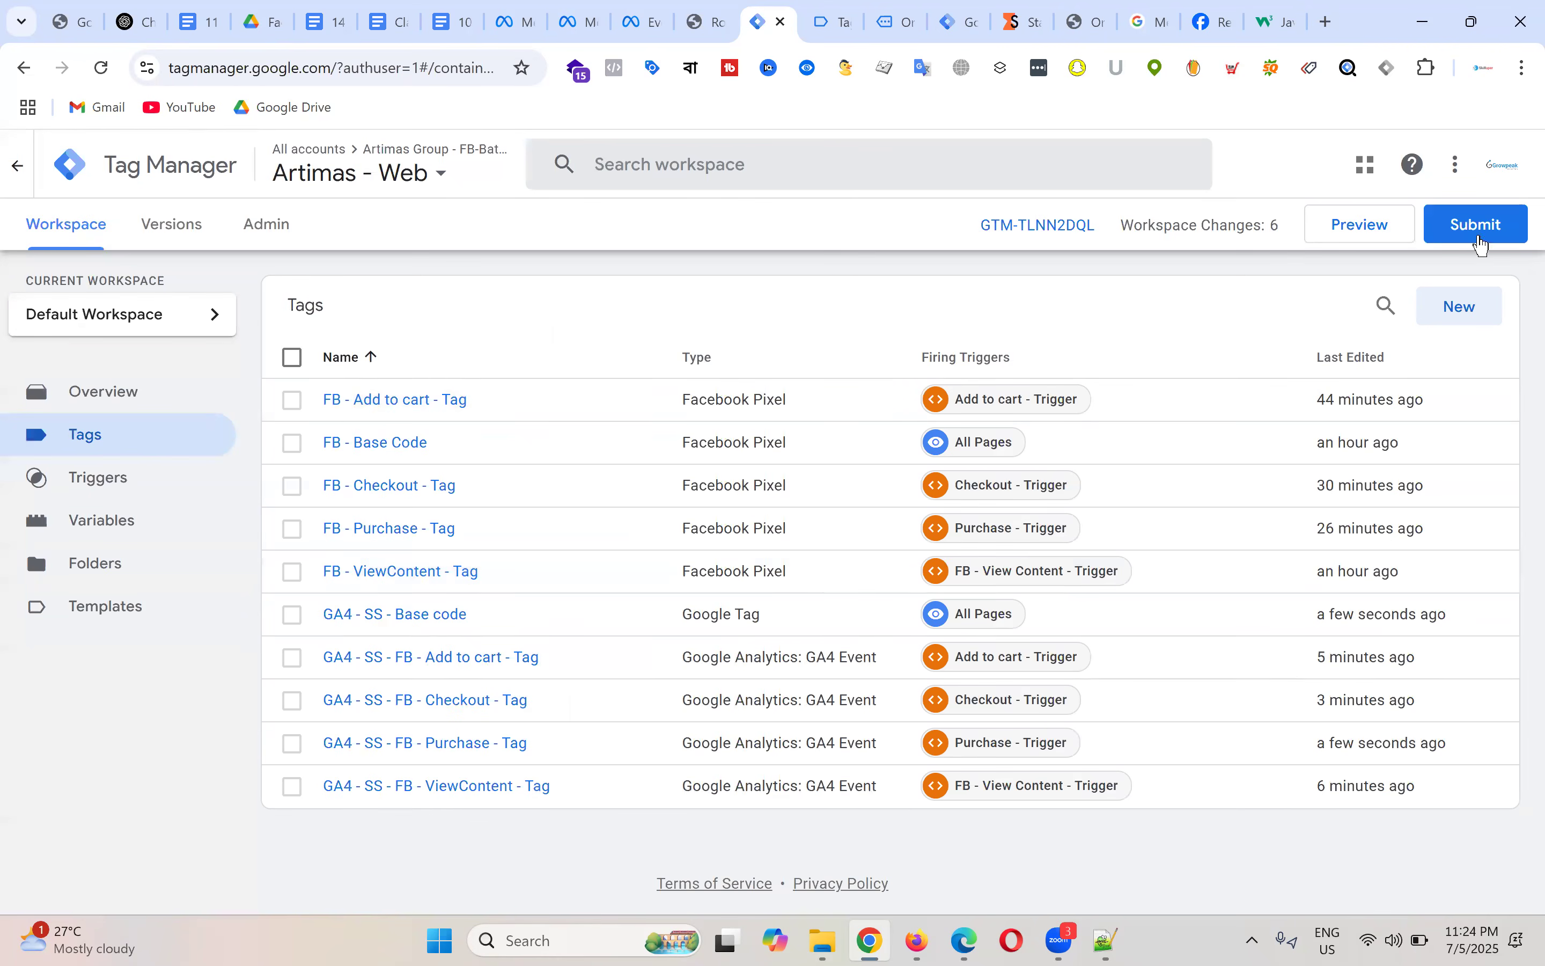
Step: Submit and publish the web container's changes as Version 12 without a description
click(1487, 231)
click(1468, 168)
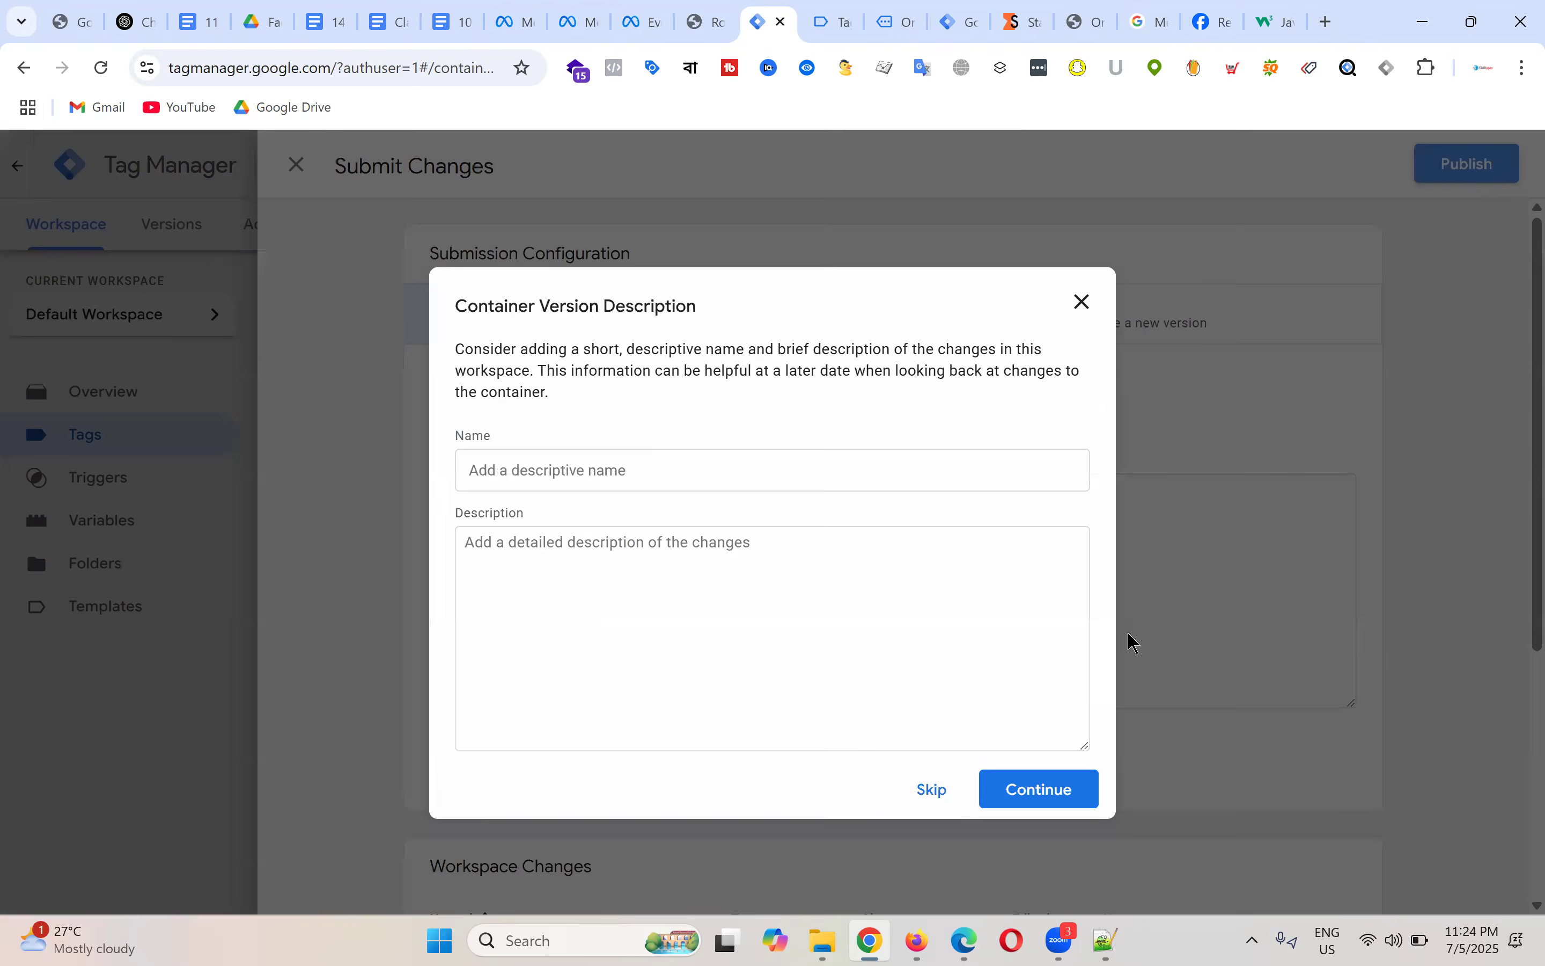
click(1068, 792)
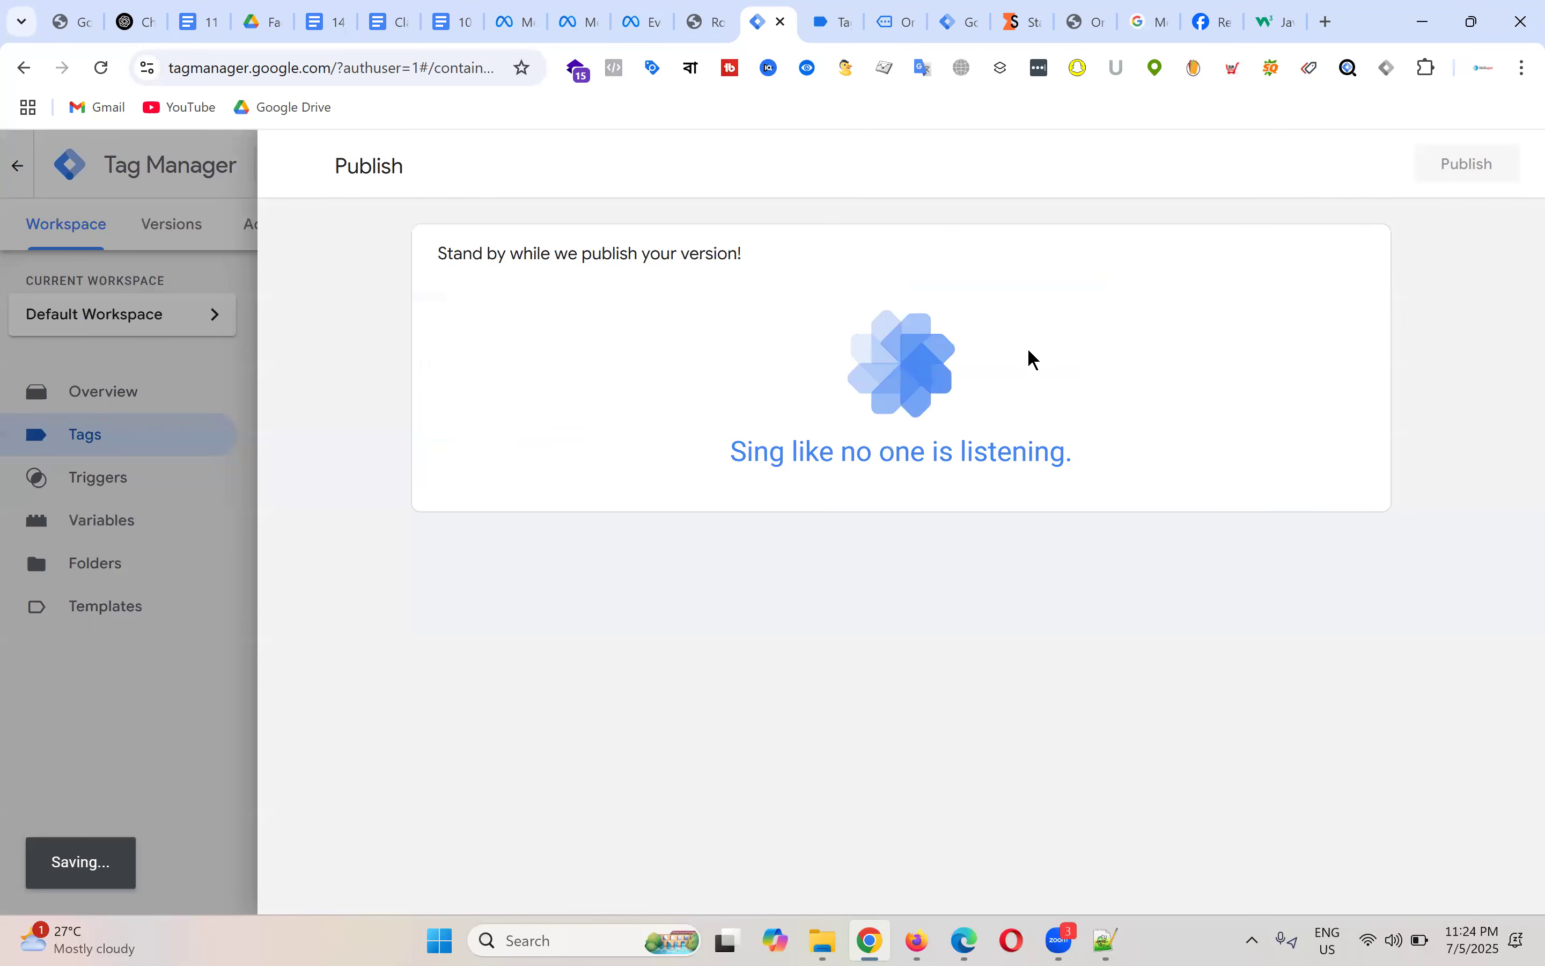
Step: Close the Tag Assistant and order-received tabs and return to the web container's tags list
click(845, 26)
click(844, 24)
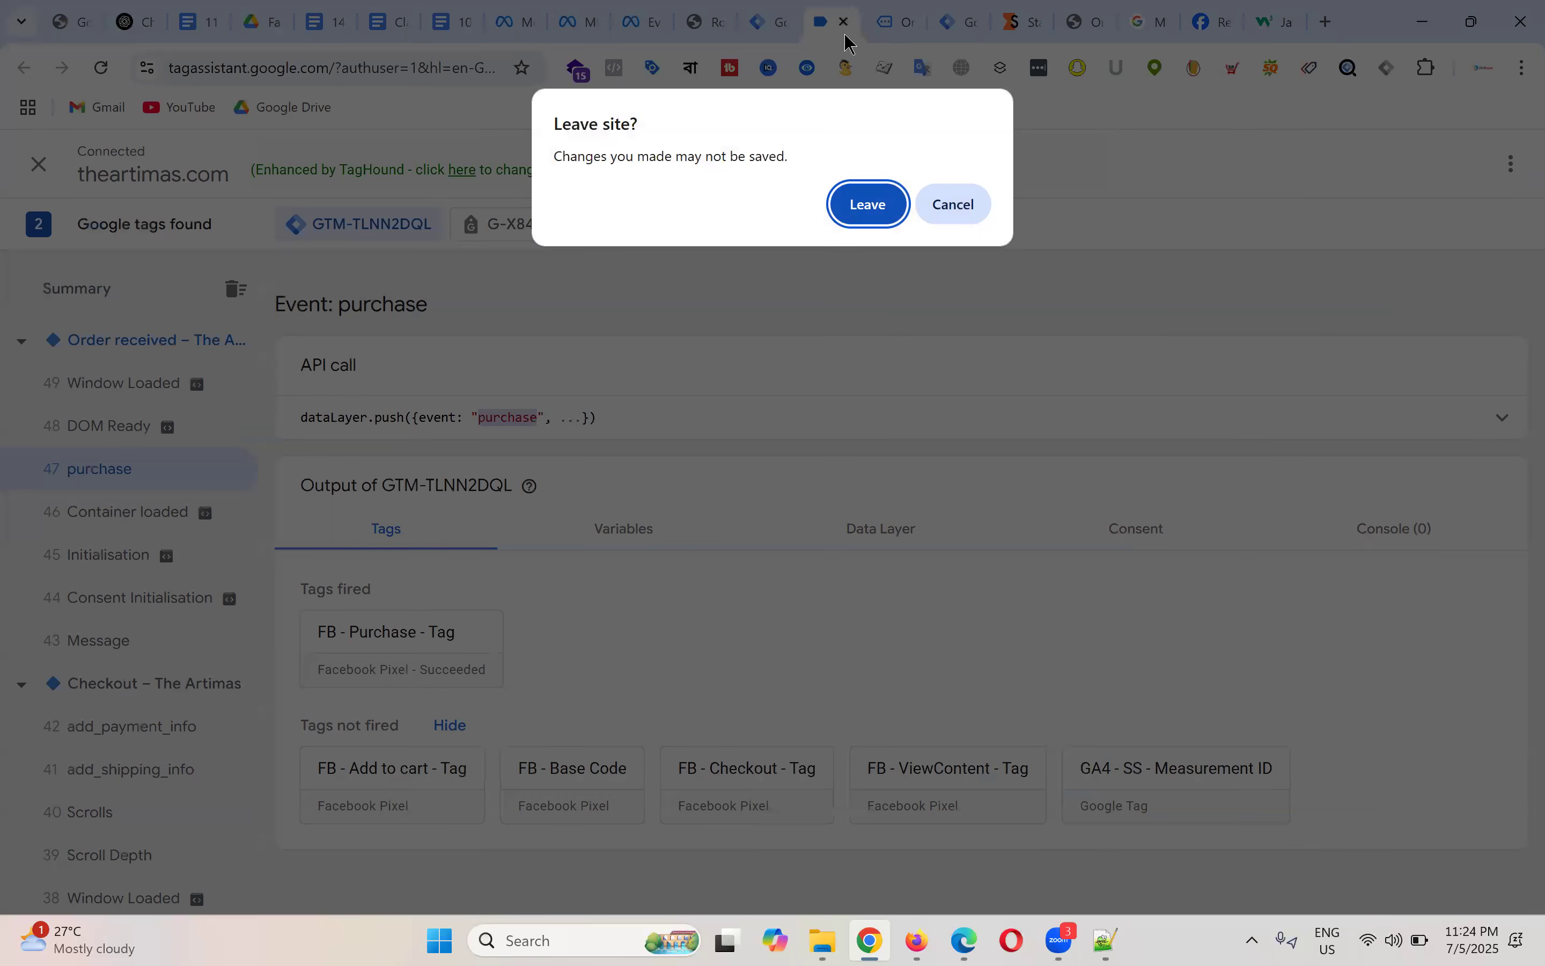
key(Return)
click(888, 22)
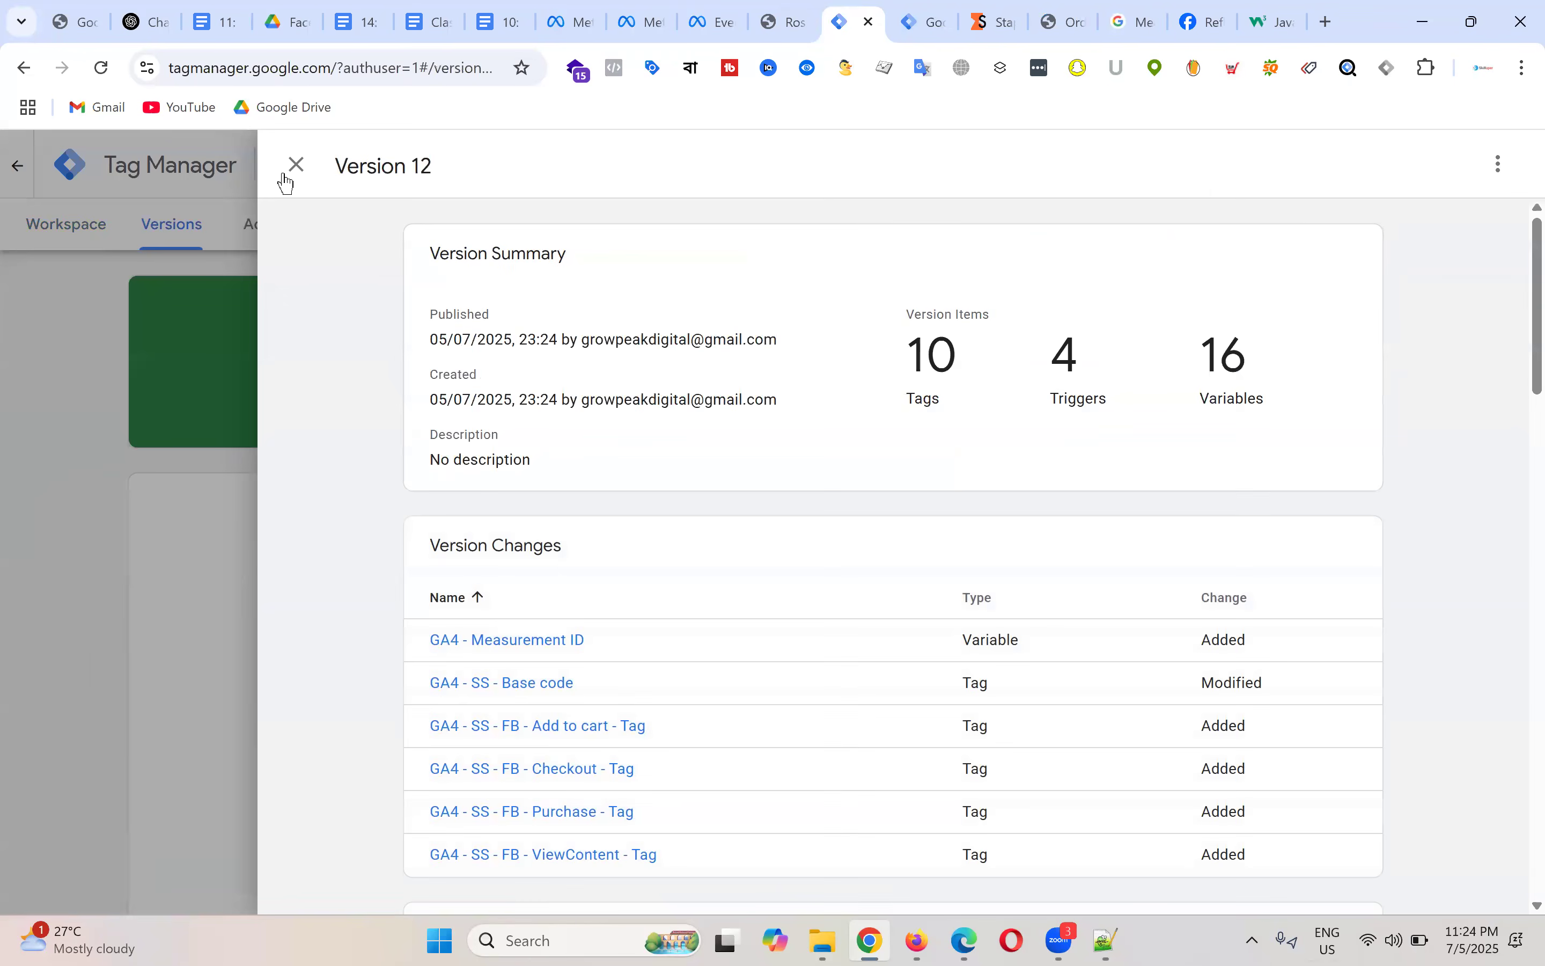
click(295, 165)
click(54, 229)
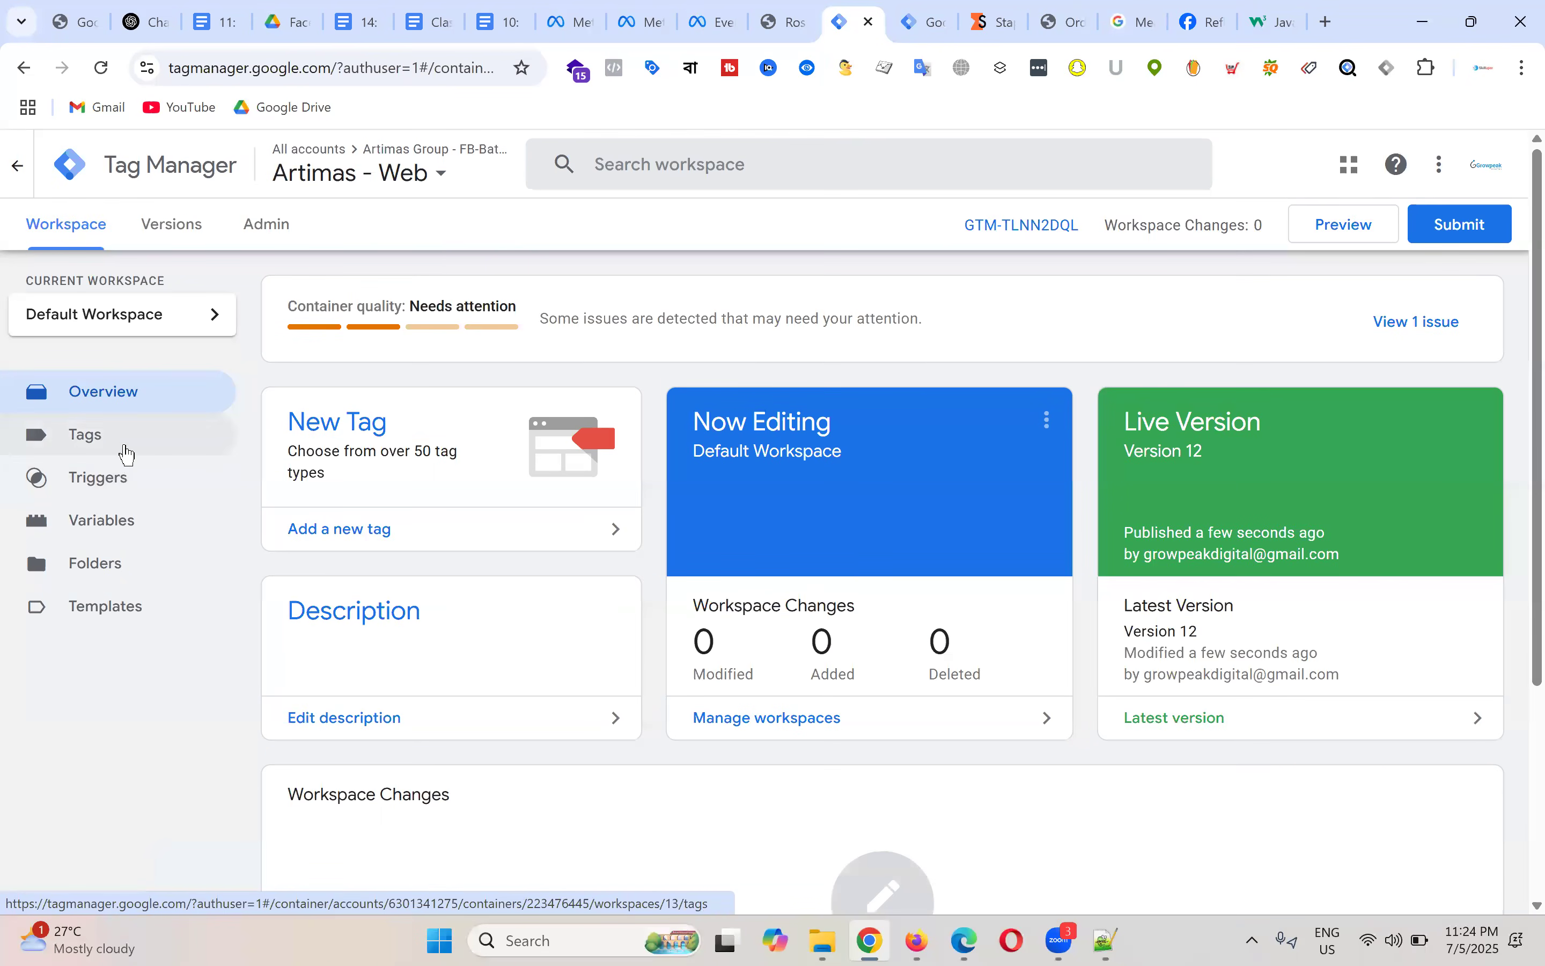
click(125, 448)
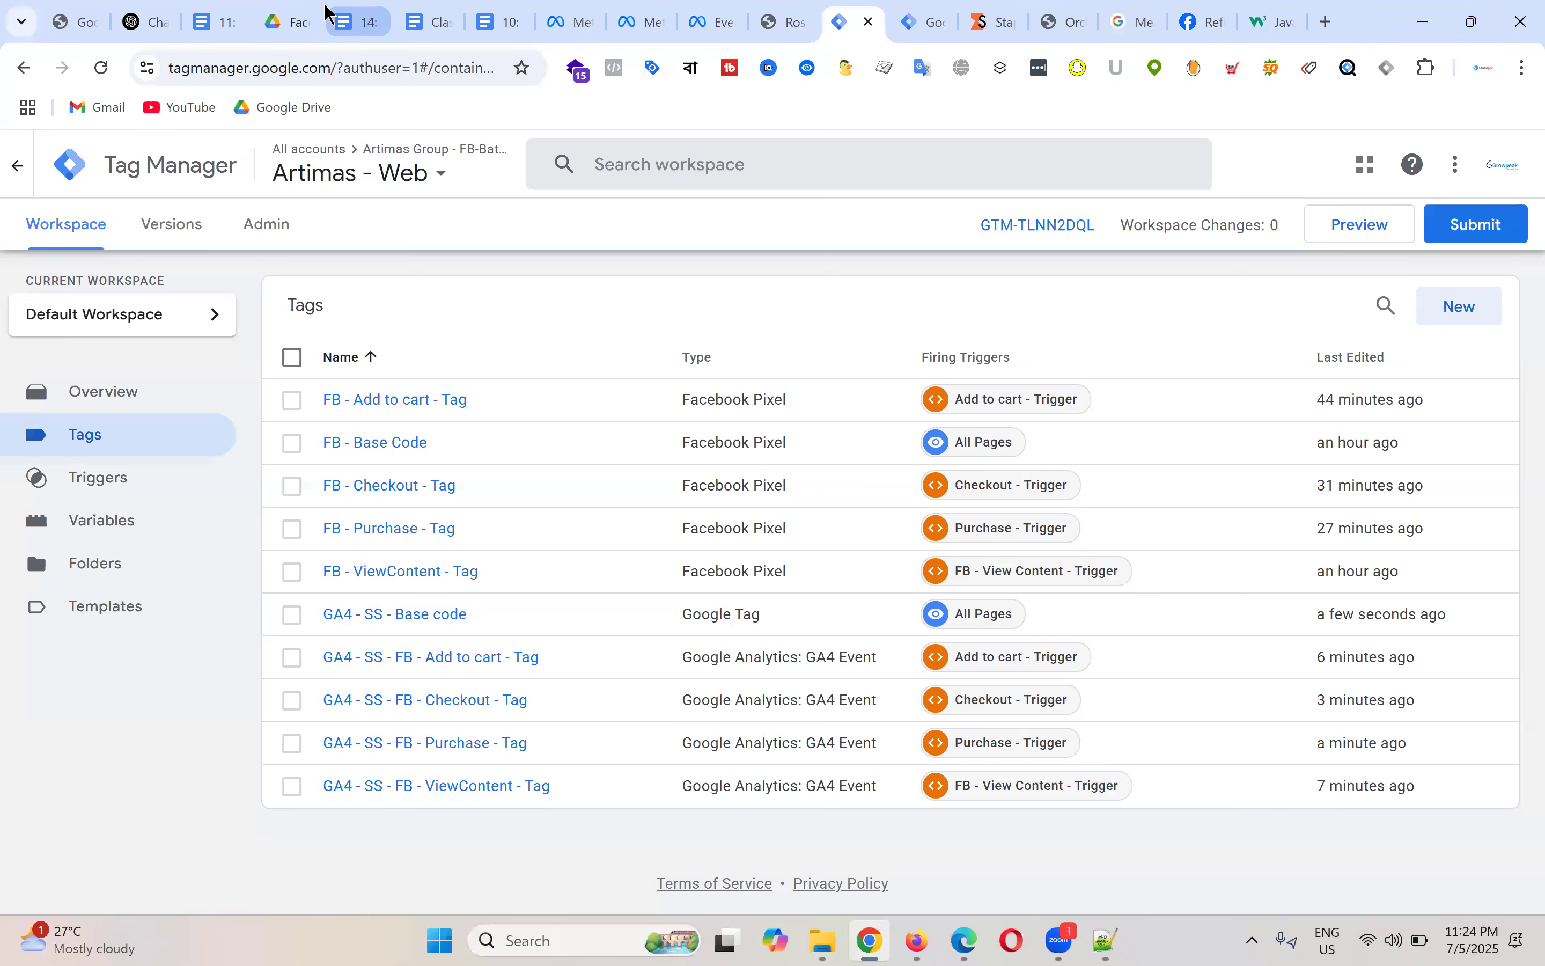
Step: Review the web-to-server flow diagrams in the '11: Understanding Meta Pixel & Conversion API' notes, then bring up the server container's tags
click(228, 21)
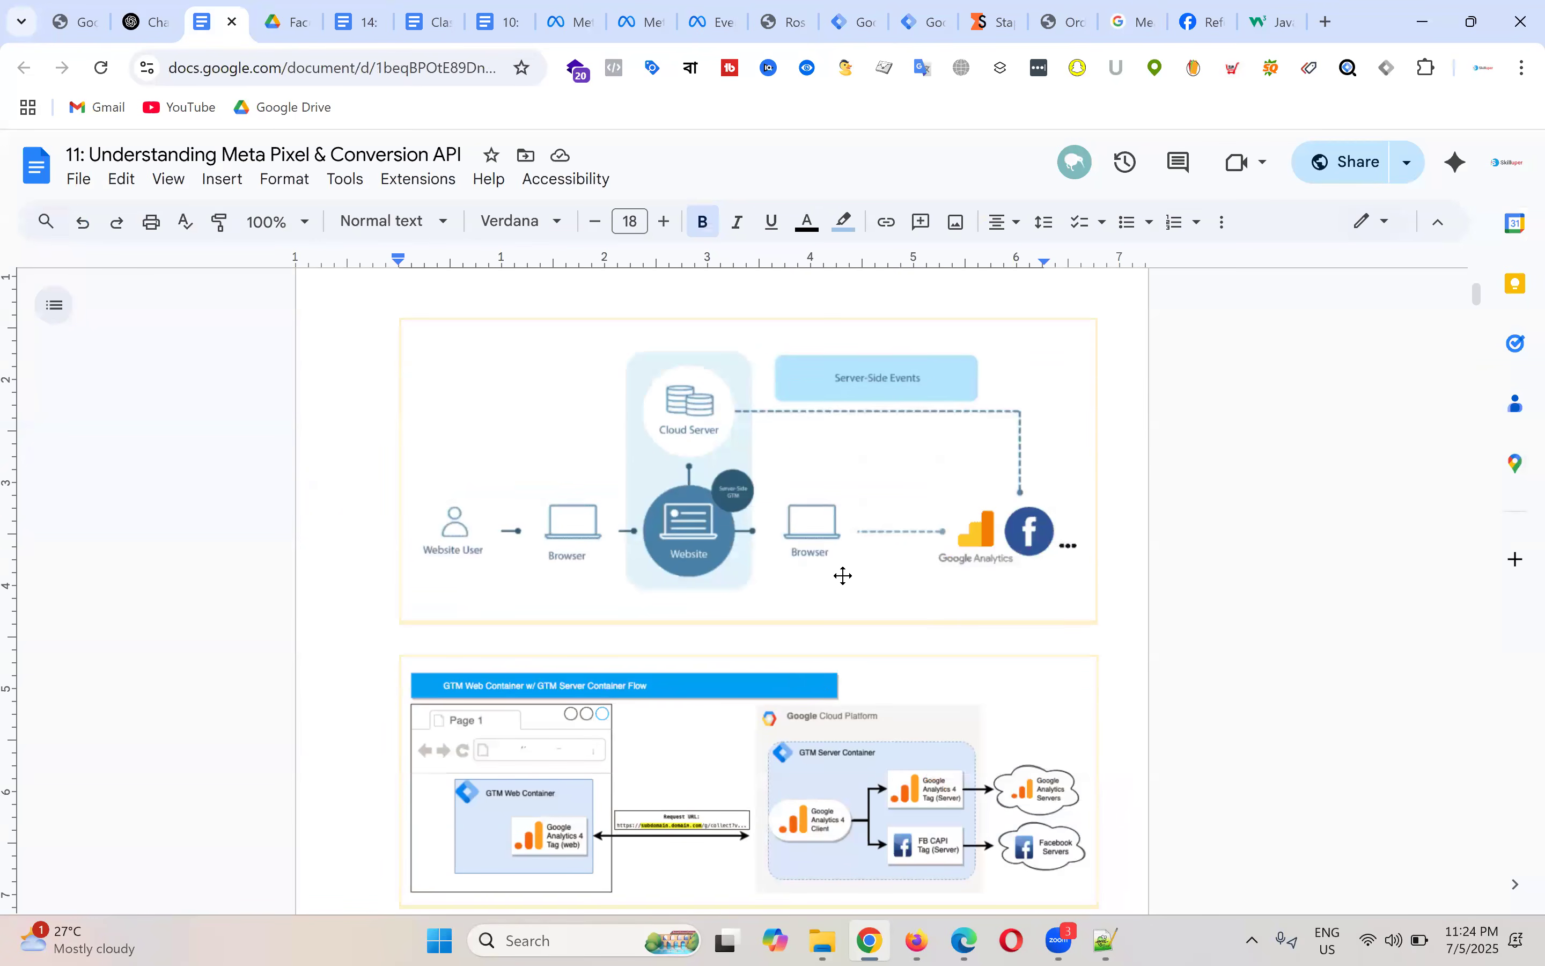
scroll(822, 568, down, 3)
scroll(861, 497, up, 3)
click(859, 21)
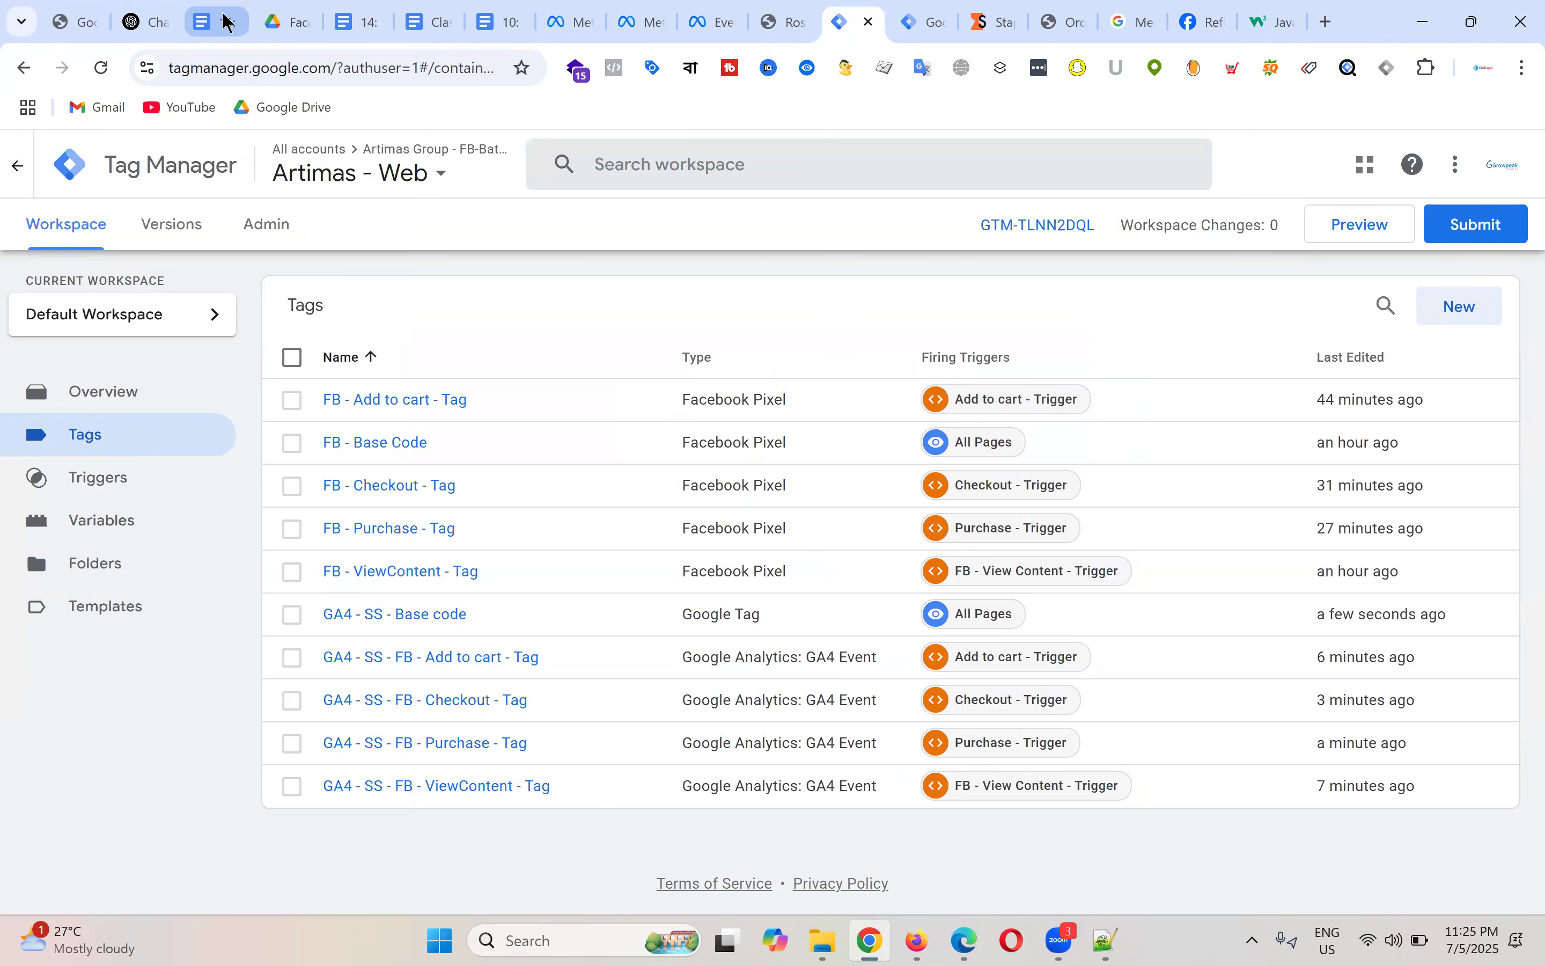
click(230, 23)
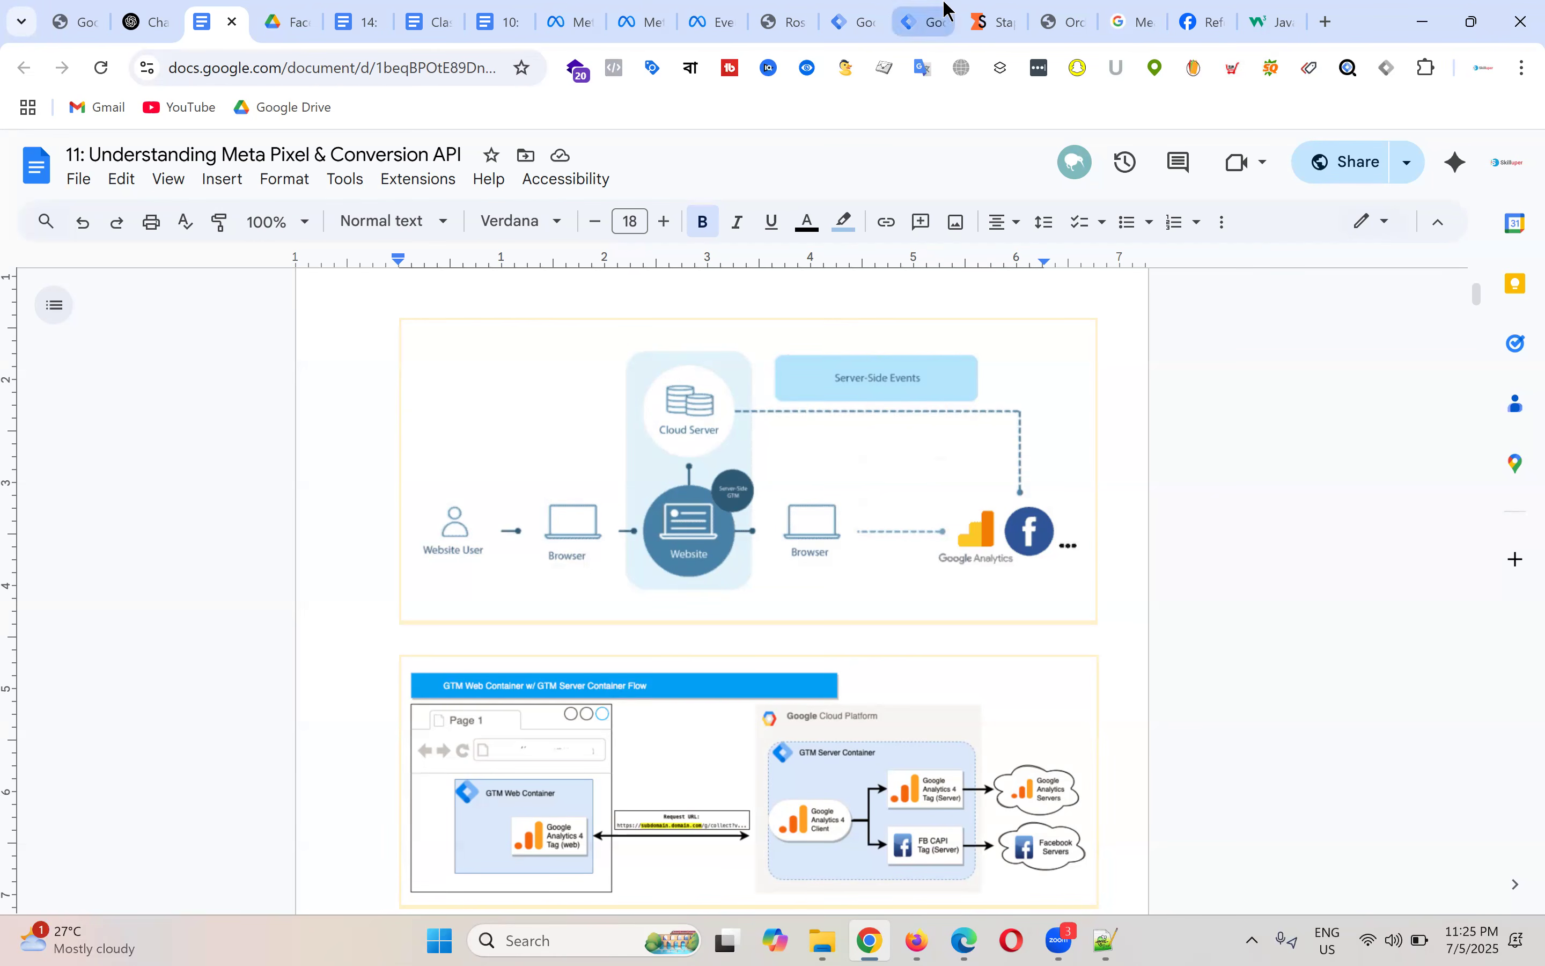
click(920, 21)
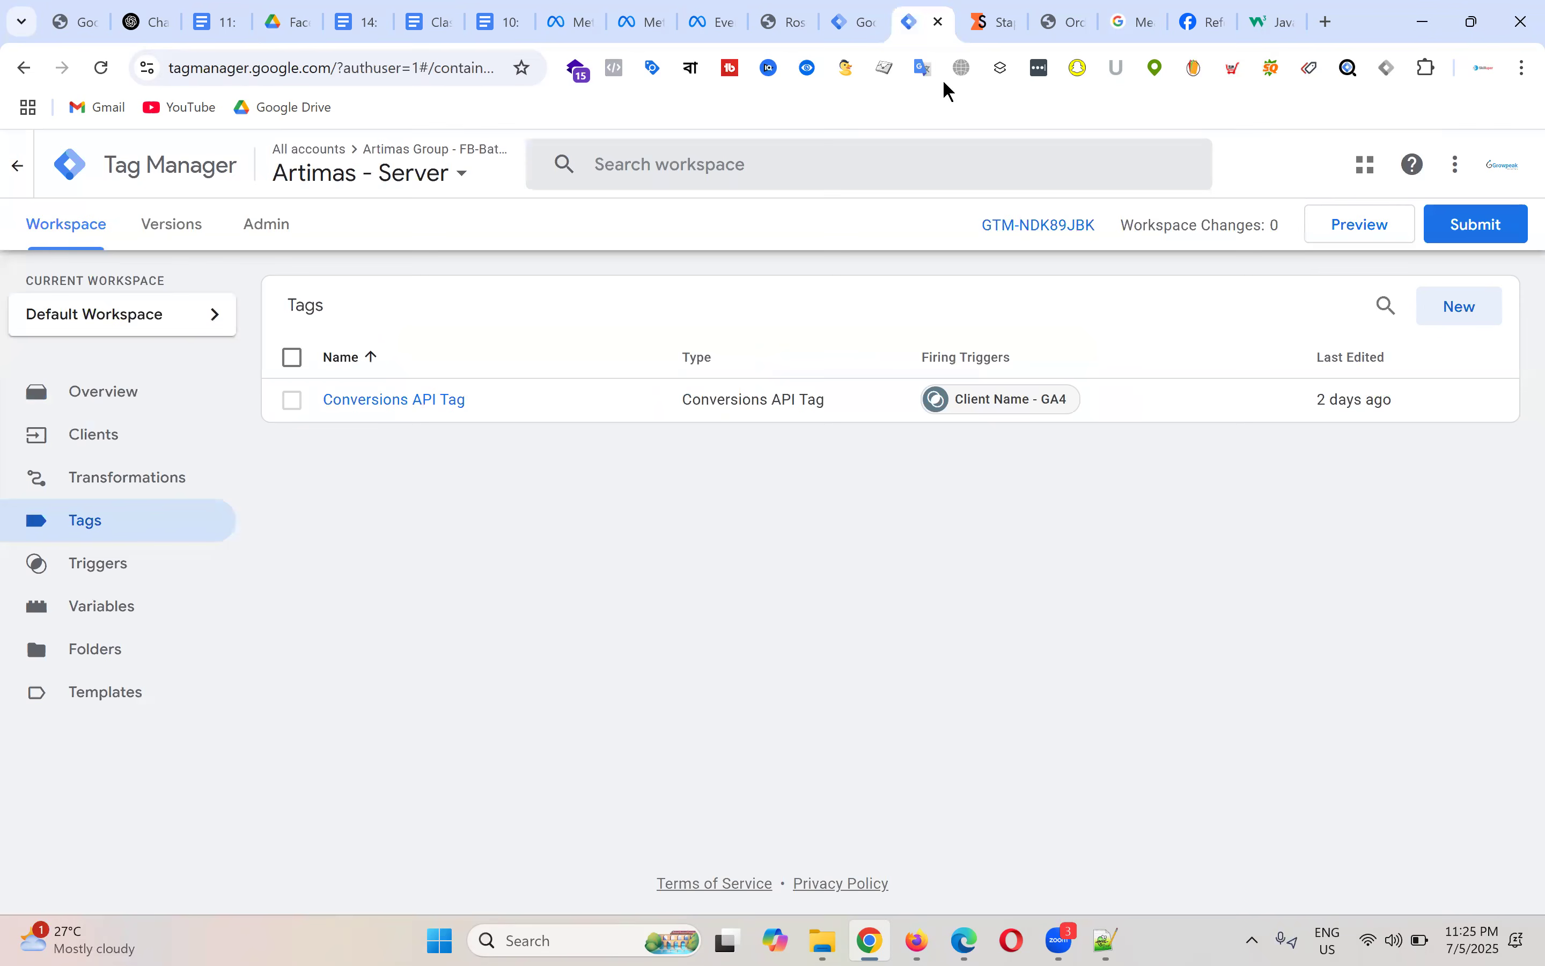
Step: Open the Conversions API Tag's configuration for editing, showing test event code TEST80242 and Website action source
click(451, 401)
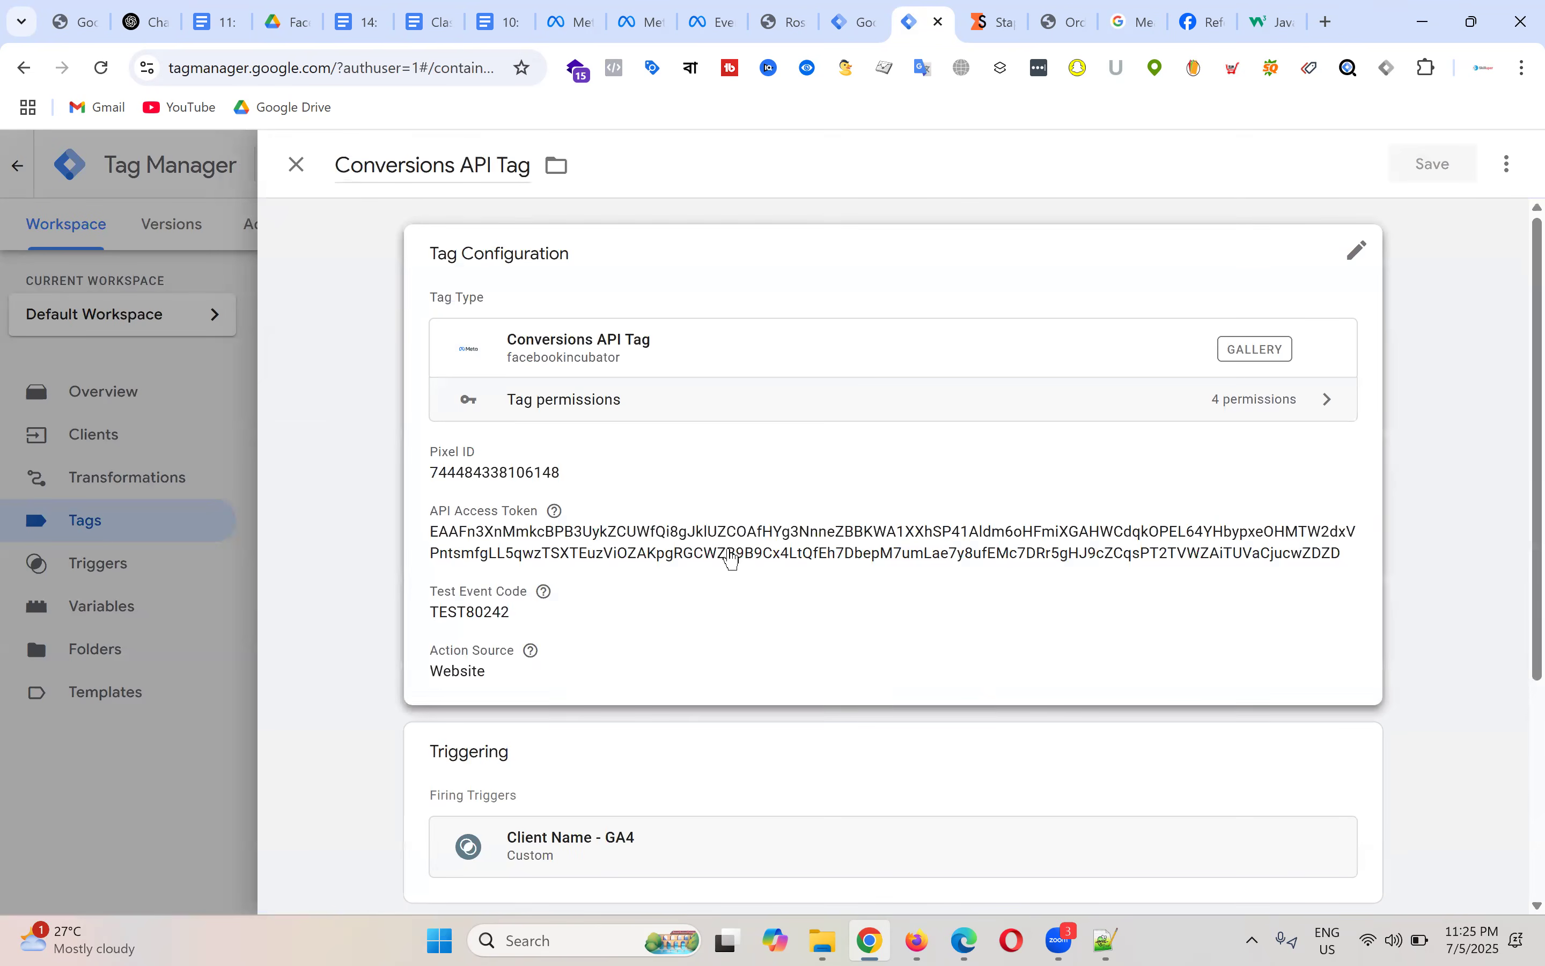
scroll(734, 587, down, 5)
scroll(703, 614, up, 5)
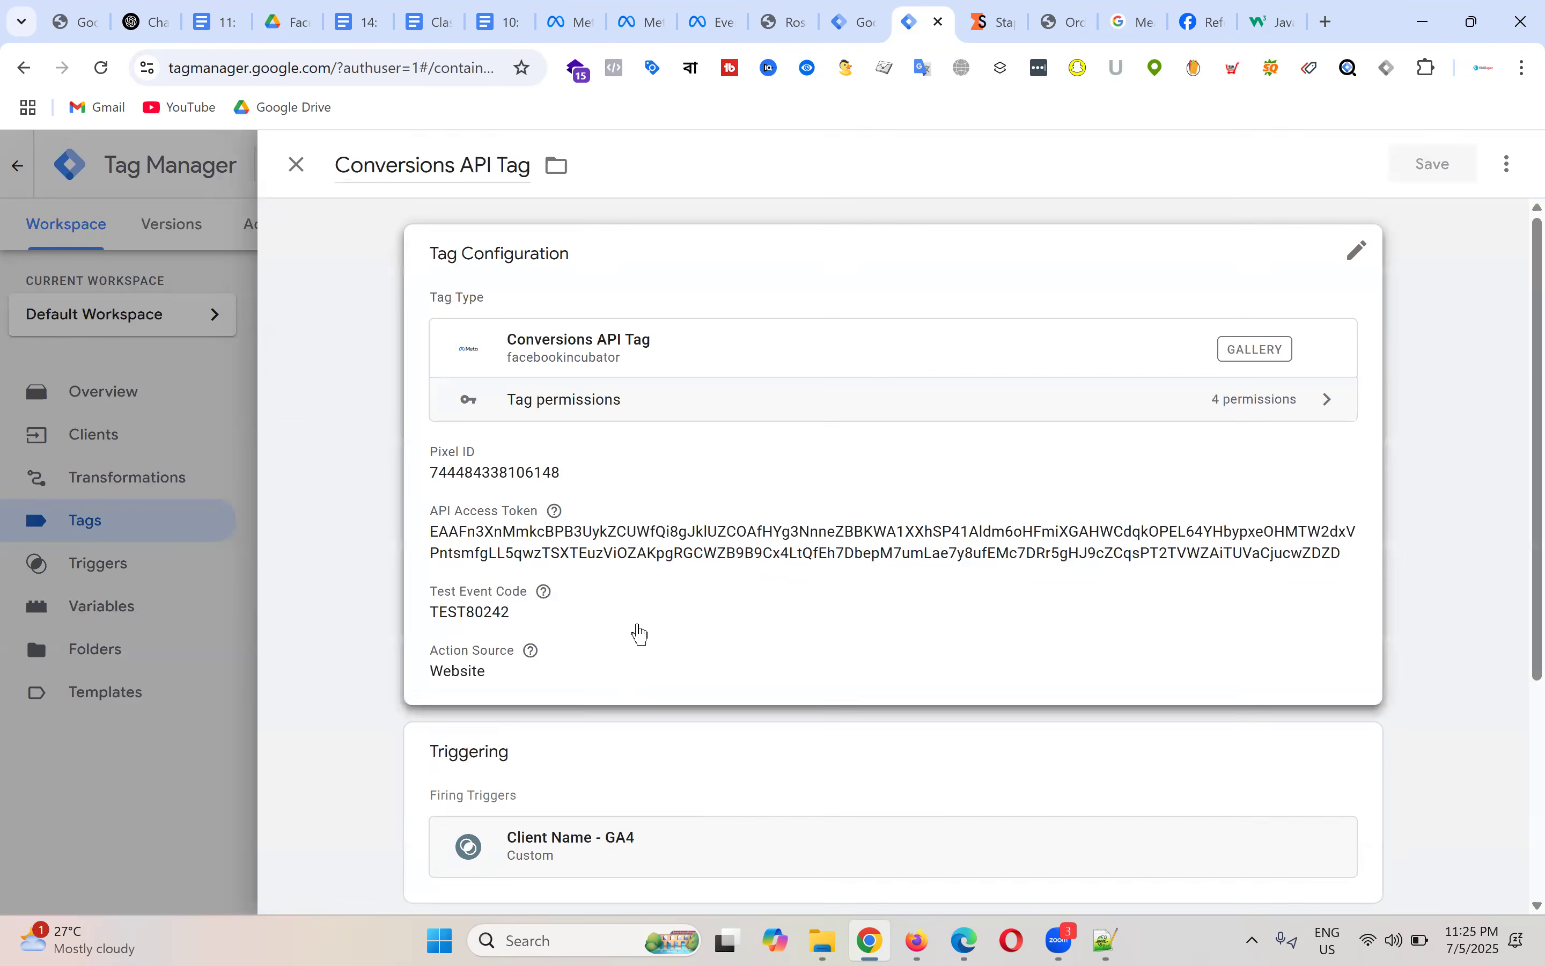
click(640, 634)
scroll(920, 567, down, 1)
scroll(914, 563, up, 2)
scroll(1010, 527, down, 3)
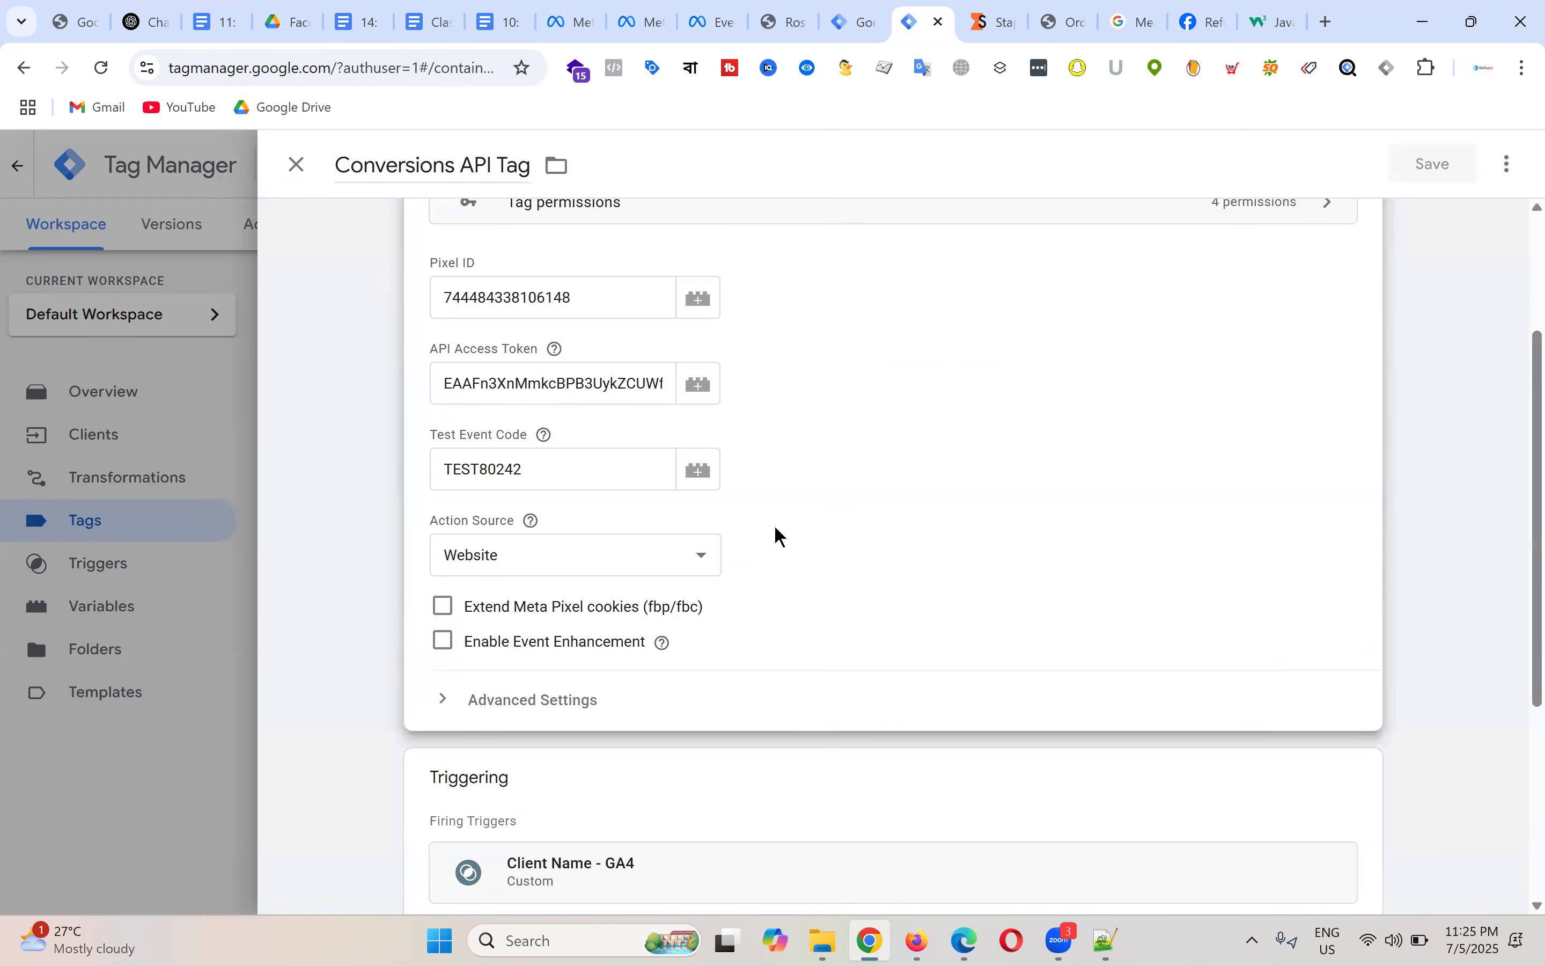
scroll(786, 535, up, 1)
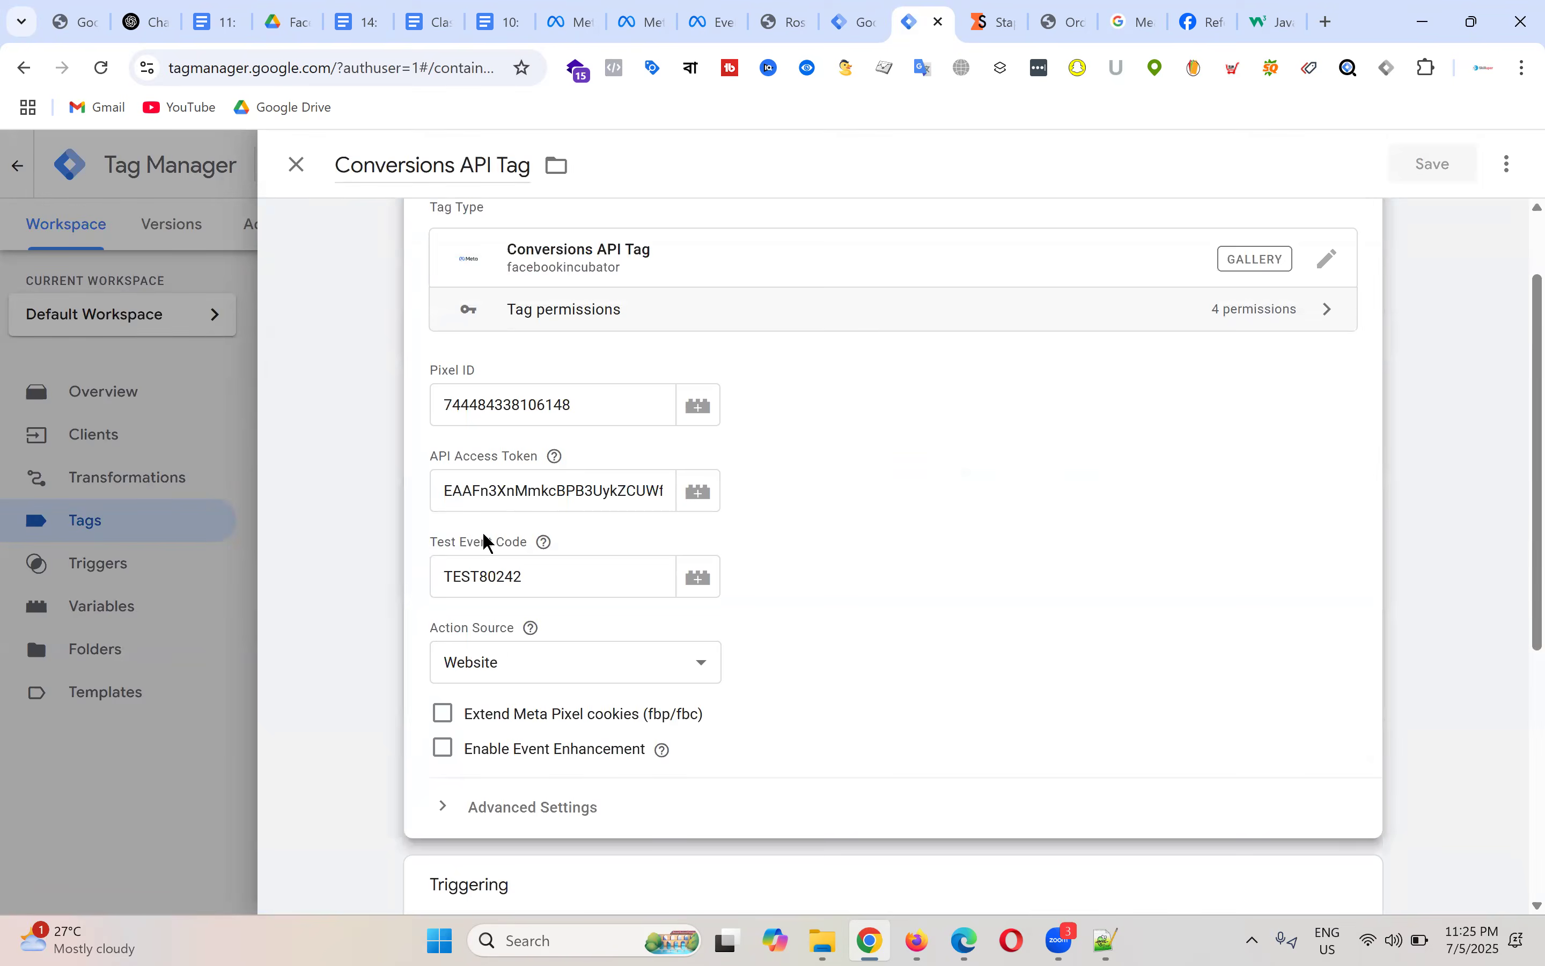
drag(484, 535, 517, 526)
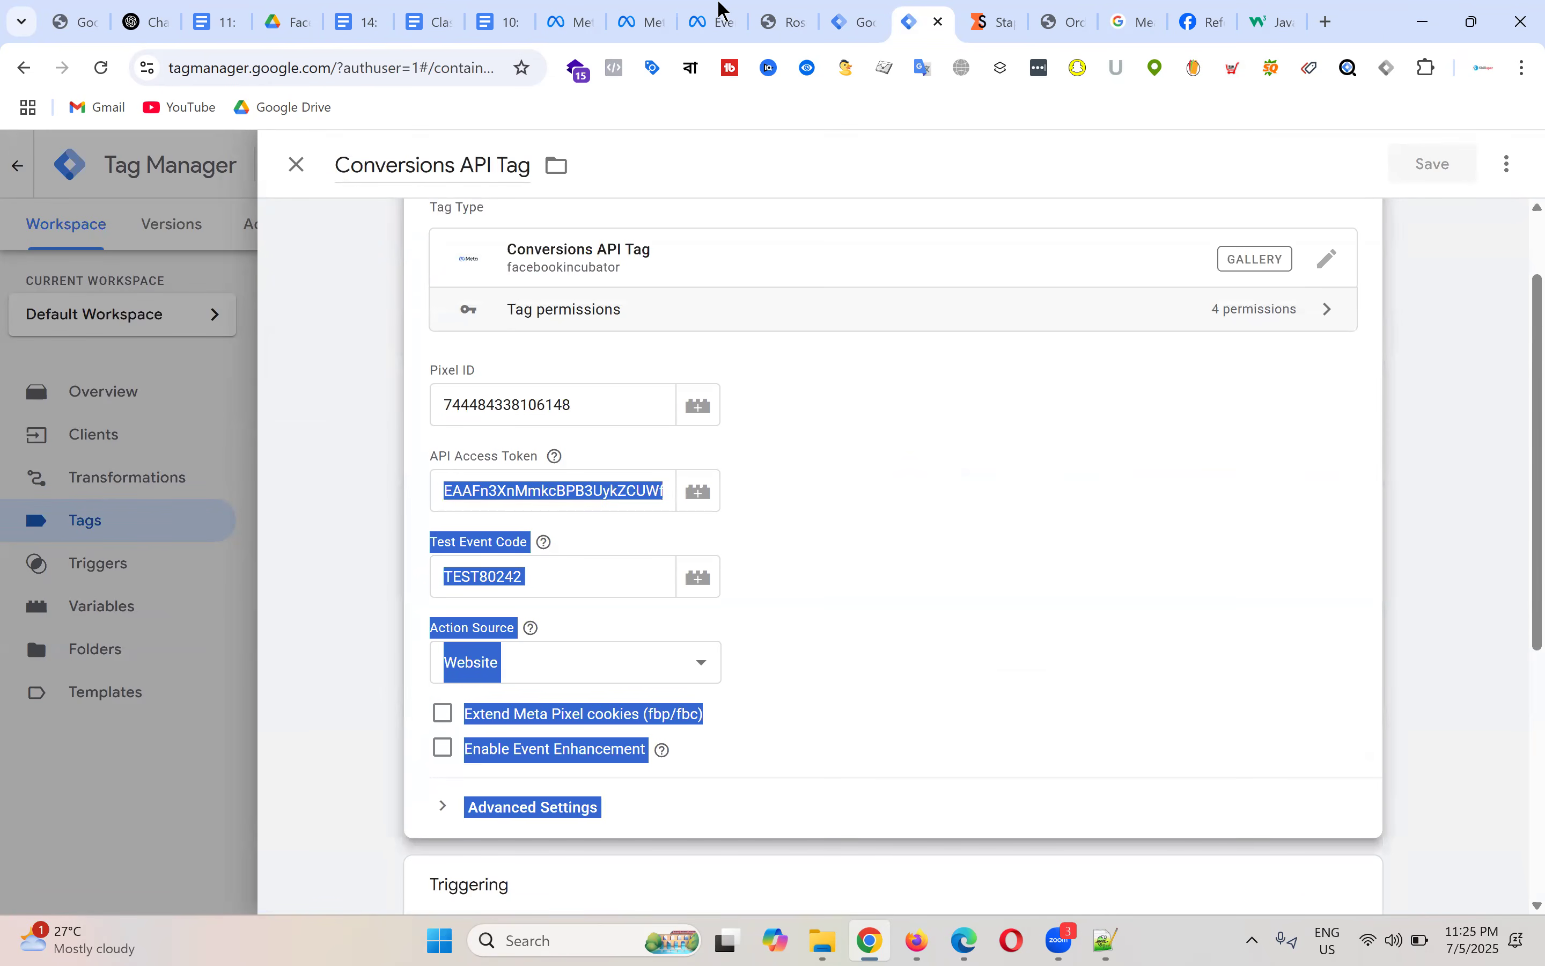
click(709, 21)
Step: Clear the Artimas Pixel - Batch-19 test activity and copy the server test code TEST40510
scroll(933, 415, up, 1)
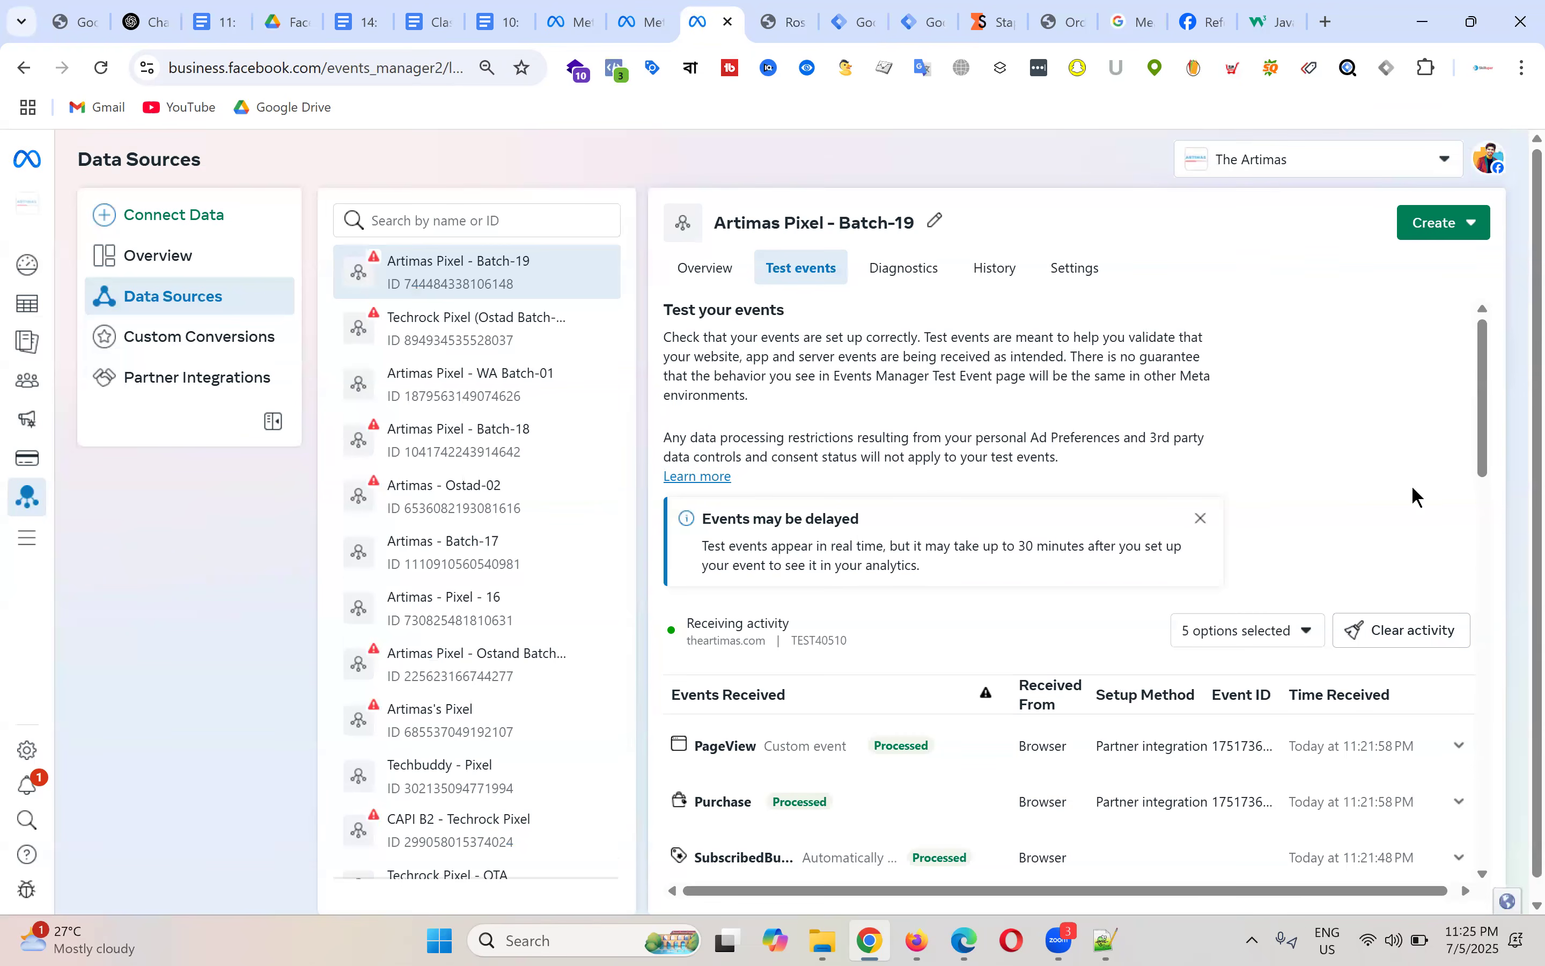
scroll(1200, 435, down, 1)
click(1398, 536)
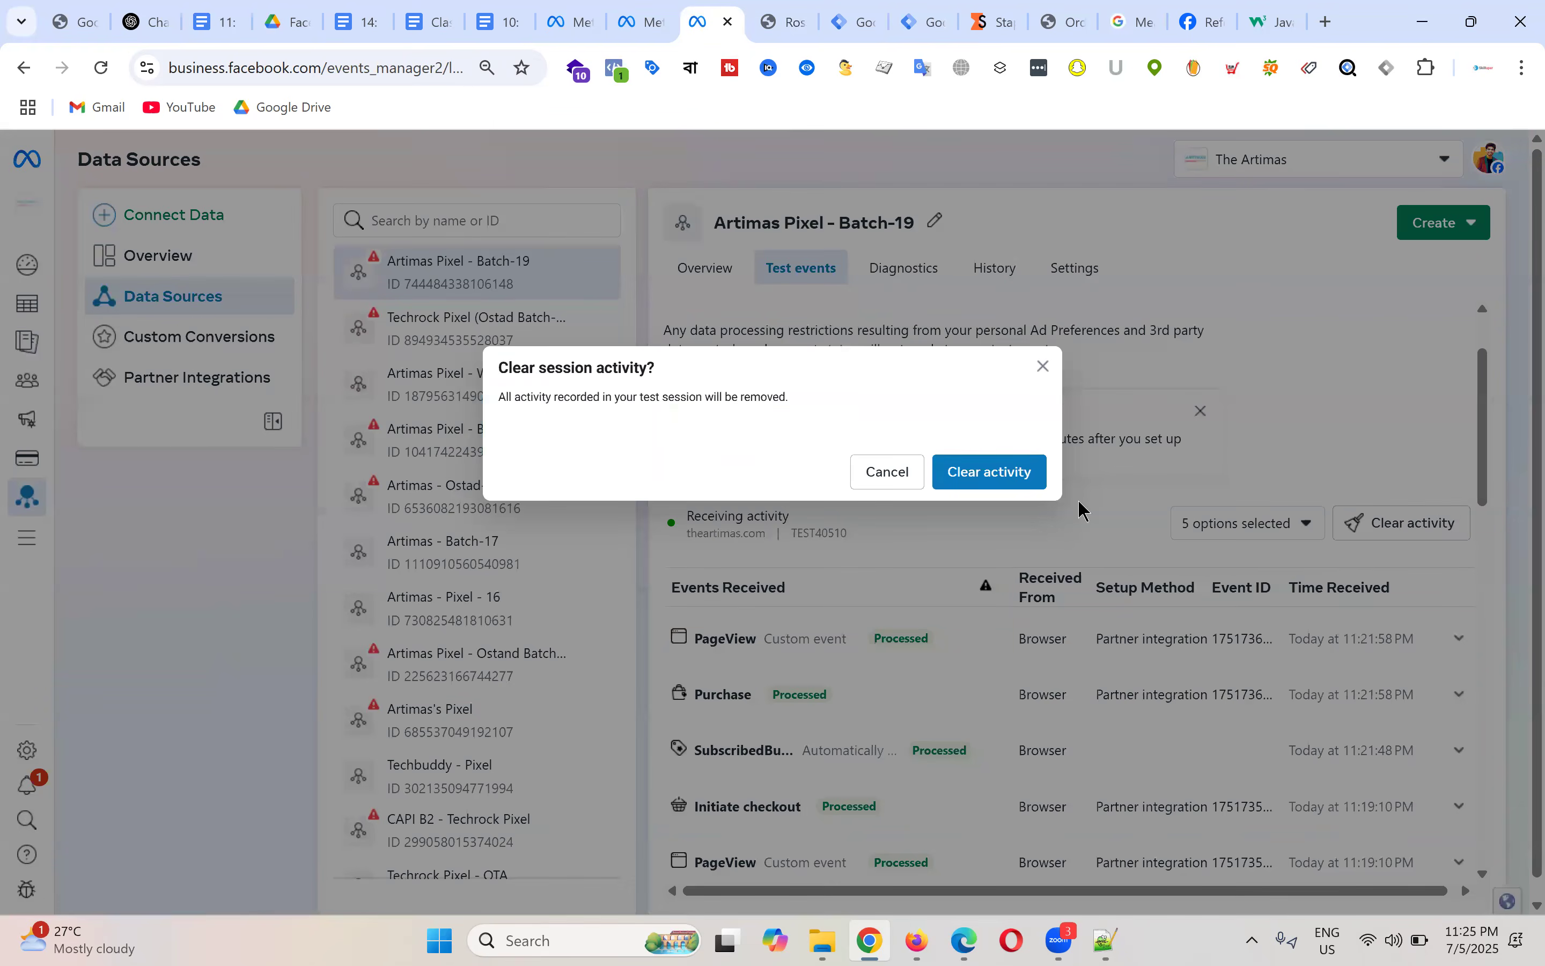
click(1024, 484)
scroll(1054, 578, down, 3)
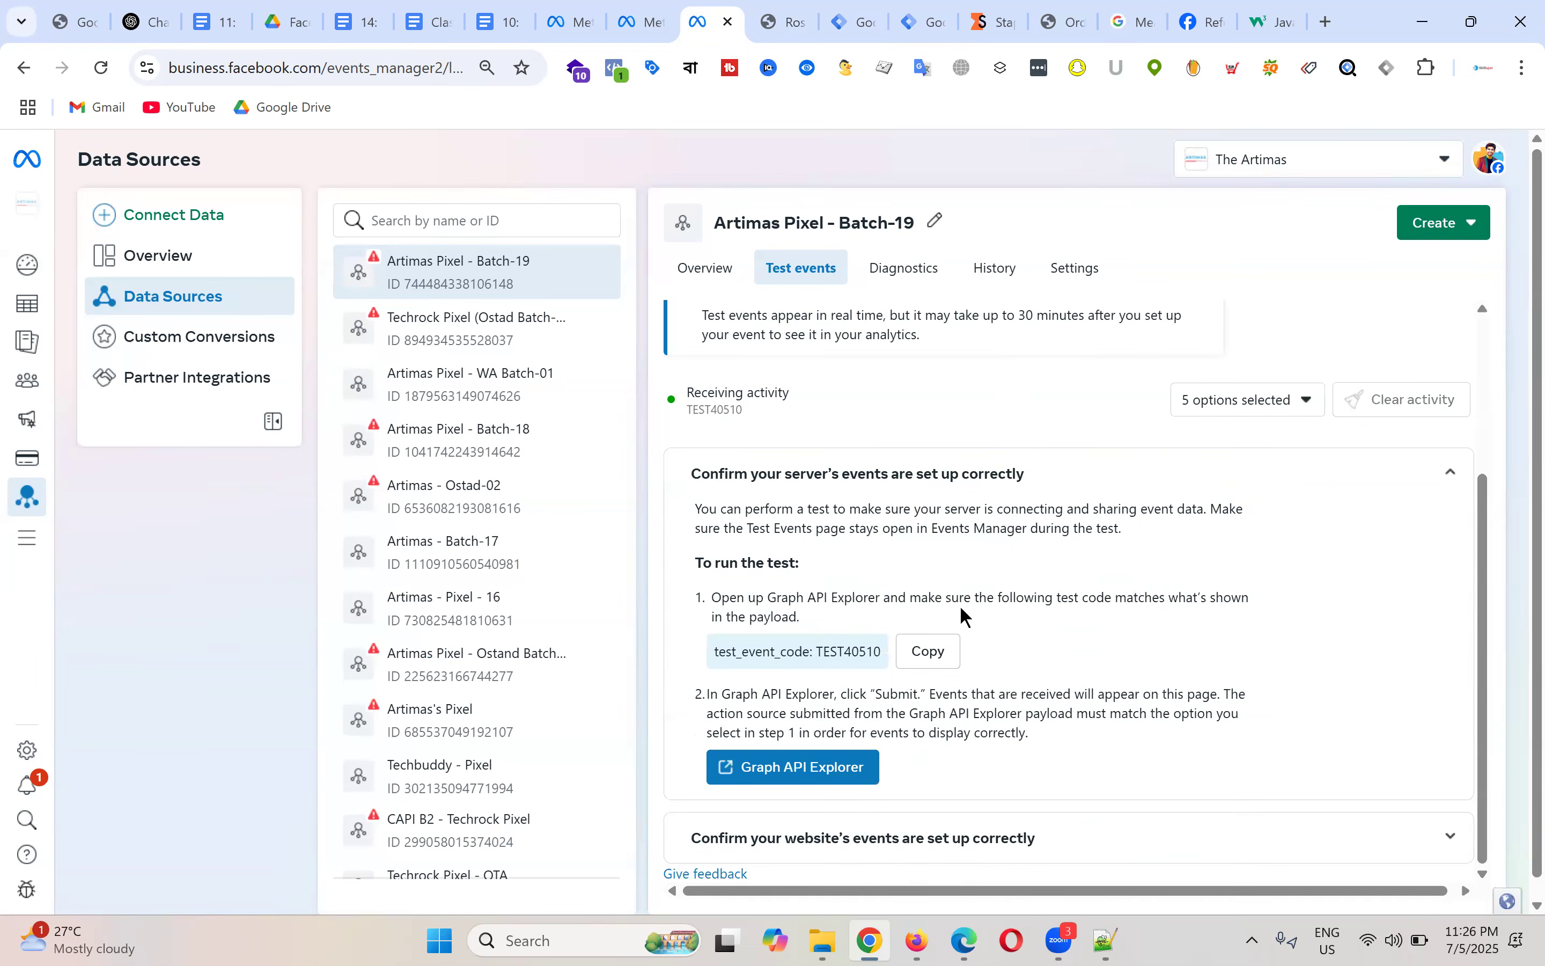
click(936, 671)
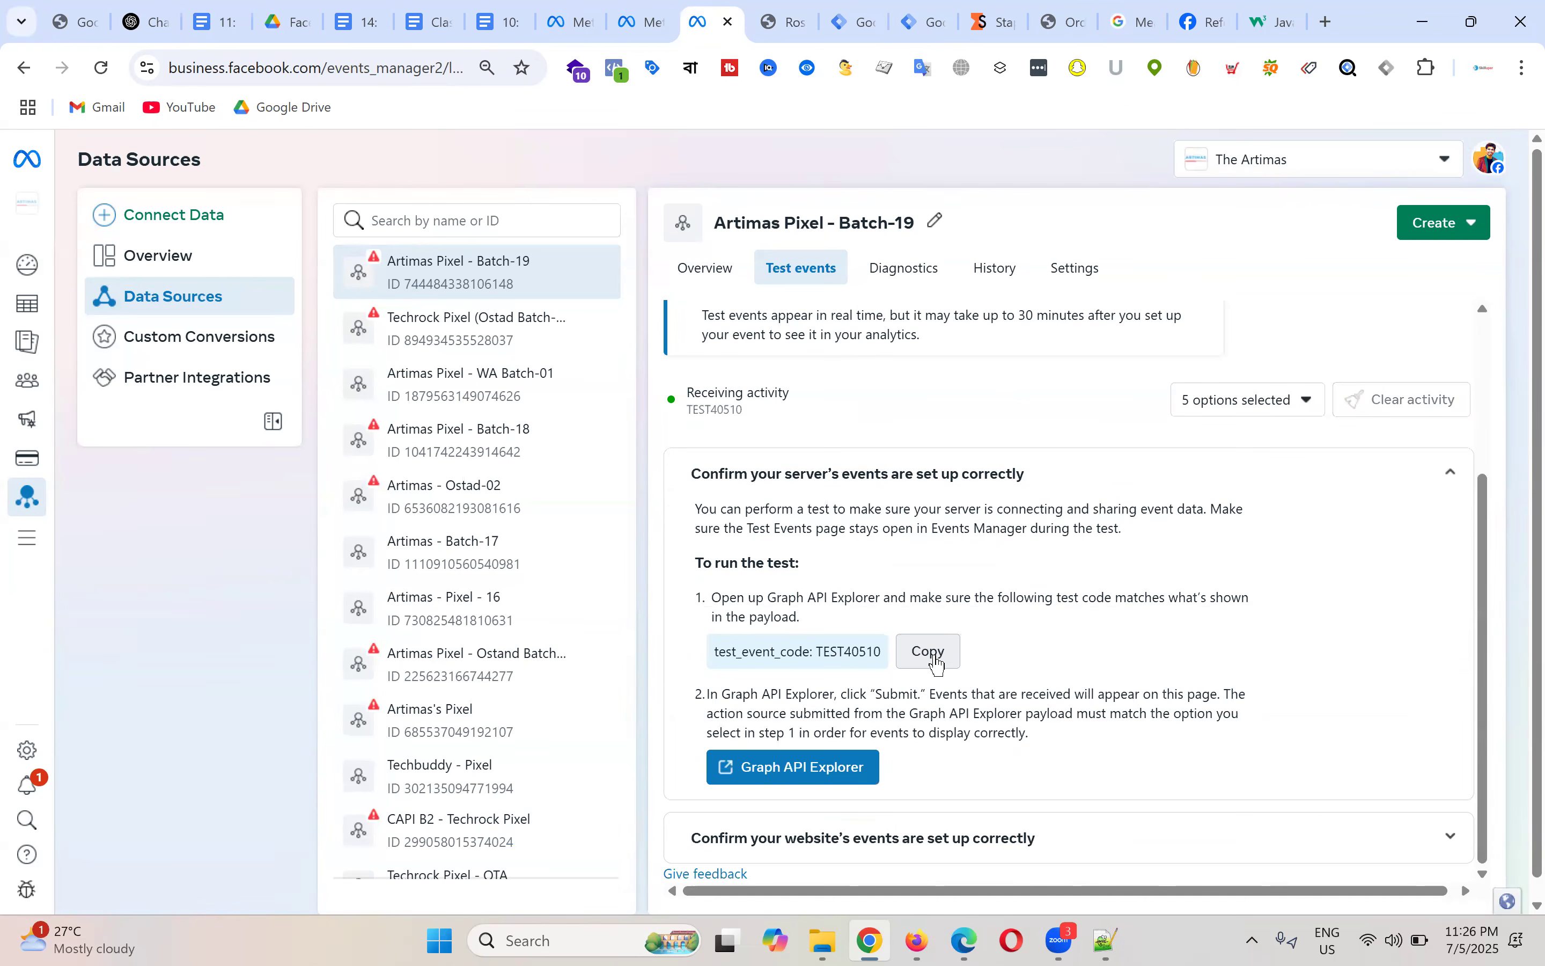
click(932, 13)
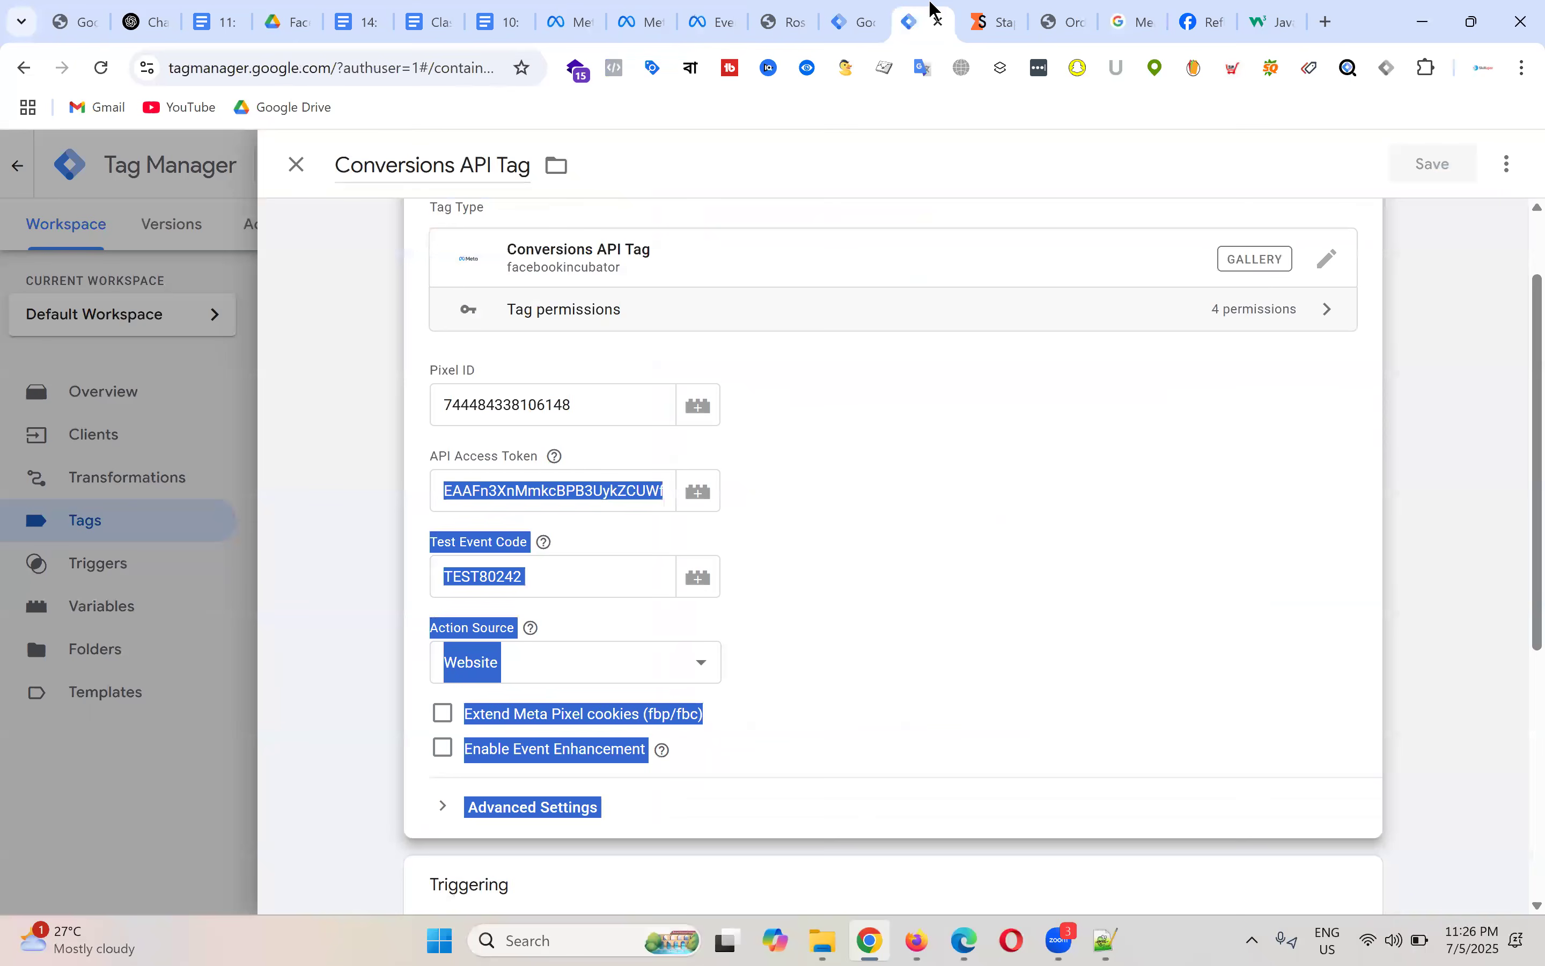
Step: Replace the Conversions API Tag's test event code TEST80242 with TEST40510 and save the tag
click(987, 537)
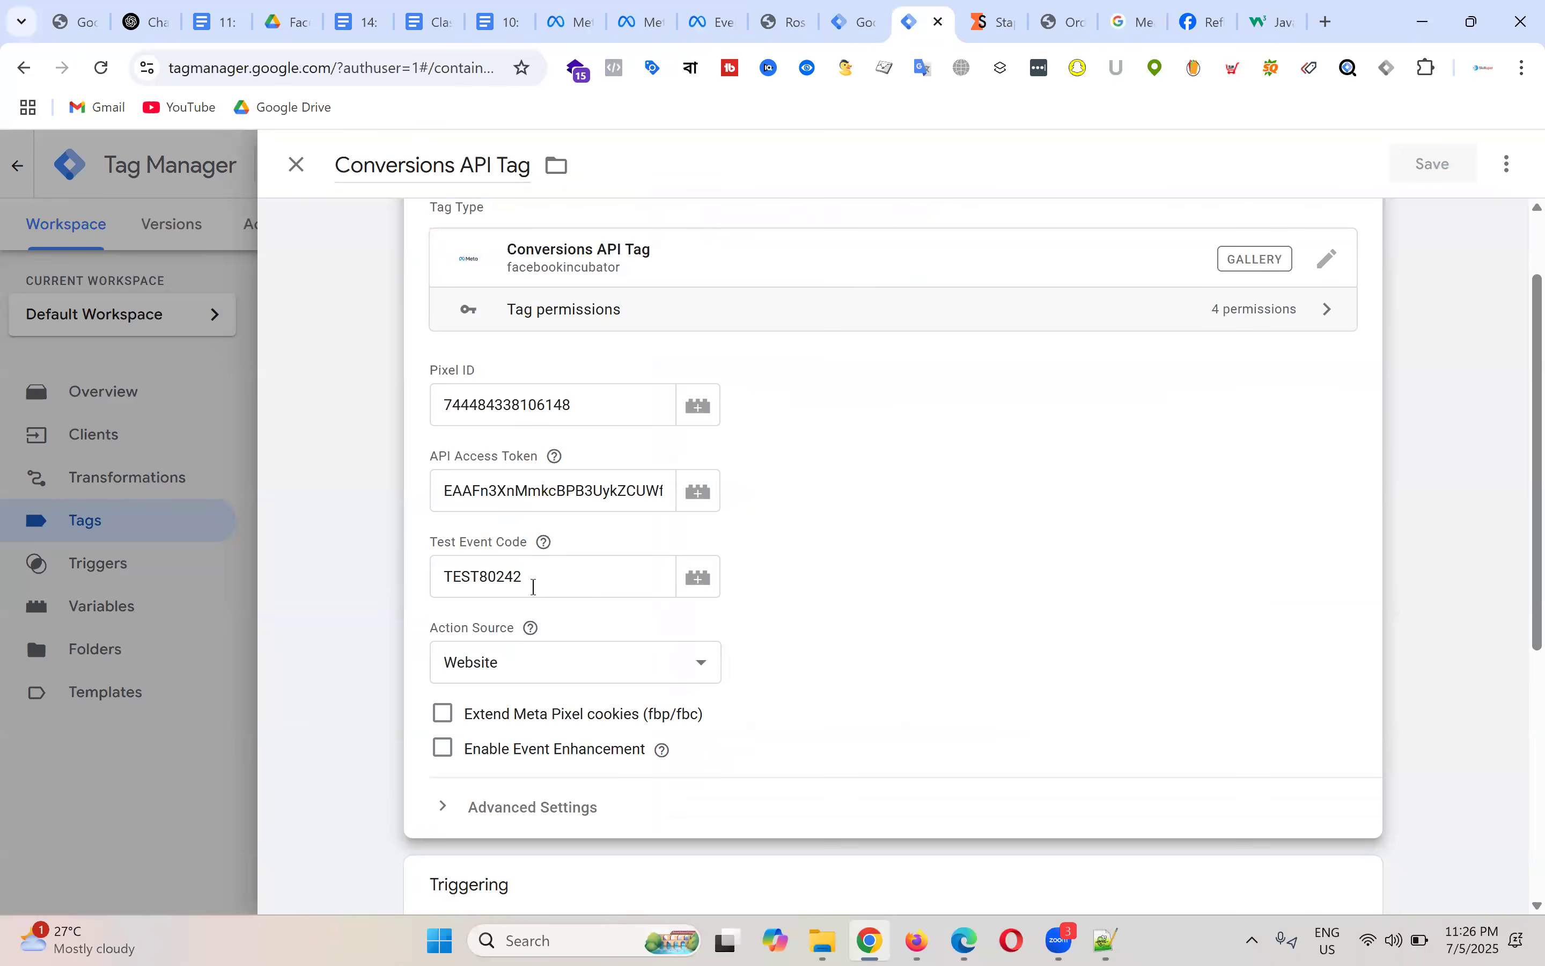
drag(540, 583, 389, 586)
click(392, 589)
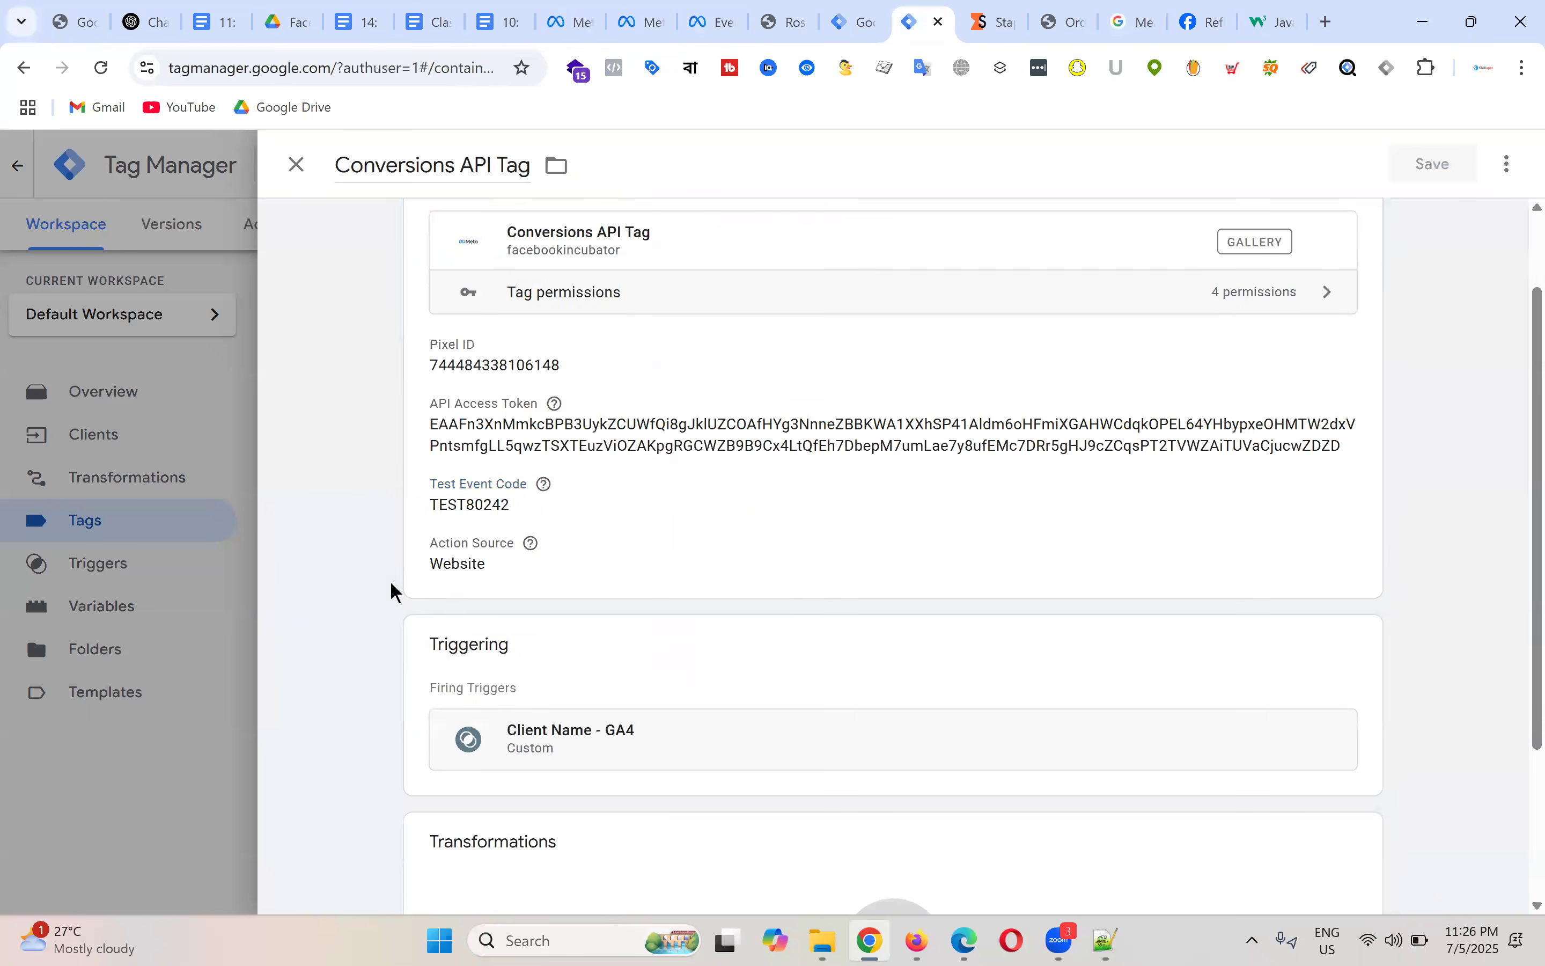
click(494, 506)
double_click(535, 577)
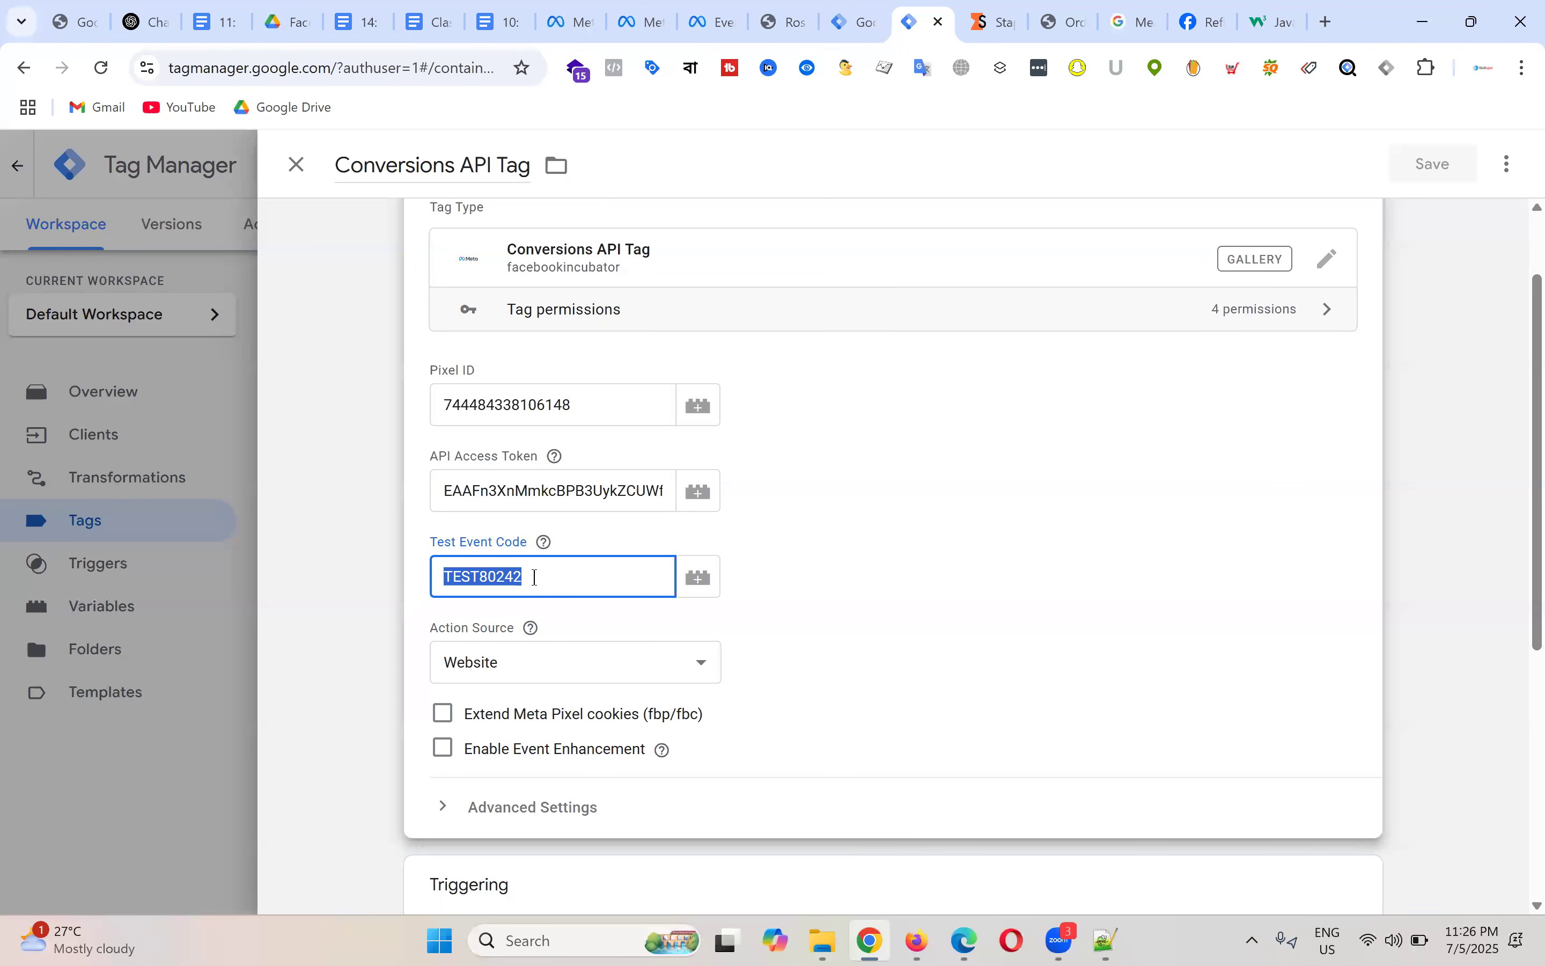
text(TEST40510)
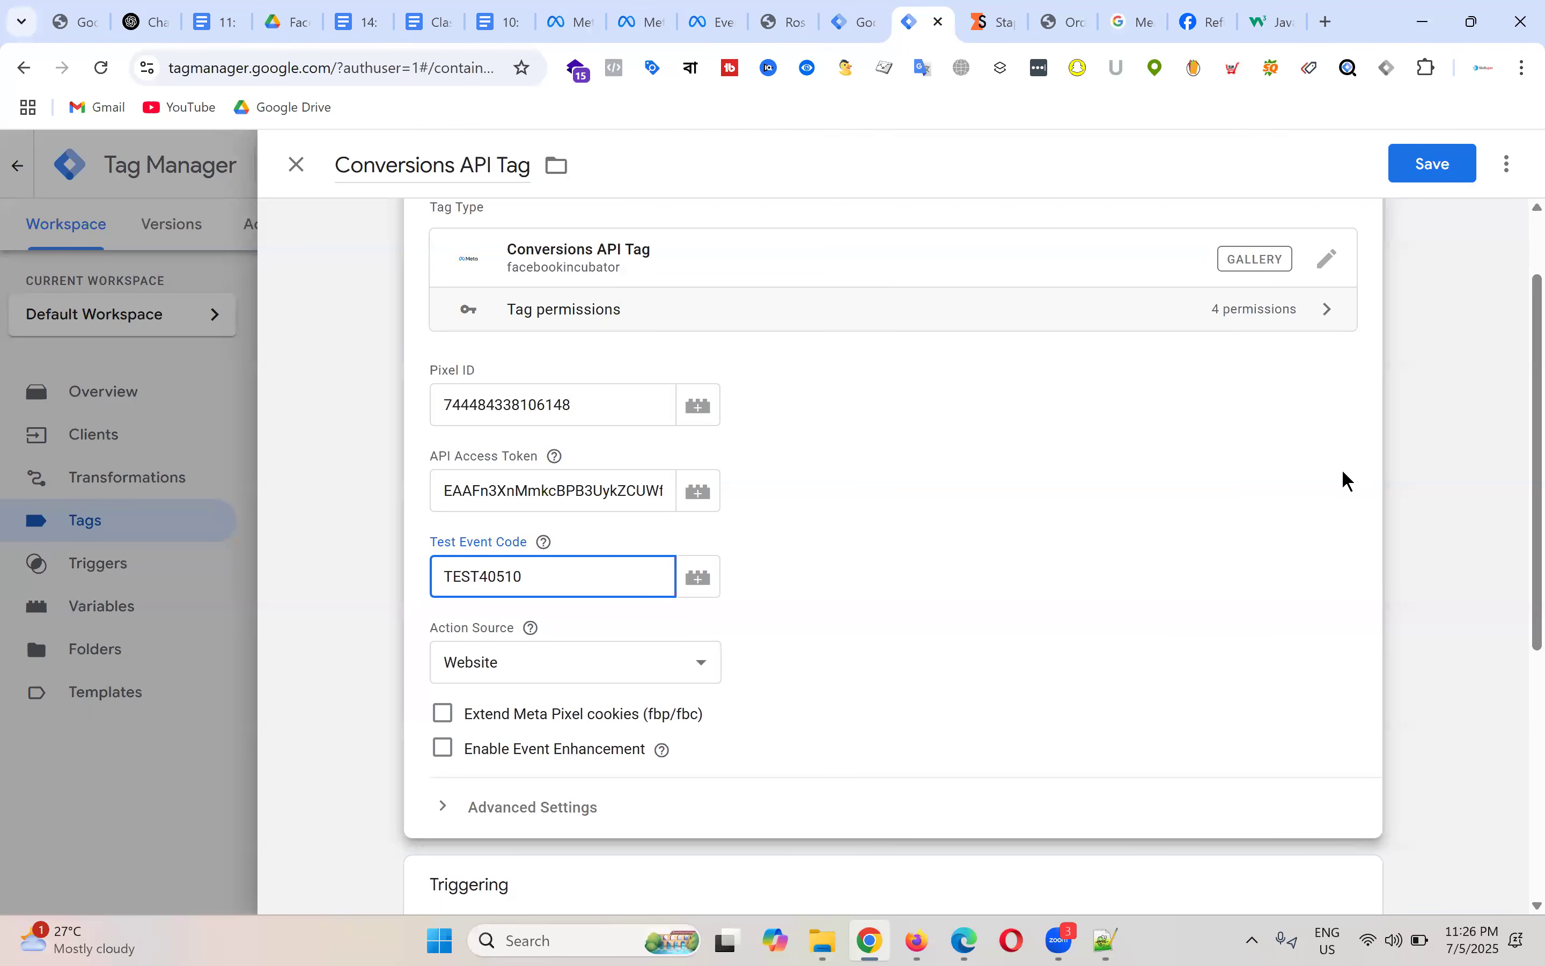
scroll(1347, 480, up, 2)
click(1448, 173)
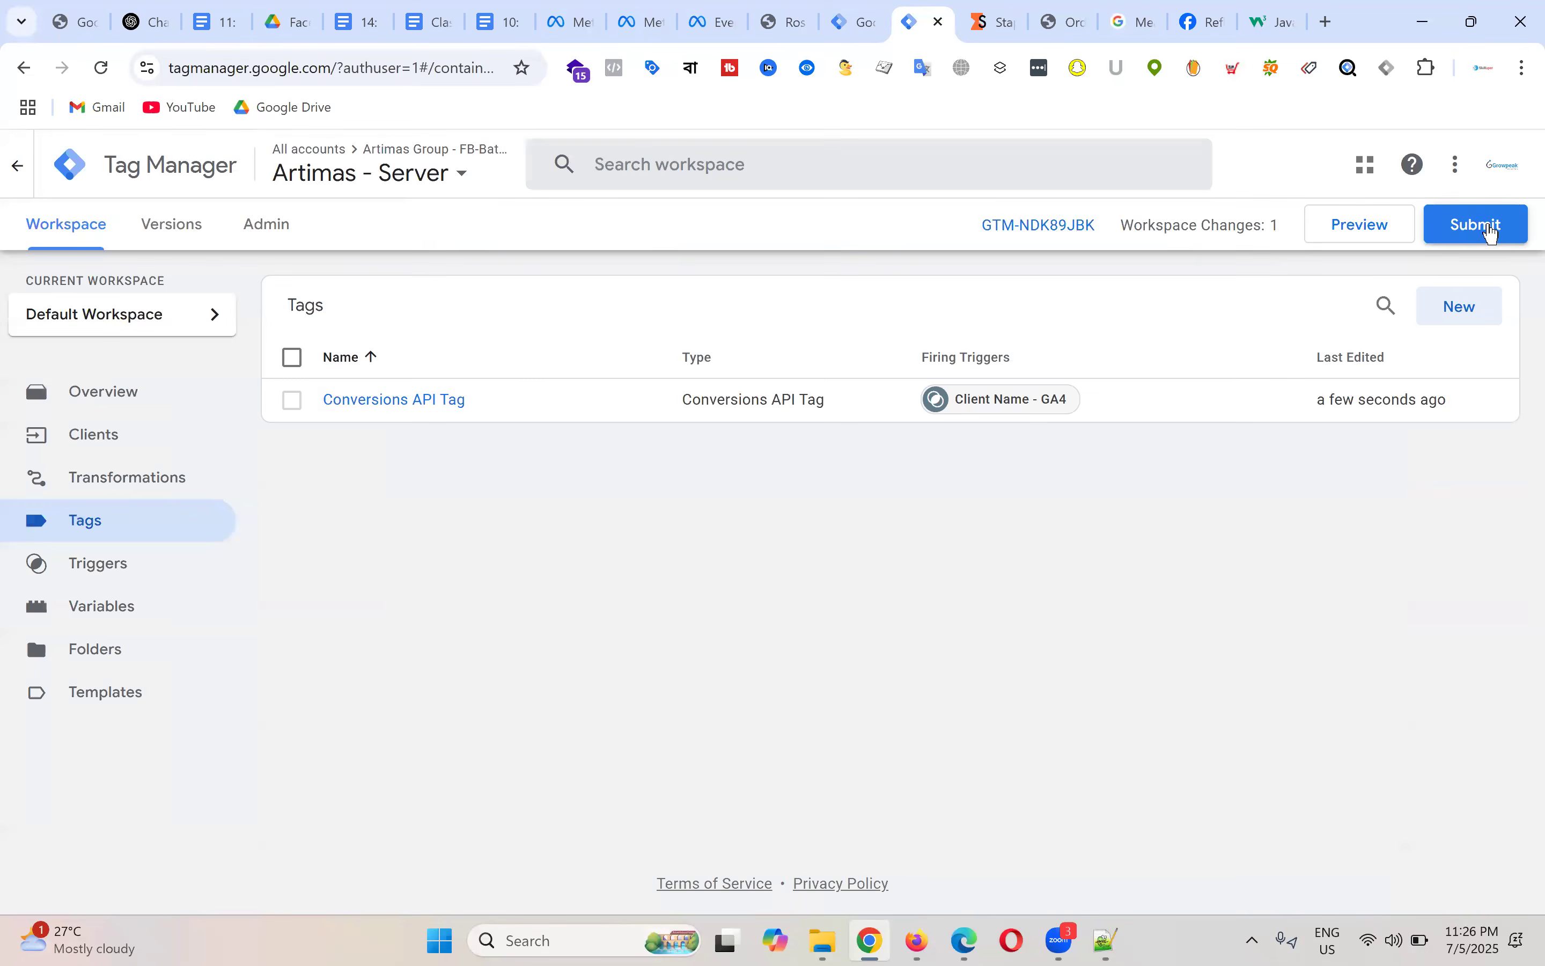
Step: Publish the server container as Version 6 without a description, then bring up Stape's container page
click(1501, 242)
click(1459, 174)
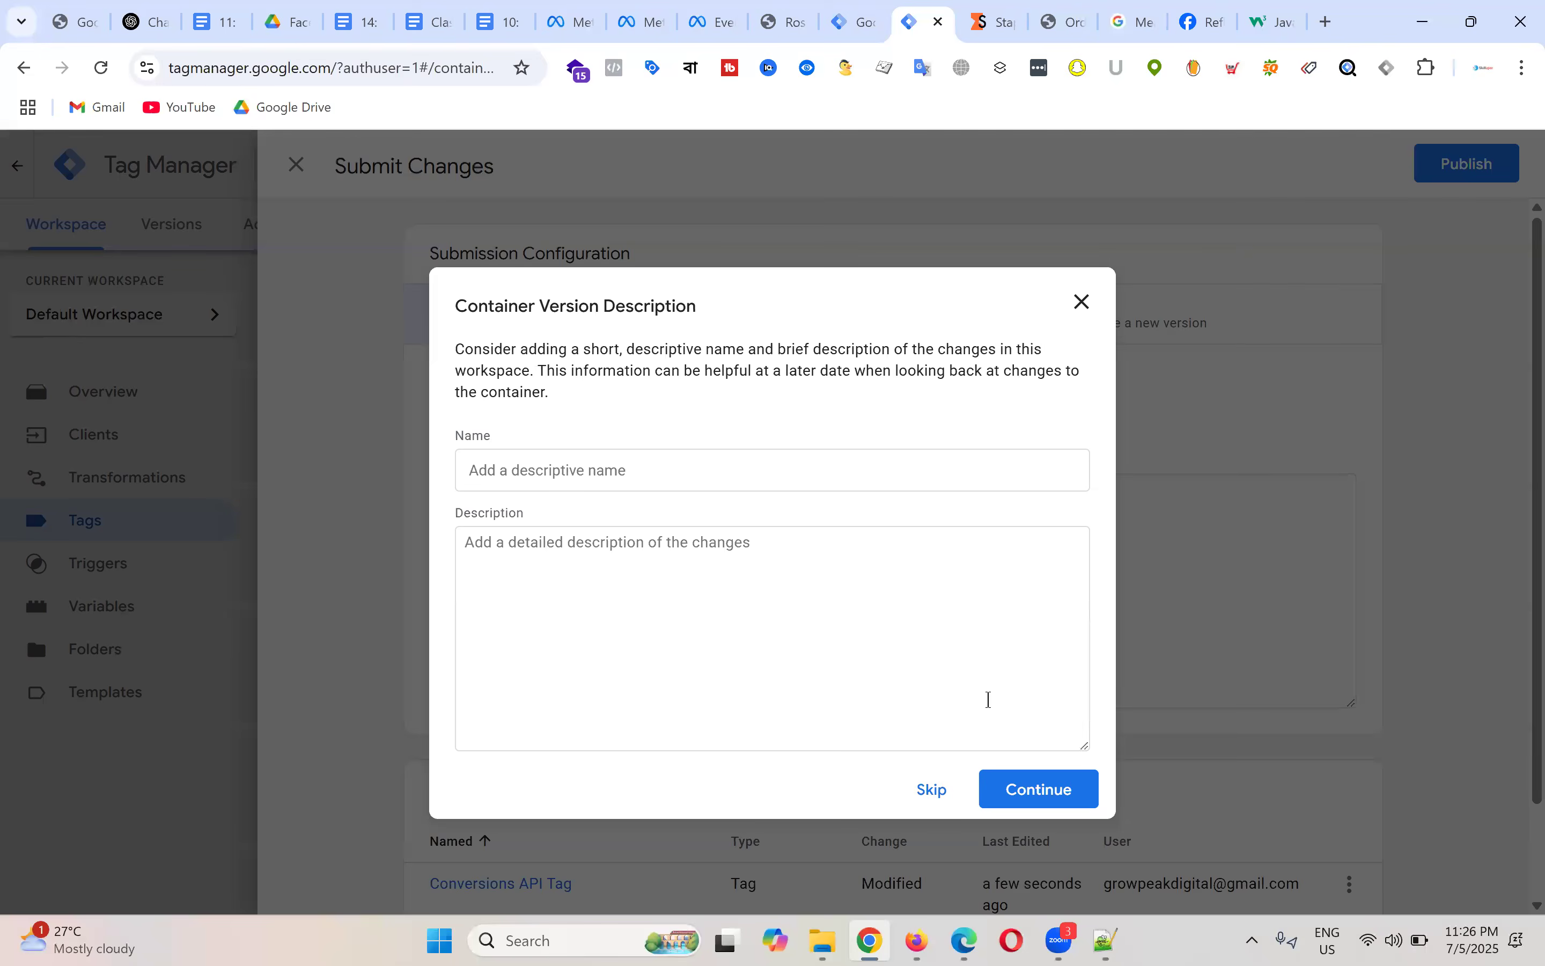
click(1025, 792)
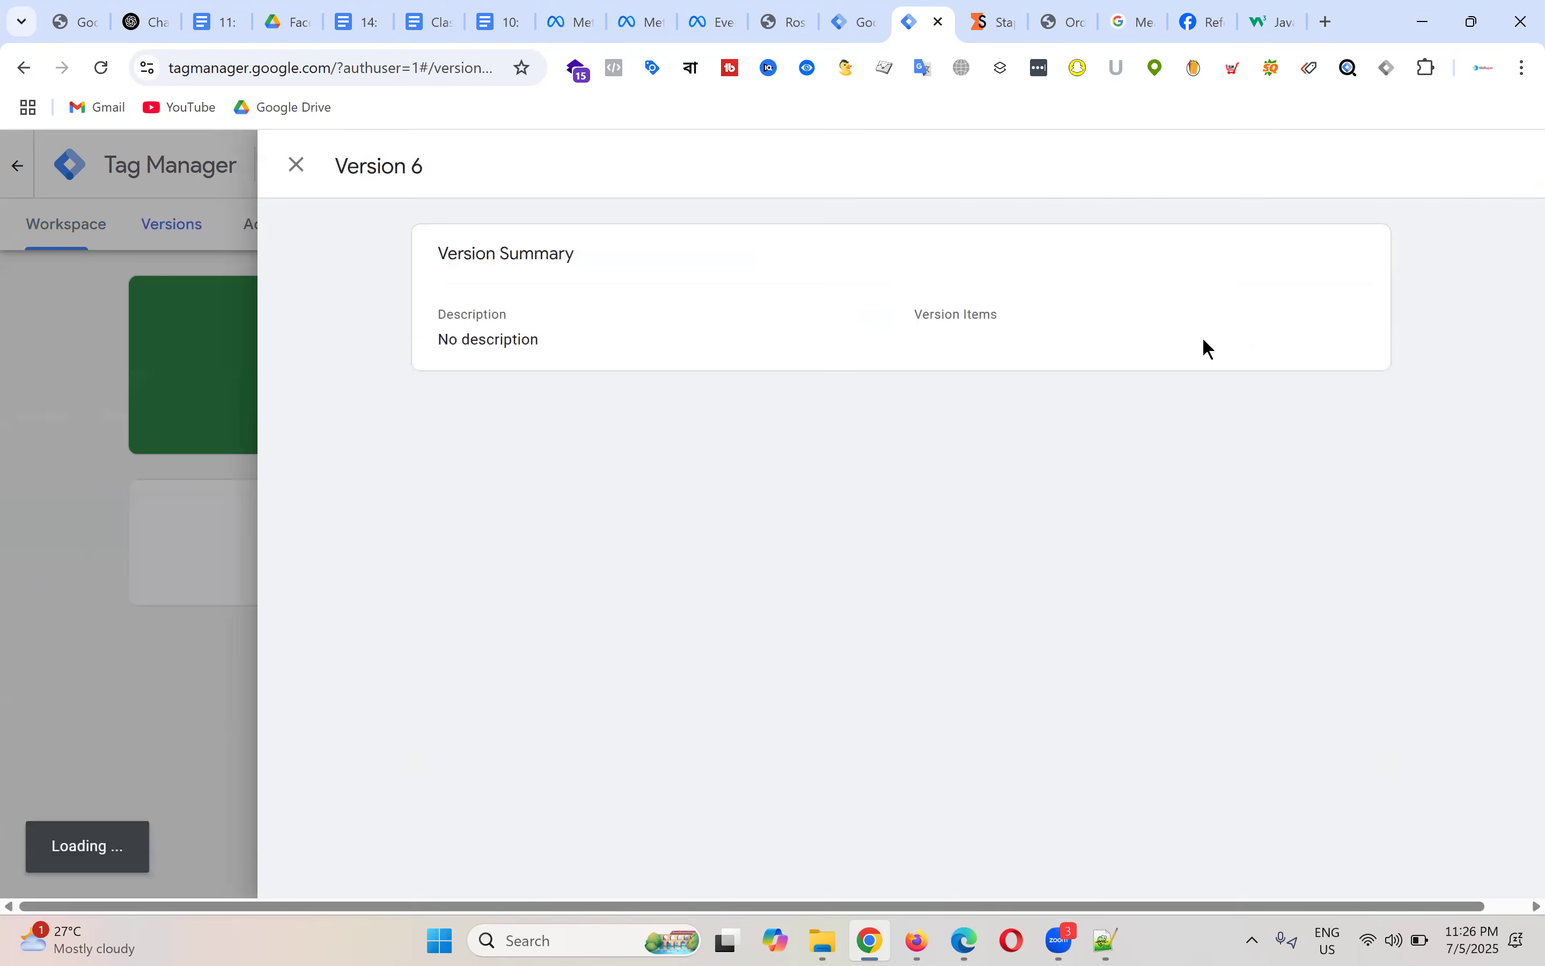
click(297, 173)
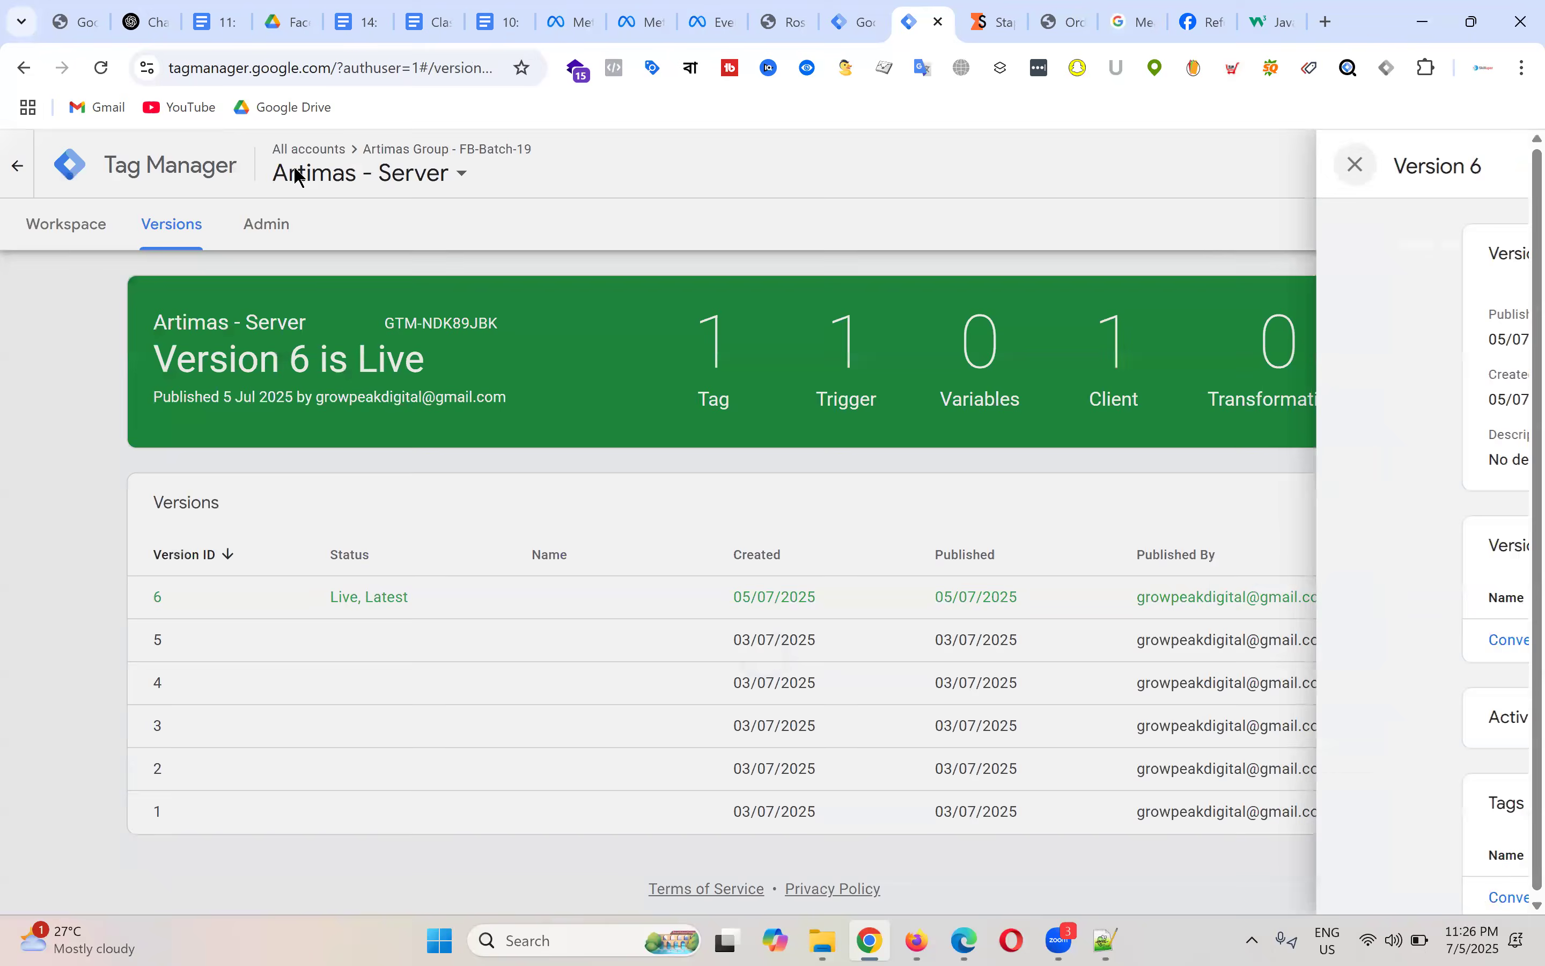
click(64, 231)
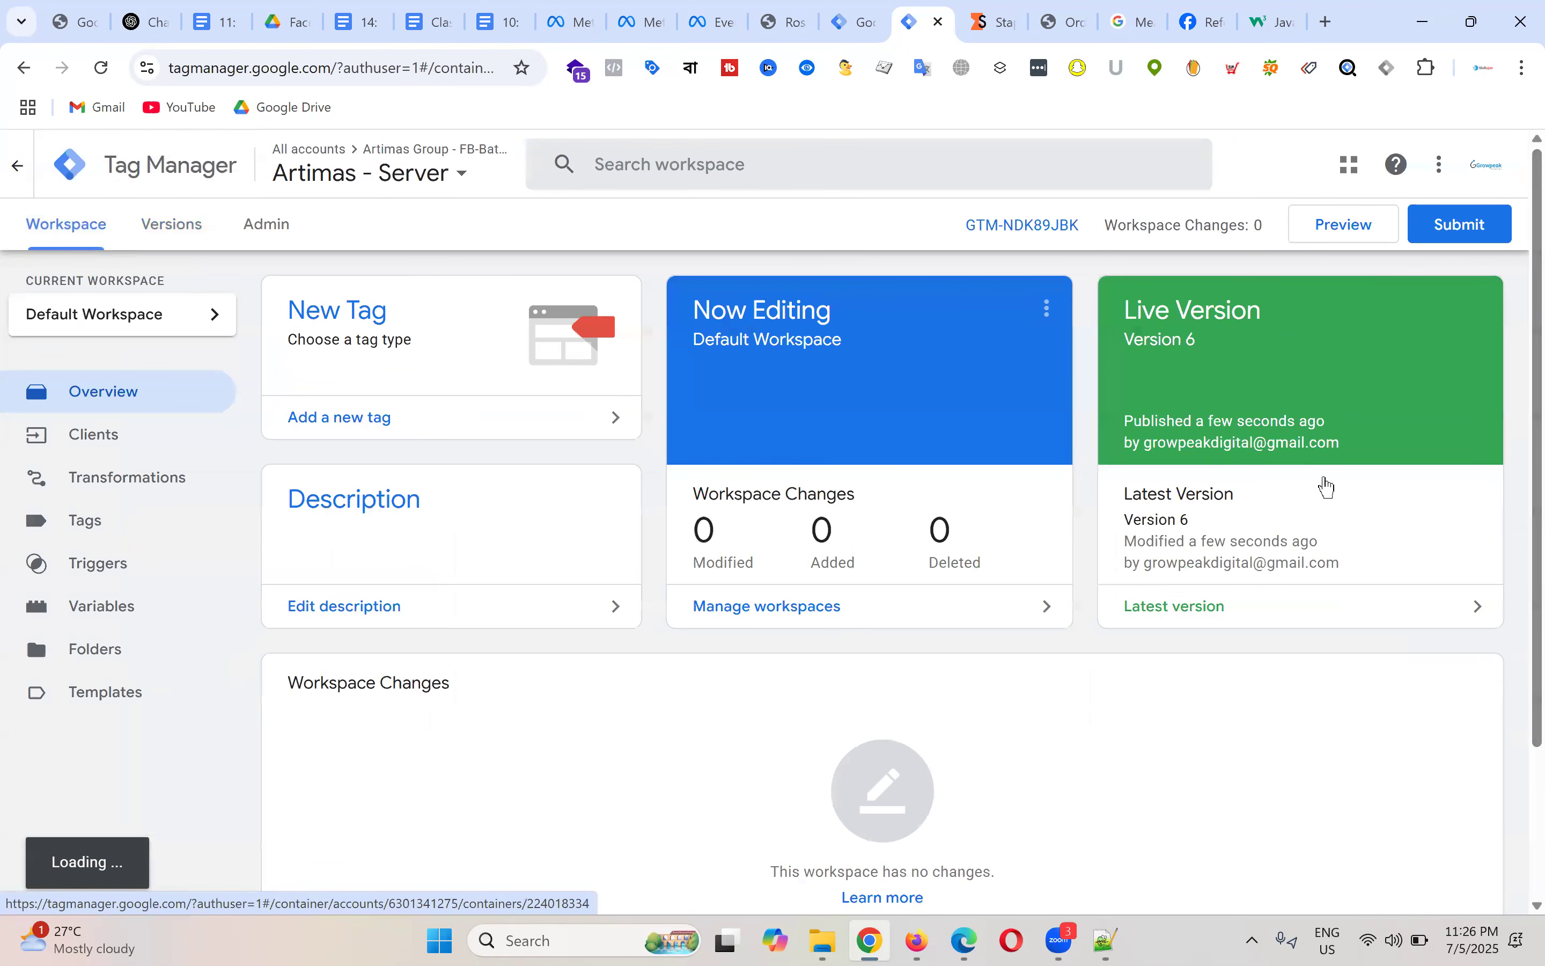
drag(1014, 18, 941, 18)
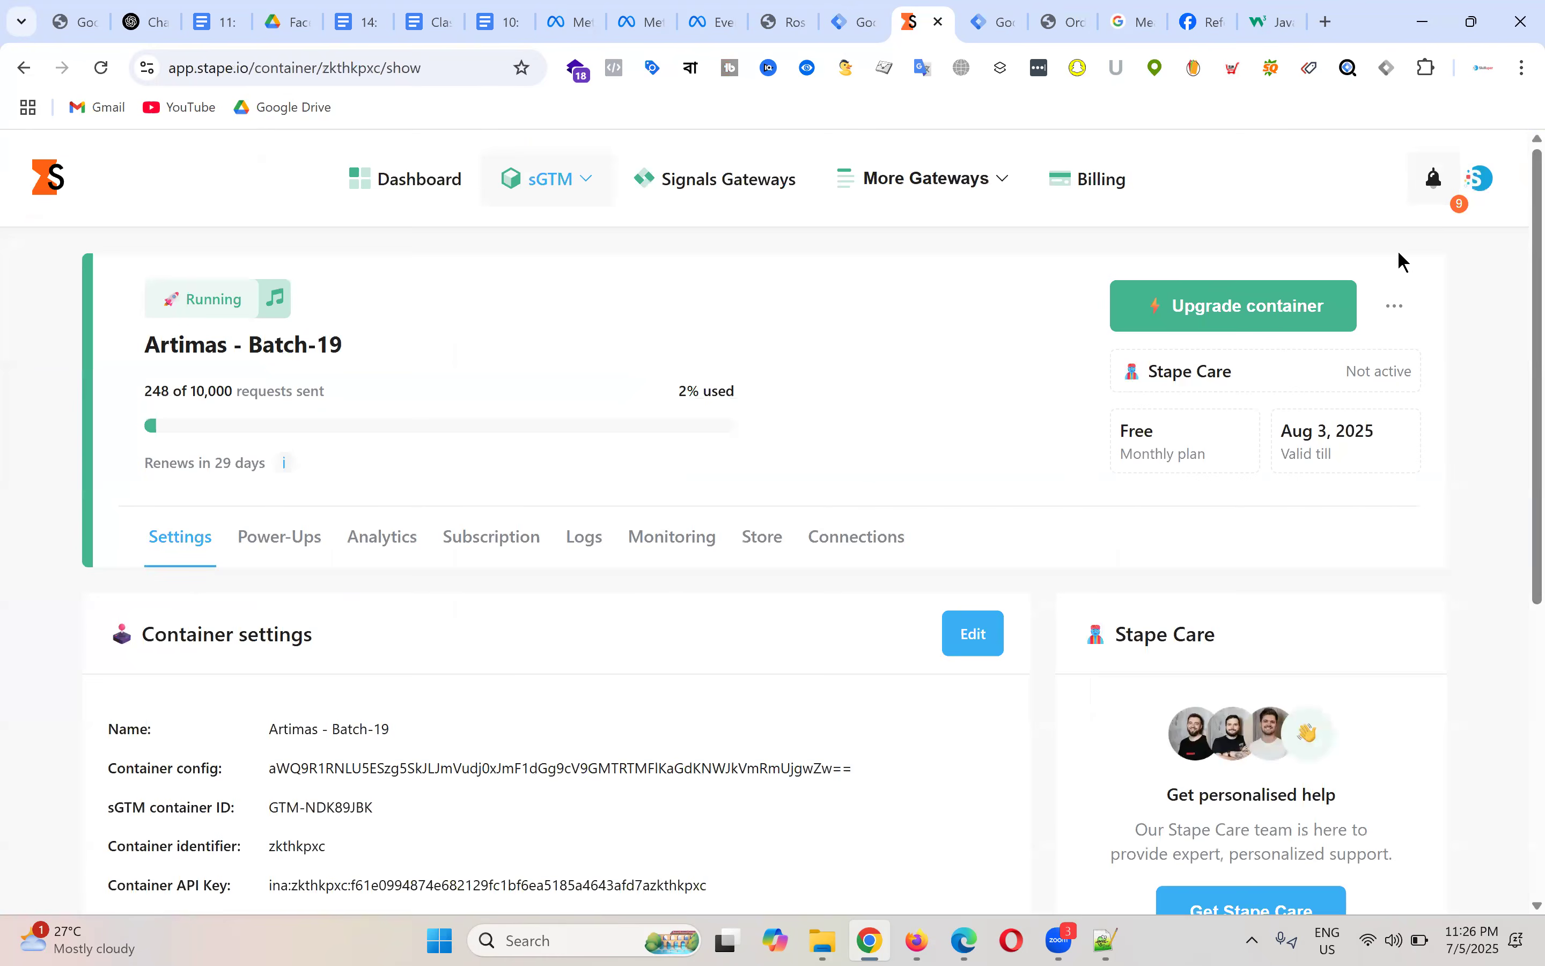
key(ctrl+shift+Tab)
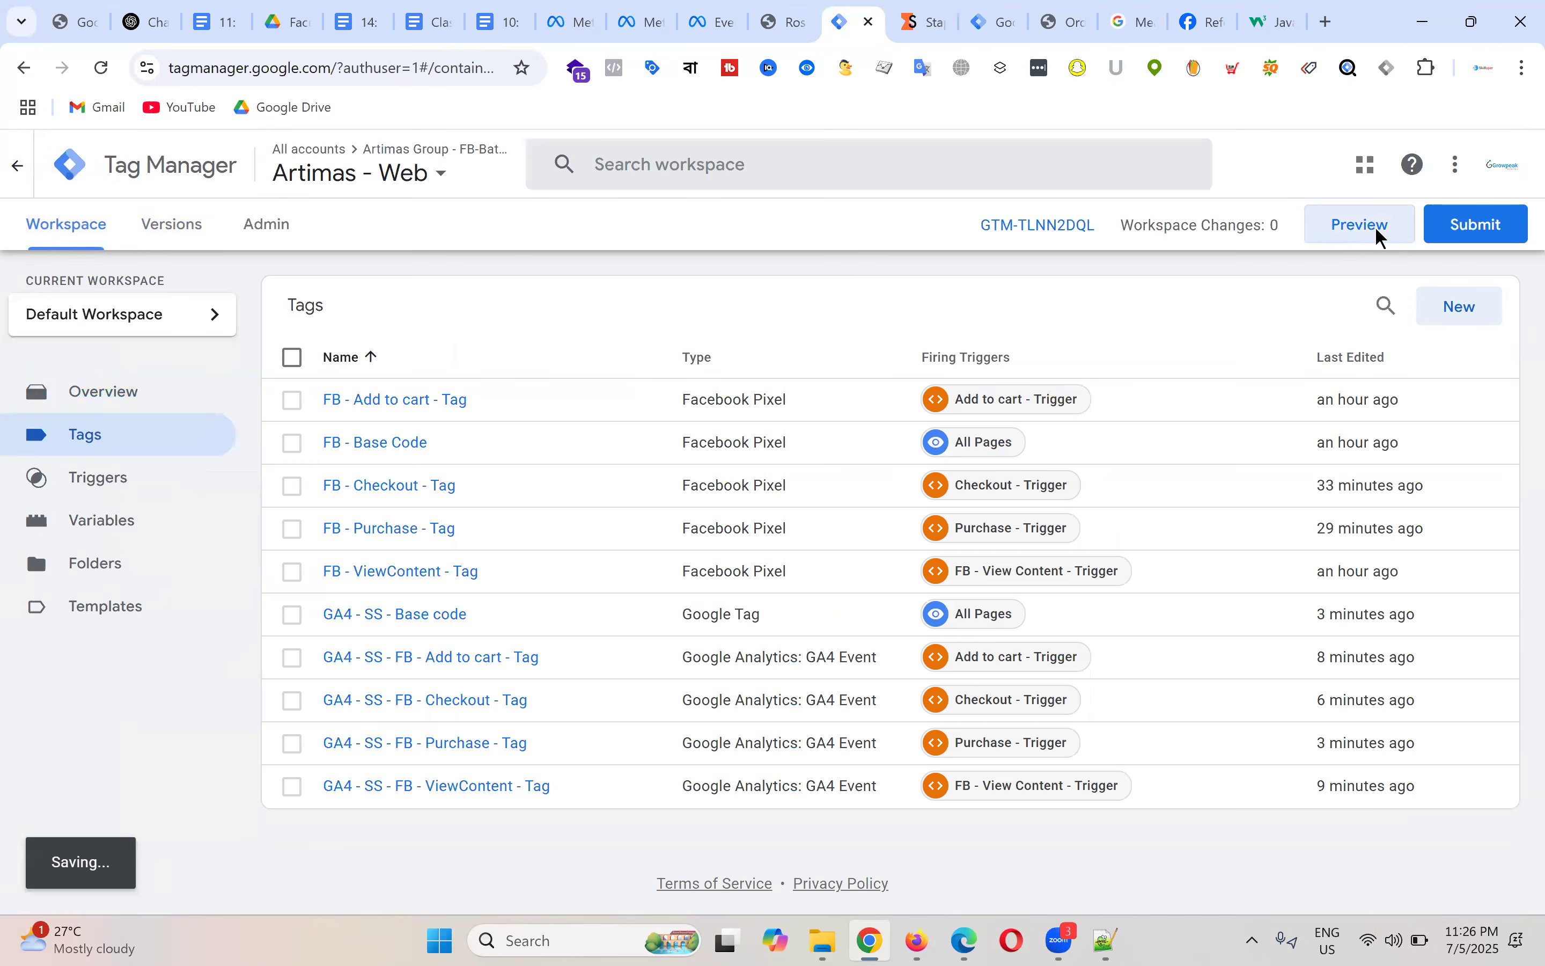
click(1376, 230)
click(1014, 19)
click(1356, 230)
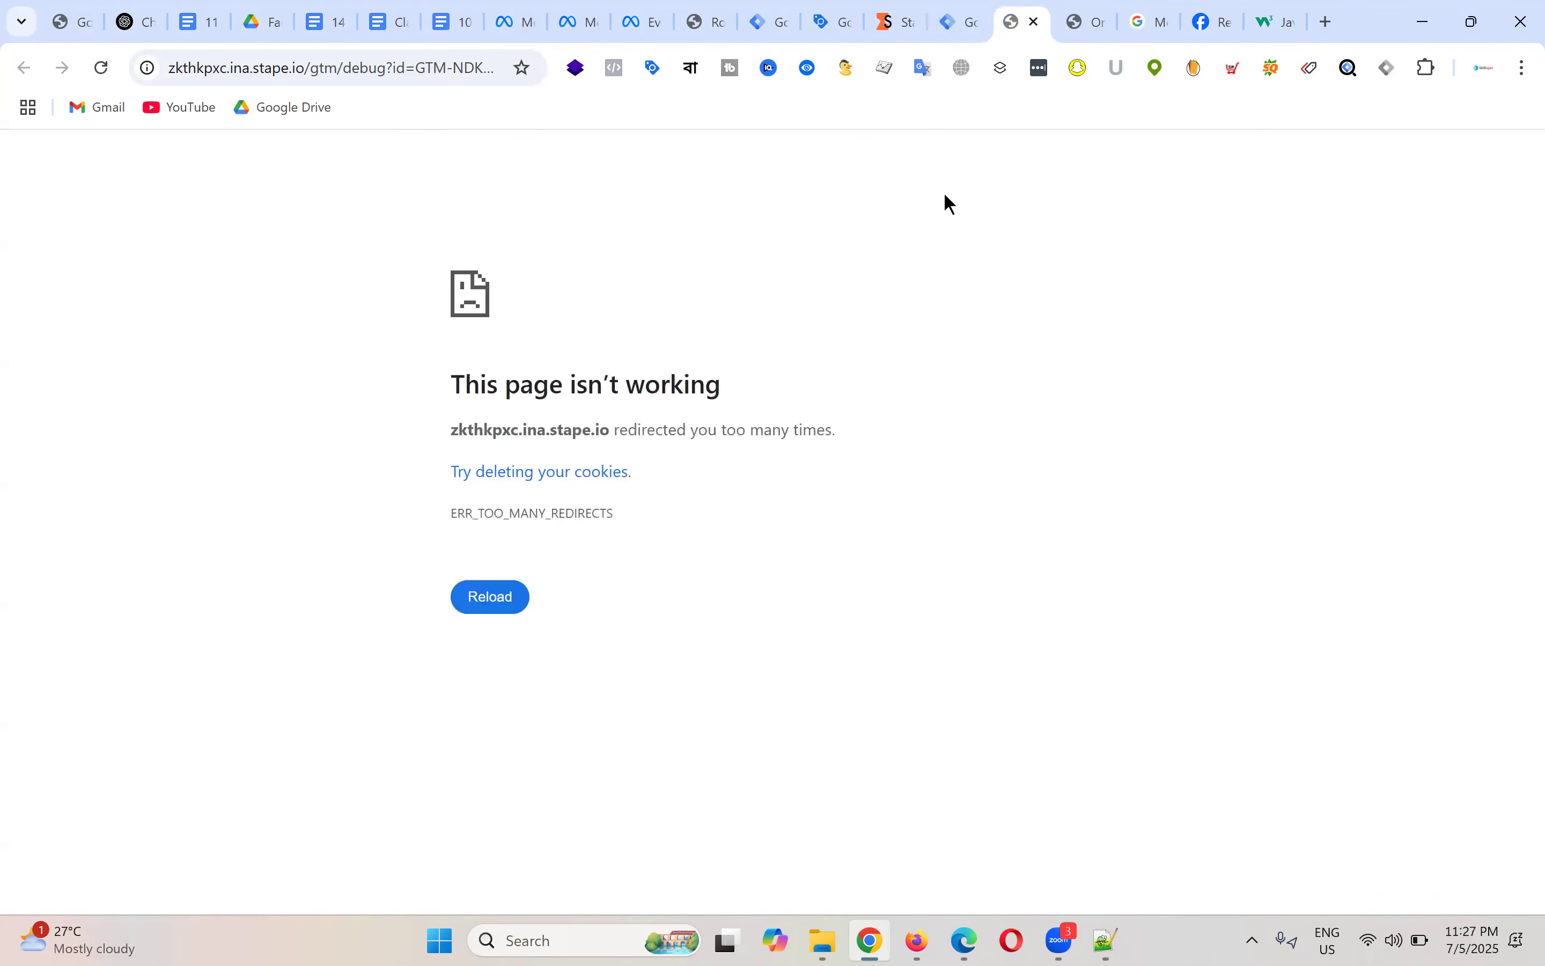
click(837, 19)
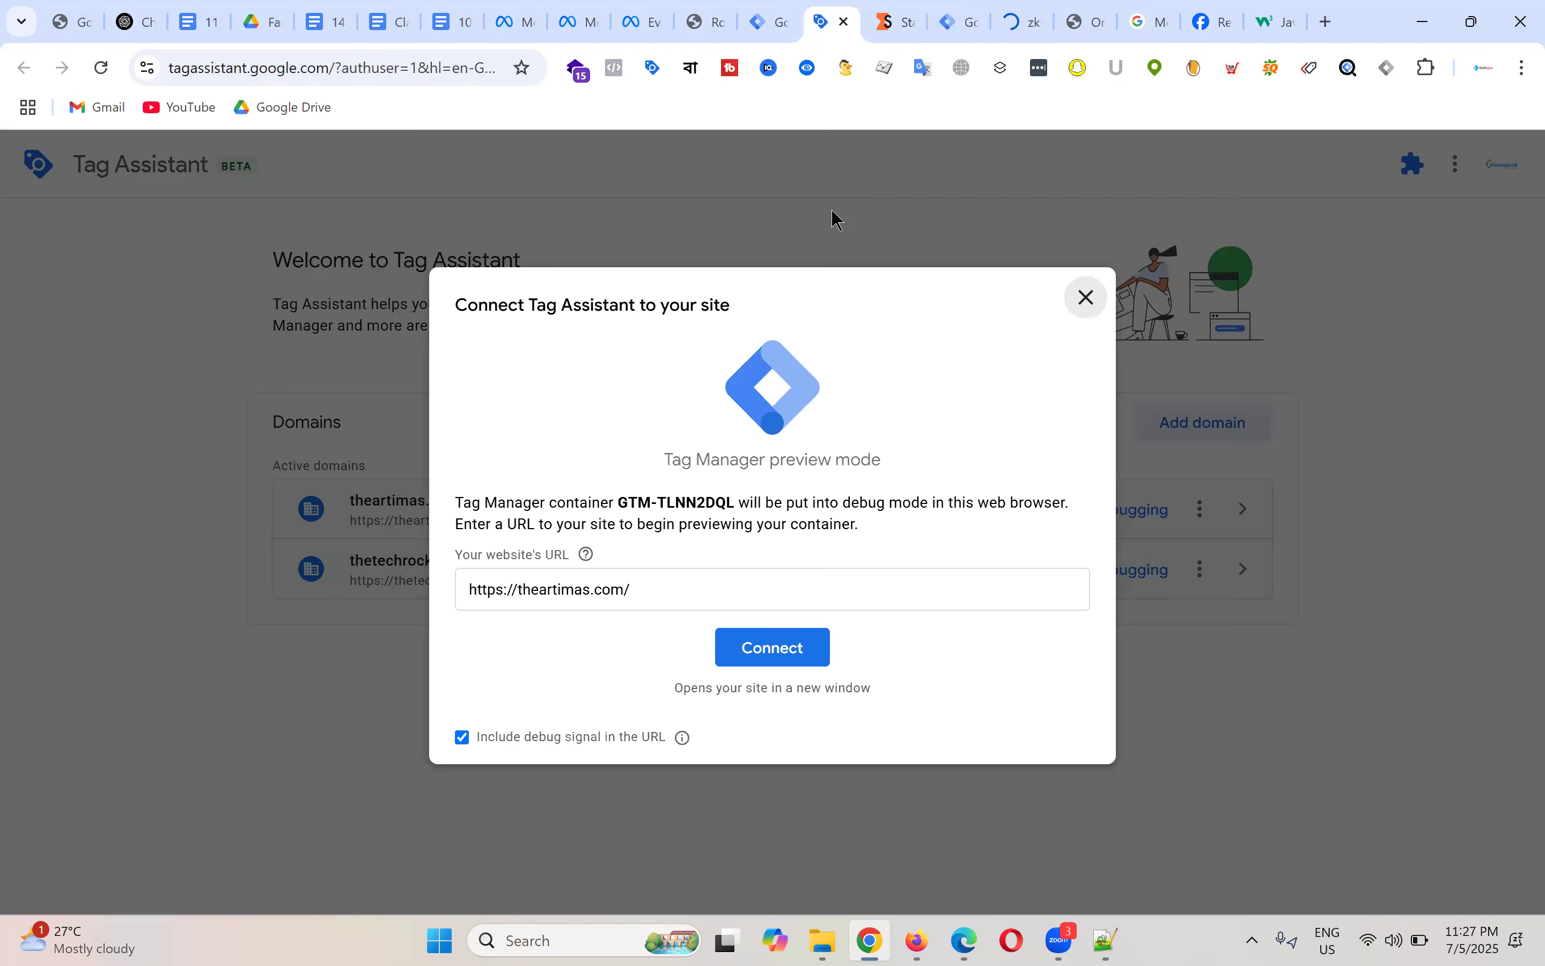
click(802, 650)
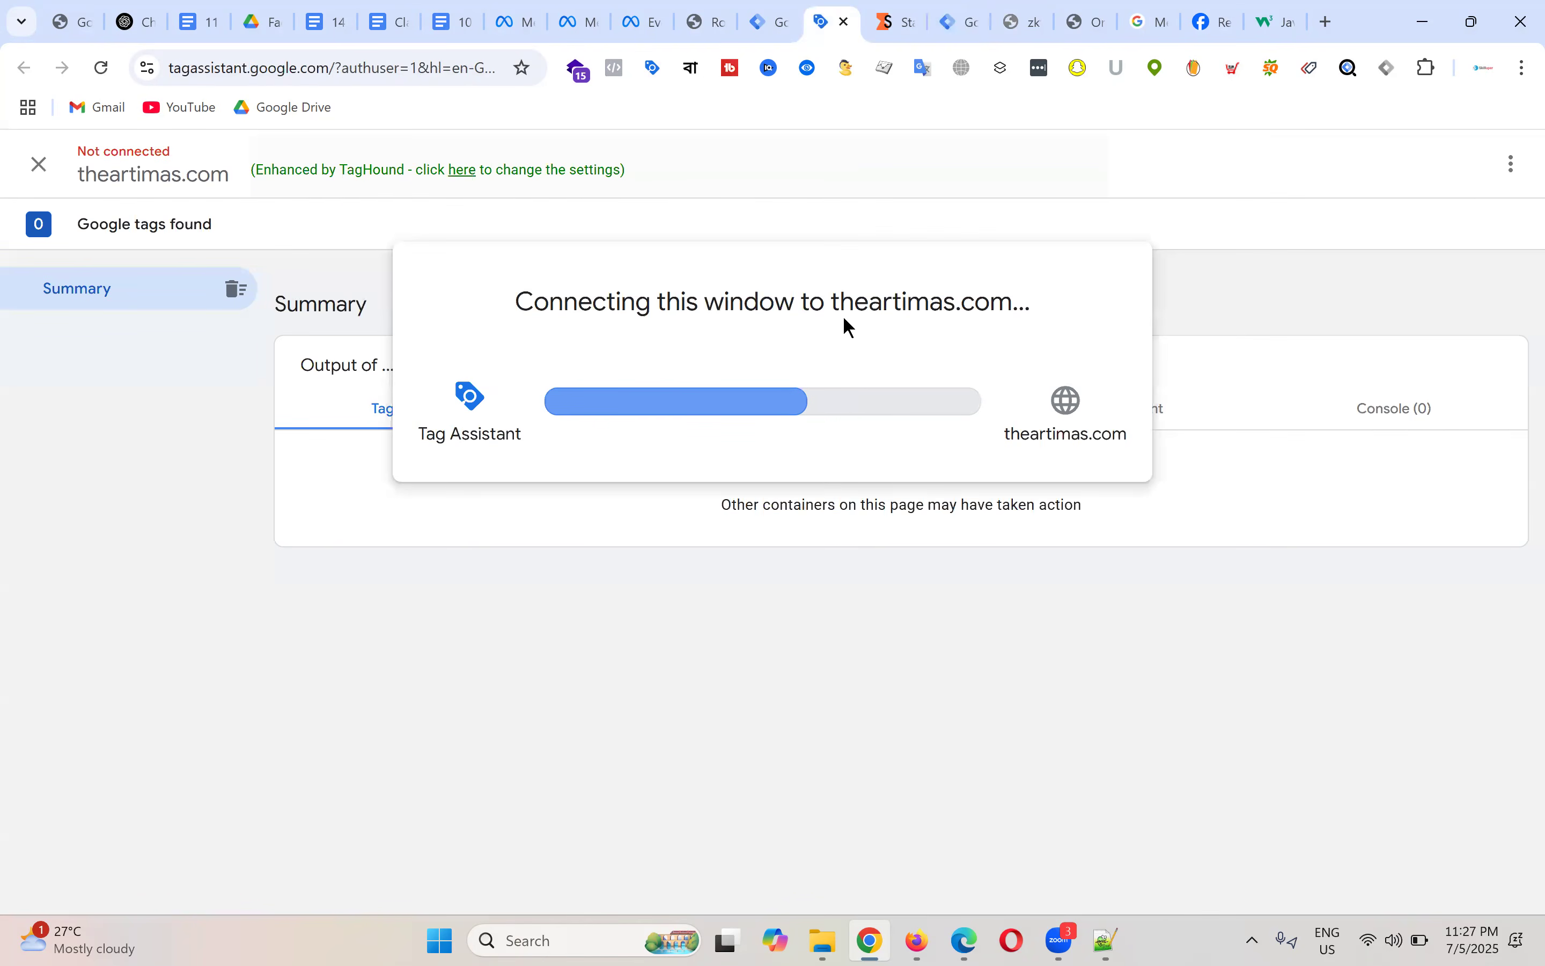
click(1045, 10)
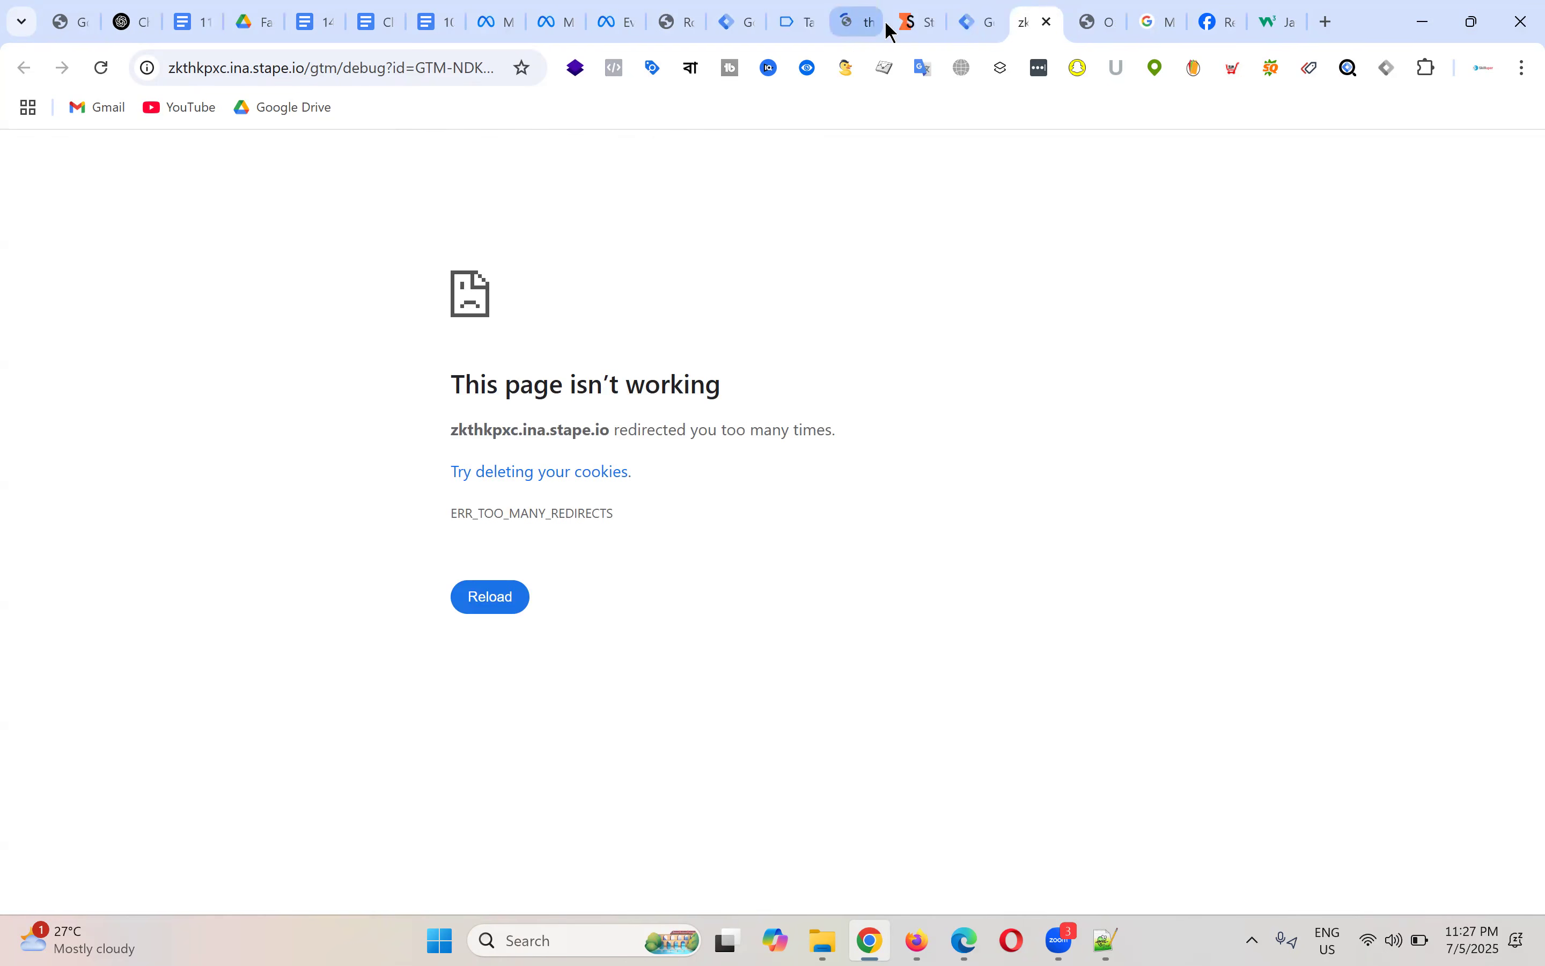
Step: Reload the server debug page, then add Daily Moisturiser to the cart on The Artimas site
click(855, 20)
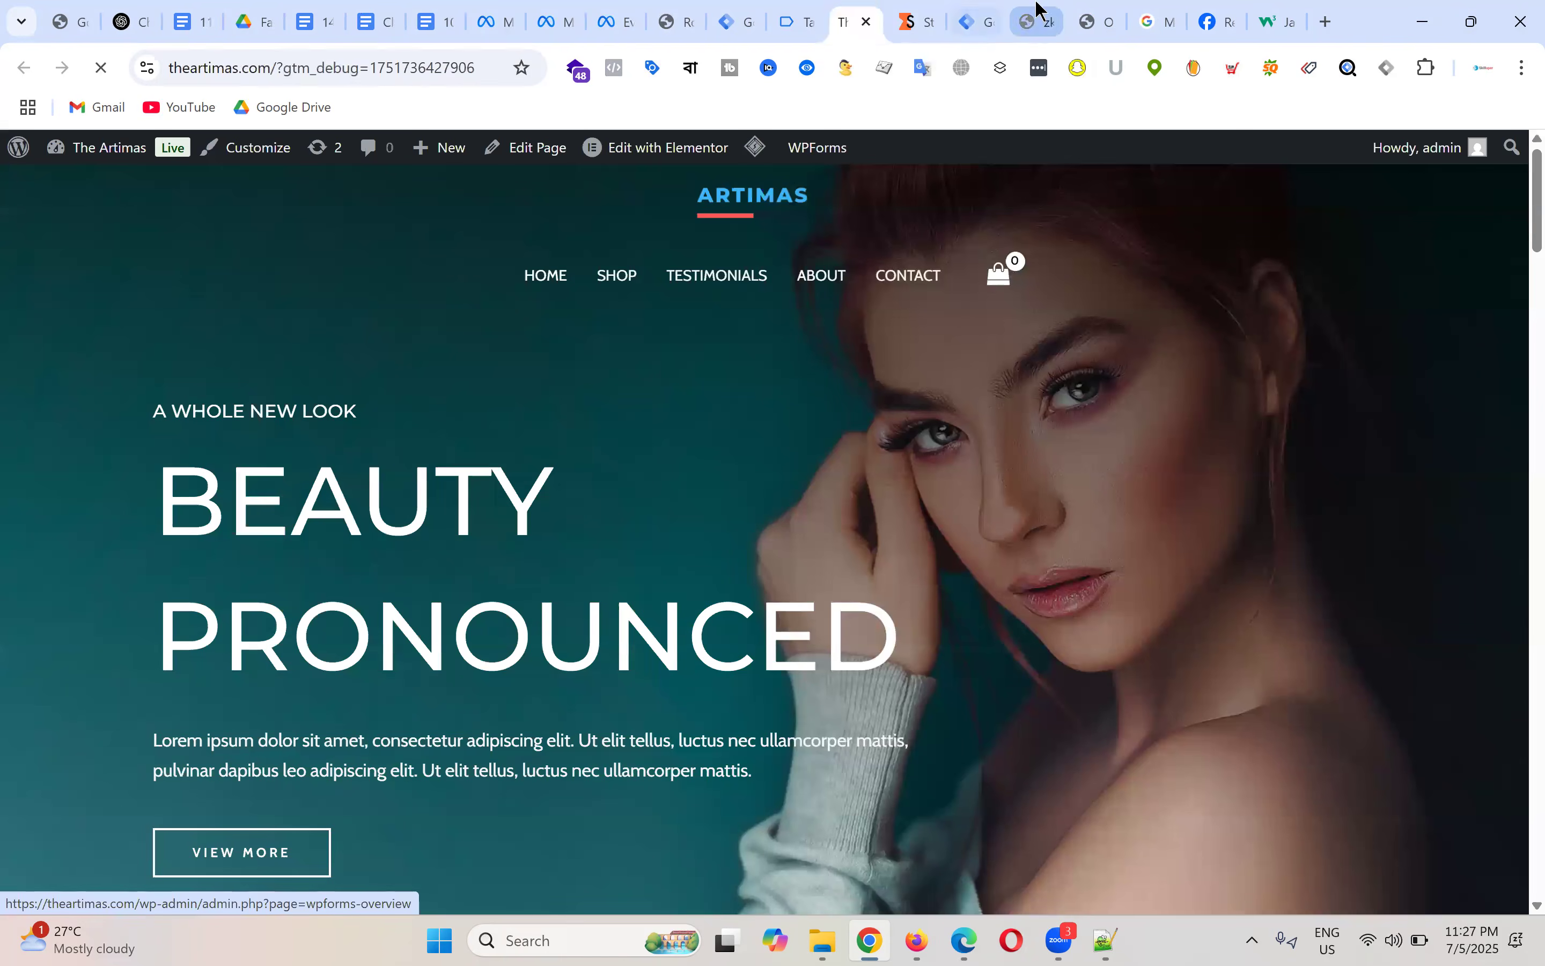
click(1029, 23)
click(103, 67)
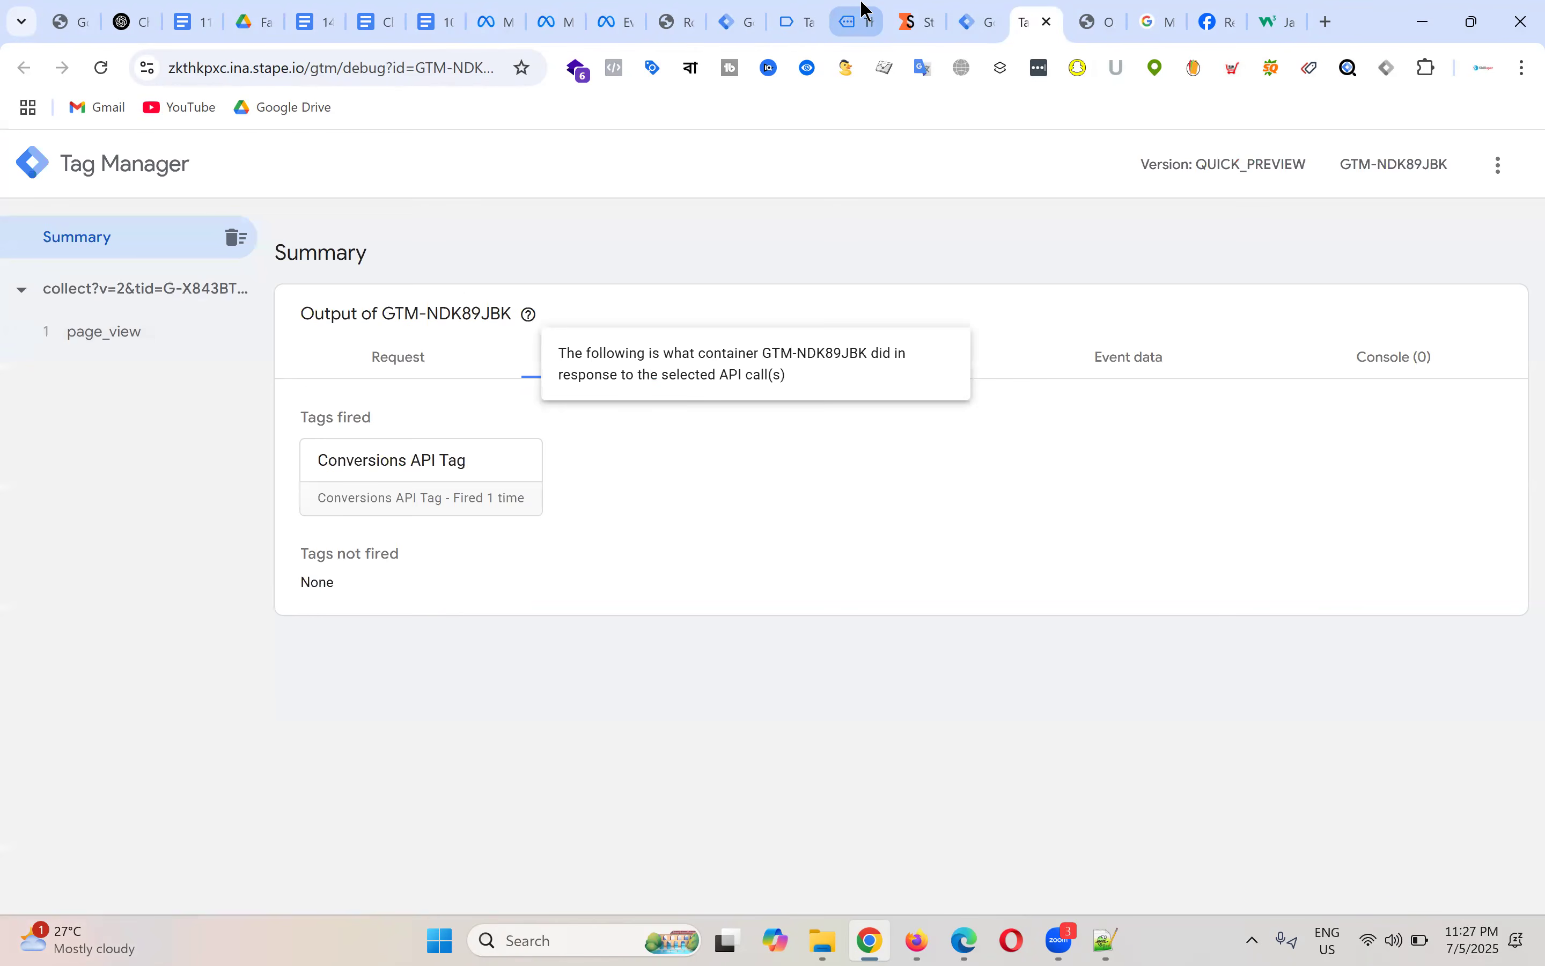
click(861, 18)
scroll(866, 545, down, 10)
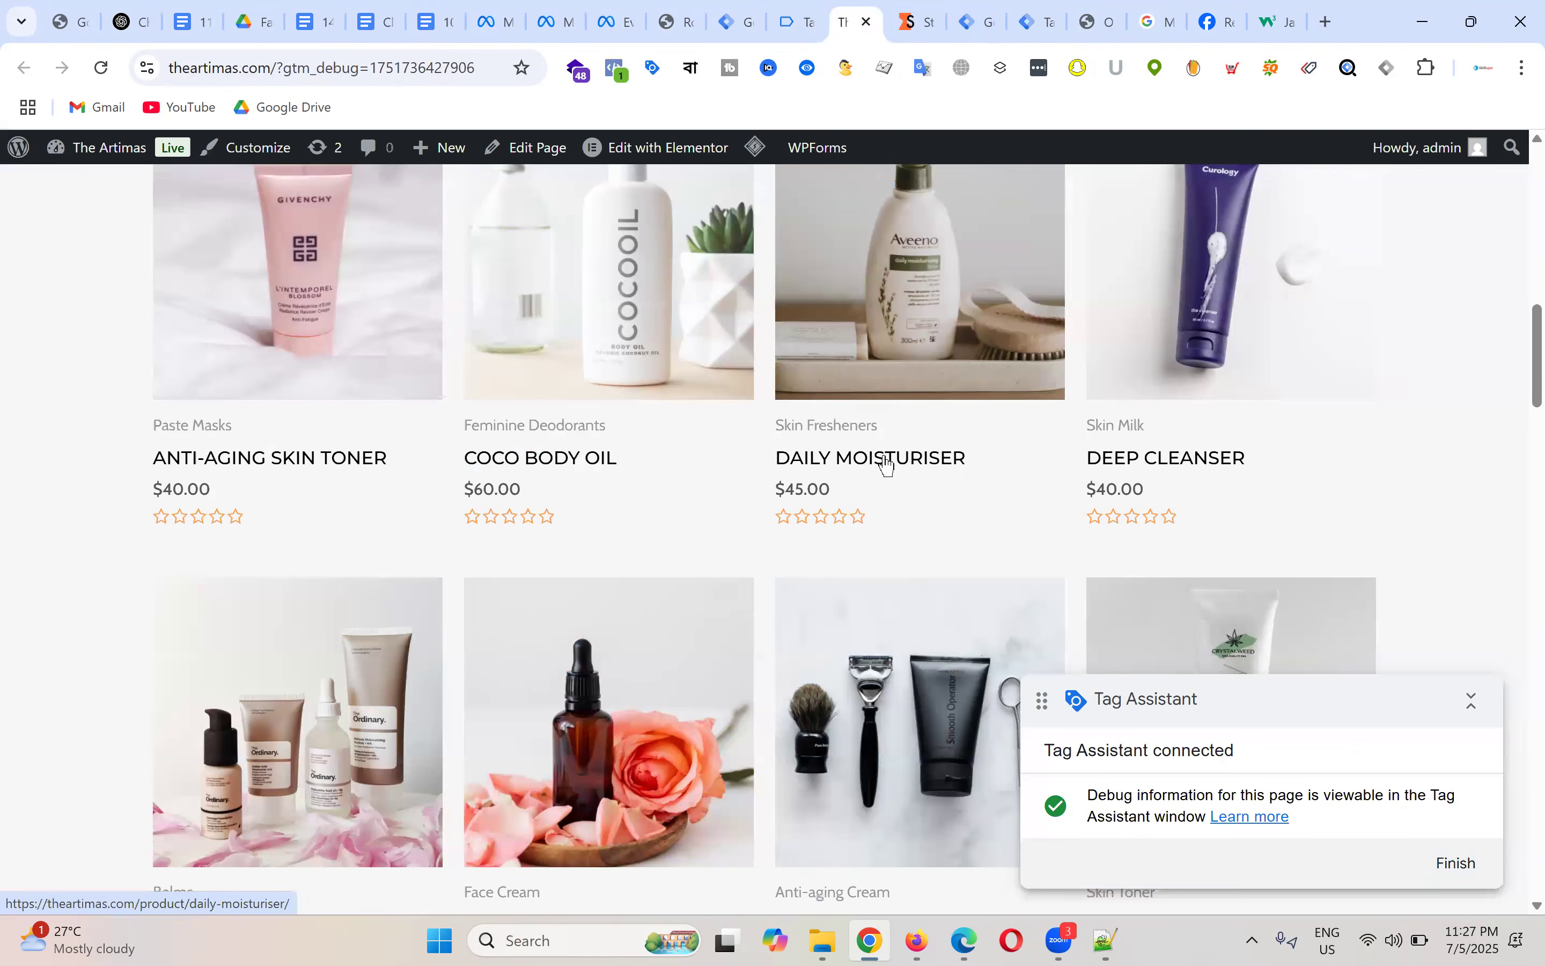
click(883, 453)
scroll(1106, 458, down, 5)
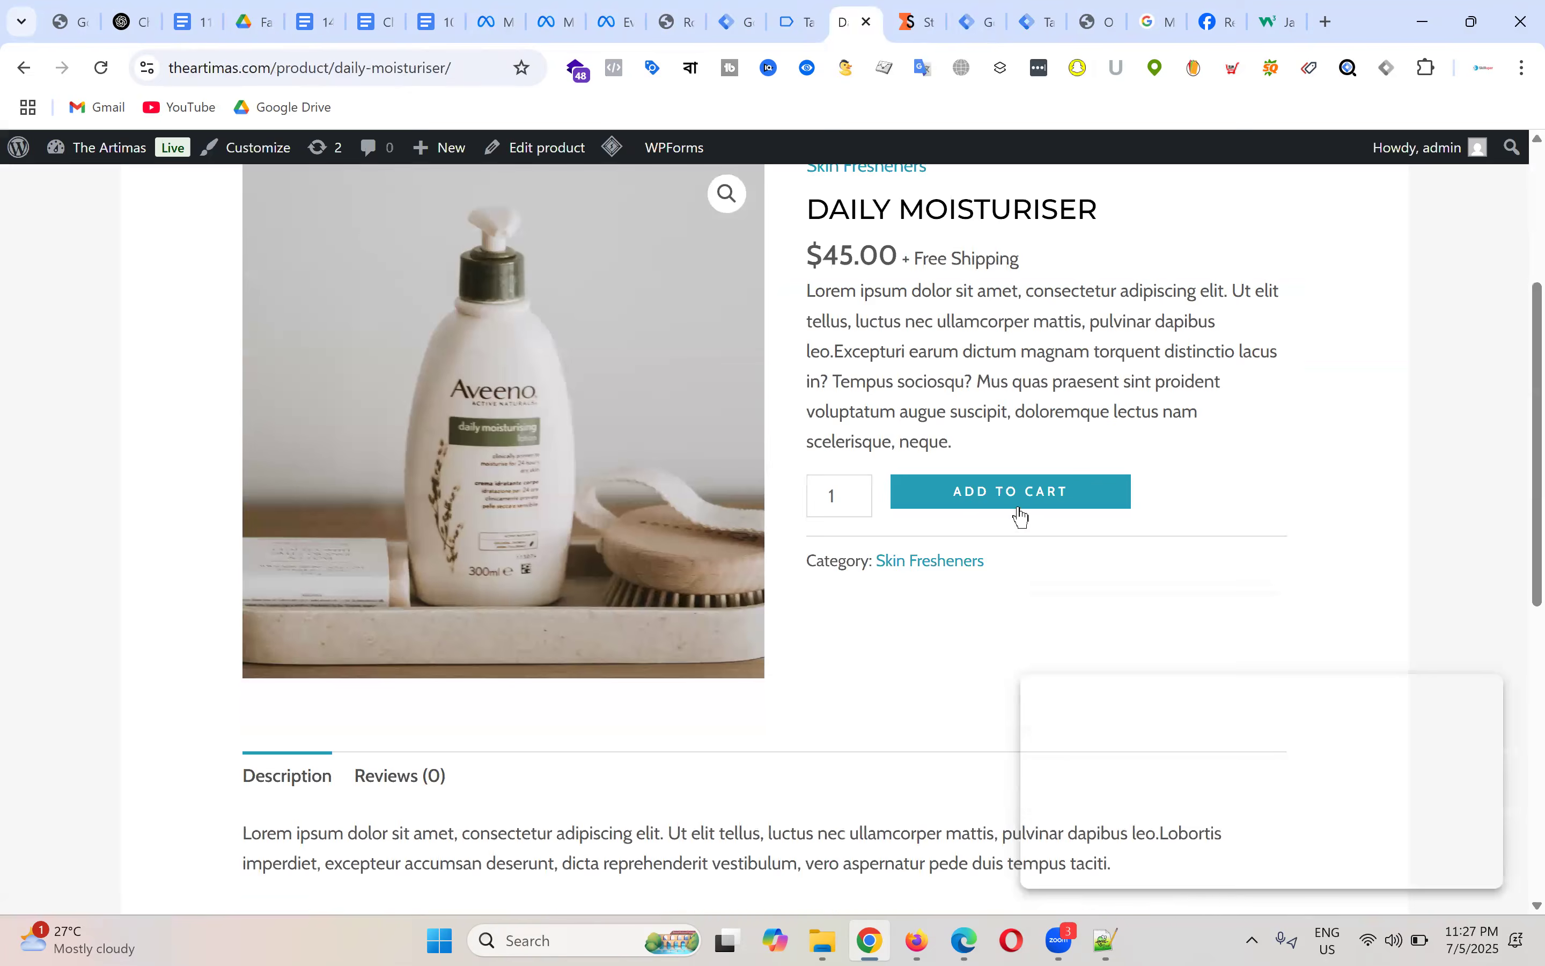
click(1024, 499)
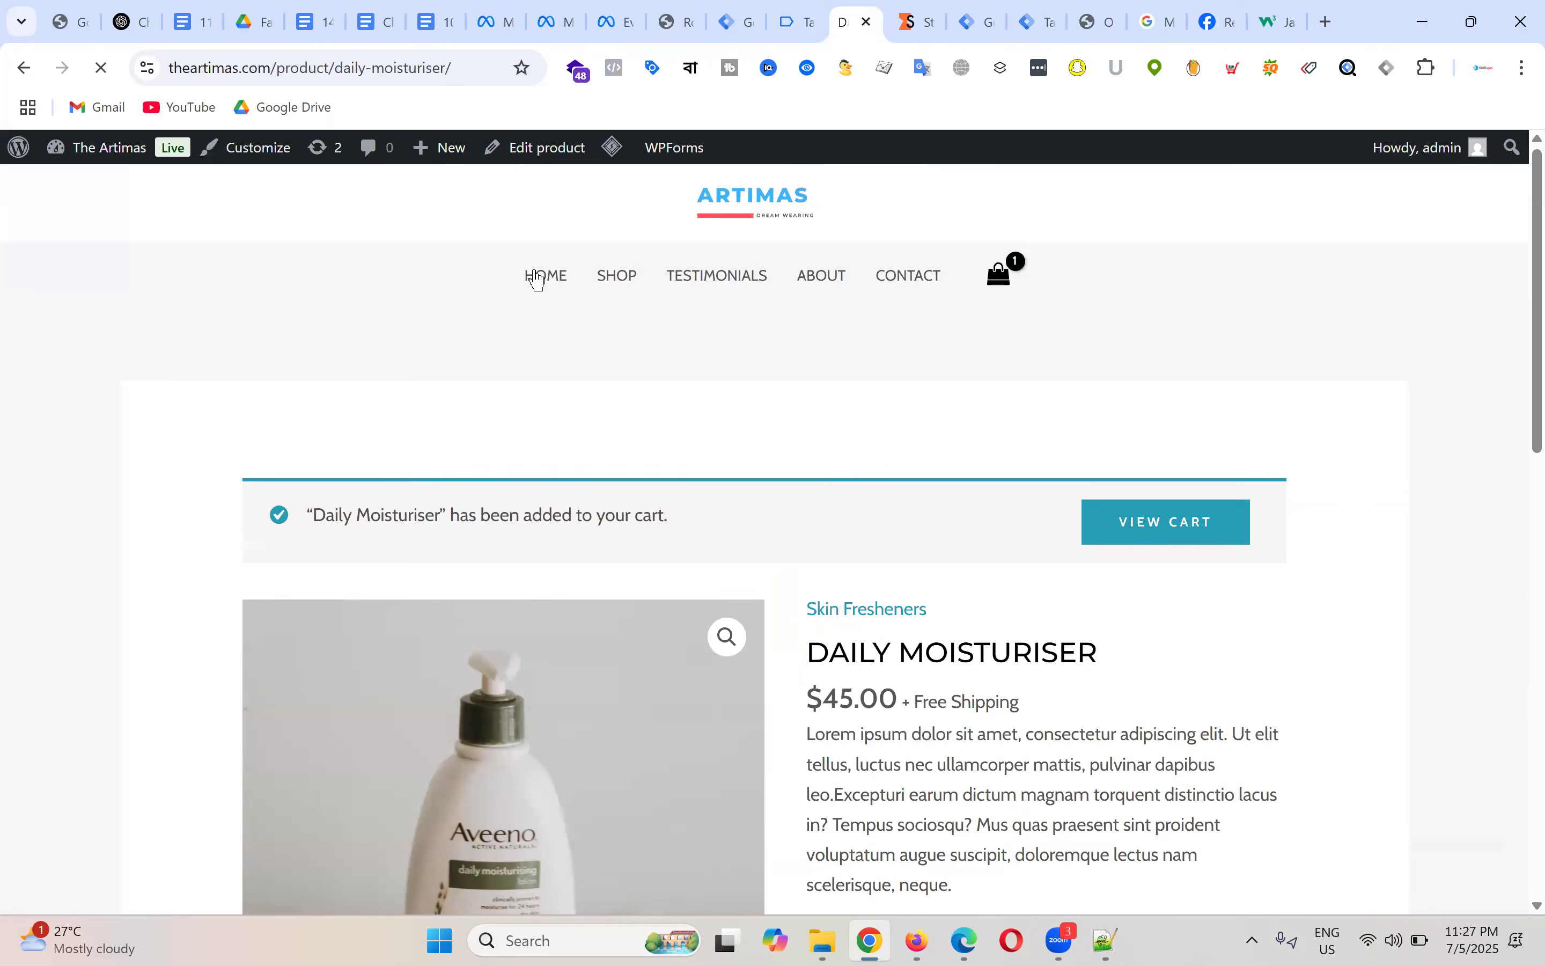
Step: Add Rose Essential Oil to the cart and proceed from the $76.00 cart to checkout
click(538, 278)
scroll(1063, 429, down, 15)
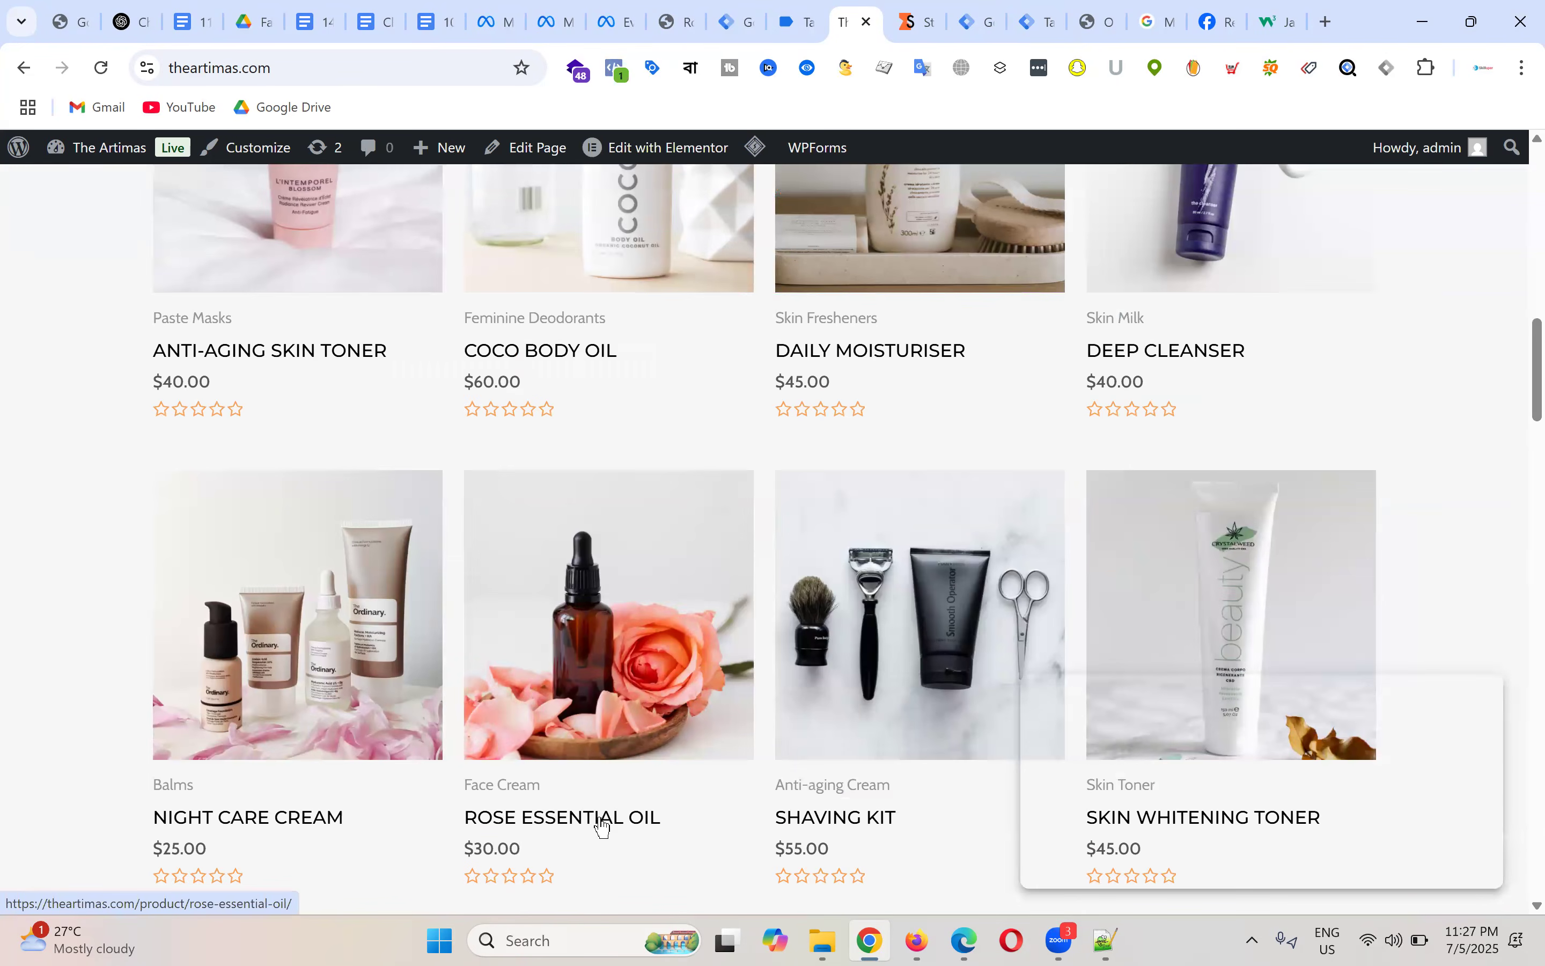
click(603, 823)
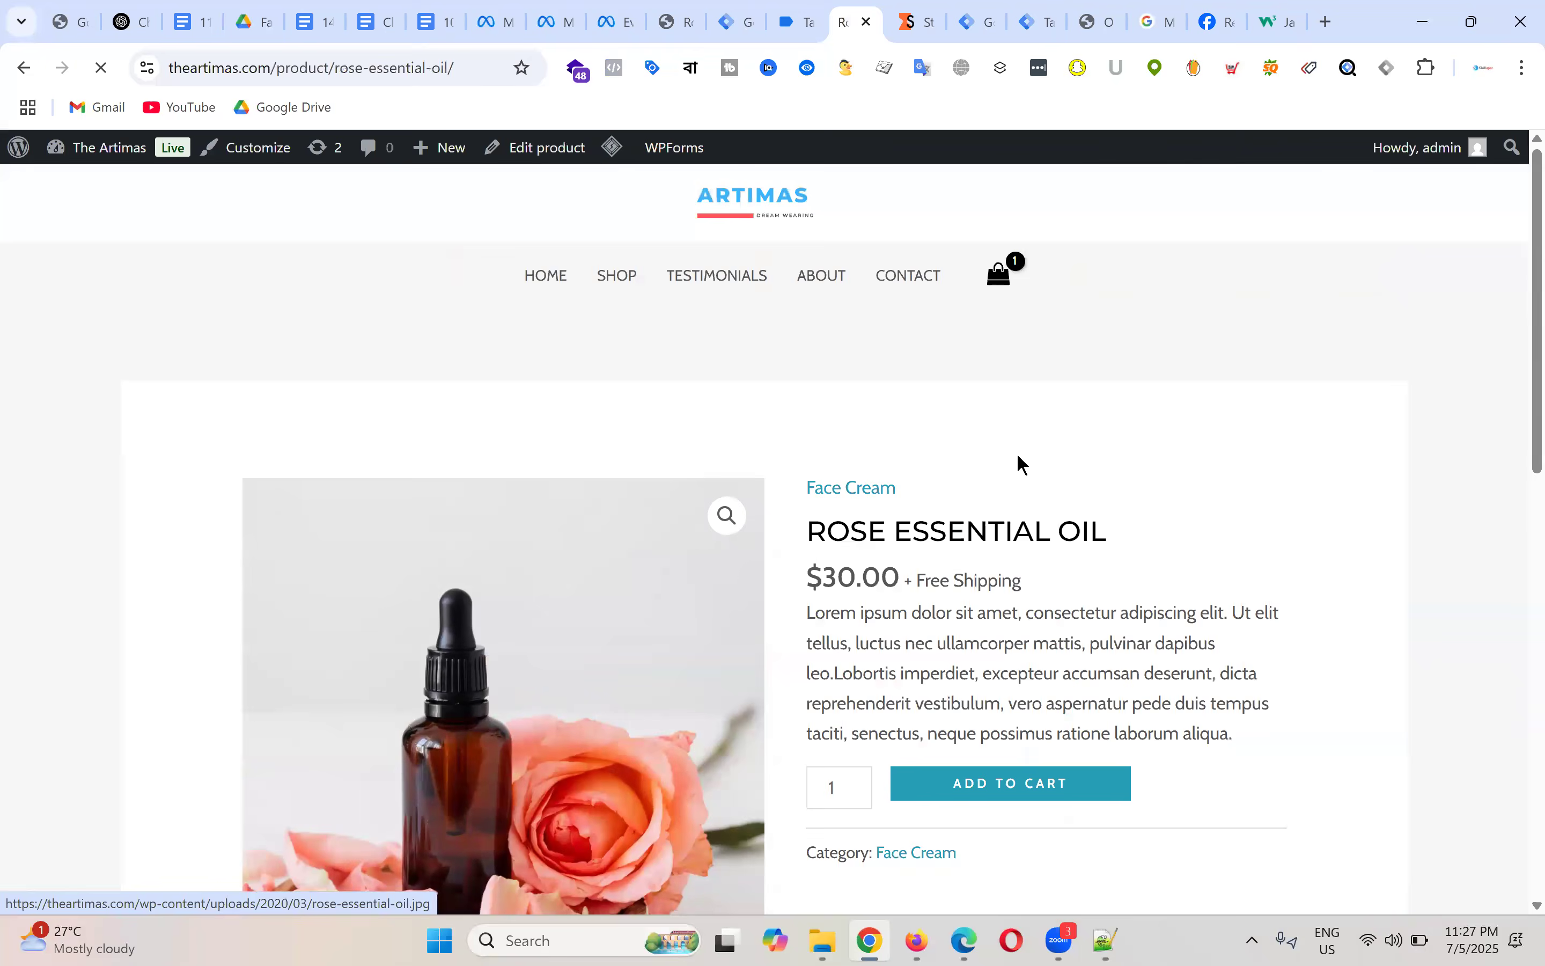
scroll(1016, 453, down, 3)
click(1060, 575)
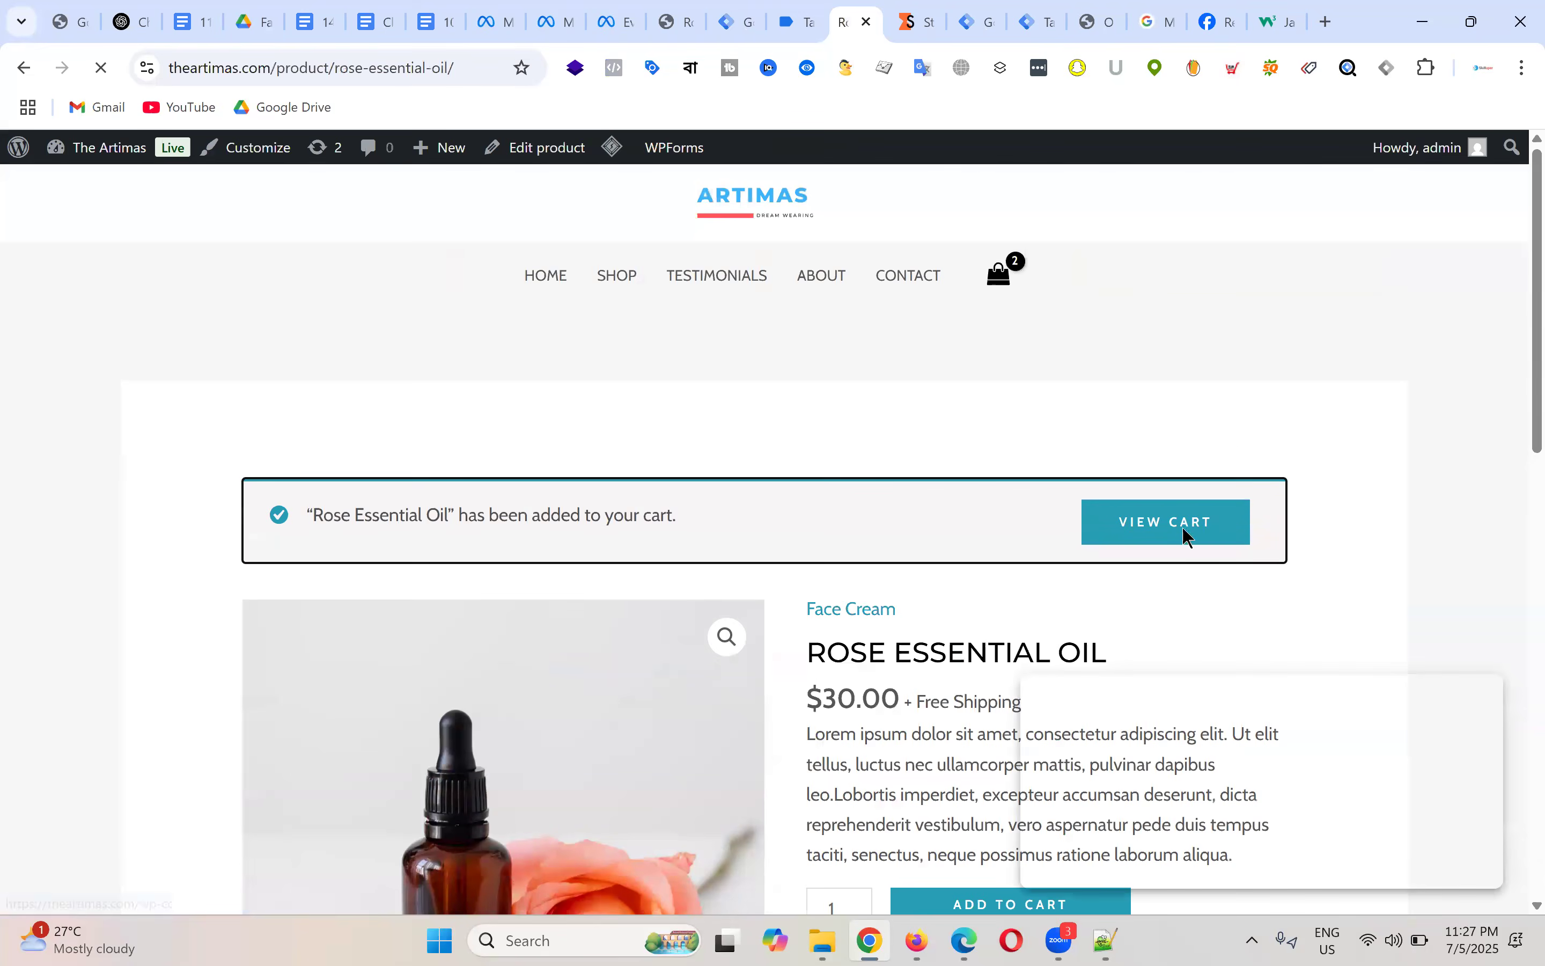
click(1189, 532)
scroll(1007, 393, down, 4)
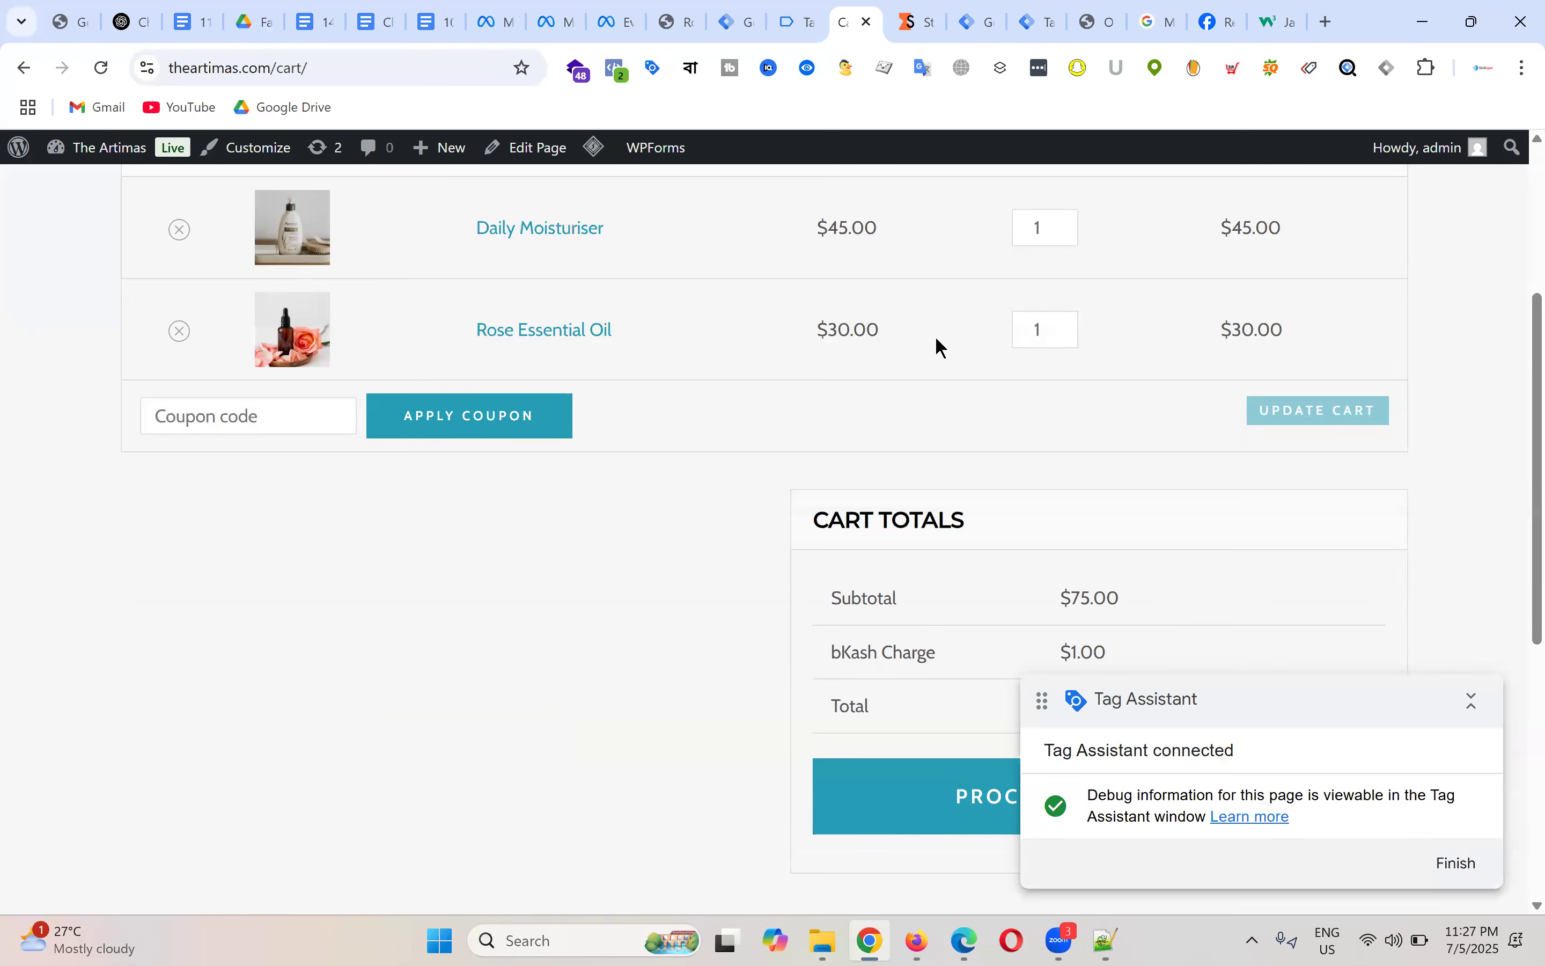
scroll(941, 348, down, 5)
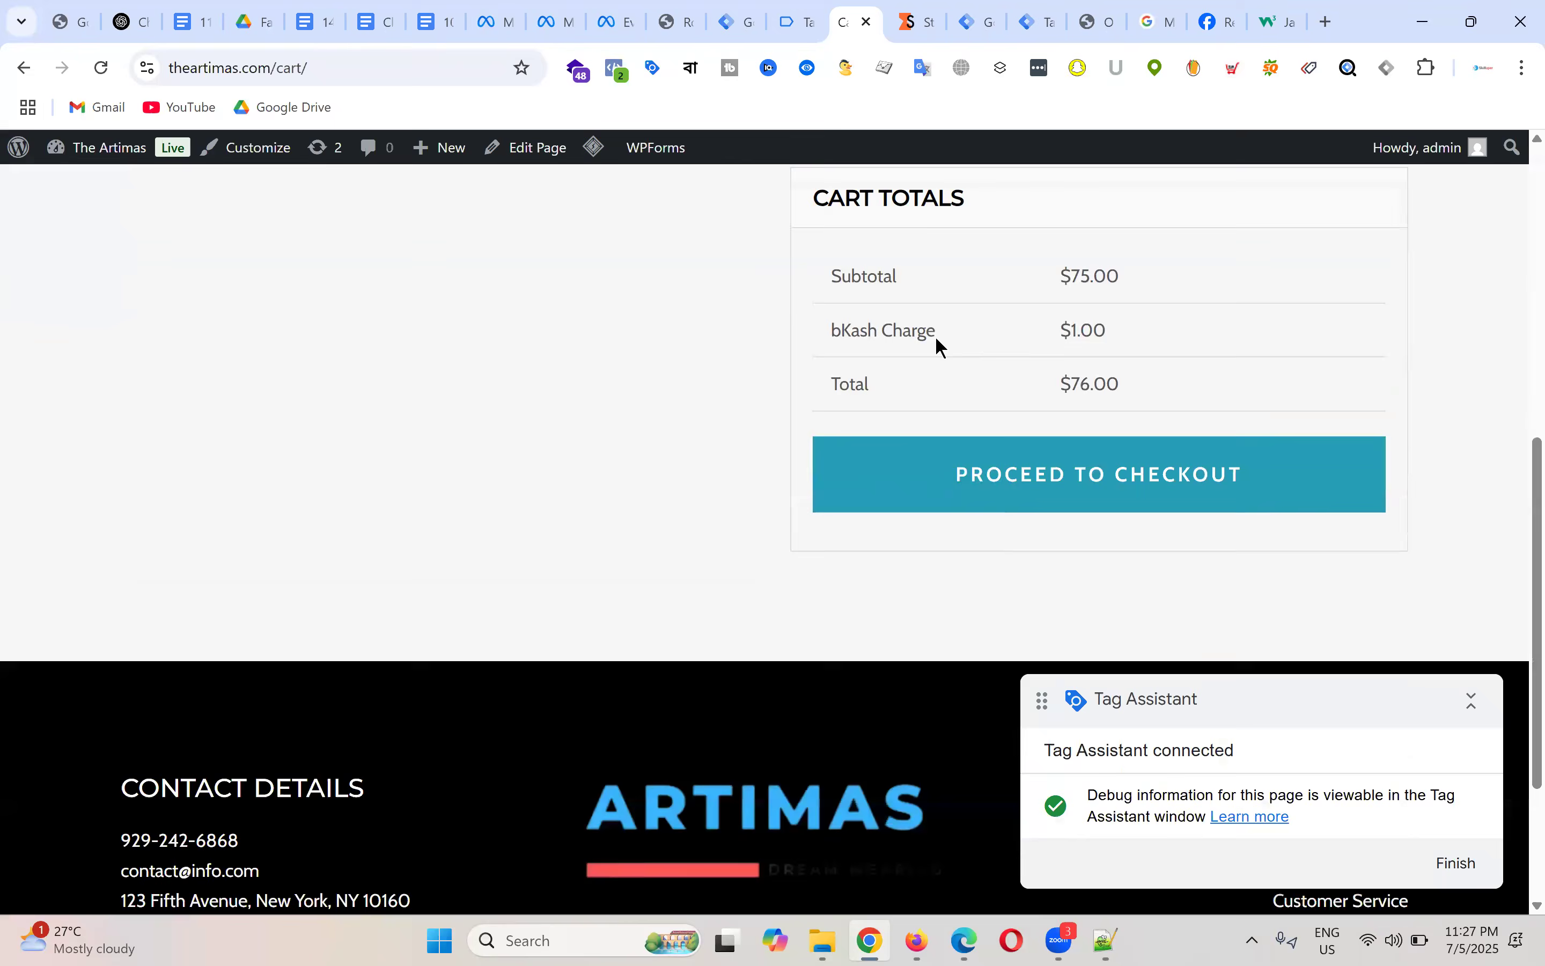
click(1079, 488)
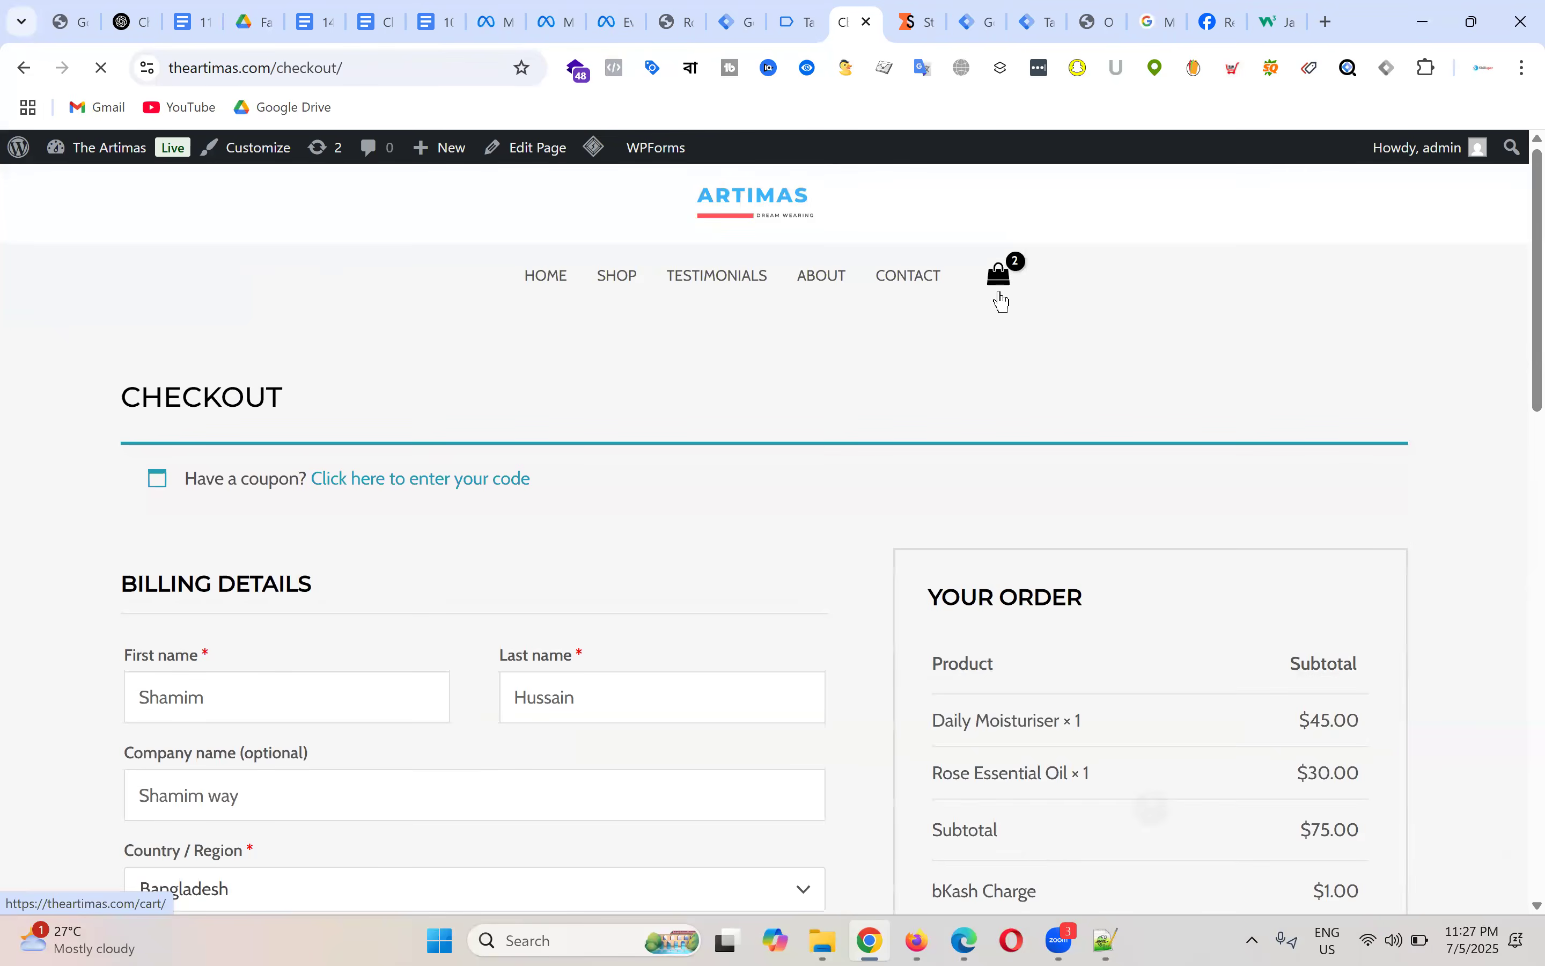
Step: Enter a bKash number, reuse it as the transaction ID, and place the order
scroll(1017, 311, down, 15)
scroll(1397, 506, up, 5)
click(1187, 569)
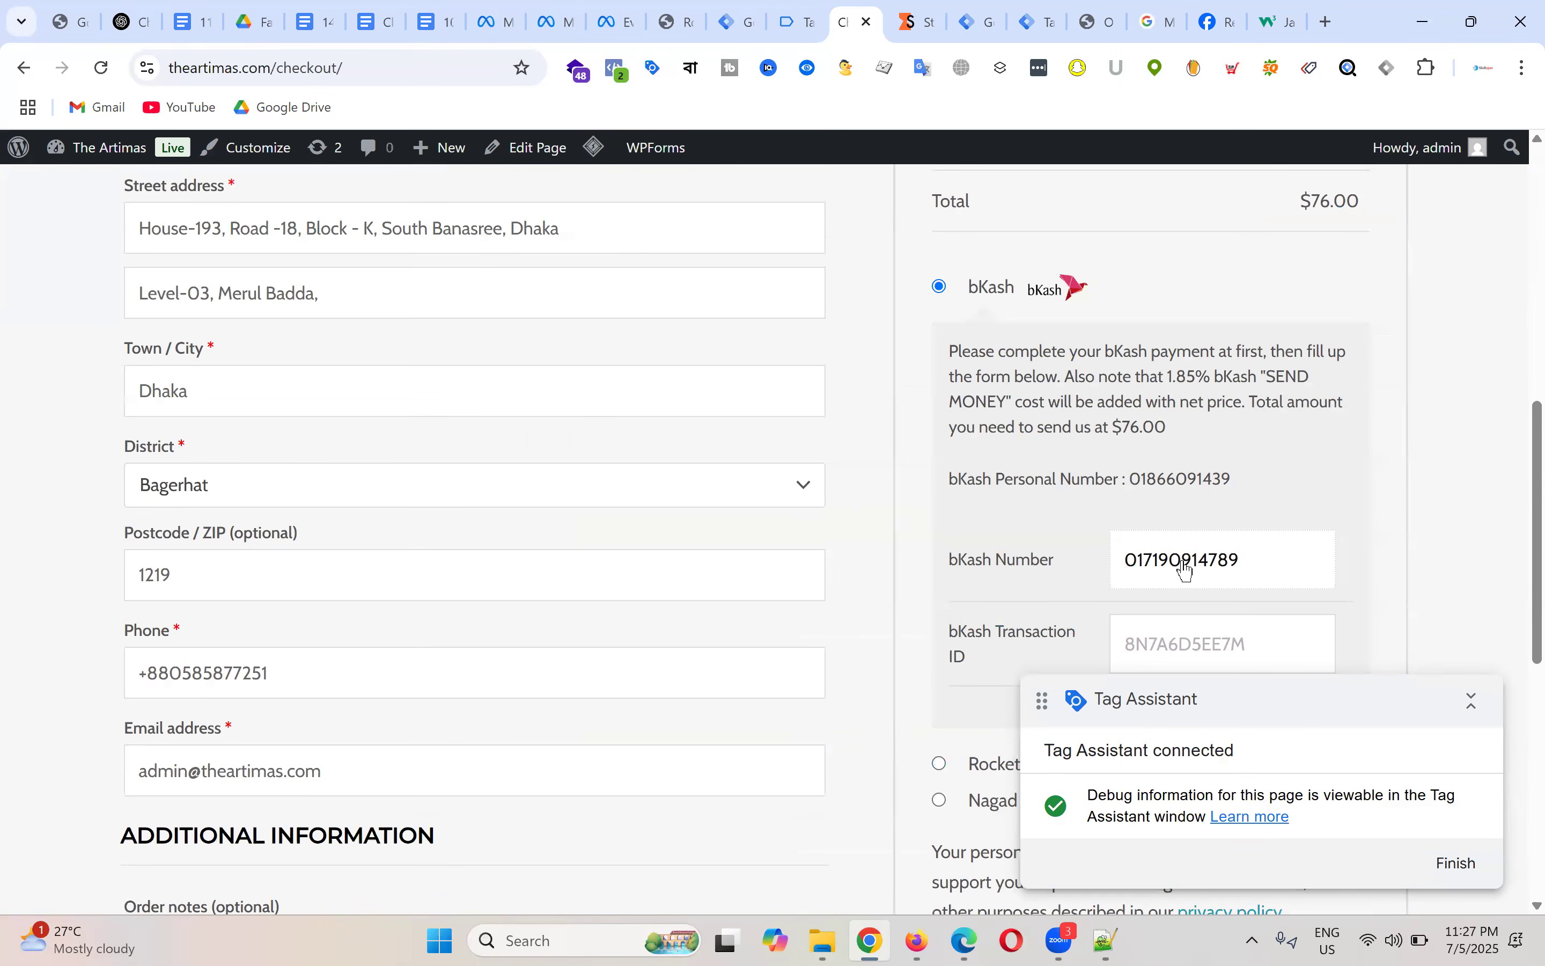
double_click(1187, 569)
key(ctrl+c)
click(1173, 647)
key(ctrl+v)
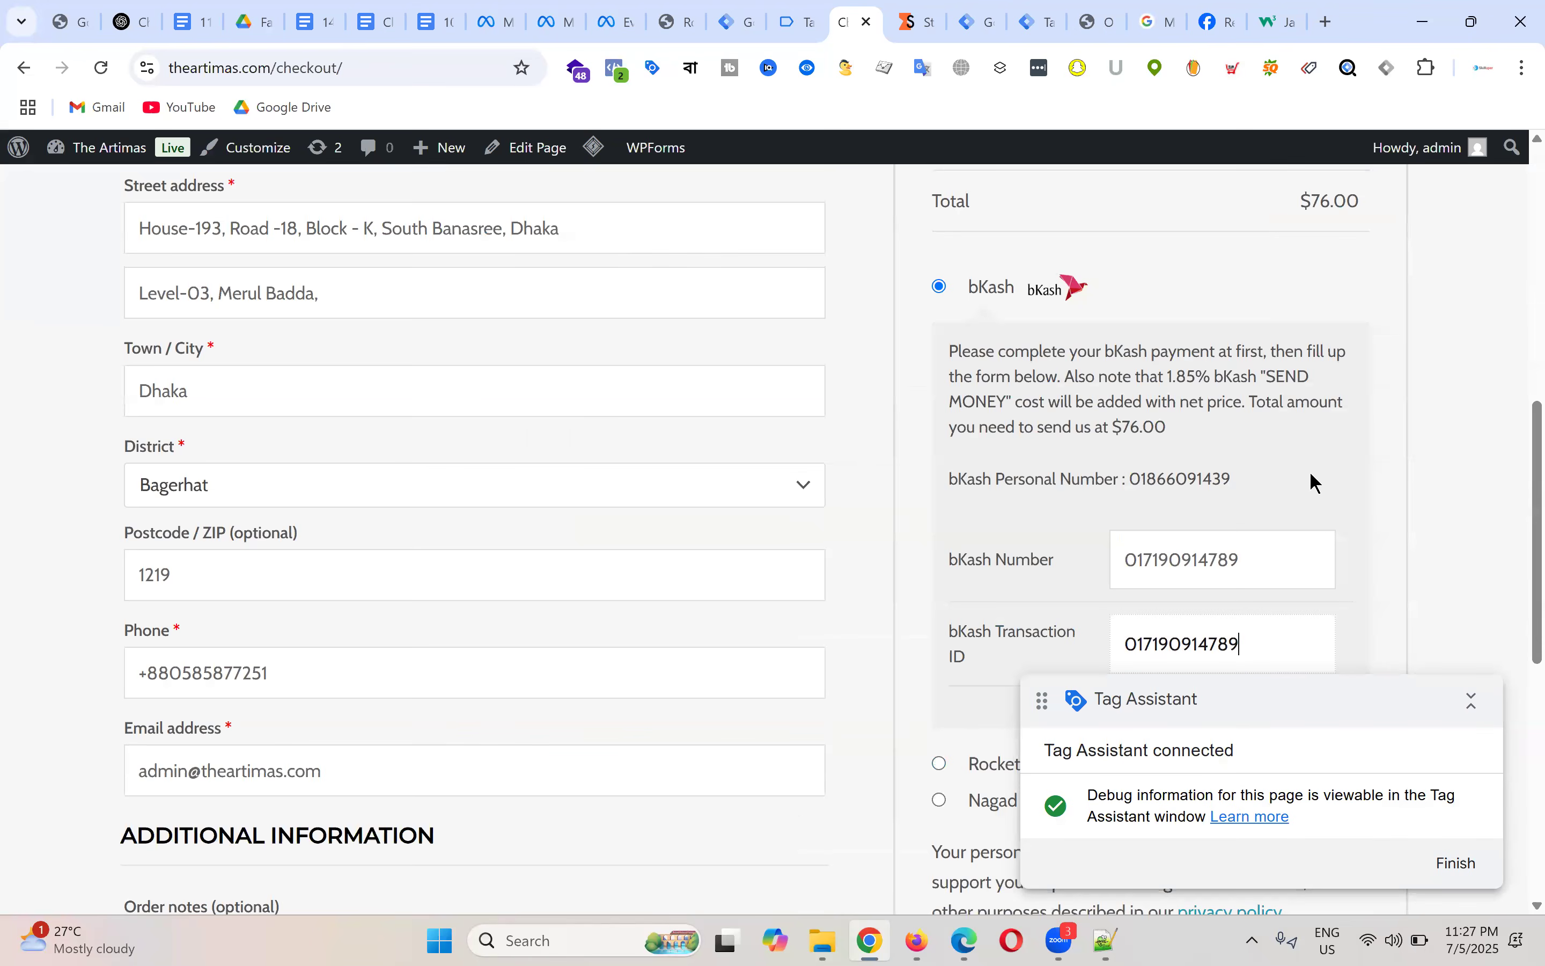
scroll(1130, 396, down, 8)
click(1136, 350)
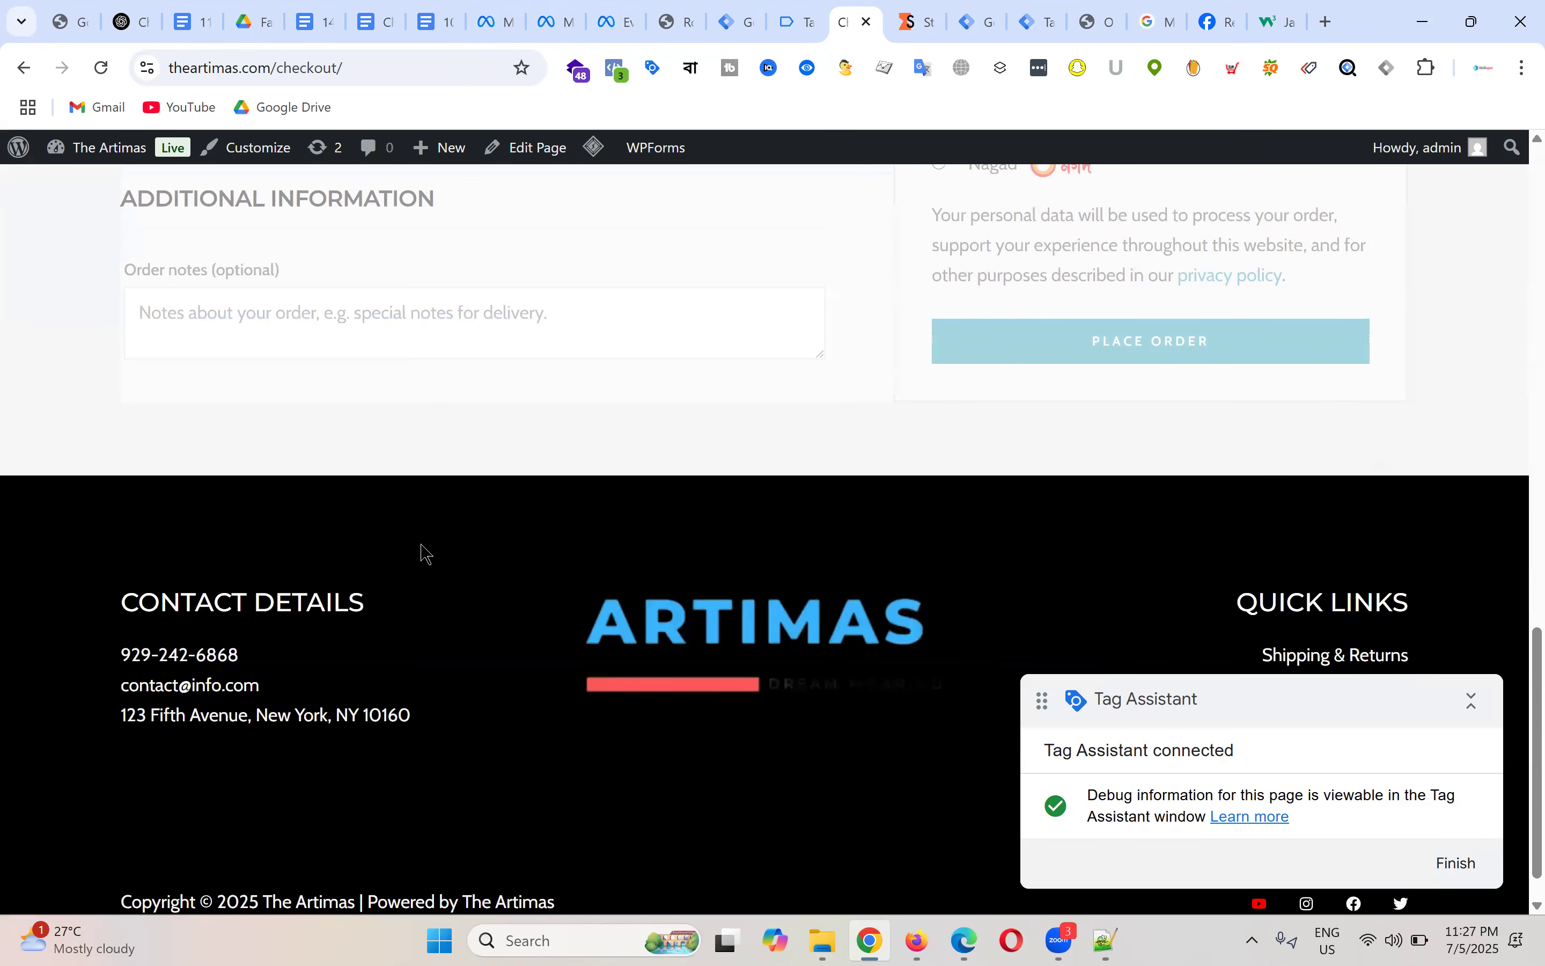
Step: Correct the rejected bKash number and transaction ID, then place the $76.00 order again
scroll(716, 366, down, 5)
scroll(700, 376, down, 3)
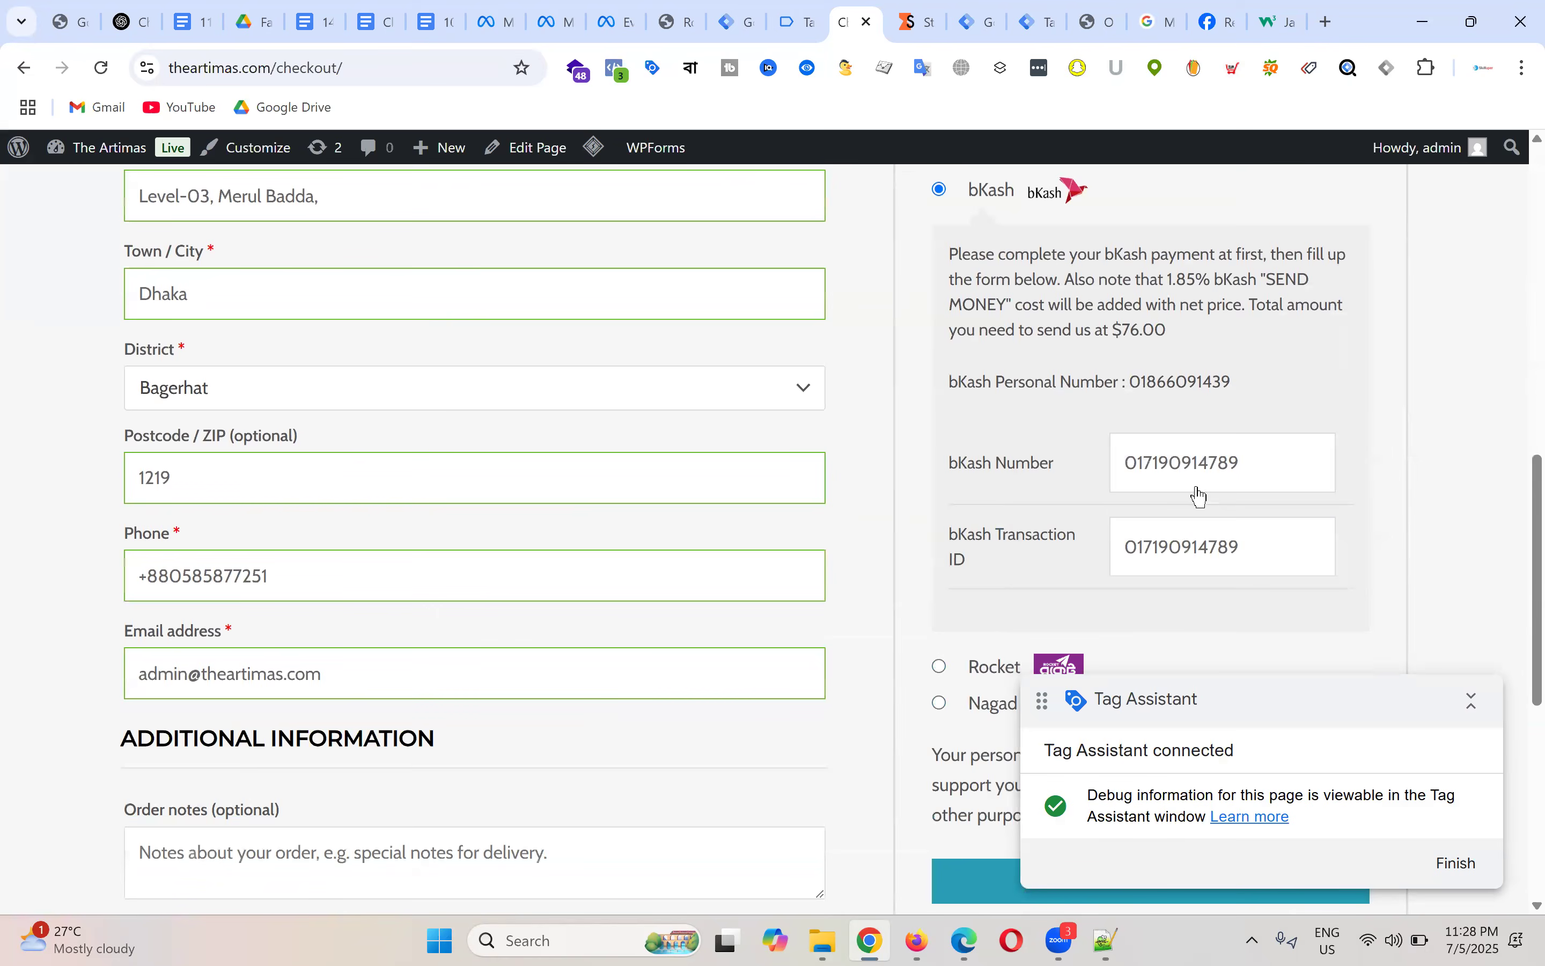
click(1179, 466)
key(ctrl+a)
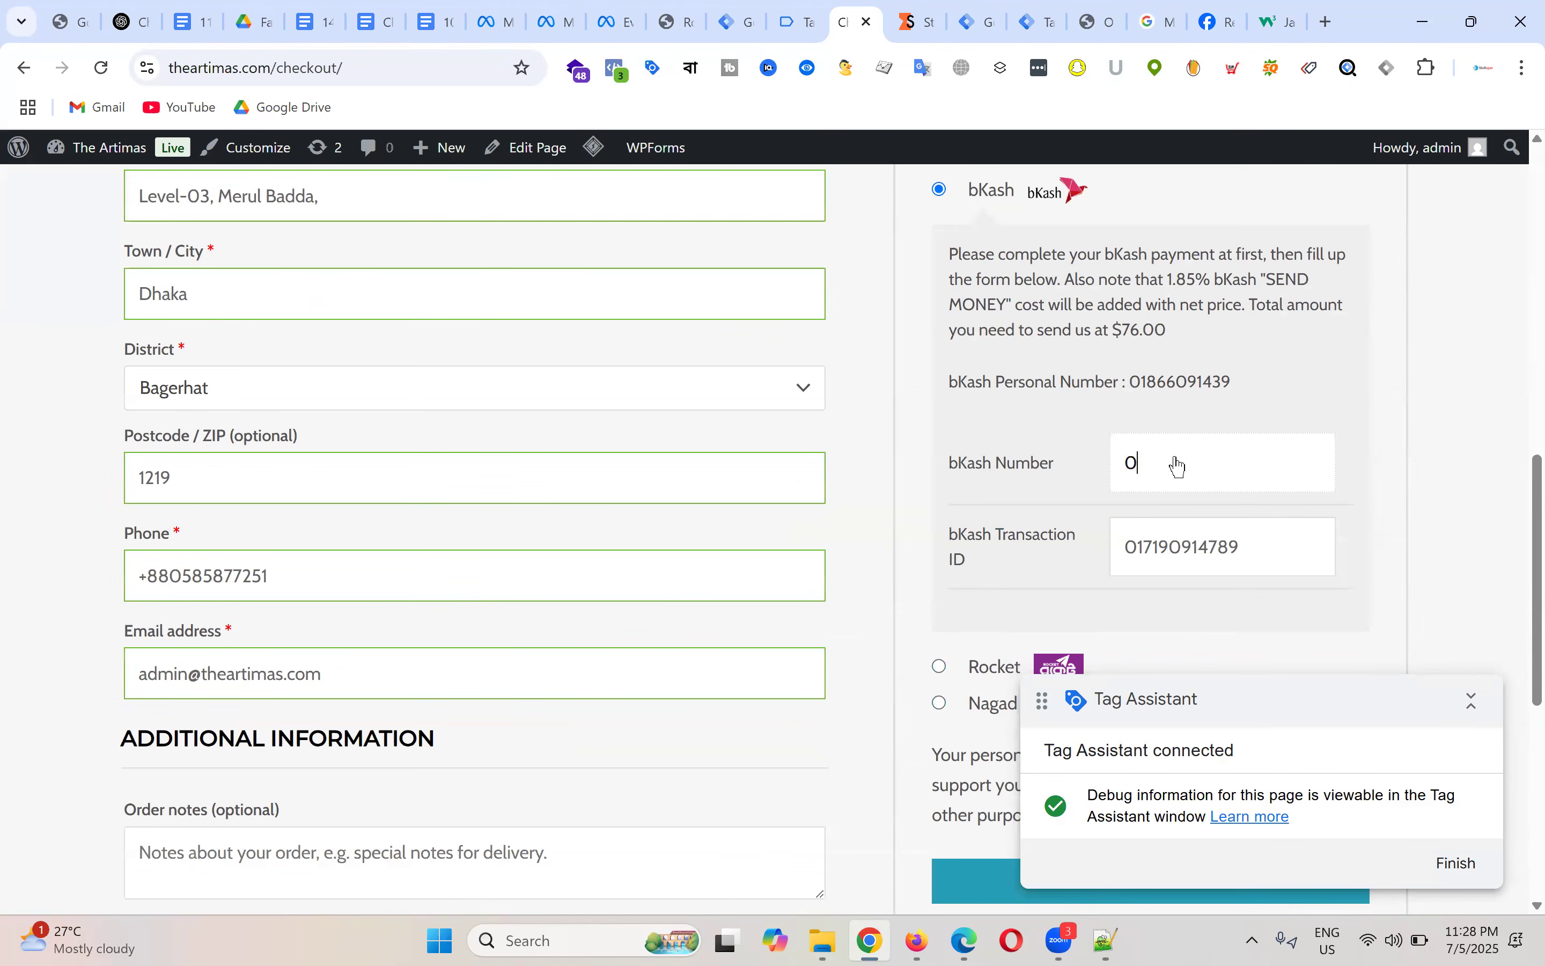
double_click(1179, 467)
key(ctrl+c)
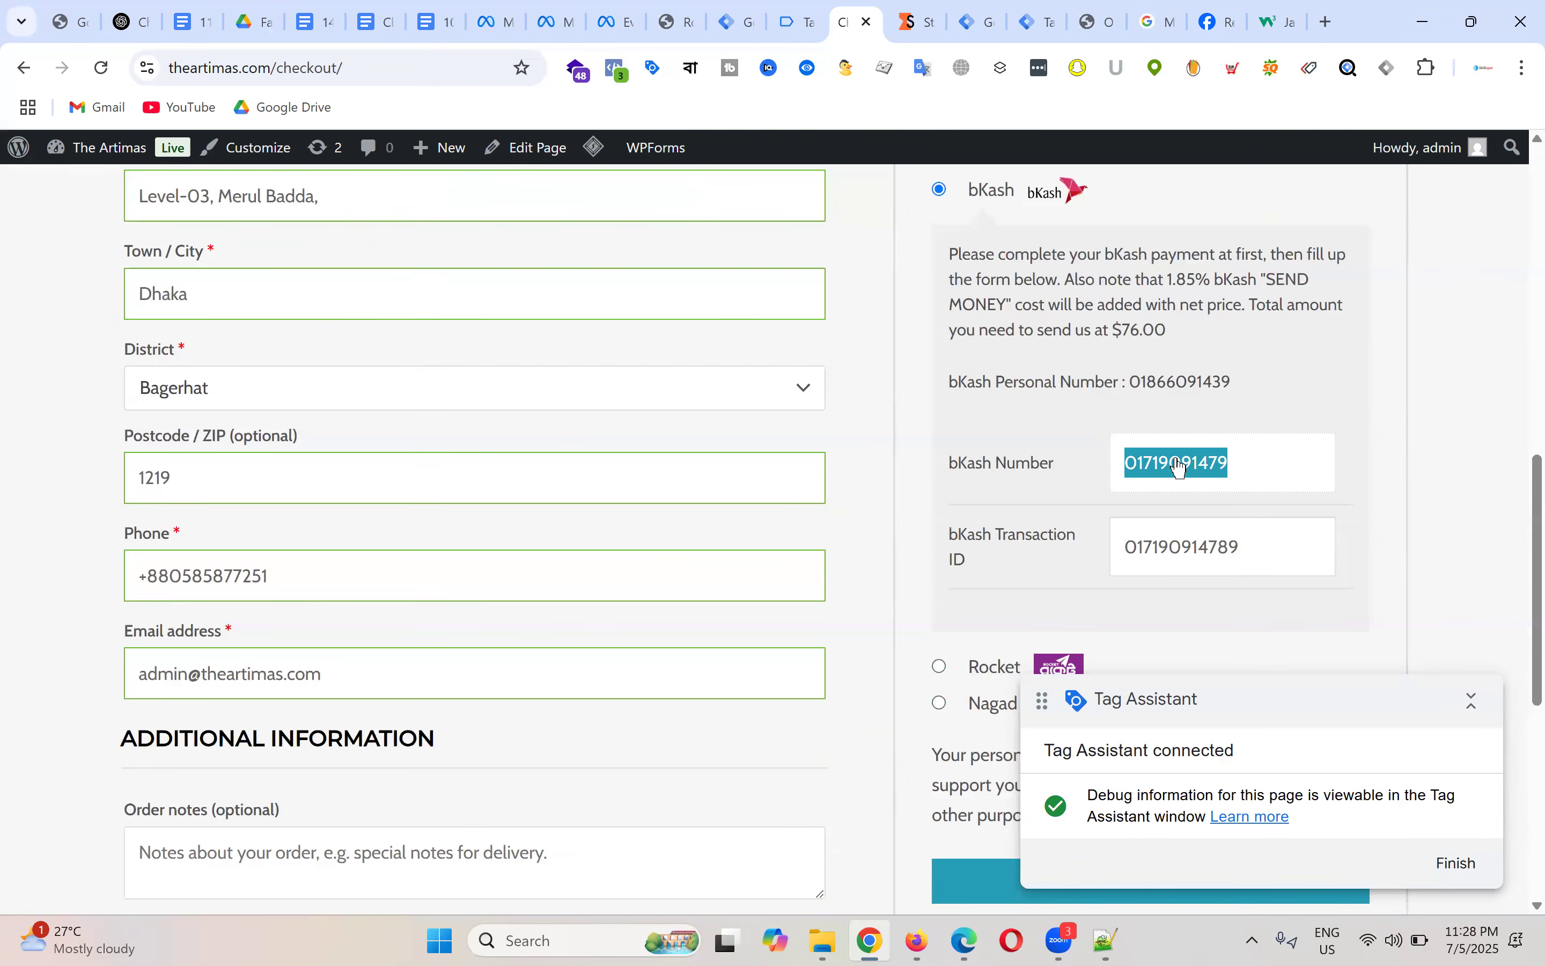
double_click(1188, 564)
key(ctrl+v)
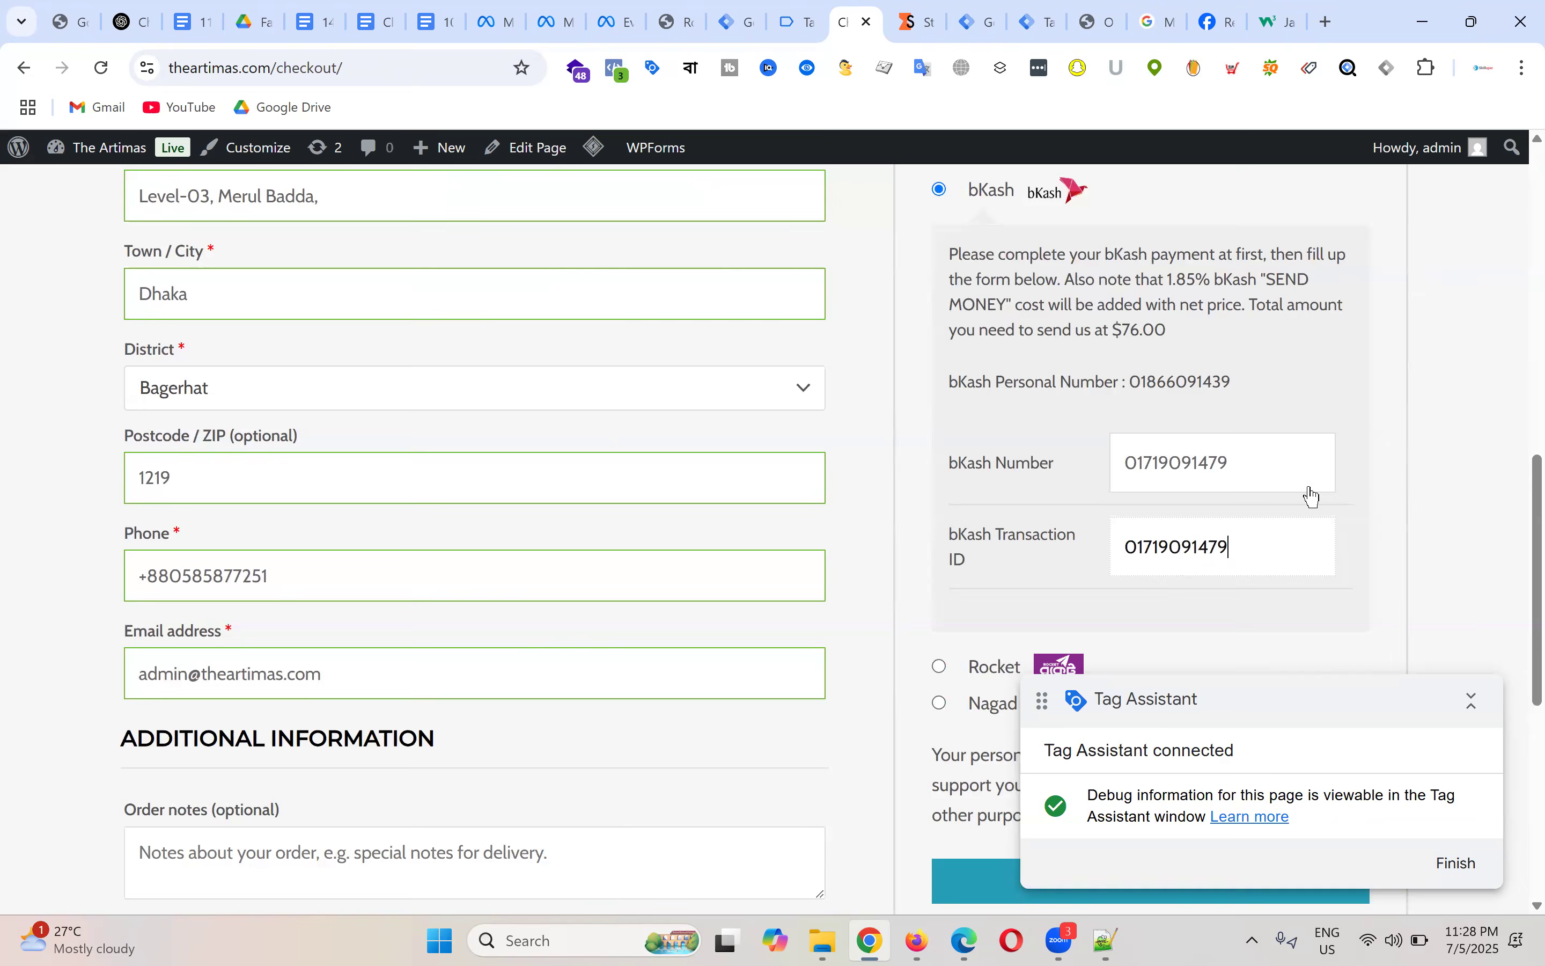
scroll(1303, 492, down, 7)
click(1212, 297)
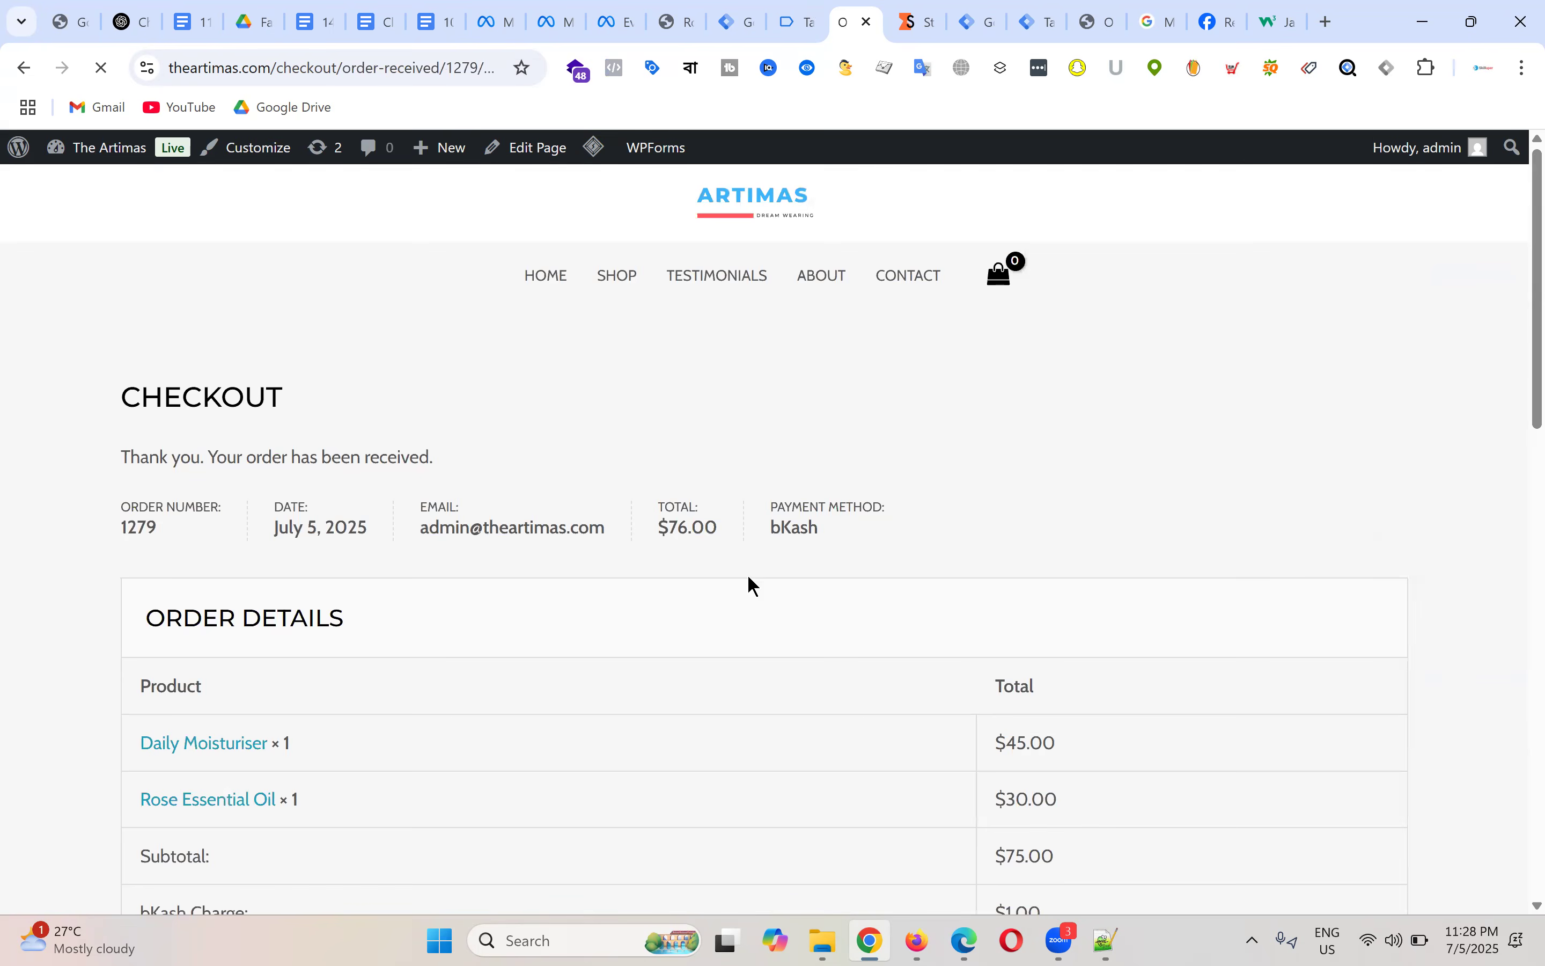
key(ctrl+shift+Tab)
Step: Check the Order received page's tags, then confirm in Summary all ten FB and GA4 tags fired
scroll(752, 379, down, 3)
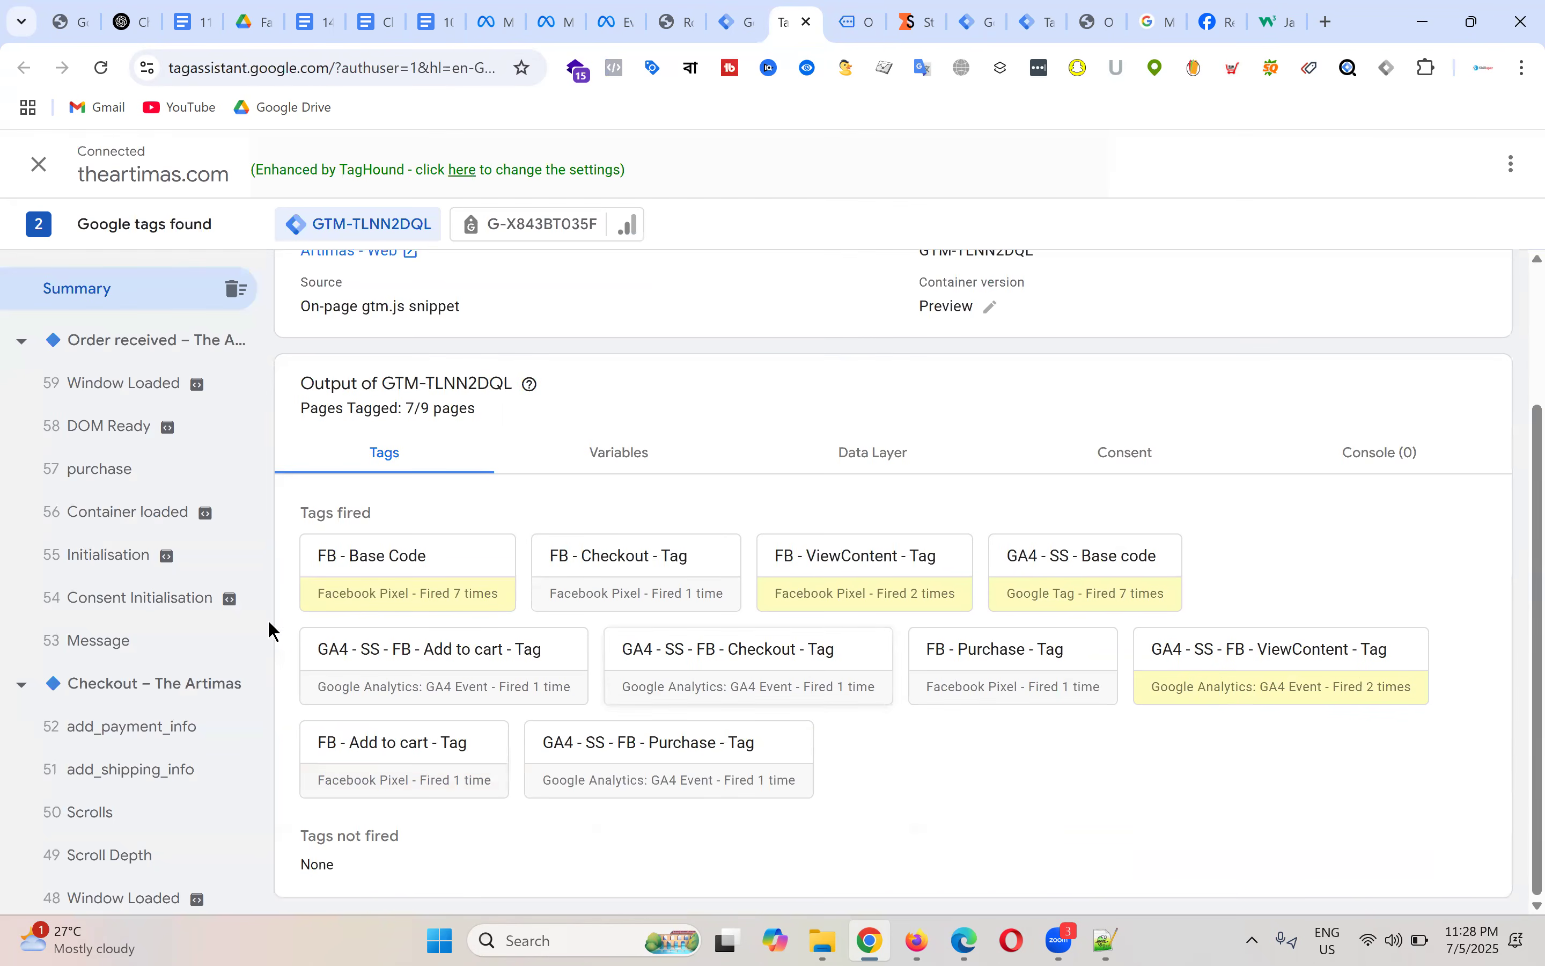
click(148, 350)
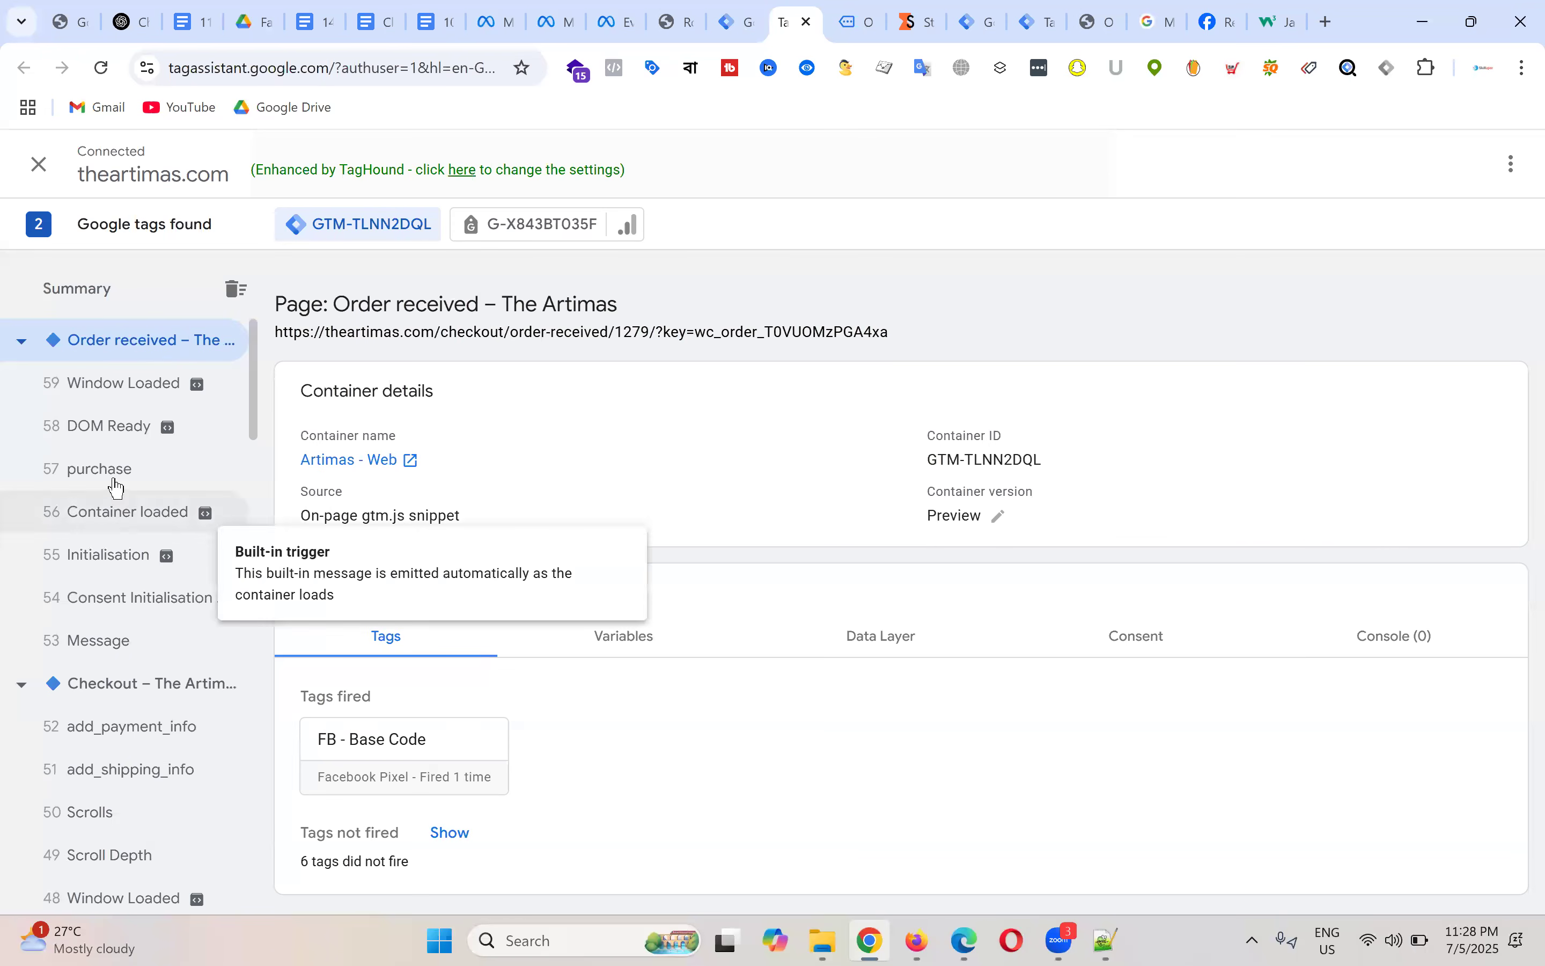
click(107, 298)
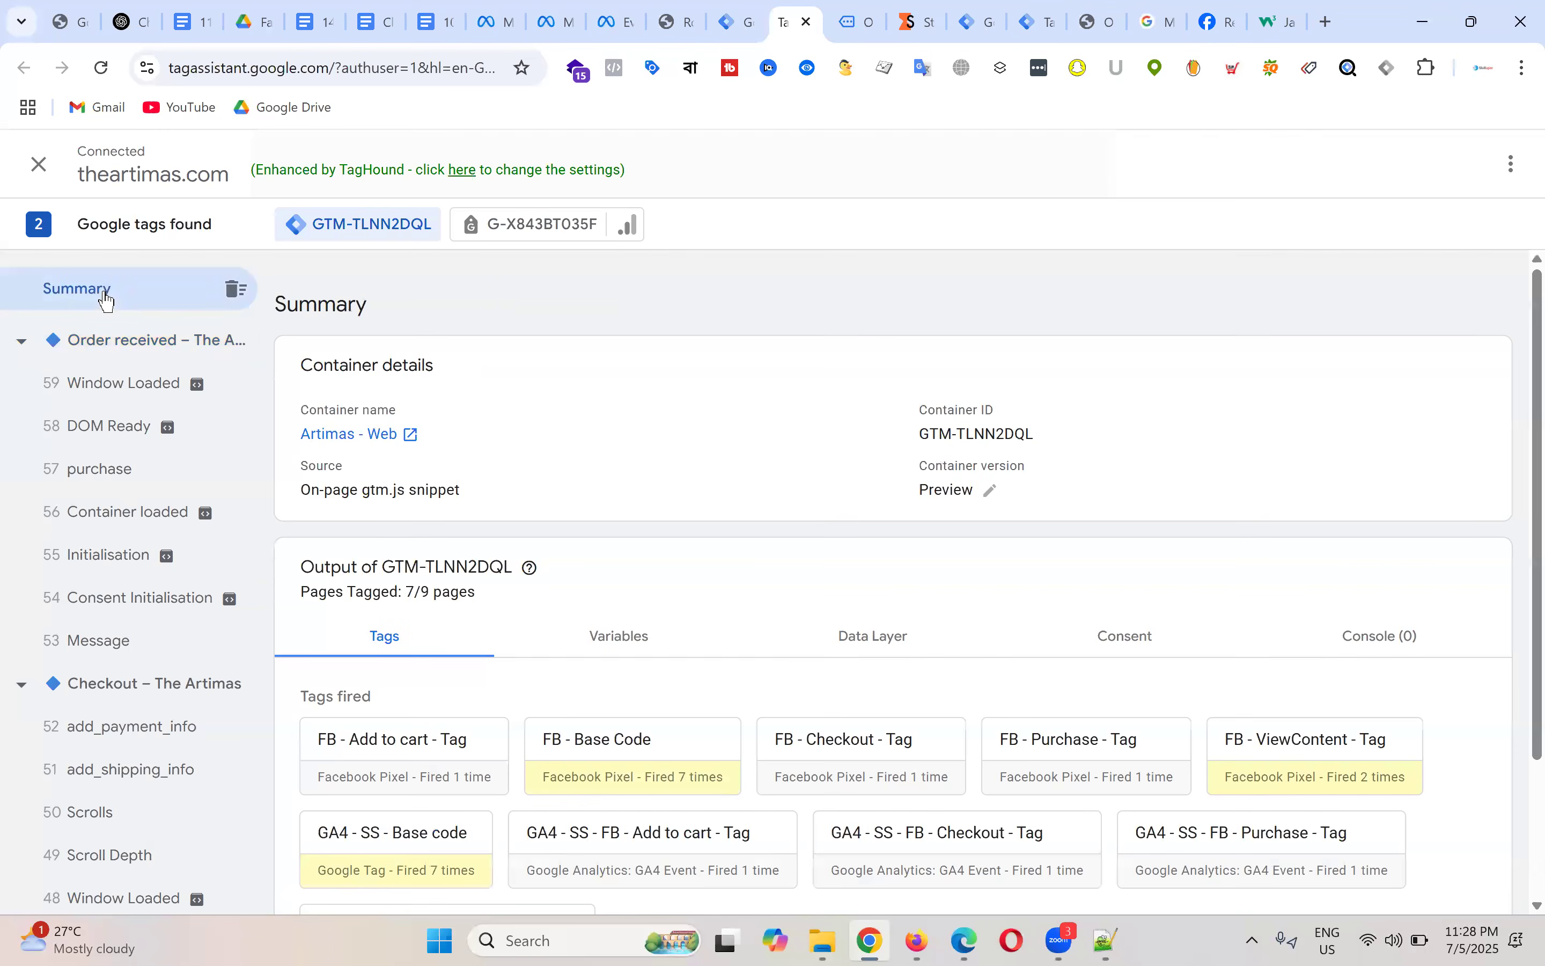
scroll(803, 544, down, 3)
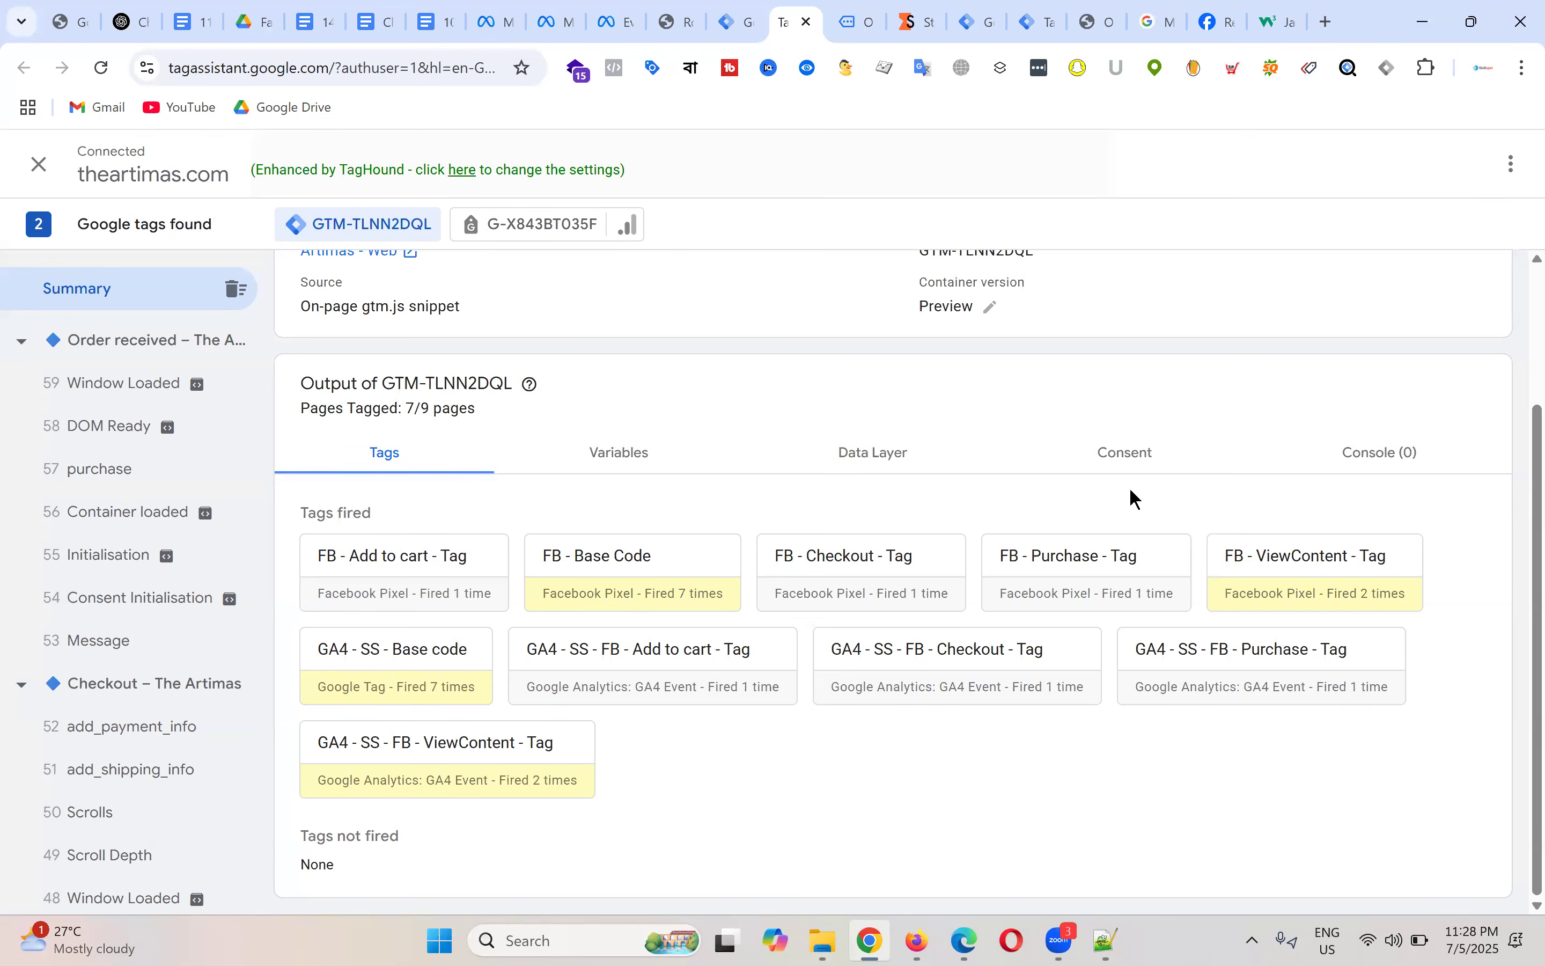
Step: Expand Meta Pixel Helper's PageView and Purchase events on the order-received page, confirming value 76 USD
click(870, 9)
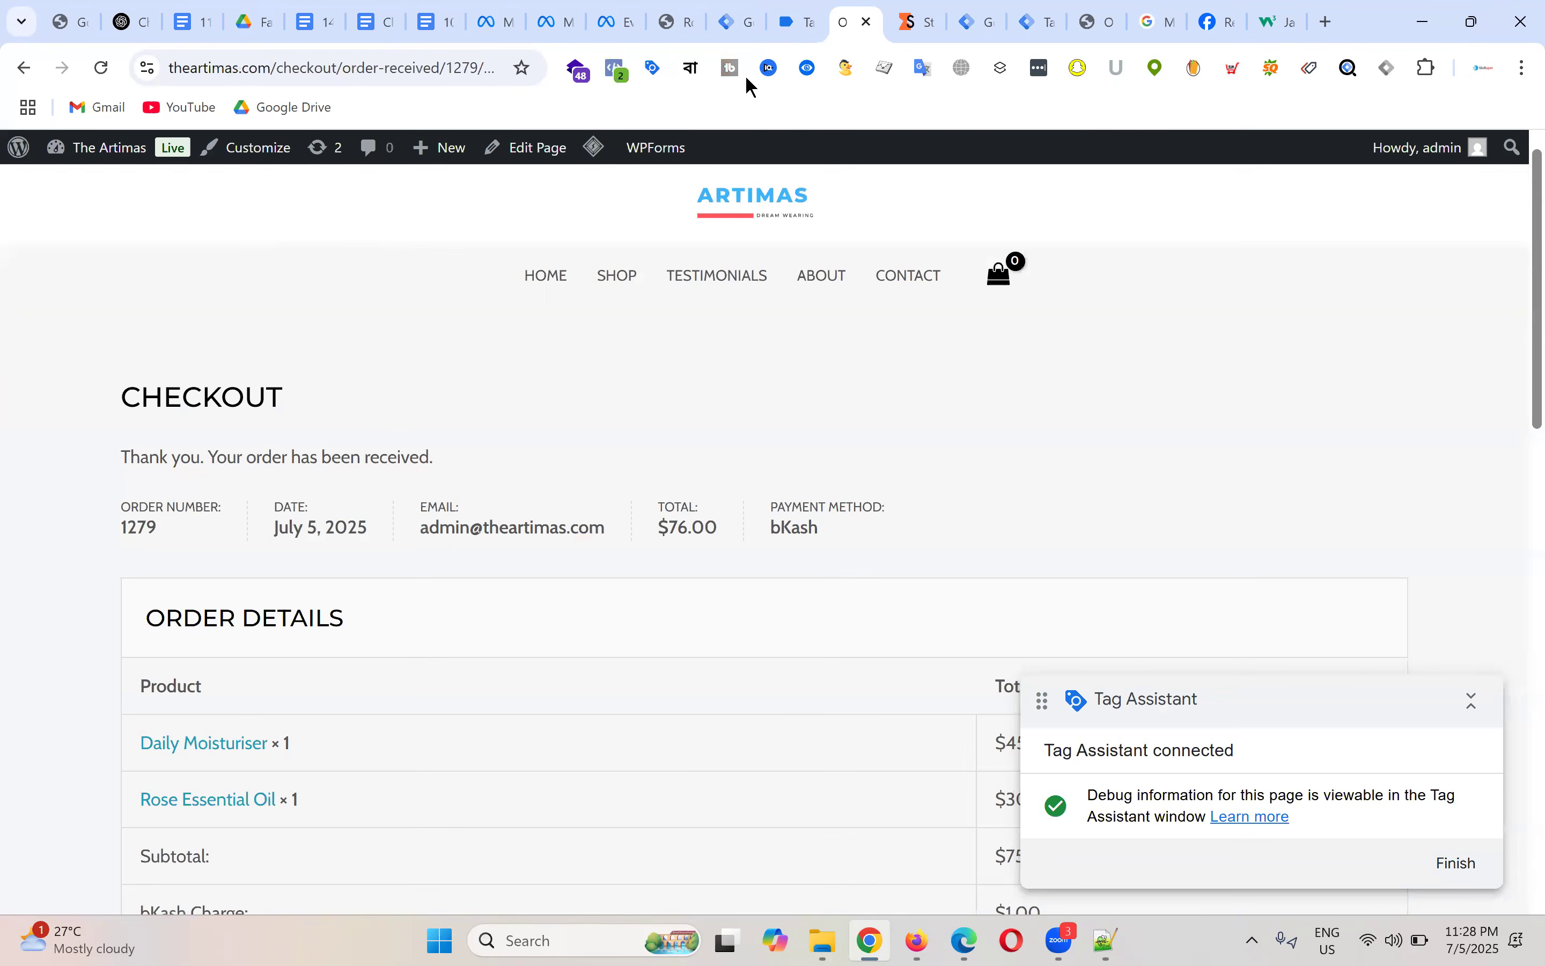
click(622, 69)
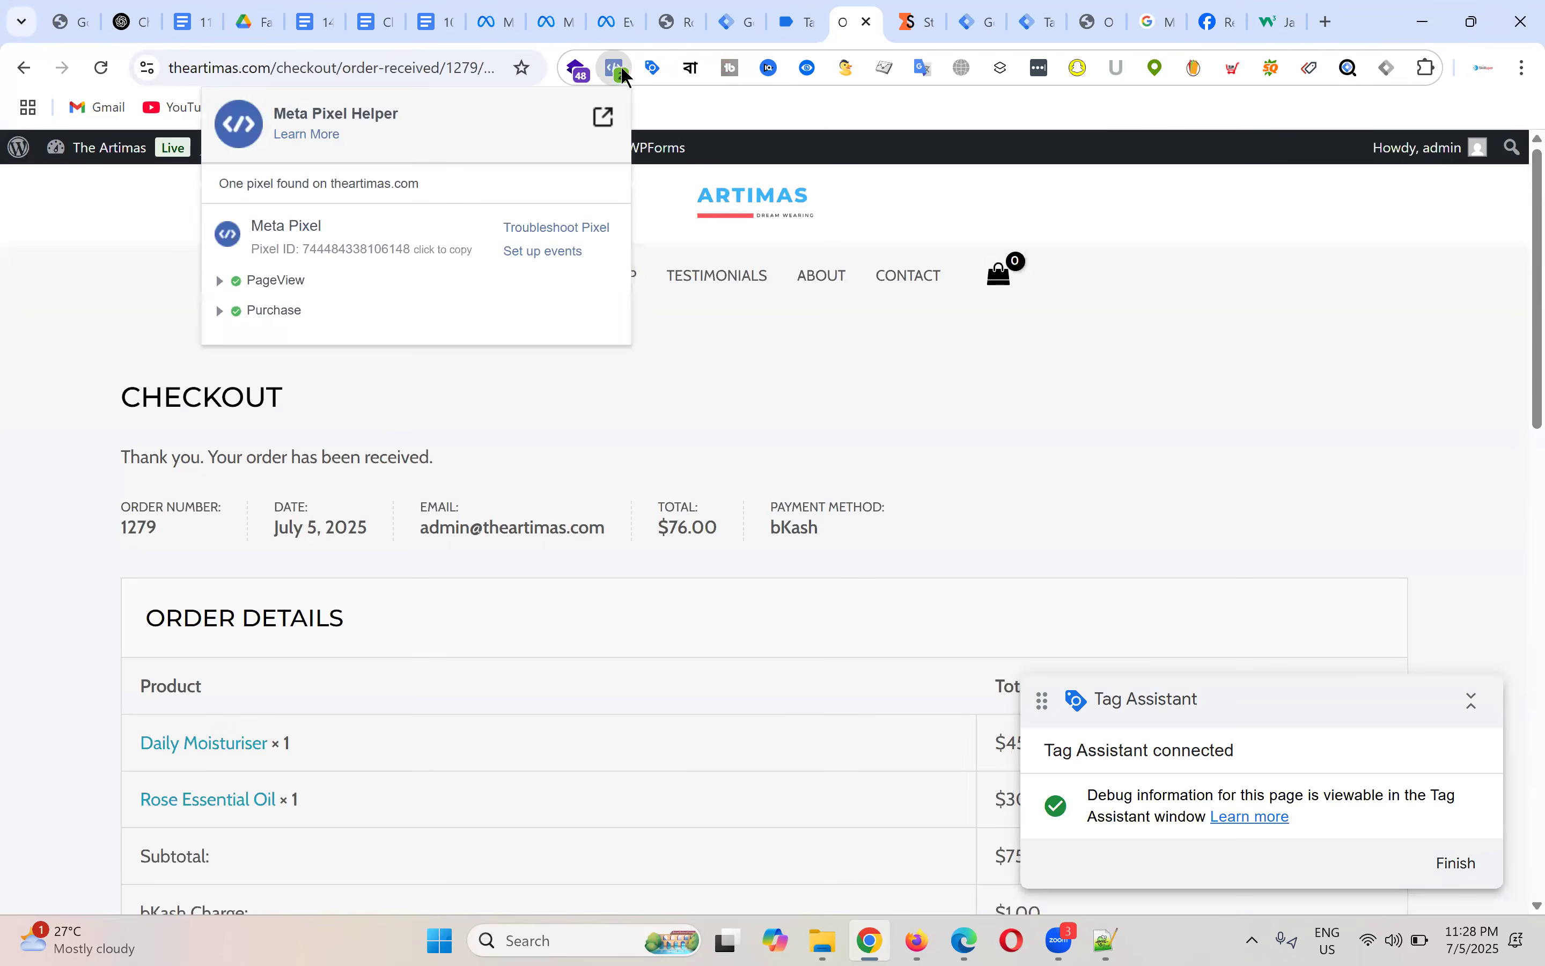
click(215, 312)
click(221, 434)
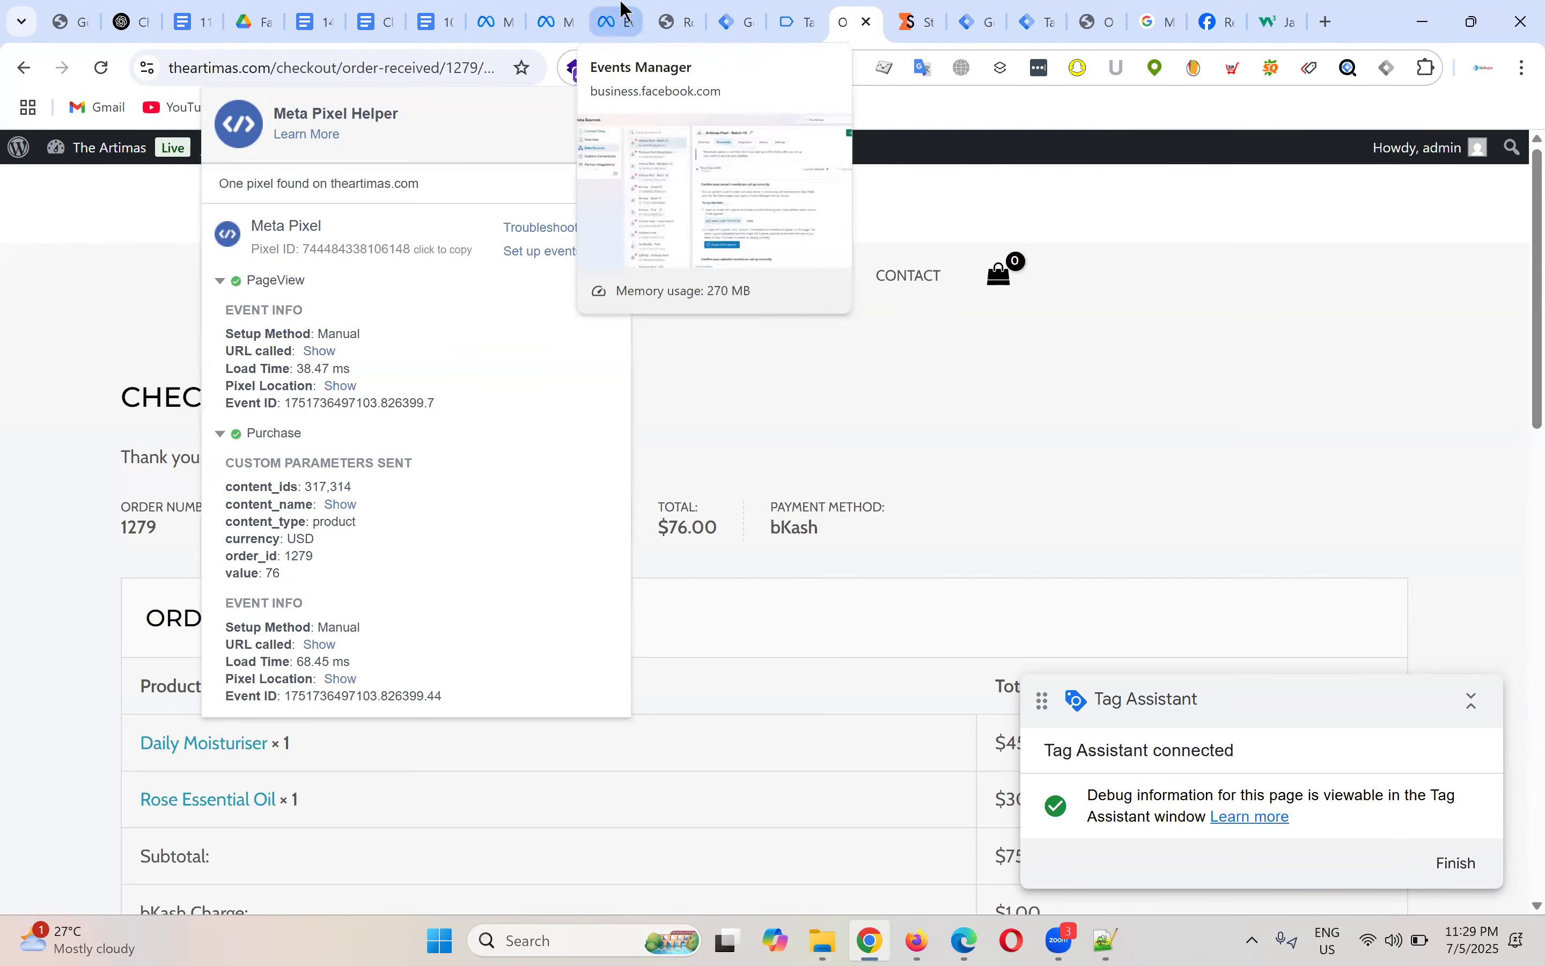
click(741, 19)
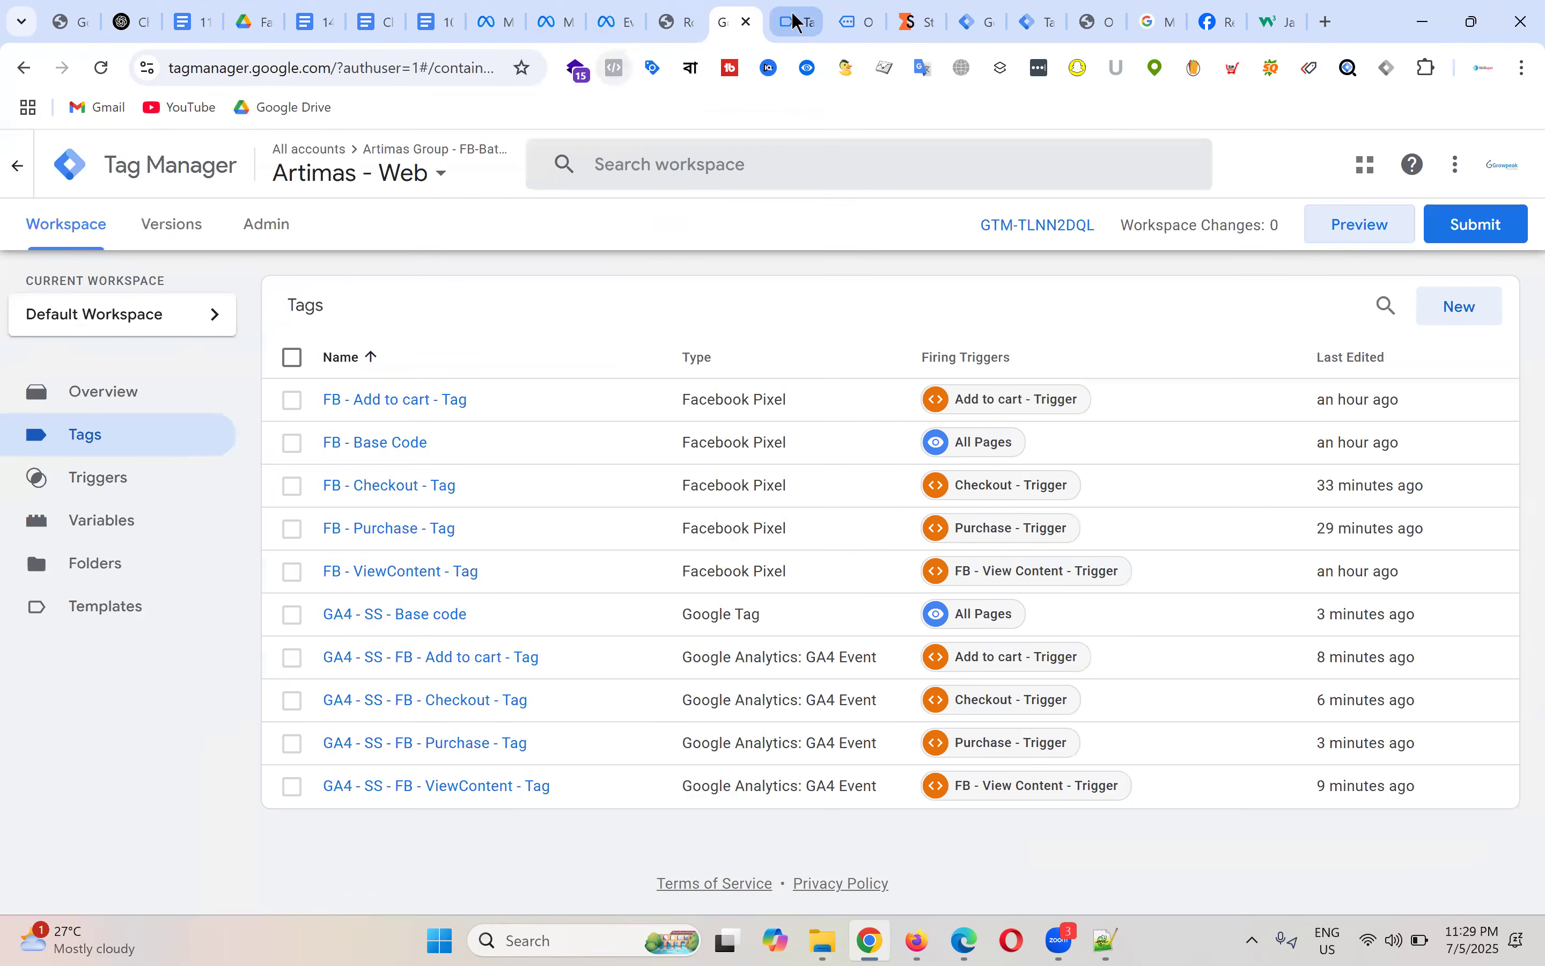
Step: Scroll the Batch-19 pixel's test events to confirm server and browser PageView and Purchase, all Processed
click(798, 23)
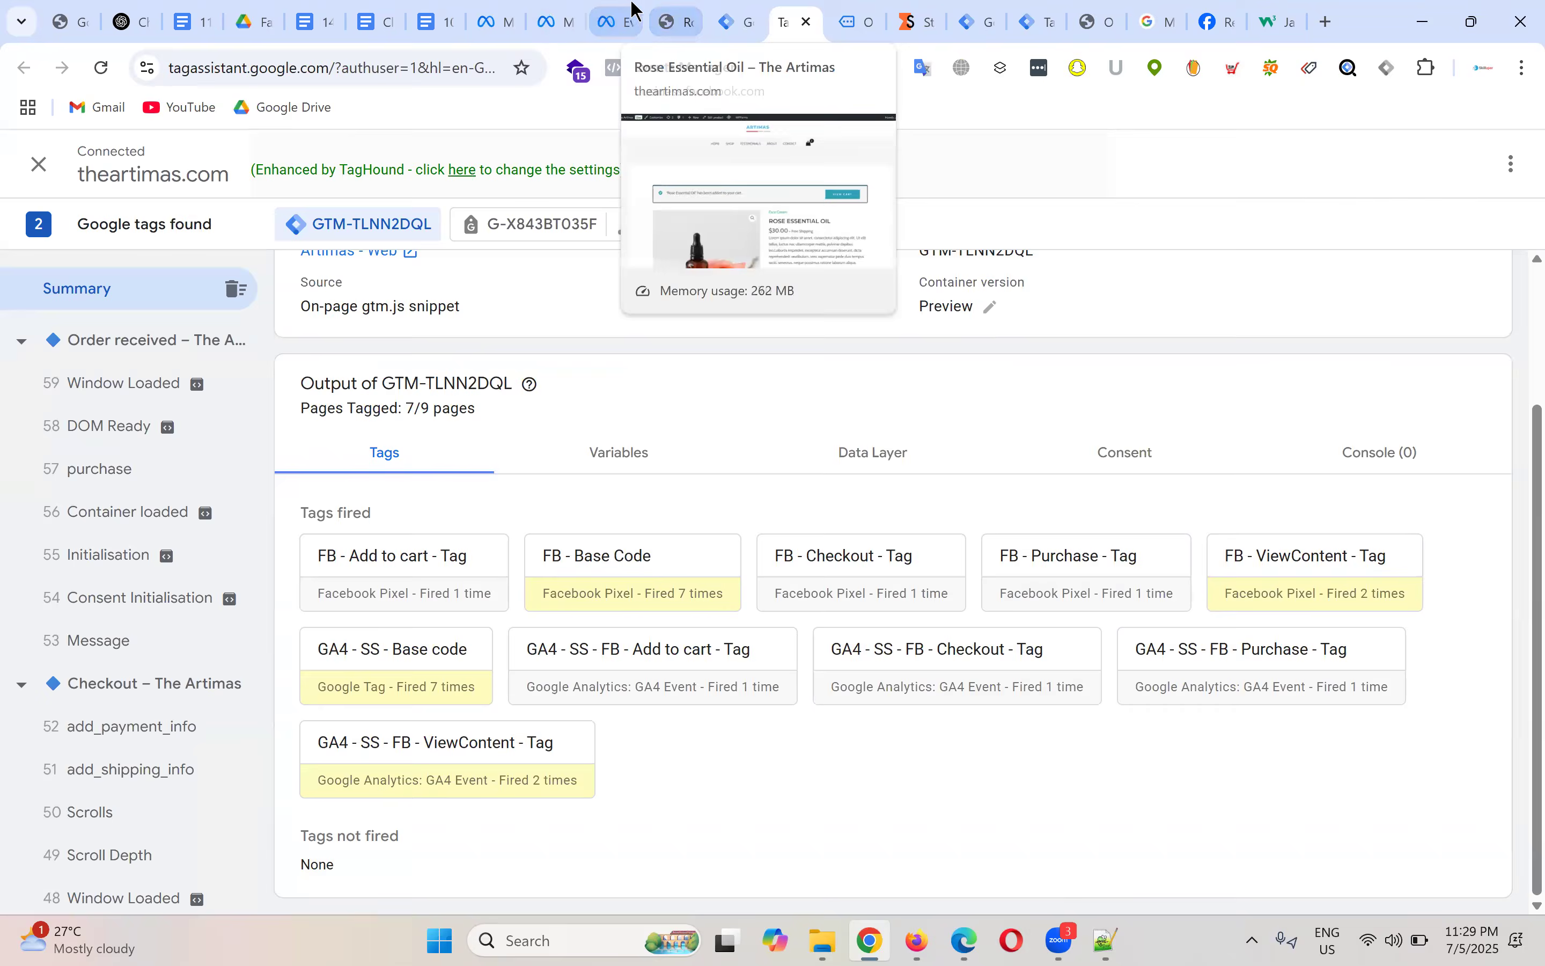
click(607, 9)
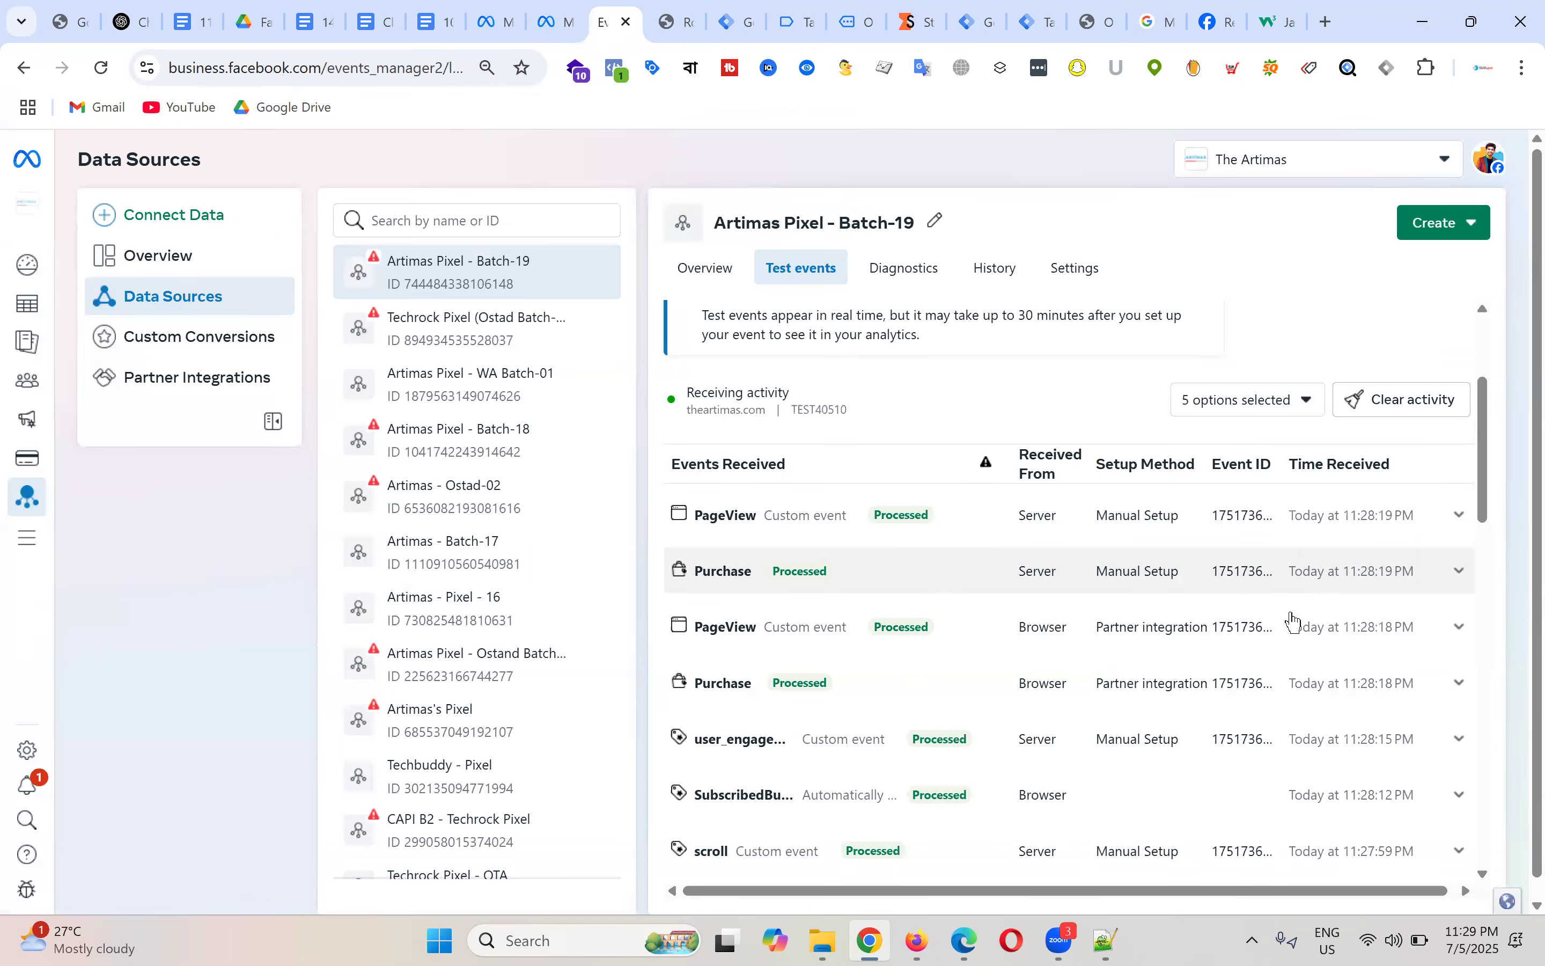
scroll(1300, 629, down, 3)
scroll(1300, 629, down, 10)
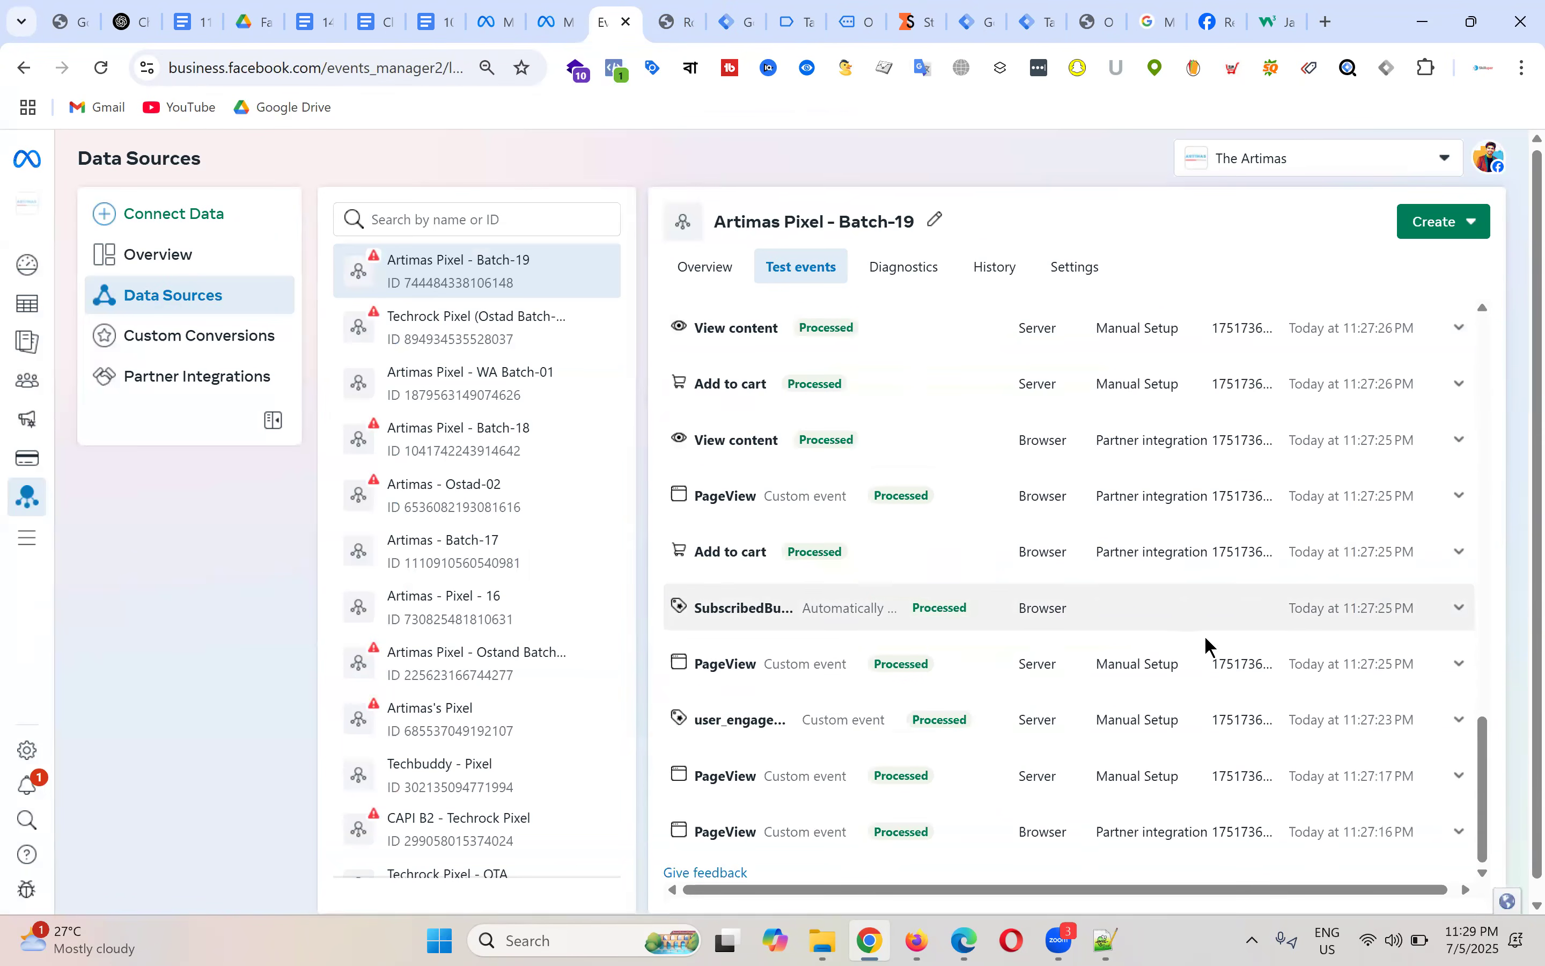
scroll(1209, 647, up, 10)
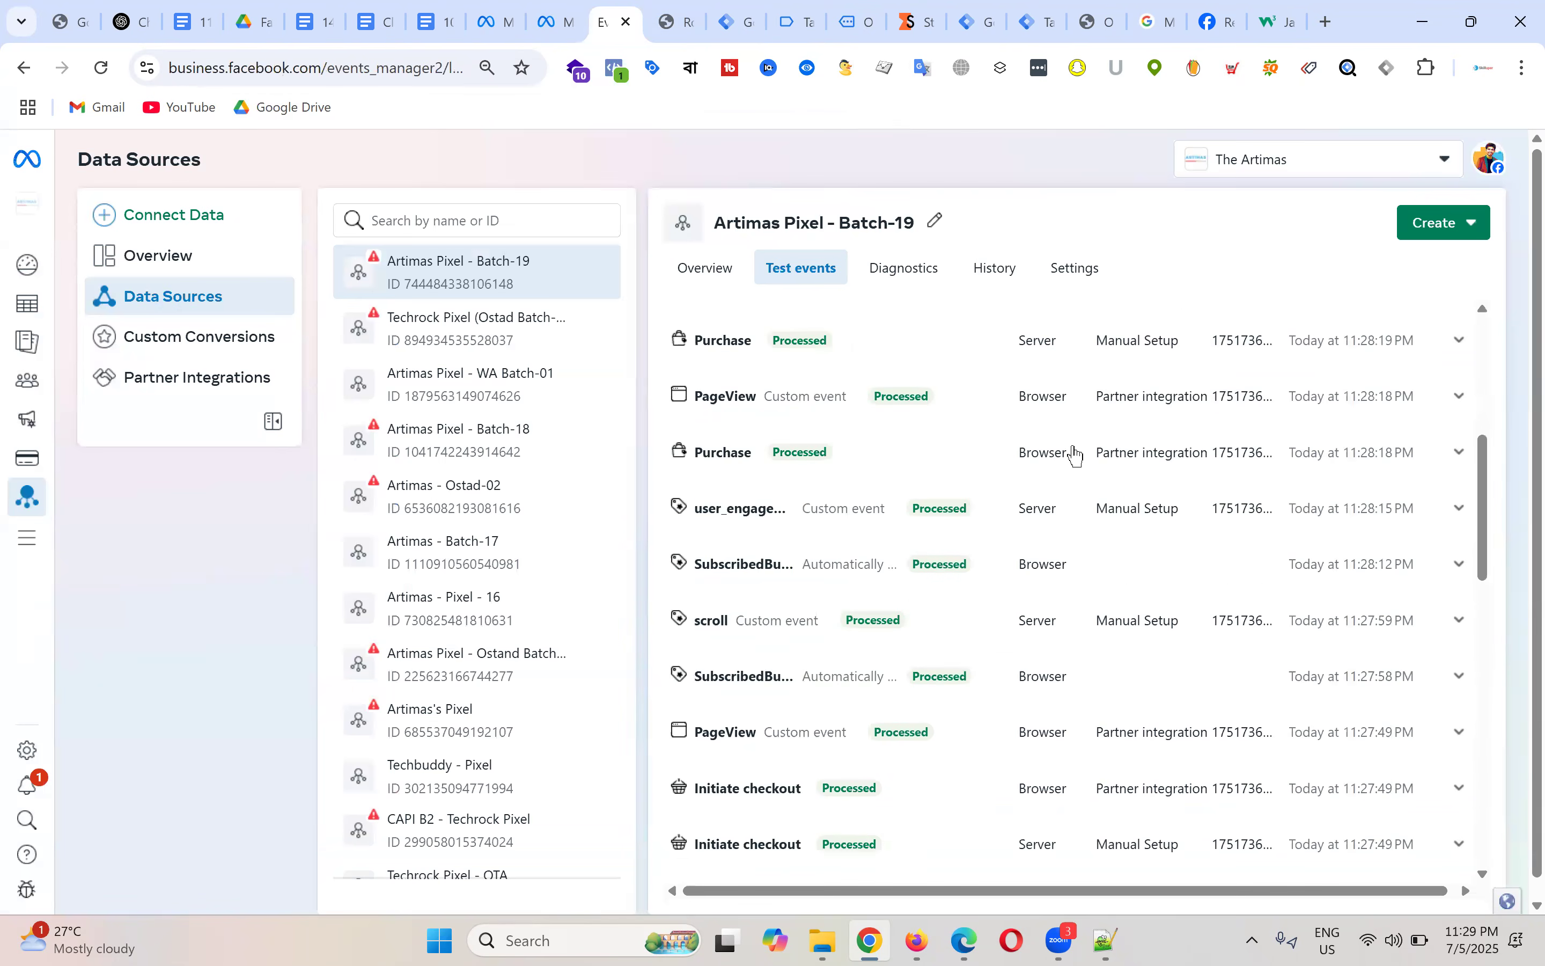
scroll(1076, 455, down, 5)
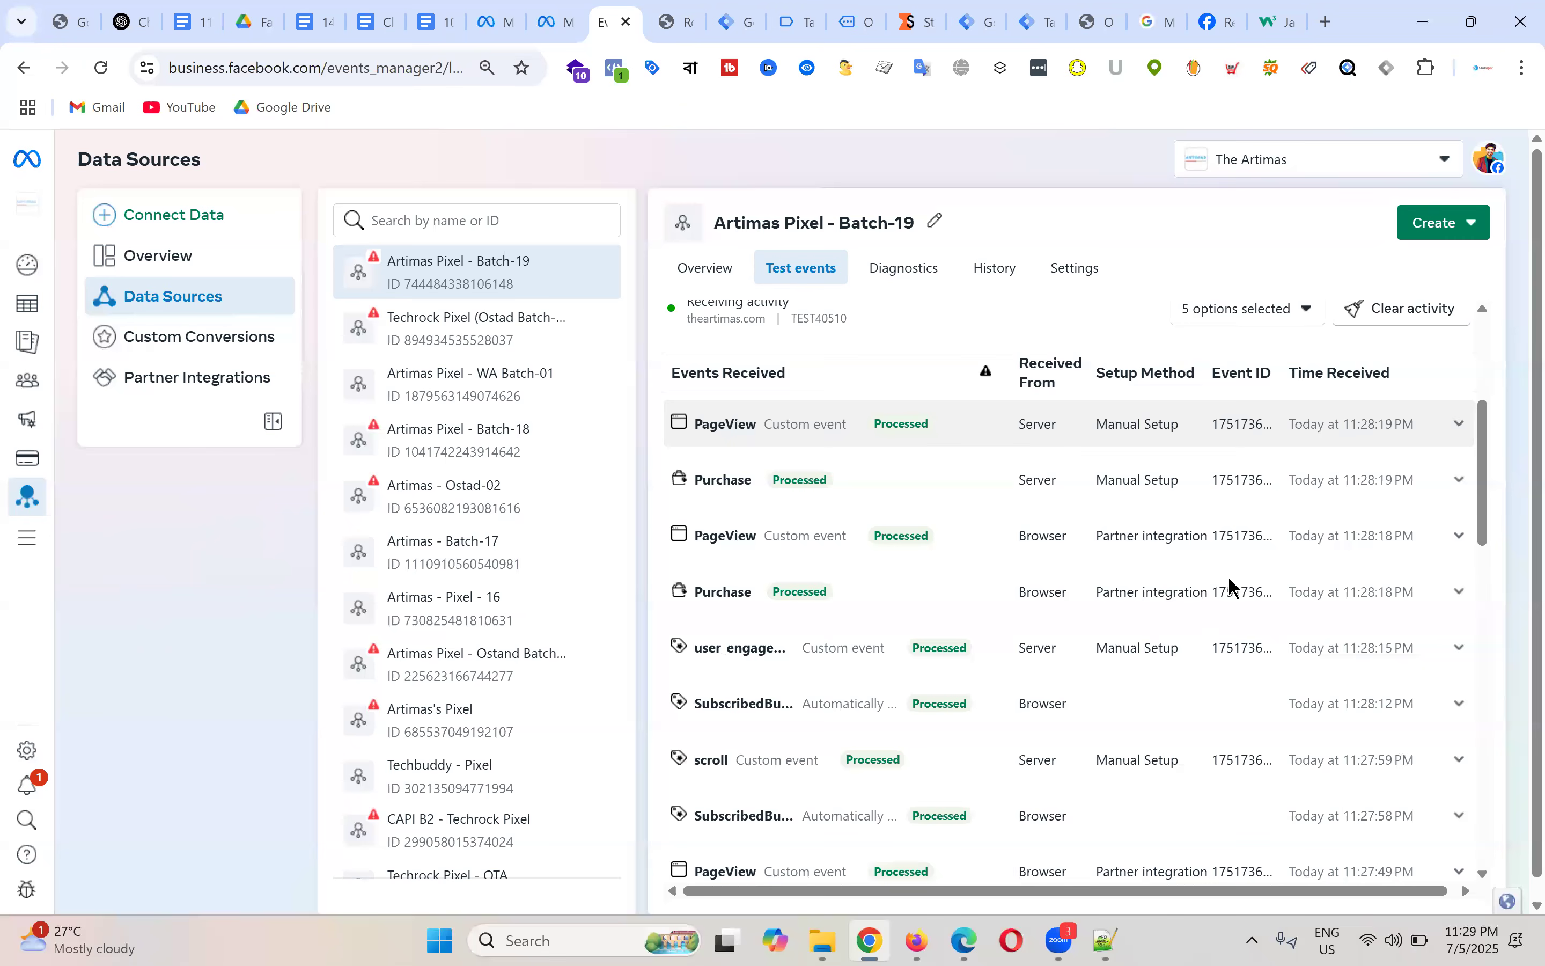
scroll(1231, 586, down, 10)
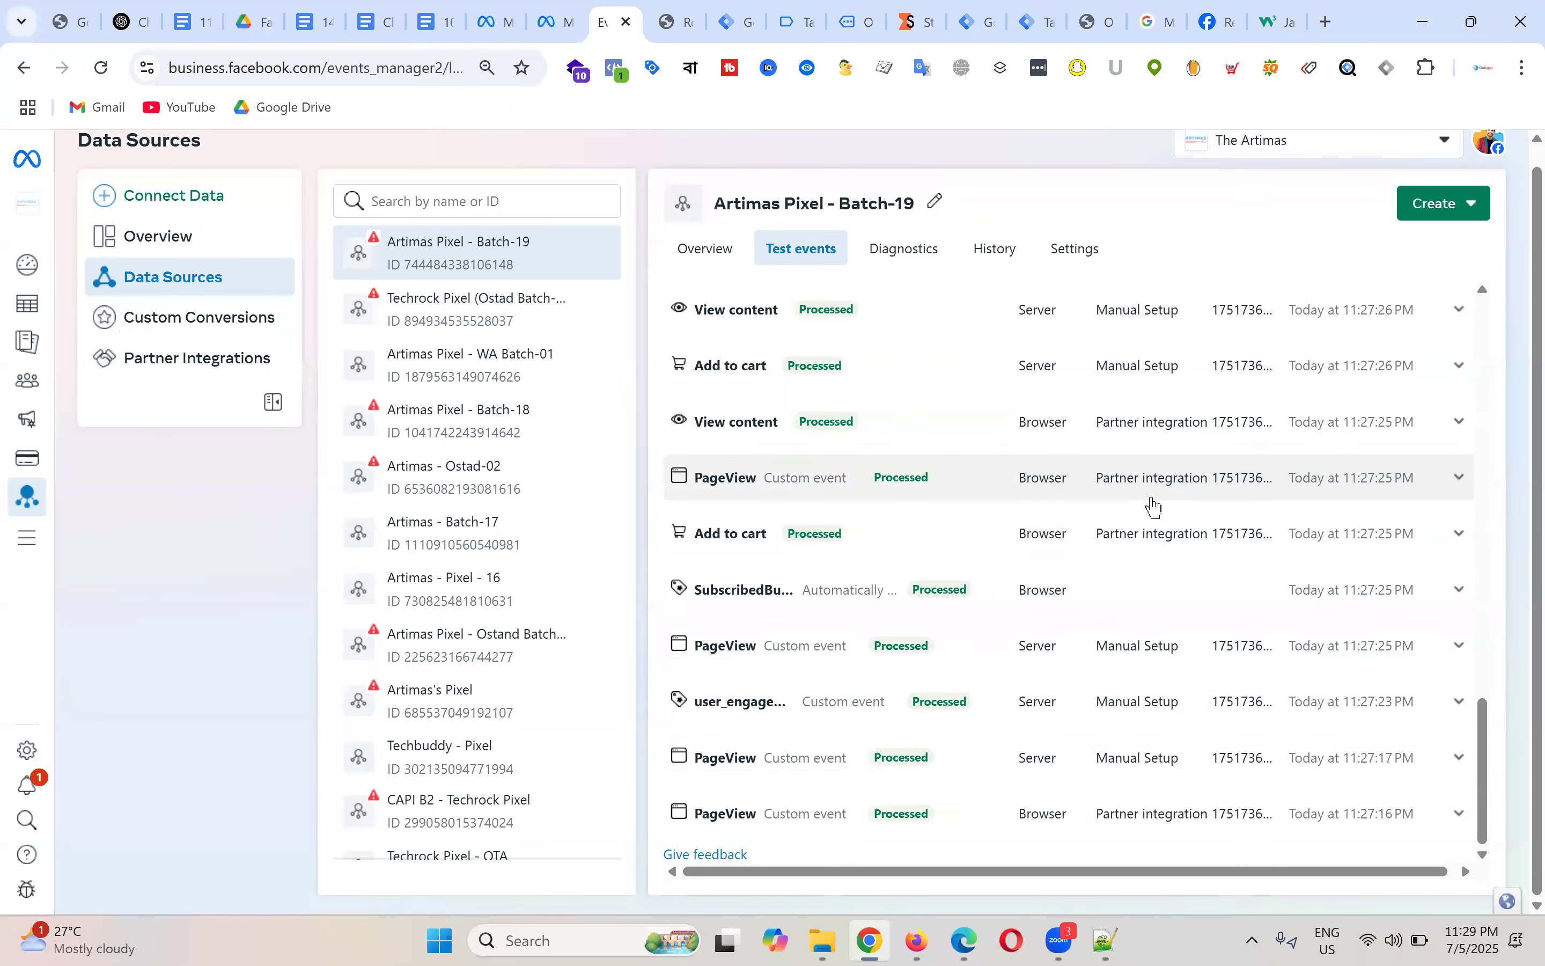
scroll(1154, 506, up, 15)
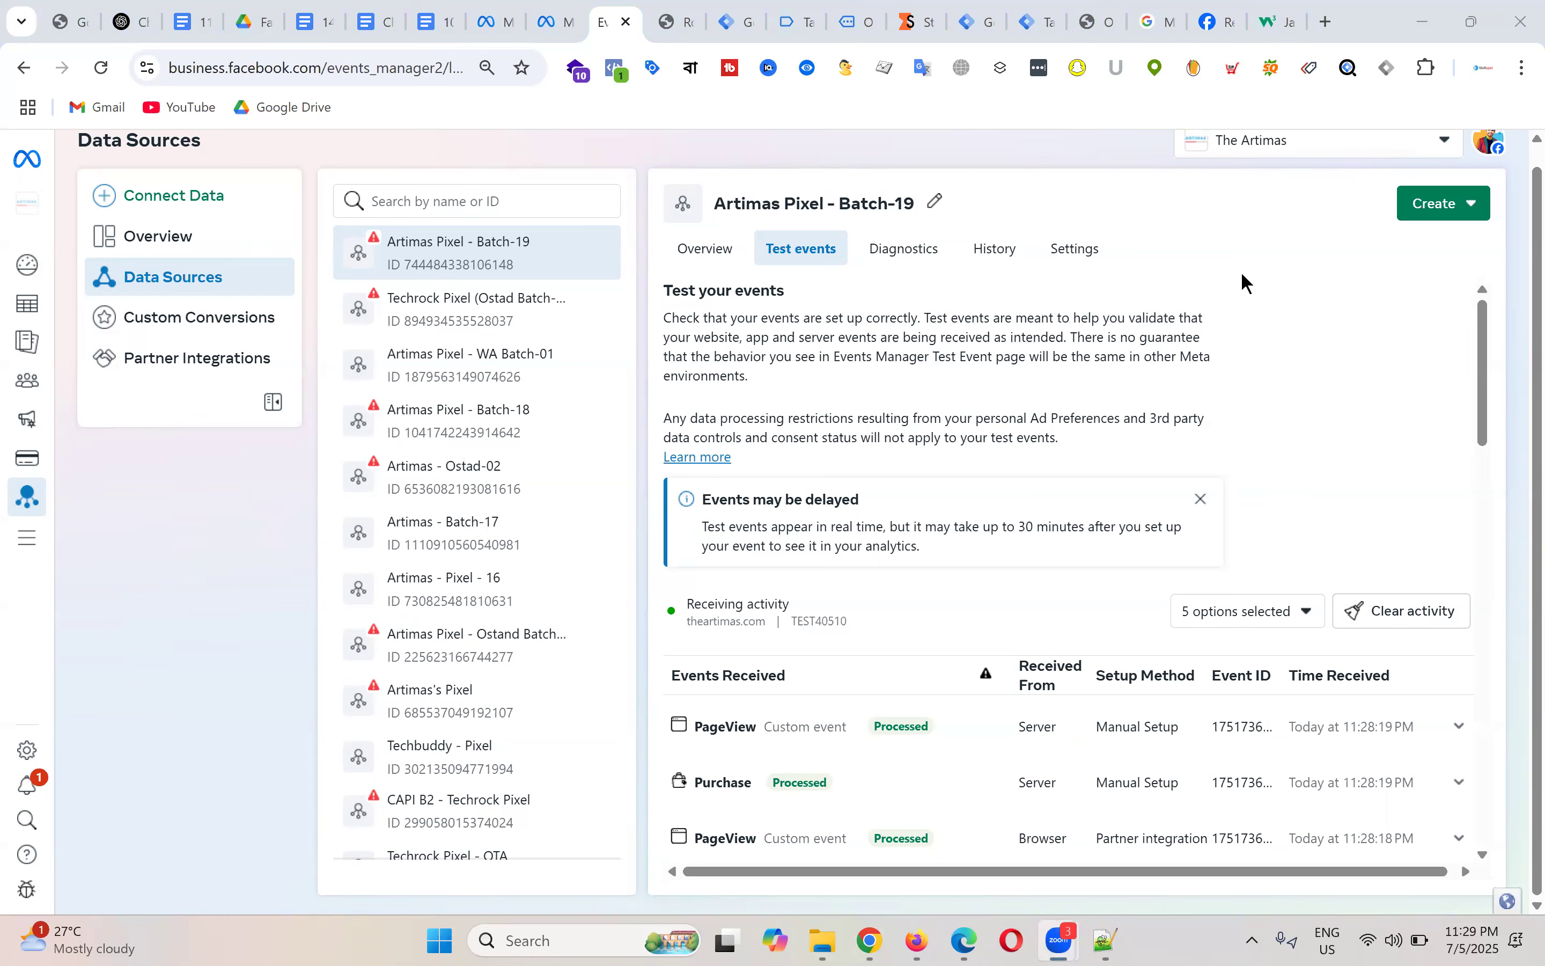
Step: In the Class Note document, insert blank lines above the code block
click(379, 13)
scroll(316, 430, up, 3)
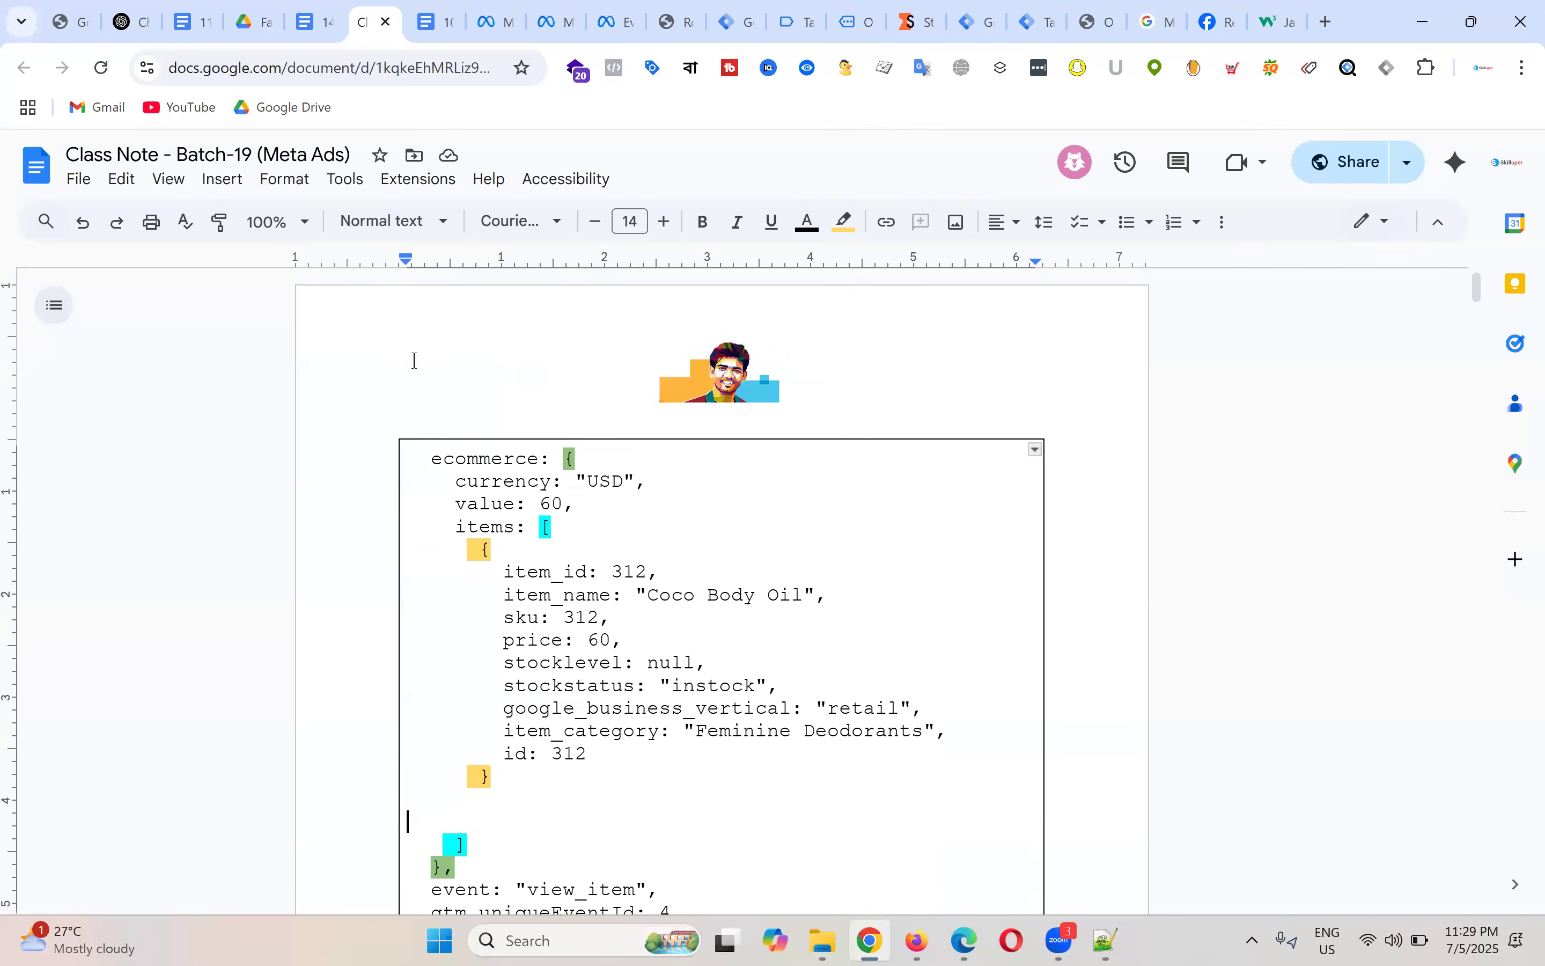
click(414, 383)
key(Return)
key(Return)
key(Return)
key(Return)
click(479, 442)
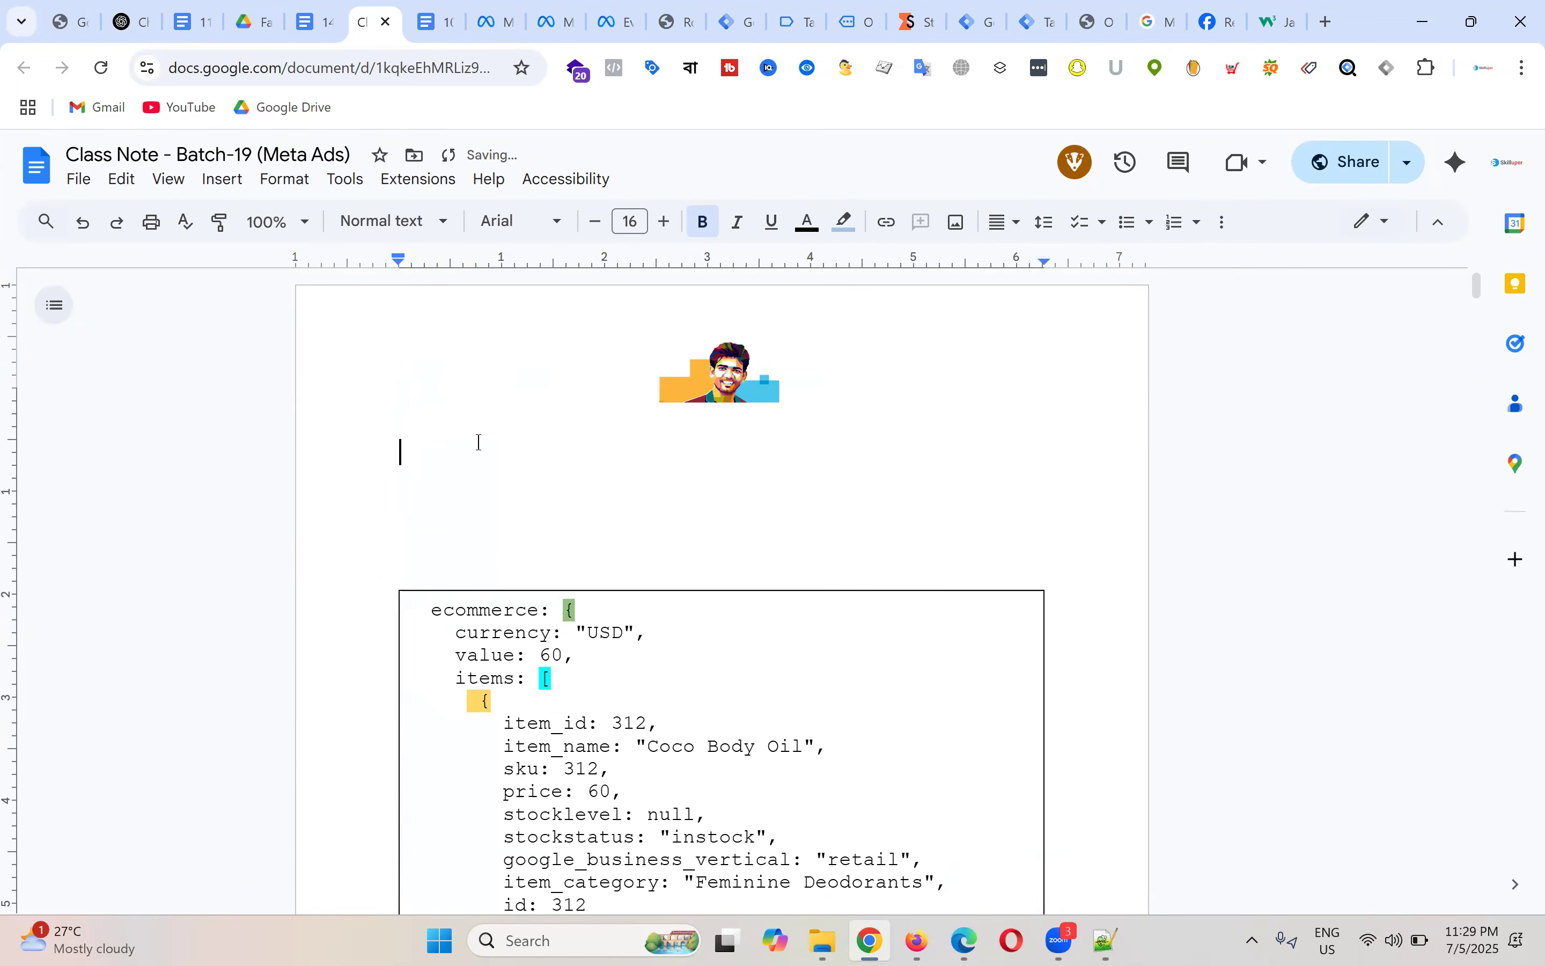
scroll(480, 442, down, 15)
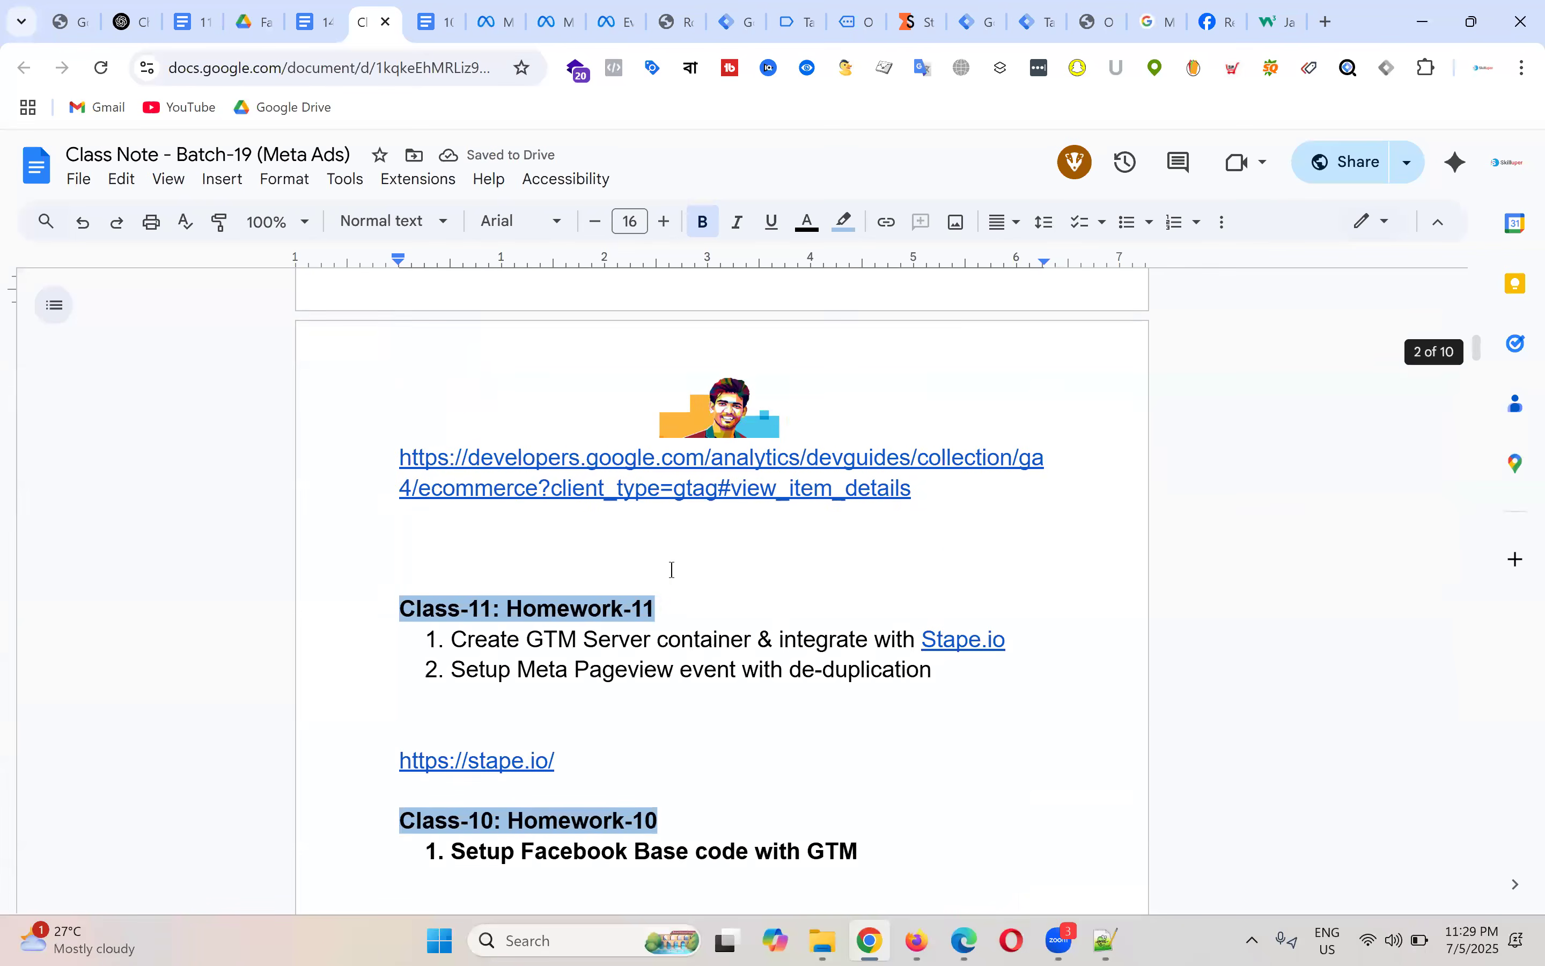
Step: Paste the Class-11: Homework-11 heading under the image and change it to Class-12: Homework-12
drag(662, 603, 370, 600)
key(ctrl+c)
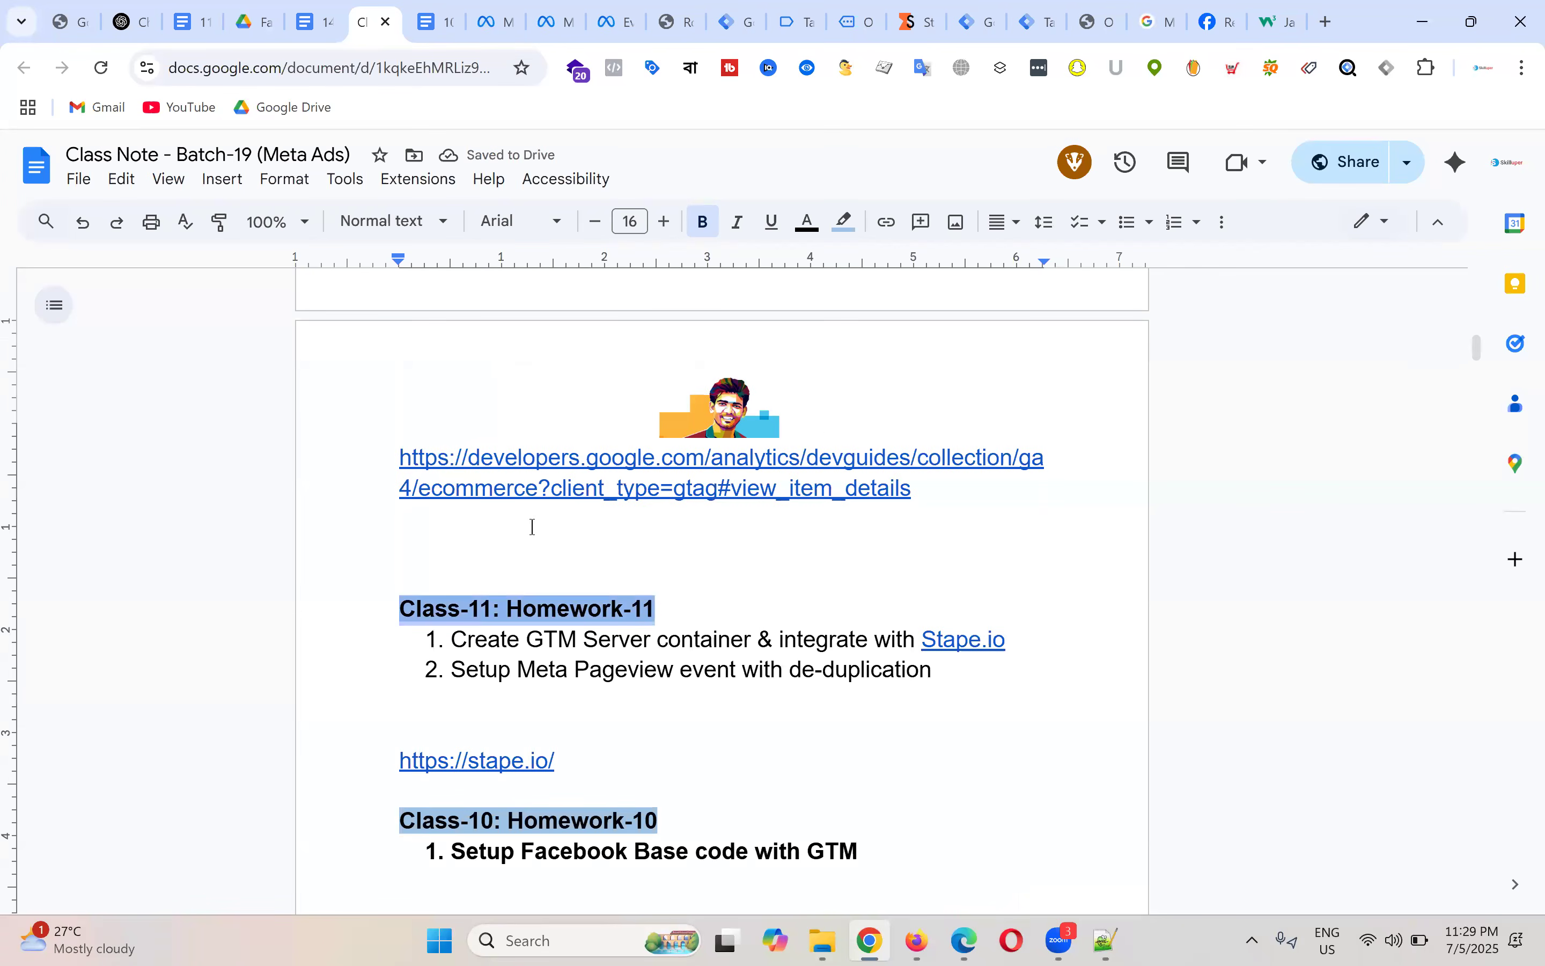
scroll(821, 424, up, 11)
double_click(440, 429)
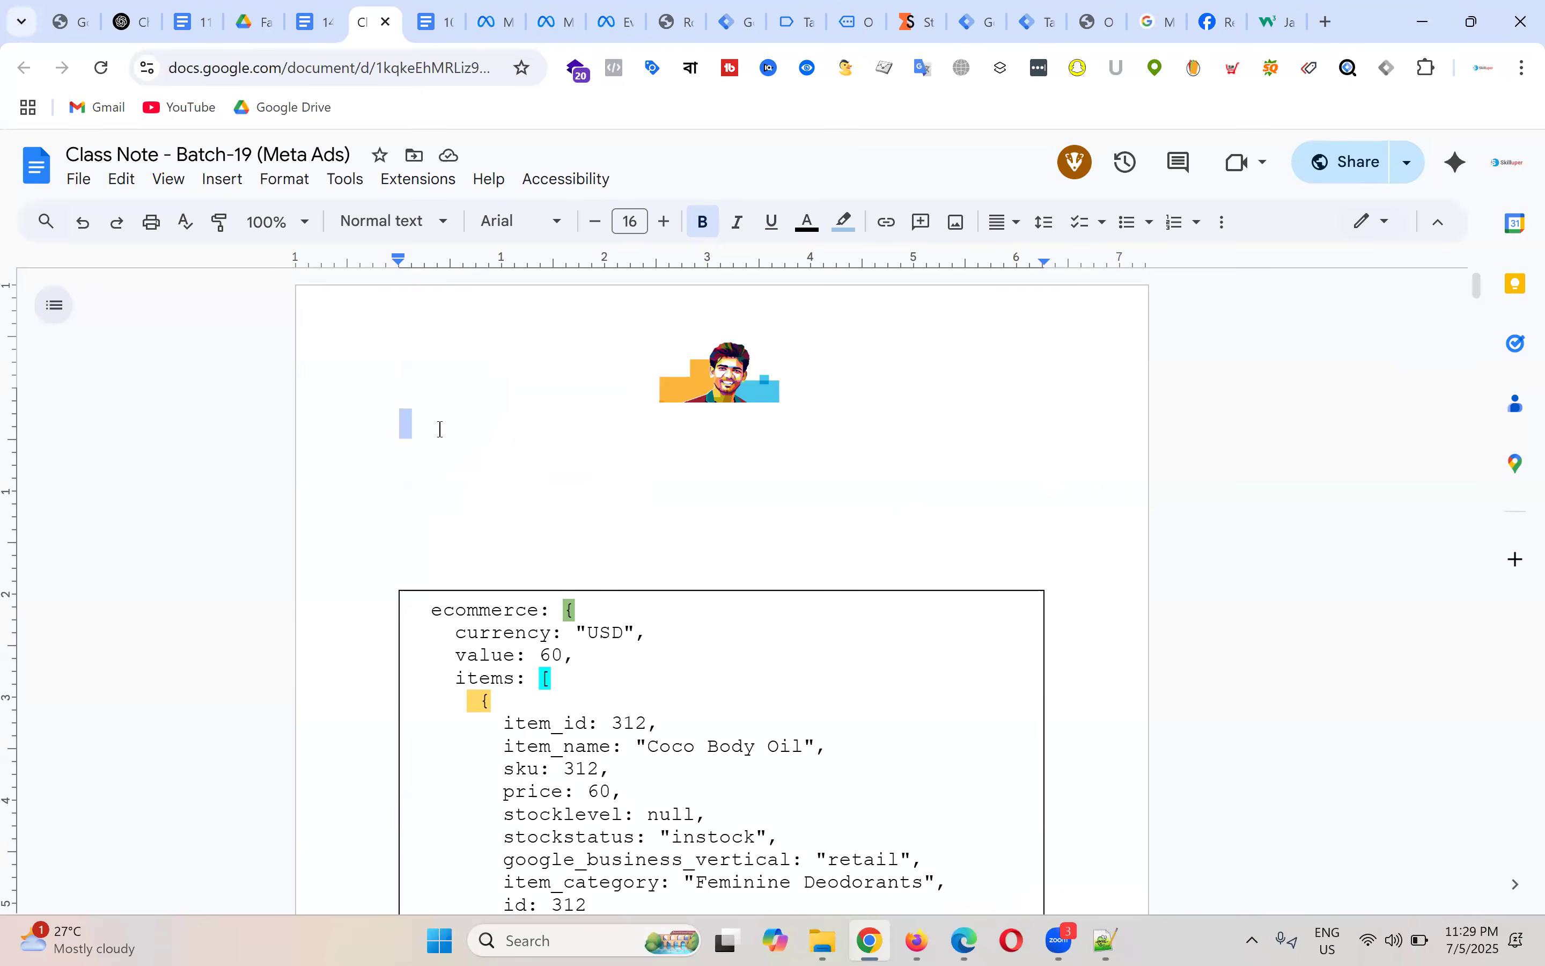
key(ctrl+v)
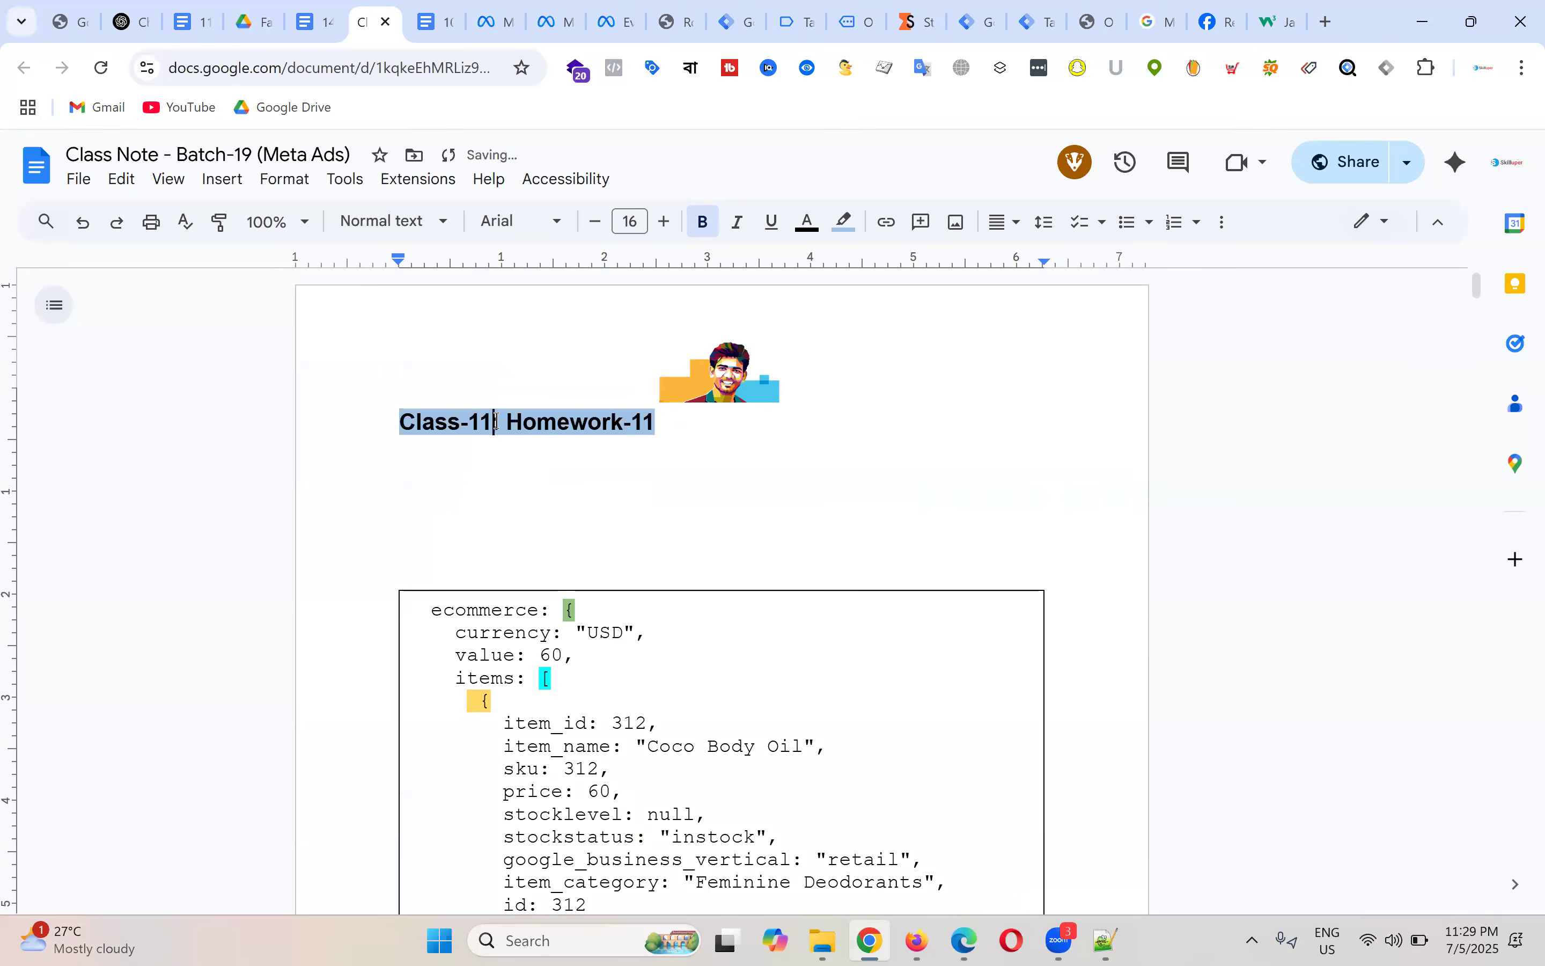
key(BackSpace)
text(2)
click(721, 419)
key(BackSpace)
text(2:)
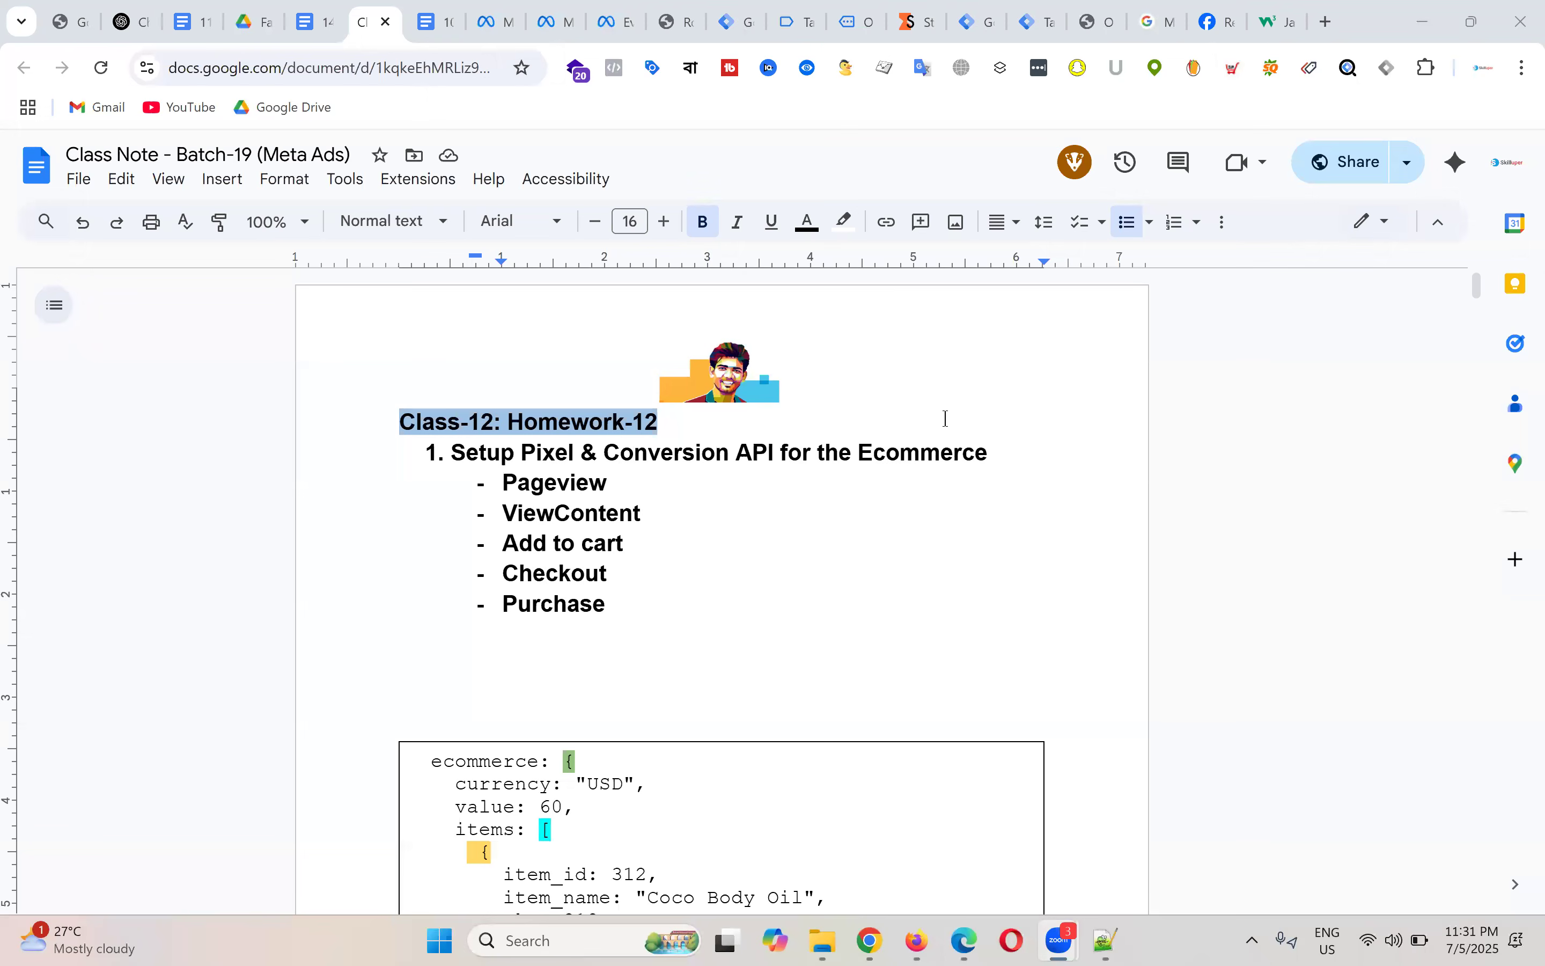
Step: Unbold the Pixel & Conversion API event task list so only the heading stays bold
drag(621, 604, 396, 463)
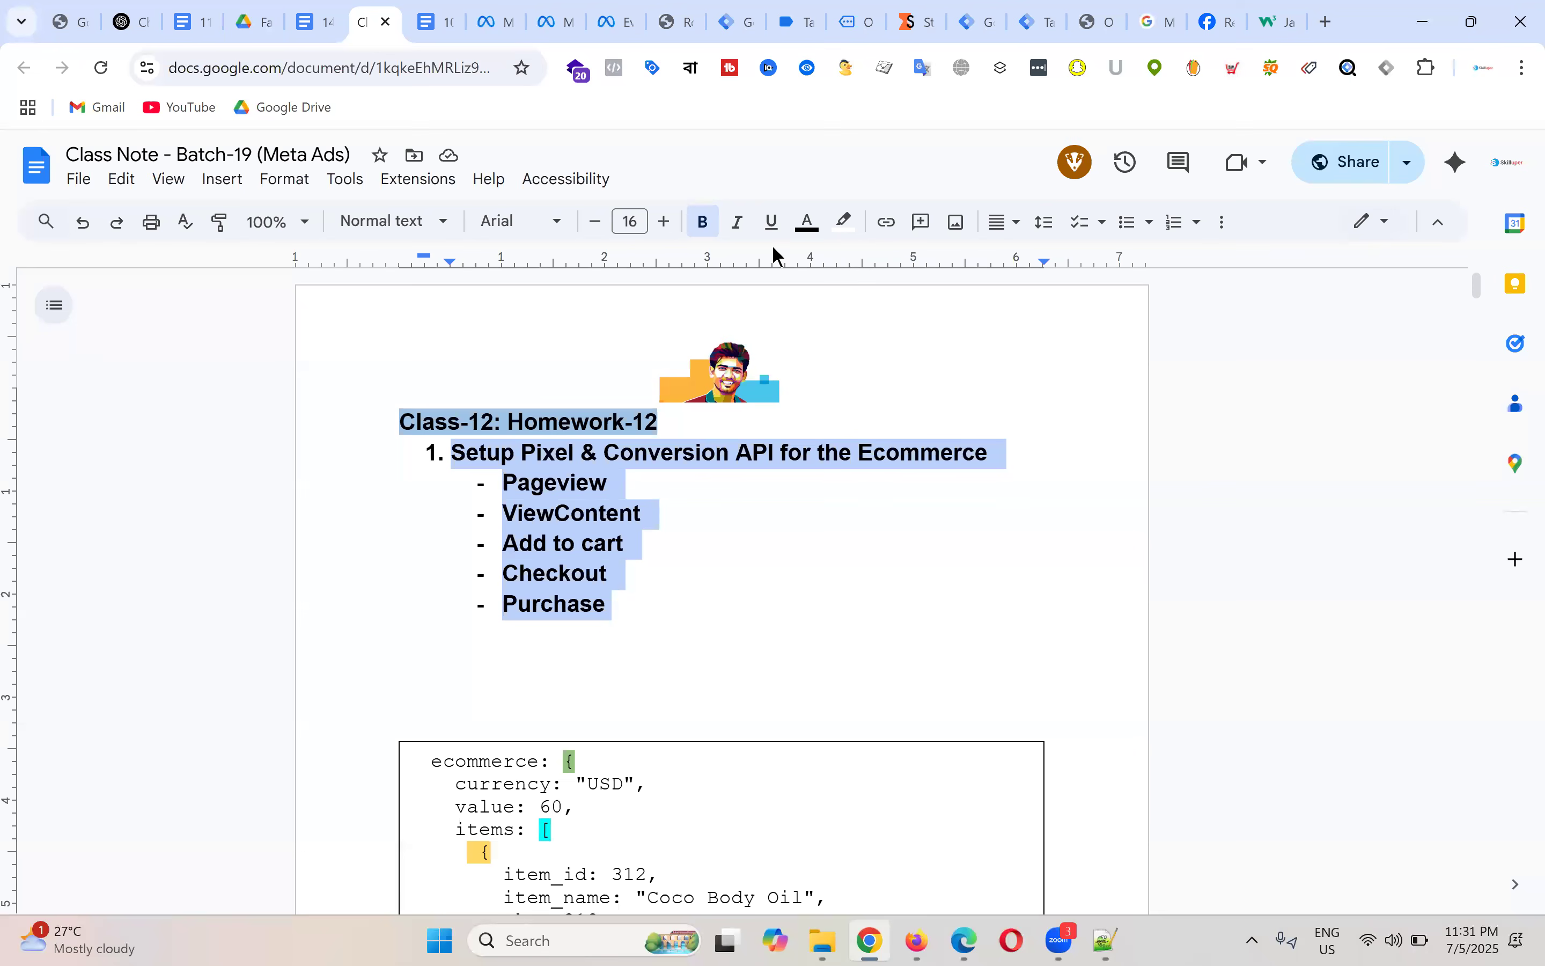
click(703, 221)
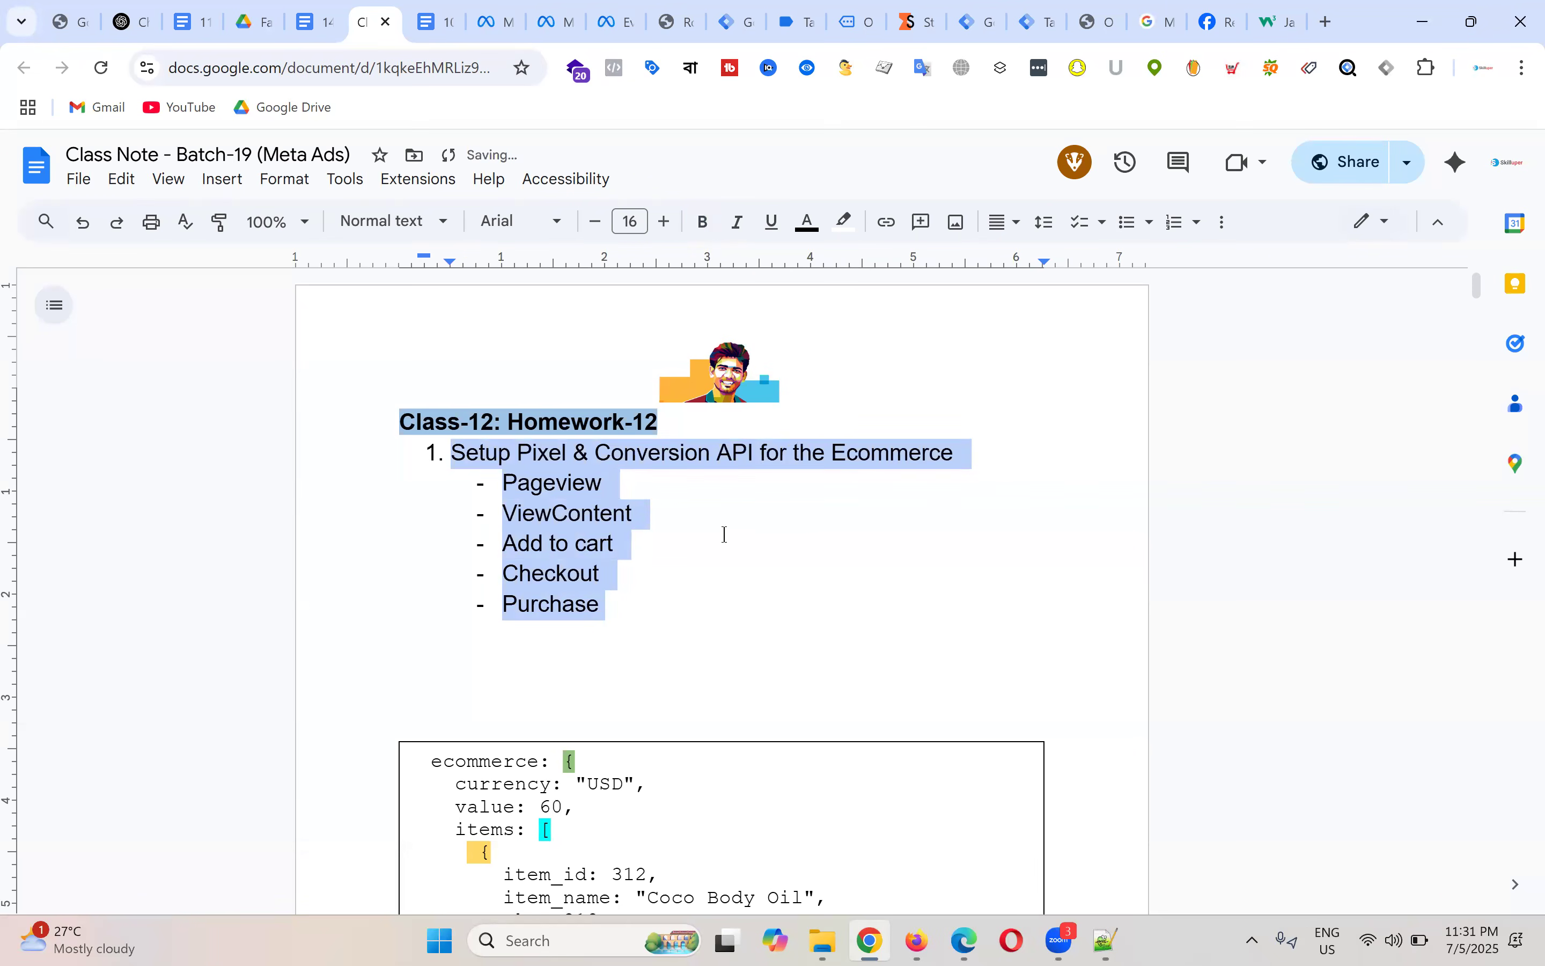
click(706, 564)
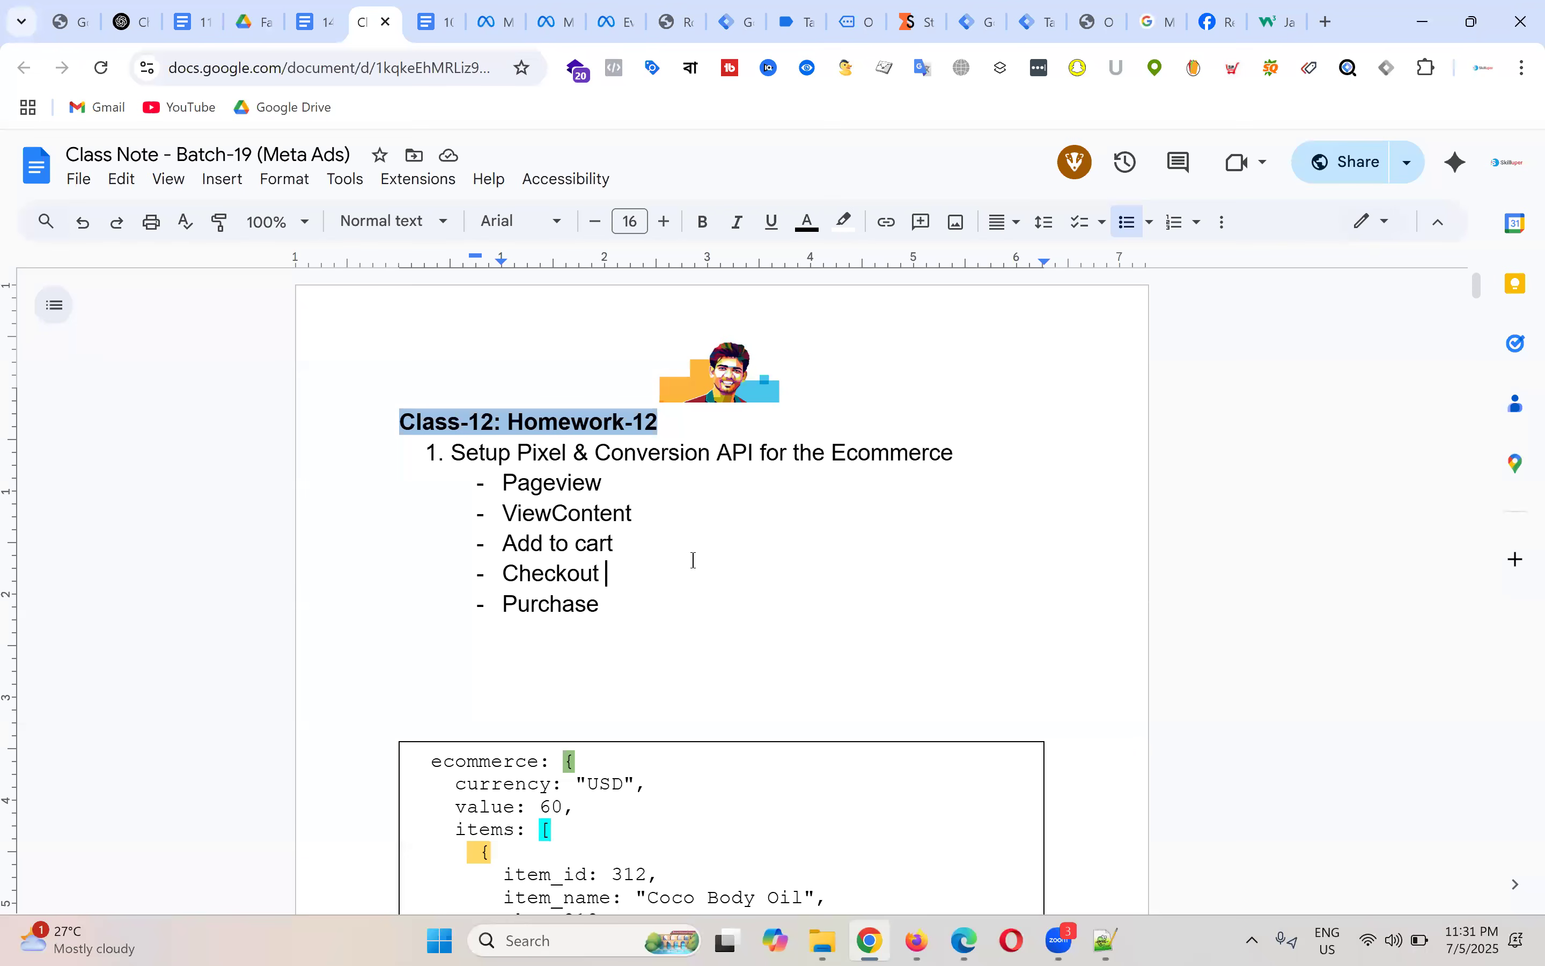
drag(613, 624, 424, 452)
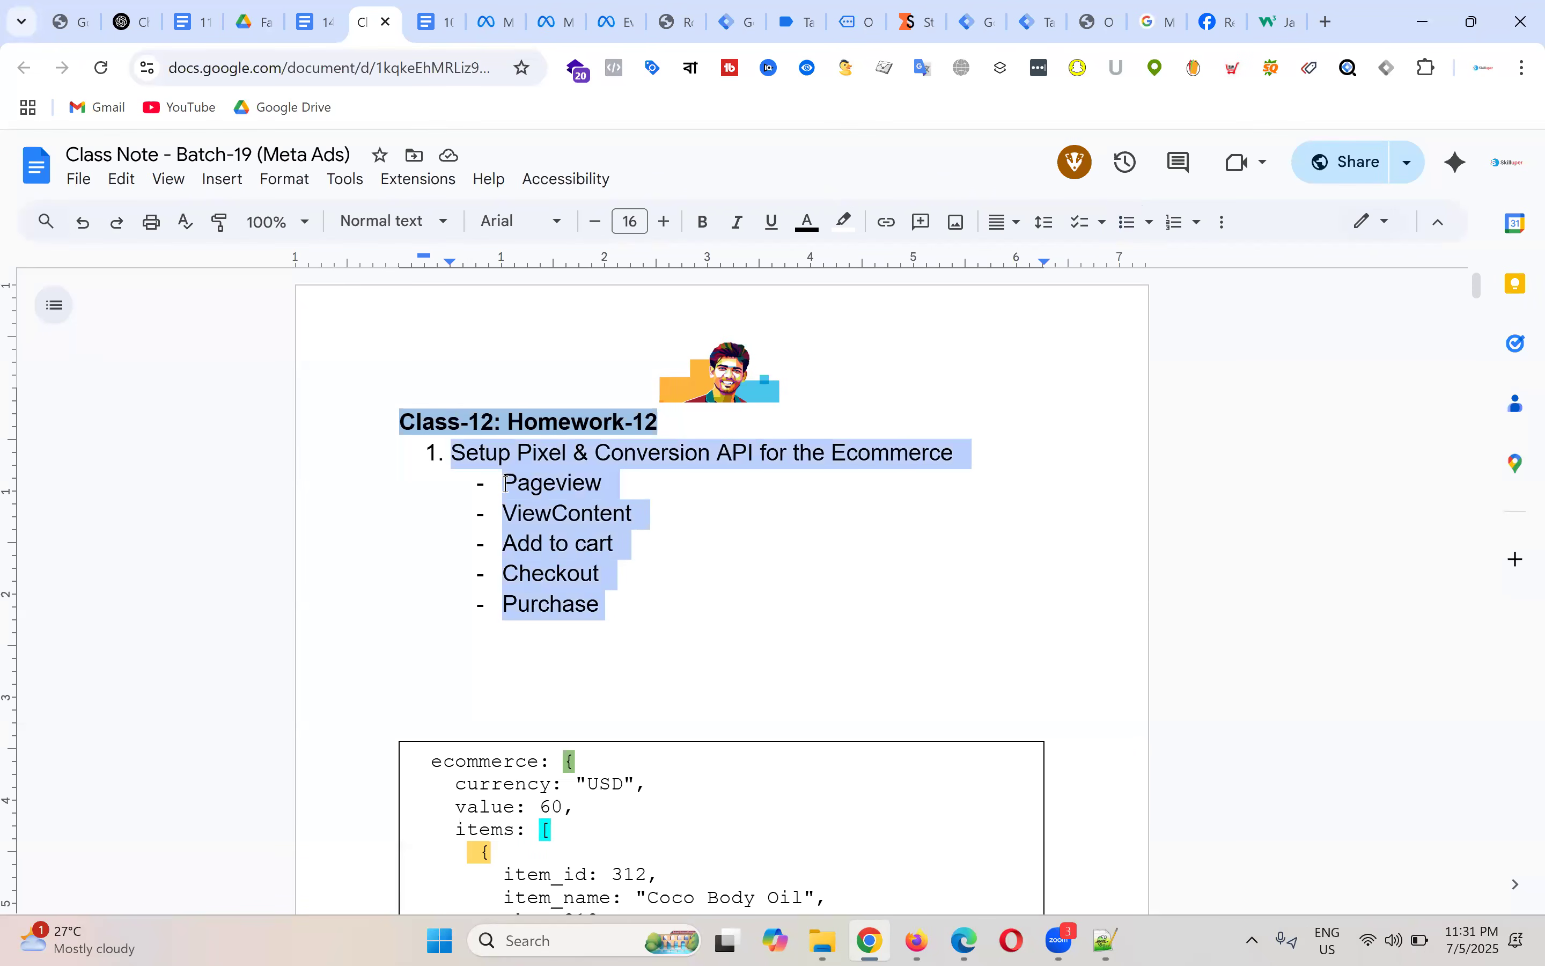